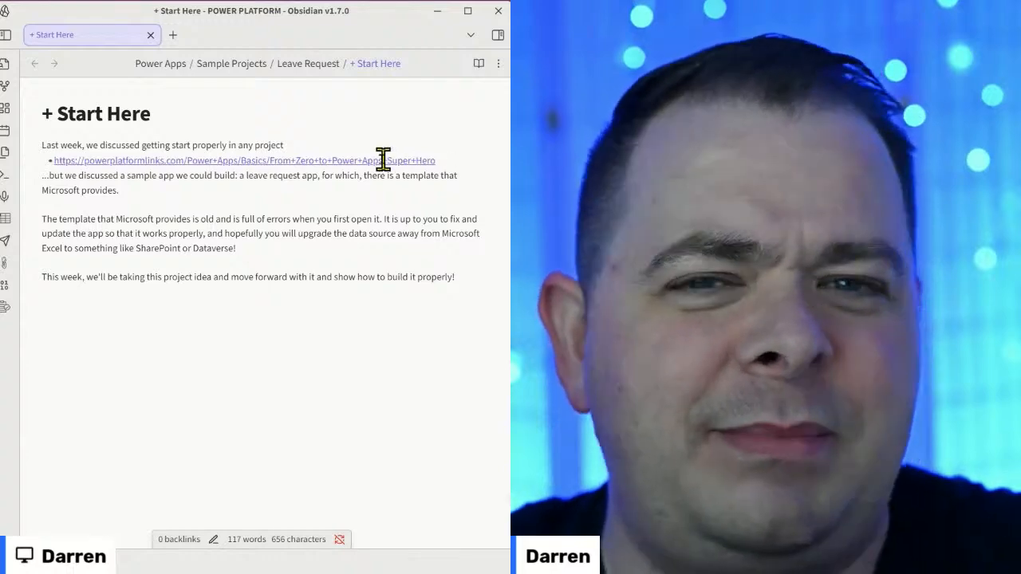
- Open the linked "From Zero to Power Apps Super Hero" page, review its project definition and requirements, and switch the site to light theme
click(388, 160)
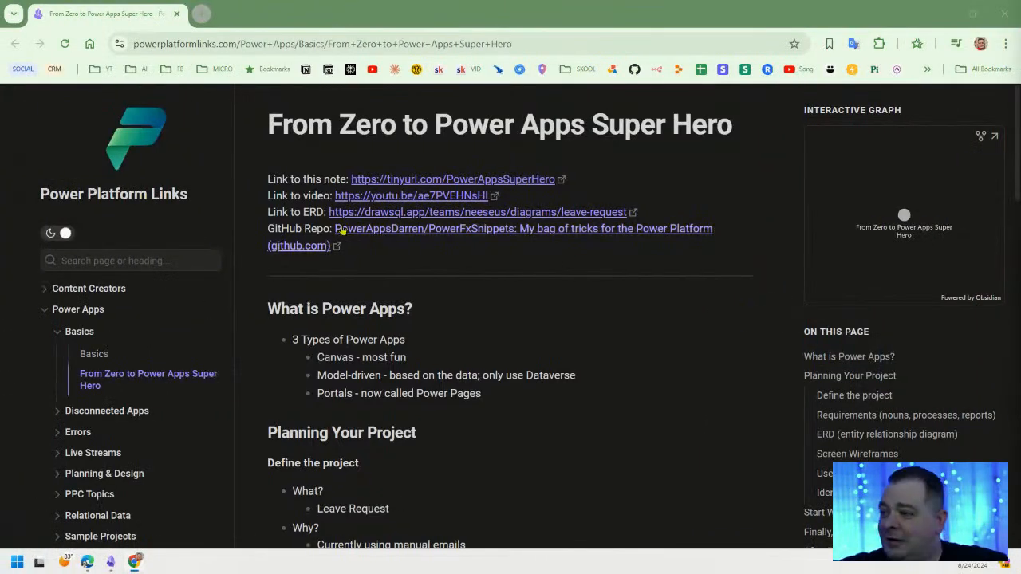
scroll(592, 381, down, 3)
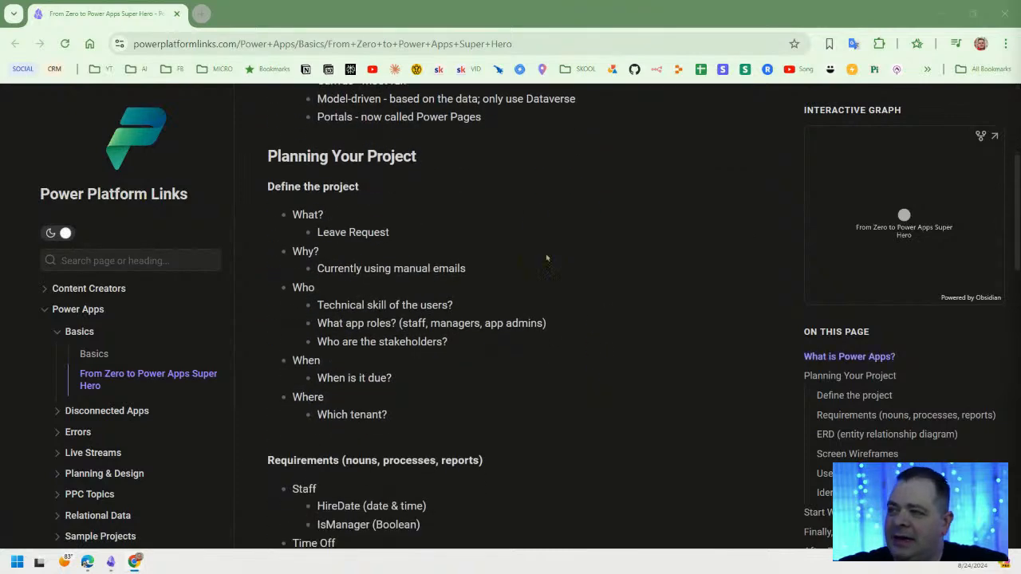
scroll(528, 447, down, 2)
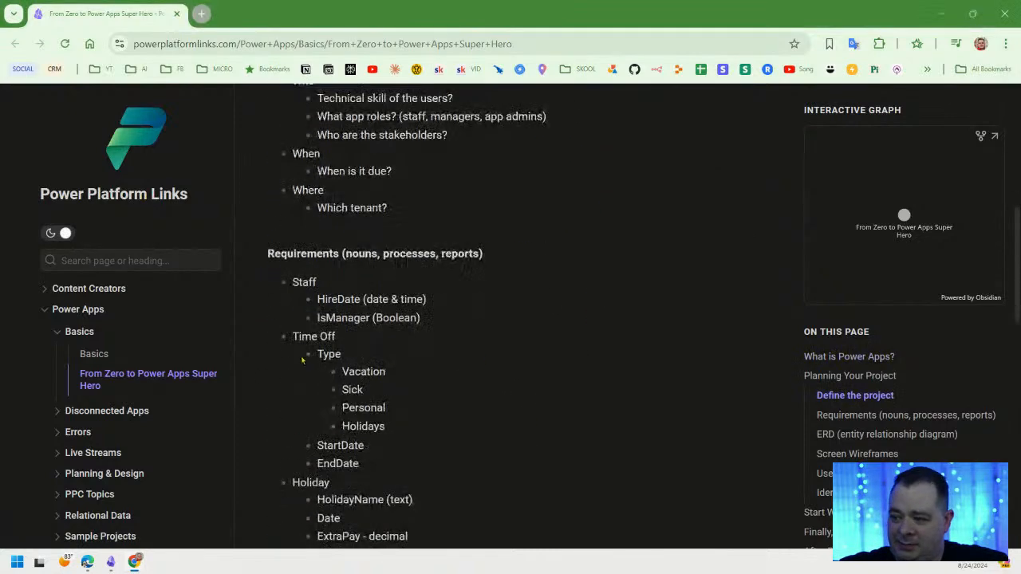
scroll(526, 398, down, 2)
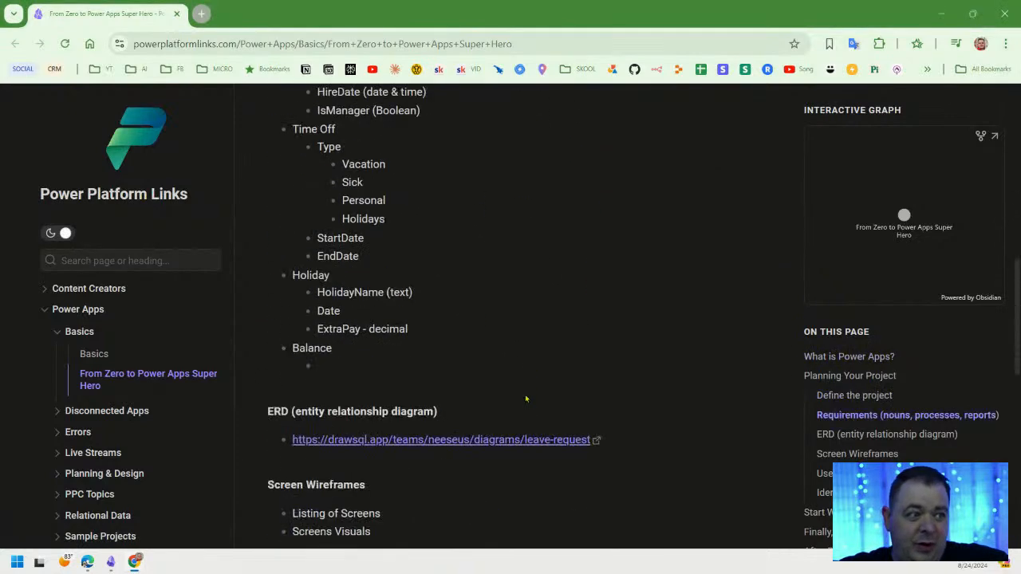
click(50, 238)
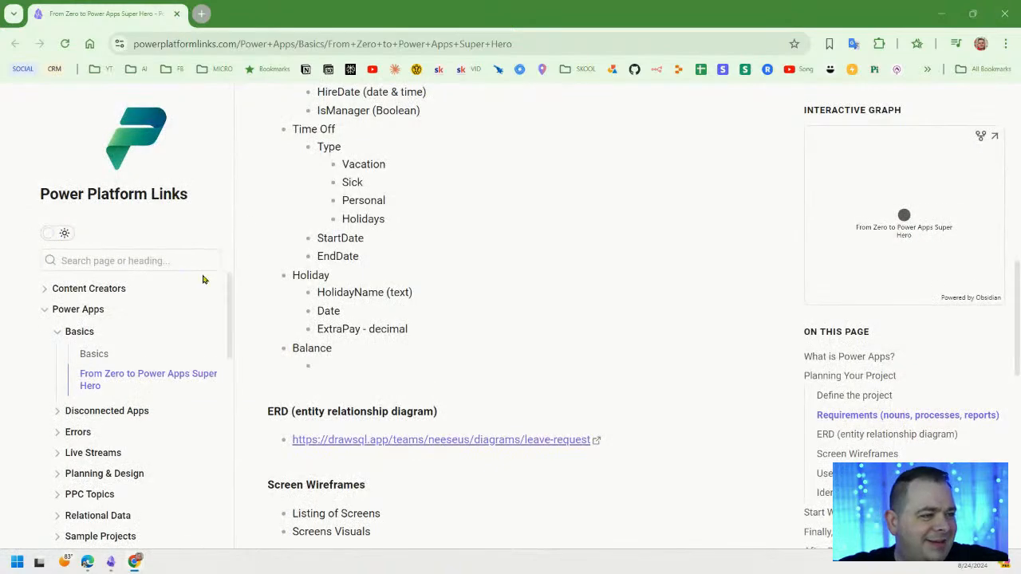
- Examine the planning notes from Screen Wireframes, User Stories and the MVP through to What's Next
scroll(598, 340, down, 2)
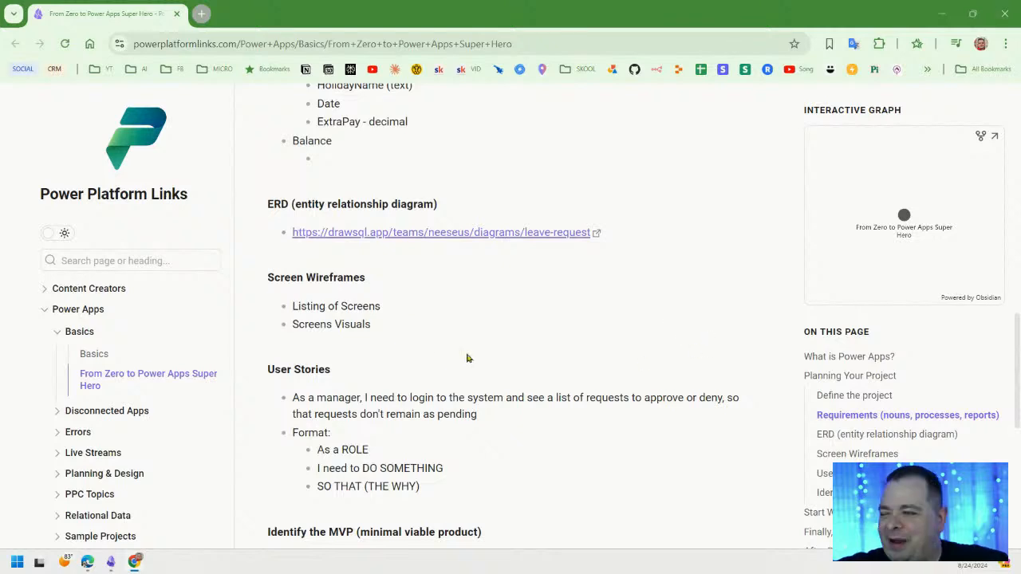
scroll(503, 353, down, 2)
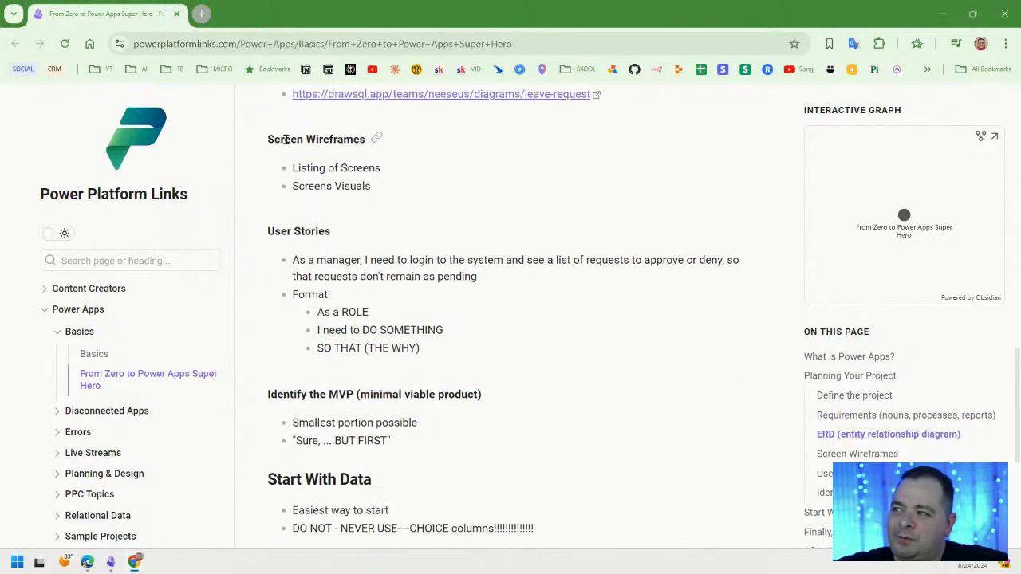
scroll(598, 307, down, 2)
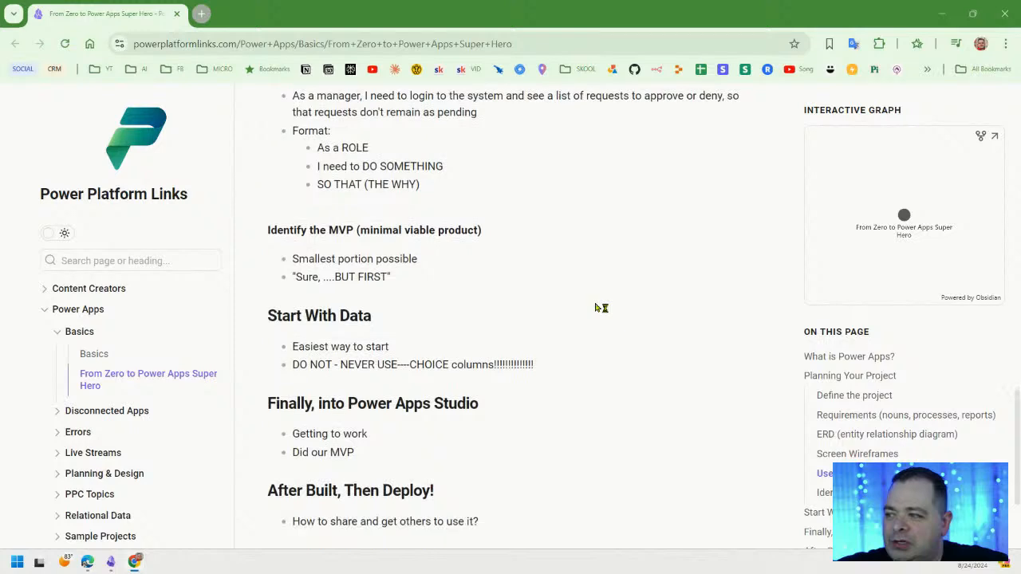
drag(359, 186, 476, 185)
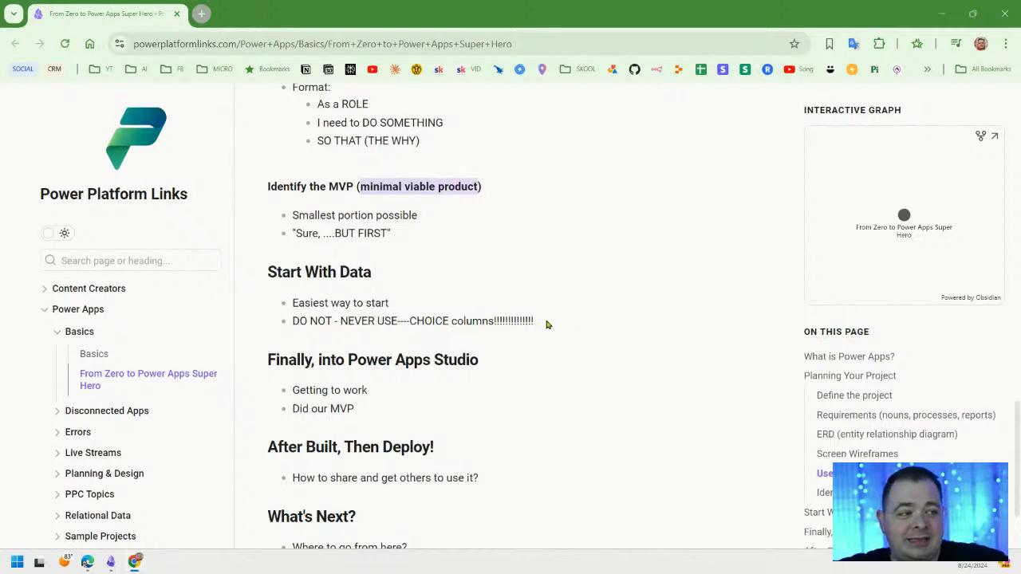
scroll(615, 322, down, 3)
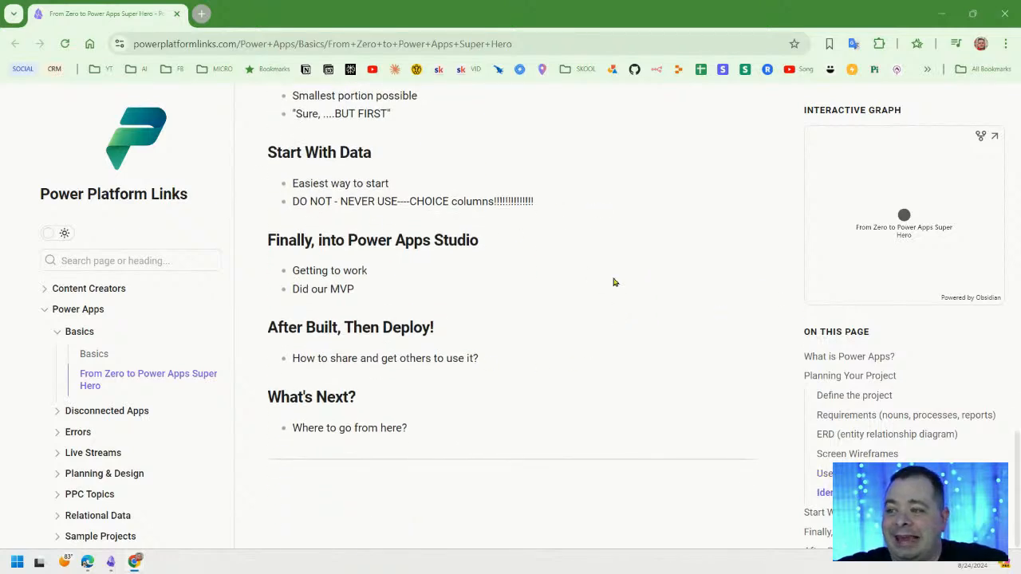
scroll(625, 346, up, 10)
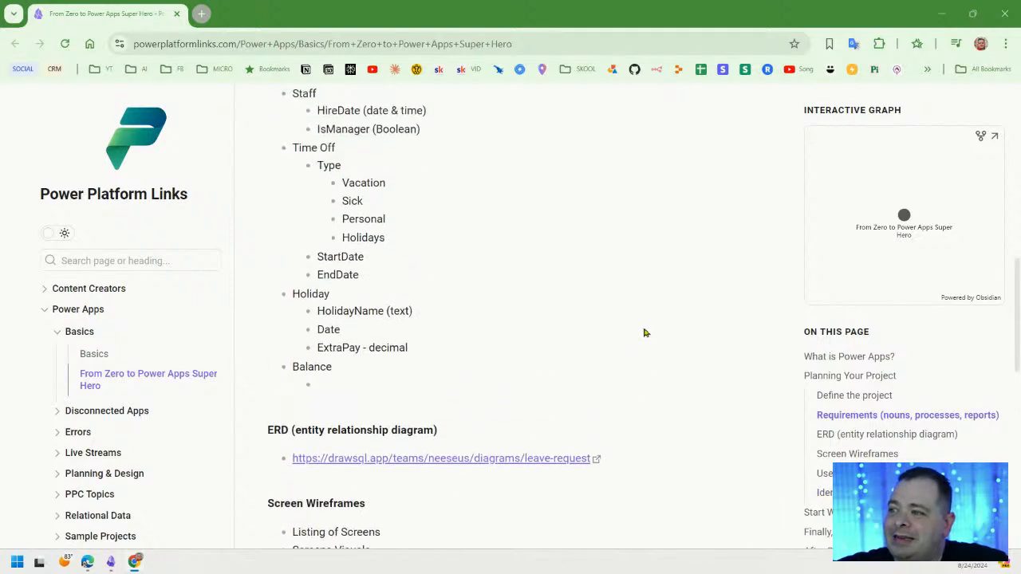
- Open the leave-request ERD from the page's link and collapse the table list to show the whole diagram
click(543, 458)
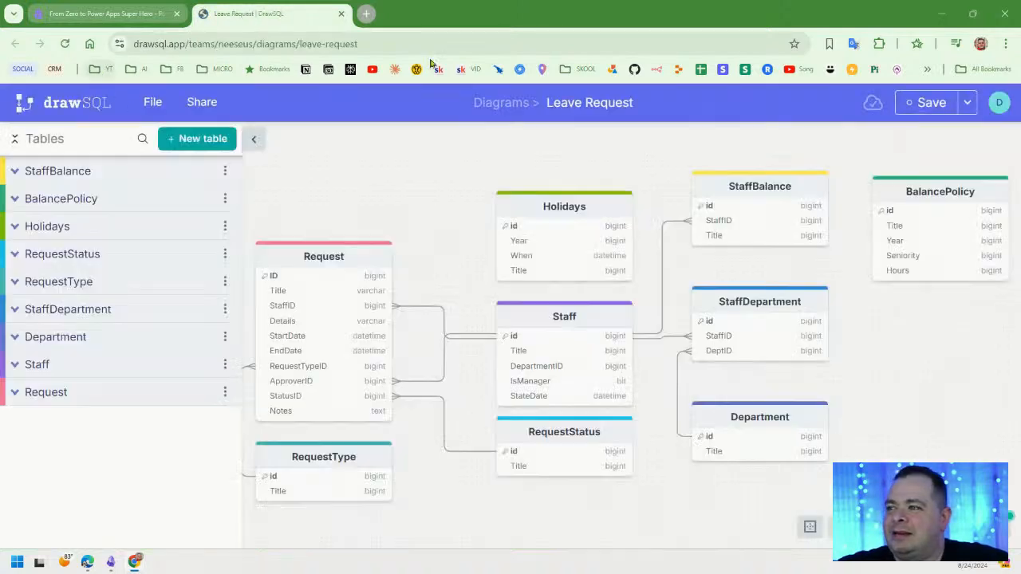
click(255, 140)
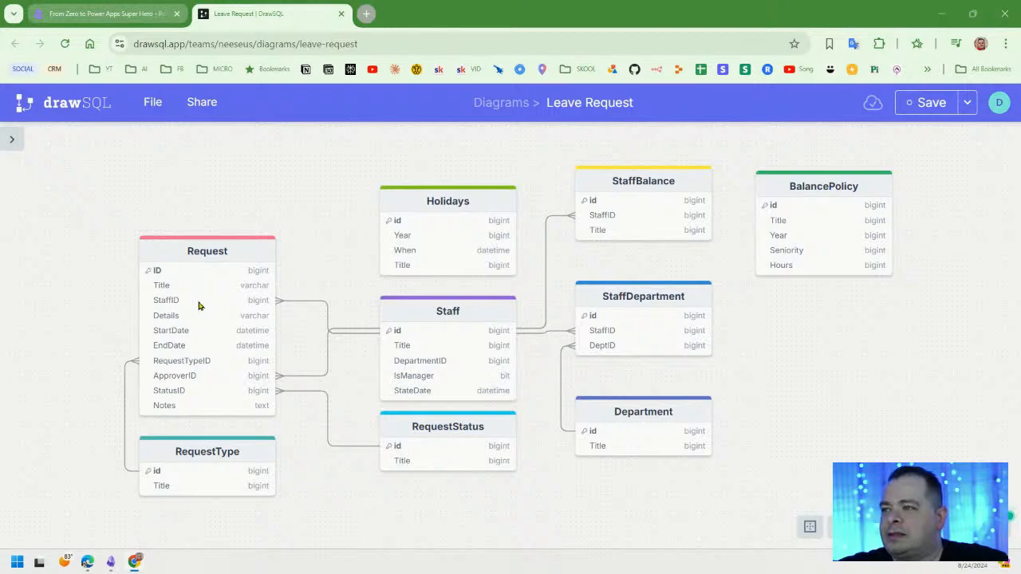
mouse_move(463, 200)
mouse_down()
mouse_move(465, 160)
mouse_move(463, 200)
mouse_up()
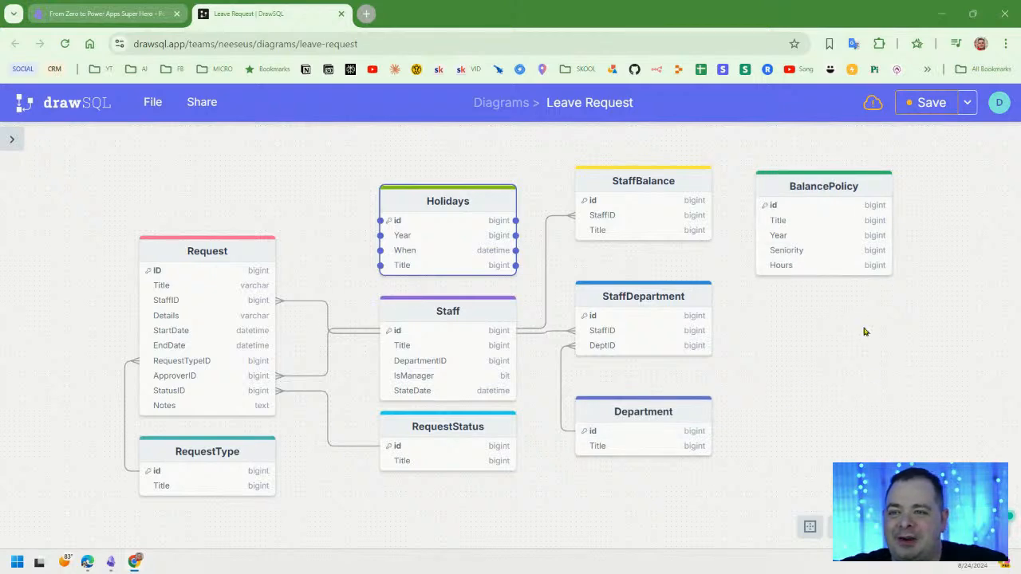
- Shift the BalancePolicy table slightly left and the StaffBalance table slightly down in the Leave Request diagram, and save it
drag(856, 189, 847, 184)
mouse_move(659, 183)
mouse_down()
mouse_move(638, 192)
mouse_move(652, 193)
mouse_up()
drag(833, 180, 836, 186)
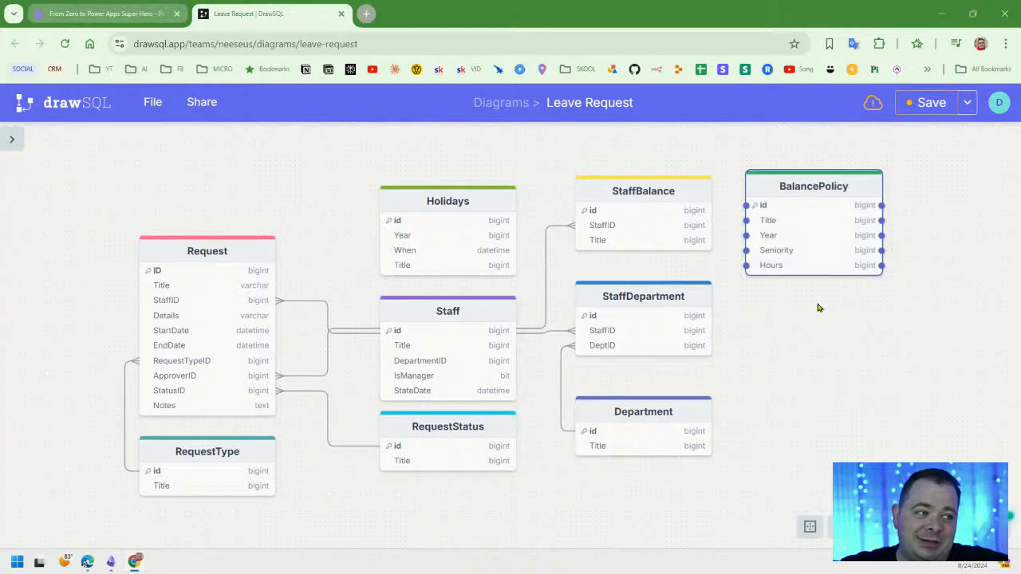
drag(813, 350, 812, 344)
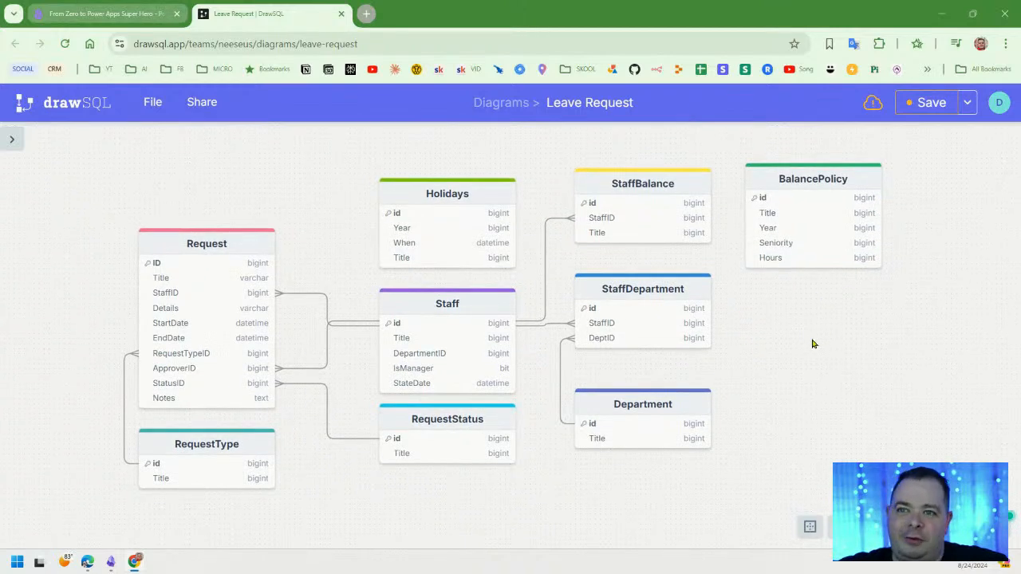
click(930, 103)
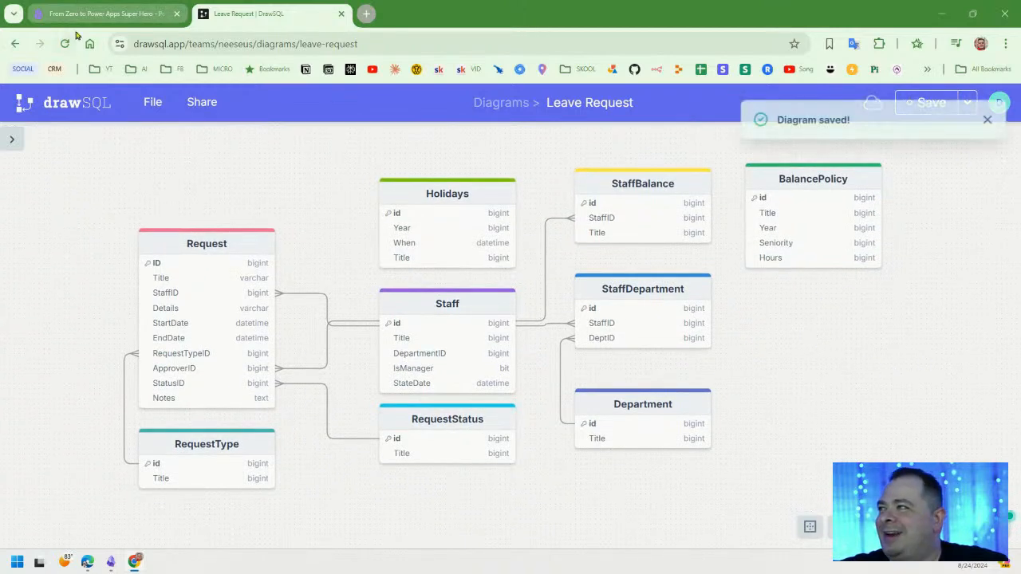
- Switch to the UltimatePowerAppsTemplate preview in Power Apps and set the preview to Canvas size
click(104, 14)
click(941, 14)
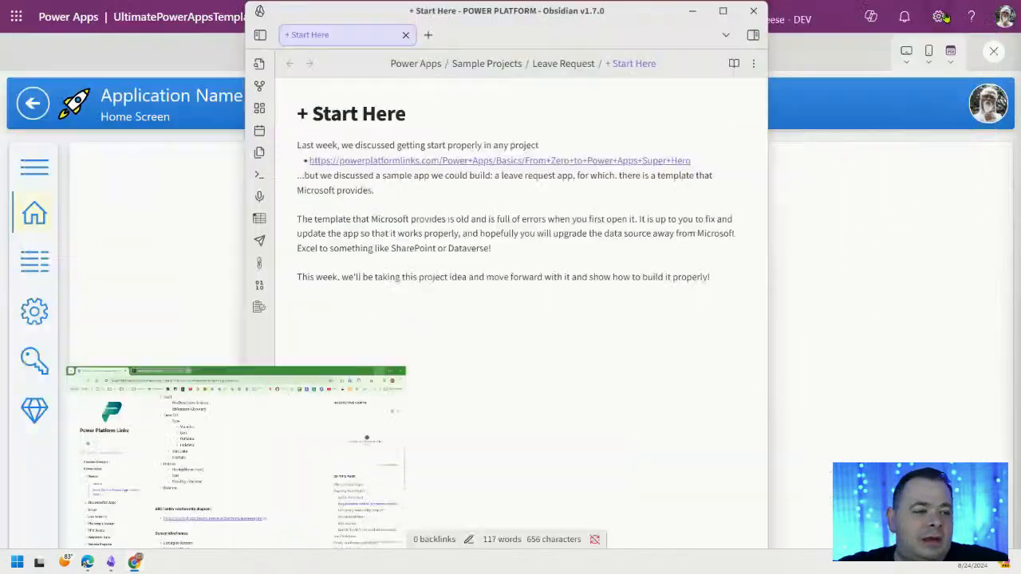
click(869, 361)
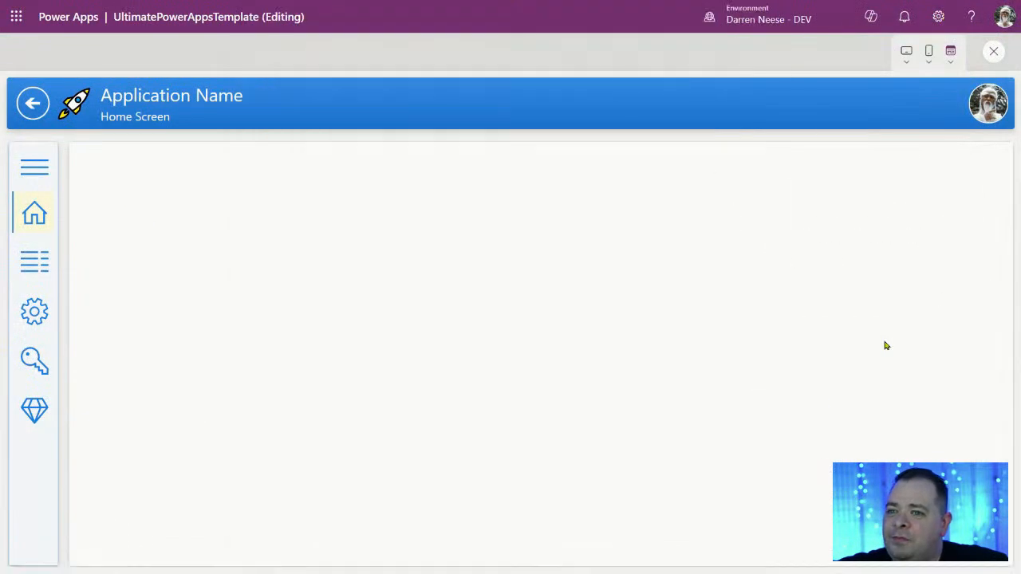
click(951, 59)
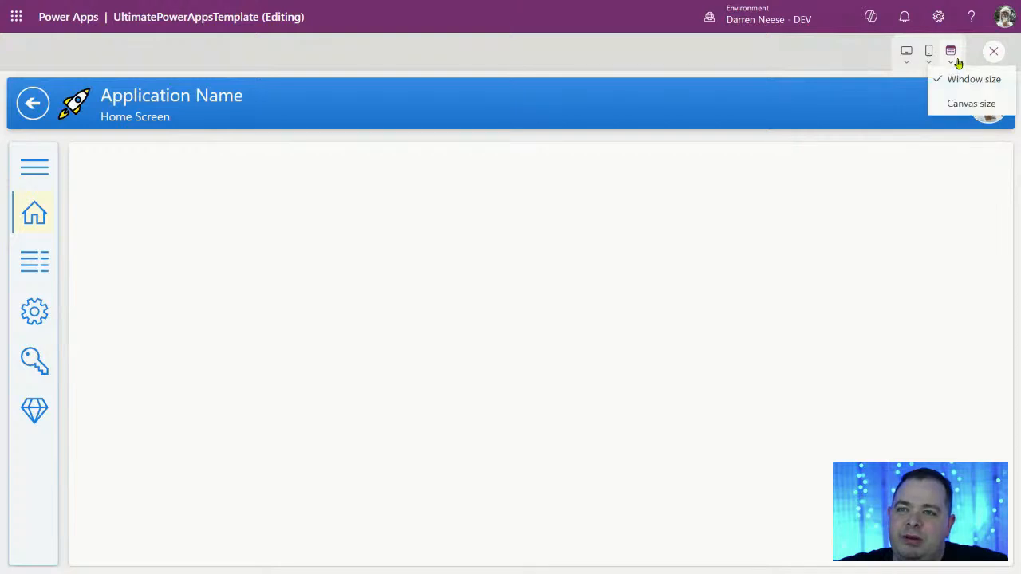
click(965, 103)
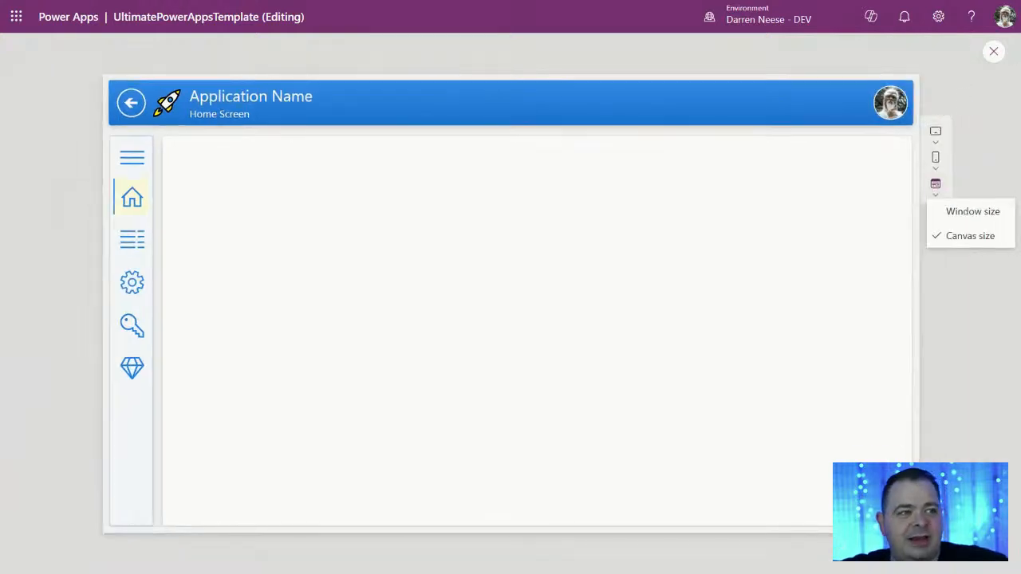
click(608, 426)
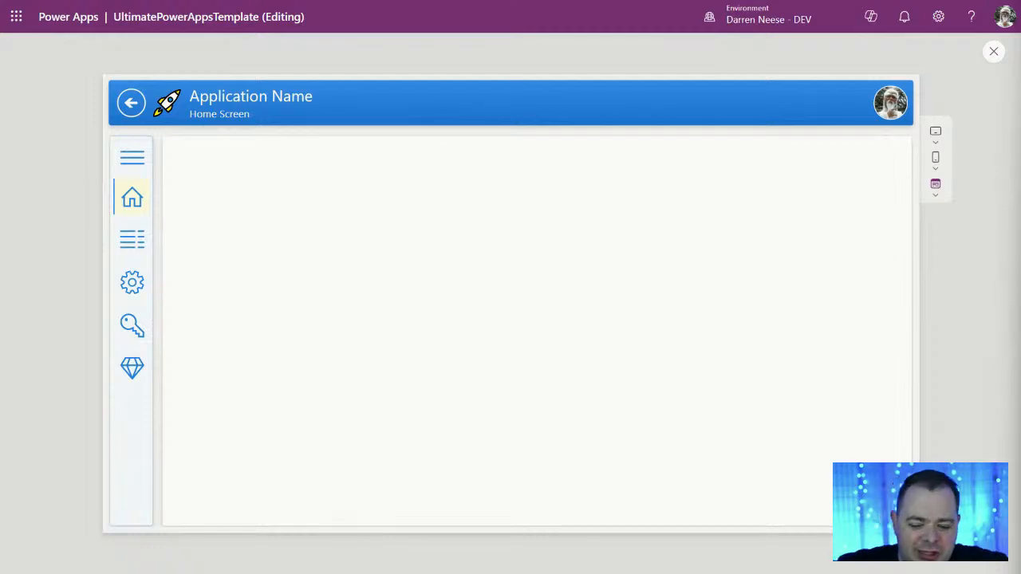
- Bring up the Power Apps Templates community window on Skool, maximize it, and copy the page's web address
drag(910, 150, 417, 166)
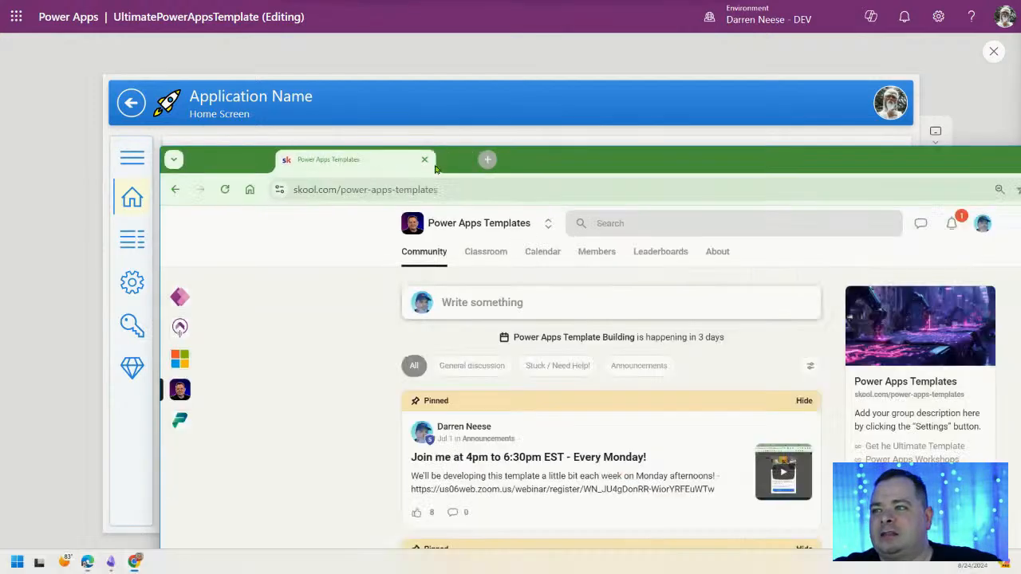
double_click(537, 171)
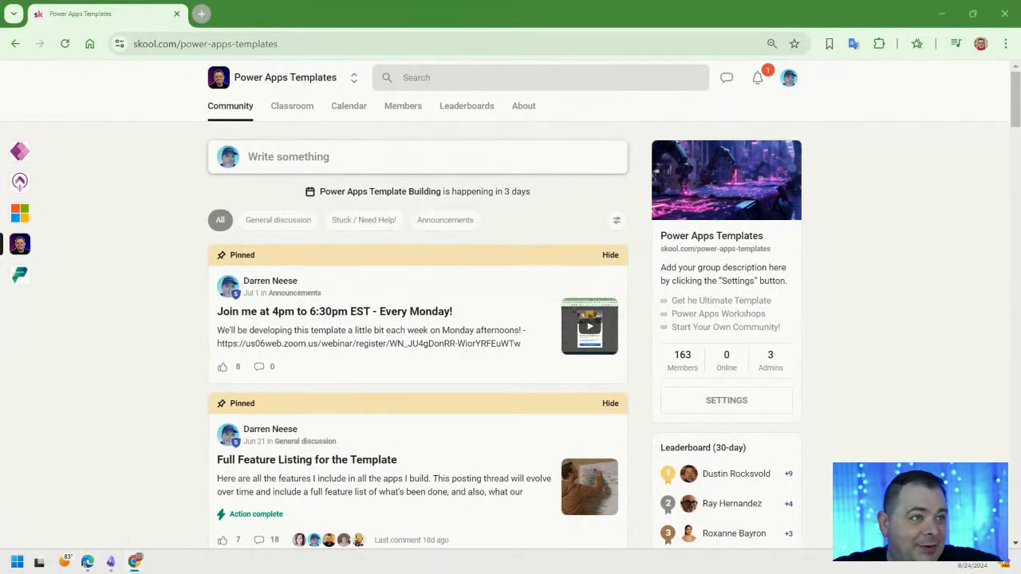
click(330, 43)
key(ctrl+c)
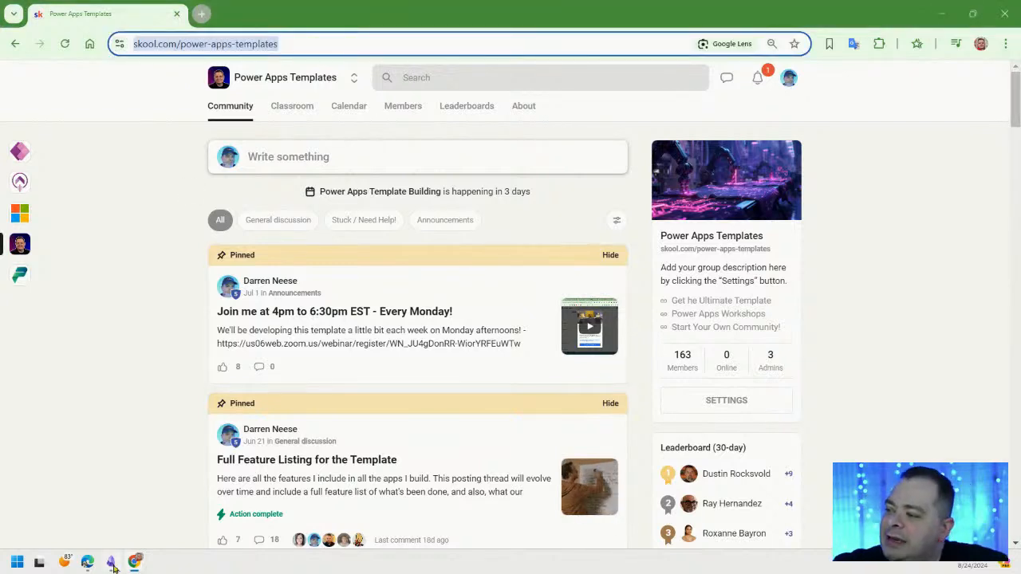
- Add the copied Skool community link as a bullet below the last paragraph of the "+ Start Here" note in Obsidian
key(alt+Tab)
click(713, 278)
key(Return)
text(-)
key(ctrl+v)
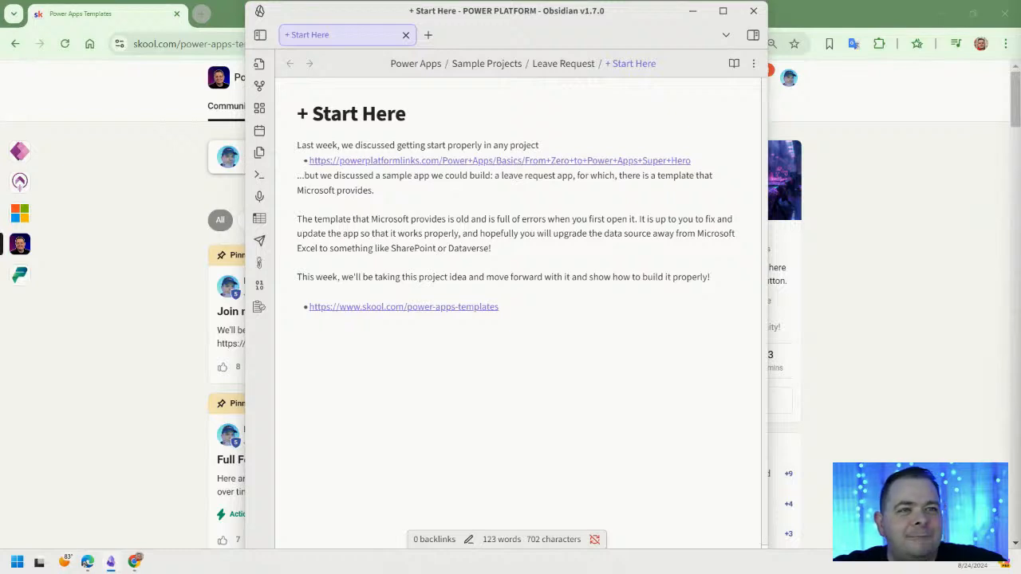
- Return to the Skool community at default zoom and examine the Latest Template Download files in the classroom's Resources & Downloads course
click(921, 196)
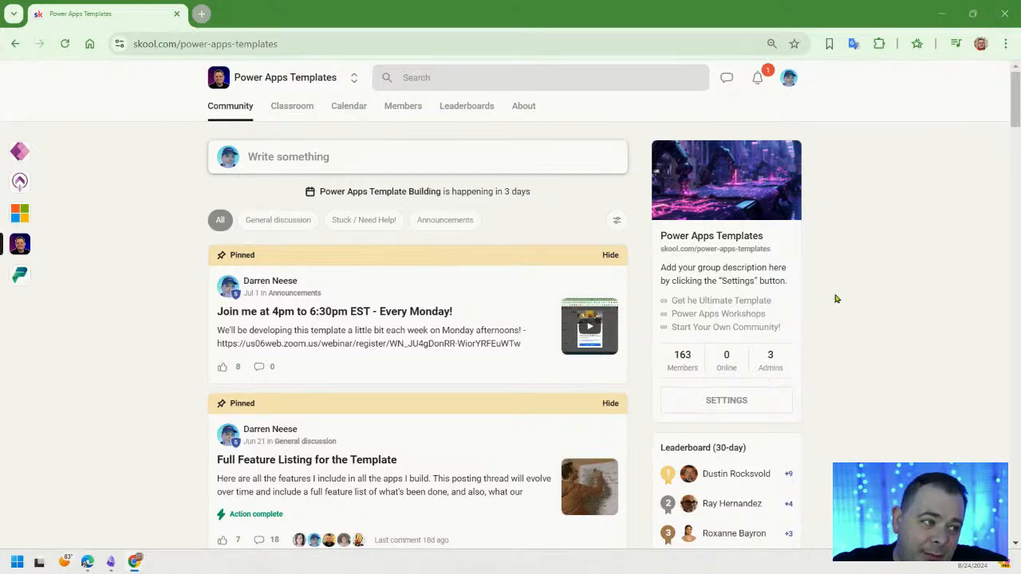
key(ctrl+0)
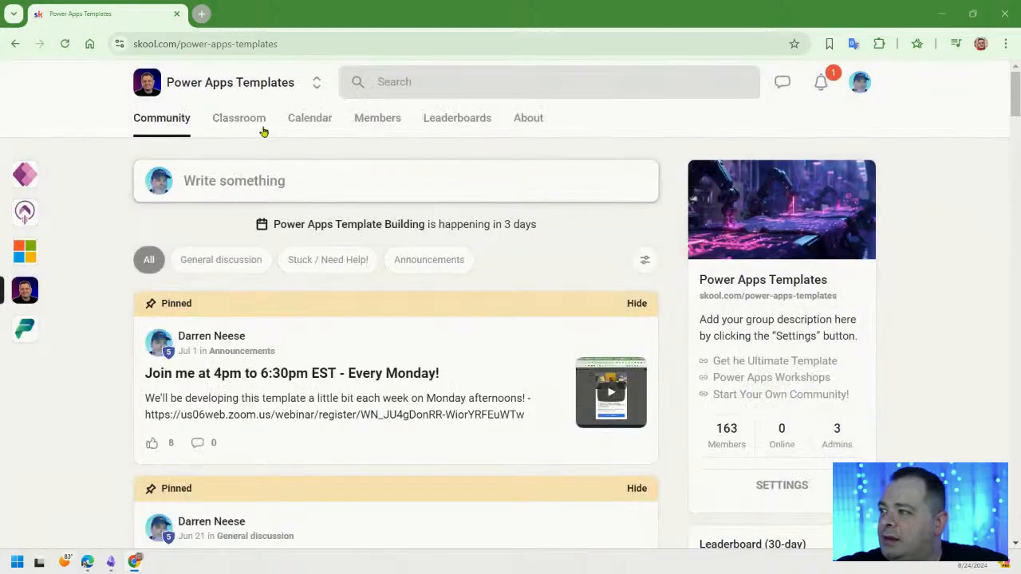
click(236, 118)
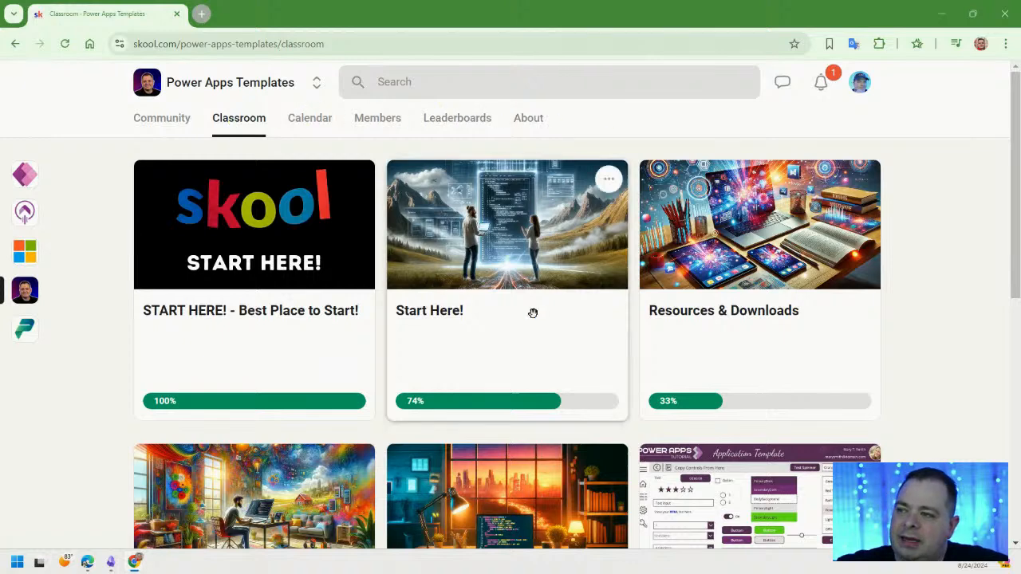
click(780, 246)
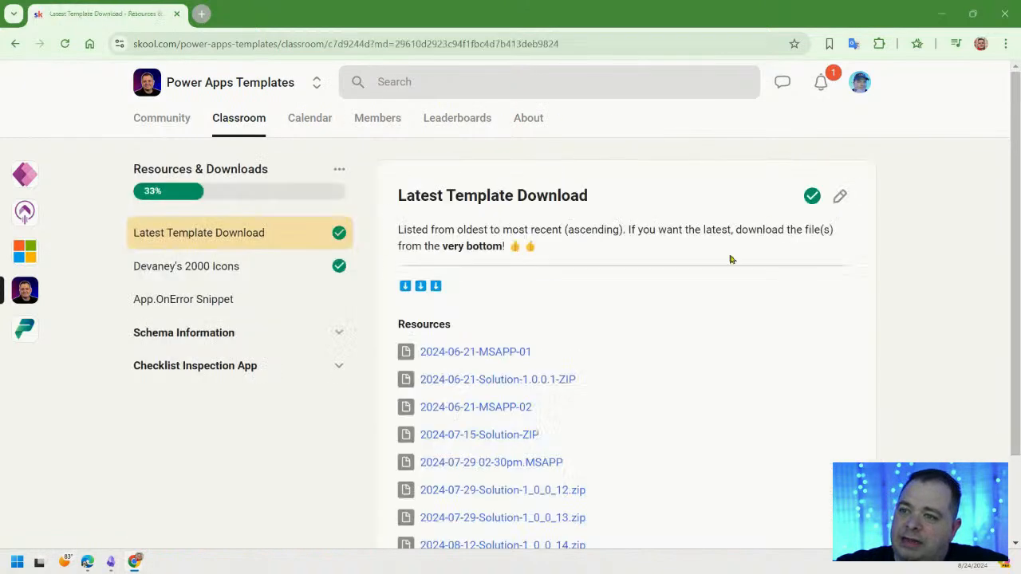
scroll(734, 290, down, 2)
drag(622, 502, 655, 502)
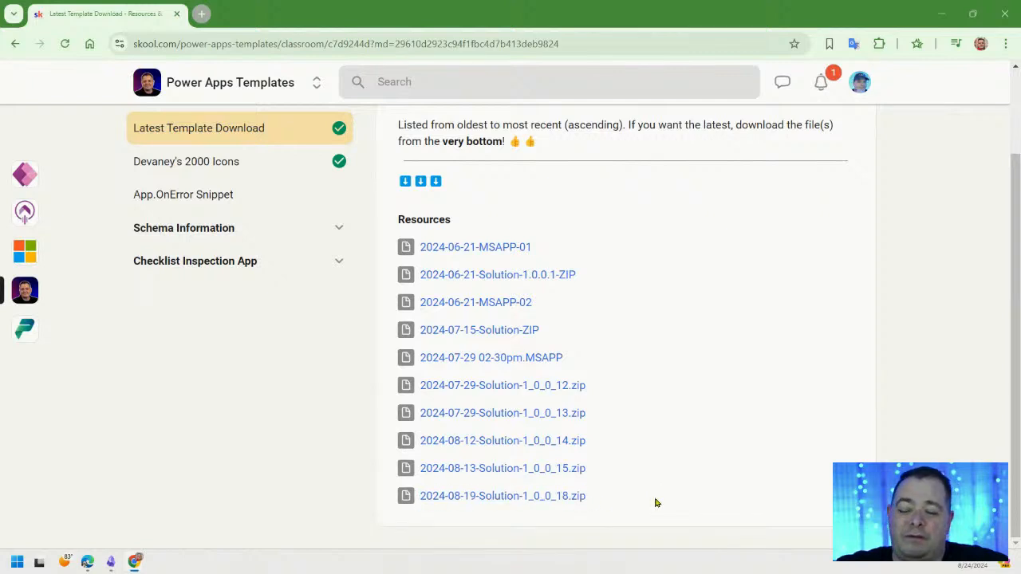
scroll(734, 424, up, 2)
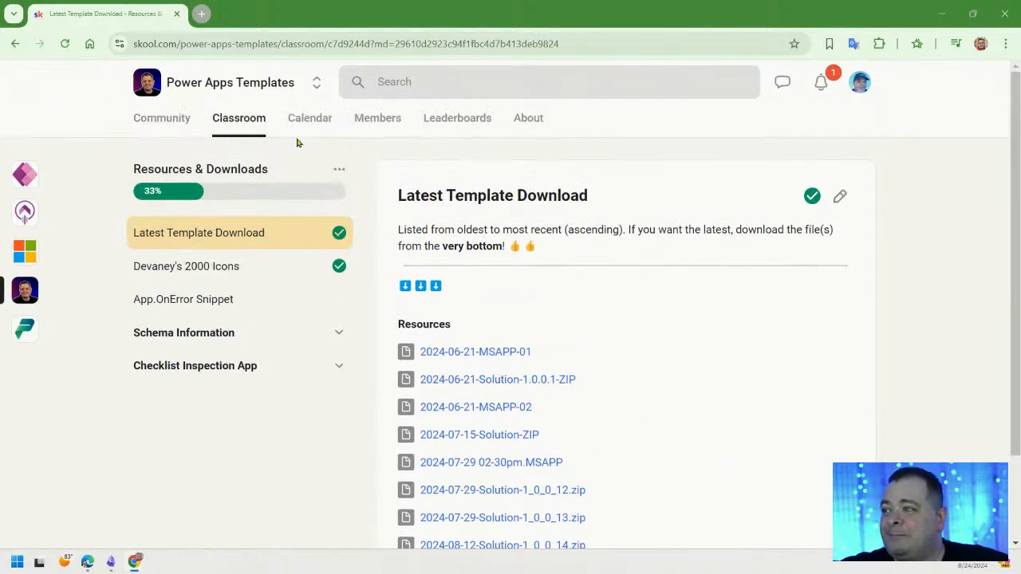
- Open the classroom's "Start Here!" course and examine its lesson list, including the 2024 Group Sessions
click(254, 128)
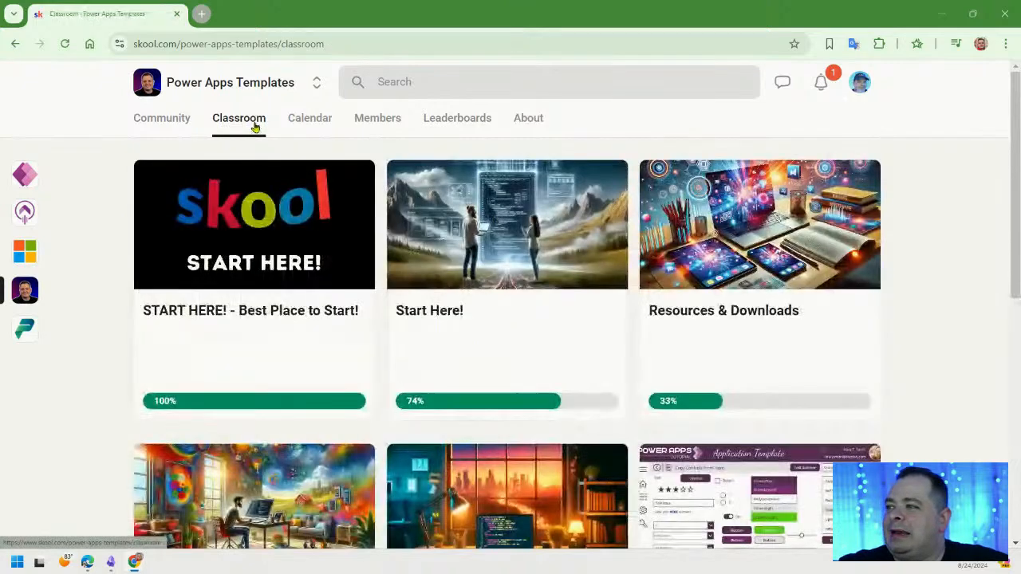
click(527, 239)
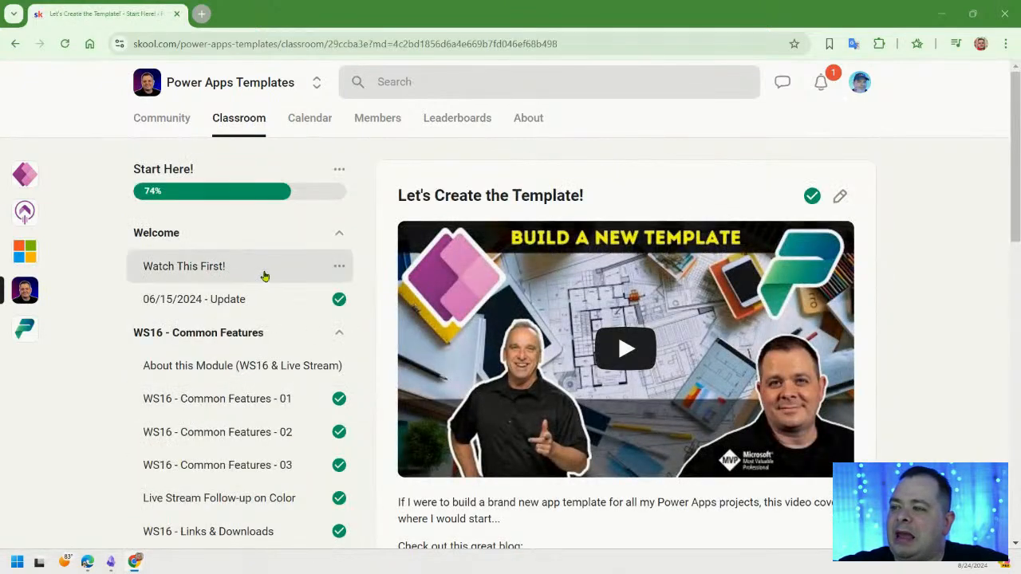
scroll(263, 275, down, 3)
scroll(284, 455, down, 3)
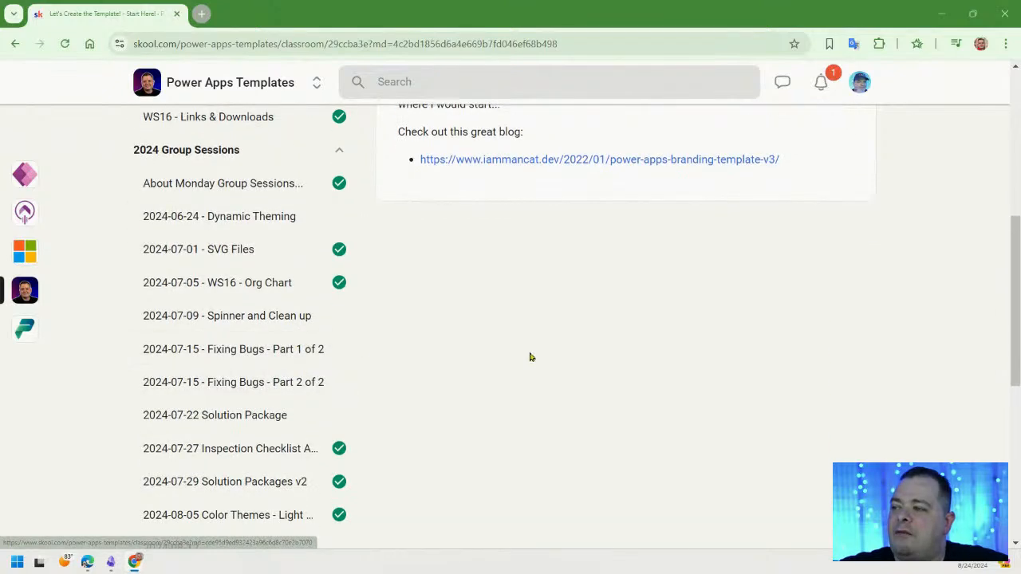
- Open the "2024-08-19 Monday" lesson from the 2024 Group Sessions and look over its page
scroll(332, 340, down, 3)
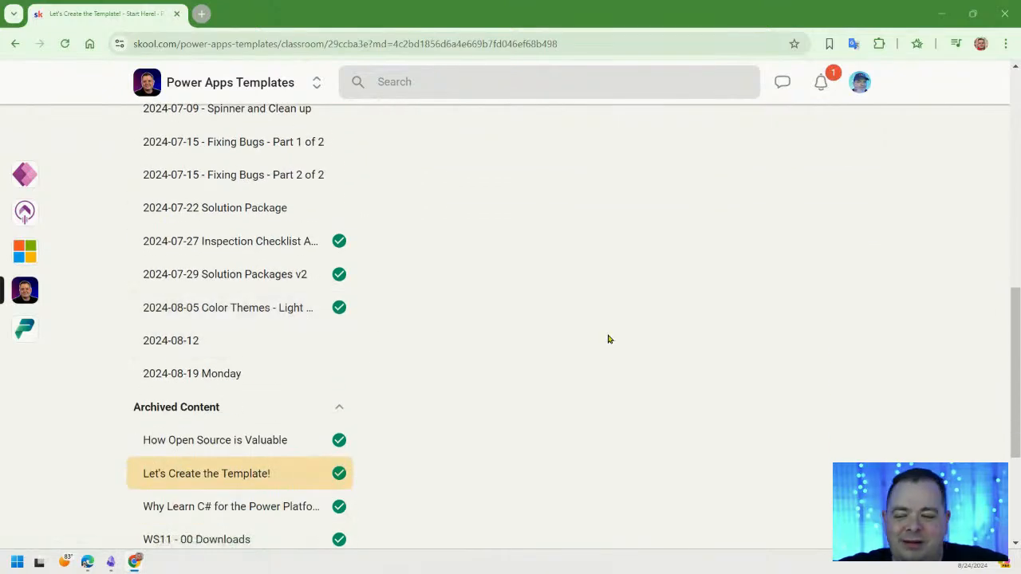
click(257, 375)
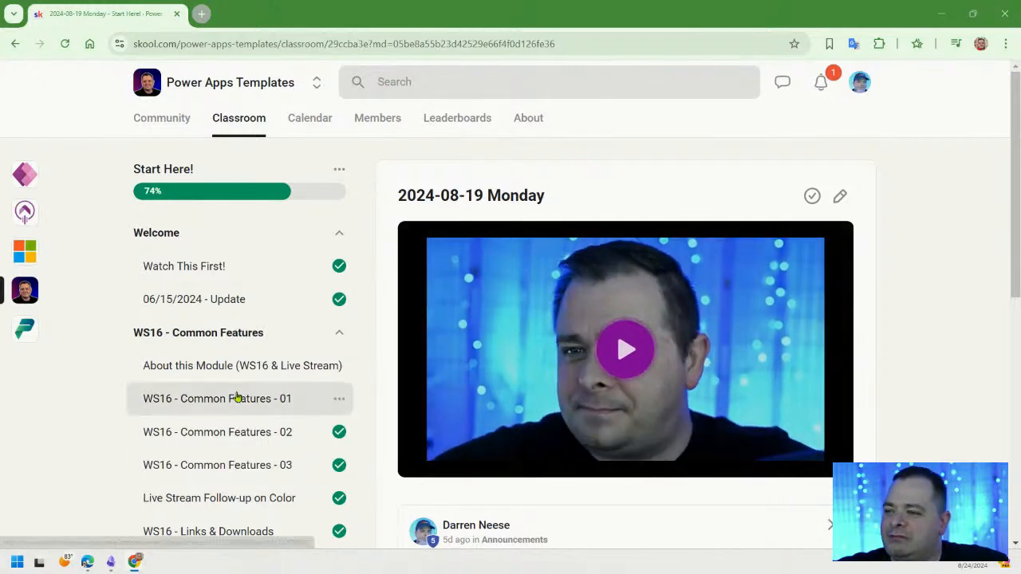
scroll(619, 375, down, 3)
scroll(675, 403, up, 3)
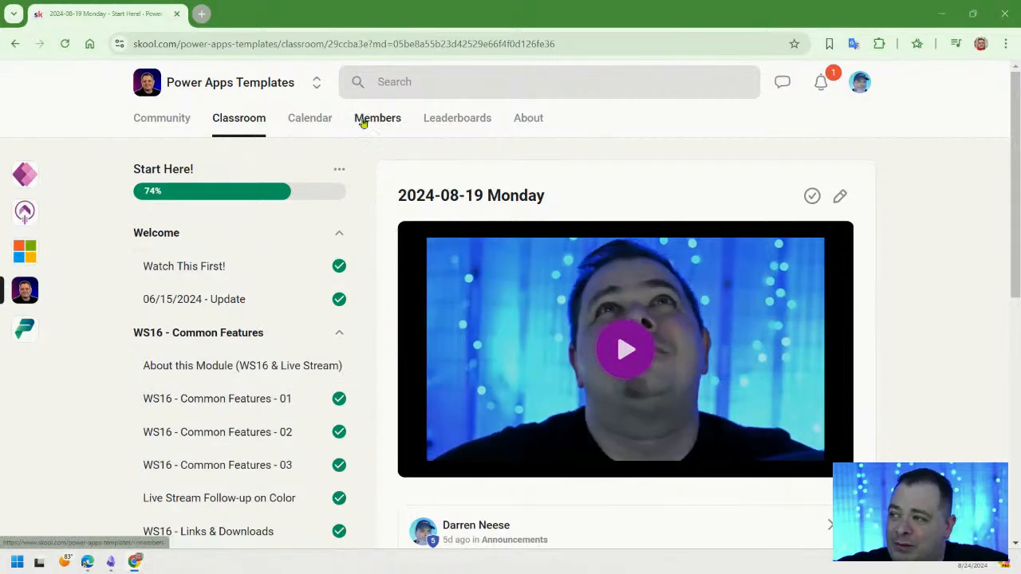
- Leave the course for the community feed and open the pinned "Full Feature Listing for the Template" post
click(257, 125)
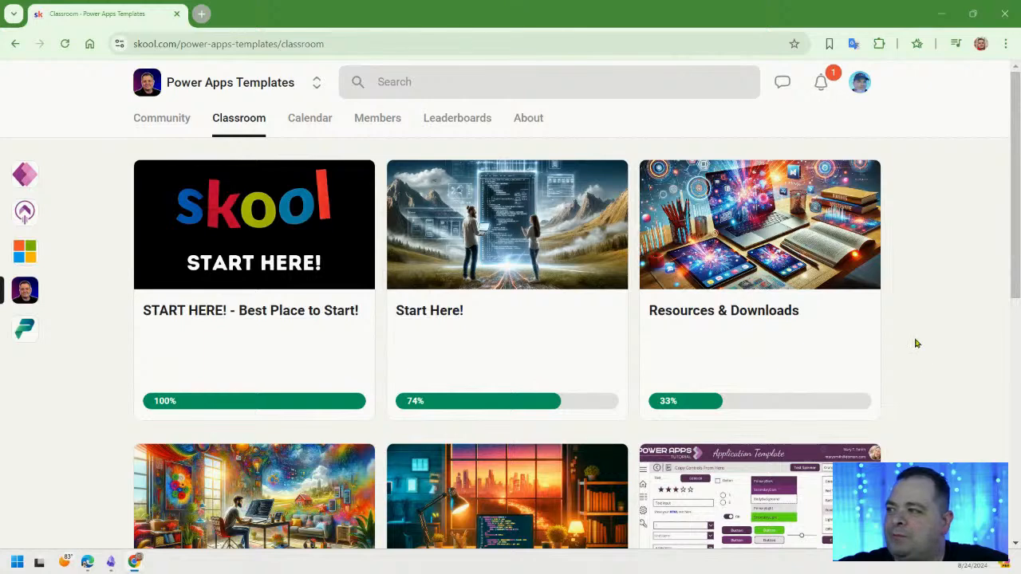
click(162, 120)
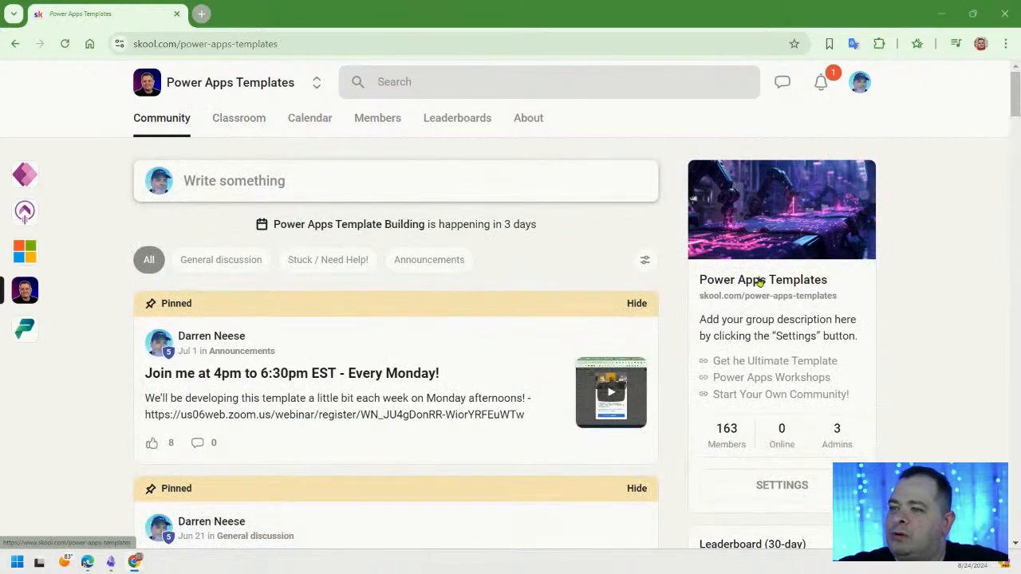
scroll(919, 324, down, 2)
scroll(919, 324, down, 3)
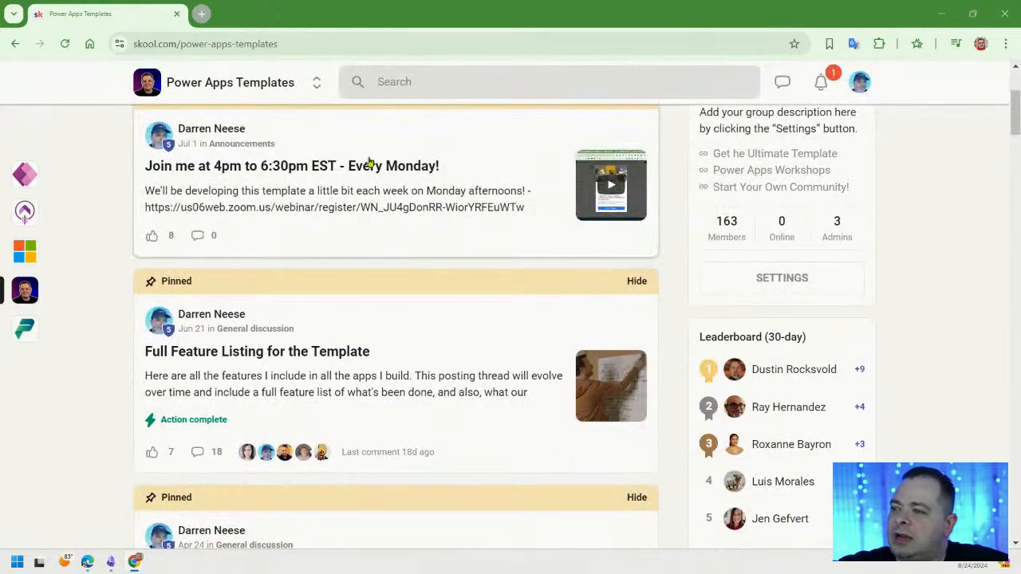
click(427, 378)
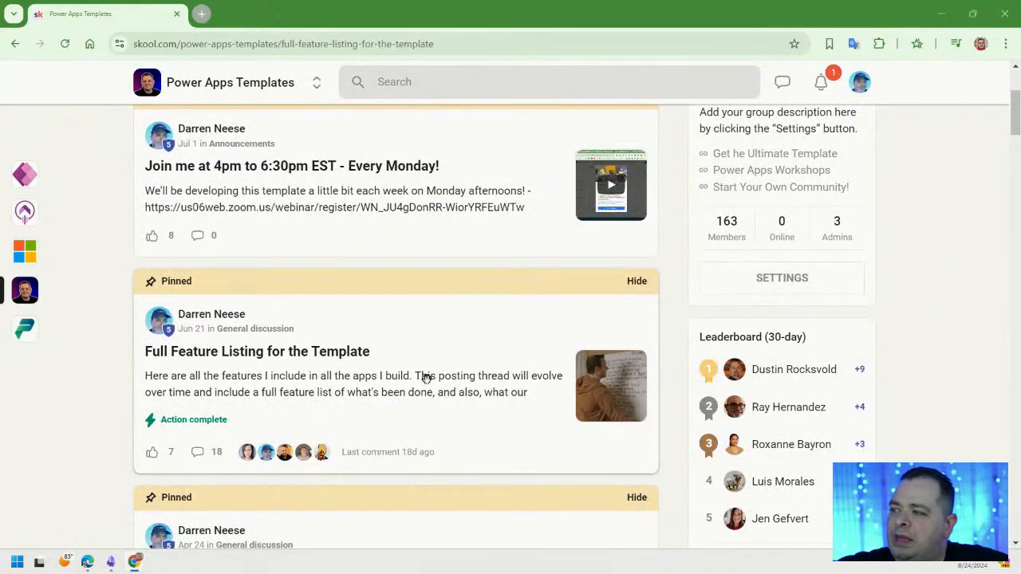
click(355, 333)
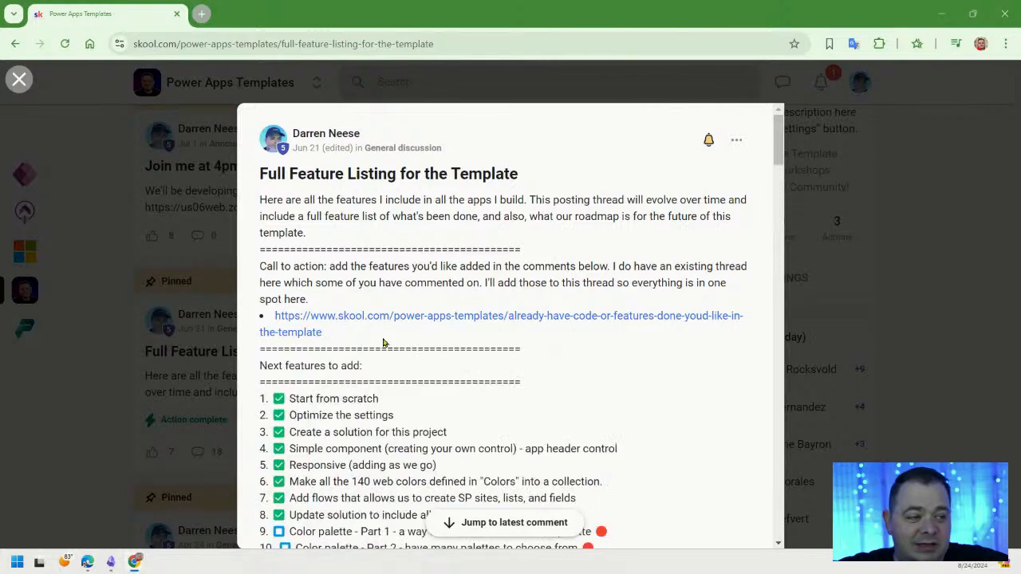
- Examine the feature listing post's introduction, including the roadmap sentence, and the first entries under "Next features to add"
scroll(539, 327, down, 4)
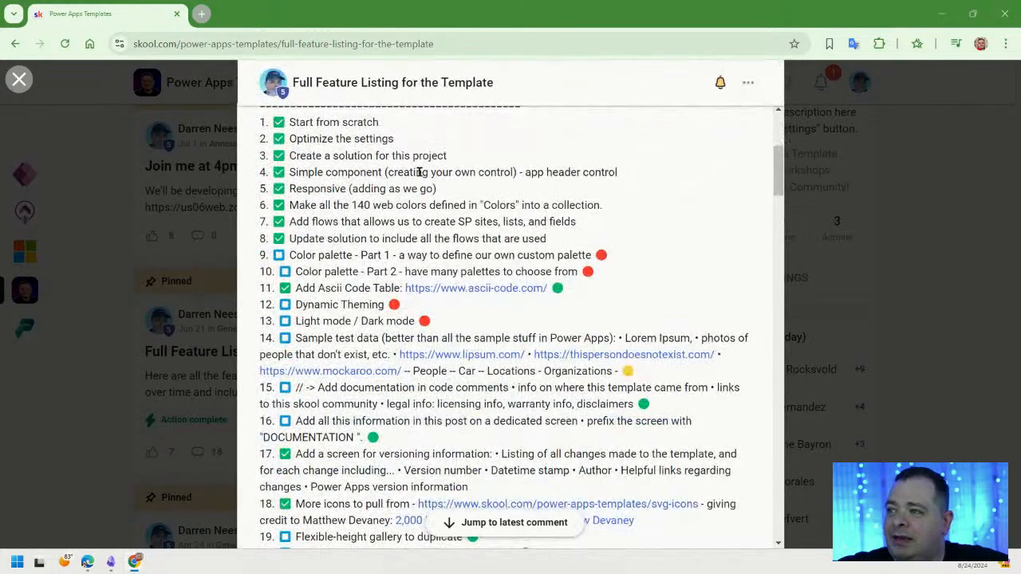
drag(560, 245, 558, 204)
click(480, 196)
scroll(496, 236, up, 1)
scroll(495, 235, up, 5)
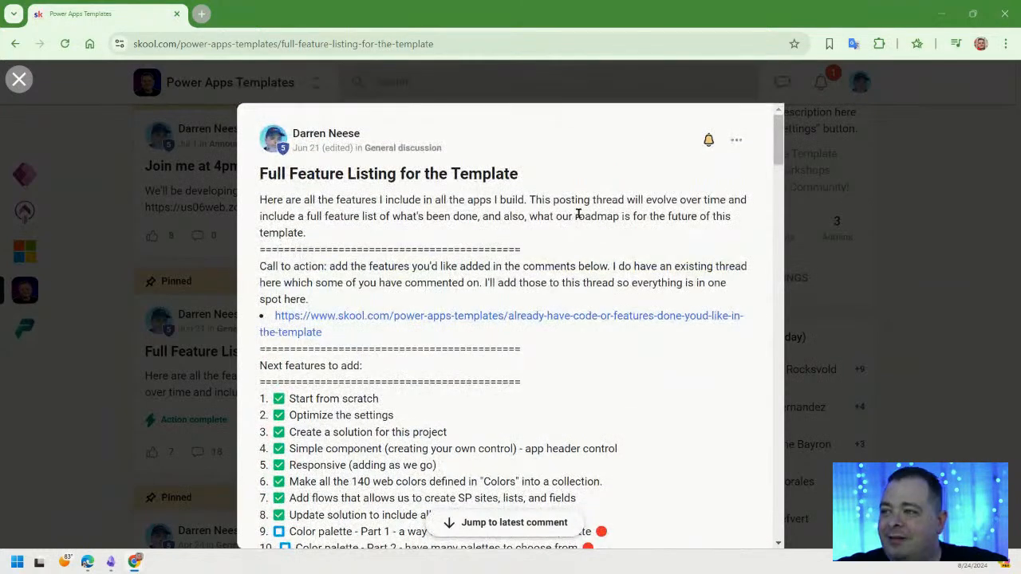
drag(550, 200, 560, 214)
drag(624, 215, 605, 214)
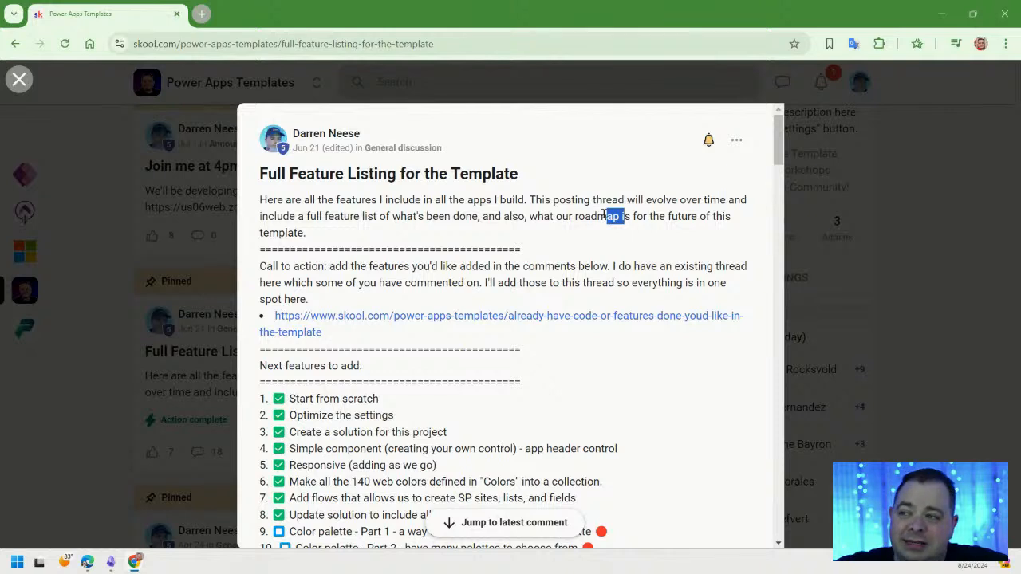
click(603, 216)
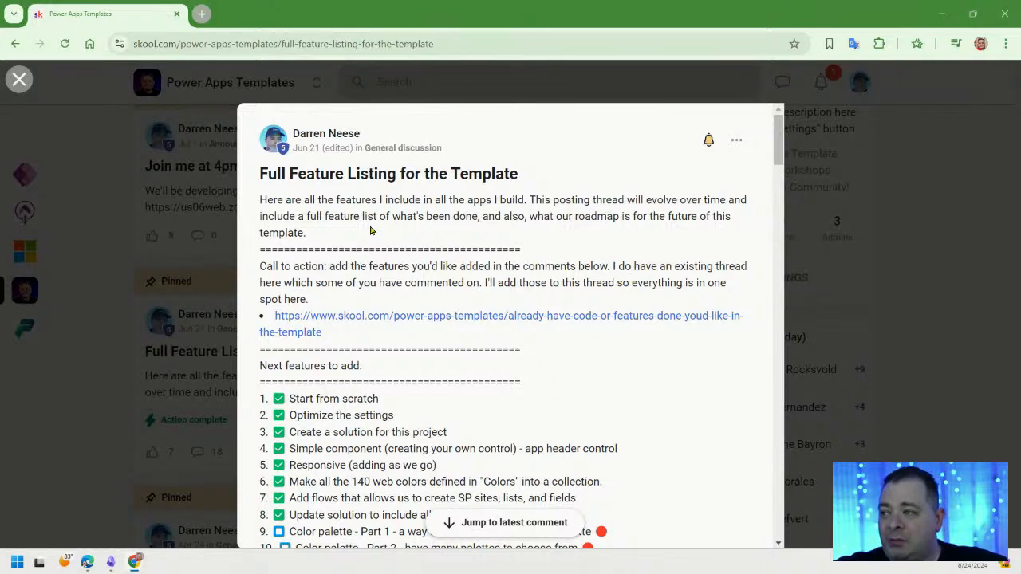
drag(386, 232, 301, 200)
click(523, 201)
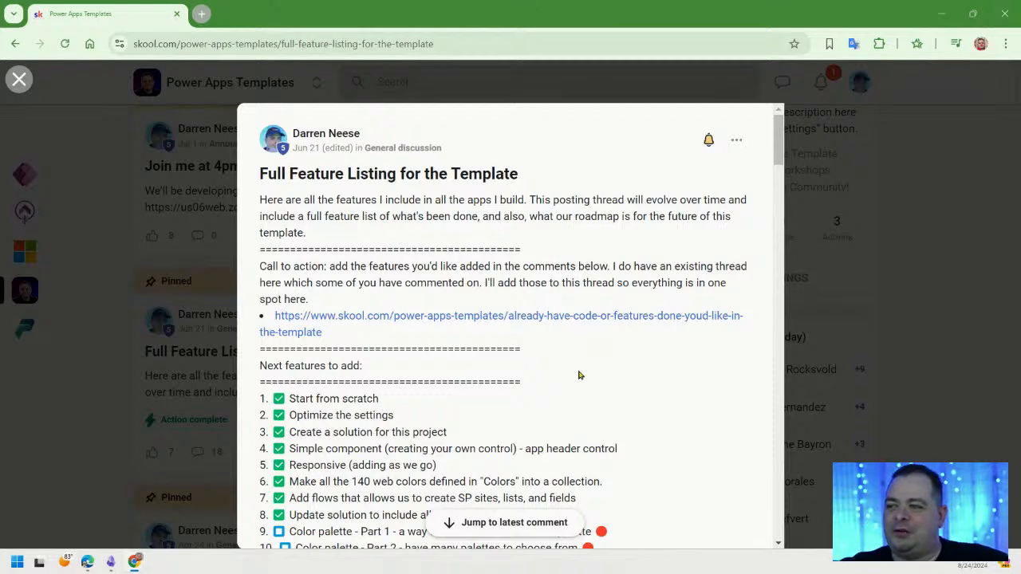
- Read through the remaining planned features, the Ultimate JumpStart Kit features and the comments of the feature listing post
scroll(577, 375, down, 8)
scroll(577, 374, down, 3)
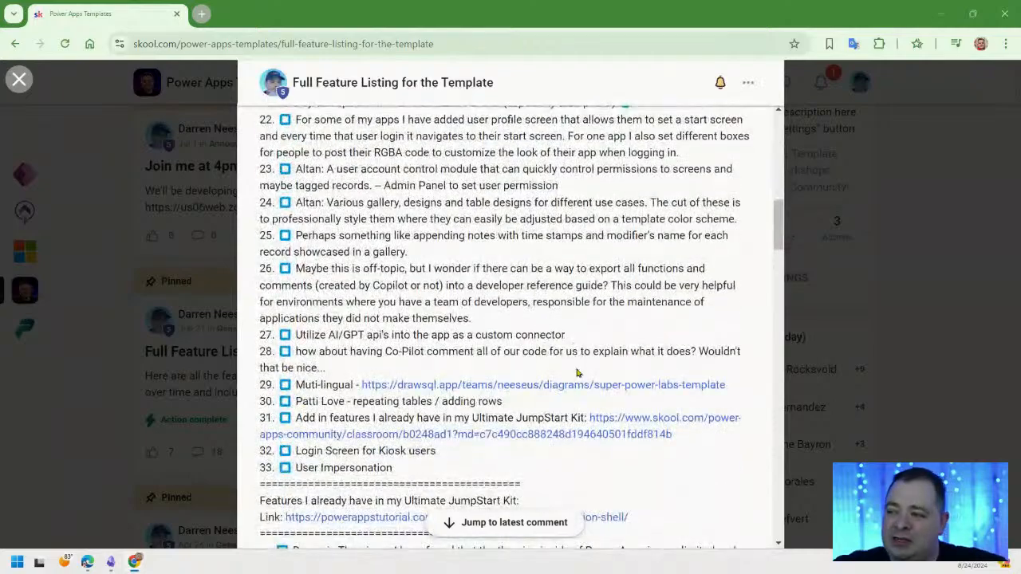
scroll(576, 367, down, 1)
scroll(625, 267, down, 2)
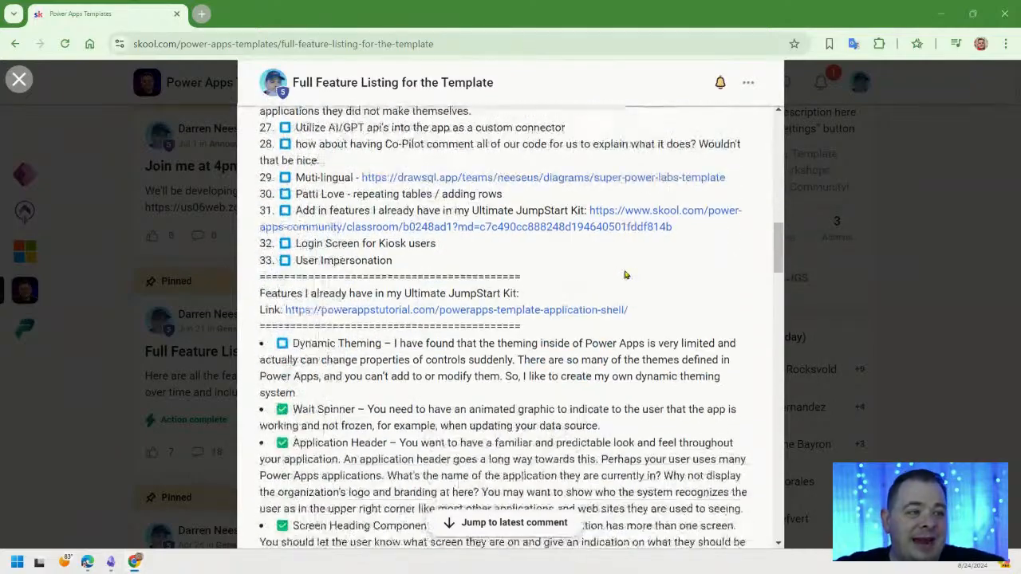
scroll(595, 312, down, 3)
scroll(594, 314, down, 5)
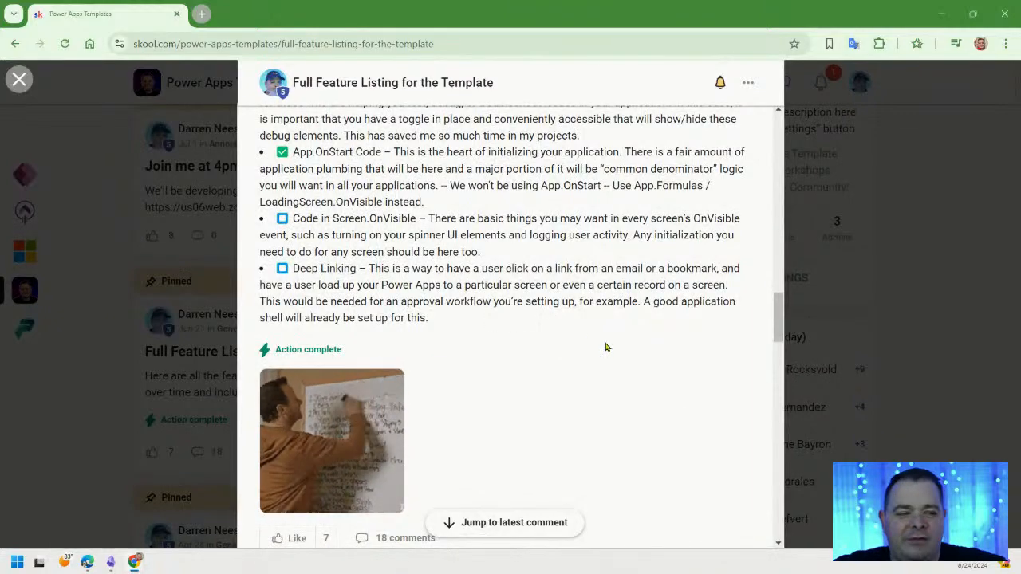
scroll(605, 346, down, 4)
scroll(606, 346, down, 4)
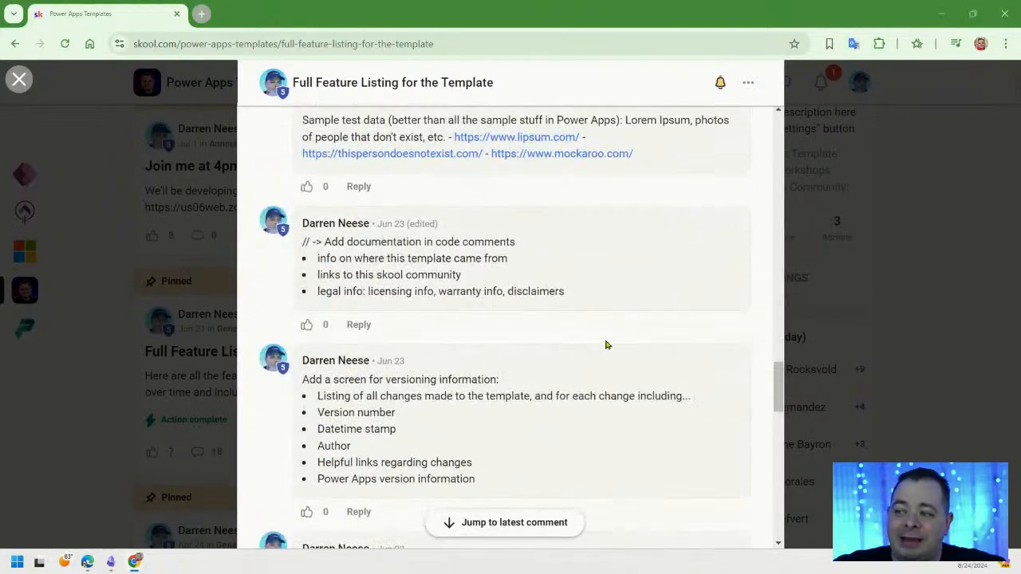
scroll(605, 344, up, 15)
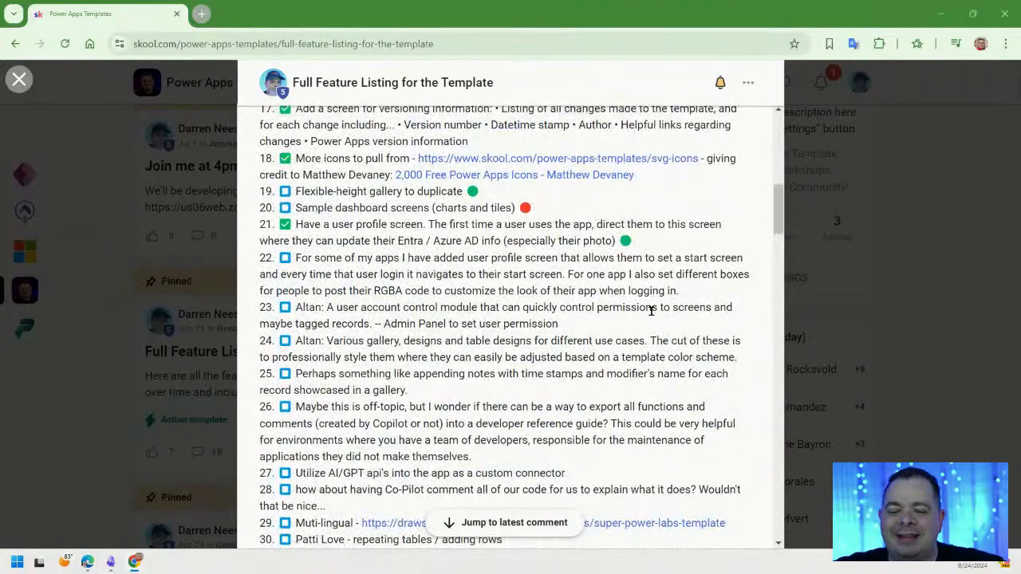
- Minimize the Skool window, bring the UltimatePowerAppsTemplate preview in Power Apps forward, and test expanding and collapsing its navigation menu
click(941, 13)
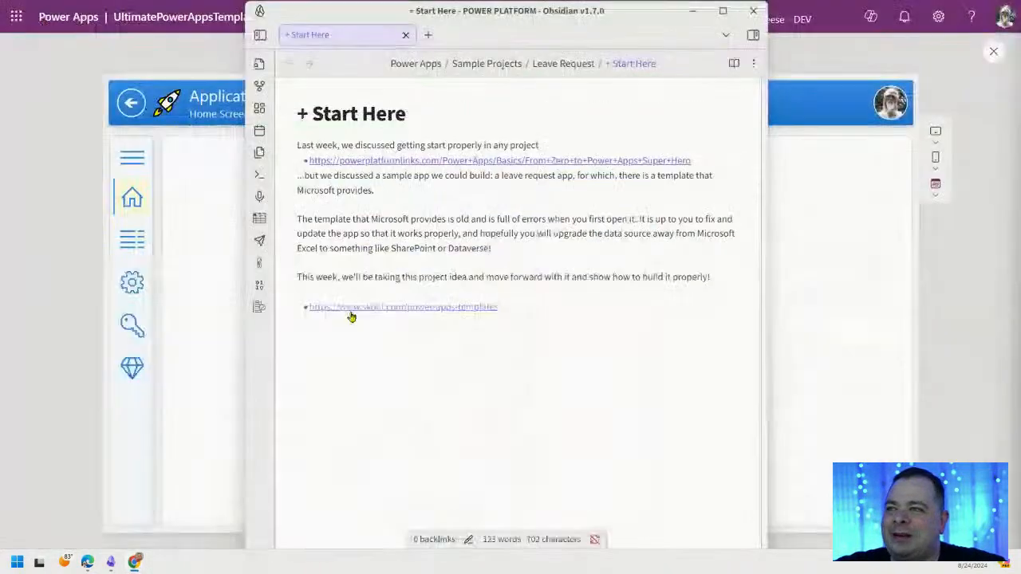
click(945, 356)
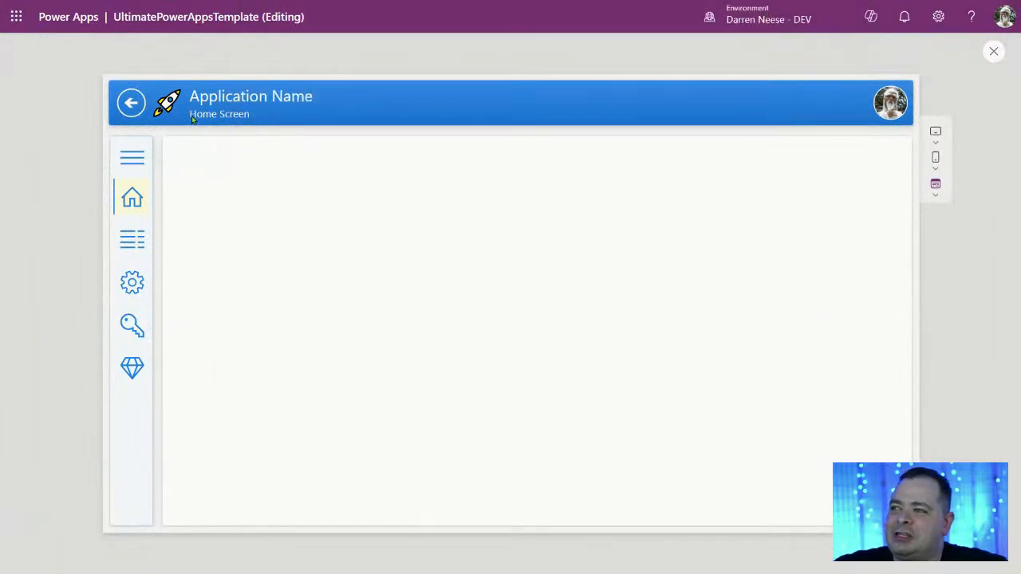
click(133, 157)
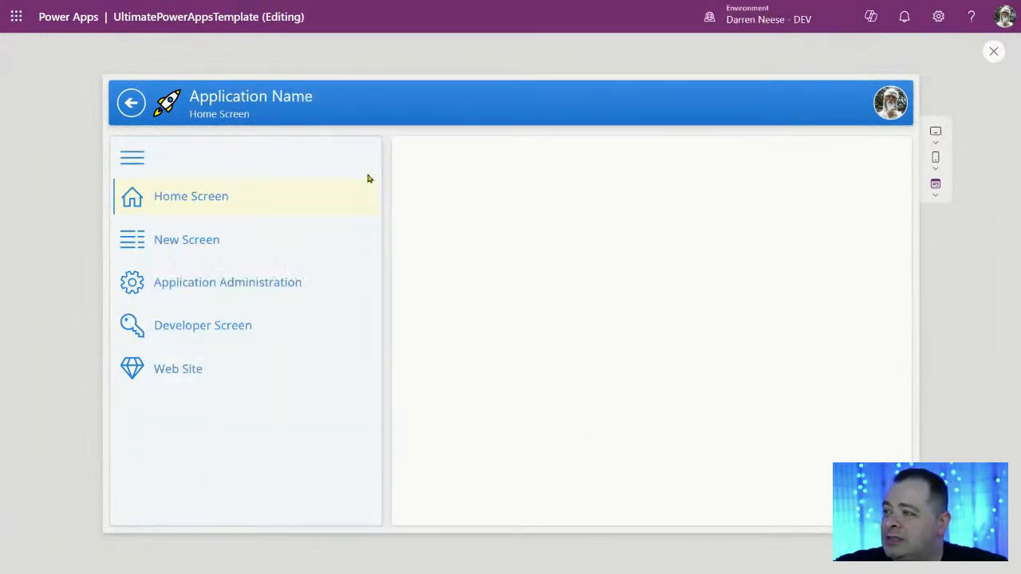
click(131, 160)
click(132, 159)
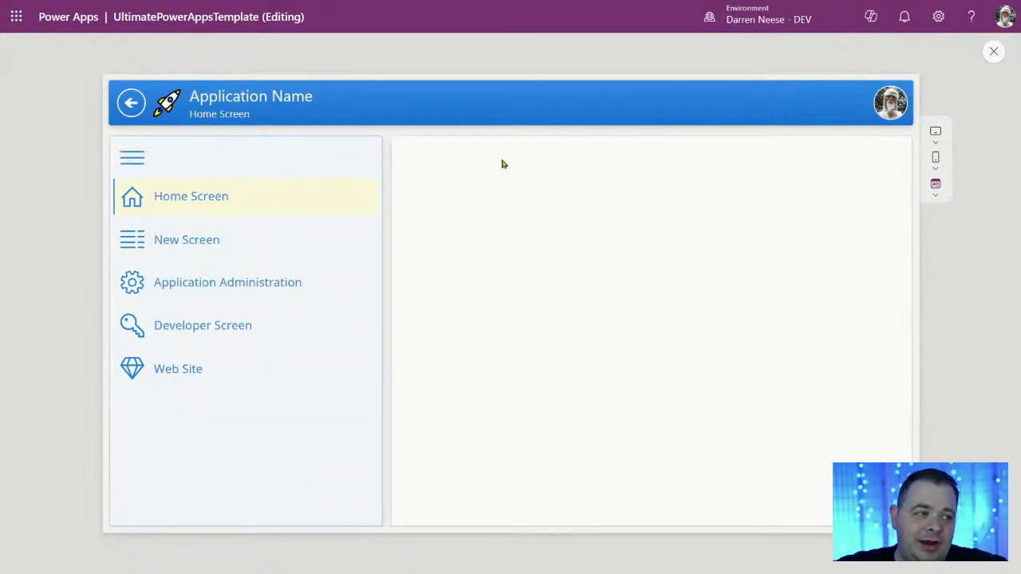
click(128, 162)
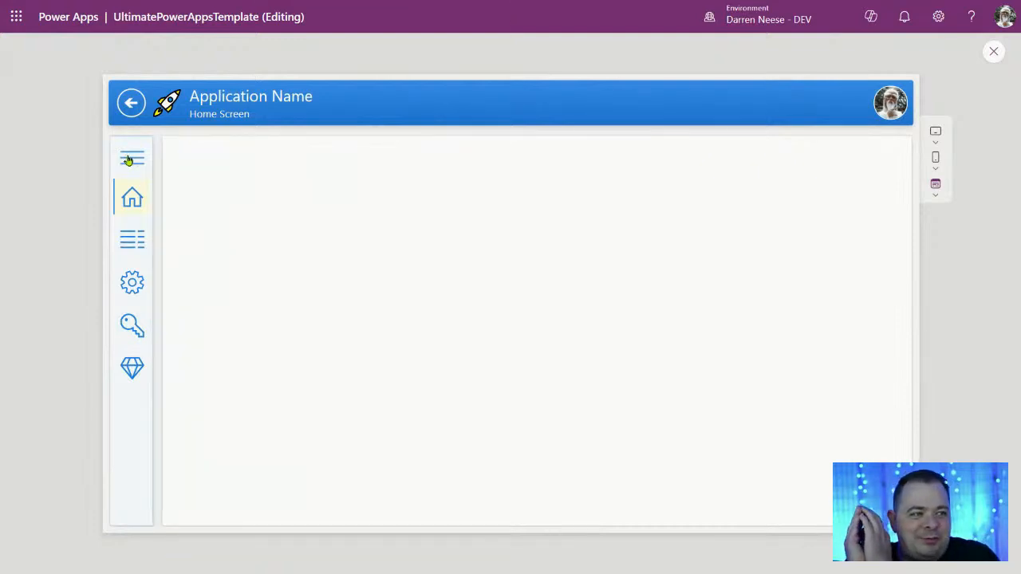
click(128, 160)
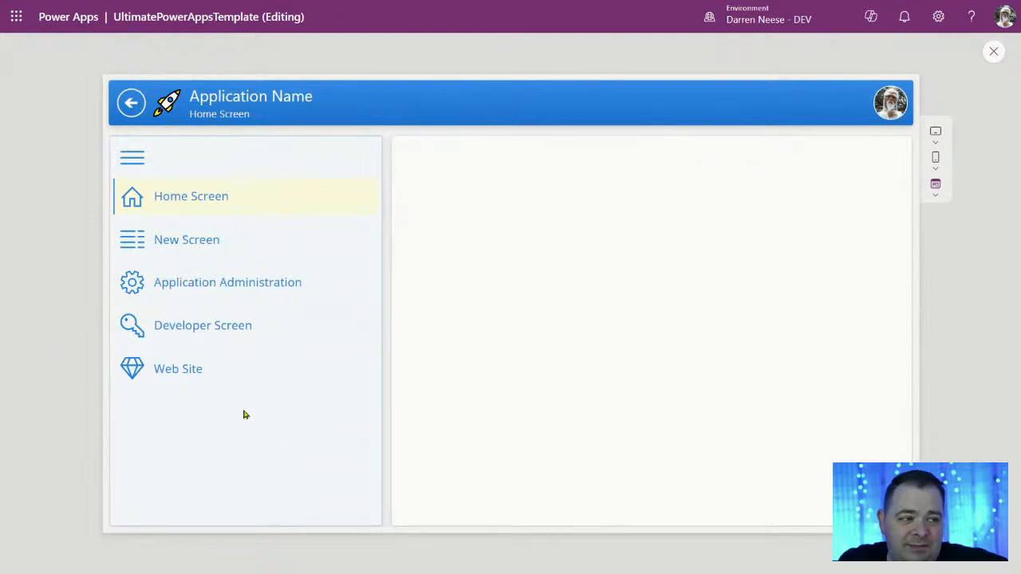
click(133, 159)
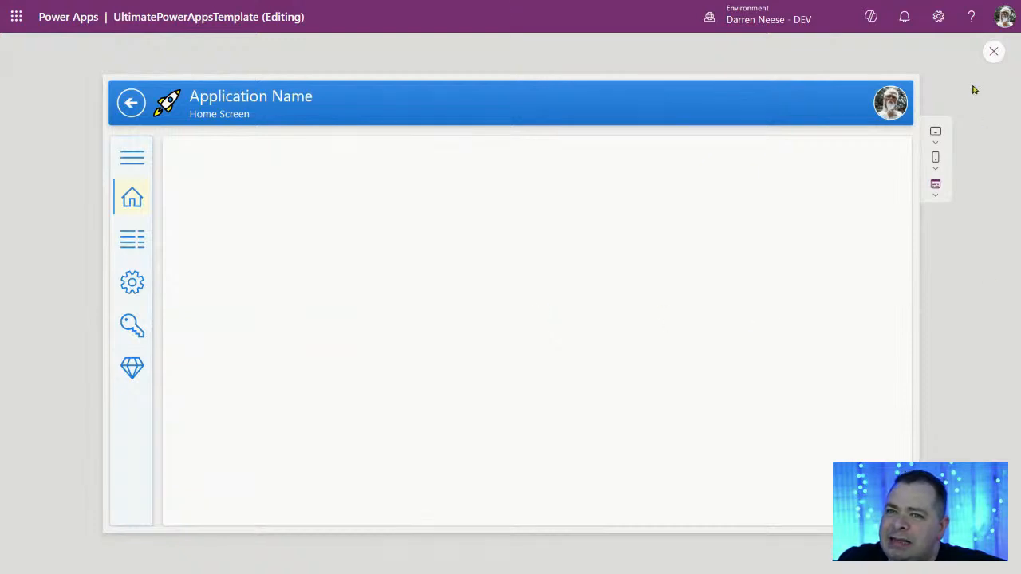
- Exit the app preview and check the template's additional save options, including Save as and Download a copy
click(994, 51)
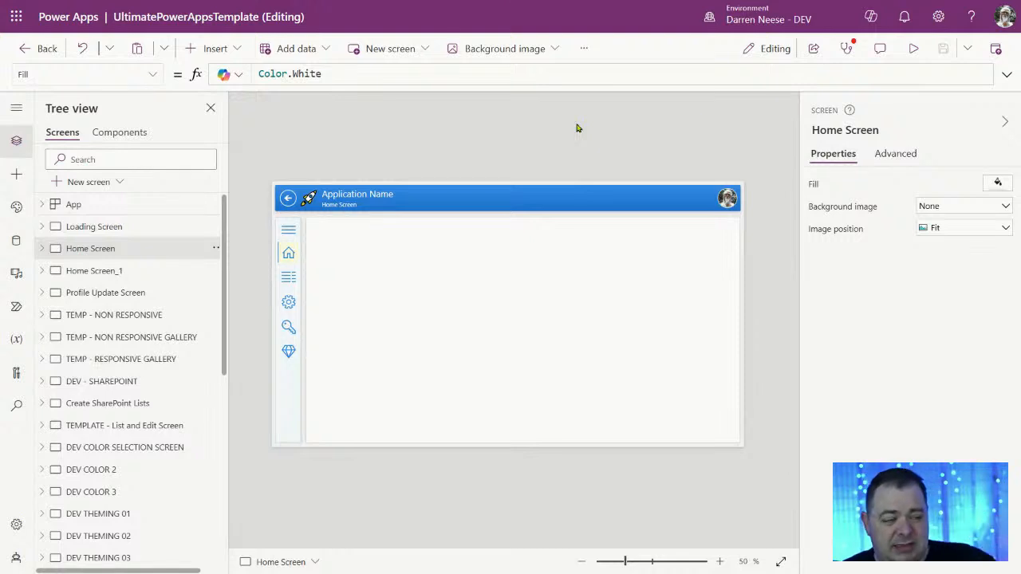
click(967, 49)
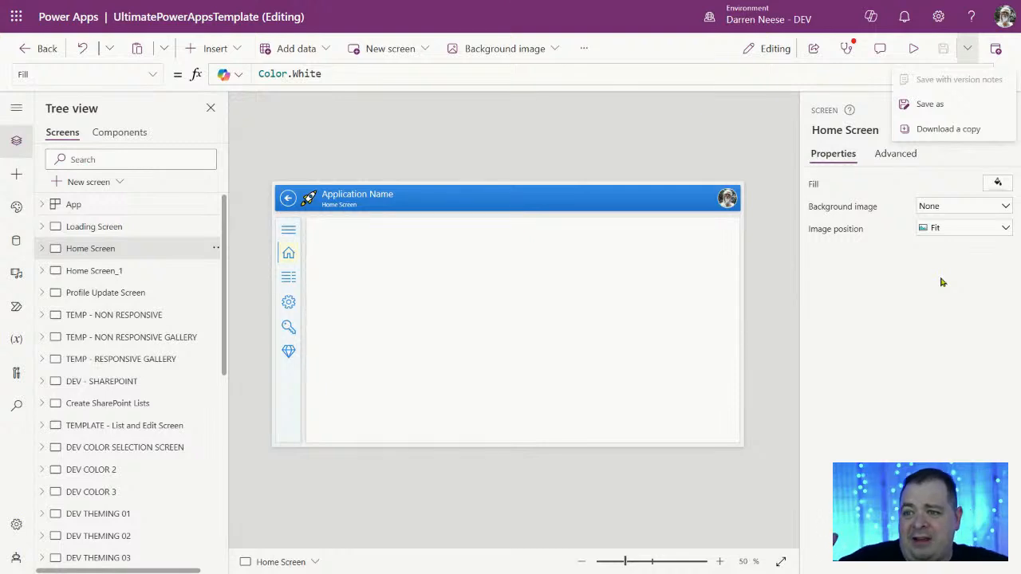
click(907, 310)
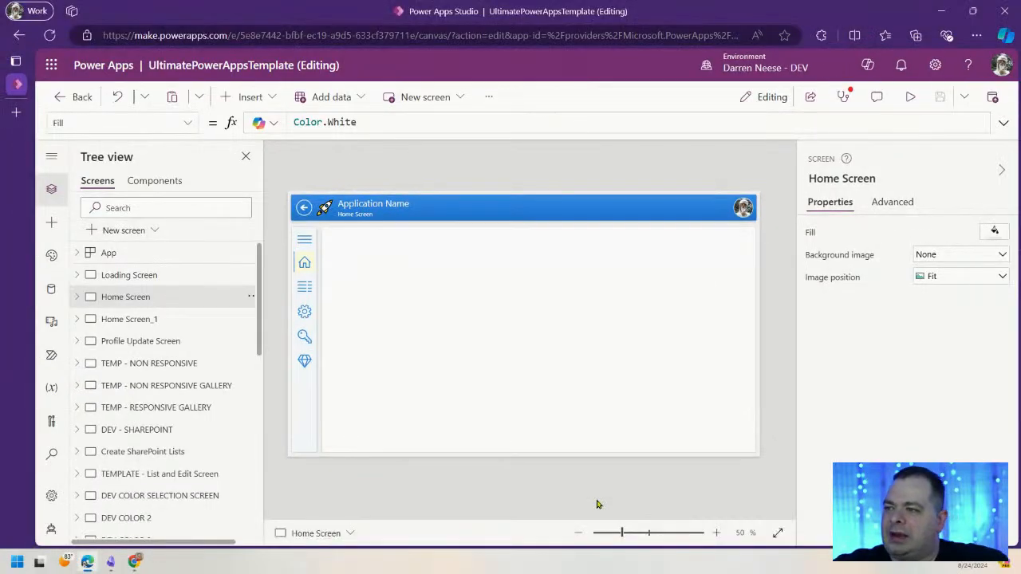
- Open a new browser tab, show the favorites bar, and load the DEV environment's Power Apps page from its bookmark
click(14, 113)
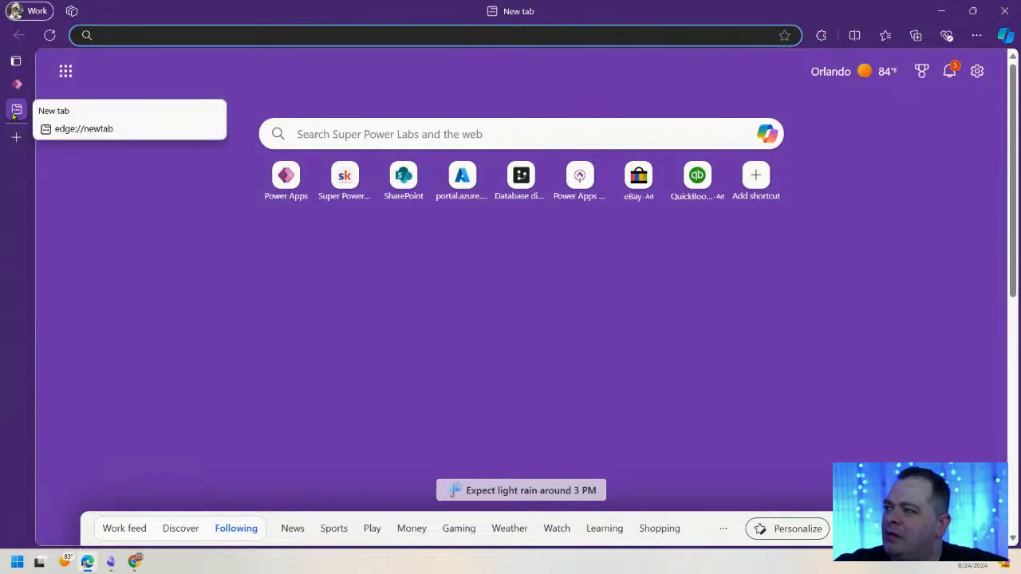
key(ctrl+shift+b)
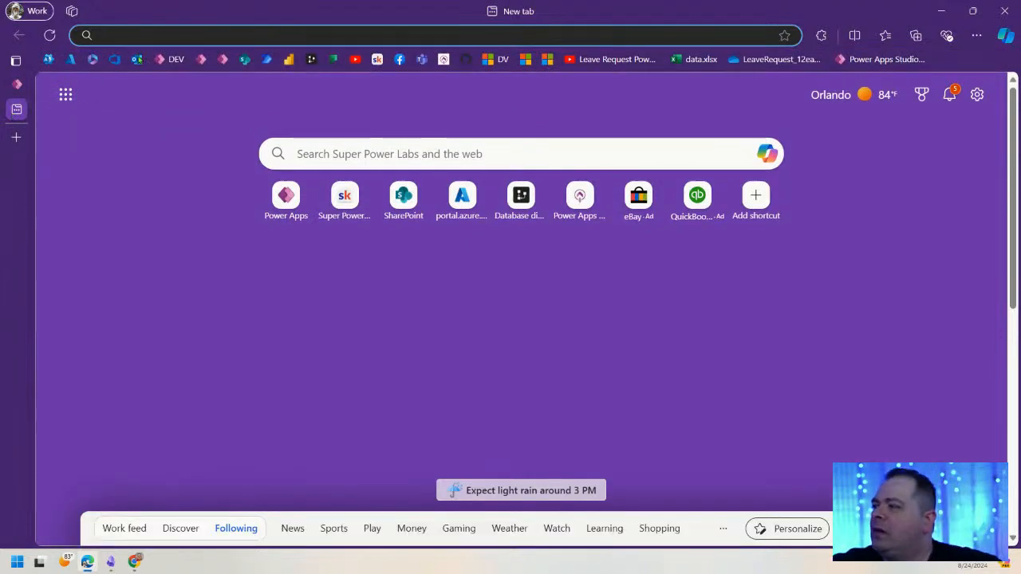
click(167, 59)
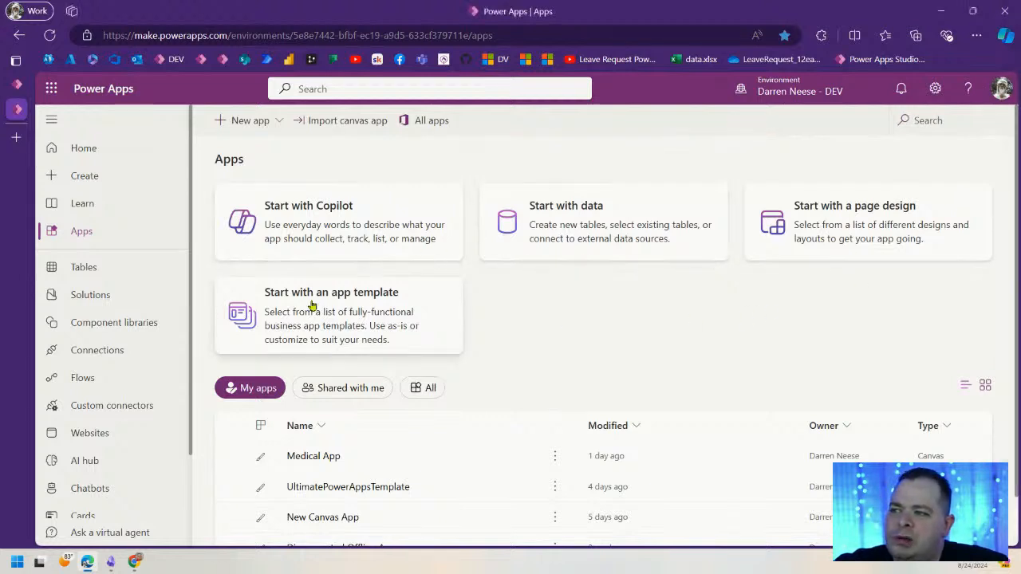
- Open the app template gallery for creating an app and locate the Leave Request canvas app template
click(349, 316)
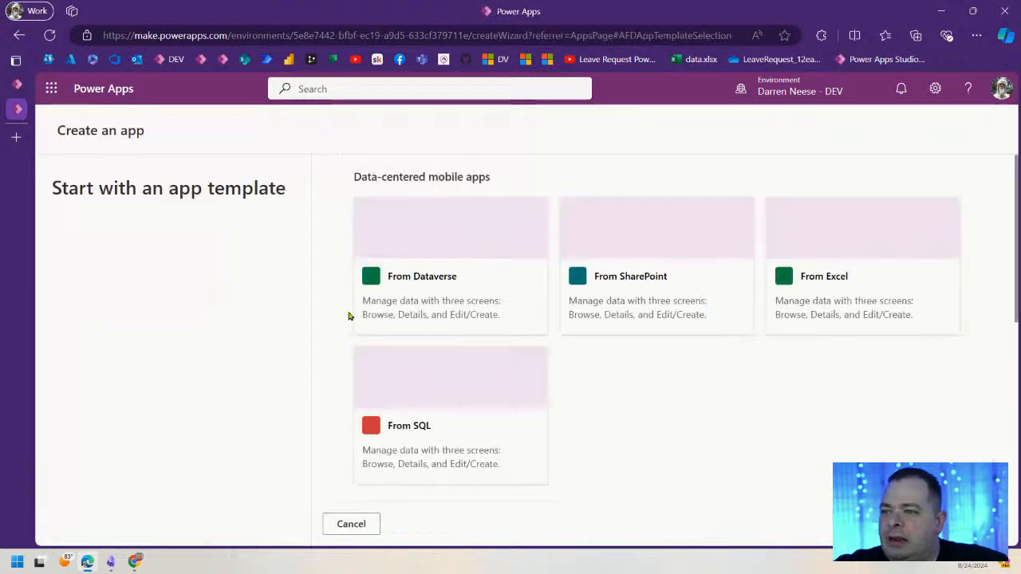
scroll(764, 424, down, 5)
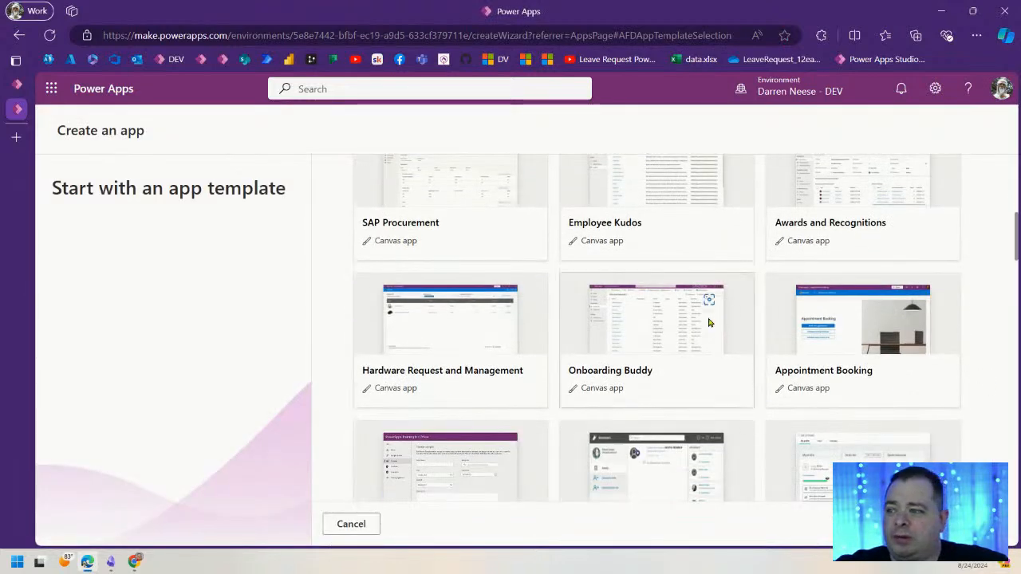
scroll(709, 317, down, 5)
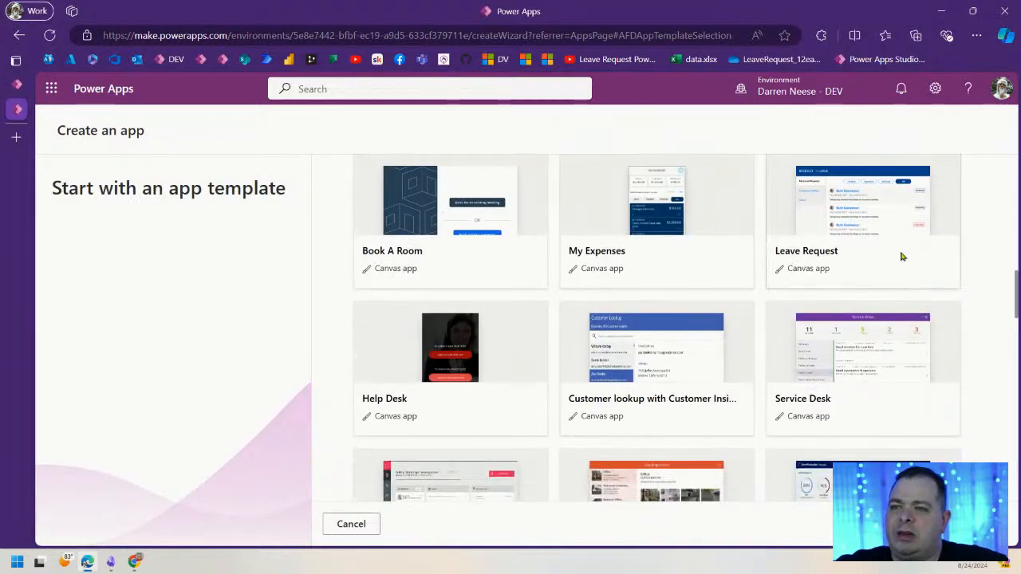
scroll(900, 347, up, 2)
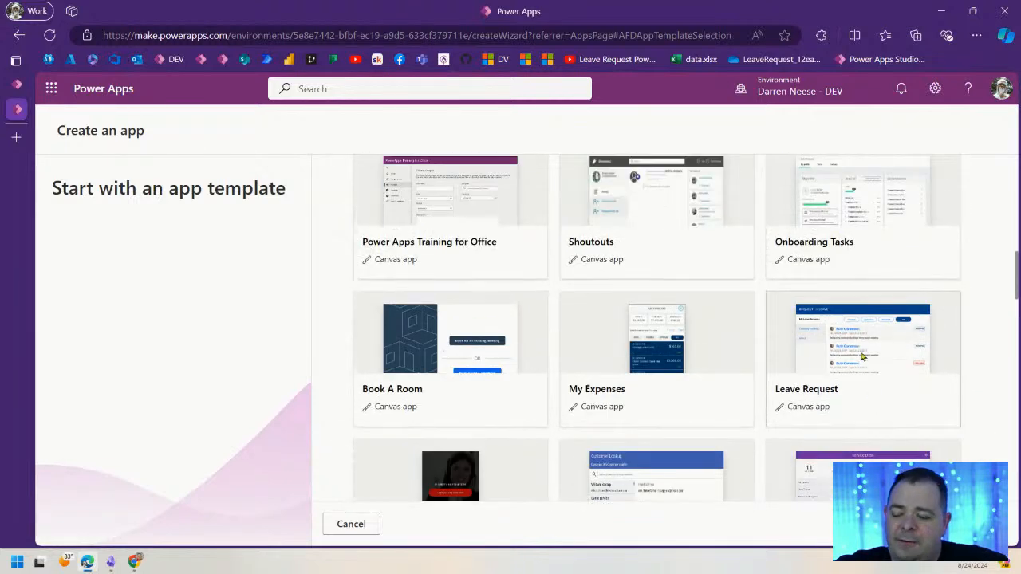
click(920, 315)
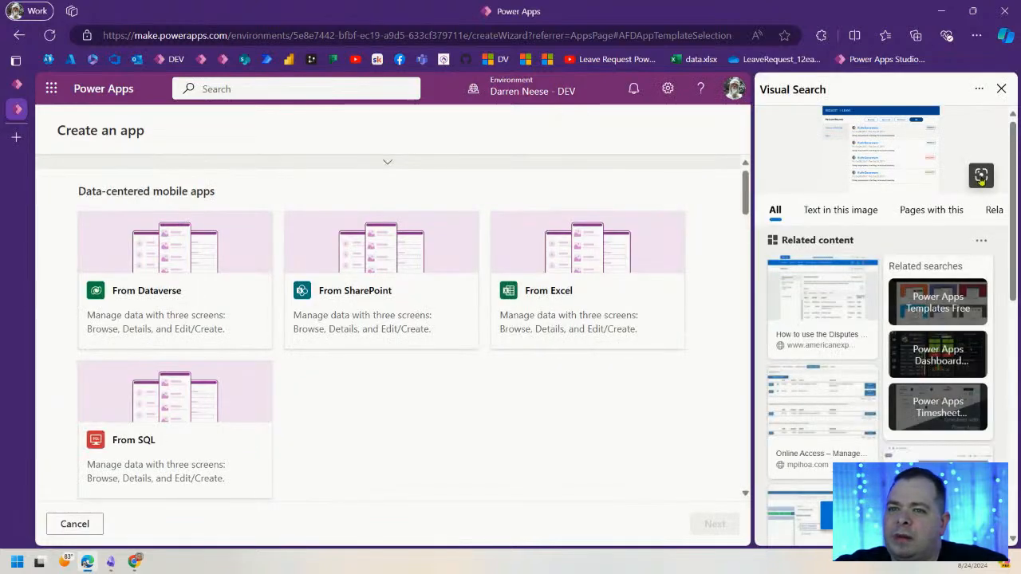
click(980, 176)
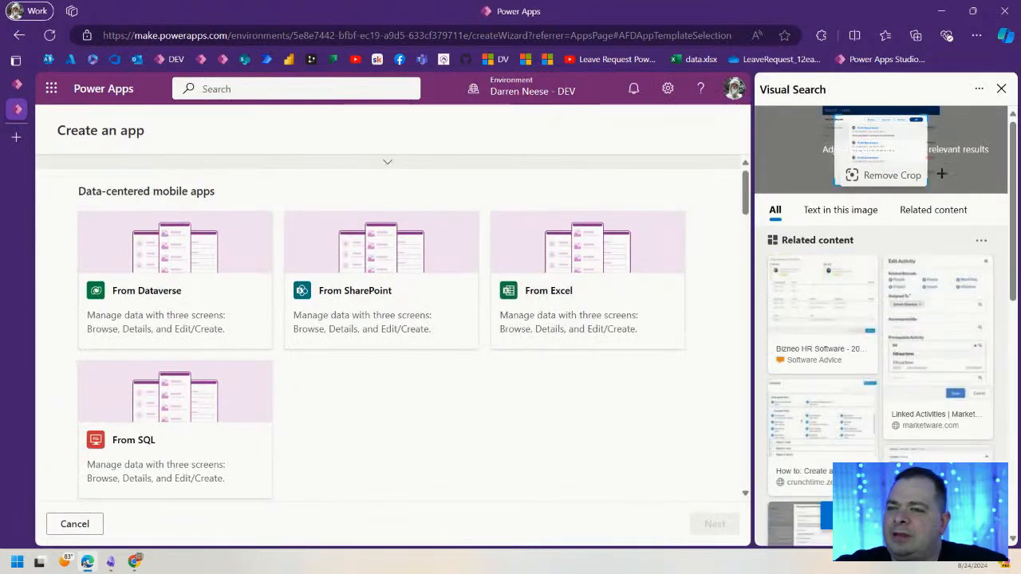
click(1000, 88)
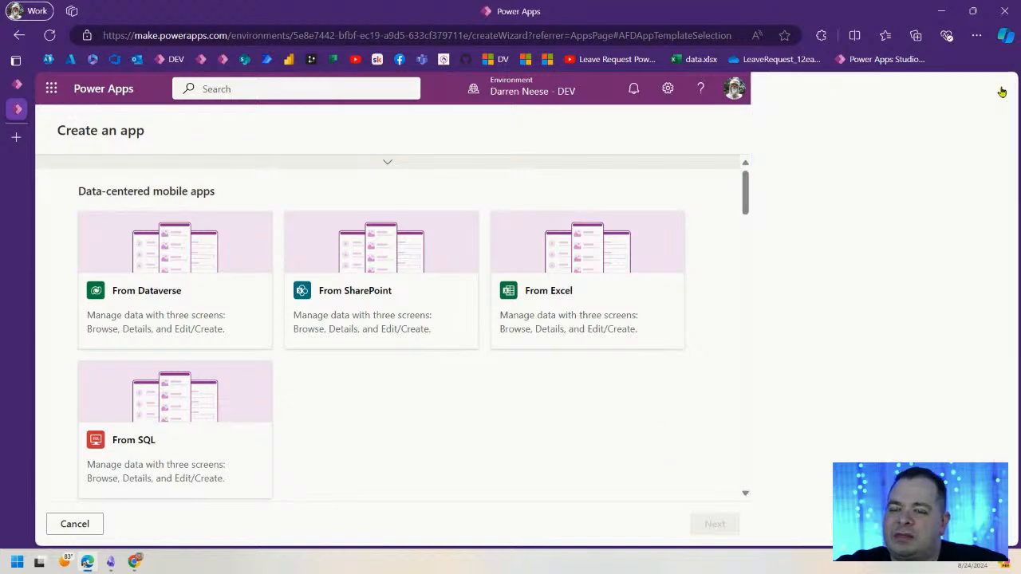
scroll(683, 417, down, 10)
scroll(798, 389, up, 3)
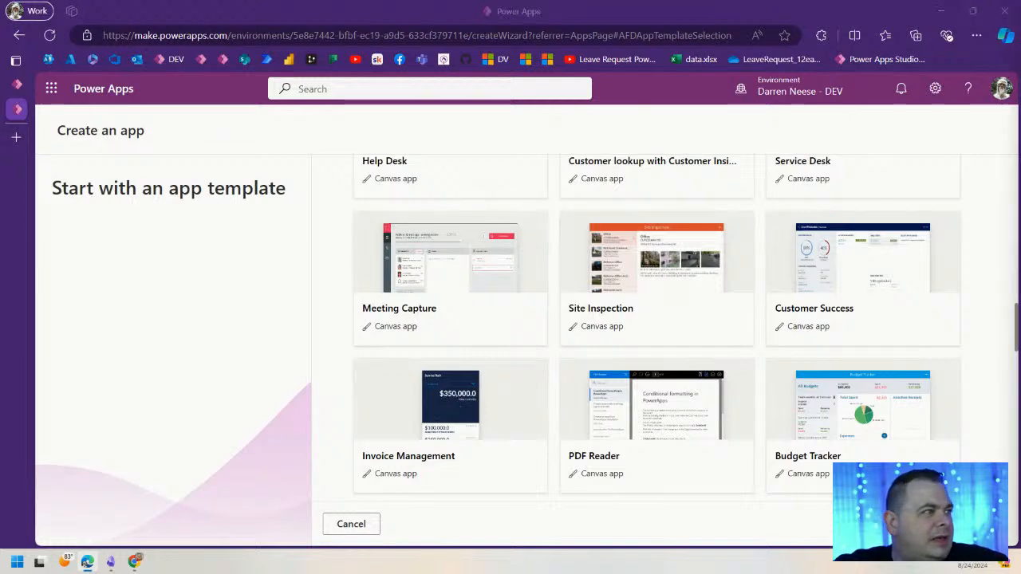
- Bring up the YouTube video "Leave Request PowerApp - Installation and Setup", maximize its window, and view the My Leave Balance page at 3:04
drag(0, 188, 644, 113)
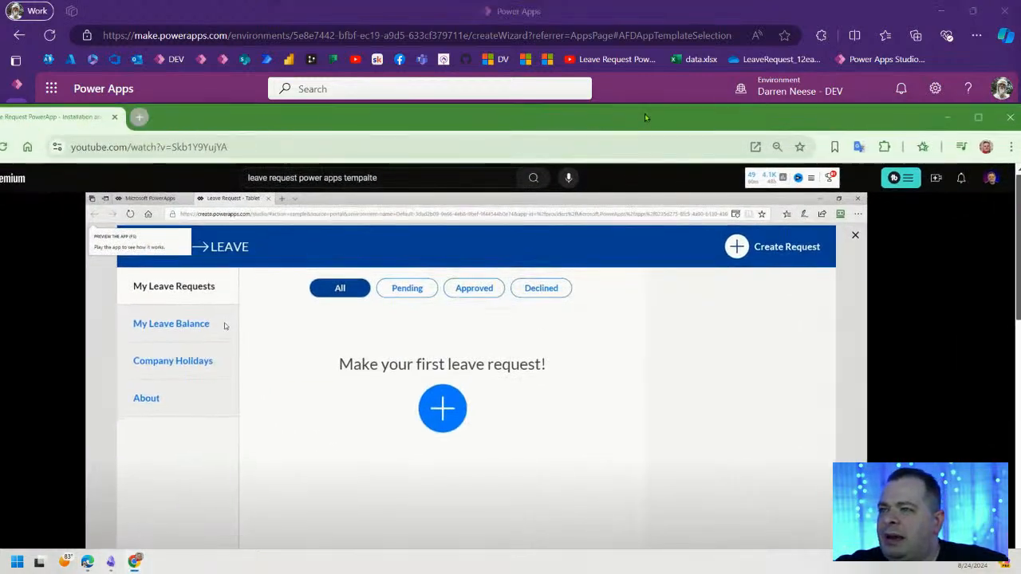
double_click(644, 118)
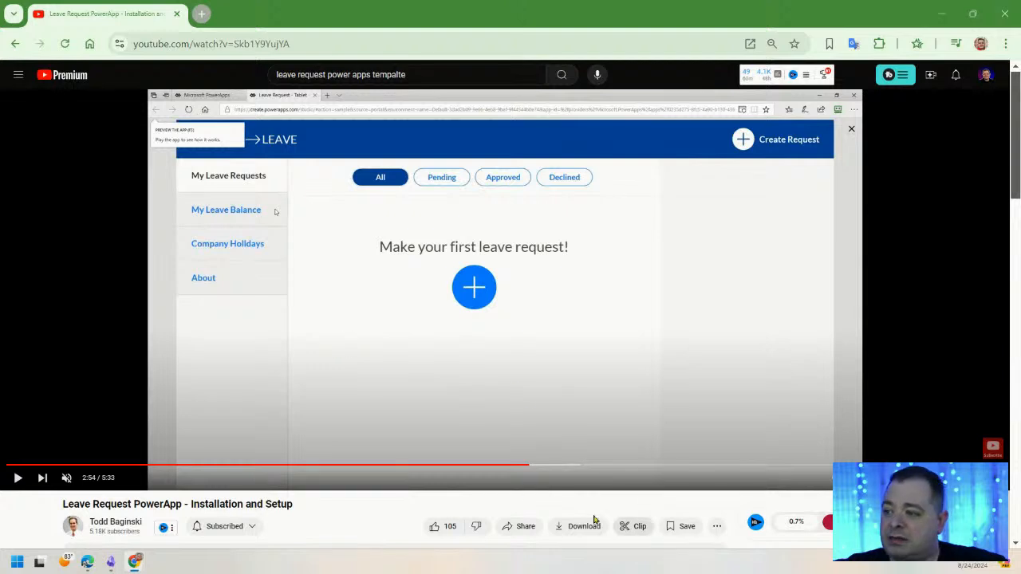
click(557, 466)
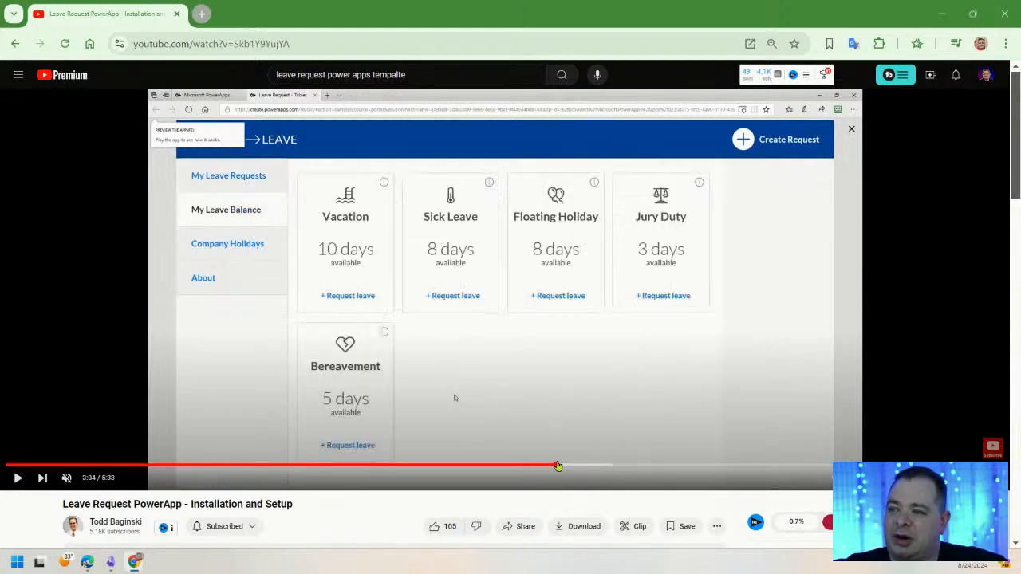
drag(311, 511, 171, 504)
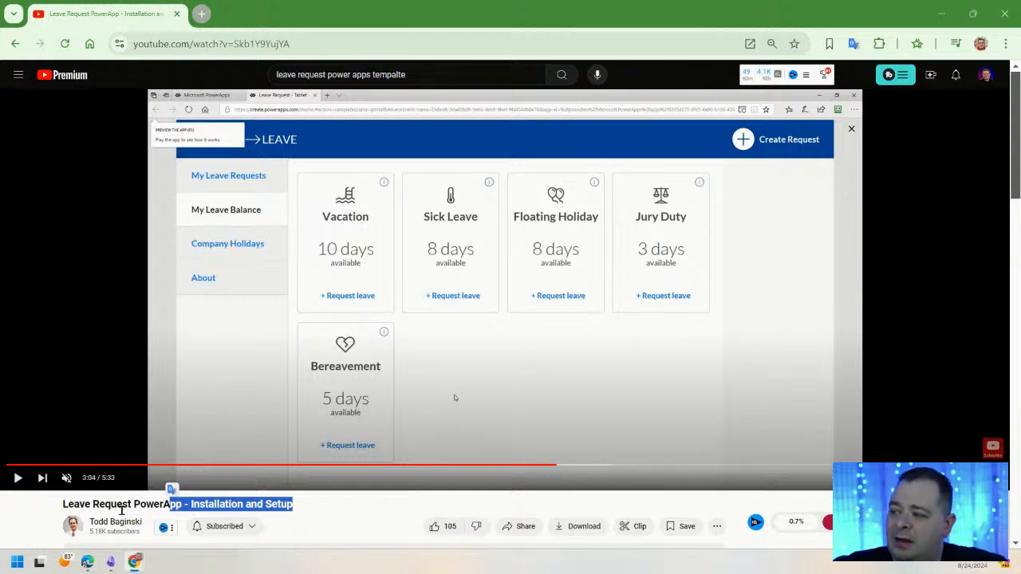
click(296, 508)
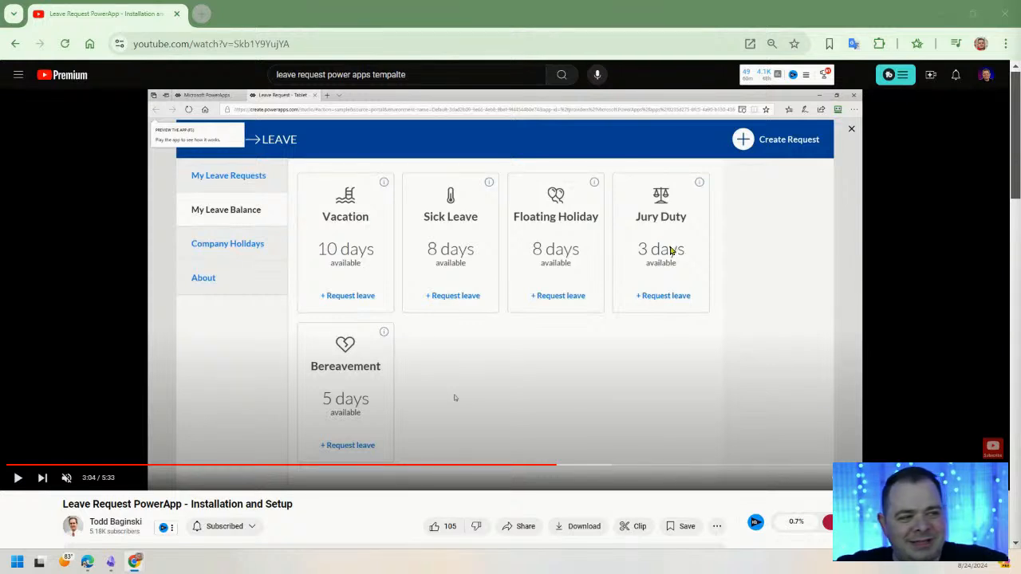
drag(308, 23, 2, 50)
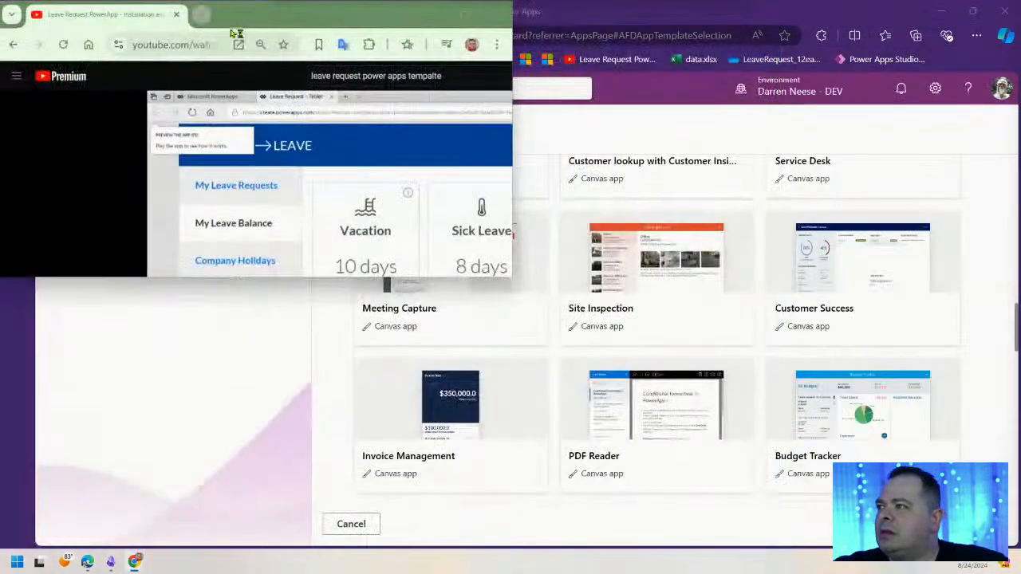
drag(298, 23, 598, 90)
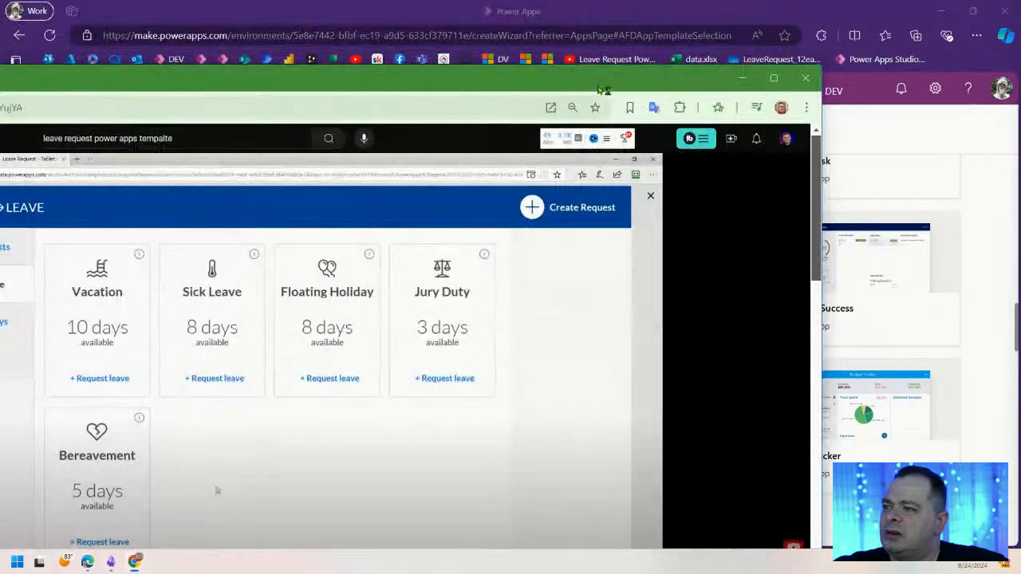
click(772, 78)
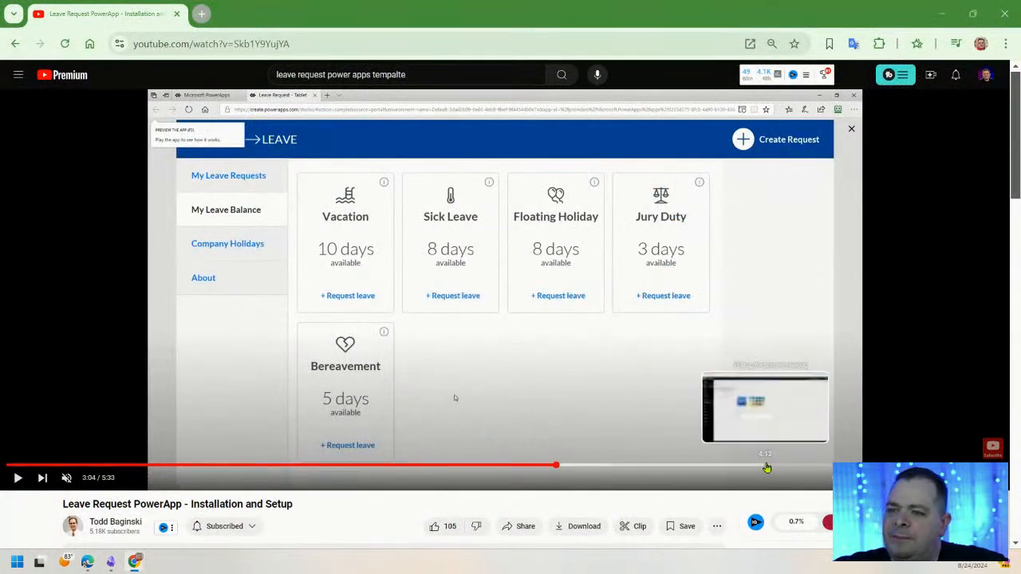
- Skim the setup video for the template's login screen, leave balance page, Excel data workbook, and the balance screen in the editor
click(757, 469)
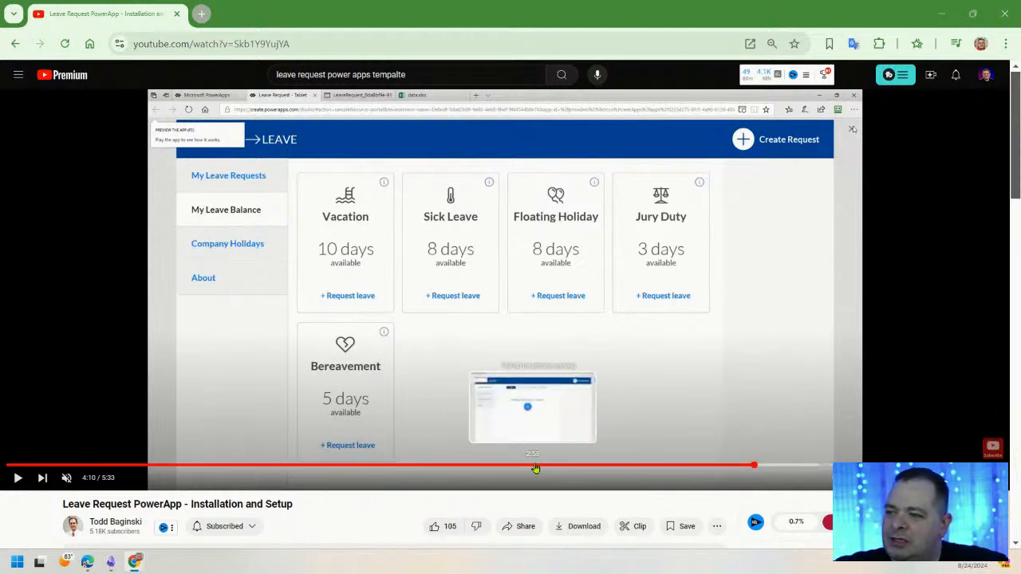
click(499, 466)
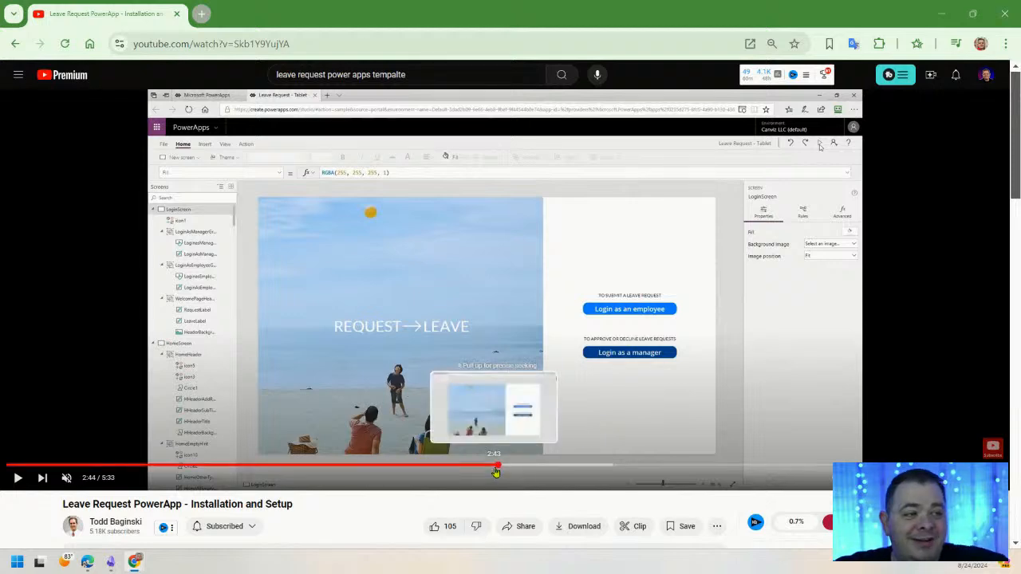
click(534, 467)
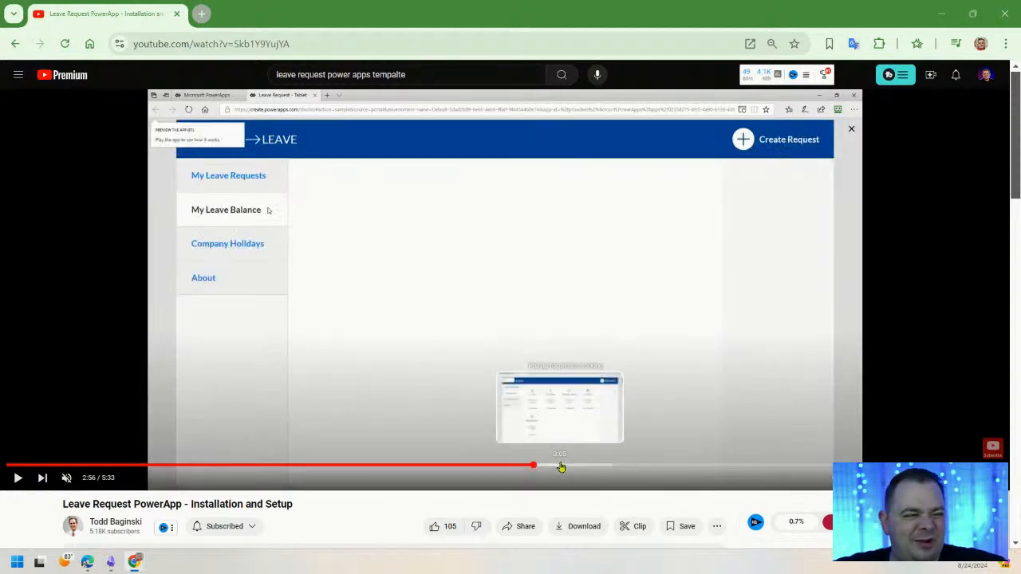
click(550, 467)
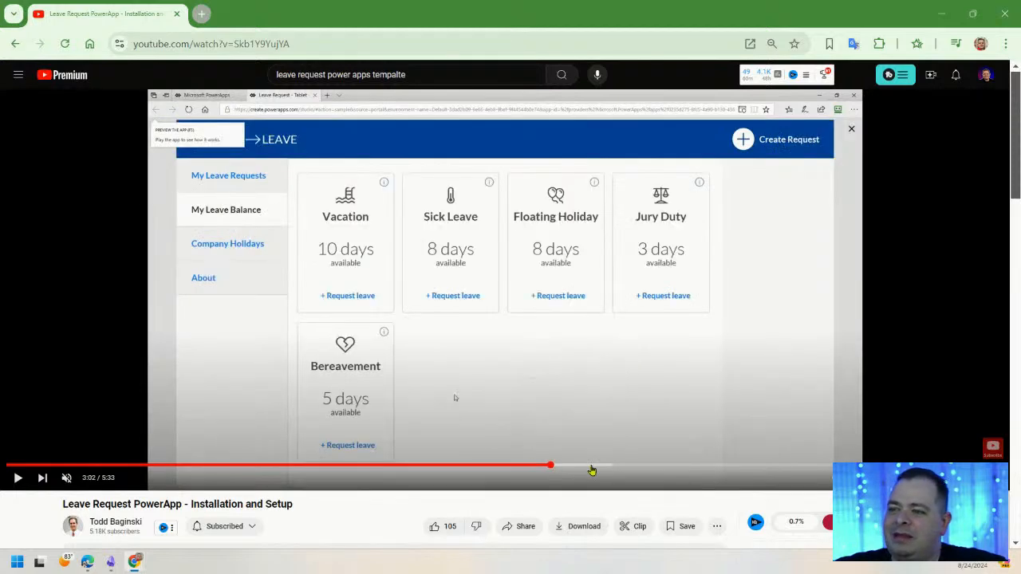
click(592, 467)
click(607, 467)
click(711, 468)
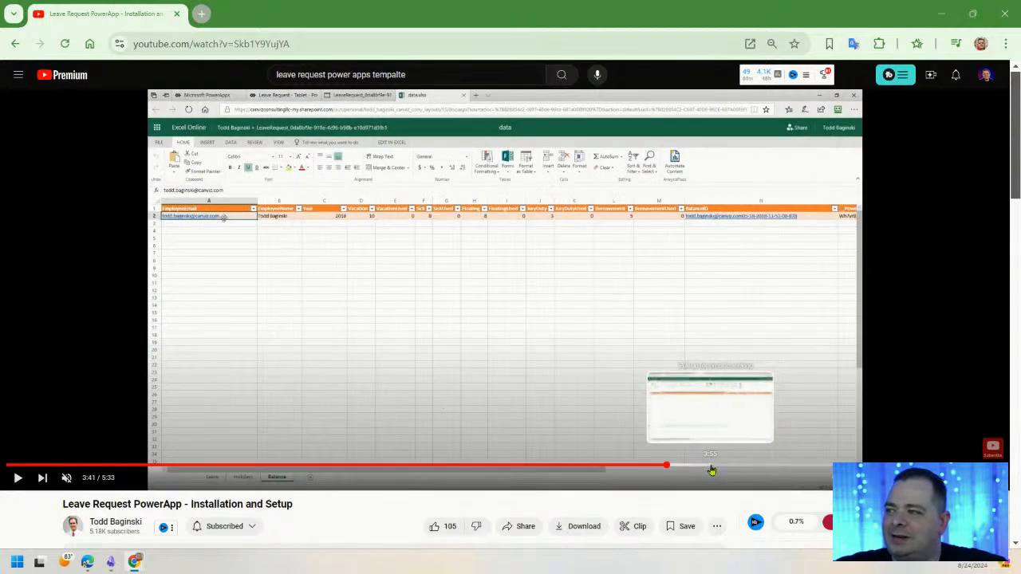
click(762, 467)
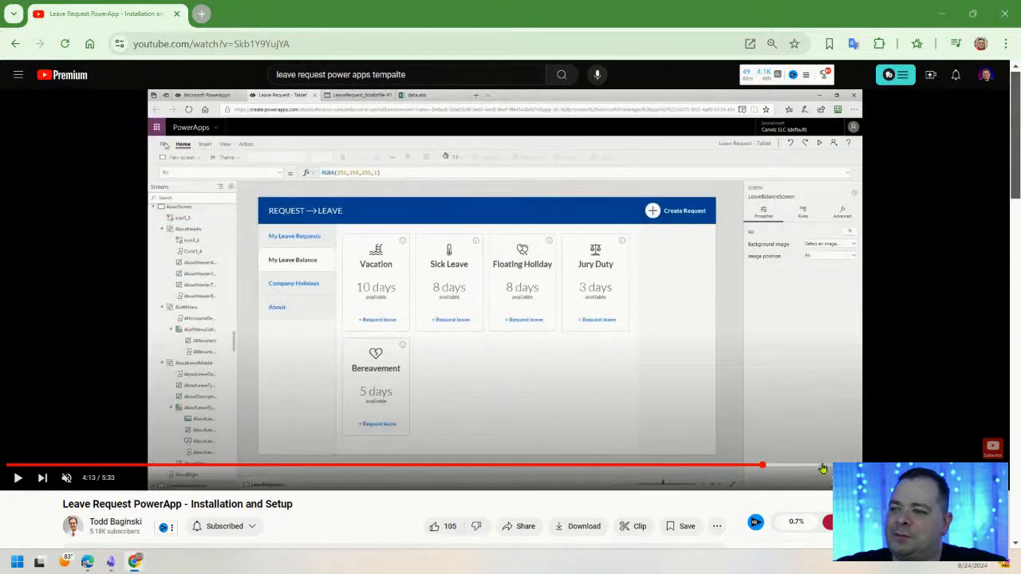
- Switch back to Power Apps, create a tablet-format canvas app from the Leave Request template, and allow its Office 365 Users and Outlook permissions
key(alt+Tab)
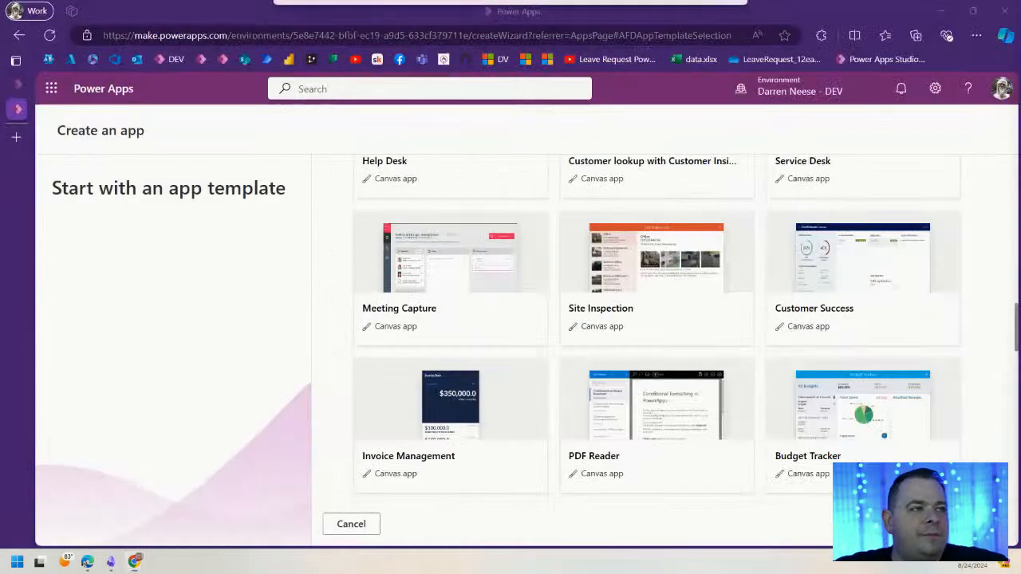
scroll(916, 292, up, 4)
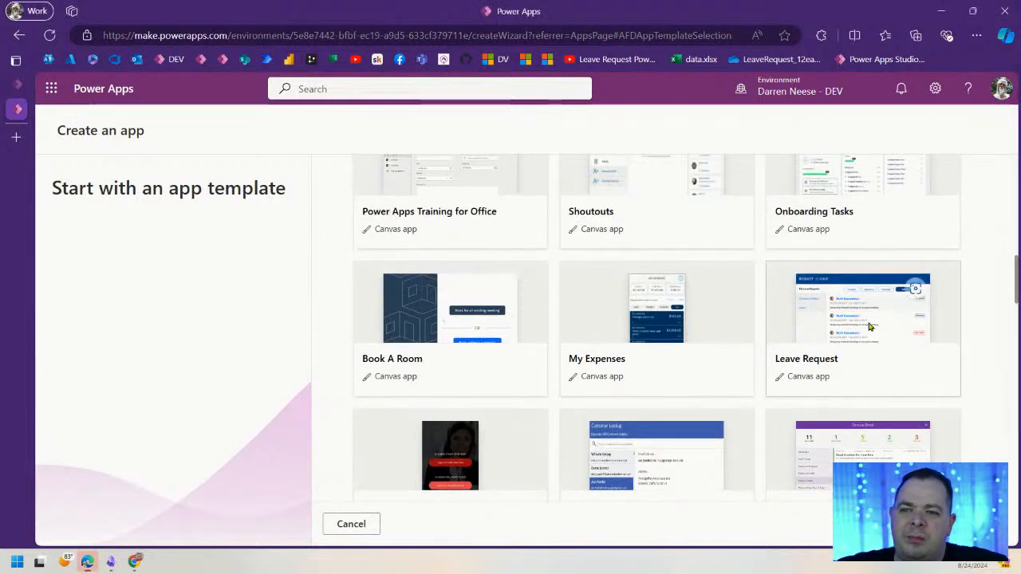
click(909, 292)
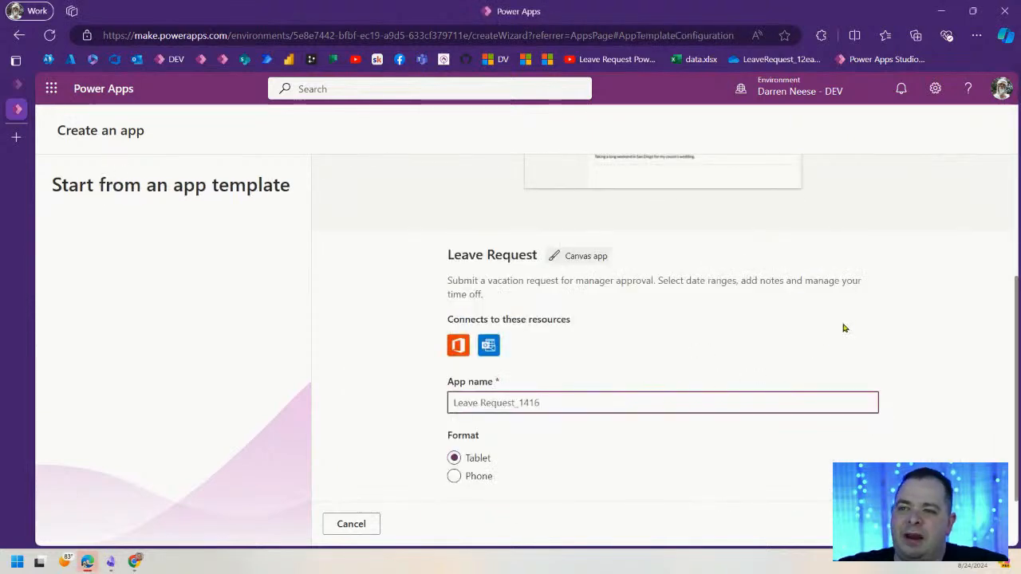
click(977, 524)
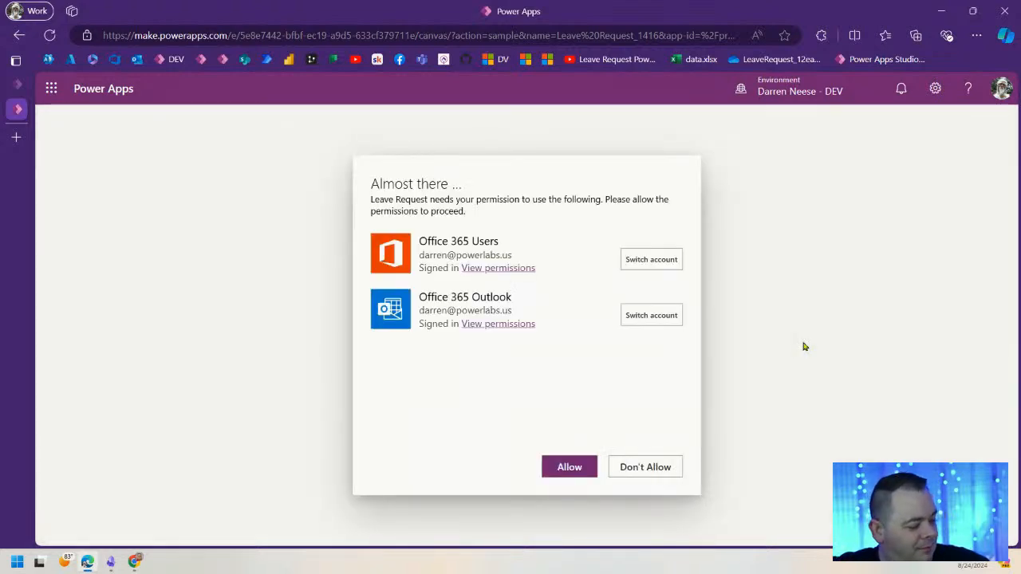
click(571, 469)
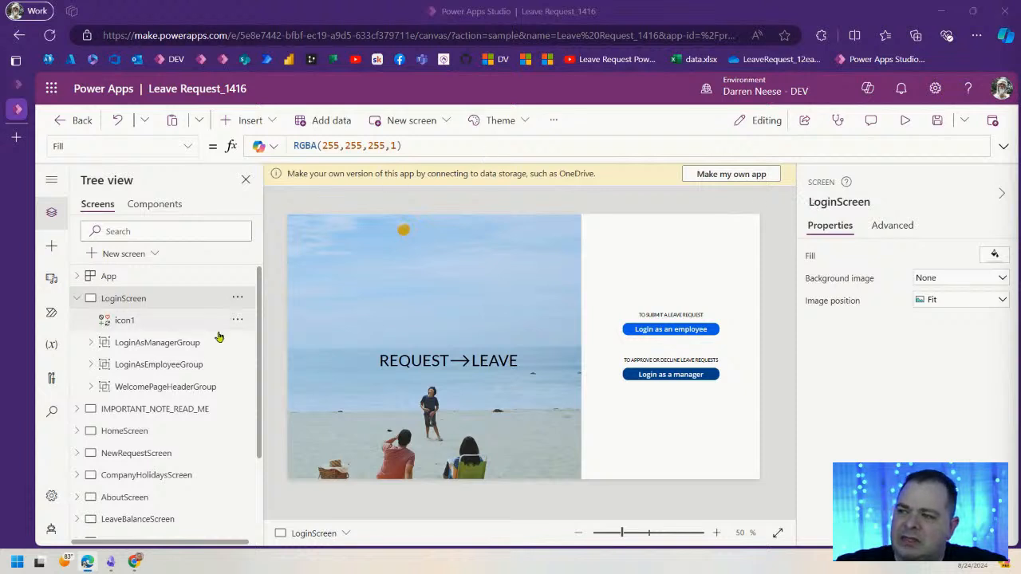
- Collapse LoginScreen, start making an own version of the app with a OneDrive for Business connection, and save the unsaved changes
click(78, 299)
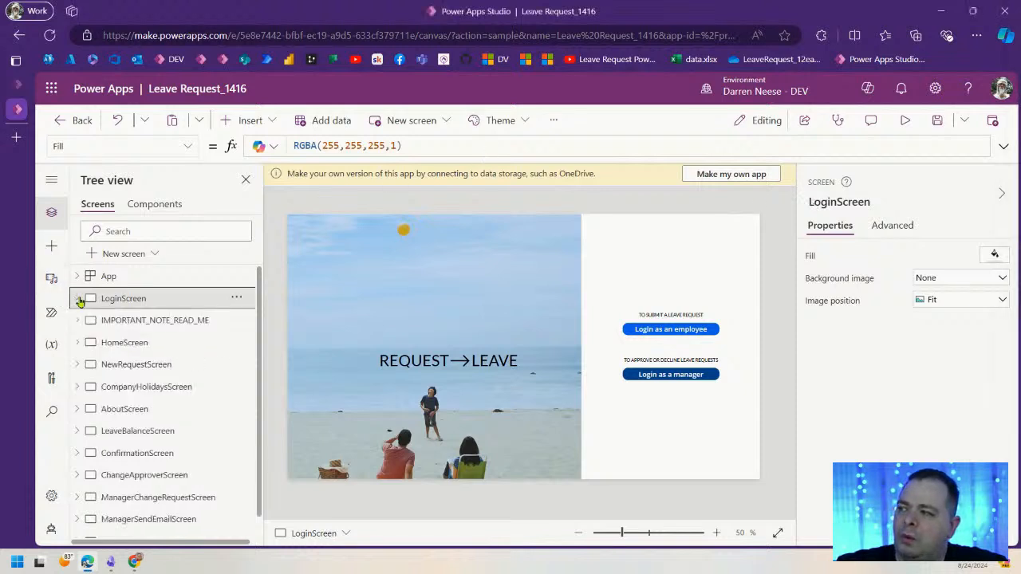
click(727, 176)
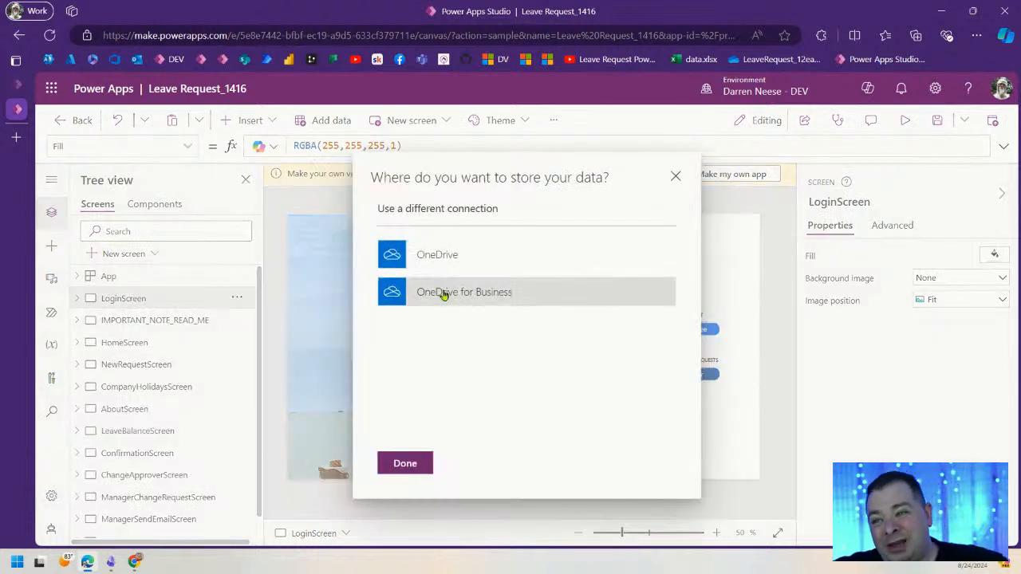
click(467, 295)
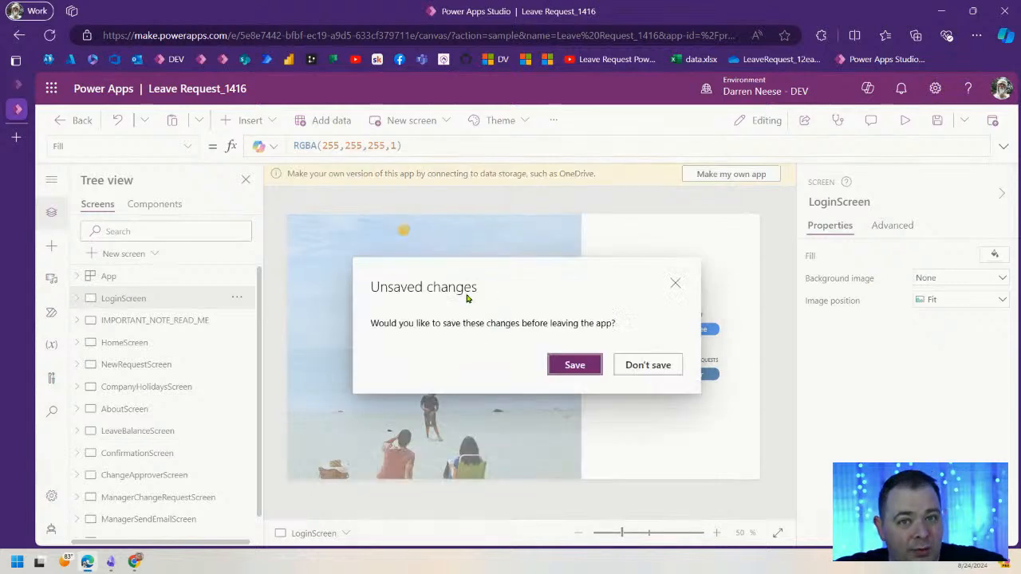
click(576, 364)
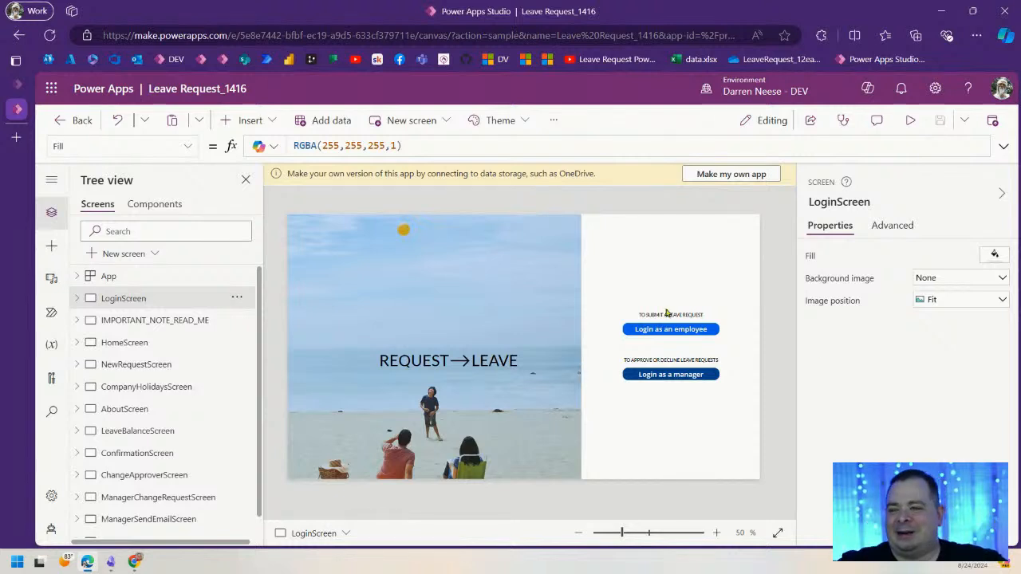
- Make an own copy of the app with its data stored in the existing OneDrive for Business connection, and allow the requested permissions
click(733, 176)
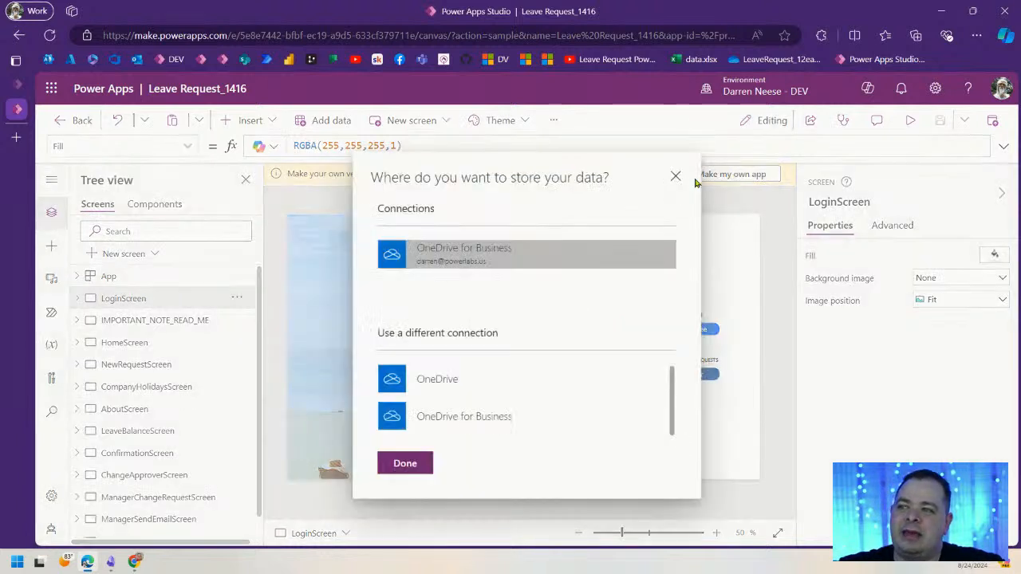
click(405, 464)
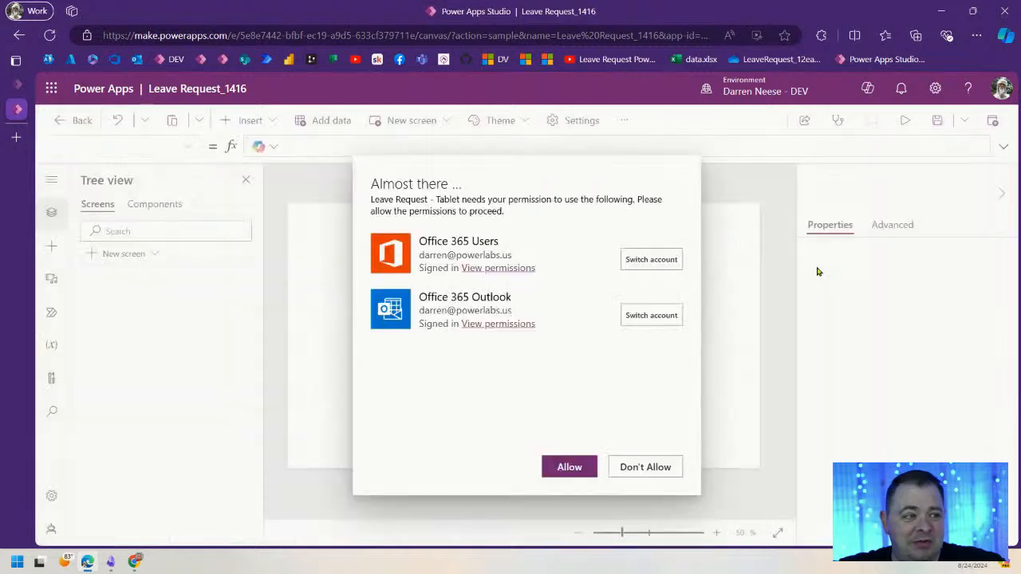
click(578, 466)
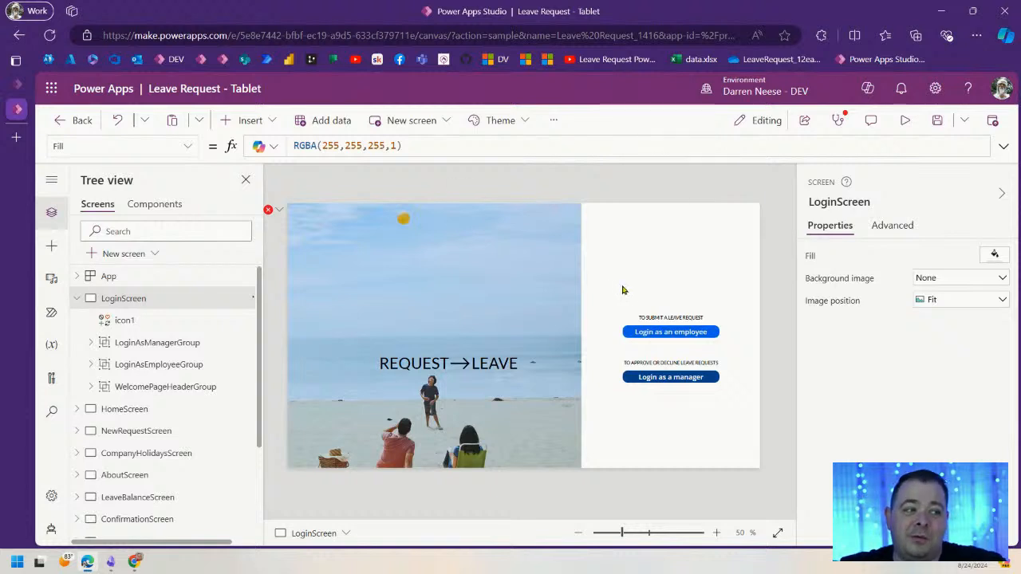
- Collapse LoginScreen and review the app's HomeScreen, NewRequestScreen, CompanyHolidaysScreen, AboutScreen and LeaveBalanceScreen
click(79, 299)
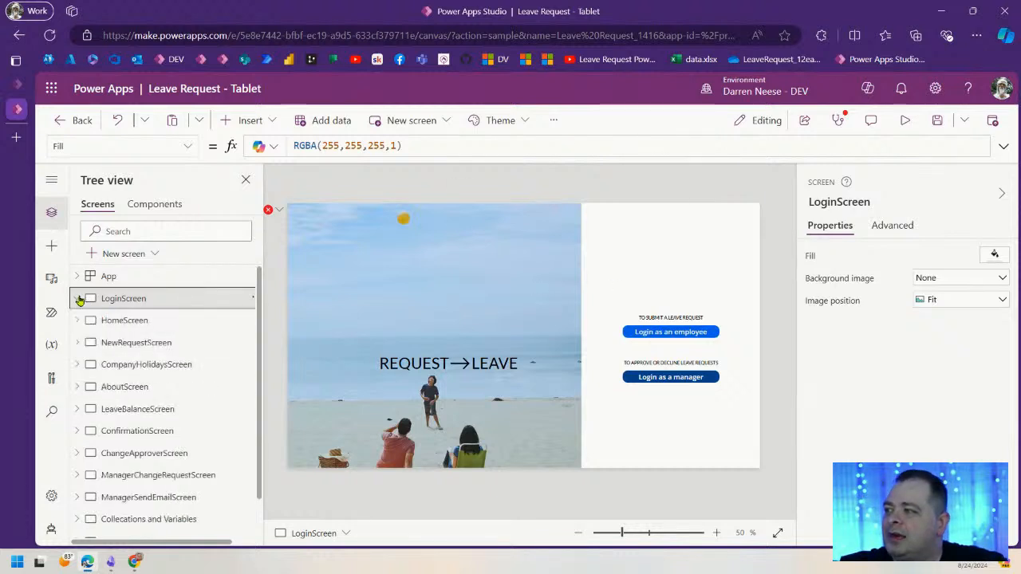
click(139, 323)
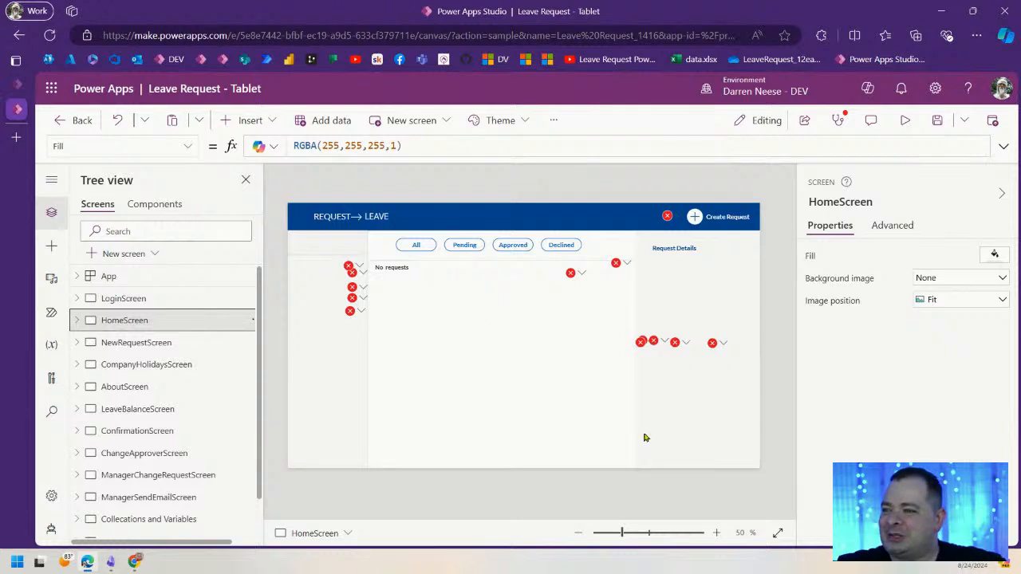
click(156, 343)
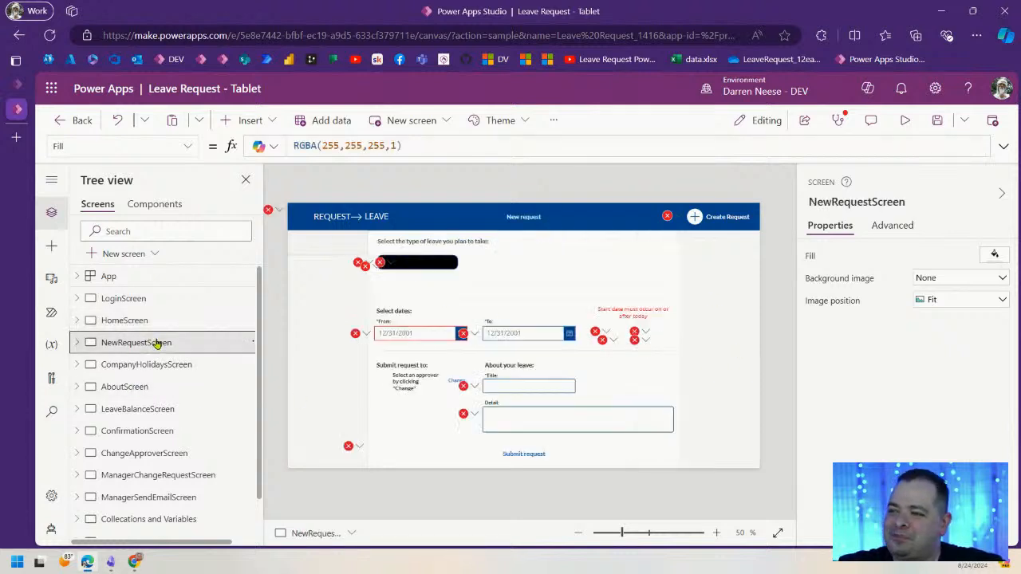
click(167, 365)
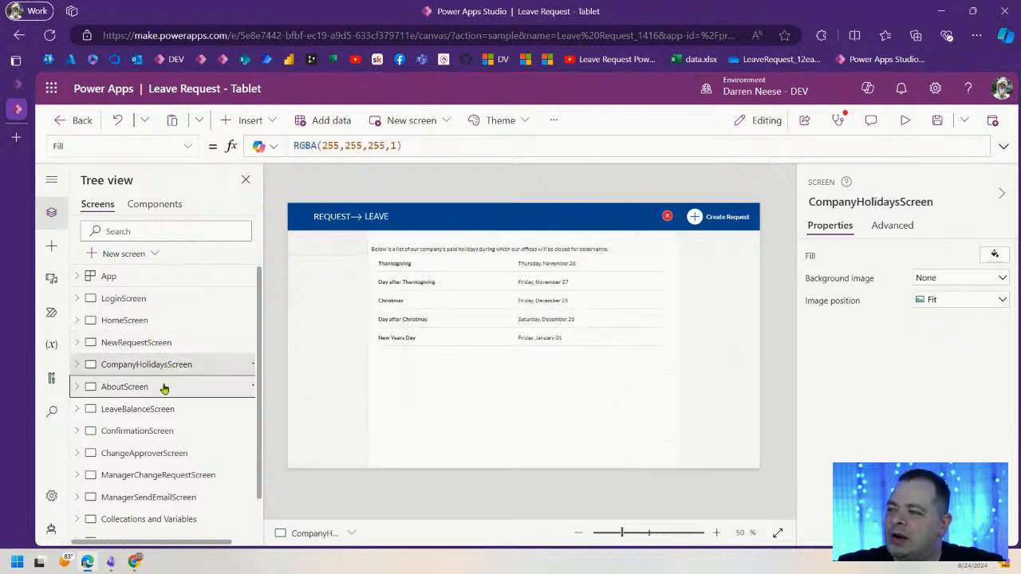
click(164, 388)
click(169, 410)
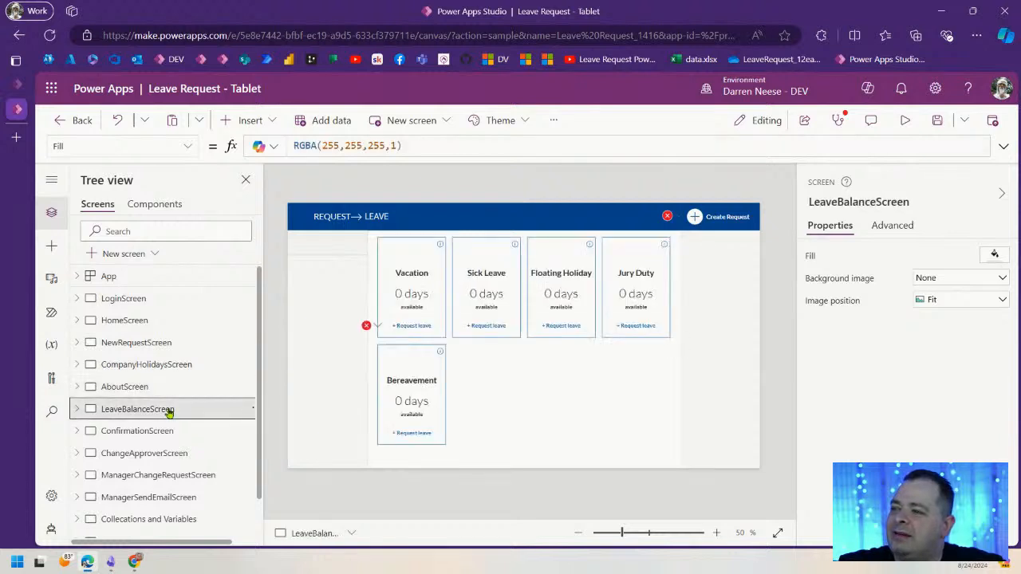
- Review the app's ConfirmationScreen, ChangeApproverScreen, ManagerChangeRequestScreen and ManagerSendEmailScreen, and return to LoginScreen
click(169, 434)
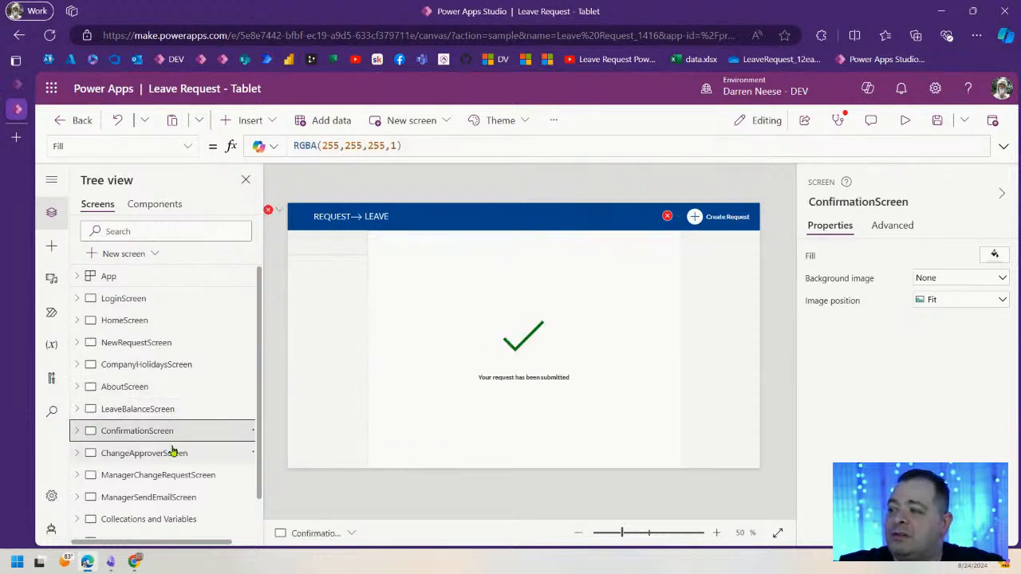
click(176, 453)
click(179, 476)
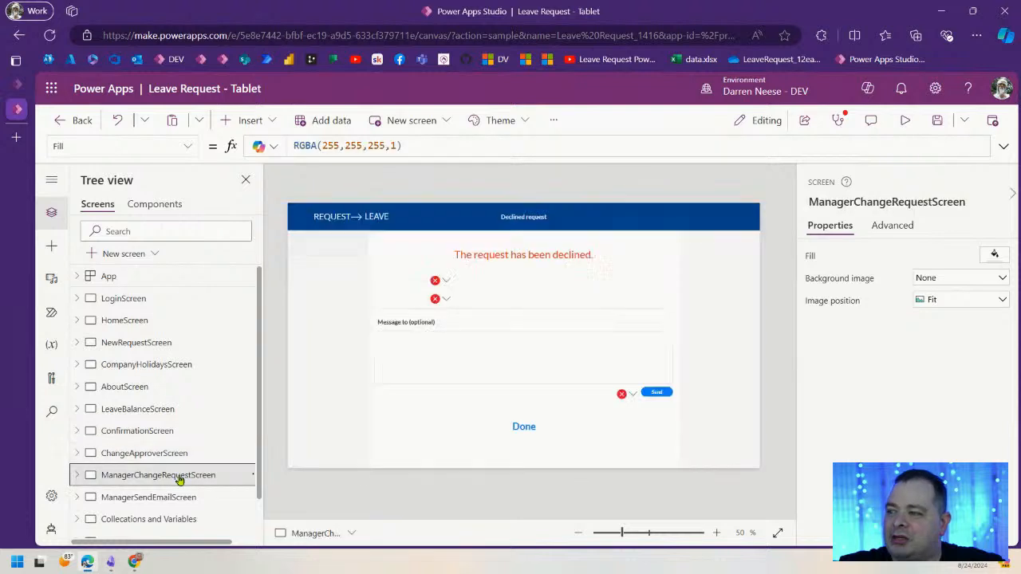
click(185, 497)
click(158, 298)
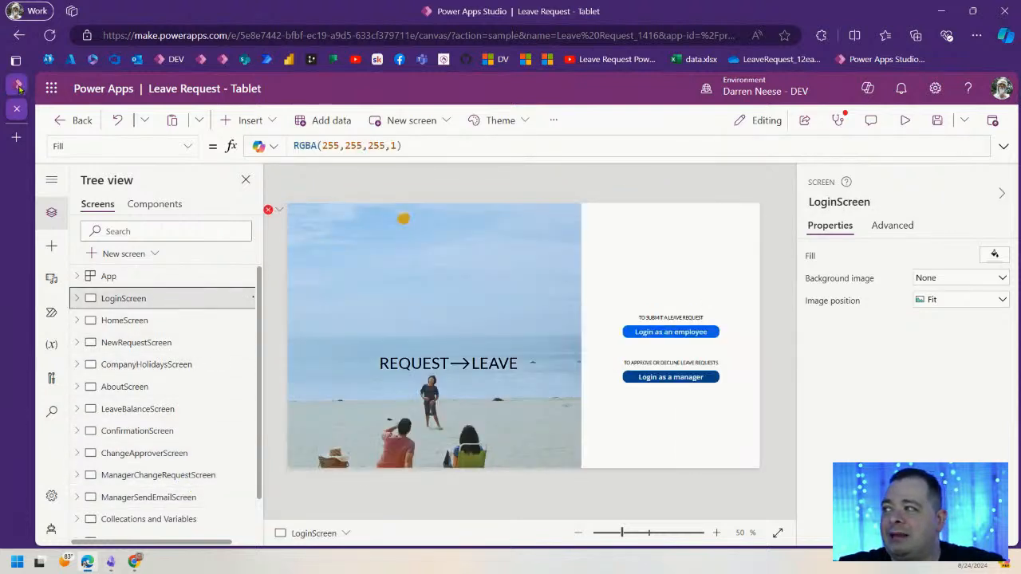
- Switch to the UltimatePowerAppsTemplate app and save a copy of it named Leave Request Template
click(17, 84)
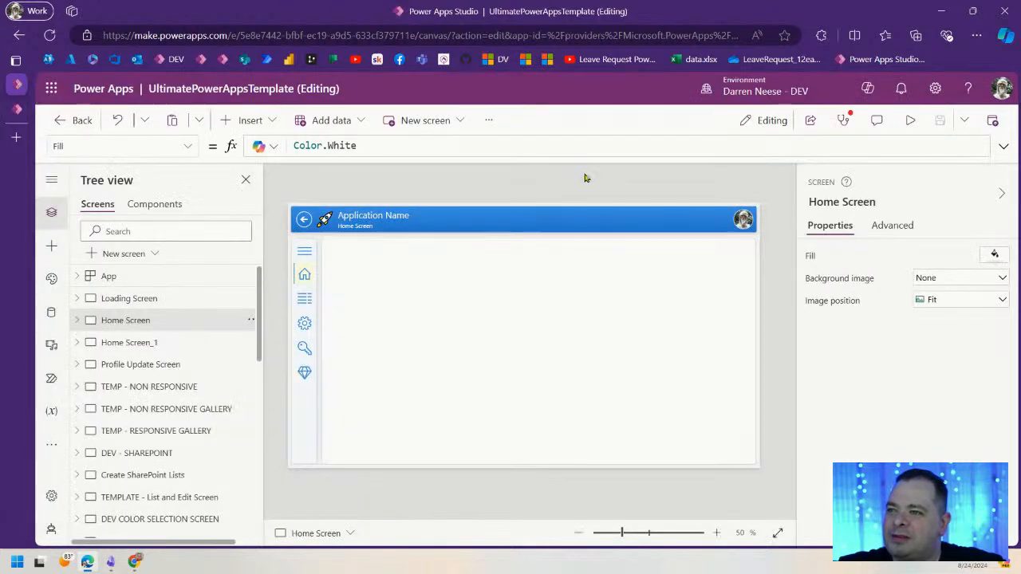
click(963, 121)
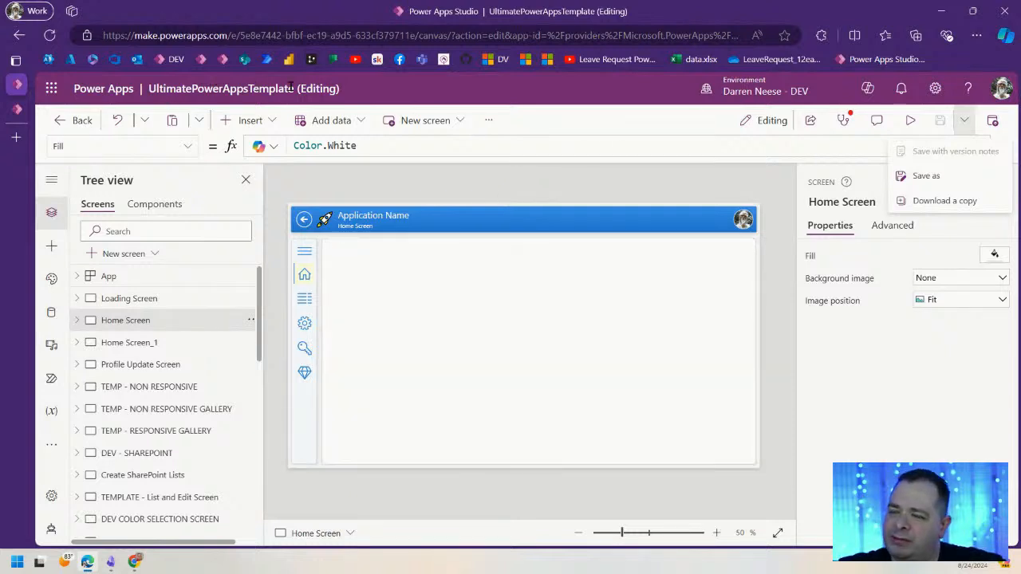
click(949, 182)
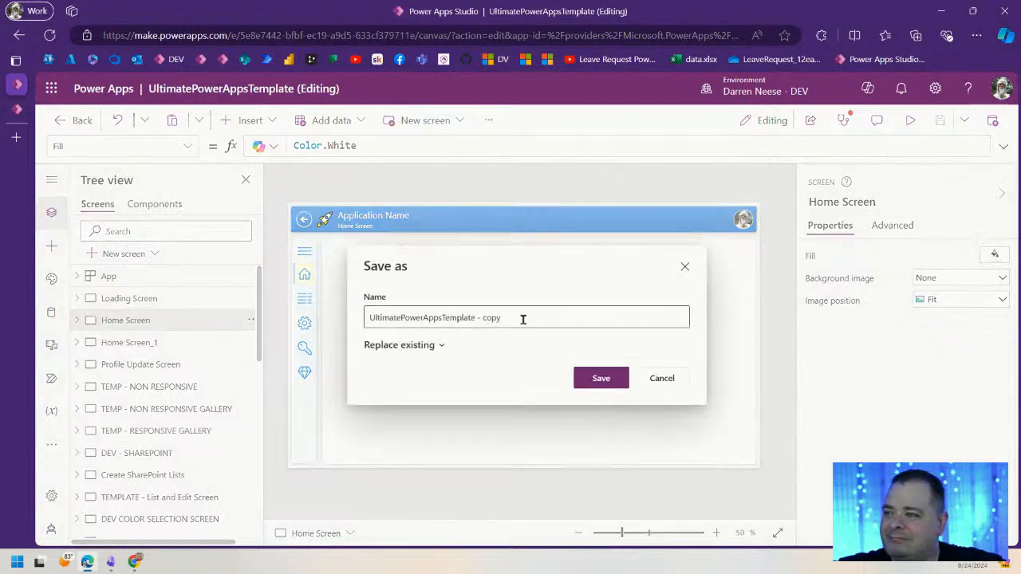
drag(523, 319, 343, 321)
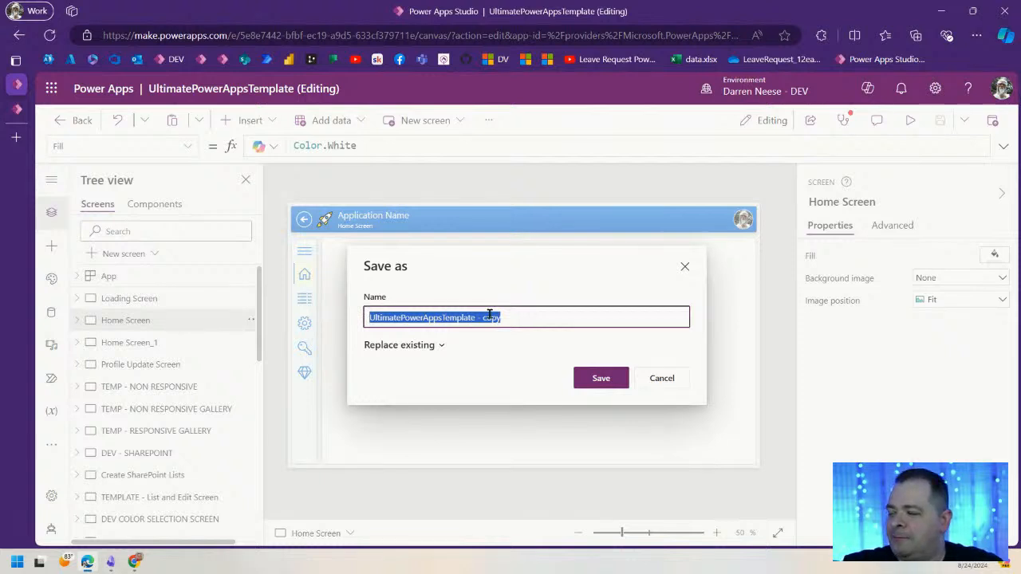
text(Leave Request Template)
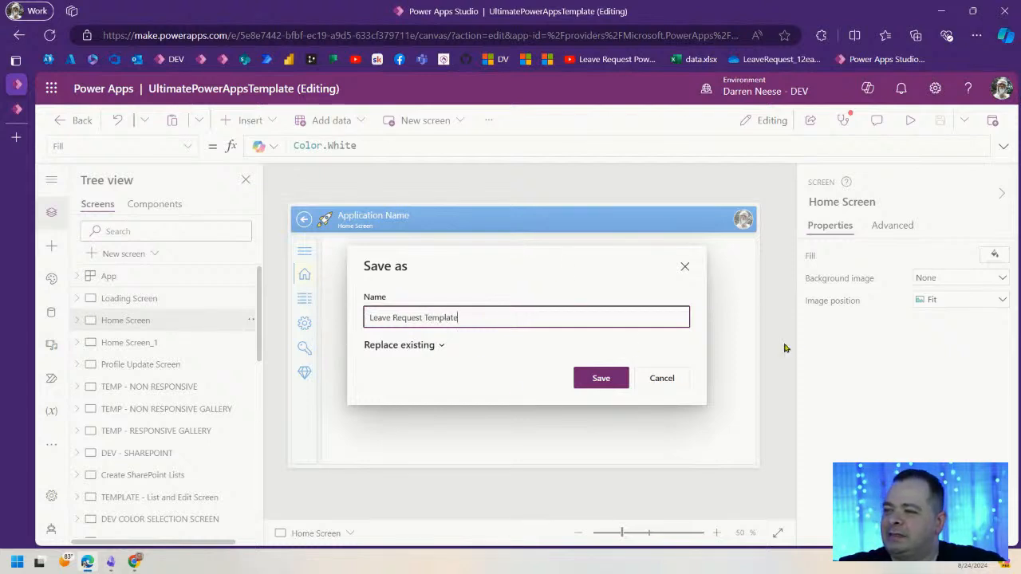
double_click(447, 317)
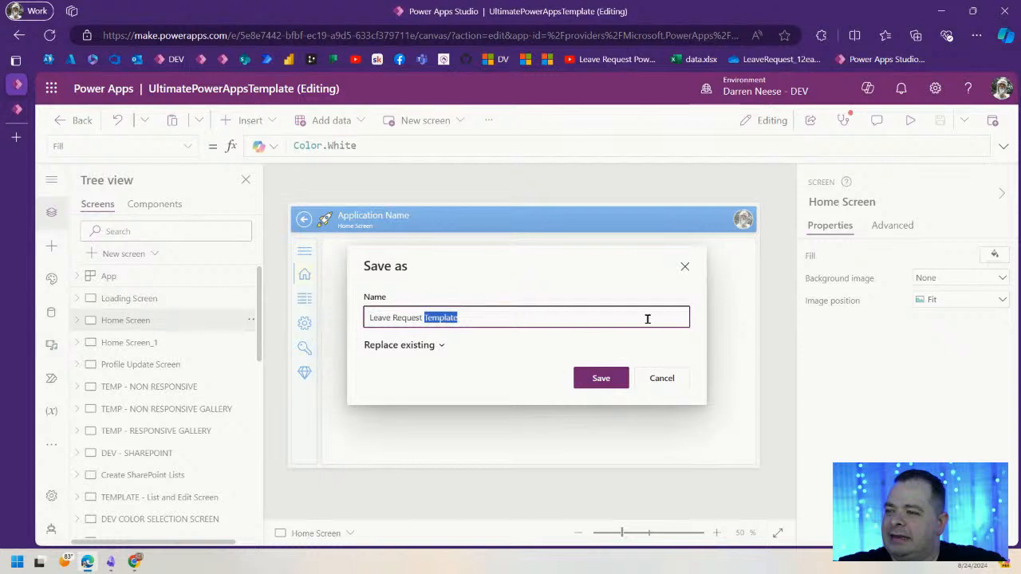
click(602, 380)
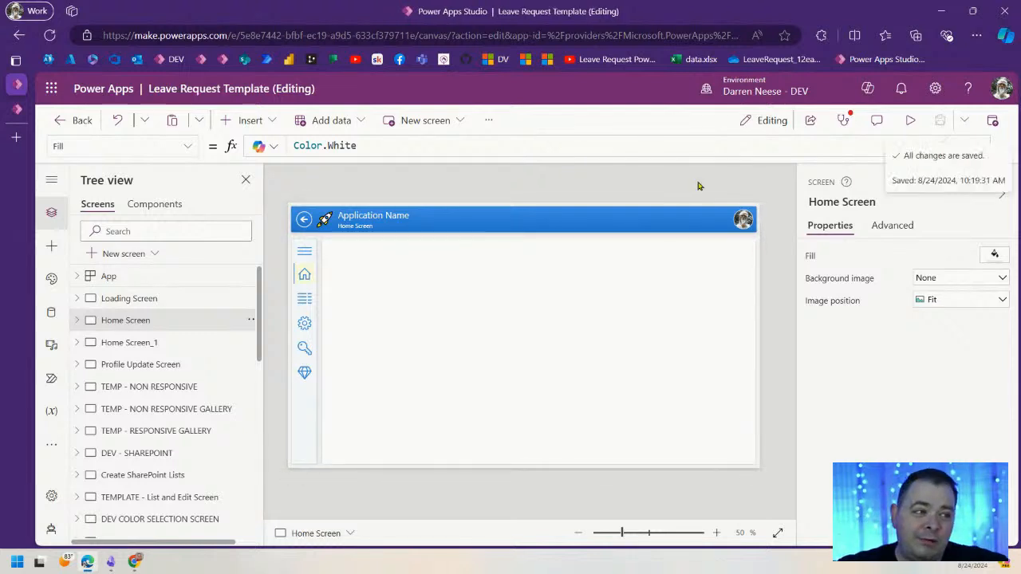
- Switch to DrawSQL in a new browser tab and open the Leave Request database diagram
click(24, 140)
click(311, 61)
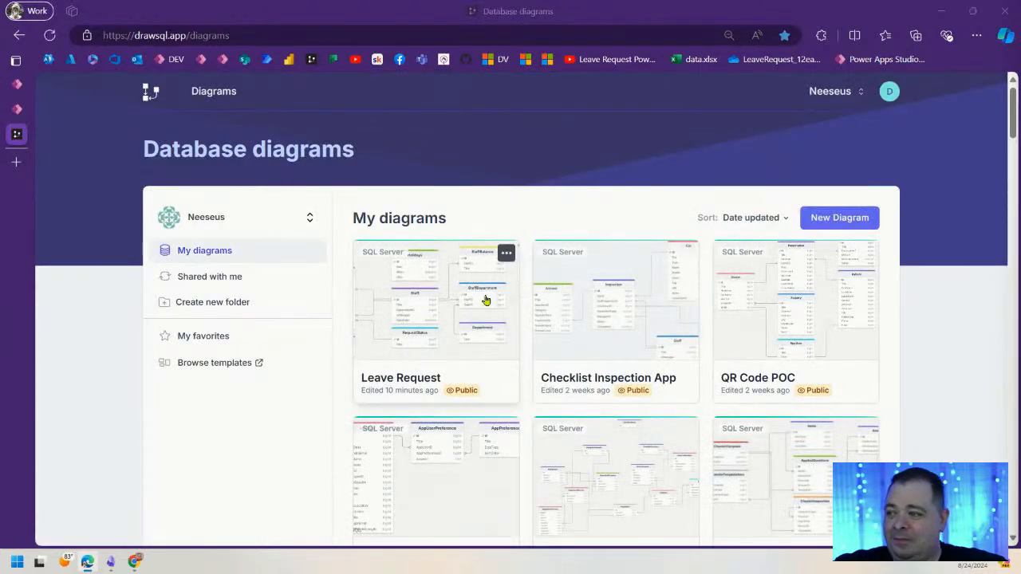
click(486, 298)
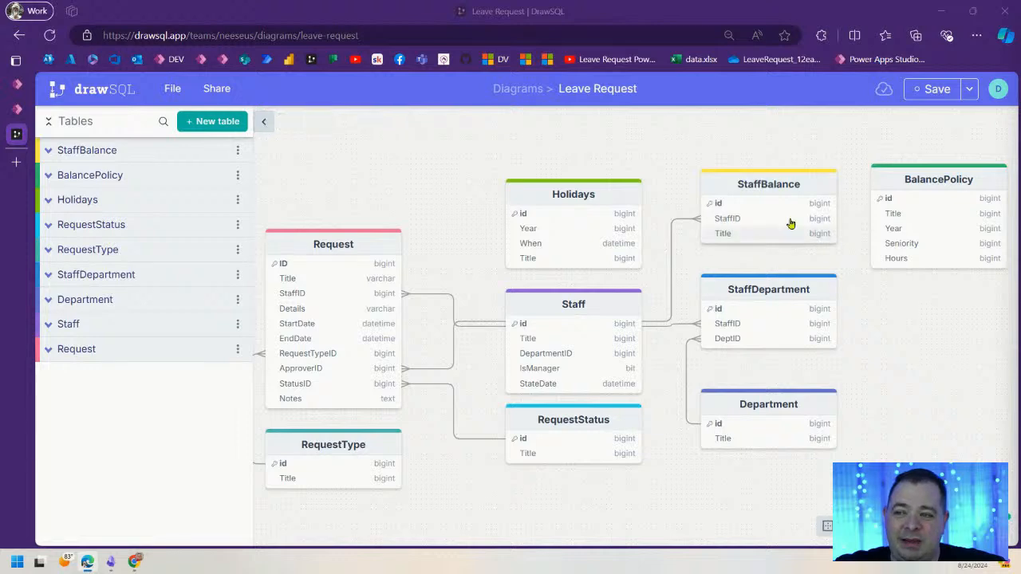
- Shift the StaffDepartment table slightly to the right, collapse the table list, and save the Leave Request diagram
drag(808, 291, 810, 292)
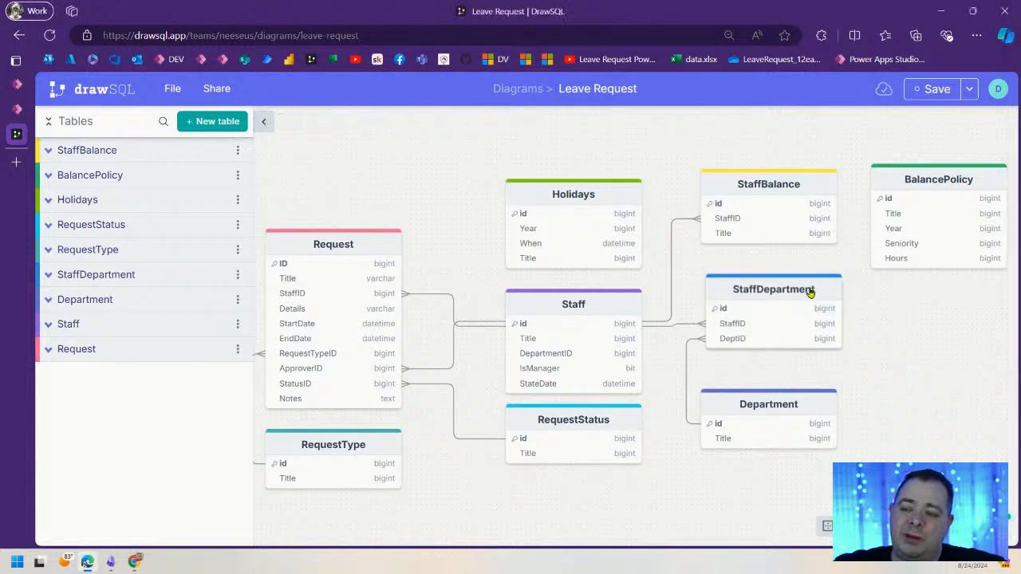
click(263, 123)
drag(885, 349, 793, 327)
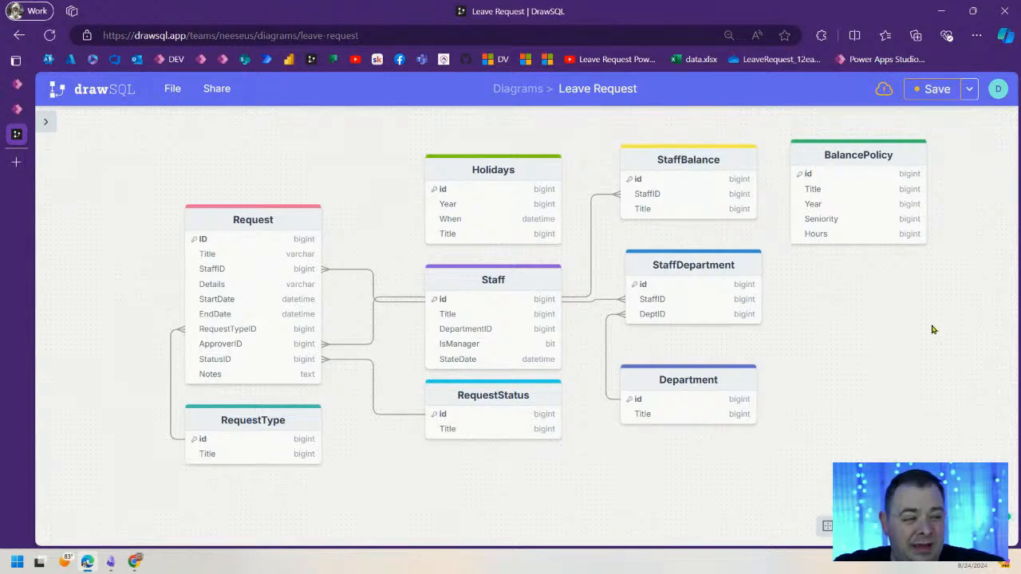
drag(934, 328, 923, 335)
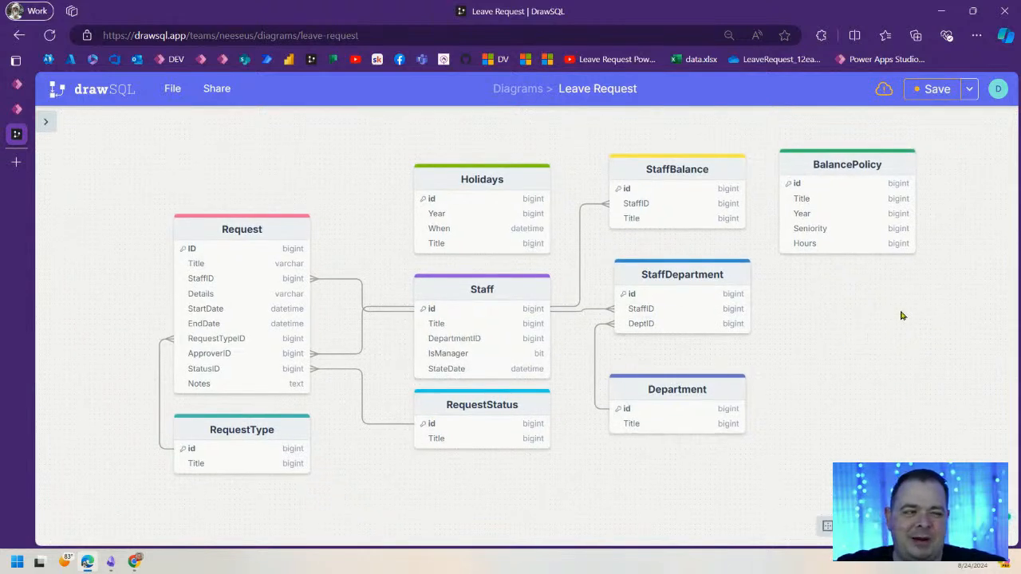
mouse_move(892, 387)
mouse_down()
mouse_move(875, 372)
mouse_move(873, 383)
mouse_up()
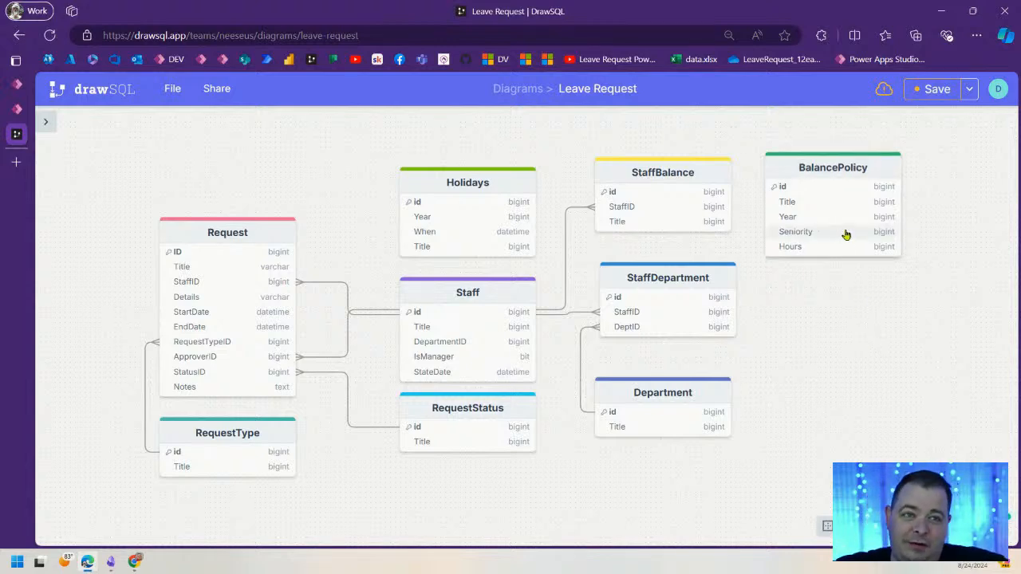
drag(855, 341, 856, 334)
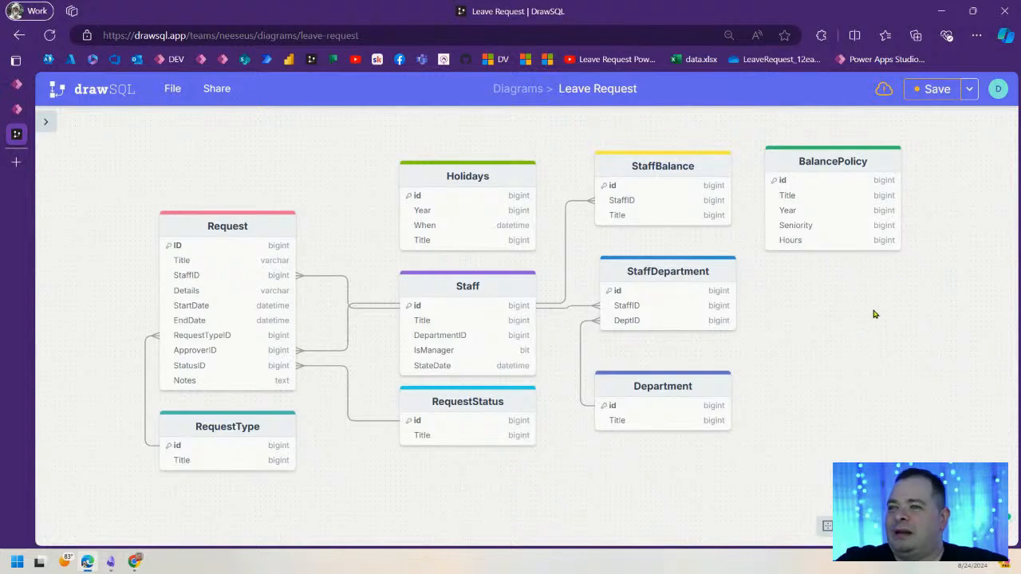
click(933, 94)
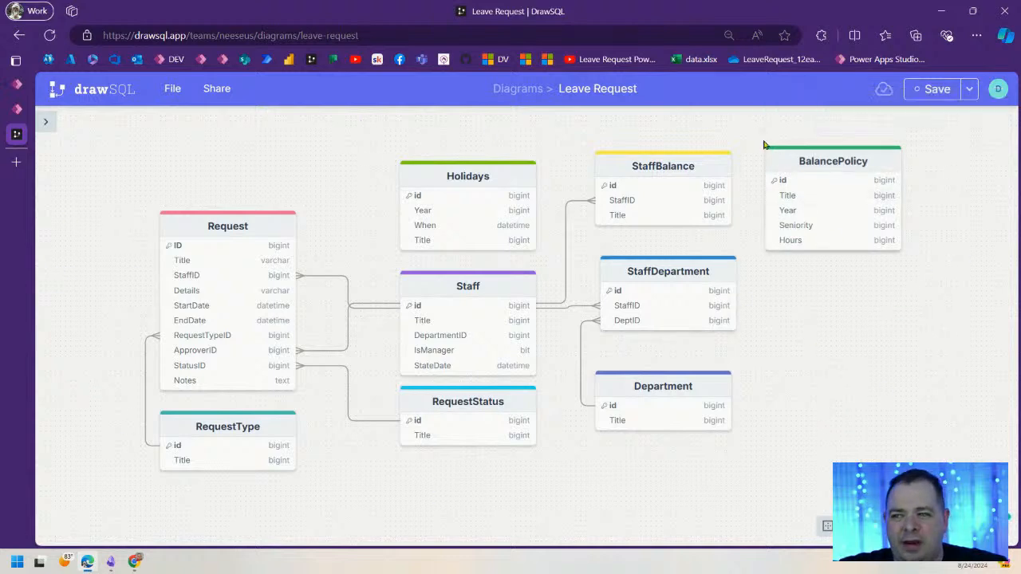
- Switch to SharePoint in a new browser tab and look through the site contents of the owner's own group site
mouse_move(16, 121)
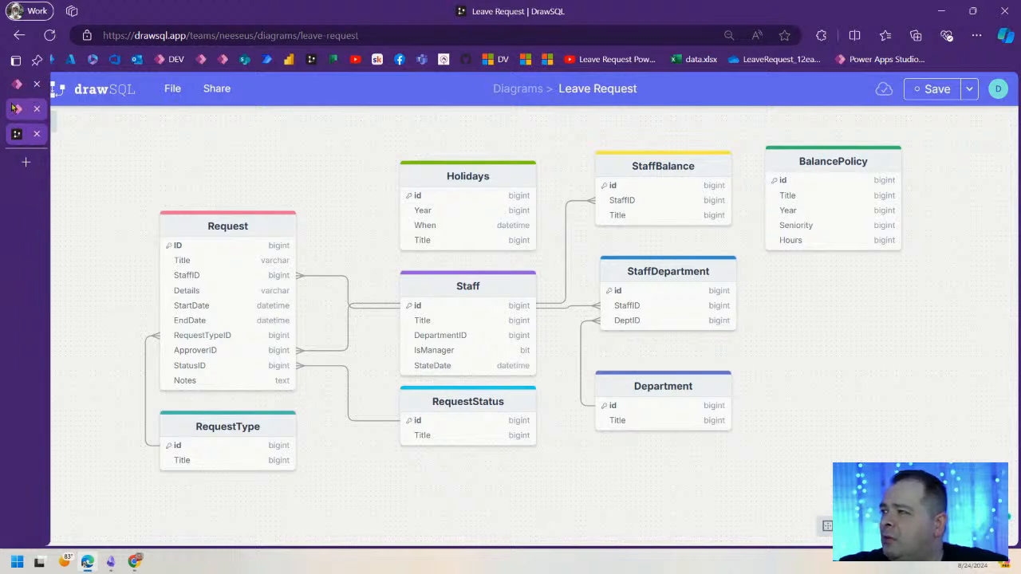
click(16, 86)
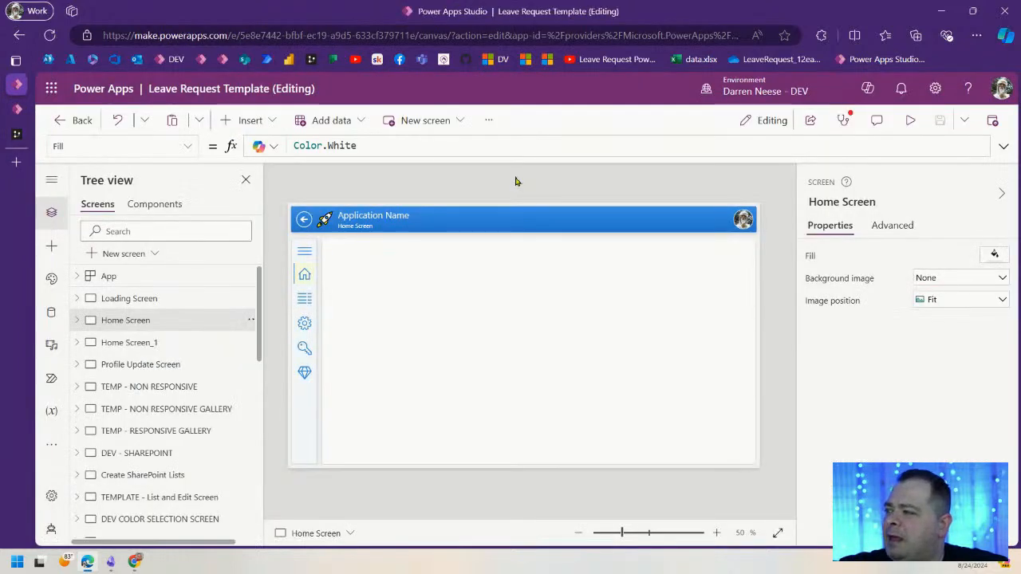
click(16, 165)
click(245, 60)
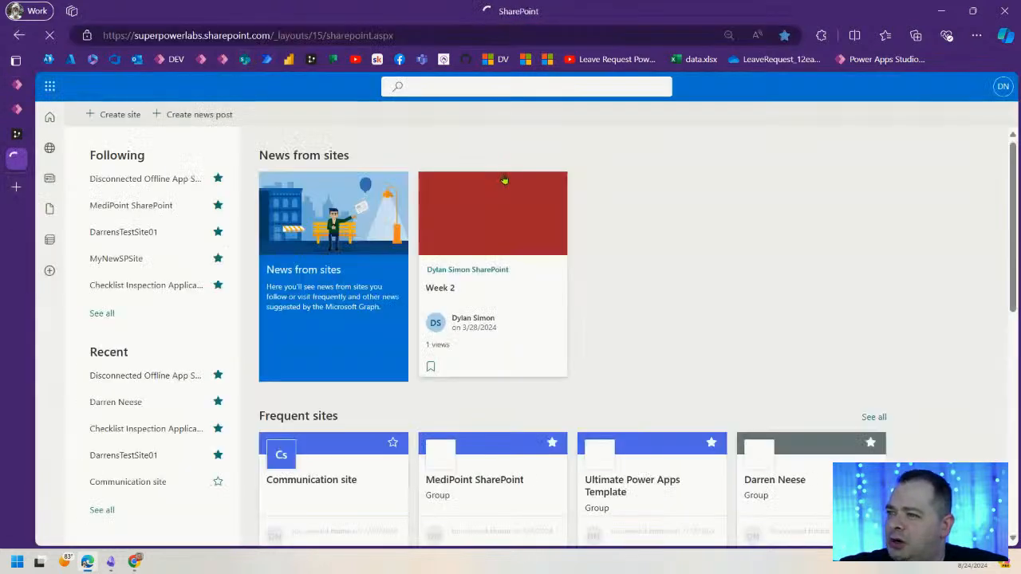
scroll(779, 236, down, 2)
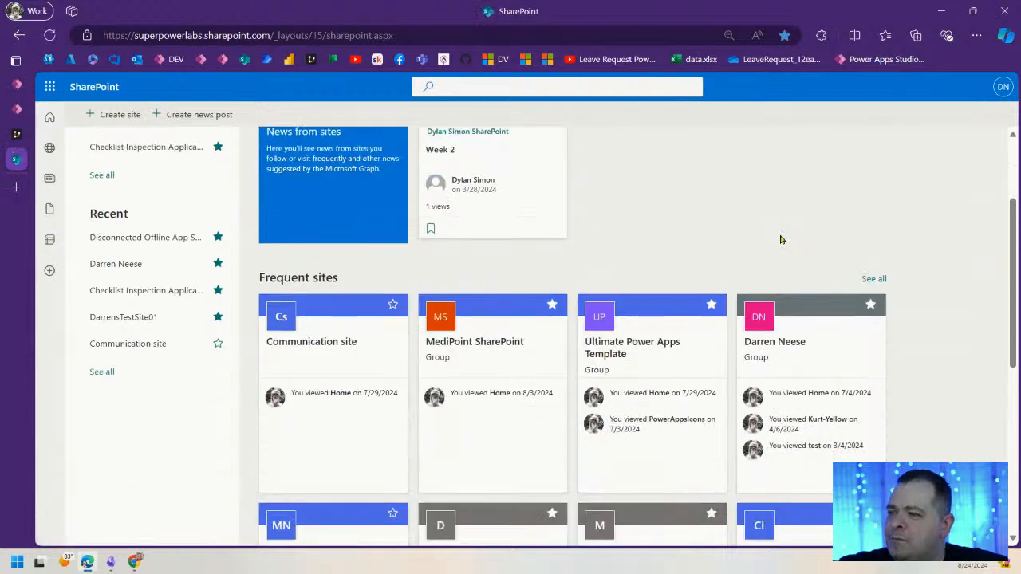
scroll(780, 239, down, 1)
click(792, 273)
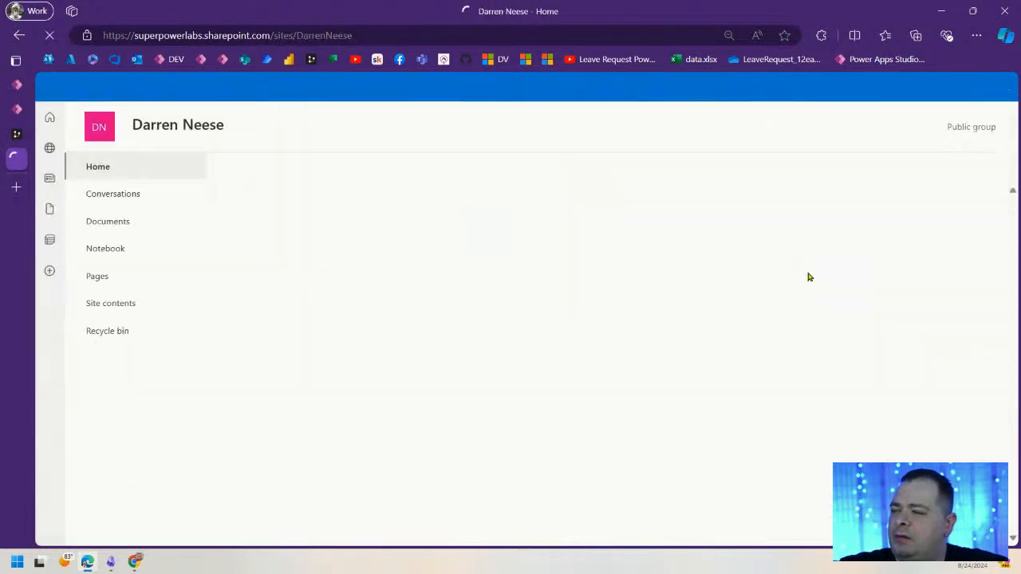
click(125, 304)
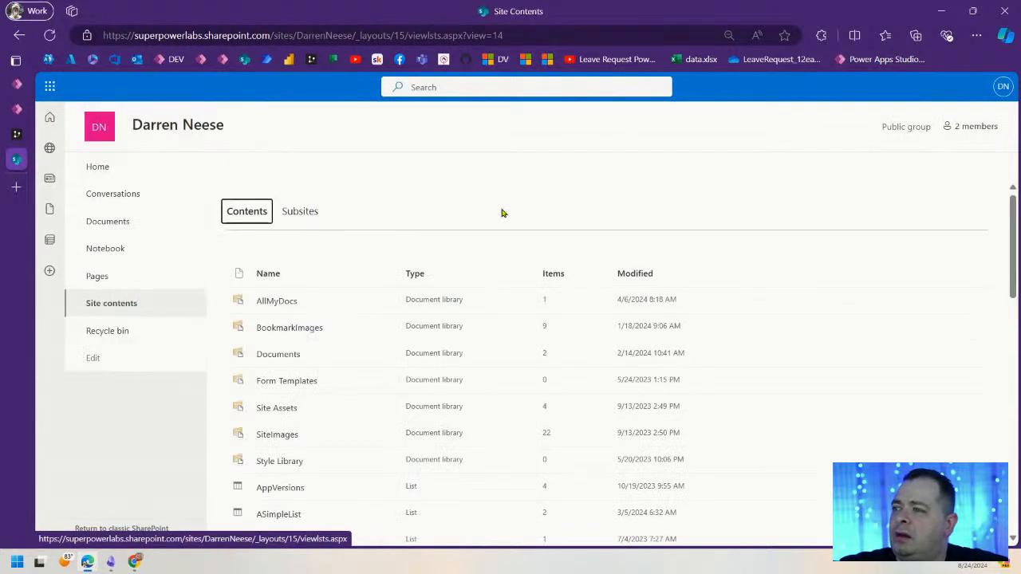
scroll(816, 319, down, 3)
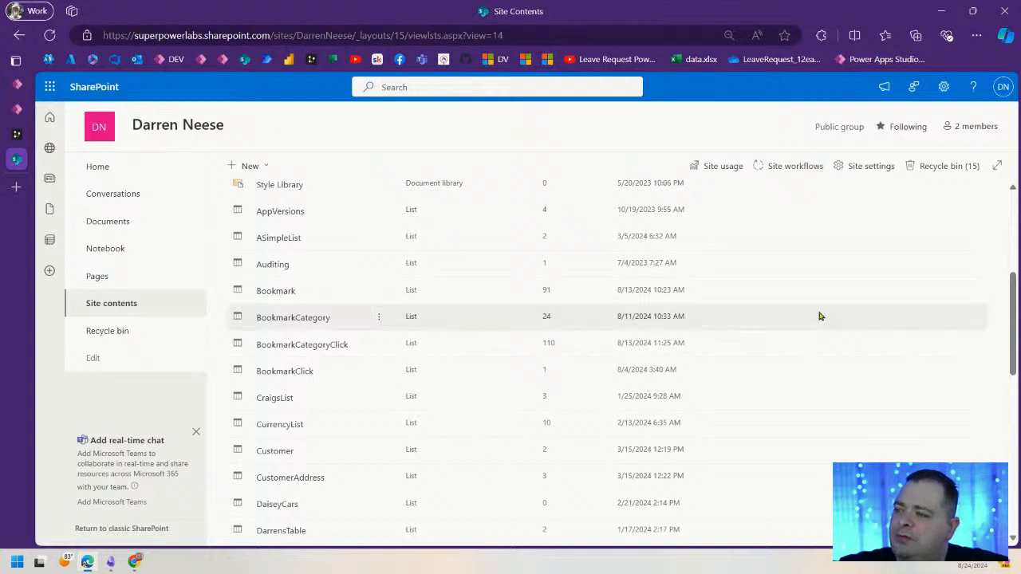
scroll(818, 314, down, 4)
scroll(818, 311, up, 7)
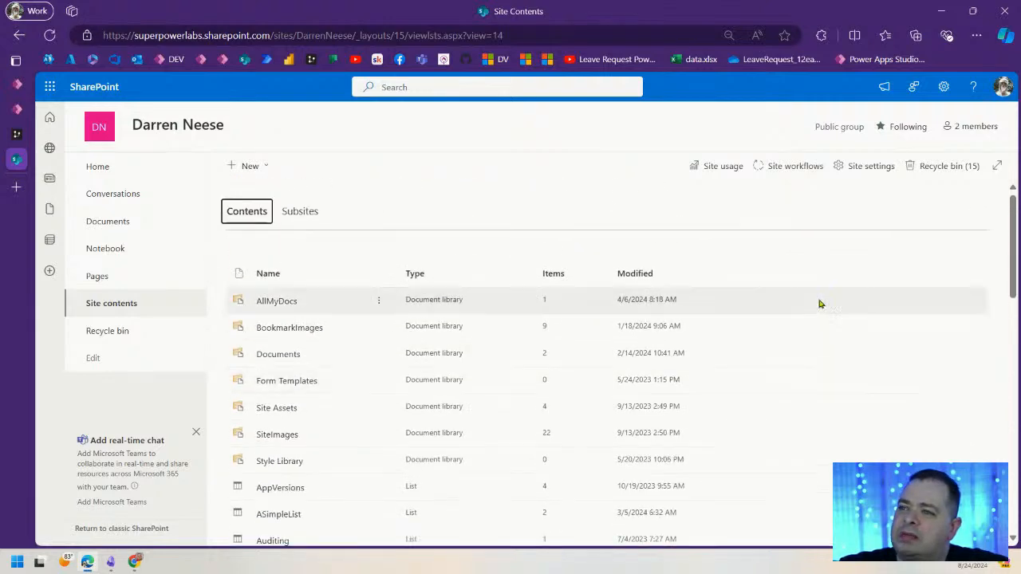
click(569, 183)
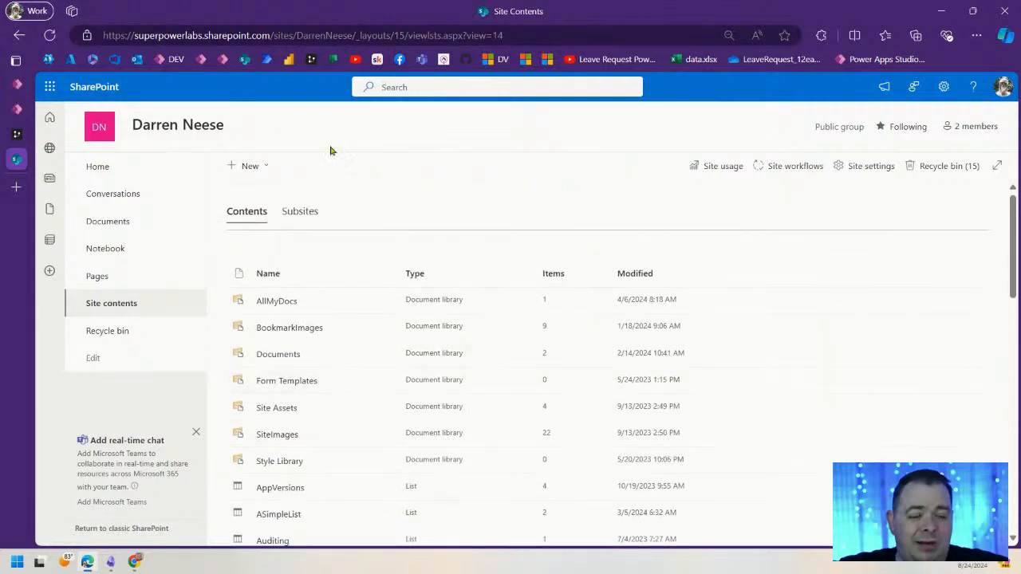
- Switch back to the Leave Request Template app in Power Apps and review its media, Power Automate flows and full screen list
mouse_move(14, 112)
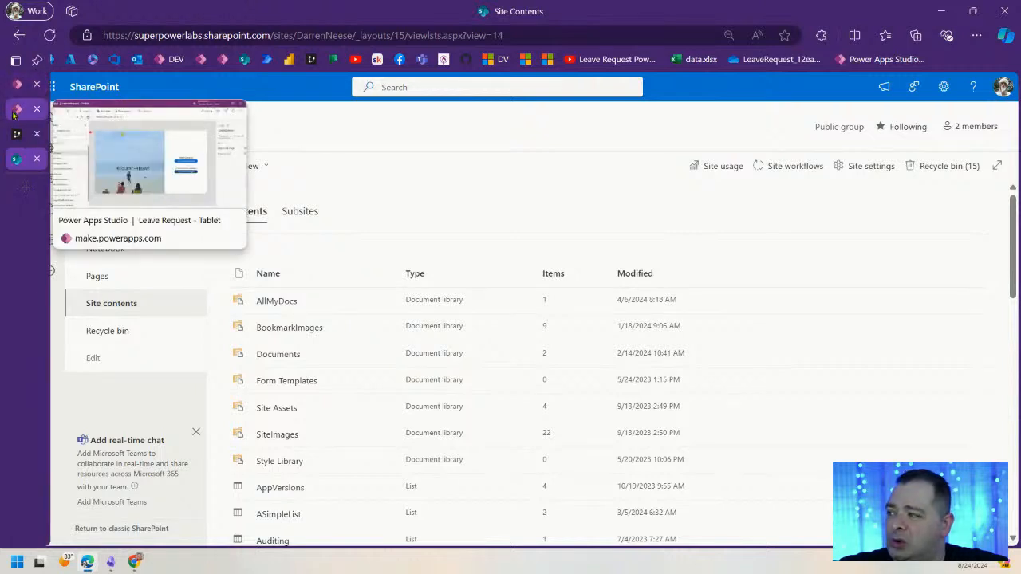
click(16, 83)
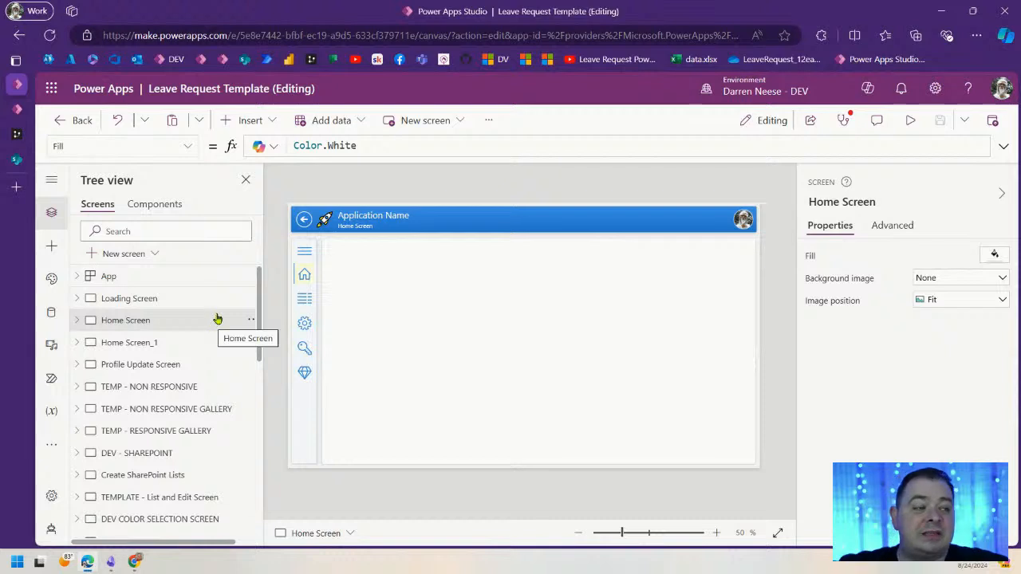
click(51, 345)
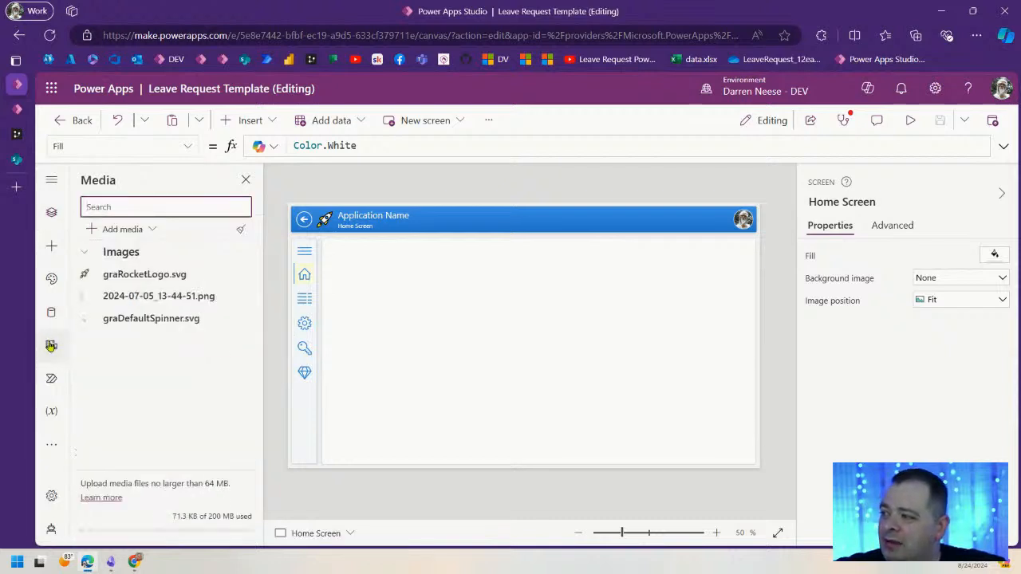
click(51, 378)
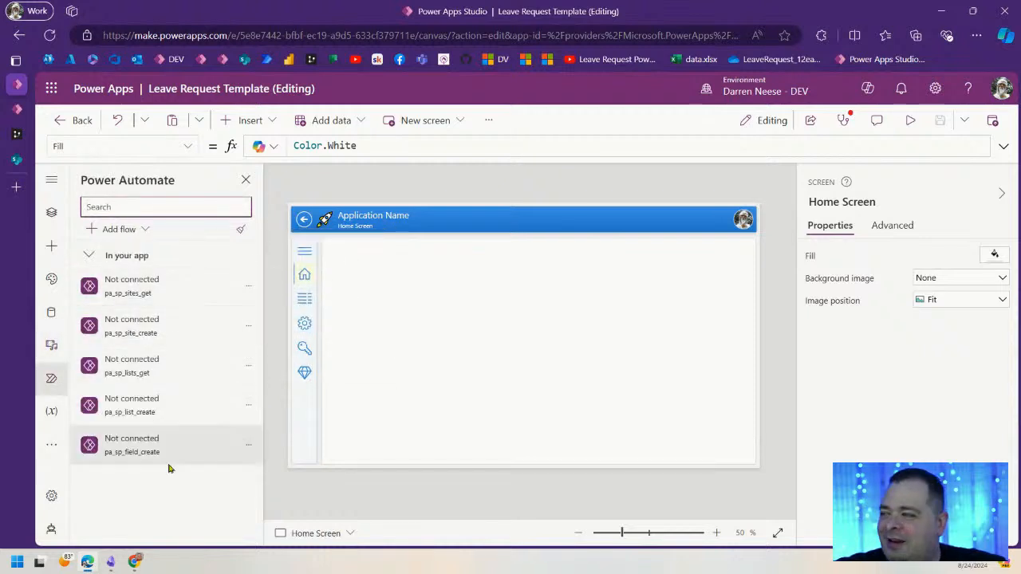
mouse_move(202, 313)
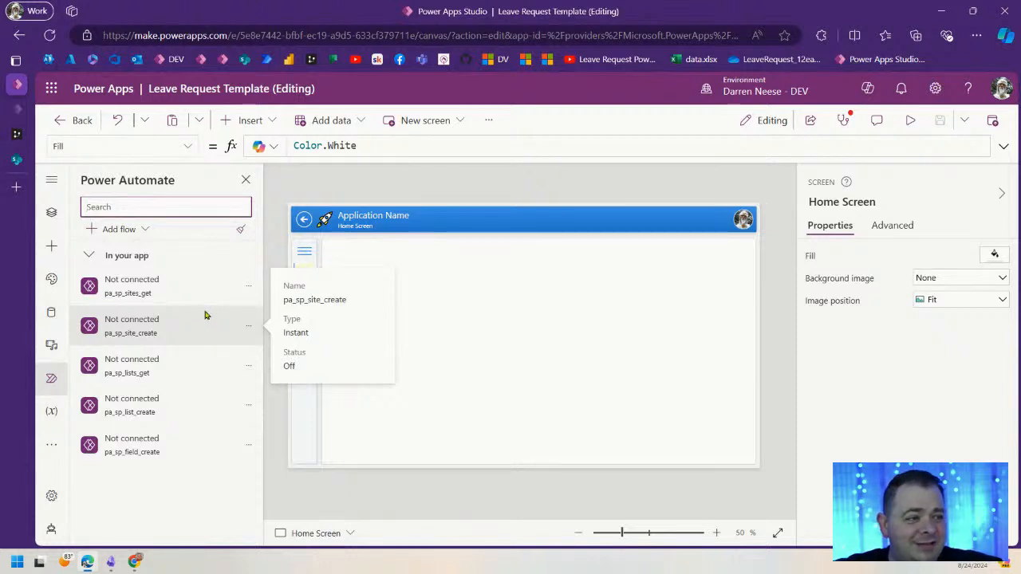
click(53, 213)
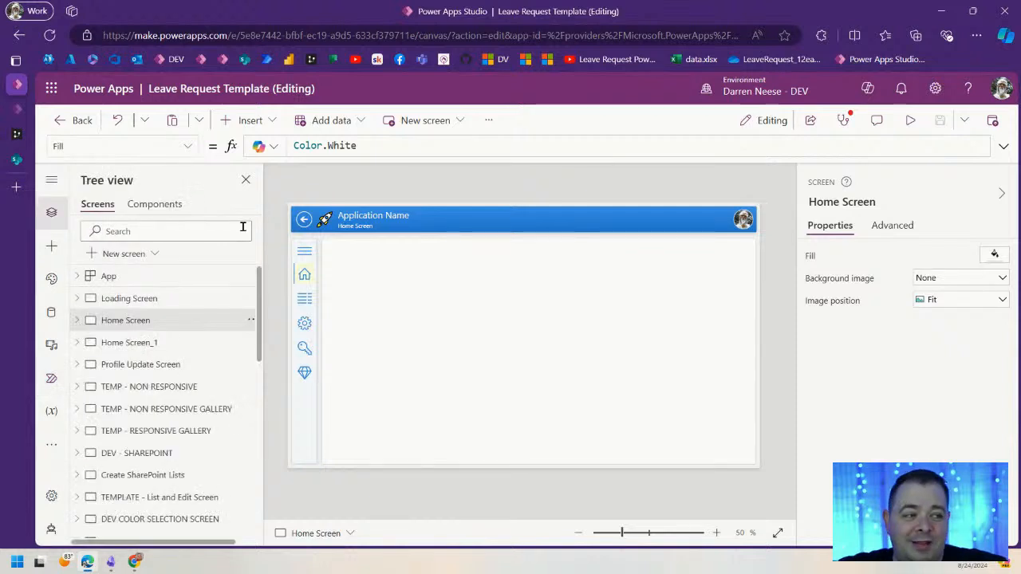
scroll(227, 395, down, 5)
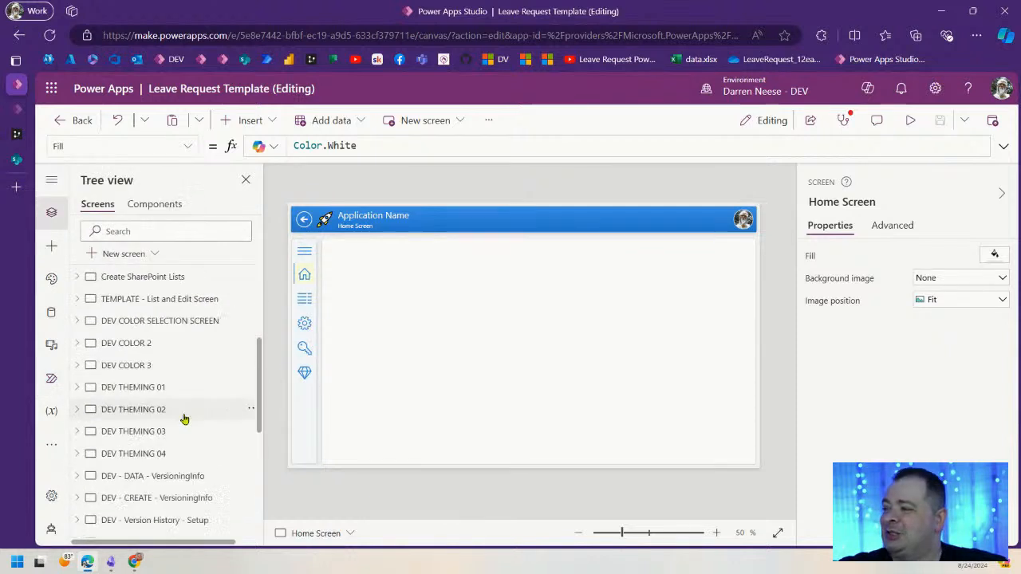
scroll(235, 462, down, 6)
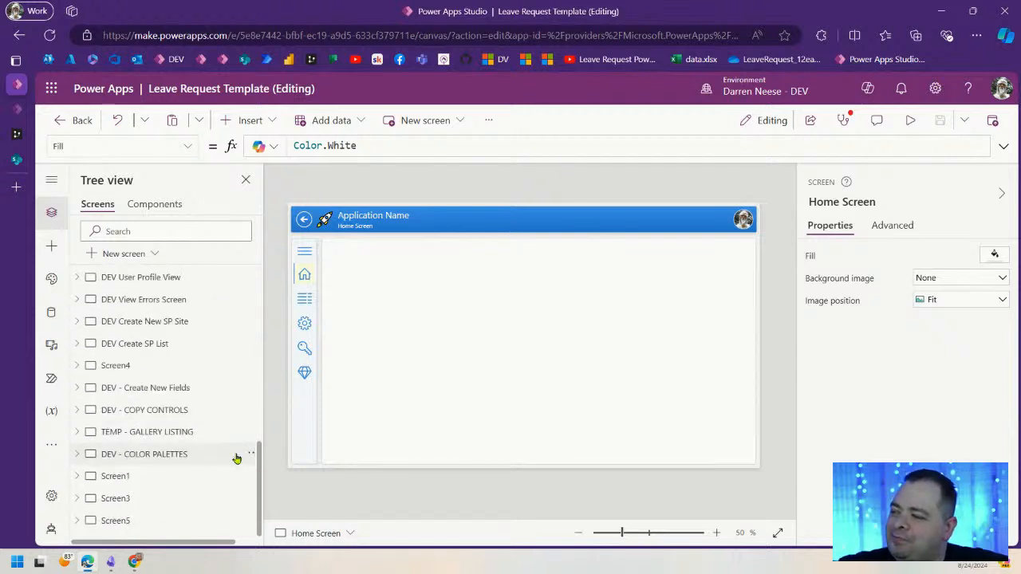
- Open the DEV Create New SP Site screen and run the app in preview
scroll(136, 365, up, 2)
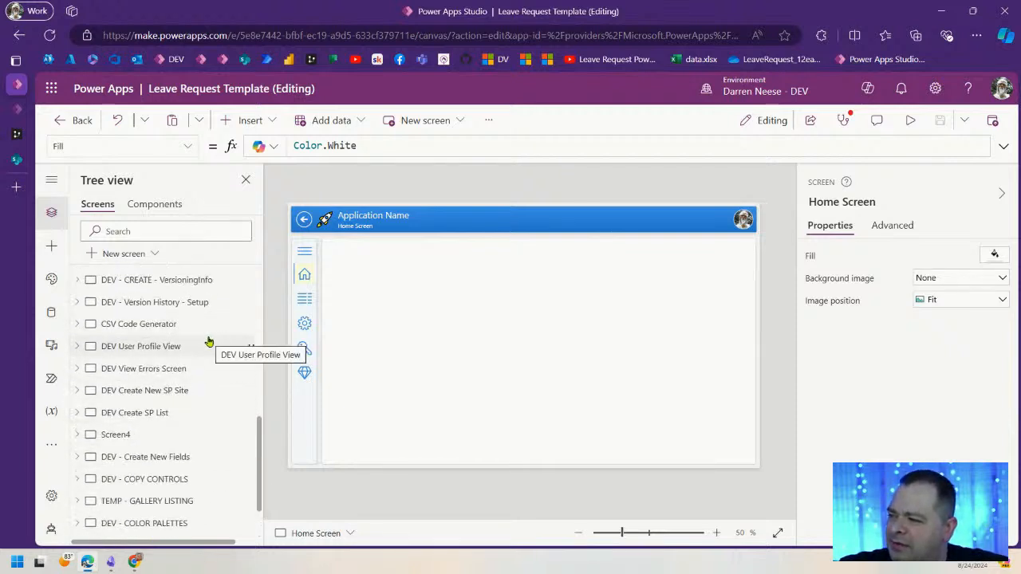
click(170, 391)
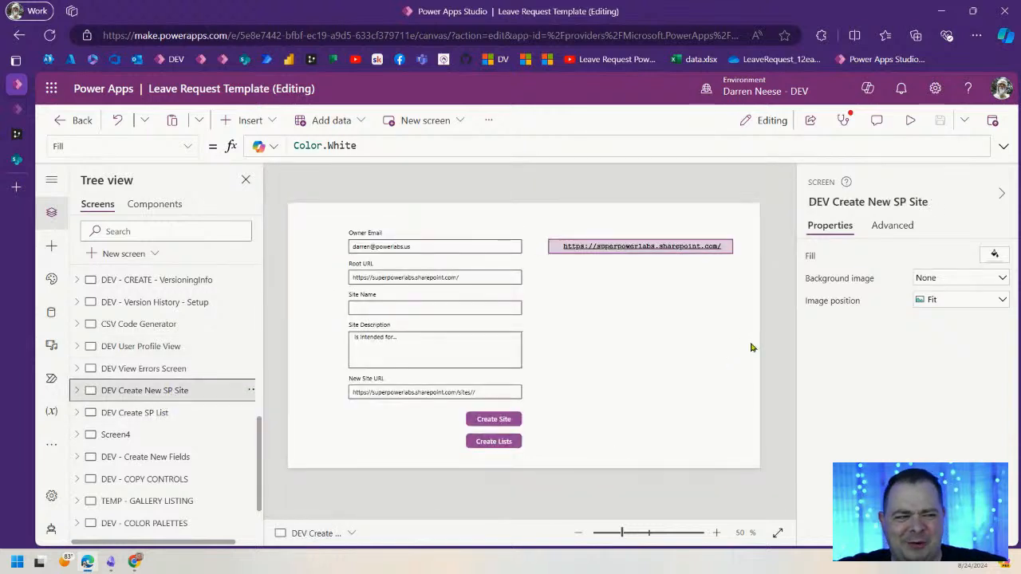
click(910, 120)
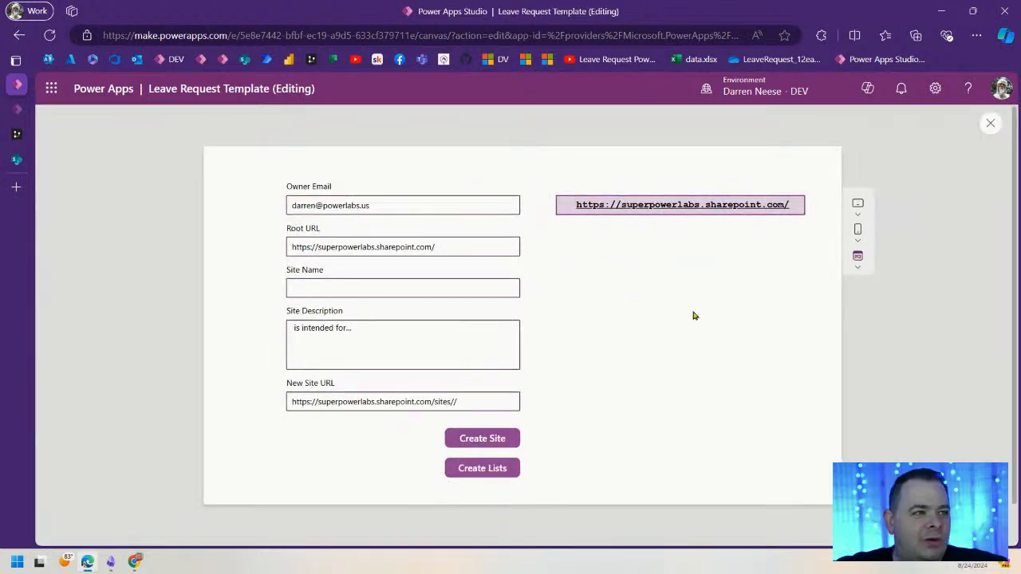
- Enter Leave Request SharePoint as the site name in the new site form
click(446, 287)
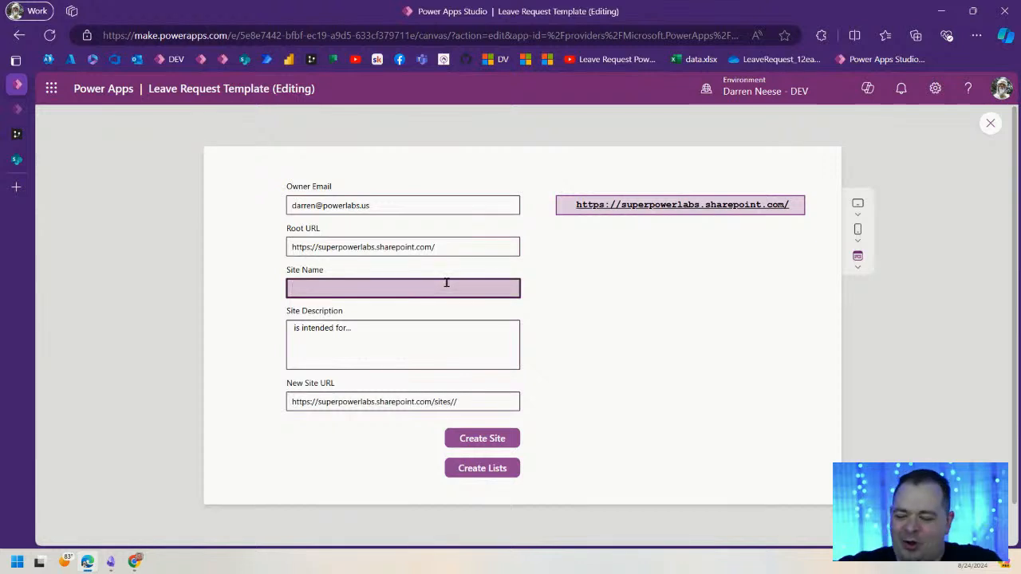
text(Leave R)
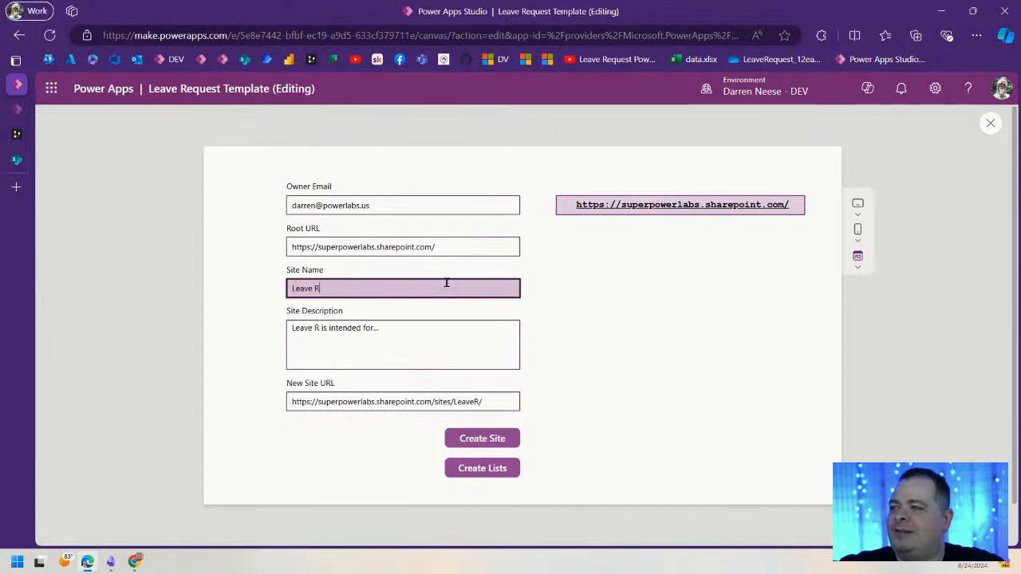
text(equest)
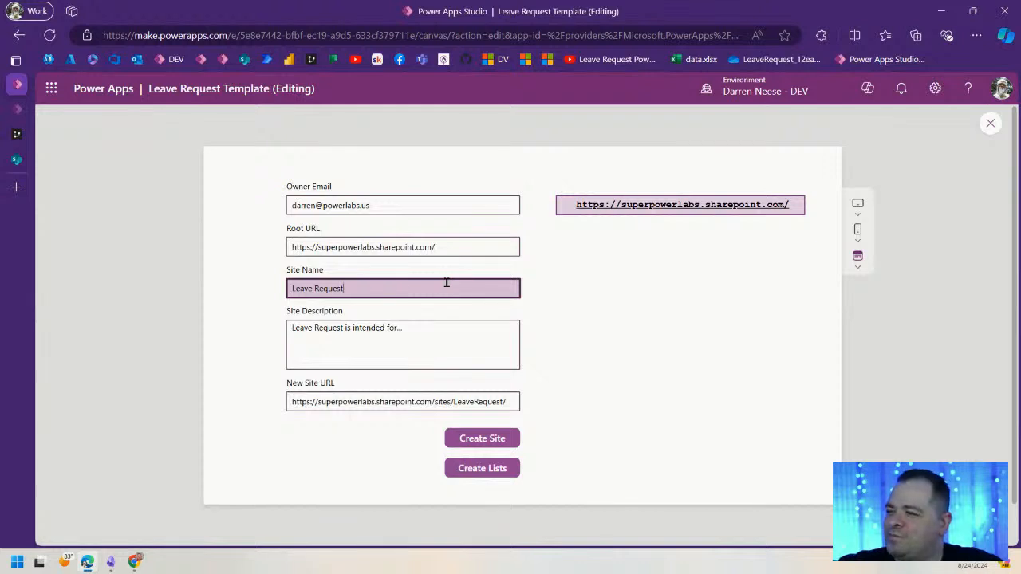
text( SharePoint)
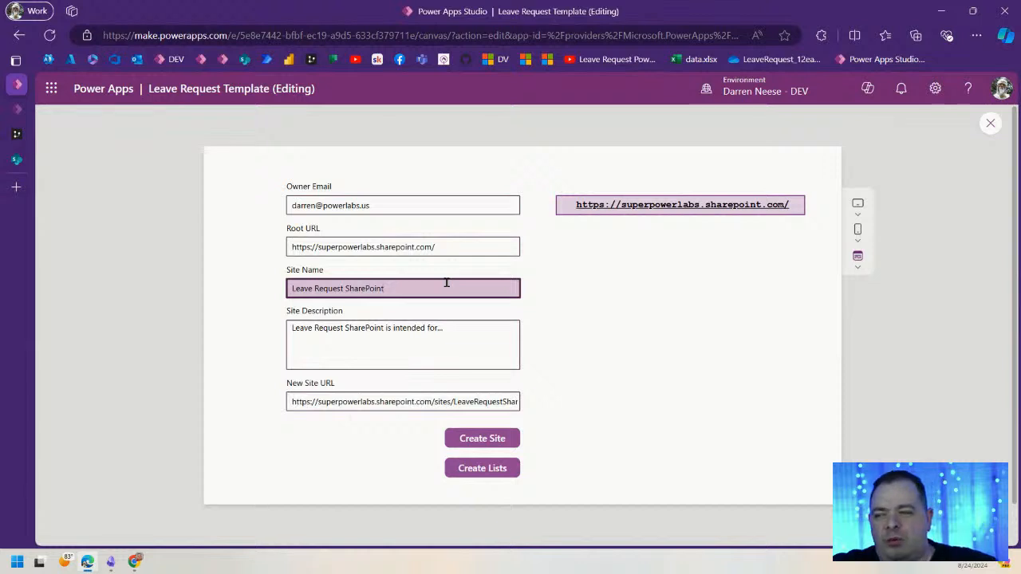
click(560, 288)
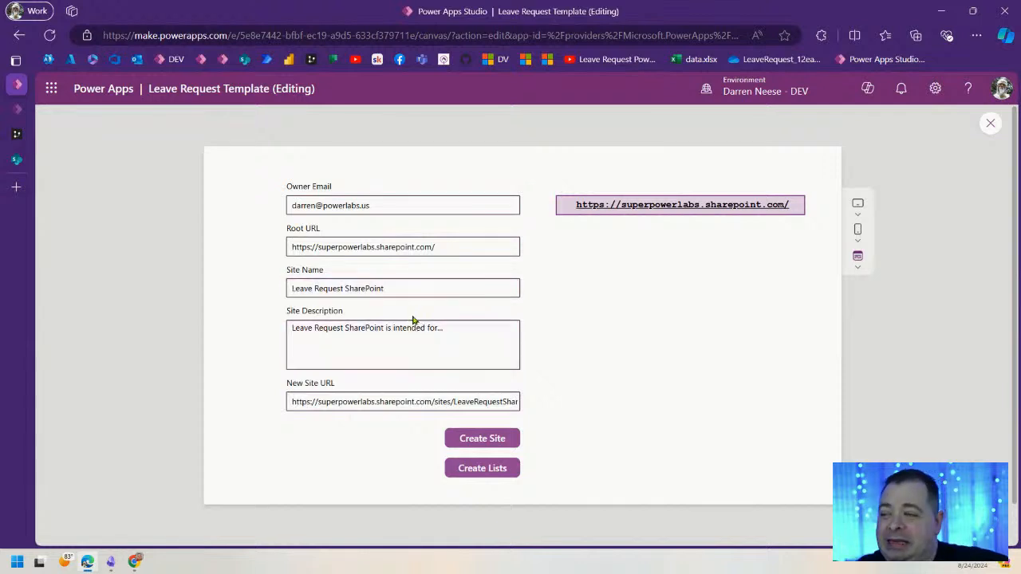
click(347, 288)
drag(346, 289, 417, 285)
drag(342, 289, 278, 292)
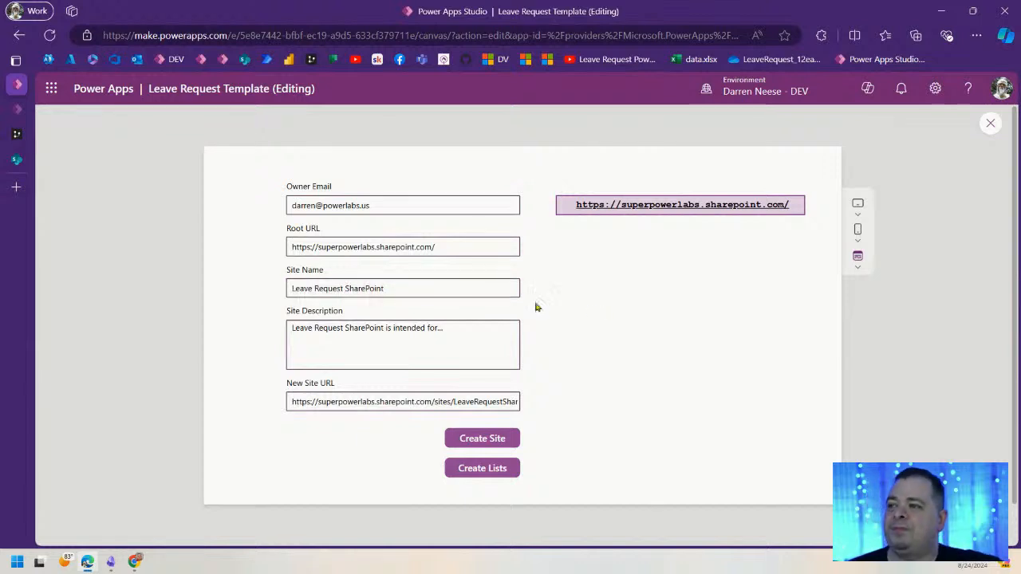
drag(413, 292, 217, 290)
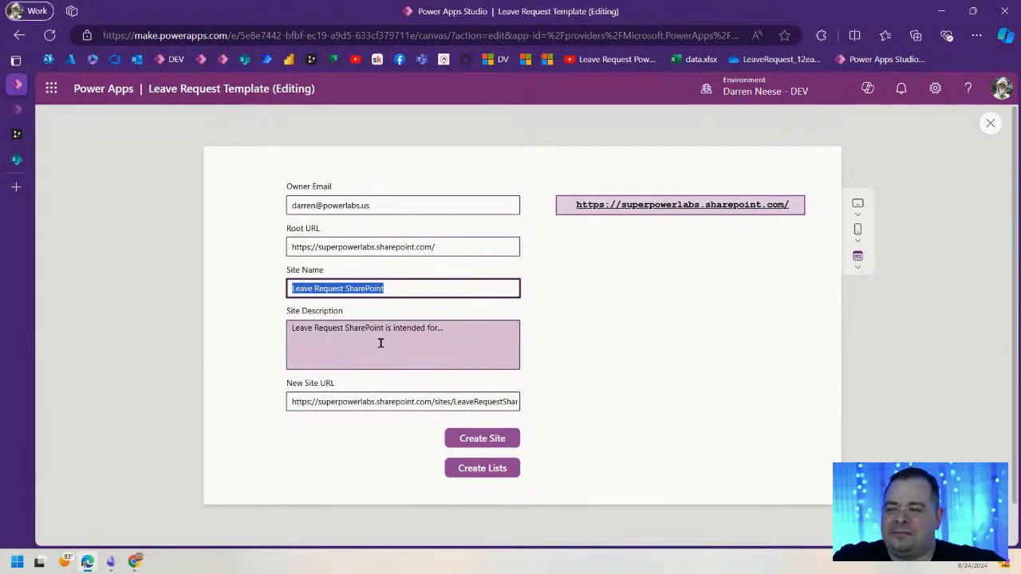
double_click(364, 289)
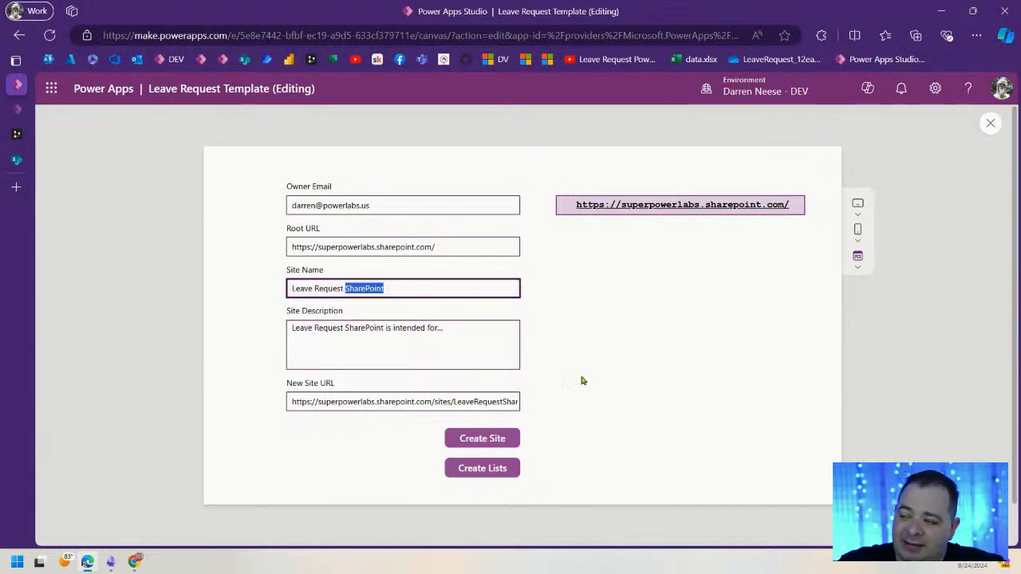
click(417, 353)
drag(378, 288, 256, 289)
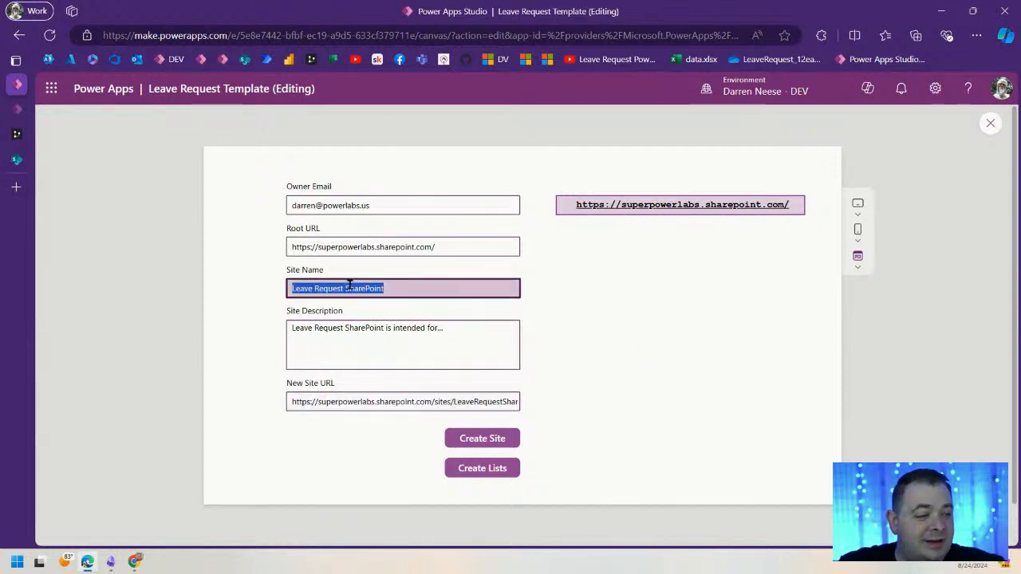
click(414, 344)
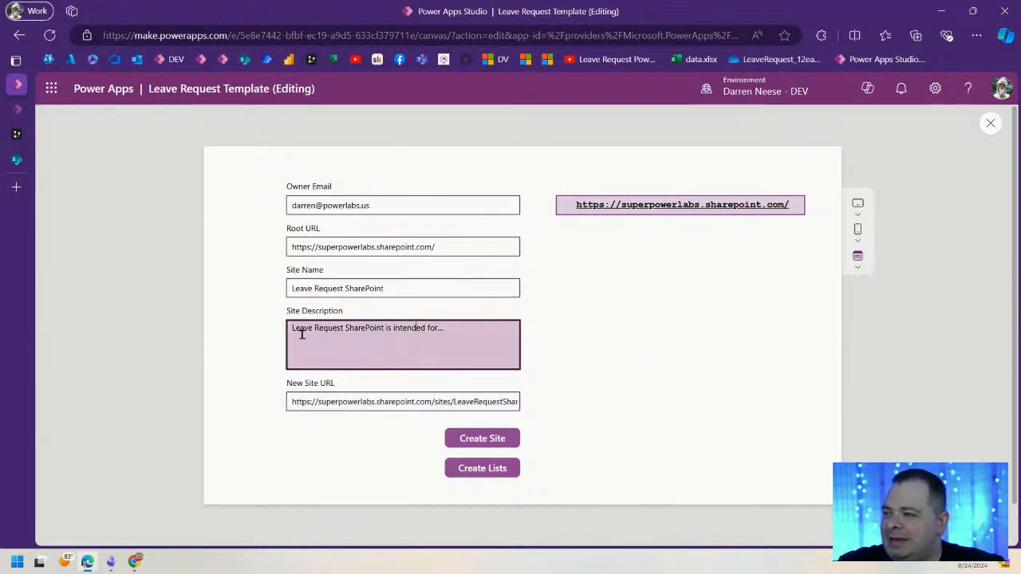
click(469, 331)
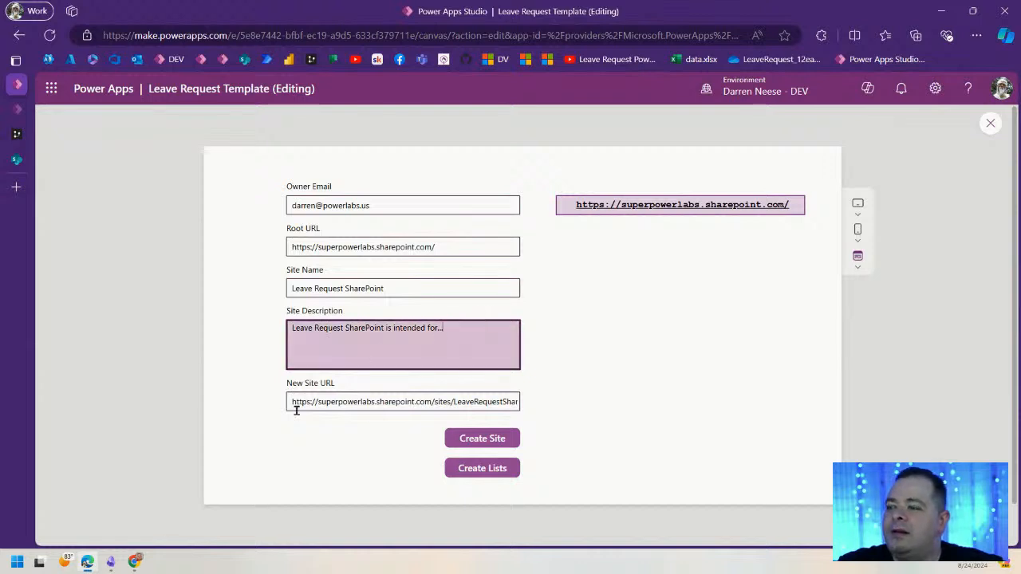
- Switch to the + Start Here note in Obsidian and move its window slightly lower on the desktop
click(110, 562)
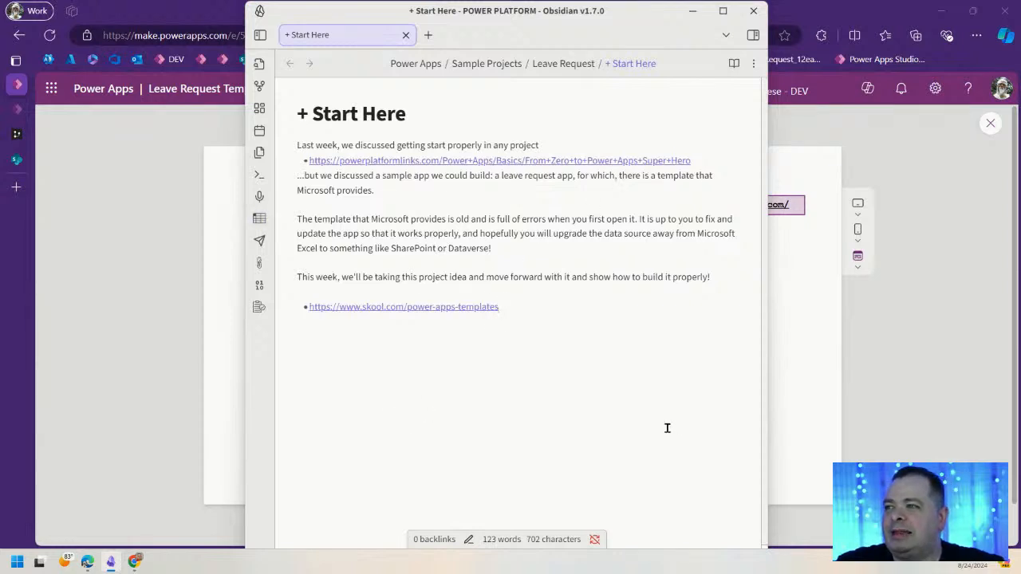
drag(351, 37, 358, 53)
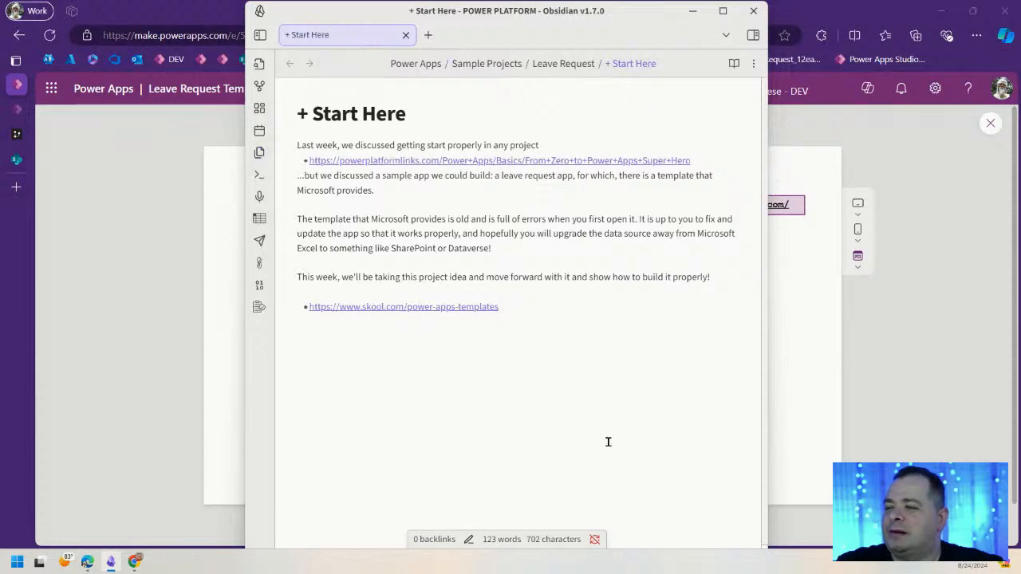
drag(613, 5, 608, 28)
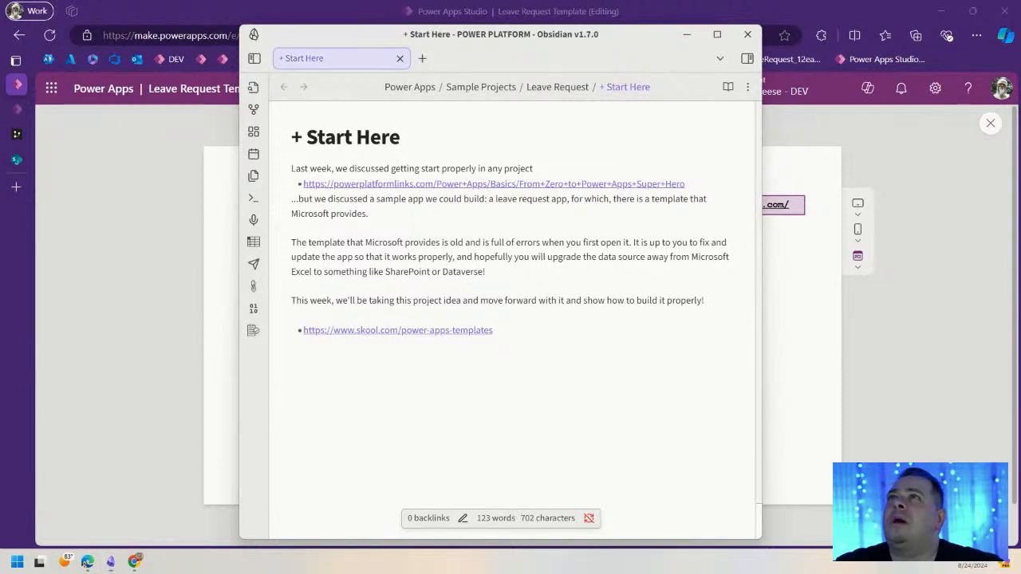
- Bring the Chrome window with the Power Platform Links website into view, maximize it, and switch the site to its light theme
drag(585, 2, 585, 154)
double_click(656, 158)
click(170, 196)
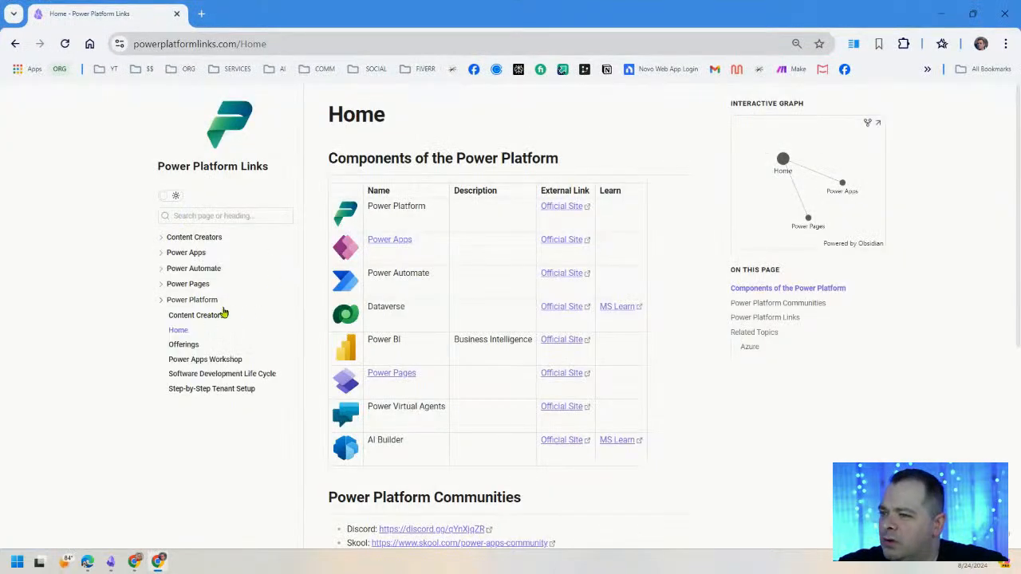
- Open the + Start Here page of the Leave Request sample project under Power Apps and copy its web address
click(193, 254)
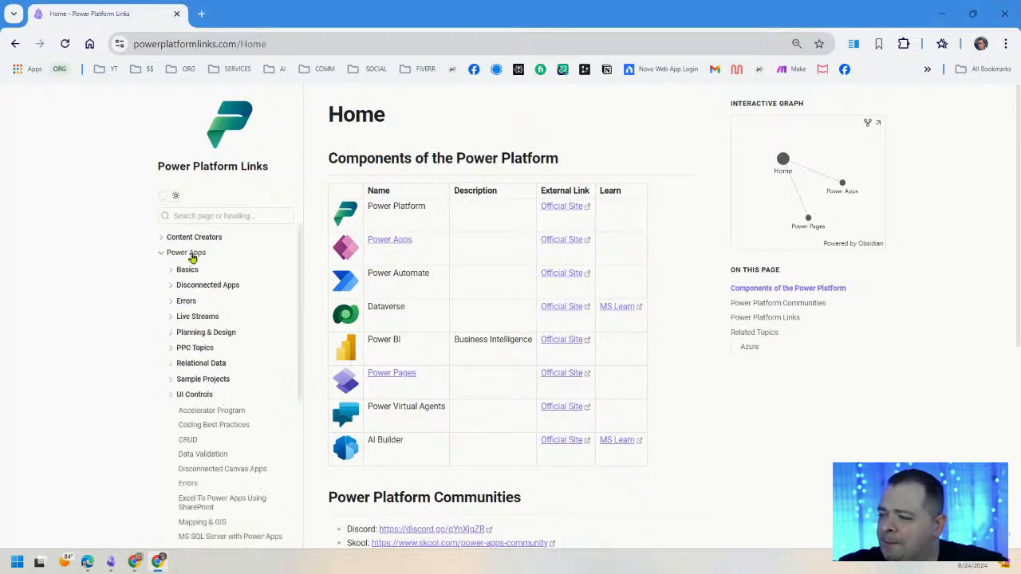
click(219, 380)
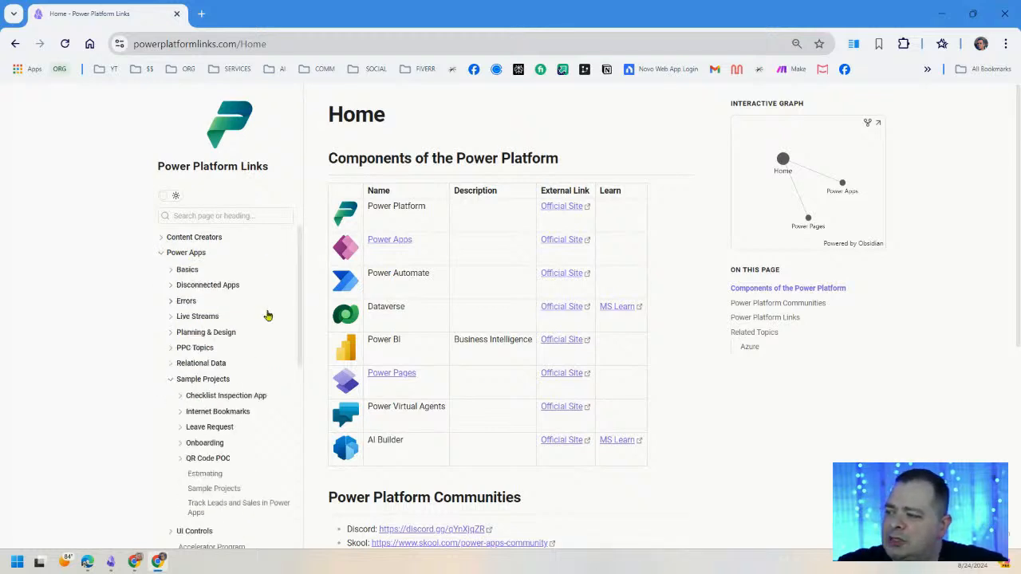
scroll(256, 327, down, 1)
click(224, 359)
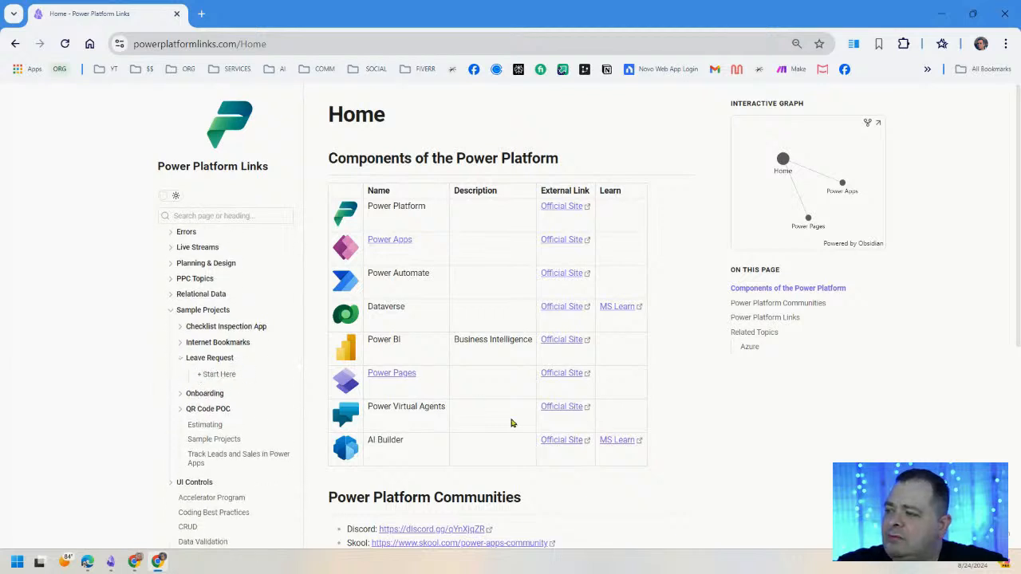
click(230, 379)
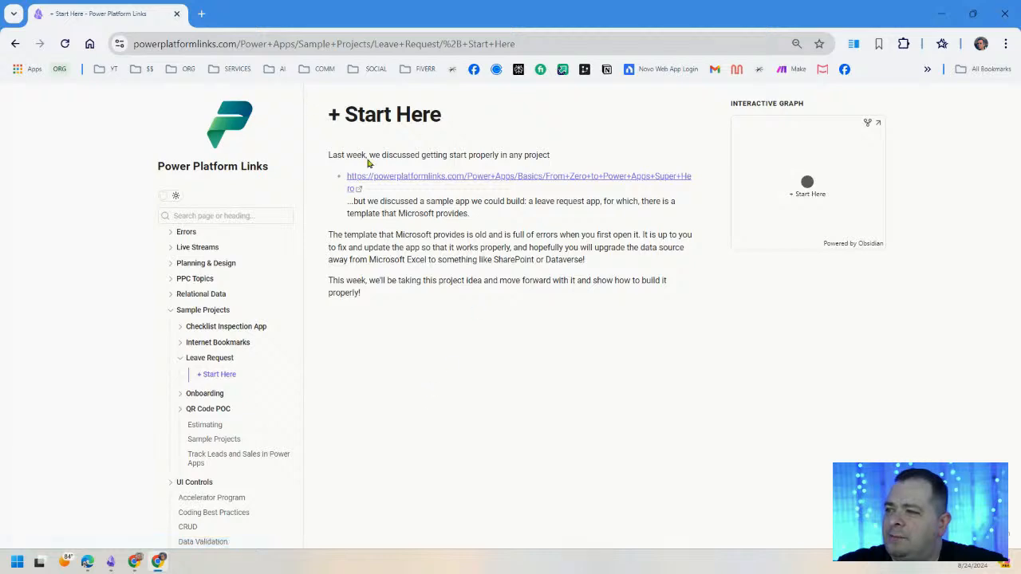
click(559, 44)
key(ctrl+c)
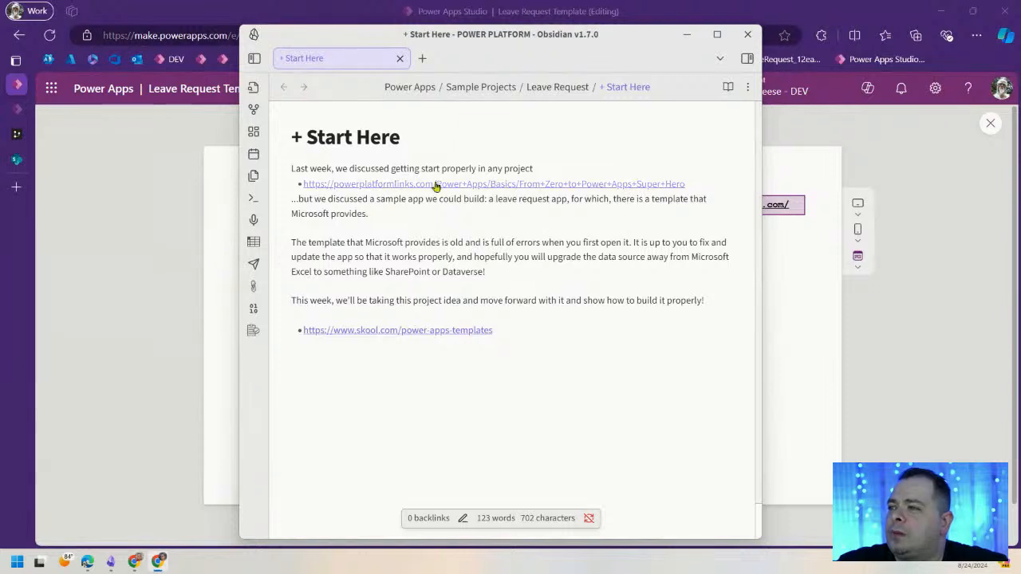
- Add a line reading "Link to this note:" with the copied page address above the first paragraph of the Obsidian note
click(583, 166)
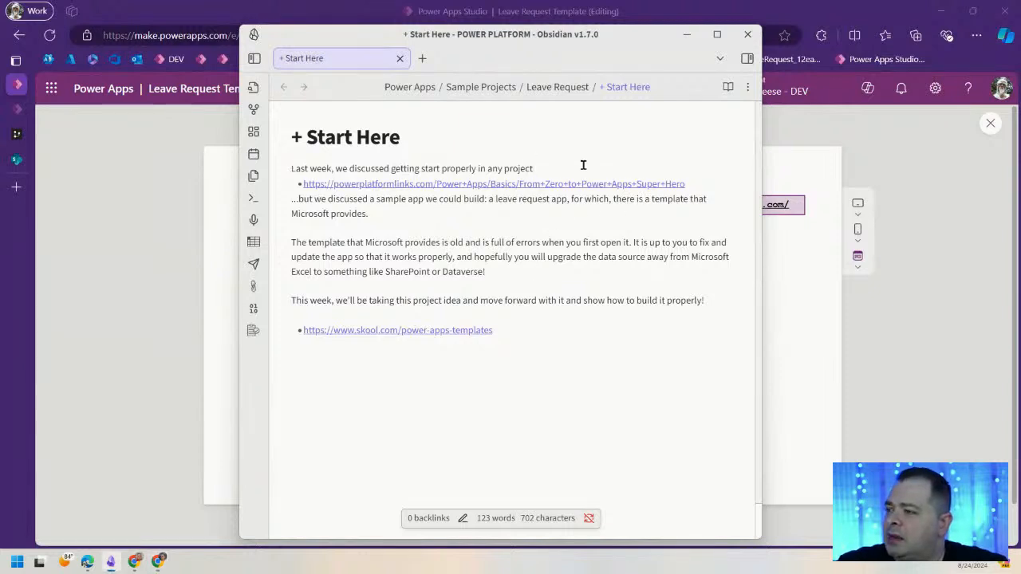
key(Return)
key(Return)
key(Up)
text(Link to this note:)
key(ctrl+v)
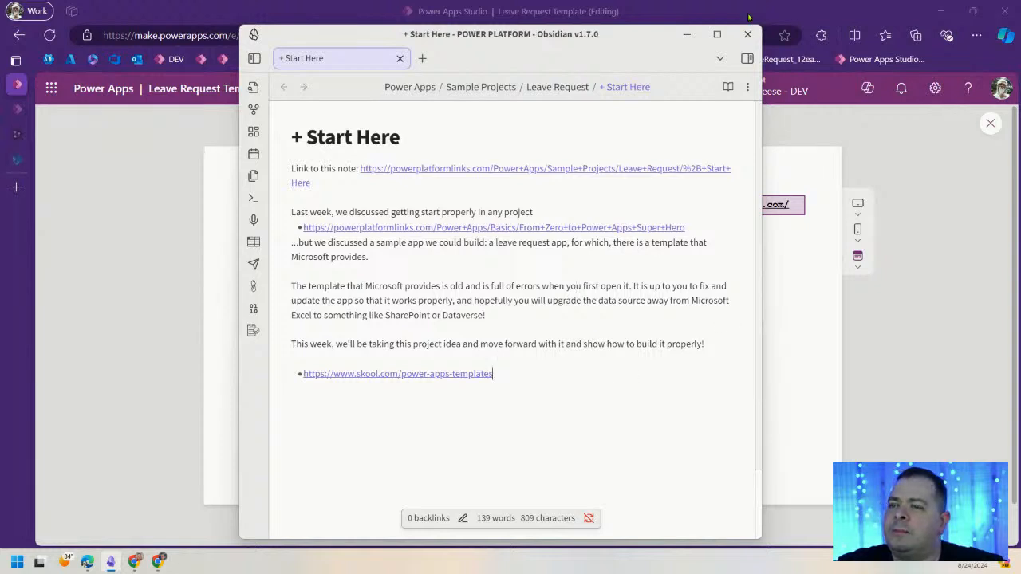
- Switch back to the Power Apps preview and check the full New Site URL, especially its site name ending
click(748, 16)
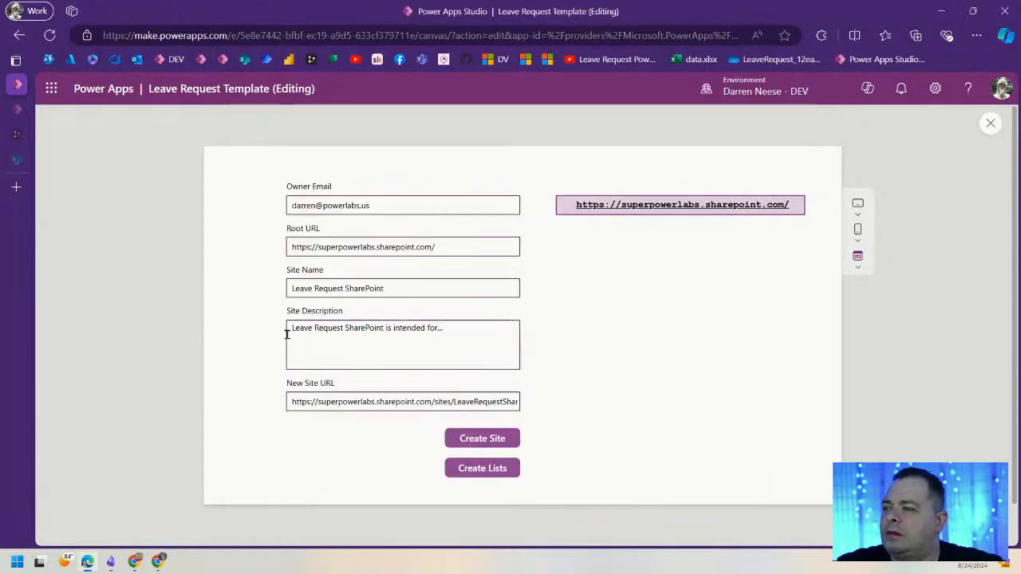
click(409, 402)
drag(323, 404, 608, 406)
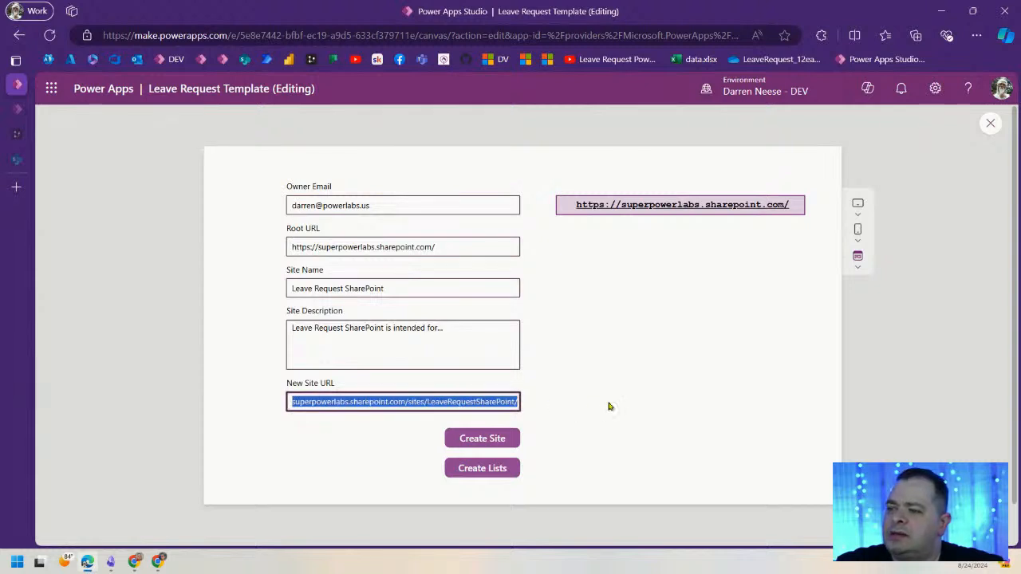
click(428, 403)
drag(426, 402, 534, 406)
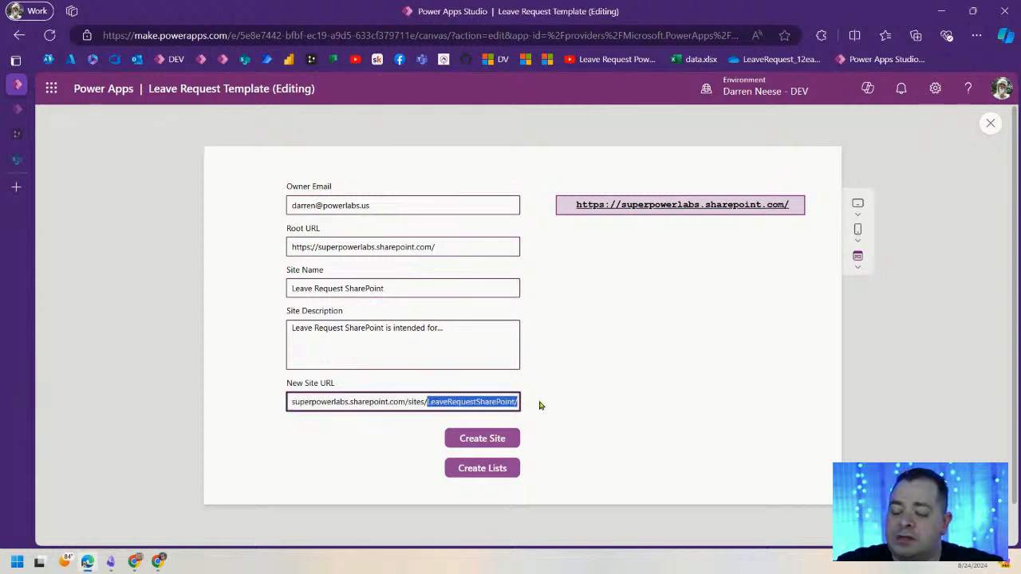
click(566, 378)
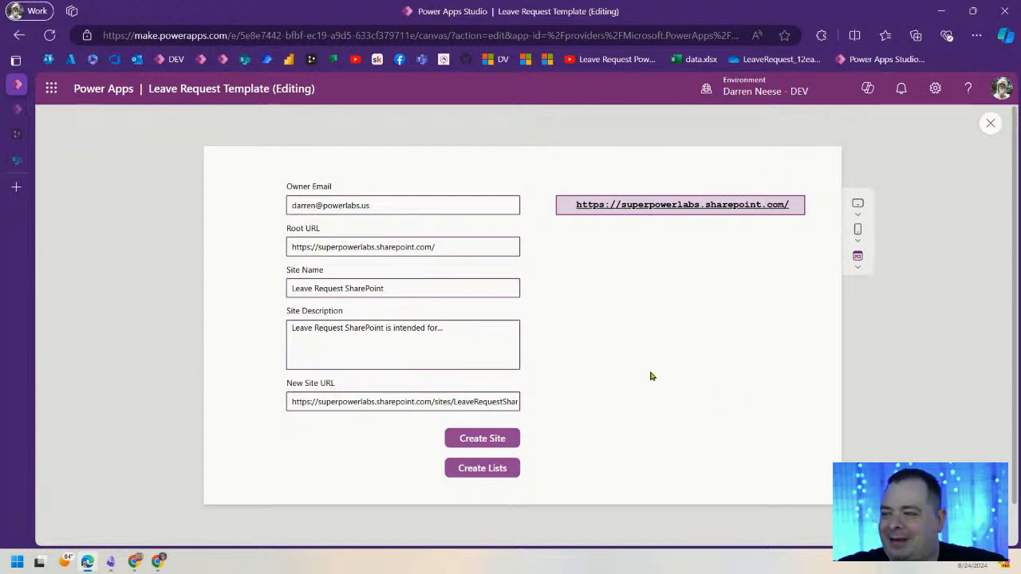
- Switch to the SharePoint browser tab to view the SharePoint start page, and return to the site creation form in Power Apps
click(17, 162)
click(244, 60)
click(16, 84)
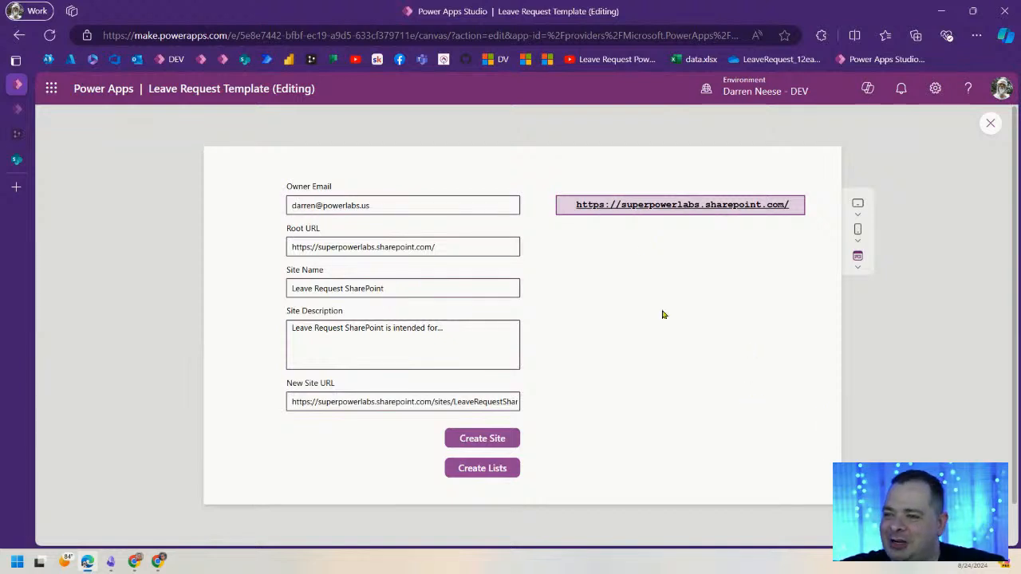
- Create the Leave Request SharePoint site from the completed form and open the new site's contents
click(498, 443)
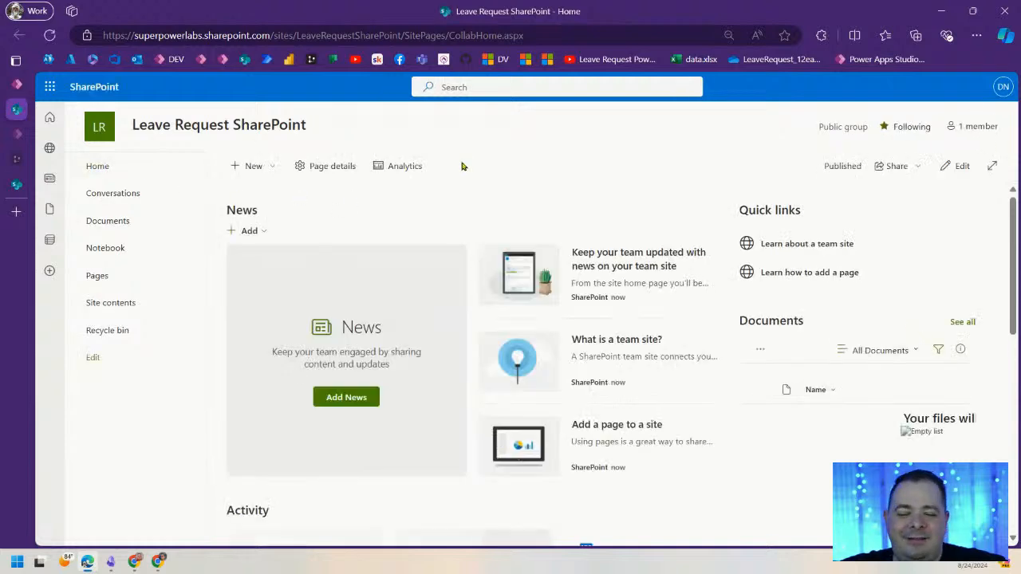
click(124, 309)
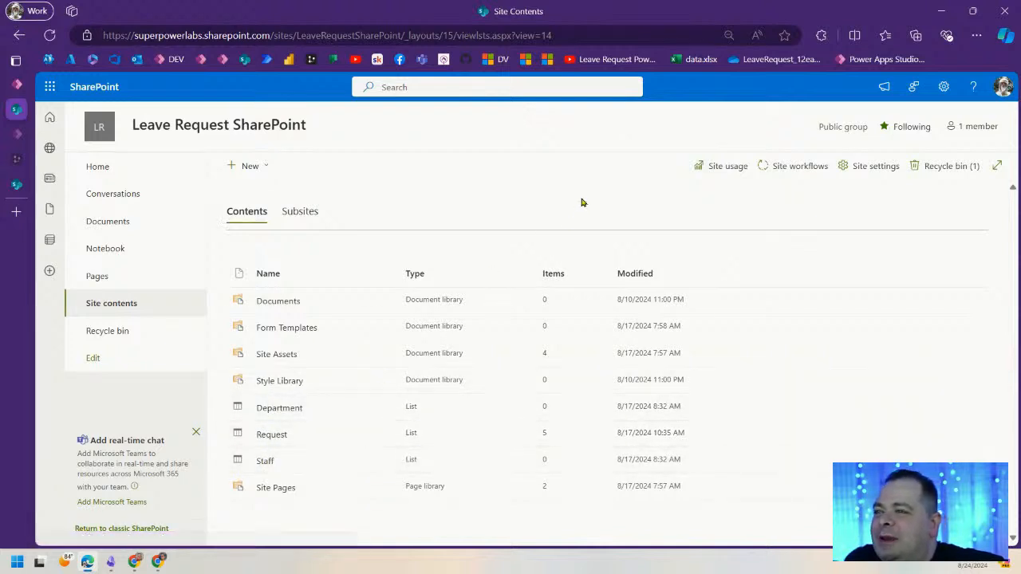
- Switch back to the Power Apps preview and check the choices in the dropdown on the list creation screen
click(17, 85)
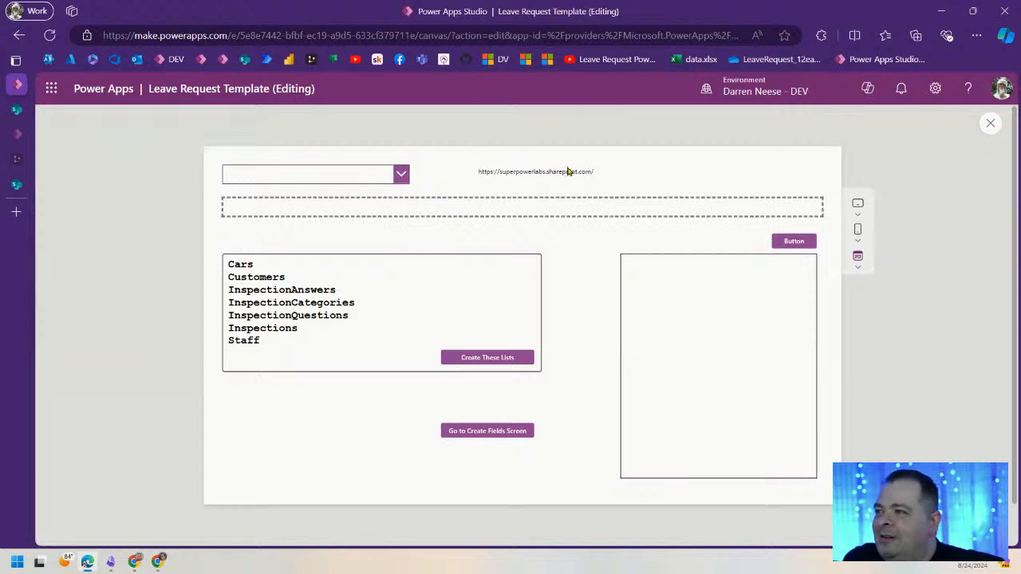
click(402, 176)
click(402, 175)
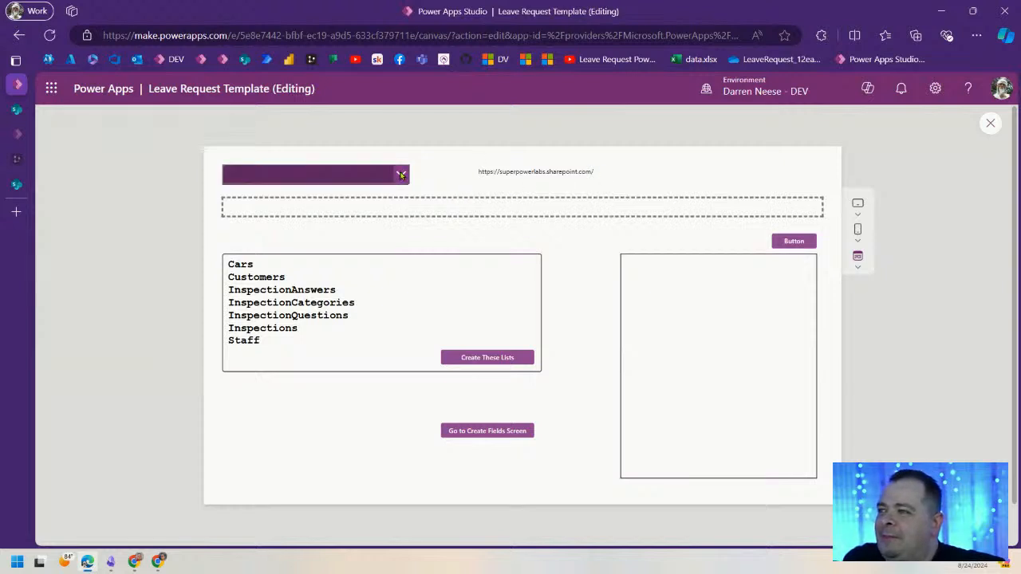
click(749, 185)
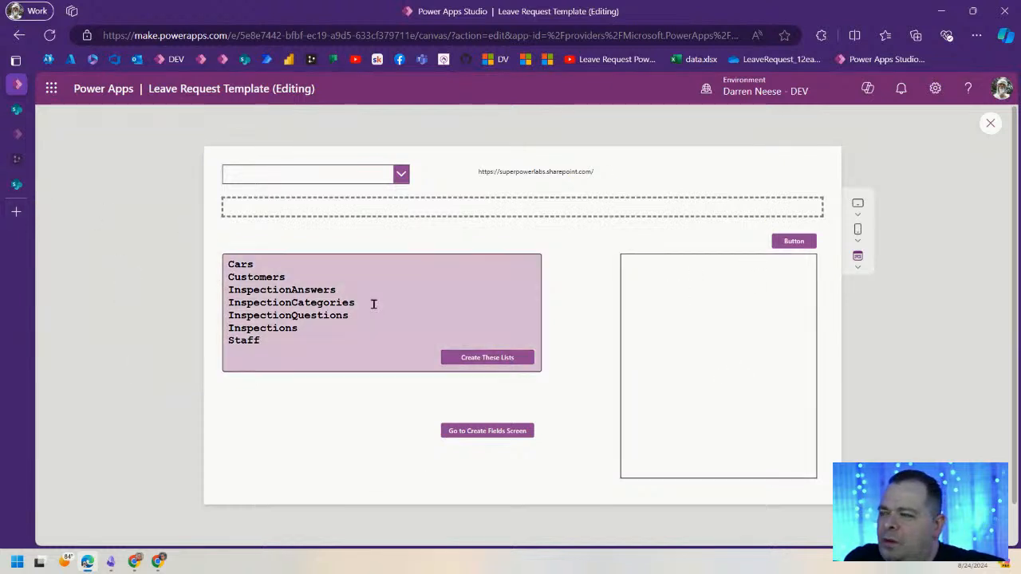
- Check the list names in the SharePoint site contents against the sample names in the app, and return to the Power Apps preview
mouse_move(321, 342)
mouse_down()
mouse_move(205, 263)
mouse_move(289, 317)
mouse_move(304, 352)
mouse_up()
click(228, 264)
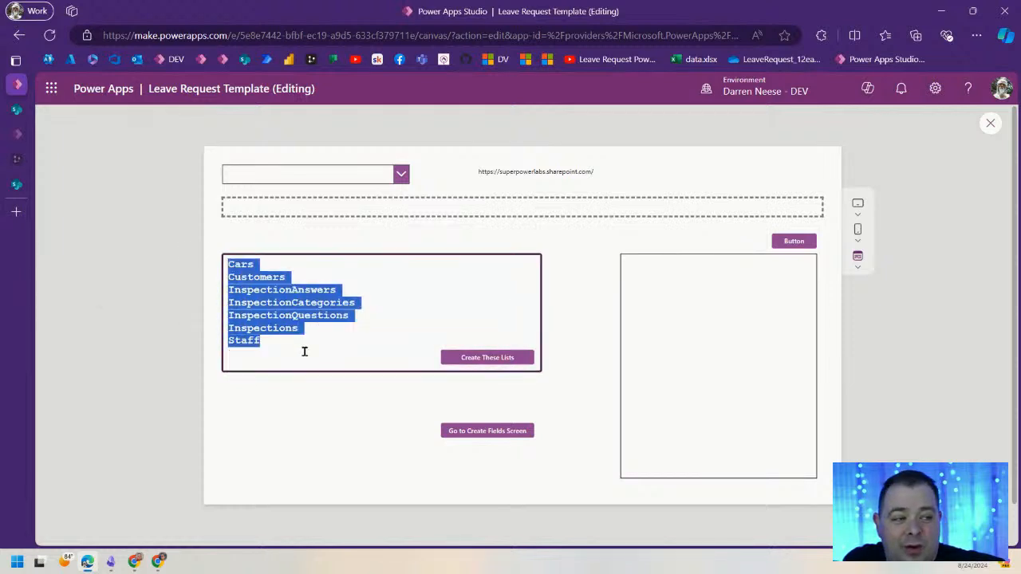
click(18, 109)
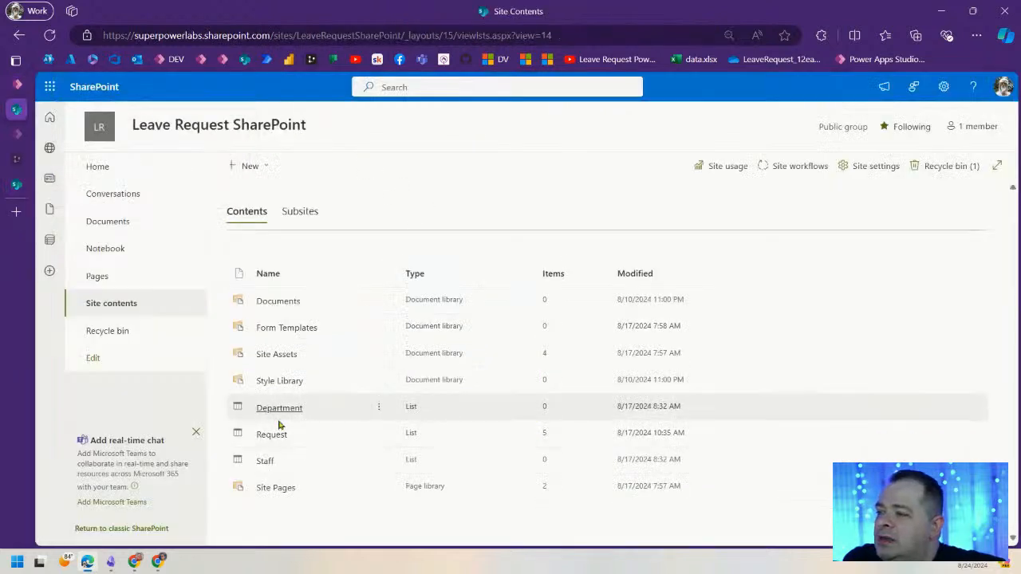
click(17, 84)
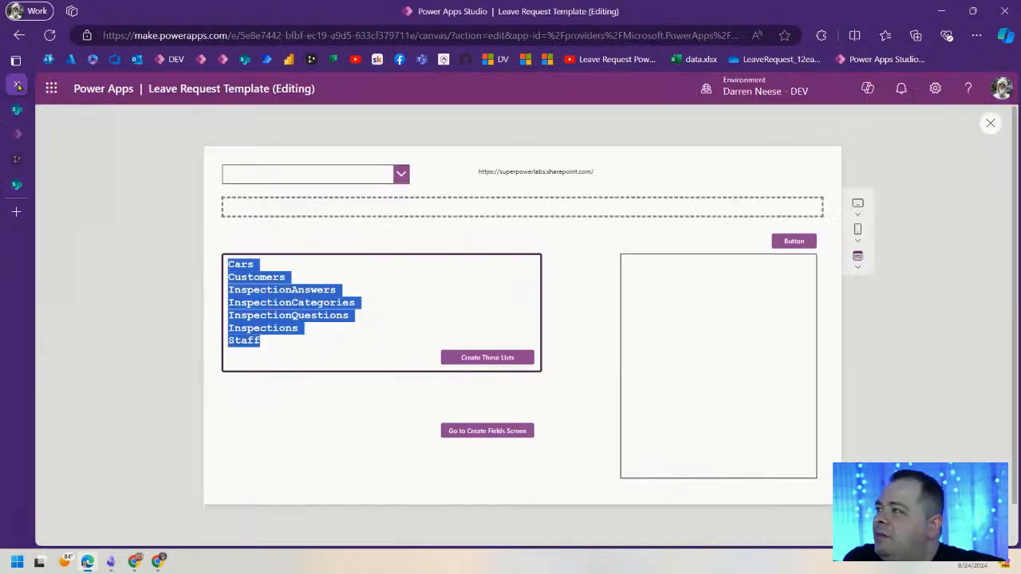
- Replace the sample list names above Staff with Department and Reuqest, each on its own line
click(343, 327)
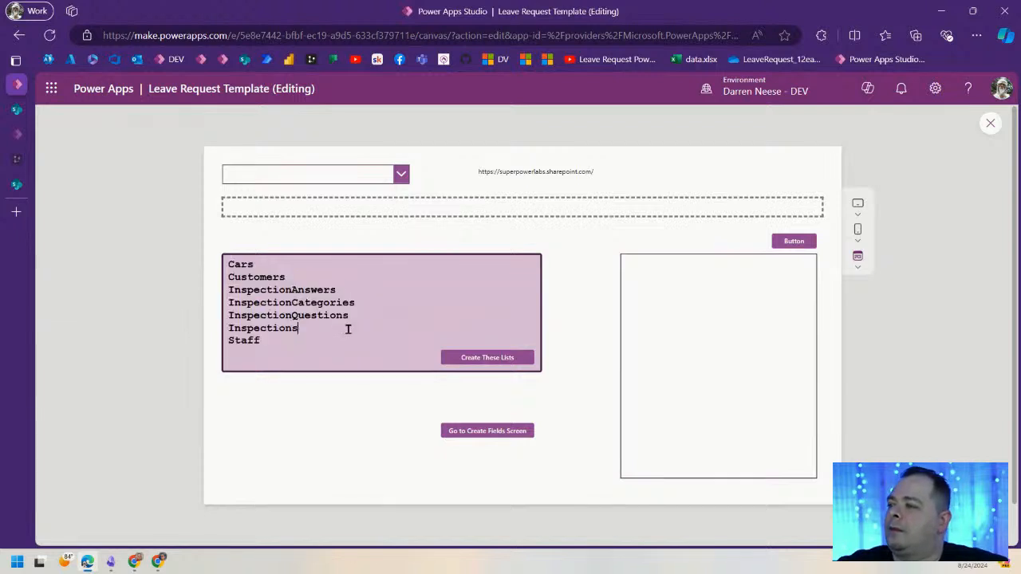
key(ctrl+shift+Home)
key(BackSpace)
text(Department)
key(Return)
text(Reuqest)
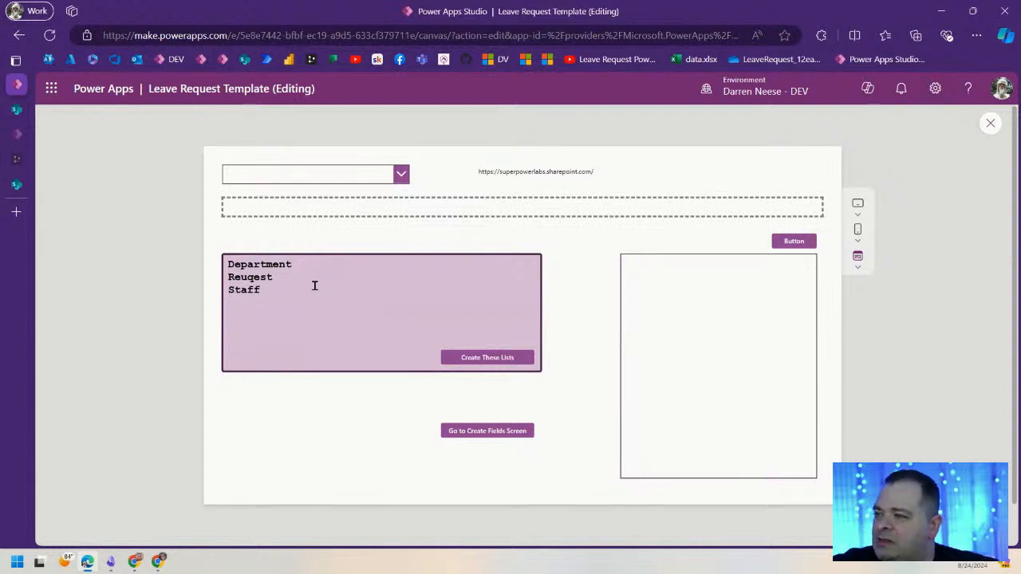
- Switch to the Leave Request diagram in DrawSQL to read its table names, and return to the Power Apps preview
drag(282, 286, 215, 257)
click(354, 308)
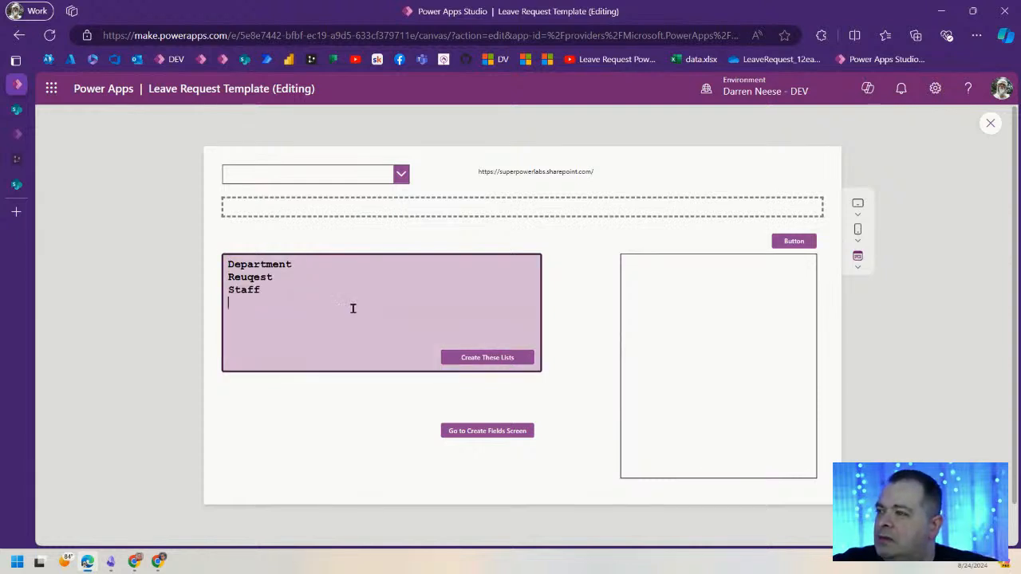
click(16, 161)
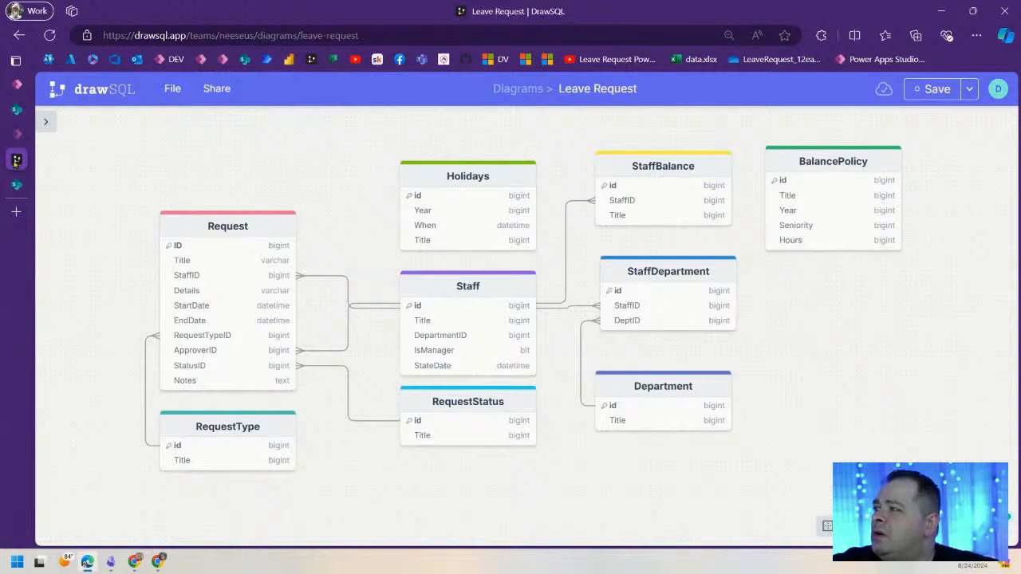
click(16, 84)
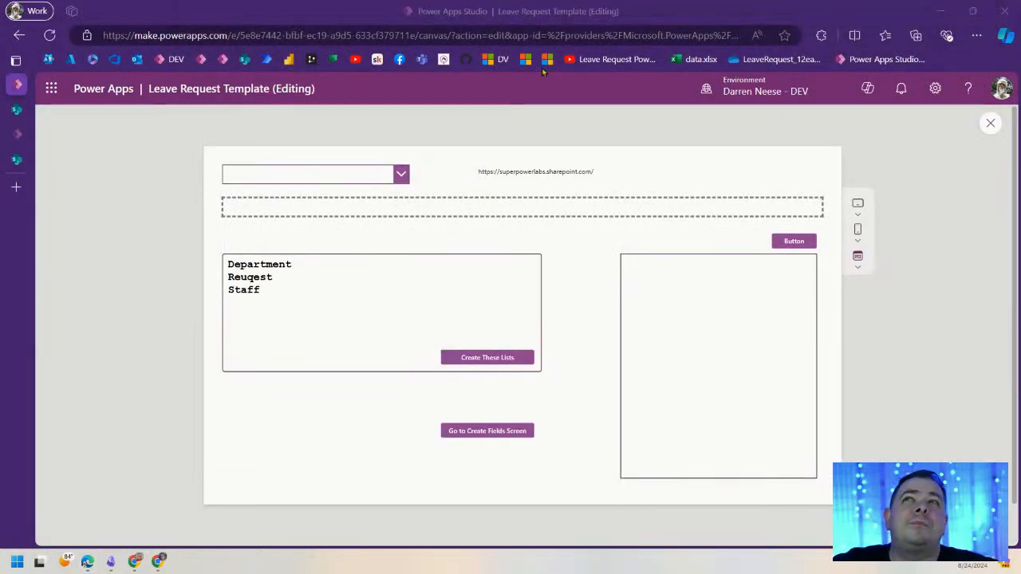
- Add Holidays, StaffBalance, StaffDepartment, Department and BalancePolicy on separate lines below Staff in the list names box
click(269, 293)
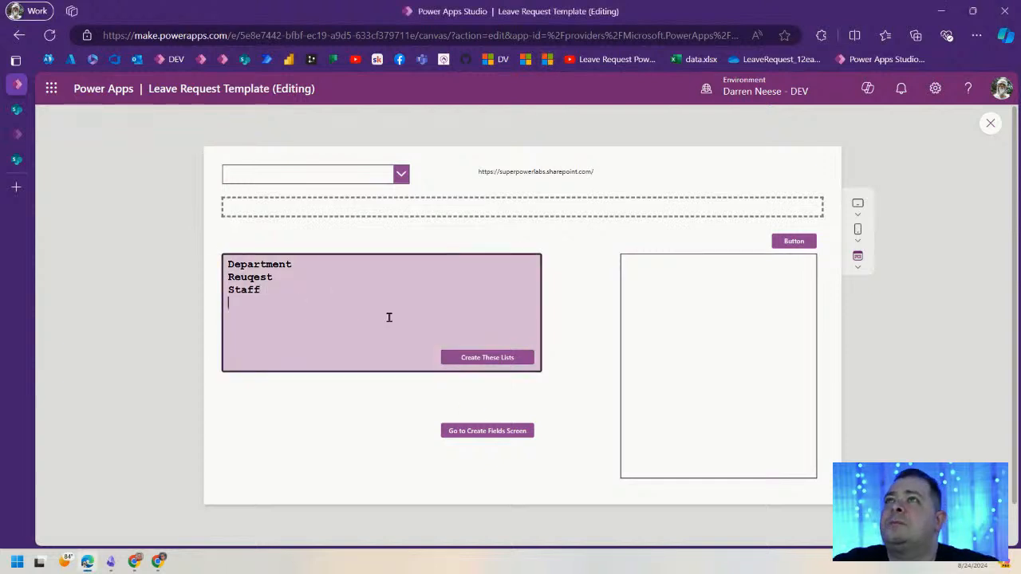
text(Holidays)
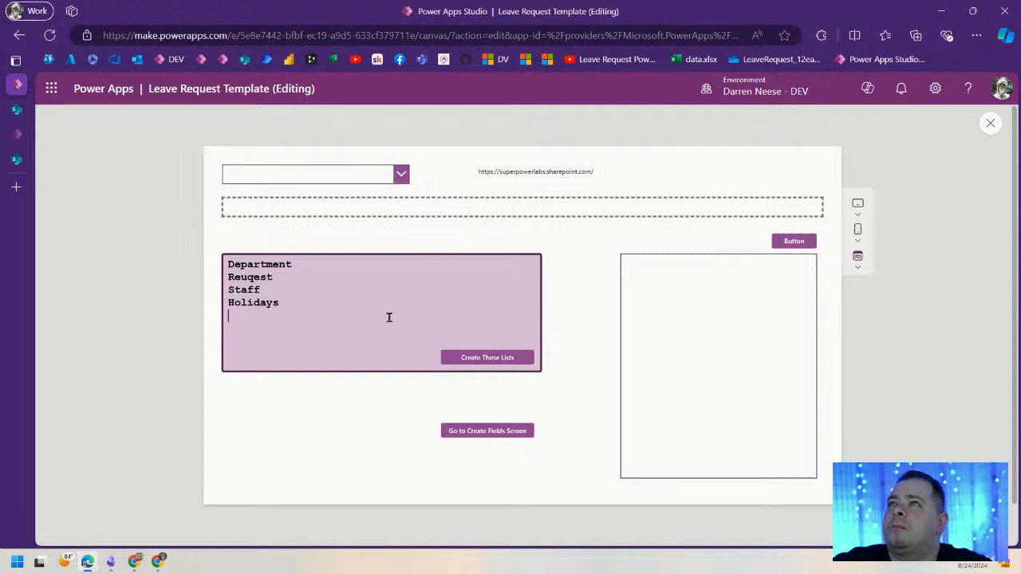
text(Staff)
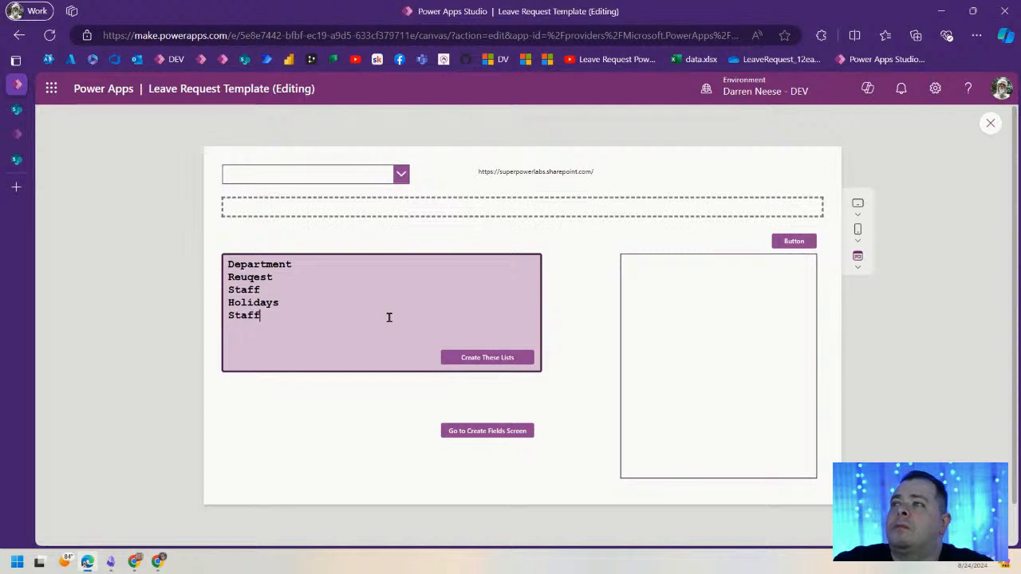
text(Balance)
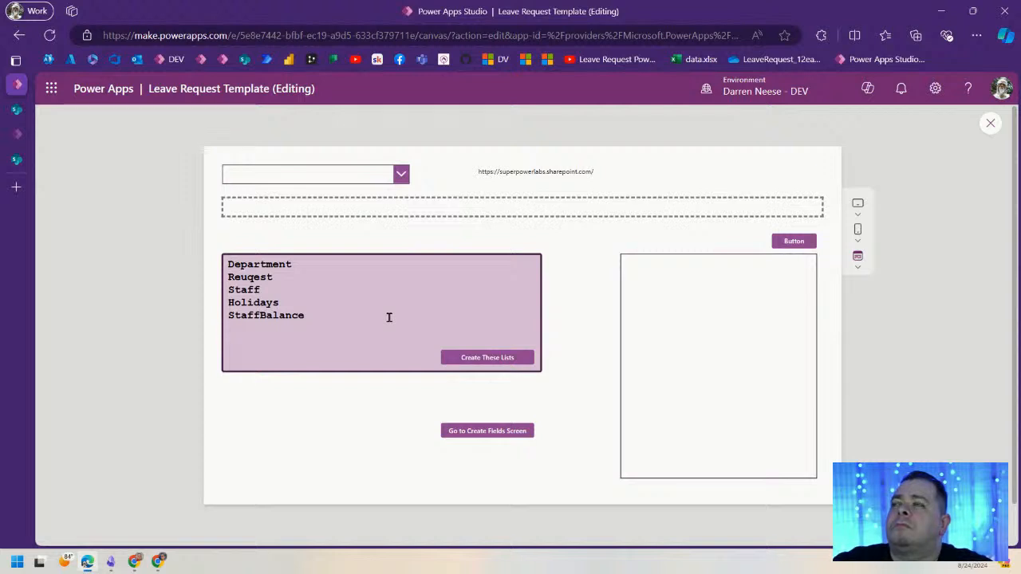
text(taffDe)
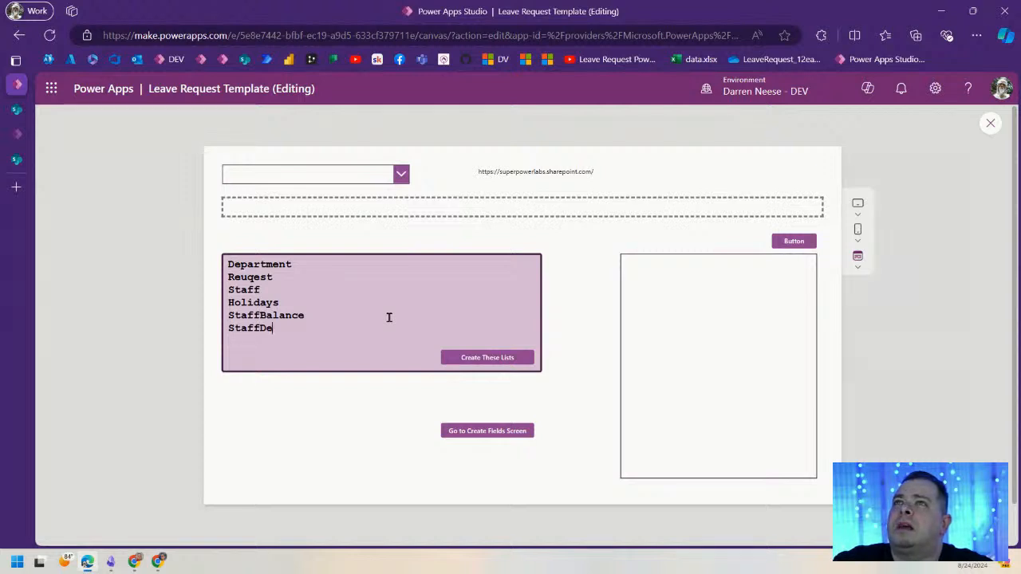
text(partment )
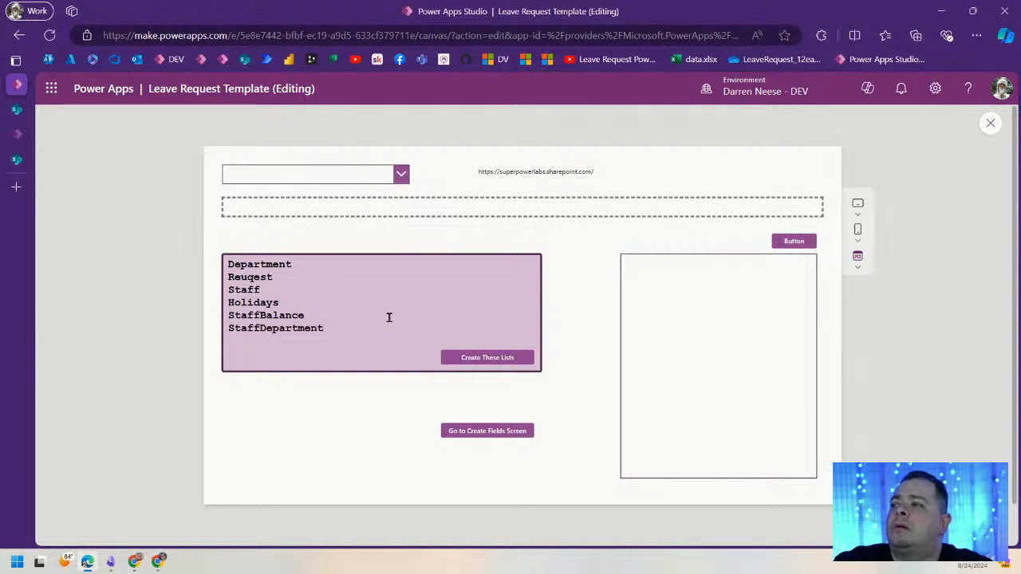
text(Department)
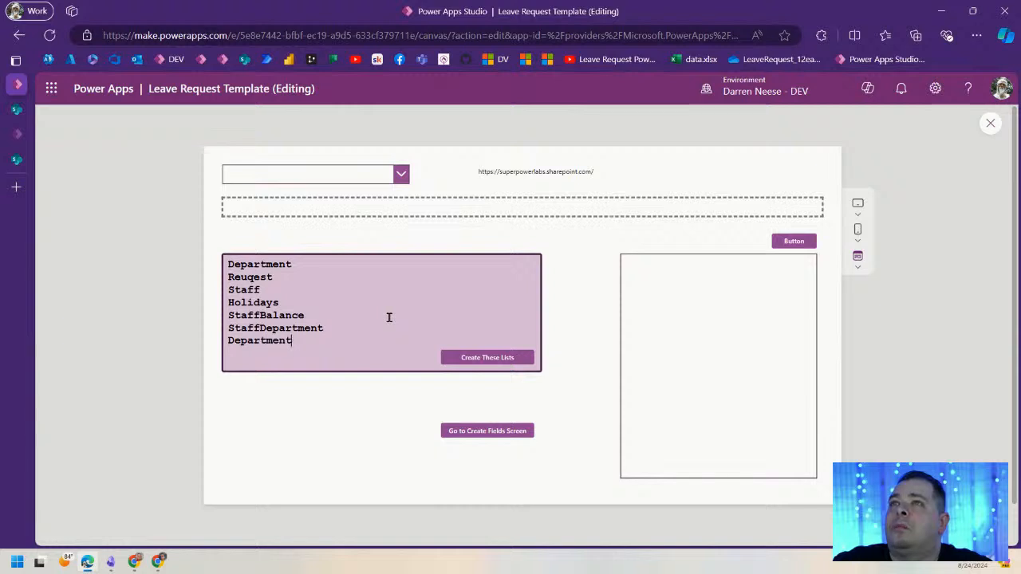
key(Return)
text(Bal)
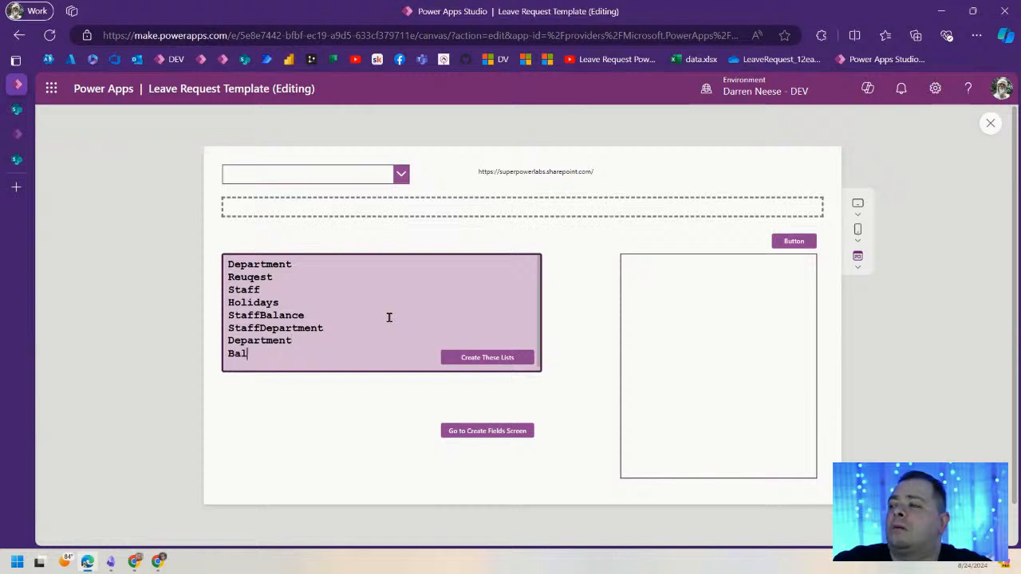
text(ancePolicy)
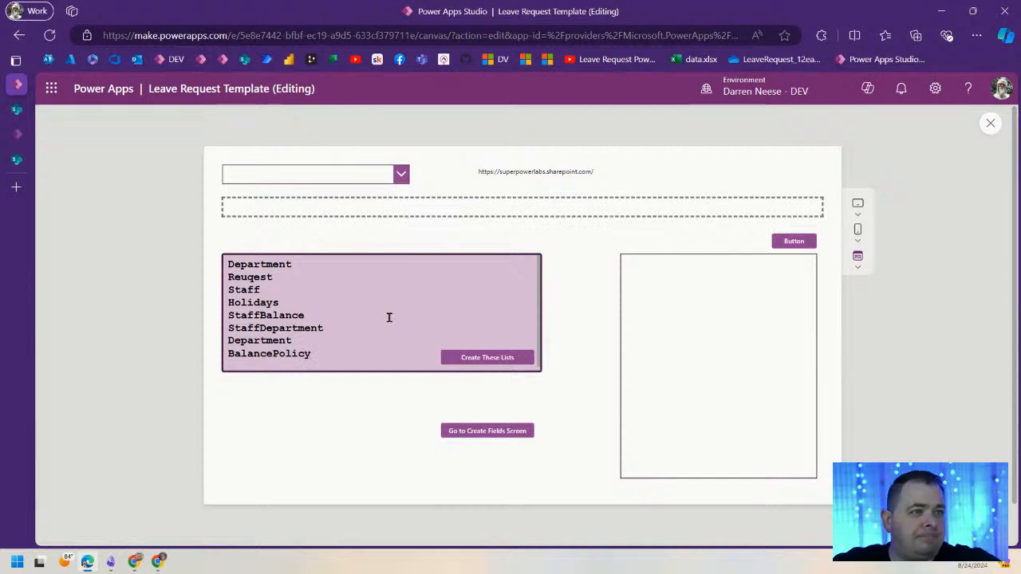
drag(293, 283, 244, 266)
click(319, 292)
click(360, 308)
key(ctrl+a)
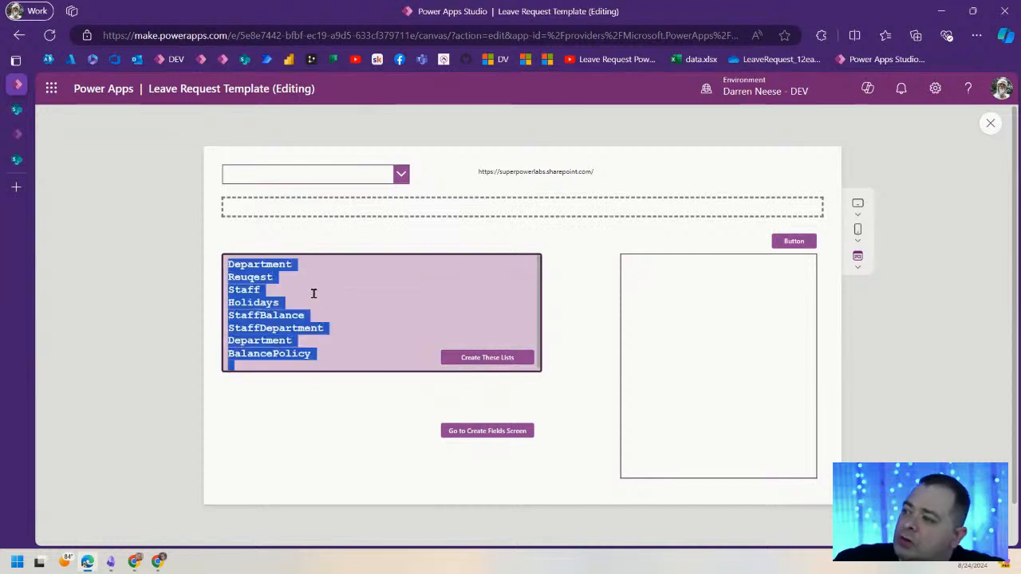
click(359, 349)
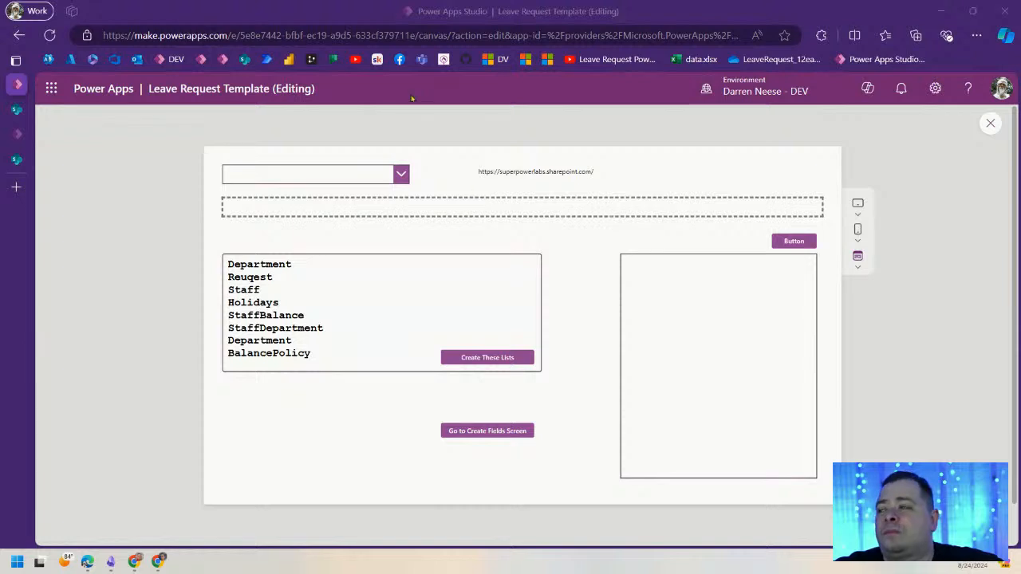
- Remove the first three lines, Department, Reuqest and Staff, from the list names box
drag(317, 292, 251, 274)
key(shift+Right)
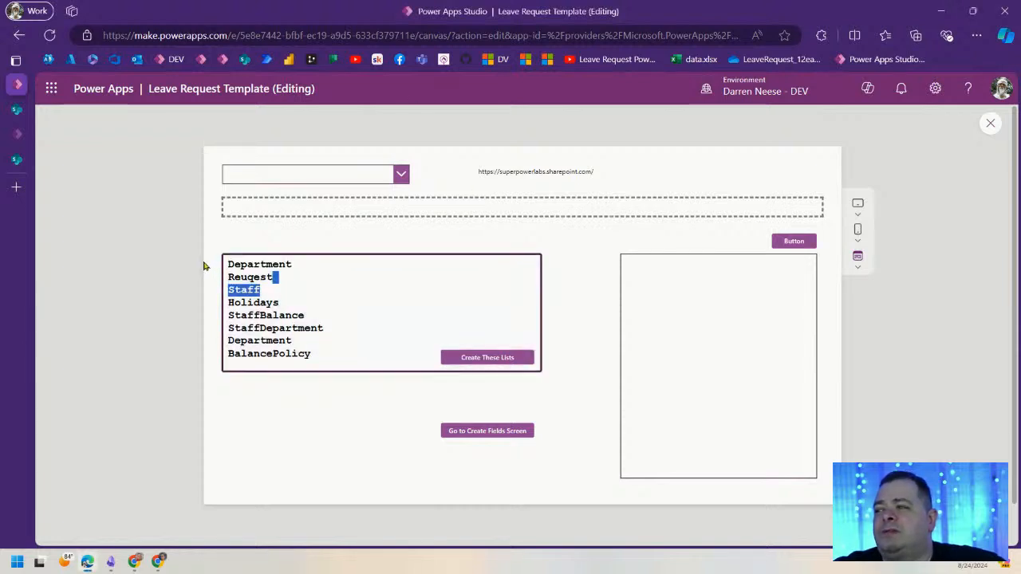
key(BackSpace)
key(shift+Up)
key(shift+Home)
key(BackSpace)
key(Delete)
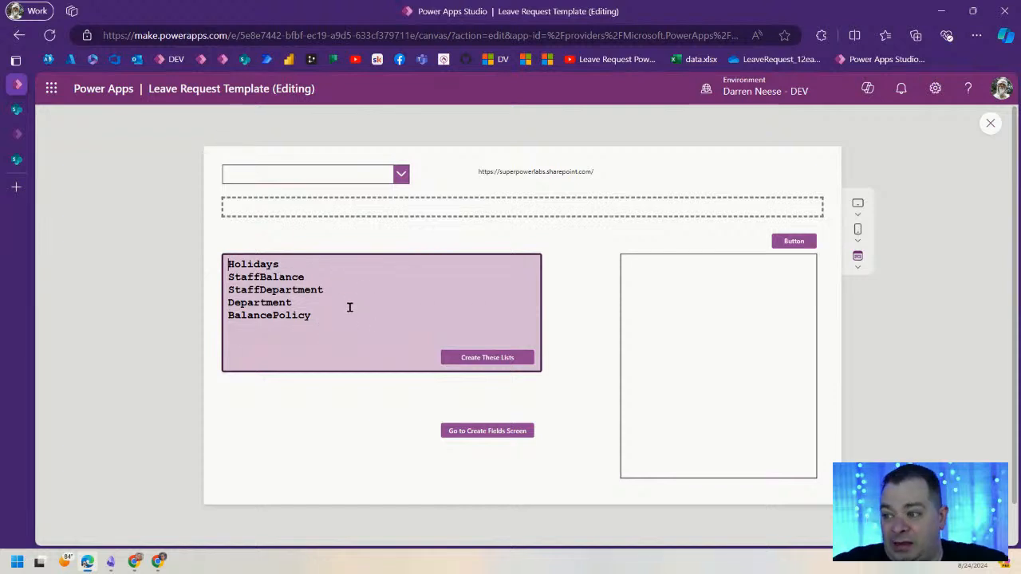
- Run Create These Lists for the names from Holidays through BalancePolicy
click(594, 295)
drag(347, 315, 254, 264)
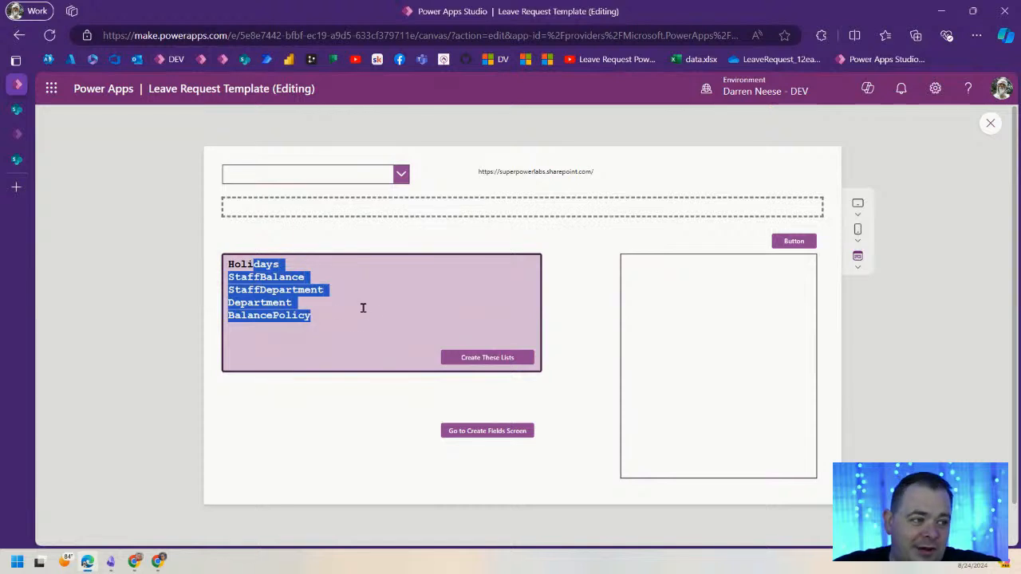
click(275, 306)
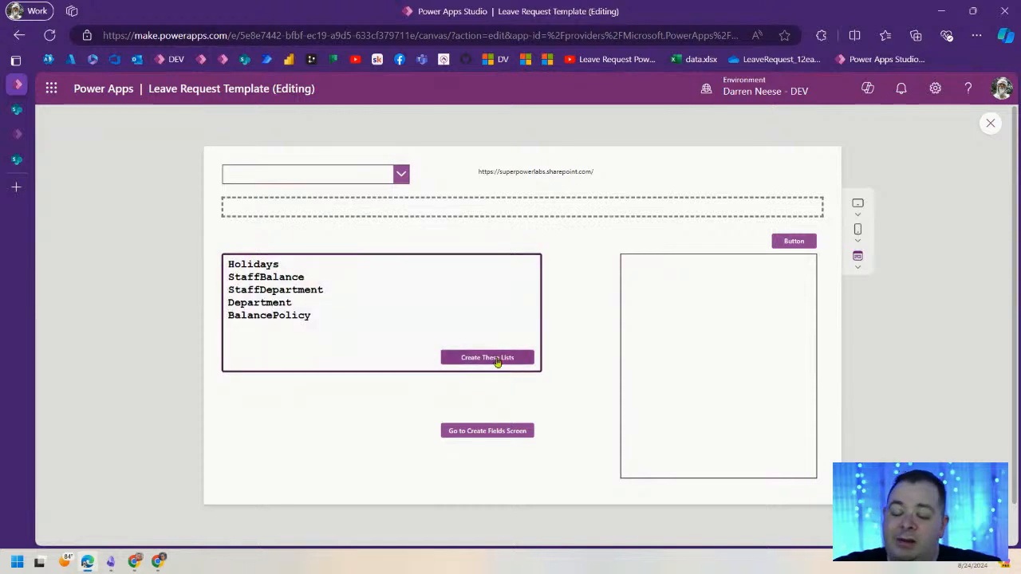
click(497, 360)
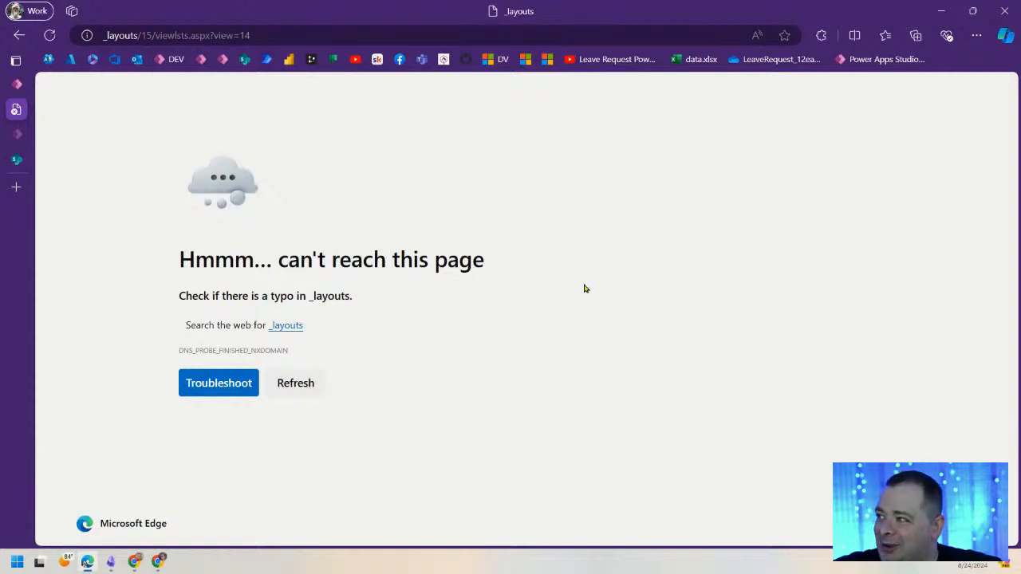
- Check the address of the newly opened browser page, and switch back to the Power Apps preview
click(284, 36)
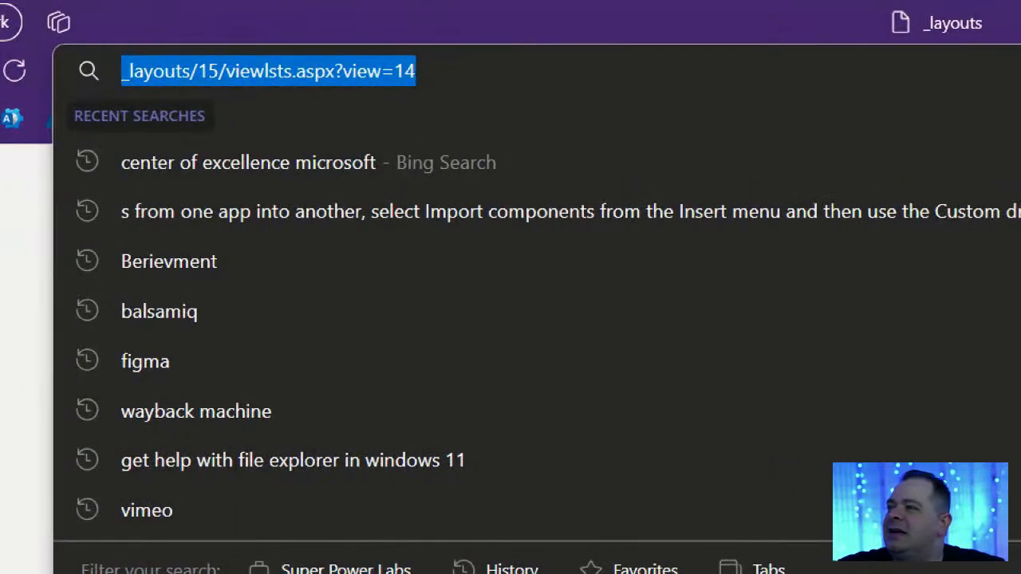
key(Escape)
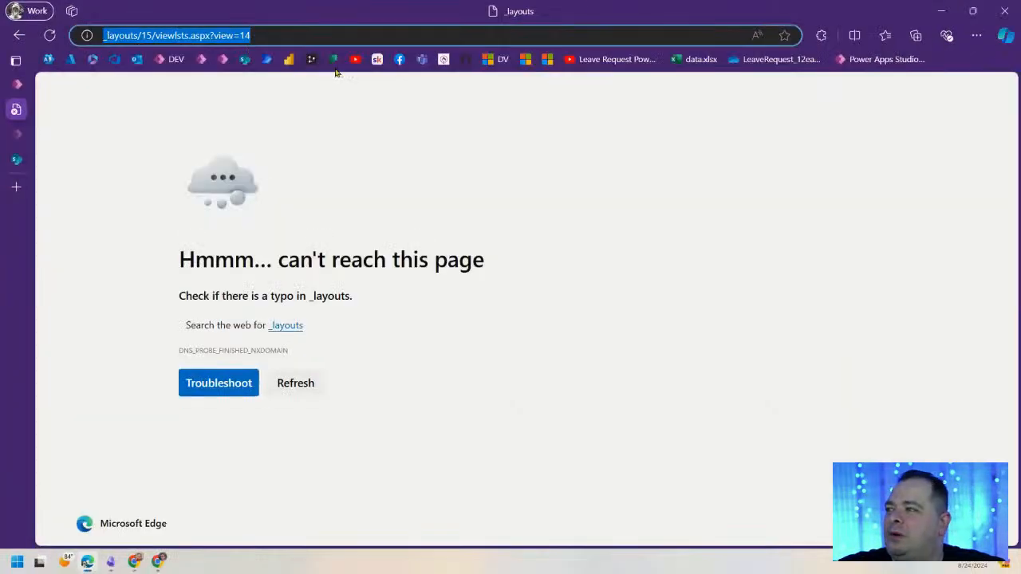
click(17, 84)
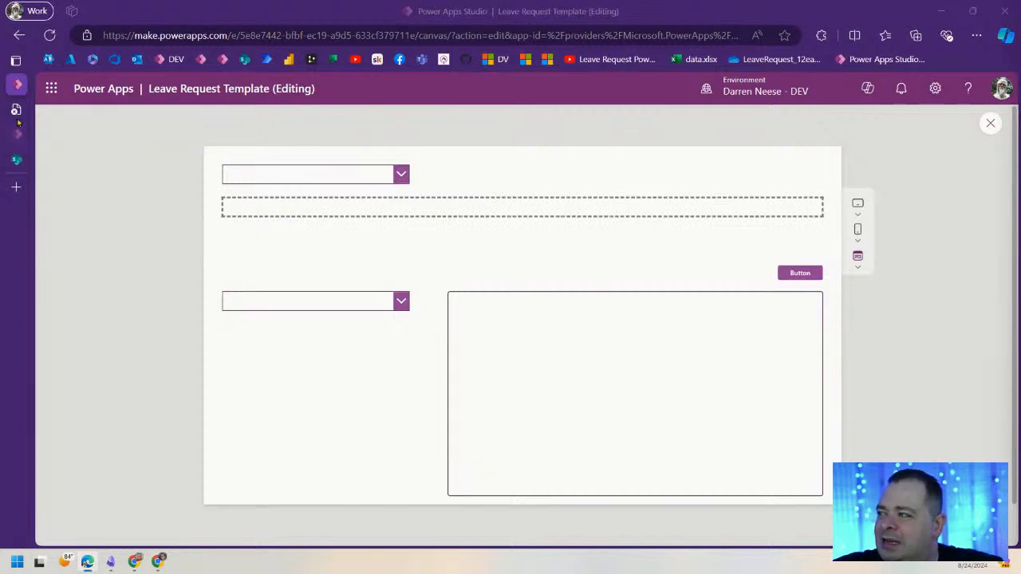
mouse_move(15, 113)
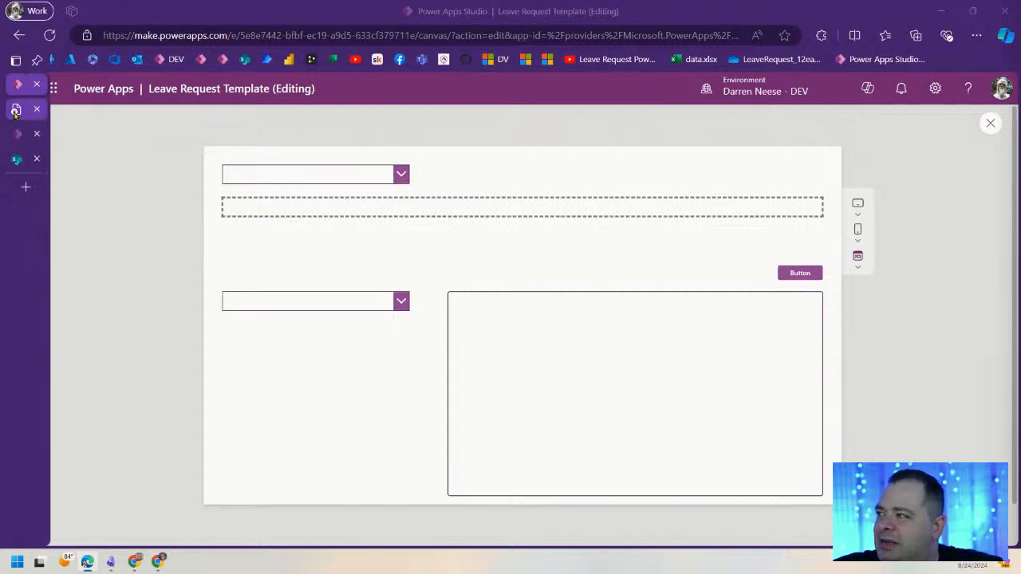
- Exit the preview and show the full OnSelect formula of the Create These Lists button on the DEV Create SP List screen
click(990, 123)
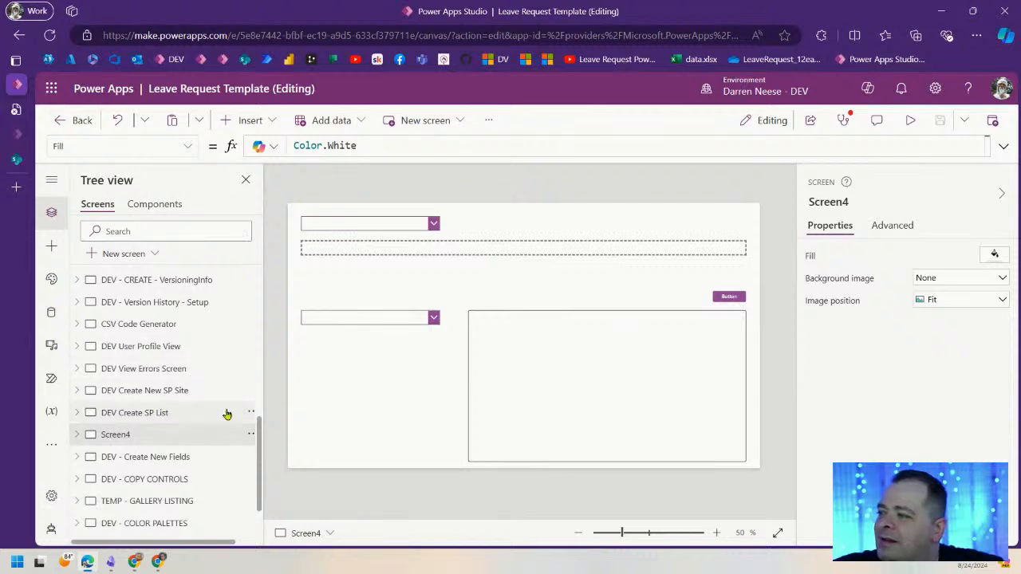
click(160, 413)
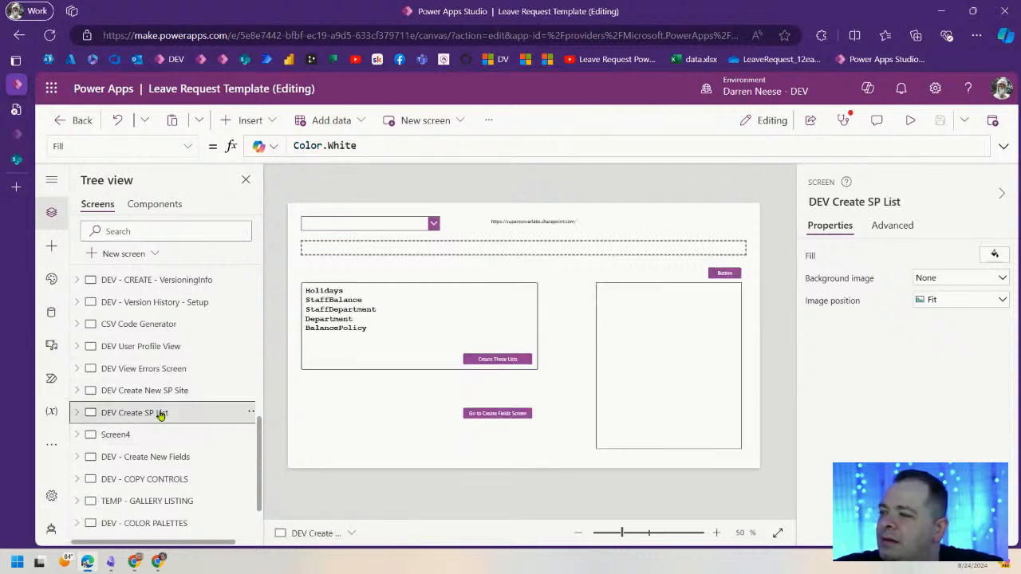
click(503, 361)
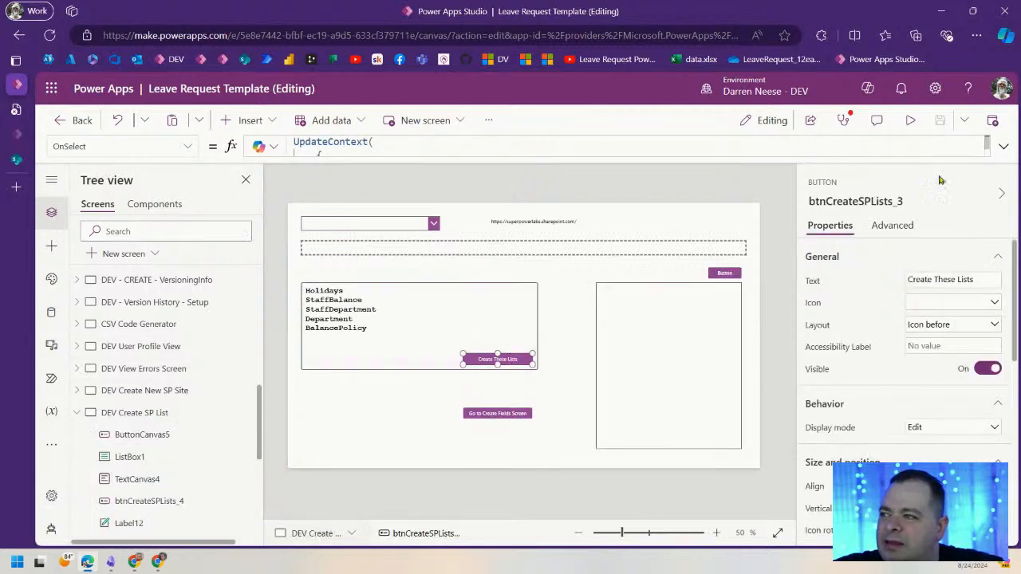
click(1004, 146)
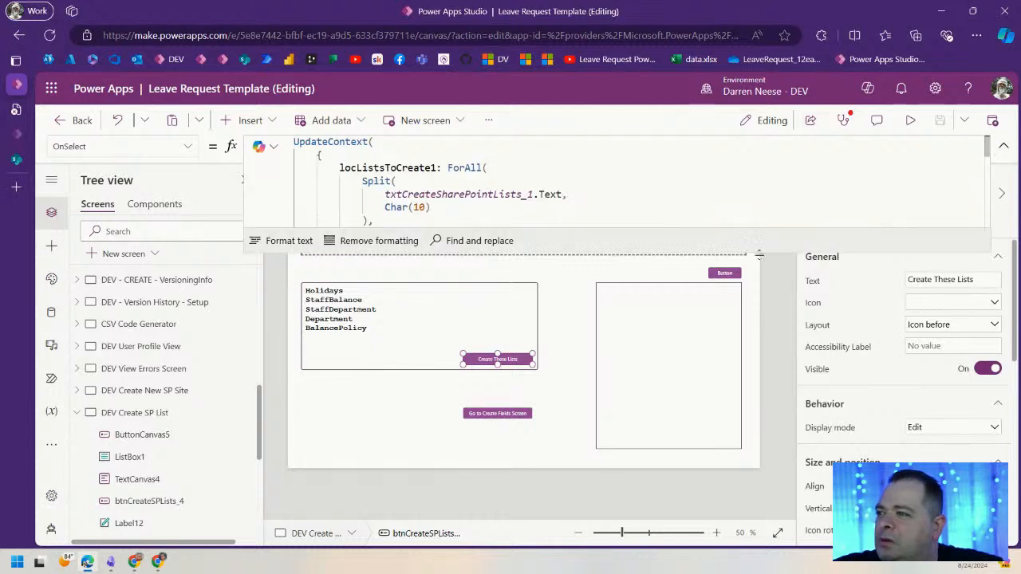
drag(757, 250, 757, 431)
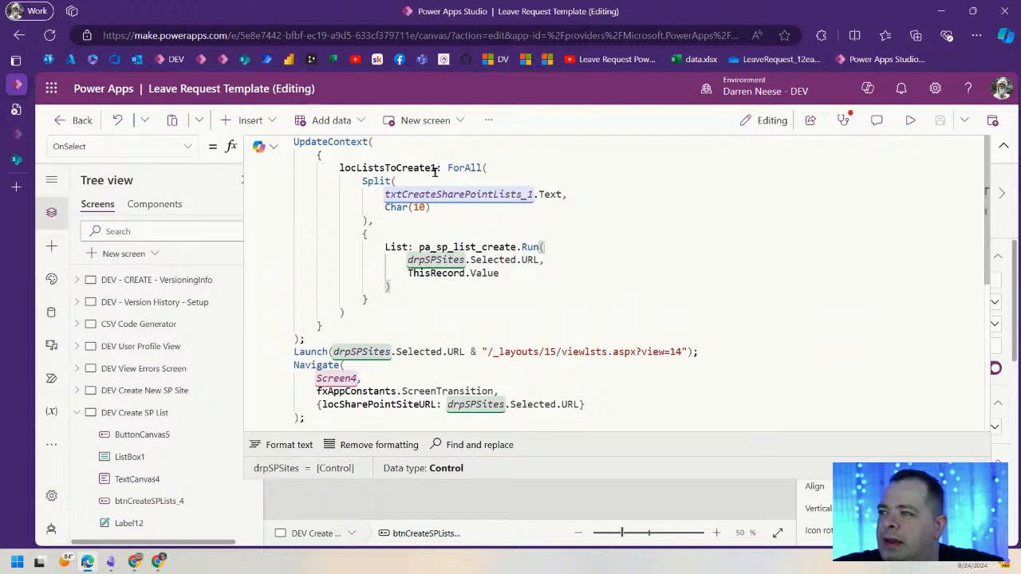
- Examine the locListsToCreate1 variable and the Split and pa_sp_list_create.Run code inside its ForAll
double_click(400, 167)
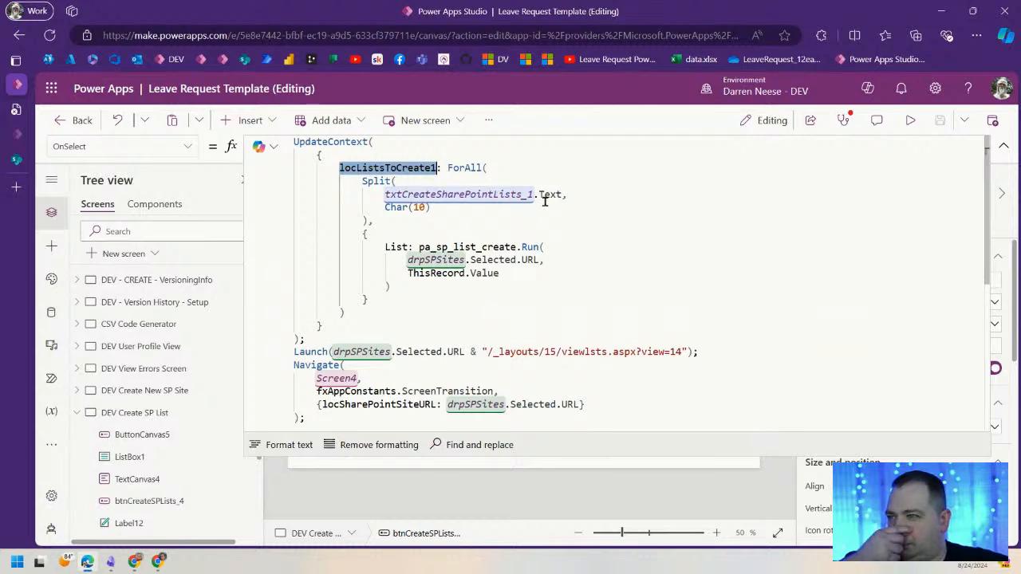
click(395, 297)
drag(395, 297, 285, 186)
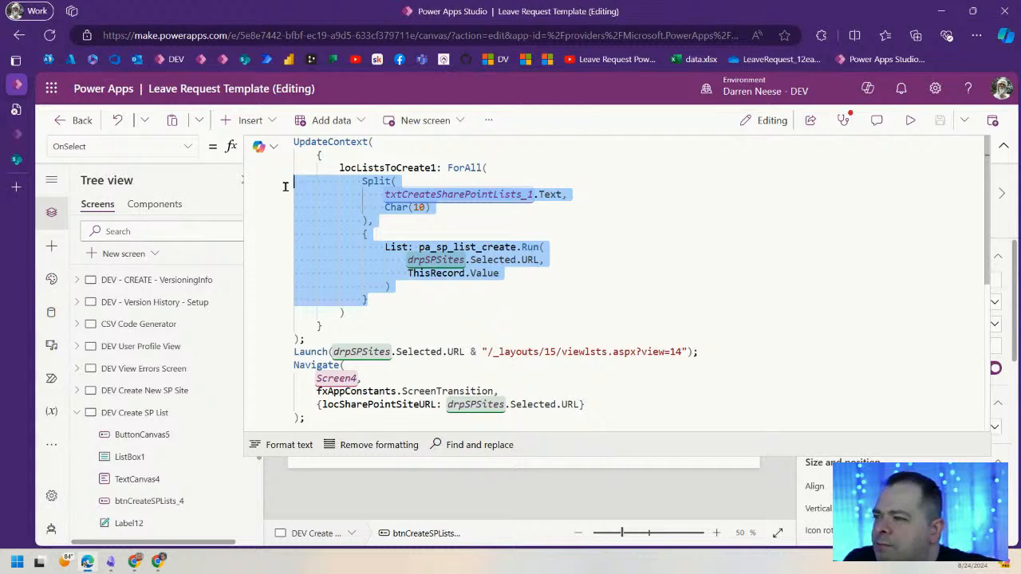
- Examine the pa_sp_list_create.Run record and the drpSPSites.Selected.URL part of the Launch call in the button's OnSelect formula
click(543, 224)
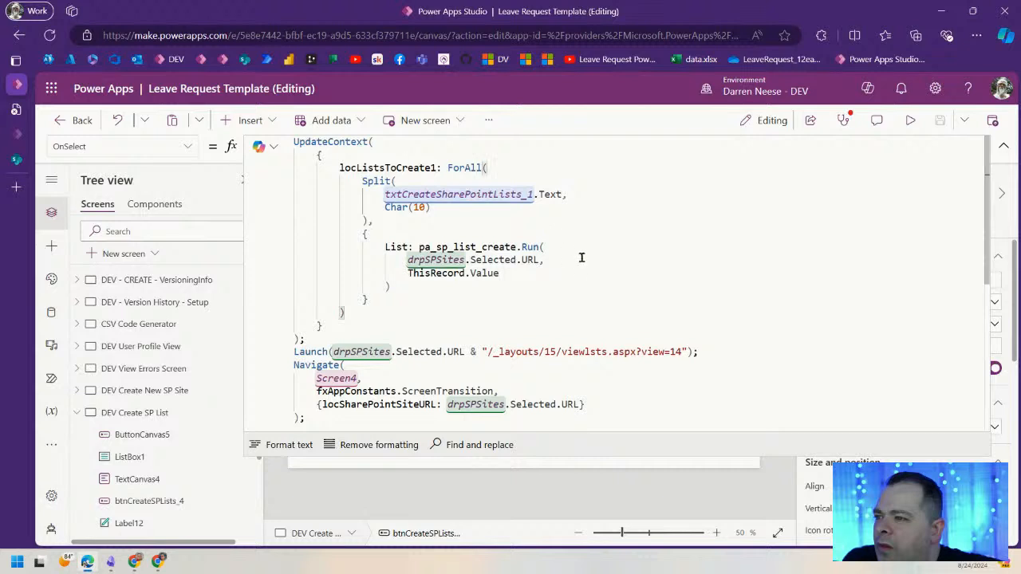
click(550, 274)
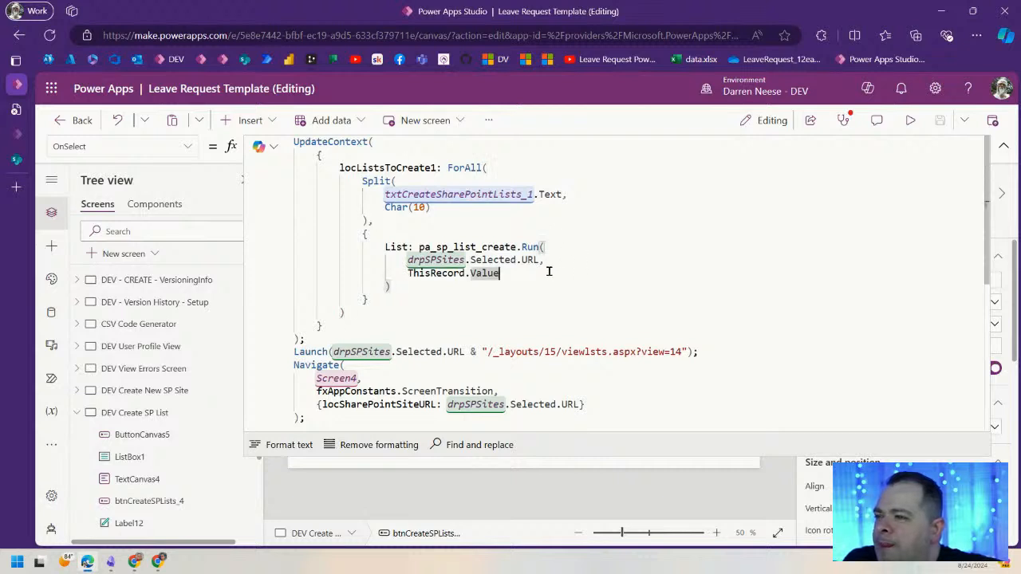
drag(418, 247, 287, 249)
click(549, 274)
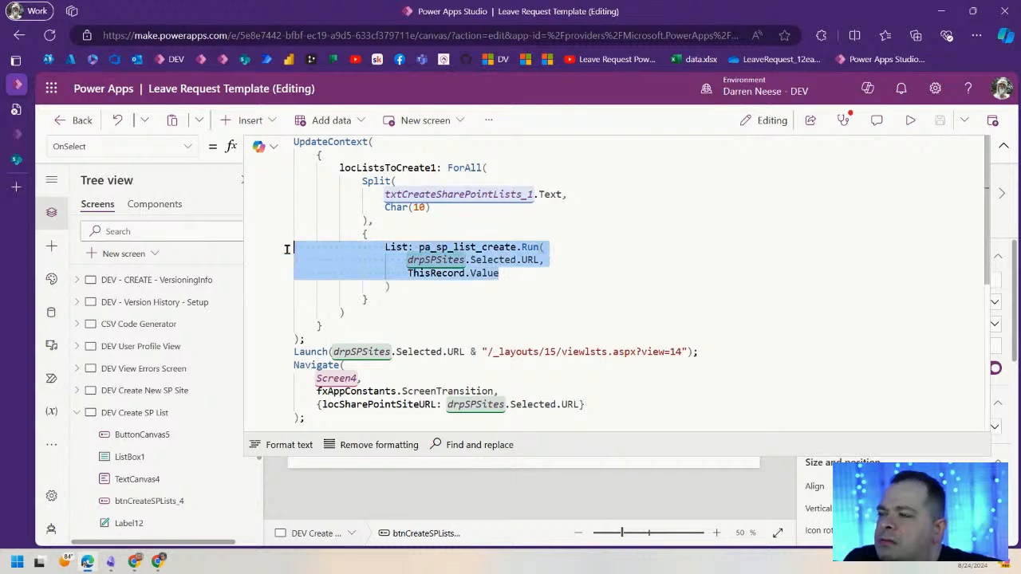
click(539, 274)
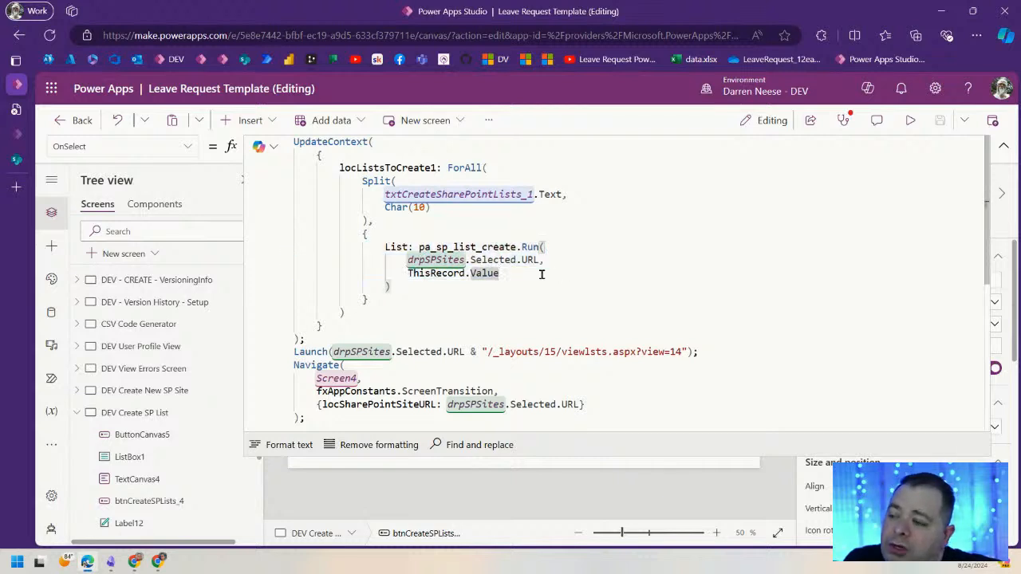
click(333, 352)
drag(334, 352, 456, 352)
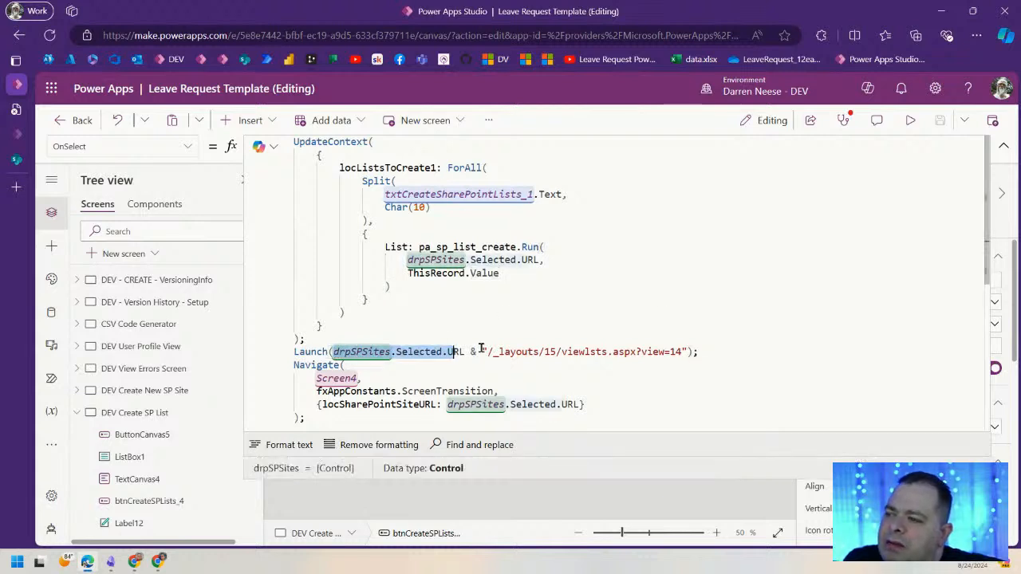
click(364, 352)
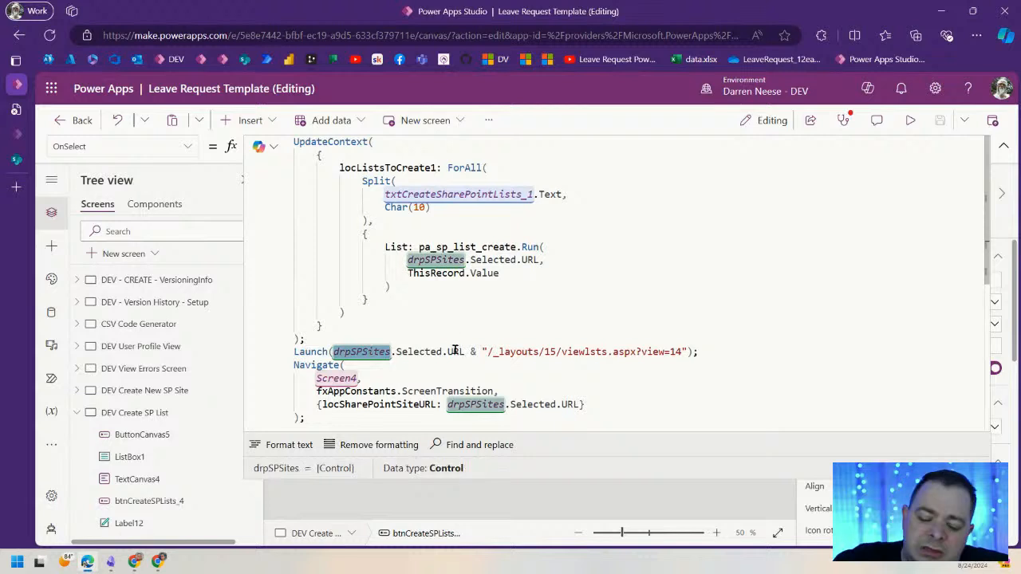
- Select the drpSPSites drop-down and inspect the data of colSitesList in its Items formula
click(1003, 145)
alt+click(426, 227)
click(421, 226)
double_click(364, 145)
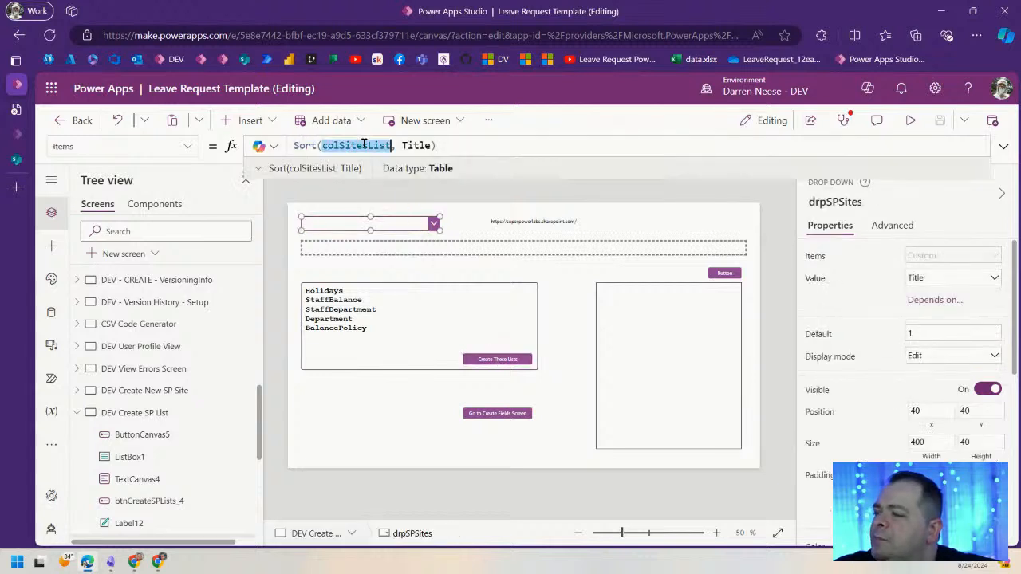
click(258, 170)
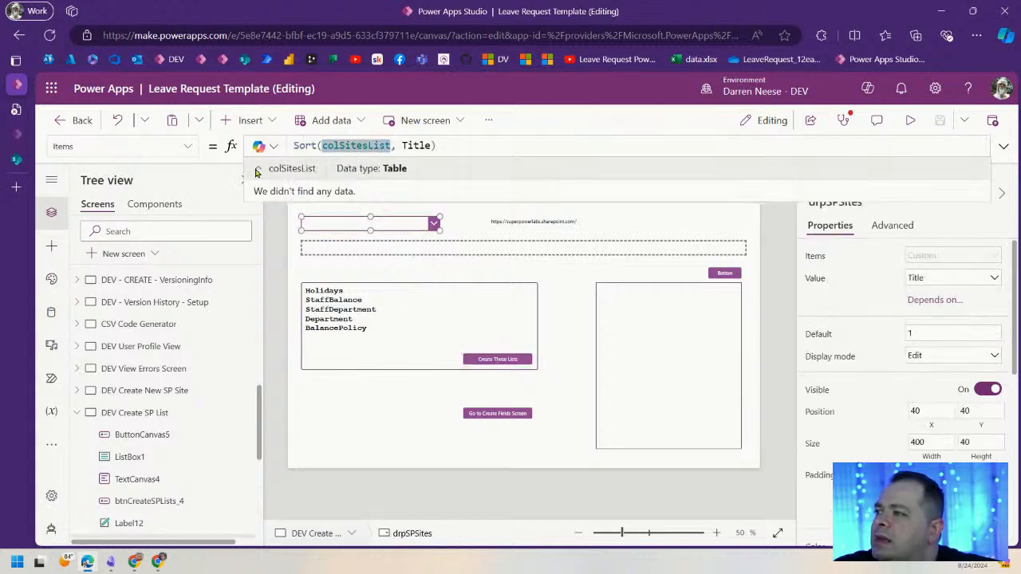
click(257, 171)
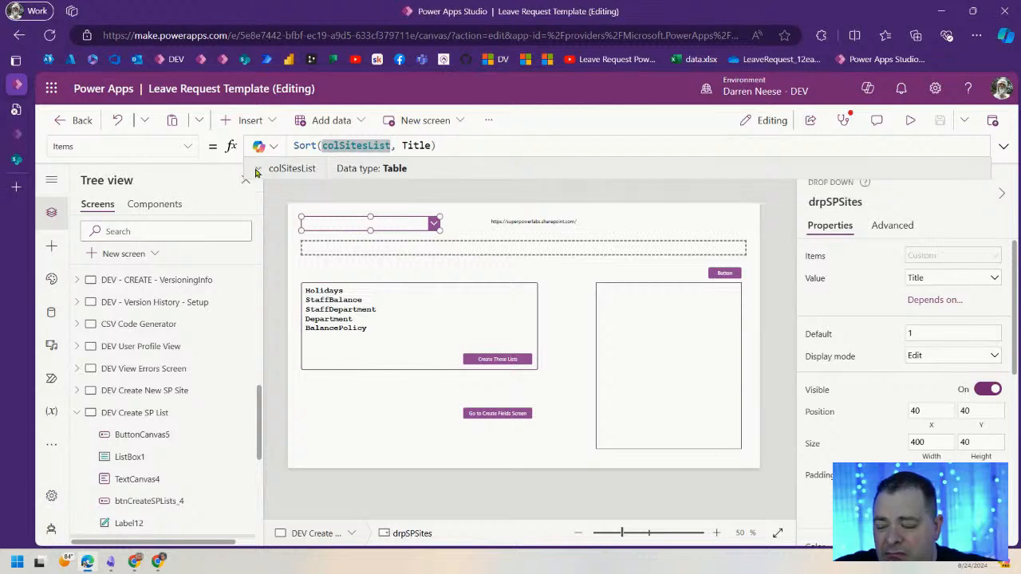
- Show the full OnVisible formula of the DEV Create SP List screen and evaluate fxSharePointSettings.RootSiteURL in it
click(186, 416)
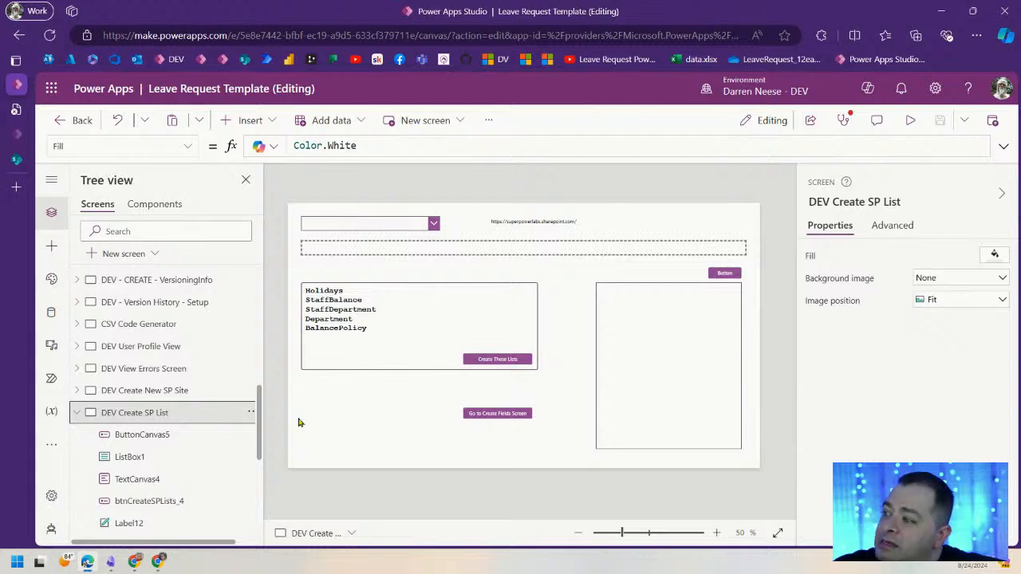
click(893, 230)
click(824, 388)
click(1004, 146)
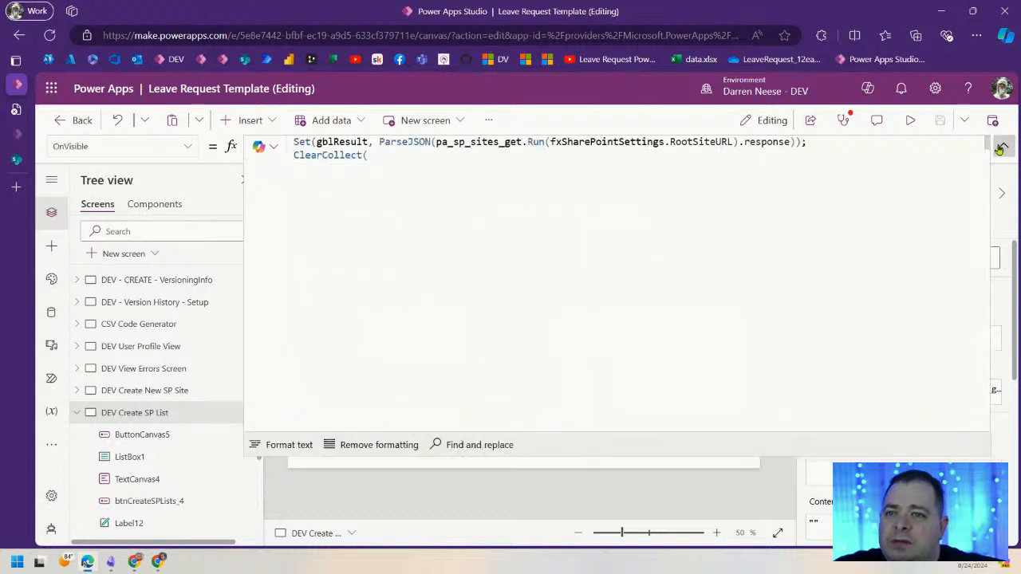
click(540, 275)
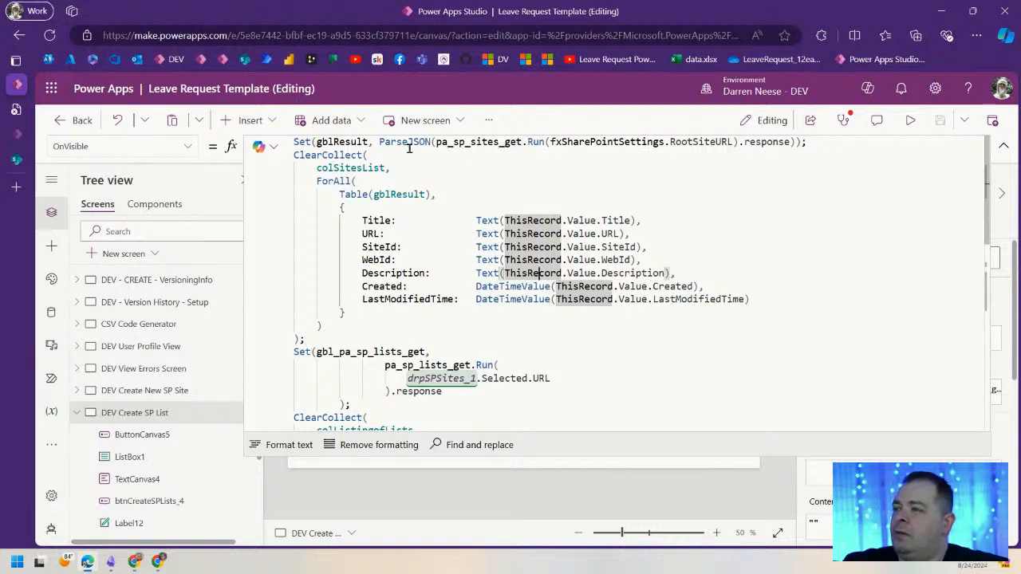
double_click(566, 141)
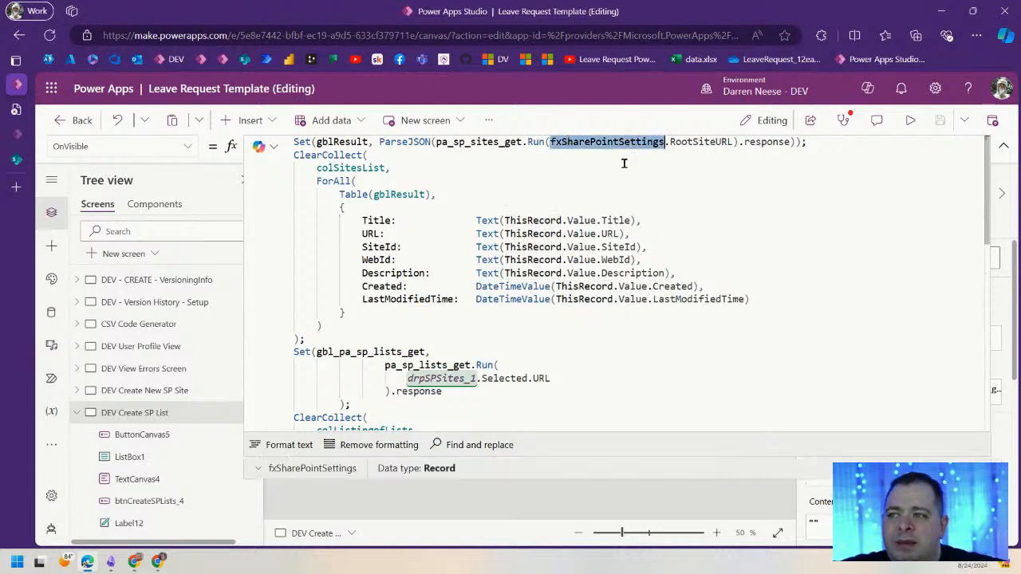
click(570, 175)
drag(550, 141, 729, 141)
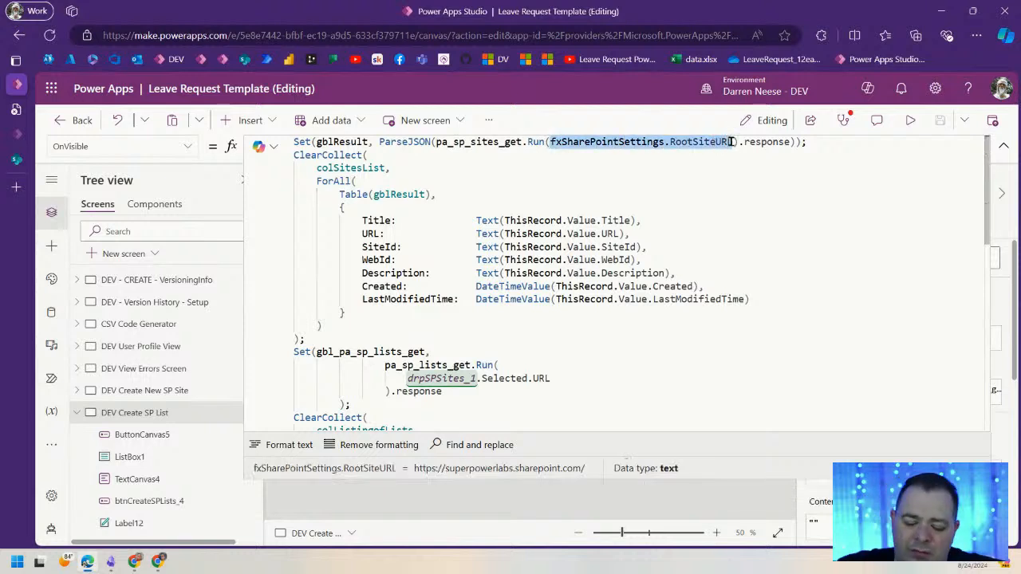
click(1004, 145)
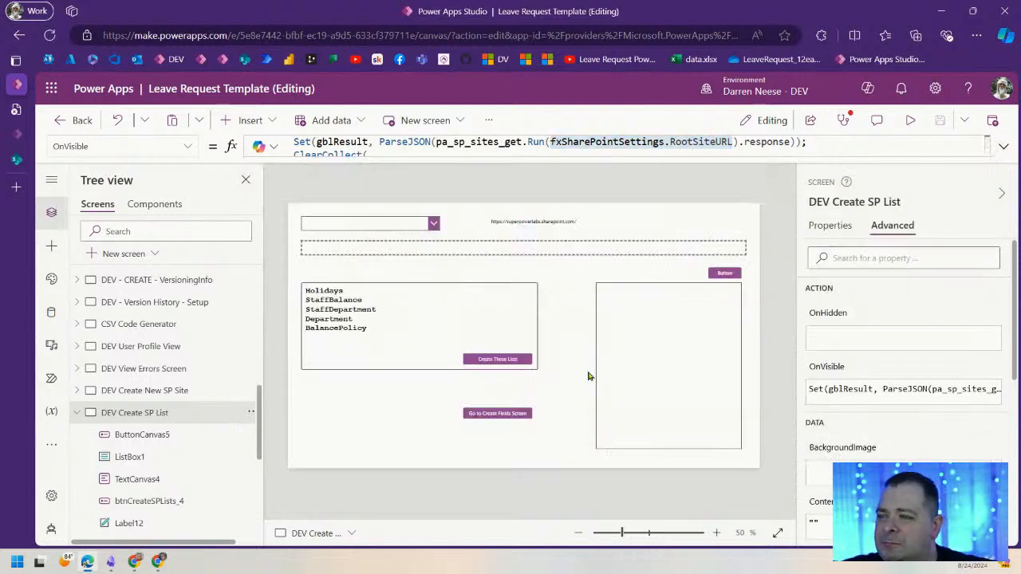
- Check the fxSharePointSettings.RootSiteURL formula behind the TextCanvas4 address text
click(559, 226)
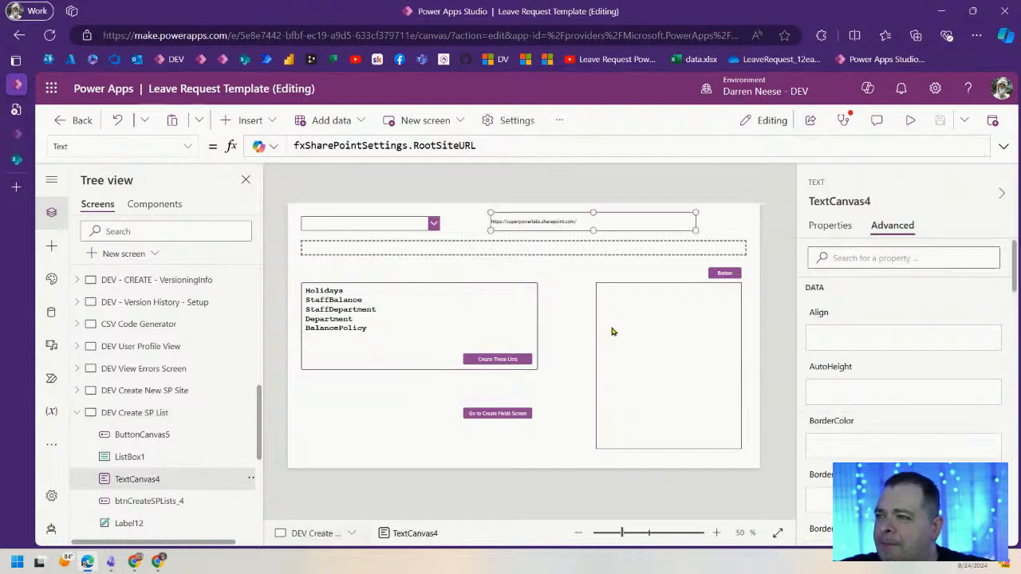
drag(321, 145, 528, 141)
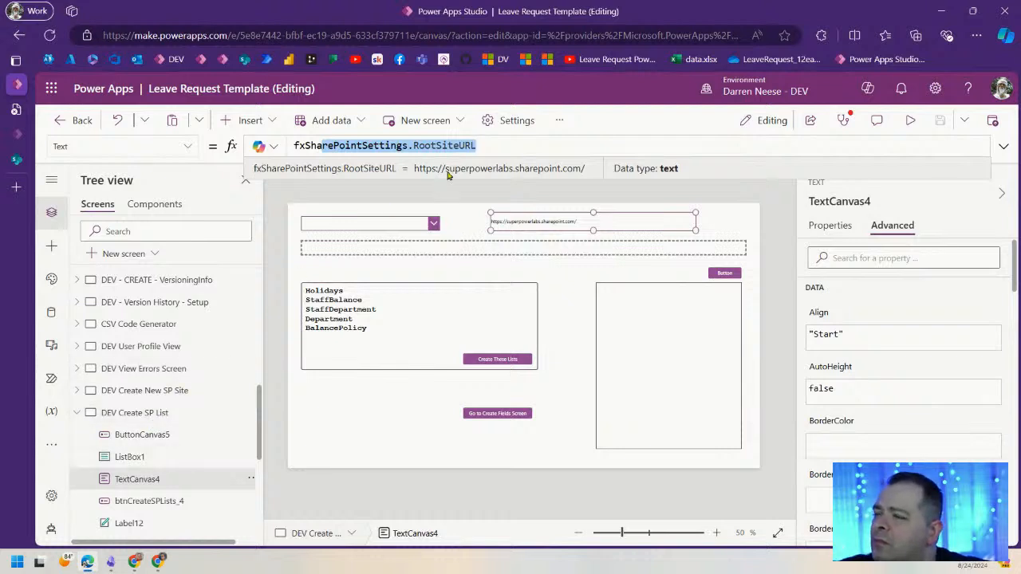
click(510, 145)
double_click(510, 145)
key(ctrl+a)
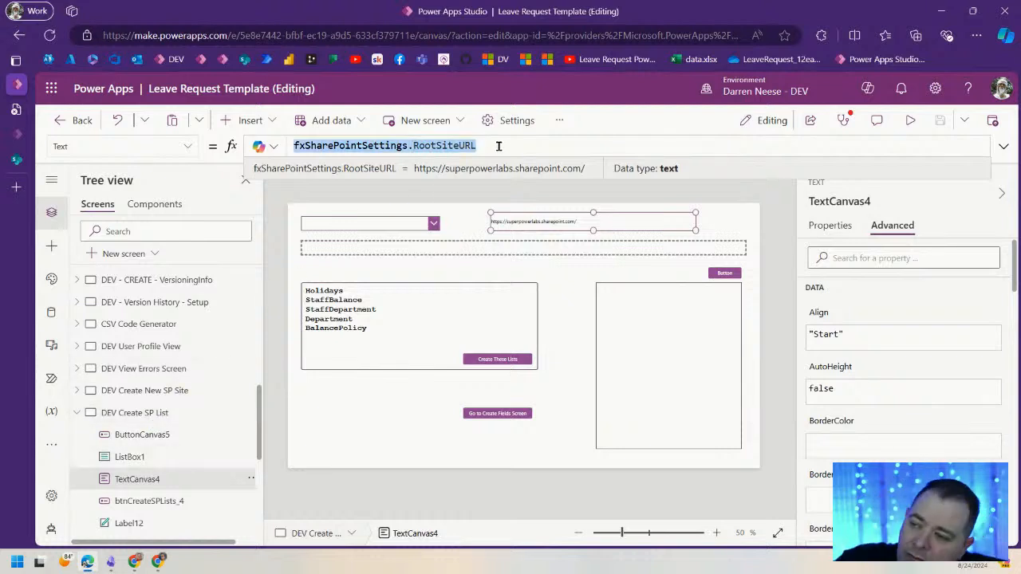
- Return to the screen's OnVisible formula and evaluate the pa_sp_sites_get.Run argument and the gblResult variable
click(159, 413)
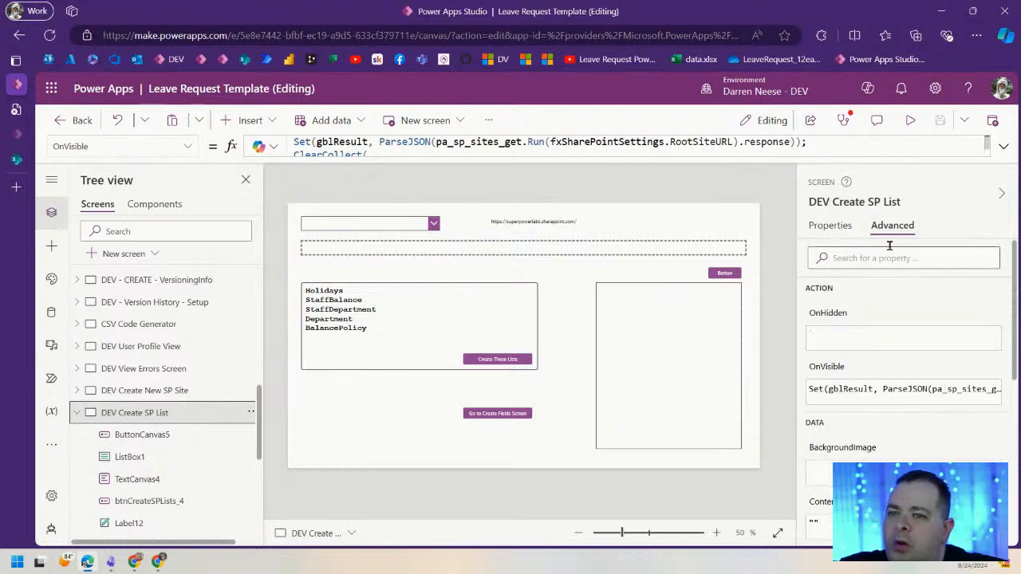
click(1003, 146)
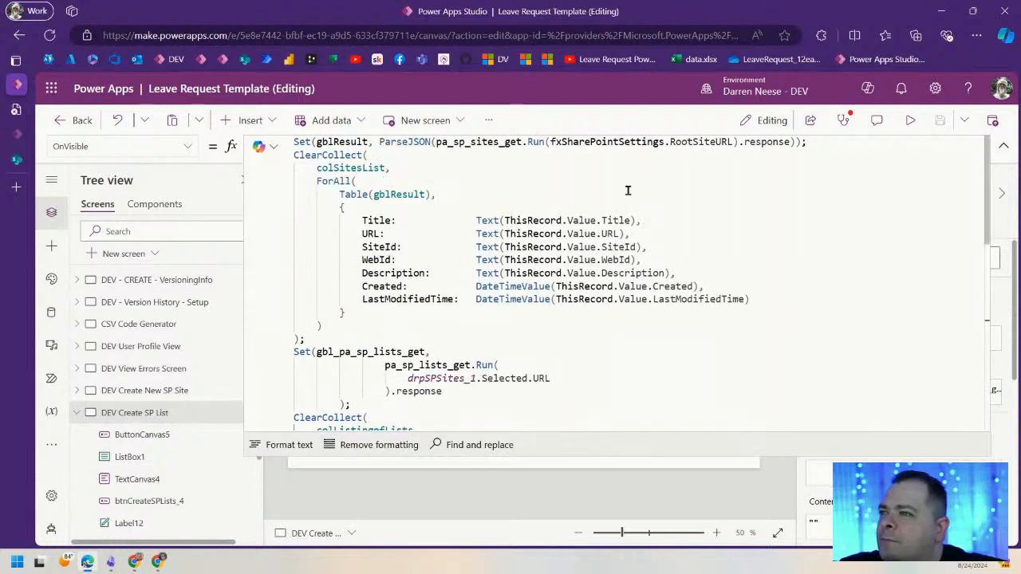
drag(551, 141, 732, 141)
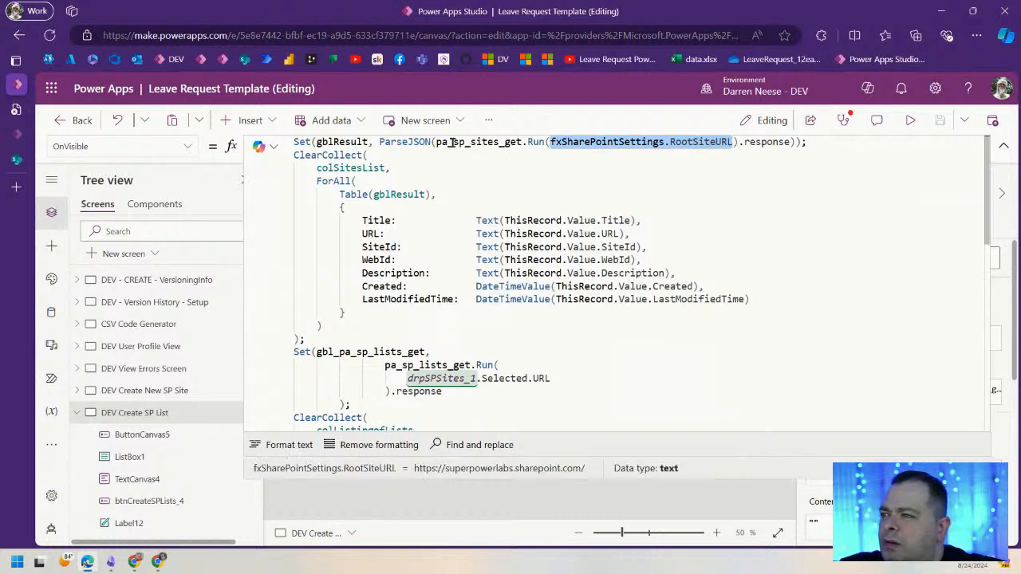
double_click(338, 141)
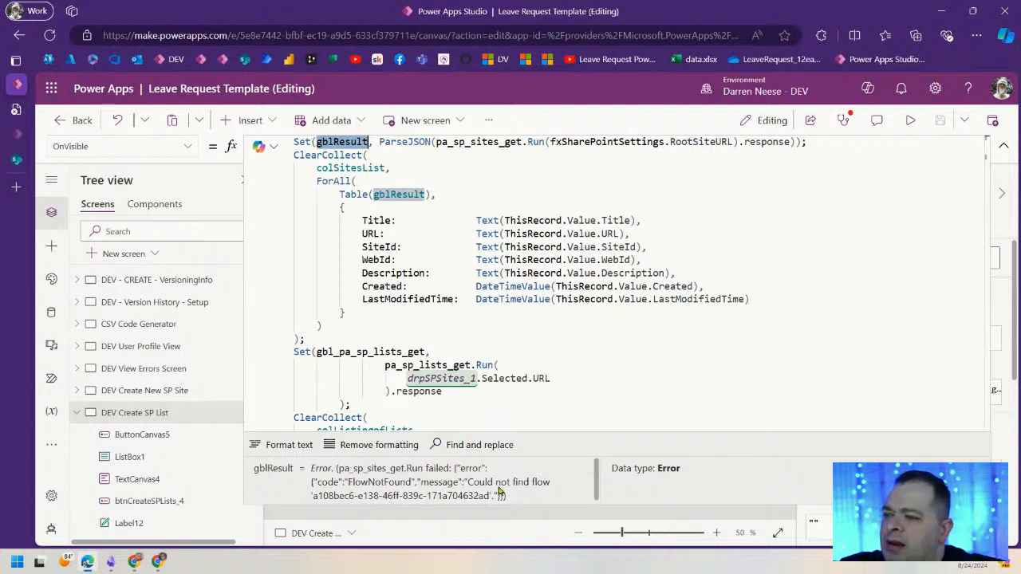
click(824, 190)
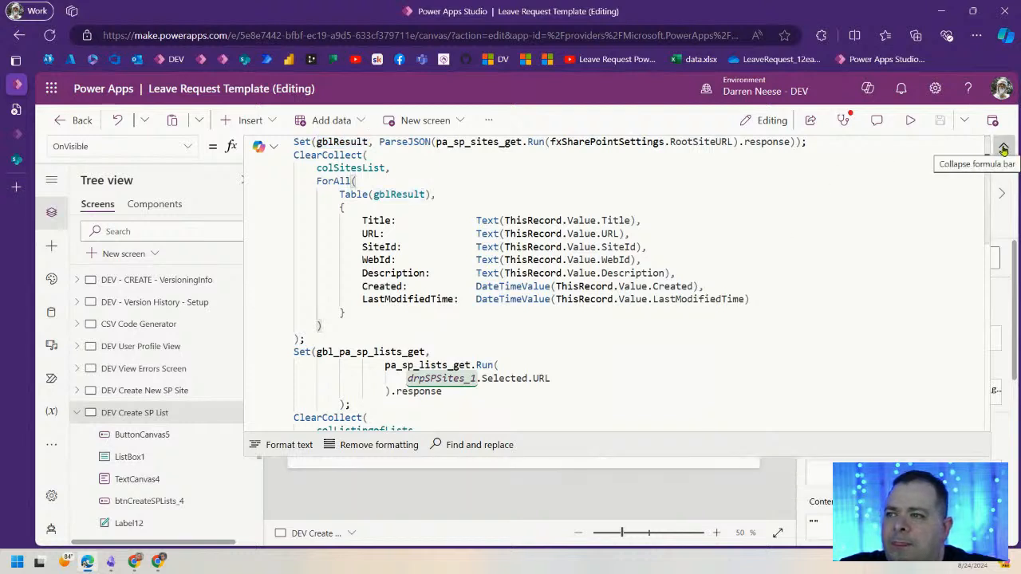
click(1003, 150)
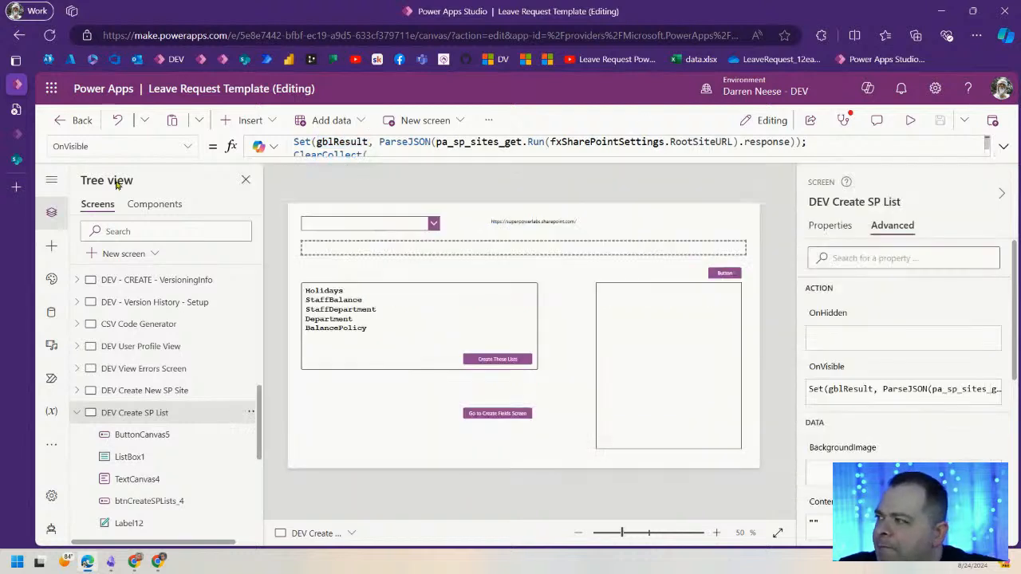
- Show the app's Power Automate flows and check the status and available options of pa_sp_sites_get
click(51, 378)
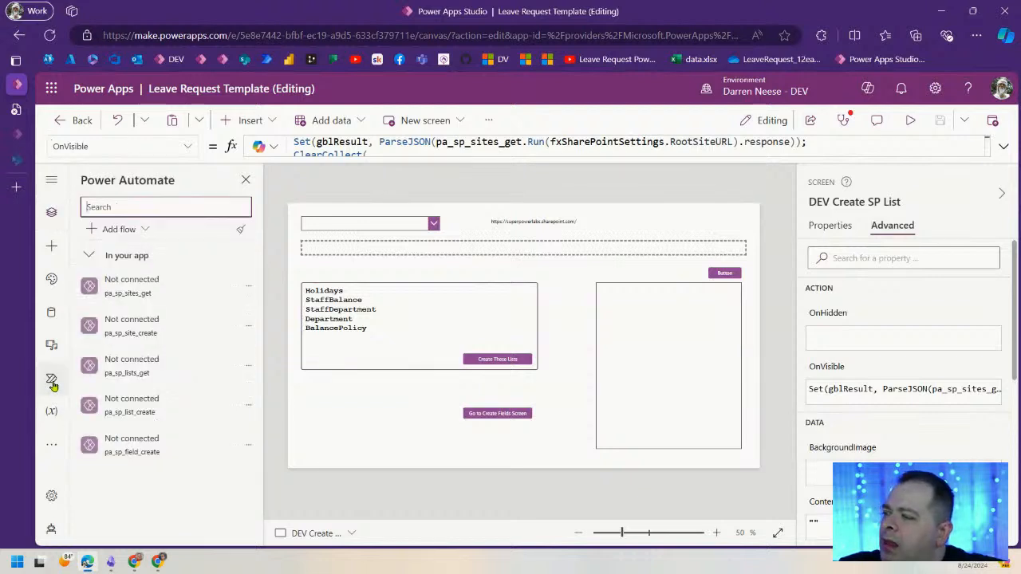
mouse_move(133, 297)
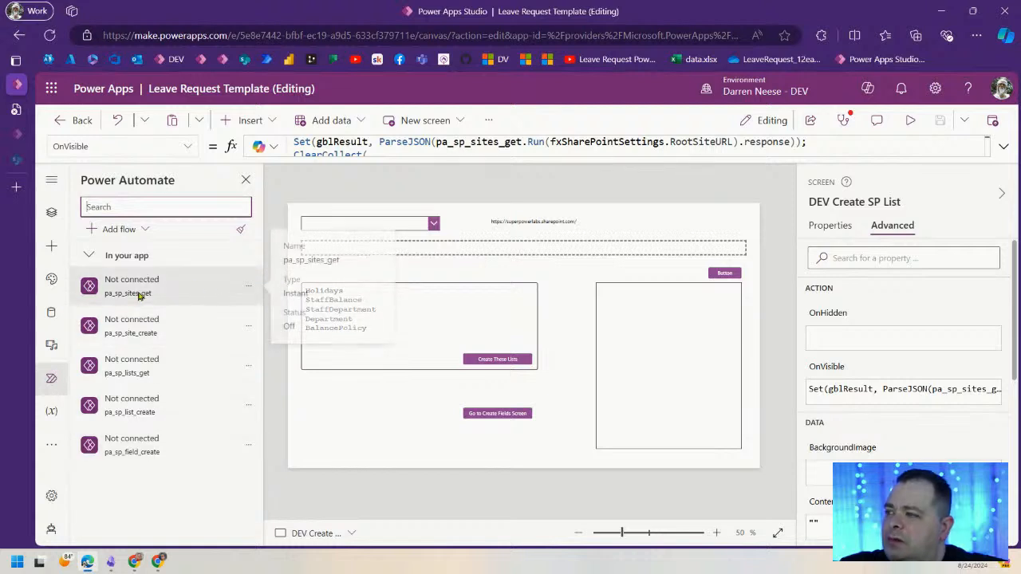
click(250, 287)
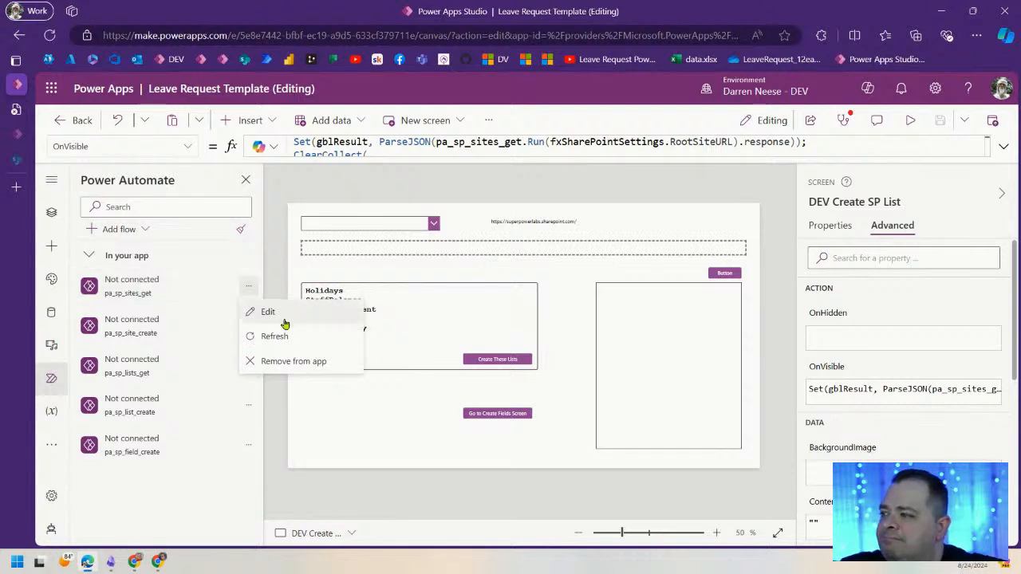
click(169, 511)
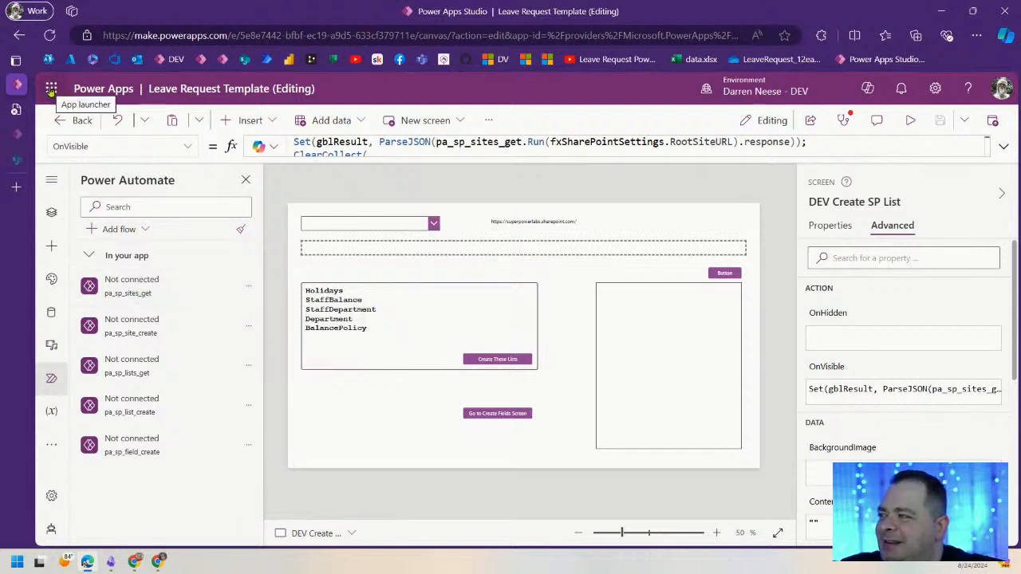
- Switch to Power Automate and select the same DEV environment that the app uses
click(51, 90)
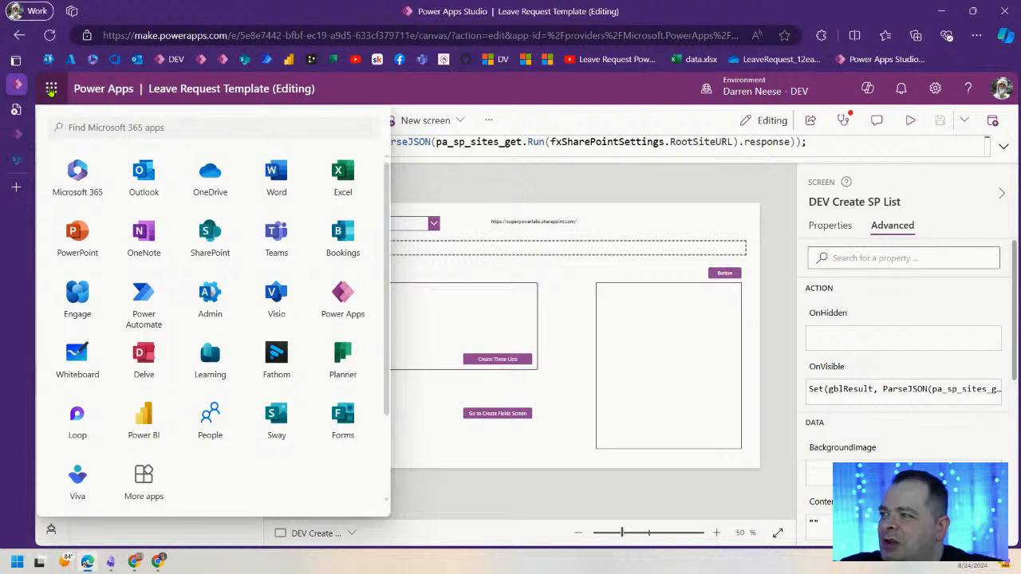
click(140, 294)
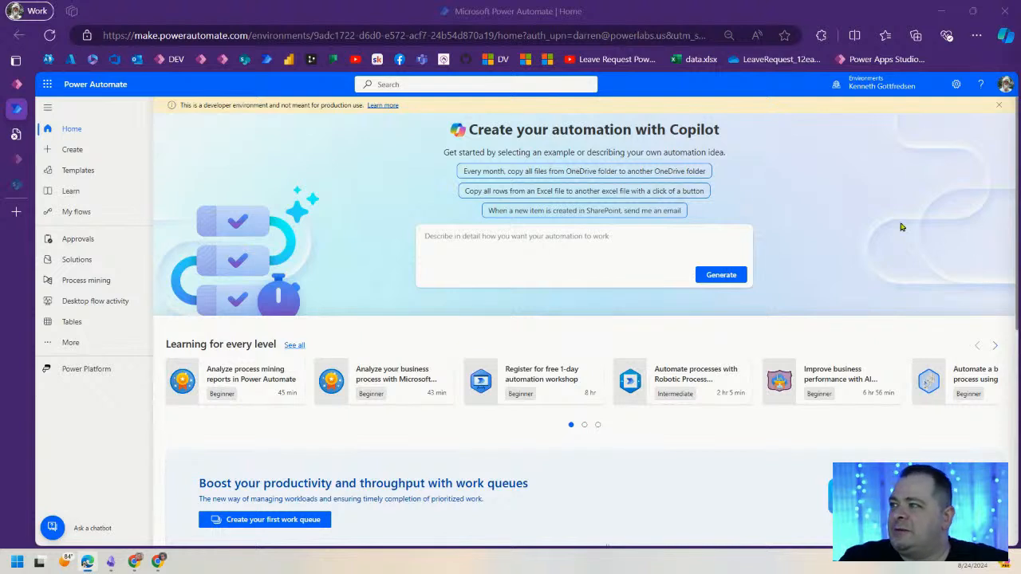
click(871, 88)
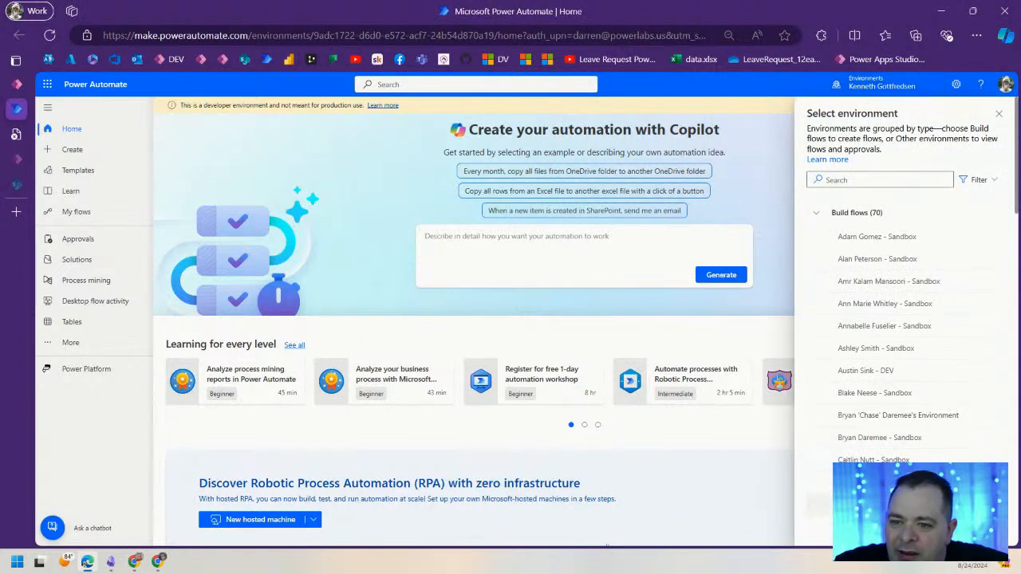
scroll(937, 419, down, 3)
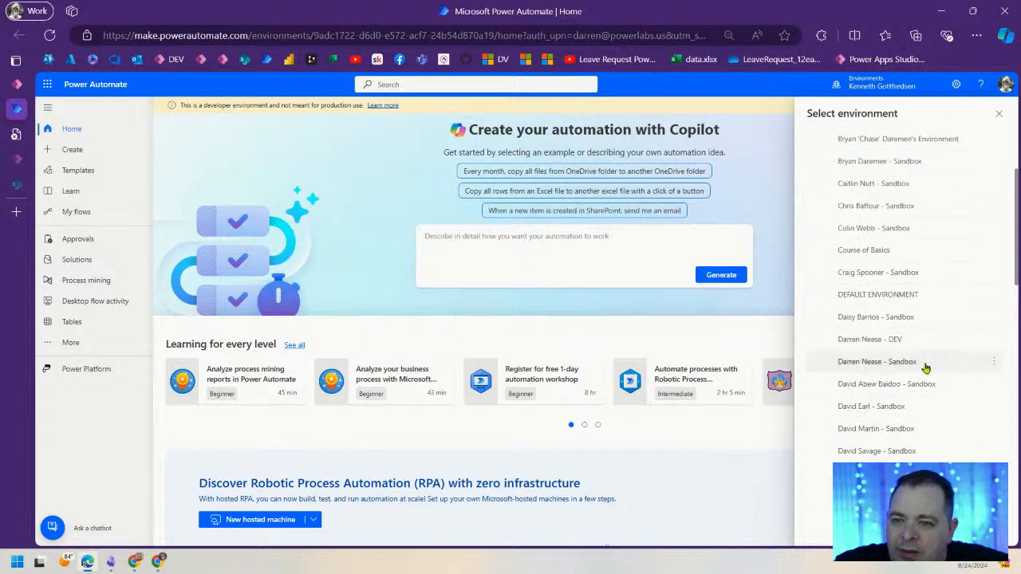
click(869, 340)
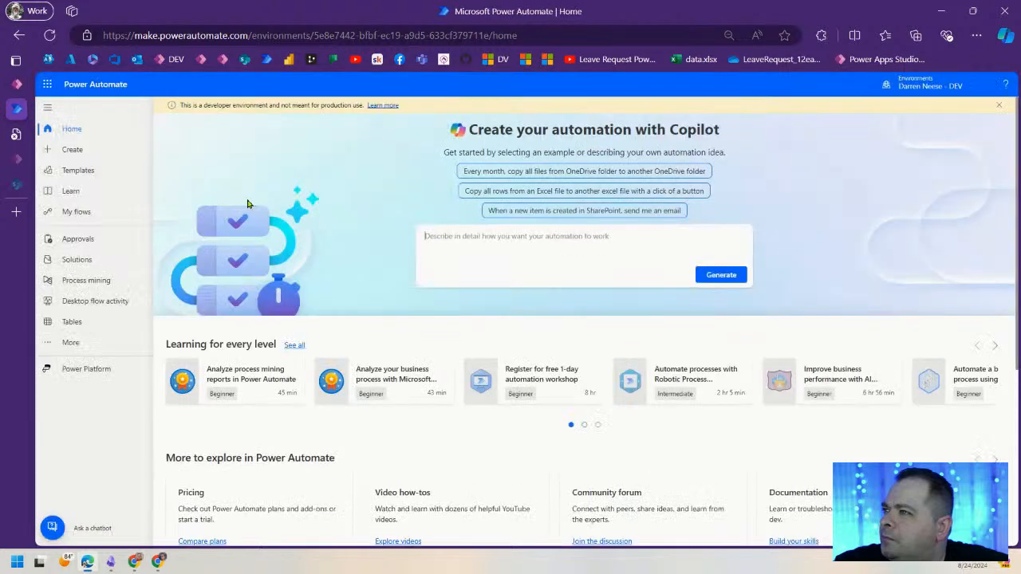
- View the environment's cloud flows, and switch back to the app in Power Apps Studio
click(94, 214)
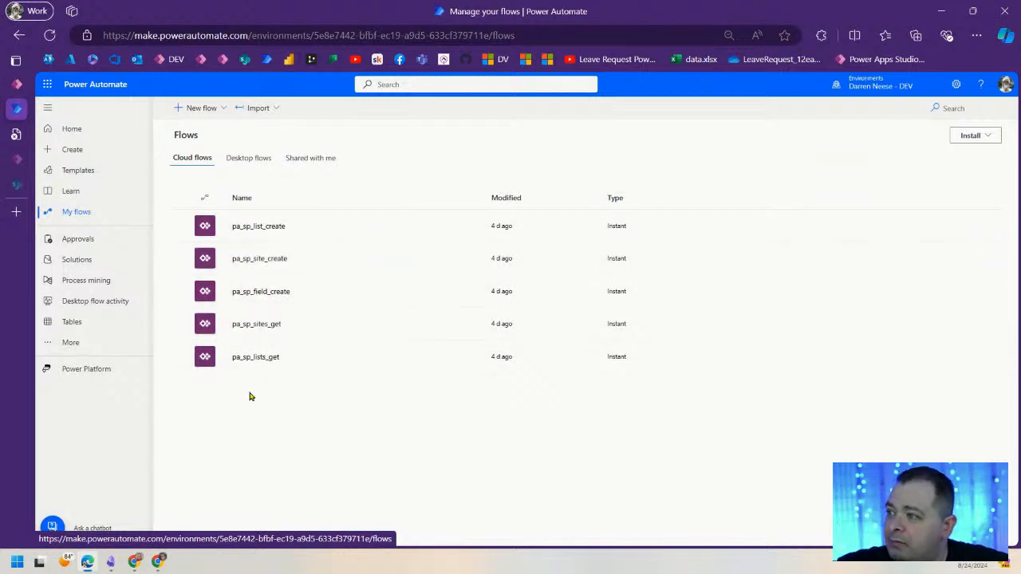
click(16, 84)
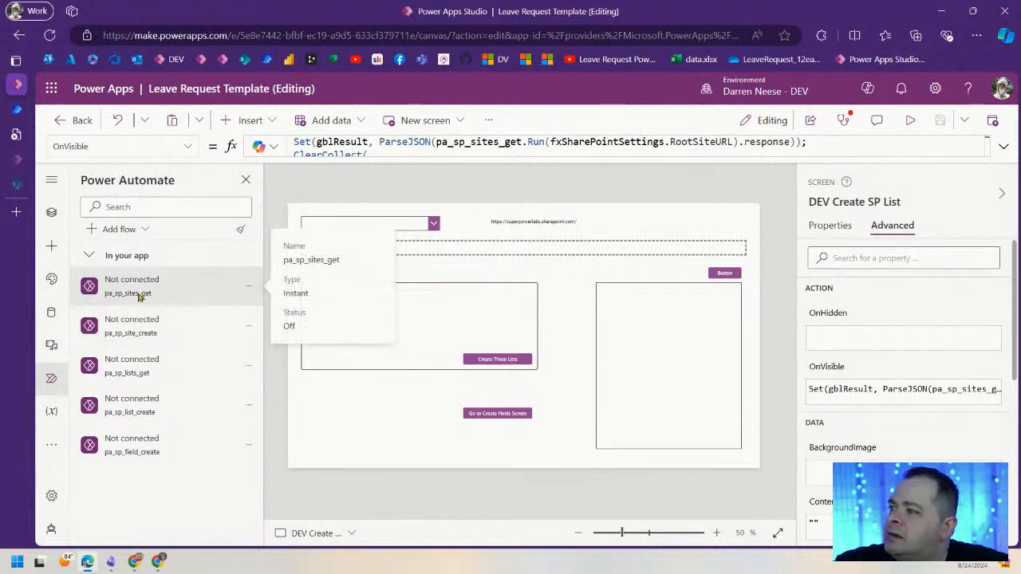
- Try to refresh the disconnected pa_sp_sites_get flow in the app
click(248, 285)
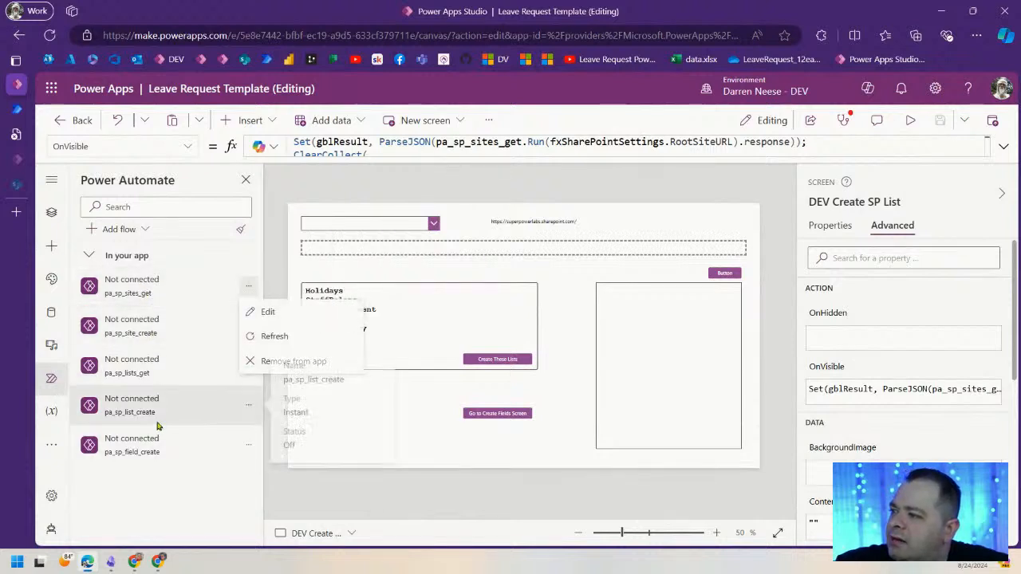
click(279, 339)
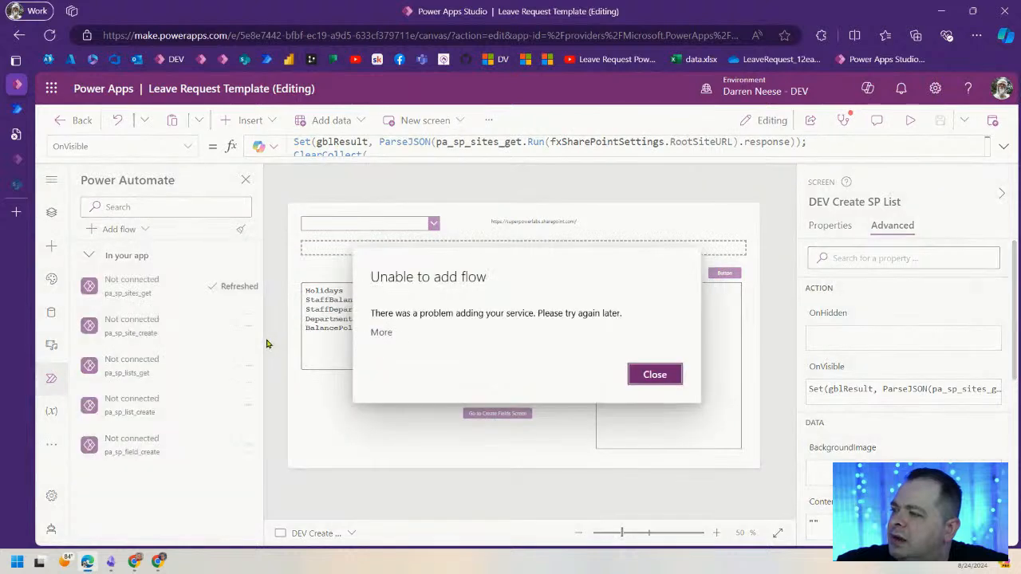
click(660, 375)
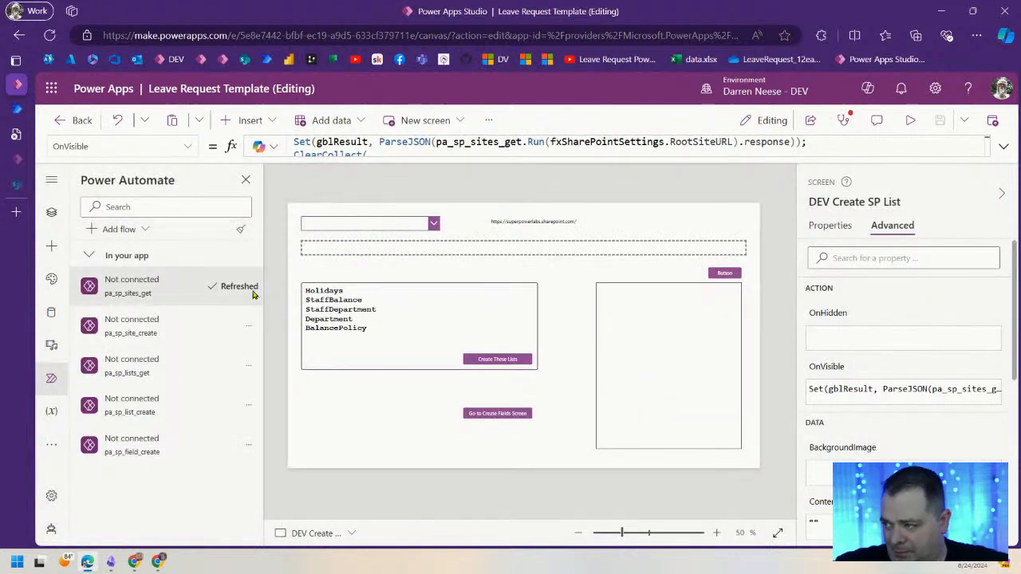
- Remove all five disconnected flows from the app: pa_sp_sites_get, pa_sp_site_create, pa_sp_lists_get, pa_sp_list_create and pa_sp_field_create
click(248, 326)
click(305, 403)
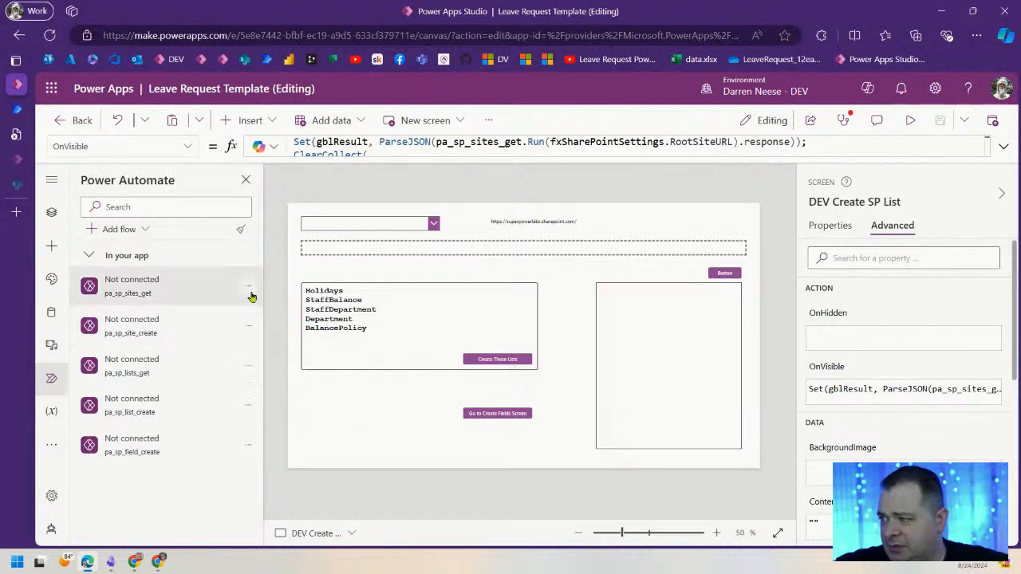
click(248, 285)
click(292, 359)
click(248, 286)
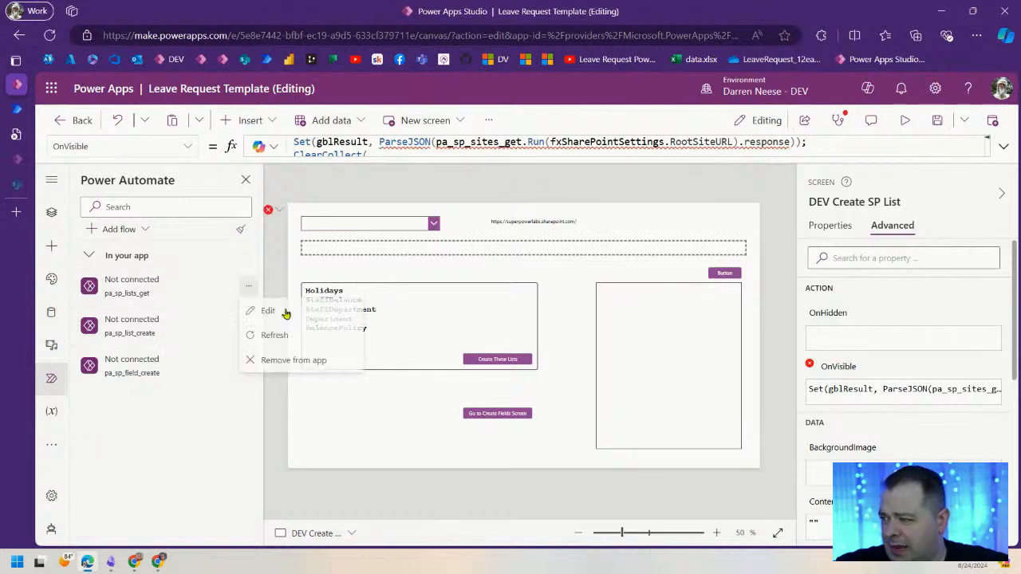
click(292, 361)
click(248, 285)
click(316, 361)
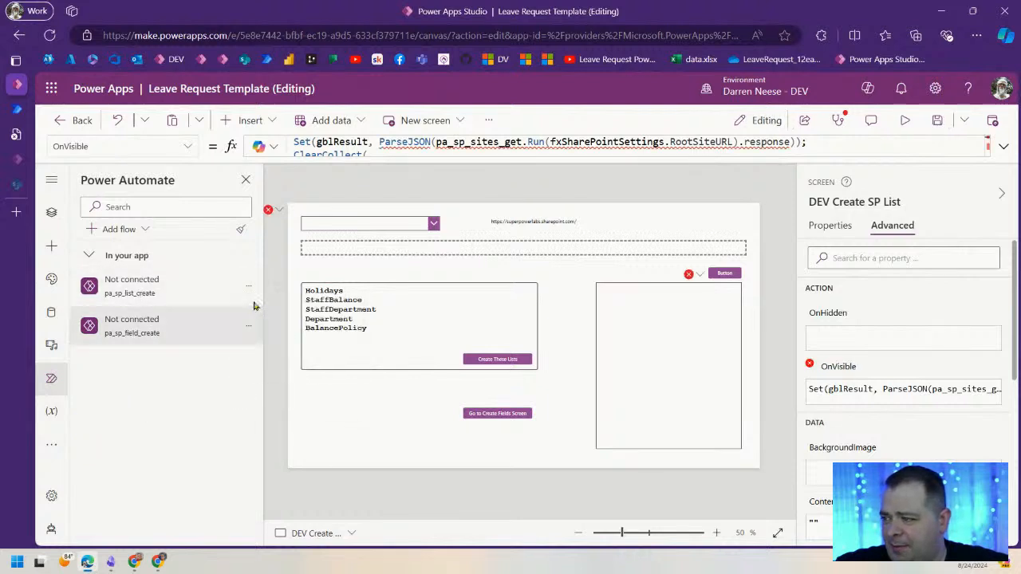
click(248, 286)
click(288, 360)
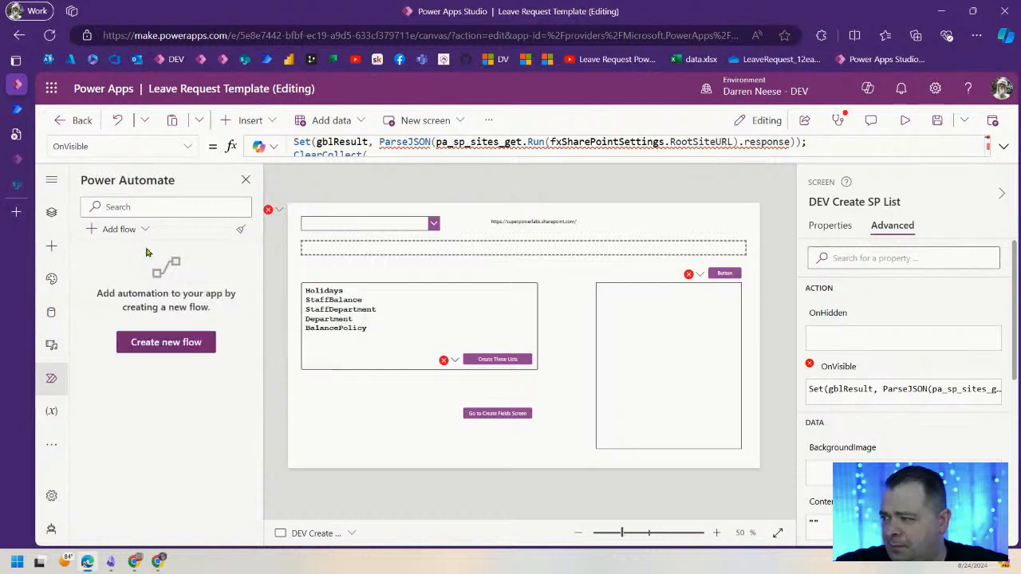
- Add the environment's flows pa_sp_field_create, pa_sp_lists_get, pa_sp_list_create, pa_sp_sites_get and pa_sp_site_create back to the app
click(120, 230)
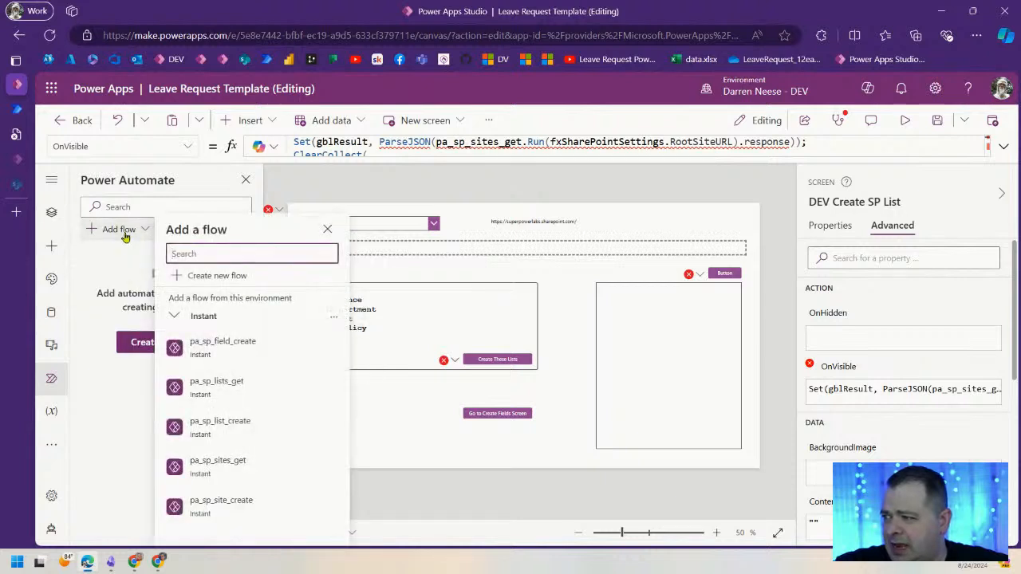
mouse_move(241, 351)
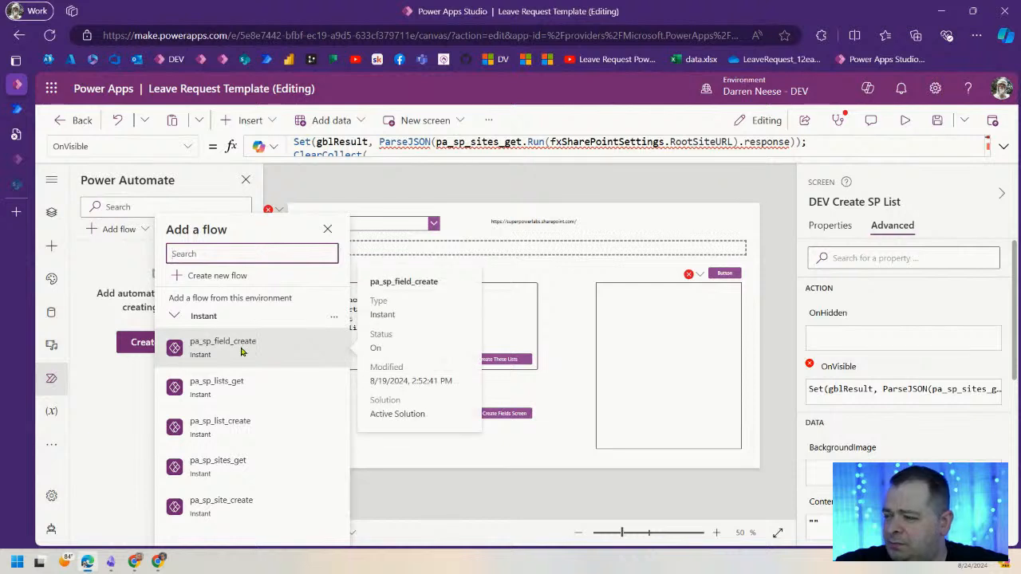
click(241, 351)
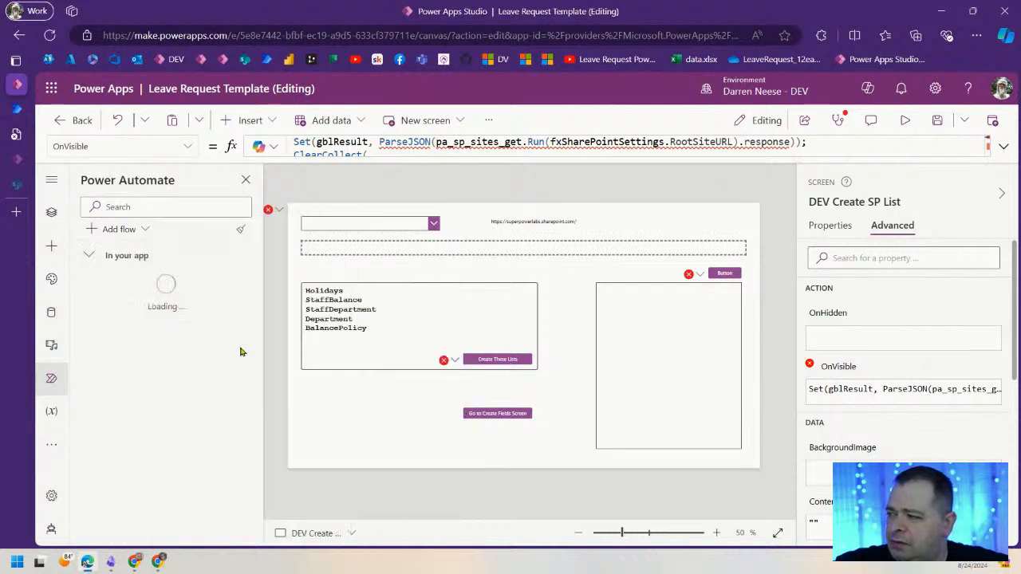
click(119, 228)
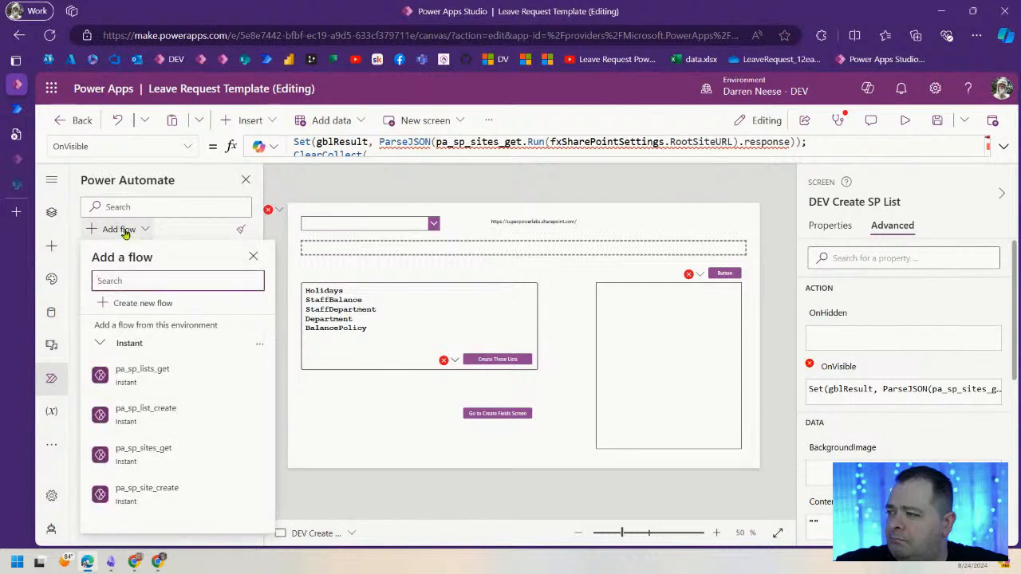
click(188, 385)
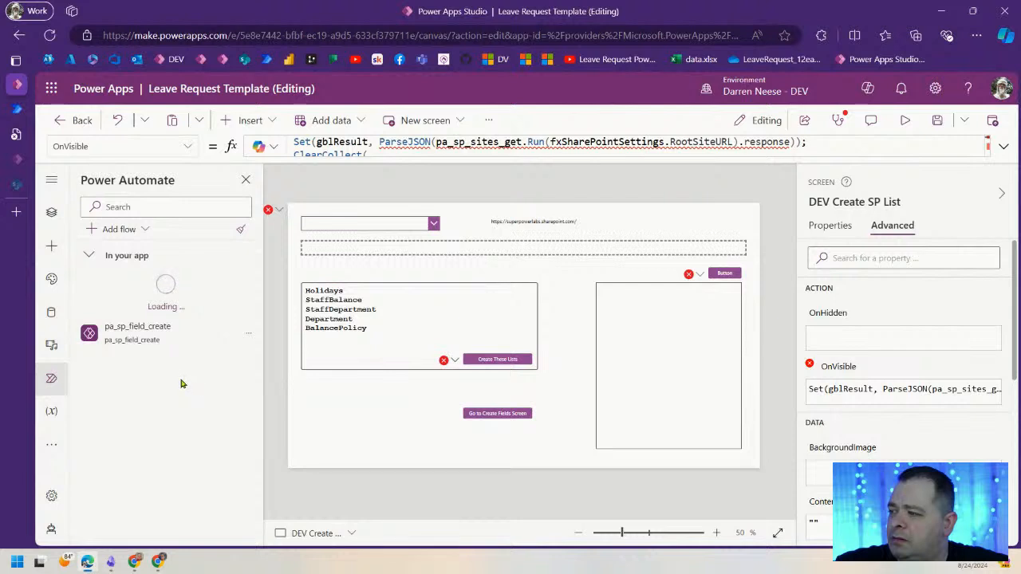
click(121, 230)
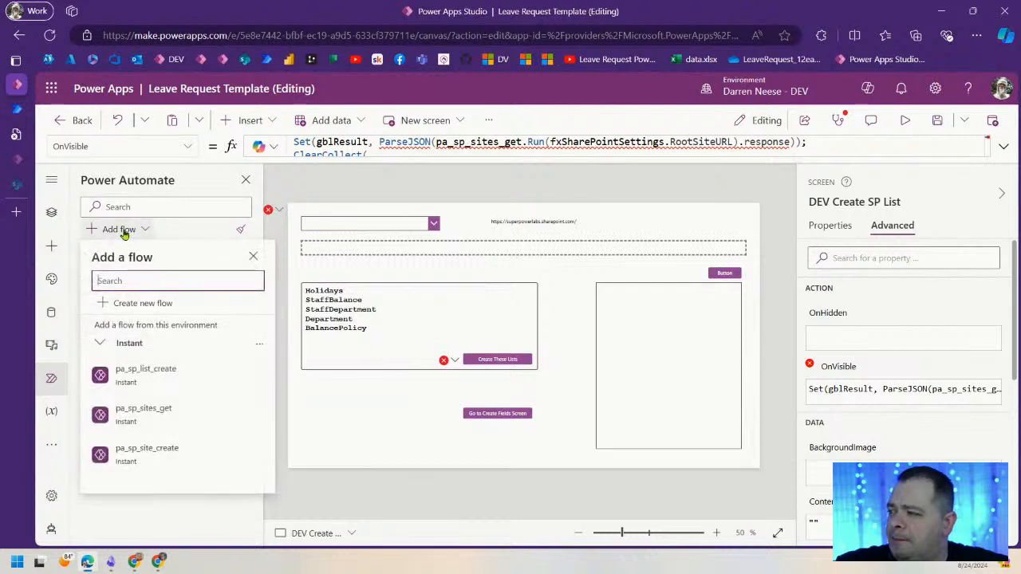
click(186, 387)
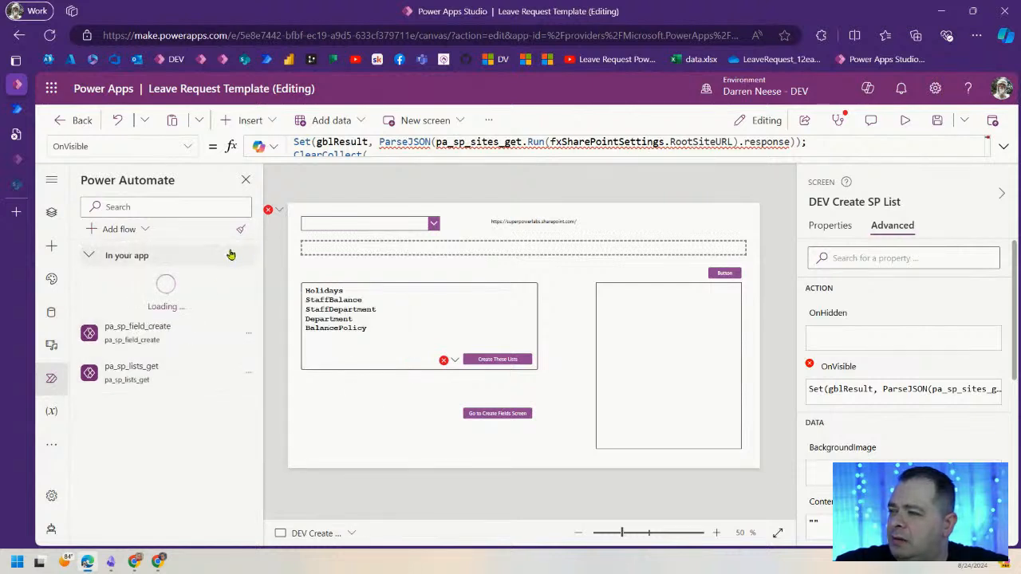
click(121, 229)
click(193, 377)
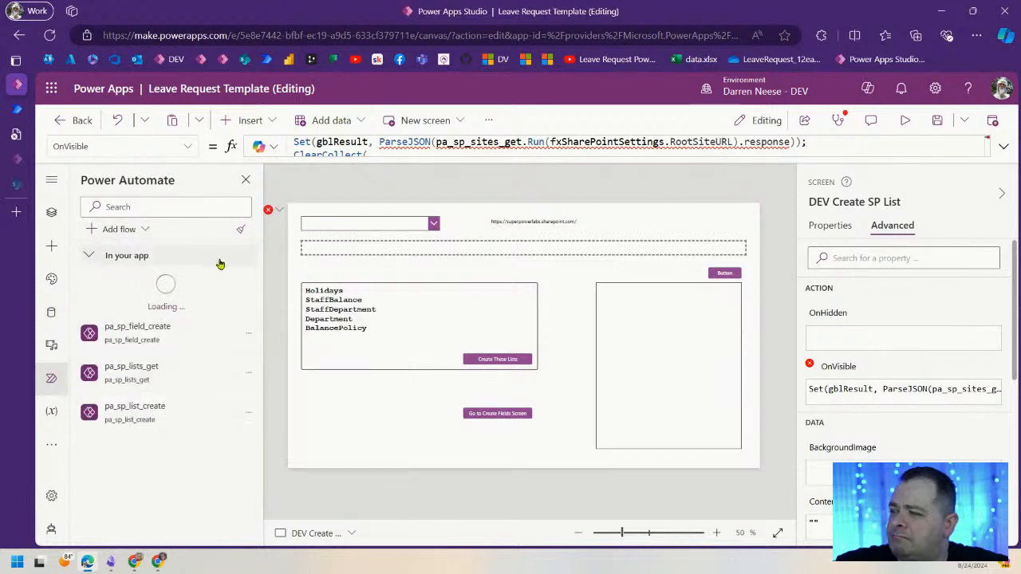
click(130, 229)
click(174, 383)
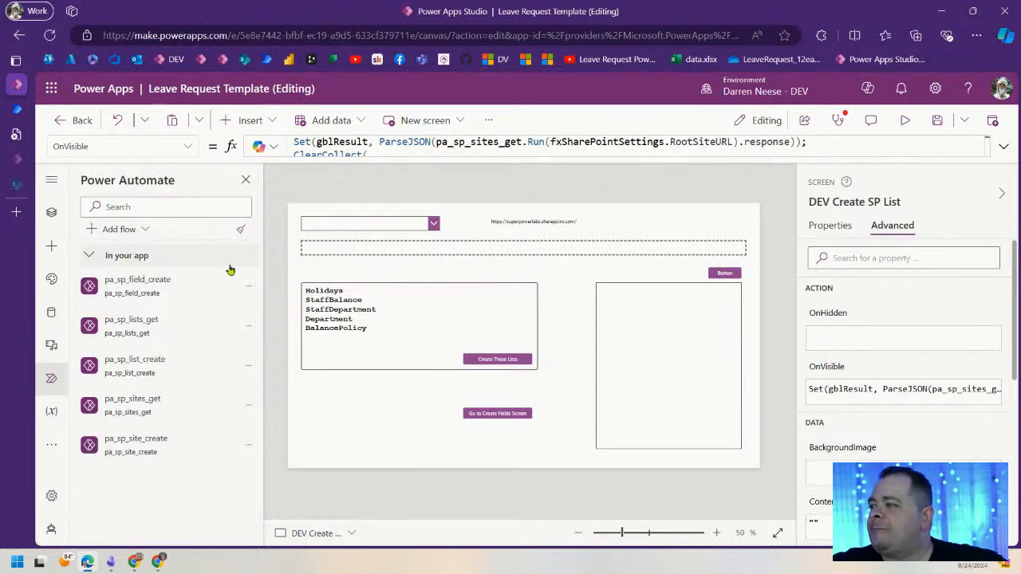
- Show the DEV Create New SP Site screen and examine the Create Site button's OnSelect formula, including its pa_sp_site_create call and Navigate target
click(51, 211)
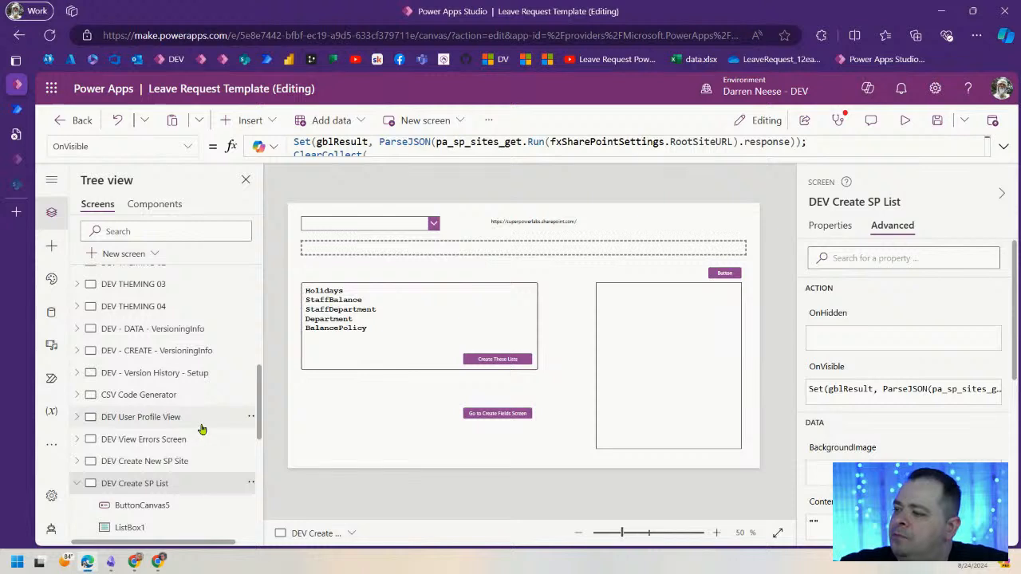
click(182, 464)
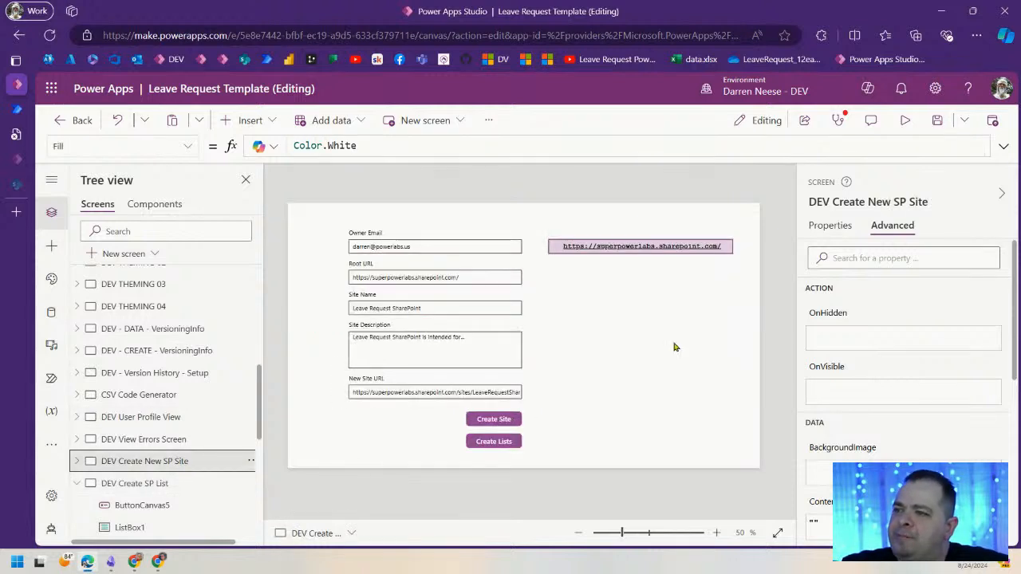
click(511, 421)
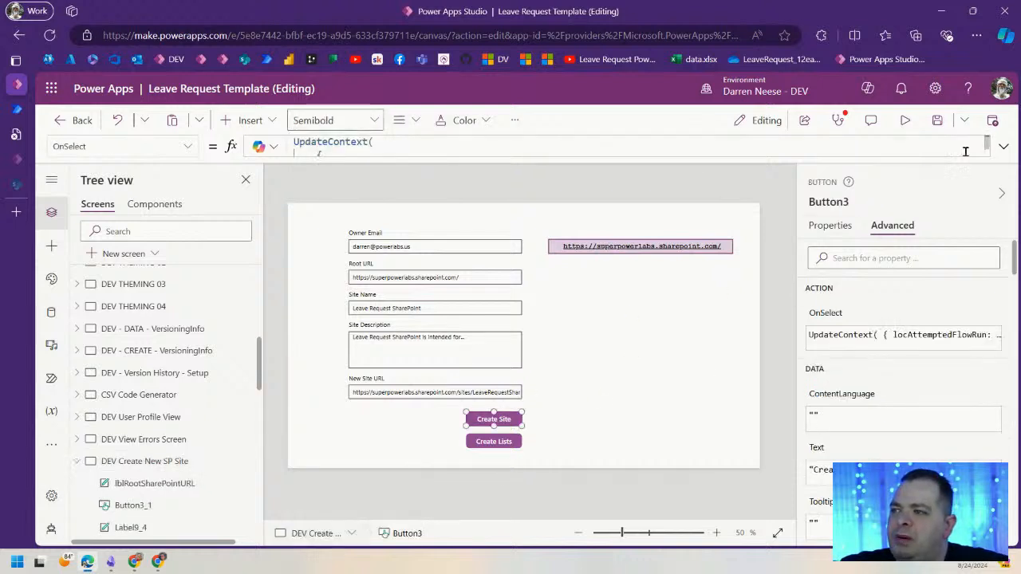
click(1003, 147)
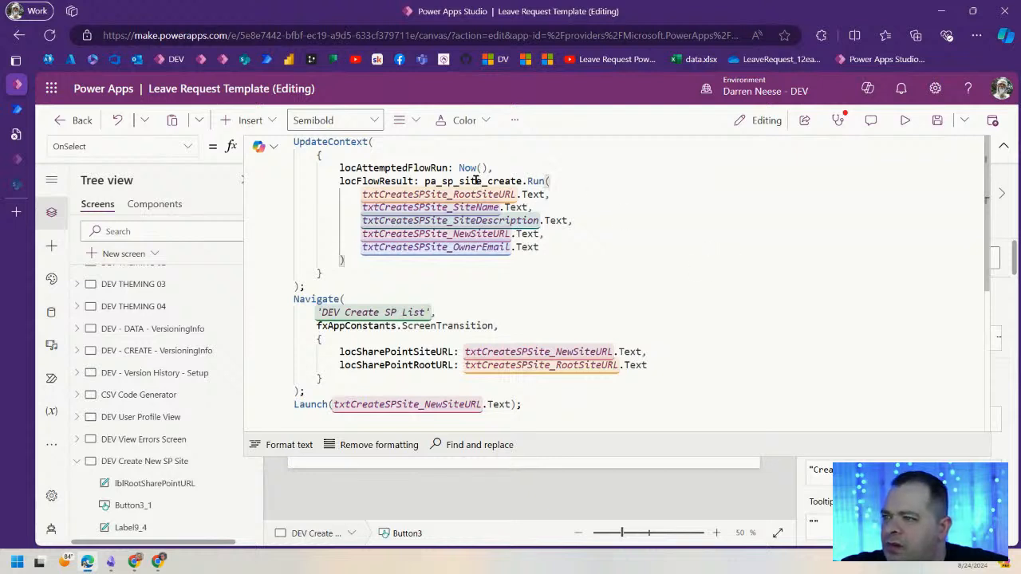
click(580, 180)
double_click(503, 181)
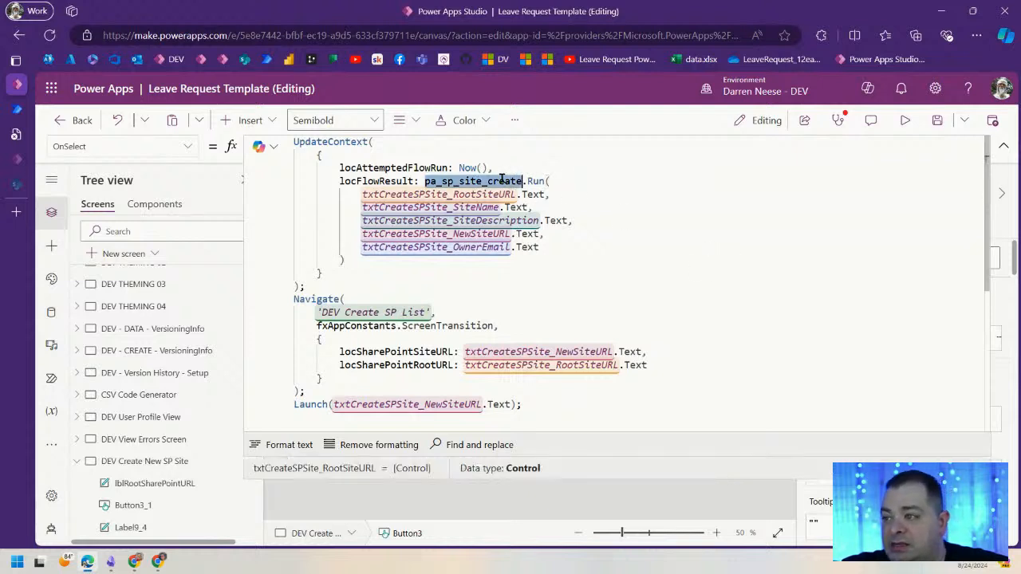
click(511, 315)
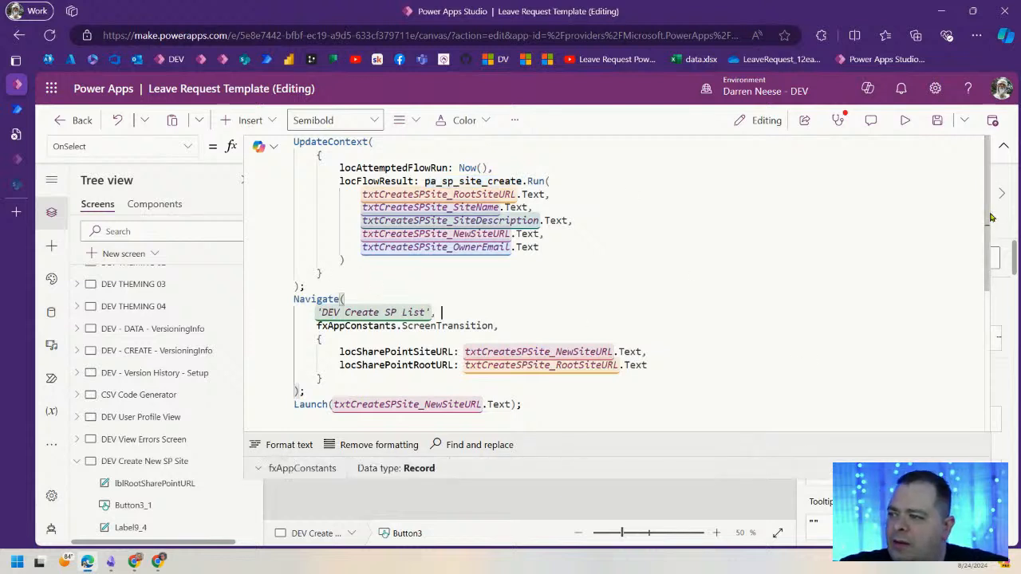
click(1002, 146)
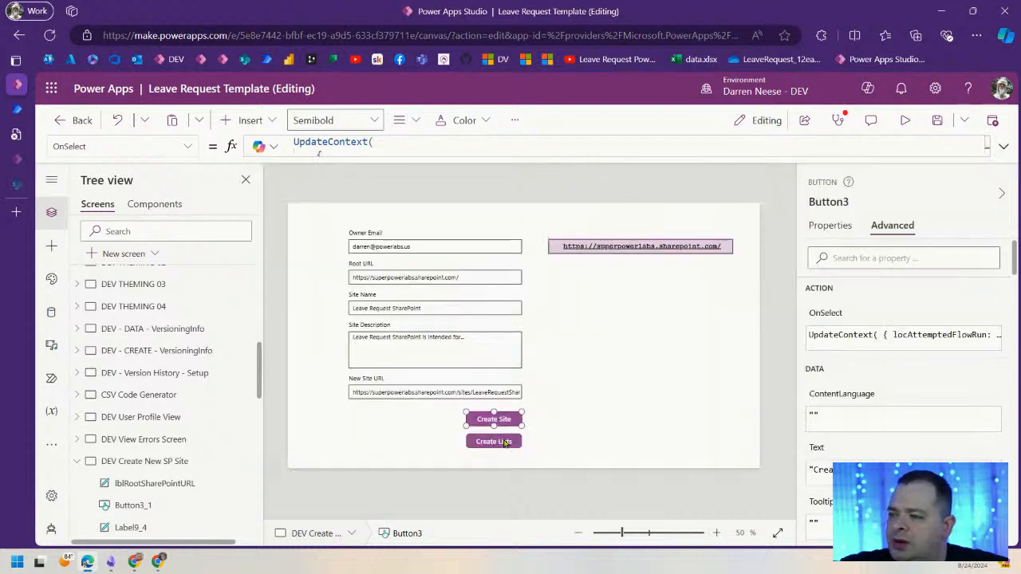
- Examine the full OnSelect formula of the Create Lists button
click(504, 443)
click(1004, 148)
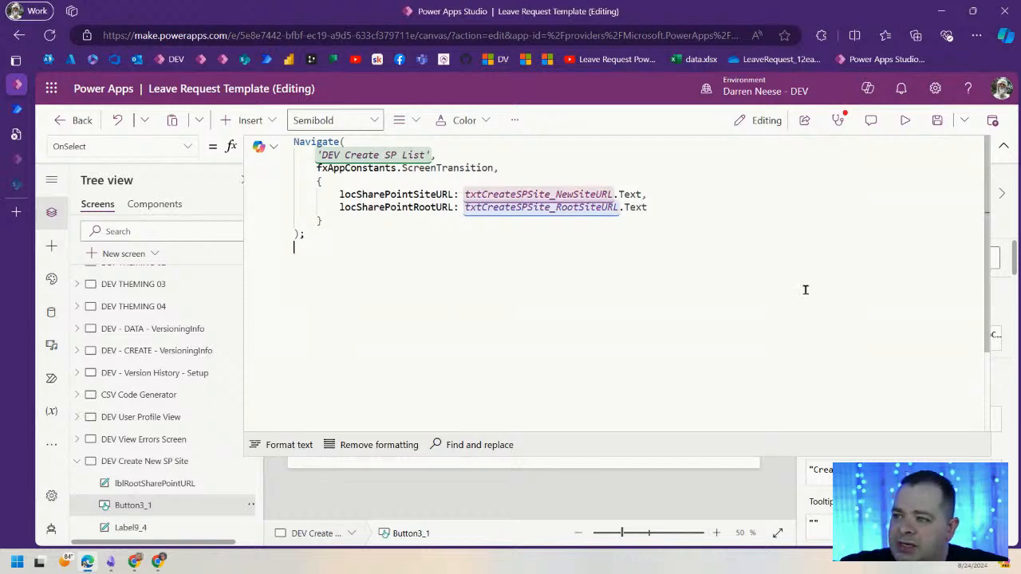
click(1003, 146)
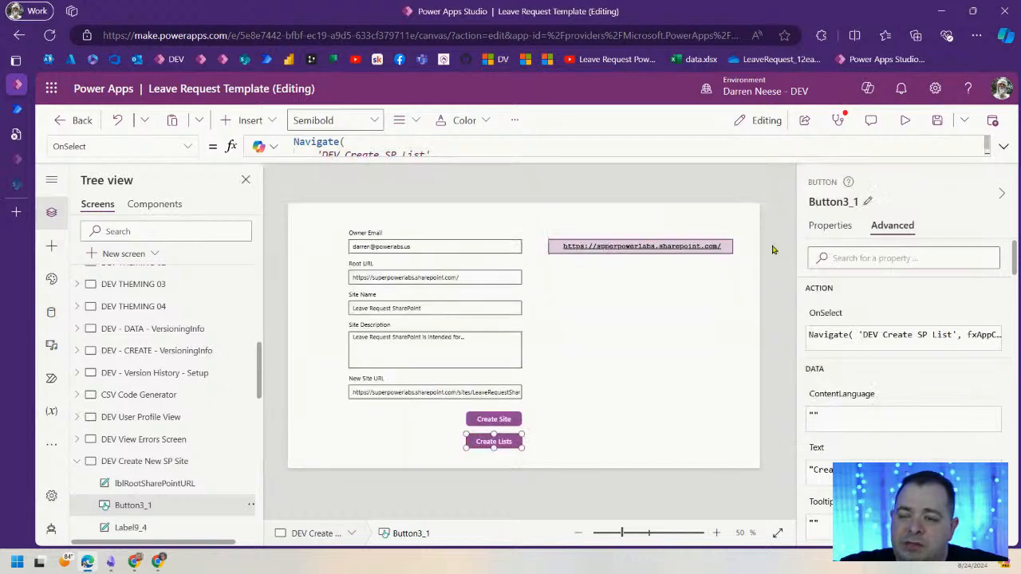
- Preview the app, go to the list creation screen through Create Lists, and choose the Leave Request SharePoint site
click(905, 120)
click(499, 474)
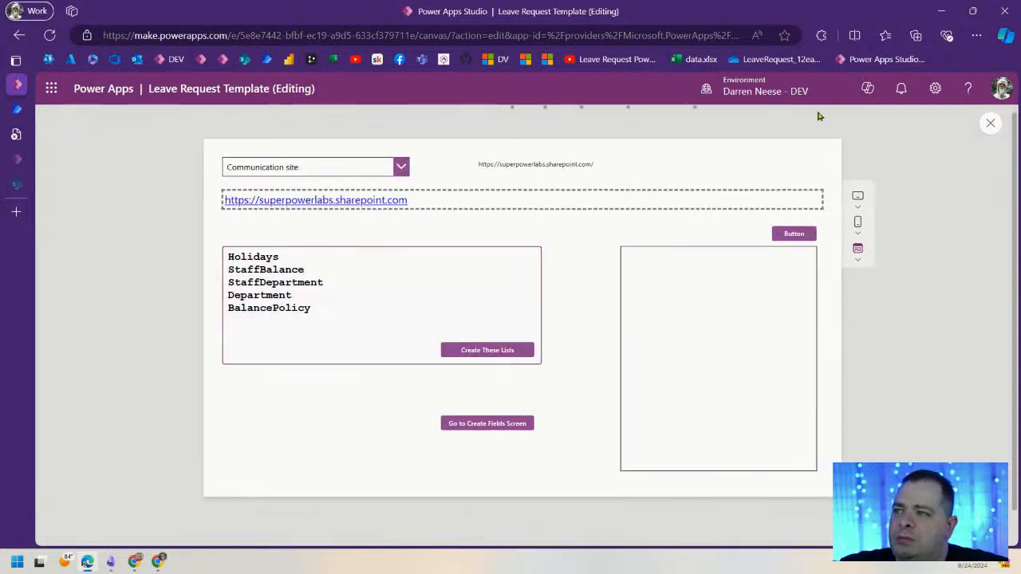
click(402, 169)
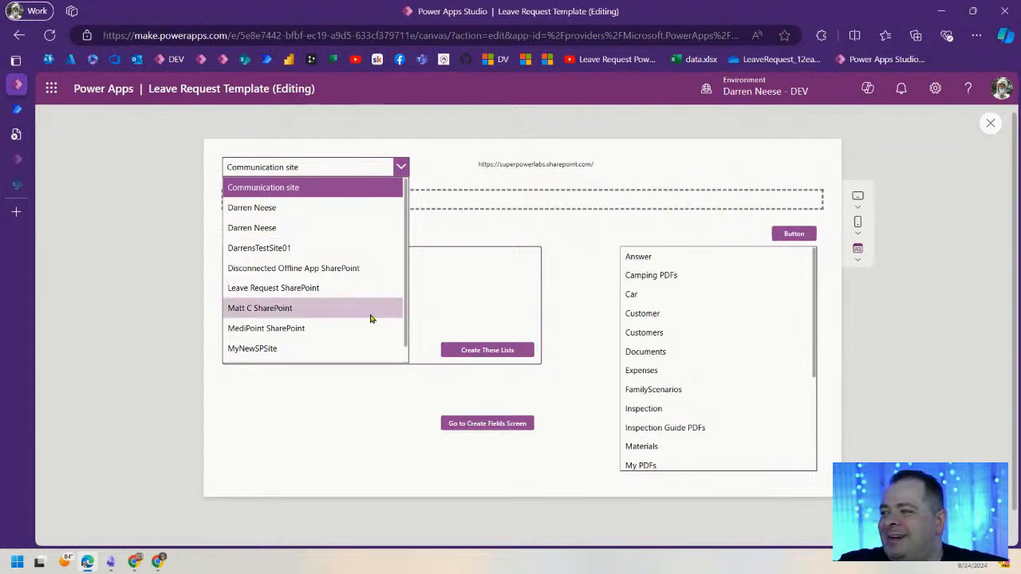
click(344, 288)
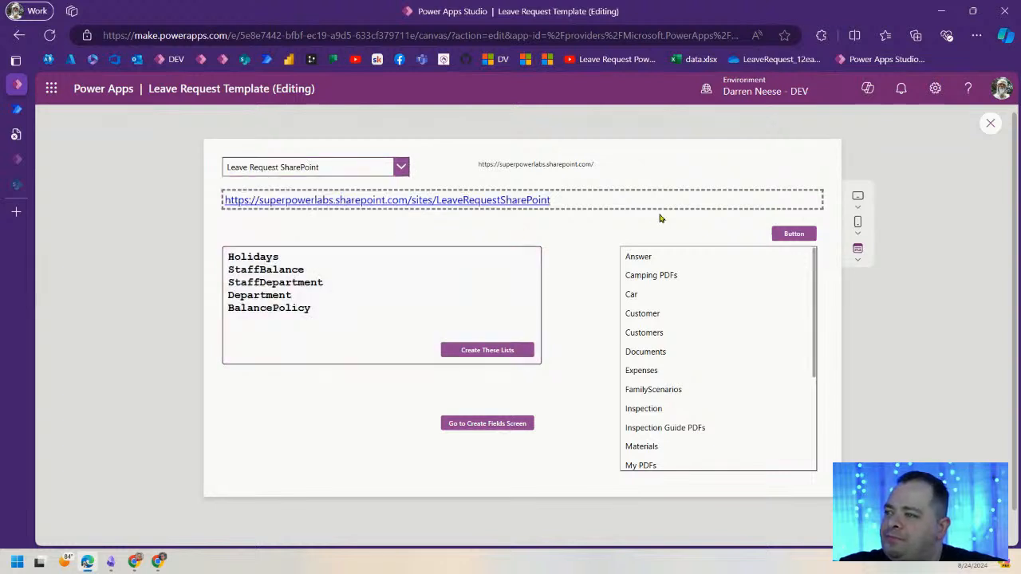
- Highlight the proposed list names, from Holidays to BalancePolicy, for review
drag(344, 311, 244, 267)
key(ctrl+a)
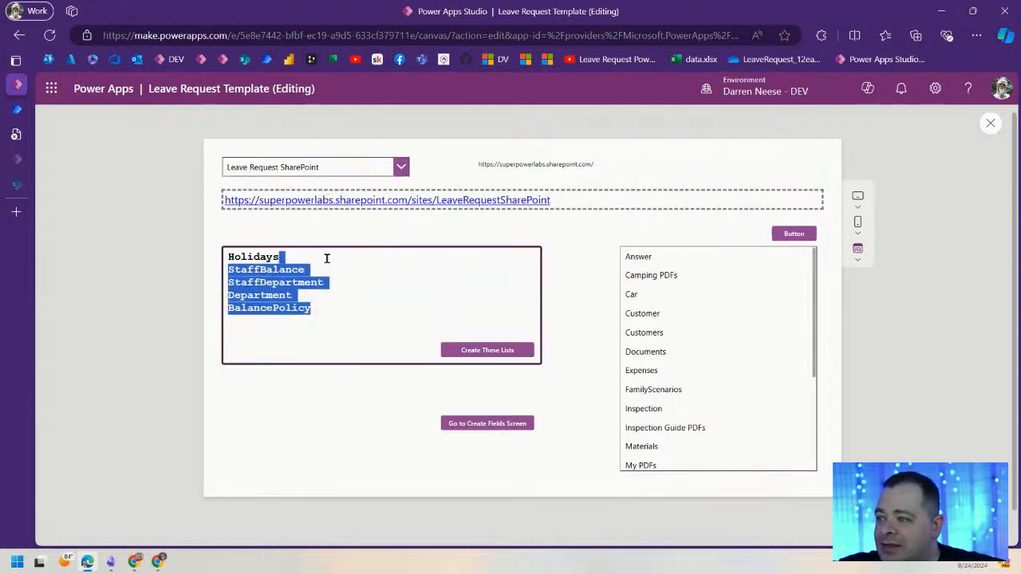
click(542, 241)
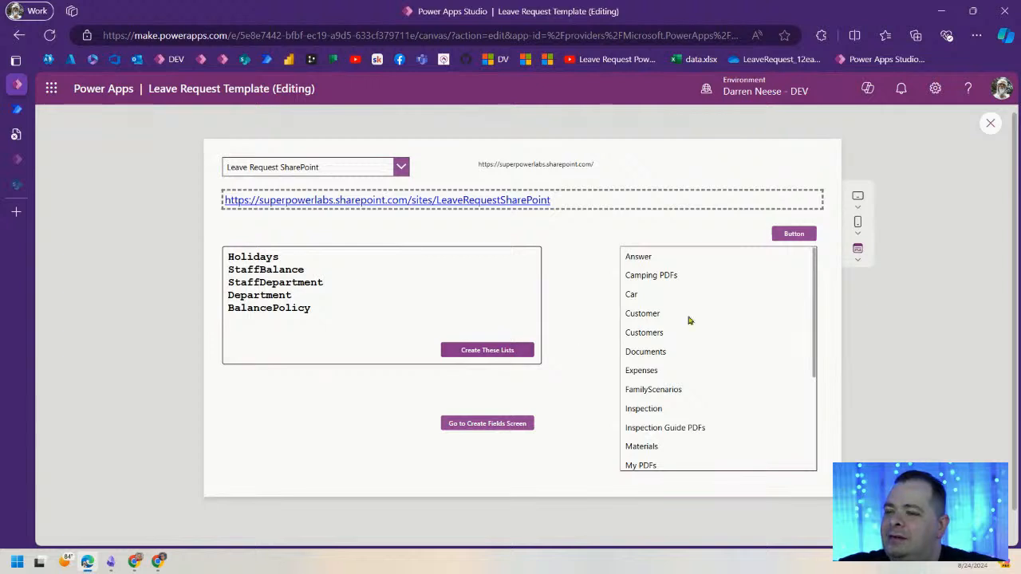
- Leave the preview and examine the Items formula of the list box that shows the site's existing lists
click(990, 123)
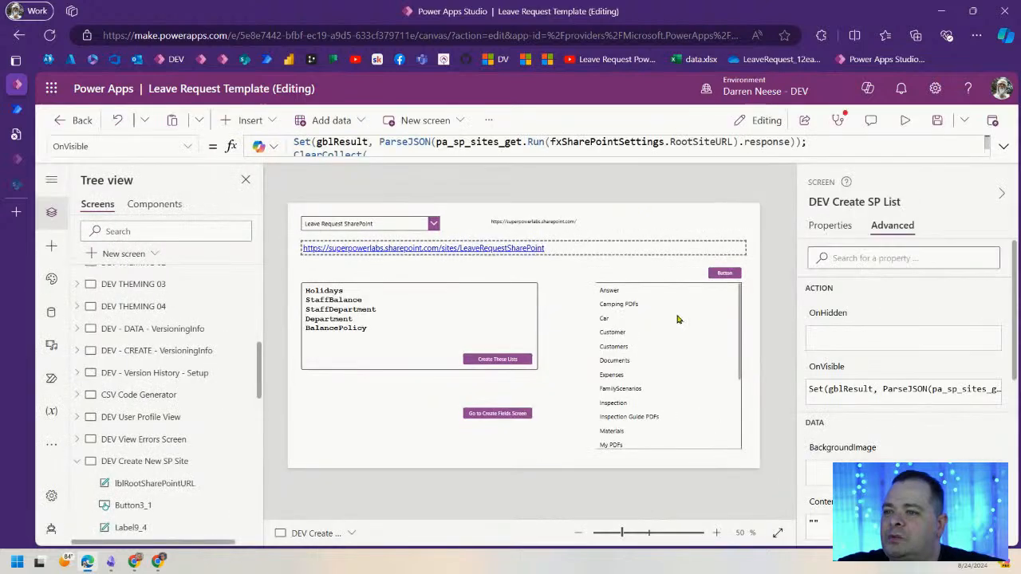
click(674, 313)
click(1003, 149)
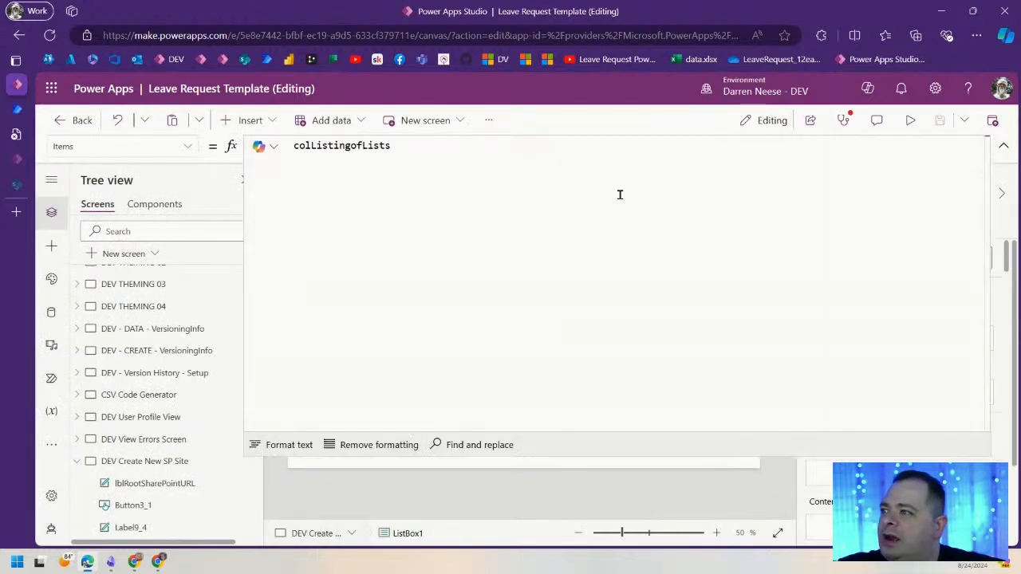
double_click(335, 146)
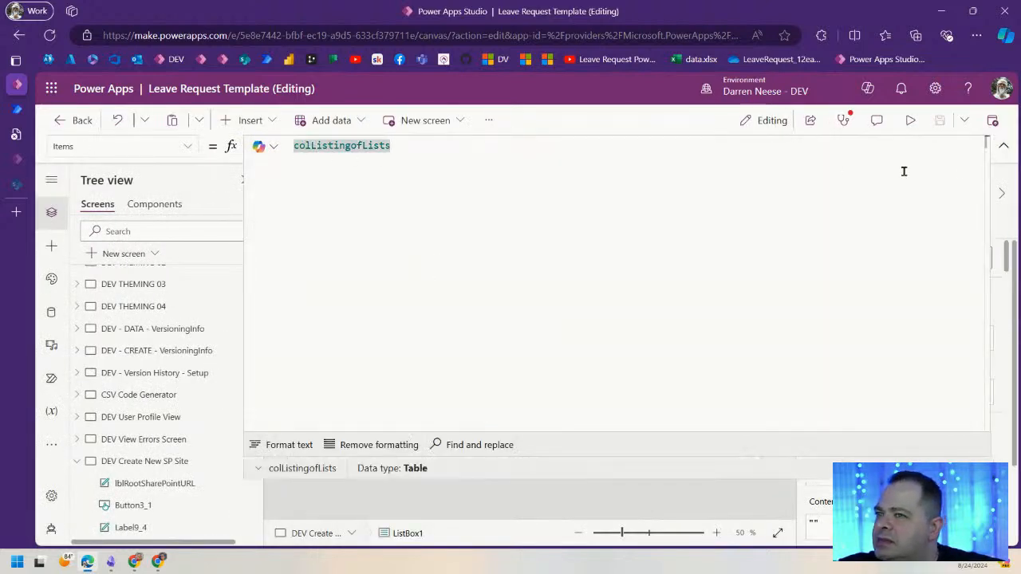
click(1002, 146)
- Preview the app and create the Holidays, StaffBalance, StaffDepartment, Department and BalancePolicy lists on the selected site
click(912, 121)
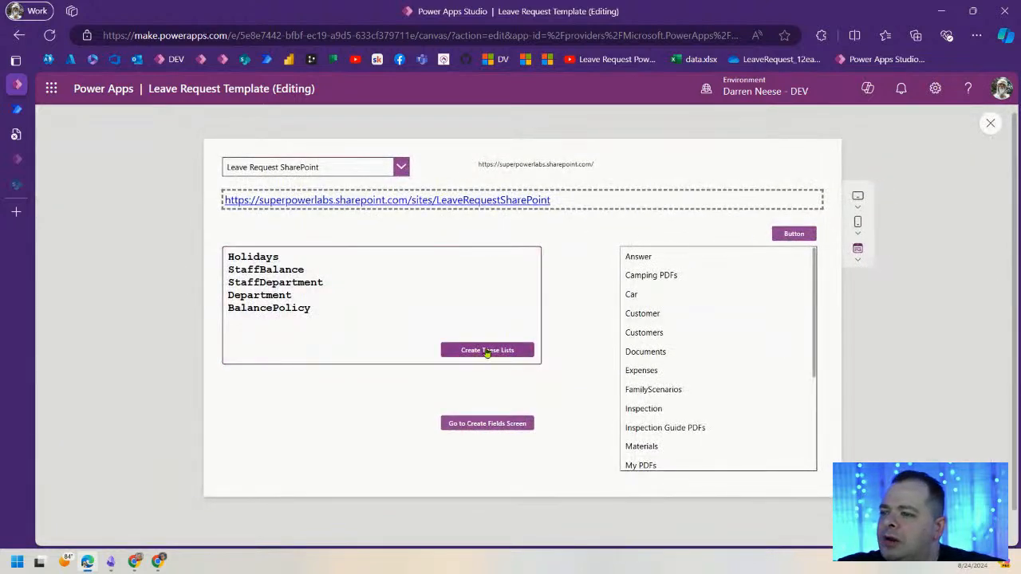
click(493, 353)
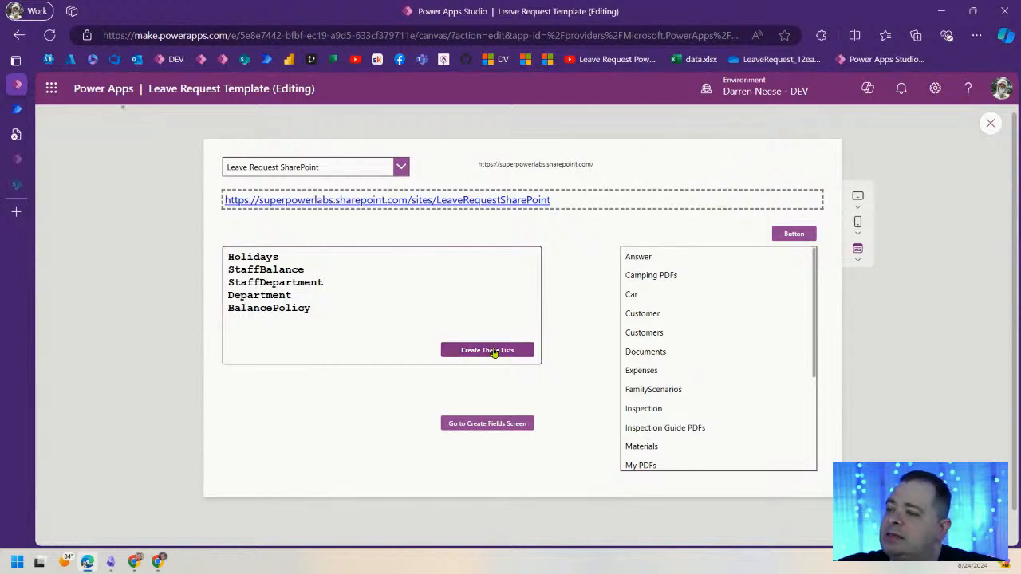
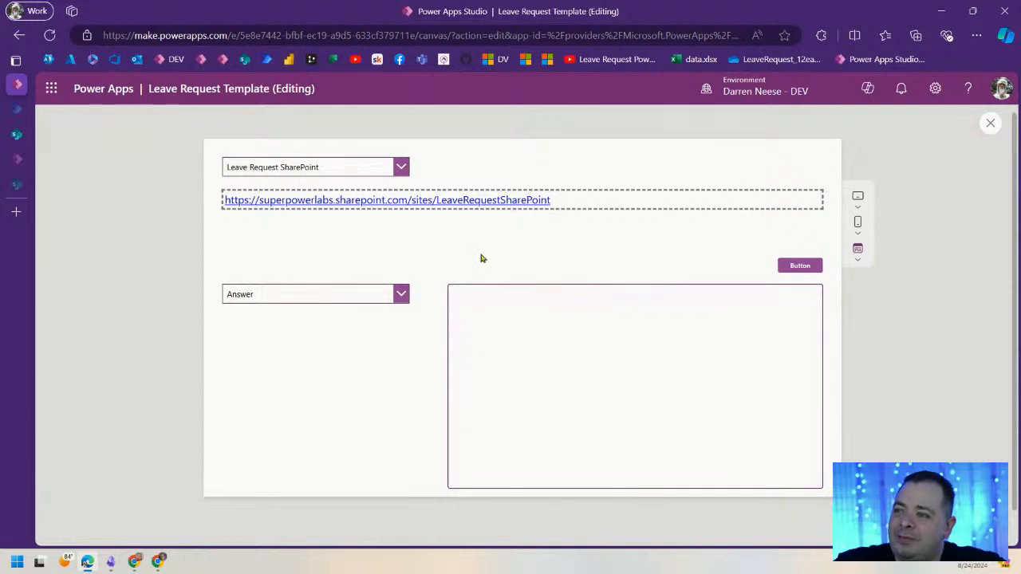
- Check the new lists in the SharePoint site contents of Leave Request SharePoint, and return to the Power Apps preview
click(16, 135)
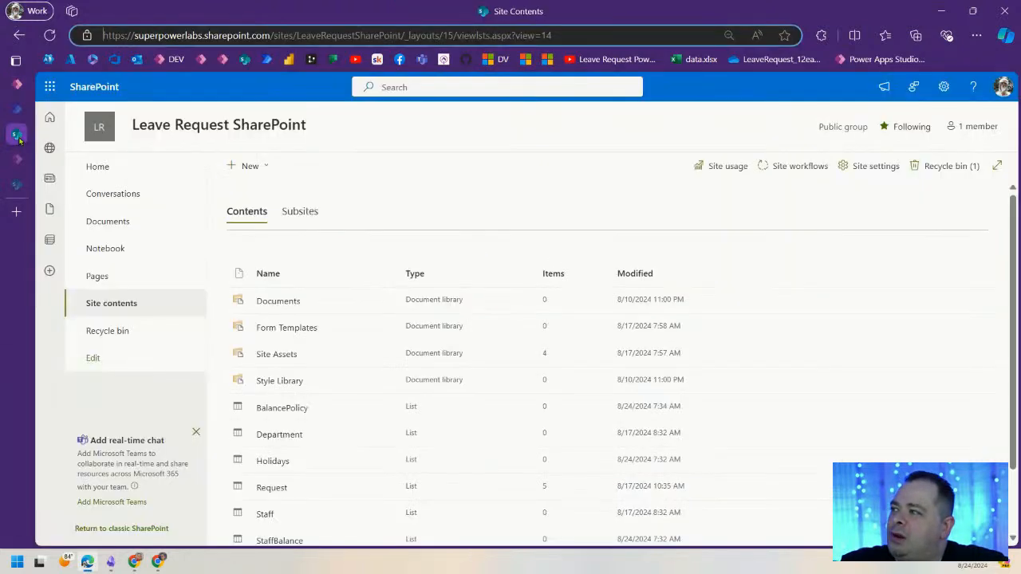
scroll(672, 351, down, 1)
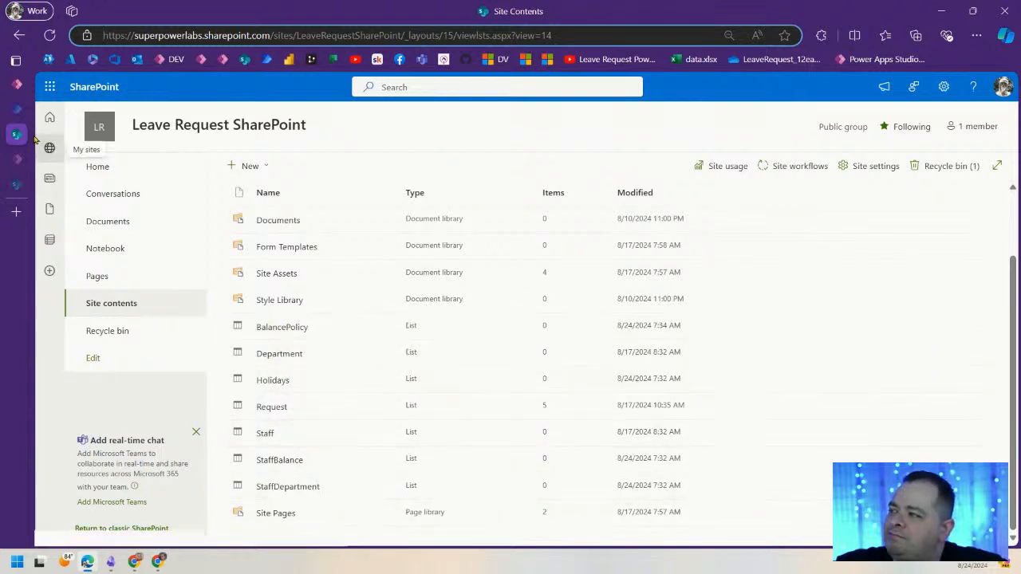
click(18, 88)
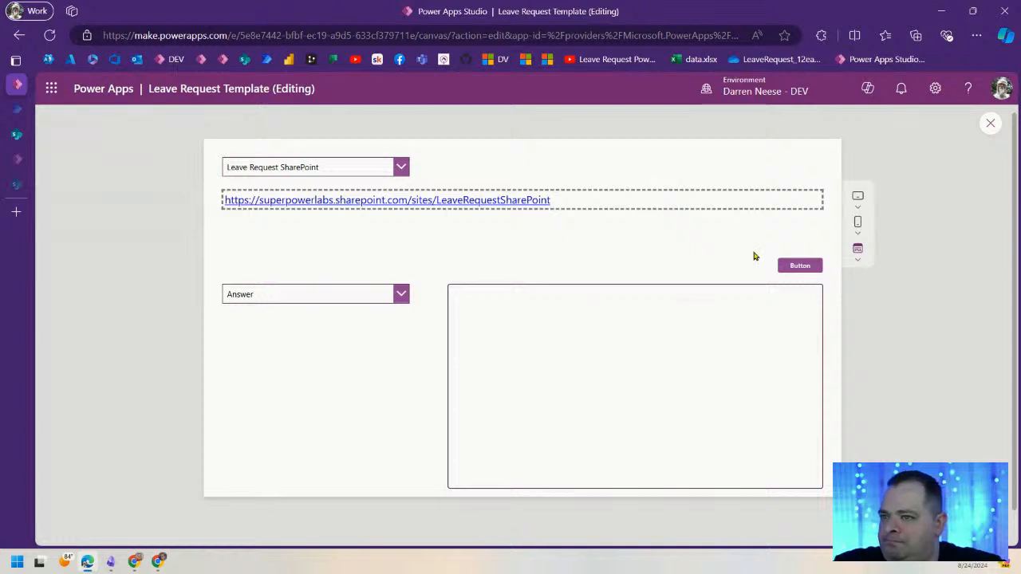
- Leave the preview, collapse DEV Create SP List and Screen4 in the screen tree, and open the DEV - Create New Fields screen
click(991, 123)
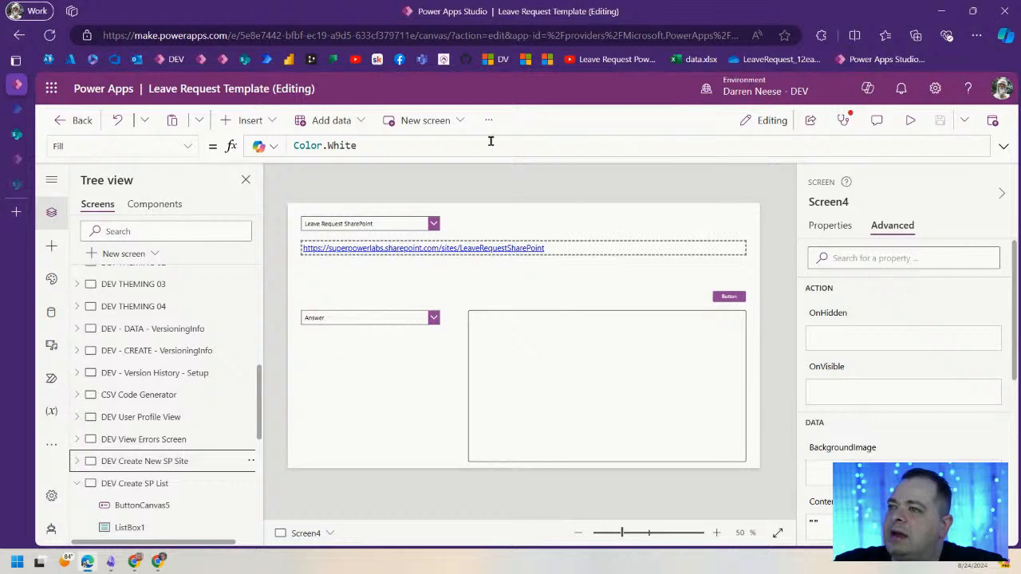
click(422, 322)
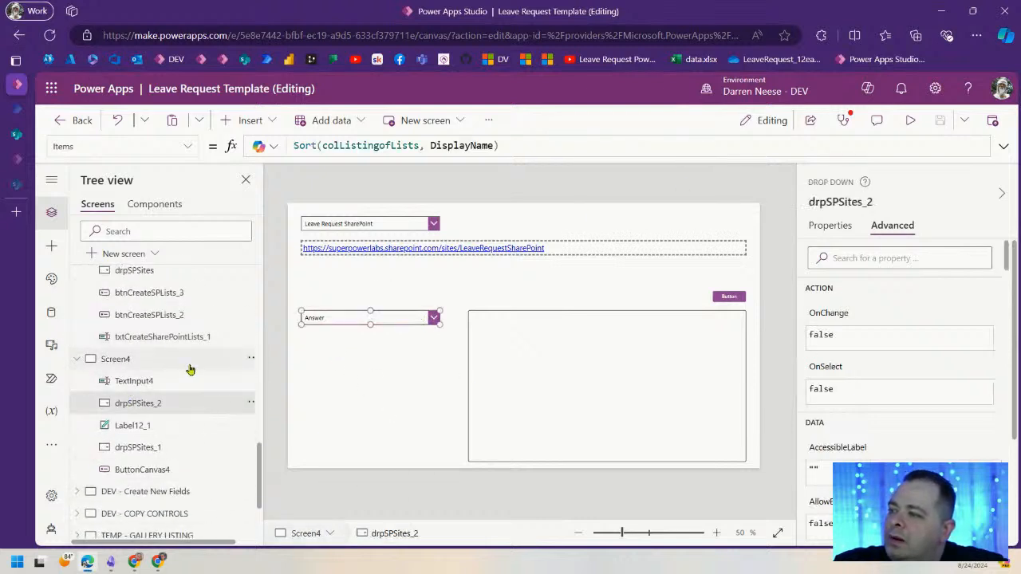
scroll(172, 374, up, 5)
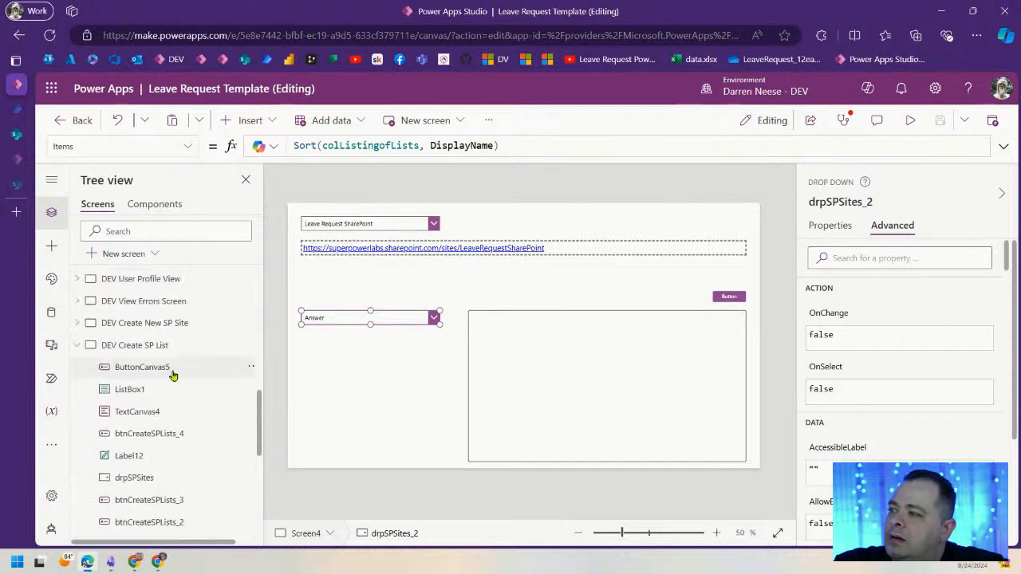
click(77, 346)
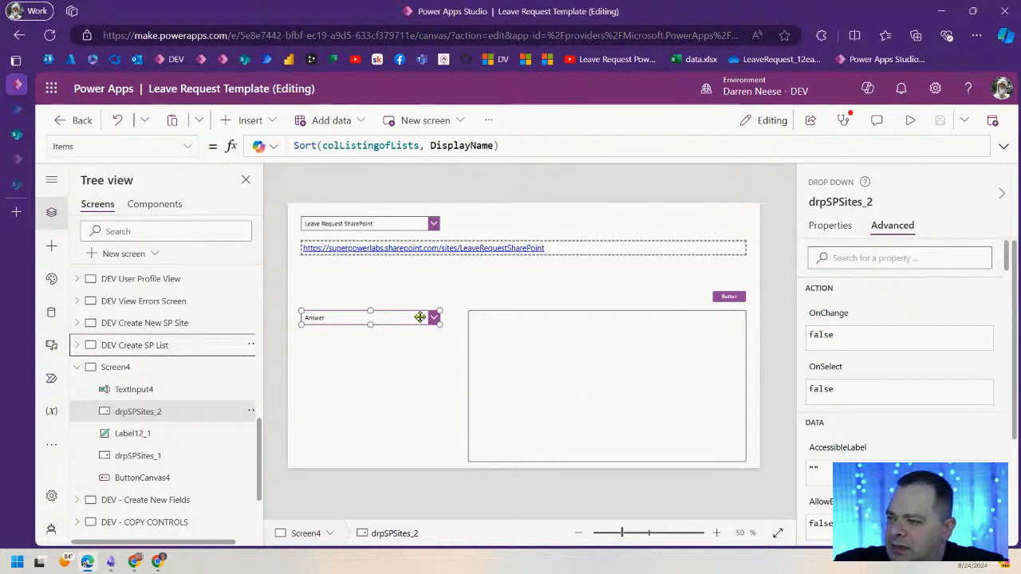
click(76, 367)
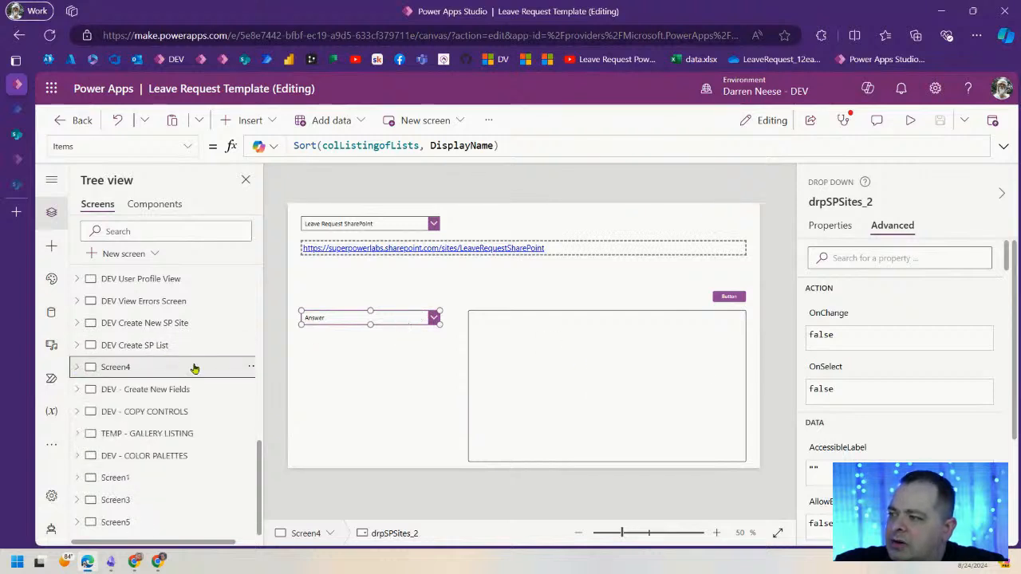
click(183, 391)
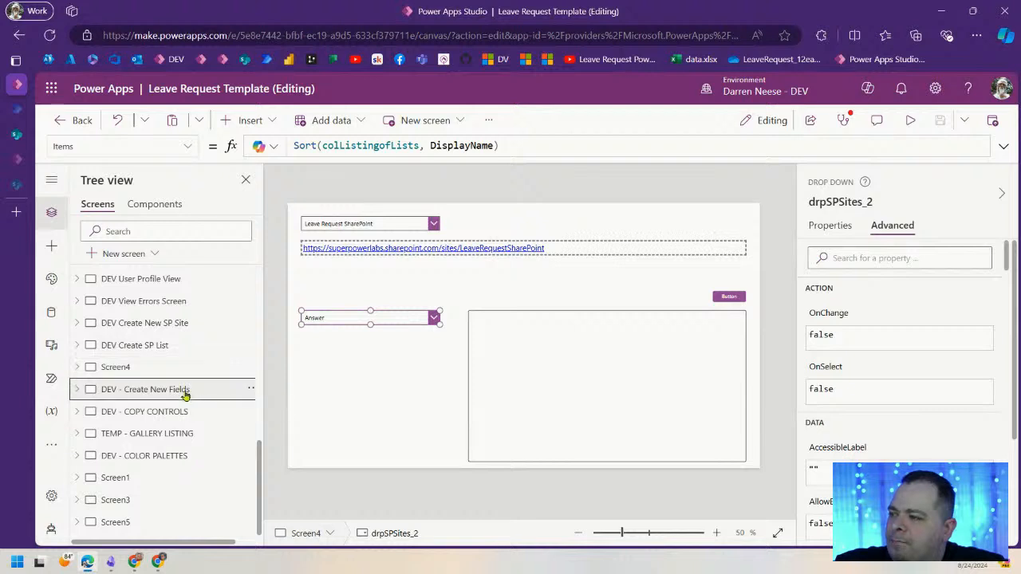
click(179, 368)
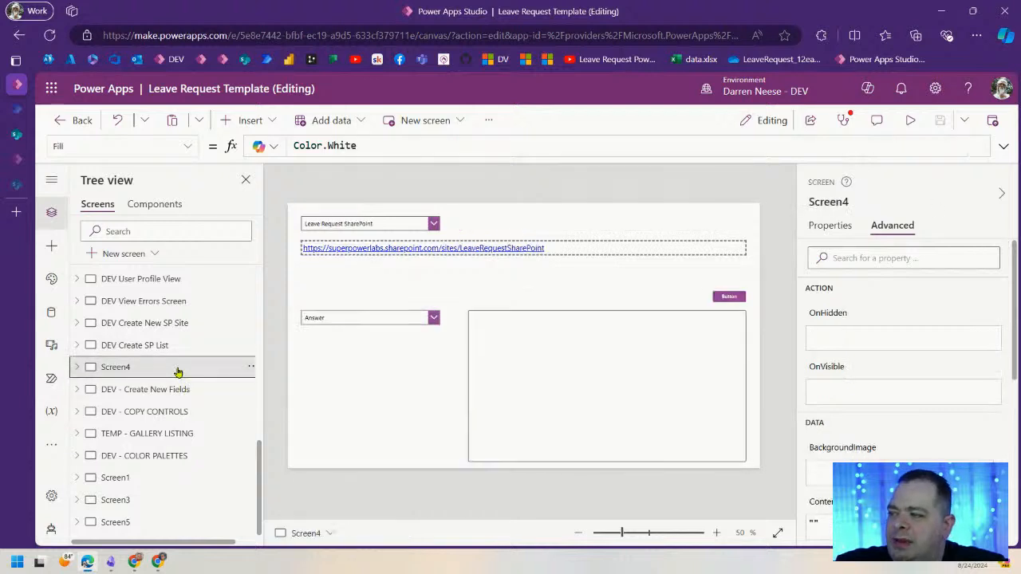
click(191, 389)
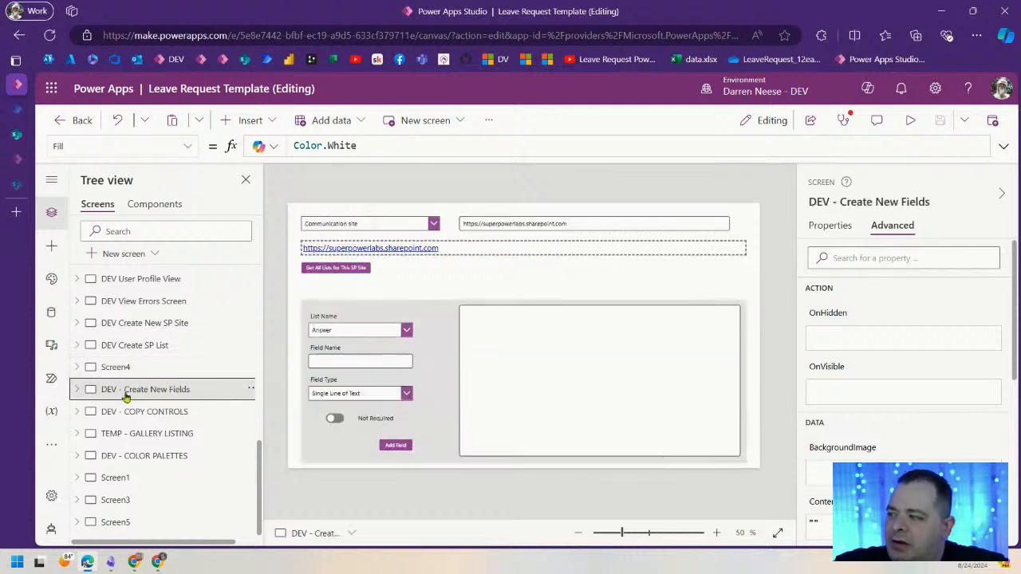
- Preview the field creation screen, choose the Leave Request SharePoint site, and load all of its lists
click(910, 120)
click(351, 167)
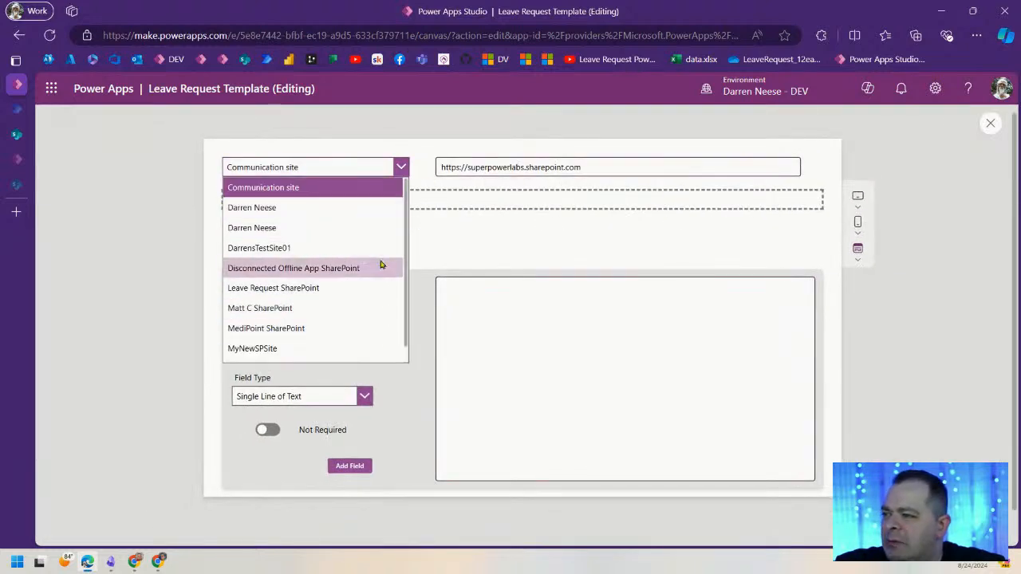
click(367, 288)
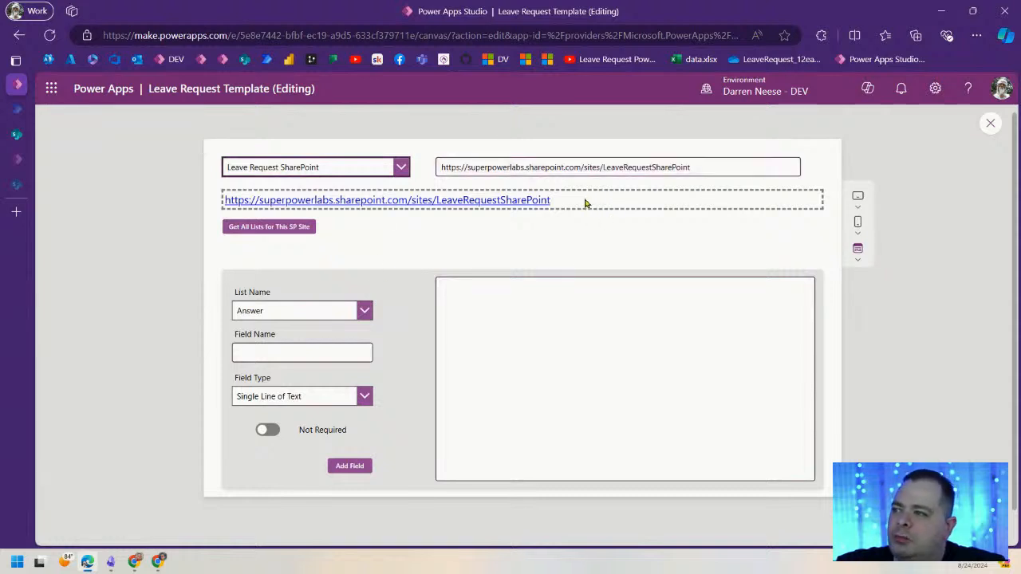
click(266, 228)
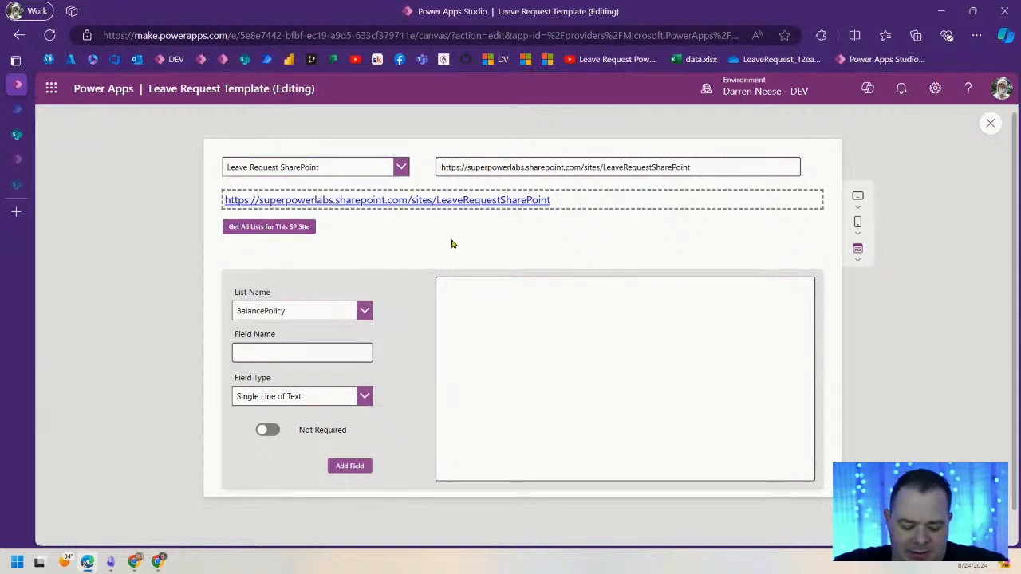
- Review the available list names and choose Request as the list for new fields
click(360, 314)
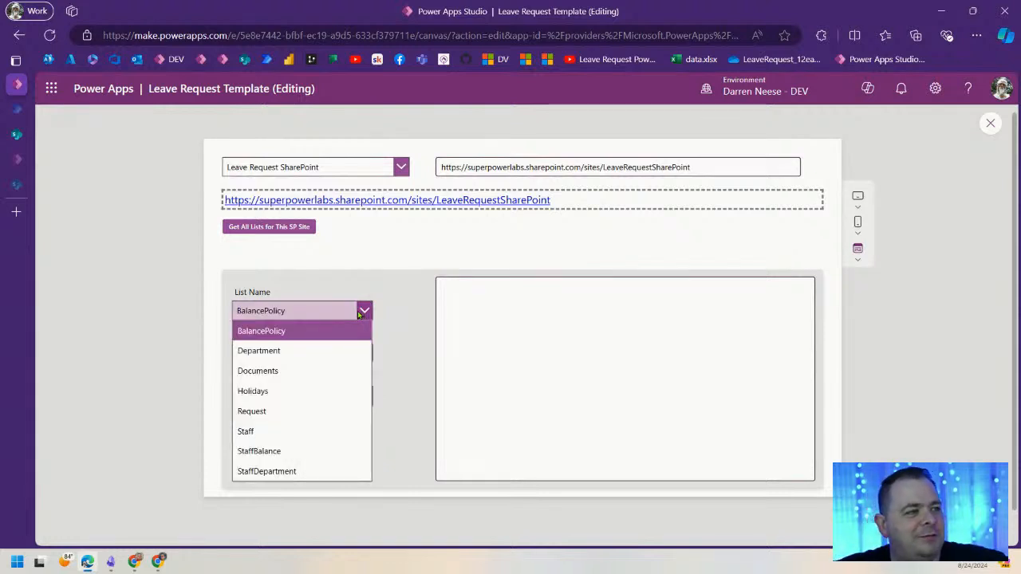
click(360, 312)
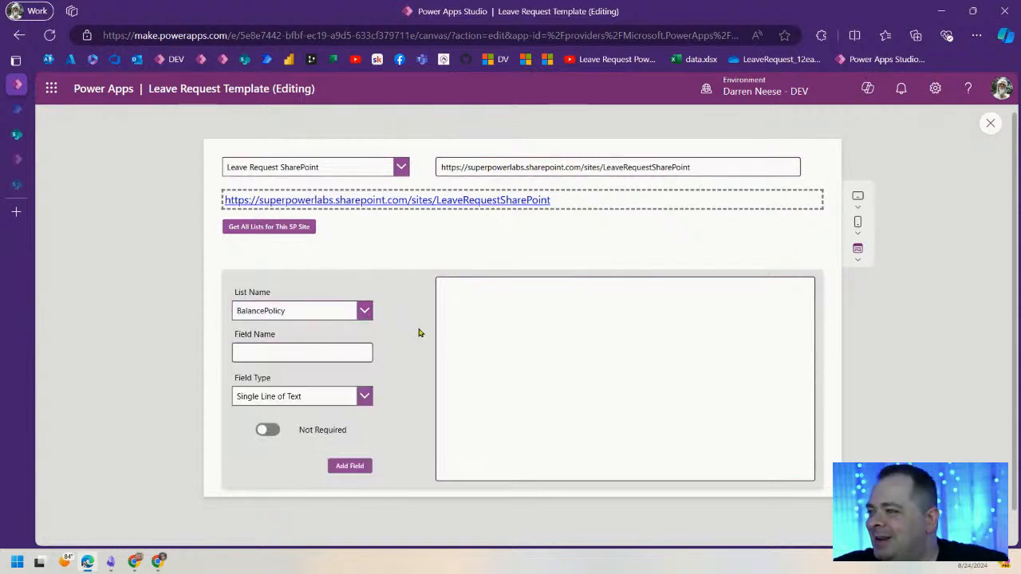
click(360, 314)
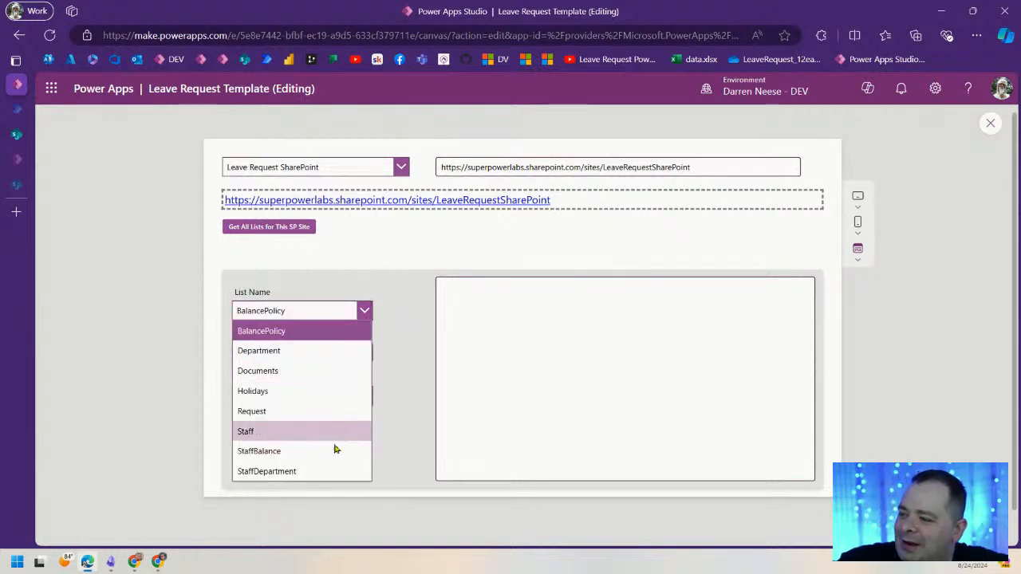
click(400, 309)
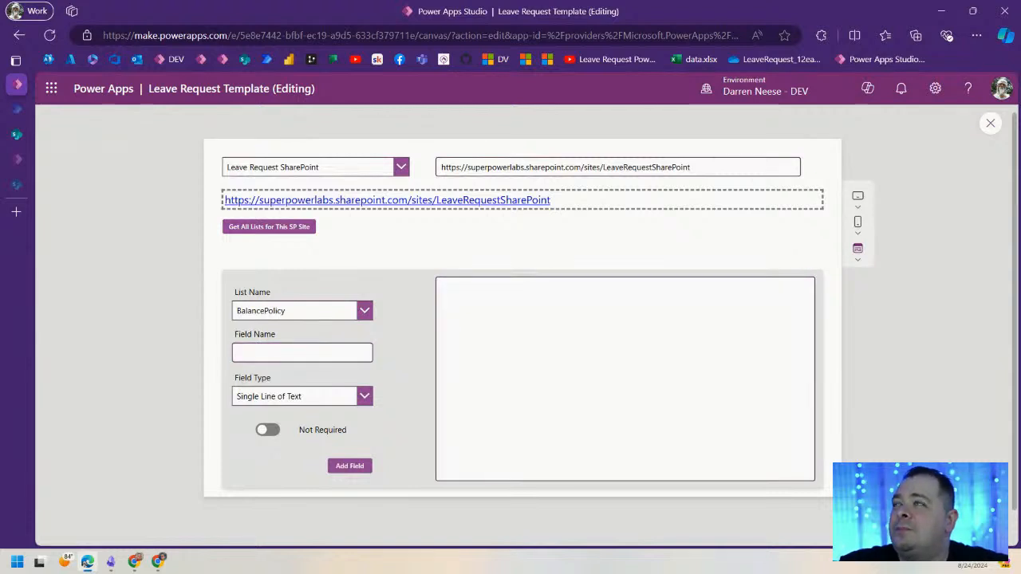
click(292, 310)
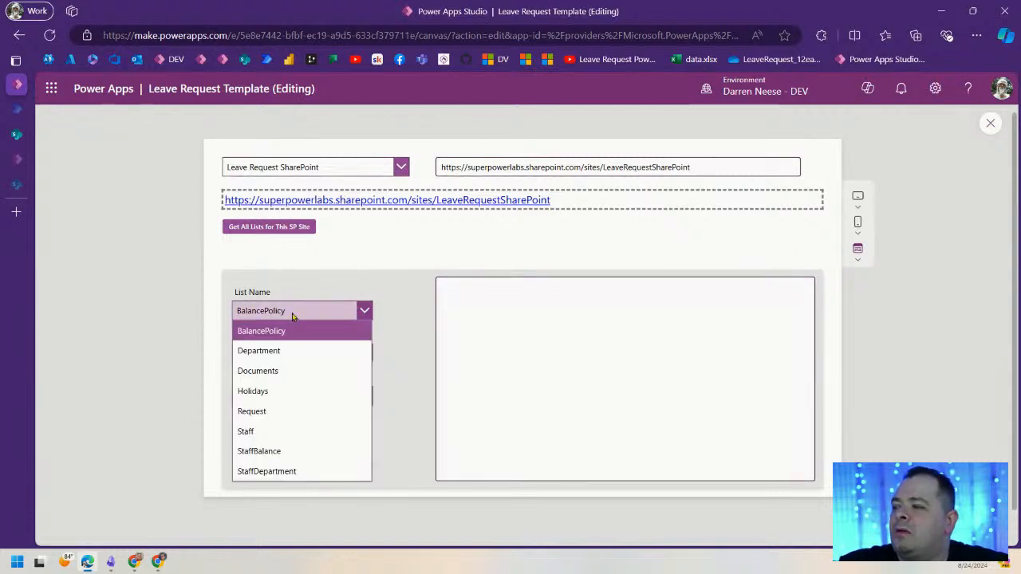
click(282, 412)
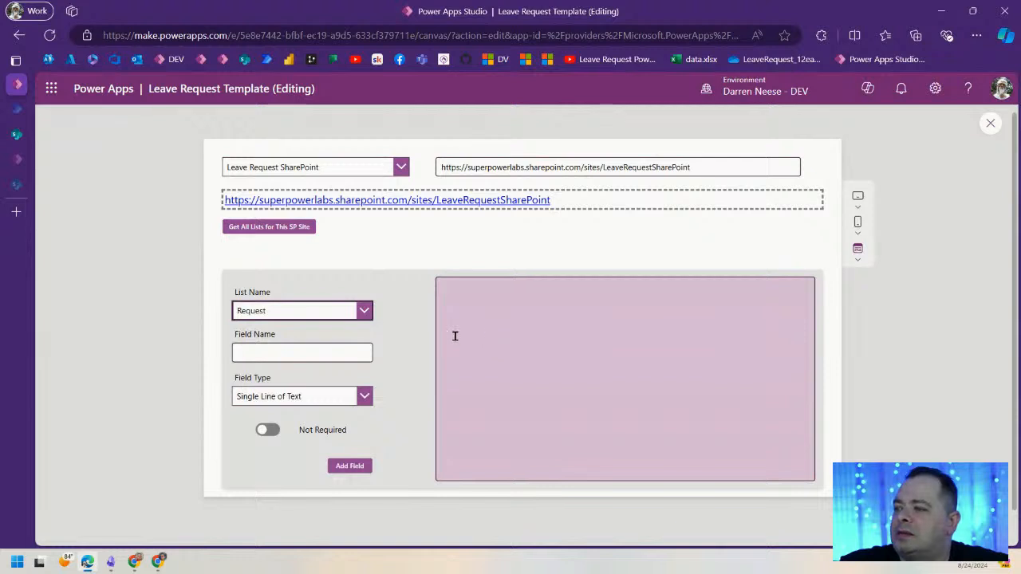
- Switch to SharePoint, open the Request list's settings, and examine its columns
click(15, 137)
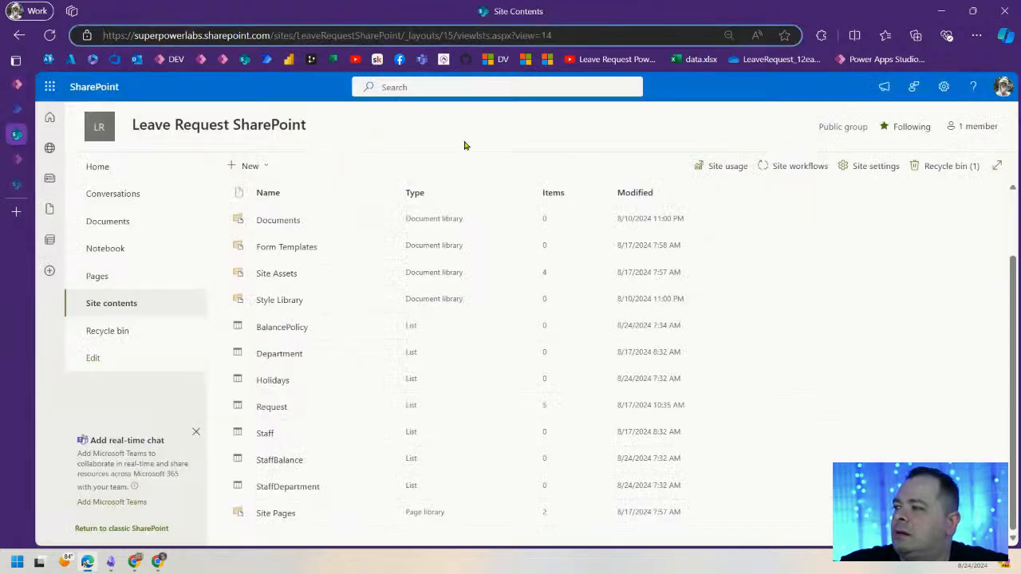
click(272, 408)
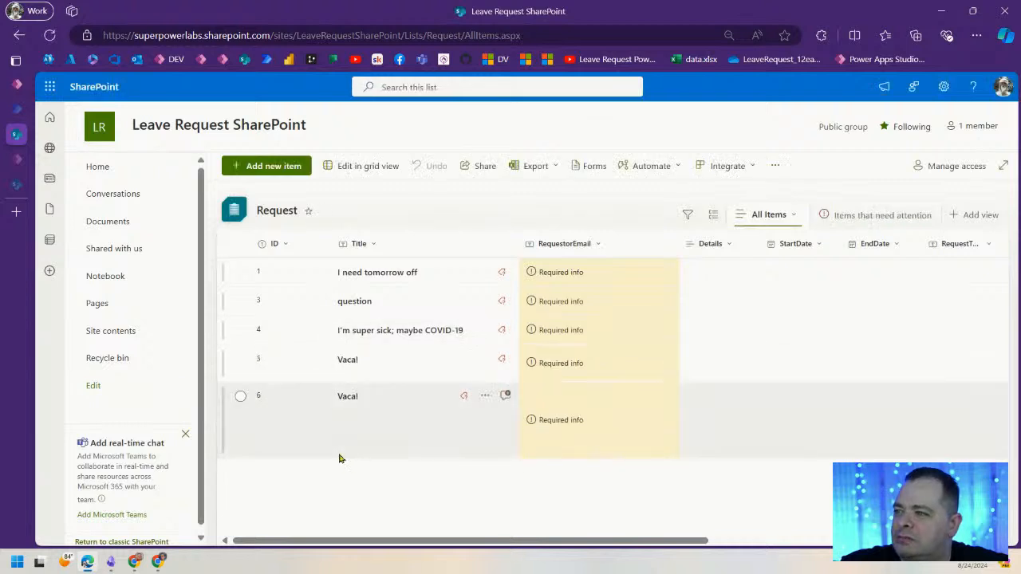
click(944, 88)
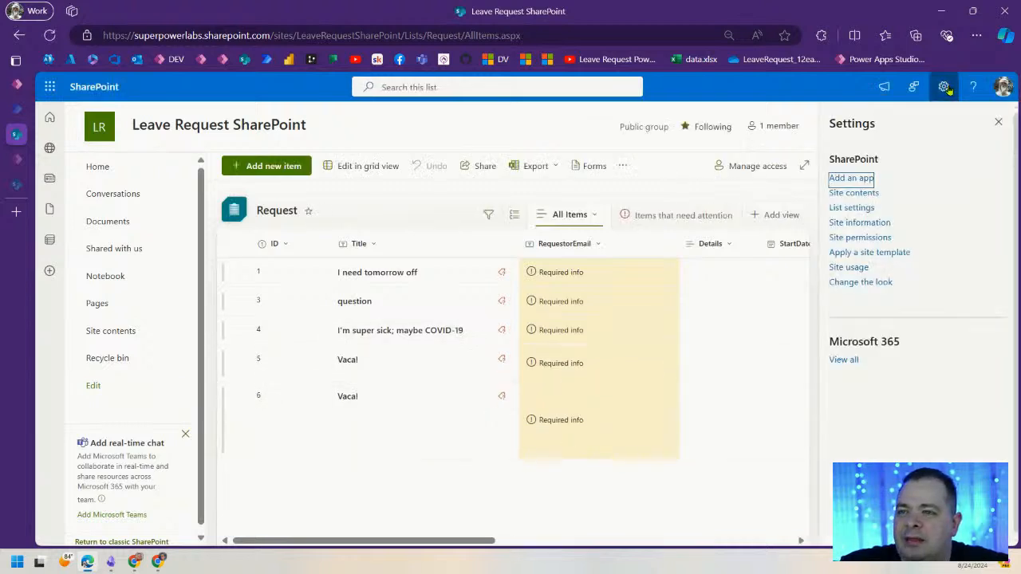
click(839, 209)
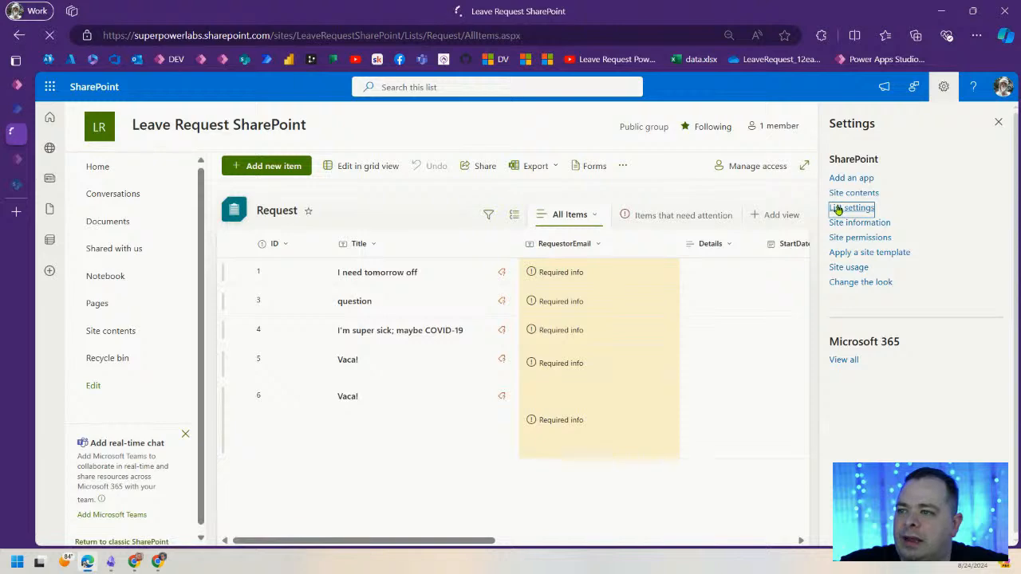
scroll(624, 345, down, 2)
scroll(614, 343, down, 3)
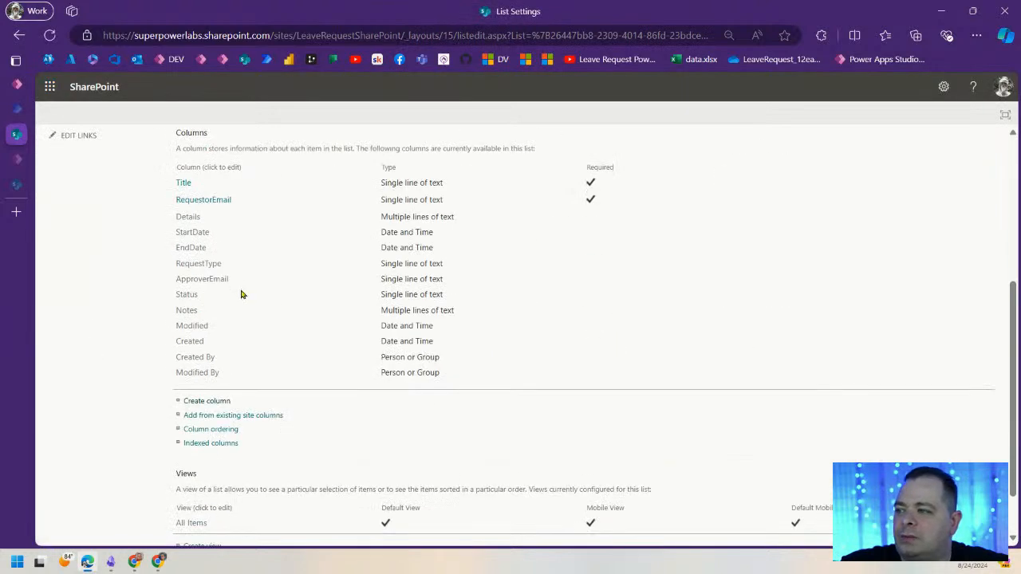
scroll(296, 313, up, 1)
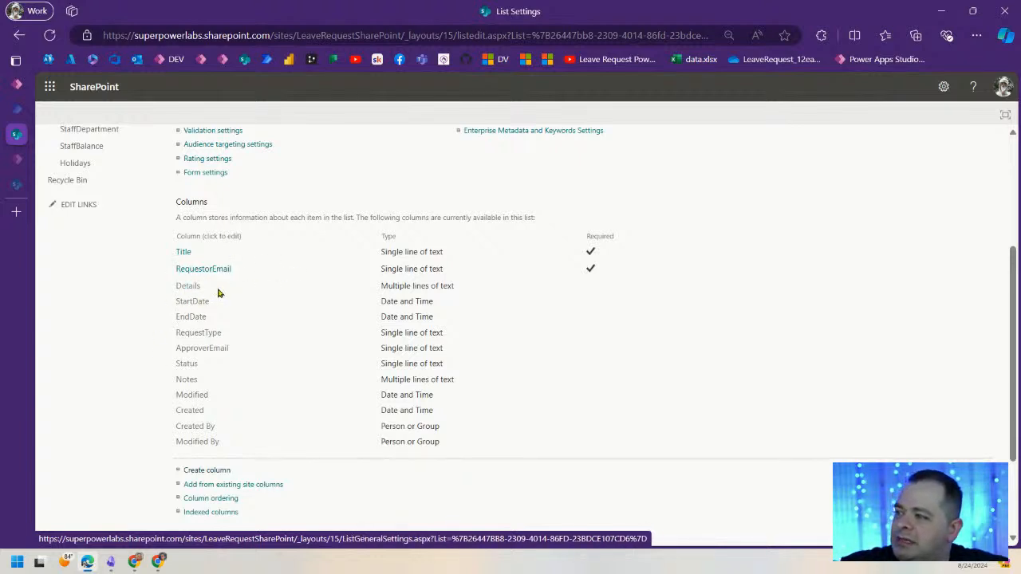
- Highlight the column types of Details, RequestType and ApproverEmail in the Request list for review
drag(458, 292, 379, 288)
drag(467, 287, 385, 286)
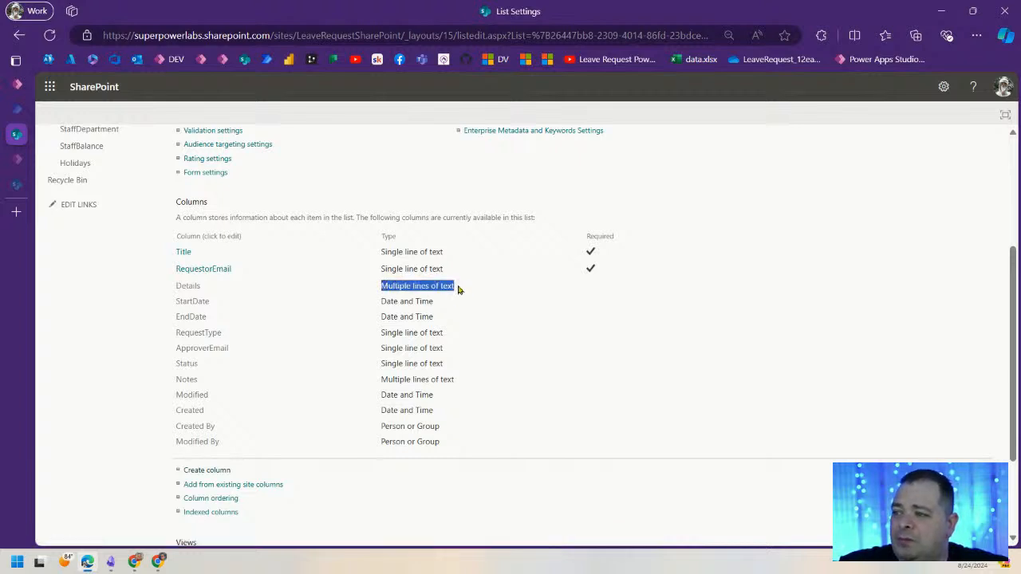
click(391, 288)
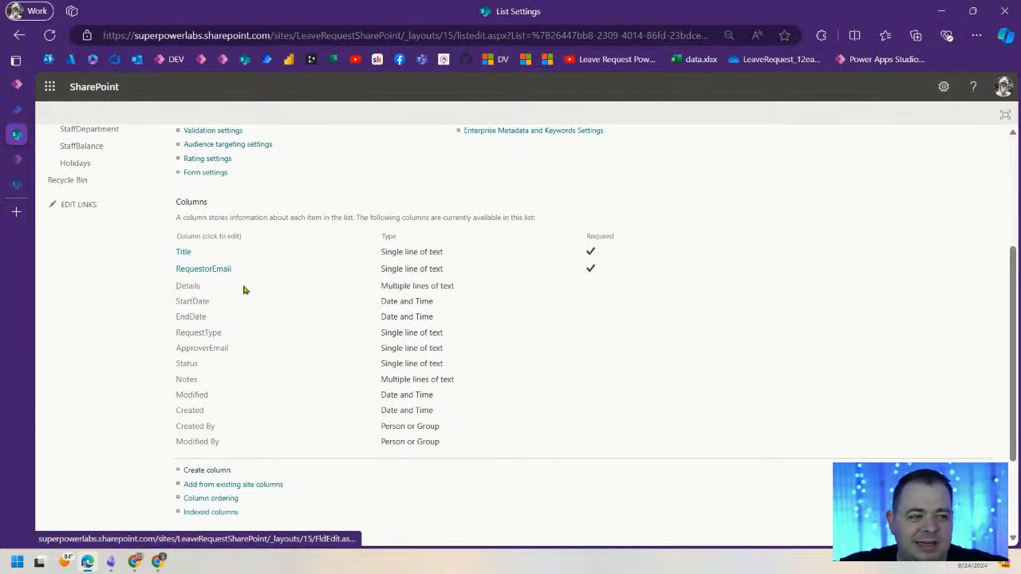
drag(456, 285, 380, 287)
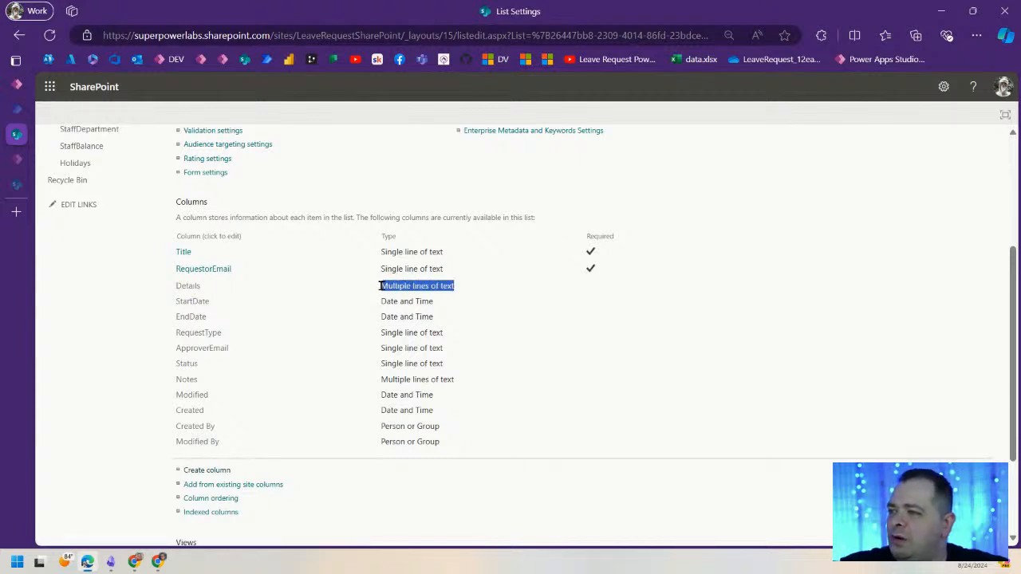
click(457, 291)
drag(456, 287, 397, 286)
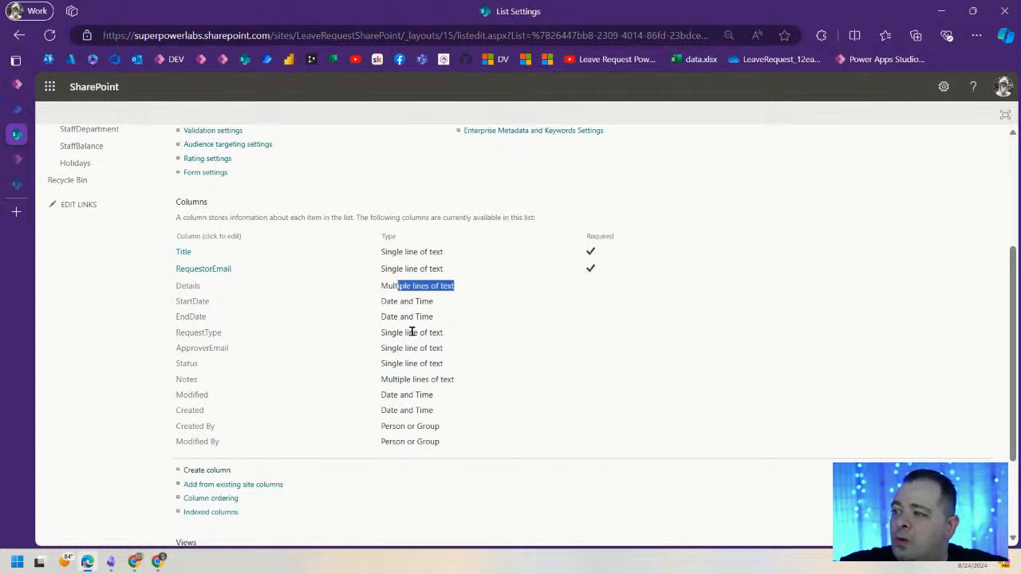
drag(449, 336, 383, 331)
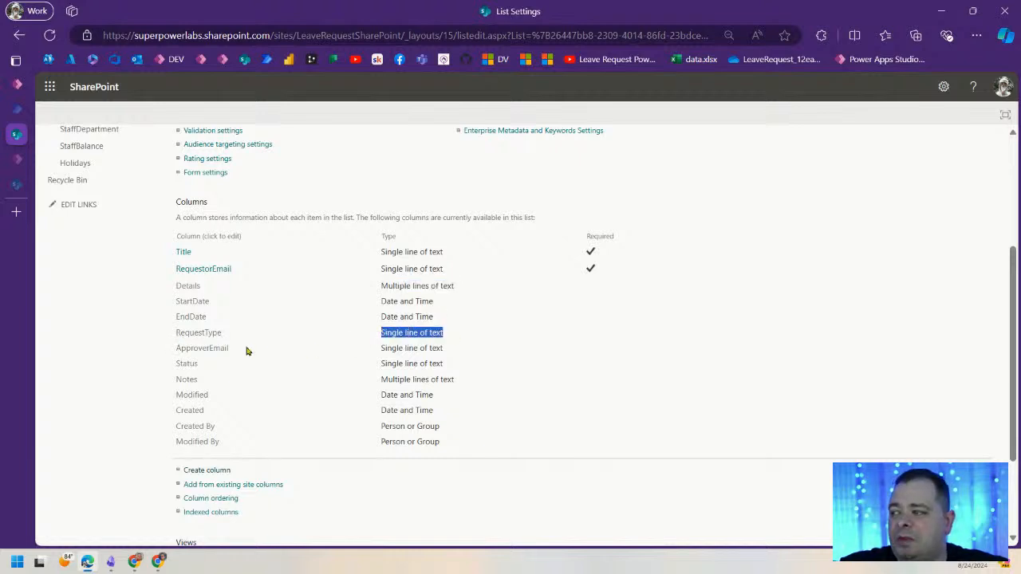
drag(443, 348, 382, 347)
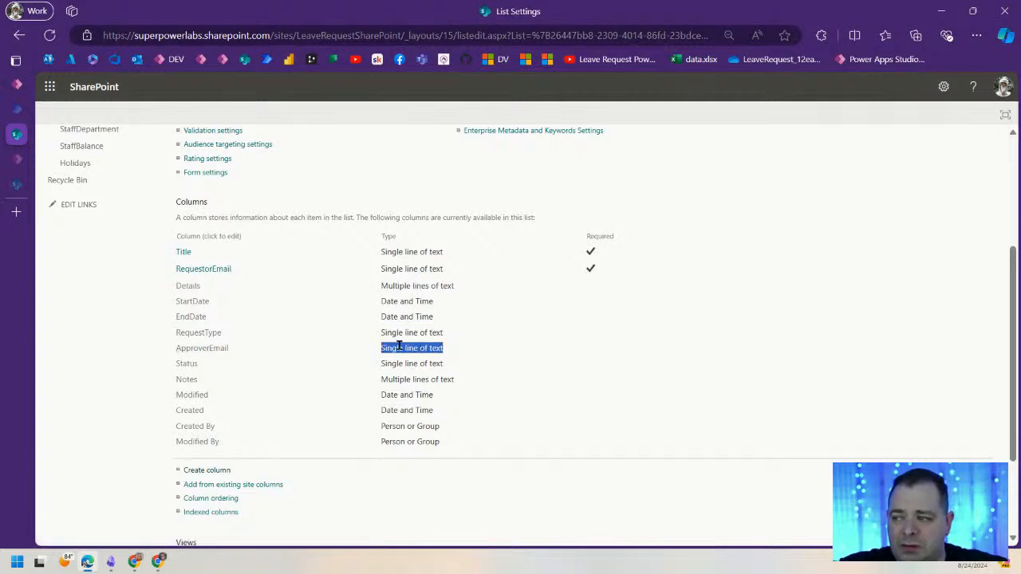
click(261, 352)
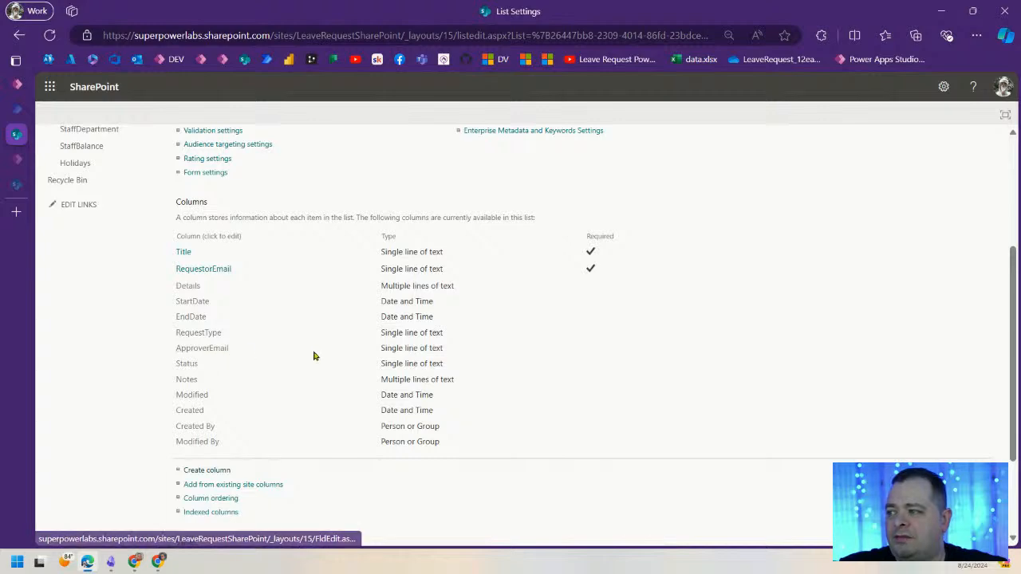
- Enlarge the Request list's settings page to read the names, types and required marks of its columns
key(ctrl+plus)
key(ctrl+plus)
key(ctrl+plus)
scroll(500, 349, down, 5)
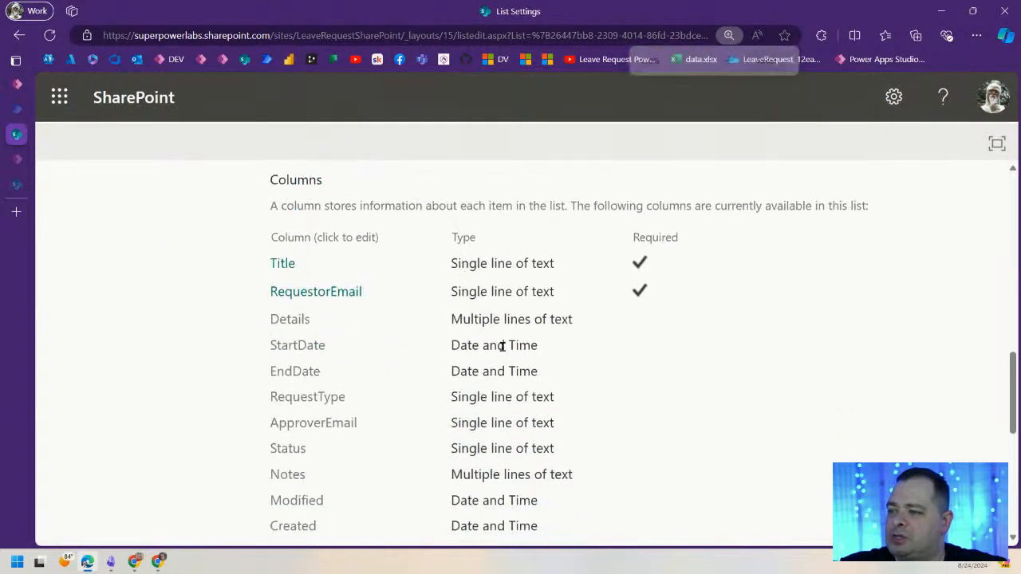
- Highlight the column types of Status and Notes in the Request list's settings for review
scroll(503, 346, down, 1)
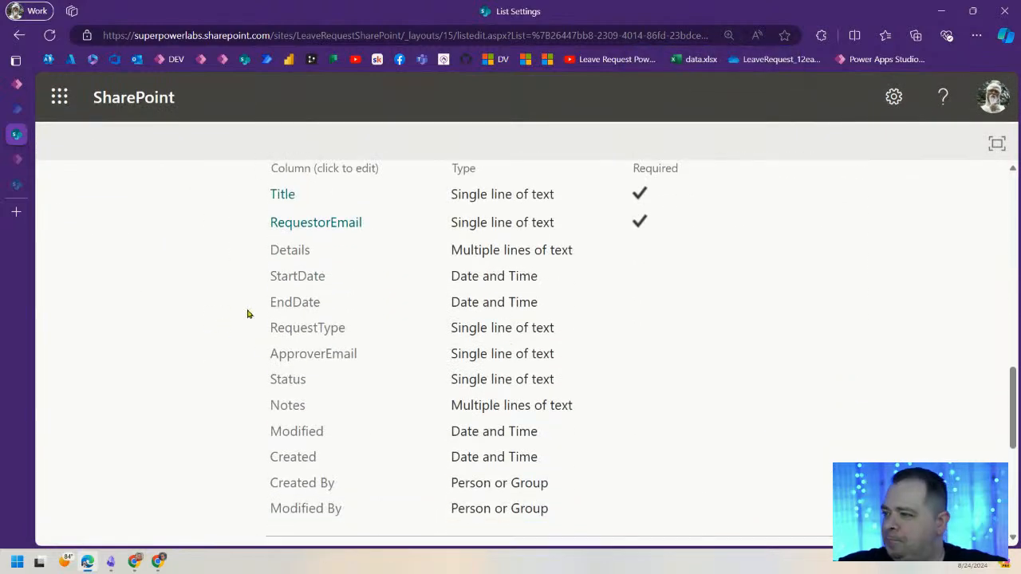
drag(554, 379, 532, 380)
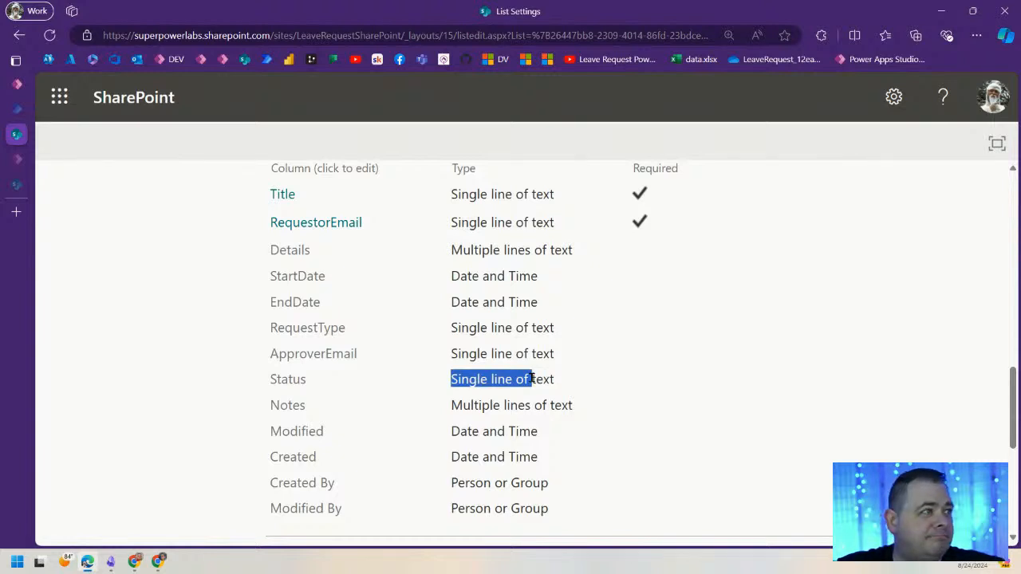
drag(582, 408, 451, 405)
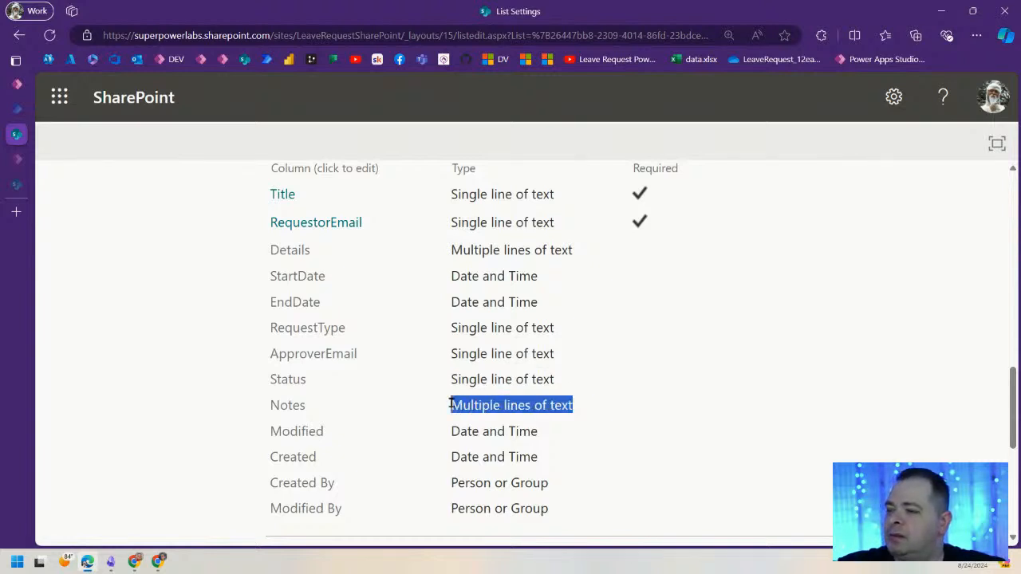
click(287, 407)
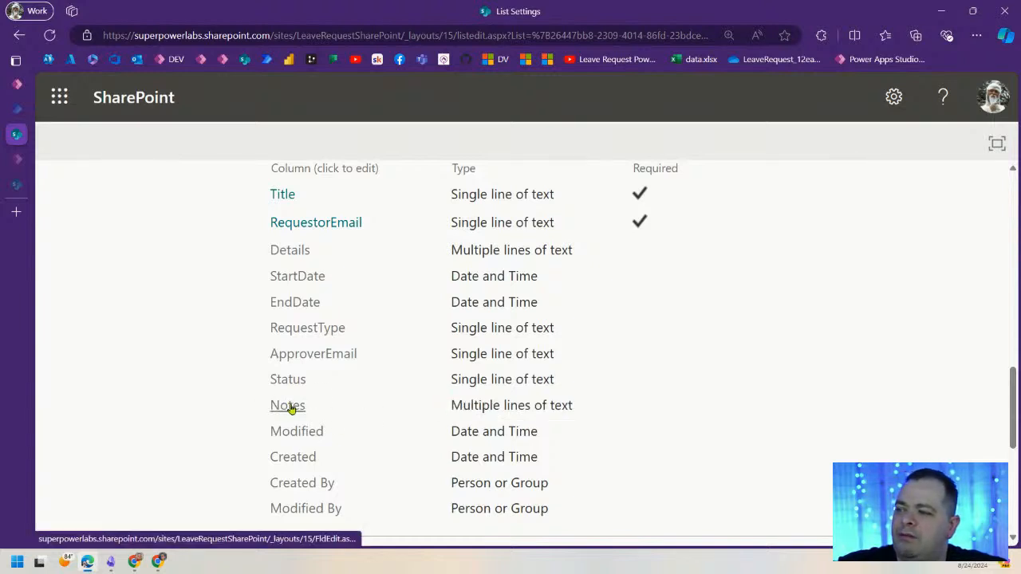
mouse_move(578, 407)
mouse_down()
mouse_move(447, 408)
mouse_move(583, 409)
mouse_up()
click(591, 407)
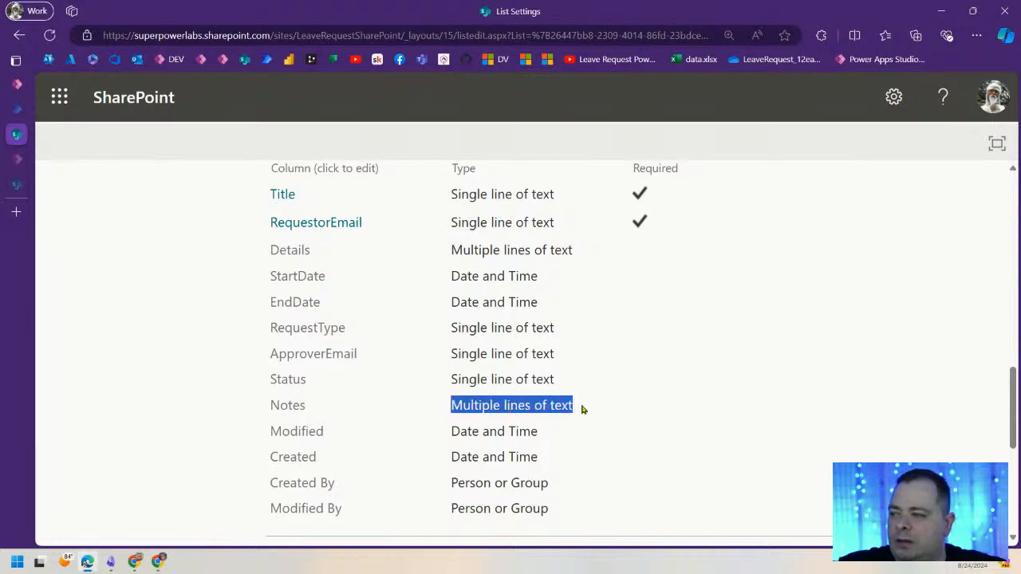
scroll(590, 415, down, 4)
scroll(594, 423, up, 6)
scroll(594, 421, down, 4)
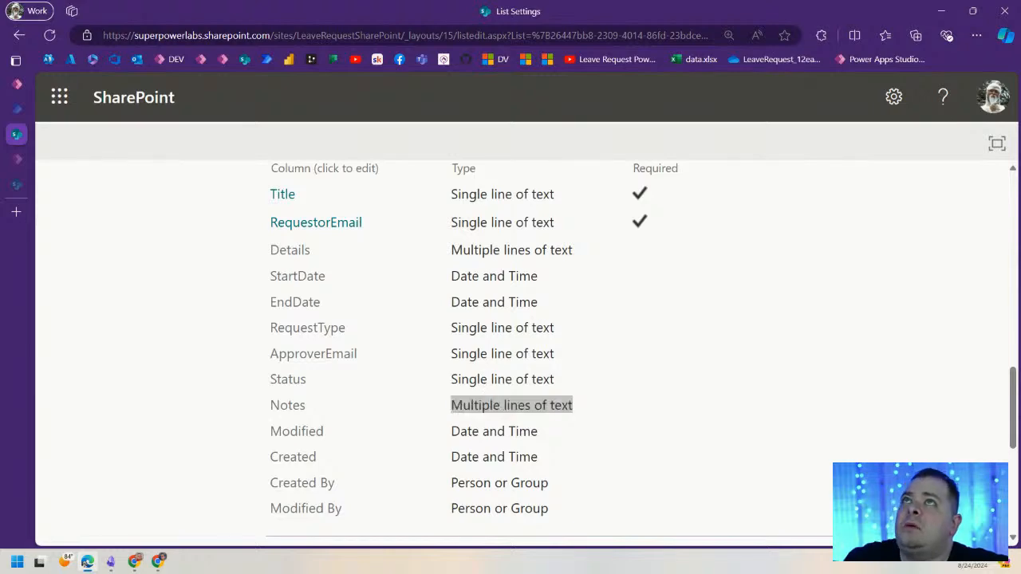
- Switch to the DrawSQL Leave Request diagram, move the RequestStatus and RequestType tables lower, and return to SharePoint
drag(640, 1, 640, 109)
double_click(639, 107)
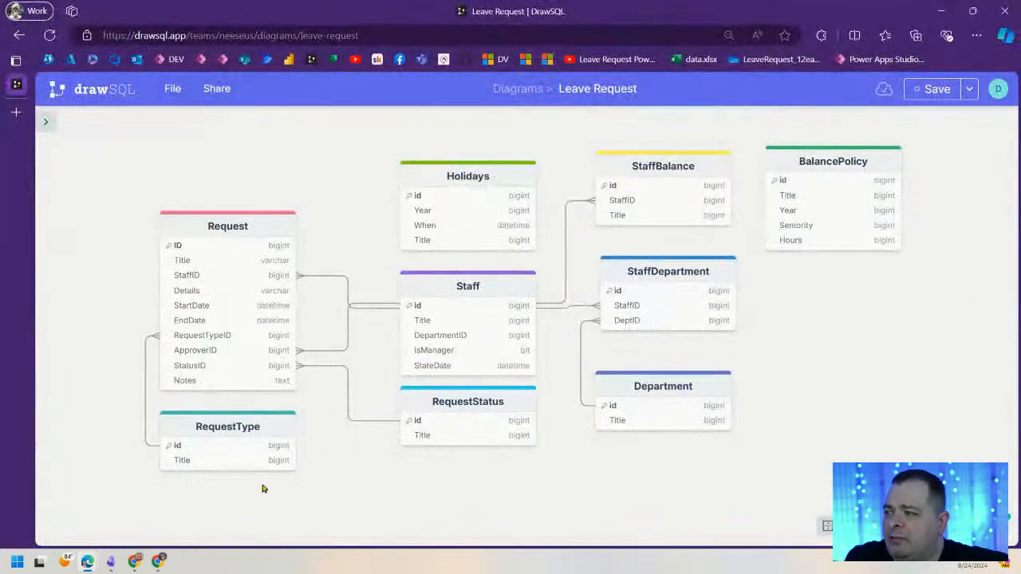
drag(507, 407, 507, 457)
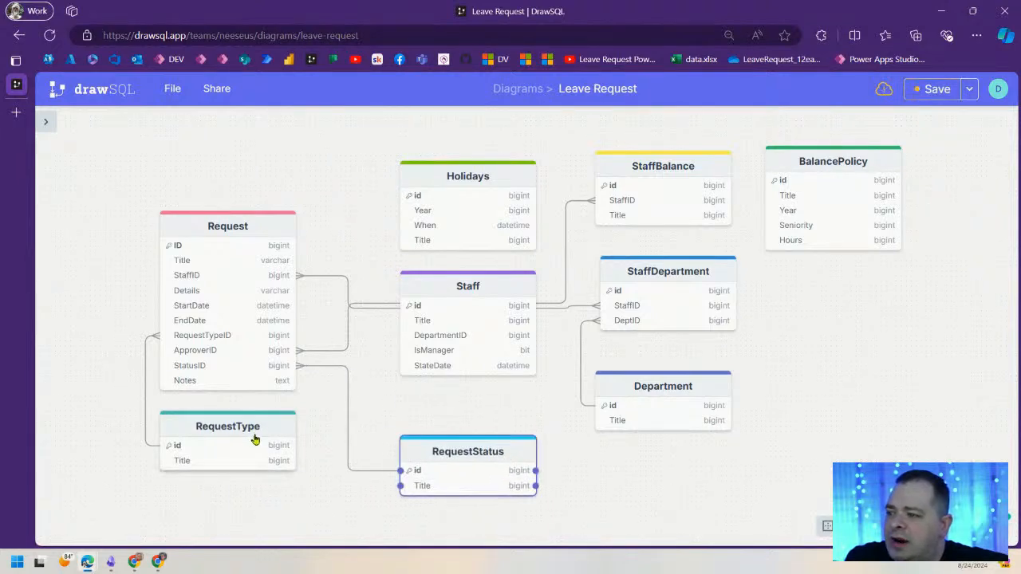
drag(257, 428, 262, 452)
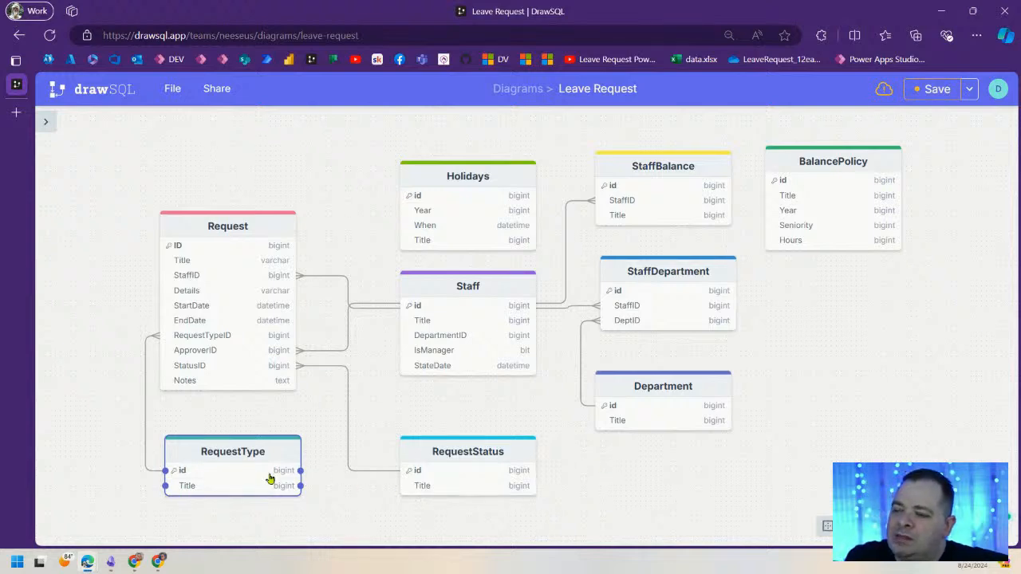
key(alt+Tab)
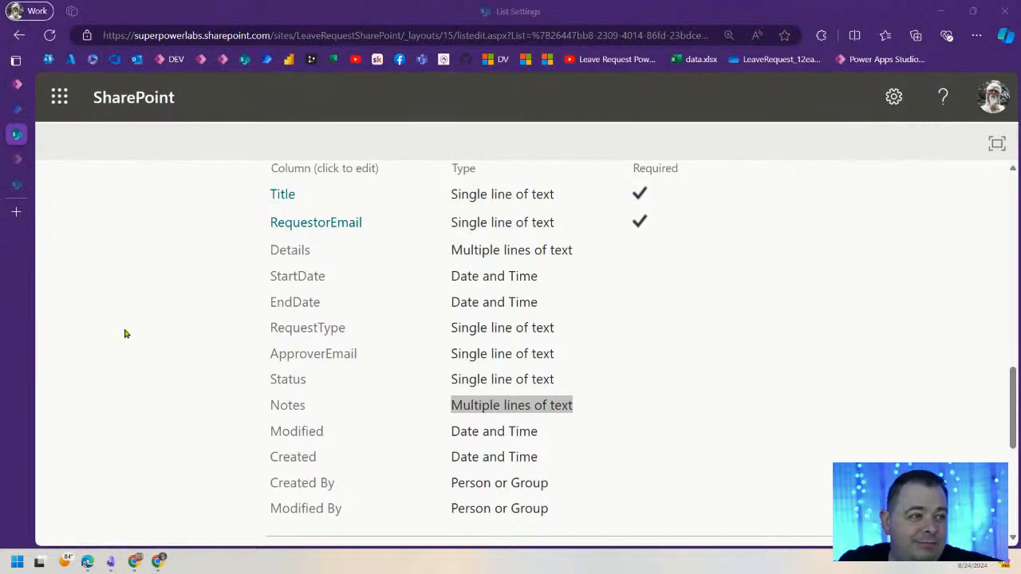
- Reduce the zoom of the Request list's settings page and open the site contents
click(505, 408)
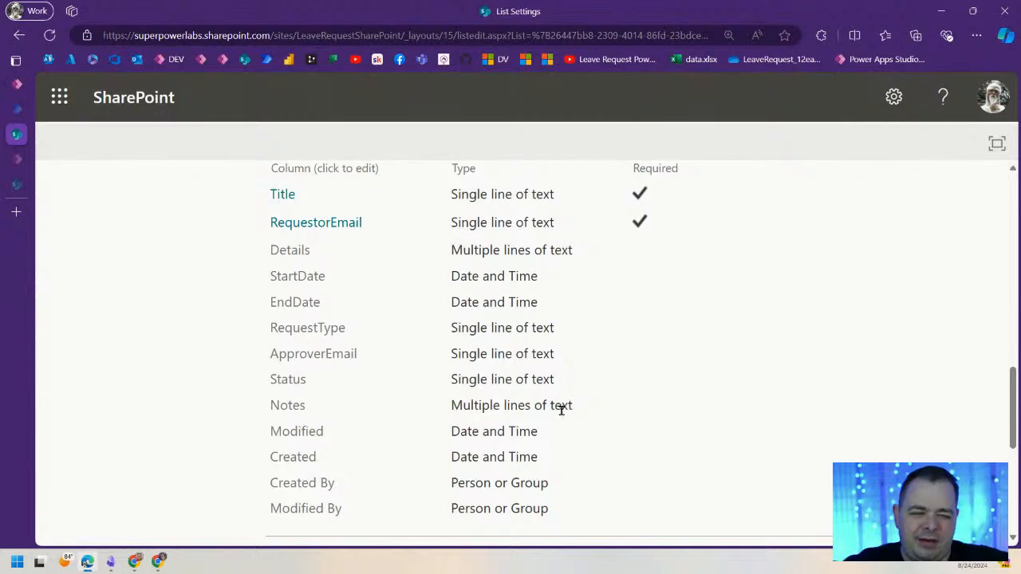
key(ctrl+minus)
scroll(643, 392, up, 6)
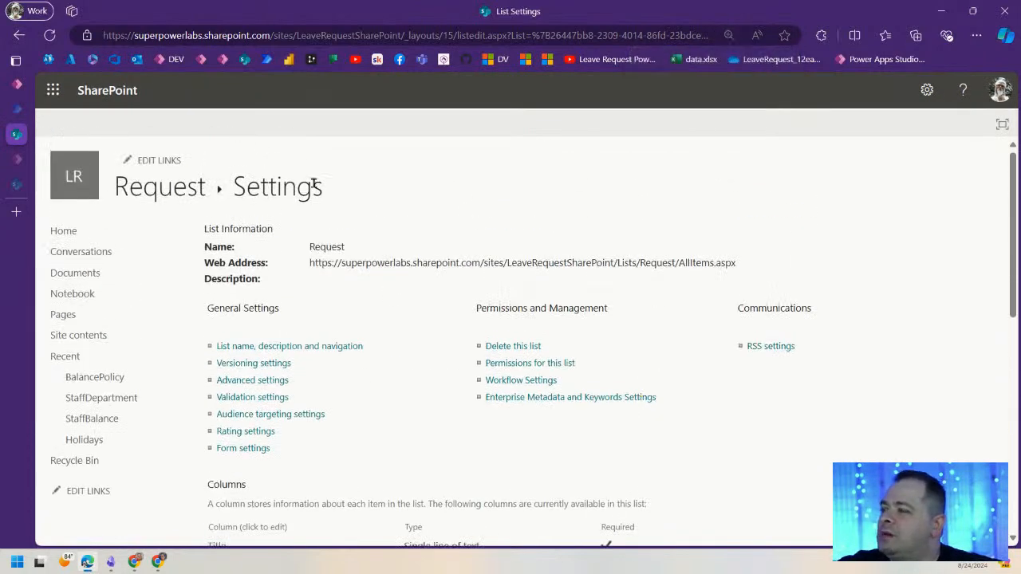
click(94, 334)
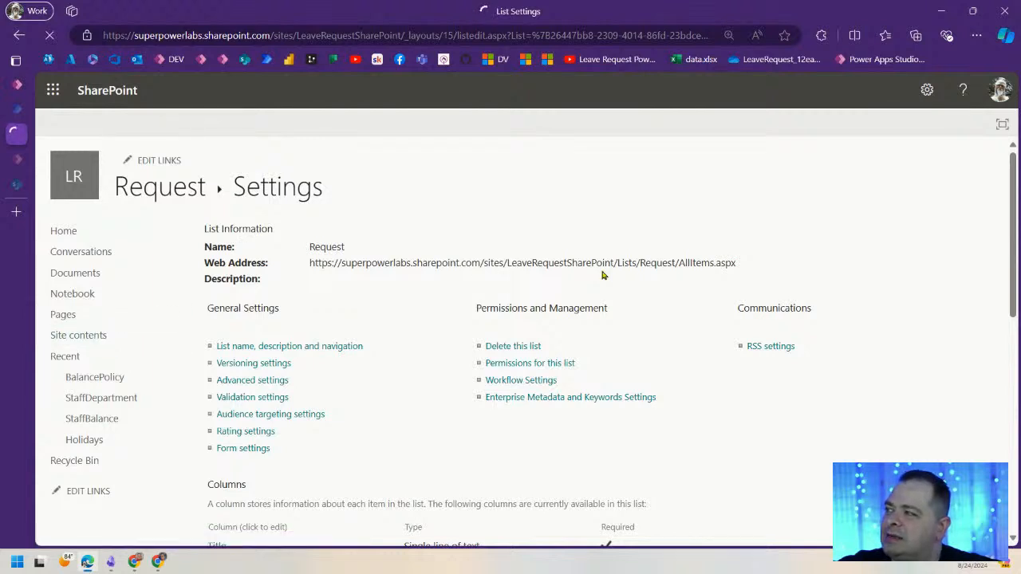
- Switch to Power Apps and choose Staff as the list for new fields
click(21, 84)
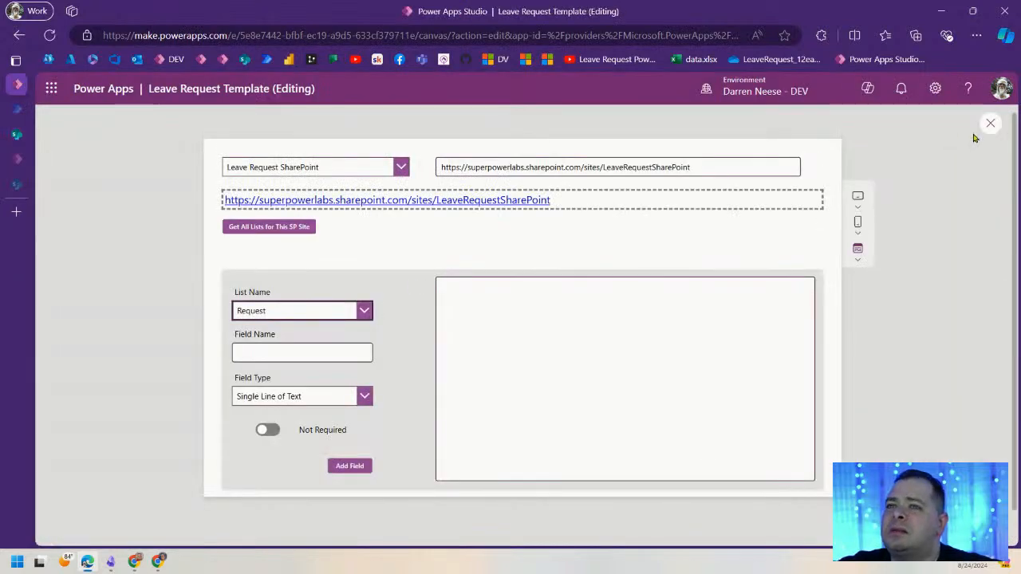
click(351, 312)
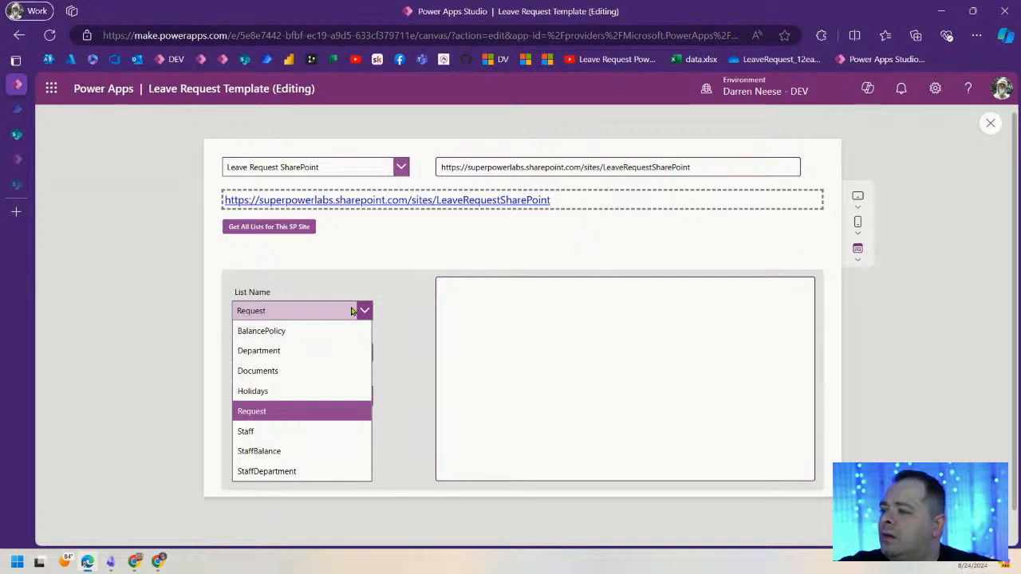
click(285, 432)
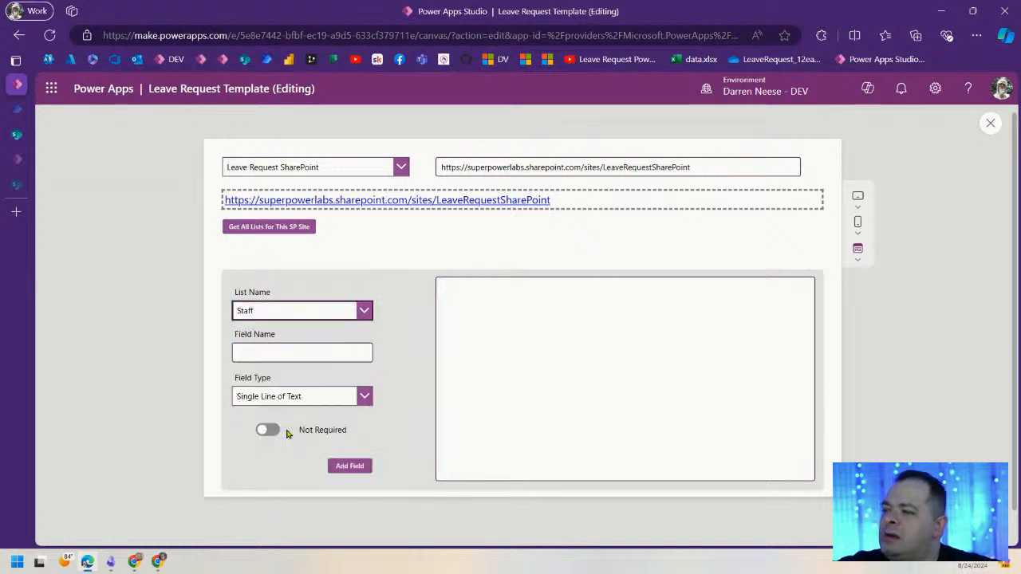
- Switch to SharePoint, open the Staff list's settings, and enlarge the page to examine its existing columns
click(16, 135)
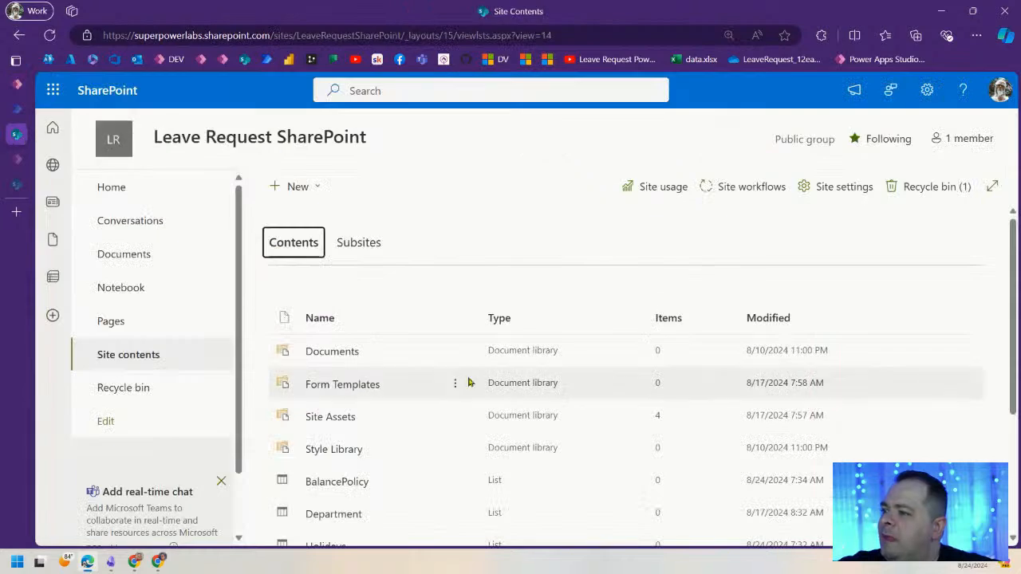
scroll(479, 367, down, 2)
click(317, 411)
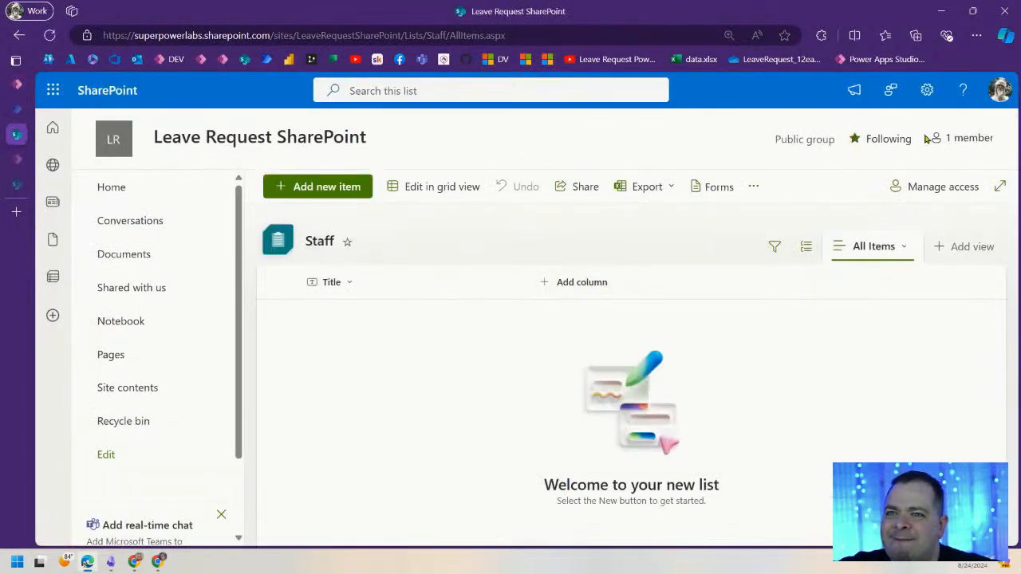
click(926, 91)
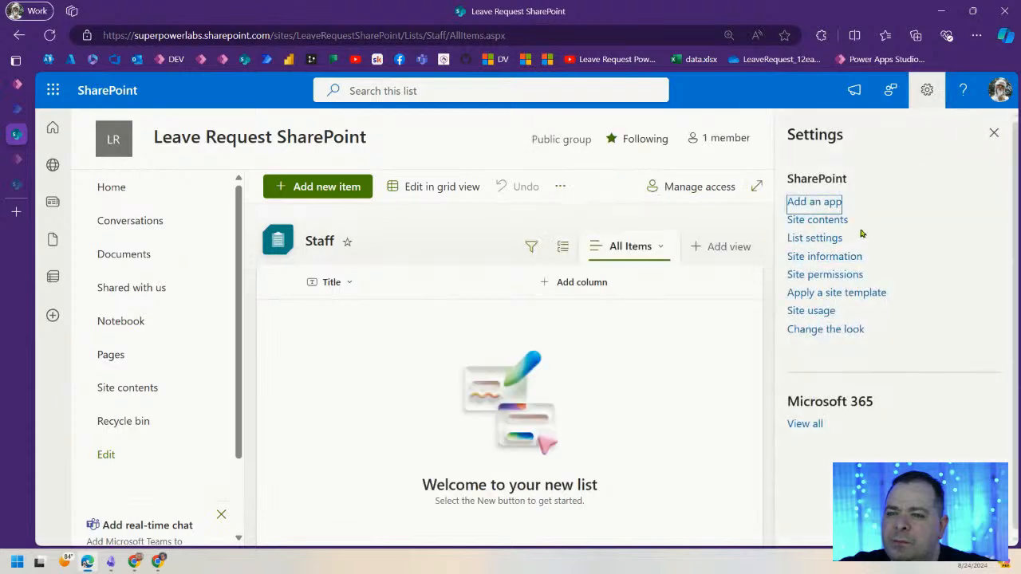
click(828, 239)
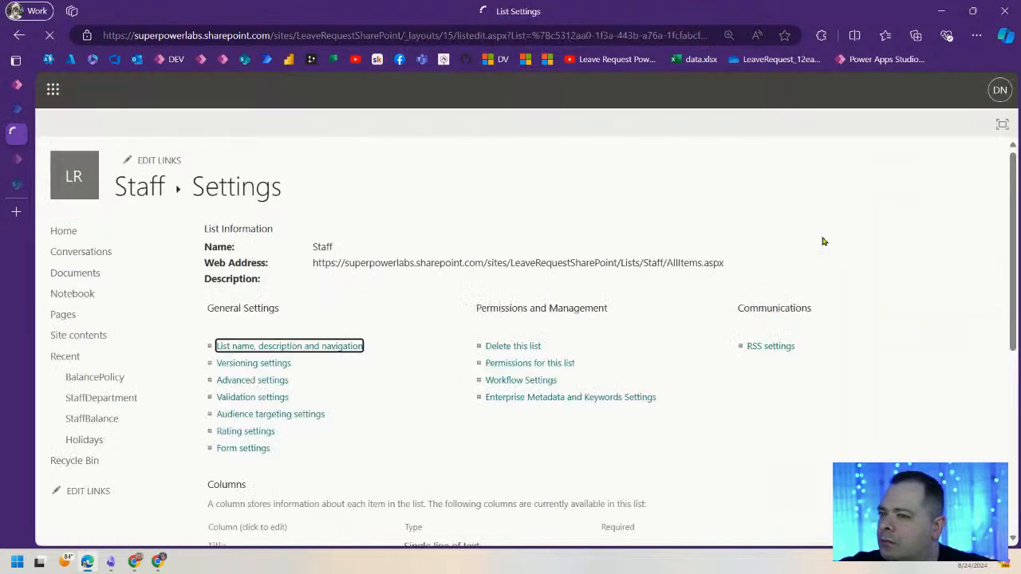
scroll(519, 275, down, 4)
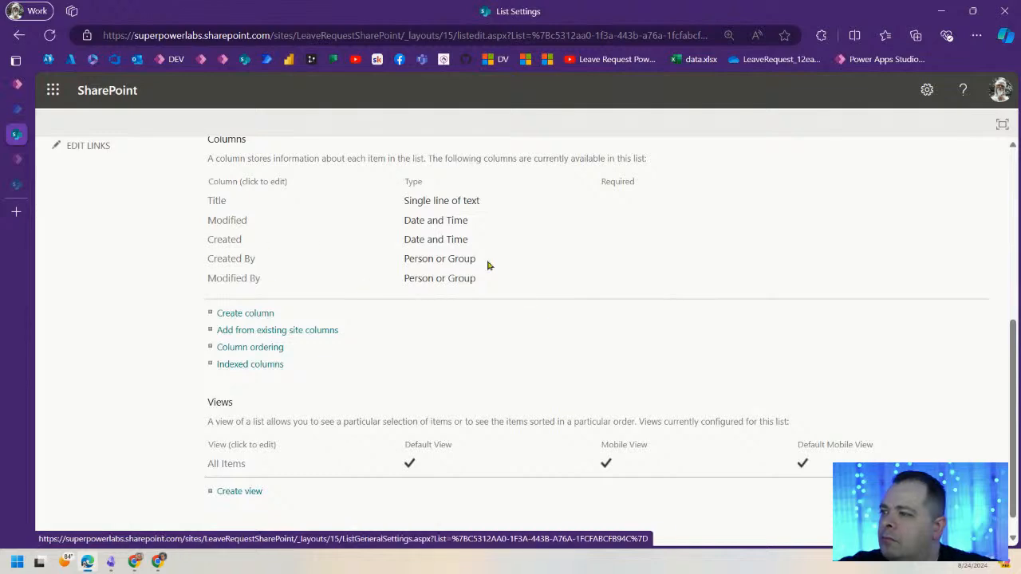
scroll(339, 327, up, 1)
scroll(638, 325, up, 2)
scroll(664, 323, down, 5)
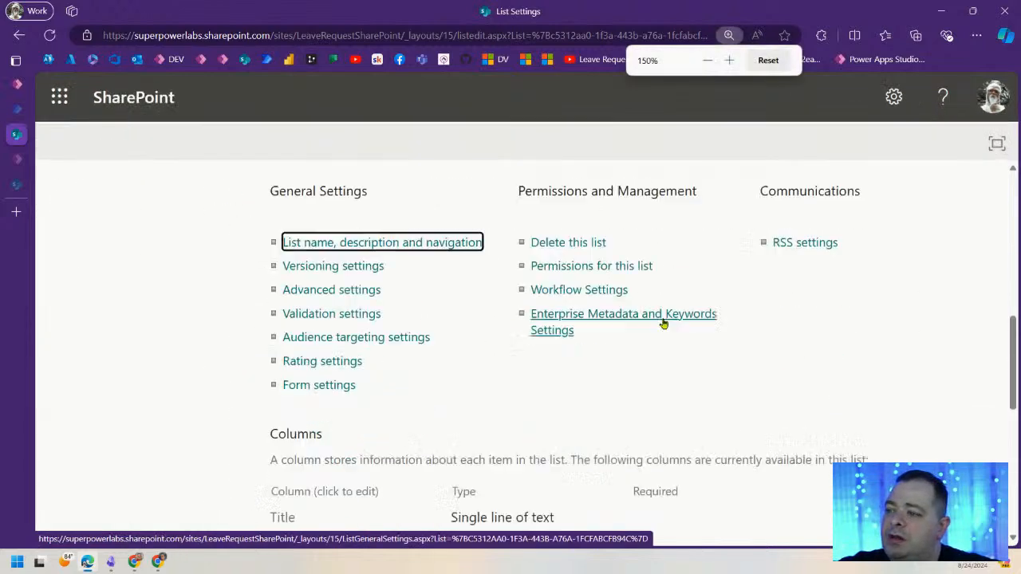
scroll(667, 318, down, 1)
scroll(564, 282, up, 1)
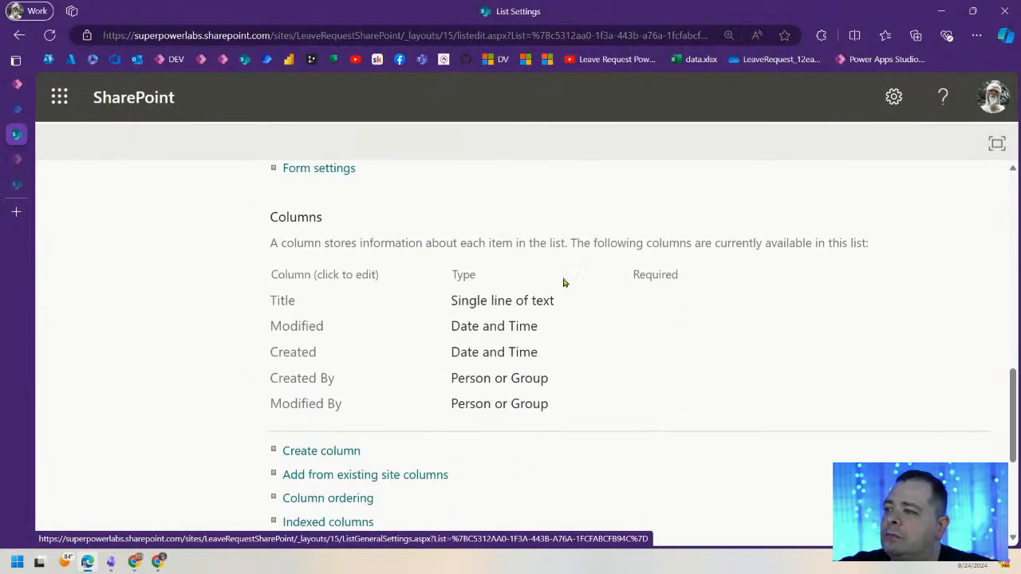
- Switch to Power Apps and enter DepartmentID as the name of the new Staff field
click(16, 84)
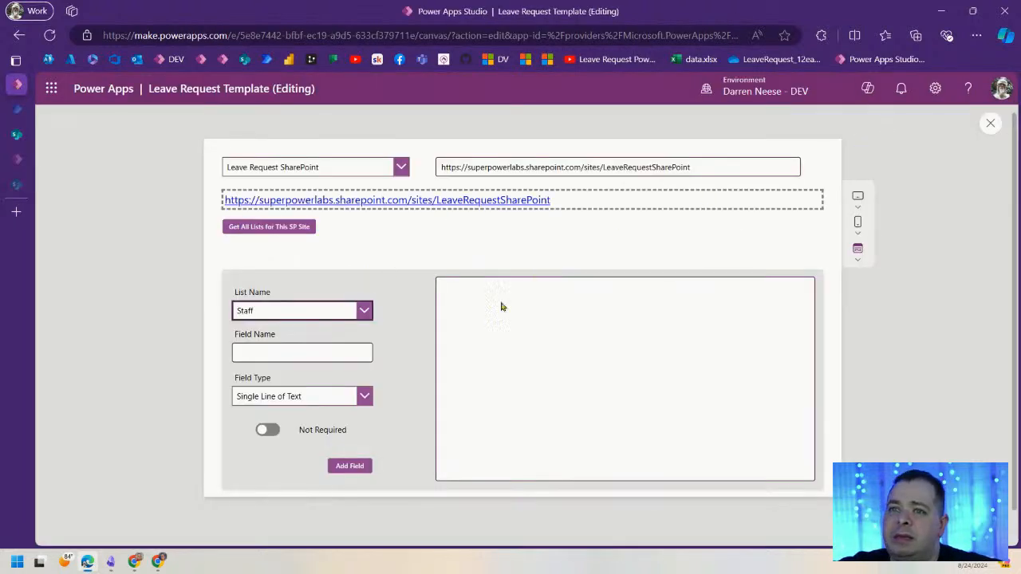
click(297, 350)
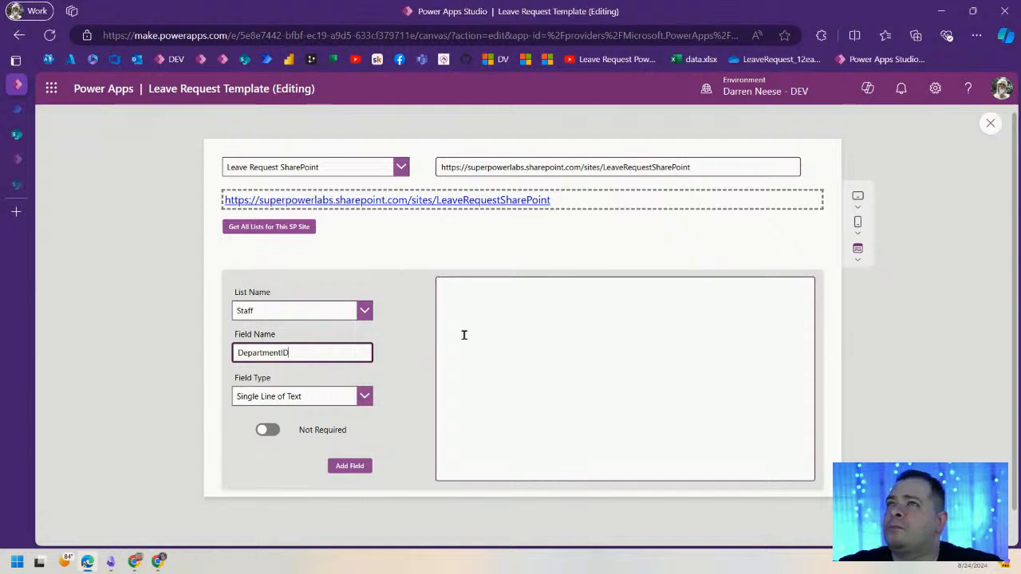
- Switch to the DrawSQL diagram and link DepartmentID in the Staff table to id in the Department table
drag(530, 4, 671, 344)
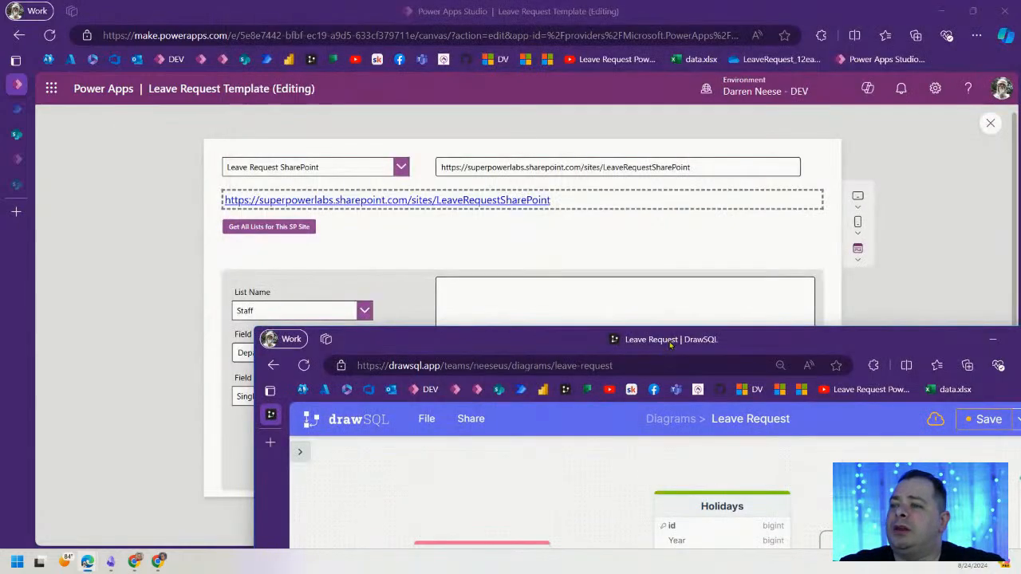
double_click(671, 344)
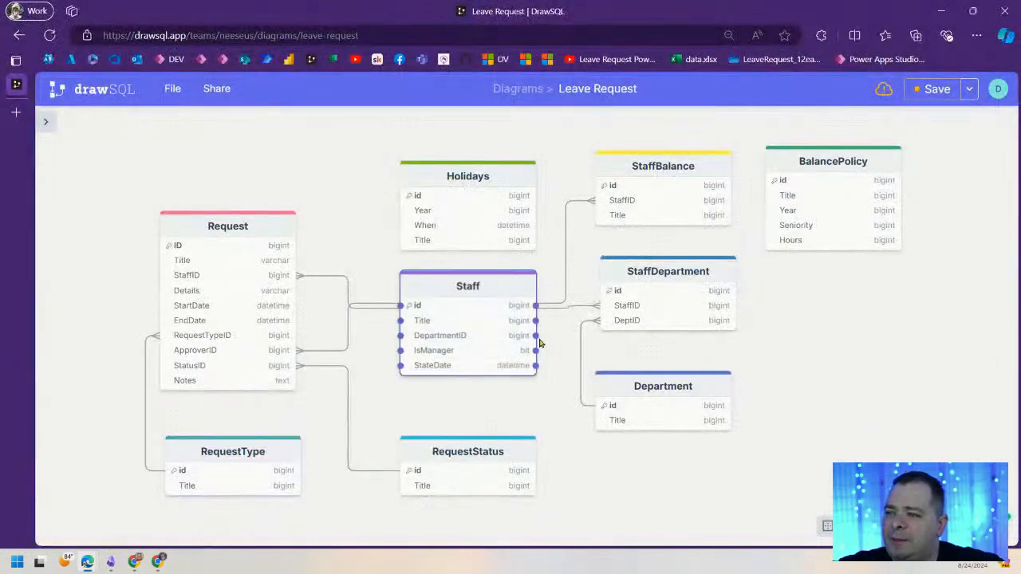
drag(536, 342, 608, 407)
click(621, 351)
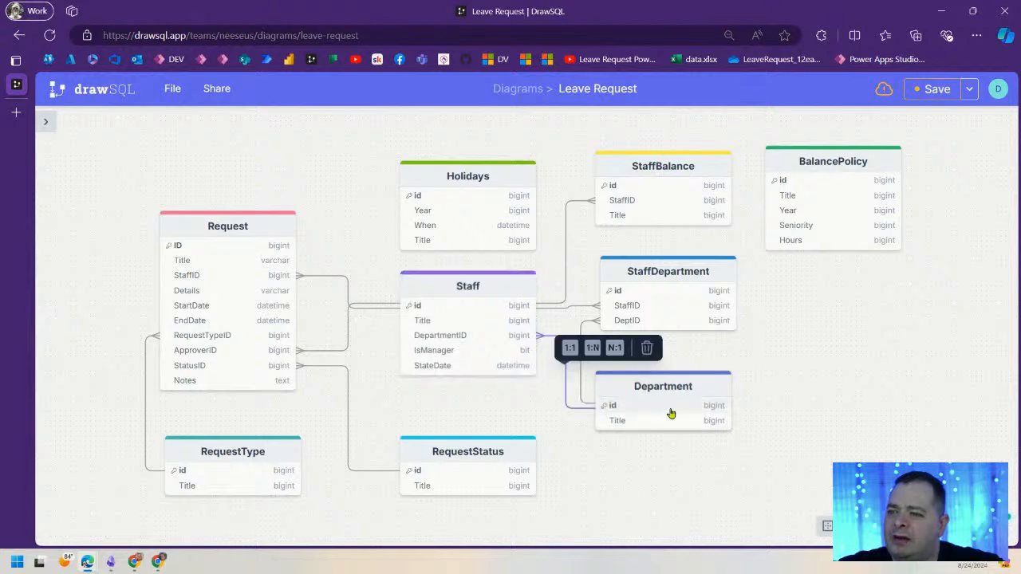
- Move the Department and StaffDepartment tables farther from the Staff table in the diagram, and return to Power Apps
drag(677, 388, 736, 396)
drag(692, 272, 732, 293)
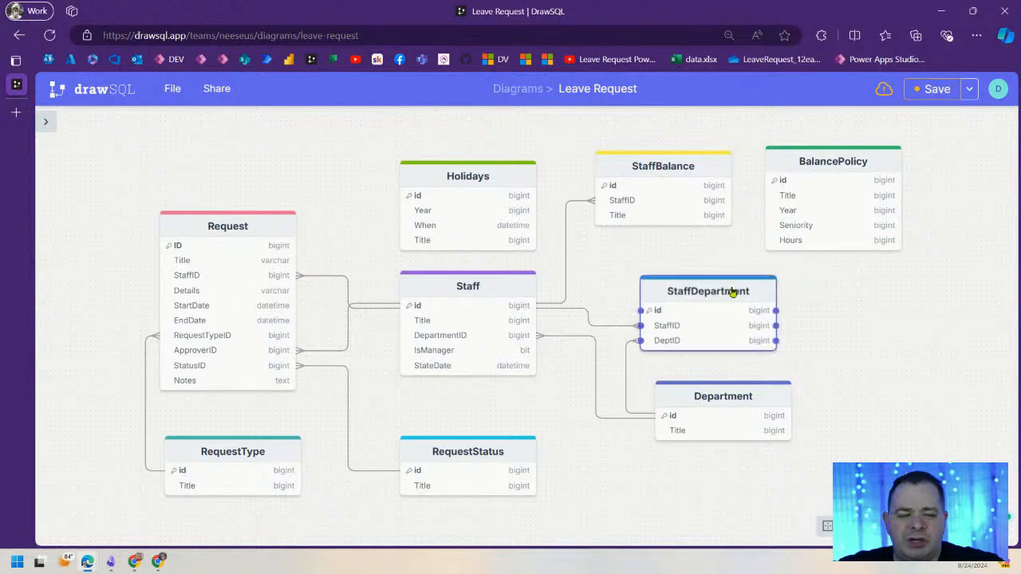
click(858, 385)
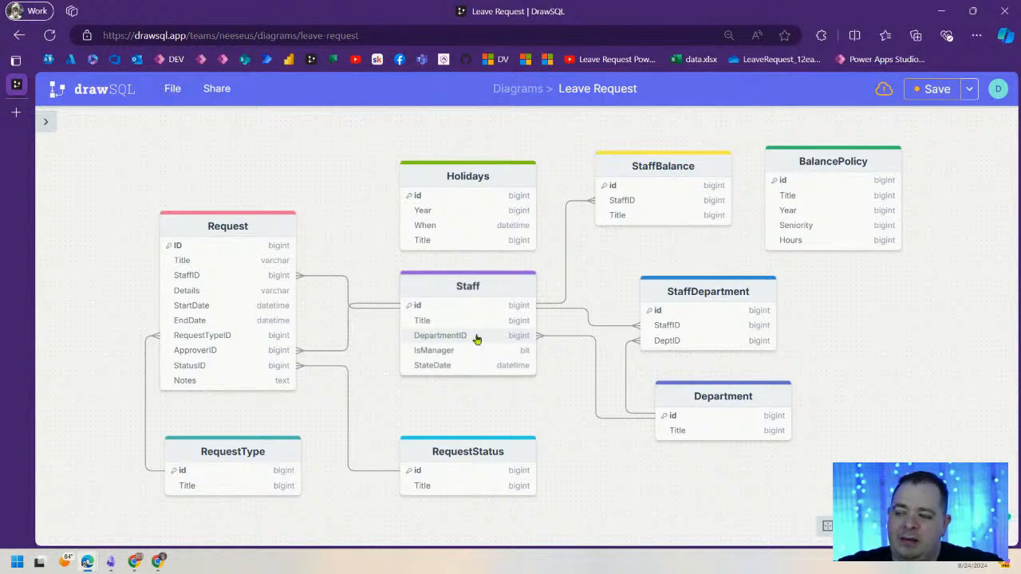
mouse_move(729, 292)
mouse_down()
mouse_move(678, 292)
mouse_move(722, 293)
mouse_up()
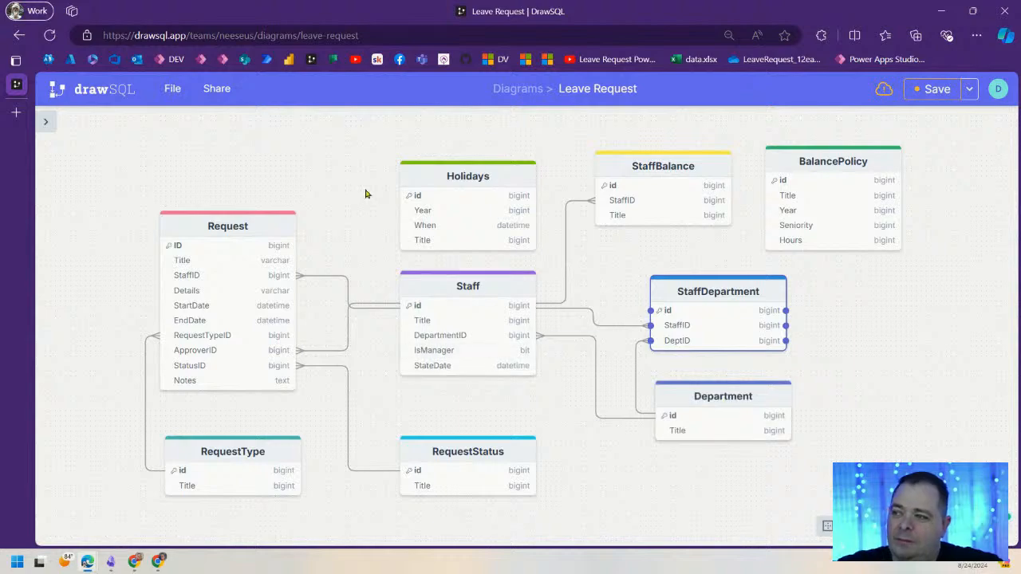
drag(354, 20, 574, 0)
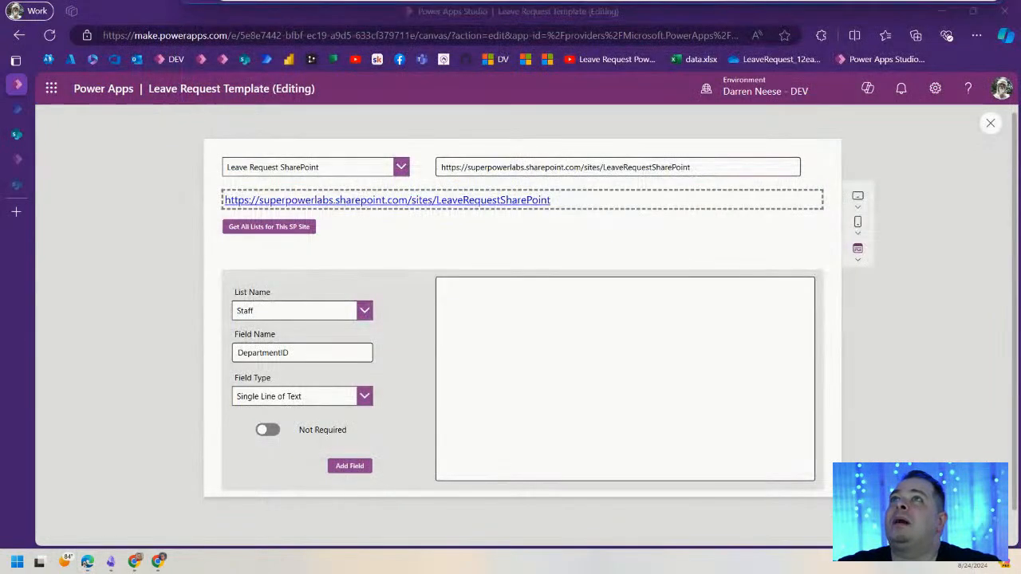
- Set the field type to Numeric and add the DepartmentID field to the Staff list
click(292, 393)
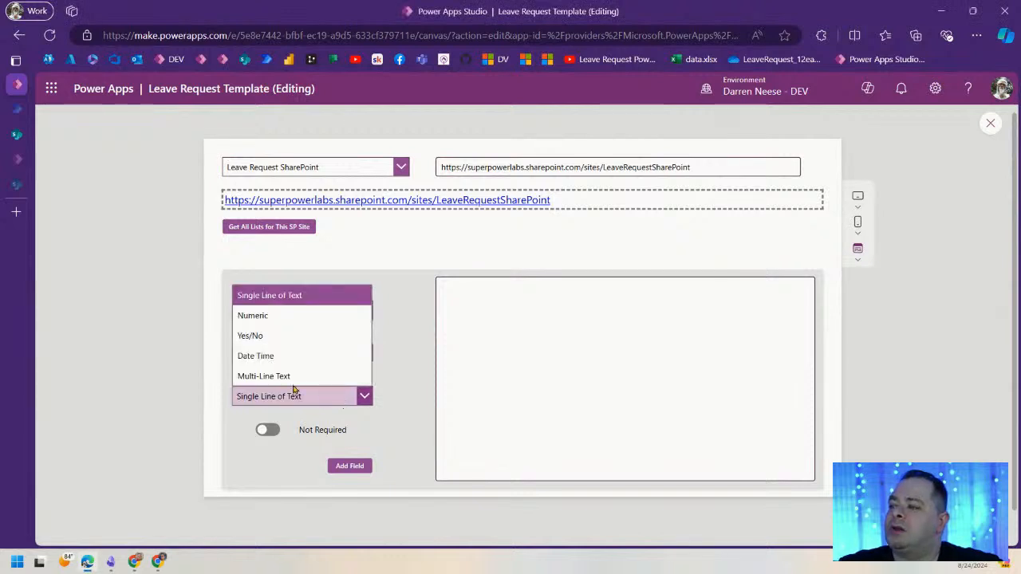
click(279, 322)
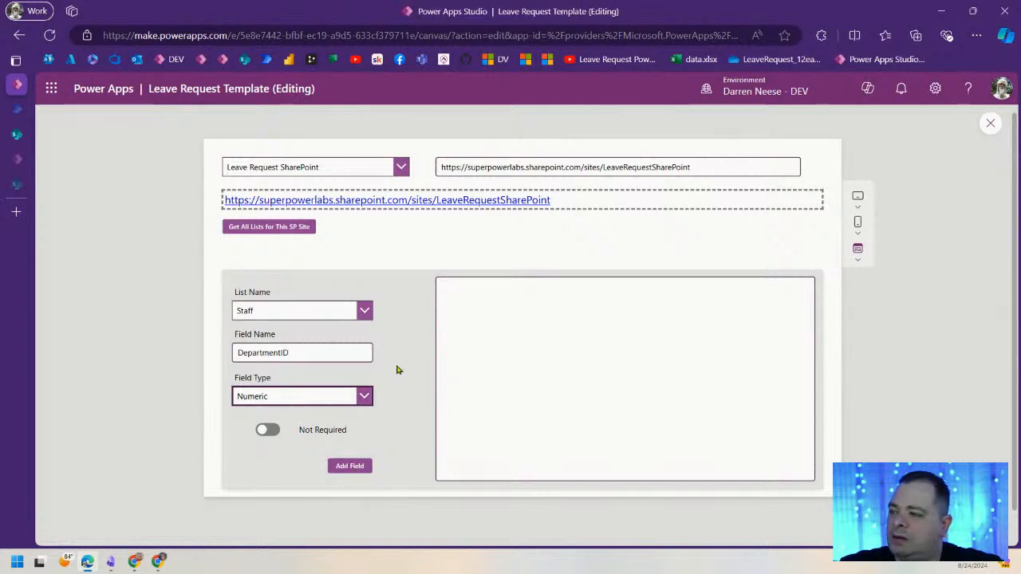
click(352, 470)
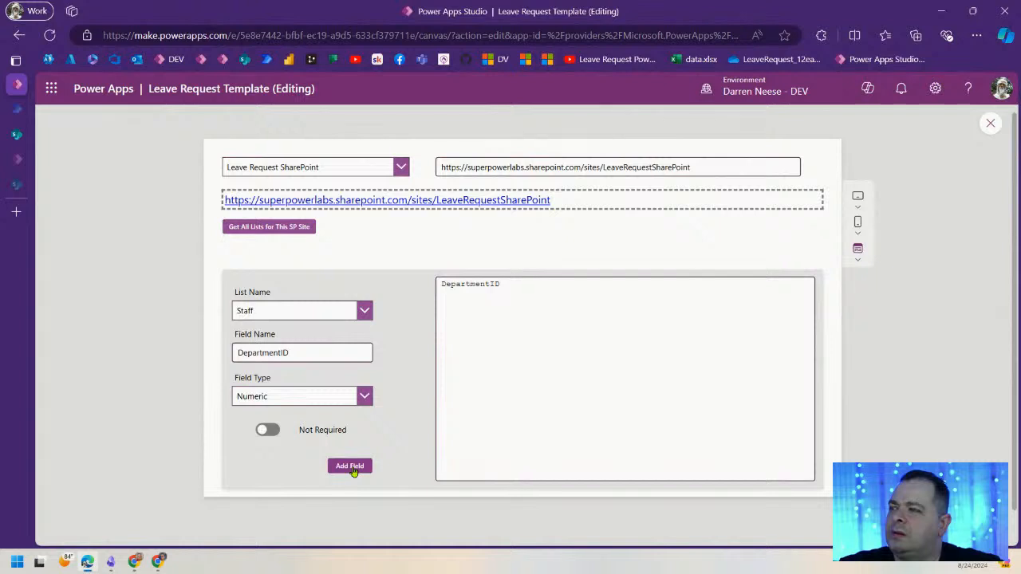
- Switch to SharePoint, refresh the Staff list's settings, and check its columns for the DepartmentID field
click(15, 134)
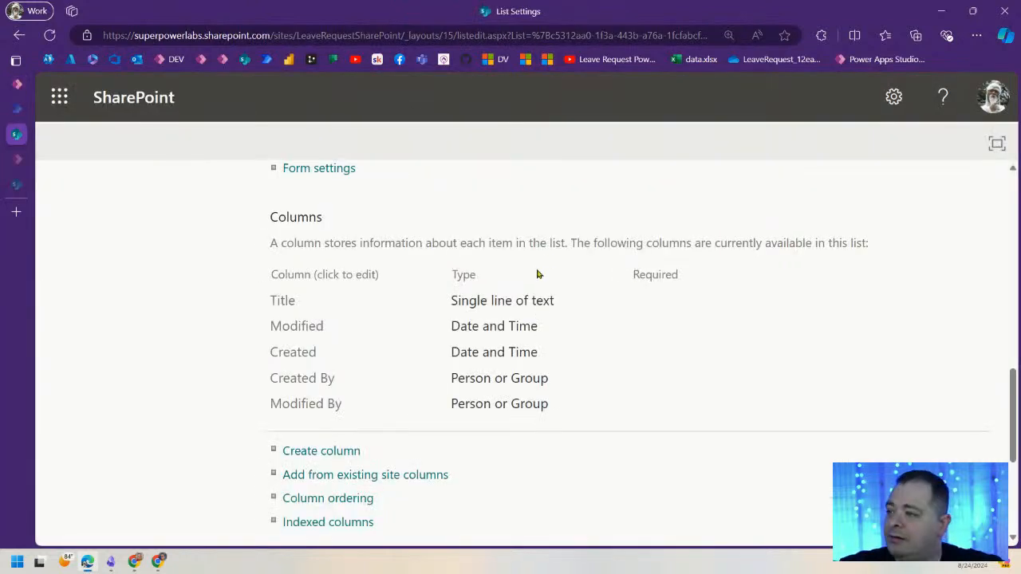
click(49, 36)
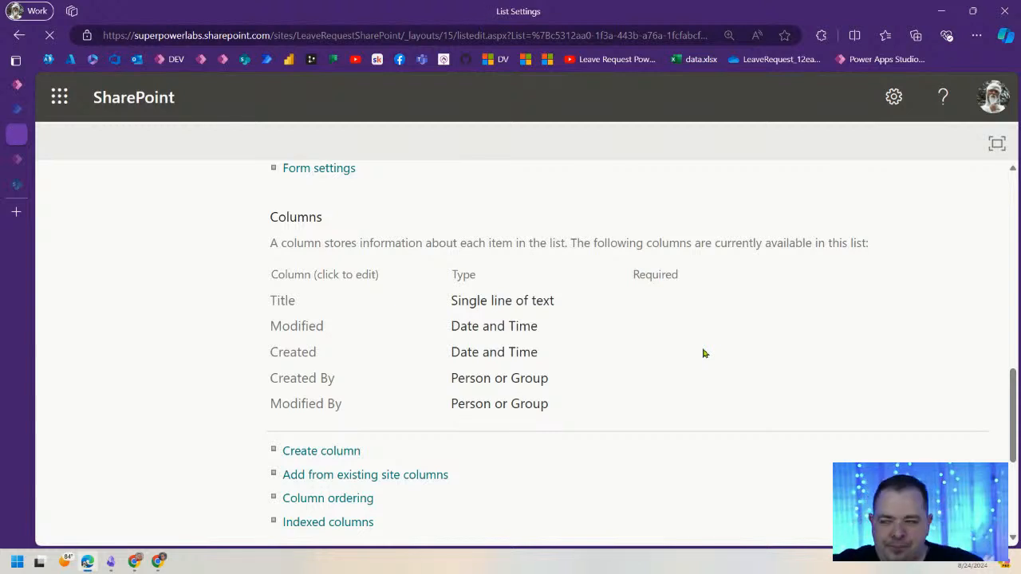
key(ctrl+minus)
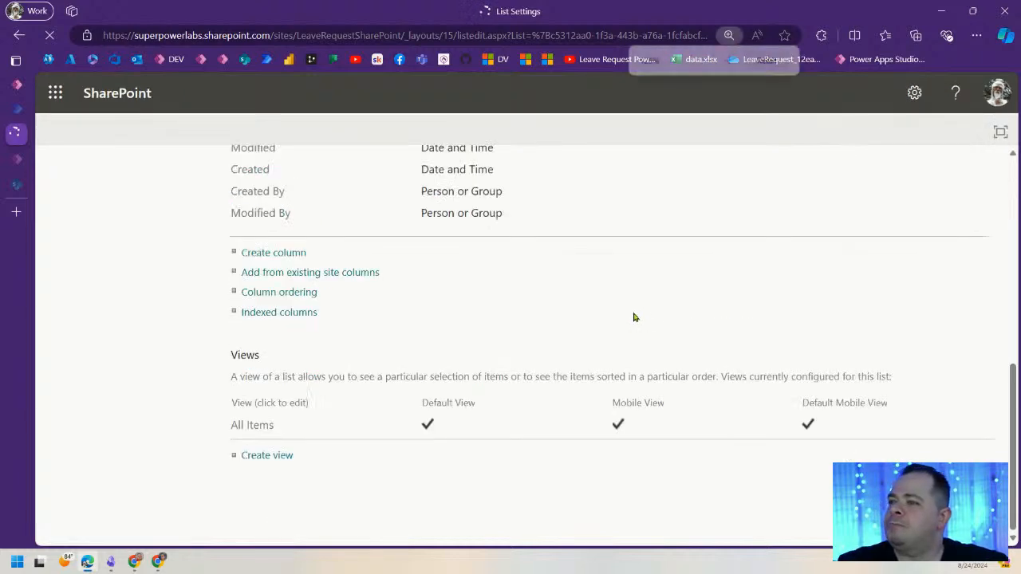
scroll(748, 392, down, 2)
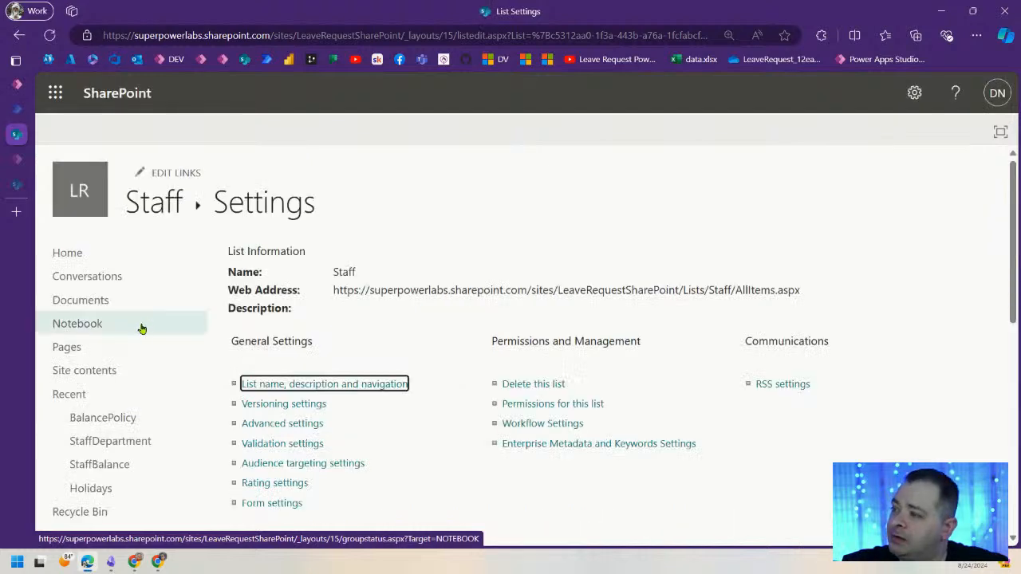
scroll(665, 387, down, 3)
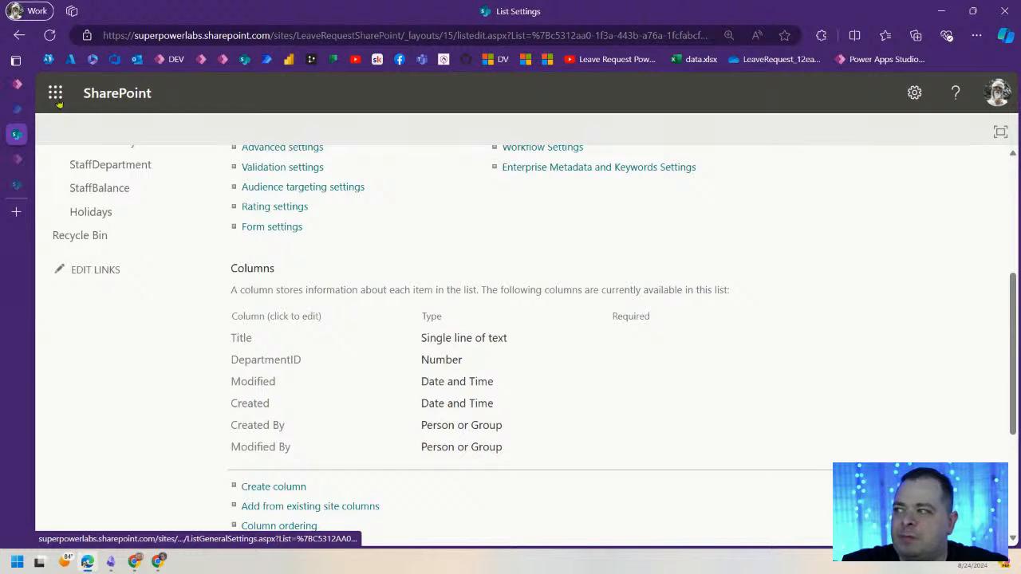
- Return to Power Apps and add a Yes/No field named IsManager to the Staff list
click(15, 83)
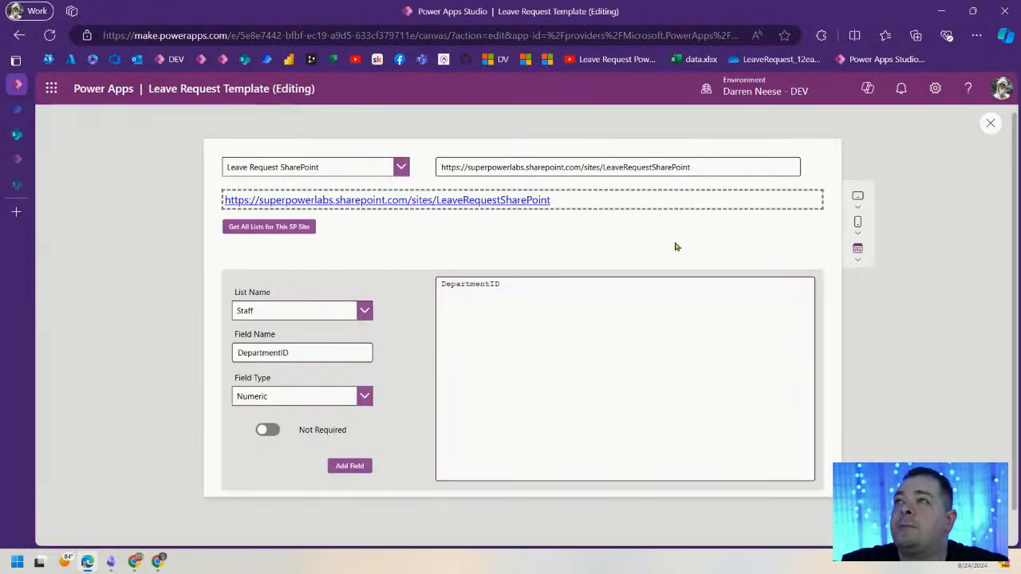
drag(330, 353, 221, 354)
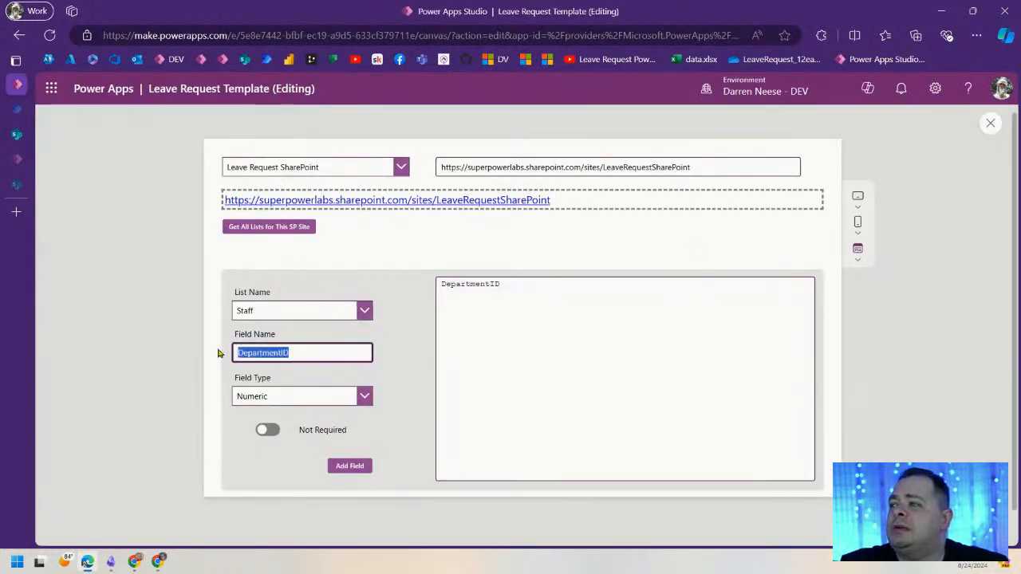
text(O)
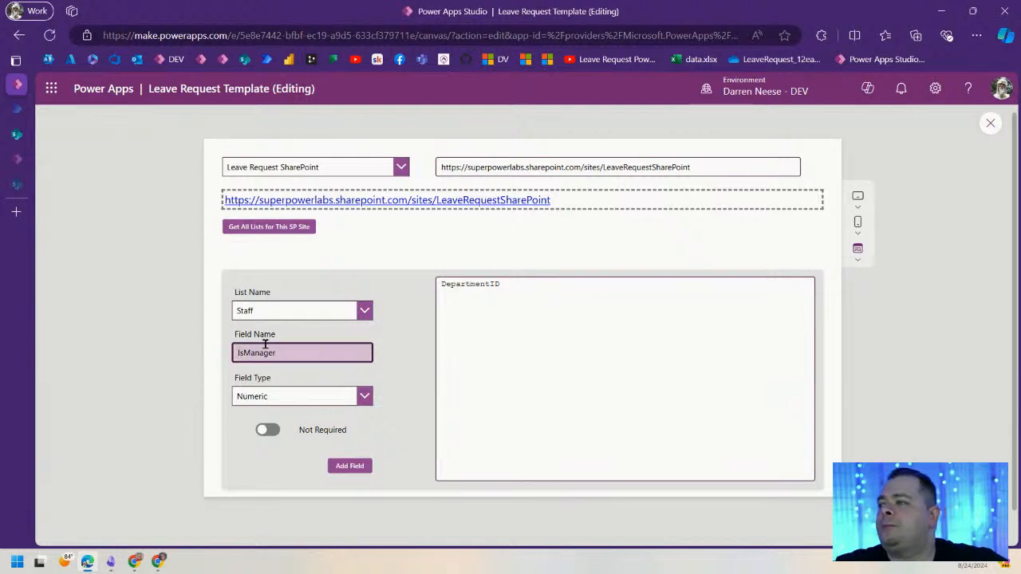
click(354, 398)
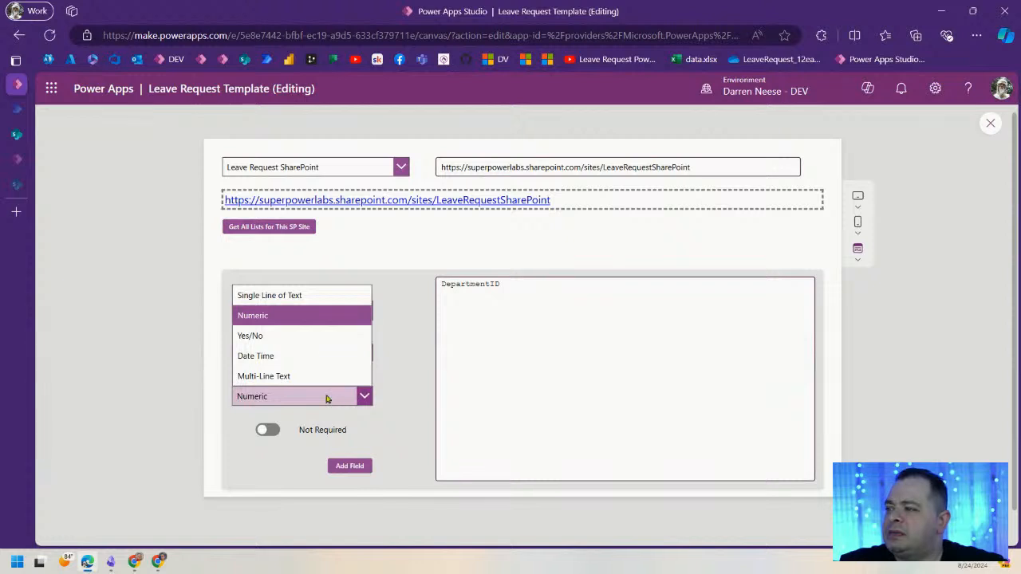
click(310, 341)
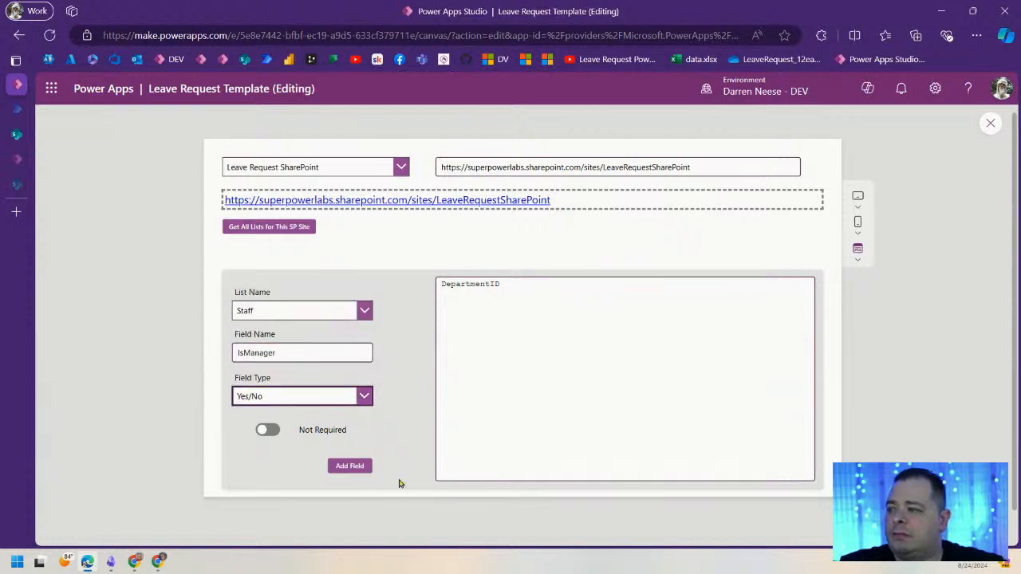
click(350, 469)
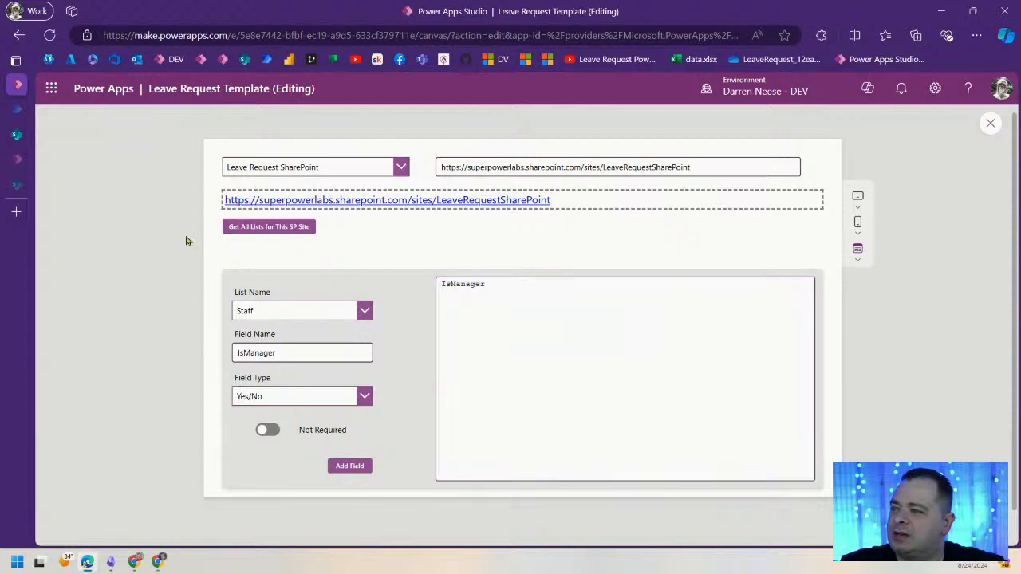
- Switch to SharePoint and check the Staff list's columns for the IsManager field and its type
click(16, 134)
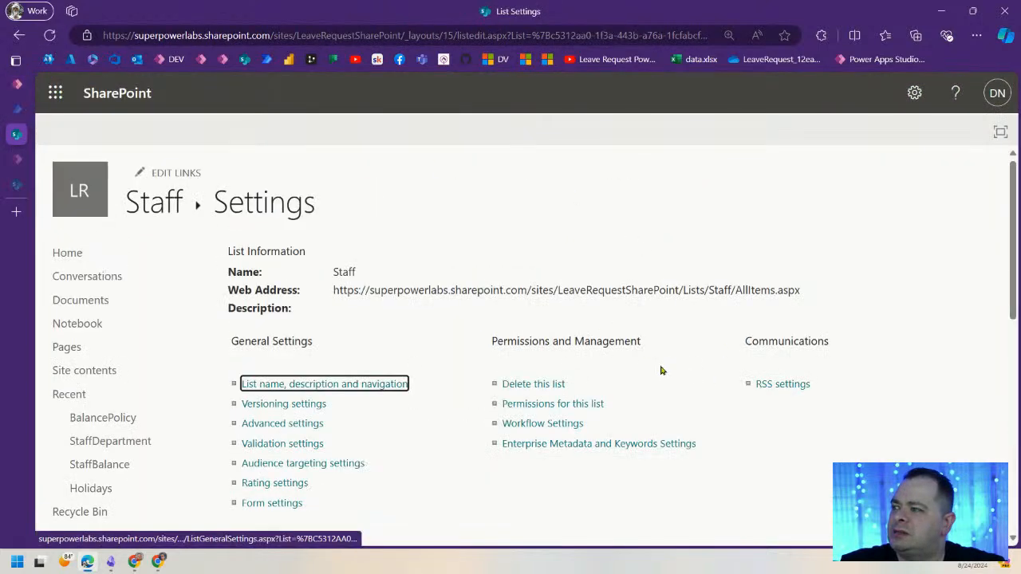
scroll(492, 359, down, 4)
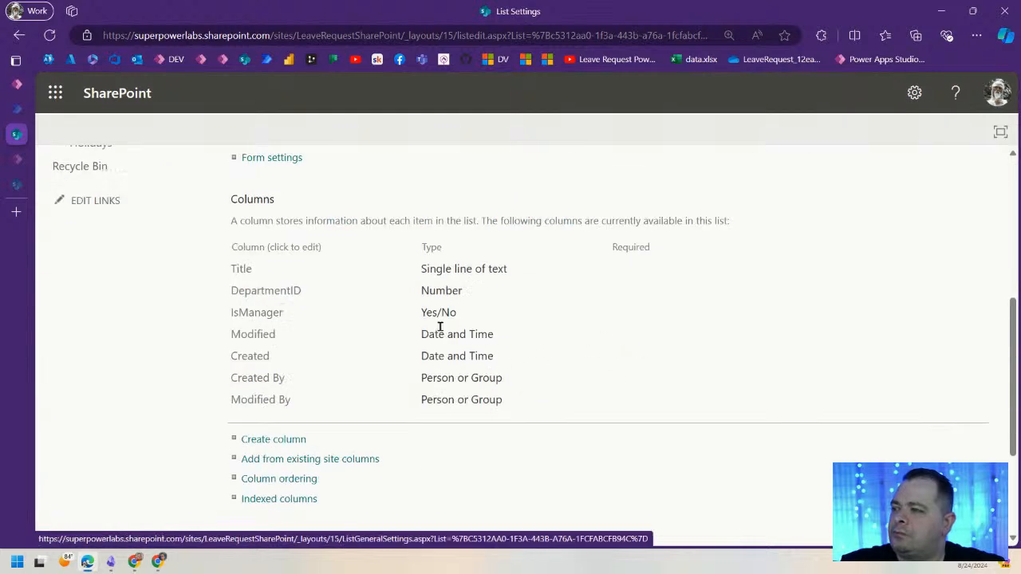
drag(489, 311, 228, 173)
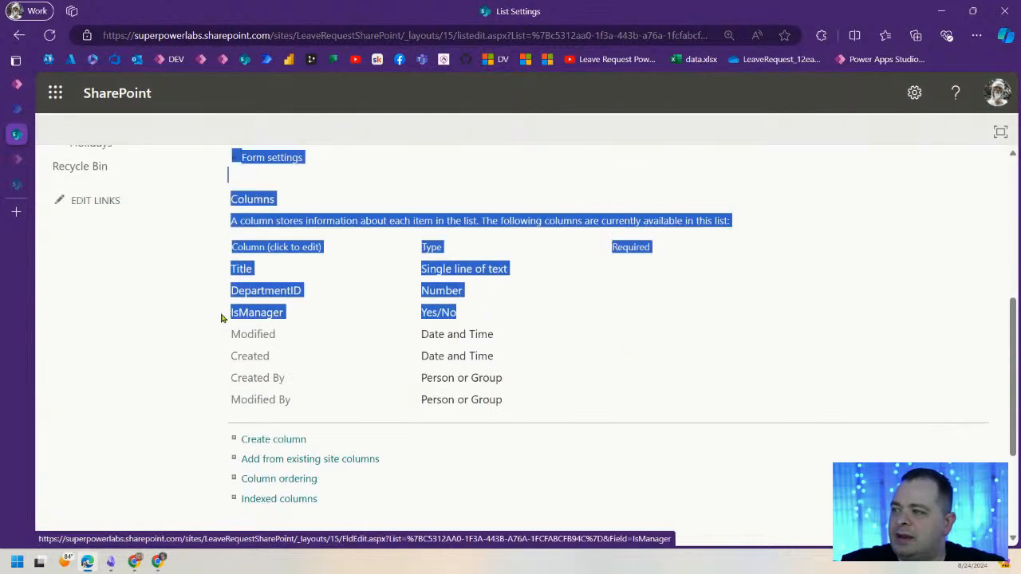
- Return to Power Apps and add a Date Time field named StartDate to the Staff list
click(16, 84)
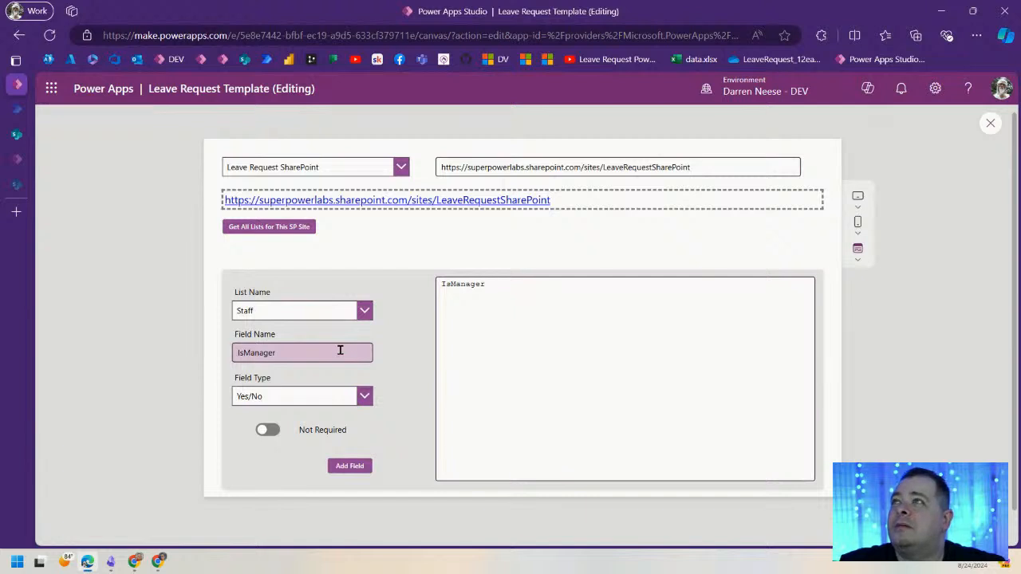
drag(318, 355, 233, 353)
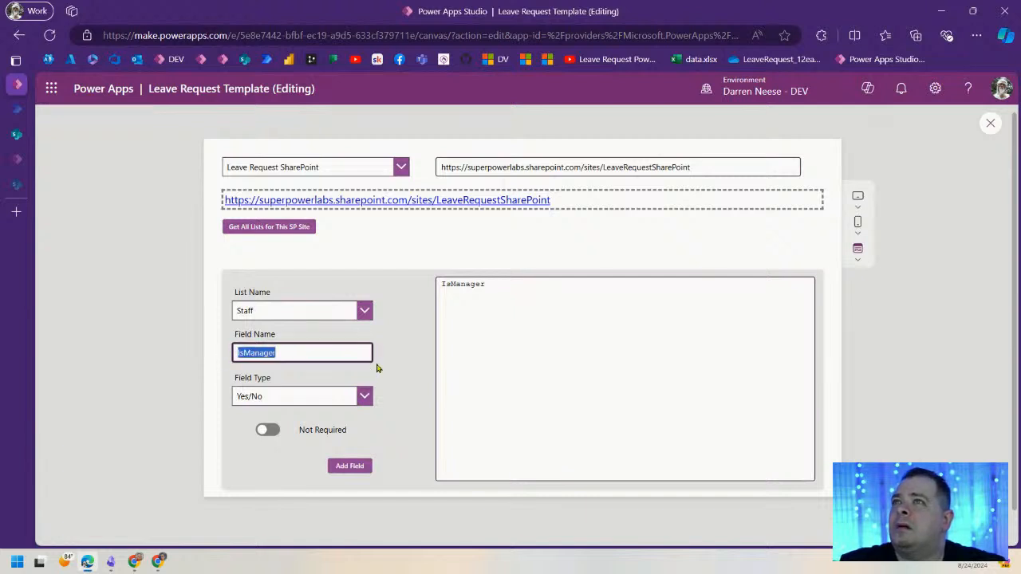
text(StartDate)
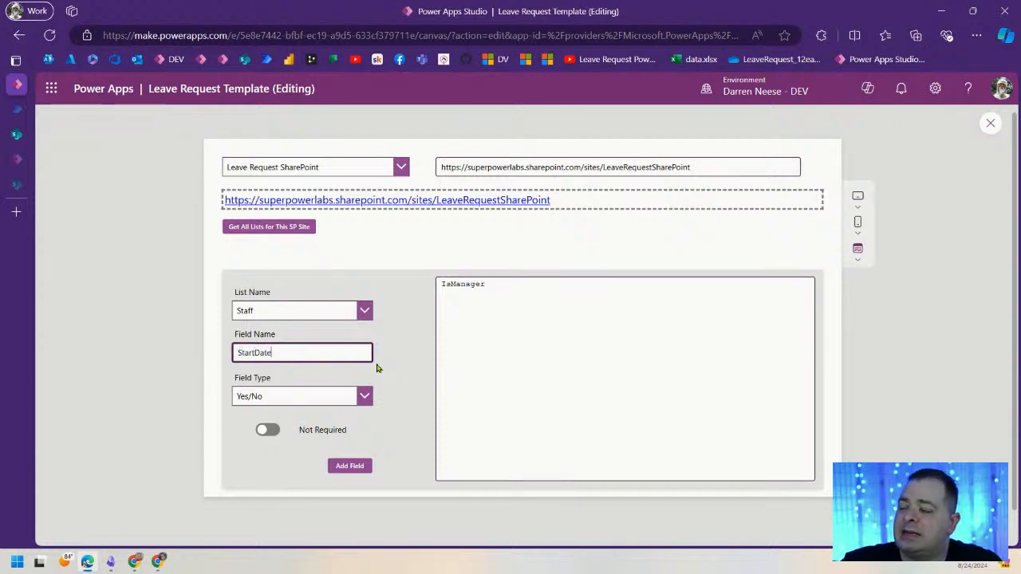
click(348, 396)
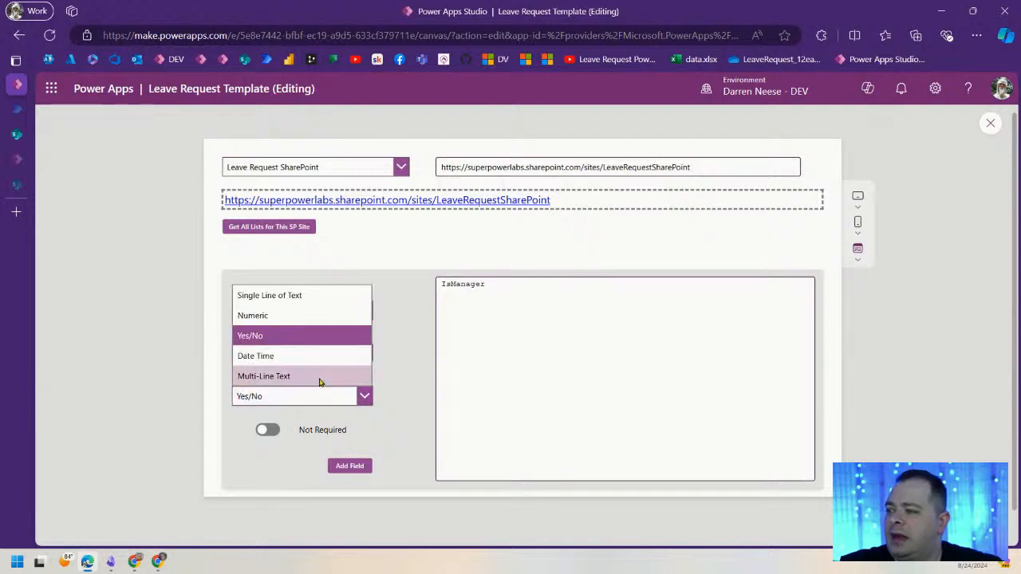
click(302, 357)
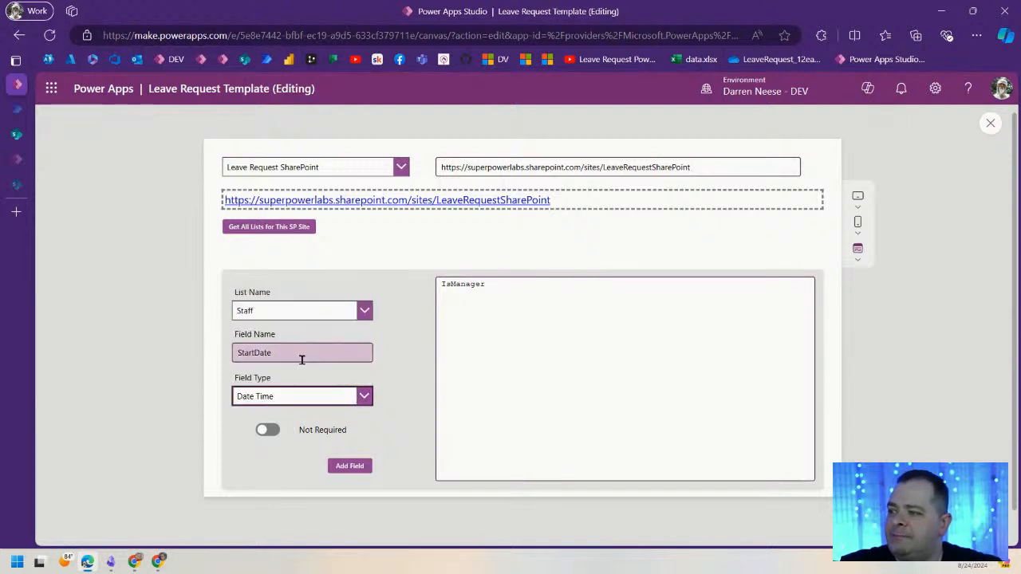
click(345, 469)
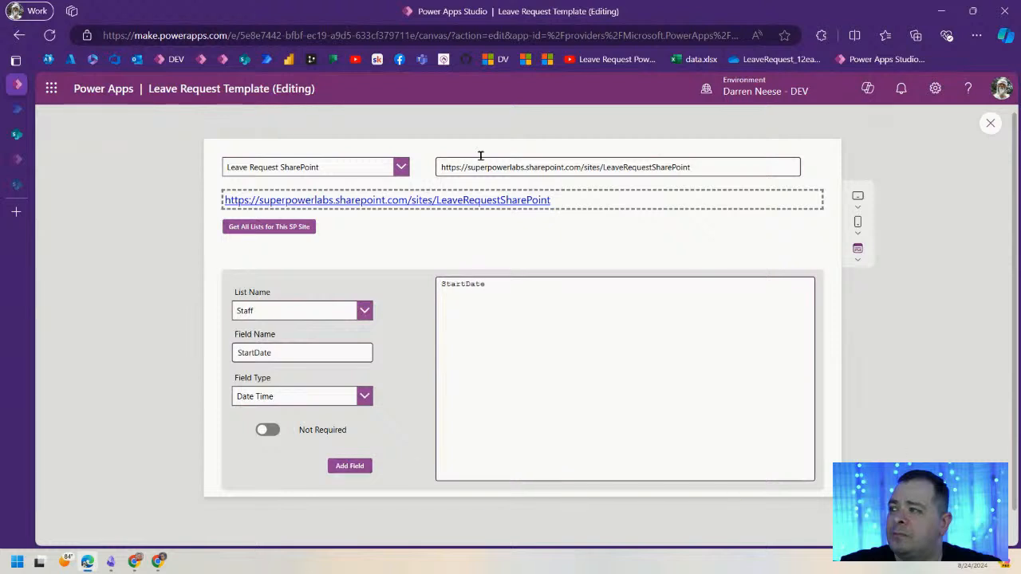
- Switch to the SharePoint start page and open the AppUser list from the Ultimate Power Apps Template site's contents
mouse_move(17, 137)
click(17, 185)
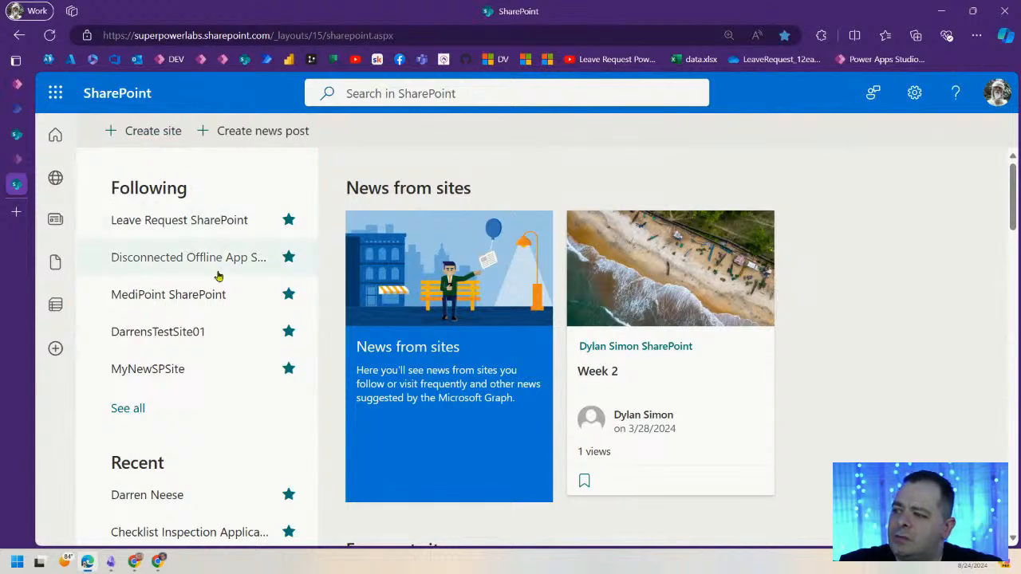
scroll(159, 259, down, 1)
scroll(178, 426, down, 2)
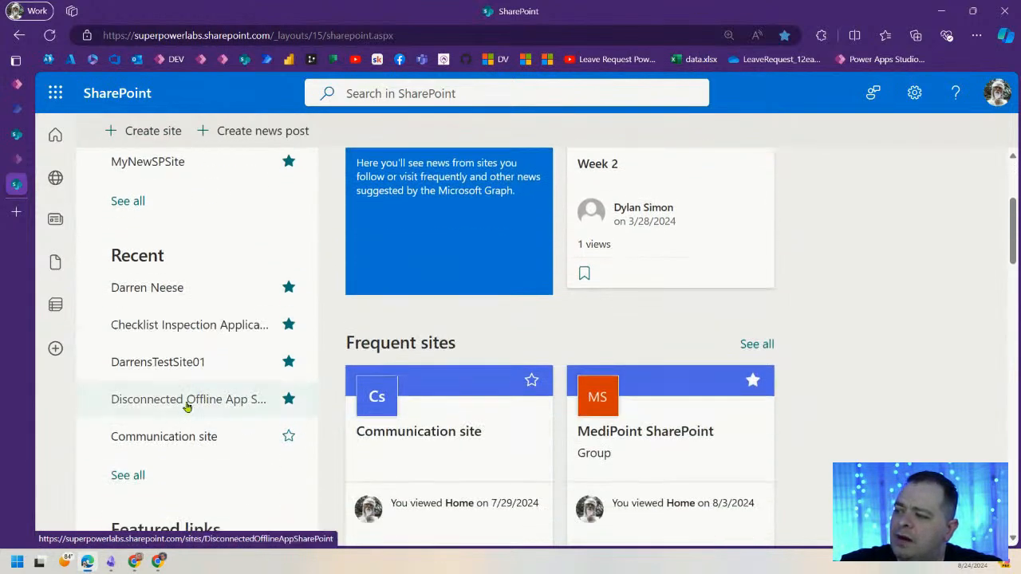
click(136, 479)
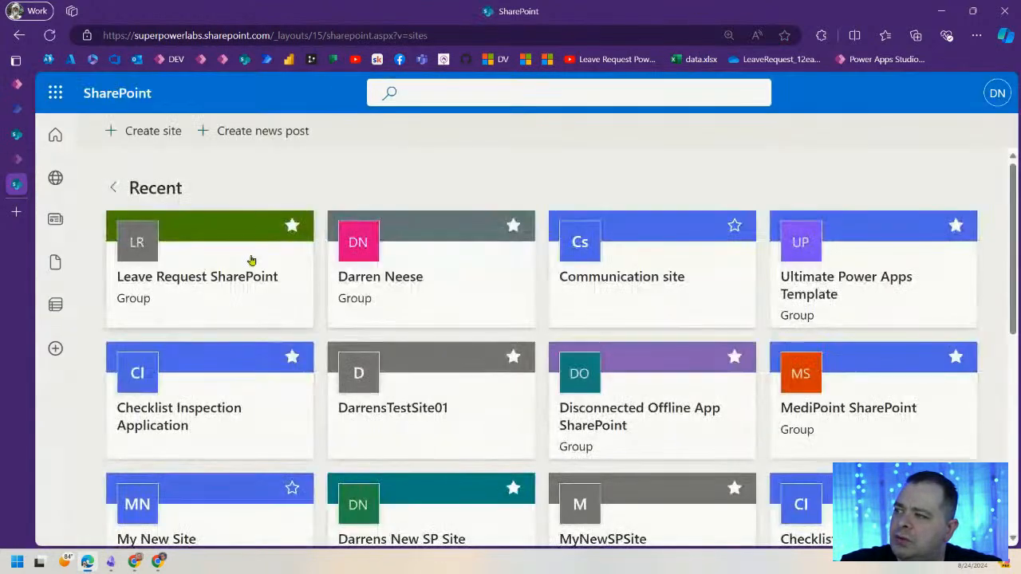
click(866, 283)
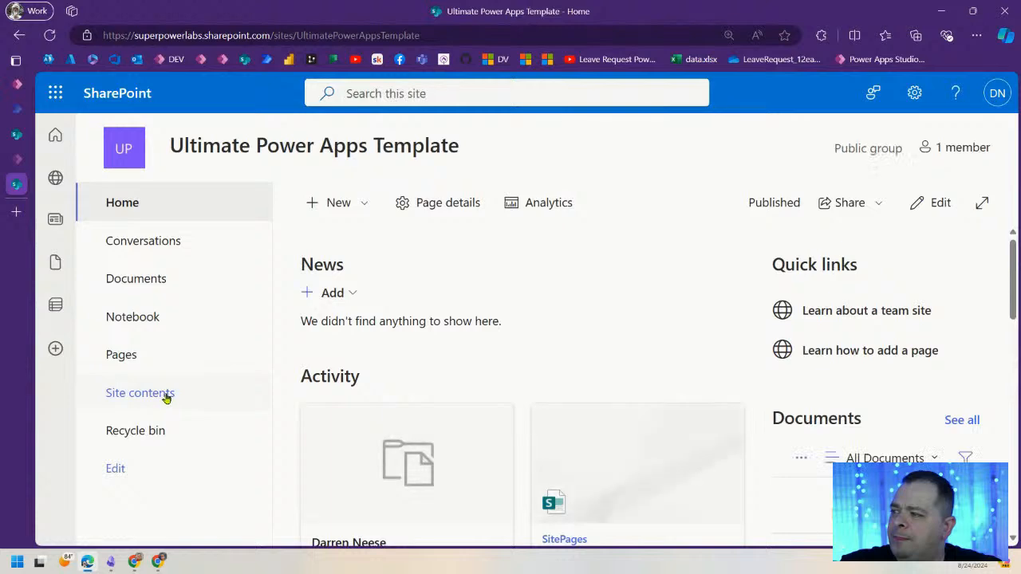
click(165, 398)
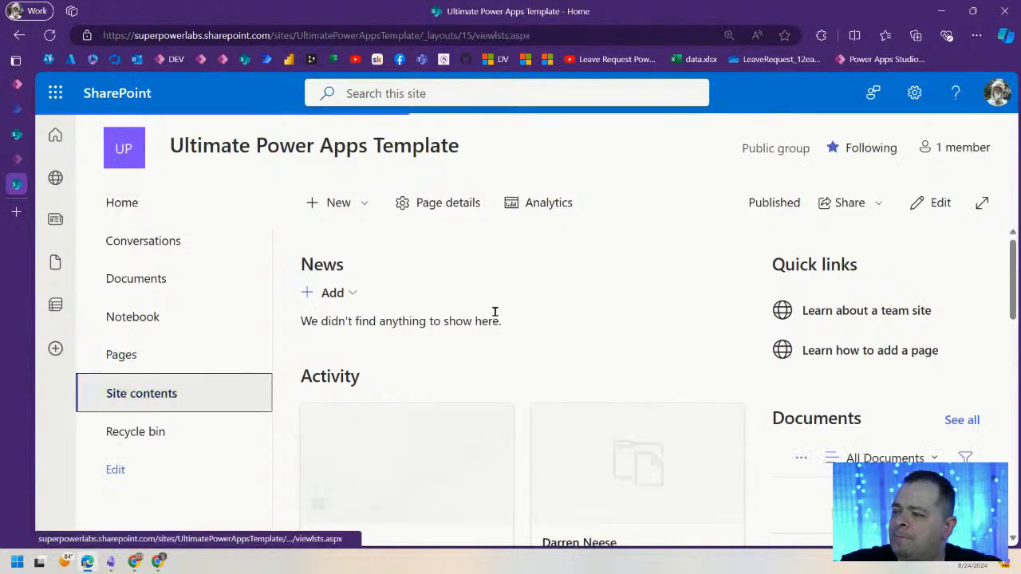
key(ctrl+minus)
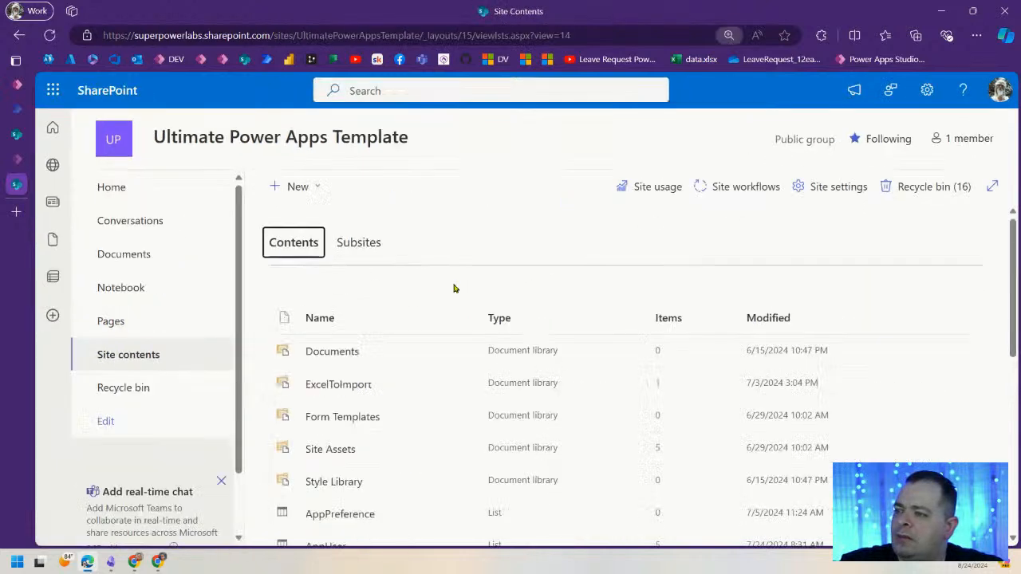
key(ctrl+minus)
scroll(394, 401, down, 3)
click(299, 296)
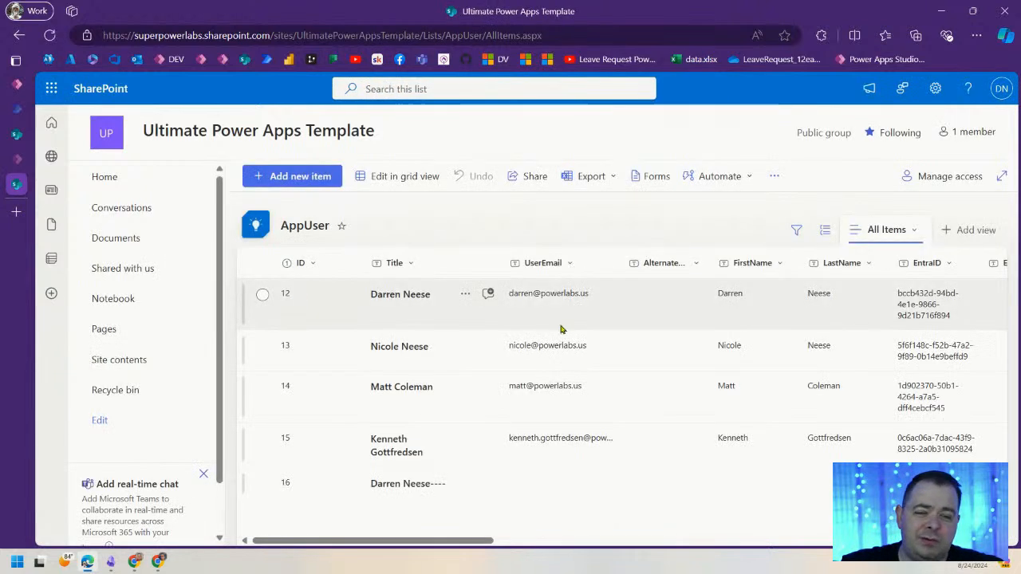
- Open the AppUser list's settings and review its columns and their types
click(935, 88)
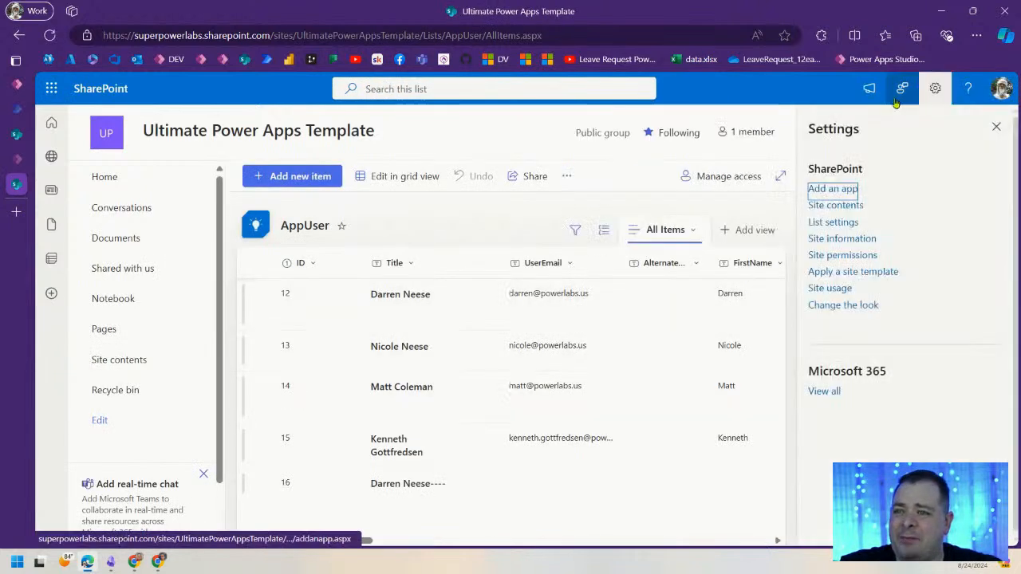
click(819, 228)
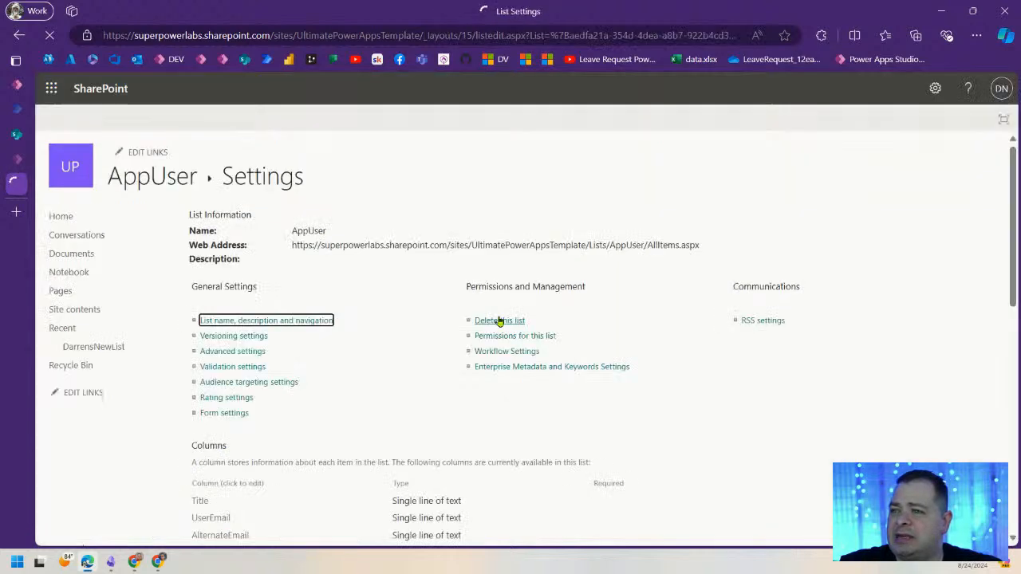
scroll(538, 346, down, 5)
scroll(539, 347, up, 2)
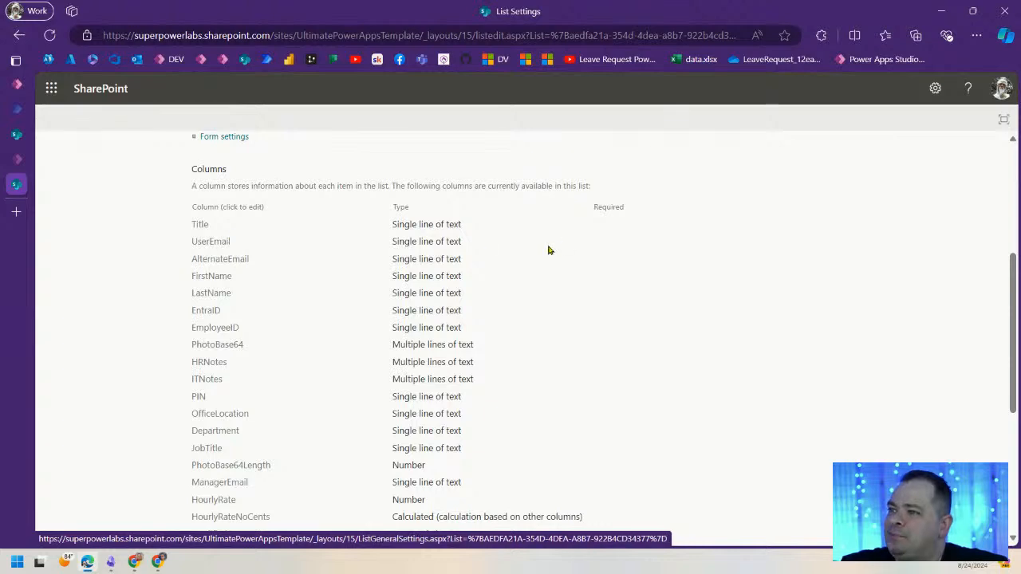
scroll(542, 337, down, 2)
scroll(558, 335, up, 1)
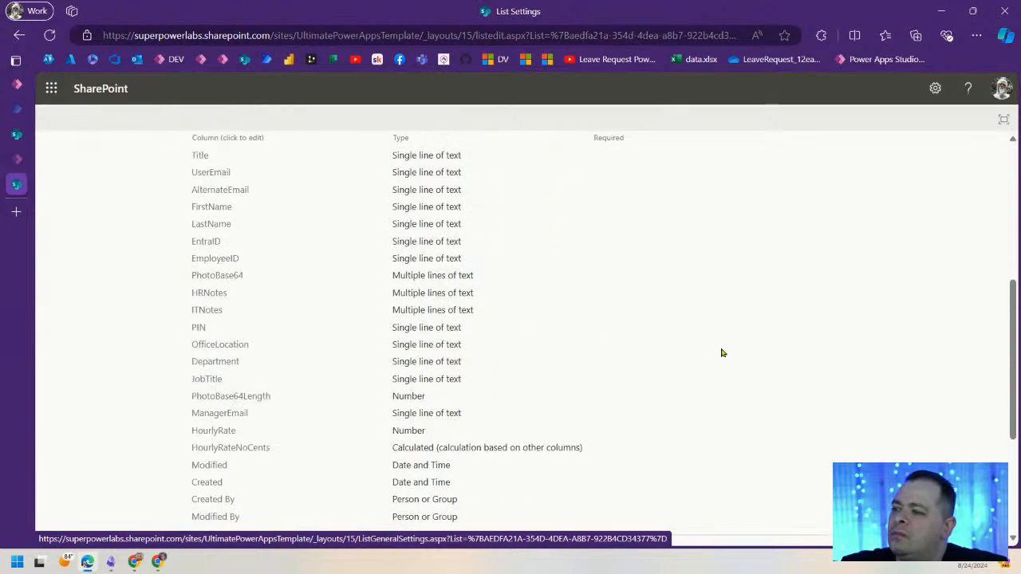
- Return to Power Apps, close the field creation preview, and preview the Profile Update Screen
click(16, 84)
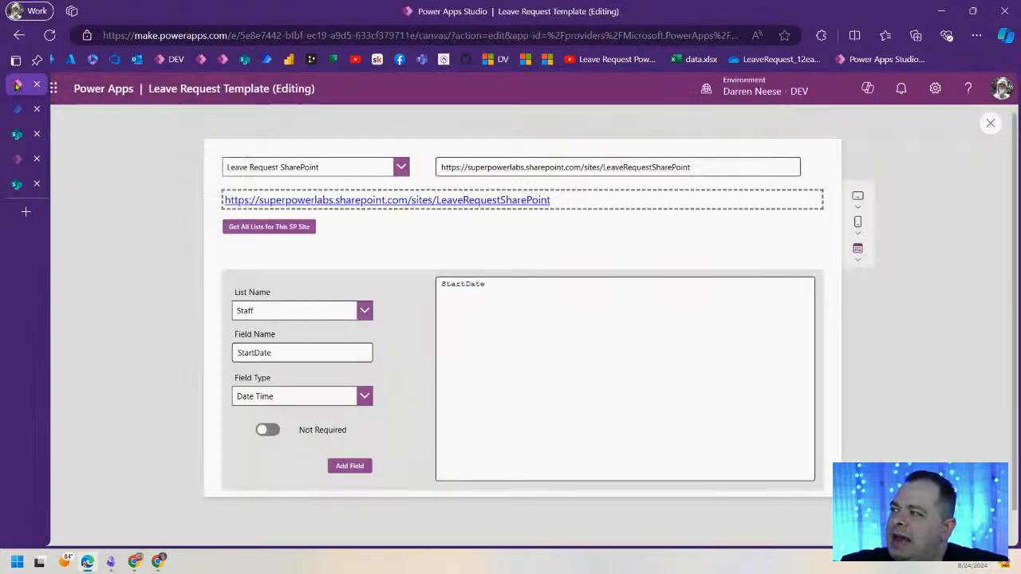
click(990, 123)
scroll(136, 379, up, 10)
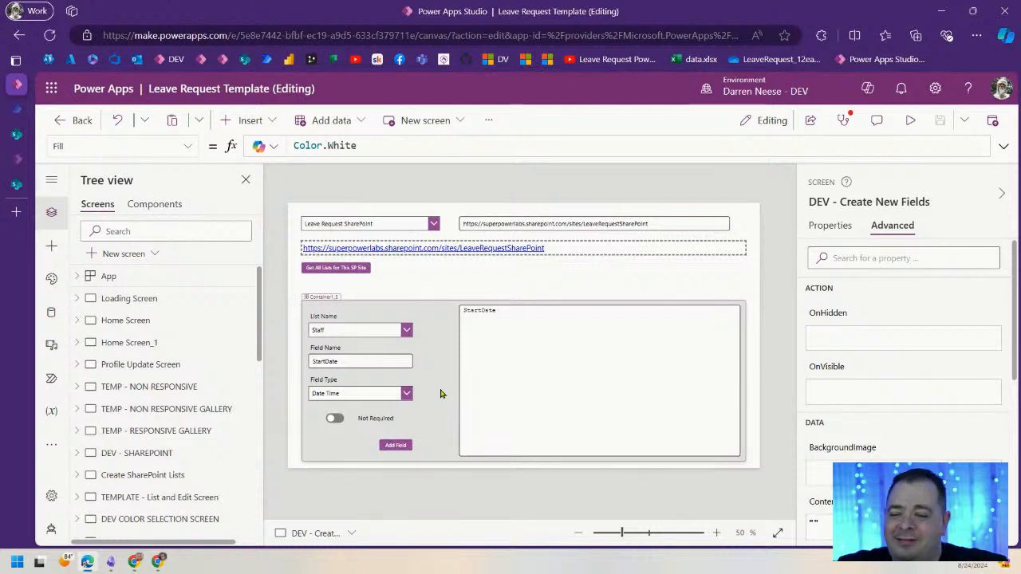
click(154, 365)
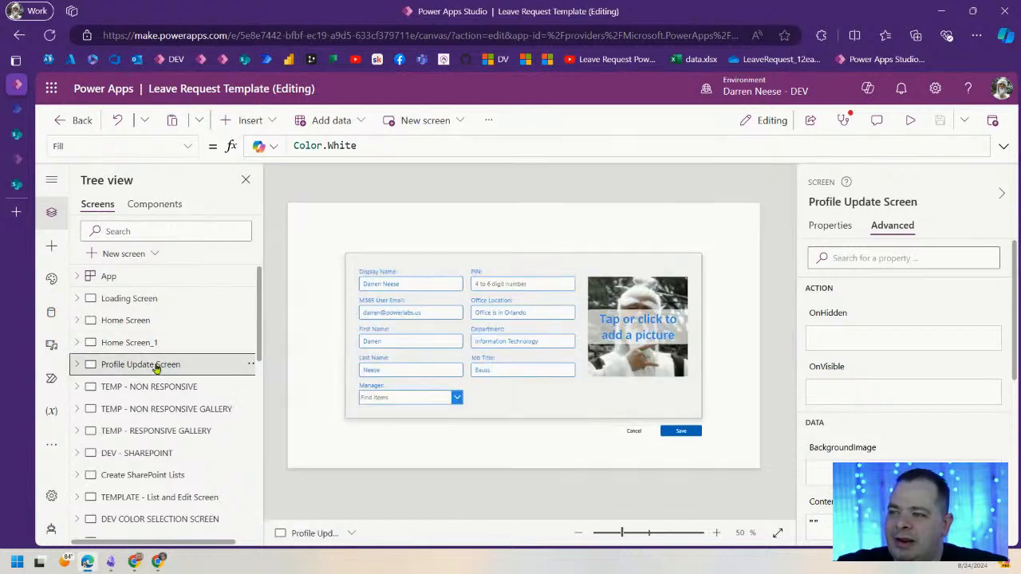
click(909, 120)
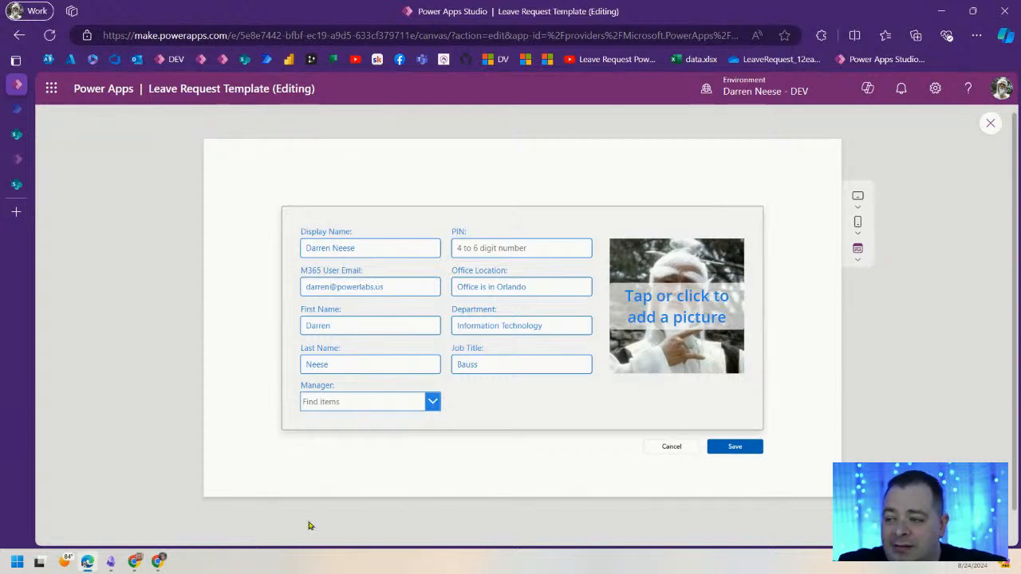
- Search for the manager by first name, select the match, save the profile, and close the preview
click(437, 405)
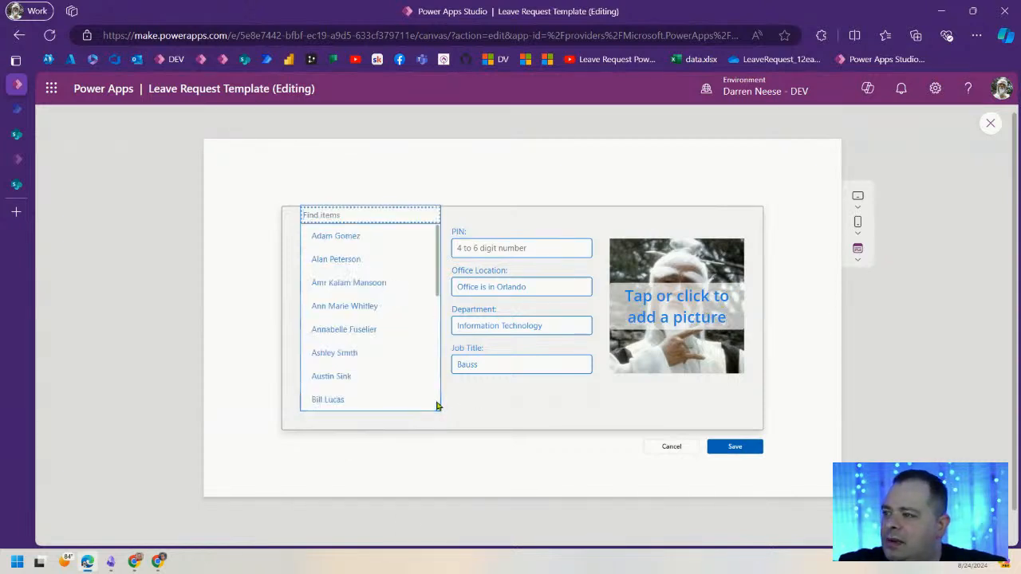
text(nicole)
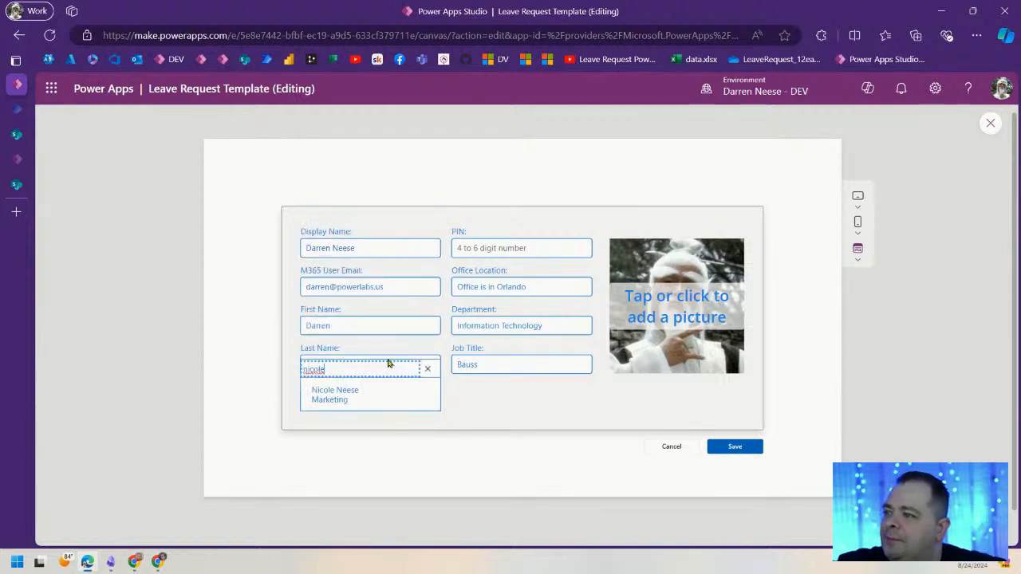
click(344, 396)
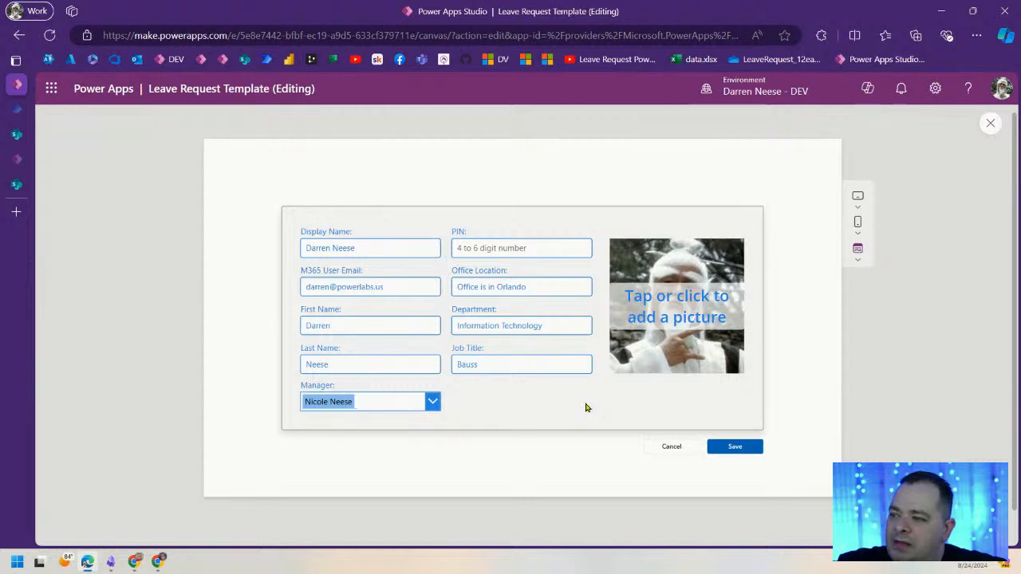
click(744, 451)
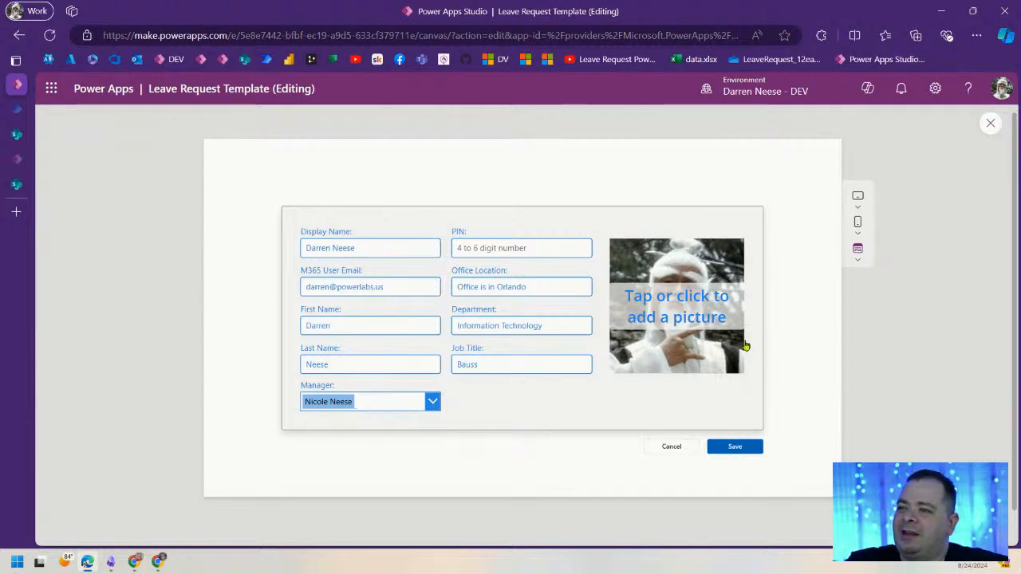
click(990, 123)
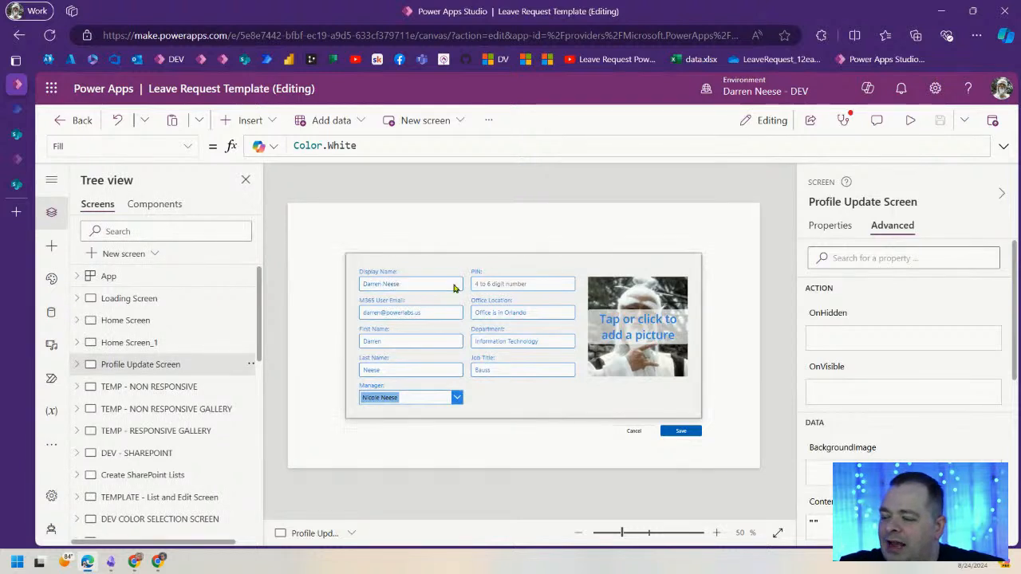
- Set the Display Name text input's HoverFill to fxAppTheme.Primary75 and preview its hover effect
click(454, 287)
click(828, 225)
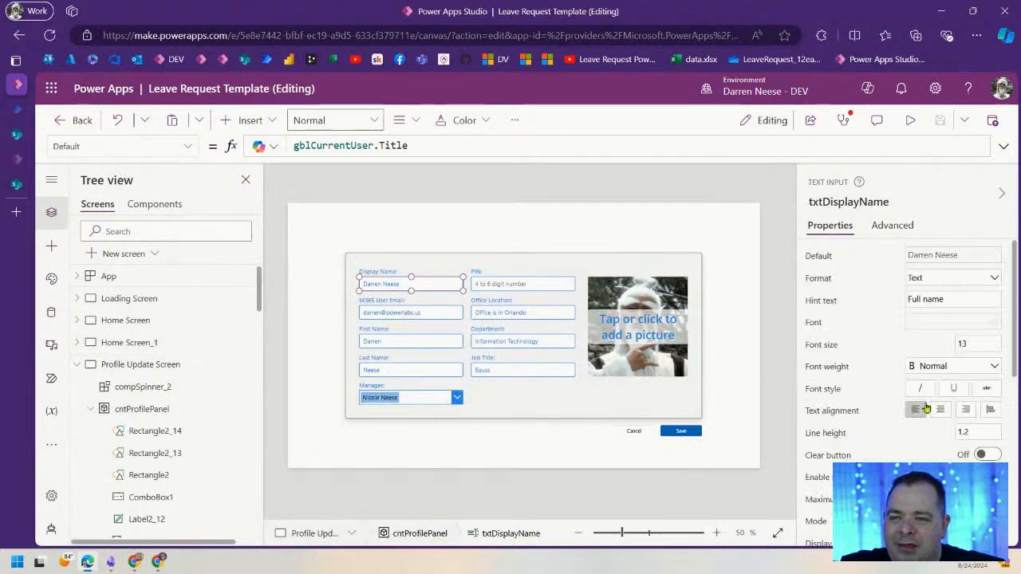
scroll(928, 407, down, 5)
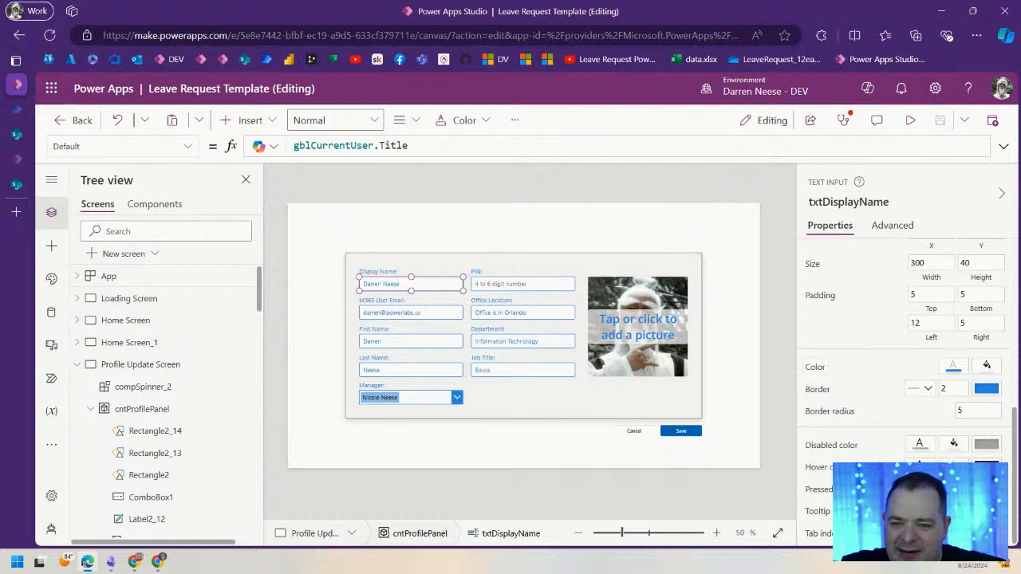
click(953, 465)
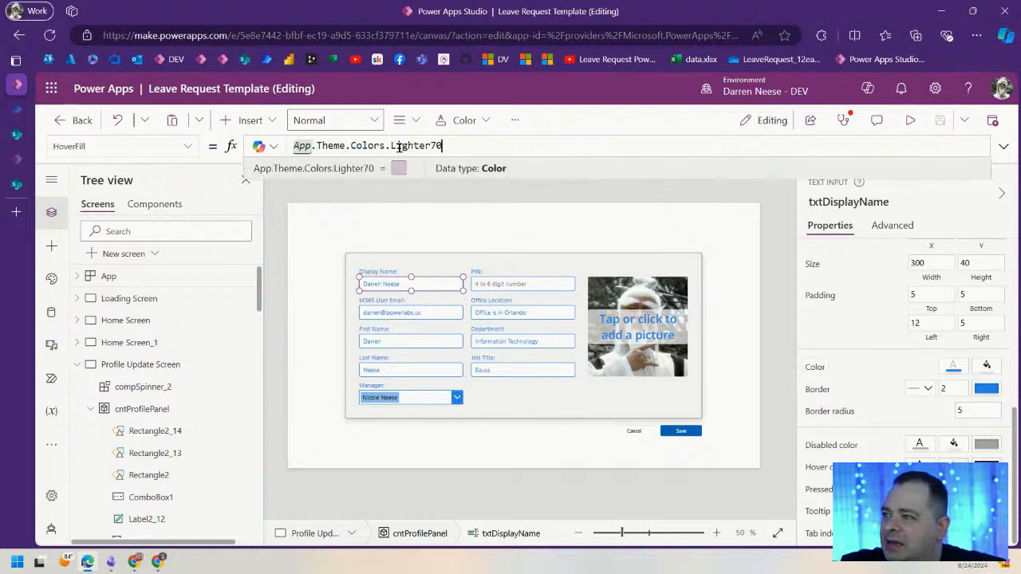
drag(472, 146, 291, 145)
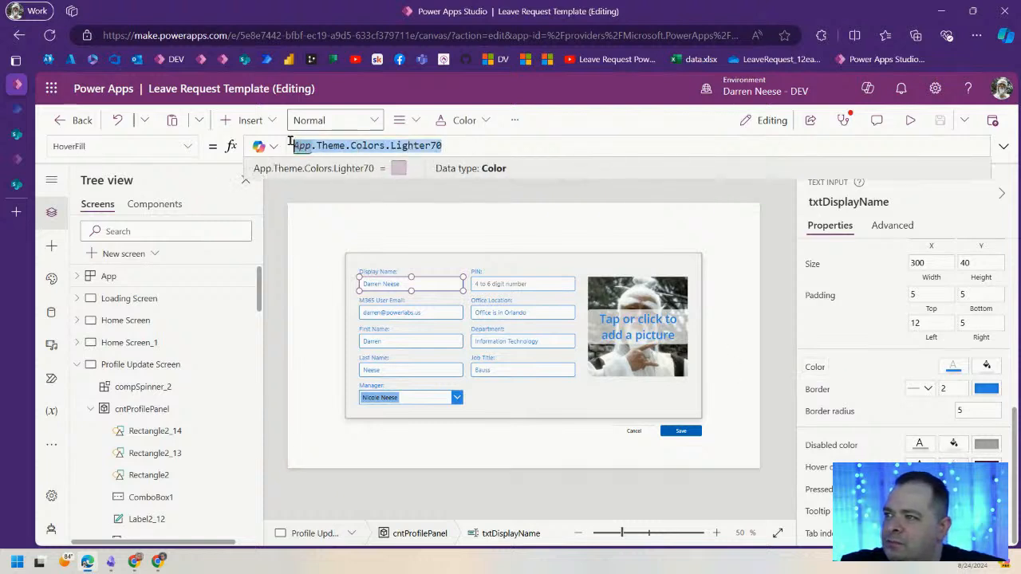
text(fxAppTheme)
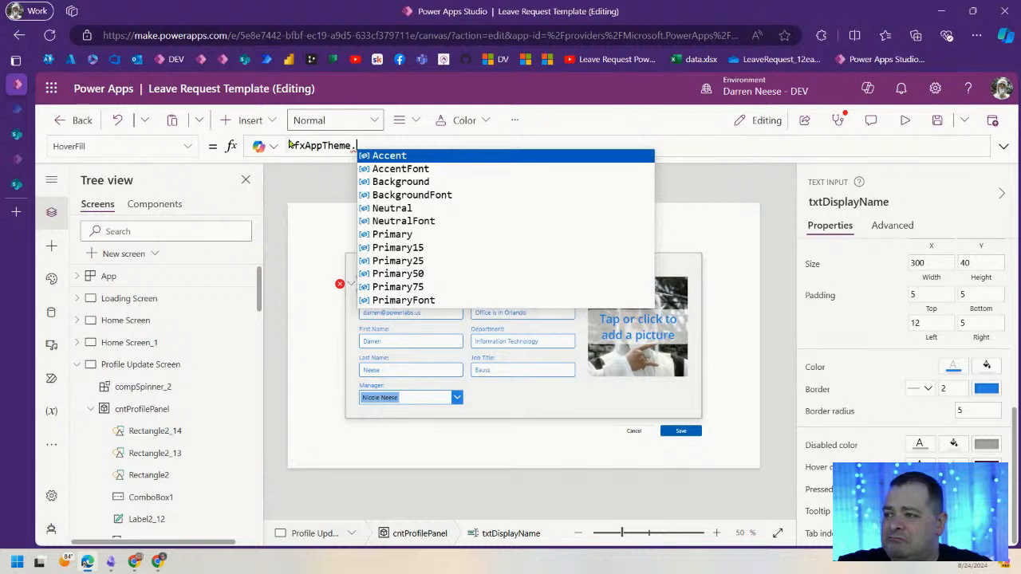
text(.pr)
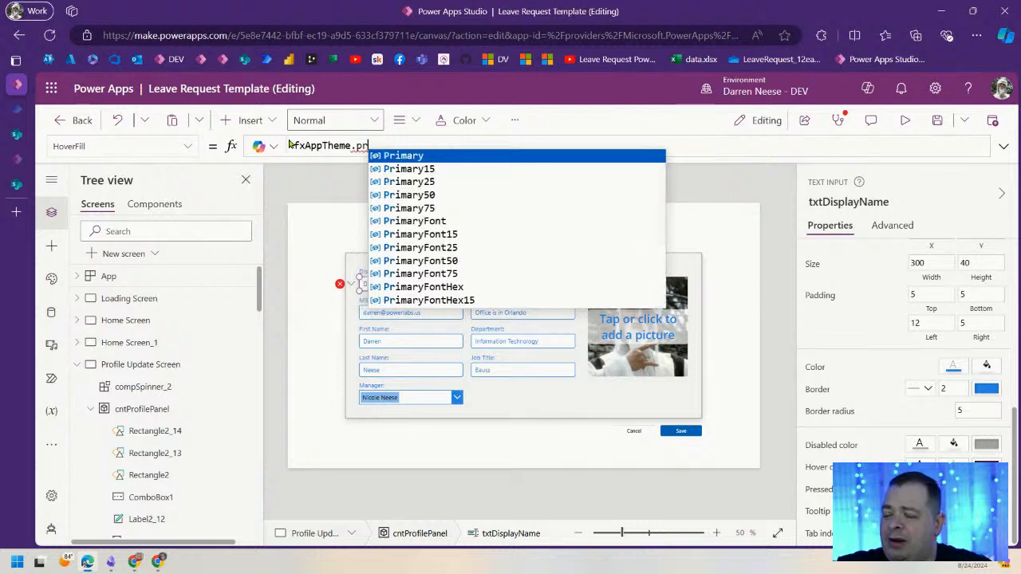
click(451, 209)
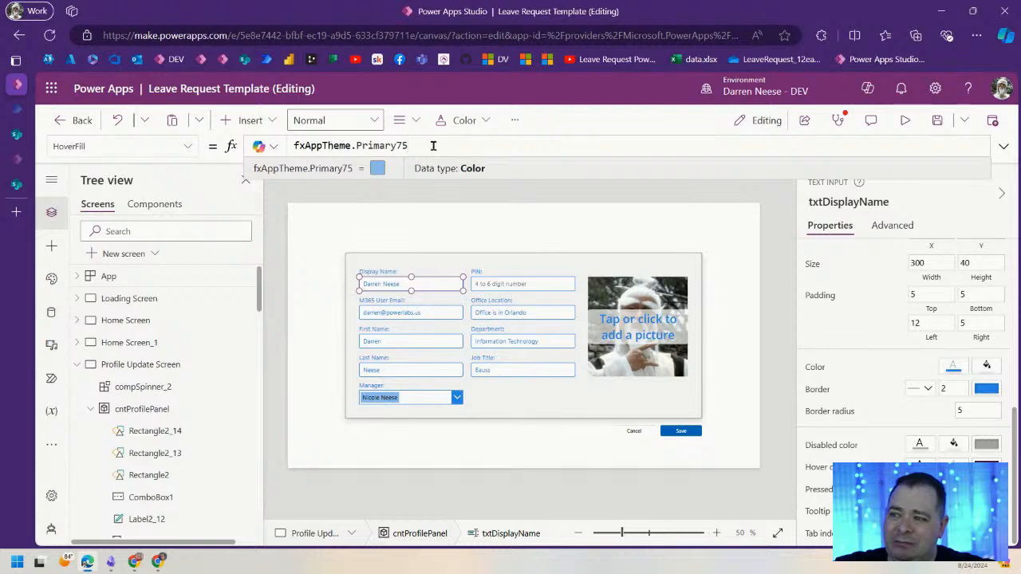
click(905, 120)
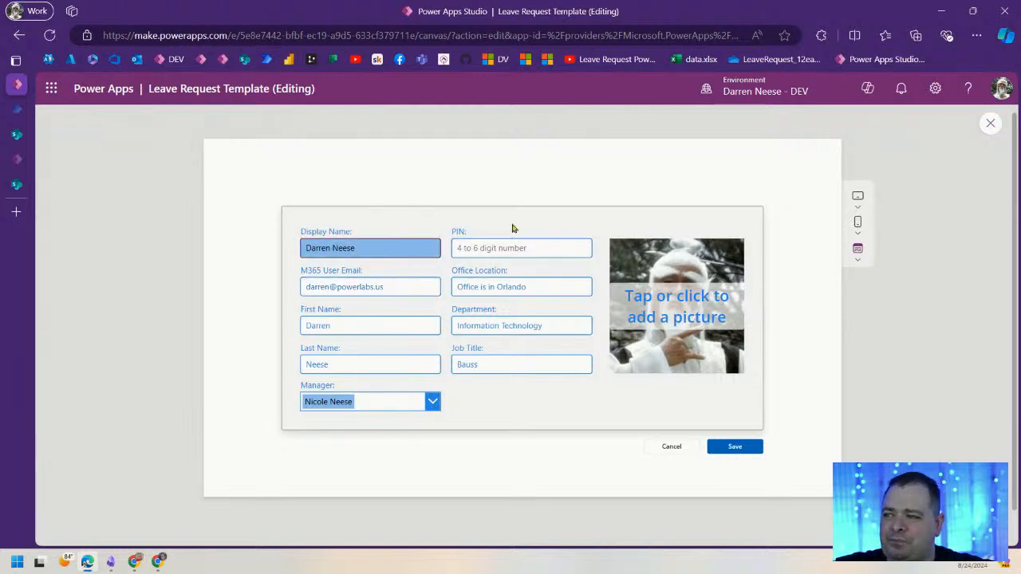
click(975, 123)
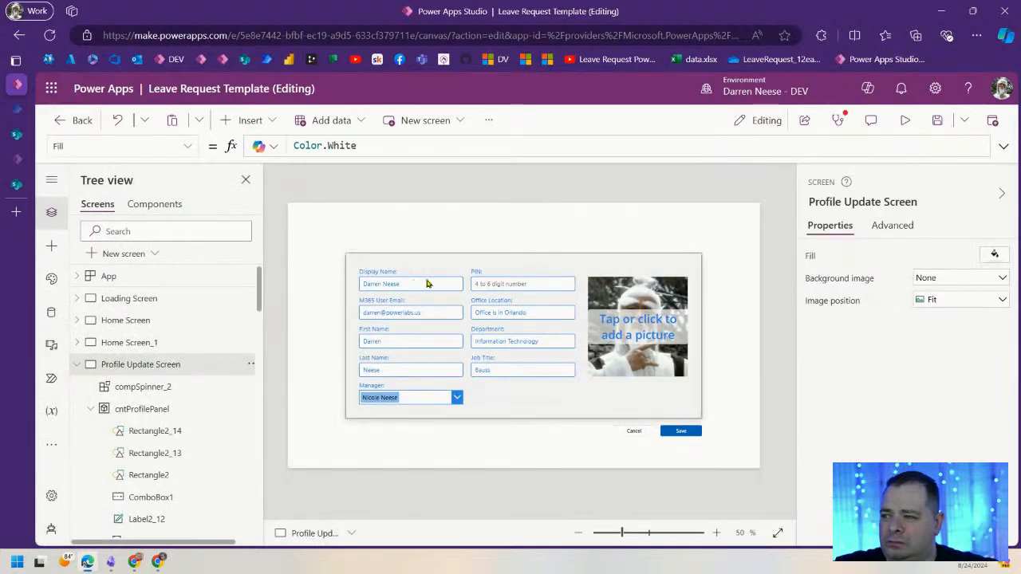
- Copy the Display Name text input's BorderColor formula, fxAppTheme.Primary, after checking its hover border colour
click(447, 288)
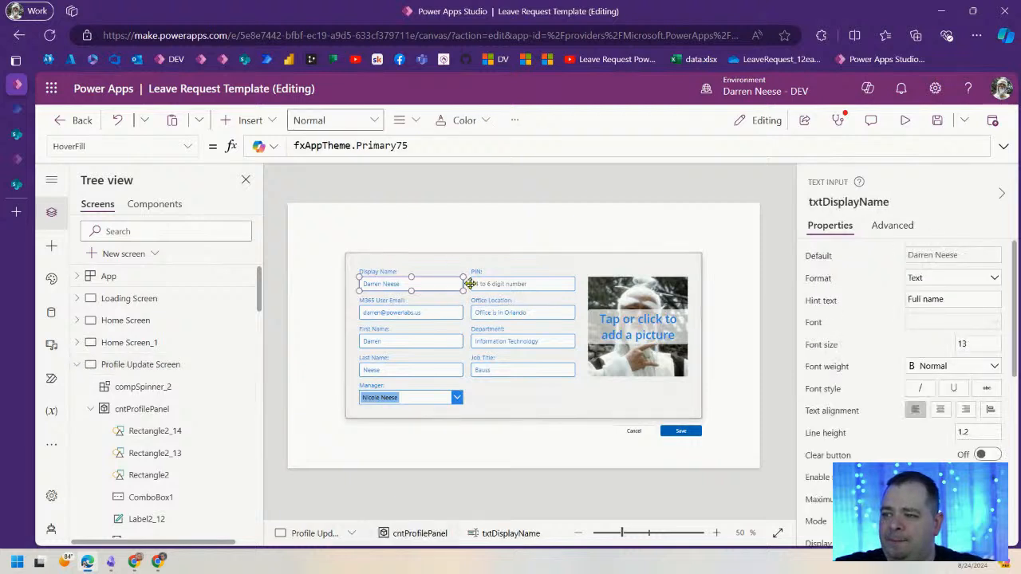
scroll(894, 375, down, 5)
scroll(933, 409, down, 2)
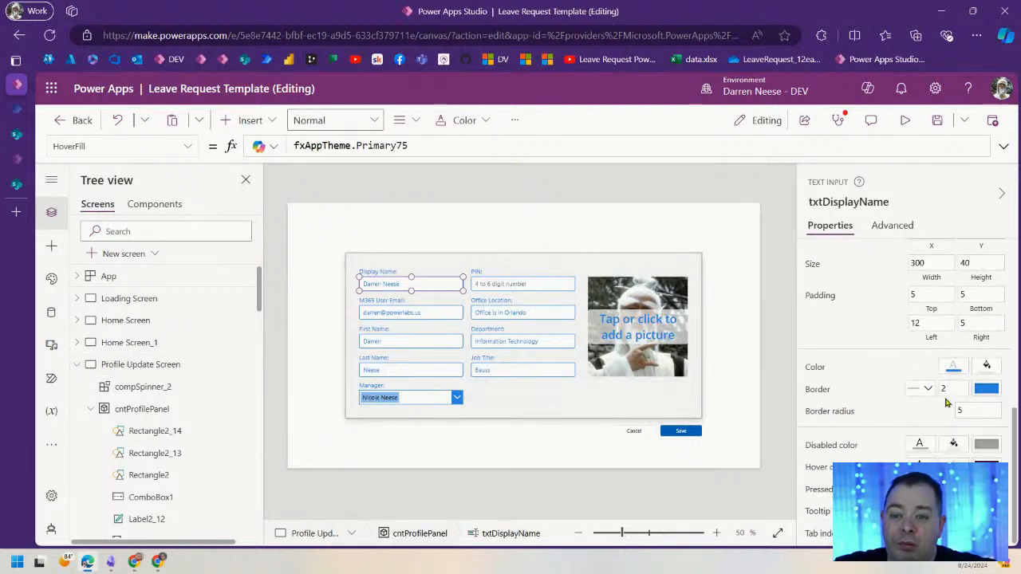
click(986, 389)
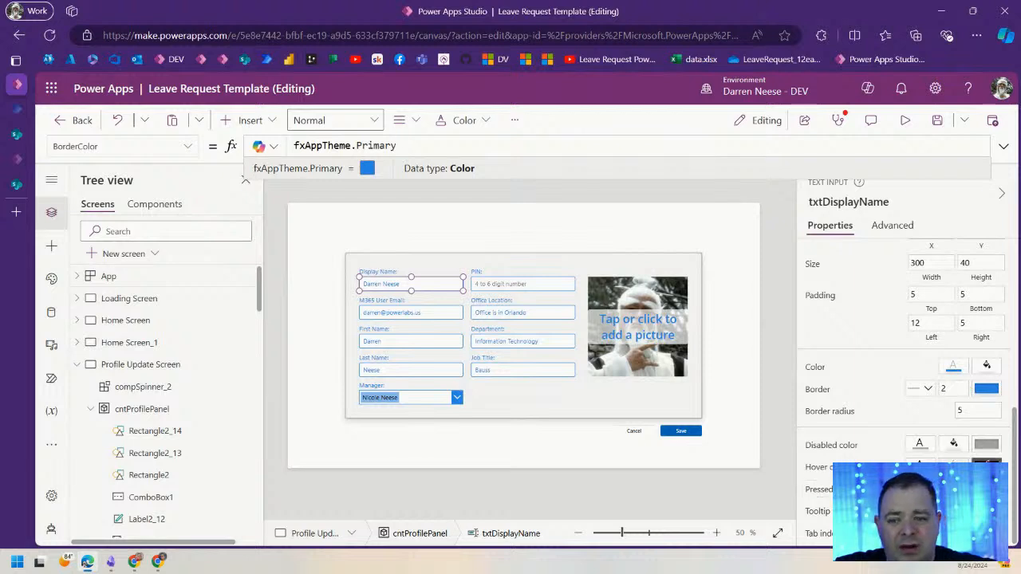
click(987, 463)
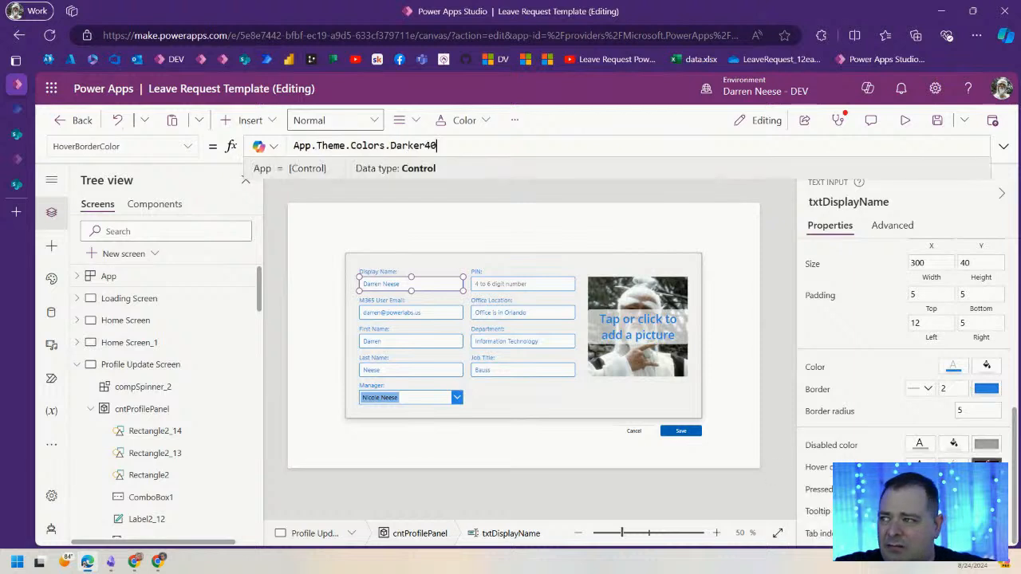
click(987, 388)
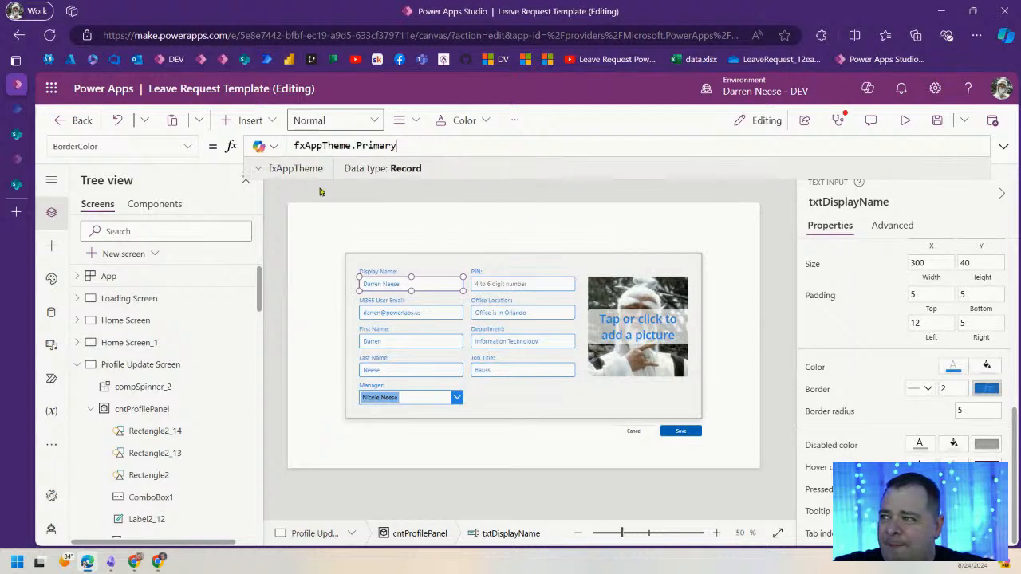
key(ctrl+a)
key(ctrl+c)
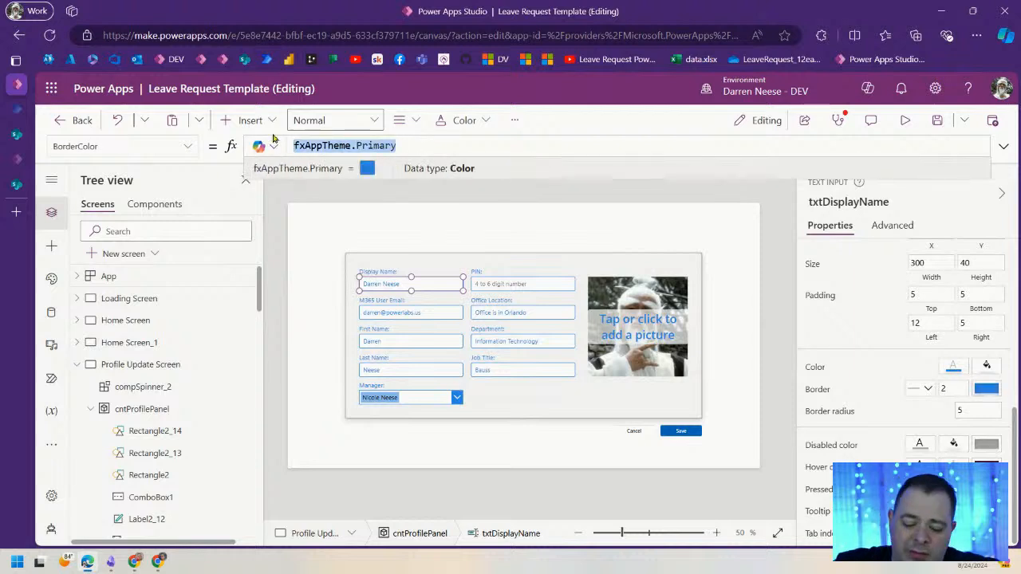
- Set the Display Name text input's HoverBorderColor to fxAppTheme.Primary25 and preview the form
click(987, 463)
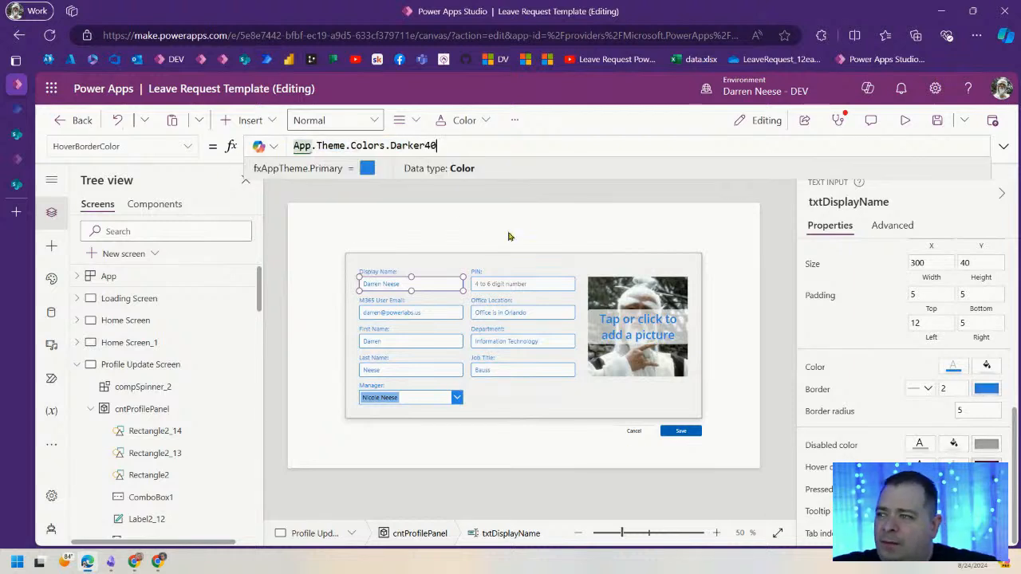
drag(450, 149, 283, 146)
key(ctrl+v)
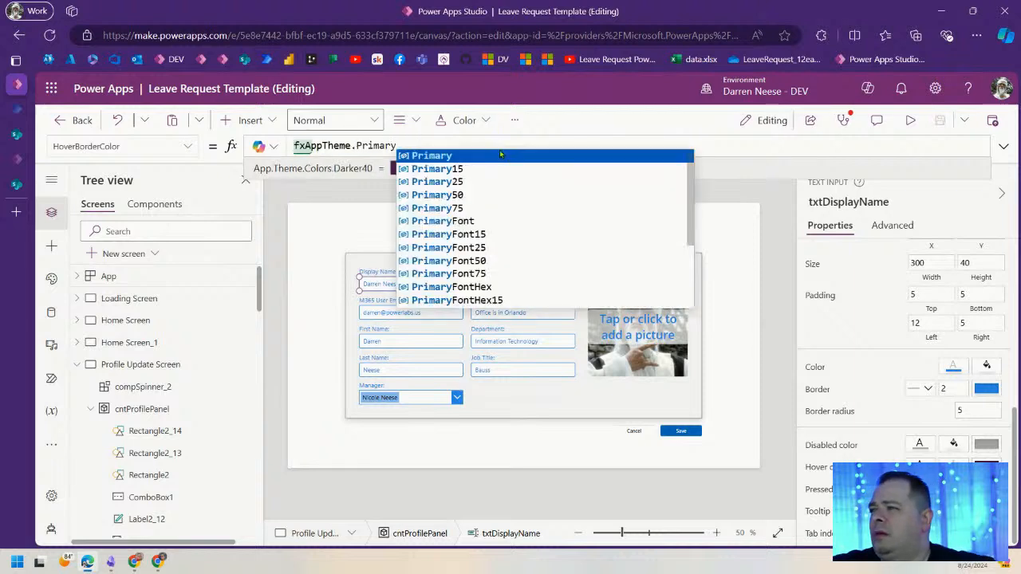
click(486, 169)
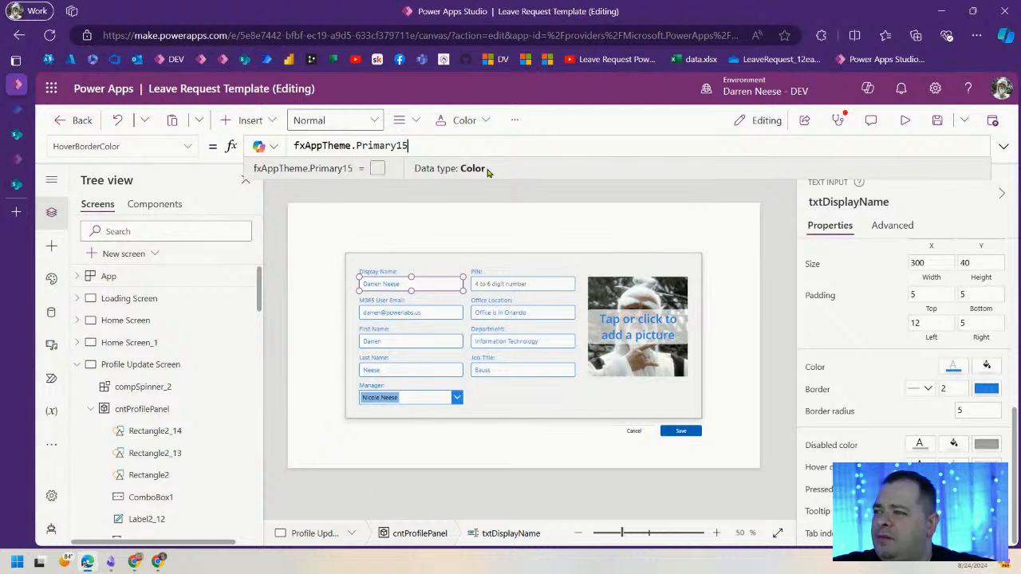
click(402, 145)
key(BackSpace)
key(BackSpace)
text(25)
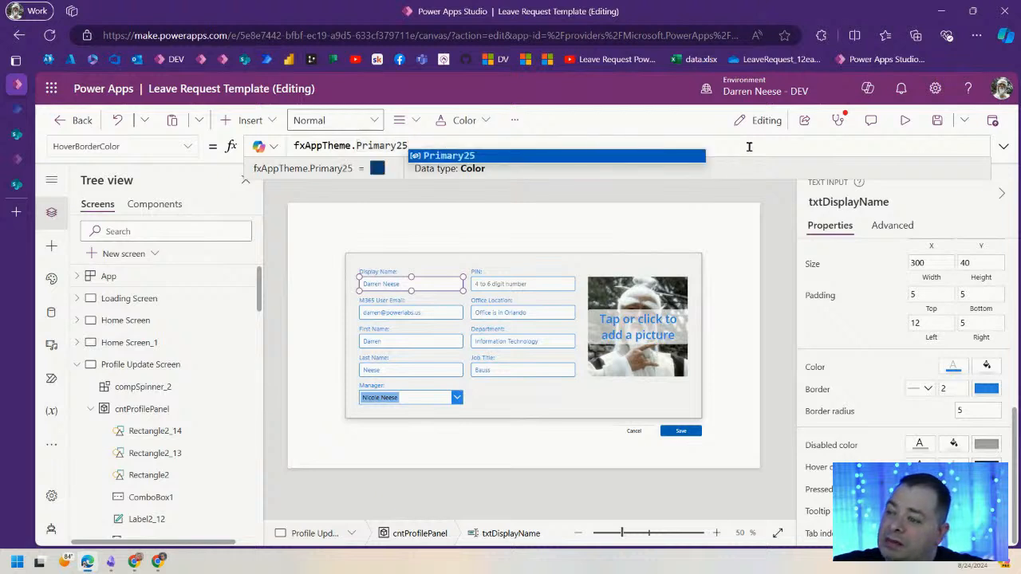
click(905, 120)
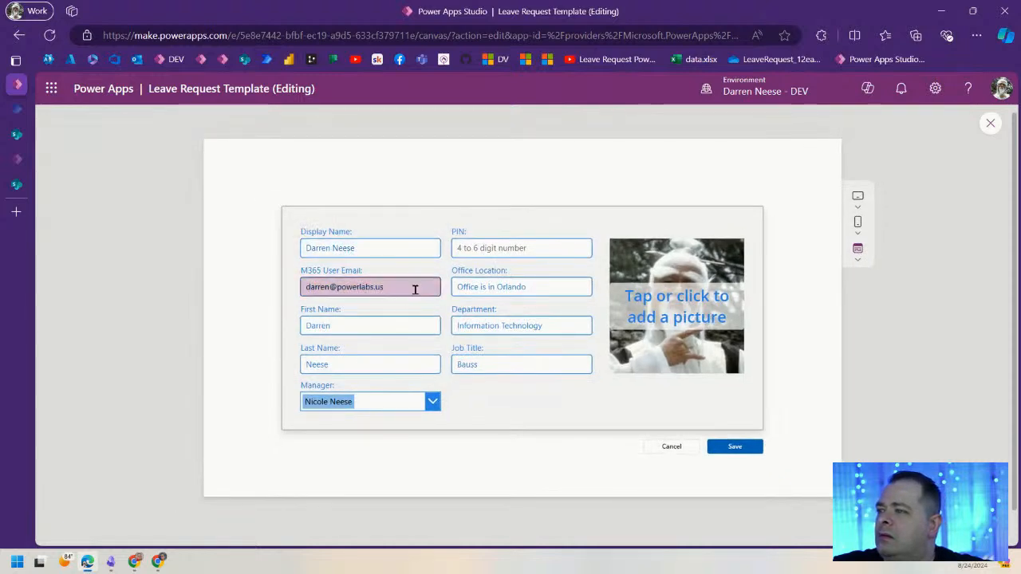
click(988, 124)
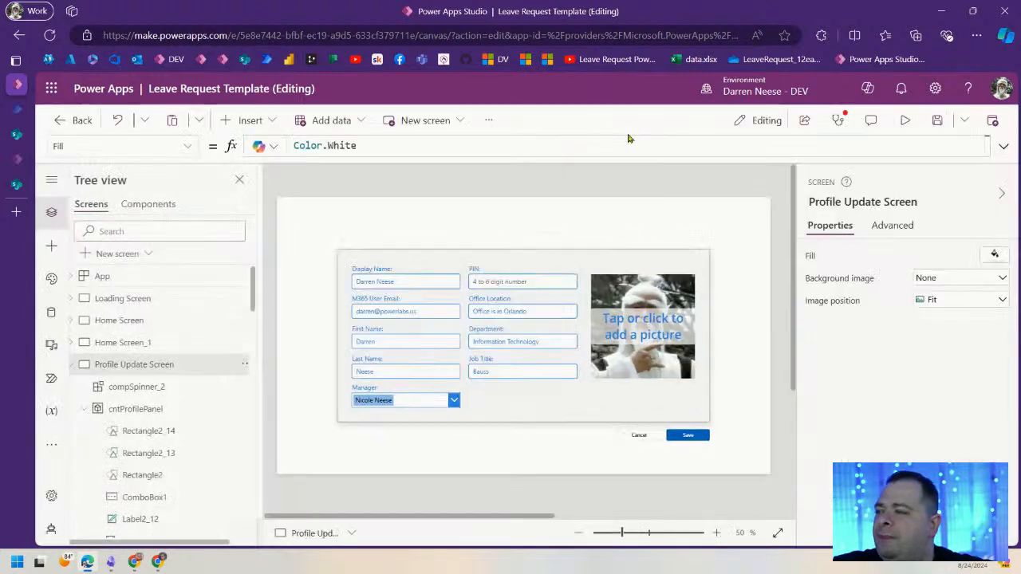
- Copy the Display Name input's HoverFill formula, fxAppTheme.Primary75, and apply it to all eight text inputs on the profile form
click(451, 285)
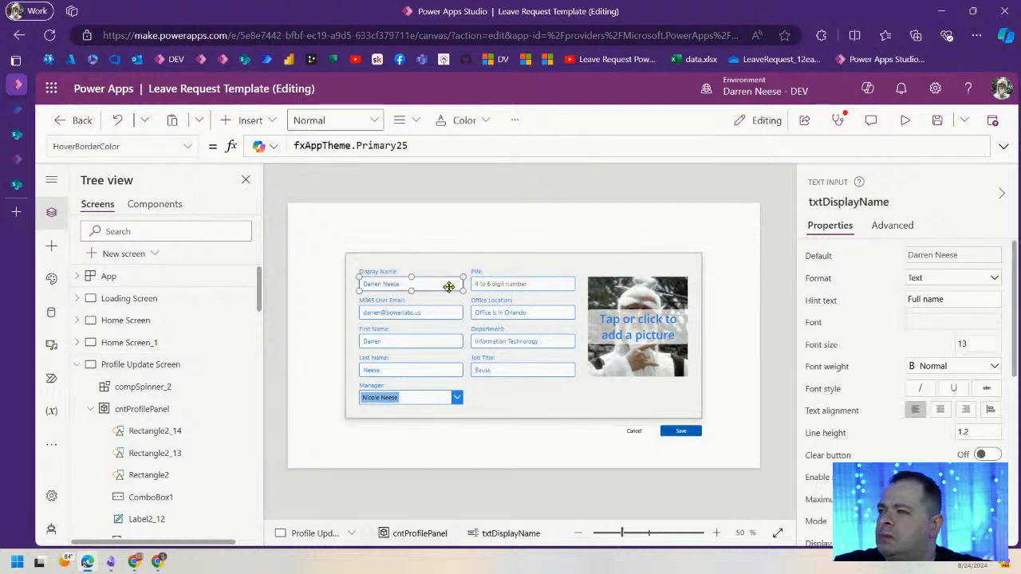
scroll(817, 492, down, 5)
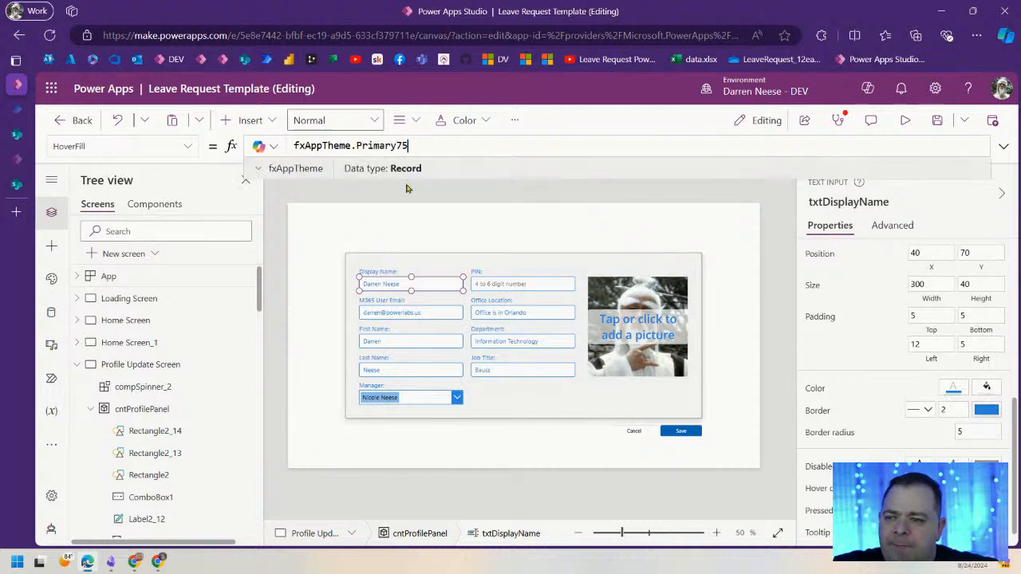
drag(428, 148, 276, 147)
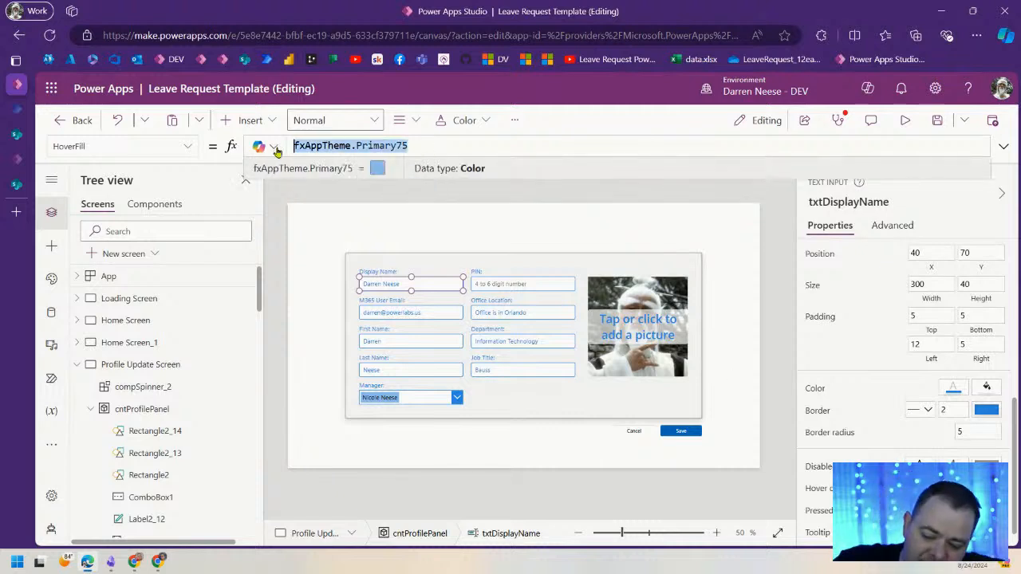
shift+click(423, 315)
shift+click(421, 341)
shift+click(423, 372)
shift+click(491, 373)
shift+click(501, 345)
shift+click(517, 311)
shift+click(519, 284)
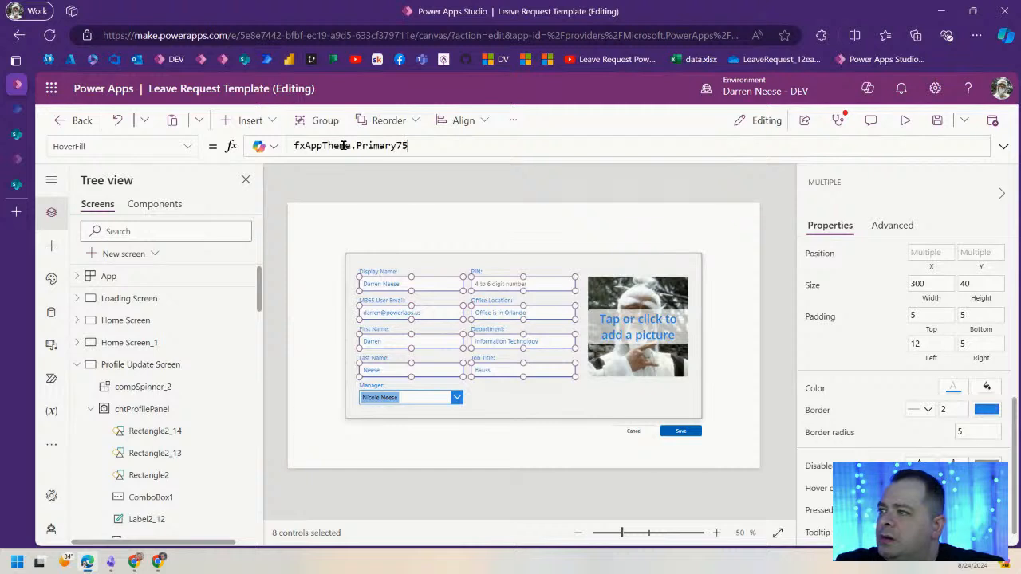
click(763, 194)
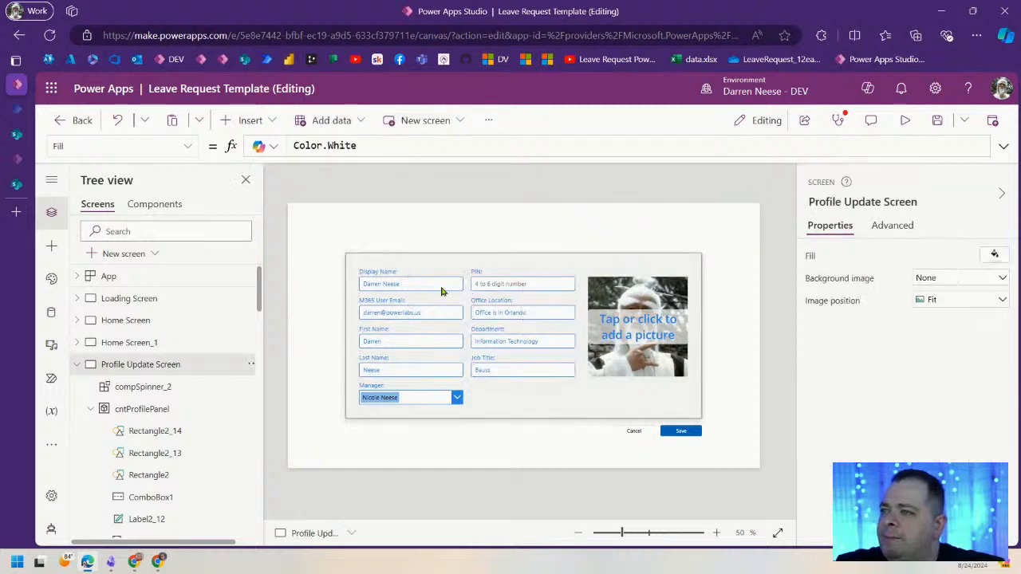
- Copy the Display Name input's BorderColor formula, fxAppTheme.Primary, and apply it as HoverBorderColor to all eight text inputs
click(439, 285)
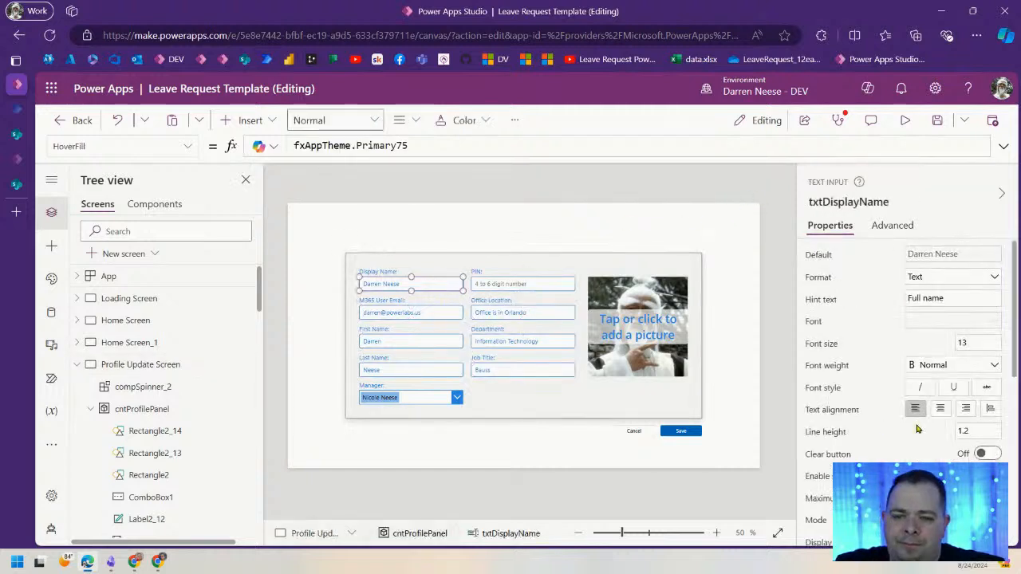
scroll(943, 419, down, 3)
scroll(901, 358, down, 3)
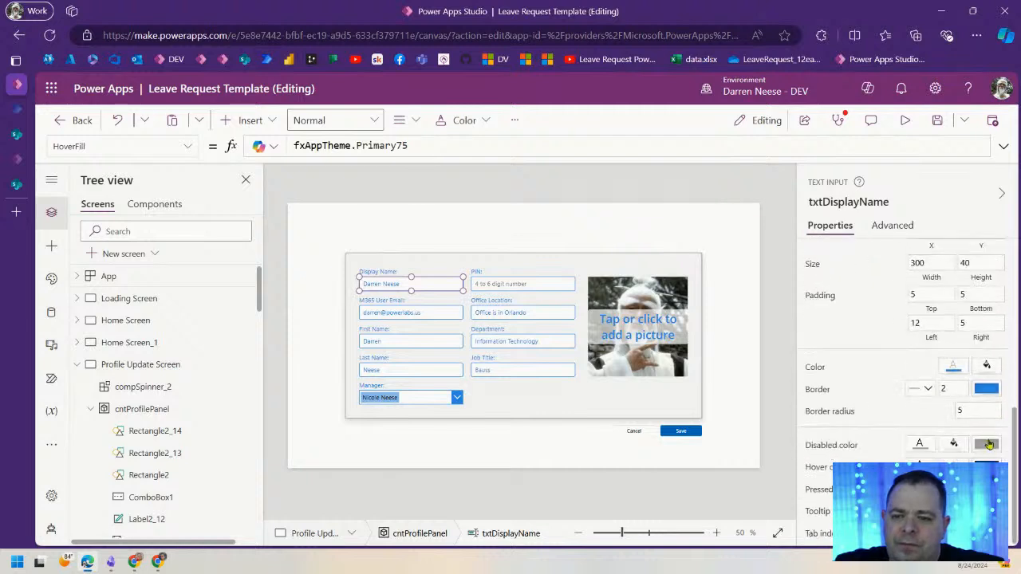
click(986, 389)
drag(396, 145, 289, 140)
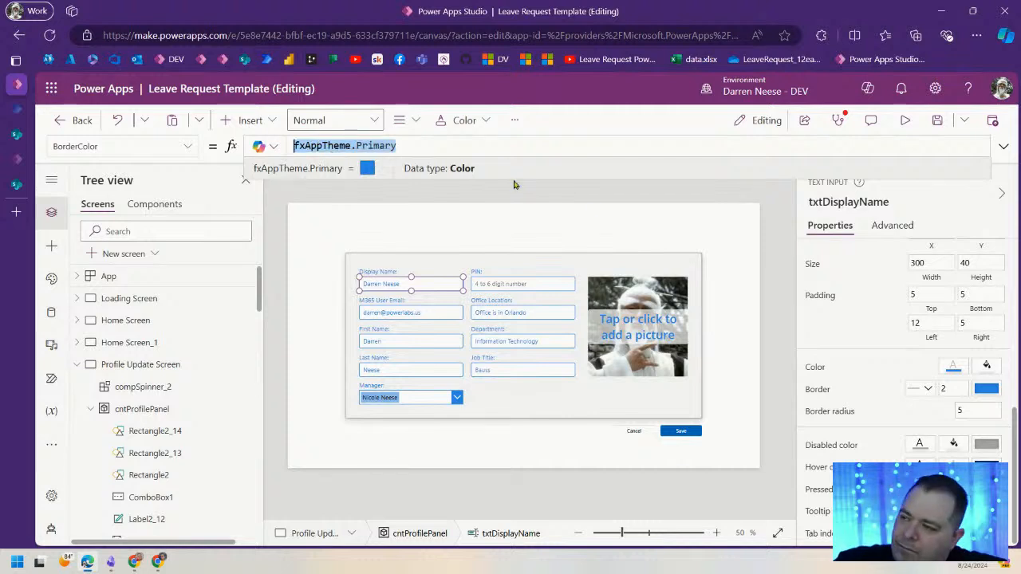
shift+click(449, 316)
shift+click(447, 345)
shift+click(444, 375)
shift+click(516, 372)
shift+click(518, 344)
shift+click(516, 319)
shift+click(521, 285)
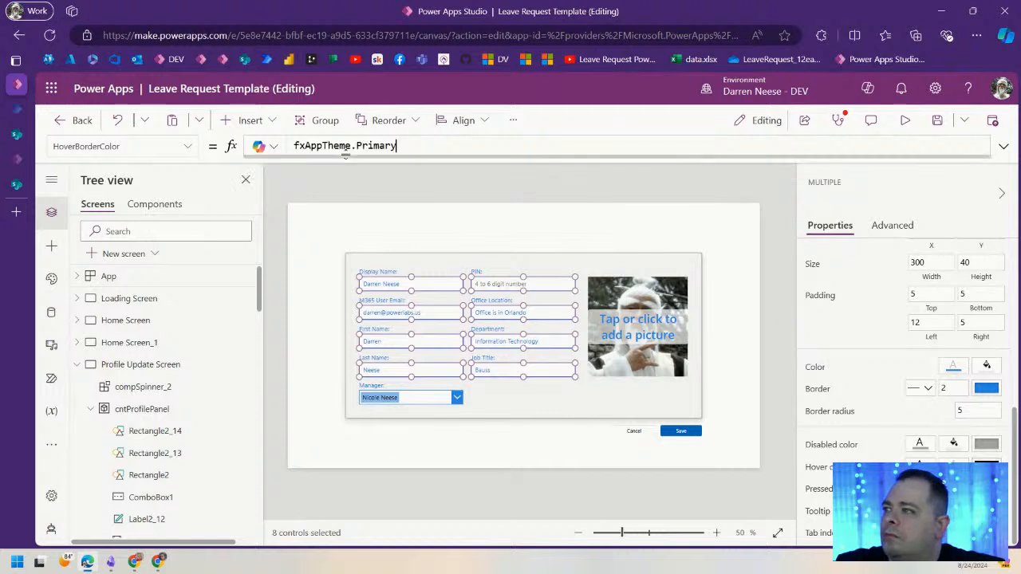
click(773, 271)
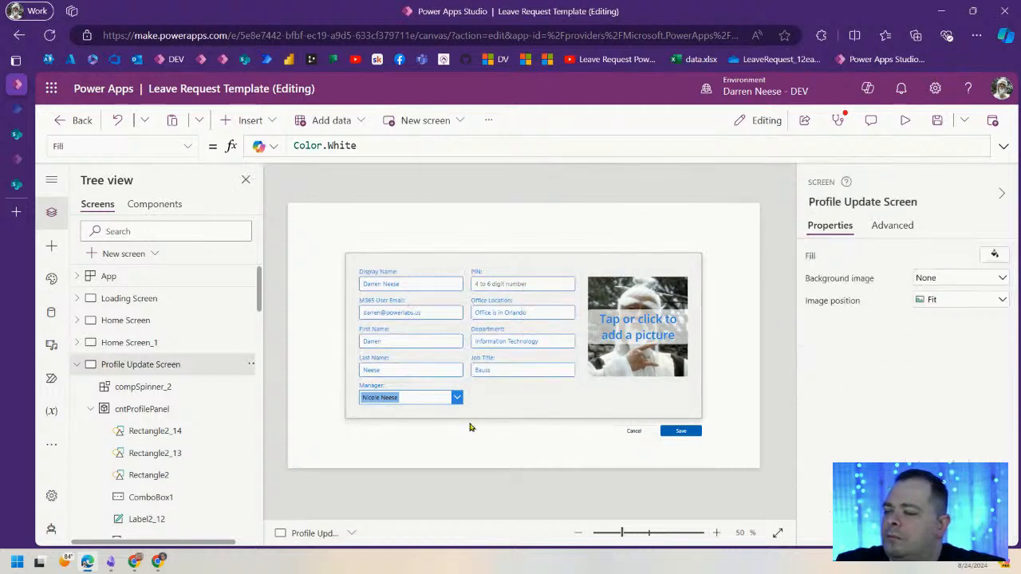
- Review the Manager combo box's colour settings and open its list in preview to check the hover colours
click(456, 401)
scroll(917, 426, down, 5)
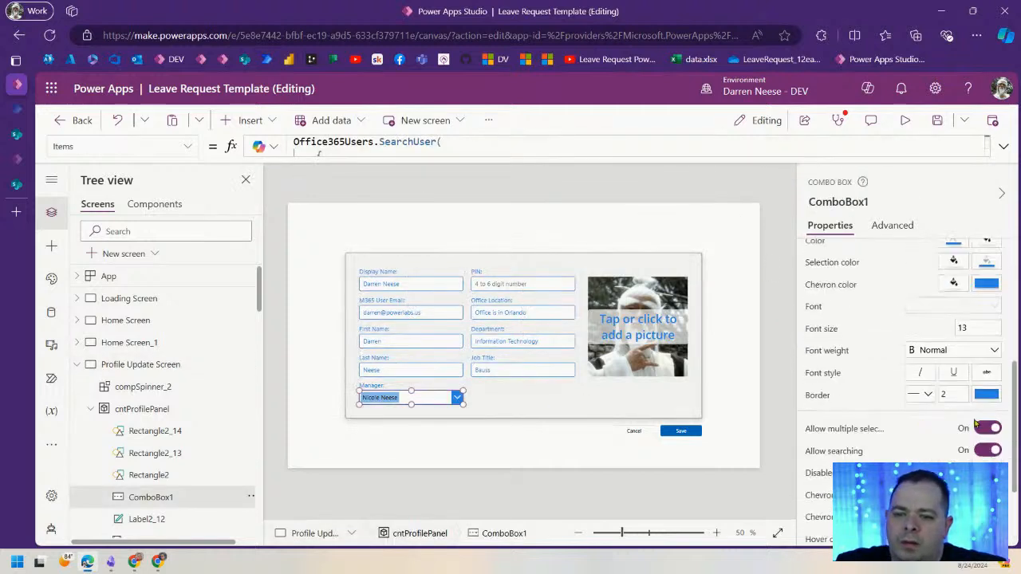
scroll(939, 429, down, 3)
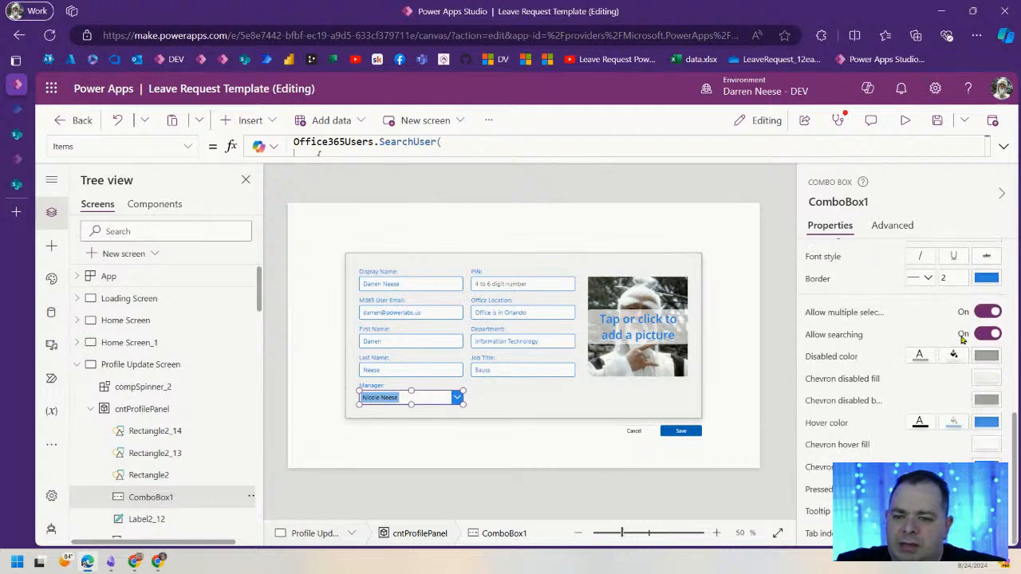
click(905, 119)
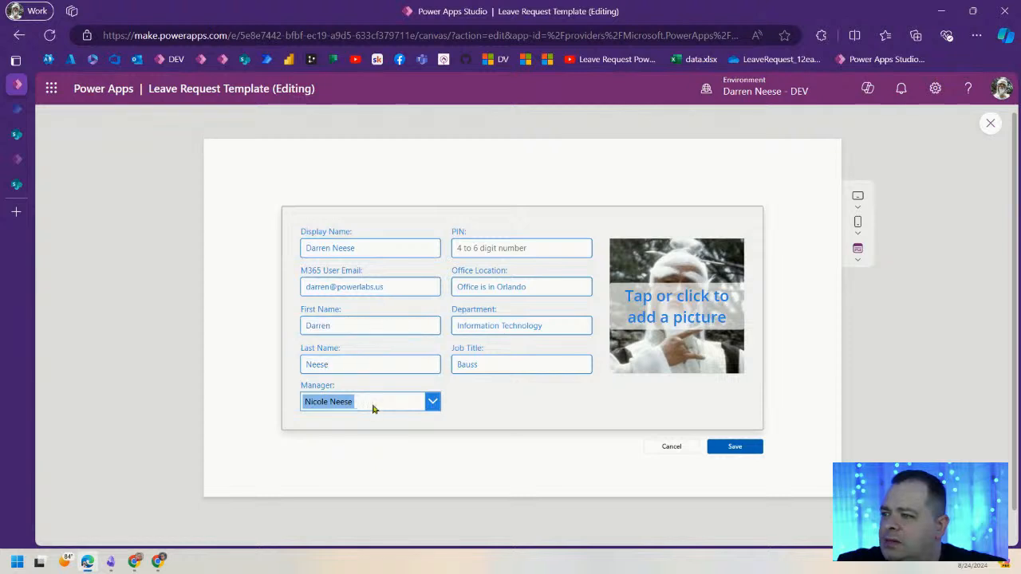
click(435, 404)
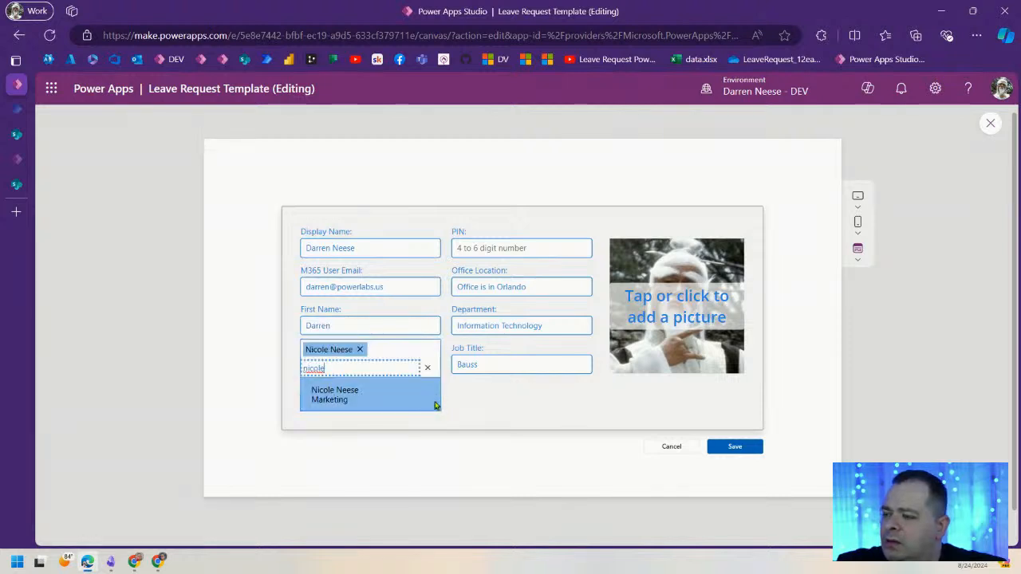
- Close the Manager list, exit the form preview and collapse the Profile Update Screen in the tree
click(427, 367)
click(495, 405)
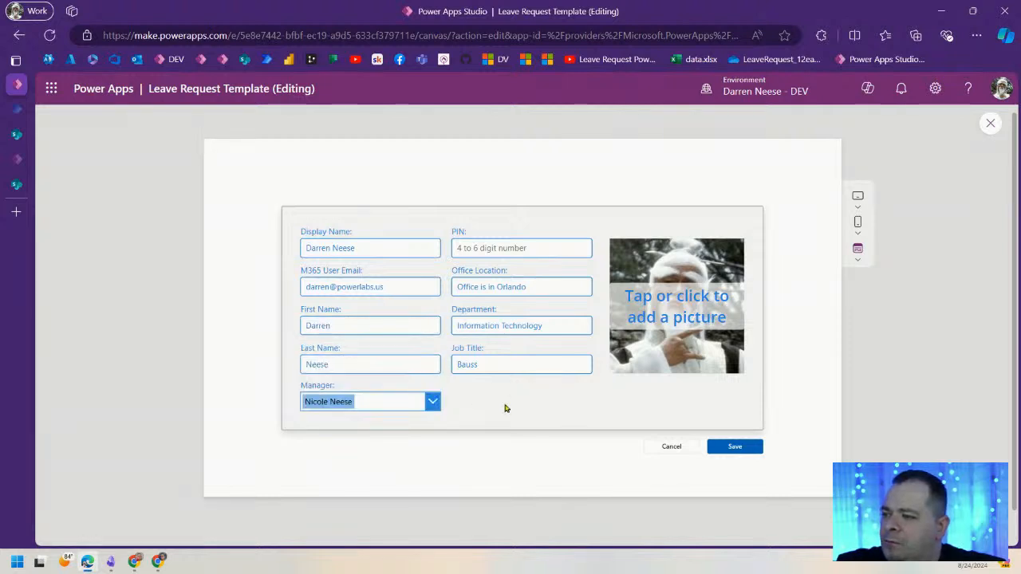
click(989, 123)
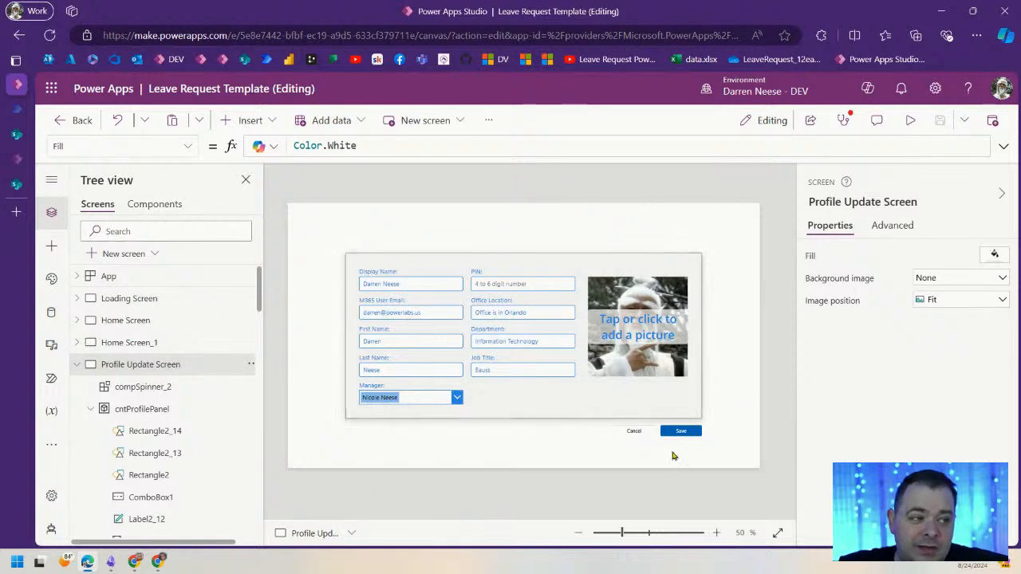
click(80, 367)
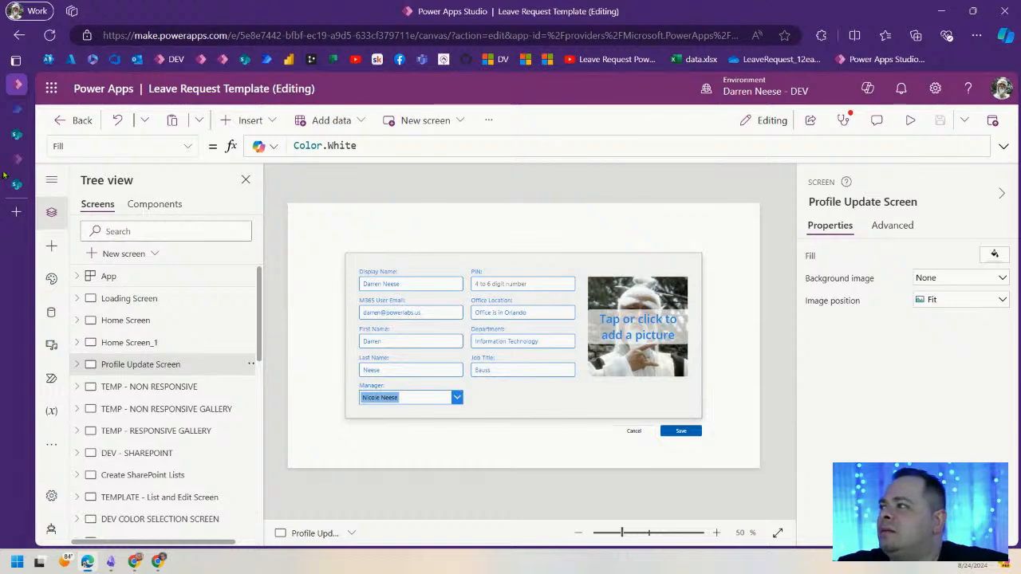
- Switch to SharePoint and compare the Staff list's settings with those of the AppUser list
click(16, 134)
click(558, 260)
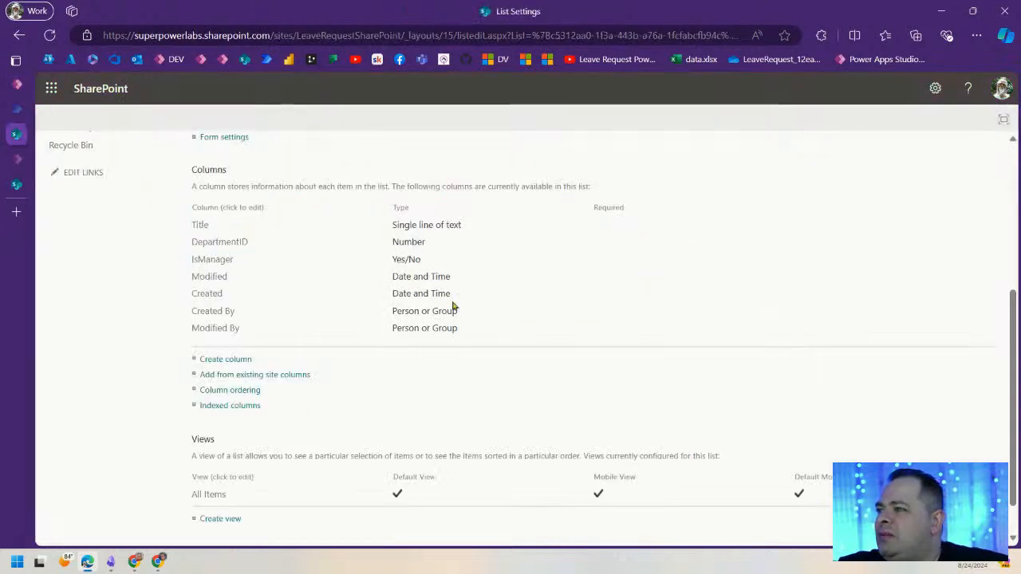
scroll(449, 306, up, 3)
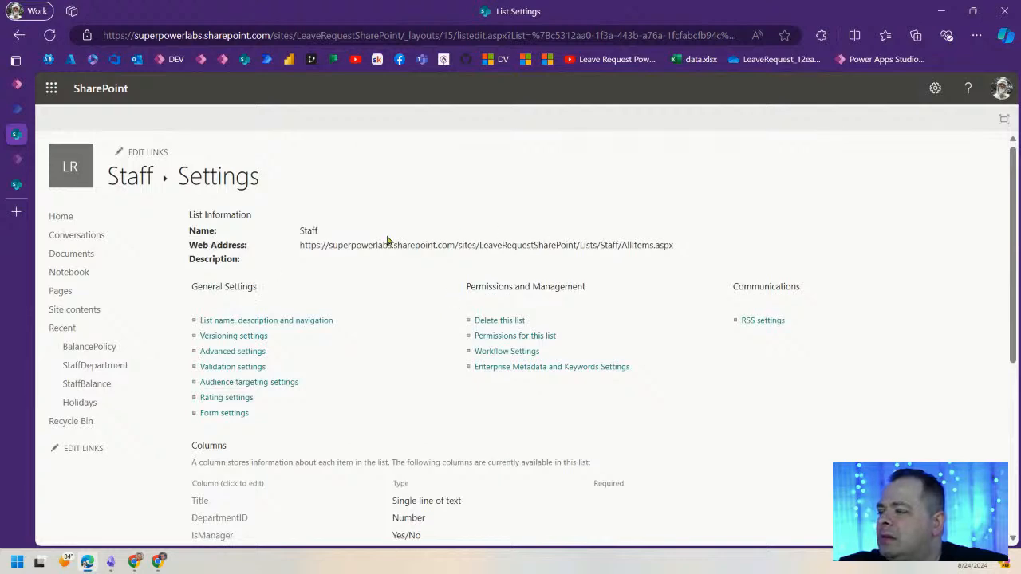
click(16, 186)
scroll(557, 272, up, 5)
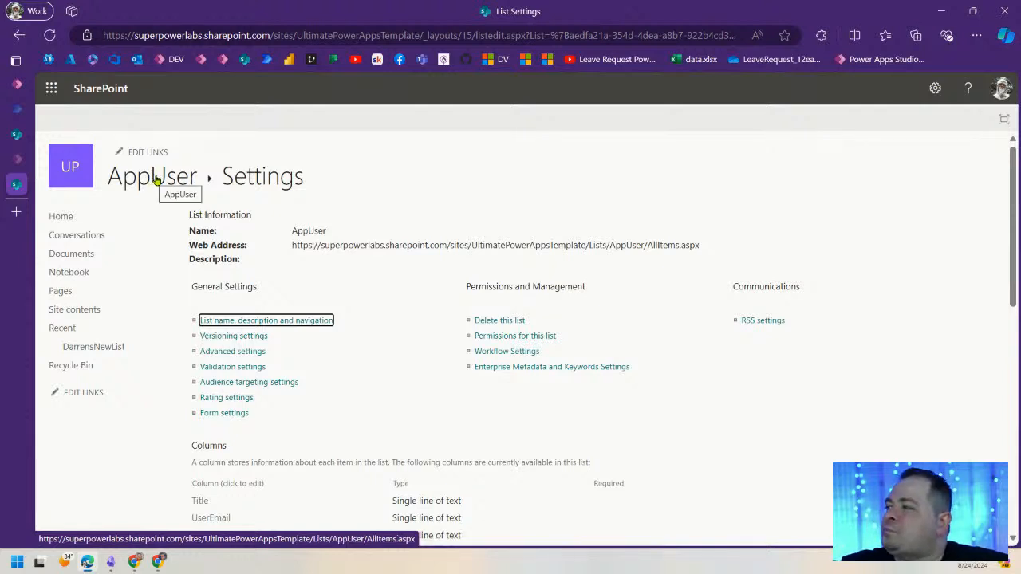
- Open the Staff list, reopen its list settings and examine the current columns and their types
click(17, 135)
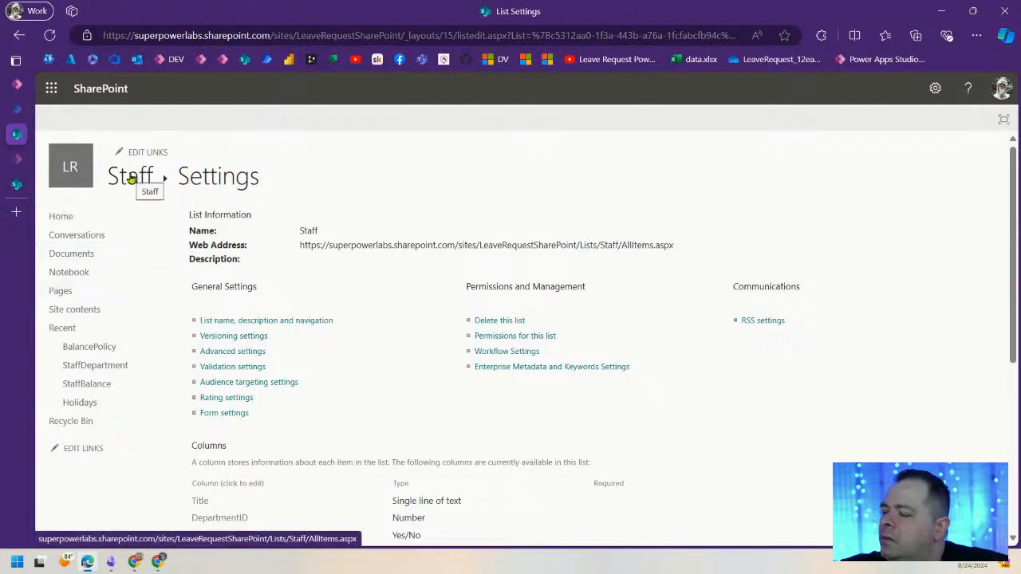
click(131, 179)
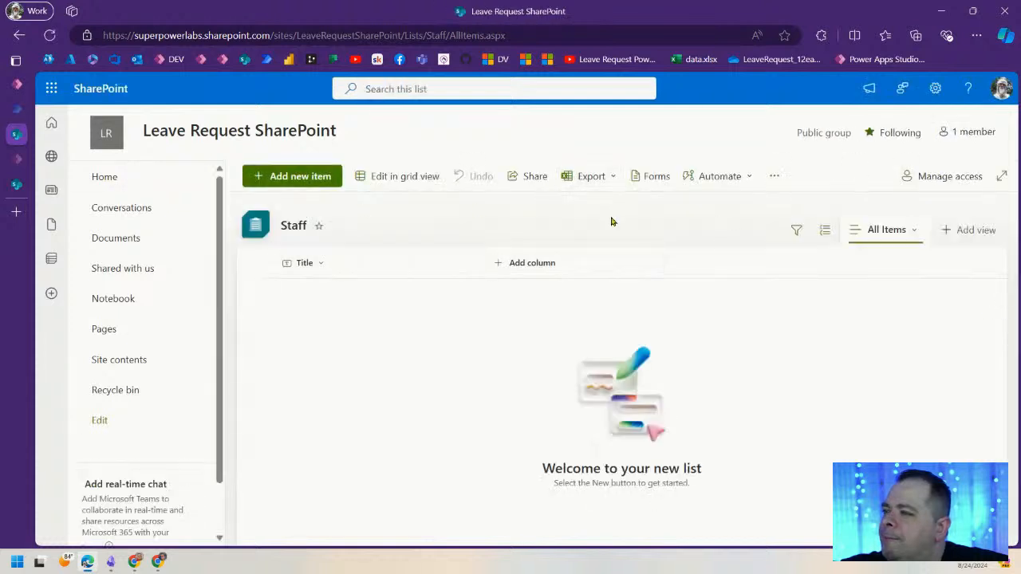
click(935, 89)
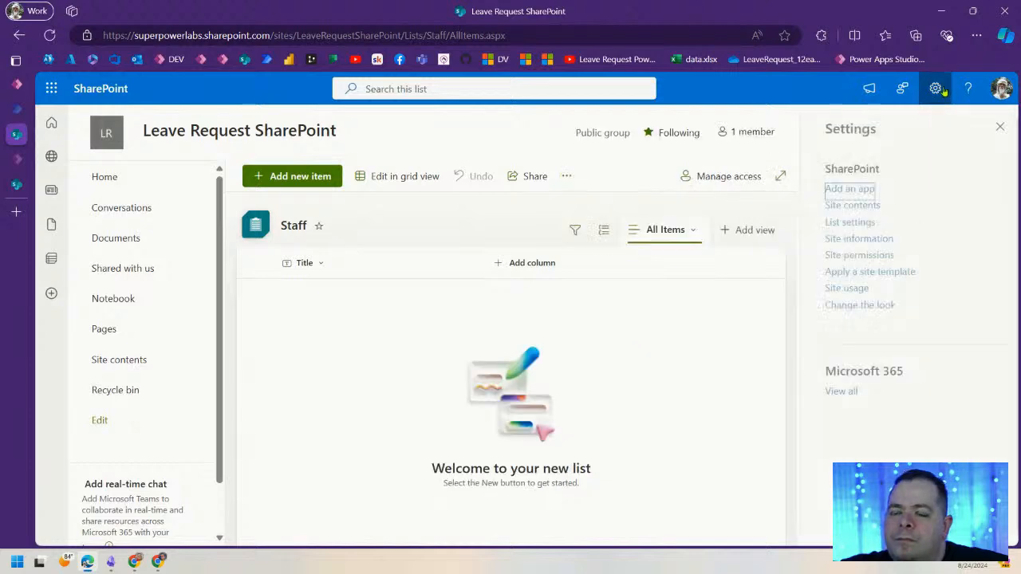
click(834, 222)
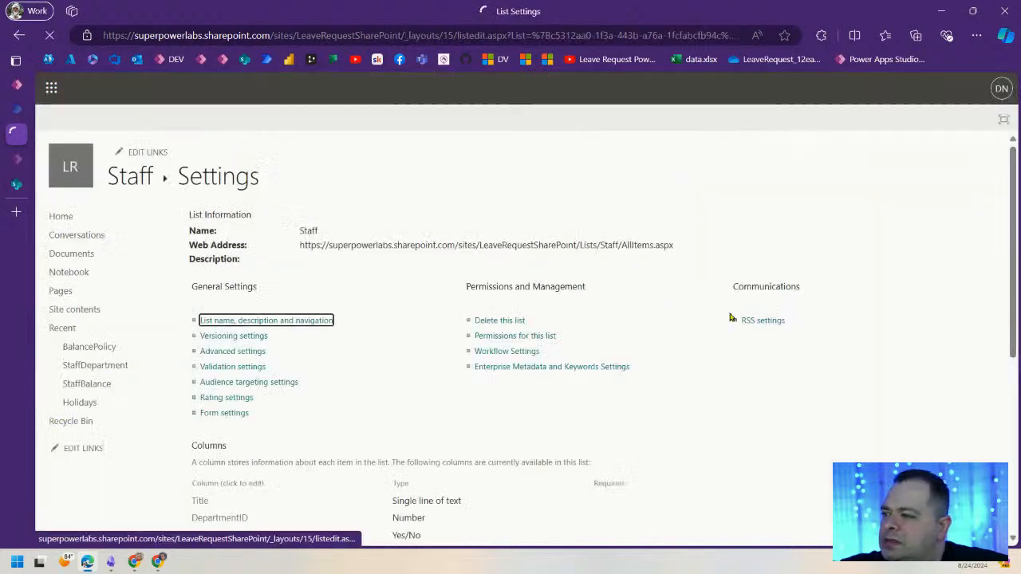
scroll(443, 382, down, 4)
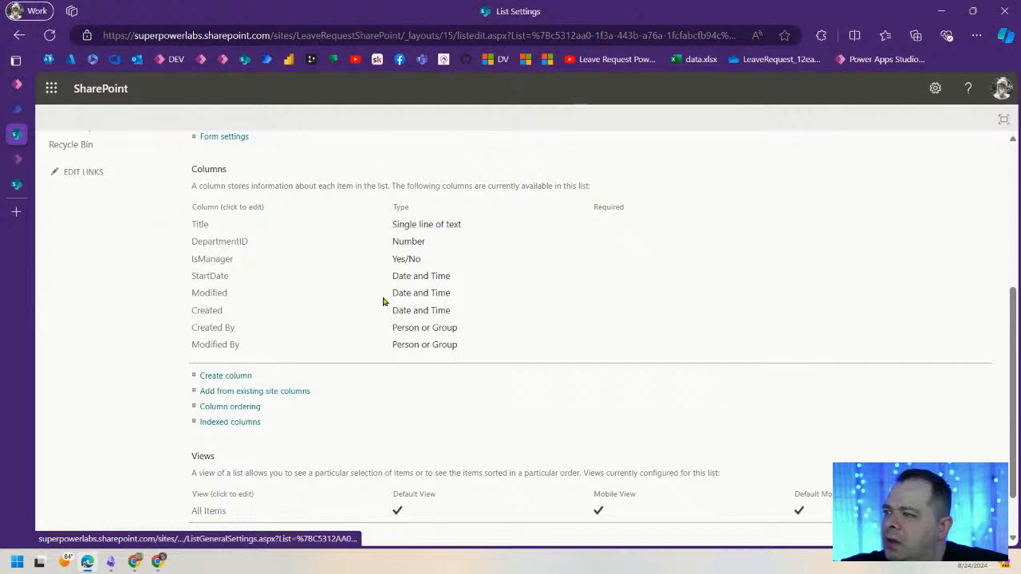
scroll(422, 312, up, 1)
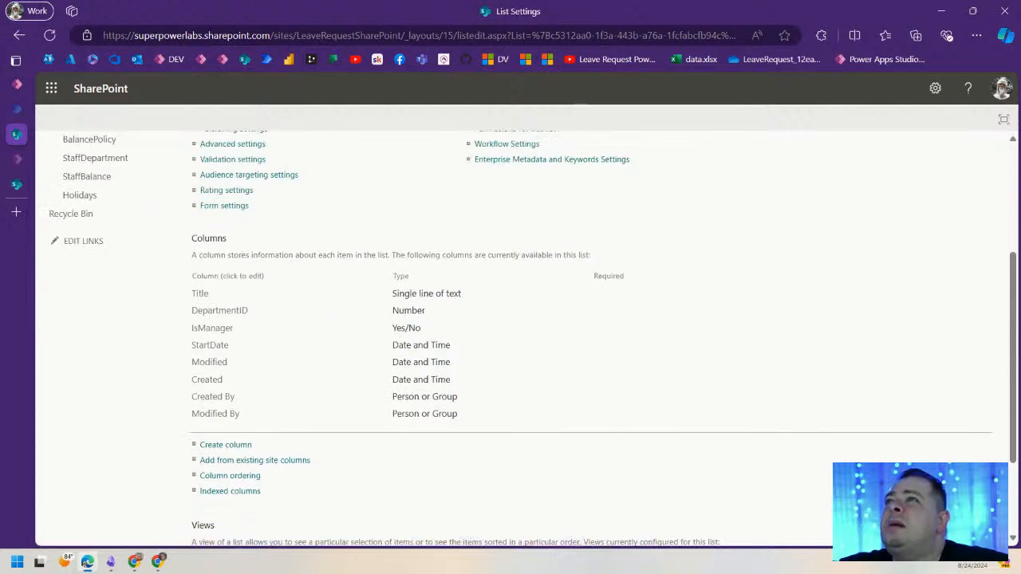
- Move the AppUser list settings page out into a separate browser window for reference
click(17, 185)
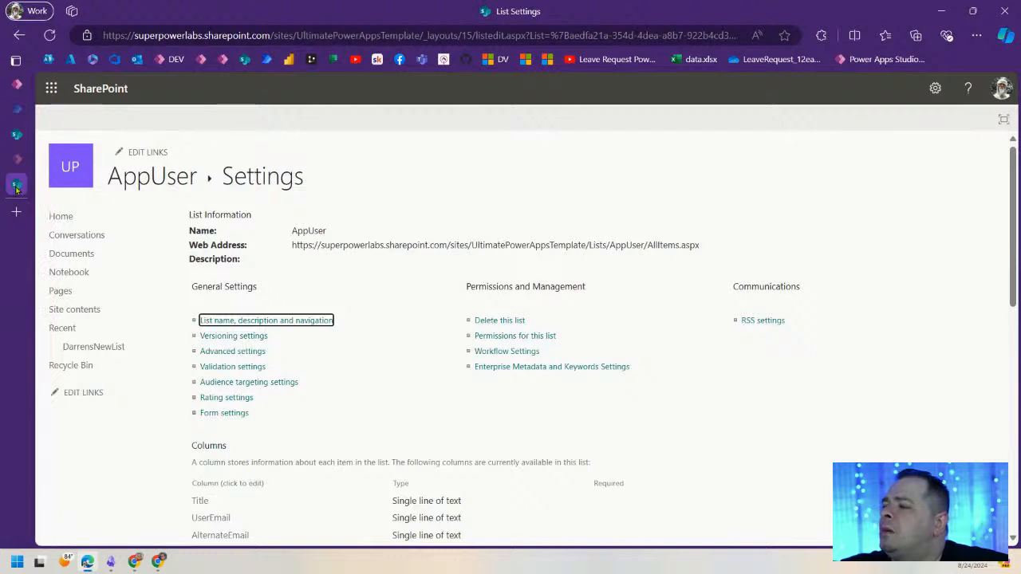
drag(12, 184, 347, 0)
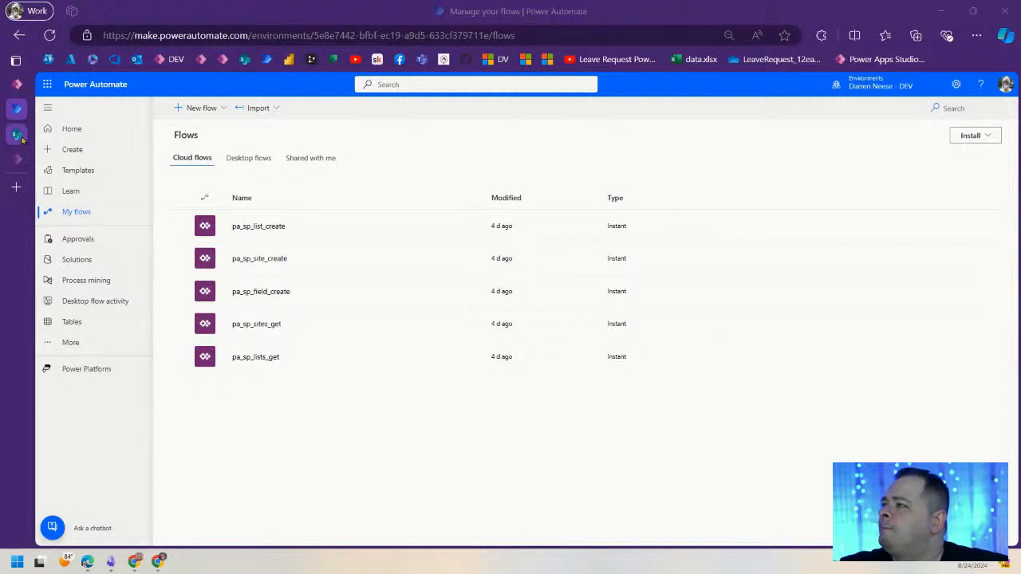
- Switch to Power Apps Studio and preview the DEV - Create New Fields screen
click(17, 84)
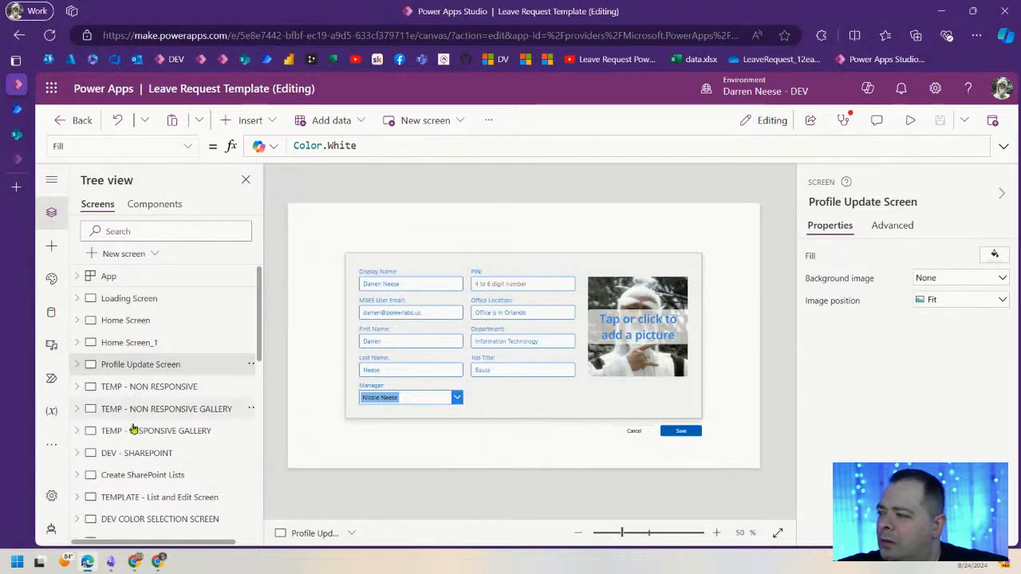
scroll(168, 447, down, 10)
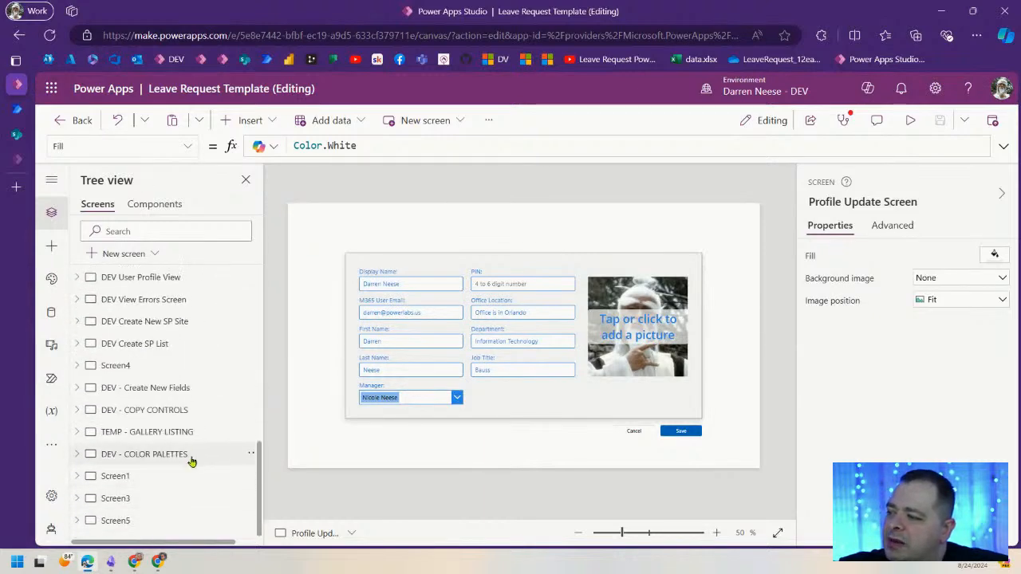
click(161, 394)
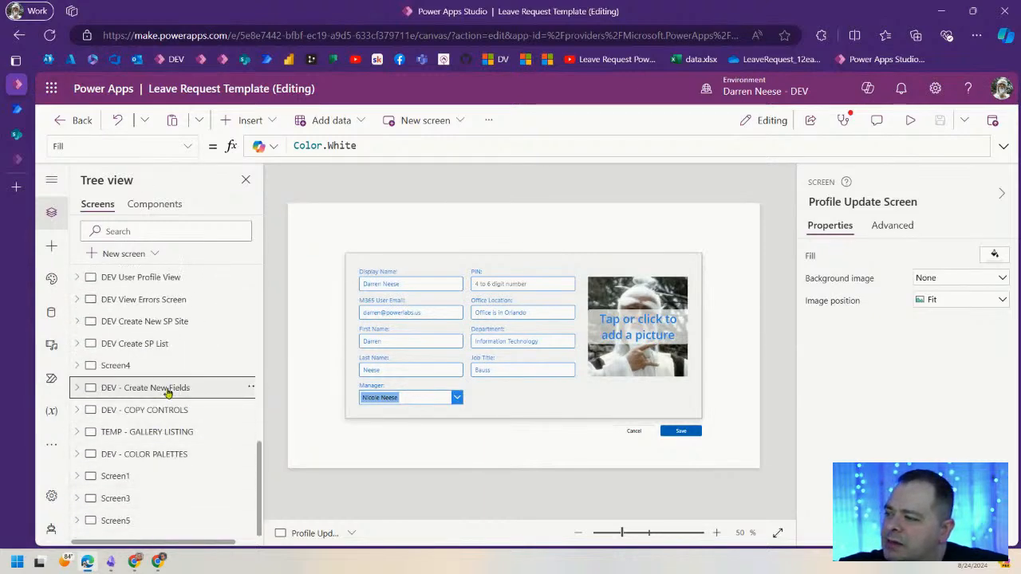
click(911, 120)
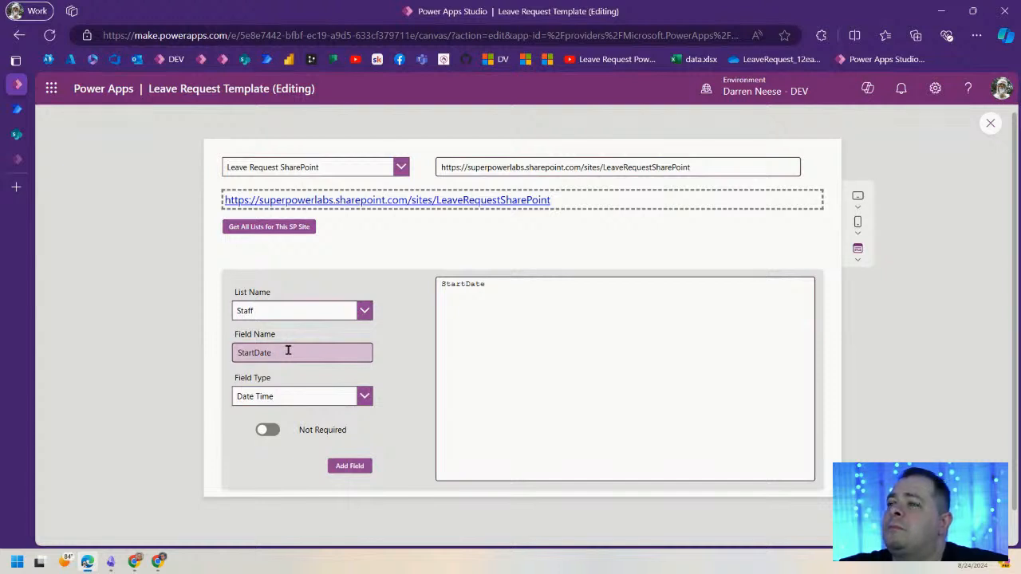
- Add a field named UserEmail of type Single Line of Text to the Staff list
drag(288, 350, 221, 358)
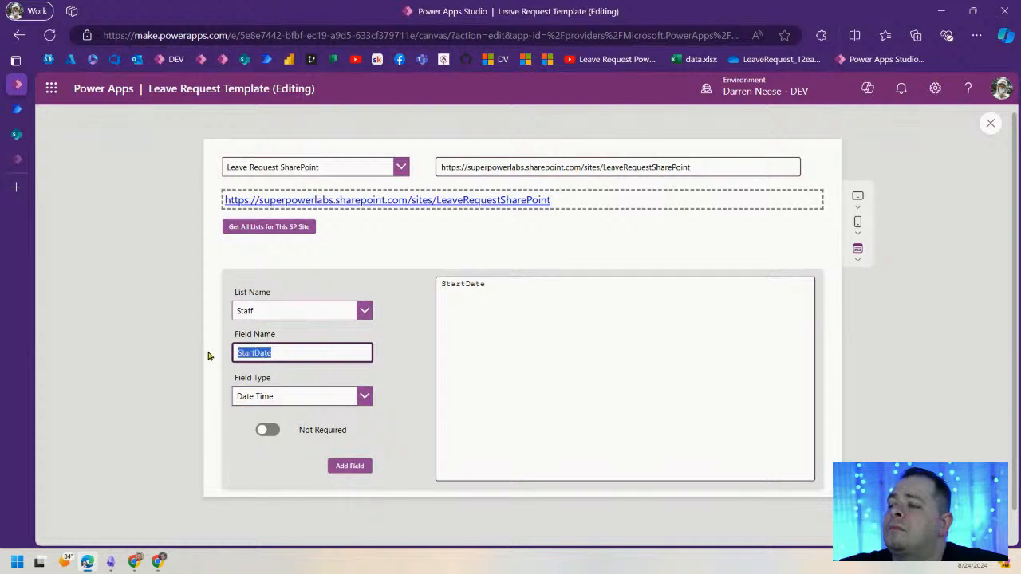
text(U)
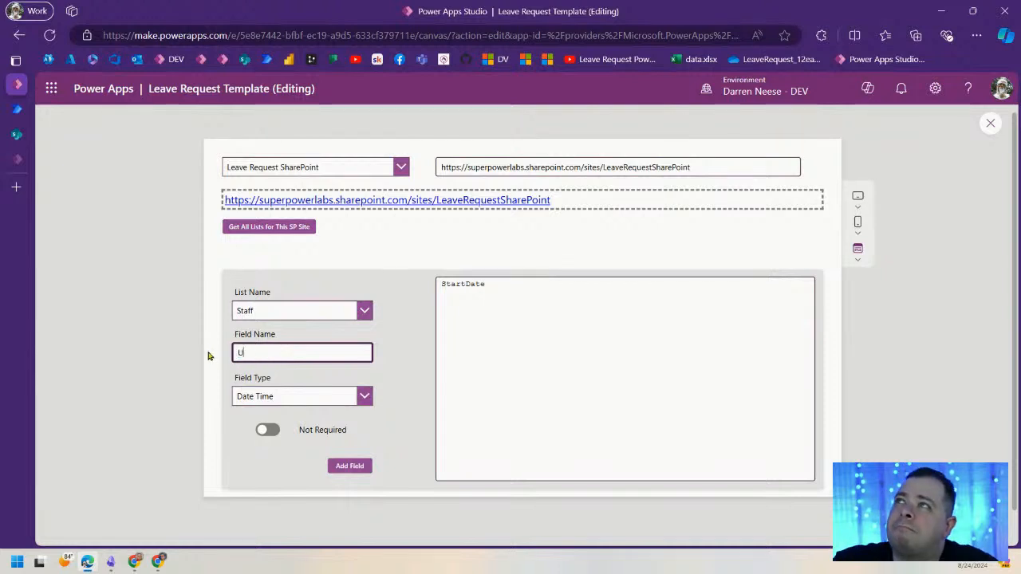
text(serEmail)
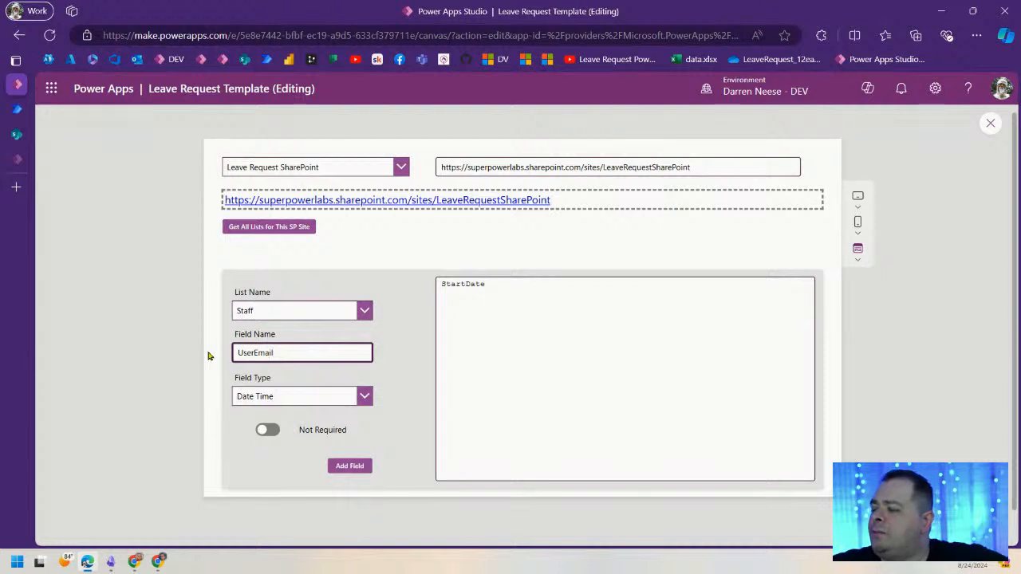
click(319, 394)
click(320, 300)
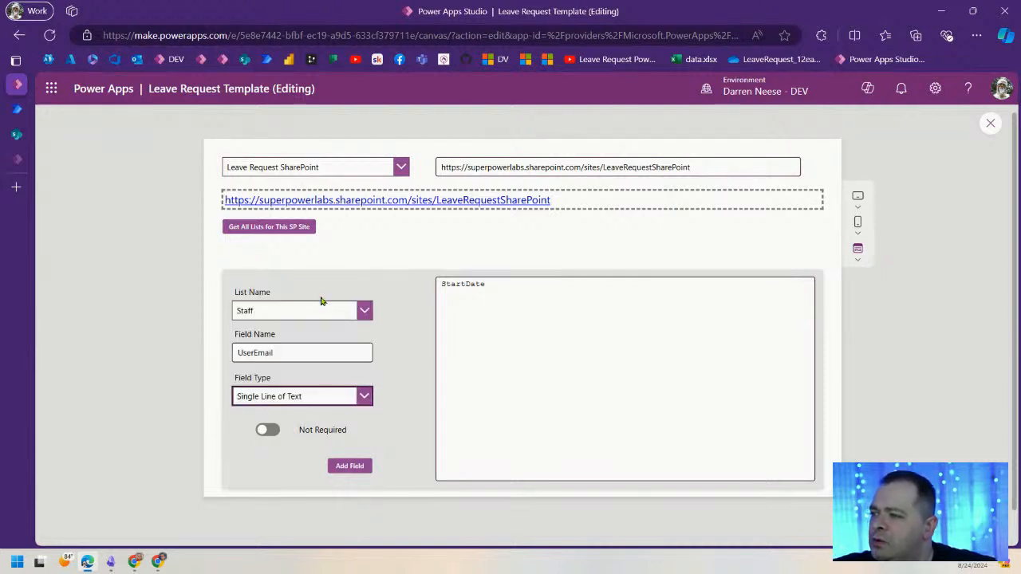
click(351, 467)
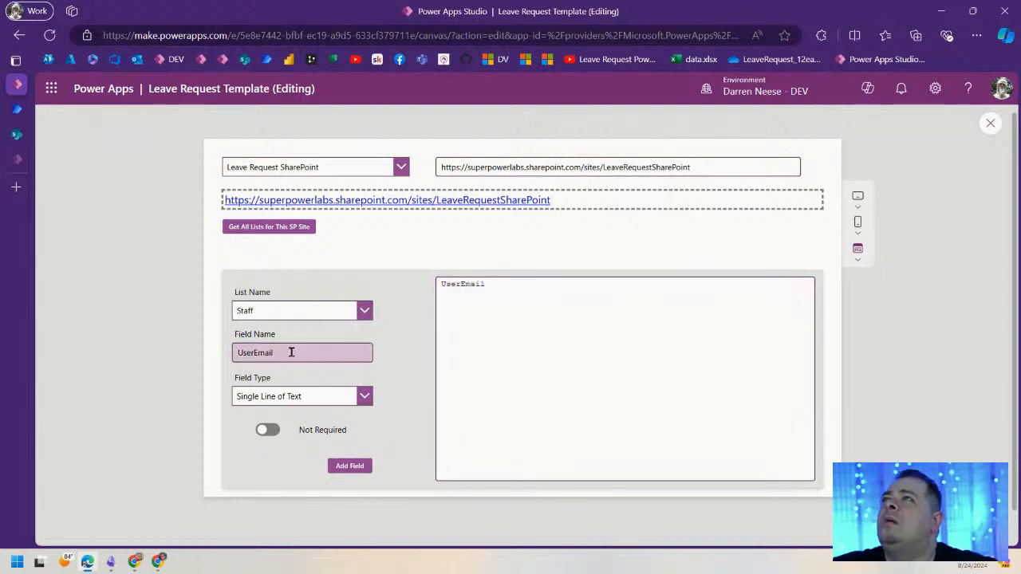
- Add a Single Line of Text field named AlternateEmail to the Staff list
click(296, 352)
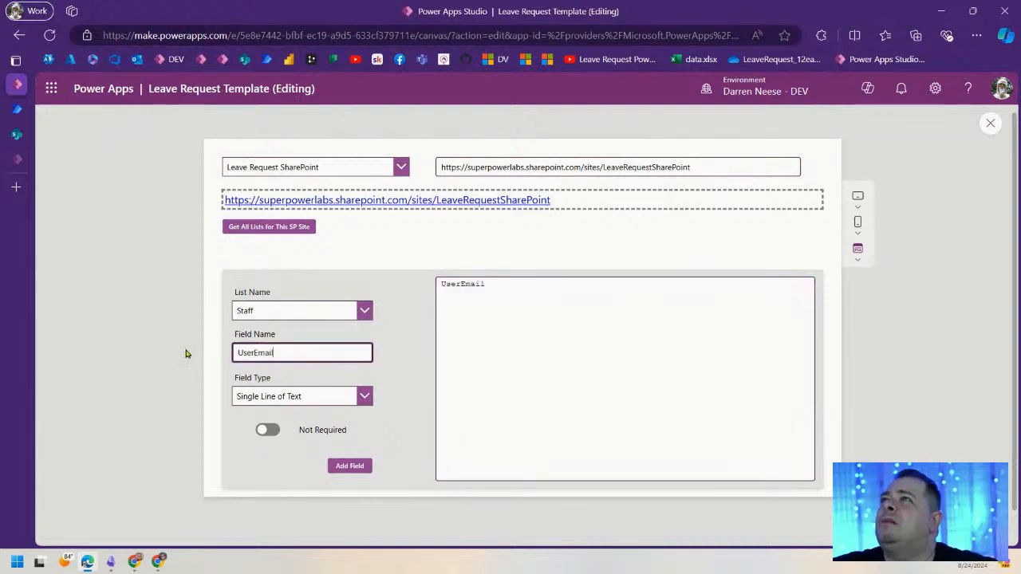
key(ctrl+a)
text(AlternateEmail)
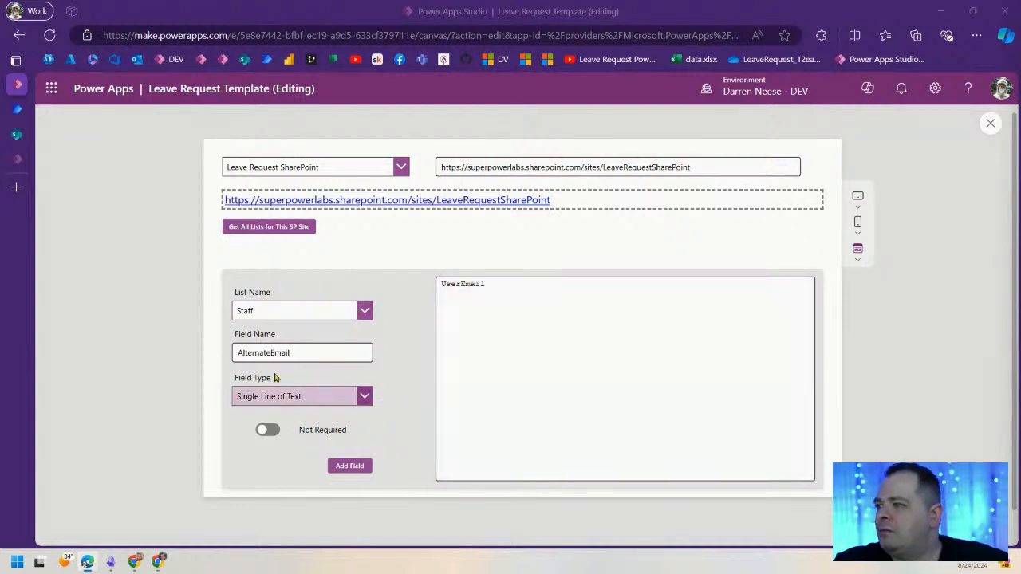
click(360, 472)
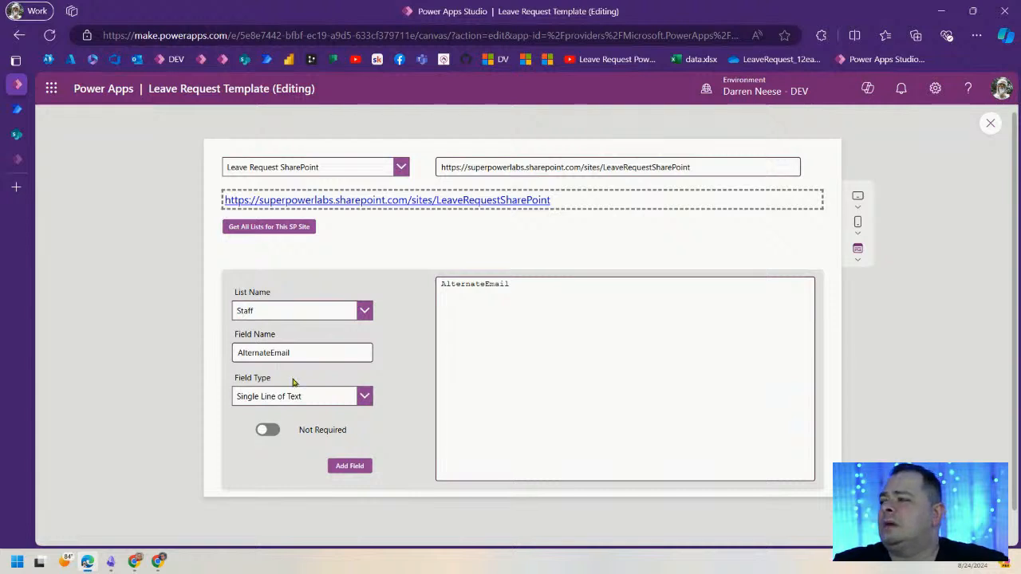
- Add a Single Line of Text field named FirstName to the Staff list
click(303, 353)
key(ctrl+a)
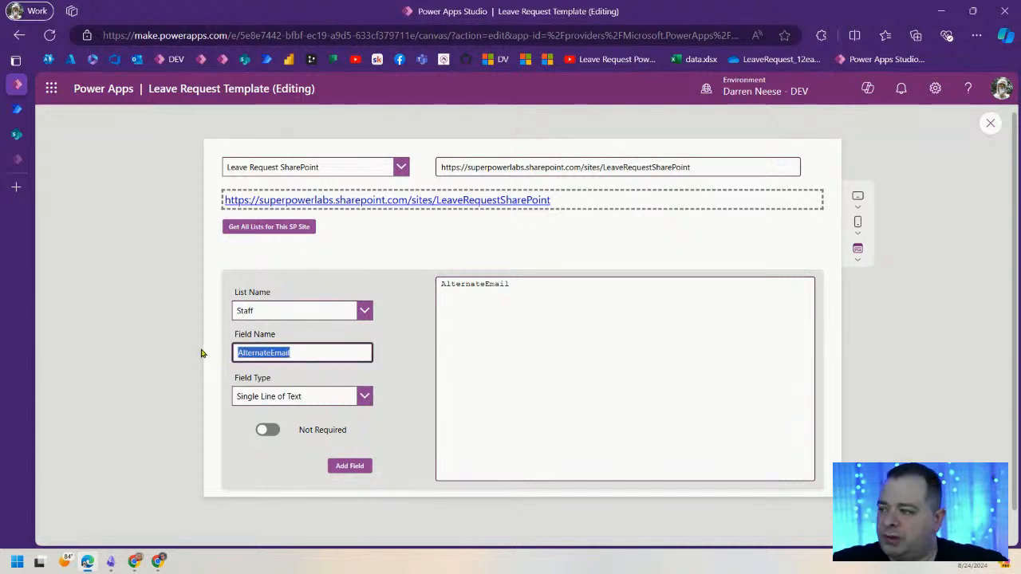
text(FirstName)
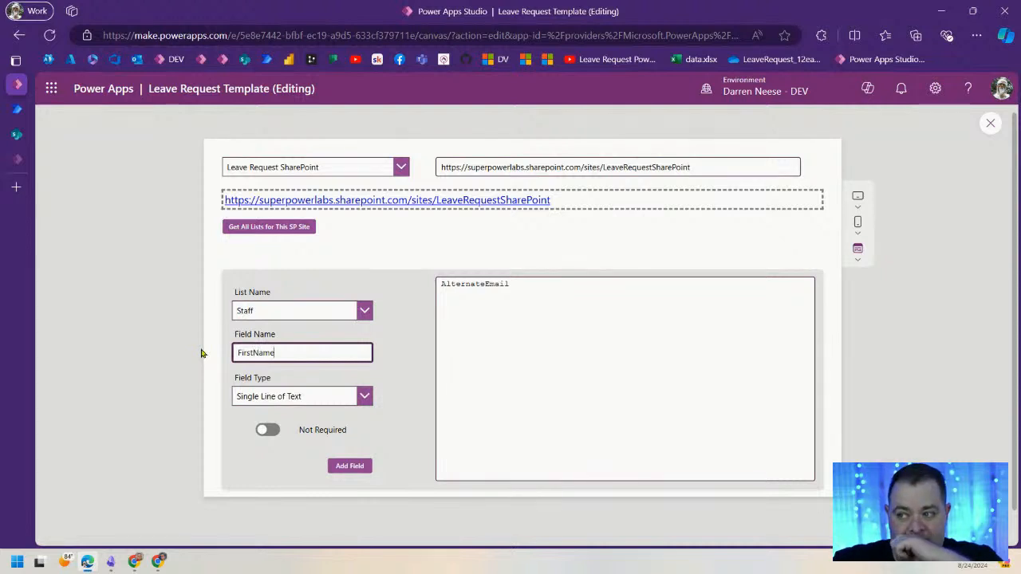
click(351, 466)
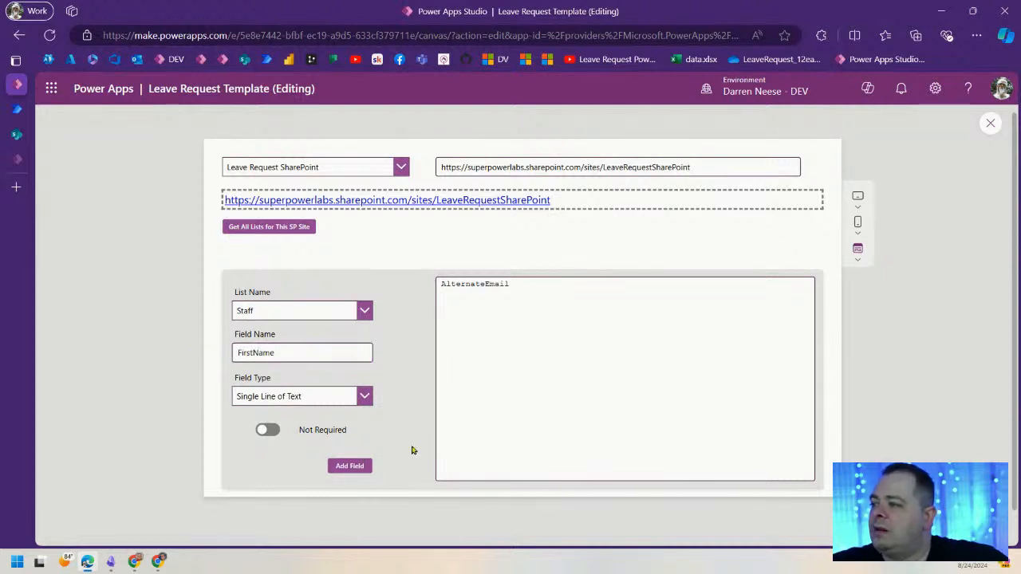
- Switch to SharePoint, reload the Staff list settings and check its columns for the newly added fields
click(16, 137)
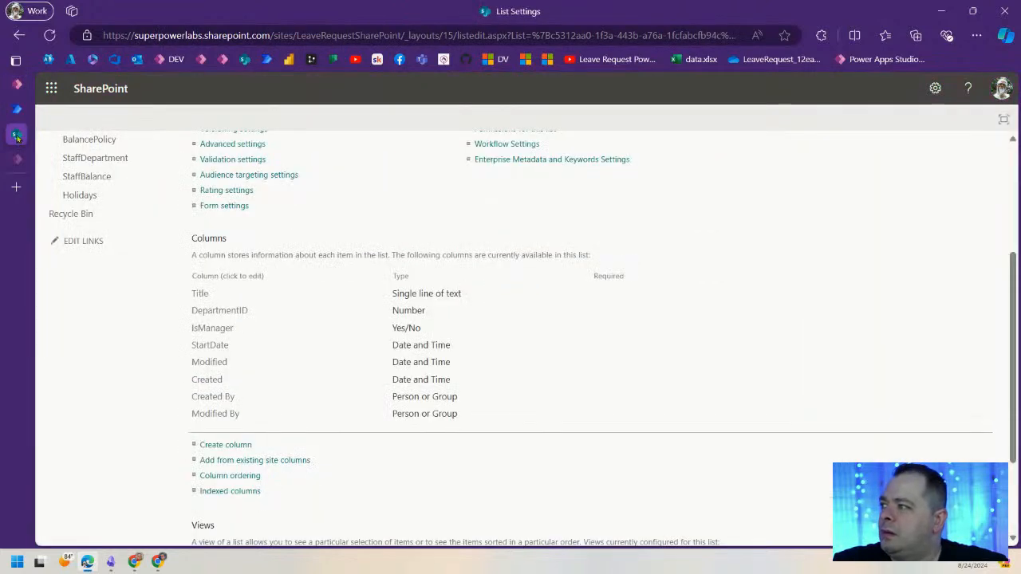
scroll(466, 236, up, 2)
click(50, 36)
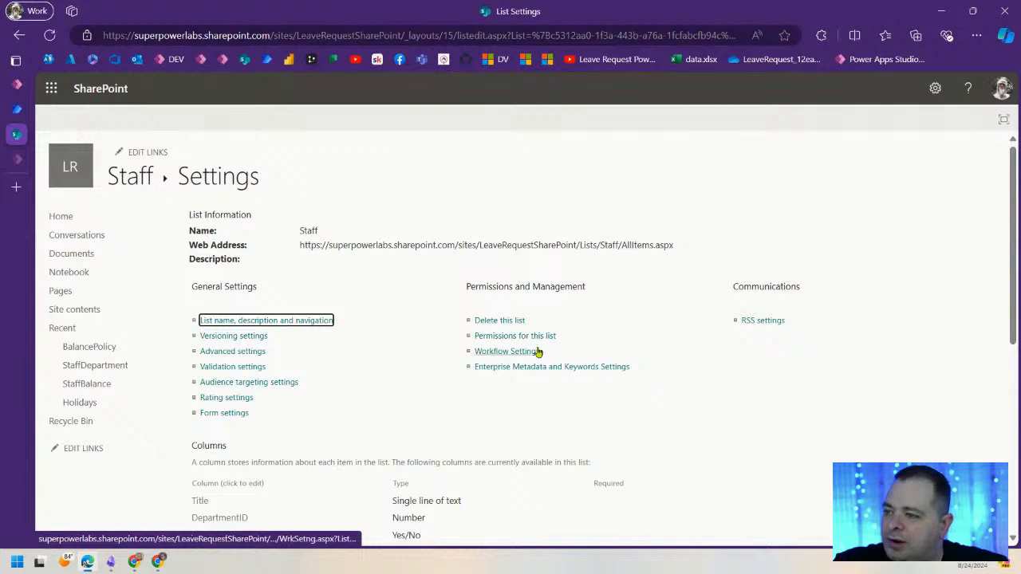
scroll(734, 358, down, 4)
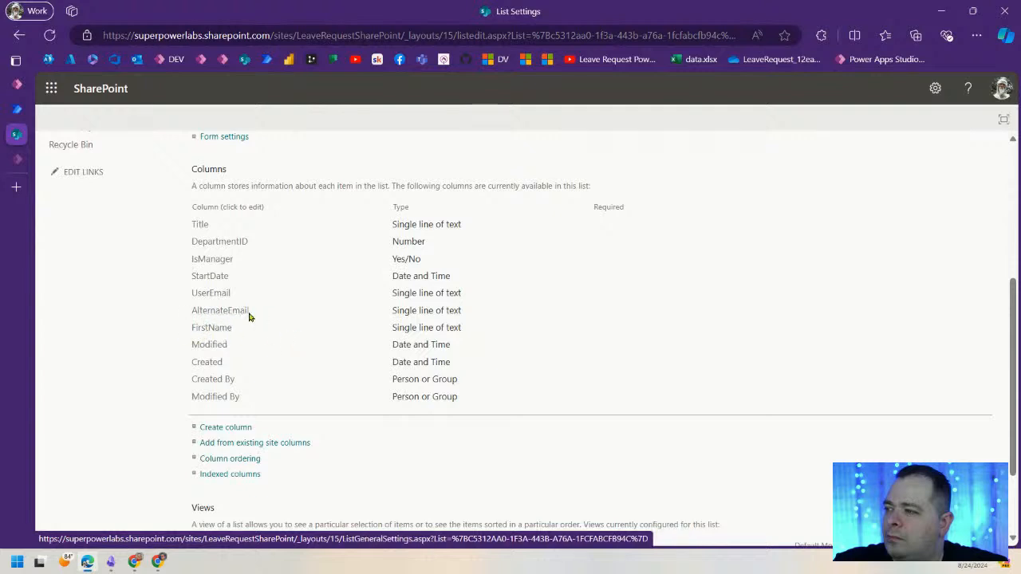
- Return to the Power Apps preview and add a Single Line of Text field named LastName to the Staff list
click(18, 83)
click(279, 351)
drag(279, 352, 216, 348)
text(LastName)
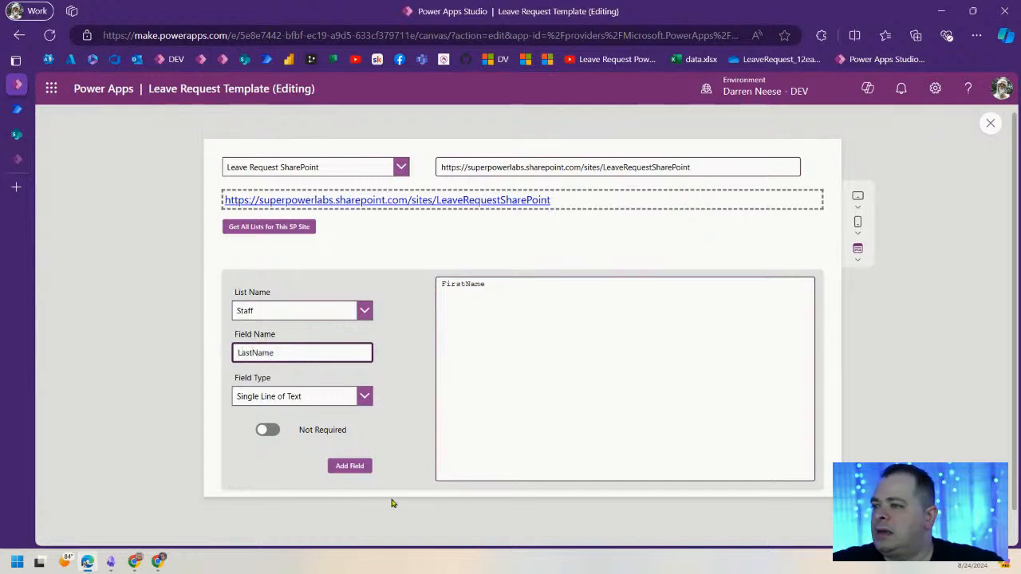
click(354, 469)
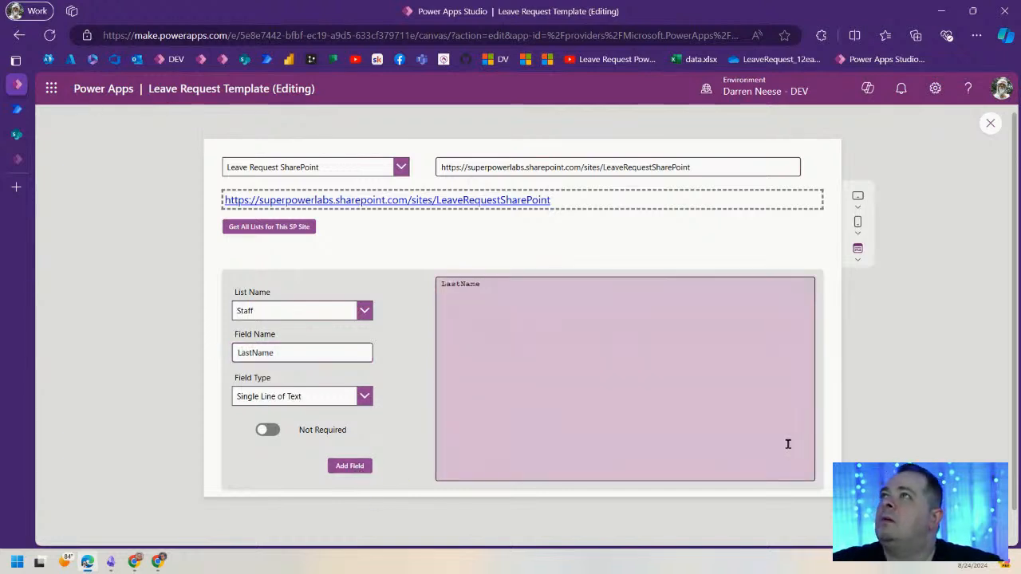
- Add a Single Line of Text field named EntraID to the Staff list
click(279, 353)
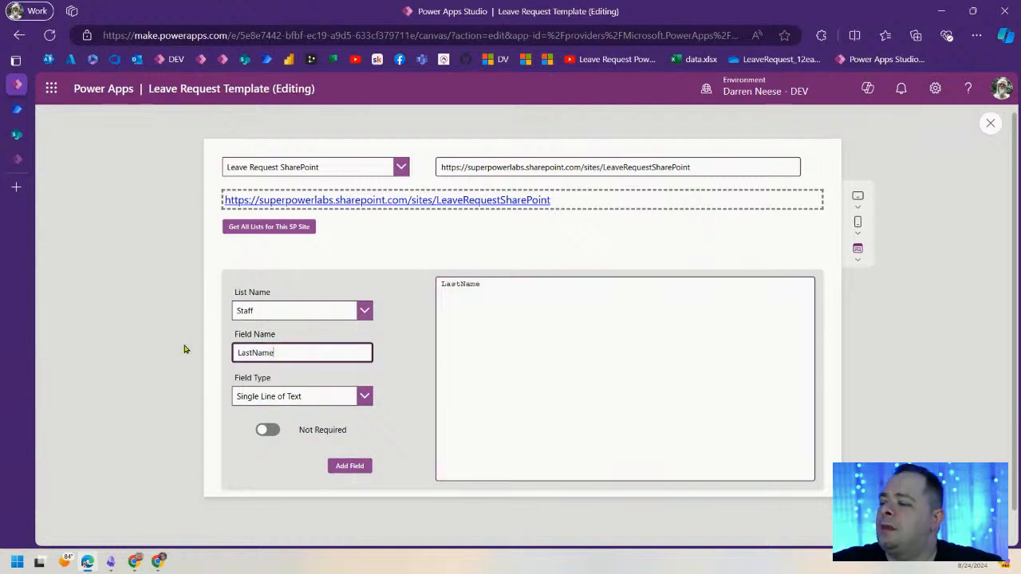
key(ctrl+a)
text(EntraID)
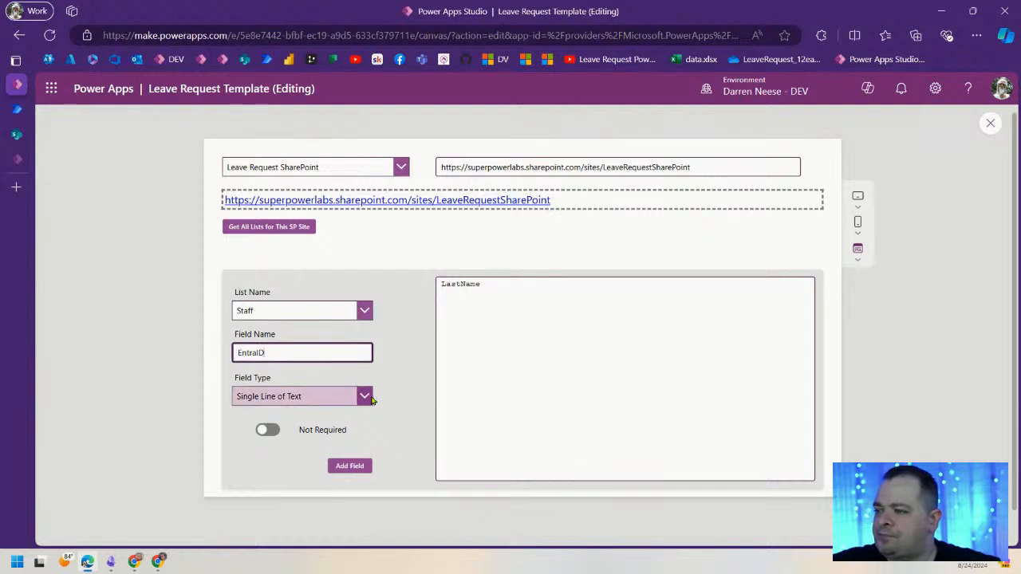
click(345, 471)
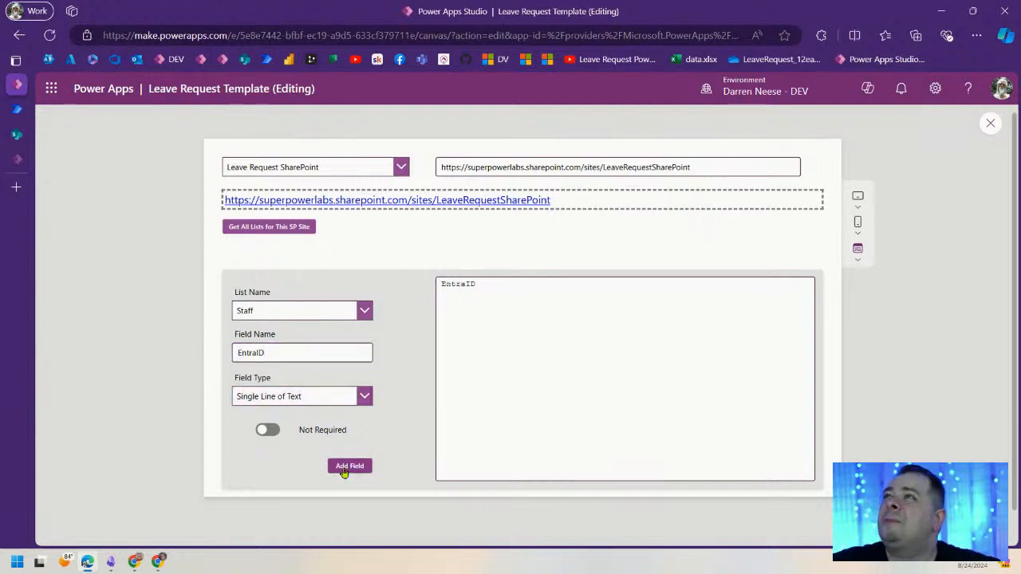
- Add a Single Line of Text field named EmployeeID to the Staff list
drag(292, 350, 214, 354)
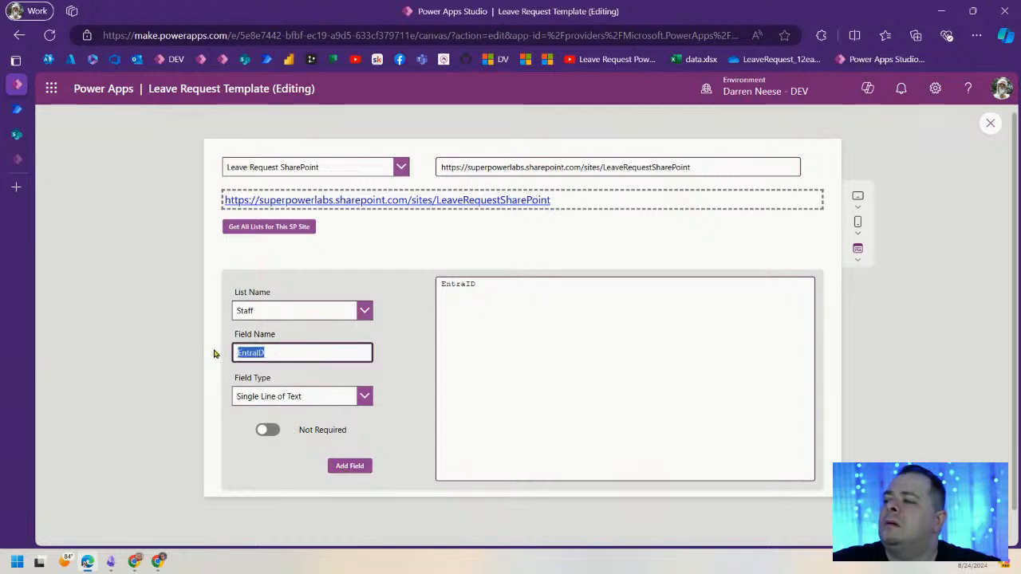
text(EmployeeID)
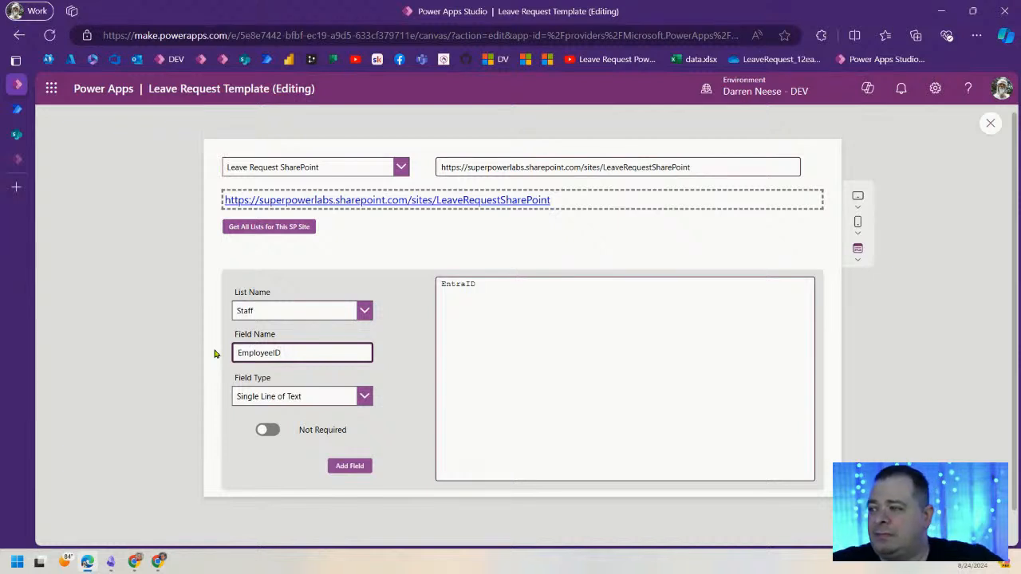
click(352, 472)
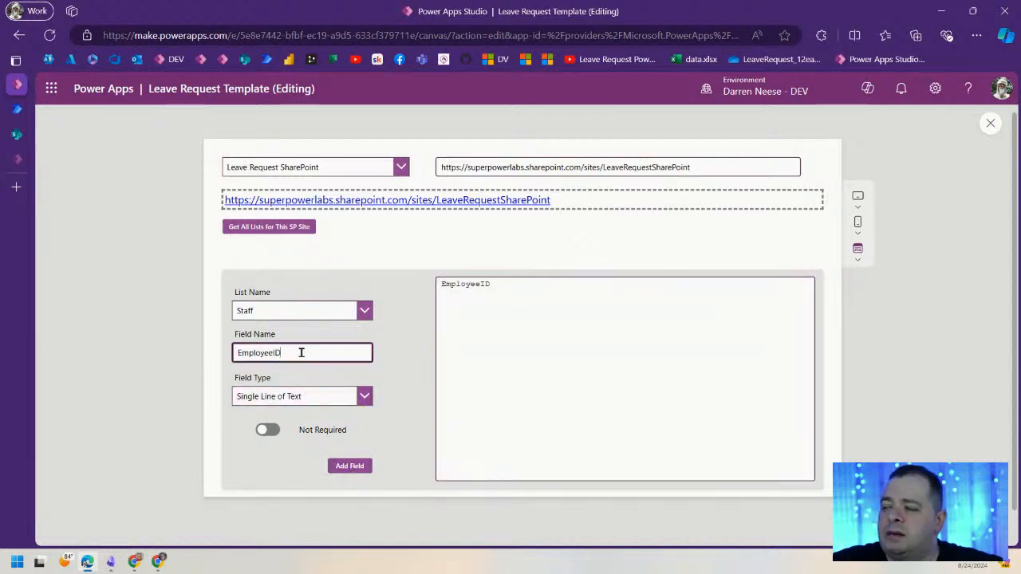
- Add a Multi-Line Text field named PhotoBase64 to the Staff list
drag(330, 353, 224, 357)
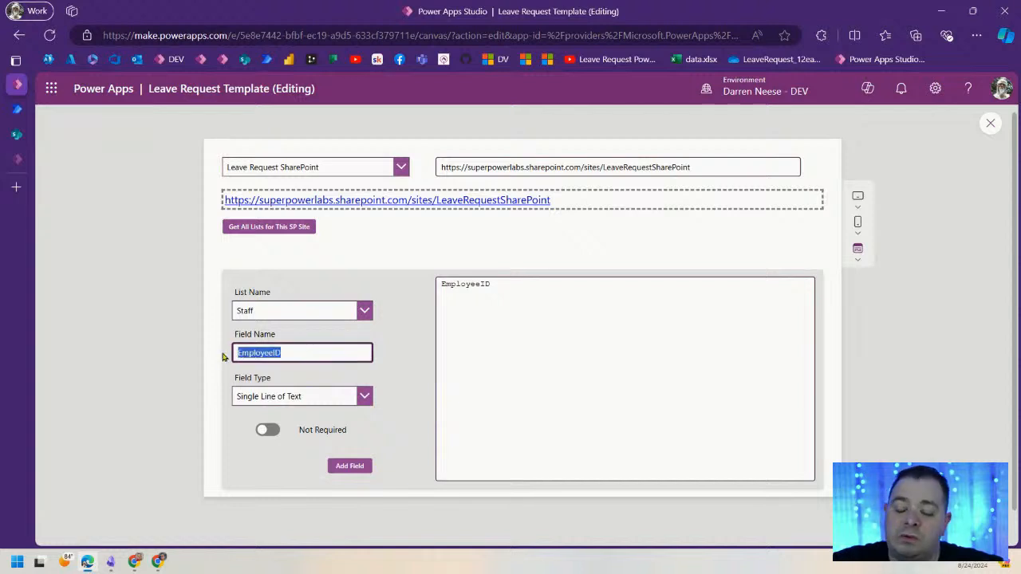
click(305, 353)
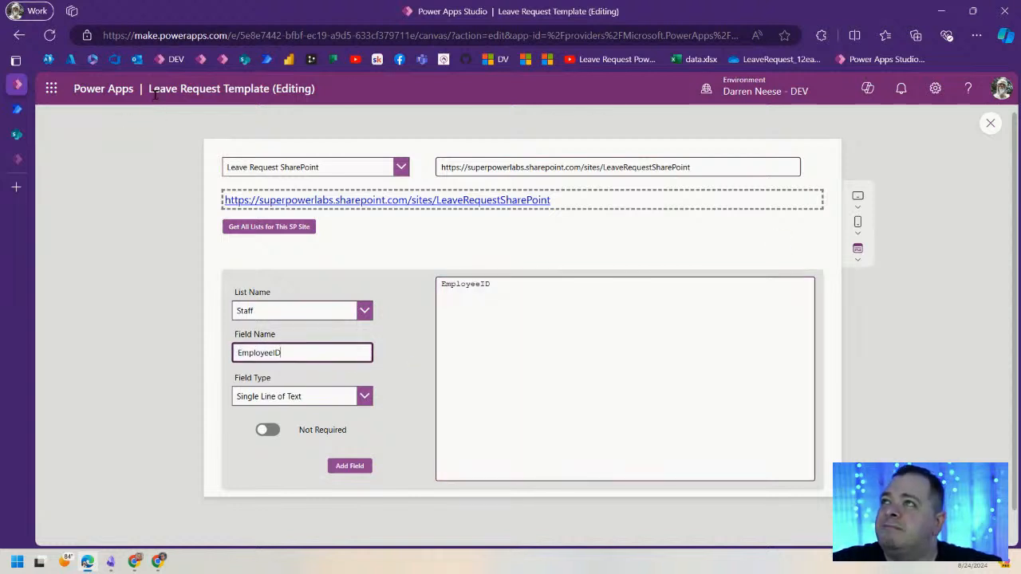
double_click(338, 356)
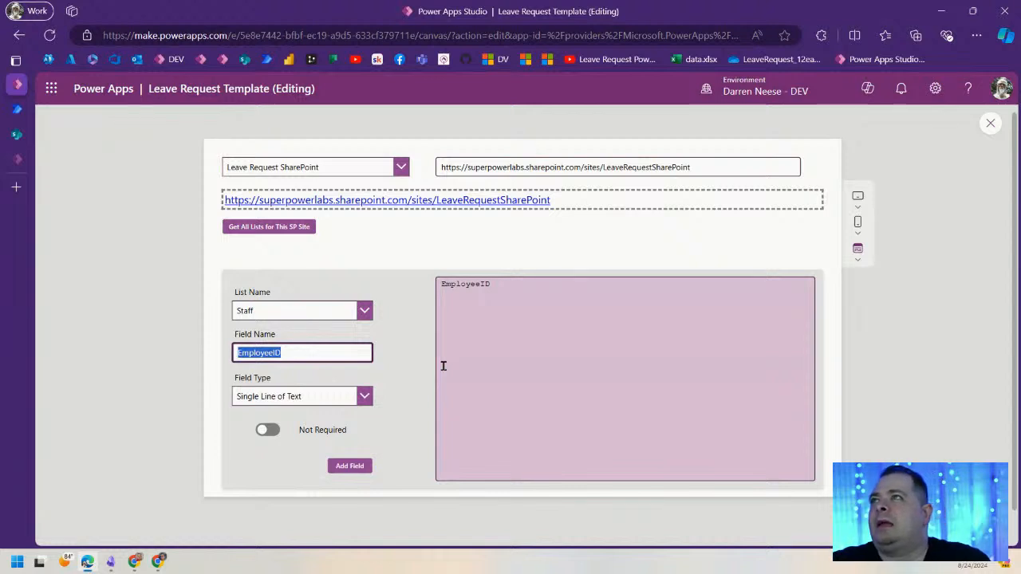
text(Photo)
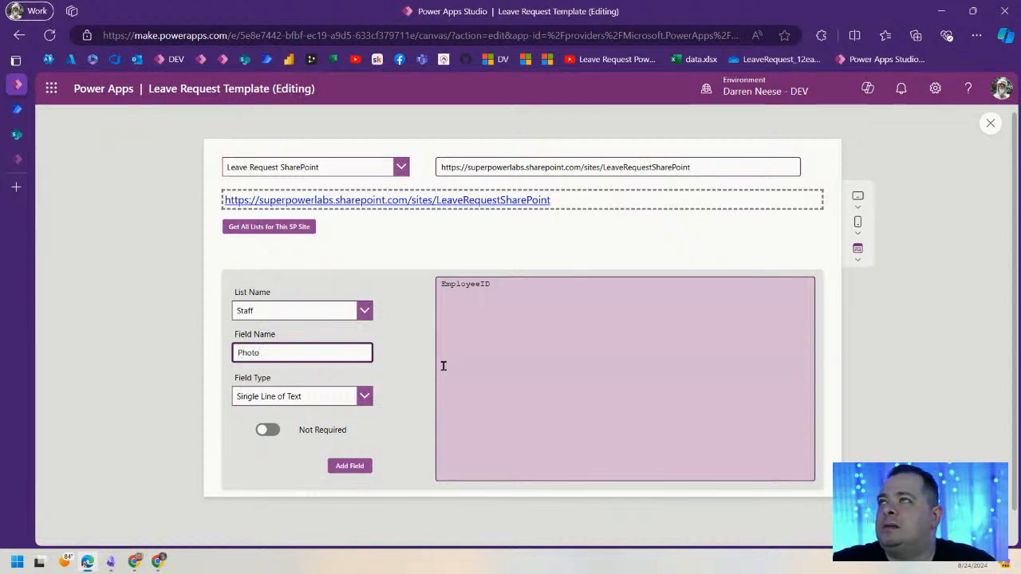
text(Base64)
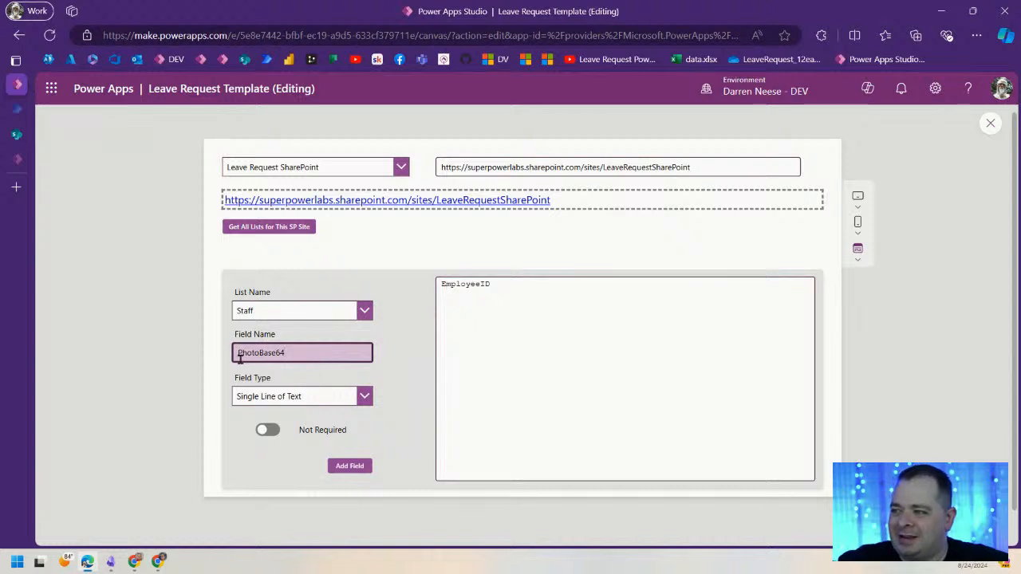
click(312, 397)
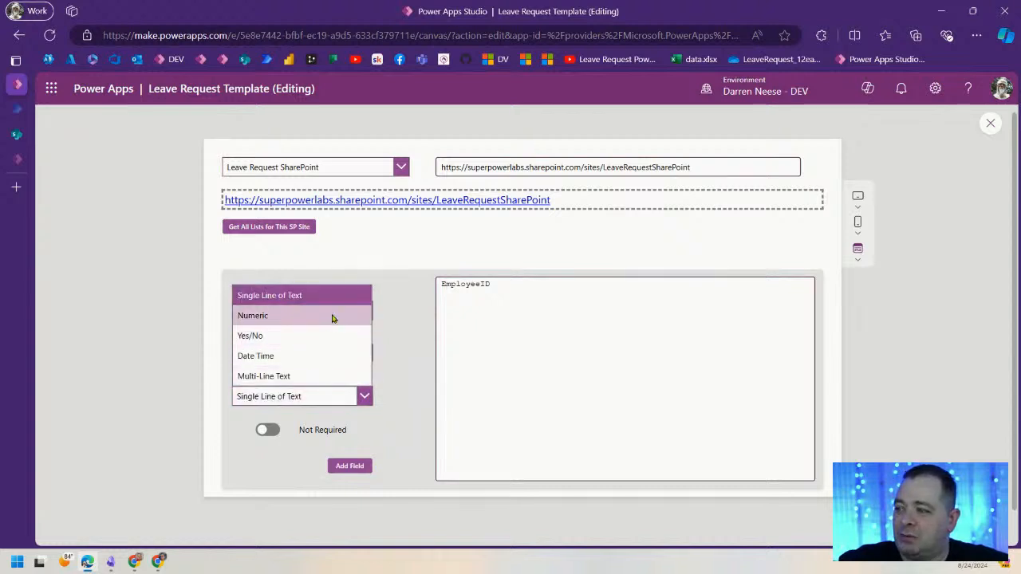
click(325, 377)
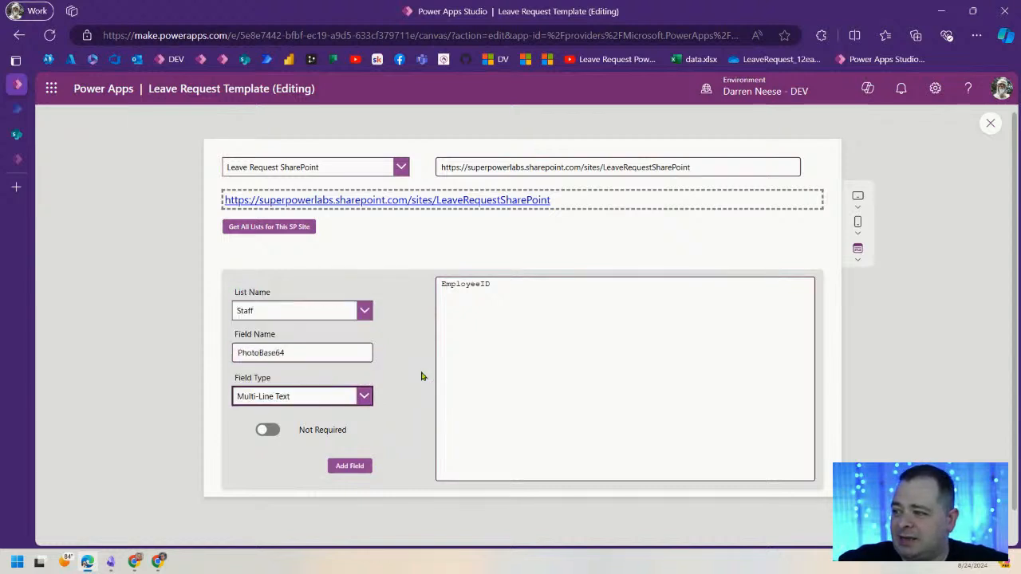
click(362, 468)
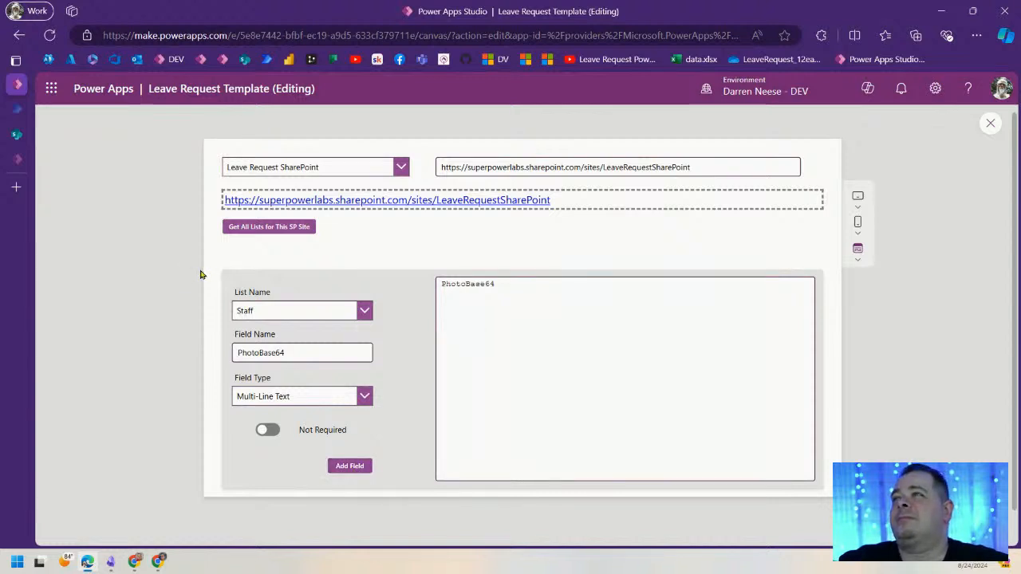
- Add a Multi-Line Text field named HRNotes to the Staff list
drag(311, 353, 213, 356)
text(HRNotes)
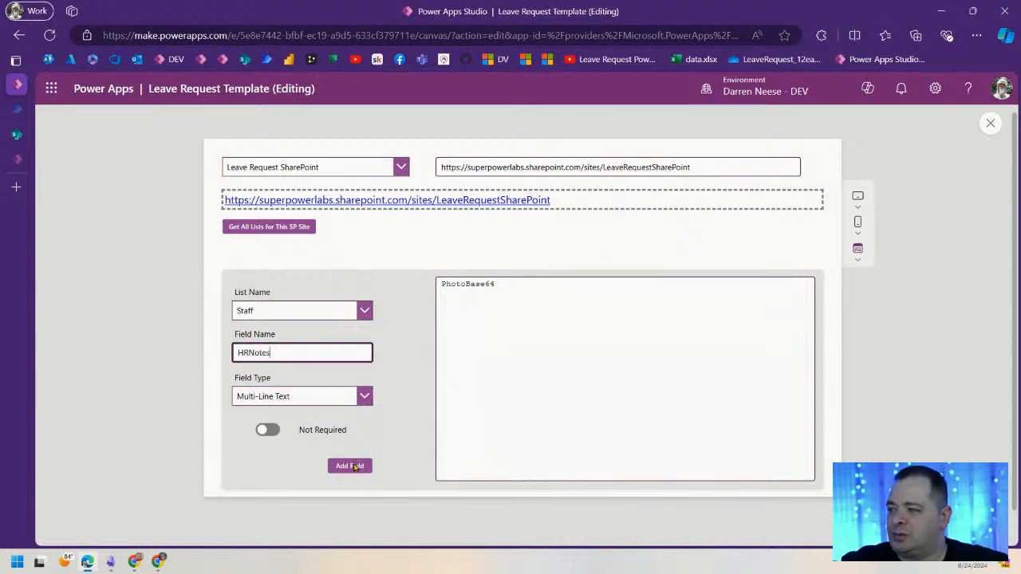
click(349, 466)
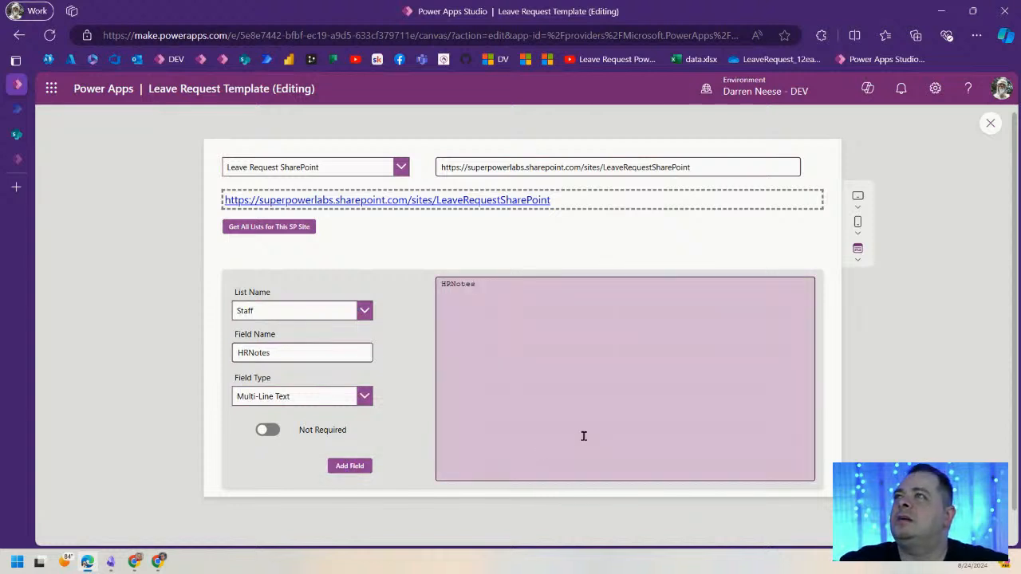
- Add a Multi-Line Text field named ITNotes to the Staff list
drag(311, 354, 212, 357)
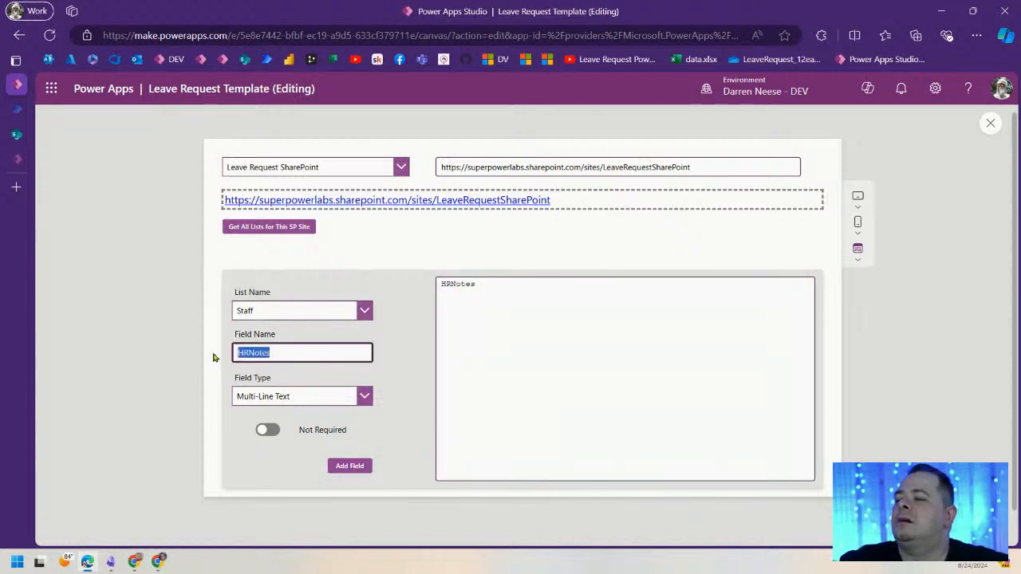
text(IT)
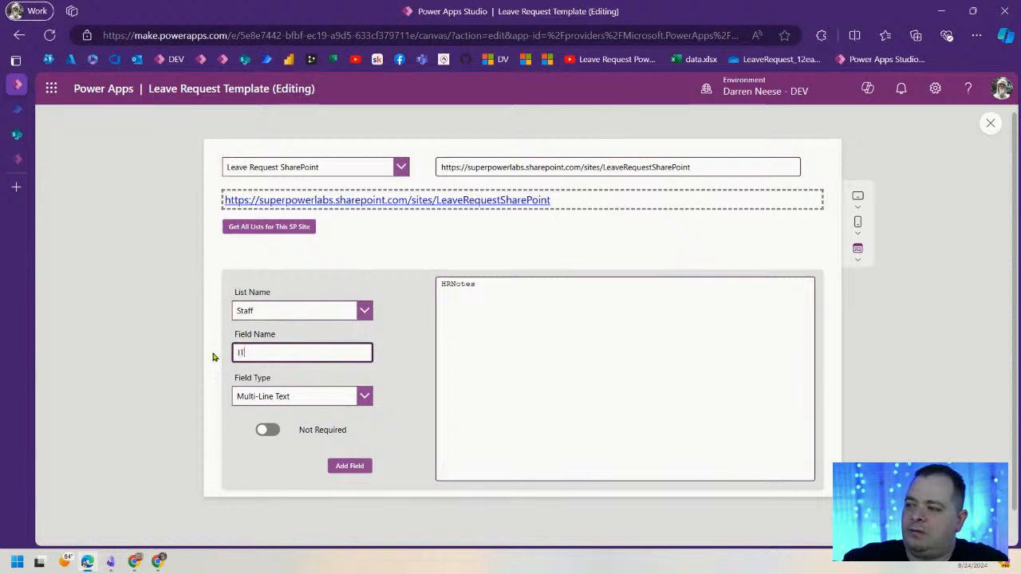
text(Notes)
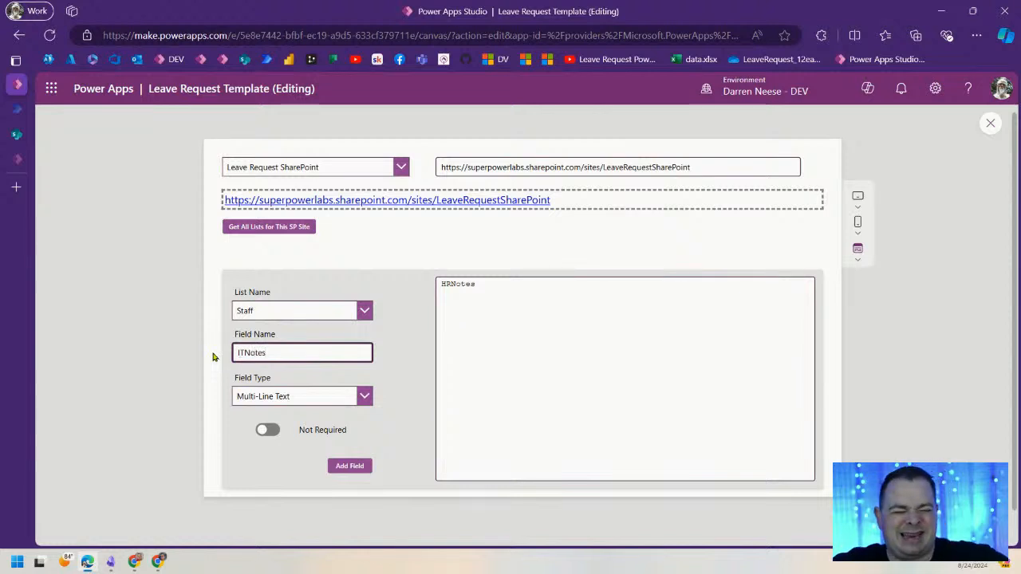
click(356, 469)
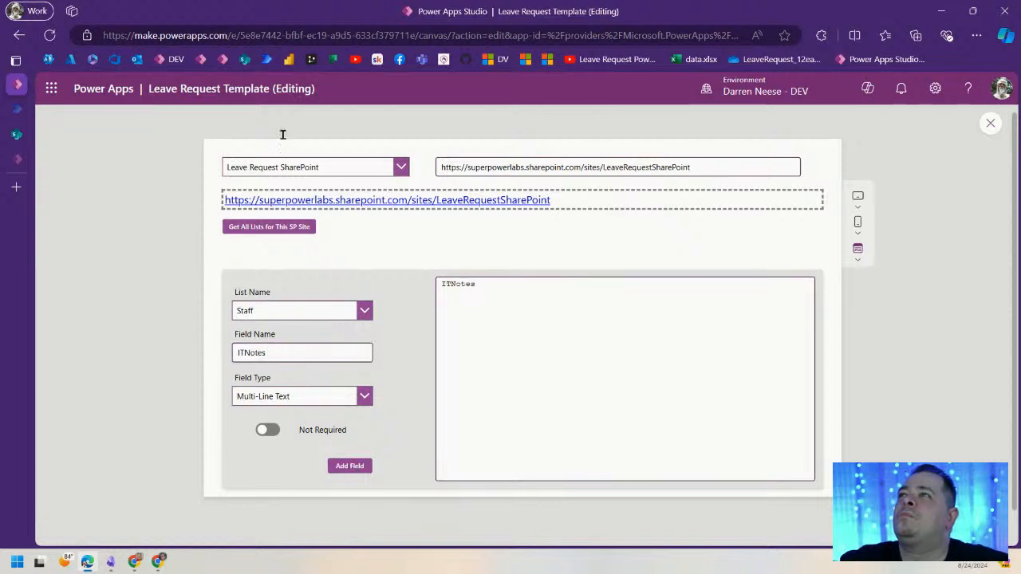
- Add a field named PIN to the Staff list, with its type set to Single Line of Text
double_click(271, 352)
text(PIN)
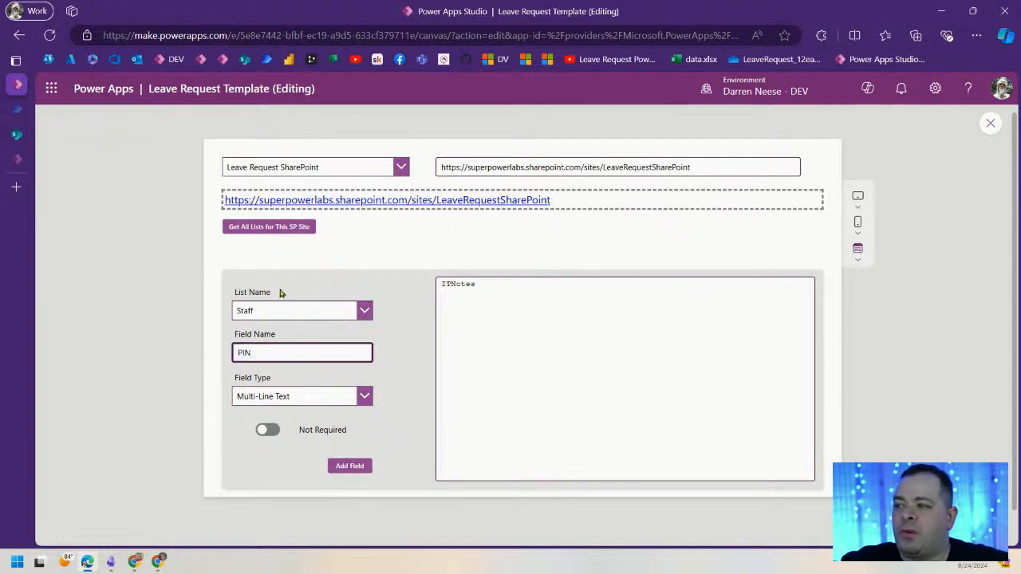
double_click(263, 353)
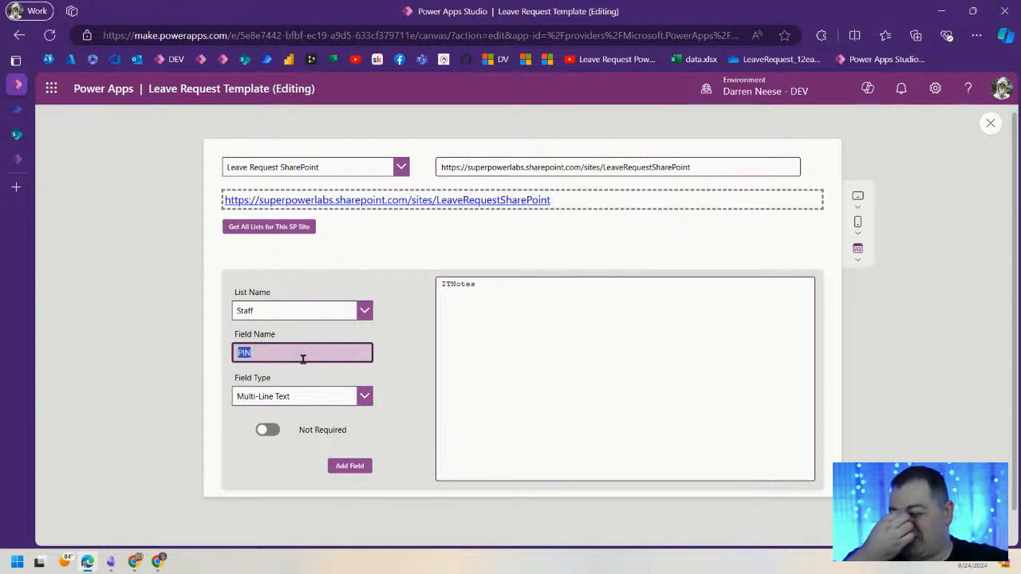
click(367, 401)
click(334, 299)
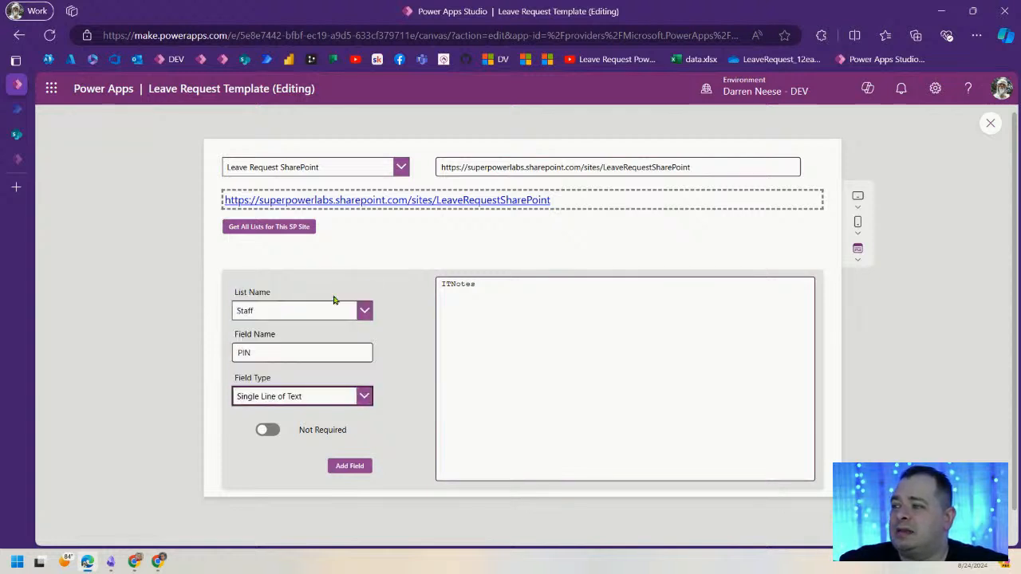
click(356, 468)
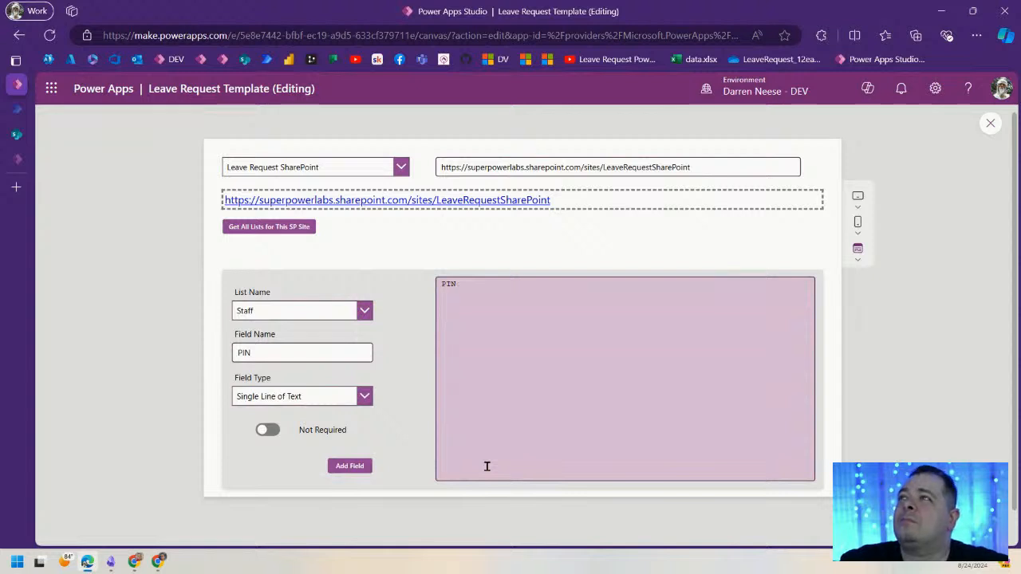
- Add a Single Line of Text field named OfficeLocation to the Staff list
double_click(279, 354)
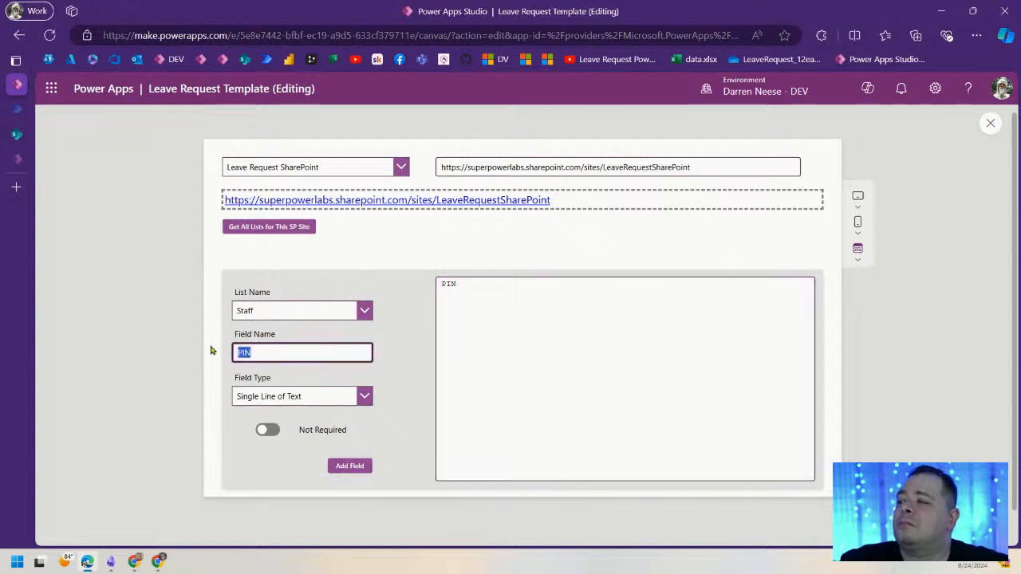
text(Offic)
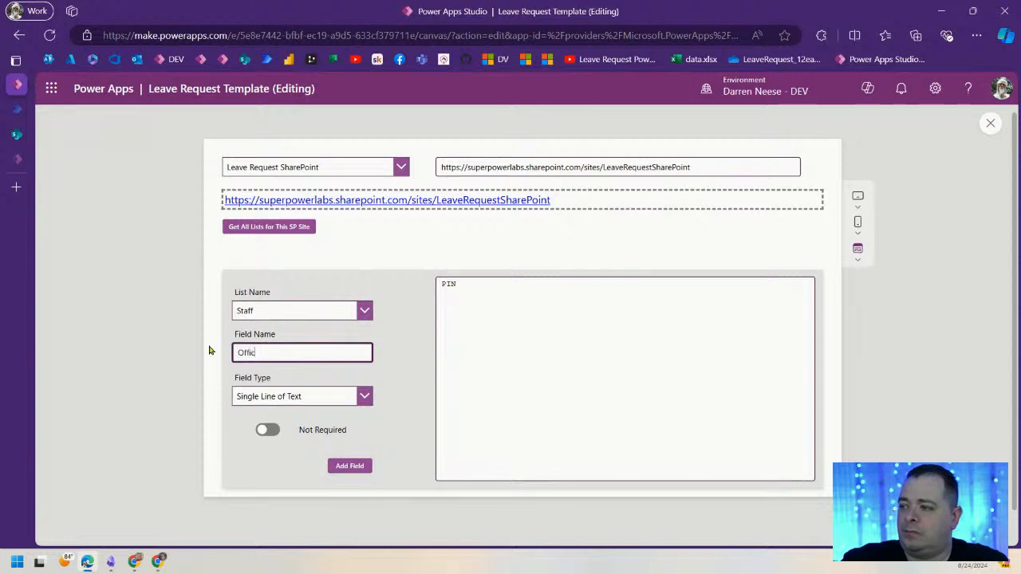
text(eLocation)
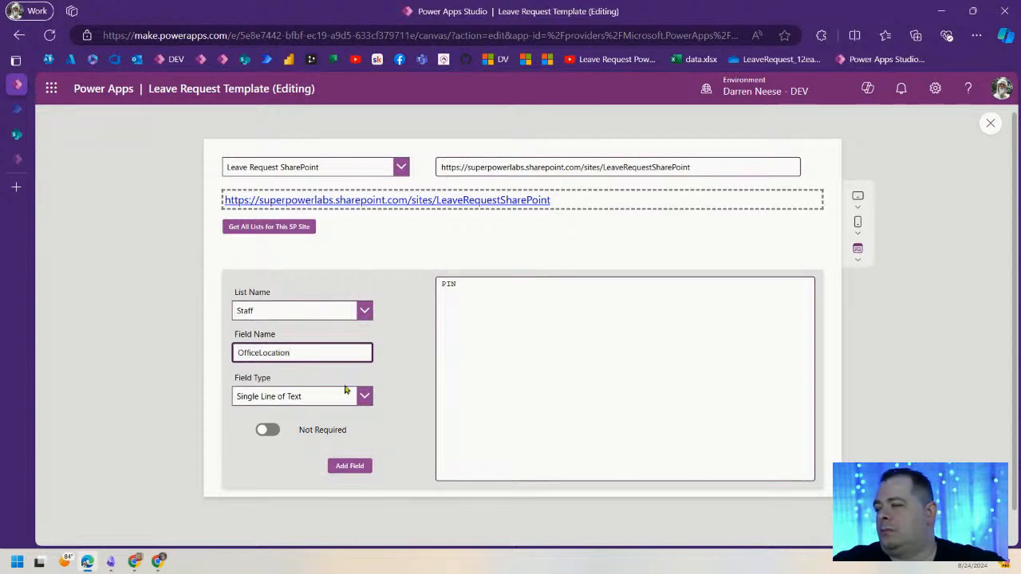
click(354, 469)
- Enter Department as the field name for the Staff list without adding the field
drag(314, 353, 228, 358)
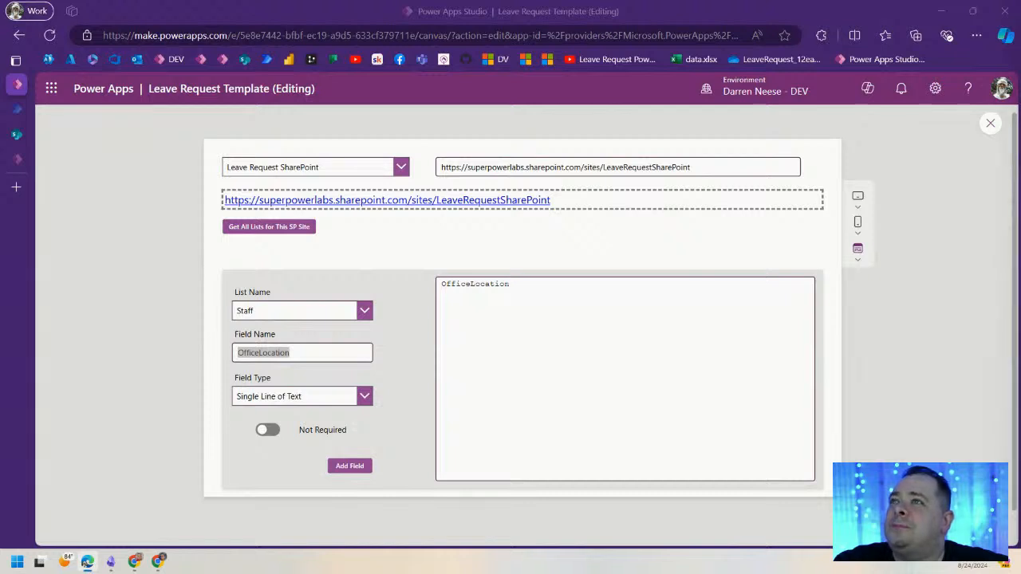
drag(298, 352, 233, 356)
text(Depart)
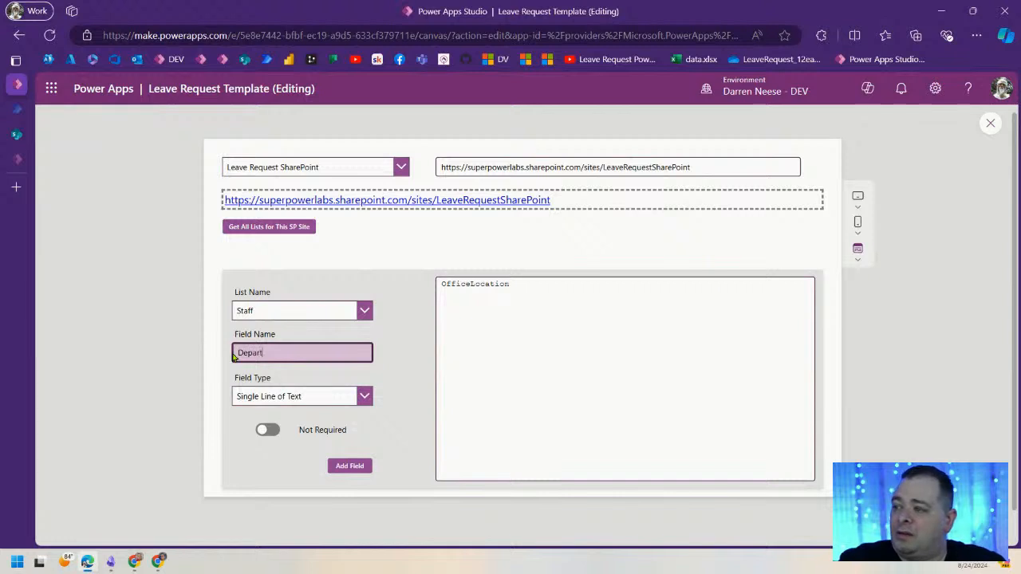
text(ment)
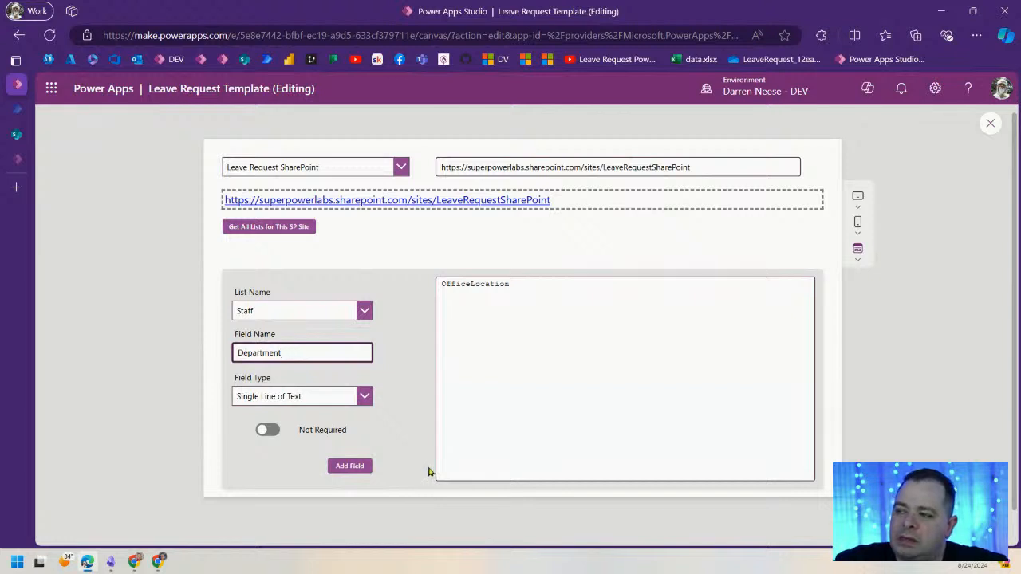
drag(358, 353, 236, 350)
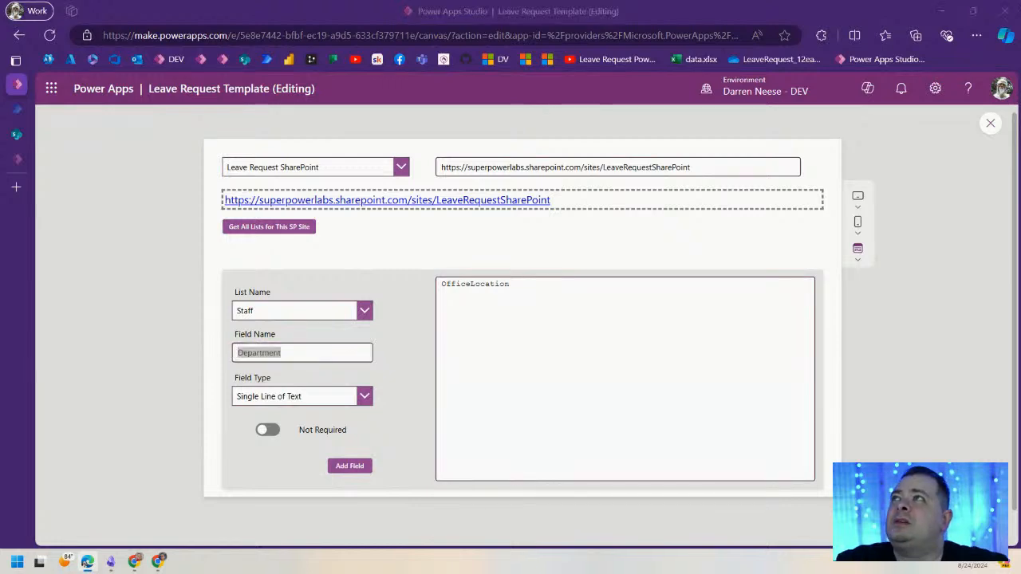
- Switch to the DrawSQL Leave Request diagram, examine how Staff, StaffDepartment and Department relate, and return to the Power Apps preview
drag(676, 0, 676, 262)
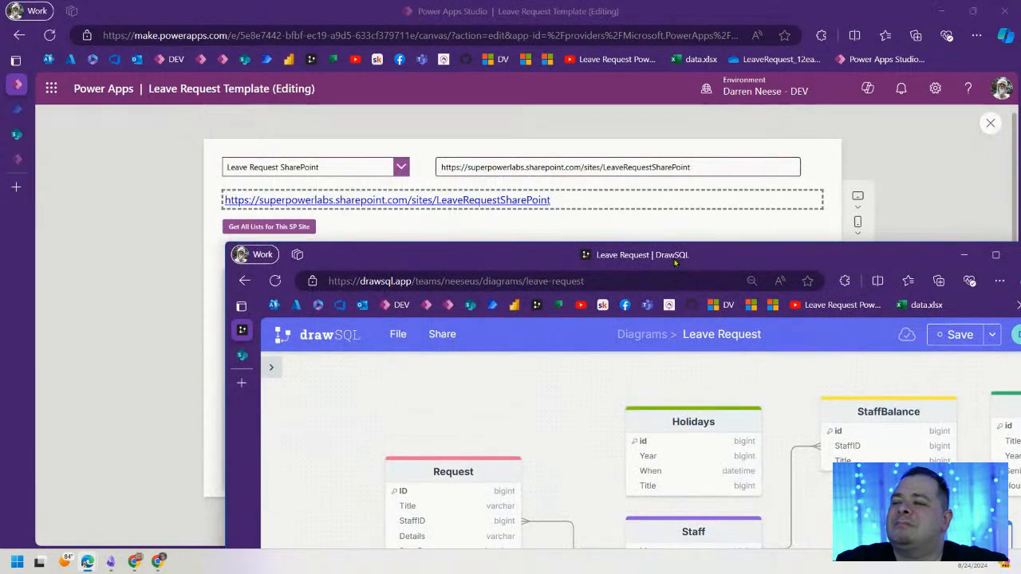
double_click(676, 262)
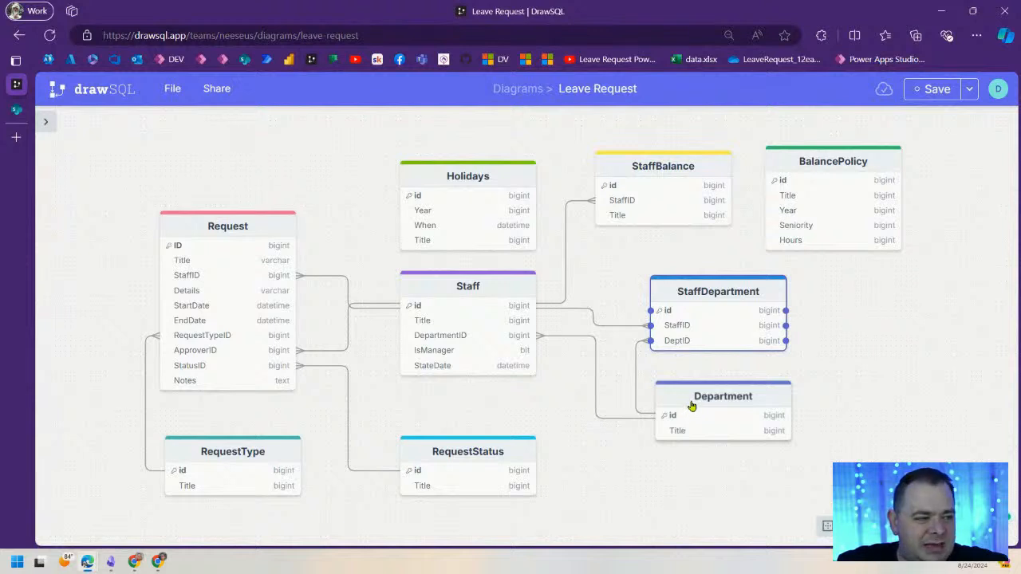
click(846, 342)
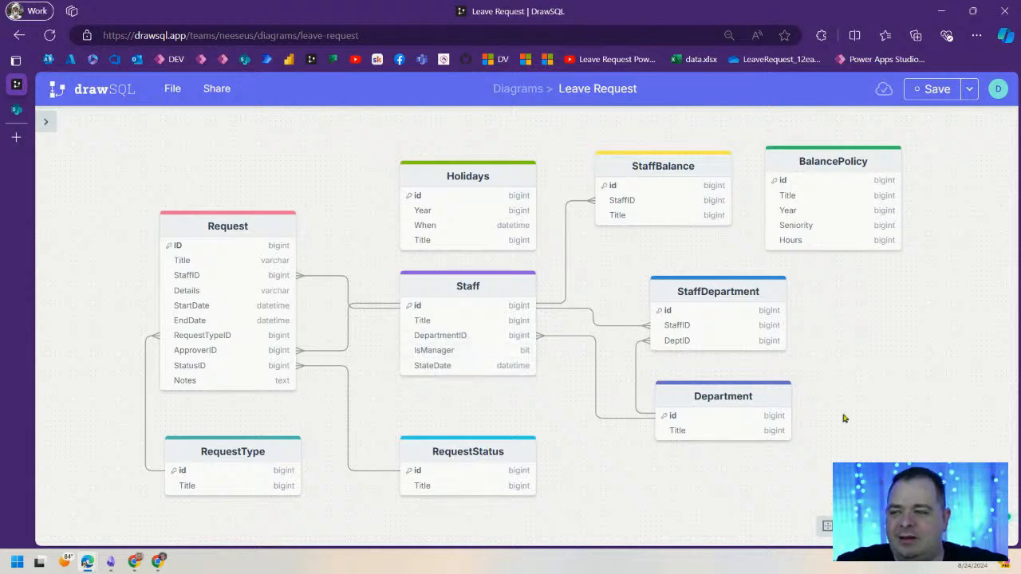
drag(522, 11, 522, 0)
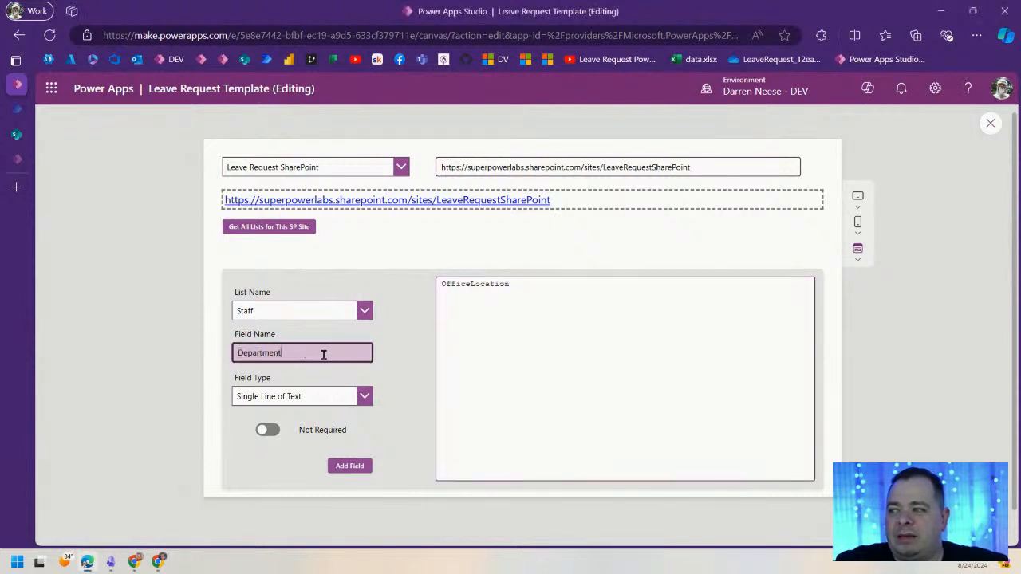
- Add the Department field to the Staff list as a Single Line of Text field
drag(325, 353, 229, 354)
click(299, 350)
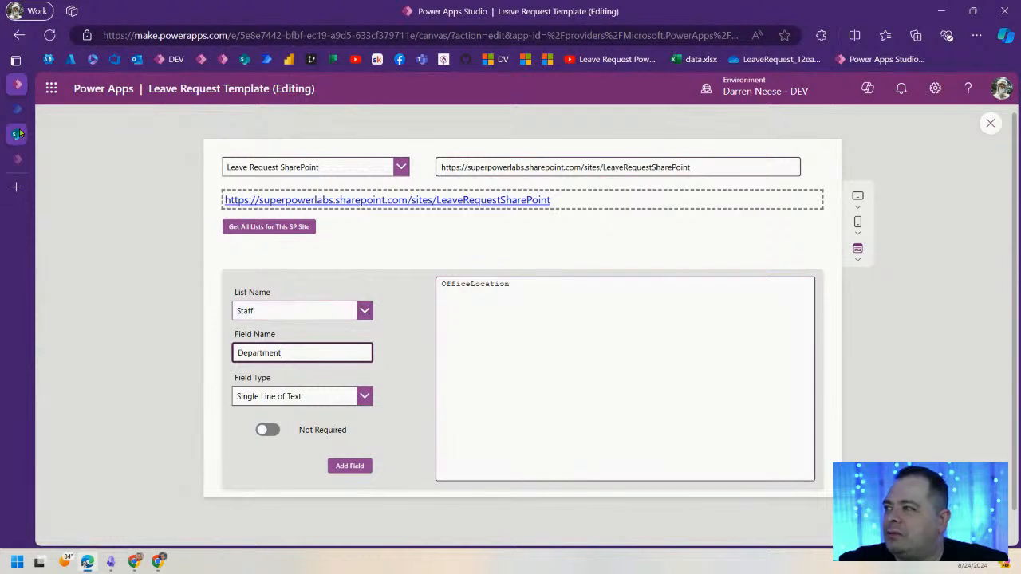
mouse_move(16, 135)
click(347, 469)
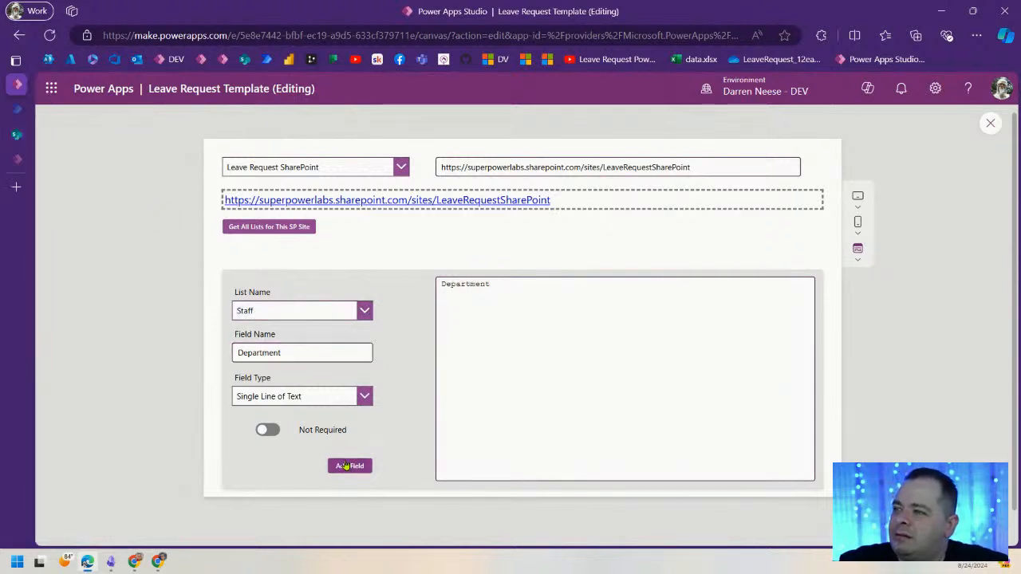
- Switch to the Staff list settings in SharePoint, reload them, and compare the DepartmentID and Department columns
click(16, 134)
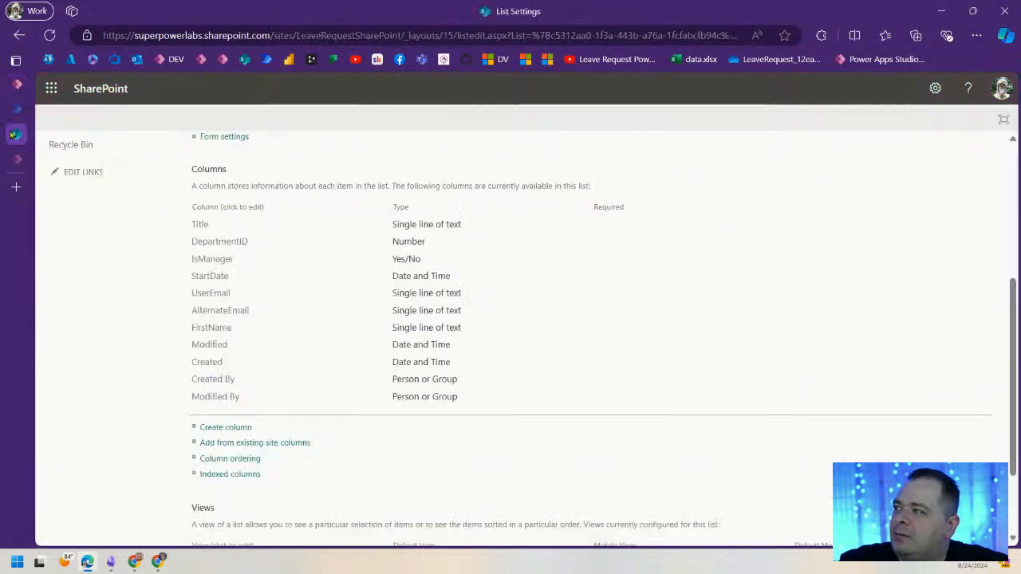
click(51, 35)
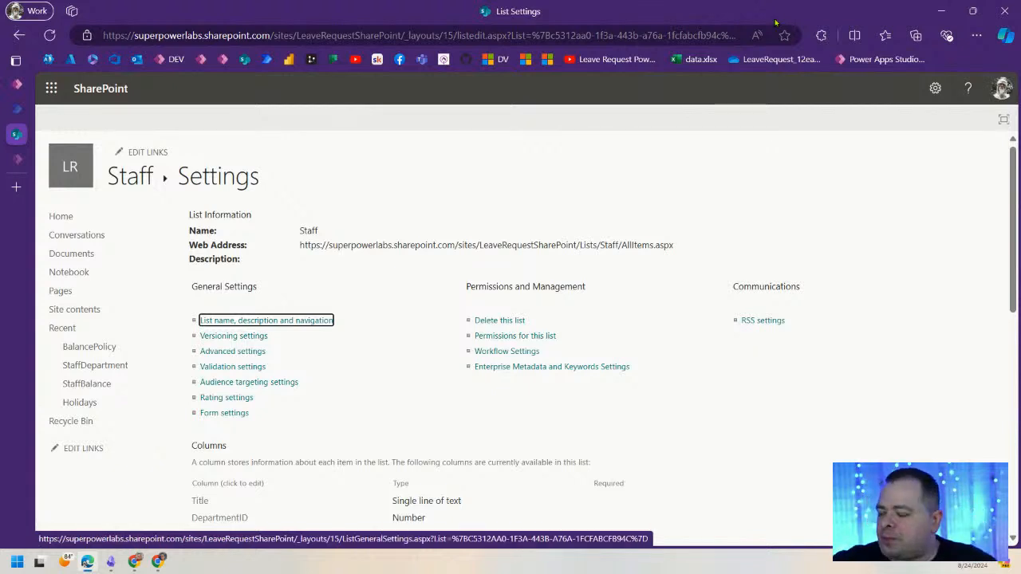
scroll(487, 228, down, 5)
scroll(429, 262, up, 1)
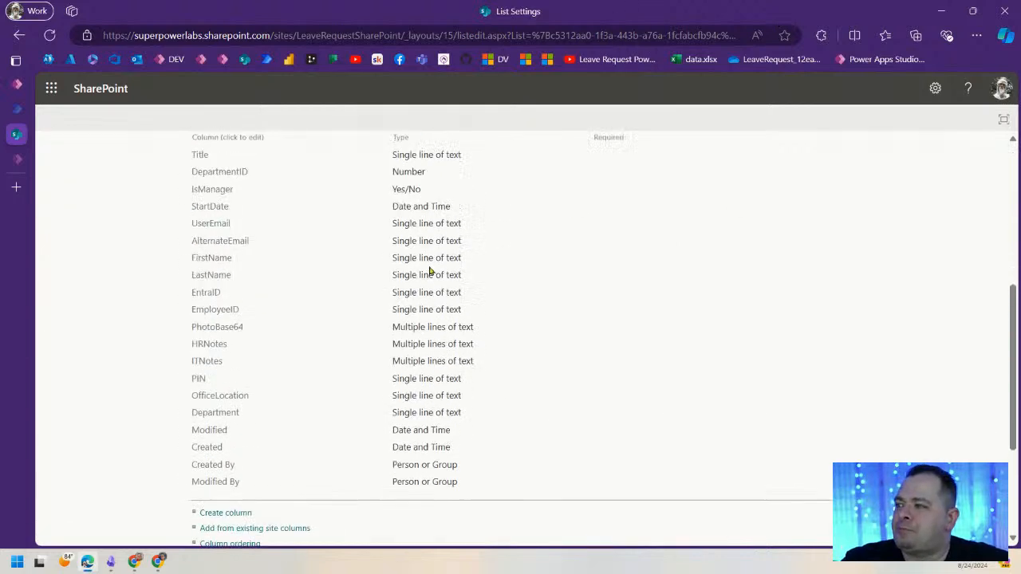
drag(247, 172, 193, 172)
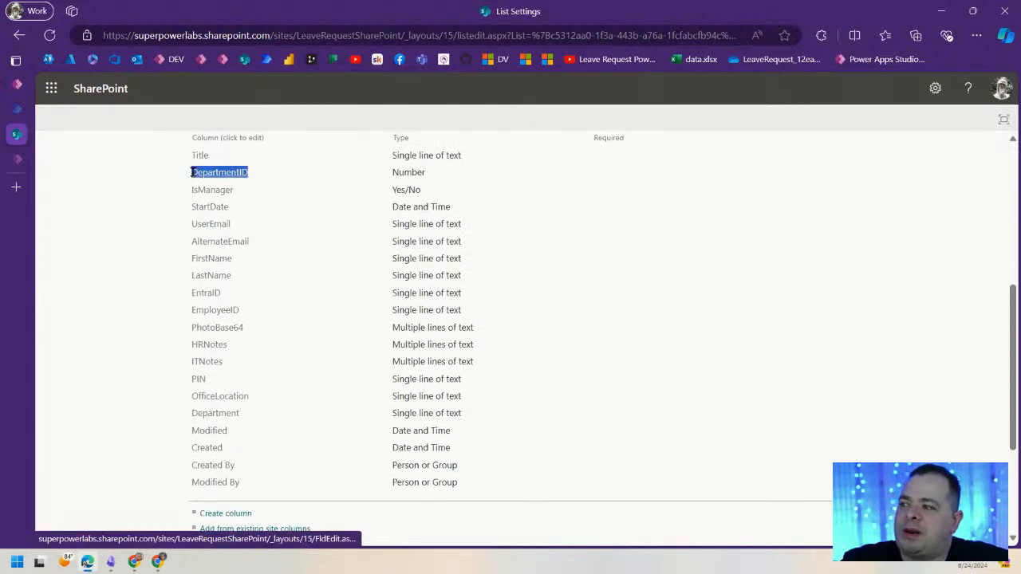
drag(242, 413, 190, 413)
click(760, 393)
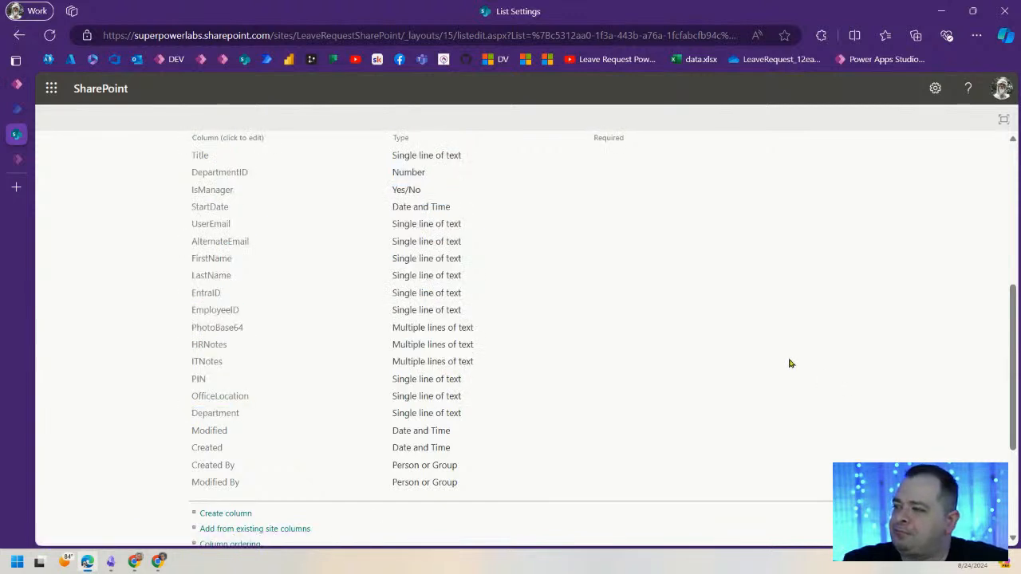
- Return to the Power Apps preview and add a Single Line of Text field named JobTitle to the Staff list
click(16, 86)
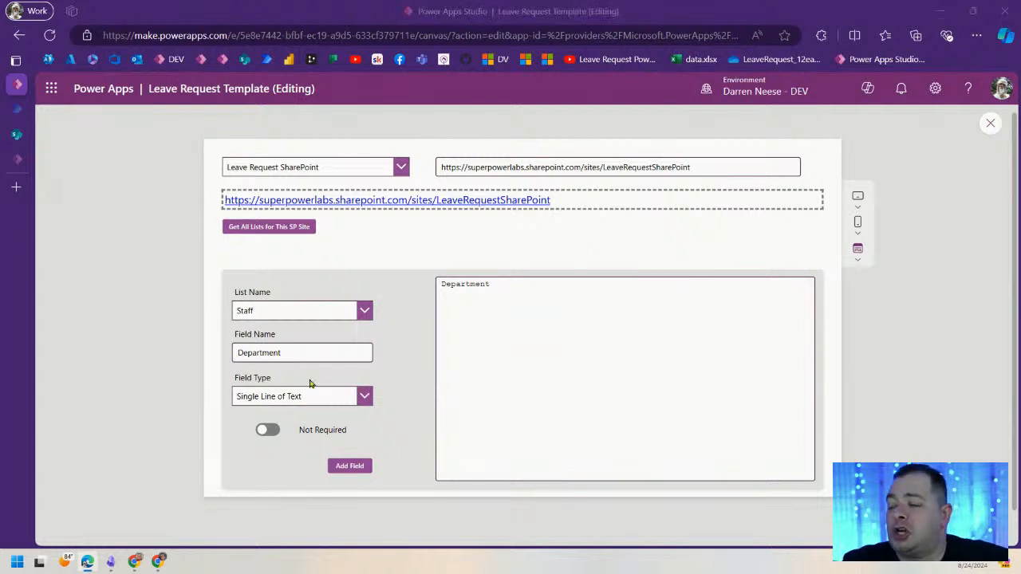
double_click(240, 353)
text(JobTit)
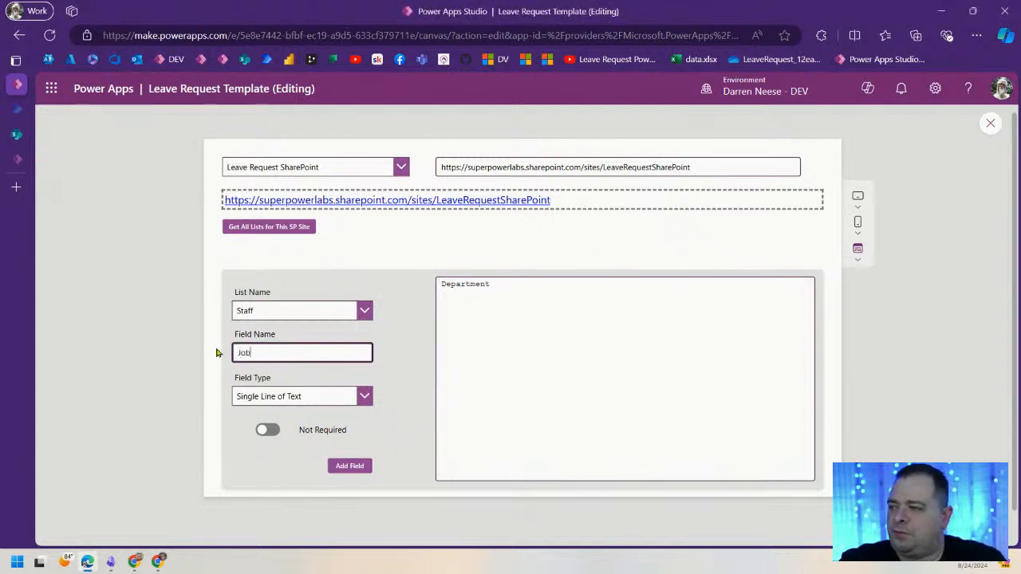
click(350, 469)
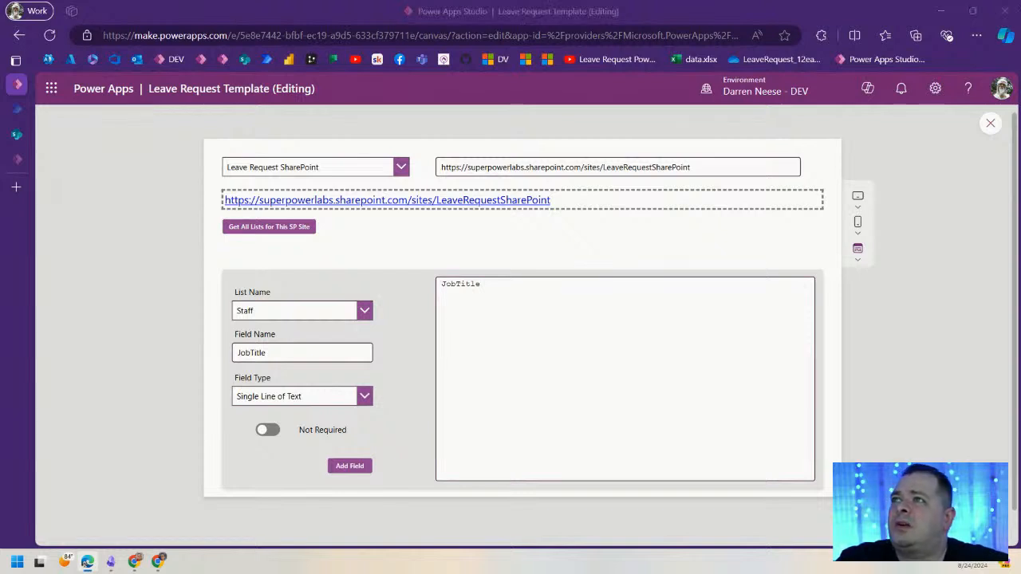
- Add a field named PhotoBase64Length to the Staff list, with its type set to Numeric
double_click(285, 353)
text(PhotoBase64Length)
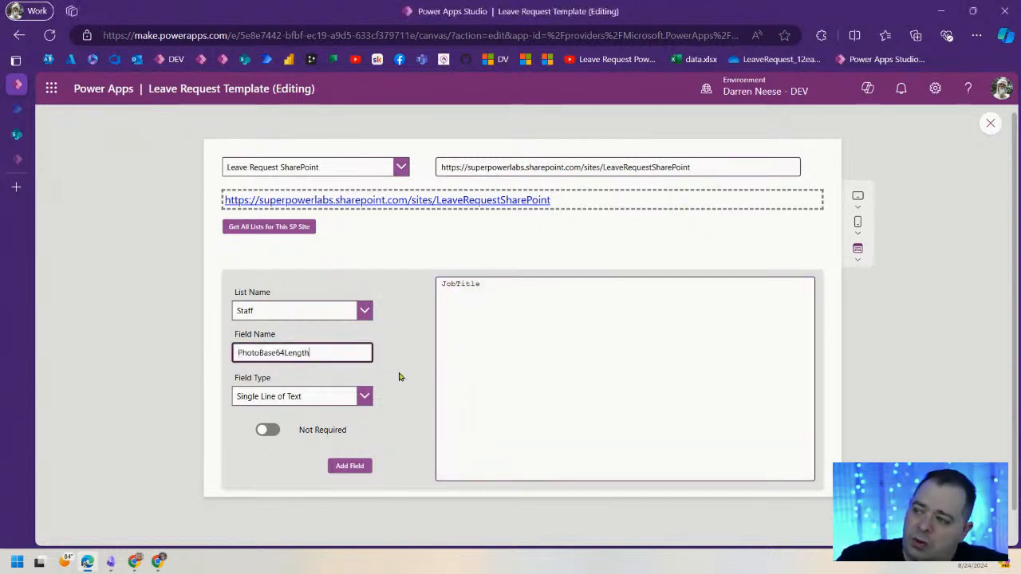
drag(283, 354, 221, 357)
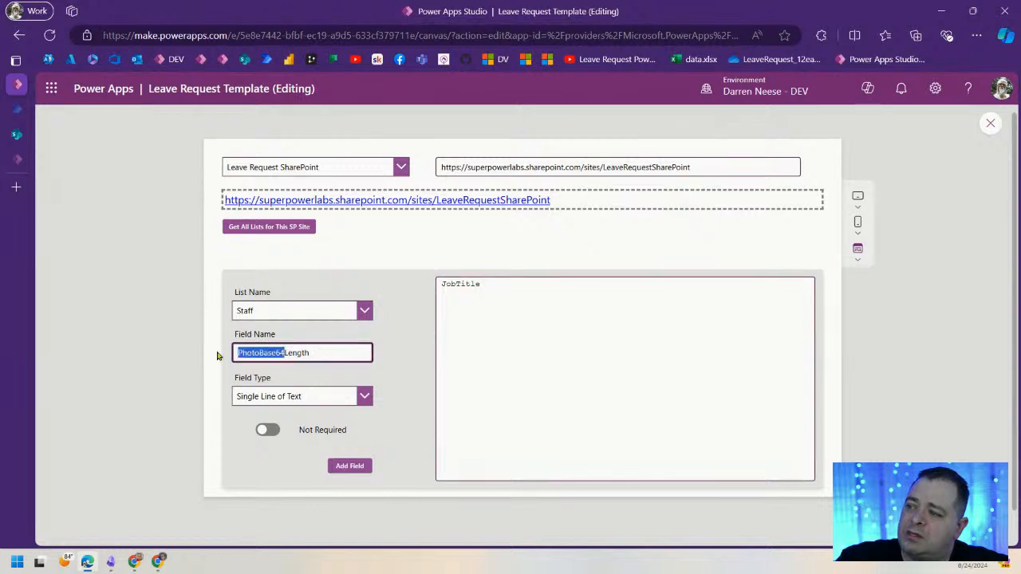
drag(285, 354, 319, 352)
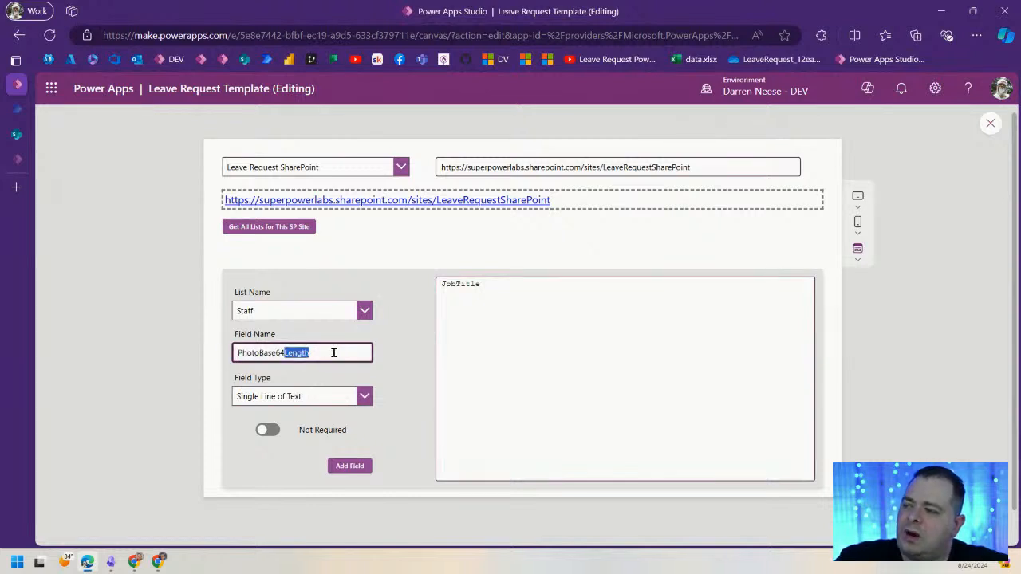
click(362, 396)
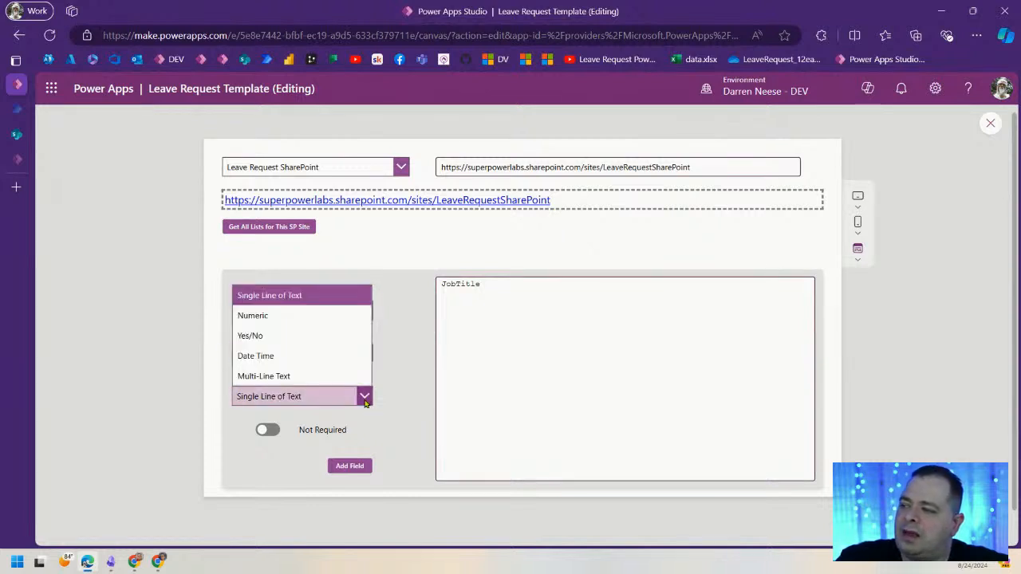
click(316, 319)
drag(319, 353, 221, 356)
click(341, 356)
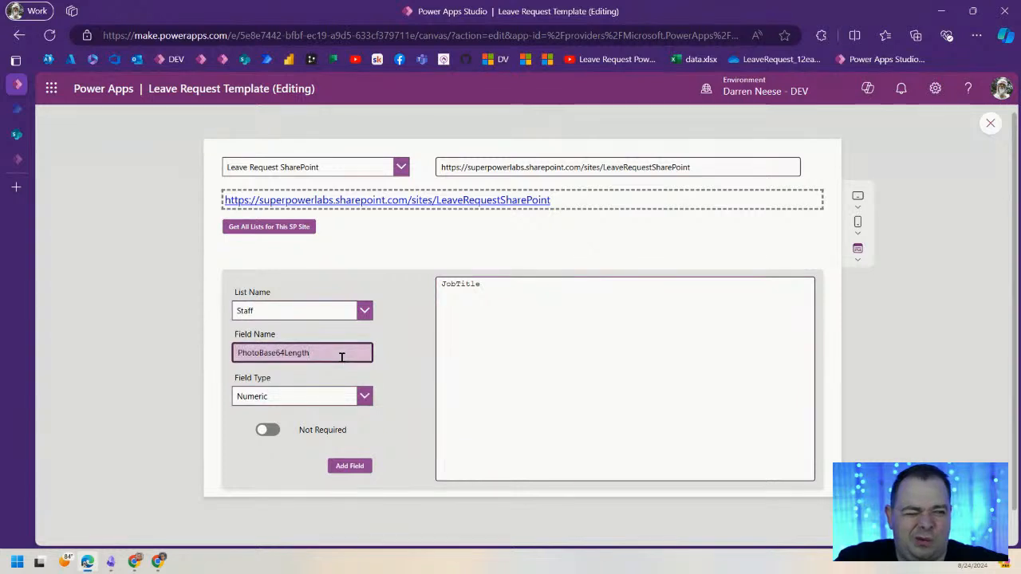
double_click(272, 352)
click(416, 360)
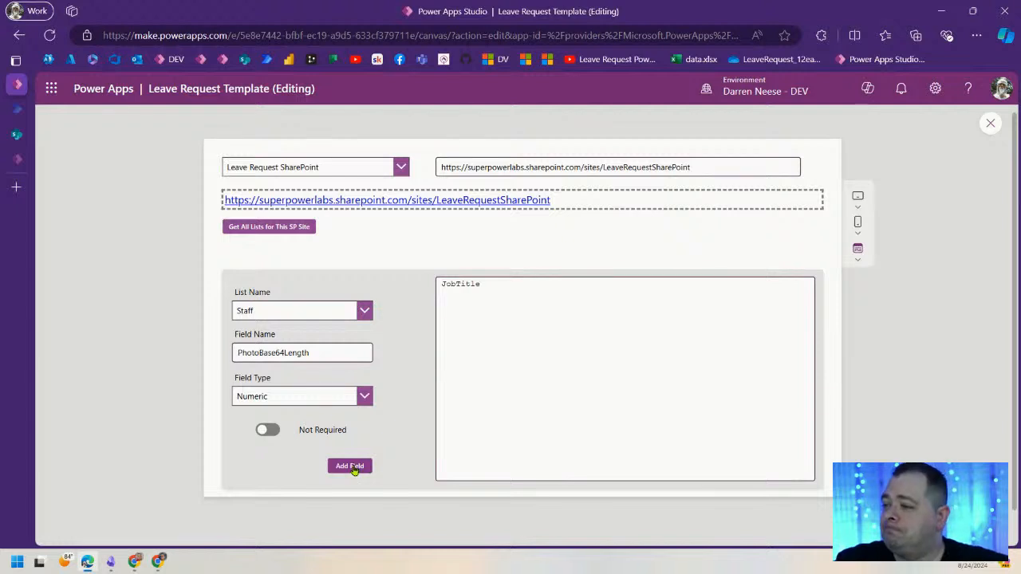
click(354, 469)
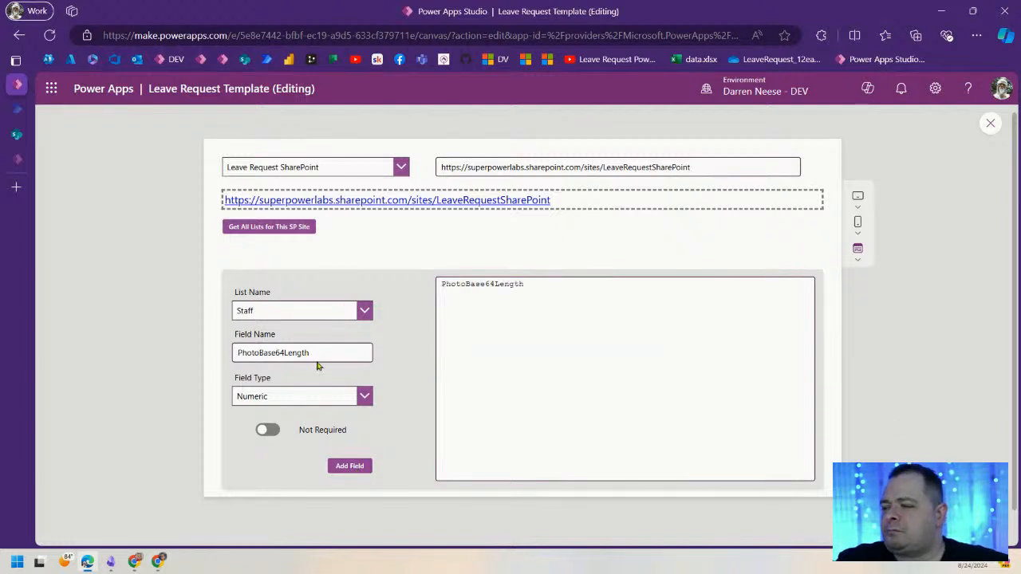
- Add a field named ManagerEmail to the Staff list, with its type set to Single Line of Text
double_click(239, 353)
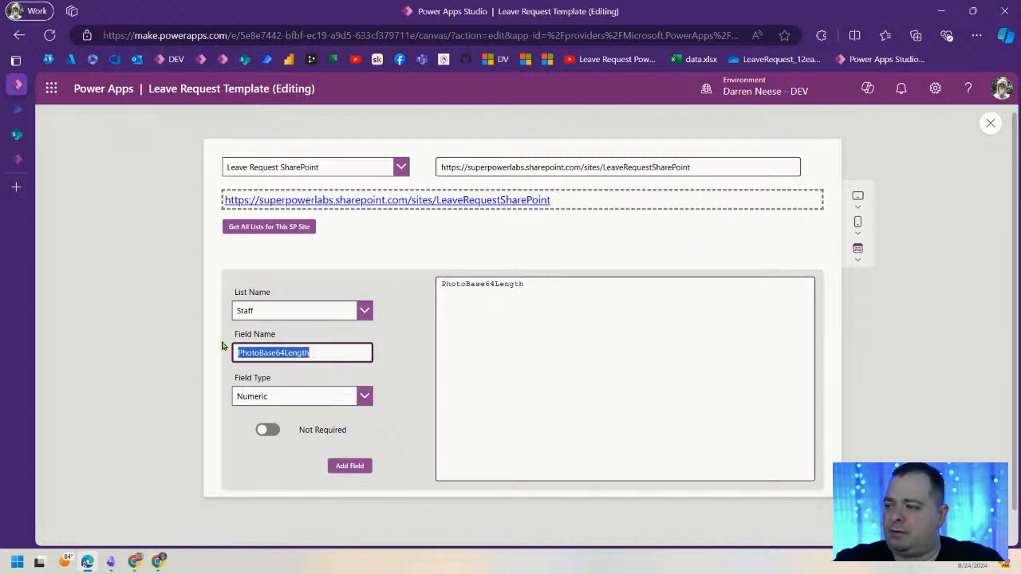
text(Mari)
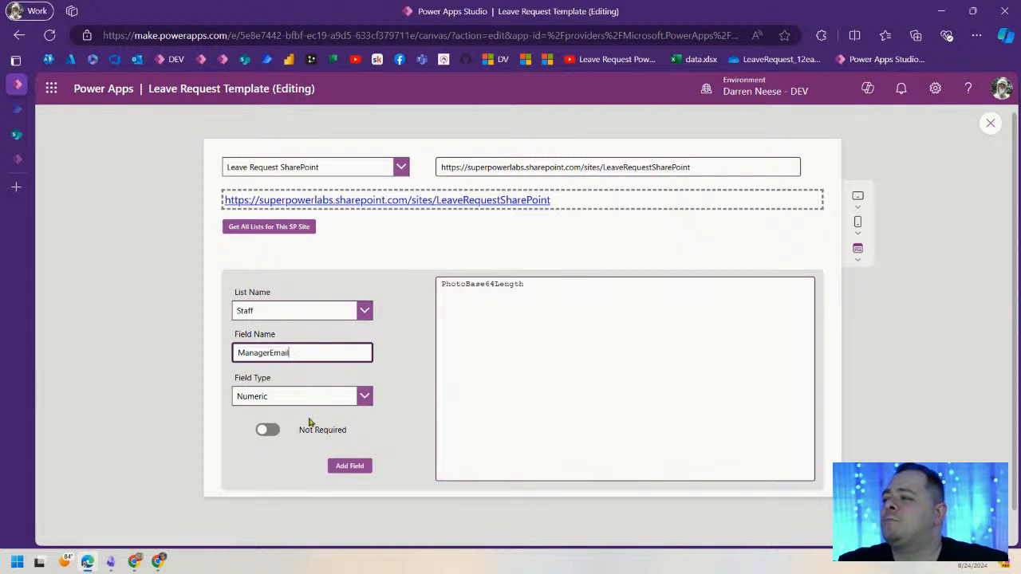
click(355, 403)
click(307, 298)
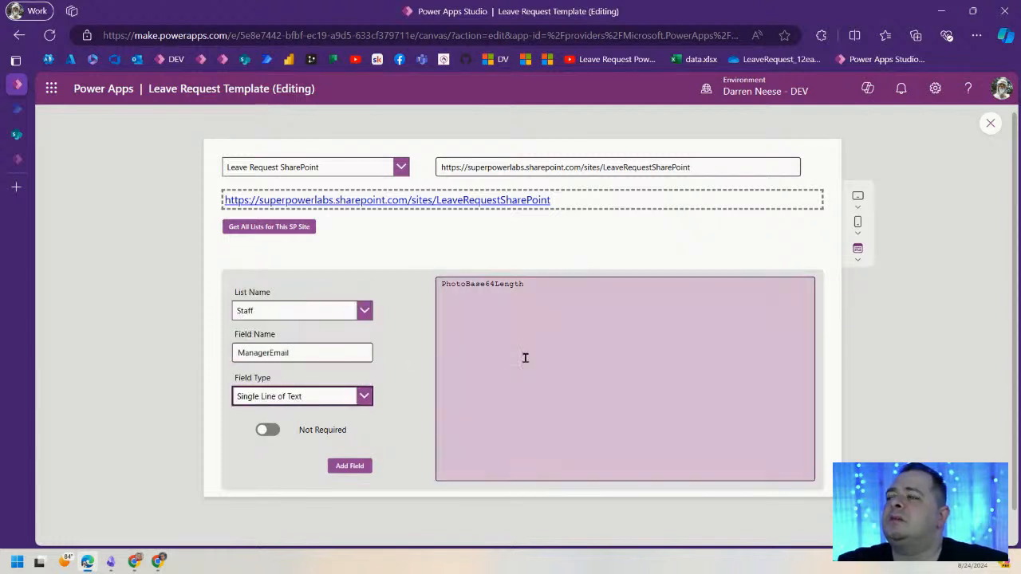
click(352, 469)
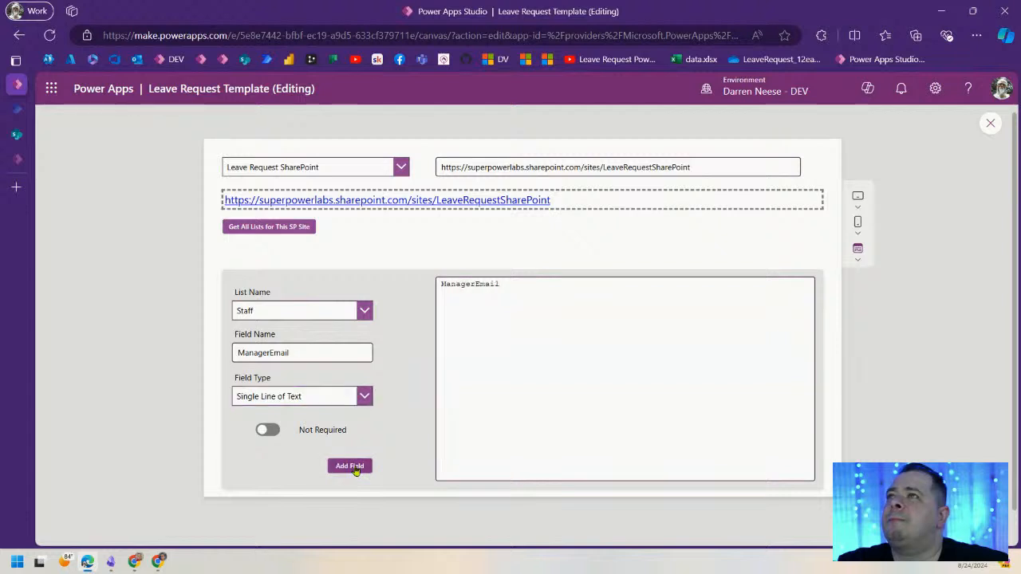
- Add a field named HourlyRate to the Staff list, with its type set to Numeric
drag(319, 353, 229, 358)
text(Hour)
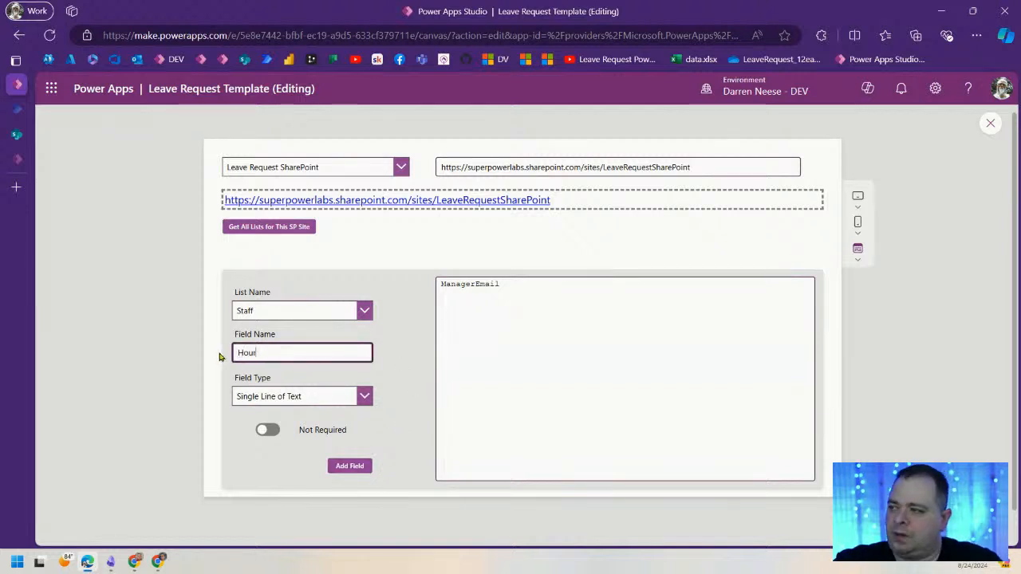
text(lyRate)
click(361, 396)
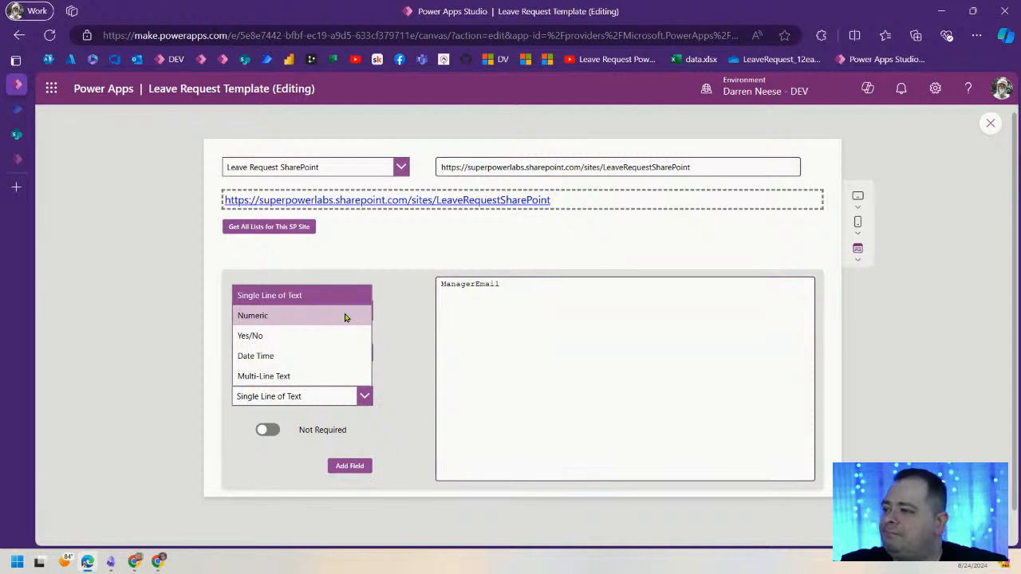
click(344, 318)
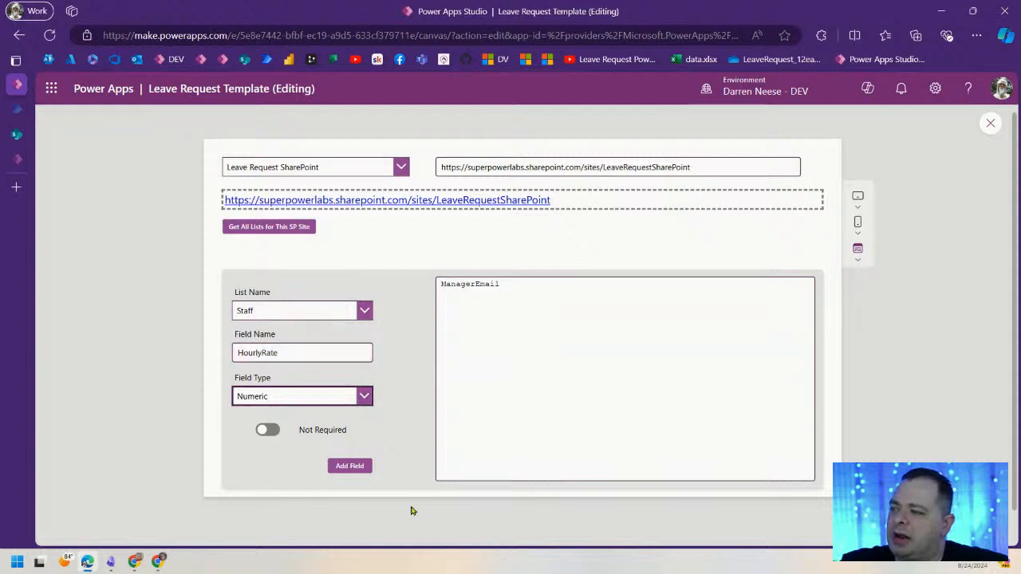
click(347, 468)
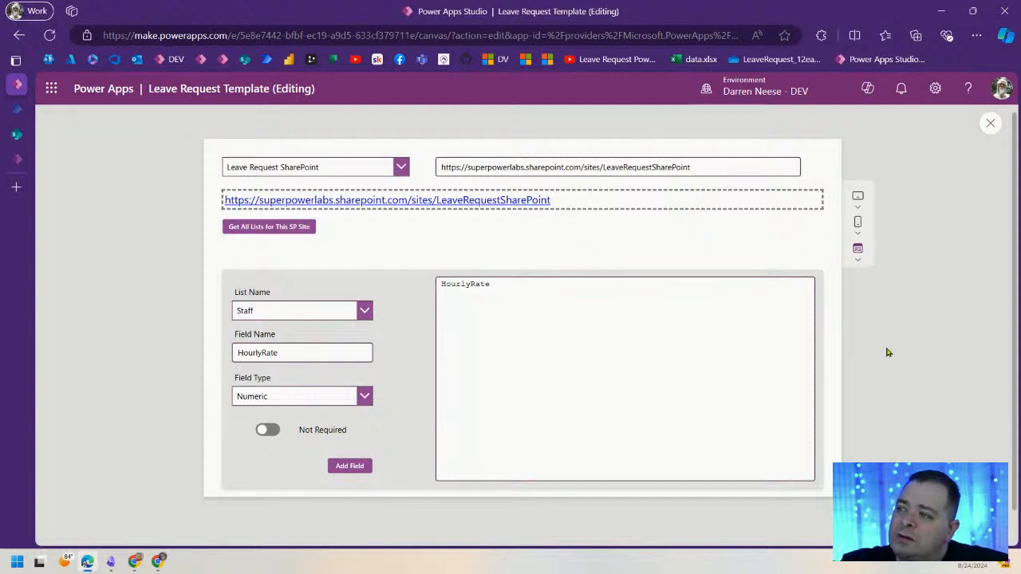
- Switch to the SharePoint Staff list settings, reload them, and review all columns and their types at 90% page zoom
click(23, 137)
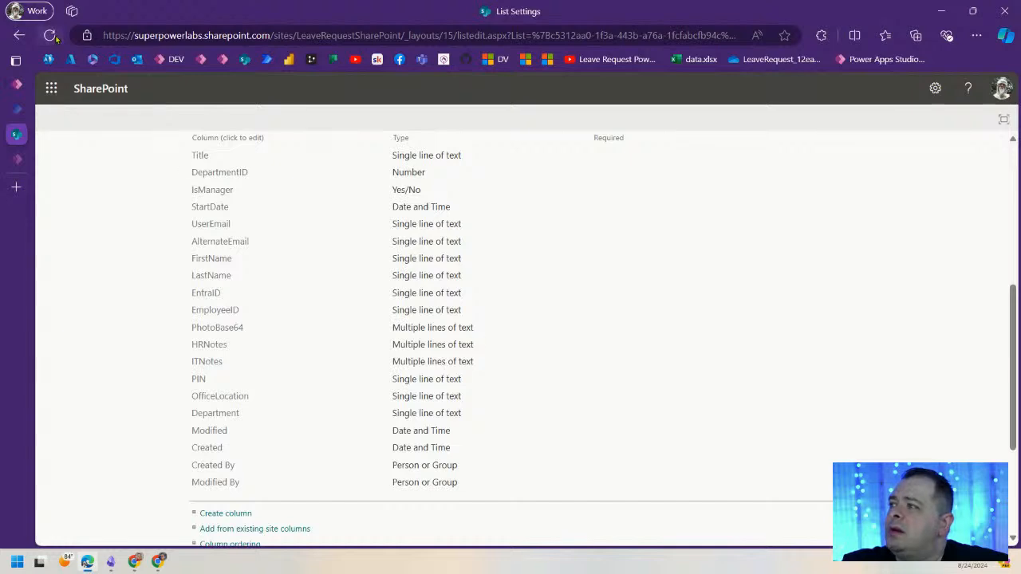
scroll(718, 410, down, 5)
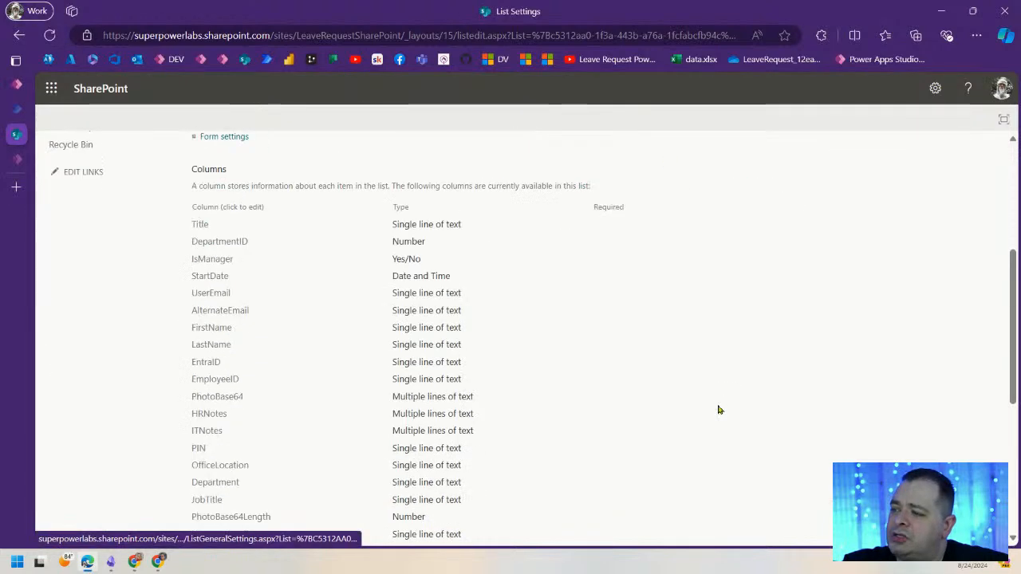
key(ctrl+minus)
scroll(668, 391, up, 2)
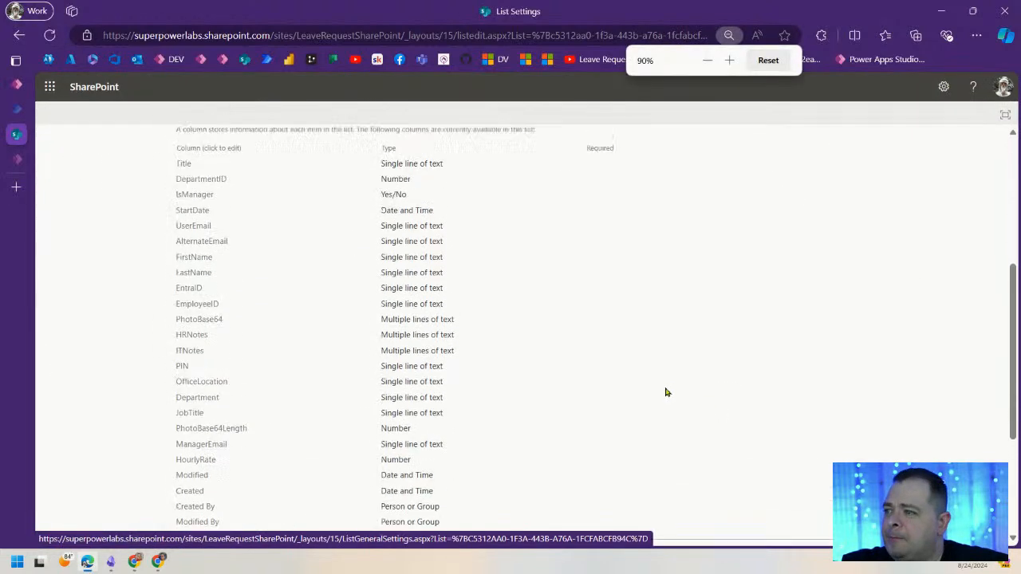
scroll(667, 391, down, 1)
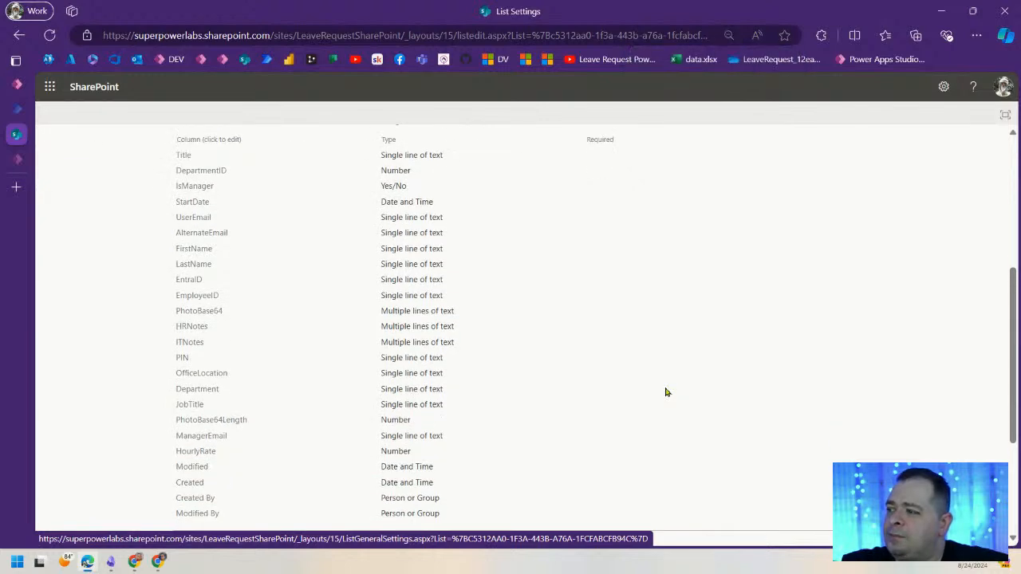
scroll(666, 392, down, 1)
scroll(666, 391, up, 2)
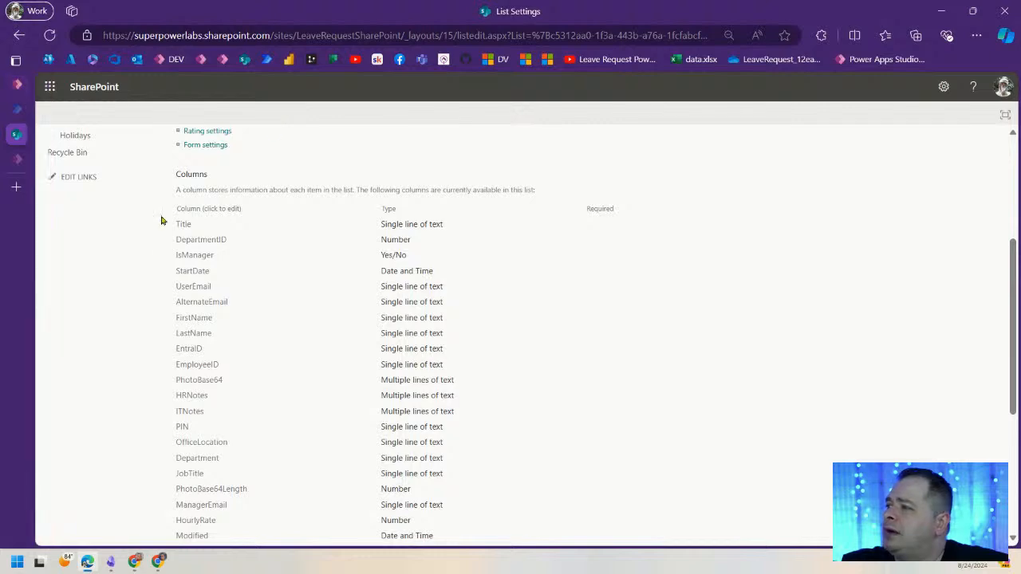
- Open the Leave Request SharePoint site contents and examine its lists, glancing at the Power Automate flows and the Power Apps preview
scroll(160, 279, up, 4)
click(76, 157)
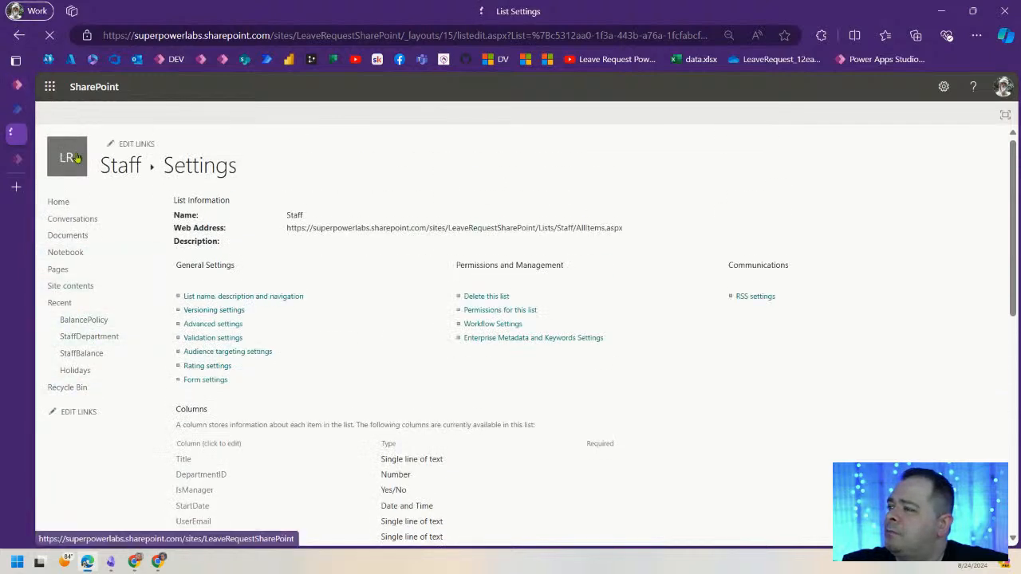
scroll(606, 363, down, 1)
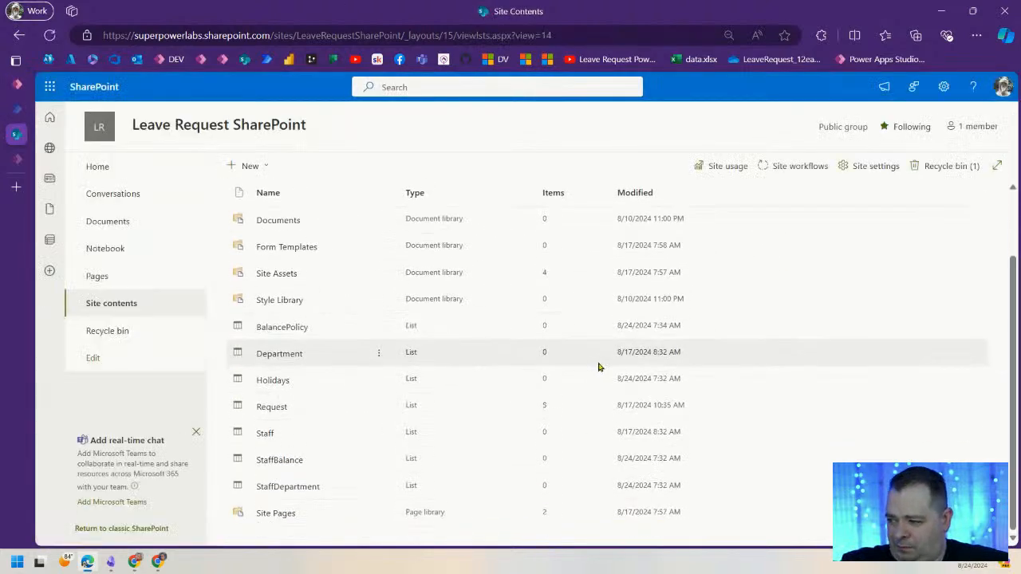
click(17, 110)
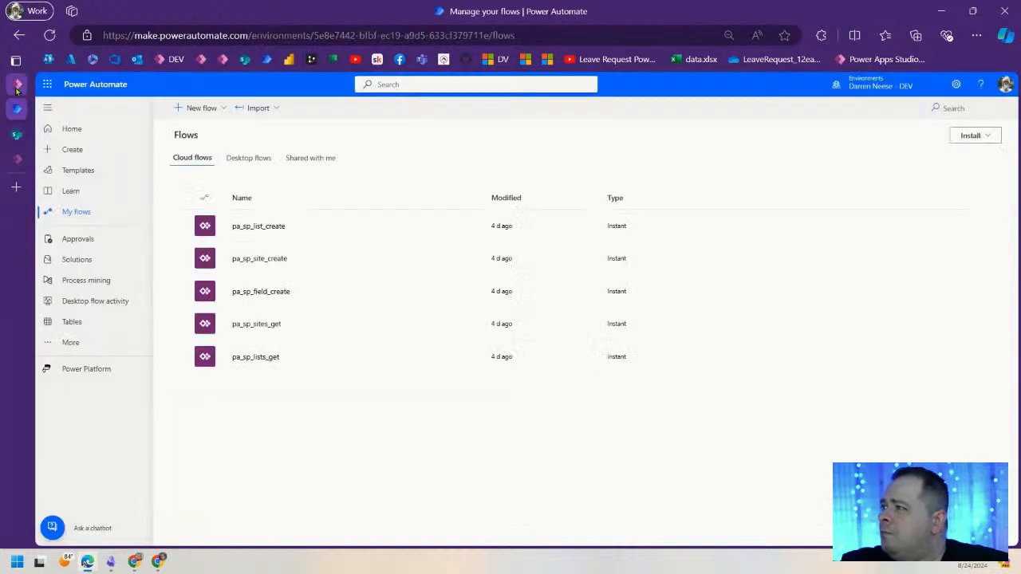
click(17, 86)
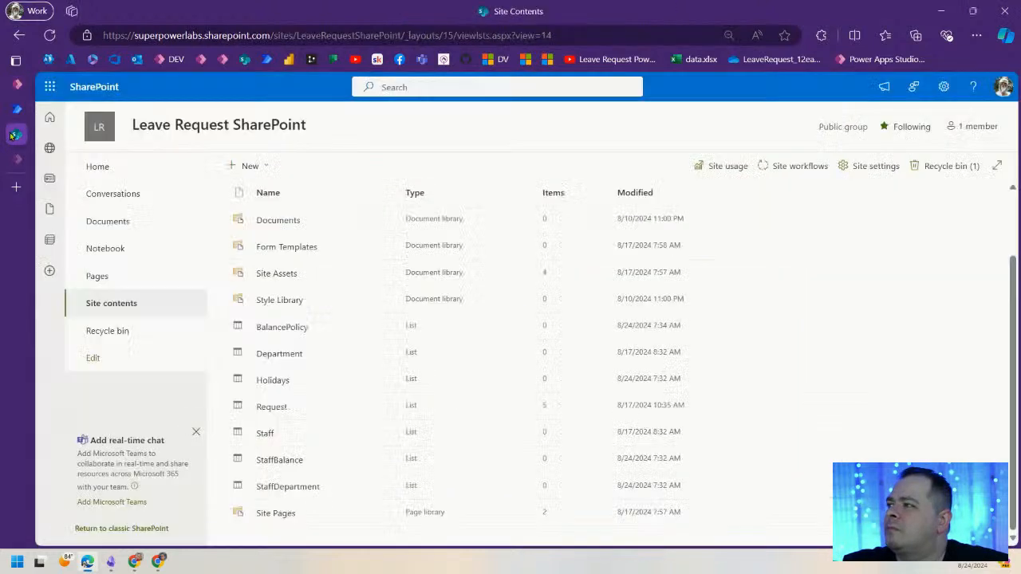
click(16, 134)
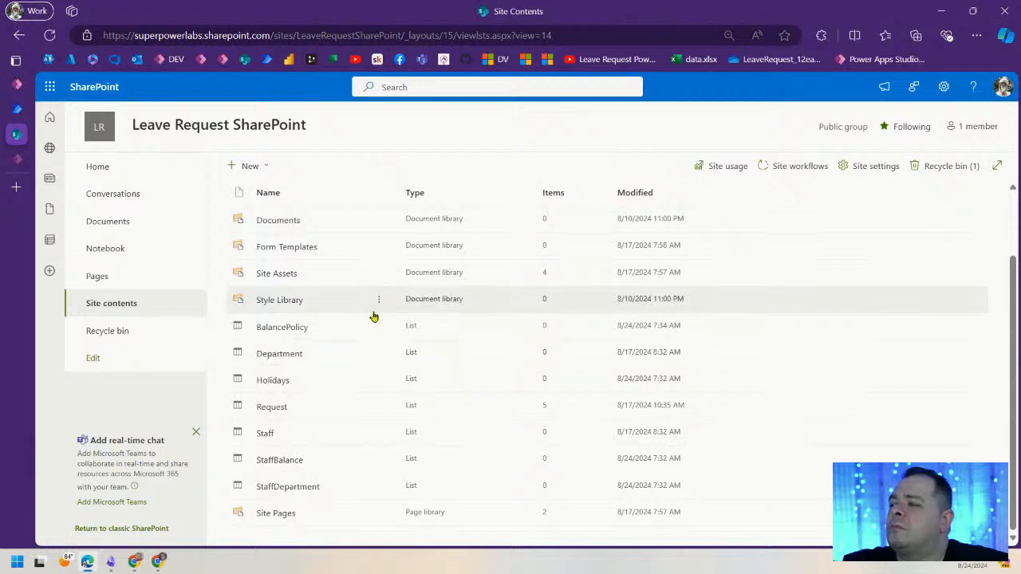
- Open the settings of the Holidays list from the site contents and review its existing columns
click(378, 380)
click(401, 429)
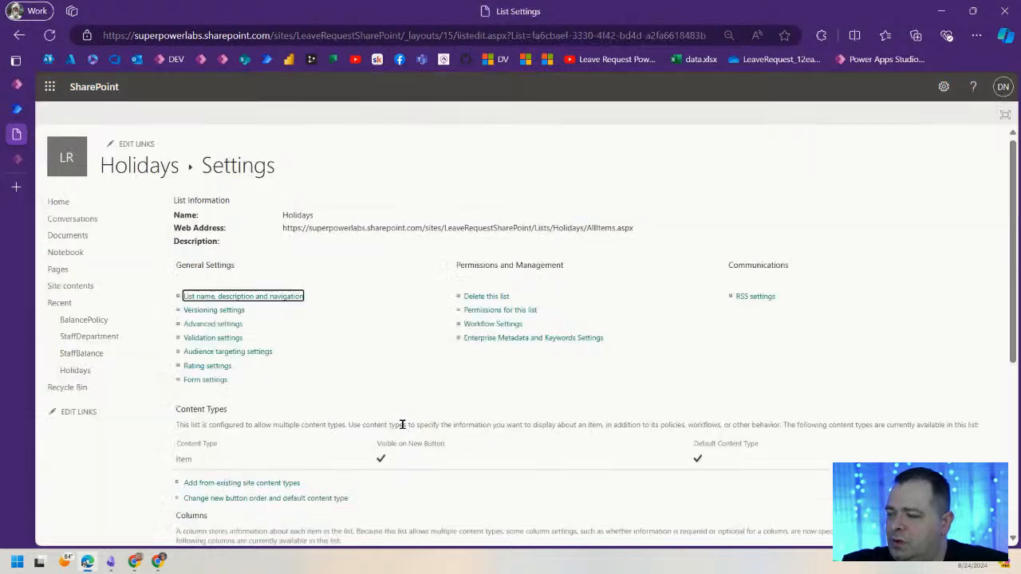
scroll(471, 351, down, 4)
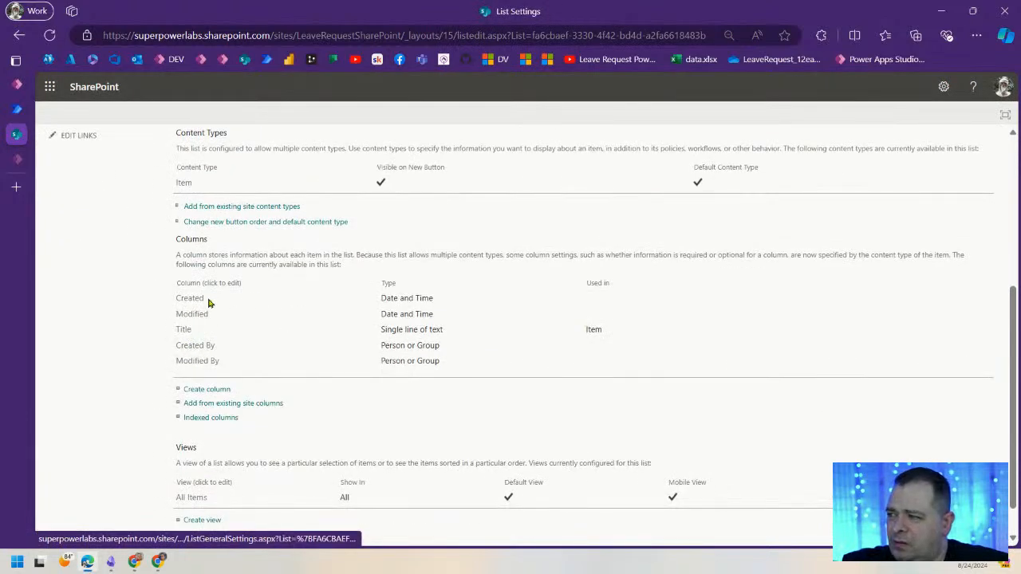
scroll(466, 386, up, 1)
scroll(466, 386, up, 3)
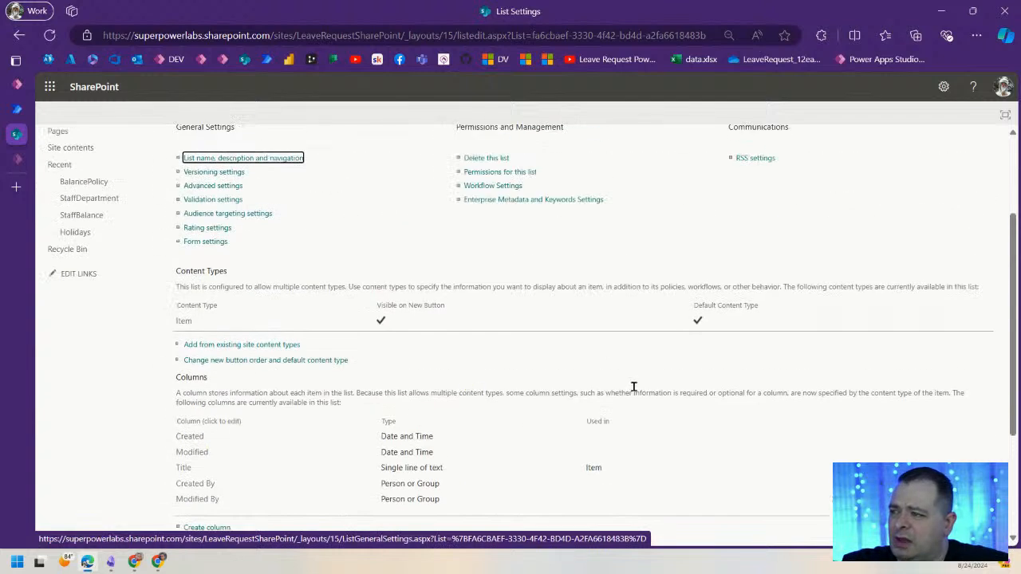
- Switch to the Power Apps preview and add a Numeric field named Year to the Holidays list
mouse_move(13, 86)
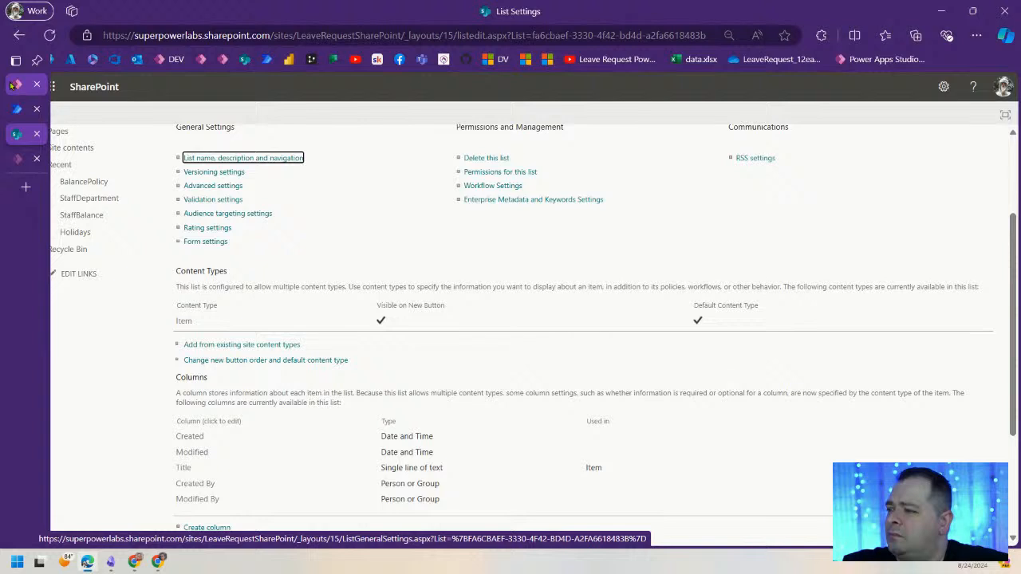
click(11, 85)
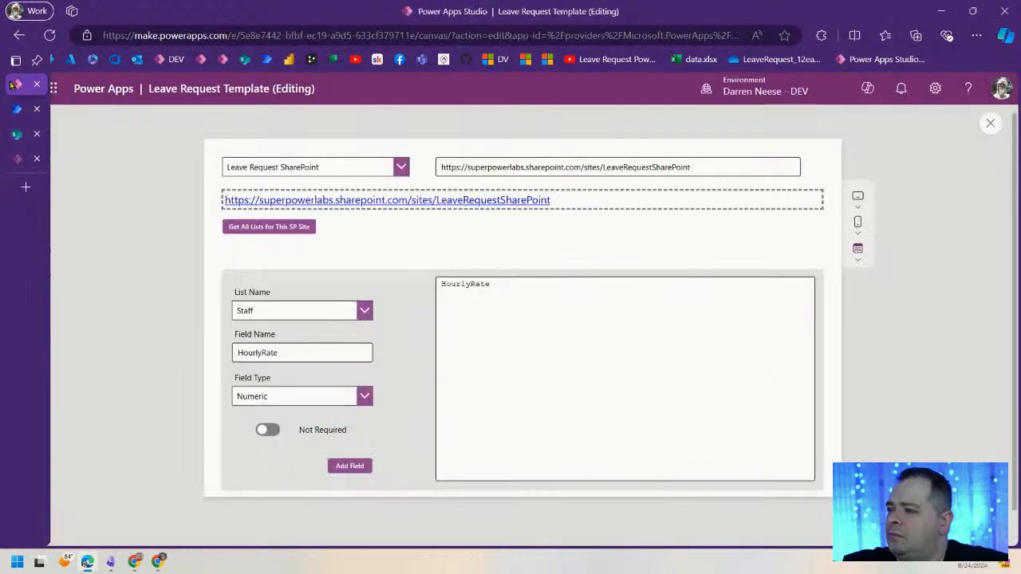
click(332, 314)
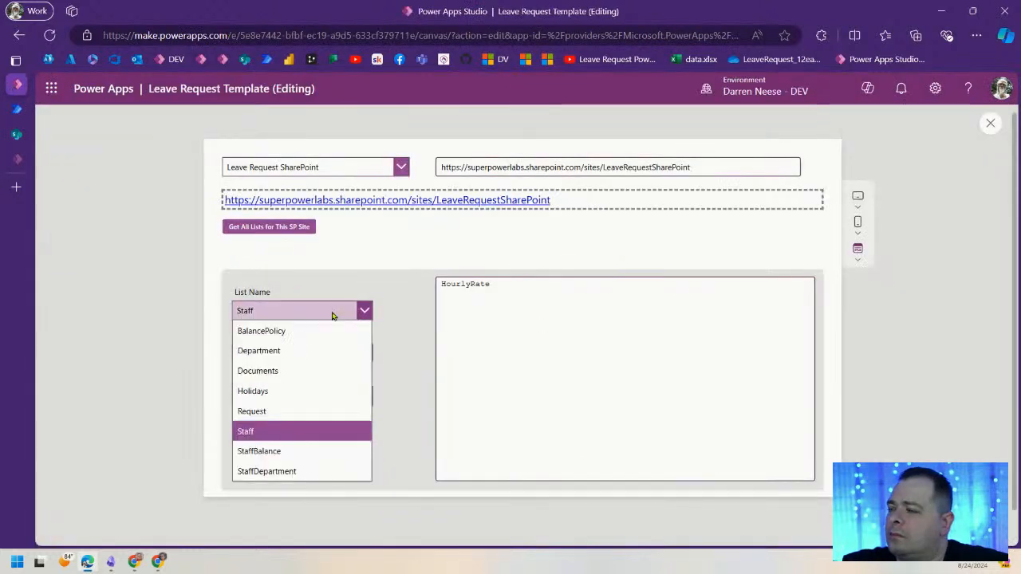
click(292, 391)
drag(312, 351, 221, 356)
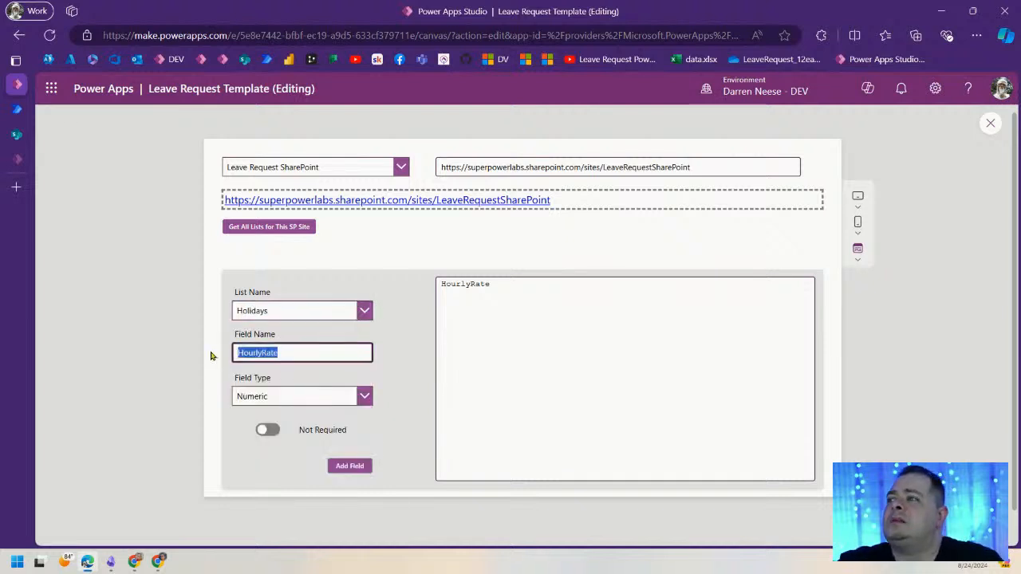
text(Year)
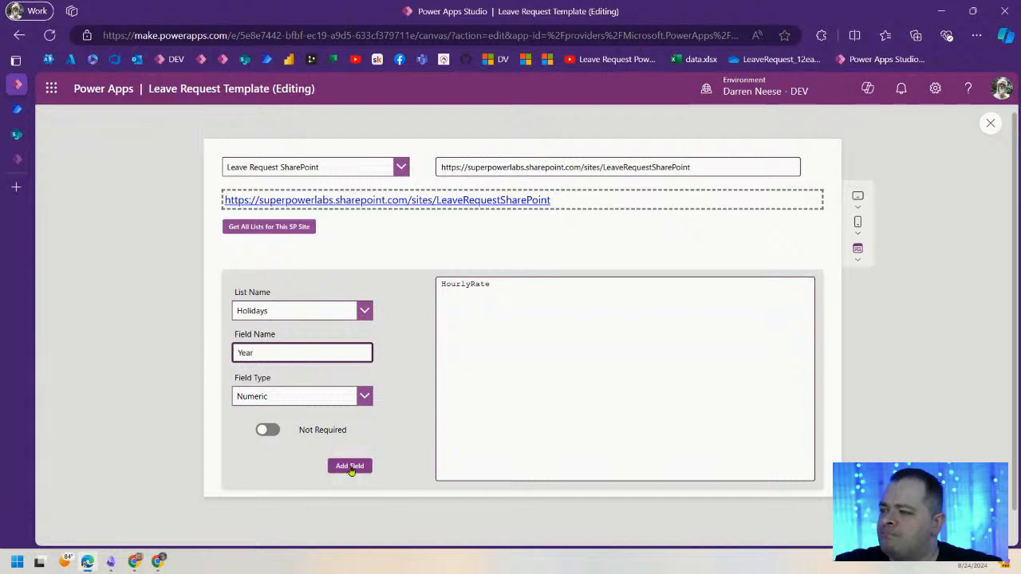
click(351, 469)
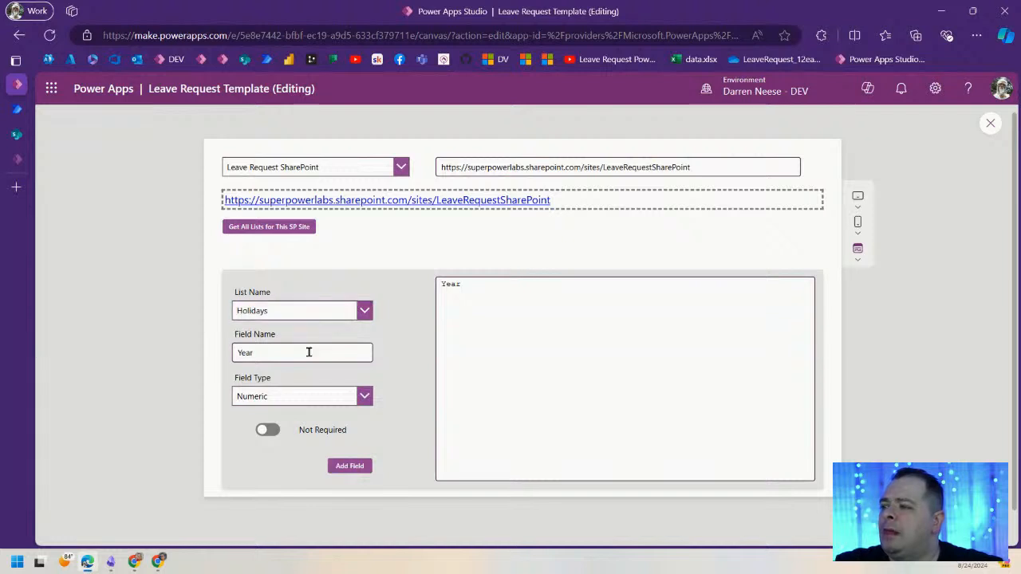
- Add a field named When to the Holidays list, with its type set to Date Time
drag(319, 352, 209, 359)
text(When)
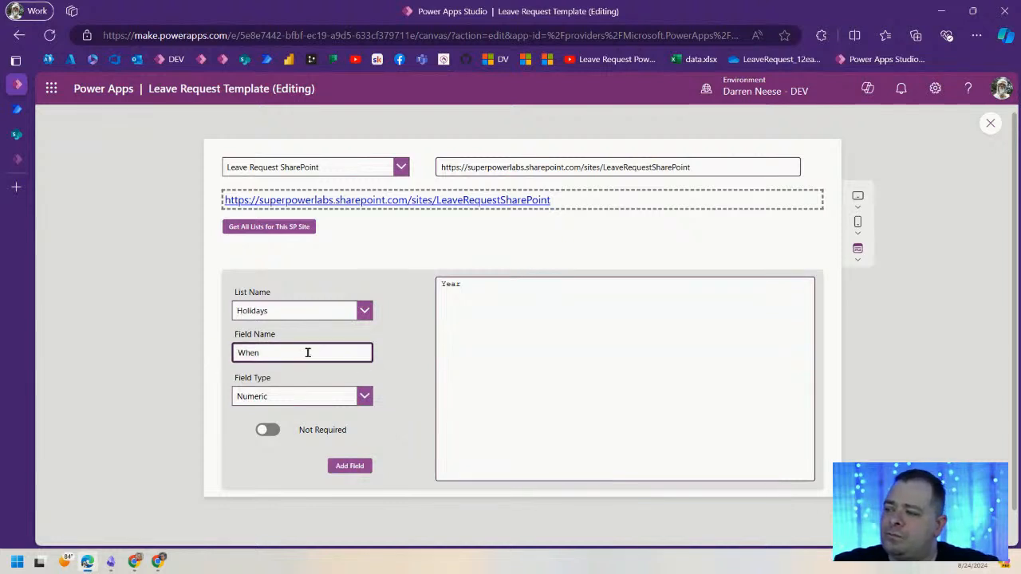
click(353, 399)
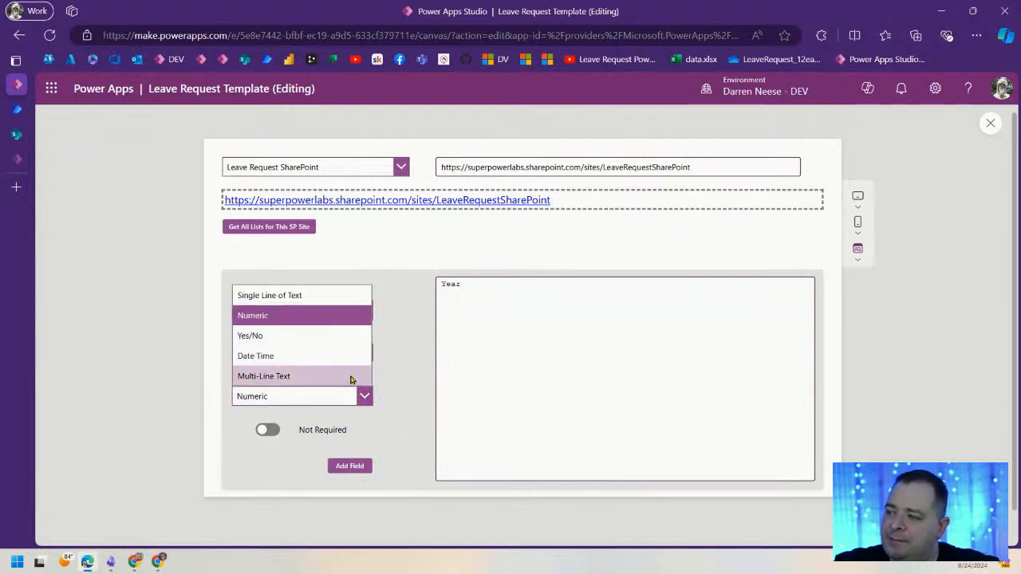
click(289, 356)
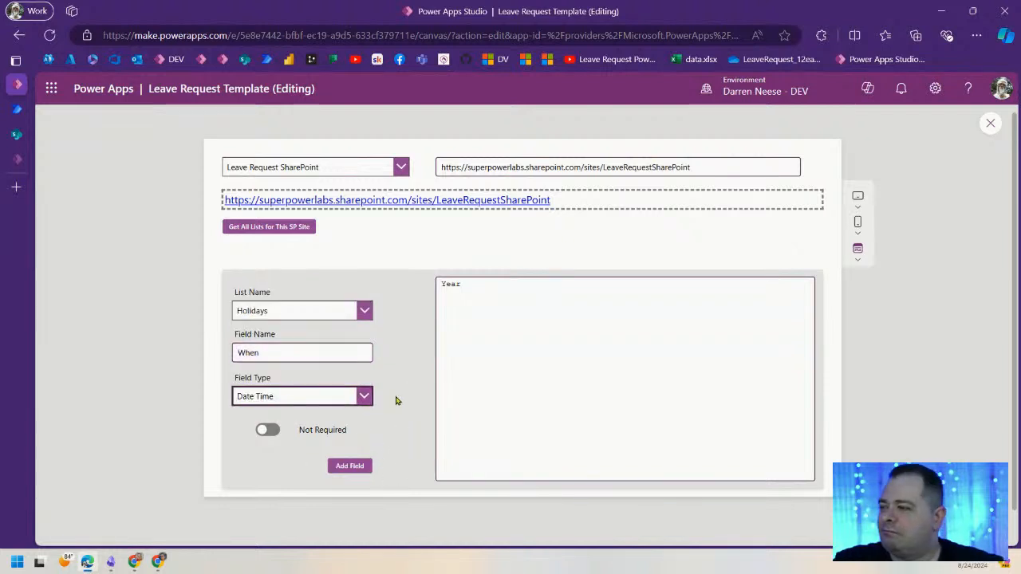
click(267, 349)
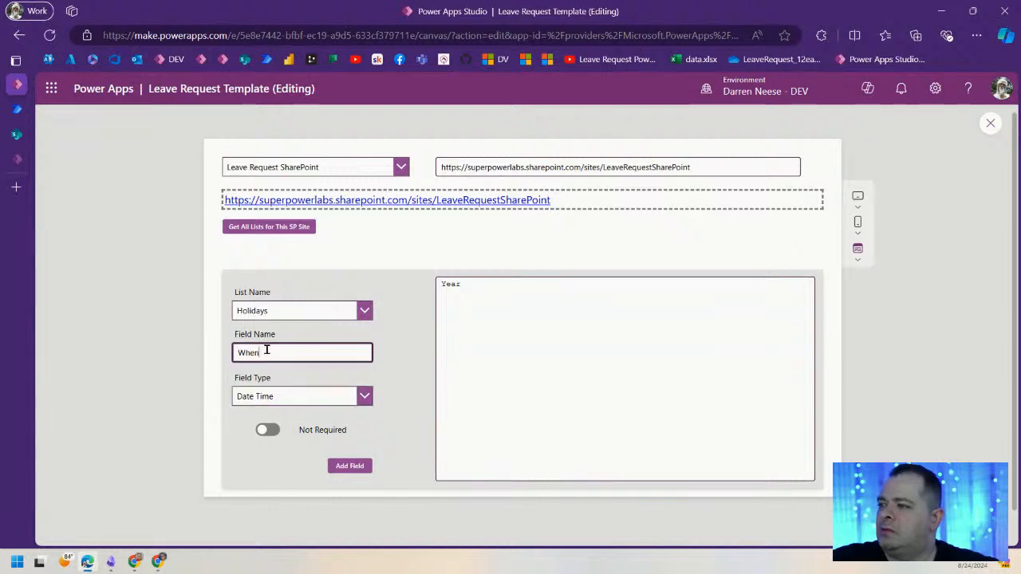
click(353, 469)
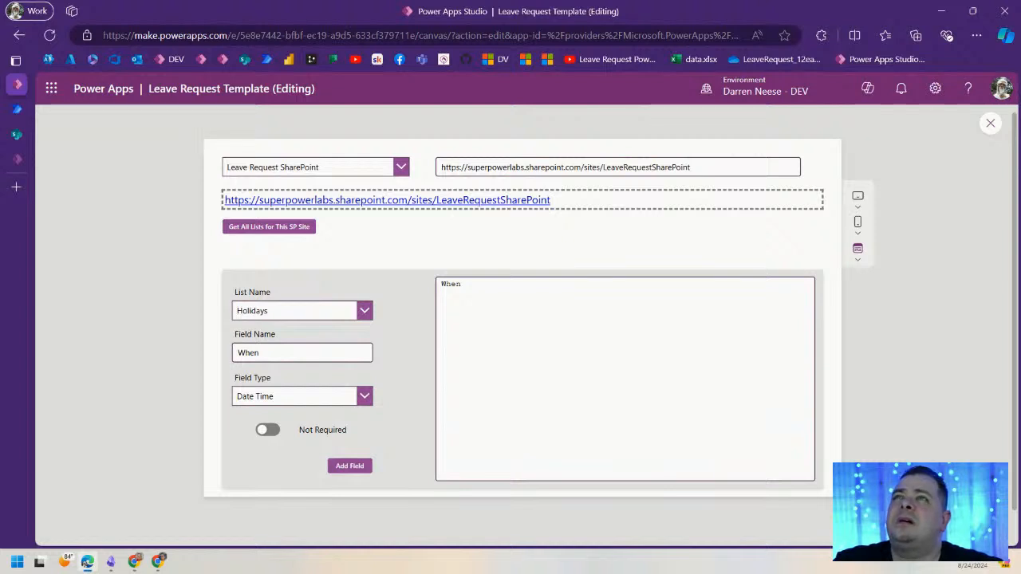
- Switch to the SharePoint Holidays list settings, reload them, and review the columns and their types
click(16, 135)
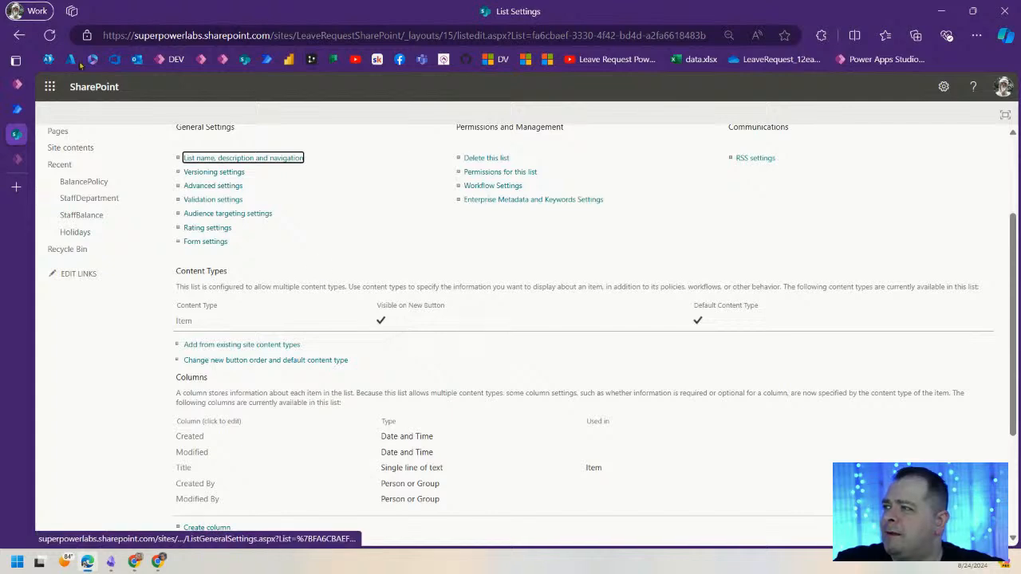
click(50, 35)
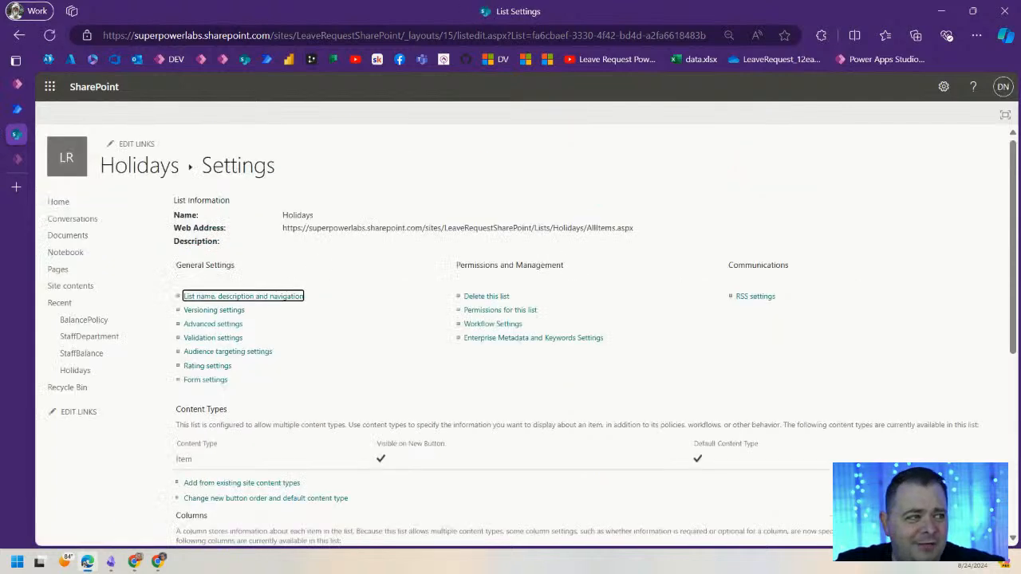
scroll(367, 438, down, 5)
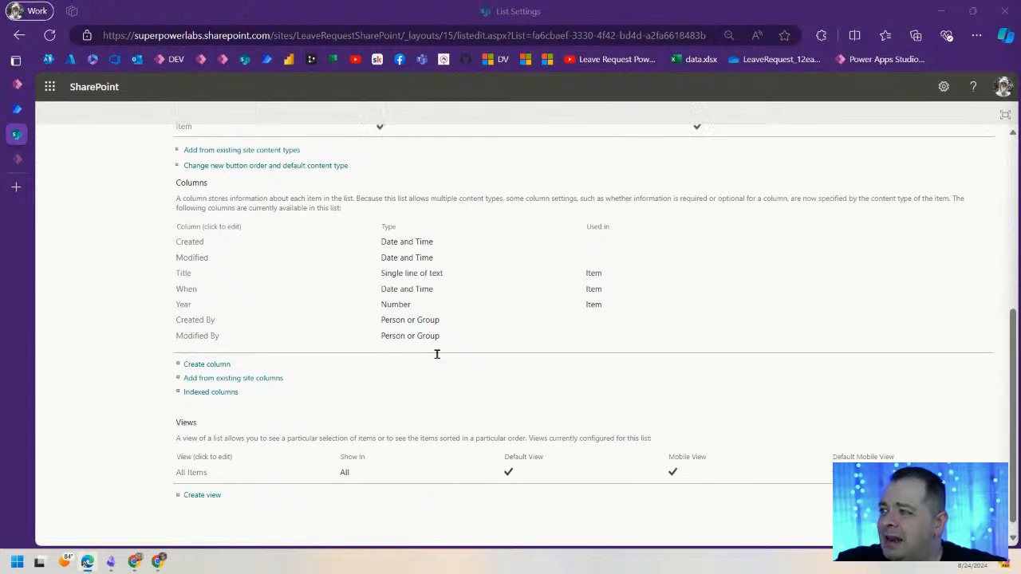
scroll(435, 344, up, 5)
- Return to the site contents, open the StaffBalance list settings, and review that list's existing columns
click(88, 289)
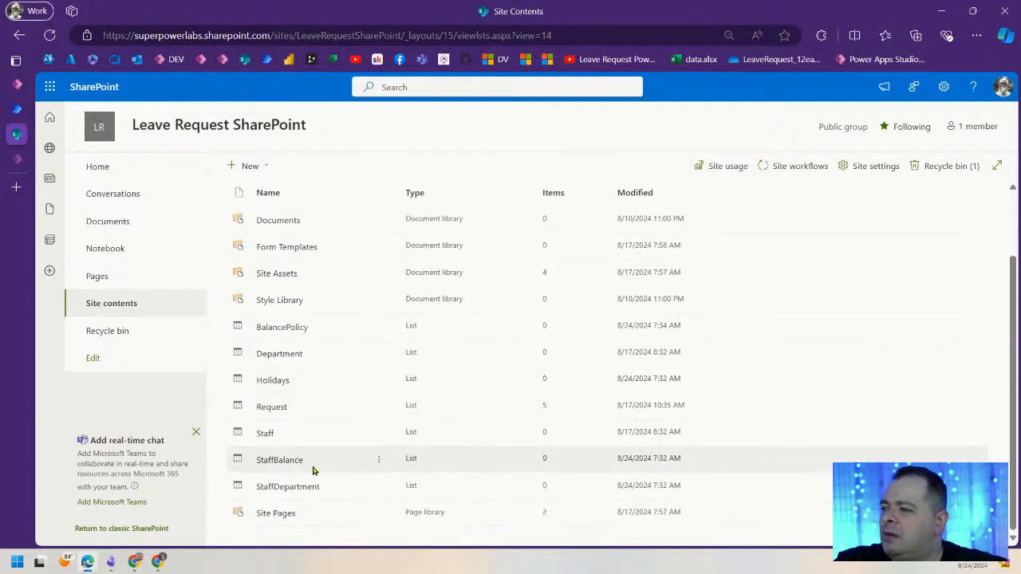
click(379, 460)
click(399, 508)
scroll(411, 360, down, 2)
scroll(412, 361, down, 1)
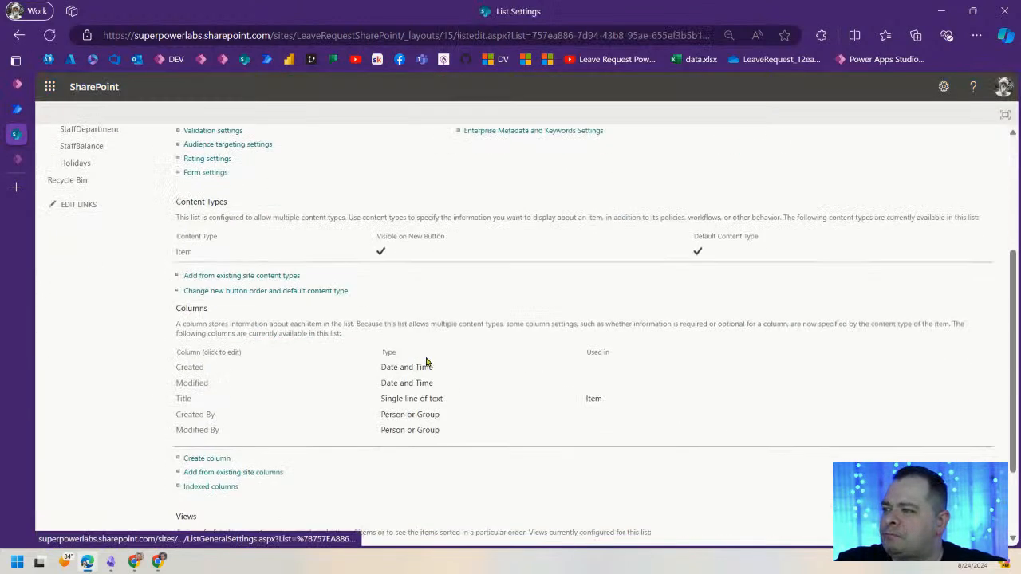
scroll(493, 410, down, 2)
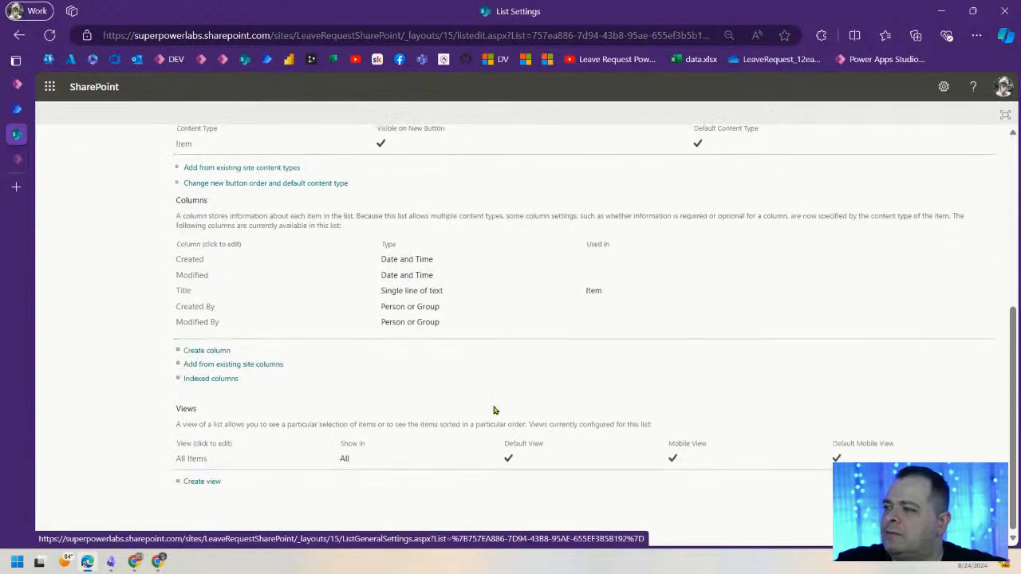
- Switch to the Power Apps preview and add a Numeric field named StaffID to the StaffBalance list
click(18, 84)
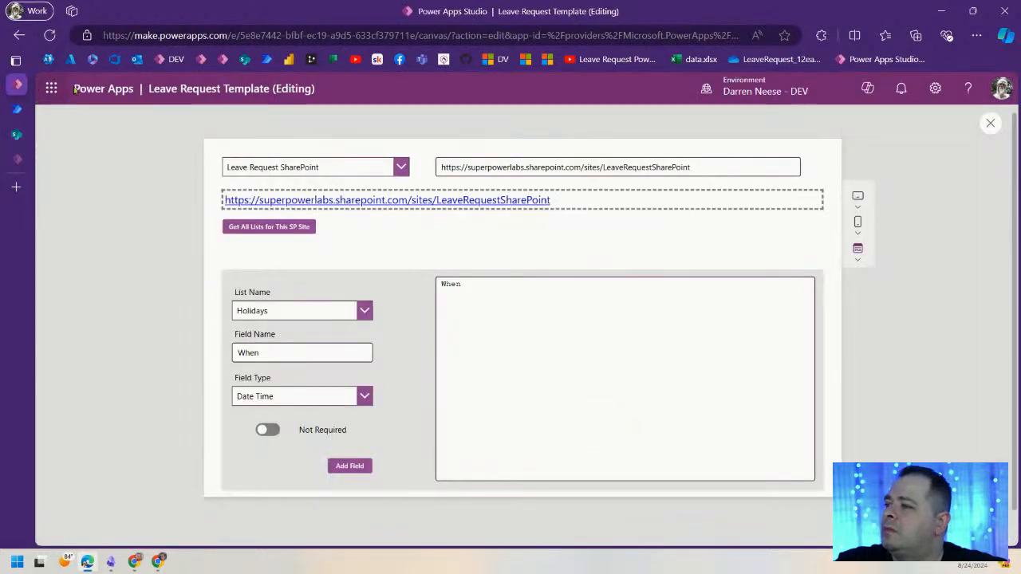
click(346, 312)
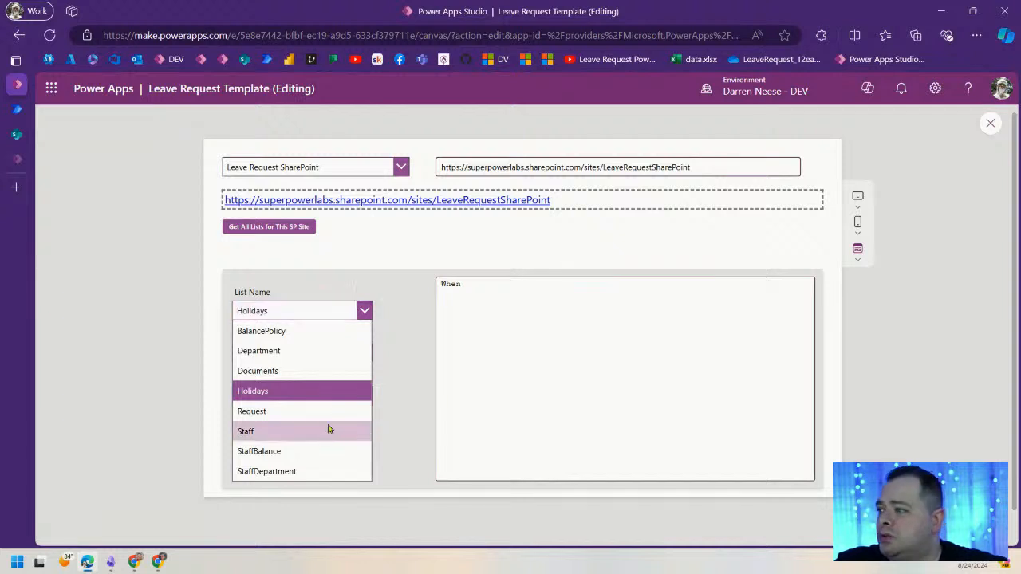
click(324, 451)
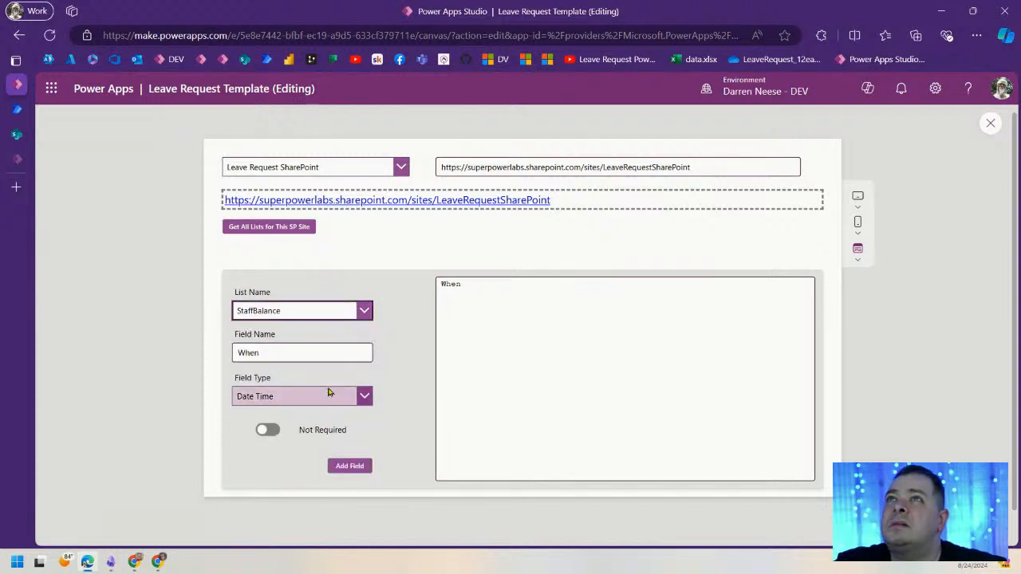
click(269, 352)
key(ctrl+a)
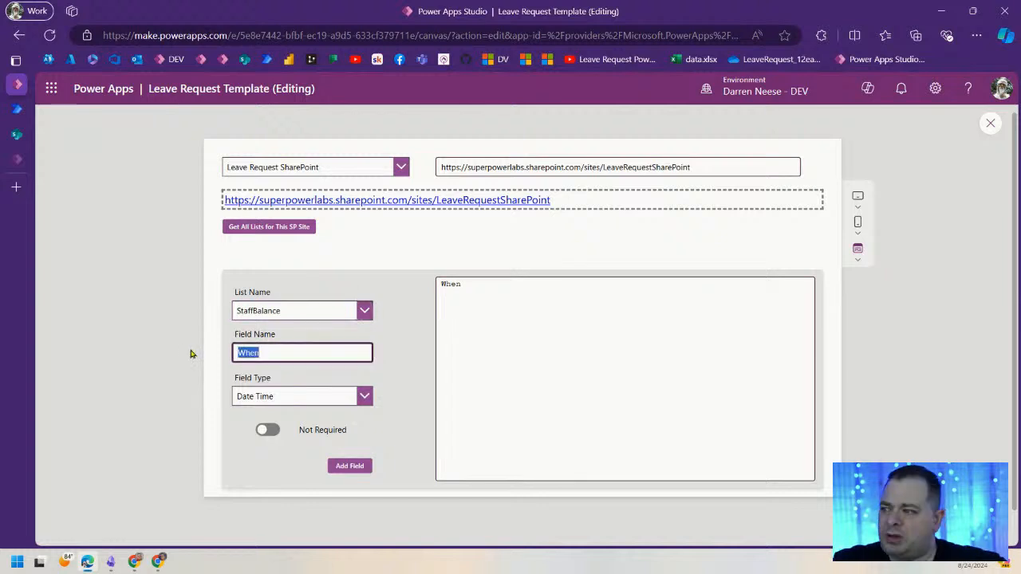
text(StaffID)
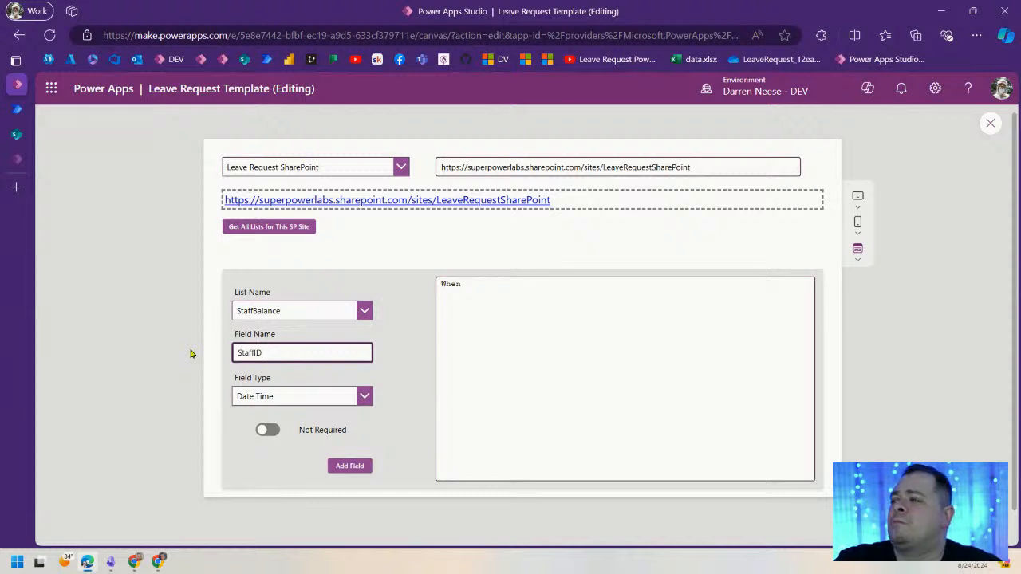
click(333, 402)
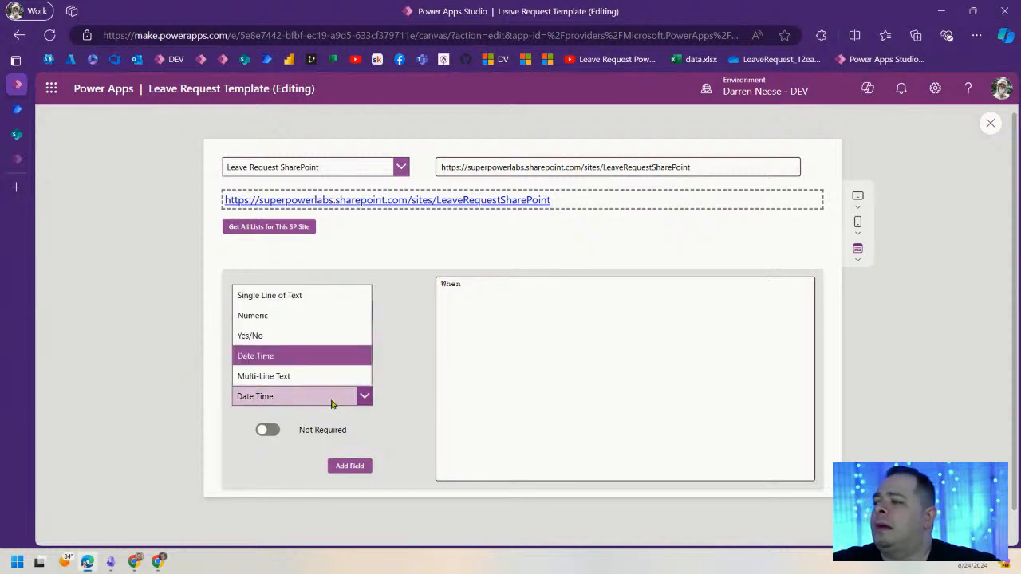
click(297, 318)
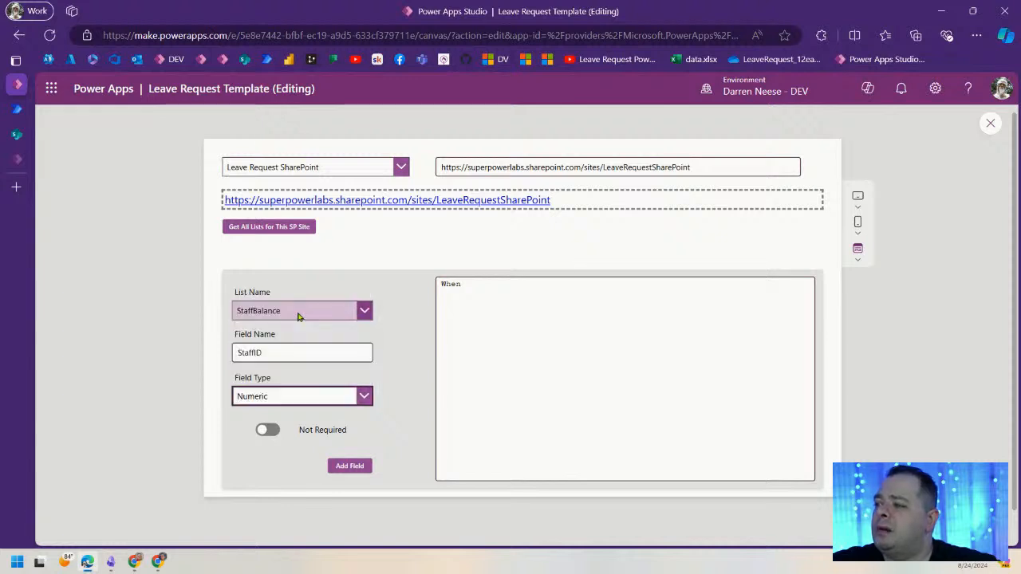
click(350, 466)
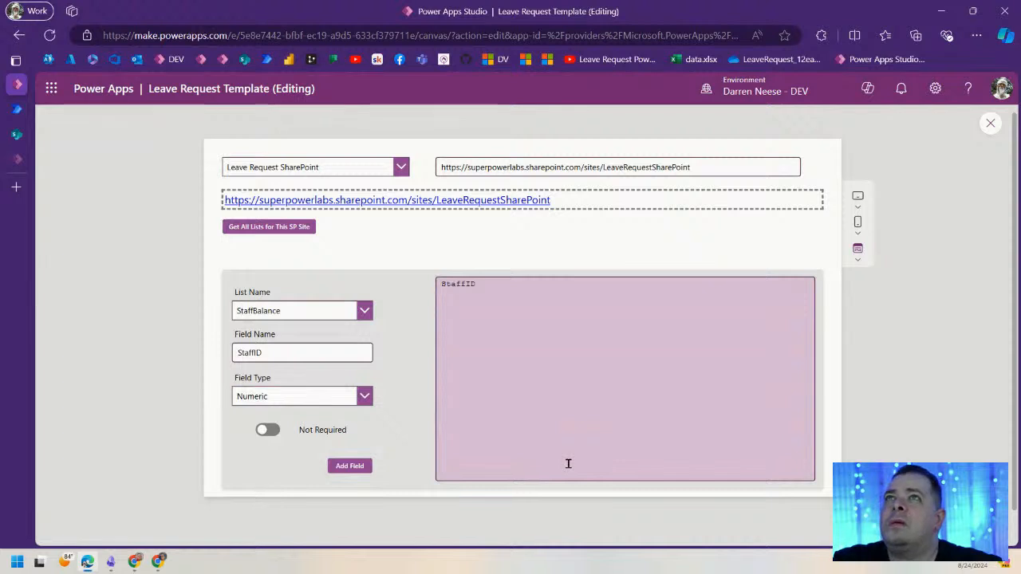
- Add a field named LeaveType to the StaffBalance list, with its type set to Single Line of Text
click(247, 352)
double_click(262, 352)
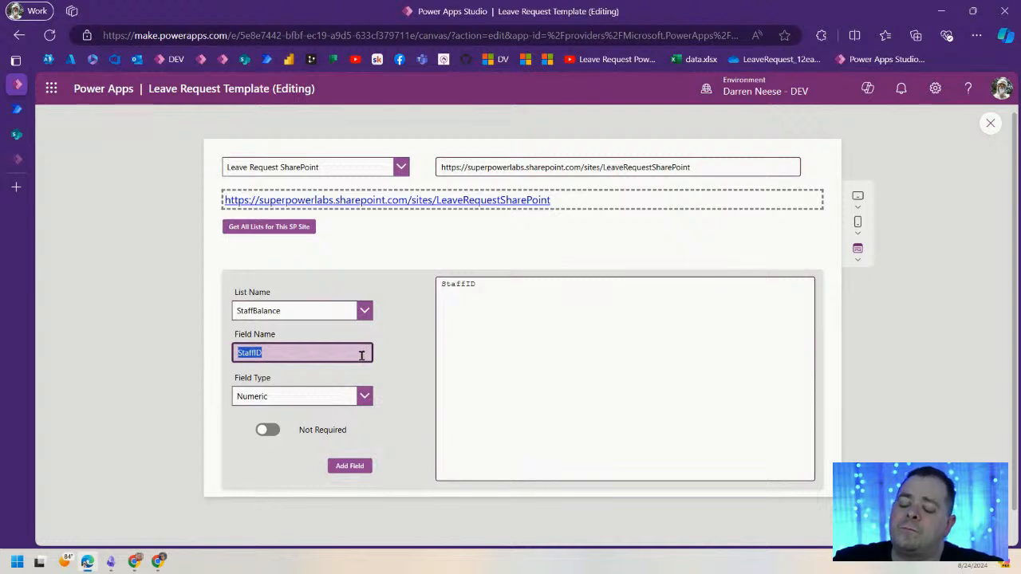
text(Leav)
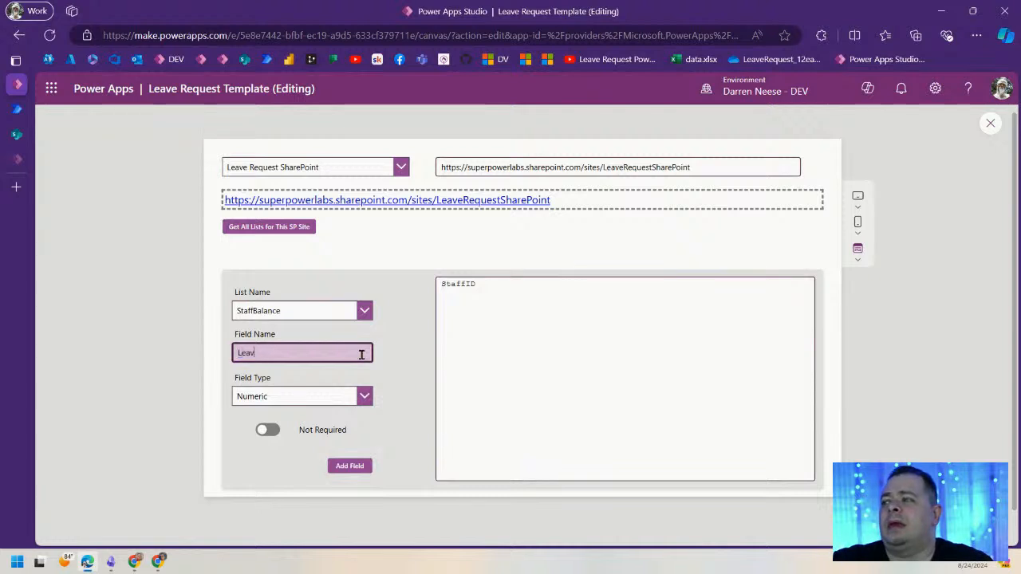
text(eType)
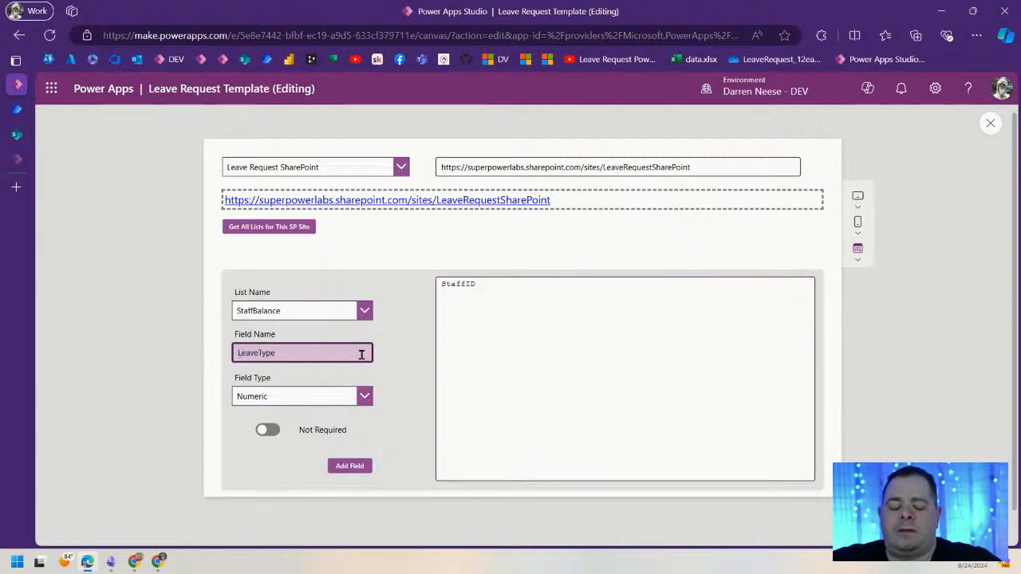
click(319, 396)
click(324, 295)
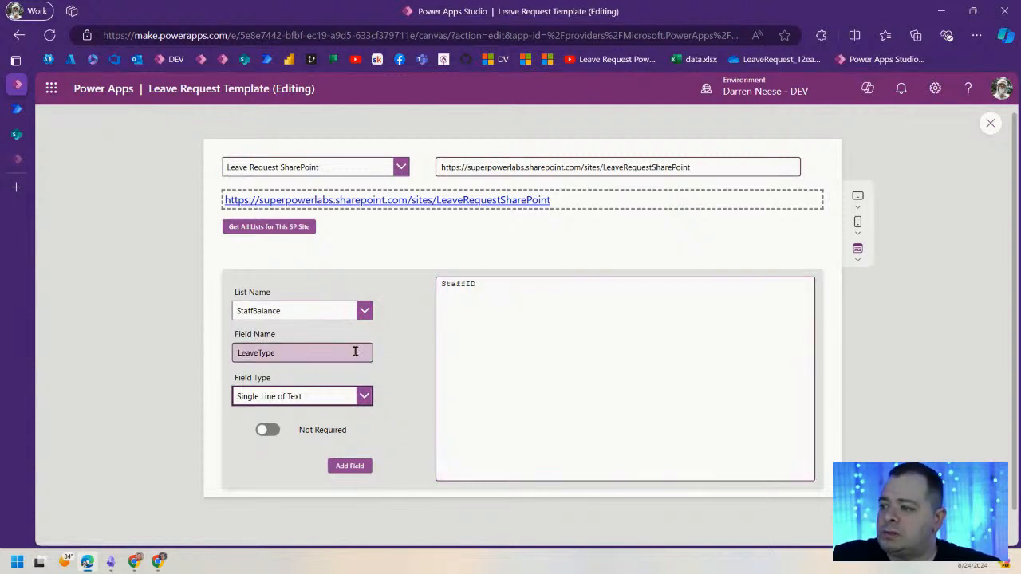
click(349, 466)
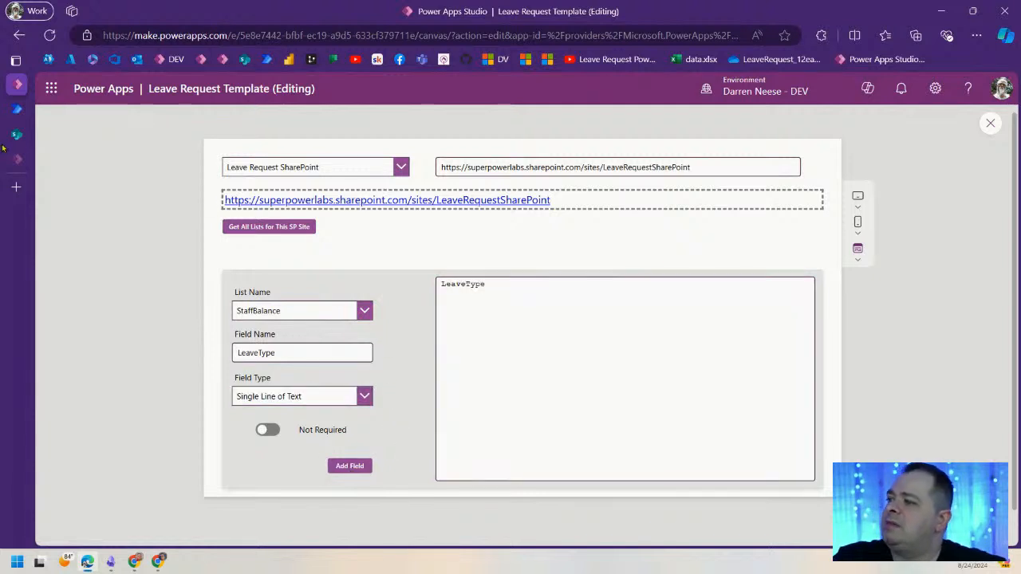
- Switch to the SharePoint StaffBalance list settings and review the columns for the added StaffID and LeaveType fields
mouse_move(12, 136)
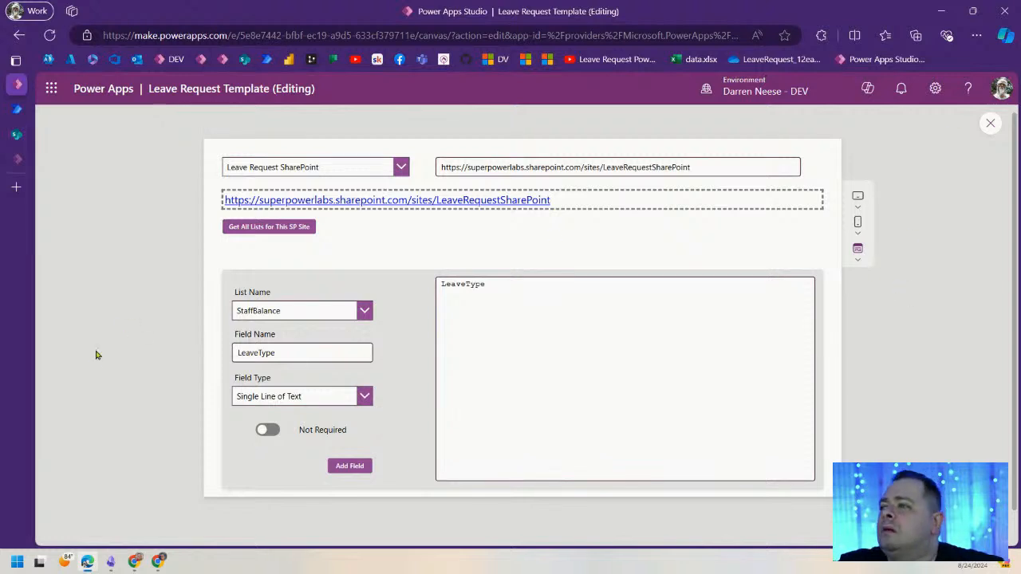
click(16, 135)
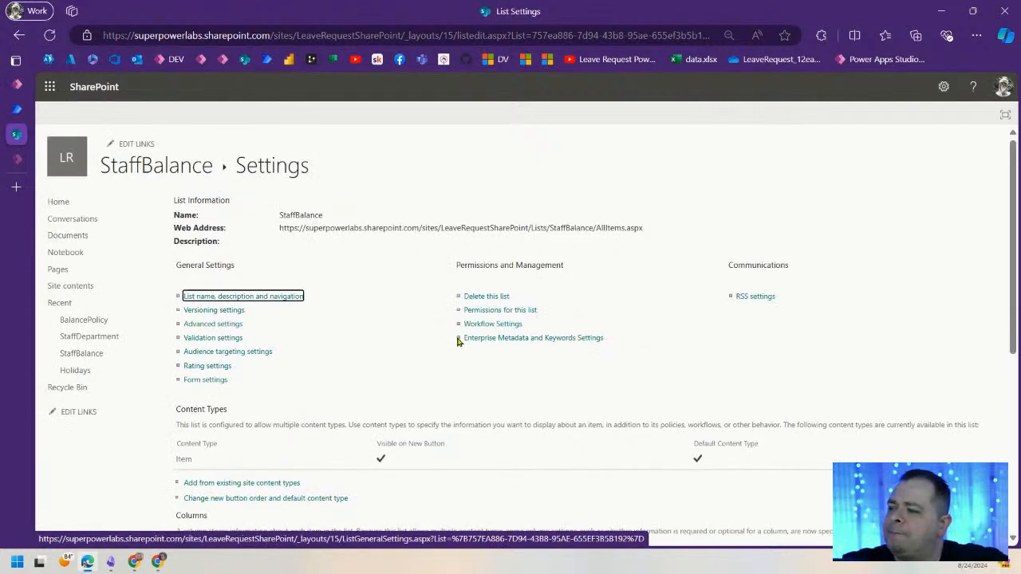
scroll(510, 391, down, 3)
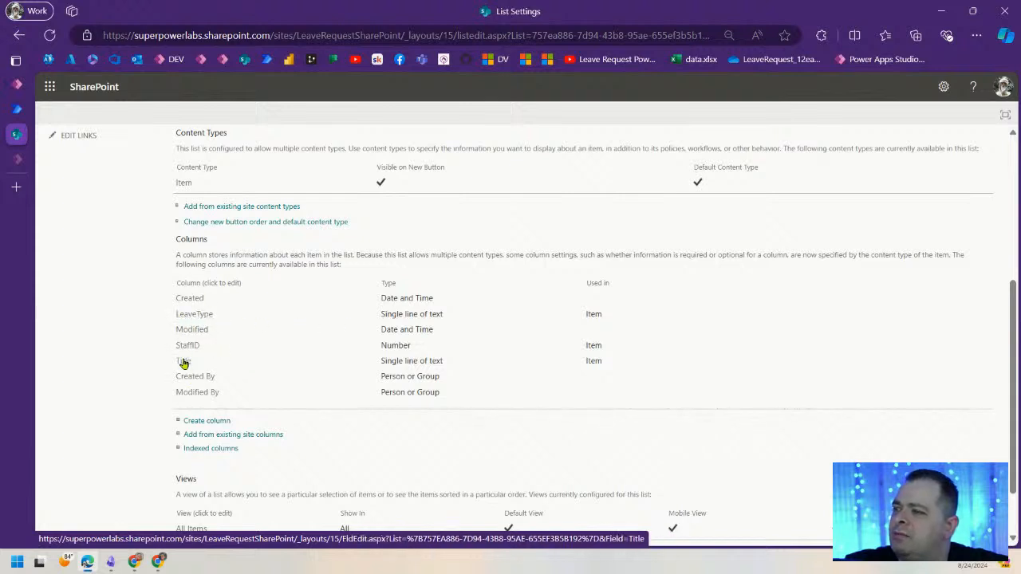
scroll(125, 300, up, 3)
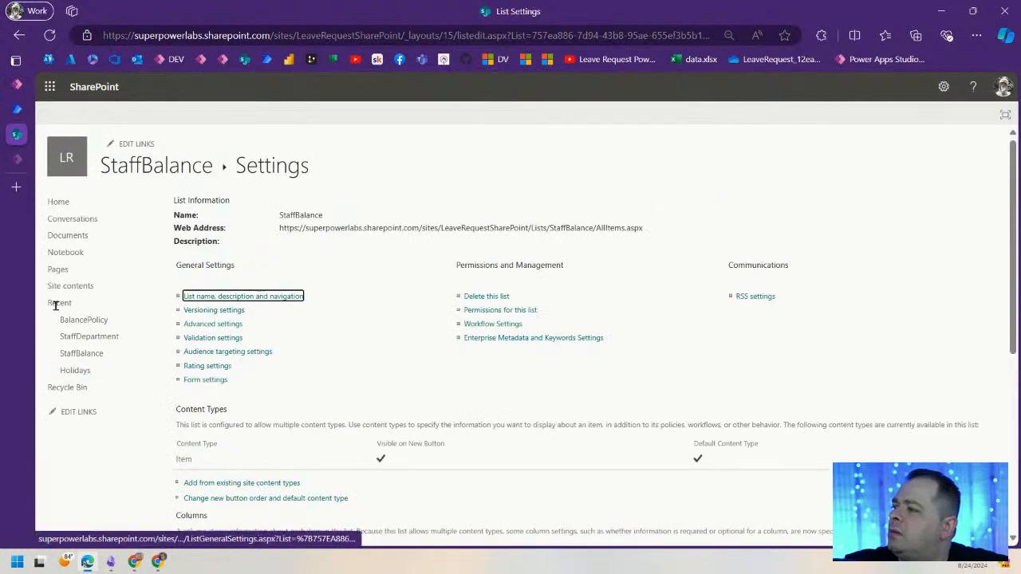
- Return to the site contents, open the BalancePolicy list settings, and review that list's existing columns
click(79, 287)
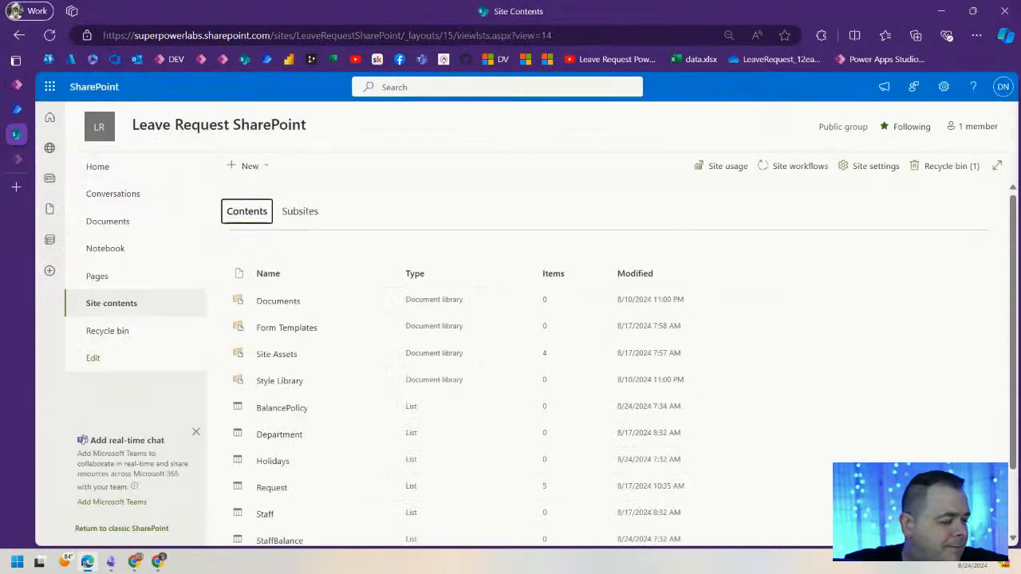
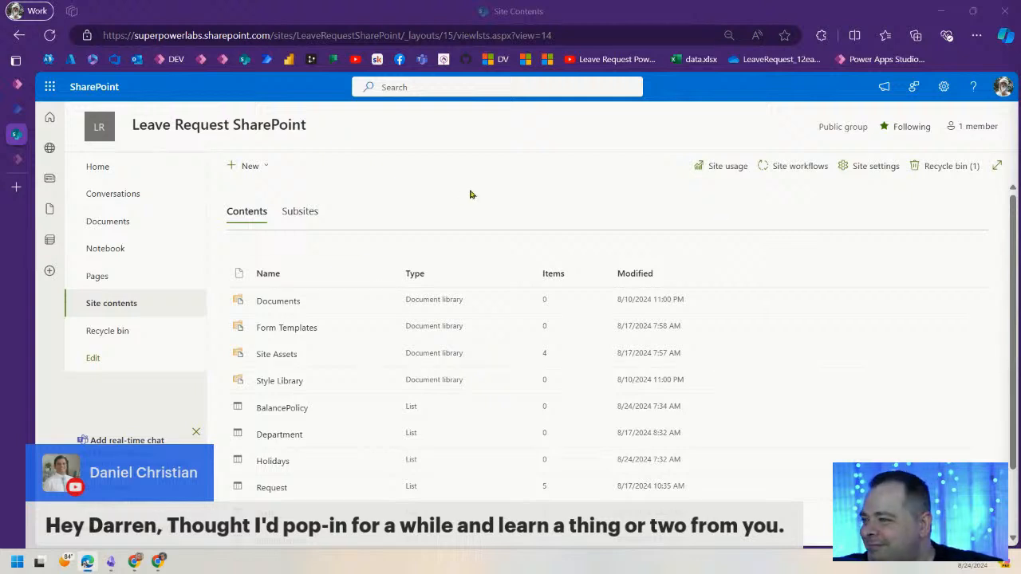
scroll(521, 275, down, 1)
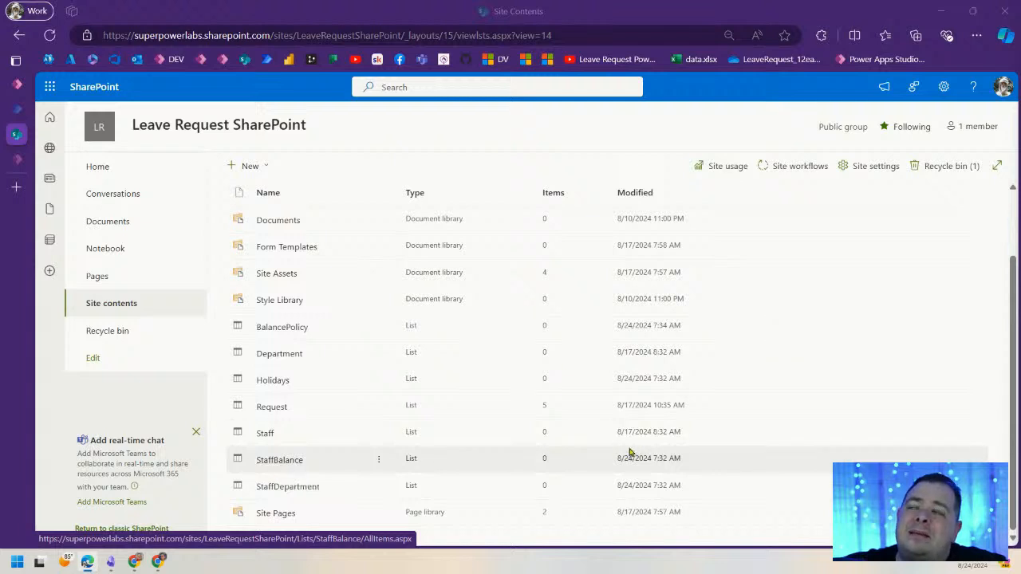
click(378, 327)
click(412, 374)
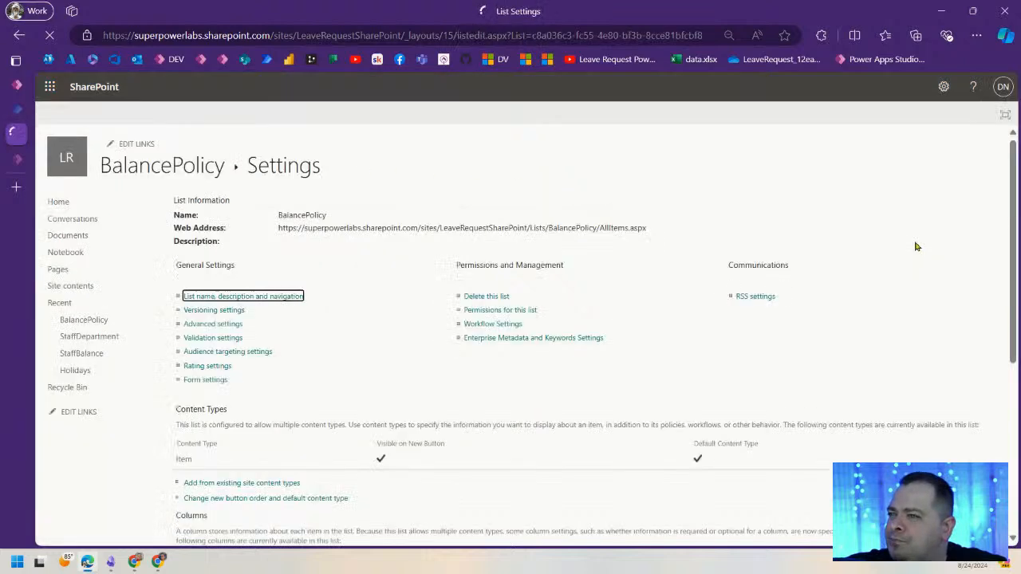
scroll(438, 322, down, 4)
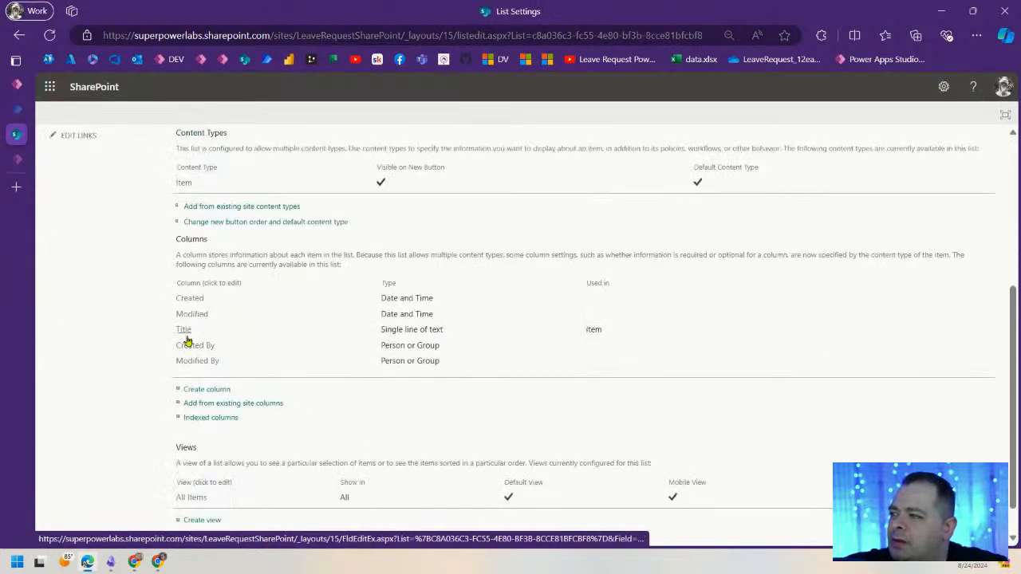
- Switch to the Power Apps preview and add a Single Line of Text field named LeaveType to the BalancePolicy list
click(16, 84)
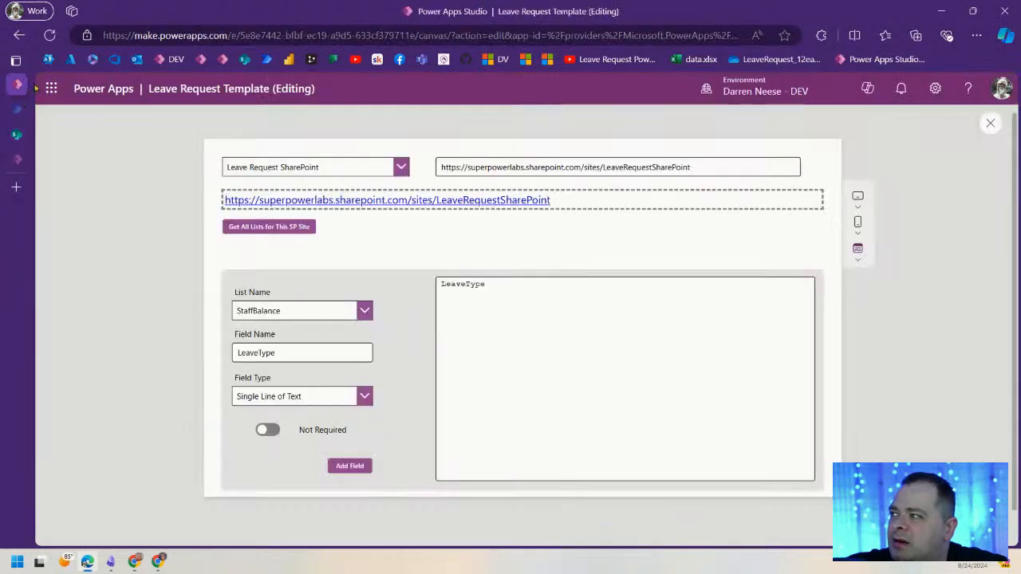
click(352, 315)
click(333, 337)
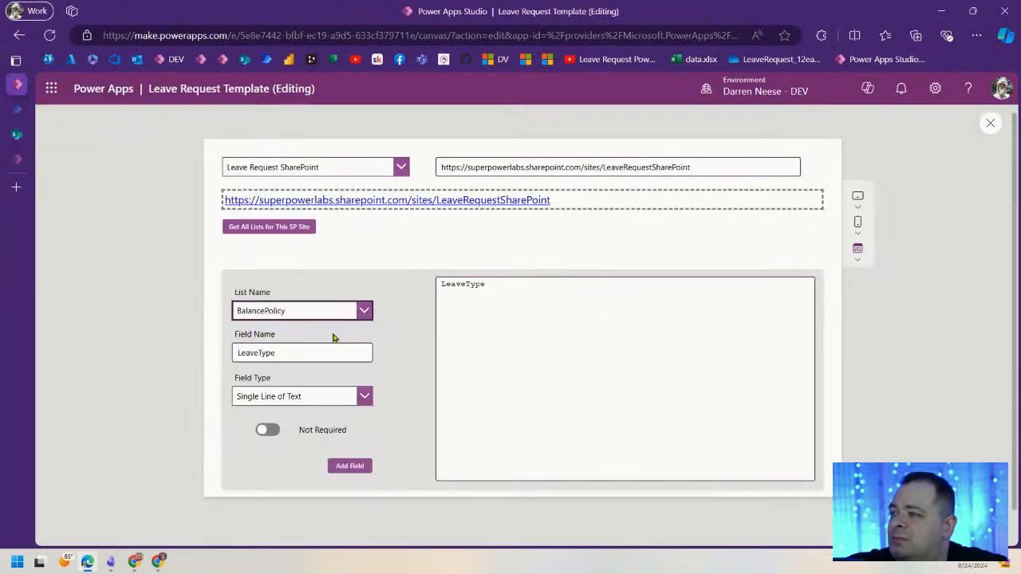
drag(296, 354, 219, 353)
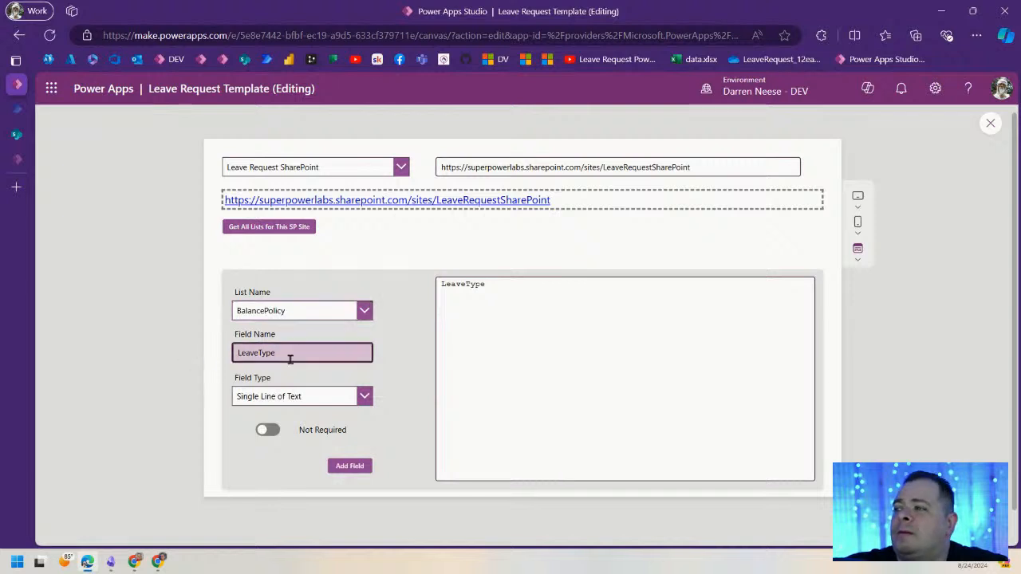
drag(284, 353, 216, 357)
click(261, 352)
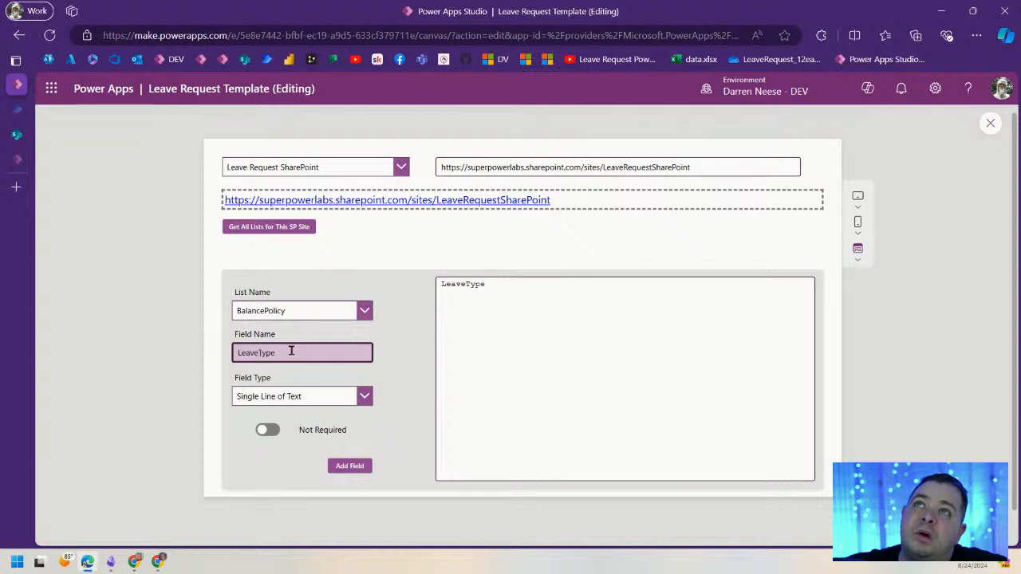
click(351, 351)
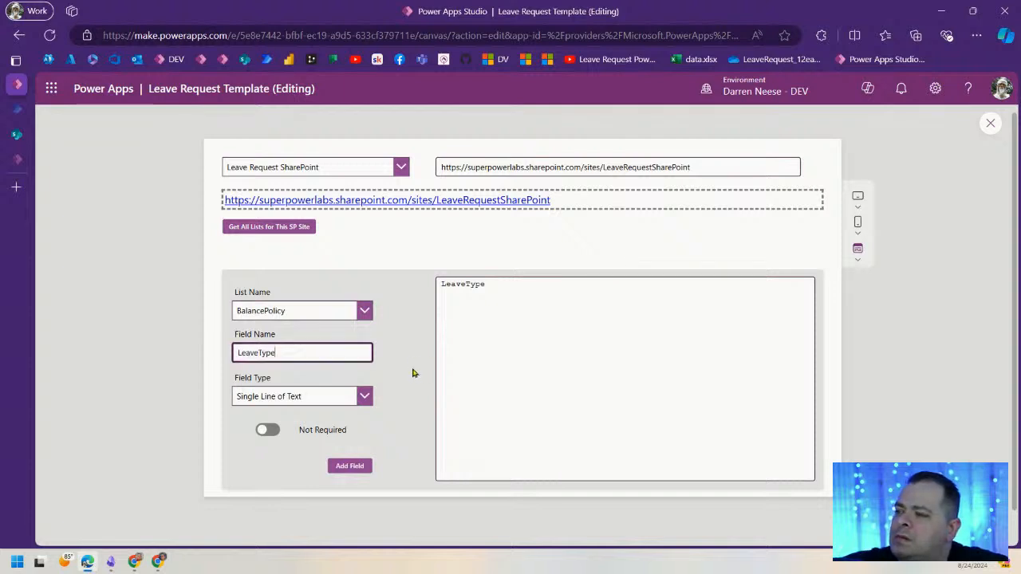
click(366, 467)
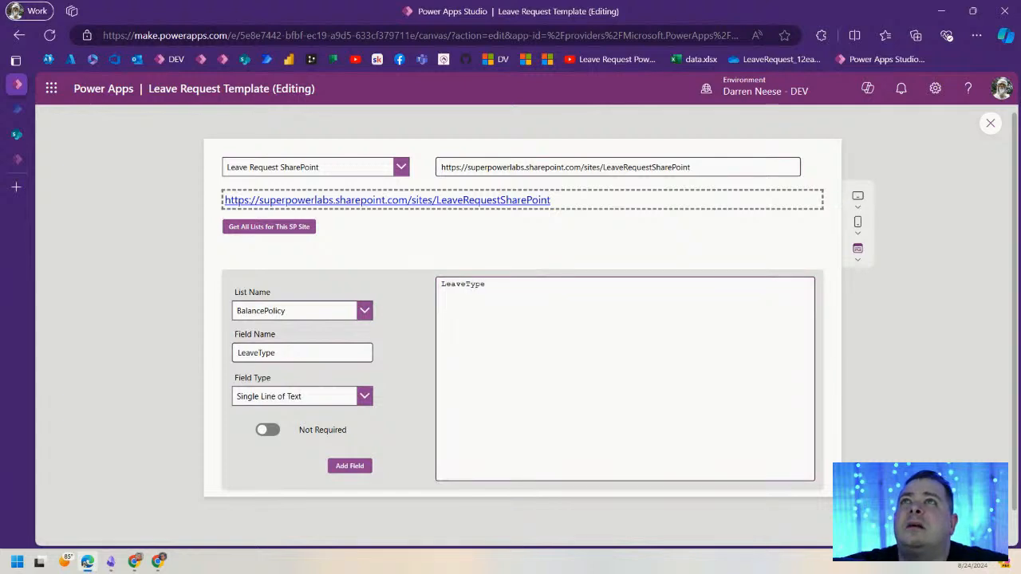
- Switch to the DrawSQL Leave Request diagram, examine the BalancePolicy and StaffBalance tables' fields, and reposition the BalancePolicy table slightly
key(alt+Tab)
double_click(561, 205)
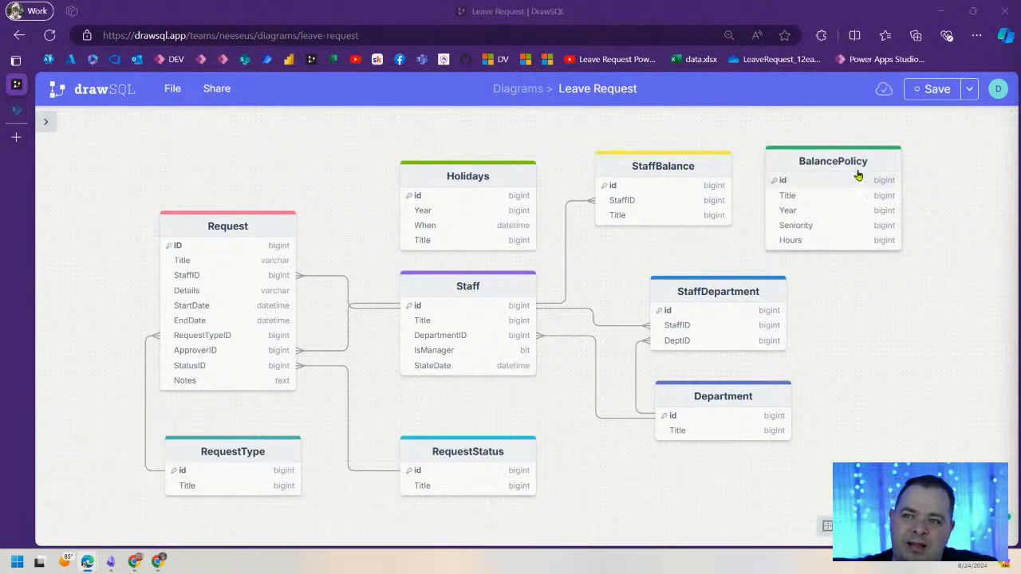
mouse_move(841, 162)
mouse_down()
mouse_move(867, 150)
mouse_move(847, 162)
mouse_up()
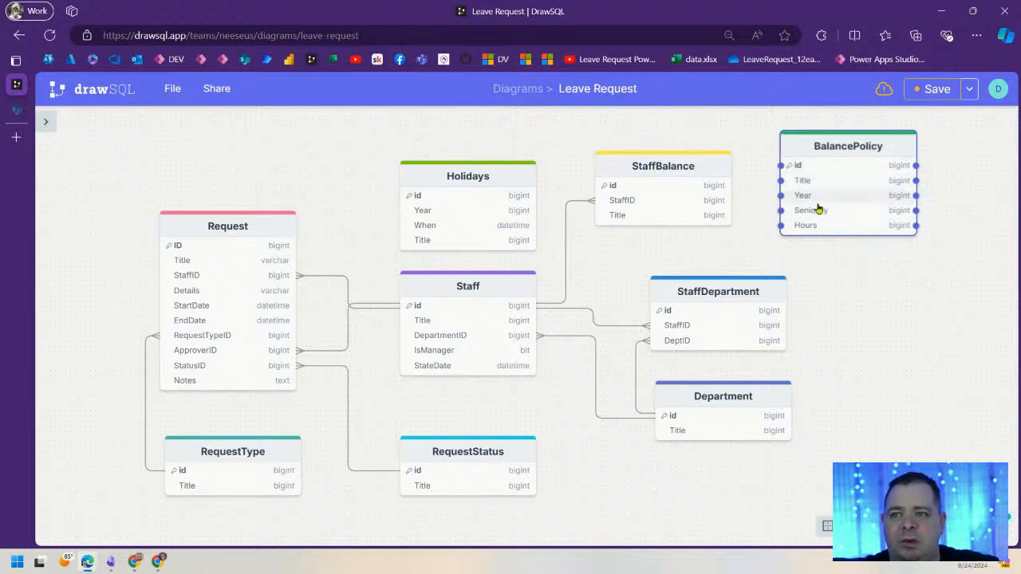
mouse_move(866, 151)
mouse_down()
mouse_move(875, 151)
mouse_move(837, 150)
mouse_move(872, 164)
mouse_move(841, 154)
mouse_move(862, 160)
mouse_move(850, 158)
mouse_up()
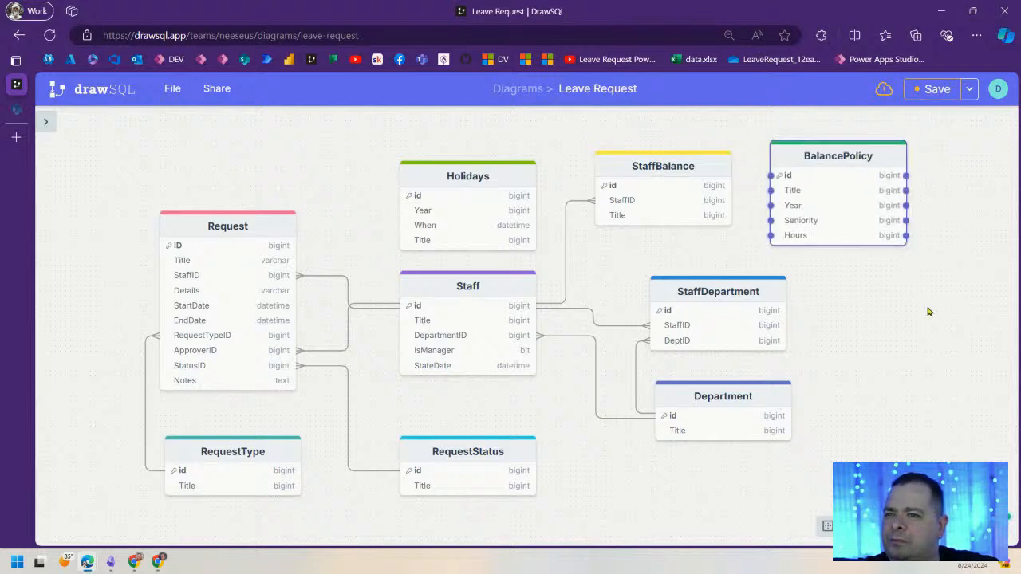
click(705, 178)
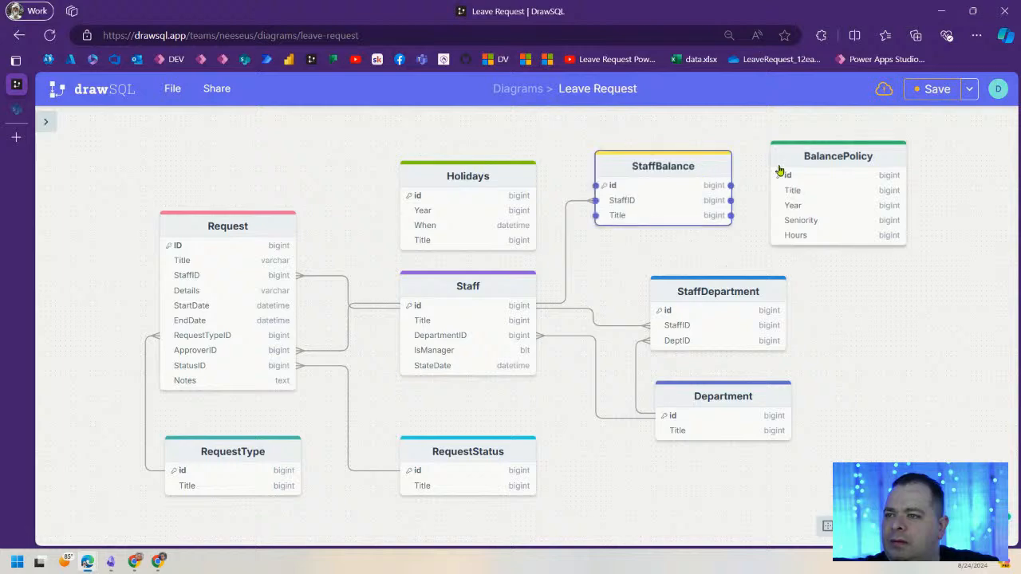
drag(431, 12, 432, 0)
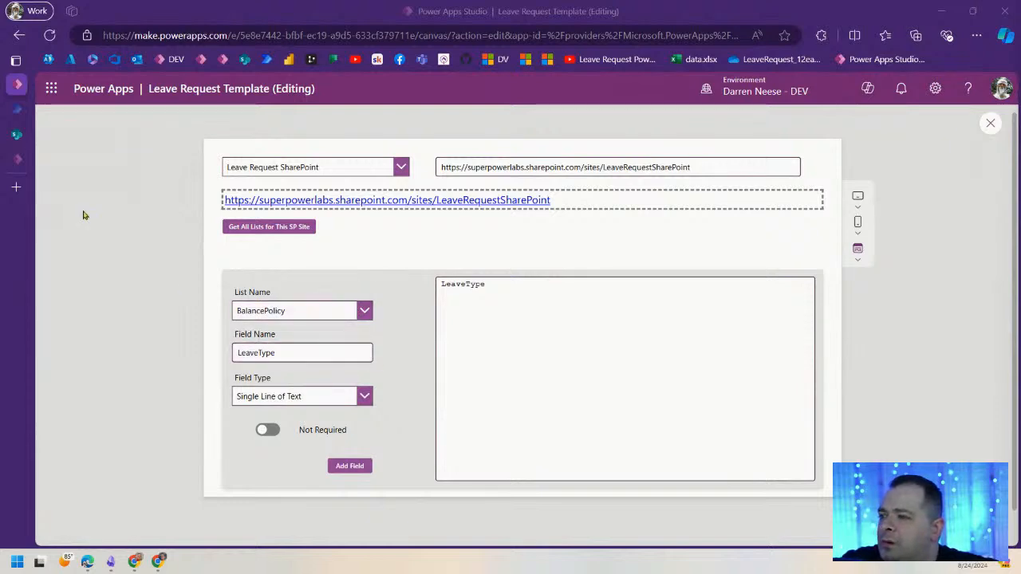
- Switch to the SharePoint BalancePolicy list settings, reload them, and check the columns for the LeaveType field
click(15, 135)
click(49, 35)
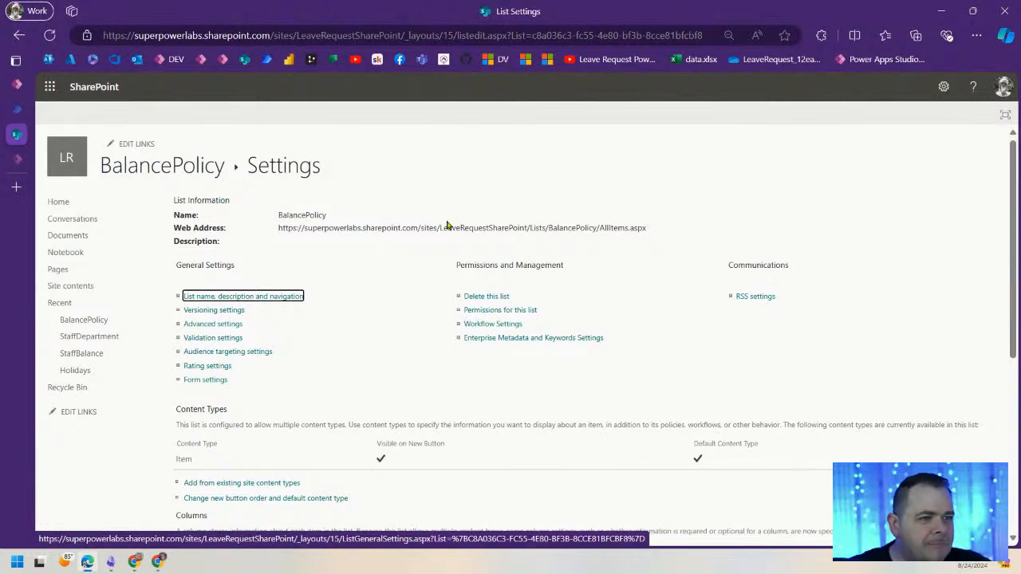
scroll(535, 349, down, 4)
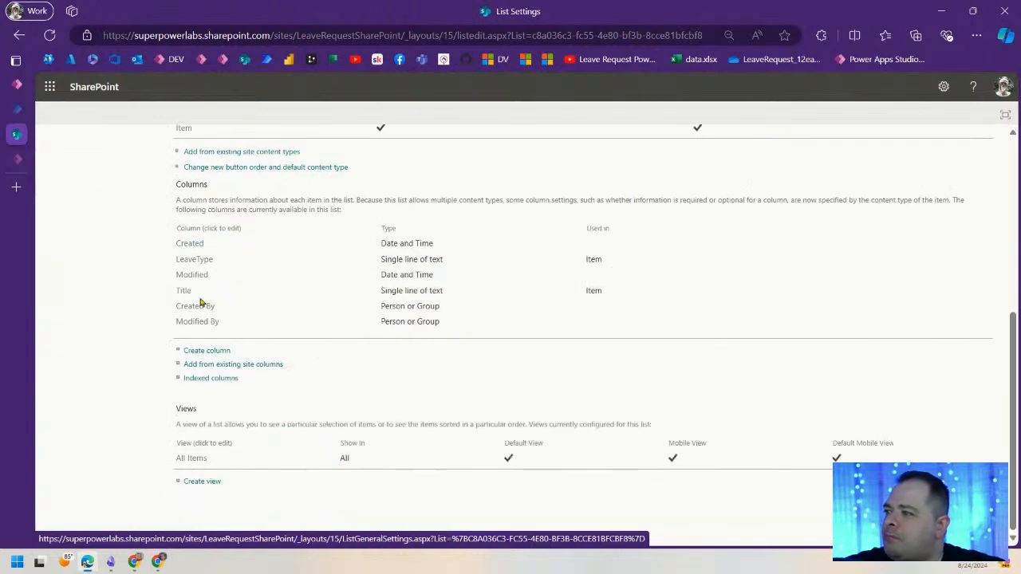
- Switch to the Power Apps preview and add a field named Year to the BalancePolicy list, with its type set to Numeric
click(15, 85)
drag(276, 353, 205, 353)
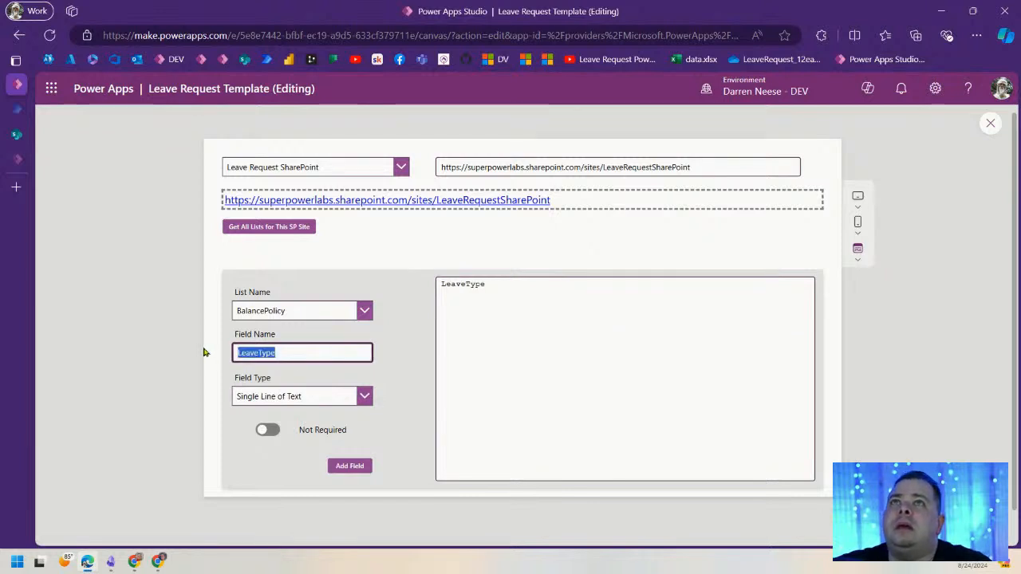
text(Year)
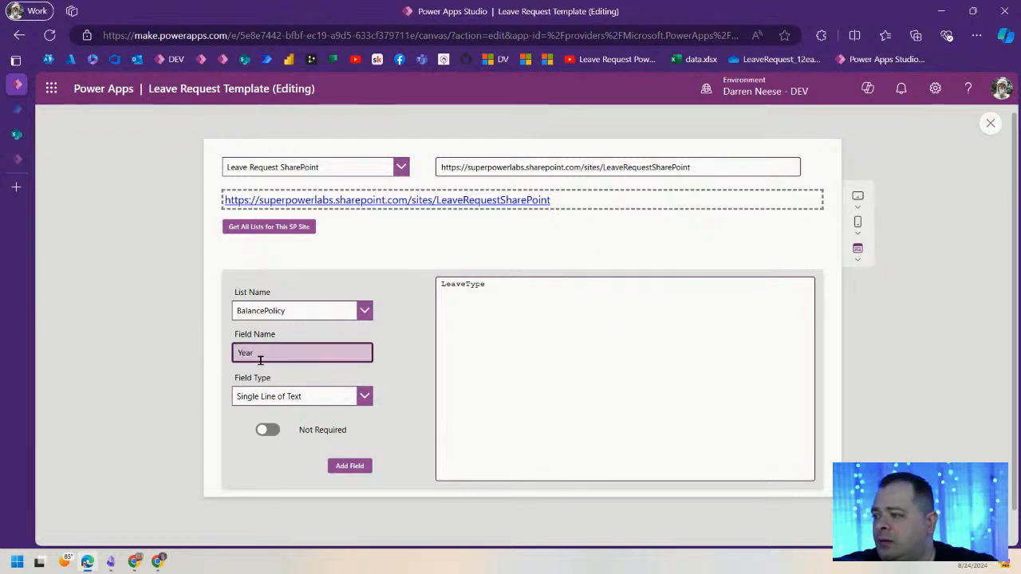
click(364, 395)
click(296, 315)
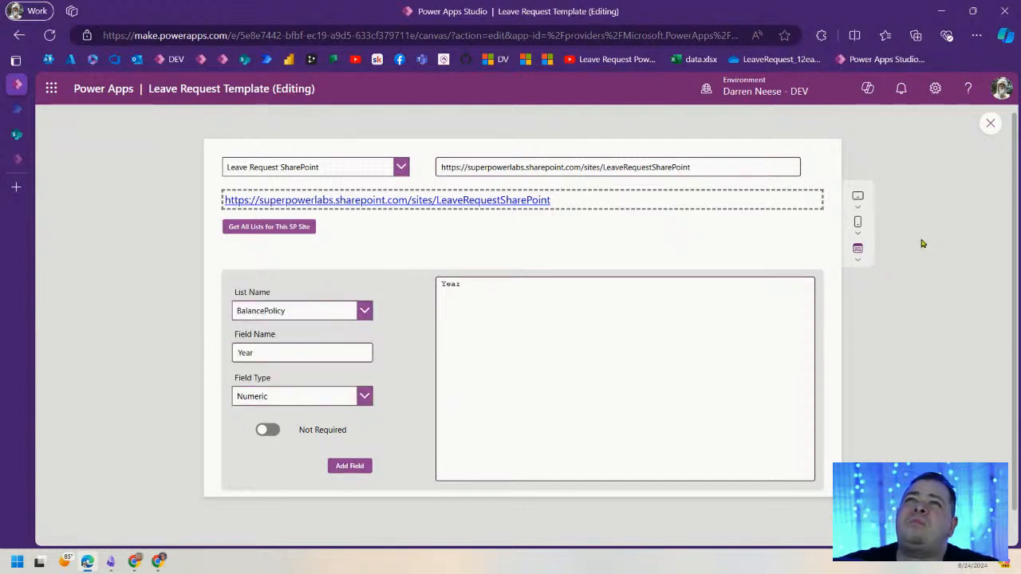
- Add a Numeric field named SeniorityYears to the BalancePolicy list
drag(337, 348, 207, 360)
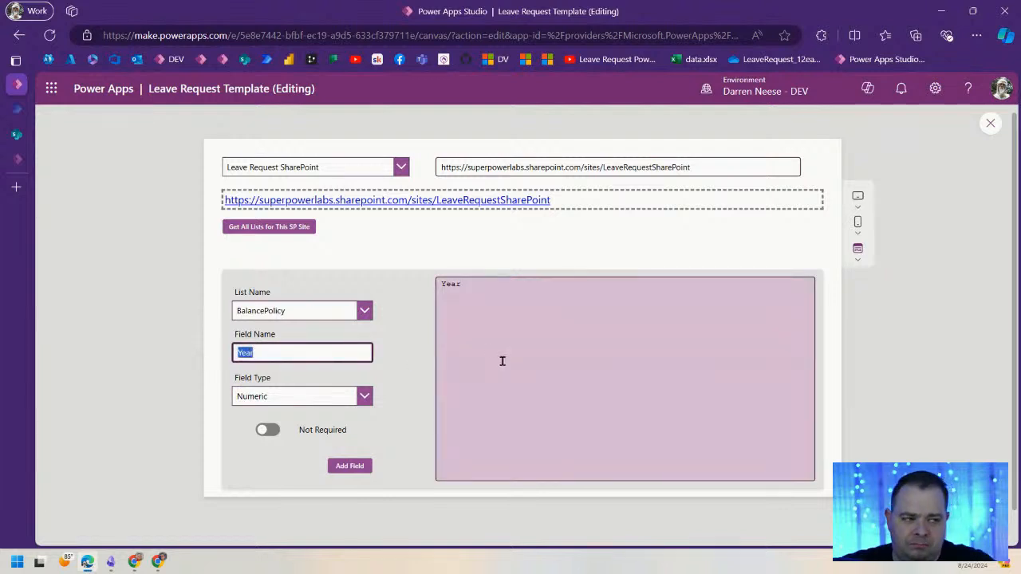
text(Years)
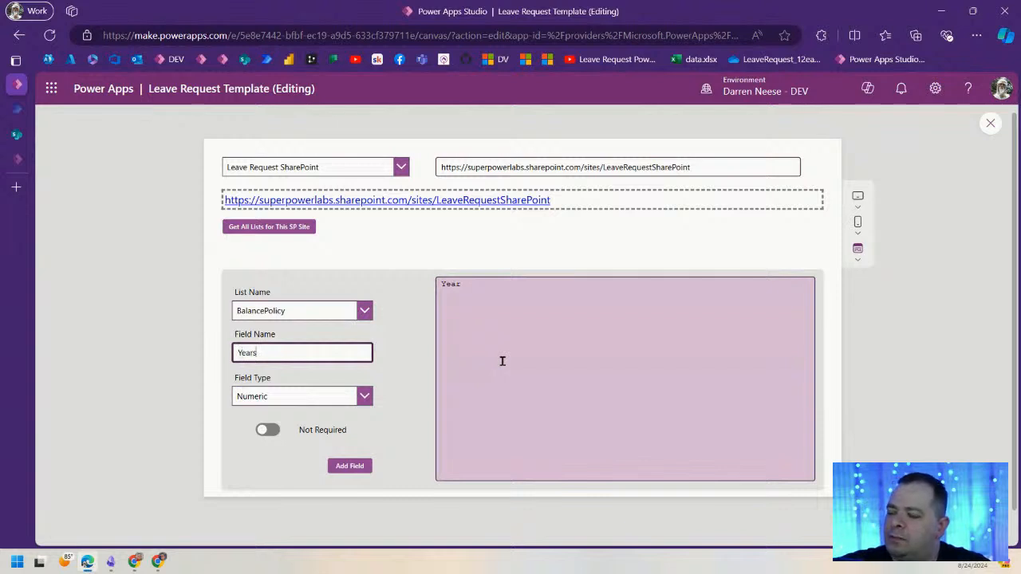
text(Sen)
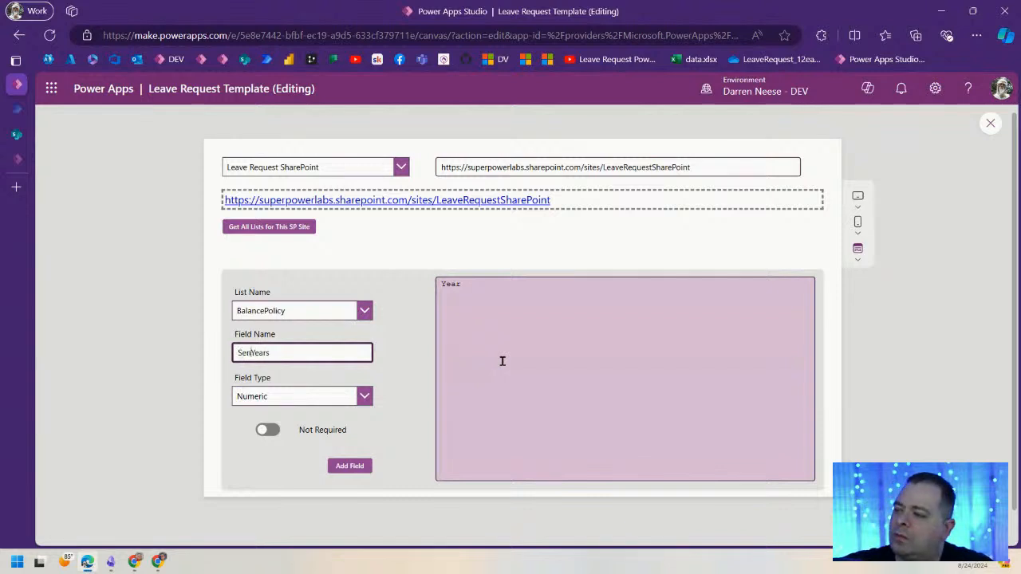
text(iority)
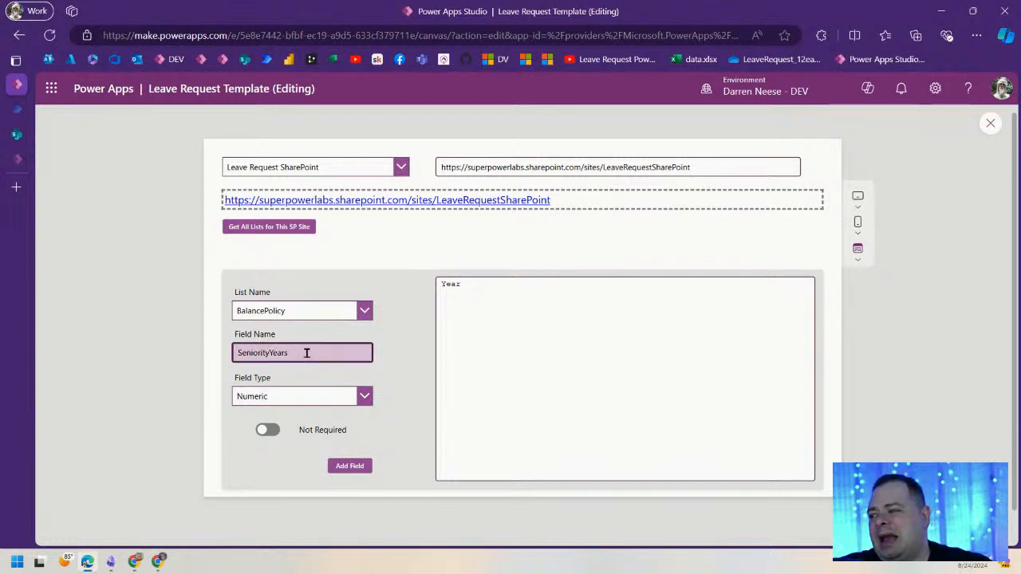
drag(237, 353, 312, 346)
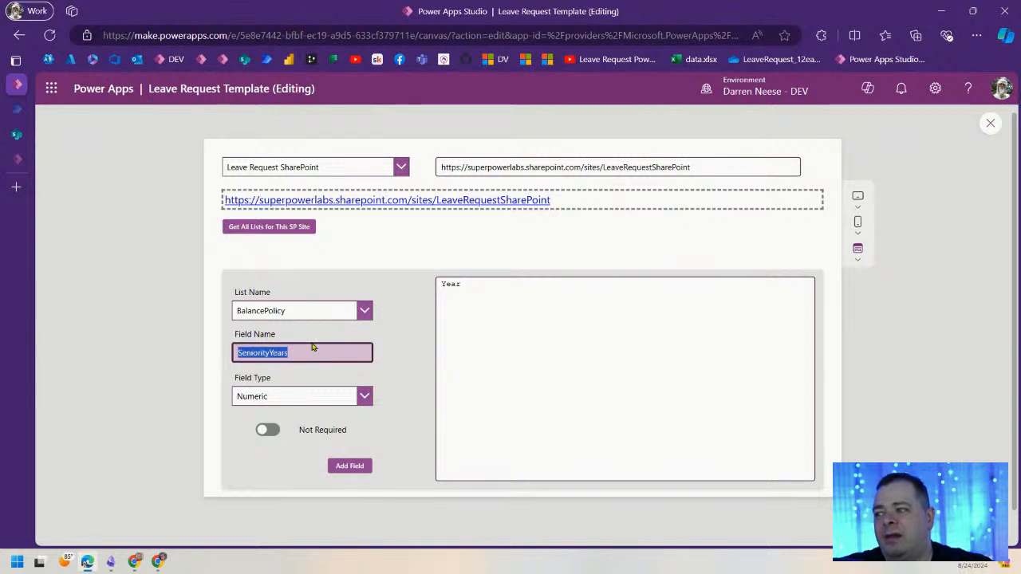
double_click(274, 352)
click(309, 354)
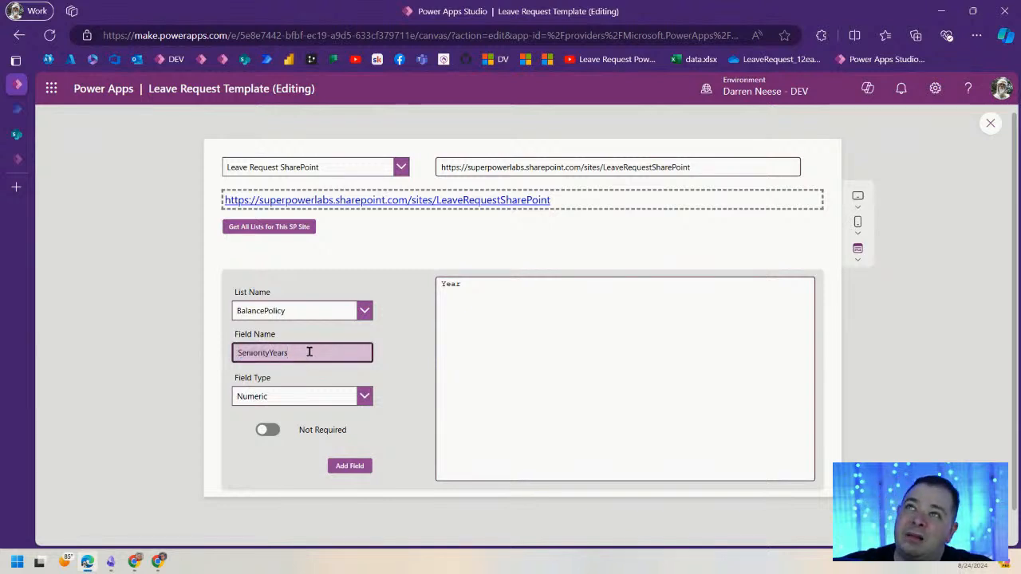
double_click(279, 353)
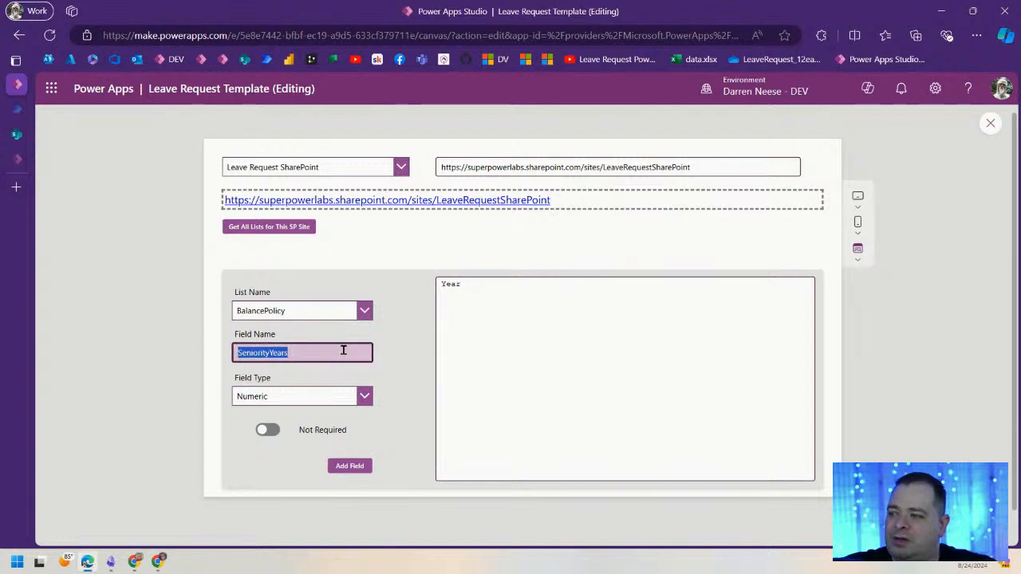
click(351, 468)
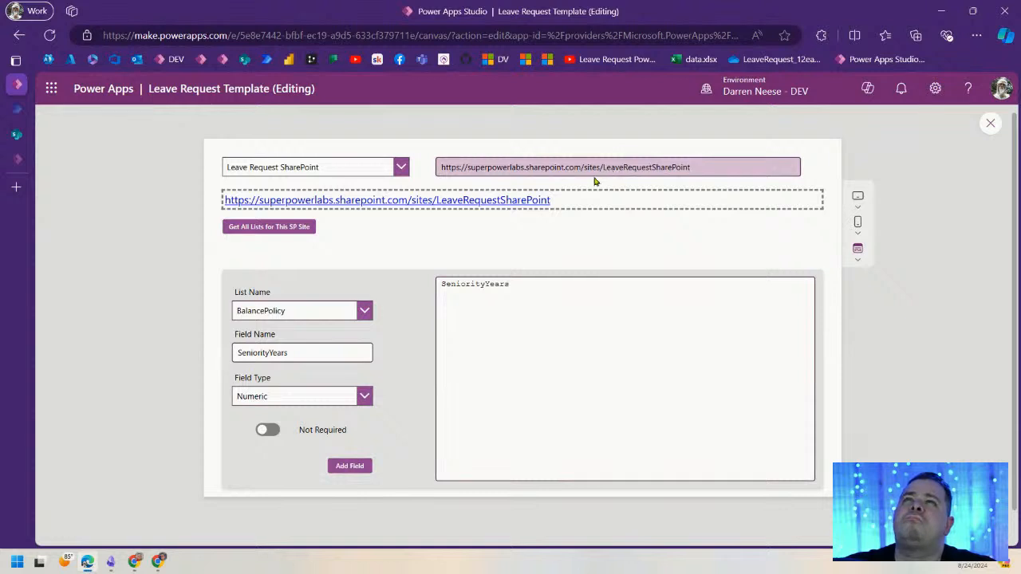
- Add a Numeric field named HoursAllocated to the BalancePolicy list
drag(325, 353, 187, 358)
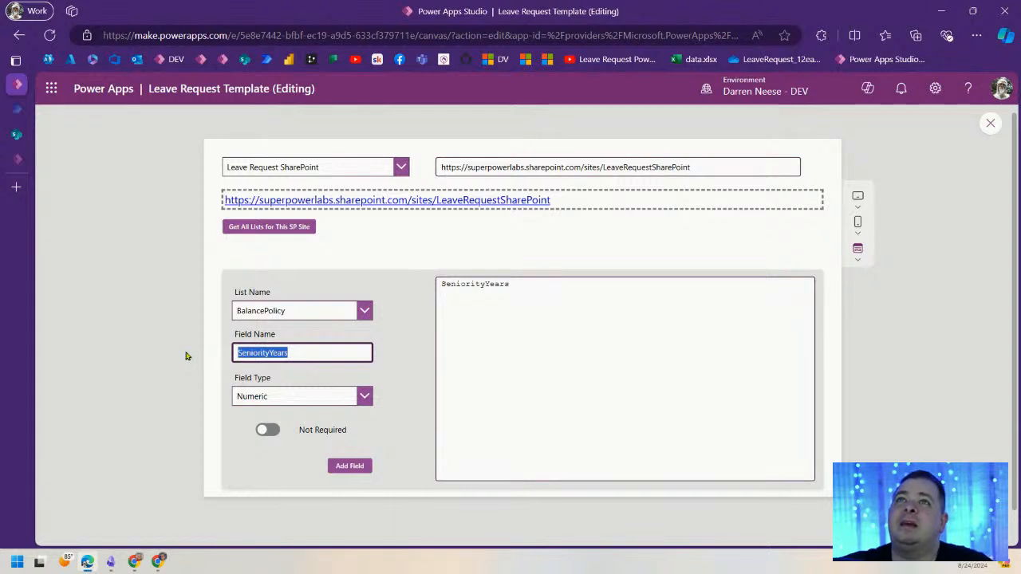
text(Hours)
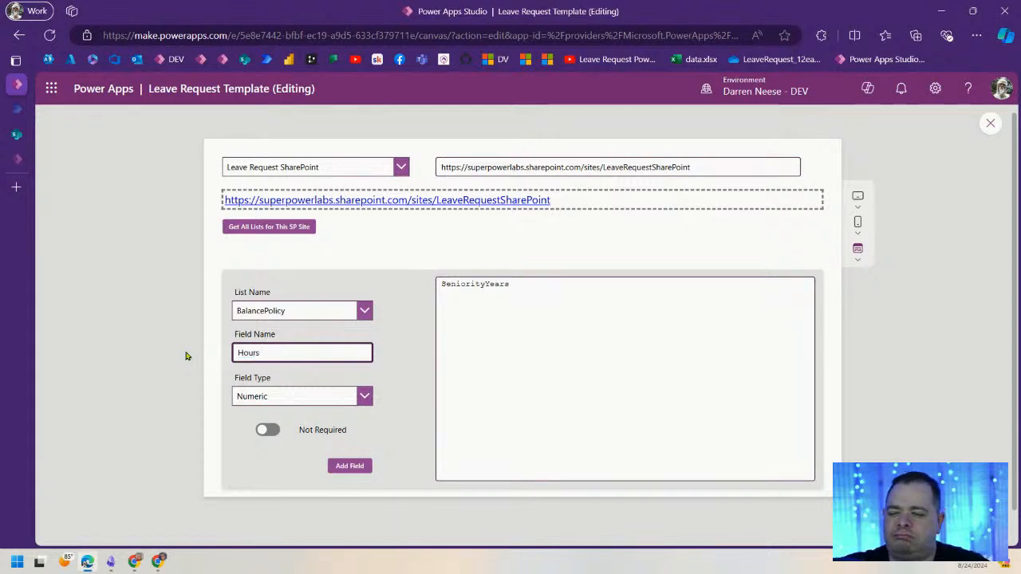
text(Allowcated)
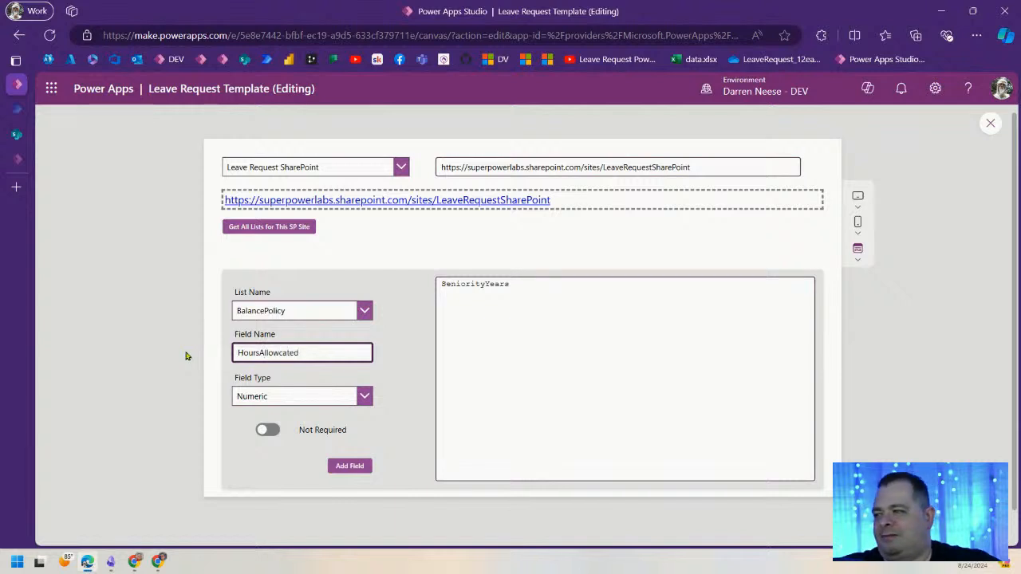
key(ctrl+a)
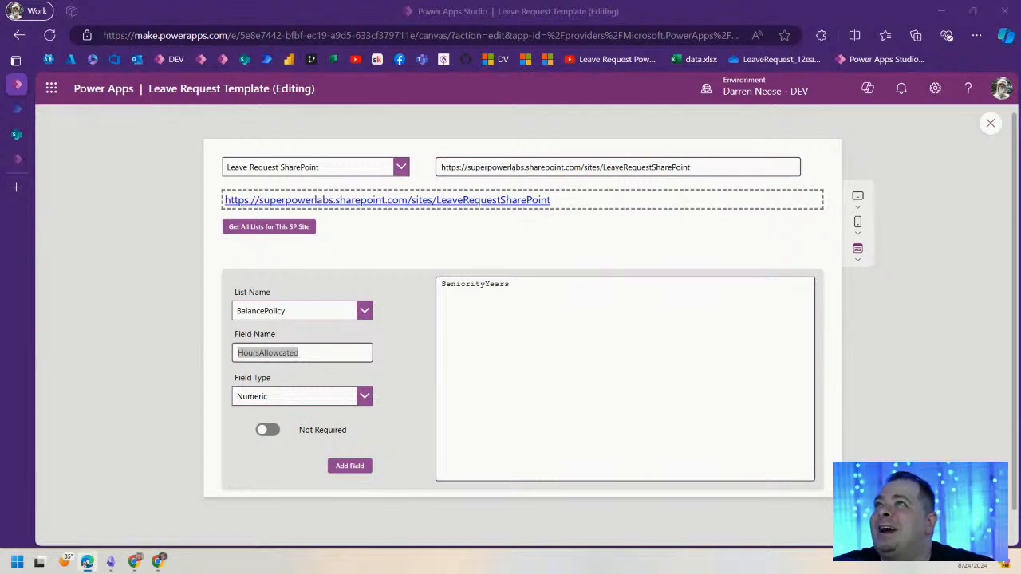
click(269, 354)
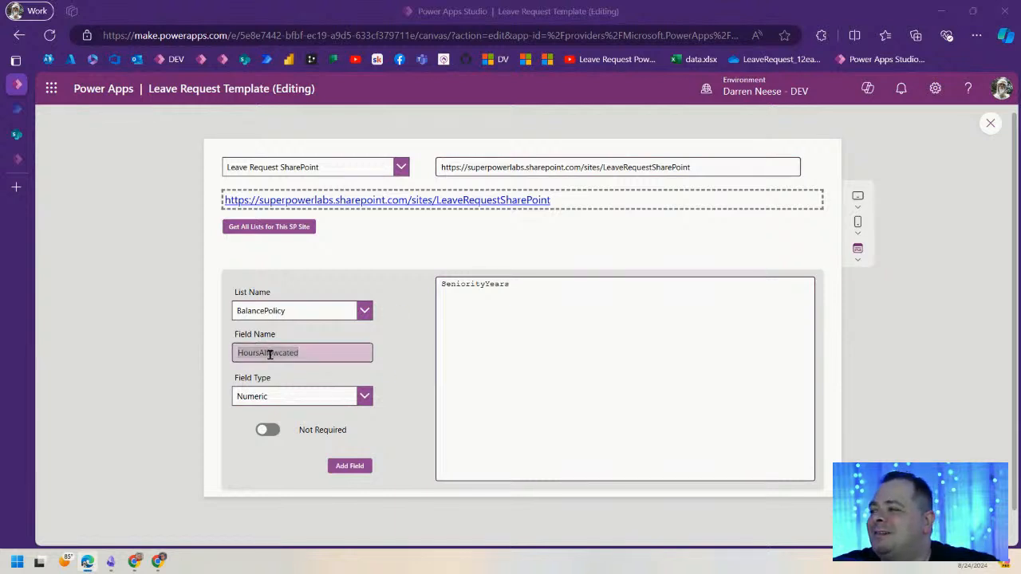
key(BackSpace)
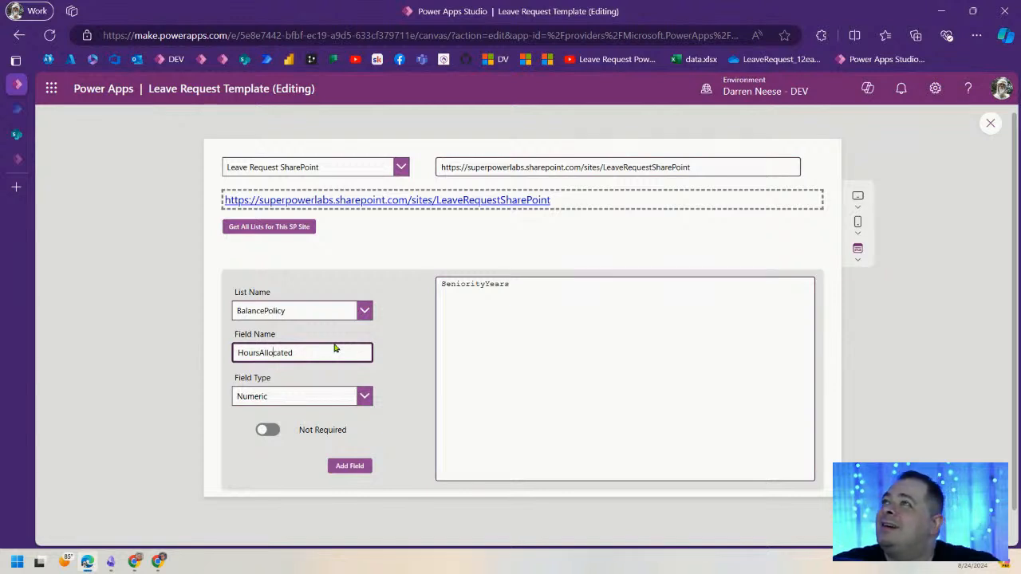
click(381, 342)
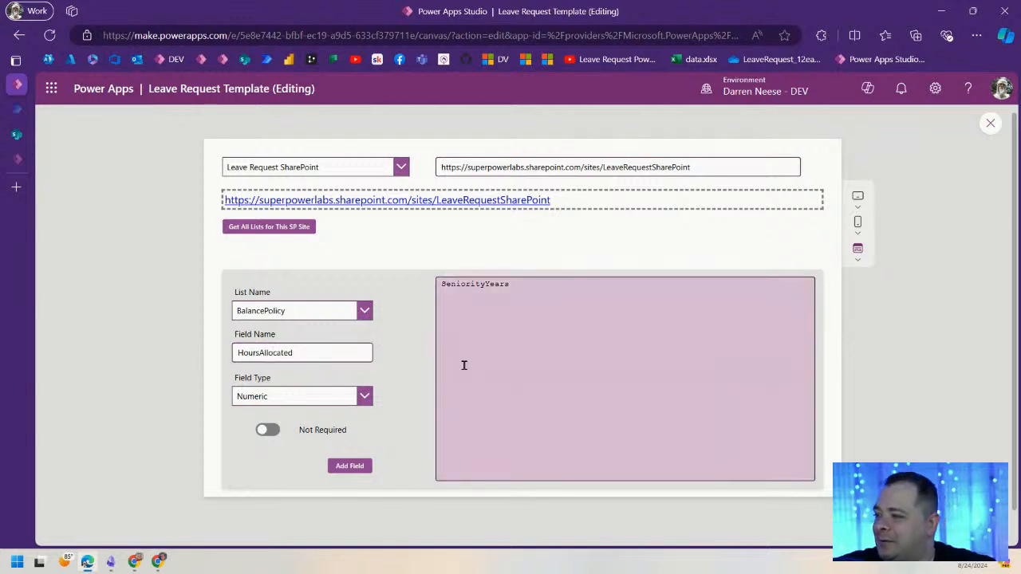
click(353, 468)
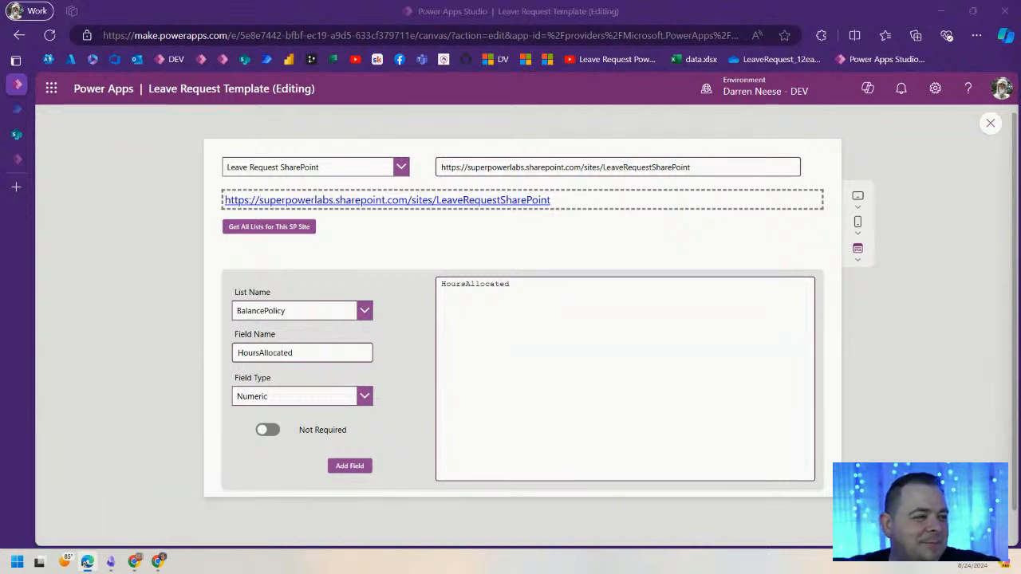
click(733, 359)
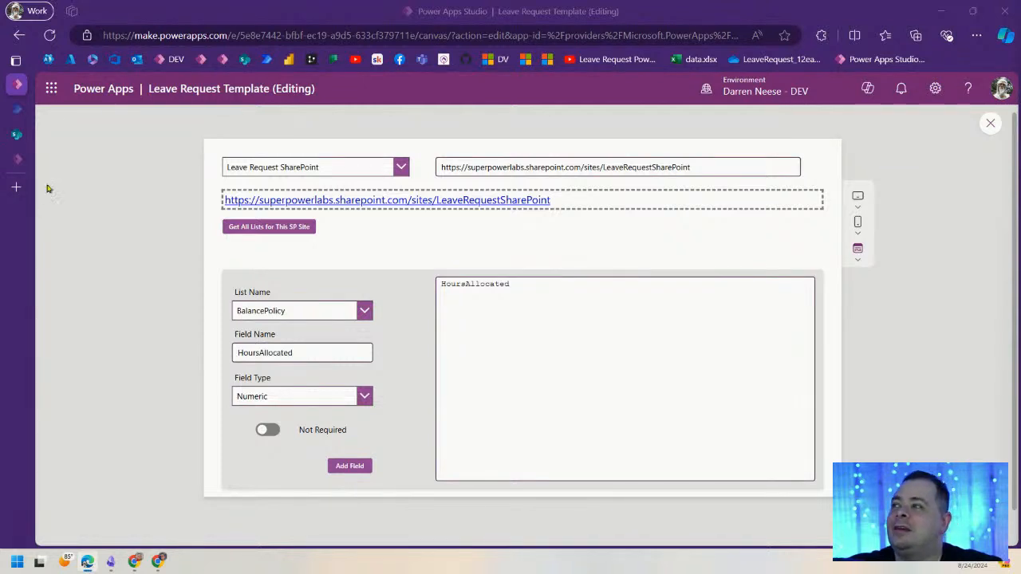
- Switch to the SharePoint BalancePolicy list settings, reload them, and check the columns for the HoursAllocated, SeniorityYears and Year fields
click(16, 134)
scroll(371, 306, up, 5)
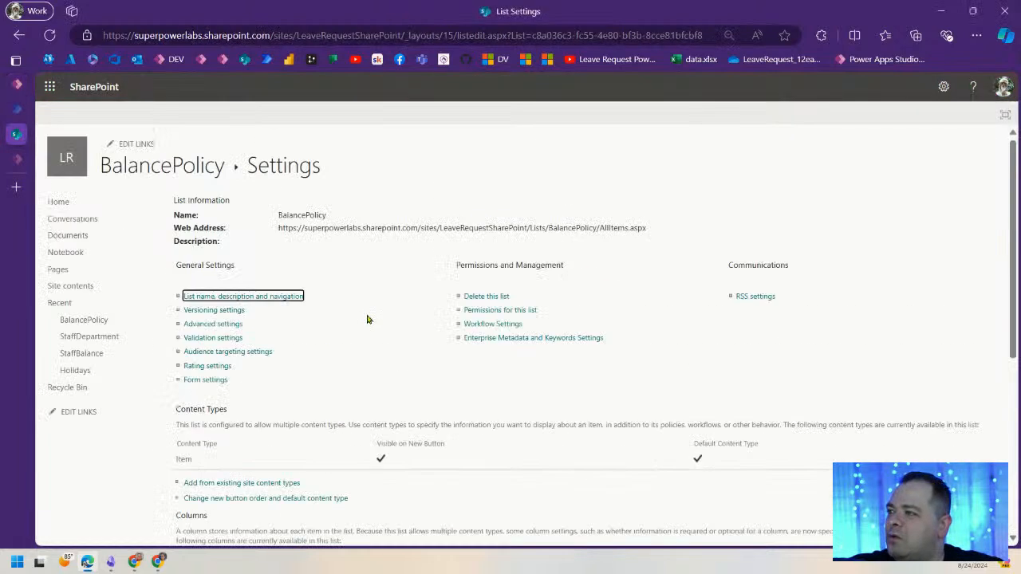
click(49, 36)
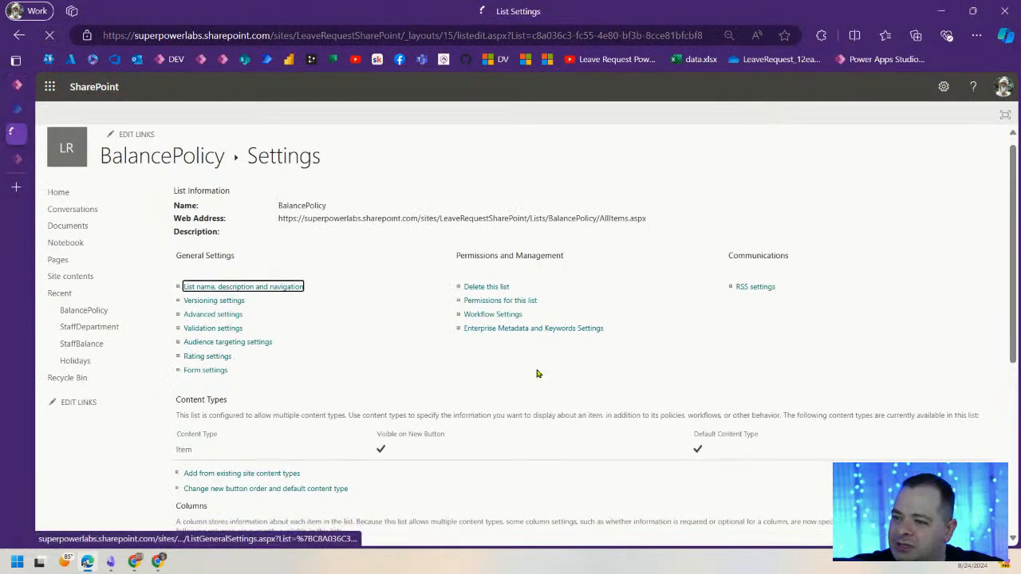
scroll(414, 368, down, 4)
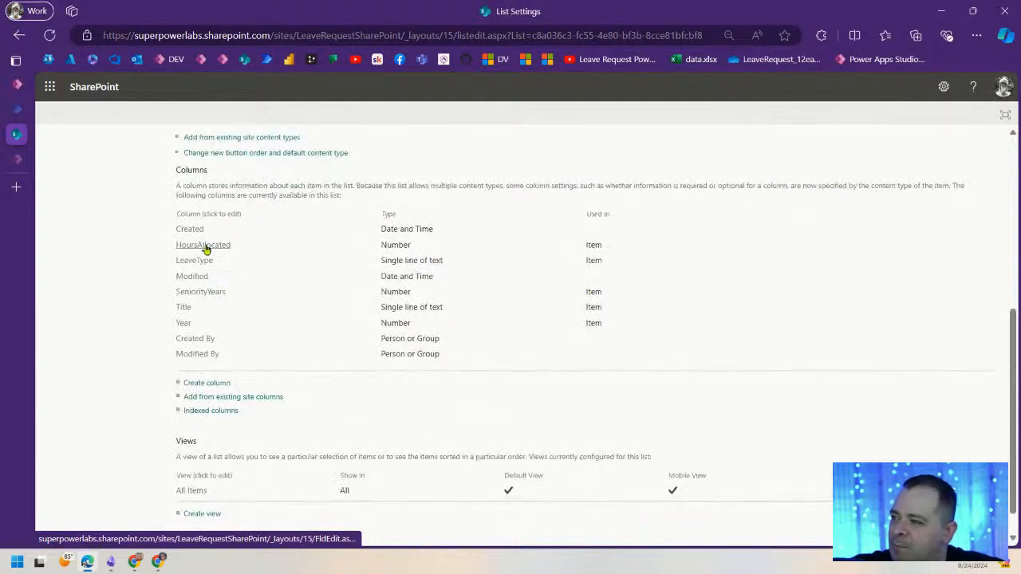
scroll(282, 376, up, 3)
scroll(283, 375, up, 2)
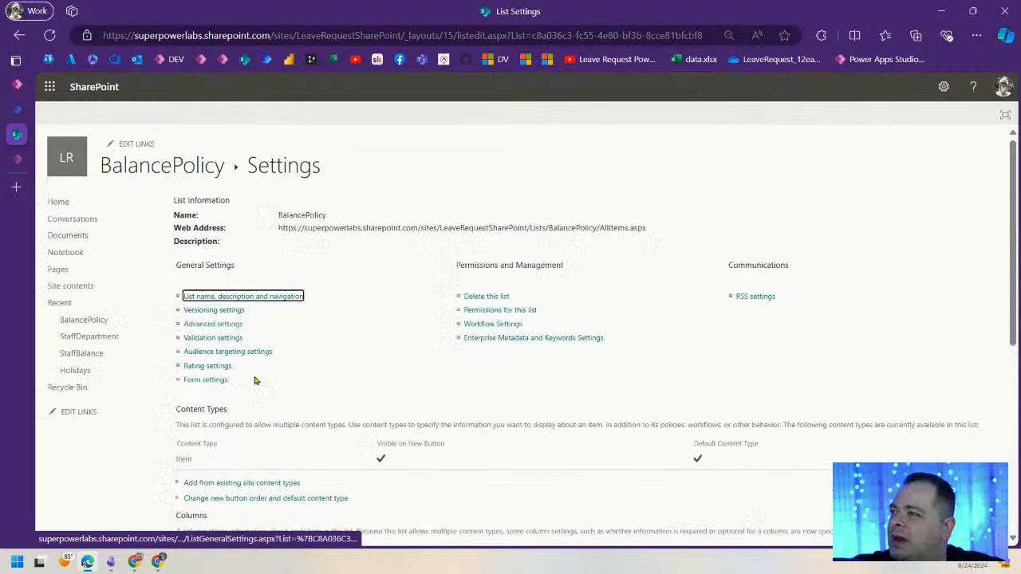
- Open the StaffDepartment list's settings from the site contents and check its existing columns
click(88, 285)
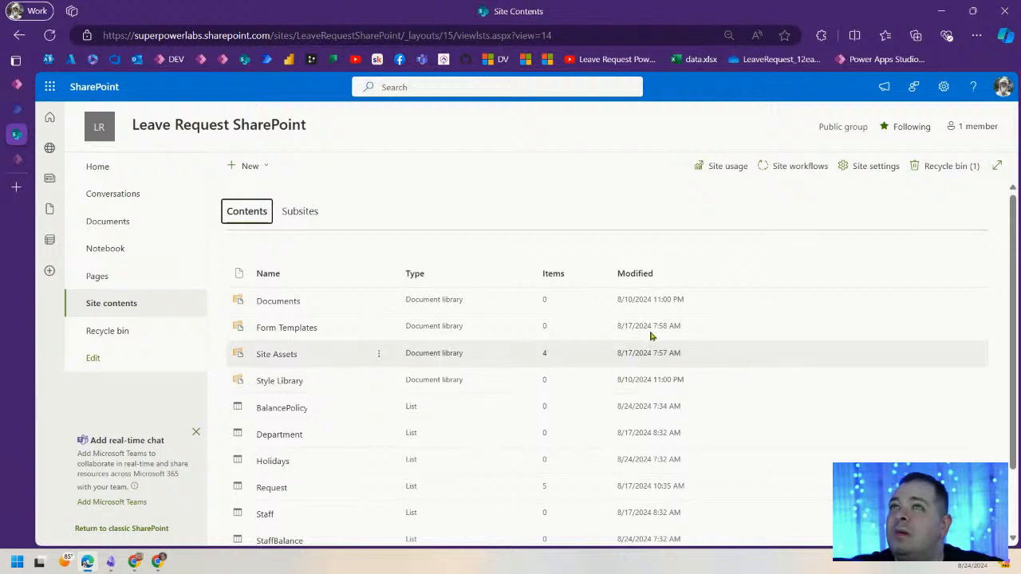
scroll(478, 335, down, 2)
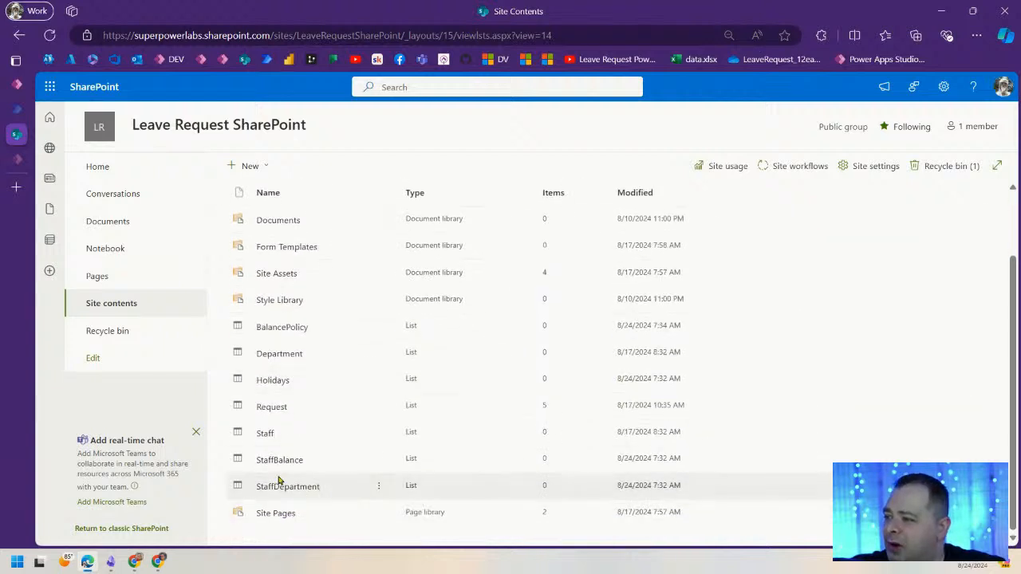
click(378, 486)
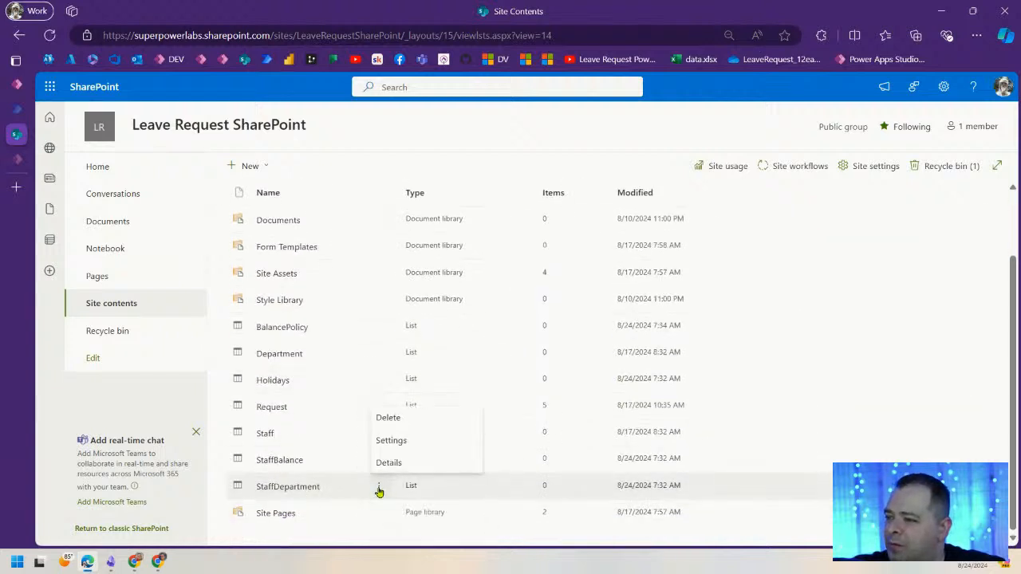
click(402, 441)
scroll(515, 399, down, 5)
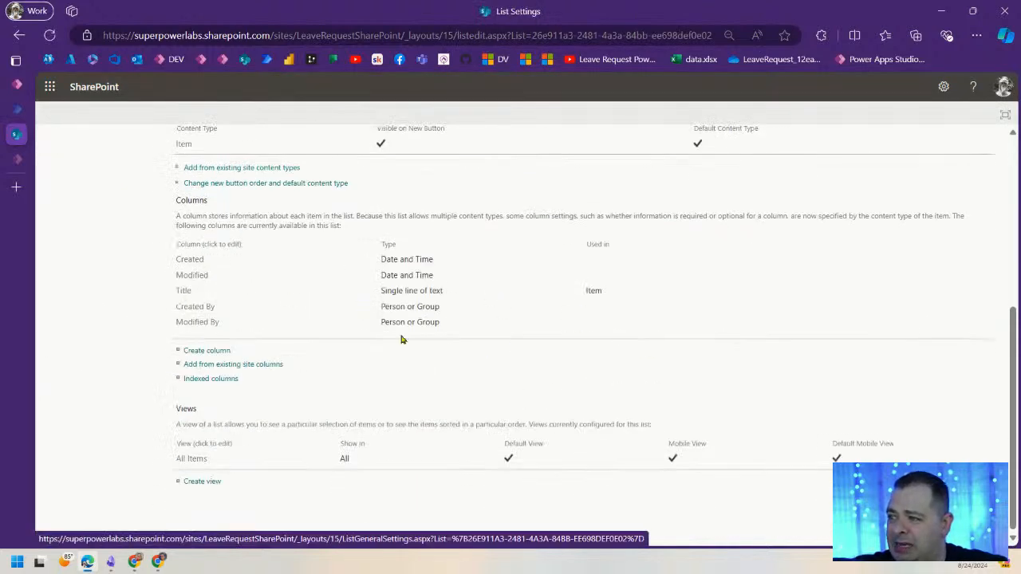
- Switch to the Power Apps preview and add a Numeric field named StaffID to the StaffDepartment list
click(18, 84)
click(348, 310)
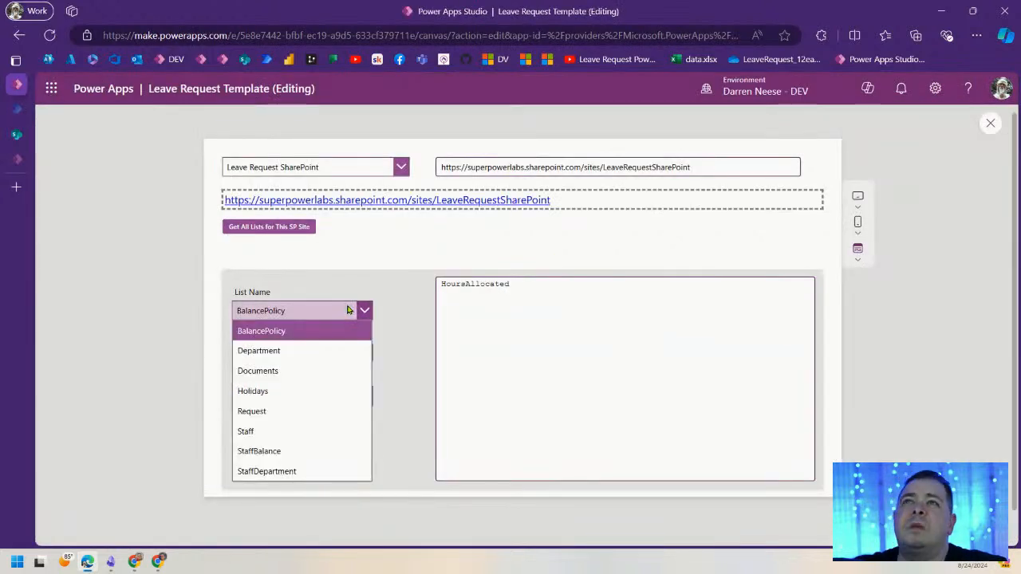
click(316, 470)
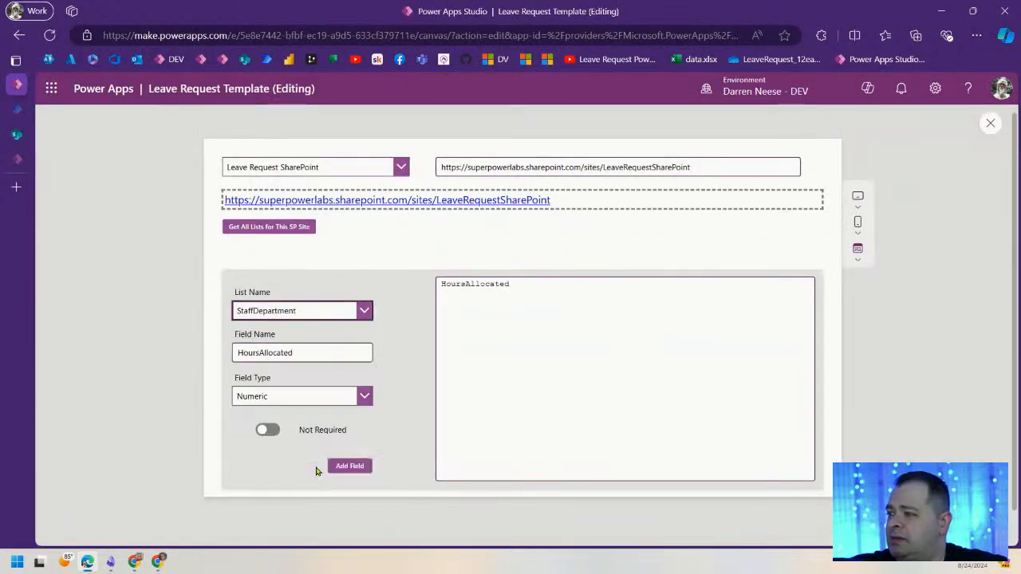
drag(319, 352, 216, 351)
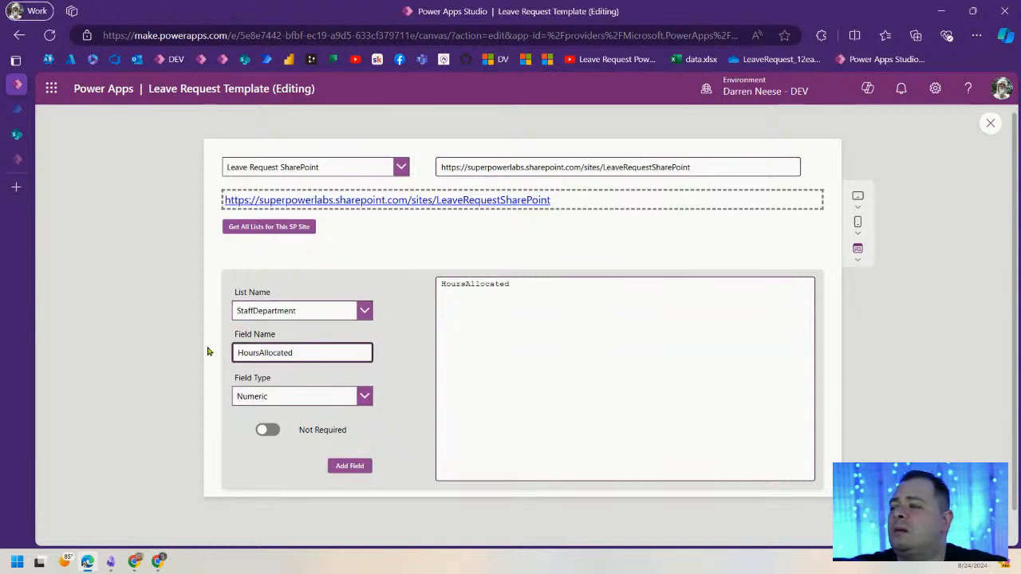
double_click(266, 353)
text(Sta)
key(BackSpace)
key(BackSpace)
text(taffID)
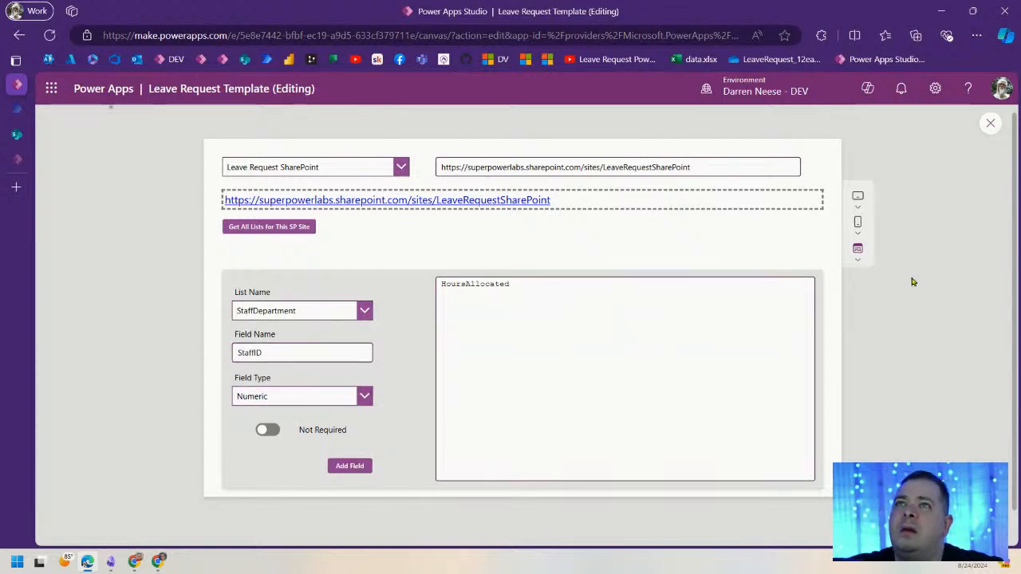
- Add a Numeric field named DepartmentID to the StaffDepartment list
click(262, 353)
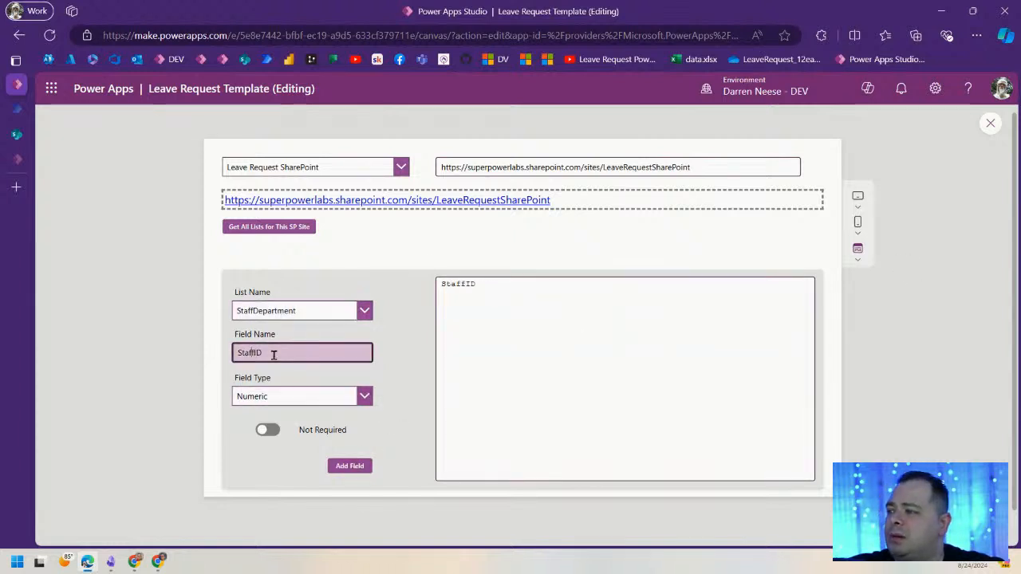
key(shift+Home)
text(Department)
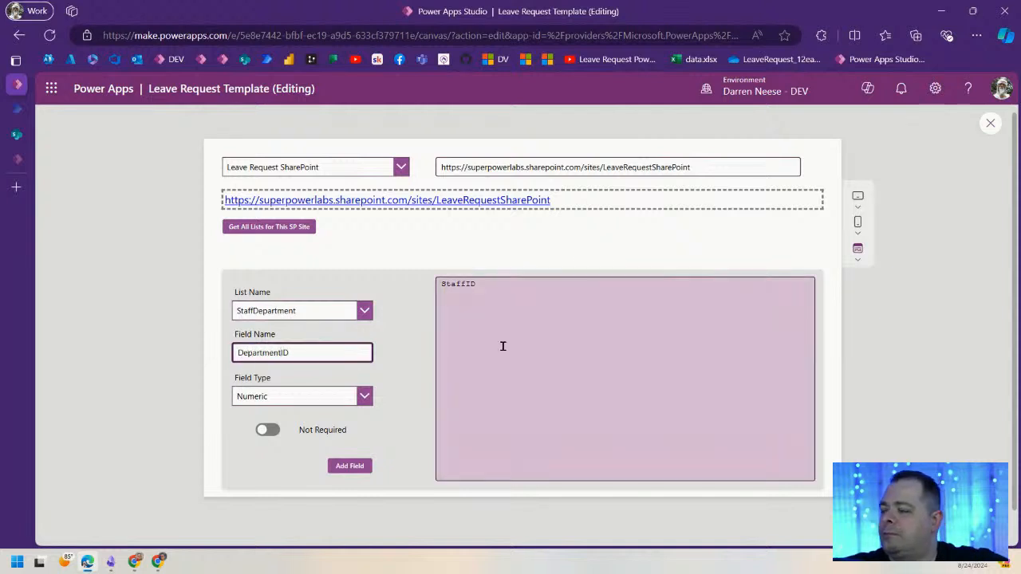
click(349, 468)
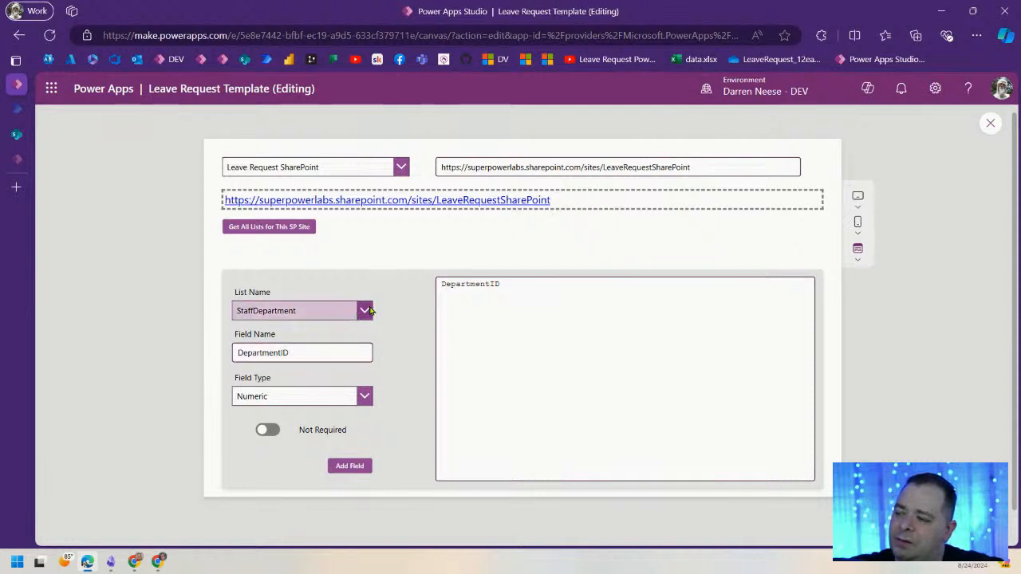
- Enter Notes as the name of the next field for the StaffDepartment list
drag(299, 353, 216, 360)
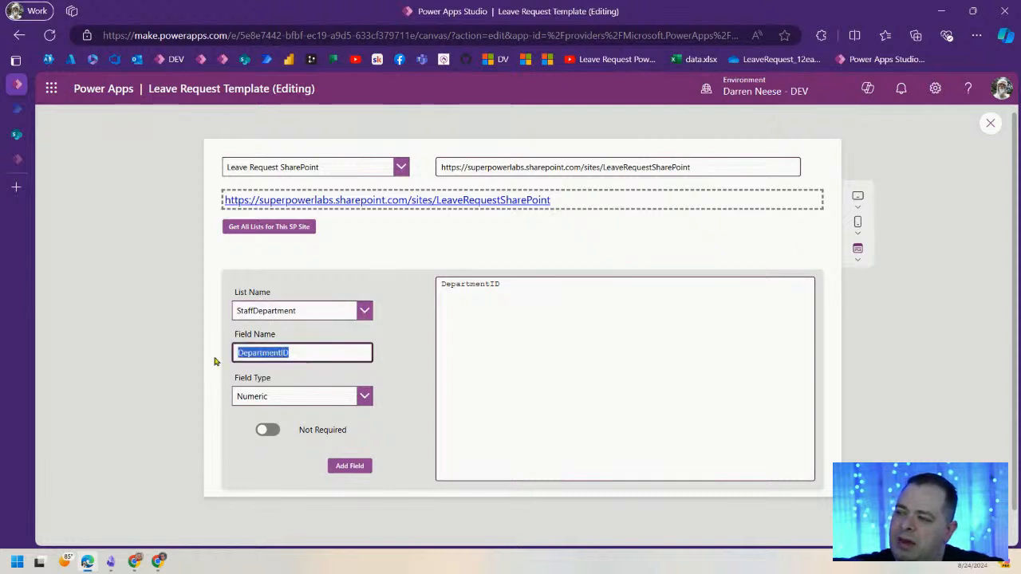
drag(294, 352, 252, 351)
double_click(252, 351)
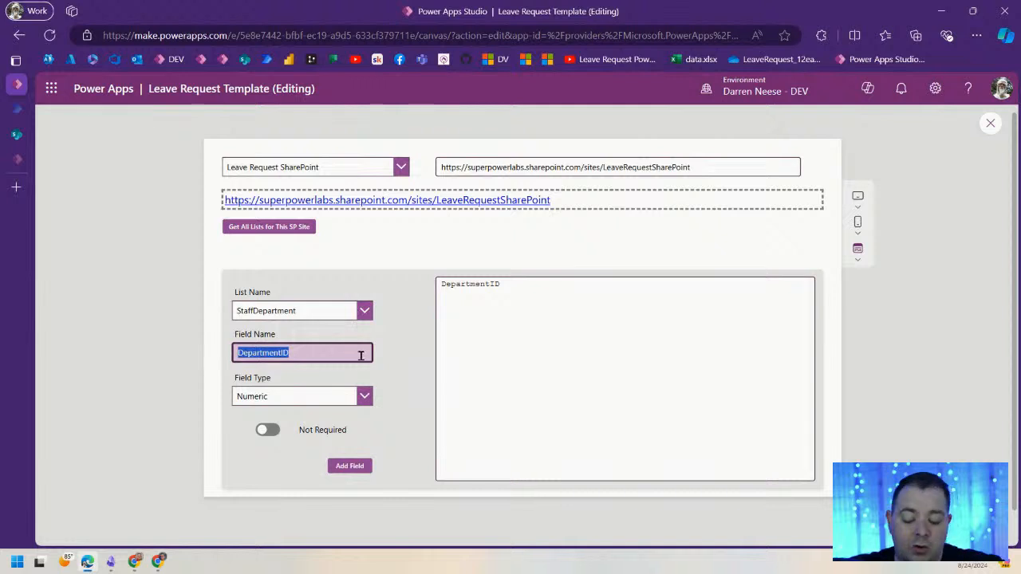
text(Notes)
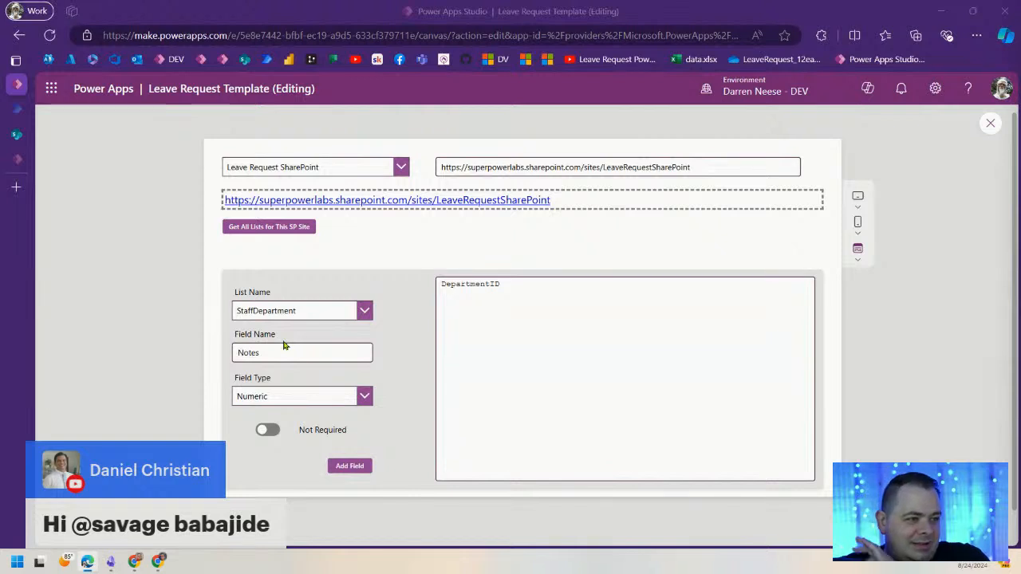
click(287, 354)
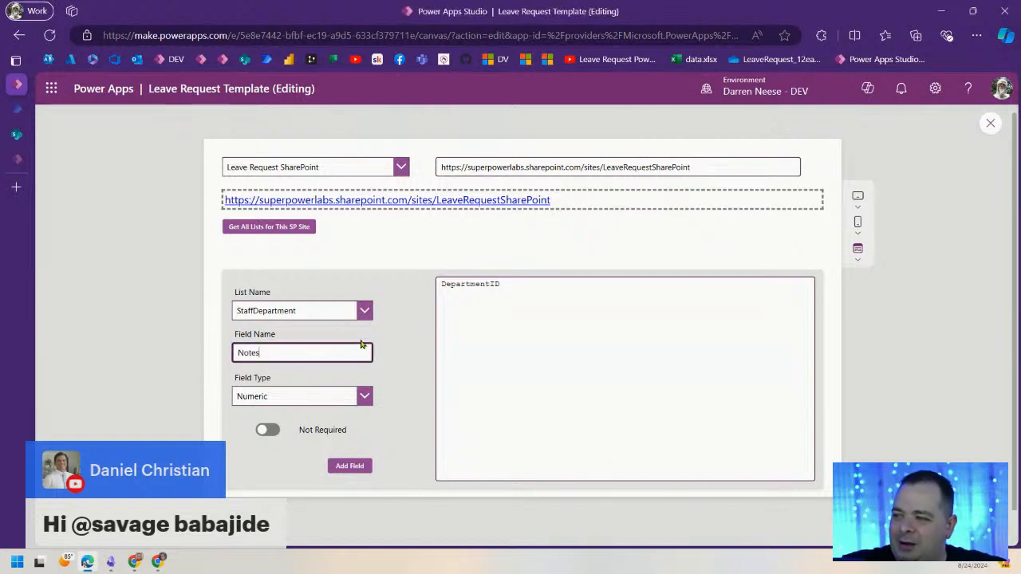
click(407, 343)
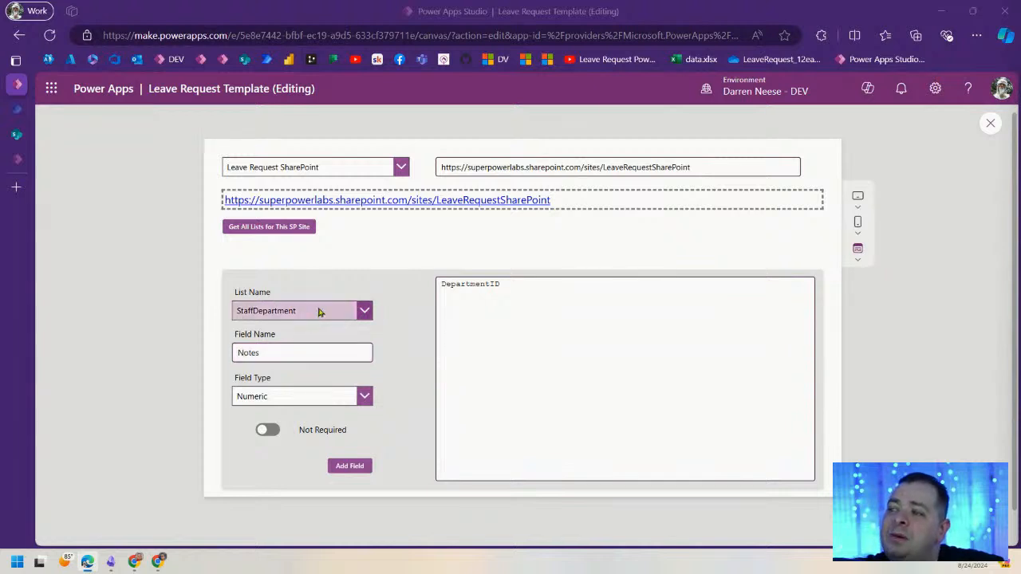
- Switch to the SharePoint StaffDepartment list settings, reload them, and check the columns for StaffID and DepartmentID
click(15, 134)
click(50, 36)
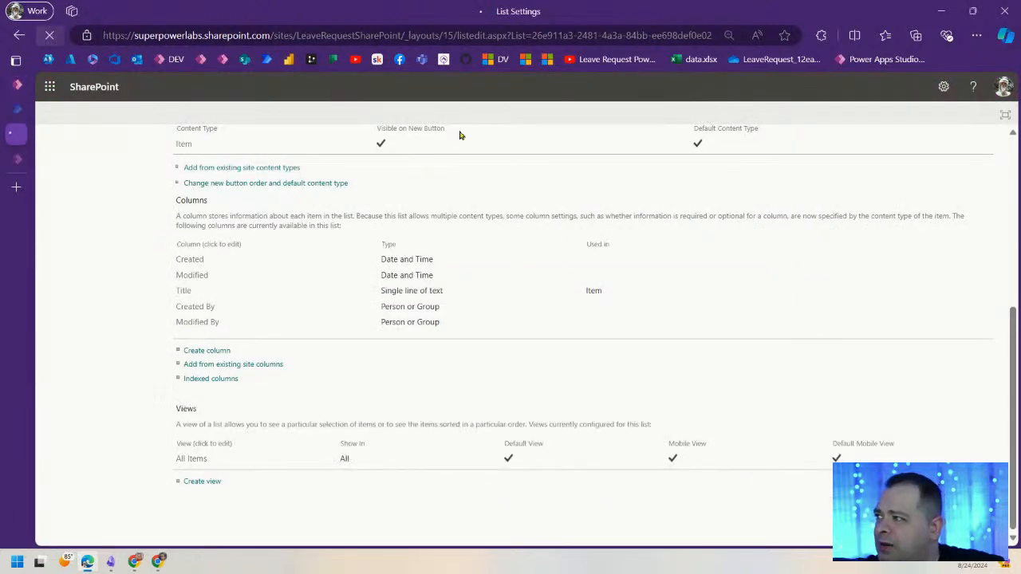
scroll(298, 417, down, 4)
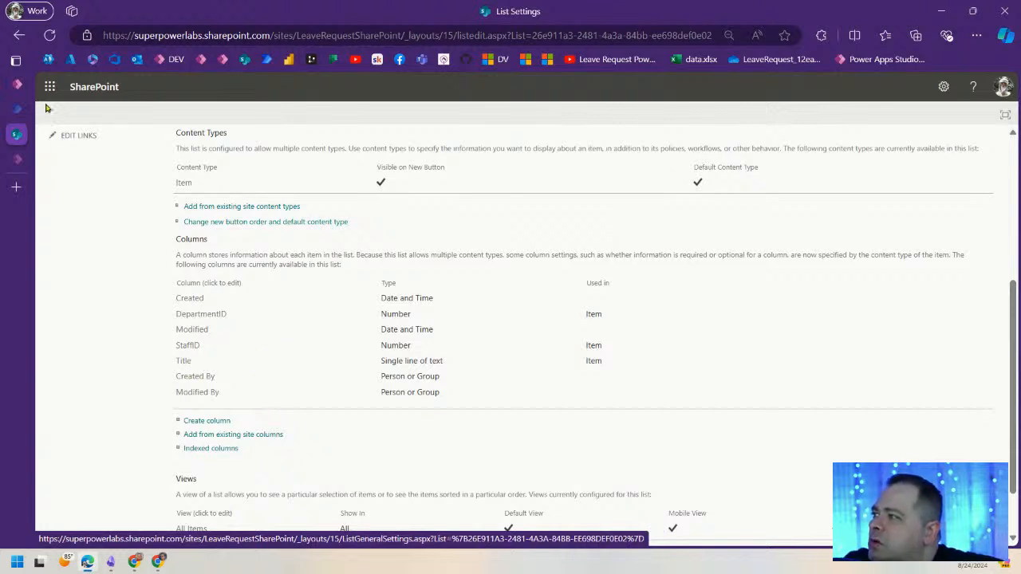
- Switch to the Power Apps preview, set the Notes field's type to Multi-Line Text, and add it to the StaffDepartment list
click(18, 85)
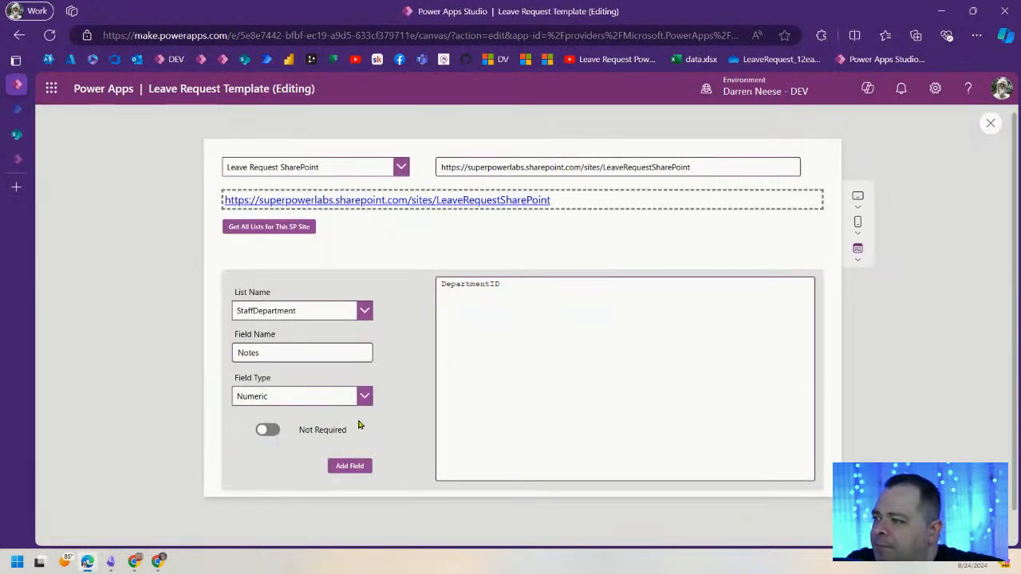
click(364, 396)
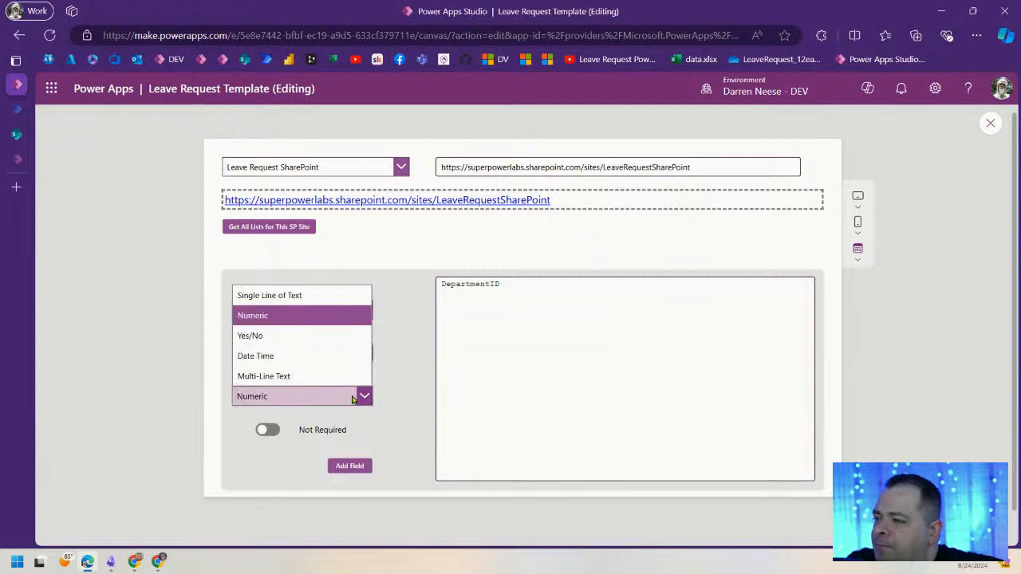
click(288, 376)
click(356, 470)
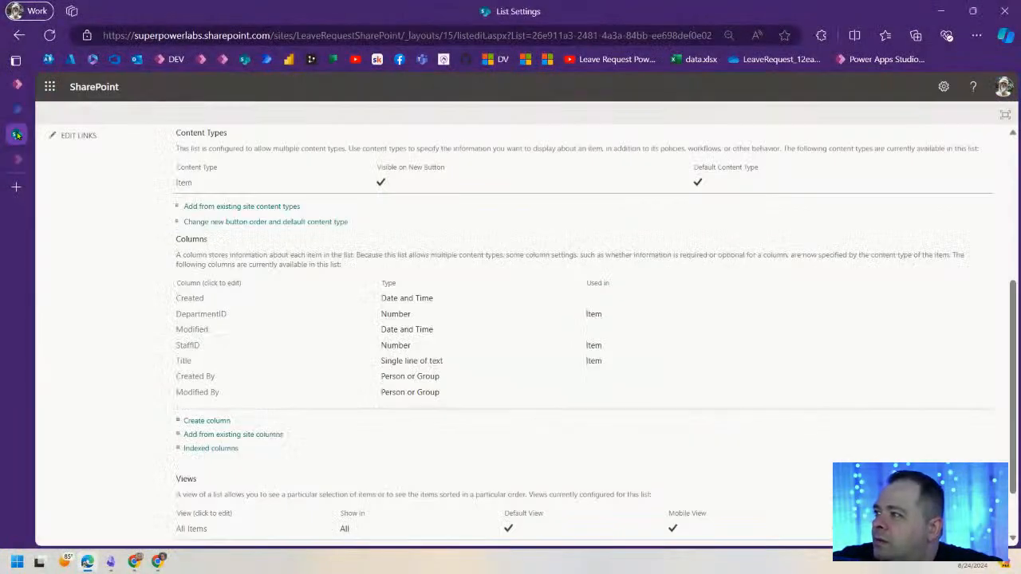
- Open the Department list's settings from the site contents and check its columns
scroll(562, 366, up, 5)
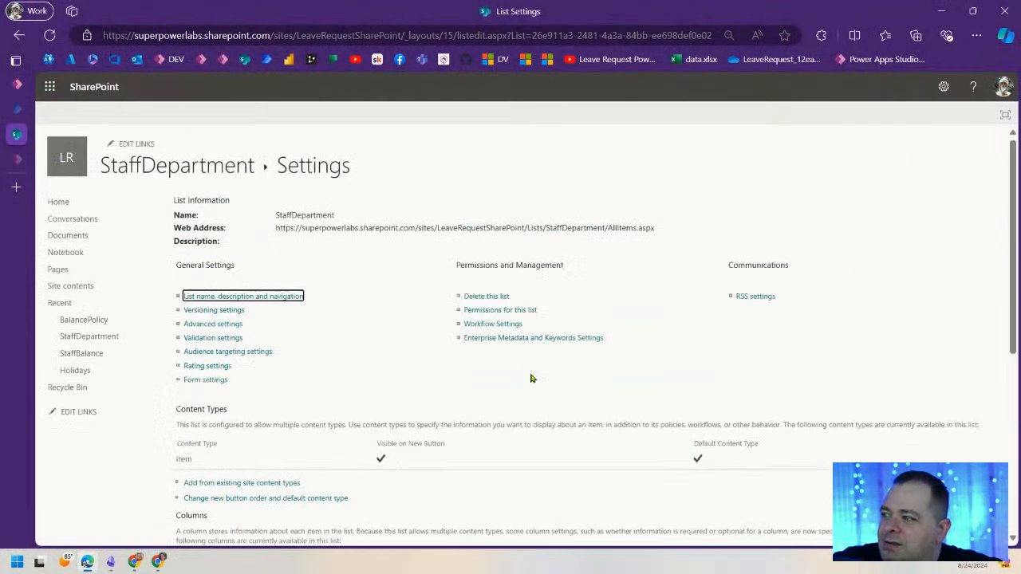
click(82, 289)
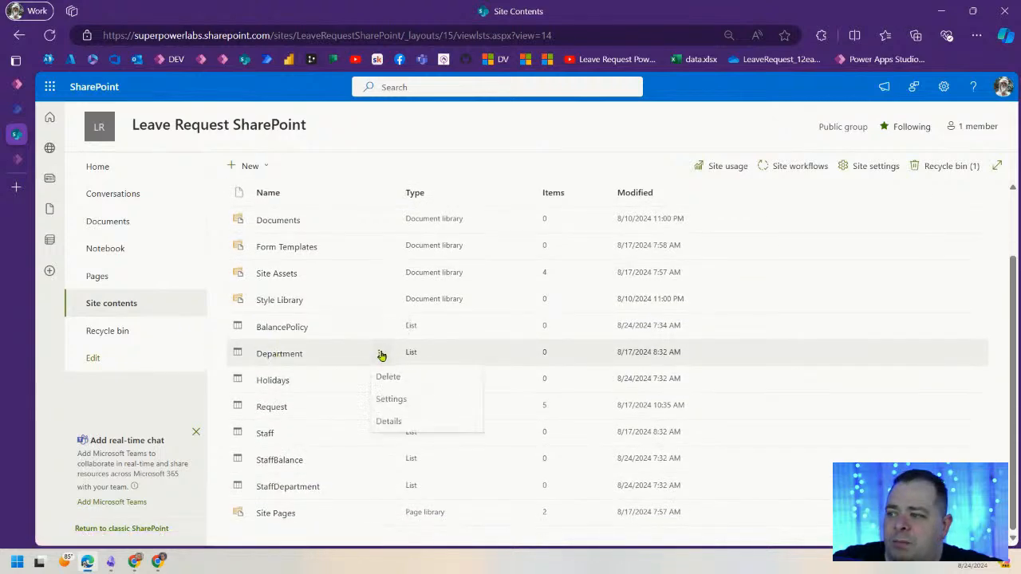
click(379, 353)
click(414, 401)
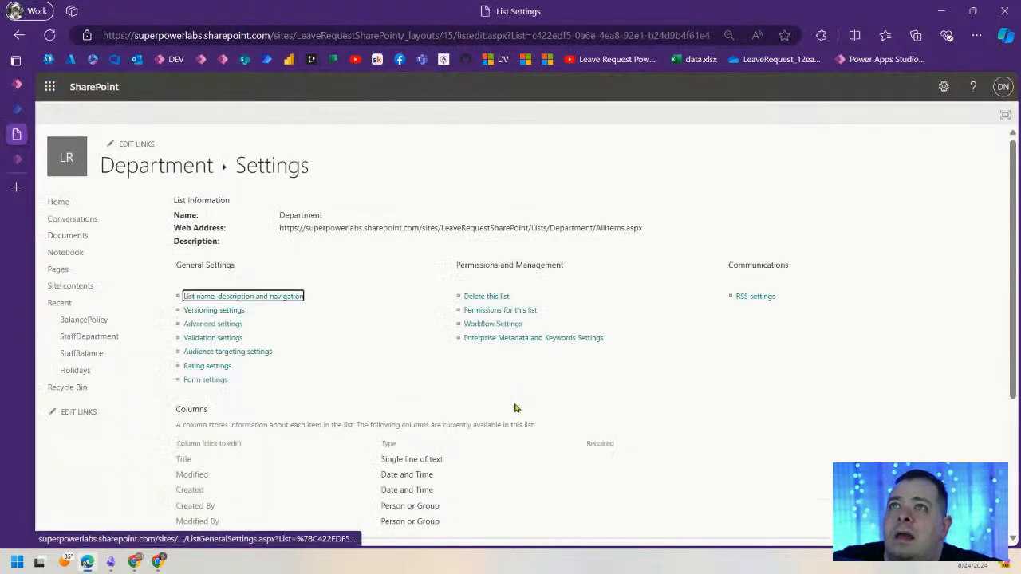
scroll(527, 377, down, 3)
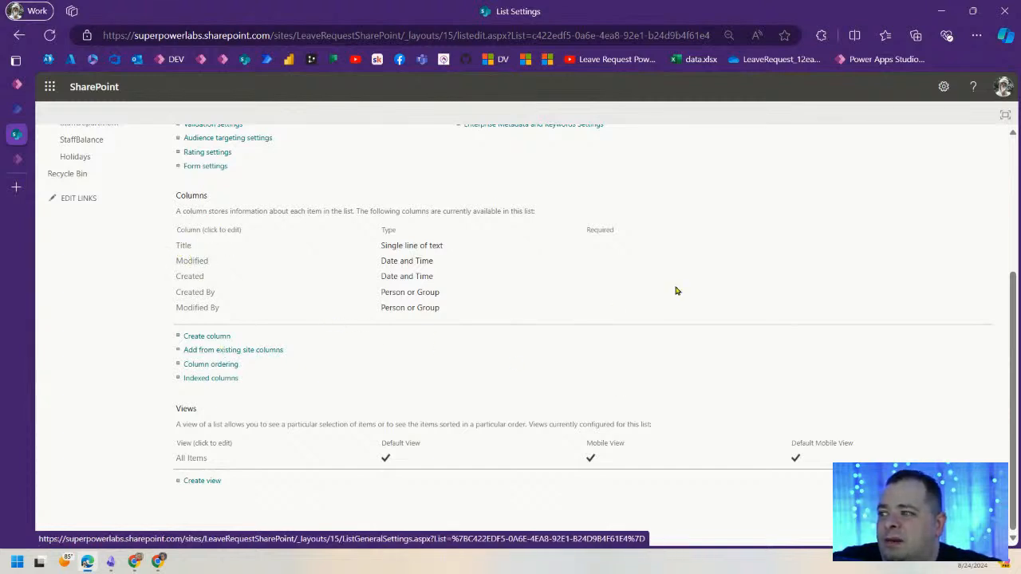
scroll(674, 290, up, 2)
- Switch to the Power Apps preview and choose Department as the list for the new field
click(16, 84)
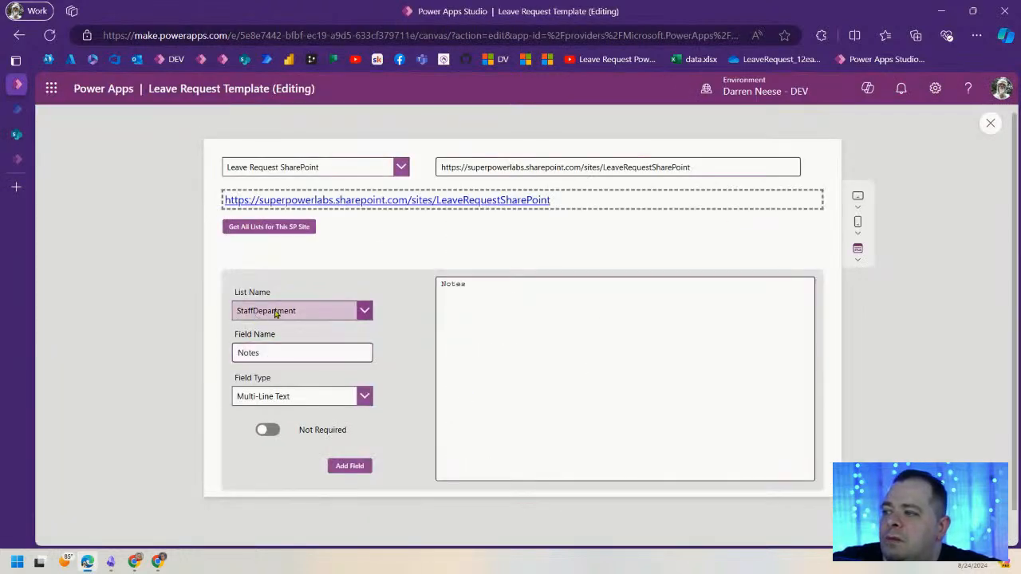
click(315, 311)
click(297, 351)
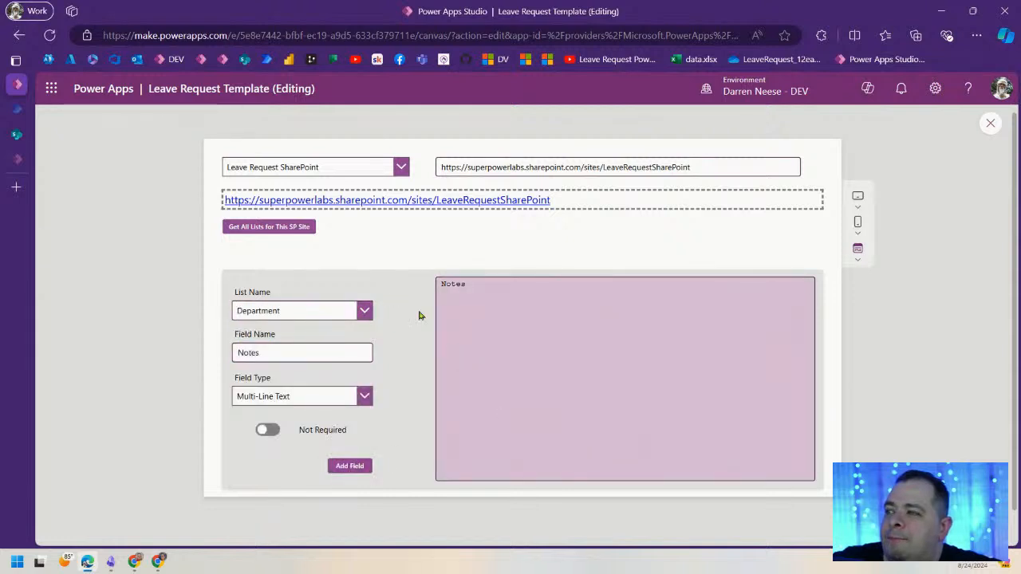
- Switch back to SharePoint and review the lists in the Leave Request site's contents
click(16, 135)
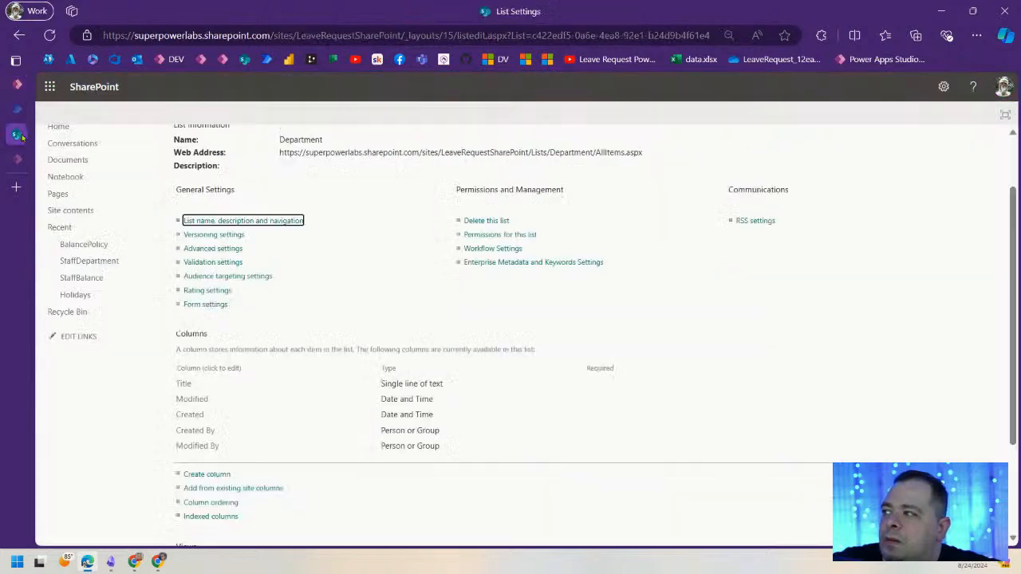
scroll(303, 303, up, 3)
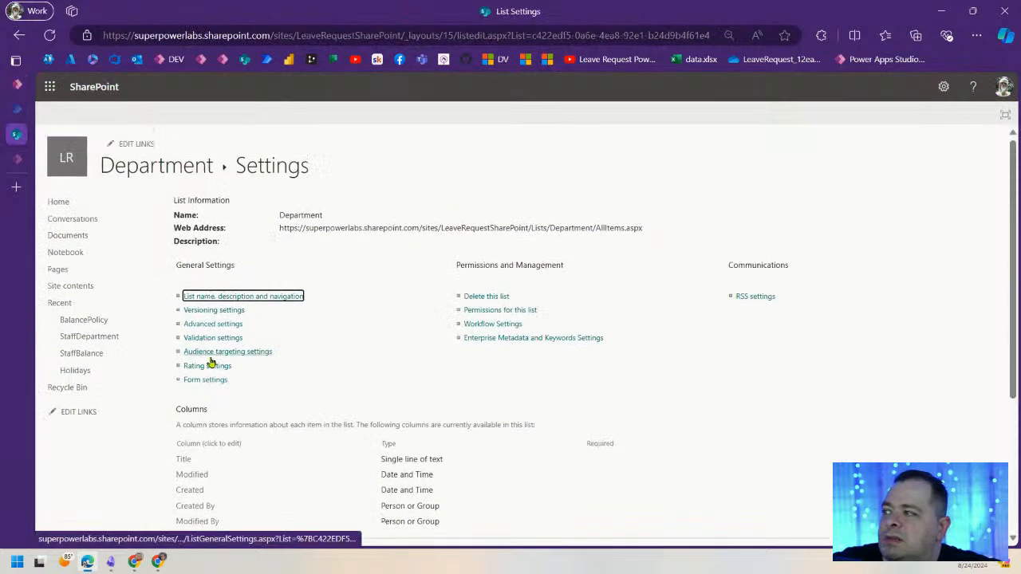
click(82, 286)
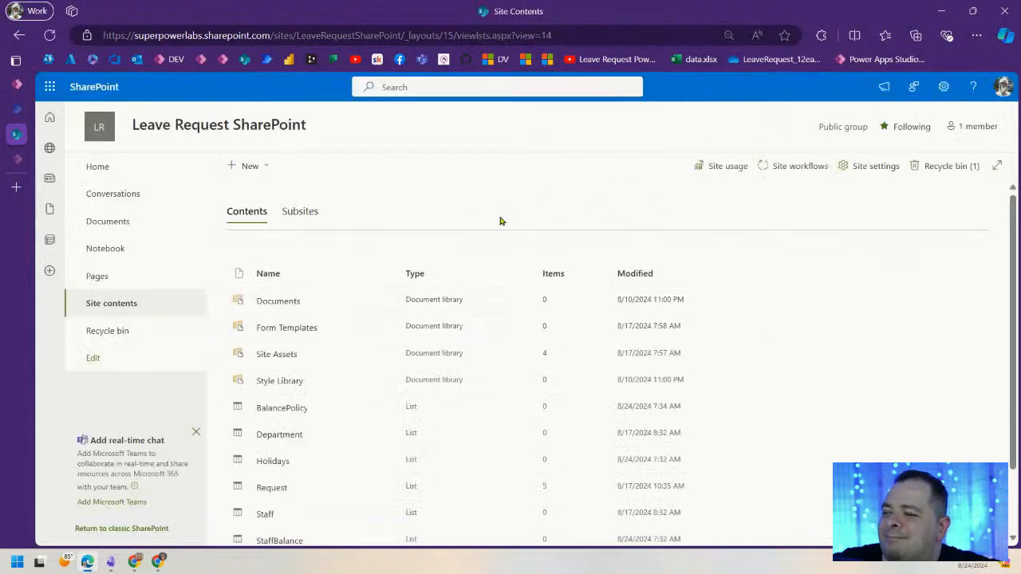
scroll(599, 417, down, 1)
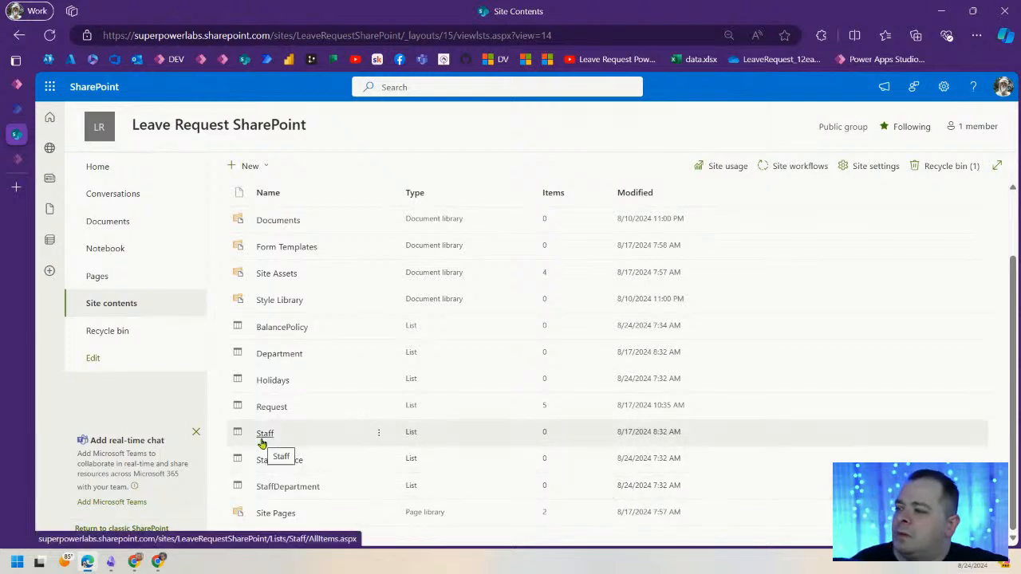
- Switch to Power Apps, exit the app preview, and inspect the app's data sources, including AppUser
click(16, 88)
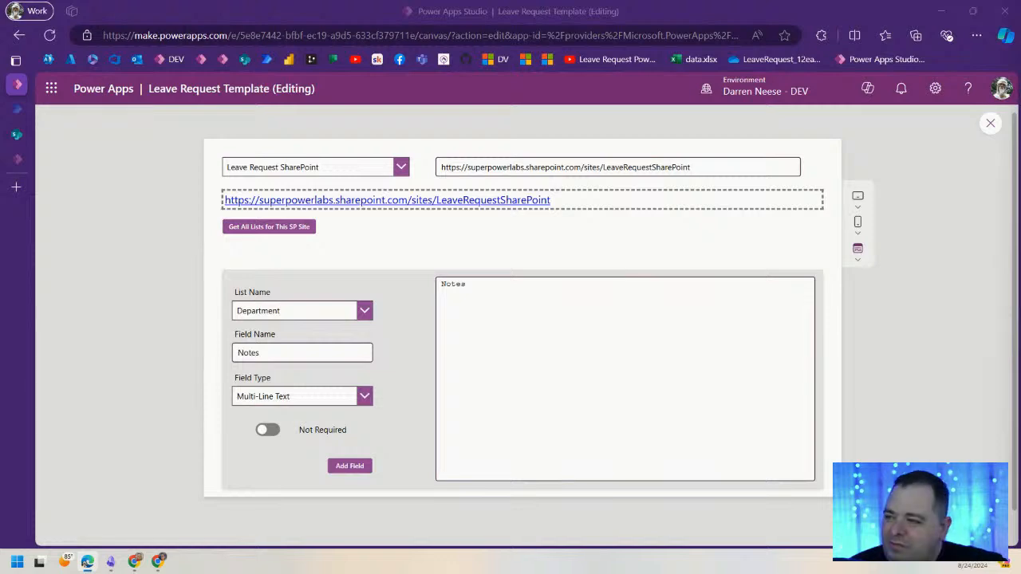
click(995, 123)
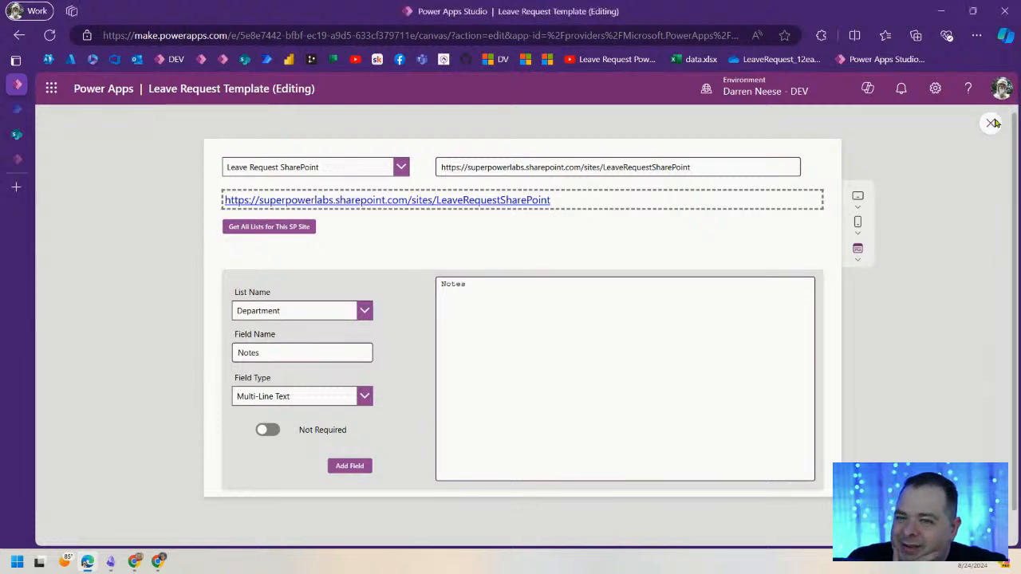
click(52, 312)
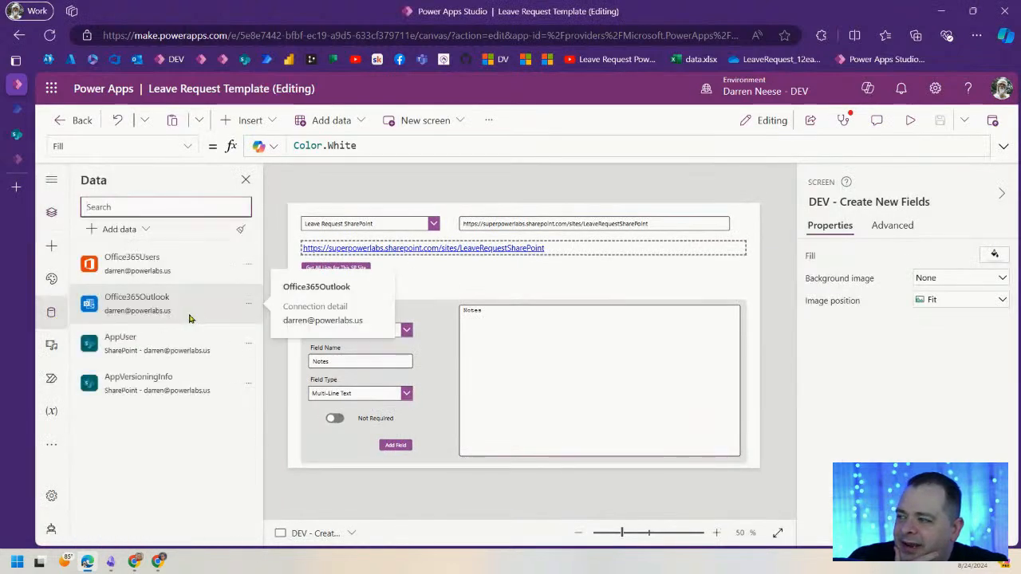
mouse_move(151, 352)
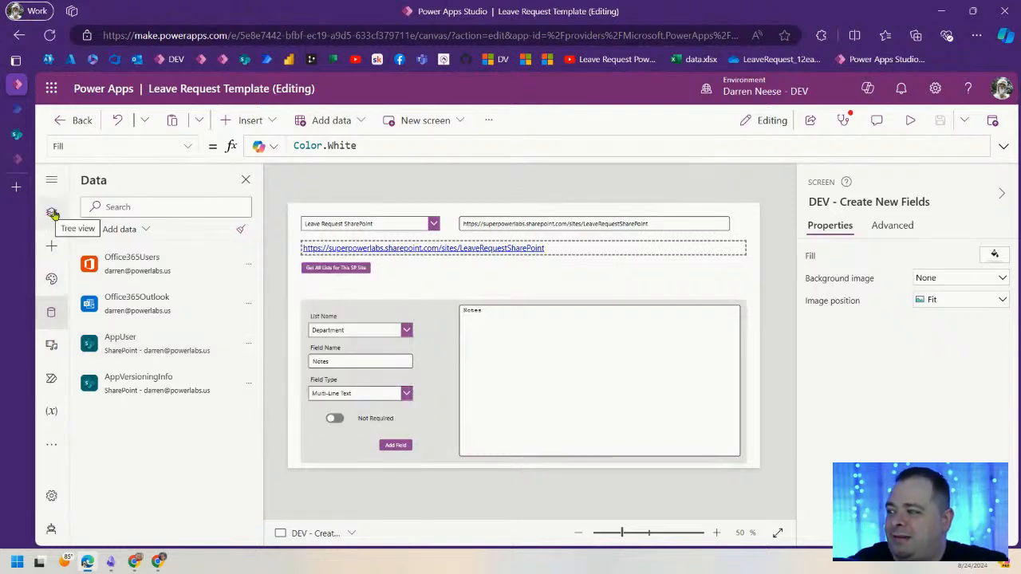
- Switch to SharePoint and rename the Staff list to AppUser in its general settings
click(16, 134)
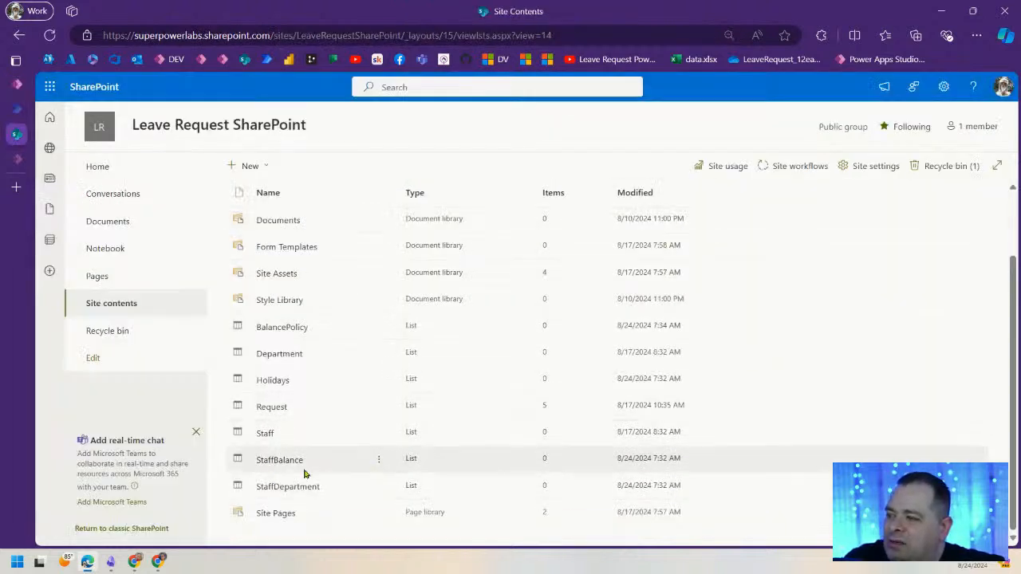
click(380, 433)
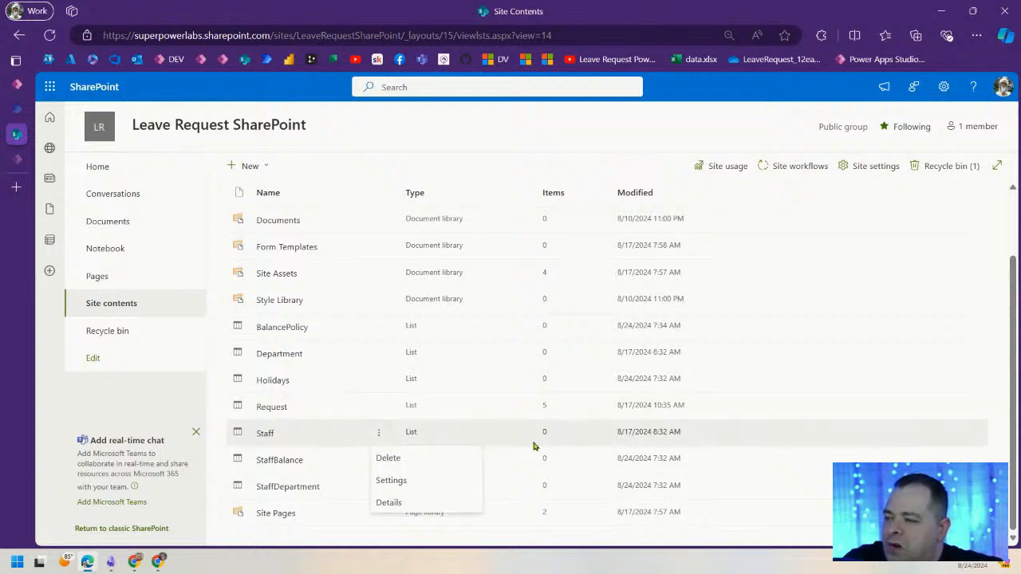
click(391, 480)
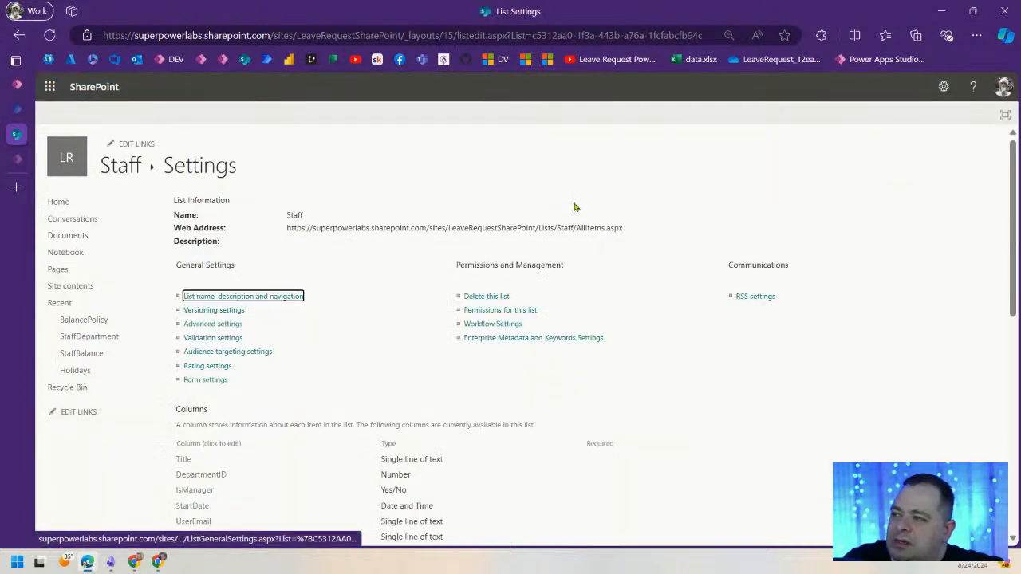
click(292, 301)
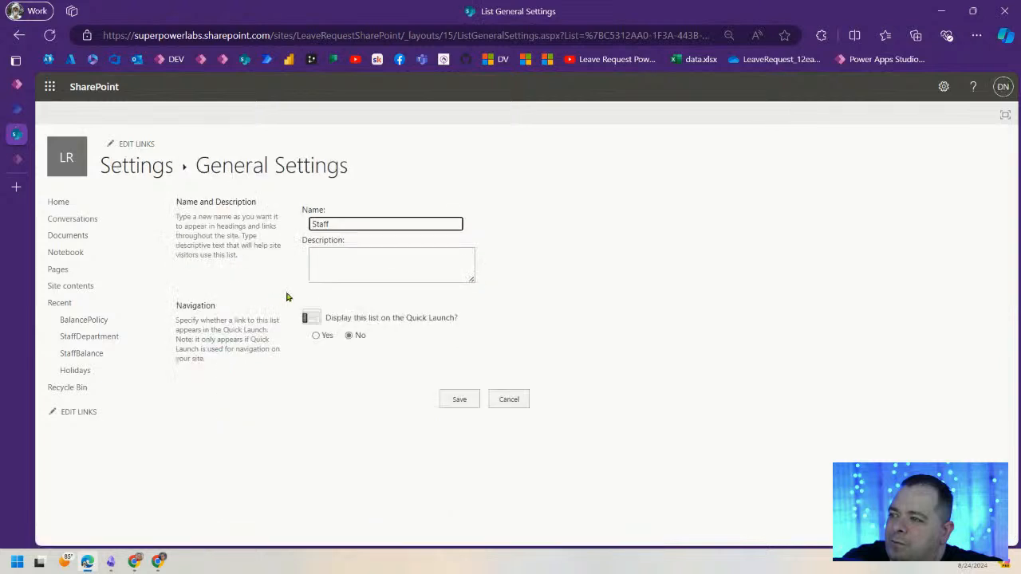
drag(368, 225, 273, 227)
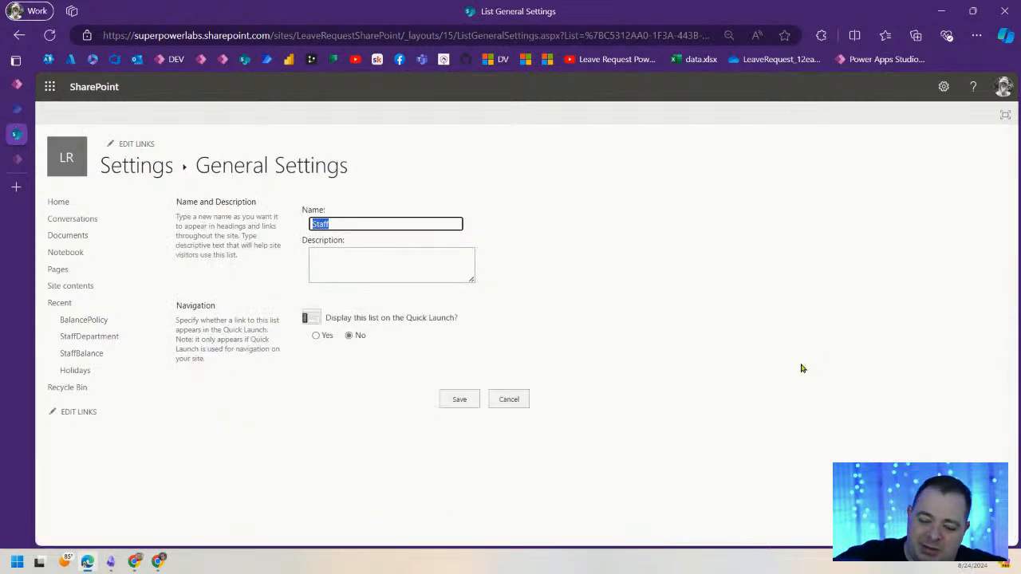
key(ctrl+plus)
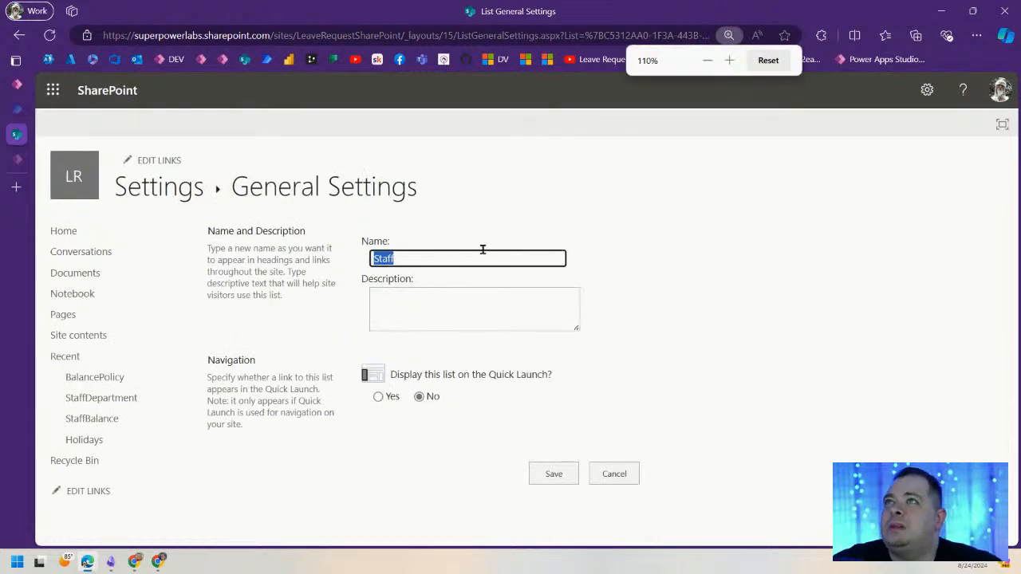
text(AppUser)
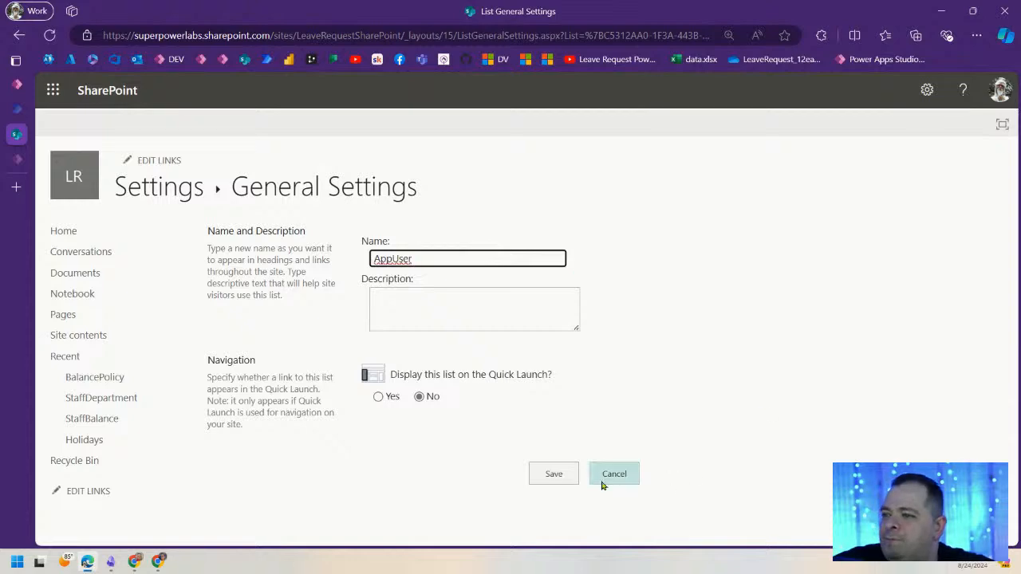
click(552, 473)
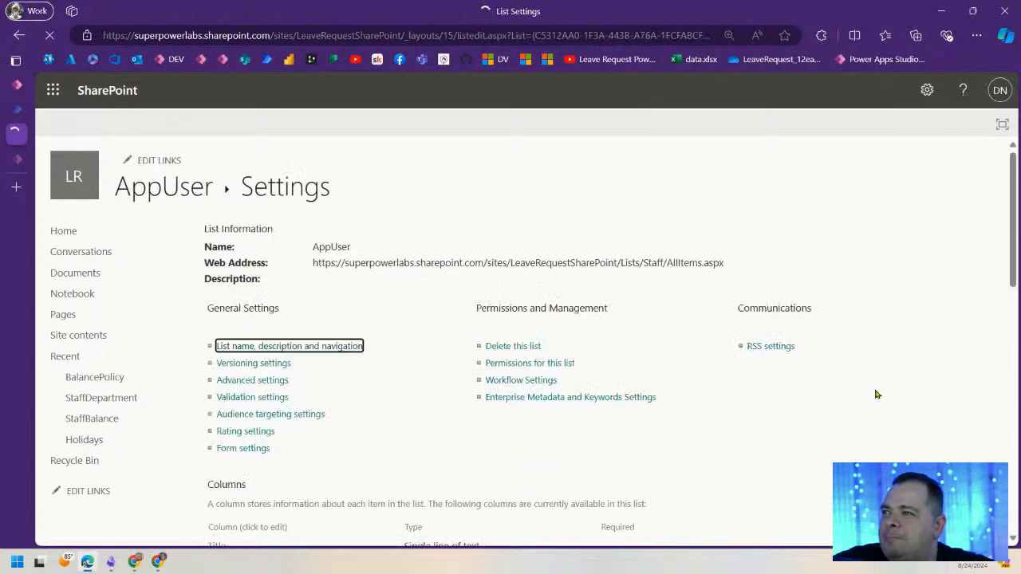
- Switch to Power Apps and remove the existing AppUser data source from the app
click(16, 84)
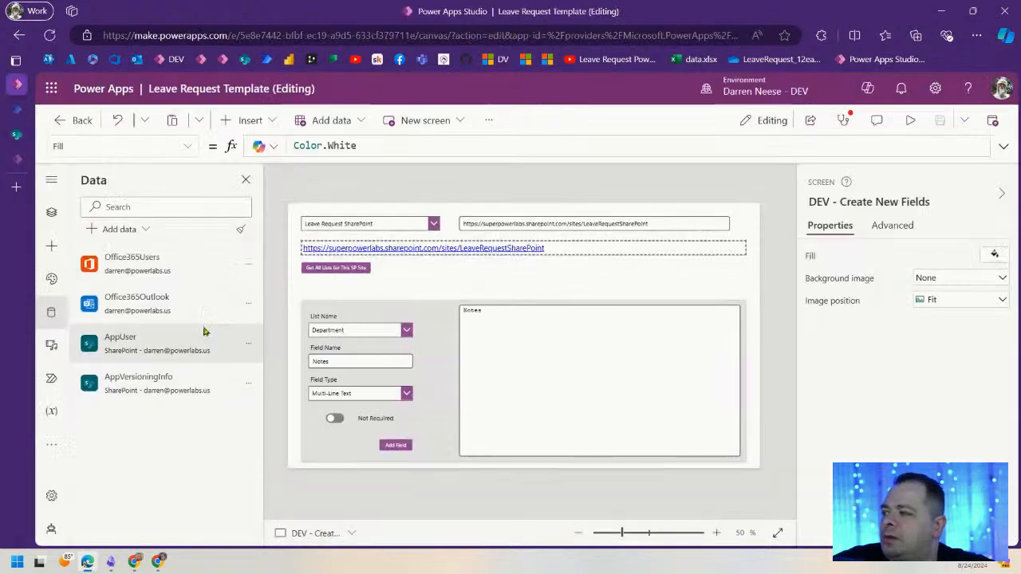
click(248, 347)
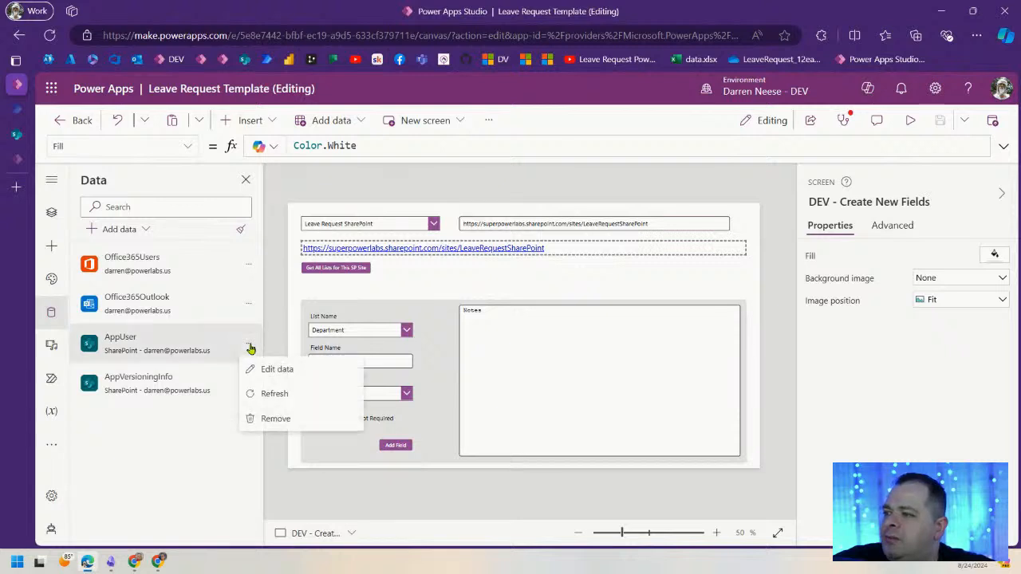
click(275, 419)
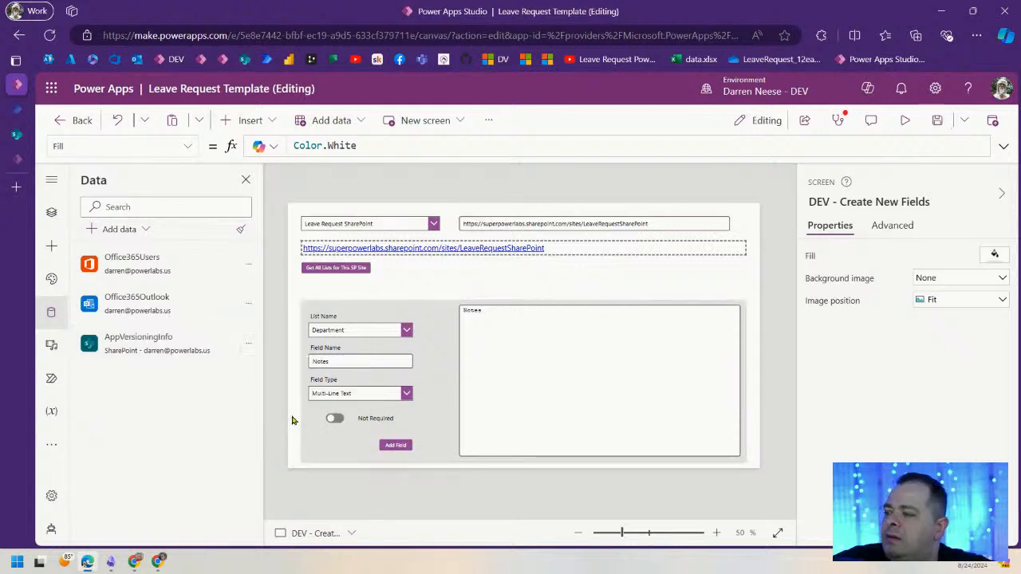
- Start adding a data source through the existing SharePoint connection and pick the Leave Request SharePoint site
click(134, 230)
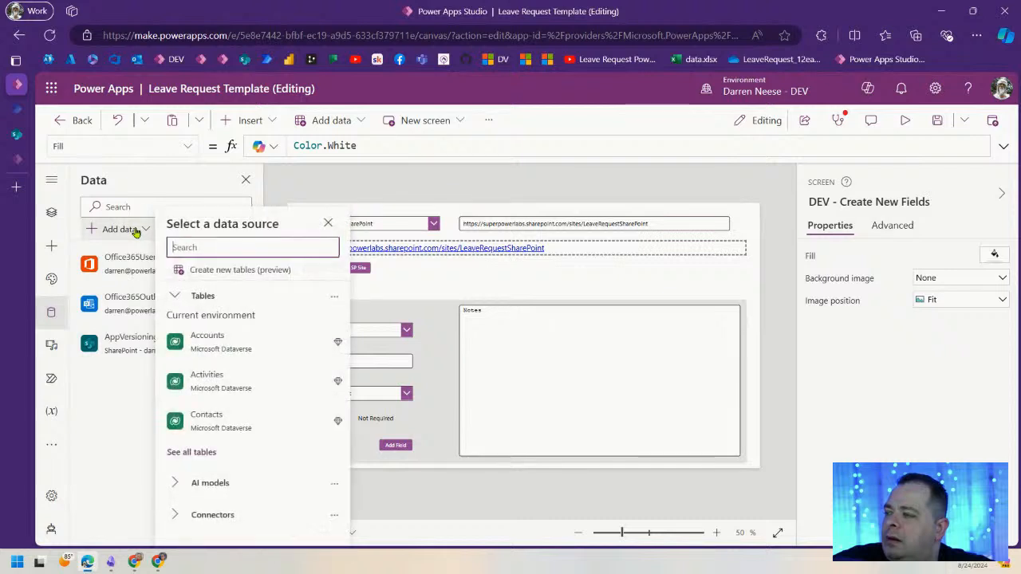
click(209, 515)
scroll(254, 431, down, 3)
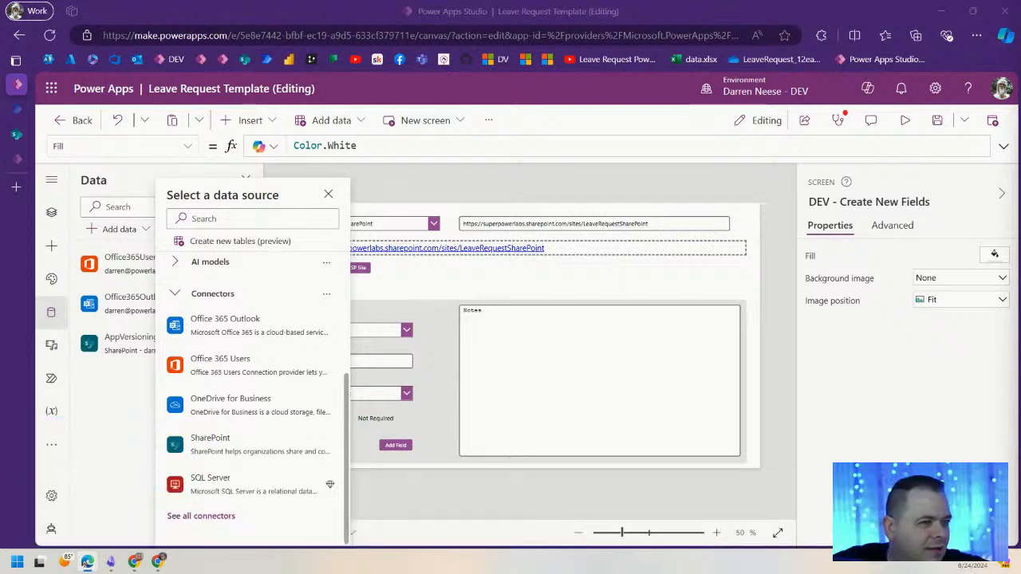
click(255, 448)
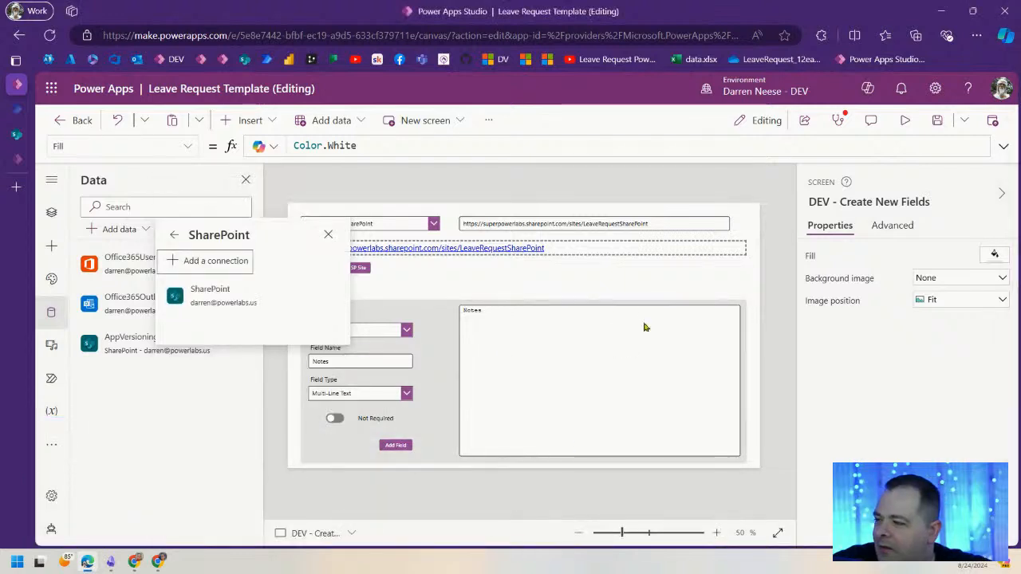
click(269, 294)
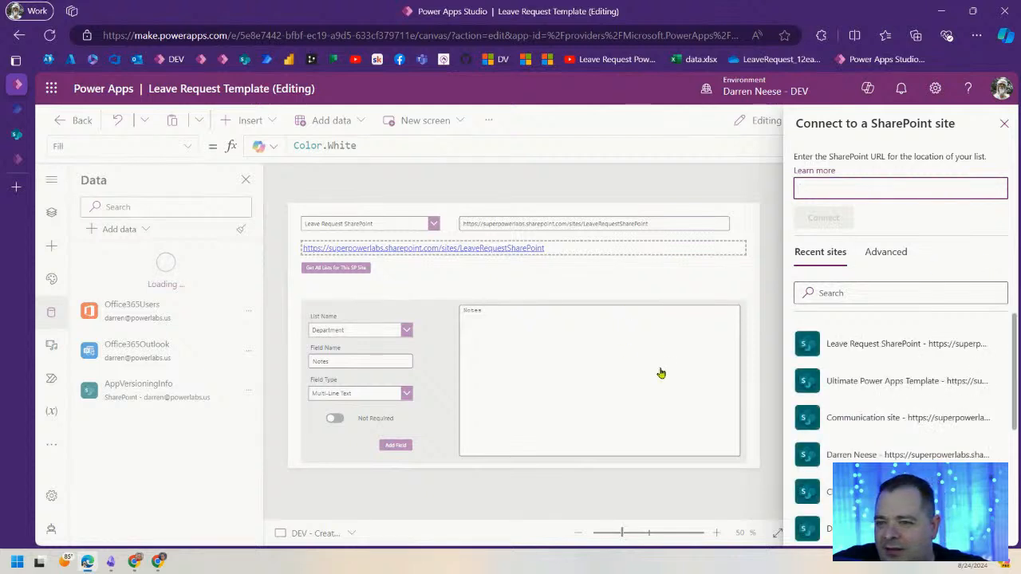
click(860, 348)
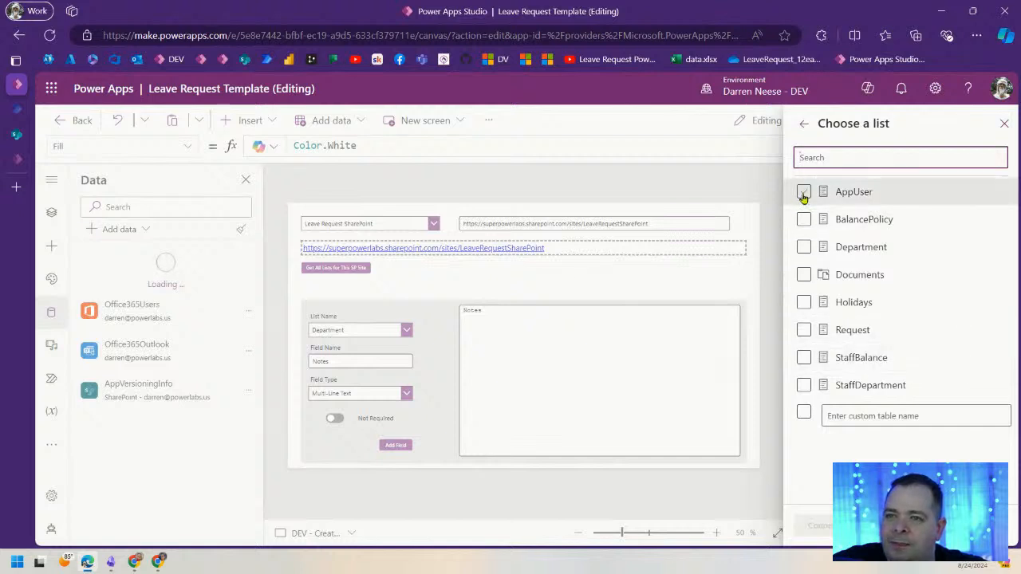
- Connect the AppUser, BalancePolicy, Department, Holidays, Request, StaffBalance and StaffDepartment lists to the app
click(804, 193)
click(803, 246)
click(803, 219)
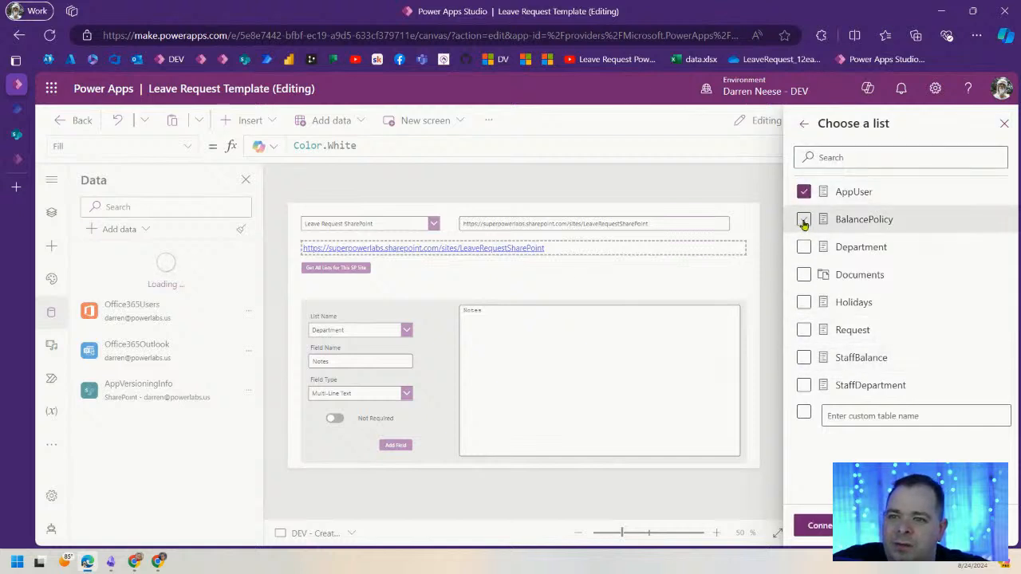
click(803, 302)
click(804, 329)
click(803, 357)
click(803, 385)
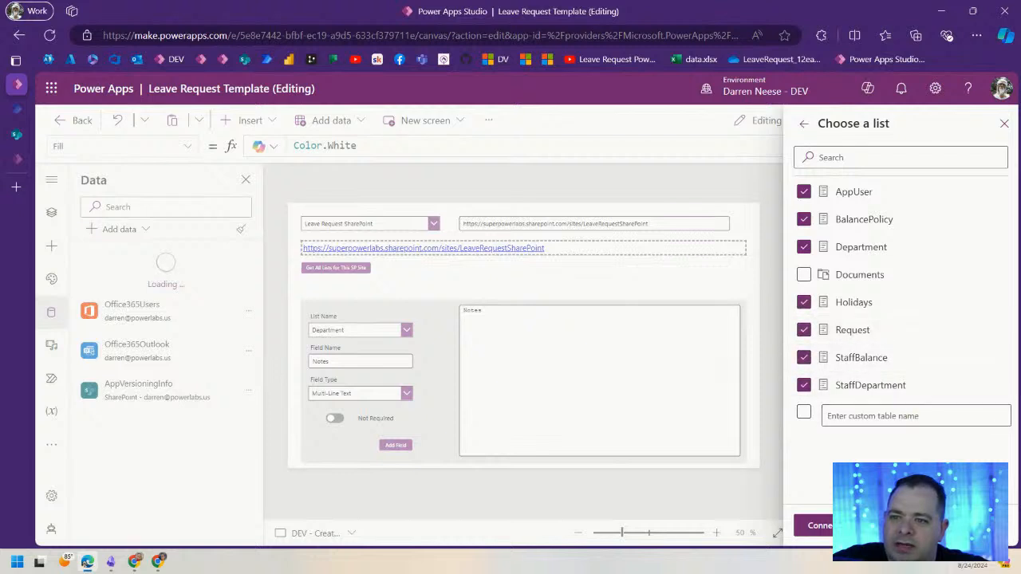
click(823, 527)
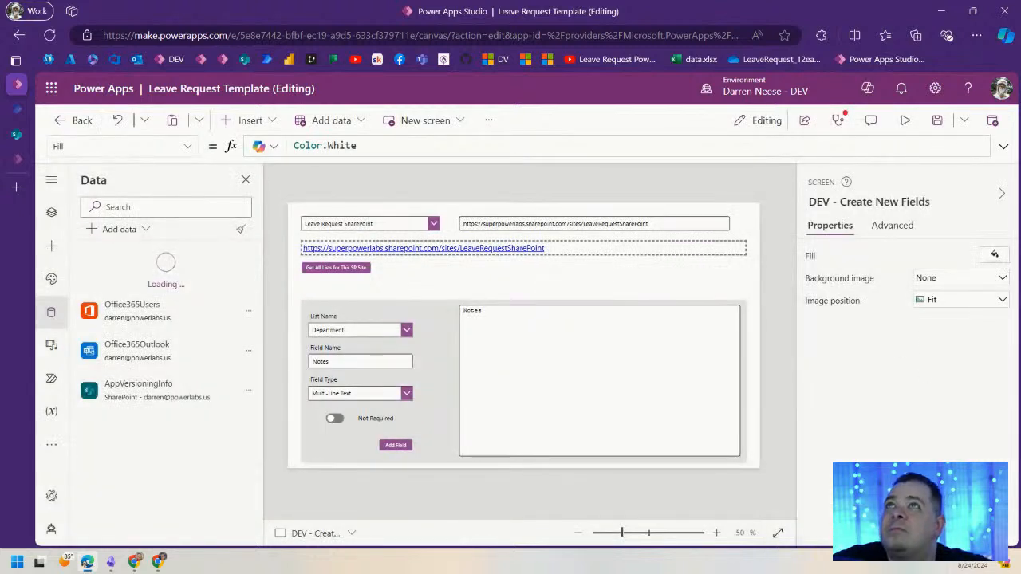
- Switch to the DrawSQL Leave Request diagram and review its tables and relationships
drag(672, 1, 672, 196)
double_click(675, 193)
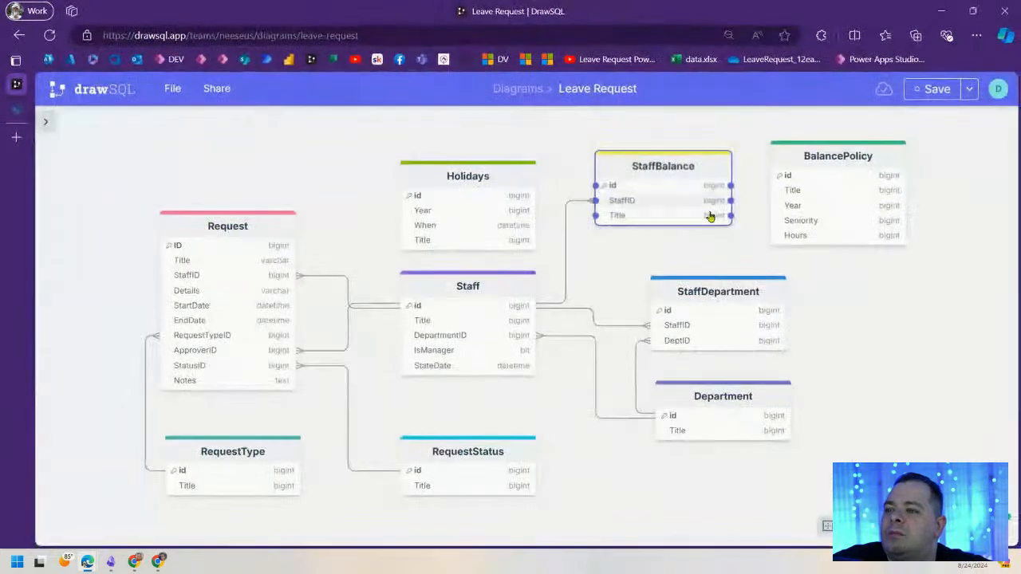
drag(931, 359, 906, 327)
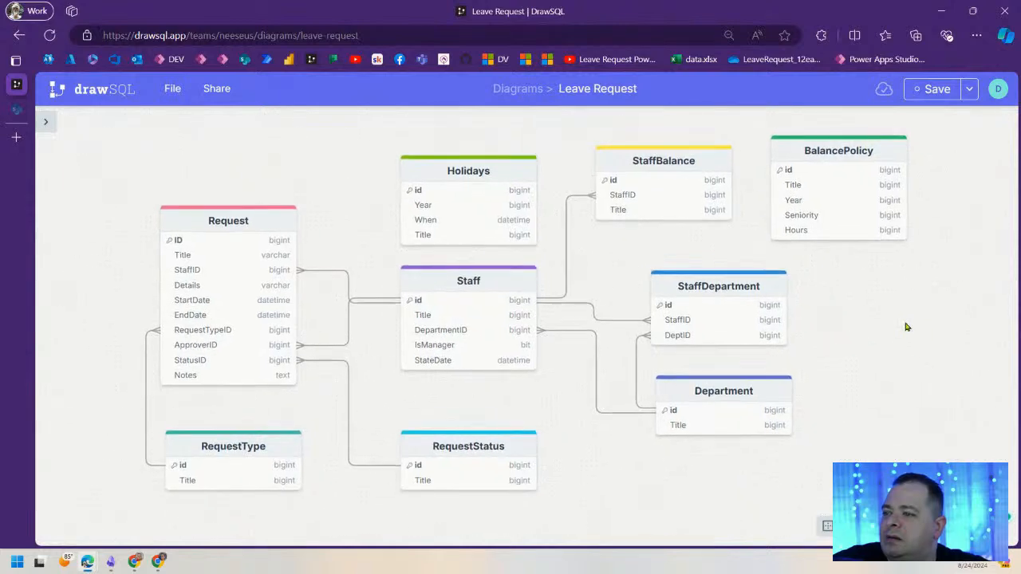
- Move the RequestStatus and RequestType tables slightly lower in the Leave Request diagram
mouse_move(482, 458)
mouse_down()
mouse_move(500, 438)
mouse_move(476, 483)
mouse_move(485, 462)
mouse_up()
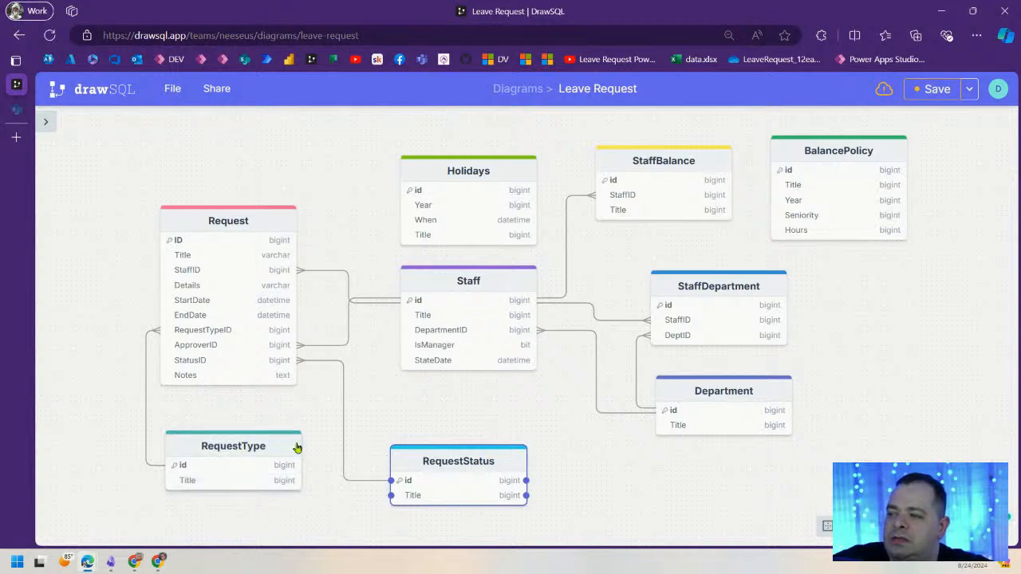
drag(257, 452, 274, 467)
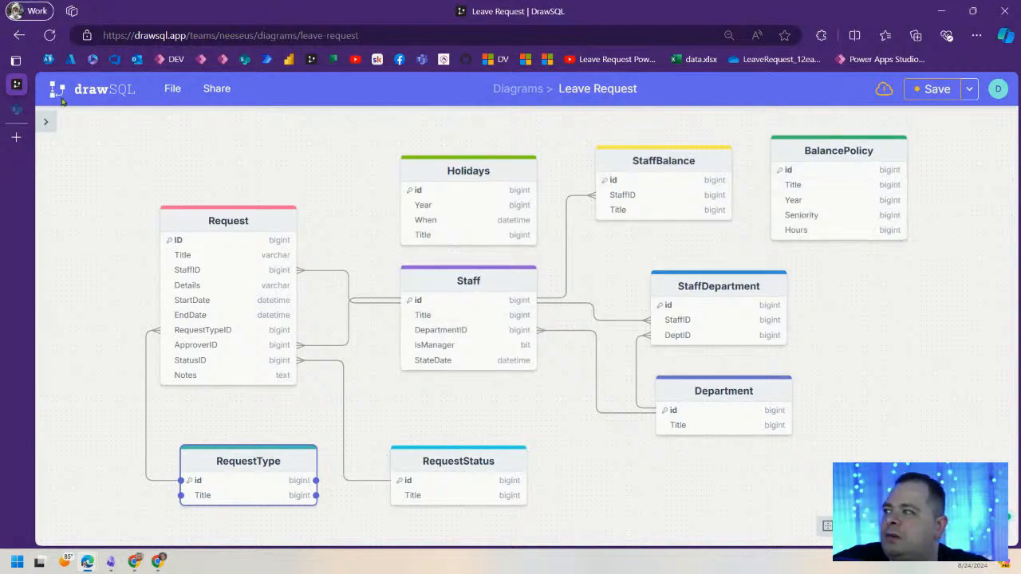
- Switch to Power Apps and review the data sources connected to the Leave Request Template app
click(87, 561)
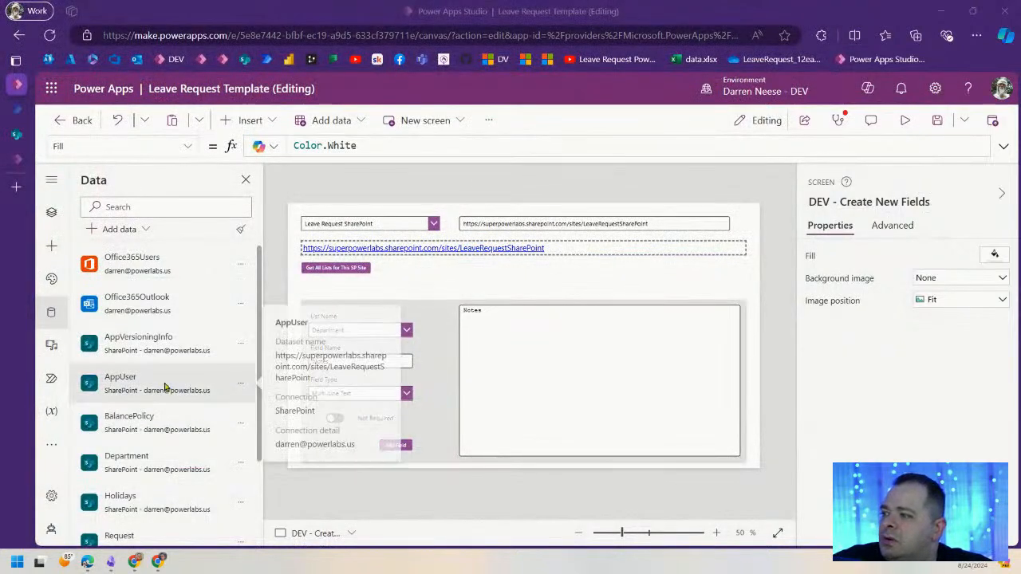
scroll(158, 526, down, 3)
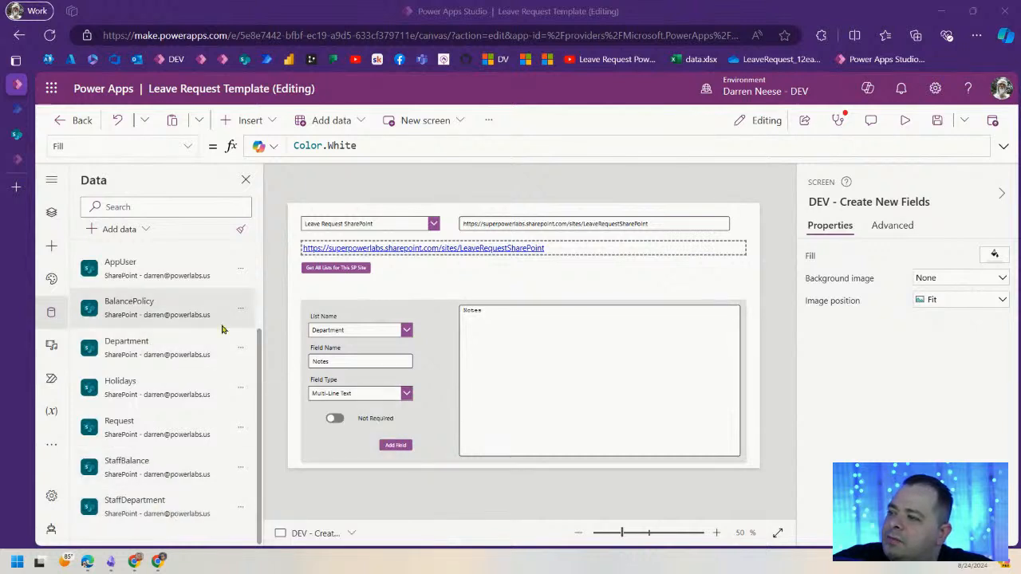
scroll(146, 325, up, 3)
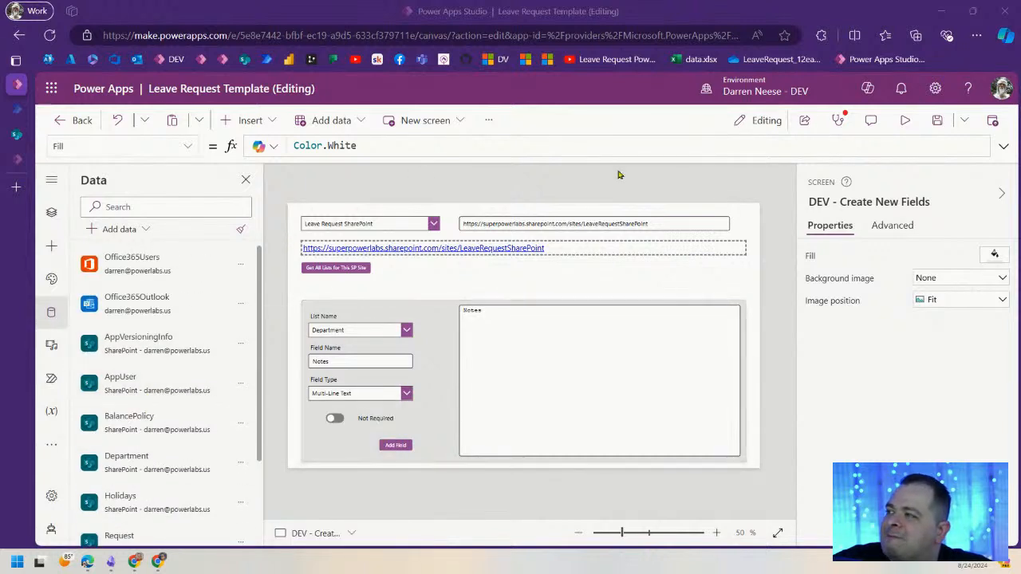
- Open the Power Apps app list in a new browser tab and switch to the Workshop Sandbox environment
click(16, 187)
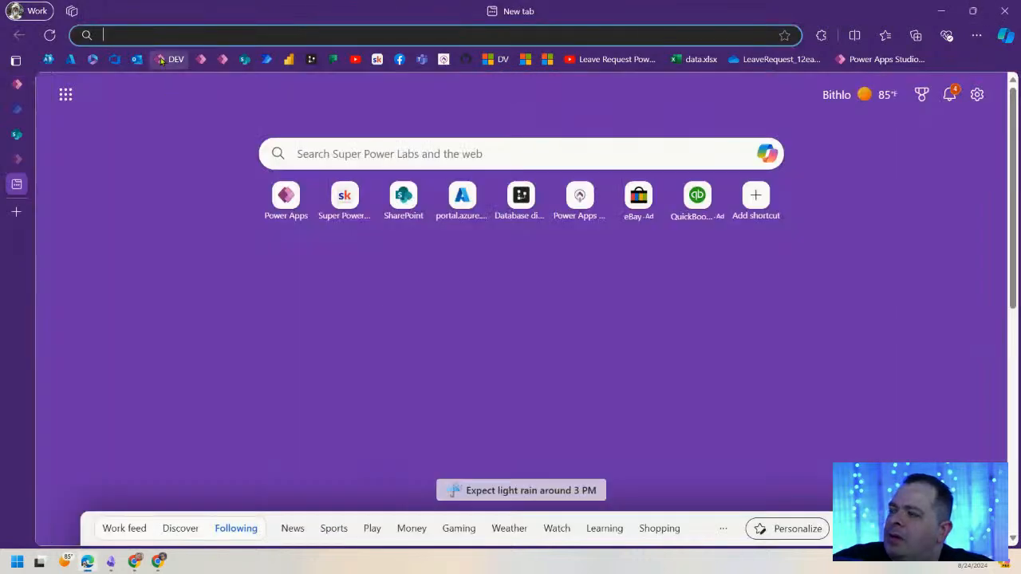
click(164, 59)
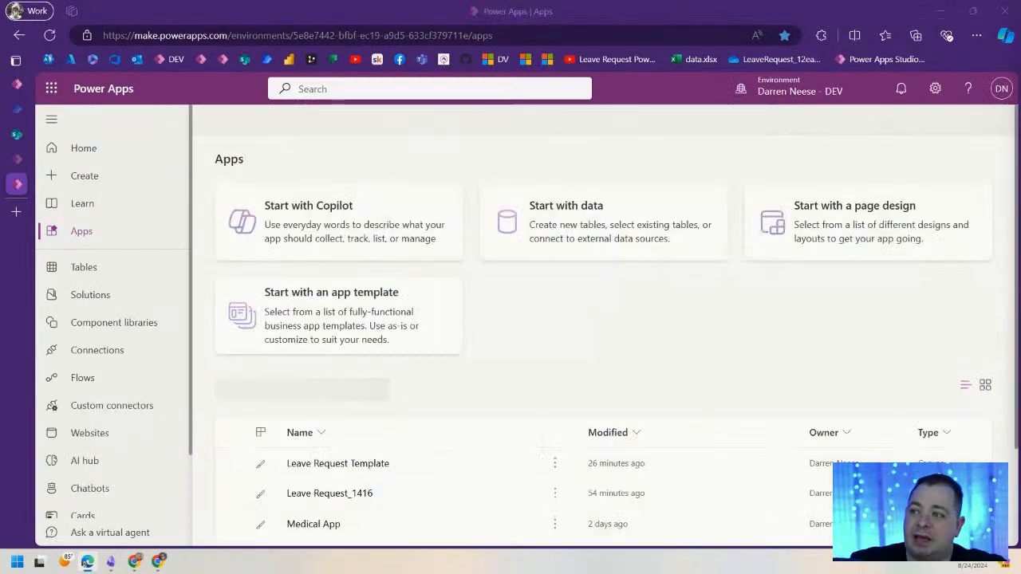
scroll(593, 370, down, 2)
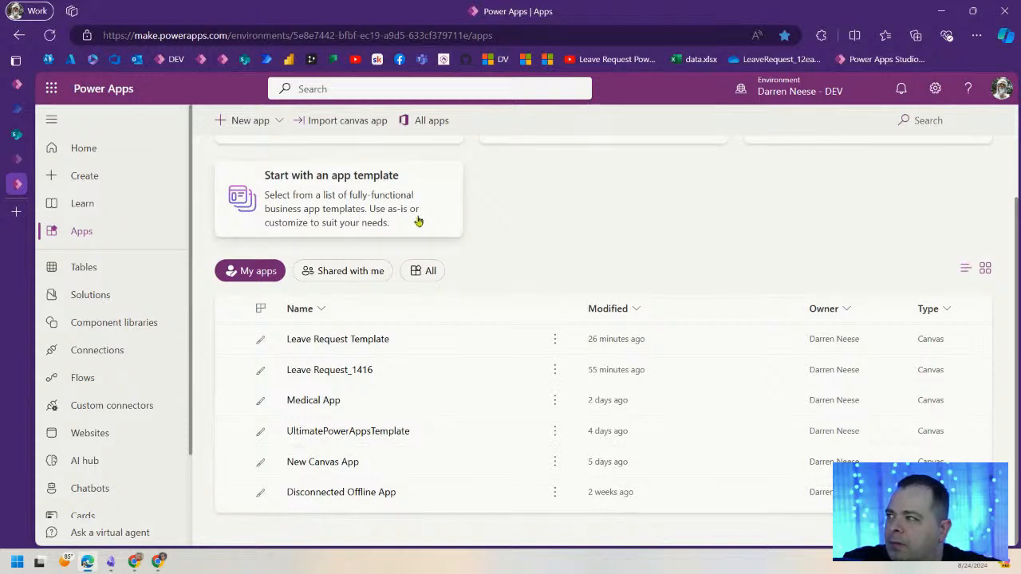
scroll(699, 236, up, 2)
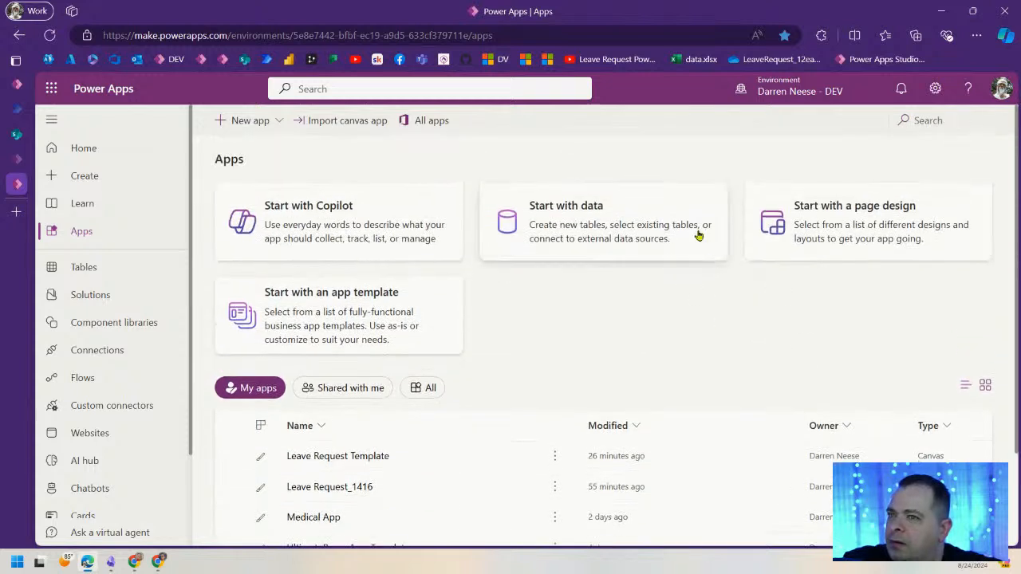
click(779, 92)
scroll(897, 418, down, 10)
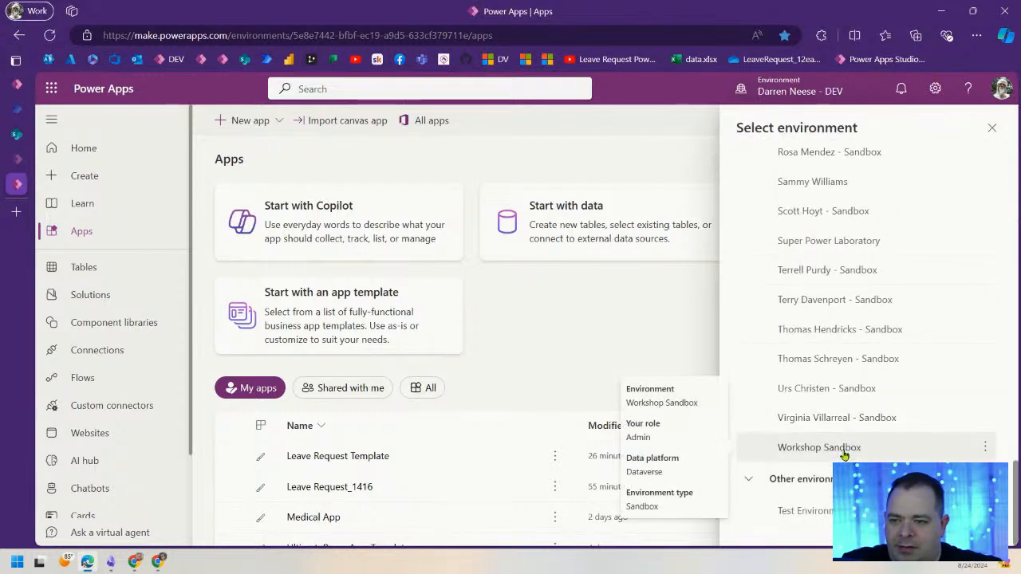
click(844, 455)
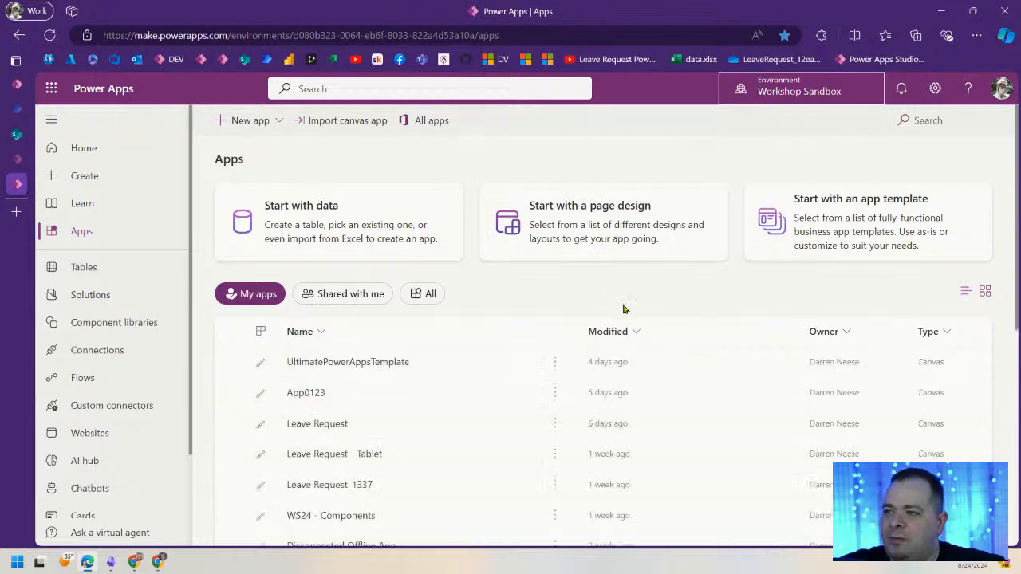
- Open the Leave Request app for editing and copy the fxRequestTypes definition from the App object's Formulas property
scroll(698, 319, down, 2)
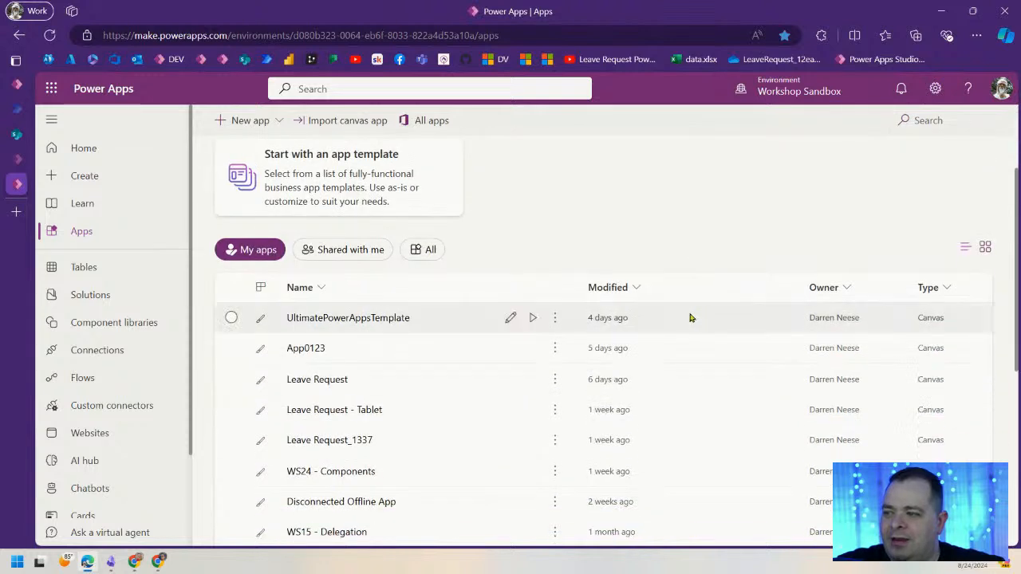
click(508, 383)
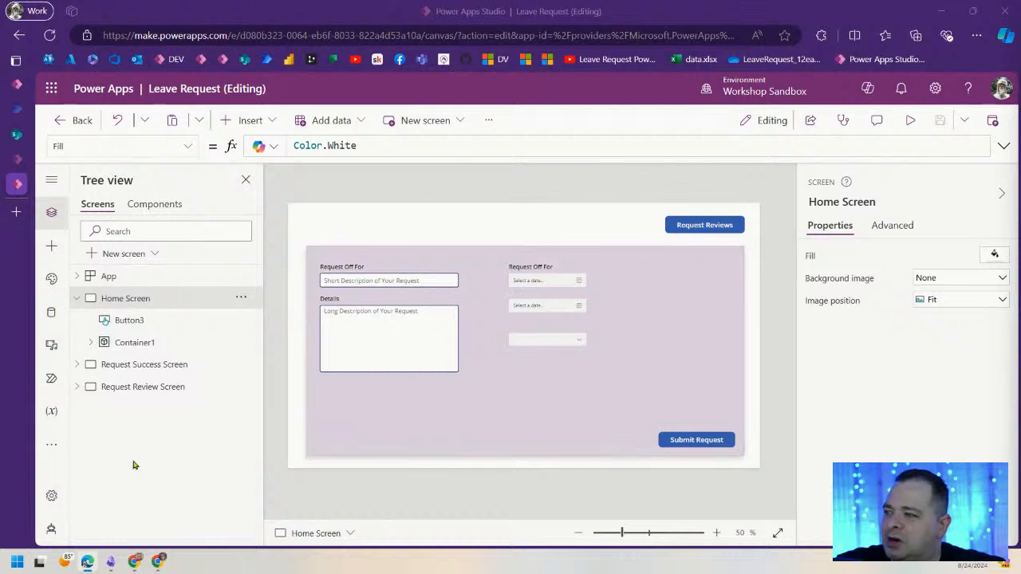
click(140, 279)
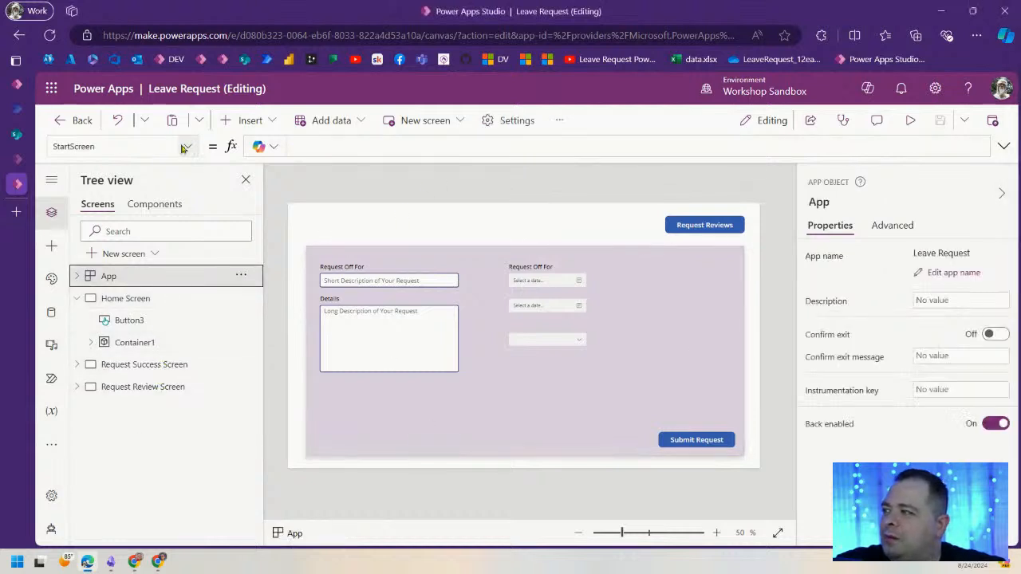
click(179, 146)
click(126, 242)
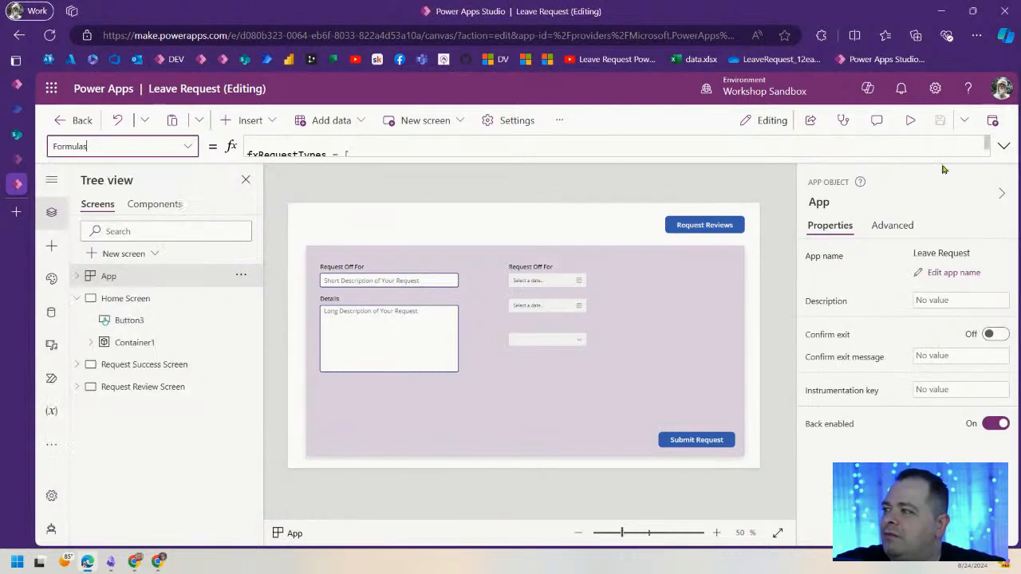
click(1003, 146)
drag(724, 253, 723, 462)
drag(262, 235, 238, 153)
key(ctrl+c)
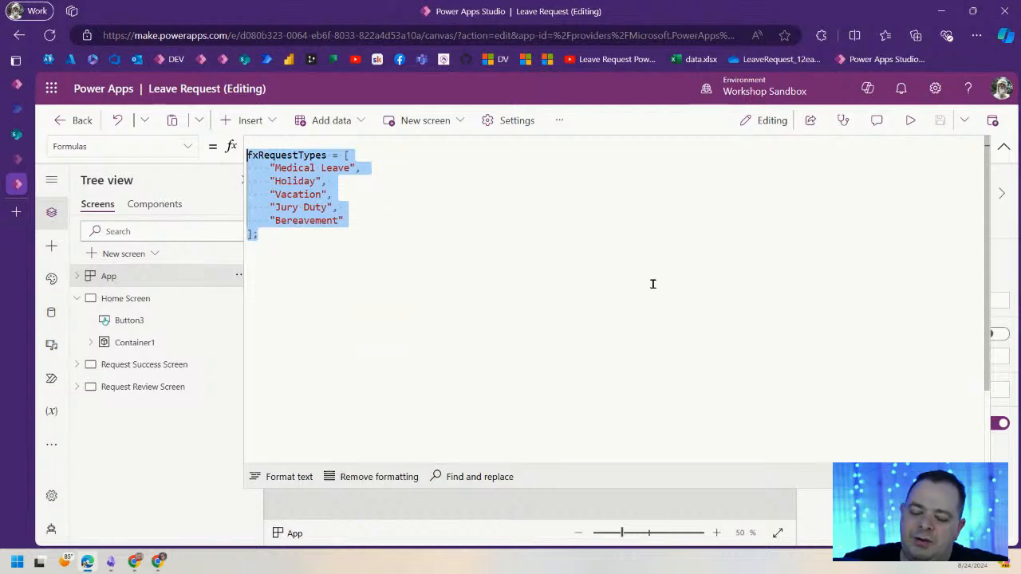
- Return to the Leave Request Template app and expand the App object's Formulas property at the end of the header comment
click(16, 84)
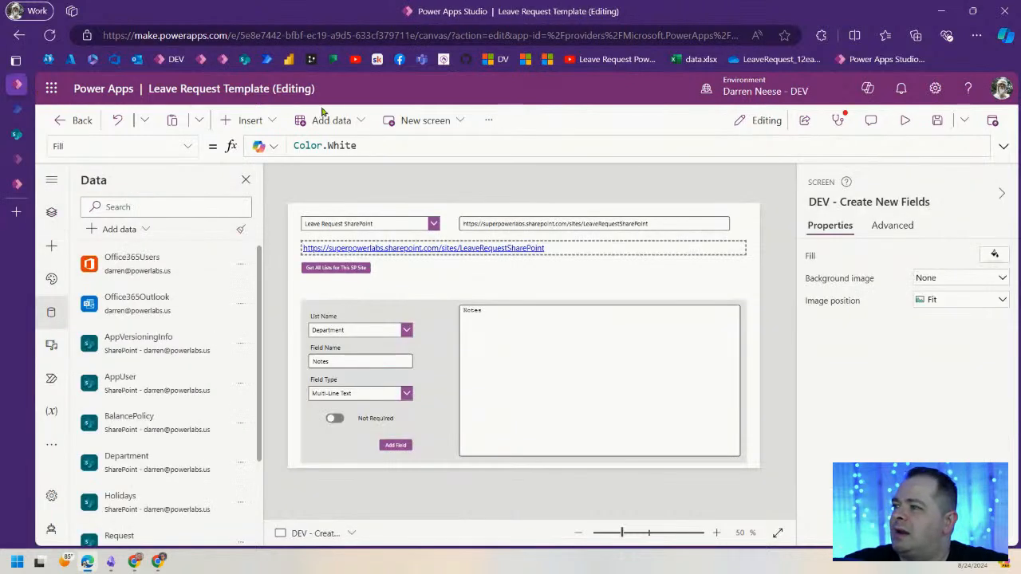
click(51, 211)
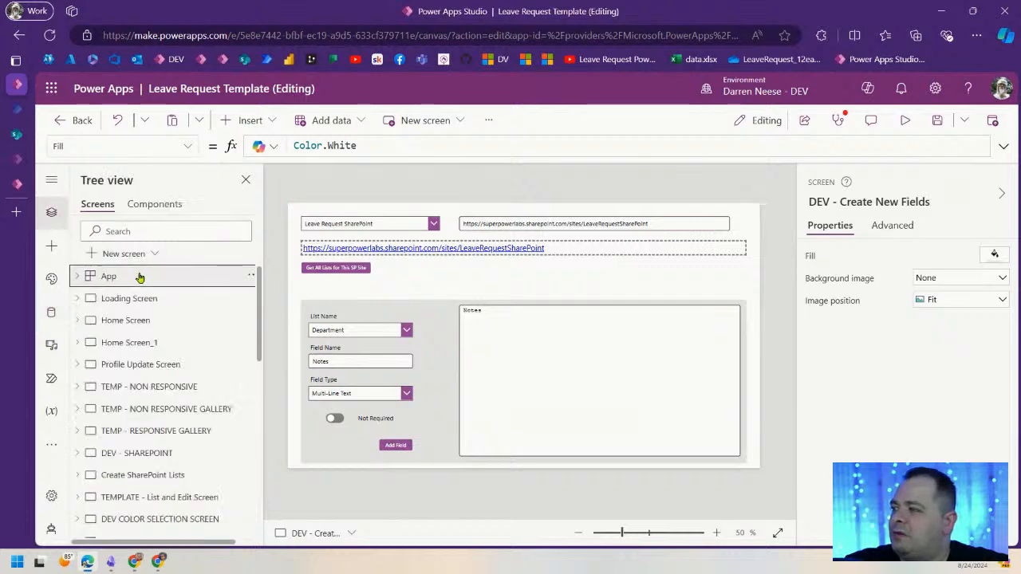
click(187, 276)
click(187, 146)
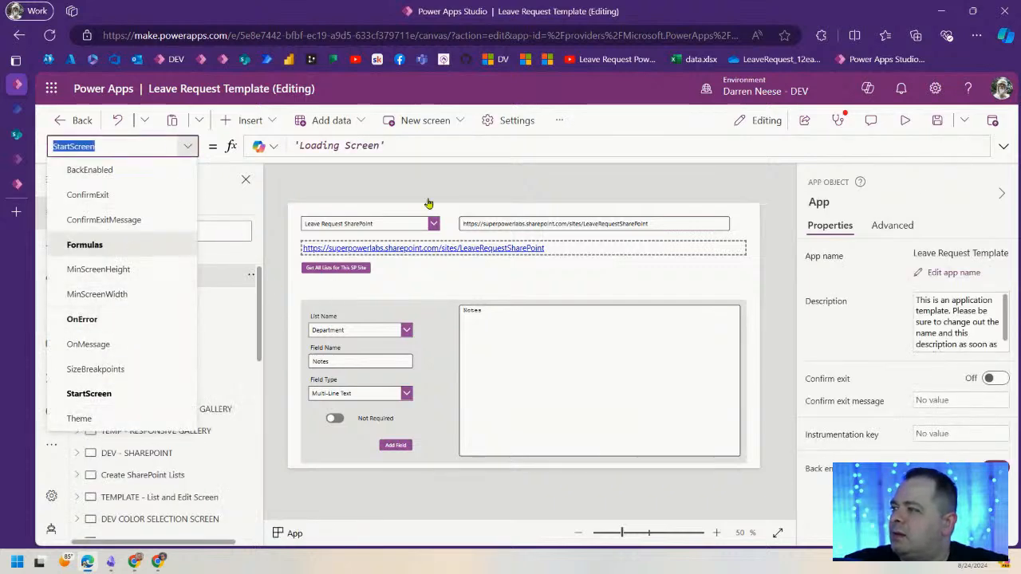
click(127, 242)
click(1003, 146)
scroll(734, 343, down, 3)
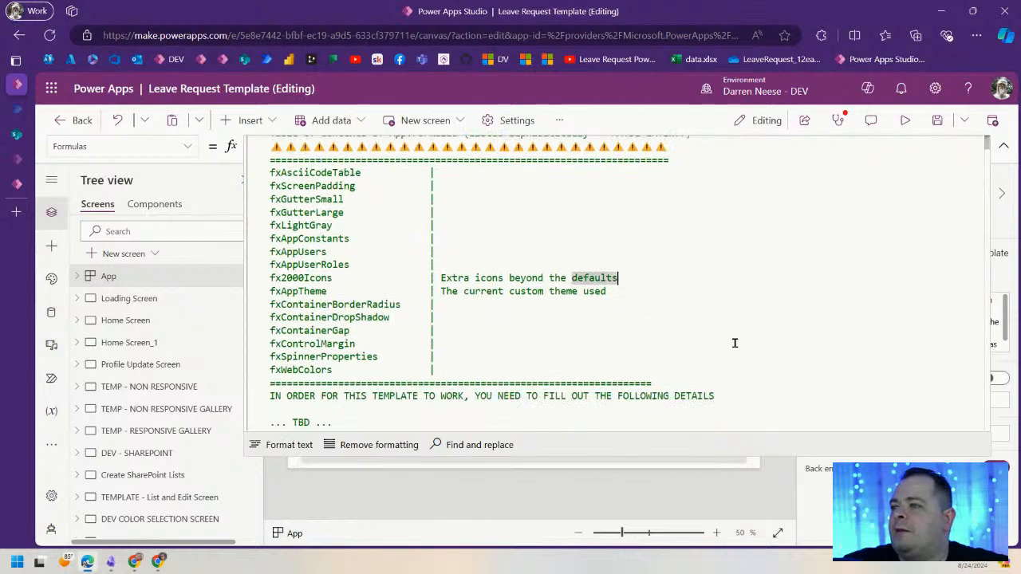
scroll(735, 343, down, 5)
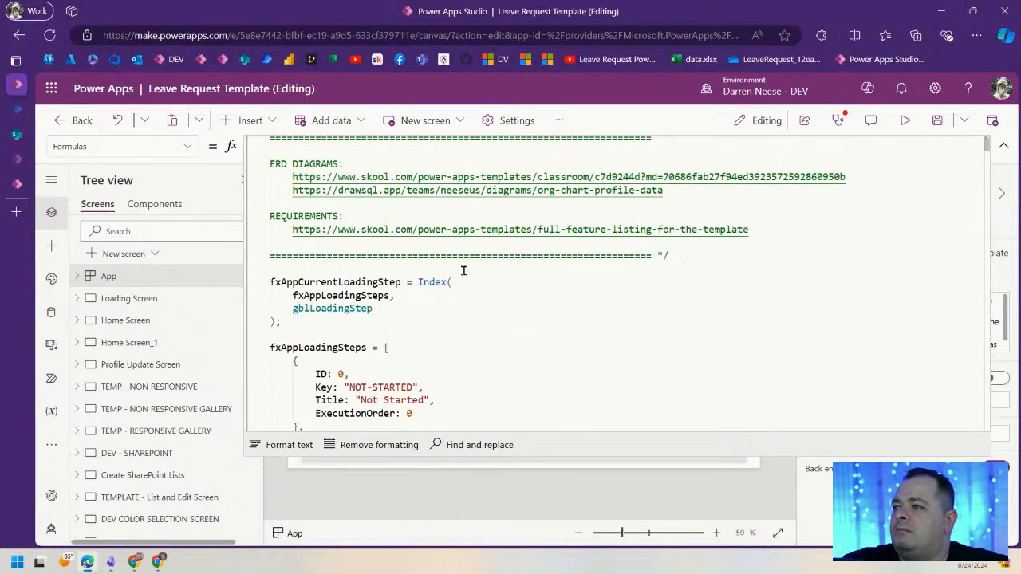
- Insert the copied fxRequestTypes formula above fxAppCurrentLoadingStep, indent it one level and copy the block
key(Return)
key(Return)
key(Return)
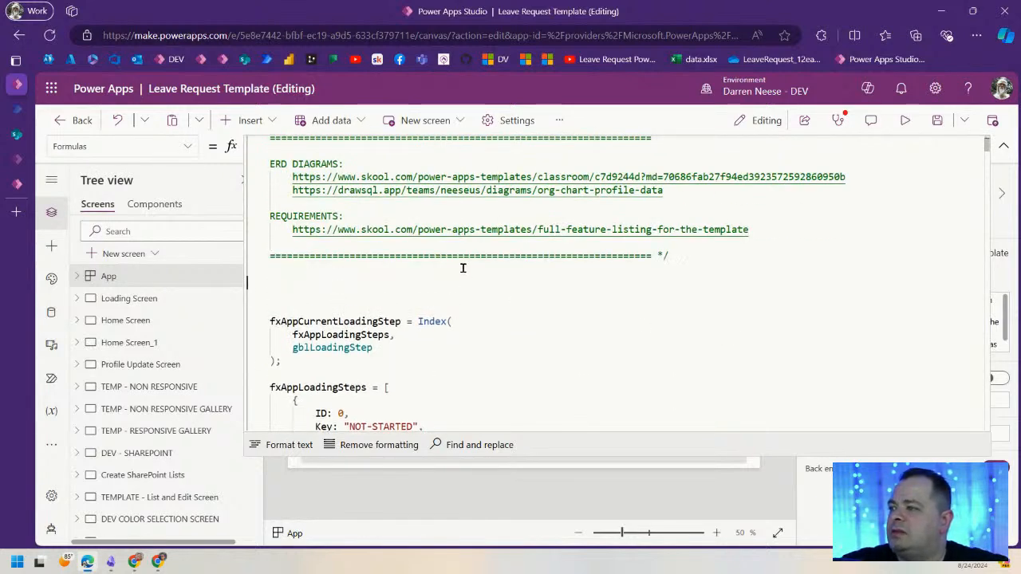
key(ctrl+v)
drag(285, 361, 220, 285)
key(ctrl+c)
key(Tab)
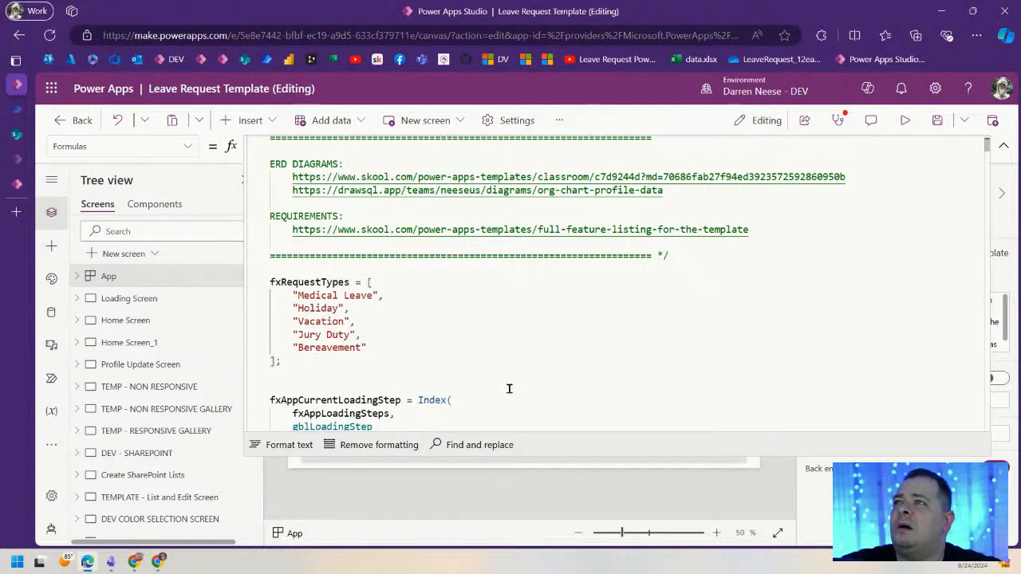
- Paste a second copy of the fxRequestTypes block below the first and indent it to match
key(Return)
key(Return)
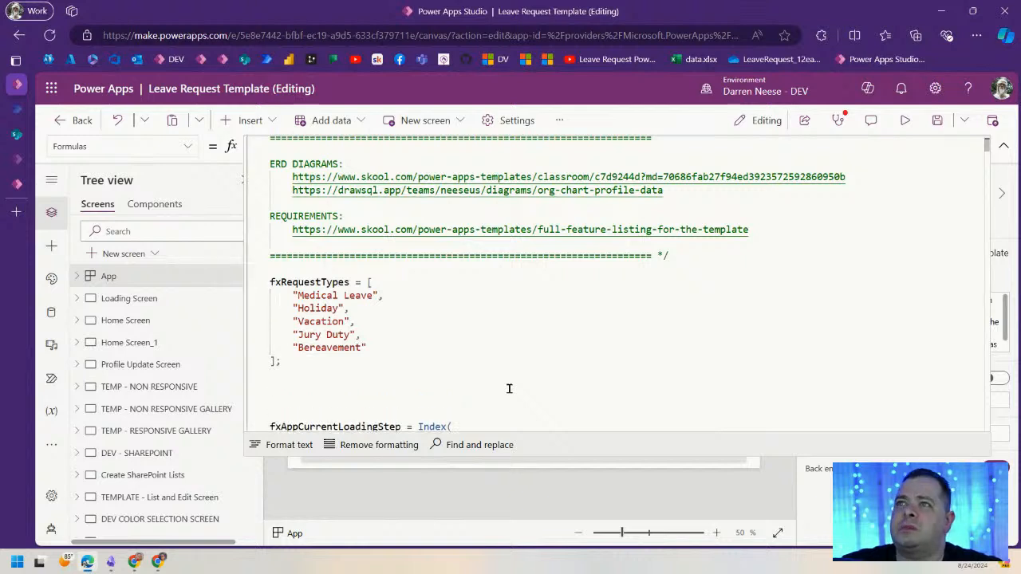
key(ctrl+v)
drag(279, 412, 243, 341)
key(Tab)
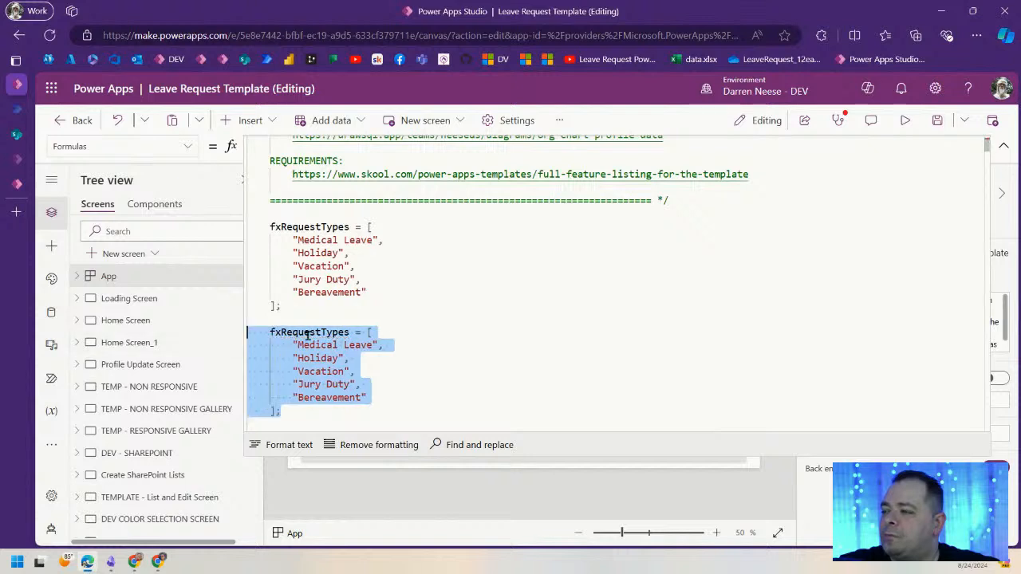
- Rename the second fxRequestTypes formula to fxRequestStatuses
click(332, 333)
key(shift+Left)
key(shift+Left)
key(shift+Left)
key(shift+Left)
key(shift+Left)
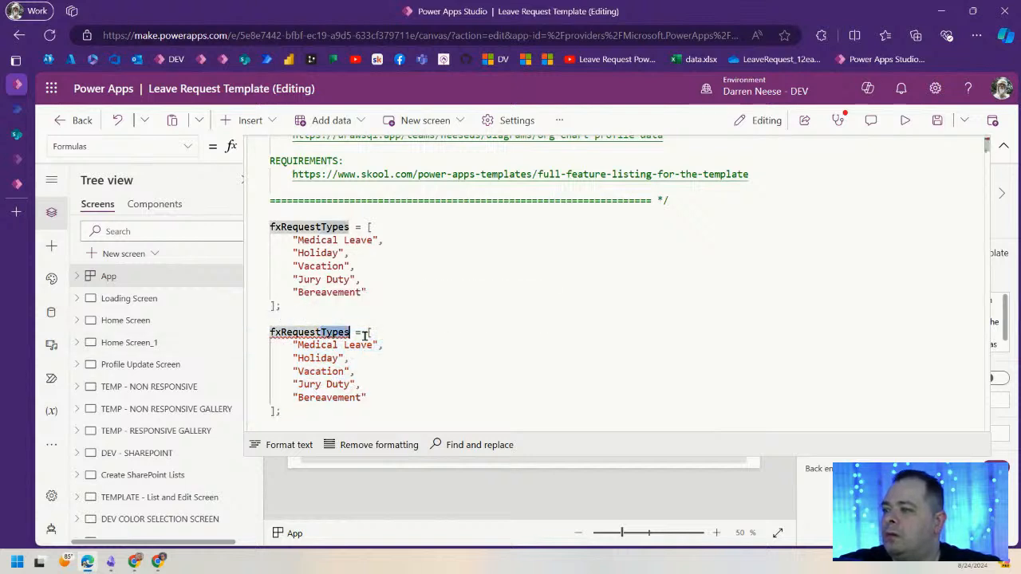
text(Stu)
key(BackSpace)
text(atuses)
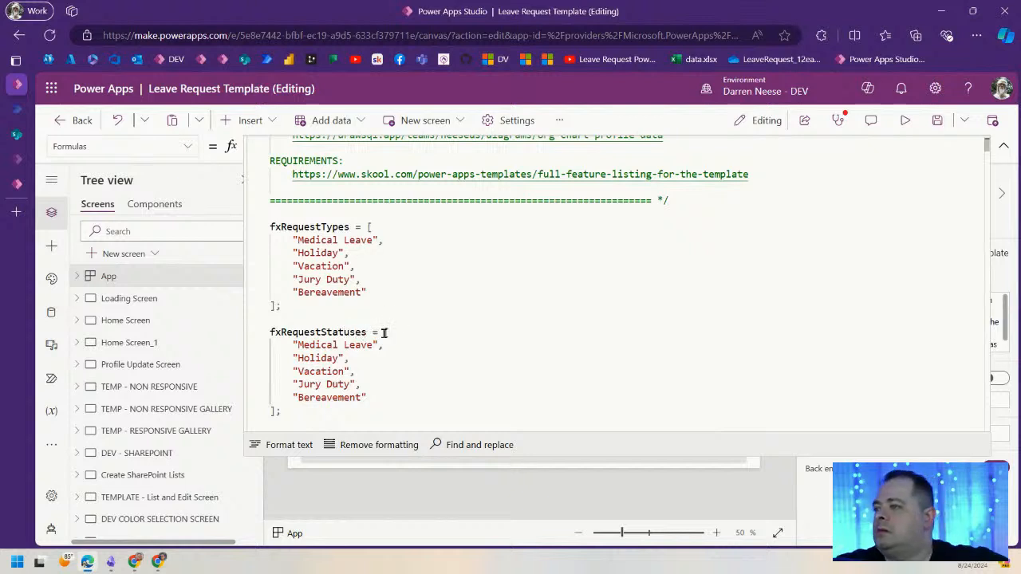
- Replace the first four entries of fxRequestStatuses with Pending, Approved, Denied and Cancelled
drag(299, 345, 373, 344)
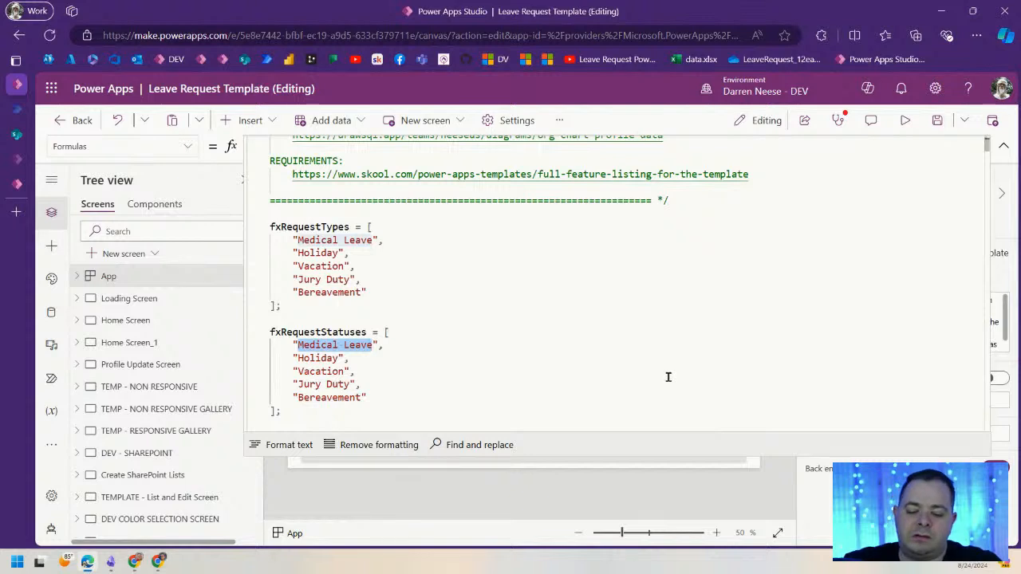
text(Pending)
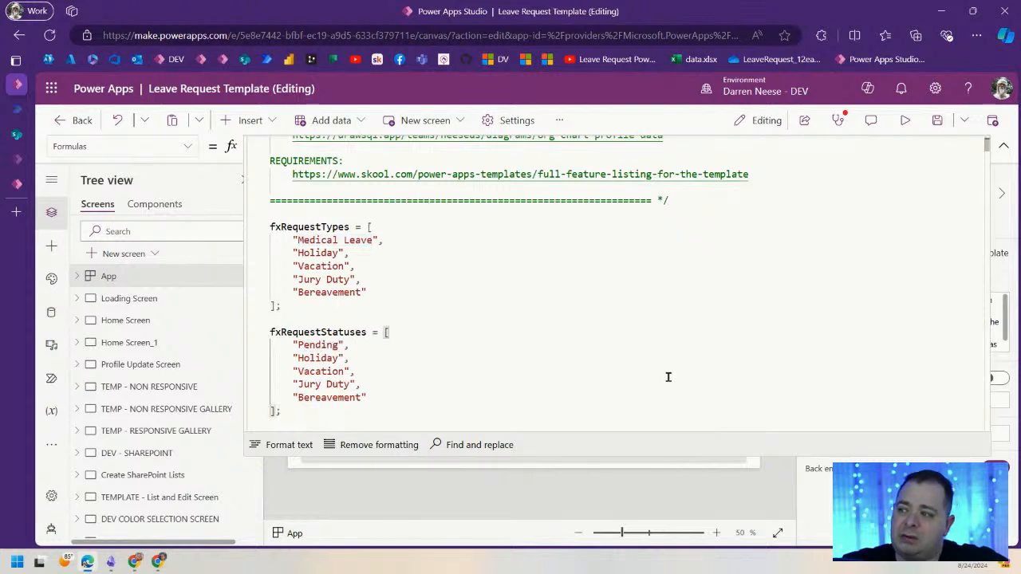
key(Down)
key(ctrl+shift+Left)
text(Approved)
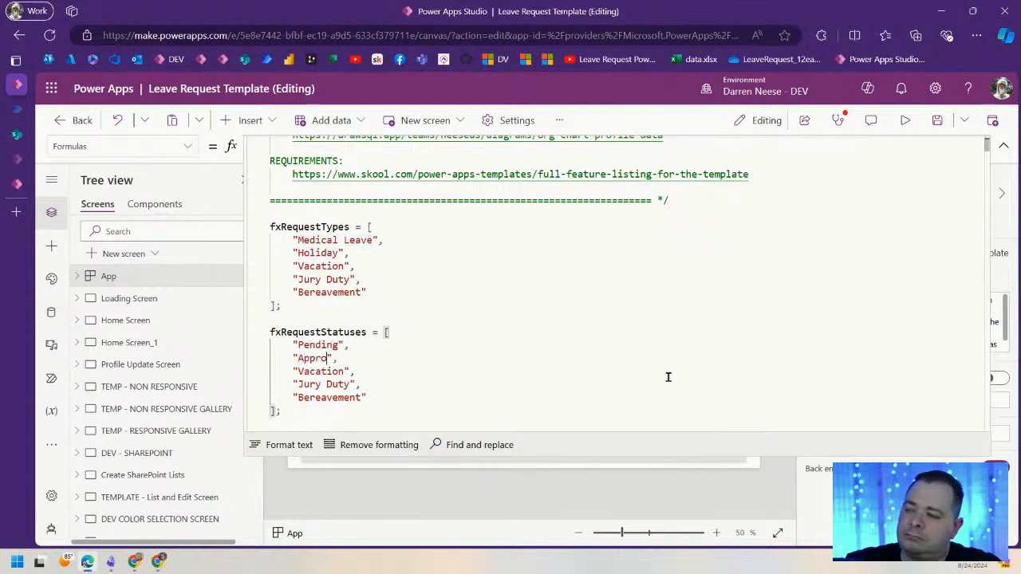
key(Down)
key(ctrl+shift+Left)
text(Denie)
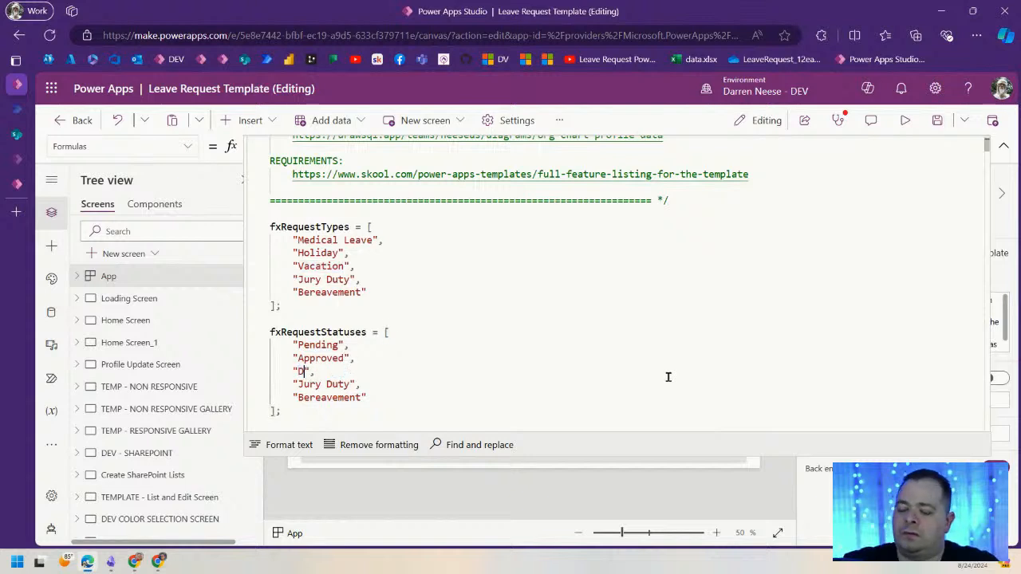
key(ctrl+Left)
key(ctrl+shift+Right)
key(ctrl+shift+Right)
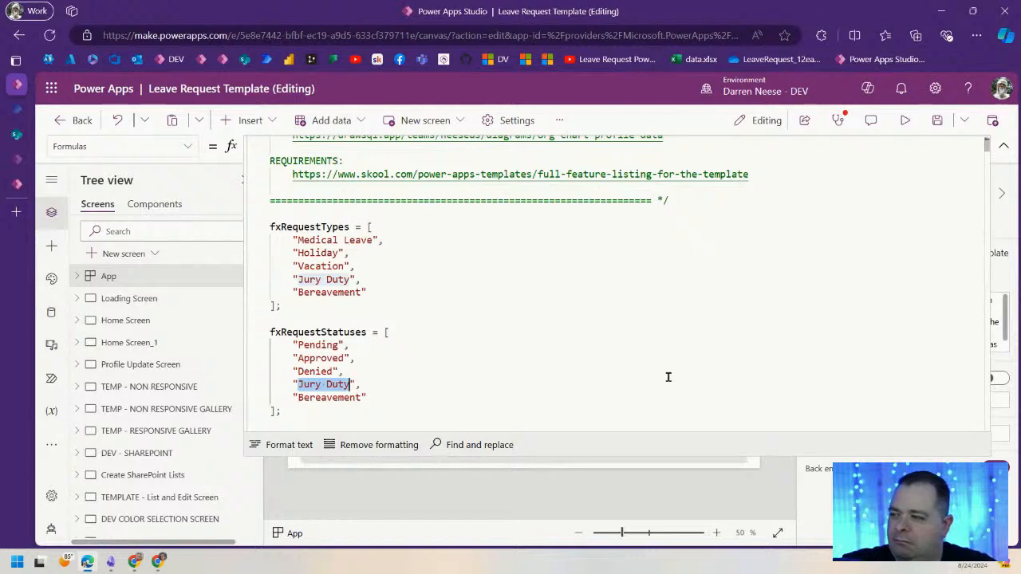
text(Cancelled)
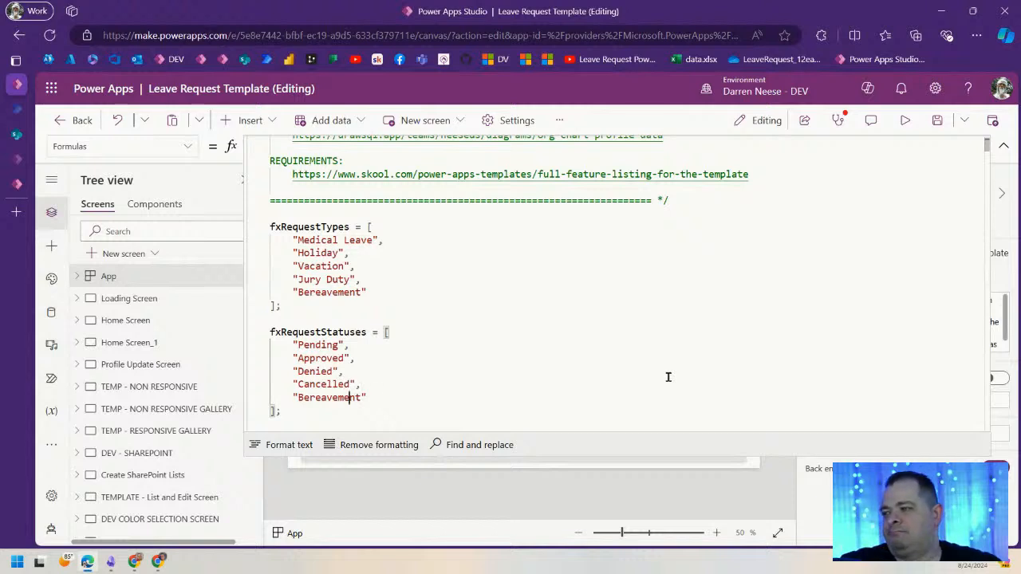
- Remove the Bereavement entry and its preceding comma from fxRequestStatuses, save the app and collapse the formula editor
key(Down)
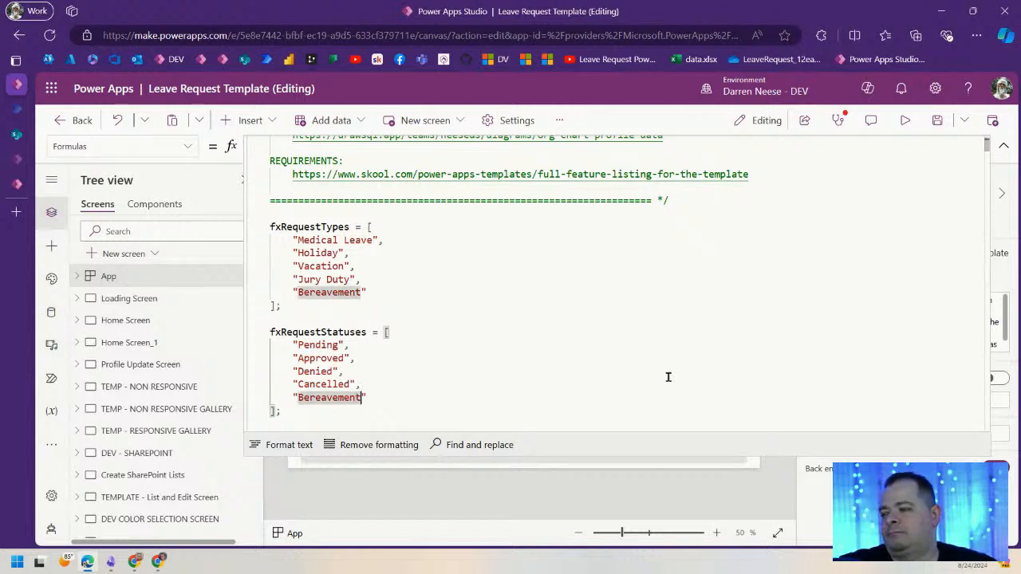
drag(365, 388, 357, 386)
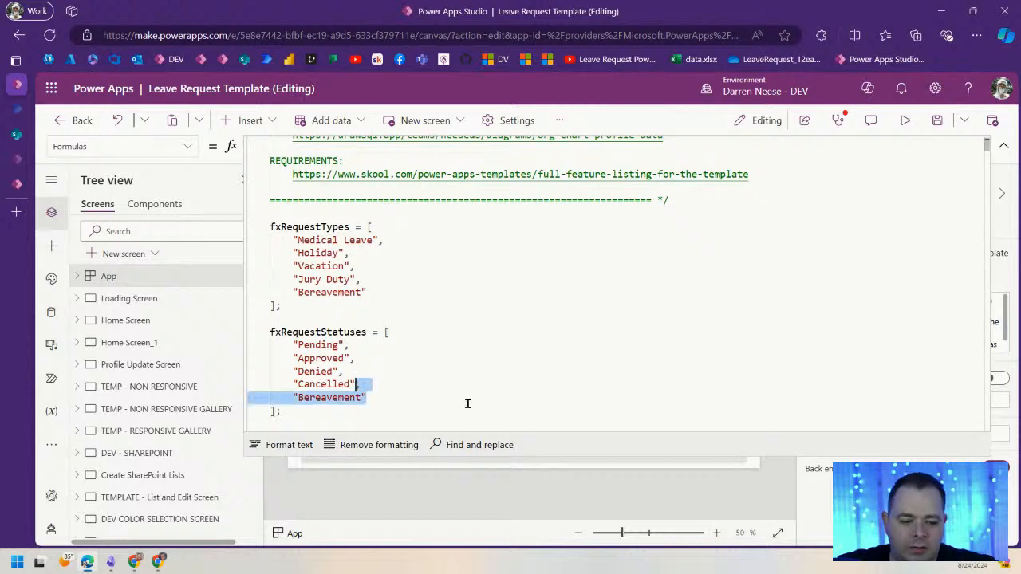
key(Delete)
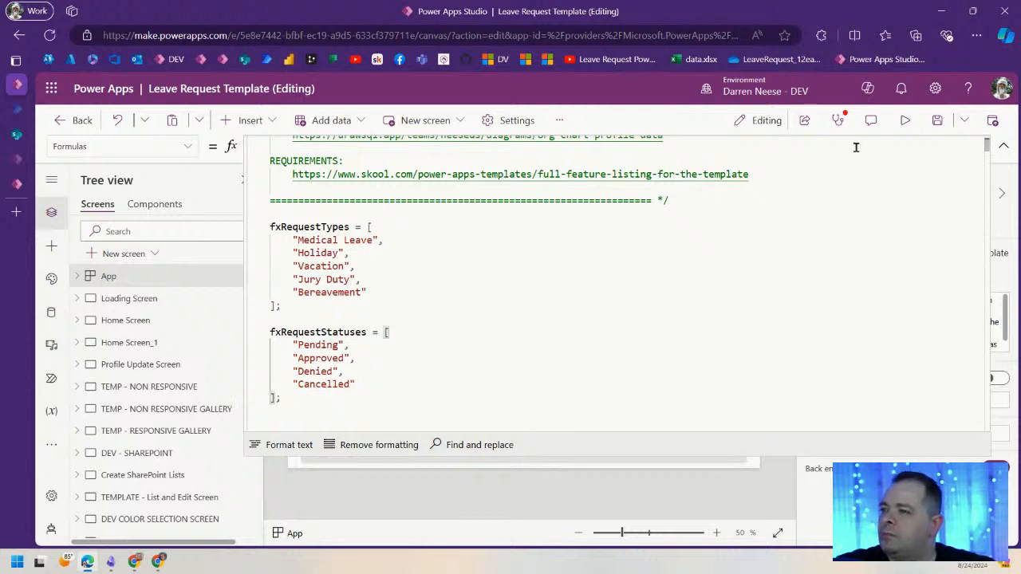
click(937, 119)
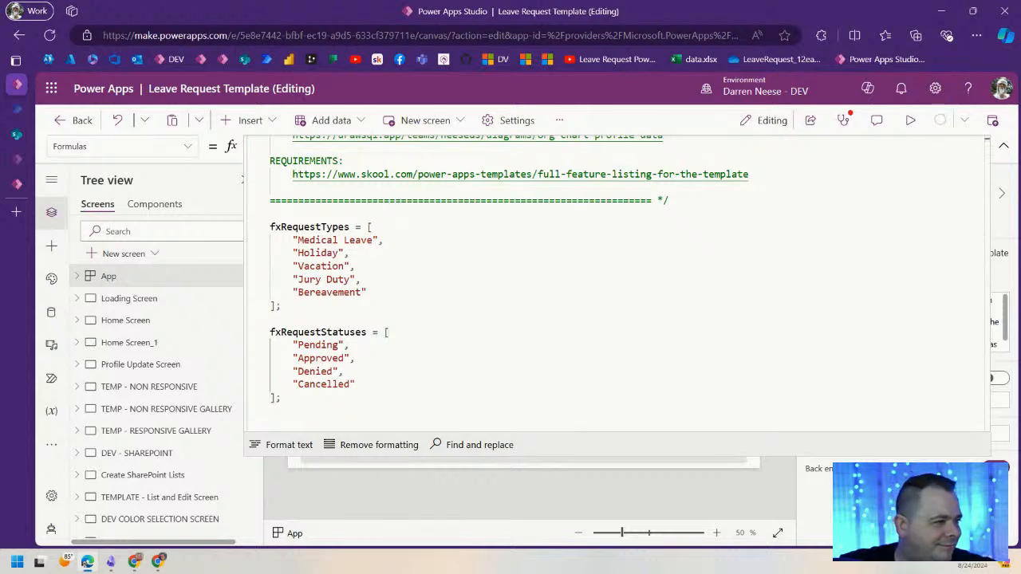
click(997, 148)
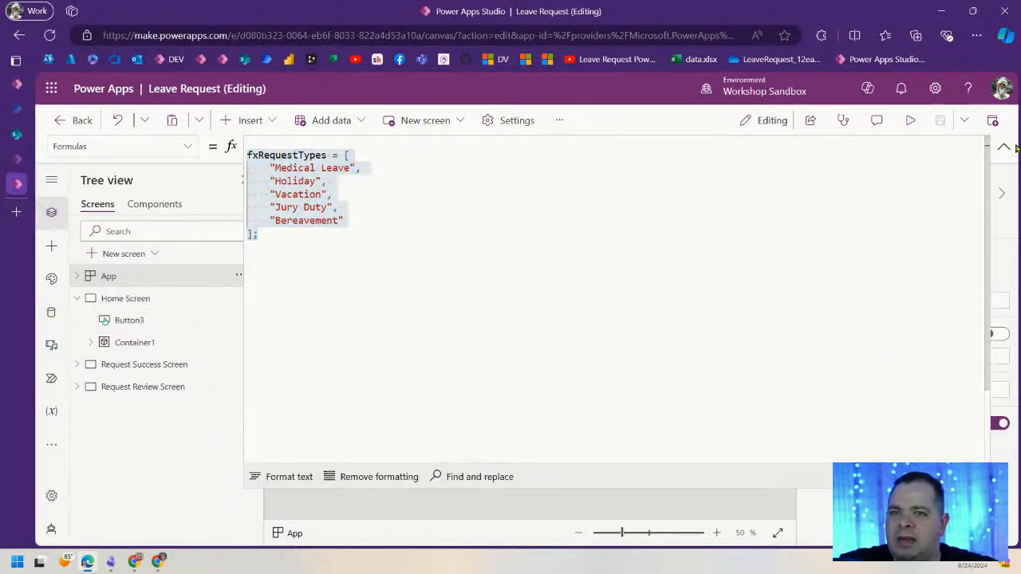
- Switch to the Leave Request app and review the OnSelect formula of the Submit Request button on the Home Screen
click(1005, 147)
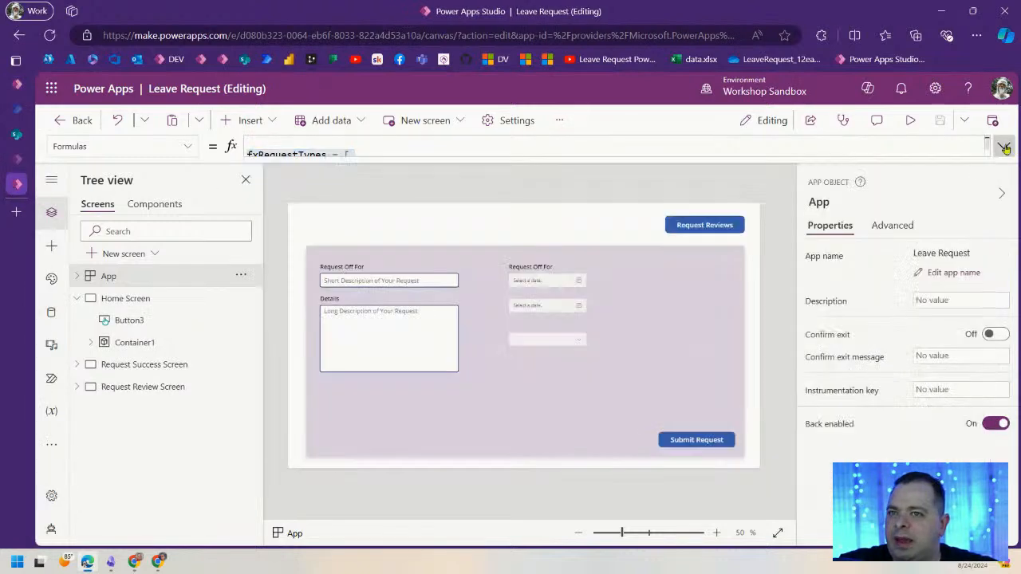
click(717, 370)
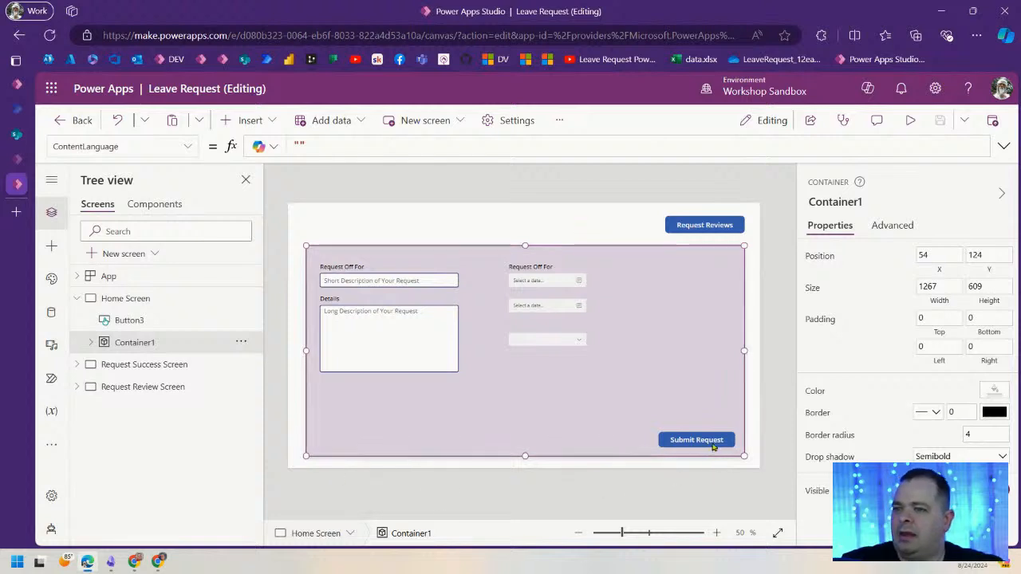
click(683, 443)
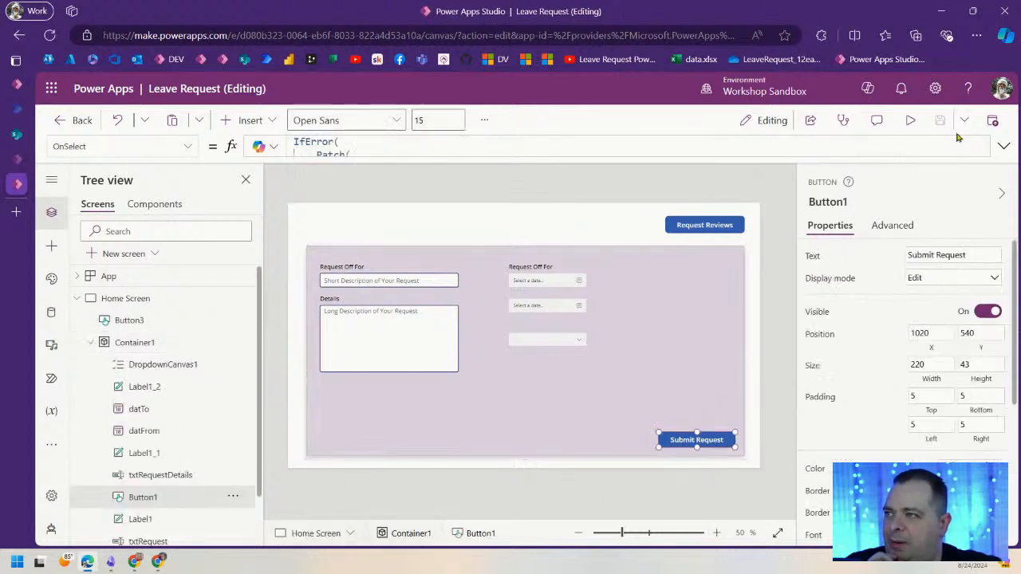
click(1003, 146)
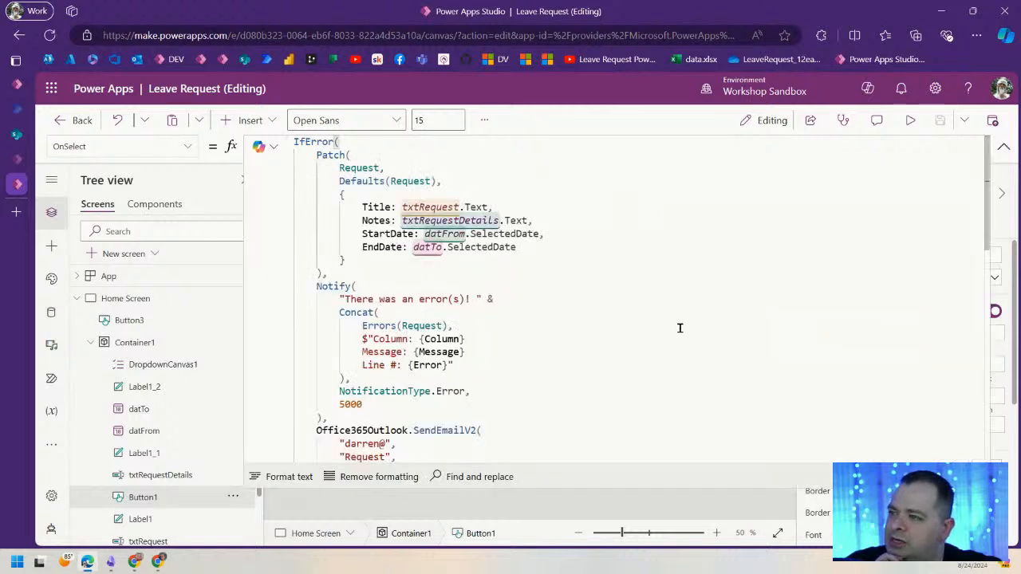
scroll(679, 330, down, 3)
scroll(679, 330, down, 5)
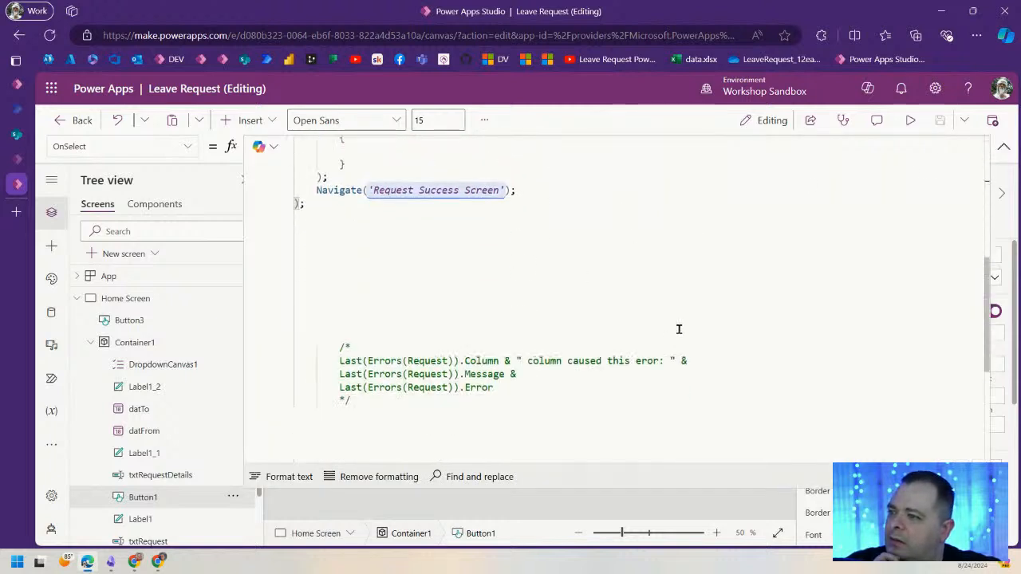
scroll(679, 330, up, 6)
scroll(679, 330, up, 2)
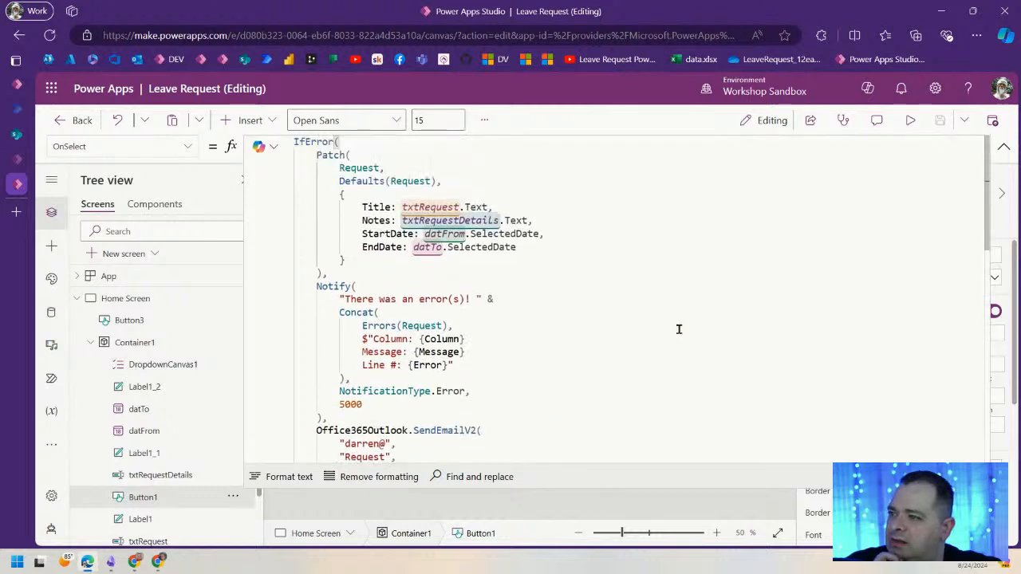
click(1003, 146)
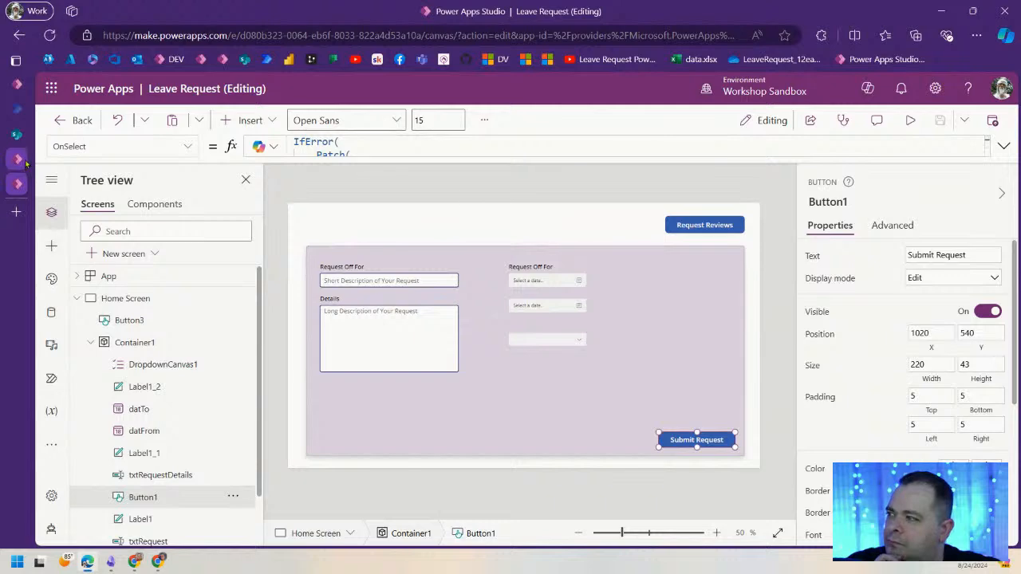
- Return to the Leave Request Template app, look through its screen list and examine the layout of Home Screen_1
click(17, 85)
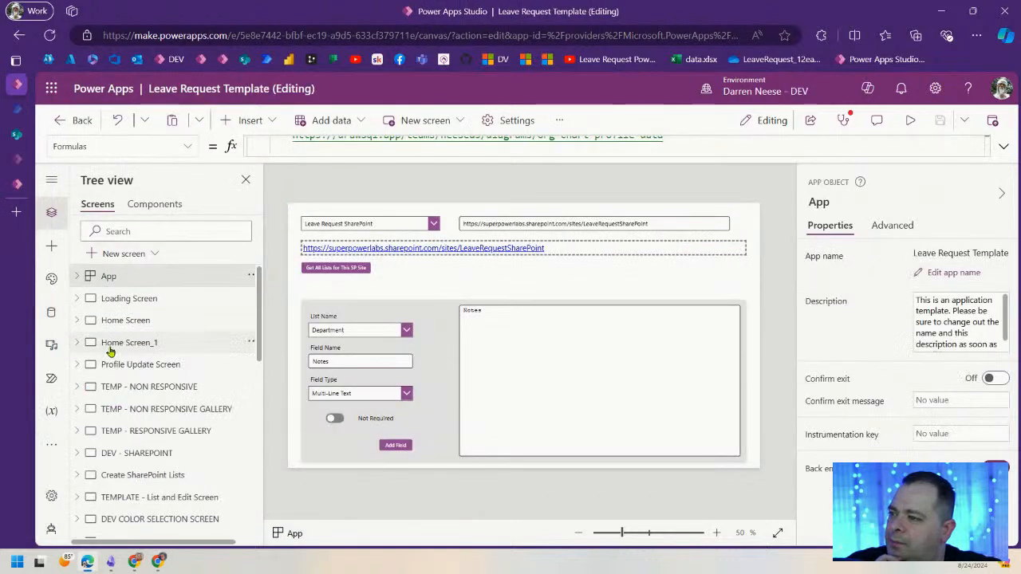
scroll(149, 407, down, 10)
scroll(183, 419, down, 3)
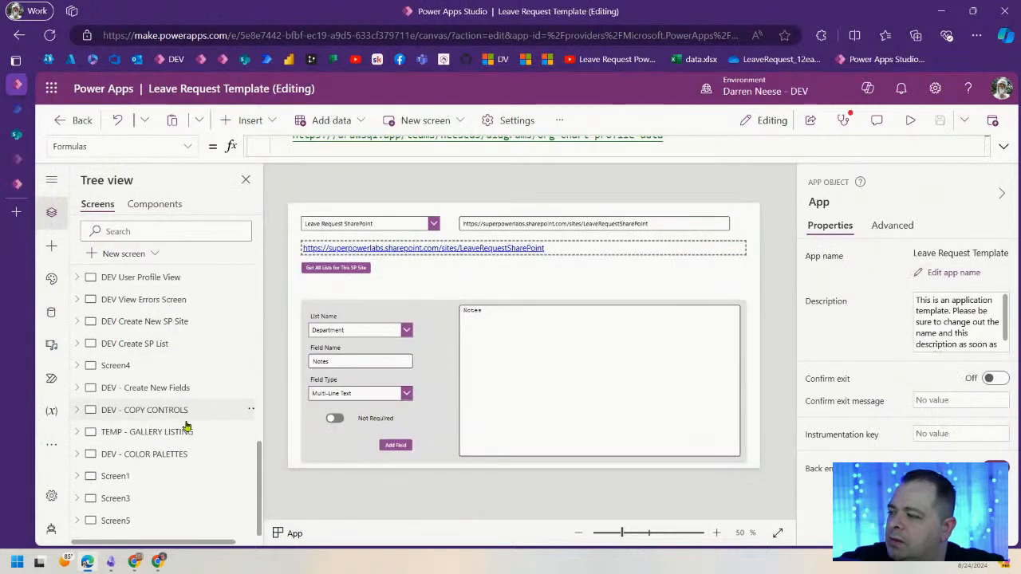
scroll(171, 477, up, 15)
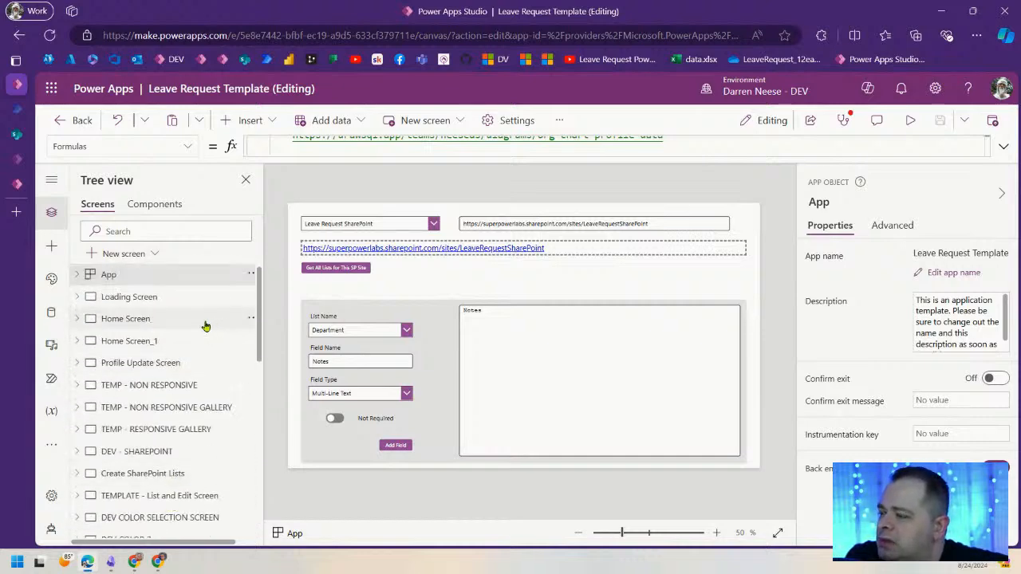
click(157, 323)
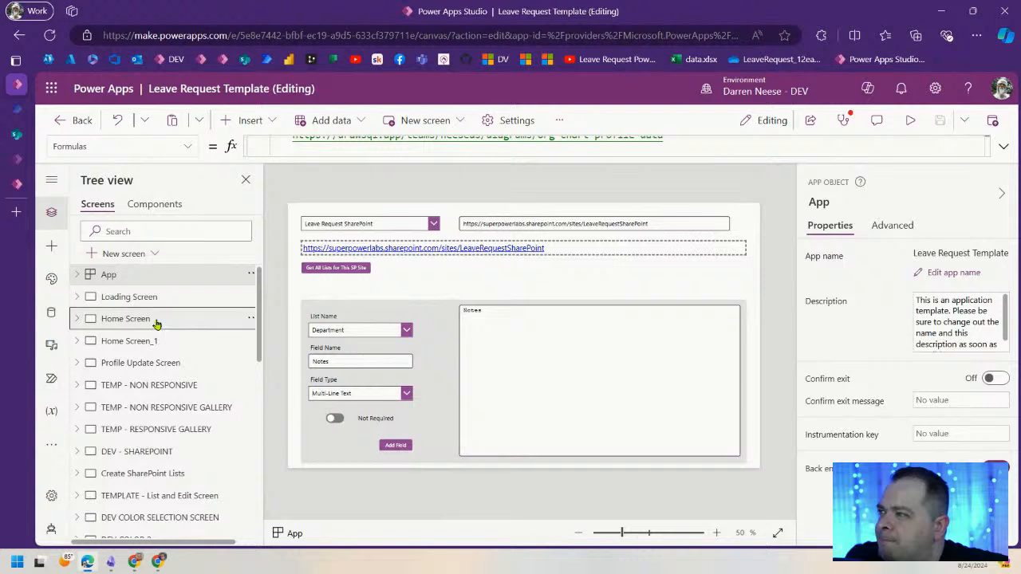
click(152, 342)
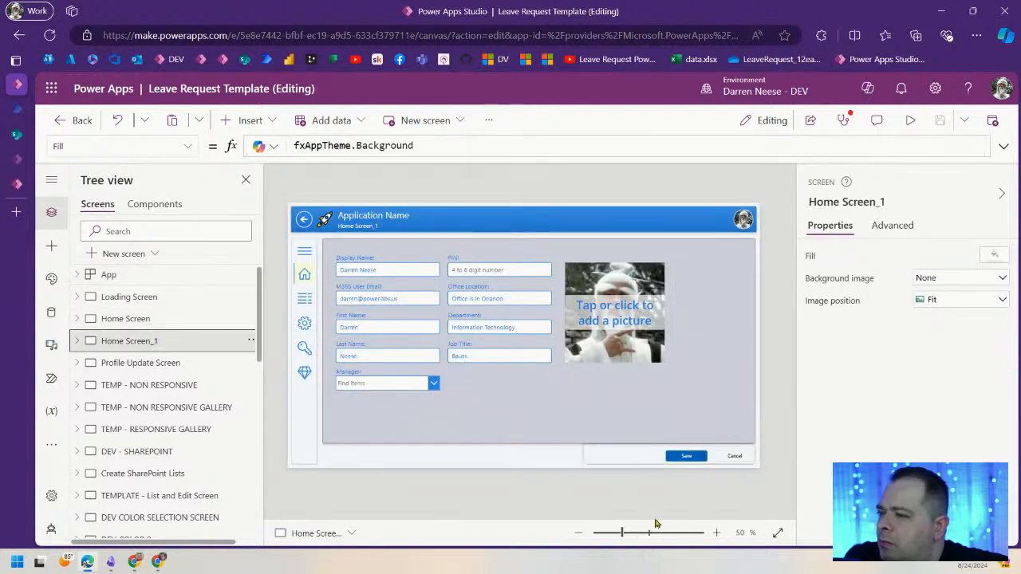
click(622, 534)
click(623, 533)
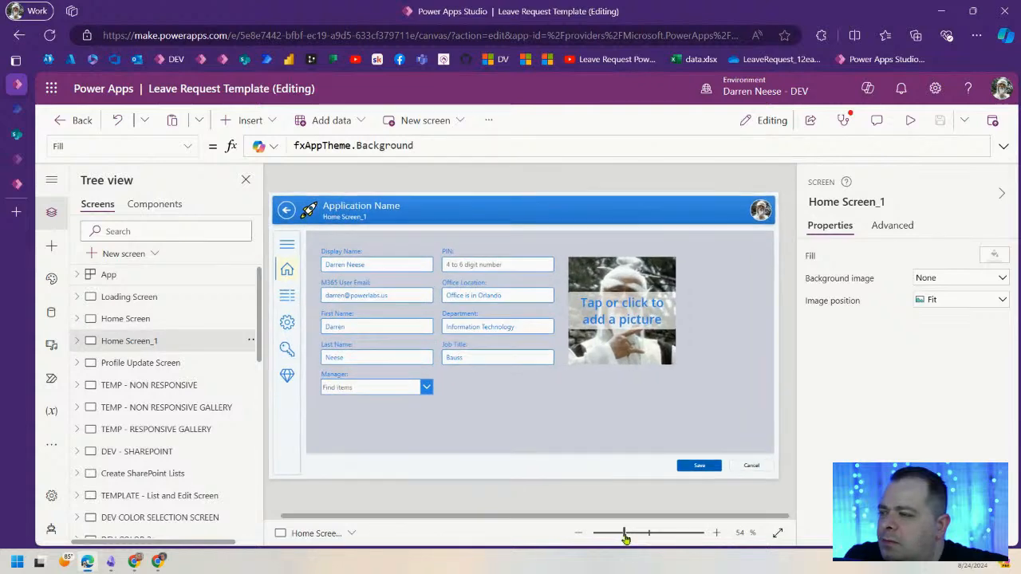
- Examine the Profile Update Screen, TEMP - NON RESPONSIVE and TEMP - NON RESPONSIVE GALLERY screen layouts
click(160, 366)
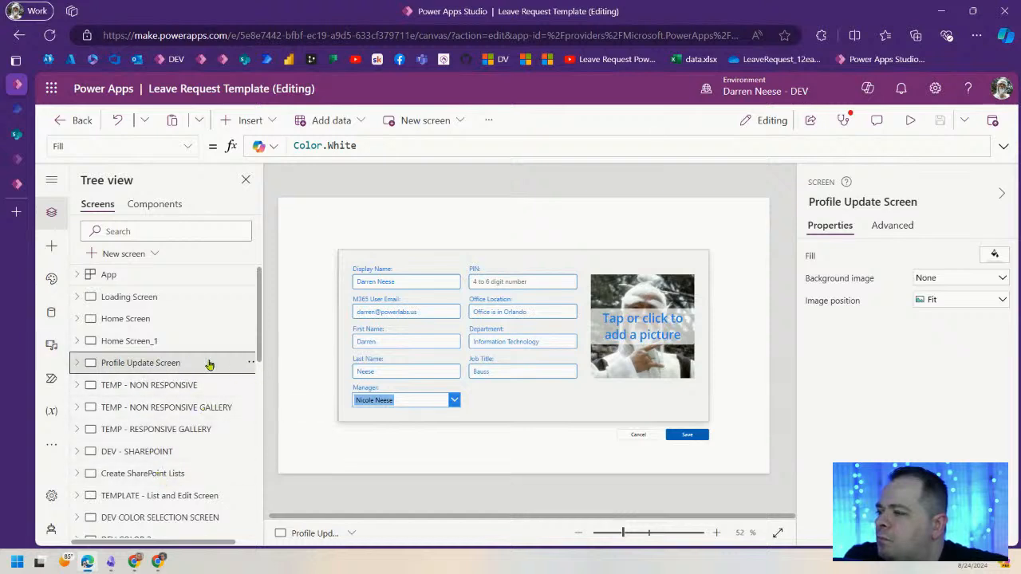
scroll(187, 426, down, 3)
scroll(189, 425, up, 3)
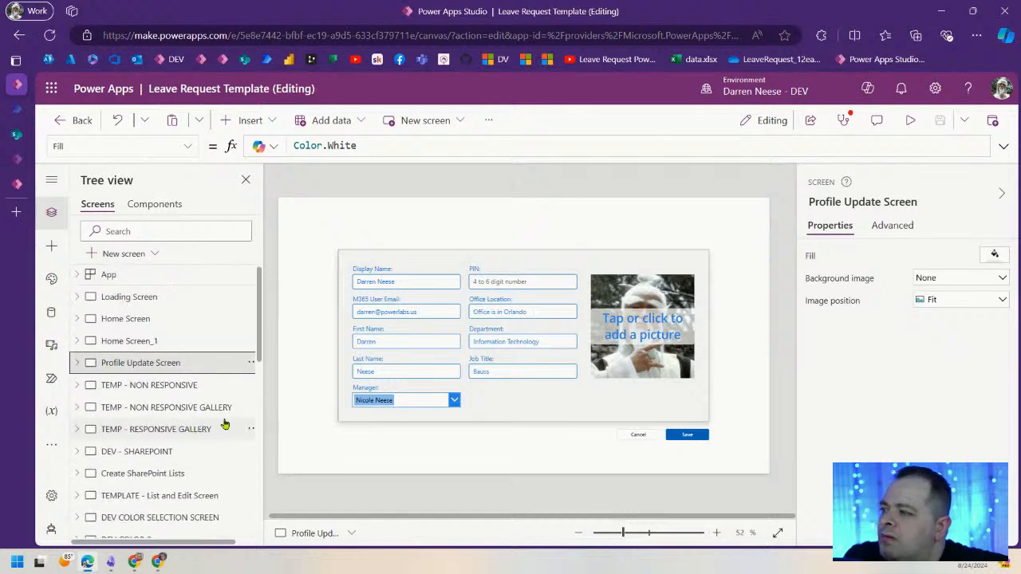
click(168, 387)
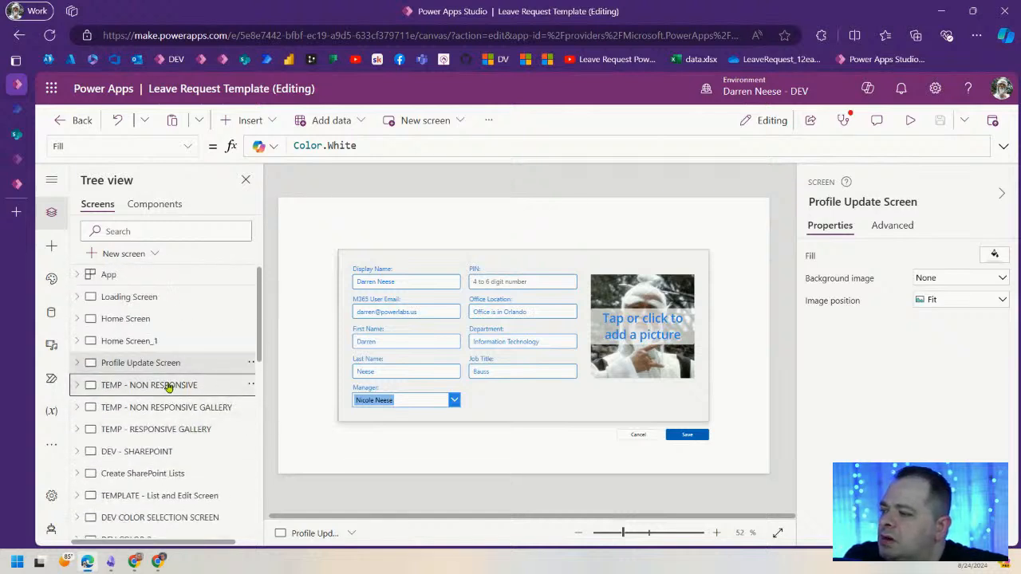
drag(624, 537, 622, 538)
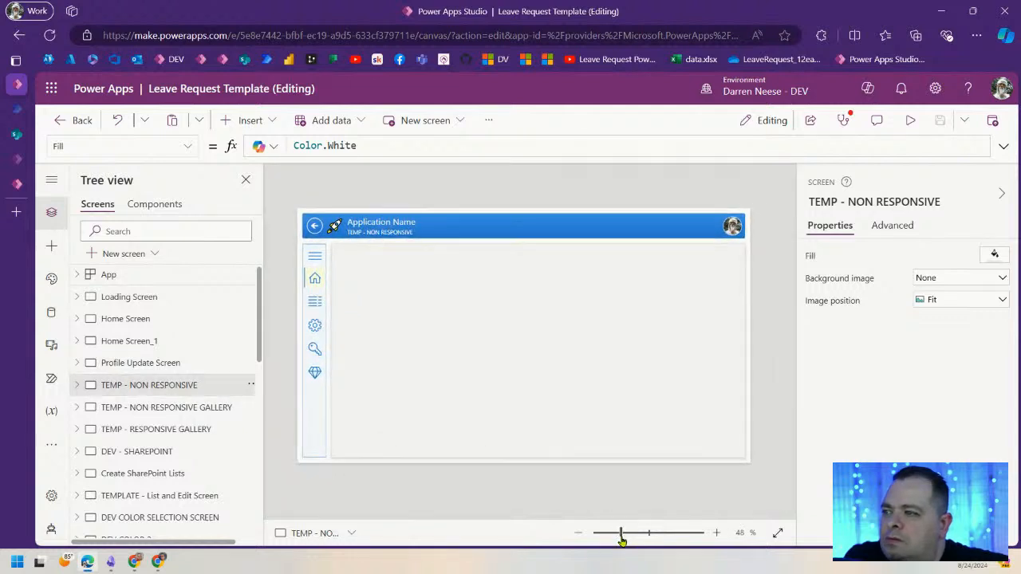
click(161, 411)
drag(621, 538, 621, 540)
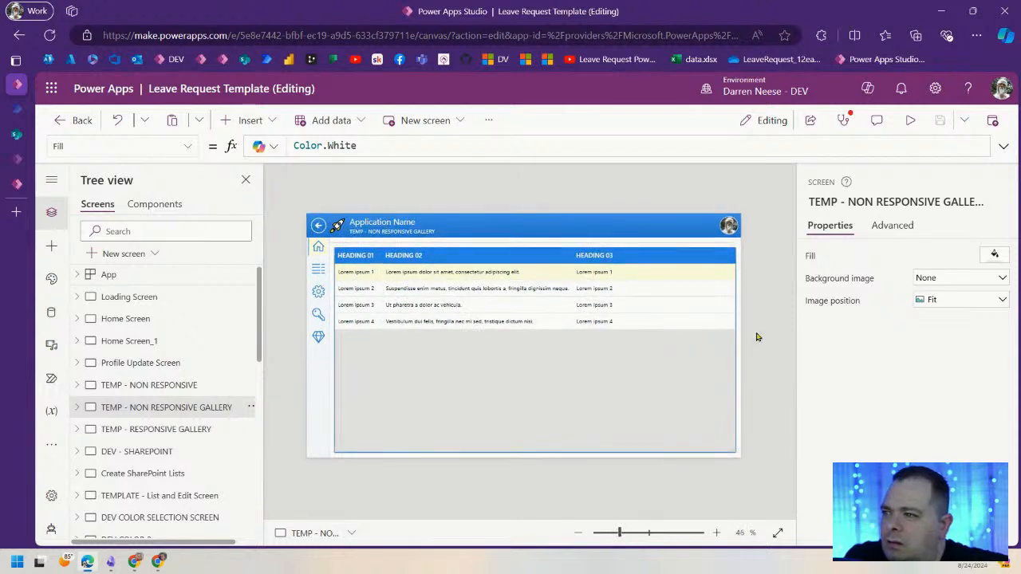
- Move the compHeader_17 component on the TEMP - NON RESPONSIVE GALLERY screen into the cntAppHeader_1 container by cutting and pasting it
click(725, 246)
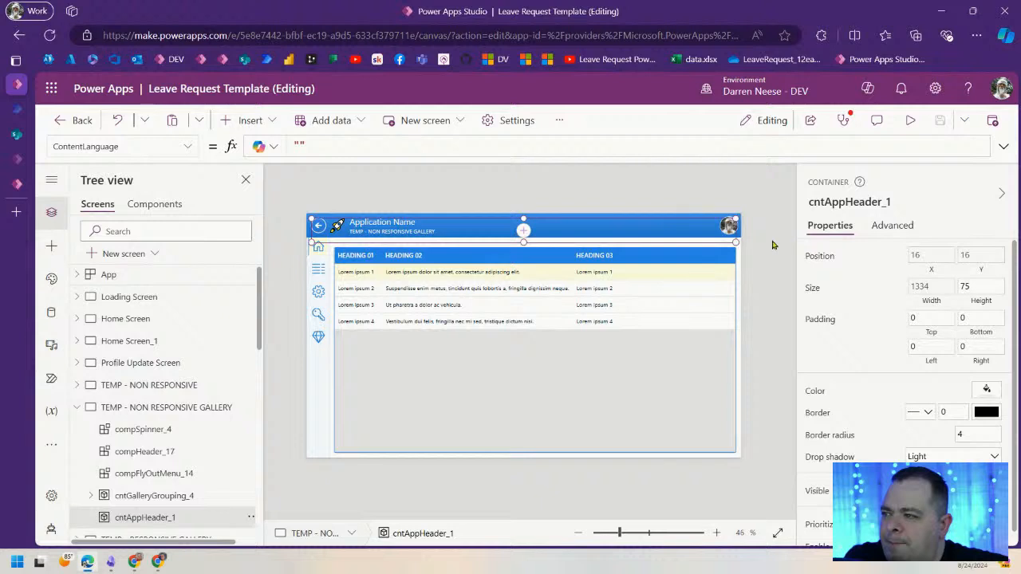
click(749, 224)
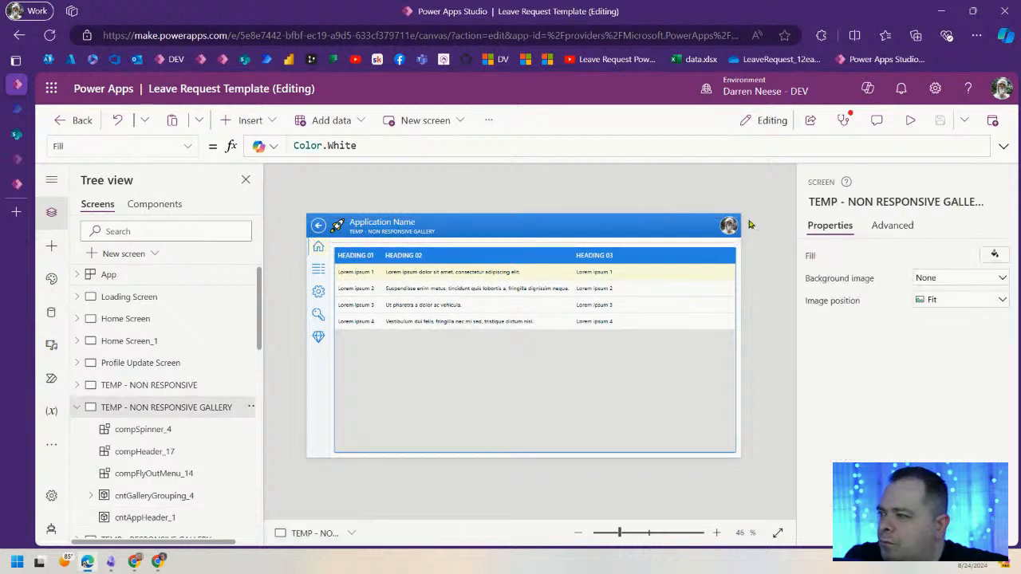
click(731, 225)
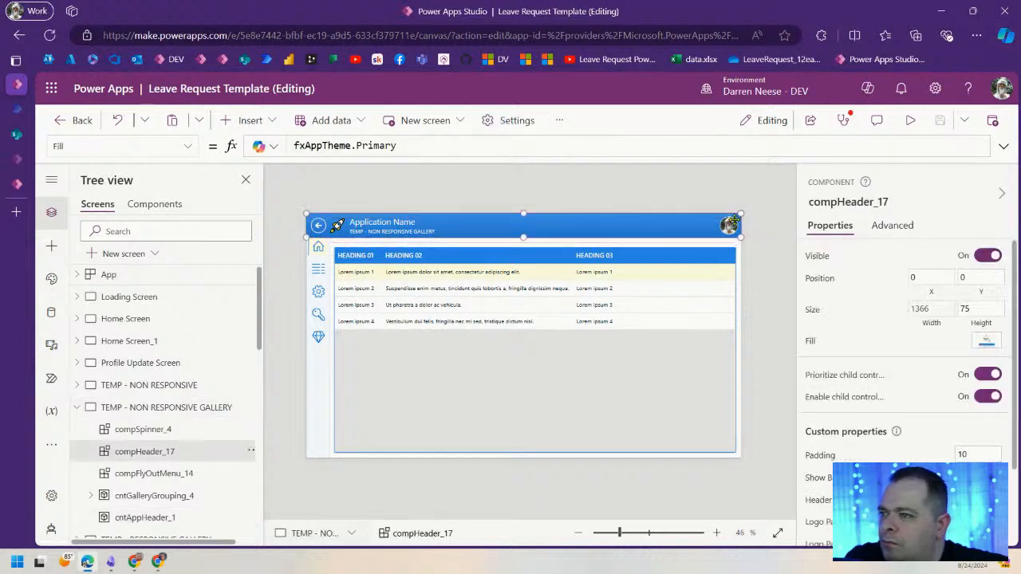
key(Delete)
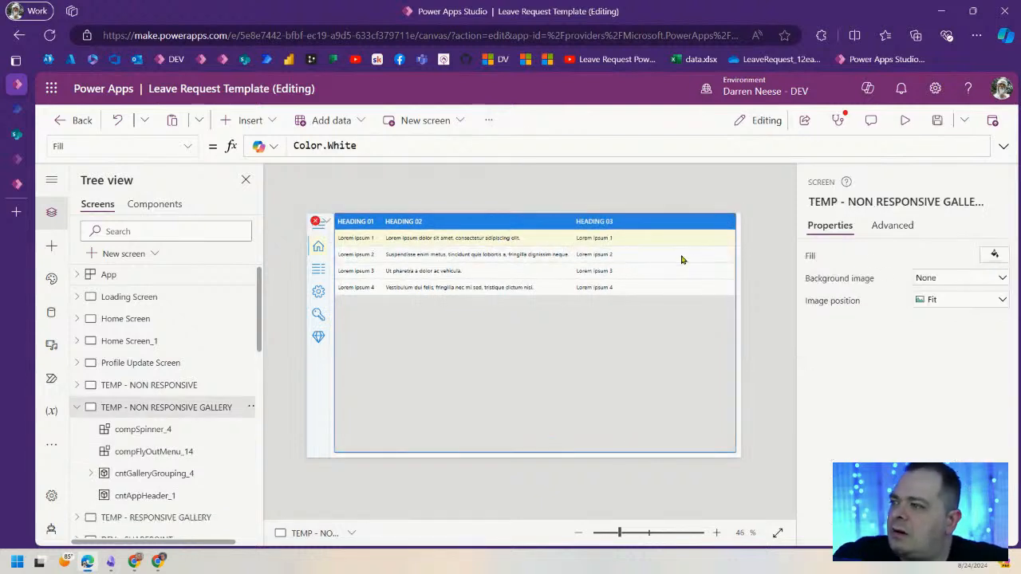
click(142, 436)
click(149, 452)
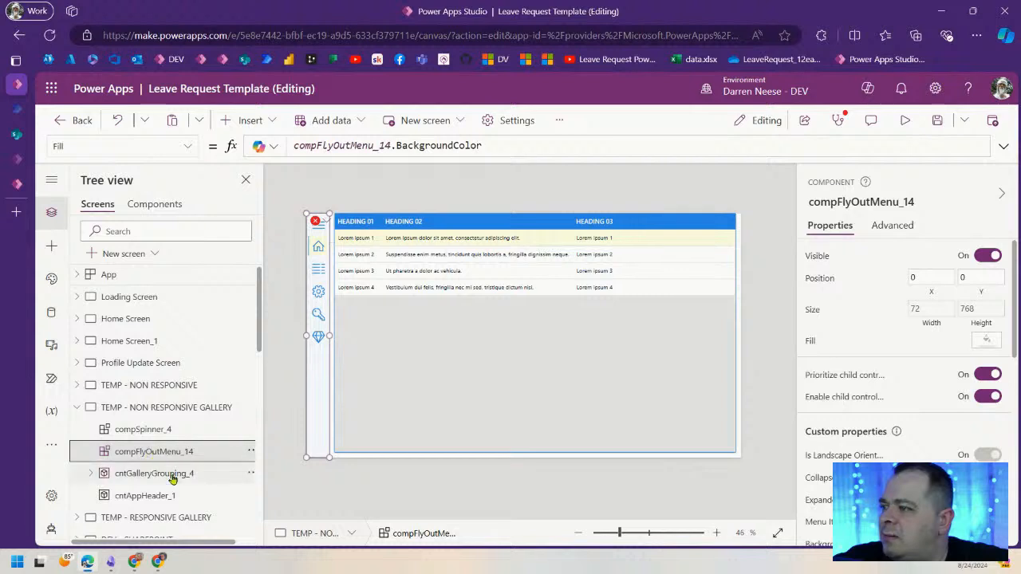
click(169, 473)
click(172, 496)
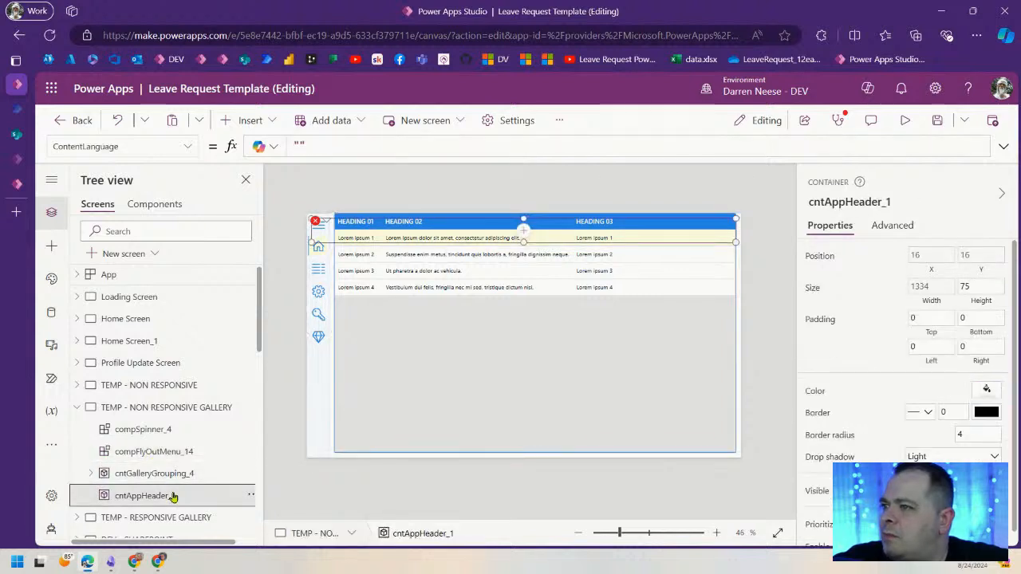
key(ctrl+v)
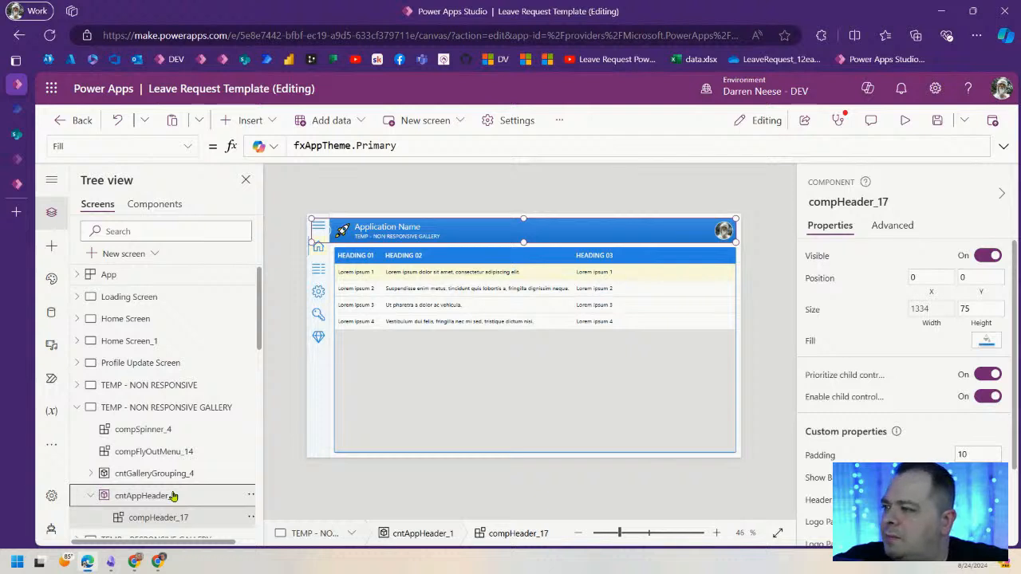
click(78, 408)
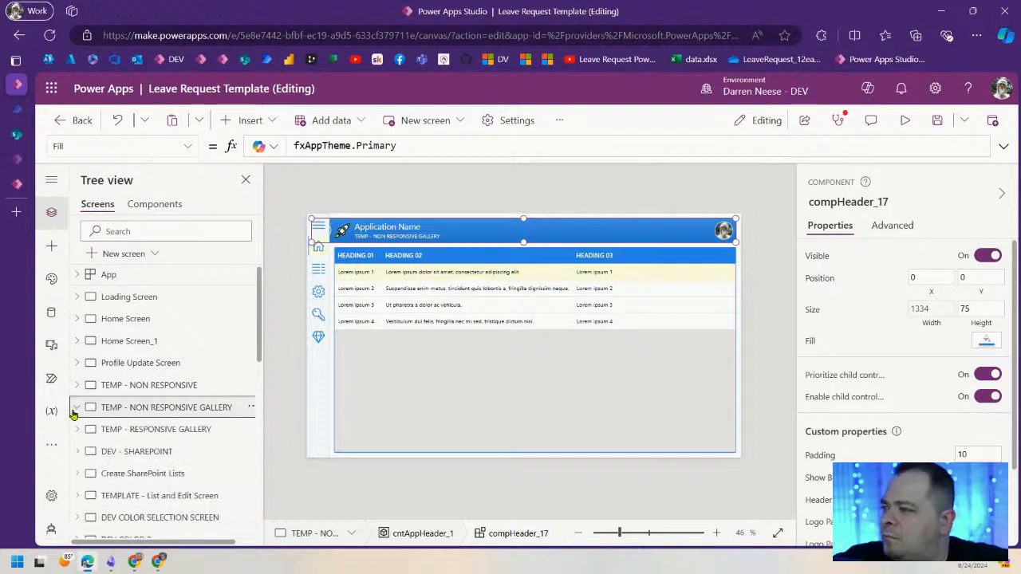
- Examine the TEMP - RESPONSIVE GALLERY screen and the HomeScreen of the Leave Request - Tablet sample app
click(153, 429)
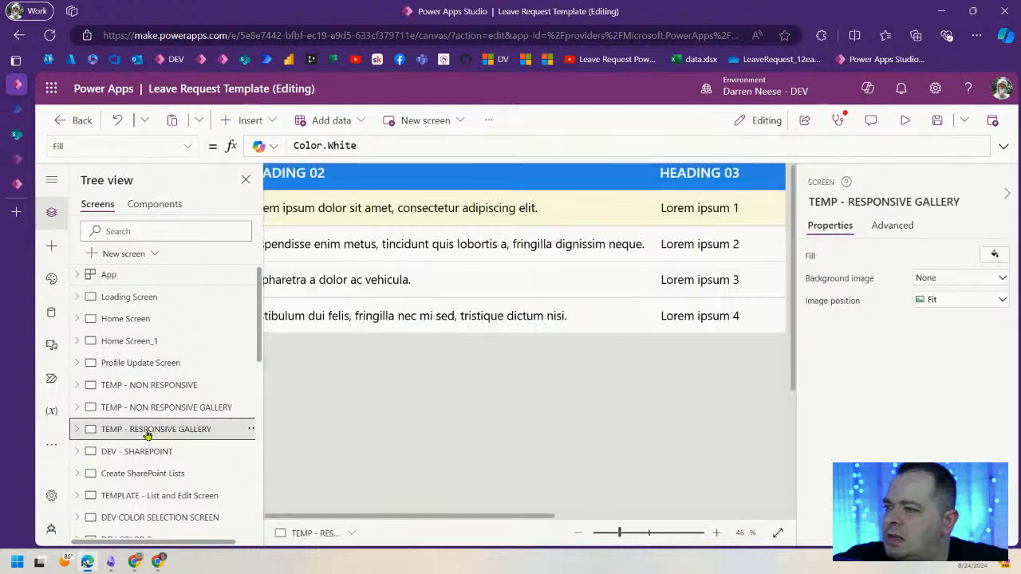
drag(612, 534, 622, 536)
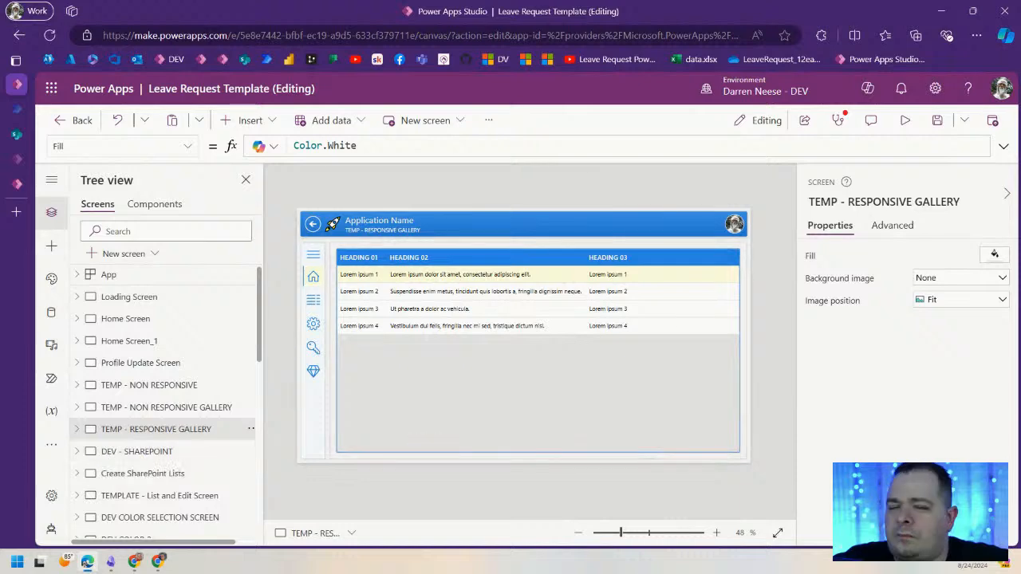
click(16, 159)
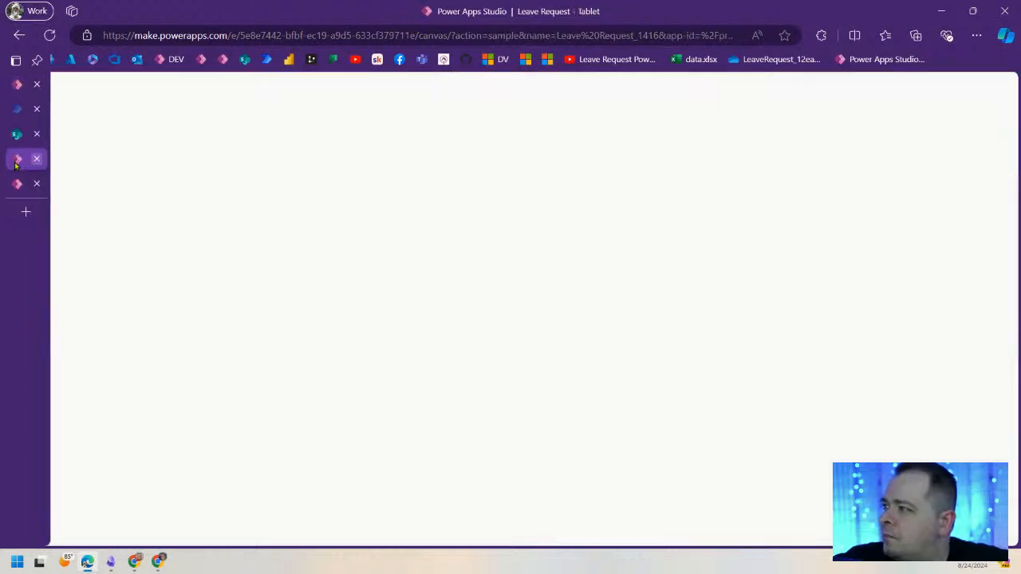
click(142, 326)
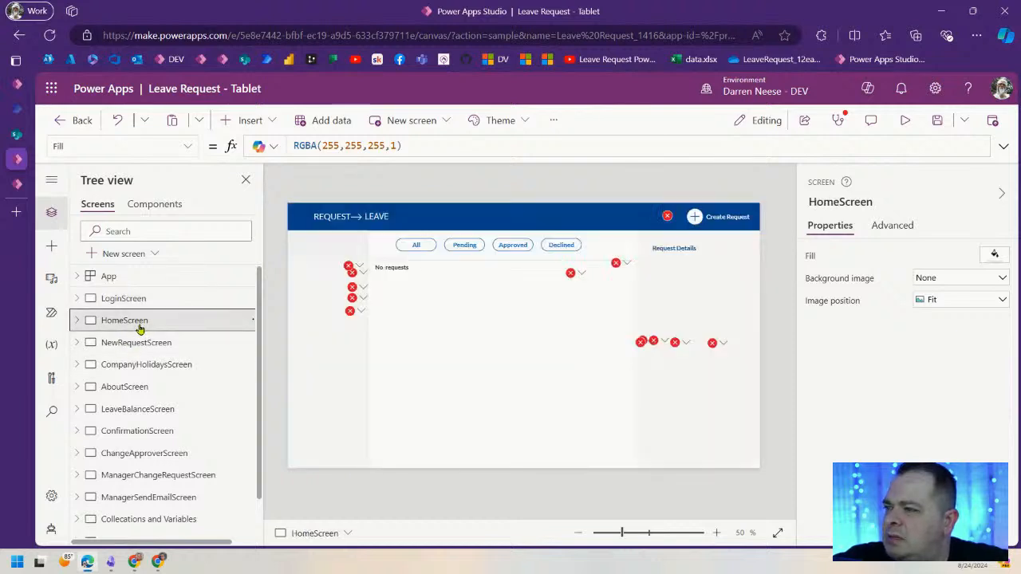
- Examine the full Items formula of the GalleryRequests gallery on the sample app's HomeScreen
click(357, 270)
click(363, 285)
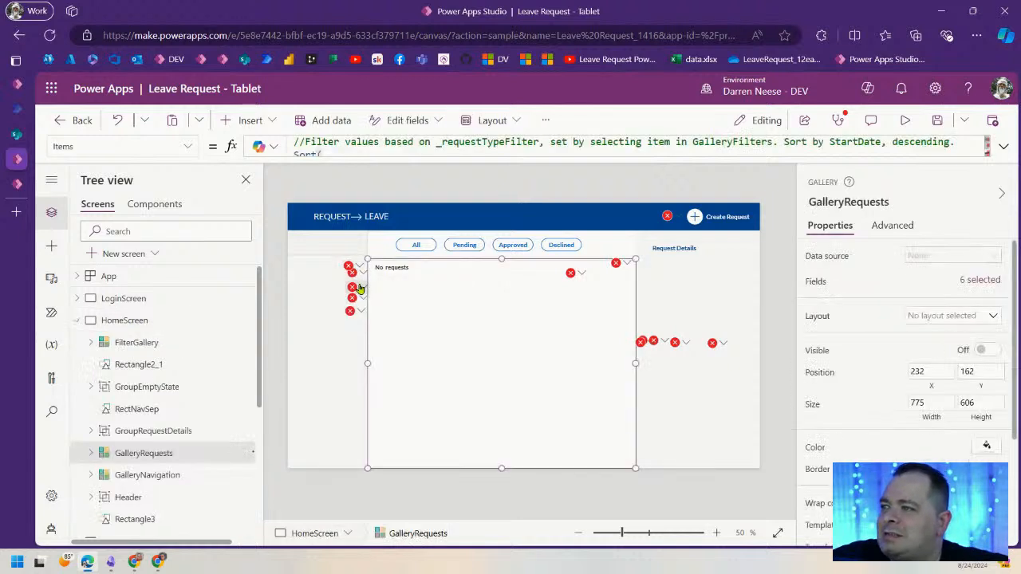
click(1003, 146)
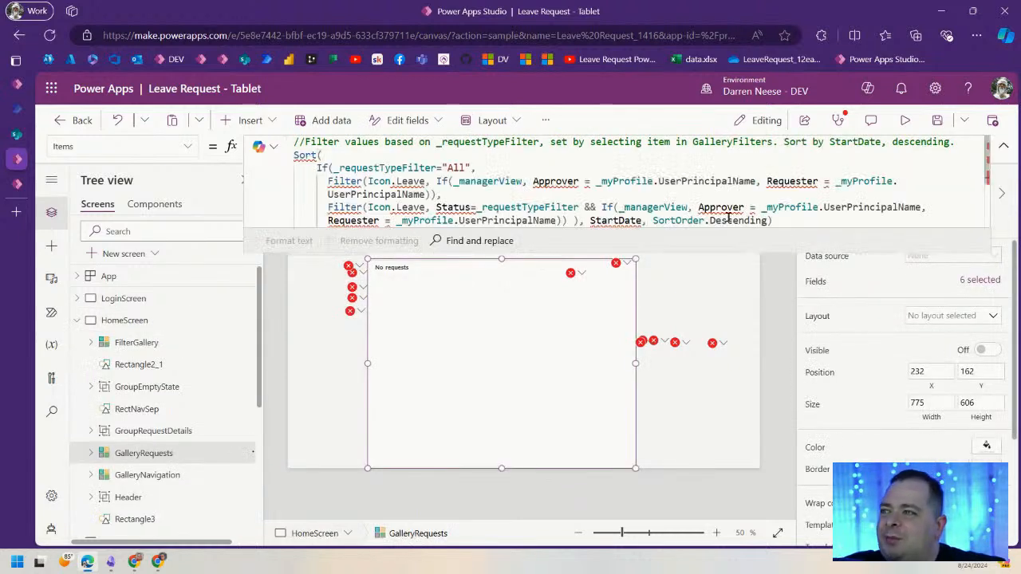
drag(869, 252, 878, 395)
double_click(714, 221)
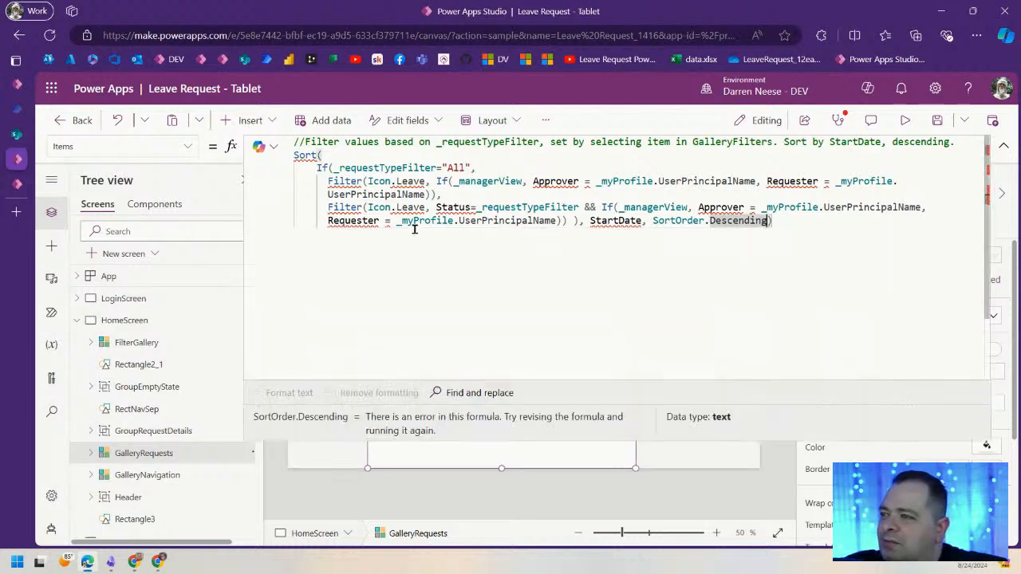
click(410, 279)
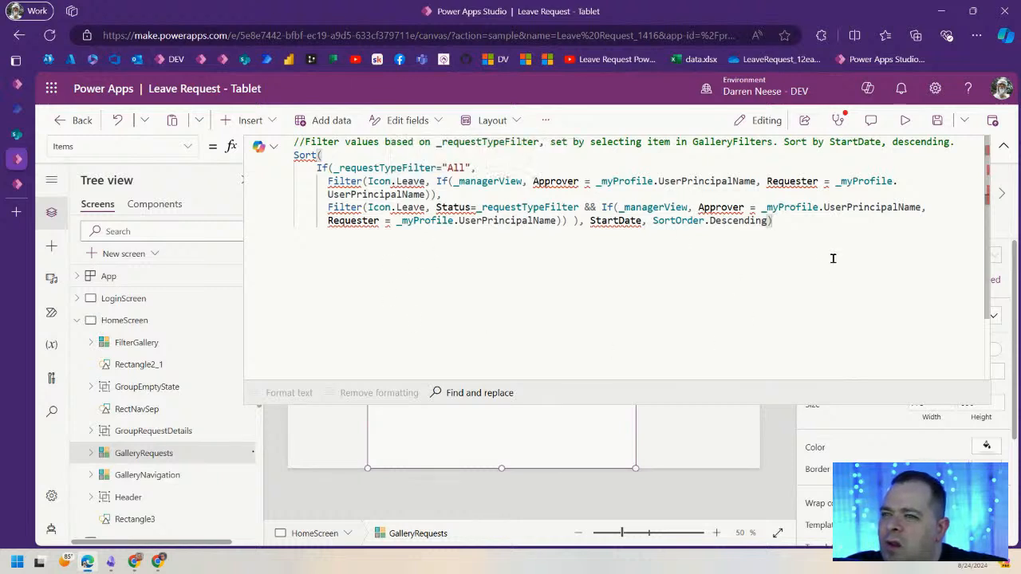
click(1004, 145)
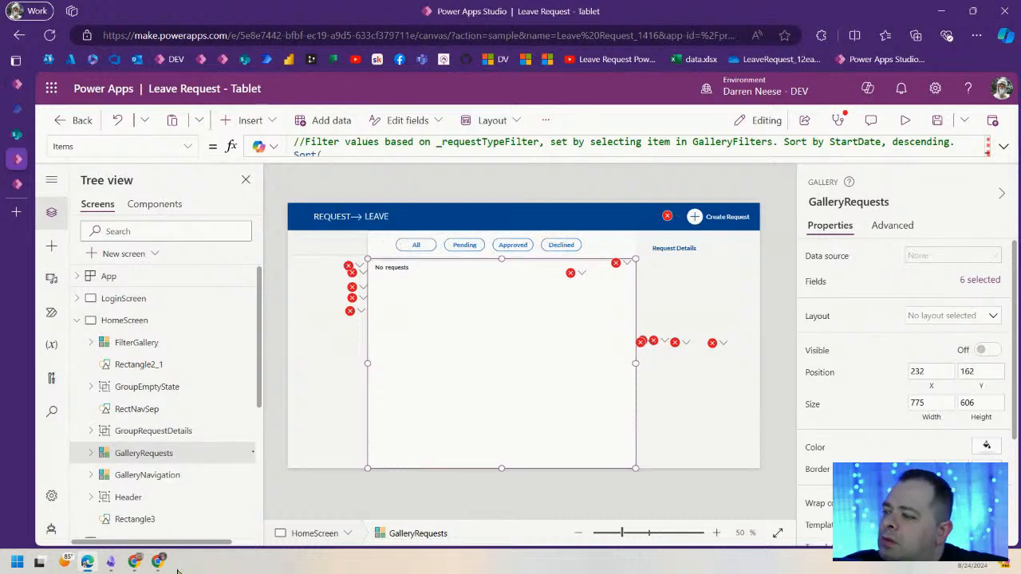
- Bring up the YouTube video Leave Request PowerApp - Installation and Setup, examine its leave balance screen and move the window away
mouse_move(139, 562)
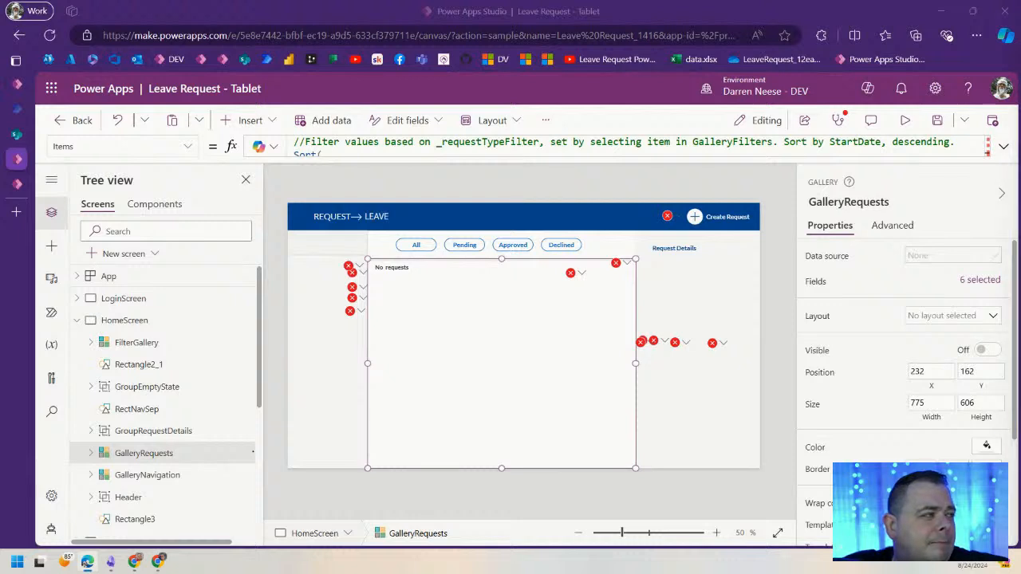
drag(1020, 247, 637, 139)
double_click(635, 137)
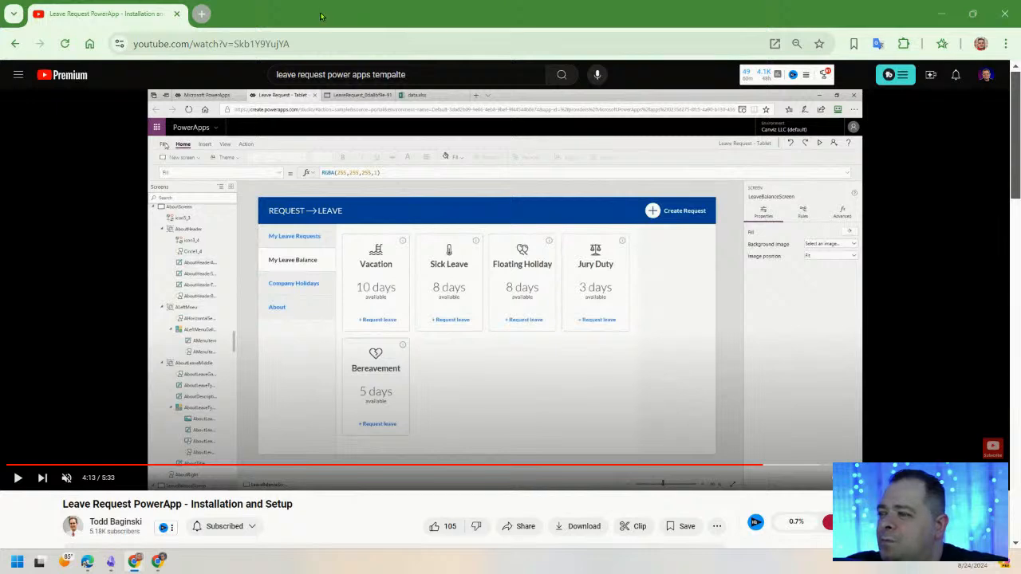
drag(304, 22, 1020, 59)
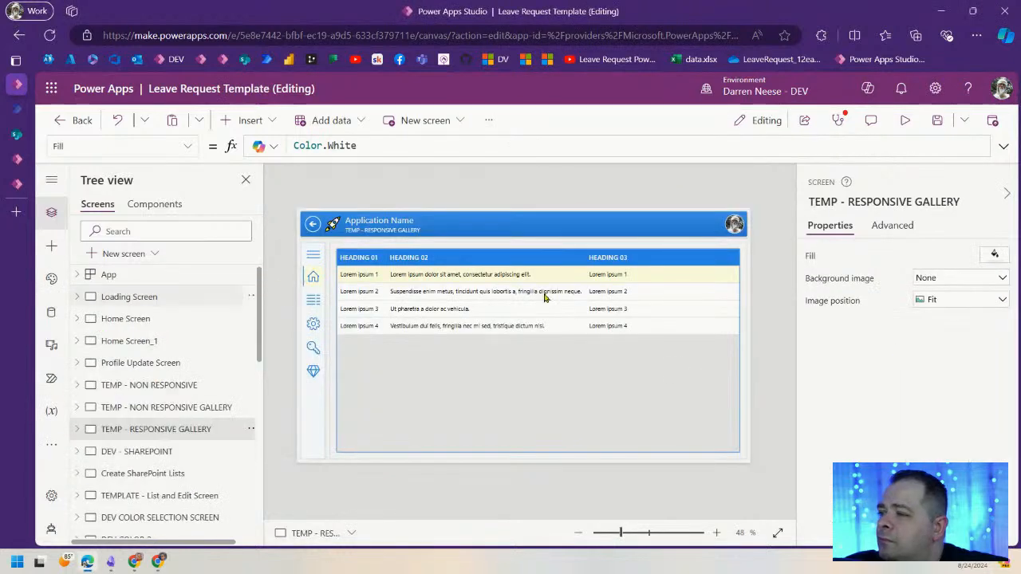
- In the Leave Request Template app, examine TEMPLATE - List and Edit Screen in preview, checking its side menu, and close the preview
scroll(209, 451, down, 1)
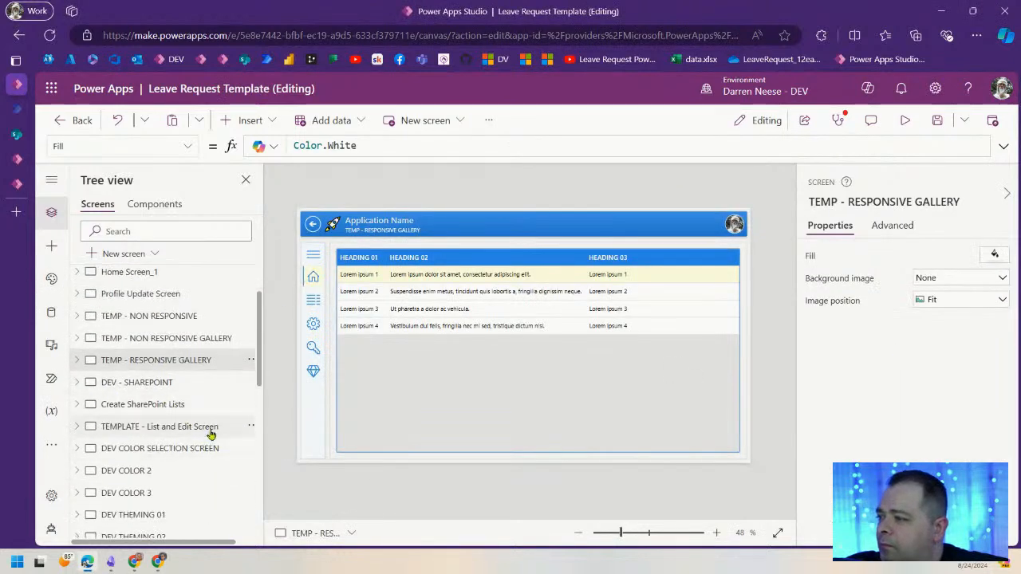
click(231, 427)
mouse_move(626, 532)
mouse_down()
mouse_move(613, 533)
mouse_move(620, 538)
mouse_up()
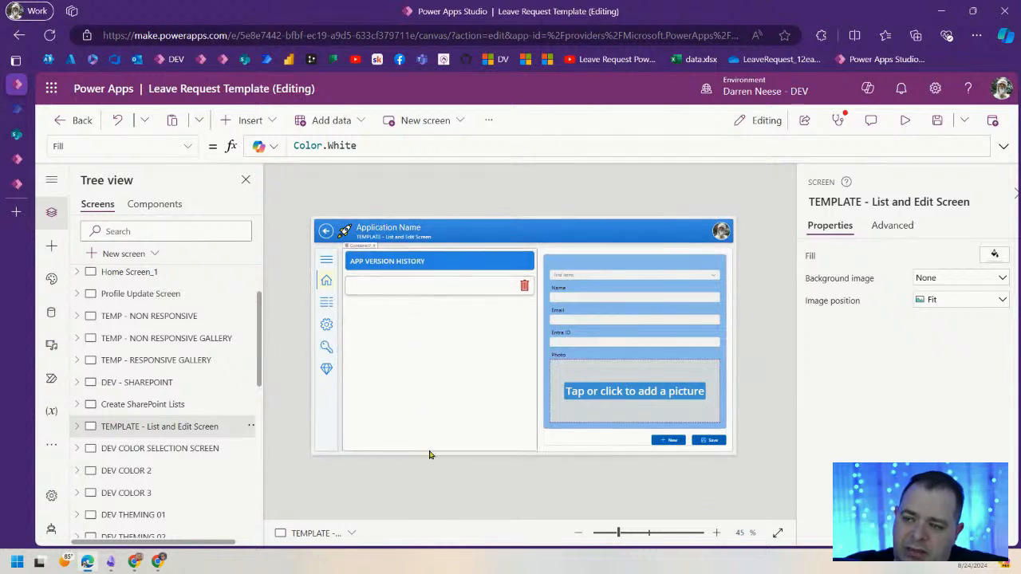
click(904, 120)
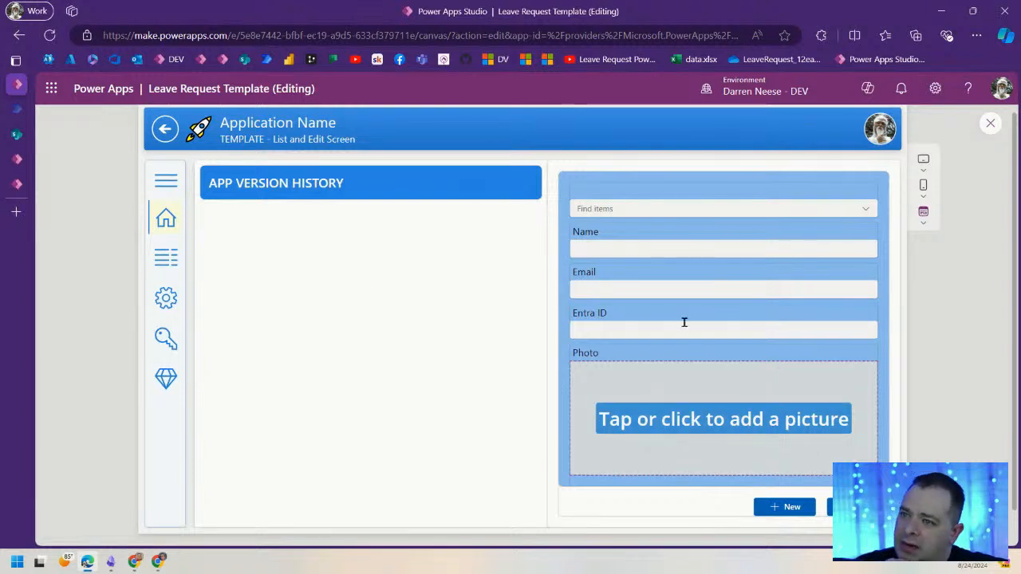
click(166, 181)
click(166, 181)
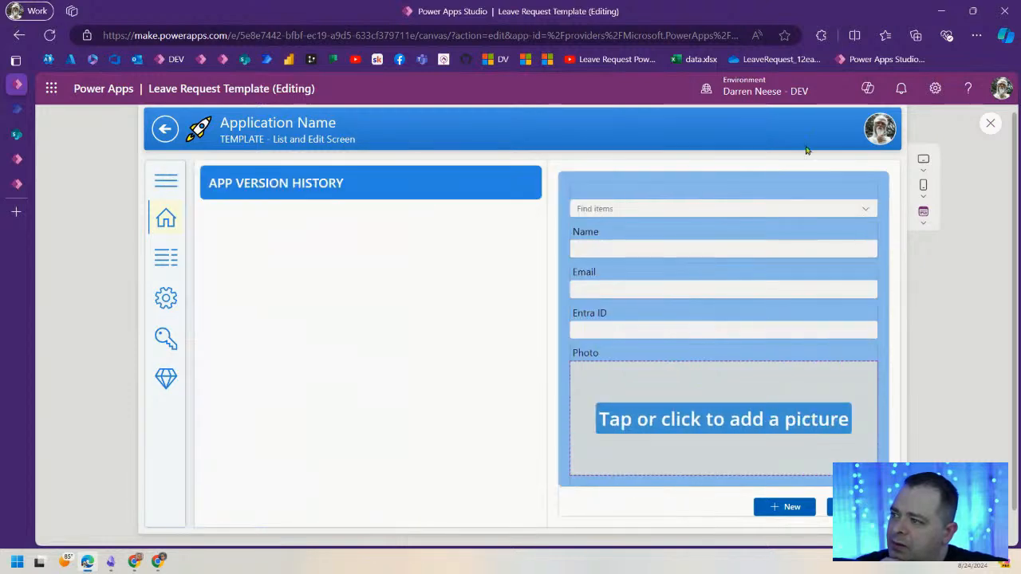
click(993, 122)
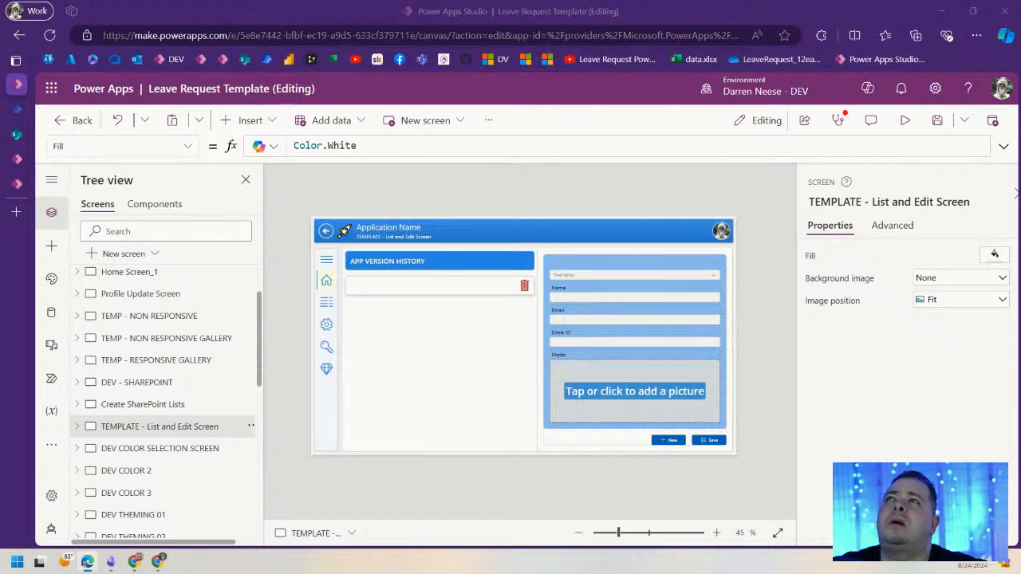
- Bring up the Google image results for leave request power apps template, enlarged to 150%, and examine the Leave Management System layout
drag(550, 1, 555, 273)
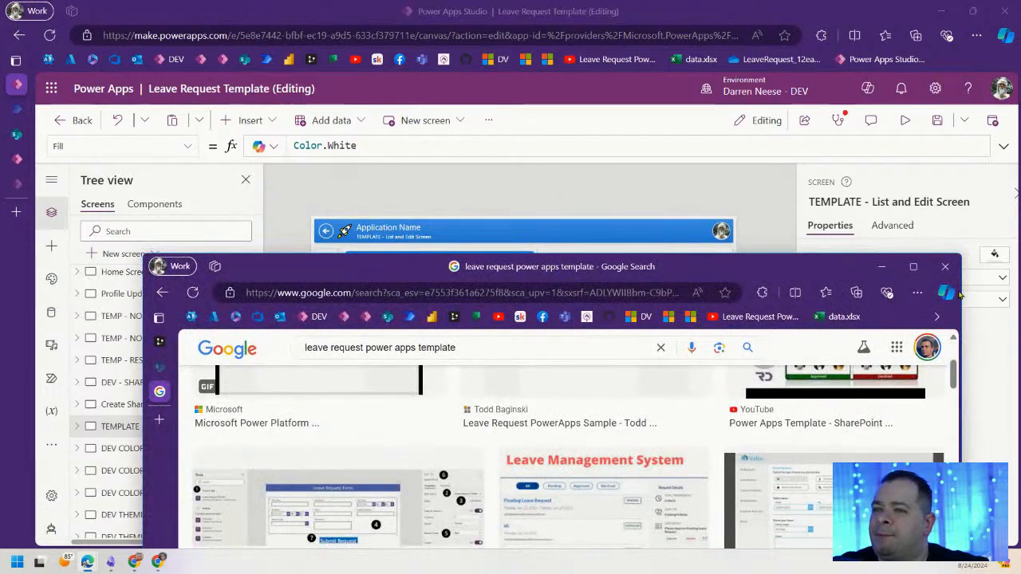
click(913, 267)
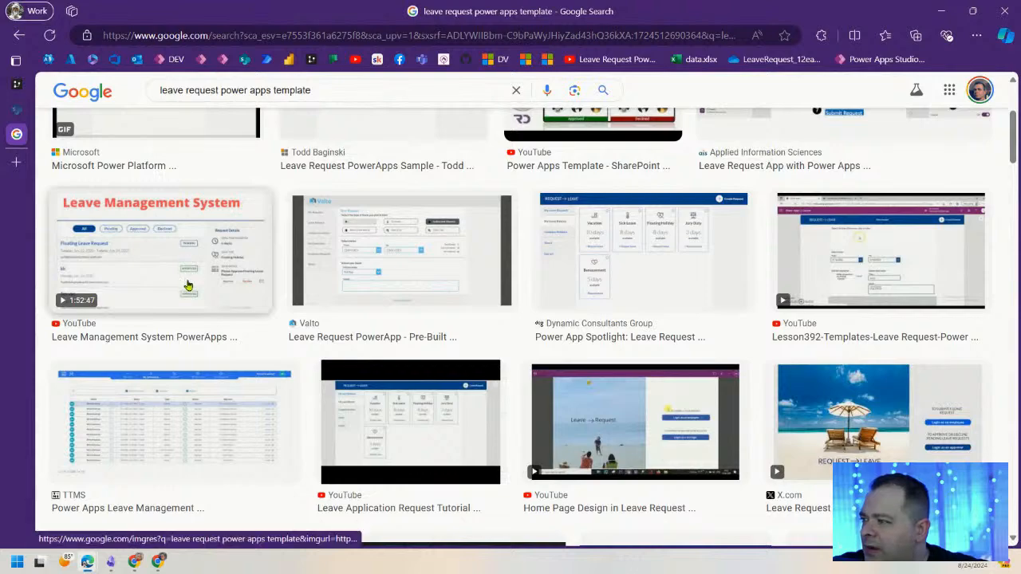
scroll(212, 275, up, 3)
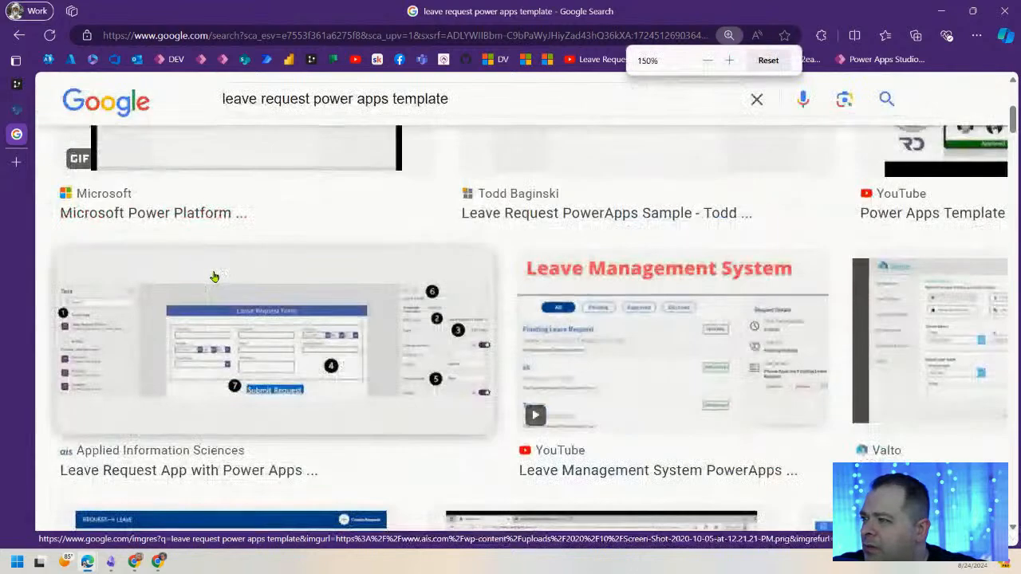
scroll(391, 322, down, 3)
scroll(629, 322, up, 1)
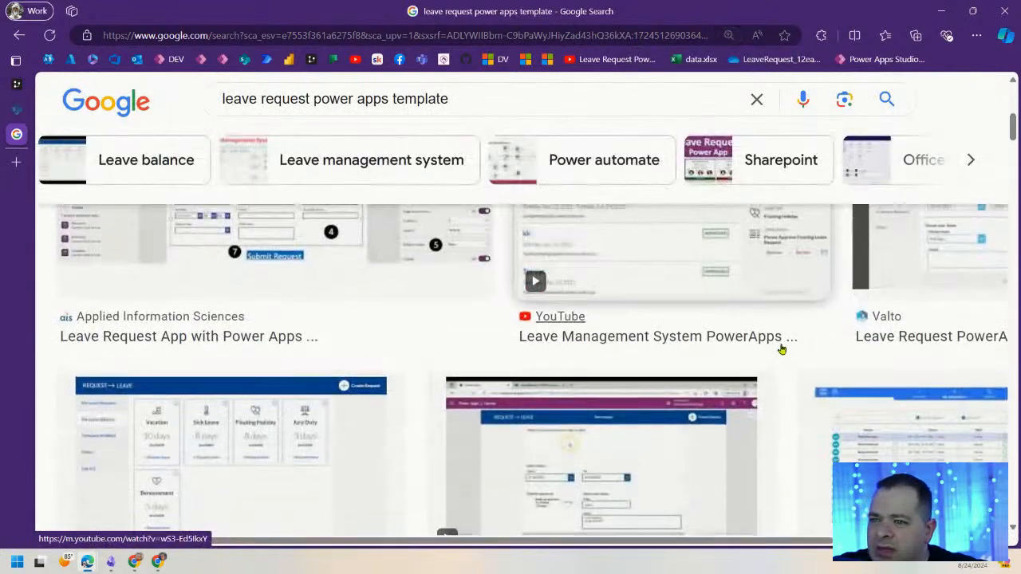
scroll(781, 347, up, 1)
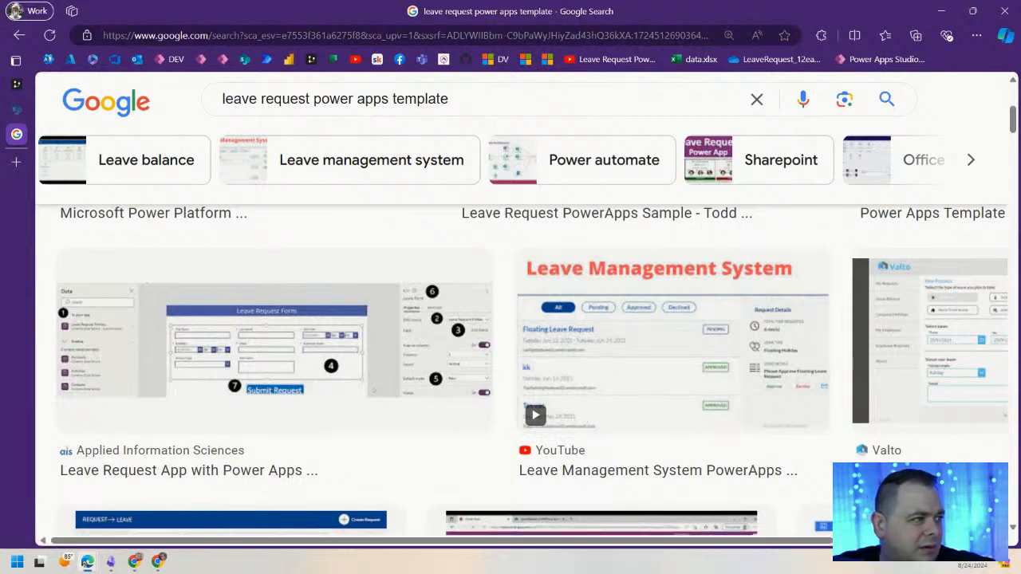
click(88, 563)
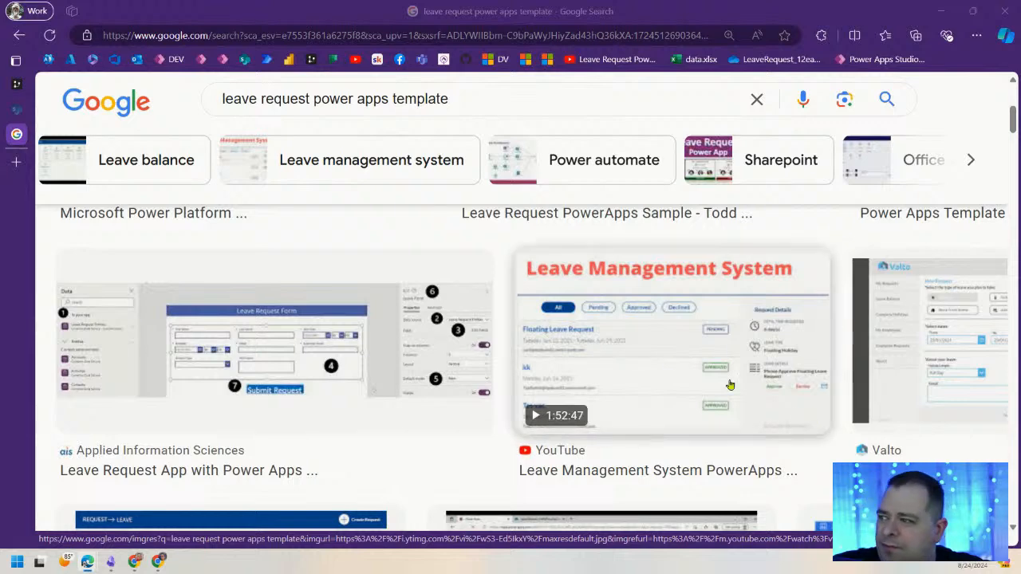
- Browse the remaining leave request image results from the beginning for other app layout ideas
scroll(782, 406, up, 4)
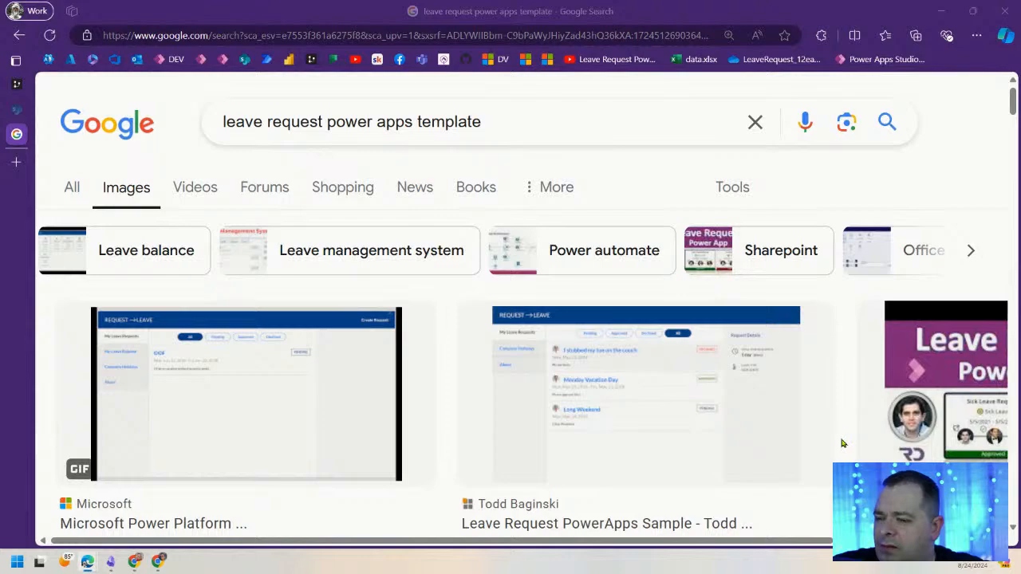
scroll(610, 396, down, 7)
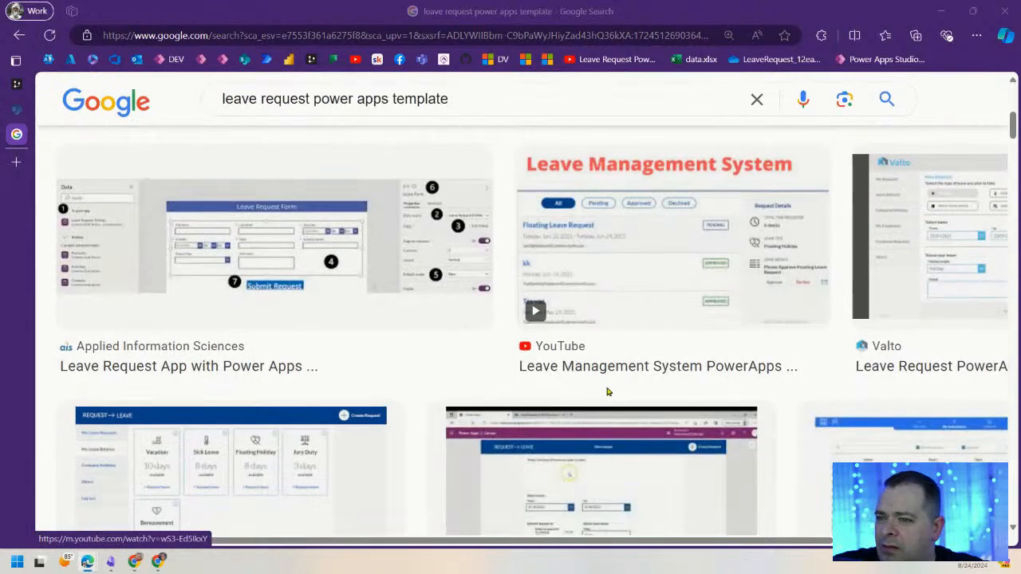
scroll(606, 391, down, 5)
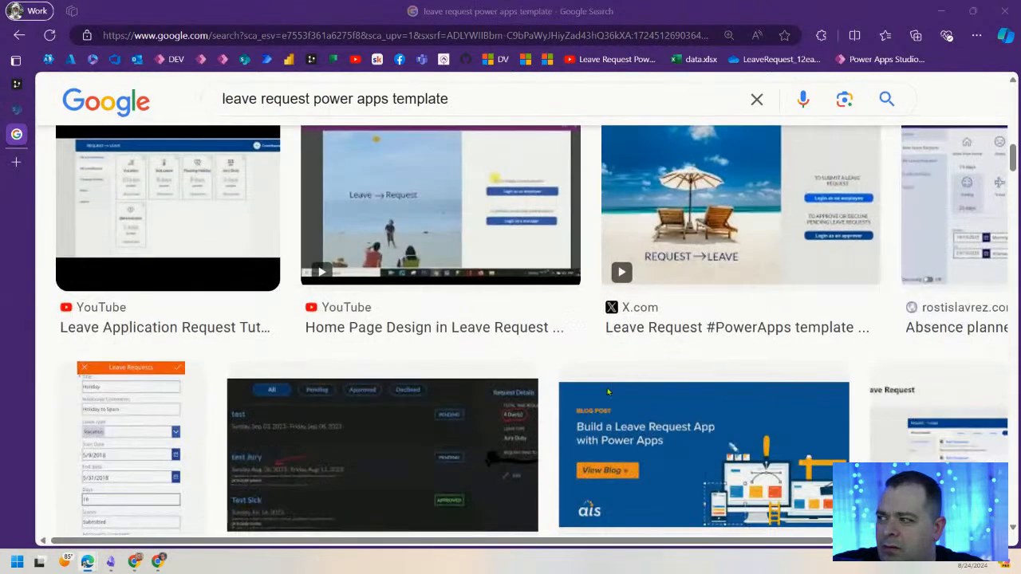
scroll(607, 390, down, 3)
scroll(607, 392, down, 3)
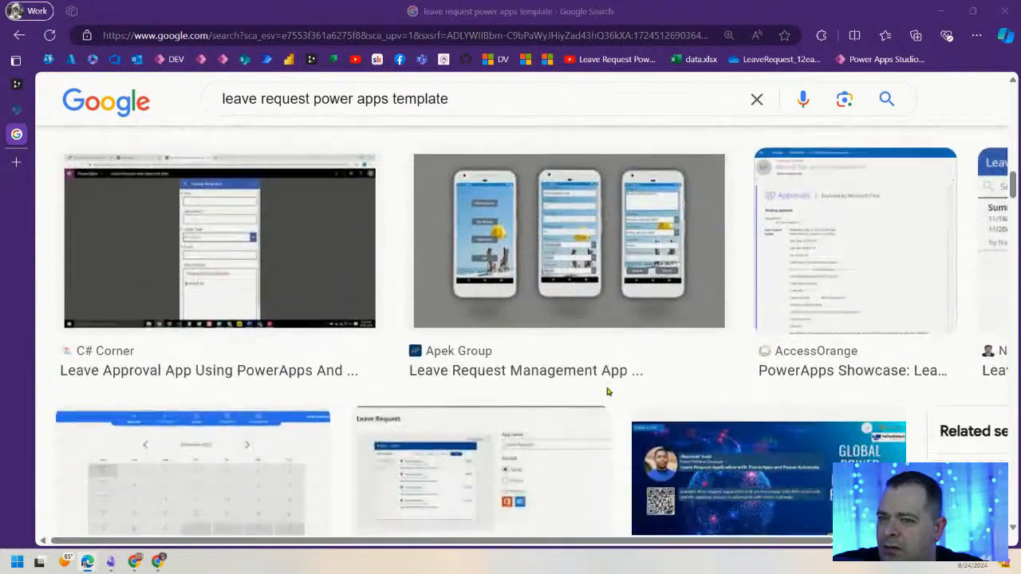
scroll(606, 392, down, 3)
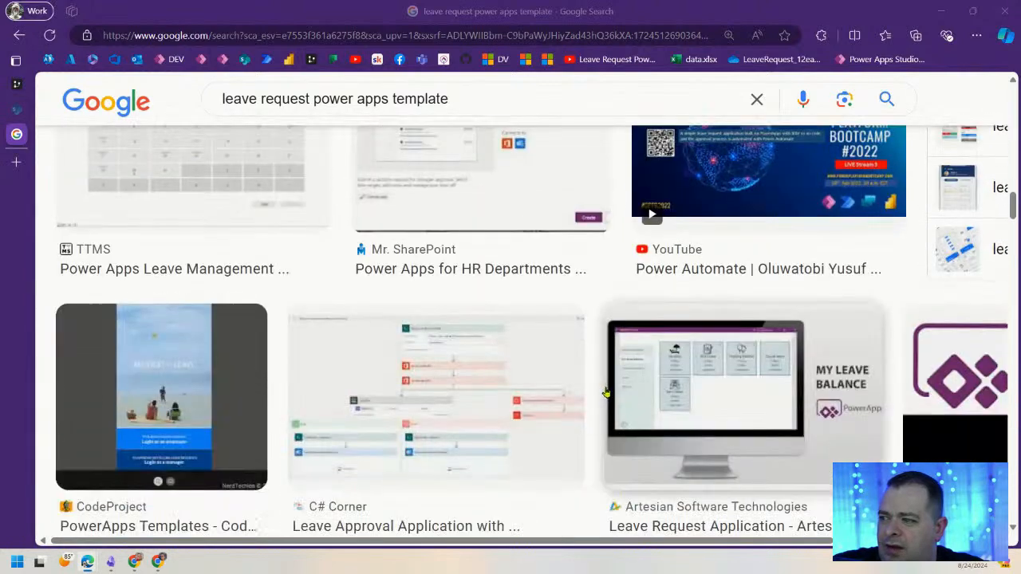
scroll(606, 393, down, 4)
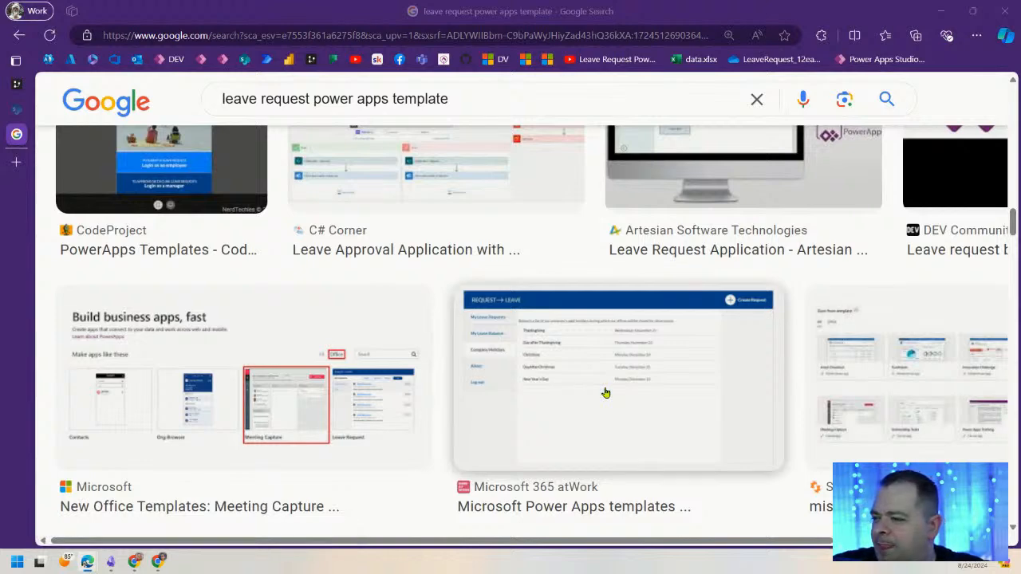
scroll(606, 392, down, 1)
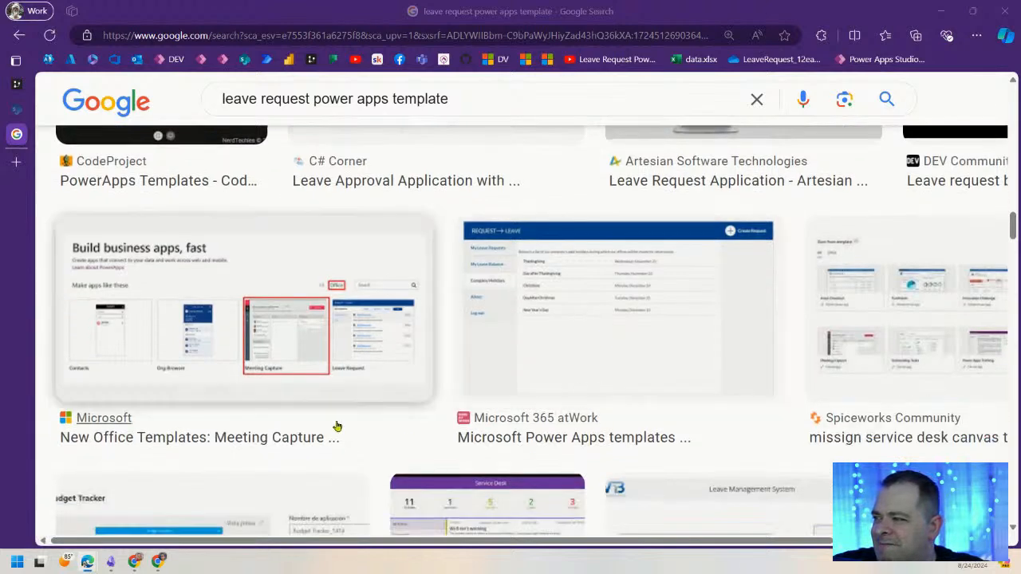
- Open Microsoft's article New Office Templates: Meeting Capture, QuickTask, and Company Pulse from its image result, skim it and return to the image results
click(304, 356)
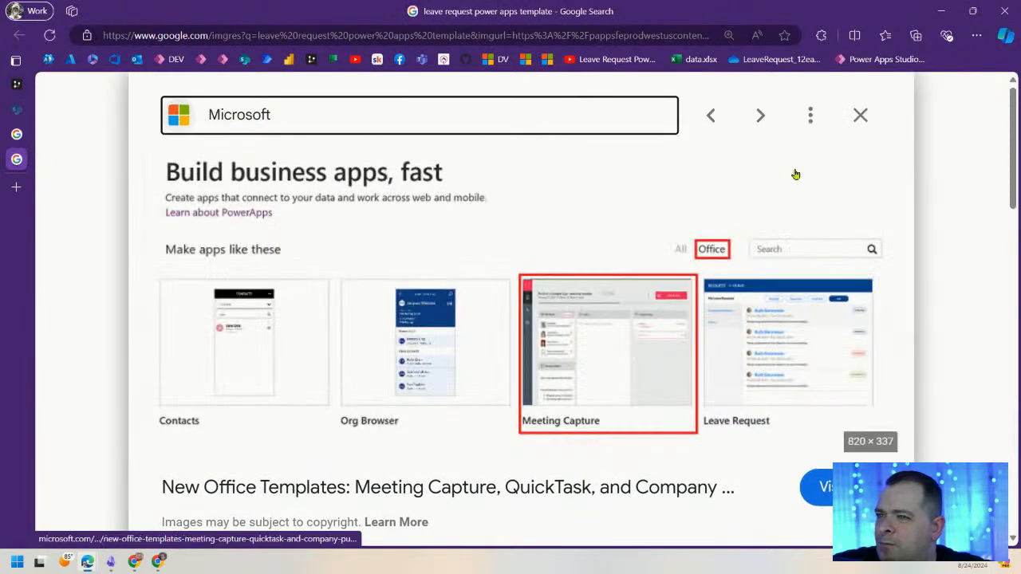
click(839, 487)
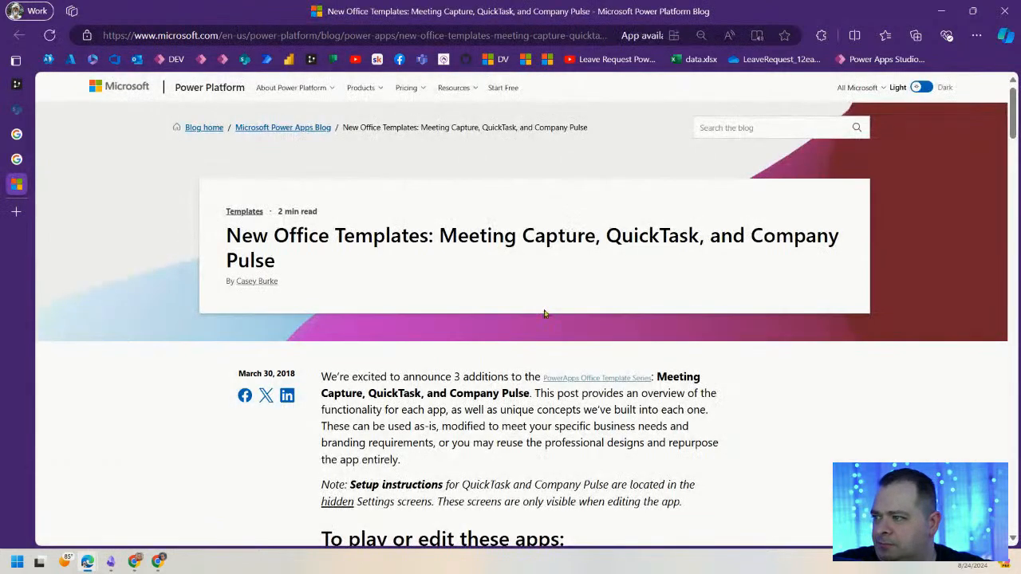
scroll(563, 432, down, 5)
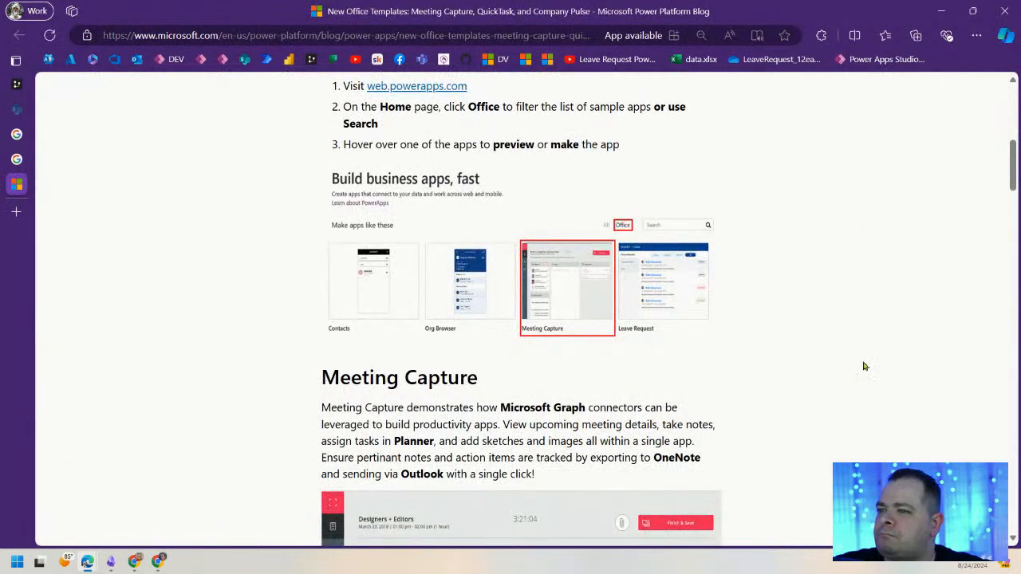
scroll(825, 356, up, 5)
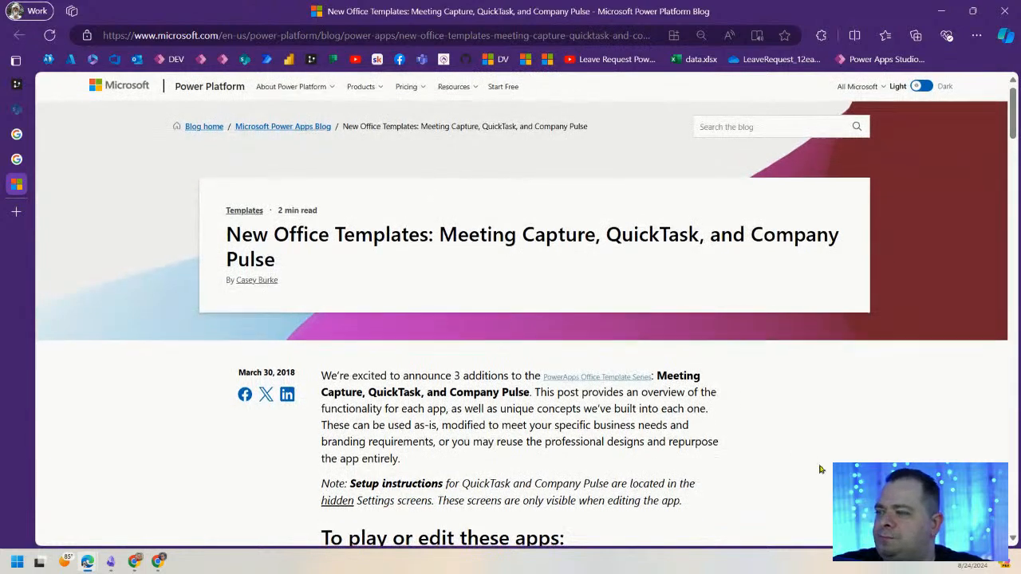
scroll(819, 469, down, 15)
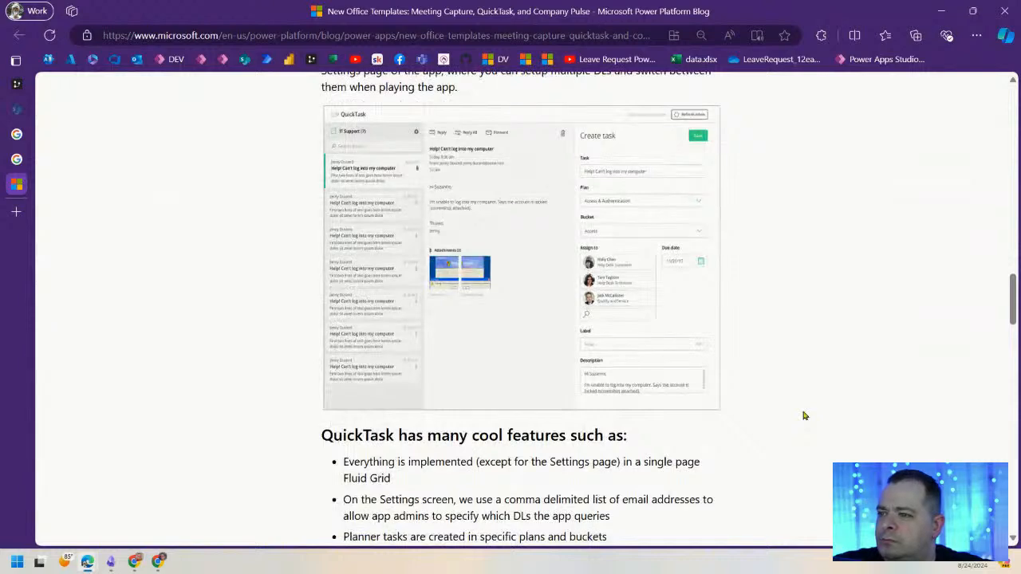
scroll(804, 416, down, 6)
scroll(806, 411, down, 10)
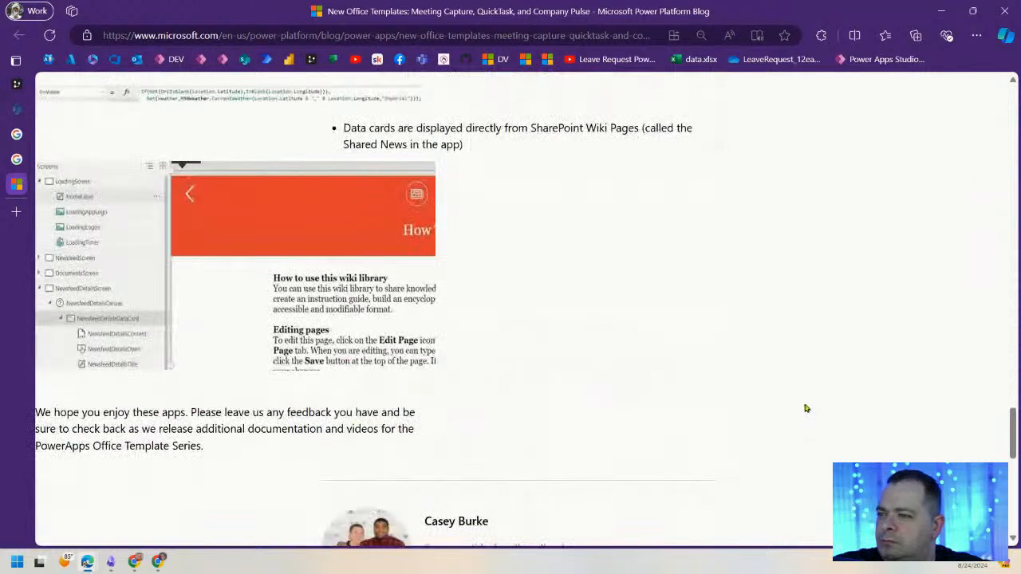
scroll(805, 408, down, 6)
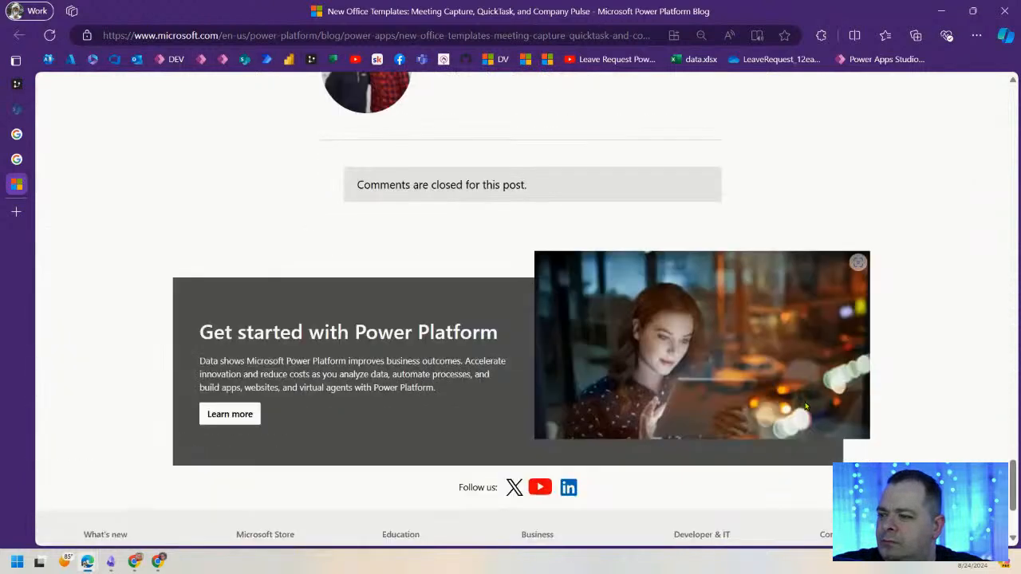
click(16, 160)
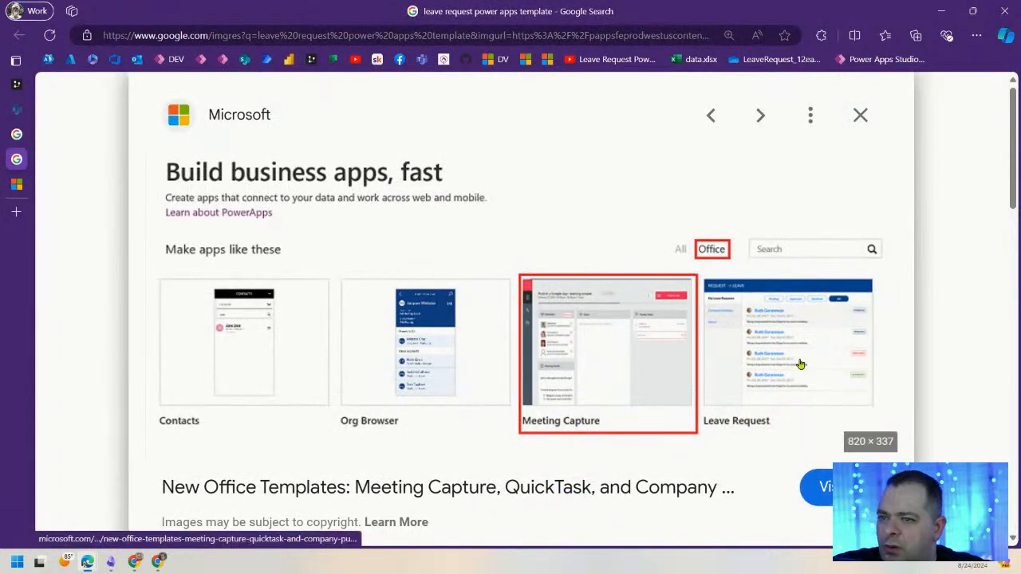
click(16, 134)
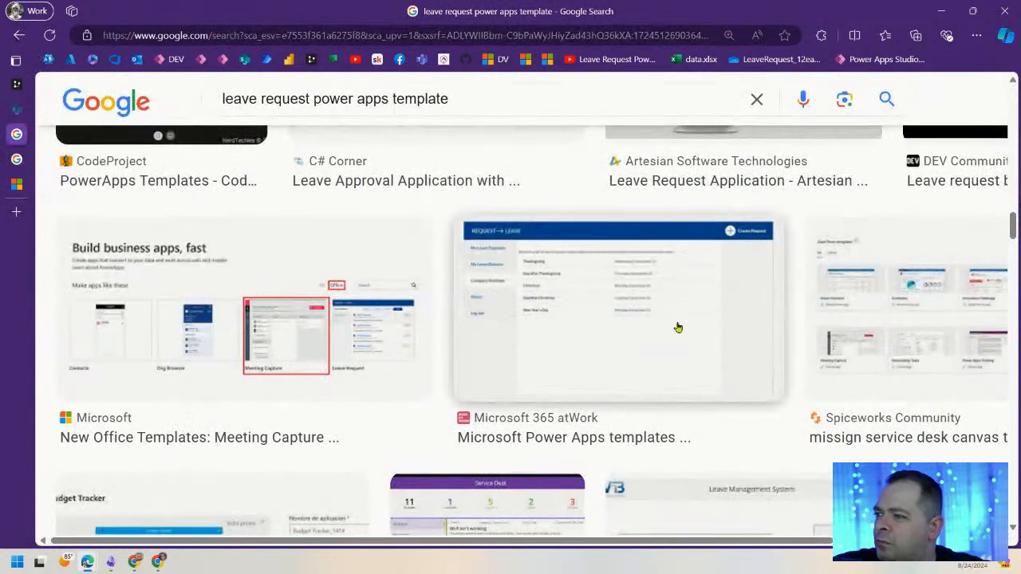
- Look further down the leave request image results for more layout examples, and return to the Leave Request Template app in Power Apps Studio
scroll(702, 328, down, 3)
scroll(704, 330, down, 3)
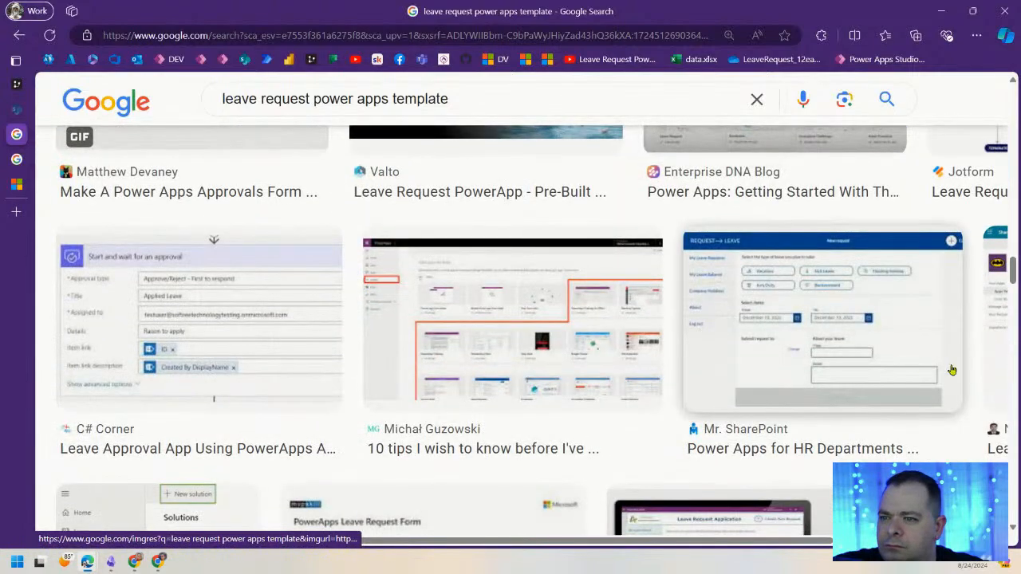
scroll(951, 370, down, 3)
scroll(868, 341, down, 4)
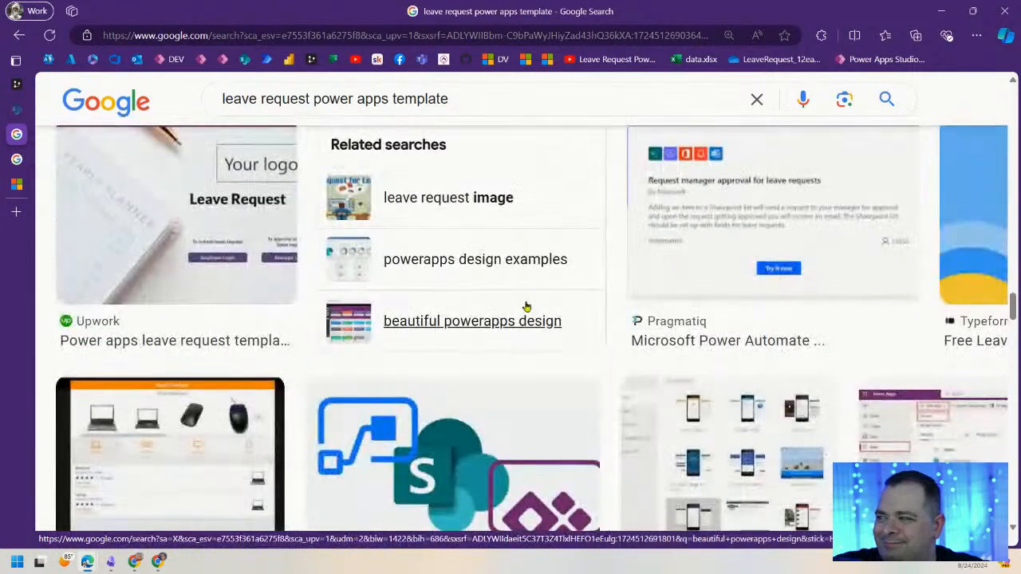
scroll(526, 307, down, 3)
scroll(524, 307, down, 9)
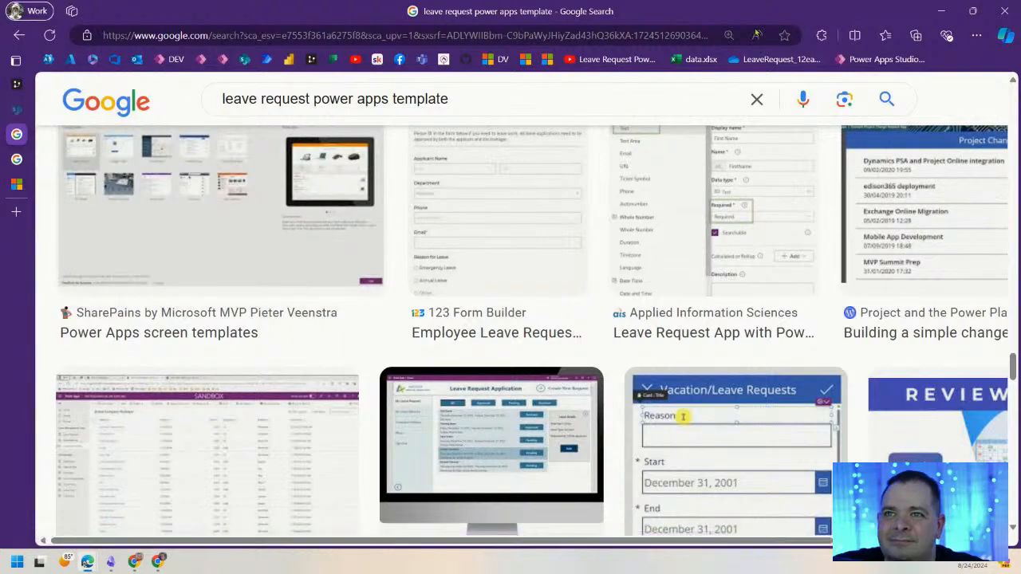
mouse_move(16, 84)
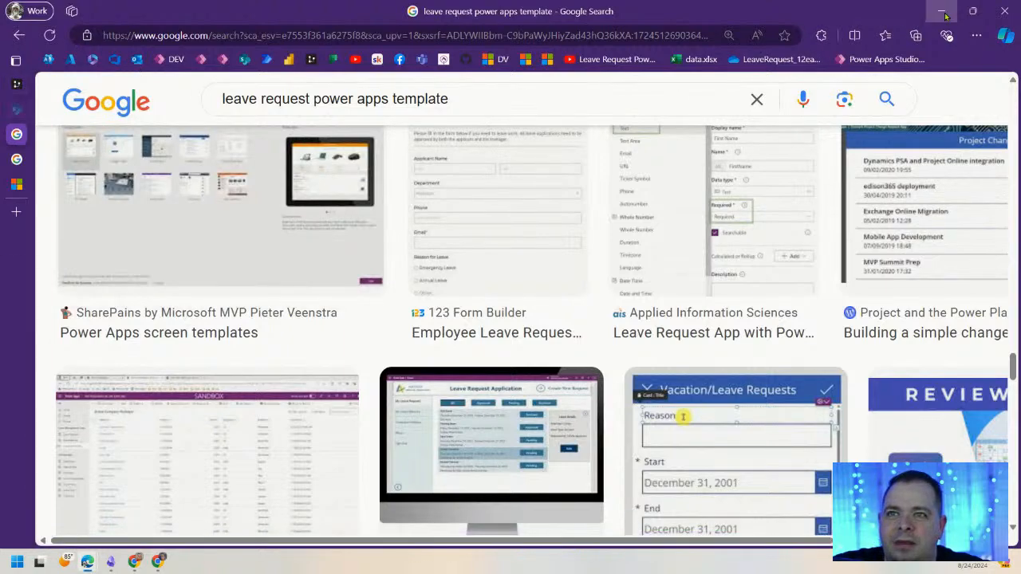
click(942, 11)
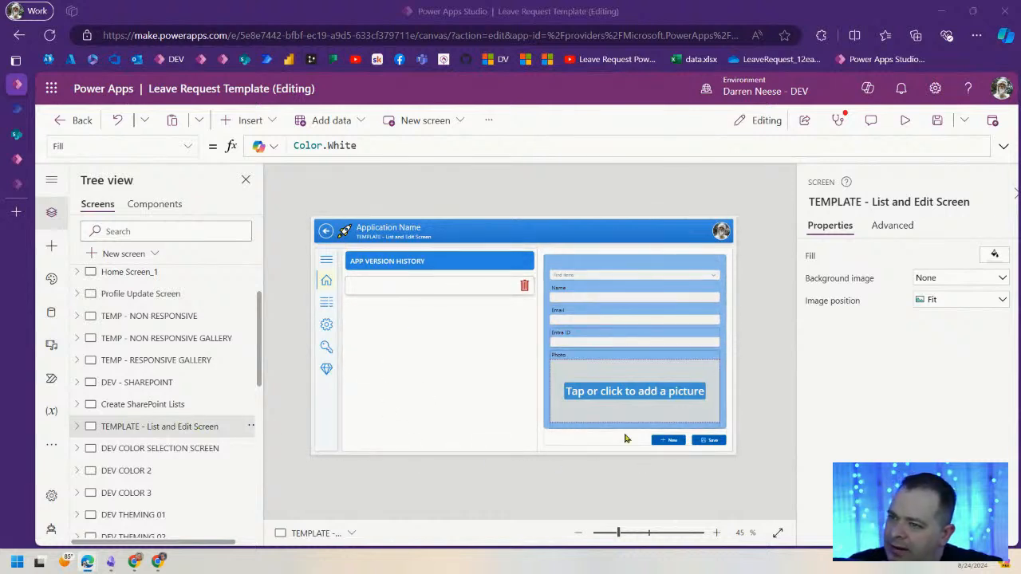
- Duplicate TEMPLATE - List and Edit Screen, look over the copy and delete it
click(250, 426)
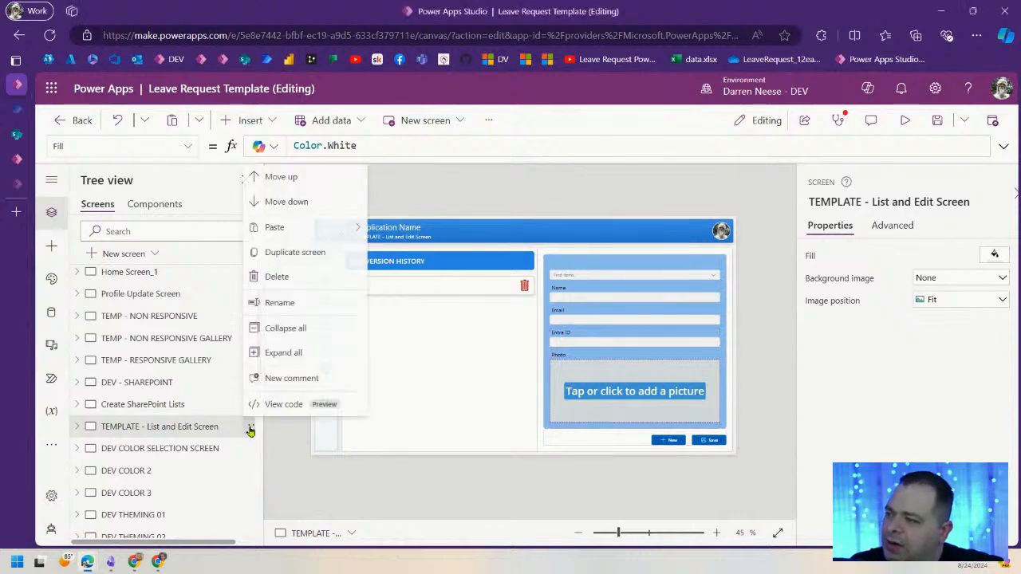
click(316, 259)
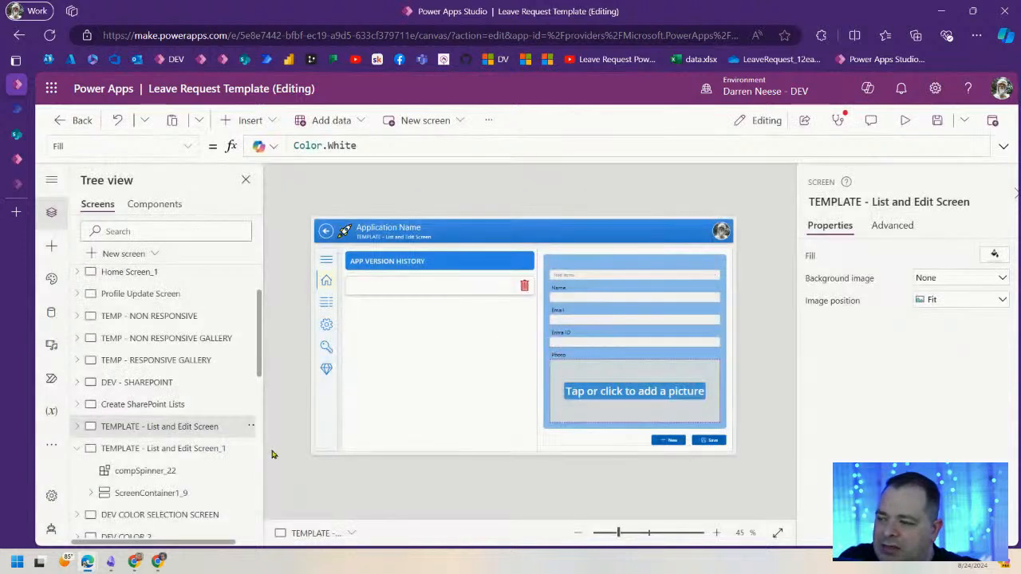
click(196, 449)
mouse_move(627, 534)
mouse_down()
mouse_move(606, 535)
mouse_move(623, 536)
mouse_up()
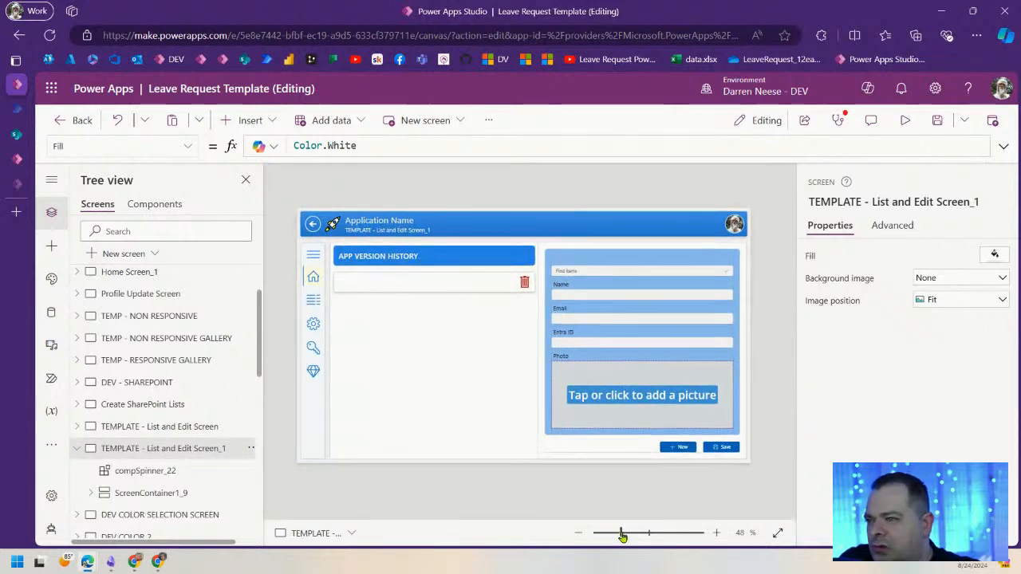
click(250, 449)
key(Escape)
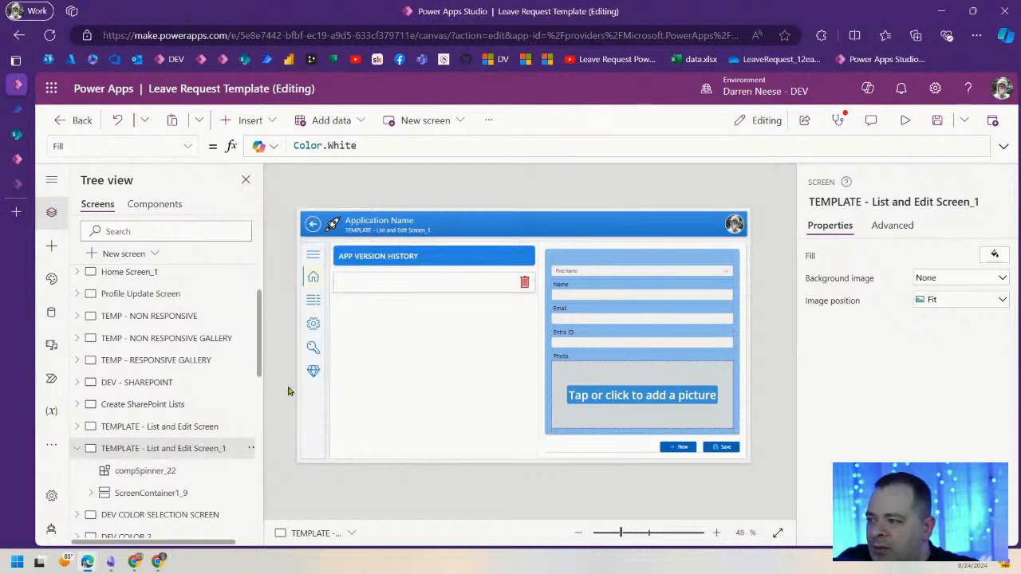
key(Delete)
- Check DEV COLOR SELECTION SCREEN at a reduced zoom of 28%, and run TEMPLATE - List and Edit Screen in preview
click(167, 455)
click(607, 533)
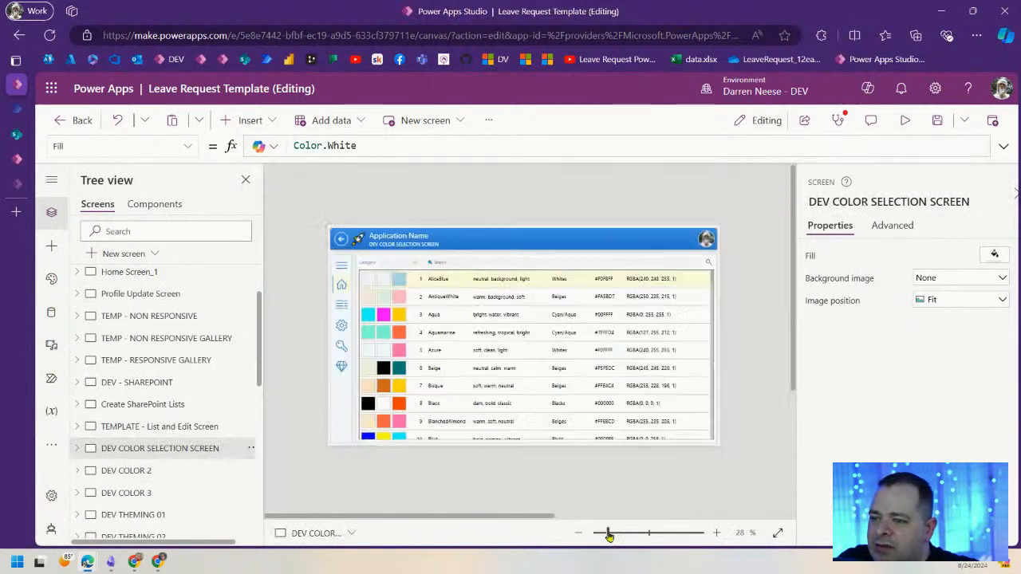
click(176, 427)
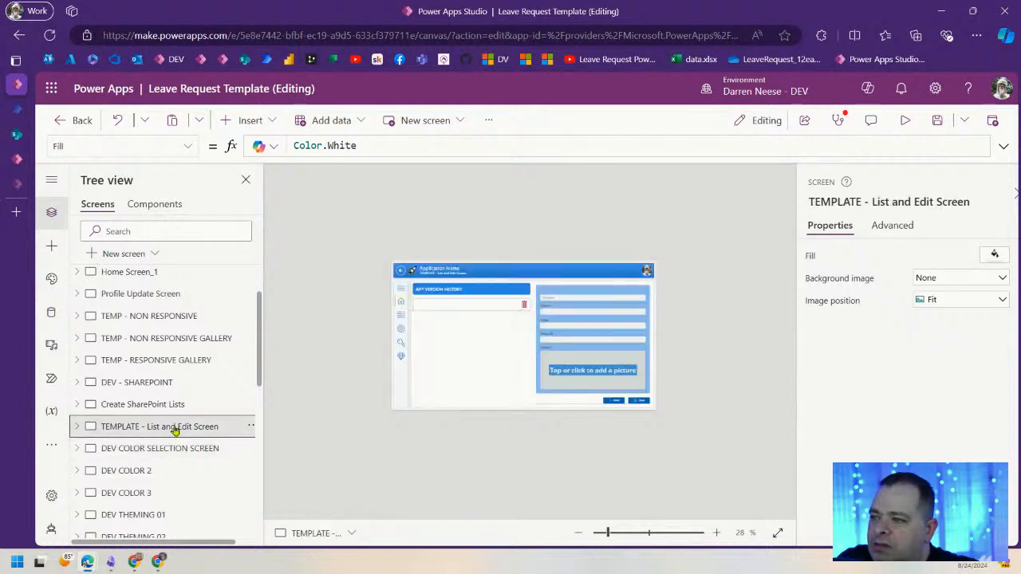
click(909, 126)
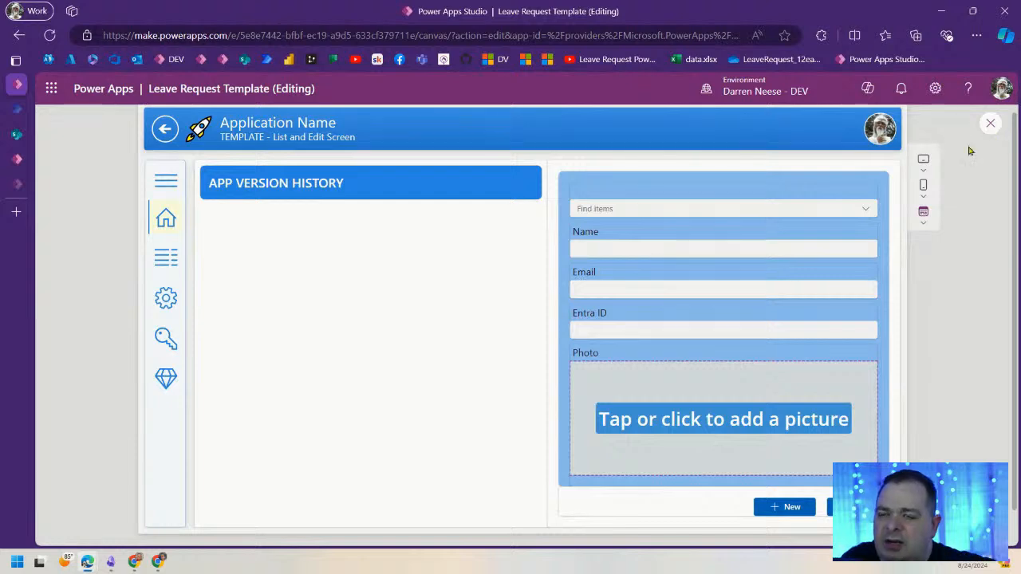
- Leave the preview and set the drop shadow of Container5_3, the container holding the New and Save buttons, to None
click(990, 123)
drag(651, 534, 625, 549)
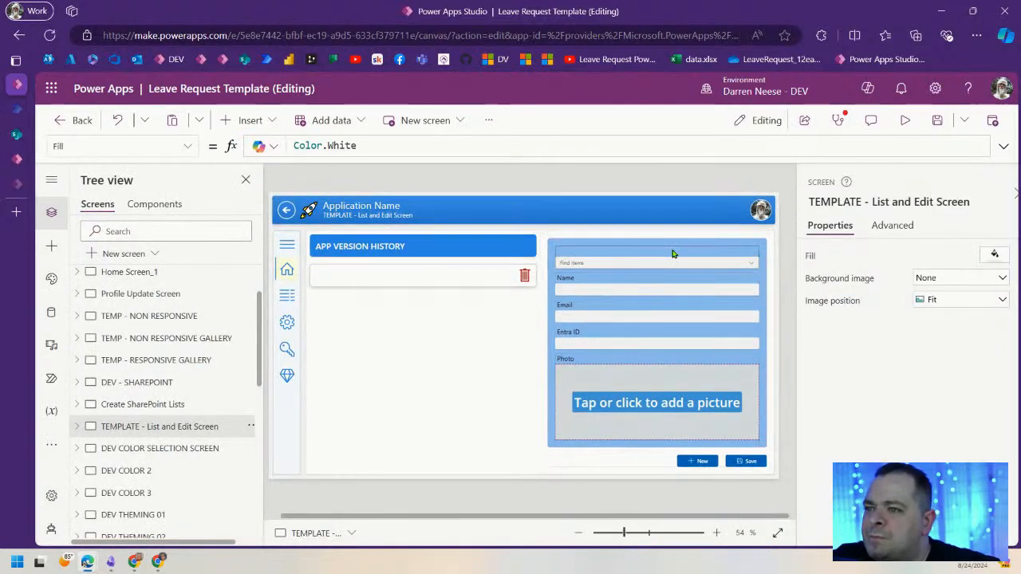
click(644, 462)
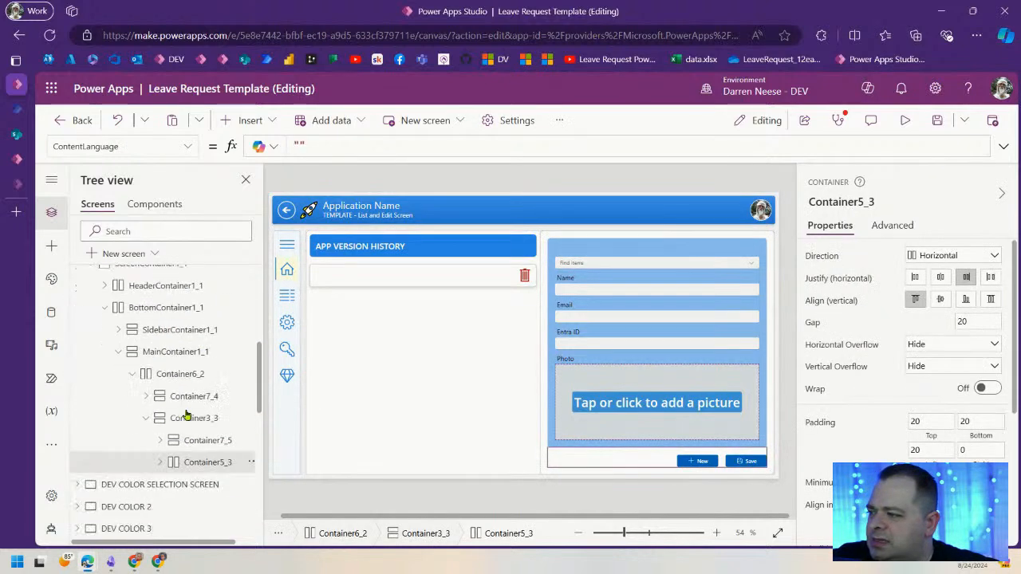
scroll(927, 452, down, 3)
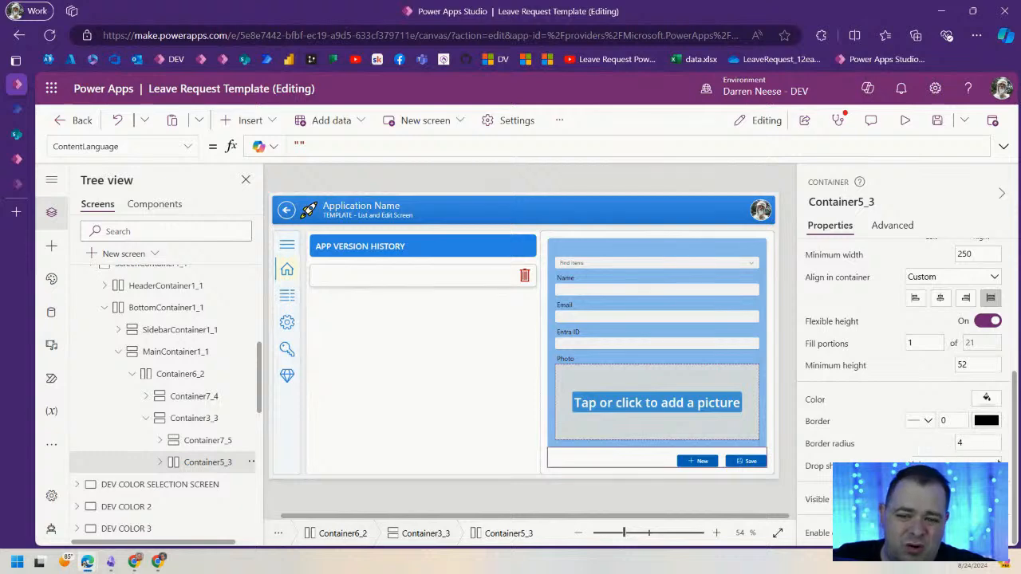
click(941, 466)
click(935, 352)
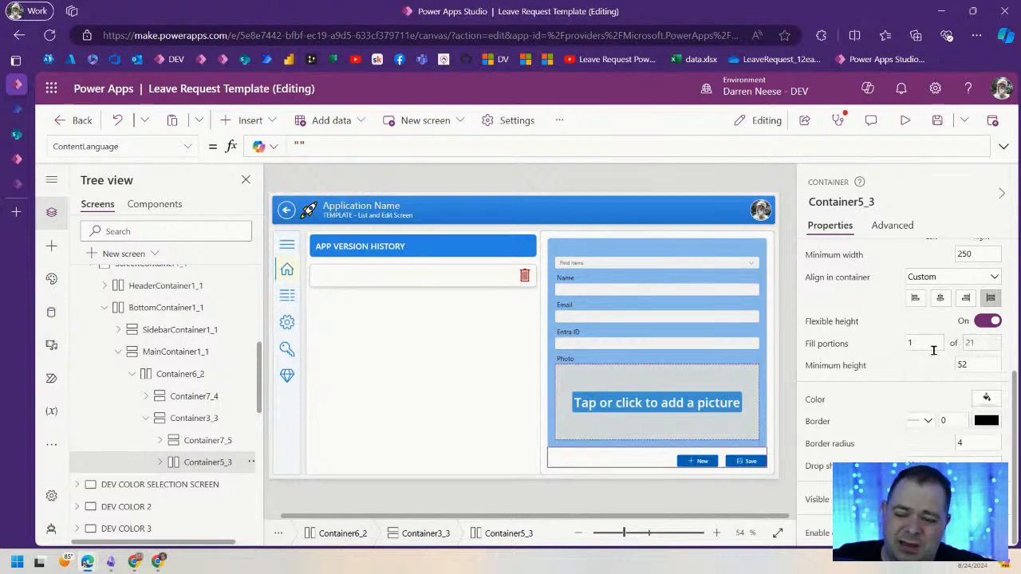
click(674, 183)
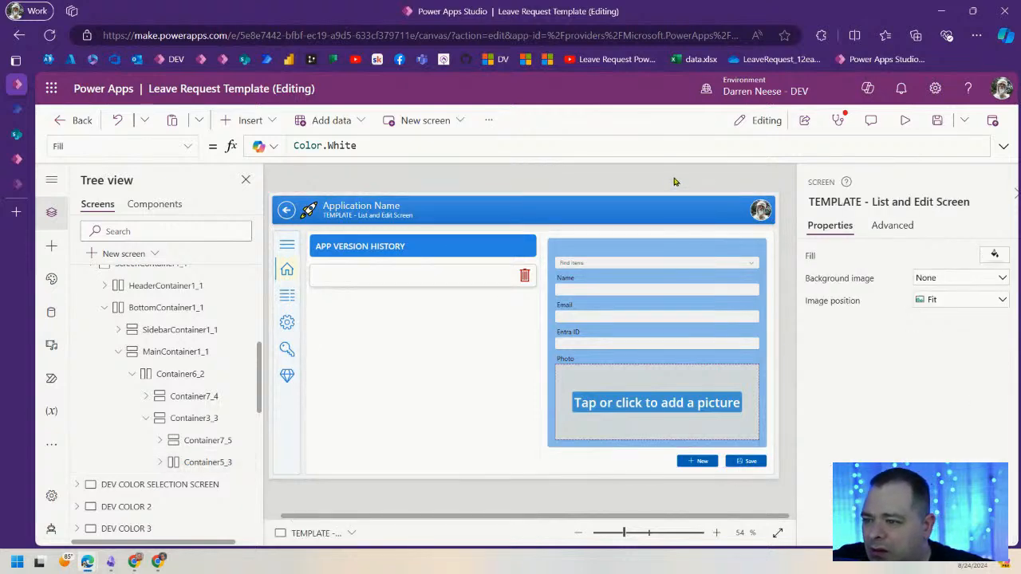
- Remove the drop shadow from the five field containers inside Container7_5, from the user search through the photo
click(624, 252)
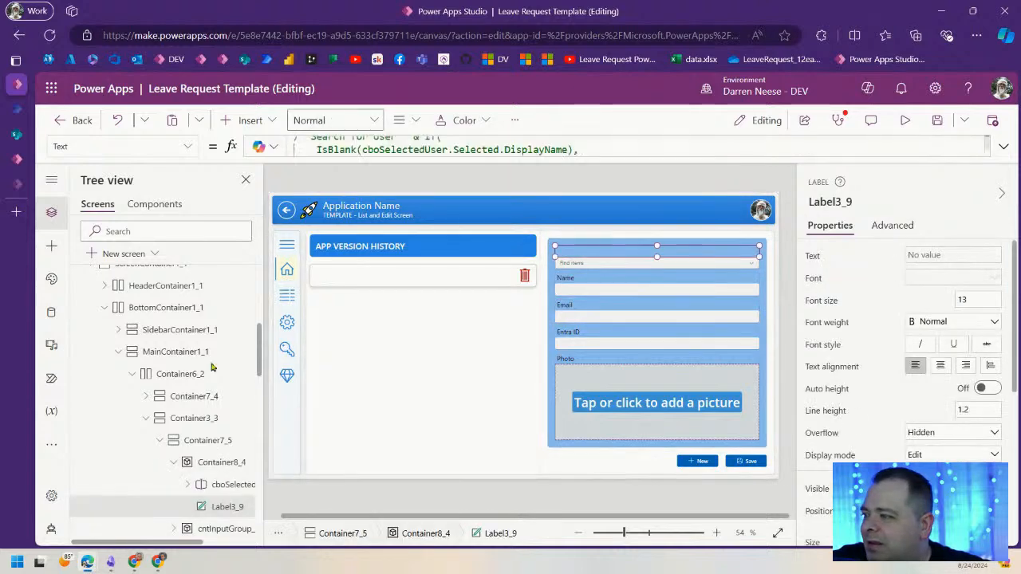
click(227, 324)
ctrl+click(219, 390)
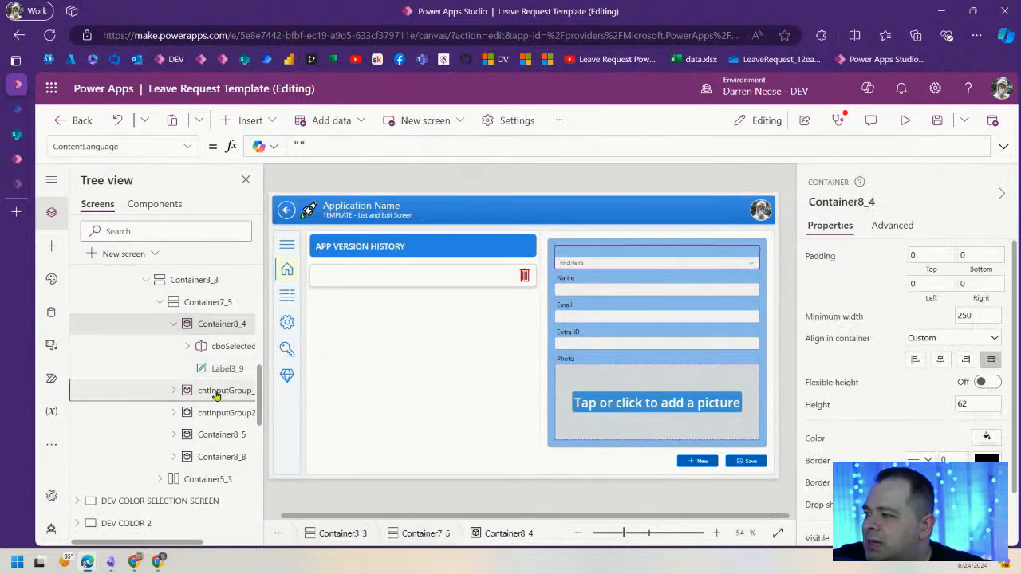
ctrl+click(217, 412)
ctrl+click(213, 435)
ctrl+click(212, 457)
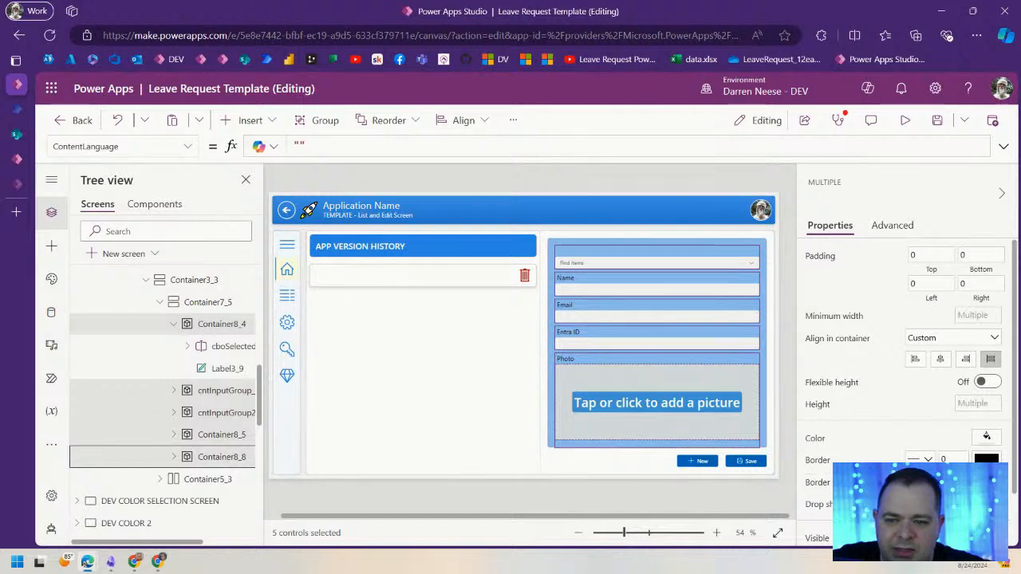
click(603, 183)
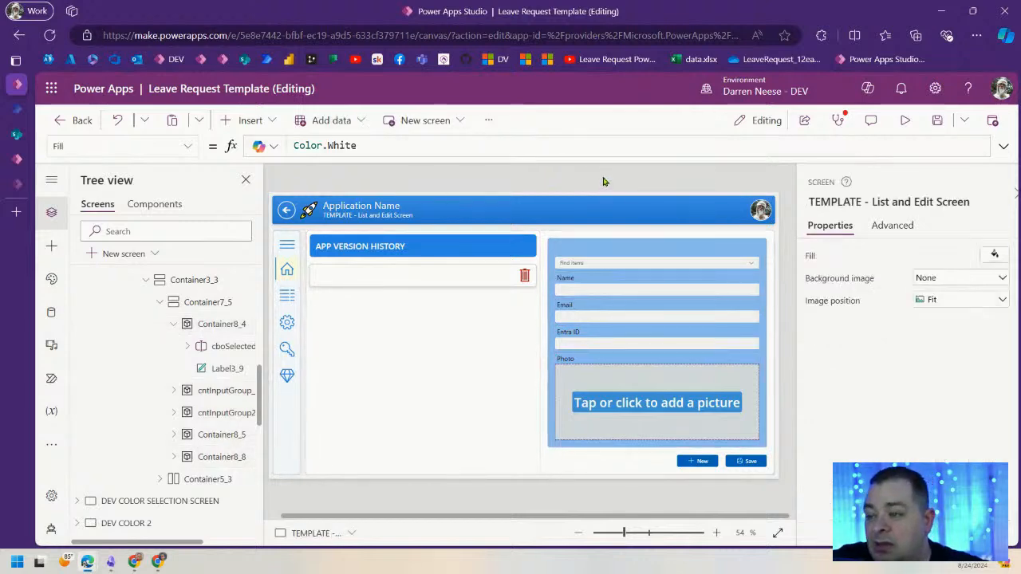
- Set the drop shadow of Container3_3, which wraps the whole edit form, to None and check the screen in preview
click(545, 476)
scroll(901, 359, down, 5)
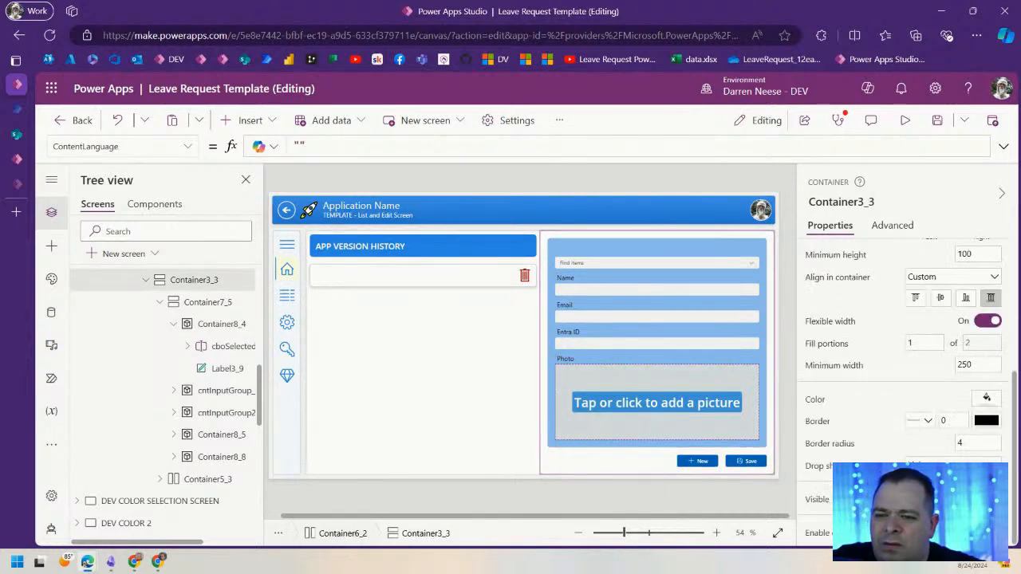
click(950, 466)
click(941, 351)
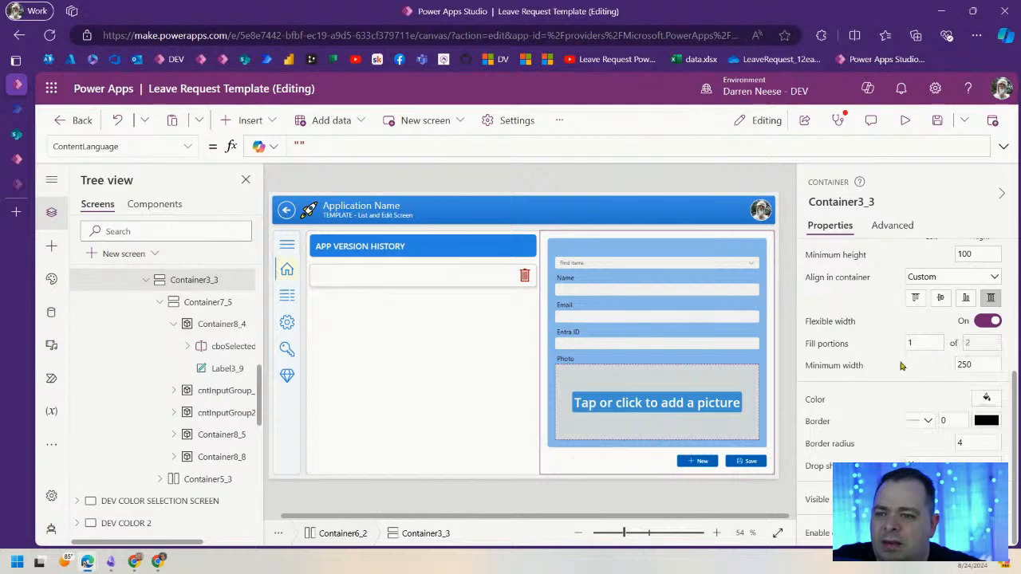
click(692, 493)
click(904, 119)
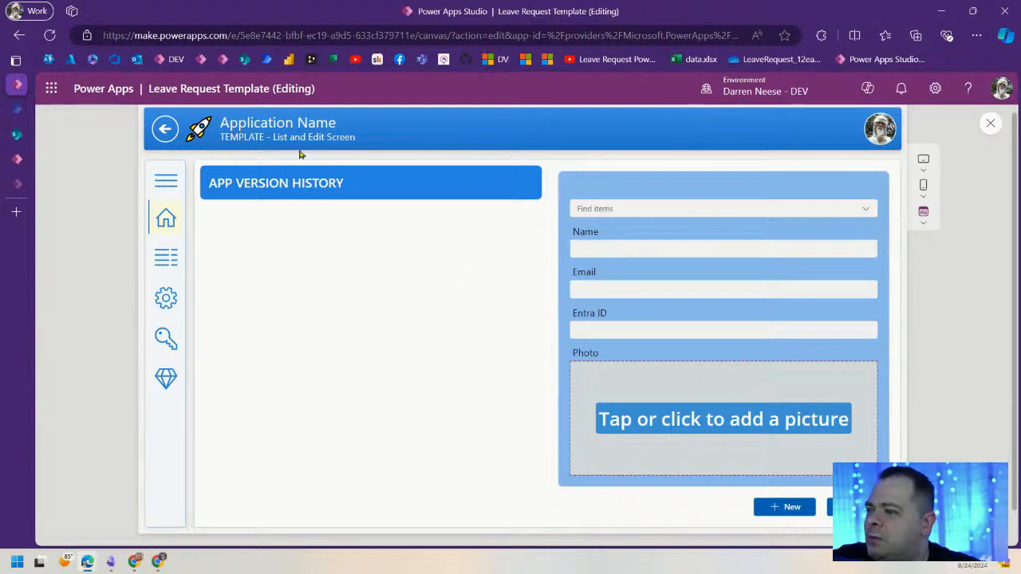
click(990, 123)
- Set the drop shadow of Container7_4, around the version history list, to None and select its parent Container6_2
click(423, 391)
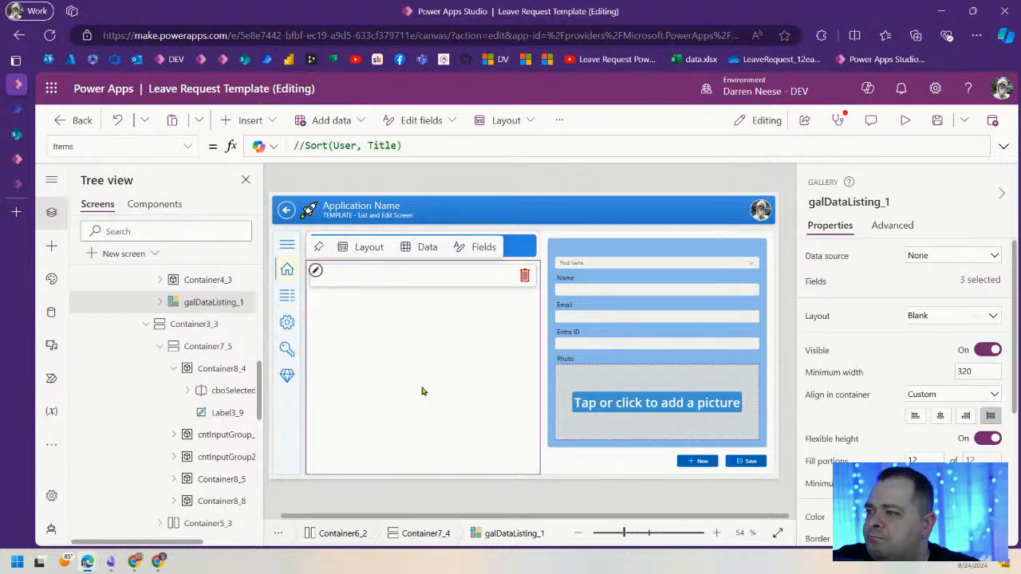
scroll(884, 413, down, 3)
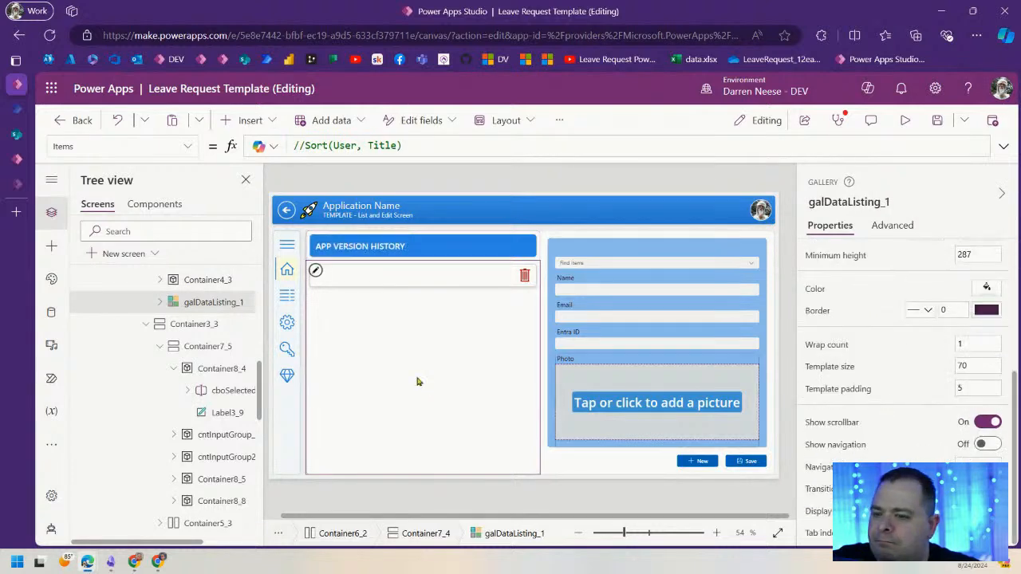
scroll(231, 410, up, 3)
click(195, 470)
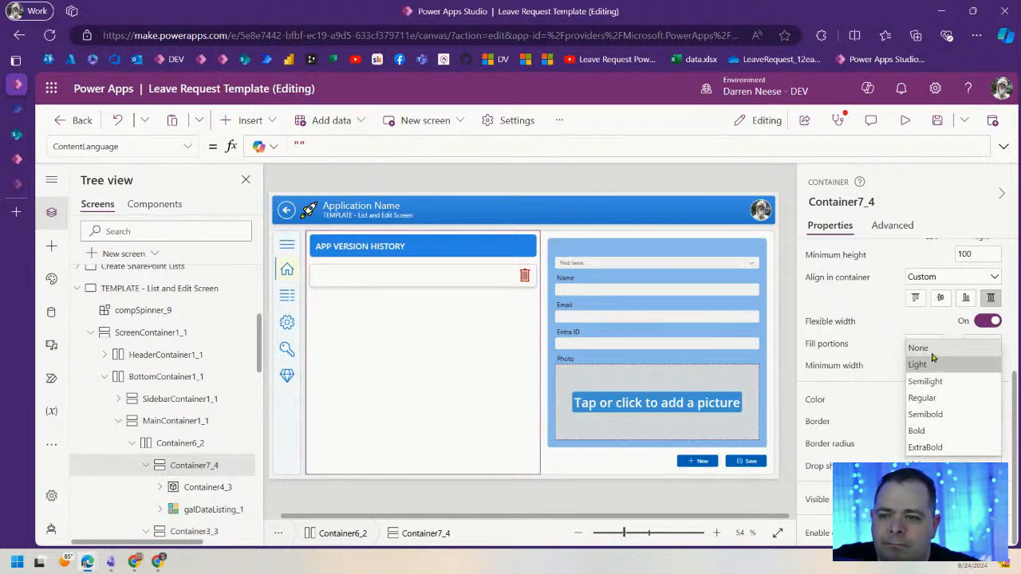
click(173, 448)
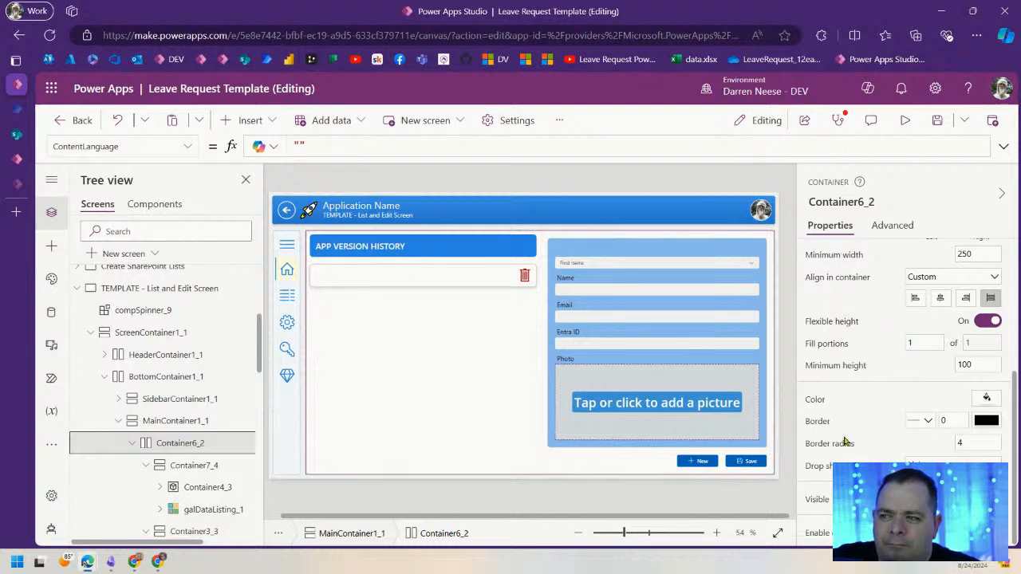
- Set the drop shadow of Container4_3, behind the APP VERSION HISTORY heading, to None and check the screen in preview
click(536, 263)
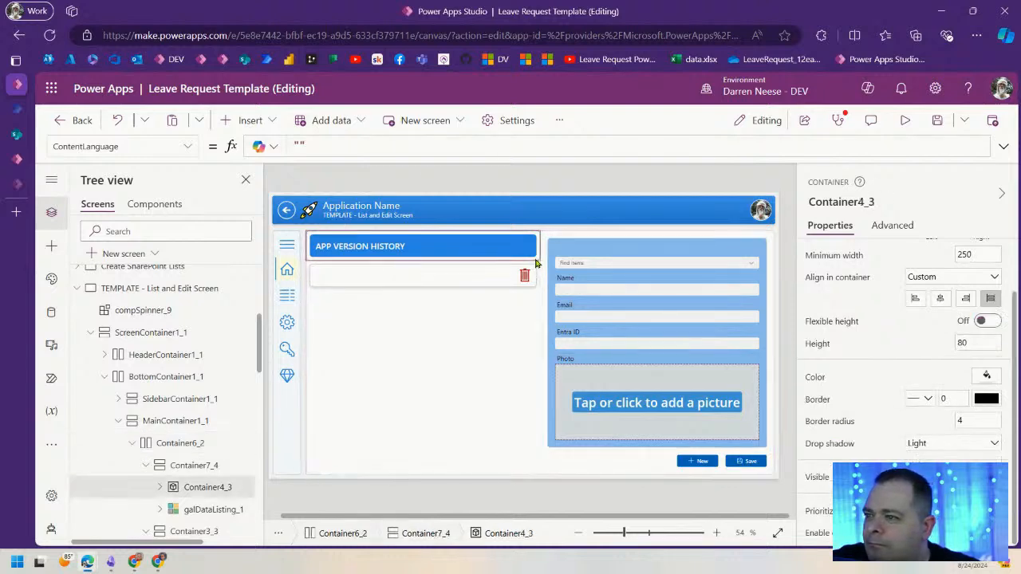
click(936, 443)
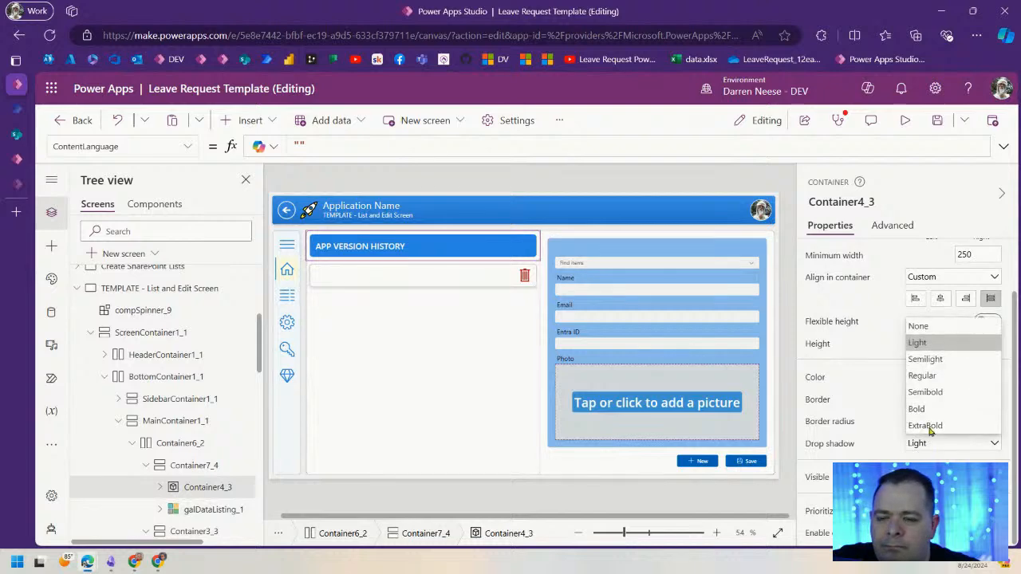
click(933, 328)
click(912, 121)
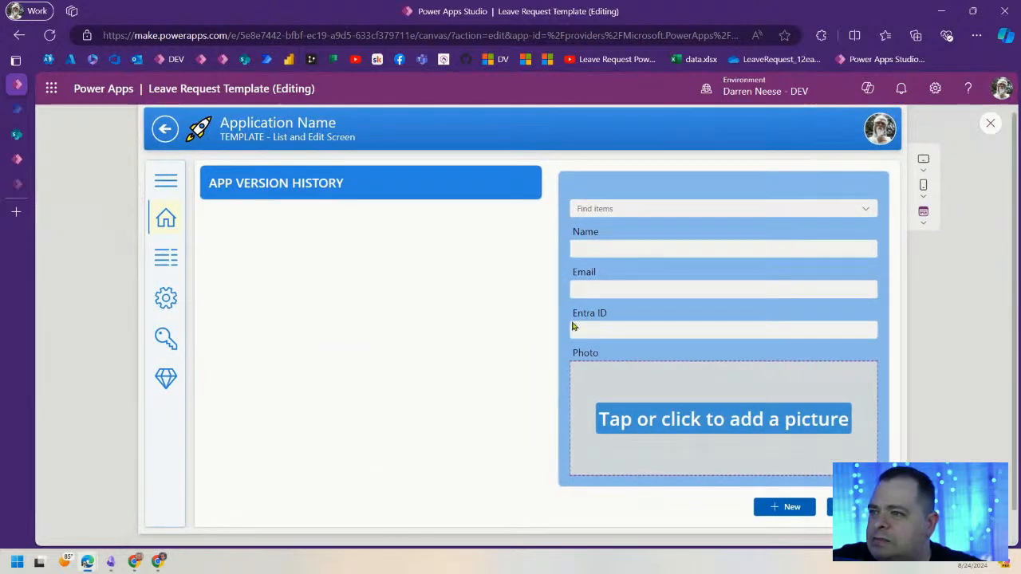
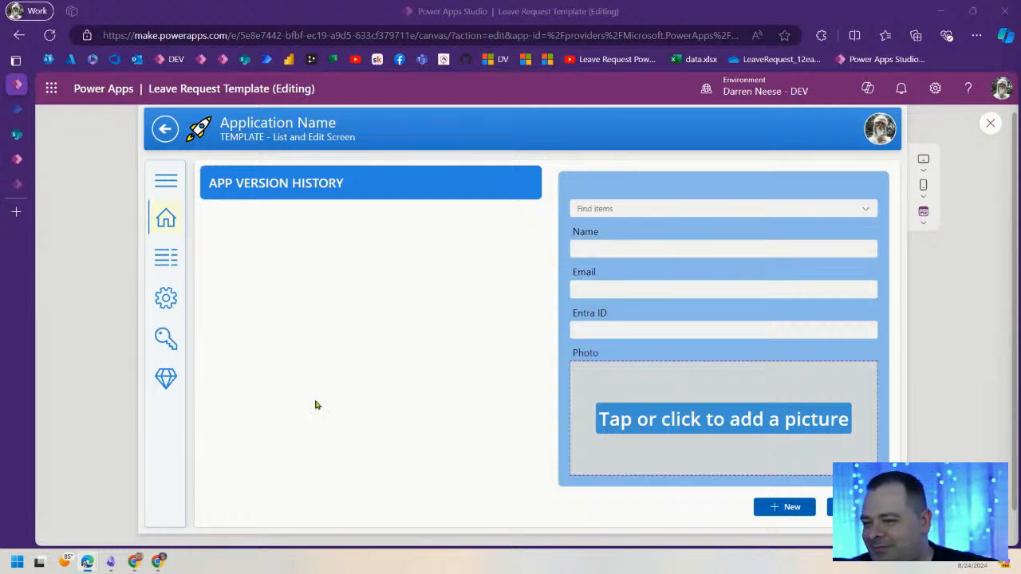
click(363, 303)
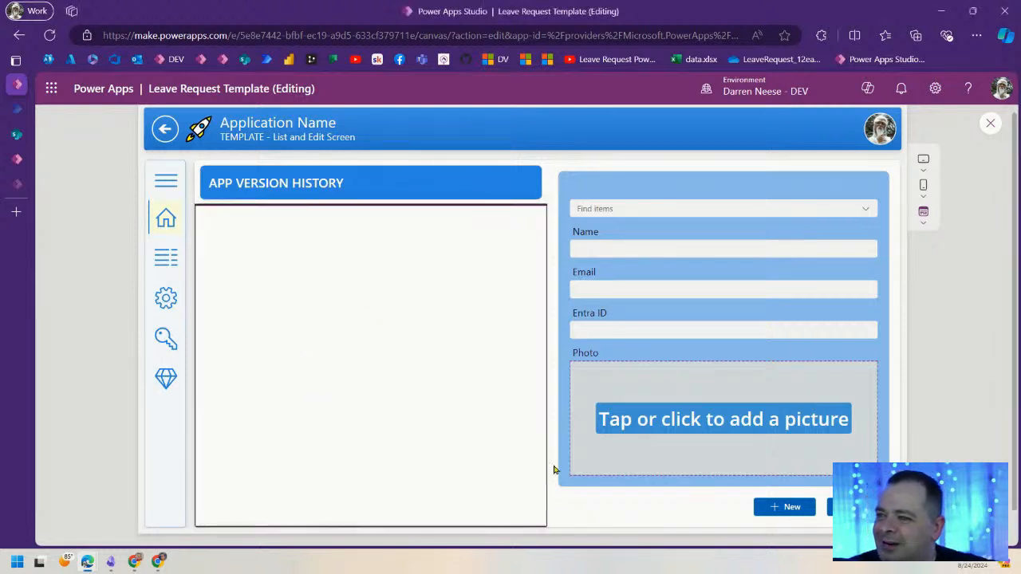
click(987, 124)
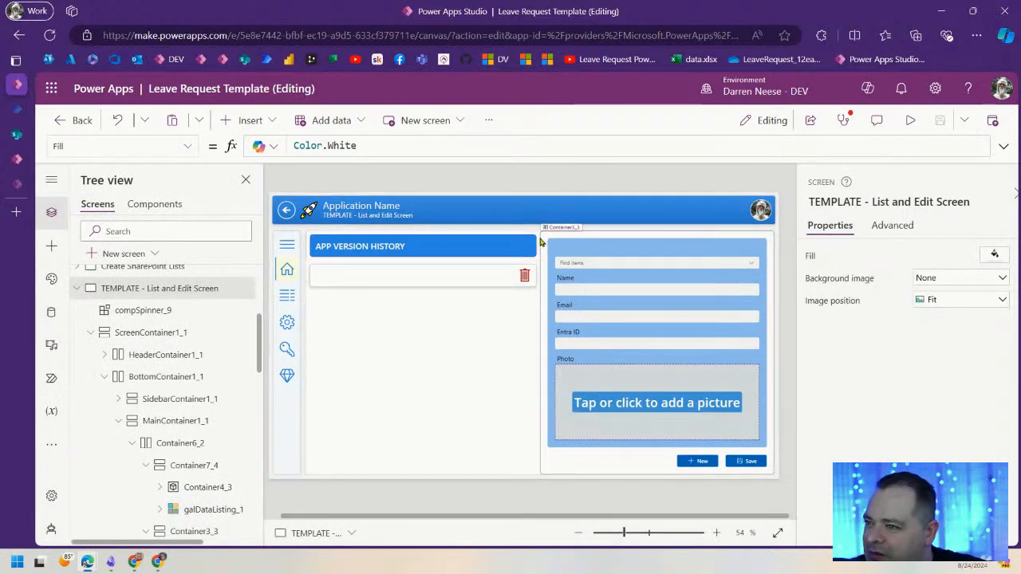
- Examine the layout and padding settings of Container3_3 and the blue form panel Container7_5
click(581, 239)
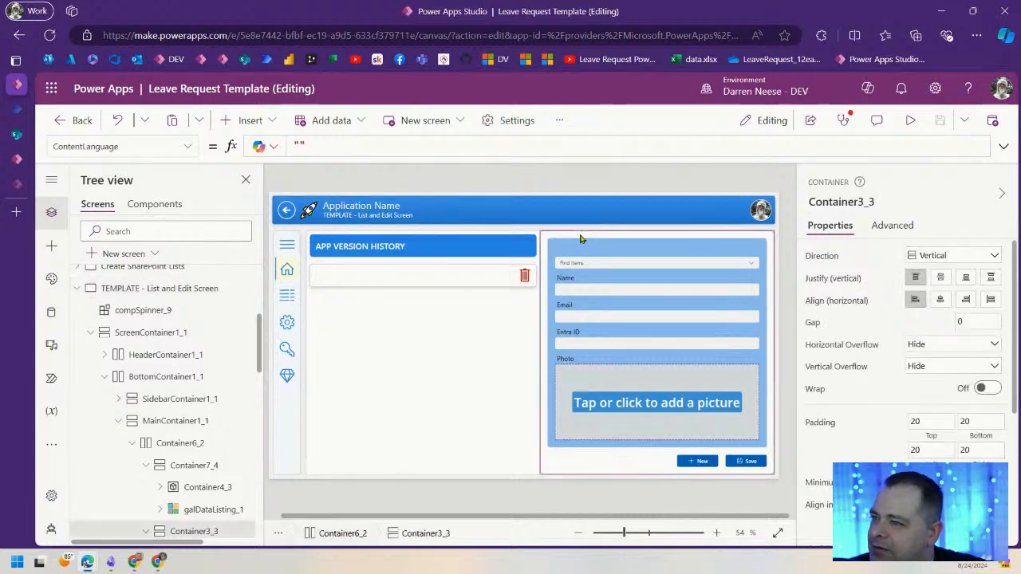
scroll(995, 311, down, 5)
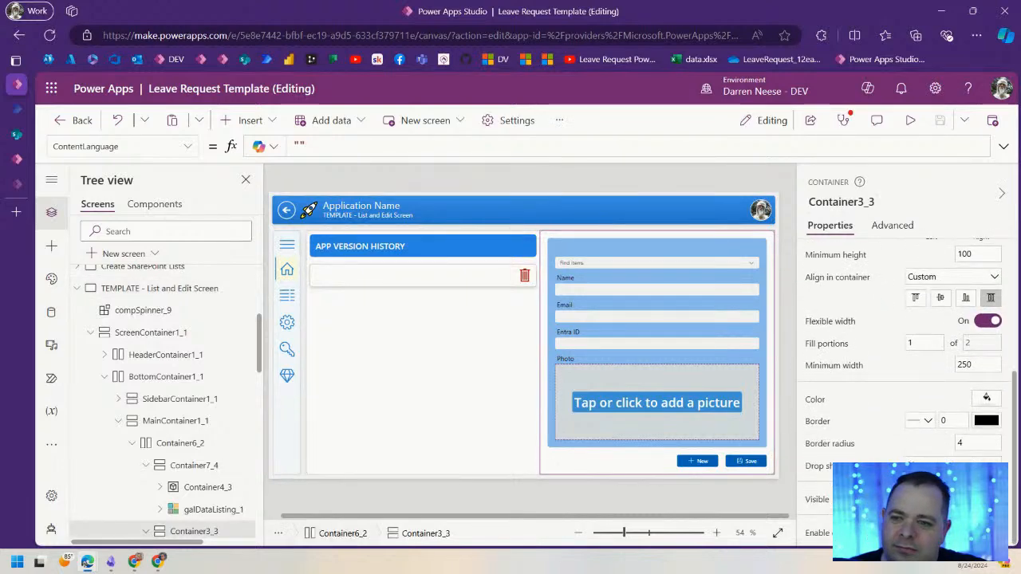
scroll(905, 359, up, 2)
scroll(906, 359, up, 3)
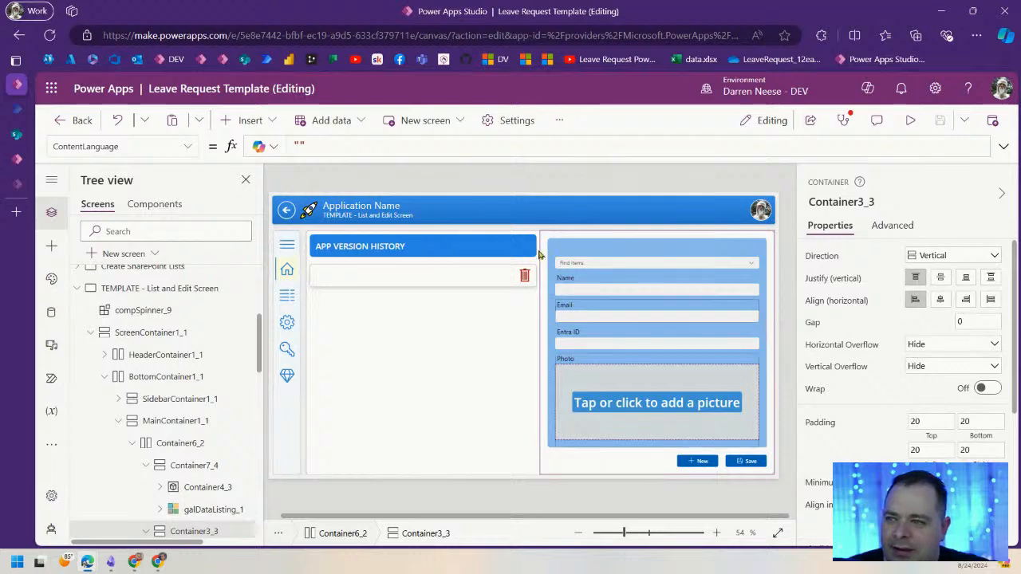
scroll(201, 432, down, 3)
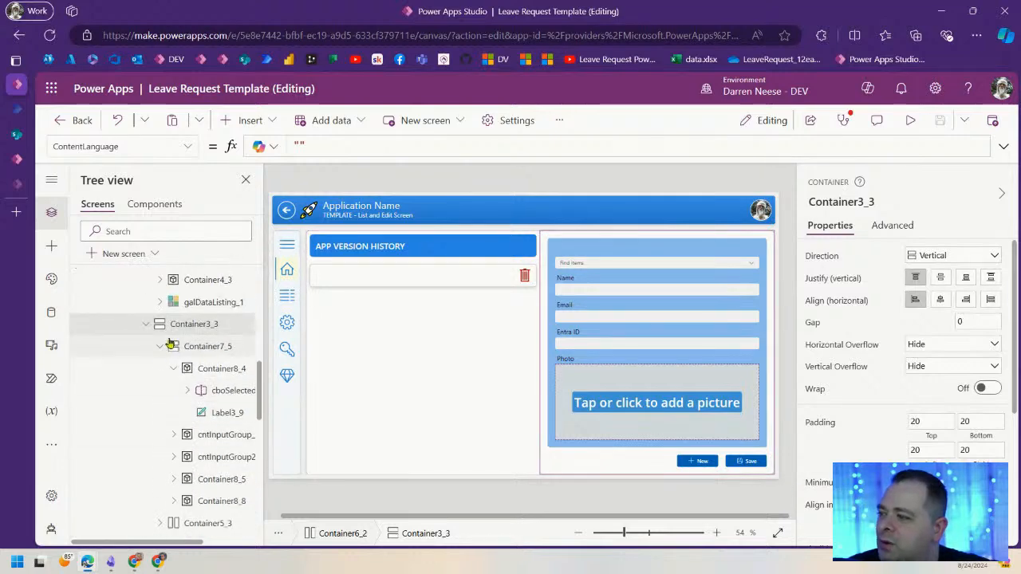
click(198, 346)
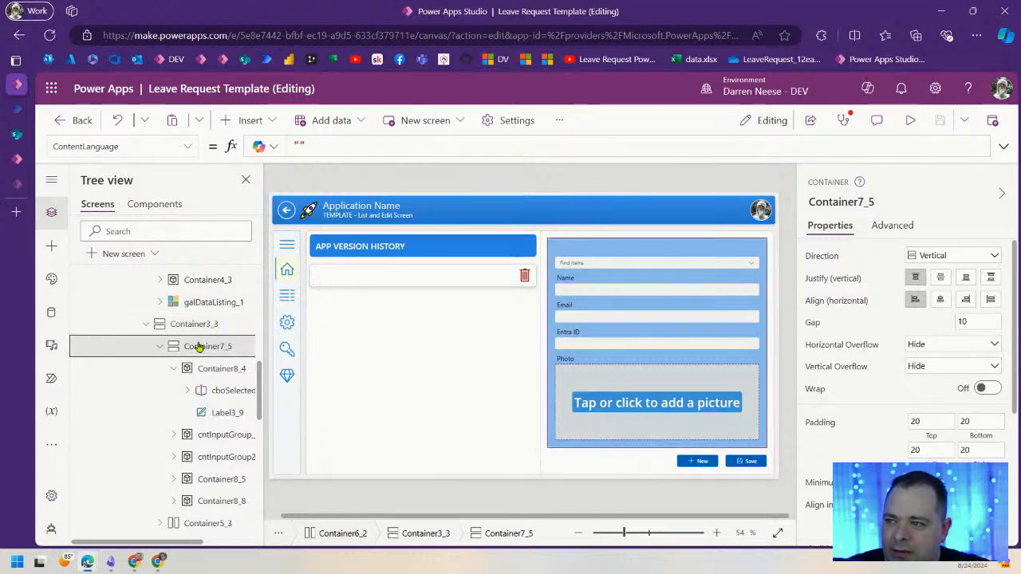
click(202, 326)
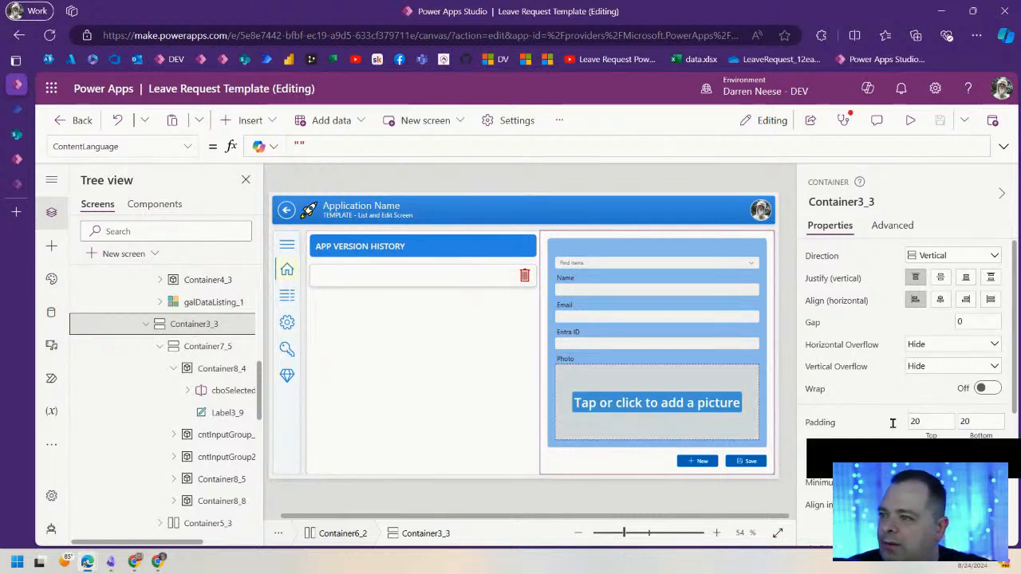
- Set the padding of Container7_4, around the version history list, to 10 on all four sides and preview the screen
click(463, 398)
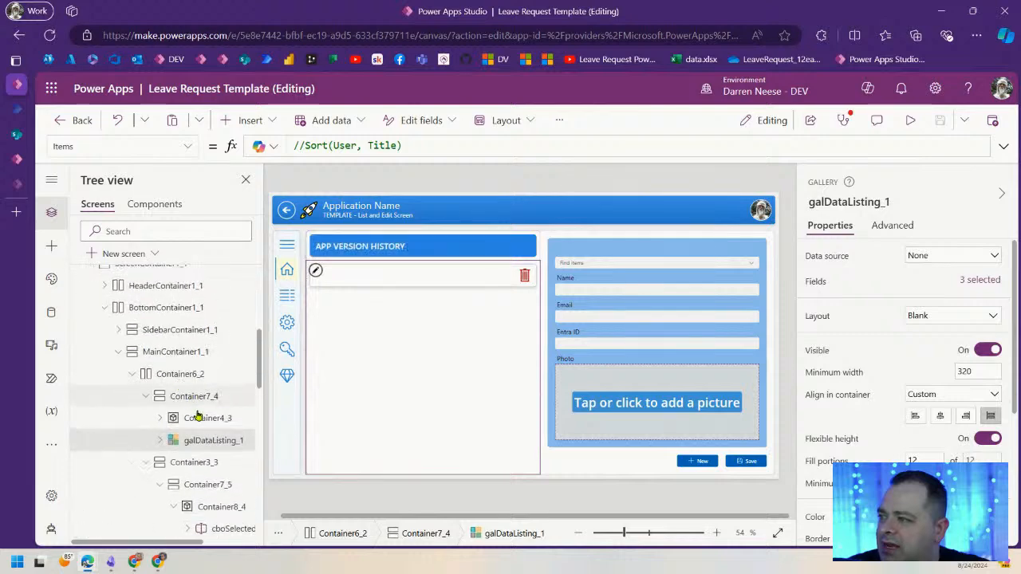
click(191, 396)
click(925, 421)
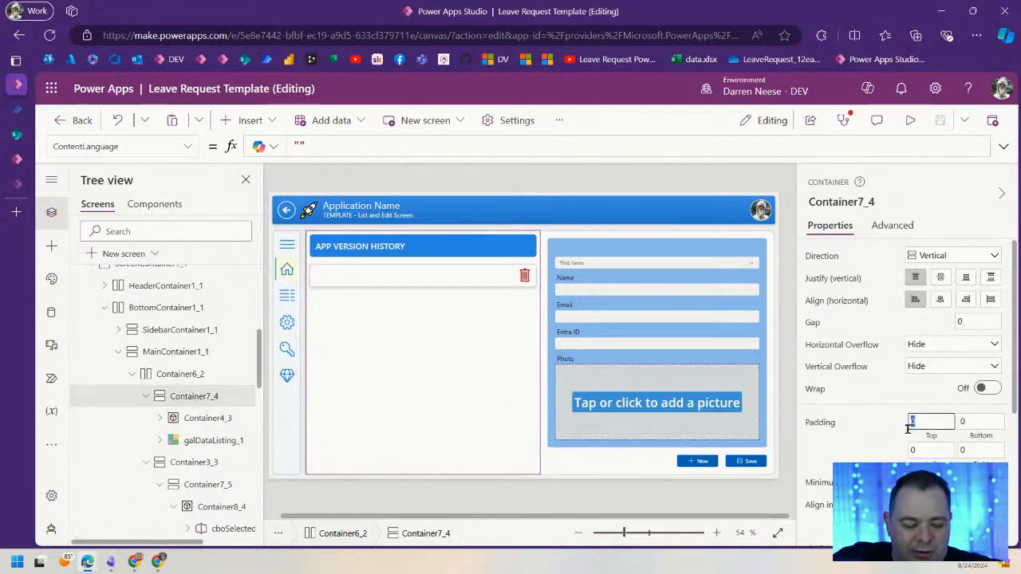
text(10)
key(Tab)
text(10)
key(Tab)
text(10)
key(Tab)
text(10)
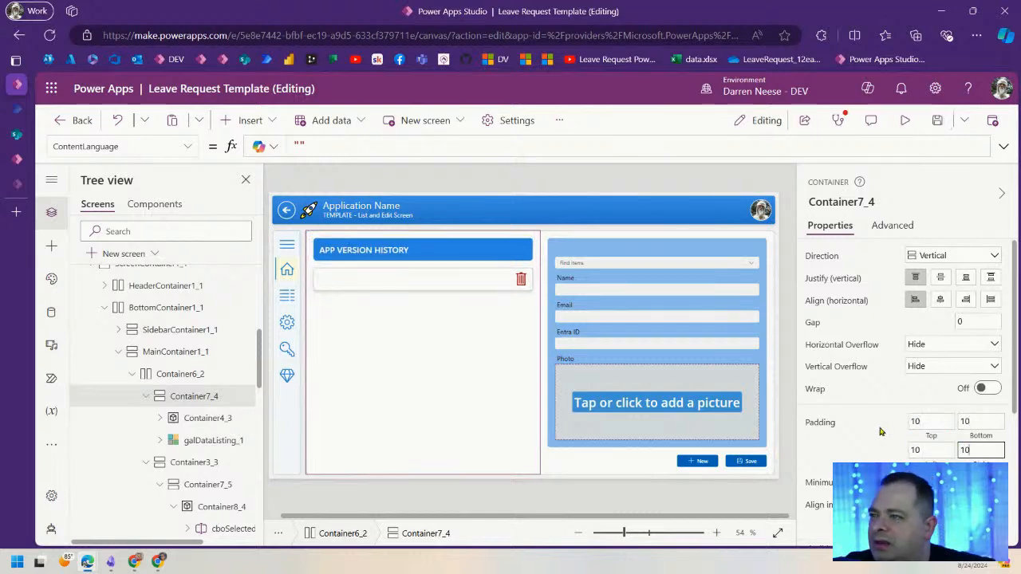
click(905, 119)
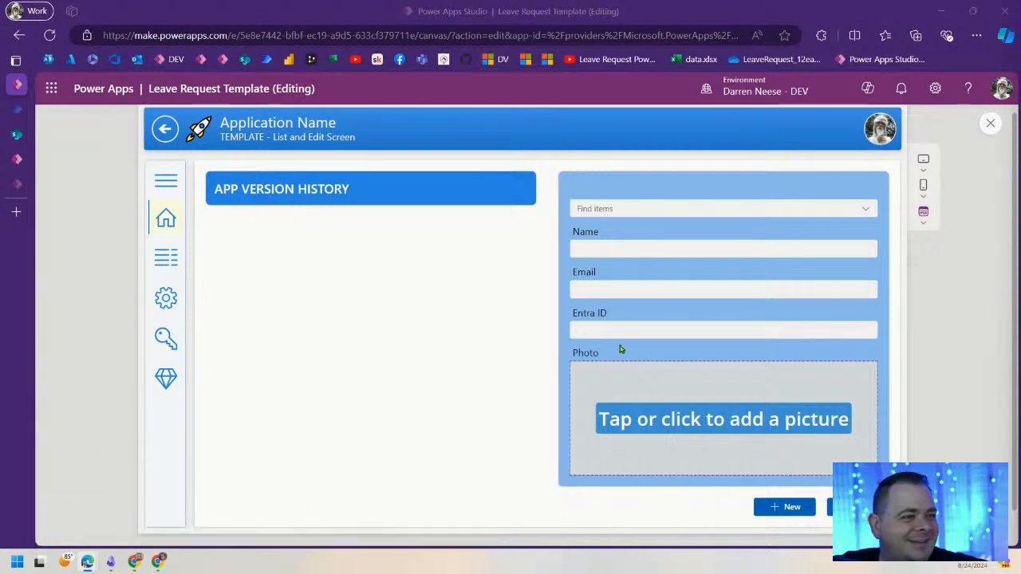
click(990, 127)
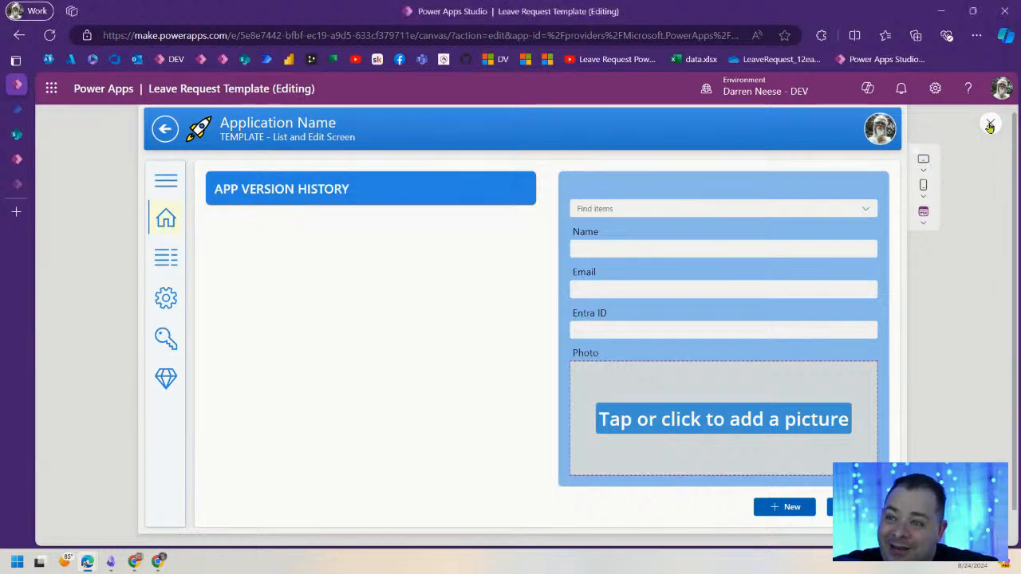
click(990, 127)
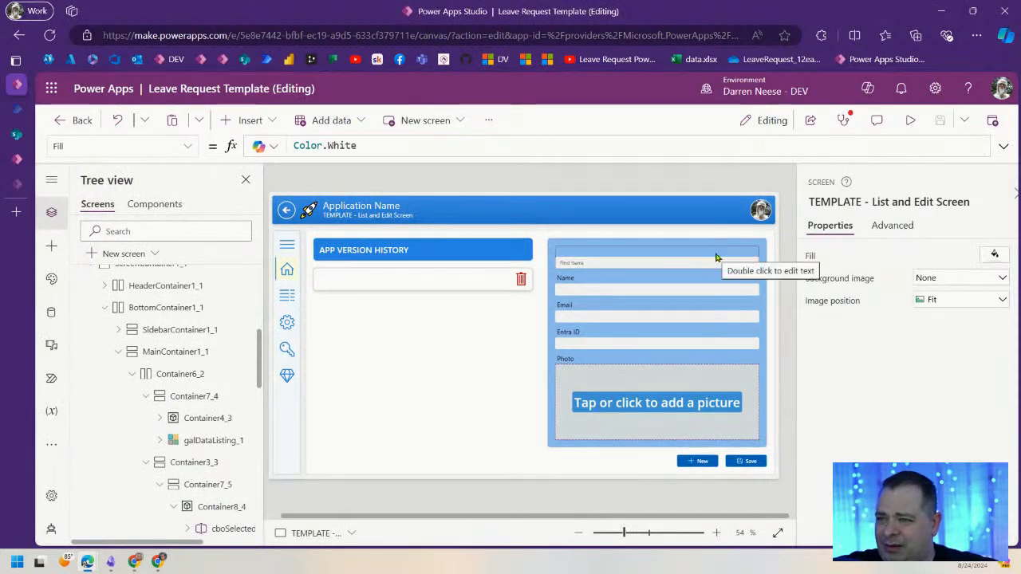
- Uncomment the Text formula of the blank label above the Find items box by removing its /* and */ markers
click(715, 254)
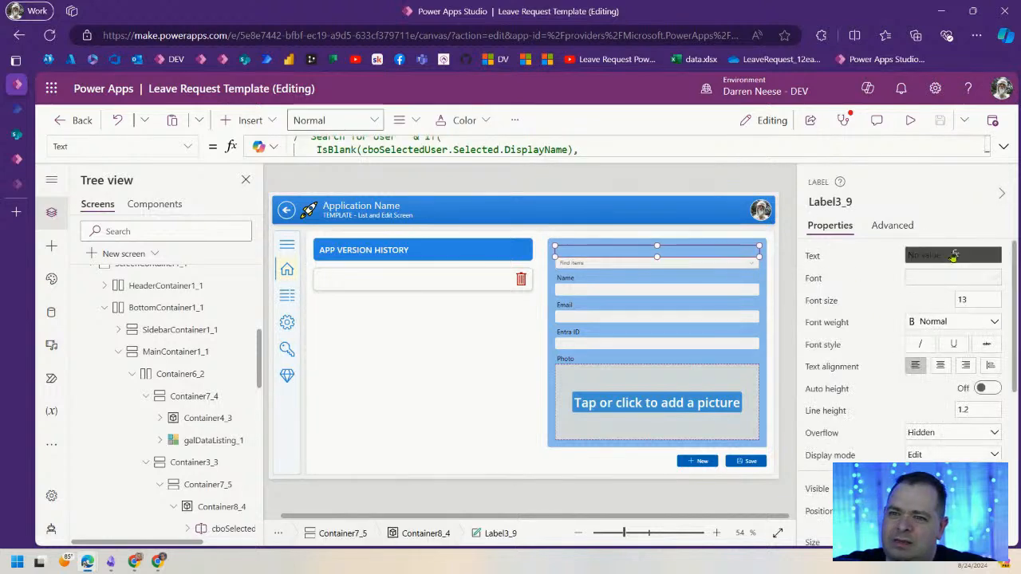
click(1002, 147)
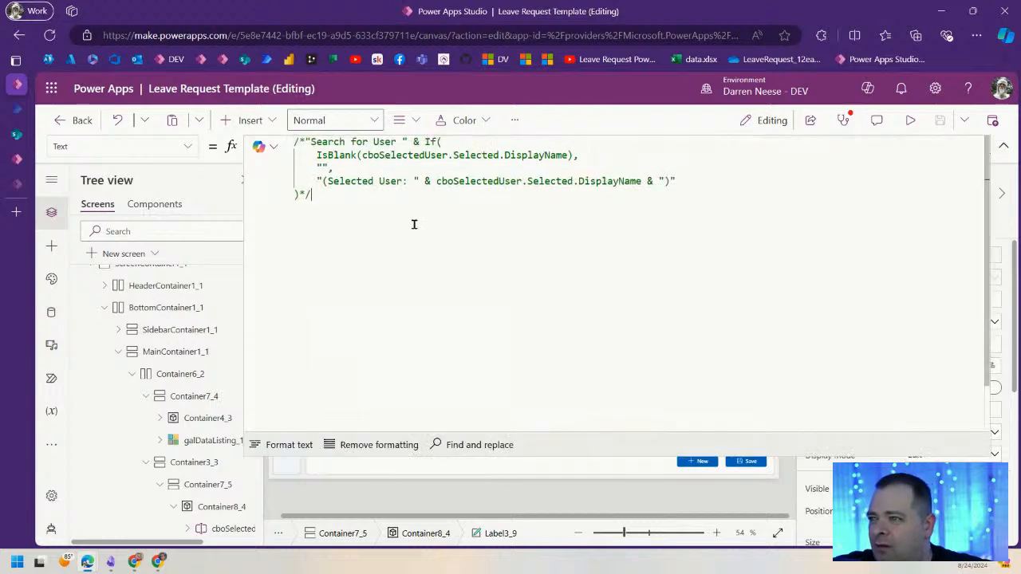
click(1004, 146)
scroll(159, 471, down, 5)
scroll(166, 470, up, 3)
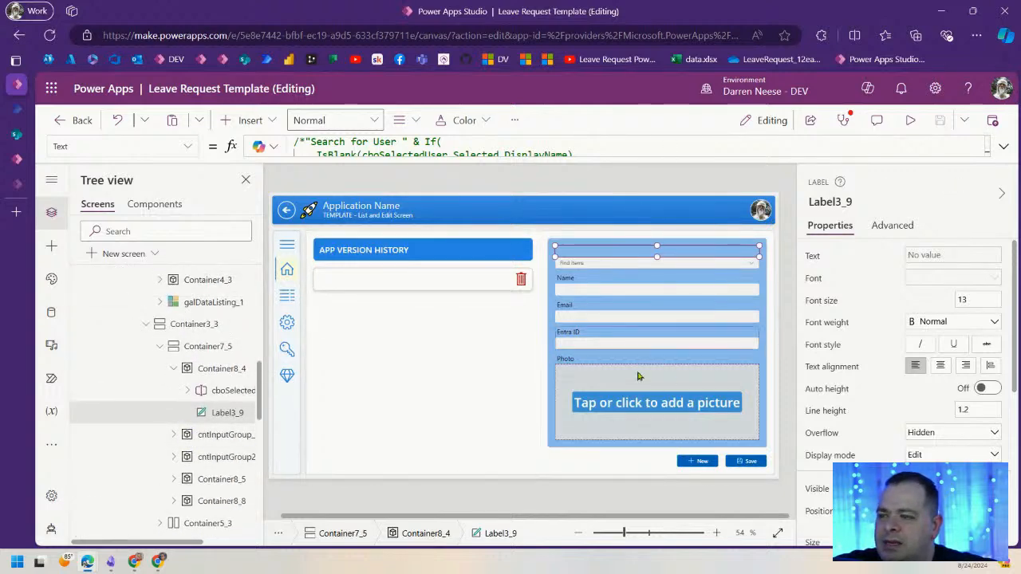
click(1004, 146)
key(Return)
key(Return)
key(Up)
key(Up)
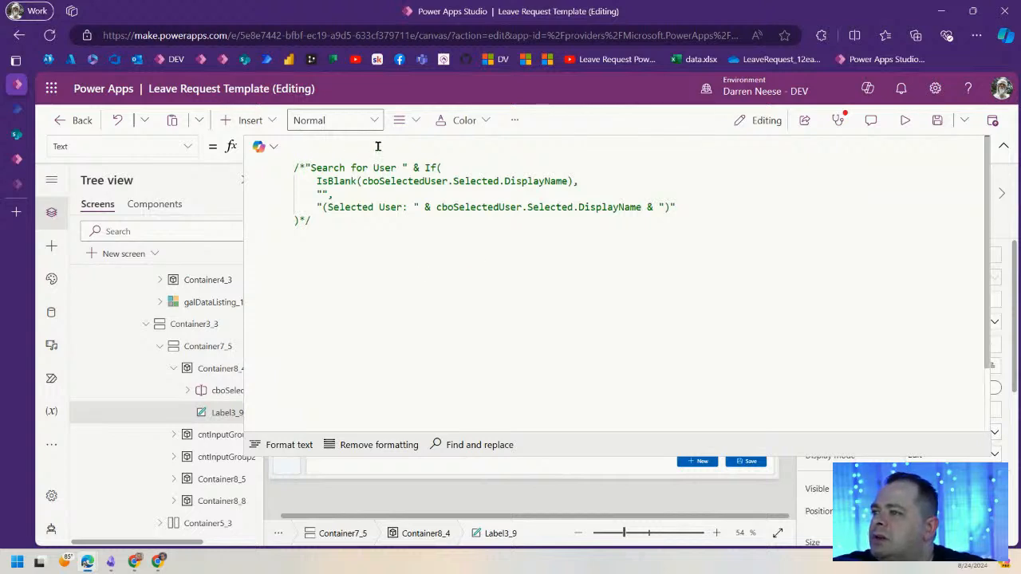
key(Delete)
key(Delete)
key(Delete)
key(Delete)
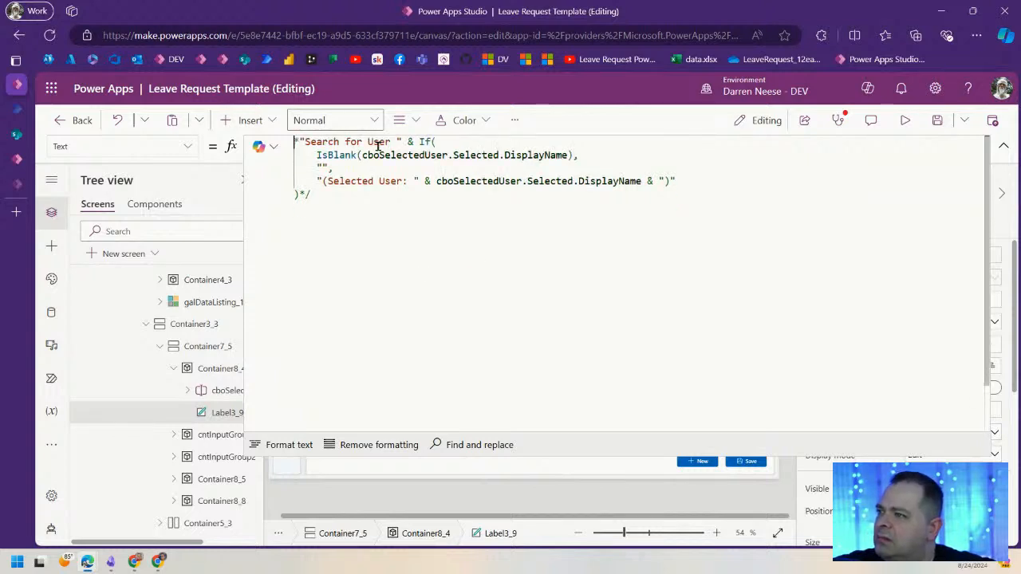
key(ctrl+End)
key(BackSpace)
key(BackSpace)
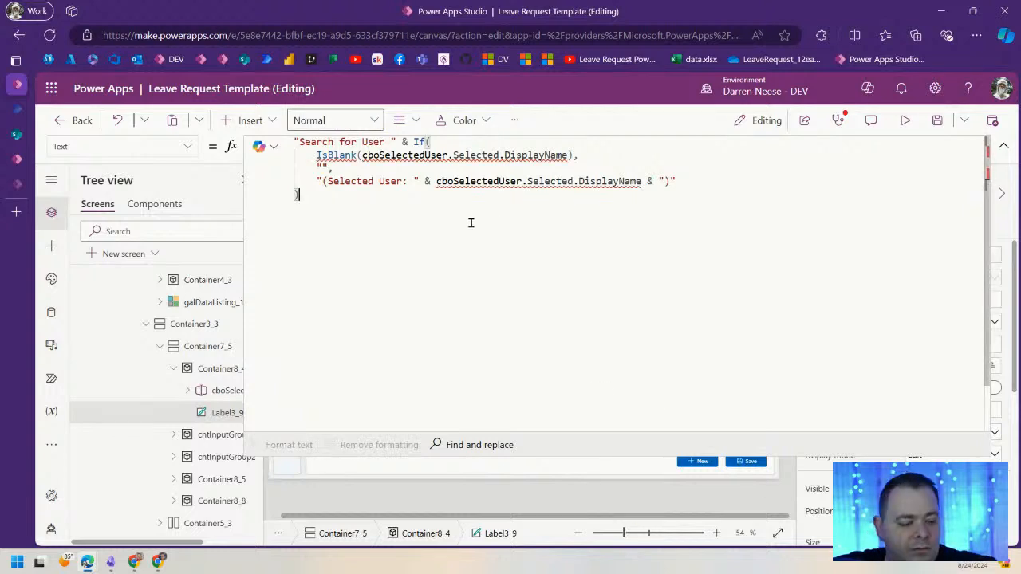
- Comment out the If expression following "Search for User " in the label's Text formula with /* and */, and save the app
click(391, 141)
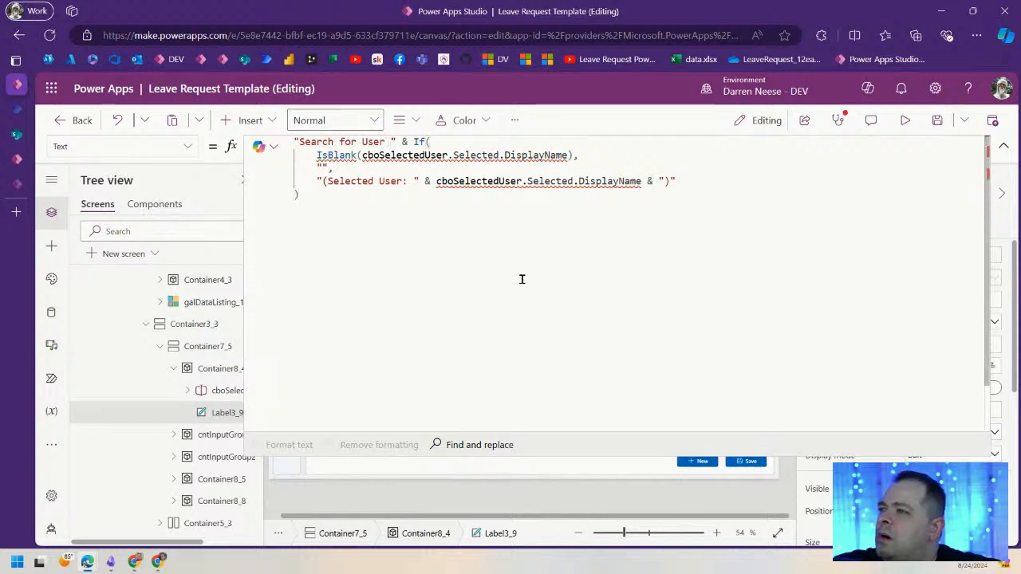
text(/*)
click(474, 253)
text(*/)
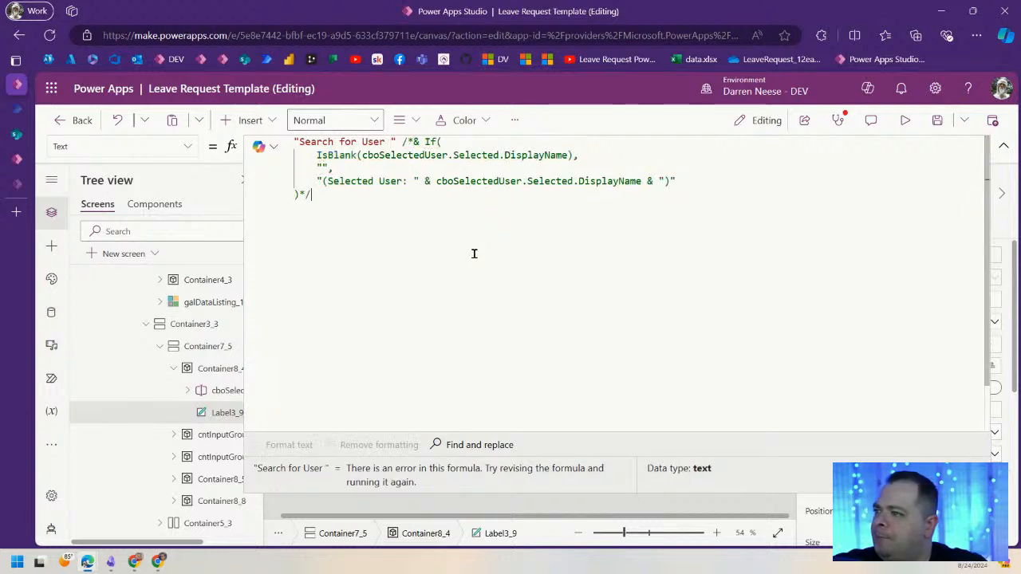
click(1003, 146)
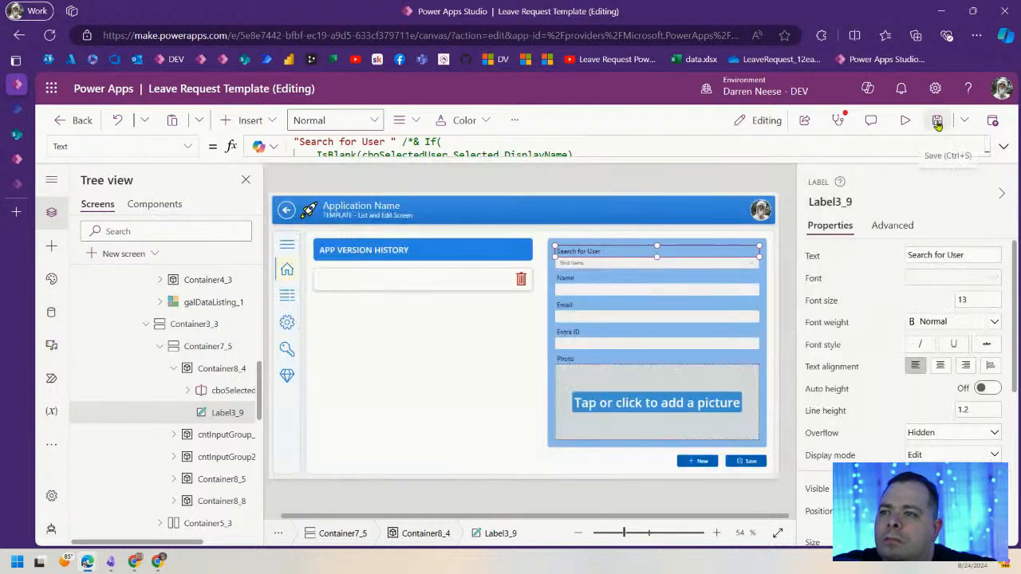
click(937, 120)
click(786, 260)
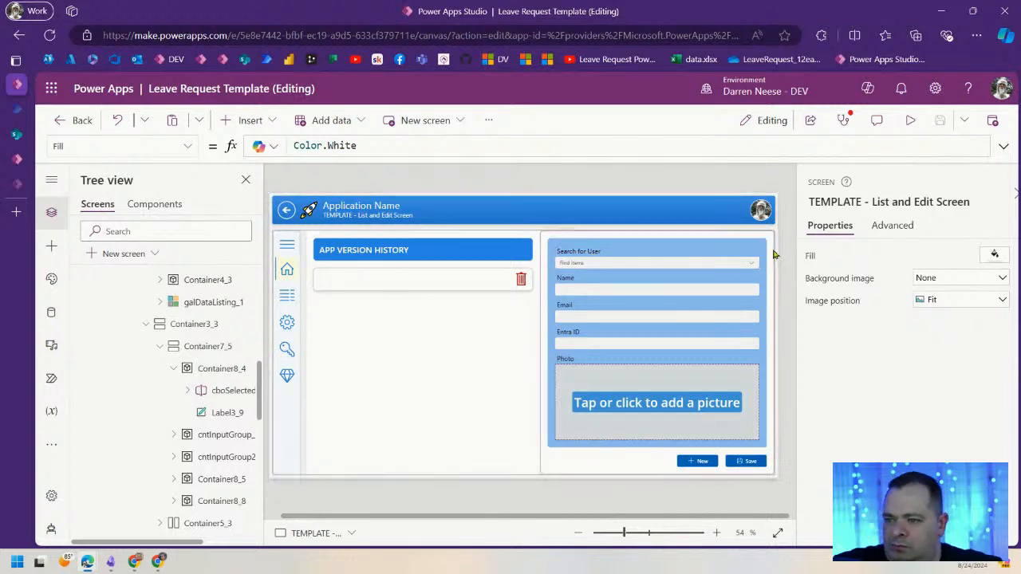
- Compare the text Color formulas of the Search for User and Name labels
click(599, 255)
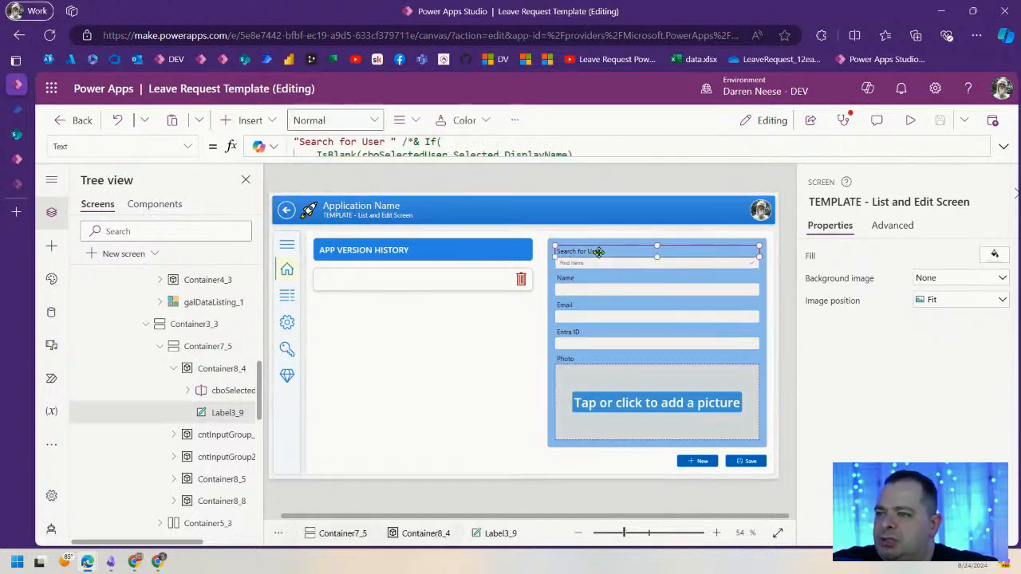
scroll(925, 403, down, 5)
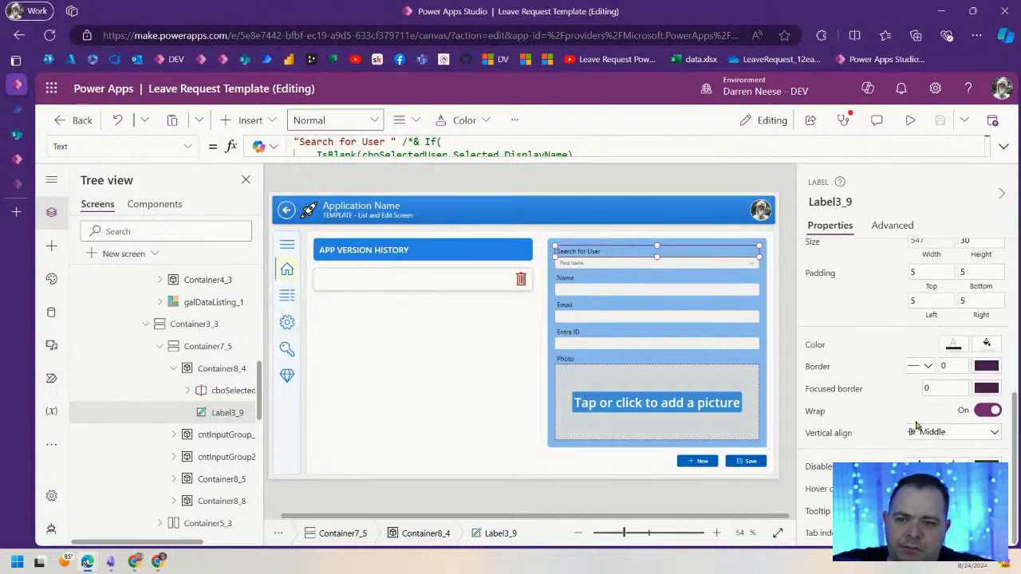
click(954, 346)
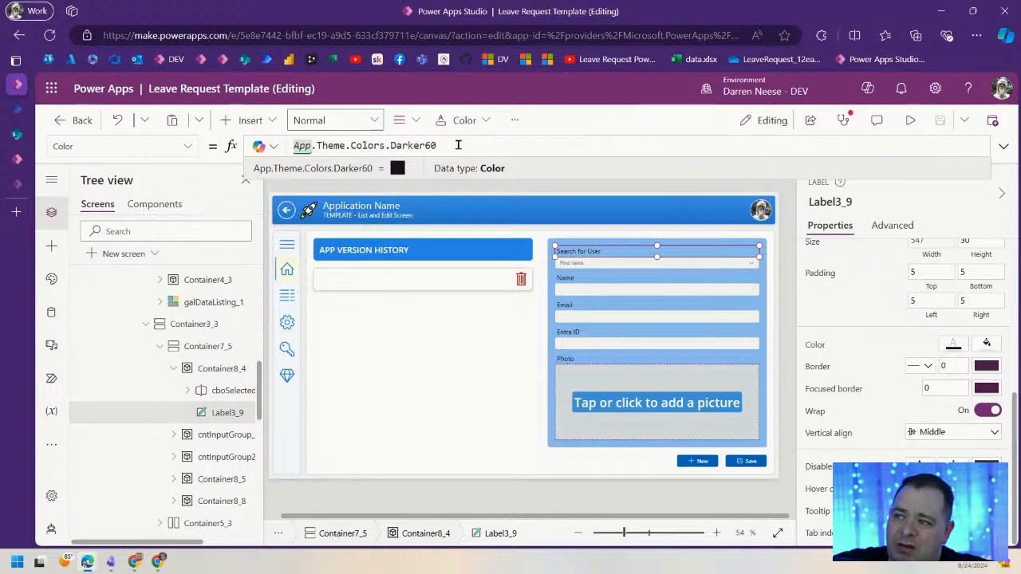
click(580, 279)
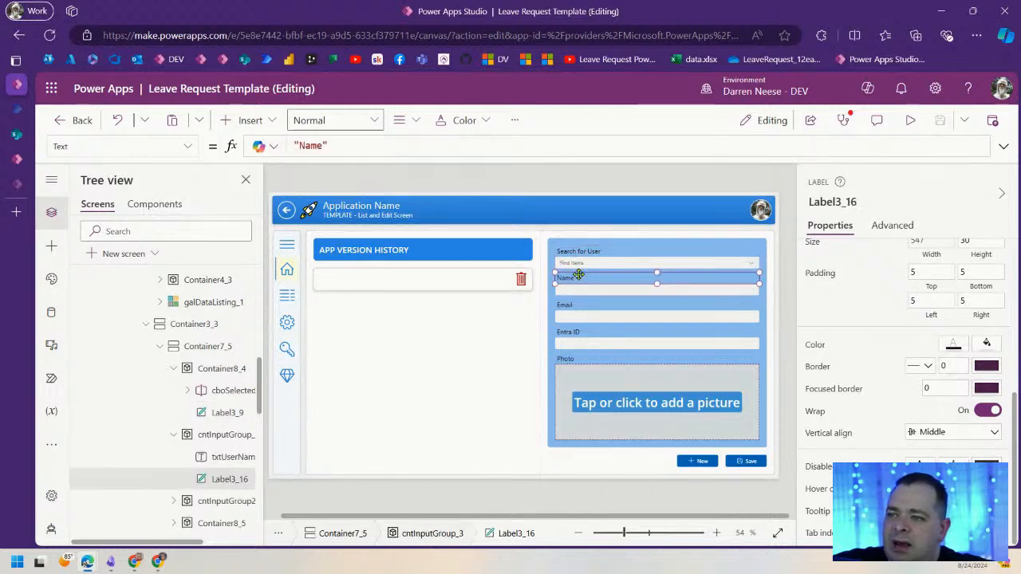
click(952, 344)
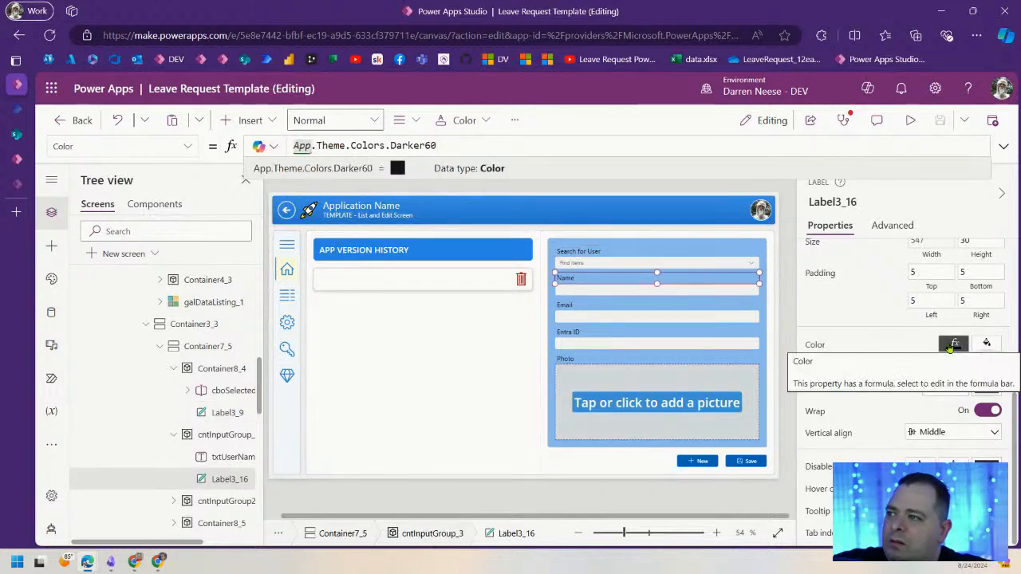
click(598, 254)
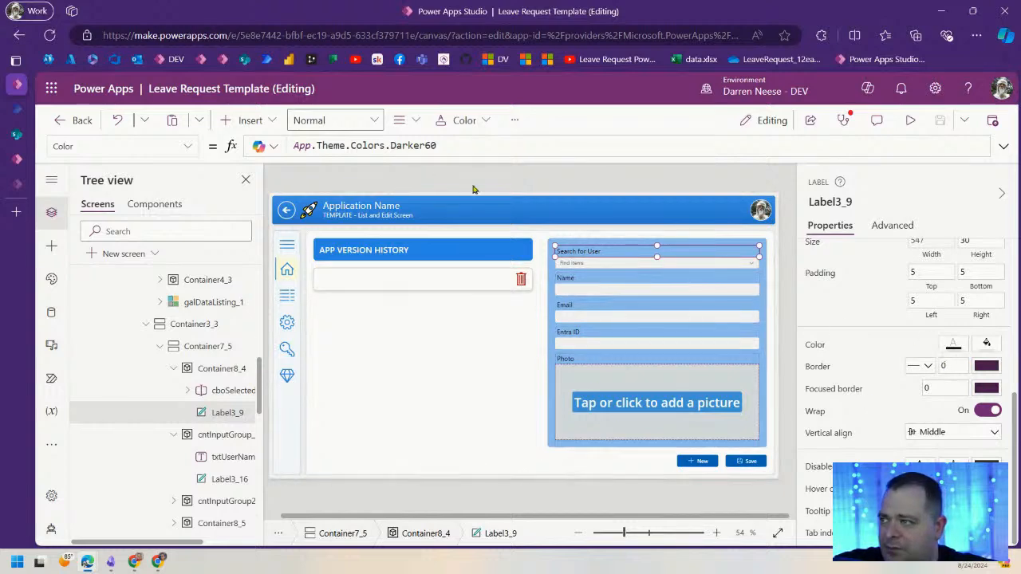
- Try fxAppTheme.Primary and fxAppTheme.Primary25 as the text color of the Search for User label
drag(447, 146, 261, 141)
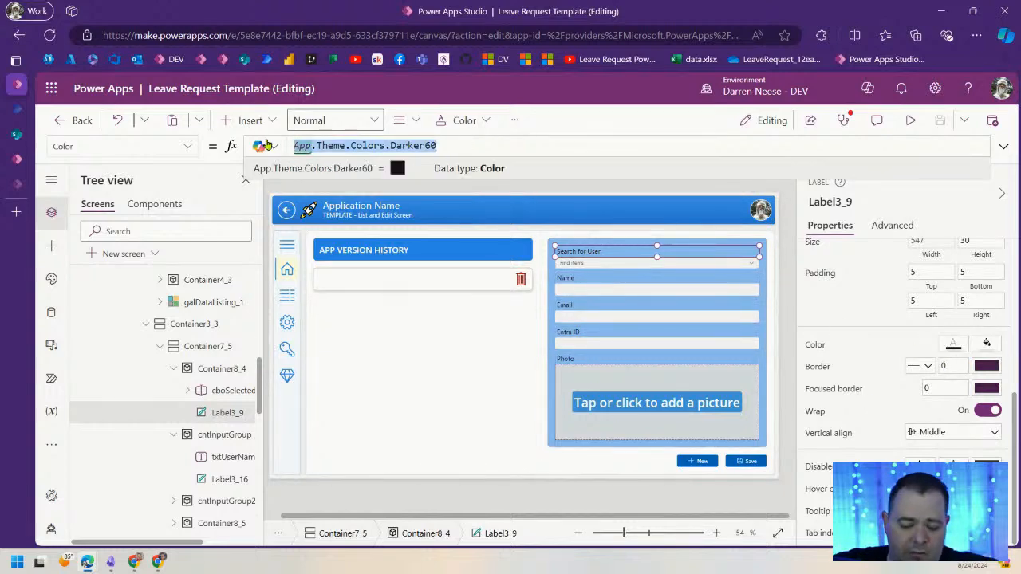
text(fx)
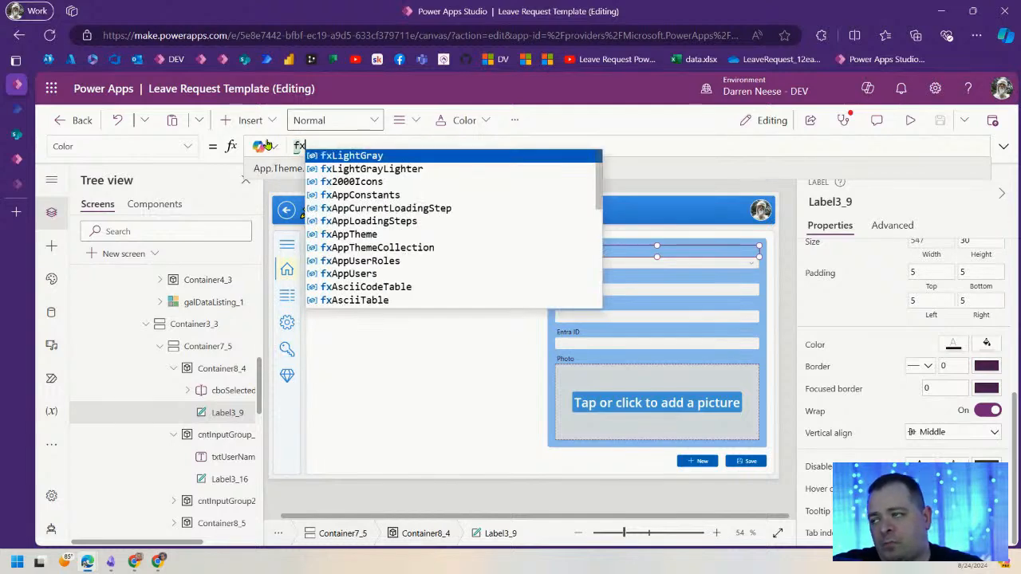
text(Ap)
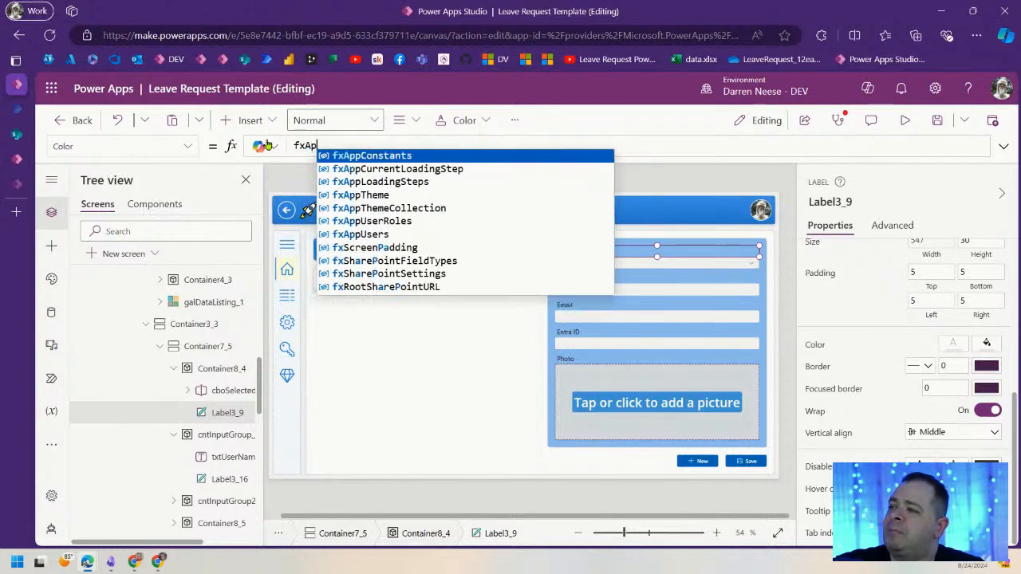
text(pTheme.prim)
key(Tab)
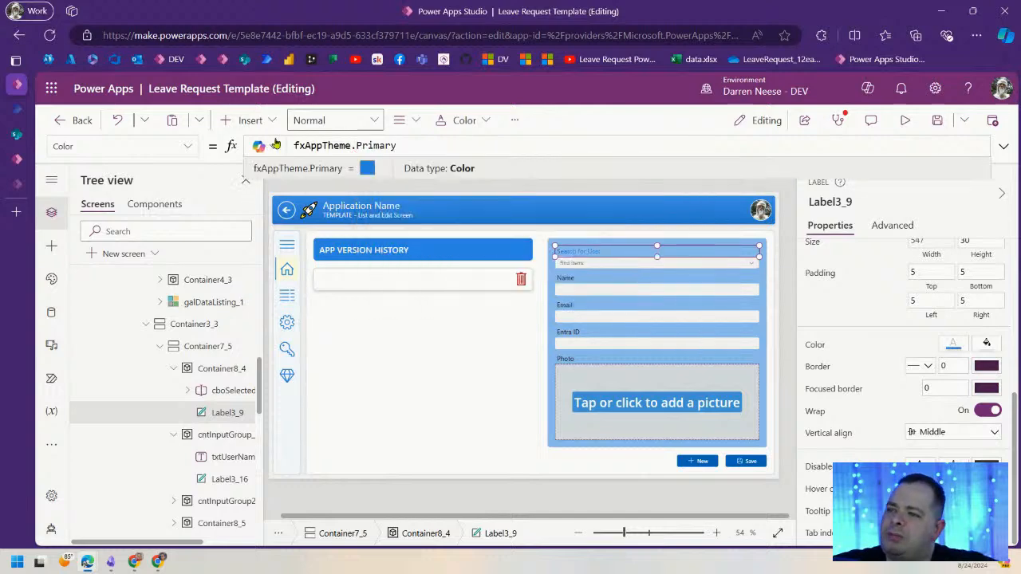
double_click(374, 146)
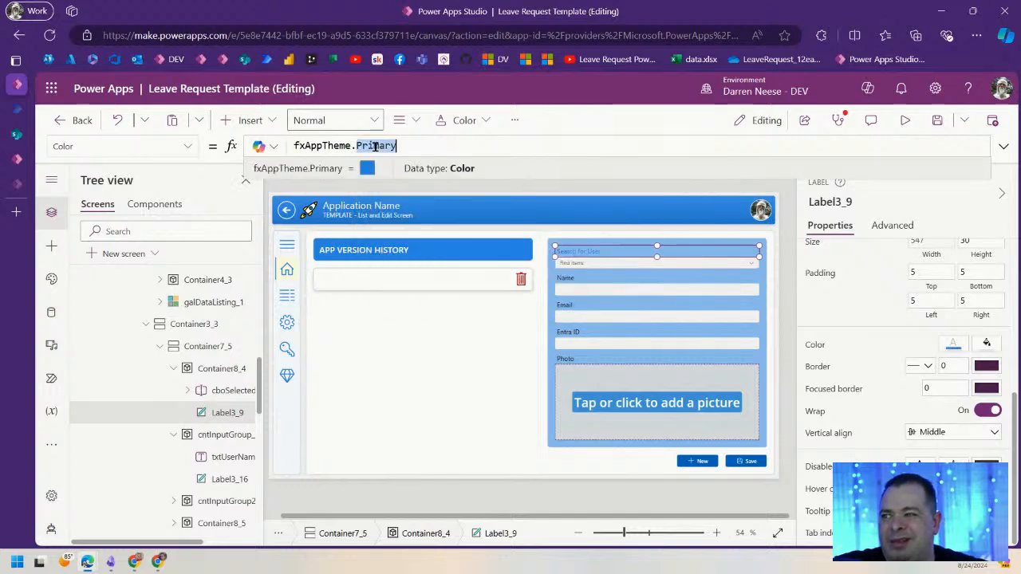
key(BackSpace)
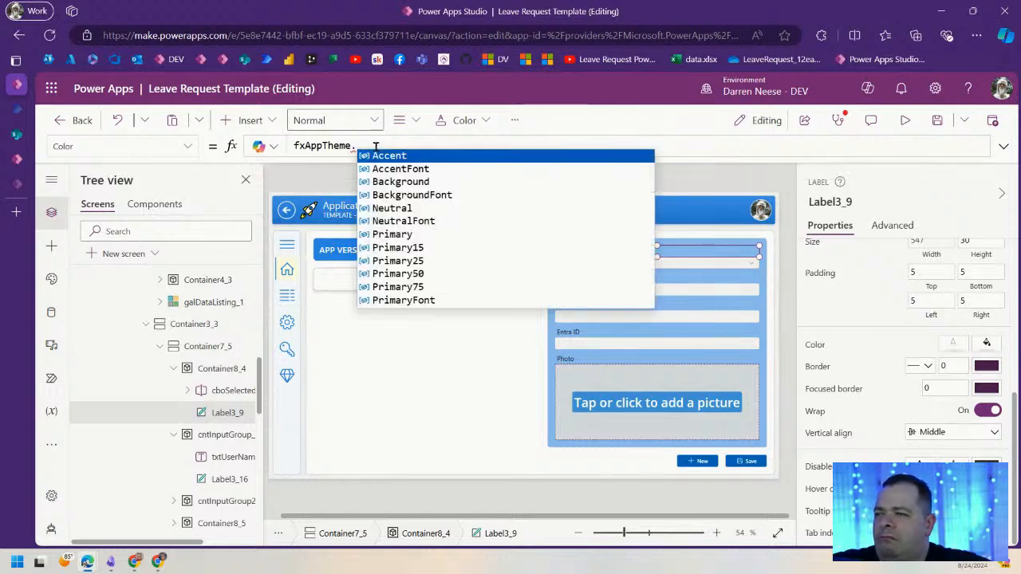
click(455, 263)
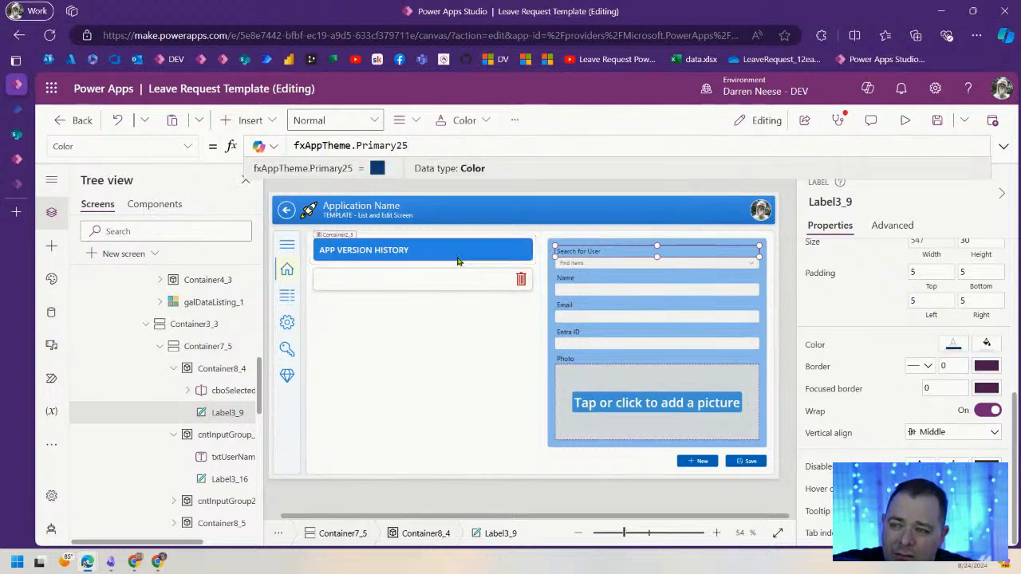
- Clear the color name after fxAppTheme in the Search for User label's Color formula and examine the Fill formula of the form panel Container7_5
double_click(391, 145)
click(434, 145)
drag(434, 145, 351, 146)
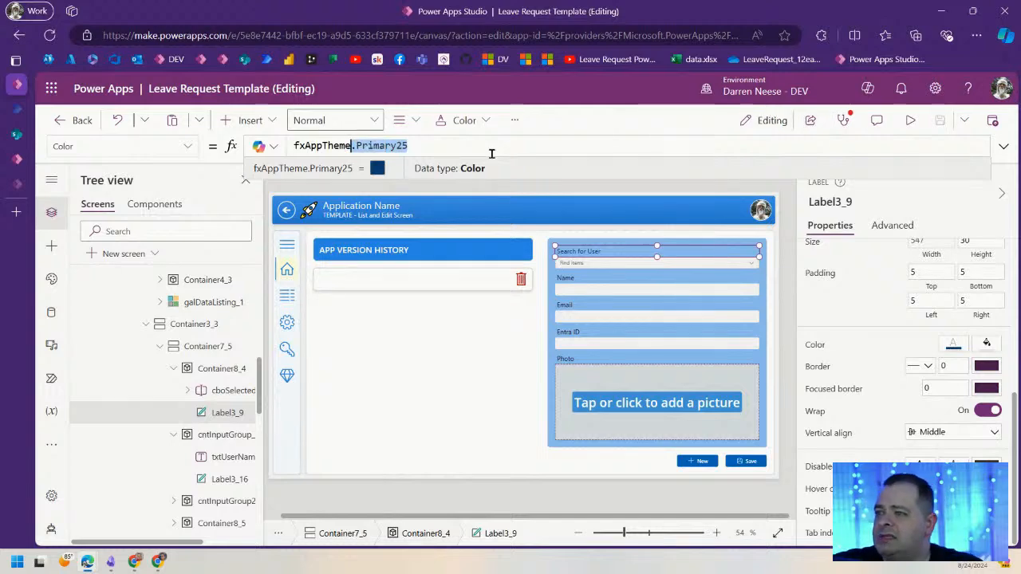
text(.)
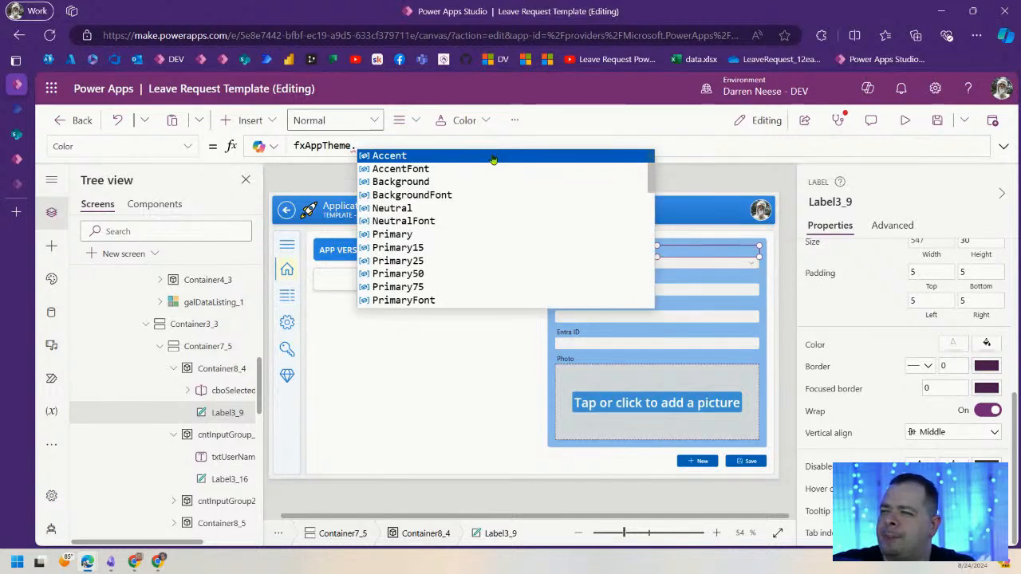
click(763, 262)
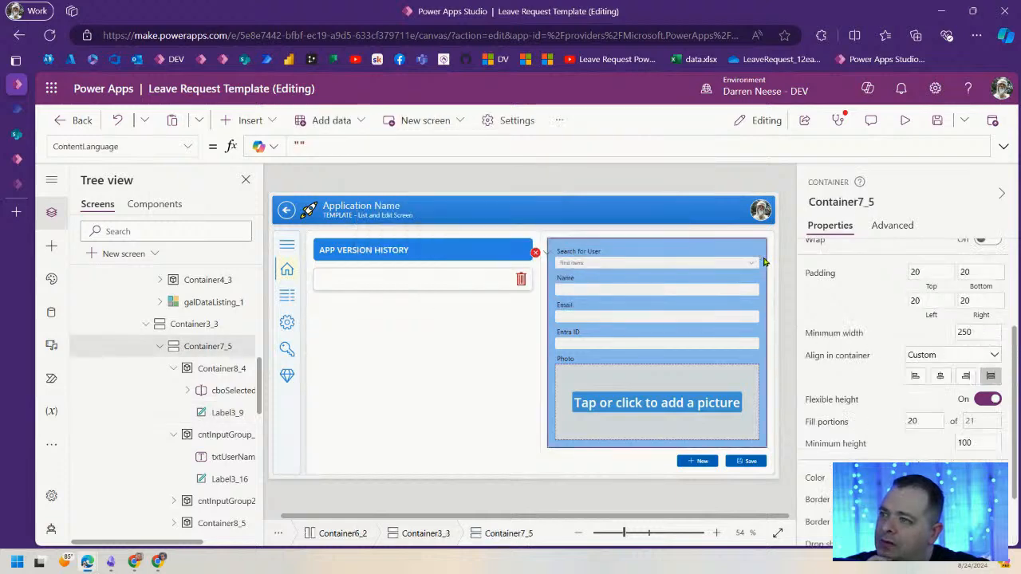
click(815, 478)
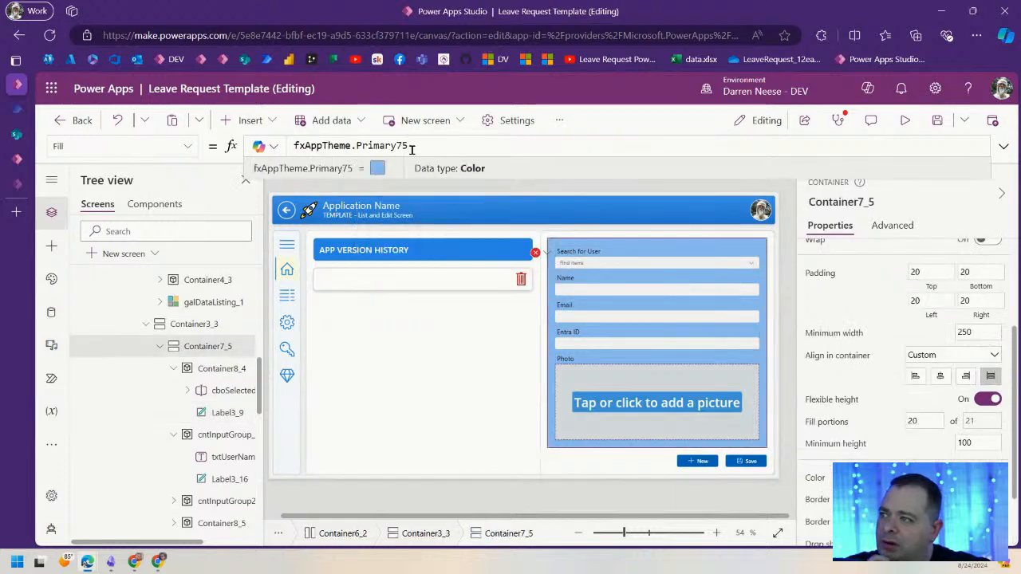
drag(438, 147, 278, 144)
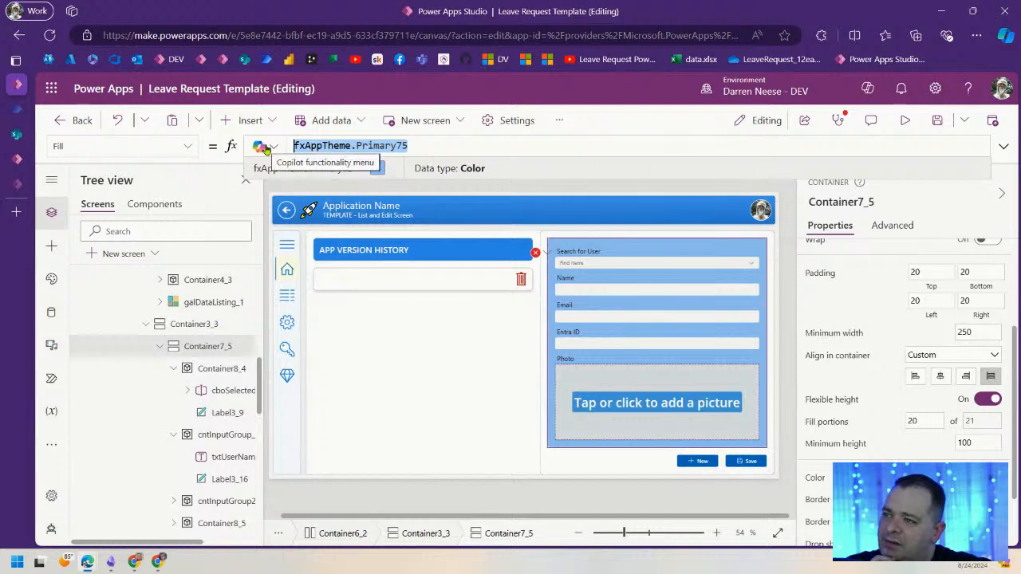
- Try fxAppTheme.TextFont as the text color of the Search for User label
click(593, 255)
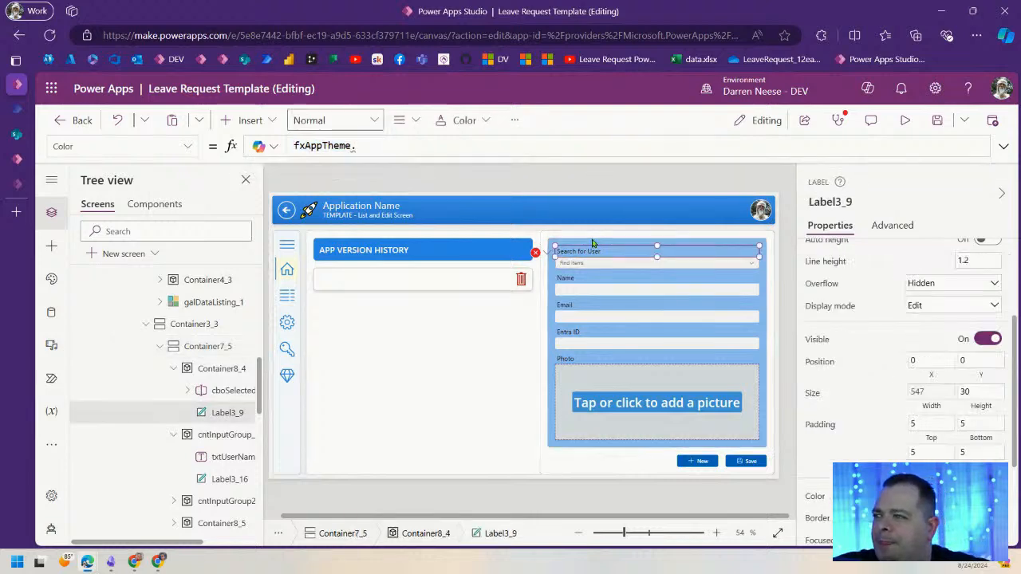
drag(383, 145, 271, 146)
click(385, 146)
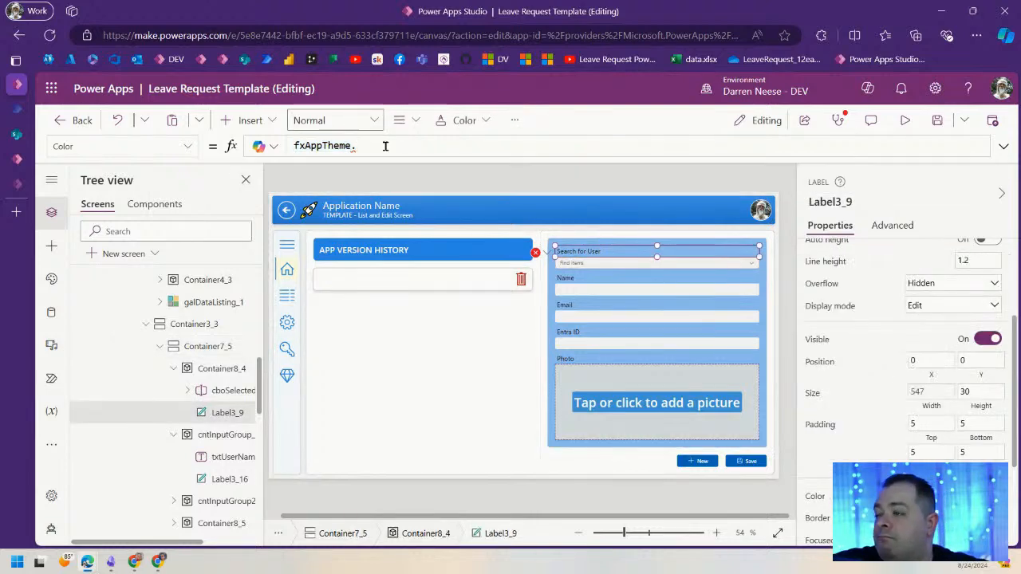
text(.fin)
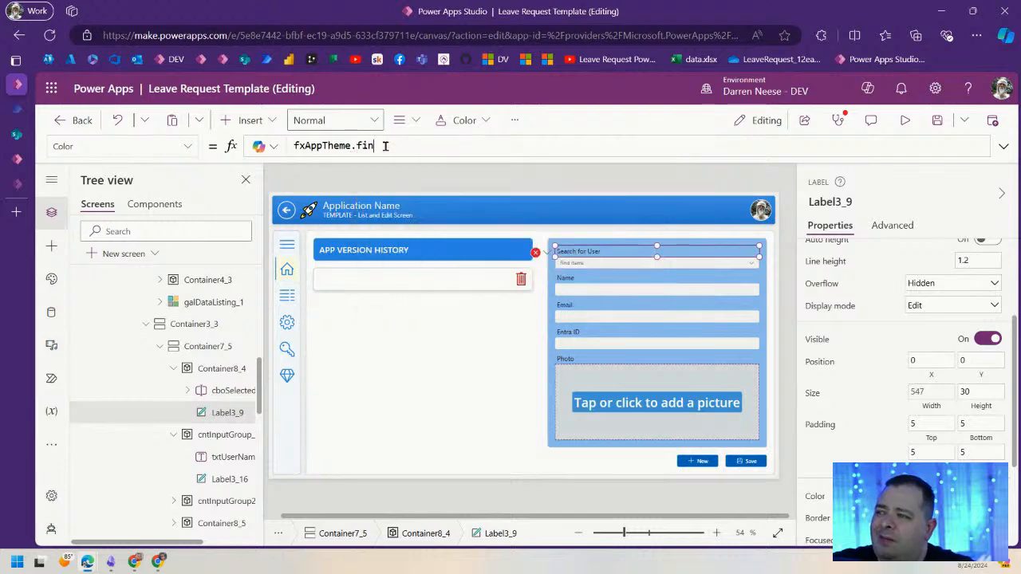
key(BackSpace)
key(BackSpace)
text(ont)
key(Tab)
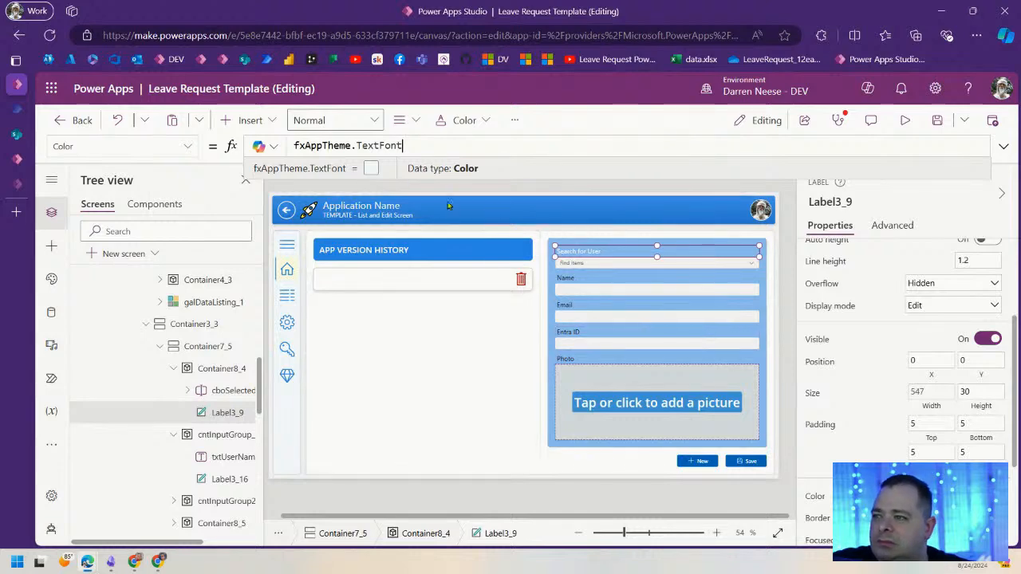
- Try fxAppTheme.Primary50 and fxAppTheme.Primary75 as the text color of the Search for User label
double_click(389, 146)
key(BackSpace)
key(BackSpace)
text(.)
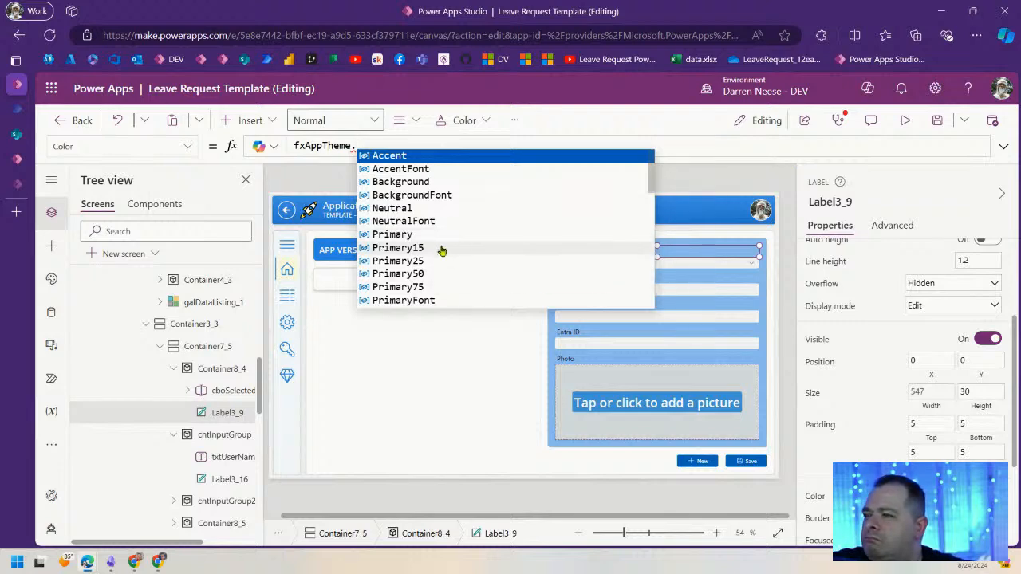
click(434, 274)
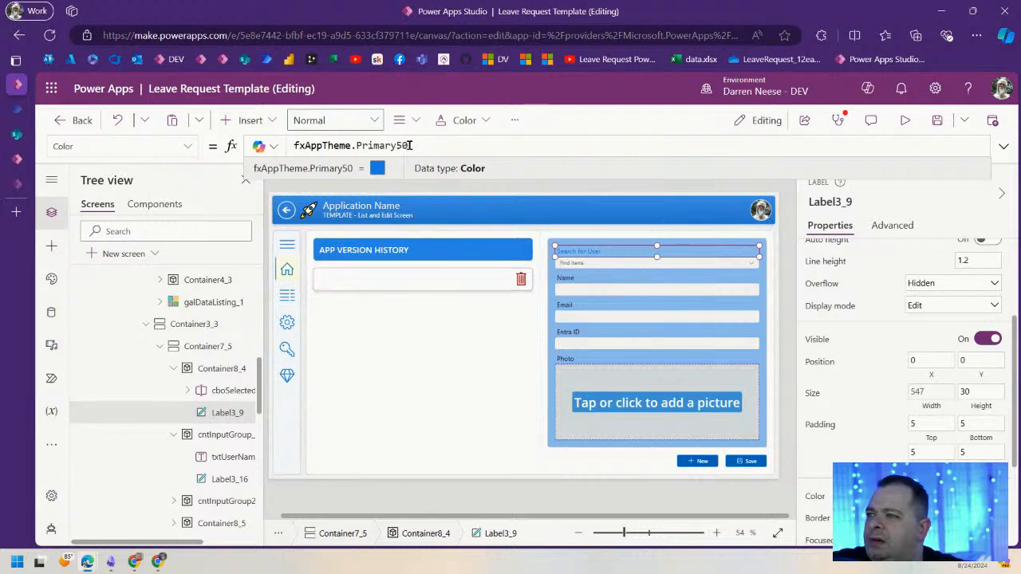
text(75)
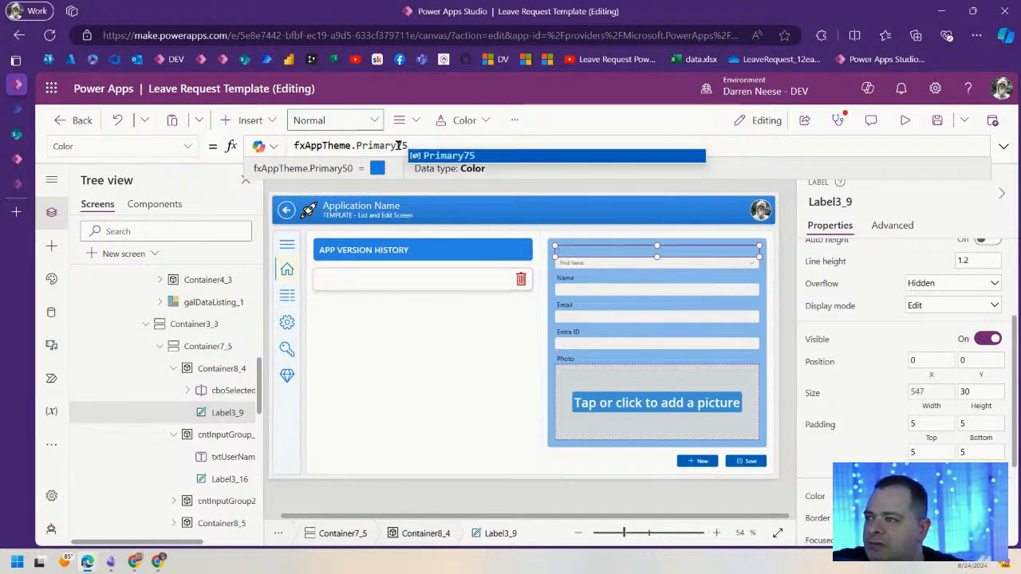
- Set the Search for User label's text color to fxAppTheme.Primary15 and copy the whole formula
double_click(361, 145)
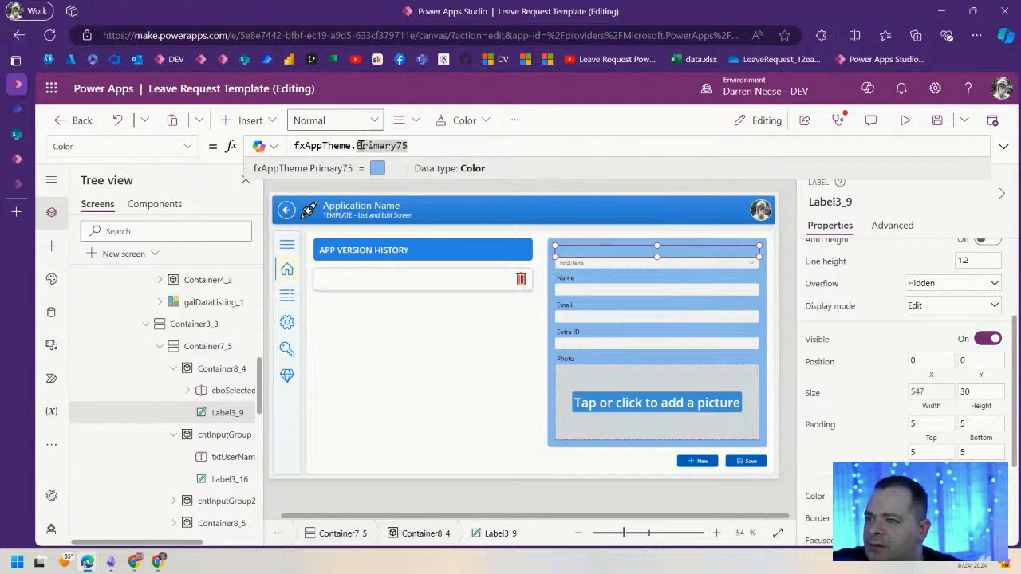
text(Primary15)
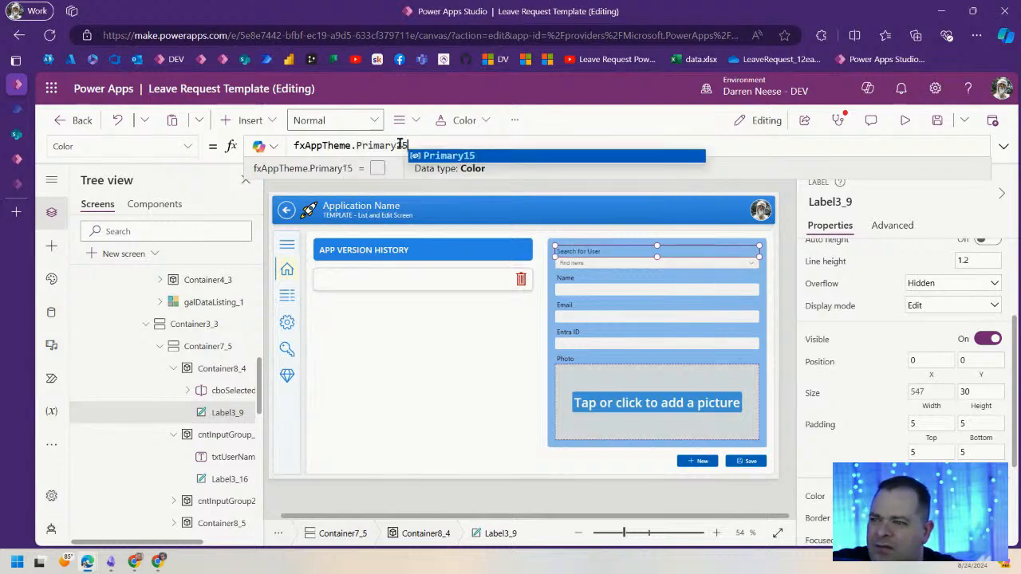
click(368, 146)
drag(448, 145, 290, 144)
key(ctrl+c)
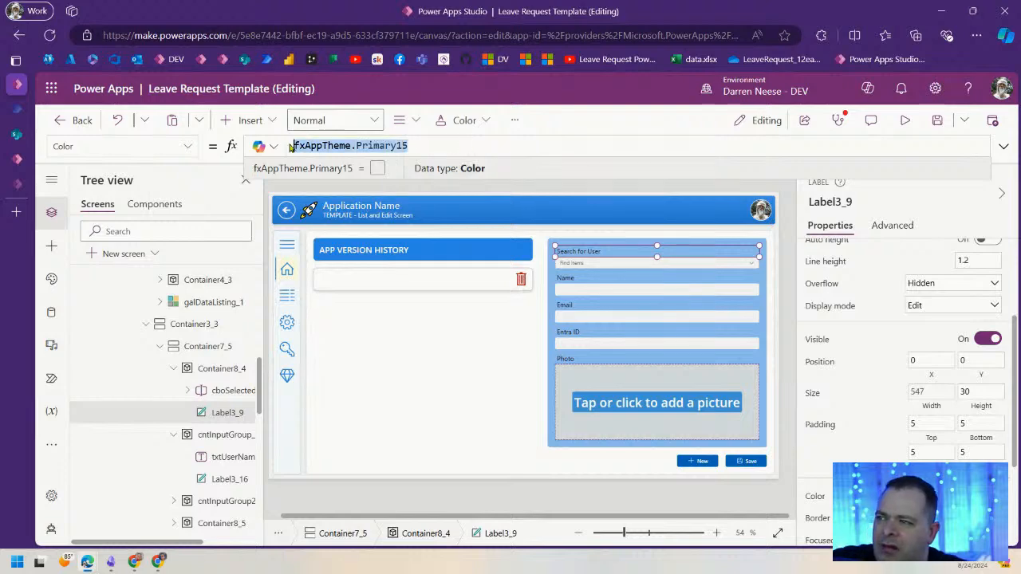
- Replace the text Color formulas of the Name and Email labels with the copied fxAppTheme.Primary15
click(580, 279)
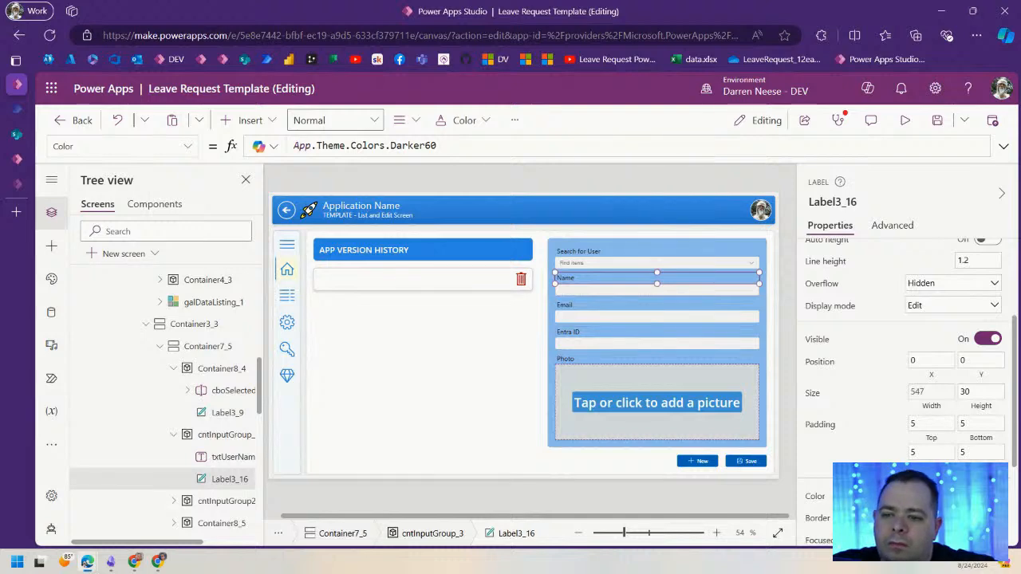
click(458, 146)
drag(453, 146, 248, 145)
key(ctrl+v)
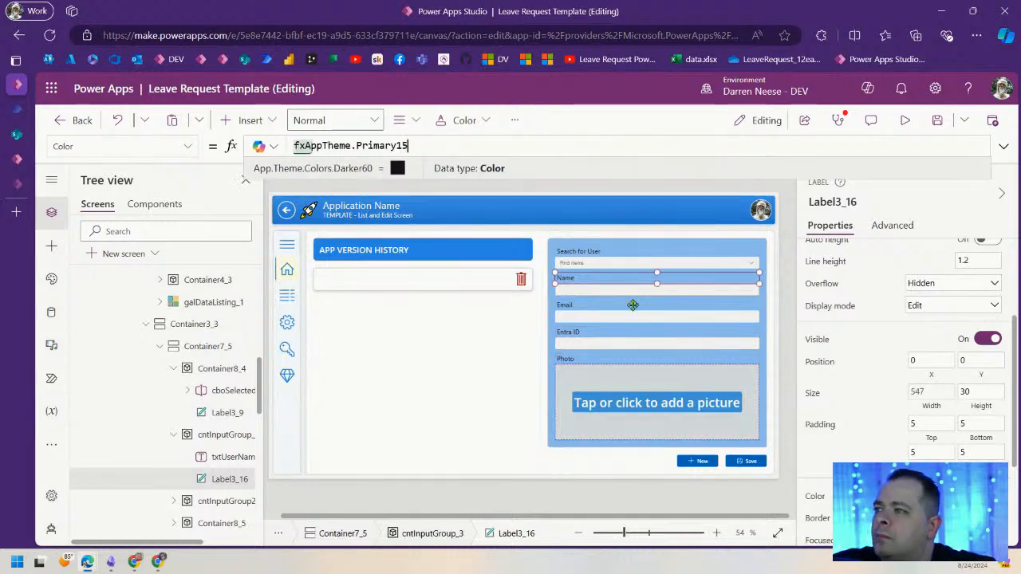
click(574, 303)
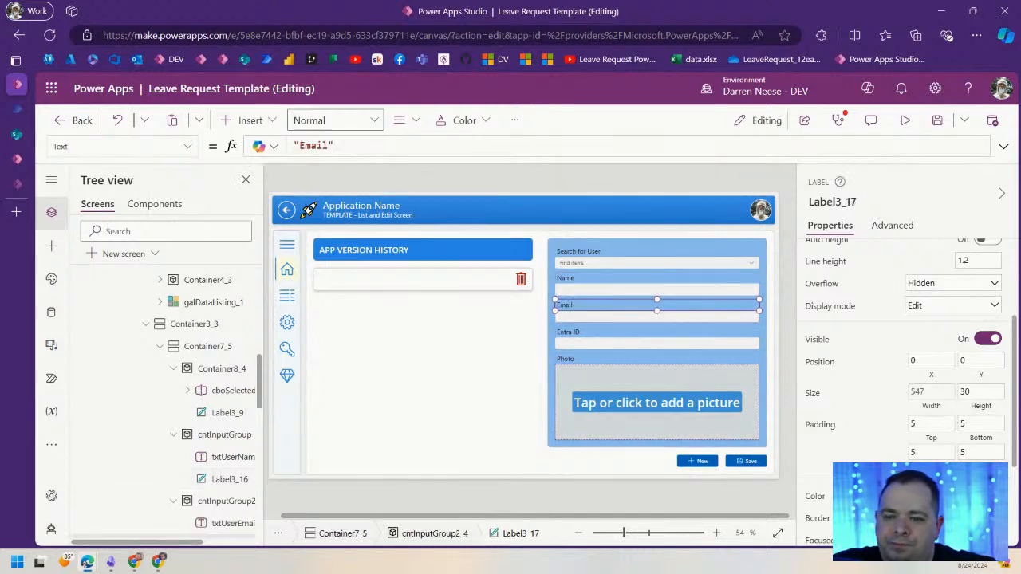
drag(481, 146, 274, 142)
key(ctrl+v)
- Replace the Entra ID label's text Color formula with fxAppTheme.Primary15
click(575, 337)
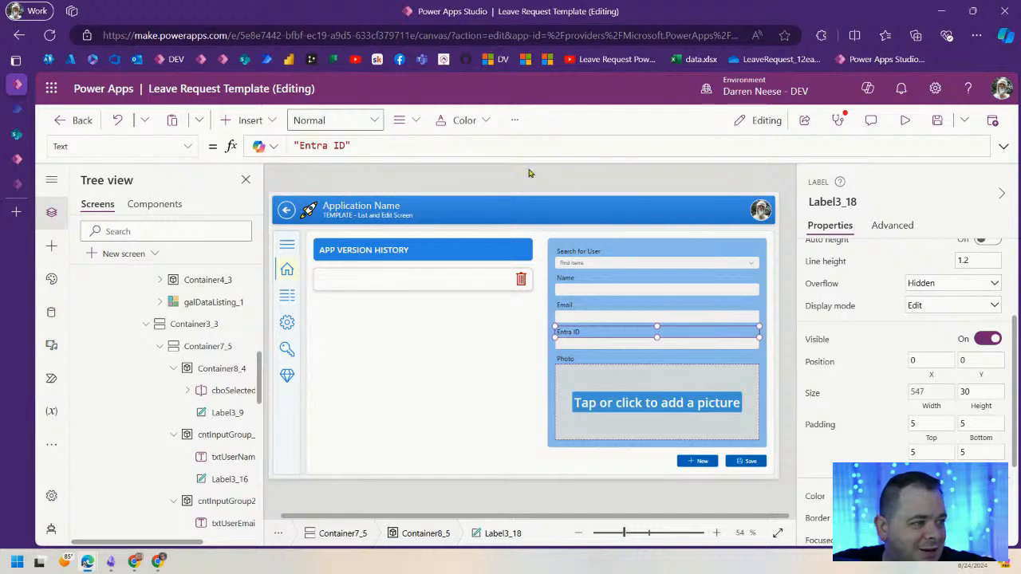
scroll(859, 368, down, 4)
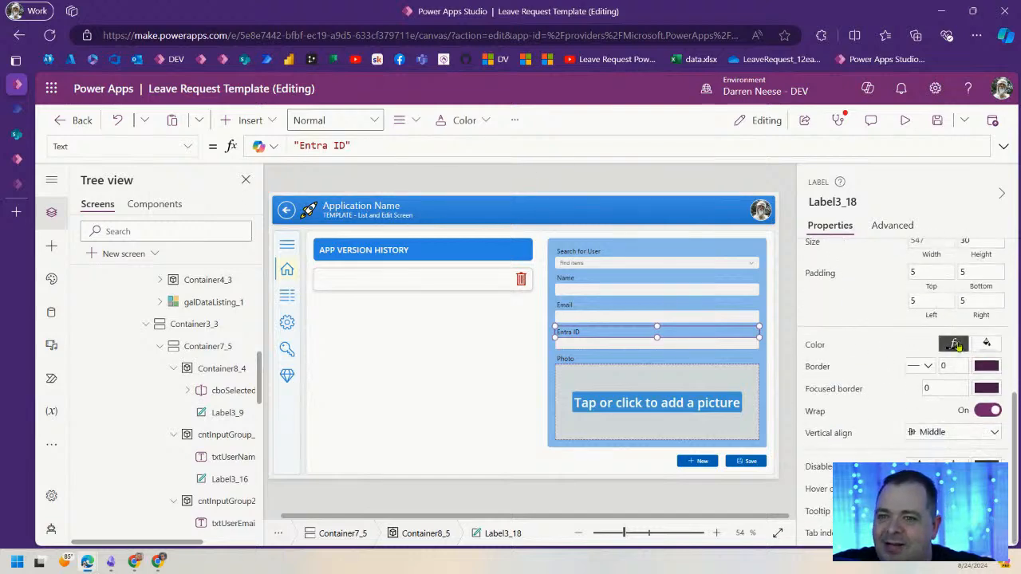
click(953, 345)
key(ctrl+a)
key(ctrl+v)
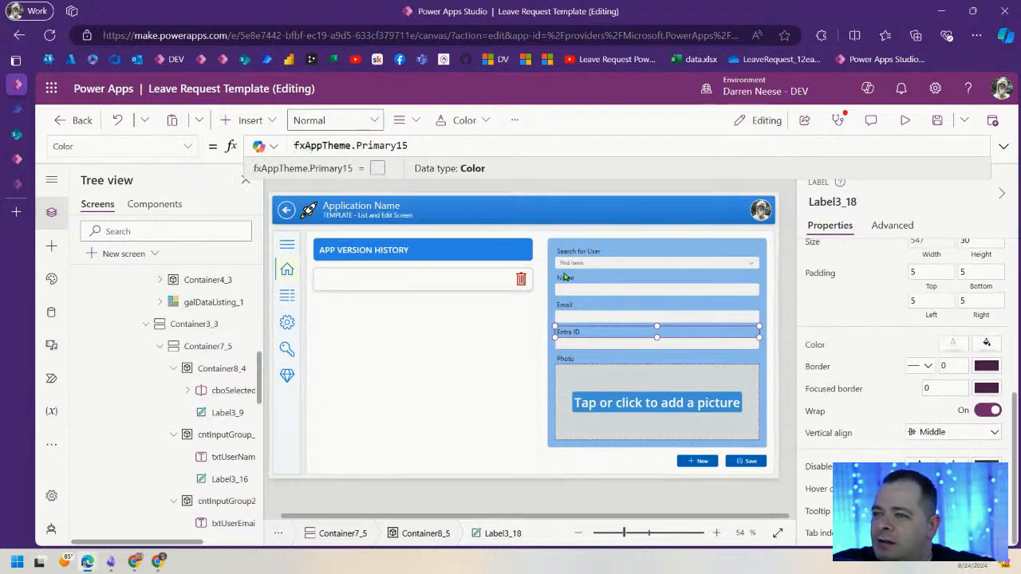
- Replace the Photo label's text Color formula with fxAppTheme.Primary15 and select the screen itself
click(569, 359)
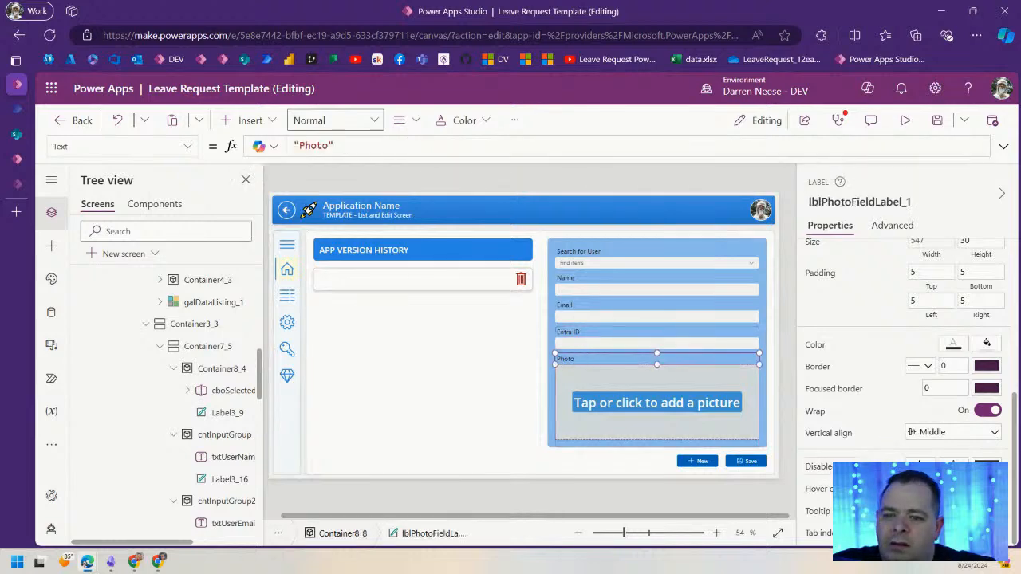
click(953, 345)
key(ctrl+a)
key(ctrl+v)
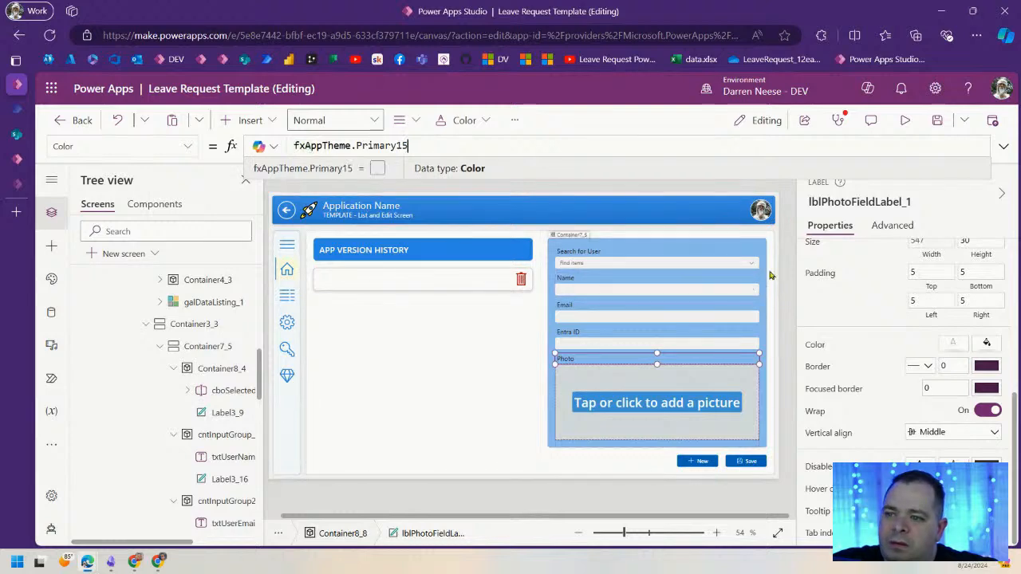
click(787, 253)
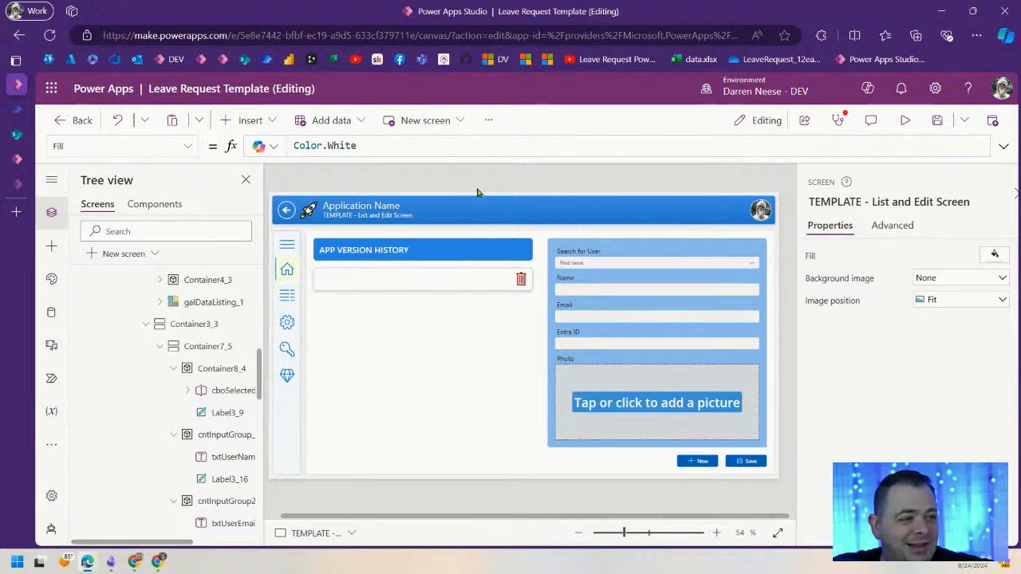
- Look through the available built-in app themes and return to the list of screens
click(50, 280)
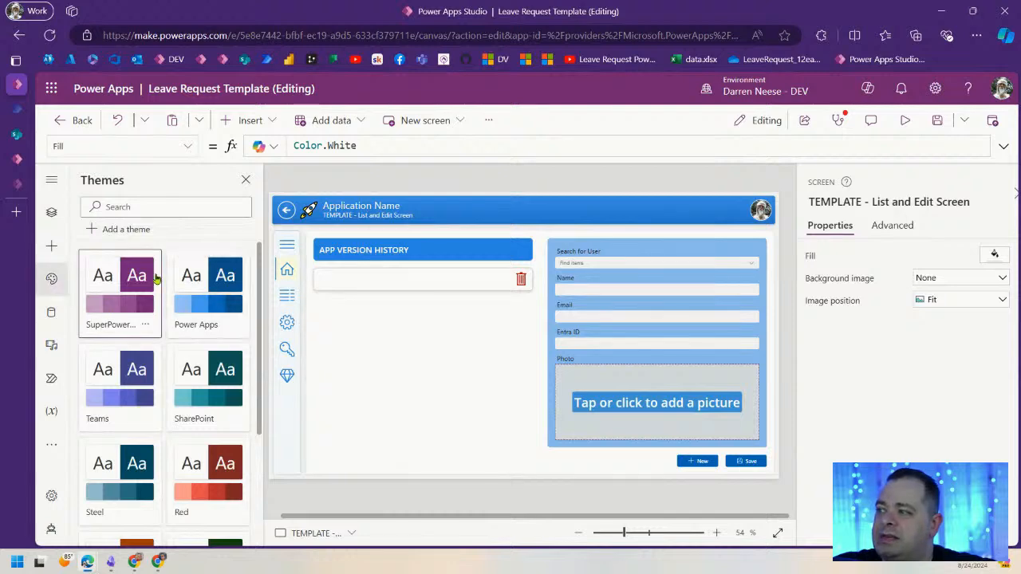
scroll(183, 415, down, 3)
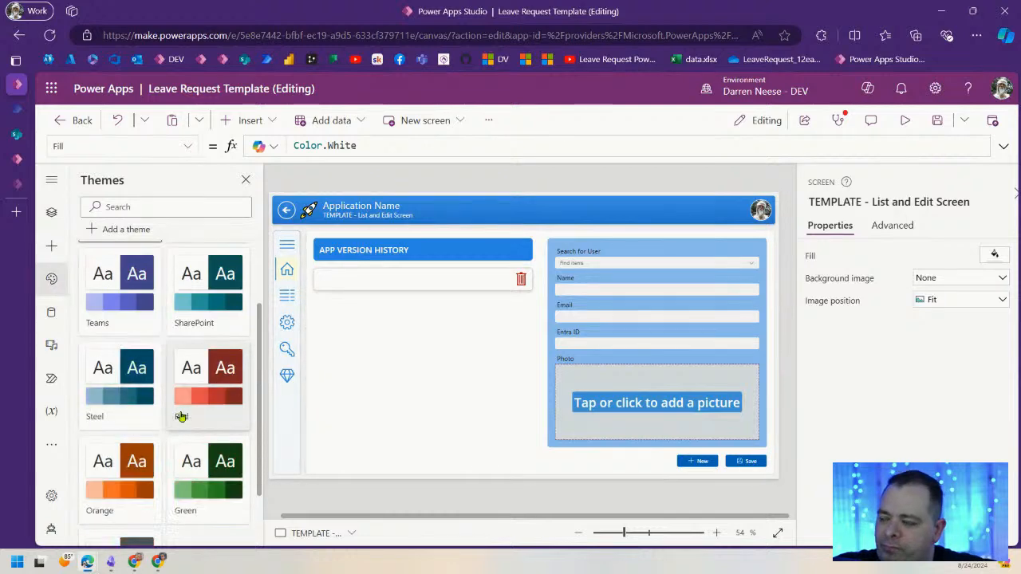
scroll(183, 415, up, 3)
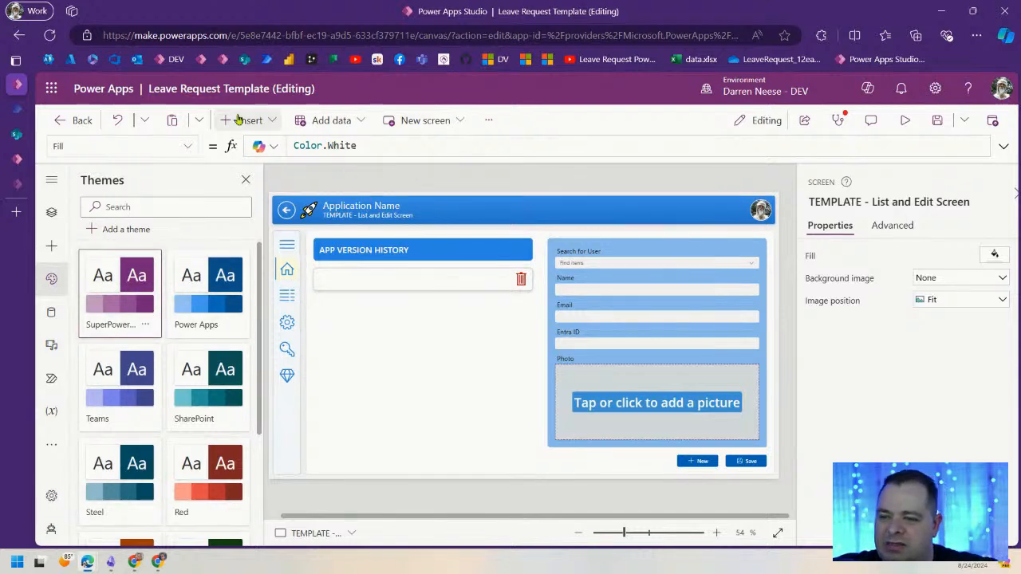
click(51, 212)
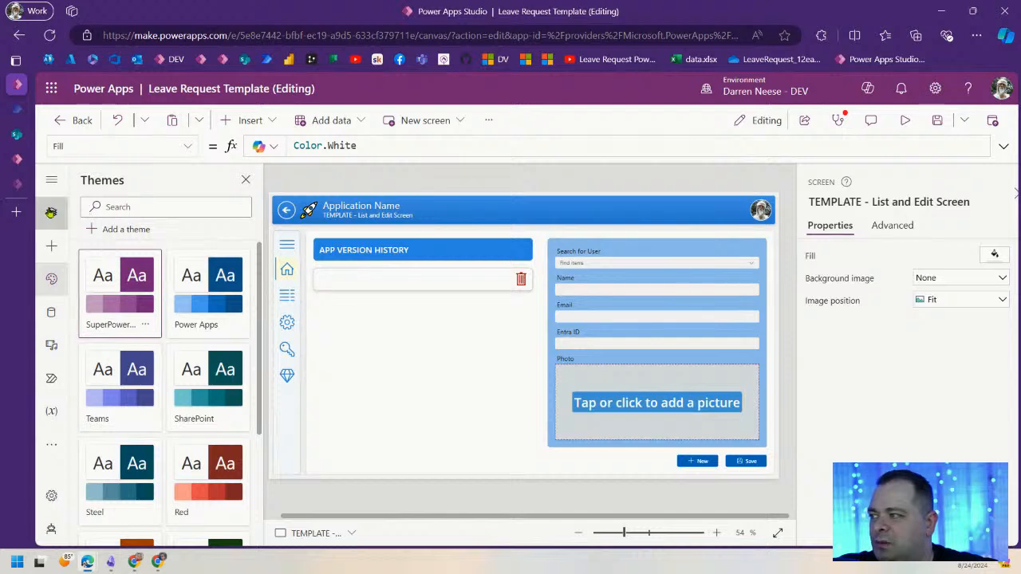
- Collapse the TEMPLATE - List and Edit Screen and open the DEV - COLOR PALETTES screen
click(77, 497)
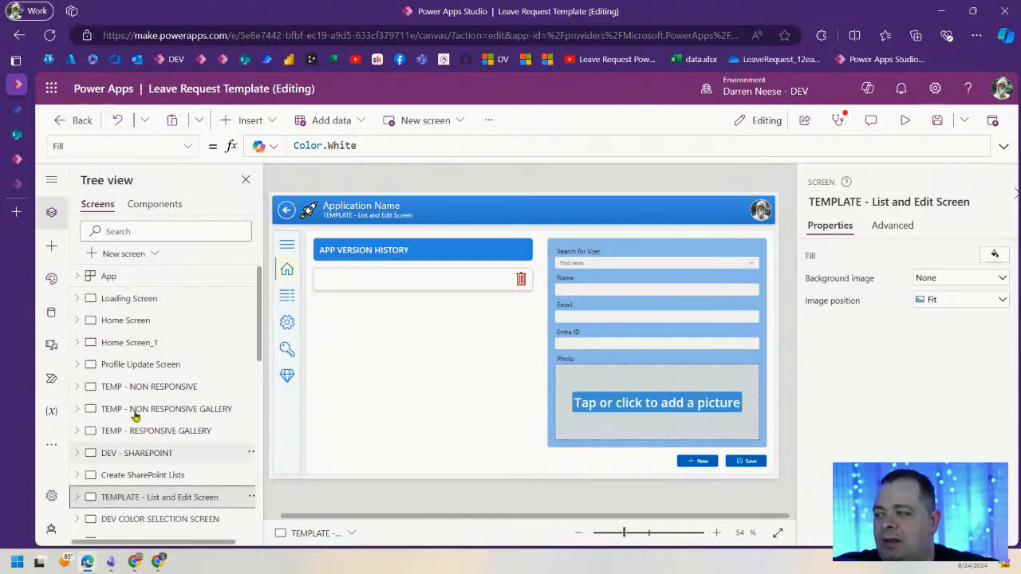
scroll(163, 391, down, 3)
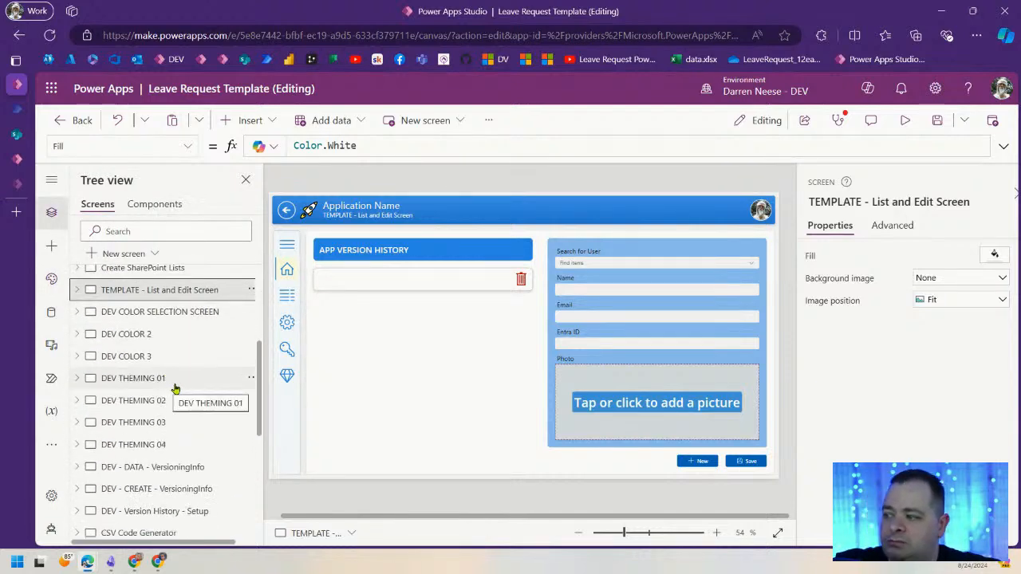
scroll(173, 388, down, 2)
scroll(199, 502, down, 2)
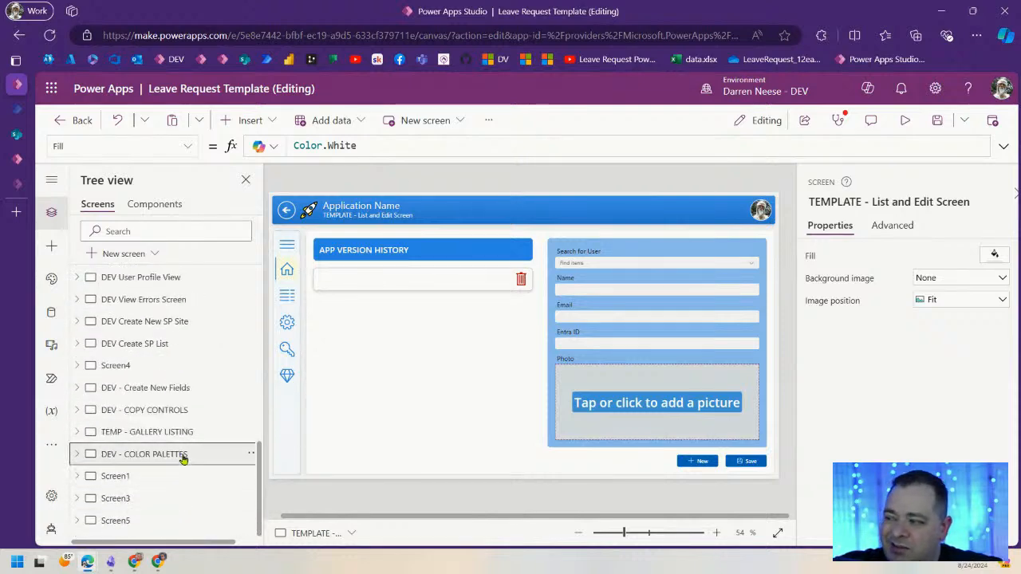
click(183, 456)
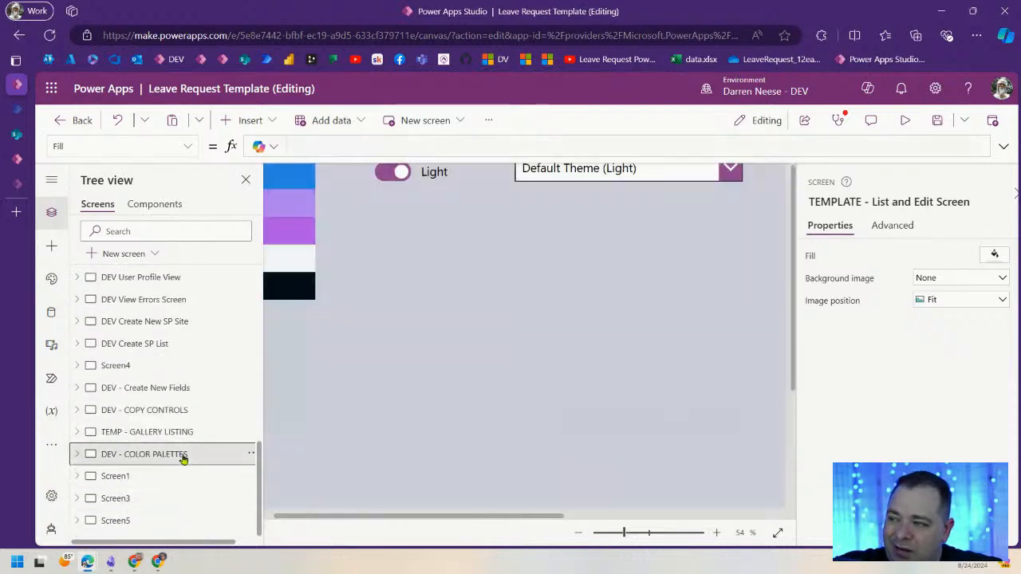
- Preview the DEV - COLOR PALETTES screen, check the theme choices, switch the app from Light to Dark and close the preview
click(905, 119)
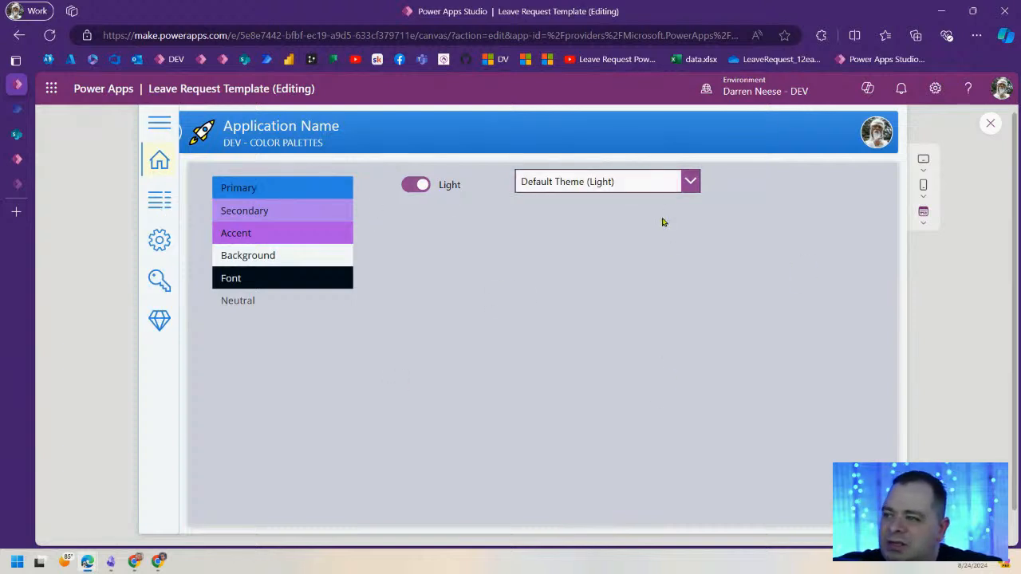
click(678, 181)
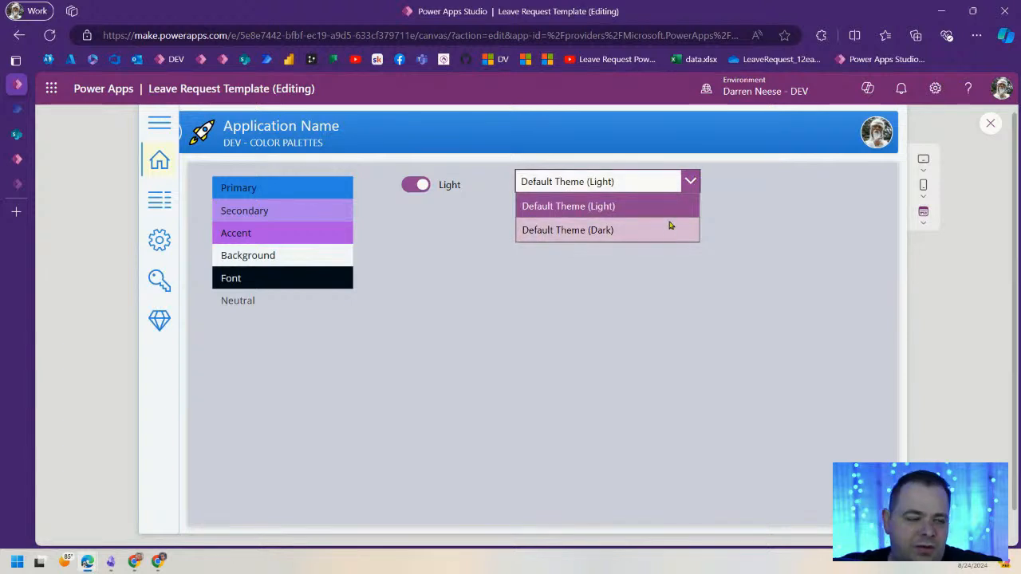
click(568, 301)
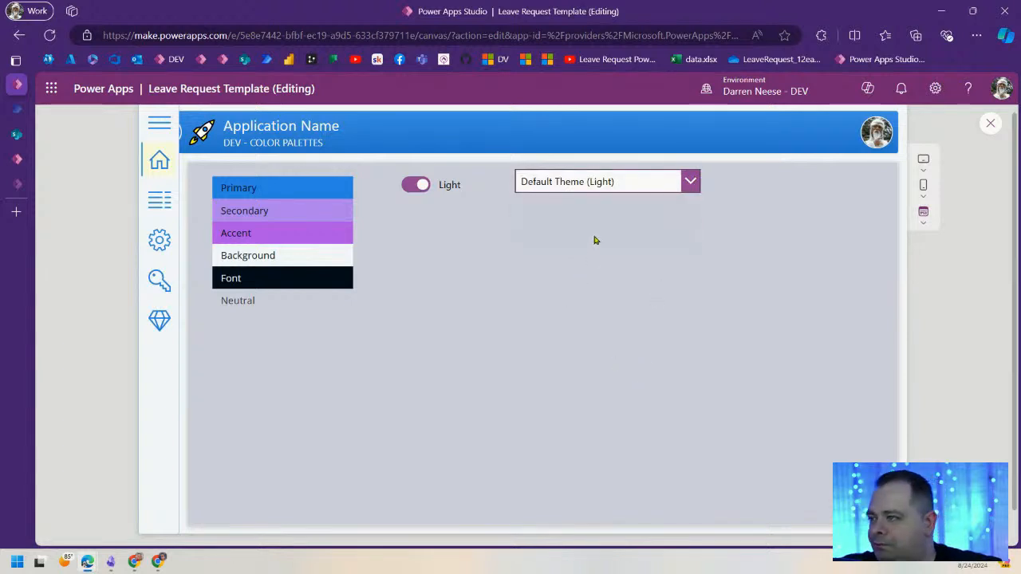
click(415, 185)
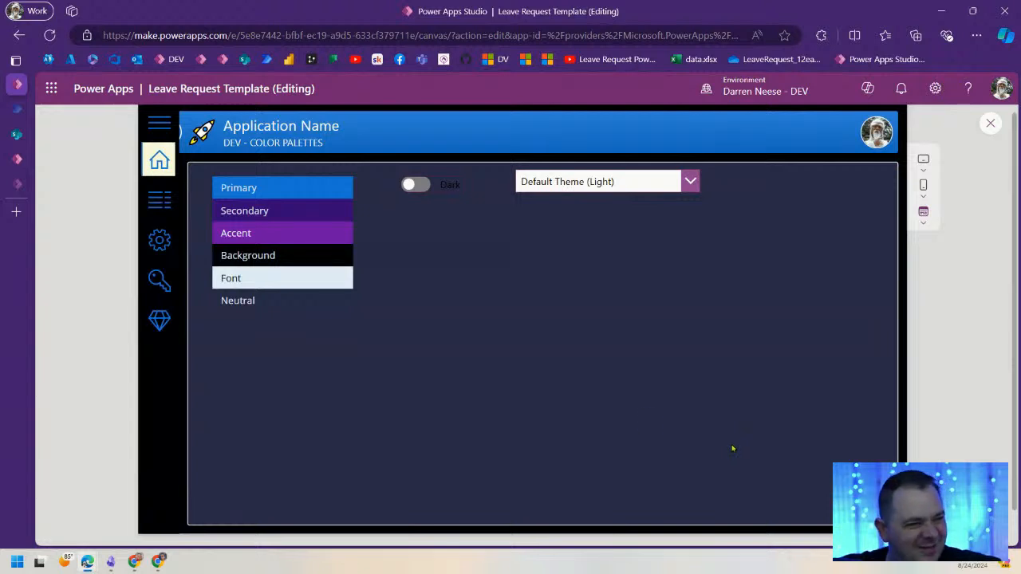
click(992, 123)
- Examine the TEMPLATE - List and Edit Screen in dark mode and the Fill formula of the APP VERSION HISTORY header container
scroll(196, 371, up, 5)
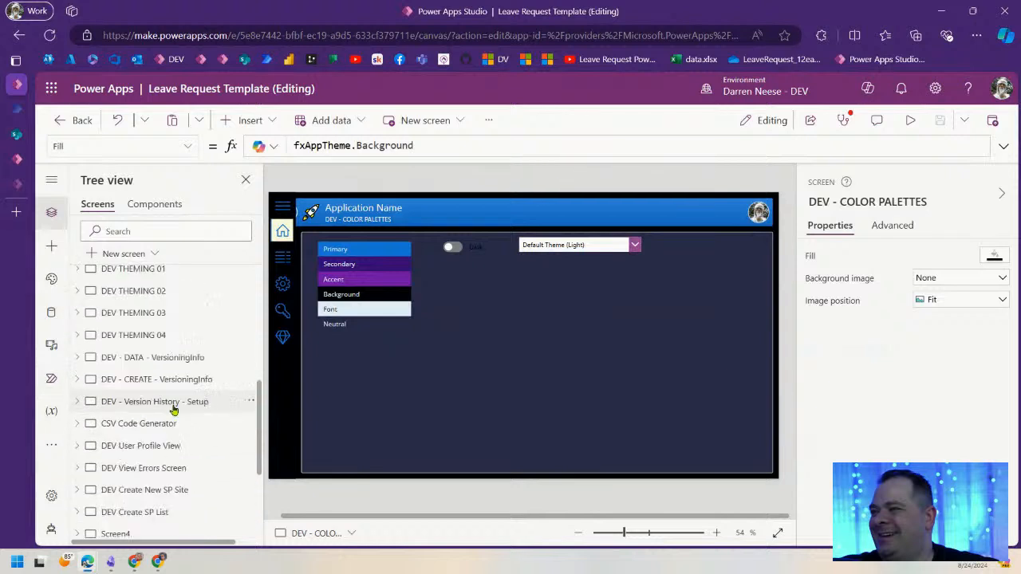
scroll(198, 372, up, 5)
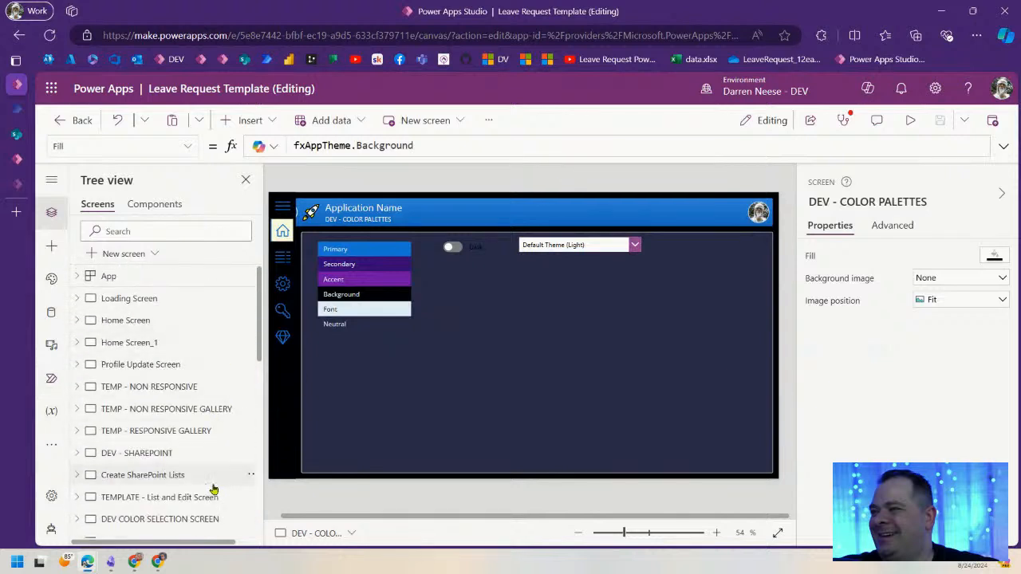
click(200, 498)
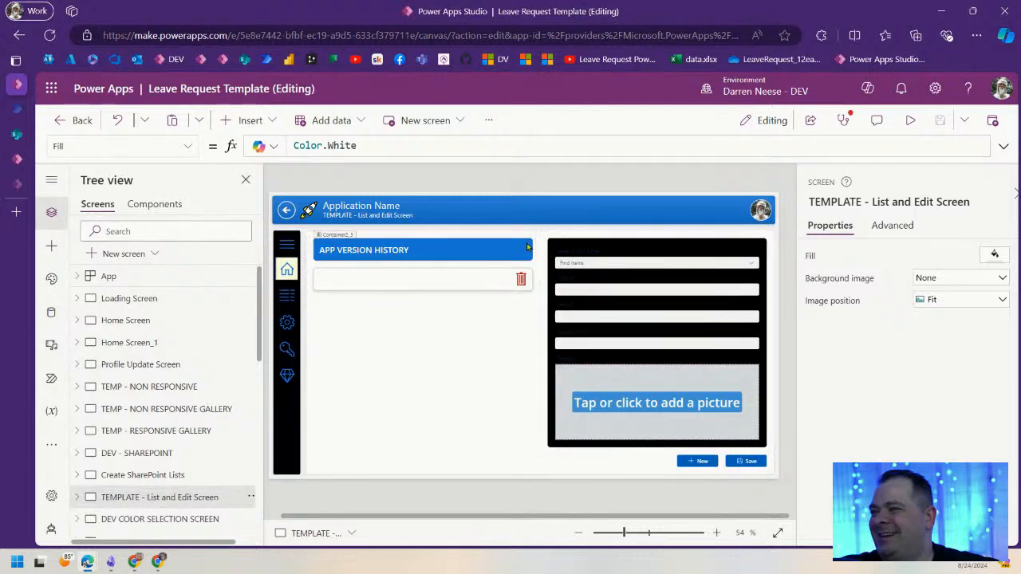
click(527, 247)
click(986, 389)
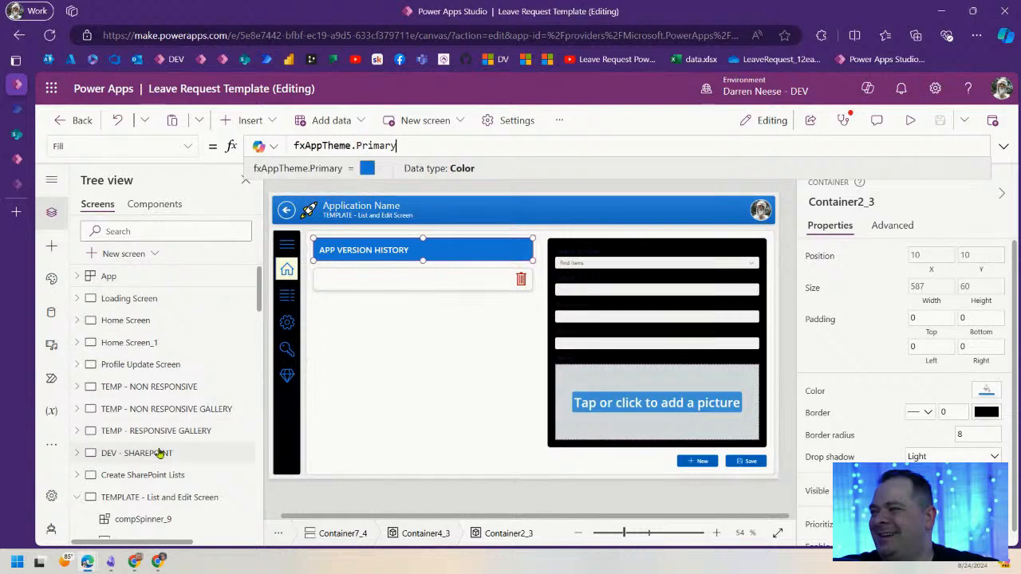
- Return to the DEV - COLOR PALETTES screen and switch the app theme back to Light
scroll(159, 451, down, 5)
scroll(162, 452, down, 10)
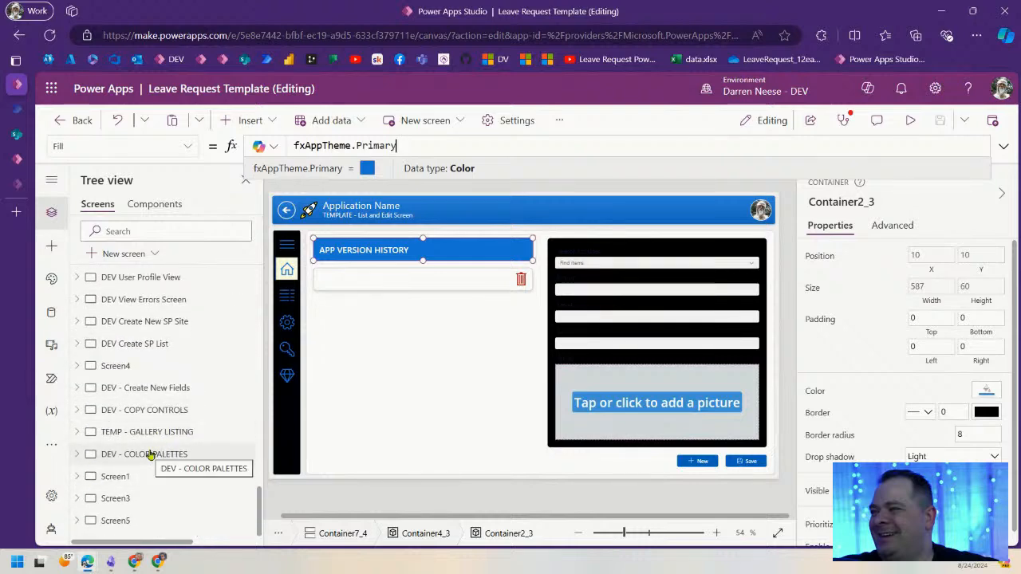
click(149, 455)
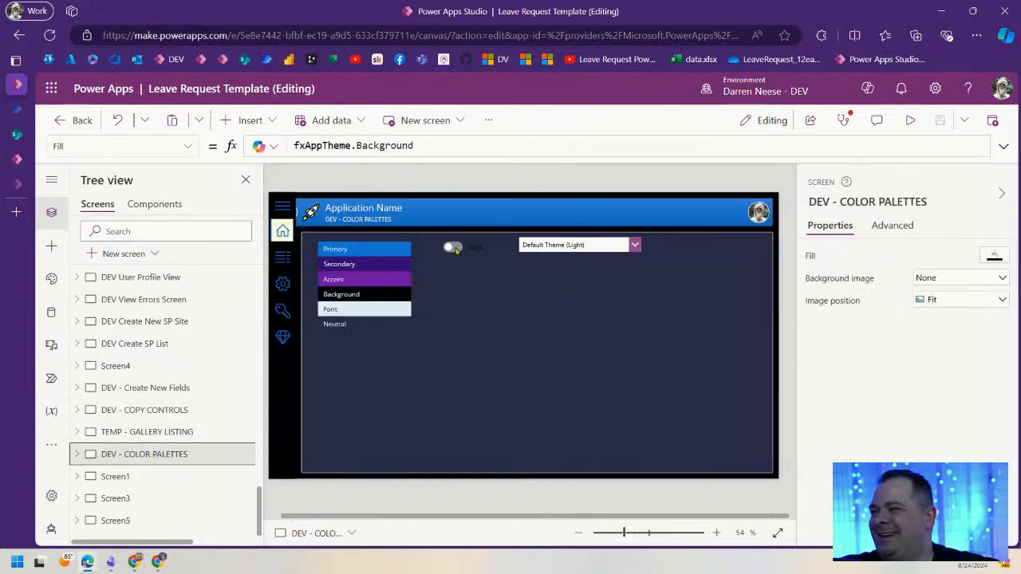
click(454, 248)
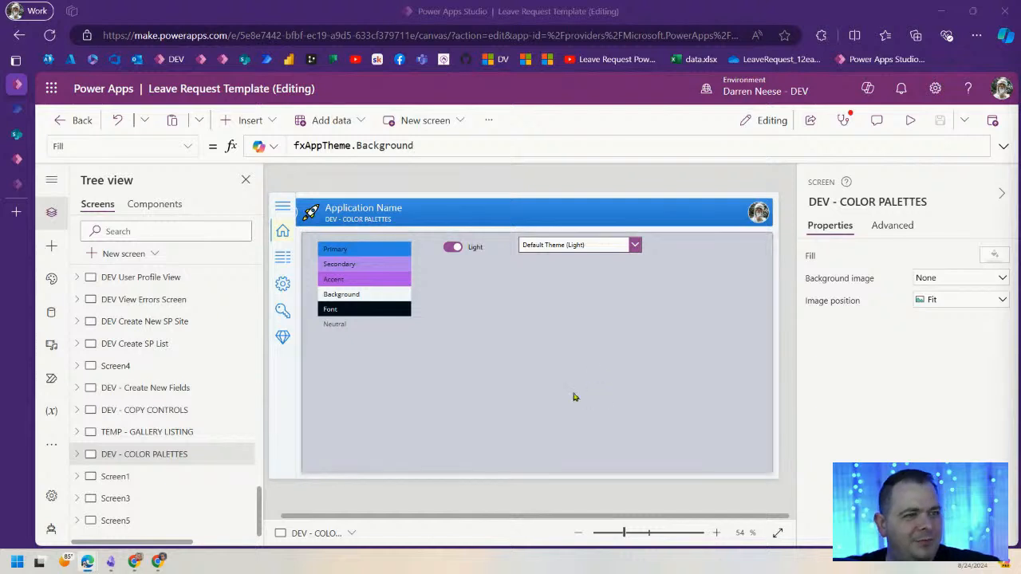
scroll(175, 372, up, 3)
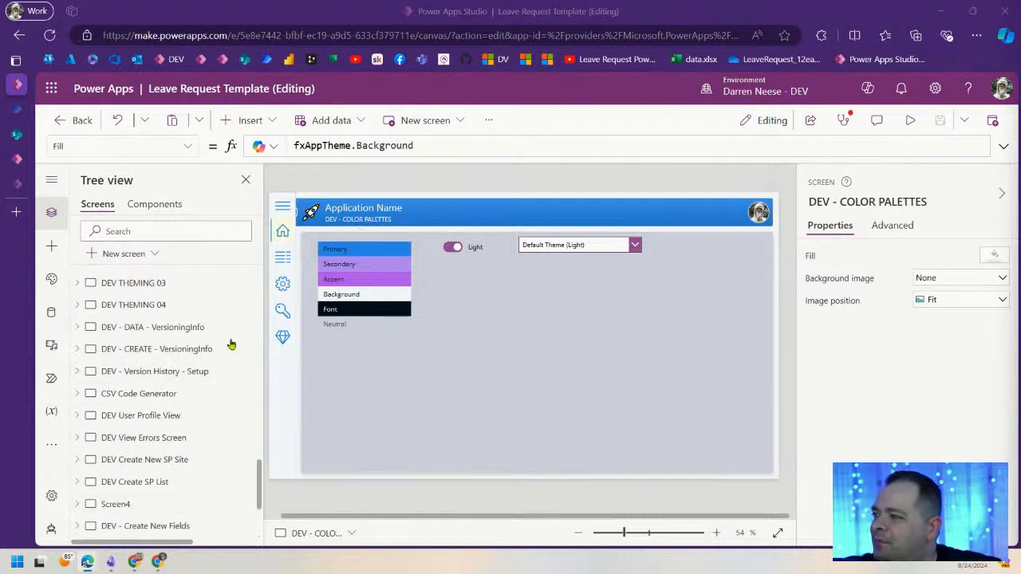
- Duplicate the TEMPLATE - List and Edit Screen
scroll(191, 362, up, 10)
scroll(188, 363, up, 3)
click(159, 338)
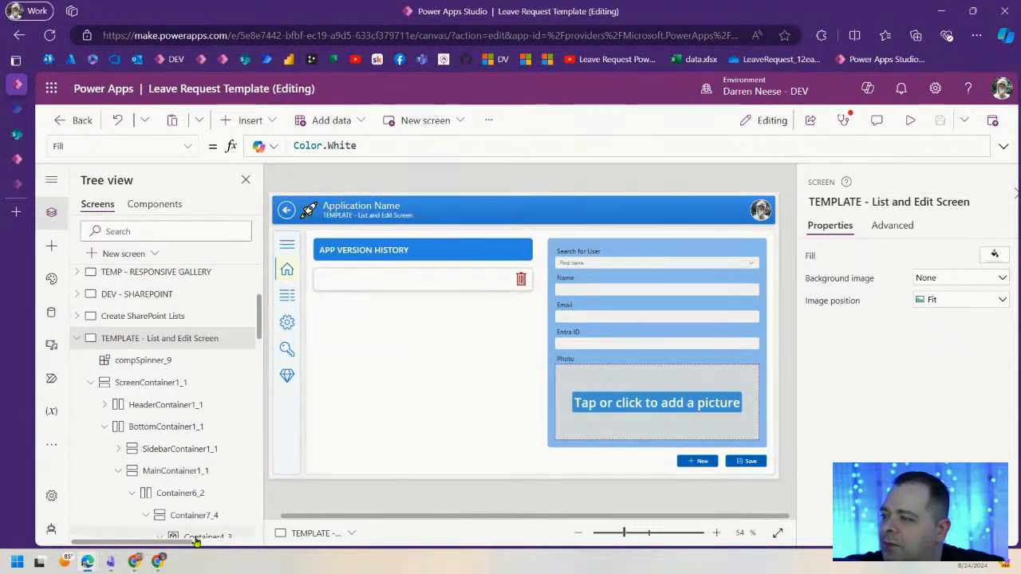
scroll(205, 391, right, 3)
click(232, 340)
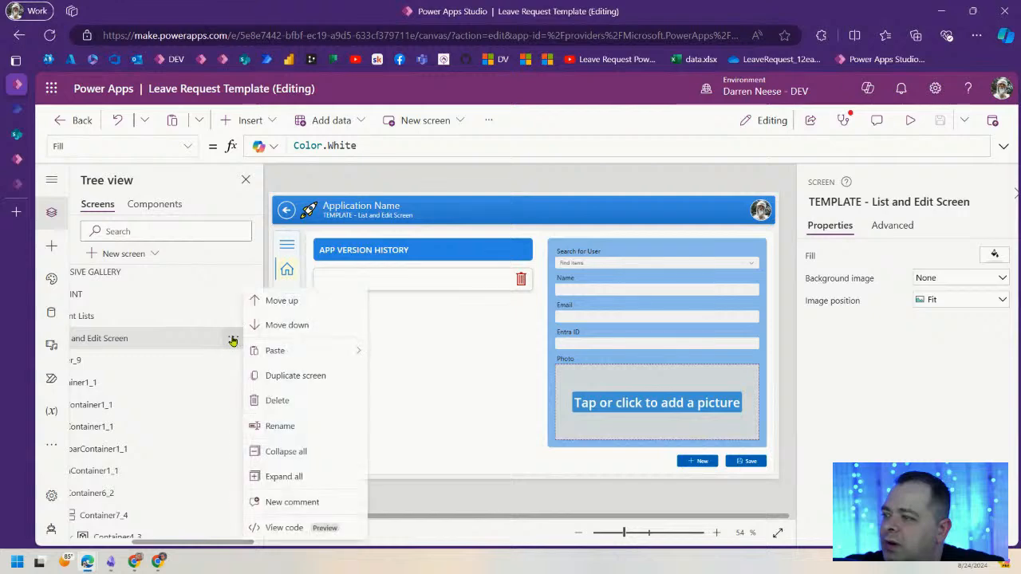
click(313, 377)
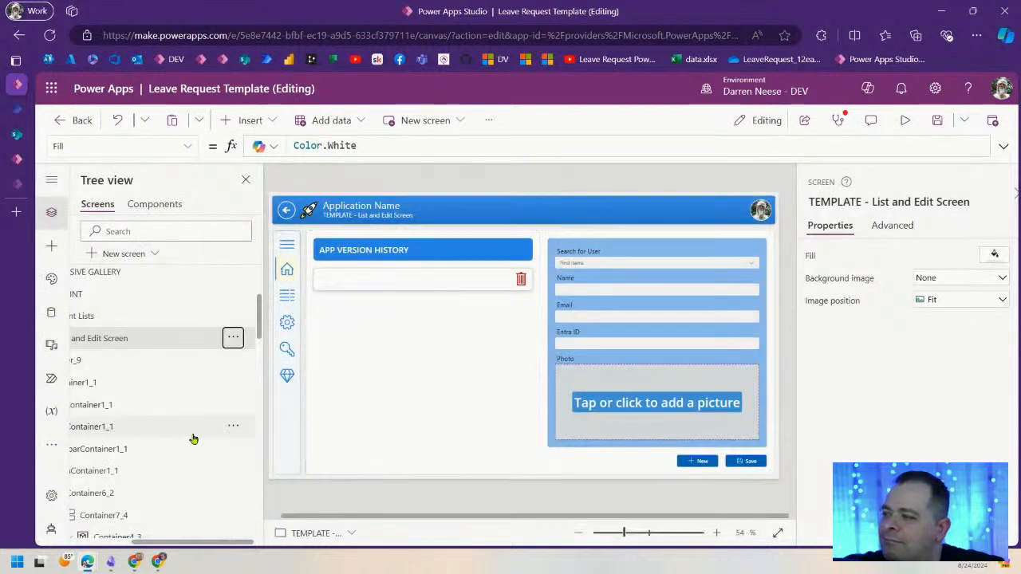
- Collapse the original and duplicated template screens in the tree and set the canvas zoom to 46%
scroll(193, 439, left, 3)
click(79, 340)
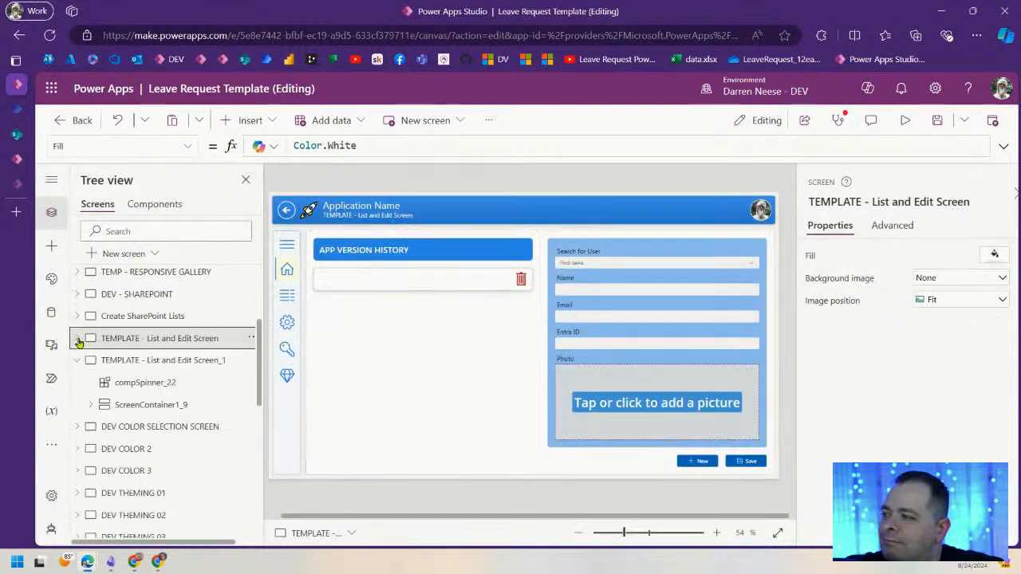
click(188, 361)
click(78, 359)
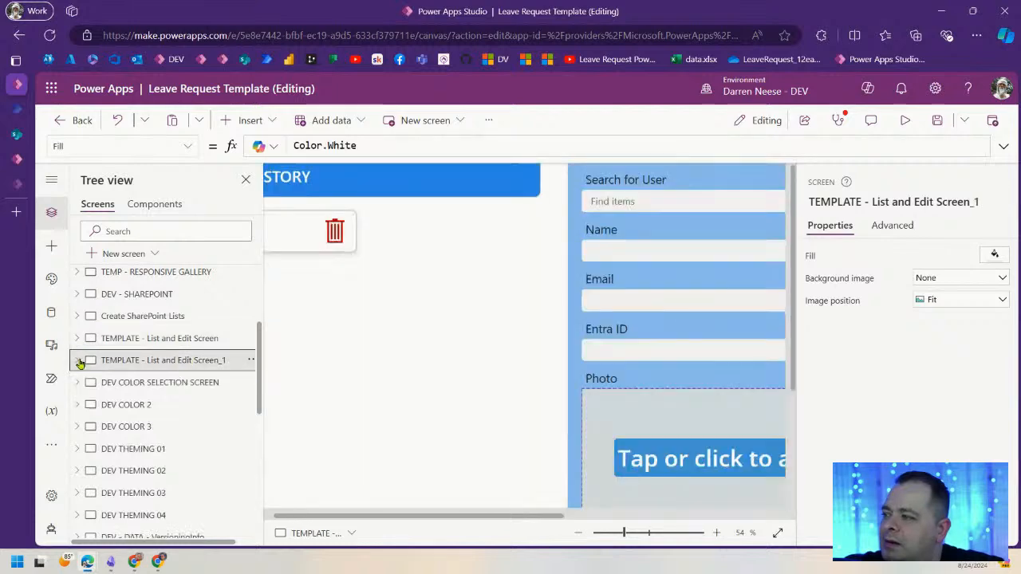
click(606, 535)
drag(606, 537, 620, 539)
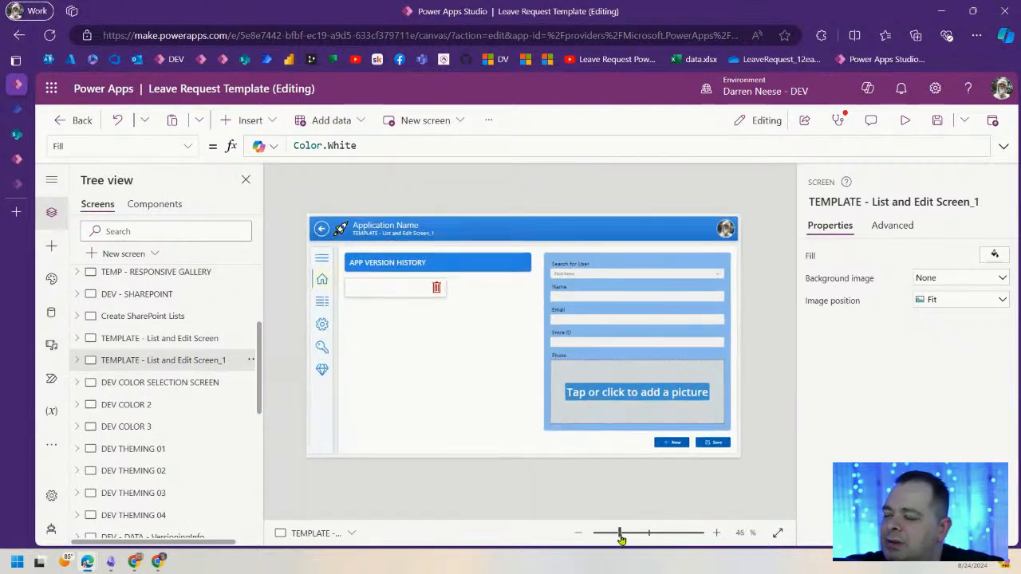
- Compare the duplicated screen with the original and examine the container, icon, image, label and rectangle in the duplicate's gallery row
click(174, 340)
click(181, 361)
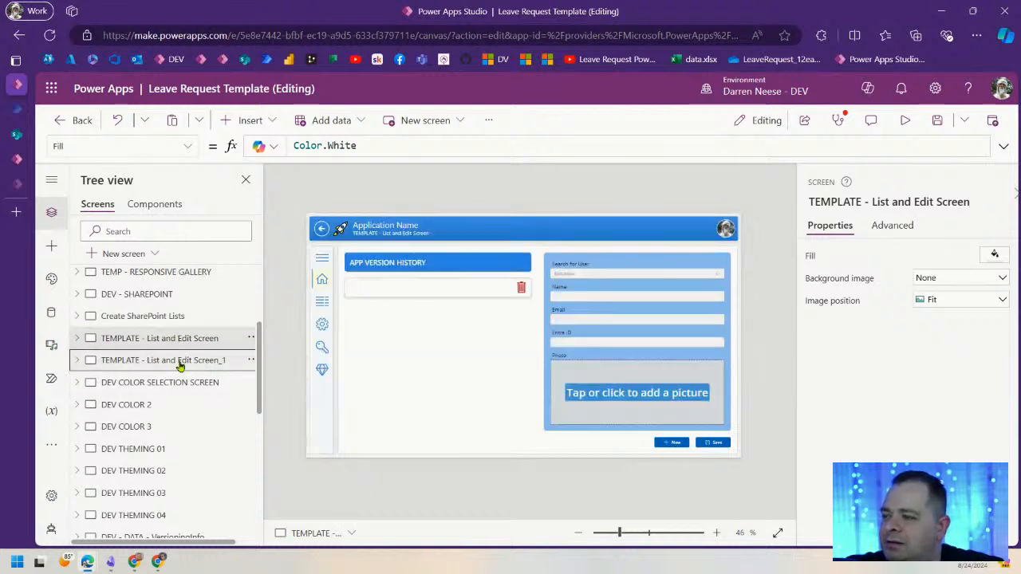
click(417, 281)
scroll(239, 447, down, 5)
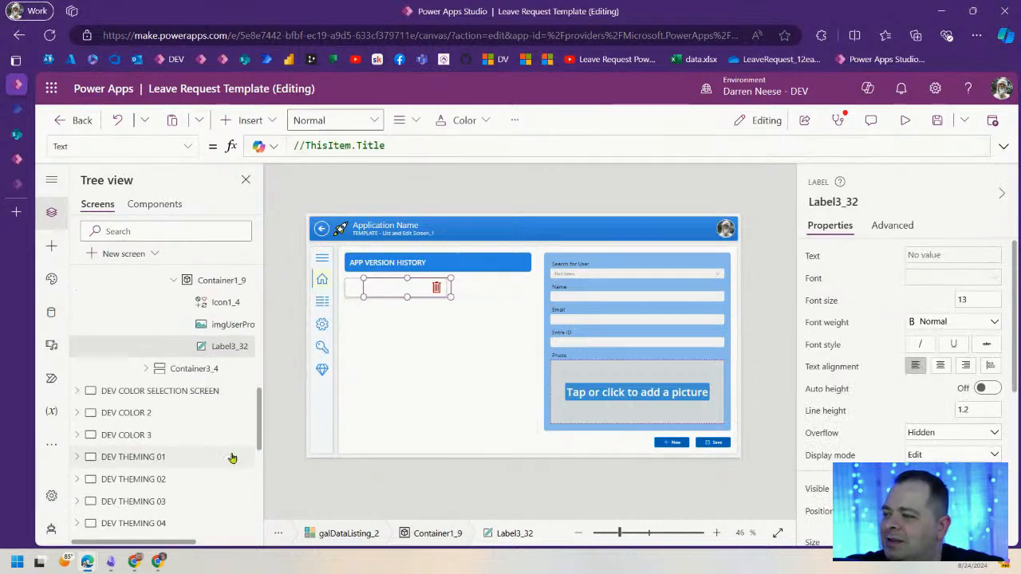
click(227, 325)
click(226, 300)
click(223, 282)
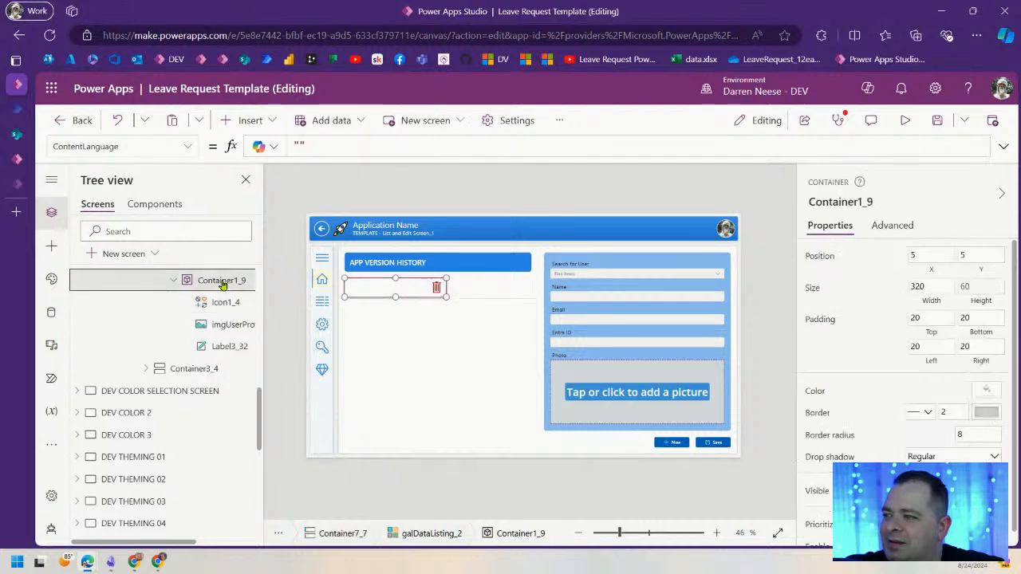
scroll(203, 355, up, 1)
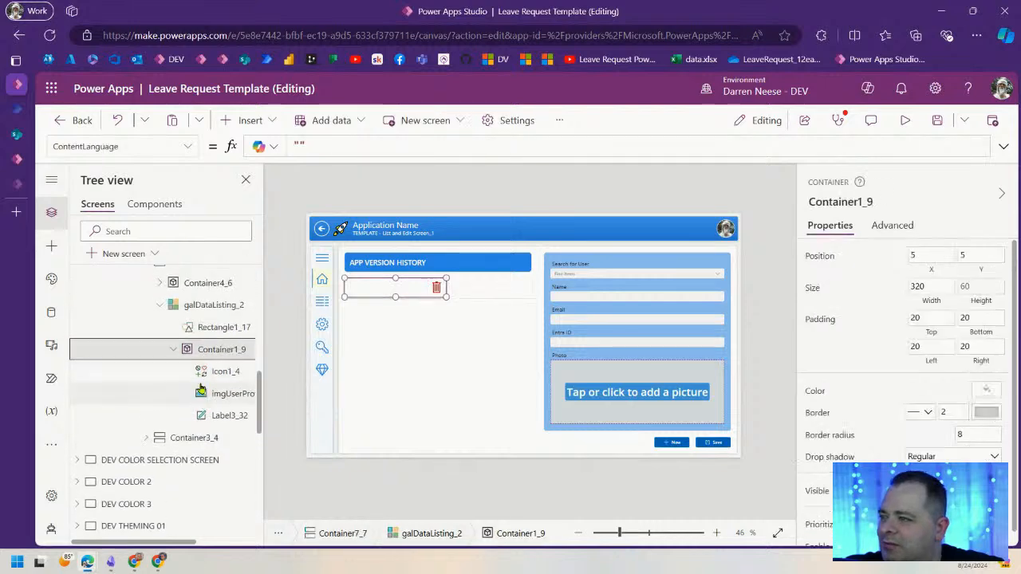
click(203, 328)
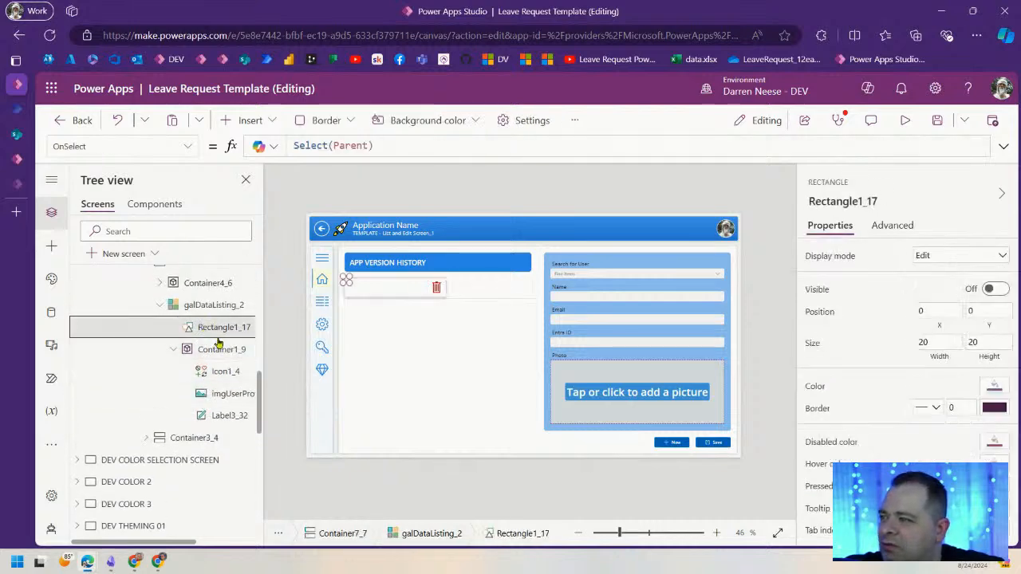
scroll(216, 344, up, 8)
- Widen the tree view and move TEMPLATE - List and Edit Screen_1 up the screen order to directly below Loading Screen
click(184, 428)
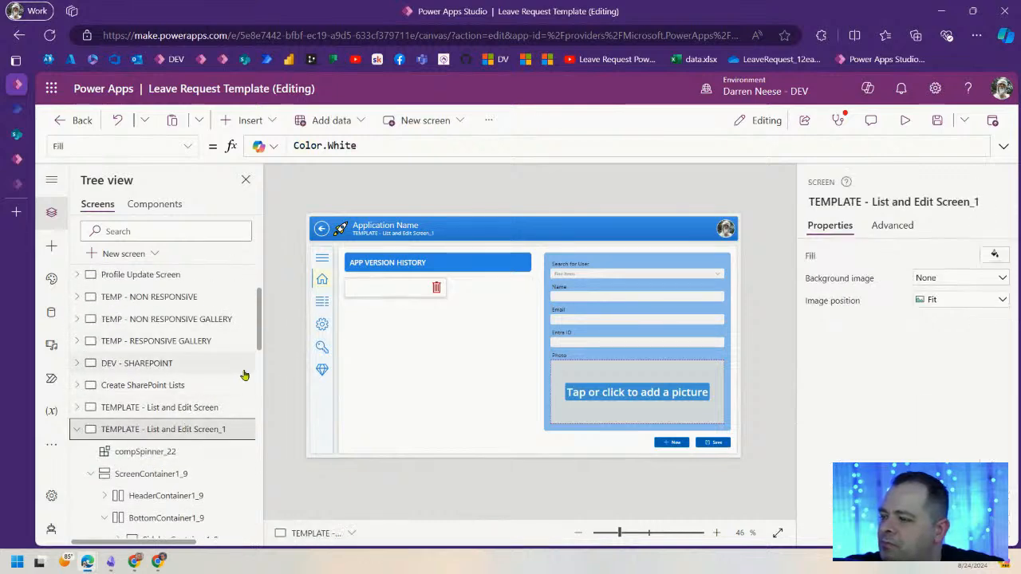
drag(262, 360, 456, 364)
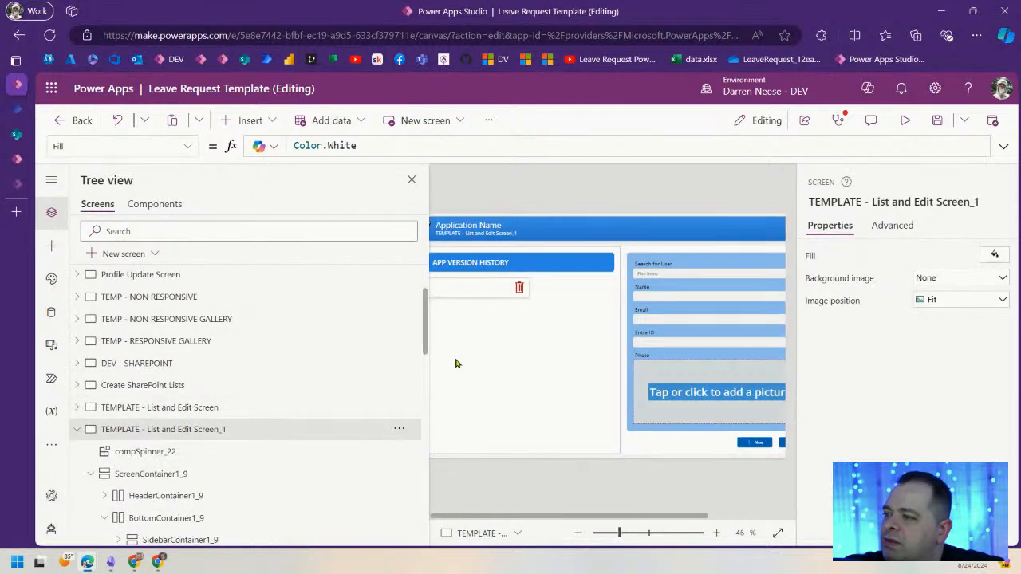
click(398, 429)
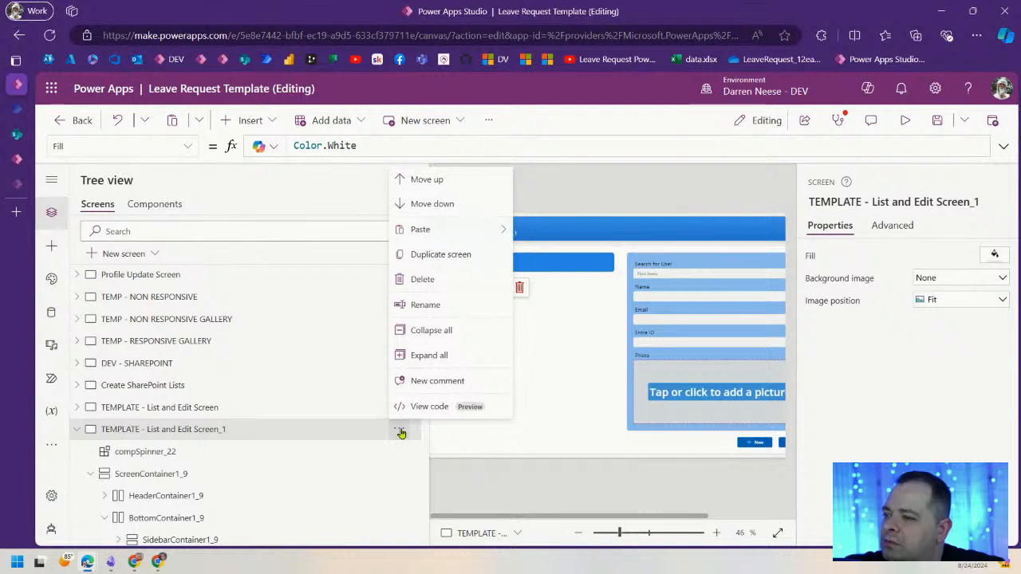
click(441, 181)
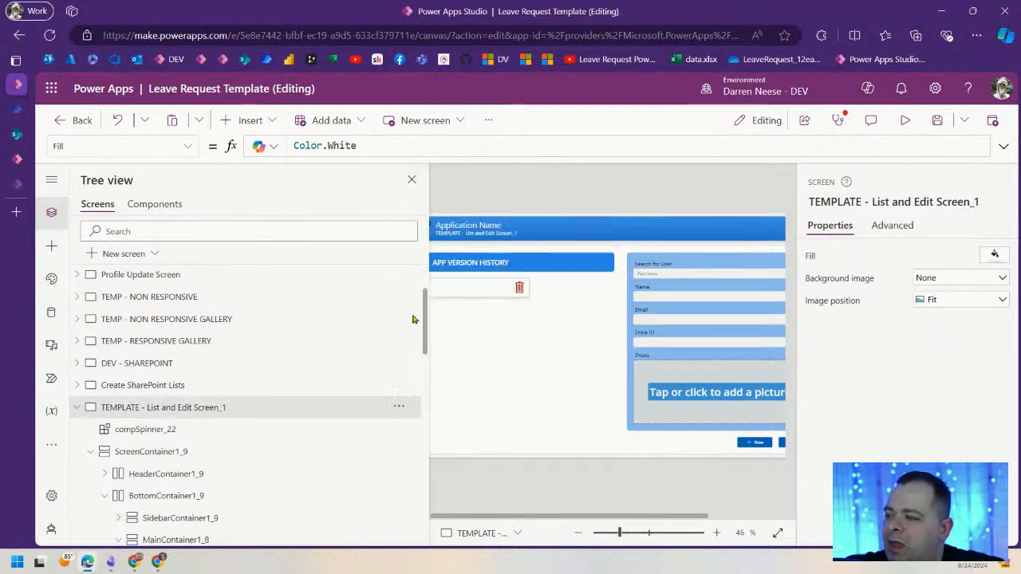
click(399, 406)
click(419, 160)
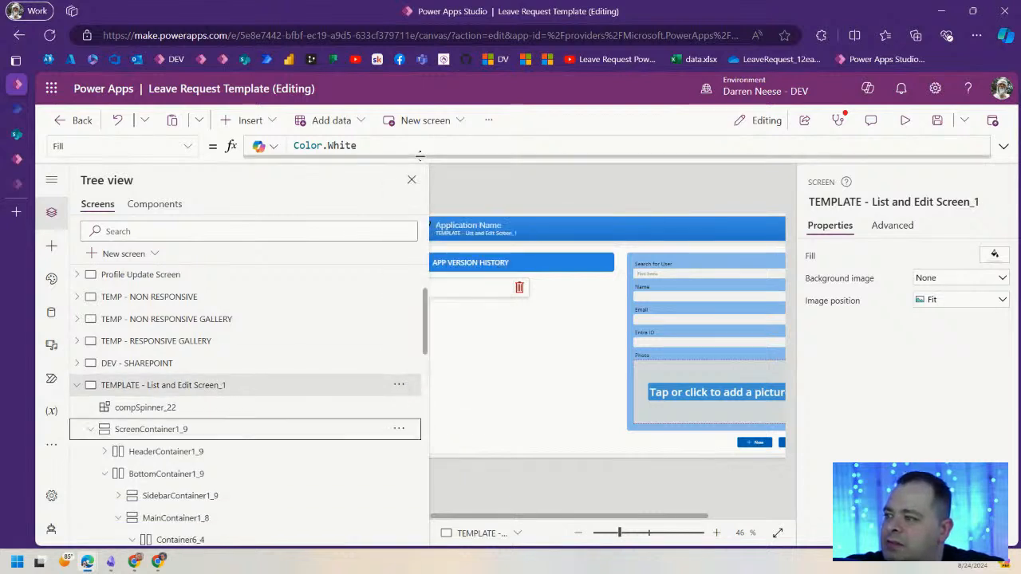
click(400, 385)
click(439, 139)
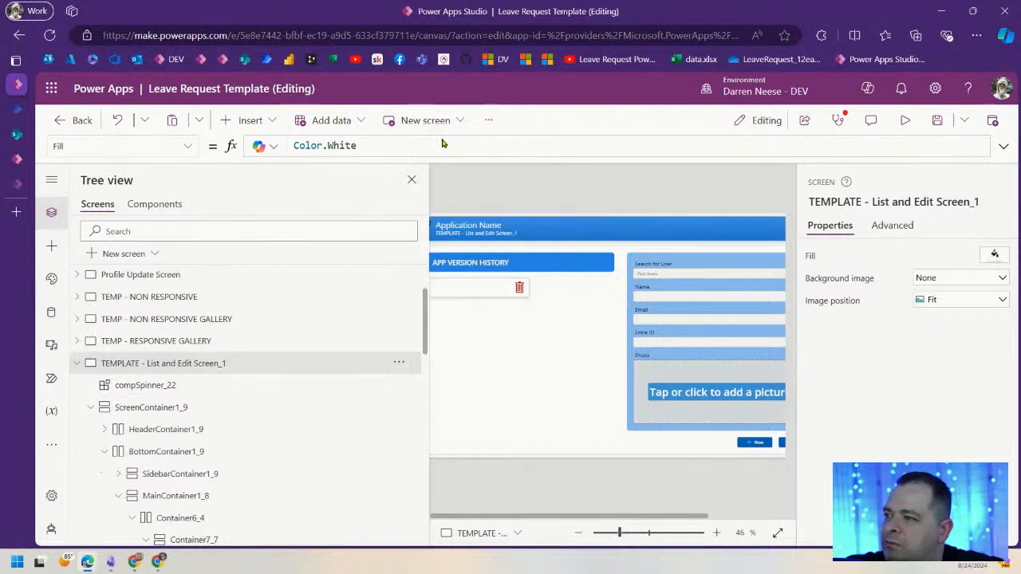
click(398, 363)
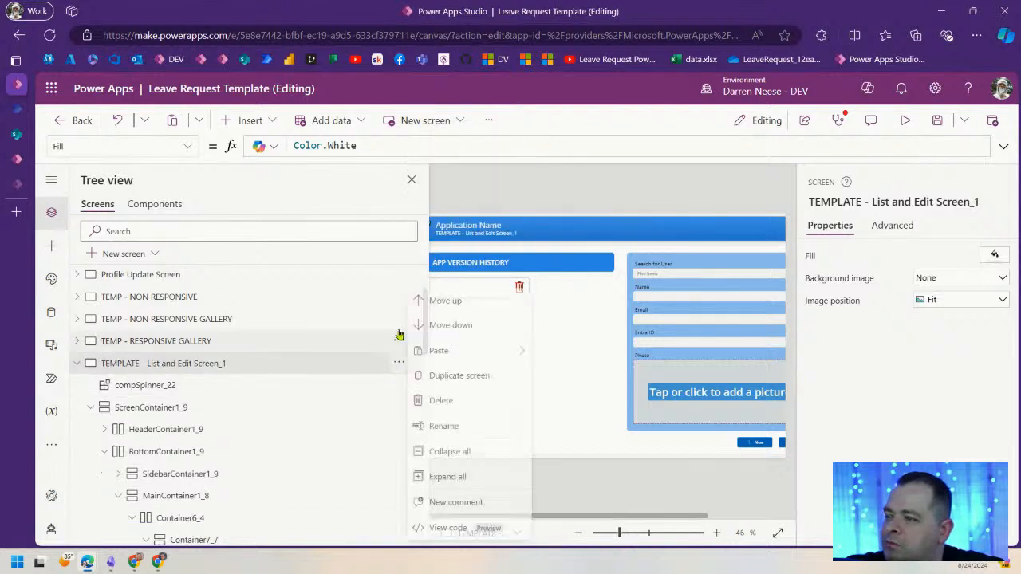
click(433, 300)
scroll(347, 404, up, 2)
click(399, 431)
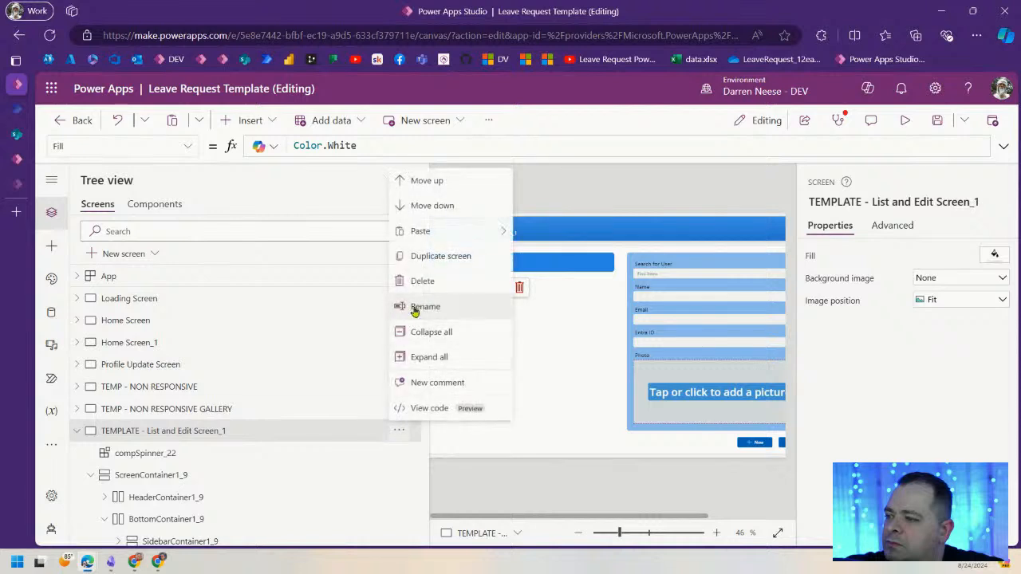
click(415, 175)
click(399, 408)
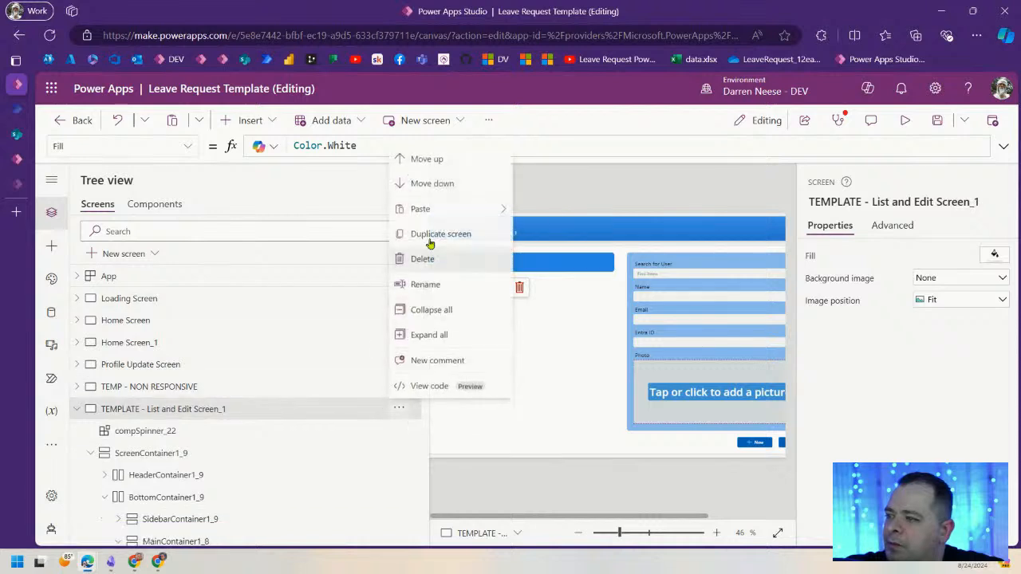
click(440, 164)
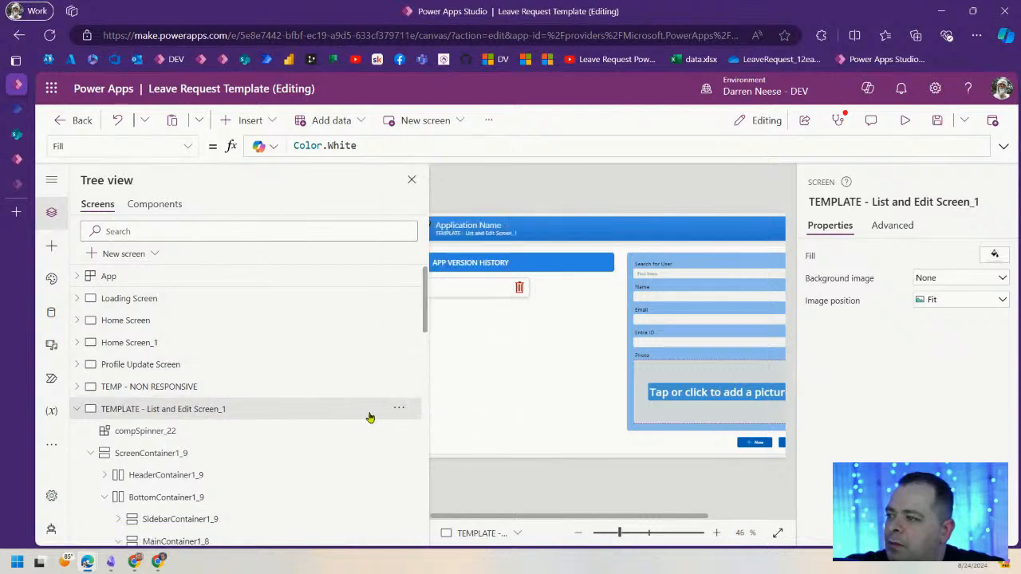
click(396, 410)
click(439, 158)
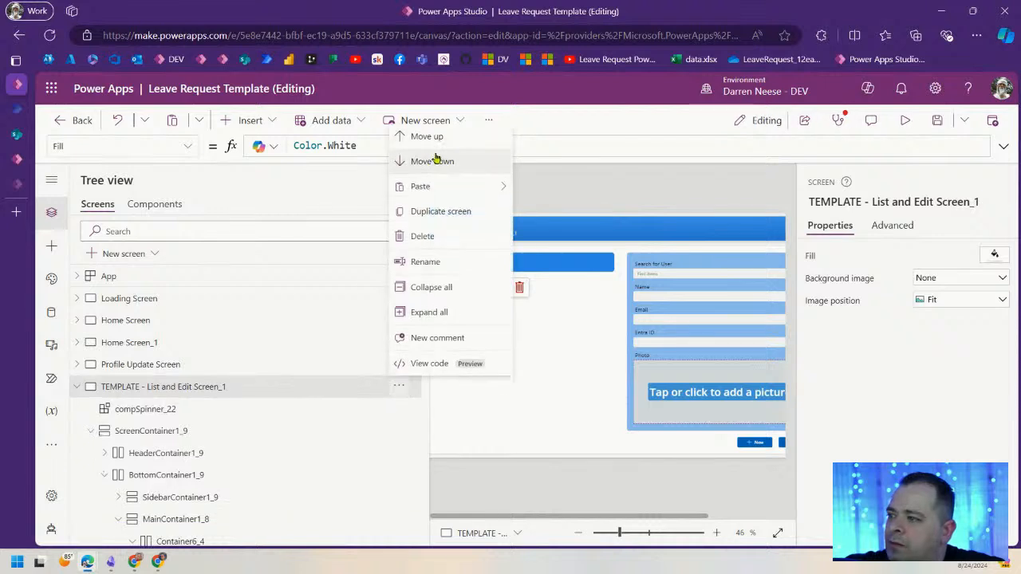
click(439, 139)
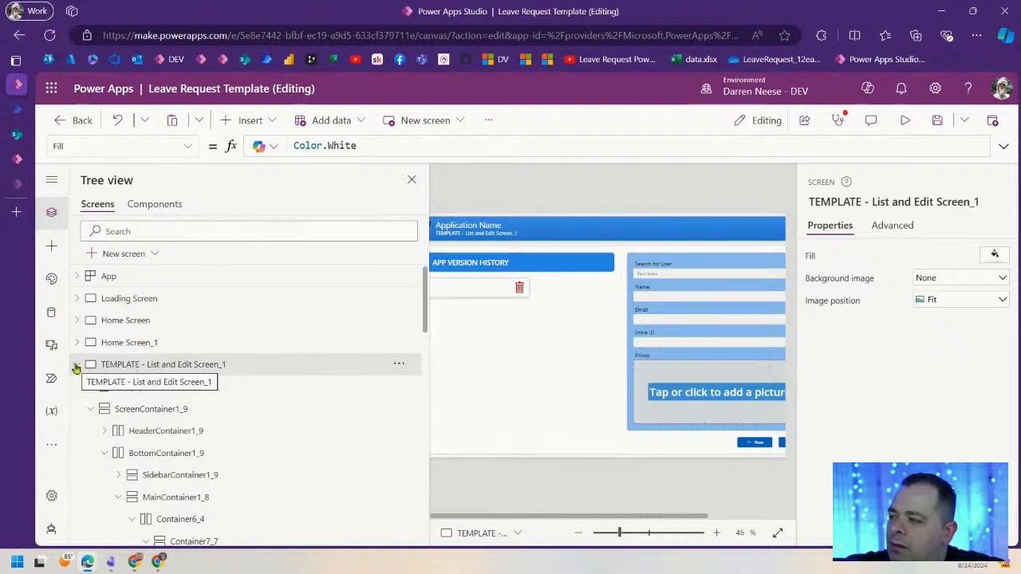
click(399, 364)
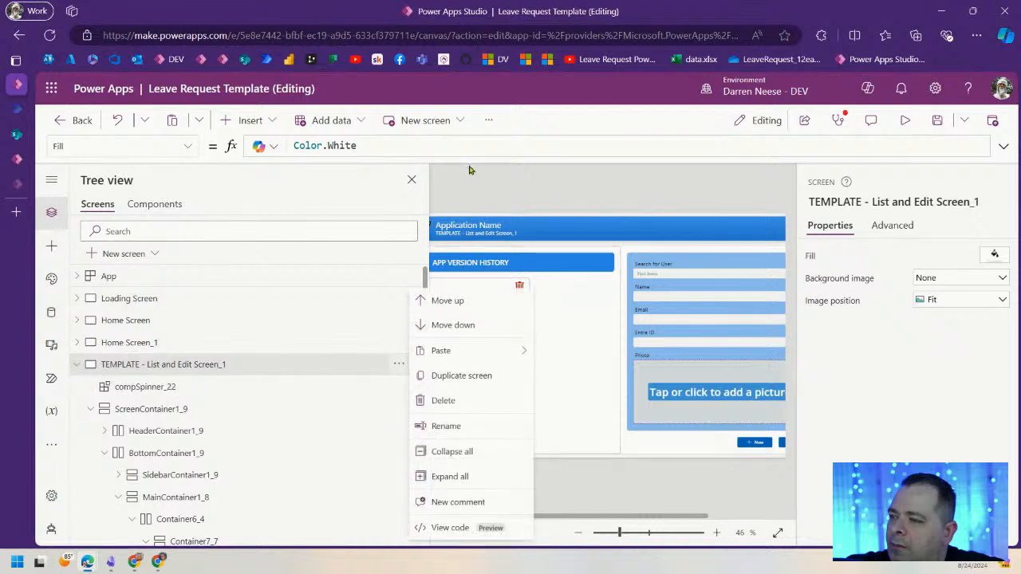
click(473, 307)
click(399, 342)
click(461, 299)
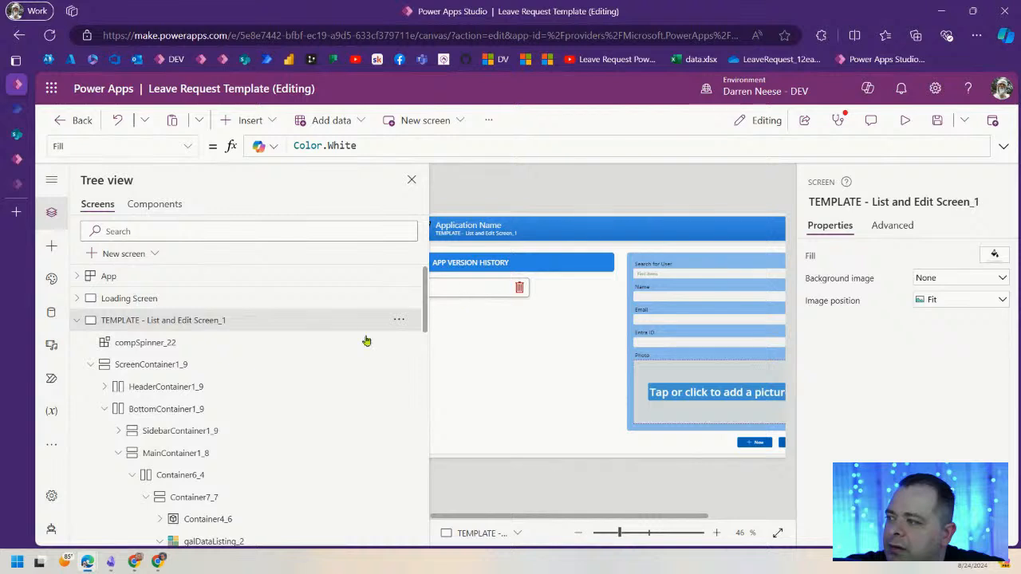
- Collapse the moved screen in the tree and restore the tree view to its narrow width
click(85, 319)
click(160, 343)
drag(427, 318, 196, 320)
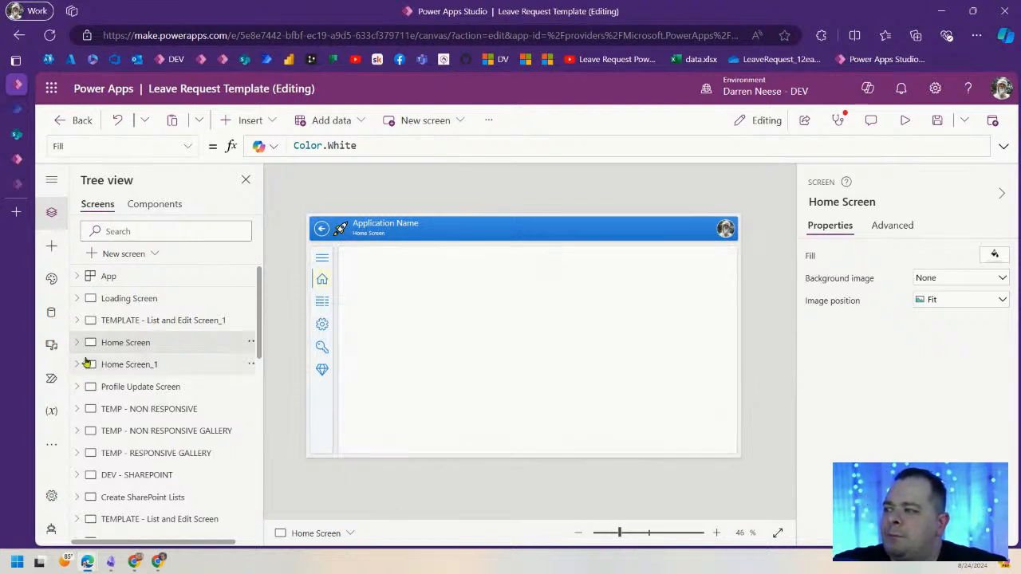
- Rename TEMPLATE - List and Edit Screen_1 to My Leave Requests and reopen it to refresh the name in its header
click(192, 323)
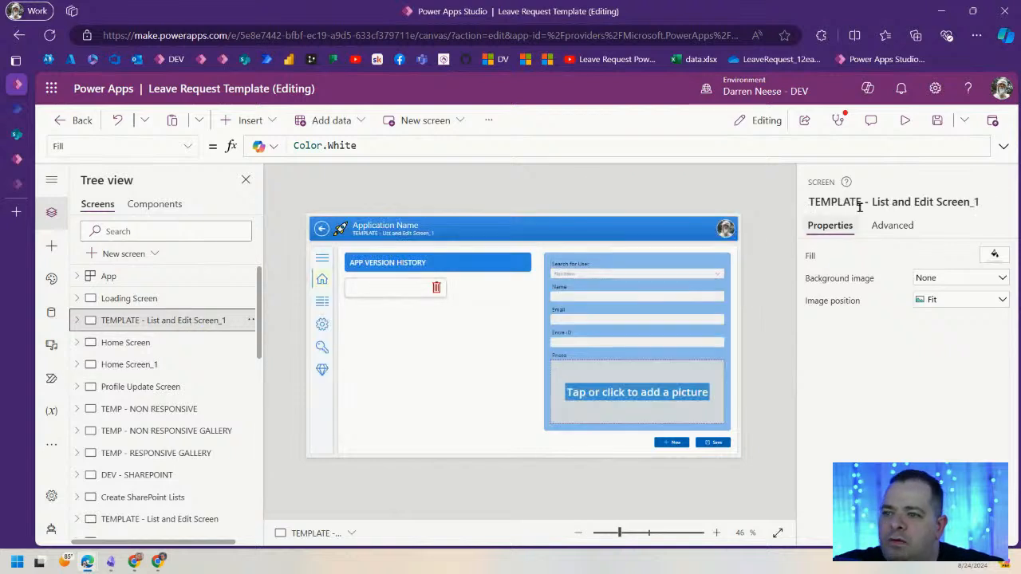
click(885, 201)
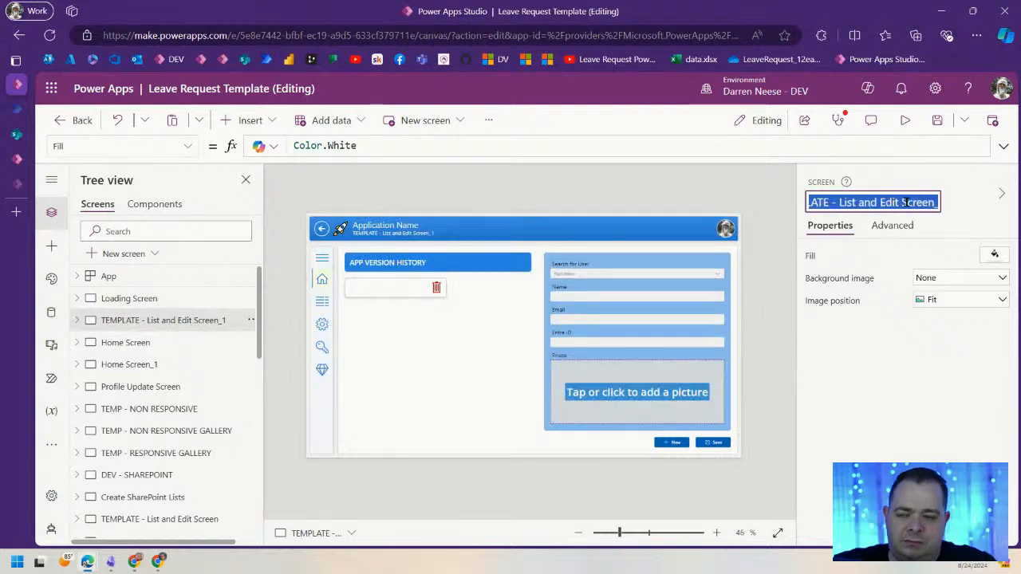
text(My Leave Requests)
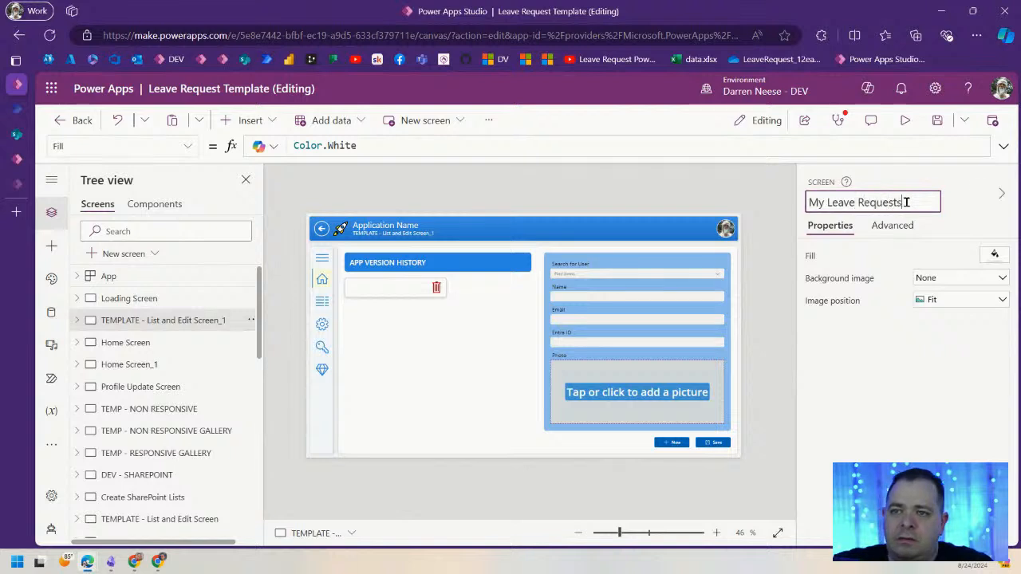
key(Escape)
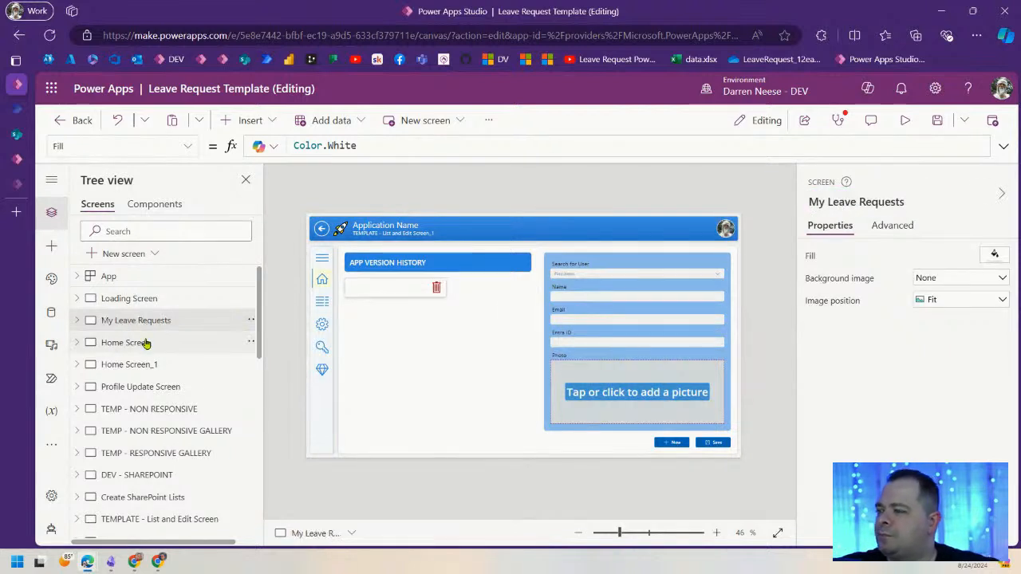
click(146, 342)
click(160, 321)
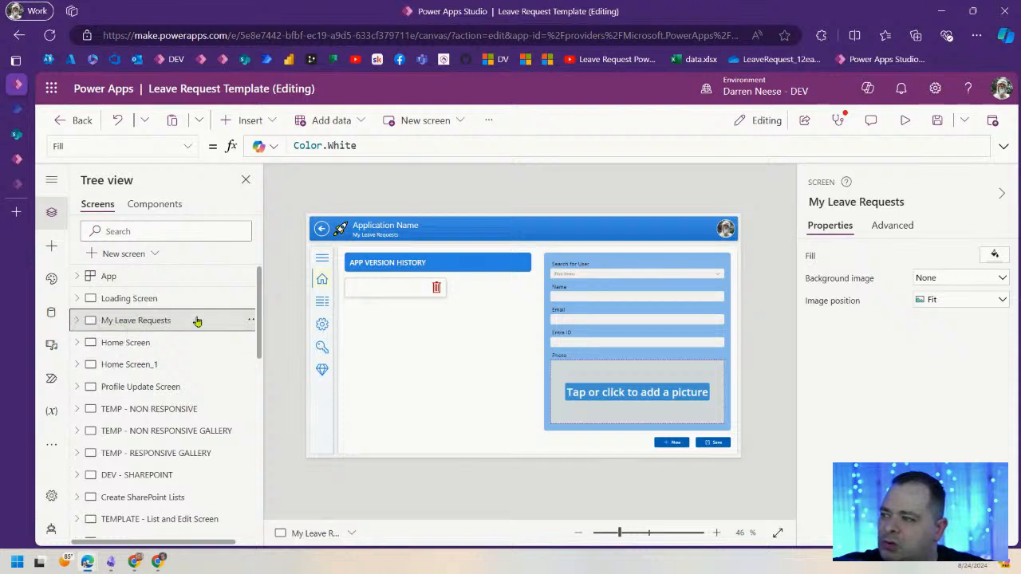
- Examine the OnTimerEnd formula of Timer1 on the Loading Screen, including its navigation target and loading steps
click(149, 279)
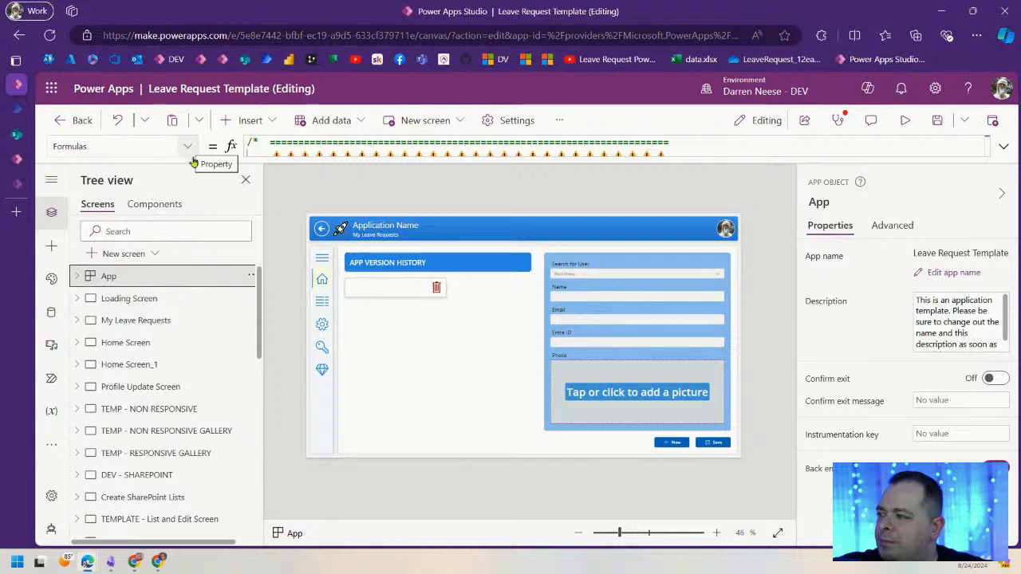
click(144, 299)
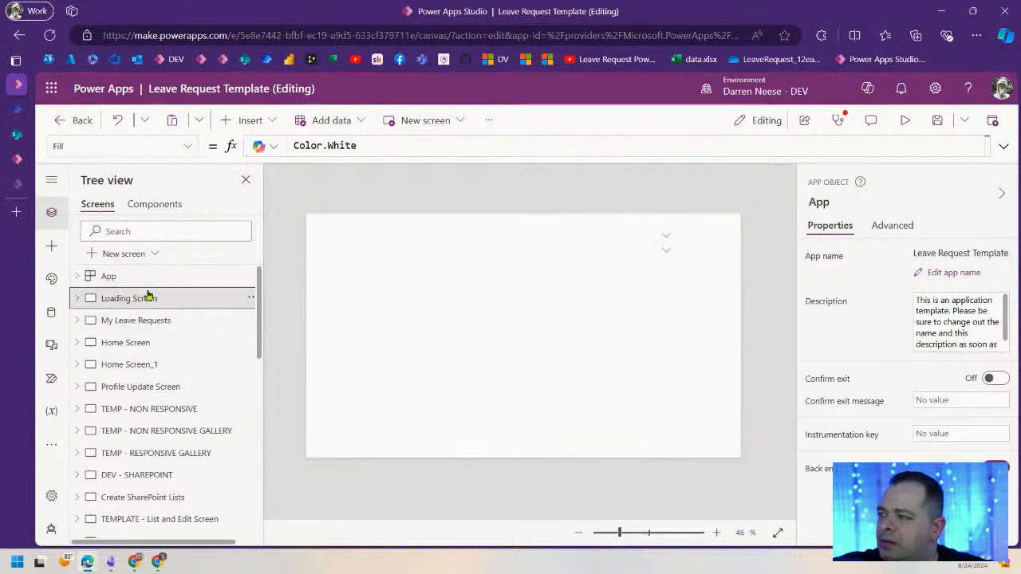
click(77, 301)
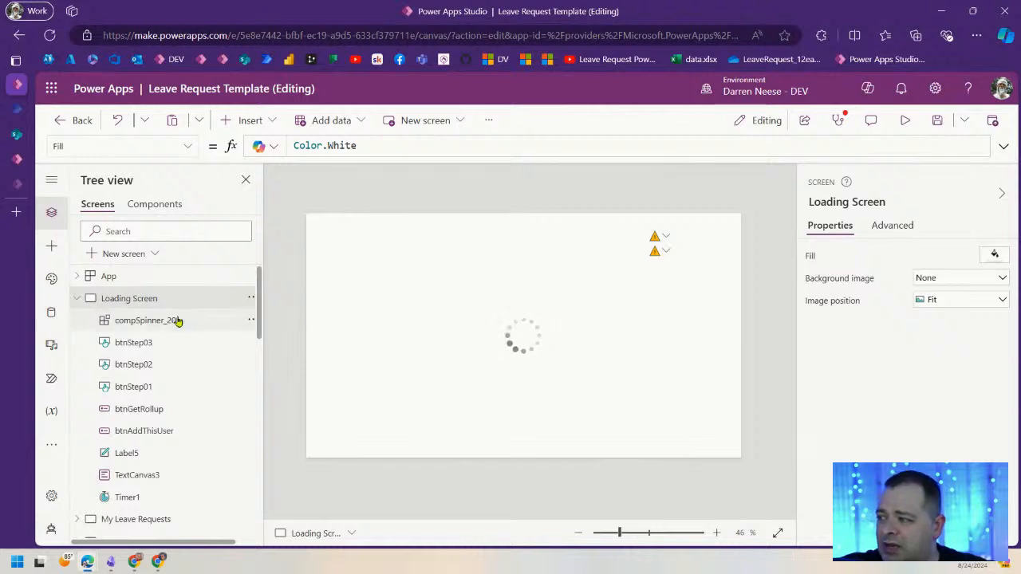
click(131, 499)
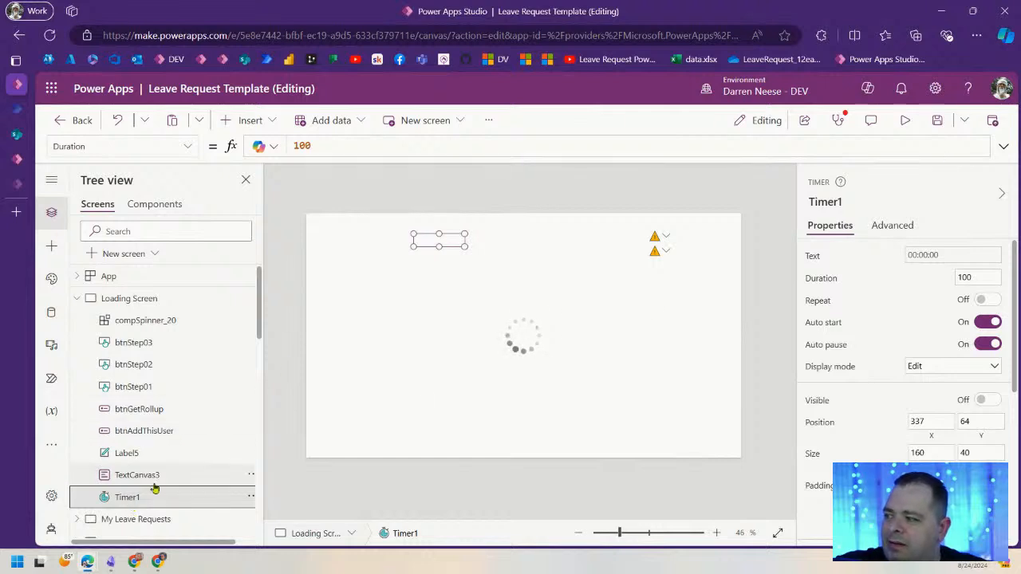
click(895, 226)
click(839, 369)
click(1003, 145)
click(816, 327)
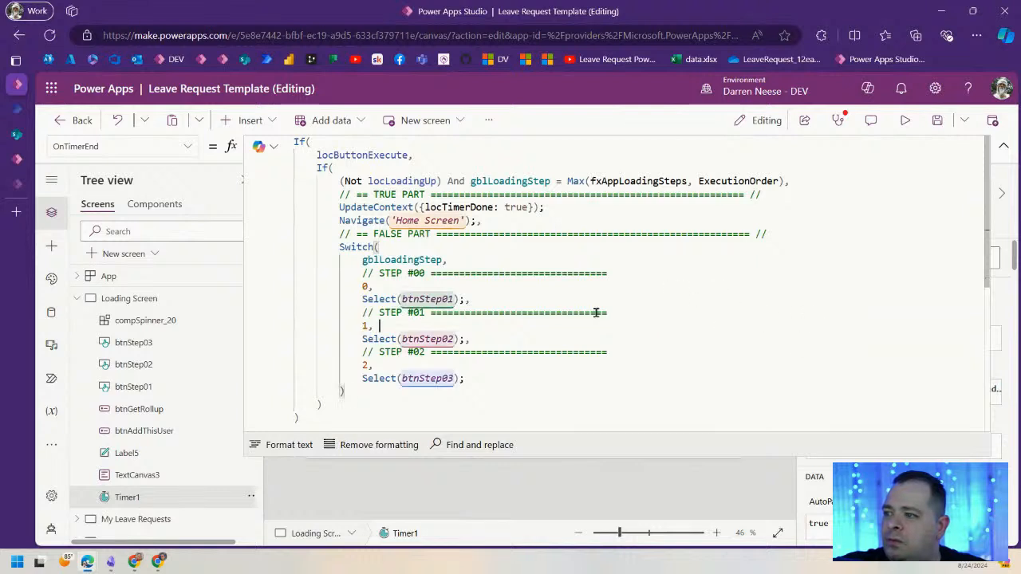
scroll(678, 303, down, 5)
scroll(678, 303, up, 5)
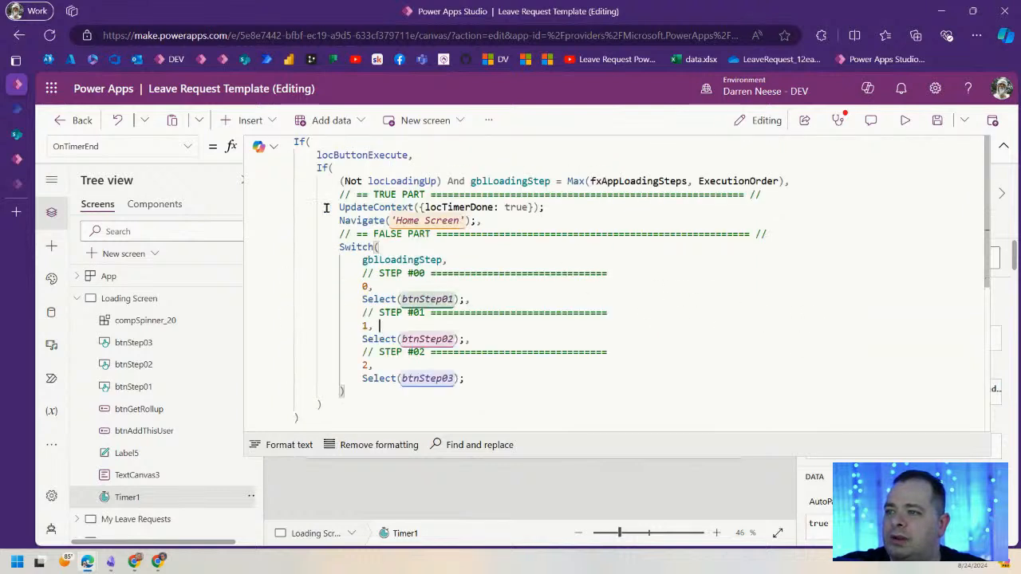
click(731, 205)
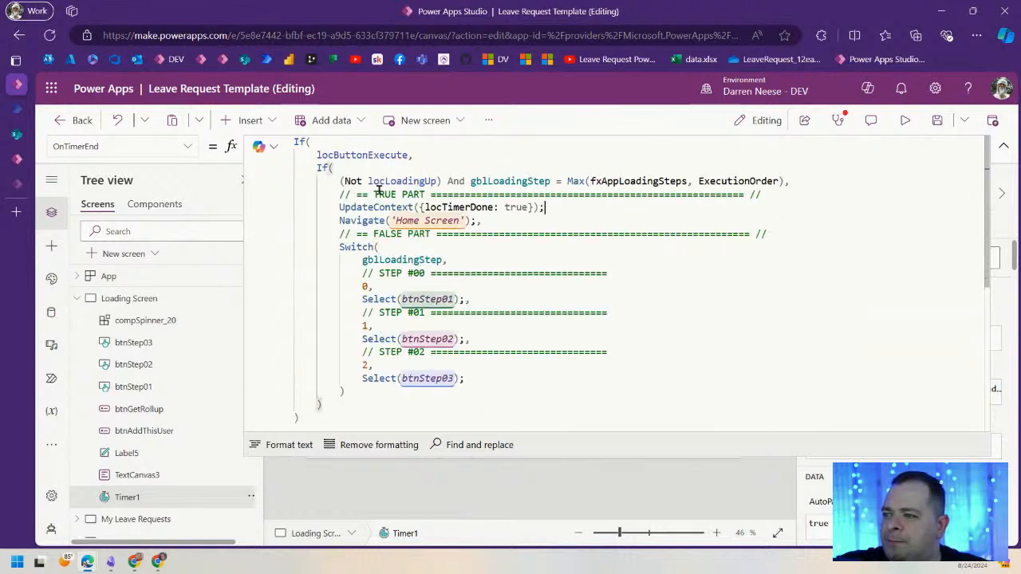
click(418, 418)
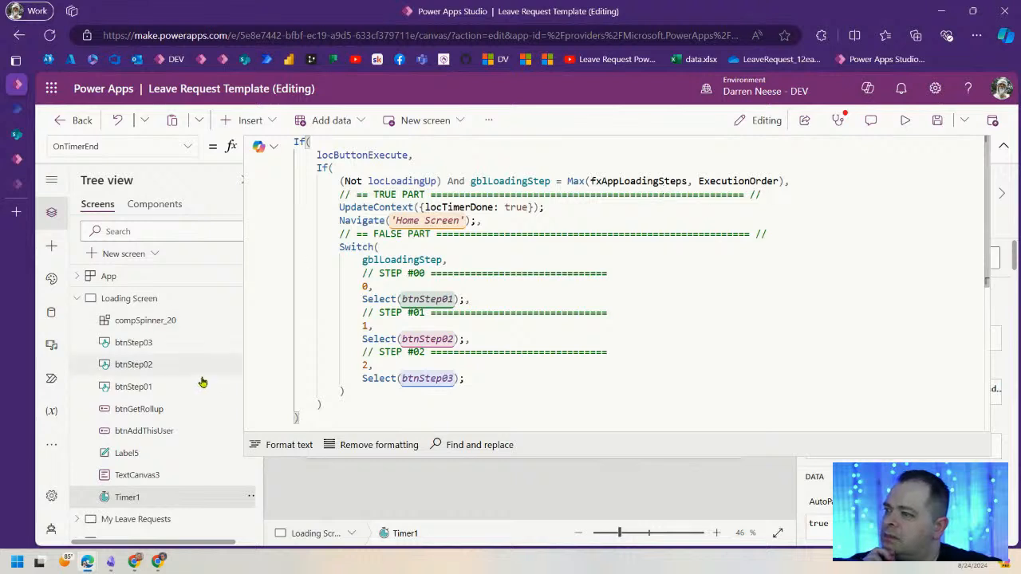
- Check the OnSelect formula of btnStep03 and return to Timer1's OnTimerEnd formula
click(150, 344)
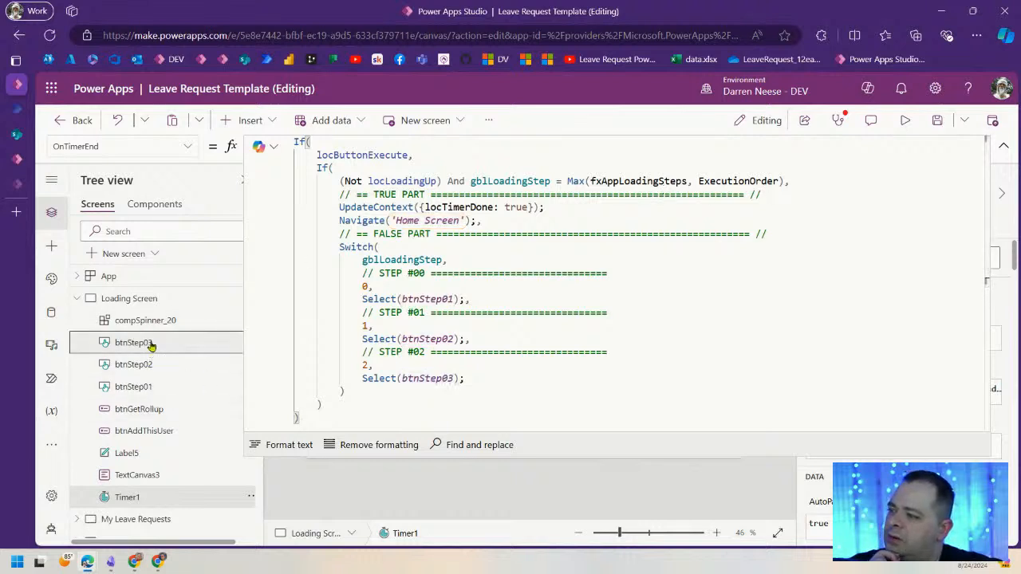
click(487, 298)
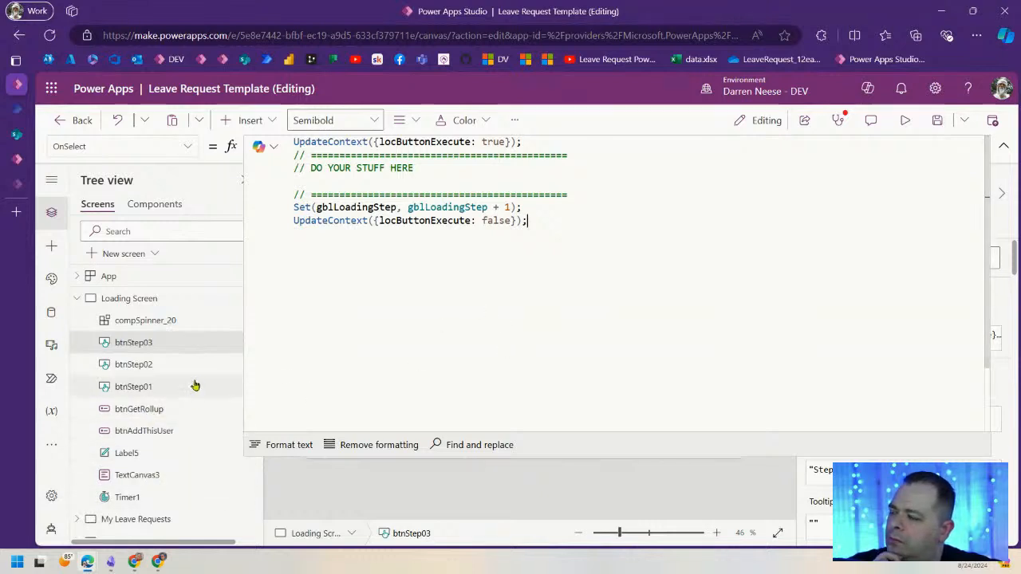
click(124, 497)
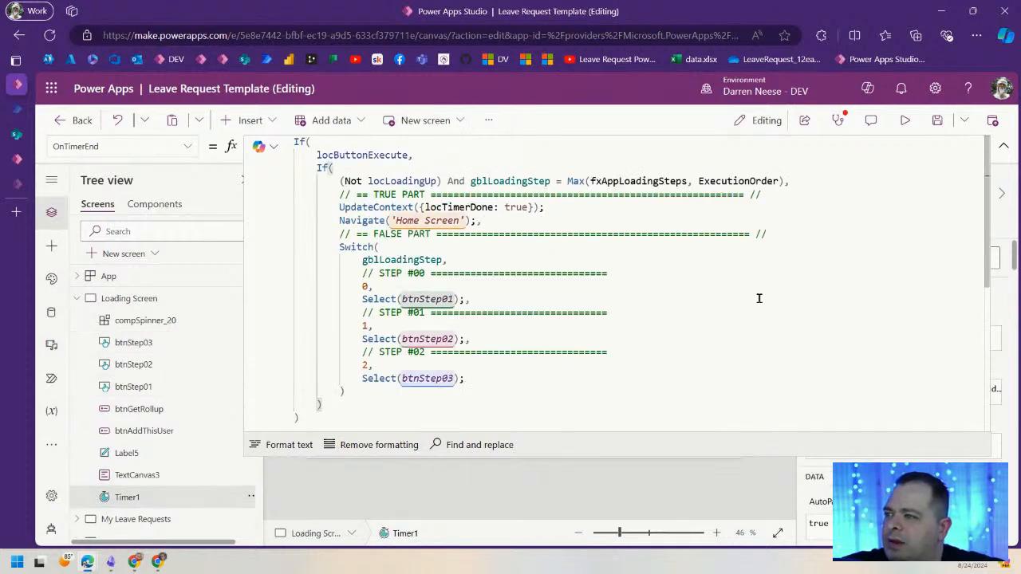
- Identify the Navigate line in Timer1's formula and copy the name of the My Leave Requests screen
drag(336, 220, 519, 217)
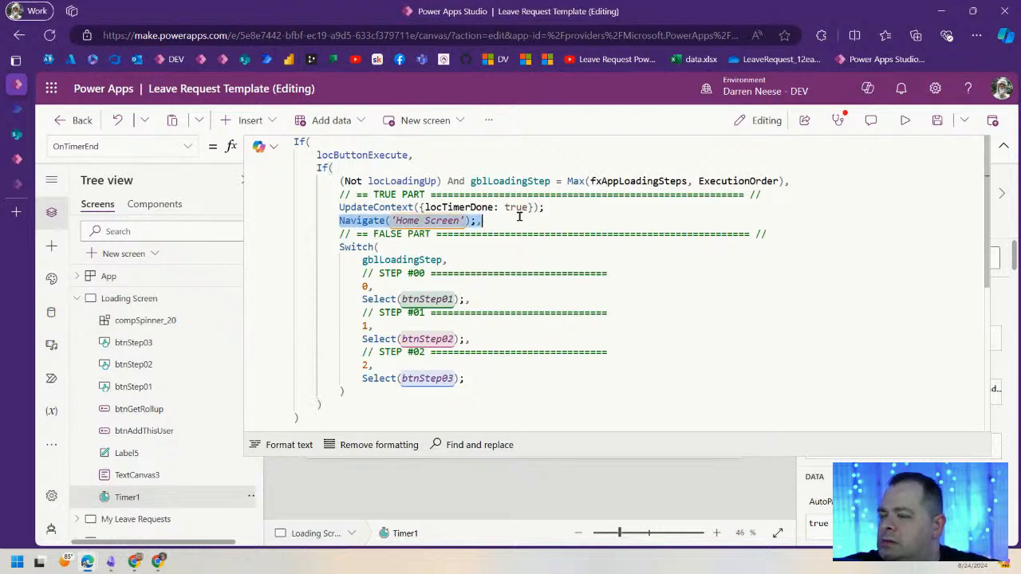
click(77, 299)
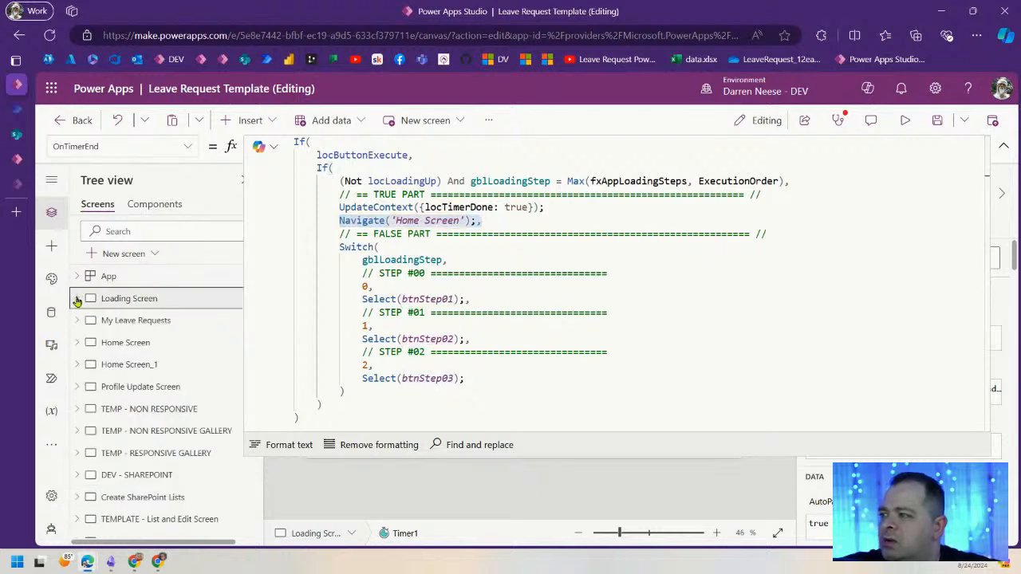
click(146, 320)
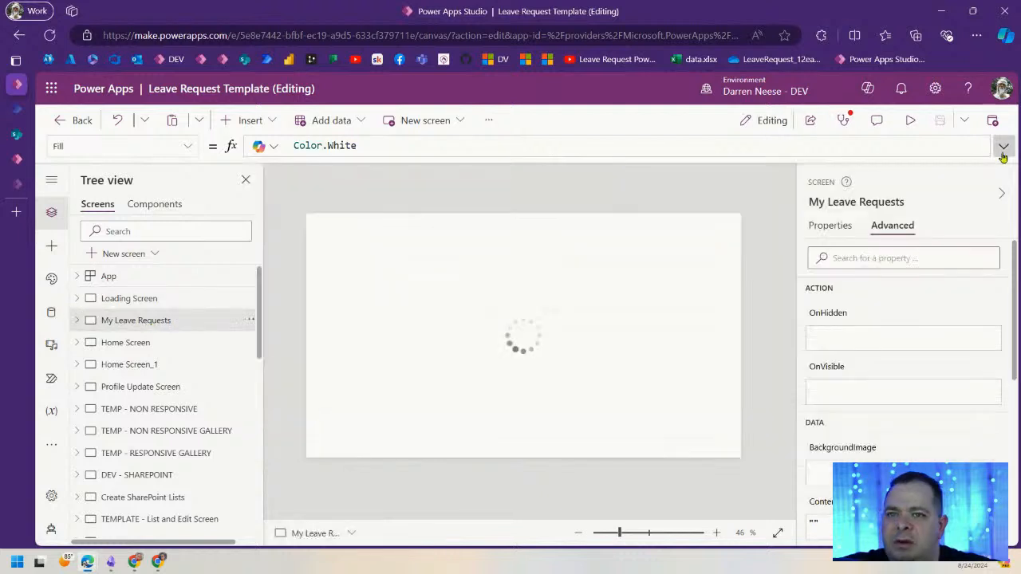
click(838, 203)
key(ctrl+c)
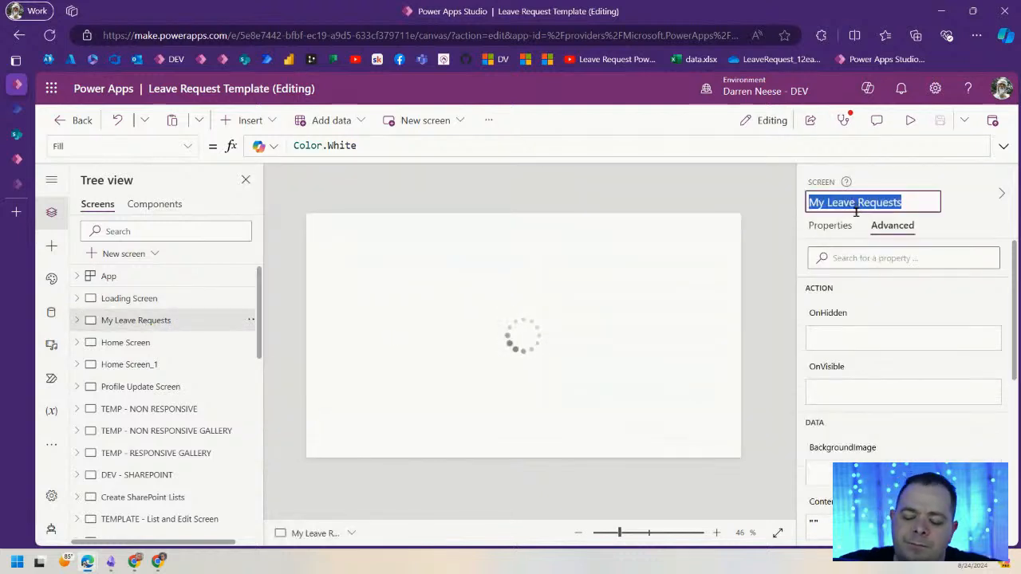
- Replace Home Screen with My Leave Requests in the Navigate call of Timer1's OnTimerEnd formula
click(151, 277)
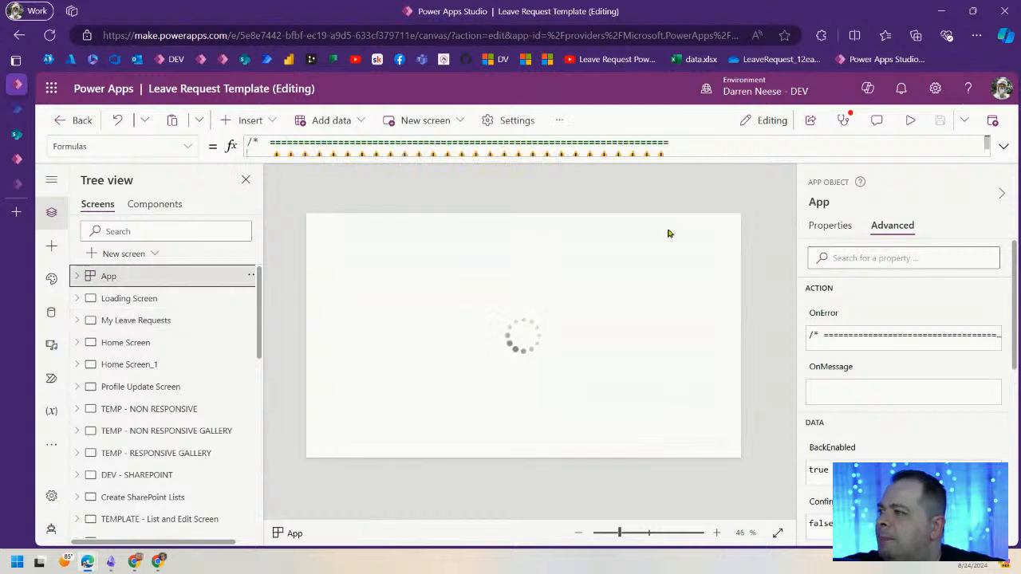
click(164, 299)
click(78, 299)
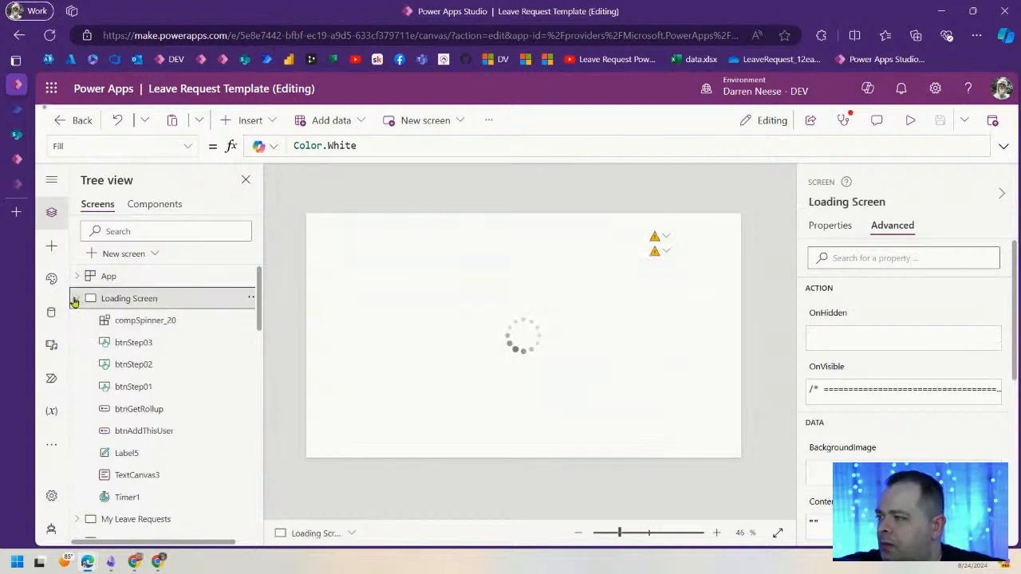
click(129, 497)
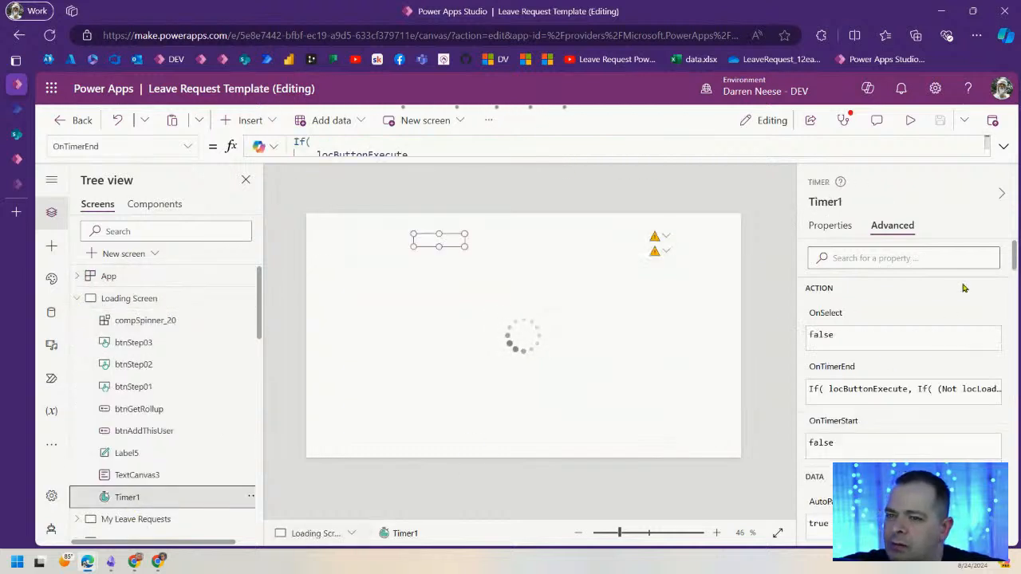
click(1003, 146)
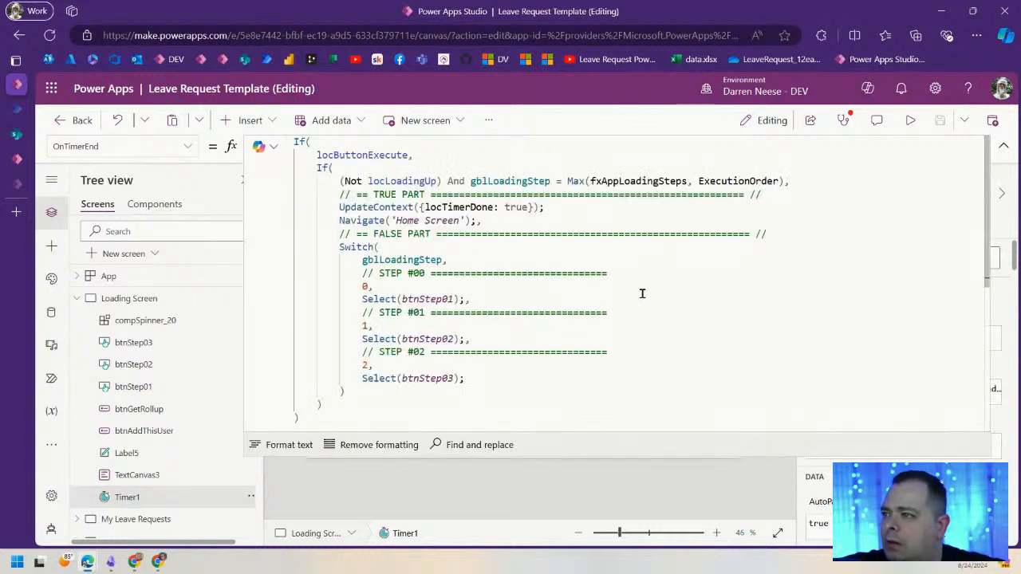
drag(396, 220, 460, 220)
key(ctrl+v)
click(712, 275)
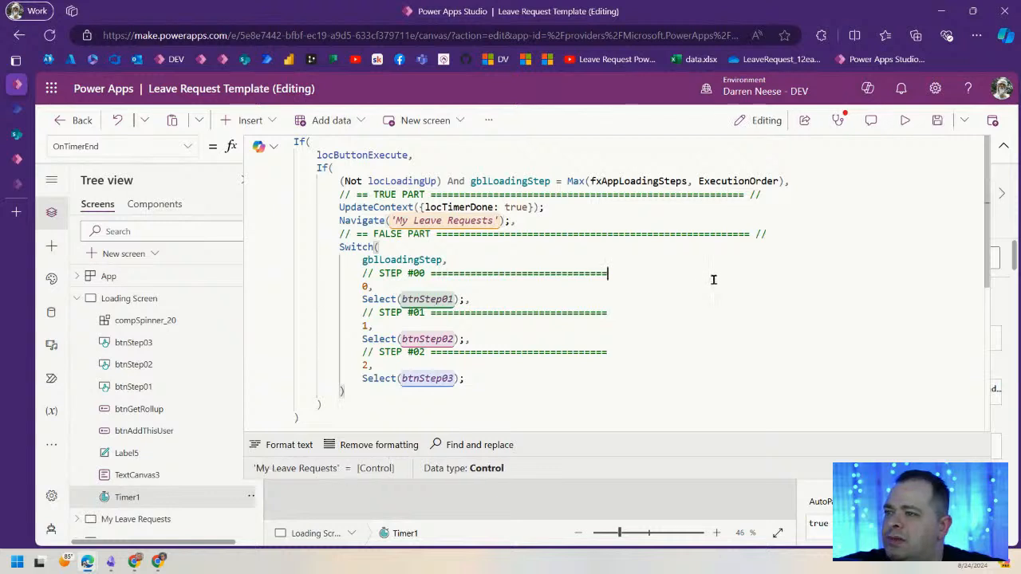
- Set StartScreen in the fxAppConstants record of the App's Formulas to 'My Leave Requests'
click(133, 277)
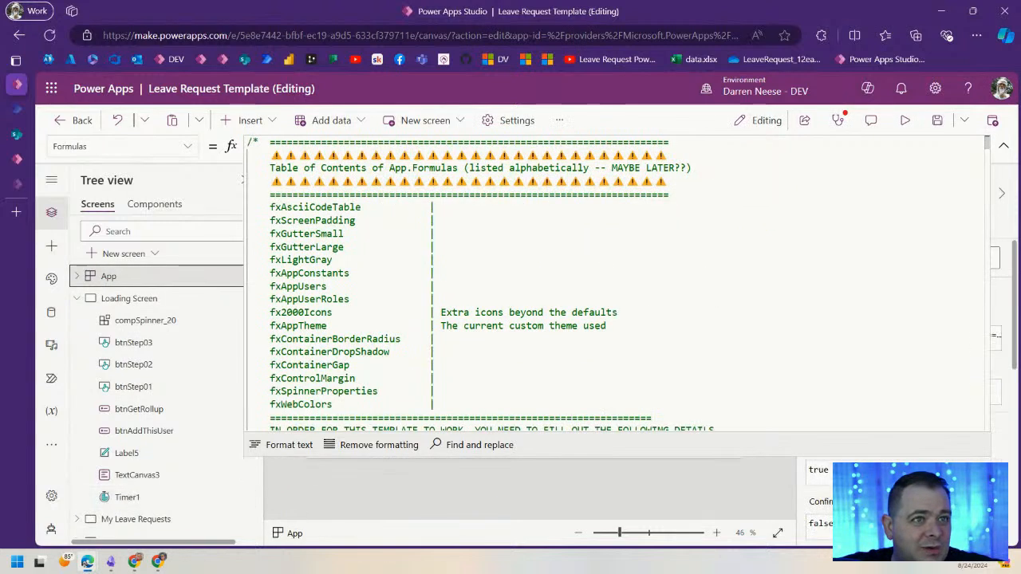
scroll(646, 352, down, 5)
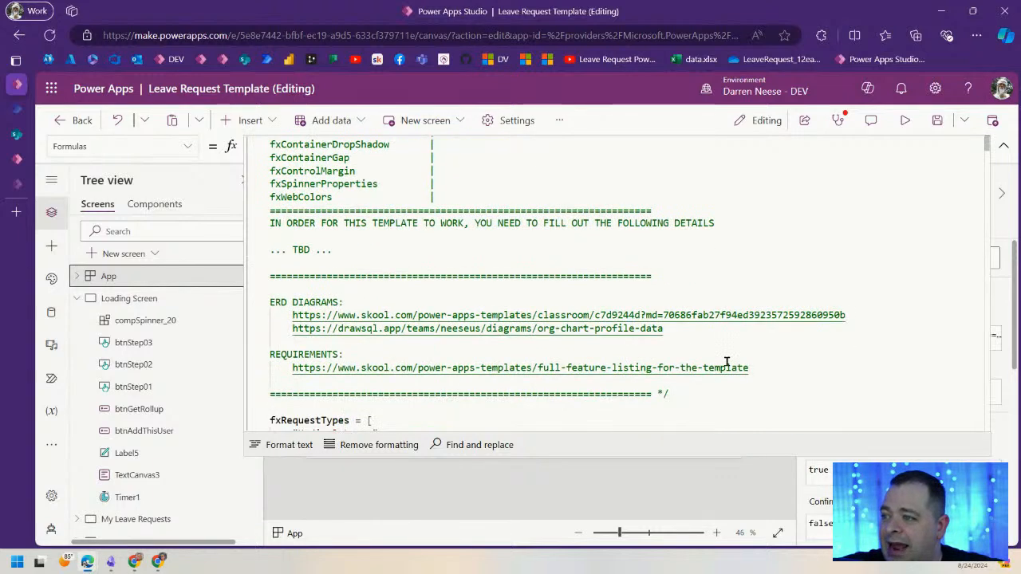
scroll(726, 362, down, 12)
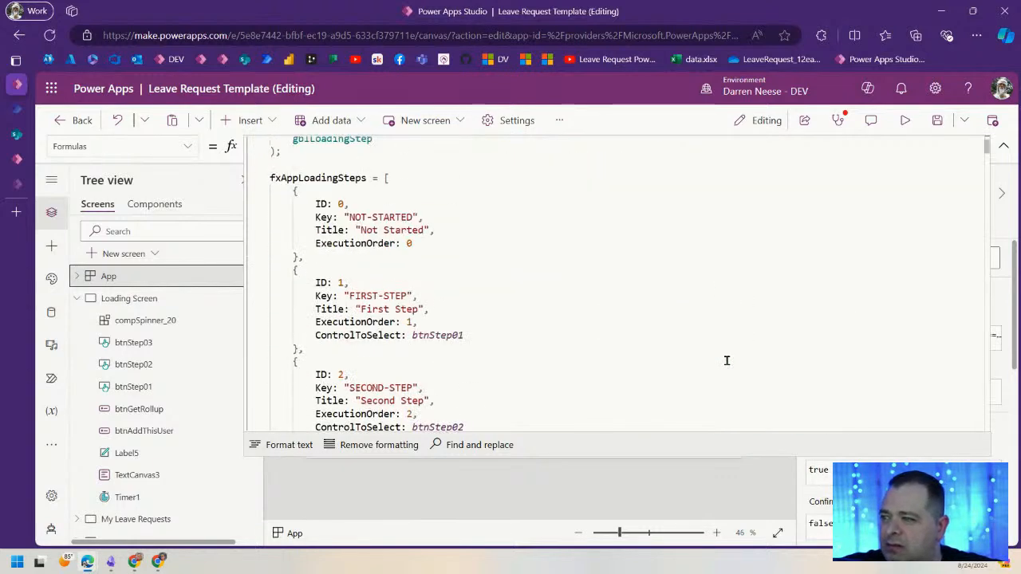
scroll(726, 360, down, 10)
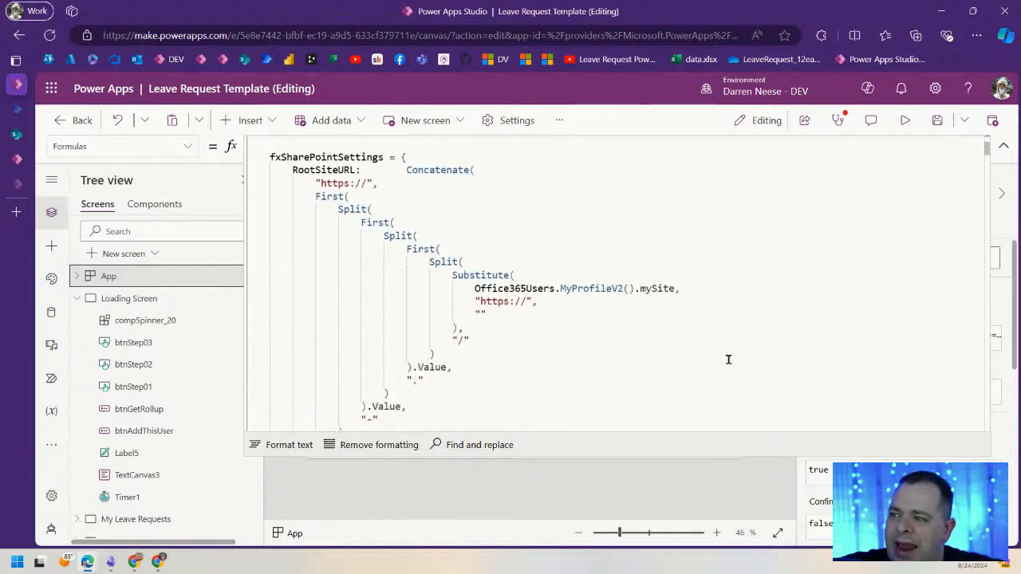
scroll(728, 360, down, 10)
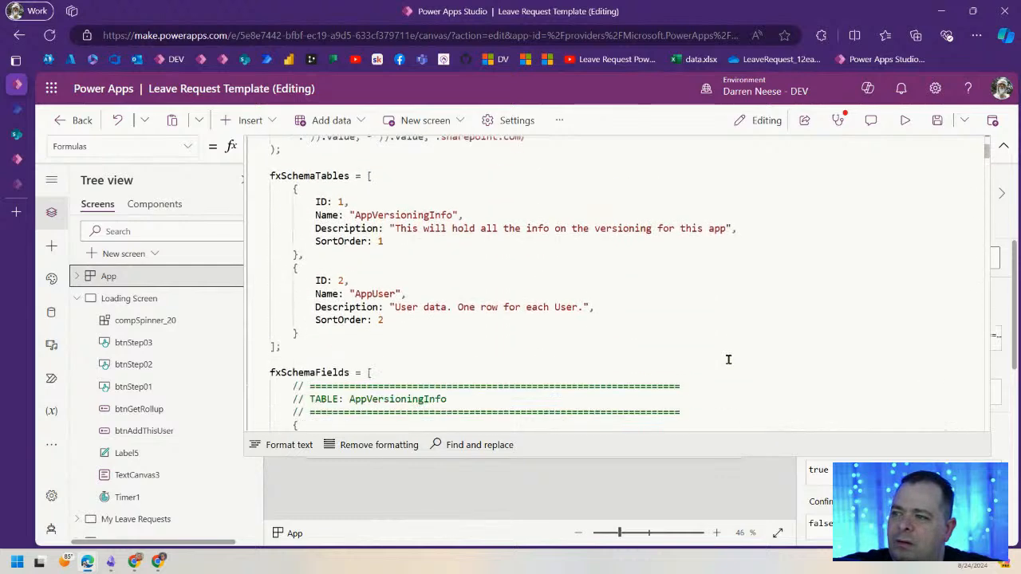
scroll(728, 360, down, 12)
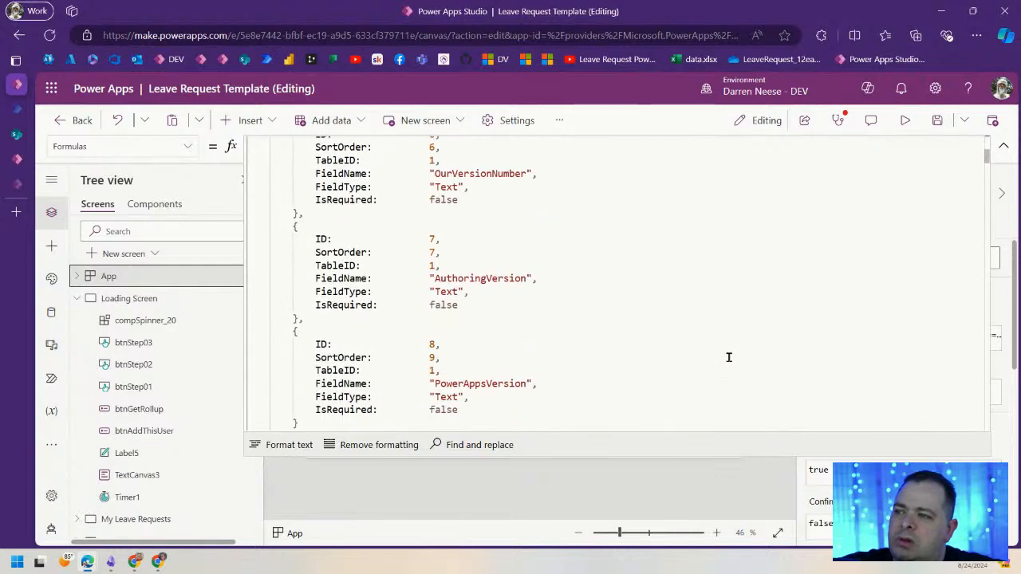
scroll(728, 355, down, 3)
scroll(728, 356, up, 3)
scroll(729, 355, down, 10)
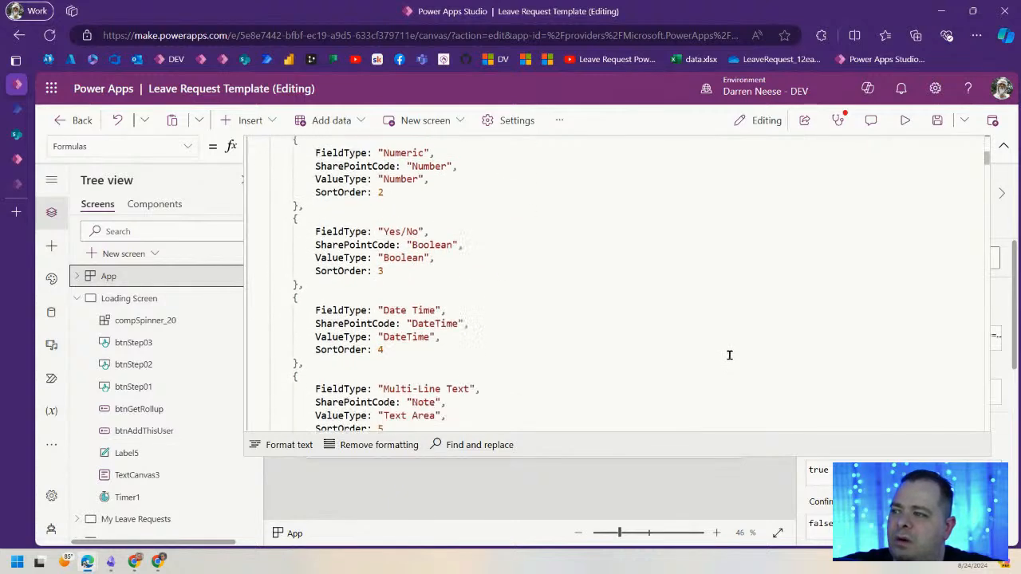
scroll(730, 353, down, 7)
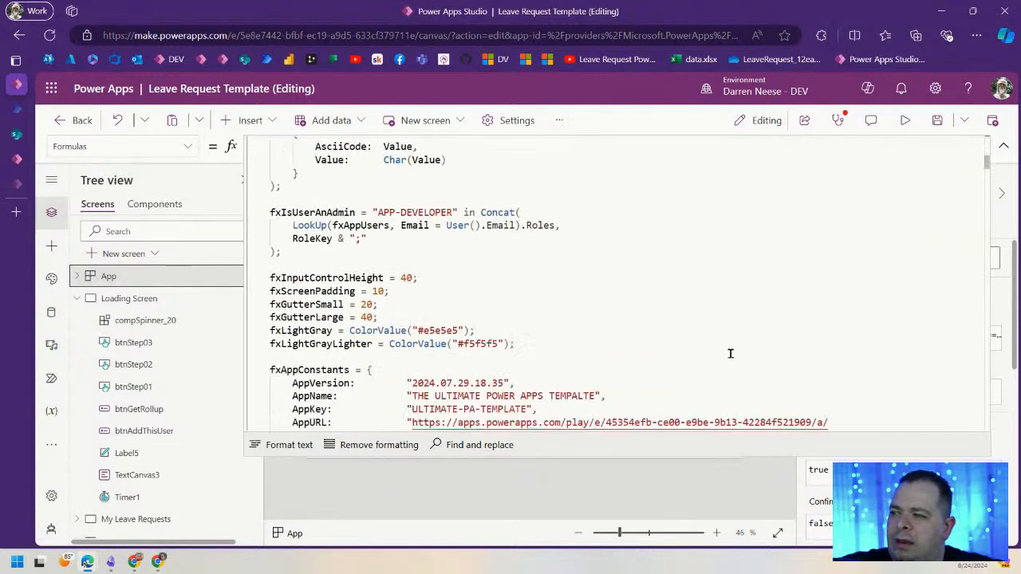
scroll(729, 353, down, 4)
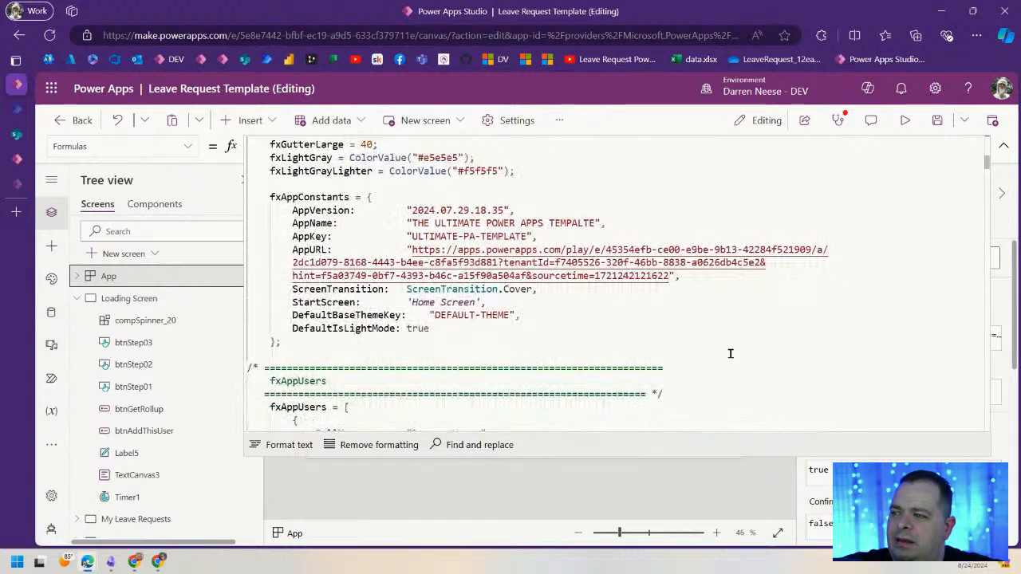
click(632, 315)
double_click(327, 303)
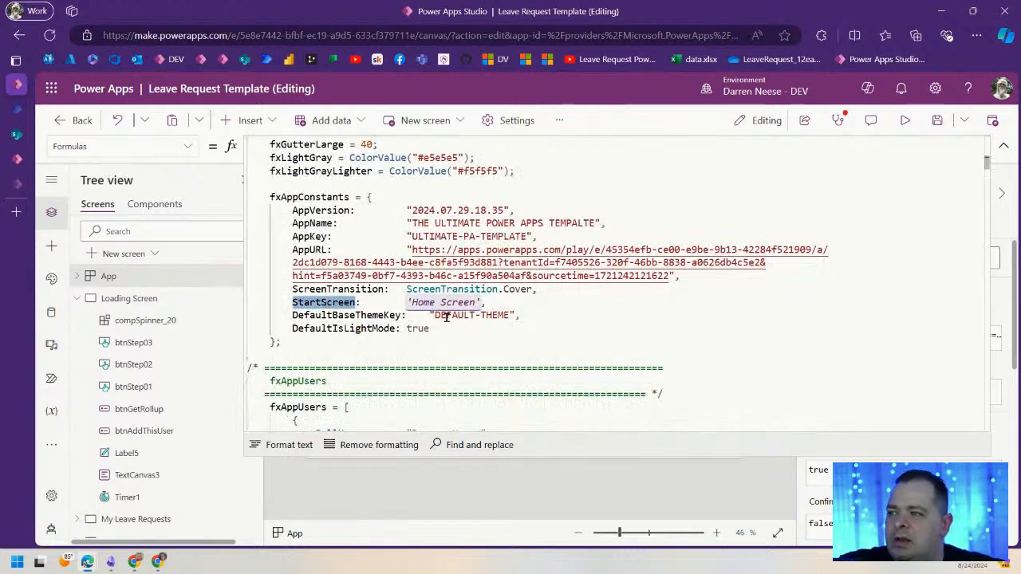
drag(409, 301, 486, 303)
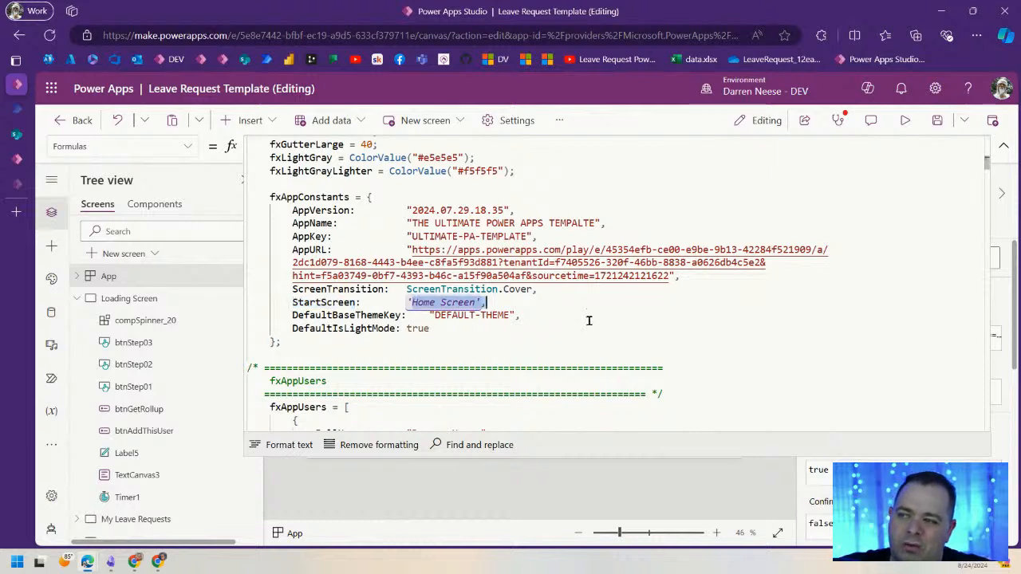
click(563, 315)
drag(409, 302, 472, 302)
text(My Leave Requests)
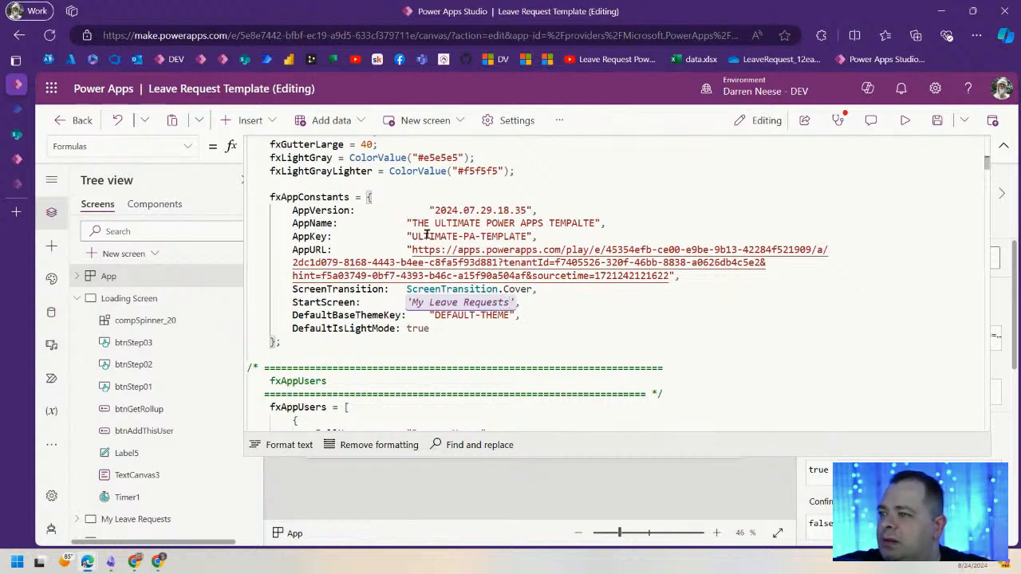
- Indent the remaining fxAppConstants values through StartScreen so they line up with the AppVersion and DefaultBaseThemeKey values
click(407, 236)
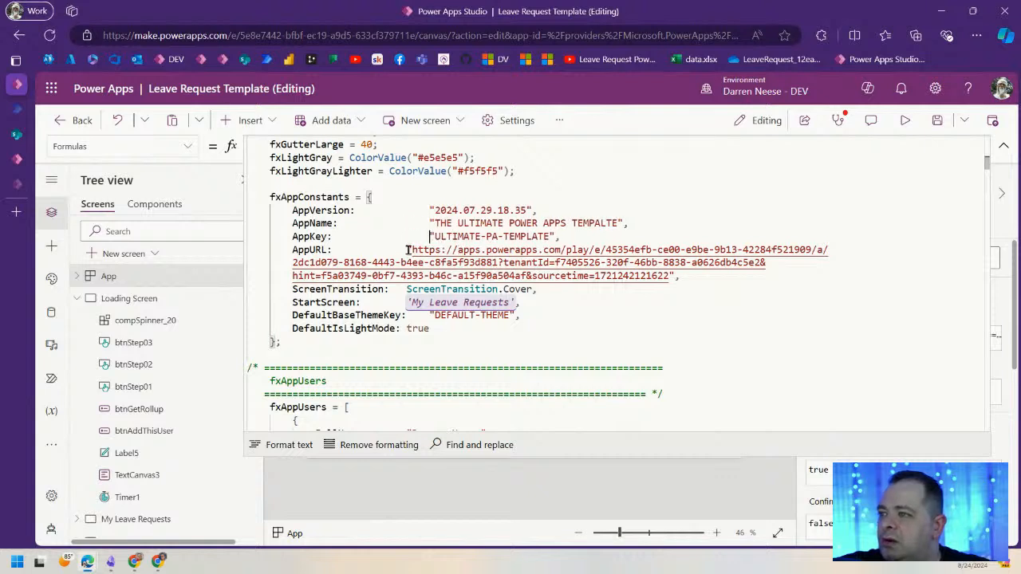
click(405, 291)
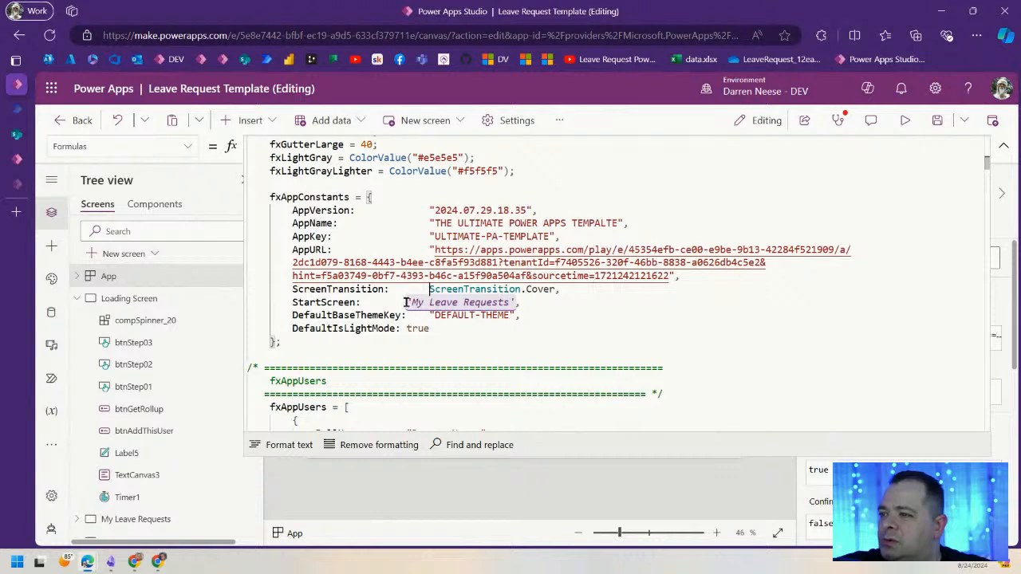
click(532, 348)
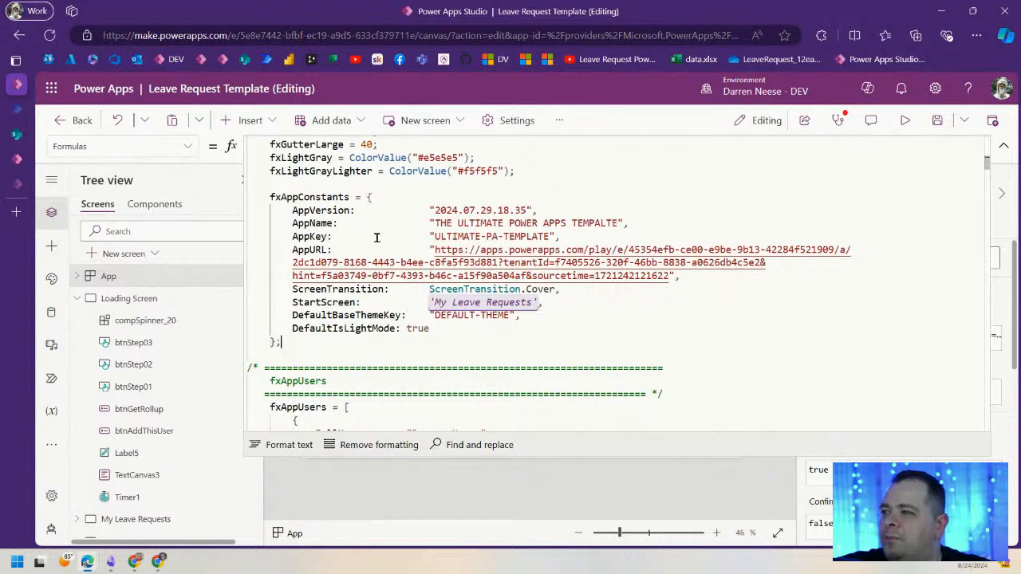
- Copy the fxAppConstants record name from the App's Formulas and open the OnTimerEnd formula of Timer1 on the Loading Screen
double_click(316, 200)
key(ctrl+c)
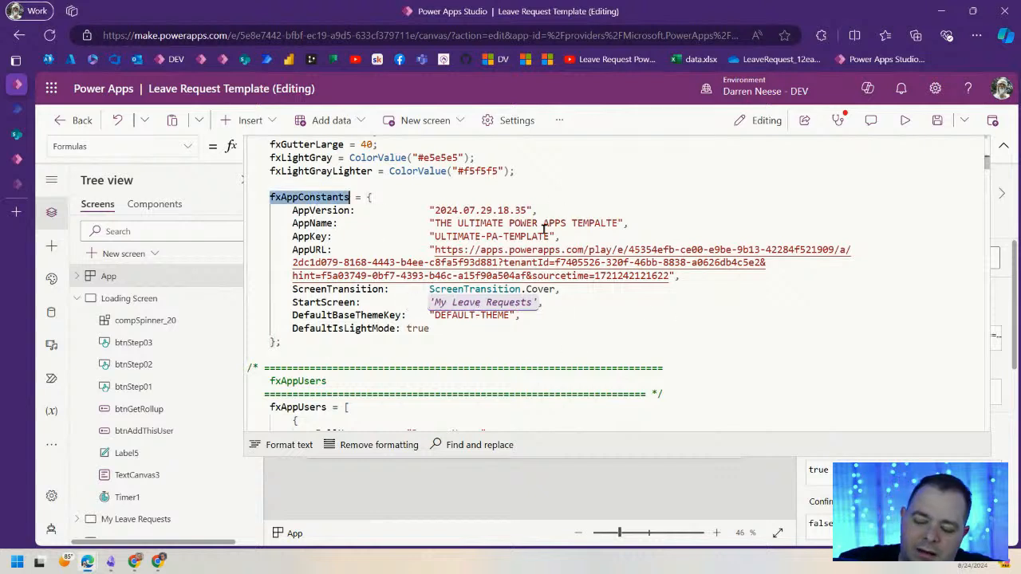
click(1003, 146)
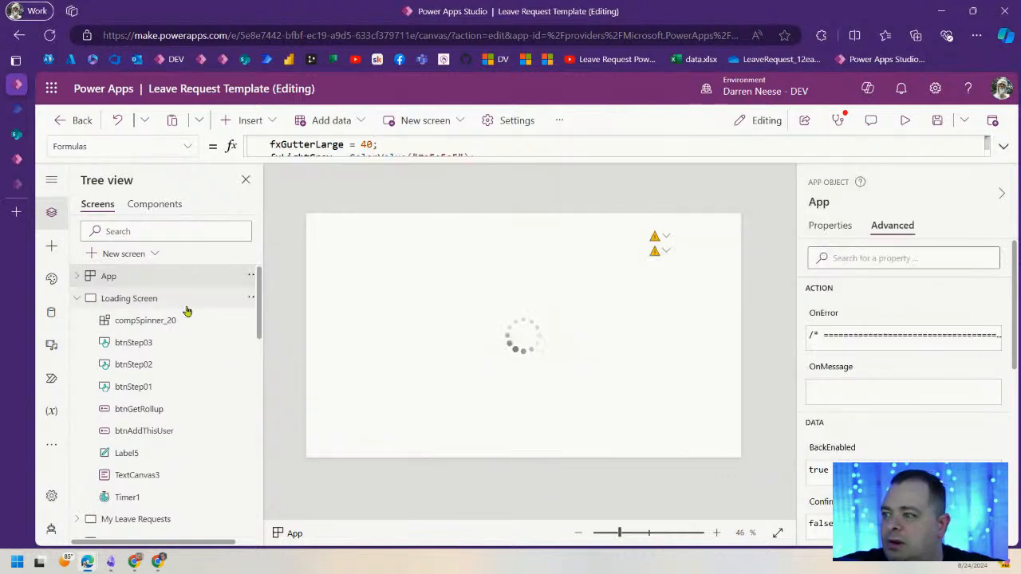
click(76, 299)
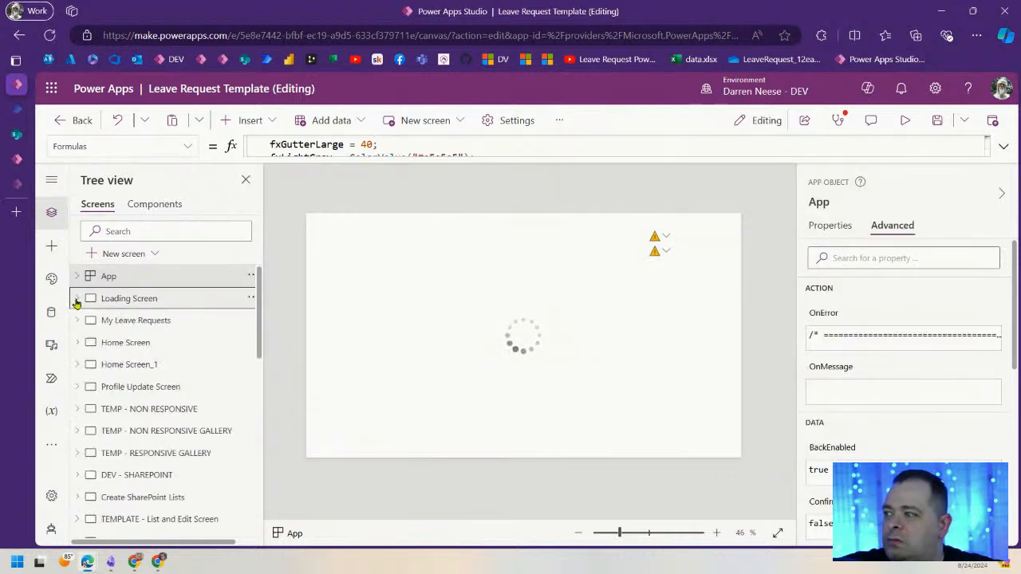
click(77, 299)
click(137, 496)
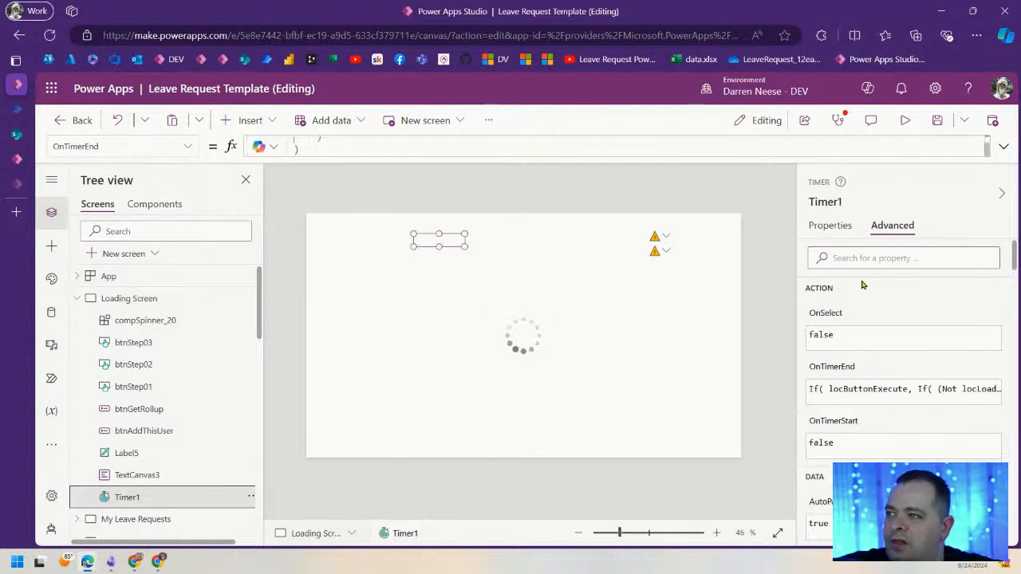
click(1003, 146)
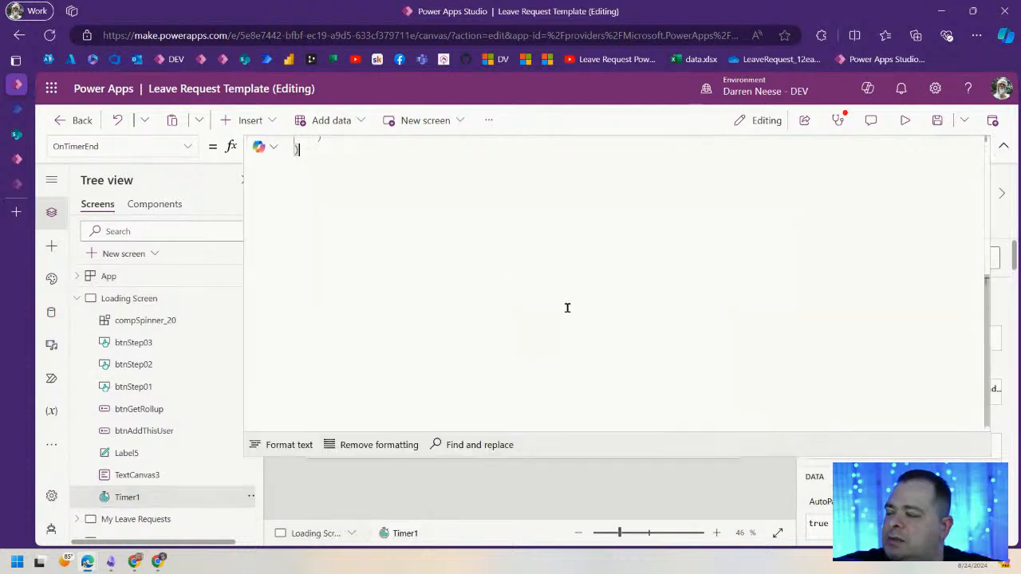
- Replace the screen name in the Navigate call of Timer1's OnTimerEnd formula with fxAppConstants.StartScreen and save the app
drag(391, 220, 503, 221)
key(ctrl+v)
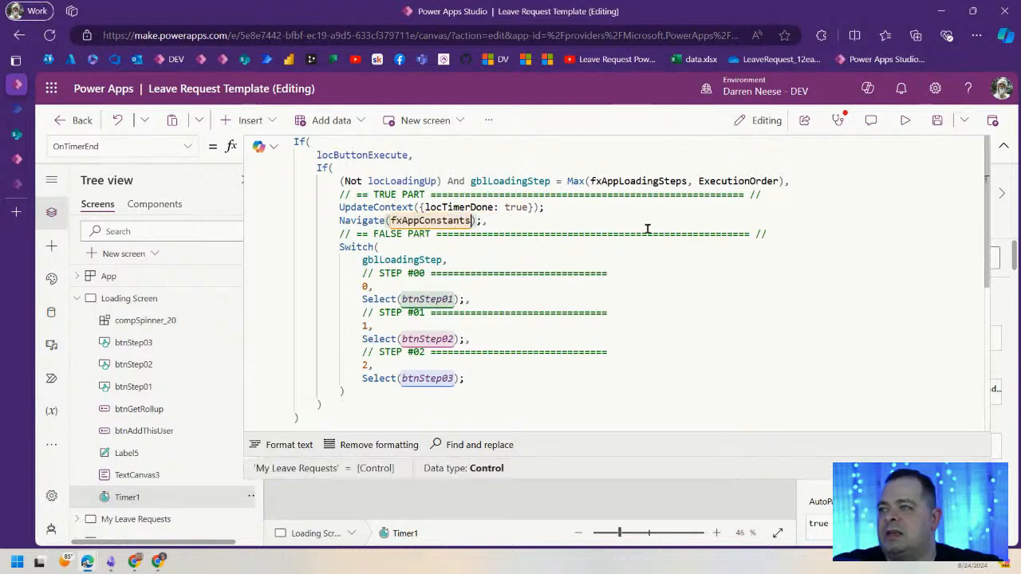
text(.hom)
key(BackSpace)
key(BackSpace)
key(BackSpace)
text(H)
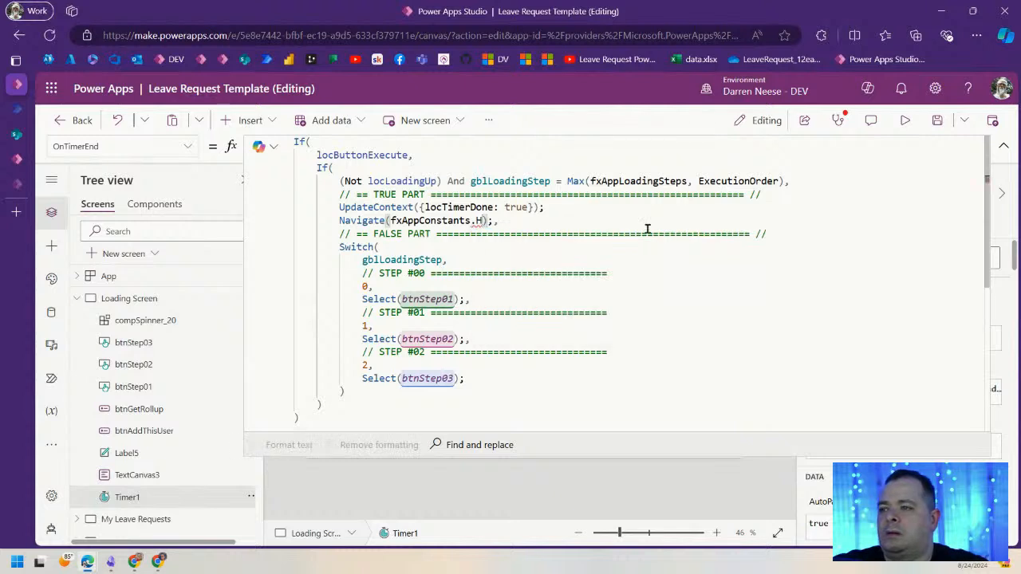
key(BackSpace)
text(St)
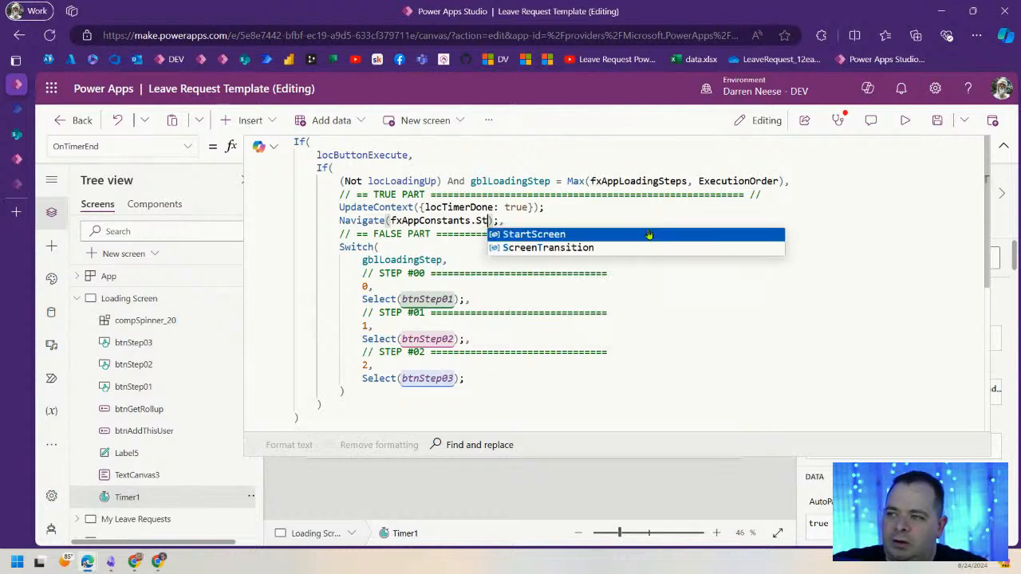
click(648, 235)
click(649, 216)
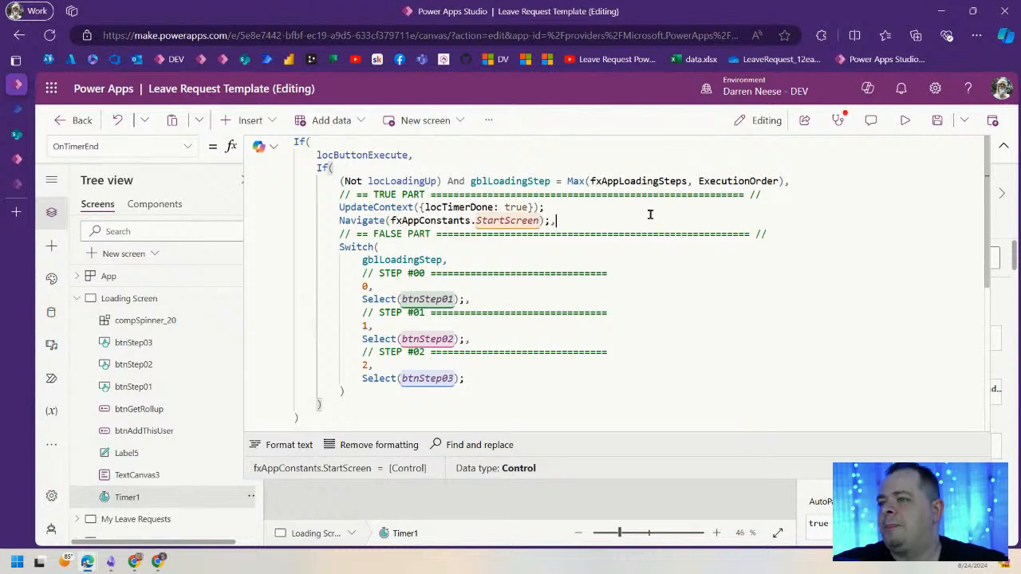
click(1007, 148)
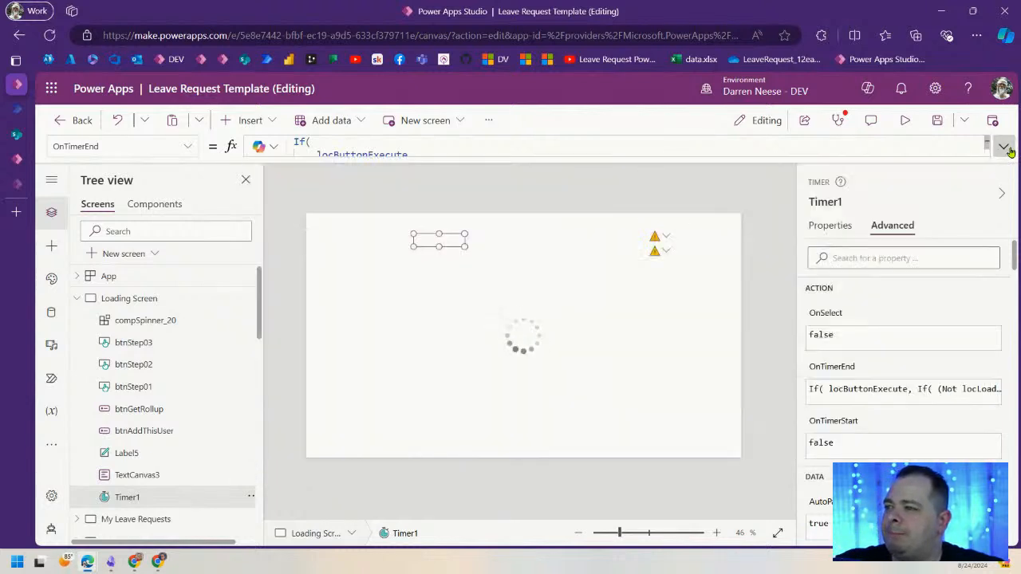
click(939, 121)
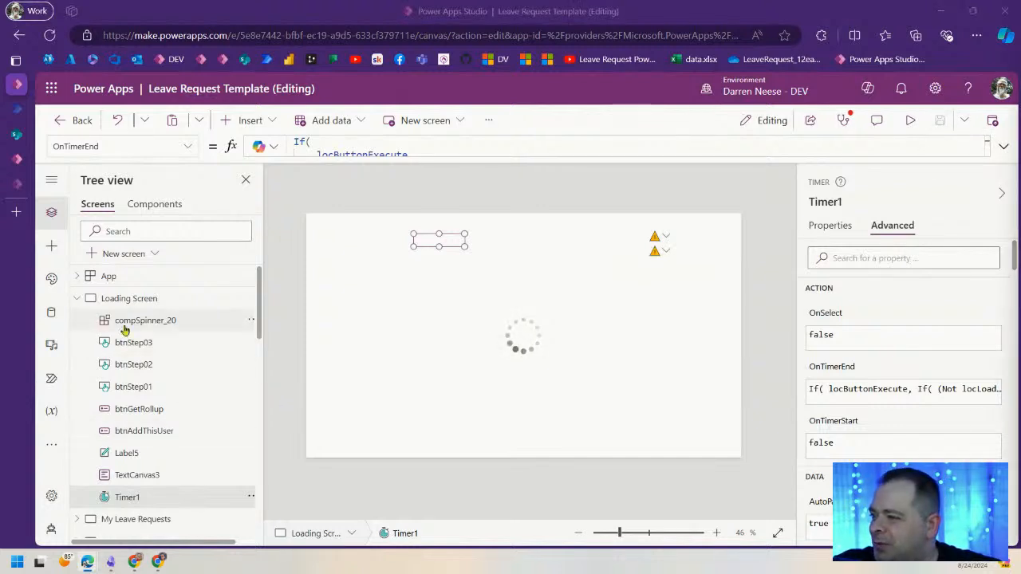
click(77, 299)
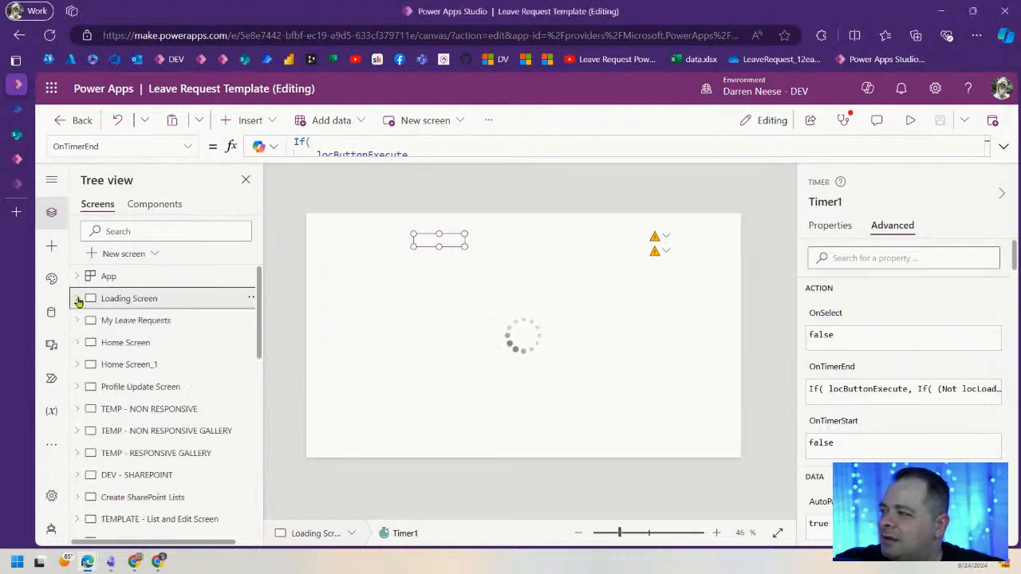
- Preview the app from the Loading Screen at window size, and close the preview
click(910, 120)
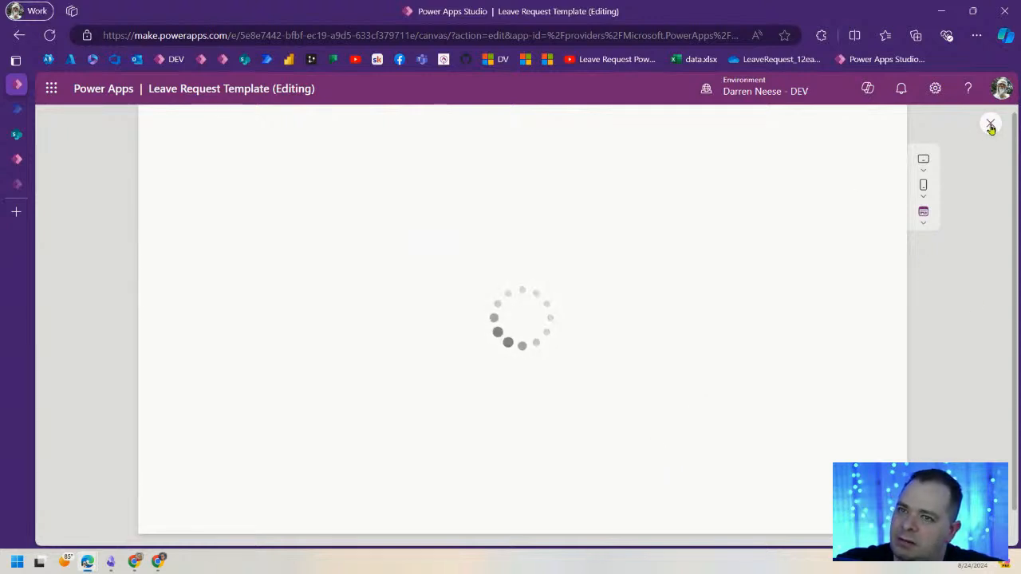
click(923, 214)
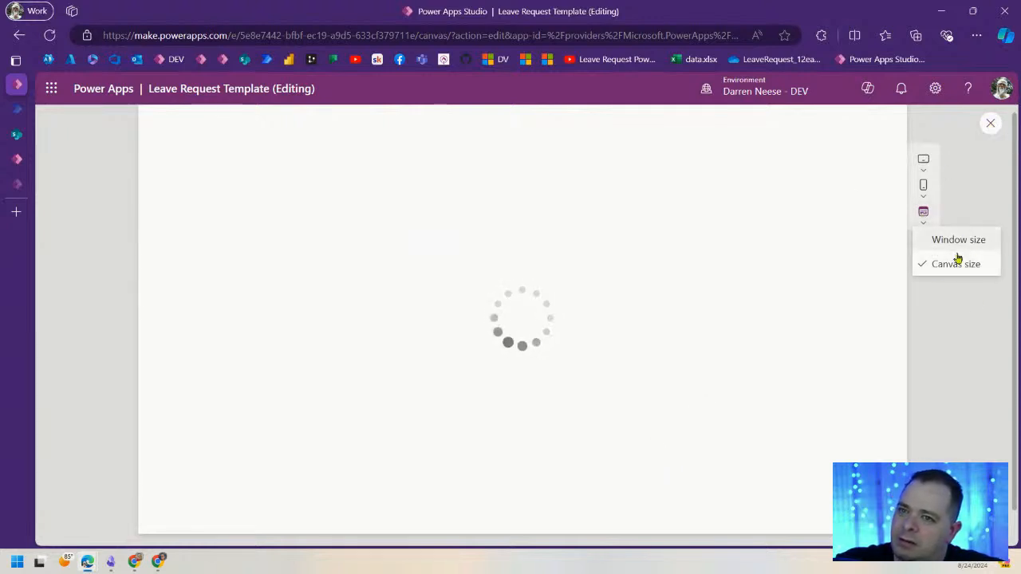
click(961, 244)
click(791, 198)
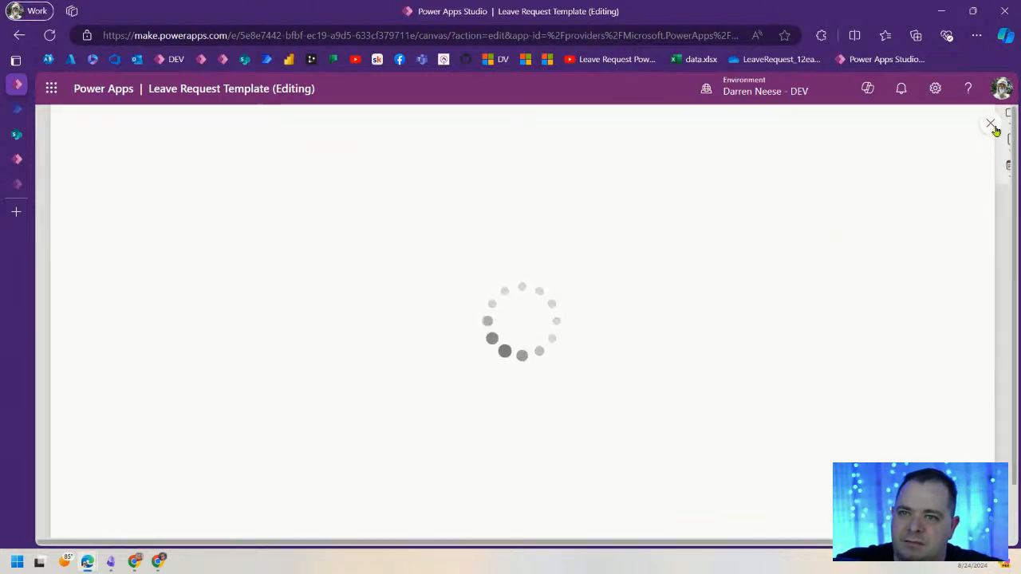
click(1006, 166)
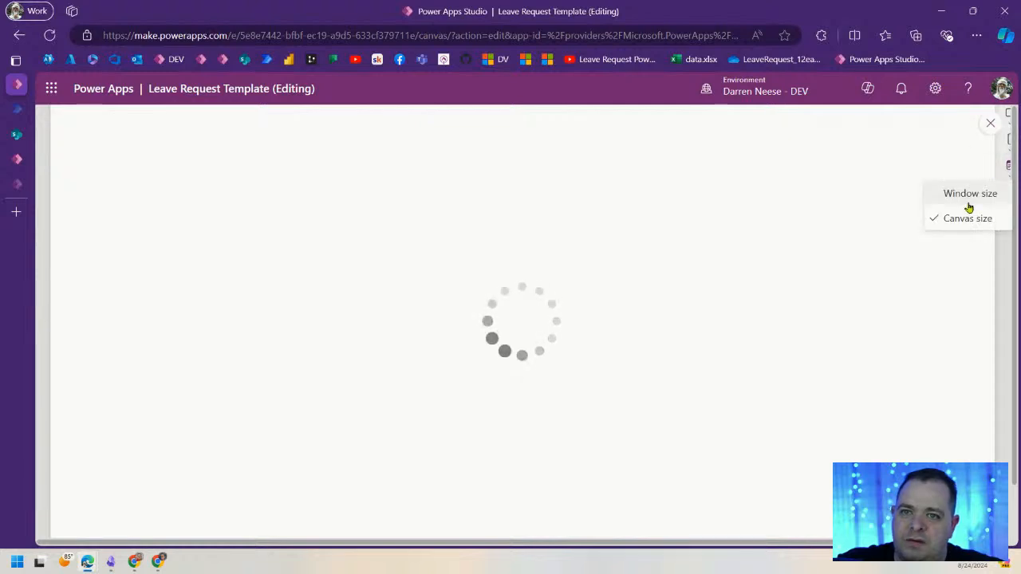
click(969, 197)
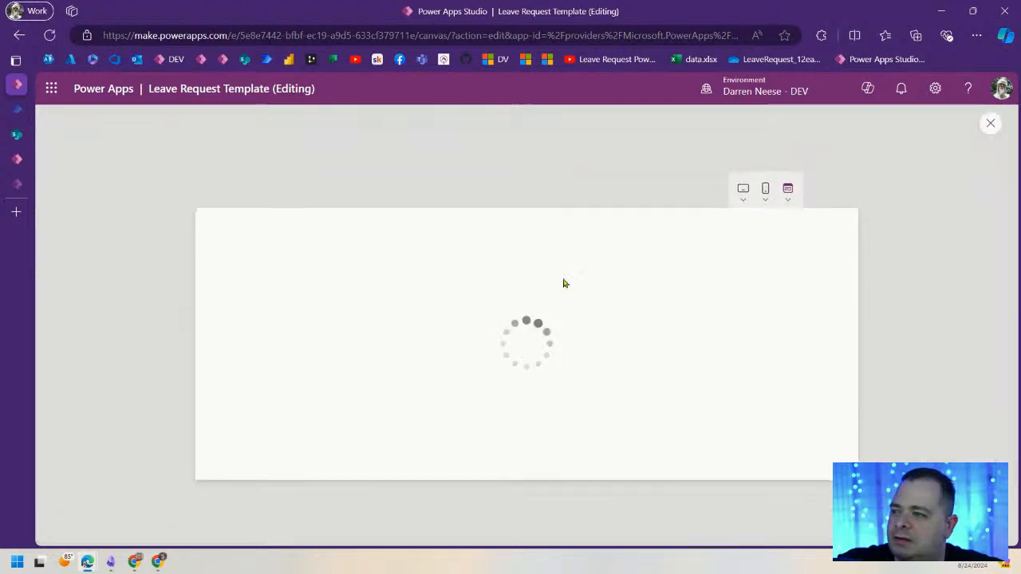
click(990, 123)
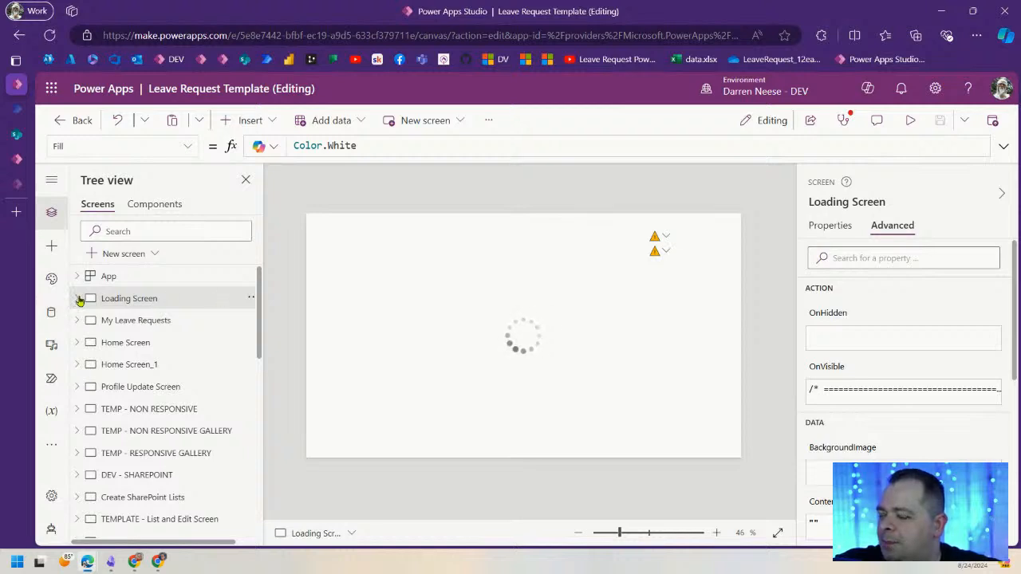
- Check the My Leave Requests screen, and preview the Loading Screen again at canvas size and window size
click(144, 320)
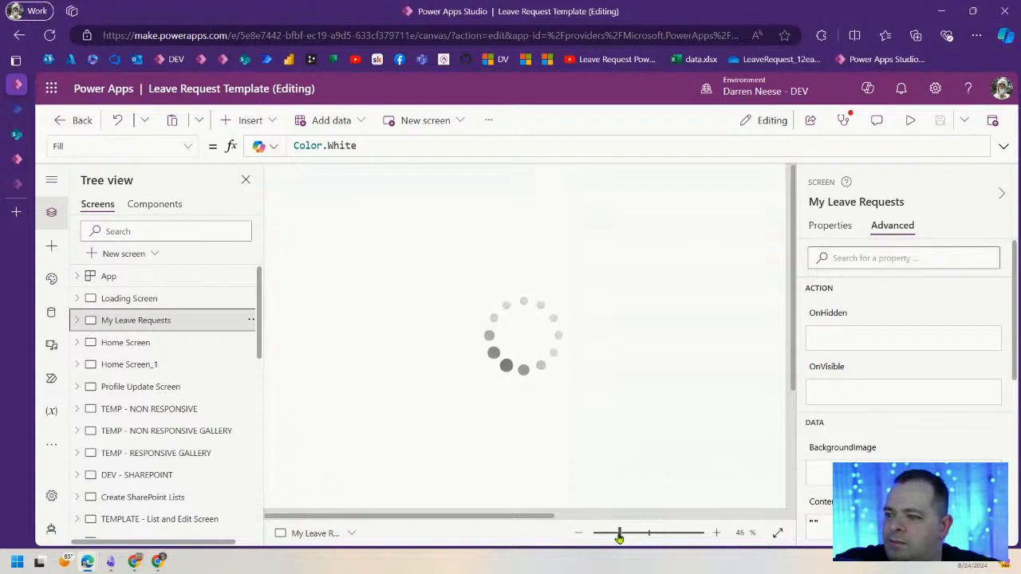
click(77, 321)
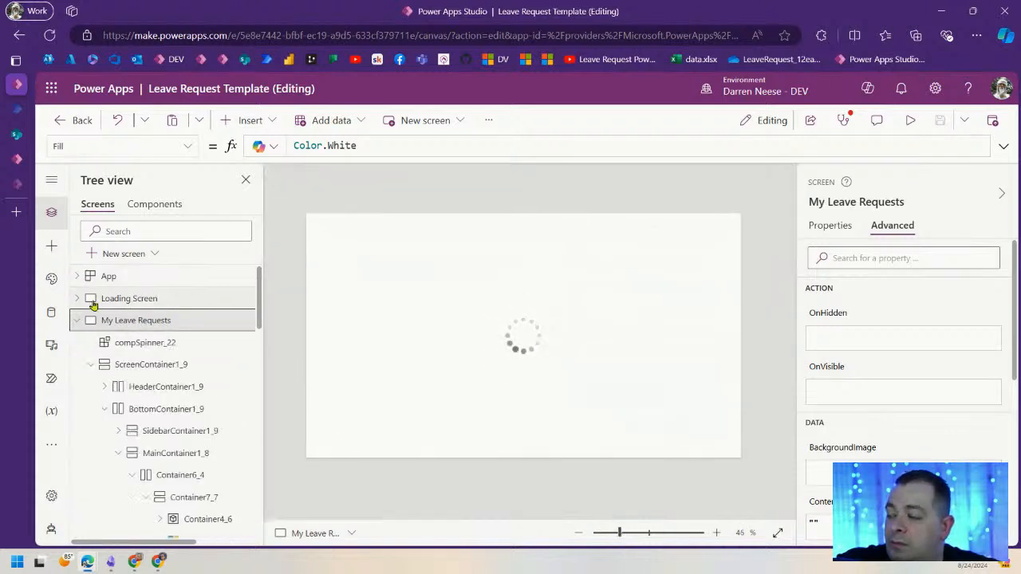
click(109, 298)
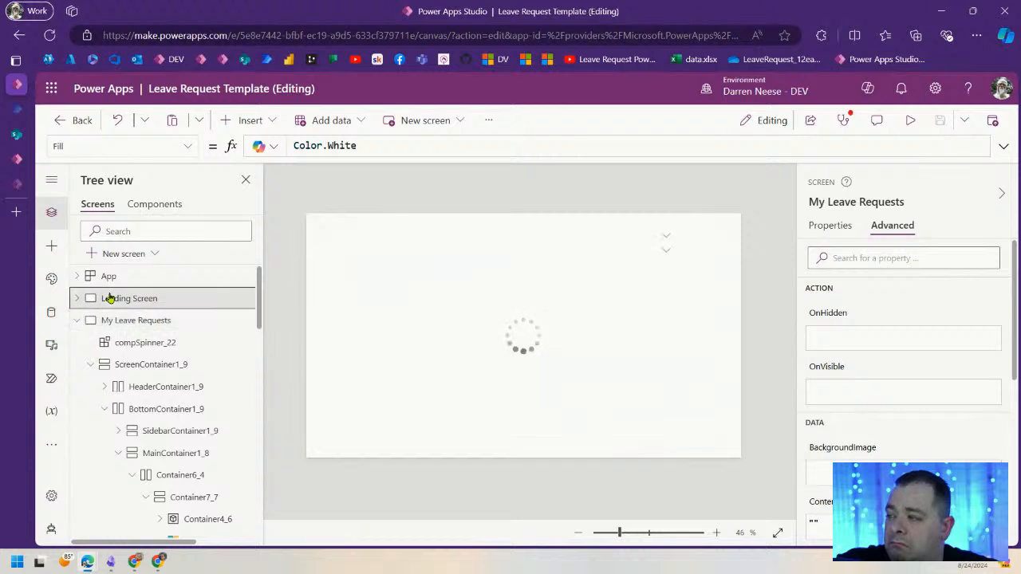
click(909, 120)
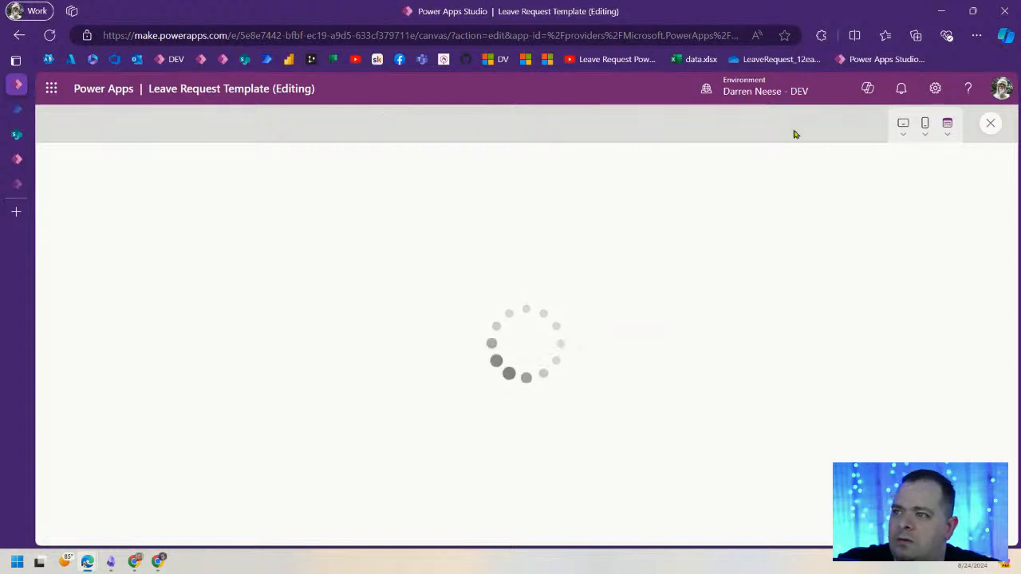
click(947, 125)
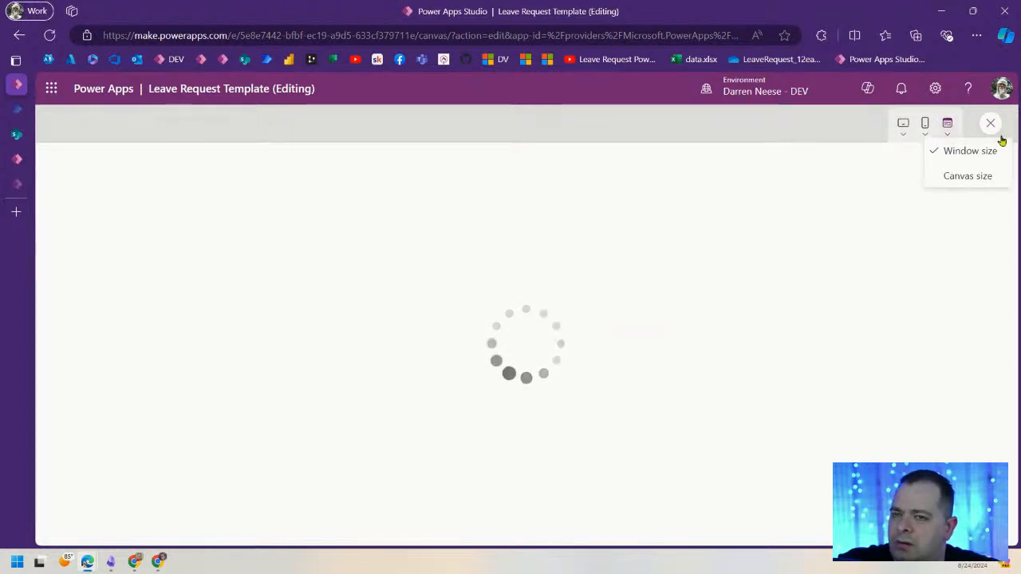
click(979, 178)
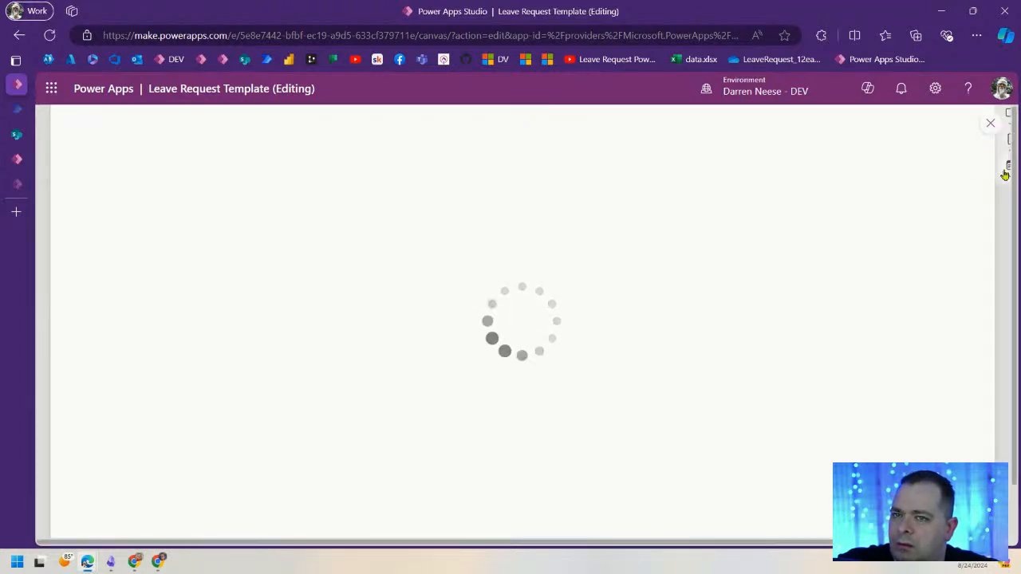
click(1005, 166)
click(979, 194)
click(990, 123)
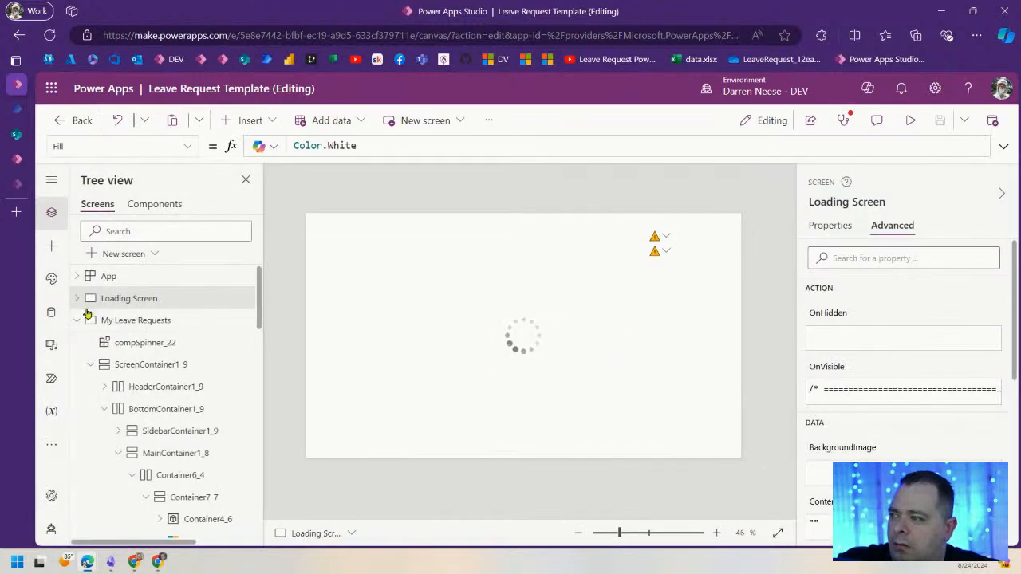
- Zoom the canvas out to 34% and compare the layouts of the My Leave Requests and Home Screen screens
click(149, 320)
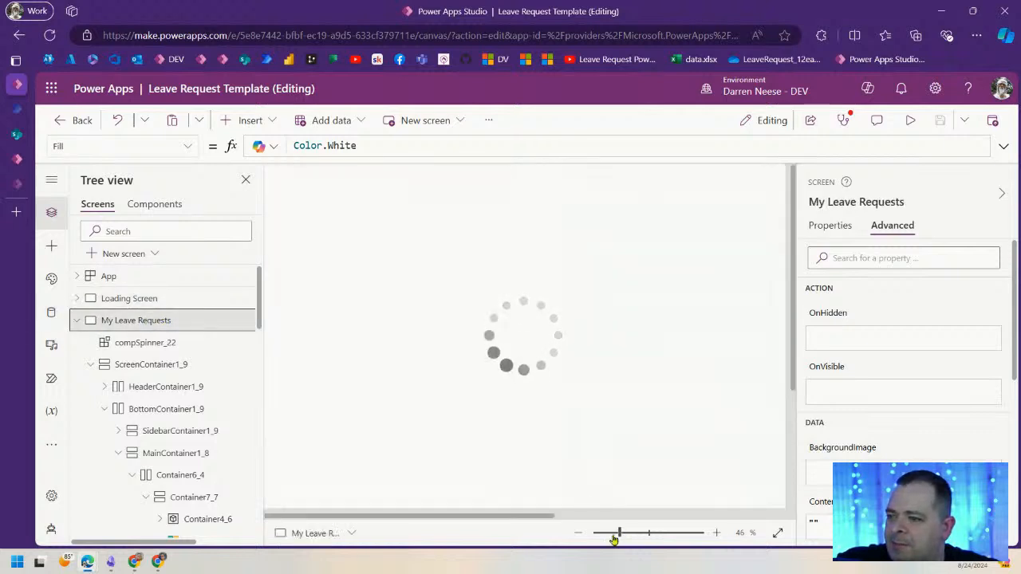
drag(614, 537, 611, 533)
click(78, 321)
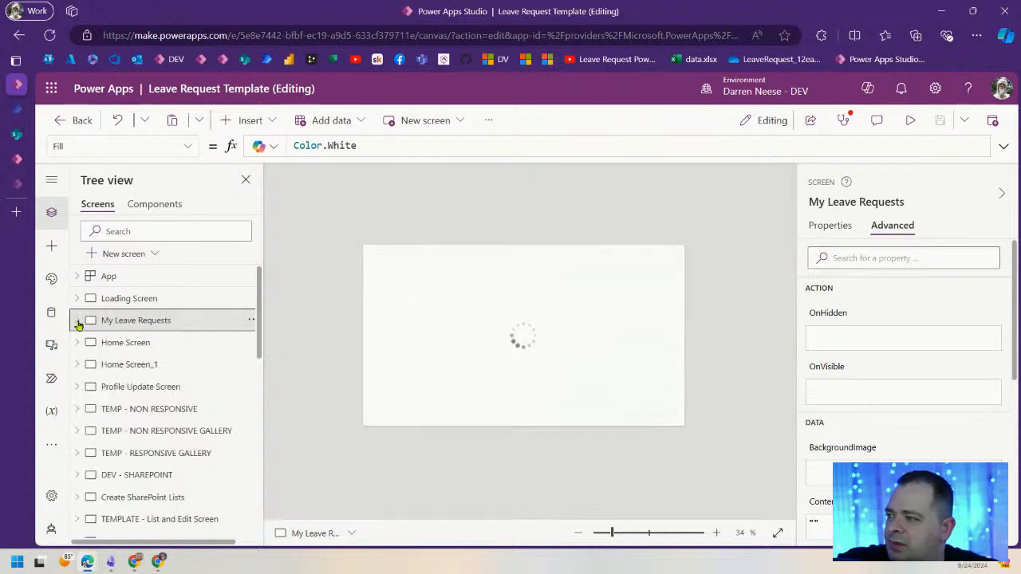
click(136, 342)
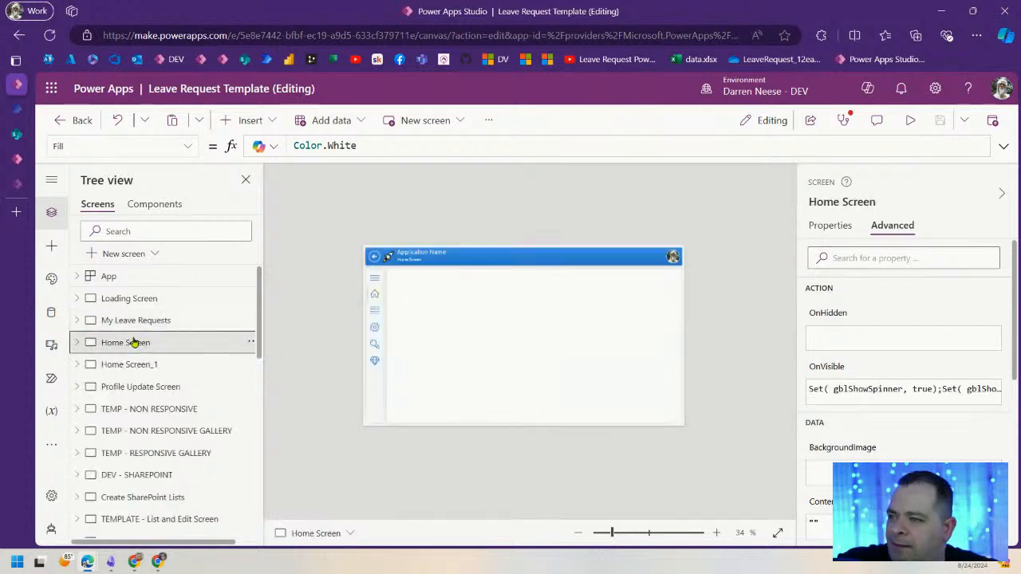
click(140, 320)
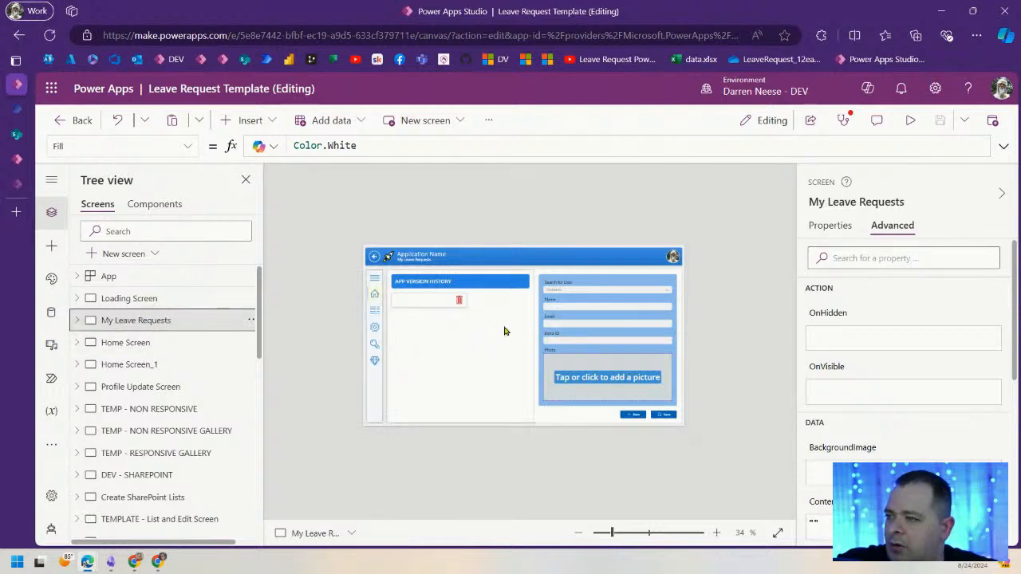
- Examine the gallery on My Leave Requests and consult the leave request template images in the other browser window
click(446, 327)
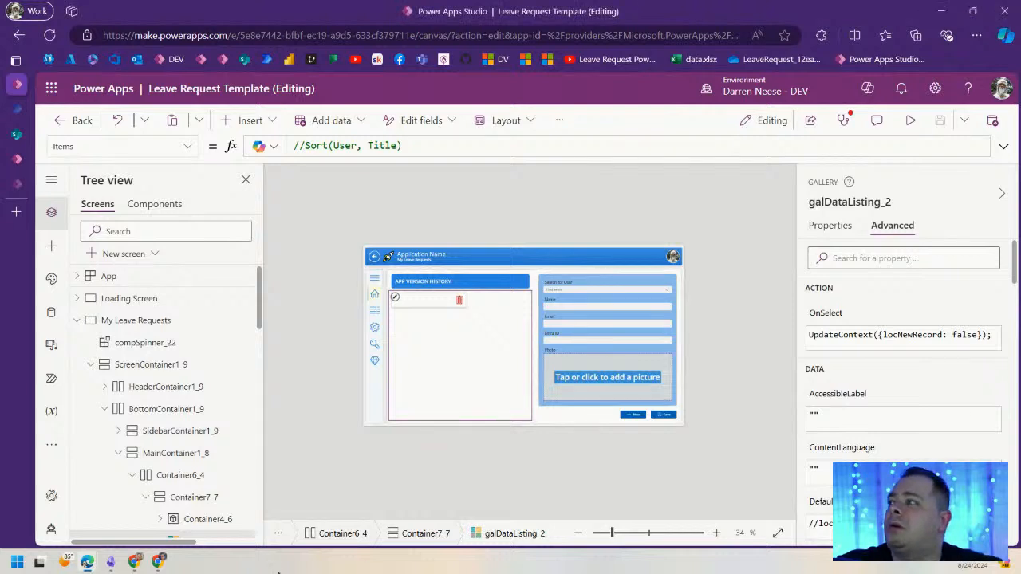
mouse_move(83, 565)
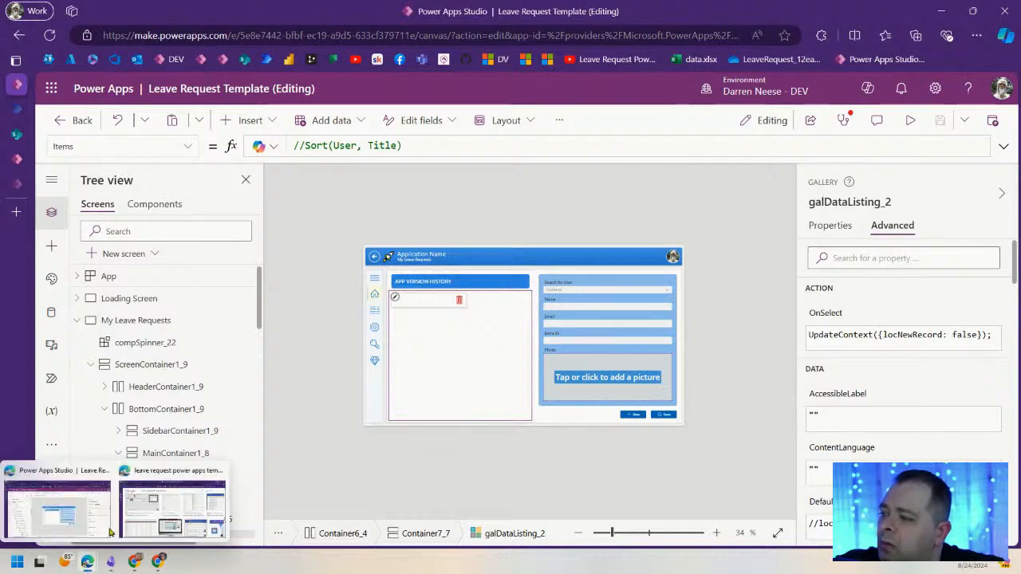
click(172, 508)
drag(574, 11, 630, 0)
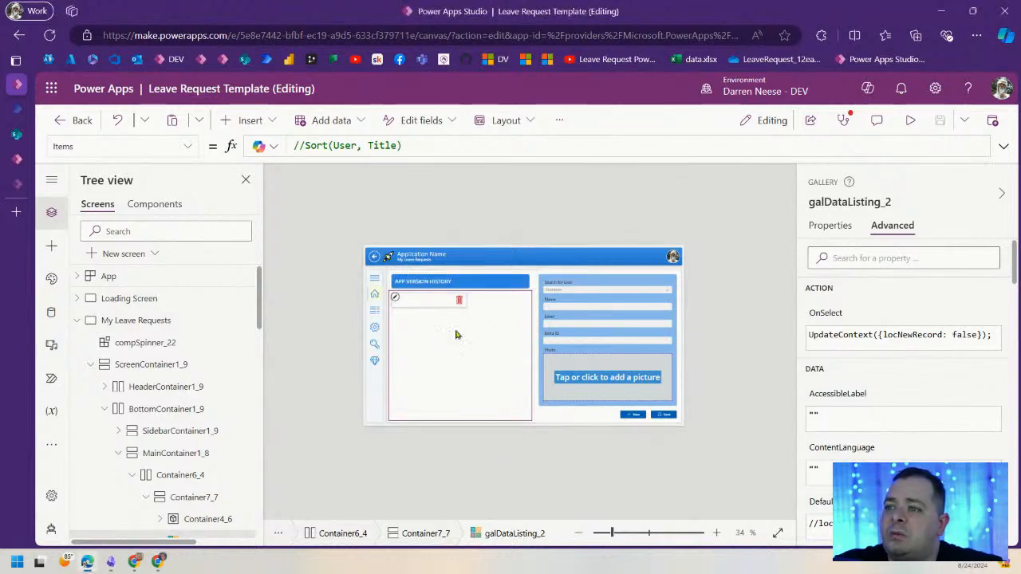
click(569, 338)
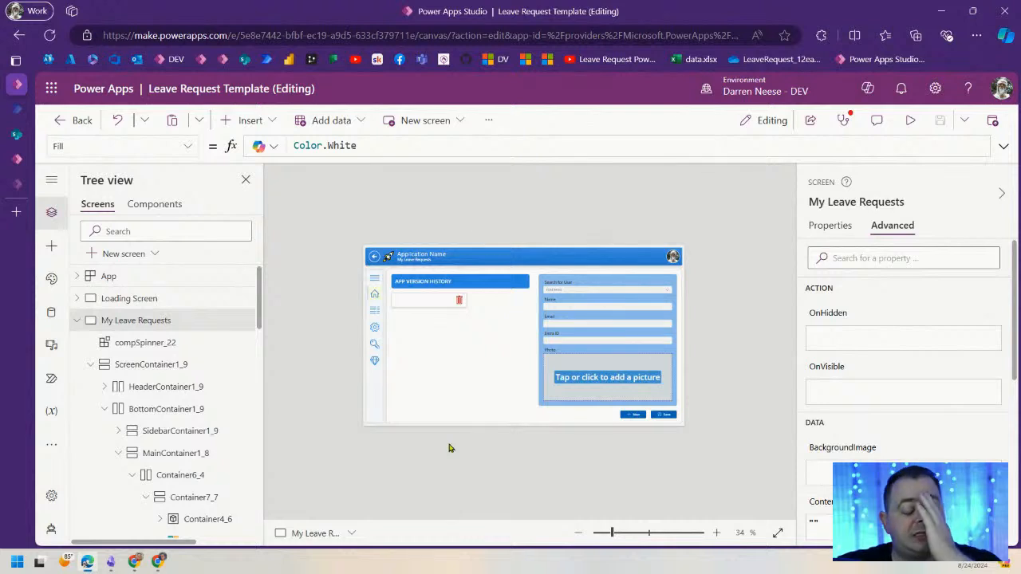
- Rename the gallery on the My Leave Requests screen to galLeaveRequests
click(439, 344)
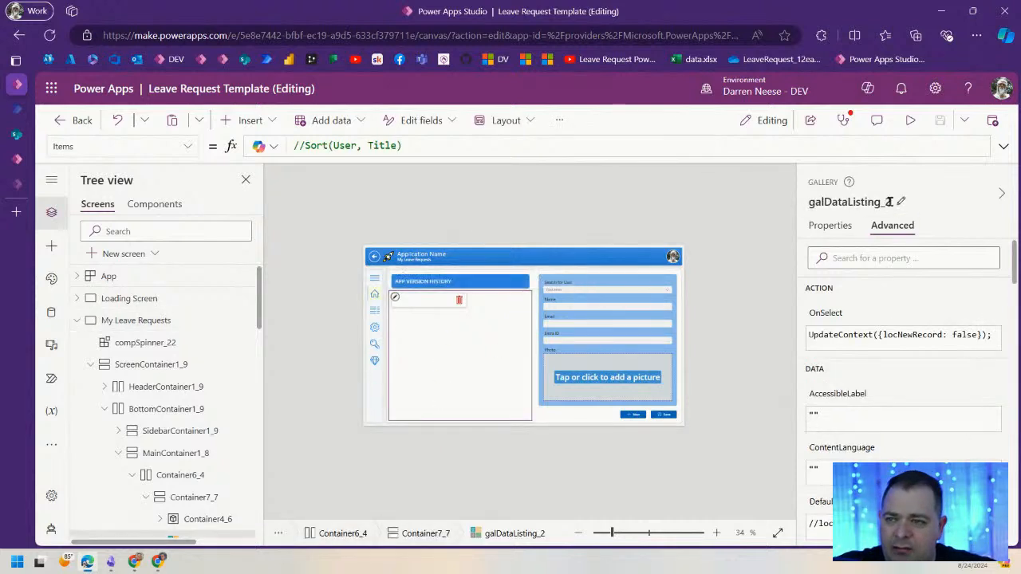
click(830, 202)
click(823, 203)
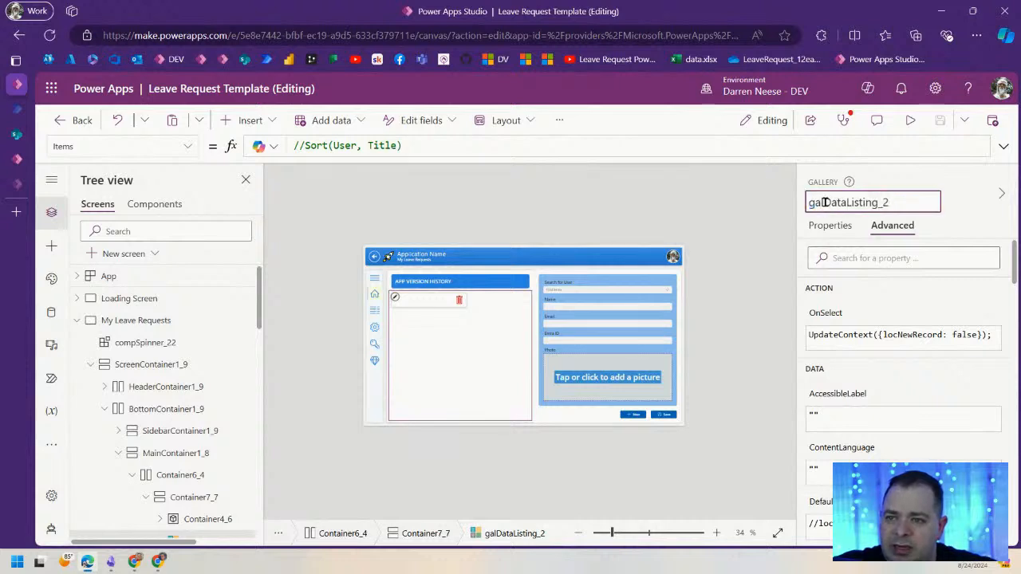
drag(825, 202, 972, 205)
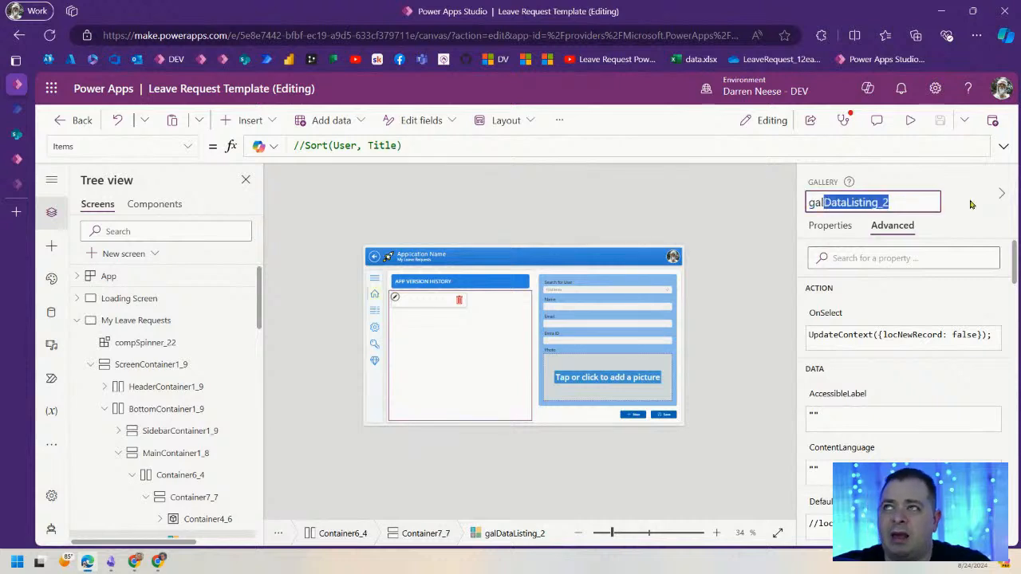
text(Requests)
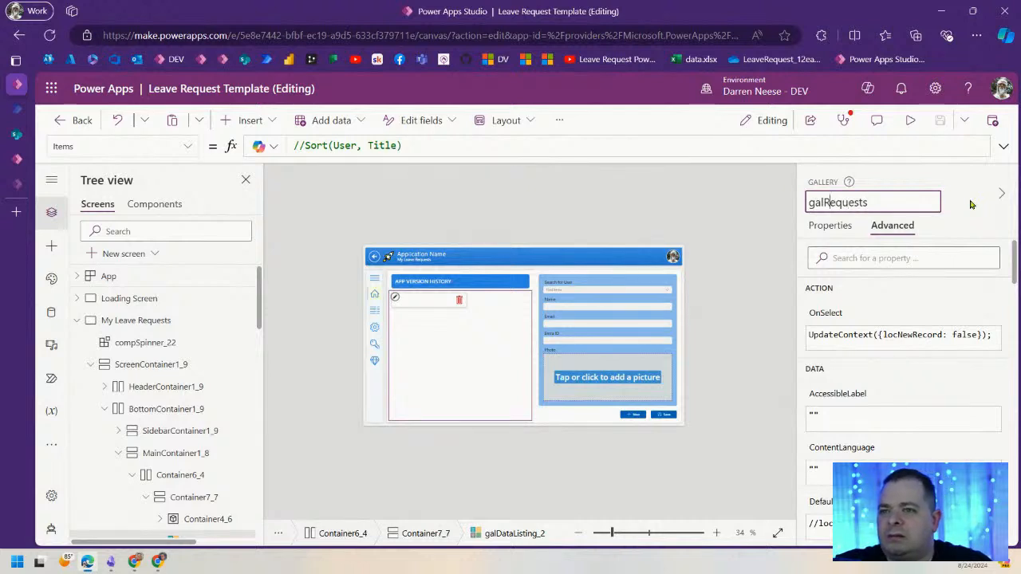
text(Leave)
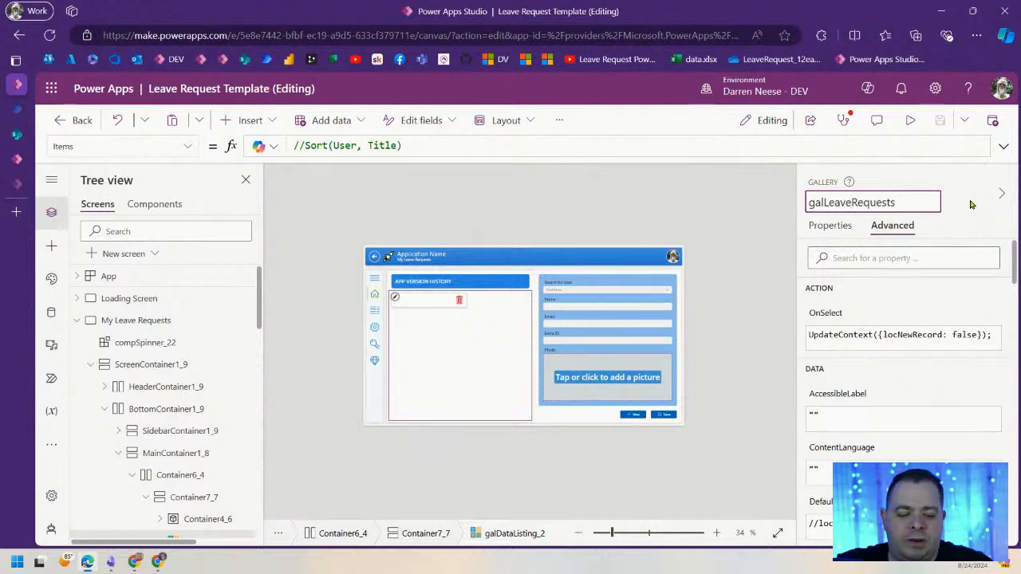
key(Escape)
- Replace the commented-out Items formula of the galLeaveRequests gallery with the Request data source
click(456, 349)
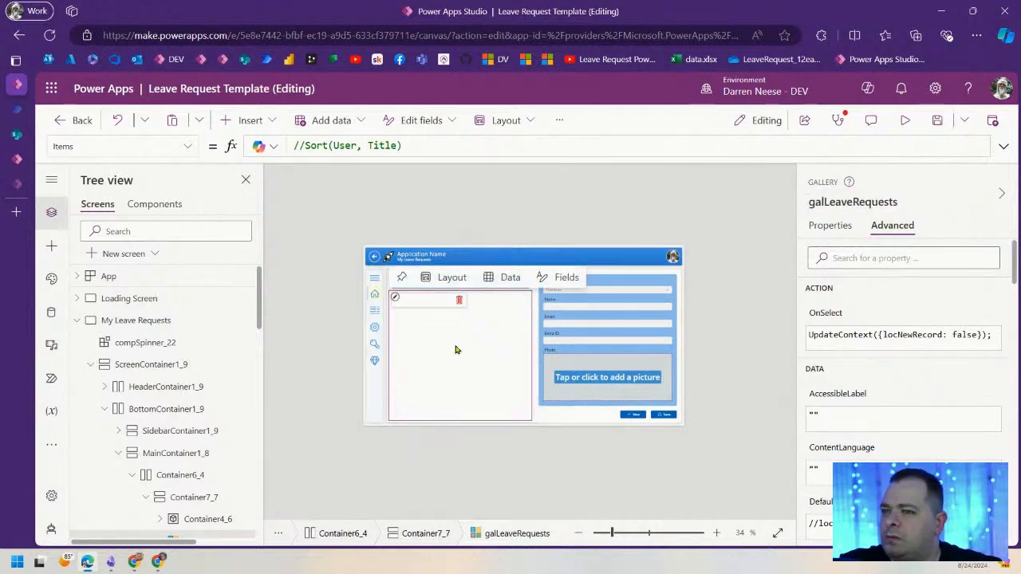
click(830, 226)
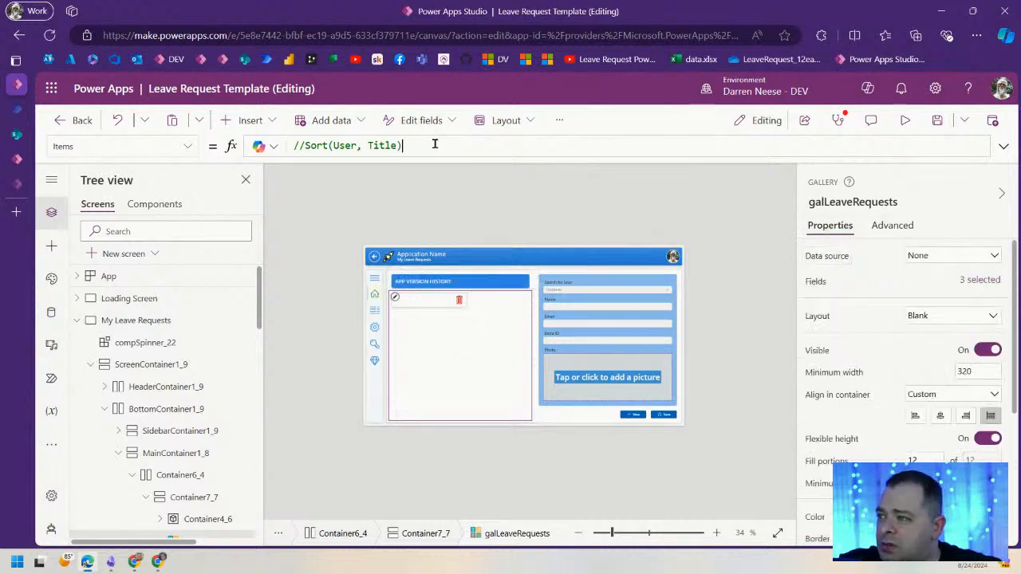
drag(432, 144, 278, 144)
click(305, 145)
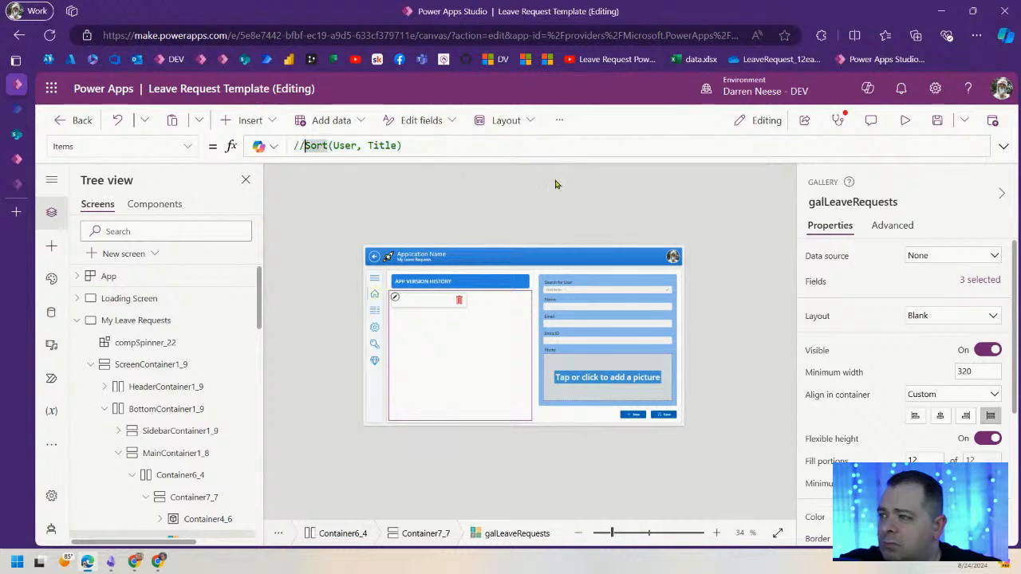
drag(409, 151, 263, 144)
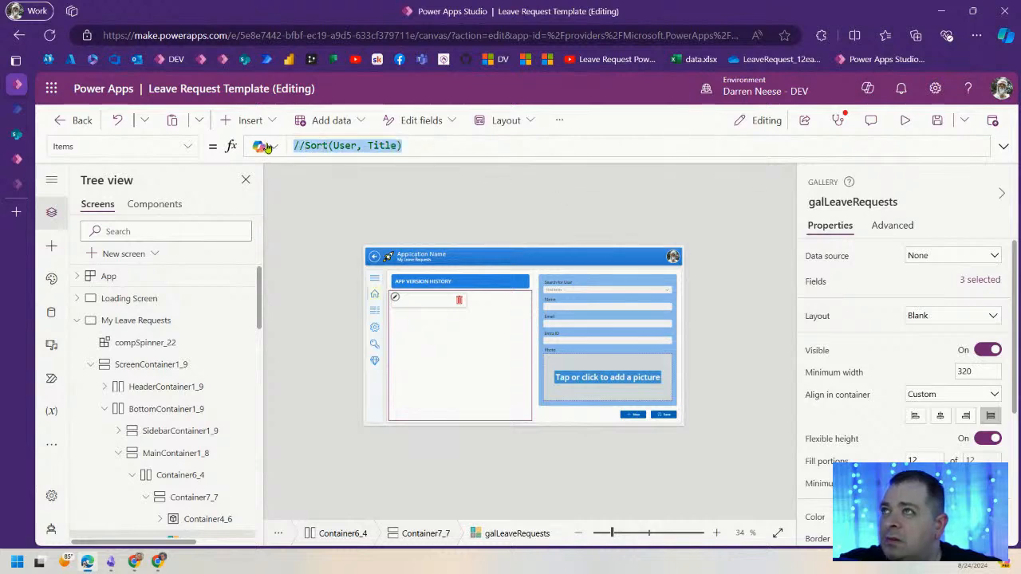
text(Request)
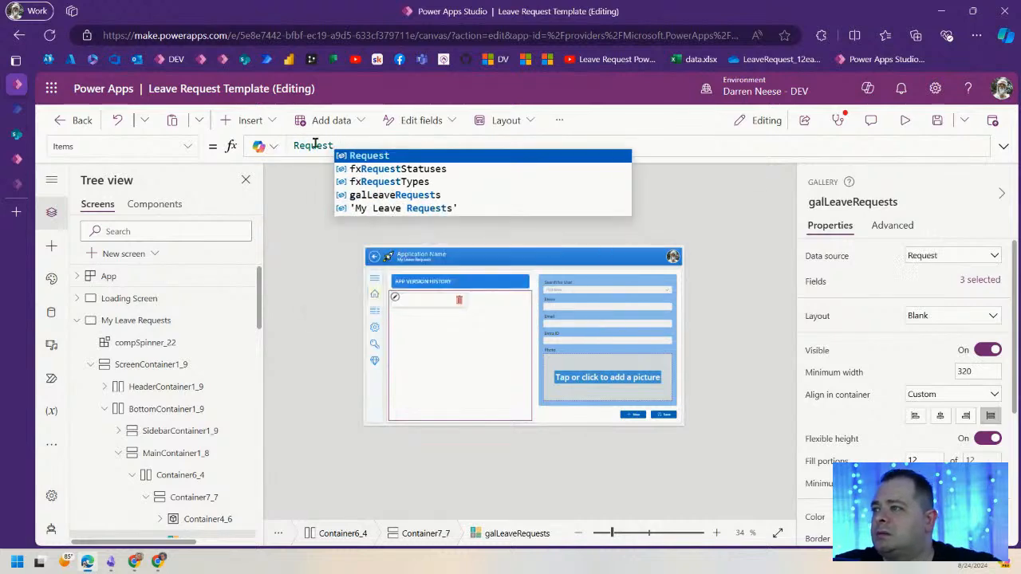
click(706, 217)
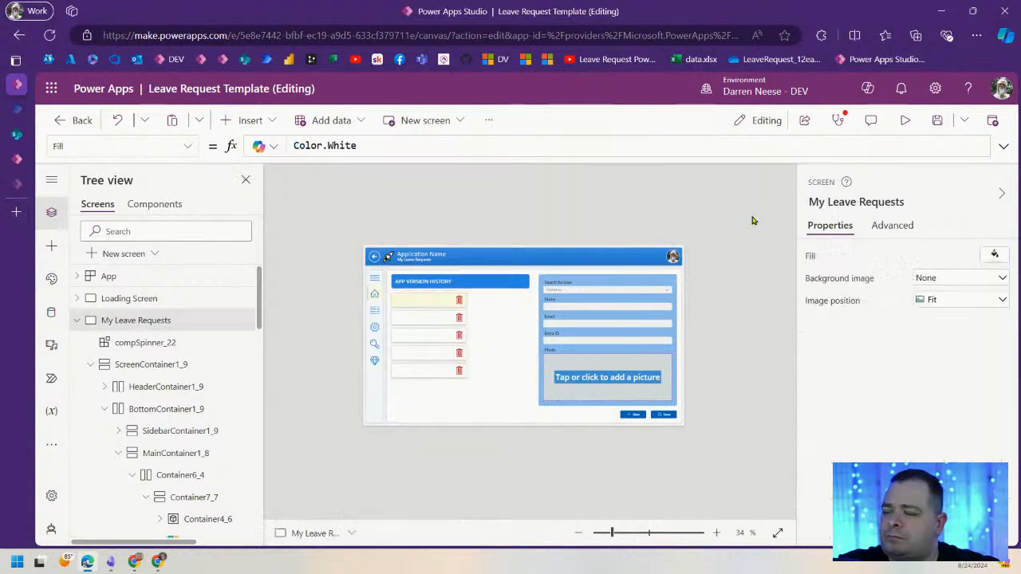
- Set the width of Container1_9 inside the galLeaveRequests gallery to Parent.TemplateWidth
click(434, 299)
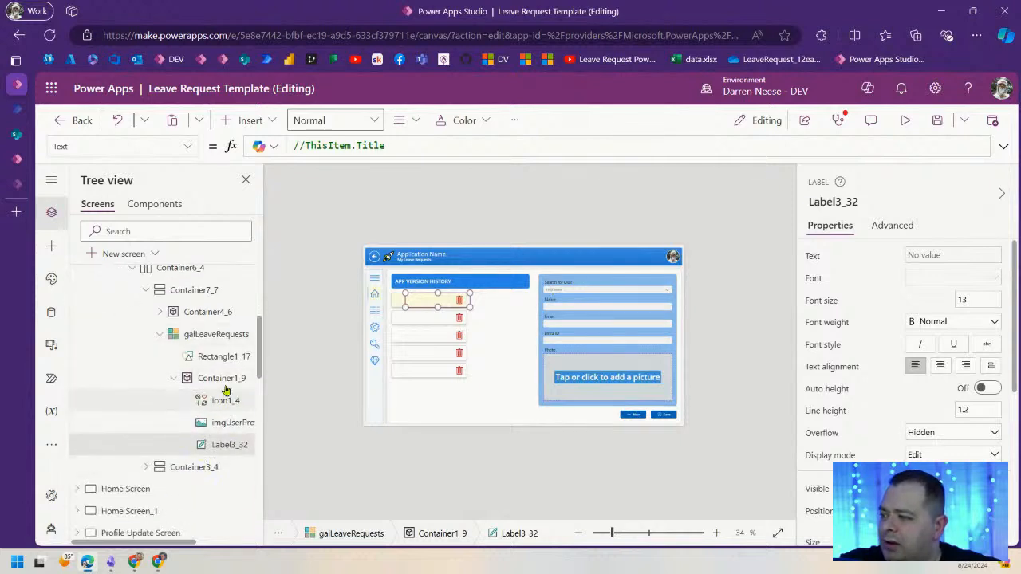
click(225, 381)
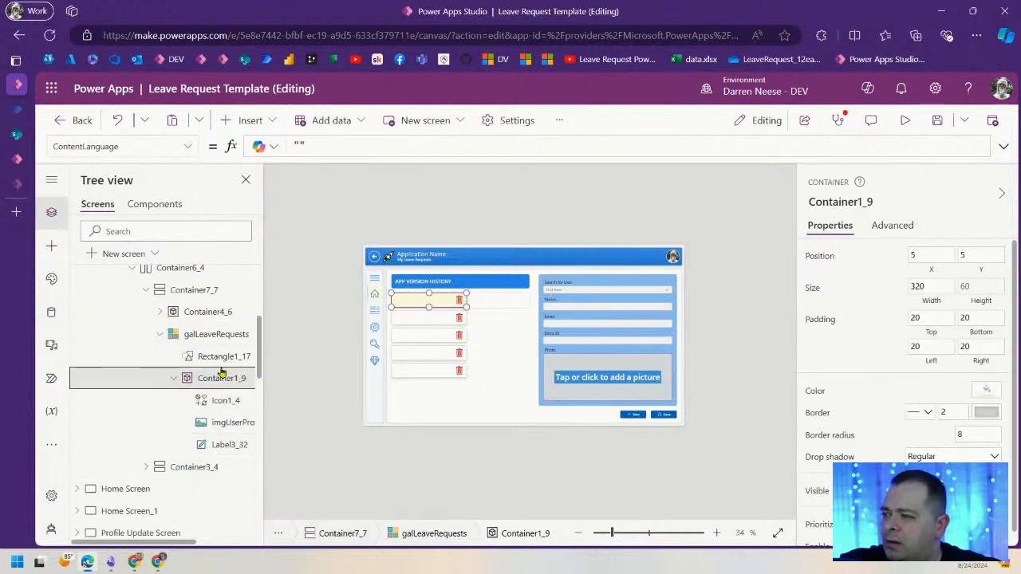
click(222, 359)
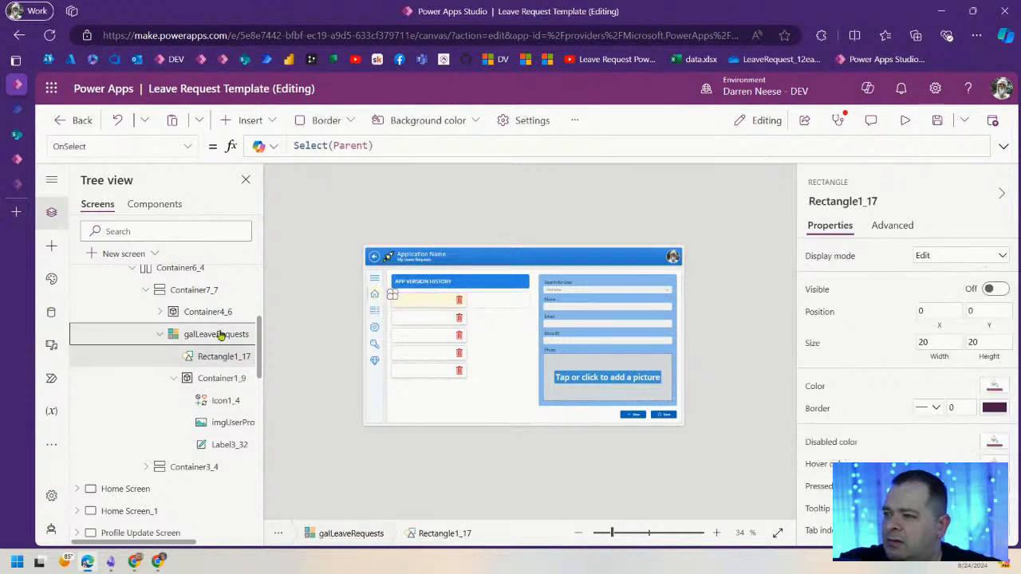
click(220, 335)
click(221, 358)
click(219, 381)
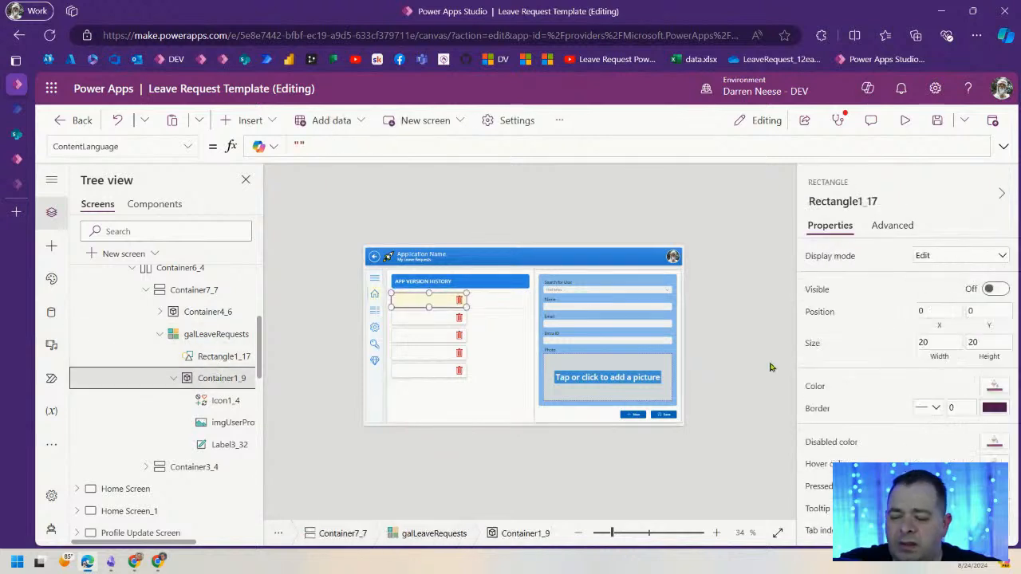
click(931, 301)
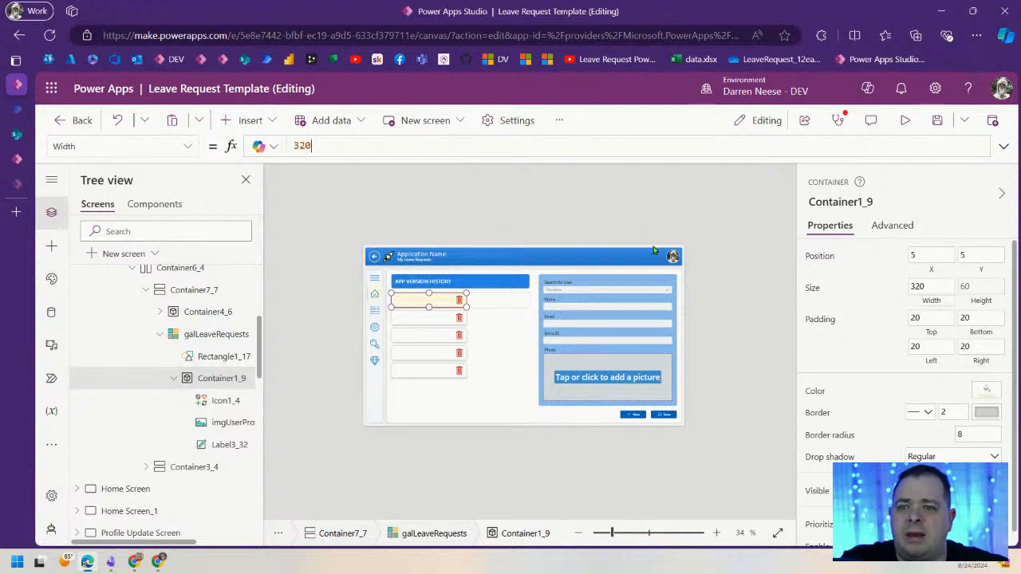
drag(331, 146, 229, 139)
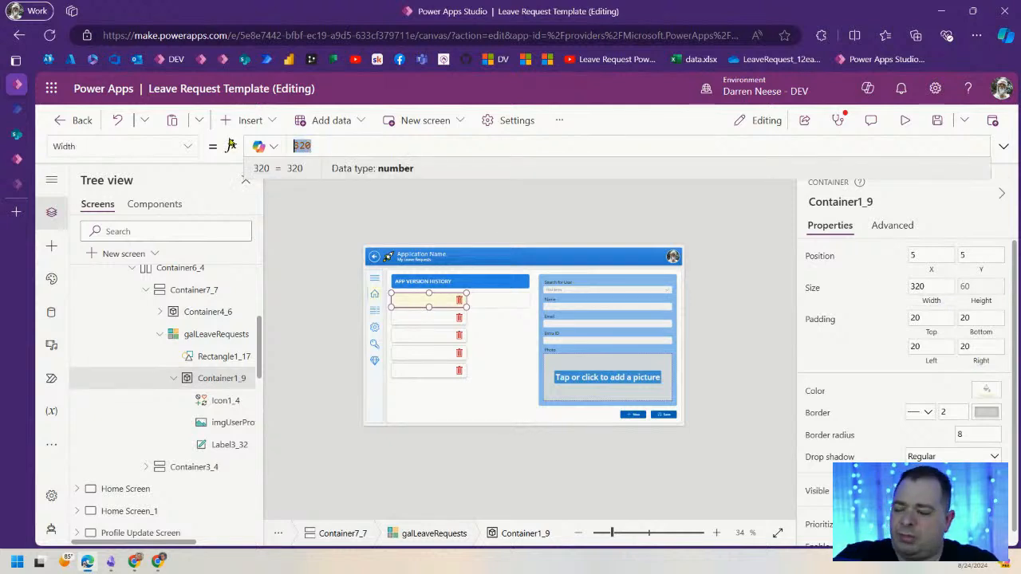
text(Par)
key(Tab)
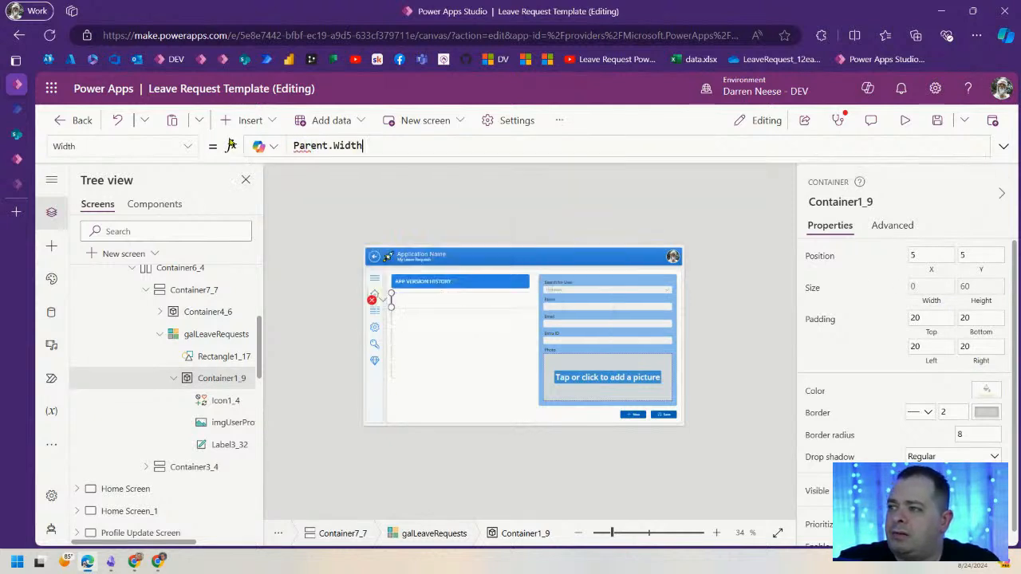
key(ctrl+shift+Left)
text(Templ)
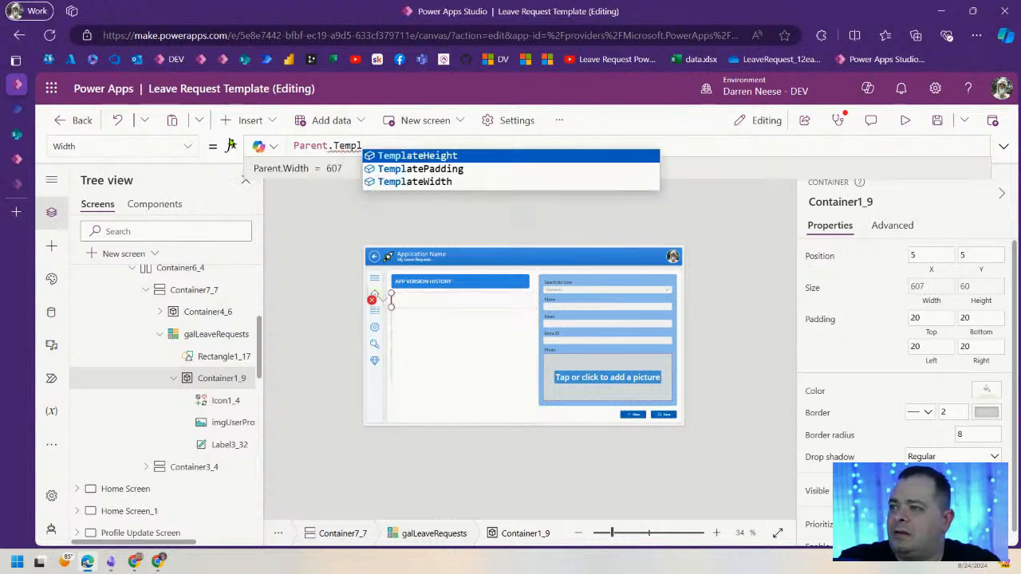
key(Down)
key(Down)
key(Tab)
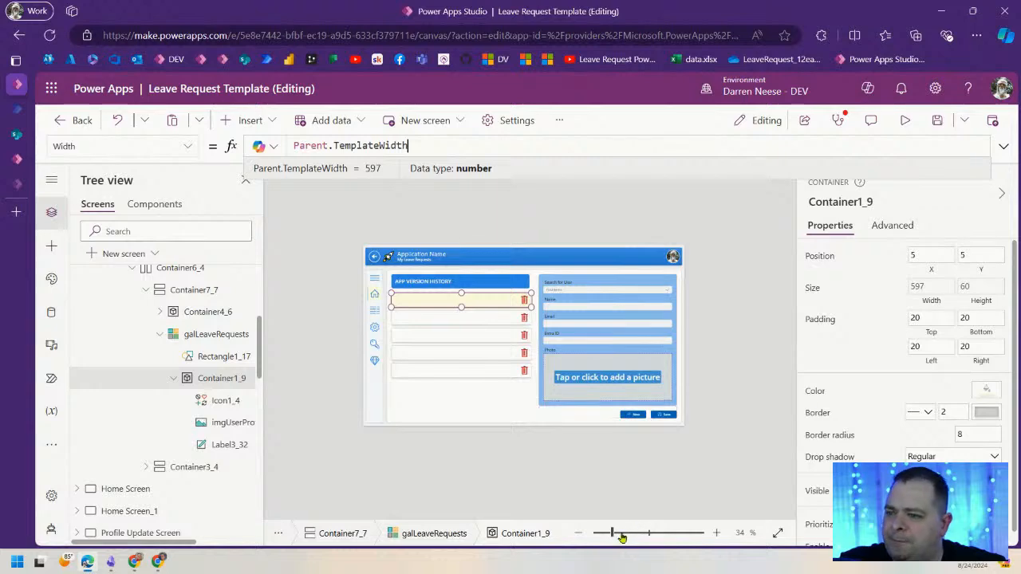
- Extend the width formula of the gallery's row container to Parent.TemplateWidth - Self.X * 2
mouse_move(626, 536)
mouse_down()
mouse_move(646, 532)
mouse_move(630, 532)
mouse_up()
click(545, 460)
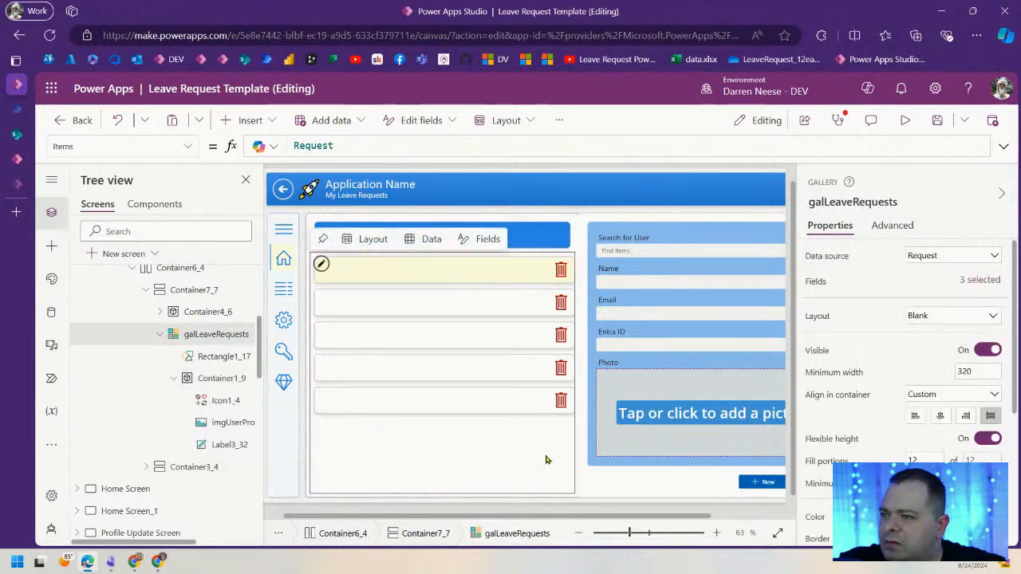
scroll(892, 377, down, 3)
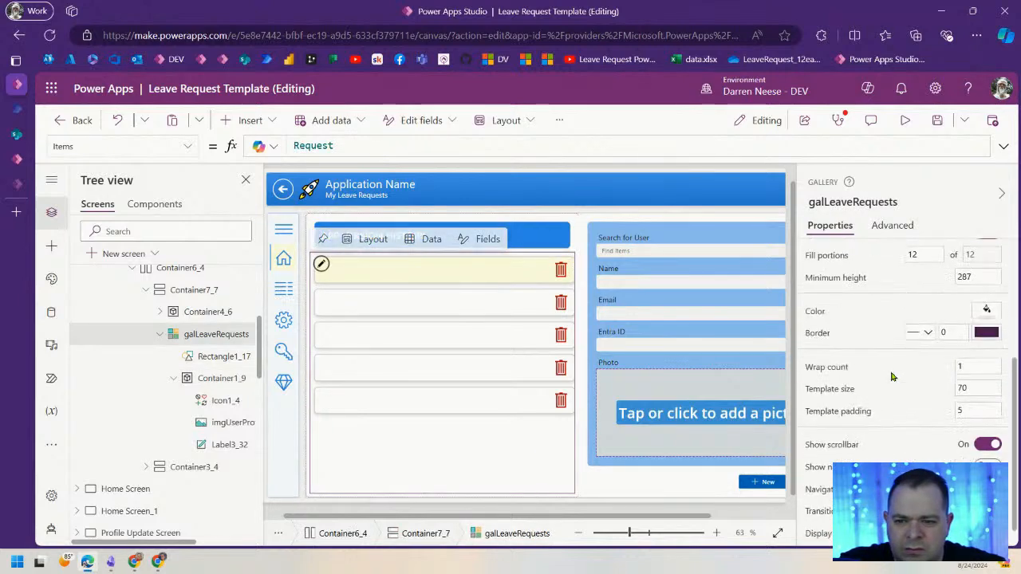
click(518, 279)
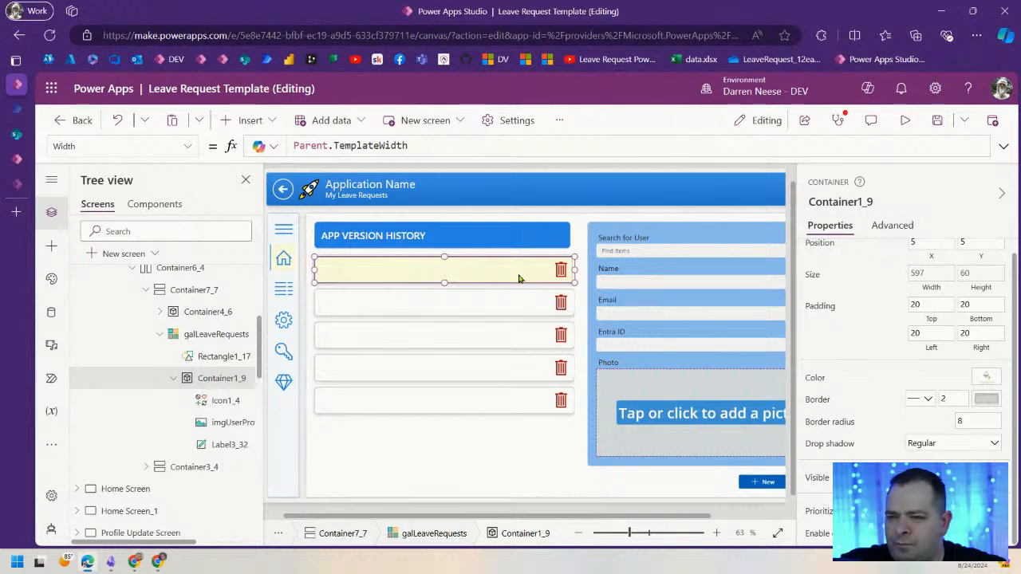
scroll(983, 334, up, 1)
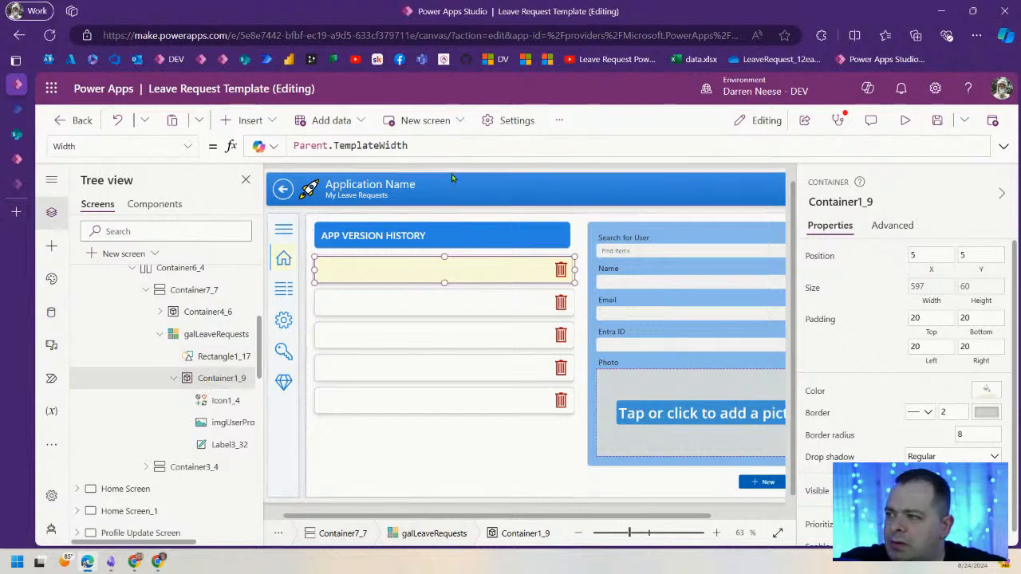
click(476, 142)
text(- Self.X)
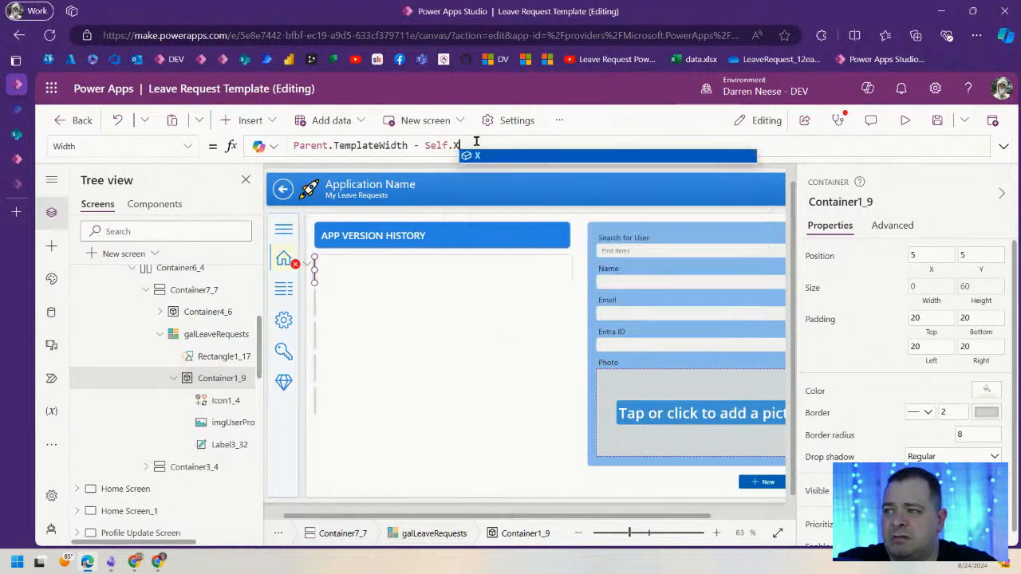
text( * 2)
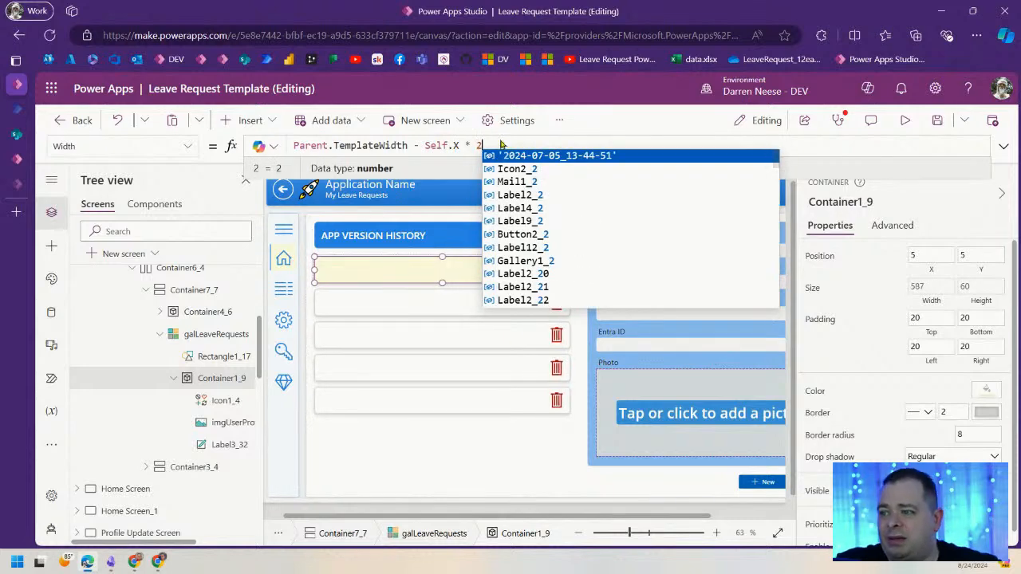
click(630, 533)
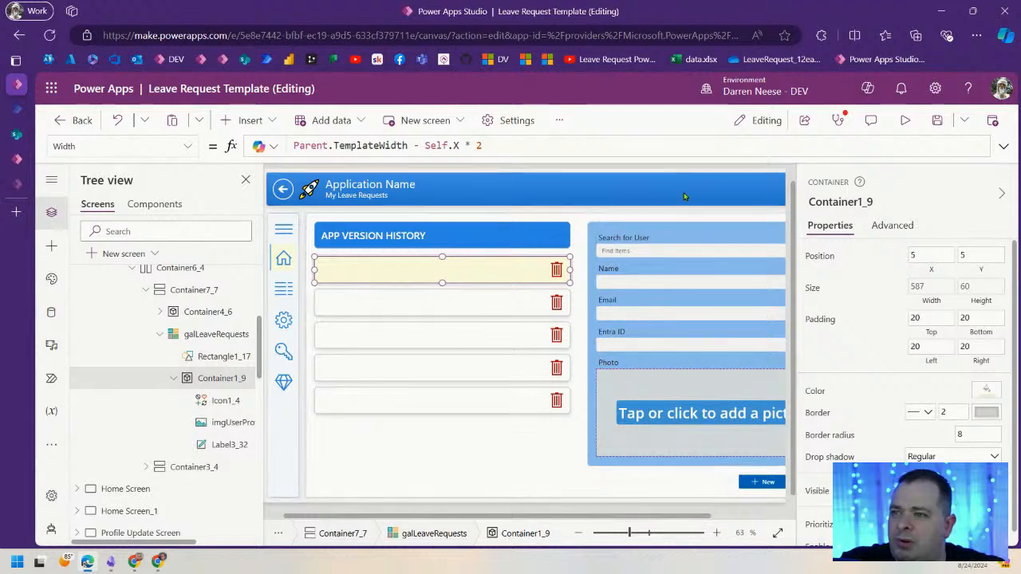
drag(631, 533, 625, 536)
click(683, 496)
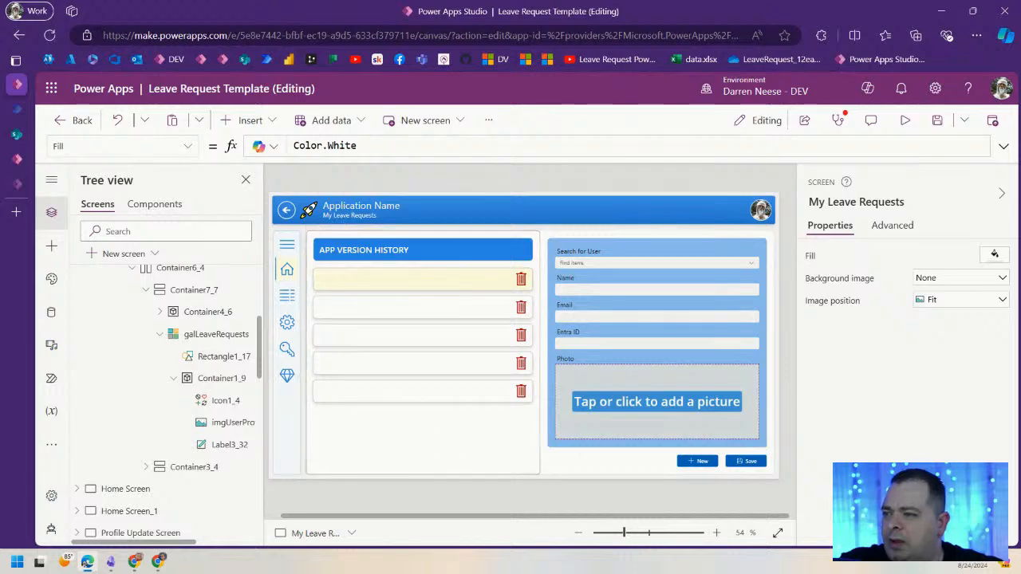
- Rename the trash icon in the gallery's row container to icoDeleteMe
click(521, 280)
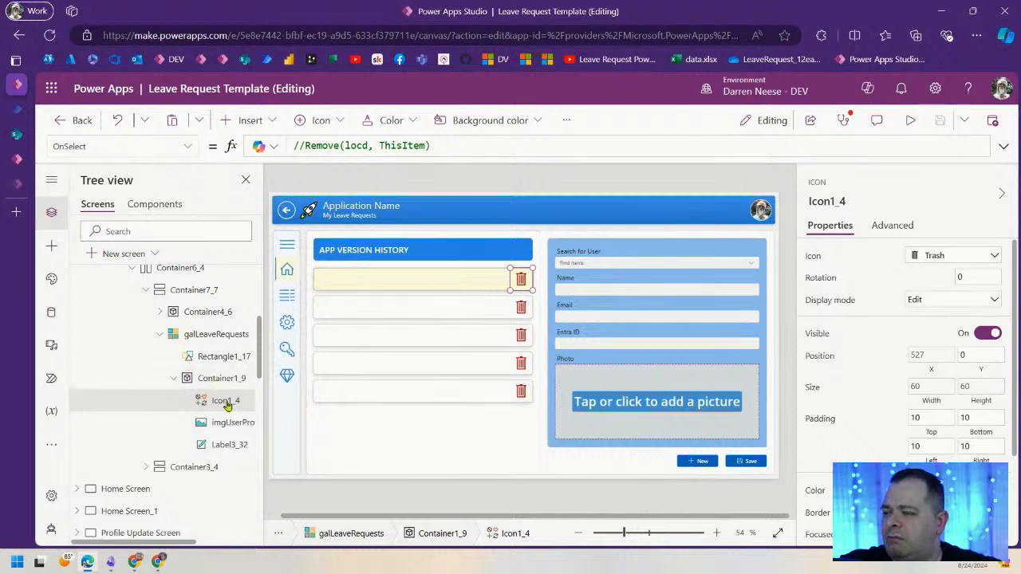
click(838, 202)
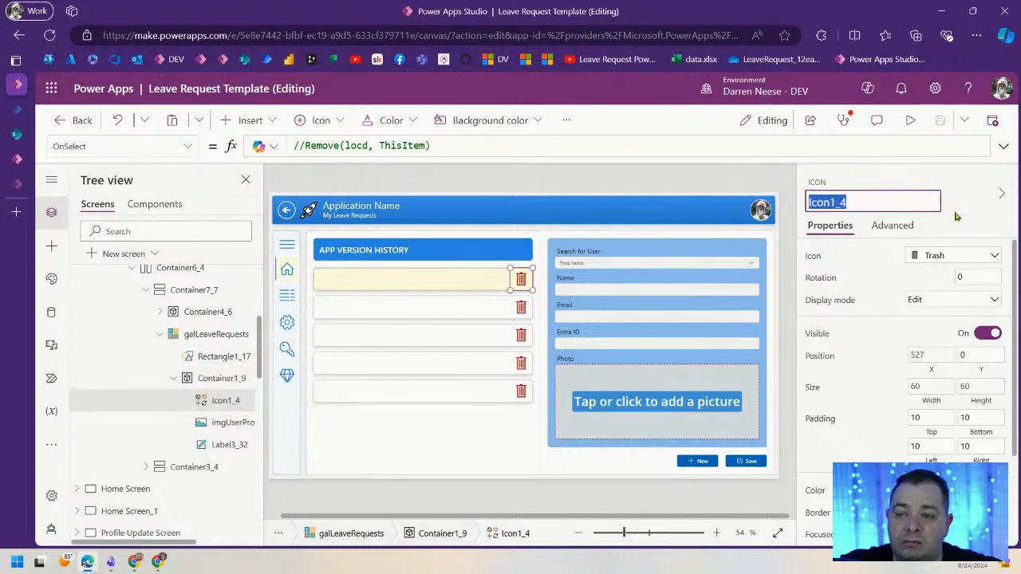
text(icoDel)
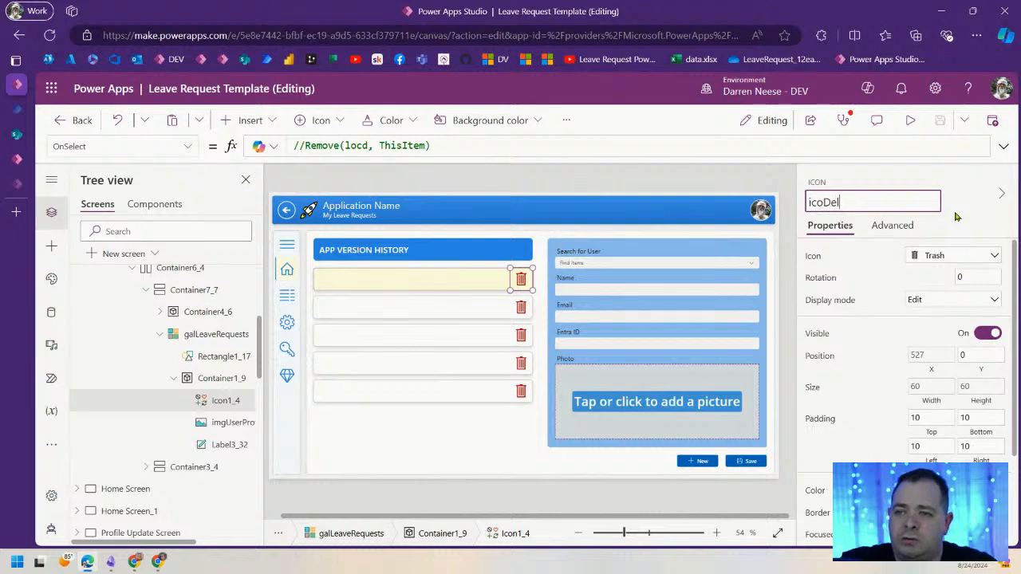
text(eteMe)
key(Return)
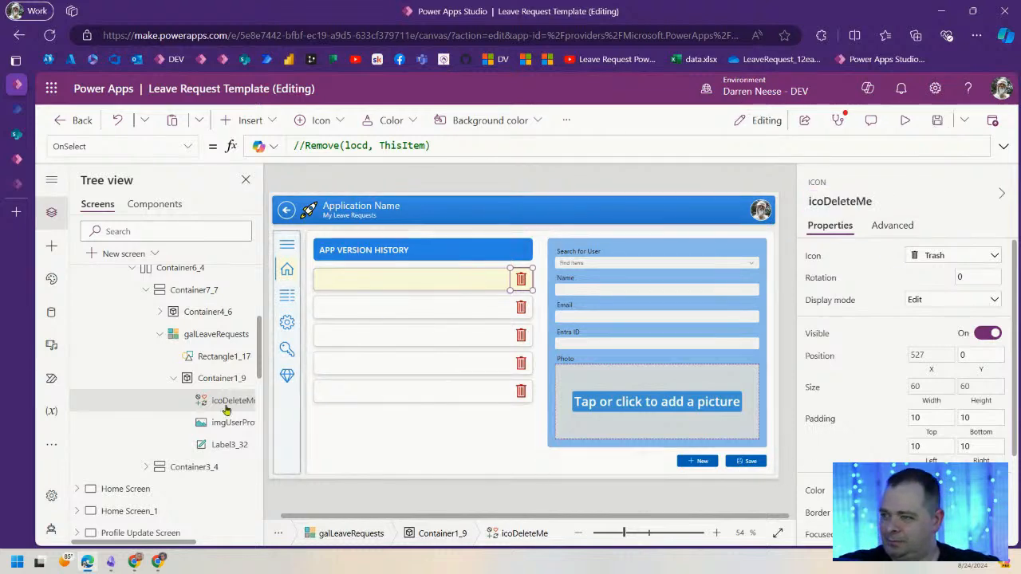
- Set the width of Label3_32 in the gallery's row container to icoDeleteMe.X - Self.X
click(226, 429)
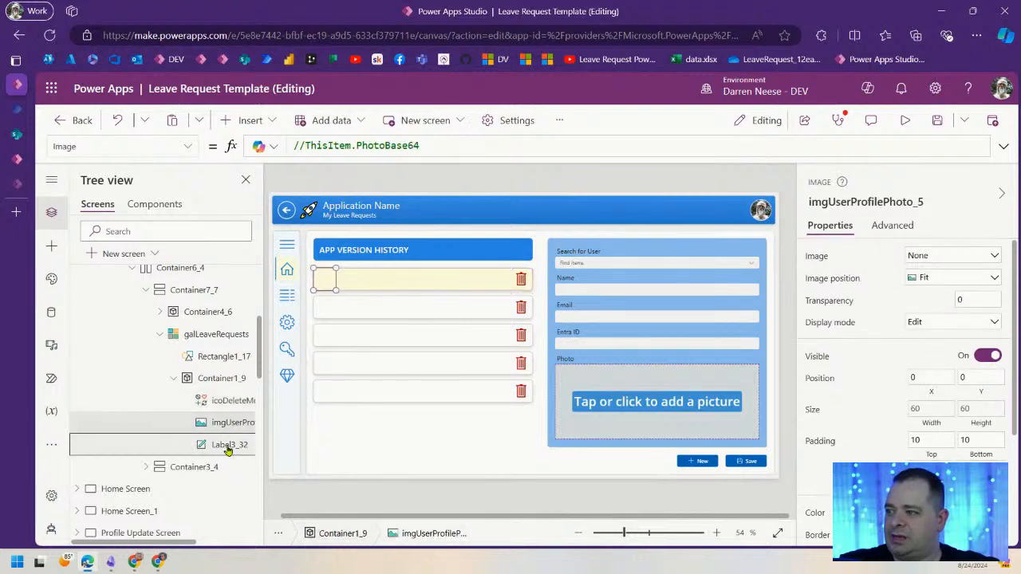
click(227, 449)
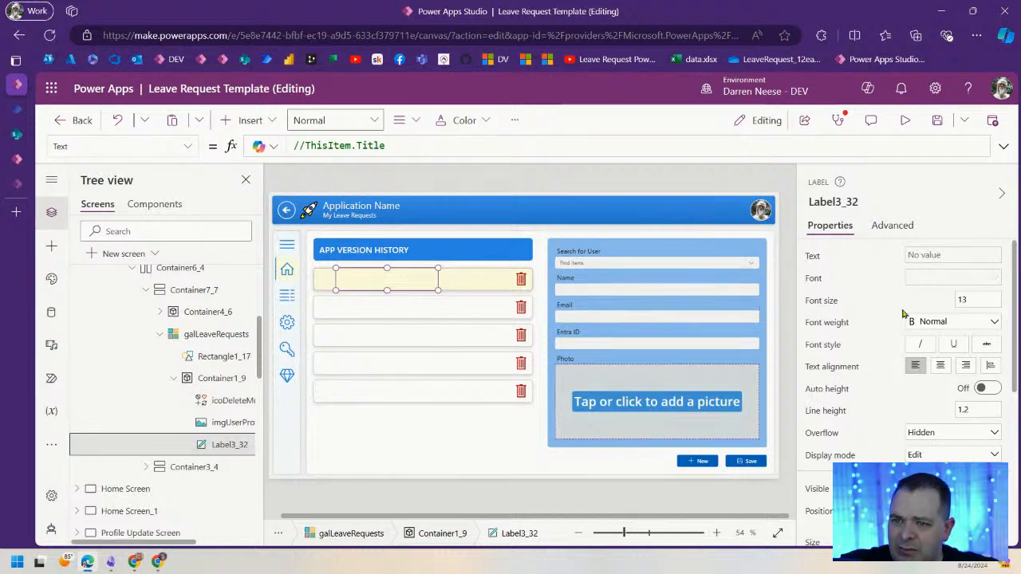
scroll(890, 456, down, 2)
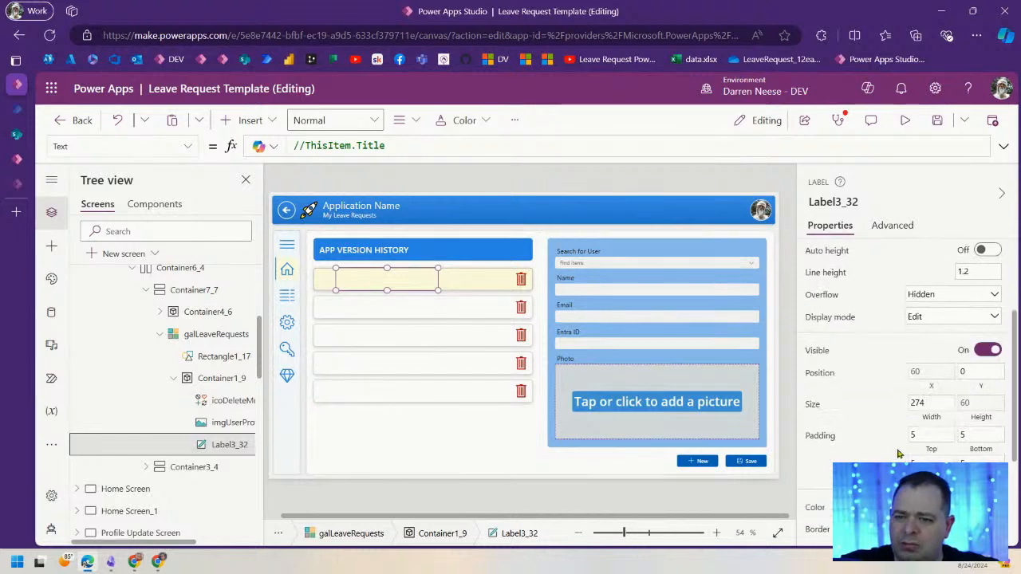
click(925, 405)
drag(342, 149, 240, 151)
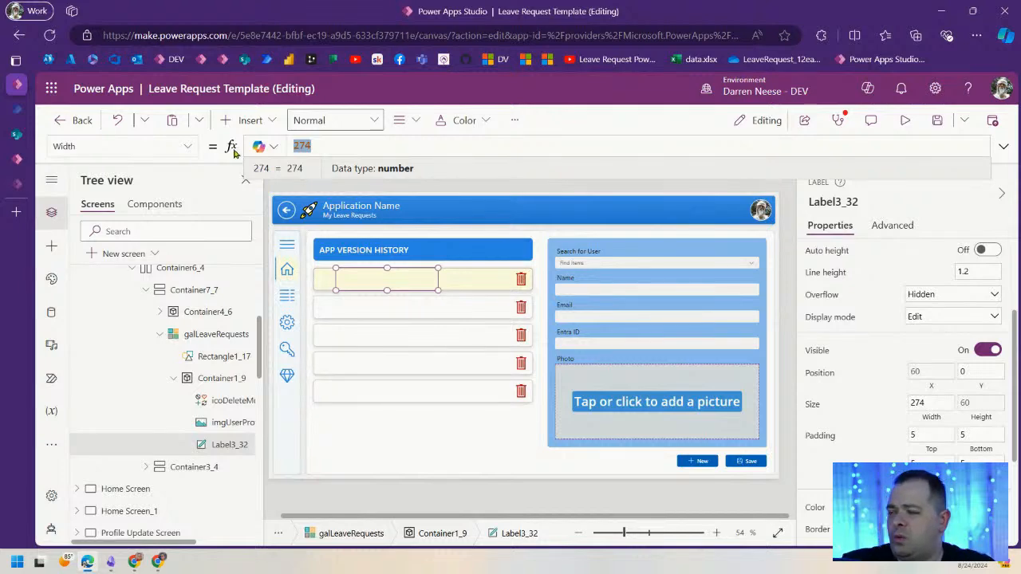
text(ico)
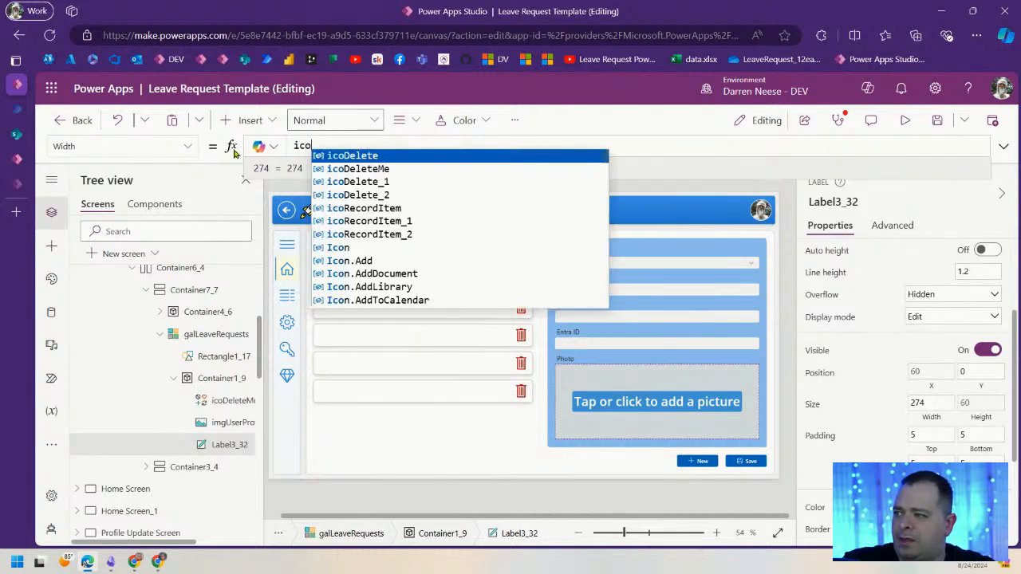
key(Down)
key(Tab)
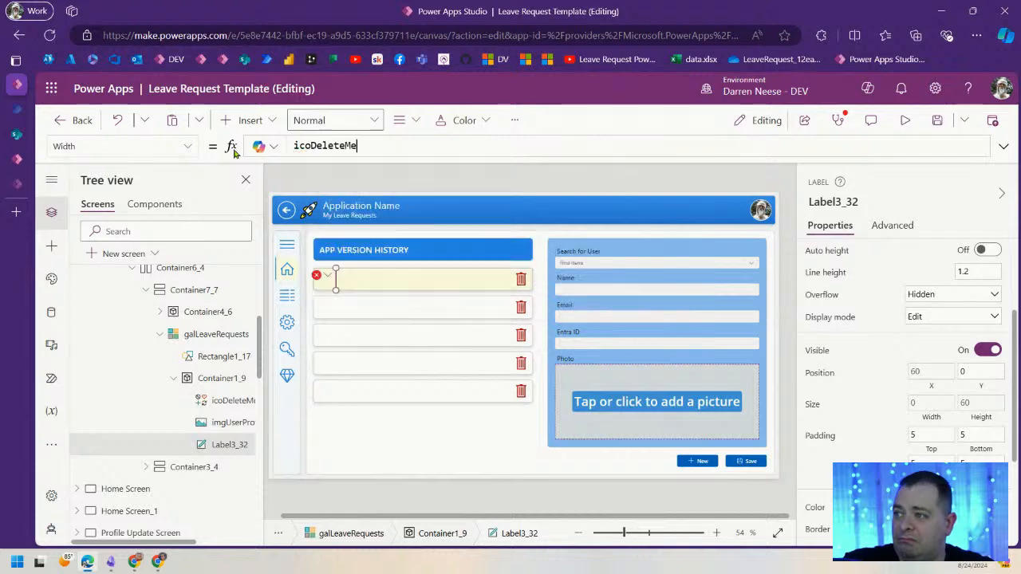
text(.X - Self.X)
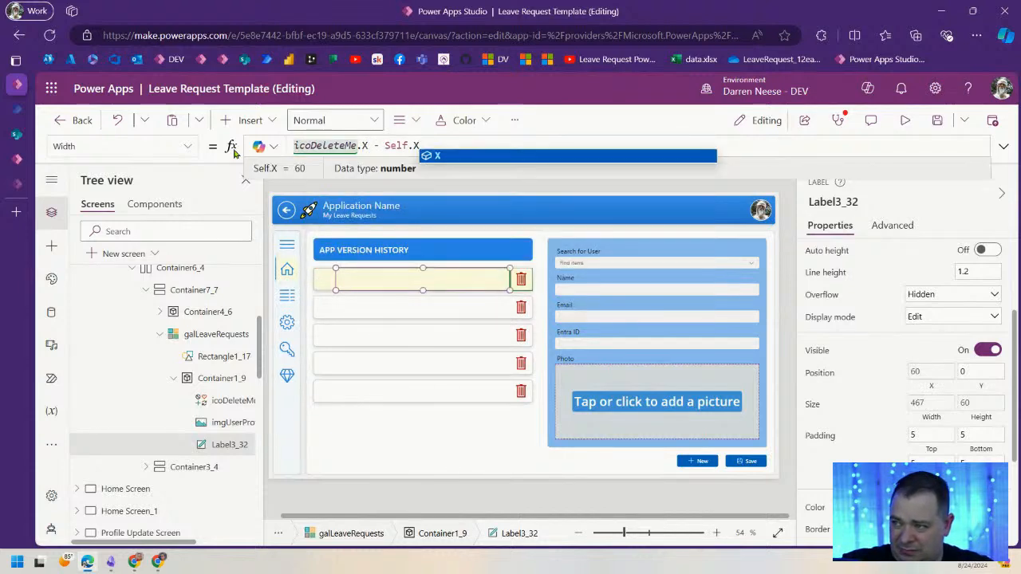
key(Tab)
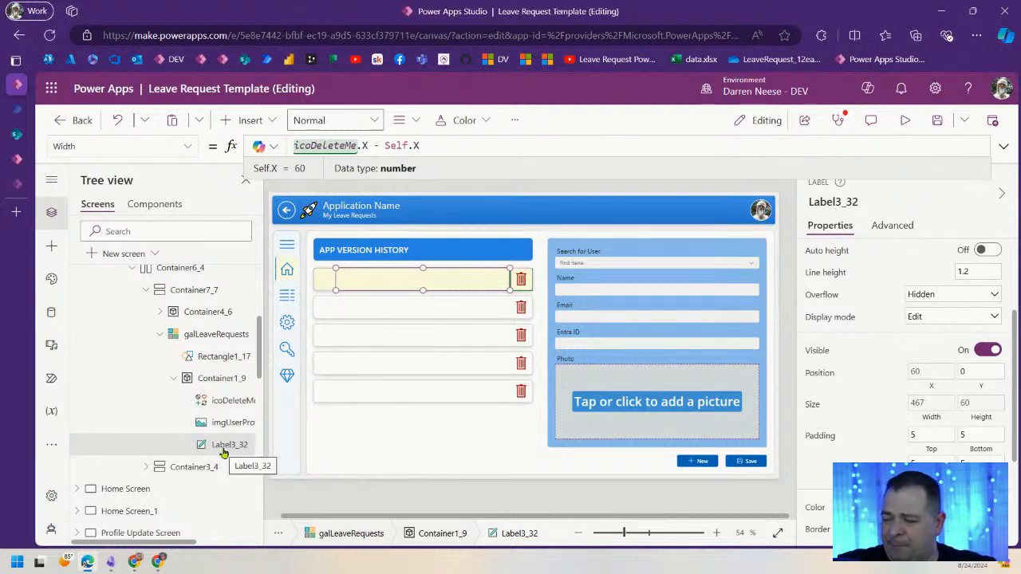
- Rename the gallery row's Label3_32 as lblRequestTitle
scroll(868, 359, up, 3)
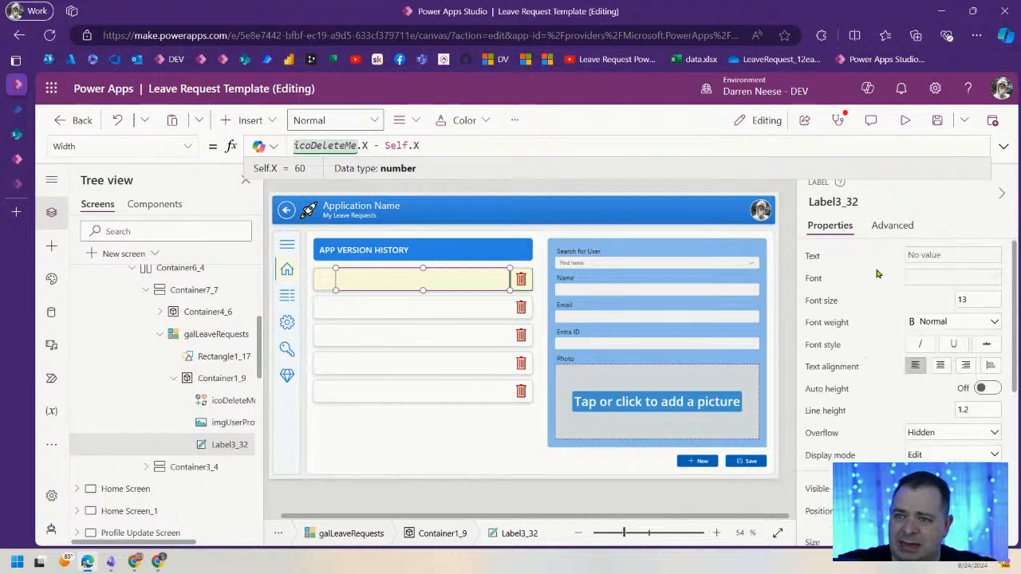
click(829, 201)
text(l)
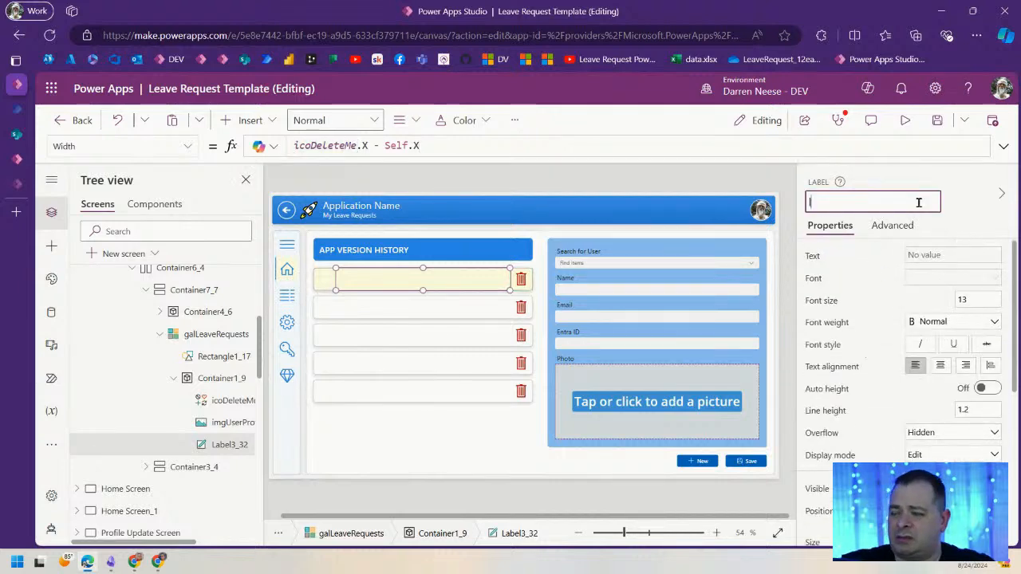
text(blRequestTitle)
key(Return)
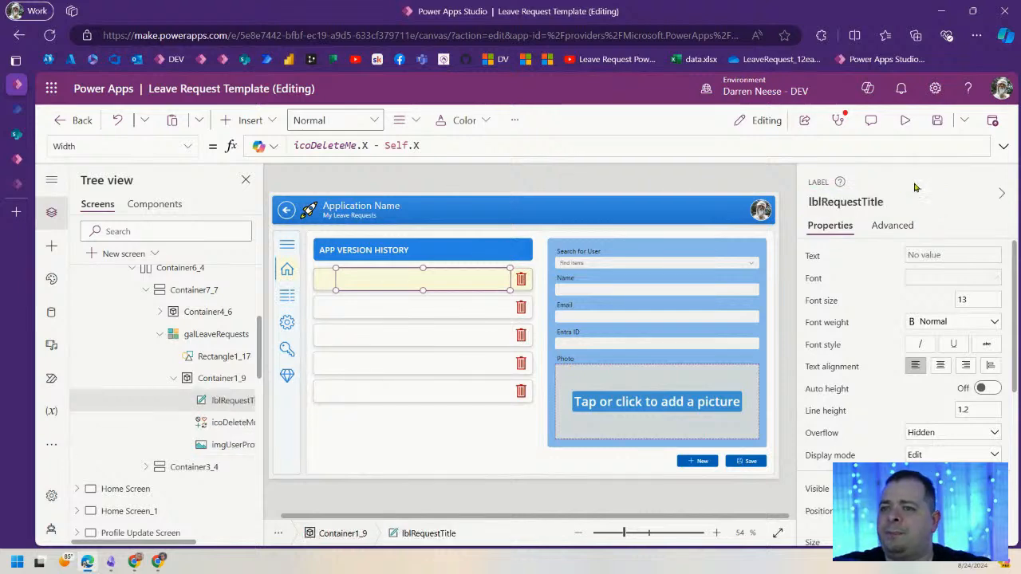
- Uncomment the Text formula of lblRequestTitle so that it reads ThisItem.Title
click(954, 255)
click(433, 145)
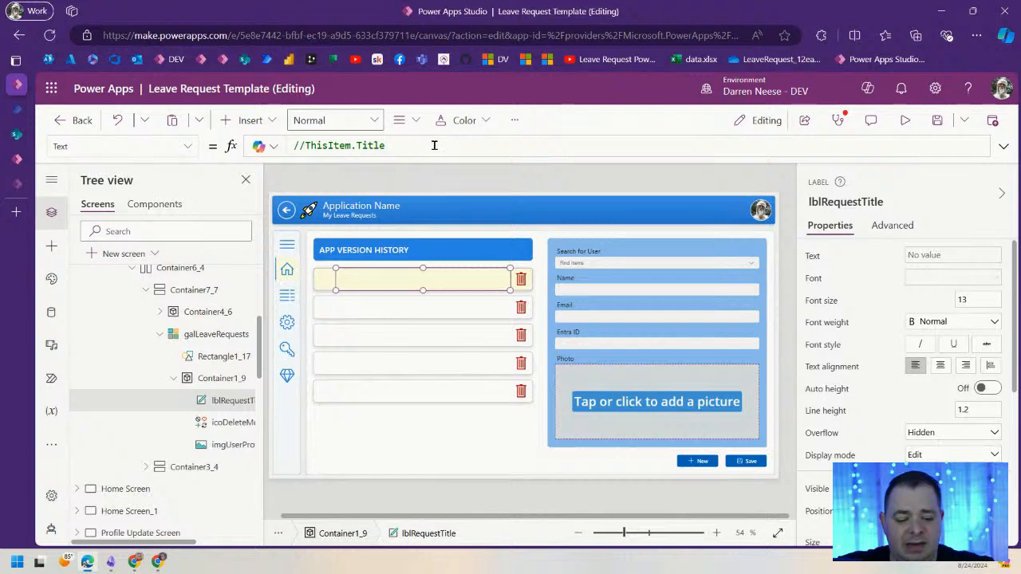
key(Delete)
key(Delete)
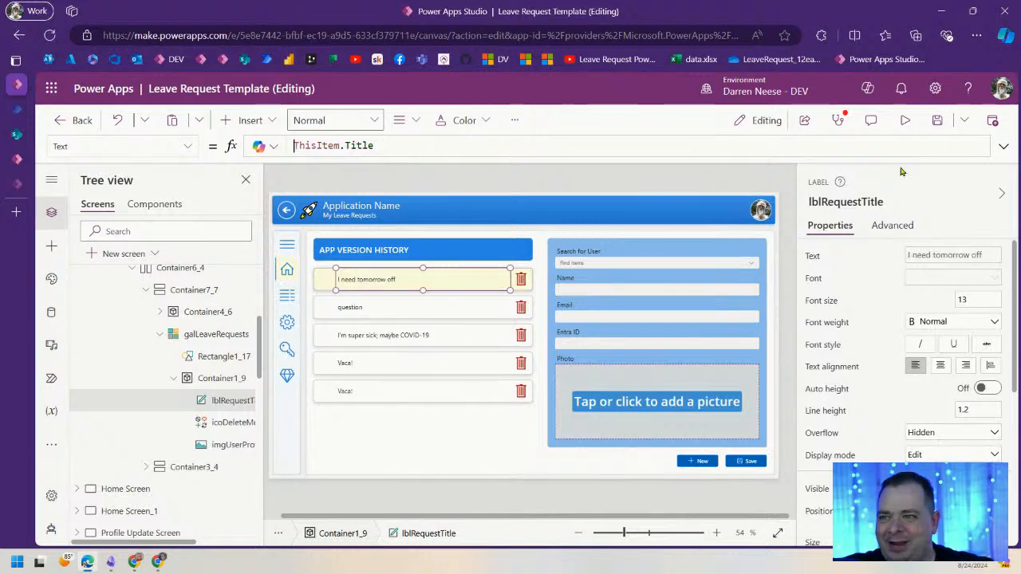
- Preview the My Leave Requests screen at canvas size with the browser in full screen
click(906, 120)
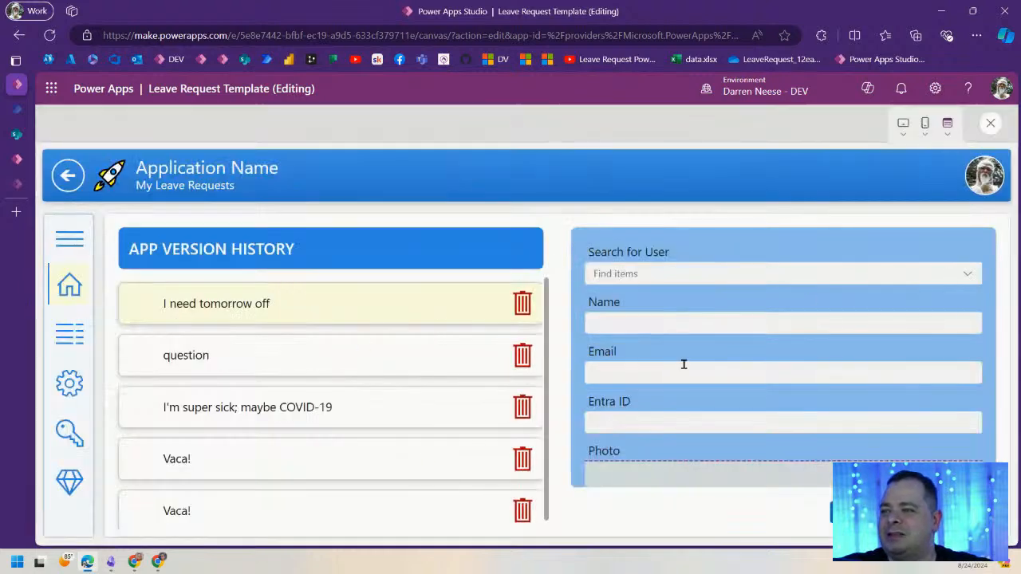
click(956, 126)
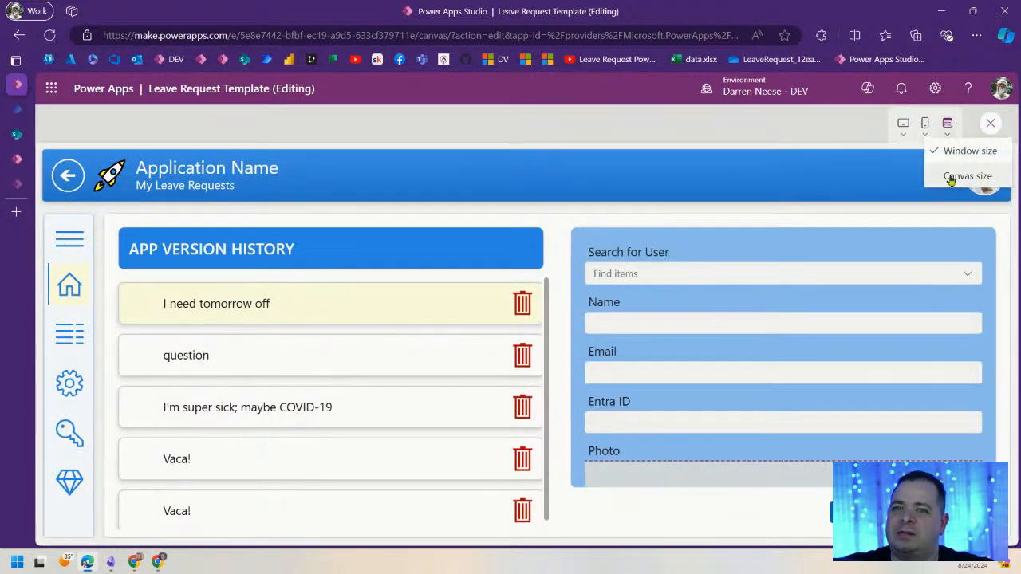
click(954, 171)
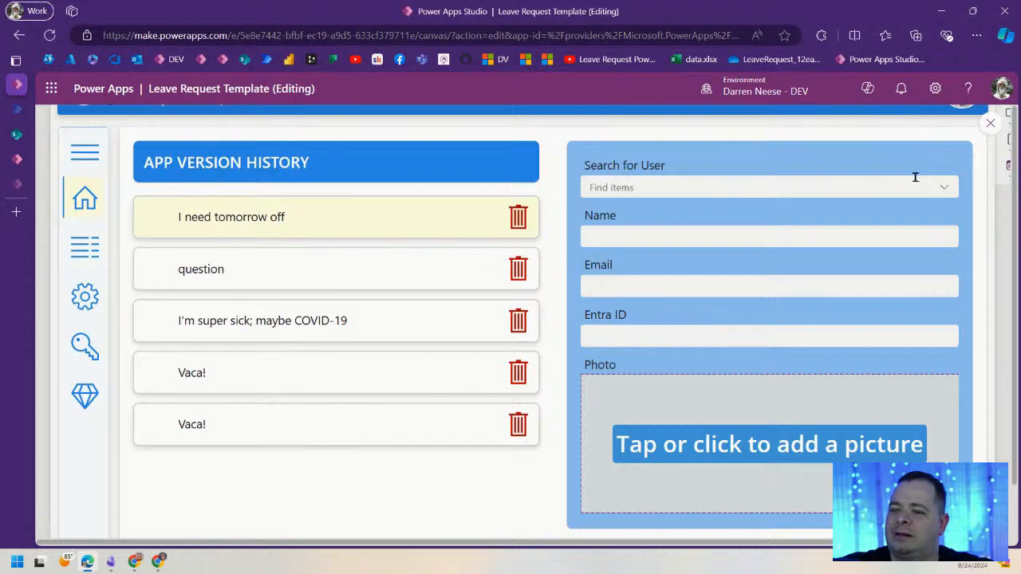
key(F11)
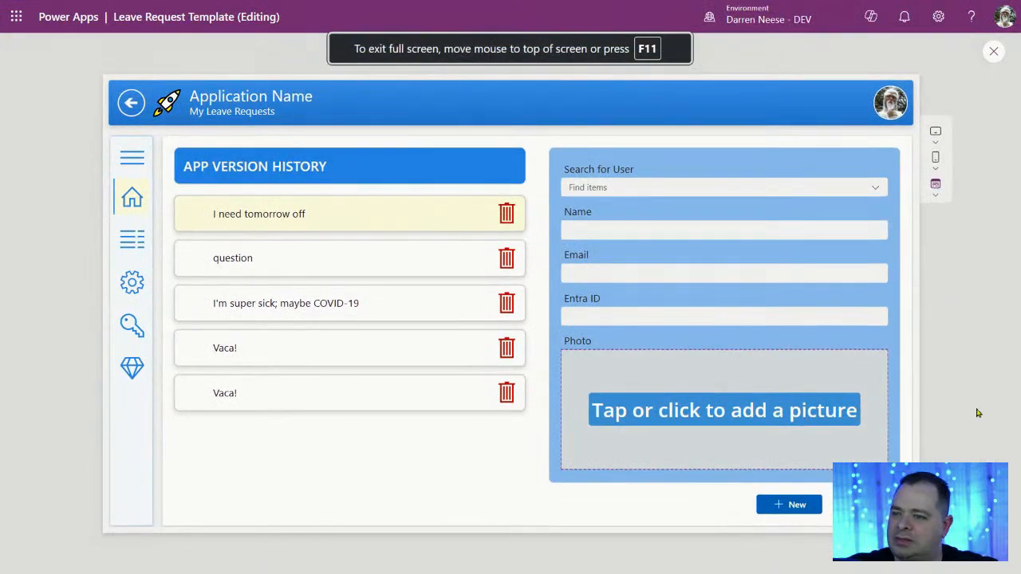
- Test selecting different leave requests in the previewed gallery, then close the preview
drag(228, 212, 343, 237)
click(354, 261)
click(391, 310)
drag(229, 303, 401, 313)
click(350, 370)
click(363, 393)
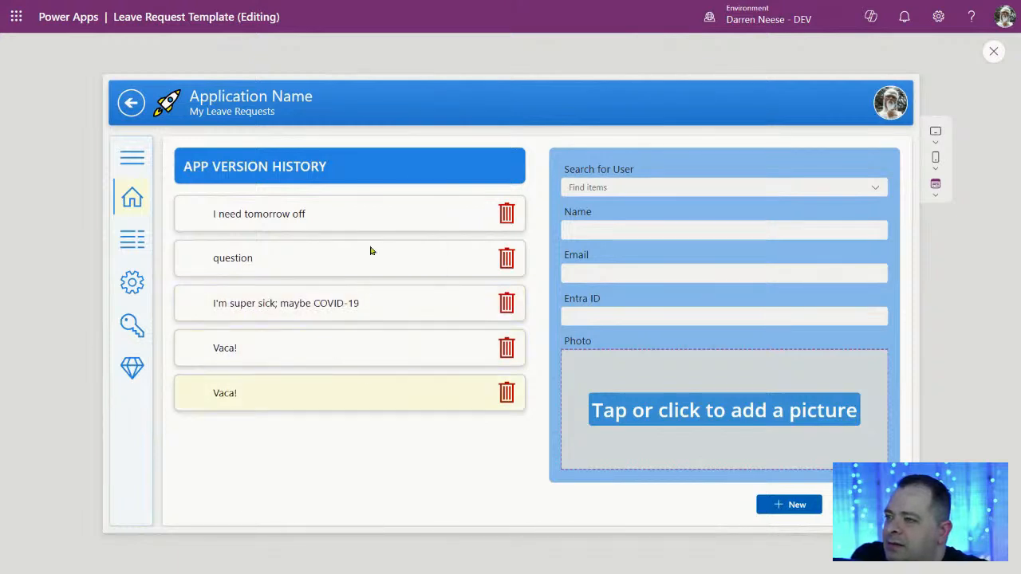
click(382, 311)
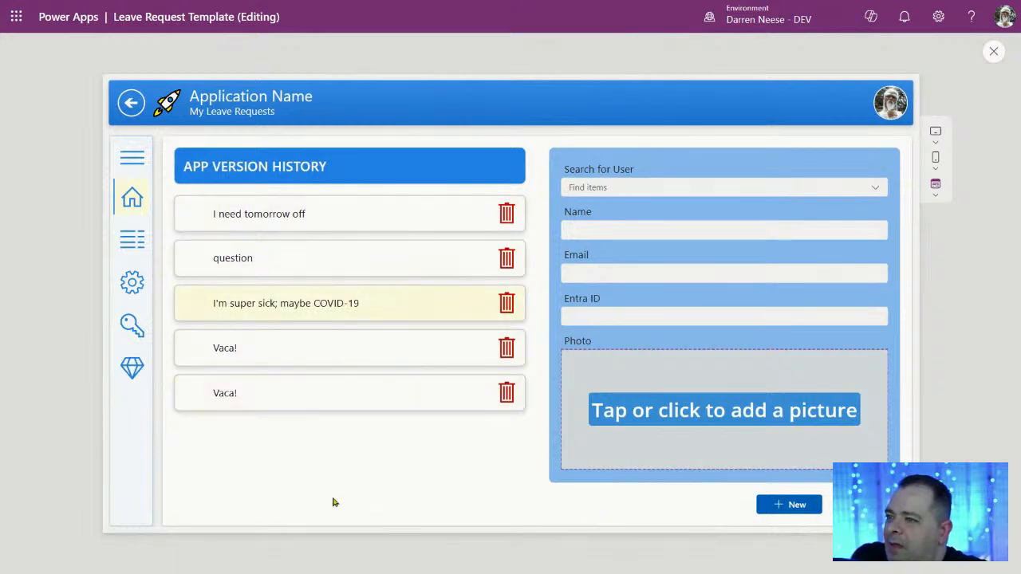
click(993, 51)
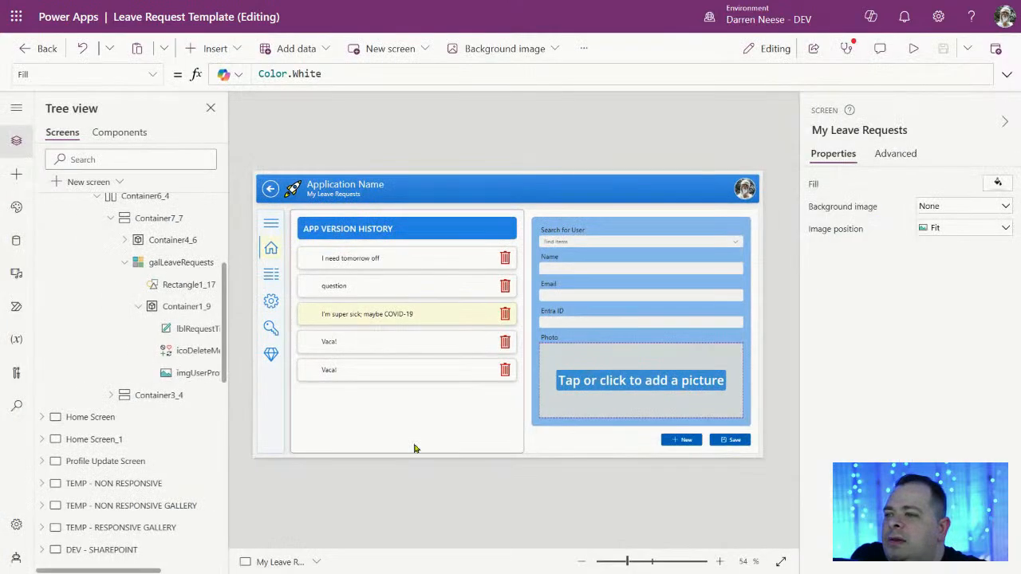
- Open the Items formula of the galLeaveRequests gallery for review
click(418, 415)
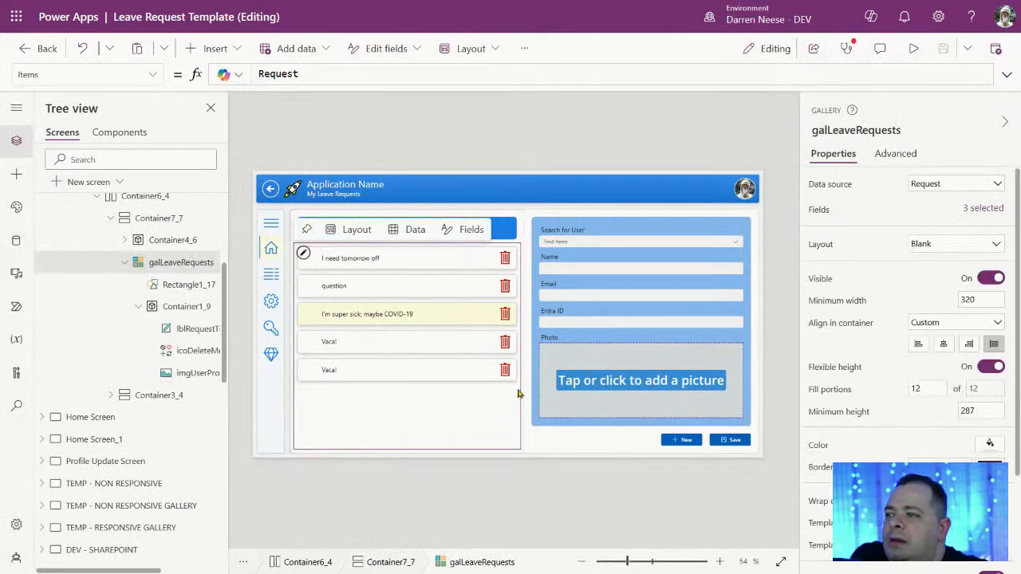
click(817, 184)
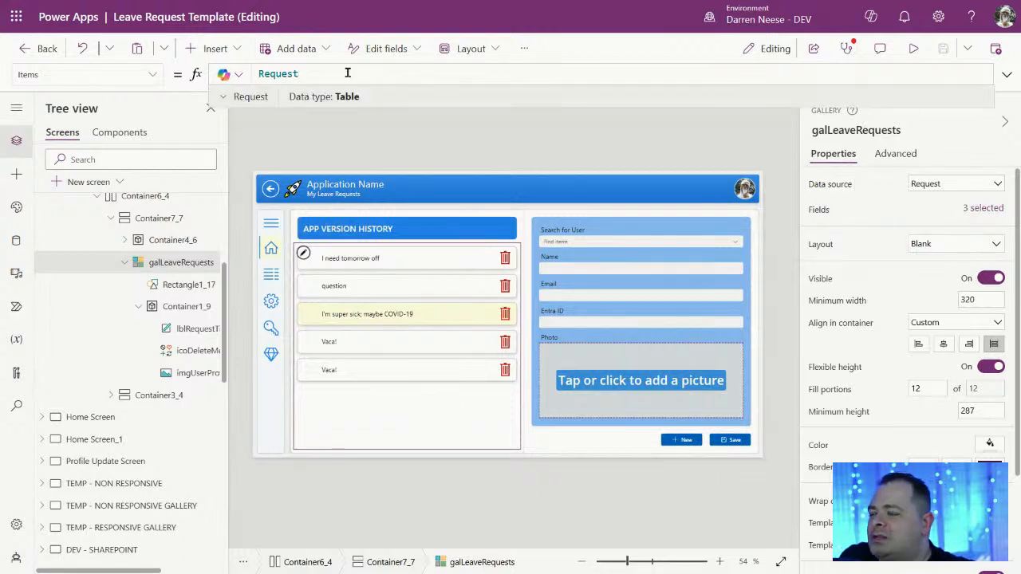
key(ctrl+a)
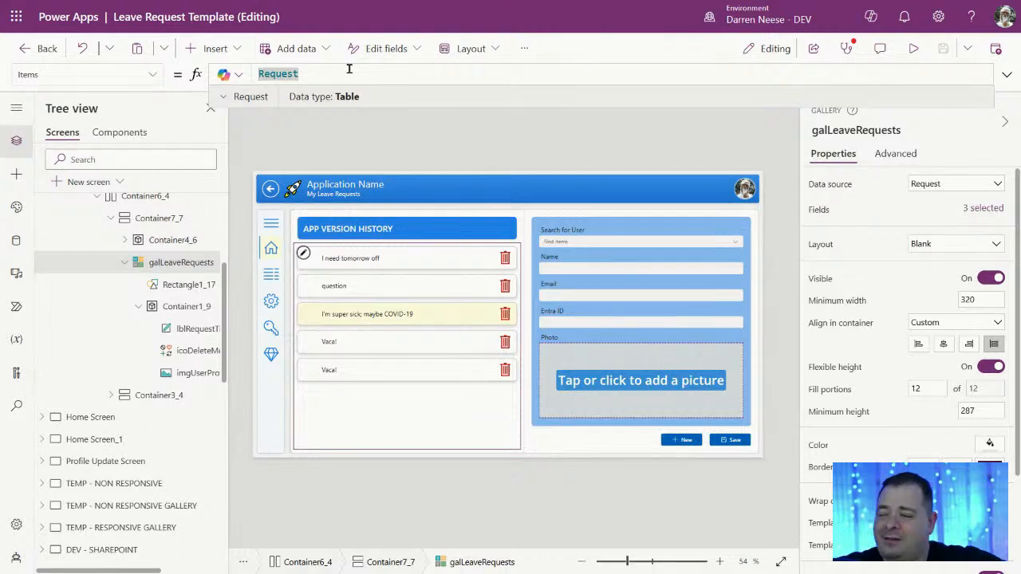
- Expand the App object's Formulas and look through the template's named formulas
scroll(164, 331, up, 3)
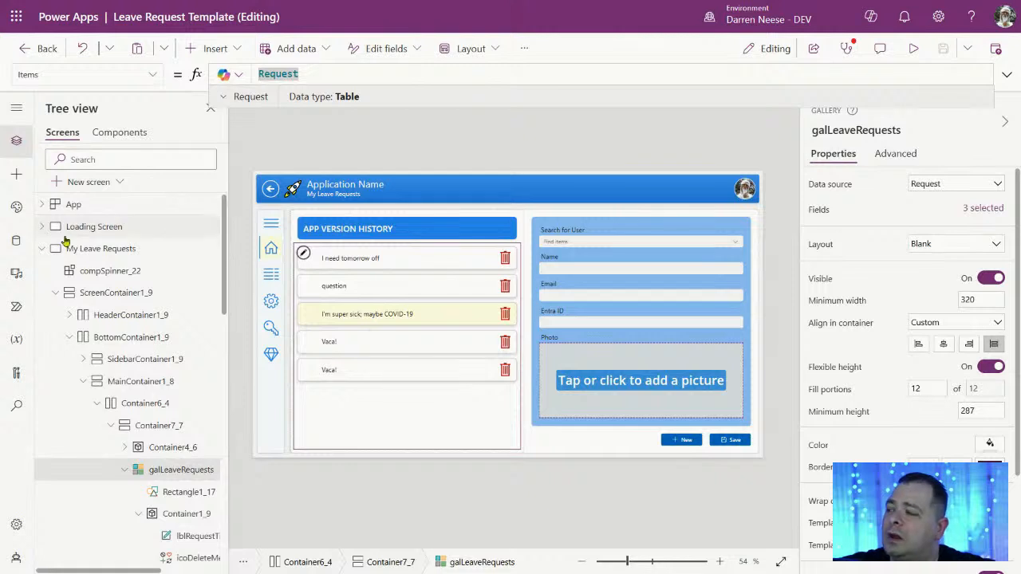
click(40, 253)
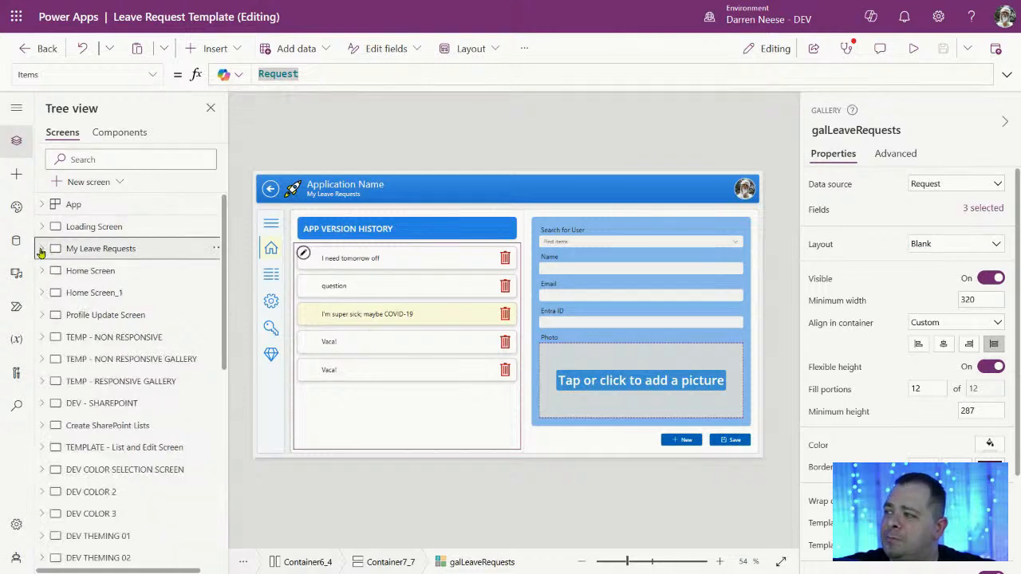
click(90, 205)
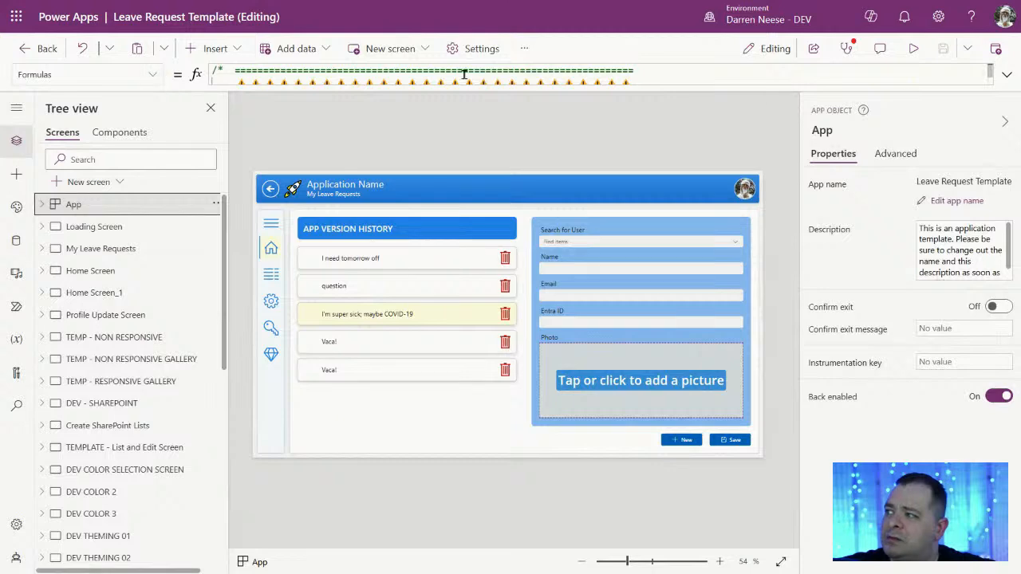
click(1003, 75)
click(525, 240)
scroll(680, 293, down, 10)
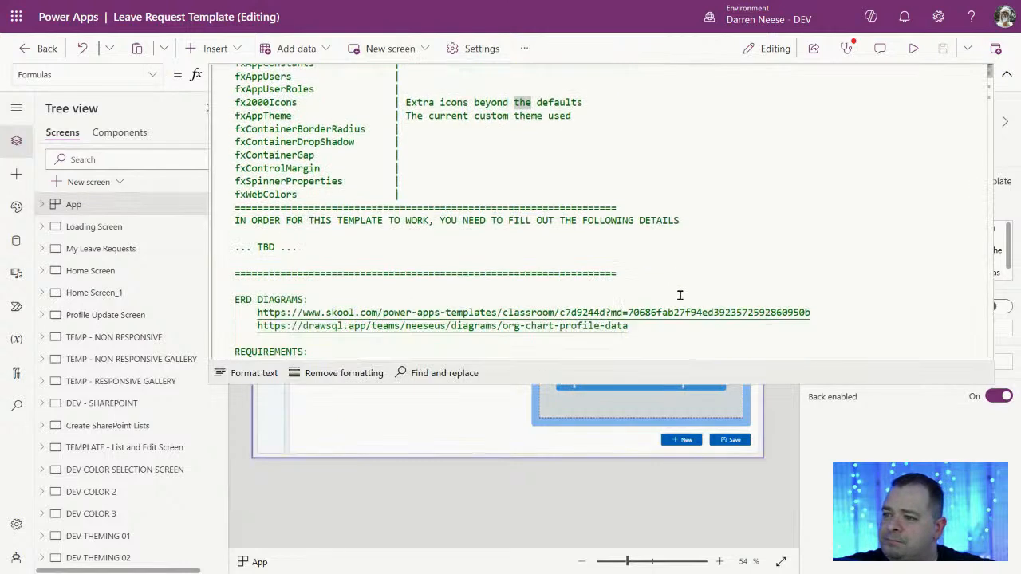
scroll(680, 292, down, 4)
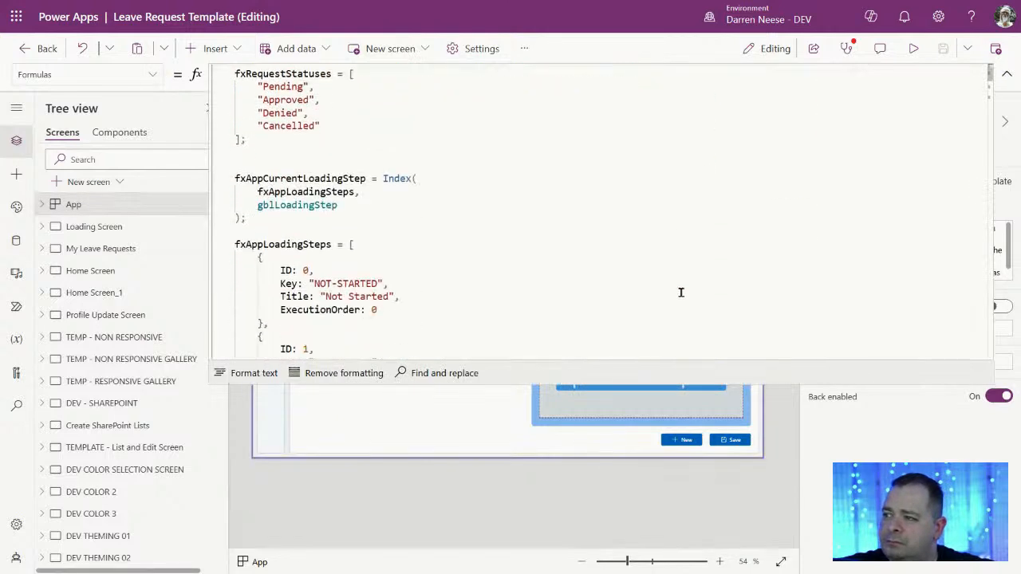
scroll(680, 292, down, 4)
scroll(680, 292, up, 6)
- Search the App formulas for "currentuser"
click(686, 211)
key(ctrl+f)
text(c)
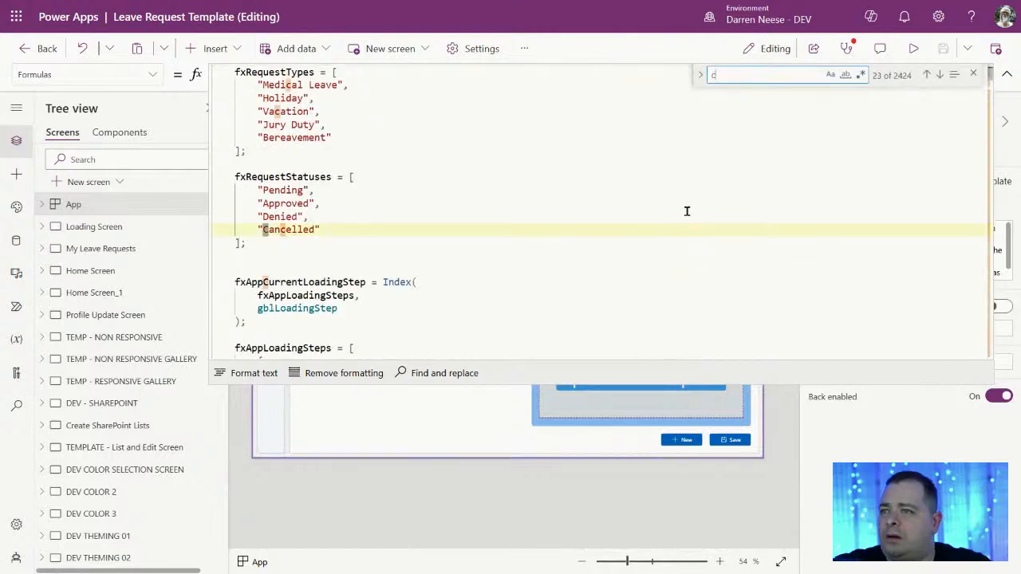
text(urrentuser)
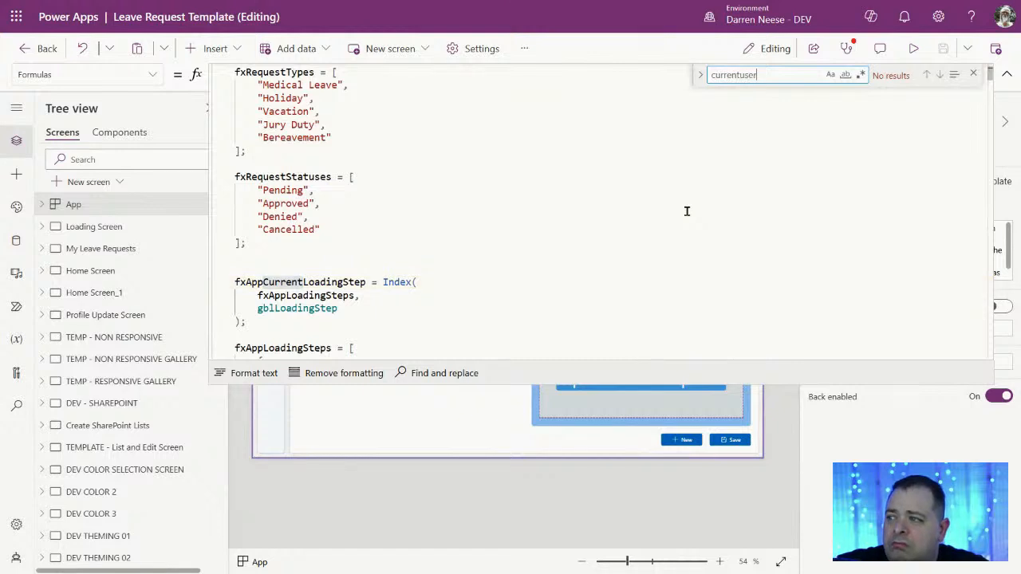
- Search the App formulas for "AppUser" and examine the fxAppUsers lookup inside fxIsUserAnAdmin
key(ctrl+a)
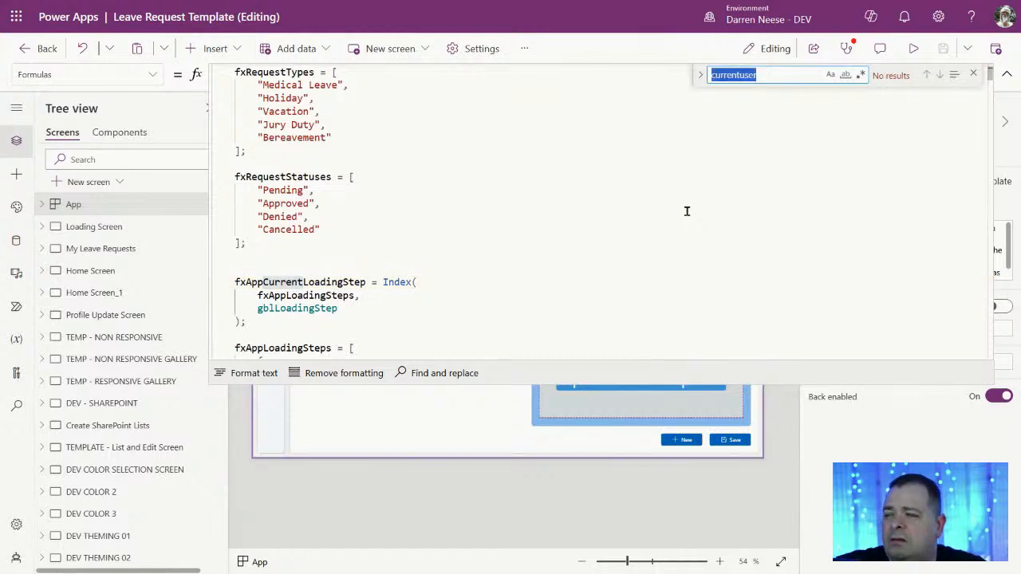
text(AppUser)
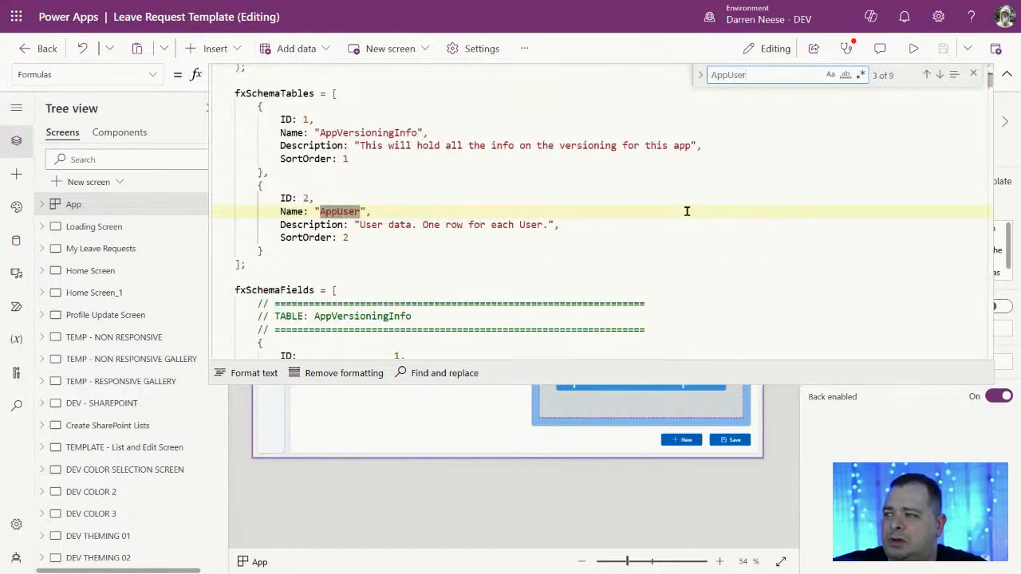
key(Return)
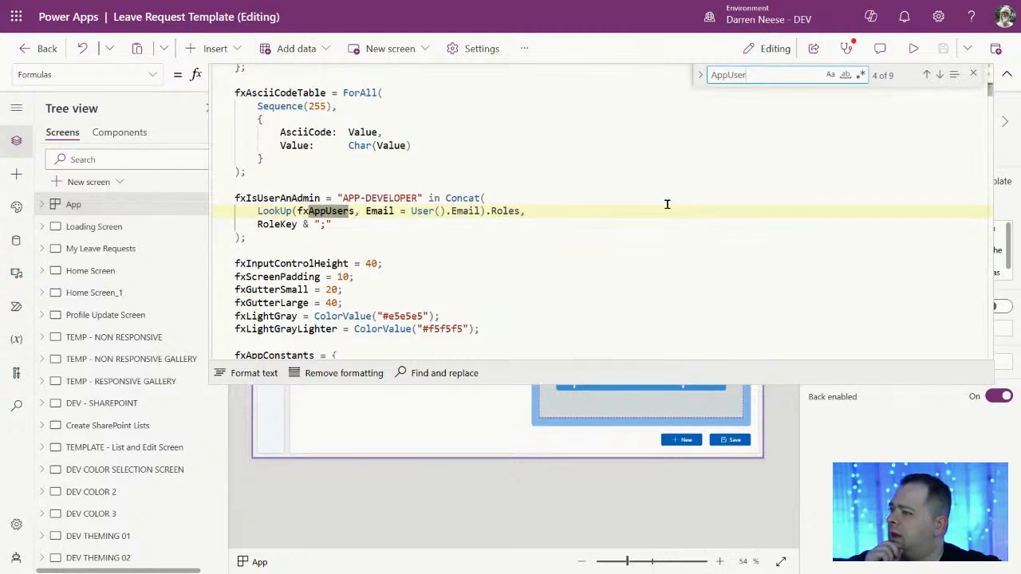
click(258, 211)
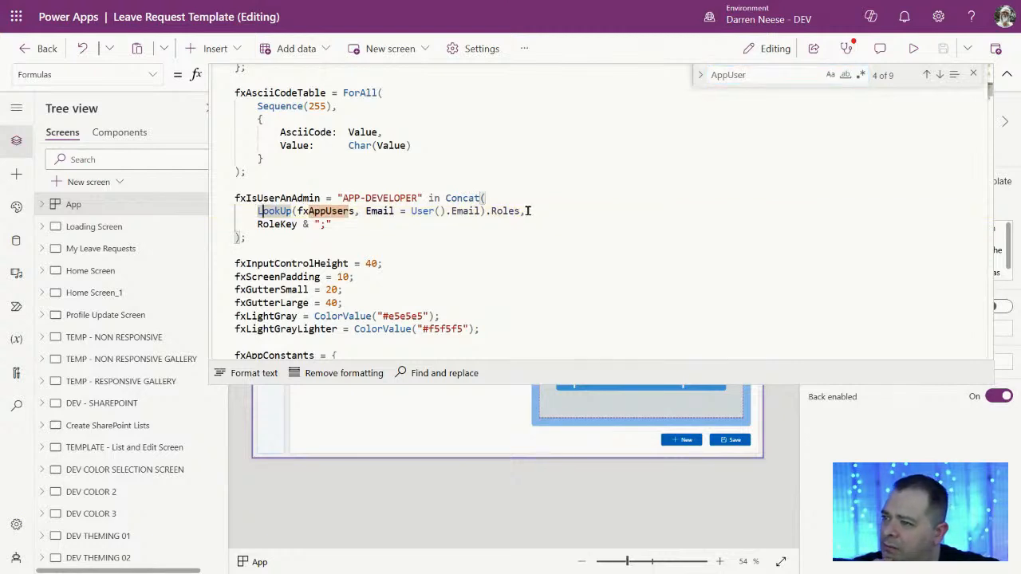
click(365, 210)
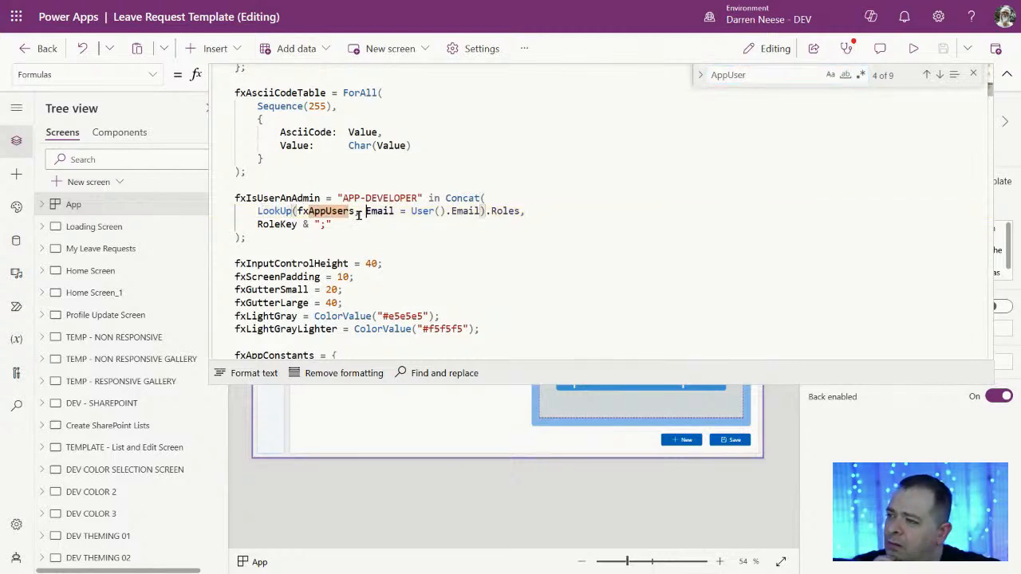
double_click(311, 212)
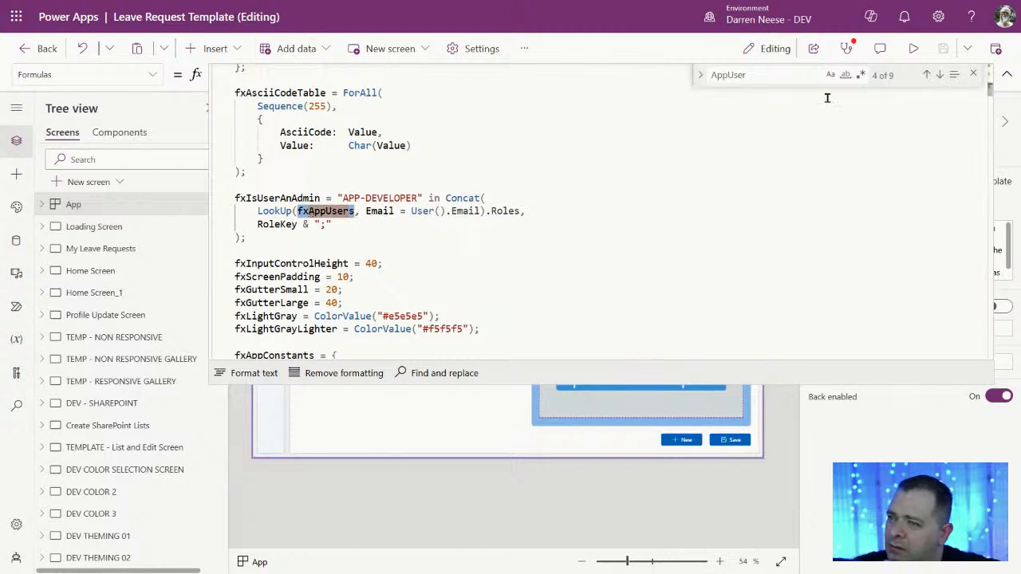
- Go through the remaining AppUser matches to review the fxAppUsers and fxAppUserRoles definitions, ending back at fxIsUserAnAdmin
click(939, 74)
click(939, 74)
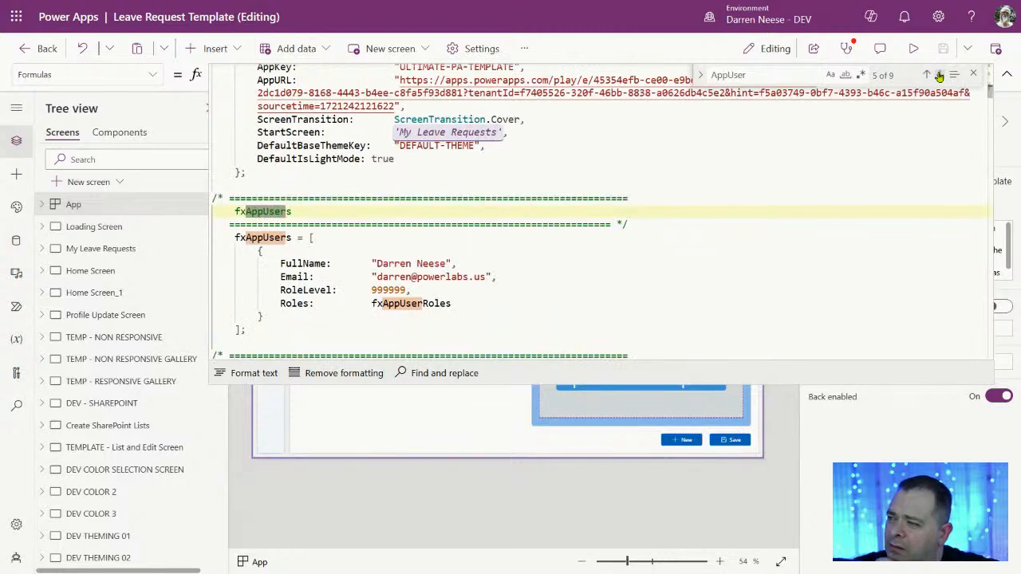
click(939, 74)
click(939, 74)
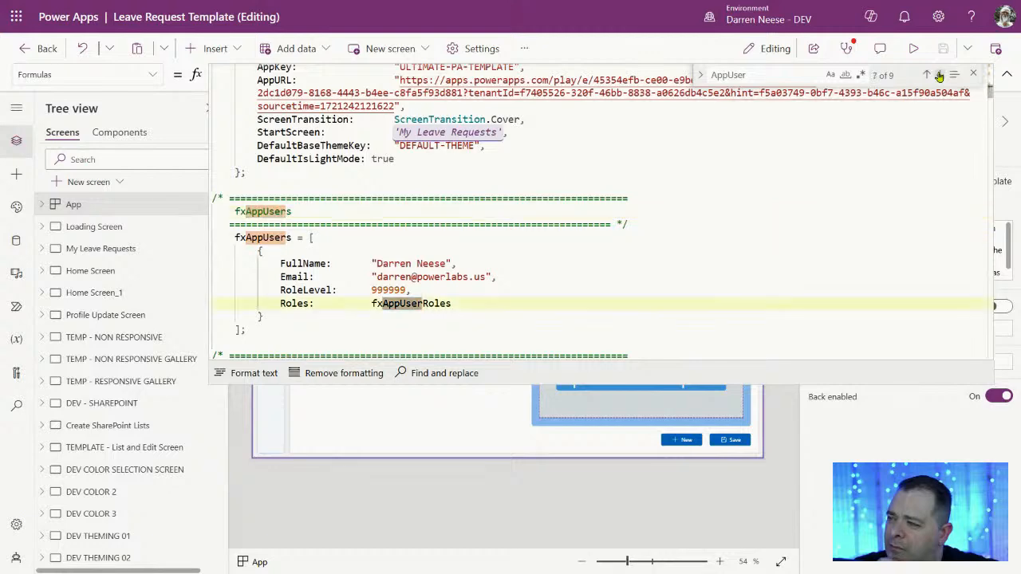
click(939, 74)
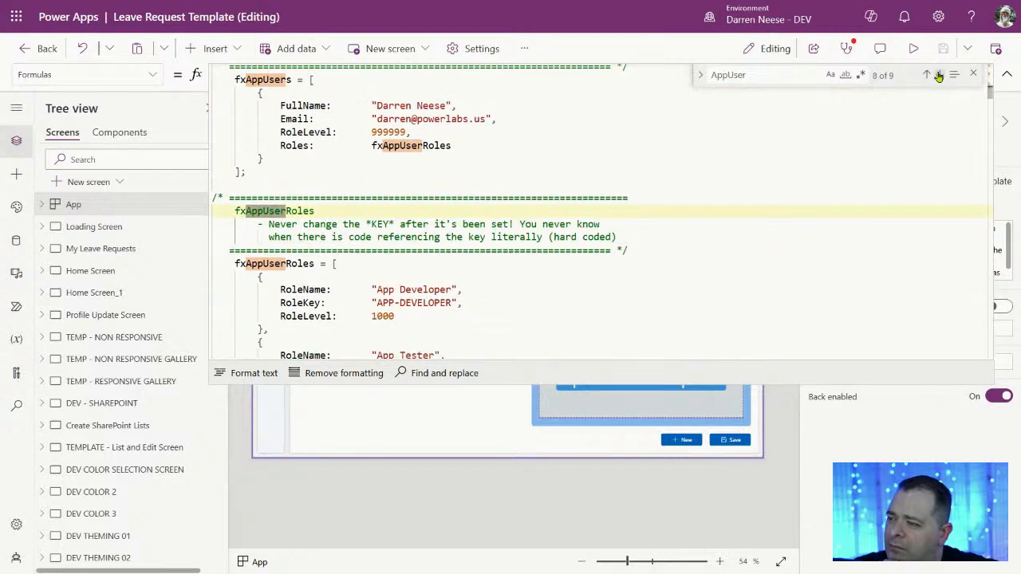
click(940, 74)
click(940, 74)
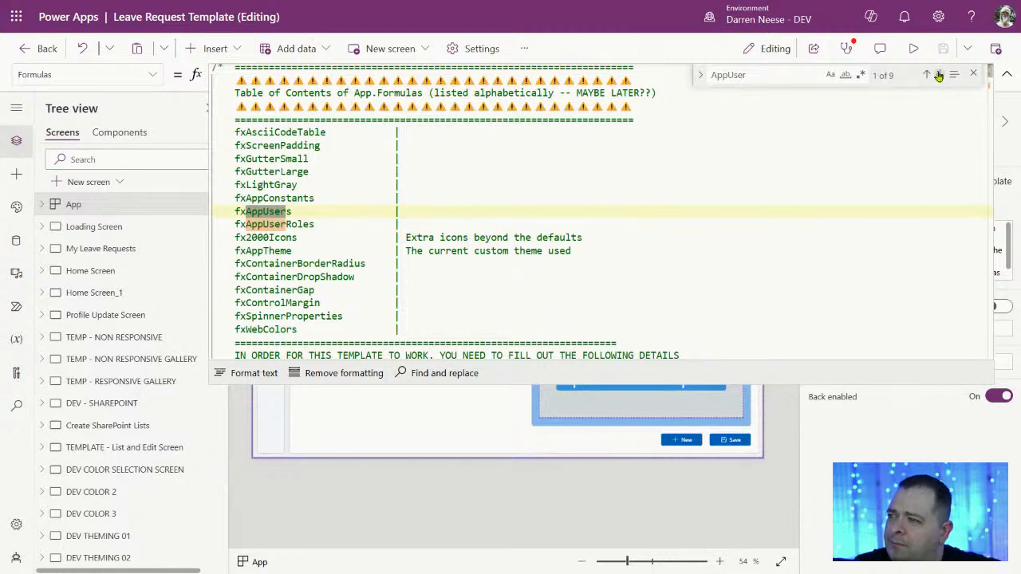
click(939, 74)
click(940, 74)
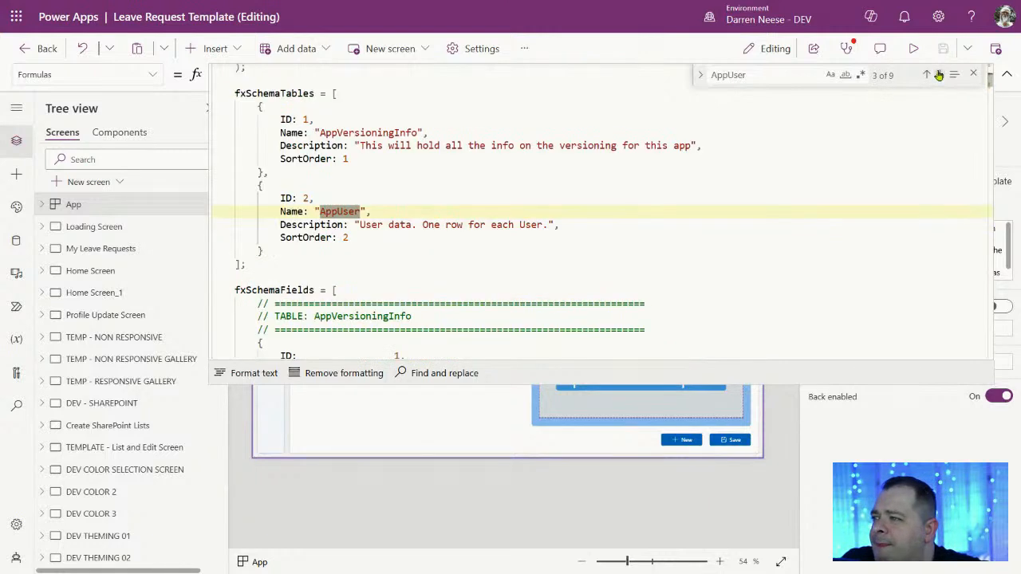
click(939, 75)
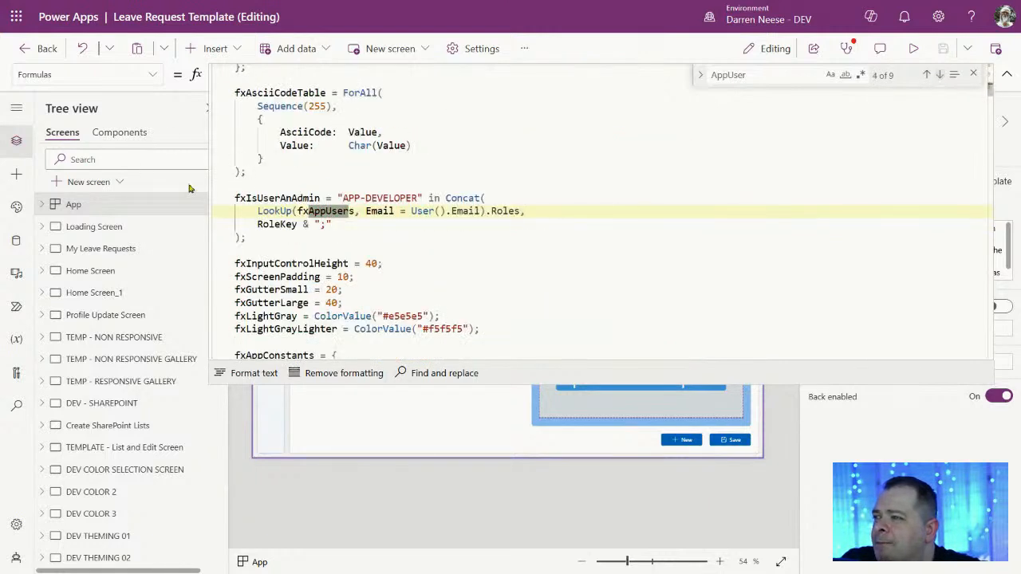
- Begin a new named formula, fxCurrentUser =, between fxAsciiCodeTable and fxIsUserAnAdmin
click(300, 174)
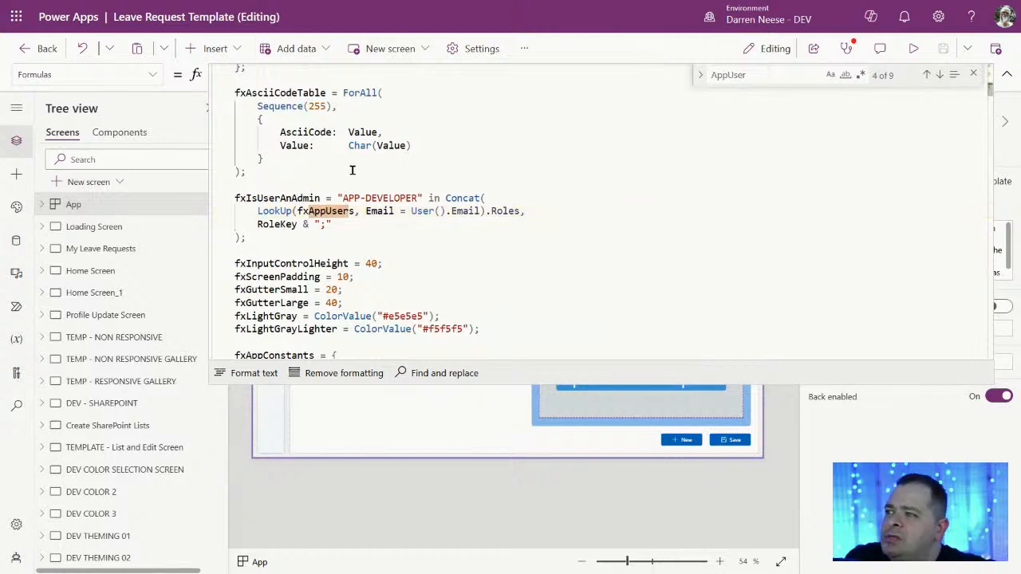
key(Return)
key(Return)
text(f)
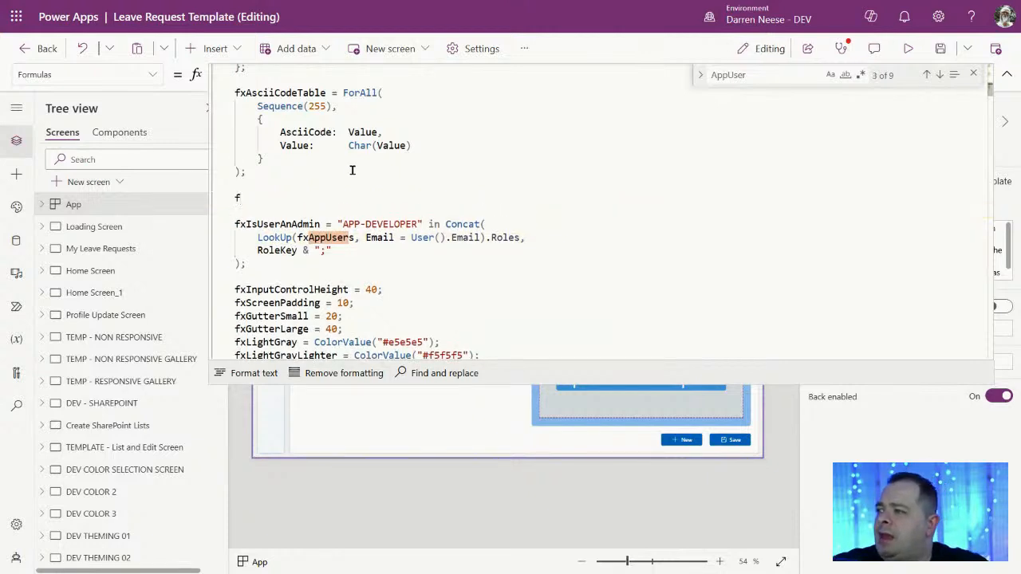
text(xCurrentuser)
key(BackSpace)
key(BackSpace)
key(BackSpace)
key(BackSpace)
text(User)
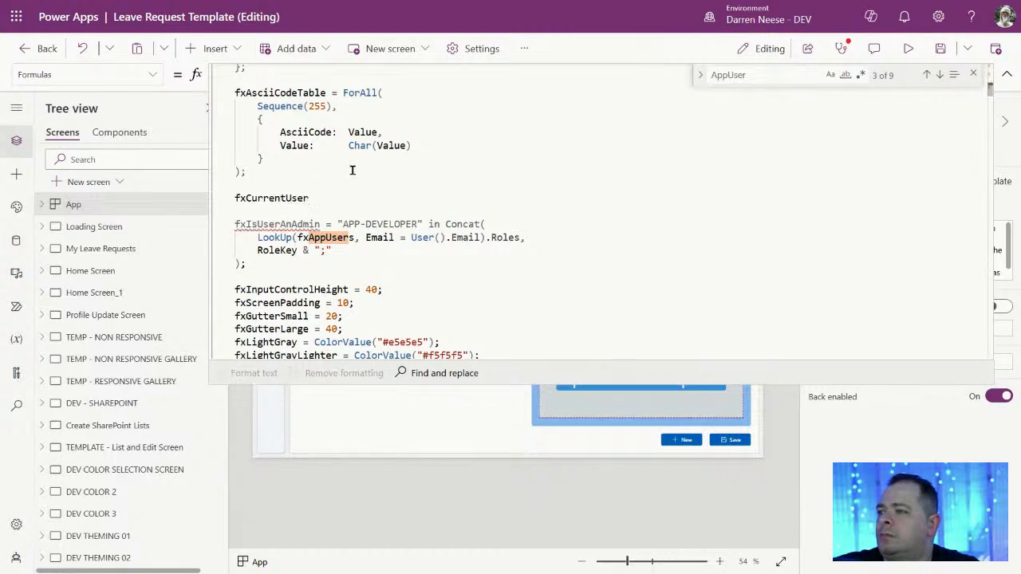
text( =)
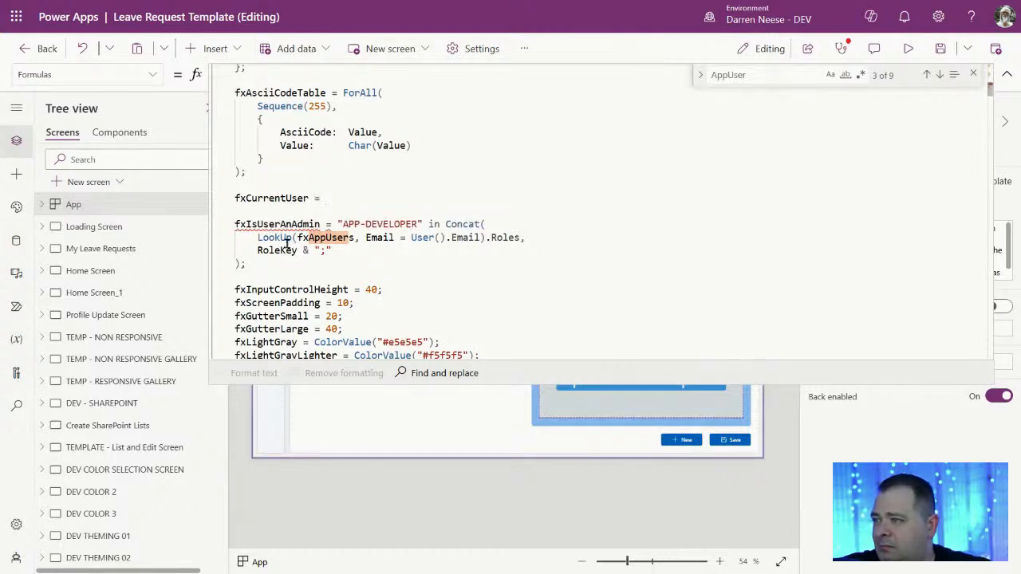
- Try moving LookUp(fxAppUsers, Email = User().Email) out of fxIsUserAnAdmin into fxCurrentUser, ending it with a semicolon
drag(257, 237, 485, 237)
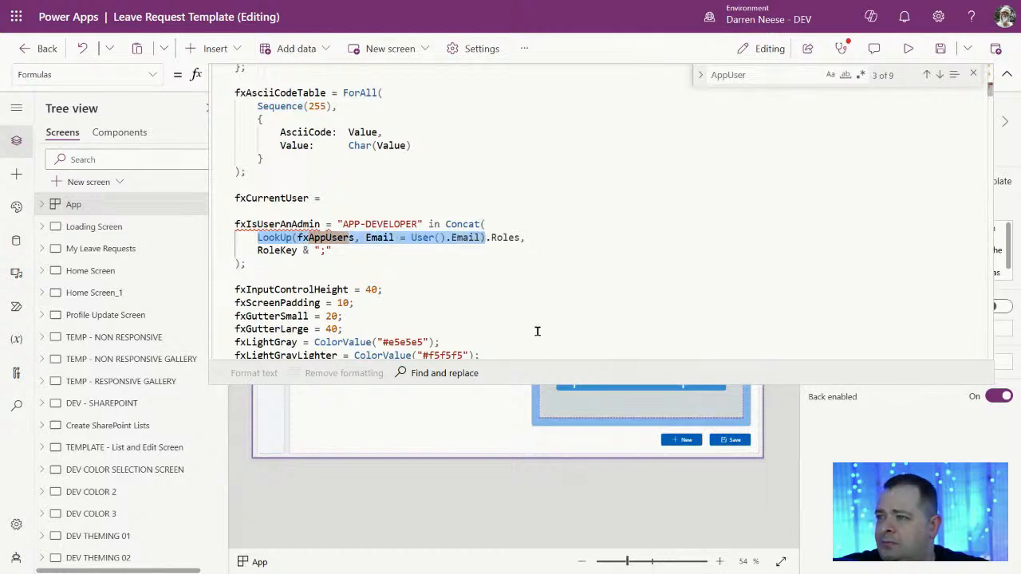
key(ctrl+x)
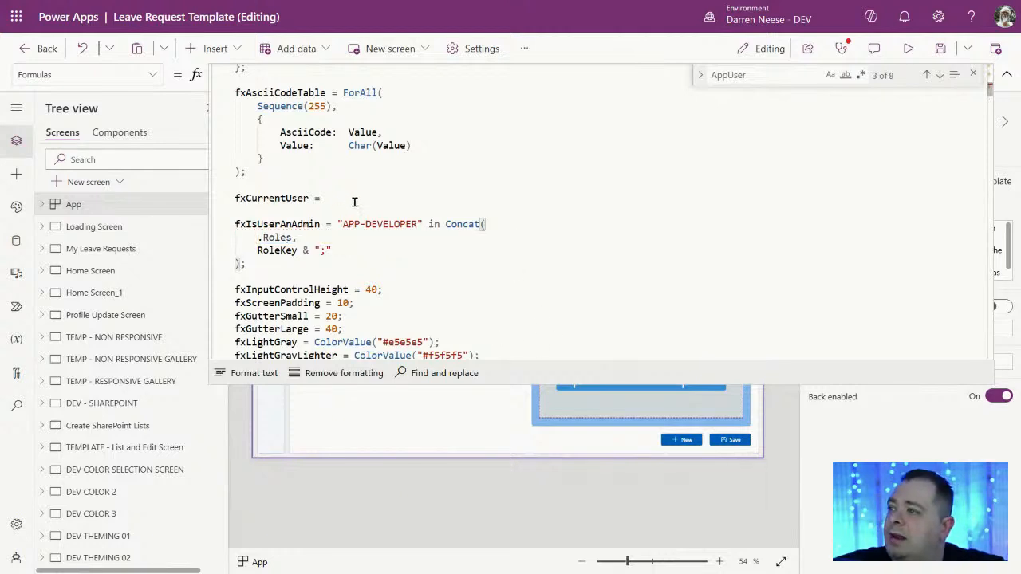
click(351, 200)
key(ctrl+v)
text(;)
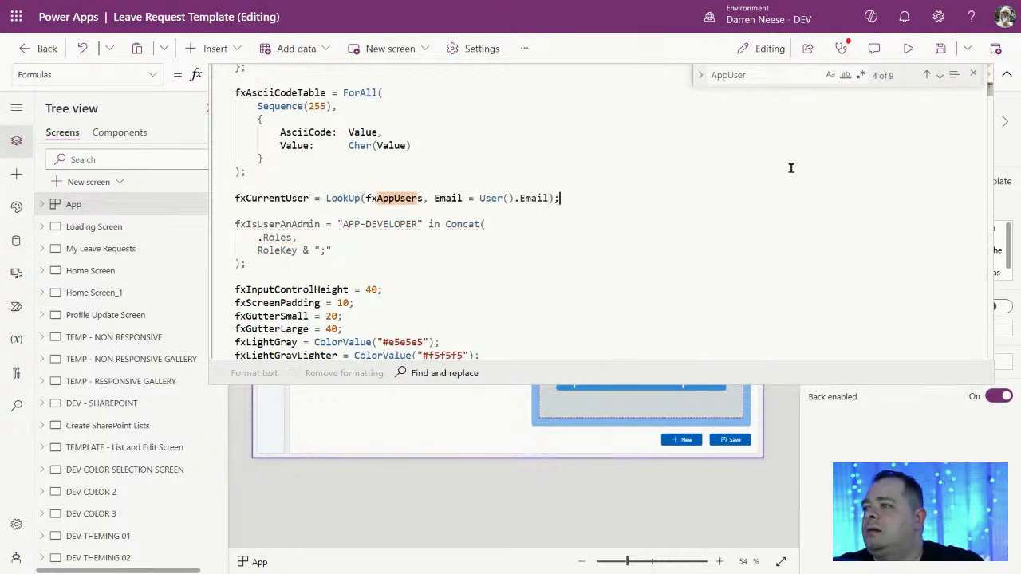
- Try referencing fxCurrentUser before .Roles in the fxIsUserAnAdmin formula
double_click(272, 198)
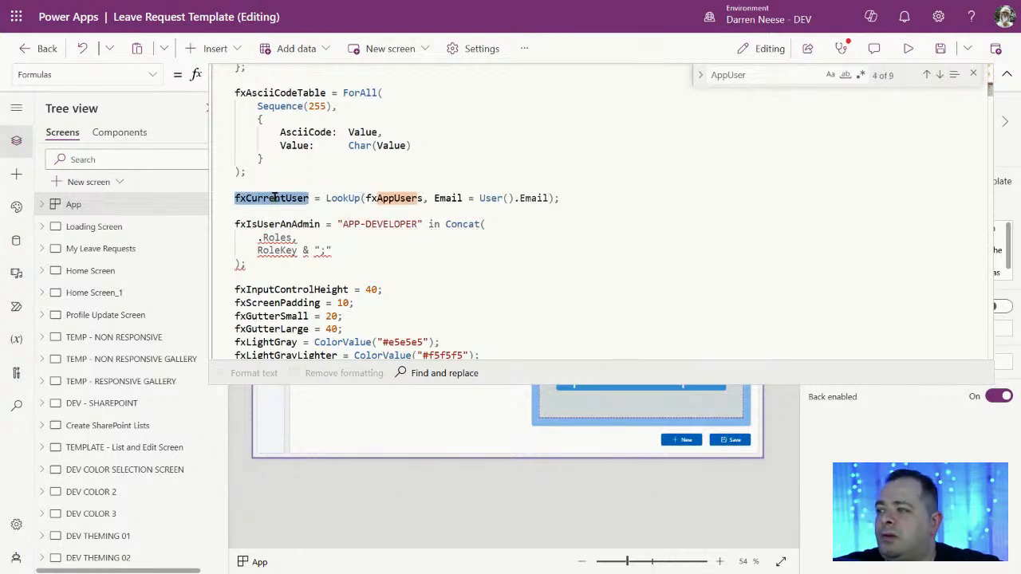
click(259, 238)
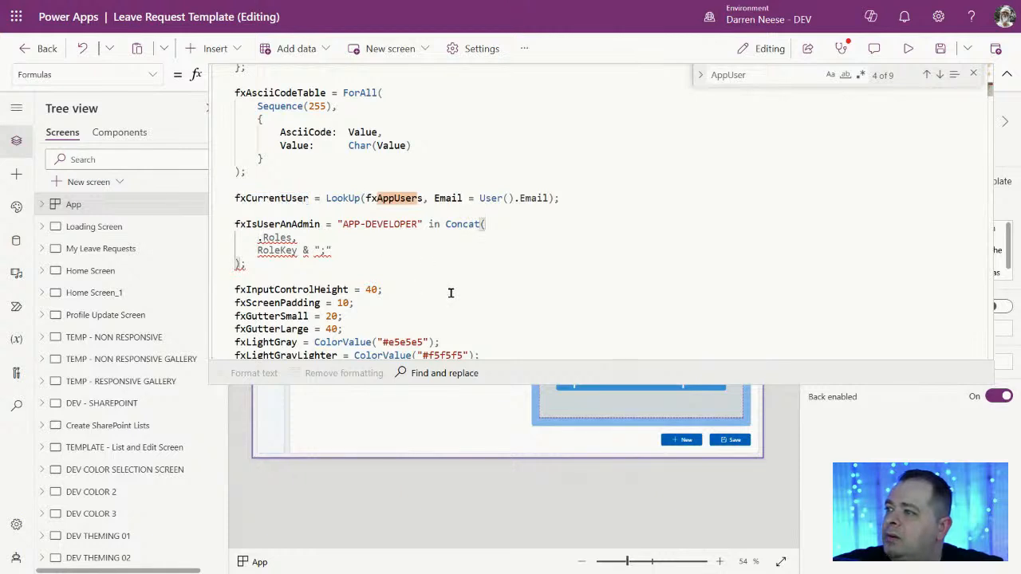
key(ctrl+v)
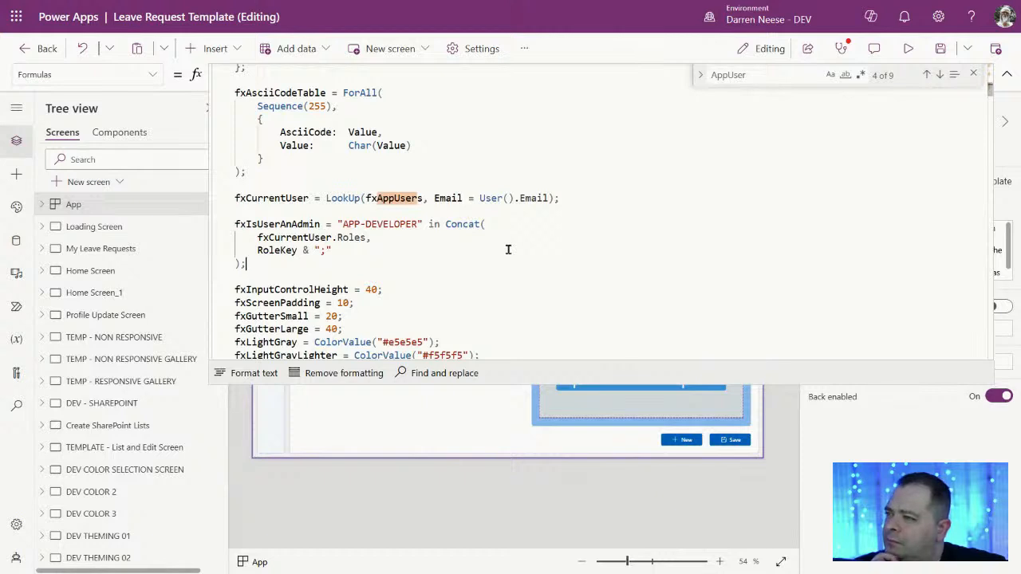
- Undo the lookup's move and the fxCurrentUser reference in fxIsUserAnAdmin
key(ctrl+z)
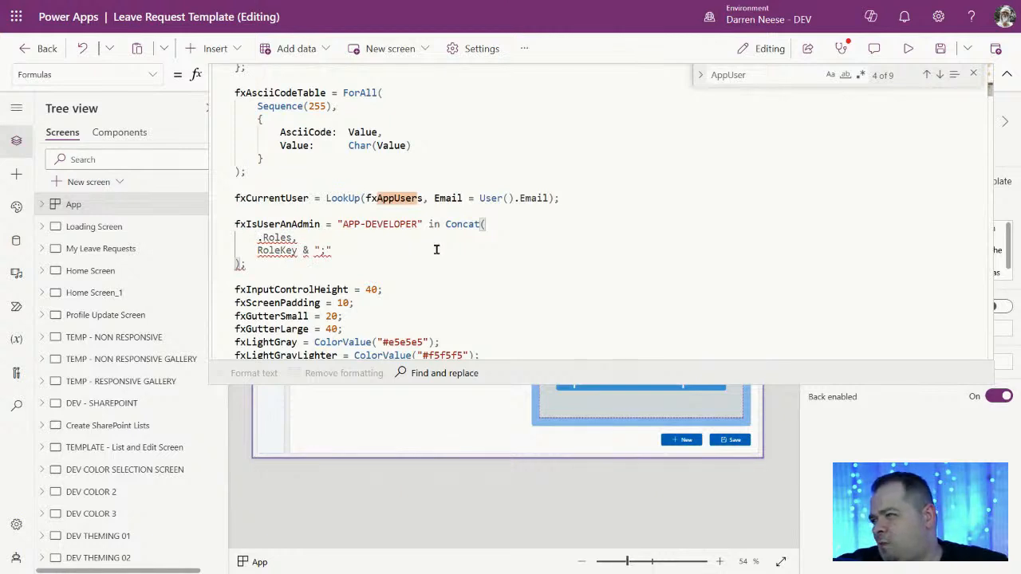
key(ctrl+y)
key(ctrl+z)
key(ctrl+z)
key(ctrl+z)
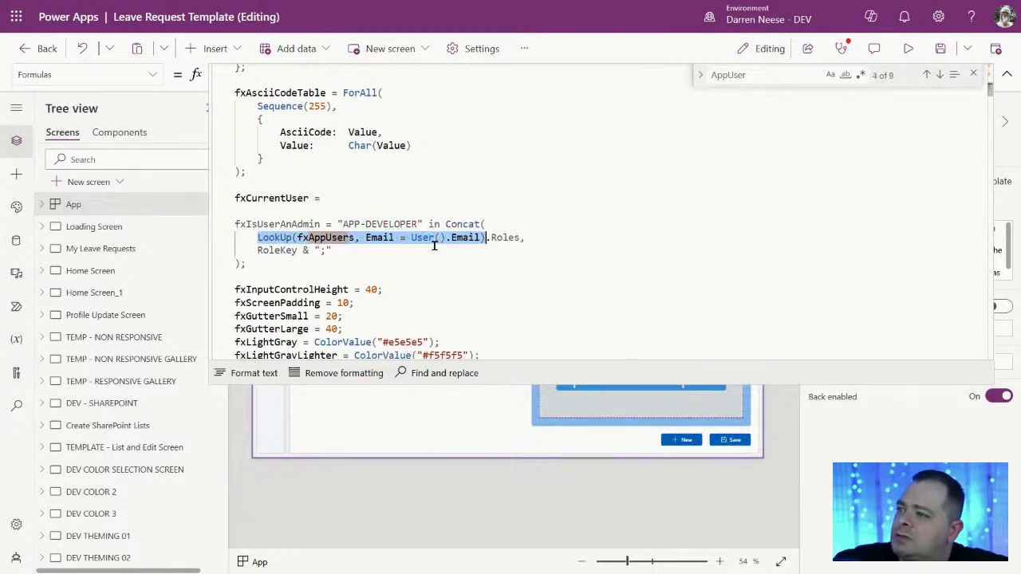
- Copy the LookUp from fxIsUserAnAdmin into fxCurrentUser, replace its source with AppUser, and end the formula with a semicolon
click(389, 199)
key(ctrl+v)
click(558, 292)
double_click(390, 198)
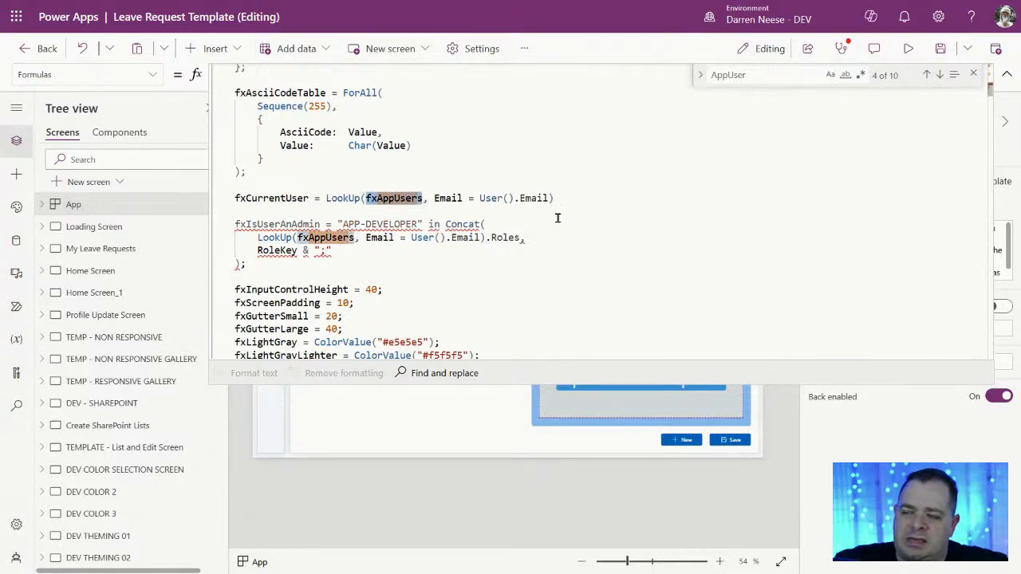
text(App)
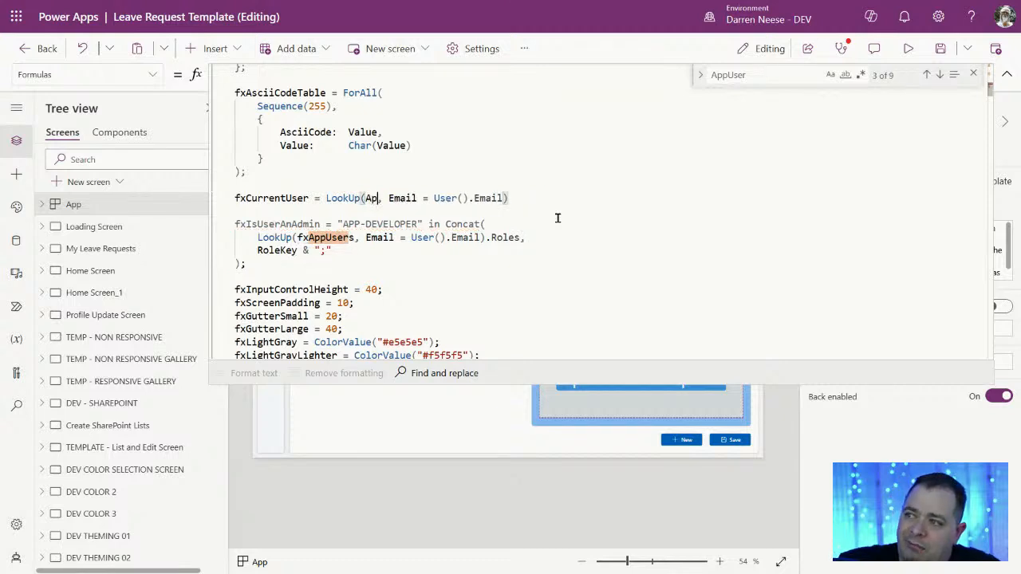
click(558, 224)
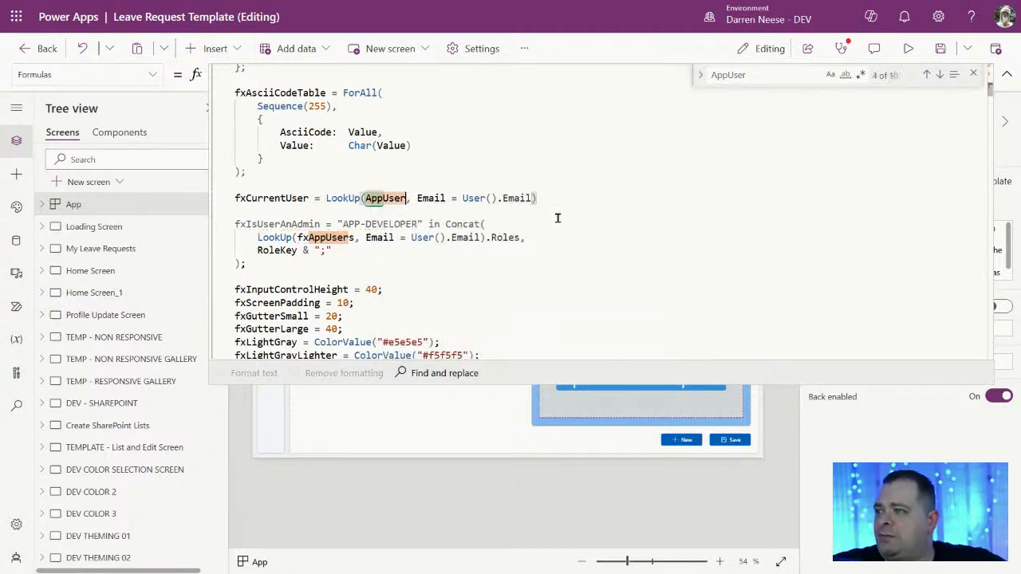
text(;)
click(404, 287)
click(383, 249)
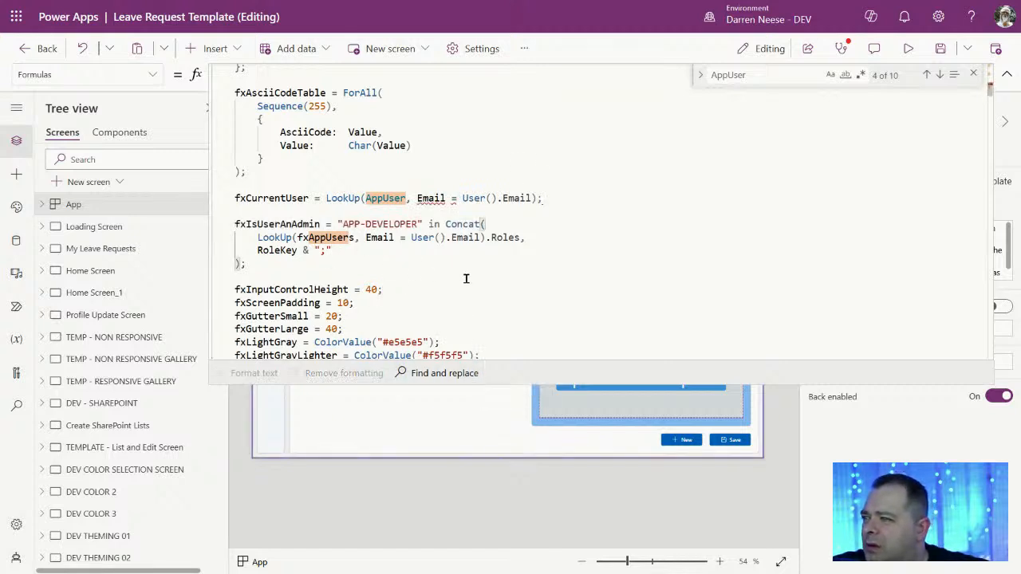
- Change the column compared in the fxCurrentUser lookup to UserEmail and close the text search
click(429, 198)
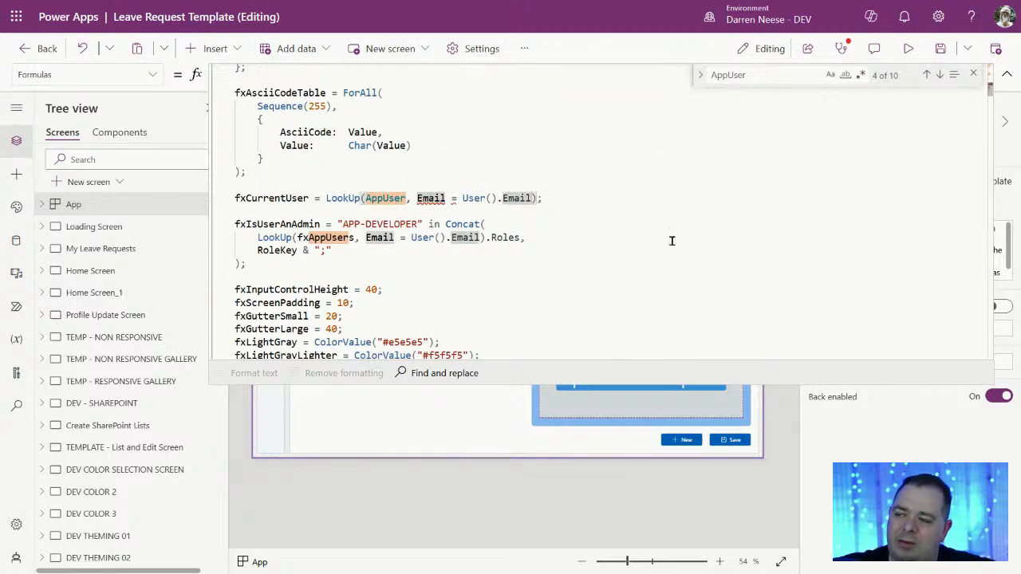
text(User)
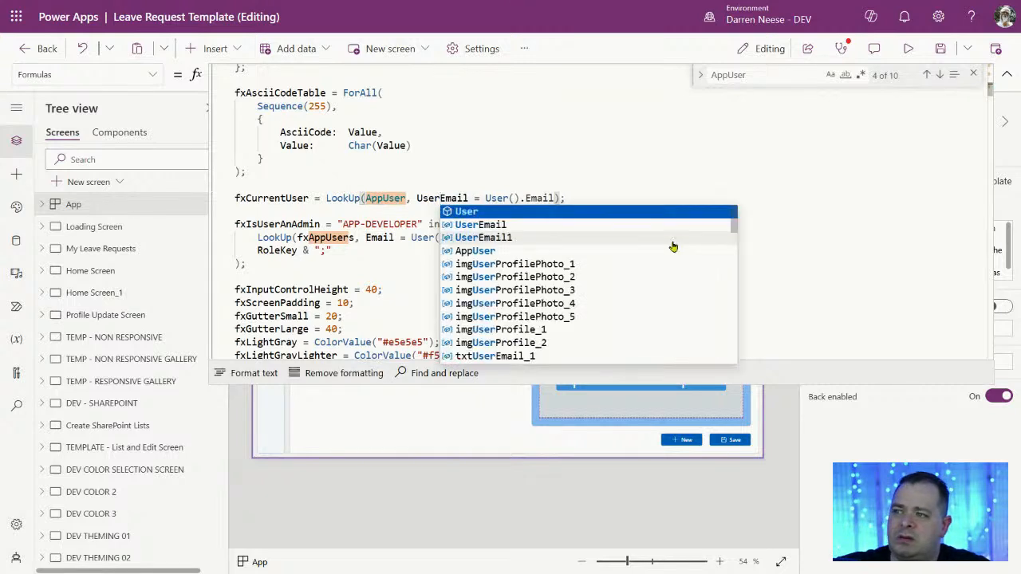
key(Escape)
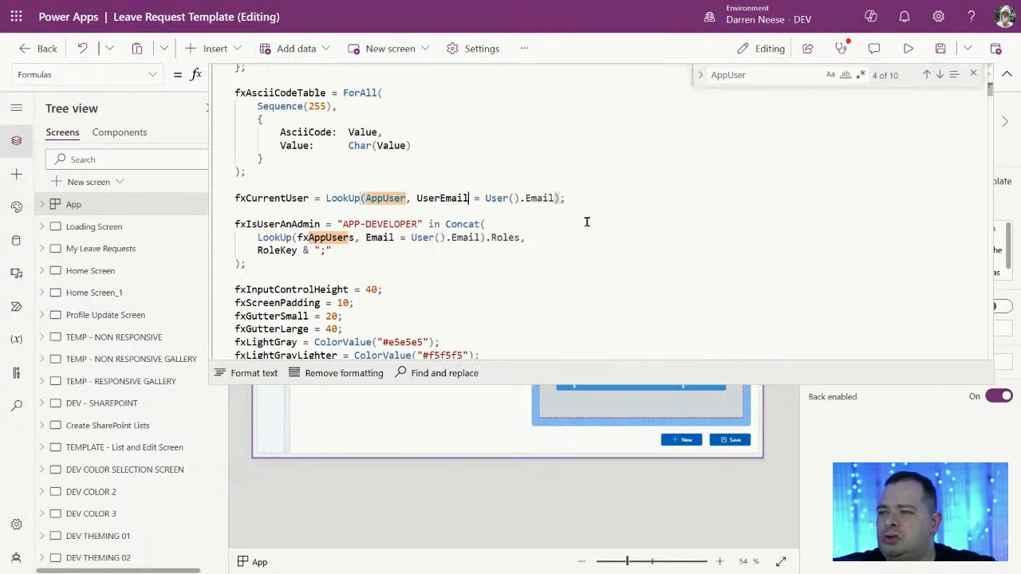
click(625, 198)
double_click(304, 197)
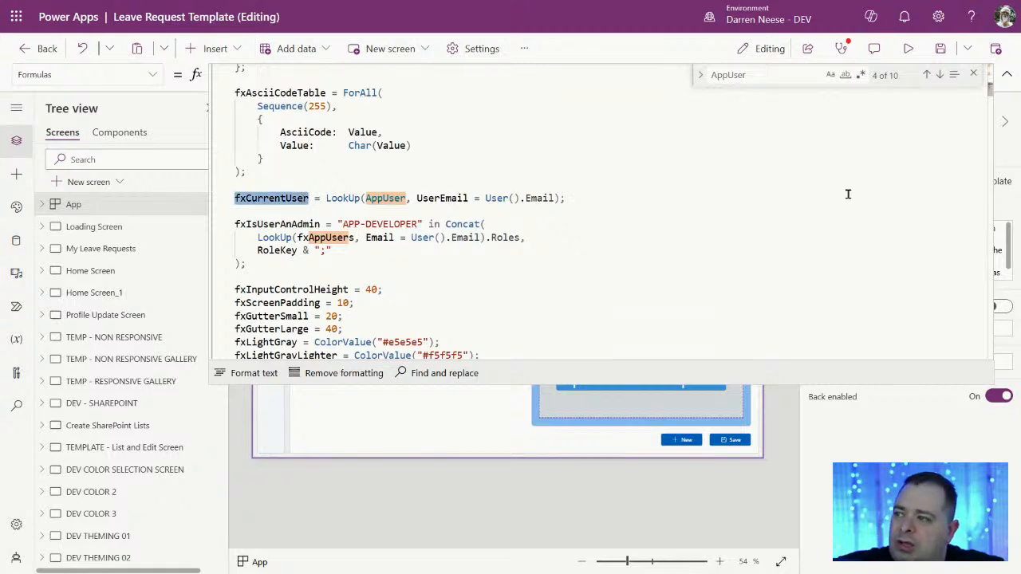
click(973, 74)
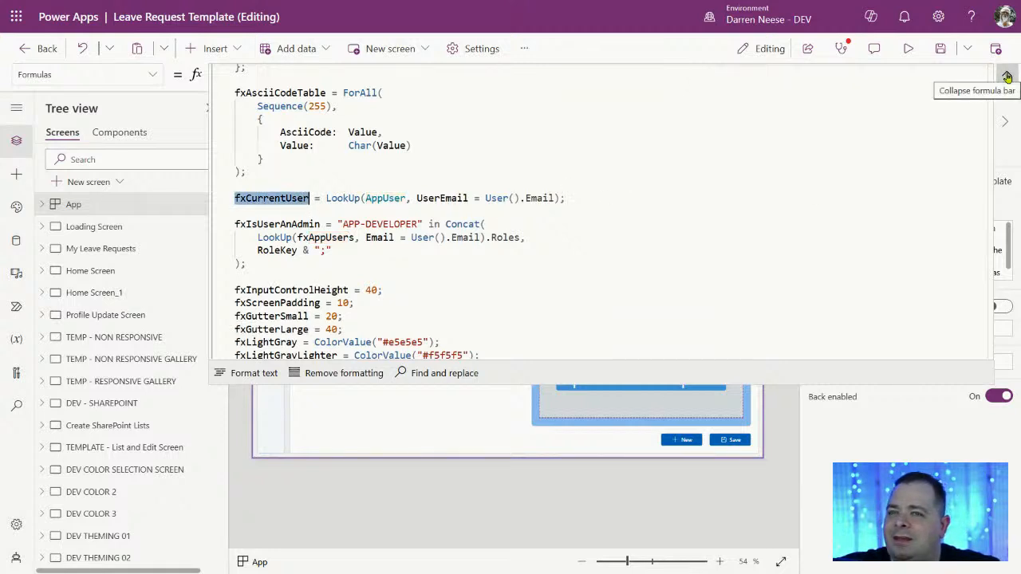
- Set the leave requests gallery's Items formula to Filter(Request, ID = fxCurrentUser.ID) and preview the screen
click(1006, 74)
click(444, 418)
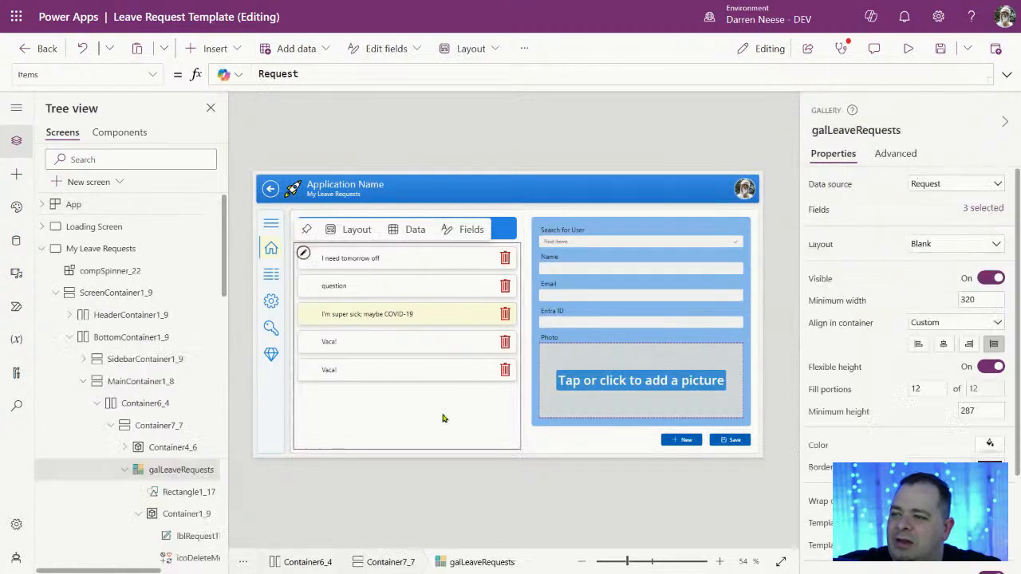
click(437, 72)
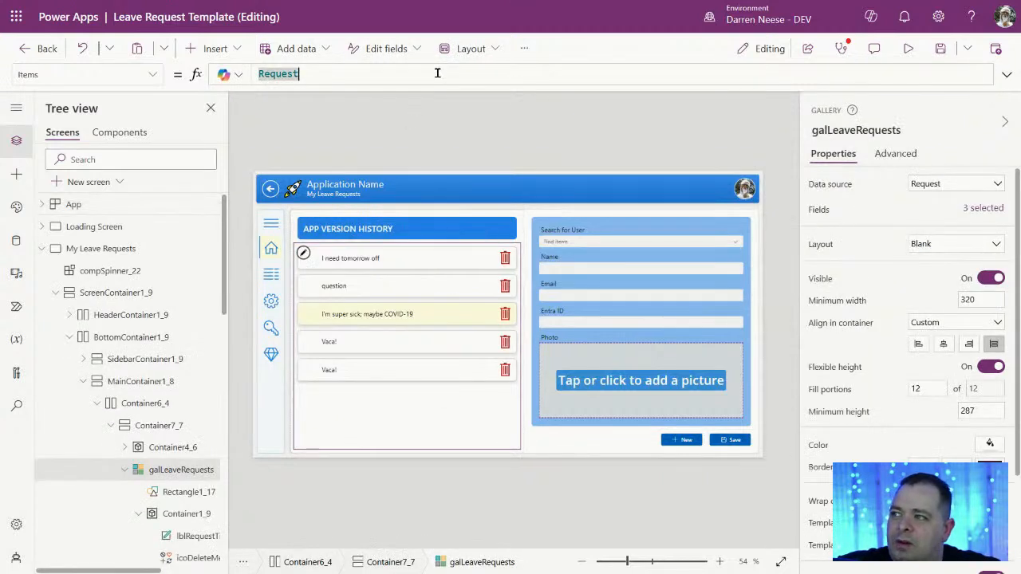
text(Filter()
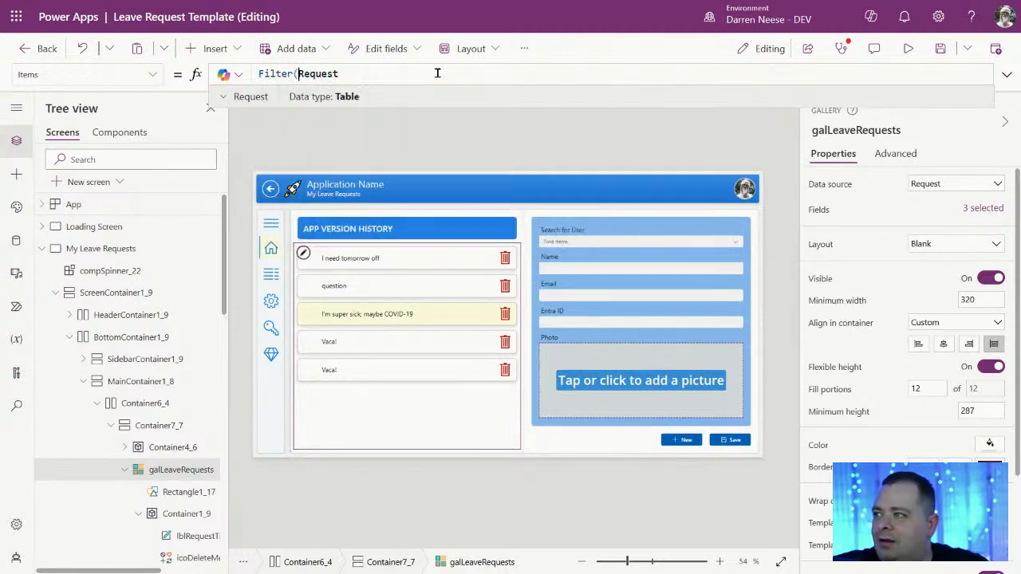
key(End)
text(, ID = )
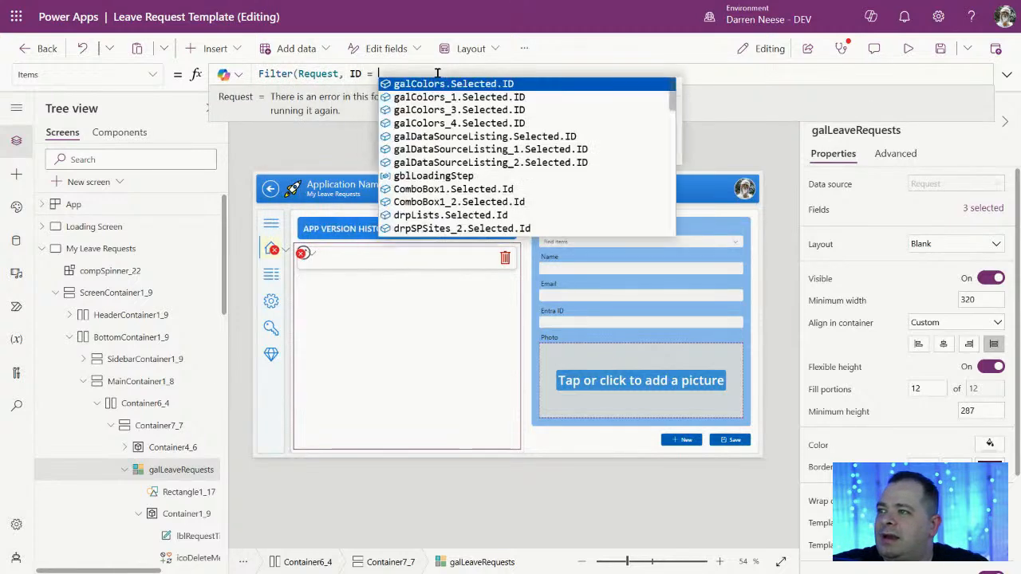
text(fxCurrentUser.ID))
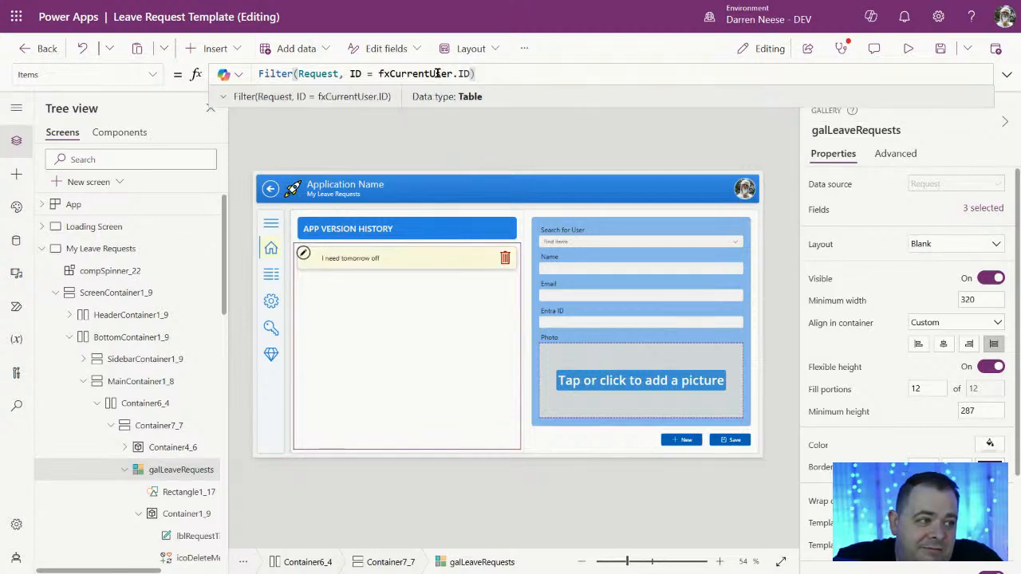
click(661, 141)
click(913, 48)
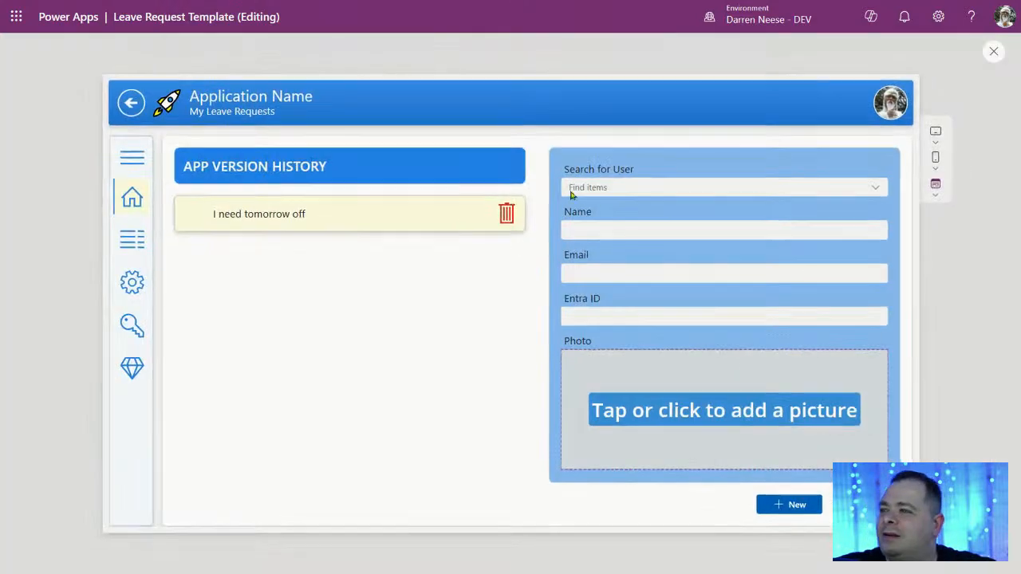
click(994, 51)
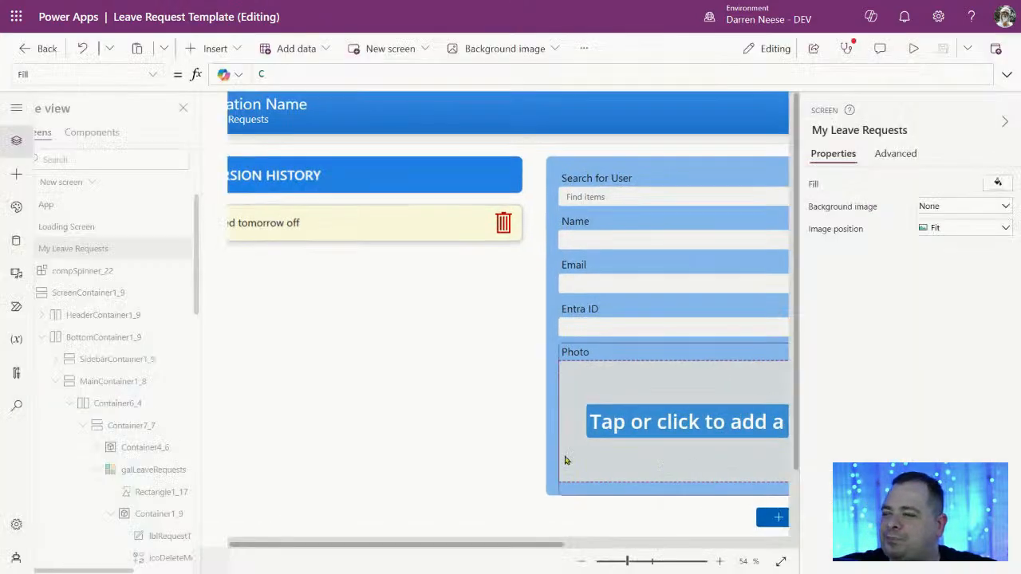
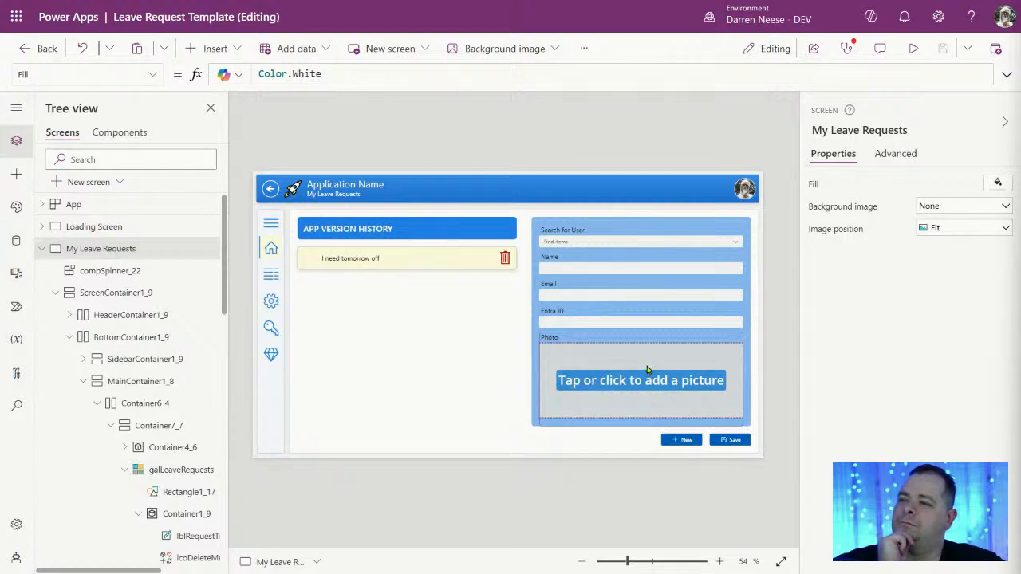
- Inspect the form's containers Container7_9, Container3_4, Container5_4 and Container8_9 to see which controls each one holds
click(699, 338)
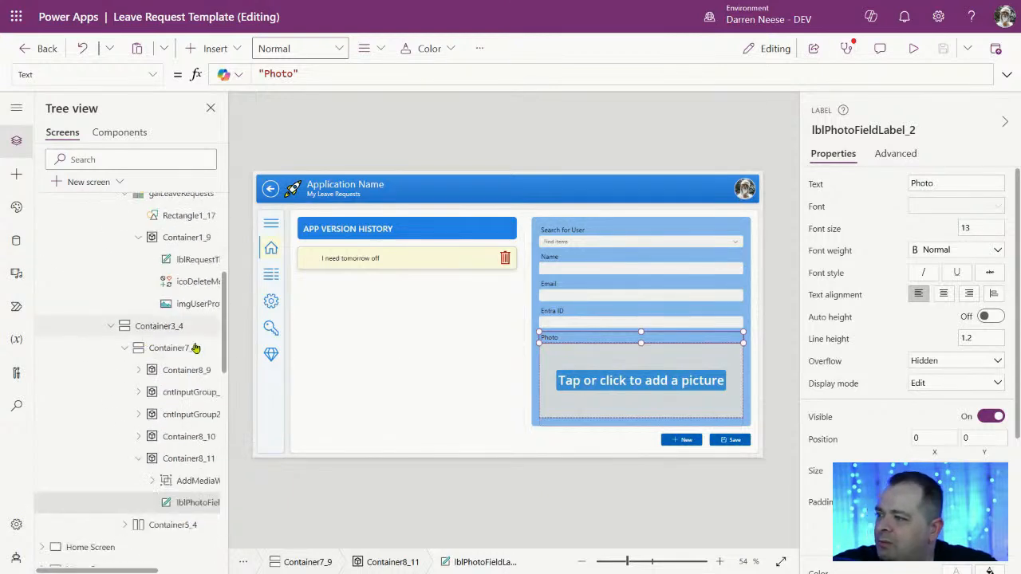
click(172, 351)
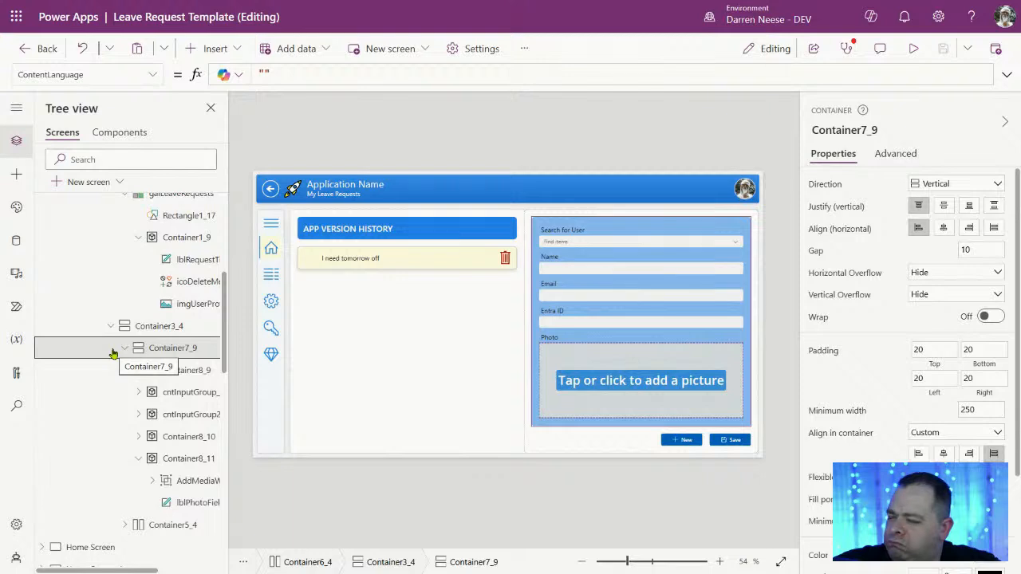
click(157, 334)
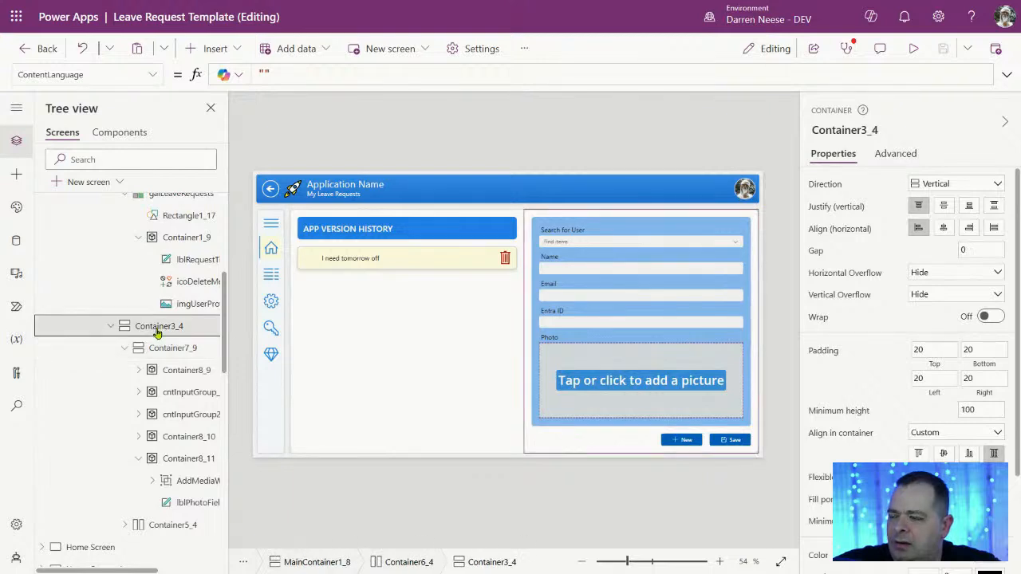
scroll(164, 337, down, 1)
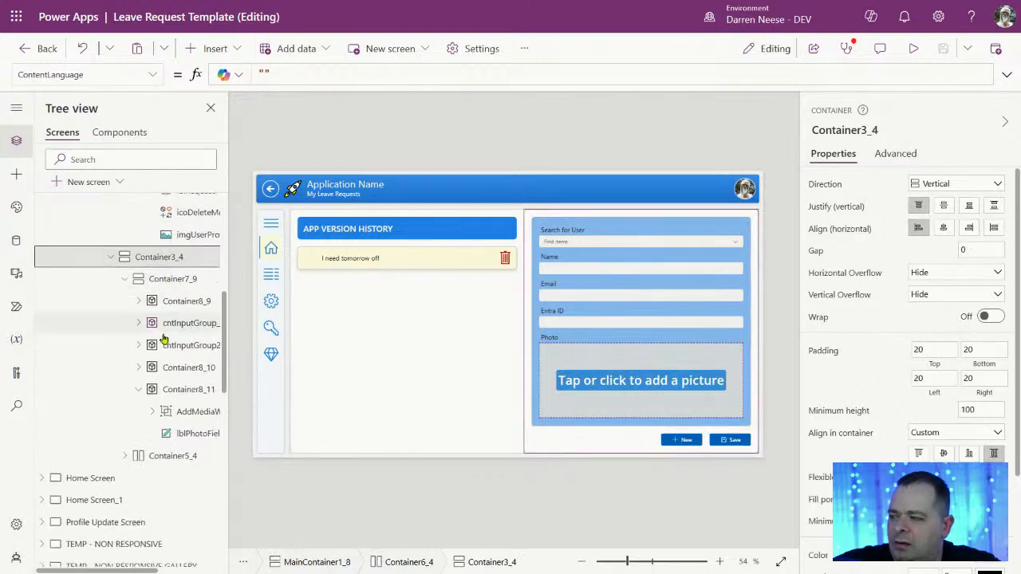
click(171, 460)
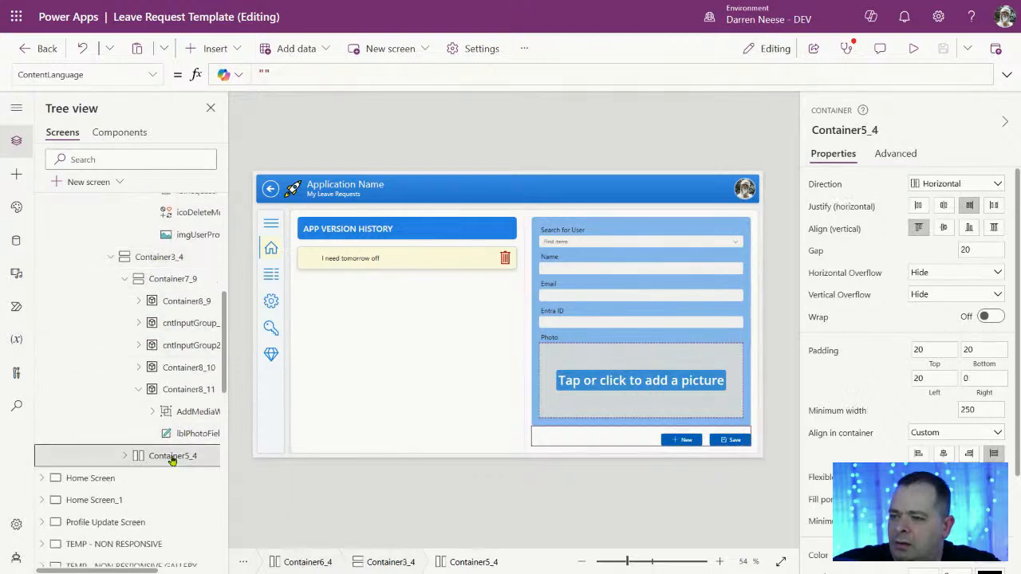
click(179, 301)
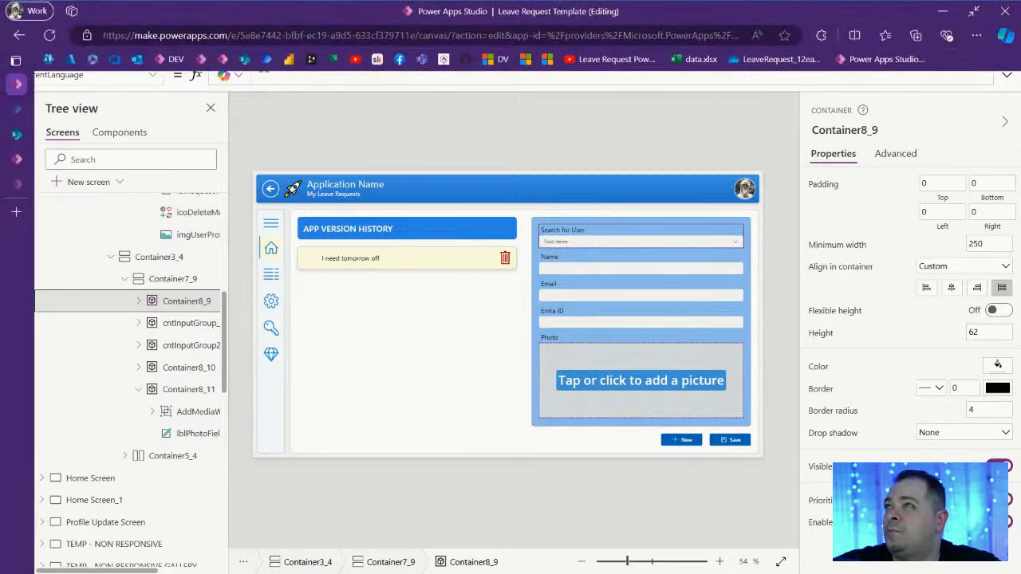
click(577, 125)
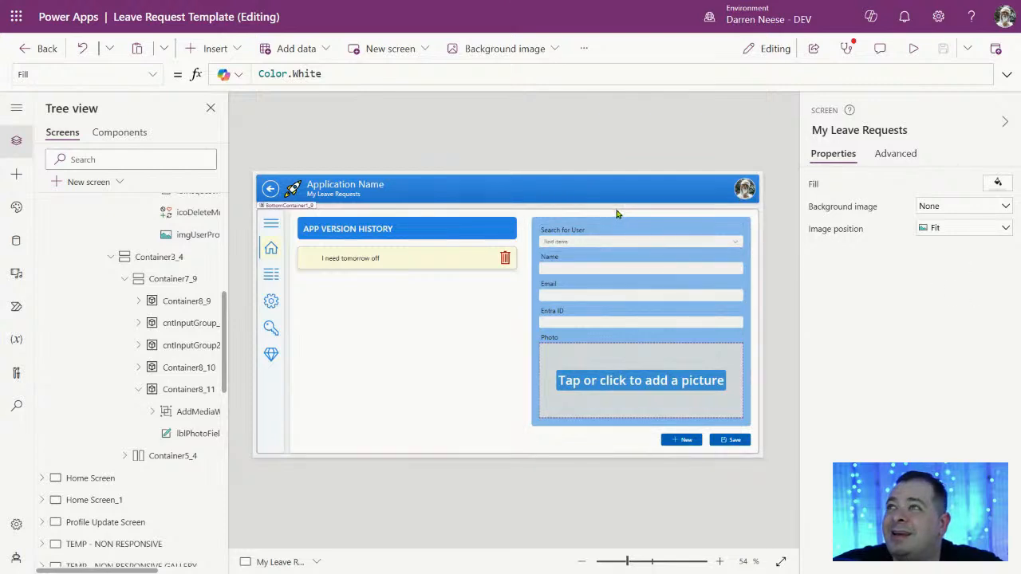
- Delete the Search for User label and its combo box from the form
click(576, 229)
click(674, 243)
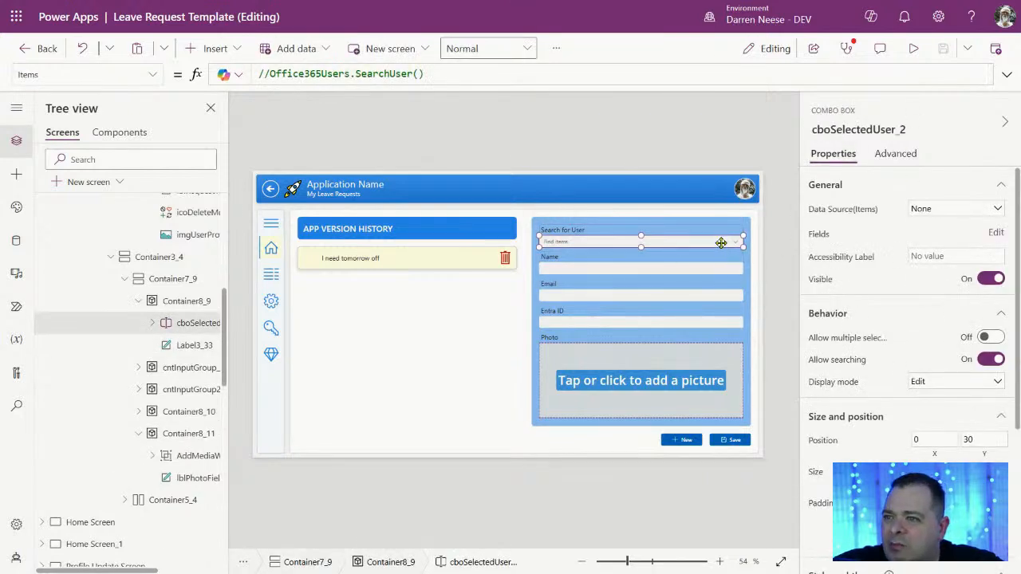
shift+click(571, 231)
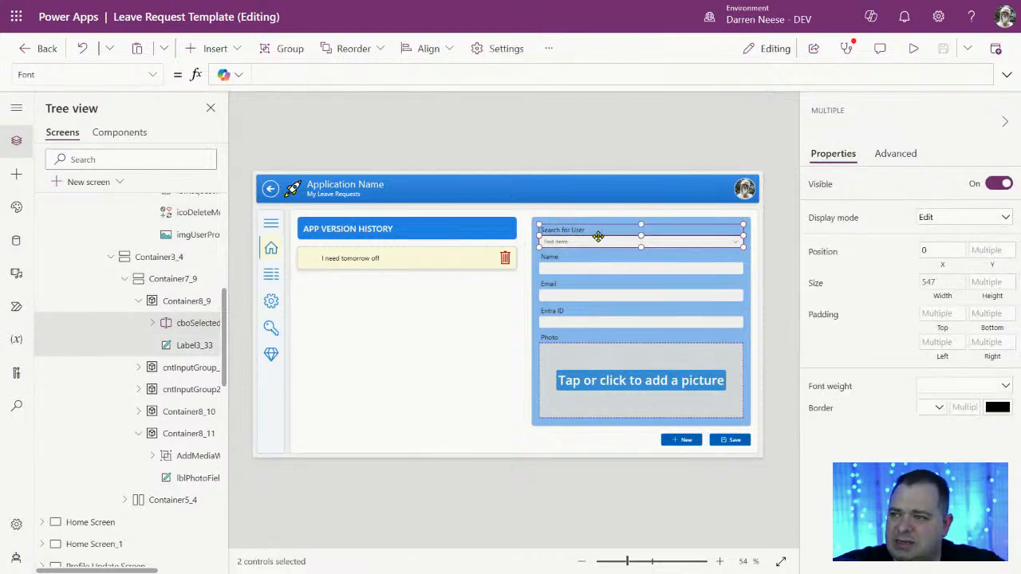
key(Delete)
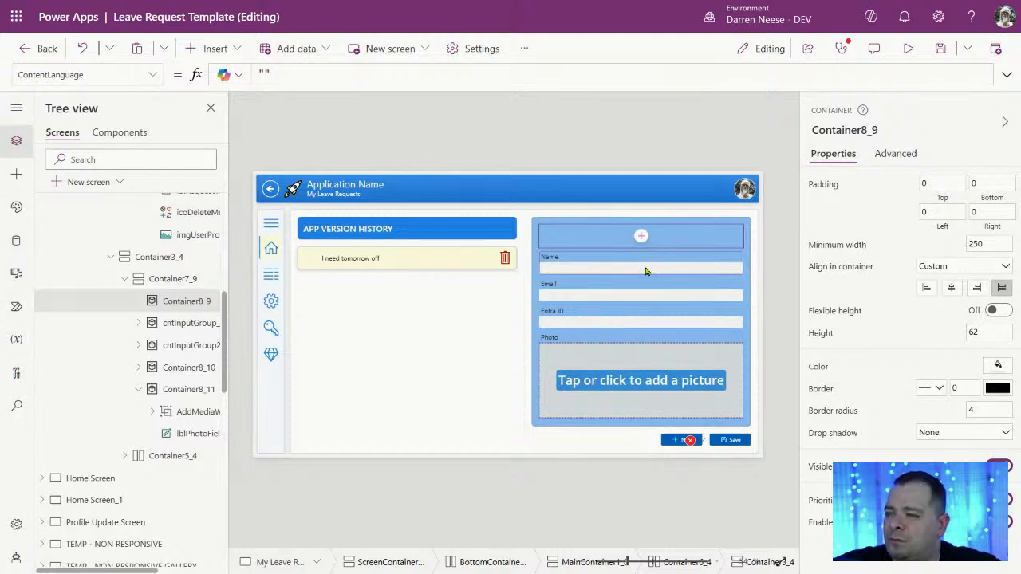
- Copy the Name label and its text input into the empty Container8_9
click(561, 259)
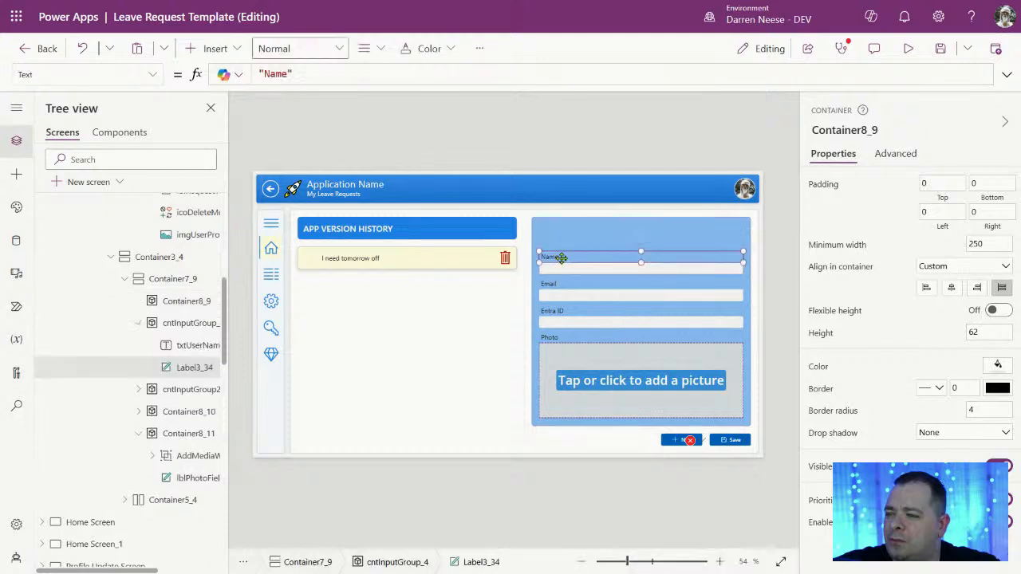
shift+click(606, 267)
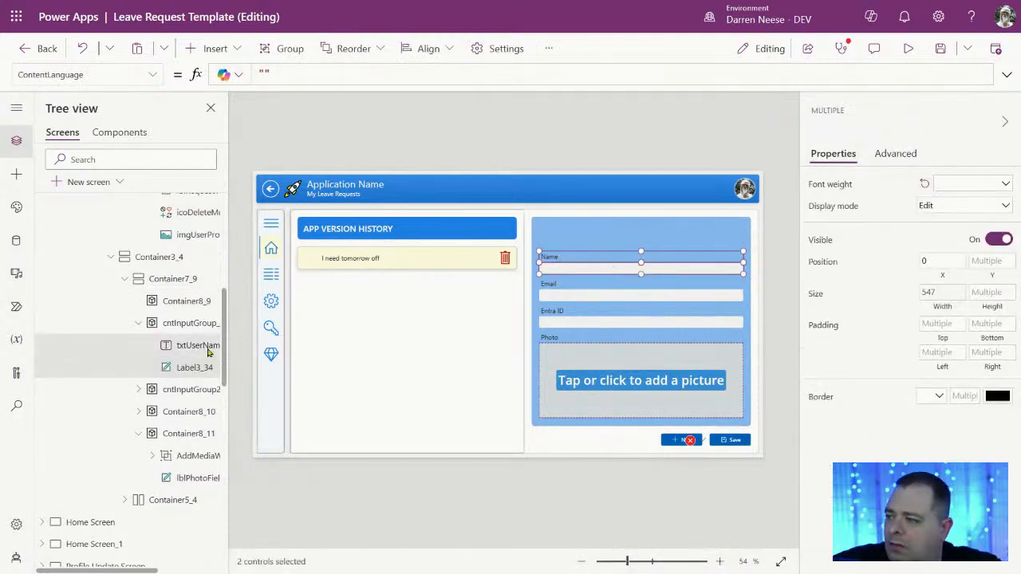
click(204, 301)
key(ctrl+v)
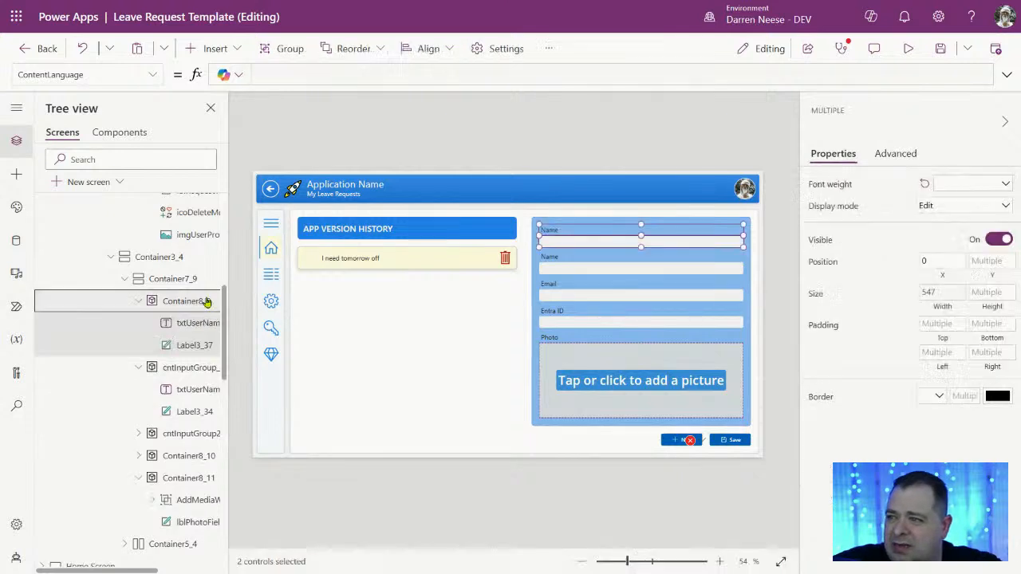
- Preview the screen and try out the two Name inputs and the Email input
click(908, 48)
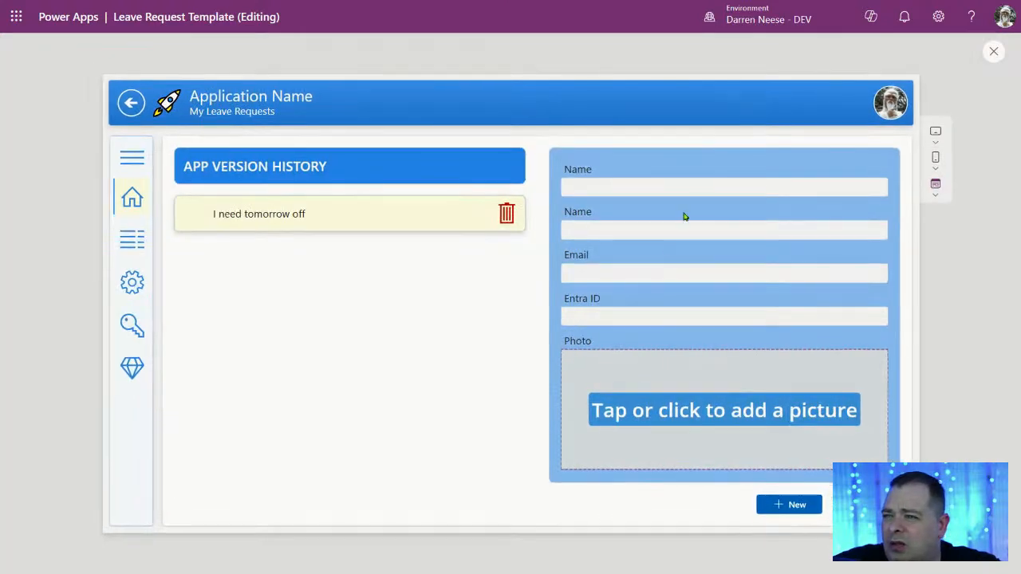
click(716, 230)
click(730, 187)
click(728, 225)
click(735, 268)
click(750, 187)
click(995, 51)
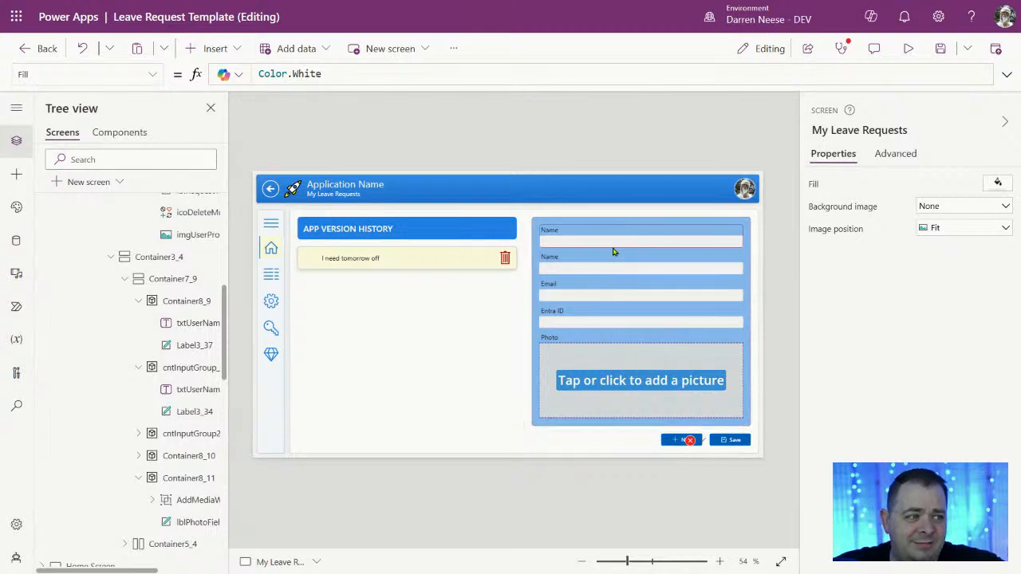
- Delete the copied text input from Container8_9, keeping its Name label
click(554, 232)
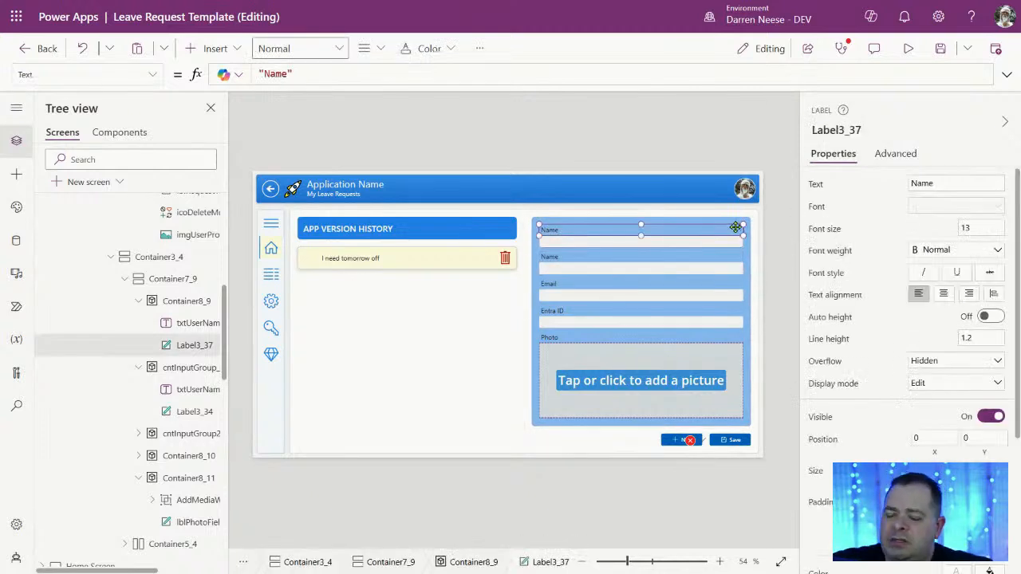
click(588, 242)
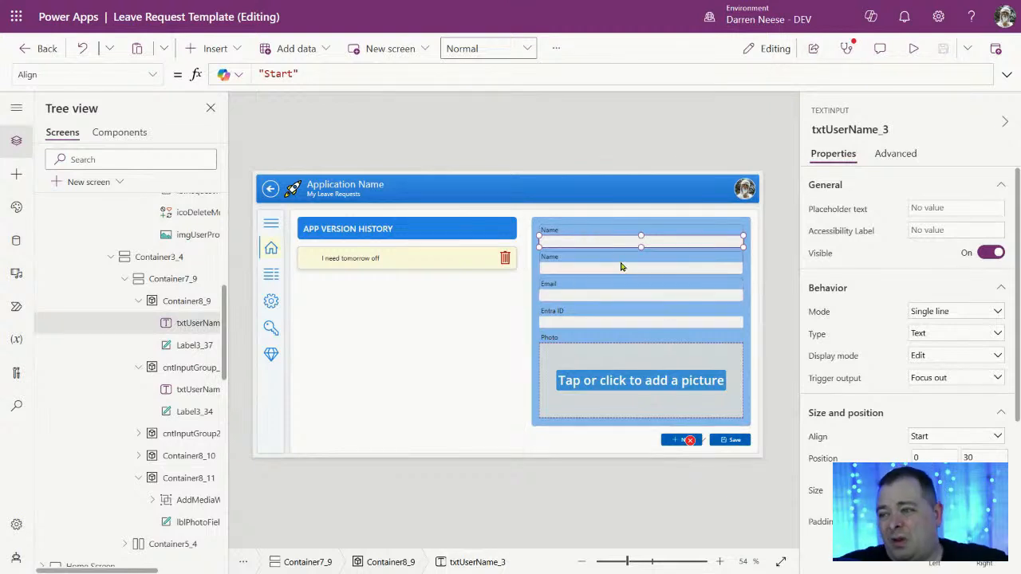
key(Delete)
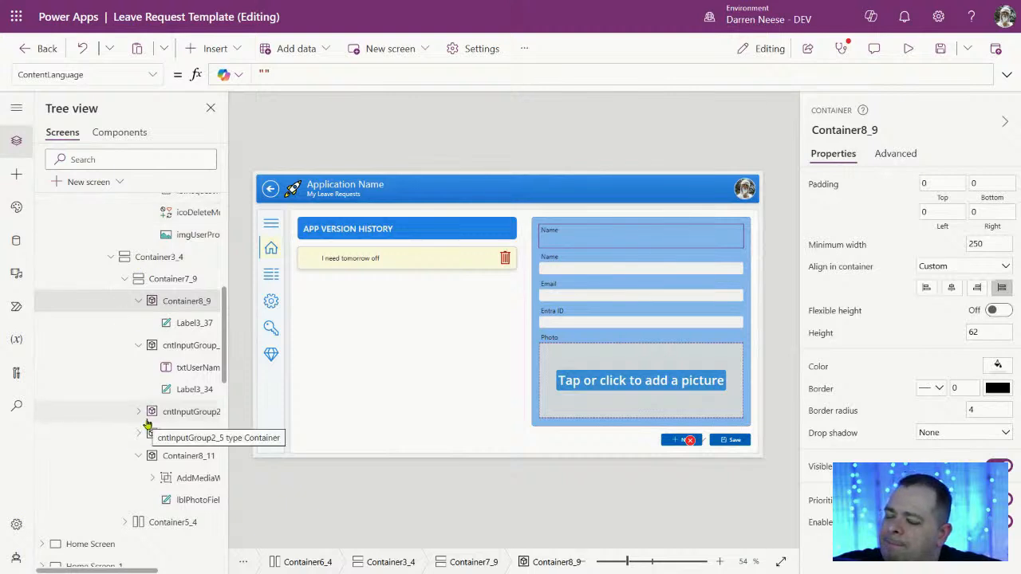
- Insert a modern Dropdown into Container8_9 and align it under the label at X 0, Y 30
click(212, 48)
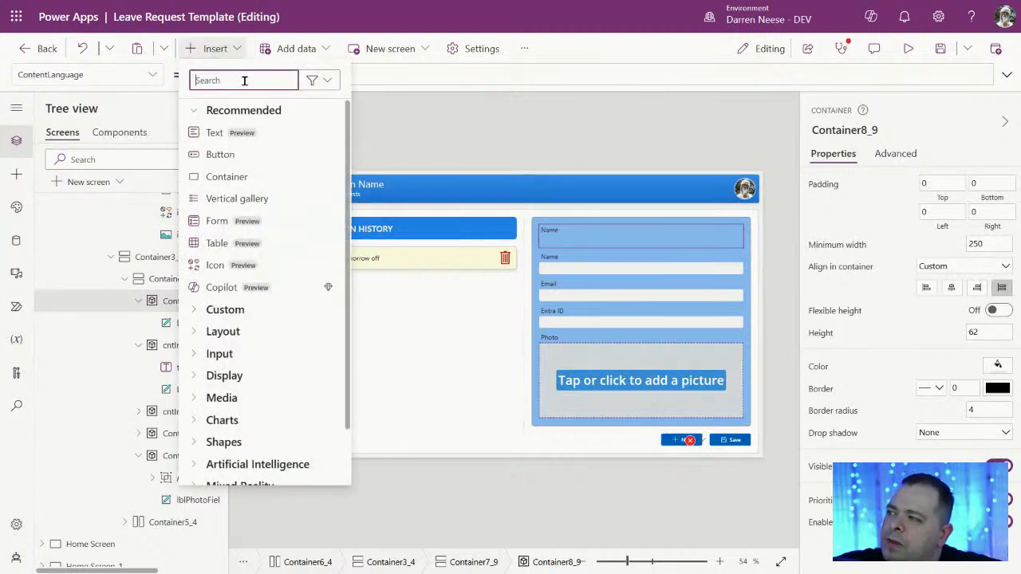
text(drop)
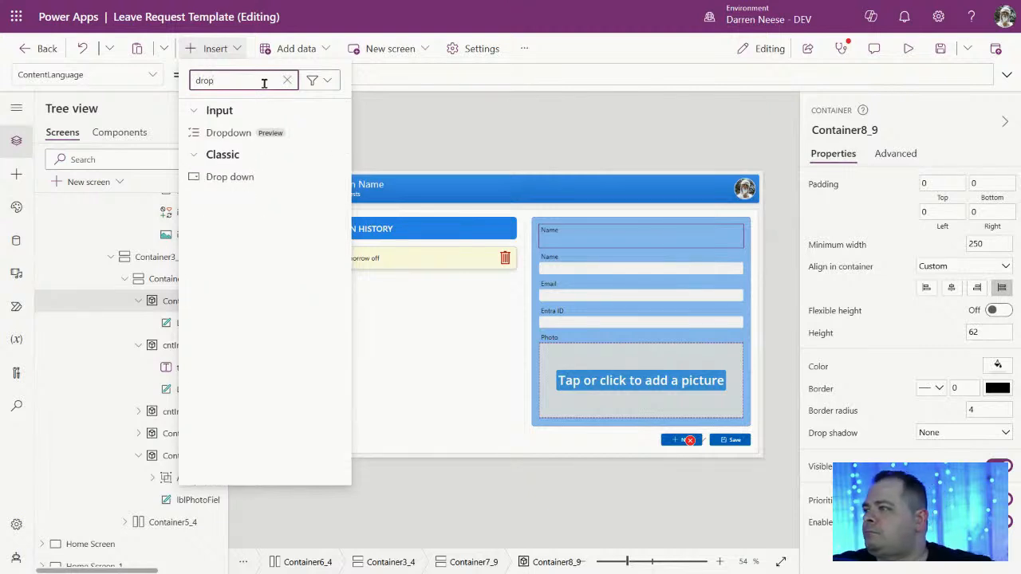
click(237, 140)
click(652, 245)
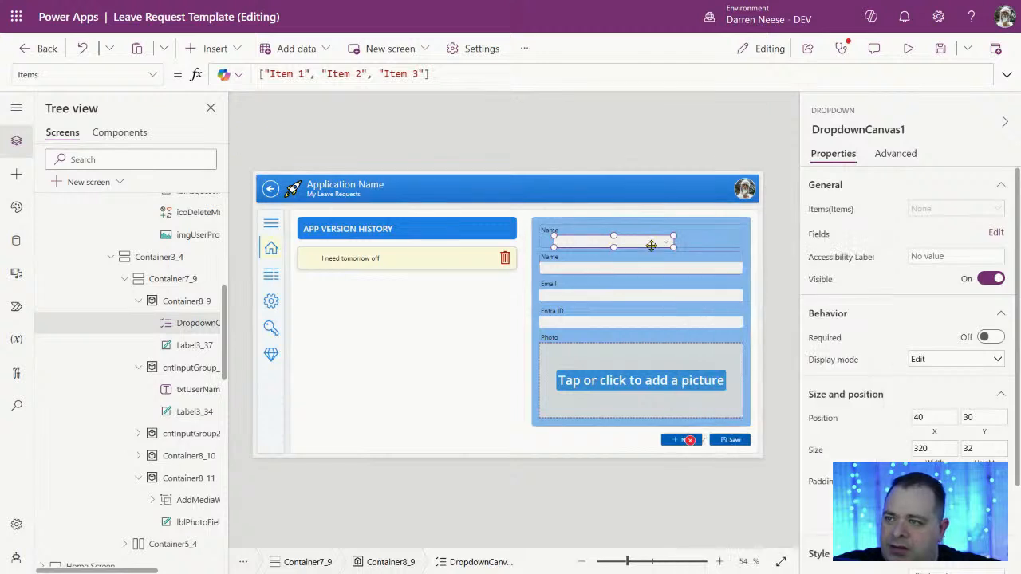
drag(650, 242, 628, 246)
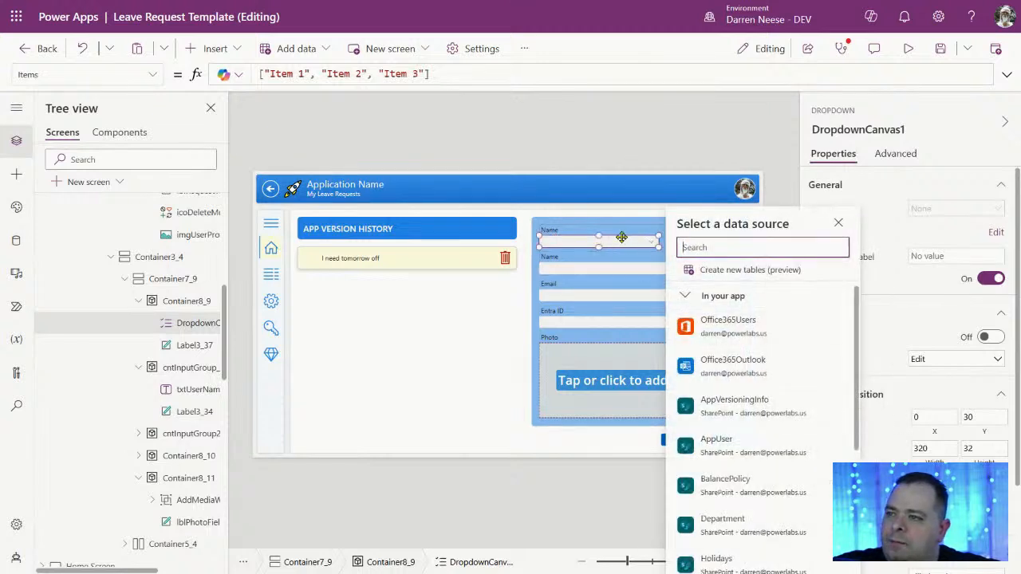
- Copy the Name text input's width formula, Parent.Width - Parent.PaddingLeft * 2, into the new dropdown's Width
click(620, 268)
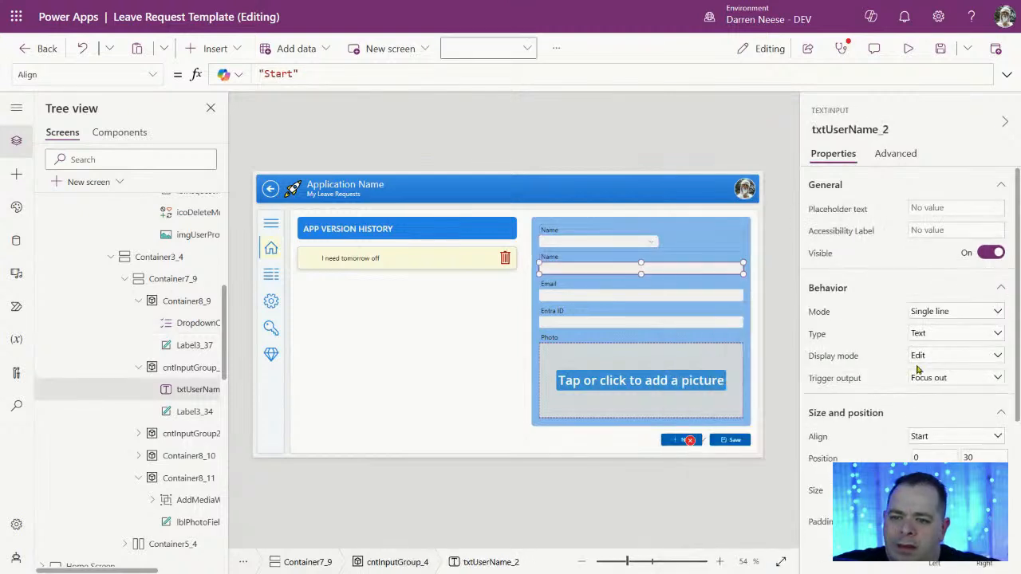
click(931, 490)
click(310, 76)
click(472, 74)
drag(488, 73, 254, 73)
key(ctrl+c)
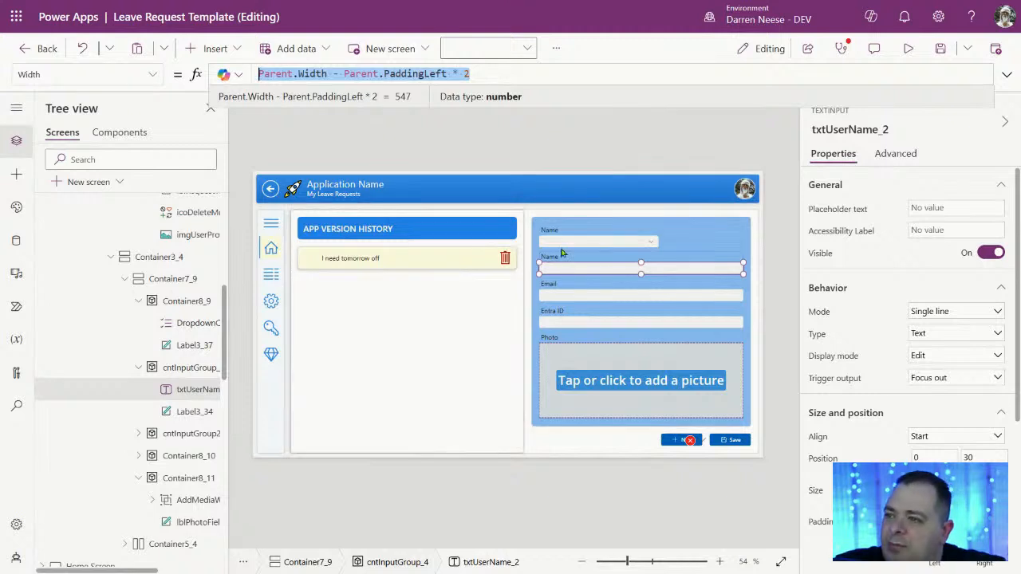
click(606, 241)
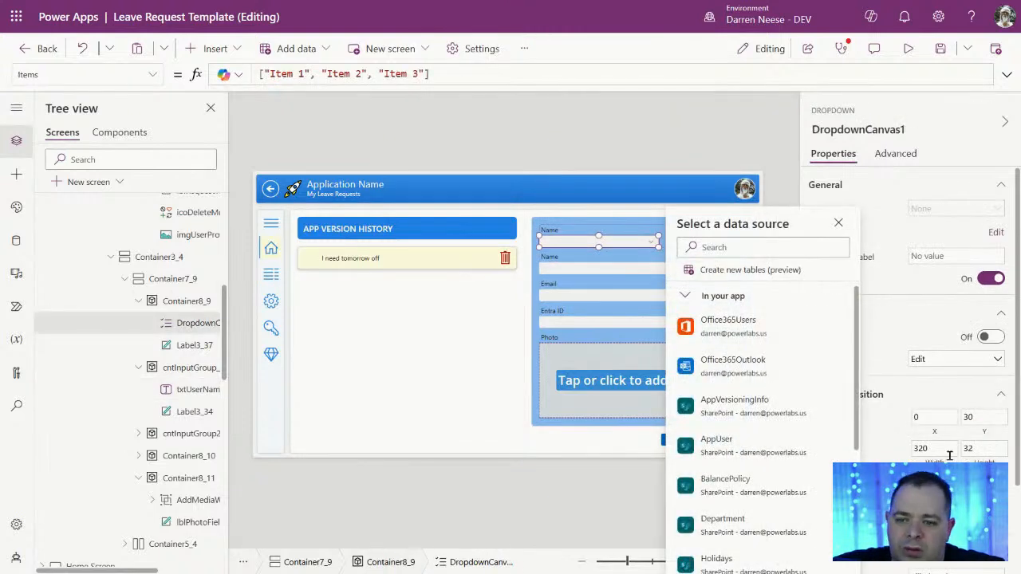
click(955, 449)
drag(280, 74, 233, 76)
key(ctrl+v)
click(617, 157)
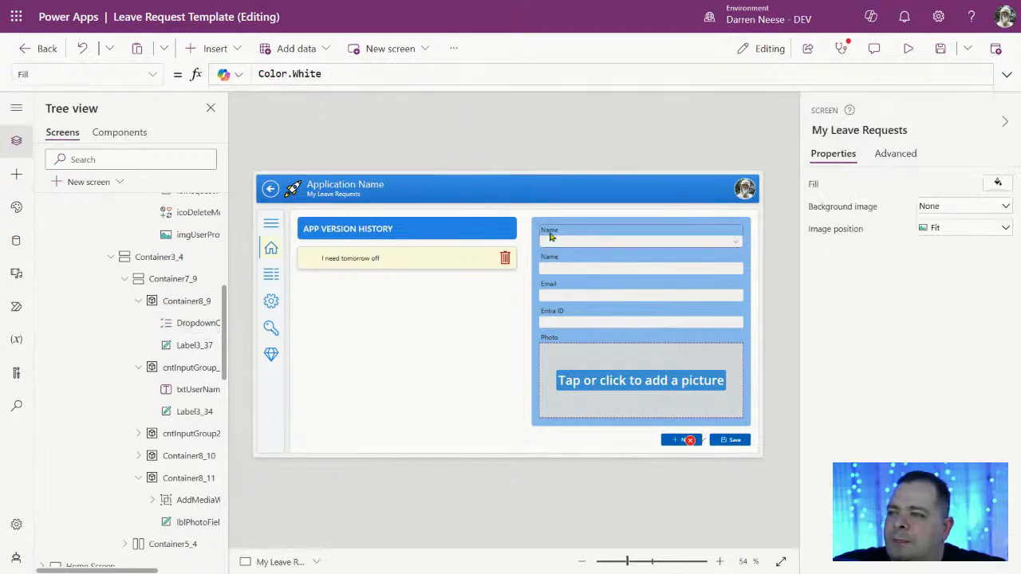
- Change the text of the Name label above the new dropdown to Leave Type
double_click(549, 233)
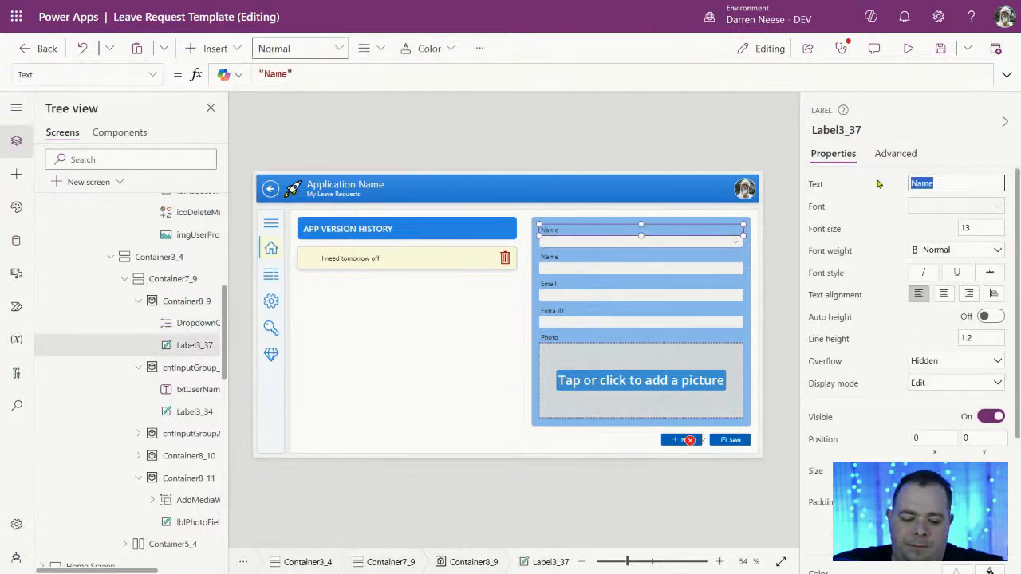
text(Leave Type)
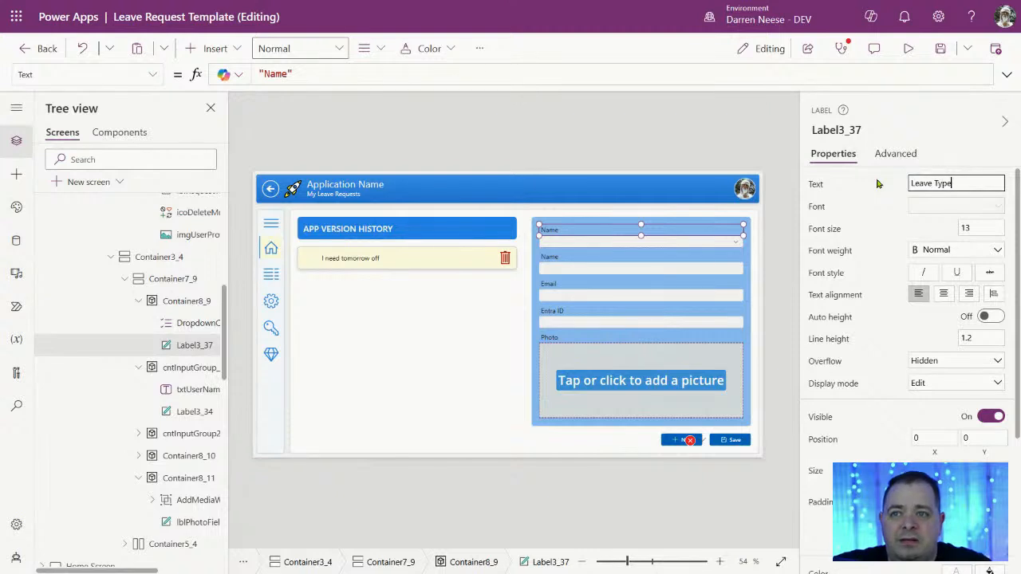
- Set the Items property of the Leave Type dropdown to the named formula fxRequestTypes
click(734, 241)
click(925, 209)
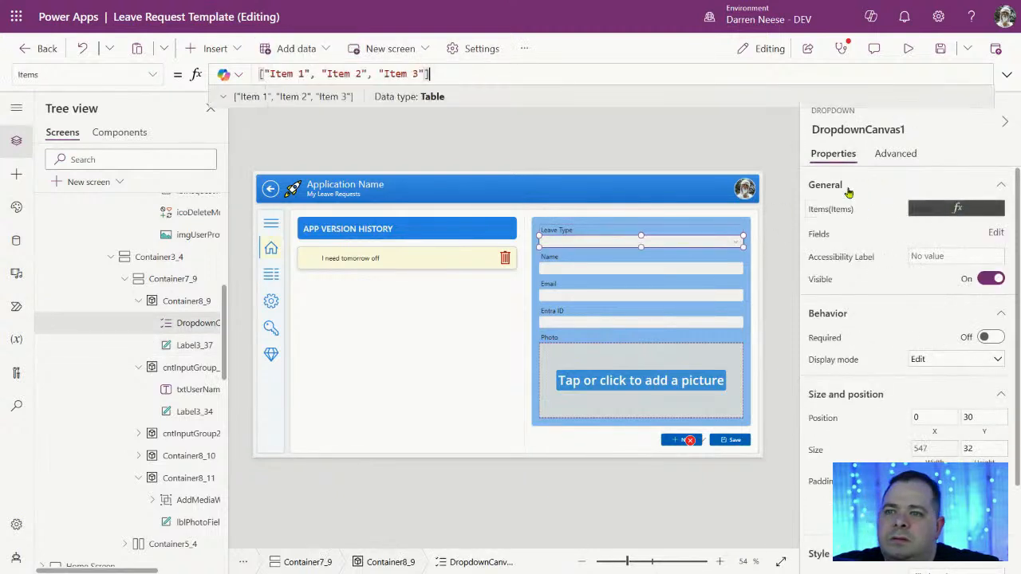
drag(451, 74, 230, 72)
text(fx)
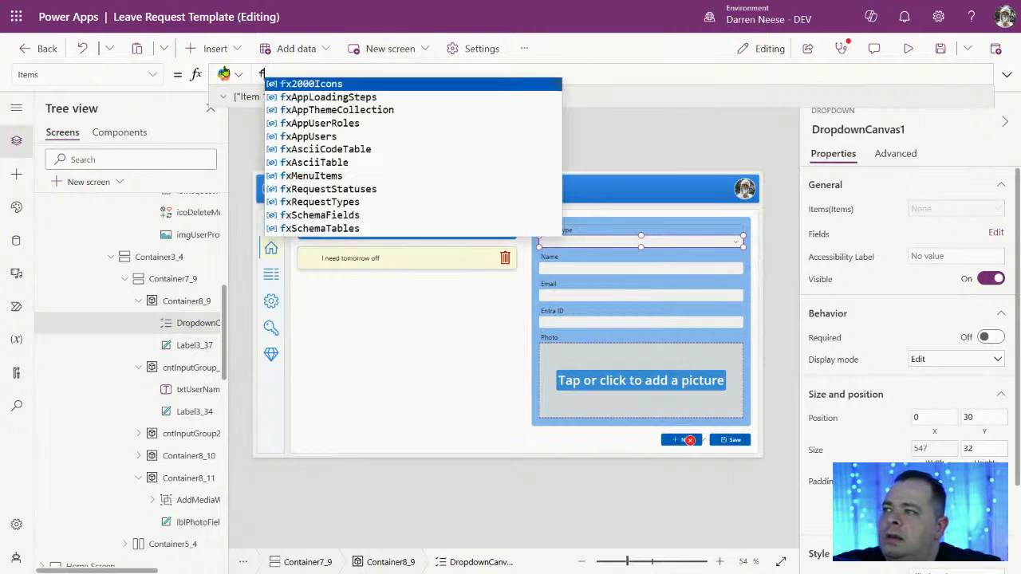
text(Lea)
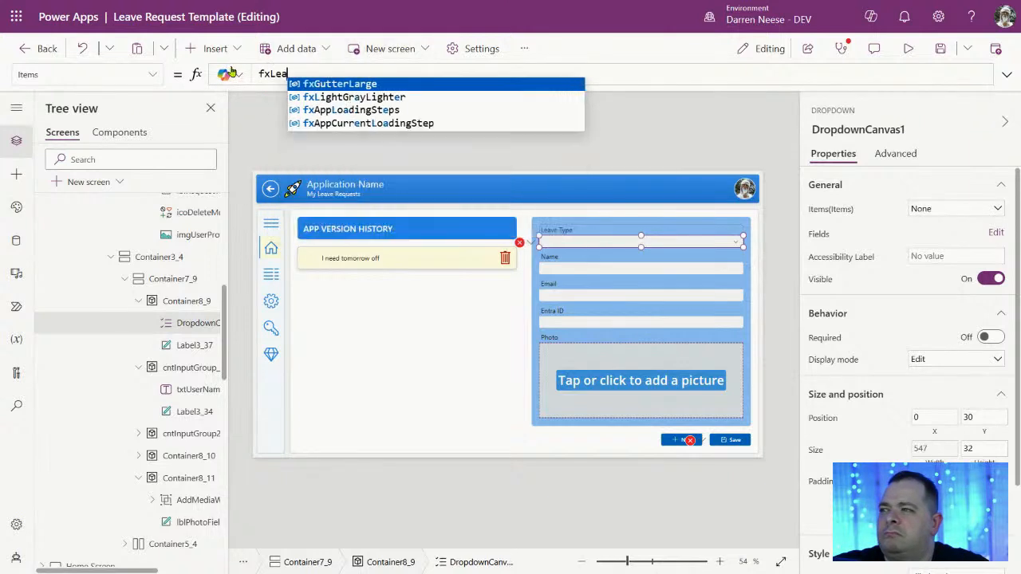
key(BackSpace)
key(BackSpace)
key(BackSpace)
text(Re)
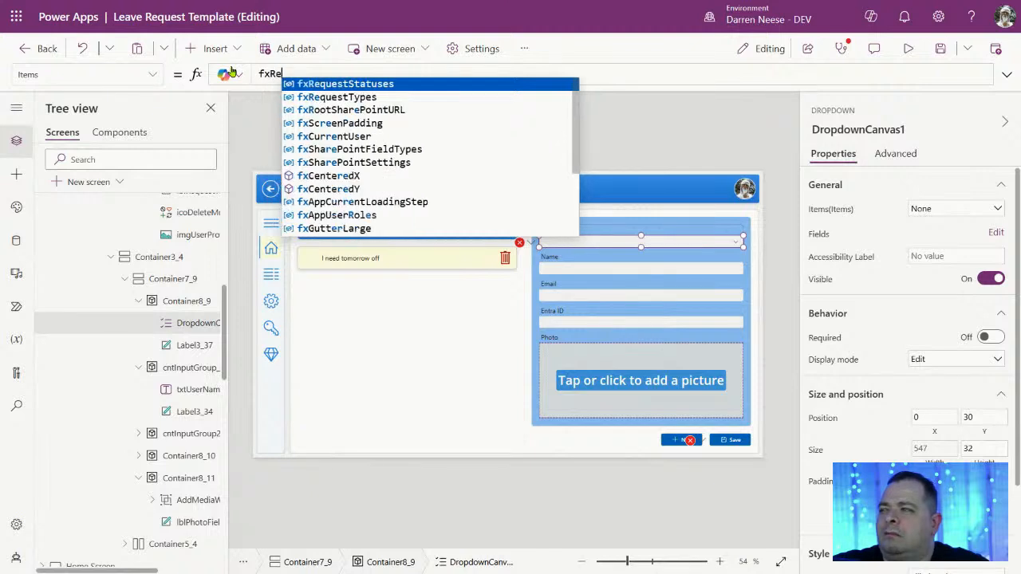
key(Down)
key(Tab)
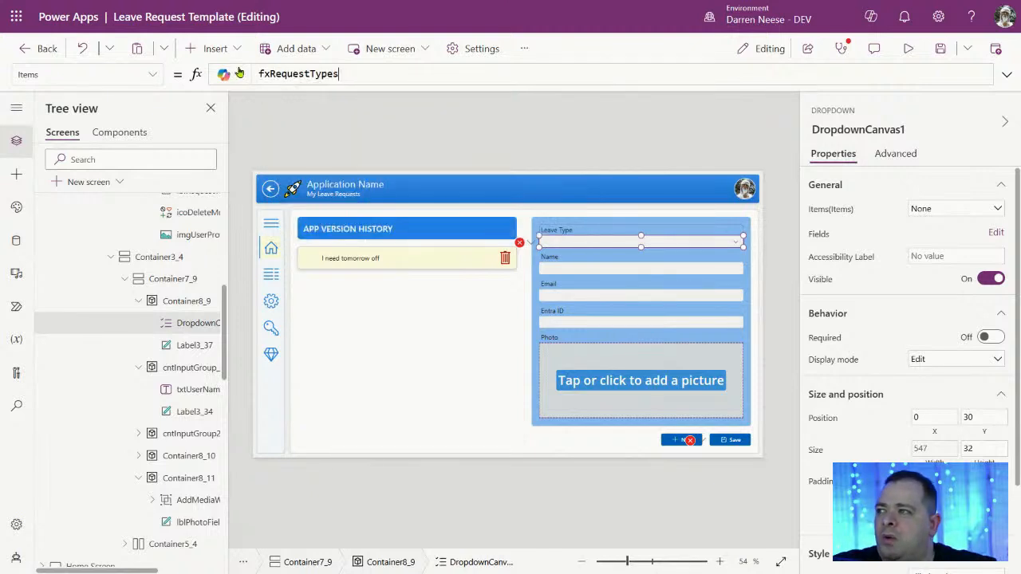
- Preview the screen and check the choices offered by the Leave Type dropdown
click(909, 49)
click(666, 196)
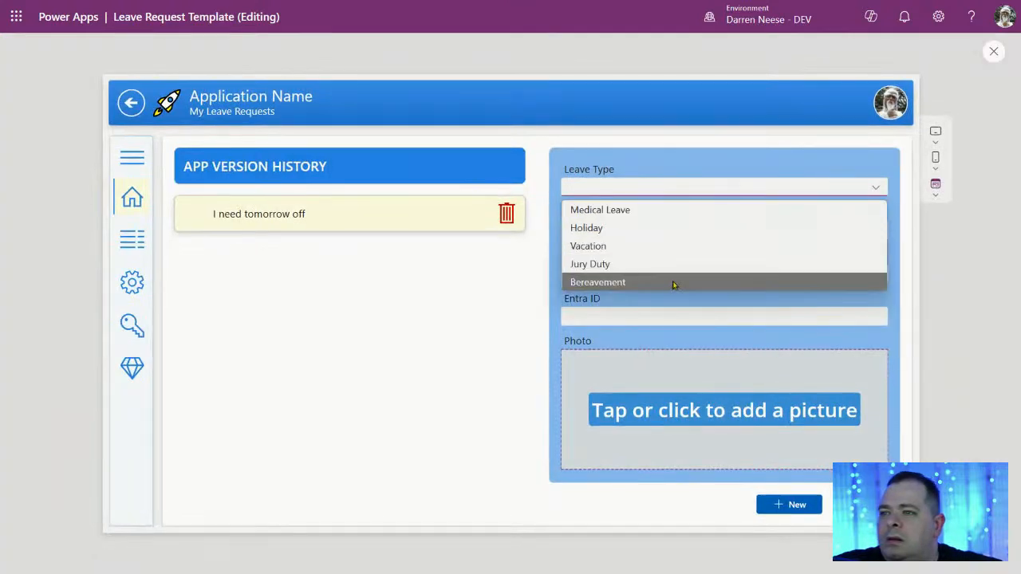
click(794, 156)
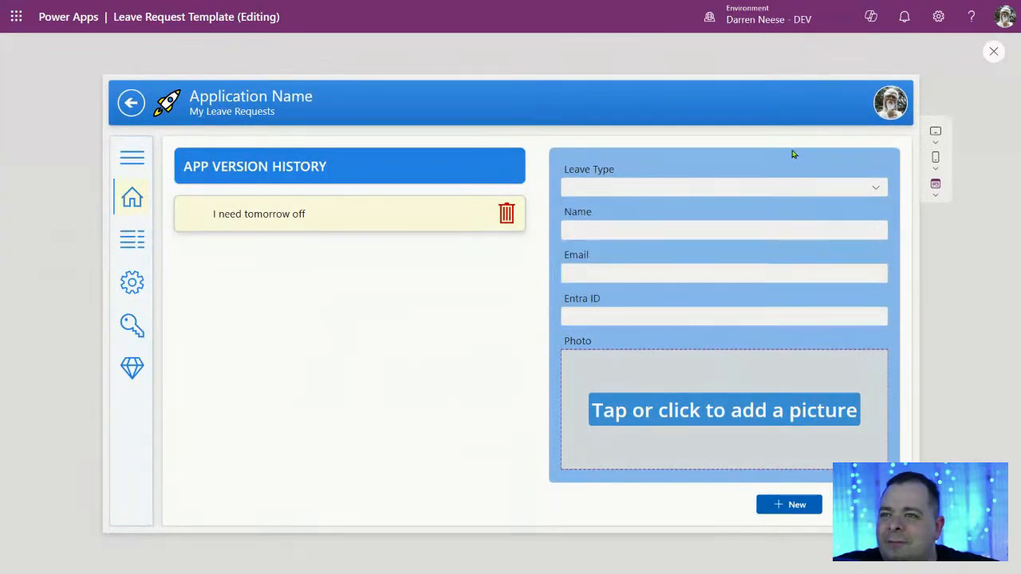
click(764, 189)
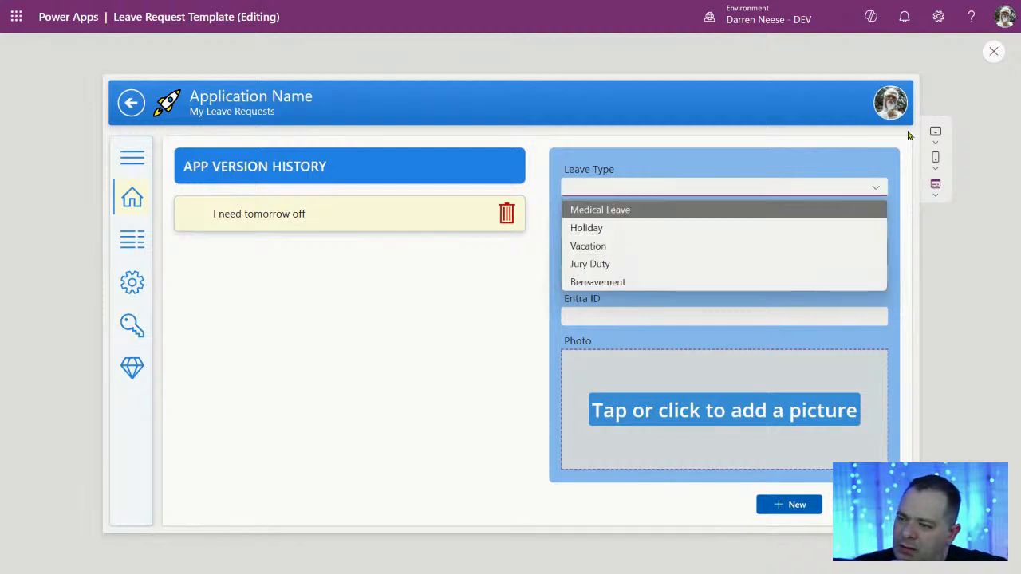
click(994, 51)
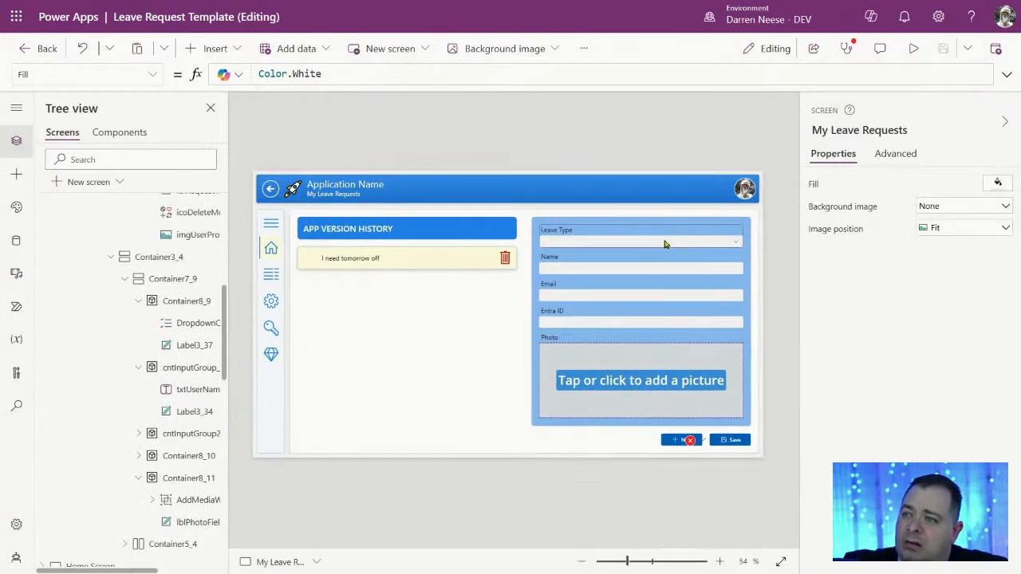
- Find the definition of fxRequestTypes, the dropdown's Items source, in the App object's Formulas
click(664, 243)
click(408, 79)
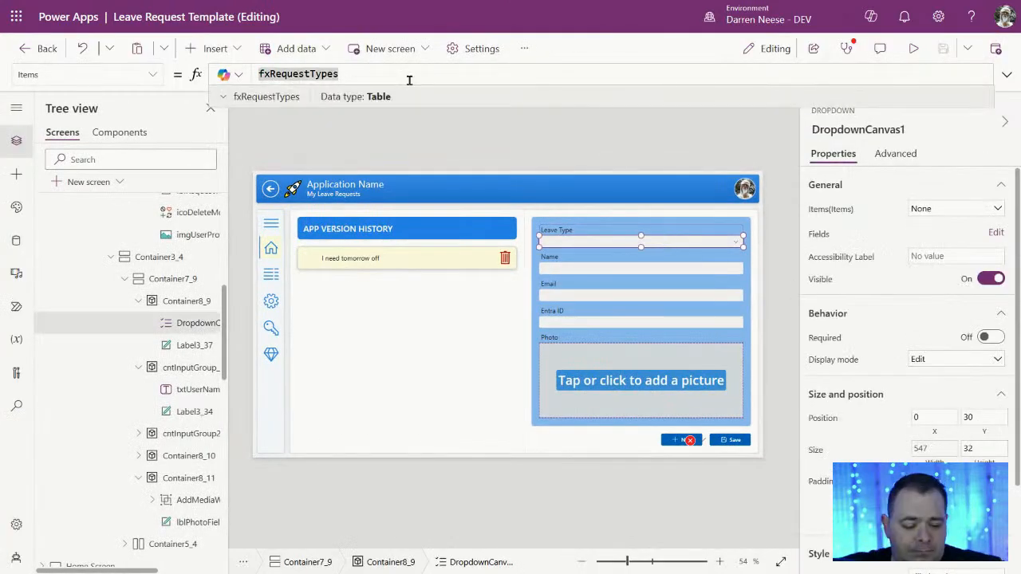
double_click(288, 74)
key(ctrl+c)
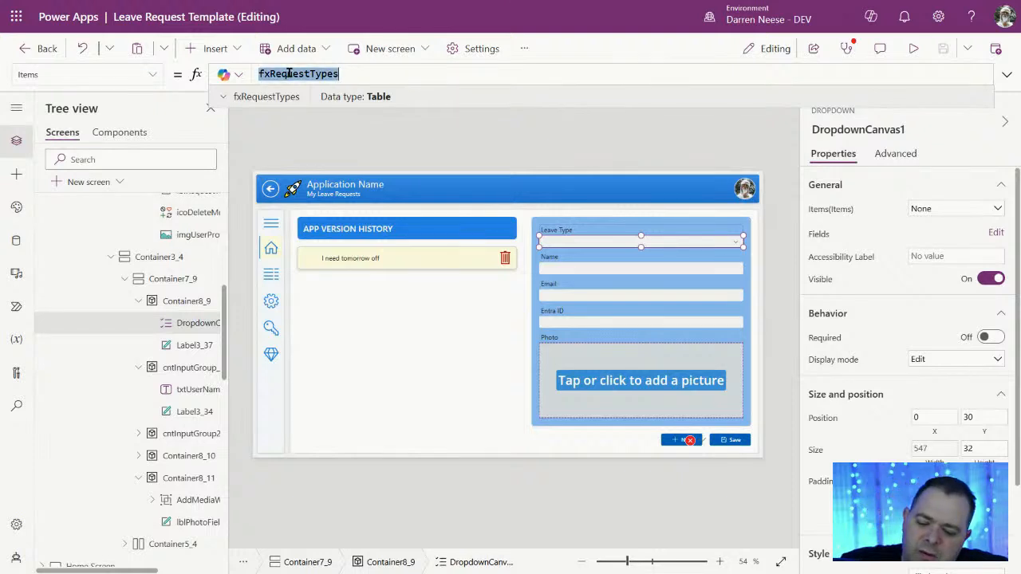
scroll(80, 275, up, 5)
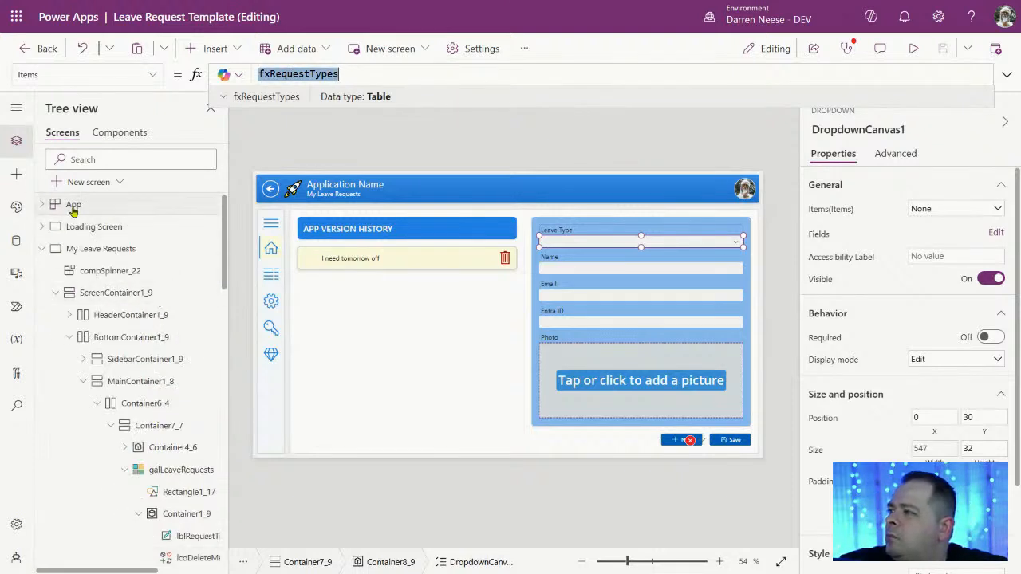
click(1007, 74)
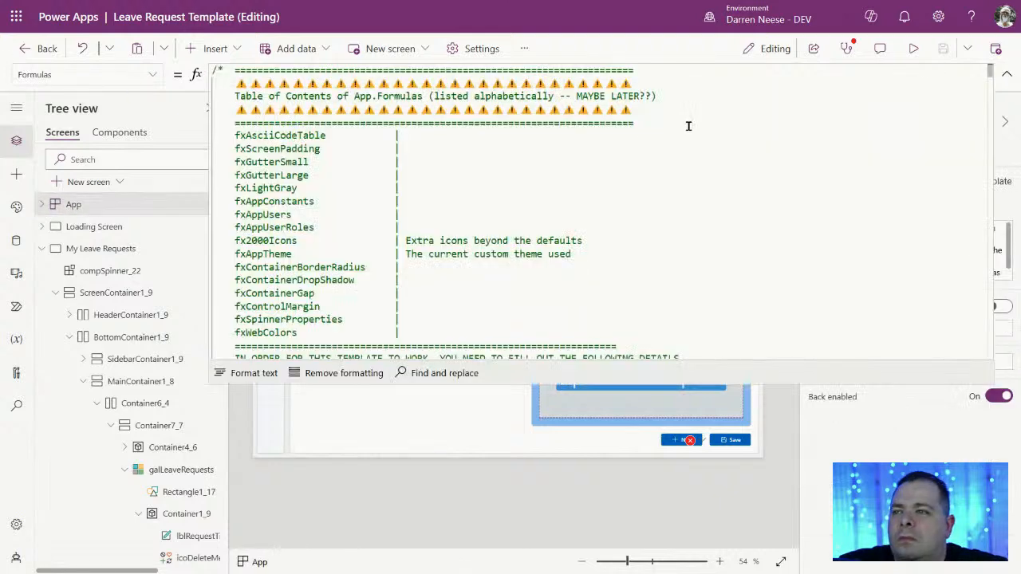
click(687, 127)
key(ctrl+f)
key(ctrl+v)
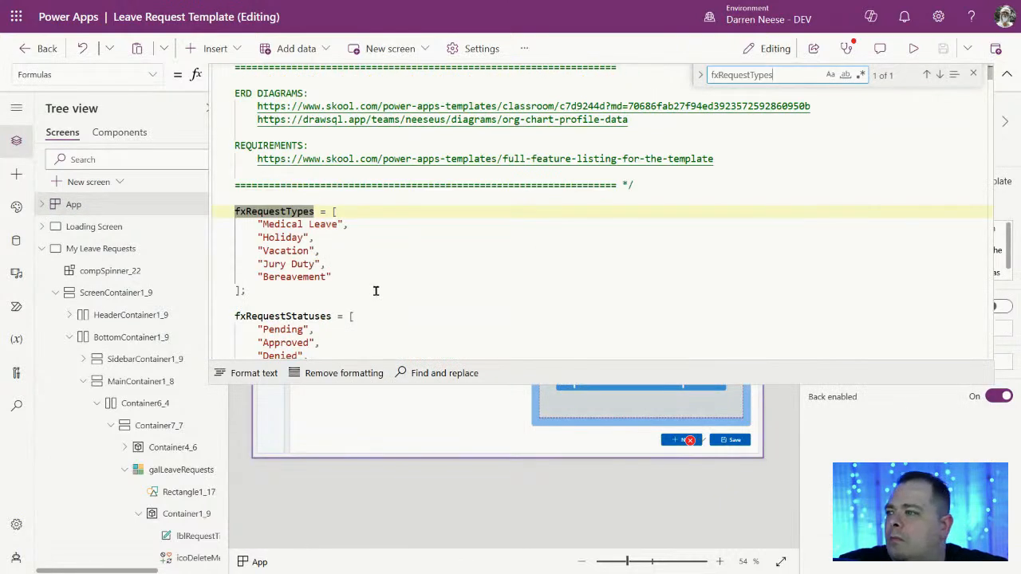
- Reorder the fxRequestTypes list so "Bereavement" comes first and "Holiday" second, each followed by a comma
click(375, 291)
click(373, 213)
key(Return)
drag(352, 288, 343, 215)
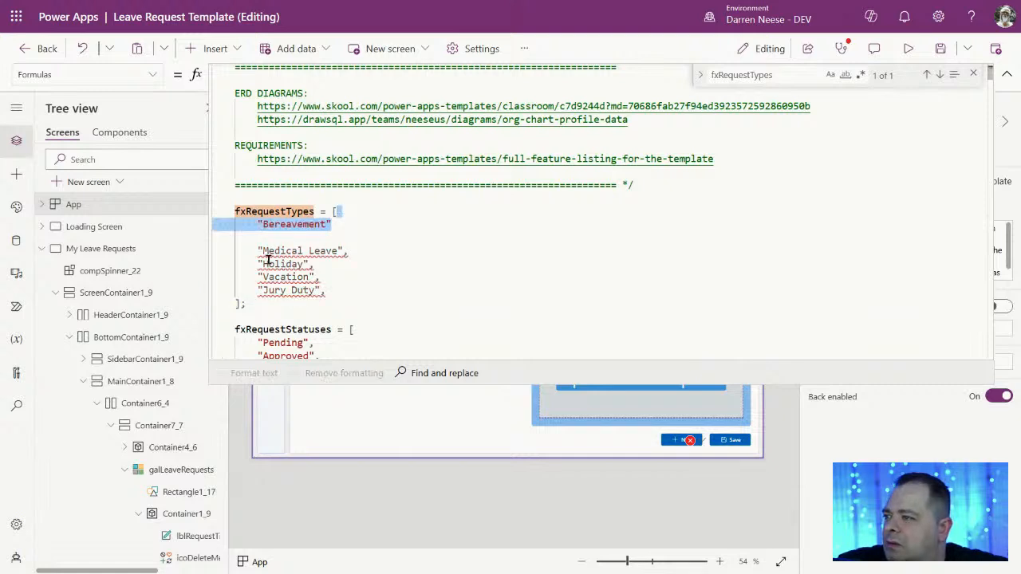
drag(323, 262, 371, 253)
key(ctrl+c)
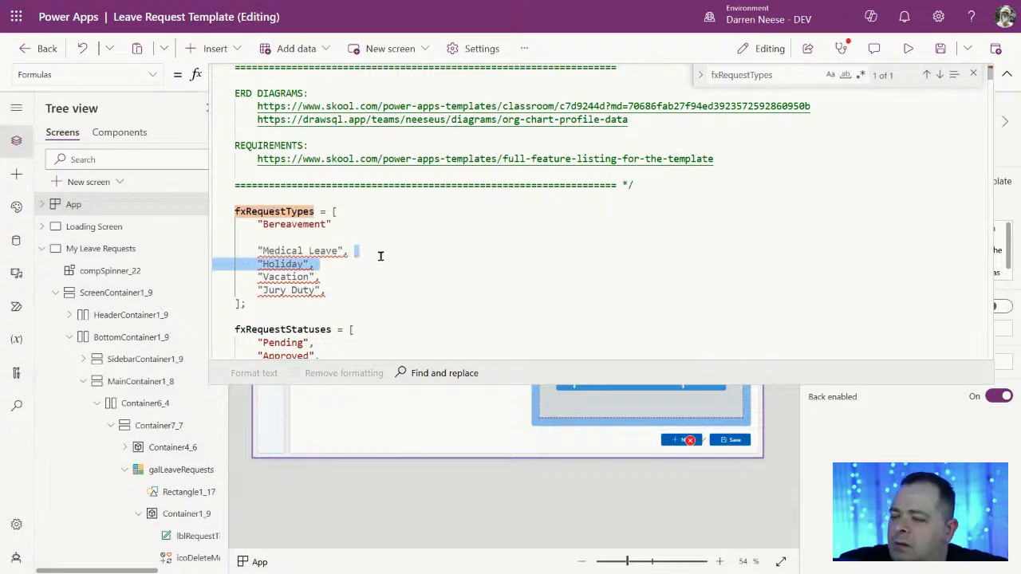
key(Delete)
click(339, 228)
key(ctrl+v)
click(371, 222)
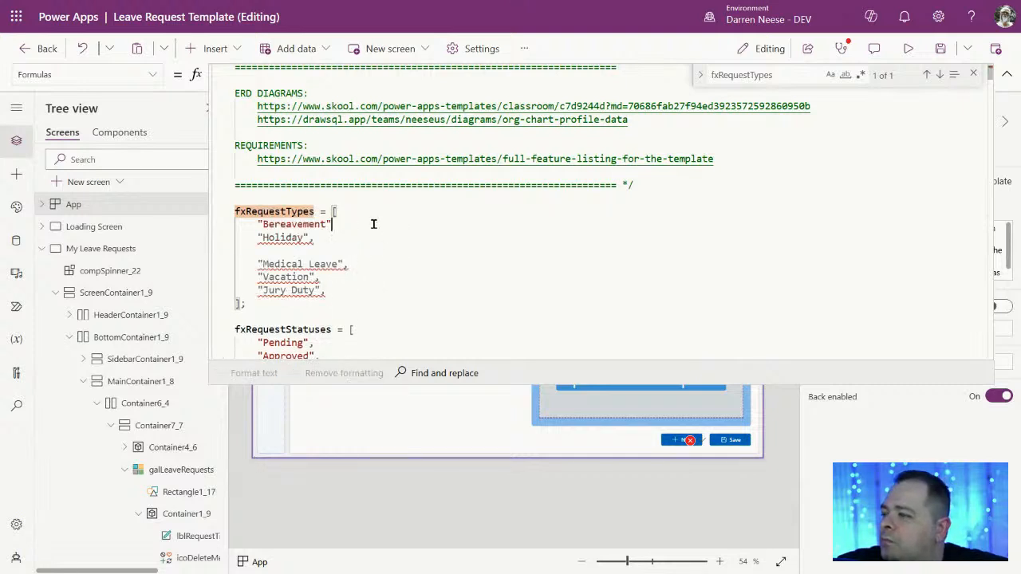
text(,)
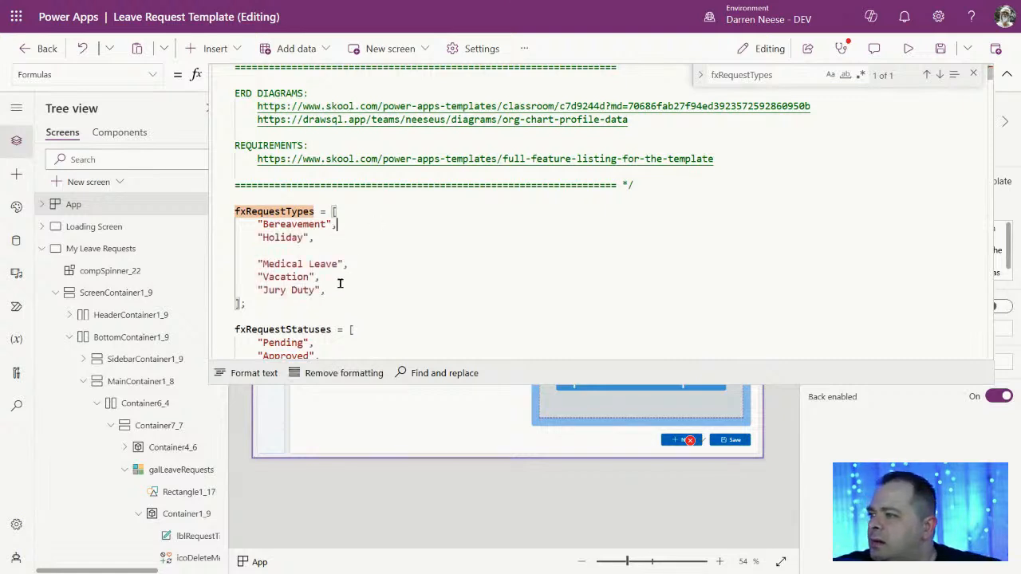
- Move "Jury Duty" directly below "Holiday" in fxRequestTypes, then remove the blank line and the trailing comma after "Vacation"
drag(341, 292, 347, 280)
key(ctrl+x)
click(335, 238)
key(ctrl+v)
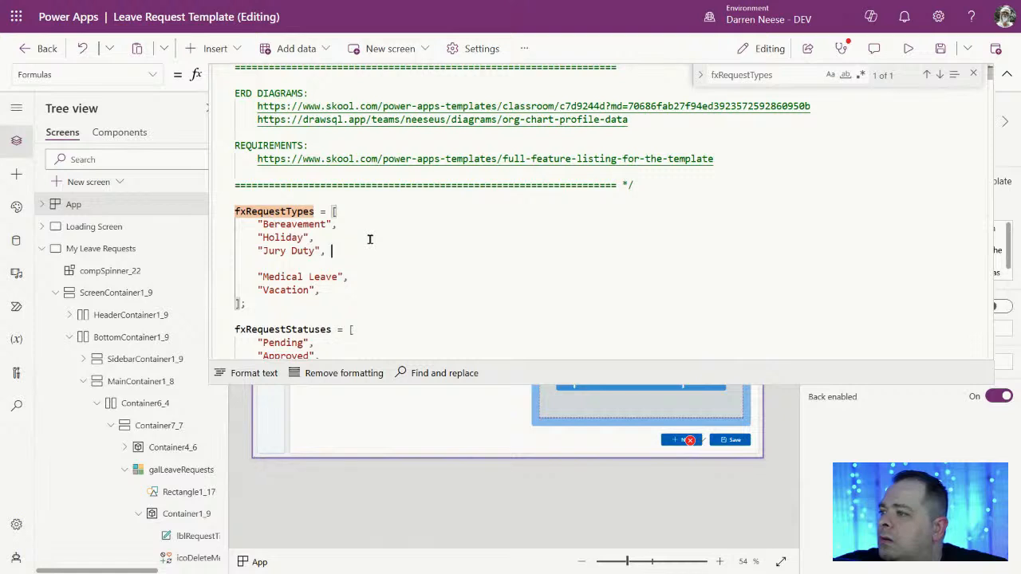
drag(368, 266, 375, 256)
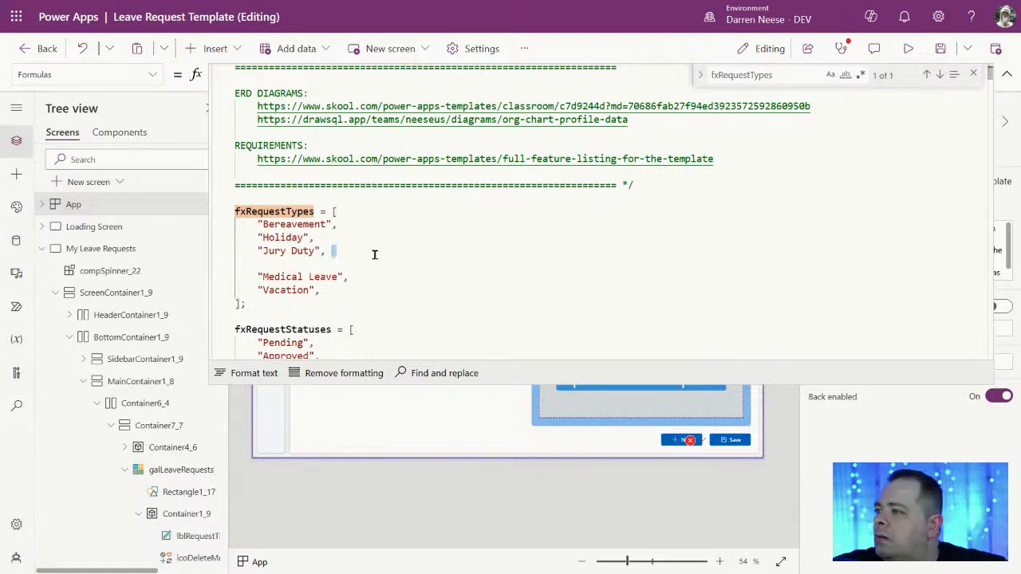
key(BackSpace)
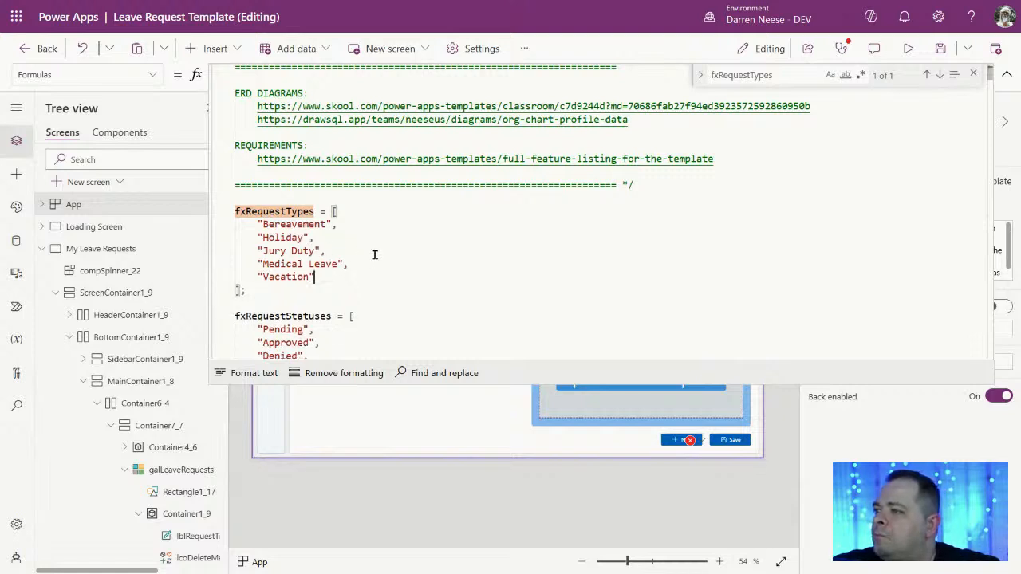
click(331, 286)
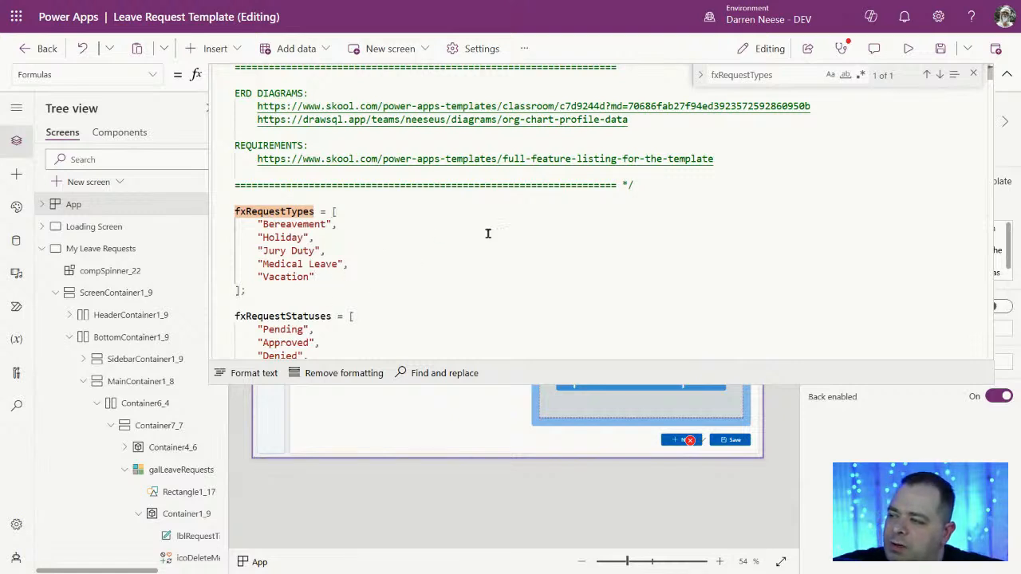
- Review the values defined in the fxRequestStatuses list, then close the search and collapse the formula editor
drag(363, 204, 364, 204)
scroll(564, 251, down, 1)
scroll(565, 251, down, 1)
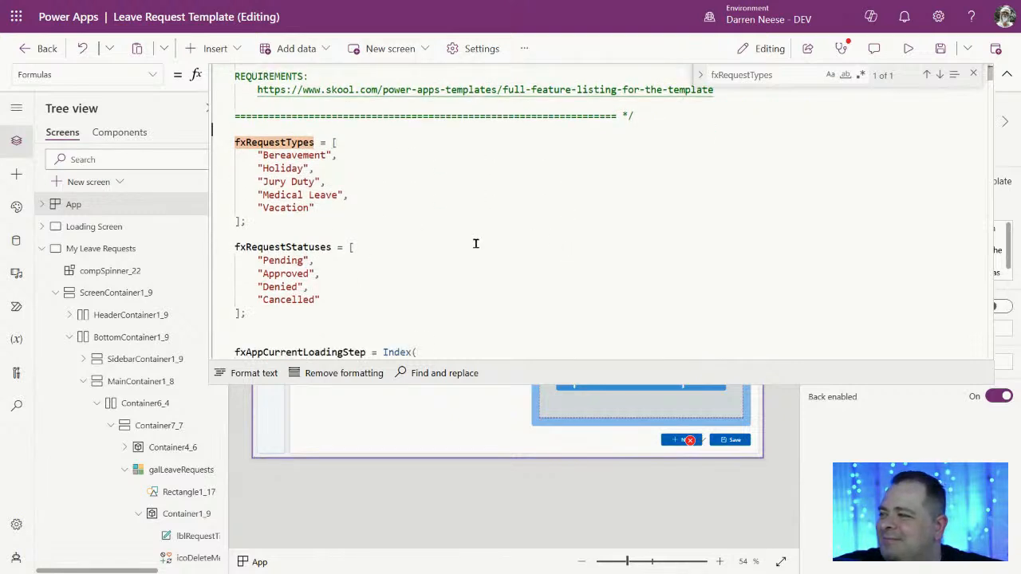
click(289, 299)
drag(347, 299, 221, 260)
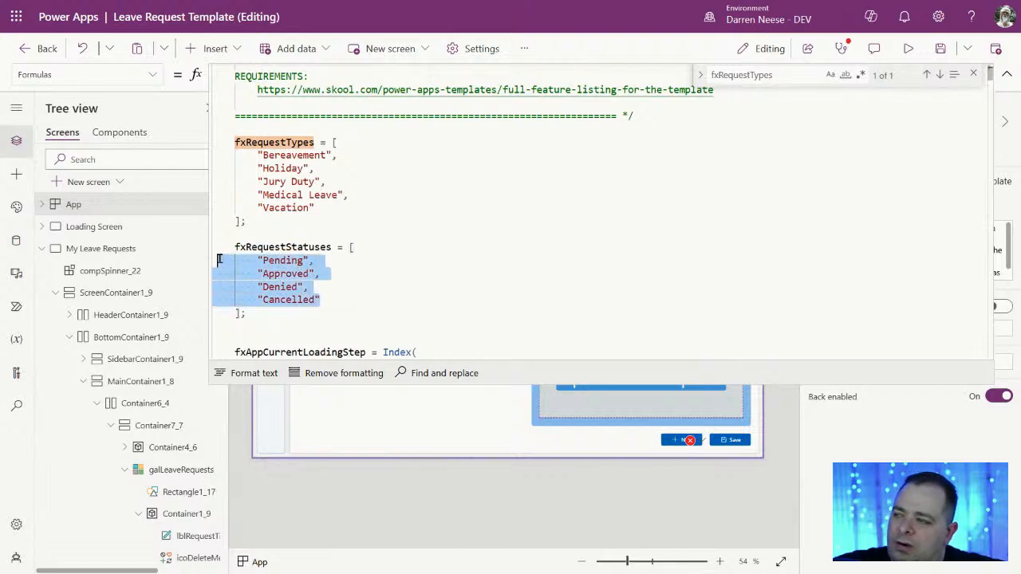
click(347, 274)
drag(332, 297, 198, 256)
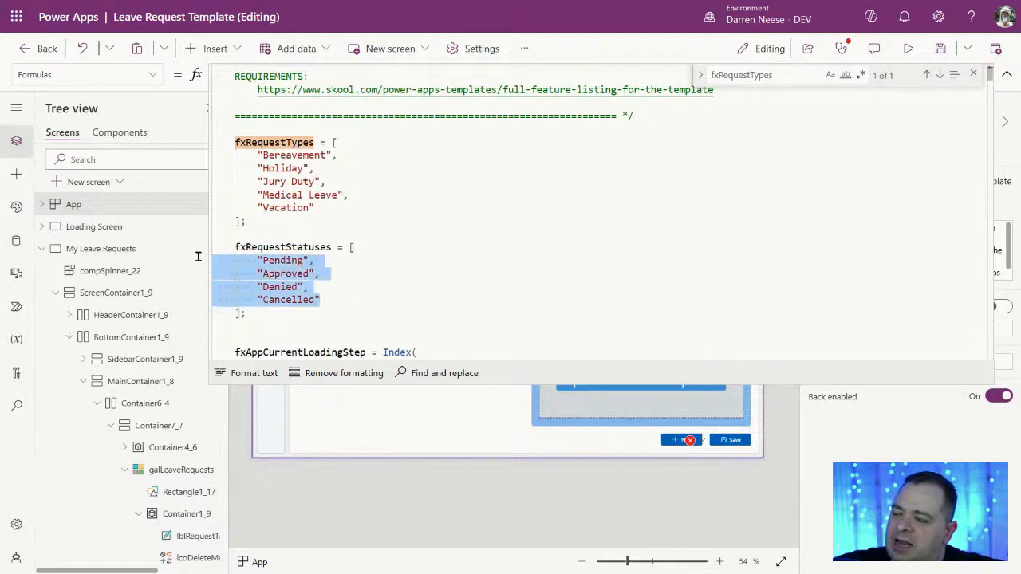
click(379, 272)
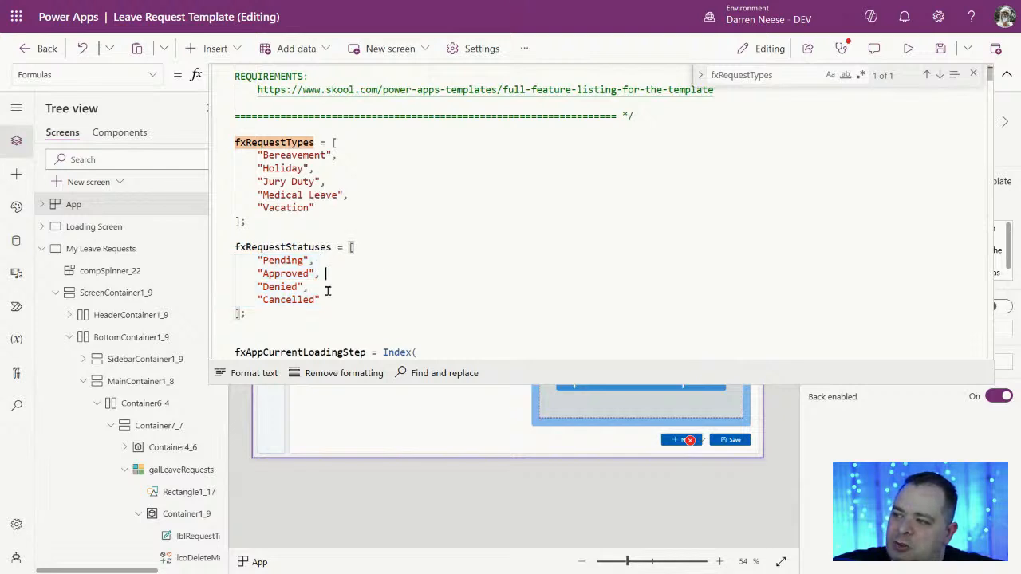
click(333, 301)
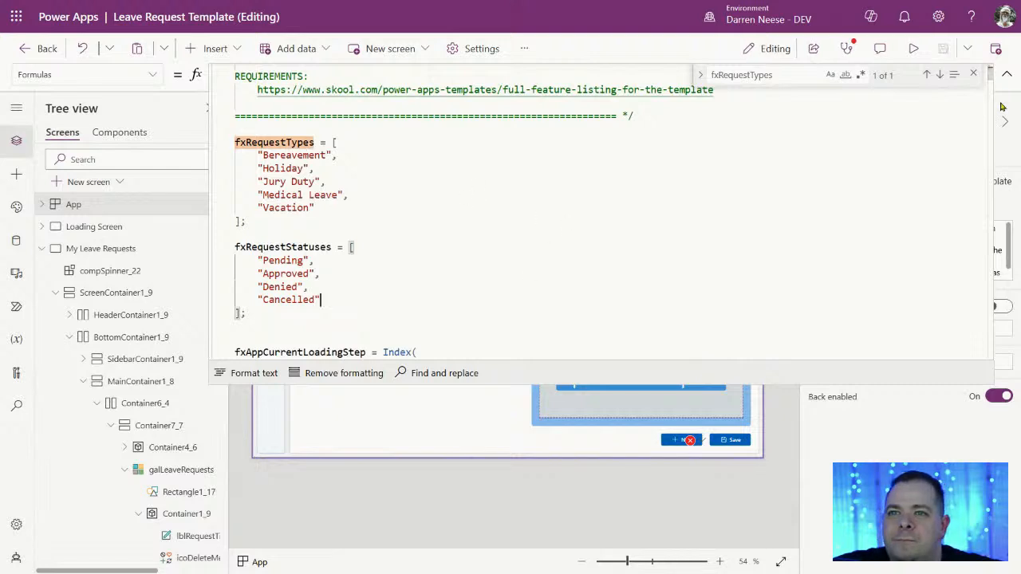
click(974, 74)
click(1007, 74)
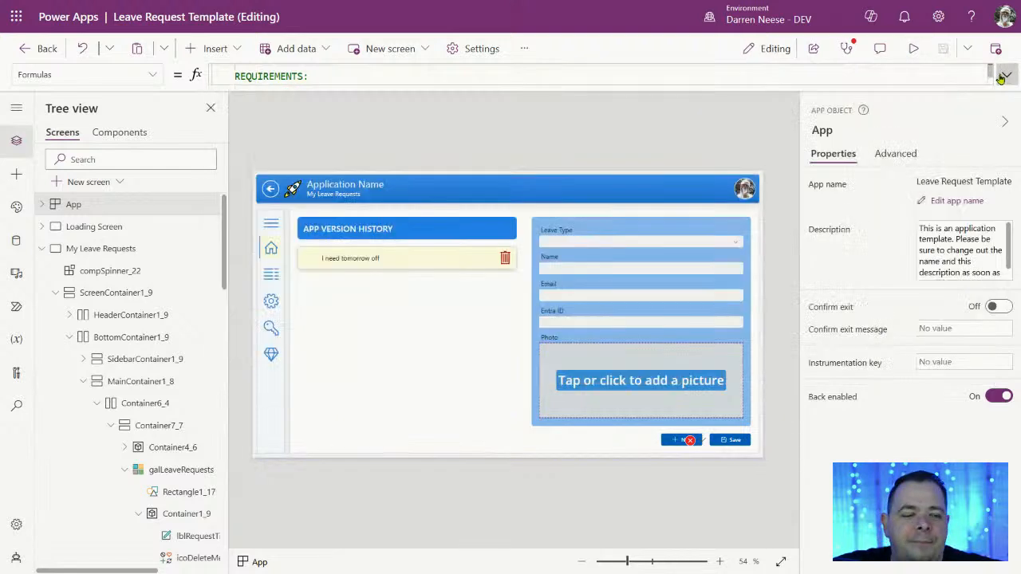
- Inspect the form's Leave Type, Name, Email, Entra ID and Photo labels one after another
click(568, 231)
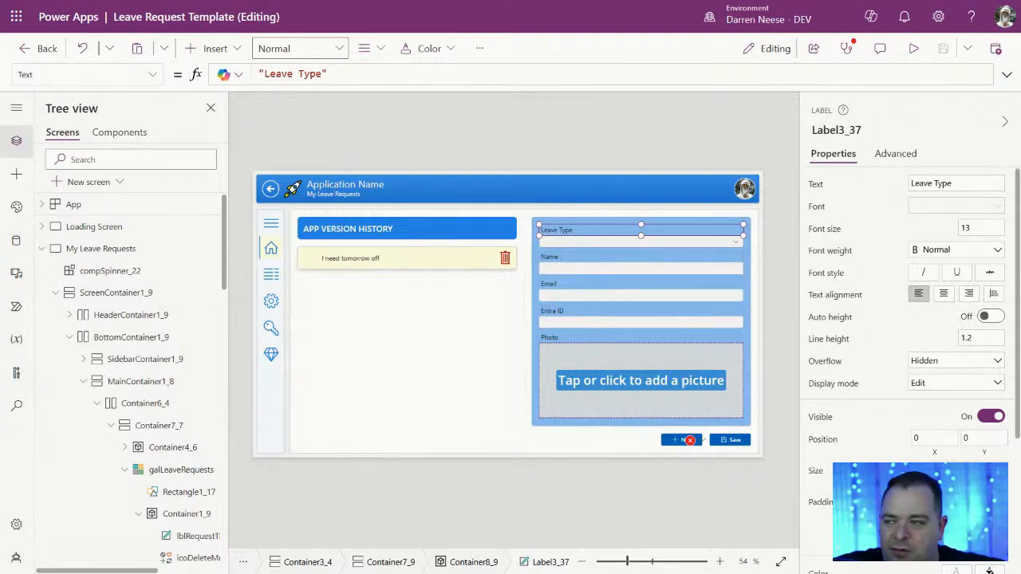
click(567, 257)
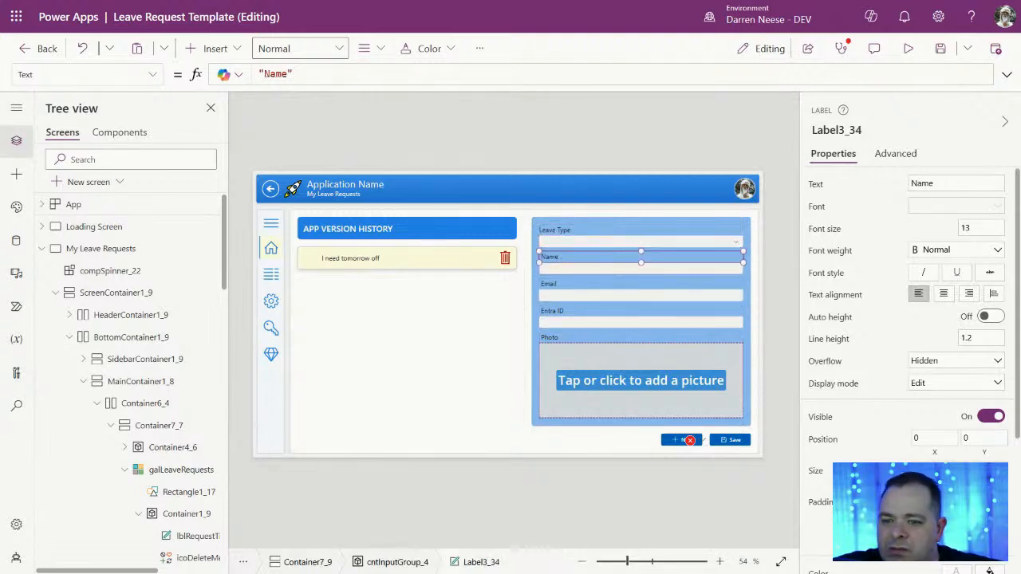
click(562, 285)
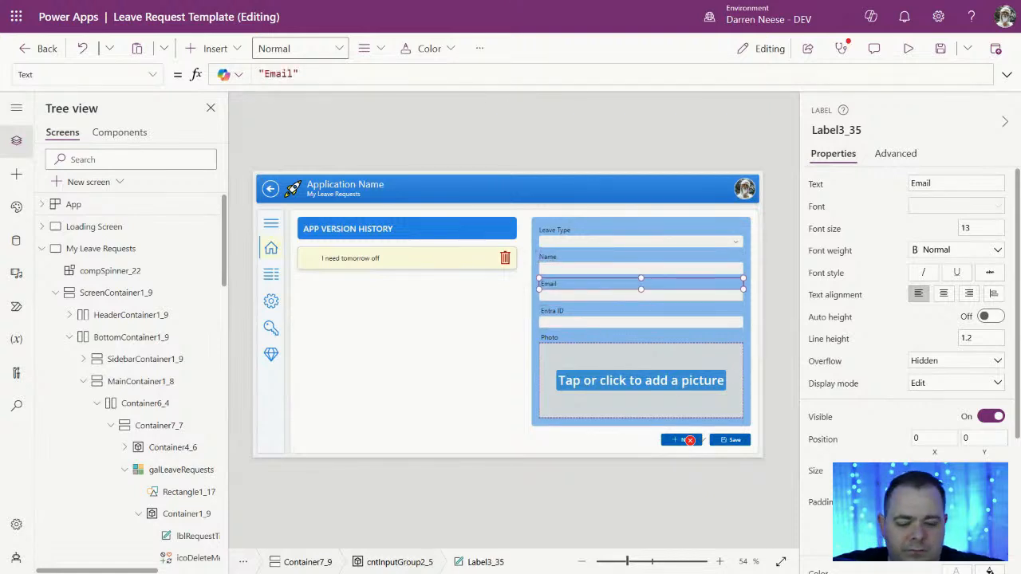
click(558, 312)
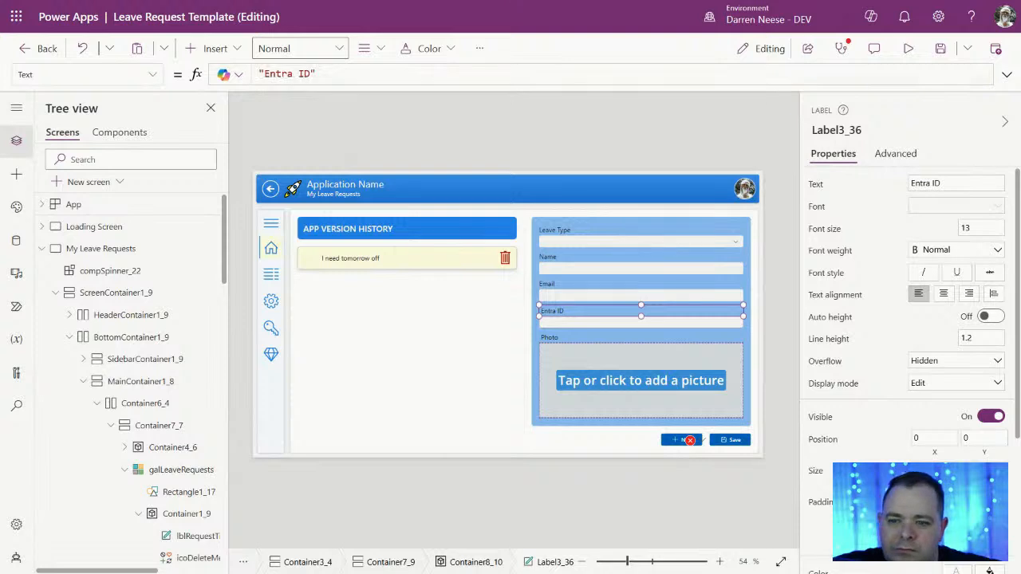
click(566, 340)
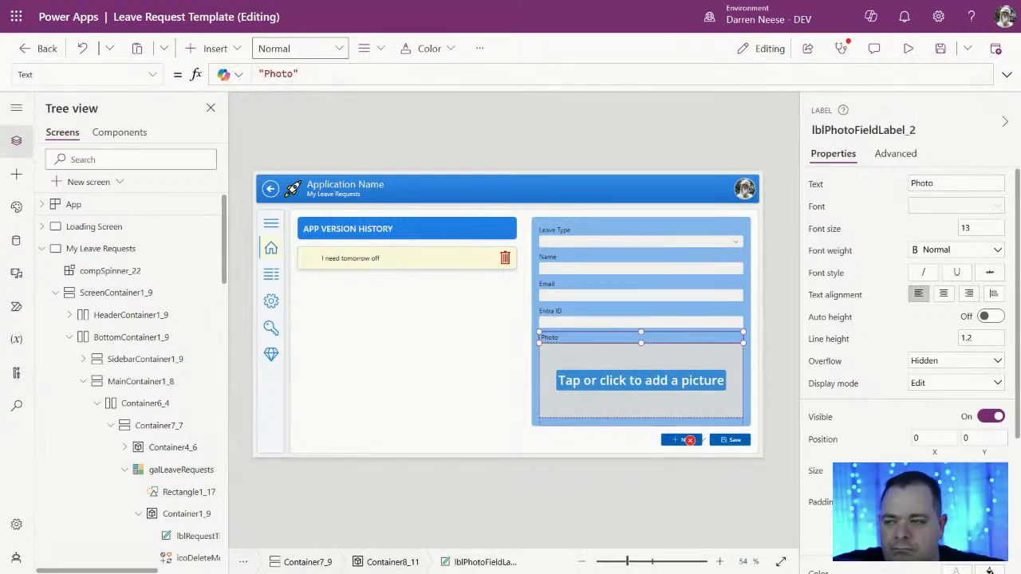
- Change the form's Name label text to "Request Title"
click(756, 154)
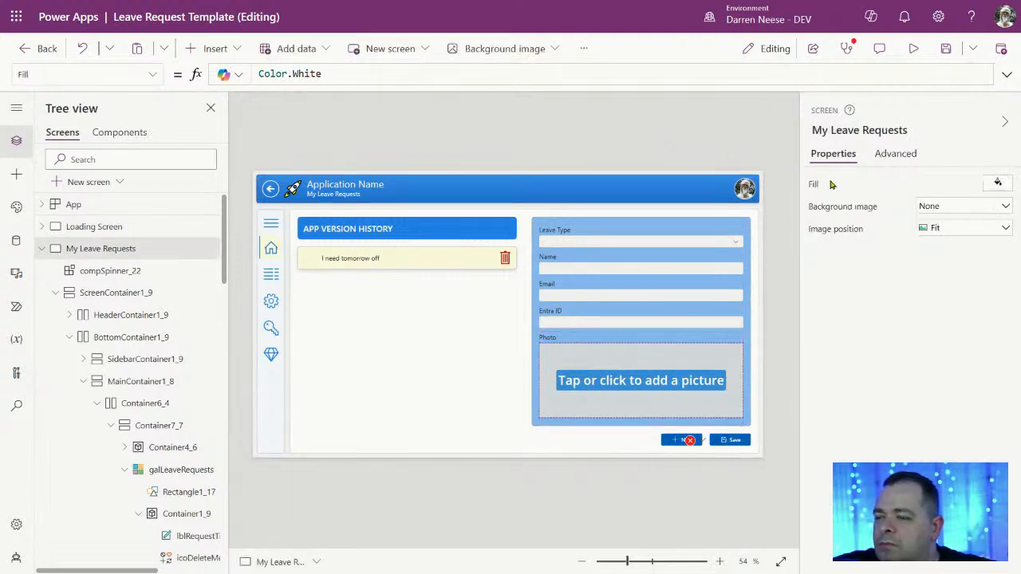
click(552, 259)
double_click(943, 182)
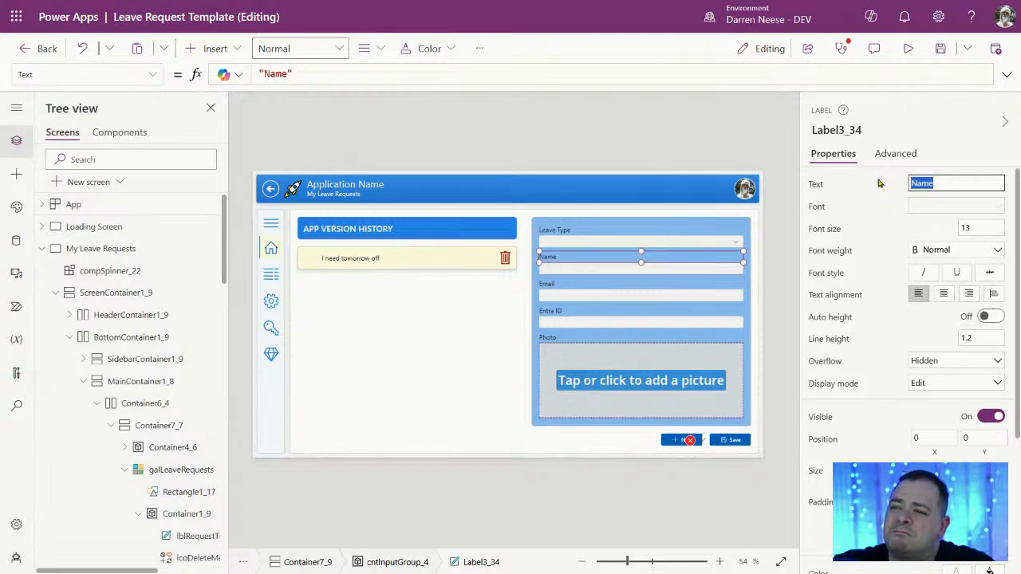
text(Request Title)
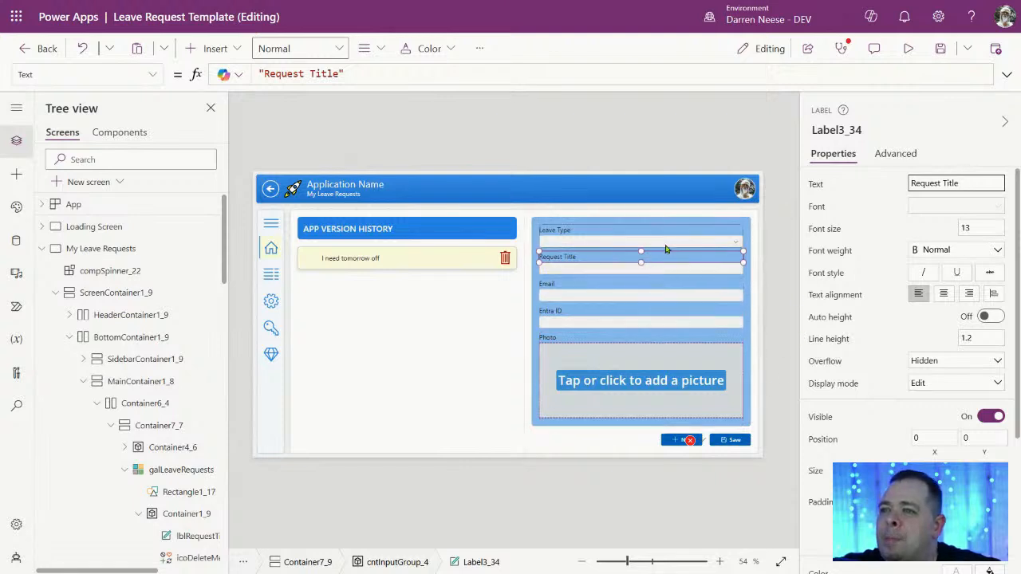
- Rename the dropdown below the Leave Type label as drpLeaveType
click(667, 241)
click(868, 130)
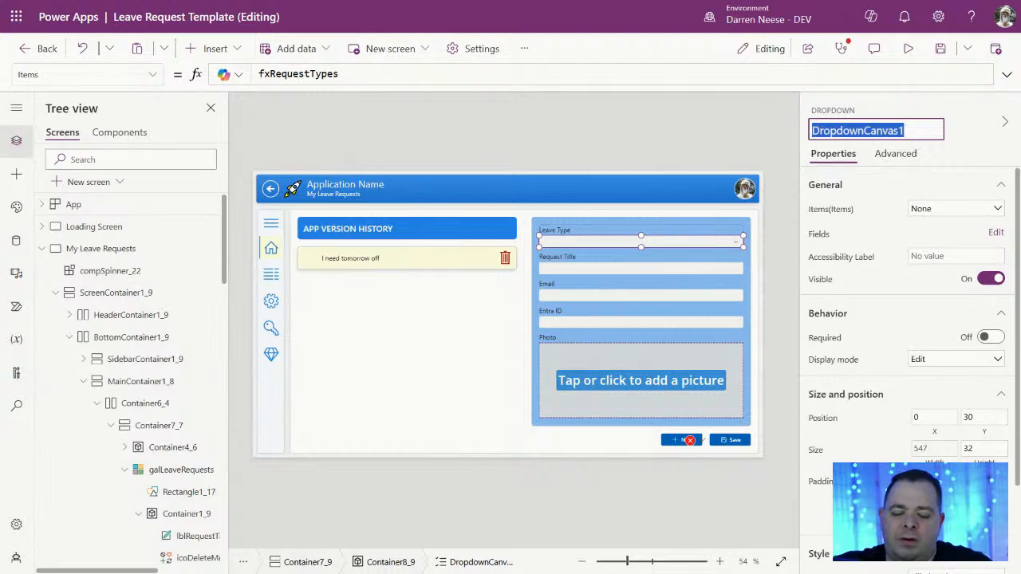
text(cr)
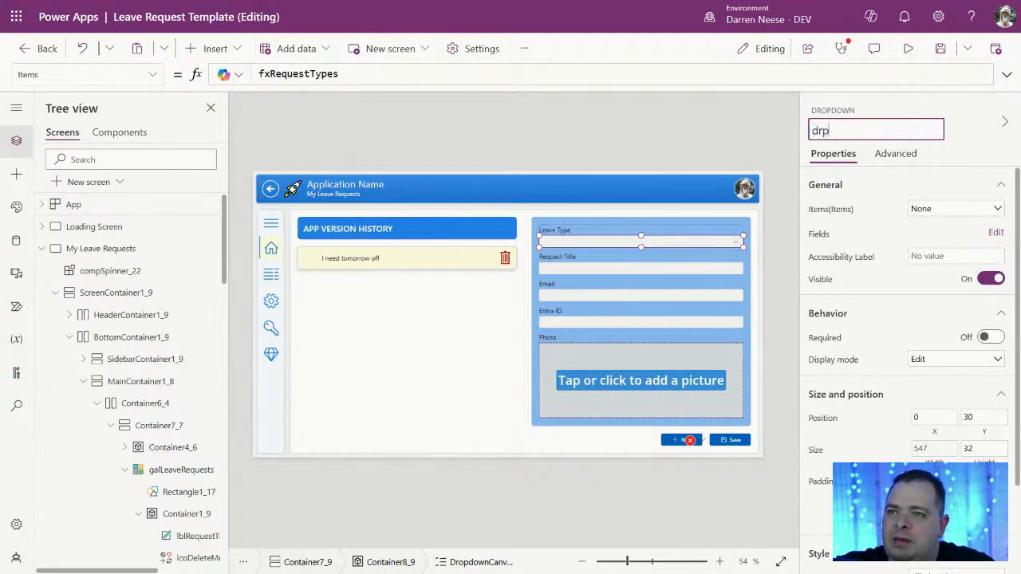
text(pLeaveType)
key(Return)
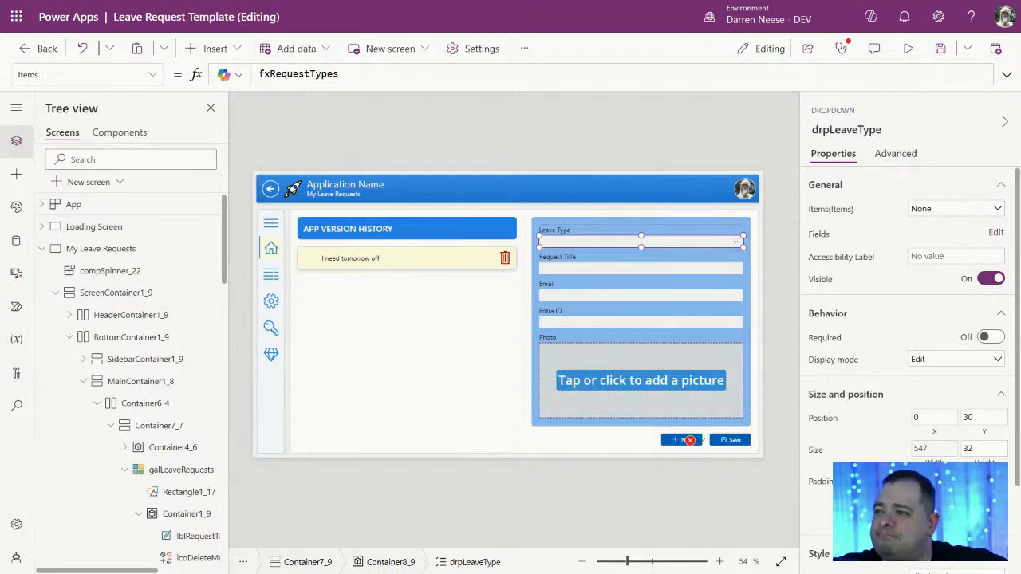
- Replace the name of the text input below Request Title with the prefix "txt"
click(614, 274)
click(838, 129)
text(txt)
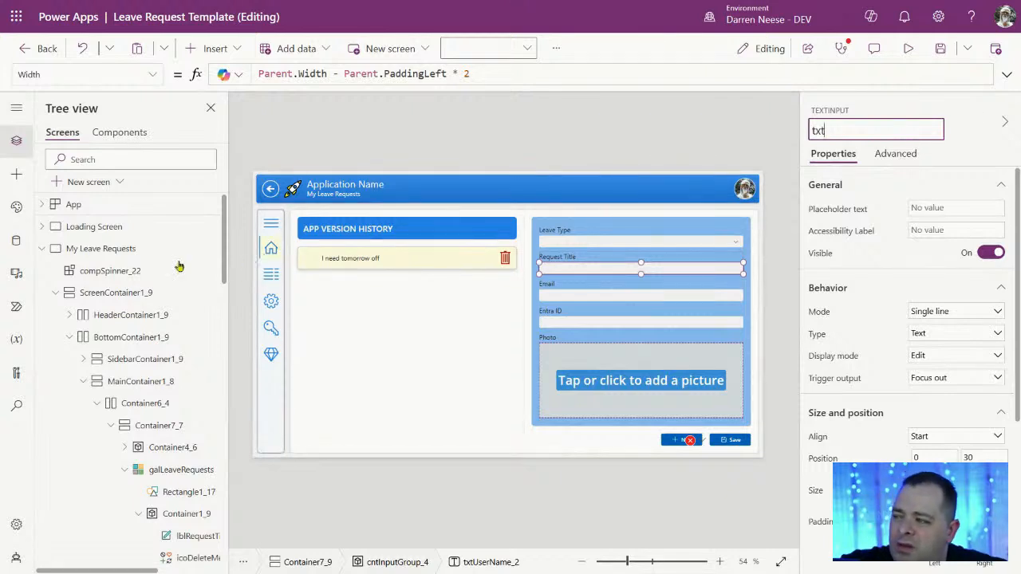
- Rename the Leave Type dropdown as drpMyRequestLeaveType, then select the inserted "MyRequest" part of the name for reuse
click(582, 242)
click(822, 131)
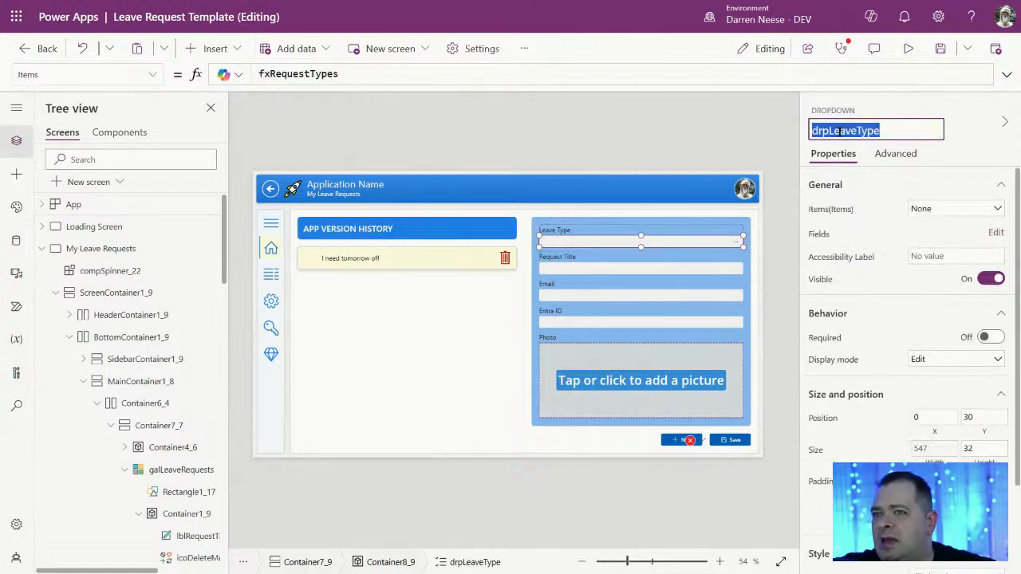
click(827, 131)
text(MyReques)
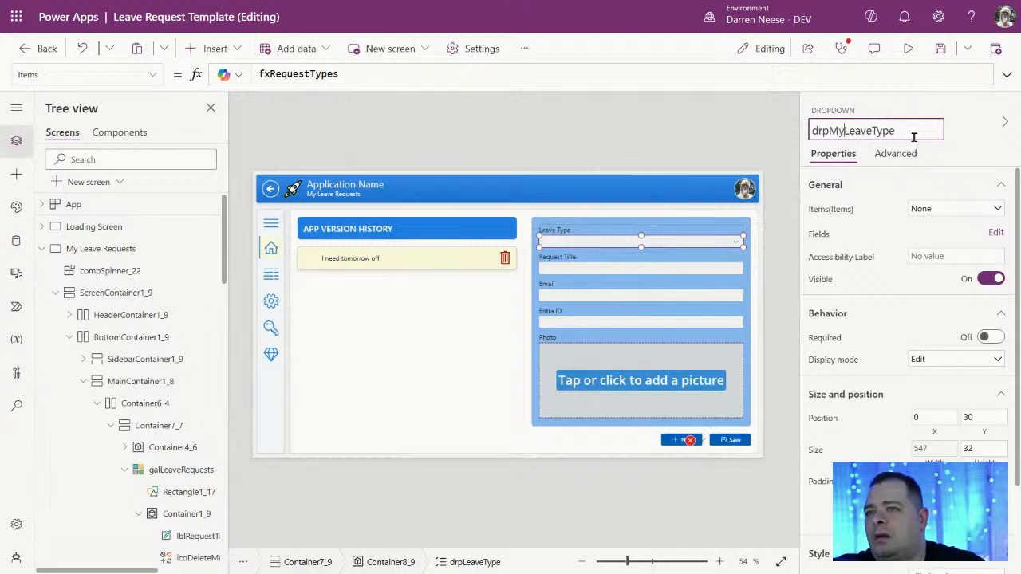
text(t)
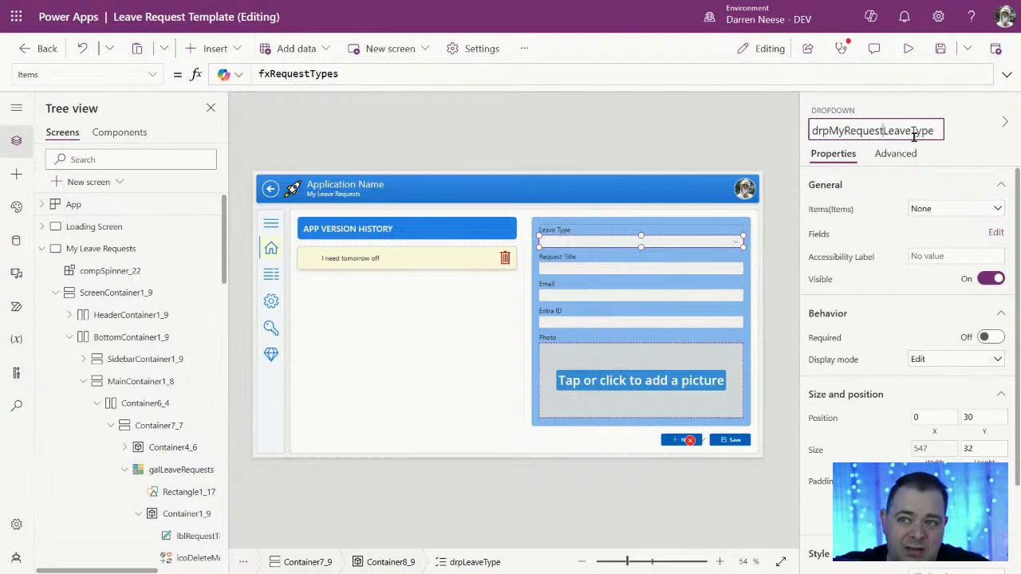
key(shift+Left)
key(shift+Left)
key(shift+Left)
key(shift+Left)
key(shift+Left)
key(shift+Left)
key(shift+Left)
key(shift+Left)
key(shift+Left)
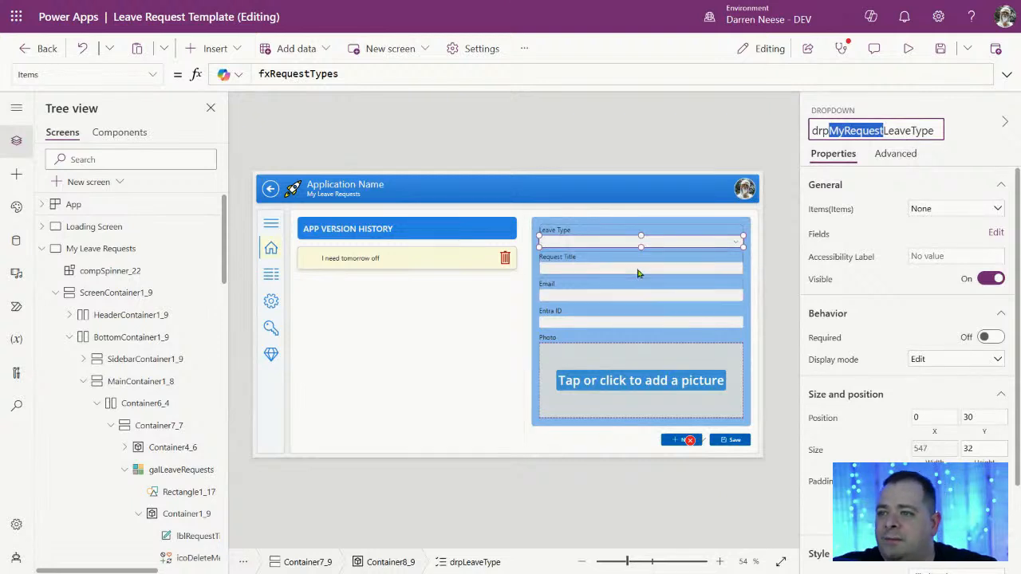
- Complete the name of the Request Title text input as txtMyRequestTitle
click(640, 267)
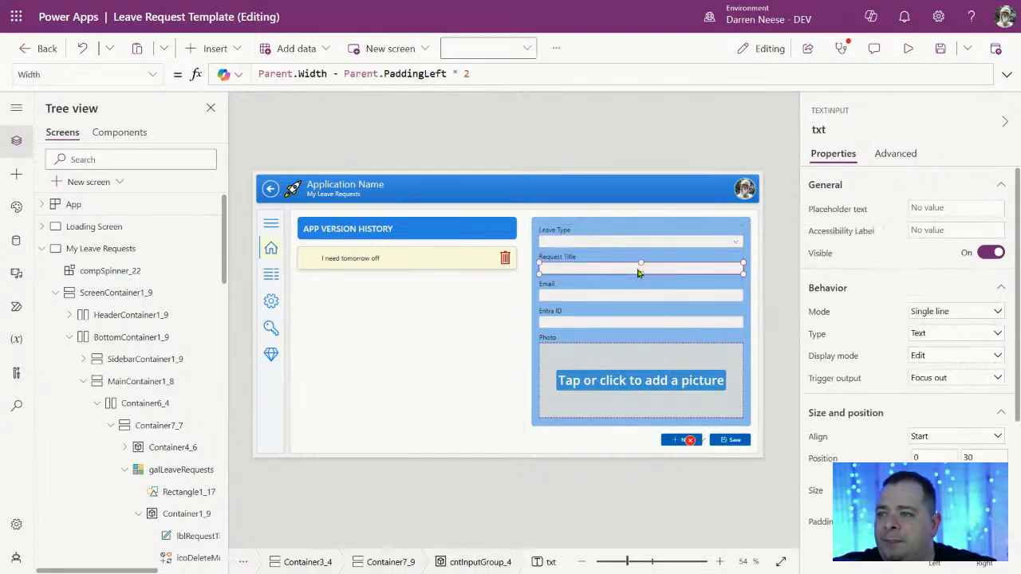
click(854, 134)
click(846, 133)
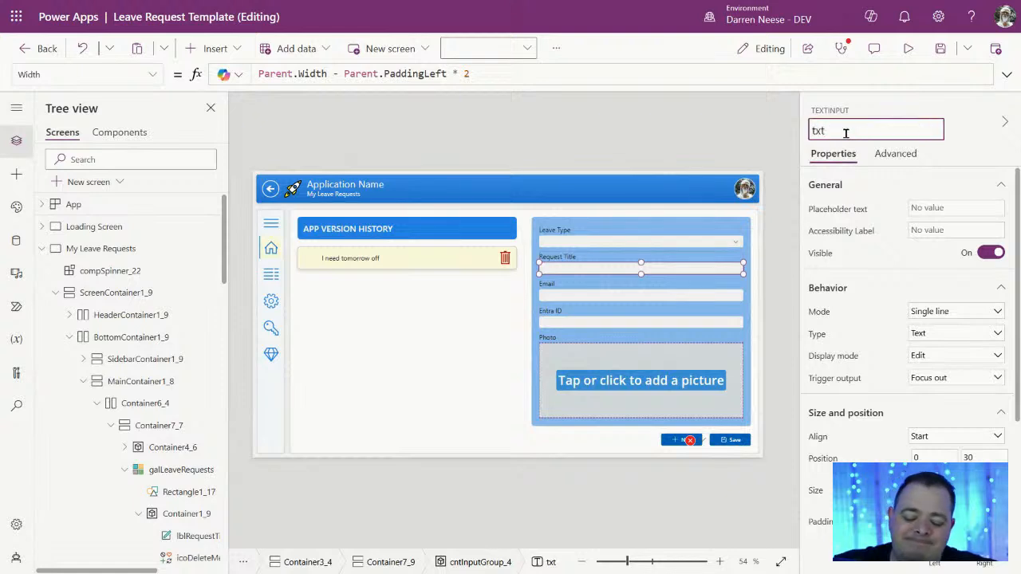
text(MyRequest)
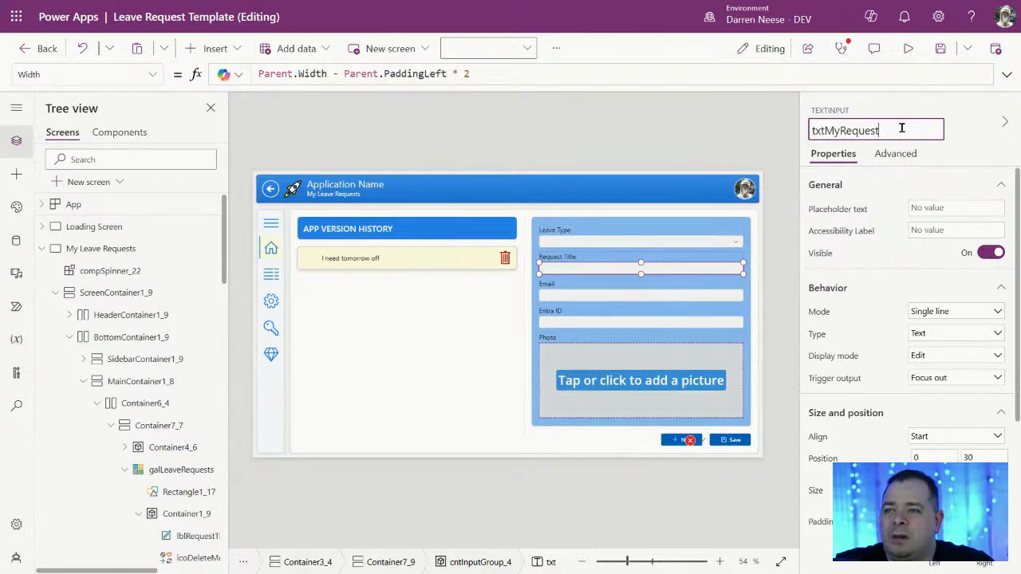
text(tle)
key(Return)
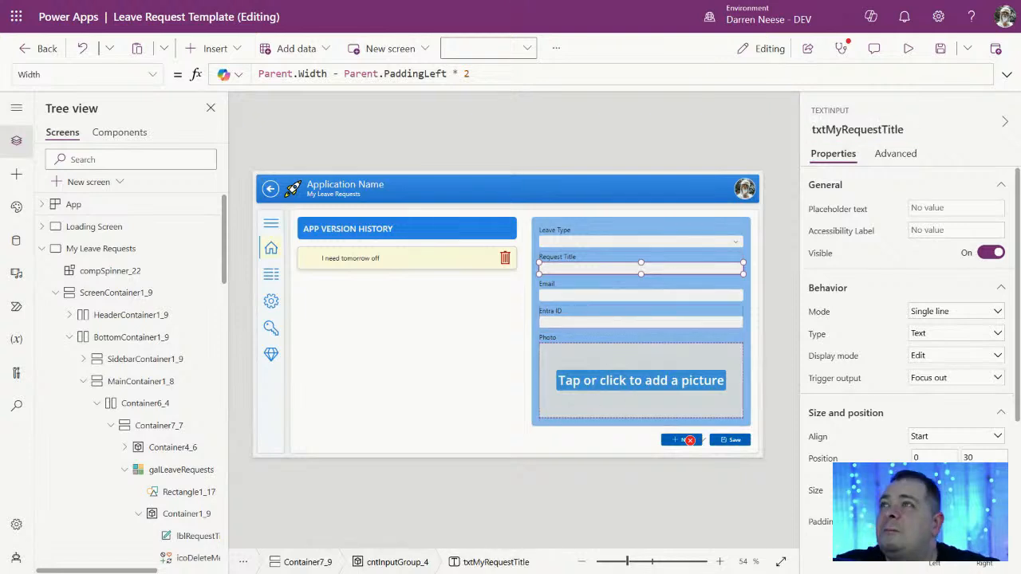
- Change the Email label text to "Start Date" and the Entra ID label text to "End Date"
mouse_move(558, 1)
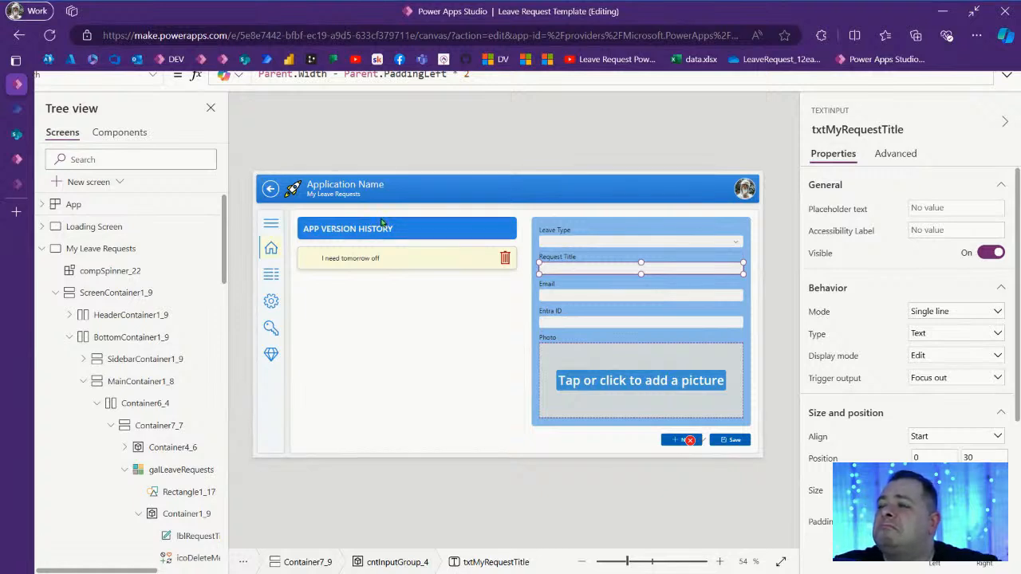
click(551, 285)
click(858, 185)
text(Start Date)
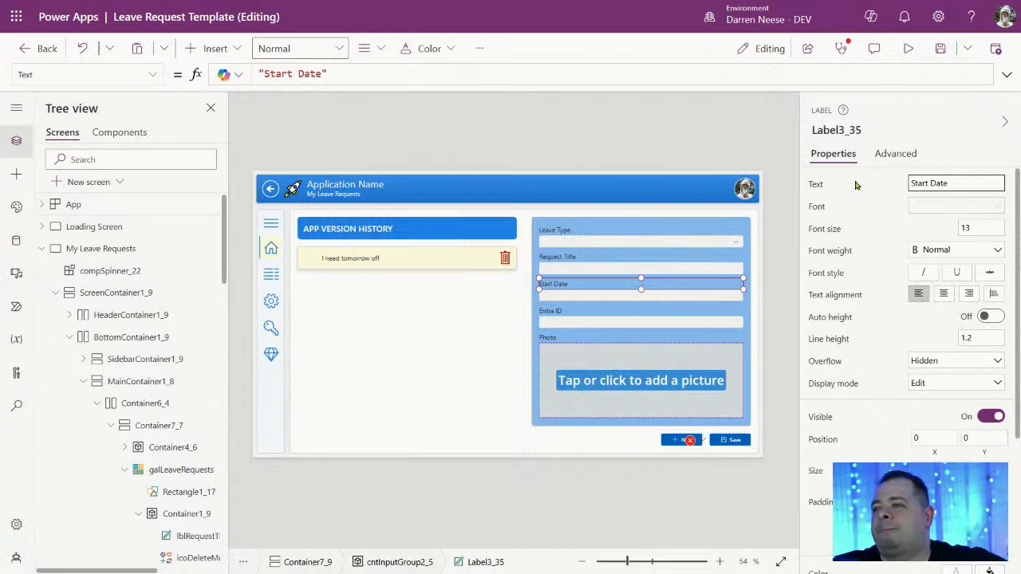
click(549, 311)
click(872, 188)
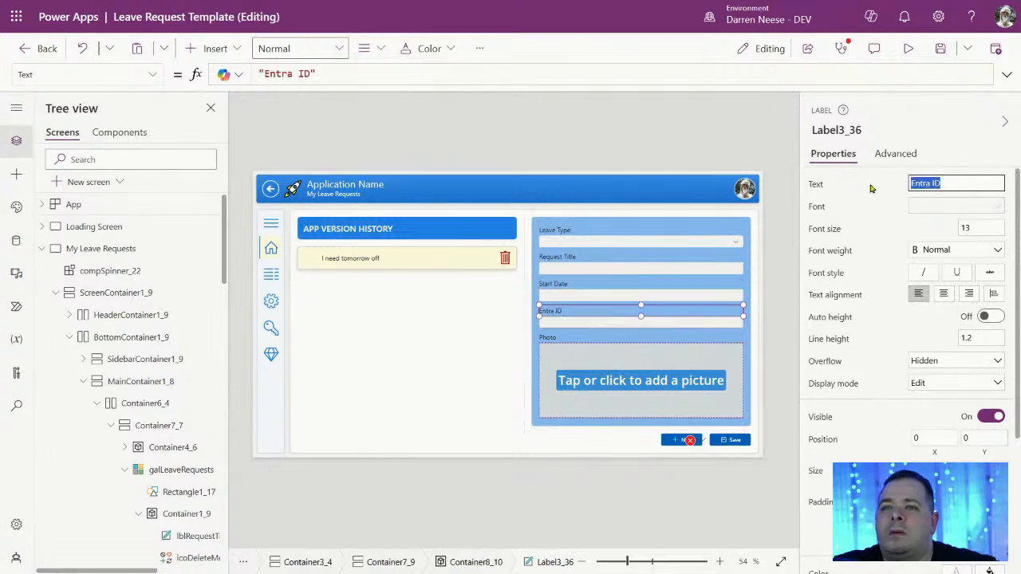
text(End Date)
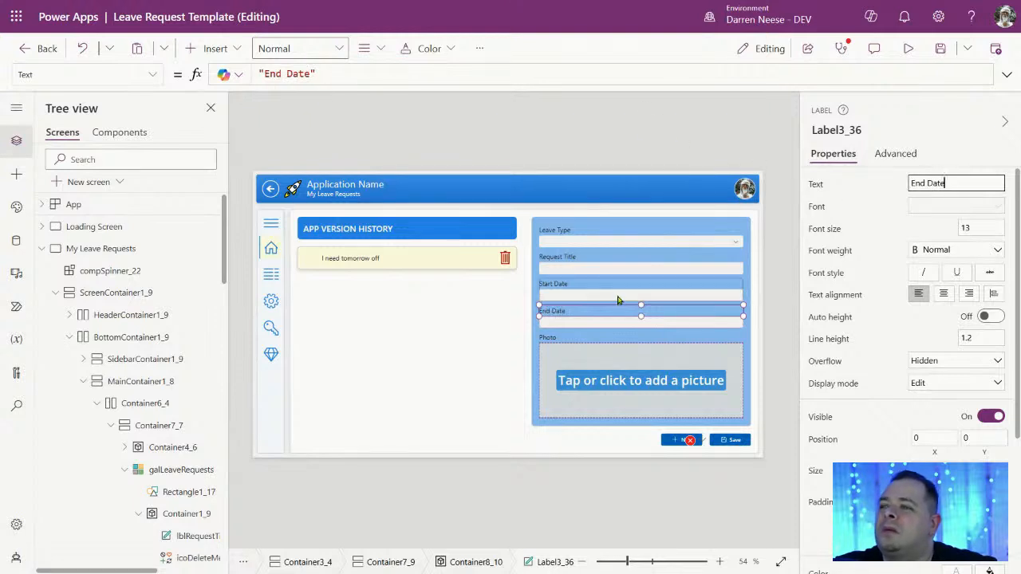
- Delete the text inputs below the Start Date and End Date labels
click(613, 294)
click(614, 292)
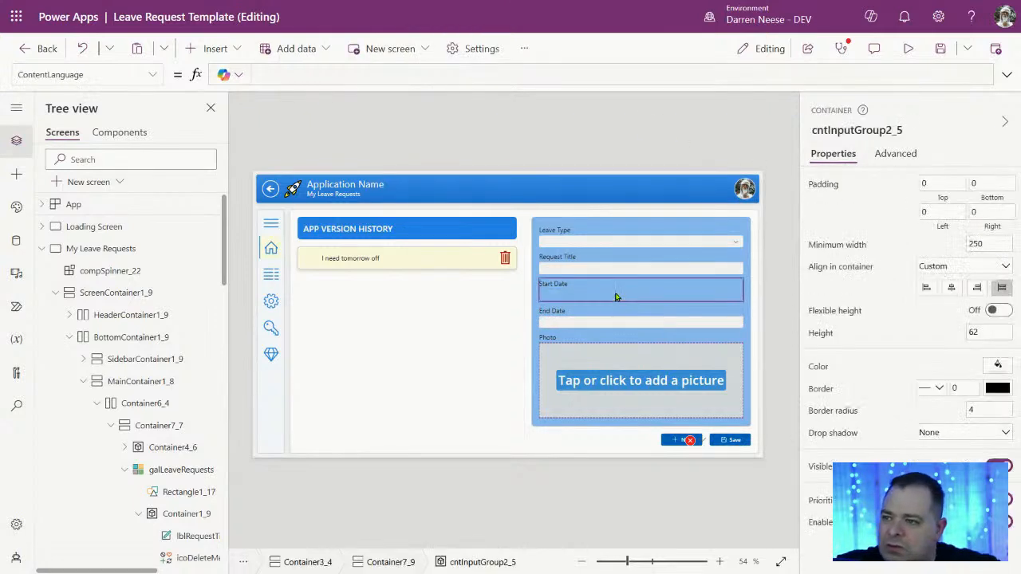
click(635, 321)
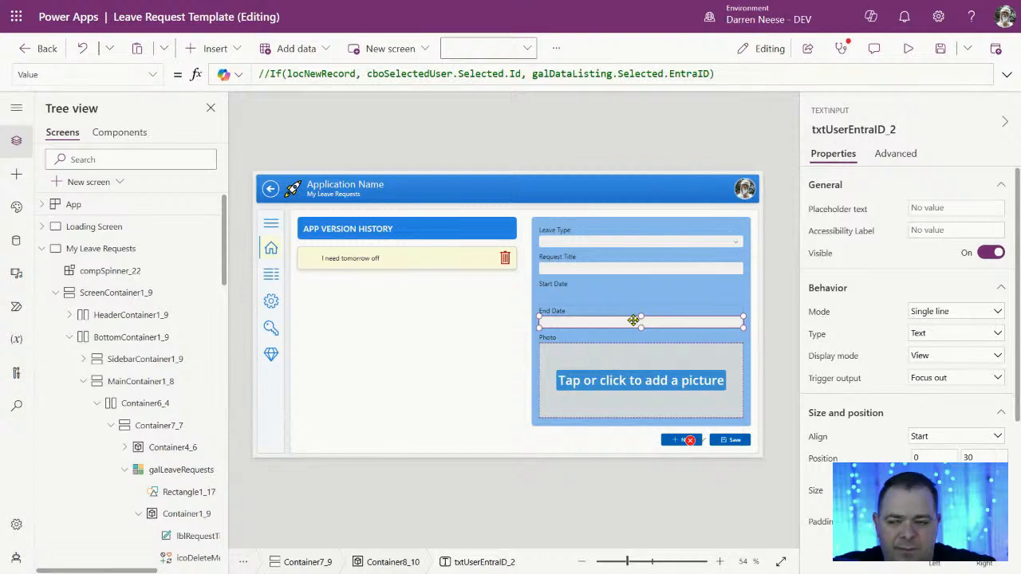
click(633, 321)
- Insert a modern (Preview) date picker into the container that holds the Start Date label
click(600, 287)
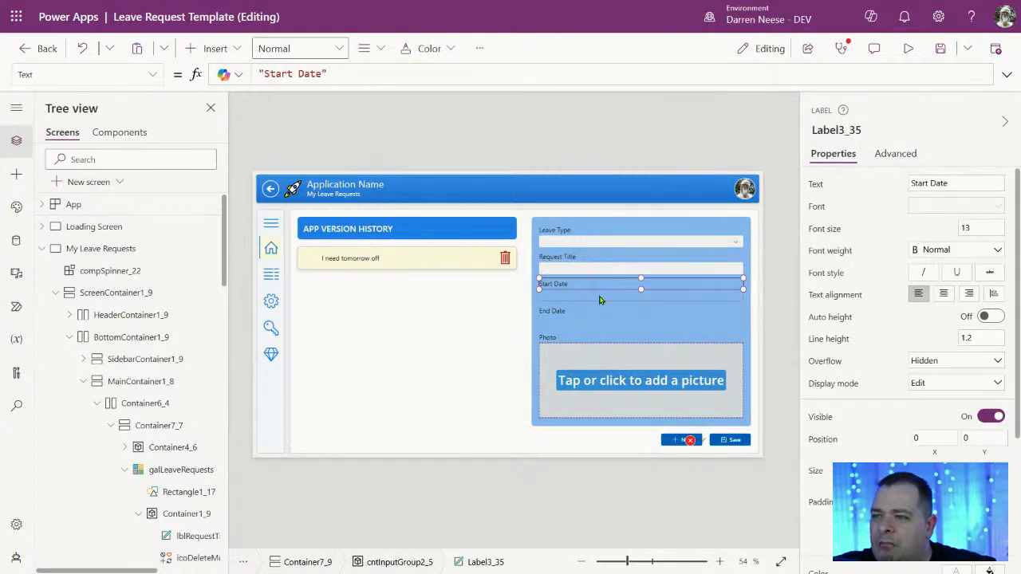
click(600, 300)
click(213, 48)
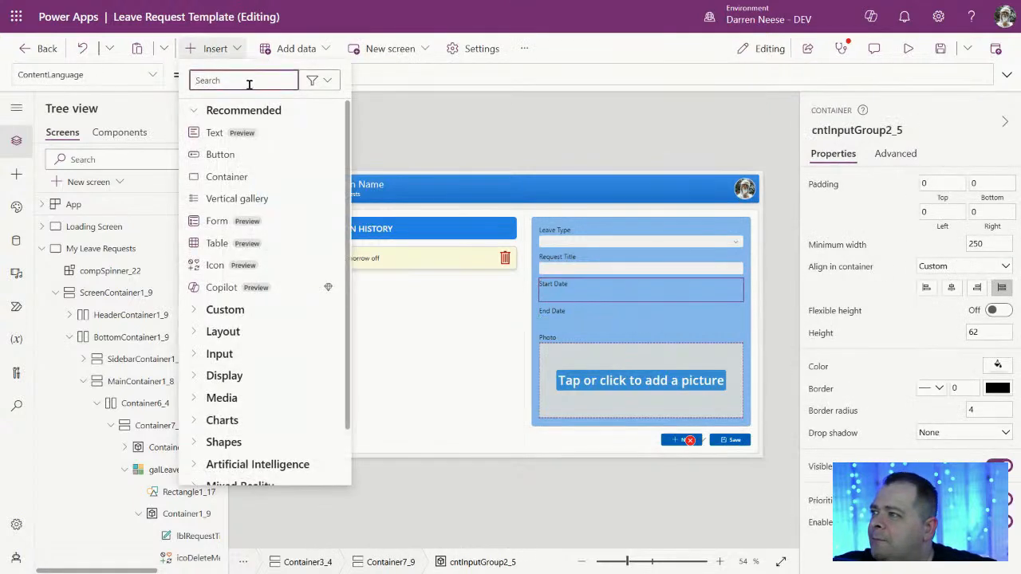
text(date)
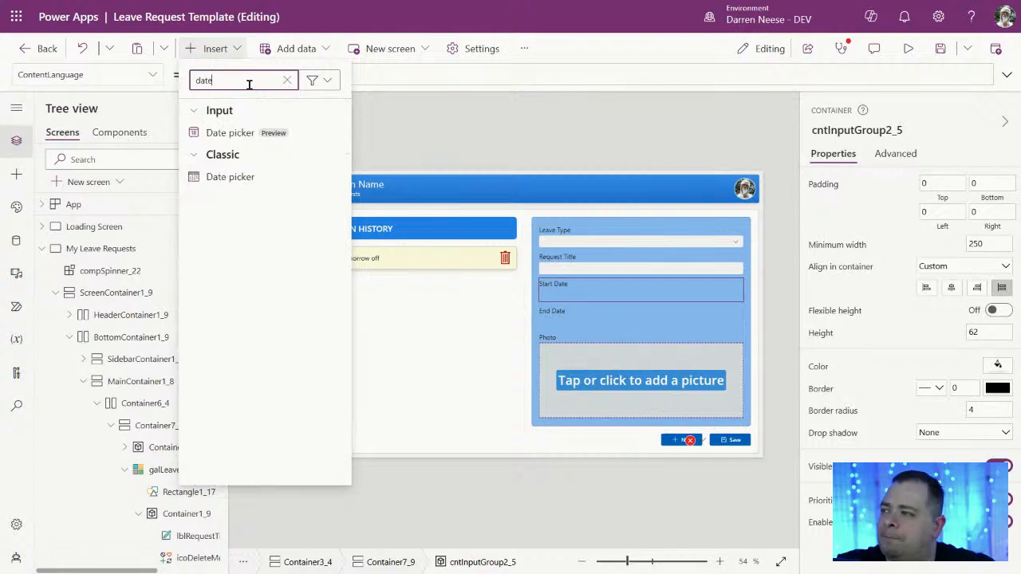
click(267, 133)
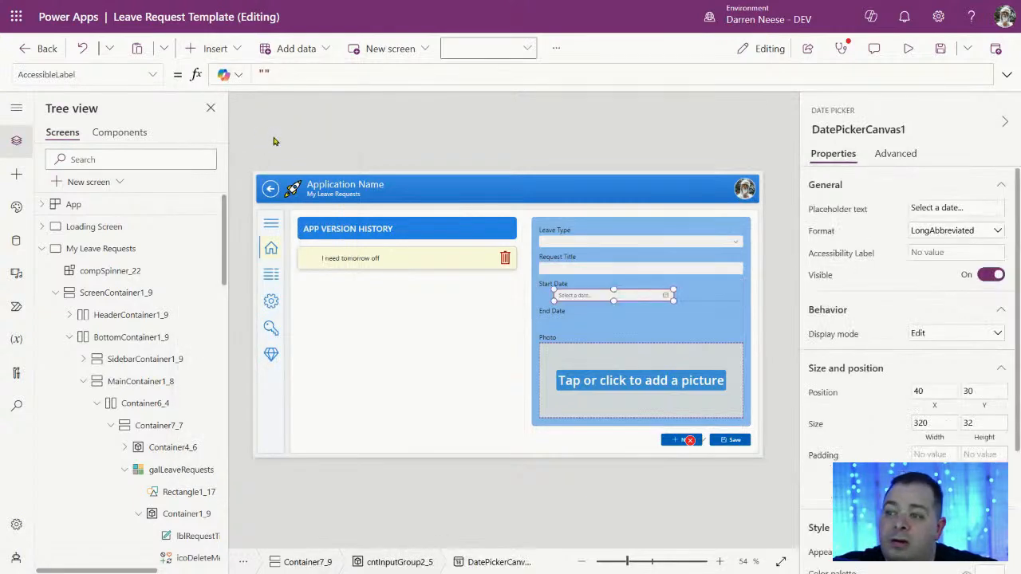
- Select the container that holds the End Date label
click(595, 327)
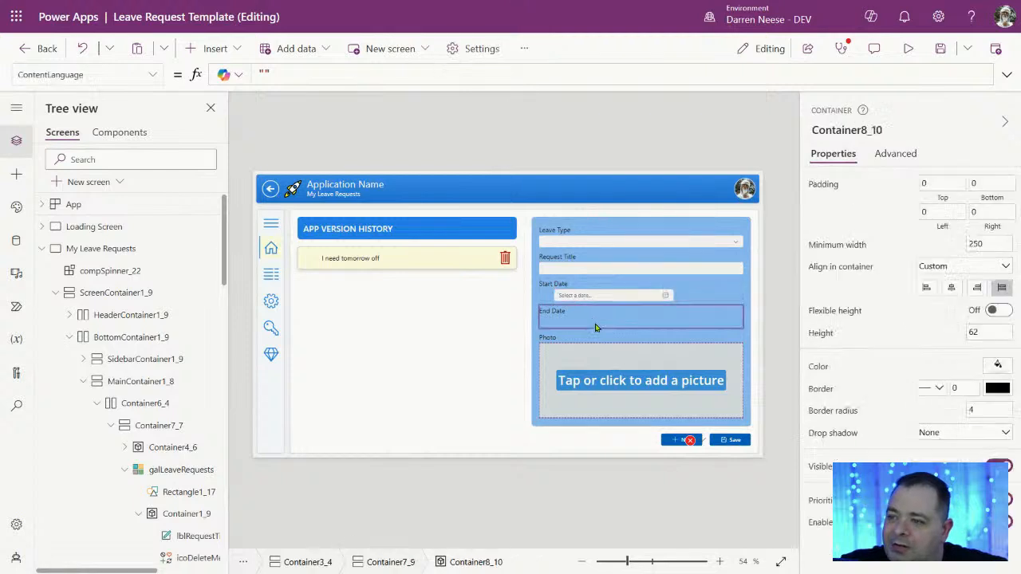
- Move the Start Date picker to X 0, Y 30 and set its width to the Request Title input's formula, Parent.Width - Parent.PaddingLeft * 2
drag(661, 296, 617, 300)
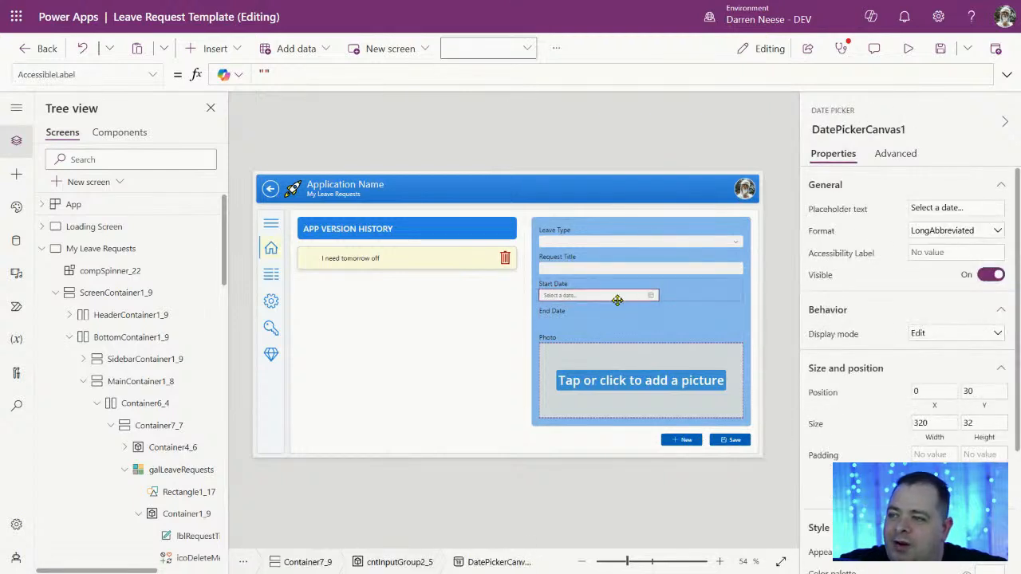
click(675, 268)
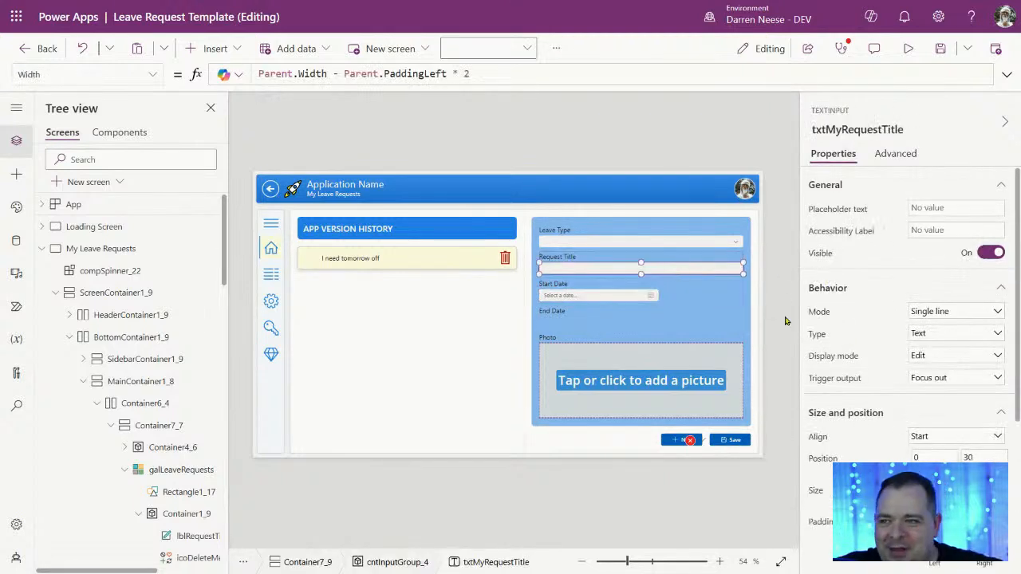
click(472, 73)
drag(472, 73, 246, 72)
key(ctrl+c)
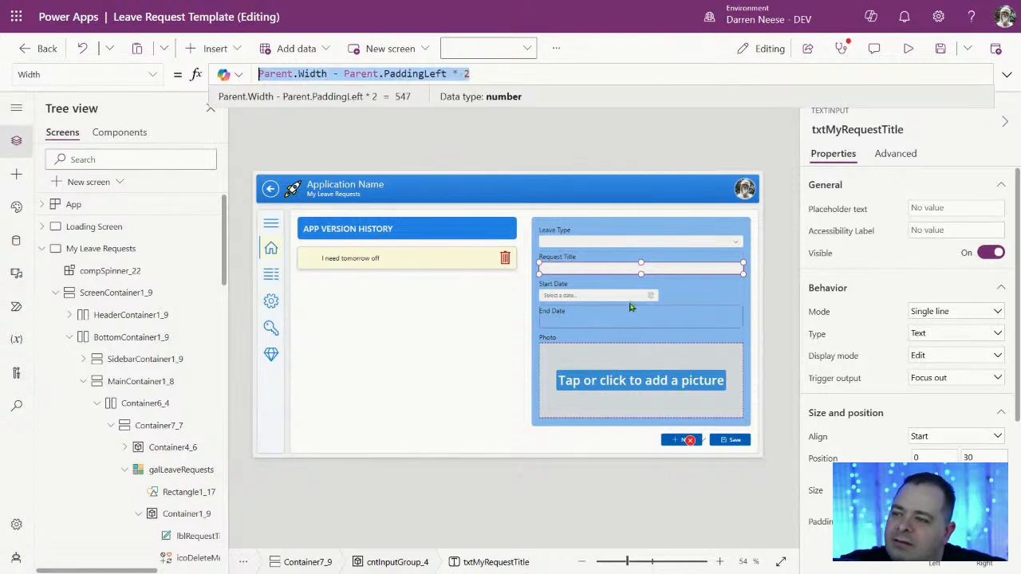
click(627, 295)
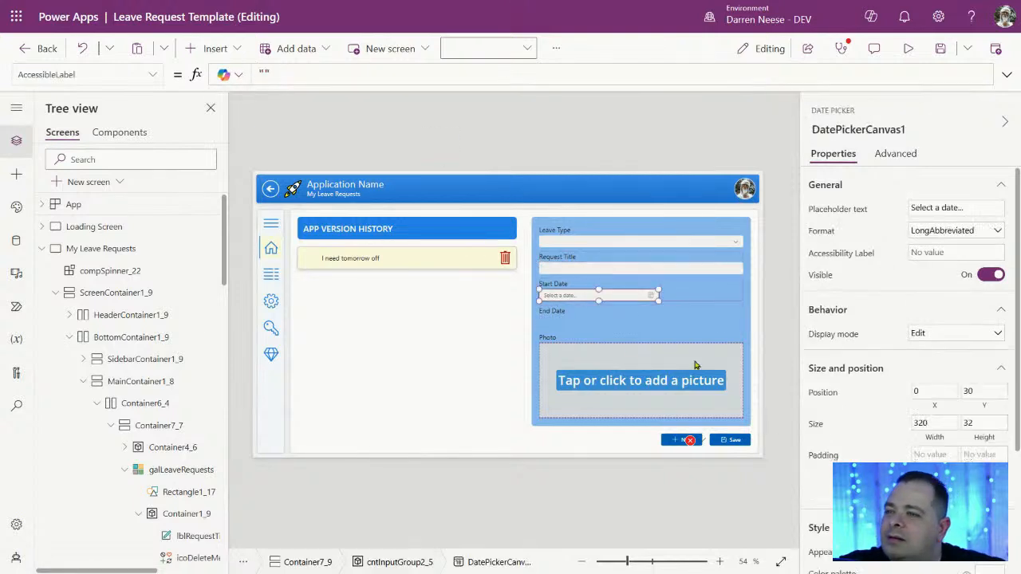
click(935, 439)
drag(312, 74, 226, 73)
key(ctrl+v)
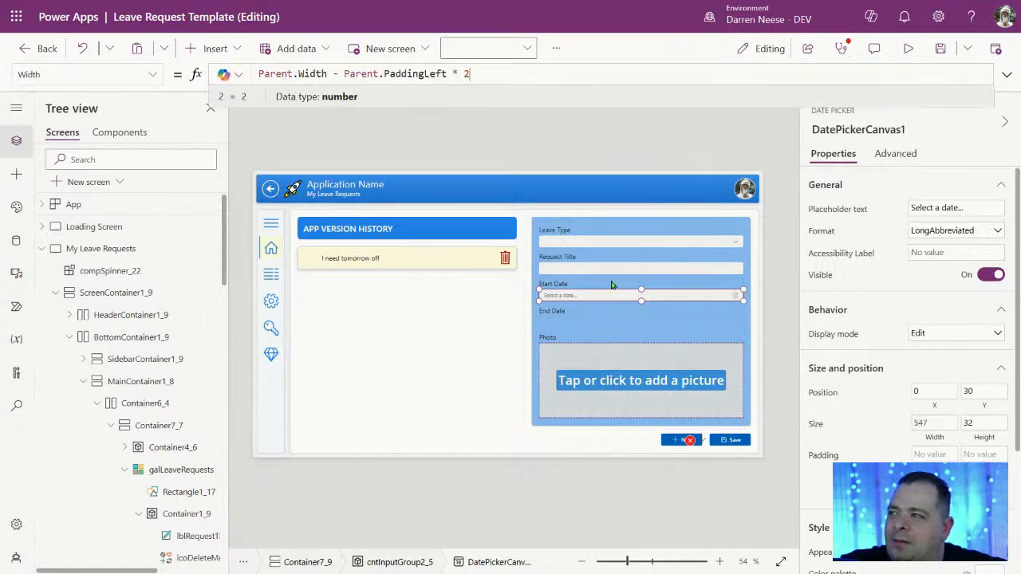
- Copy the Start Date picker into the End Date container beneath it
scroll(171, 372, down, 5)
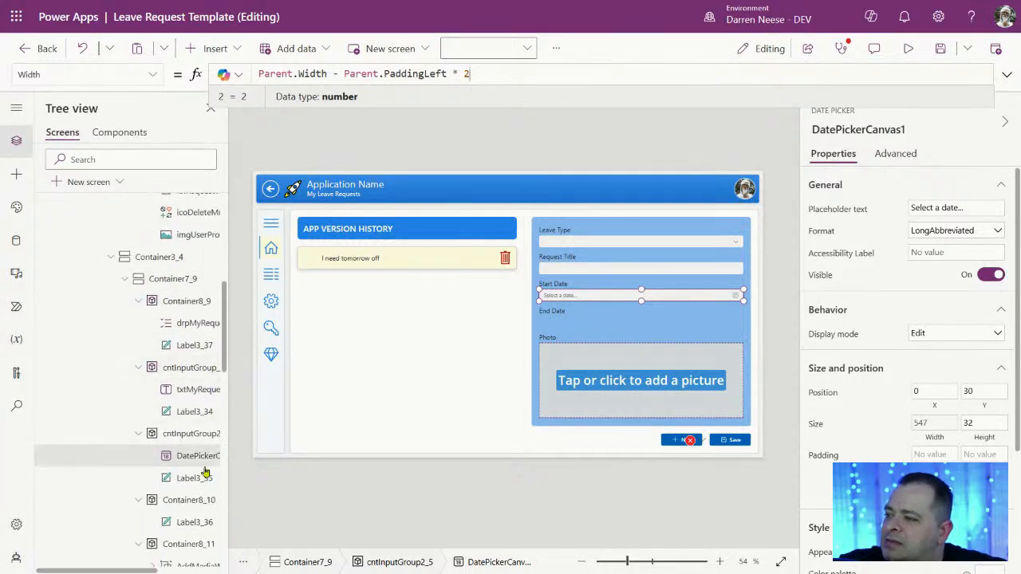
click(581, 295)
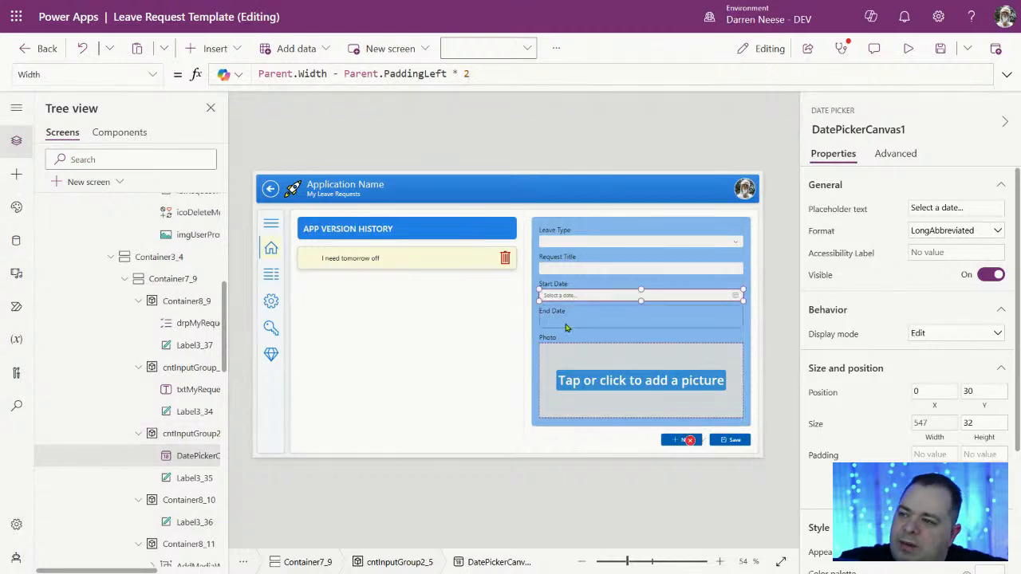
click(566, 327)
key(ctrl+v)
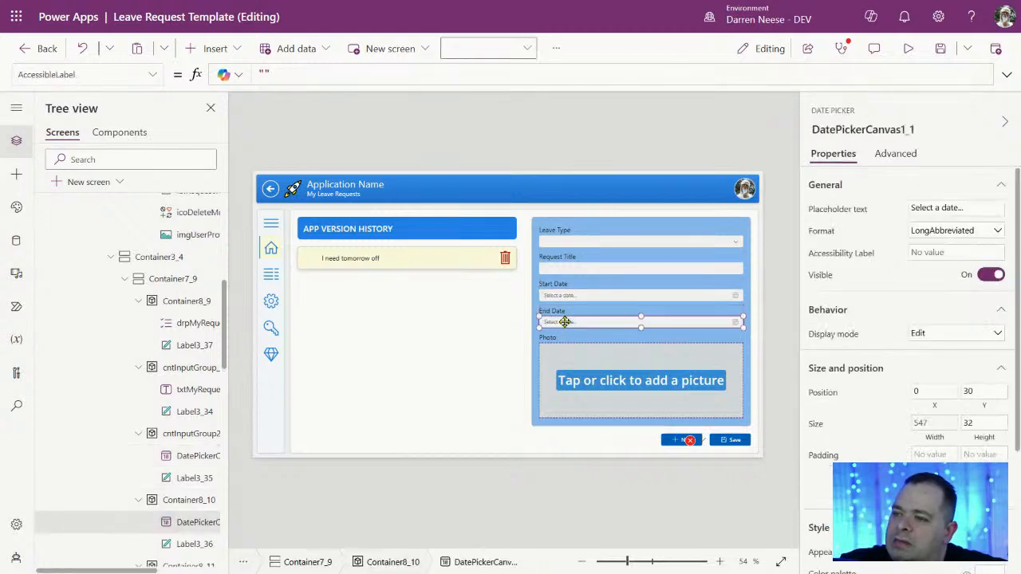
click(771, 238)
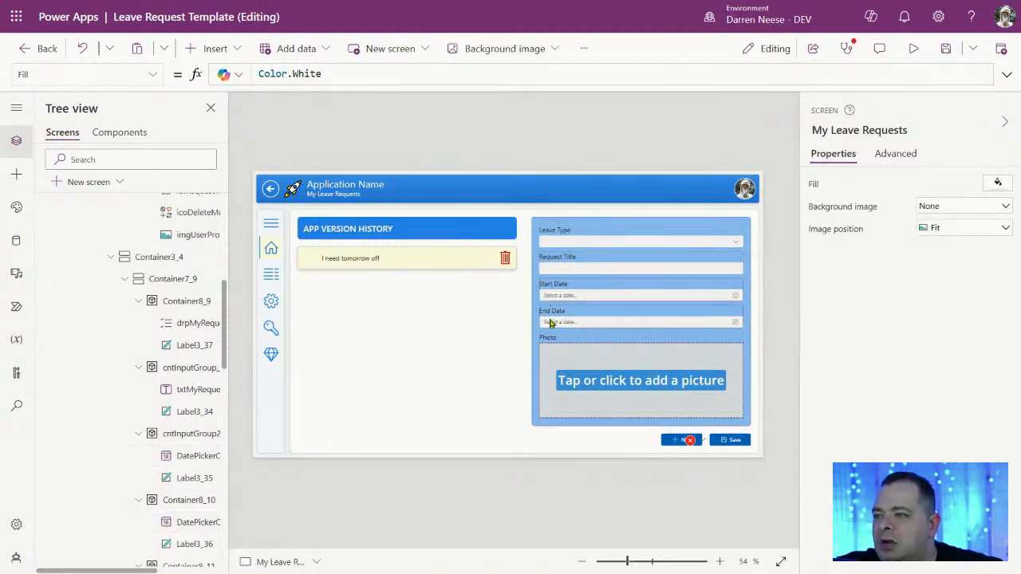
- Delete the add-picture control from the Photo container and change the container's label text to "Notes"
mouse_move(558, 1)
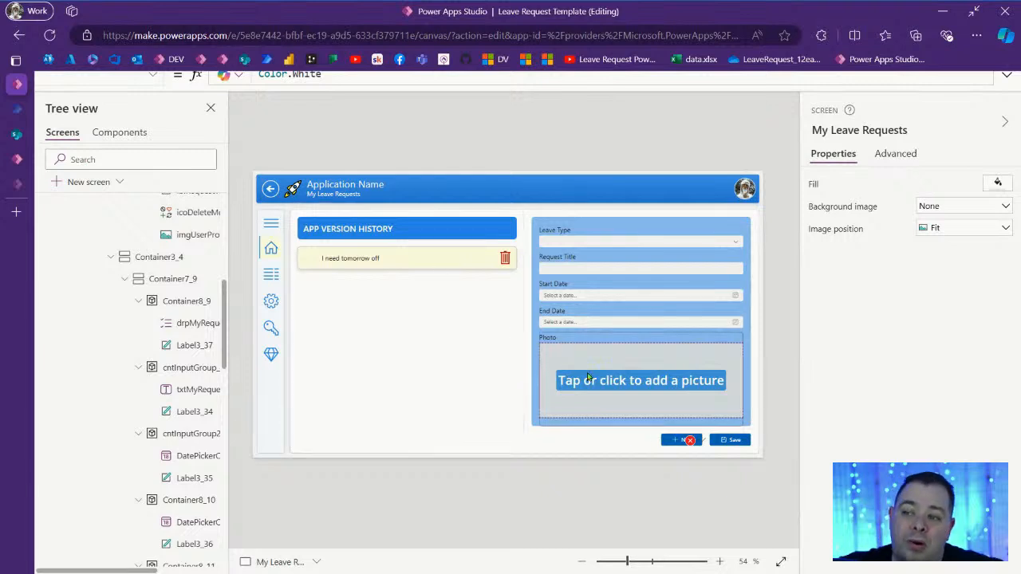
click(614, 367)
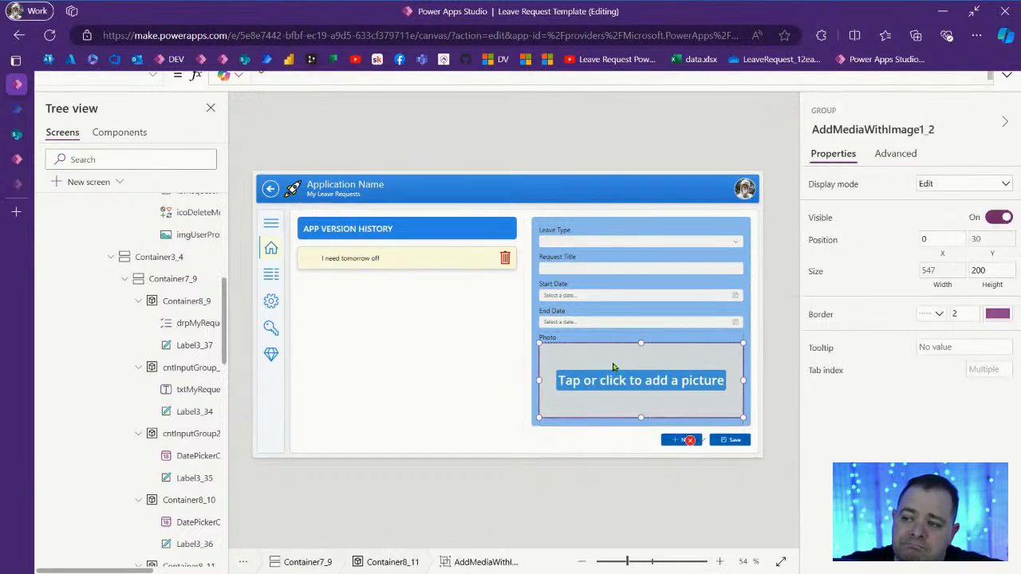
click(613, 367)
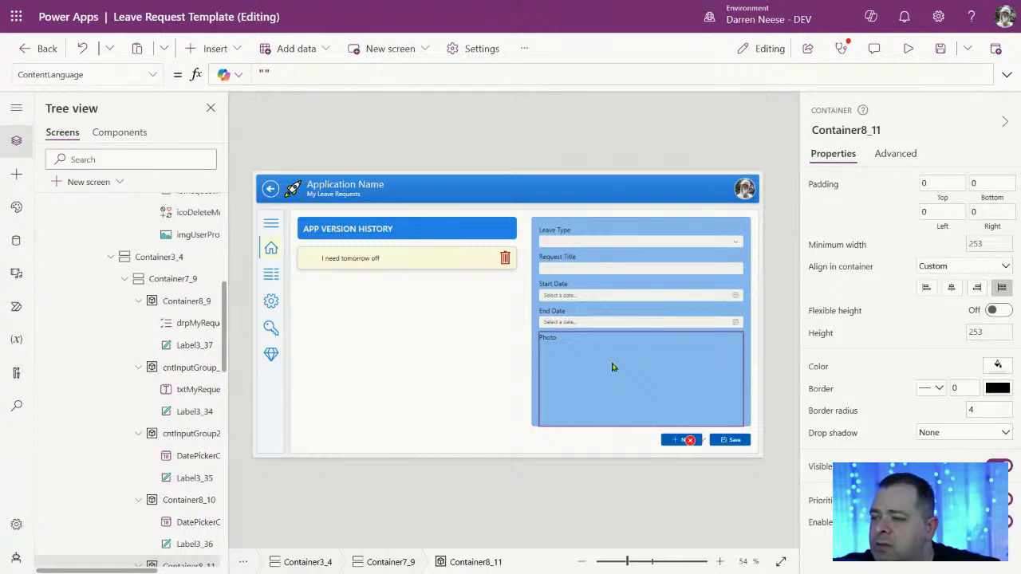
click(551, 340)
click(935, 183)
text(Notes)
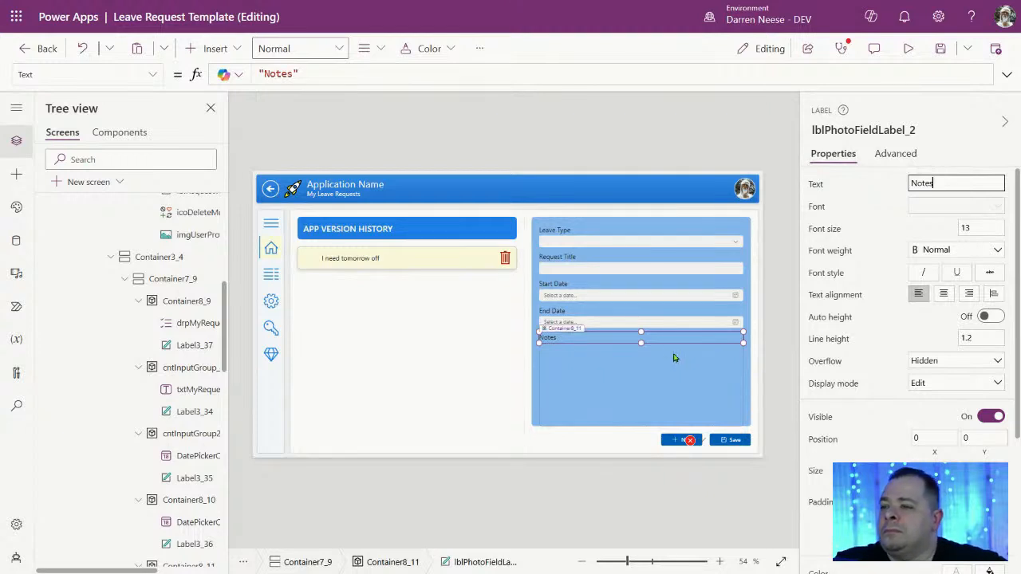
- Copy the Request Title text input into the Notes container and set the copy's mode to Multiline
click(674, 358)
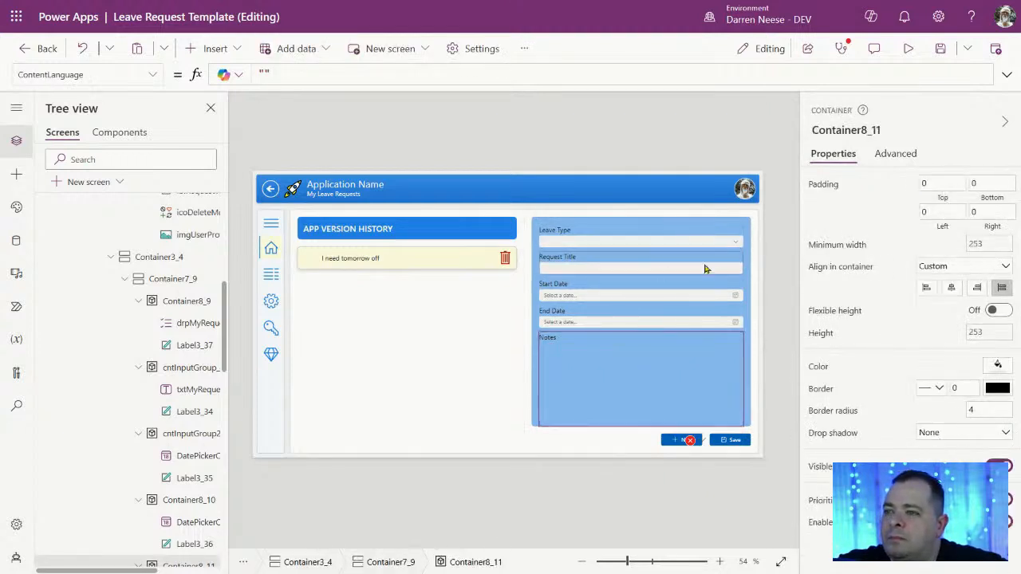
click(643, 269)
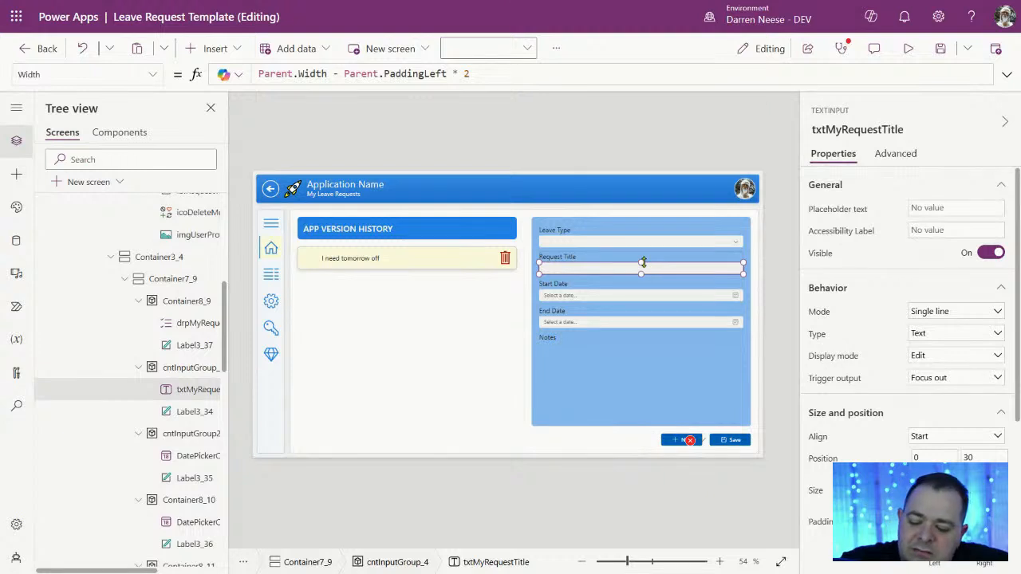
click(636, 389)
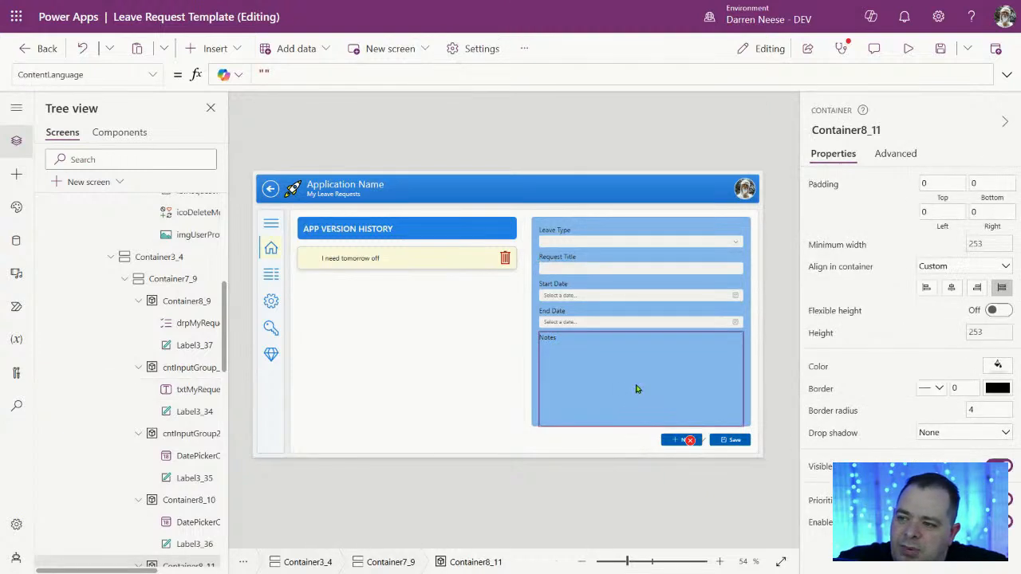
key(ctrl+v)
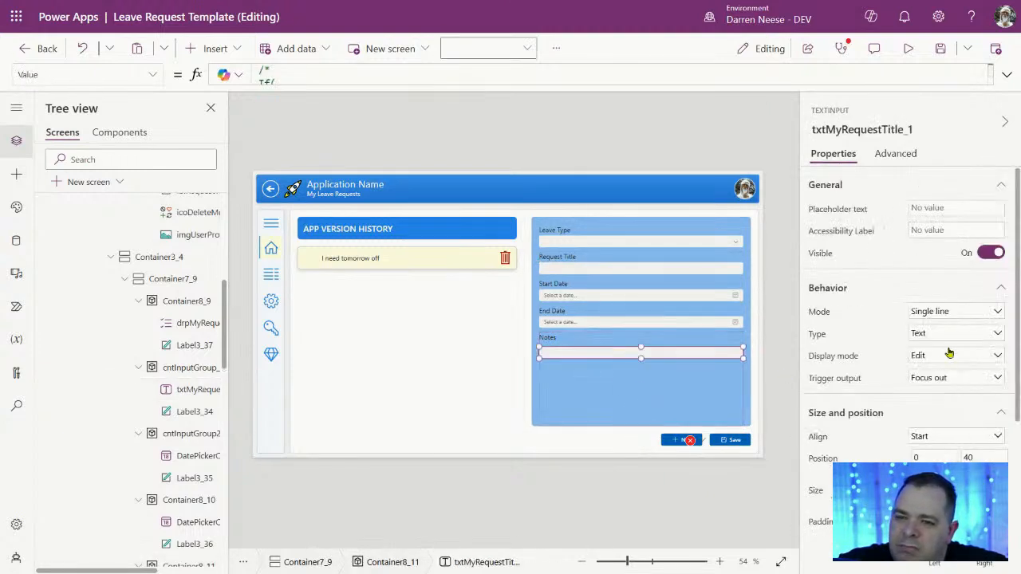
click(965, 311)
click(944, 344)
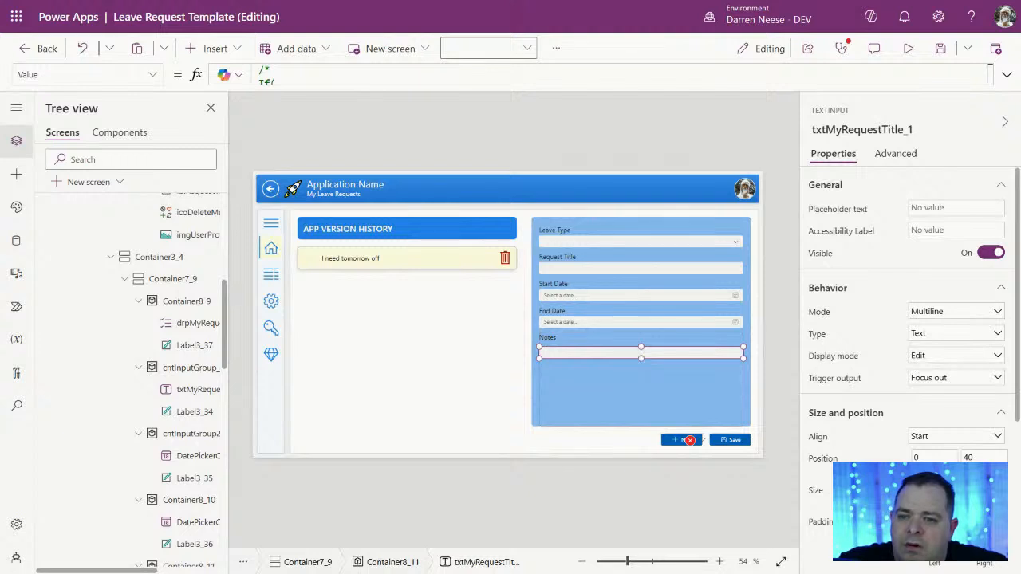
- Set the Notes text input's height formula to Parent.Height - Self.Y - Self.X * 2
click(984, 502)
drag(325, 75, 231, 75)
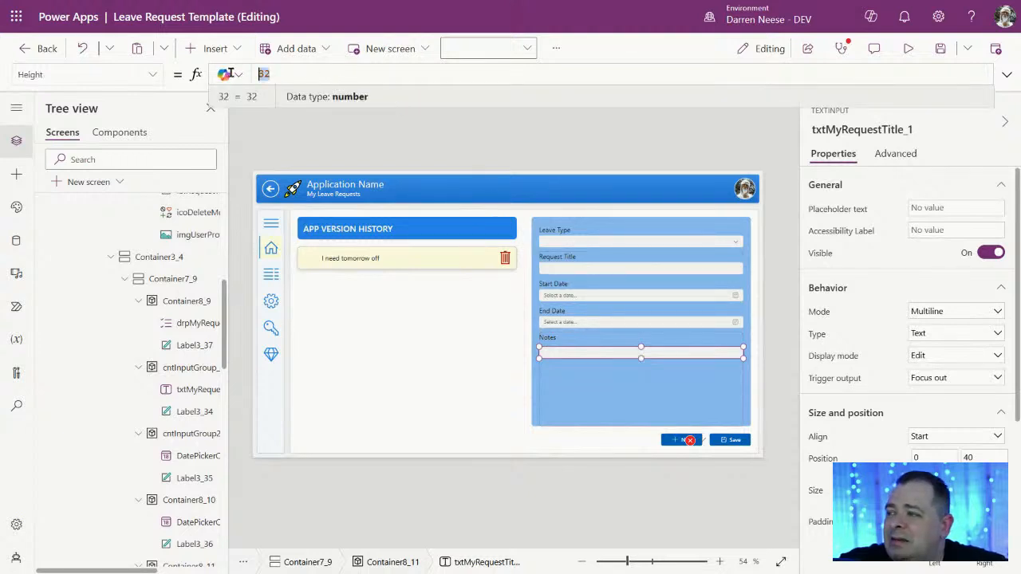
text(Par)
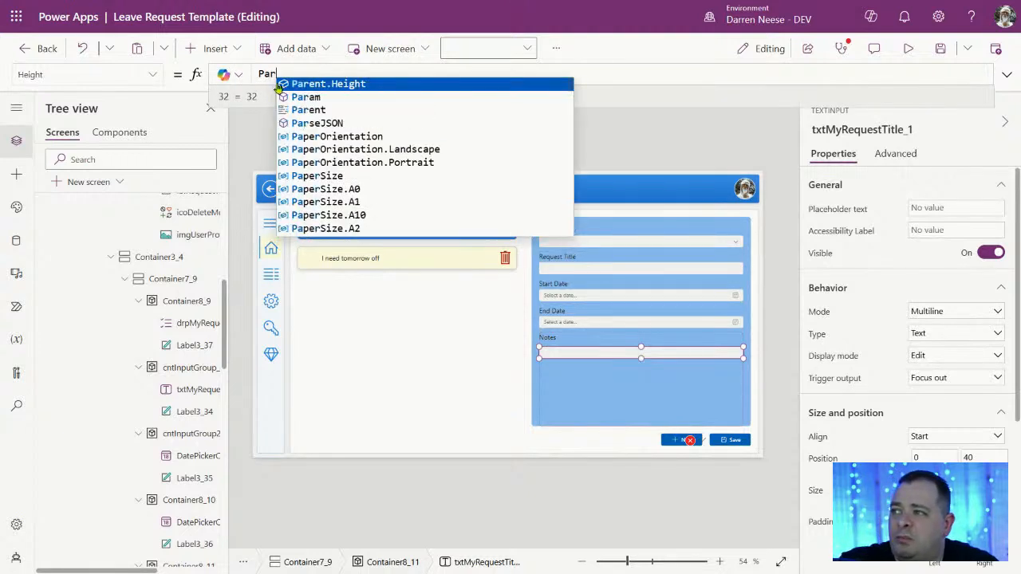
text(ent.Height - Self.)
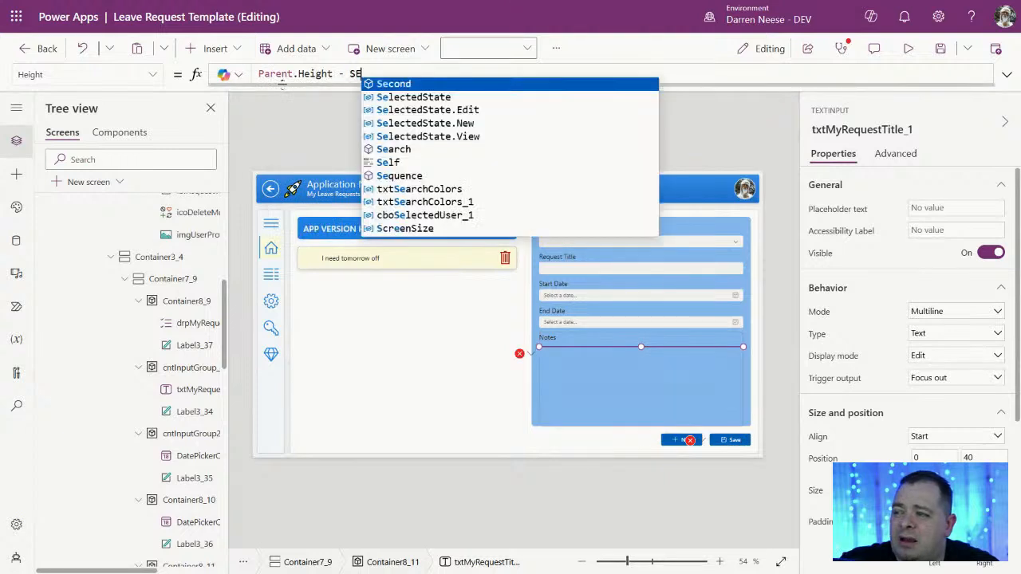
text(Y)
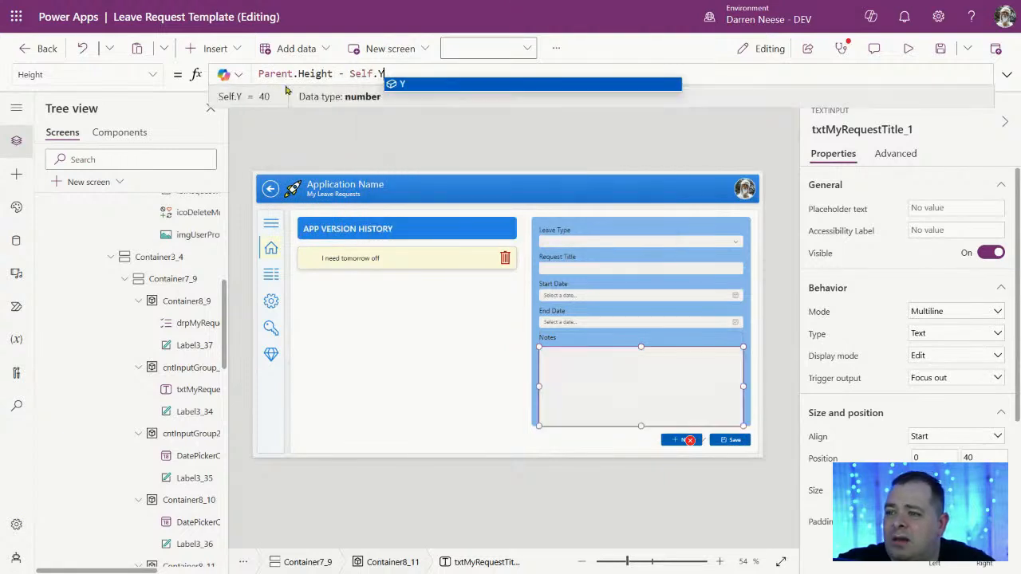
text( - )
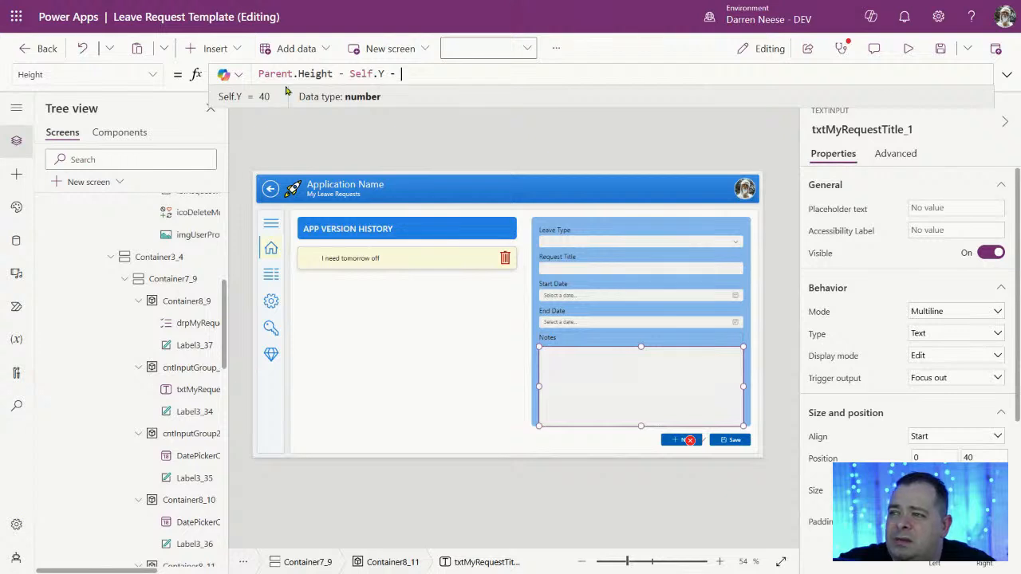
text(Self.X)
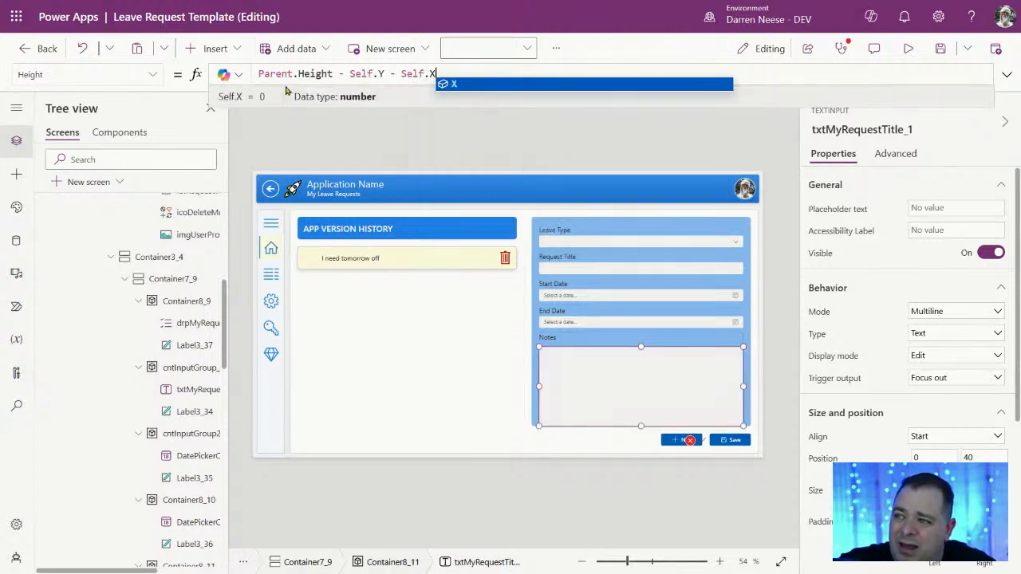
text( * 2)
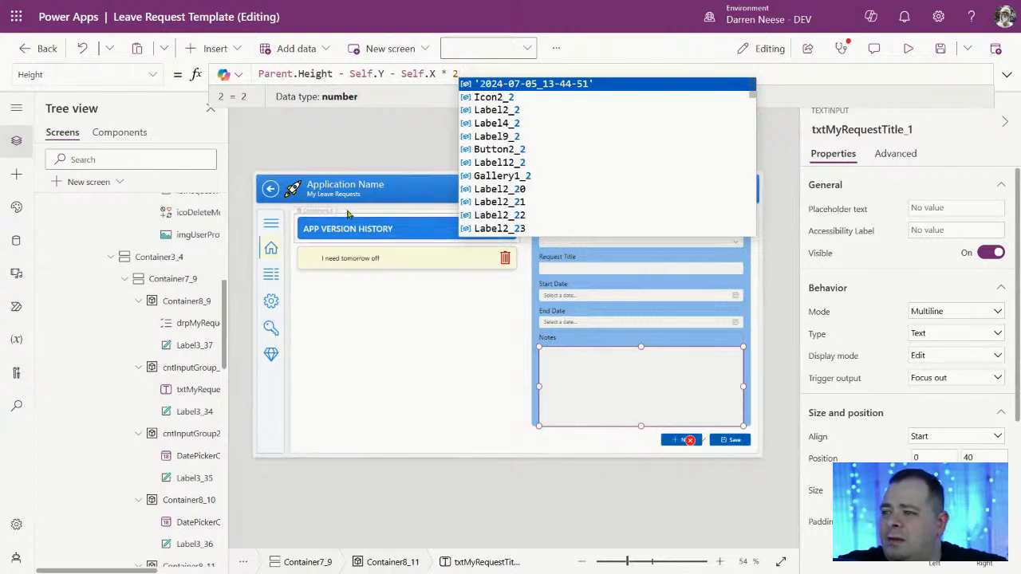
click(792, 365)
click(686, 391)
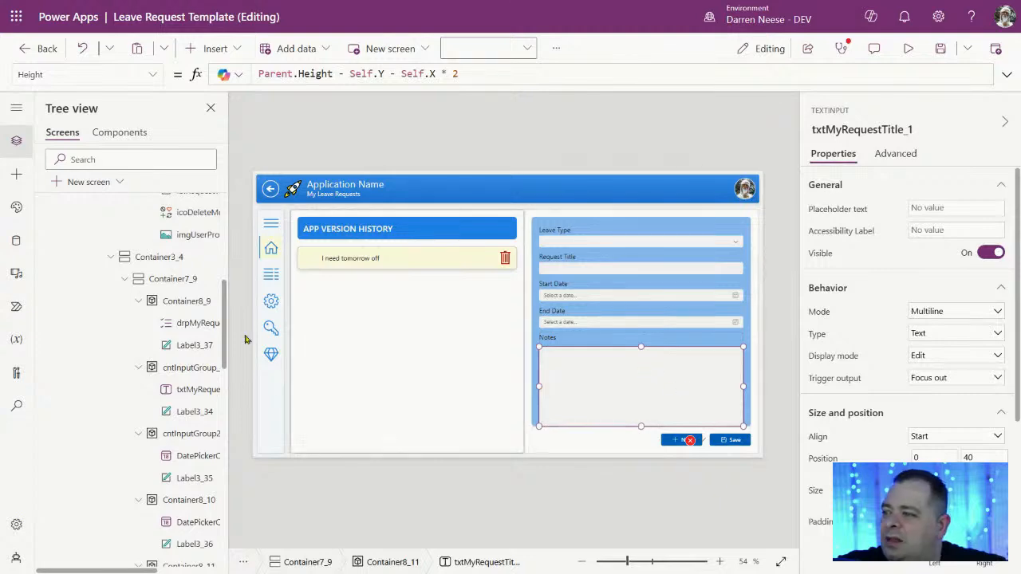
- Collapse the My Leave Requests screen's tree and open the "TEMPLATE - List and Edit Screen" screen
scroll(119, 314, up, 10)
scroll(140, 343, down, 10)
scroll(94, 229, up, 6)
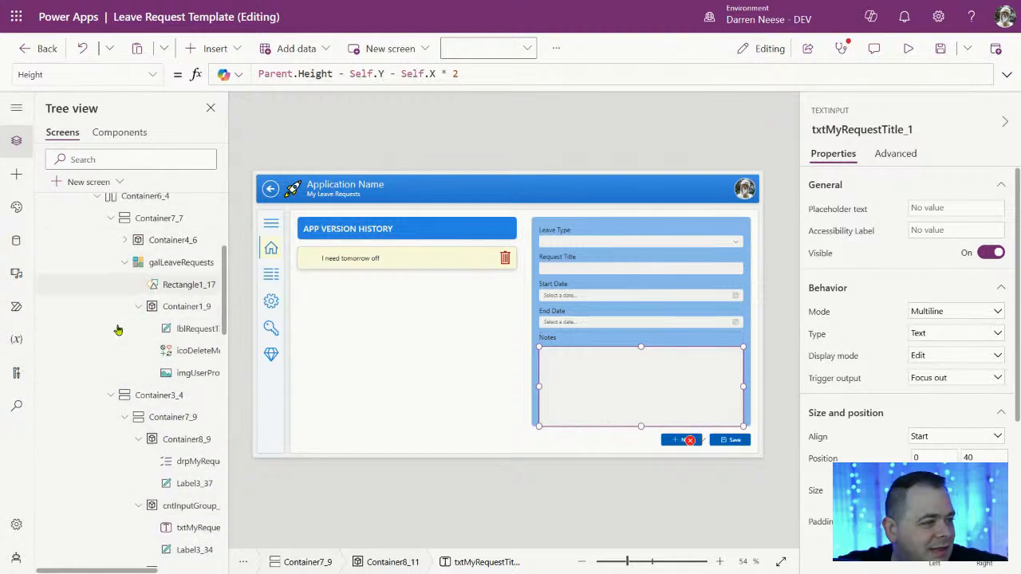
scroll(136, 317, up, 3)
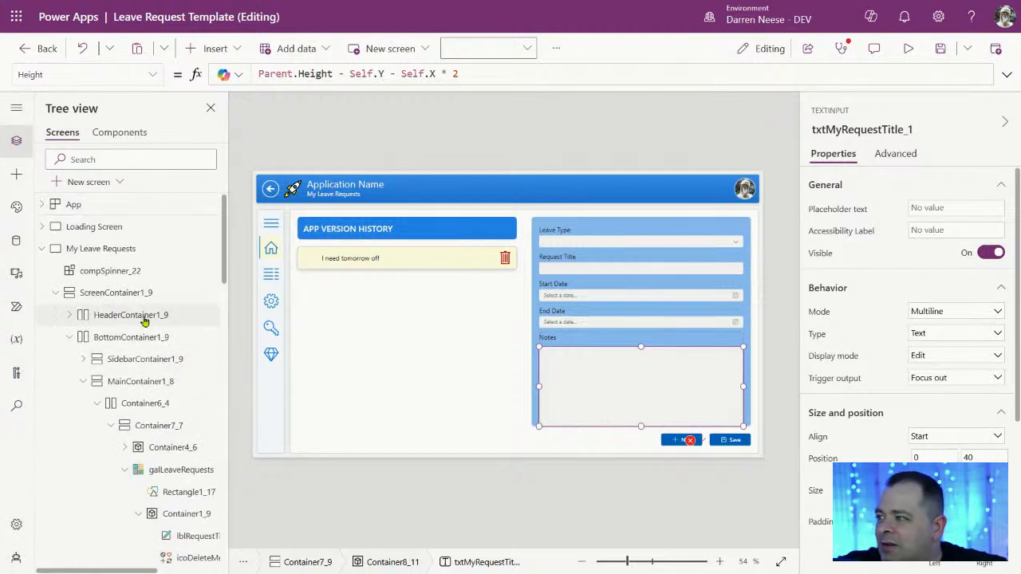
click(58, 298)
click(43, 248)
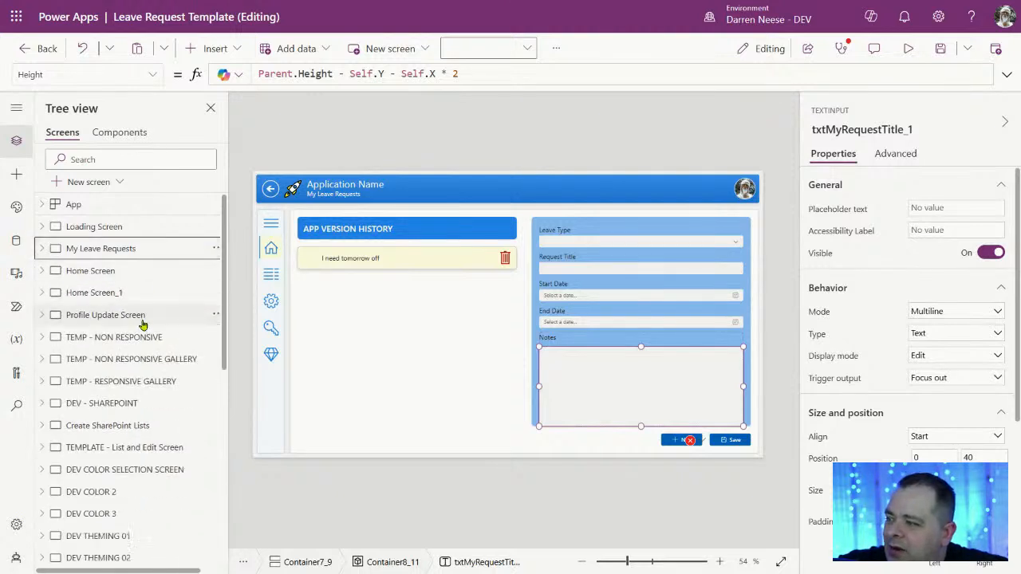
scroll(142, 323, down, 5)
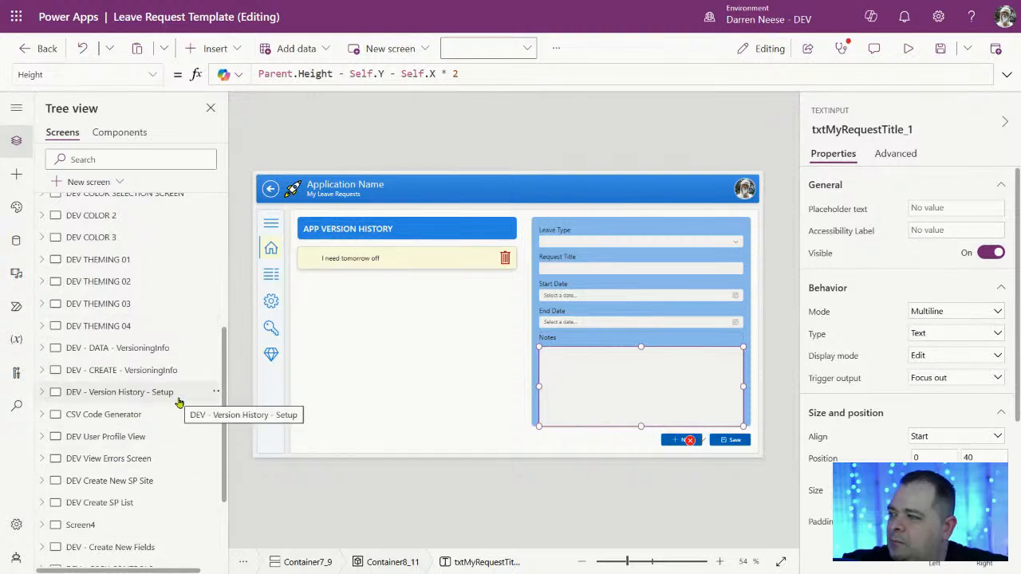
scroll(124, 372, up, 2)
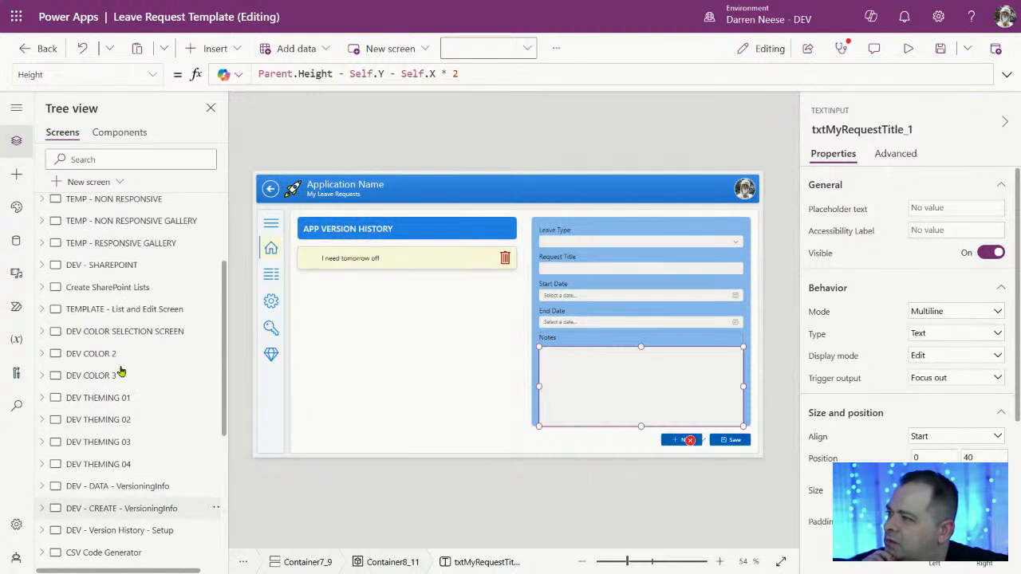
click(159, 313)
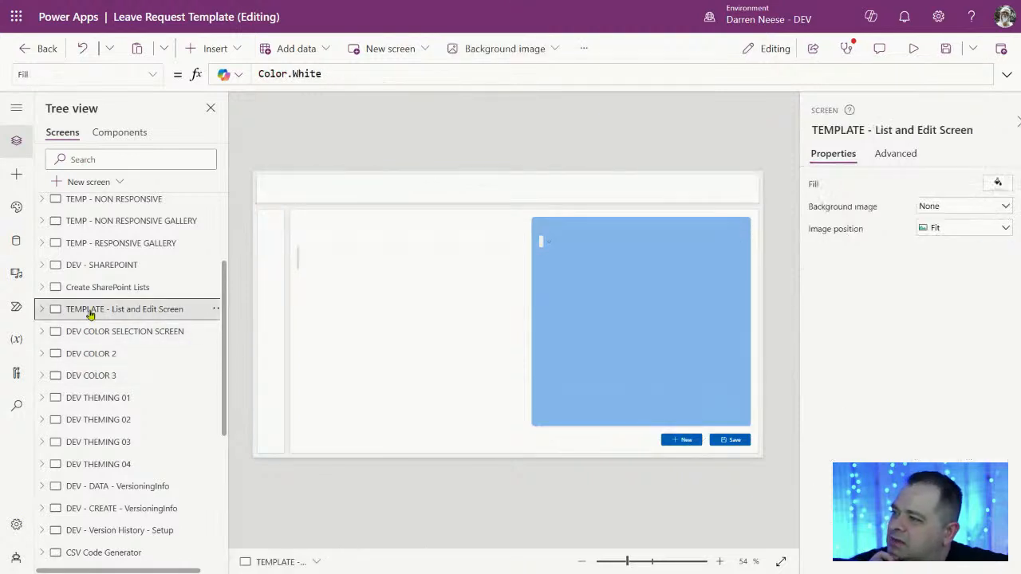
- Examine the height formula of the add-picture control on the template screen, selecting its final offset value
click(592, 405)
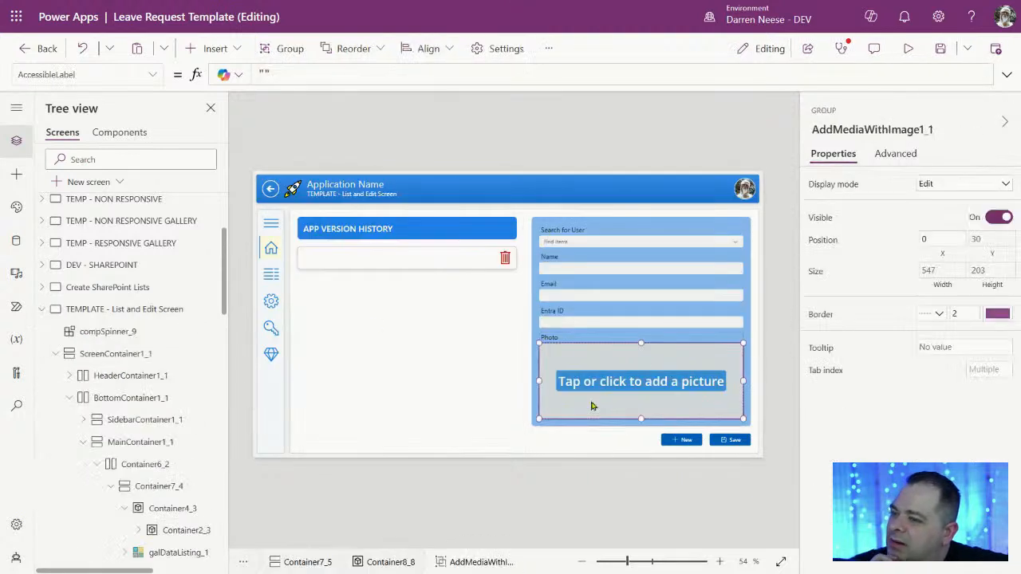
scroll(165, 360, down, 2)
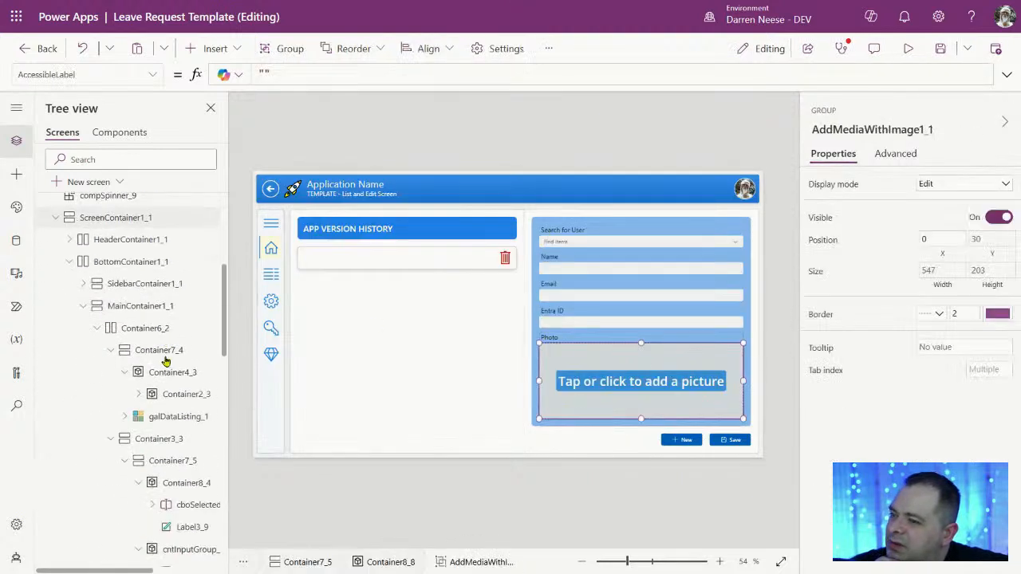
click(993, 275)
drag(441, 74, 245, 74)
click(407, 74)
double_click(407, 73)
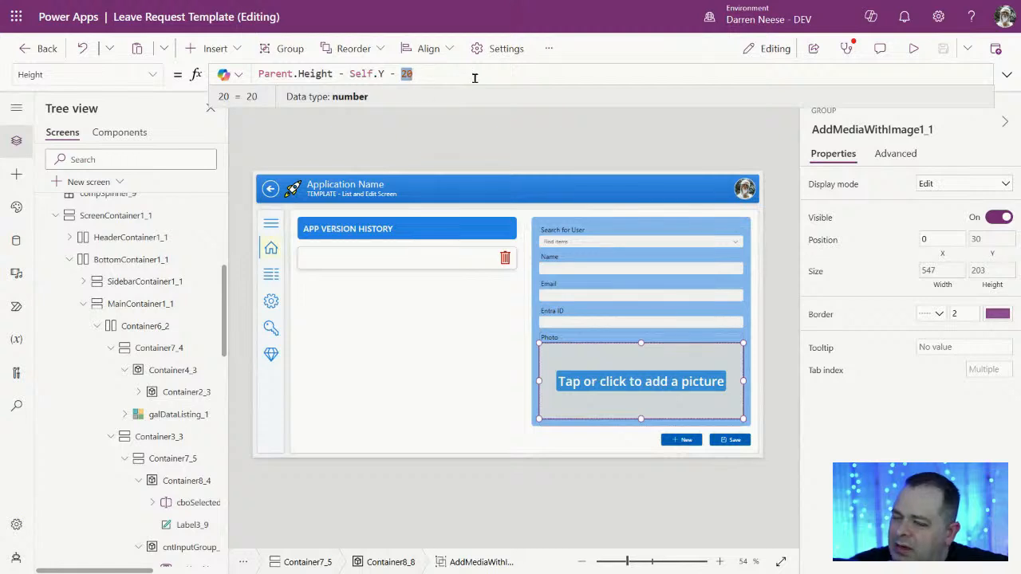
- Replace the final offset in the template's add-picture control height formula with fxGutterSmall and copy the whole formula
text(fx)
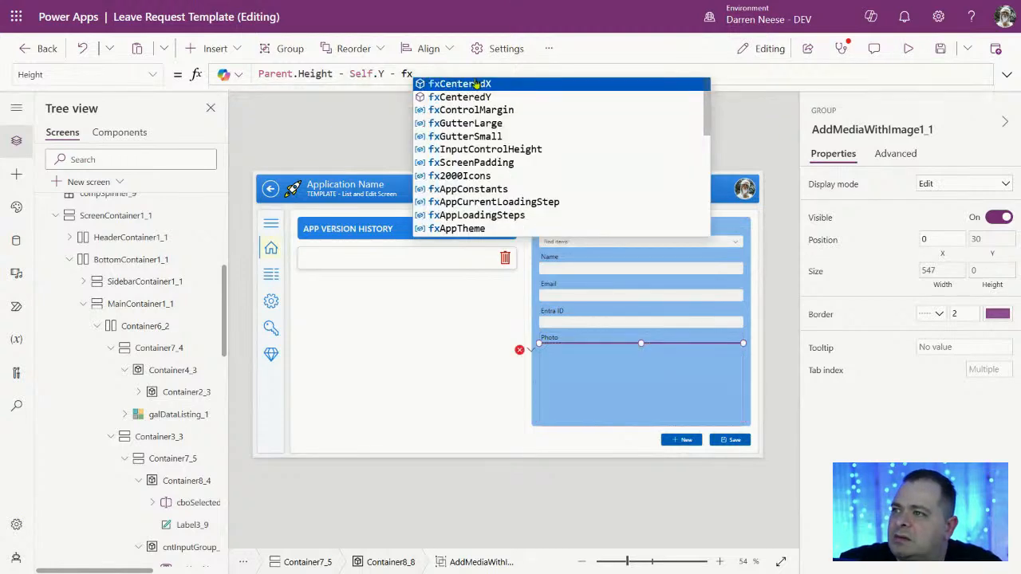
click(502, 137)
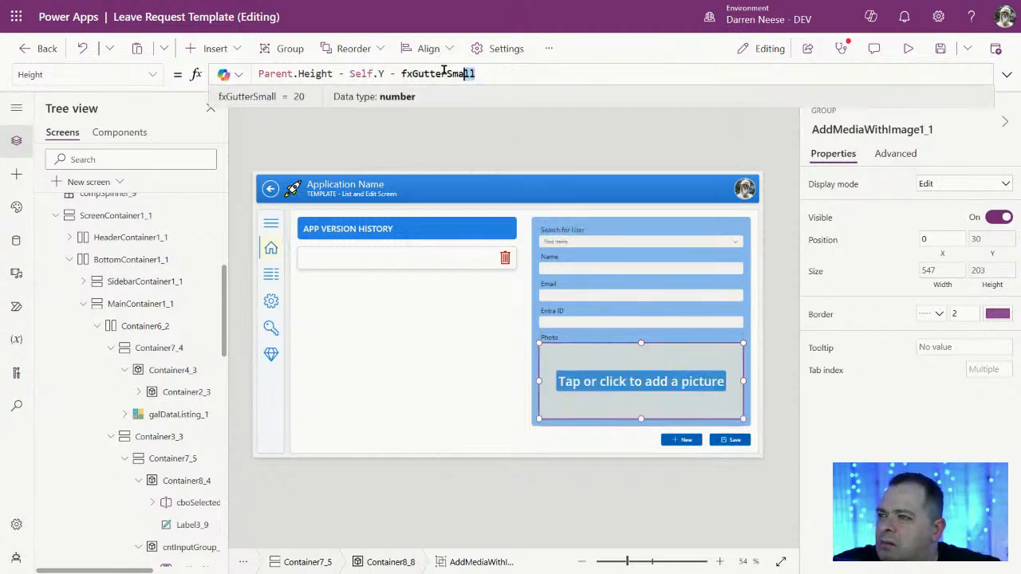
drag(476, 73, 251, 72)
key(ctrl+c)
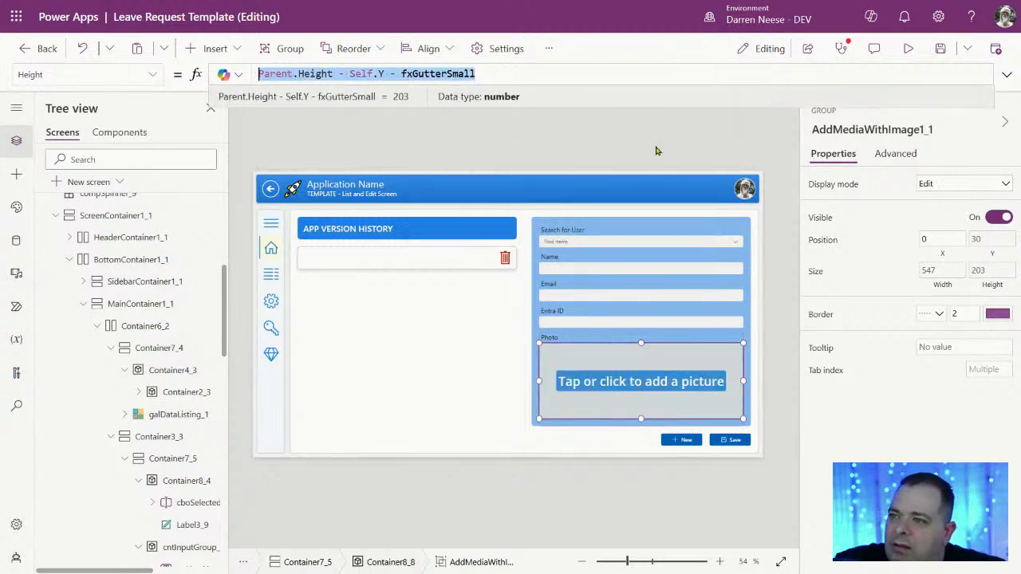
click(656, 151)
scroll(141, 348, up, 5)
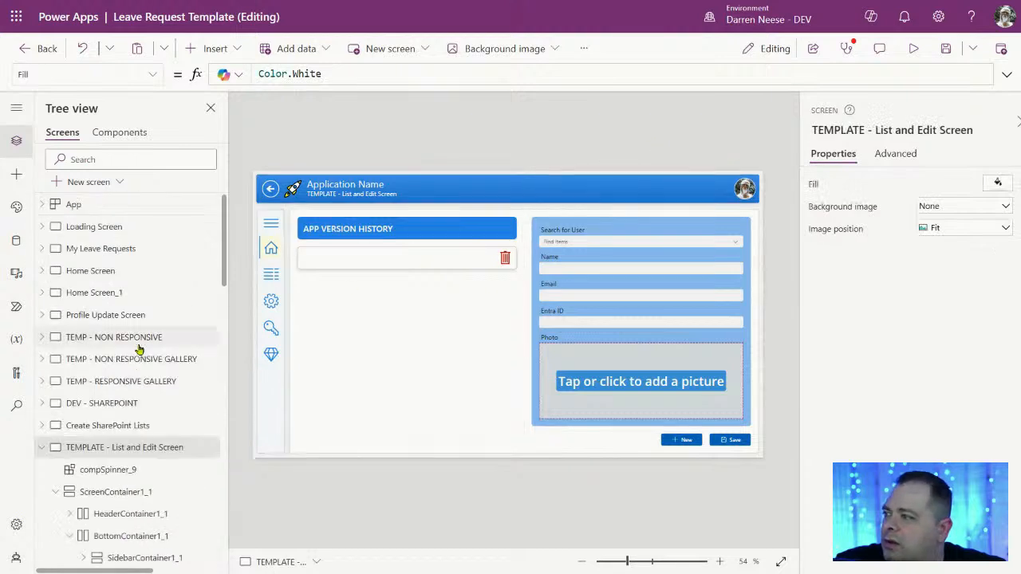
- Set the Notes text input's height on the My Leave Requests screen to Parent.Height - Self.Y - fxGutterSmall
click(130, 249)
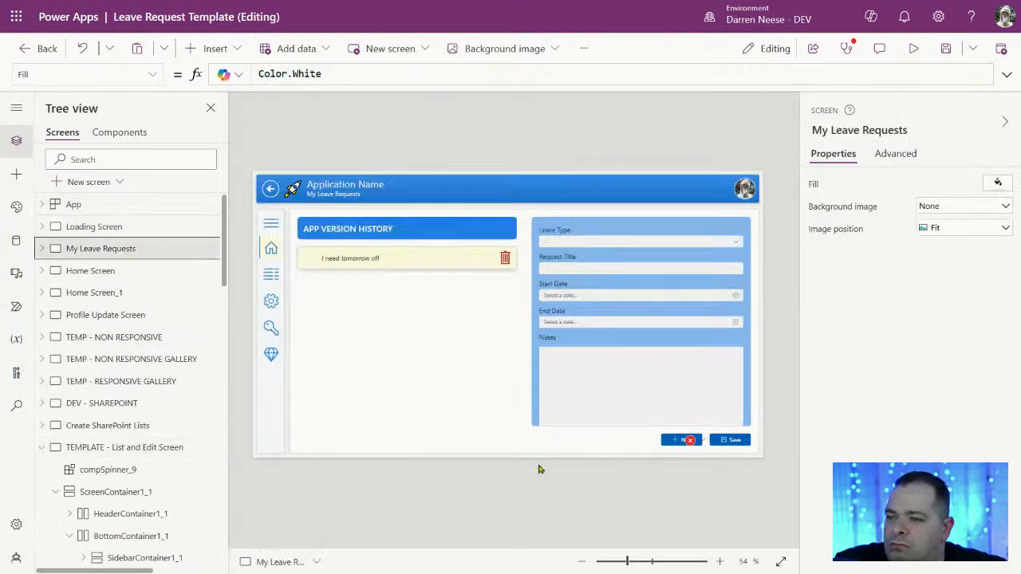
click(660, 393)
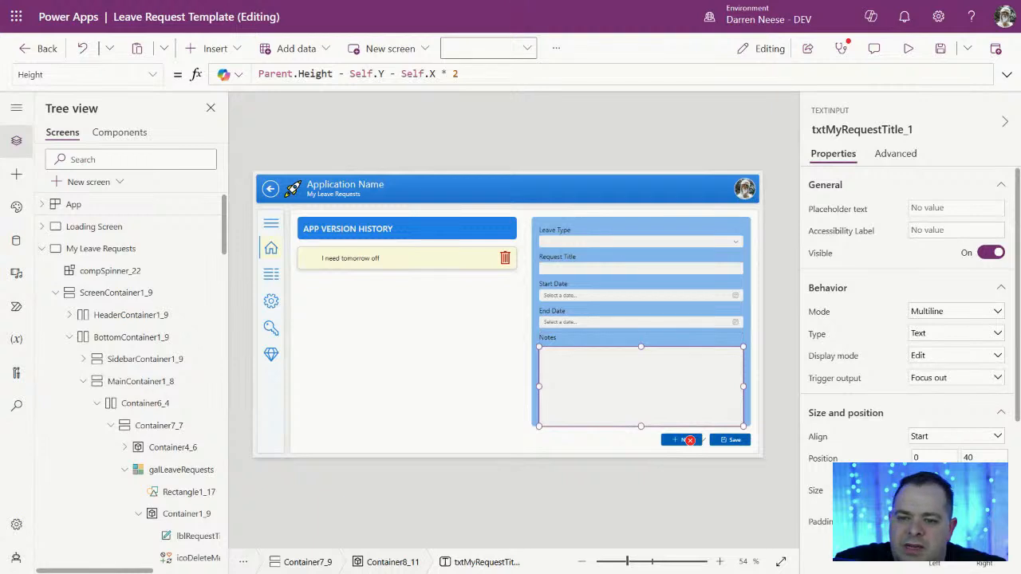
click(456, 74)
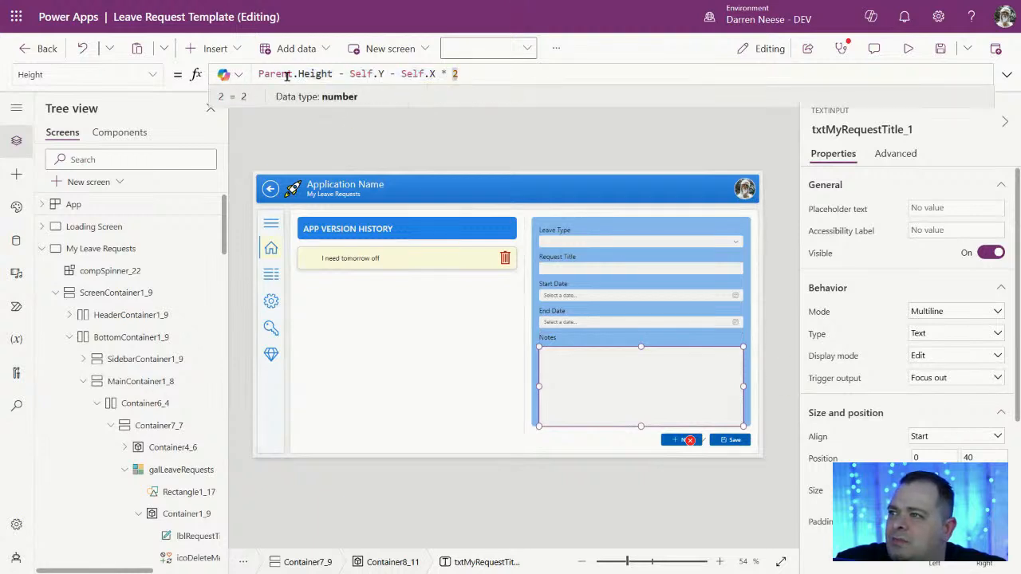
key(shift+Home)
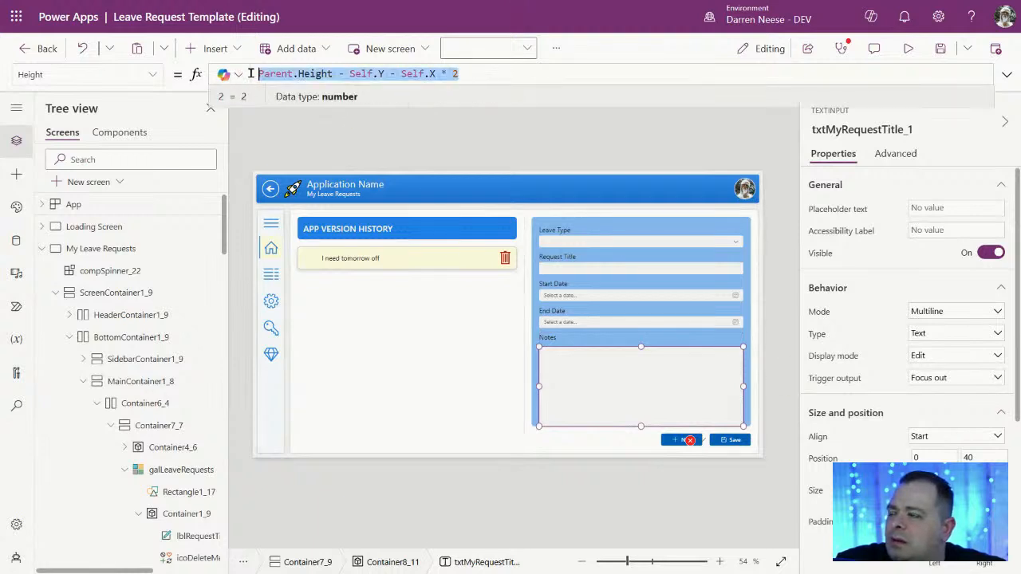
key(ctrl+v)
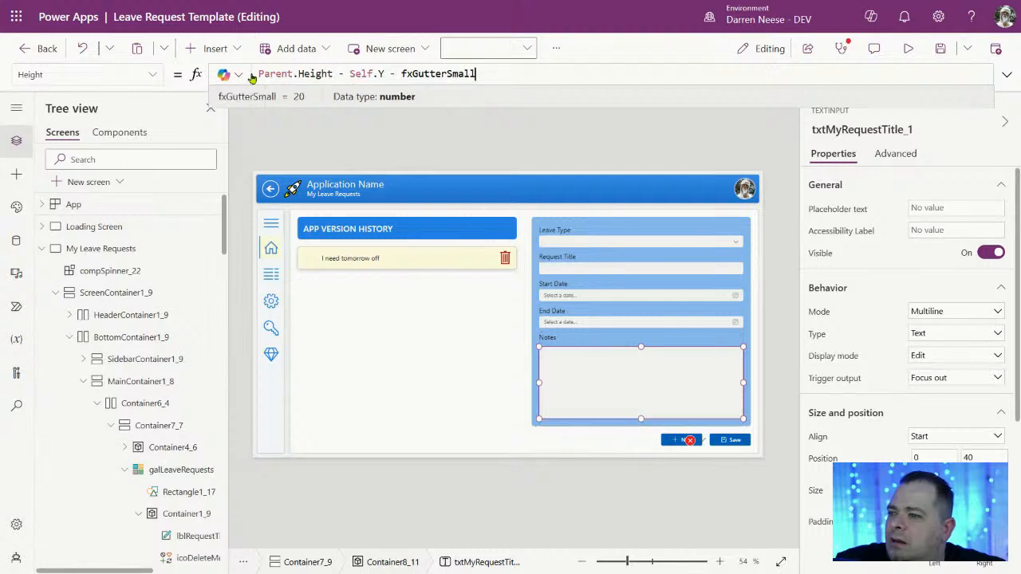
click(608, 137)
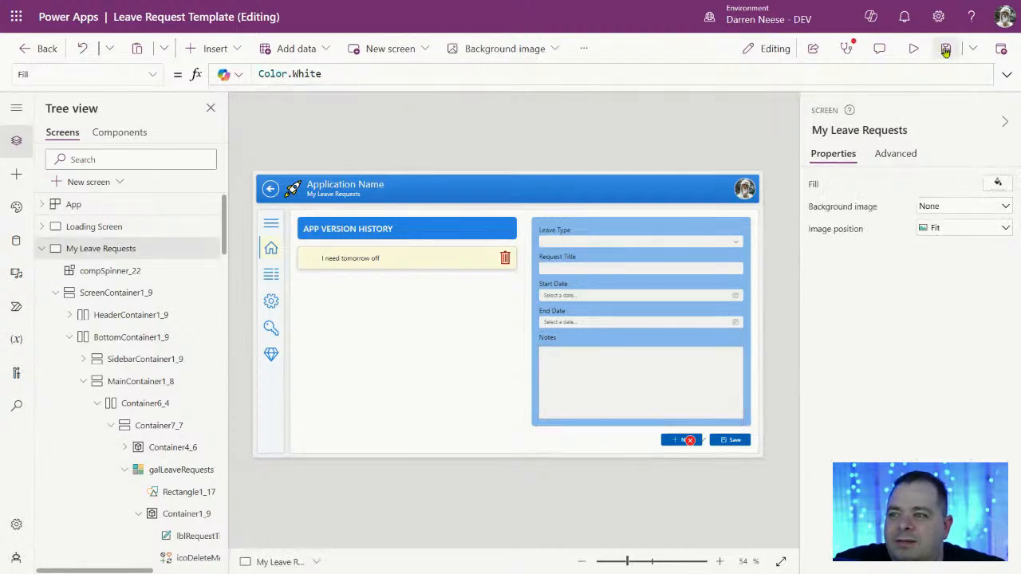
- Preview the My Leave Requests screen with the resized Notes field and return to editing
click(913, 48)
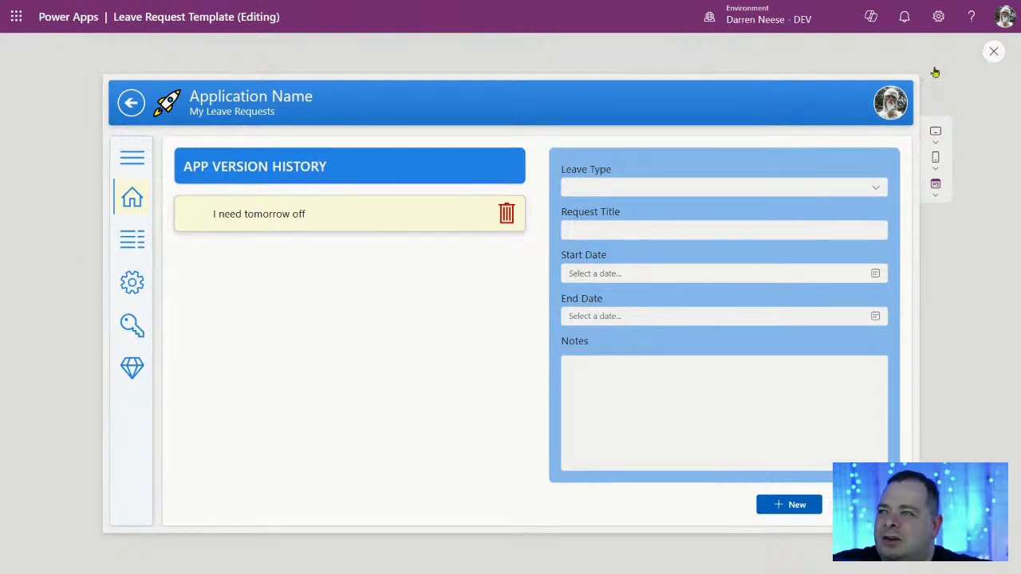
click(994, 51)
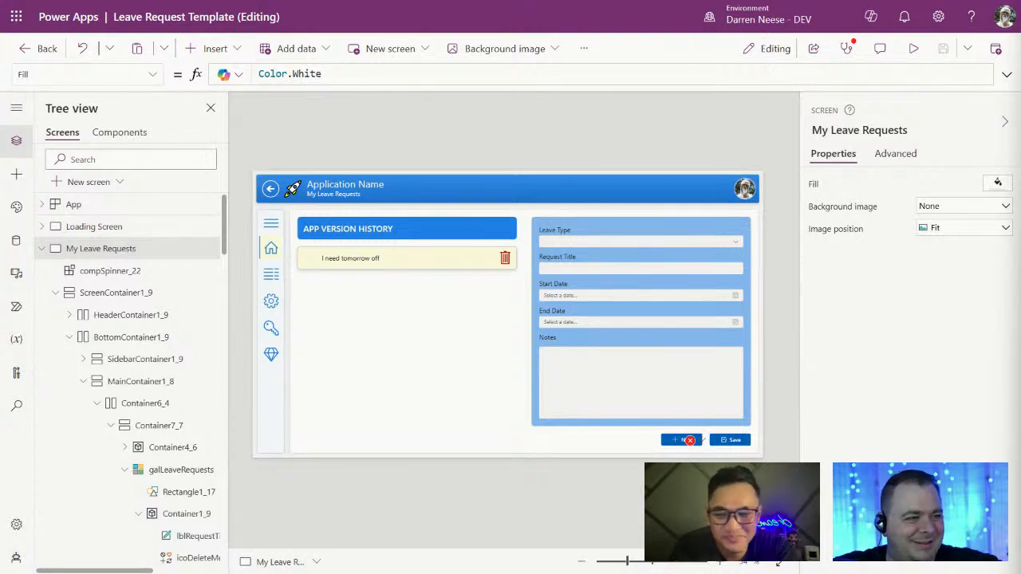
- Switch to the Leave Request diagram in DrawSQL, maximize its window and examine the Request table and its relationships
drag(545, 2, 544, 126)
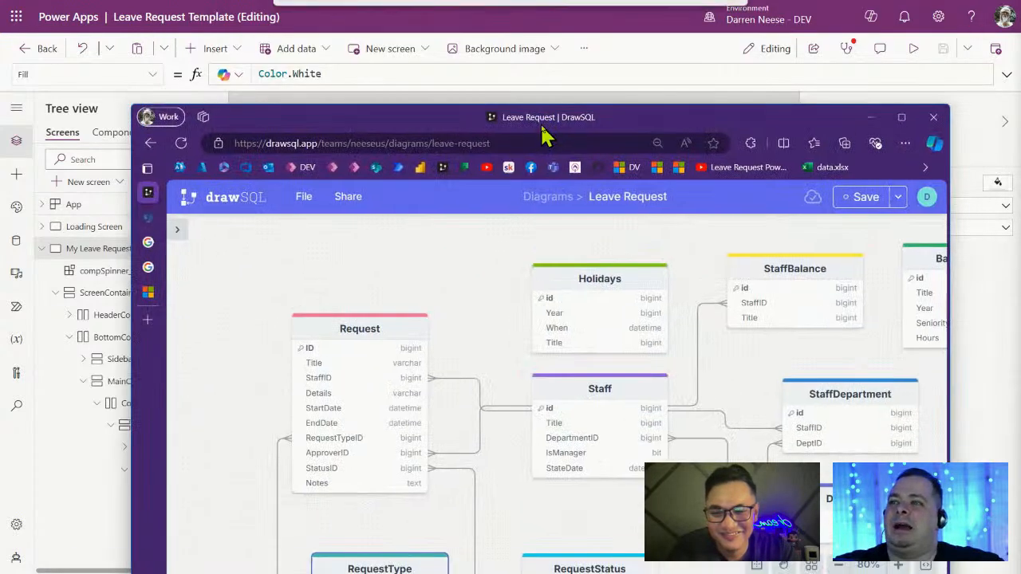
double_click(544, 120)
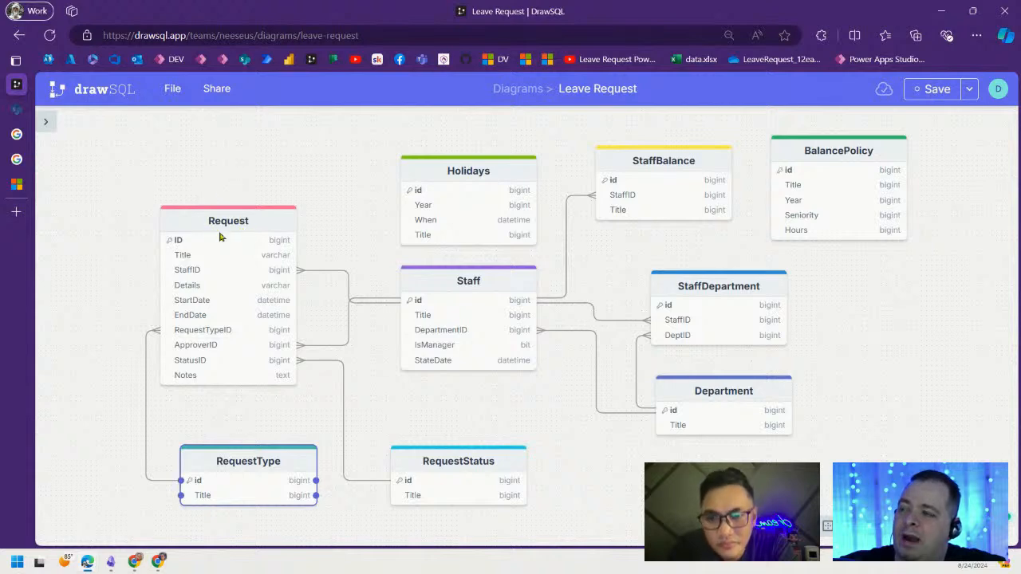
drag(264, 149, 269, 148)
scroll(399, 231, down, 2)
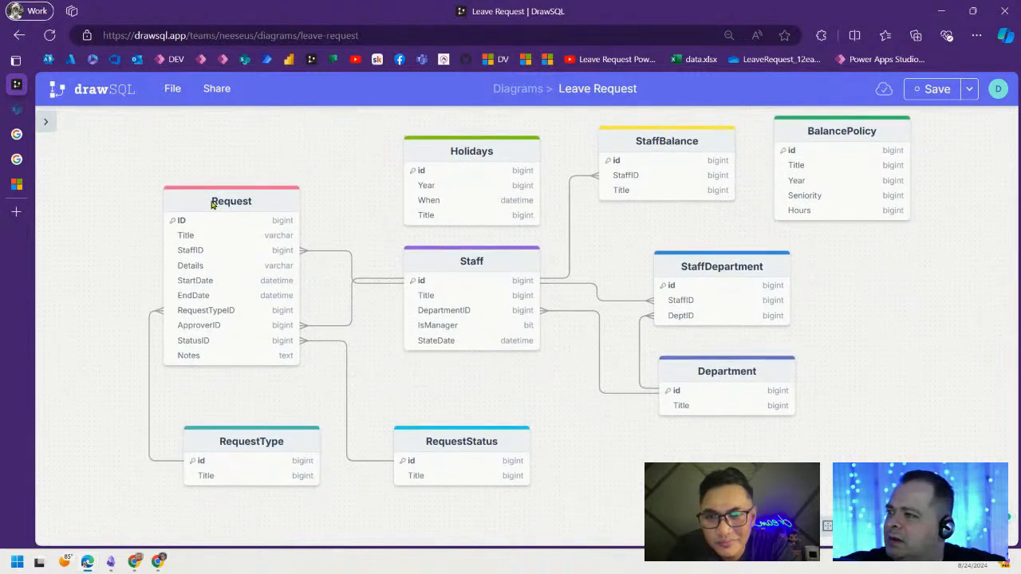
- Shift the Request and StaffBalance tables slightly in the Leave Request diagram and save the diagram
drag(258, 205, 276, 220)
mouse_move(856, 298)
mouse_down()
mouse_move(853, 313)
mouse_move(851, 303)
mouse_up()
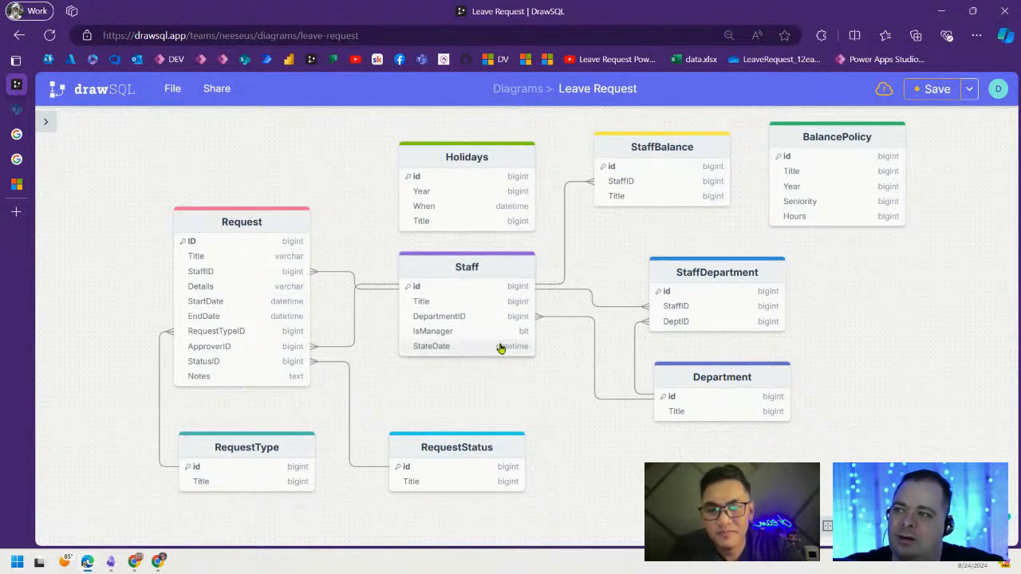
mouse_move(484, 162)
mouse_down()
mouse_move(494, 152)
mouse_move(449, 146)
mouse_move(504, 178)
mouse_move(476, 146)
mouse_move(488, 160)
mouse_up()
mouse_move(686, 149)
mouse_down()
mouse_move(677, 180)
mouse_move(679, 152)
mouse_up()
click(858, 305)
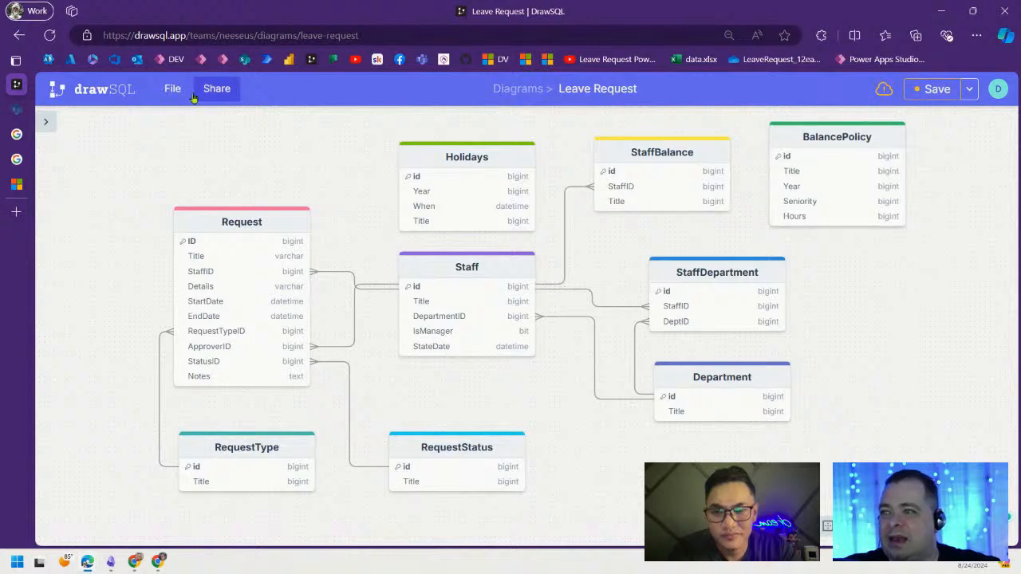
click(933, 89)
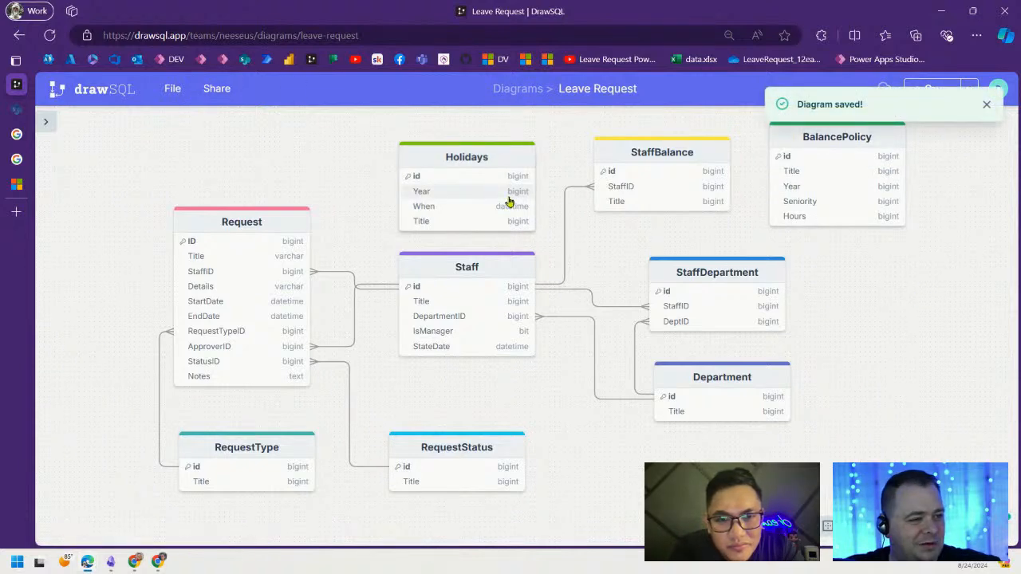
- Switch back to Power Apps, preview the My Leave Requests screen and highlight the existing request's title in the gallery
drag(517, 16, 550, 0)
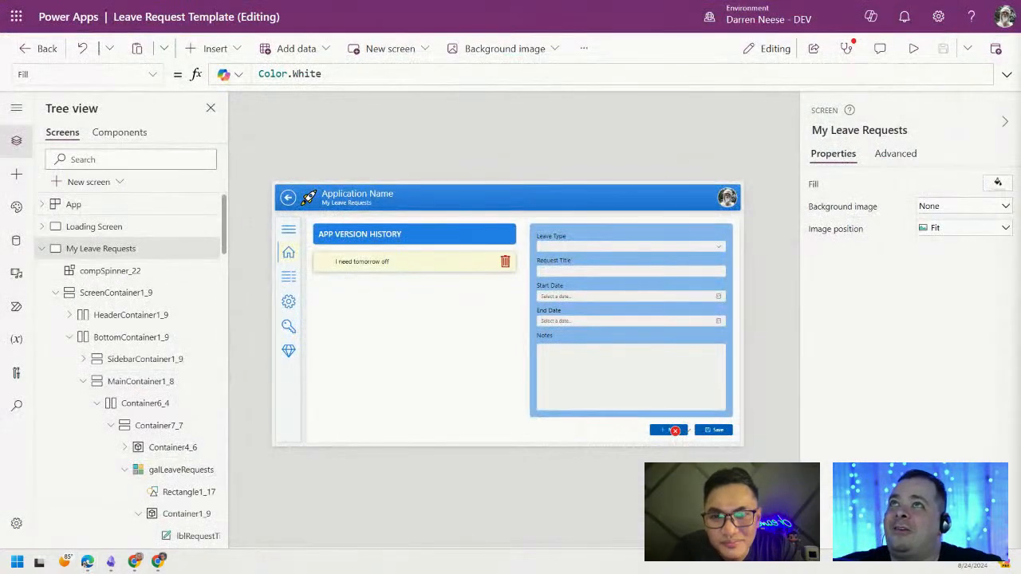
click(913, 48)
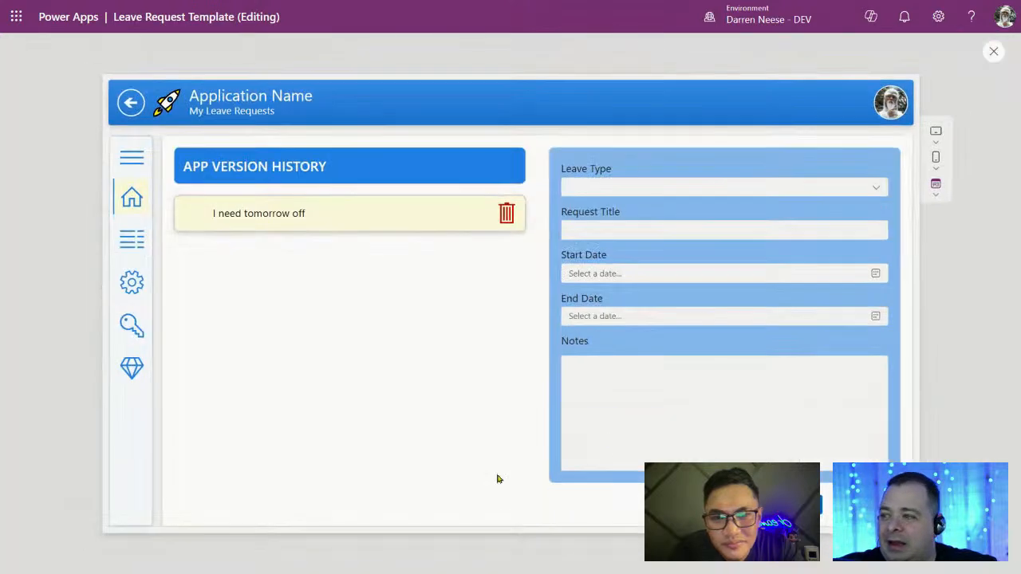
click(206, 217)
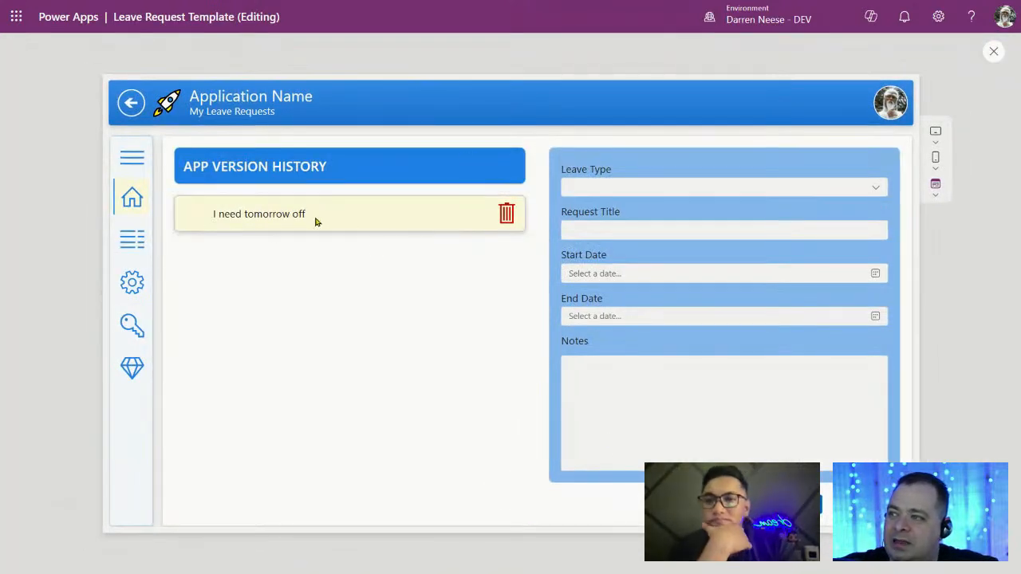
drag(317, 221, 206, 220)
- Test the form with leave type Bereavement, title "a", start date Aug 26, 2024 and end date Aug 28, 2024, leaving Notes empty
click(786, 190)
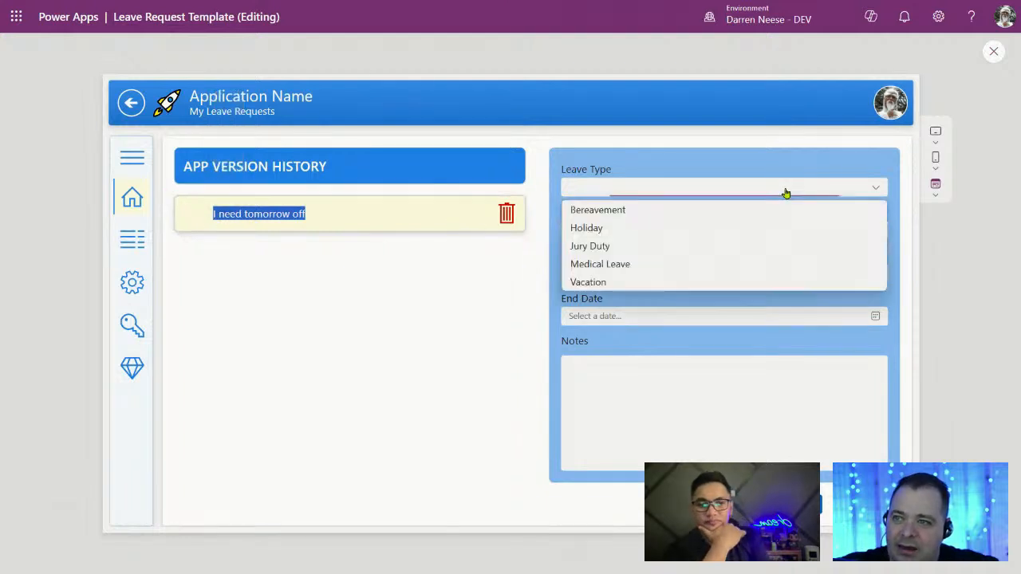
click(655, 210)
click(690, 226)
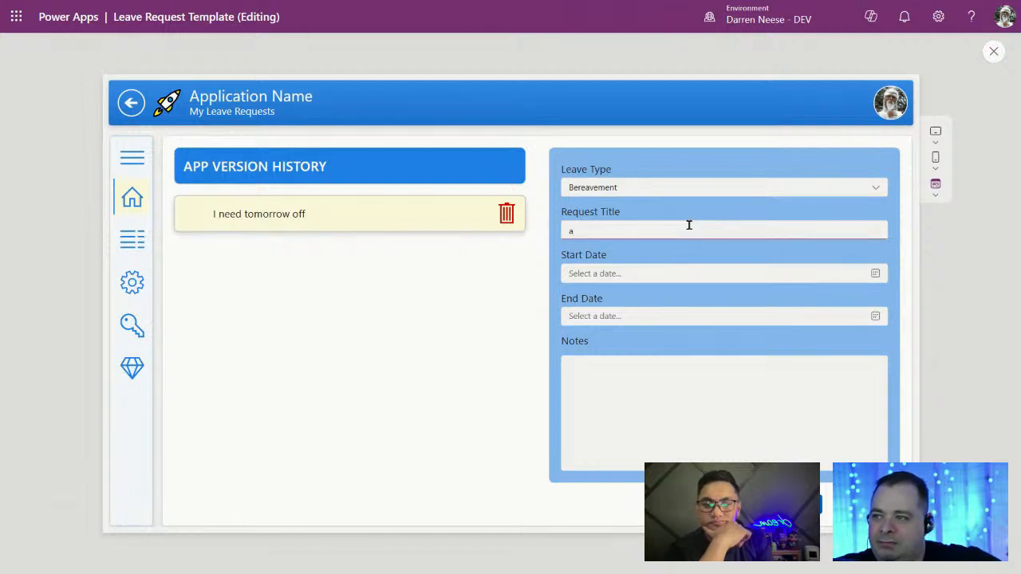
click(874, 274)
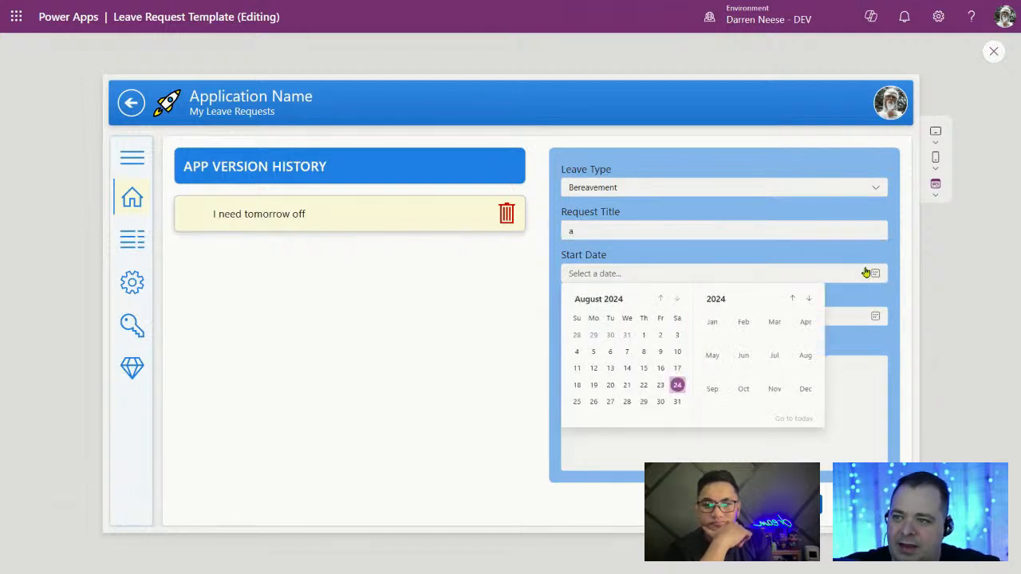
click(593, 402)
click(878, 317)
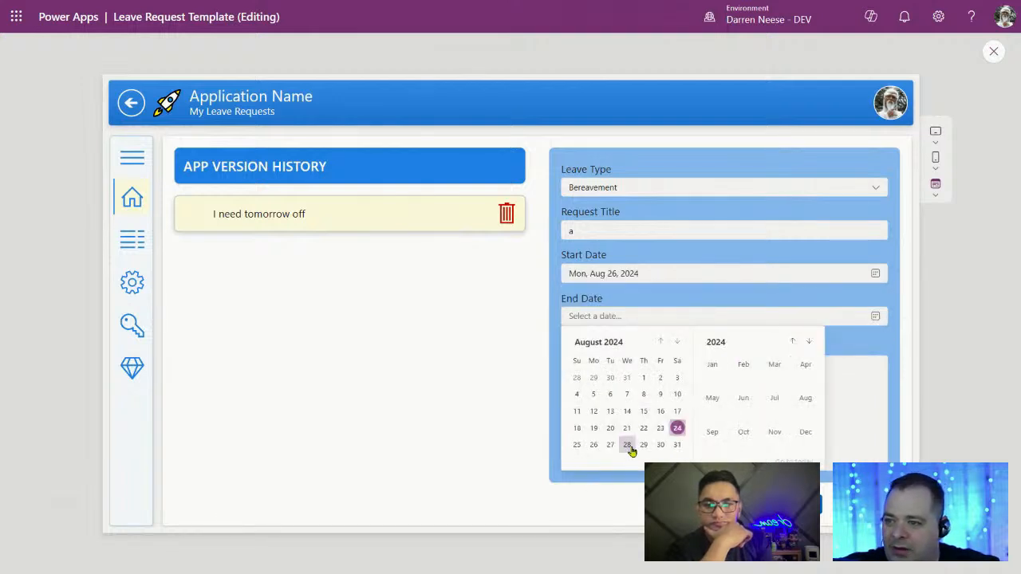
click(628, 445)
click(653, 440)
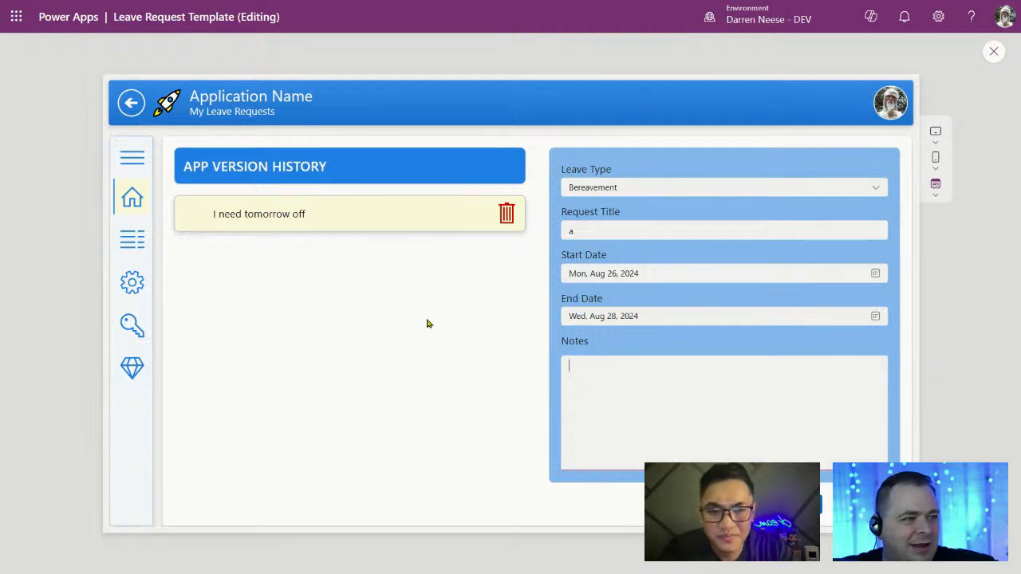
click(993, 56)
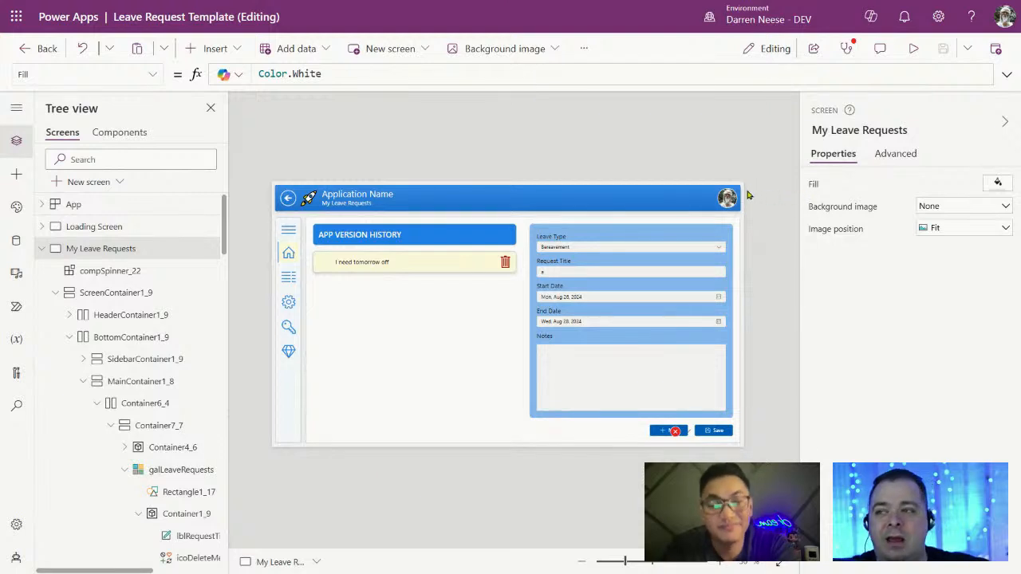
- Preview the filled form again, expand and collapse the app's navigation sidebar, and return to editing
click(913, 48)
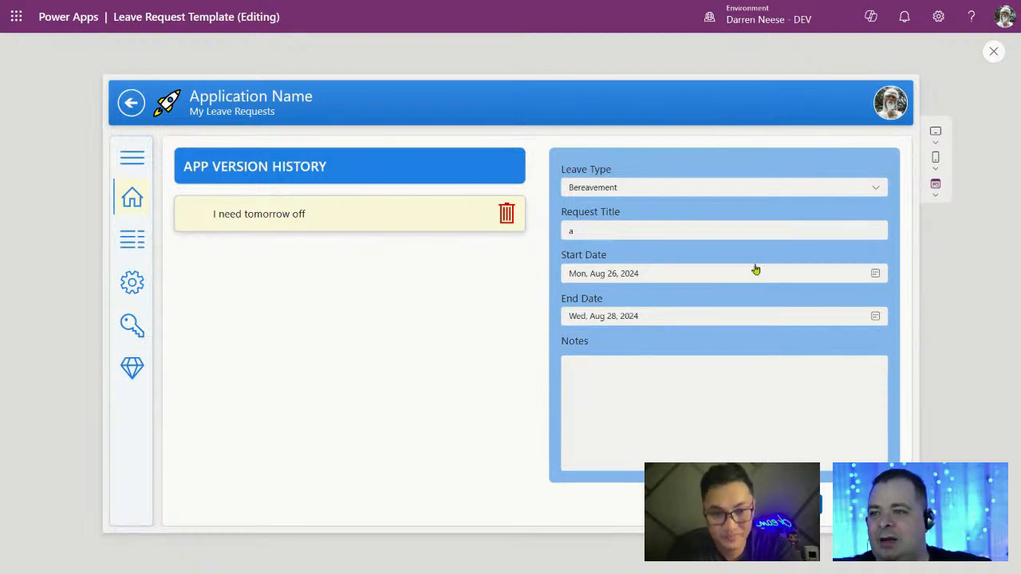
click(394, 308)
click(947, 335)
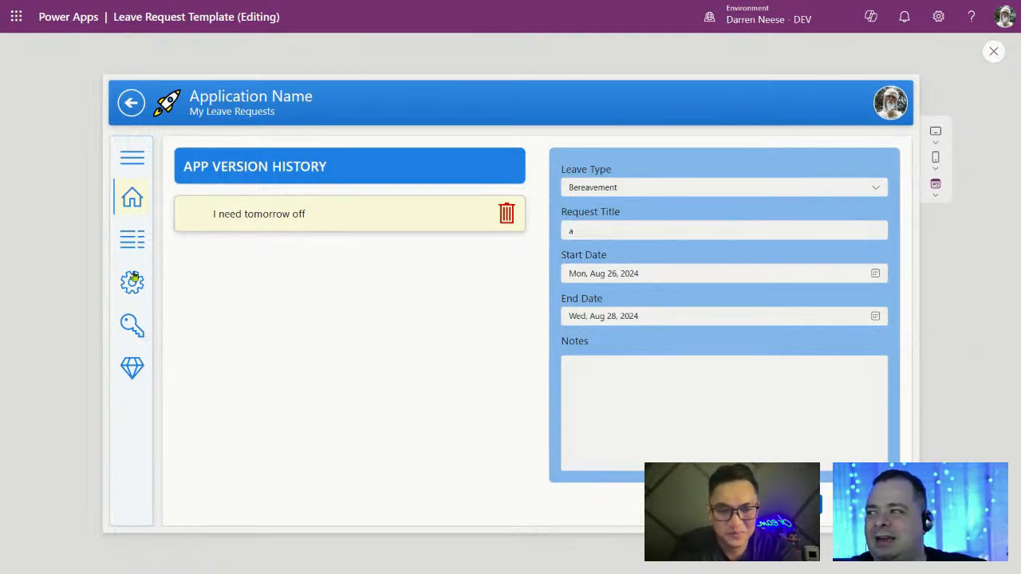
click(132, 158)
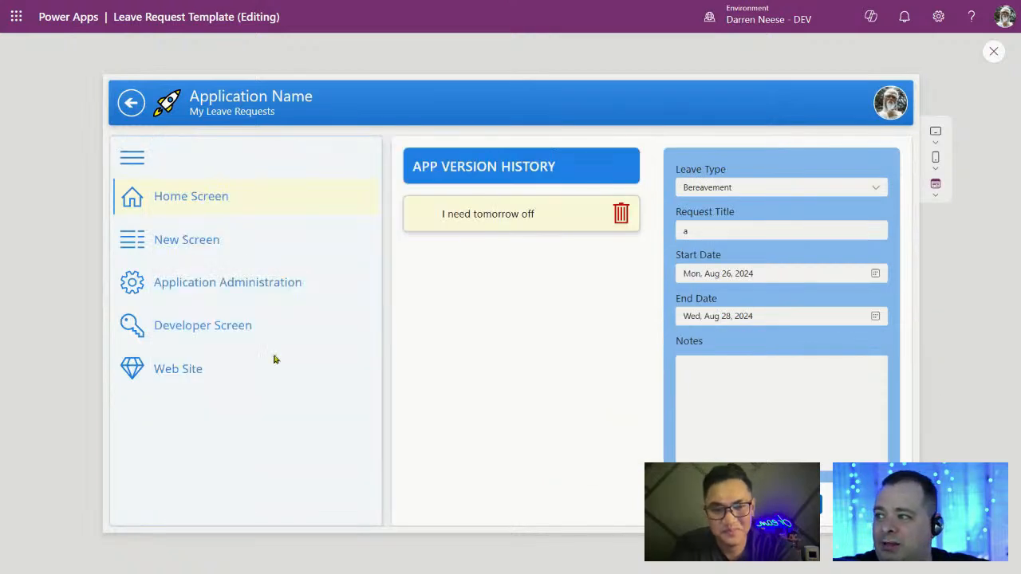
click(131, 155)
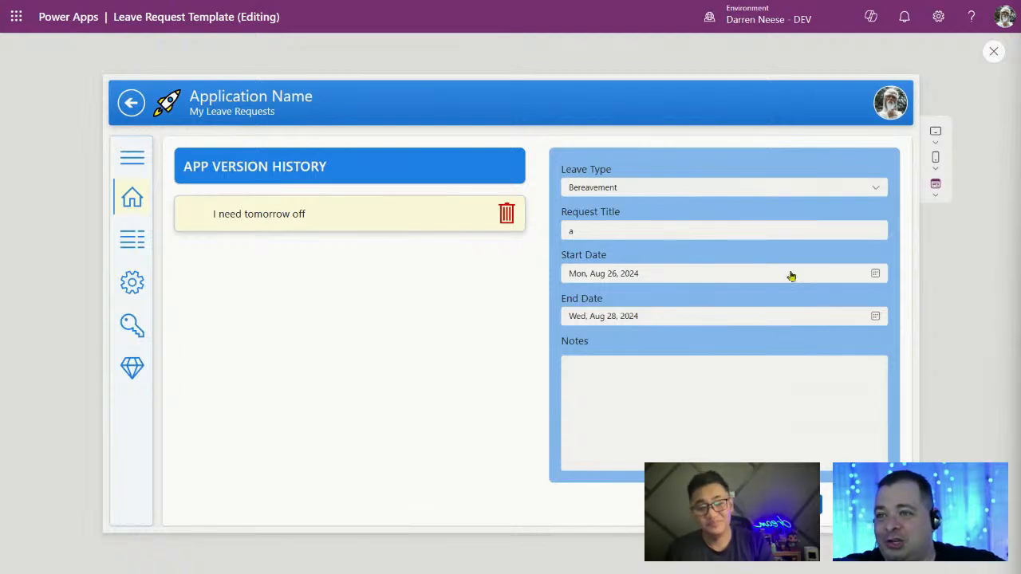
click(993, 54)
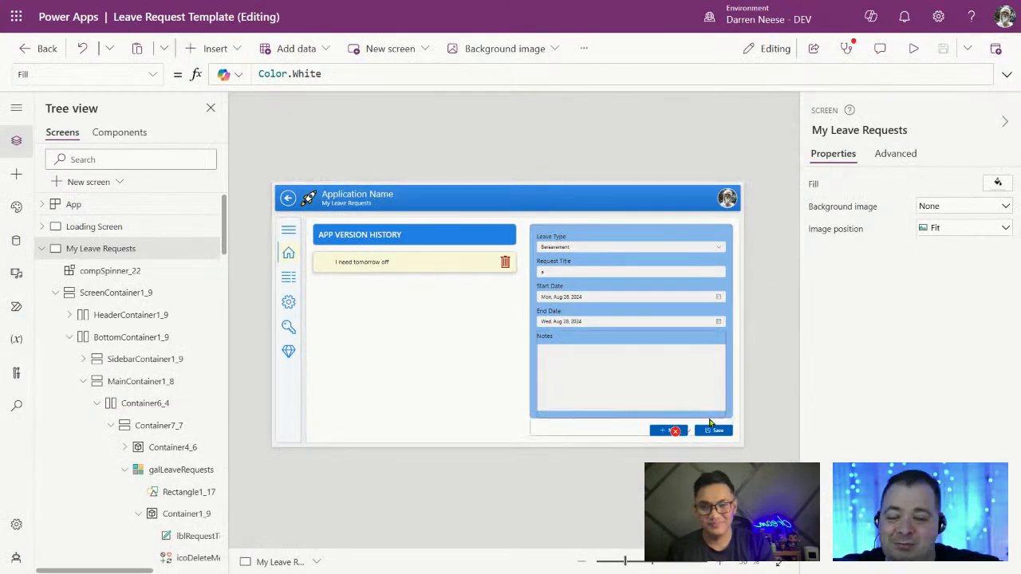
- Inspect the error on the form's New button and select the Leave Type dropdown to view its Items formula
click(673, 387)
click(758, 349)
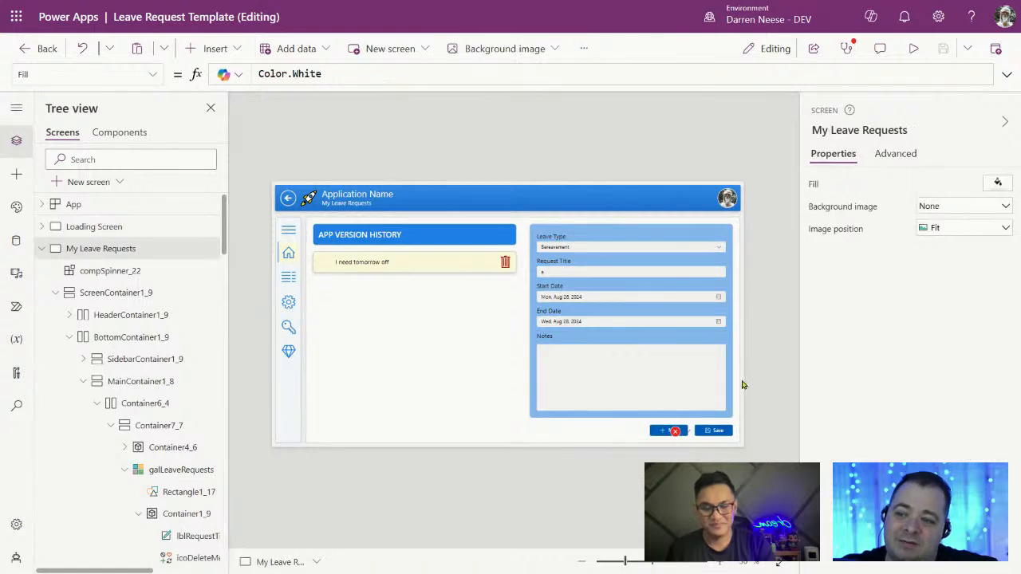
mouse_move(684, 437)
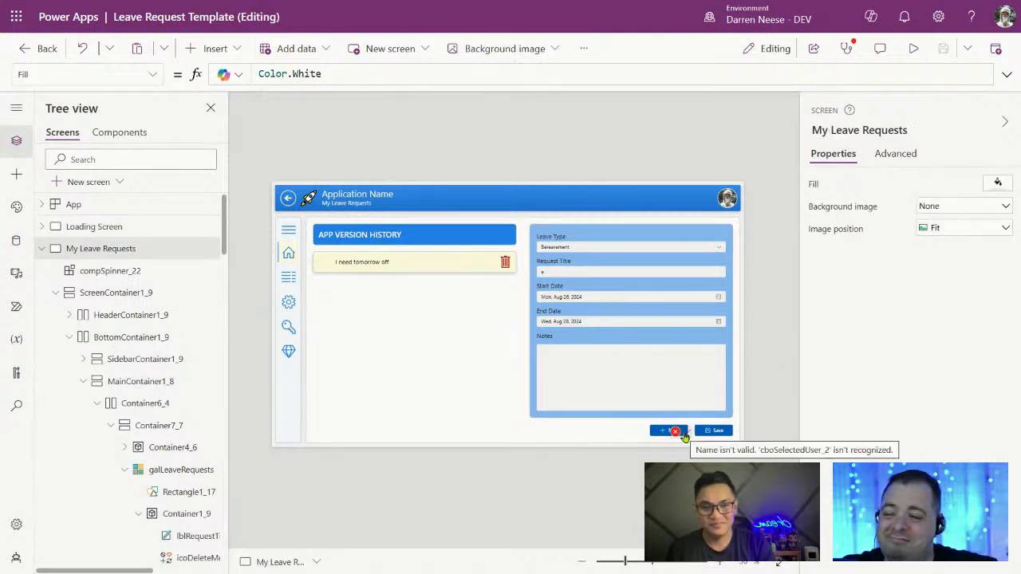
click(650, 249)
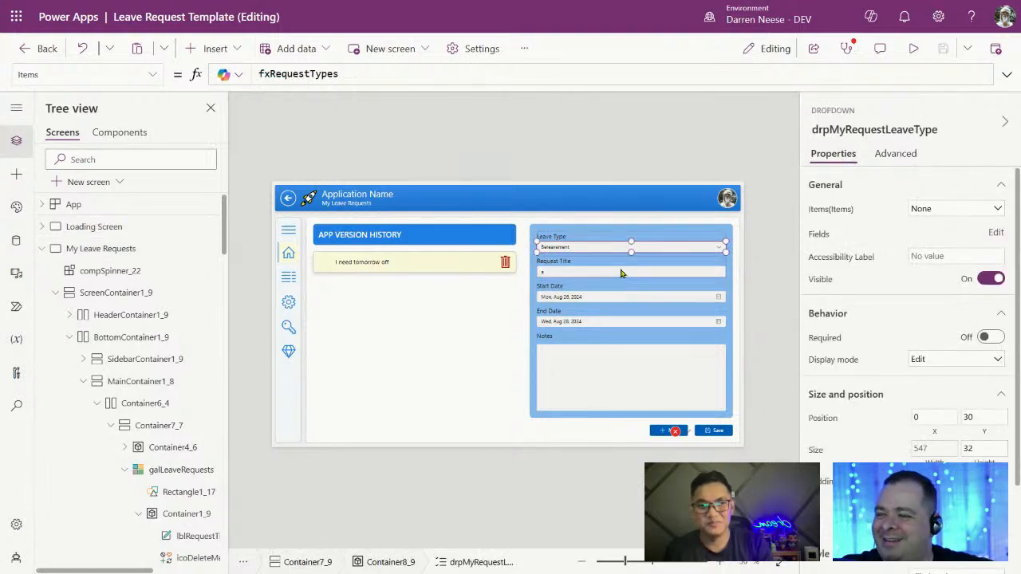
- Preview the My Leave Requests screen, select the existing request in the gallery to check the form, and return to editing
click(620, 267)
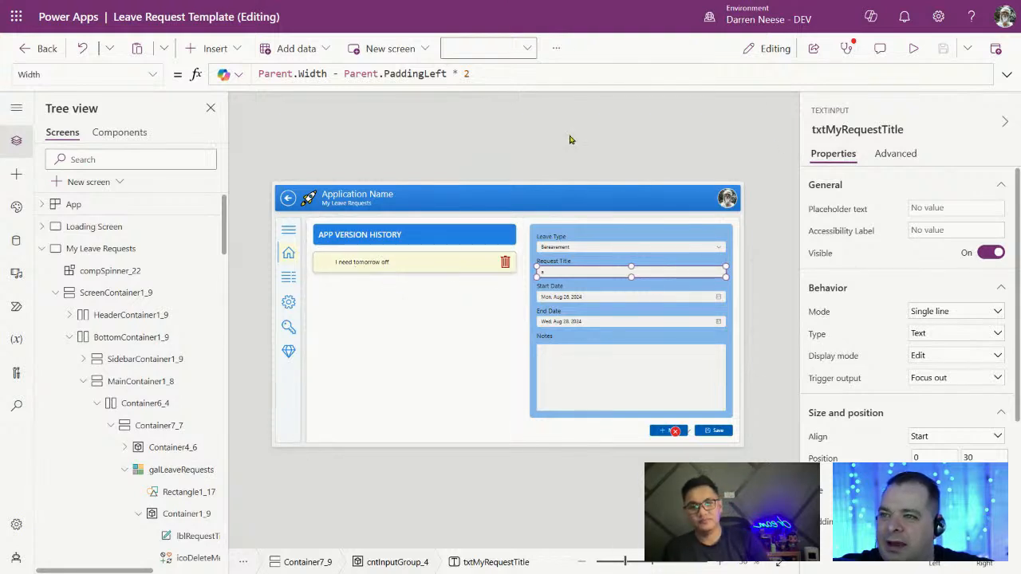
click(660, 133)
click(913, 48)
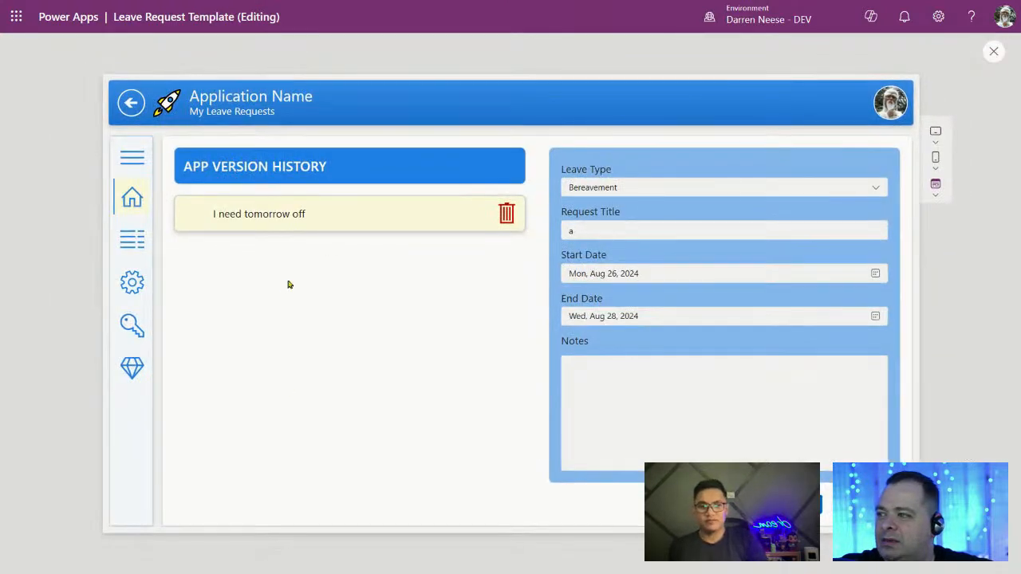
click(300, 211)
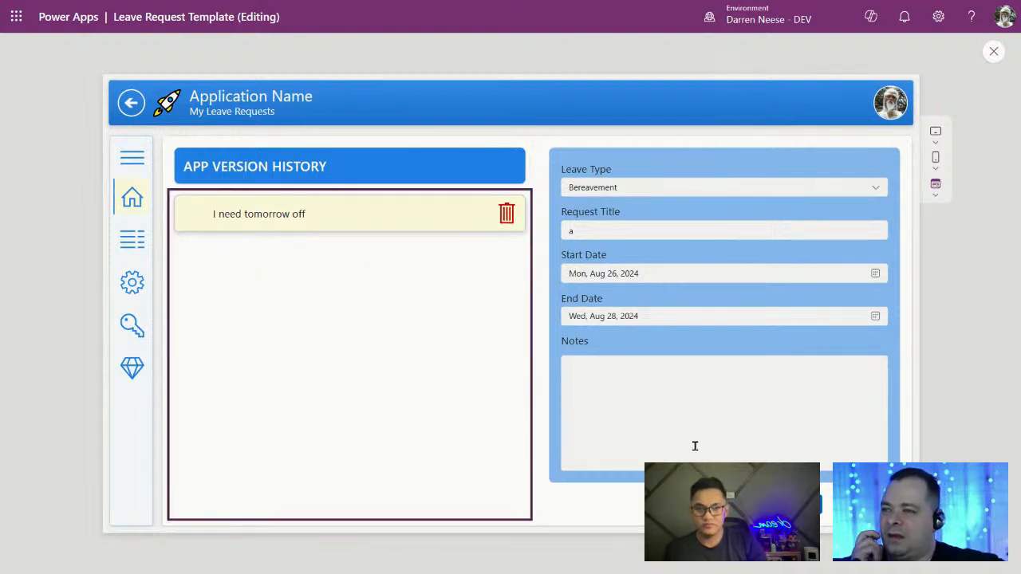
click(993, 52)
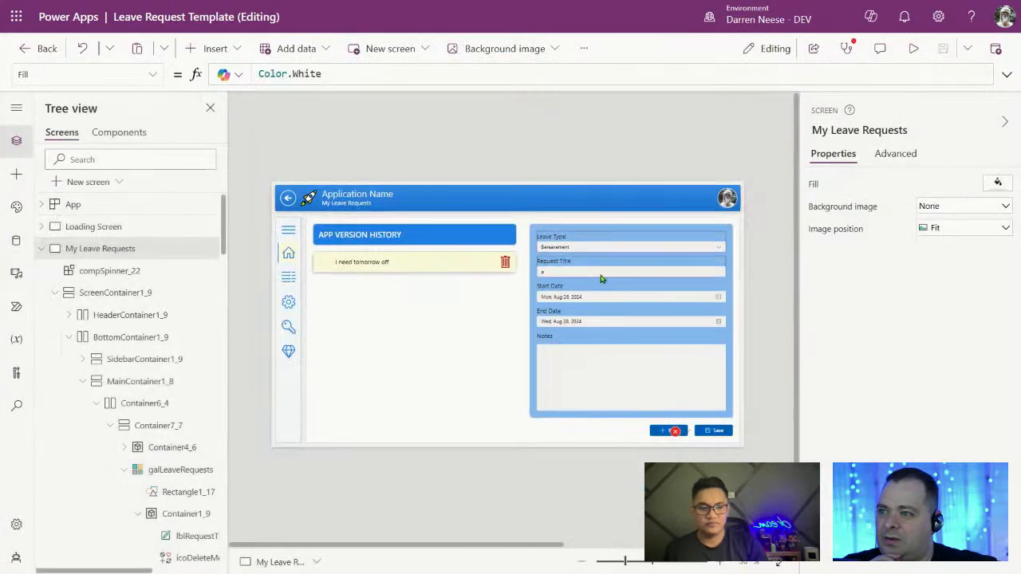
- Uncomment the Request Title text input's Value formula by removing its opening and closing comment markers
click(603, 272)
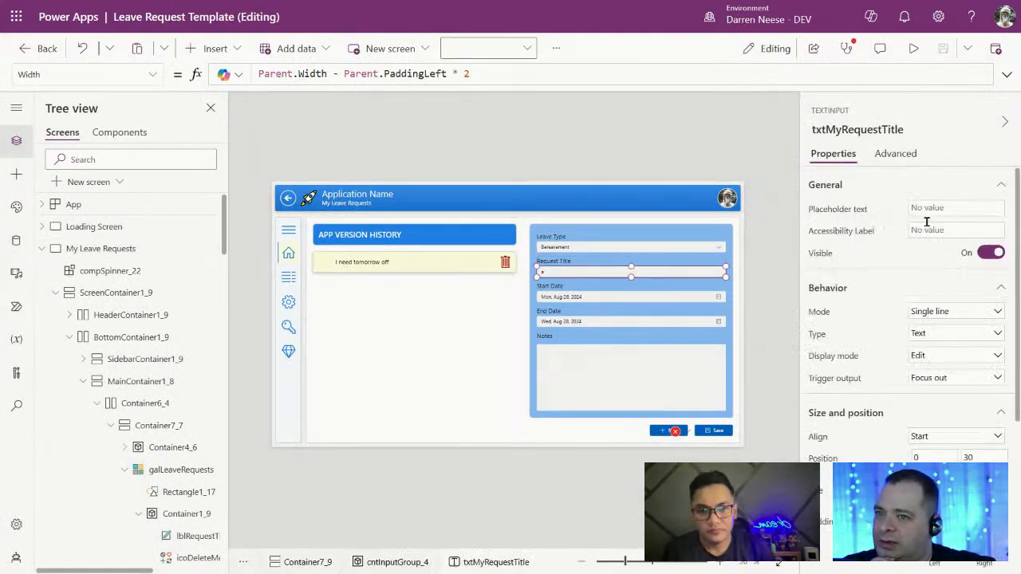
click(152, 74)
scroll(127, 266, down, 1)
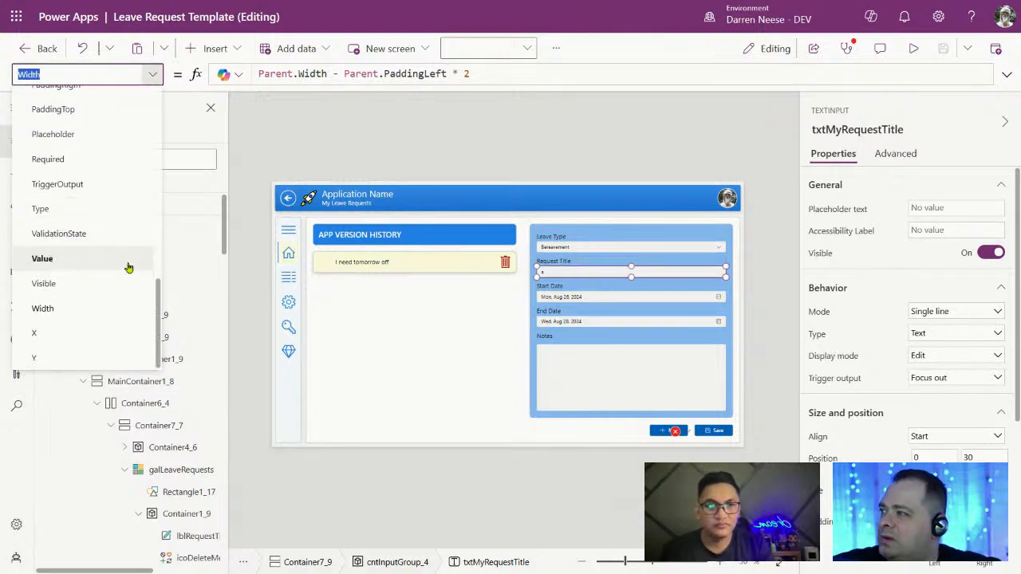
click(92, 259)
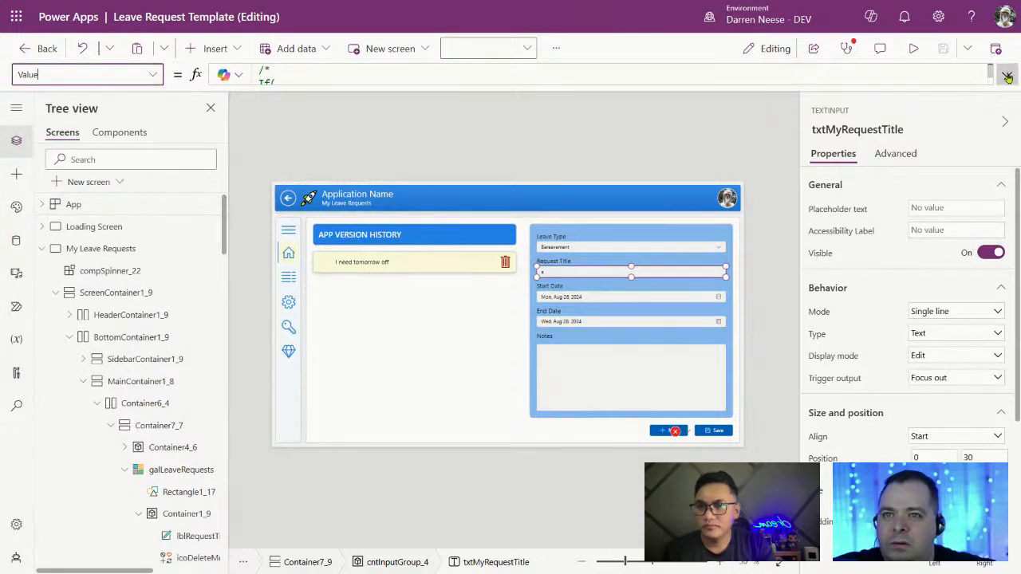
click(1007, 74)
click(368, 71)
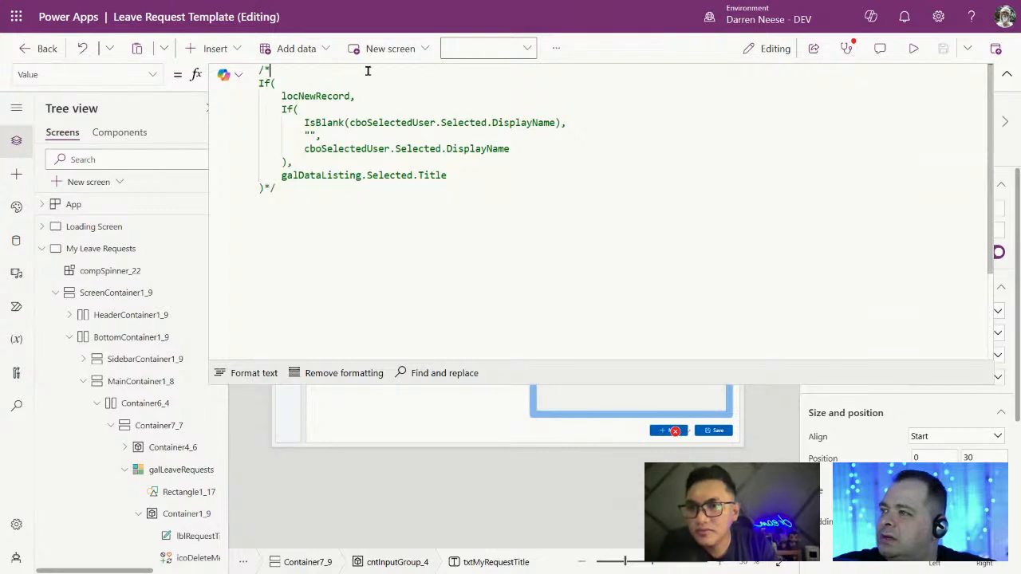
key(BackSpace)
key(BackSpace)
key(Delete)
key(ctrl+End)
key(BackSpace)
key(BackSpace)
- Replace the nested If block on cboSelectedUser in the Request Title's Value formula with an empty string ""
double_click(331, 83)
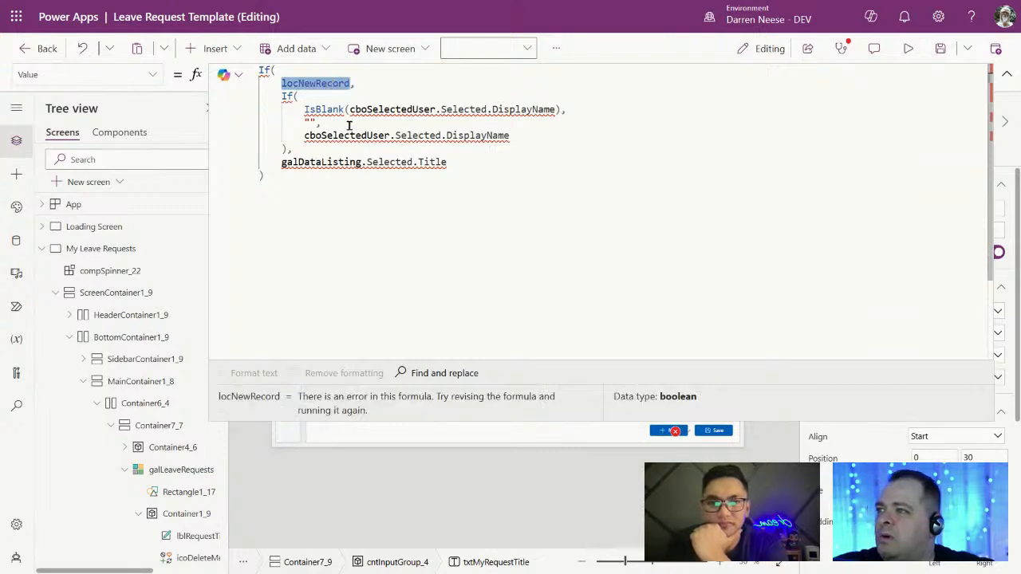
drag(287, 149, 230, 104)
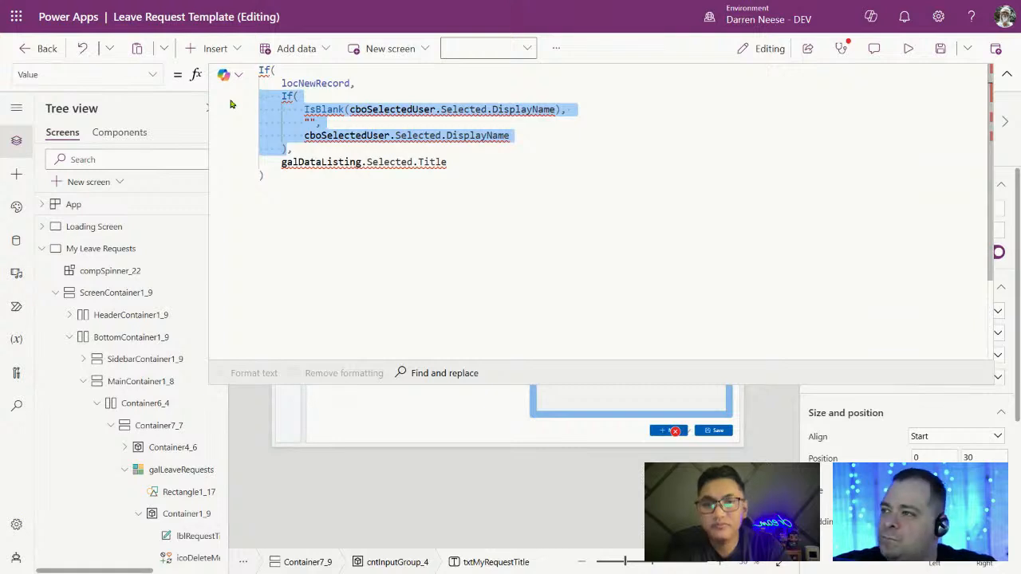
text("",)
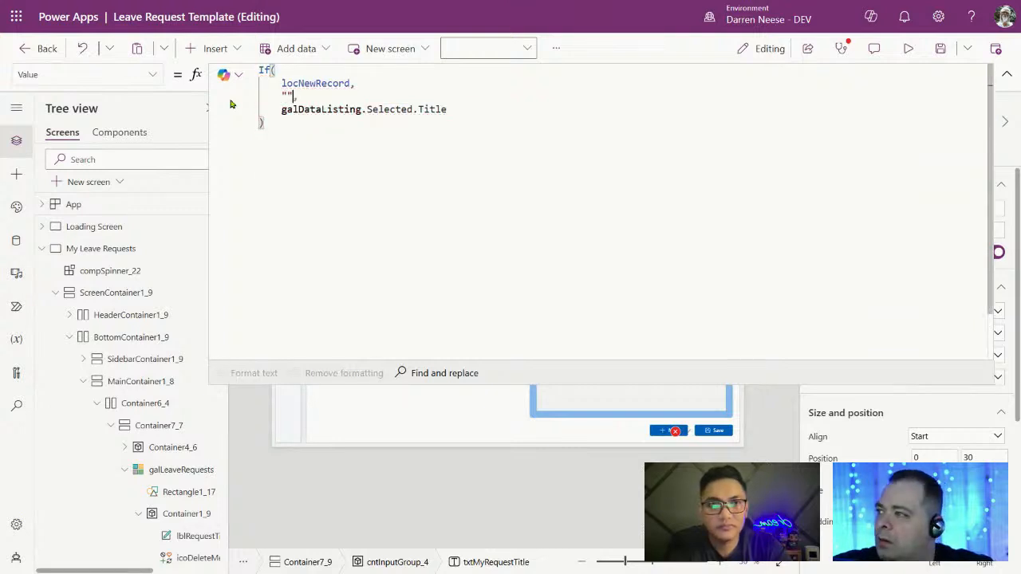
- Replace galDataListing with the leave requests gallery's name, galLeaveRequests, in the Request Title's Value formula
double_click(337, 108)
click(1007, 74)
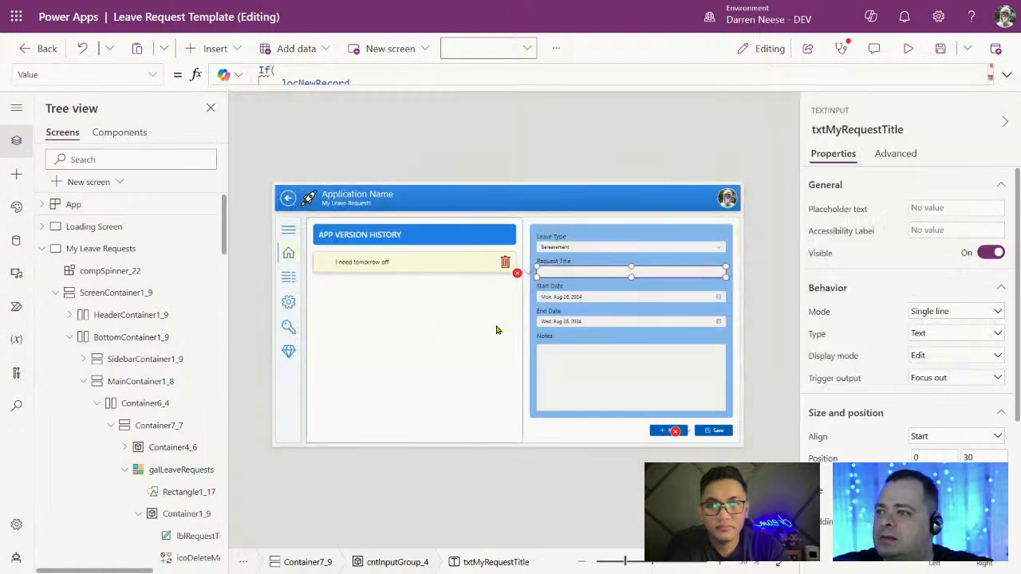
click(435, 323)
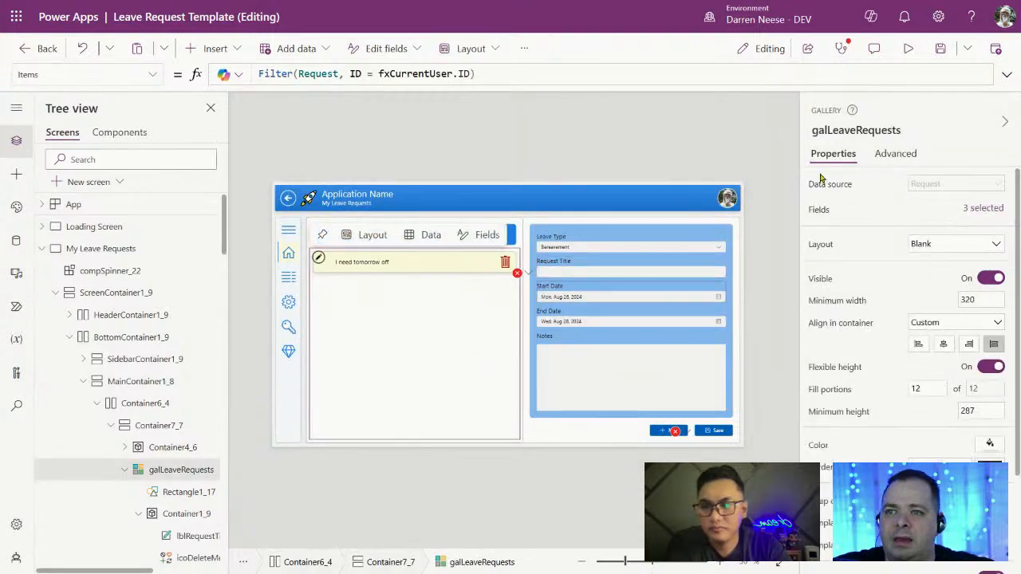
click(868, 131)
key(ctrl+c)
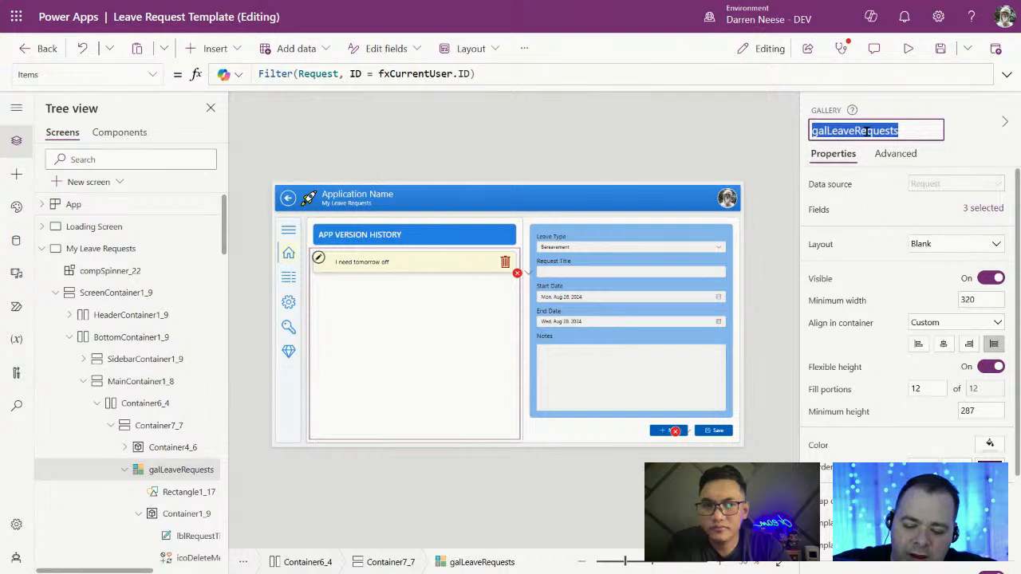
click(648, 271)
click(526, 277)
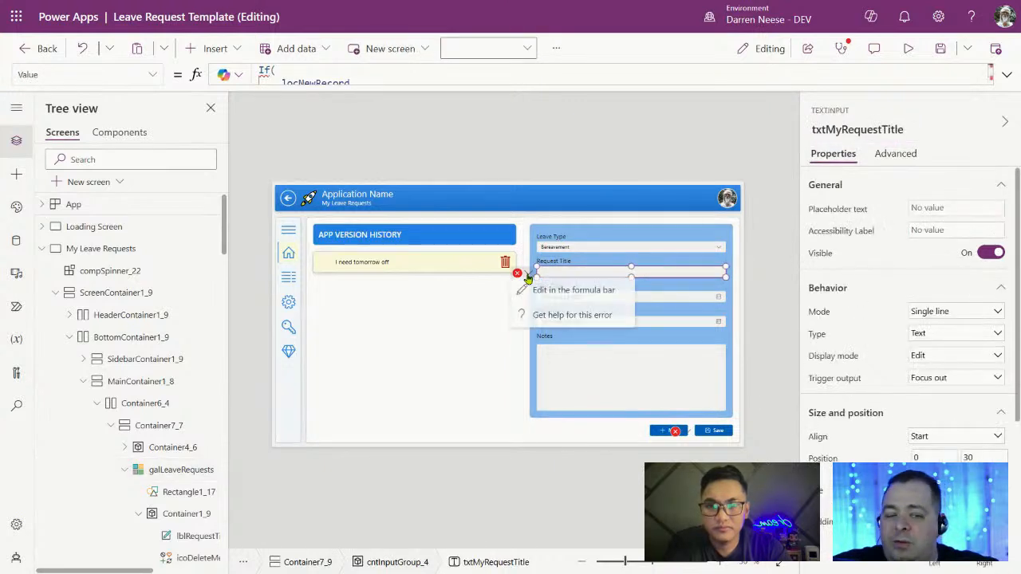
click(573, 292)
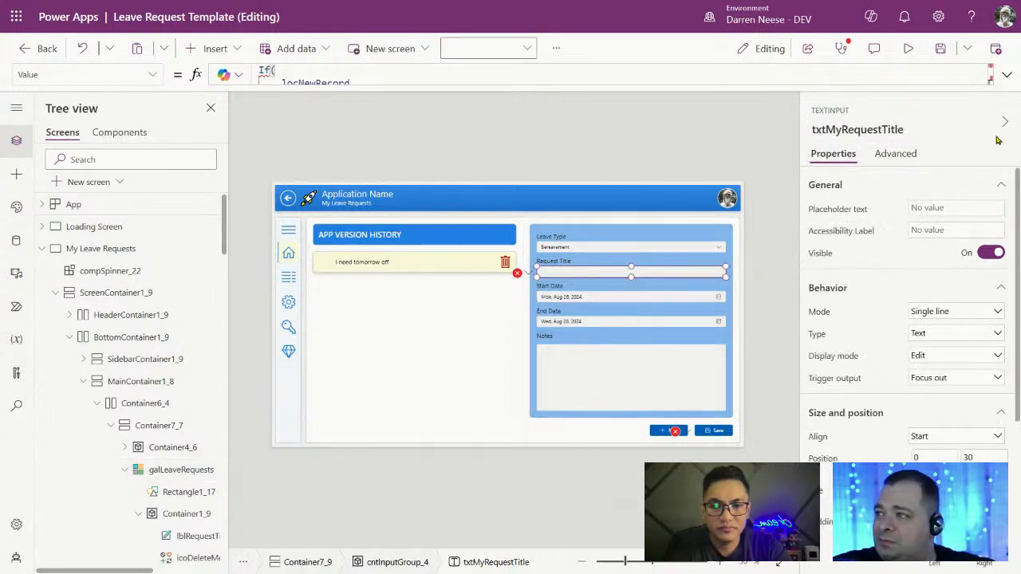
double_click(345, 110)
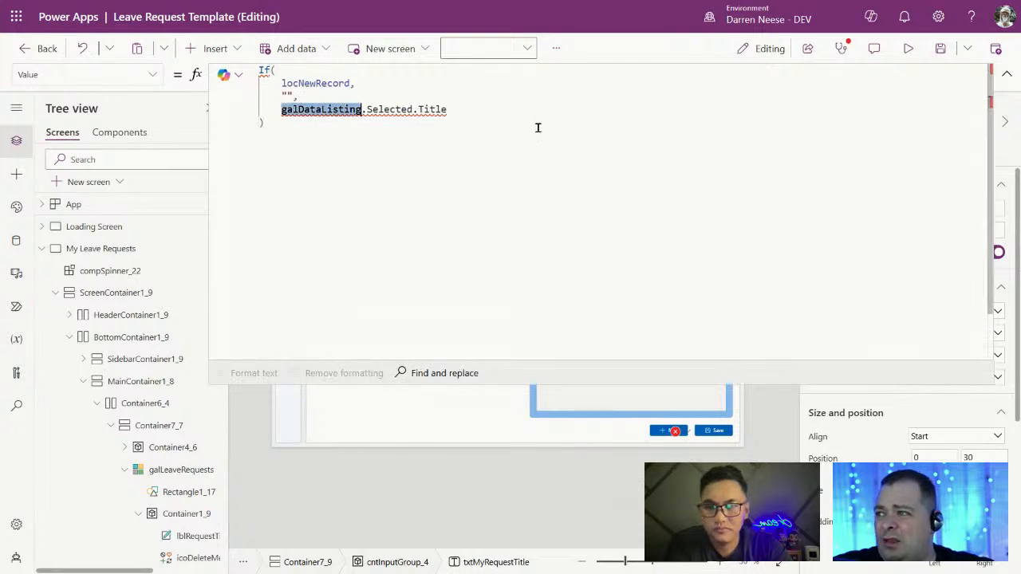
key(ctrl+v)
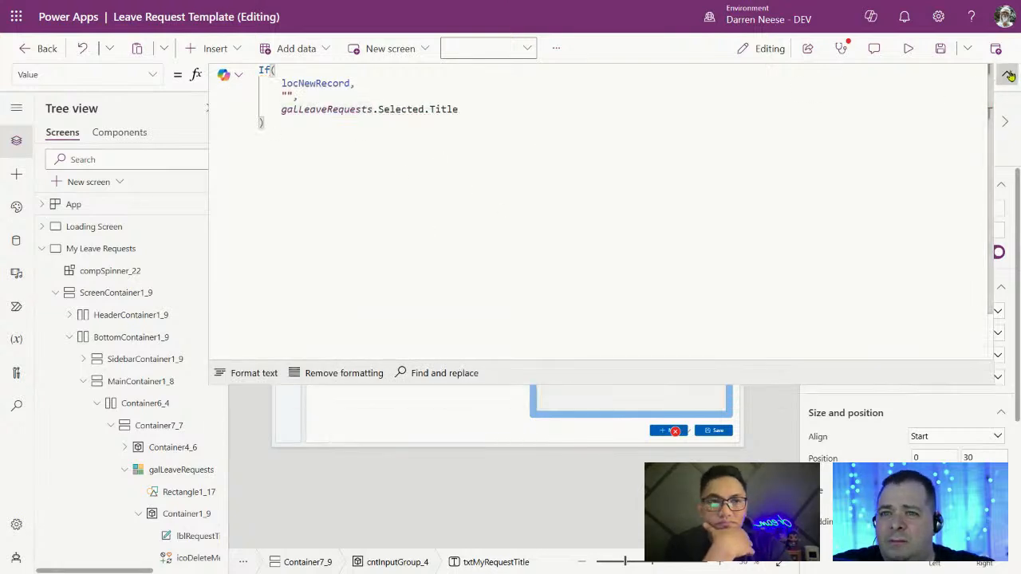
click(1007, 75)
- Preview the screen, compare the gallery request's title with the Request Title field, and return to editing
click(912, 51)
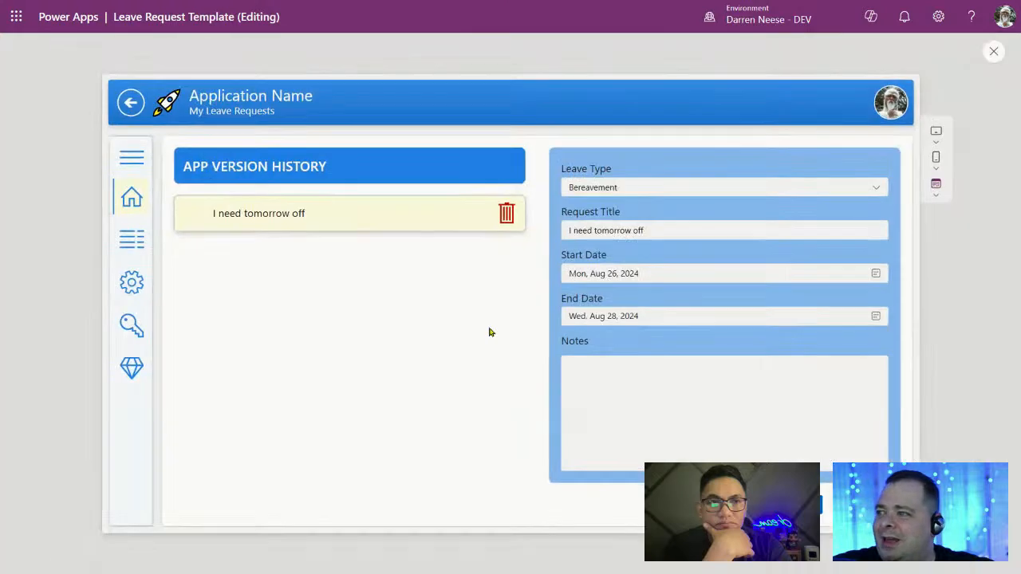
drag(689, 231, 560, 234)
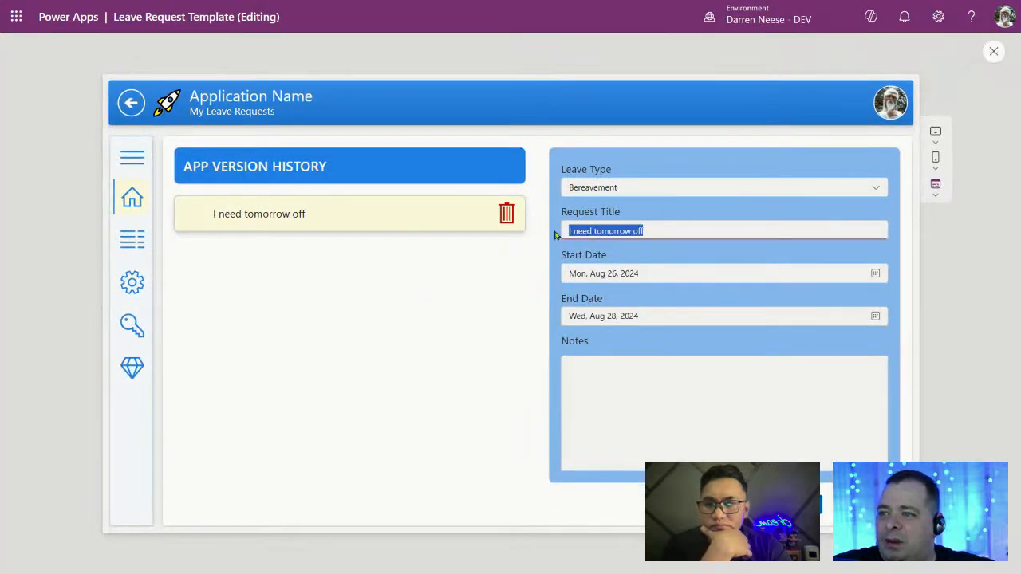
click(217, 213)
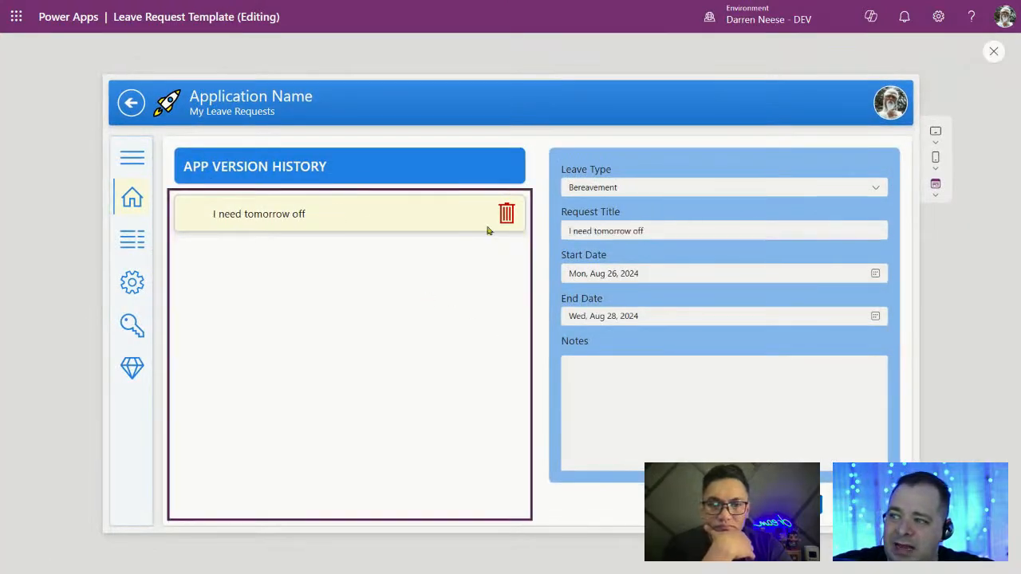
triple_click(675, 230)
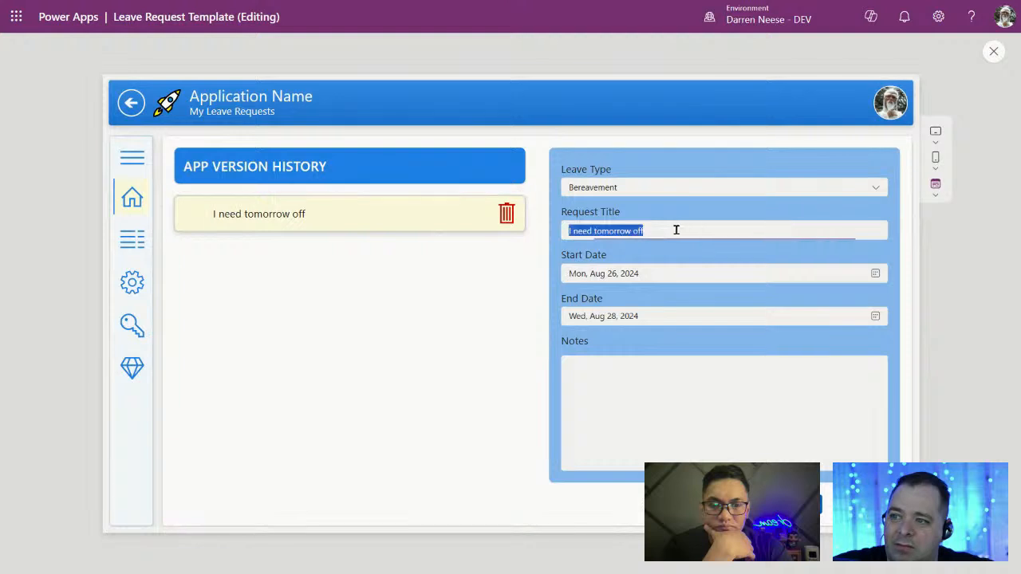
click(287, 212)
click(725, 231)
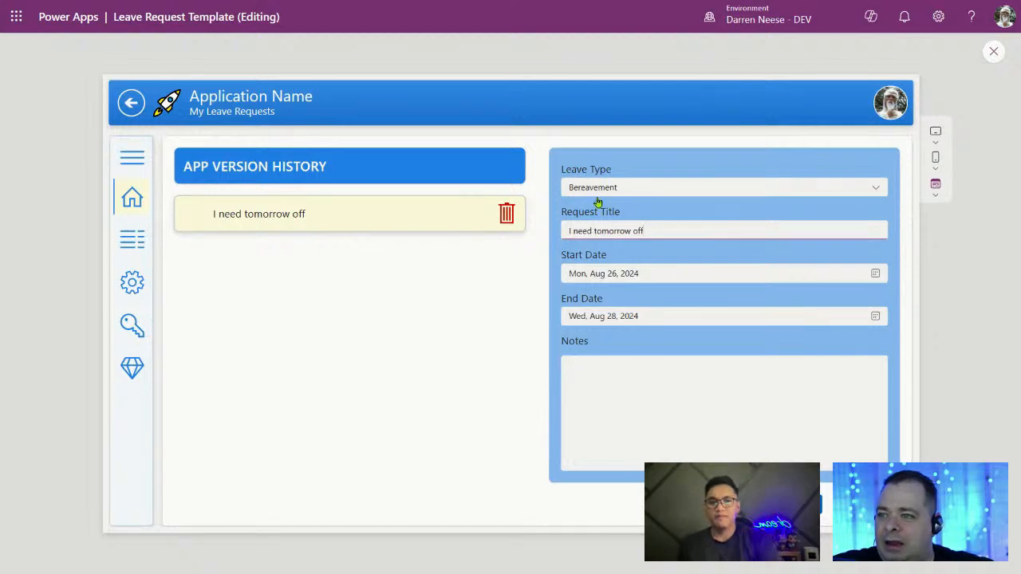
click(993, 52)
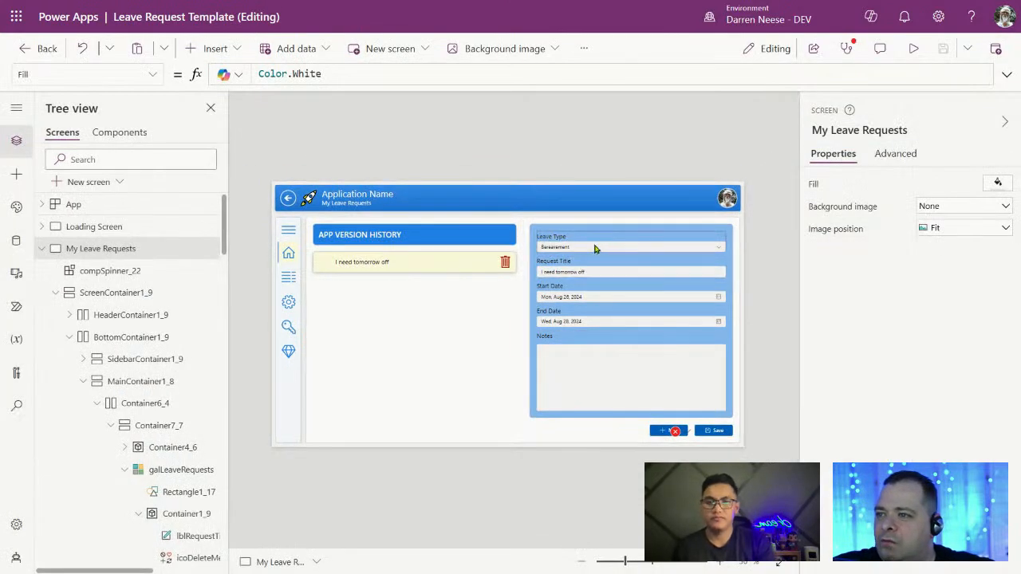
- Open the Leave Type dropdown's DefaultSelectedItems formula in an expanded formula editor, shortened so the form stays in view
click(594, 249)
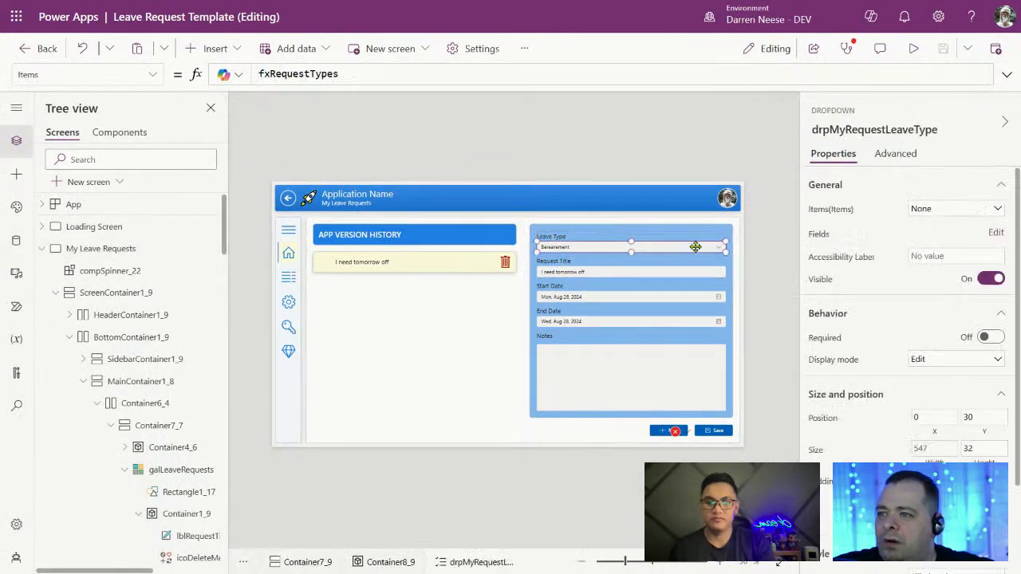
click(882, 154)
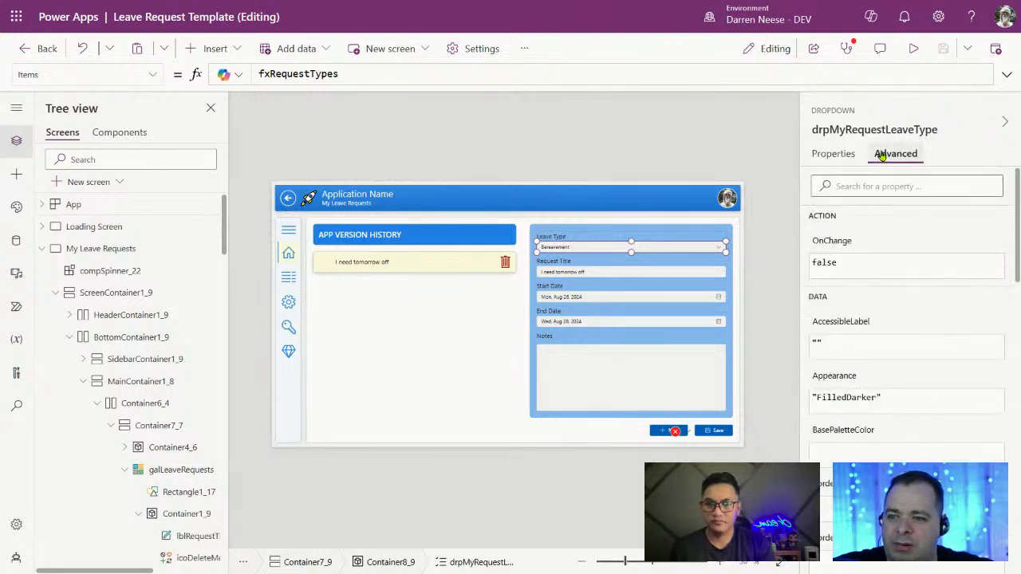
click(854, 155)
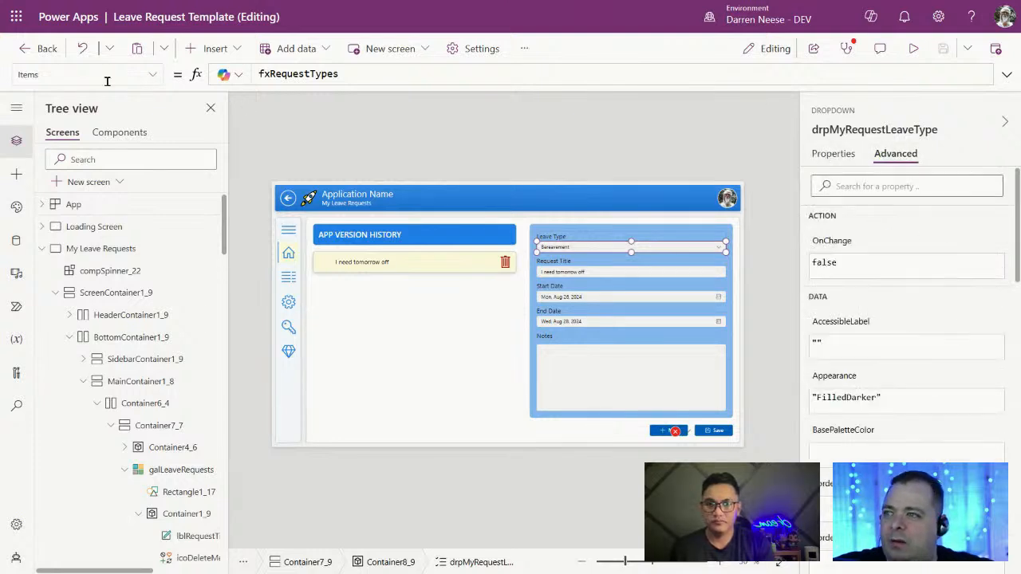
click(154, 75)
scroll(131, 187, up, 2)
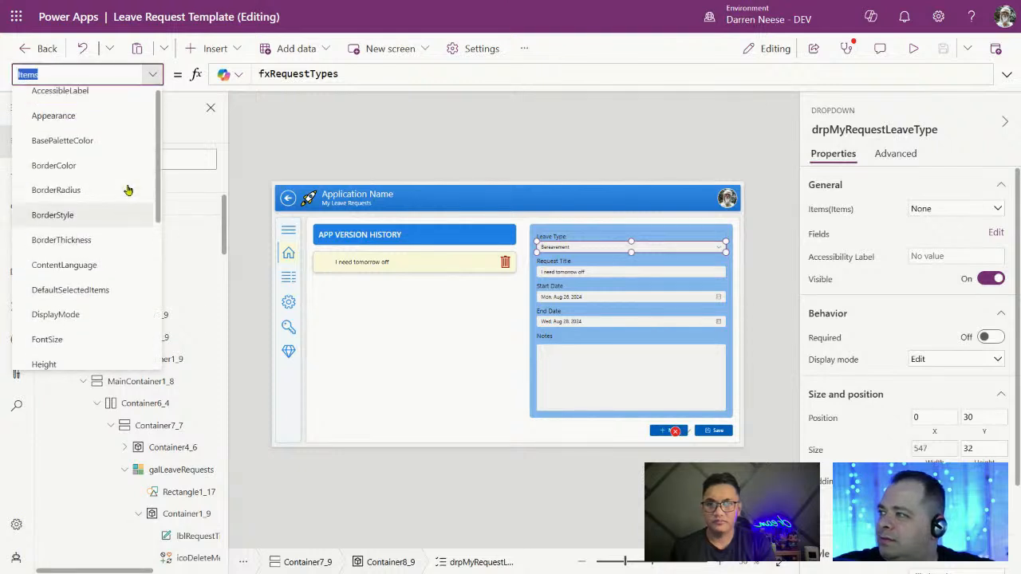
click(104, 298)
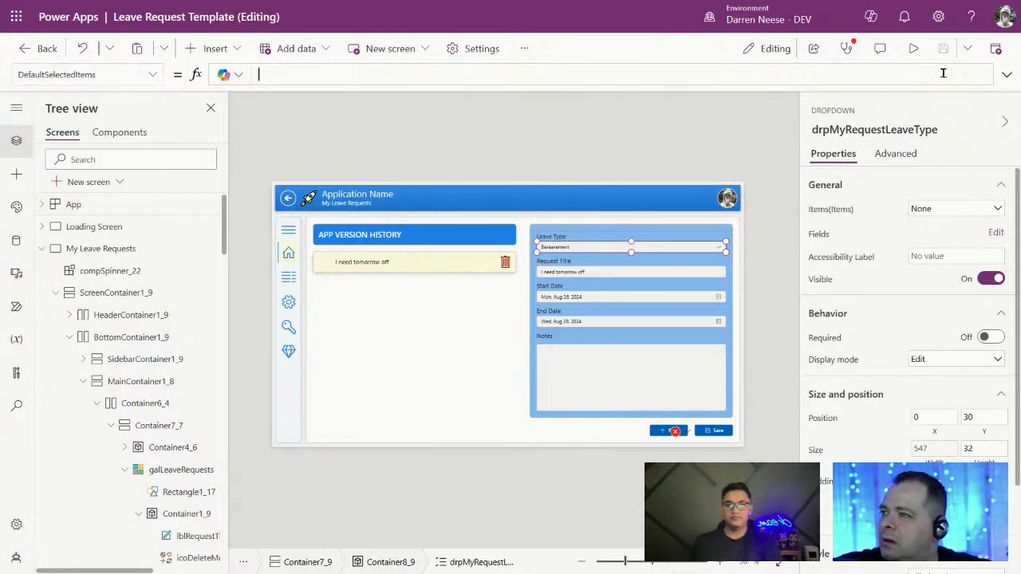
click(1007, 74)
drag(786, 381, 760, 141)
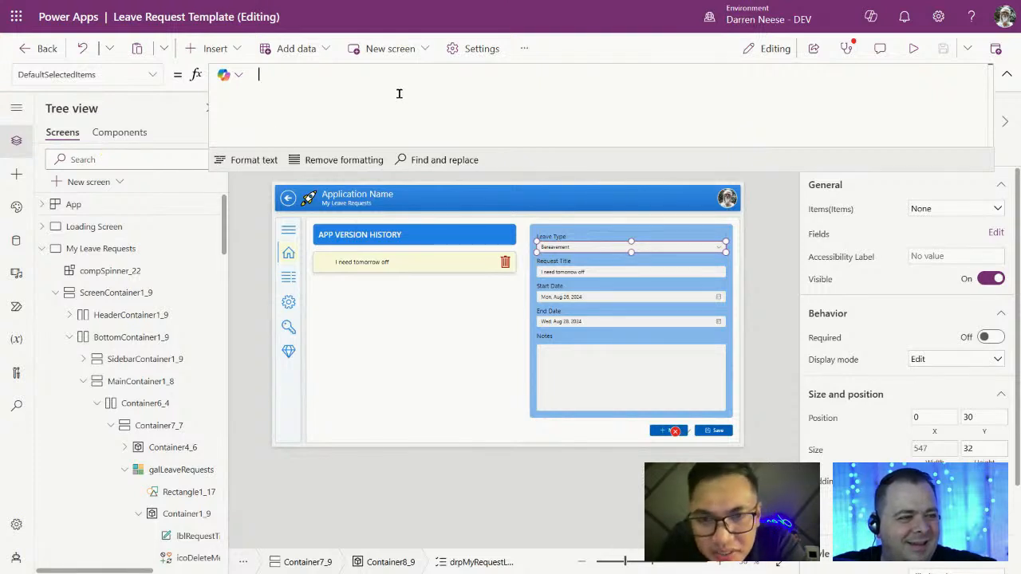
- Copy the Request Title's whole Value formula into the Leave Type dropdown's DefaultSelectedItems property
click(606, 271)
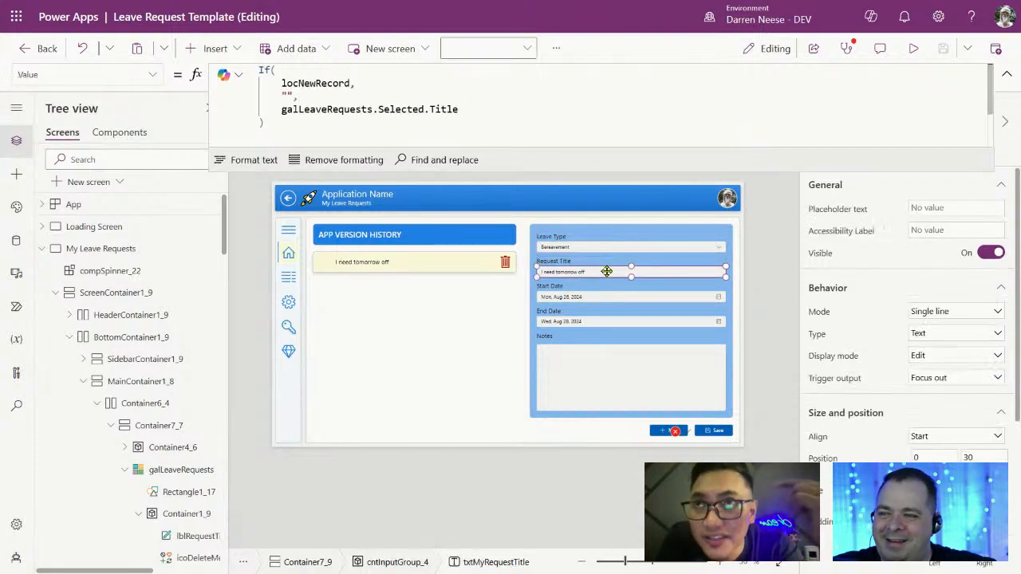
click(339, 131)
key(ctrl+a)
key(ctrl+c)
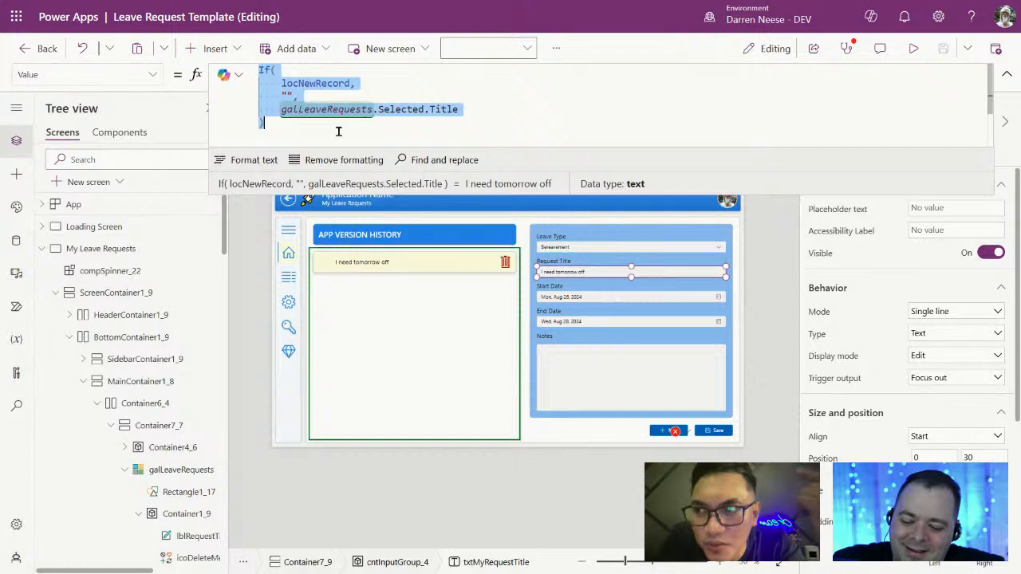
click(626, 246)
click(455, 96)
key(ctrl+v)
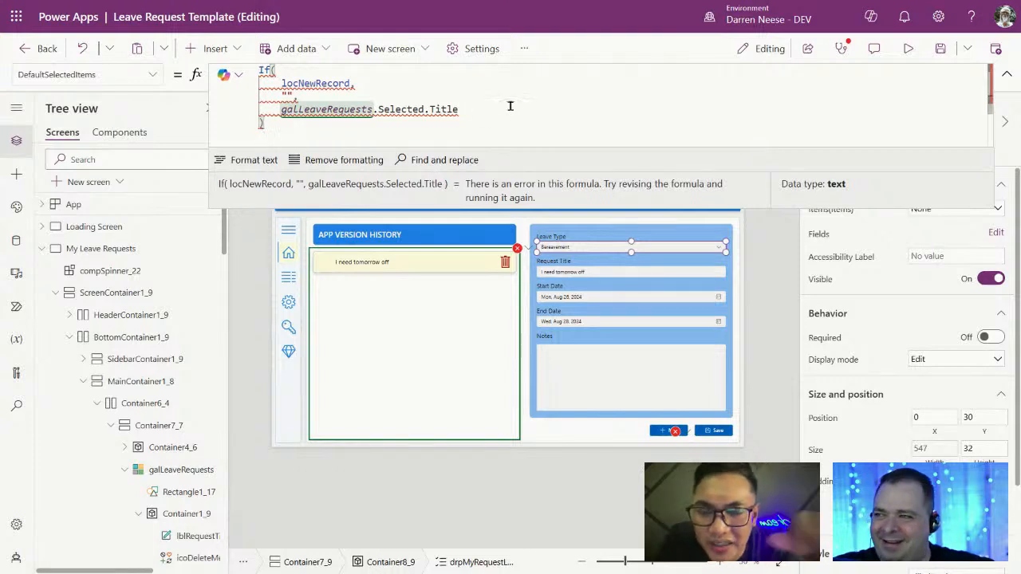
- Replace Title with RequestType after galLeaveRequests.Selected in the Leave Type dropdown's DefaultSelectedItems formula
double_click(444, 109)
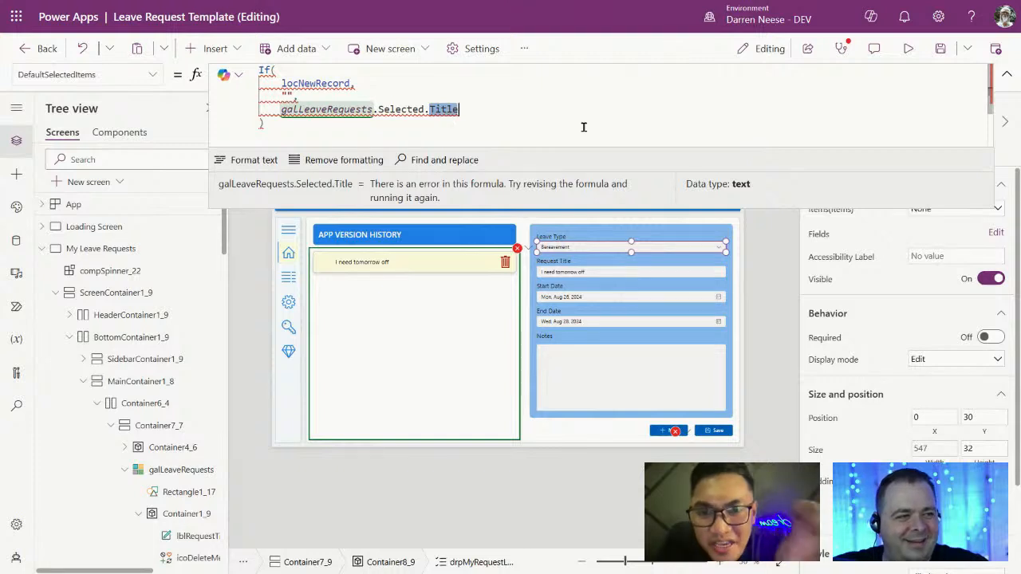
key(BackSpace)
text(lea)
key(BackSpace)
key(BackSpace)
key(BackSpace)
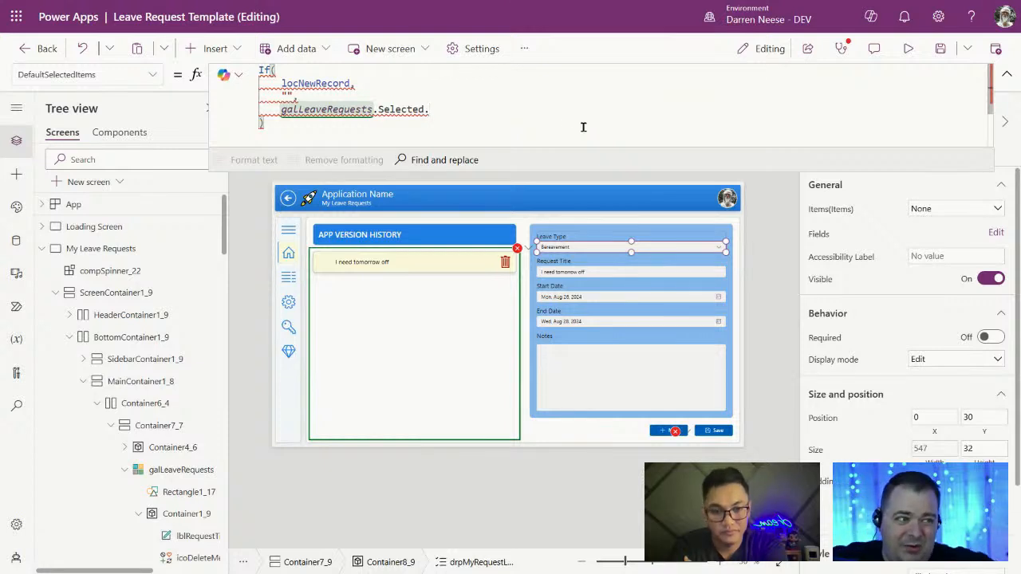
double_click(319, 83)
click(296, 97)
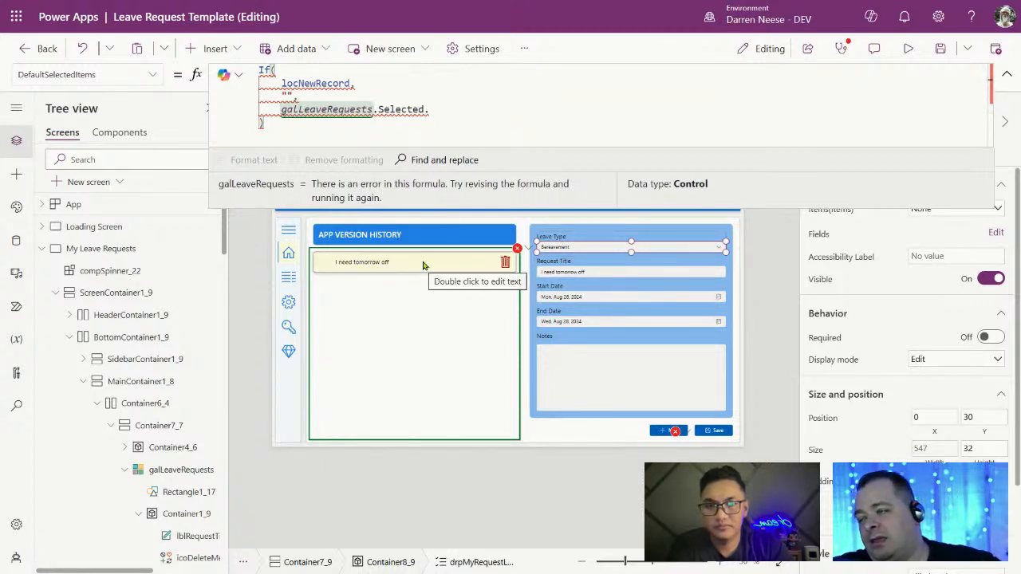
double_click(322, 108)
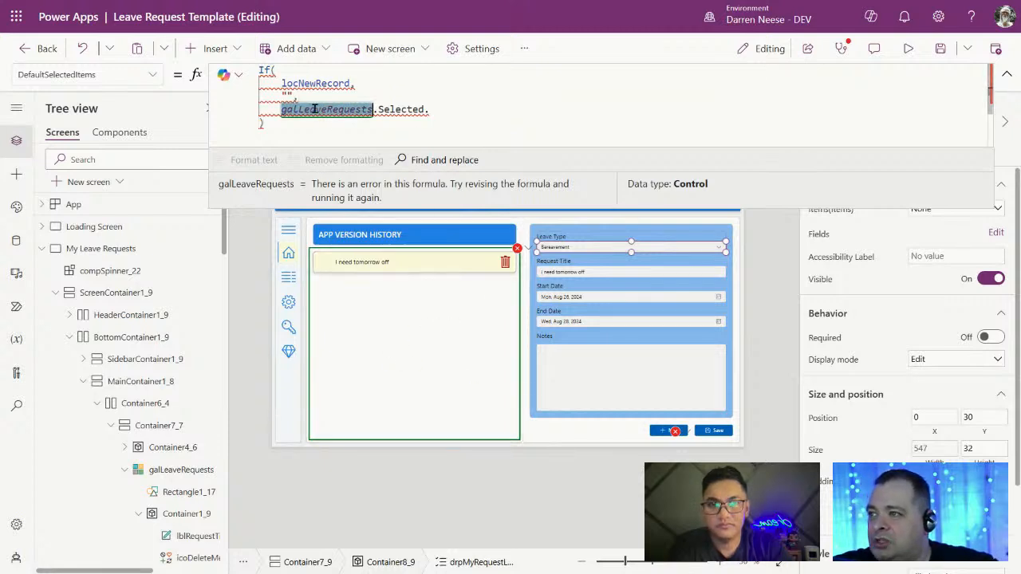
click(466, 110)
key(BackSpace)
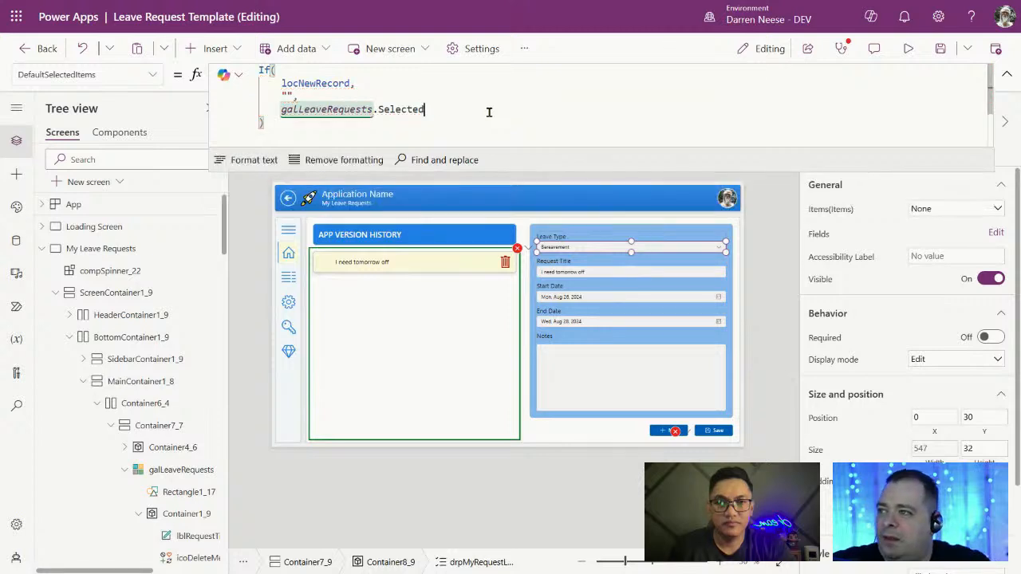
text(.)
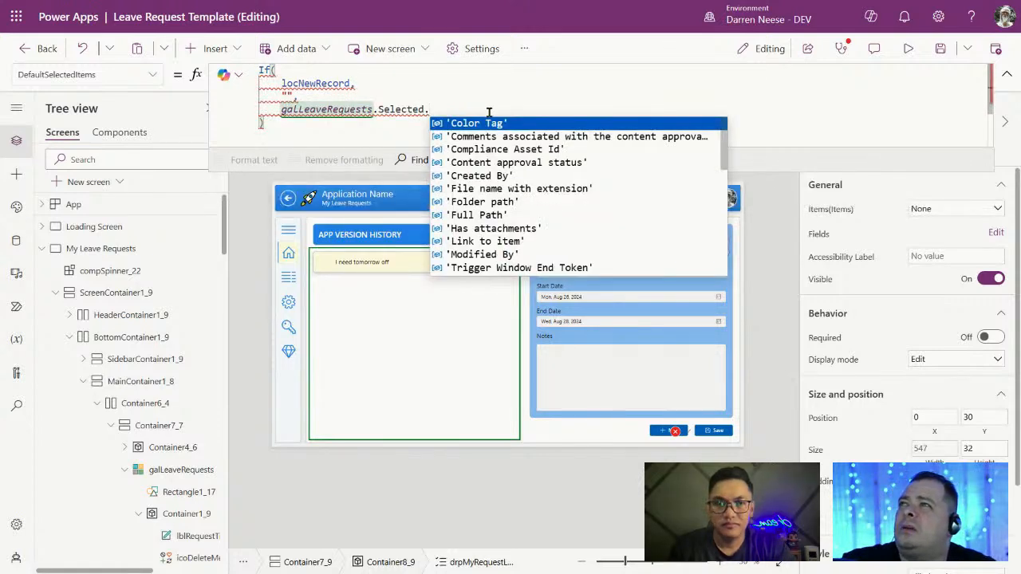
text(R)
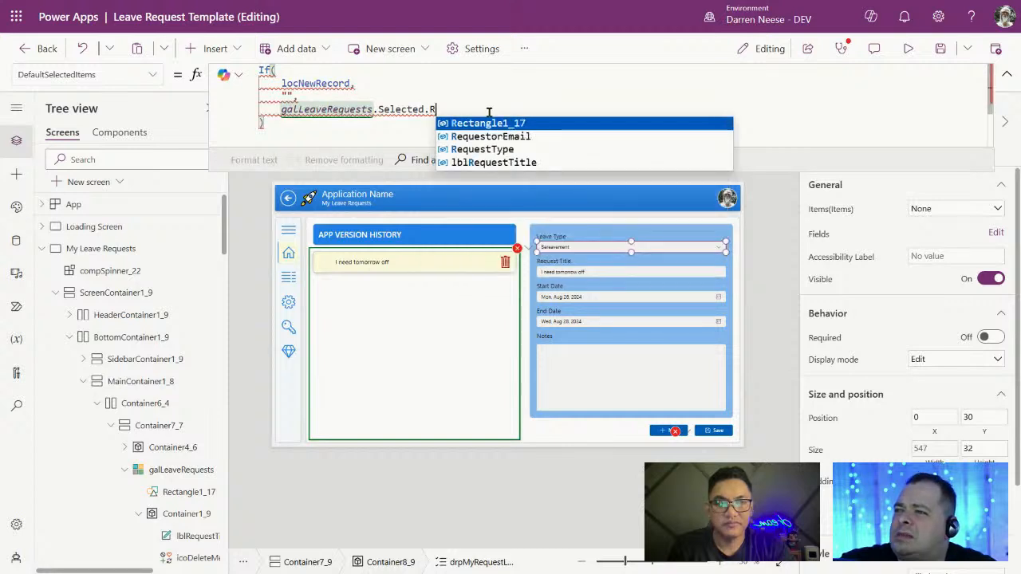
click(506, 148)
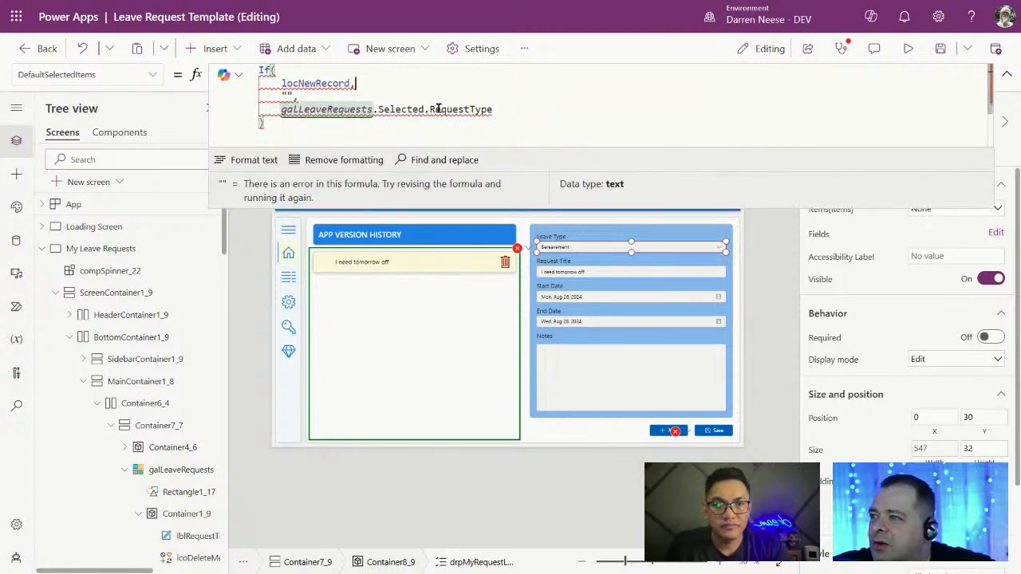
- Examine the error in the DefaultSelectedItems formula, checking its empty-text and RequestType arguments
mouse_move(438, 110)
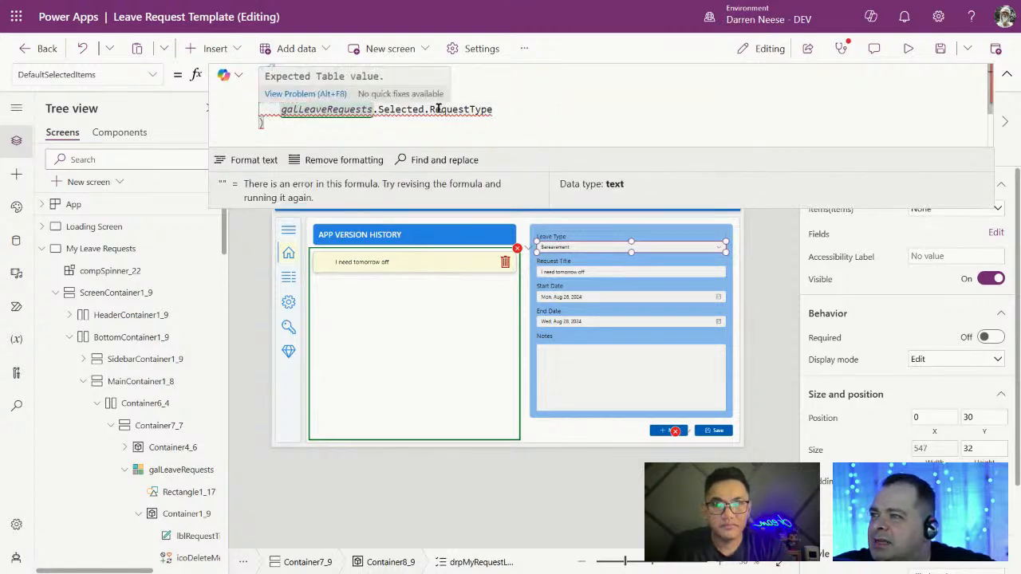
click(574, 110)
click(302, 126)
click(543, 110)
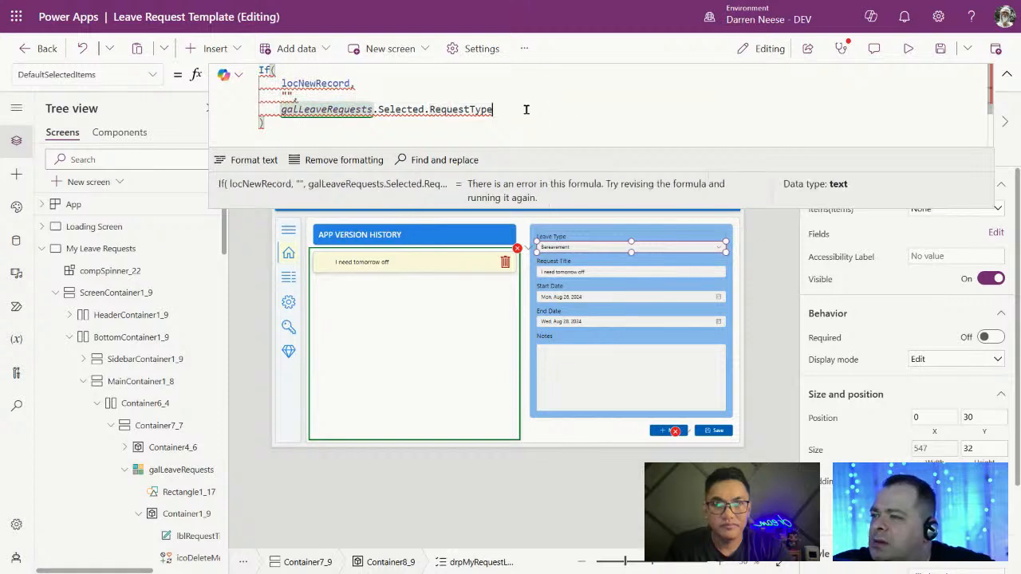
click(295, 96)
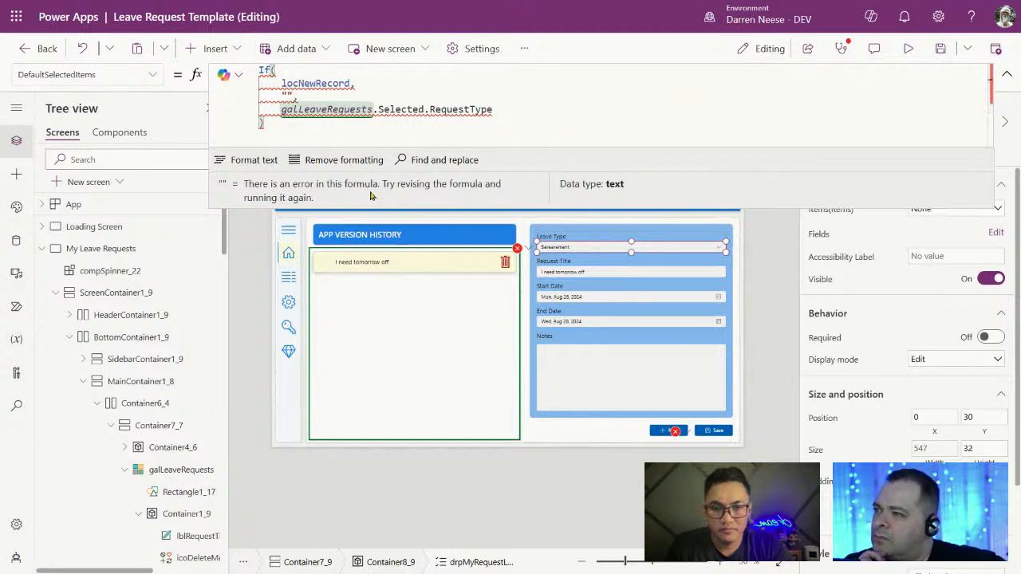
- Check which table the Leave Type dropdown's Items property uses, and return to the DefaultSelectedItems property
click(1007, 75)
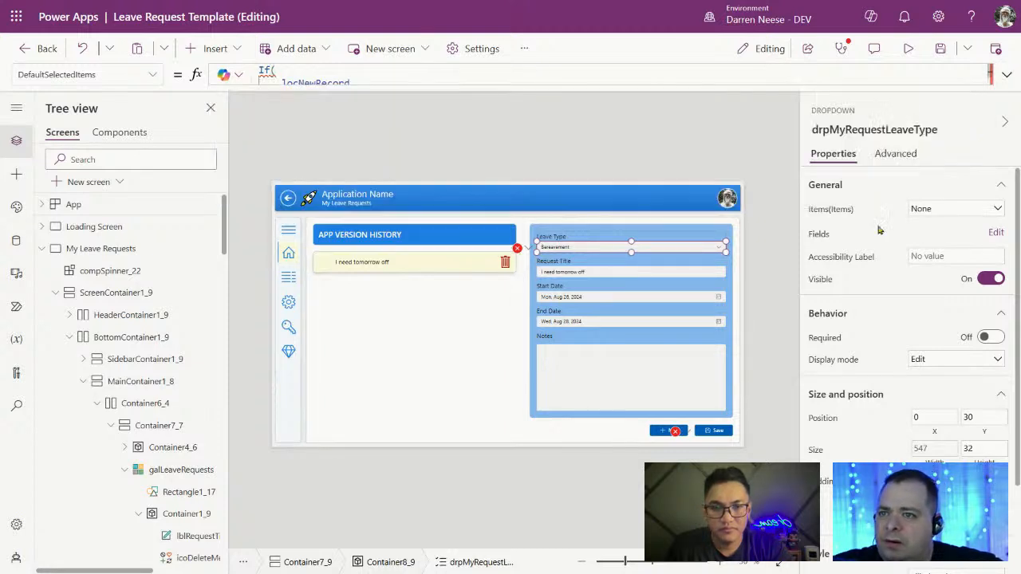
click(816, 210)
double_click(285, 73)
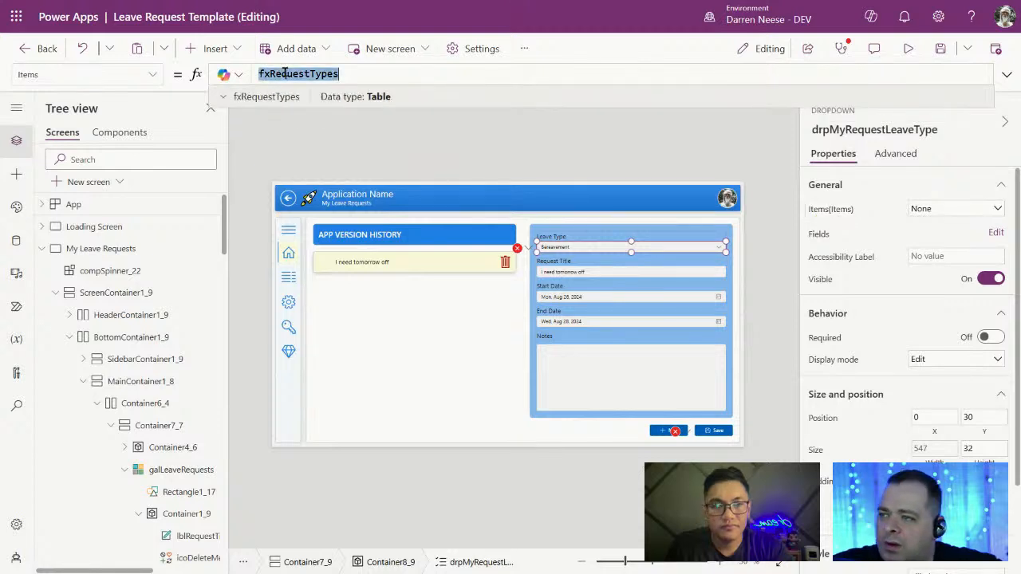
click(162, 75)
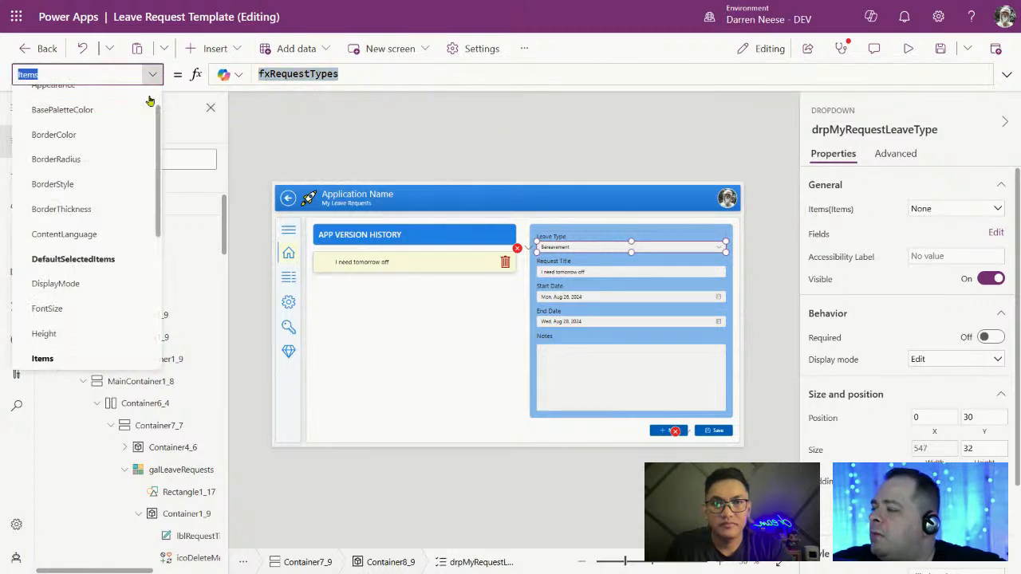
click(104, 257)
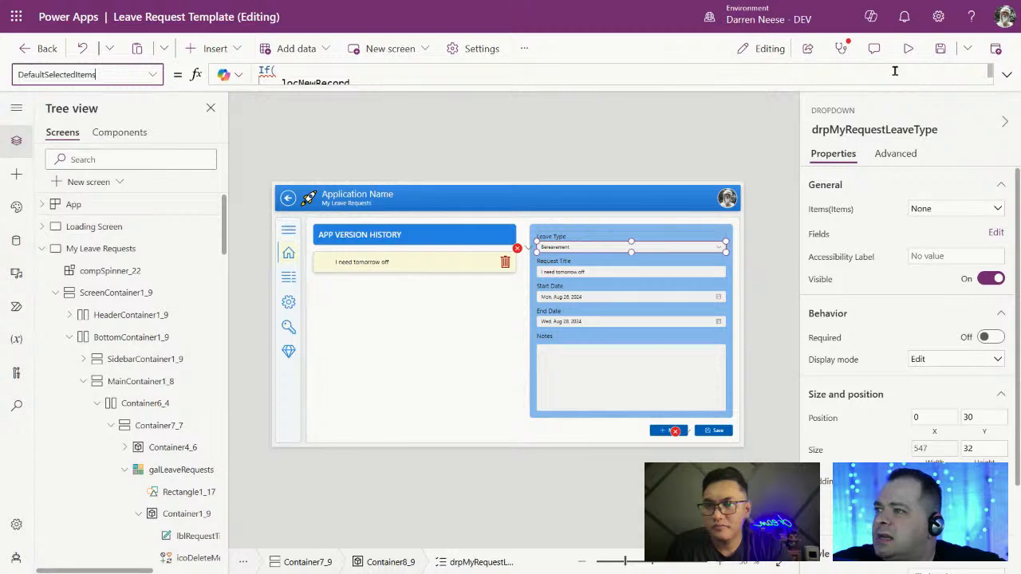
- Wrap the formula's last argument as Filter(fxRequestTypes, Value = galLeaveRequests.Selected.RequestType), and format the formula in an enlarged editor
click(1006, 74)
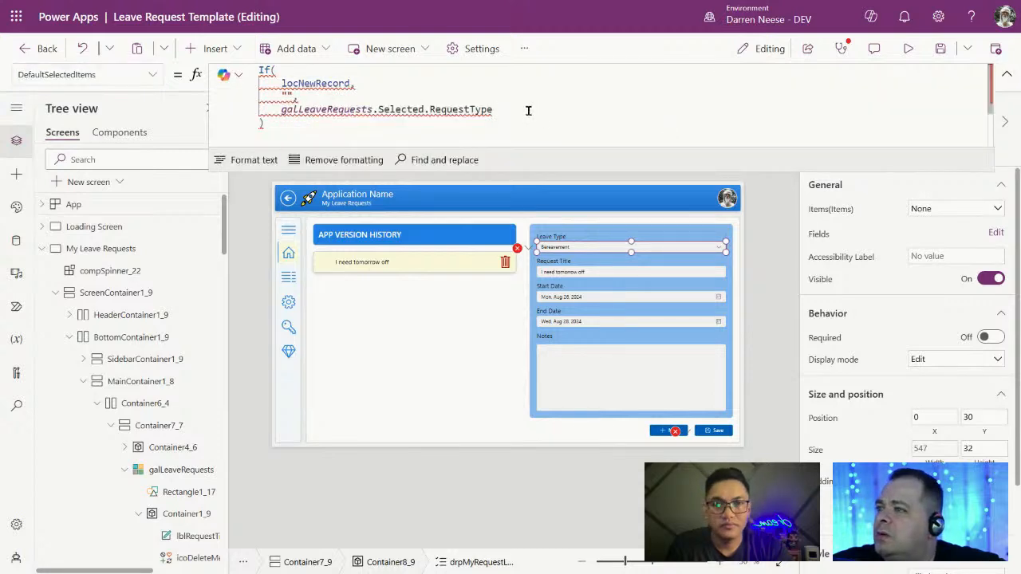
click(475, 95)
key(Return)
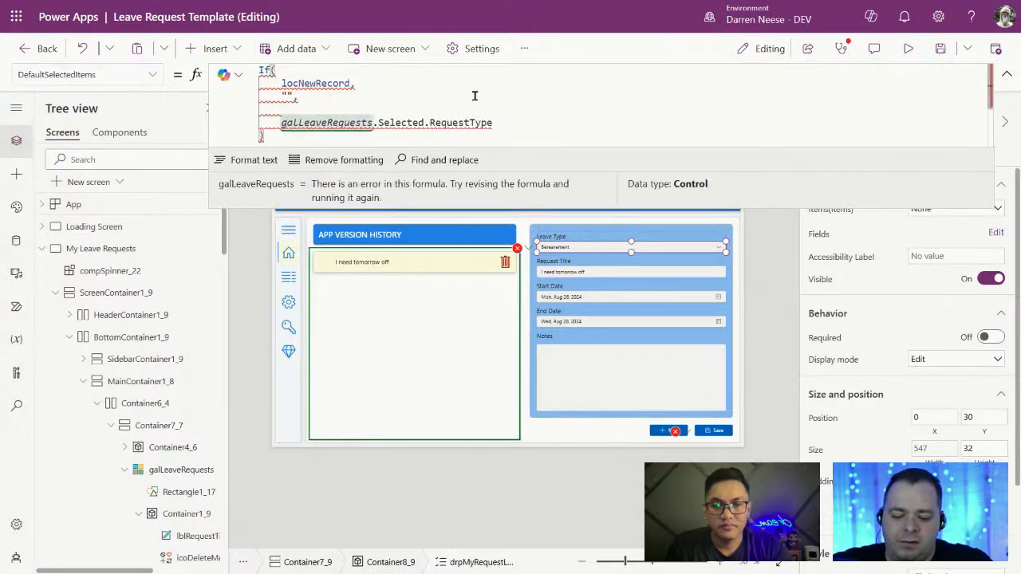
text(Filter()
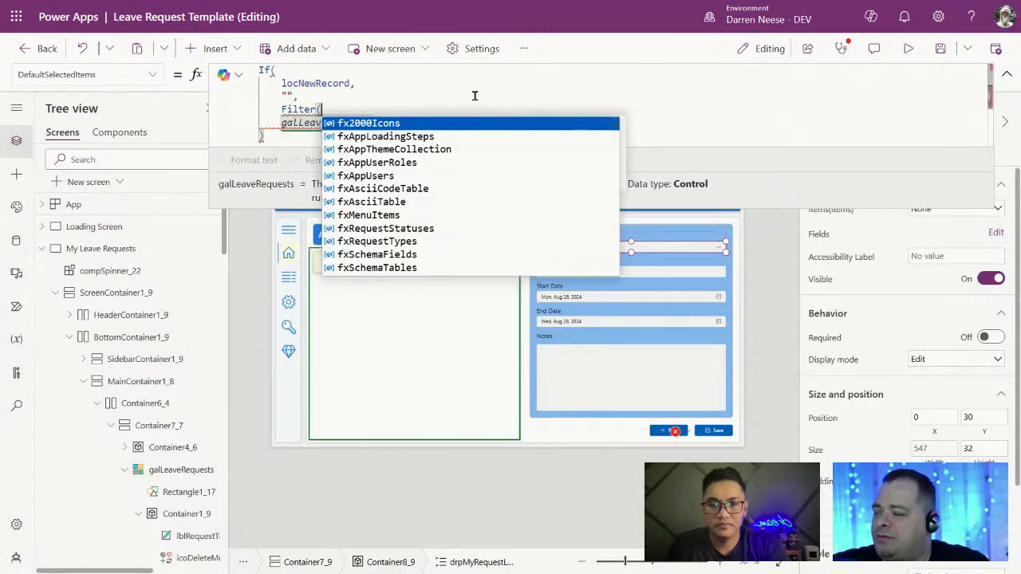
text(fxRequestTypes,)
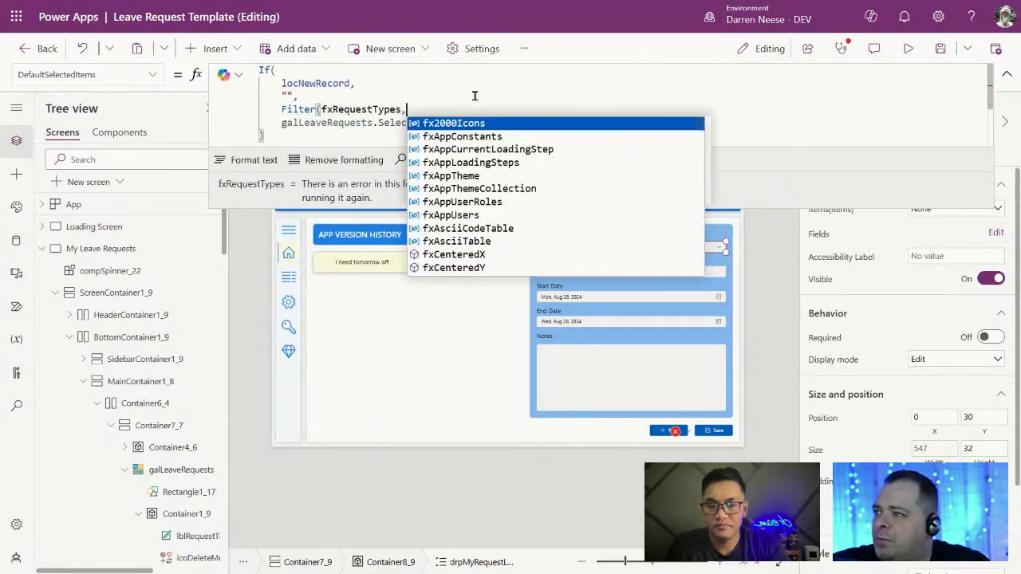
text( V)
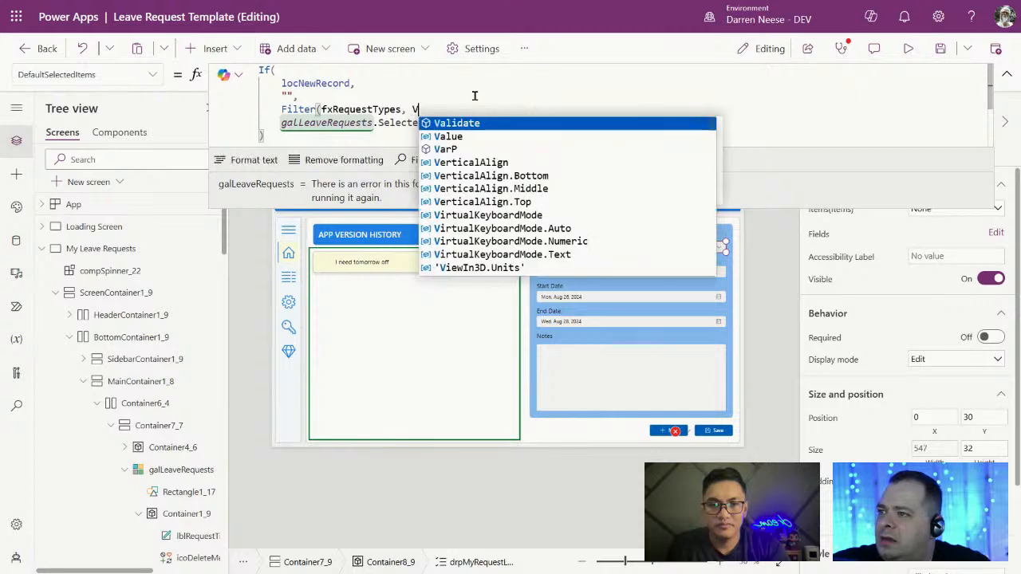
key(Down)
key(Tab)
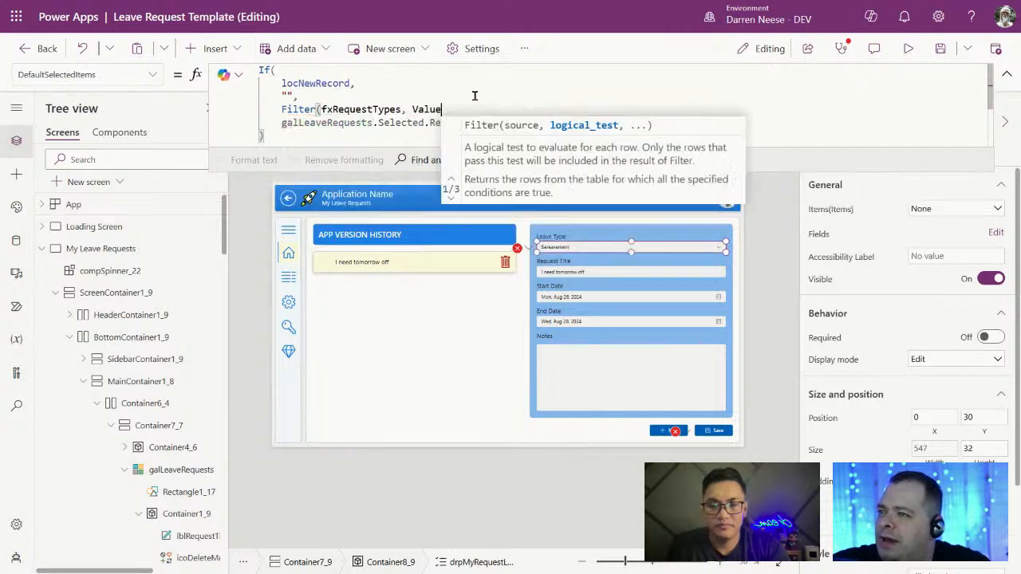
text(=)
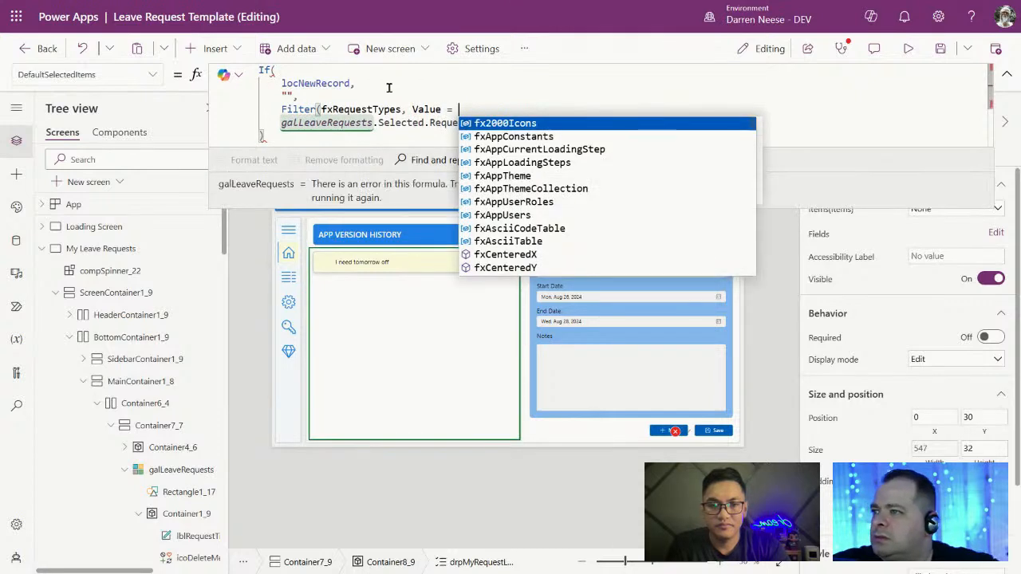
click(389, 88)
click(527, 125)
text())
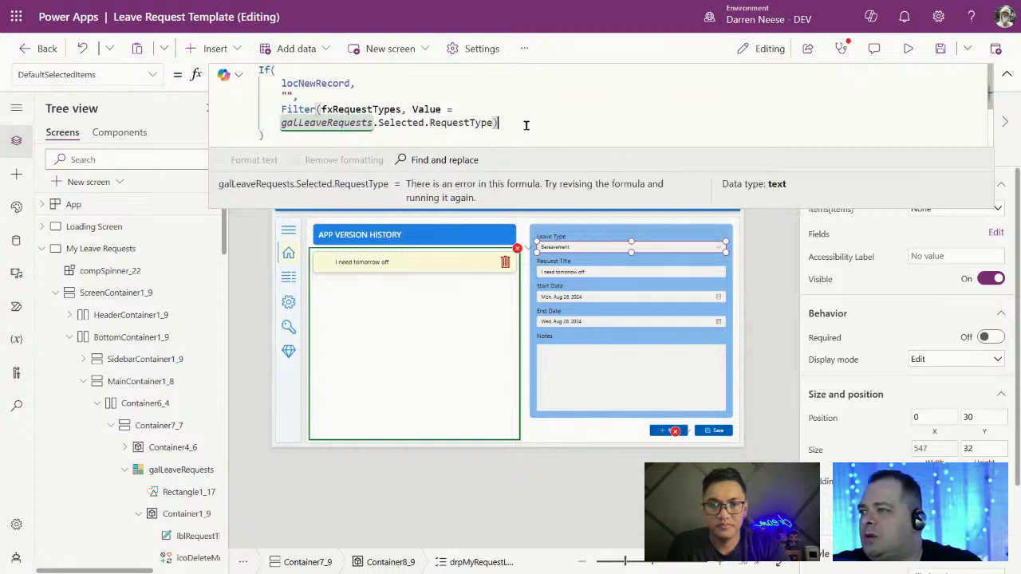
drag(700, 209, 700, 313)
click(245, 331)
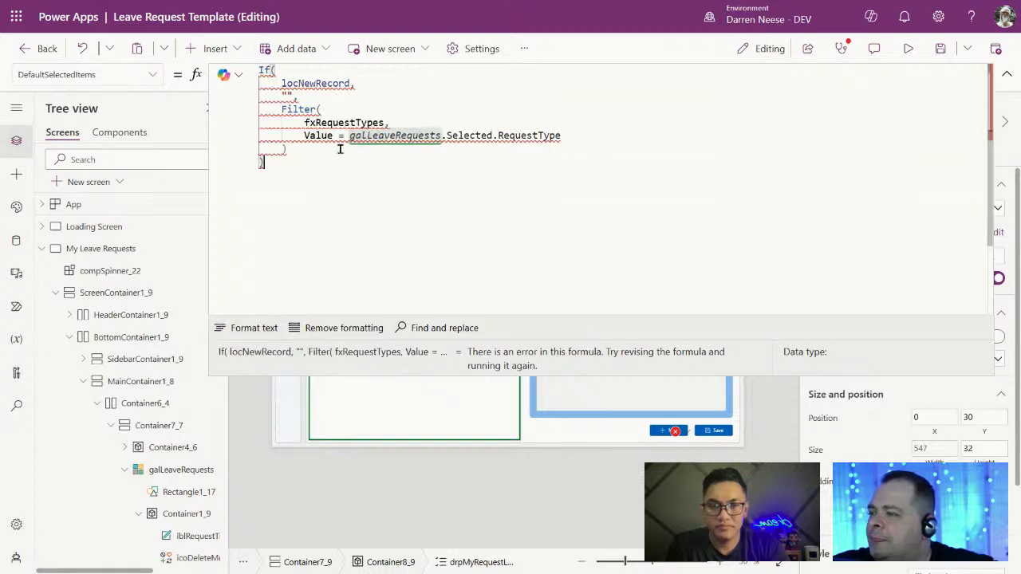
- Replace the empty text returned for new records with a filter call on fxRequestTypes using the condition false
double_click(286, 95)
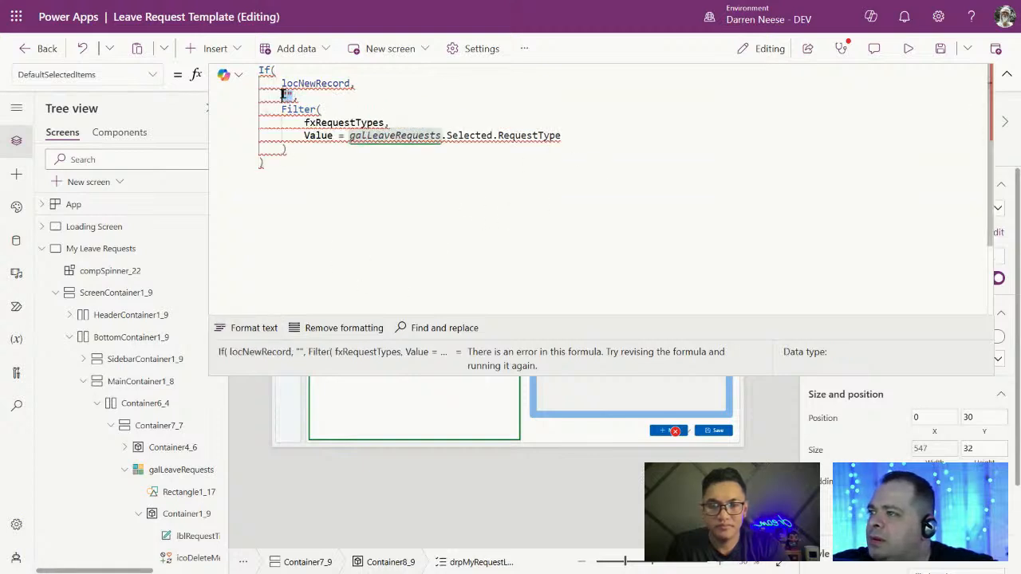
text(Filer(fxRequestTypes, )
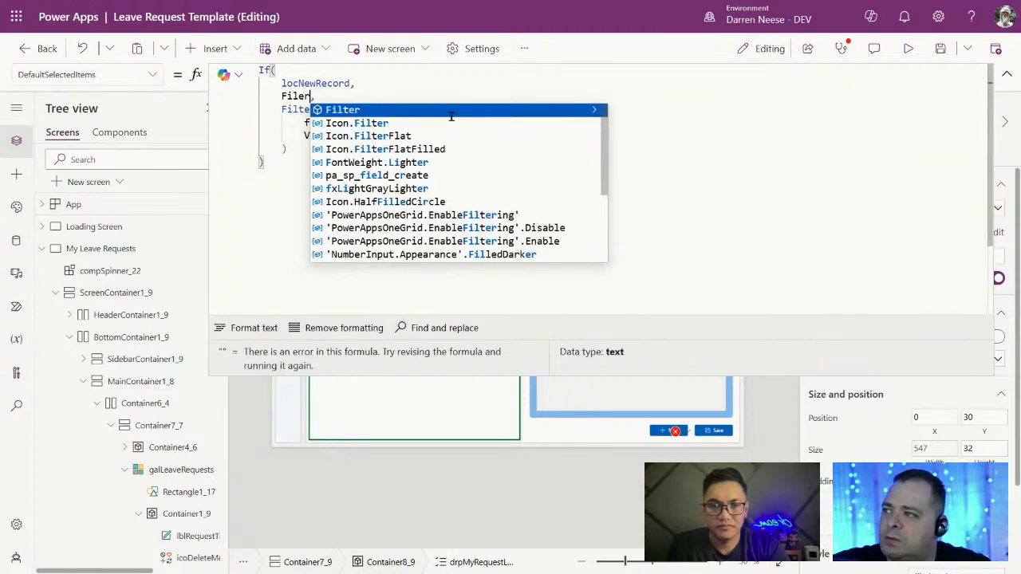
text(false),)
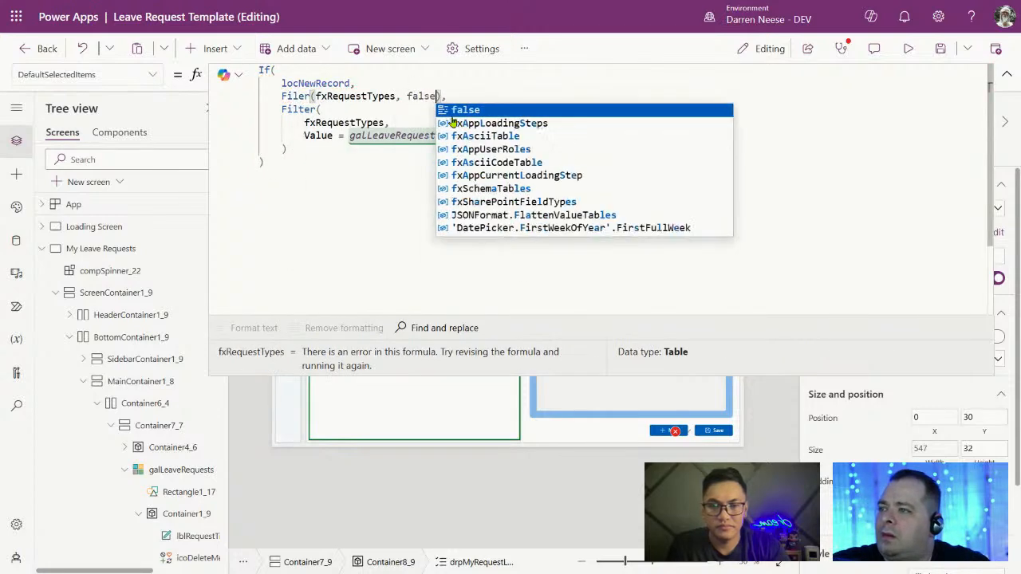
click(328, 191)
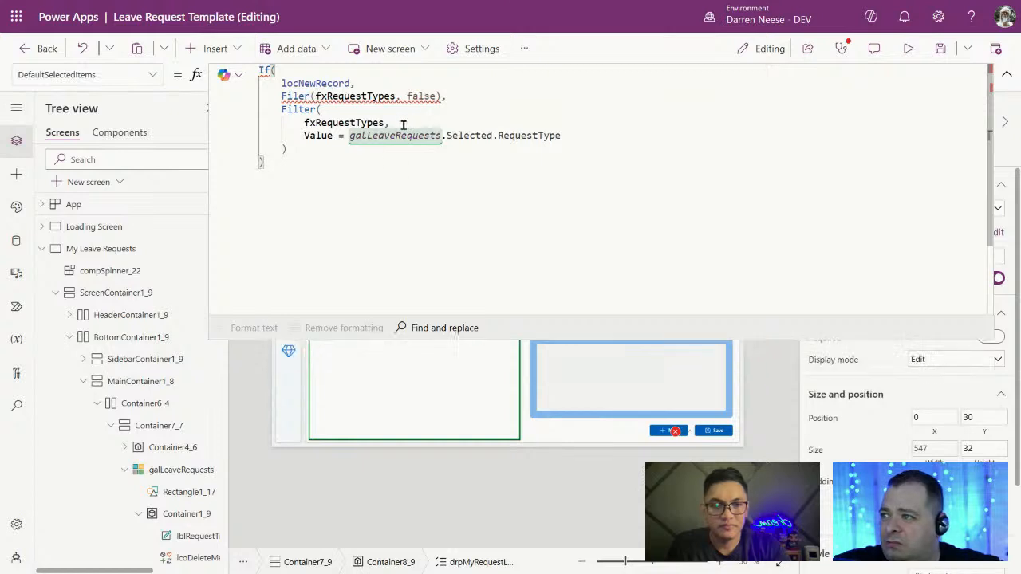
- Break the new-record filter call over several lines, with fxRequestTypes, false and the closing parenthesis each on its own line
click(319, 96)
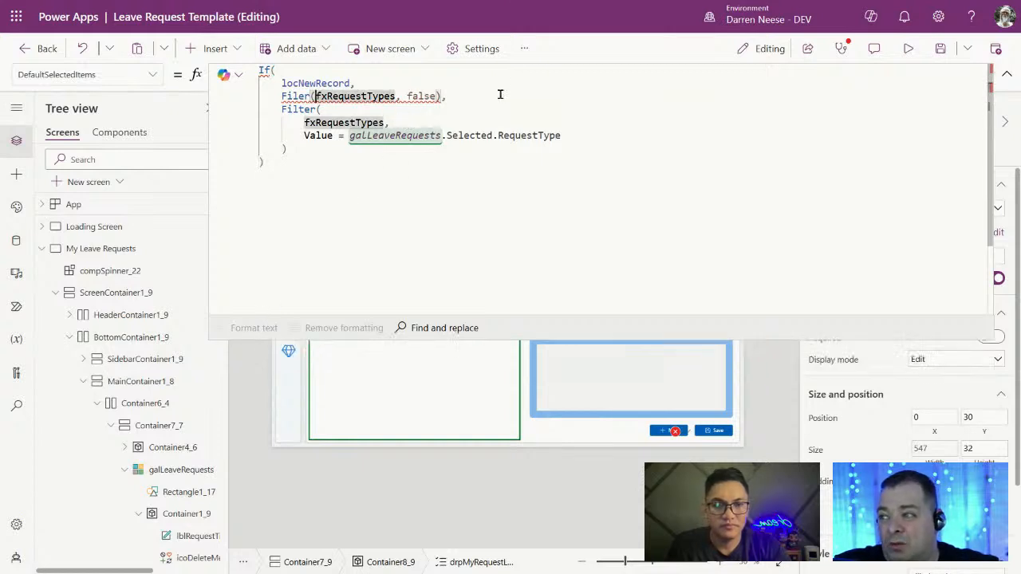
key(shift+Return)
key(ctrl+Right)
key(ctrl+Right)
key(shift+Return)
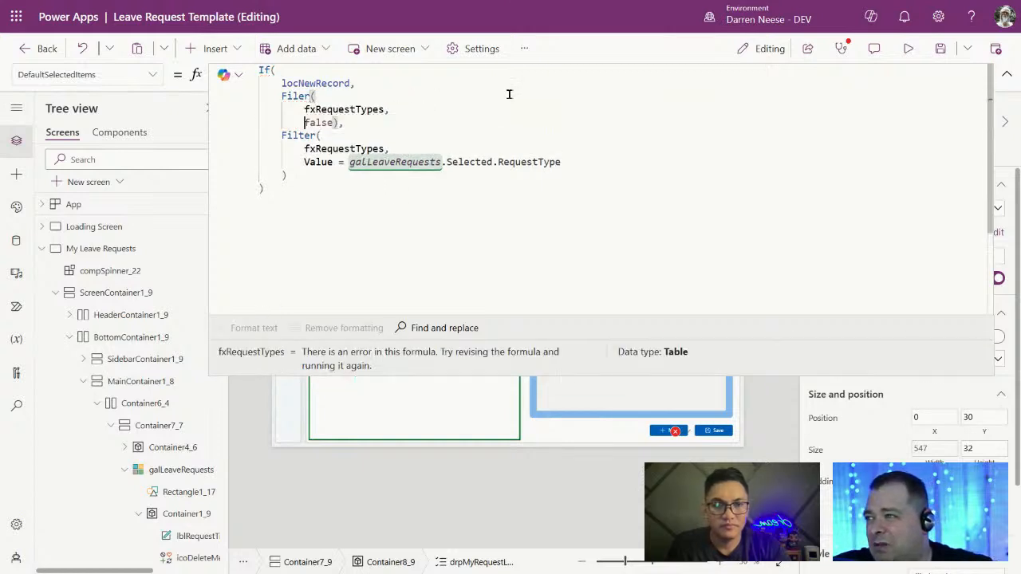
key(ctrl+Right)
key(shift+Return)
key(shift+Tab)
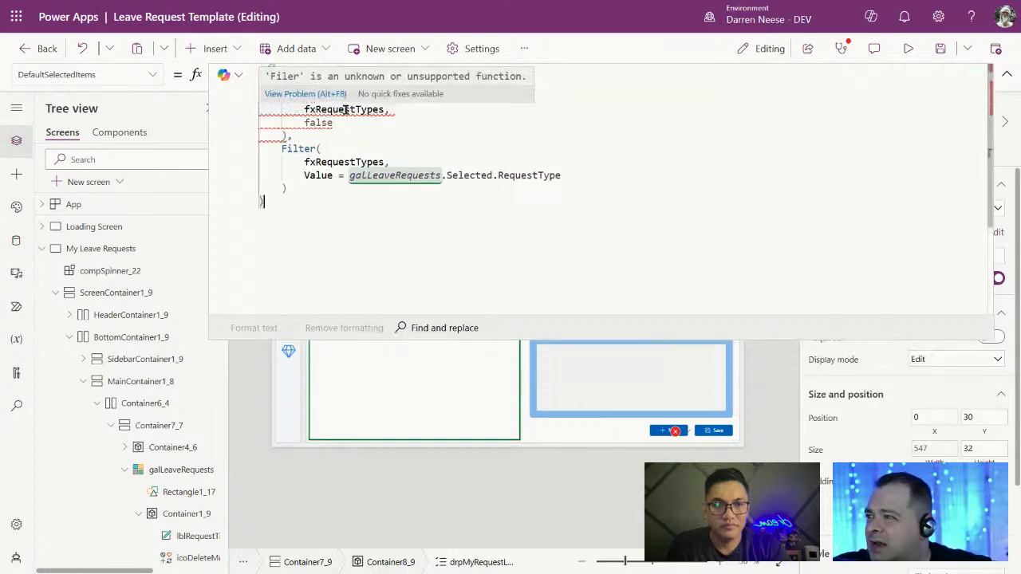
- Correct the misspelled function name Filer to Filter in the new-record branch and collapse the formula editor
click(350, 163)
click(299, 95)
text(ter()
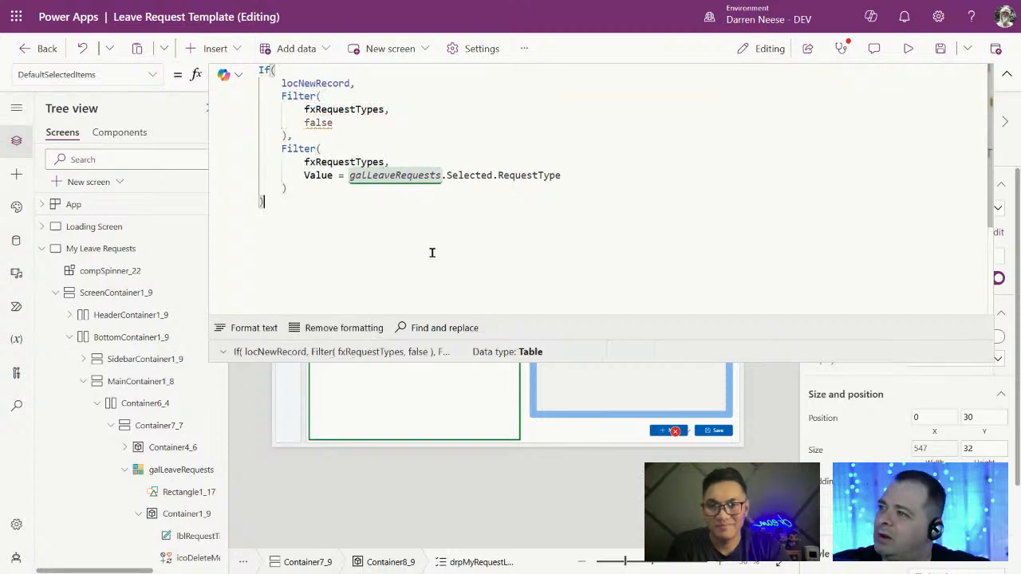
click(1007, 74)
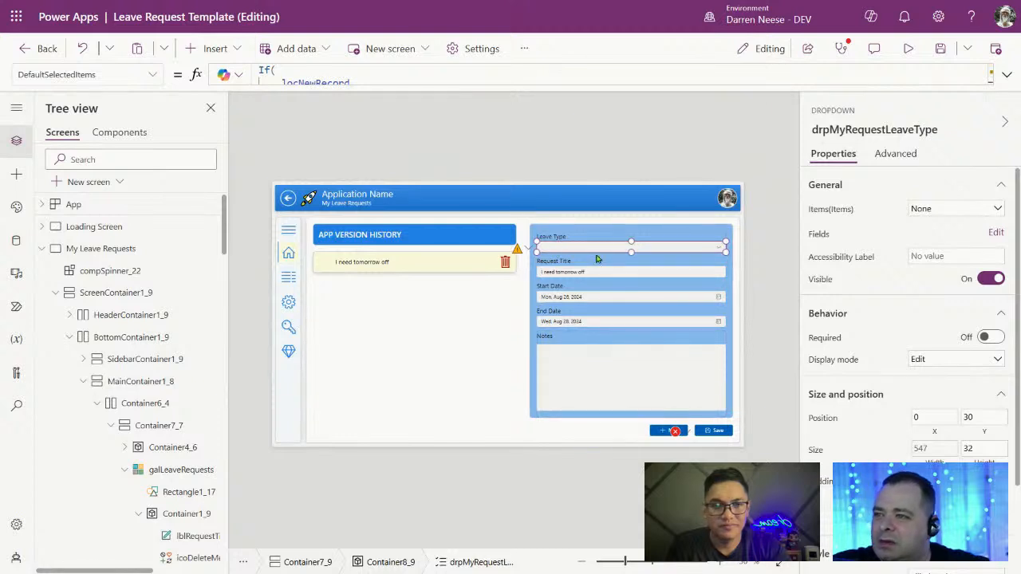
- Open the Request data source for editing in its SharePoint list from the app's data connections
click(16, 249)
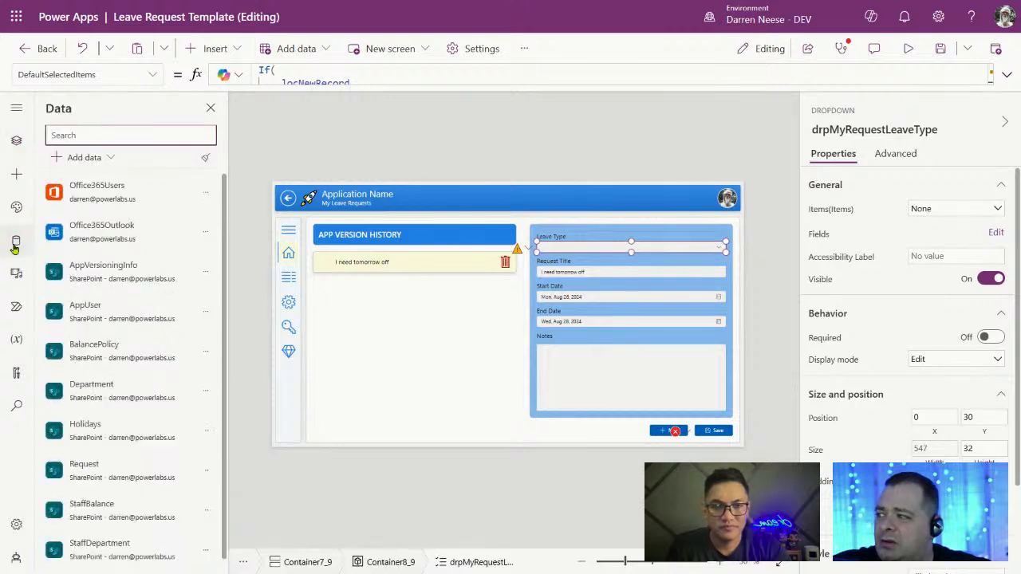
mouse_move(163, 295)
scroll(163, 295, down, 1)
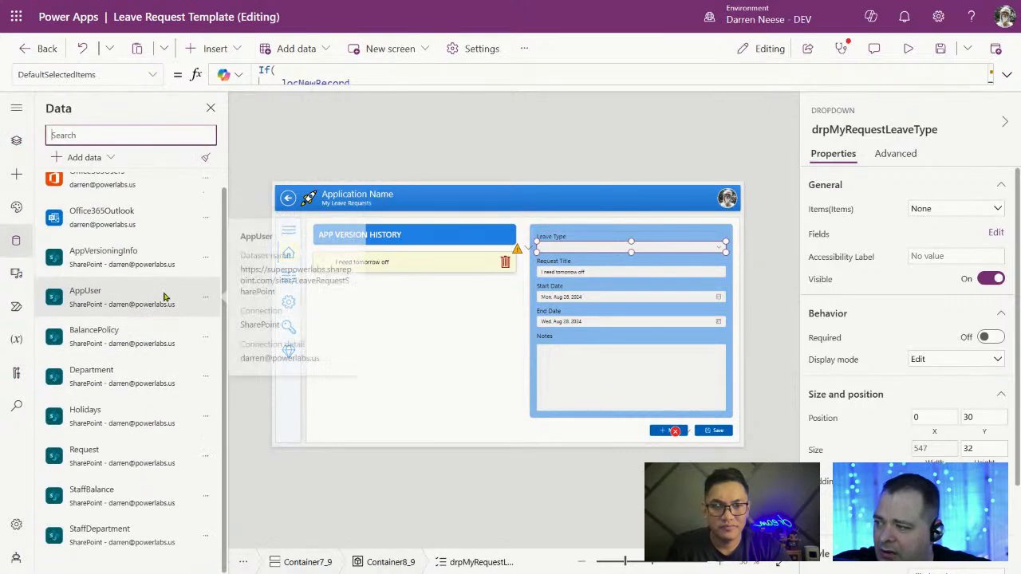
click(206, 461)
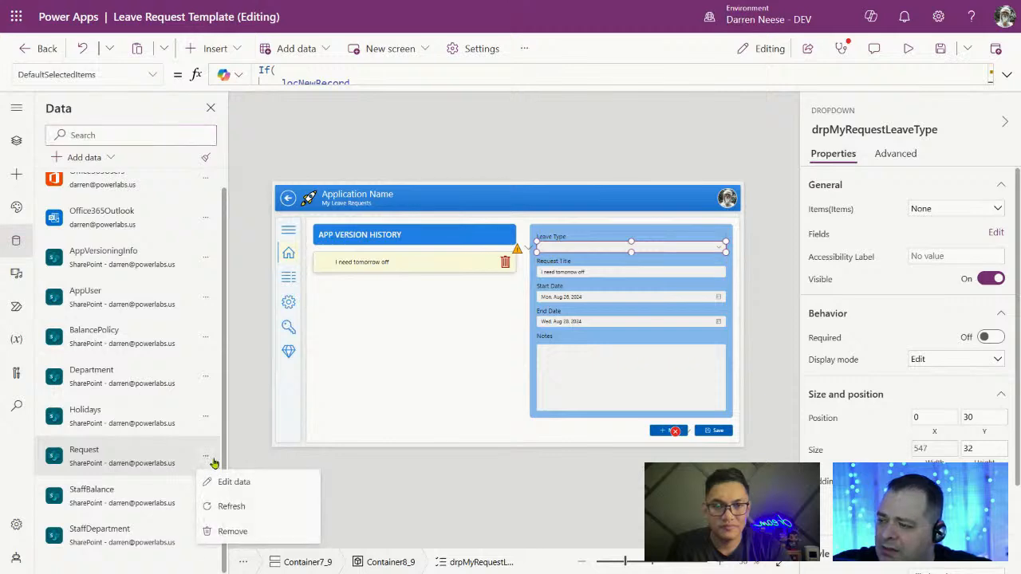
click(257, 485)
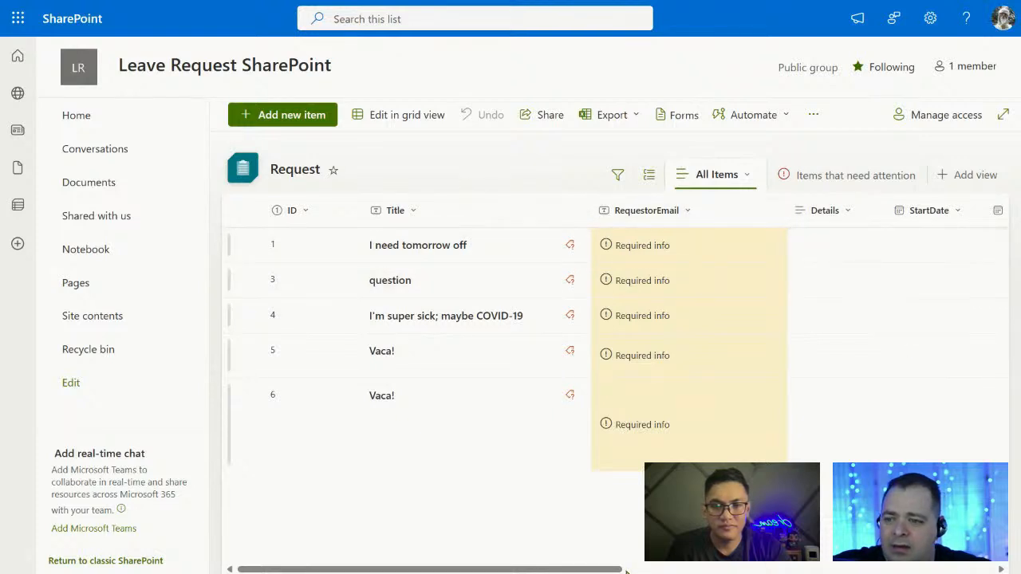
- Widen the RequestType column in the Request list
drag(619, 569, 1009, 564)
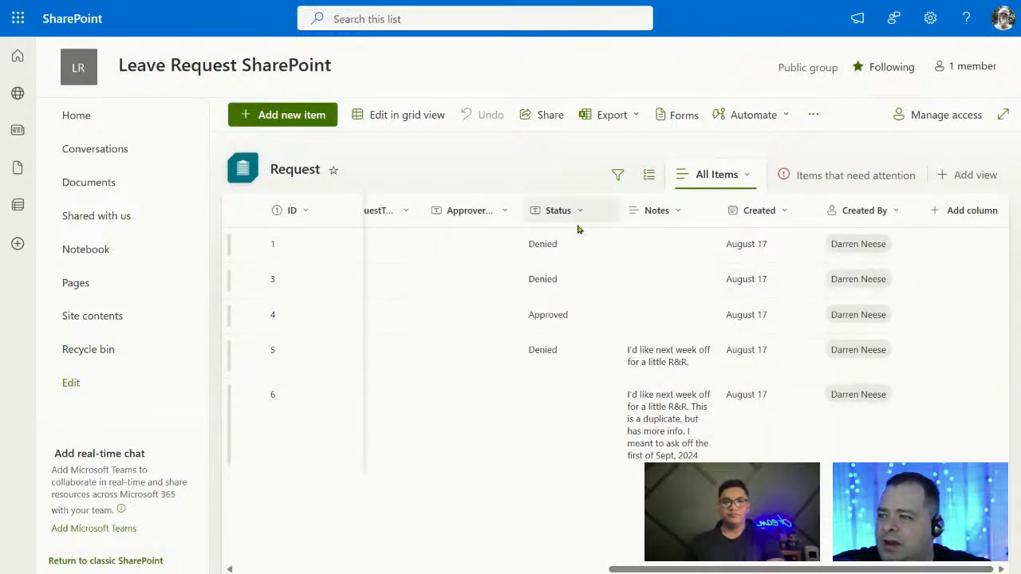
drag(891, 569, 750, 569)
drag(711, 213, 777, 217)
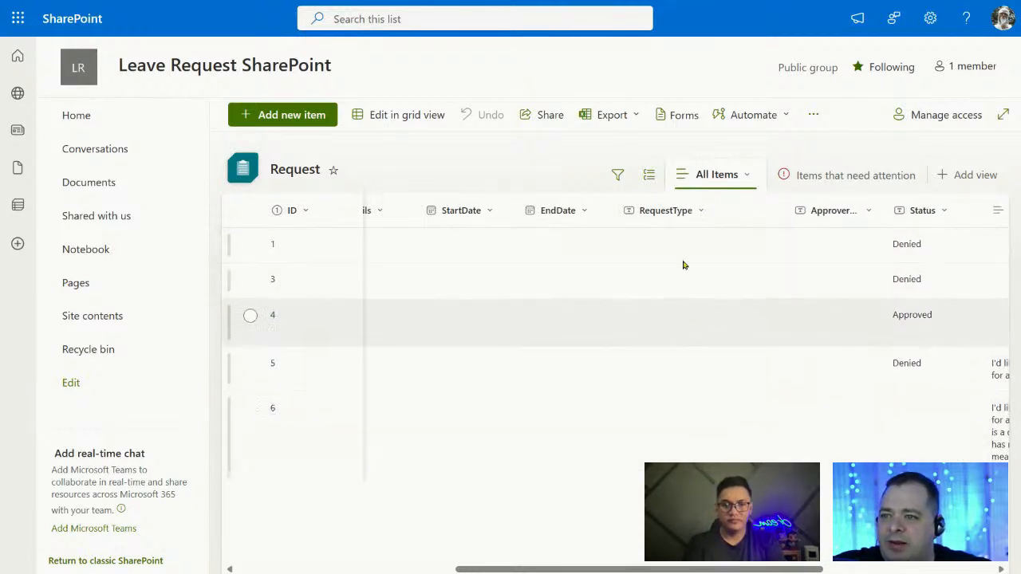
- Open the details of the first request, I need tomorrow off, review its fields and close it
click(724, 251)
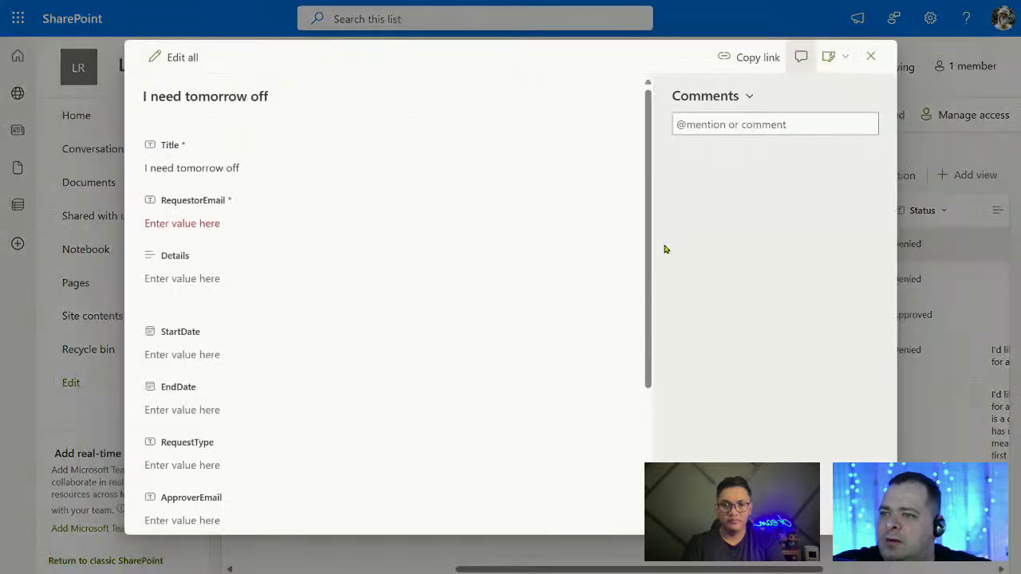
double_click(667, 246)
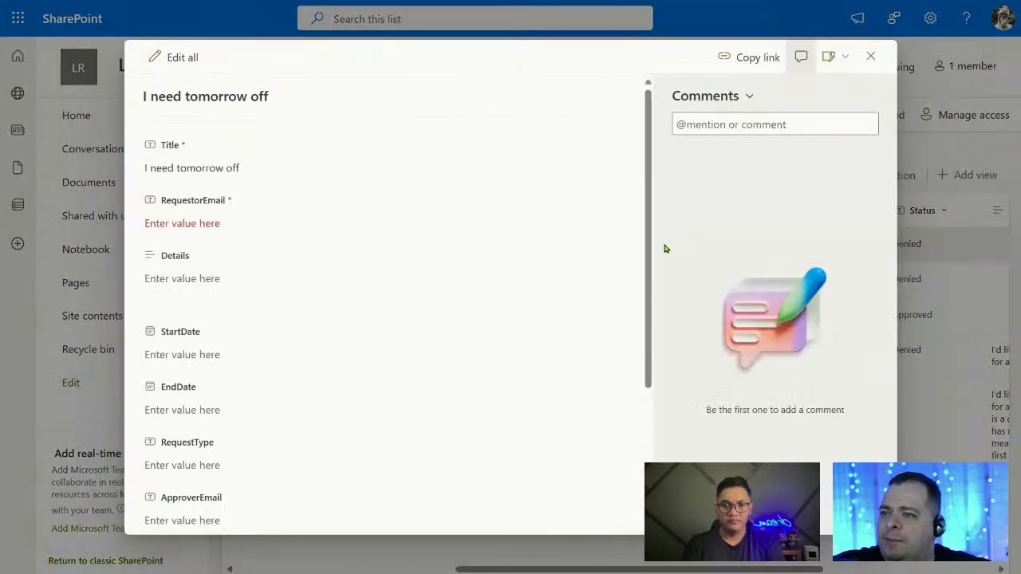
click(246, 222)
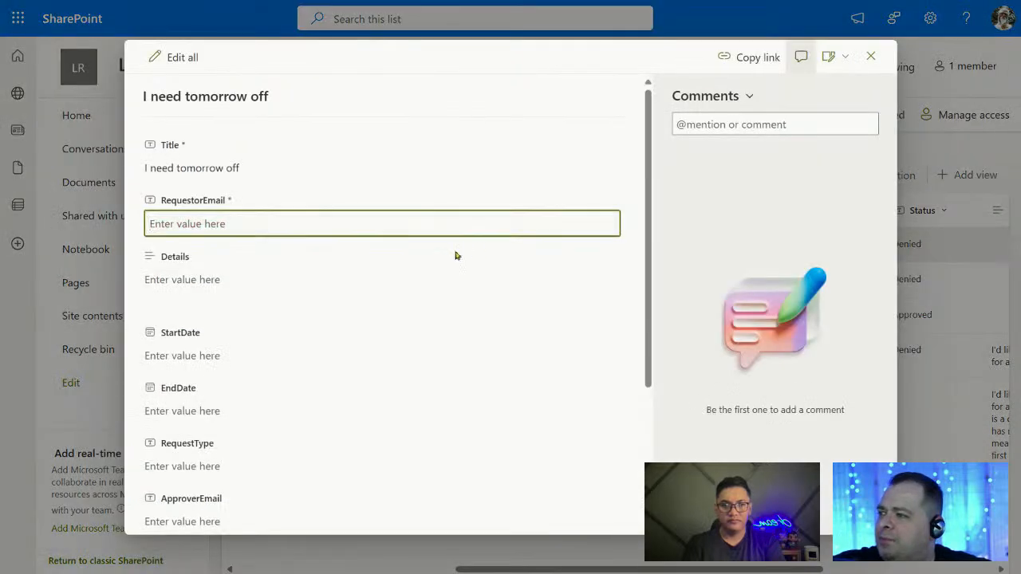
scroll(275, 397, down, 2)
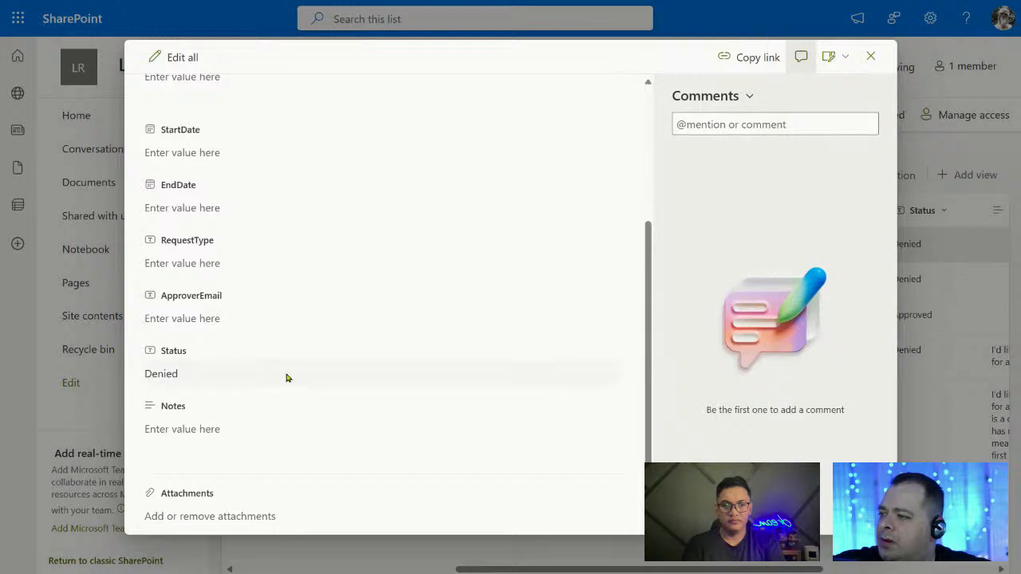
scroll(630, 227, up, 5)
click(871, 55)
- Go to the Request list's settings and open the RequestorEmail column for editing
click(930, 18)
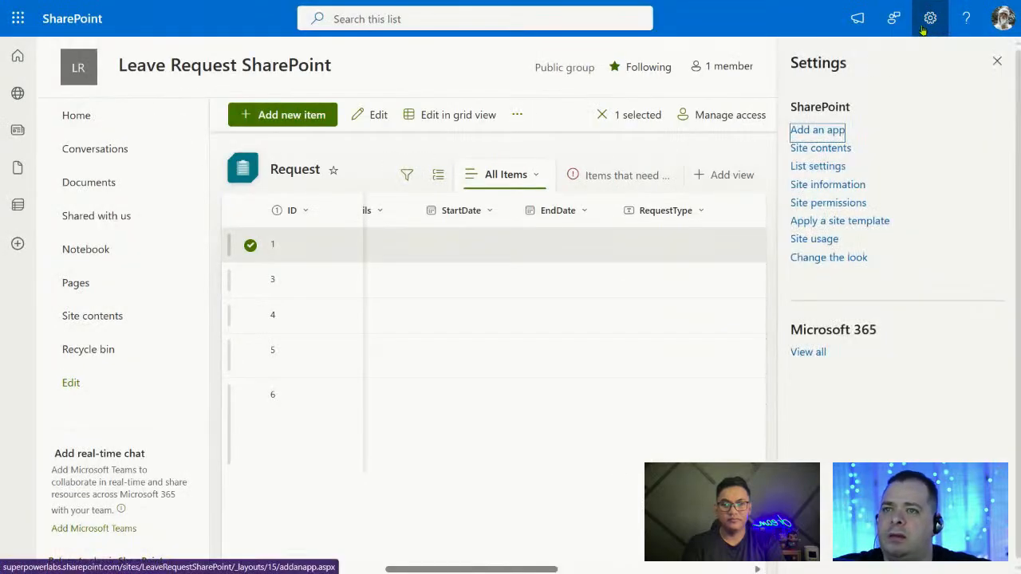
click(830, 168)
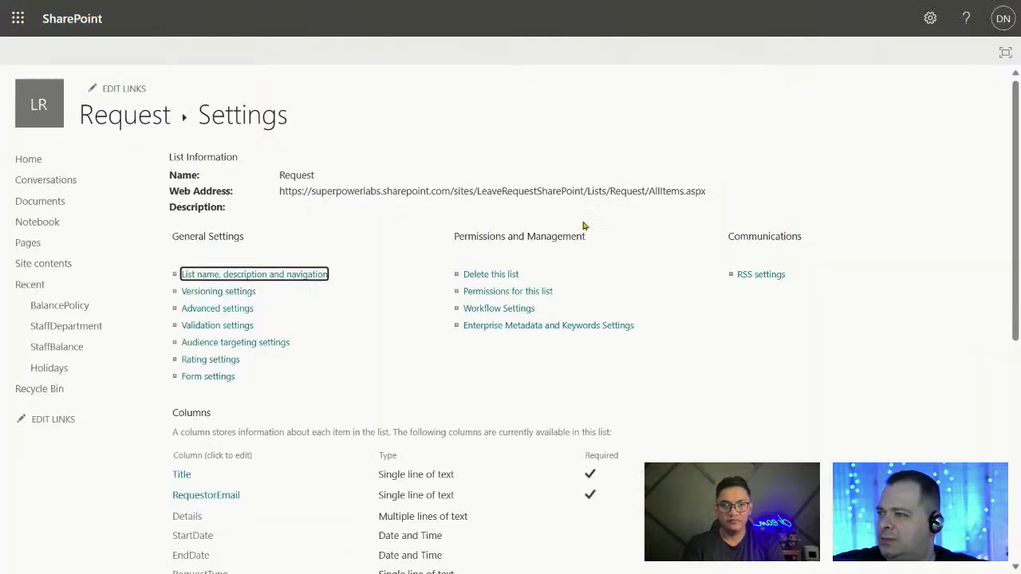
scroll(510, 341, down, 3)
click(207, 290)
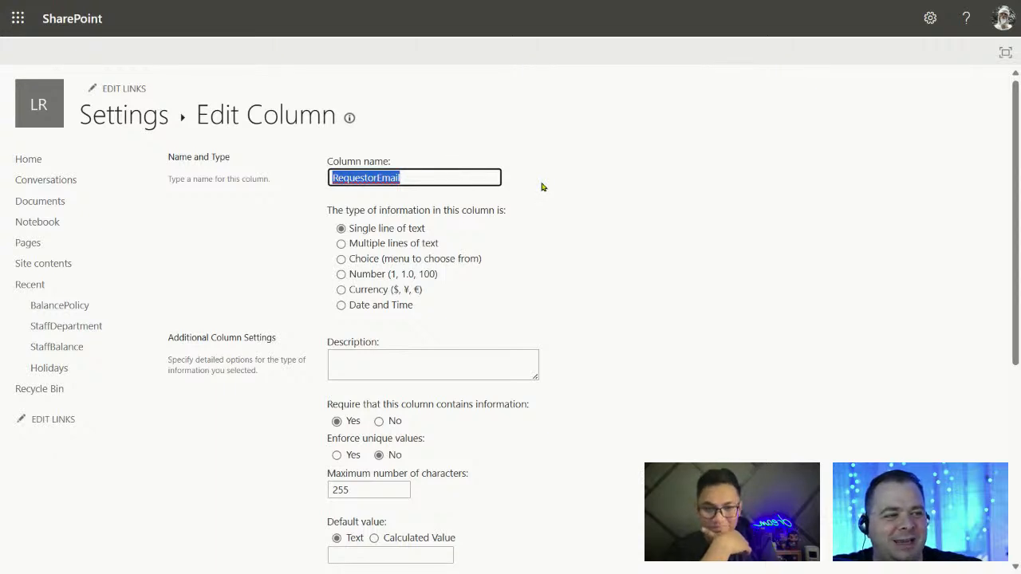
click(640, 299)
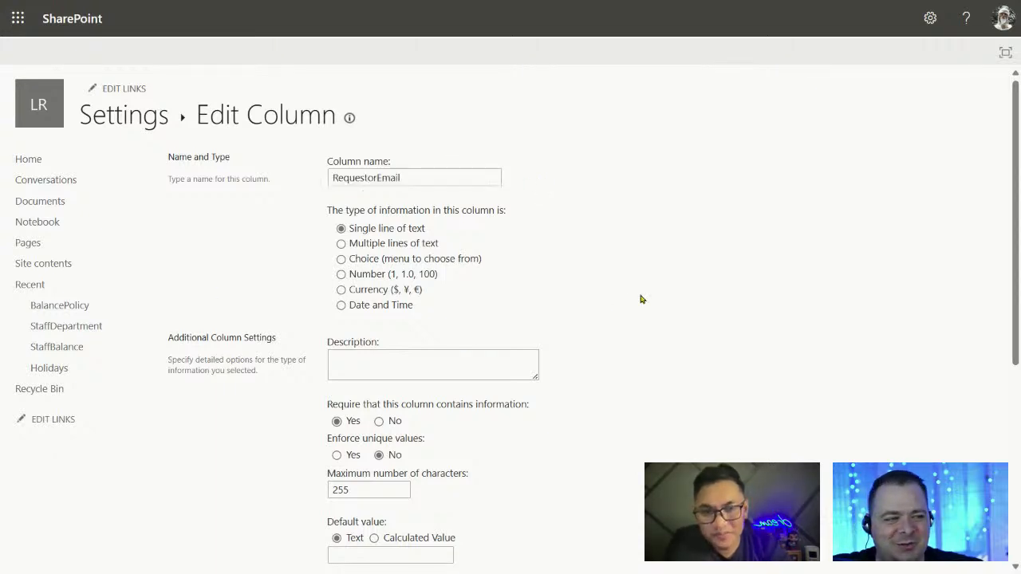
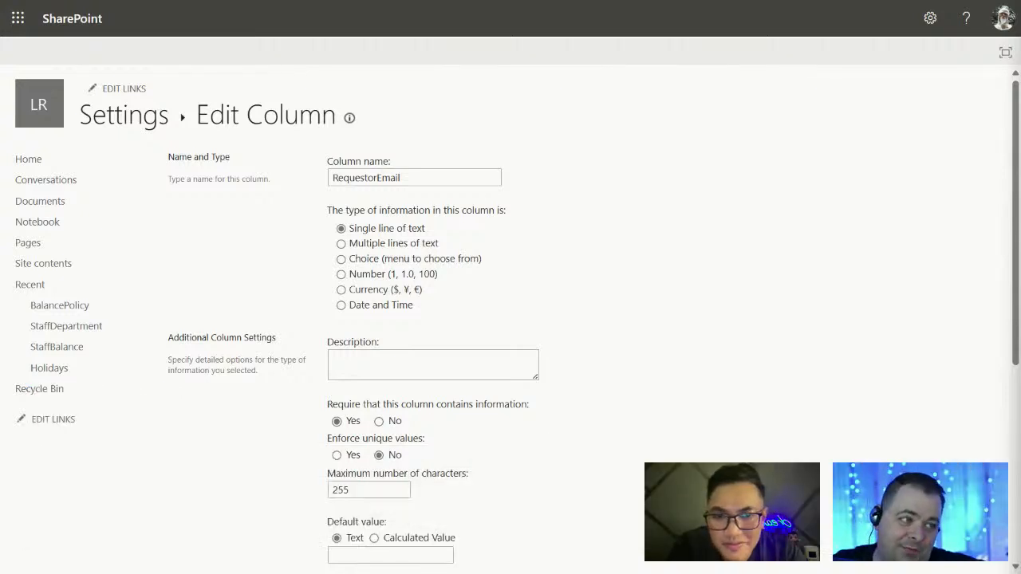
- Switch to the YouTube search results window, bring it onto this screen and maximize it
mouse_move(415, 1)
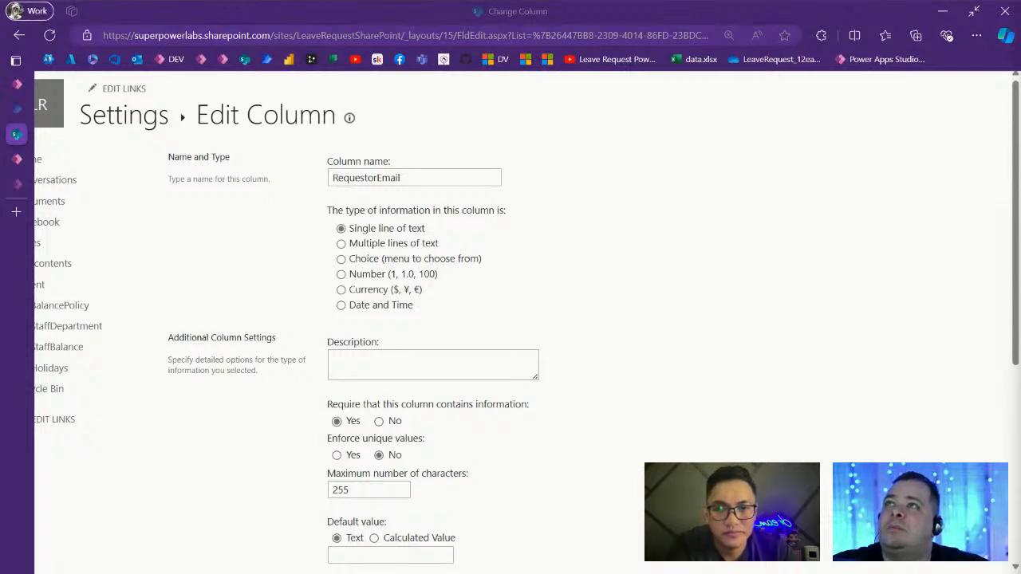
drag(520, 0, 518, 103)
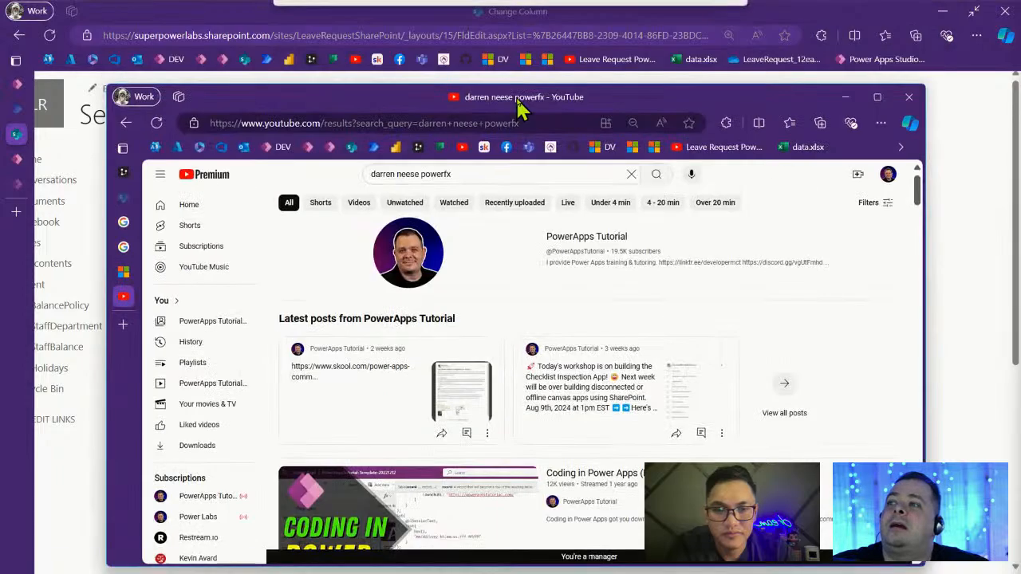
double_click(519, 102)
click(444, 86)
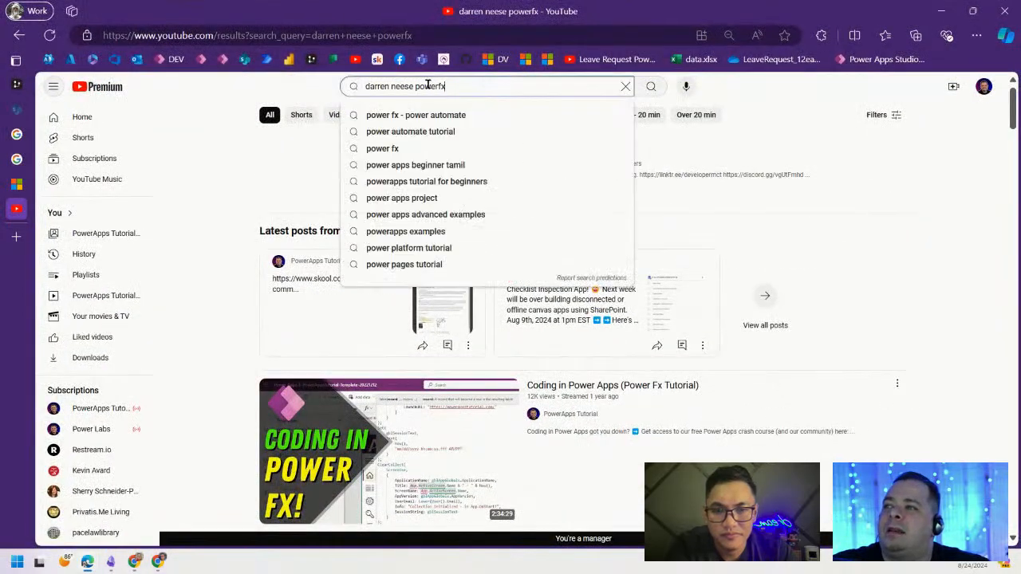
key(ctrl+a)
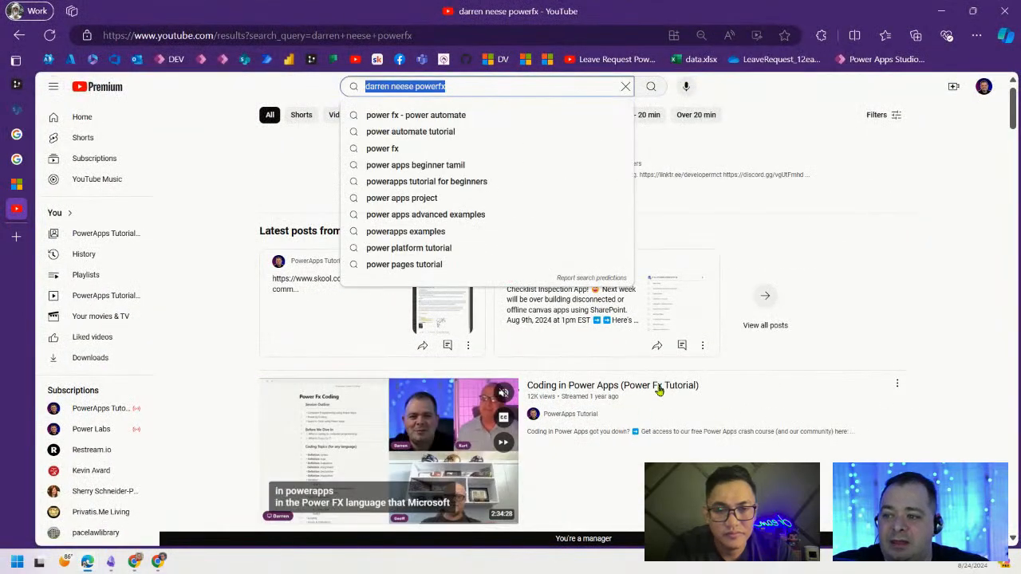
- Copy the share link of the video Coding in Power Apps (Power Fx Tutorial)
click(897, 383)
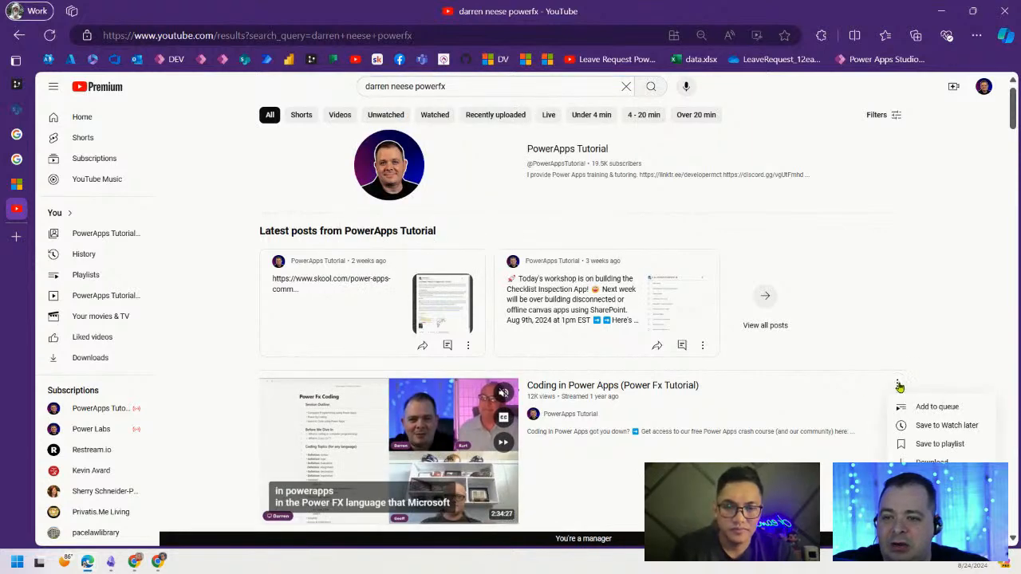
click(940, 480)
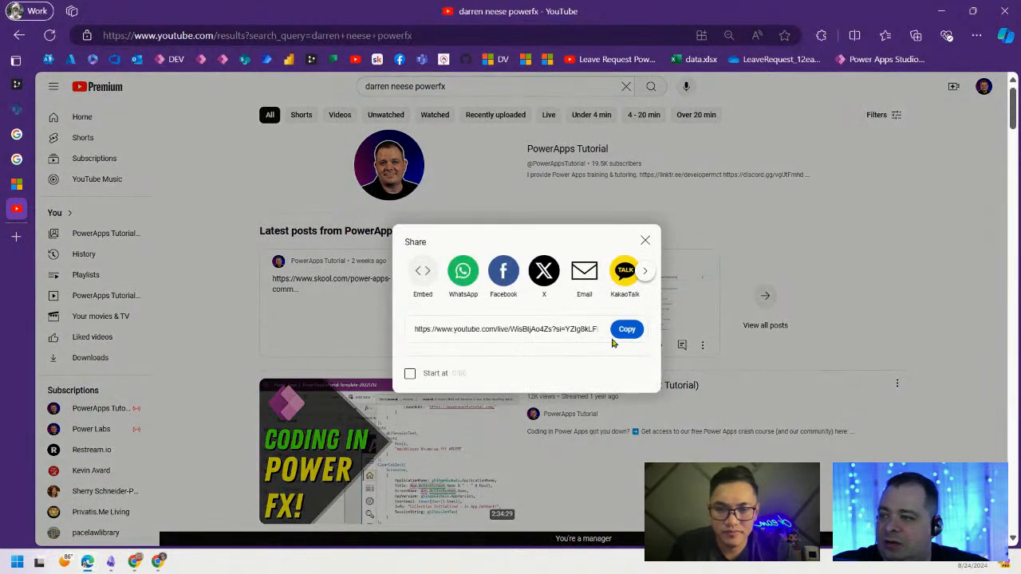
click(624, 331)
click(645, 241)
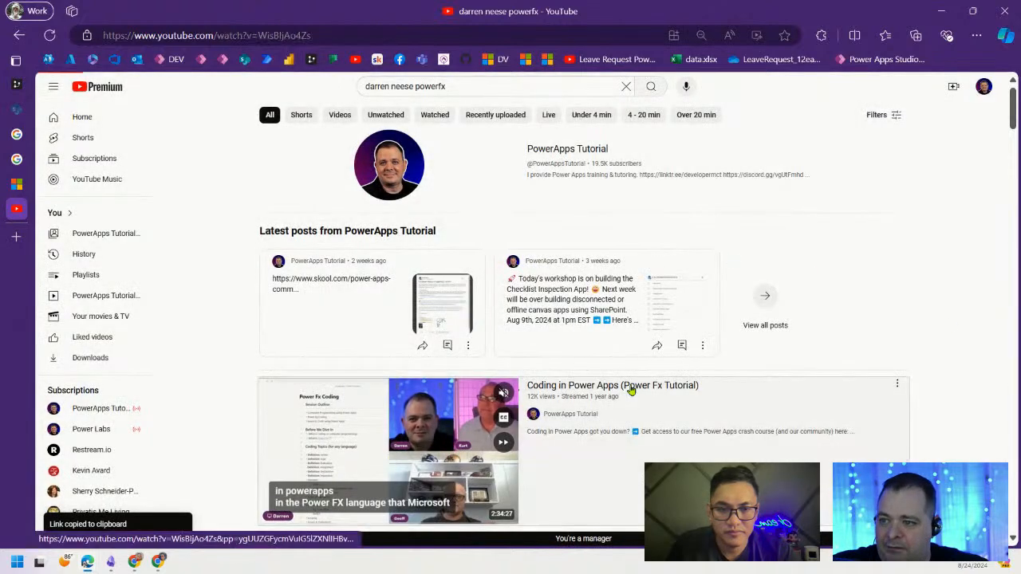
- Play the Power Fx tutorial in full screen, skip to about 41:55 and 59:53, and return to the SharePoint column settings
click(630, 389)
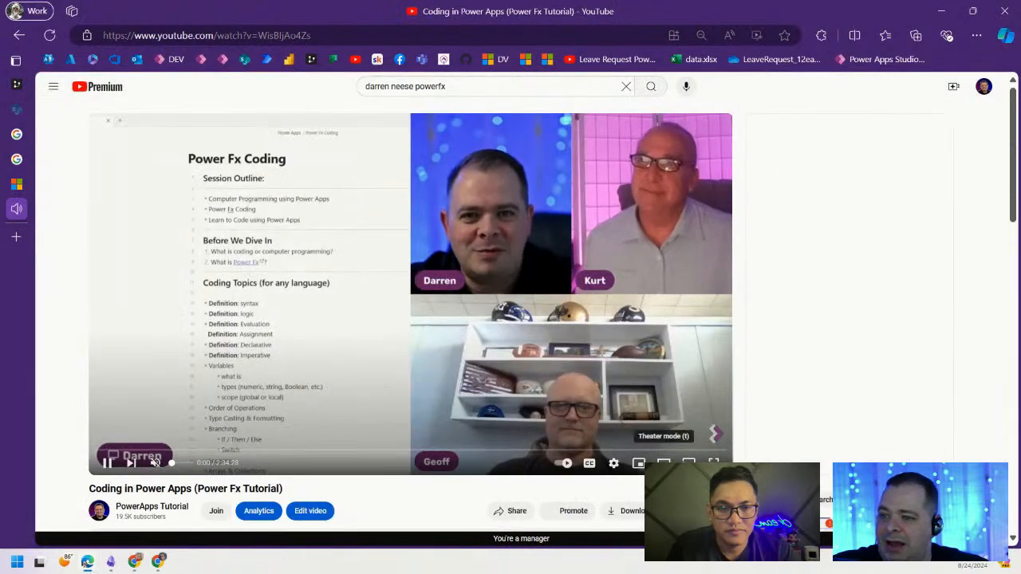
click(713, 464)
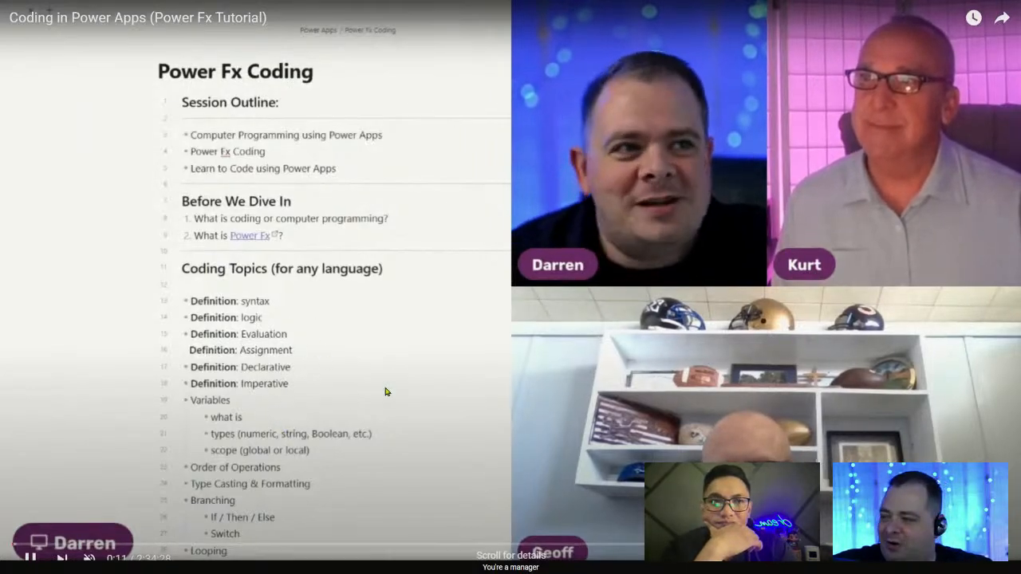
scroll(386, 392, down, 3)
scroll(404, 384, up, 3)
click(285, 545)
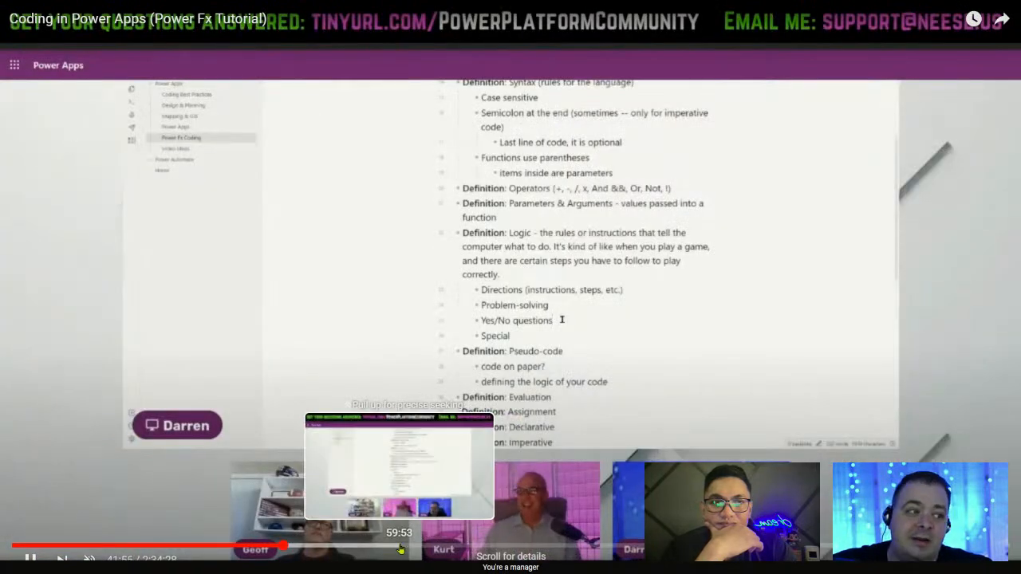
click(400, 547)
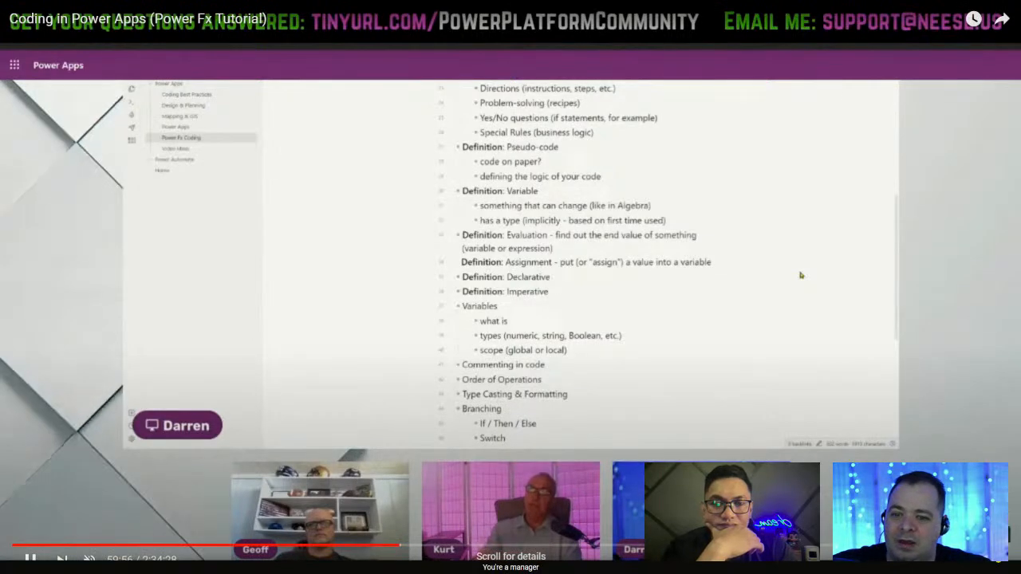
key(Escape)
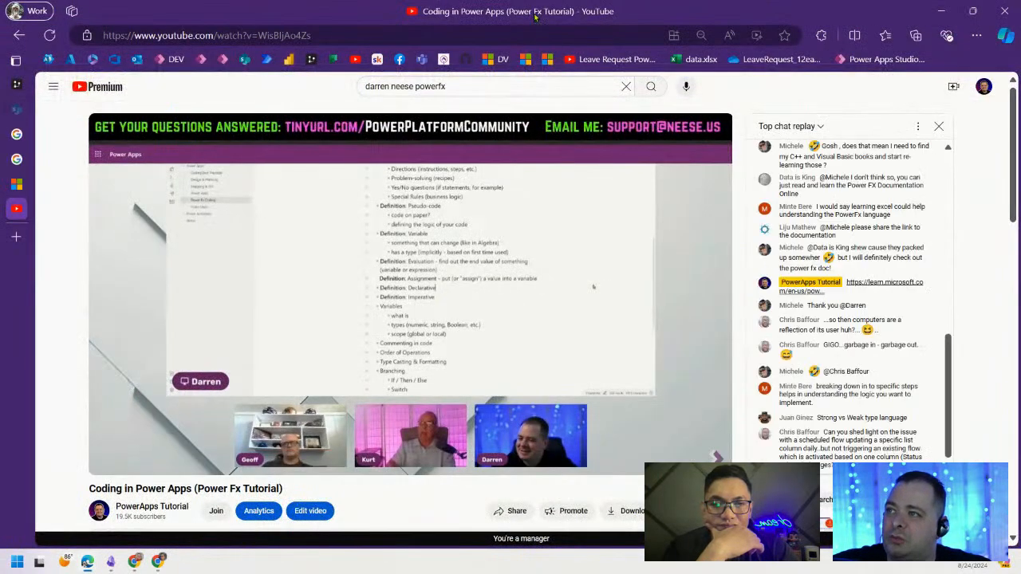
drag(535, 18, 546, 0)
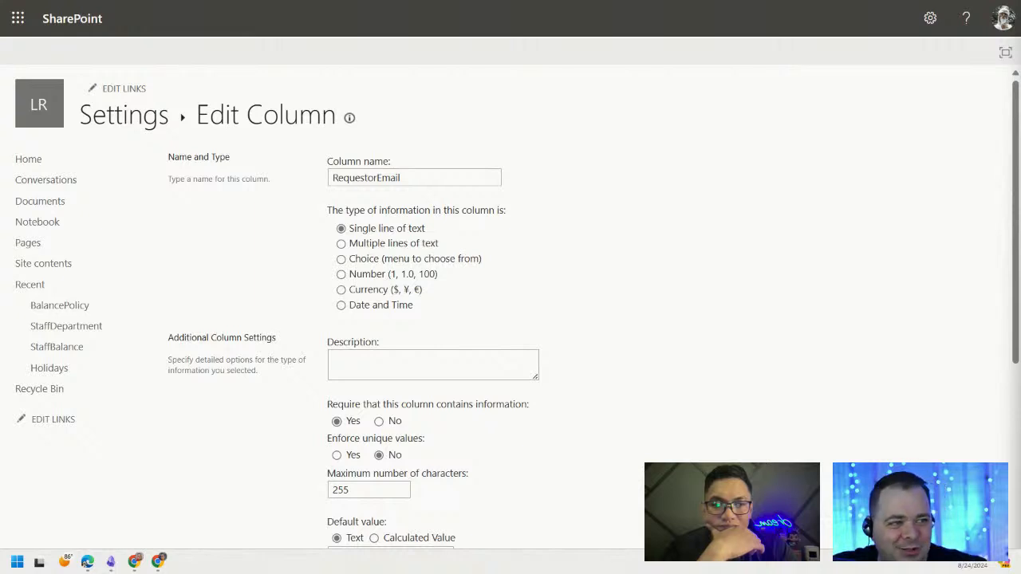
- Make the RequestorEmail column optional by setting its required-information option to No, and save the column
click(445, 173)
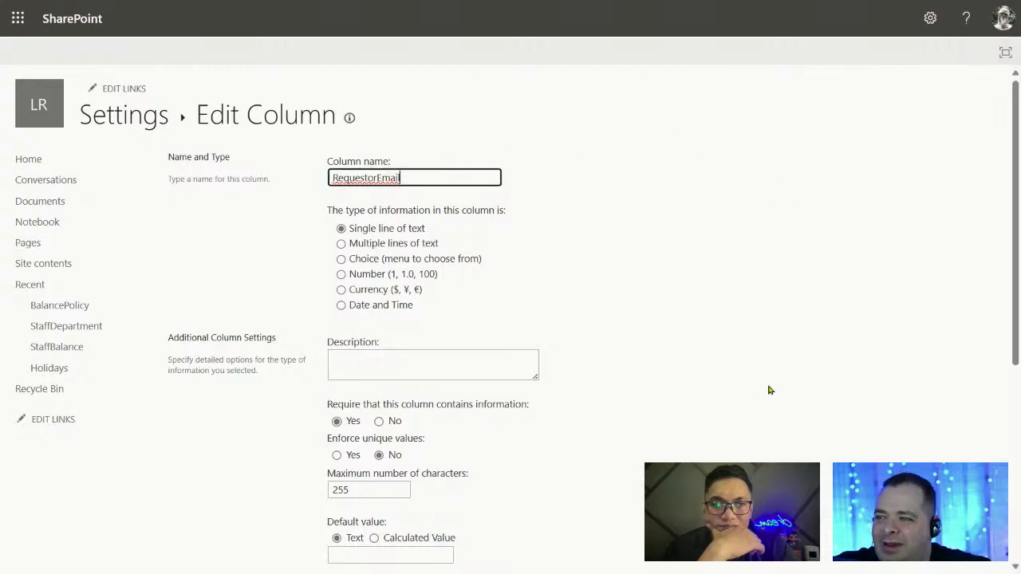
scroll(771, 388, down, 2)
scroll(770, 388, up, 2)
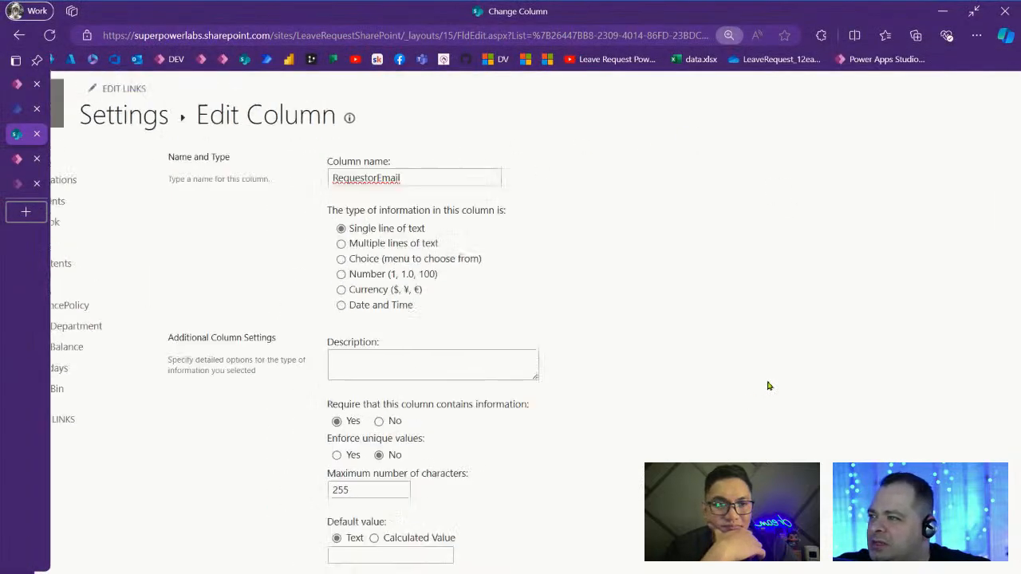
click(379, 421)
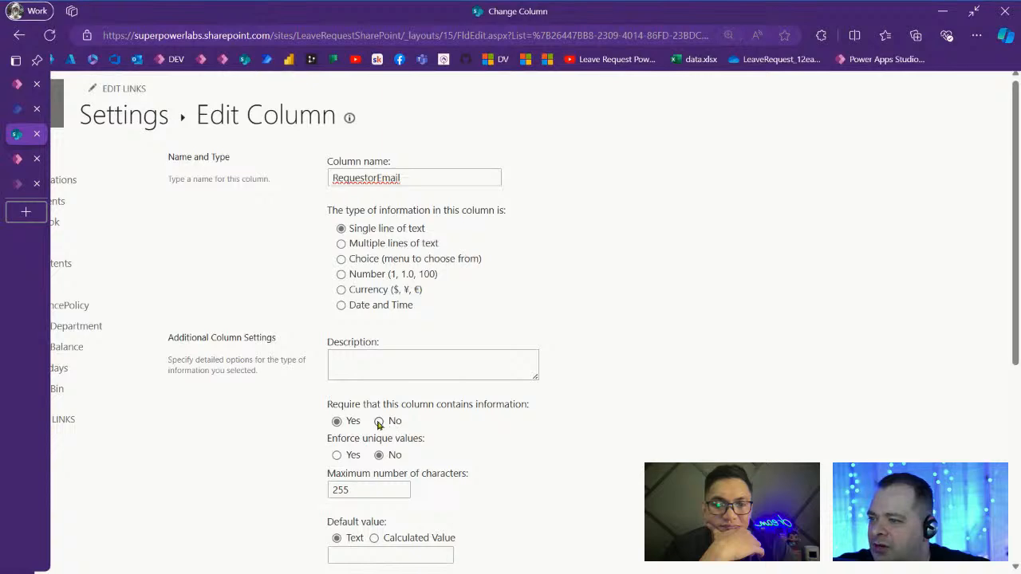
scroll(679, 399, down, 4)
click(732, 490)
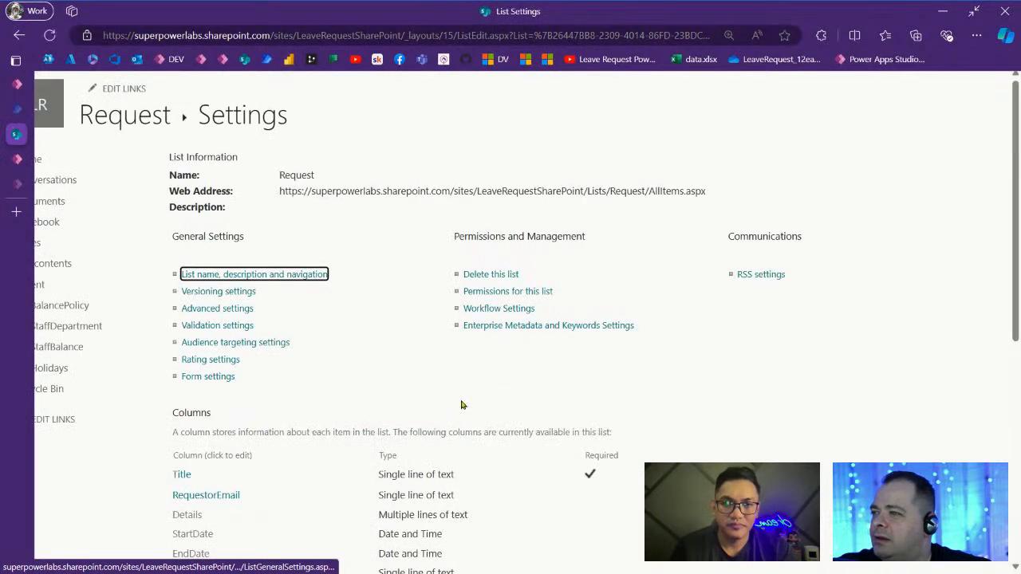
- Return to the Request list, open it for grid editing and move the RequestType column directly after Title
click(139, 120)
click(17, 86)
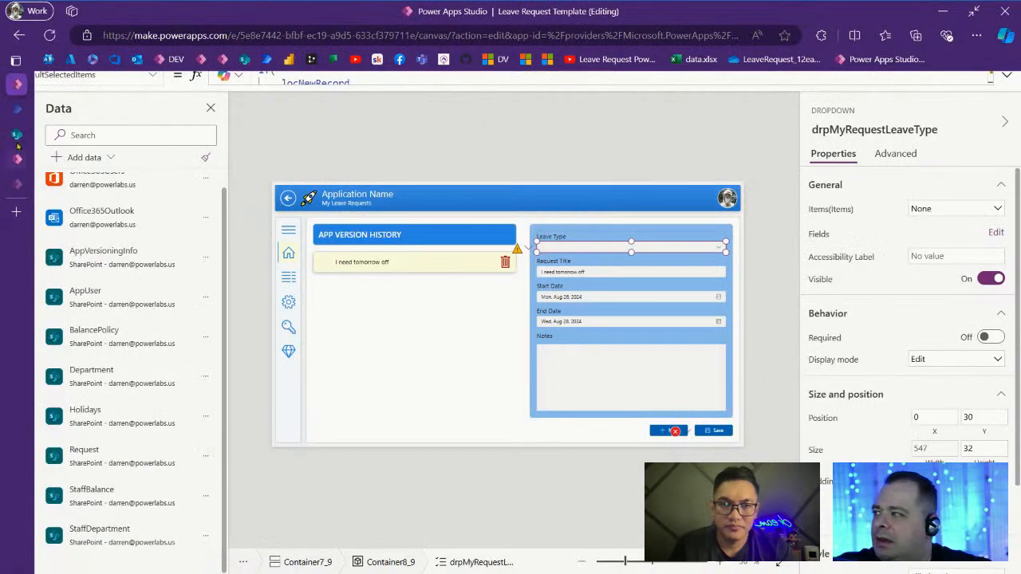
click(16, 134)
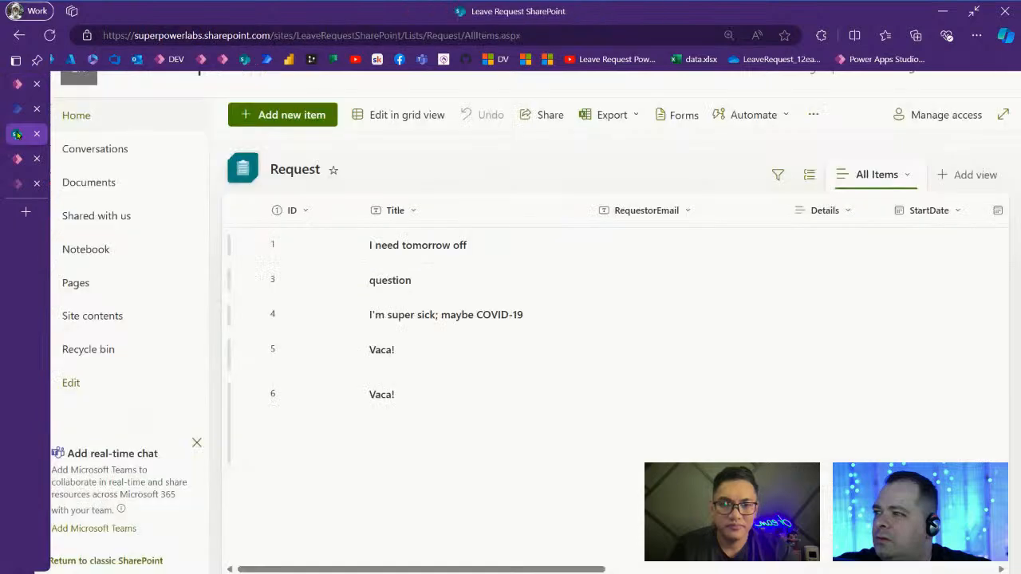
drag(609, 561, 522, 556)
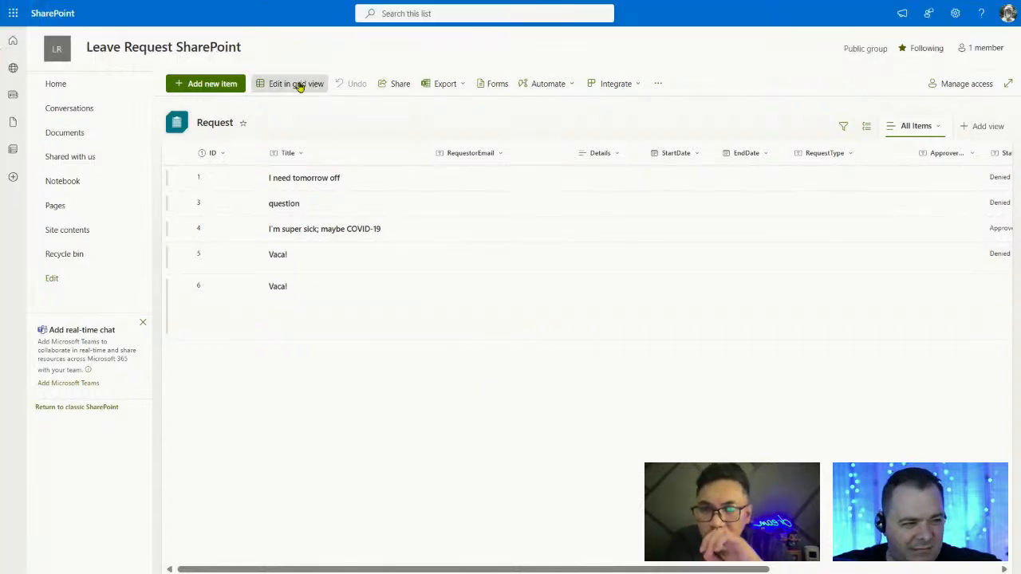
click(297, 84)
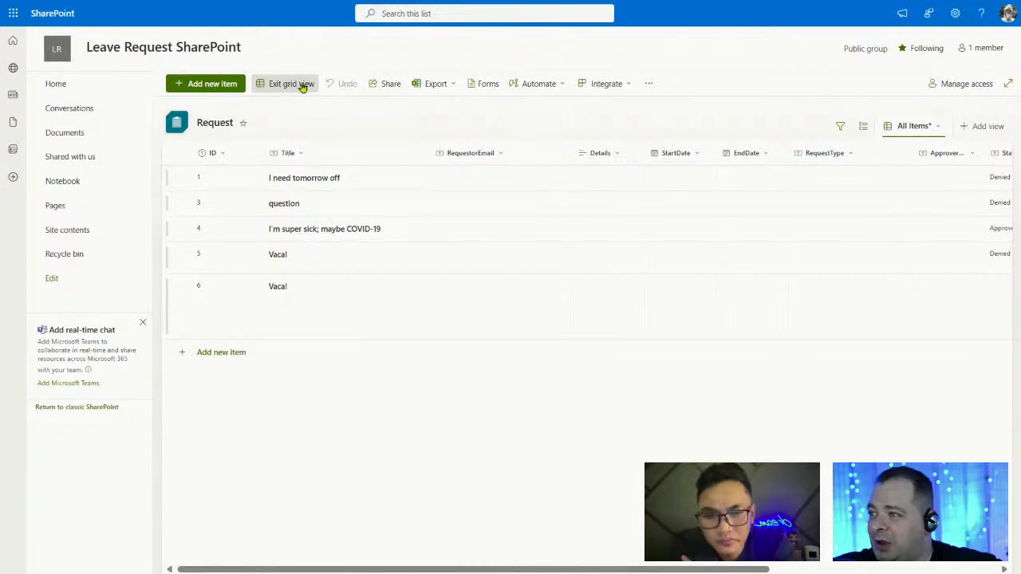
drag(818, 156, 463, 163)
- Enter "Pers" as the RequestType of the "I need tomorrow off" request
click(482, 177)
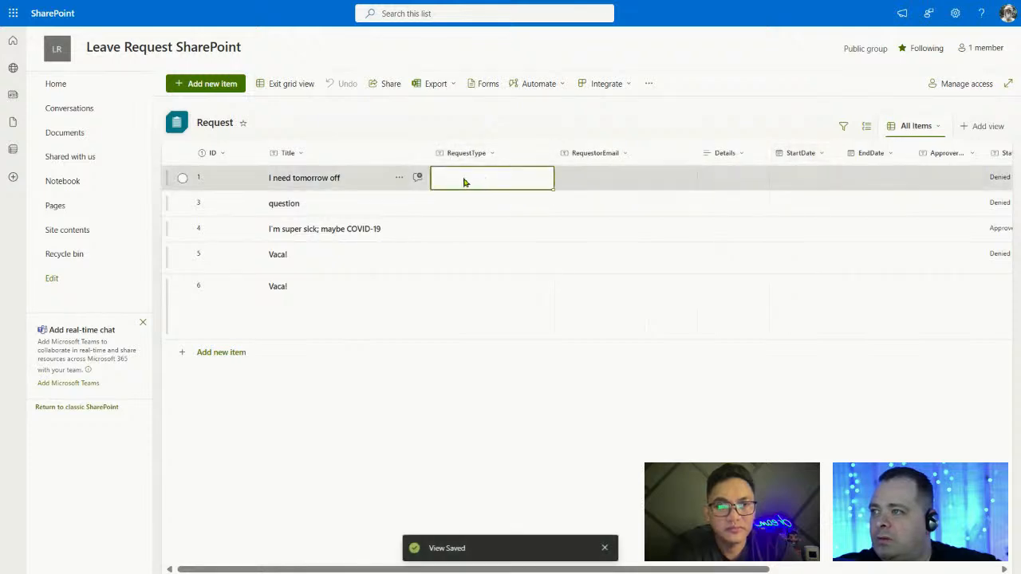
click(477, 174)
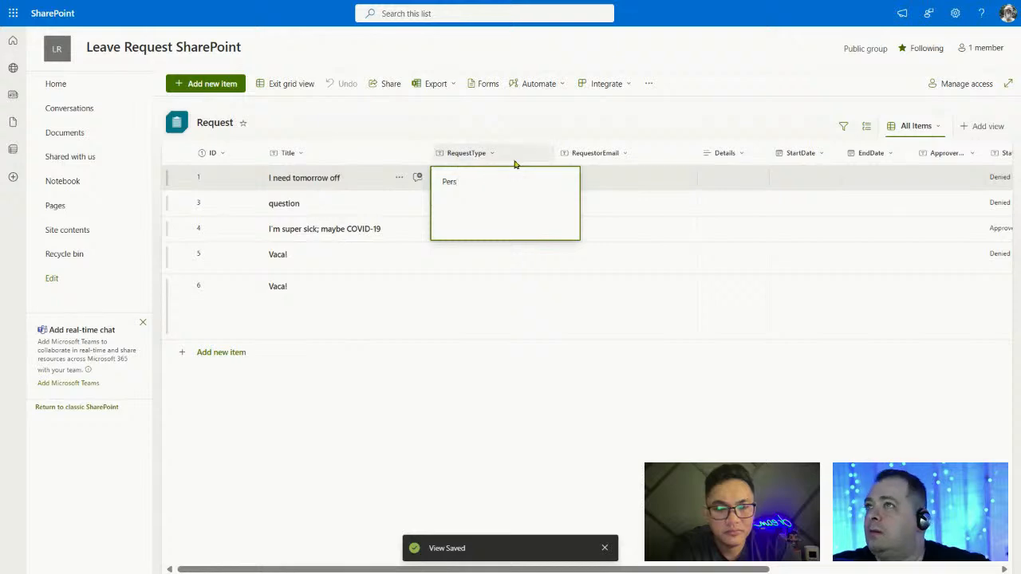
click(568, 409)
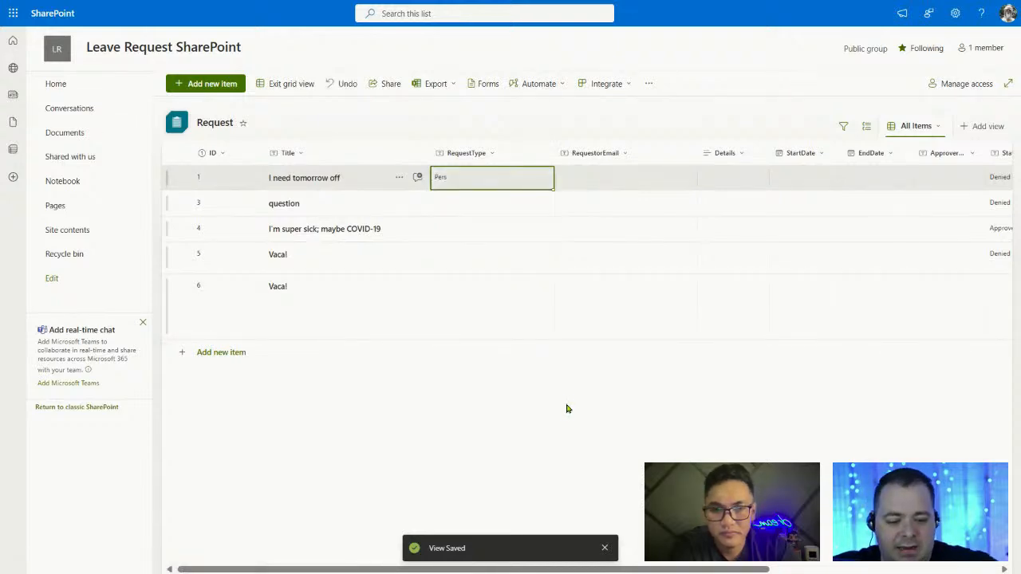
- Leave full screen, switch to Power Apps Studio and examine the choices offered by the Leave Type dropdown
key(F11)
click(16, 84)
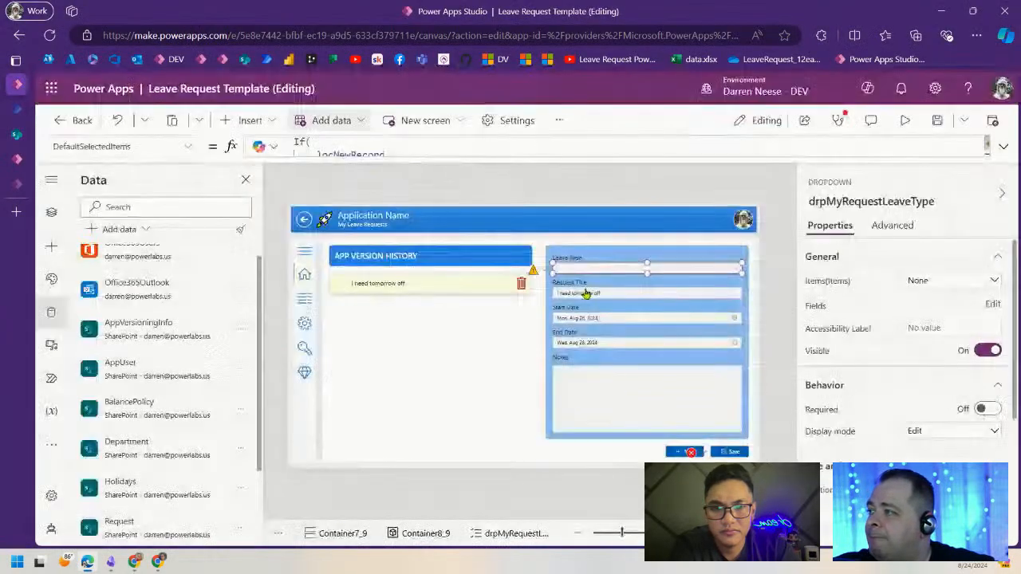
click(730, 270)
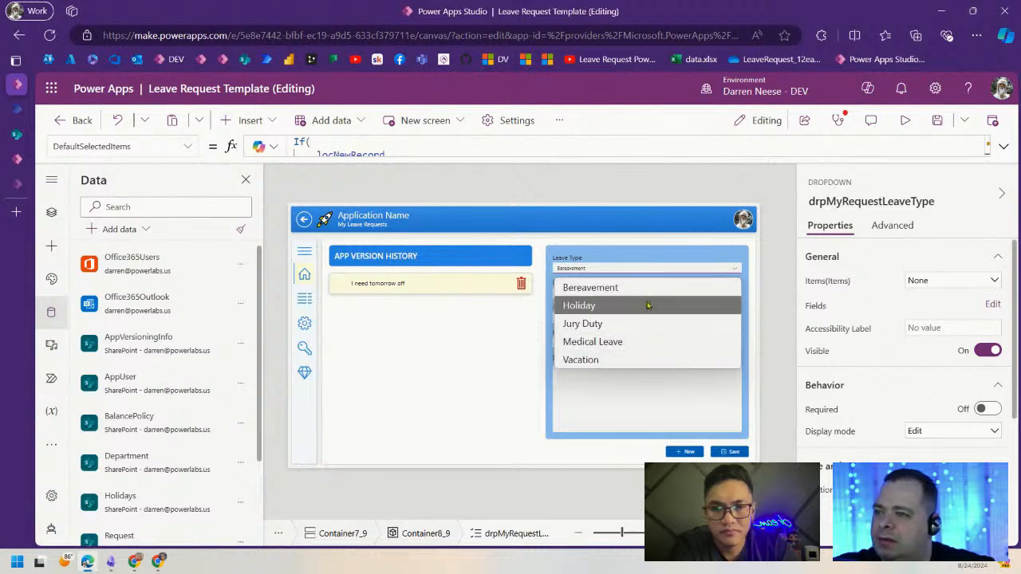
- Find fxRequestTypes in the App object's Formulas and add "Personal" between "Medical Leave" and "Vacation"
click(51, 212)
click(140, 272)
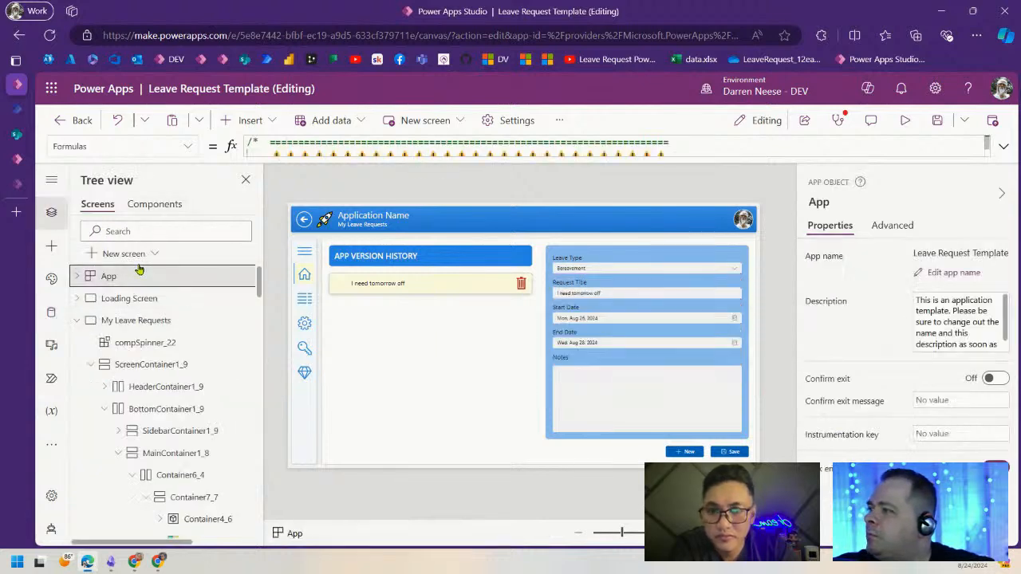
click(1003, 146)
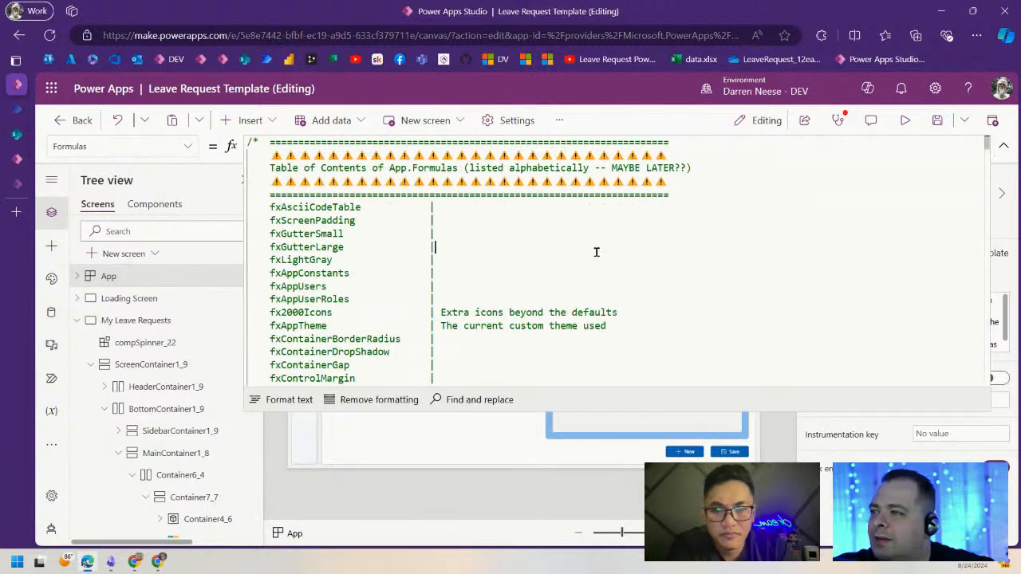
key(ctrl+f)
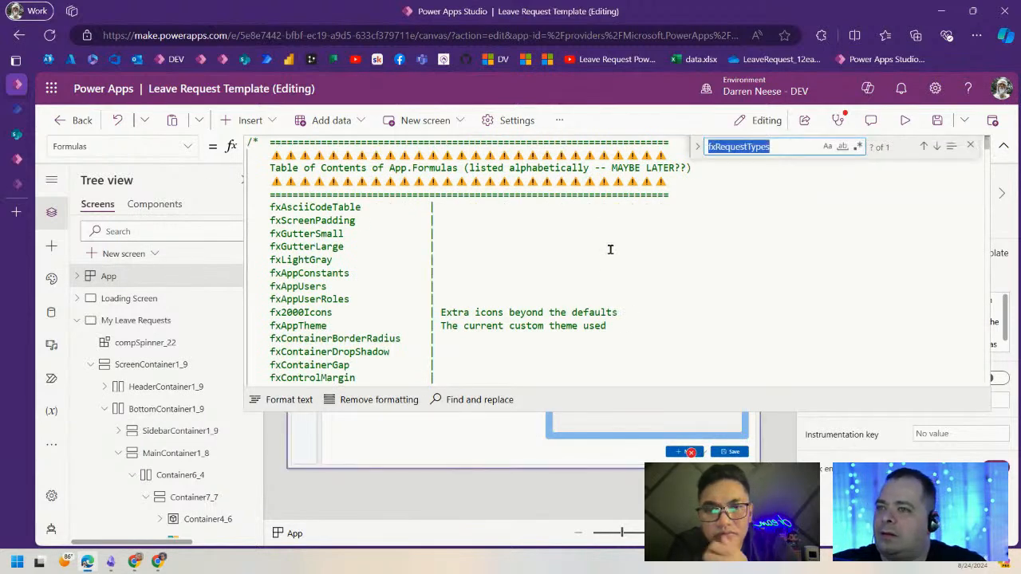
key(Return)
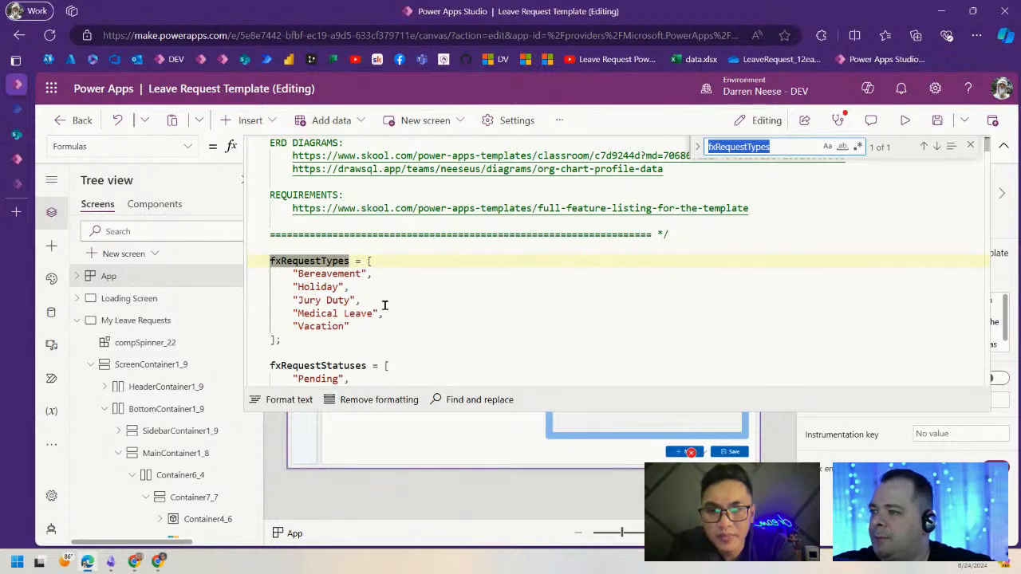
click(412, 311)
key(Return)
text("",)
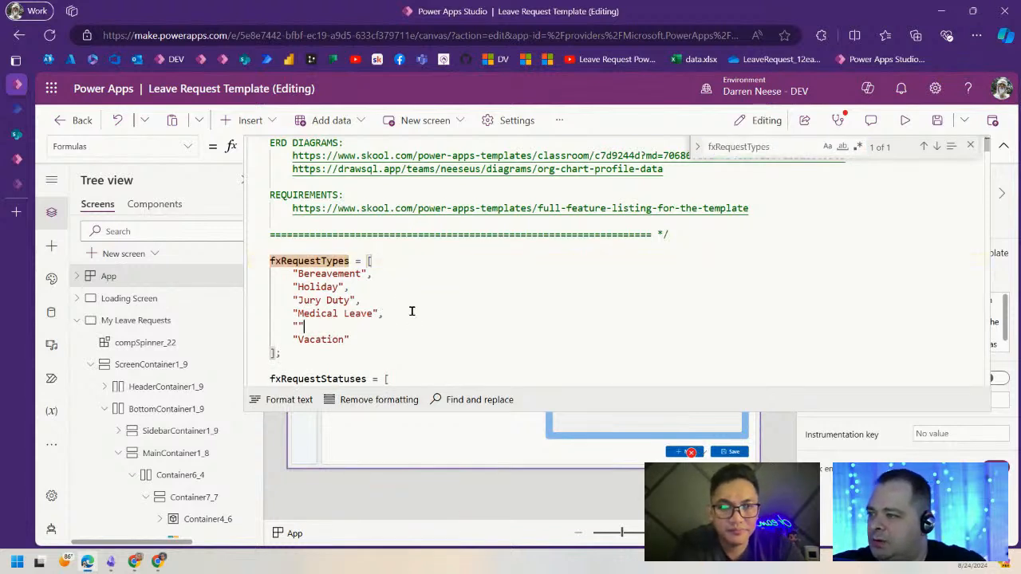
key(Left)
key(Left)
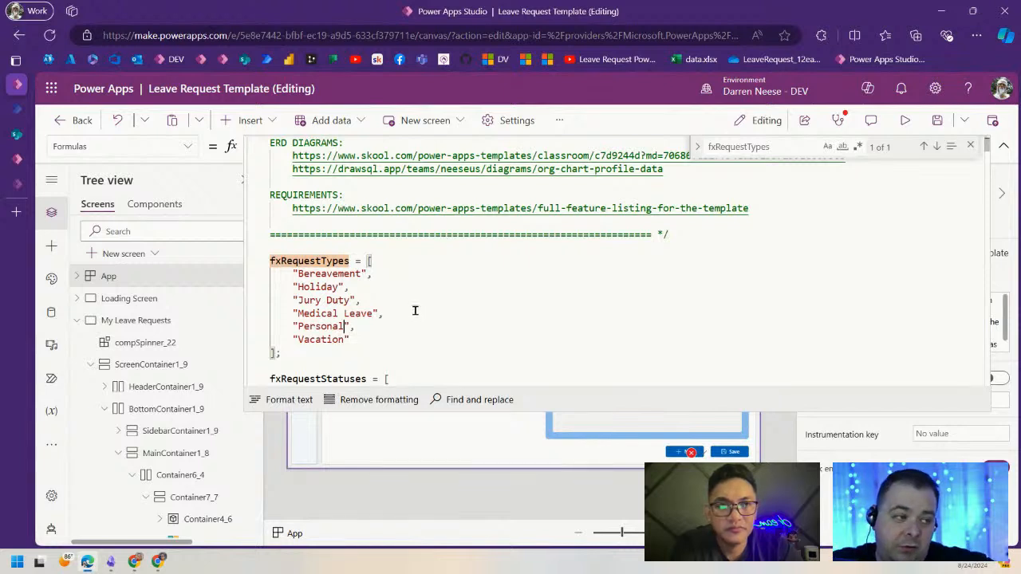
- Copy the word Personal from the formula and set it as the RequestType of "I need tomorrow off" in the SharePoint Request list
double_click(339, 323)
click(411, 321)
double_click(330, 326)
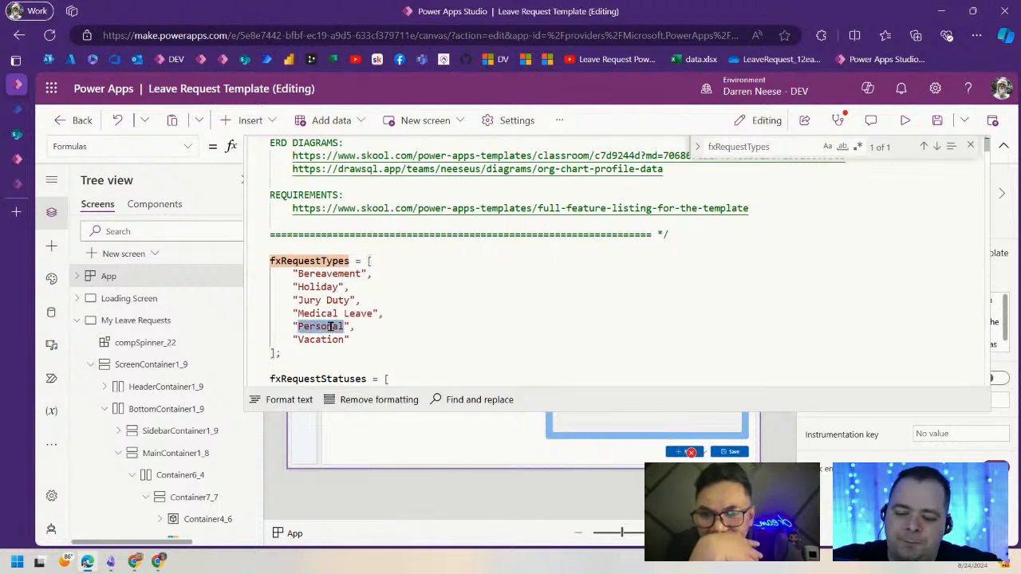
click(16, 134)
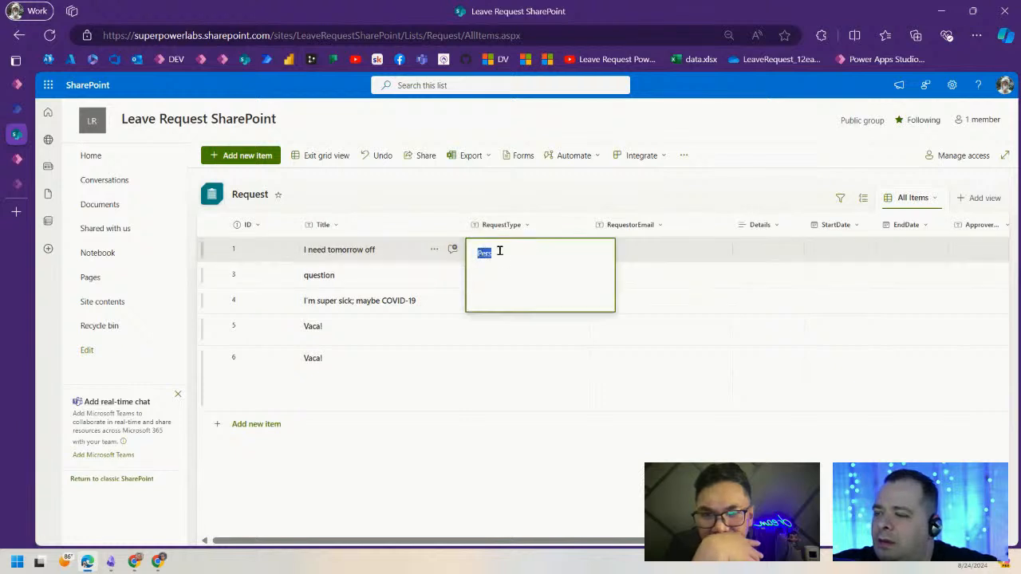
click(699, 274)
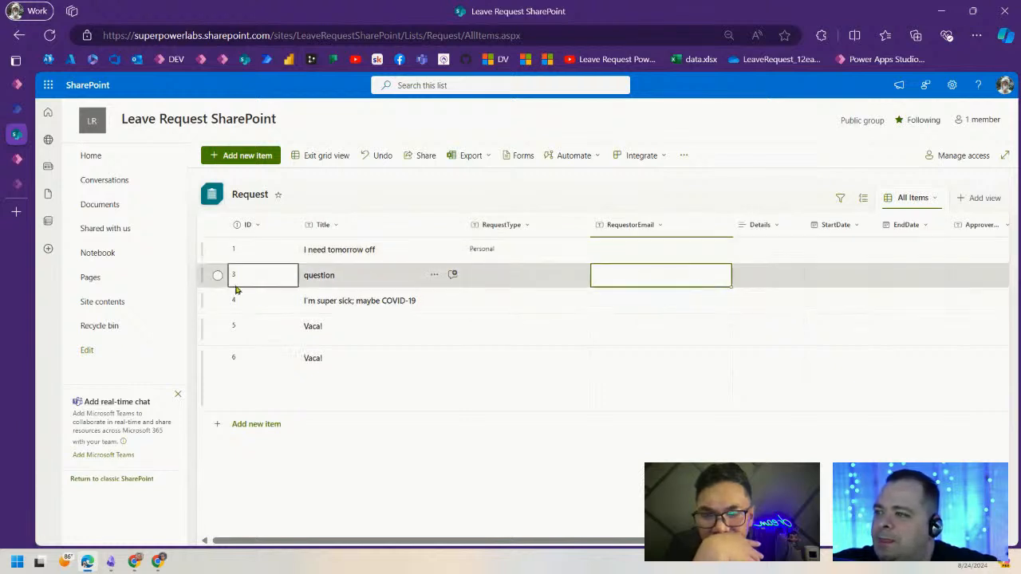
- Delete the "question" request with ID 3 and the "Vaca!" request with ID 6
click(218, 275)
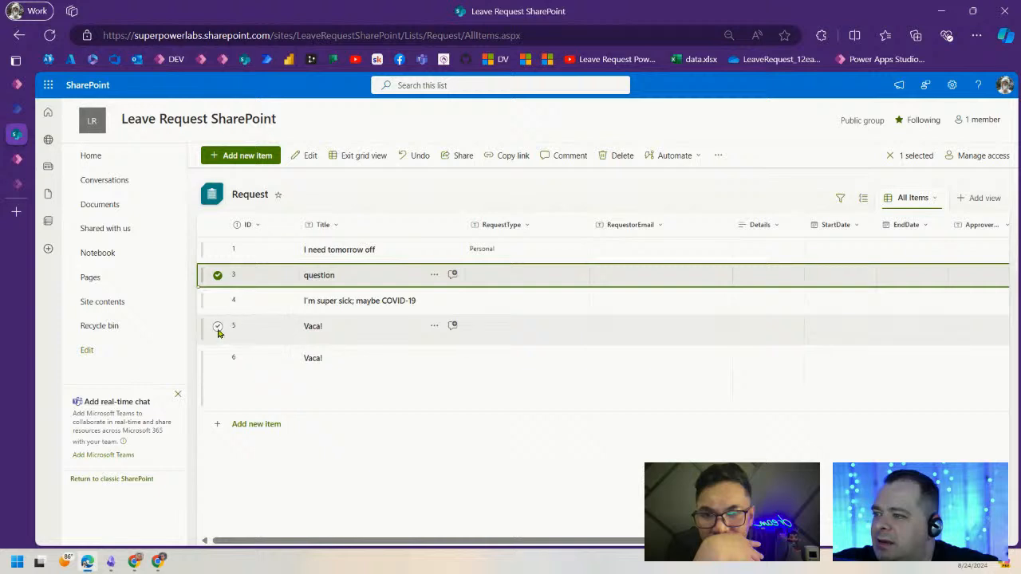
click(218, 359)
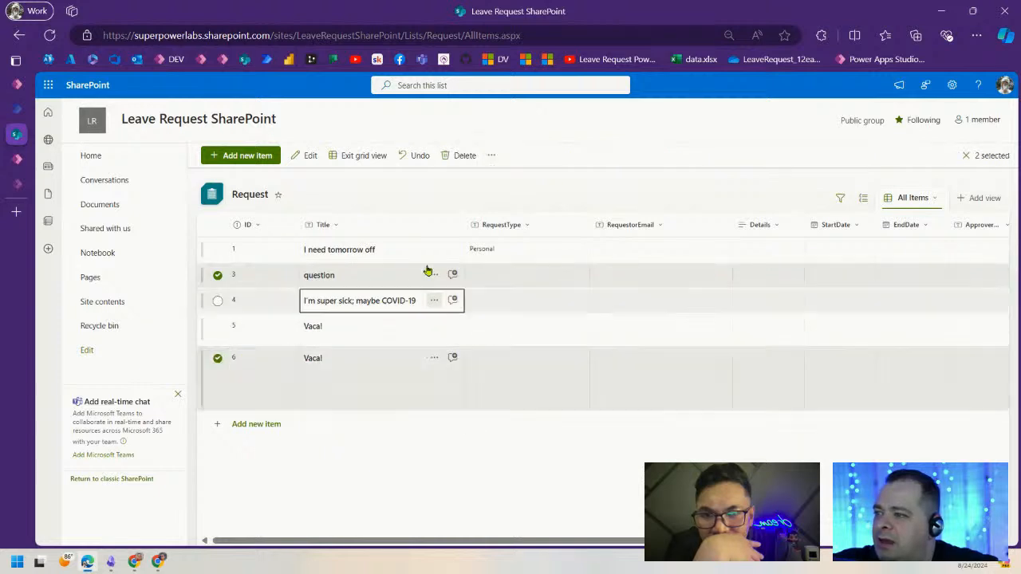
click(447, 156)
click(534, 338)
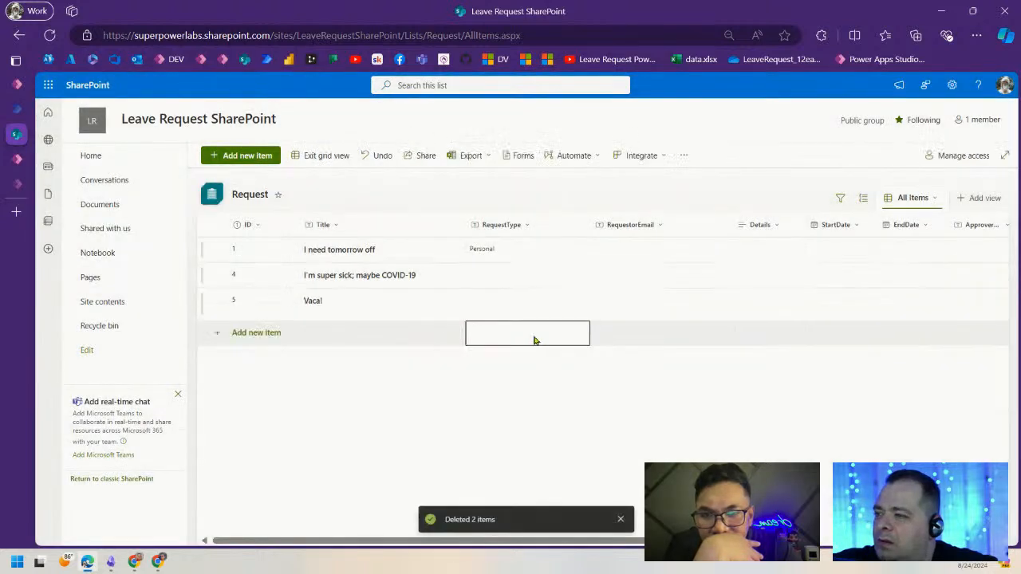
- Set RequestType to Medical for the "I'm super sick; maybe COVID-19" request and to Vacation for the "Vaca!" request
click(517, 274)
click(495, 279)
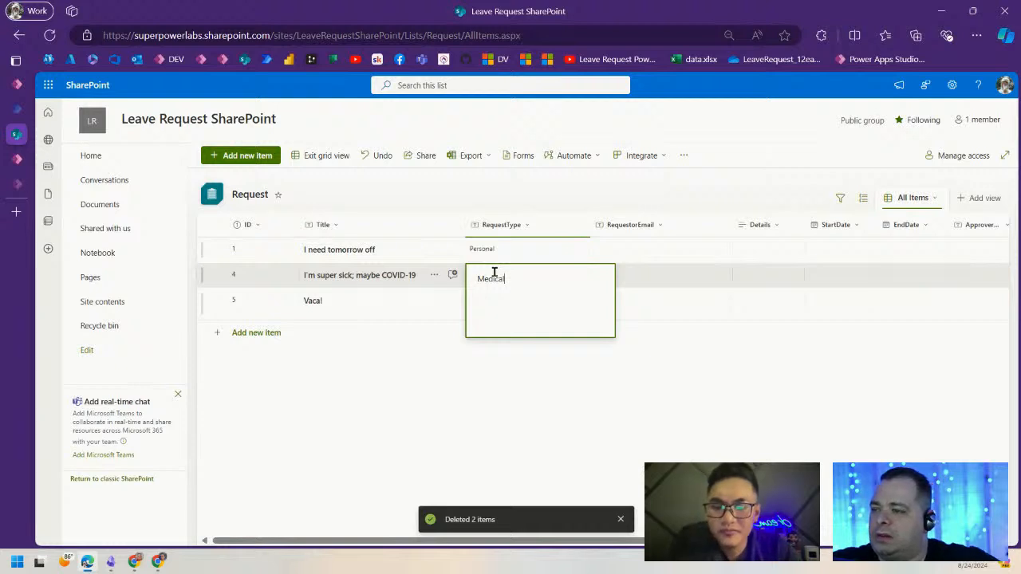
click(692, 371)
click(500, 304)
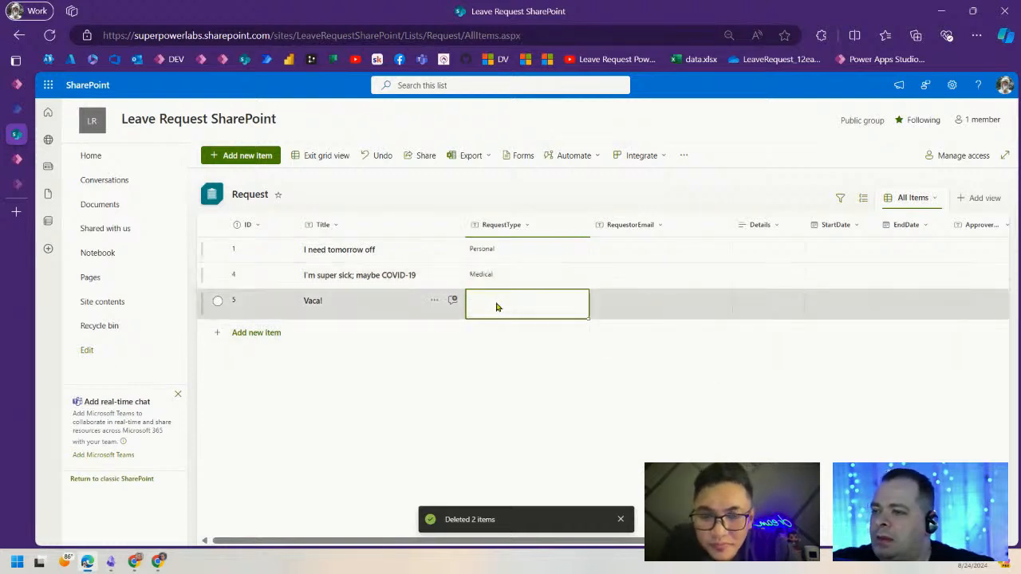
click(493, 302)
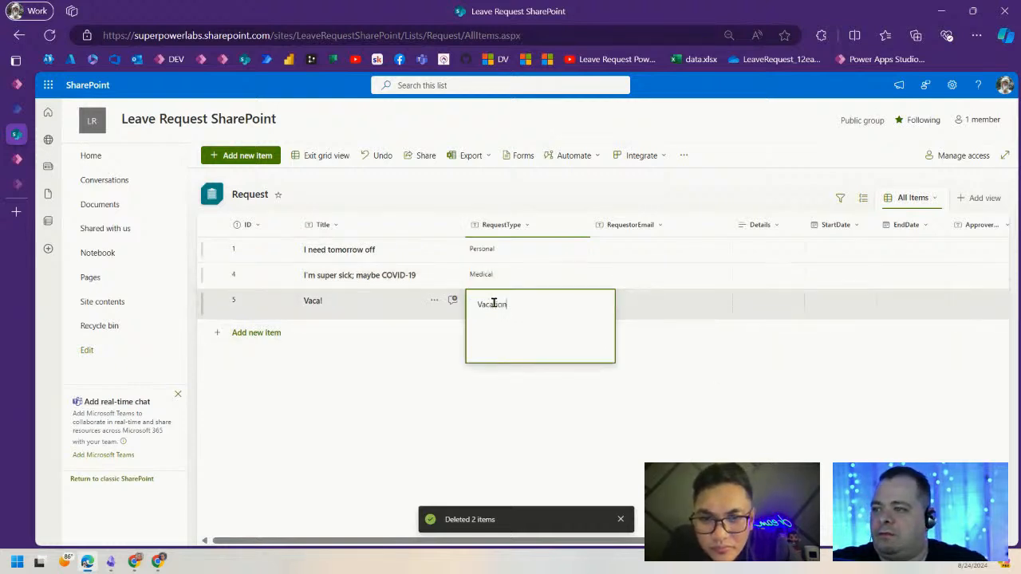
text(Vacation)
key(Return)
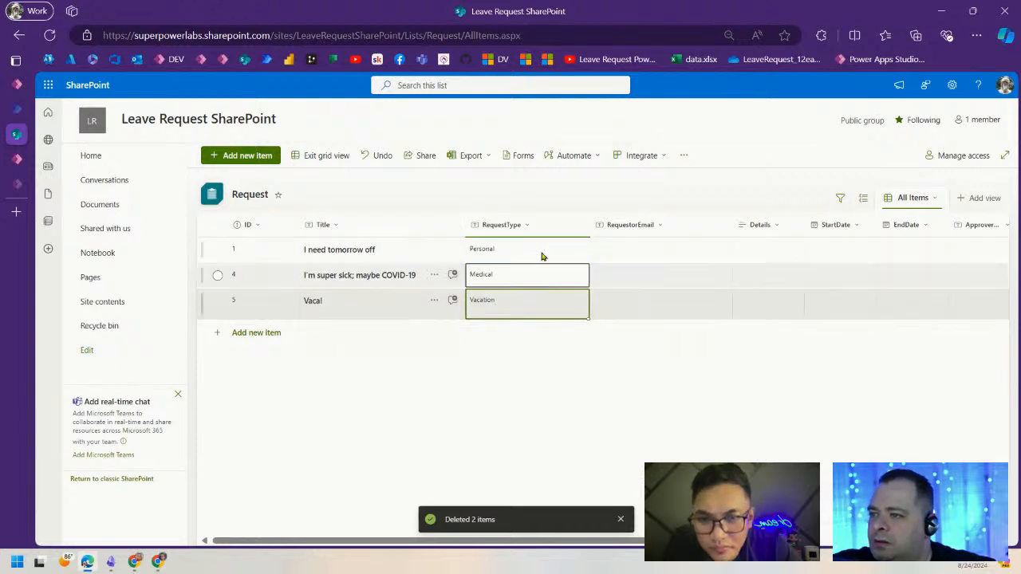
- Switch to Power Apps Studio and review the full DefaultSelectedItems formula of the Leave Type dropdown
click(17, 86)
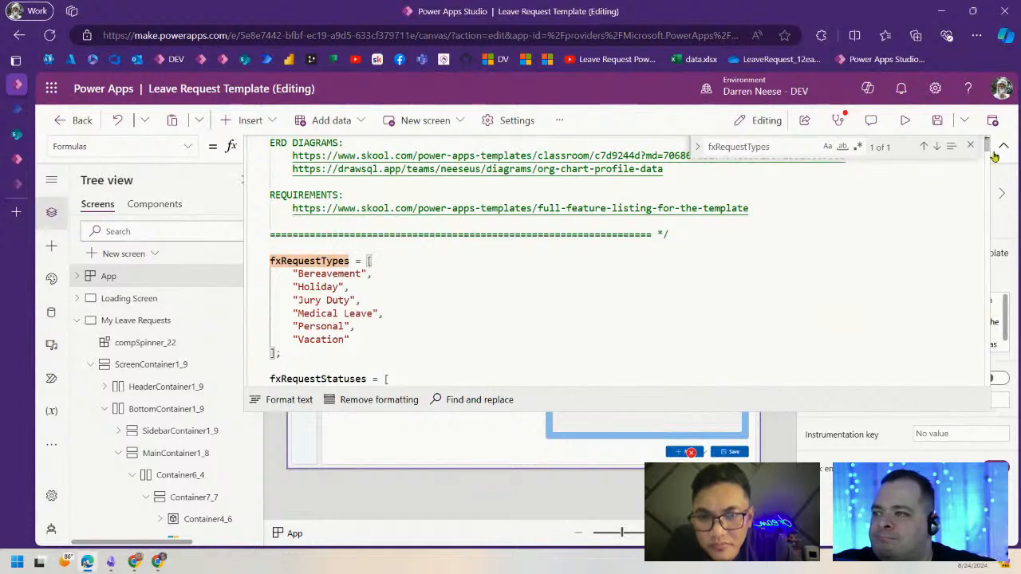
click(1003, 146)
click(622, 268)
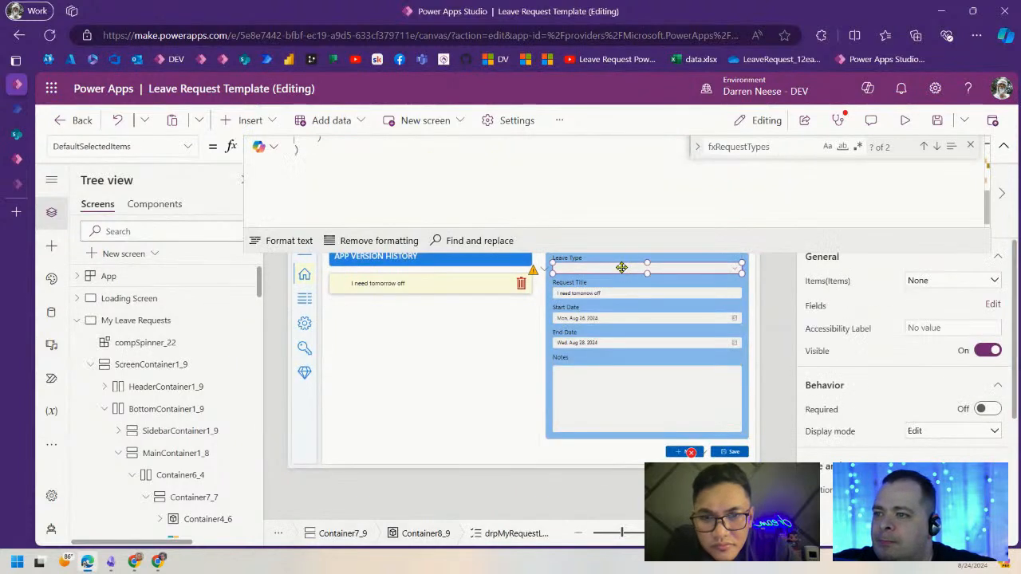
click(972, 149)
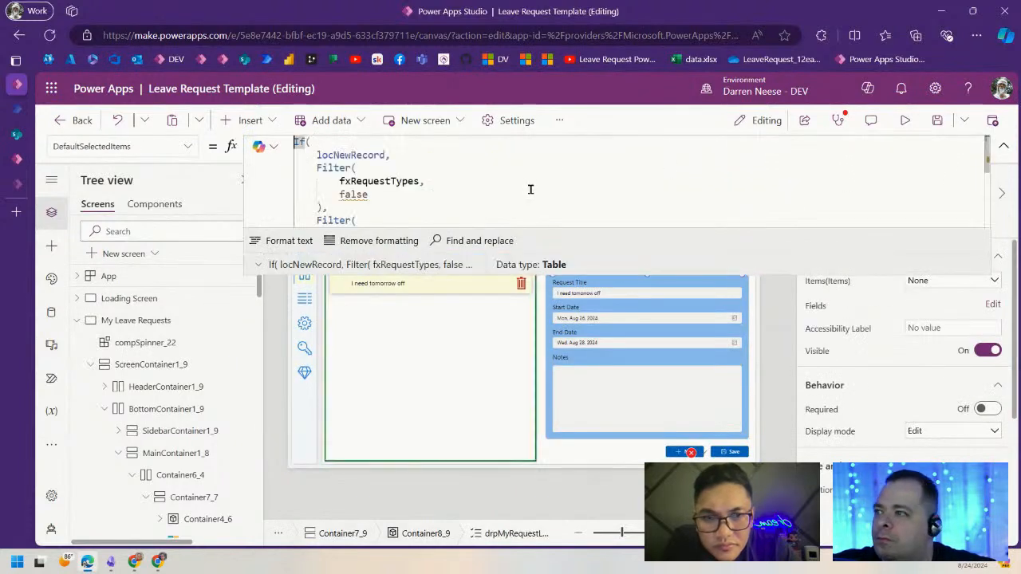
drag(781, 270, 781, 352)
click(697, 256)
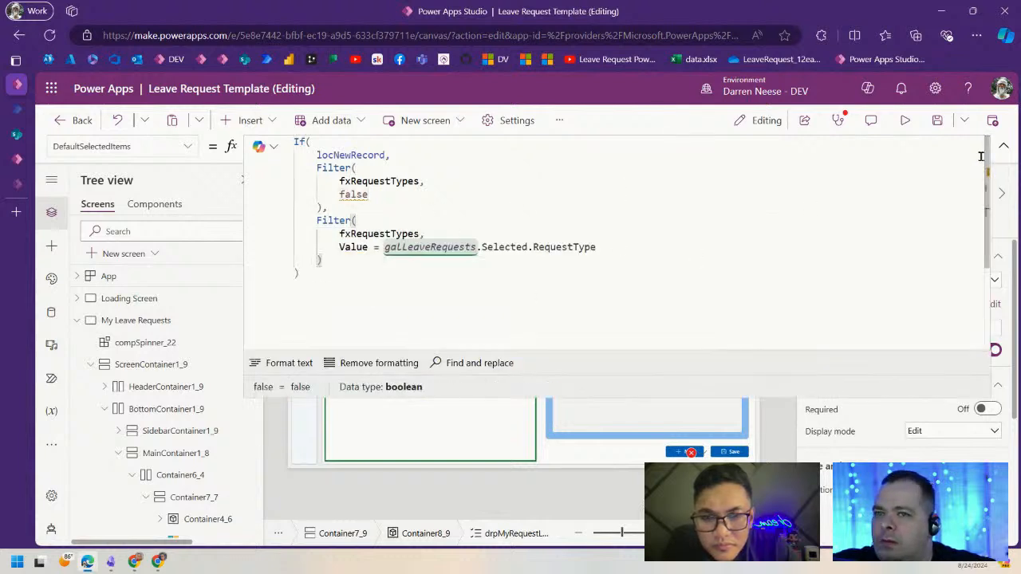
click(1004, 146)
- Refresh the Request SharePoint data source in the app
click(51, 312)
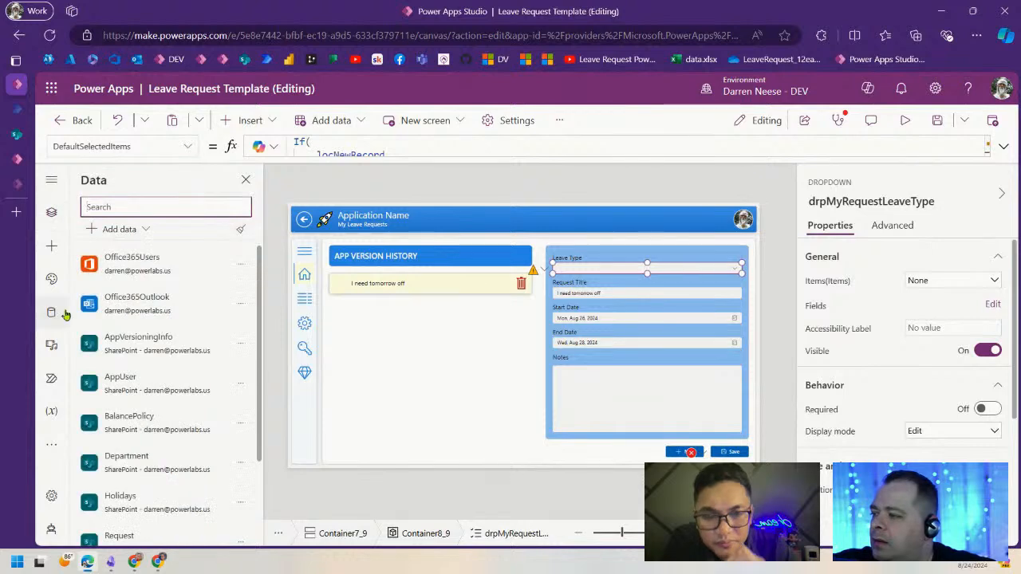
scroll(183, 351, down, 3)
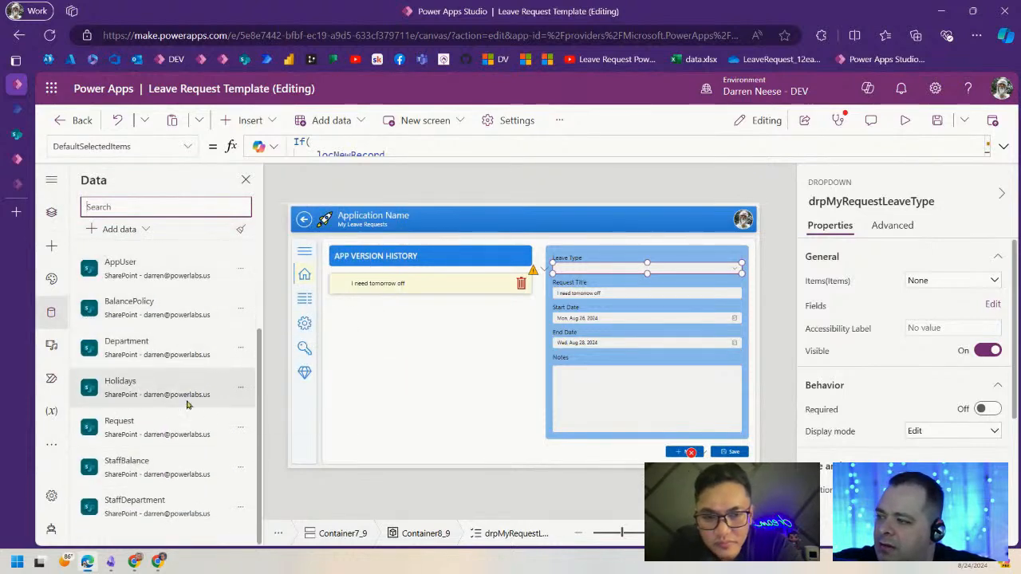
click(241, 430)
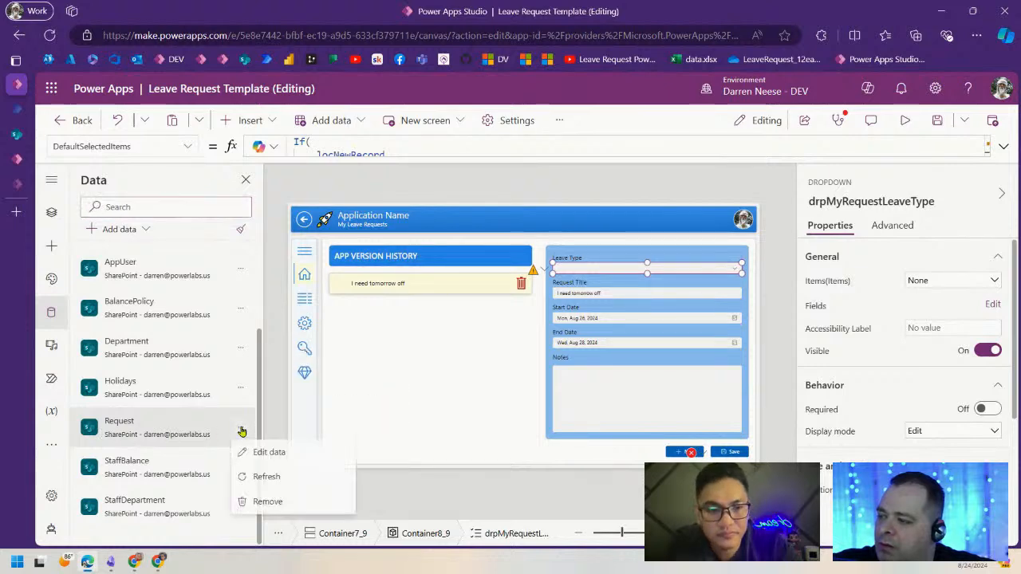
click(275, 476)
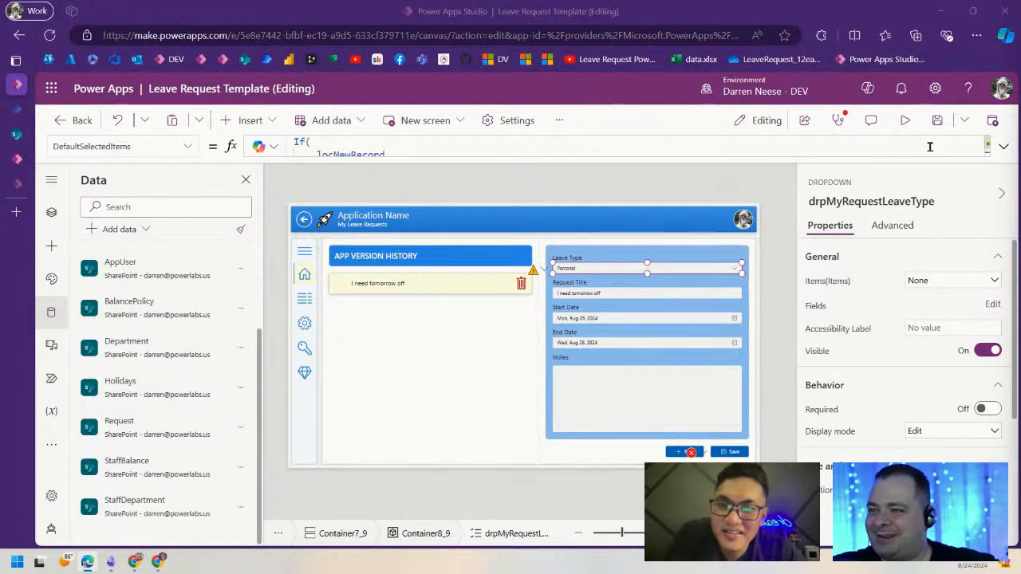
- Preview the My Leave Requests form, exit the preview and select the Request Title input
click(905, 120)
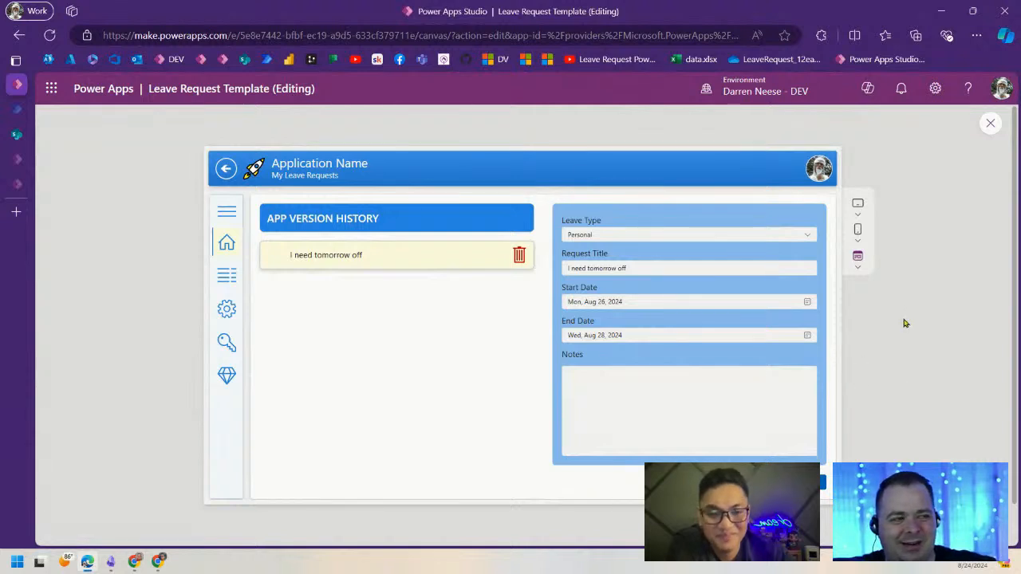
click(989, 125)
click(652, 295)
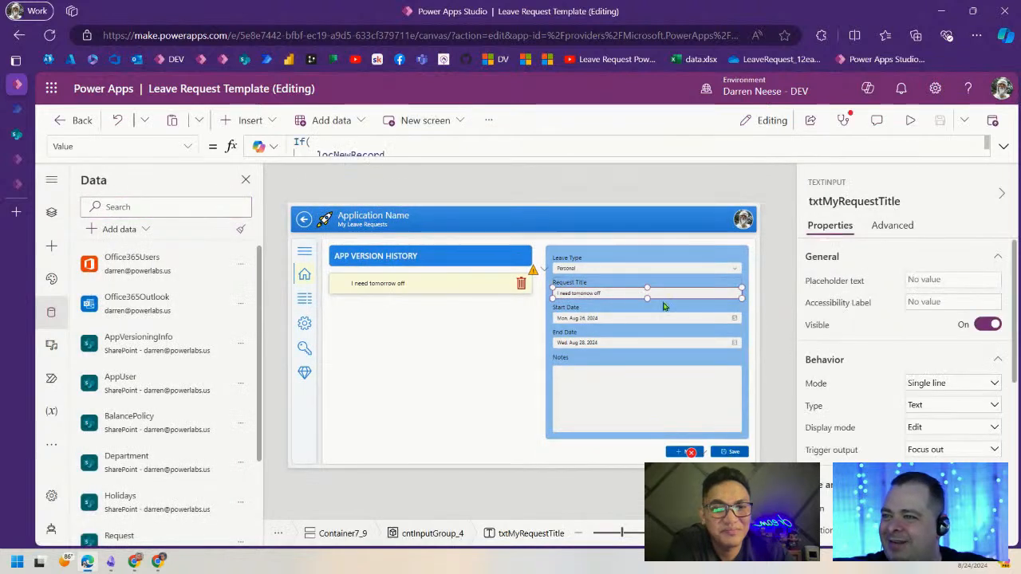
click(601, 323)
click(626, 342)
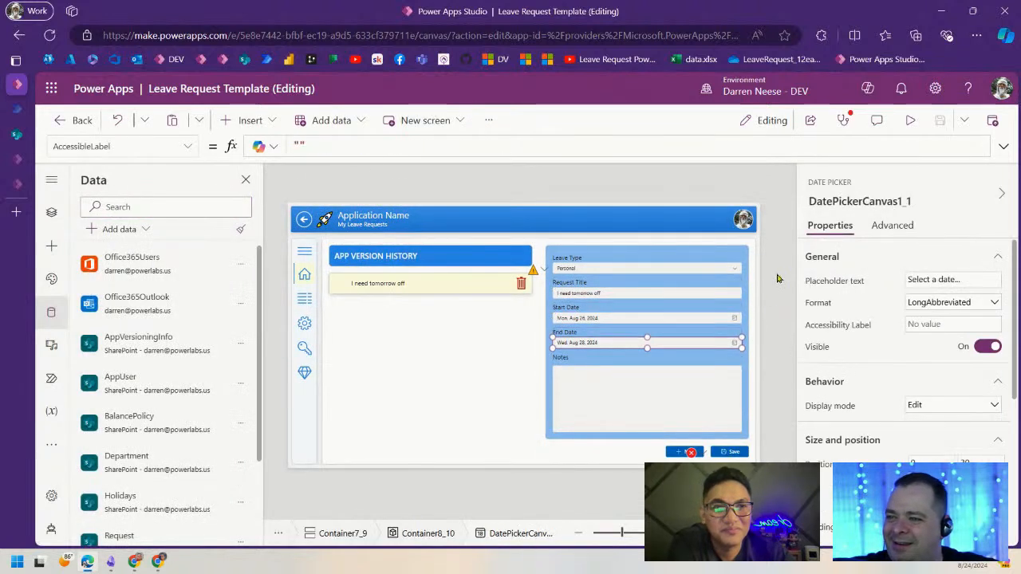
click(776, 282)
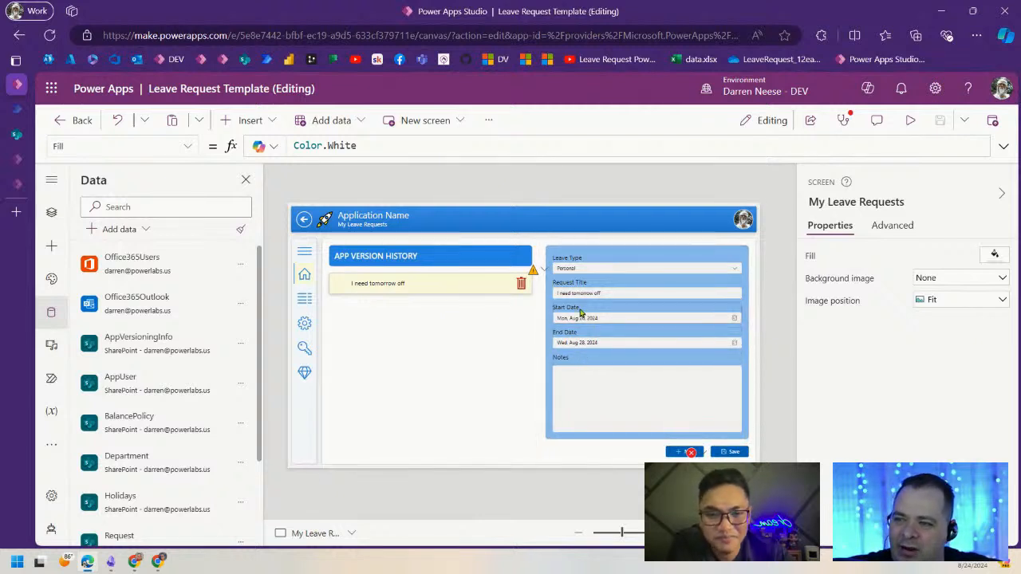
click(620, 321)
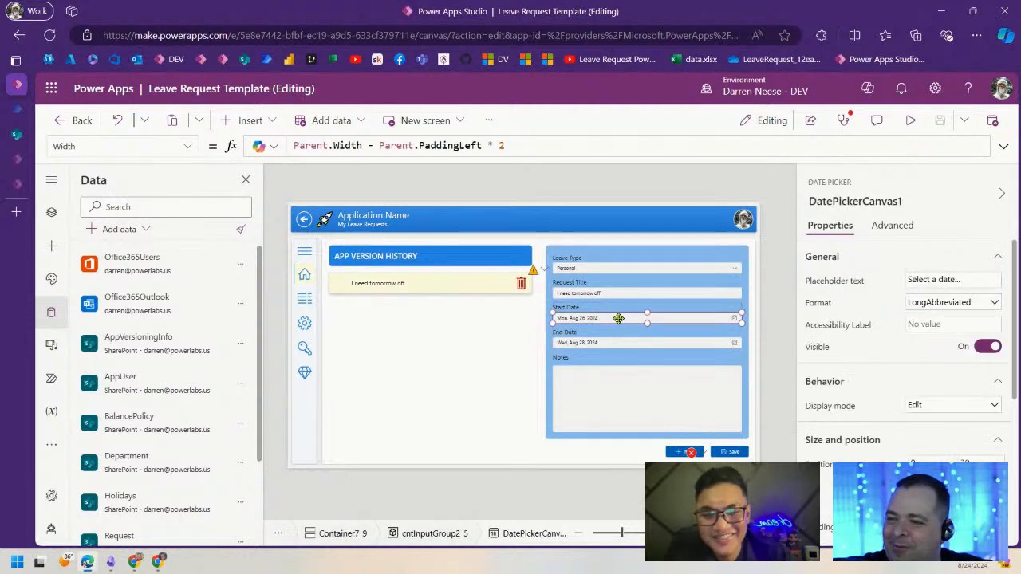
click(627, 344)
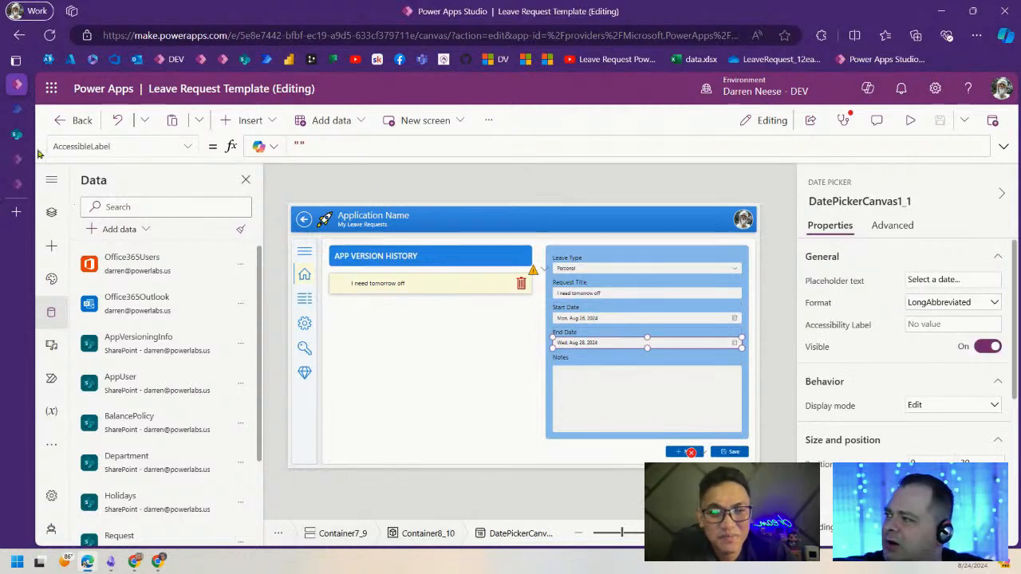
- Switch to the SharePoint Request list and set StartDate 8/25/2024 and EndDate 8/26/2024 for the "I need tomorrow off" request
click(16, 135)
mouse_move(734, 541)
mouse_down()
mouse_move(790, 541)
mouse_move(734, 541)
mouse_up()
click(836, 251)
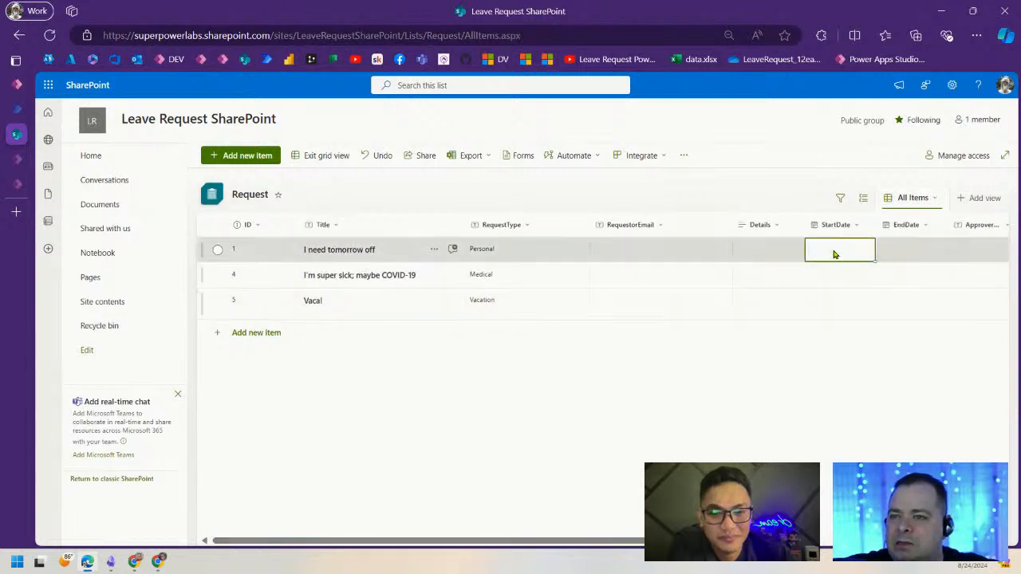
click(833, 249)
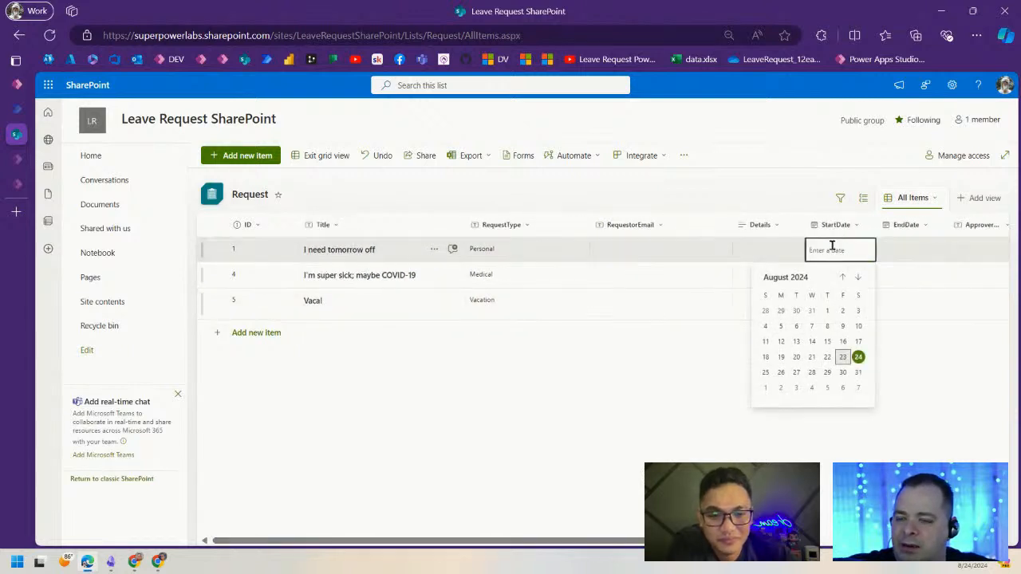
click(765, 373)
click(907, 250)
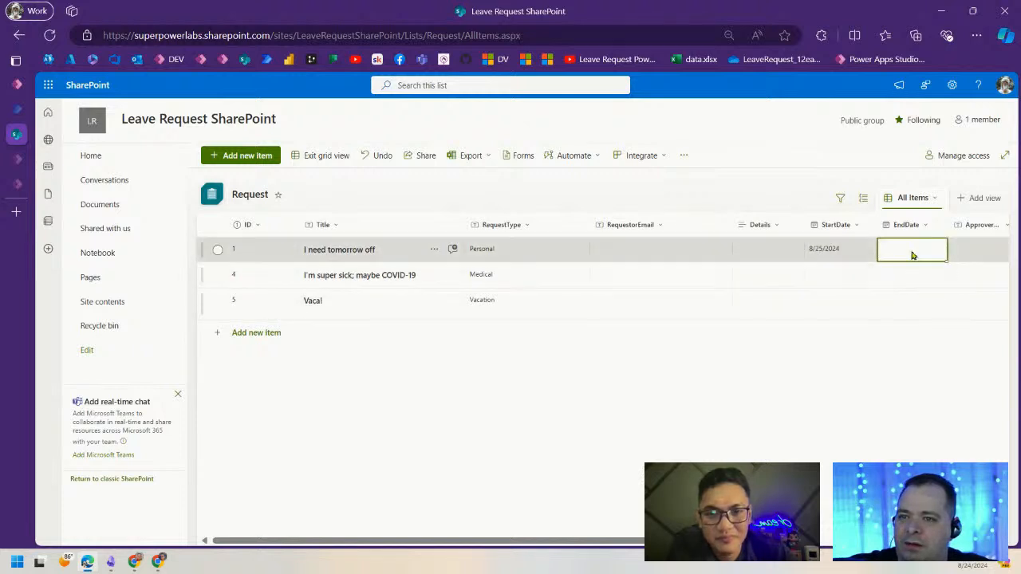
click(910, 252)
click(852, 372)
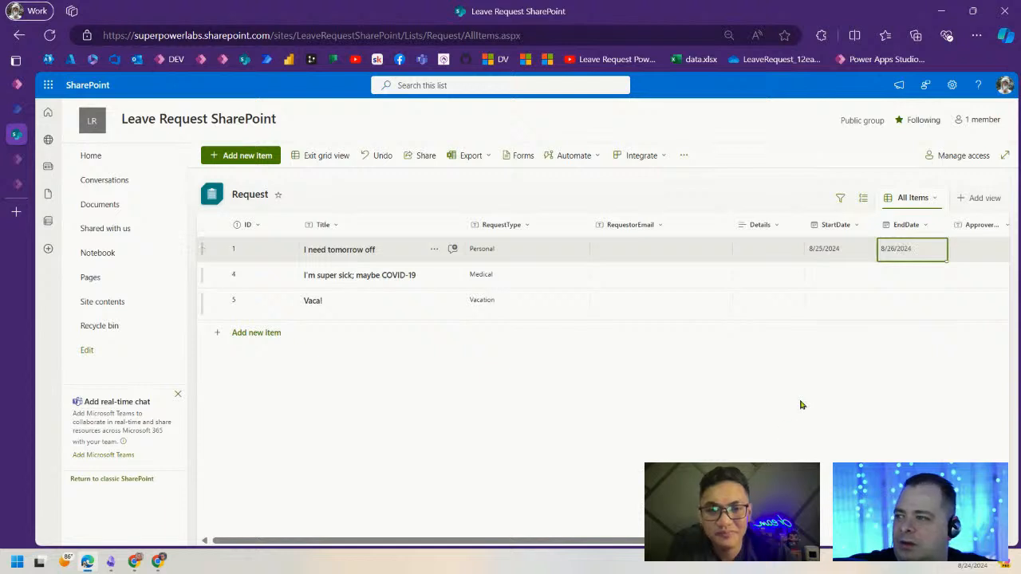
- Set StartDate to 8/19/2024 and EndDate to 8/21/2024 for the "I'm super sick; maybe COVID-19" request
click(851, 278)
click(829, 280)
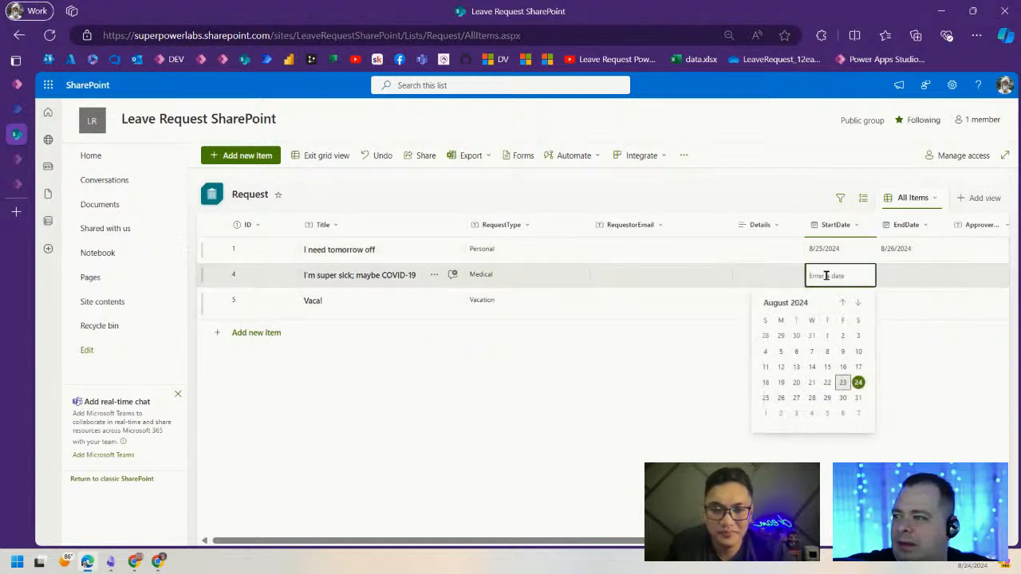
click(782, 384)
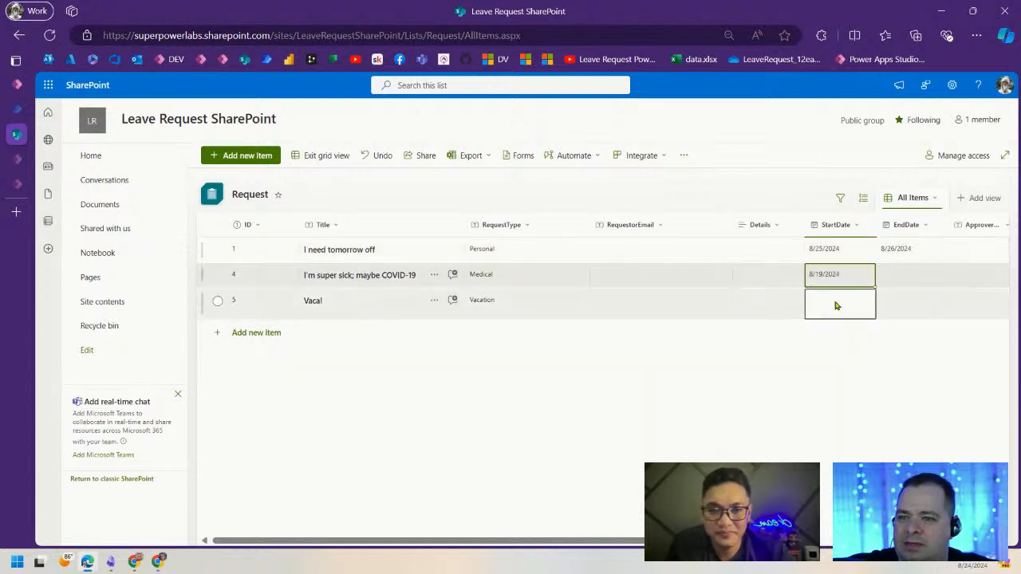
click(902, 276)
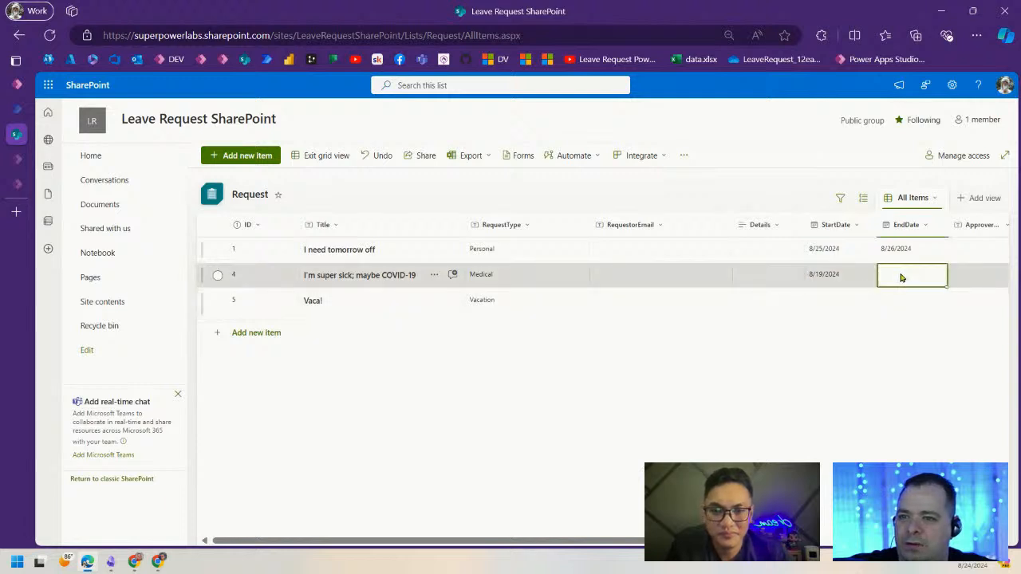
click(941, 280)
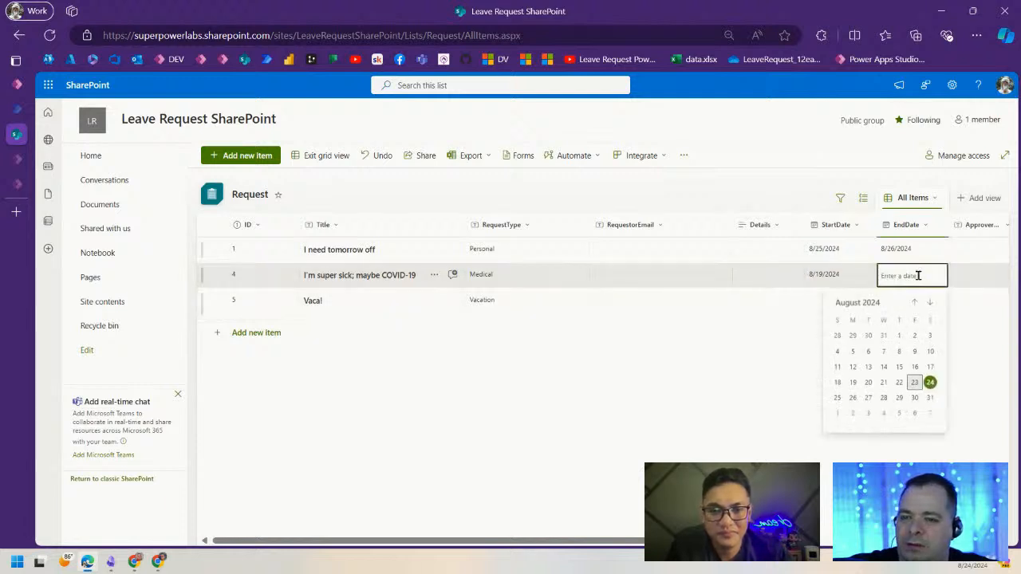
click(883, 382)
- Set StartDate to 9/16/2024 and EndDate to 9/20/2024 for the "Vaca!" request
click(837, 304)
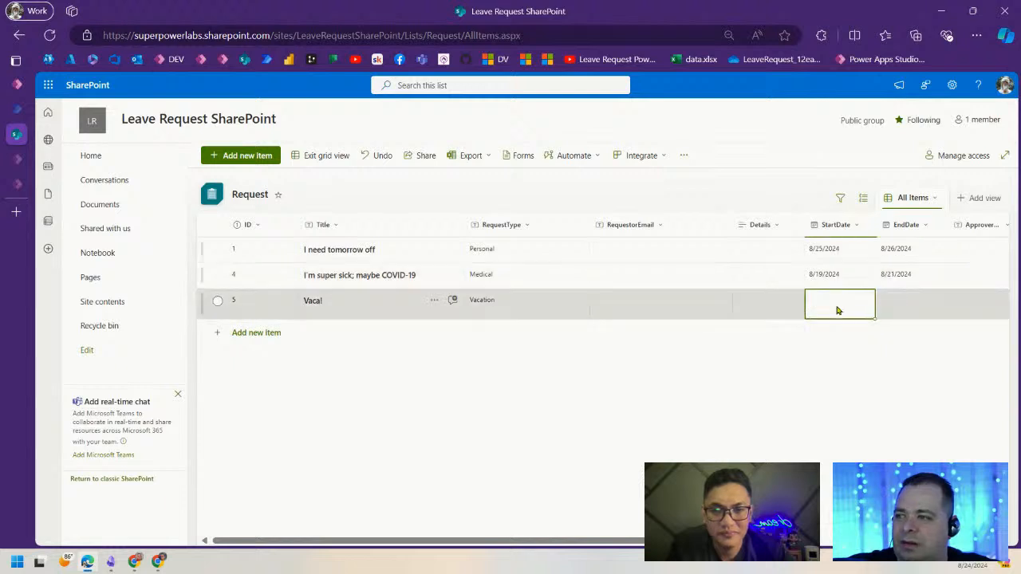
click(837, 304)
click(857, 336)
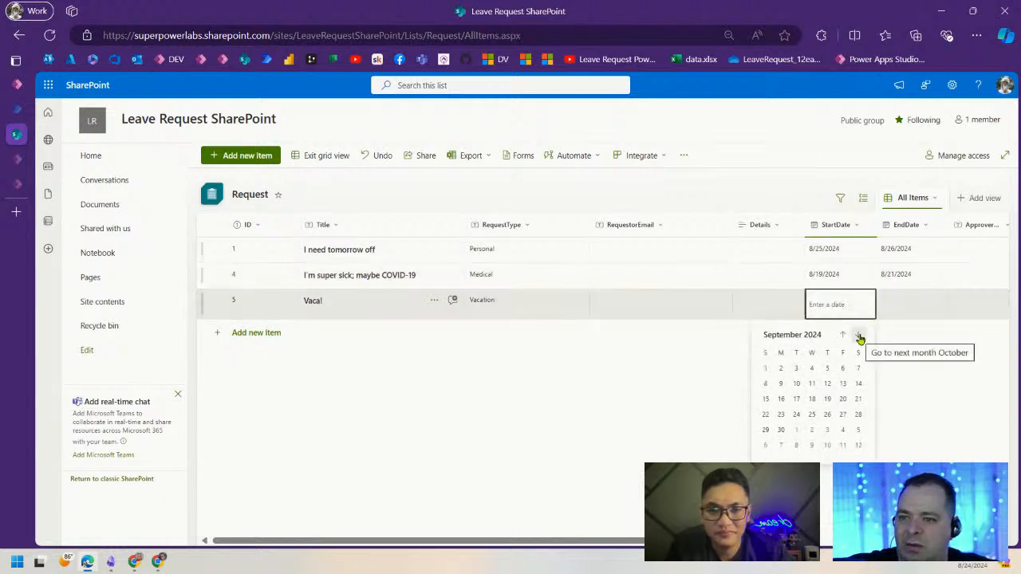
click(780, 398)
click(898, 305)
click(900, 303)
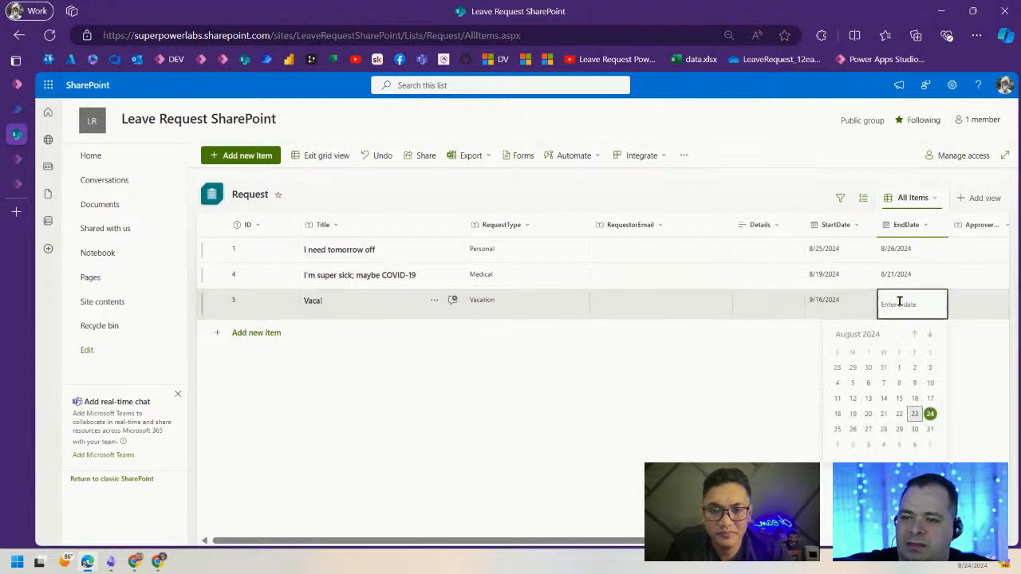
click(929, 336)
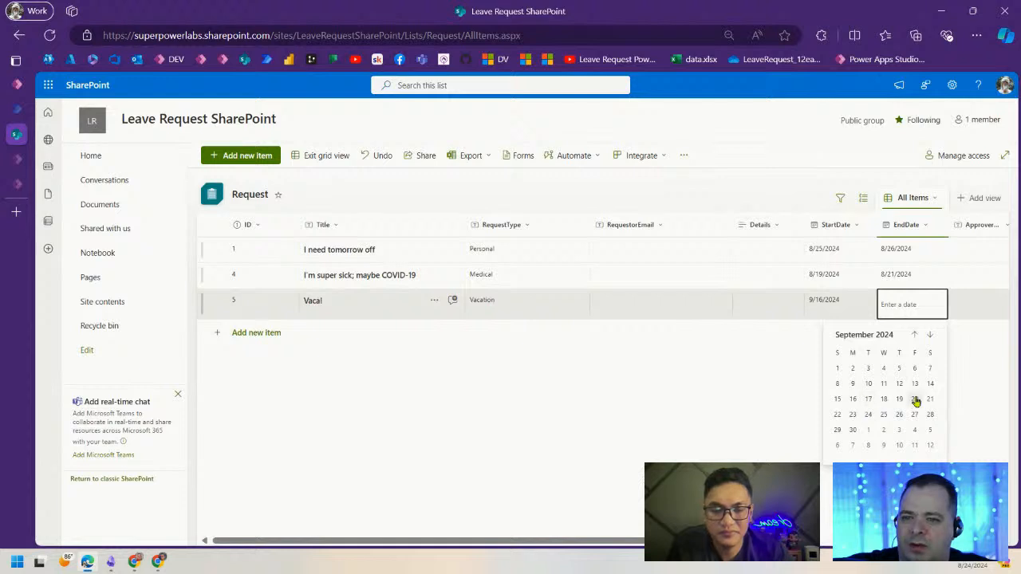
click(916, 400)
click(773, 275)
click(771, 303)
- Switch back to Power Apps Studio and refresh the Request data source to load the new dates
click(16, 84)
scroll(203, 381, down, 2)
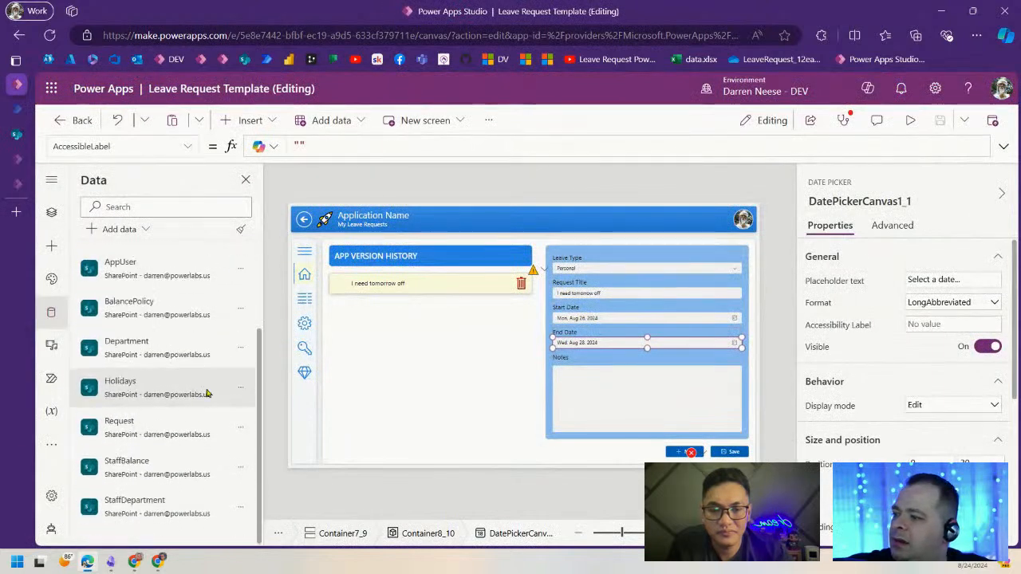
click(240, 428)
click(270, 476)
click(615, 189)
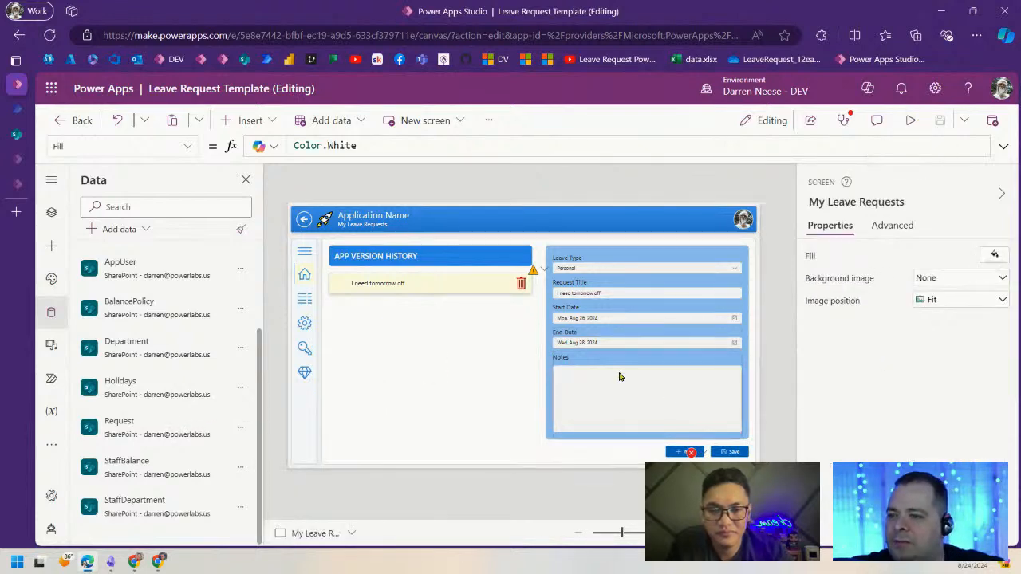
- Copy the complete Value formula of the Request Title text input
click(645, 318)
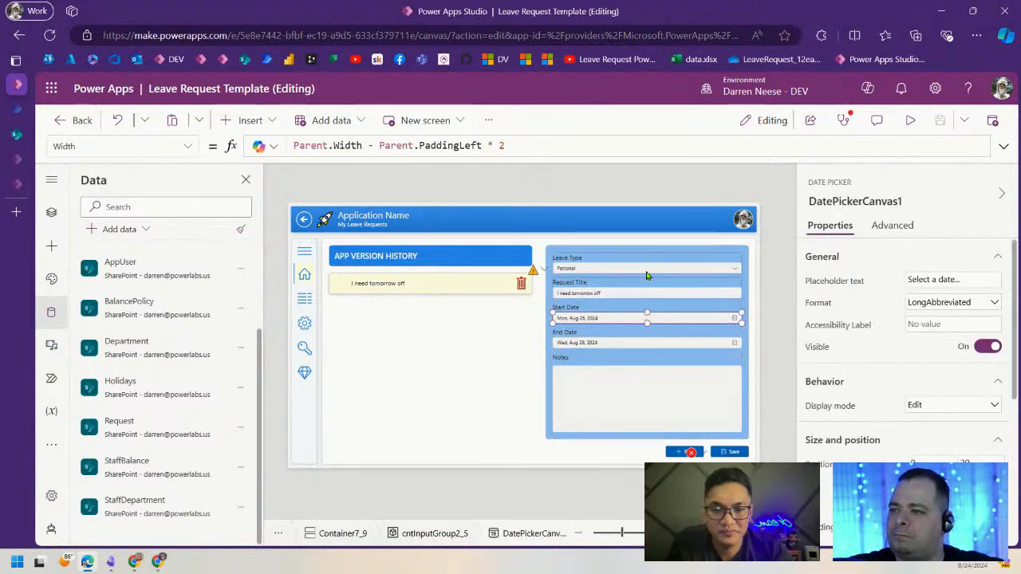
click(647, 294)
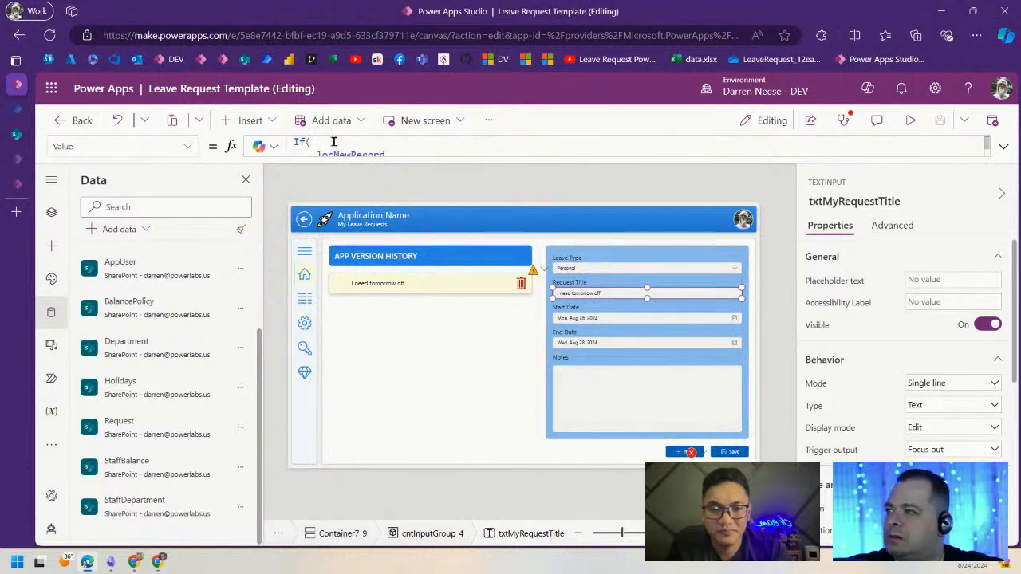
click(1003, 146)
key(ctrl+a)
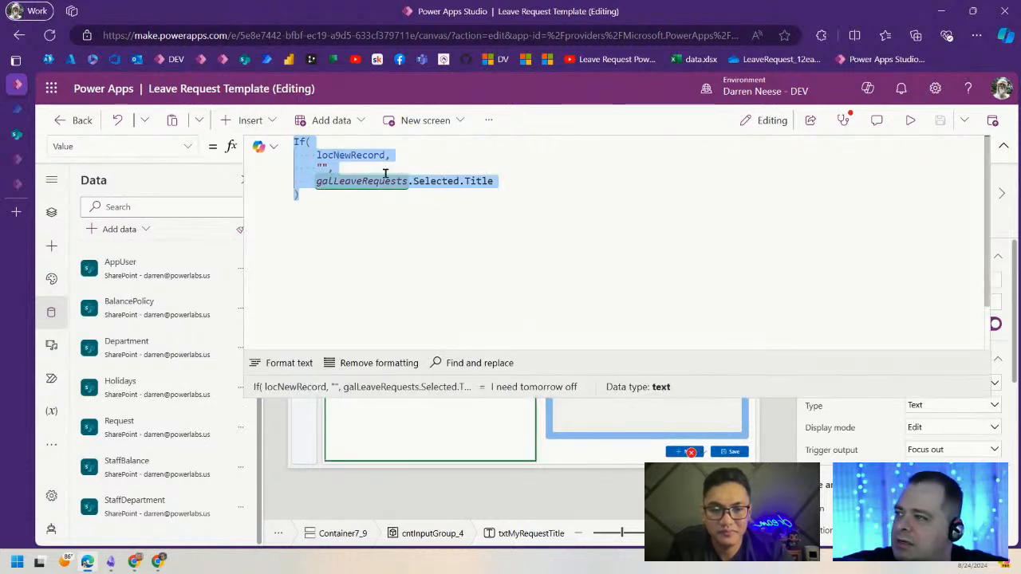
click(1003, 146)
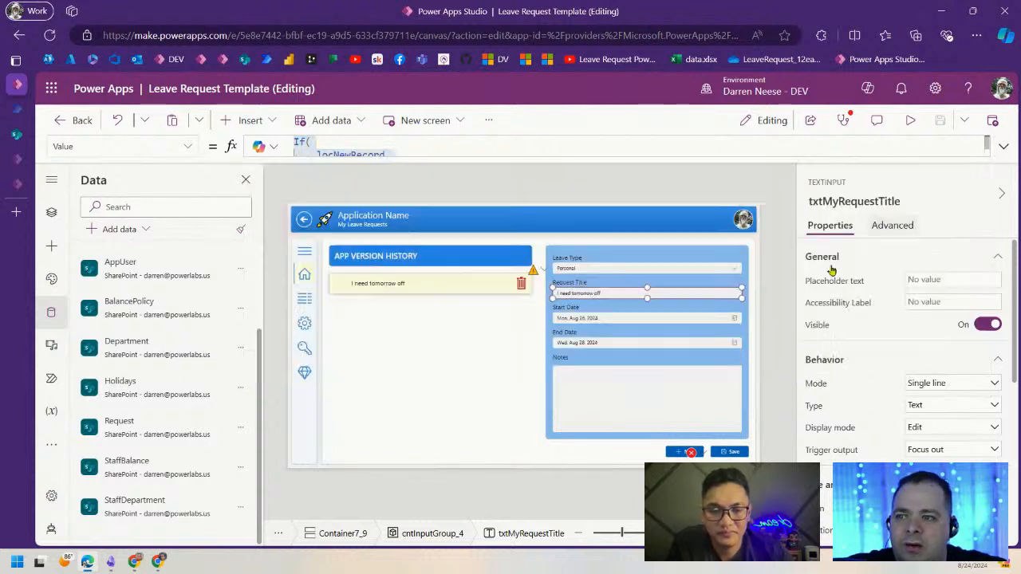
- Paste the copied If formula into the SelectedDate property of the Start Date picker and expand it for editing
click(652, 318)
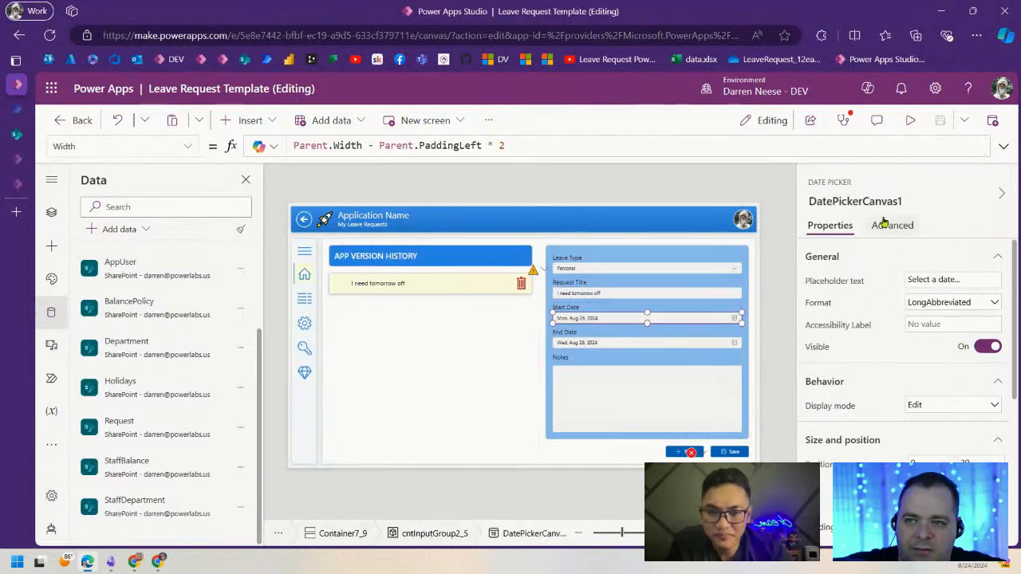
click(186, 146)
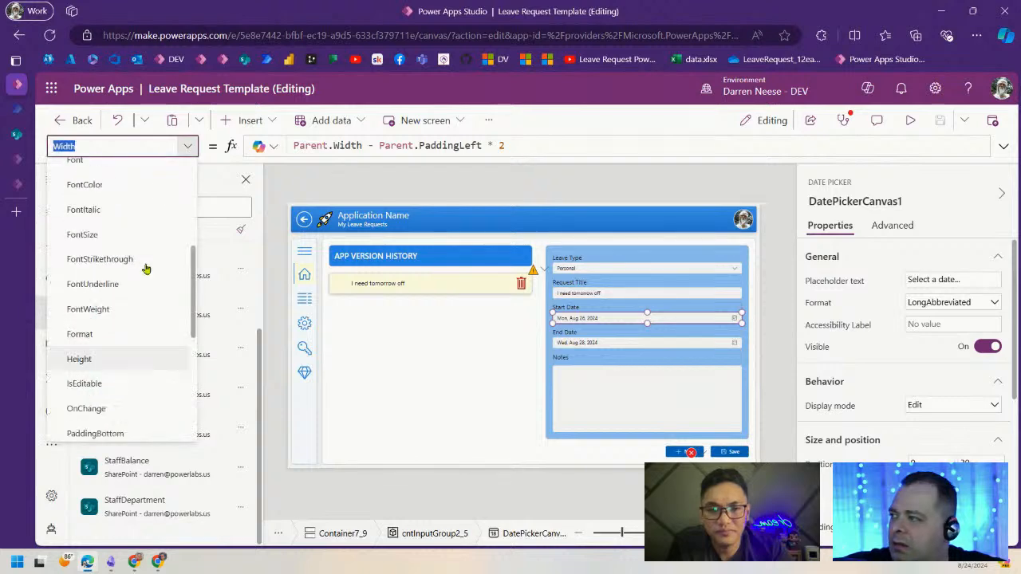
scroll(144, 268, up, 5)
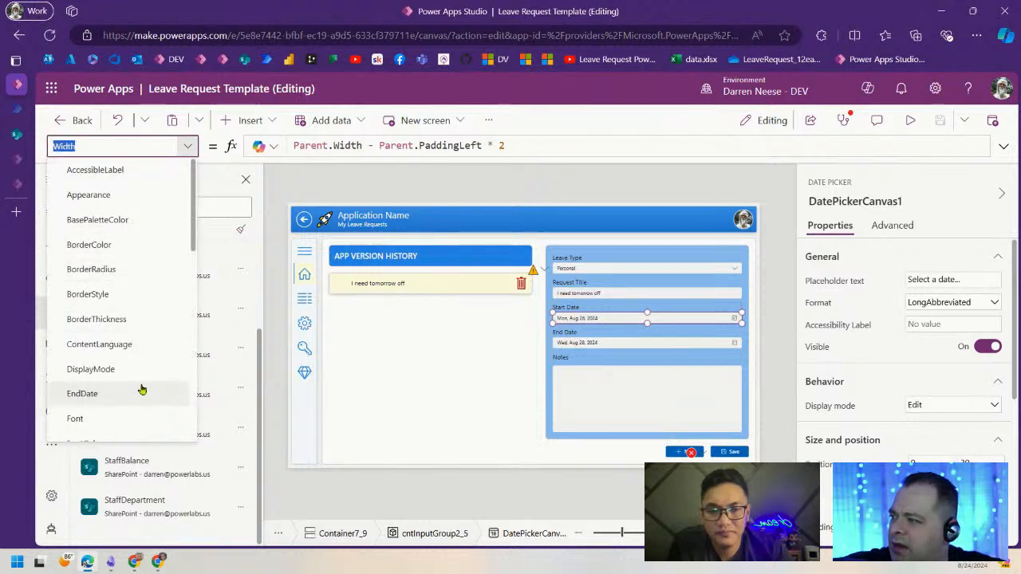
scroll(139, 351, down, 3)
scroll(139, 351, down, 3)
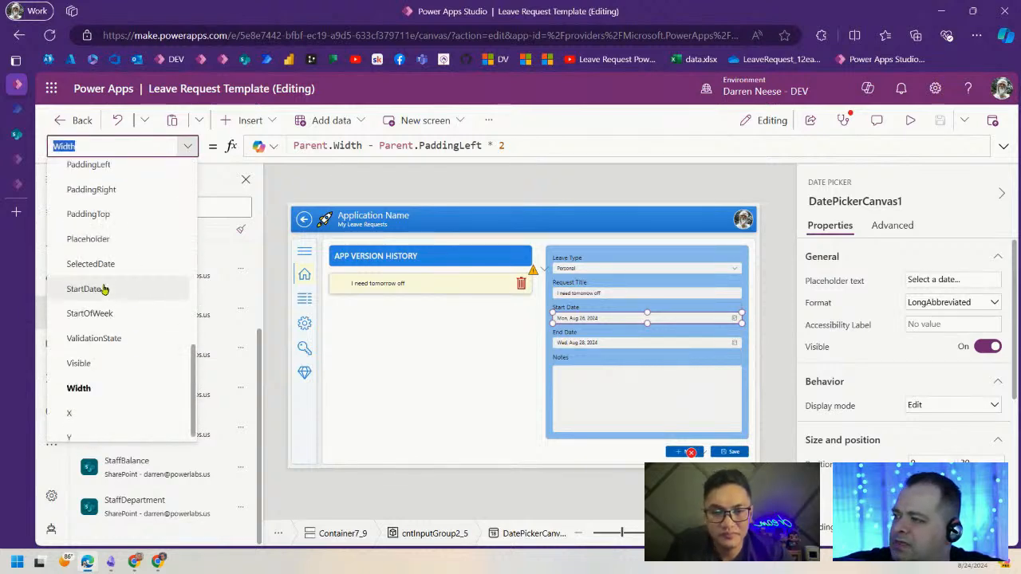
click(127, 264)
click(336, 141)
text(If(     blnNewRecord,     "",     galLeaveRequests.Selected.Title ))
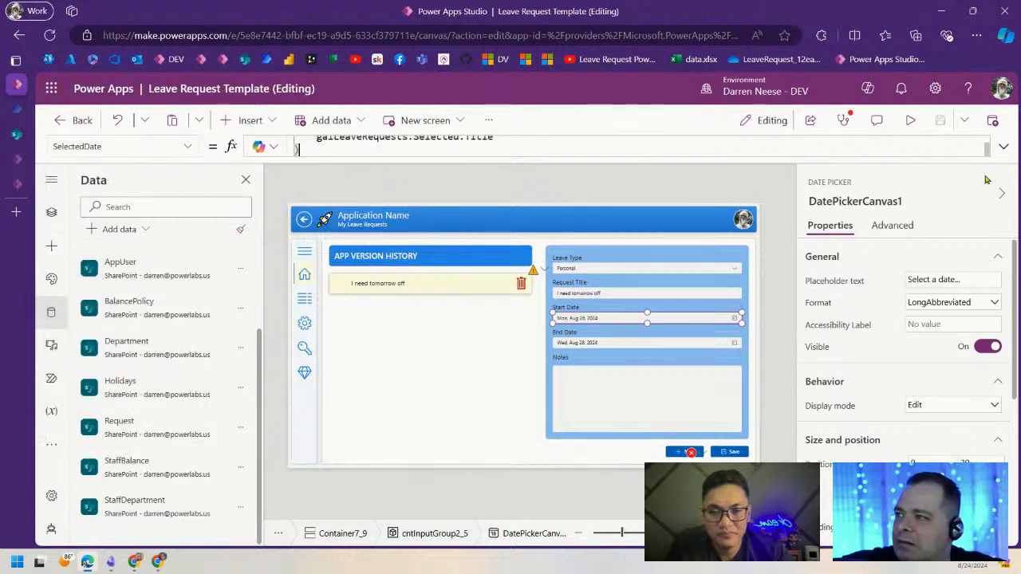
click(1003, 147)
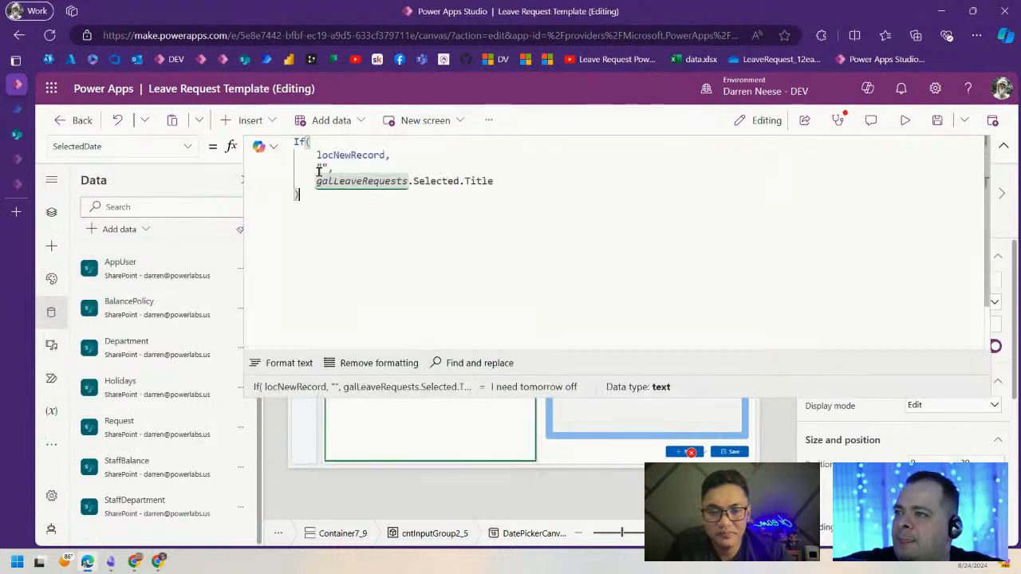
- Change the Start Date formula to return Today() when locNewRecord is true, otherwise galLeaveRequests.Selected.StartDate
double_click(482, 181)
key(BackSpace)
text(.stat)
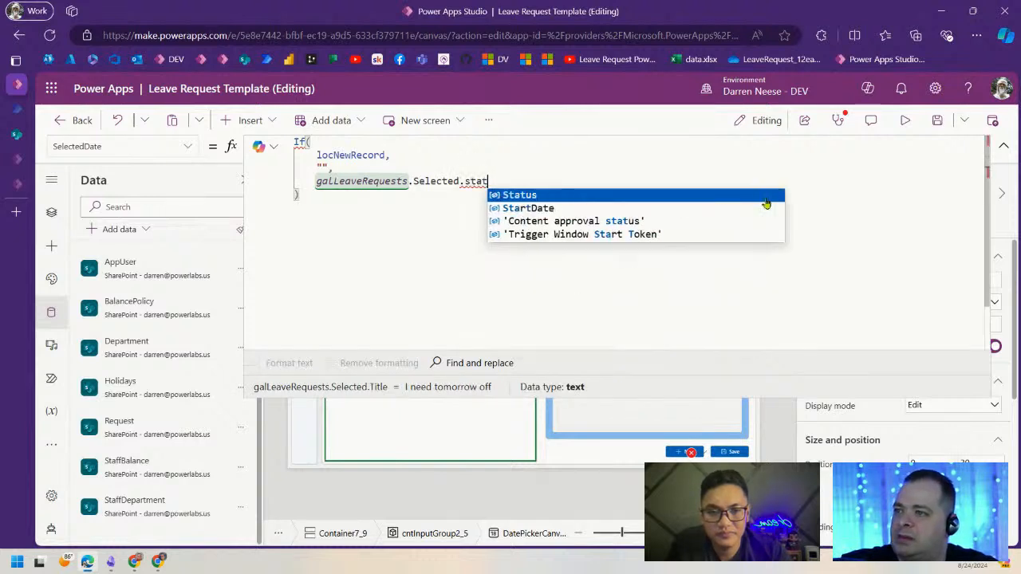
click(766, 207)
click(363, 182)
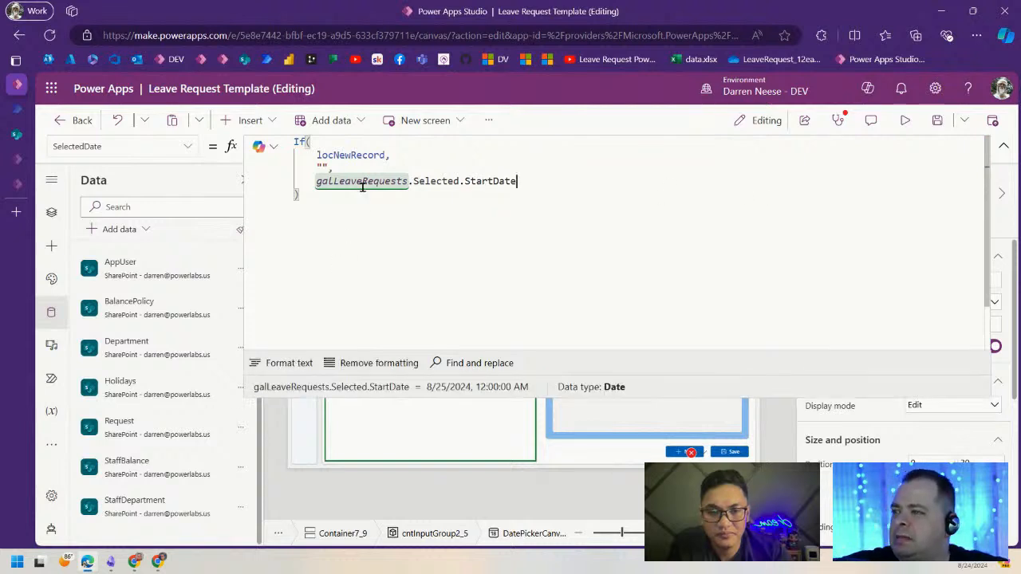
double_click(321, 167)
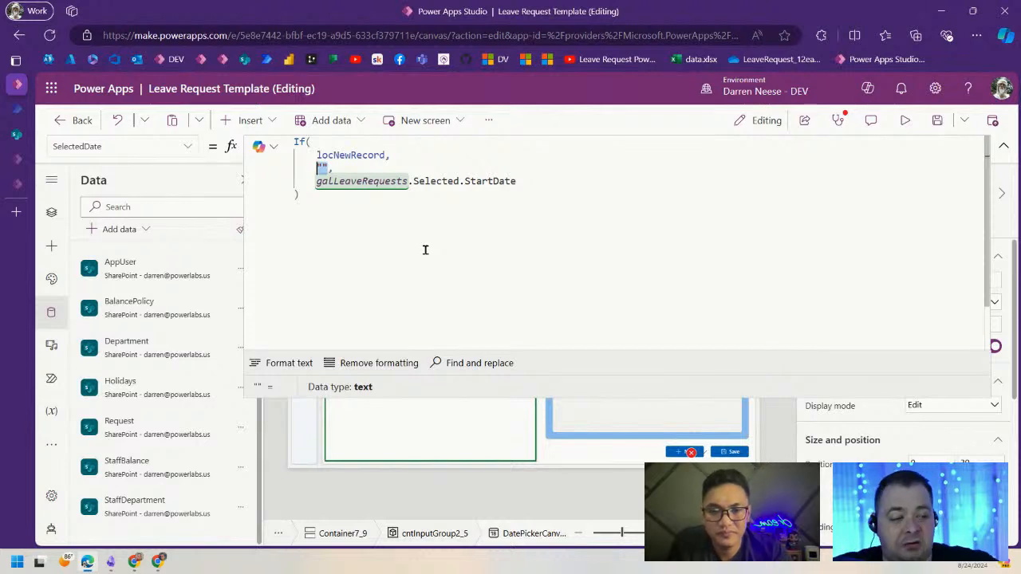
text(Today(),)
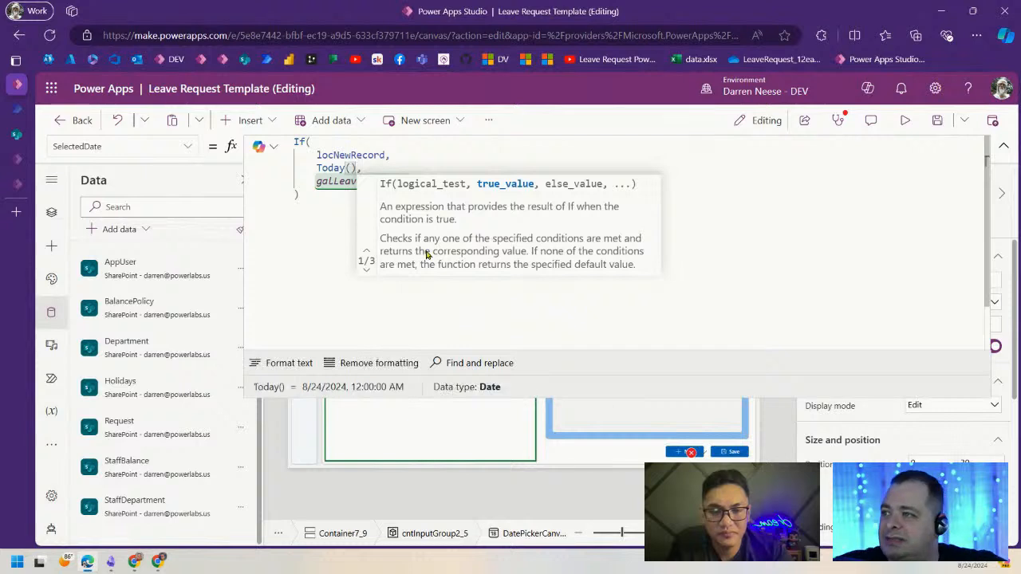
click(316, 217)
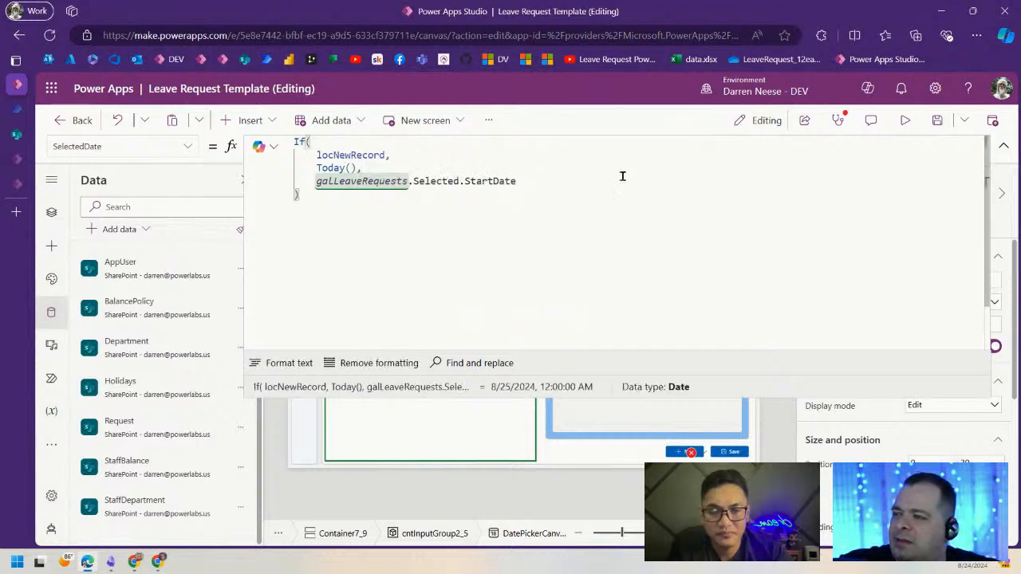
- Copy the Start Date picker's complete SelectedDate formula and open the SelectedDate property of the End Date picker
key(ctrl+a)
key(ctrl+c)
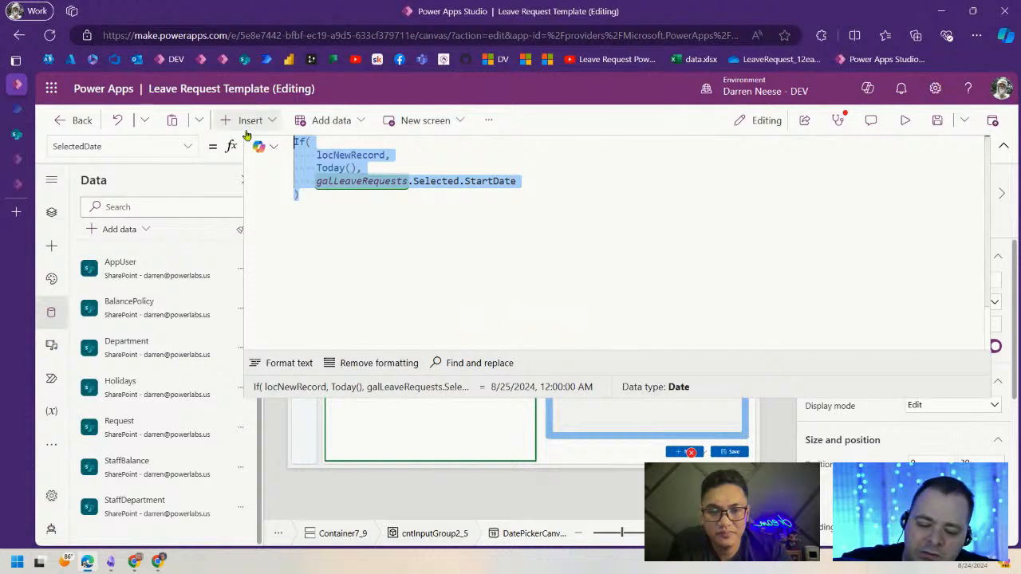
click(688, 341)
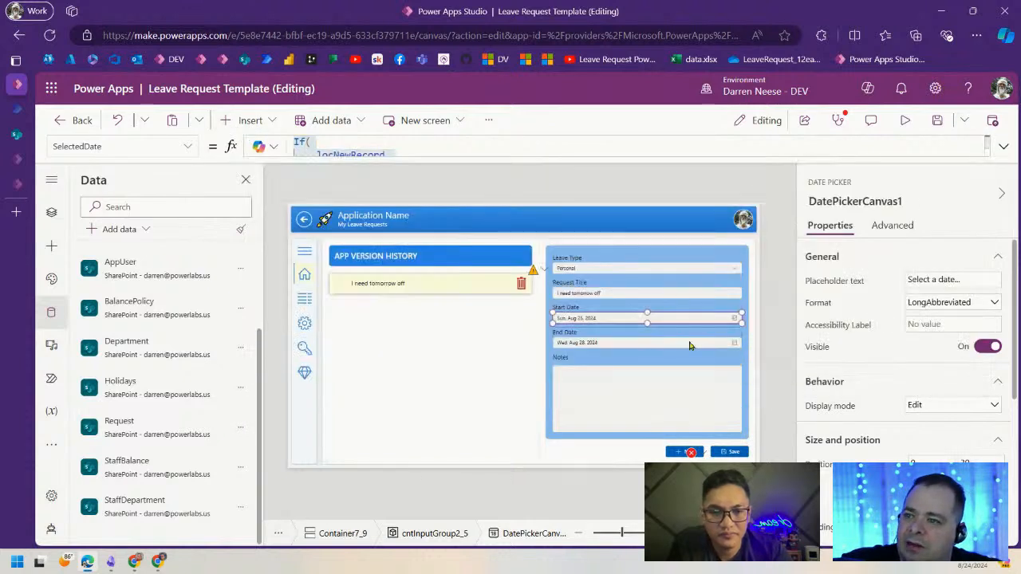
click(187, 147)
scroll(144, 319, down, 10)
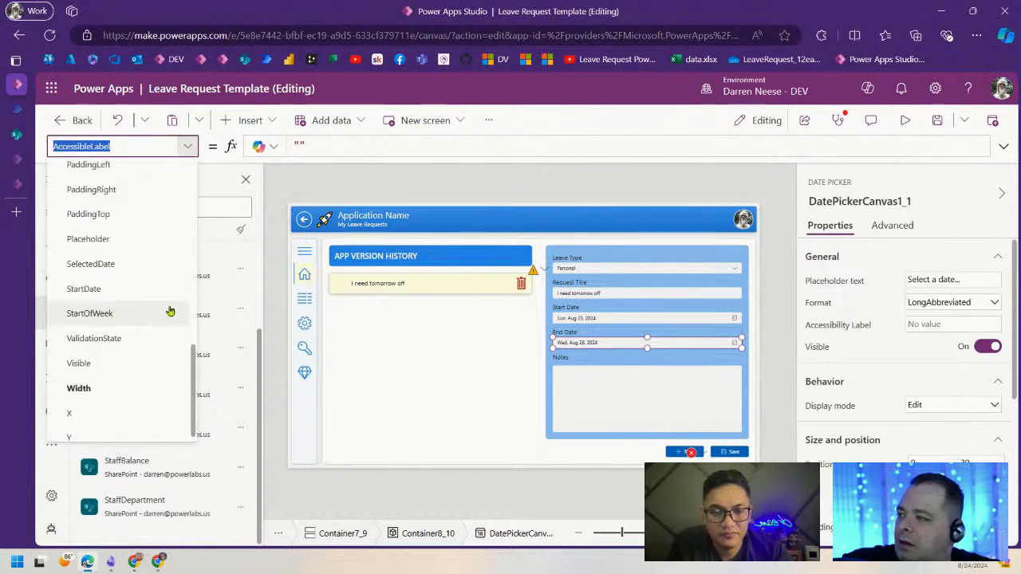
click(123, 264)
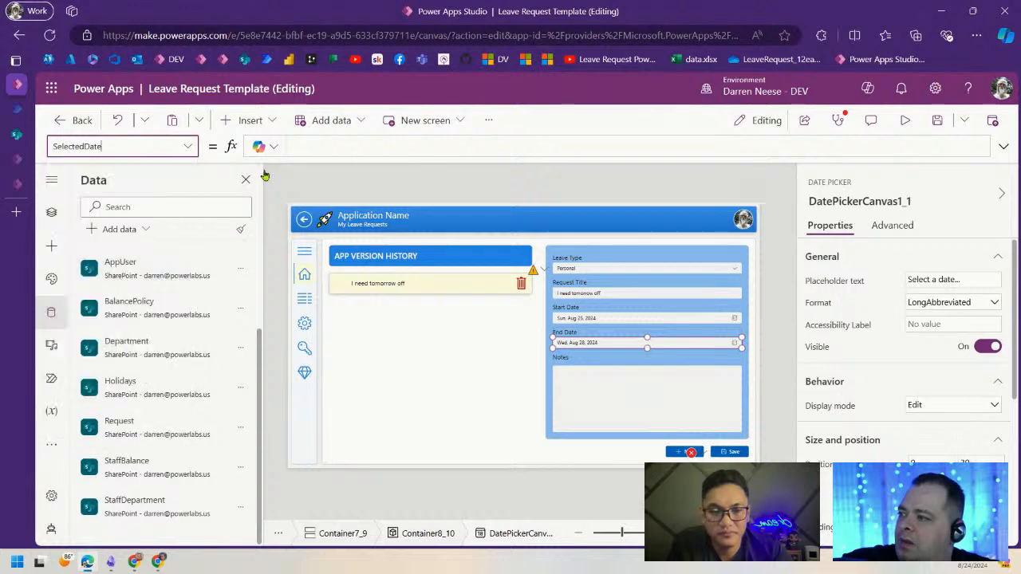
- Set the End Date picker's SelectedDate from the copied formula, returning Today() when locNewRecord is true, otherwise galLeaveRequests.Selected.EndDate
click(1003, 146)
double_click(495, 181)
key(BackSpace)
text(en)
key(Tab)
click(1003, 146)
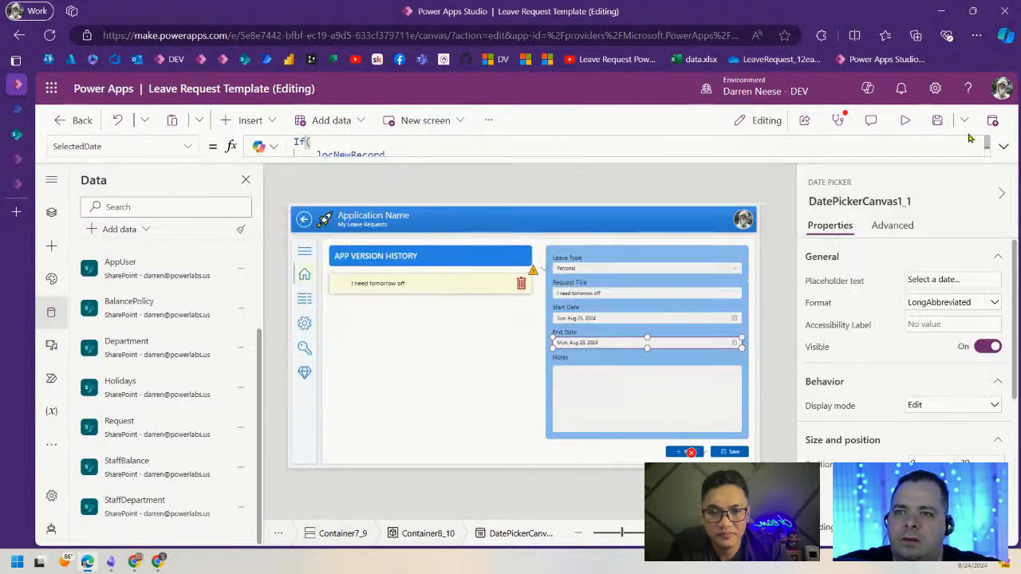
click(656, 188)
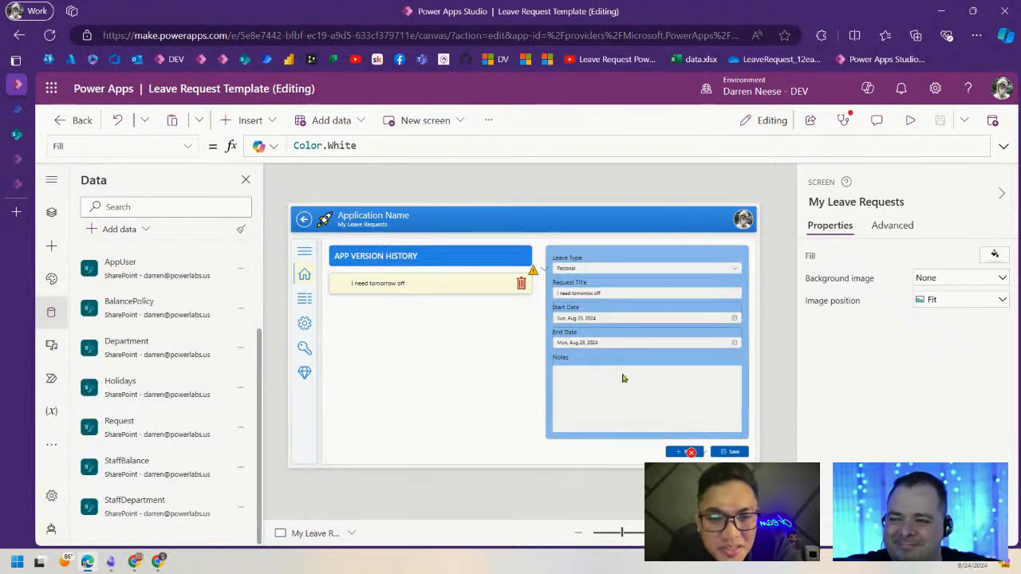
- Replace the Value formula of the Notes text input with the copied If formula
click(617, 401)
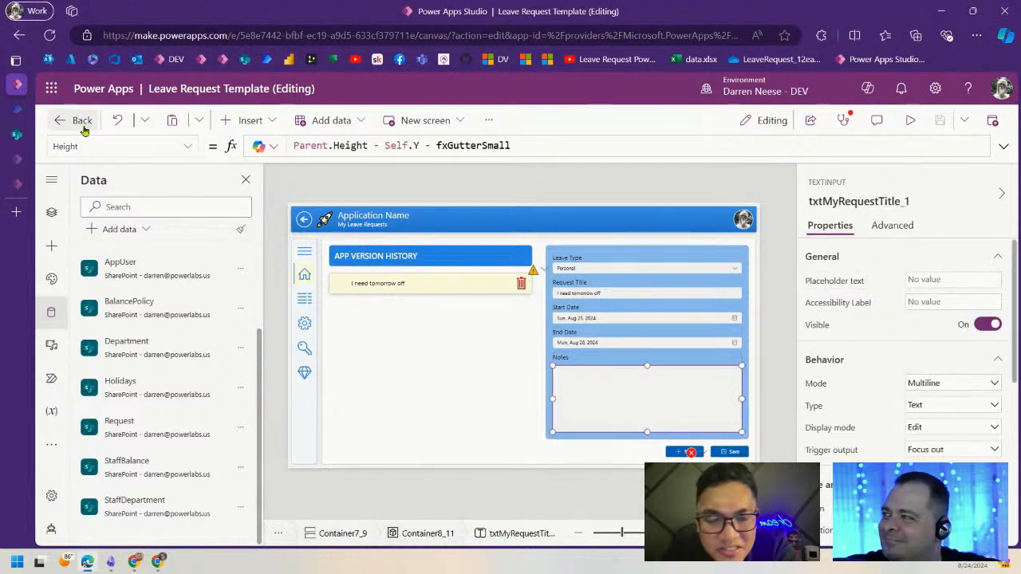
click(183, 148)
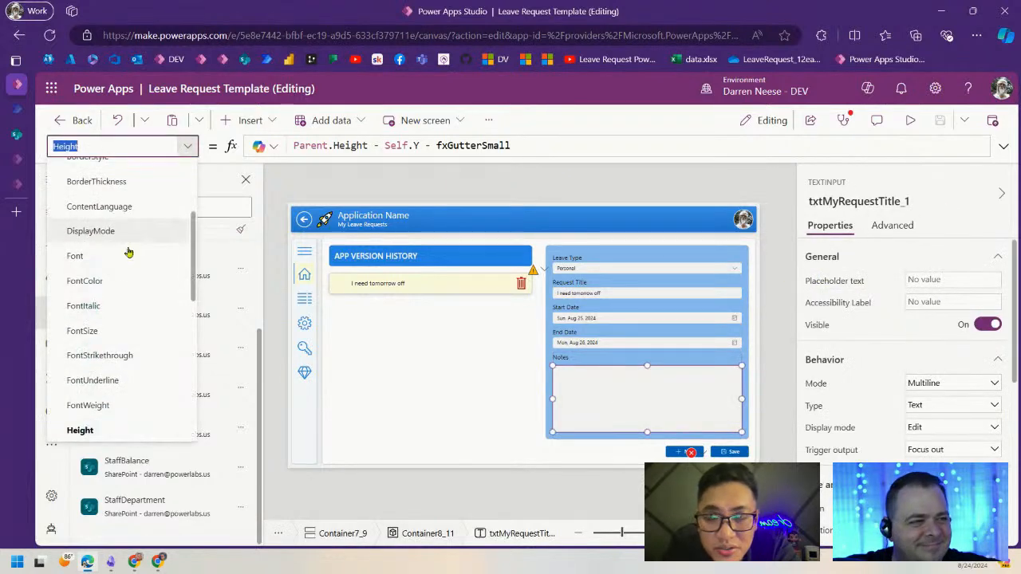
scroll(109, 278, down, 5)
click(77, 330)
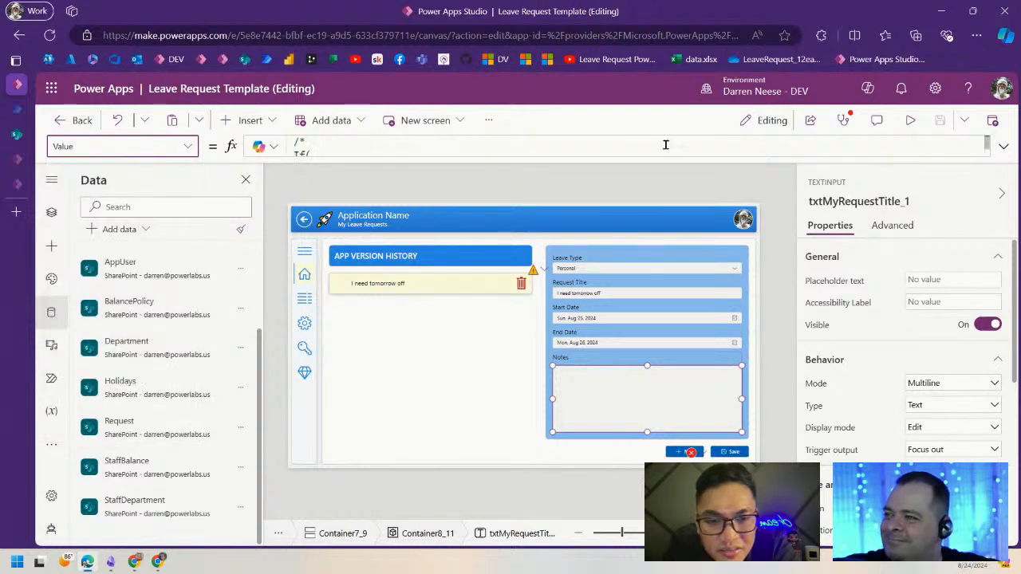
click(1003, 146)
key(ctrl+a)
key(ctrl+v)
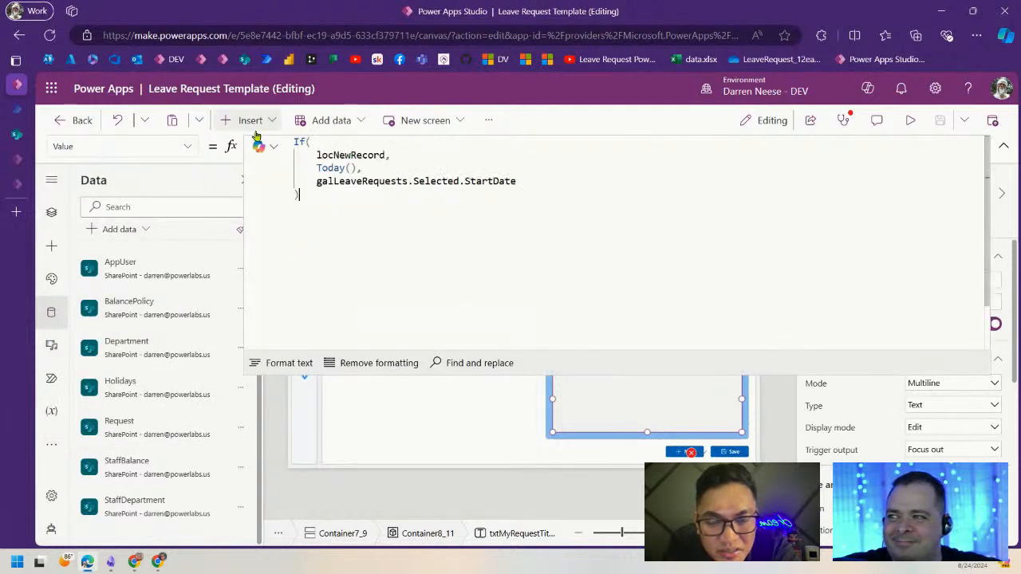
- Try to replace the StartDate reference in the Notes formula with a column name beginning with "not"
drag(517, 181, 461, 181)
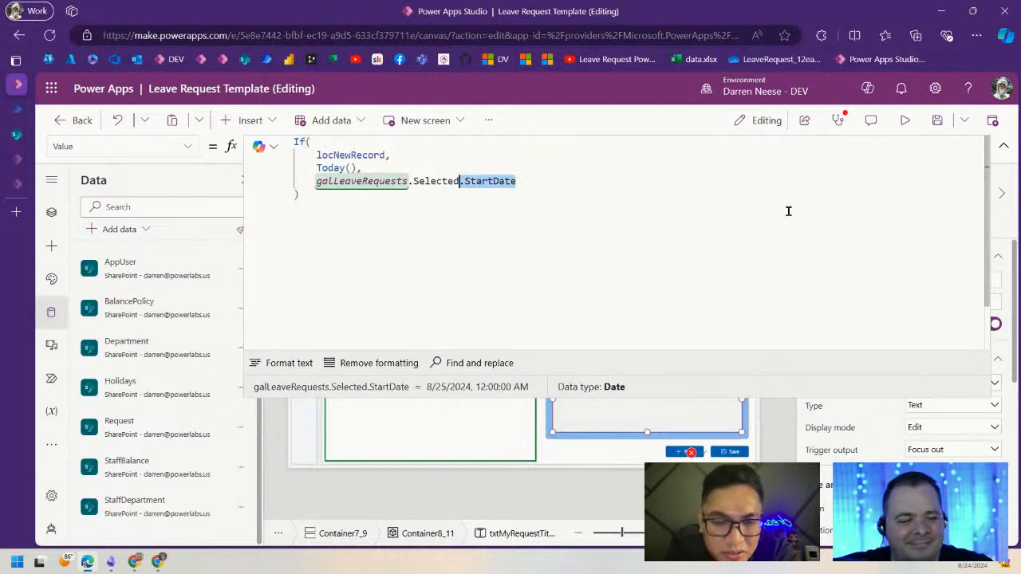
text(.not)
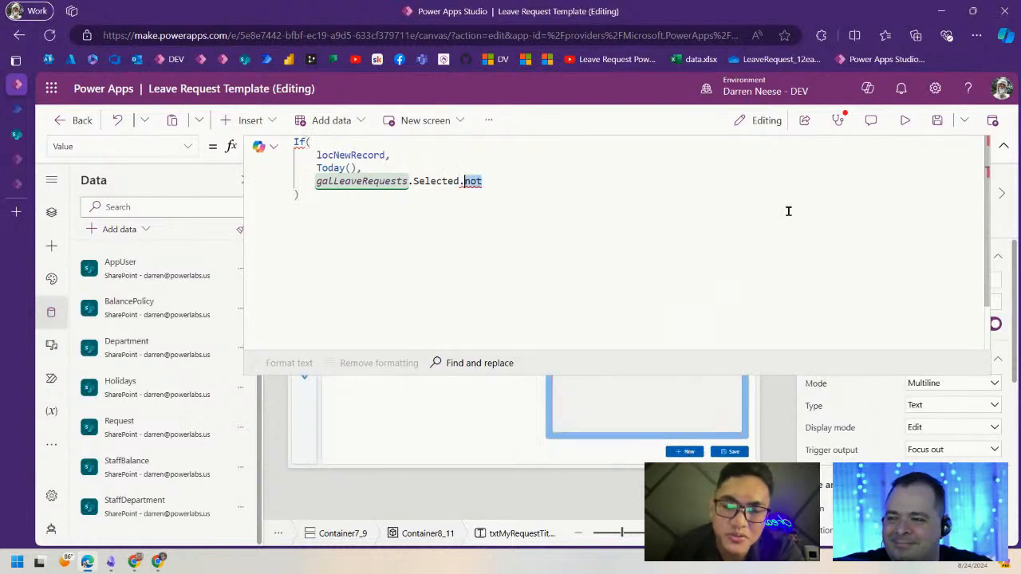
key(shift+Left)
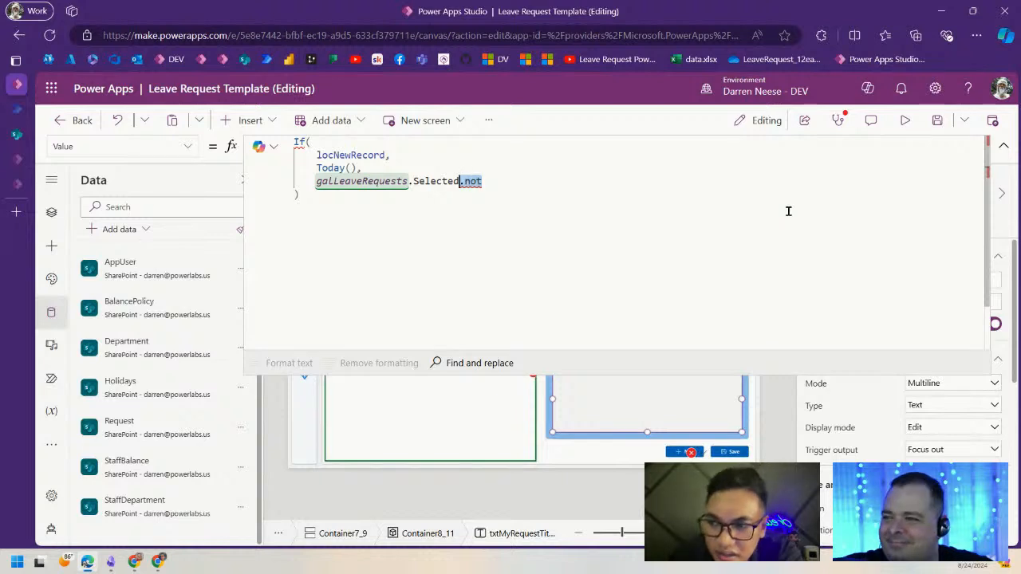
- Check the Details and Notes columns of the SharePoint Request list, and return to the Leave Request Template app in Power Apps Studio
click(16, 135)
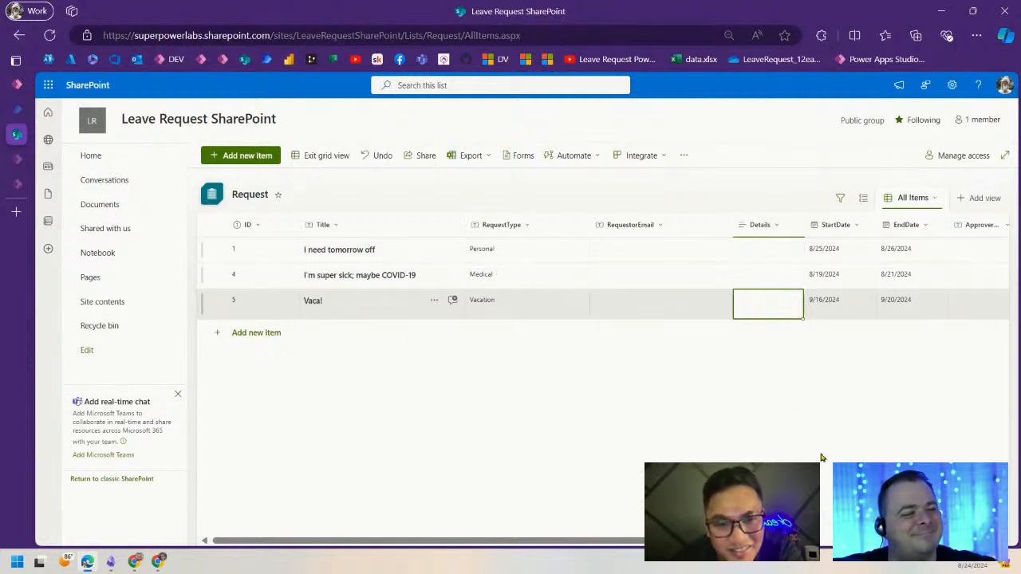
drag(690, 541, 931, 541)
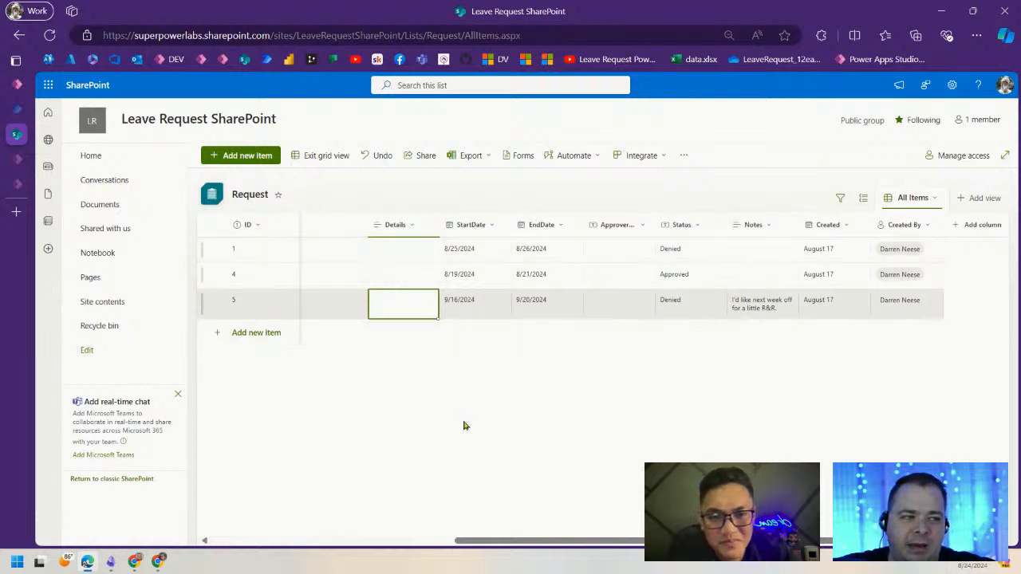
click(17, 86)
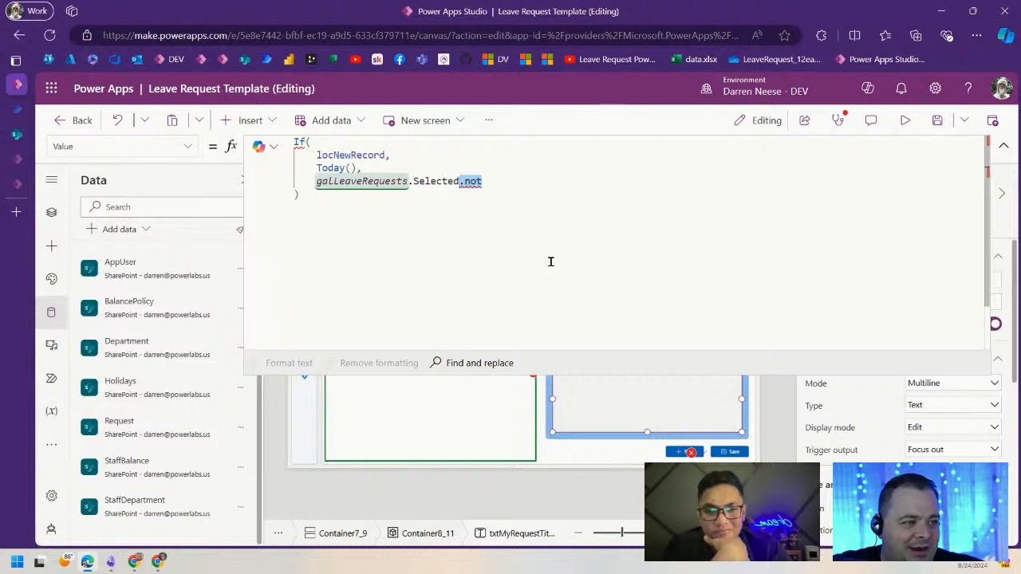
- Change the Notes formula to return "" when locNewRecord is true, otherwise galLeaveRequests.Selected.Notes, and save the app
click(530, 181)
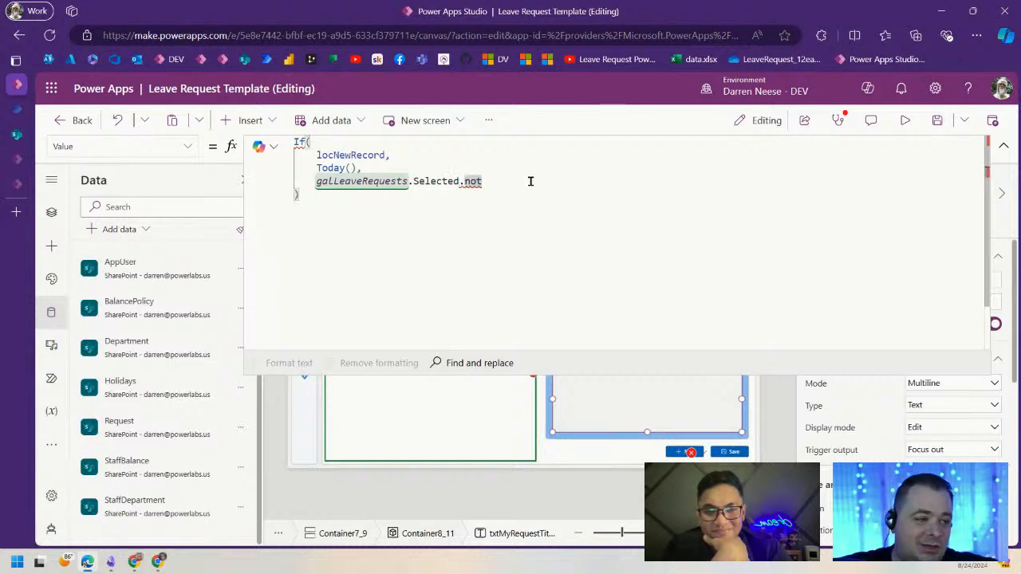
drag(496, 180, 460, 181)
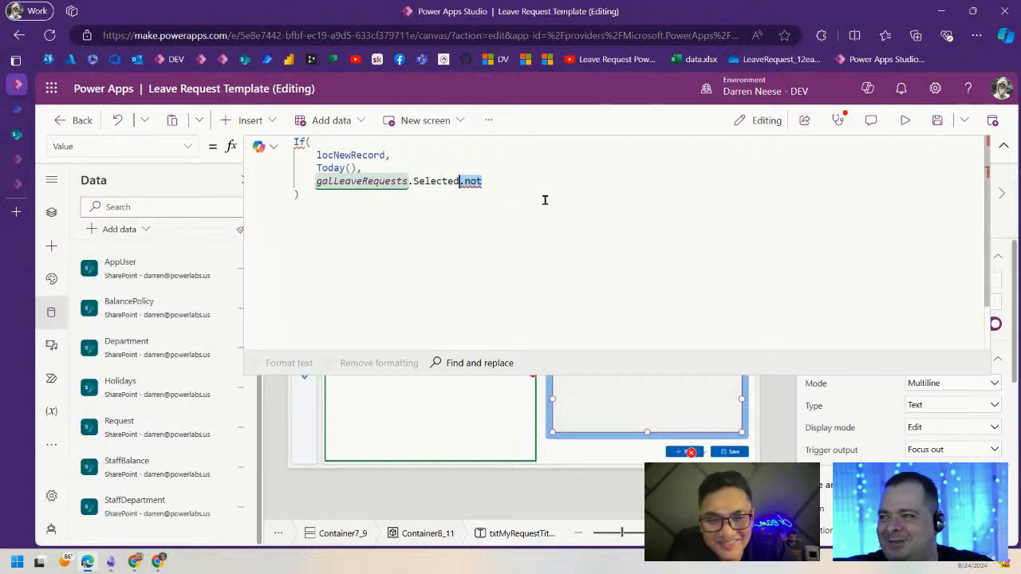
text(.Notes)
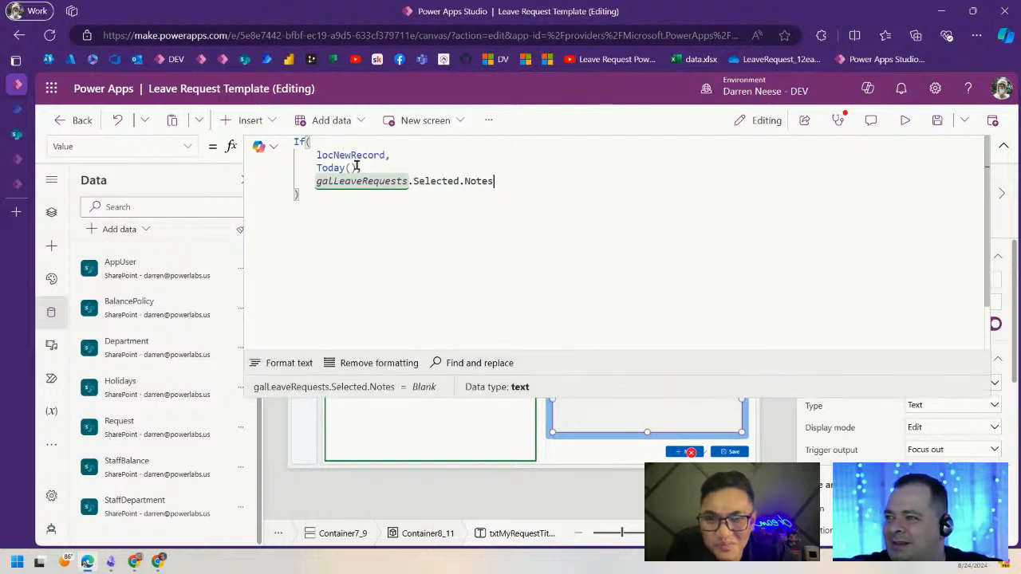
drag(357, 167, 316, 165)
key(BackSpace)
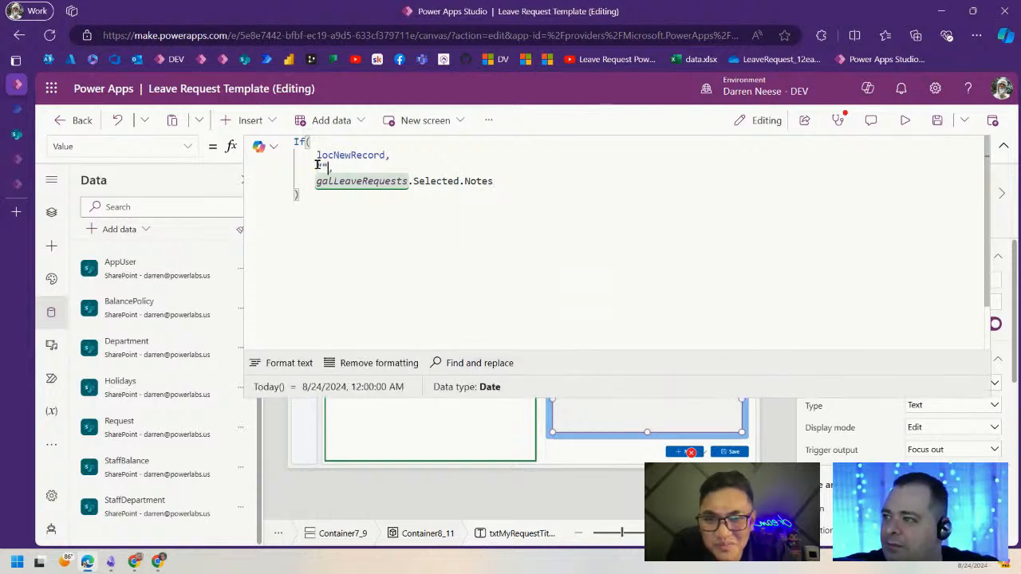
text("")
click(939, 121)
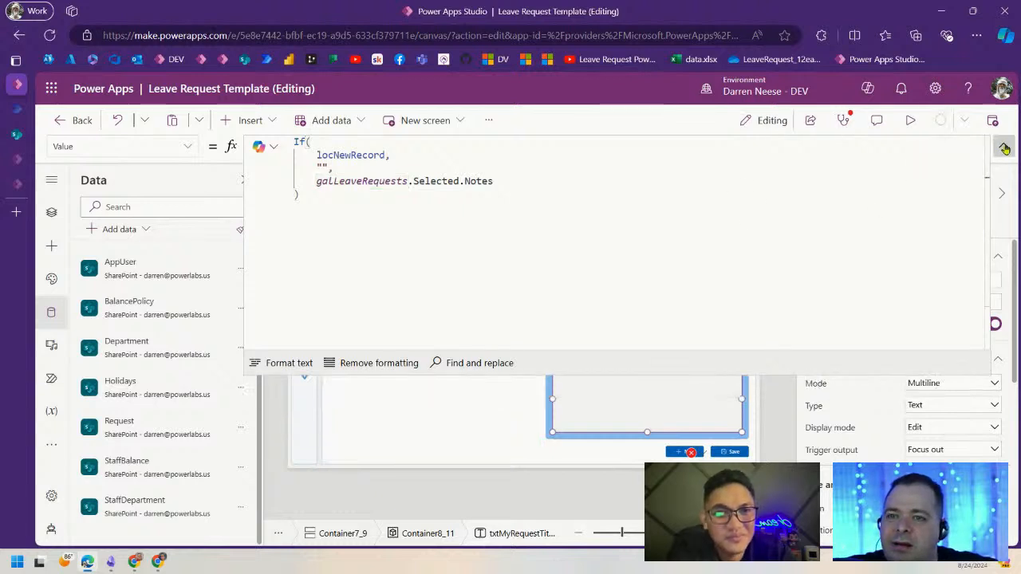
click(772, 265)
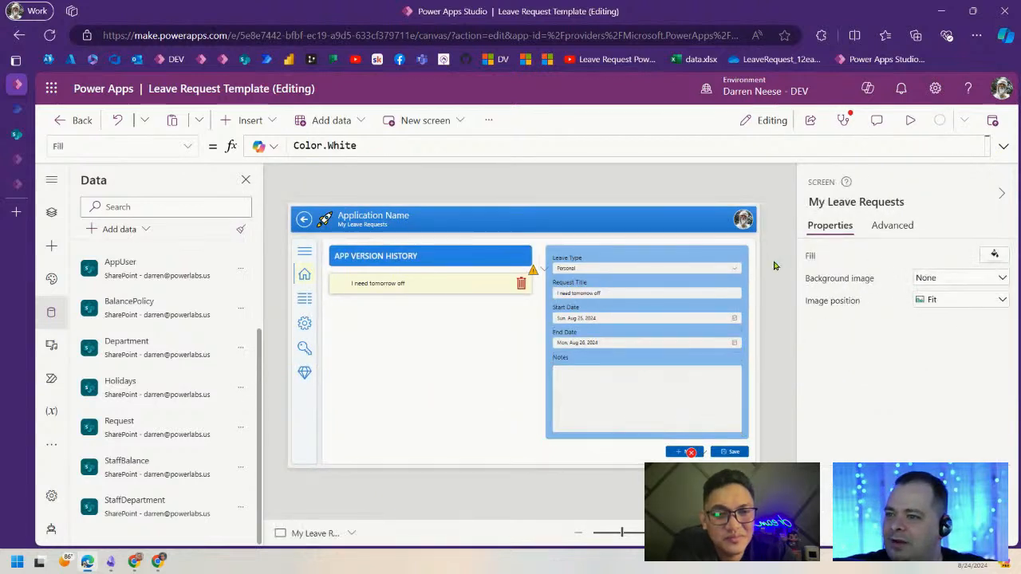
- Switch to the Leave Request app and copy the Patch block from the Submit Request button's OnSelect formula
click(17, 184)
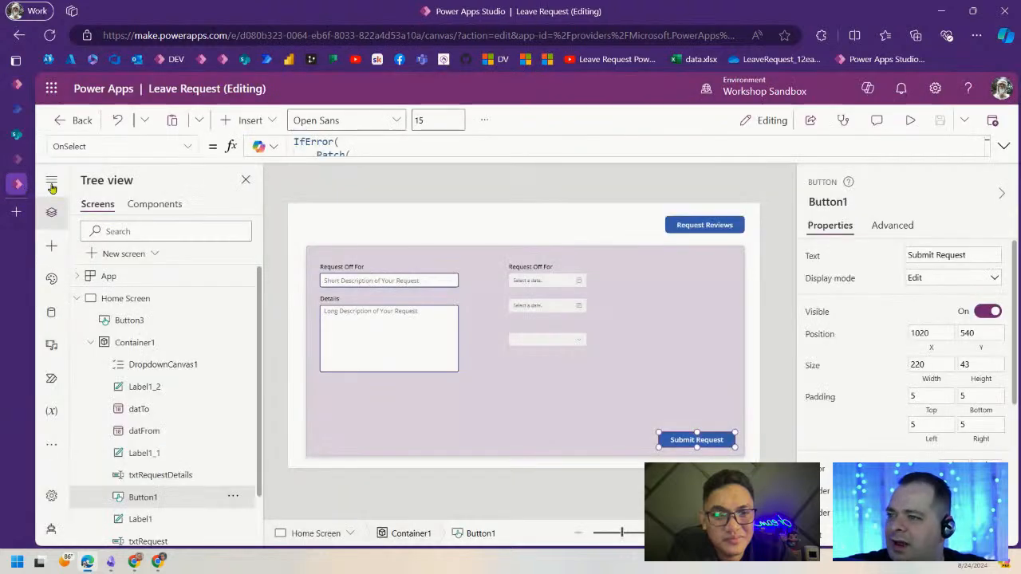
click(1003, 146)
click(481, 255)
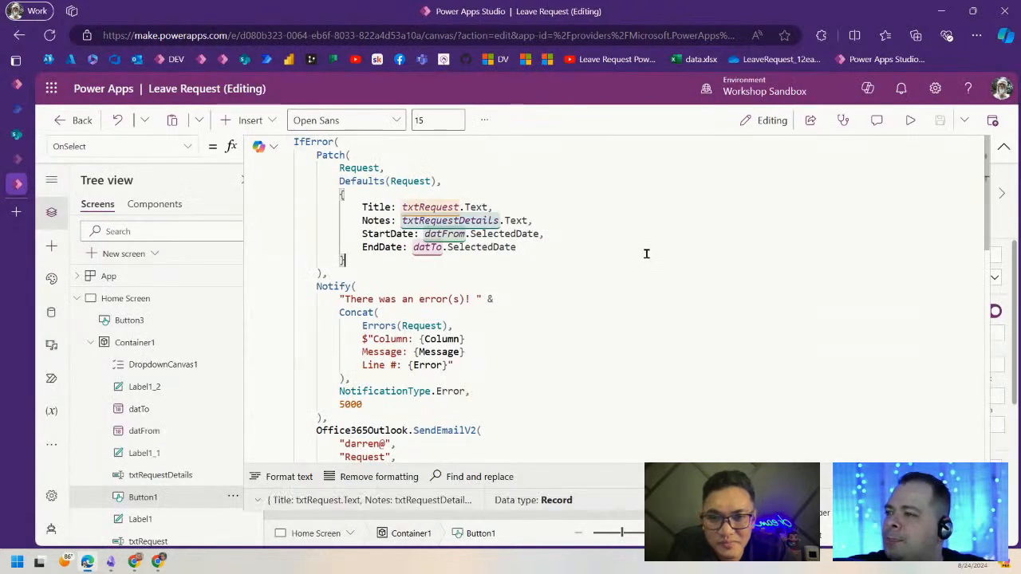
scroll(646, 252, down, 3)
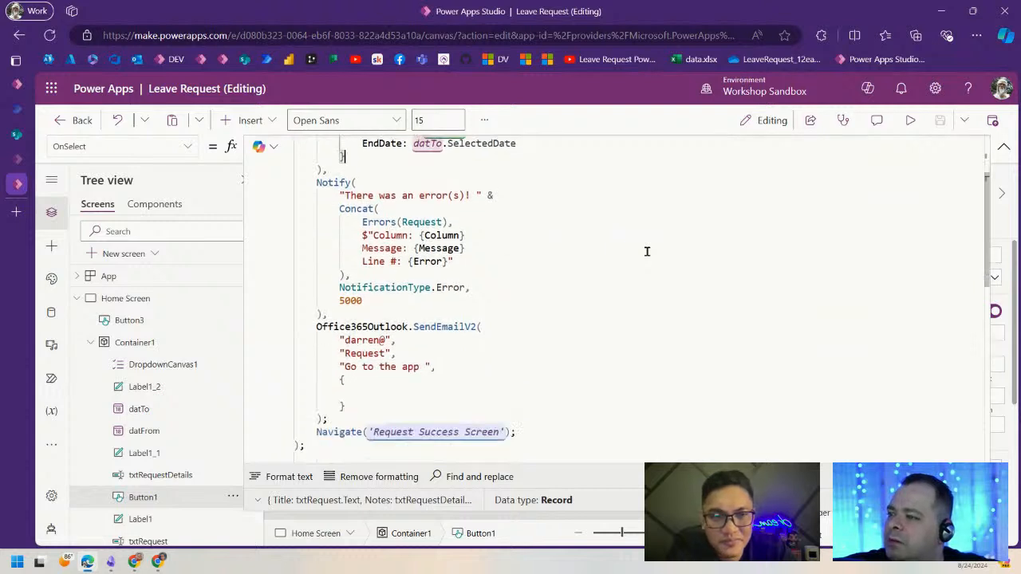
scroll(647, 252, down, 3)
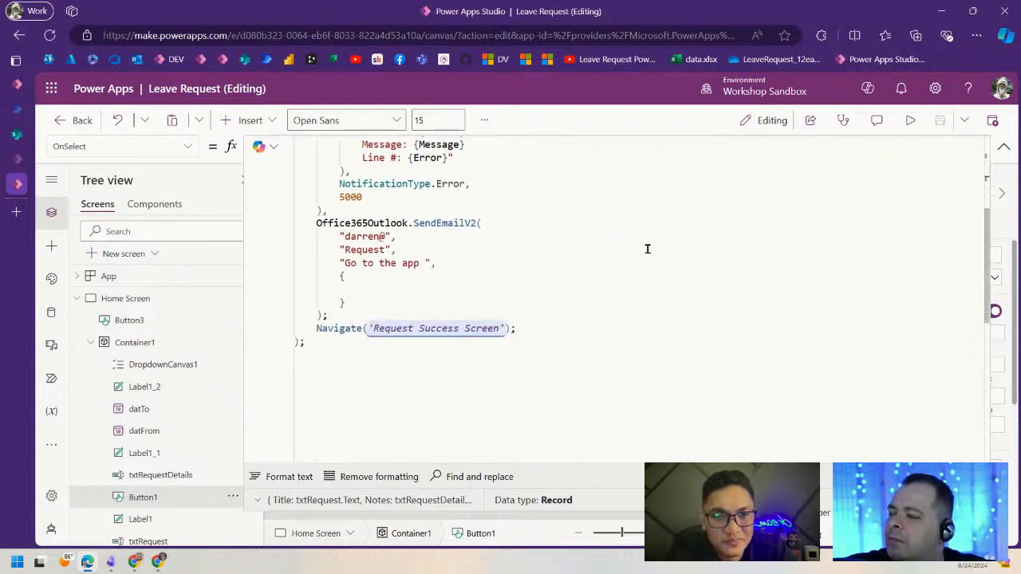
scroll(647, 249, up, 6)
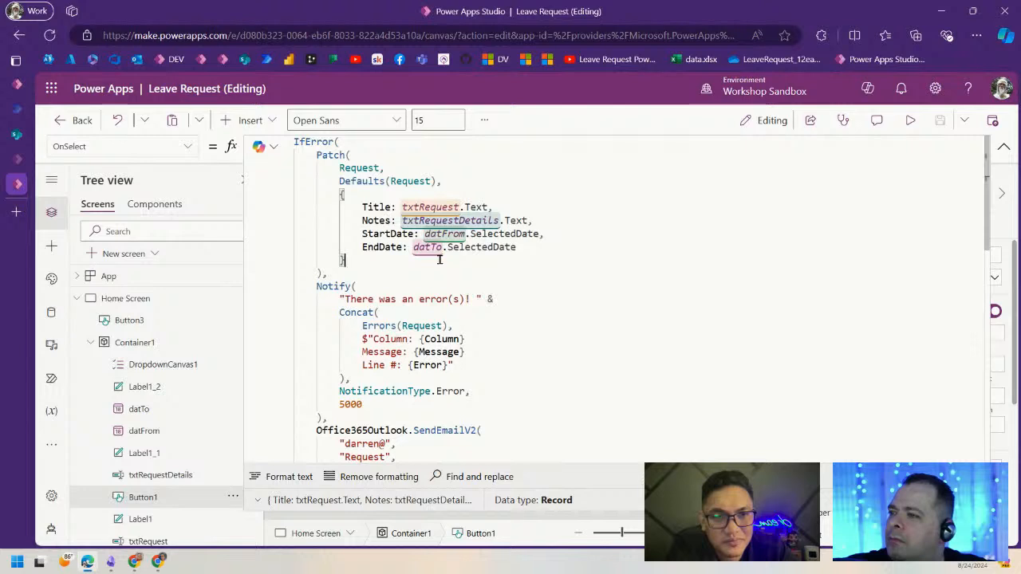
drag(348, 272, 256, 158)
key(ctrl+c)
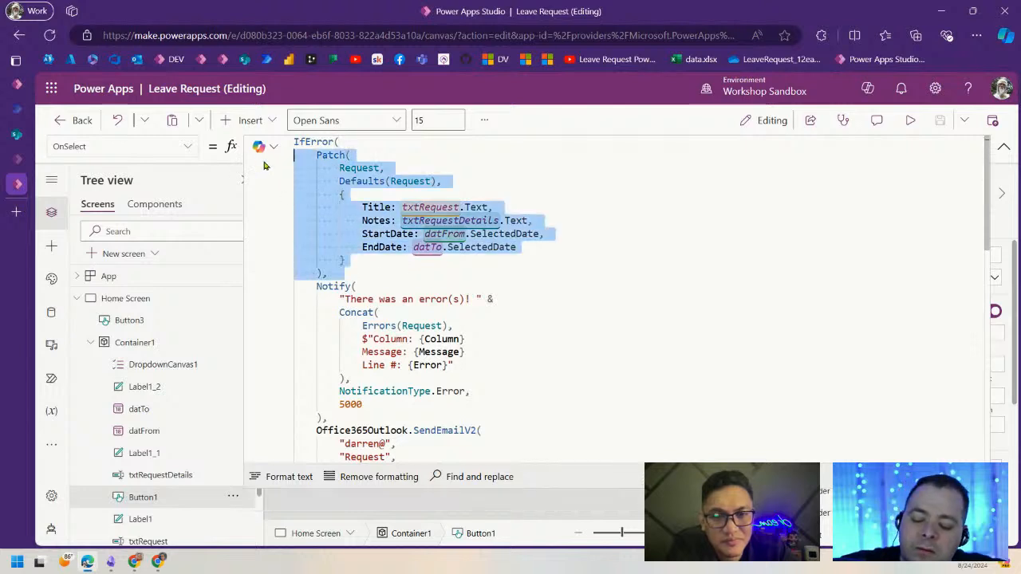
- Return to the Leave Request Template app and replace the Save button's entire OnSelect formula with the copied Patch block
click(17, 86)
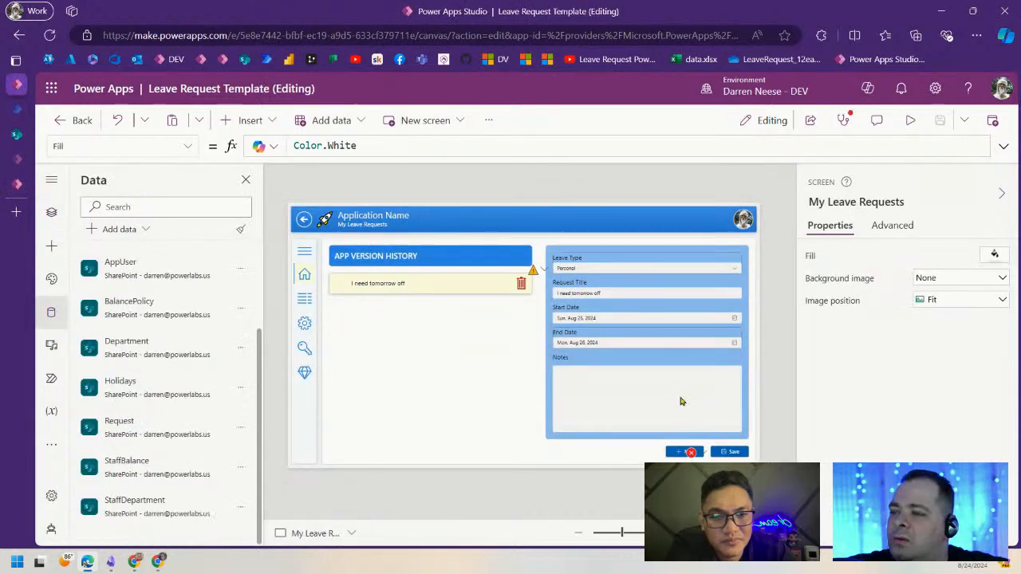
click(730, 453)
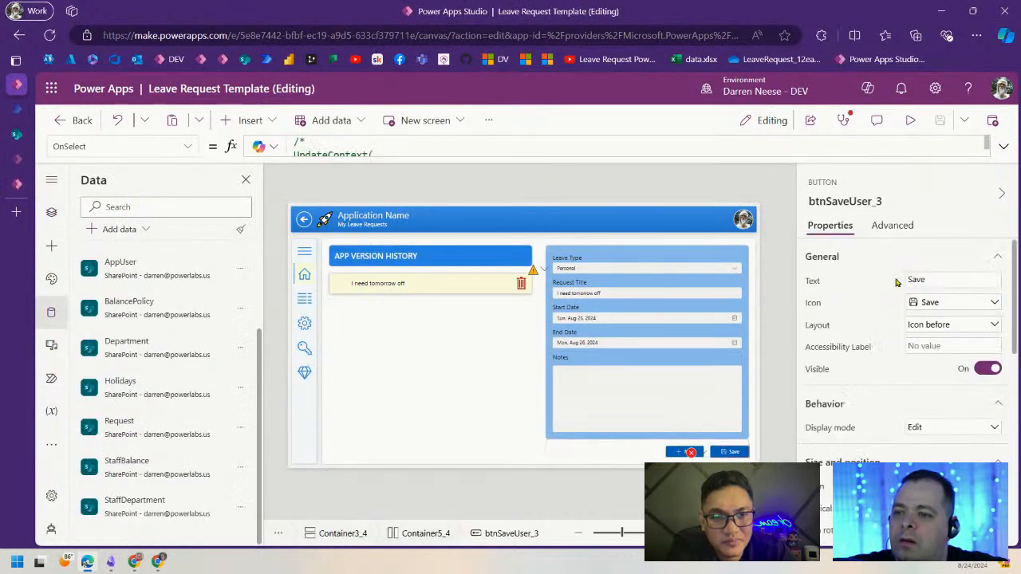
click(1003, 146)
click(429, 260)
click(685, 249)
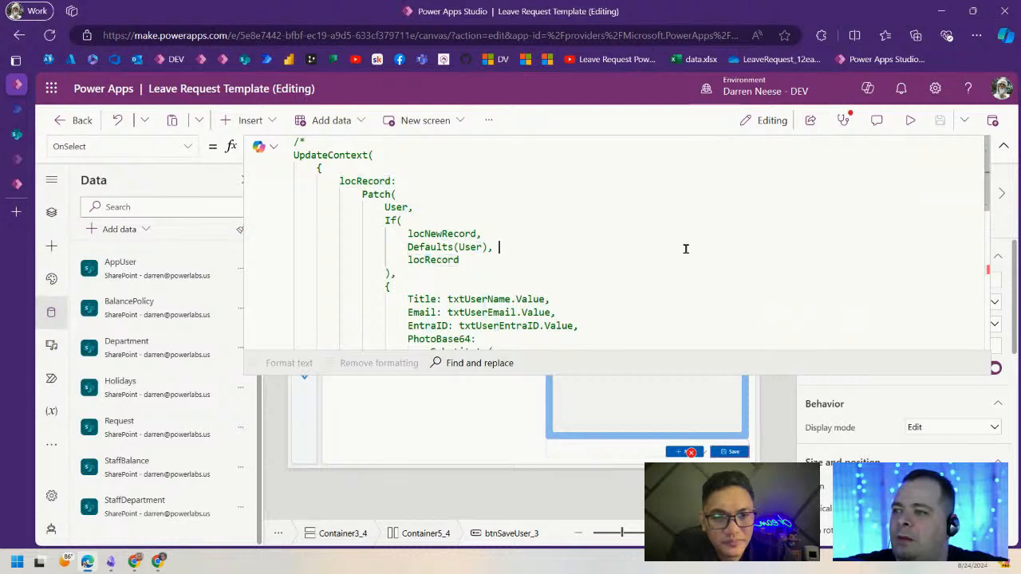
key(ctrl+a)
key(Delete)
key(ctrl+v)
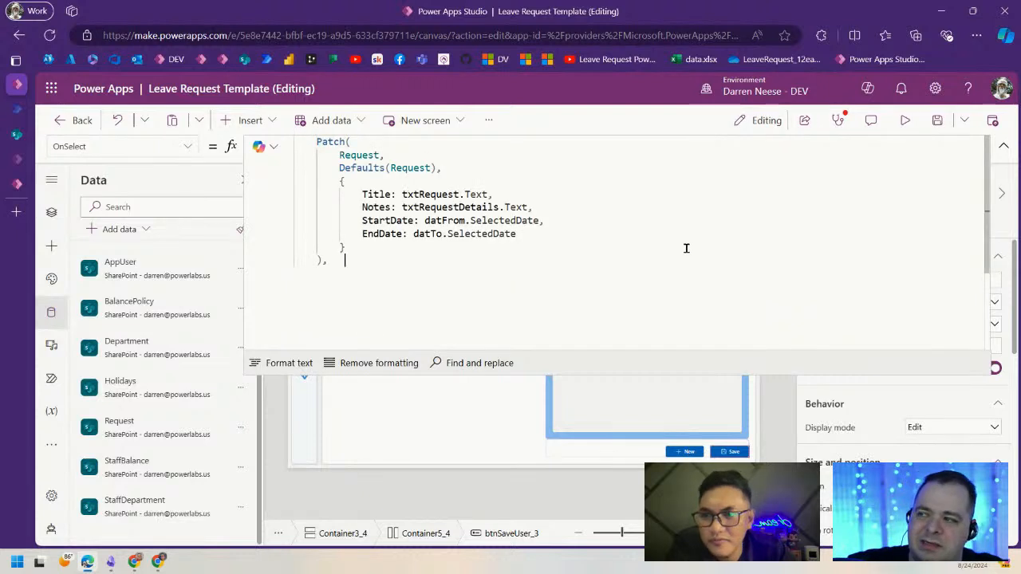
- Remove the trailing comma after the Save button's Patch block and outdent the whole formula one level
click(545, 237)
click(393, 261)
key(BackSpace)
key(BackSpace)
key(BackSpace)
key(BackSpace)
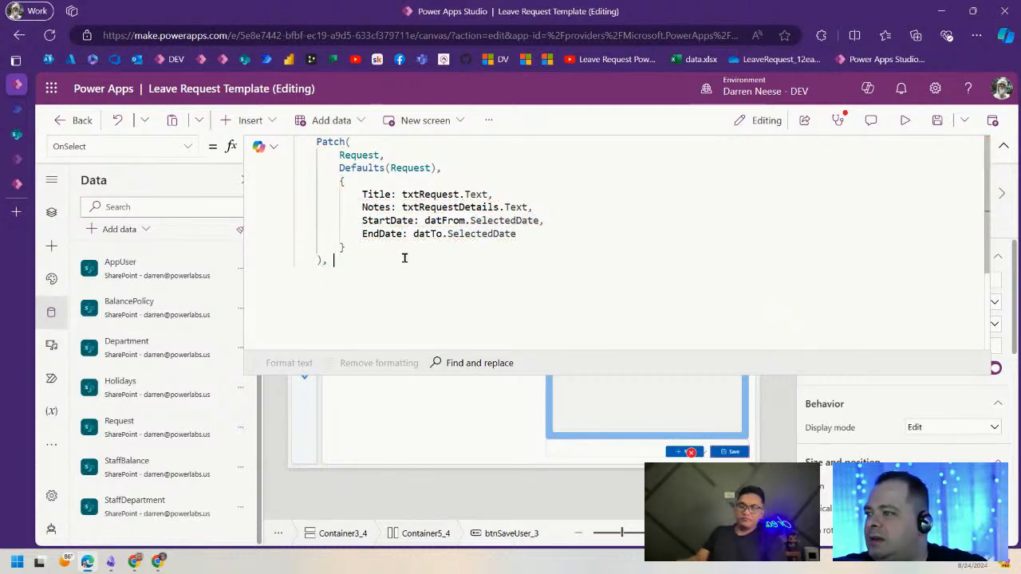
drag(404, 257, 291, 142)
key(shift+Tab)
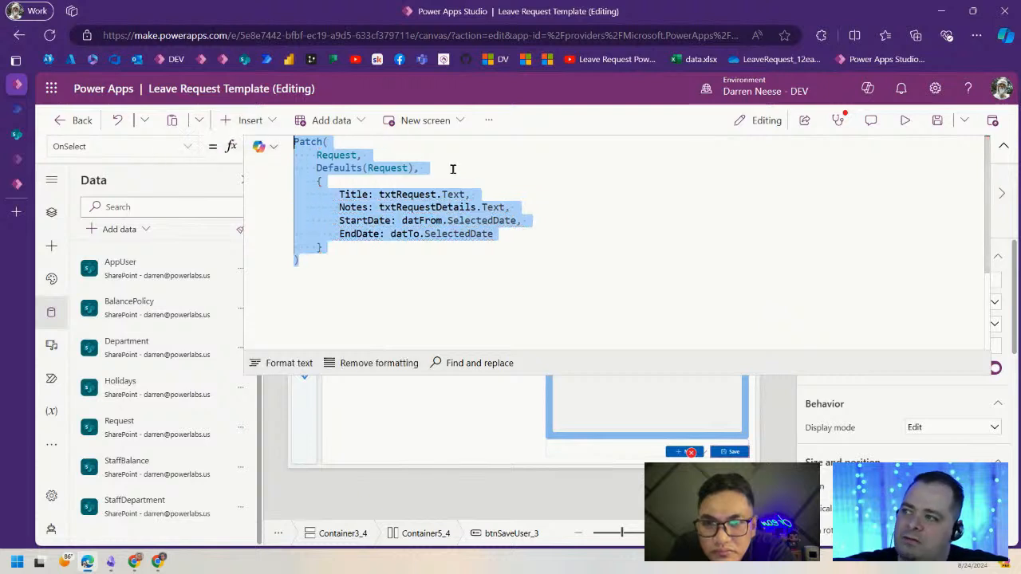
click(455, 171)
click(330, 155)
click(478, 168)
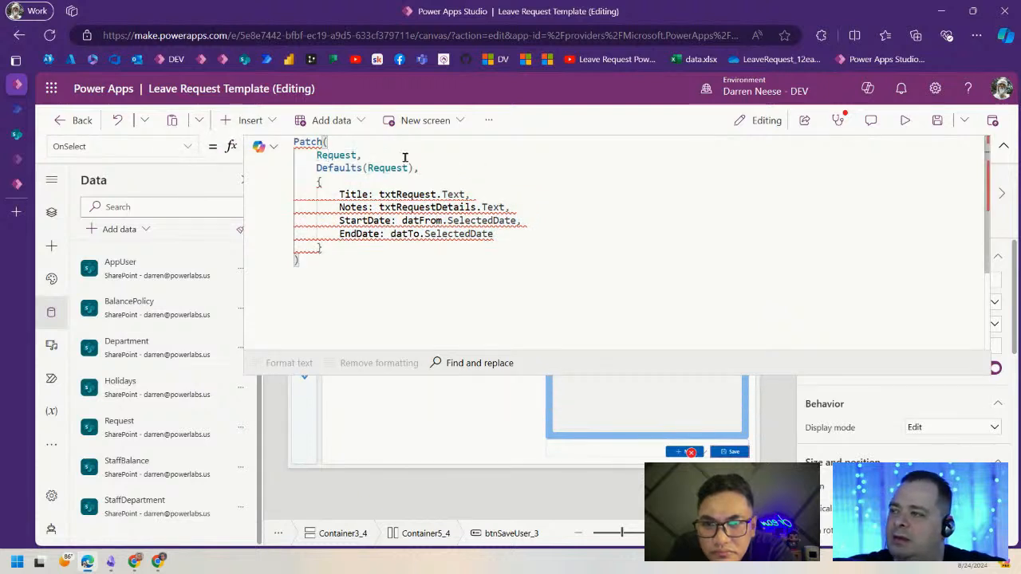
- Wrap Defaults(Request) in the Save button's Patch formula in an If that tests locNewRecord
key(shift+Return)
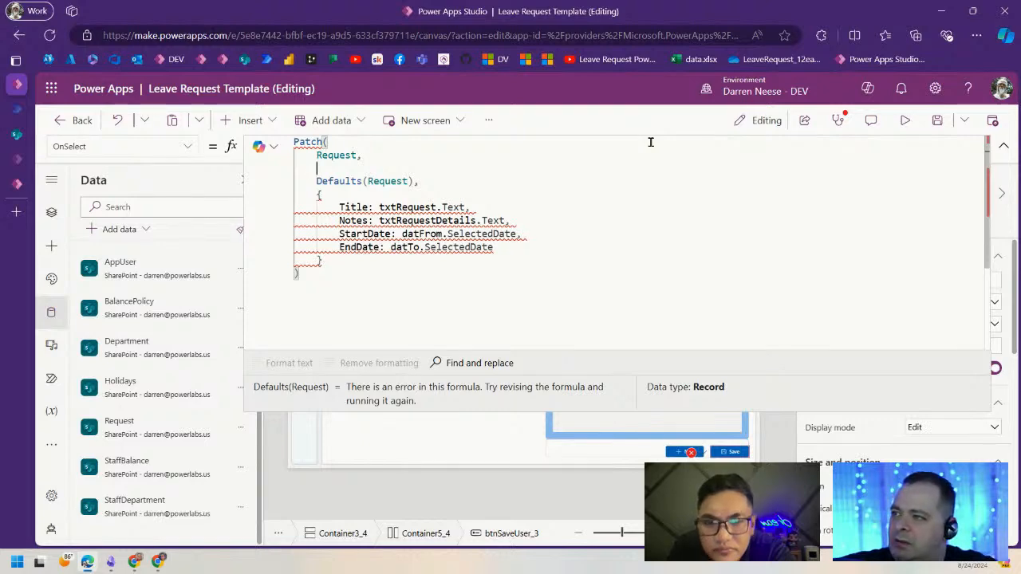
text(If(locNewRecord)
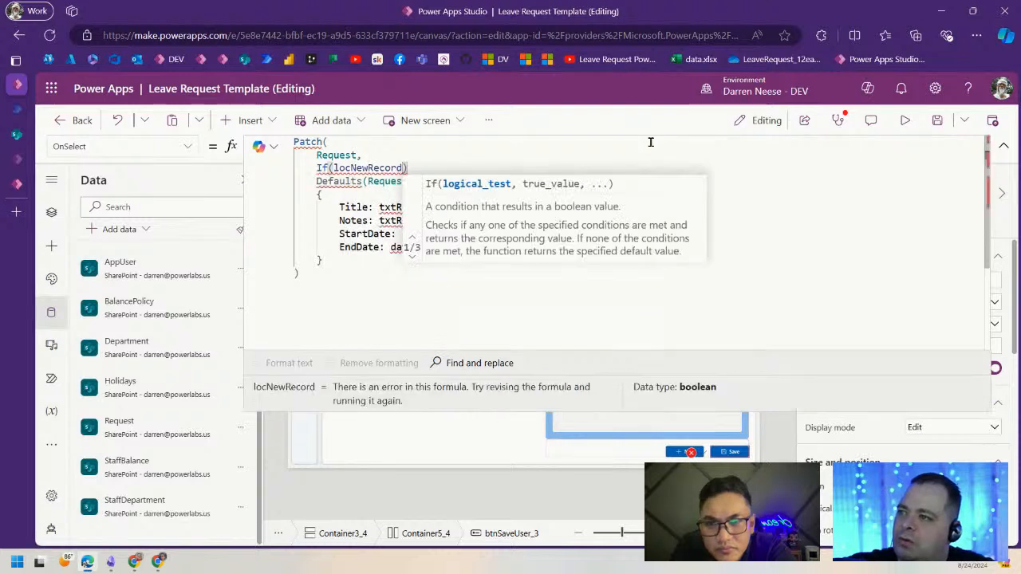
text(,)
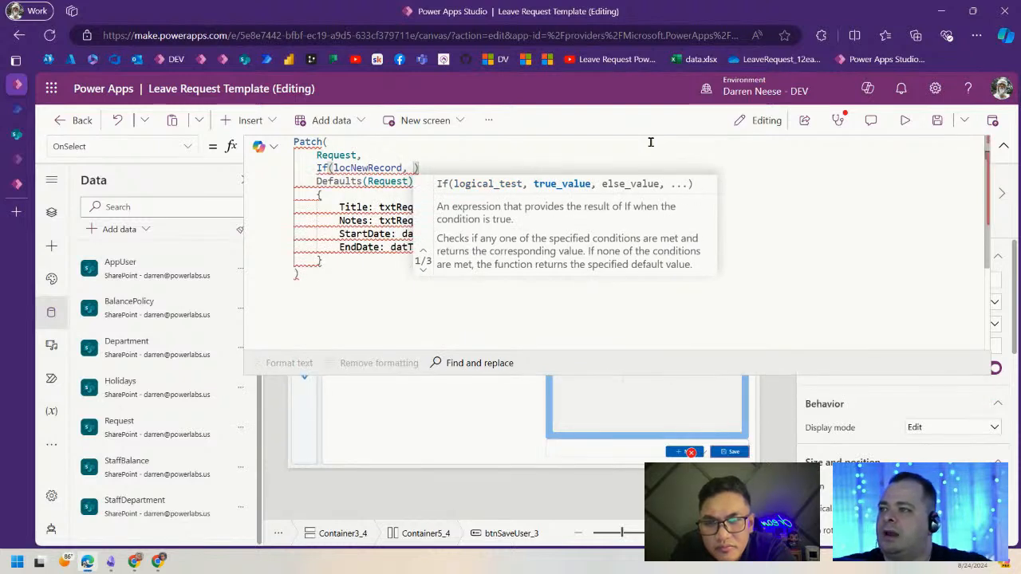
click(351, 183)
drag(323, 183, 419, 182)
key(ctrl+x)
click(414, 168)
key(ctrl+v)
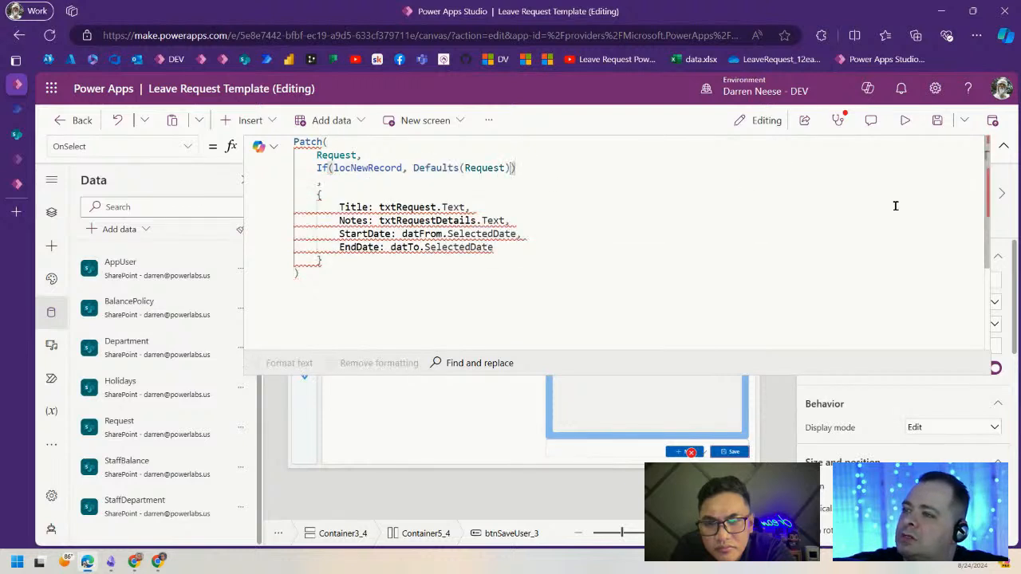
- Add galLeaveRequests.Selected as the If's else value and move the trailing comma directly after the If's closing parenthesis
text(, )
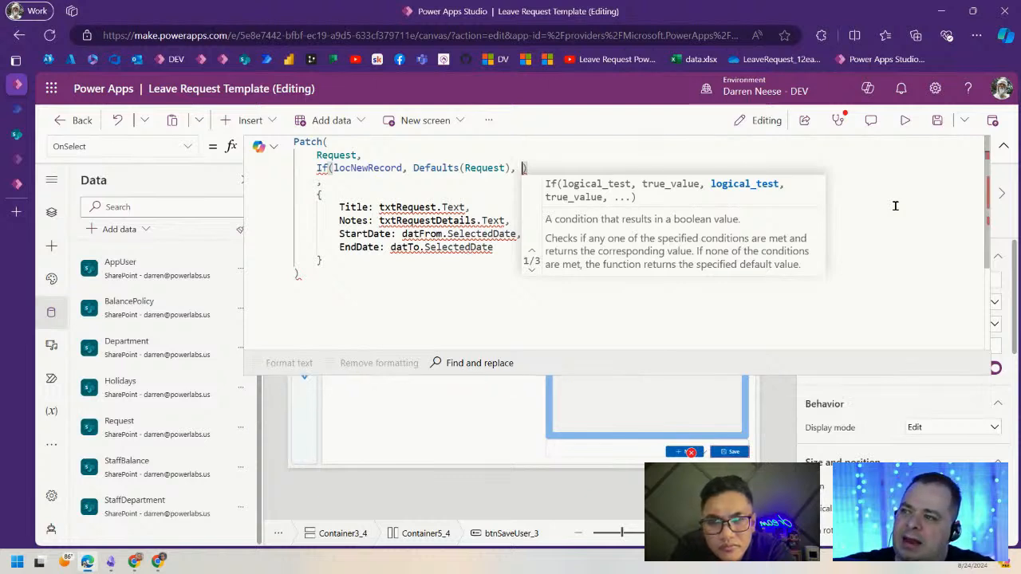
text(gal)
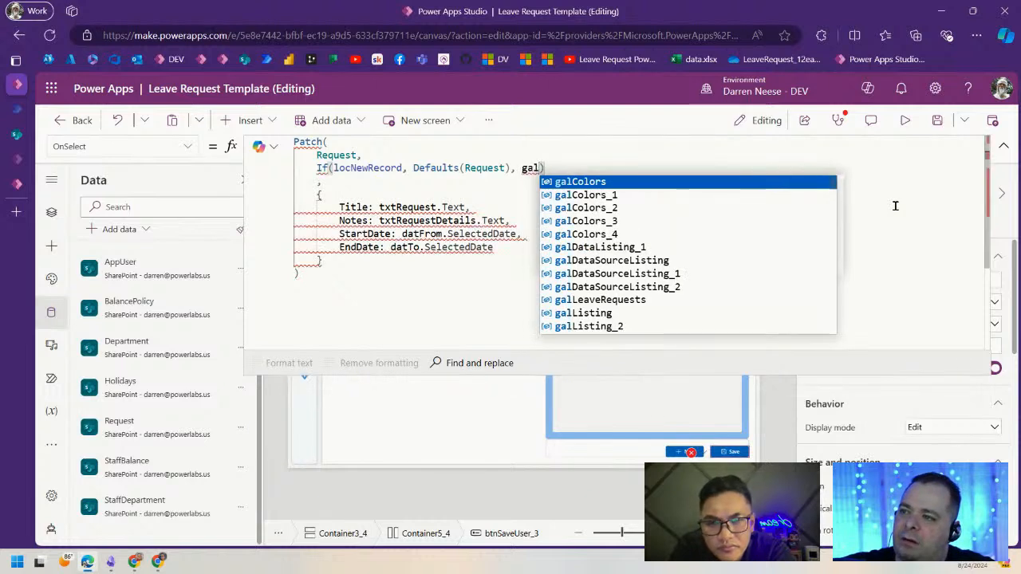
click(658, 302)
text(.s)
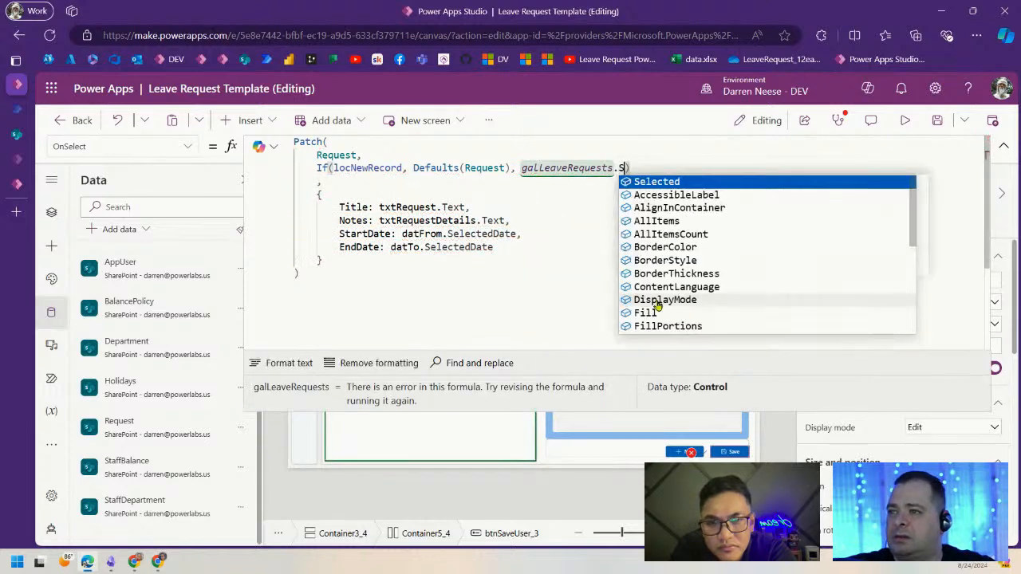
key(Tab)
key(Right)
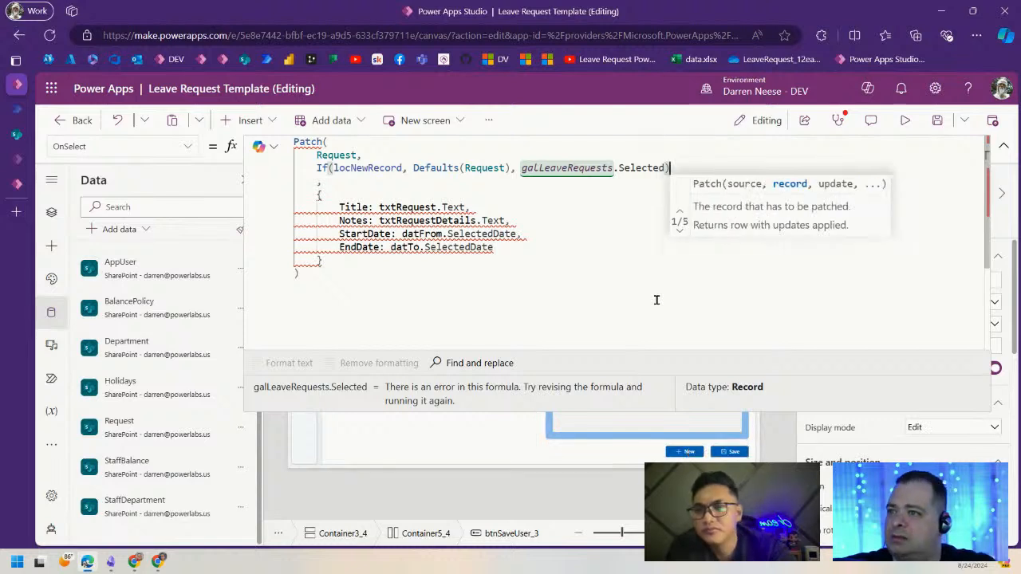
key(Down)
key(Left)
key(BackSpace)
key(BackSpace)
click(465, 283)
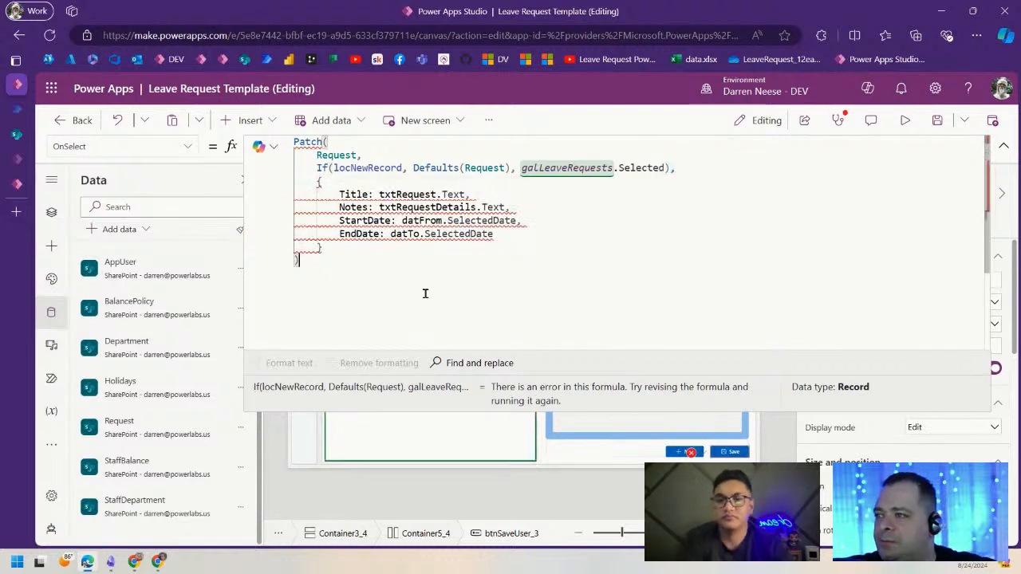
- Split the If expression so its condition, Defaults(Request), galLeaveRequests.Selected and closing parenthesis each sit on their own line
click(333, 167)
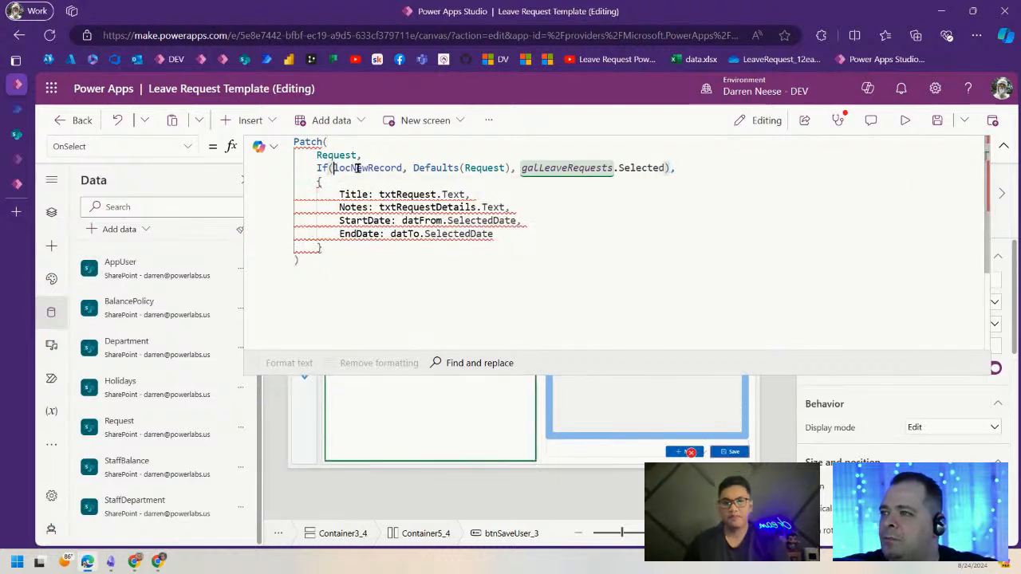
key(Return)
key(ctrl+Right)
key(ctrl+Right)
key(Return)
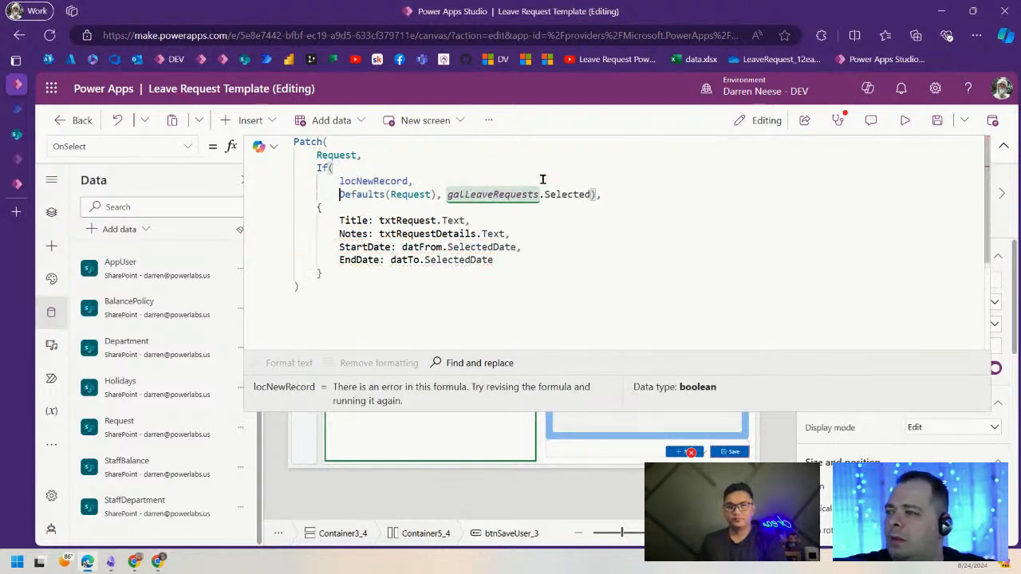
key(ctrl+Right)
key(ctrl+Right)
key(ctrl+Right)
key(Return)
key(ctrl+Right)
key(ctrl+Right)
key(Return)
click(618, 287)
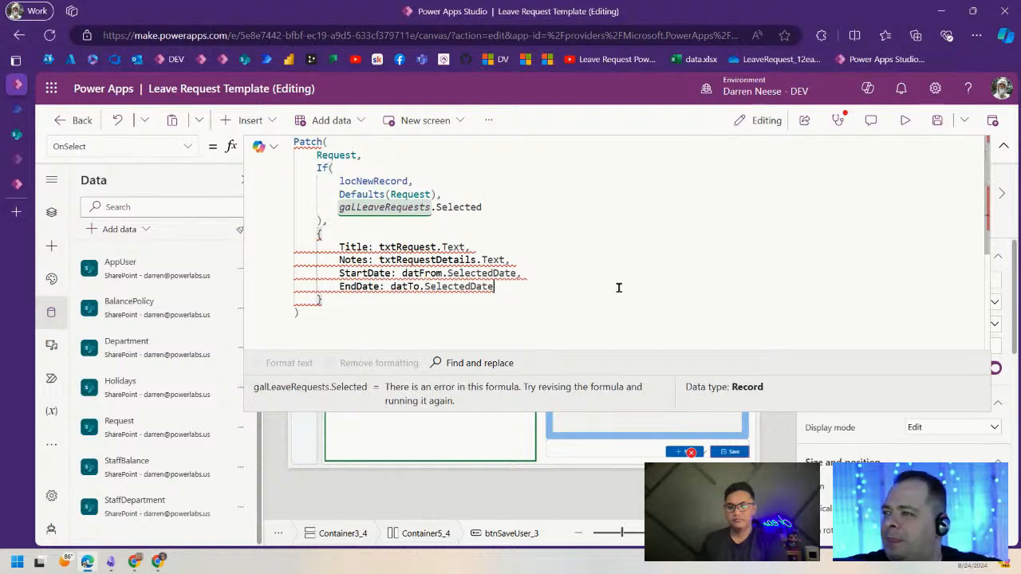
- Copy the Request Title input's control name and replace txtRequest with txtMyRequestTitle in the Save formula's Title field
click(372, 229)
double_click(355, 247)
click(1003, 150)
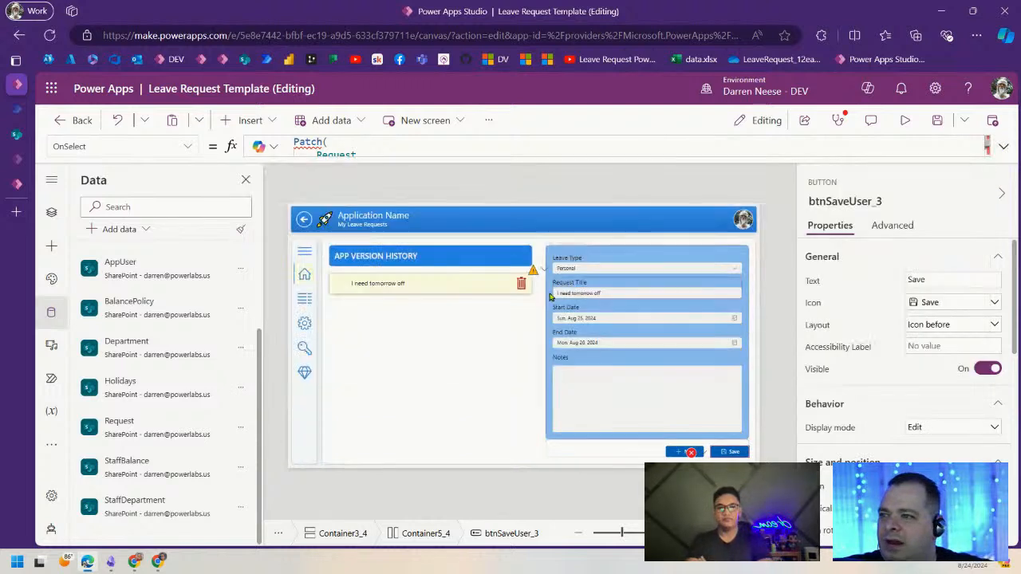
click(599, 292)
click(884, 201)
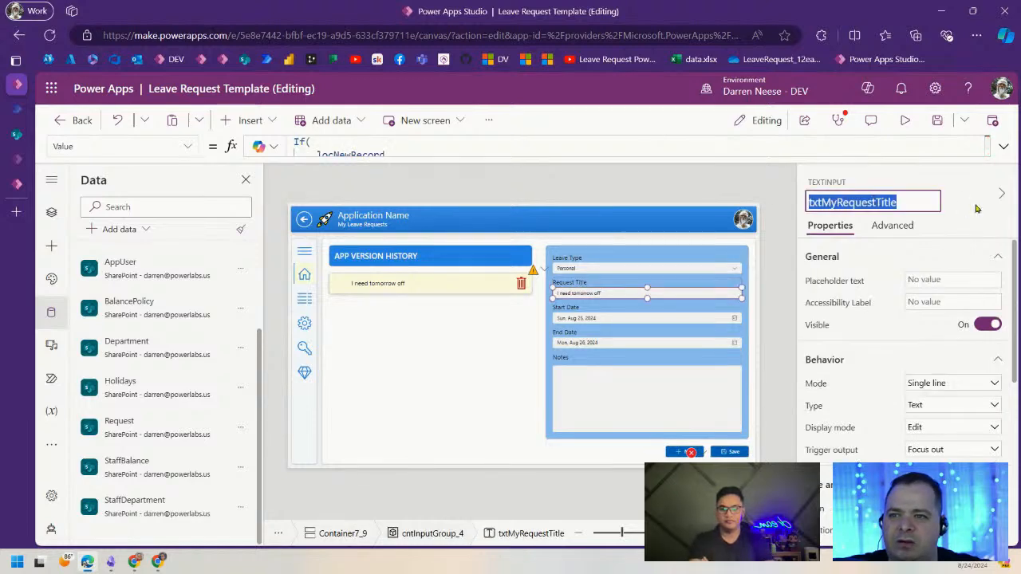
click(730, 451)
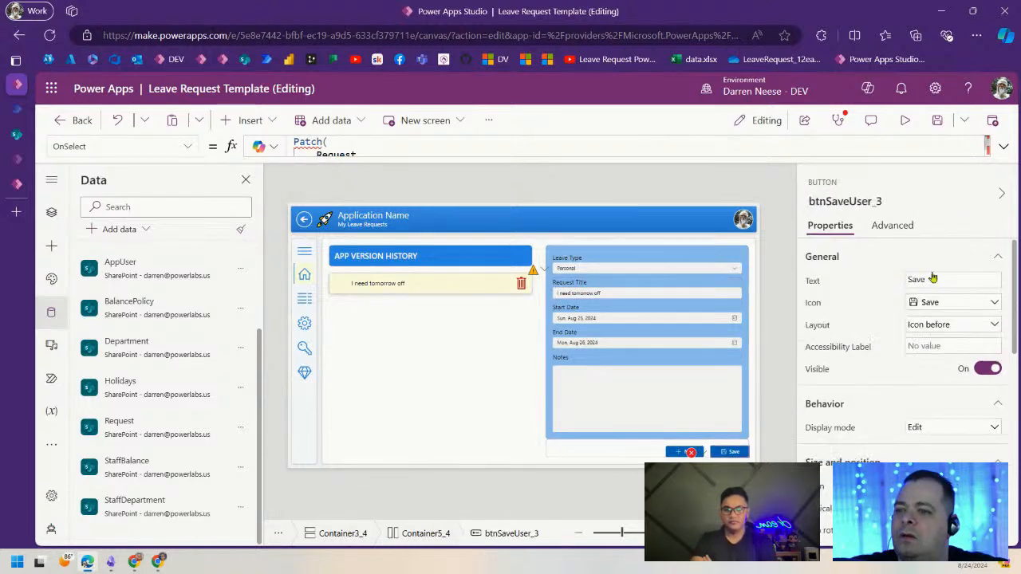
click(1003, 150)
double_click(398, 247)
key(ctrl+v)
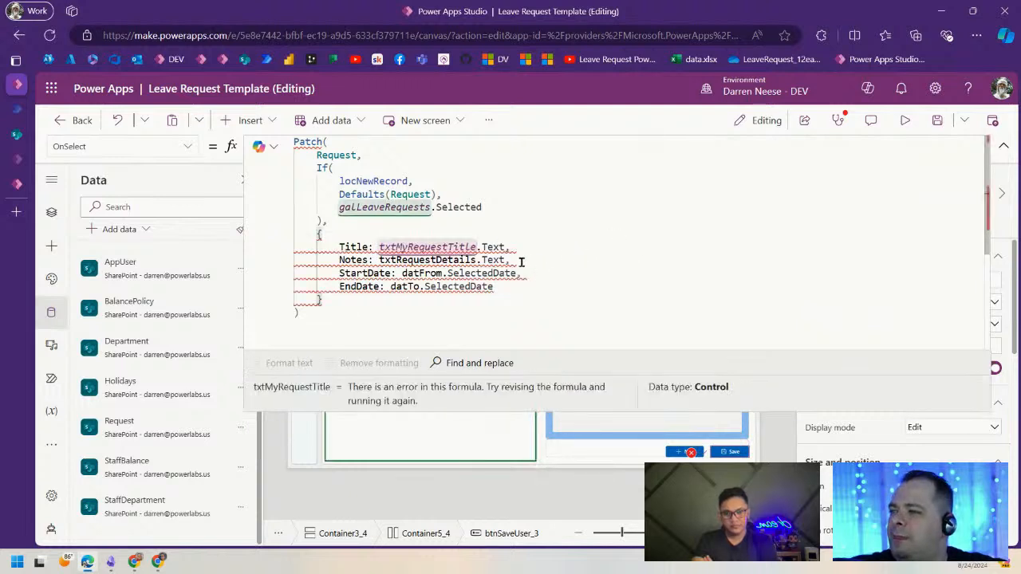
- Rename the Notes text input as txtMyRequestNotes
click(382, 260)
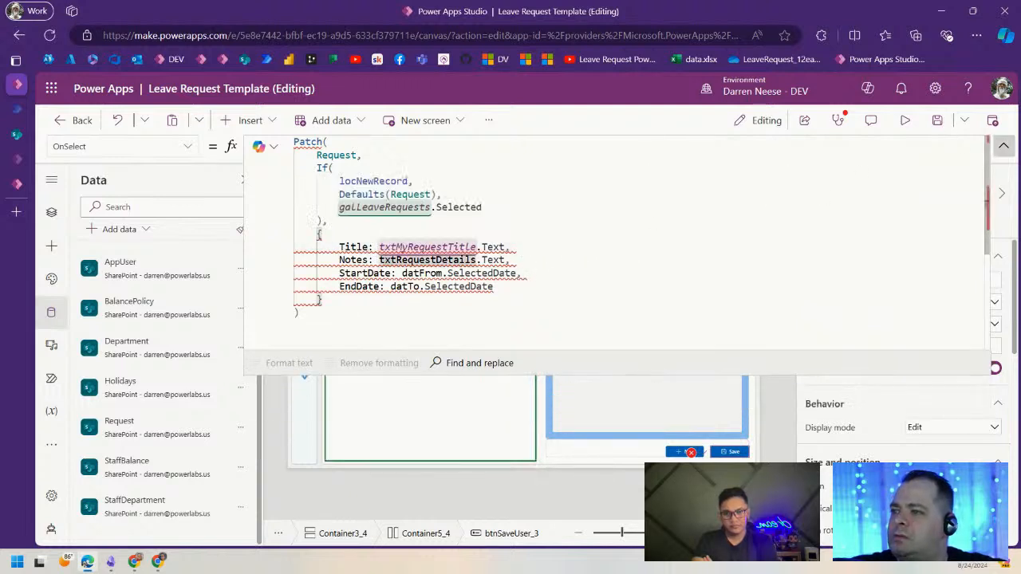
click(1004, 149)
click(658, 388)
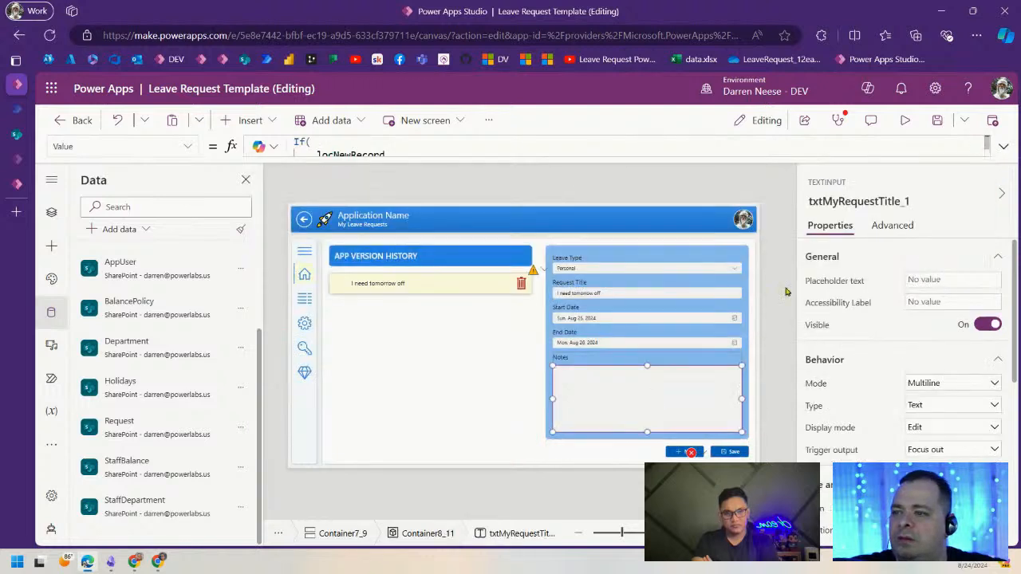
click(881, 202)
click(881, 202)
drag(875, 202, 941, 200)
text(Notes)
key(Return)
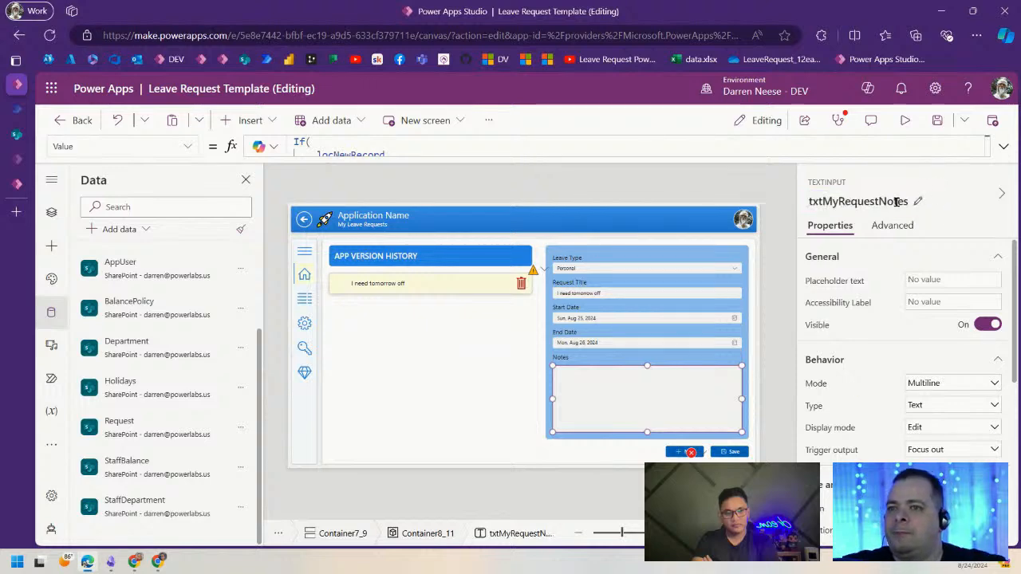
- Copy the Notes input's name and replace txtRequestDetails with txtMyRequestNotes in the Save button's Patch formula
click(898, 203)
key(ctrl+c)
click(730, 451)
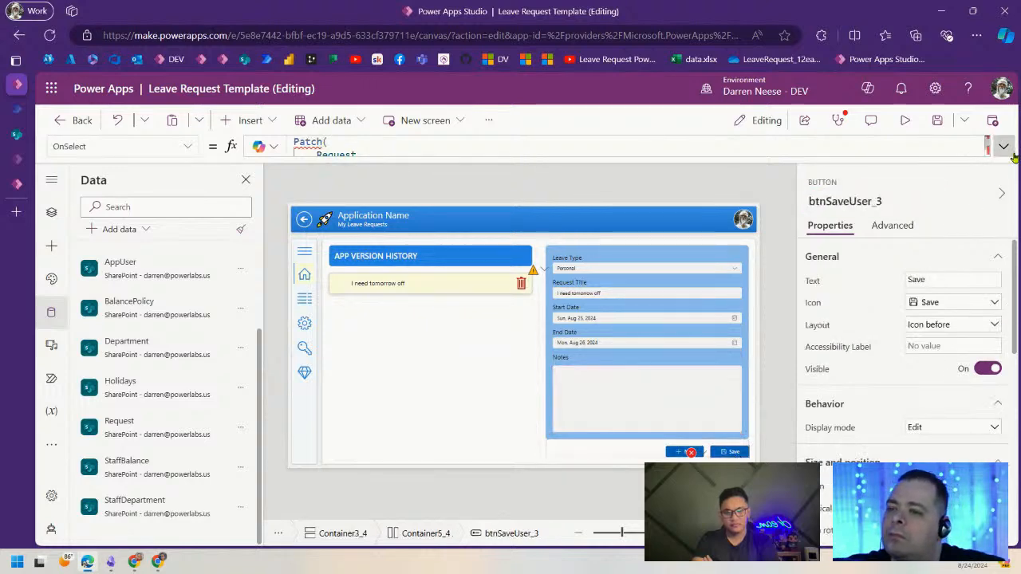
click(1003, 146)
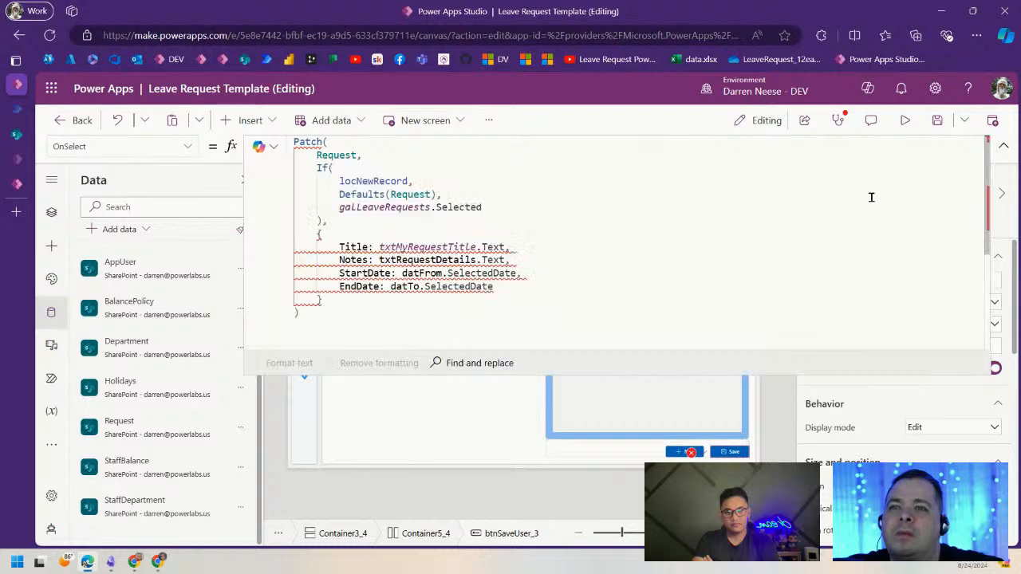
double_click(428, 260)
key(ctrl+v)
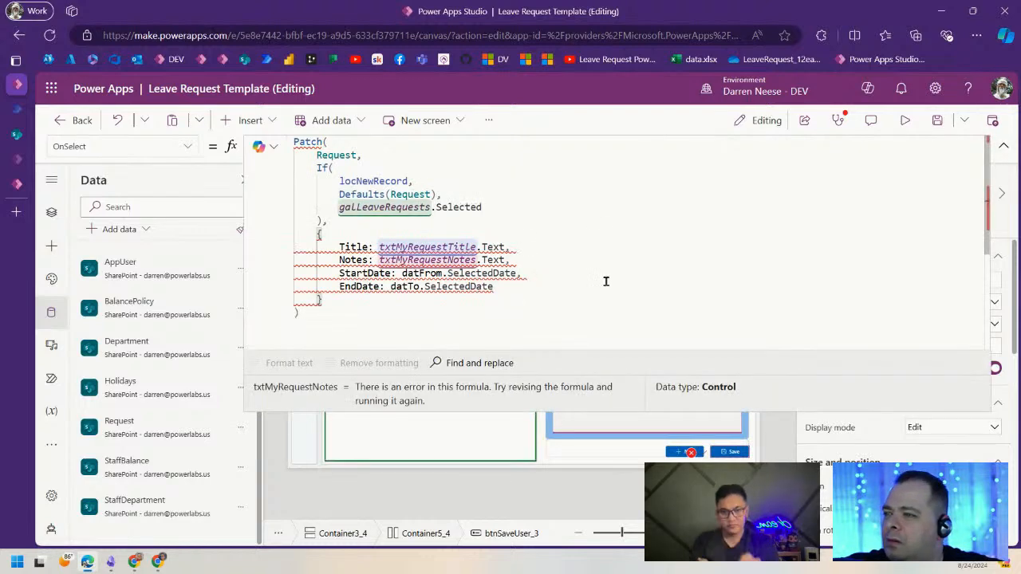
- Rename the Start Date picker as datLeaveRequestFromDate
double_click(421, 273)
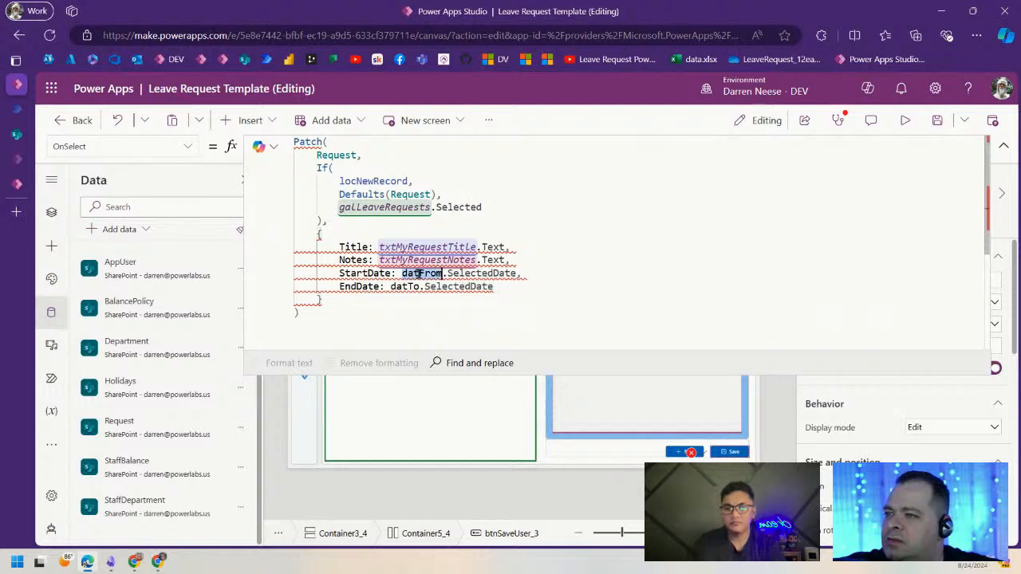
click(1004, 146)
click(609, 316)
click(846, 201)
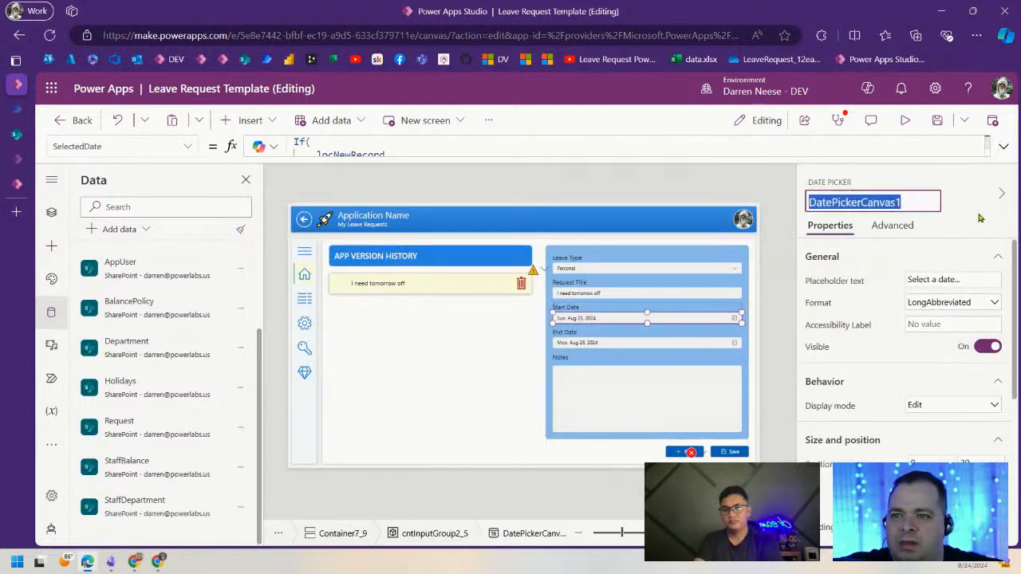
text(datLeaveRequest)
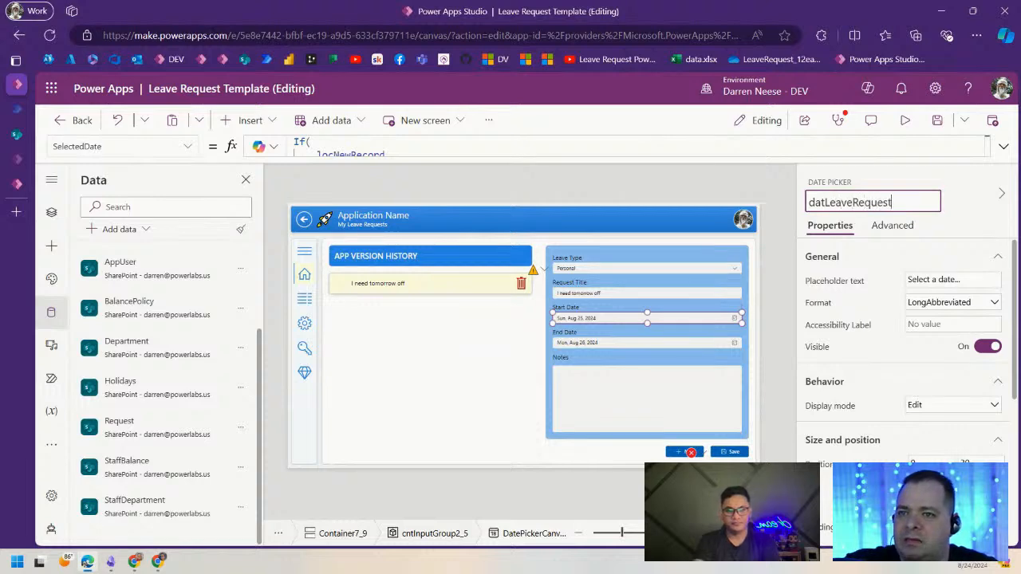
text(FromDate)
key(Return)
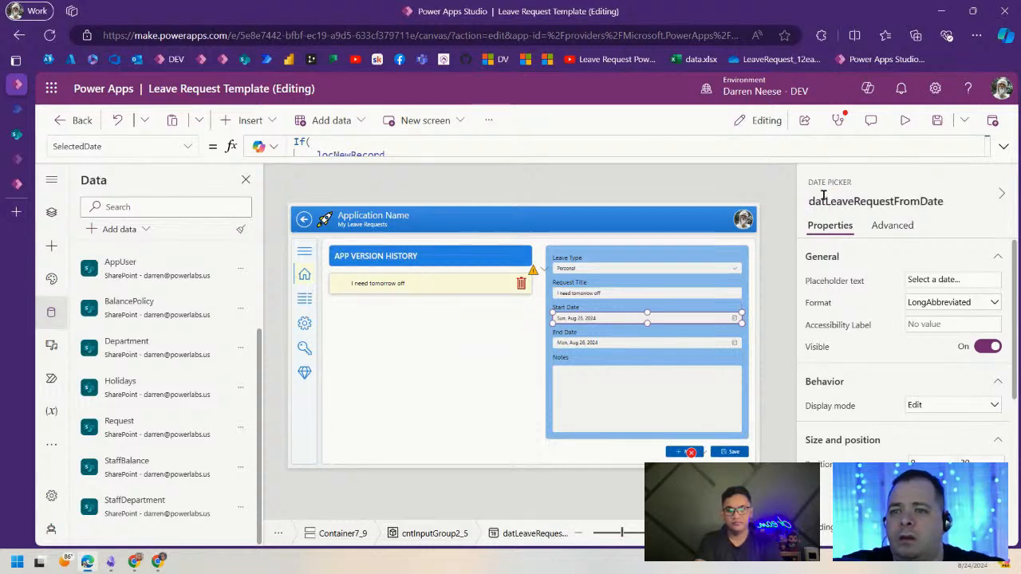
- Copy the Start Date picker's name and use it to rename the End Date picker as datLeaveRequestEndDate
click(889, 200)
key(ctrl+c)
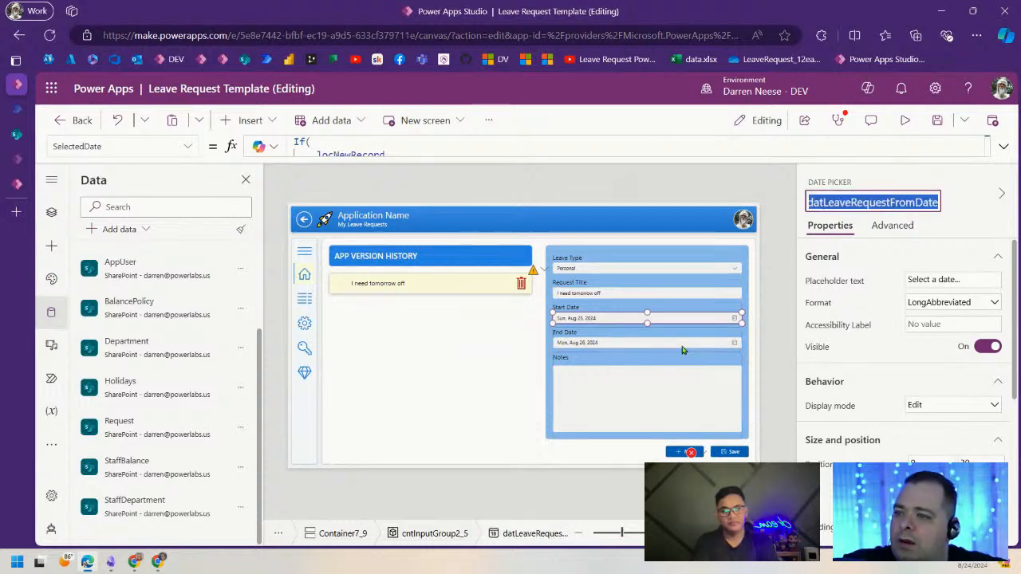
click(678, 343)
click(852, 200)
key(ctrl+v)
drag(890, 202, 915, 201)
text(End)
key(Return)
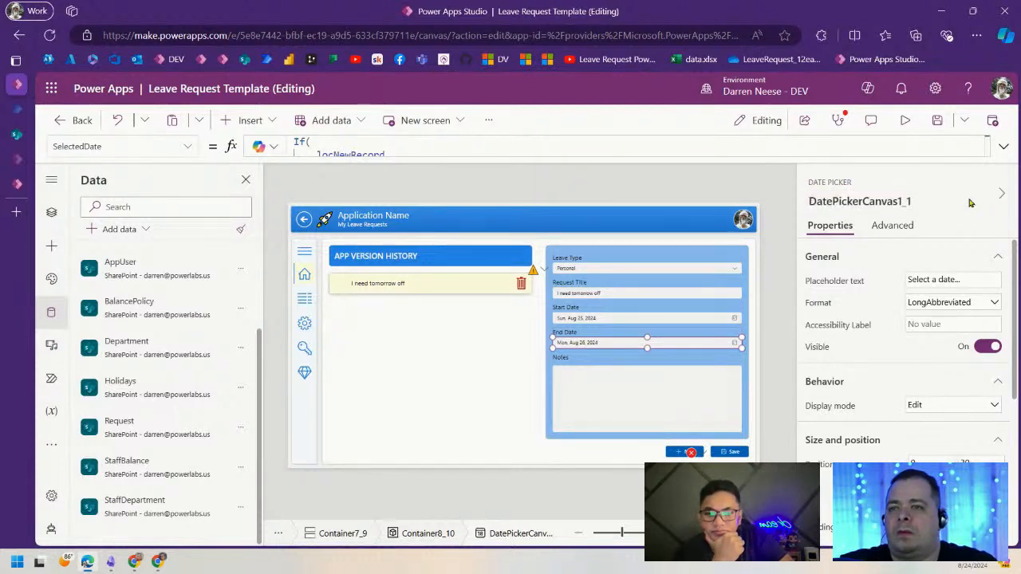
- In the Save button's Patch formula, replace datFrom with datLeaveRequestFromDate for StartDate and datTo with datLeaveRequestEndDate for EndDate
click(717, 454)
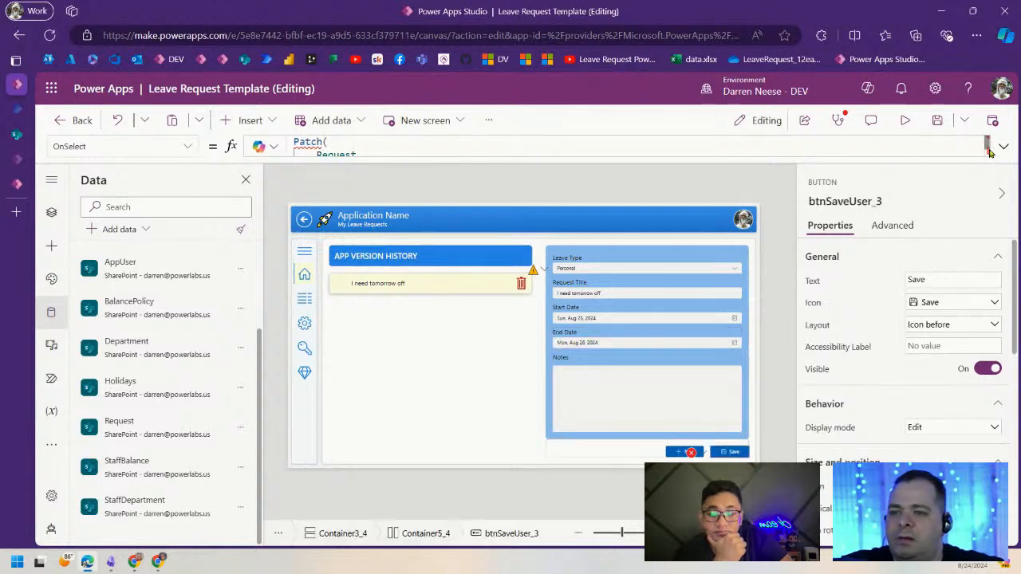
click(1004, 146)
double_click(425, 273)
key(ctrl+v)
double_click(423, 286)
key(ctrl+v)
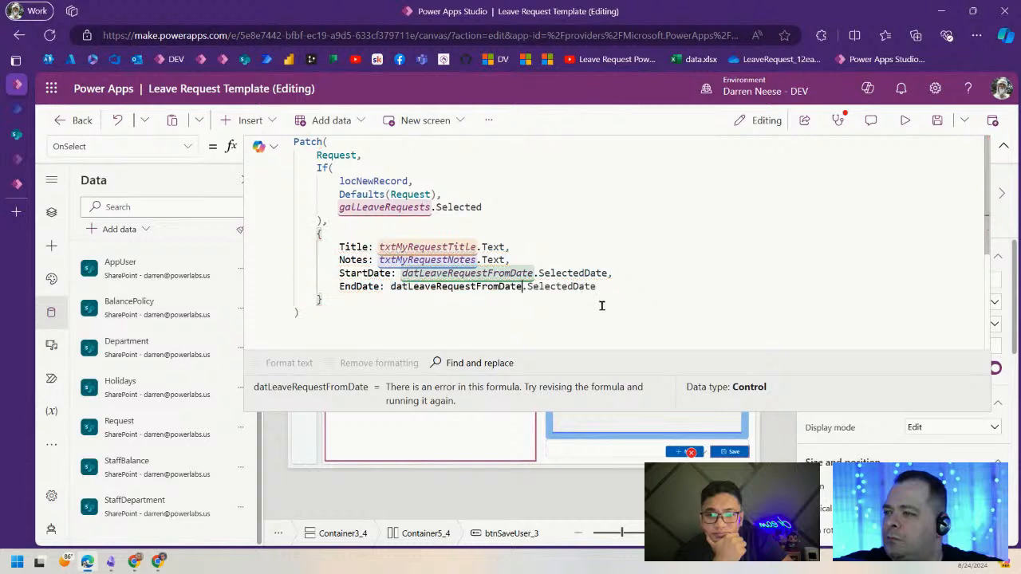
drag(476, 286, 498, 287)
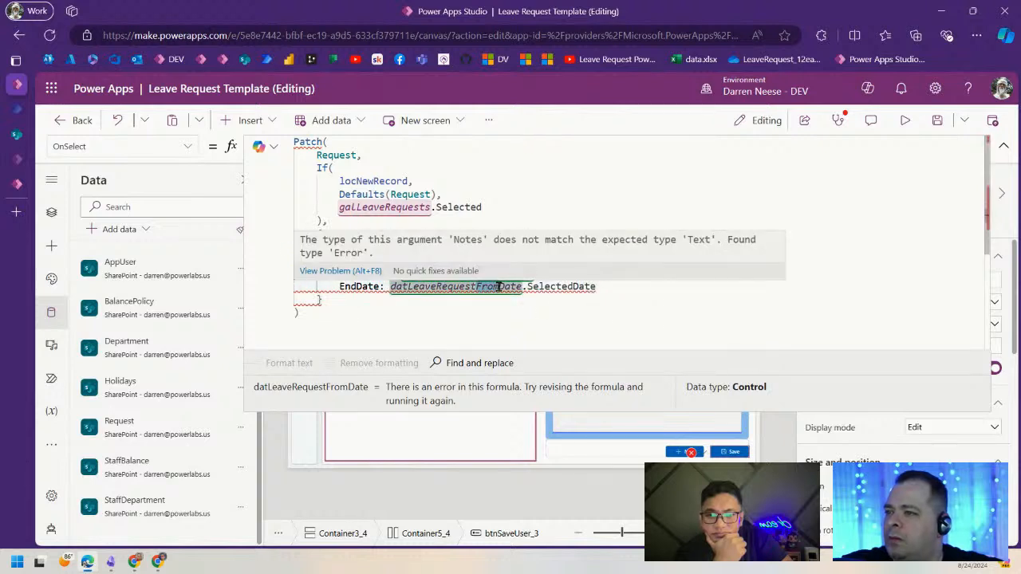
text(End)
click(603, 210)
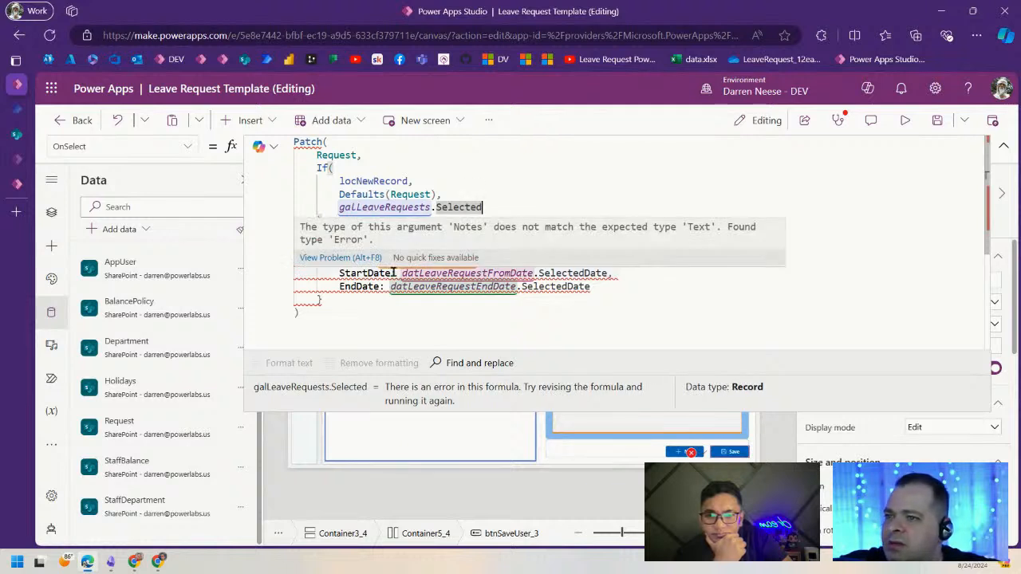
click(434, 307)
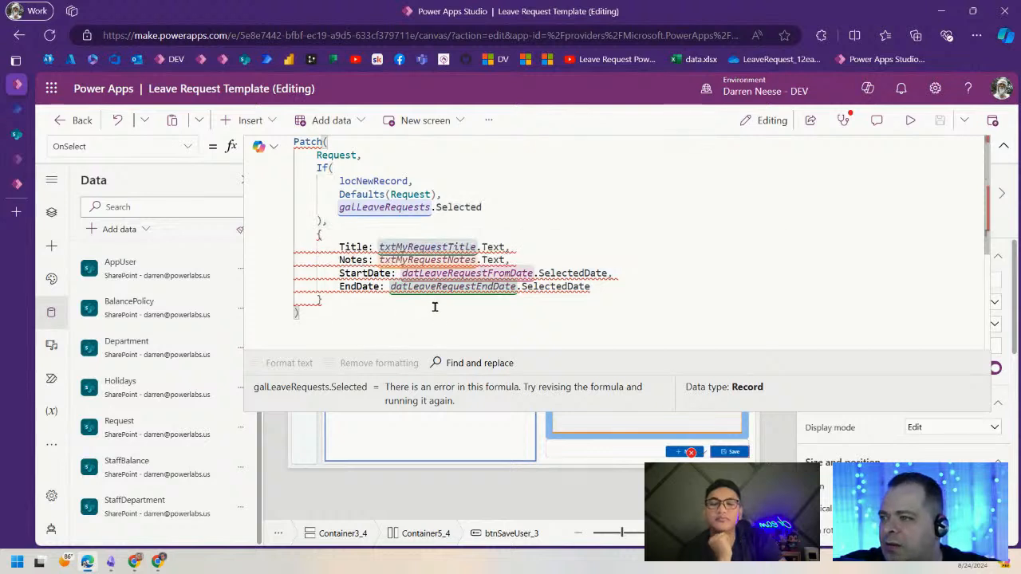
click(460, 260)
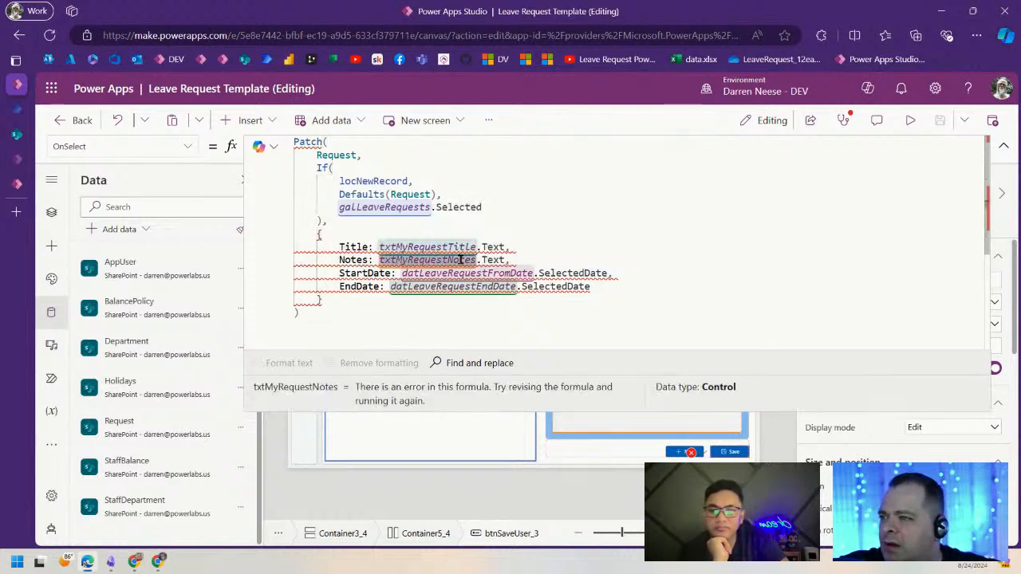
click(721, 239)
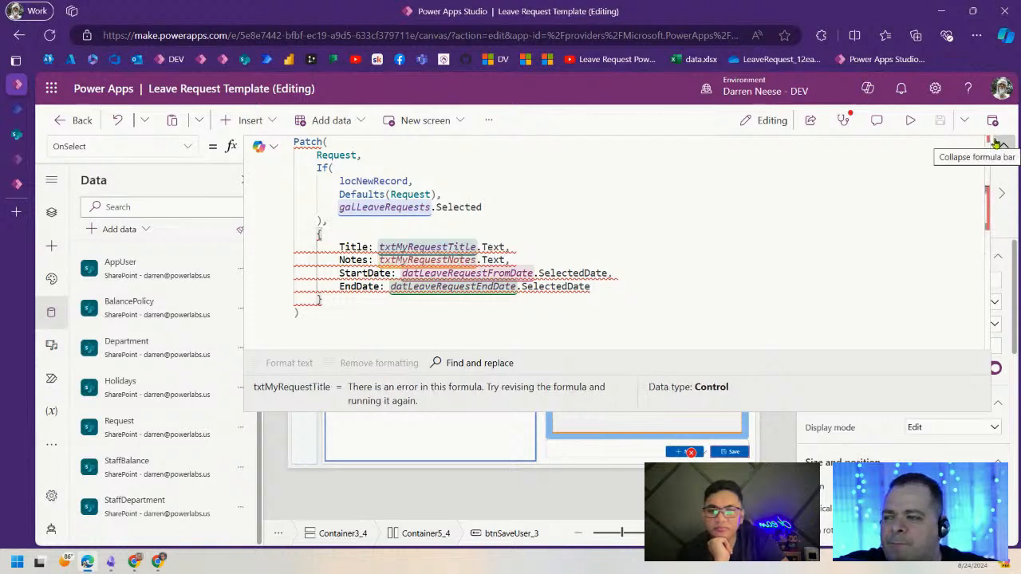
- Comment out the Notes line in the Save button's Patch formula
click(339, 260)
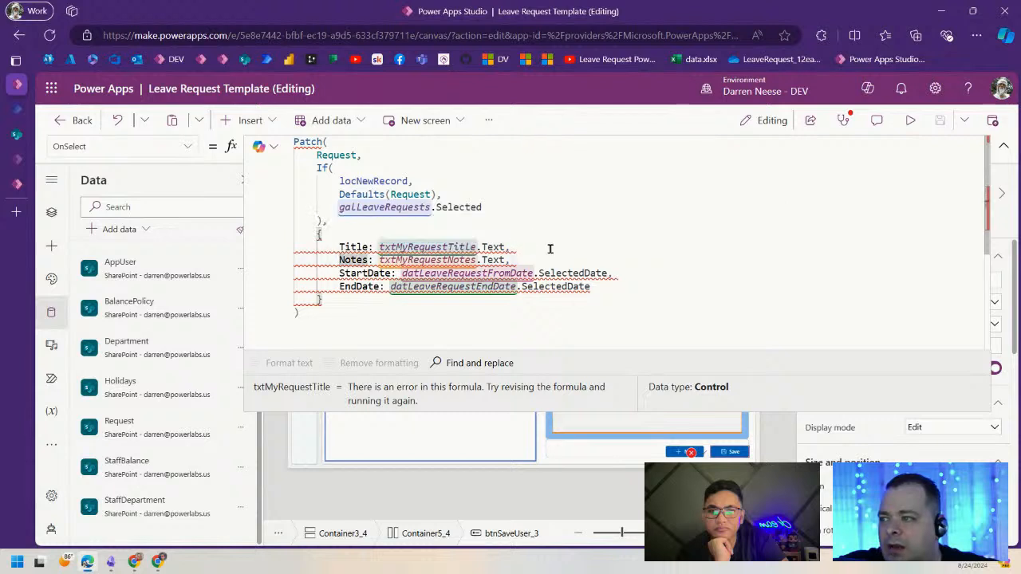
text(//)
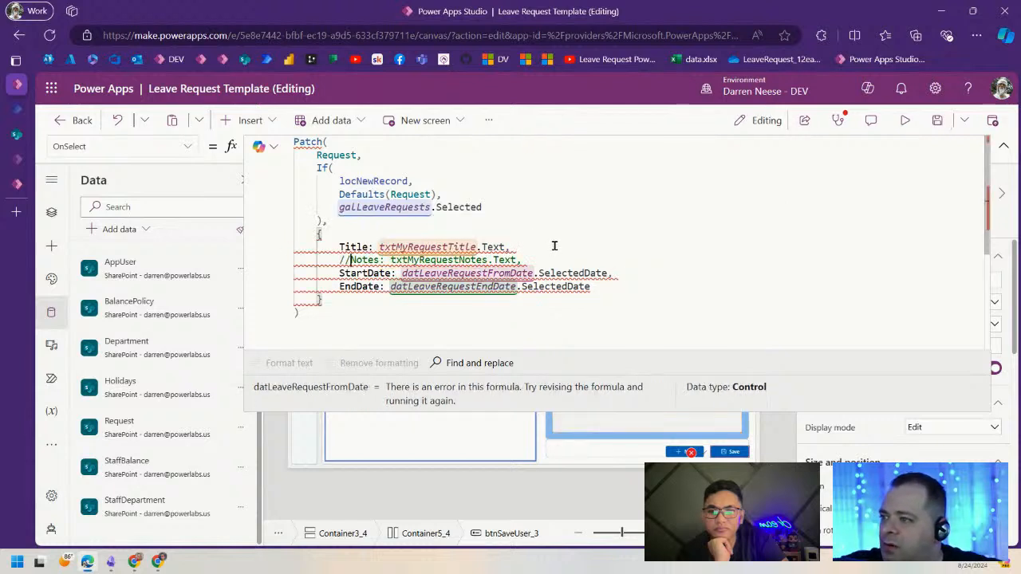
mouse_move(524, 274)
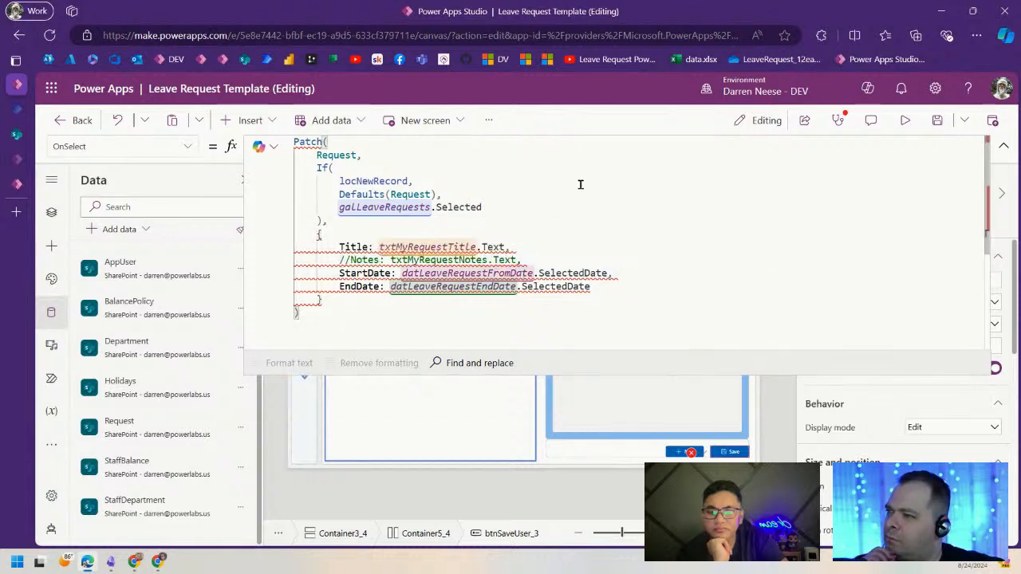
- Compare the gallery name used in the Patch formula with the name of the leave requests gallery
double_click(327, 155)
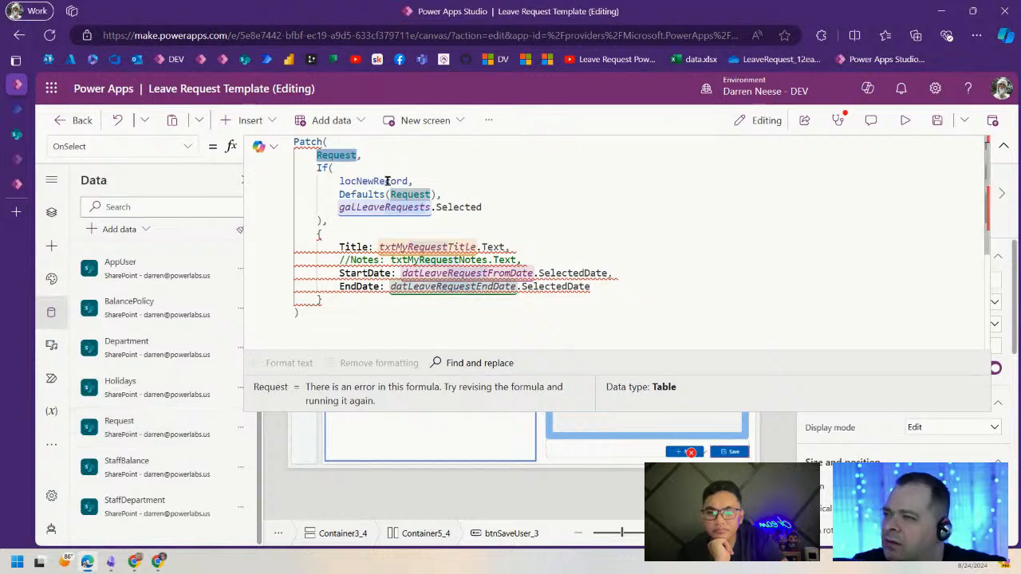
double_click(383, 208)
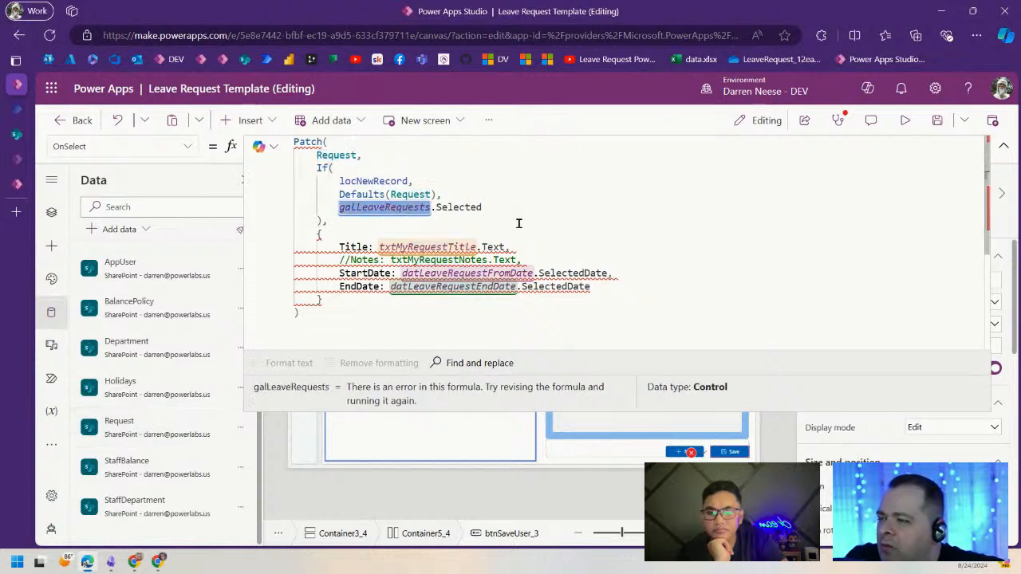
click(1004, 145)
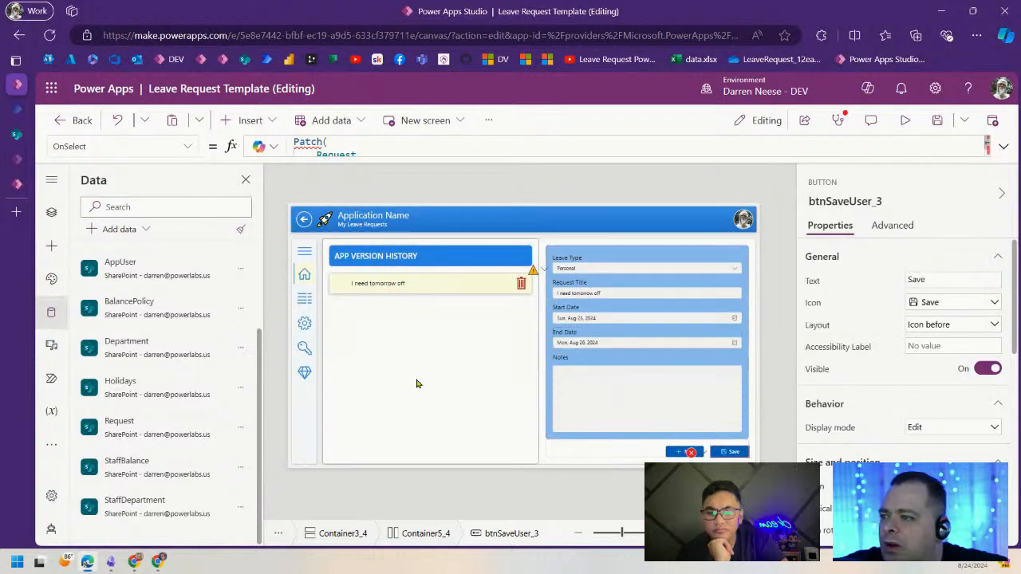
click(398, 364)
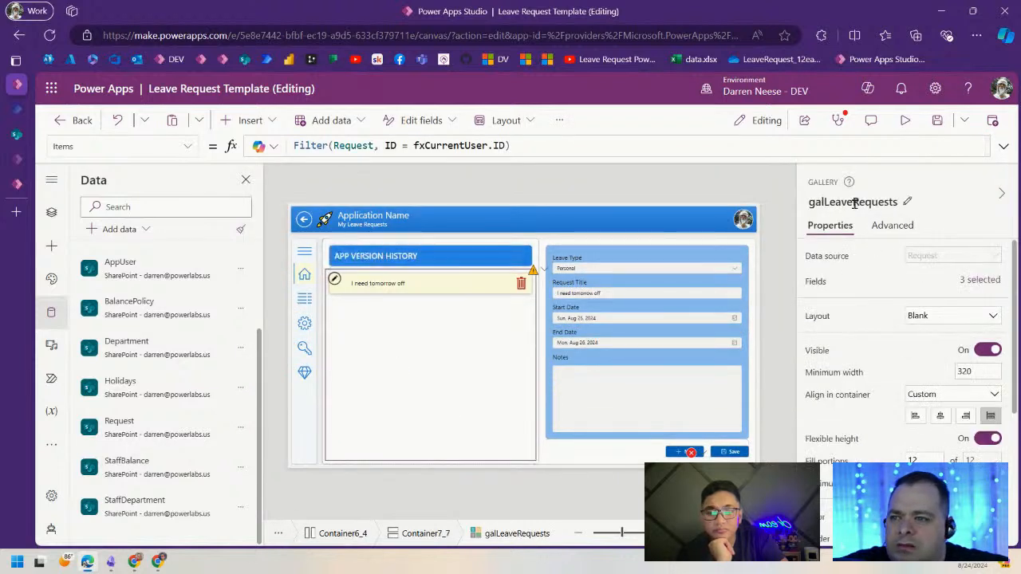
- Reopen the Save button's OnSelect formula and end the Patch call with a semicolon
click(730, 452)
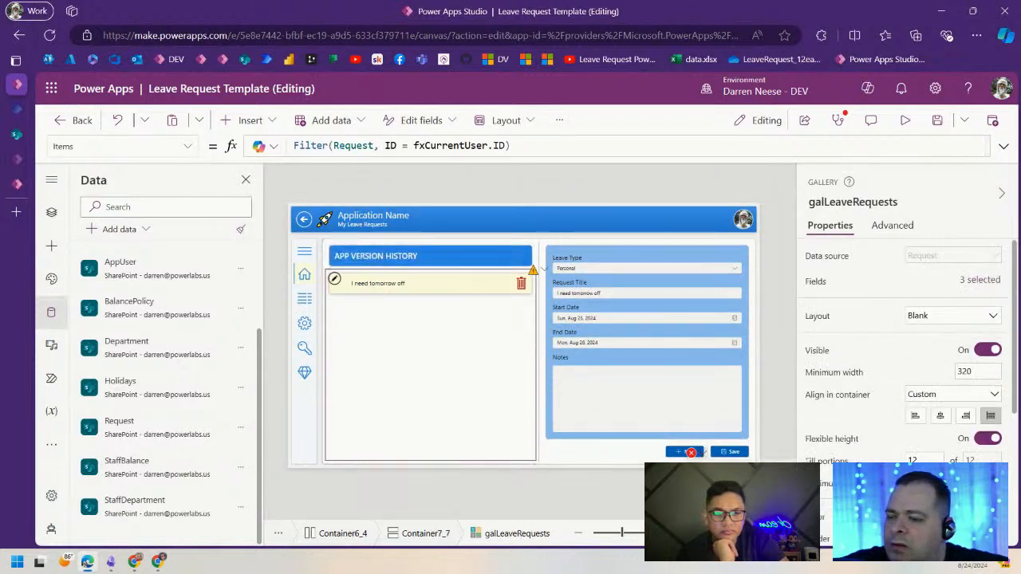
click(1004, 146)
click(354, 299)
click(344, 316)
text(;)
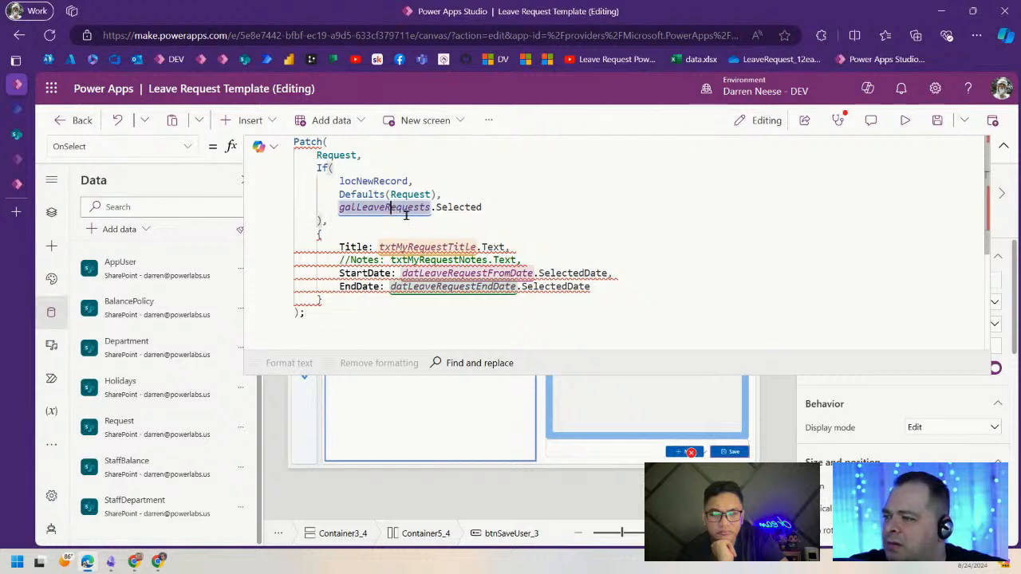
click(428, 150)
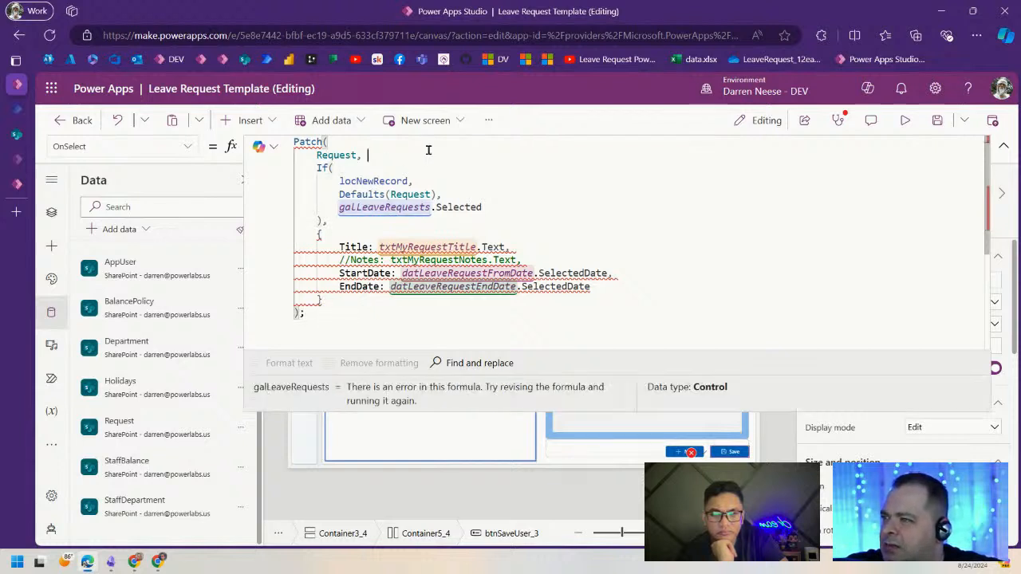
click(357, 223)
click(346, 303)
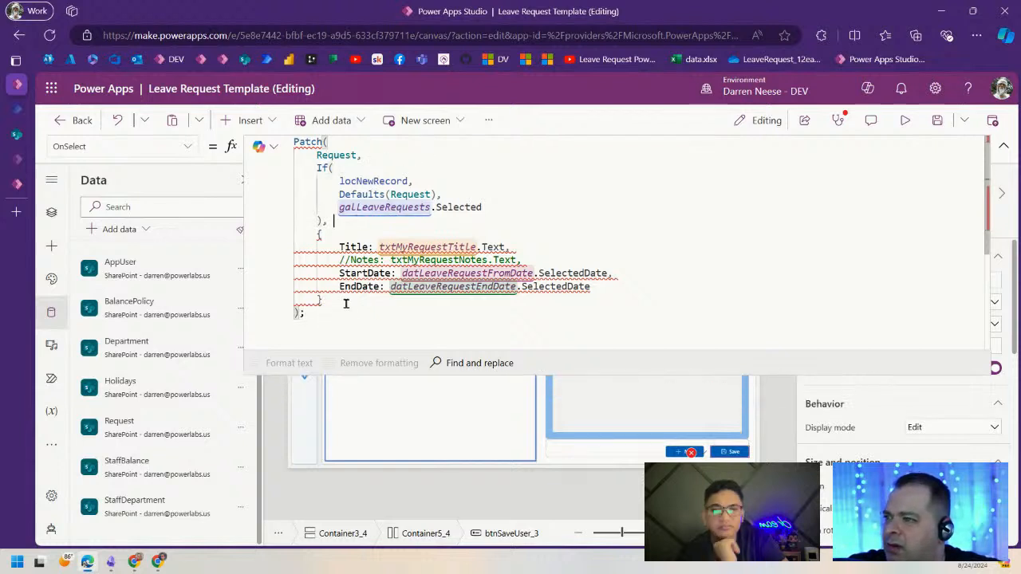
- Comment out the comma after the Title entry plus the StartDate and EndDate lines, keeping only Title active in the Patch formula
click(510, 247)
key(BackSpace)
key(Return)
text(//,)
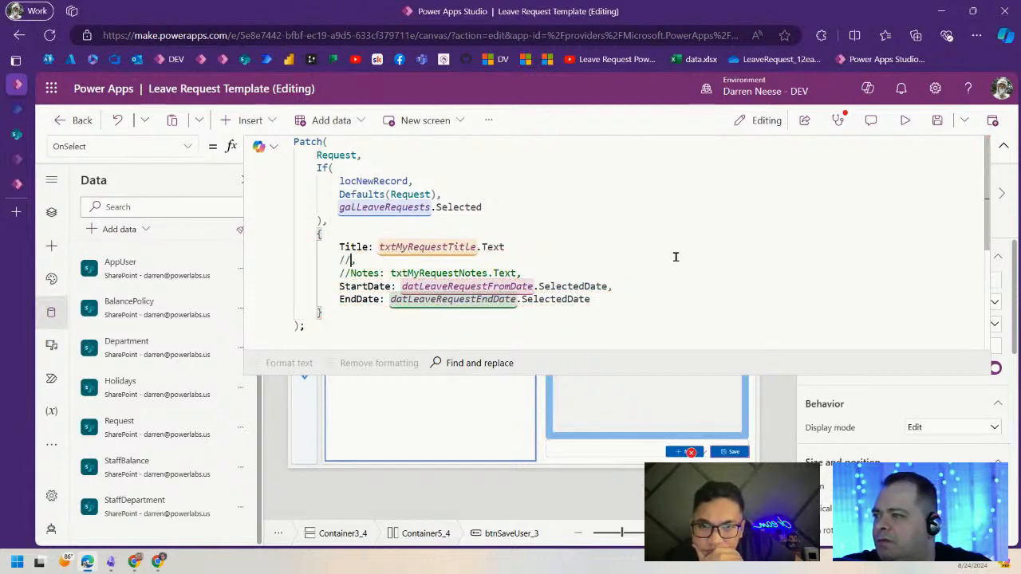
key(Down)
key(Down)
key(Left)
key(Left)
text(//)
key(Down)
key(Left)
key(Left)
text(//)
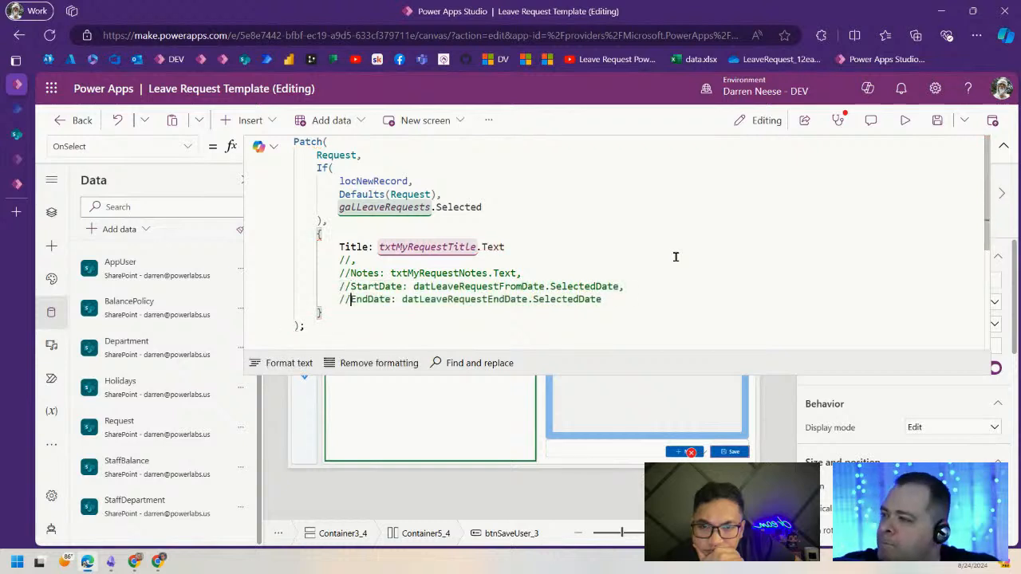
click(537, 246)
key(Return)
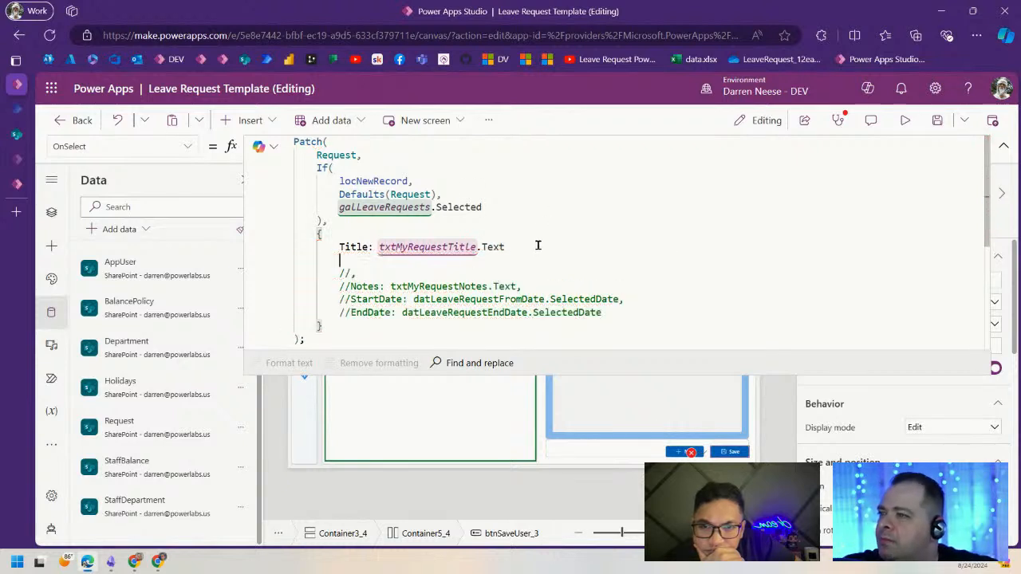
- Check the error on the Patch formula's Title line and save the app
mouse_move(378, 248)
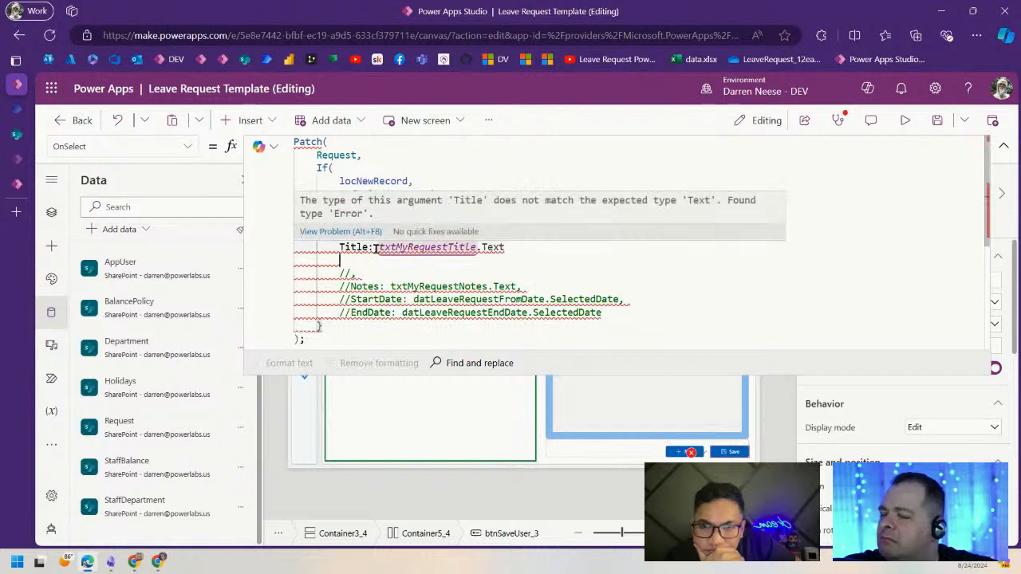
click(486, 177)
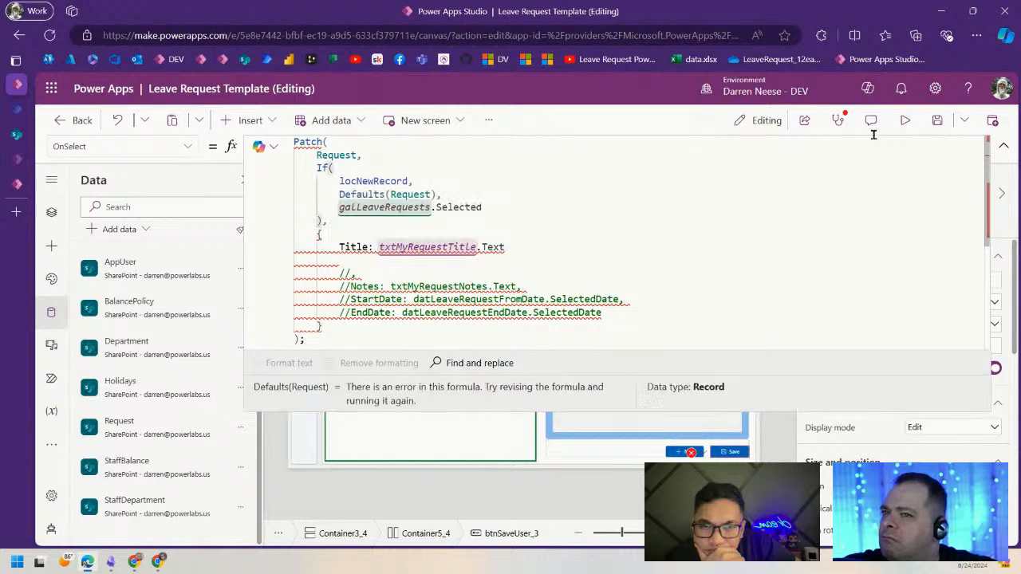
click(937, 120)
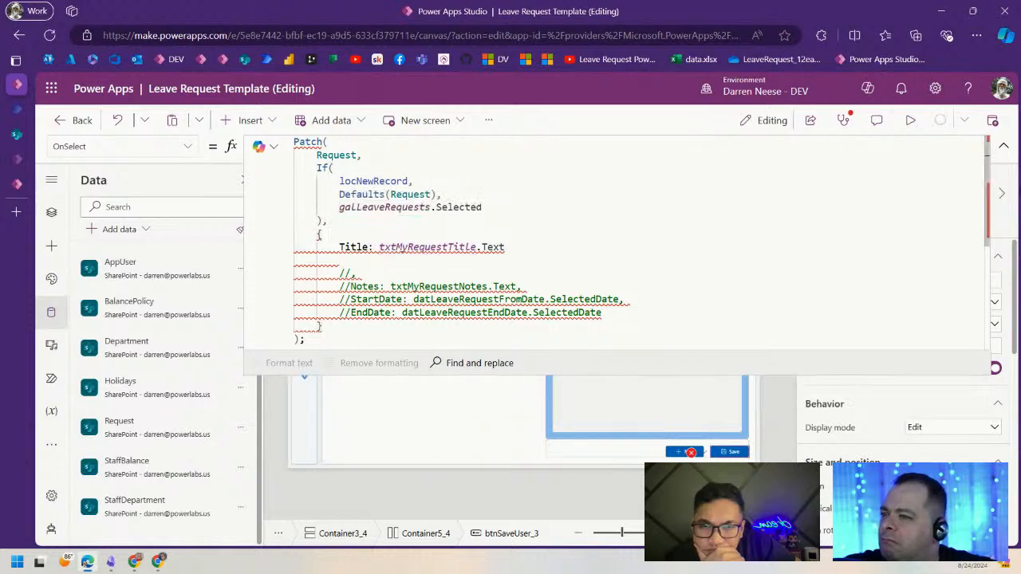
click(999, 145)
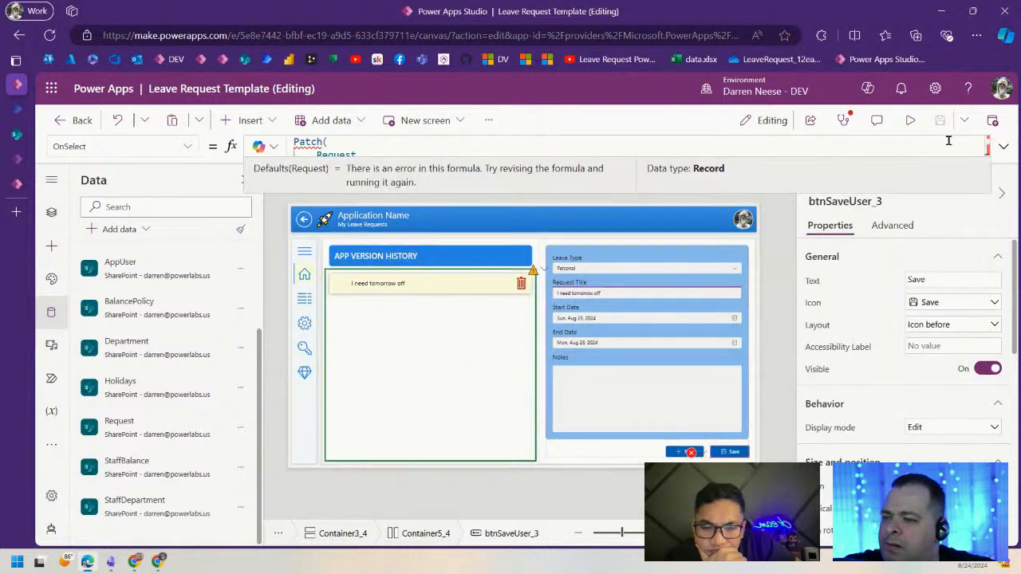
click(1002, 145)
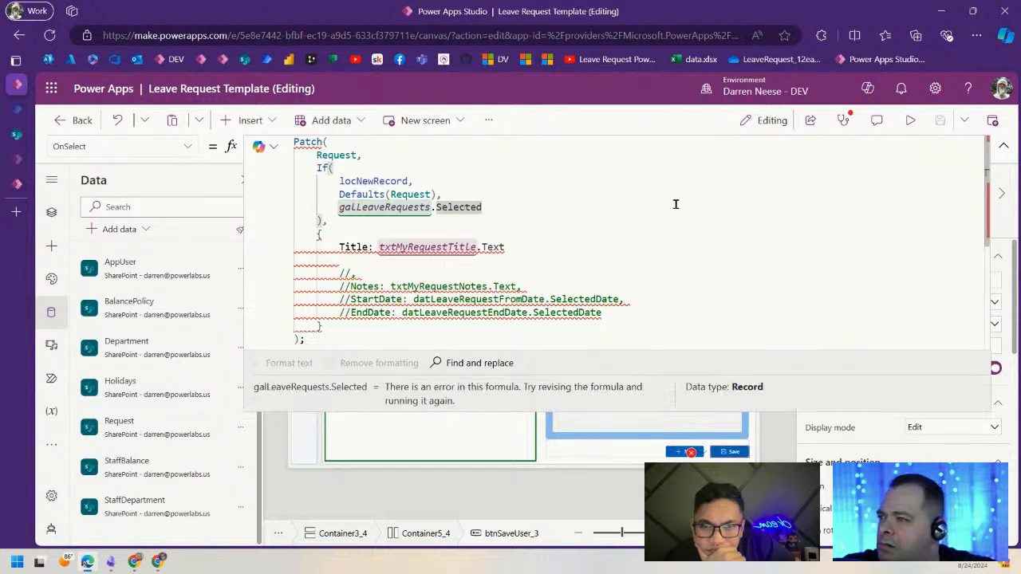
click(443, 229)
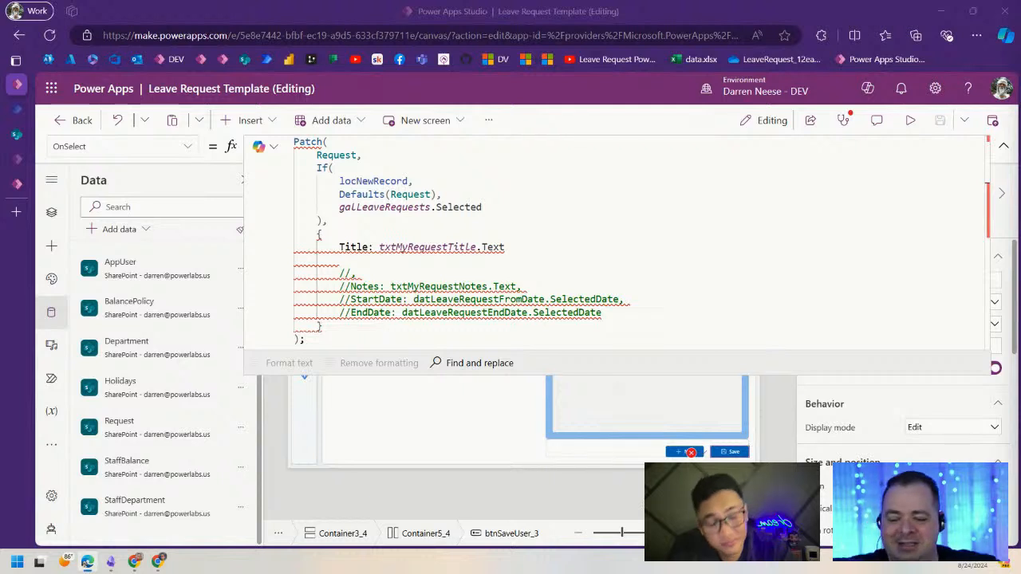
click(615, 234)
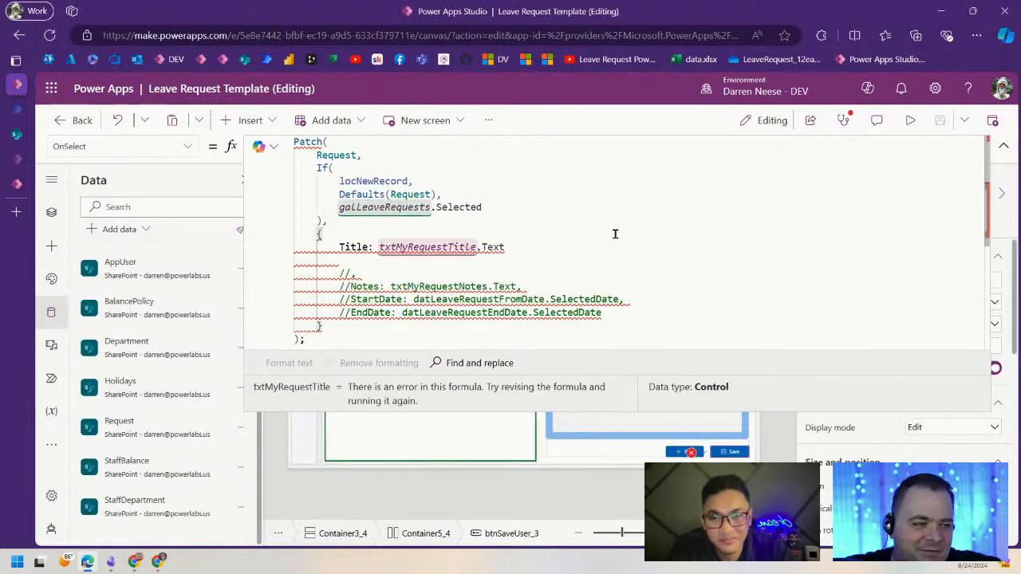
- Replace the Text property with Value so the Title field takes txtMyRequestTitle.Value in the Patch formula
mouse_move(406, 249)
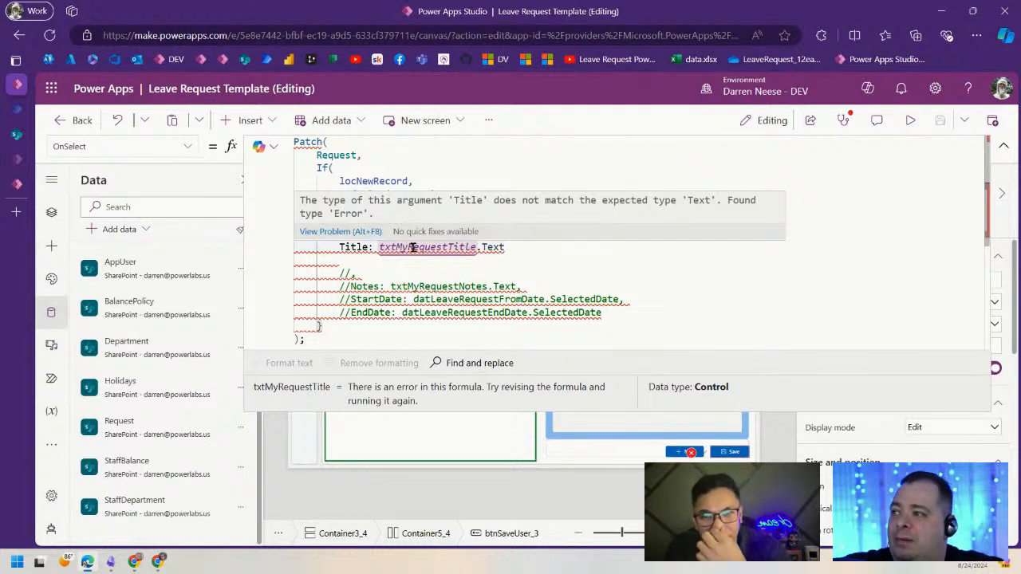
double_click(414, 247)
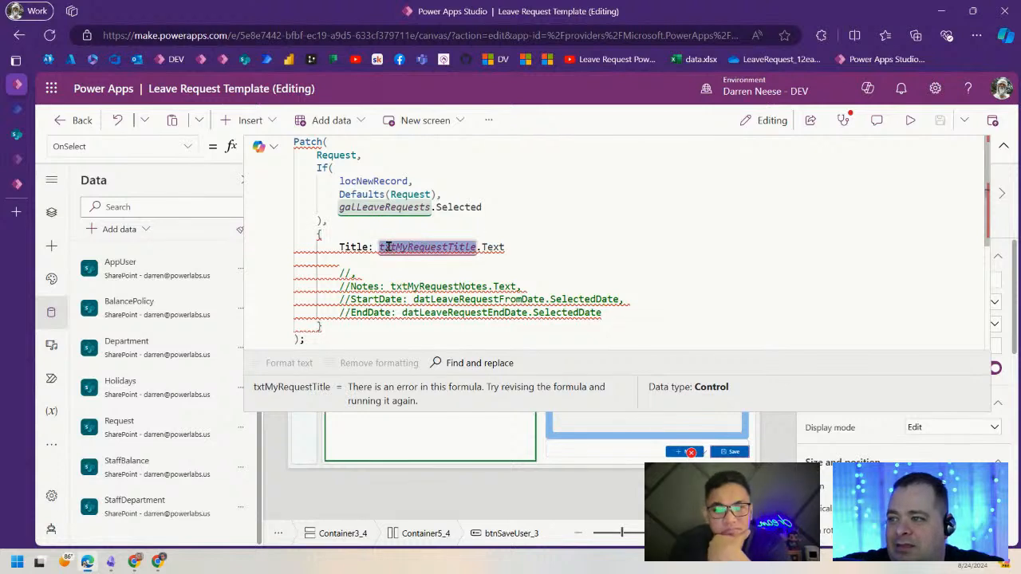
double_click(492, 247)
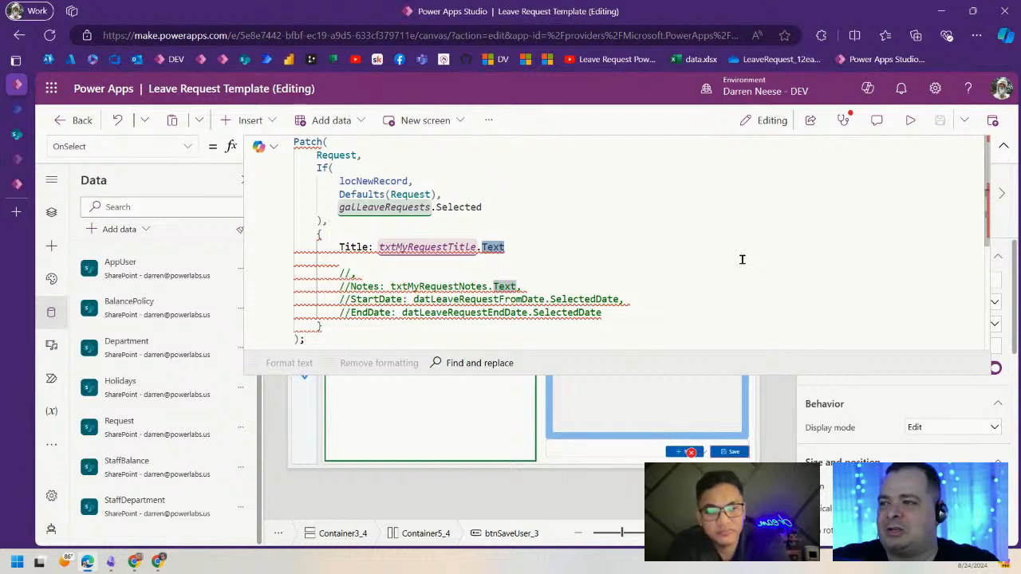
key(BackSpace)
key(BackSpace)
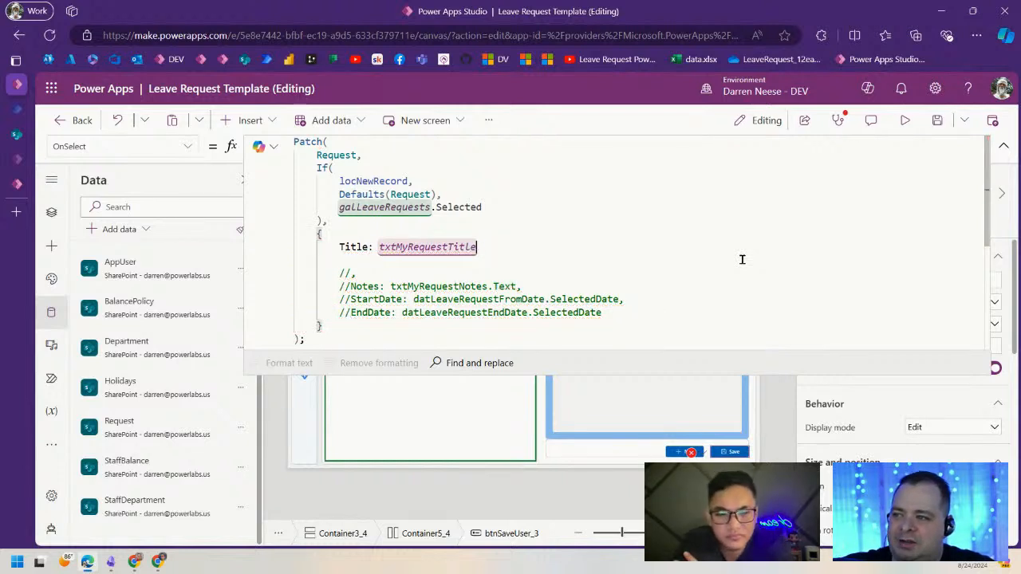
text(.V)
click(743, 265)
click(454, 206)
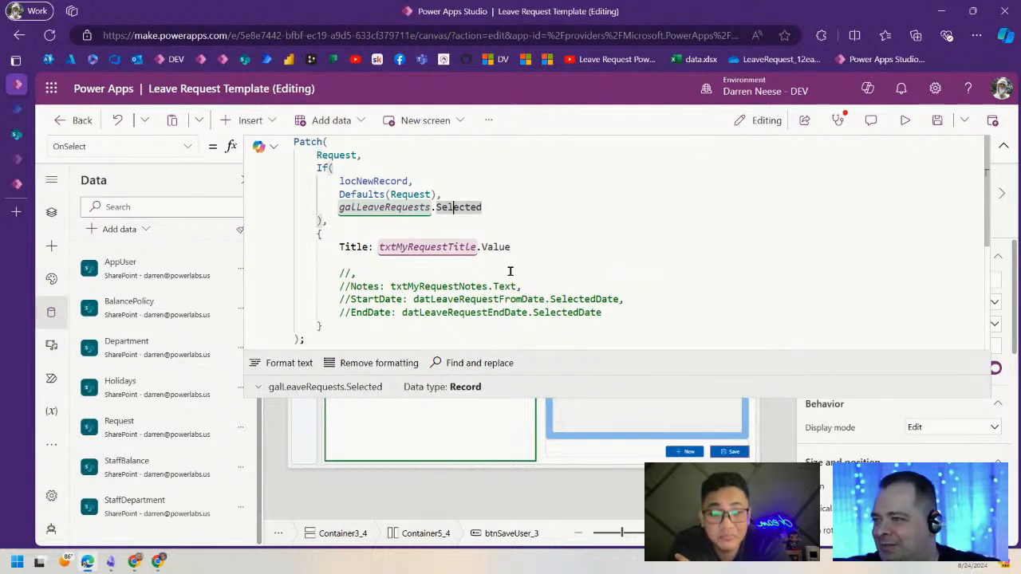
- Restore the comma after the Title entry and uncomment the Notes, StartDate and EndDate lines in the Patch formula
drag(510, 271, 536, 253)
key(BackSpace)
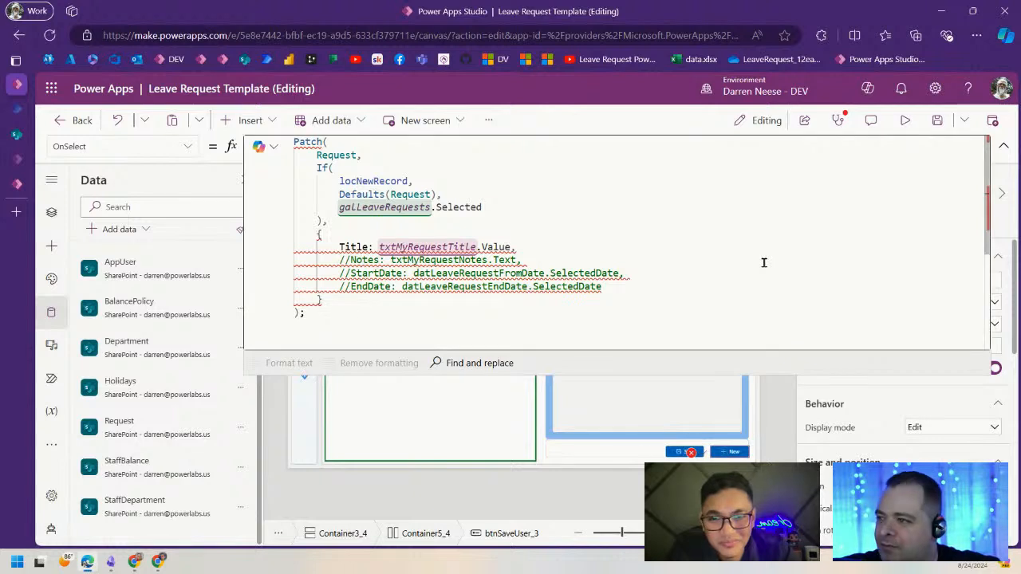
click(559, 259)
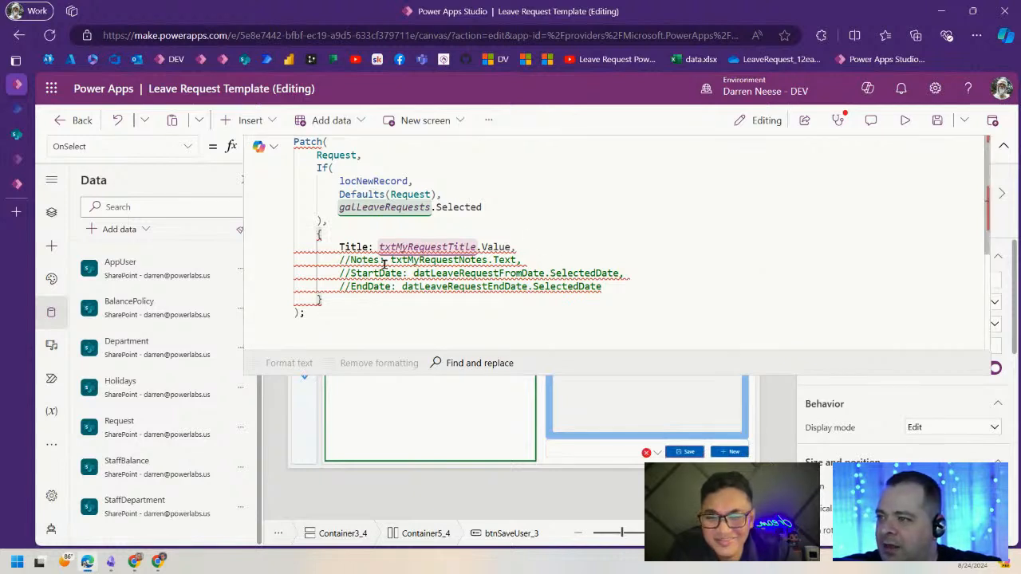
click(352, 260)
key(BackSpace)
key(BackSpace)
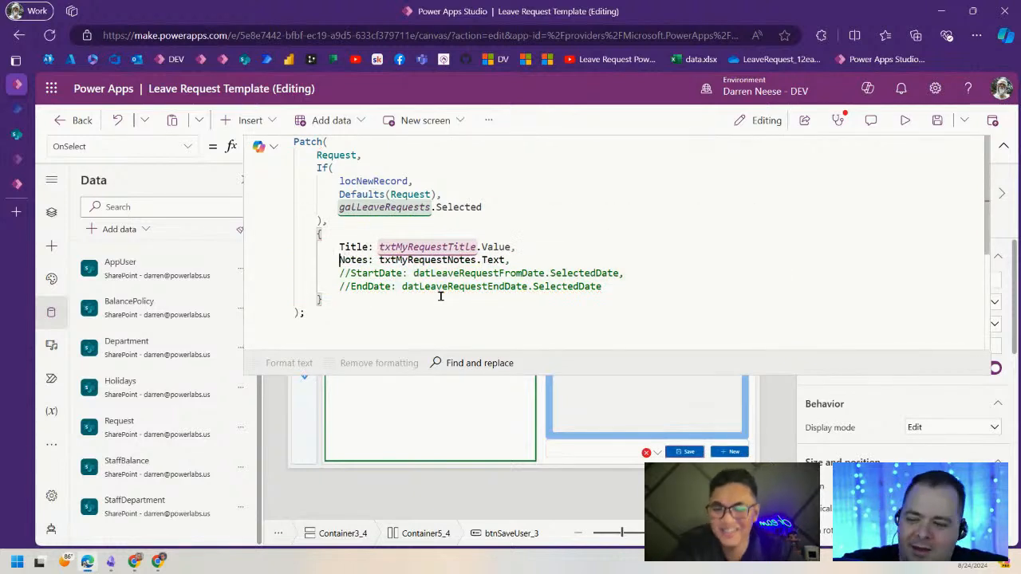
click(351, 273)
key(BackSpace)
key(BackSpace)
click(351, 286)
key(BackSpace)
key(BackSpace)
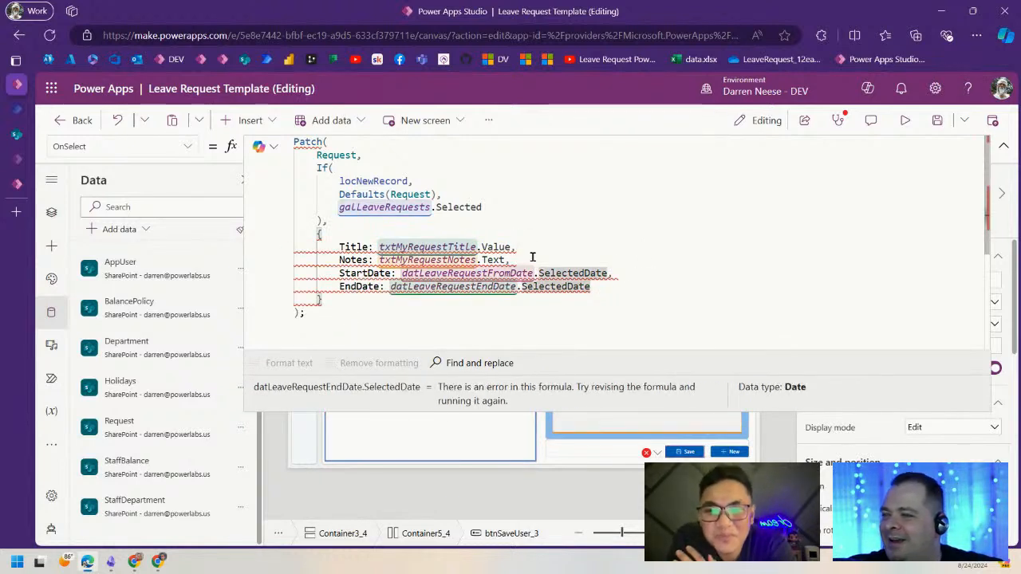
- Set the Notes field to txtMyRequestNotes.Value in the Save button's Patch formula
double_click(492, 260)
text(Valuie)
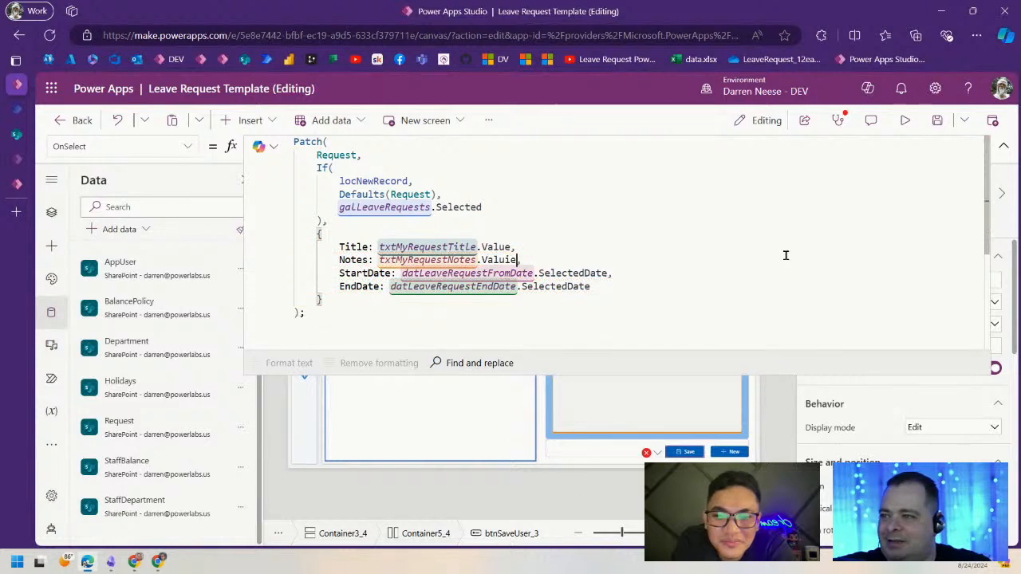
click(590, 200)
mouse_move(463, 275)
click(475, 314)
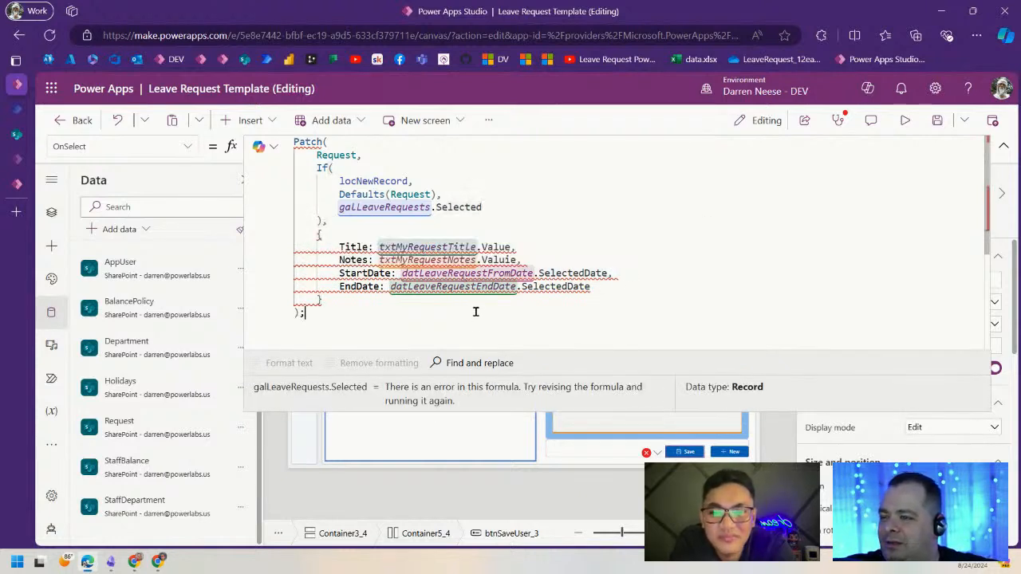
click(506, 259)
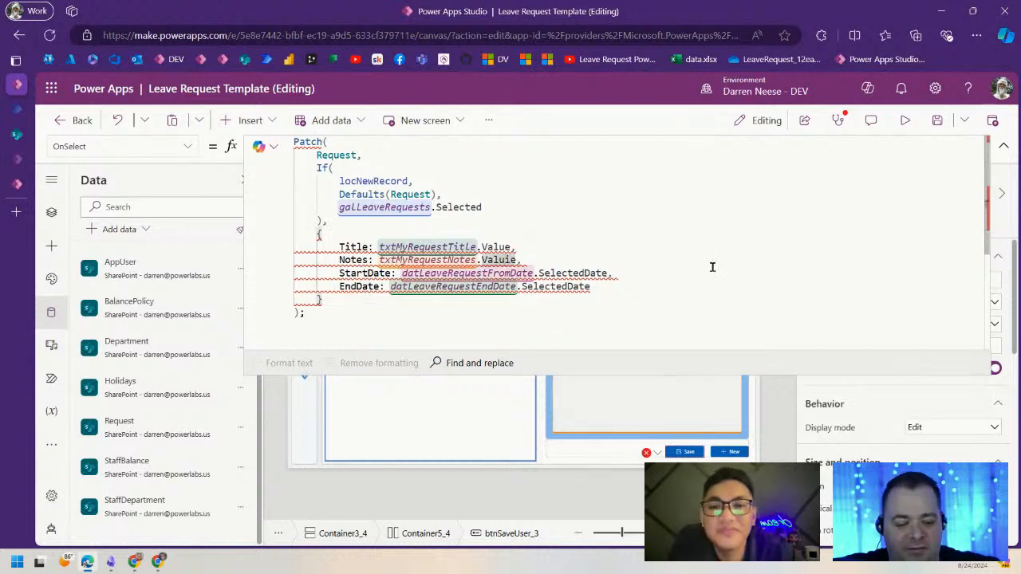
key(BackSpace)
click(611, 211)
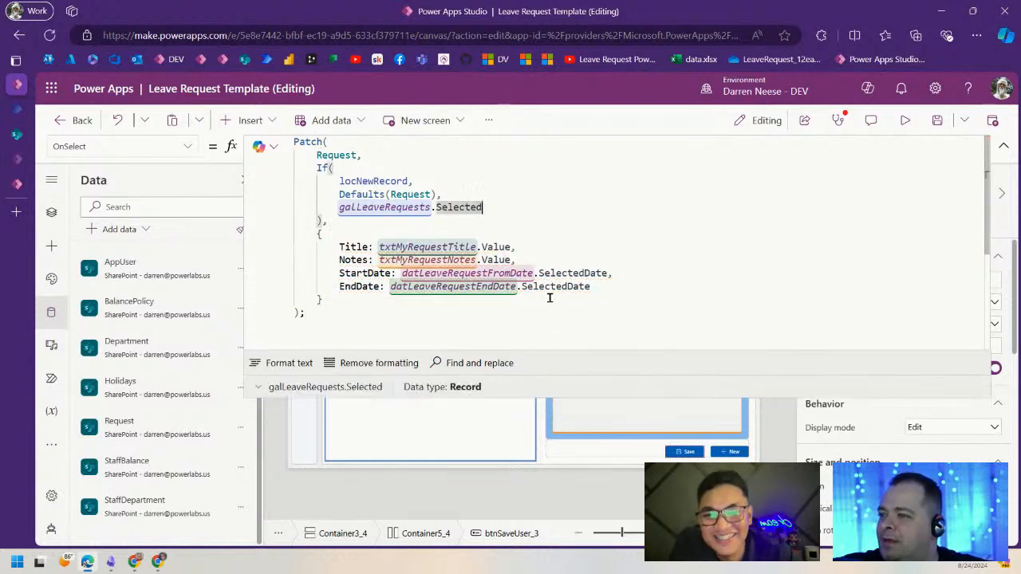
click(778, 394)
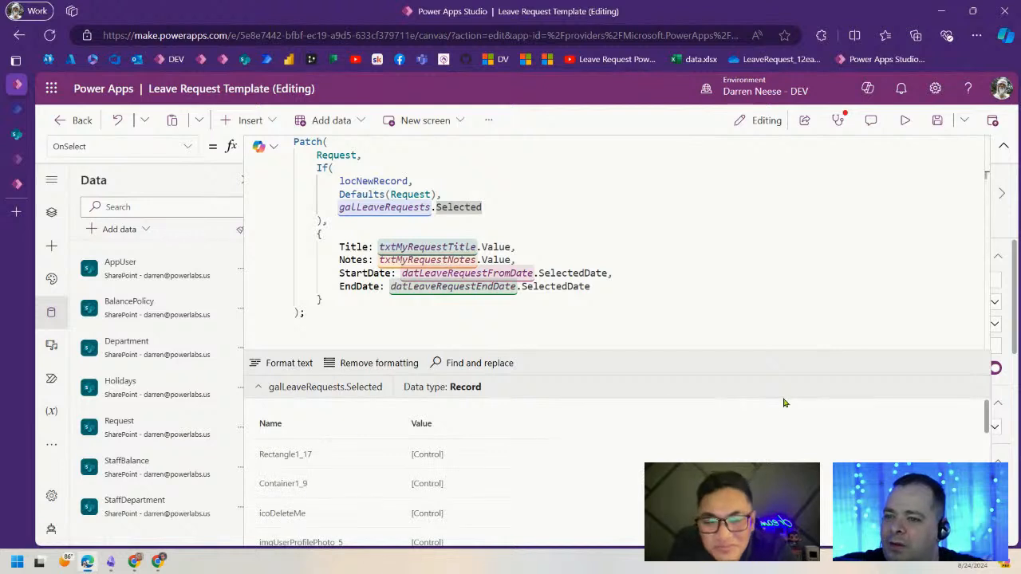
- Insert a RequestType entry below the Title line in the Save button's Patch formula
click(260, 388)
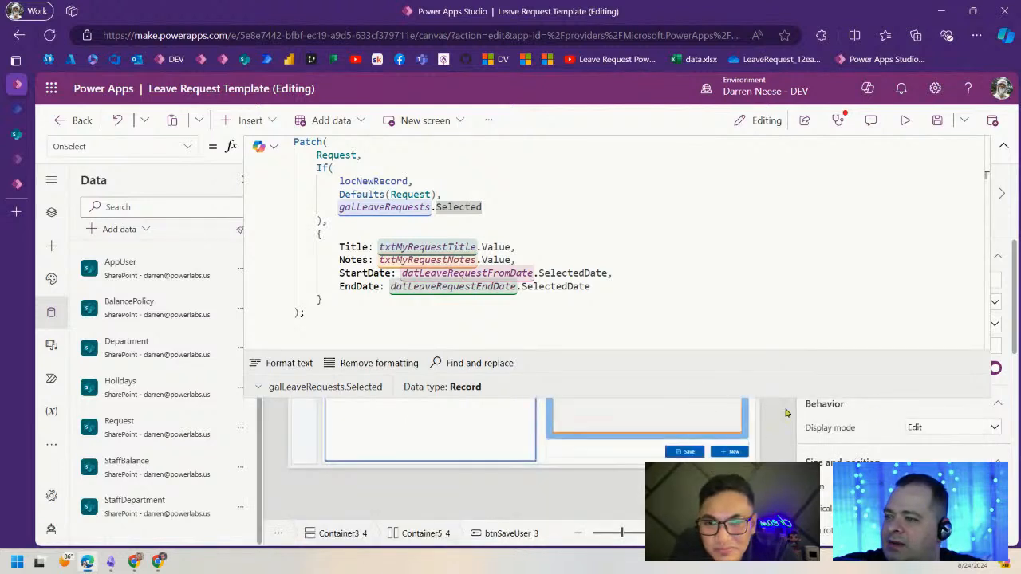
drag(884, 399, 789, 249)
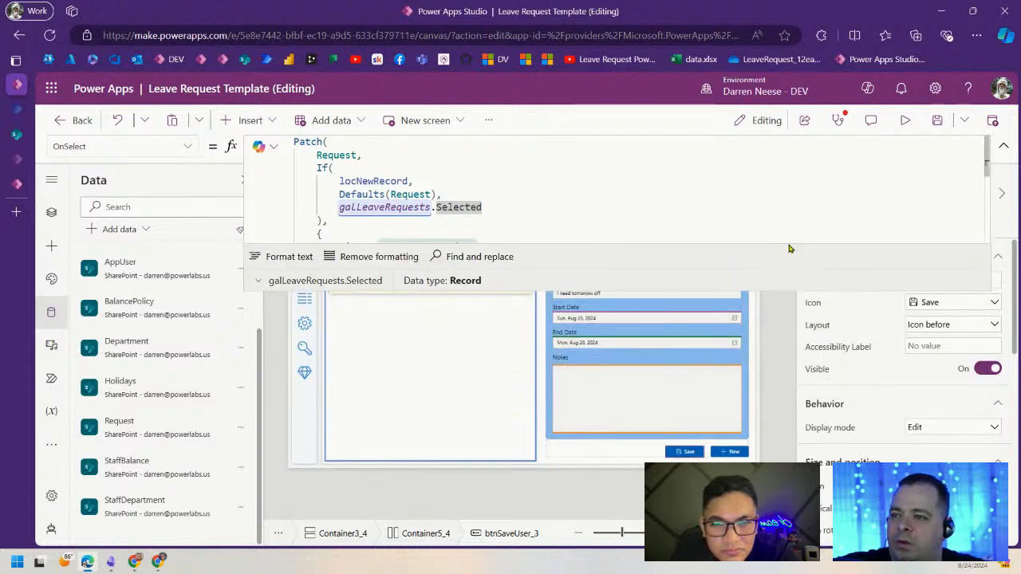
scroll(552, 190, down, 3)
scroll(588, 199, up, 1)
click(540, 179)
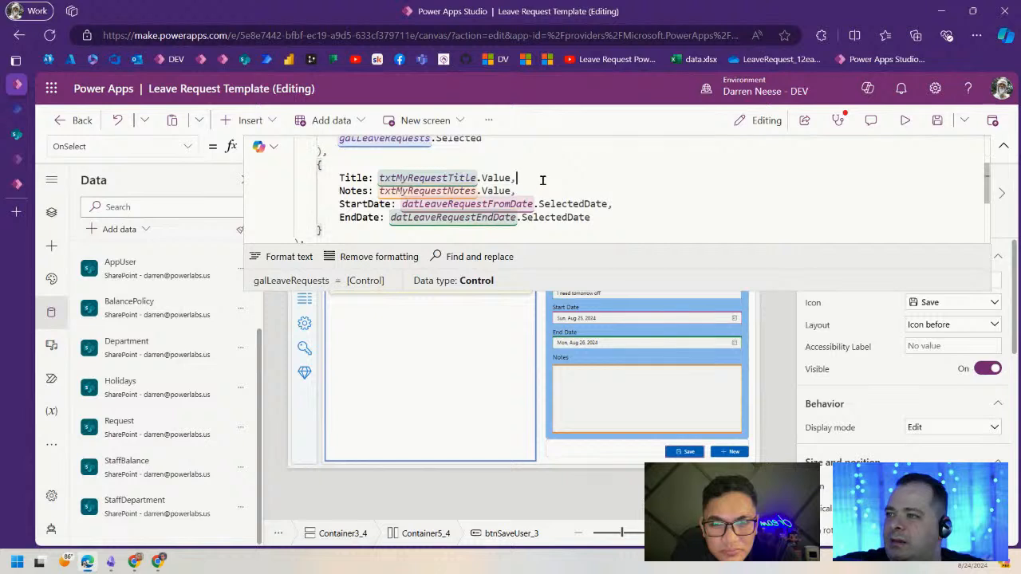
key(Return)
text(Req)
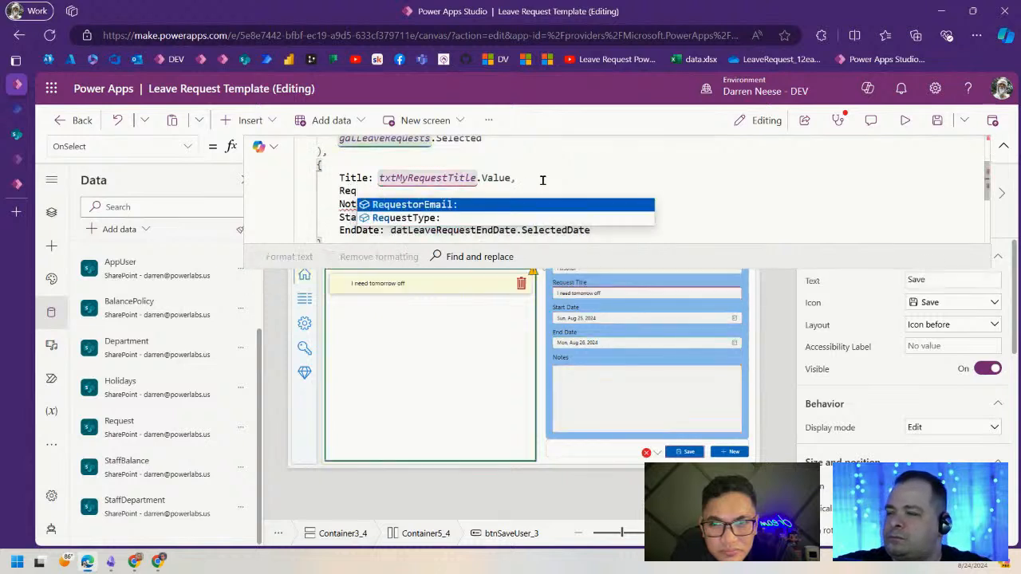
key(Down)
key(Tab)
- Set RequestType to drpMyRequestLeaveType.Selected.Value in the Patch formula and end the line with a comma
text(drpre)
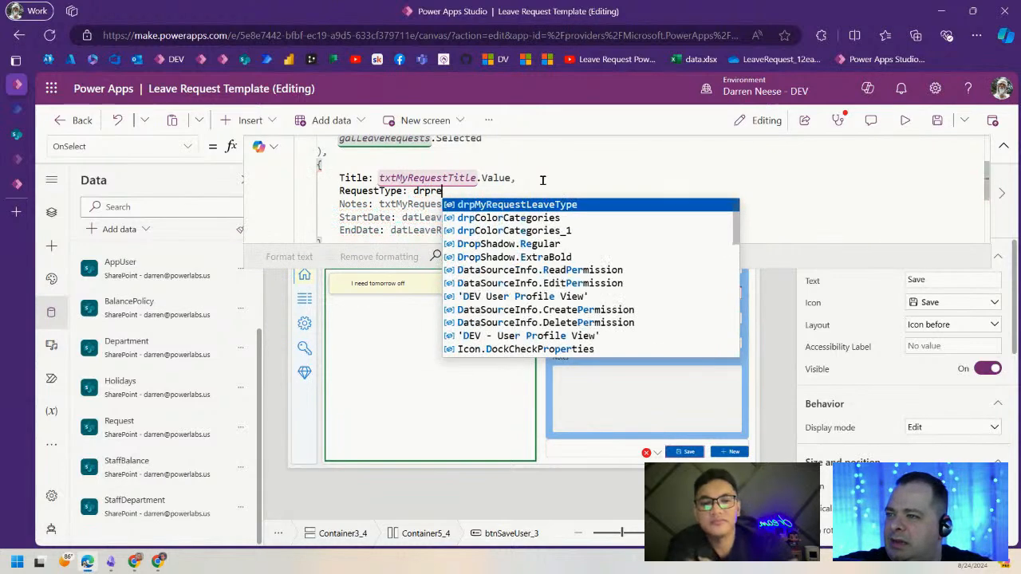
key(Tab)
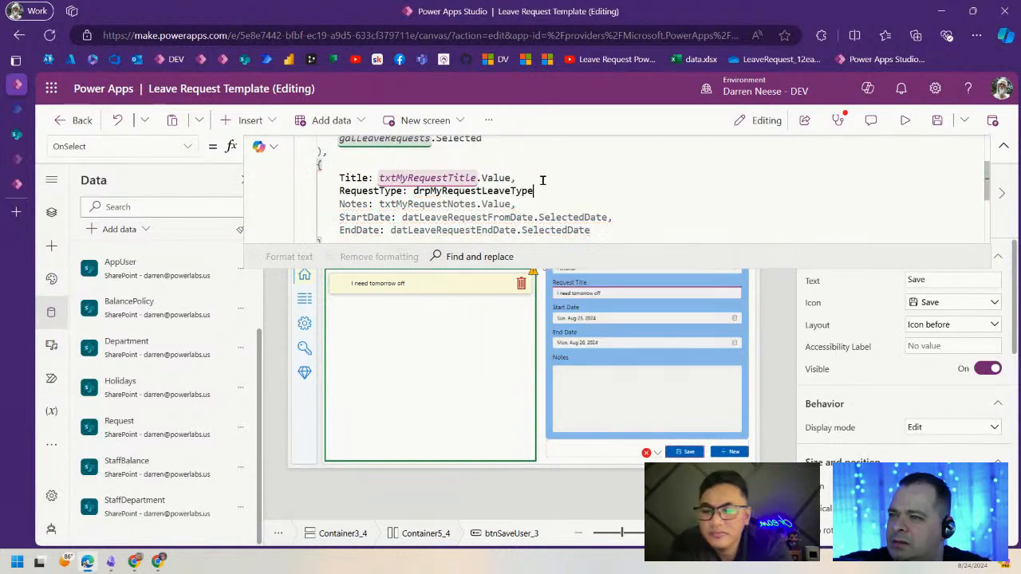
text(.Selected.)
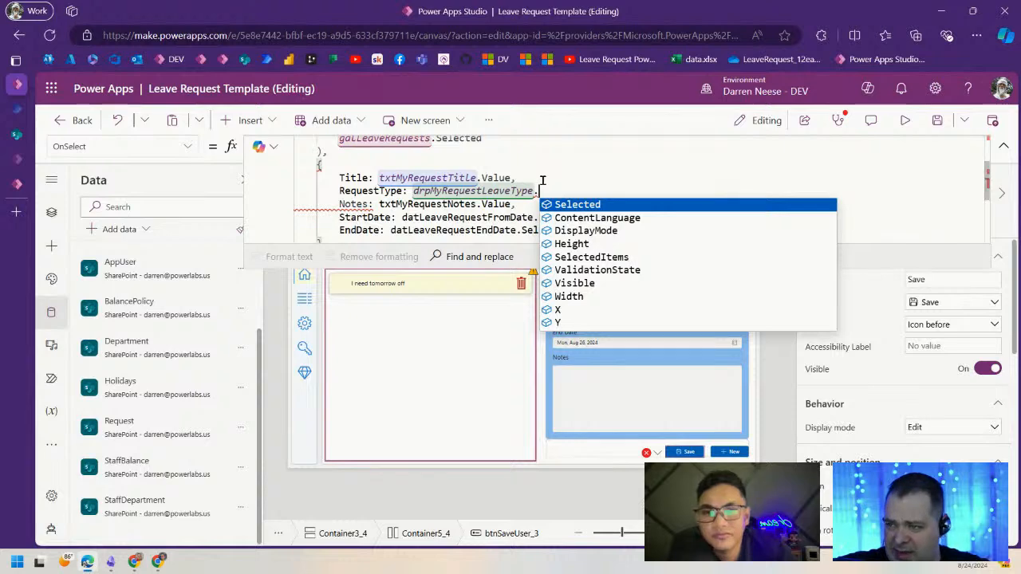
key(Tab)
text(.)
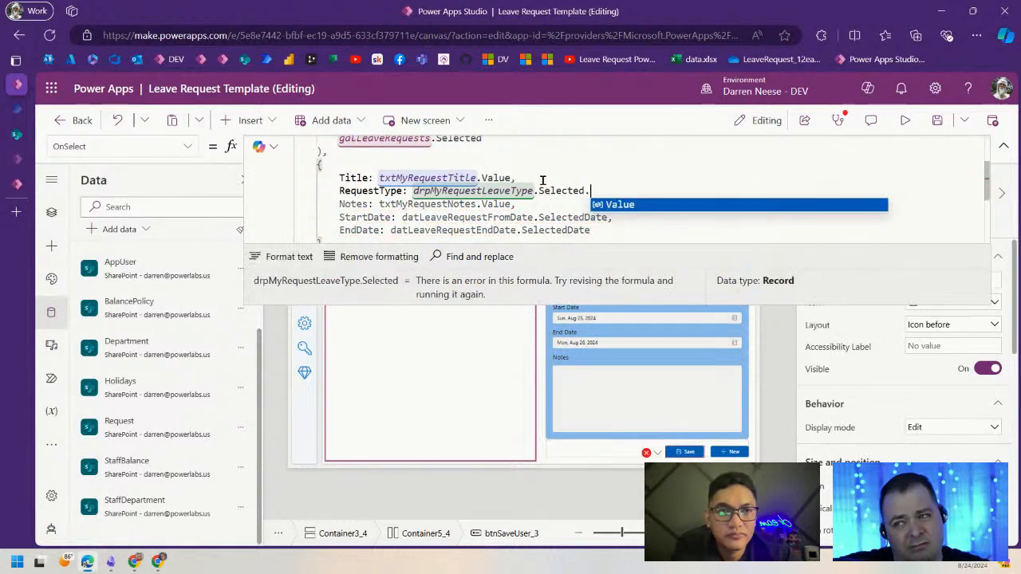
key(Tab)
text(,)
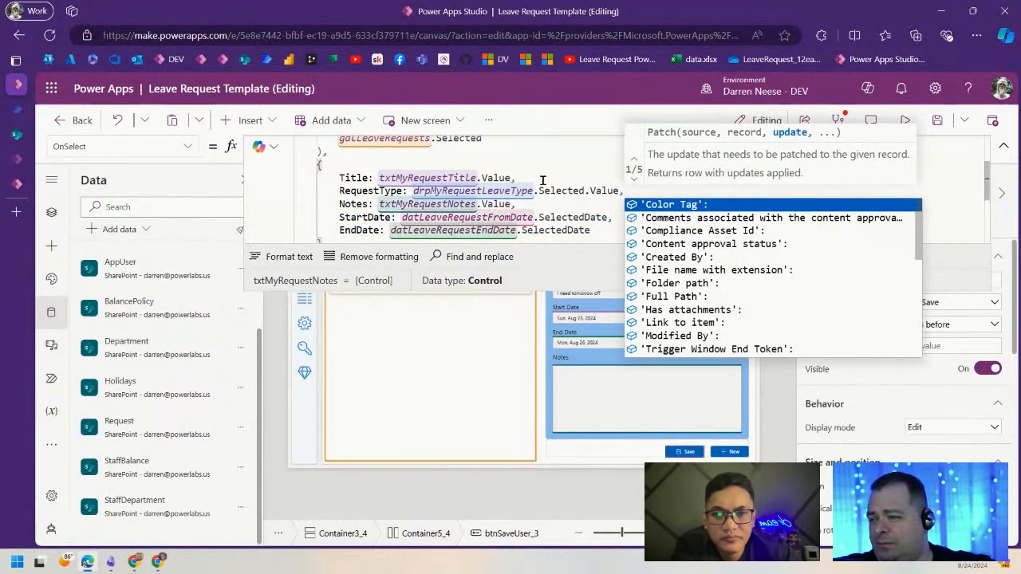
click(596, 191)
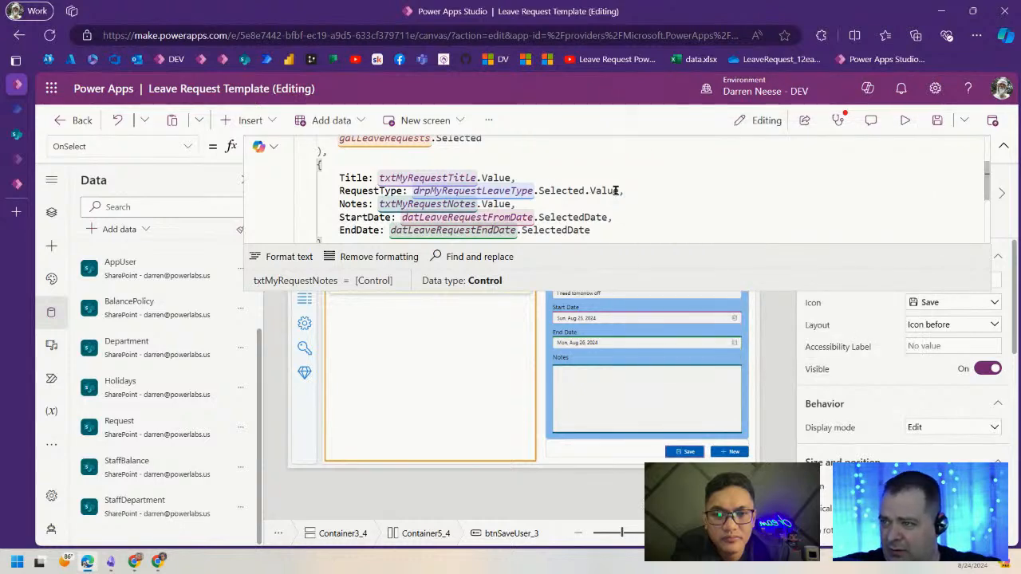
click(356, 191)
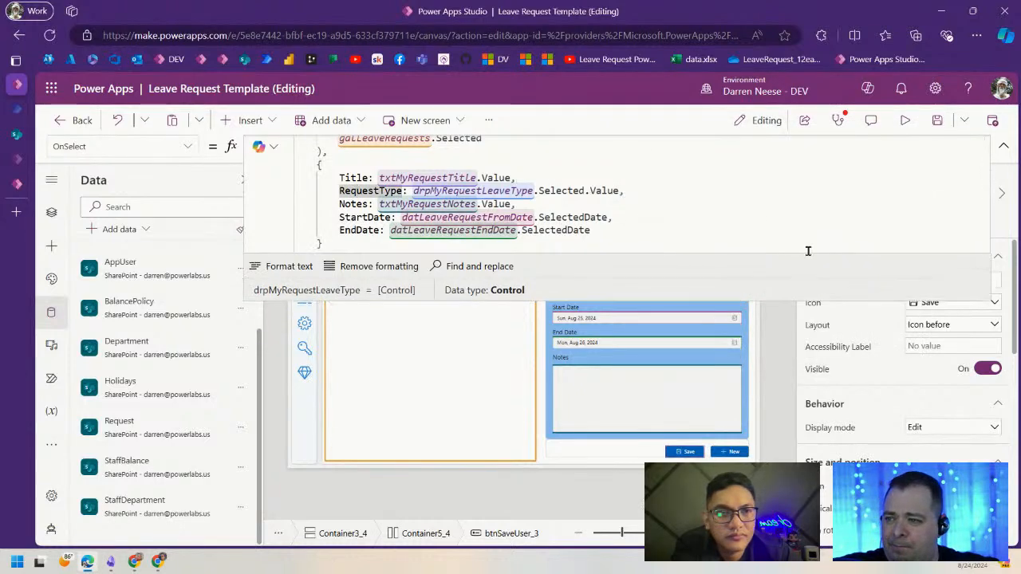
drag(808, 251, 748, 172)
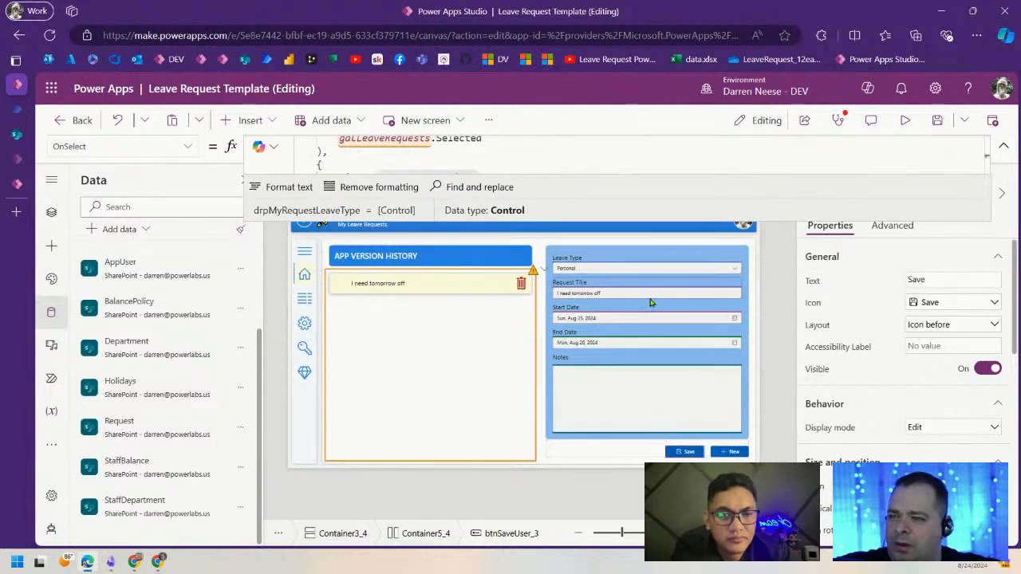
drag(779, 220, 776, 330)
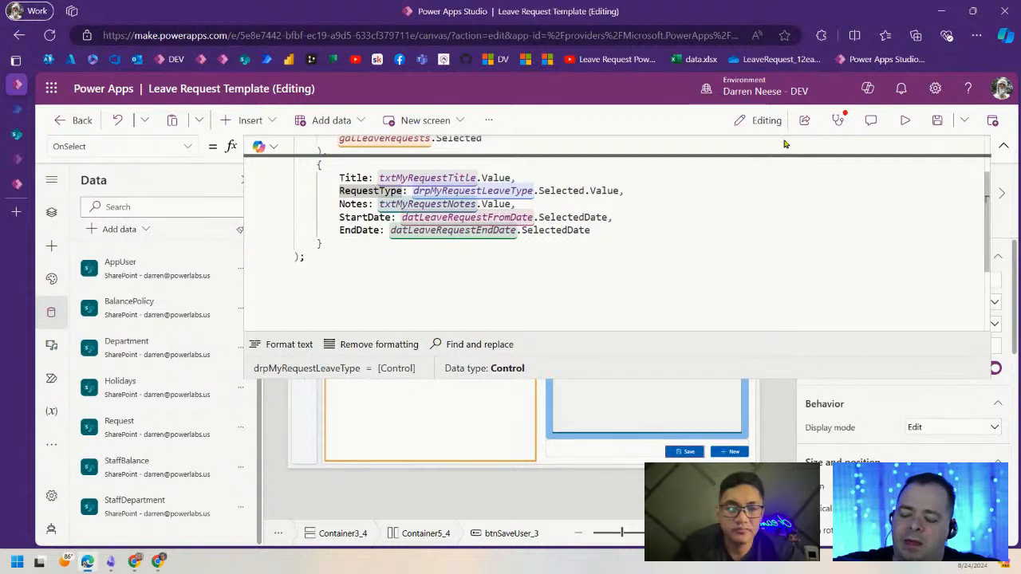
click(1004, 147)
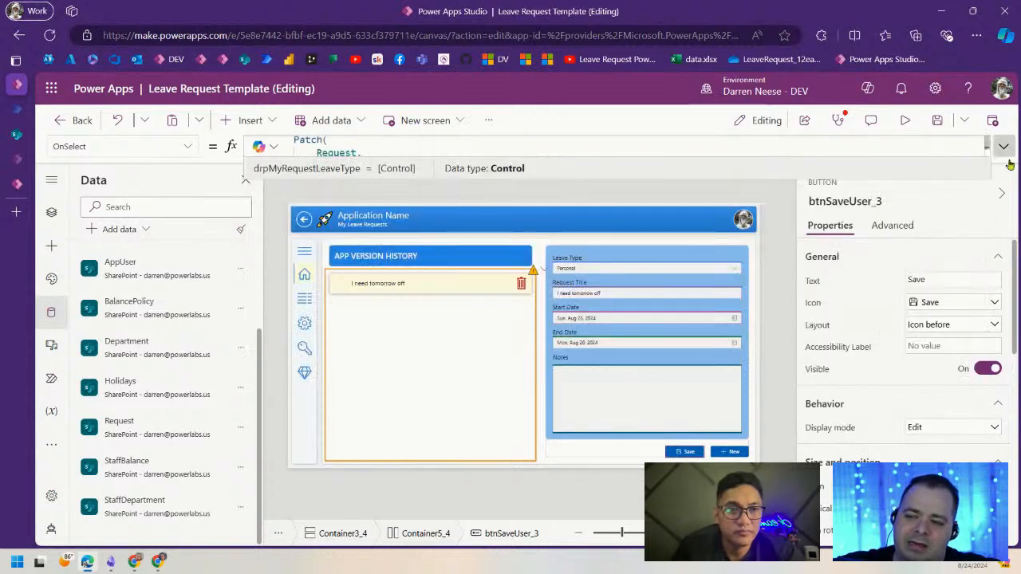
- Review how the New button's OnSelect formula sets locNewRecord and how the Save button's Patch formula uses it
click(728, 453)
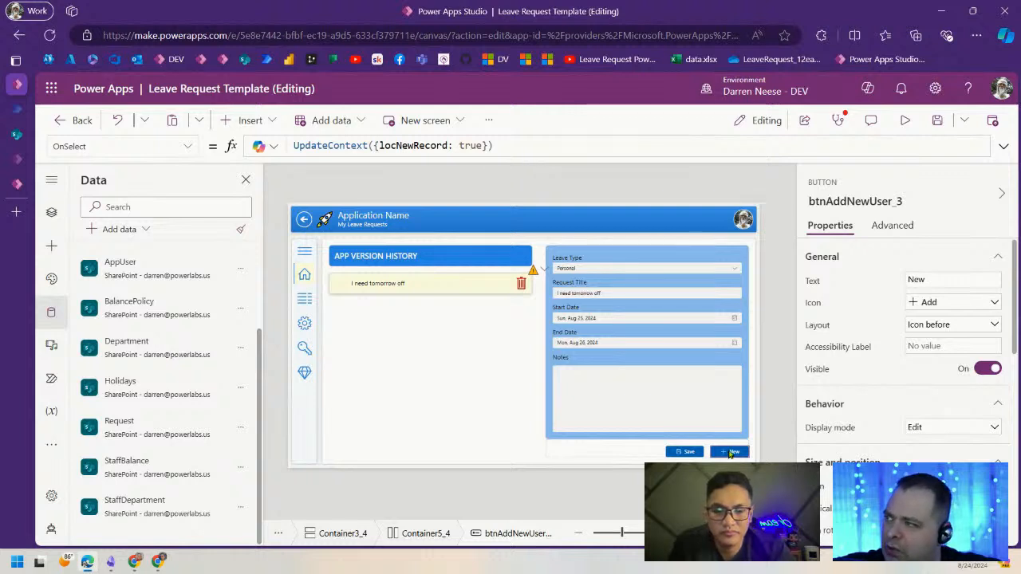
click(680, 452)
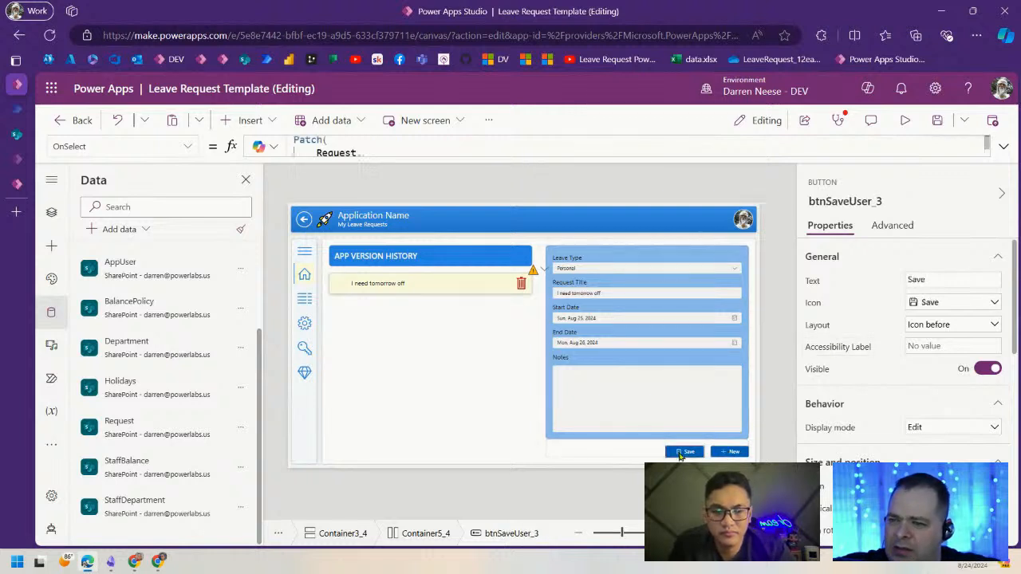
click(1004, 146)
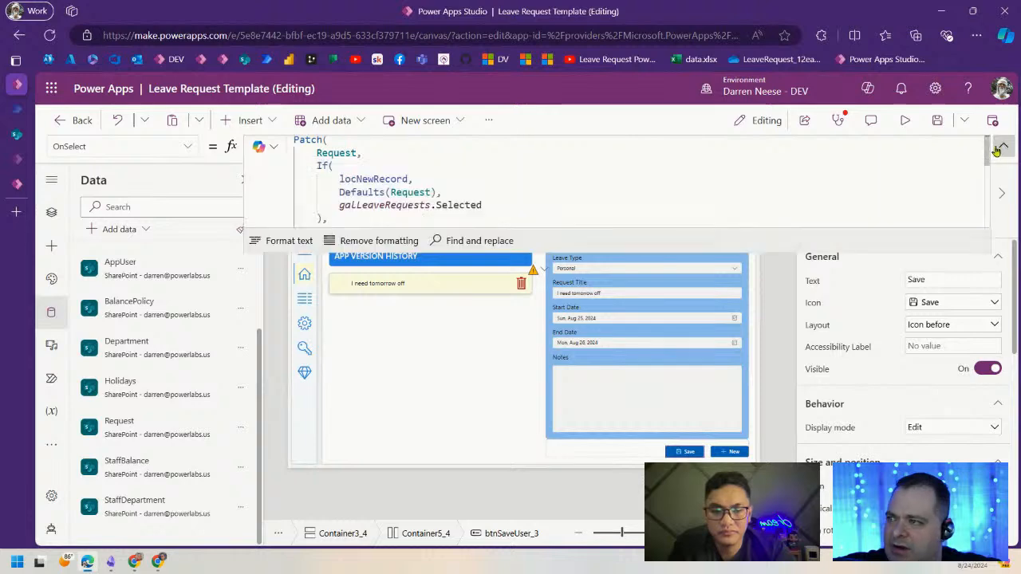
click(564, 204)
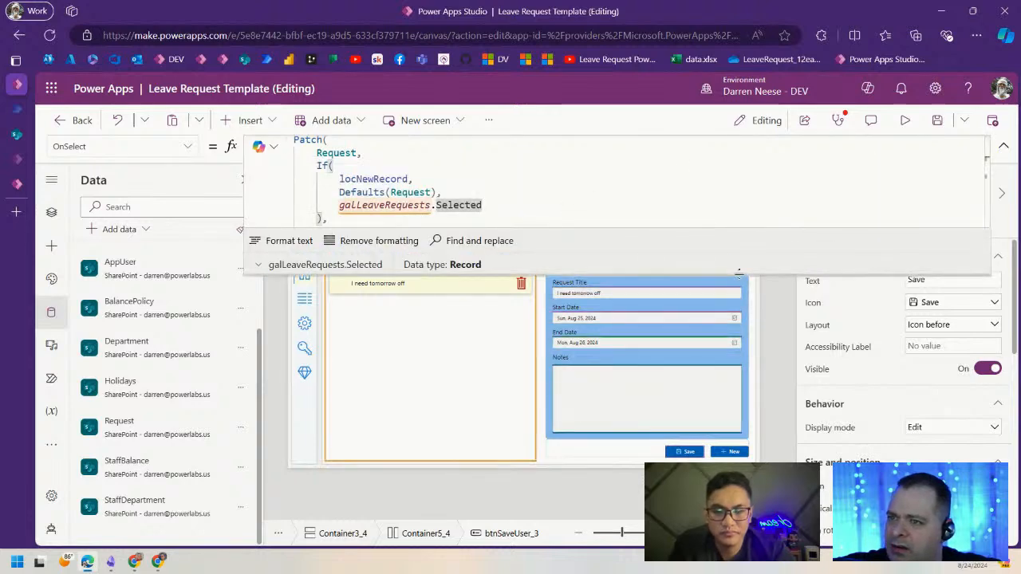
drag(740, 335, 740, 385)
click(740, 233)
click(1002, 148)
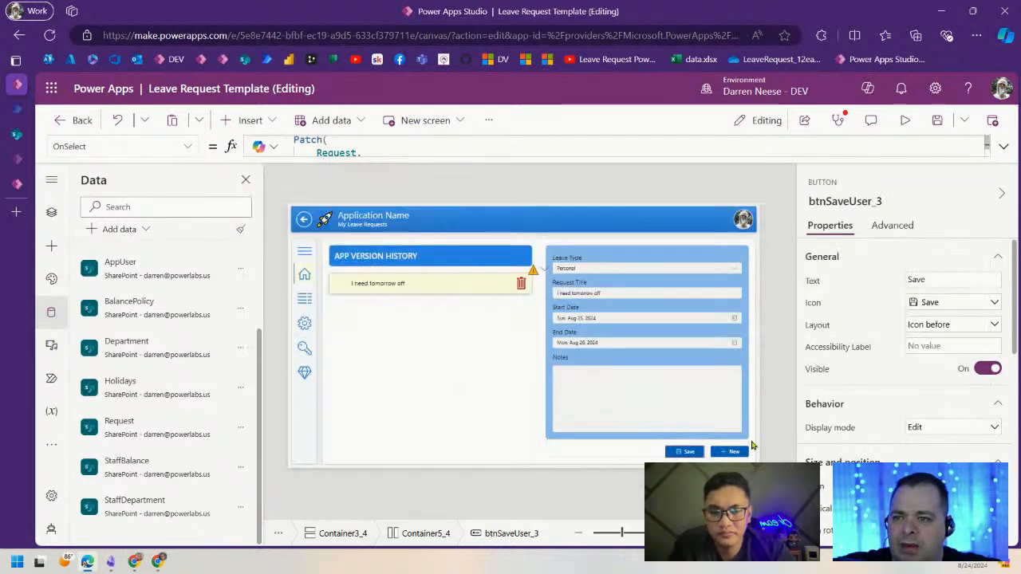
click(727, 453)
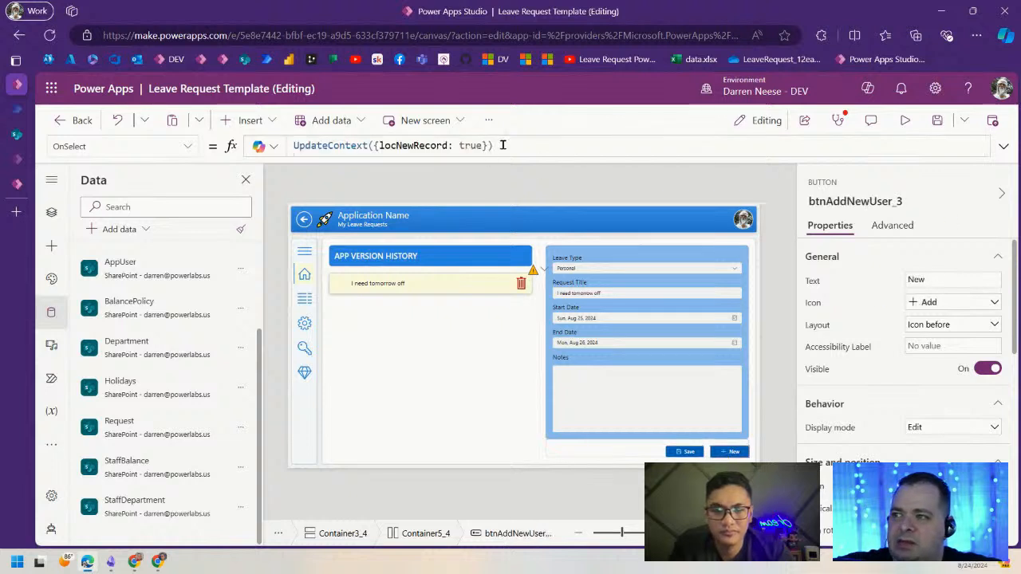
drag(531, 146, 271, 135)
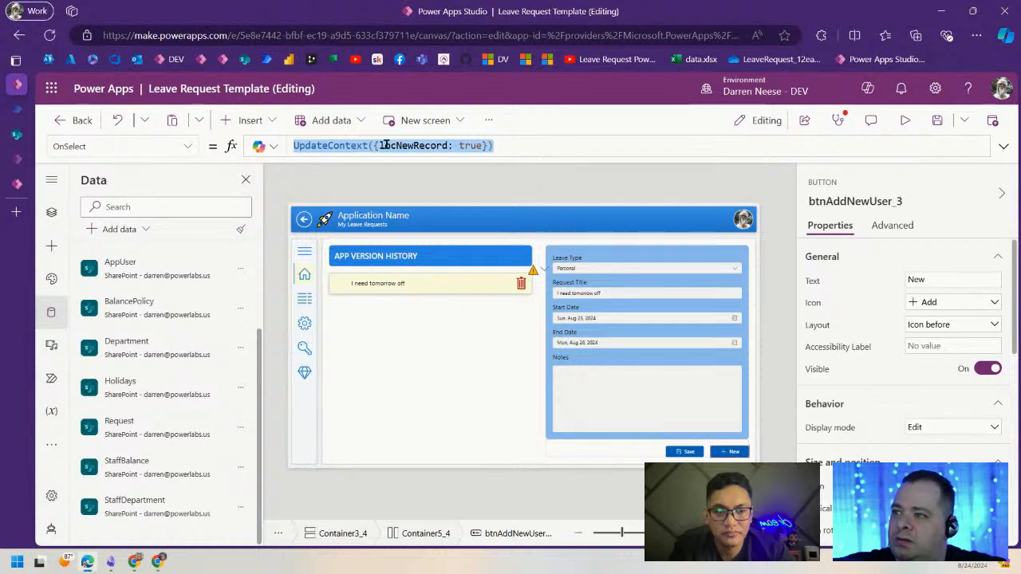
- Check the OnSelect formula of the galLeaveRequests gallery for its locNewRecord update
click(466, 326)
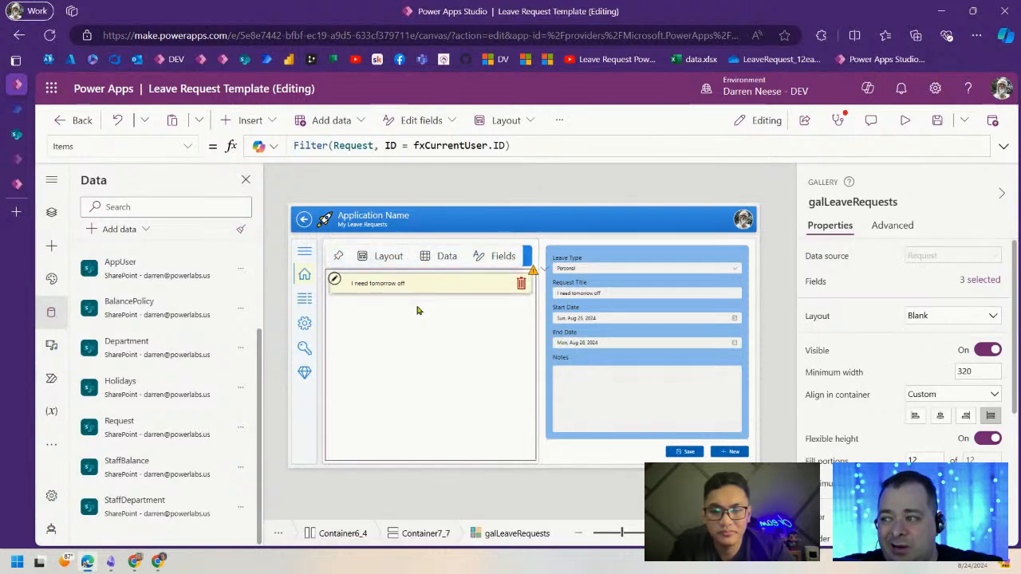
click(889, 227)
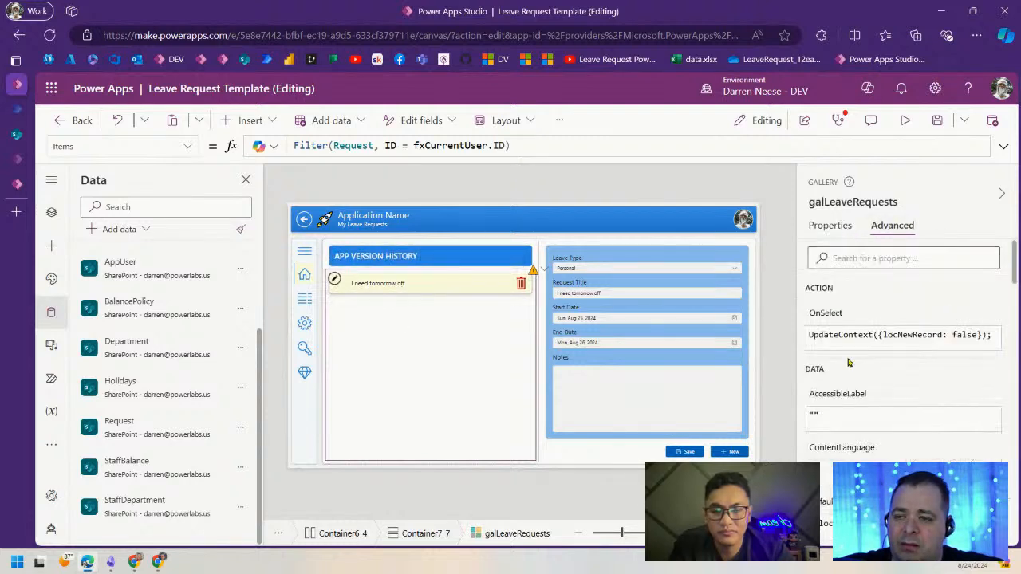
click(822, 319)
drag(528, 146, 279, 145)
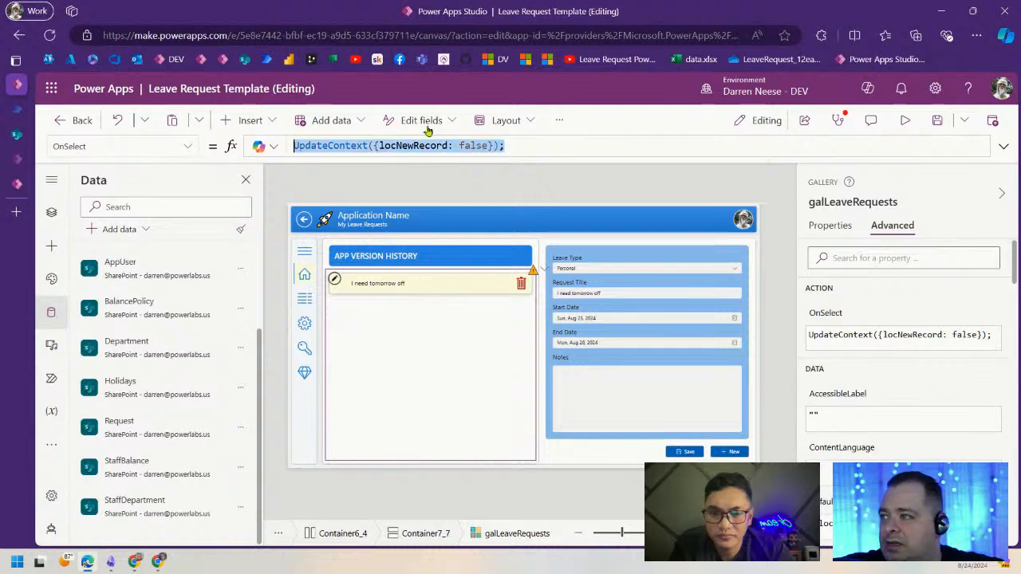
- Preview the app and start a new request with leave type Vacation and the title "I could really use a vacation"
click(905, 120)
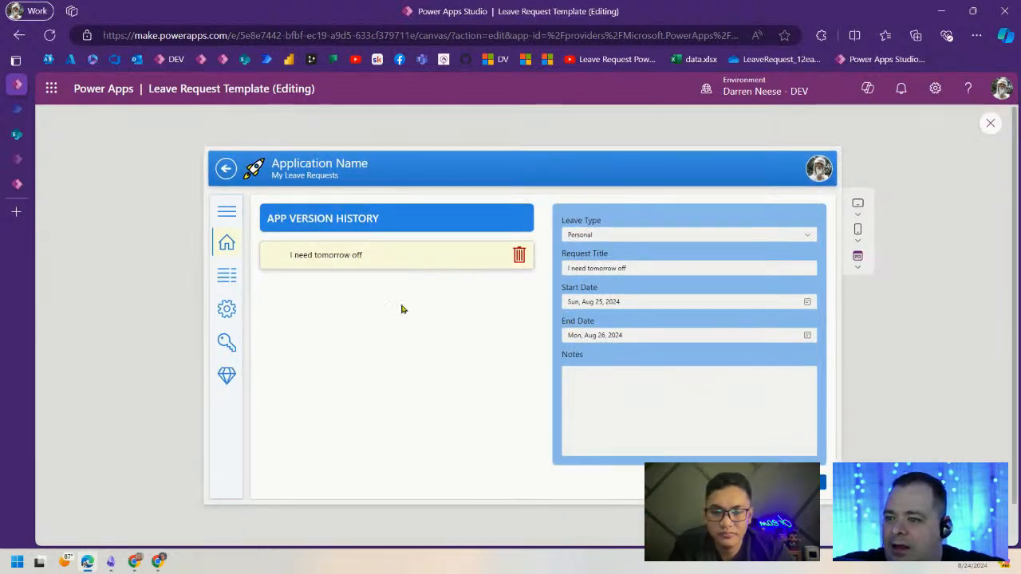
click(416, 257)
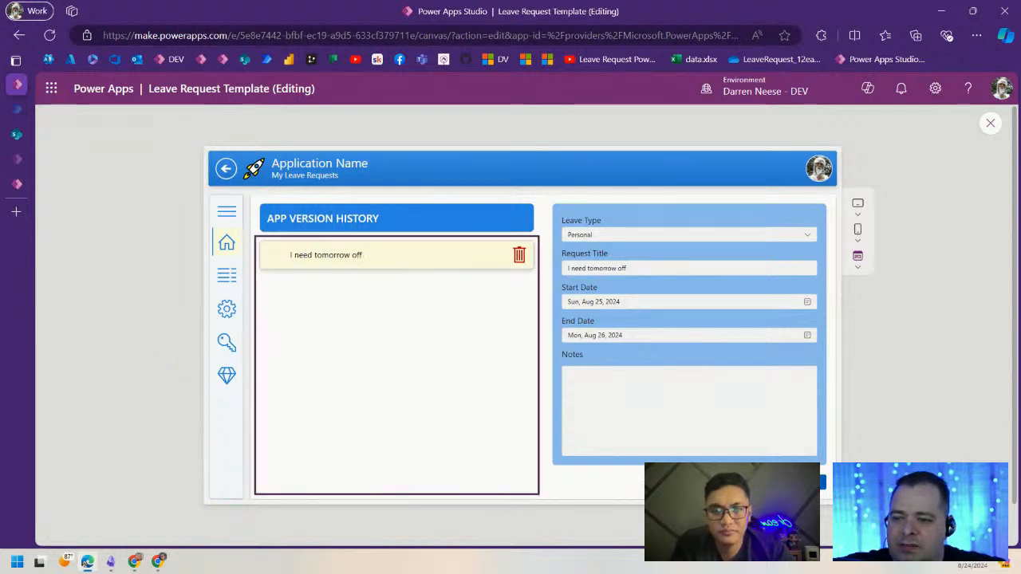
click(800, 236)
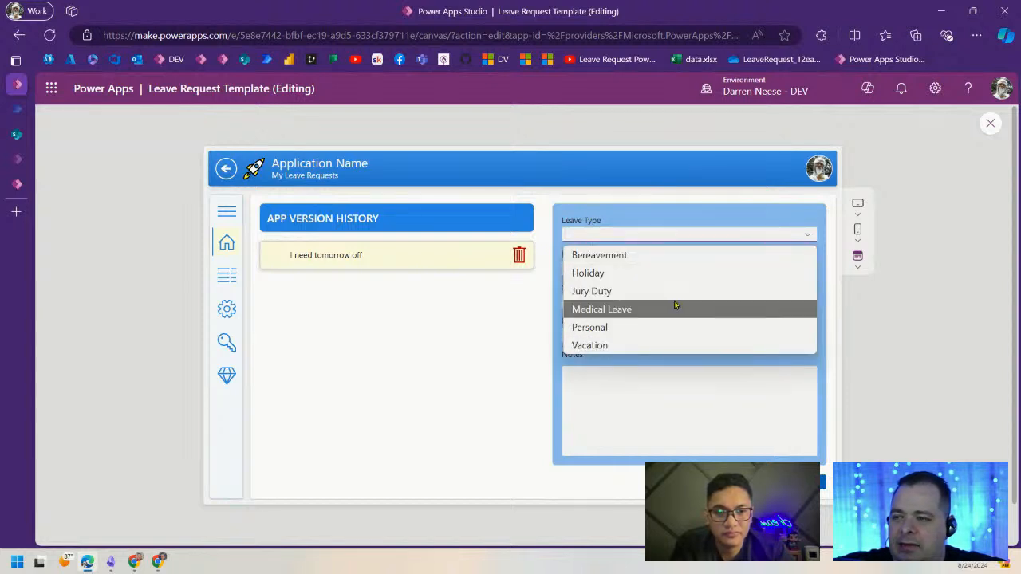
click(643, 346)
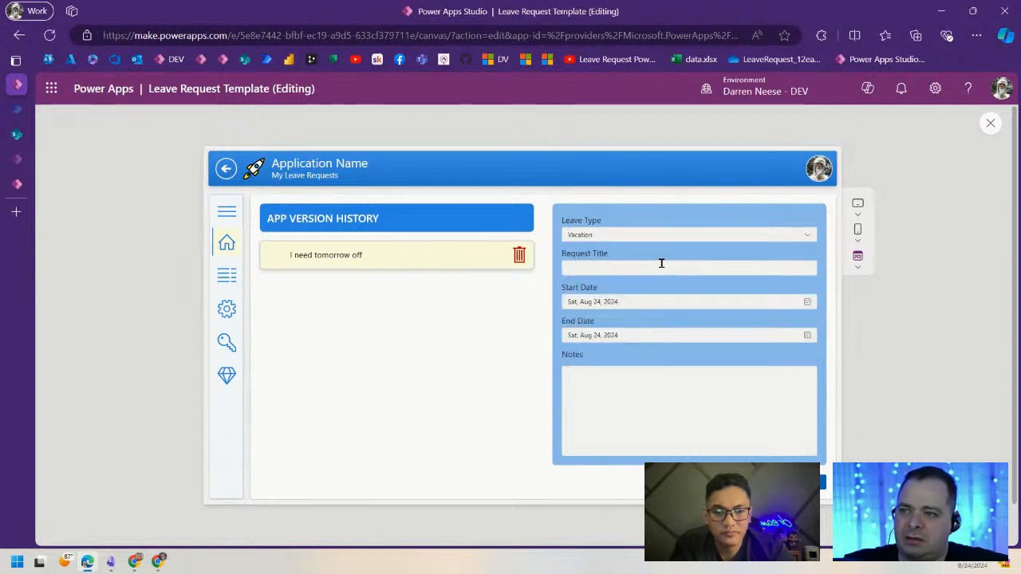
click(614, 265)
text(a)
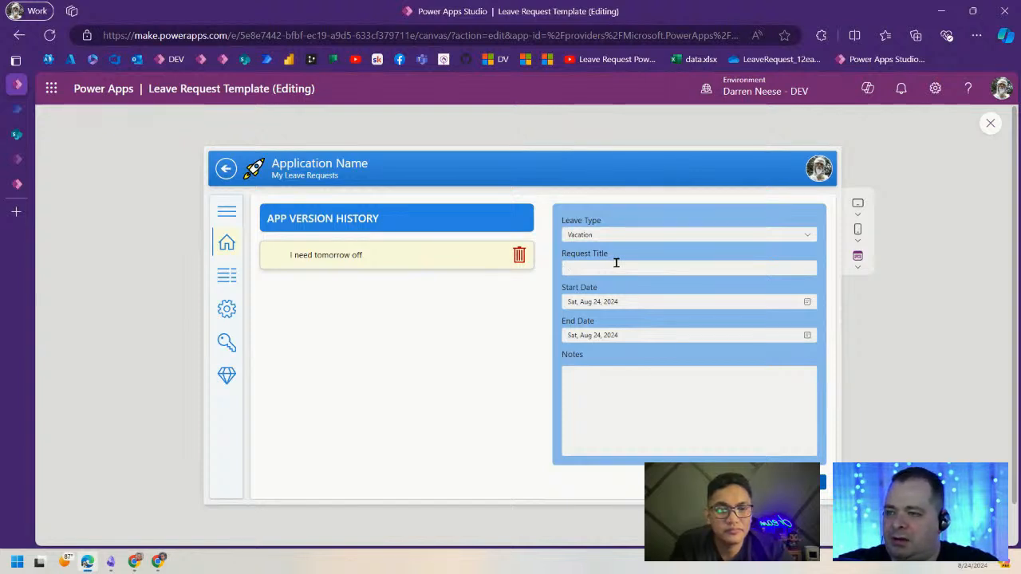
text(I could really use a vacation)
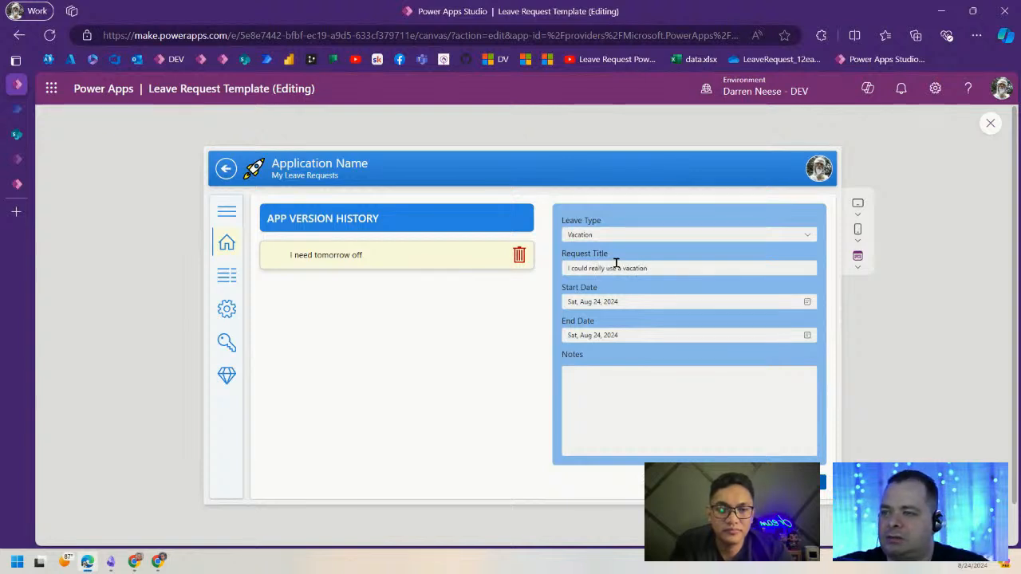
- Set the new request's dates to August 26 through August 30, 2024, and enter a note containing "I know this is a short notice, but"
click(807, 301)
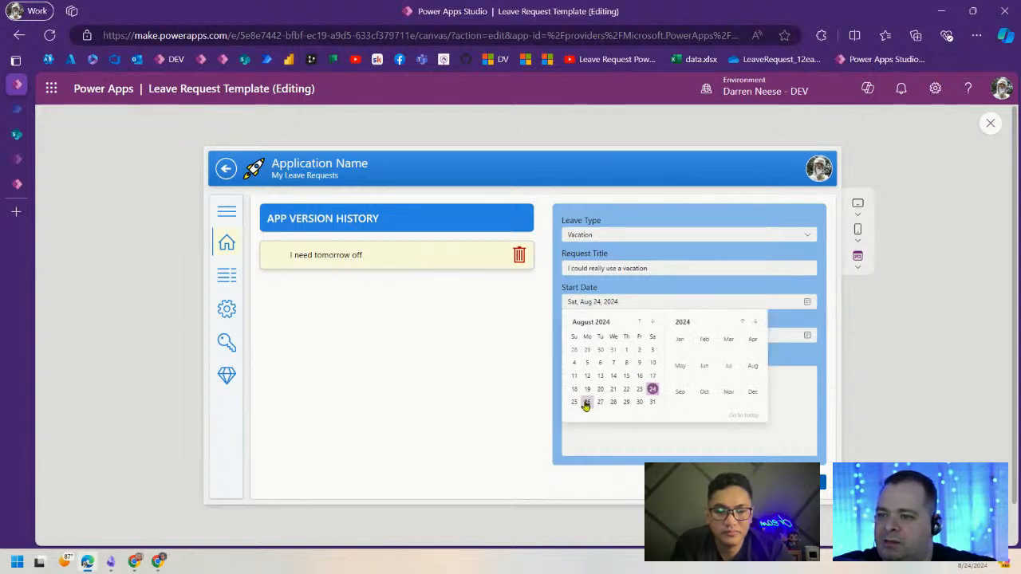
click(587, 402)
click(807, 335)
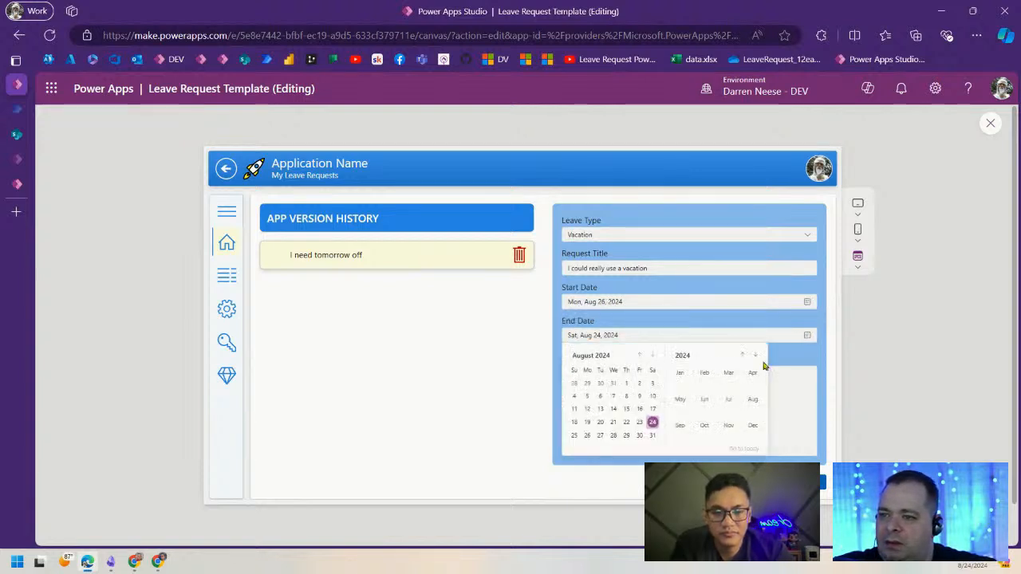
click(638, 435)
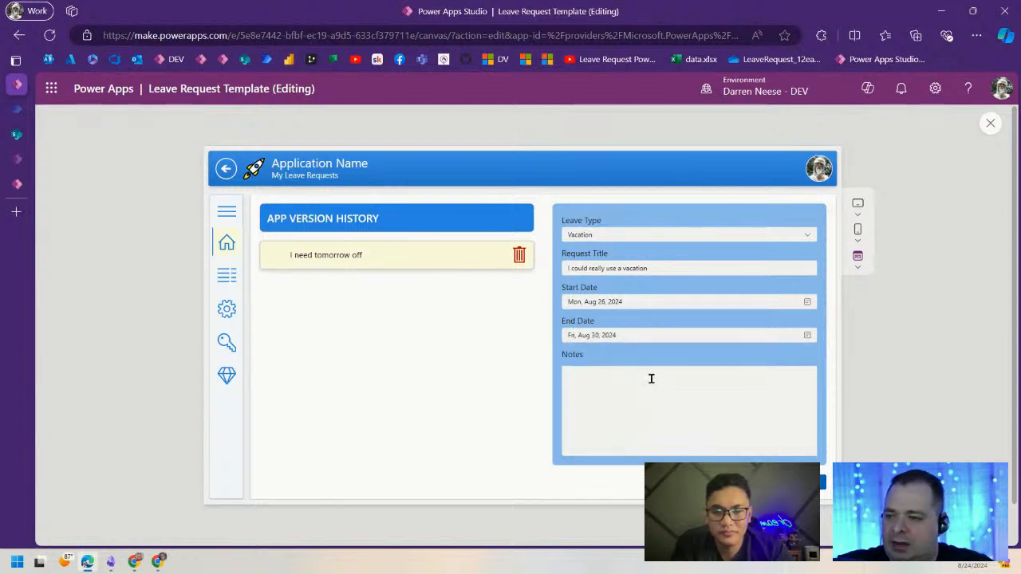
text(co, I know this is a short notice, but)
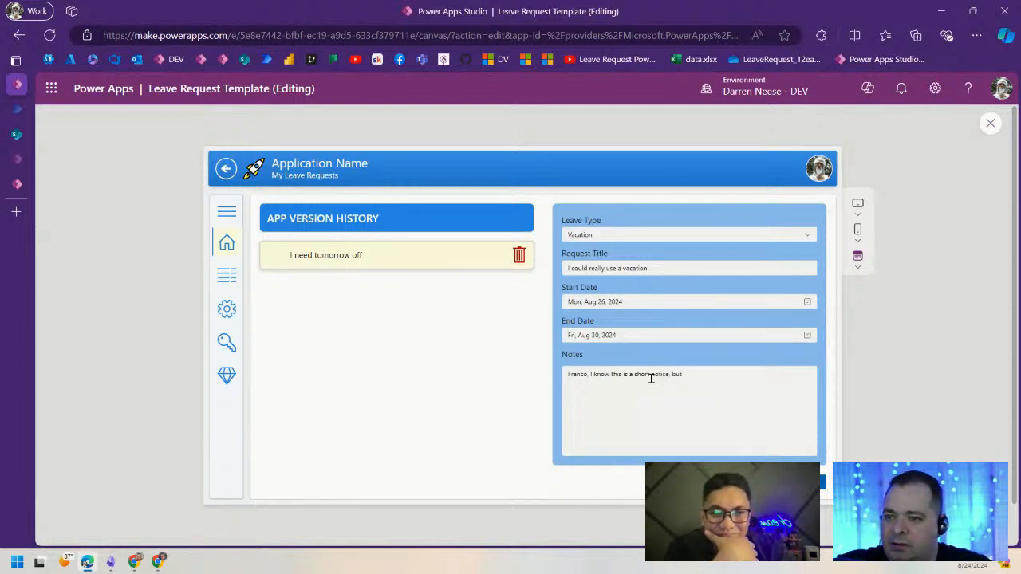
text(I'm)
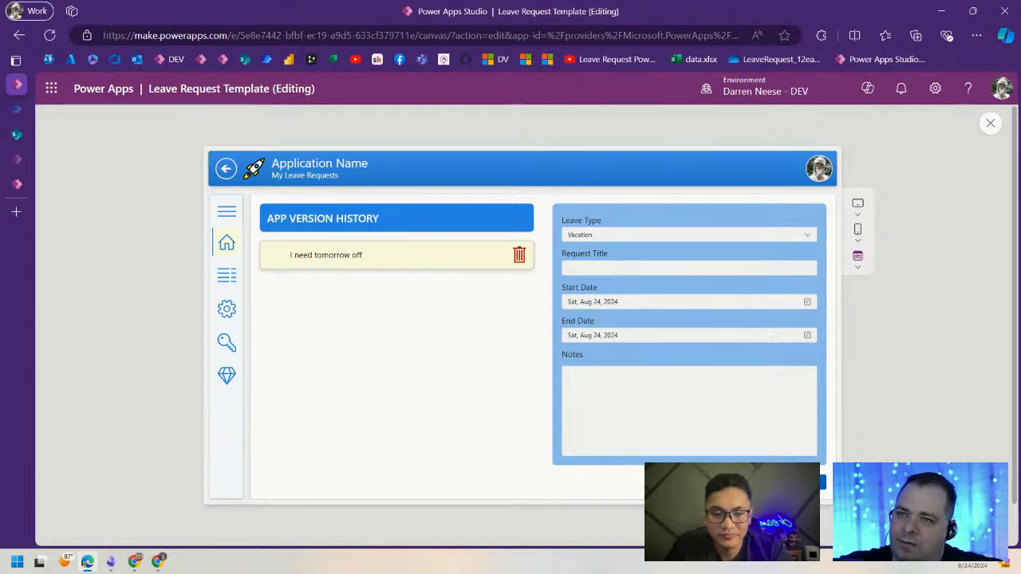
- Close the preview and start replacing the ID column in the Items filter formula of the galLeaveRequests gallery
click(989, 124)
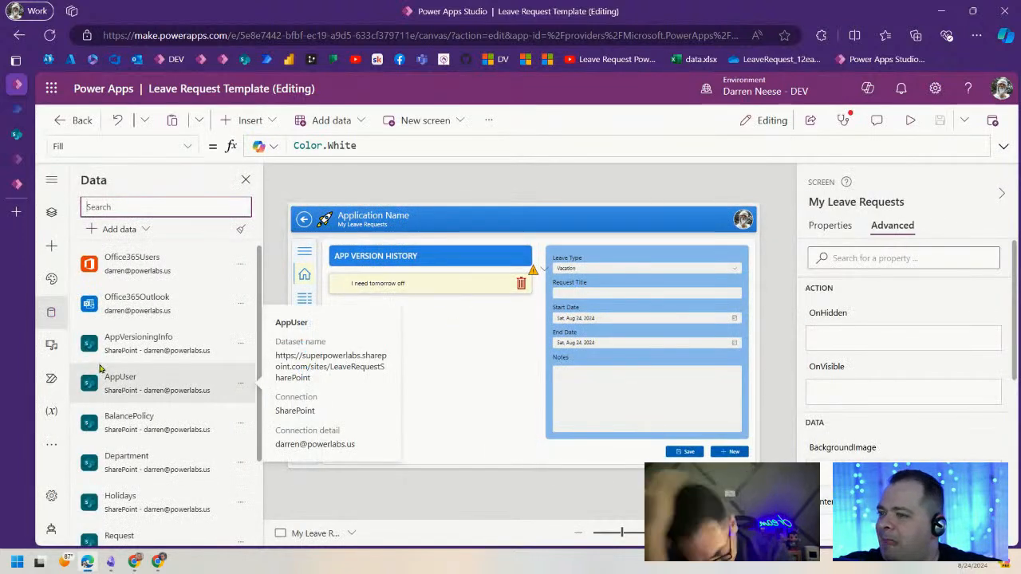
click(473, 354)
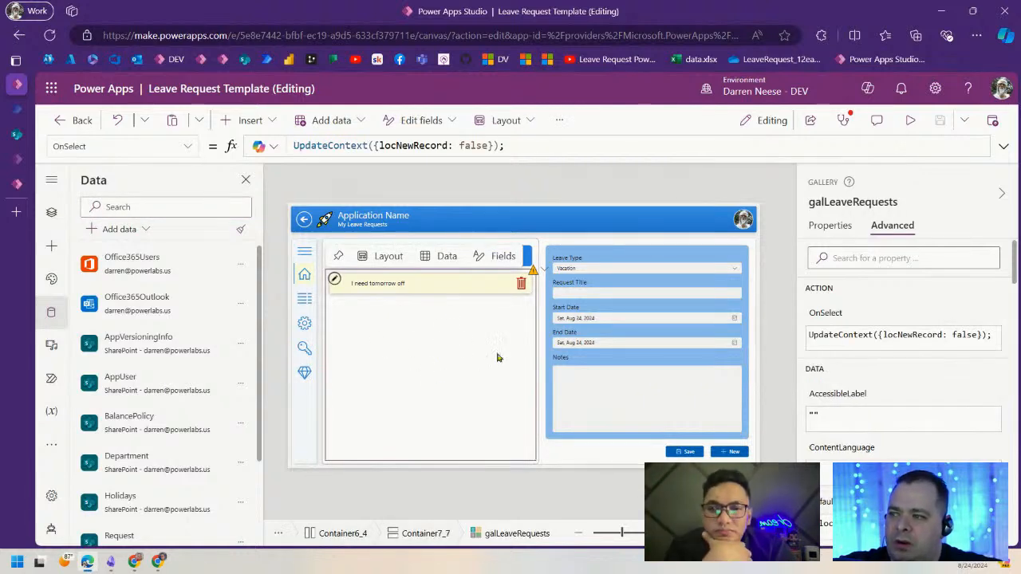
click(832, 228)
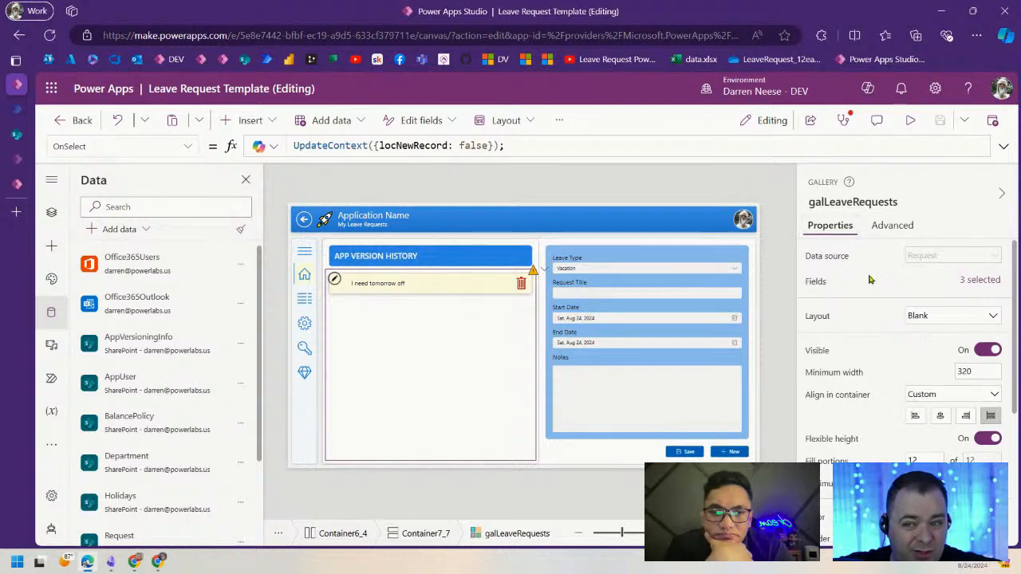
click(941, 255)
double_click(440, 145)
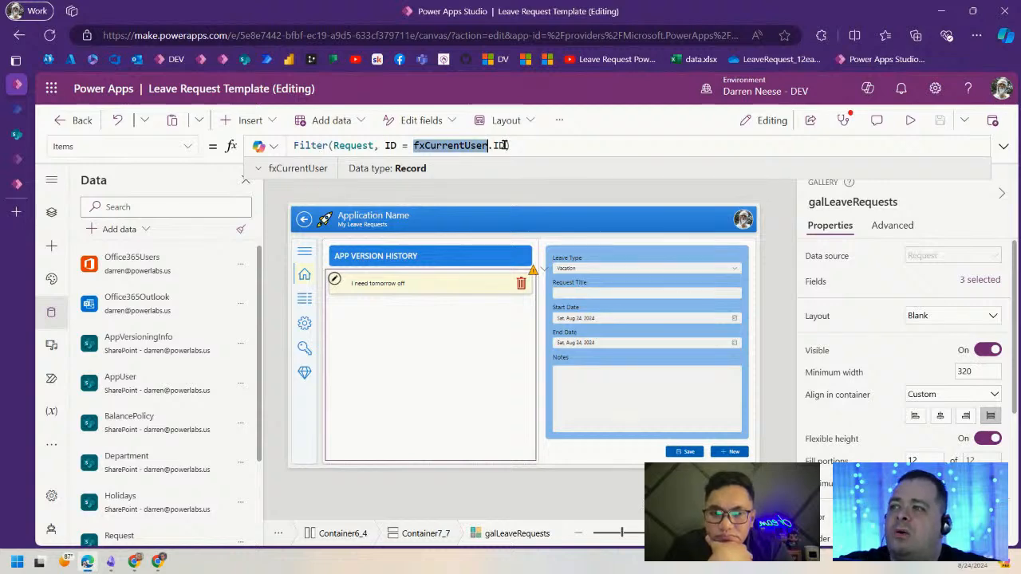
double_click(391, 145)
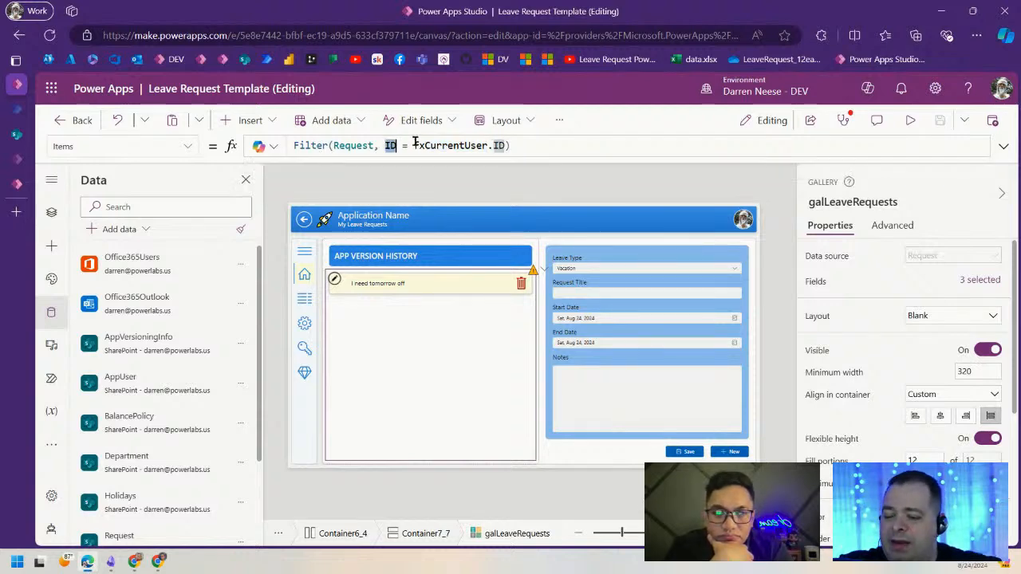
text(Requ)
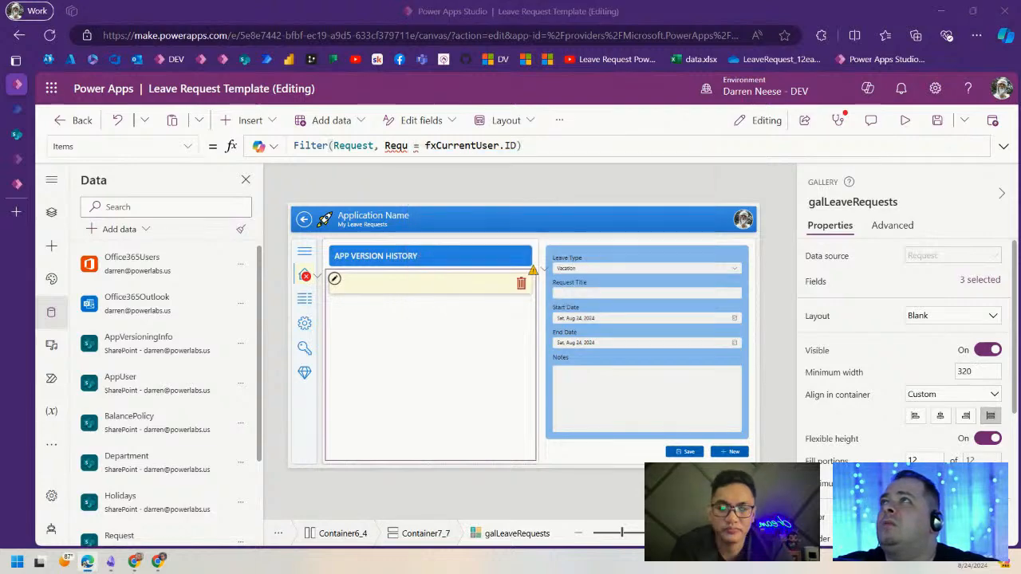
- Look up the Request table's columns in the Leave Request diagram in DrawSQL
drag(567, 2, 570, 272)
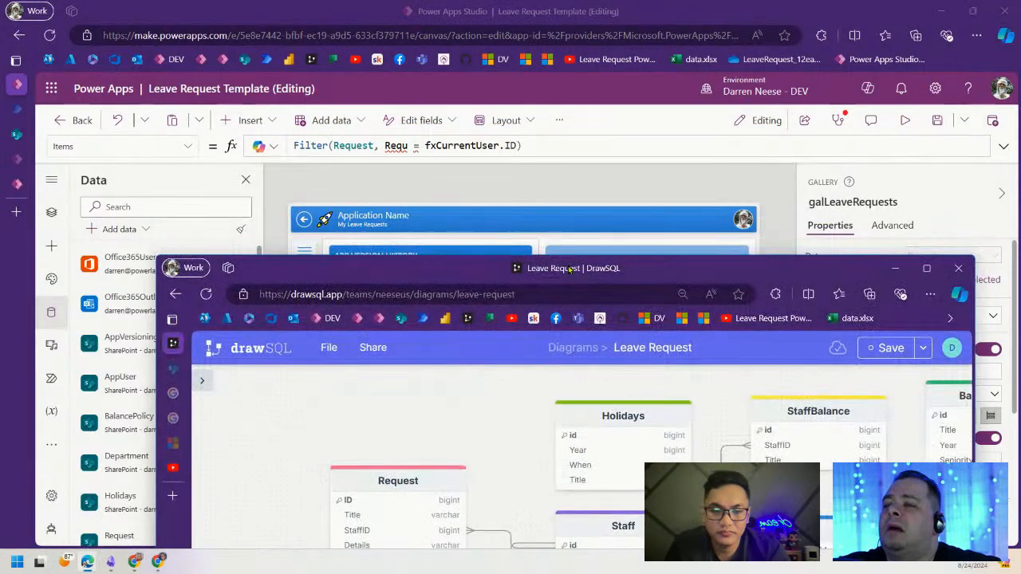
double_click(570, 272)
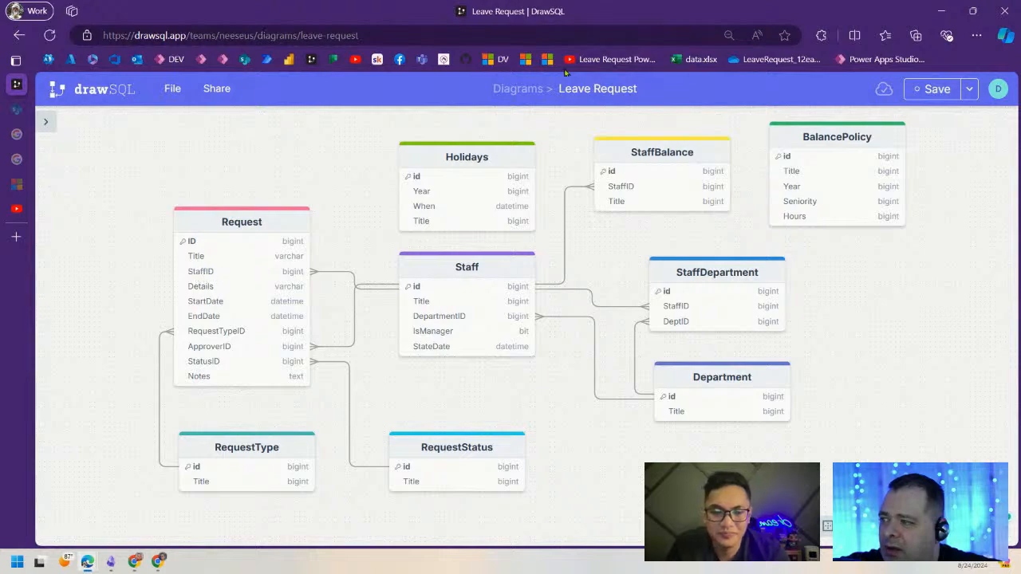
drag(602, 17, 603, 0)
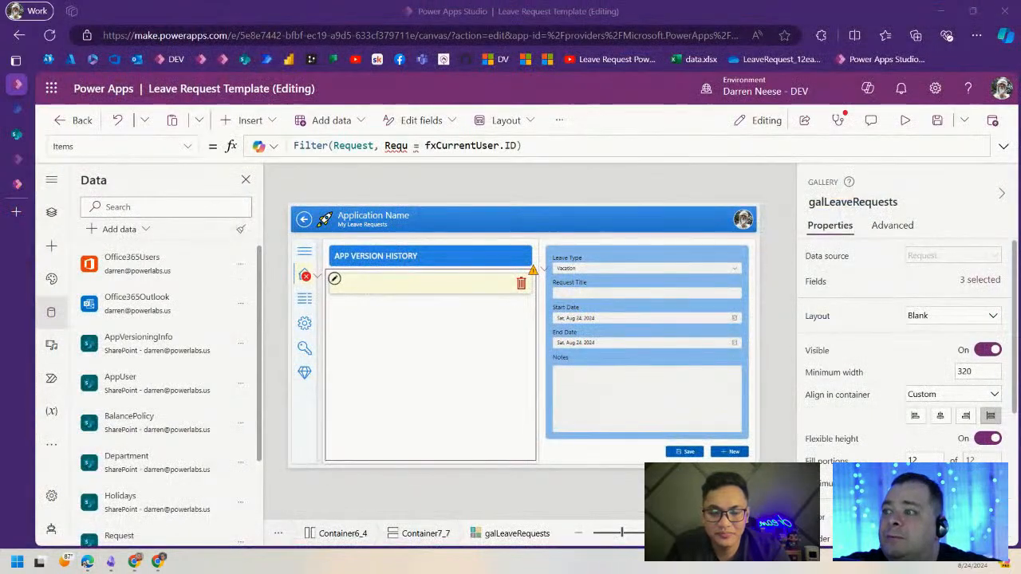
- Change the gallery's Items filter on Request so that it compares StaffID with fxCurrentUser.ID
double_click(396, 145)
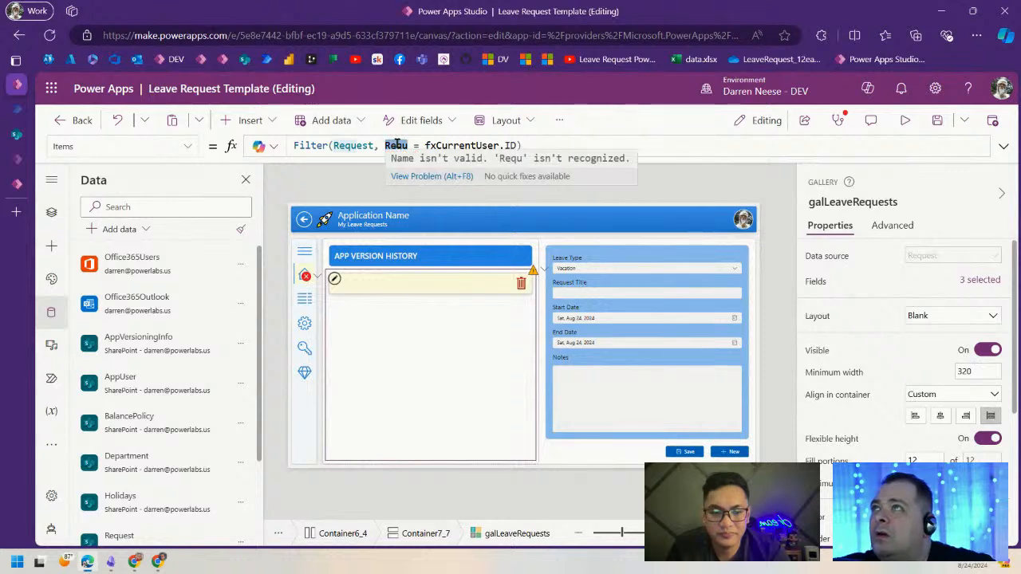
text(Staff)
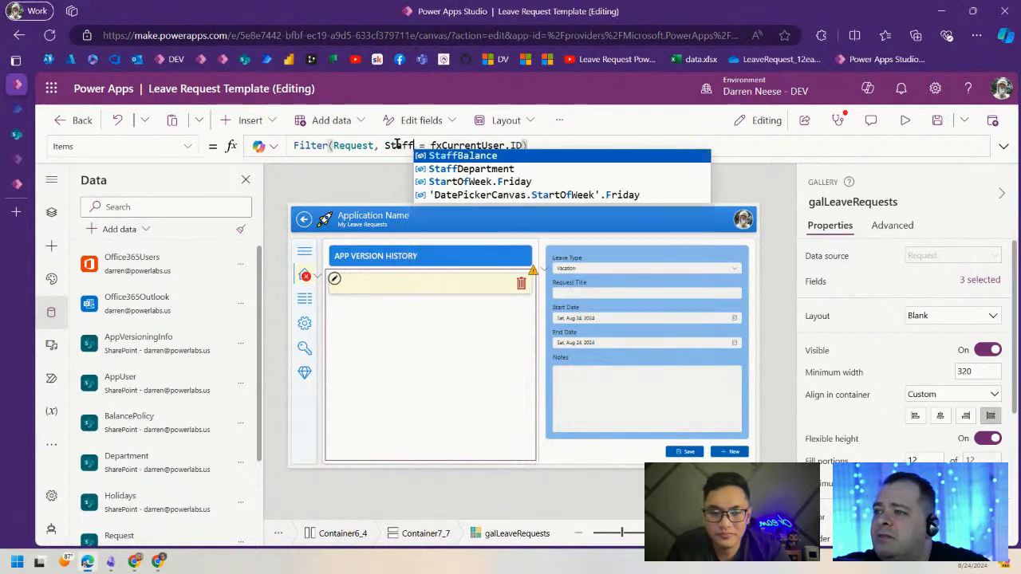
text(ID)
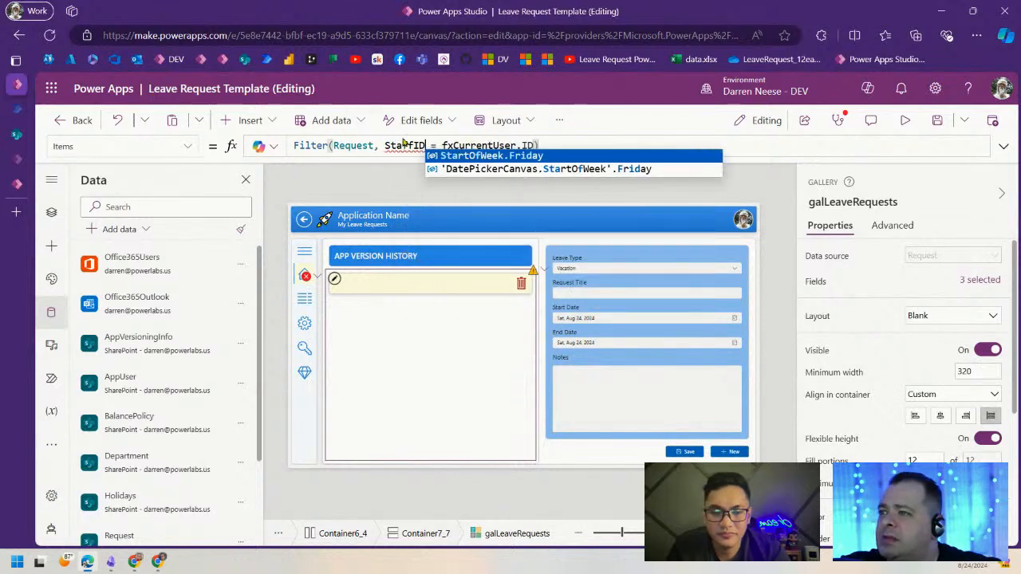
- Switch to the Request list in SharePoint to check its column names
click(15, 134)
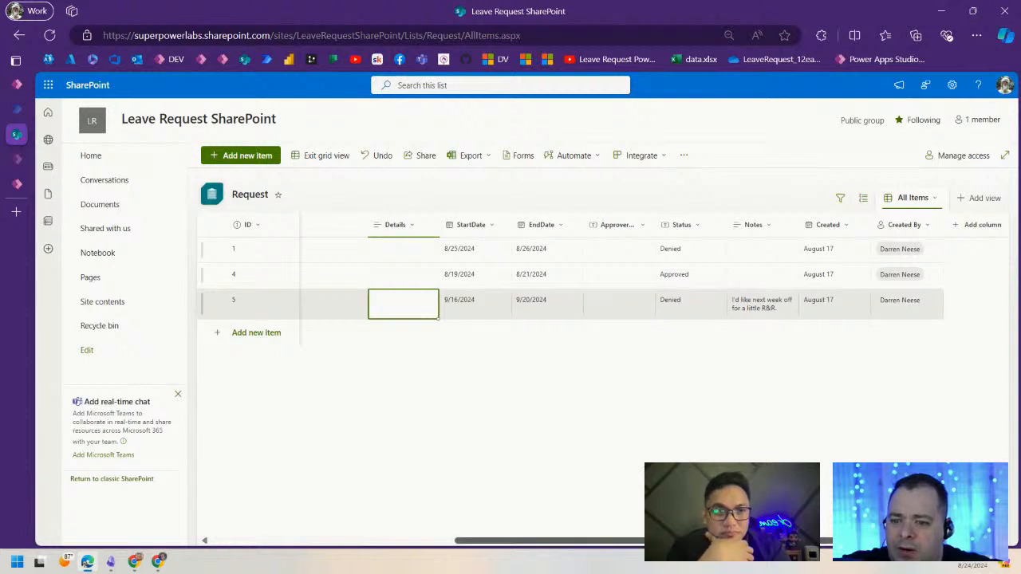
scroll(528, 531, left, 5)
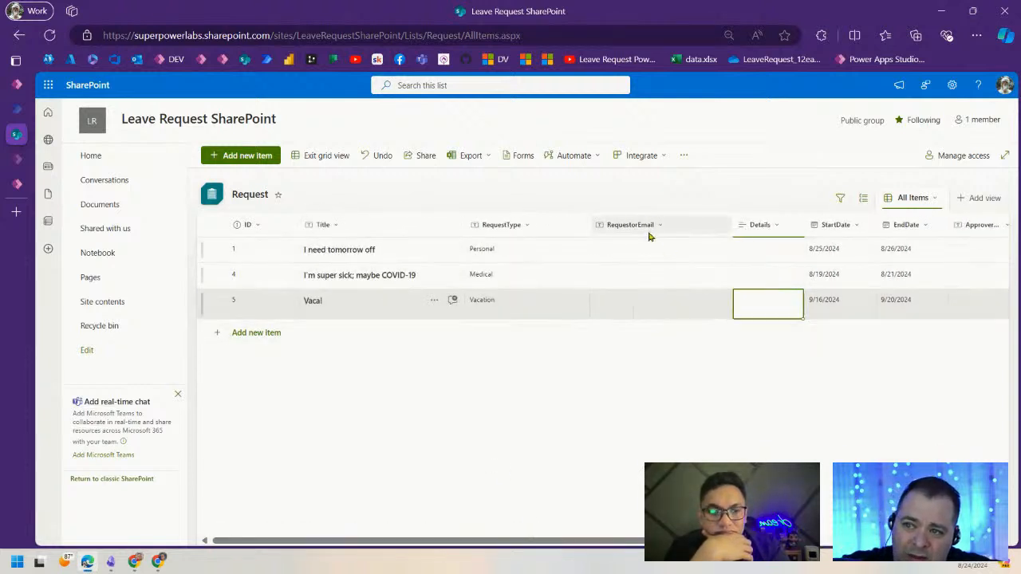
scroll(606, 279, right, 2)
scroll(606, 280, right, 6)
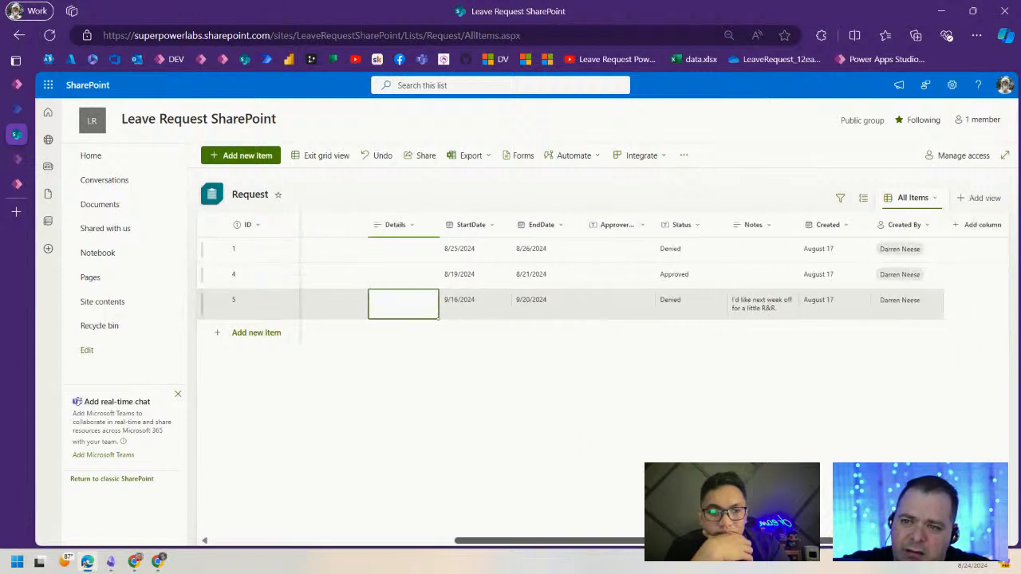
scroll(640, 267, left, 8)
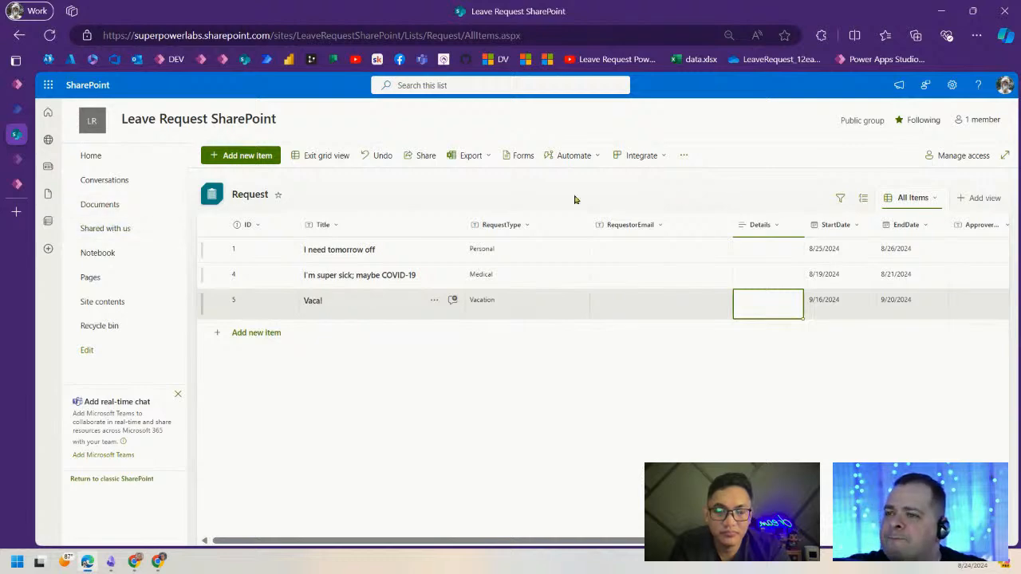
- In Power Apps Studio, add the field RequestorEmail: fxCurrentUser.UserEmail after EndDate in the Save button's OnSelect Patch formula
click(17, 84)
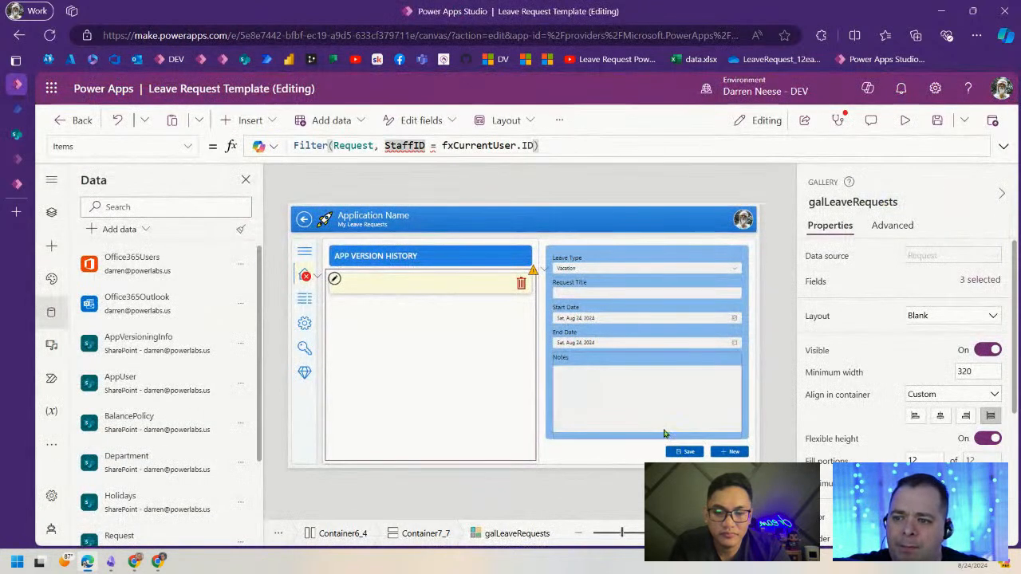
click(684, 451)
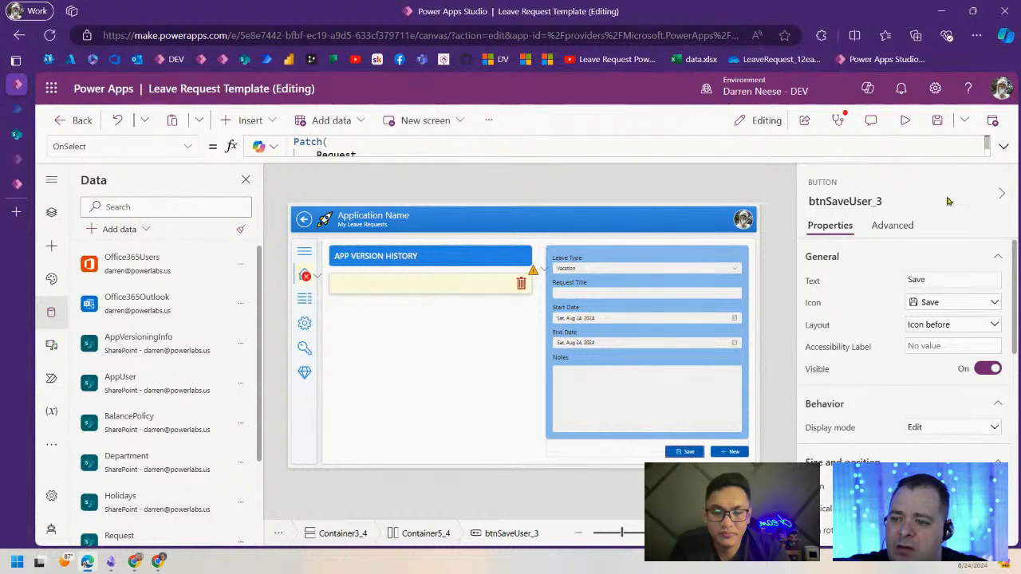
click(1004, 146)
click(620, 303)
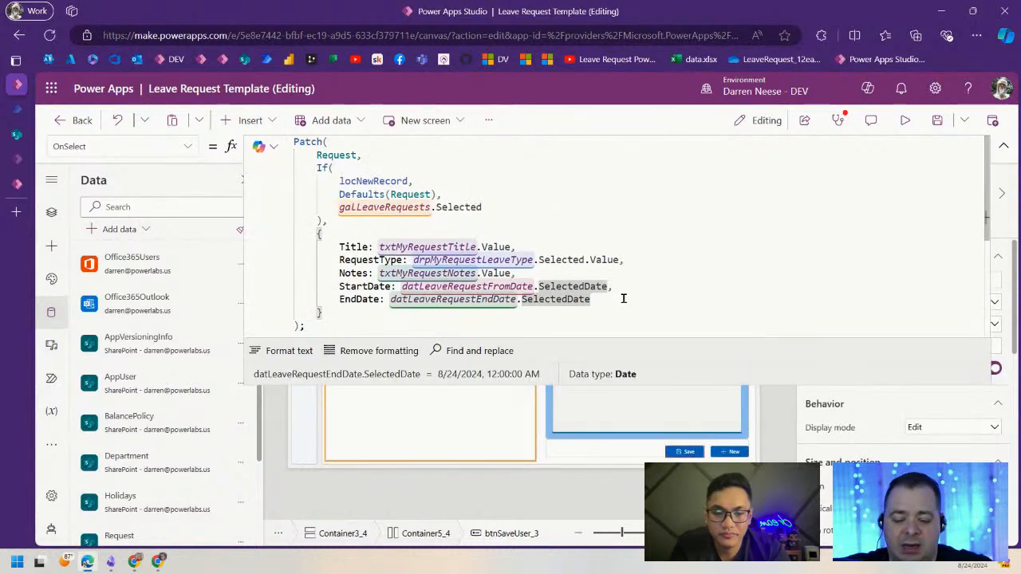
text(,)
key(Return)
text(RequestorEmail:)
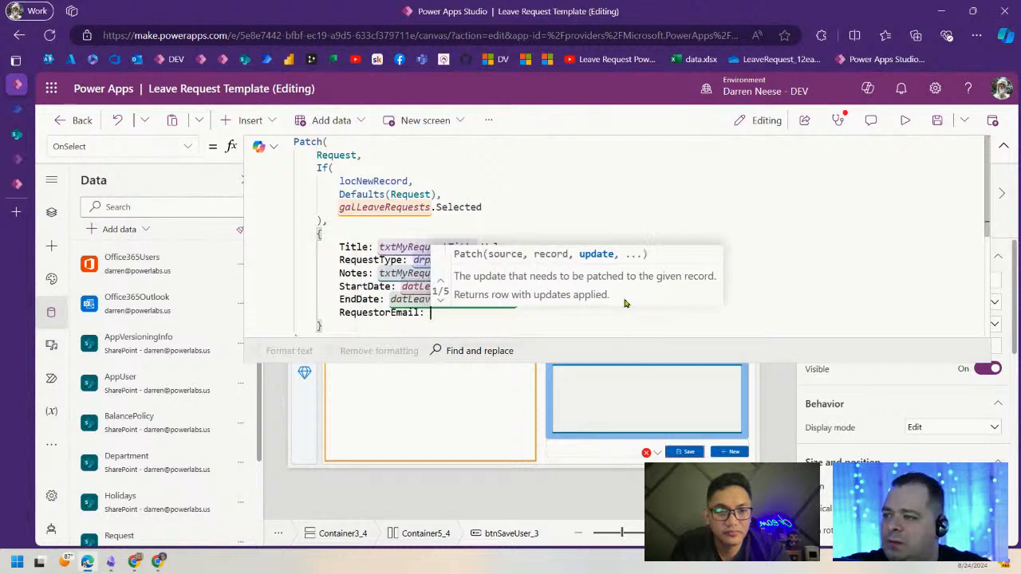
text( fx)
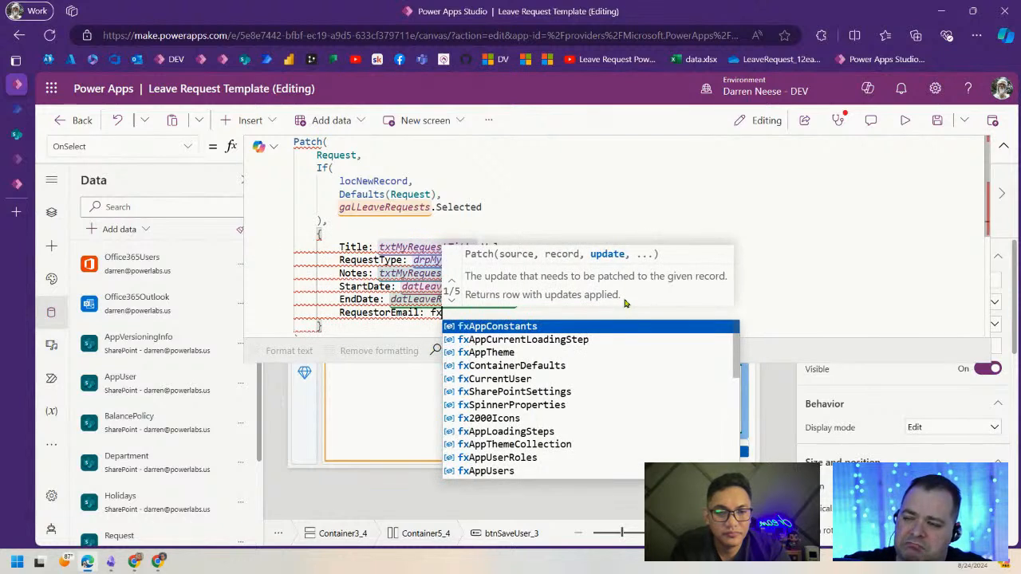
text(Curr)
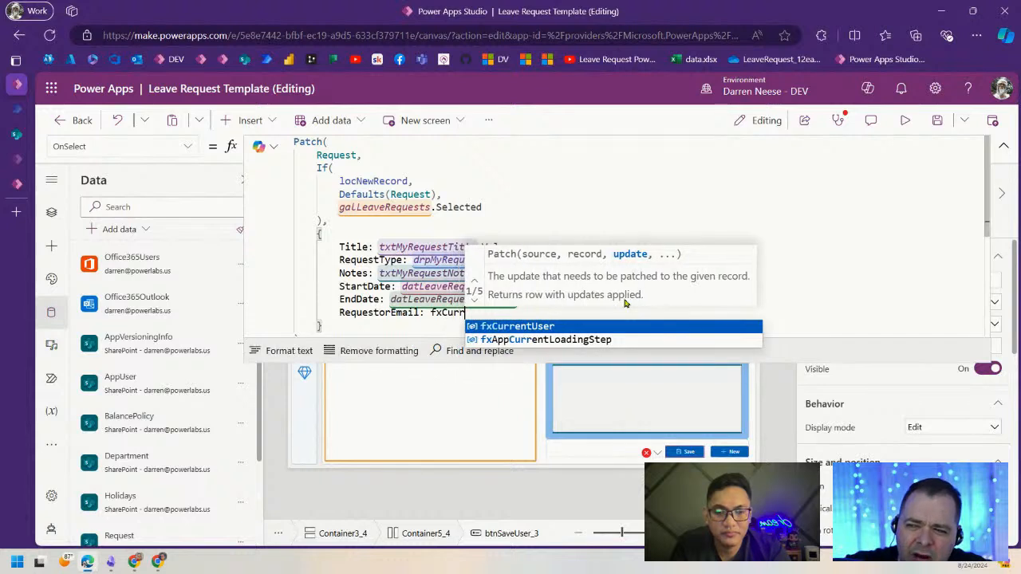
text(entUser.UserEmail)
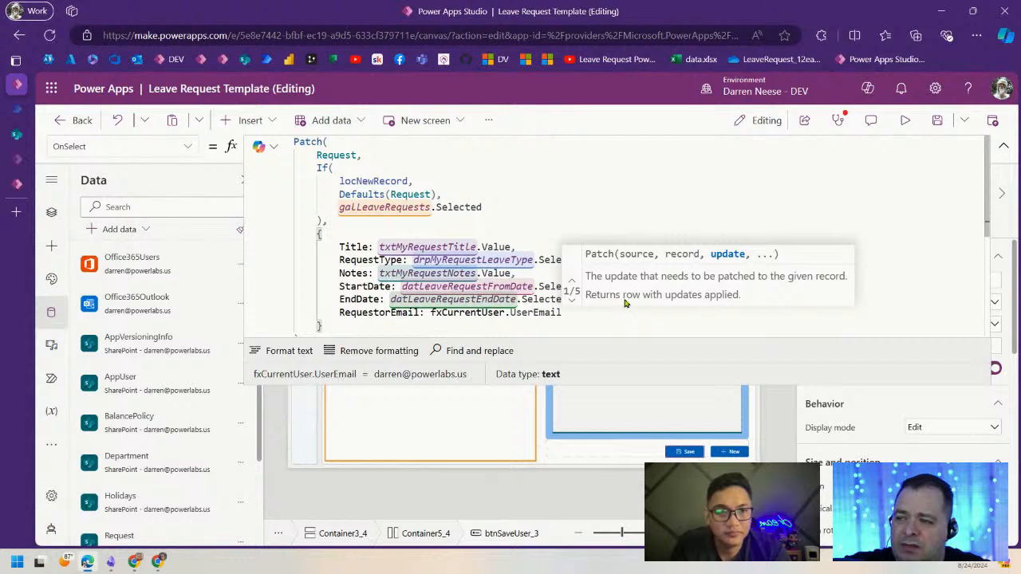
- Check what fxCurrentUser.UserEmail evaluates to in the Patch formula, and save the app
click(539, 206)
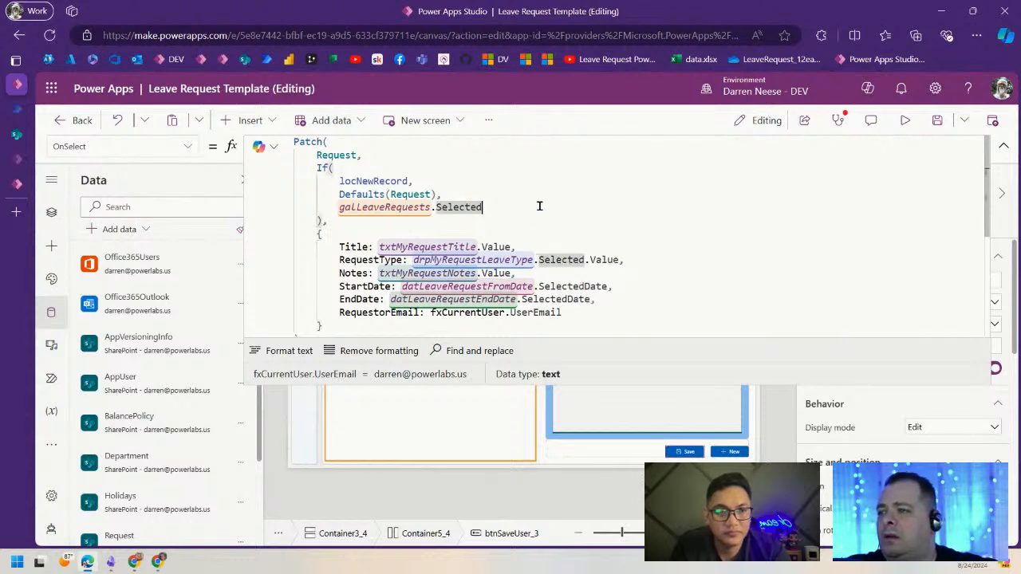
drag(431, 313, 562, 313)
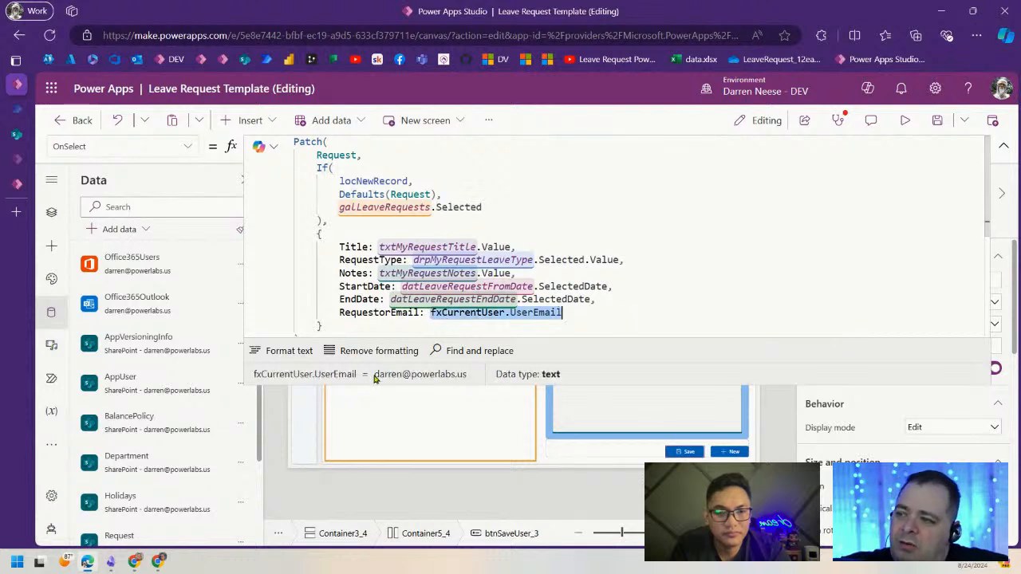
click(727, 253)
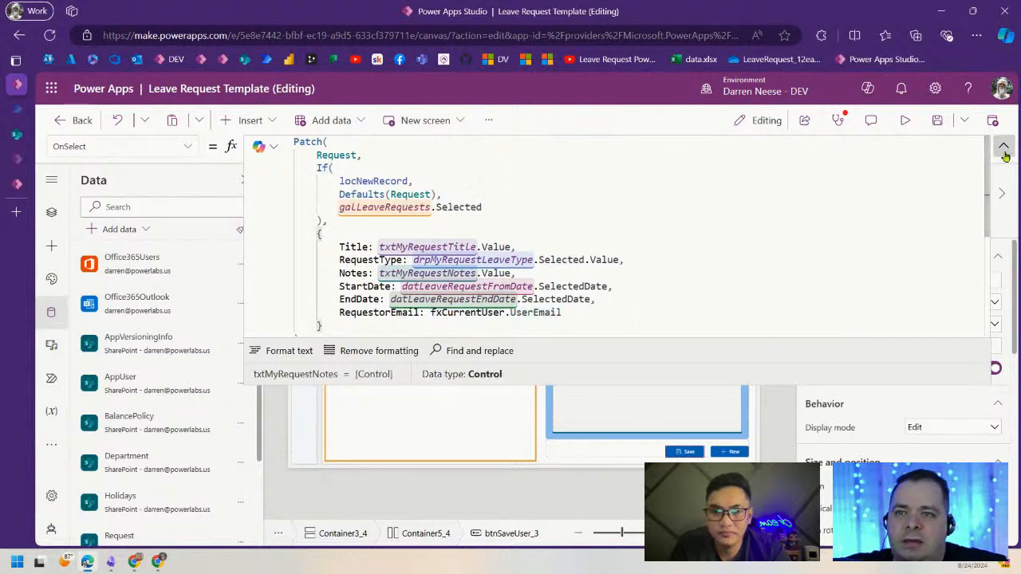
click(938, 121)
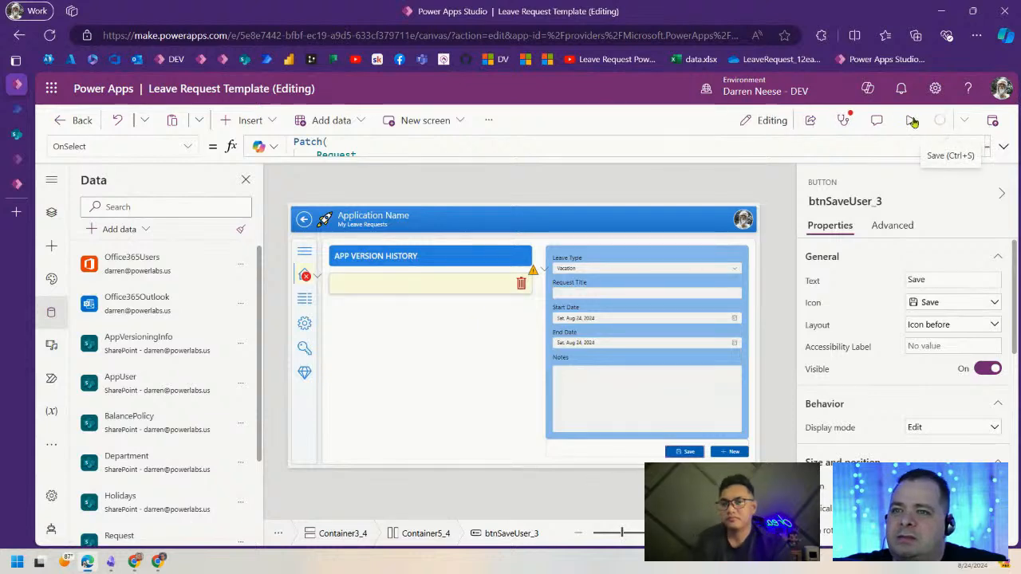
- Replace StaffID with RequestorEmail in the Items filter of the leave requests gallery
click(305, 276)
click(360, 295)
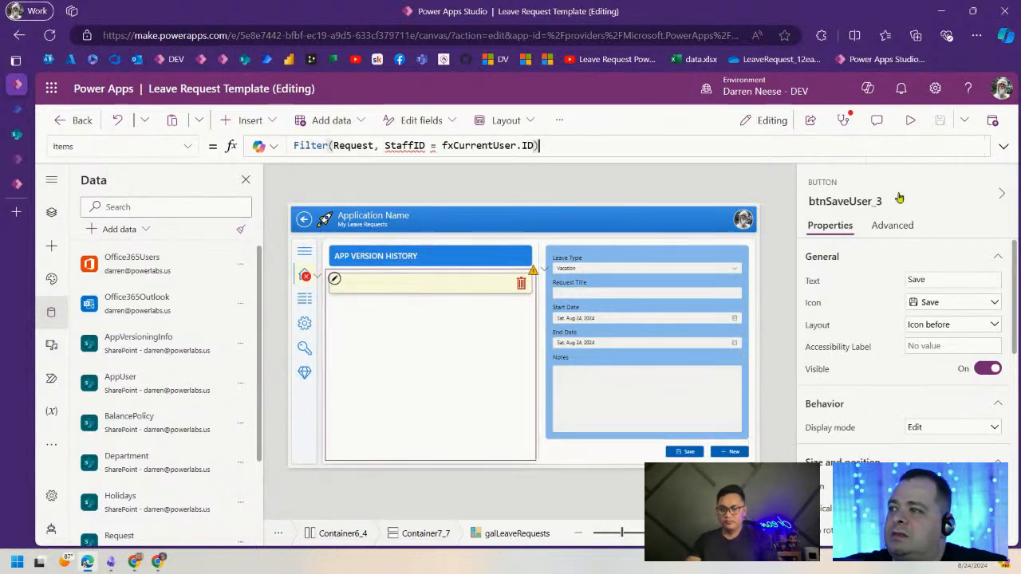
double_click(405, 145)
text(Requ)
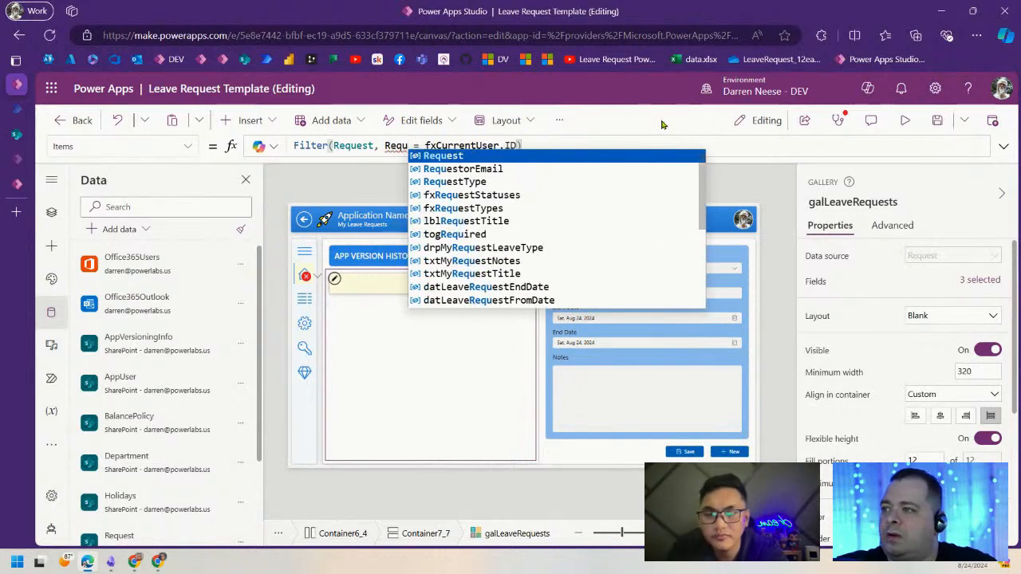
key(Down)
key(Tab)
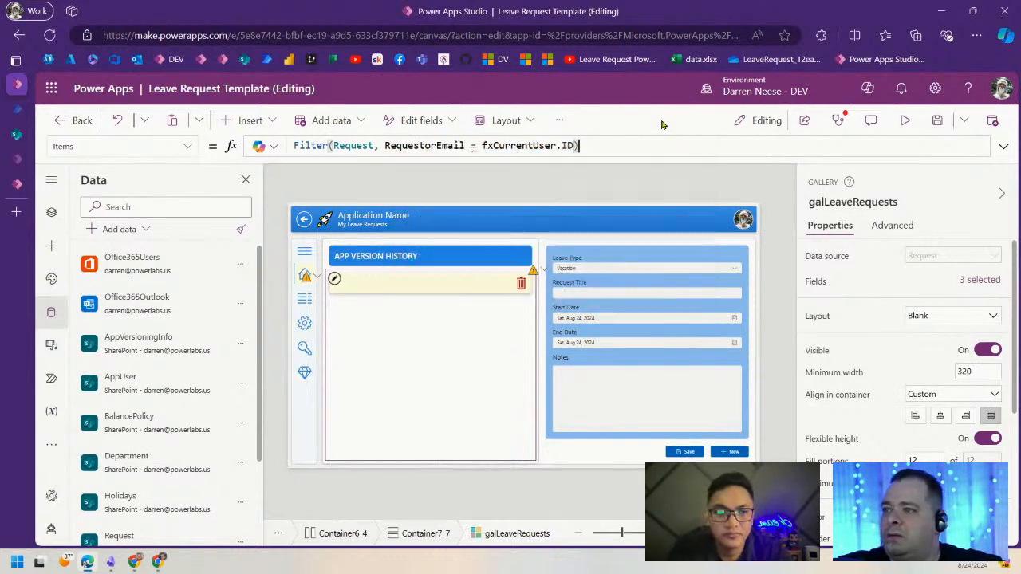
- Make the gallery's filter compare against fxCurrentUser.UserEmail instead of the user's ID
key(Left)
key(BackSpace)
key(BackSpace)
key(BackSpace)
text(.)
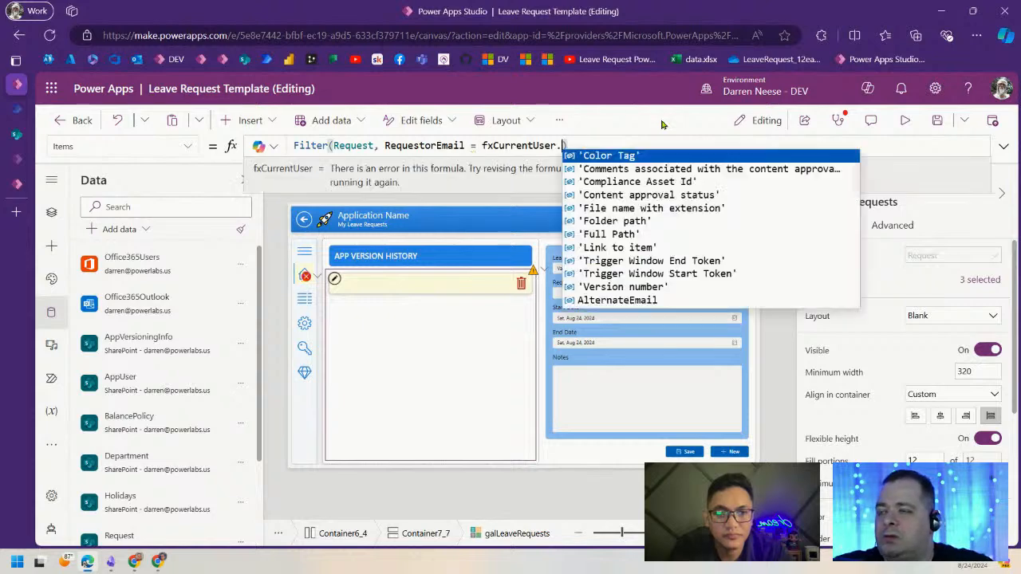
text(user)
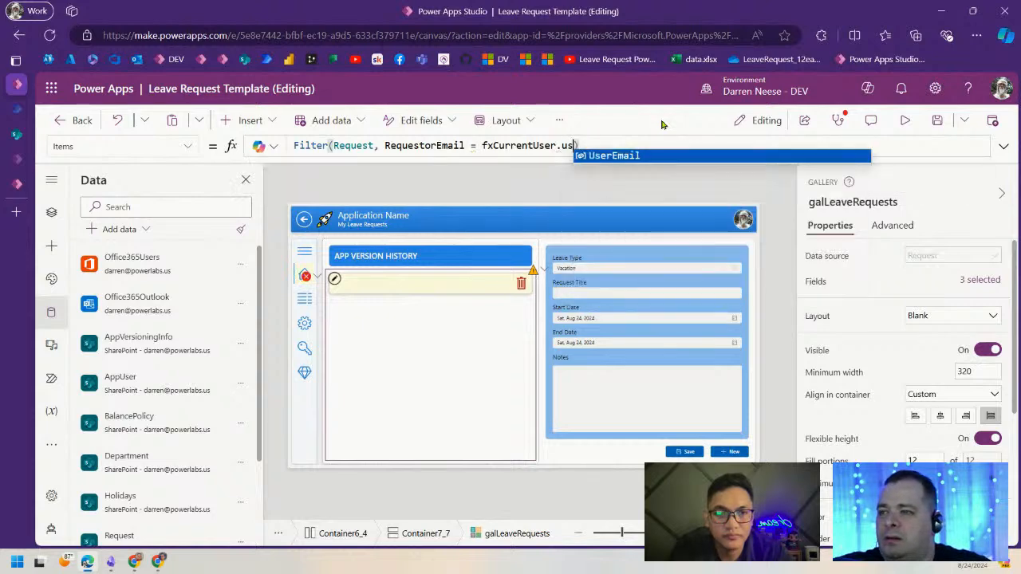
key(Tab)
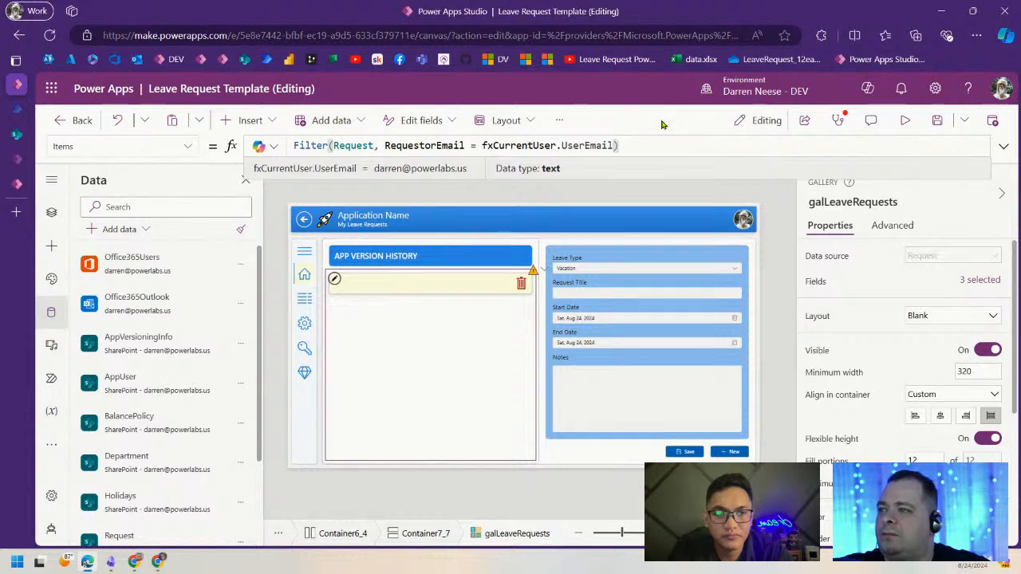
- In the SharePoint Request list, enter the requestor's e-mail address in the RequestorEmail cell of "I need tomorrow off"
click(16, 134)
click(659, 248)
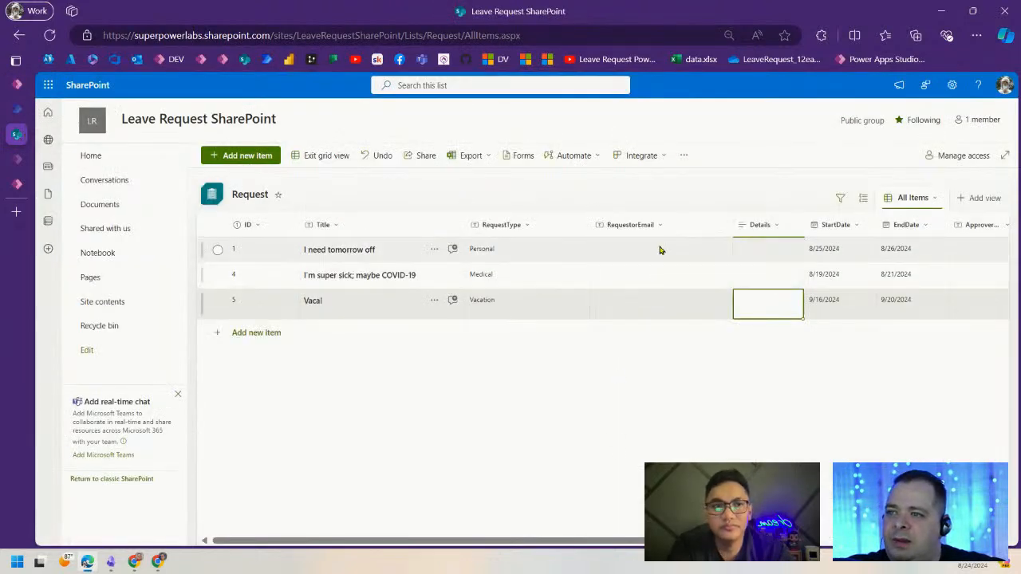
click(643, 247)
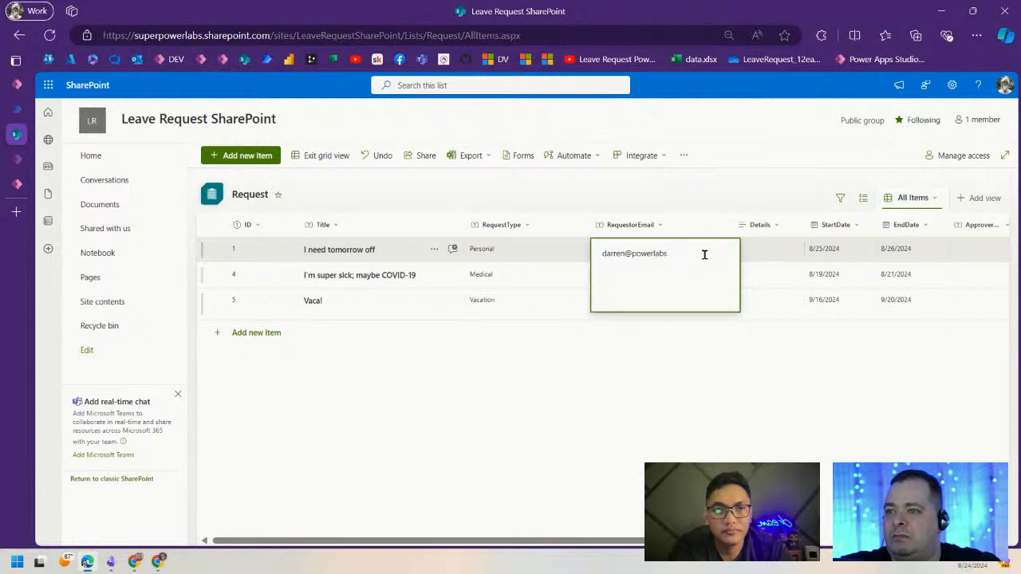
- Copy the requestor's e-mail address into the RequestorEmail cells of the COVID-19 and Vaca! requests
key(ctrl+a)
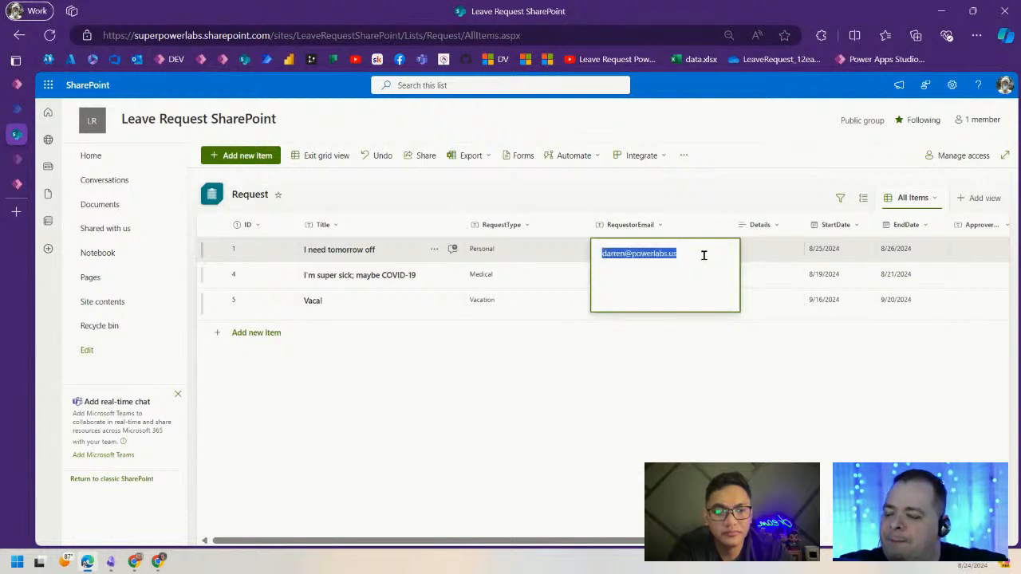
key(ctrl+c)
key(Escape)
click(652, 276)
key(ctrl+v)
click(646, 305)
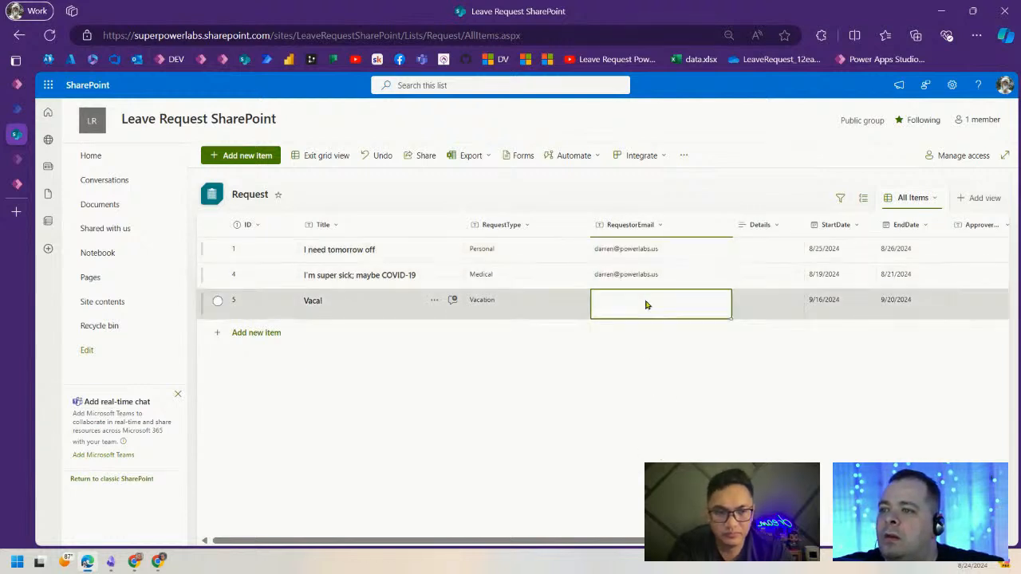
key(ctrl+v)
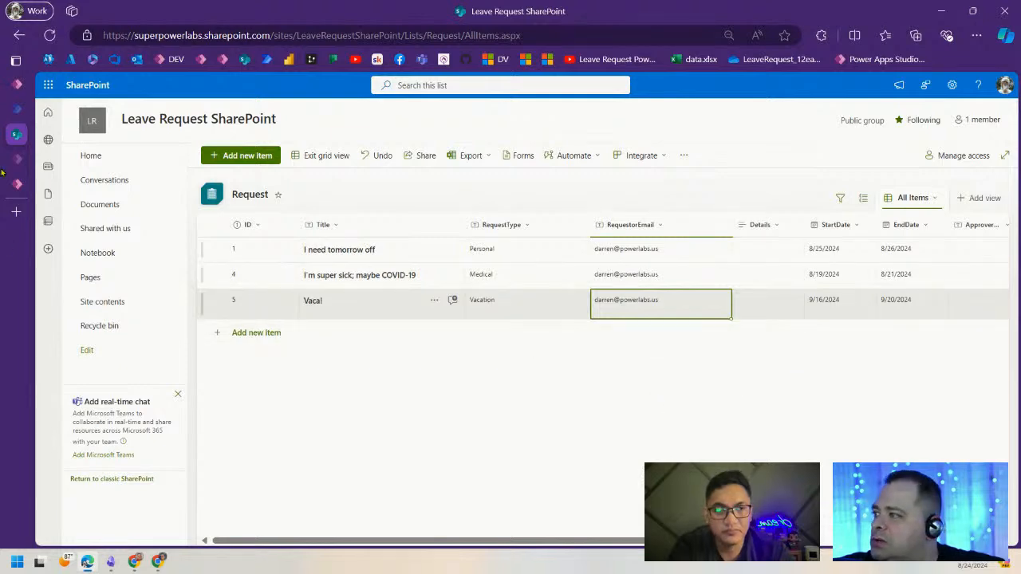
- Return to Power Apps Studio, refresh the Request data source and save the app
click(17, 86)
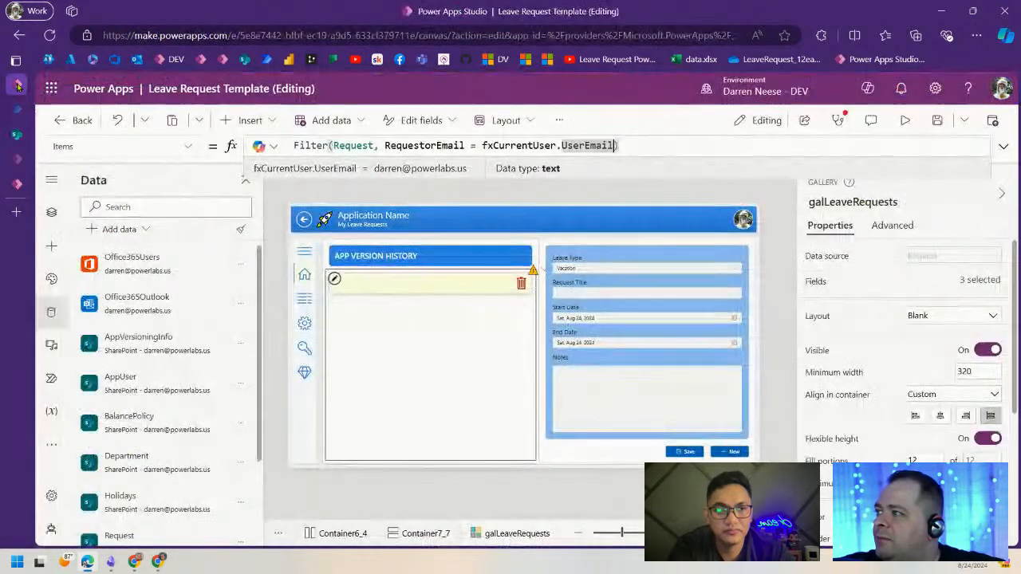
scroll(232, 433, down, 2)
click(239, 427)
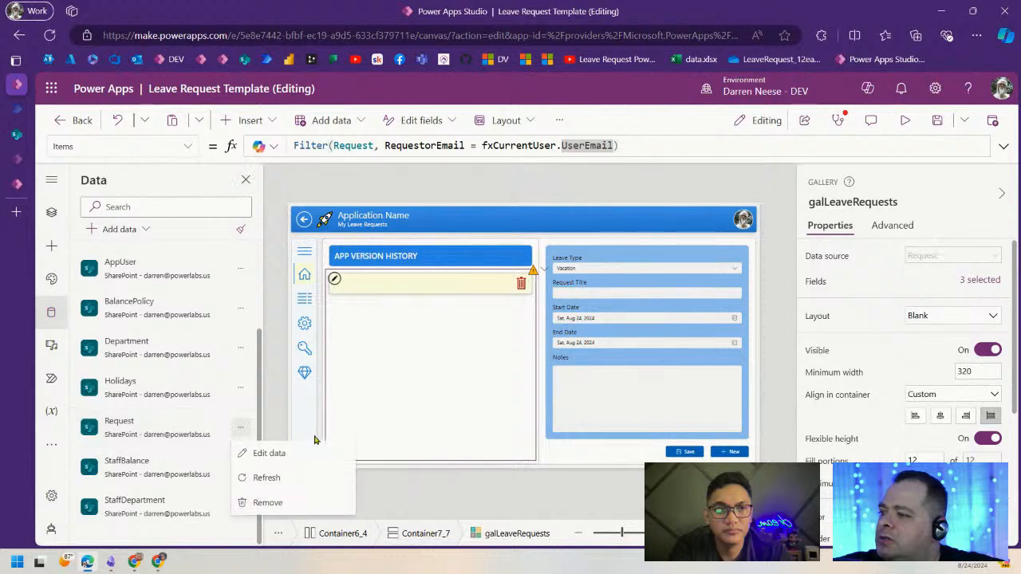
click(283, 483)
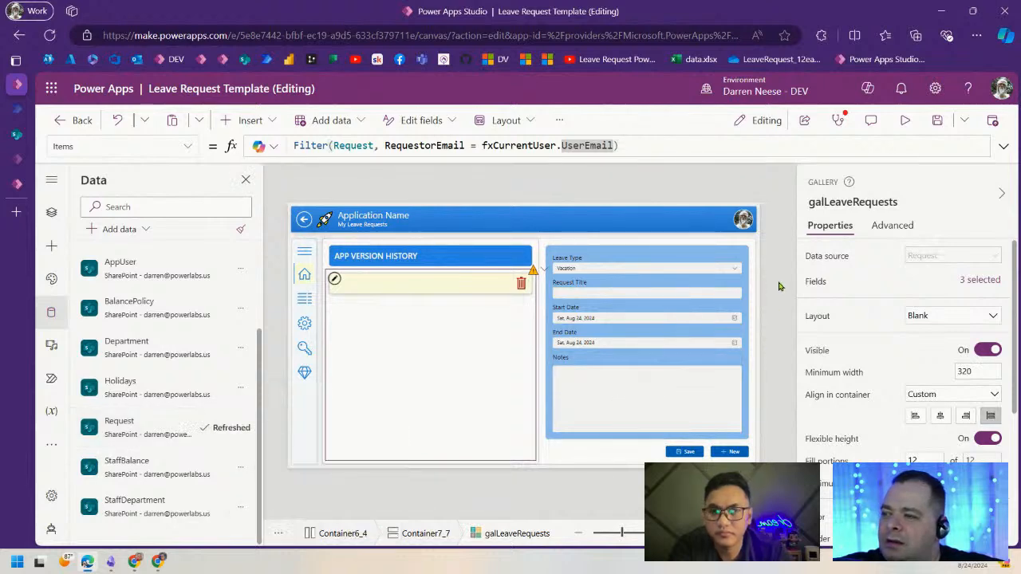
click(938, 120)
- Preview the app and submit a Medical Leave request titled "I need to lie down" with start date Aug 24, 2024
click(911, 121)
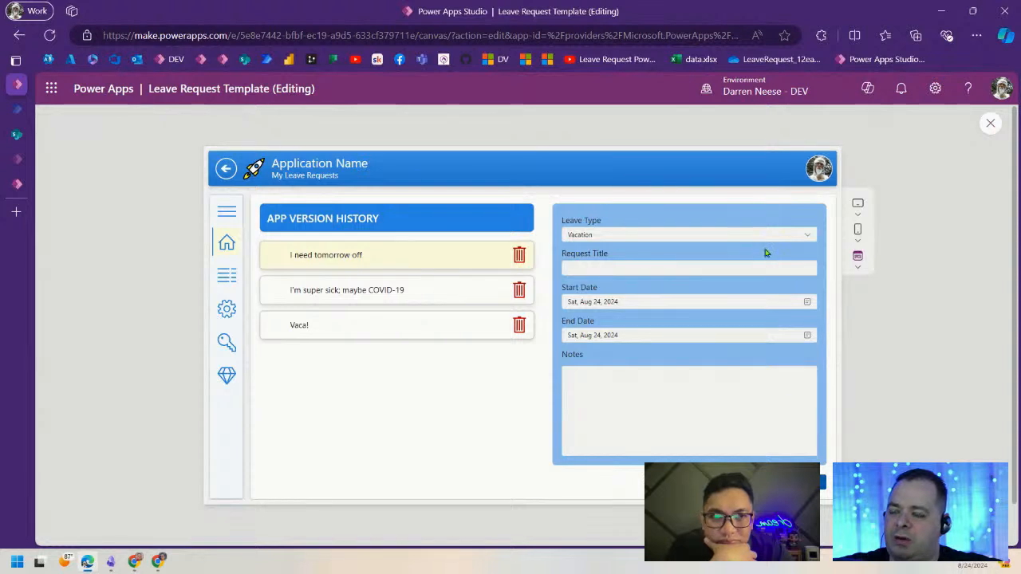
click(605, 265)
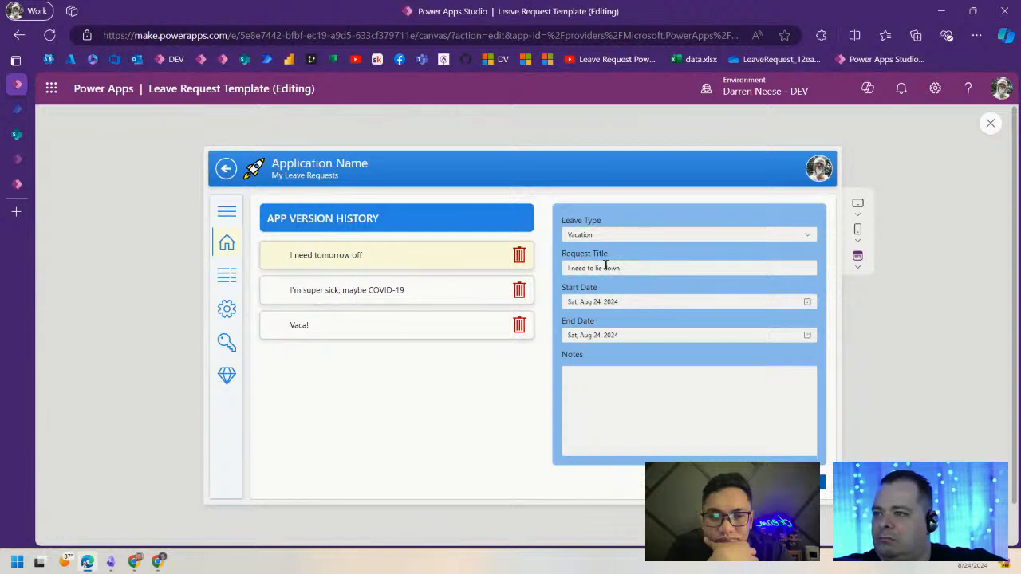
click(674, 238)
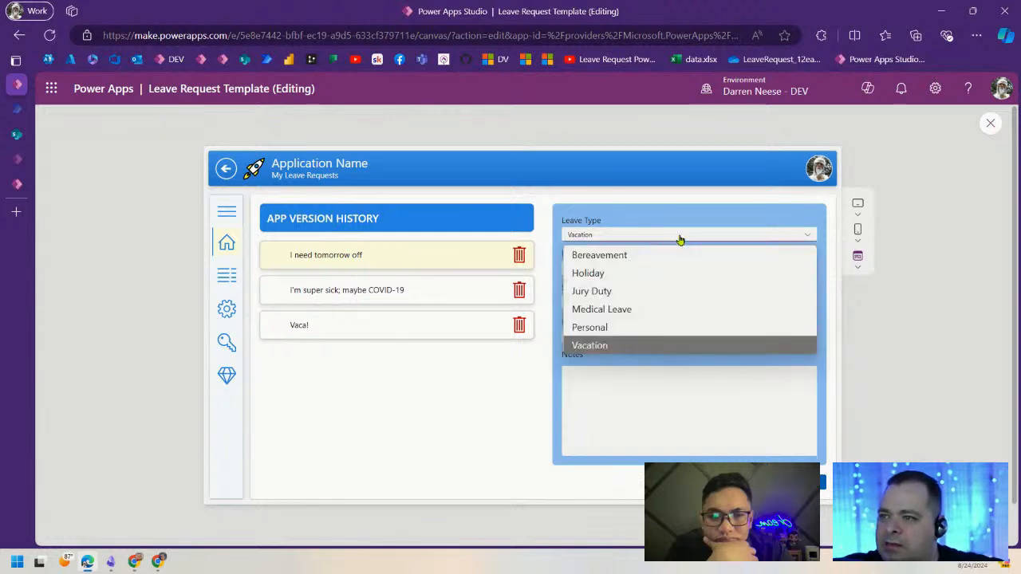
click(629, 311)
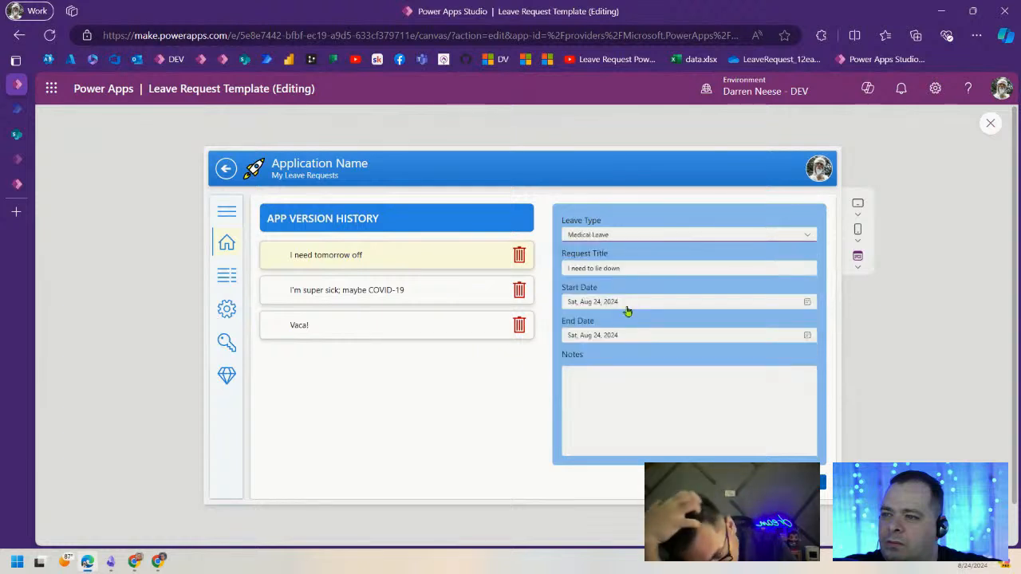
click(806, 303)
click(652, 389)
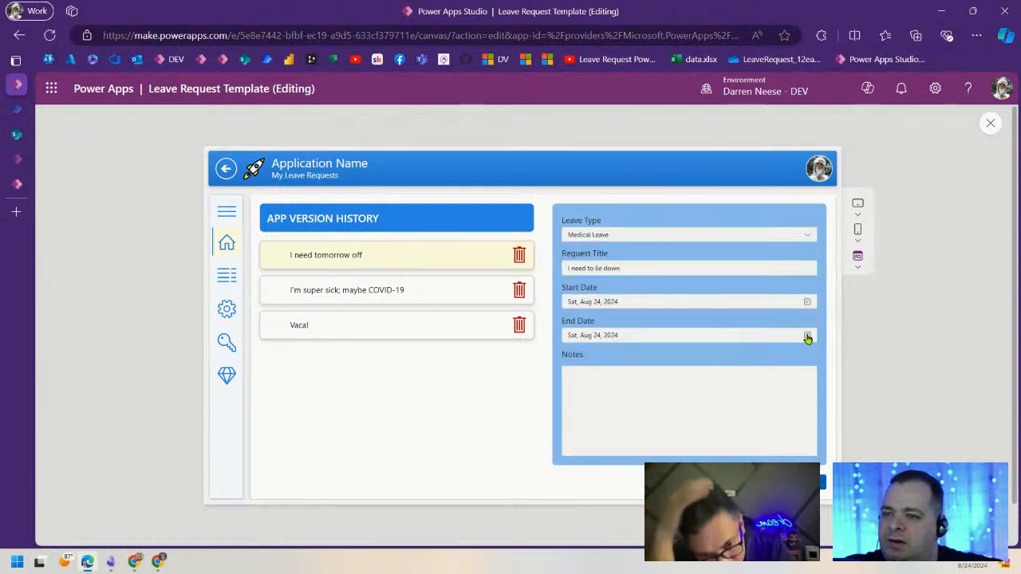
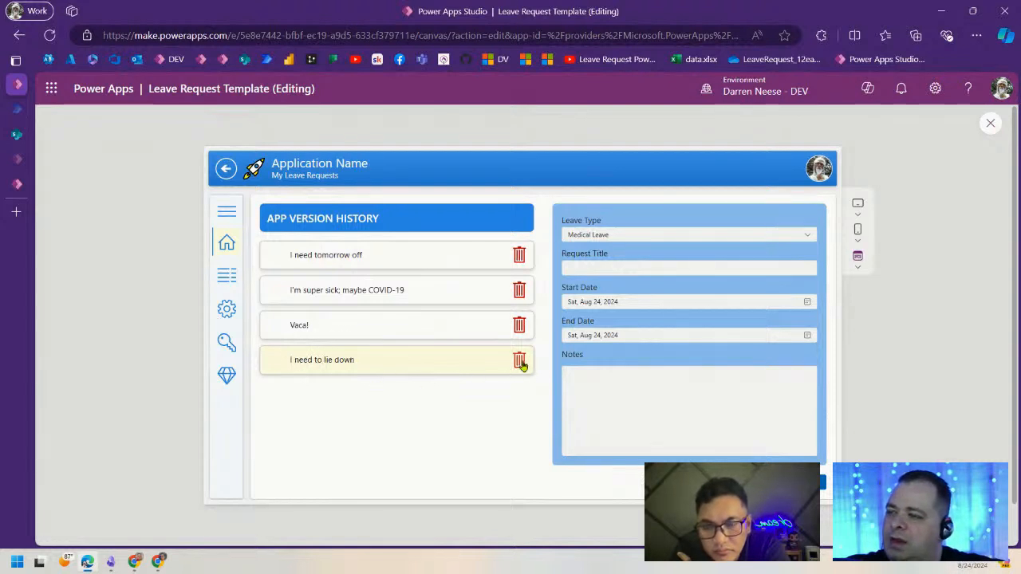
drag(295, 362, 378, 362)
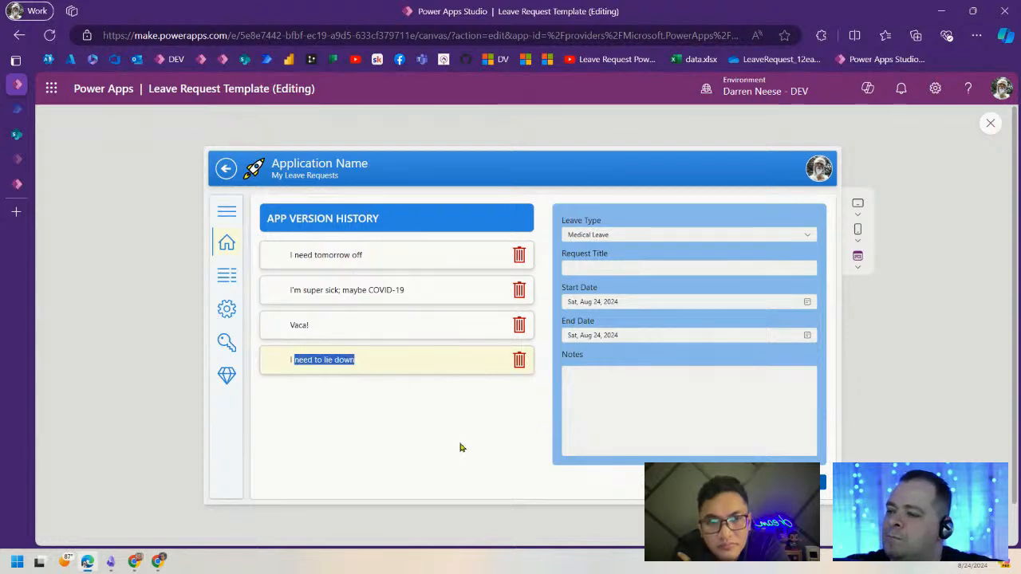
- Close the preview, move the Status column directly after RequestorEmail in the SharePoint Request list, and reload the list
click(987, 124)
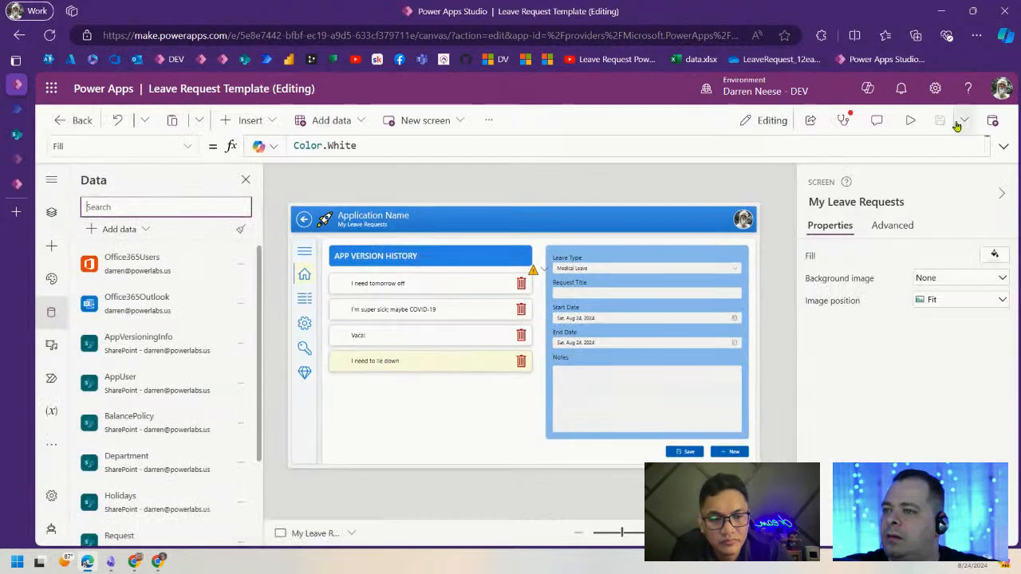
click(18, 134)
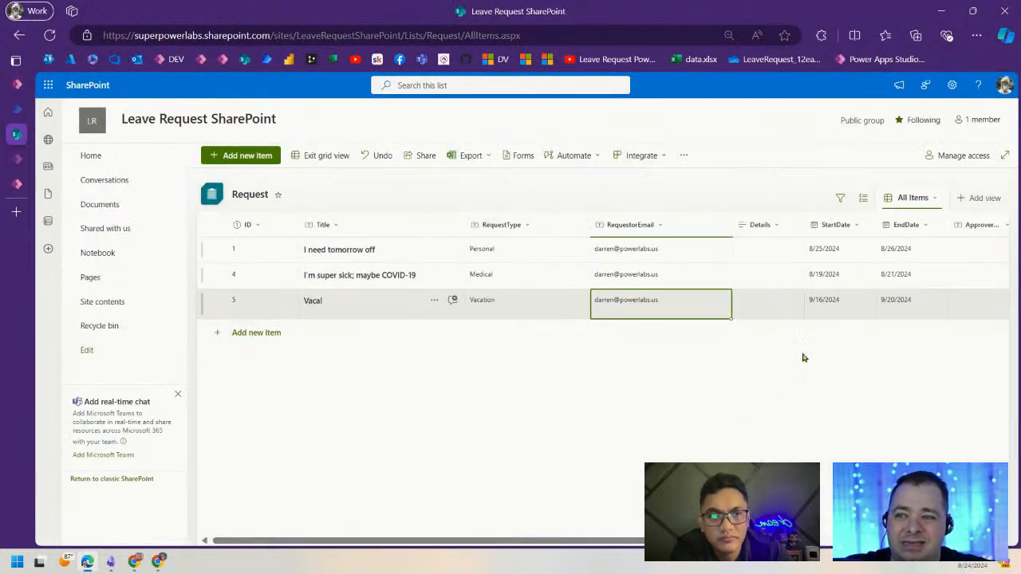
drag(730, 540, 973, 541)
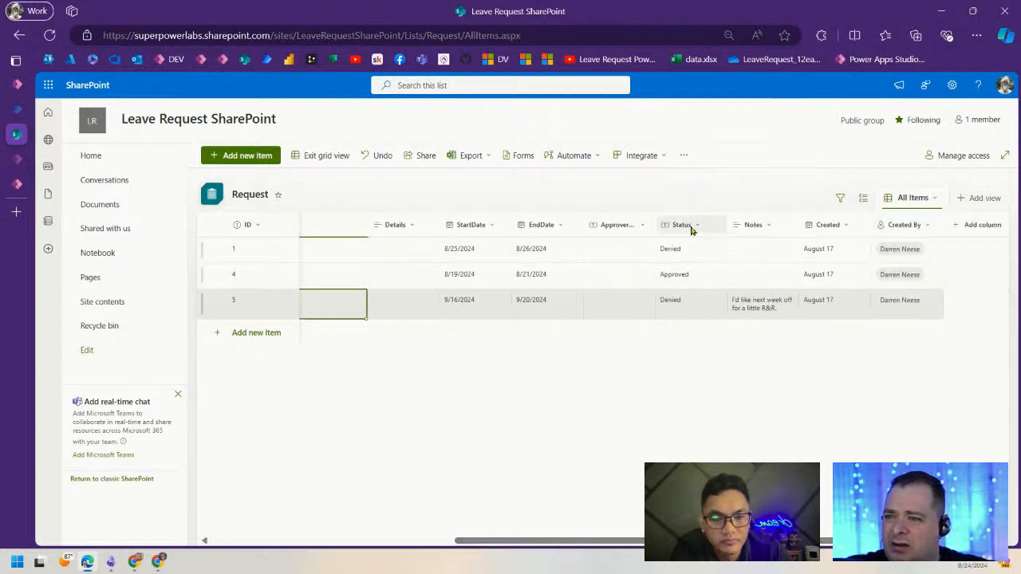
drag(681, 228, 381, 232)
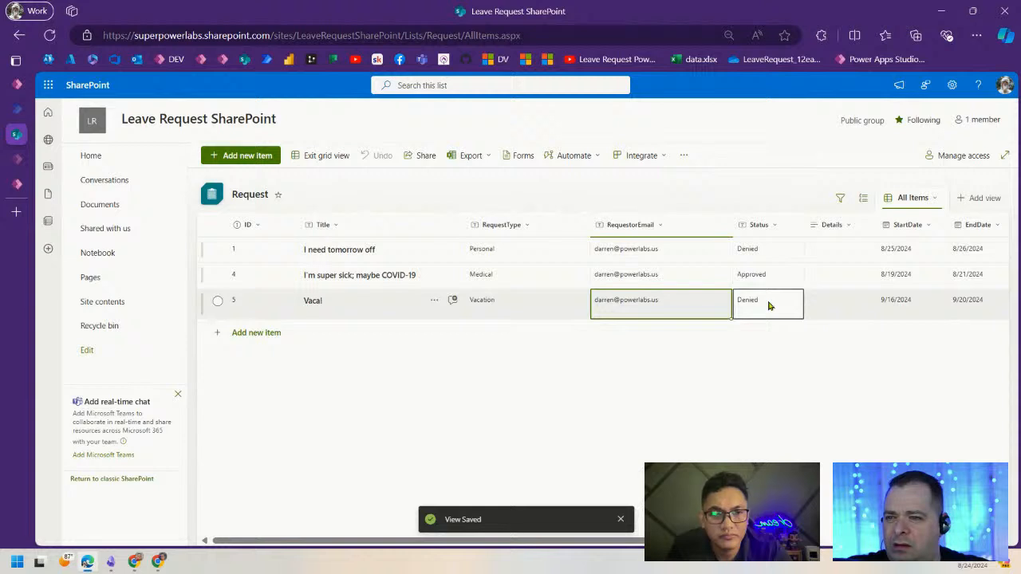
click(49, 35)
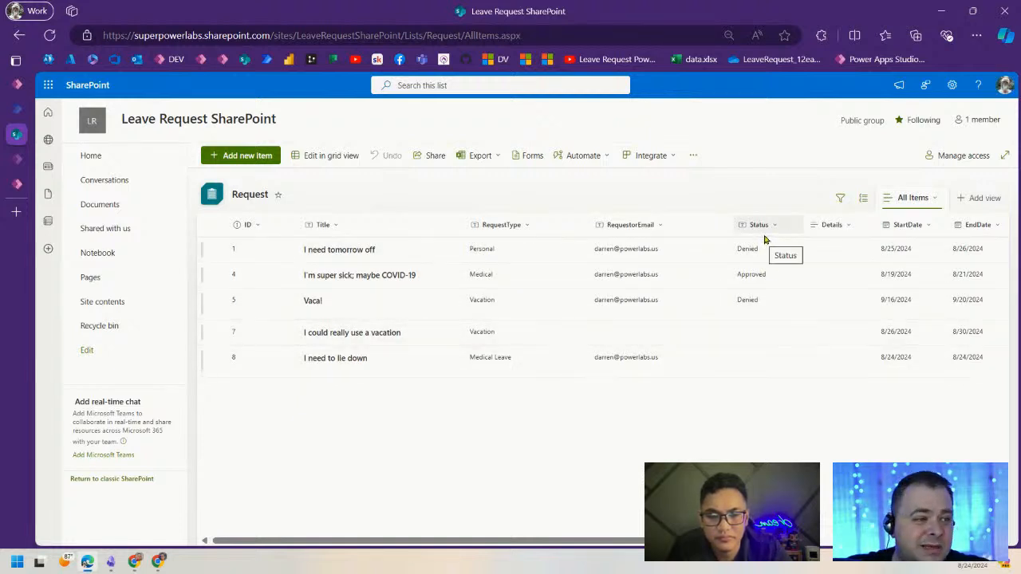
- Back in Power Apps Studio, add Status: "Pending" after RequestorEmail in the Patch formula of the Save button's OnSelect
click(11, 90)
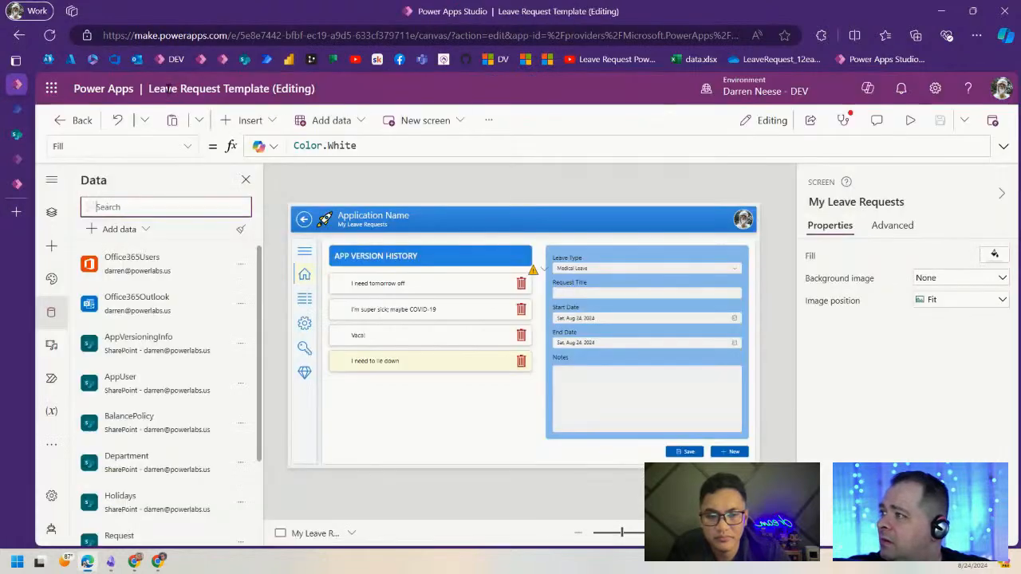
click(686, 452)
click(1003, 146)
click(550, 298)
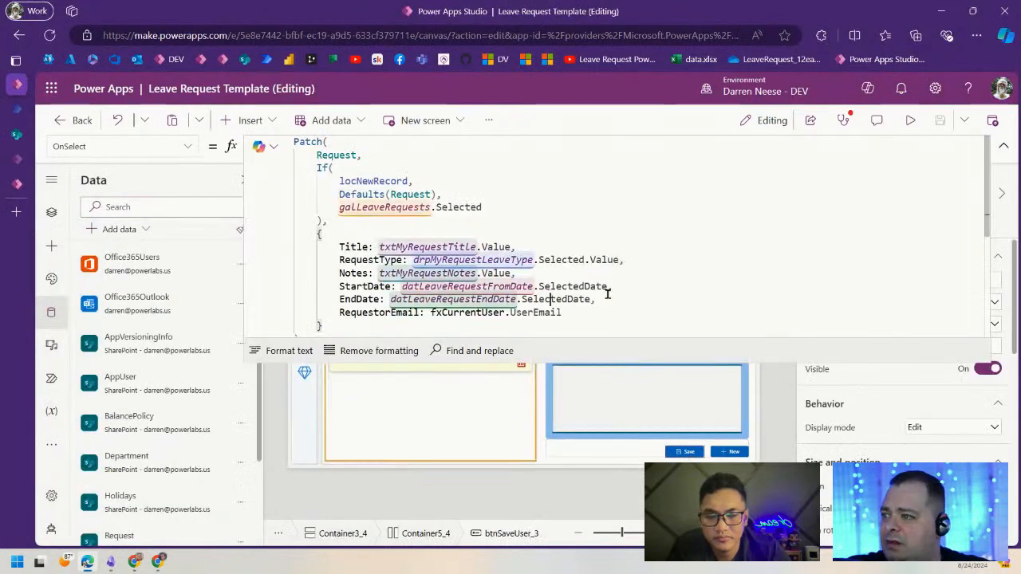
click(608, 313)
text(,)
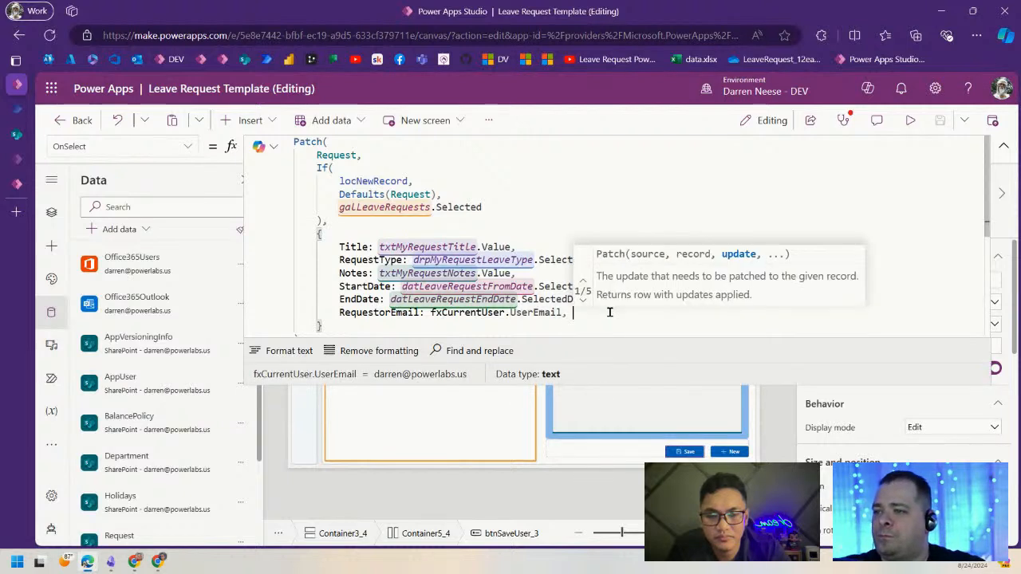
key(Return)
text(Status:)
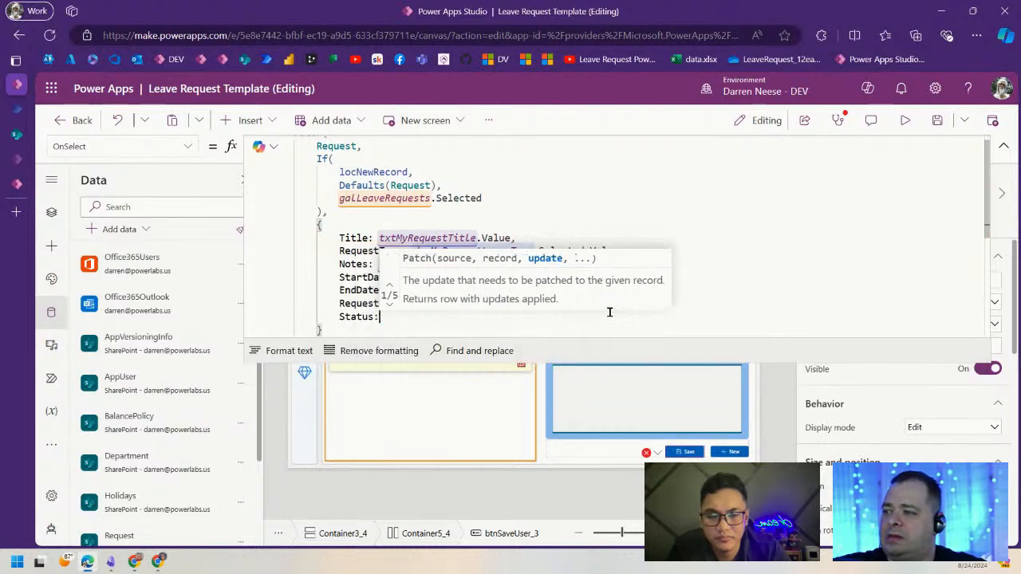
text( "Pending)
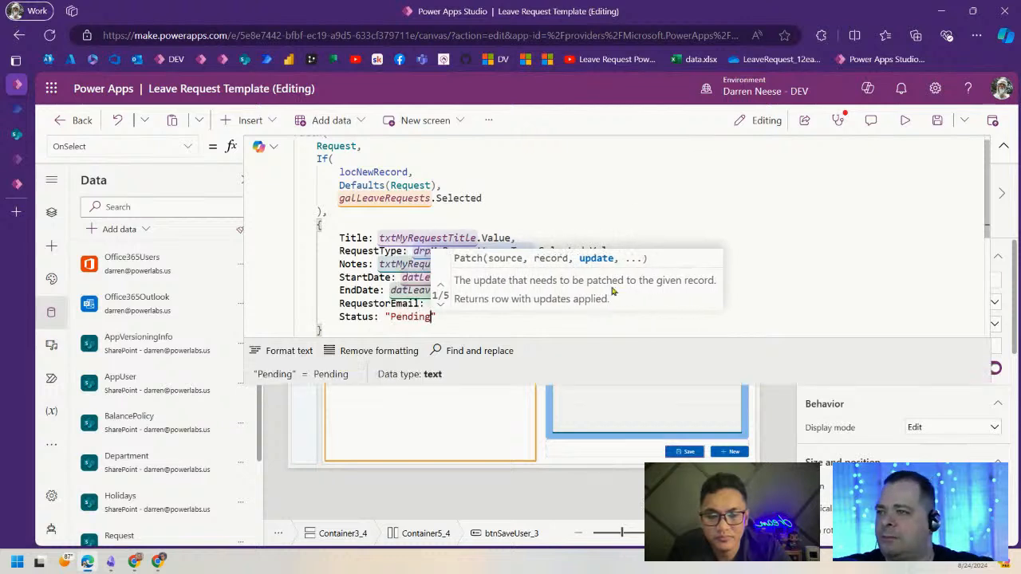
click(658, 280)
click(512, 316)
drag(437, 317, 381, 317)
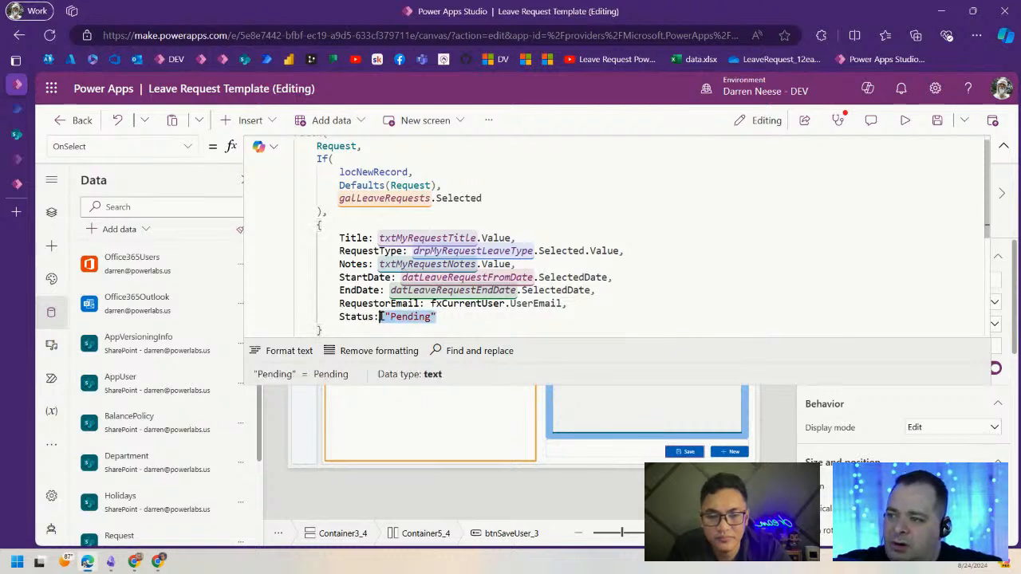
drag(463, 317, 378, 317)
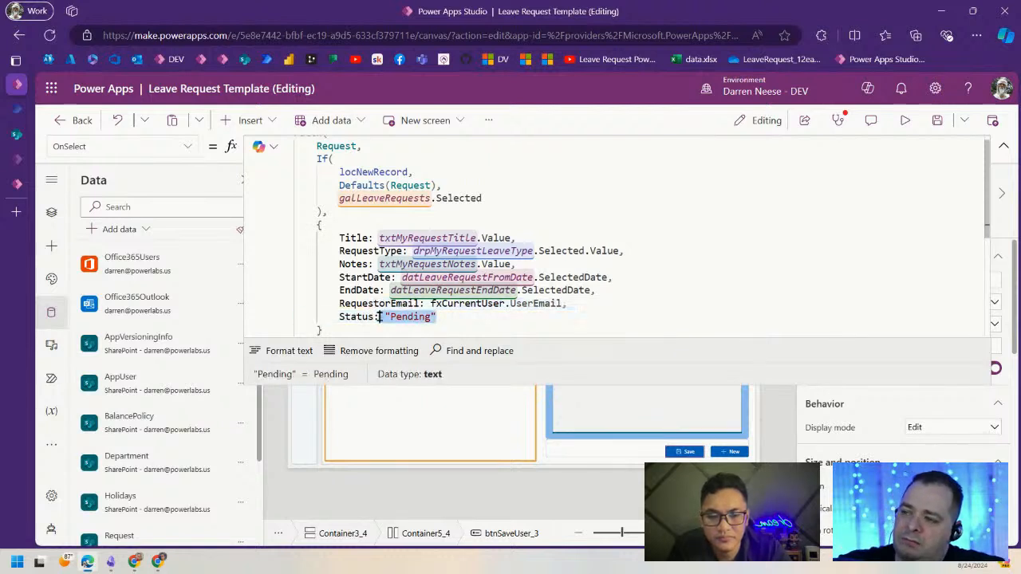
click(487, 314)
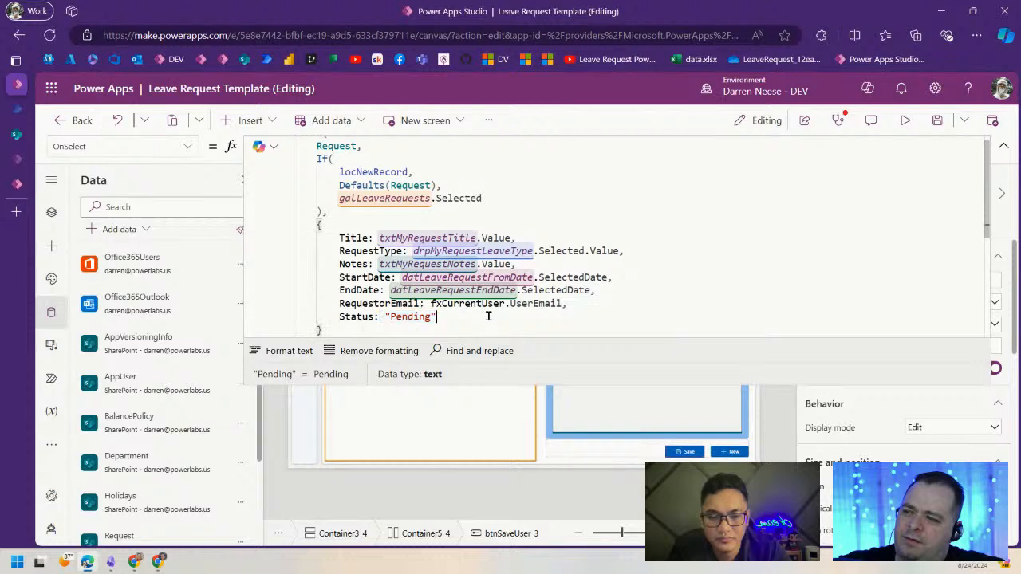
- Open the App object's Formulas and search for "Vacation" to locate the fxRequestTypes and fxRequestStatuses lists
click(51, 211)
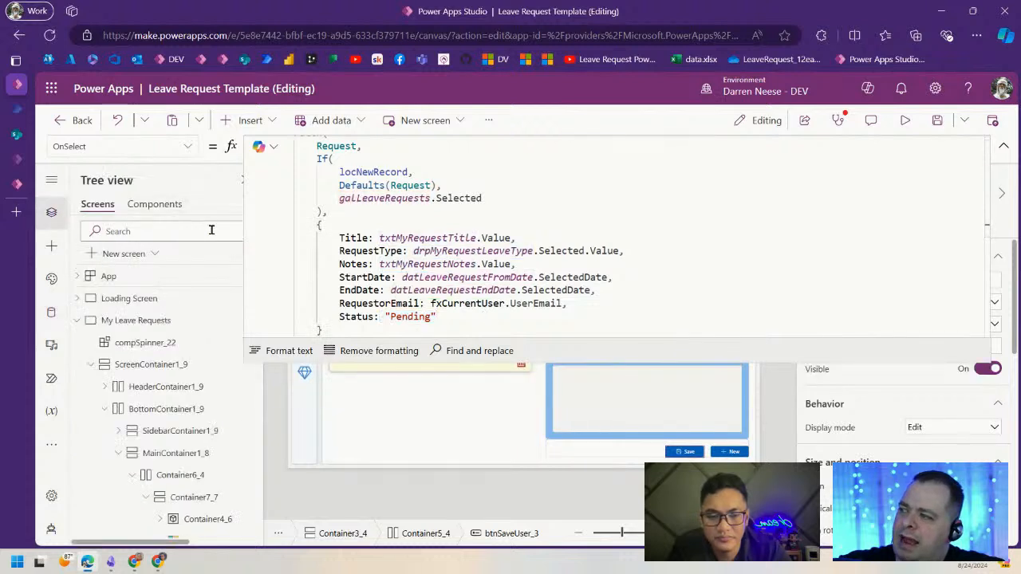
click(120, 276)
click(445, 263)
drag(772, 363, 773, 457)
scroll(770, 271, down, 5)
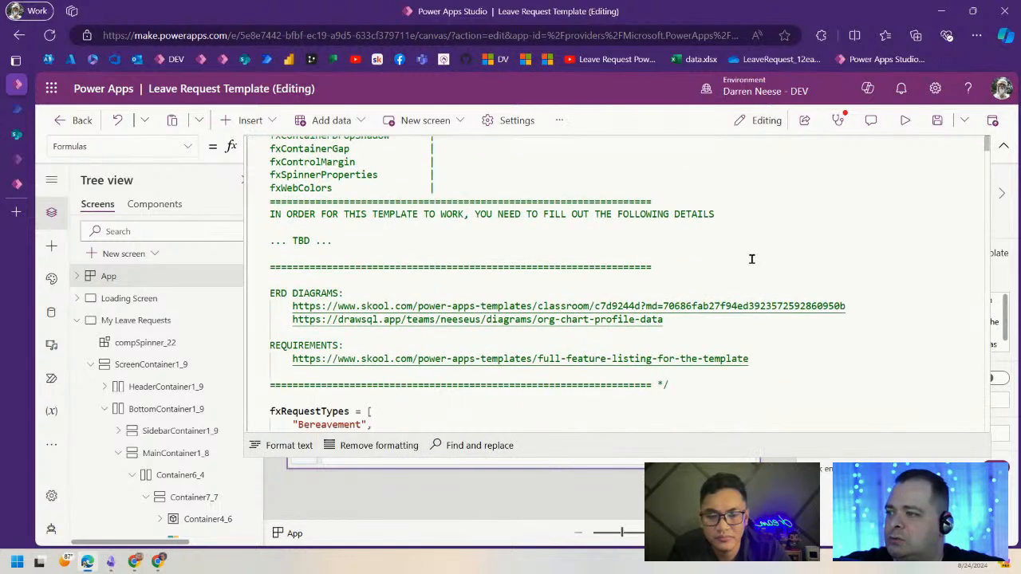
double_click(748, 216)
key(ctrl+f)
text(V)
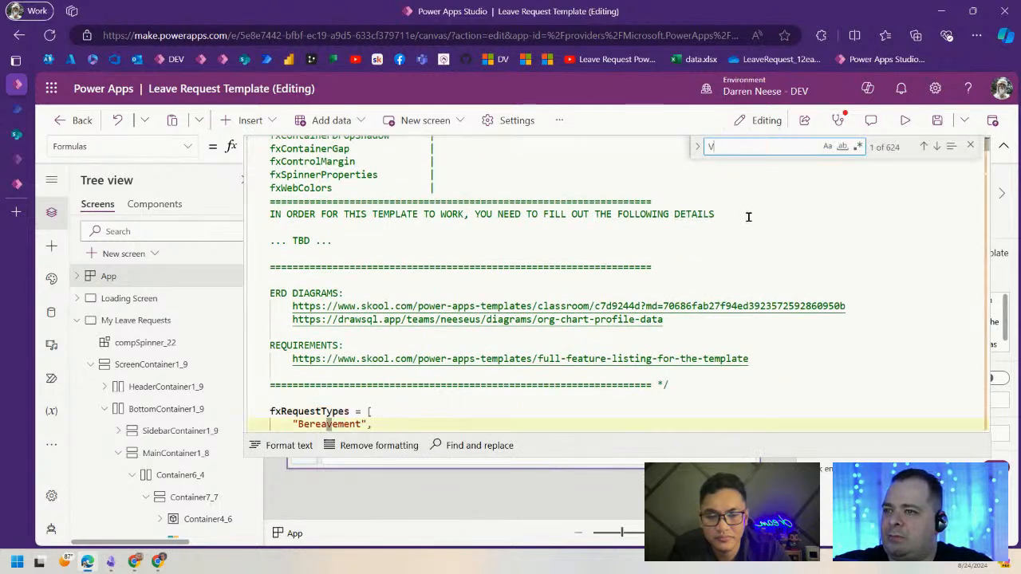
text(acation)
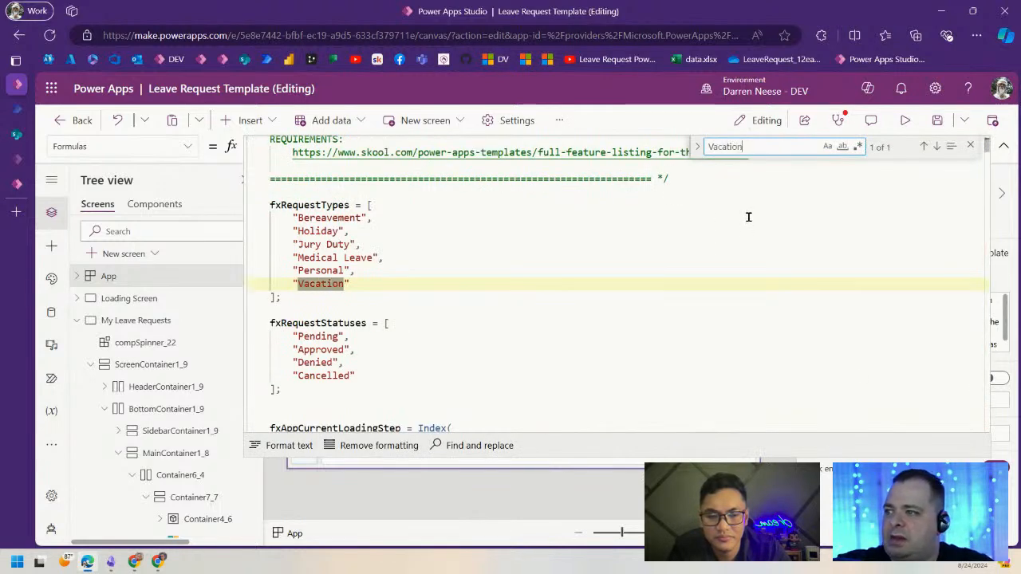
double_click(317, 204)
double_click(322, 323)
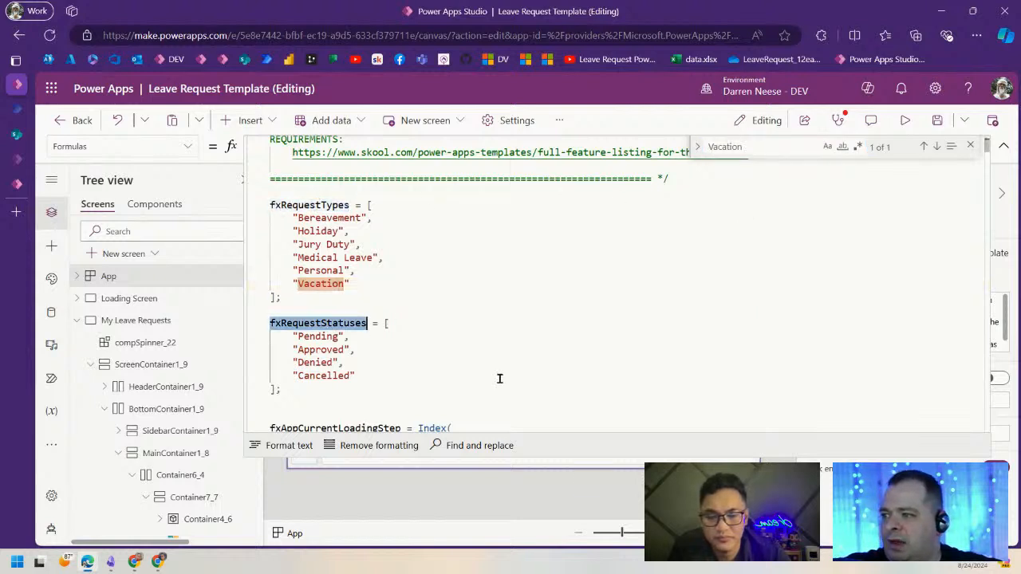
- In fxRequestStatuses, put the opening bracket on its own line and turn the "Pending" entry into the record {Value: "Pending"}
click(408, 376)
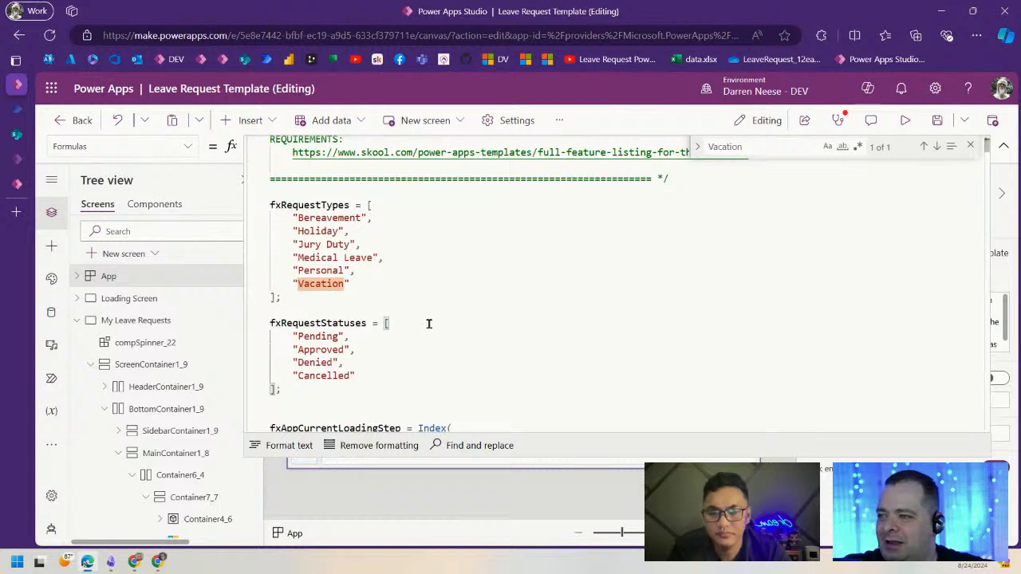
key(Return)
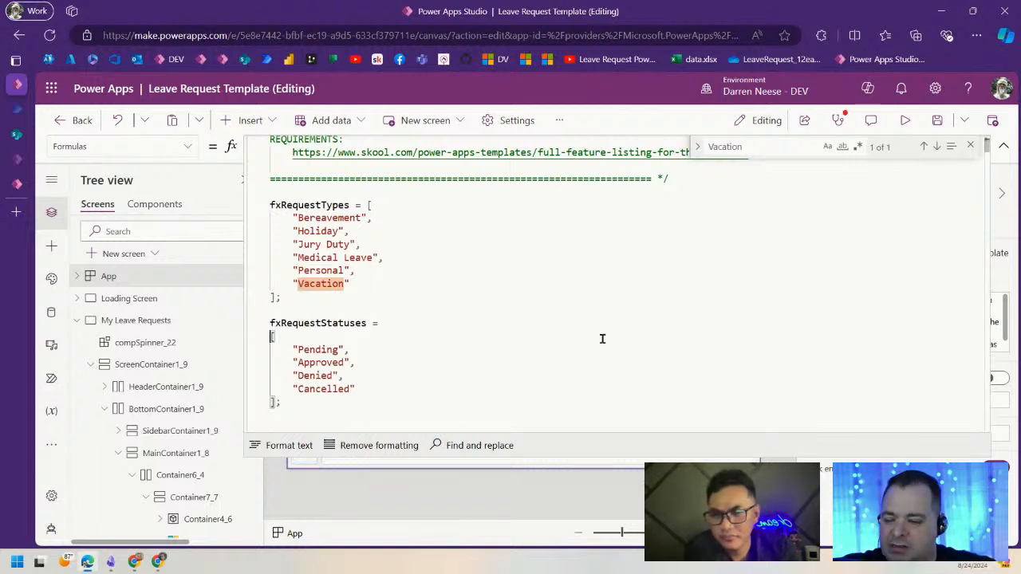
key(Down)
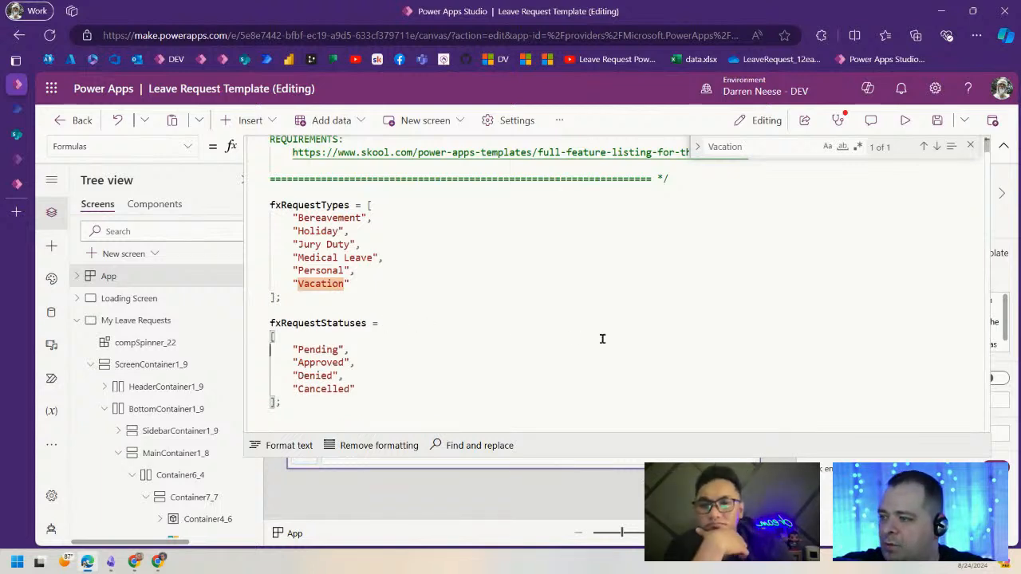
key(Right)
key(Right)
key(Right)
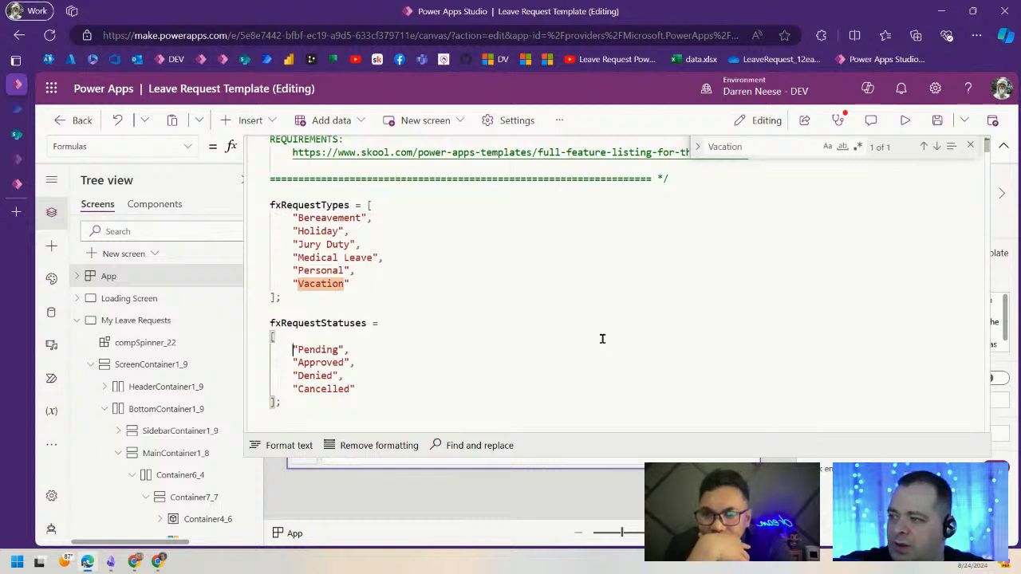
text({)
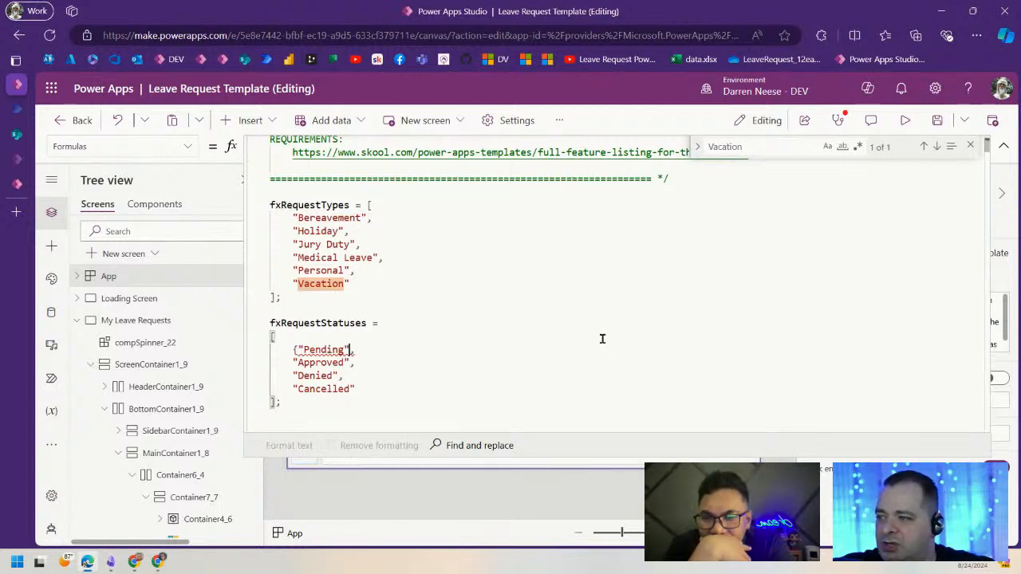
text(})
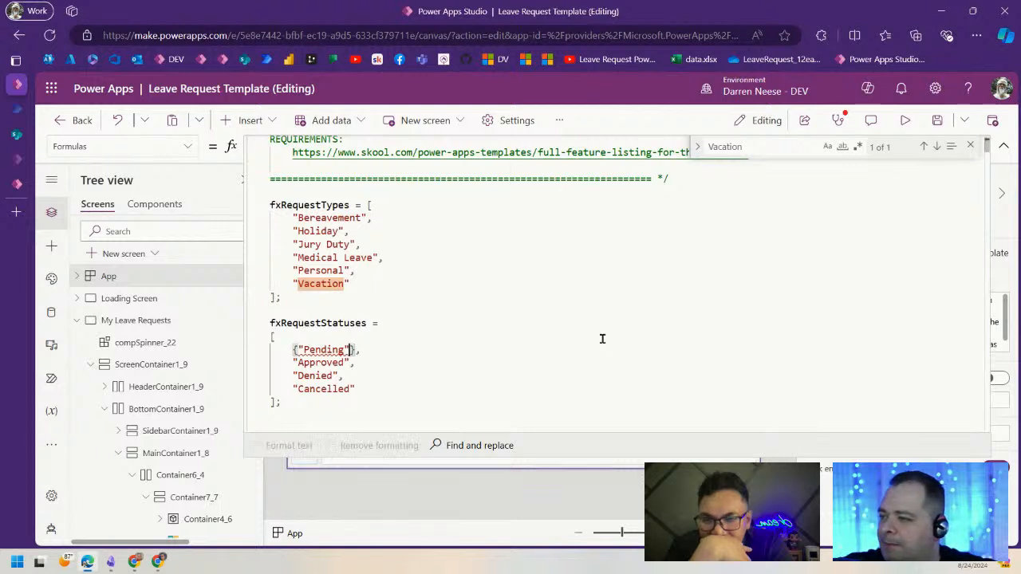
key(Left)
text(Va)
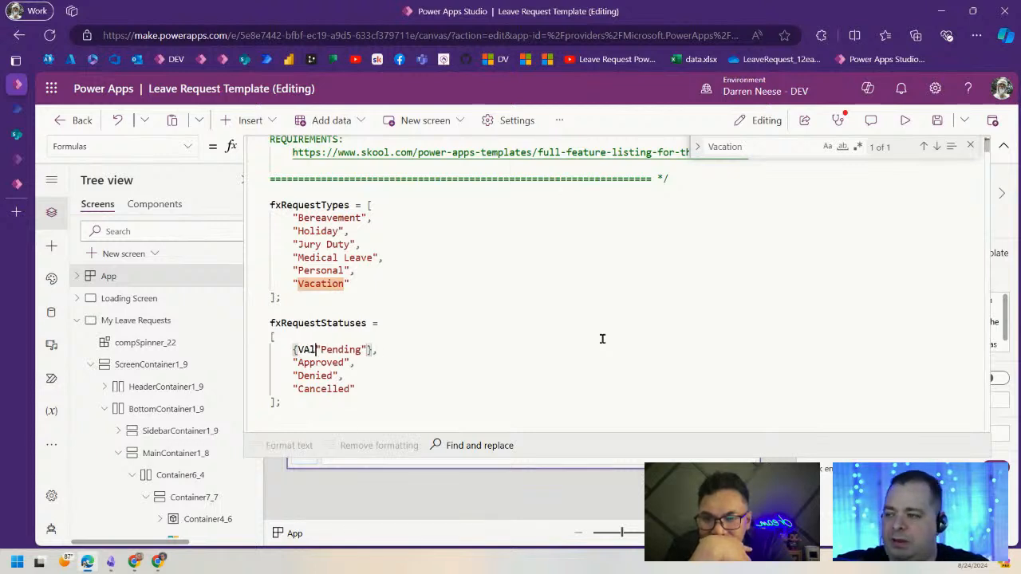
text(lue:)
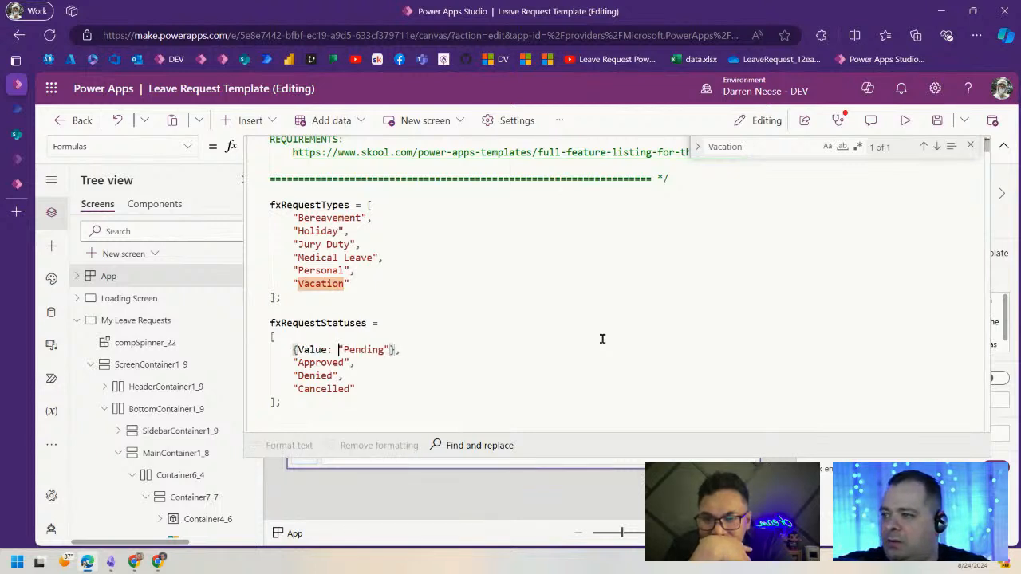
- Spread the Pending record over separate lines and add a second field, Color: ColorValue("#")
key(Return)
key(End)
key(Left)
key(Left)
key(Return)
key(BackSpace)
key(Up)
key(End)
text(,)
key(Return)
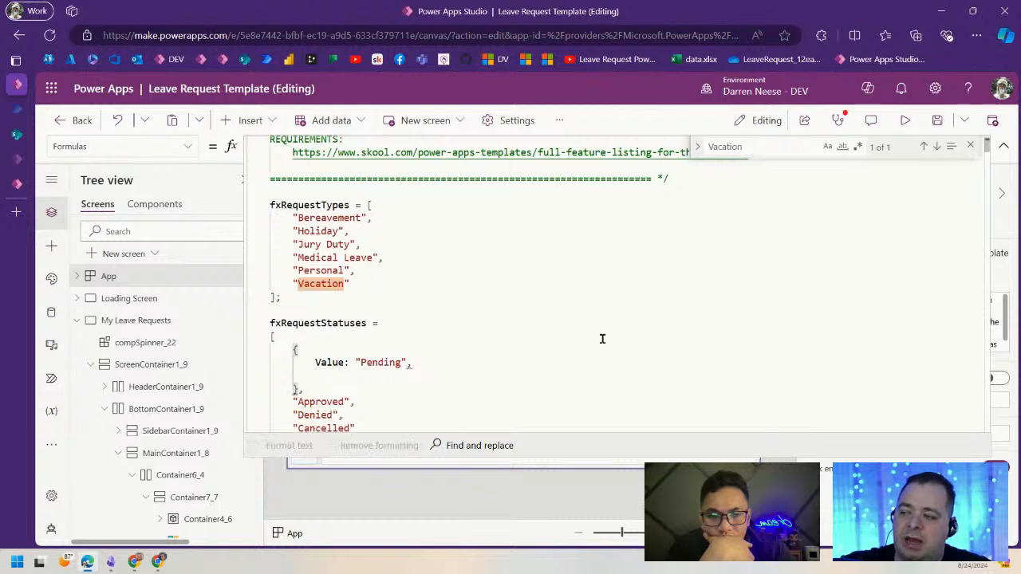
text(Color: ColorValue())
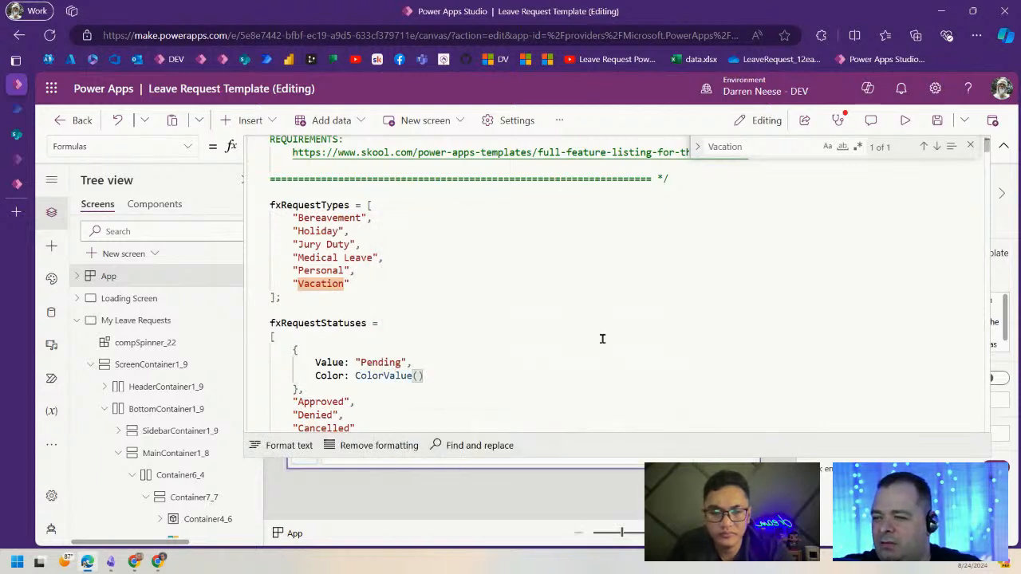
text("#)
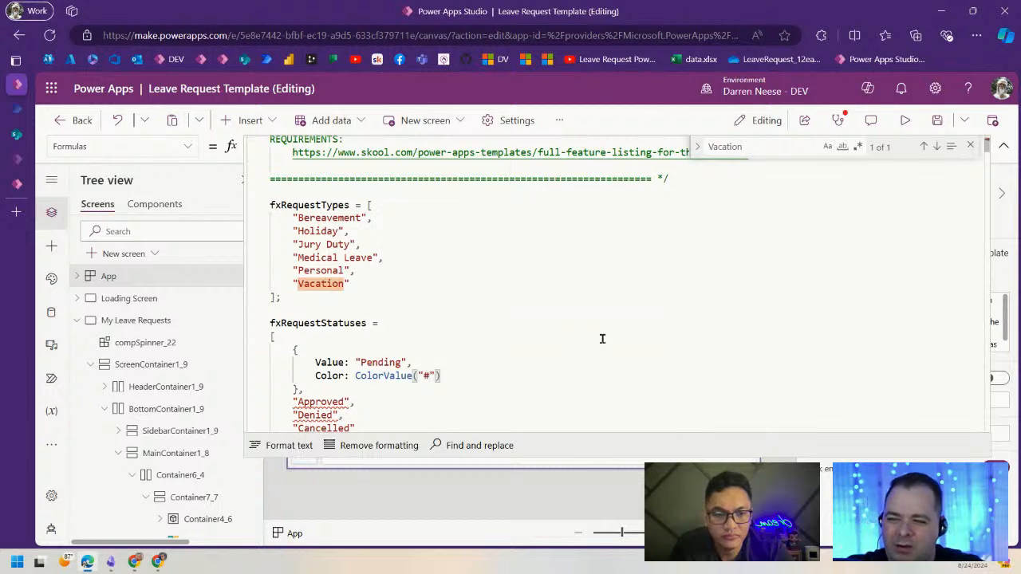
- Comment out ColorValue("#") in the Pending record and set its Color field to Color.AliceBlue
scroll(531, 325, down, 2)
drag(371, 361, 281, 363)
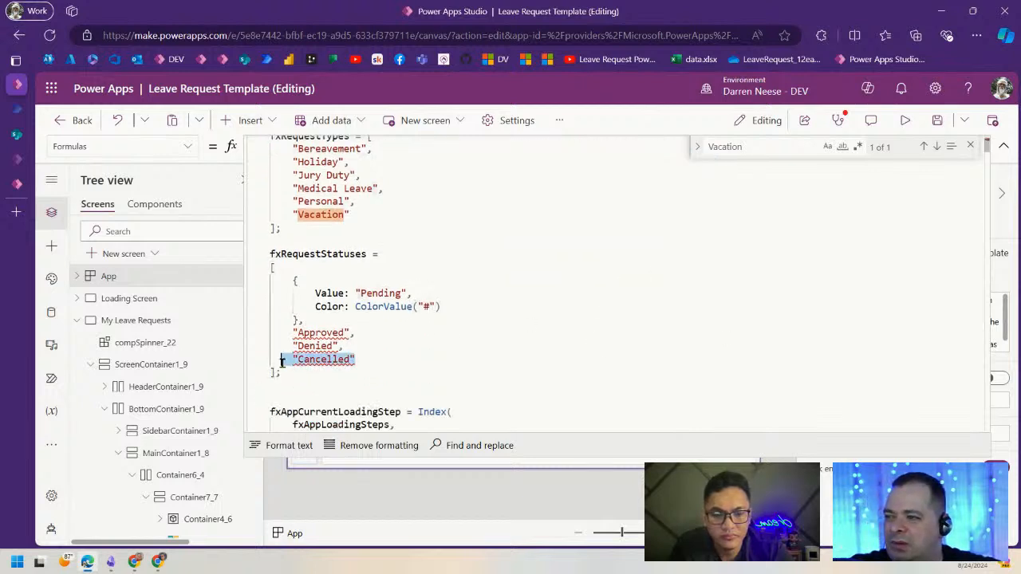
click(429, 306)
drag(353, 307, 446, 305)
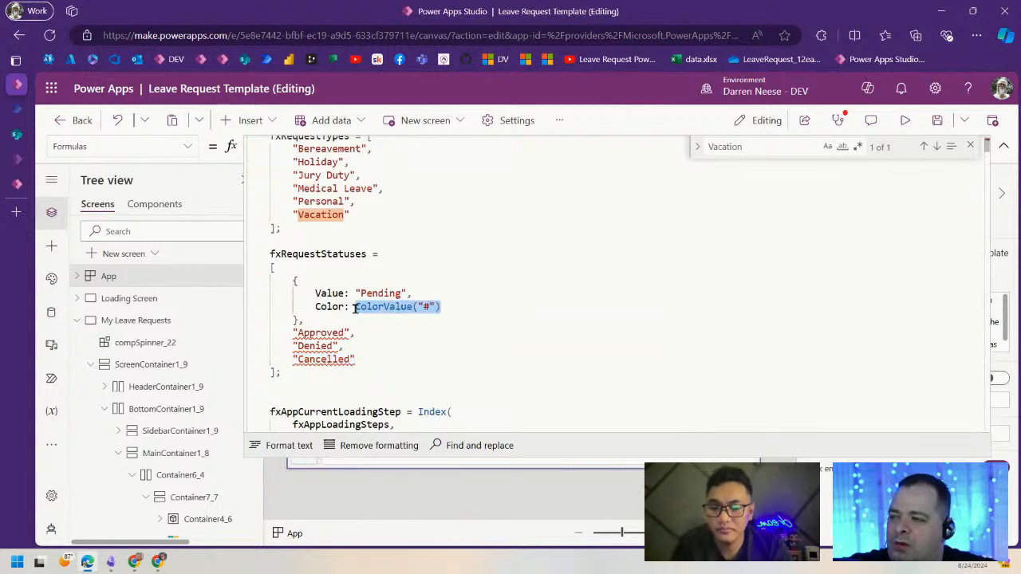
key(Left)
text(//)
key(Left)
key(Left)
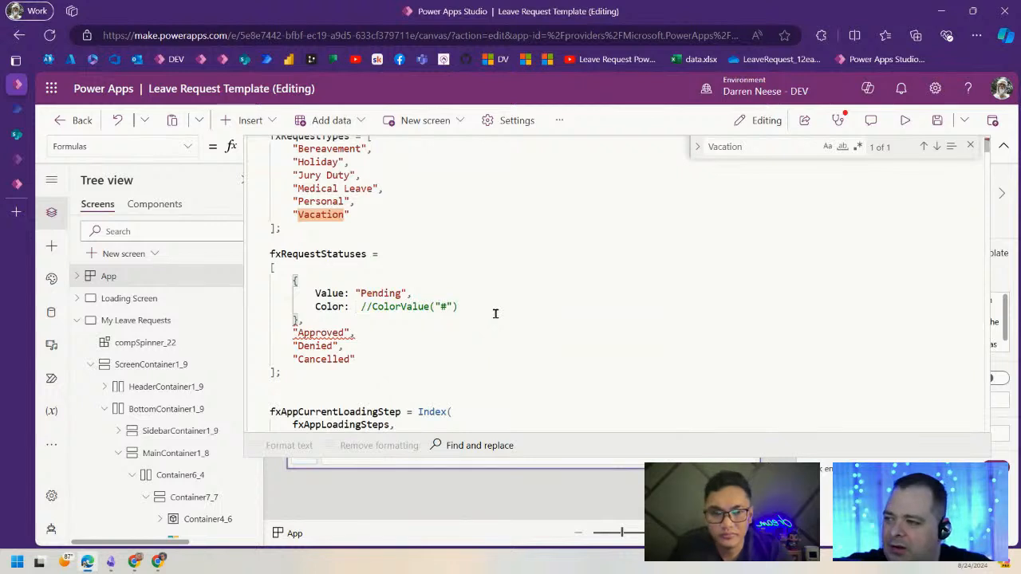
text(Colors.)
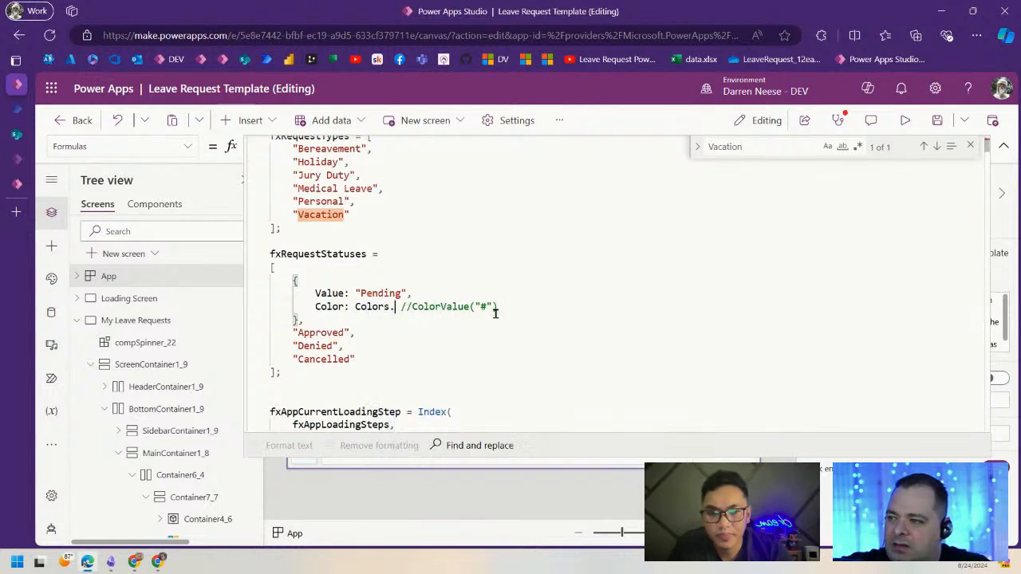
text(AliceBlue)
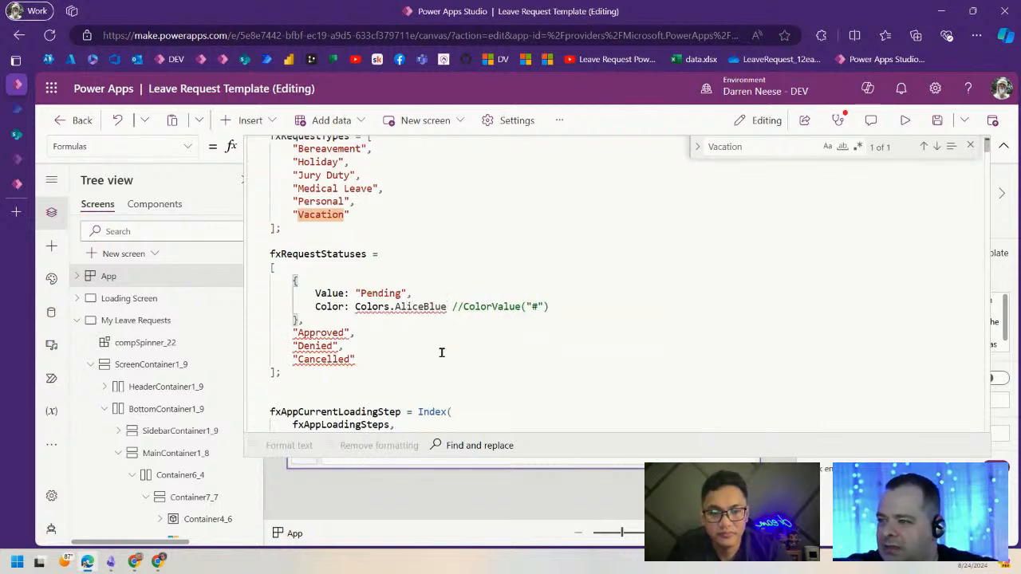
click(394, 307)
key(BackSpace)
key(Right)
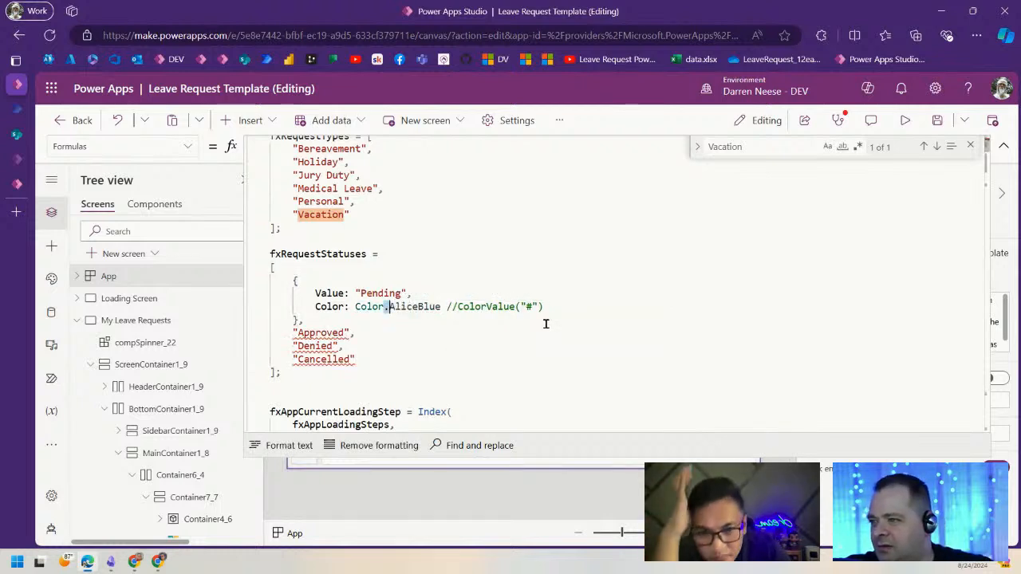
- Copy the Pending record in fxRequestStatuses and paste three duplicates of it directly below the original
click(418, 336)
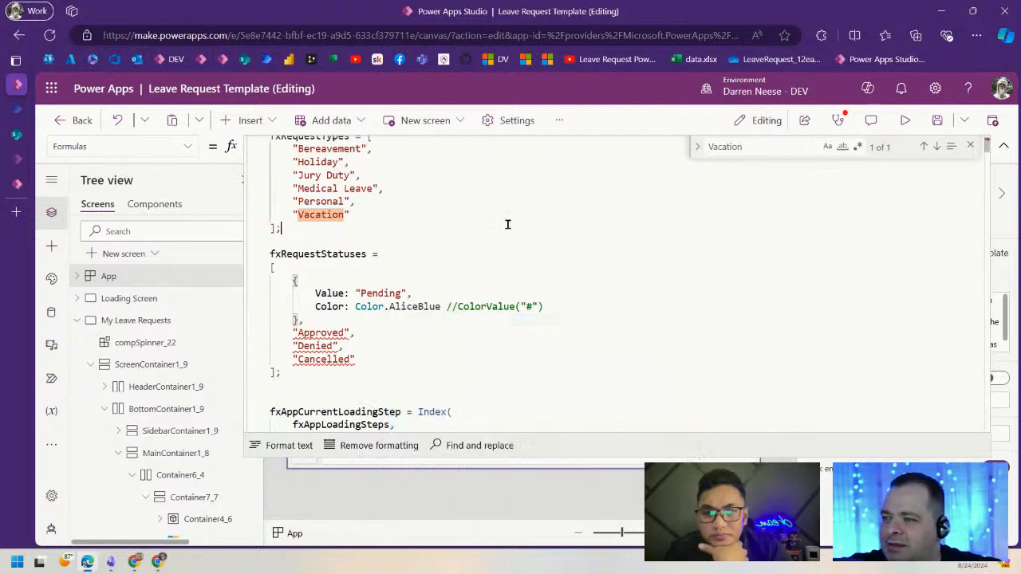
drag(334, 319, 234, 275)
key(ctrl+c)
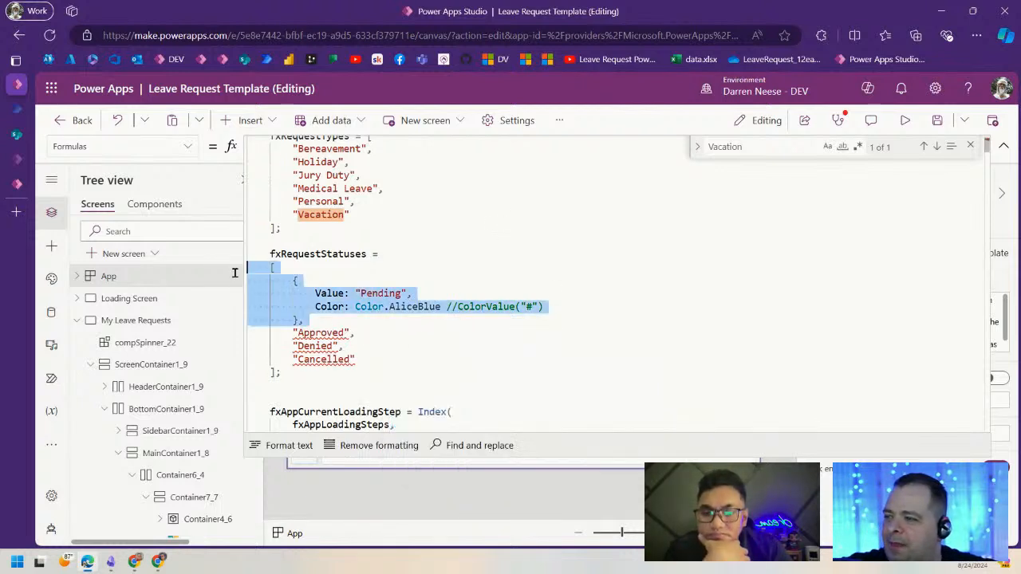
click(340, 320)
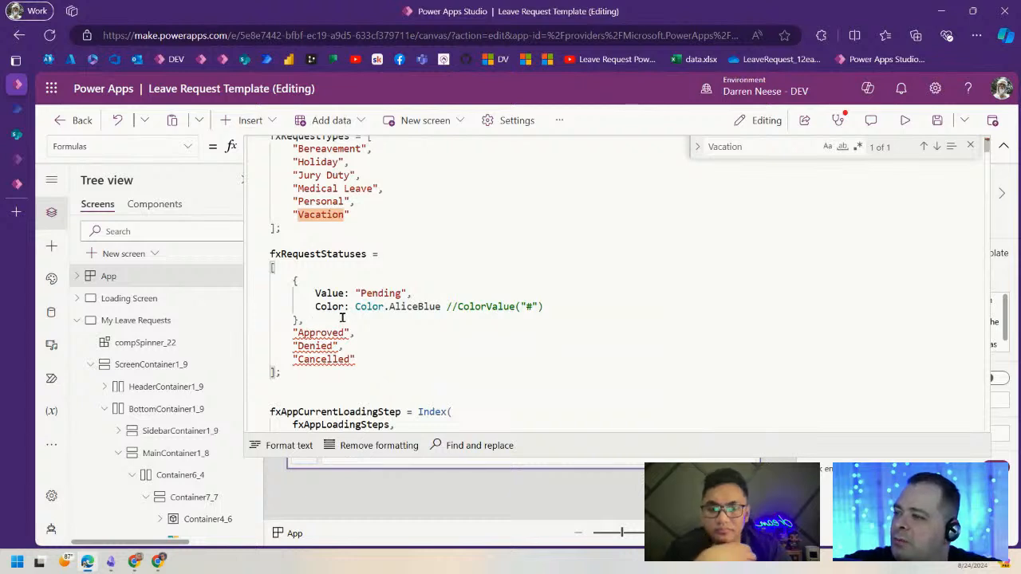
key(Return)
key(shift+Home)
key(ctrl+v)
key(Return)
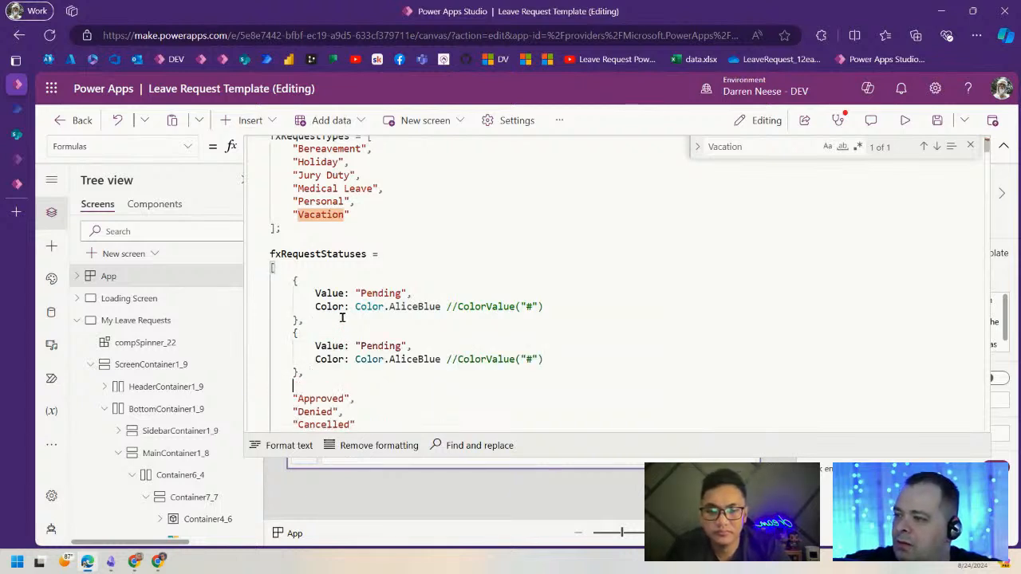
key(shift+Home)
key(ctrl+v)
key(Return)
key(shift+Home)
key(ctrl+v)
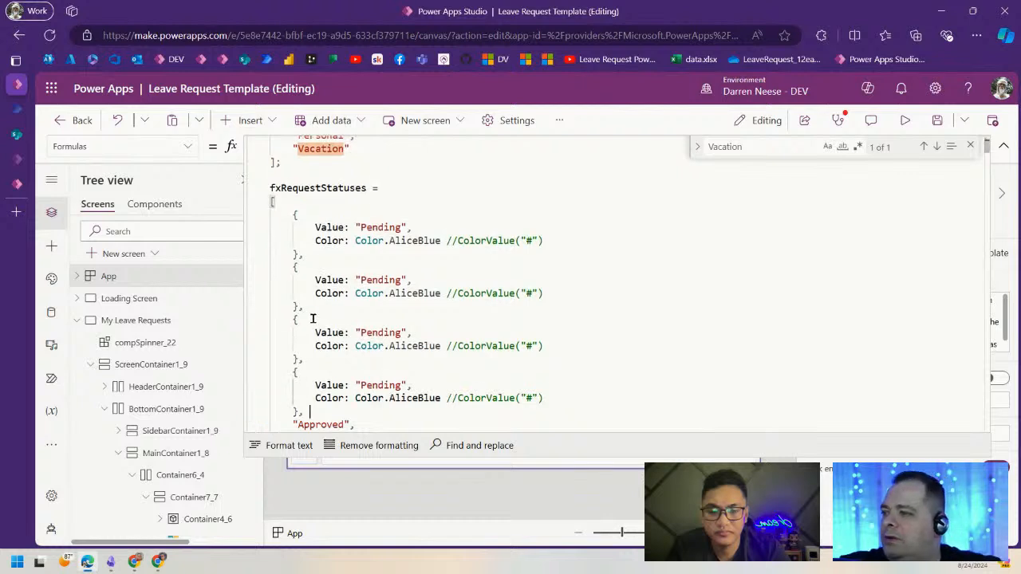
- Move the texts Approved, Denied and Cancelled from the old list entries into the Value fields of the three duplicated records
scroll(328, 375, down, 2)
double_click(322, 355)
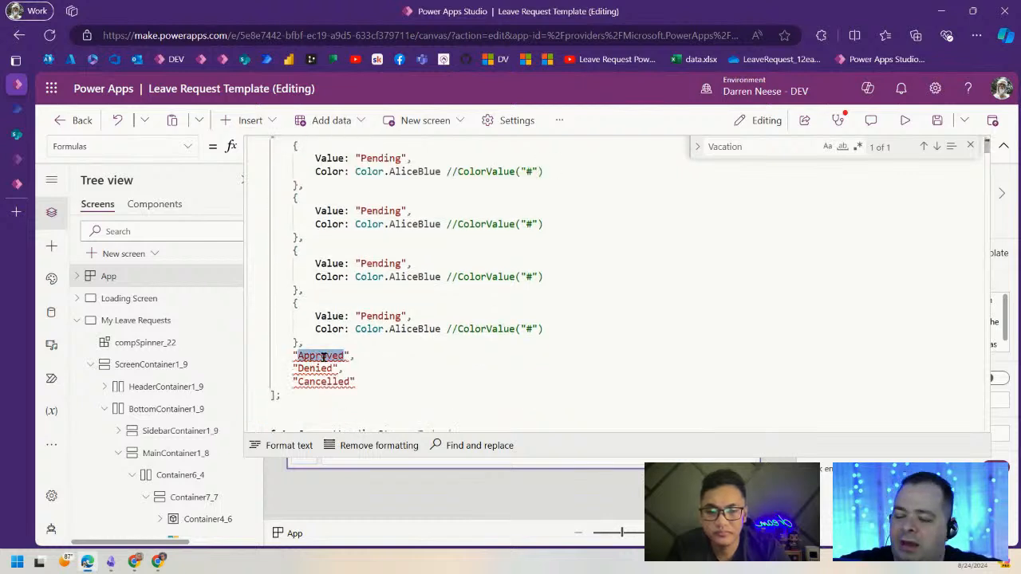
key(ctrl+x)
double_click(381, 211)
key(ctrl+v)
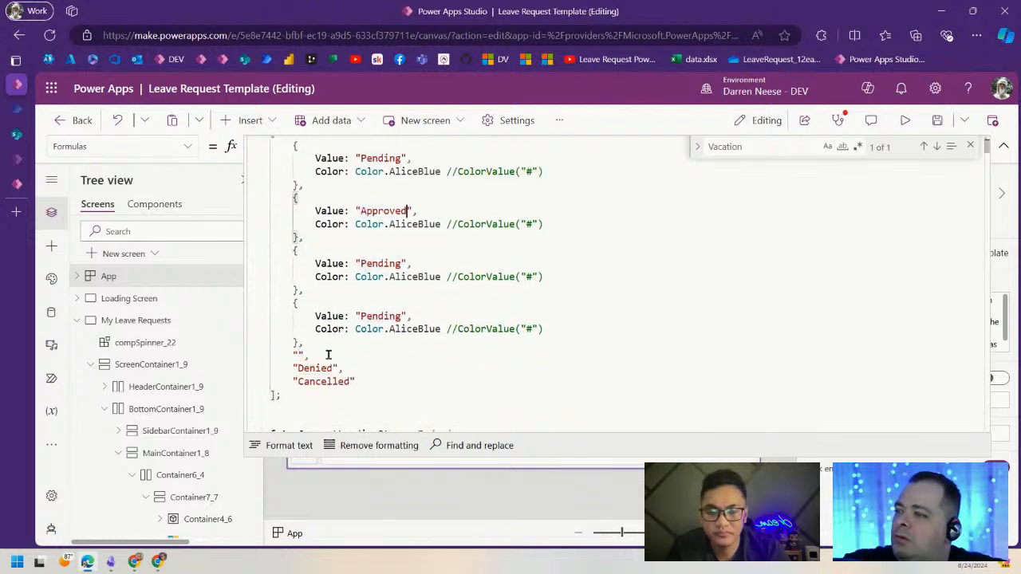
double_click(315, 368)
key(ctrl+x)
double_click(381, 263)
key(ctrl+v)
double_click(320, 382)
key(ctrl+x)
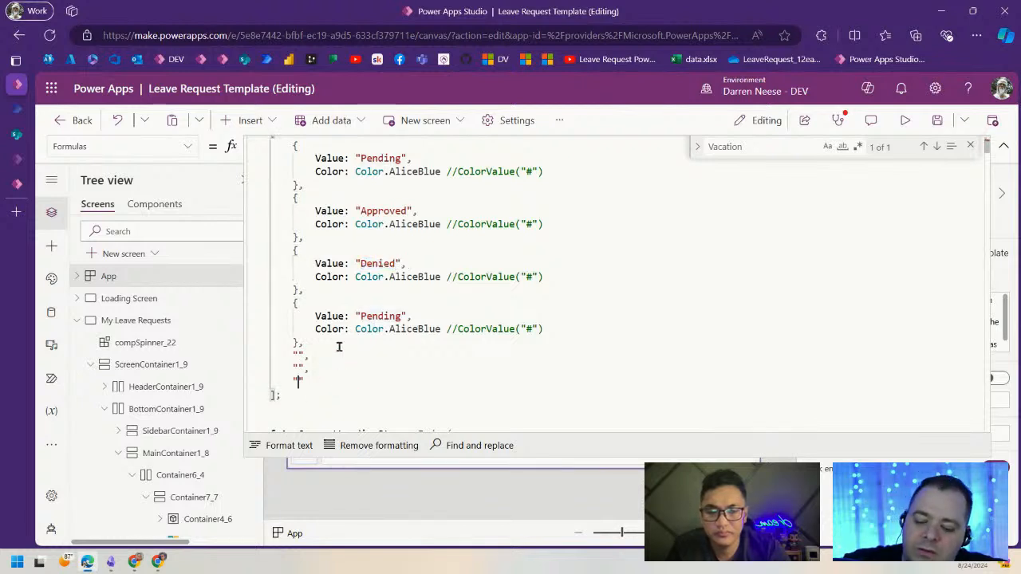
double_click(381, 316)
key(ctrl+v)
- Delete the leftover empty strings and the trailing comma after the Cancelled record in fxRequestStatuses
drag(324, 380, 330, 346)
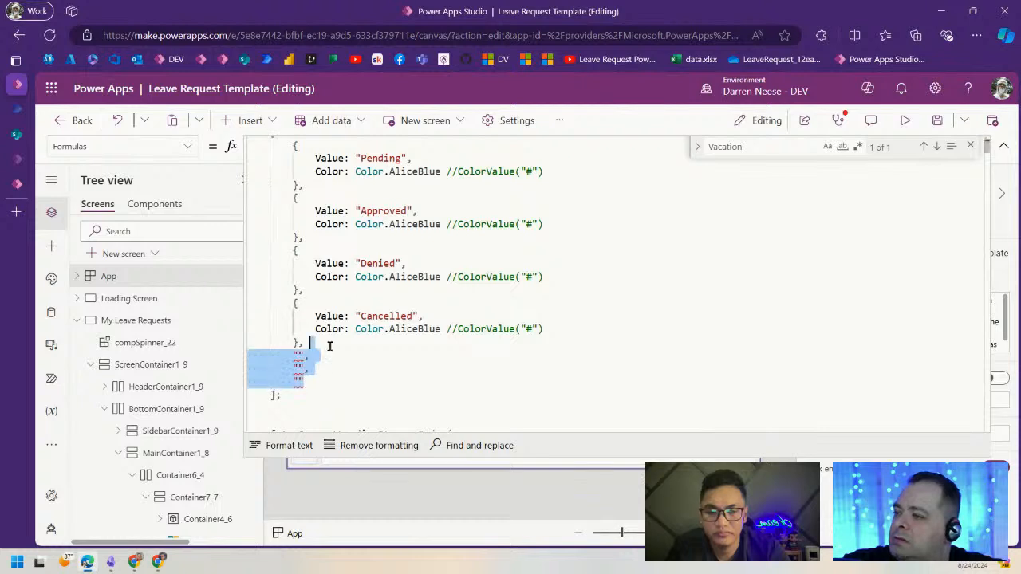
key(Delete)
key(BackSpace)
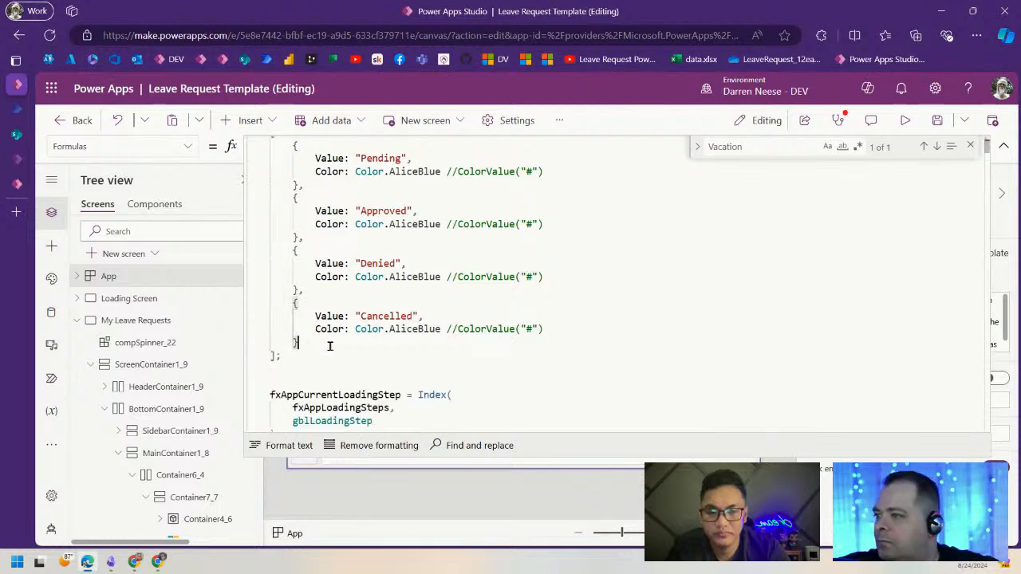
scroll(601, 307, up, 1)
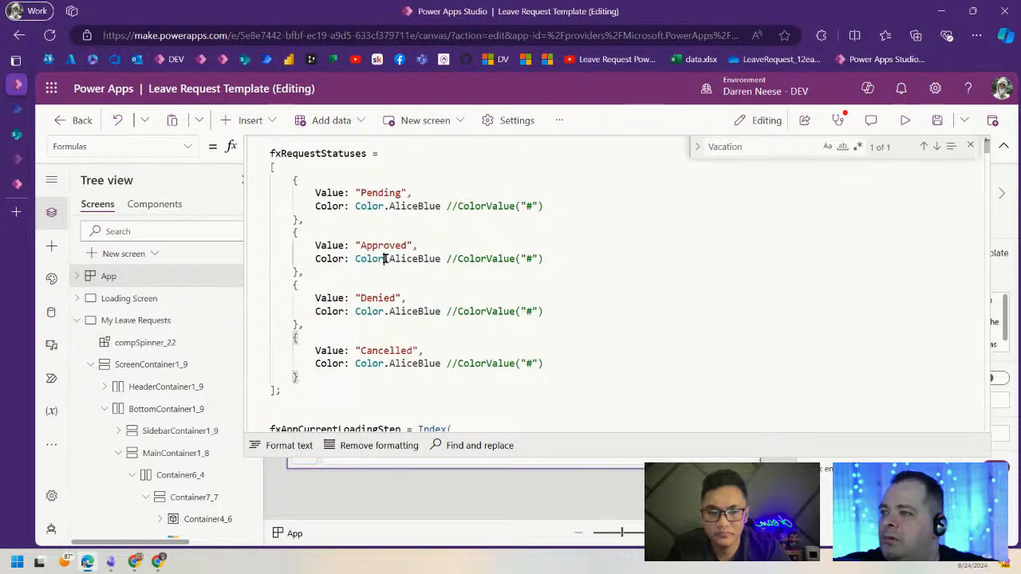
- Set the Approved record's Color to Color.Green, replacing its commented ColorValue text as well
drag(385, 260, 601, 256)
text(Gree)
key(BackSpace)
key(BackSpace)
key(BackSpace)
key(BackSpace)
text(.Green)
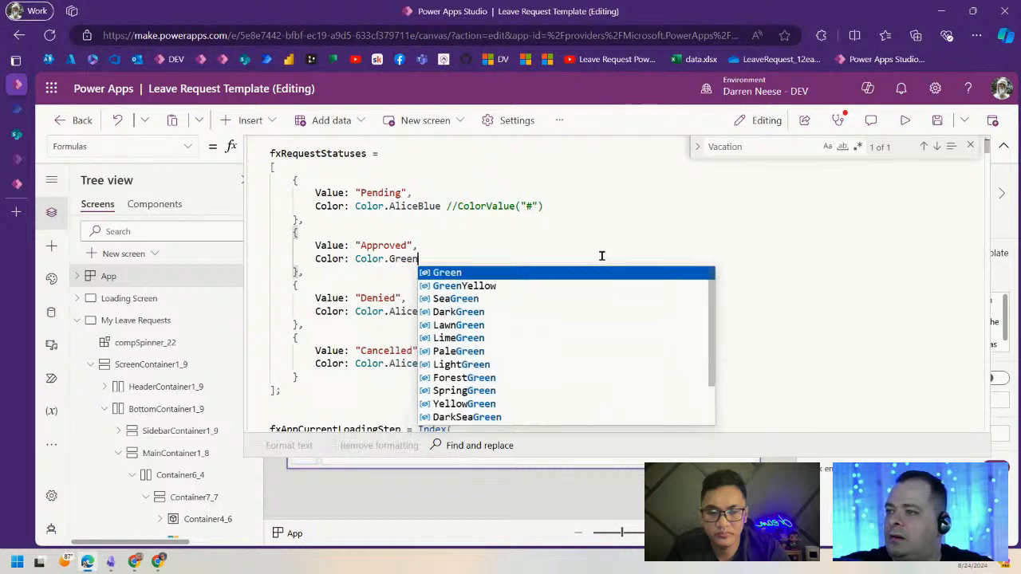
- Remove the //ColorValue("#") comments from the Pending, Denied and Cancelled records
drag(447, 206, 559, 204)
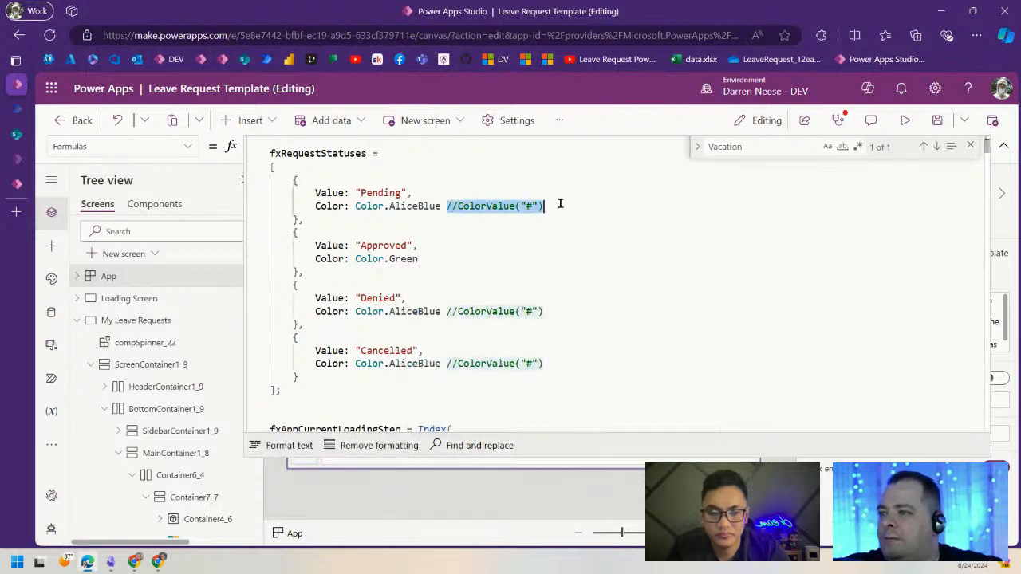
key(BackSpace)
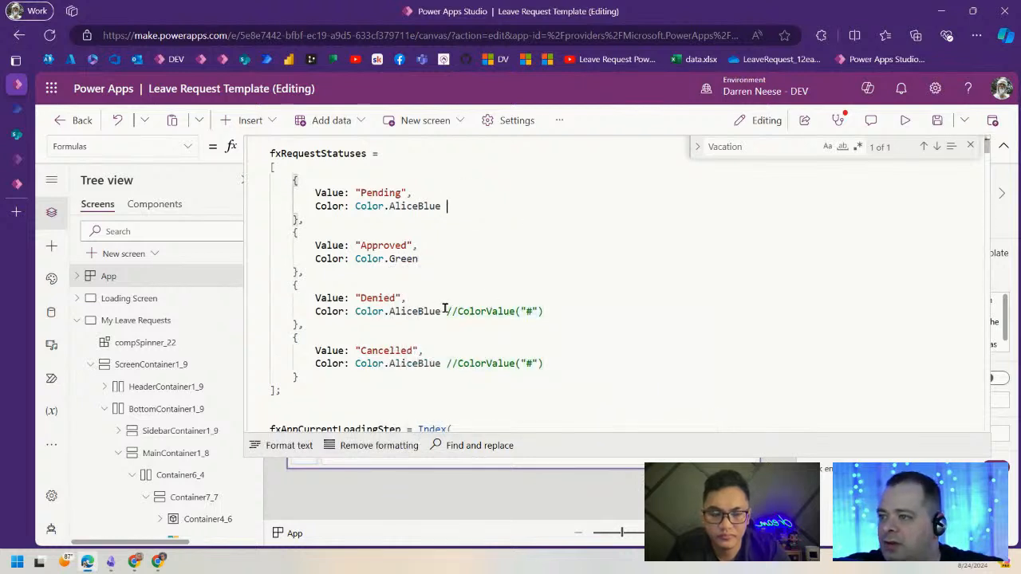
drag(446, 311, 559, 306)
key(BackSpace)
drag(447, 364, 581, 364)
key(BackSpace)
- Set the Denied record's Color to Color.Maroon and the Cancelled record's Color to Color.Gray
drag(391, 312, 532, 314)
key(BackSpace)
text(Maroon)
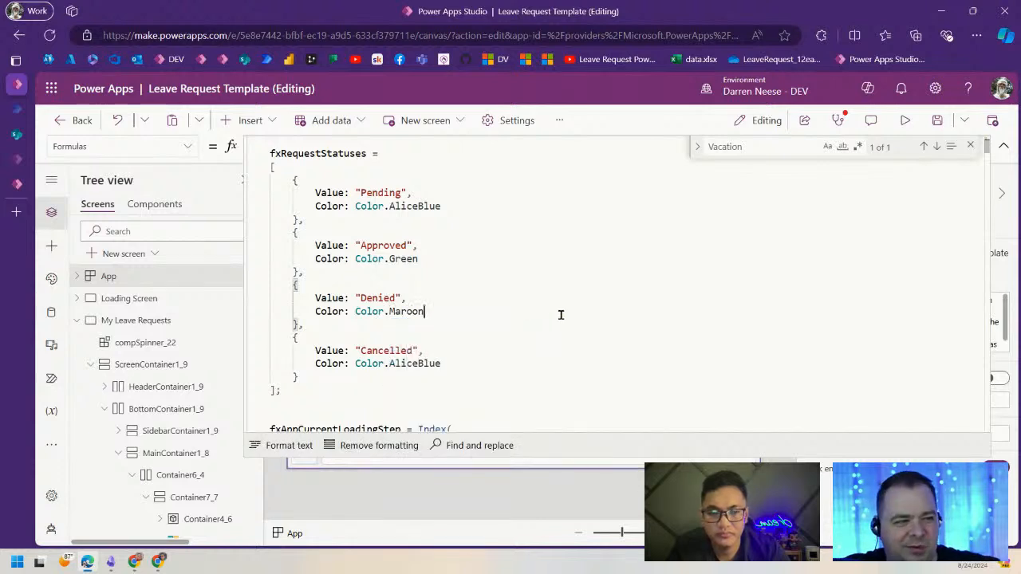
click(463, 353)
drag(453, 362, 384, 363)
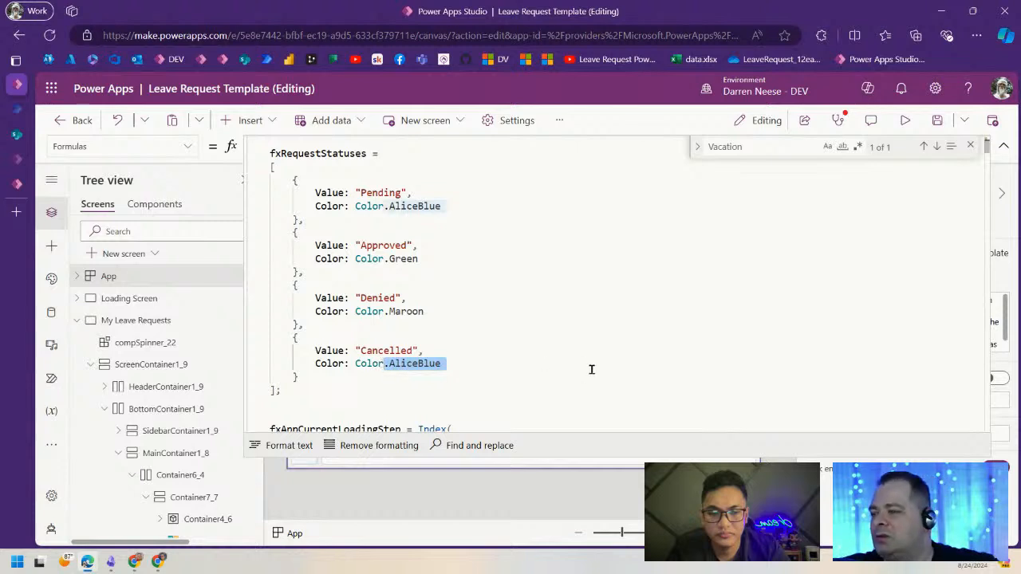
text(.Gray)
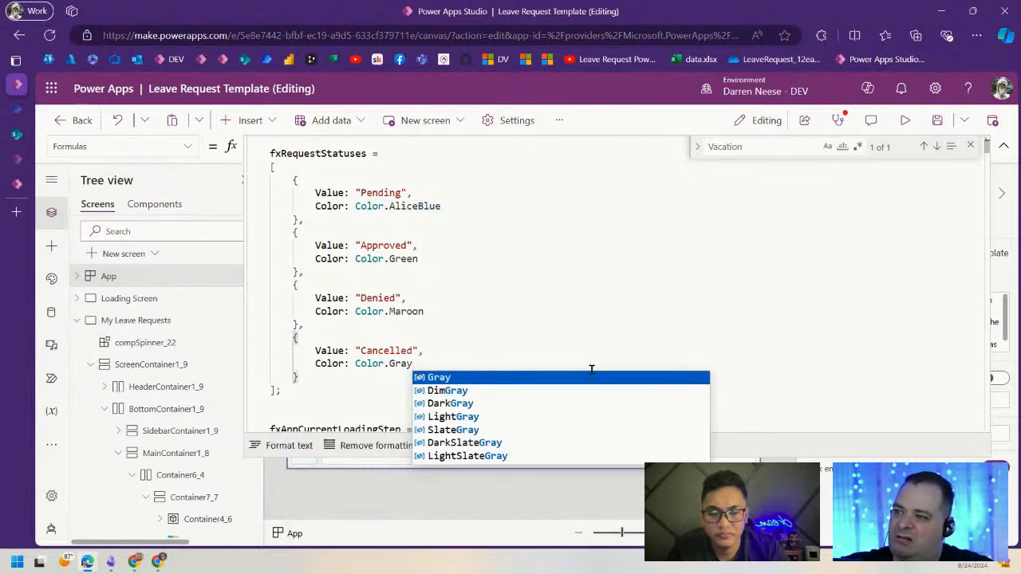
click(581, 273)
- Close the text search, save the app and collapse the expanded formula editor
click(970, 147)
key(ctrl+s)
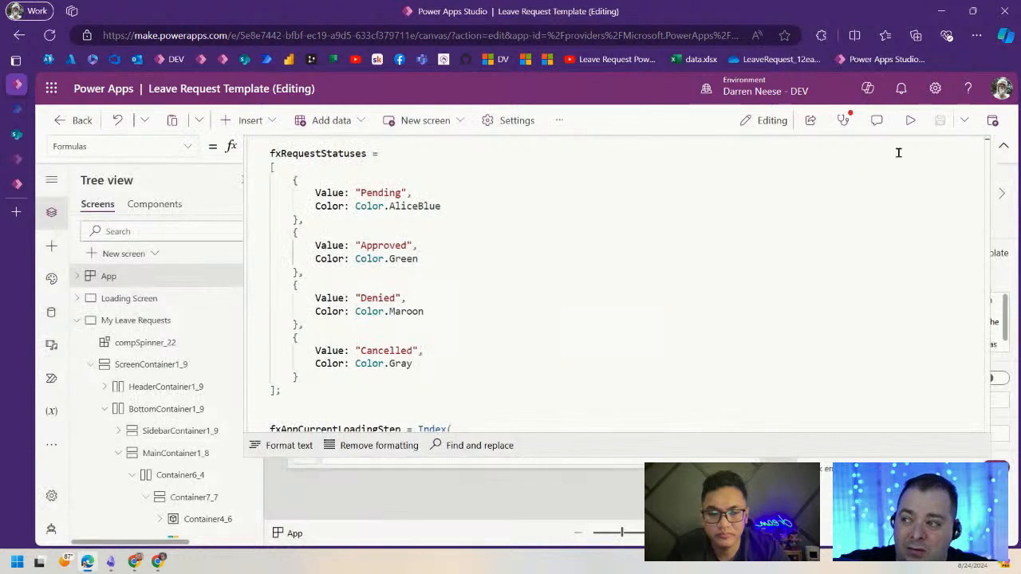
double_click(312, 153)
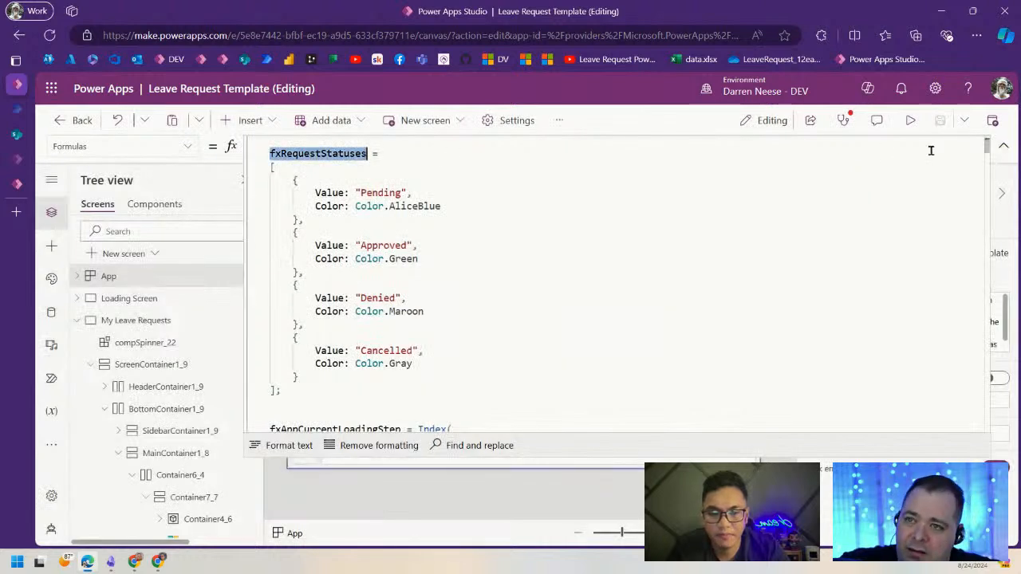
click(1003, 146)
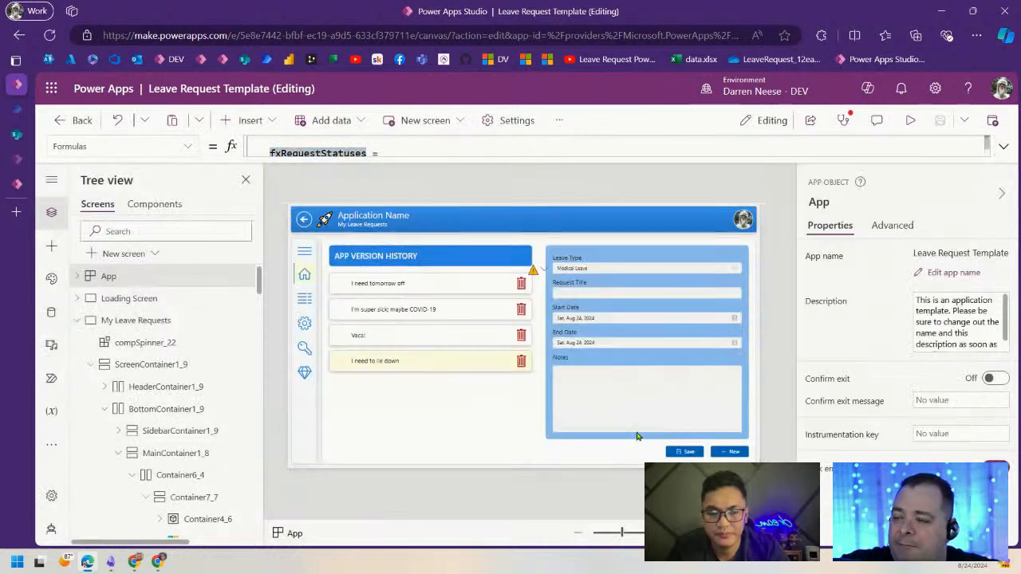
- Insert a text label into the leave request gallery row at about X 364, Y 10, and center its text
click(388, 283)
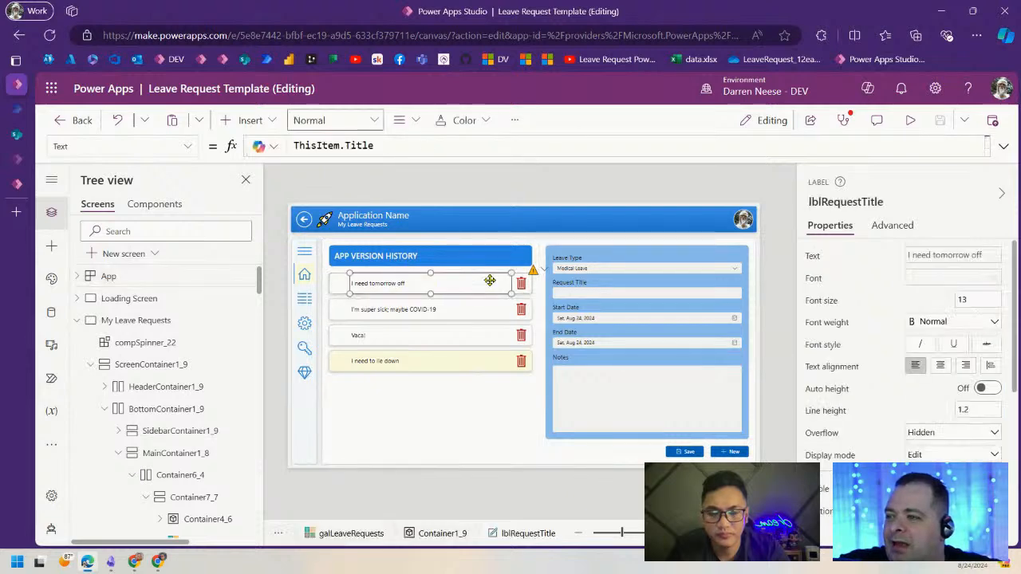
click(227, 122)
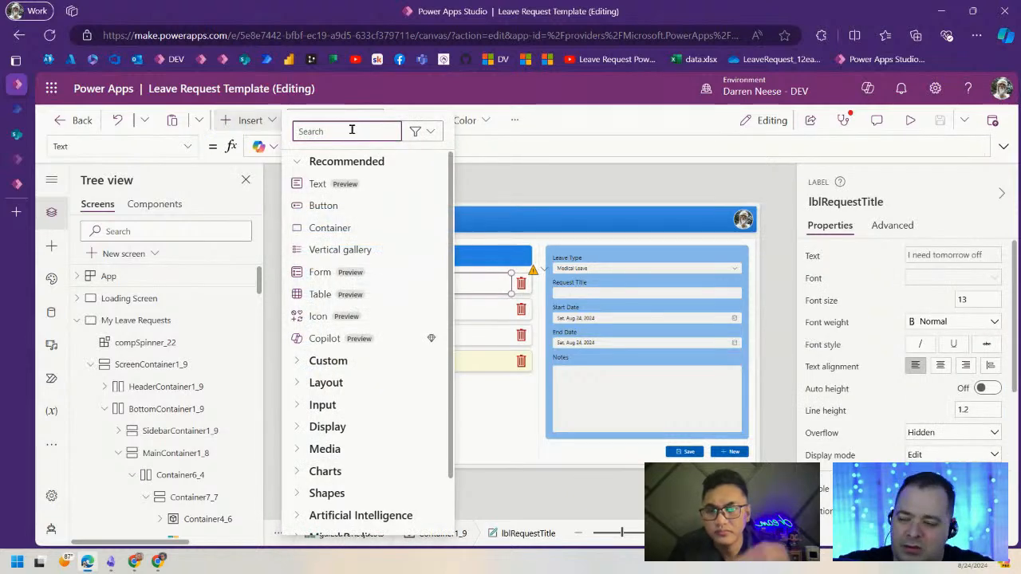
text(labe)
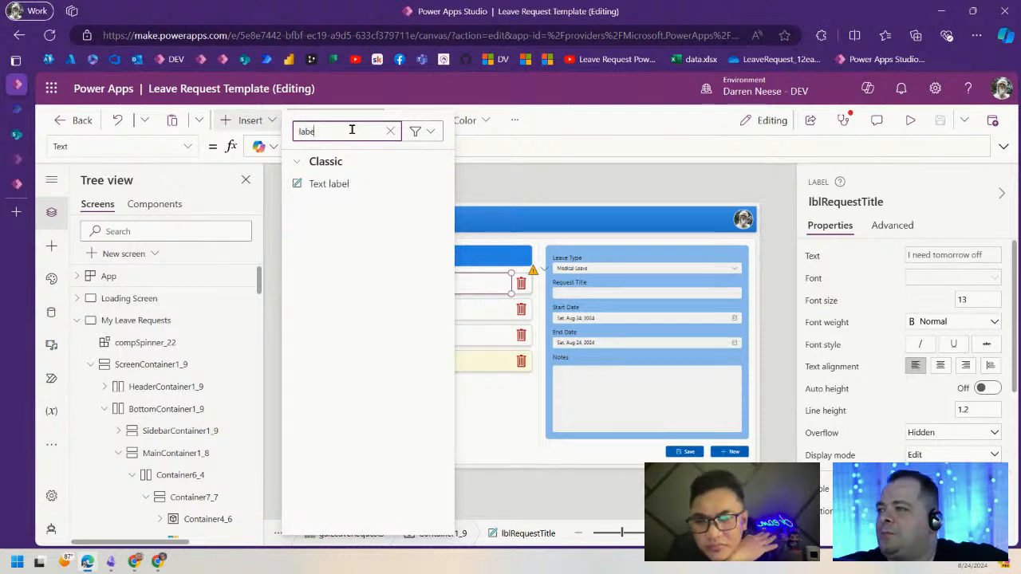
click(365, 184)
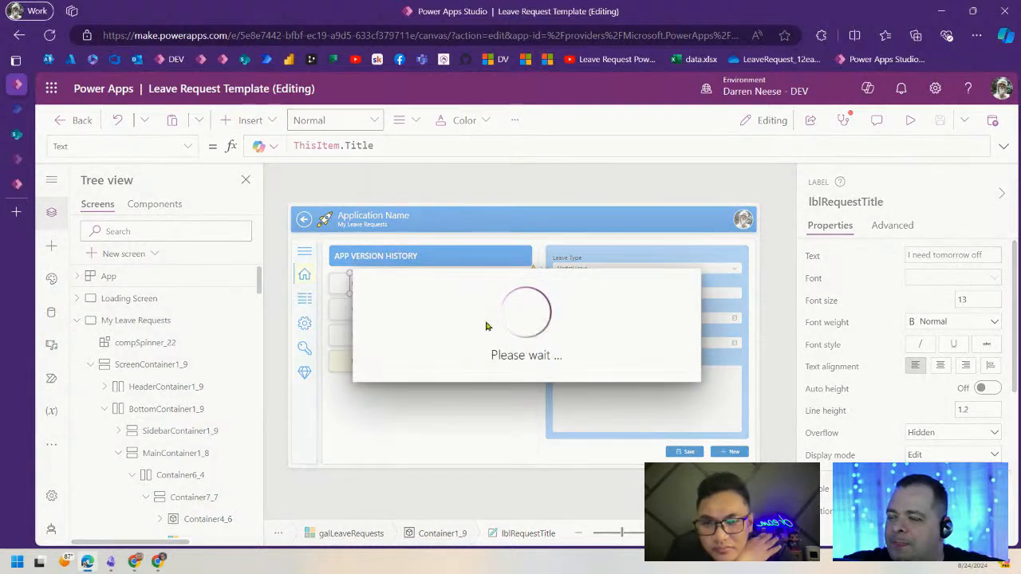
drag(376, 287, 488, 283)
scroll(949, 427, down, 3)
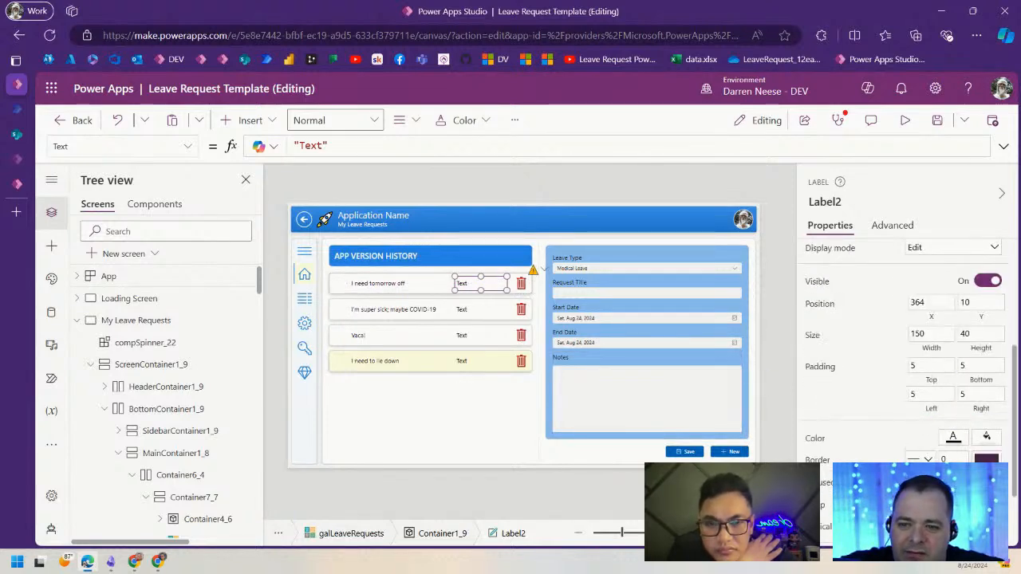
scroll(955, 419, up, 3)
click(944, 366)
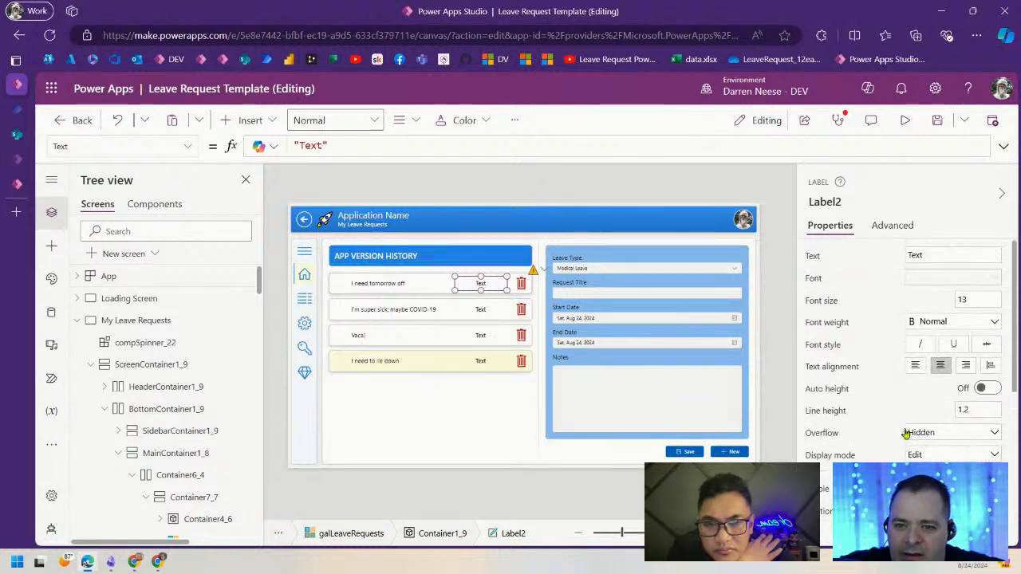
- Set the new gallery label's Fill to LookUp(fxRequestStatuses, Value = ThisItem.Status, Color)
scroll(908, 433, down, 2)
click(818, 508)
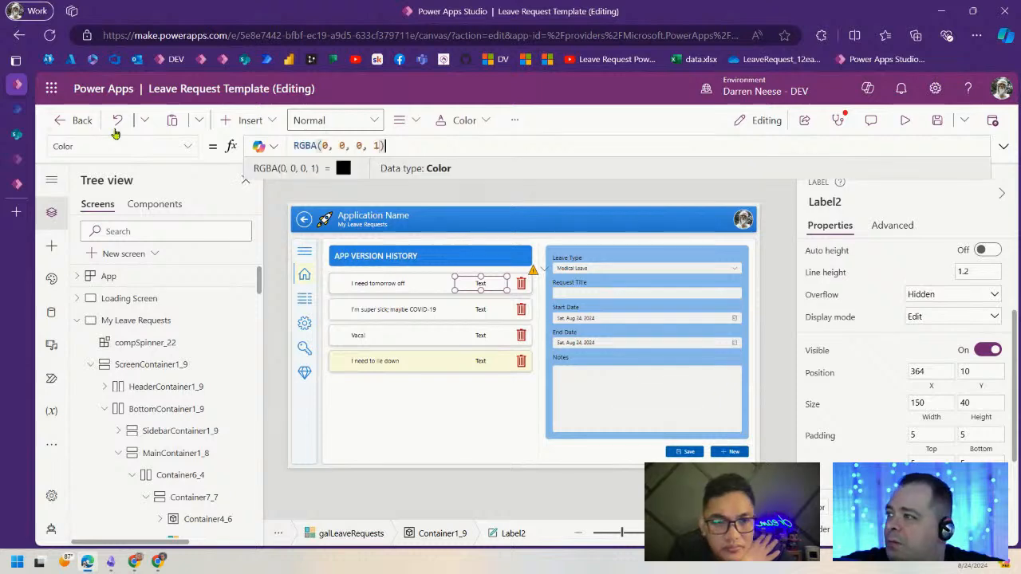
click(187, 148)
scroll(137, 375, down, 4)
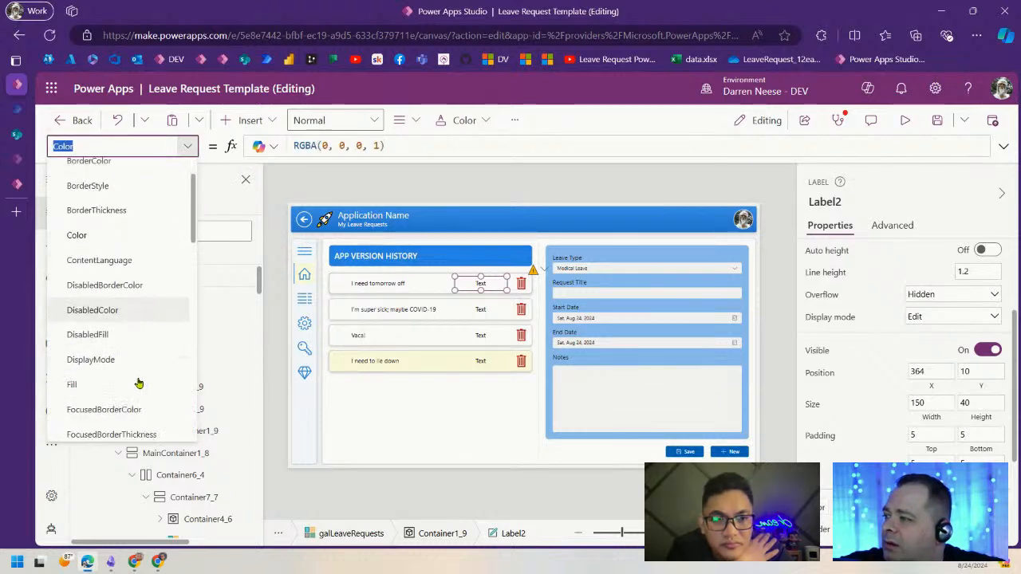
click(99, 306)
drag(381, 145, 255, 145)
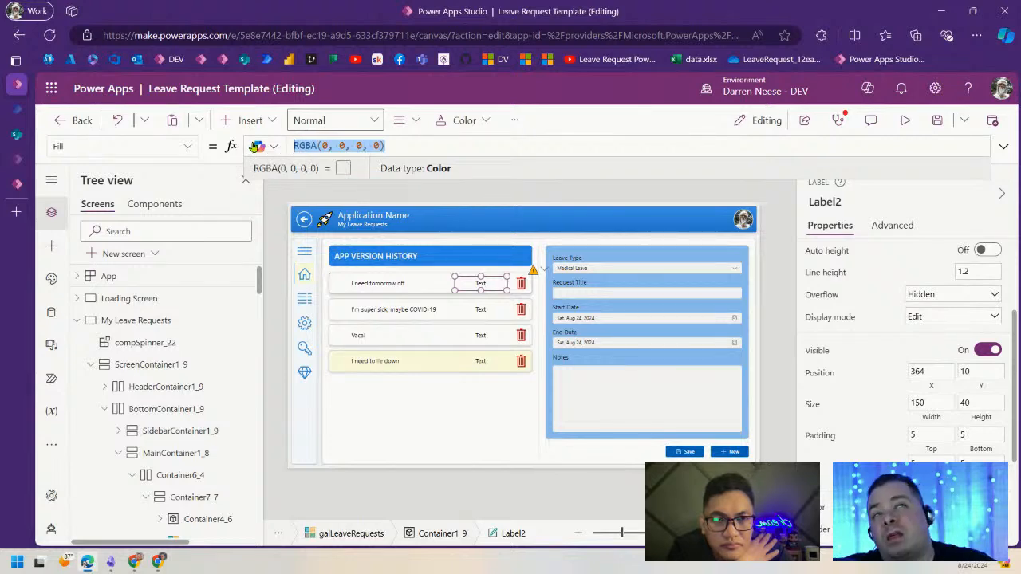
text(LookUp(fxRequestStatuses)
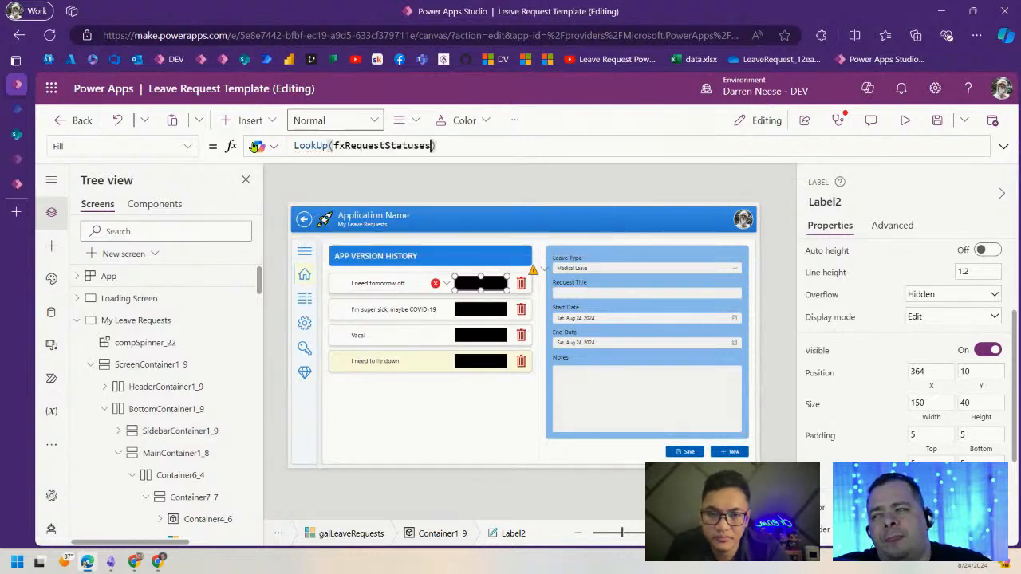
text(, Value )
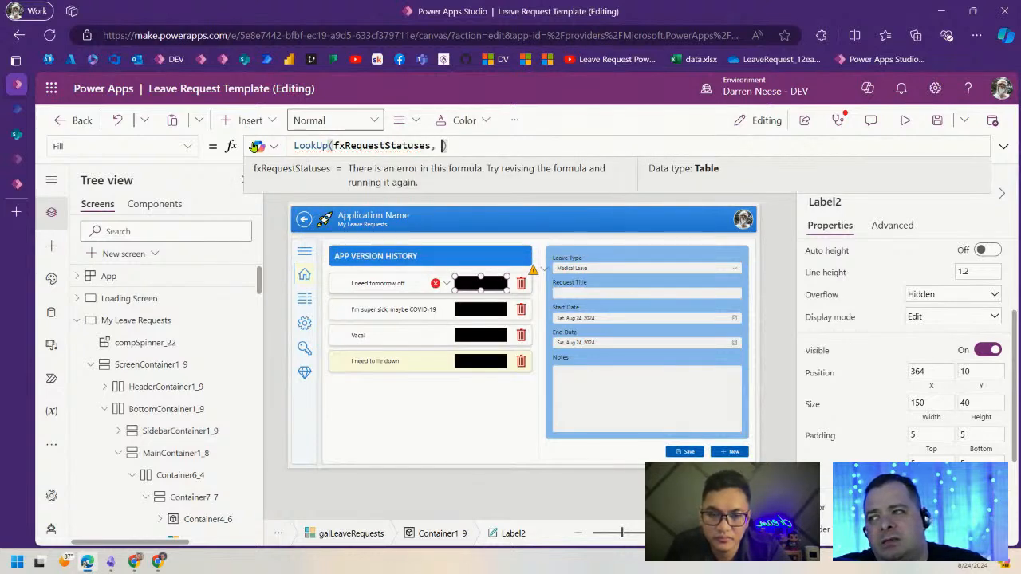
text(= ThisItem)
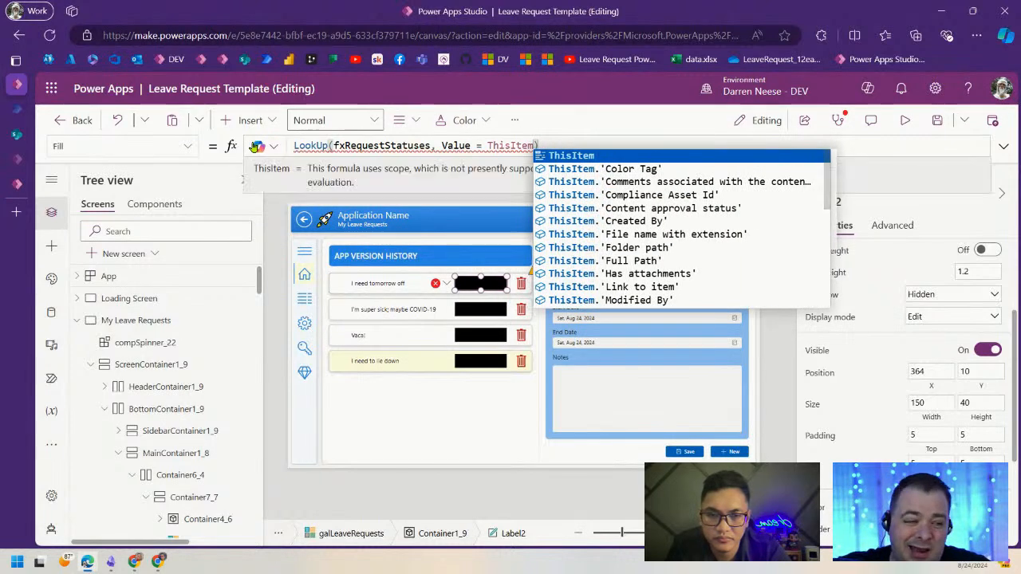
text(.)
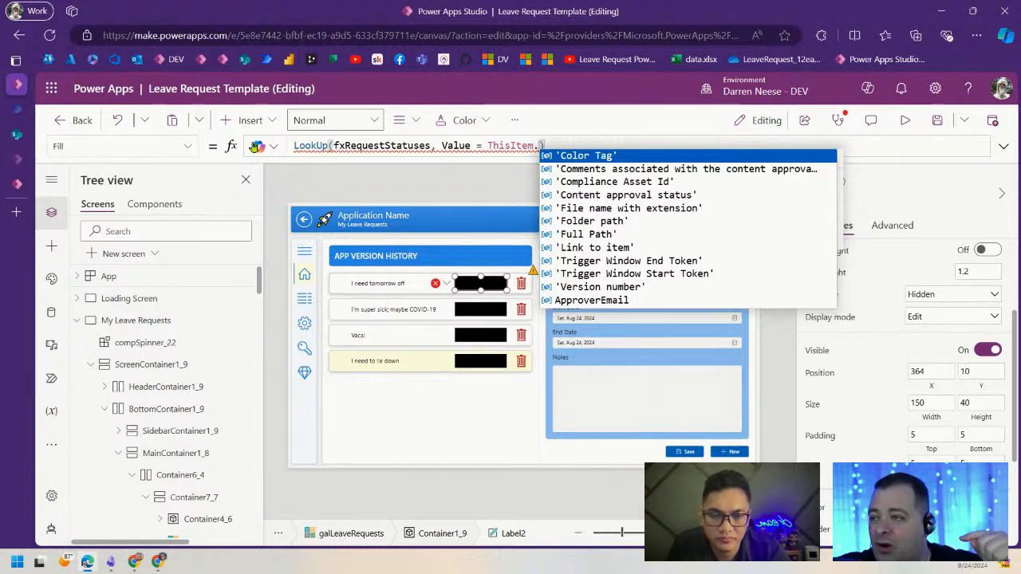
text(Status)
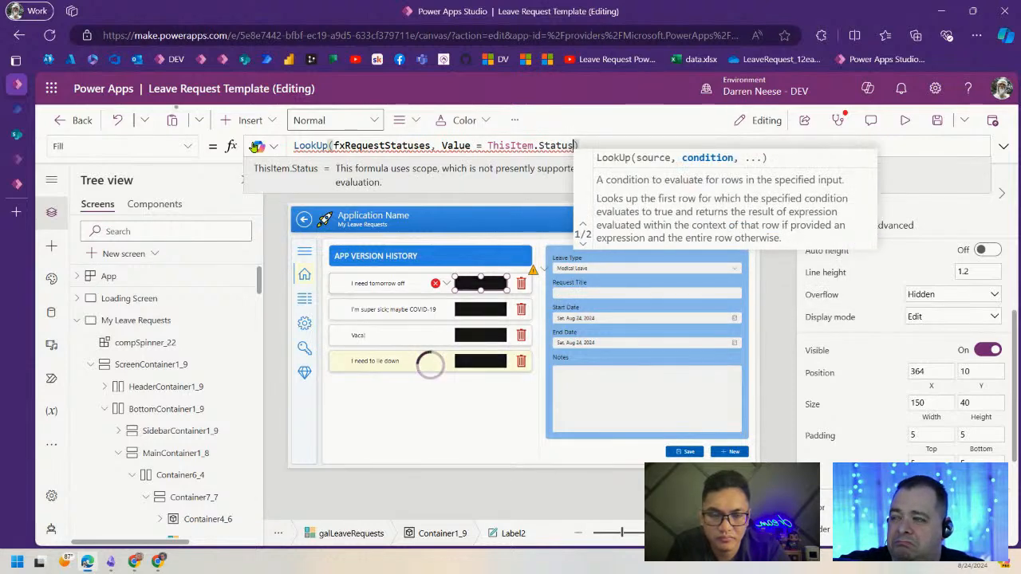
text(, Co)
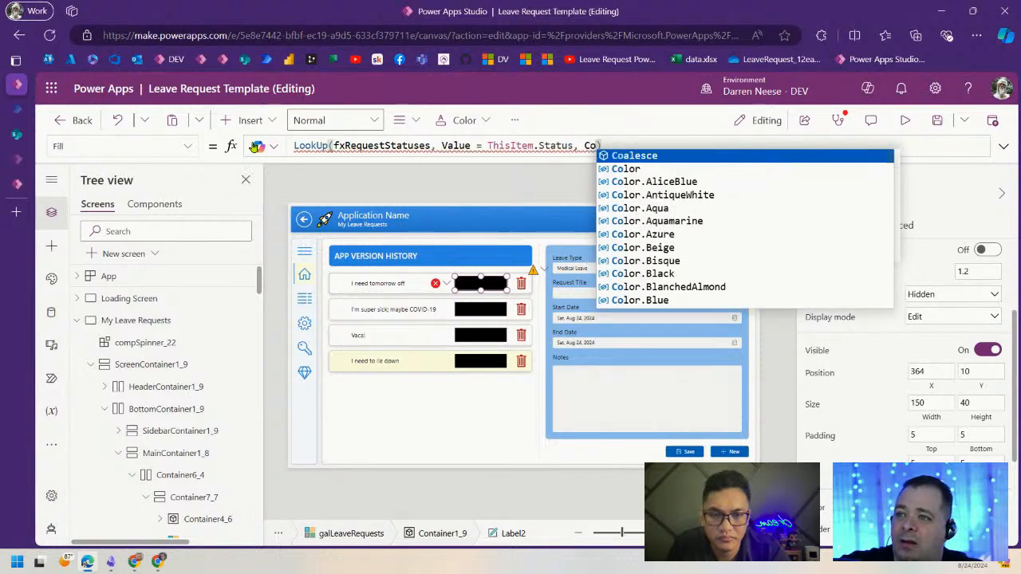
key(Down)
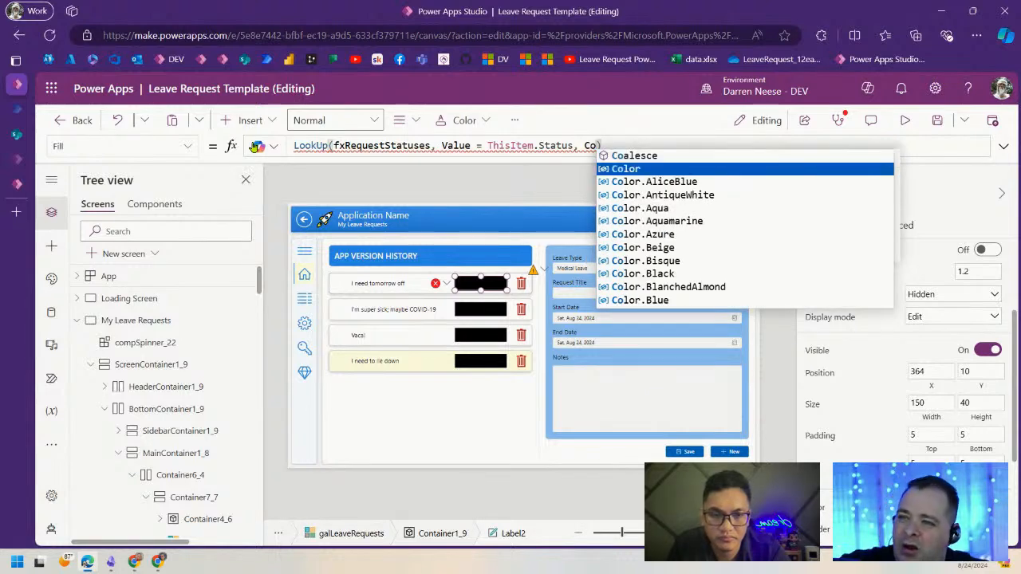
key(Tab)
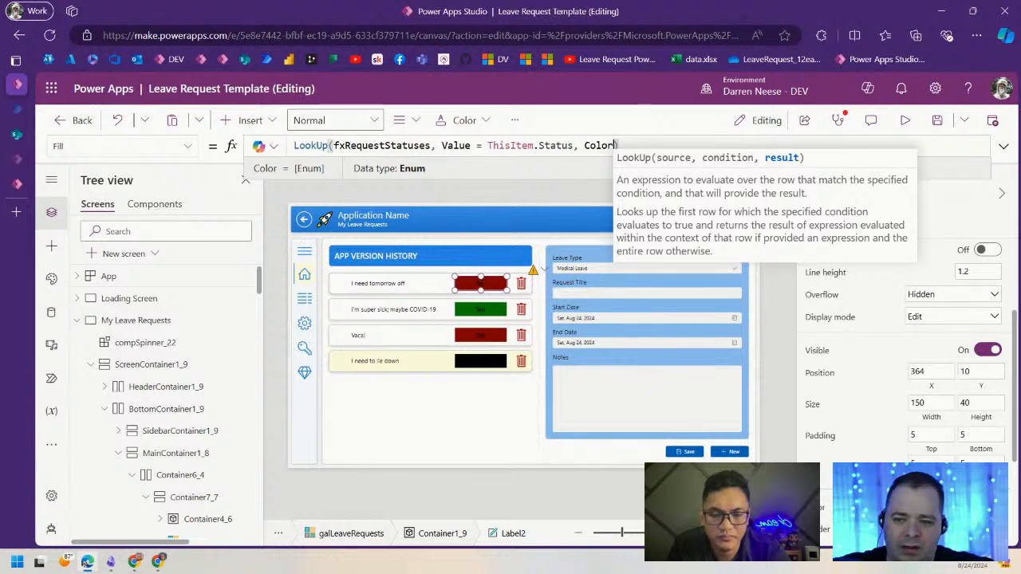
- Set the status label's text color to white
click(945, 507)
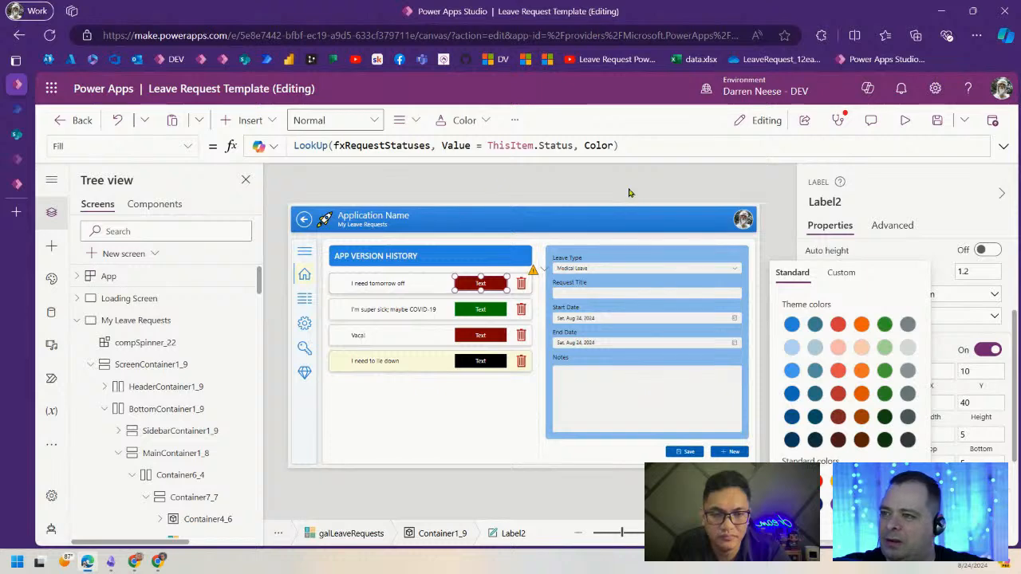
click(965, 212)
scroll(933, 329, up, 2)
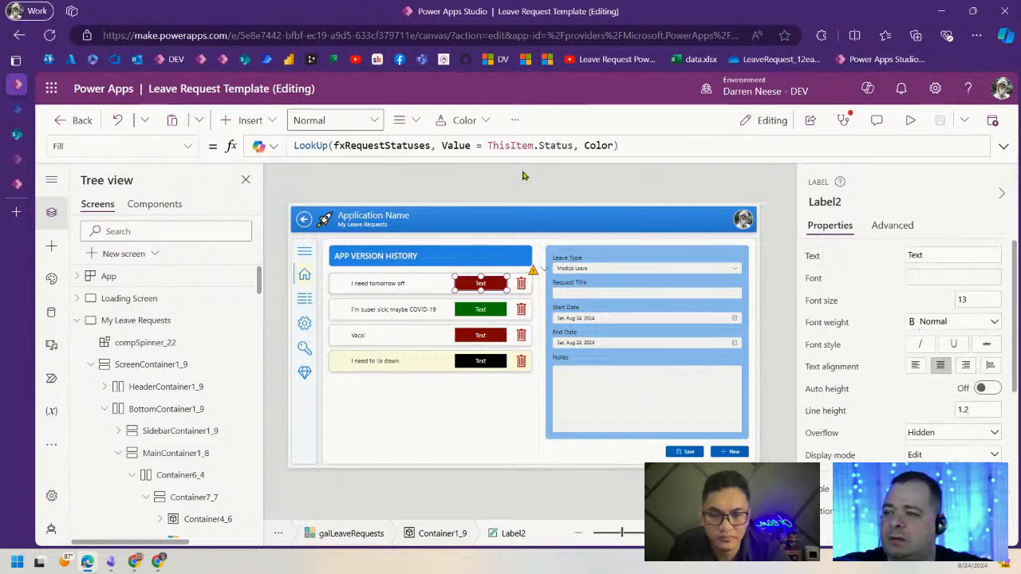
- Copy ThisItem.Status from the label's Fill formula and use it as the label's Text
drag(487, 145, 571, 145)
key(ctrl+c)
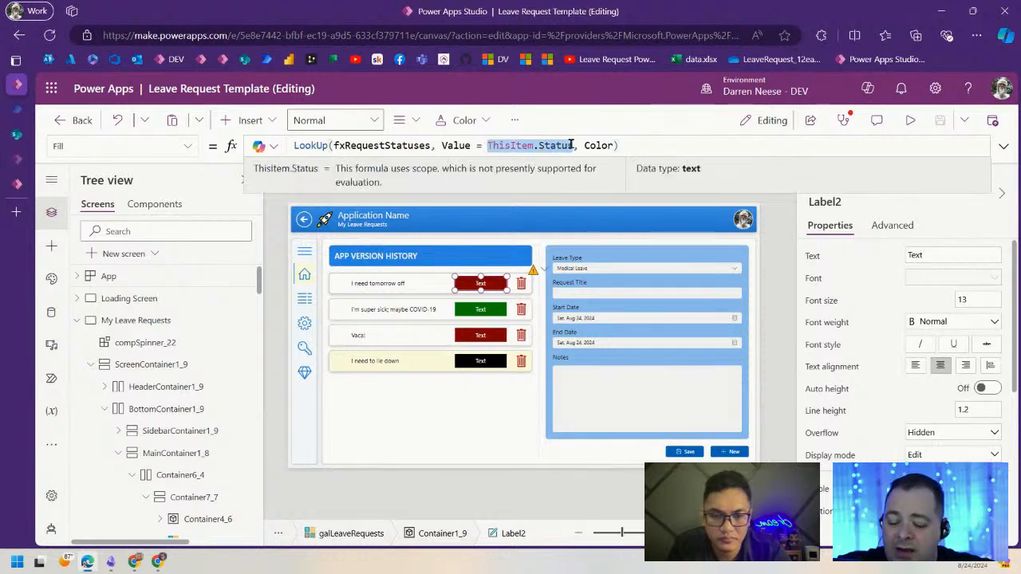
click(835, 263)
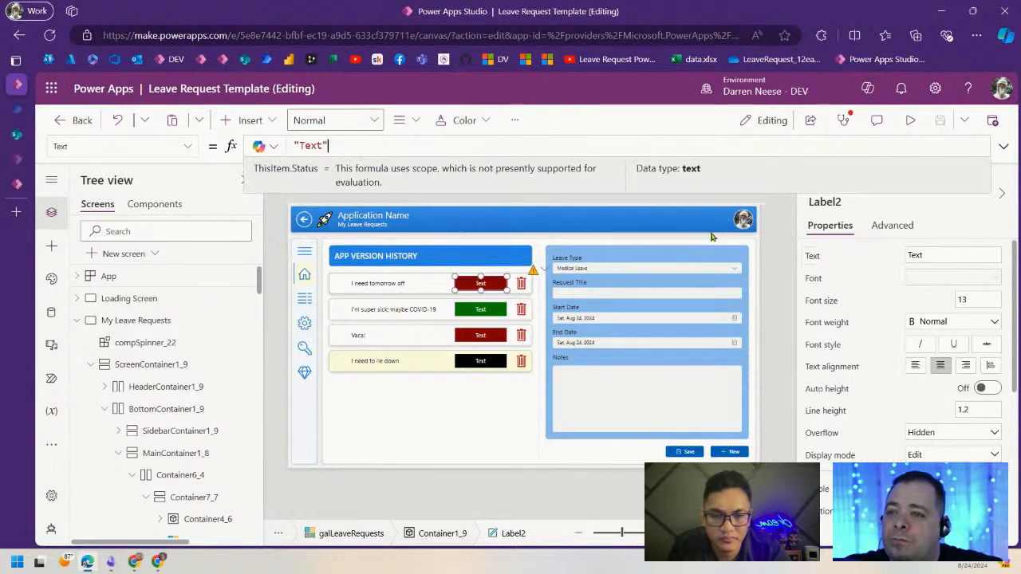
drag(329, 145, 279, 146)
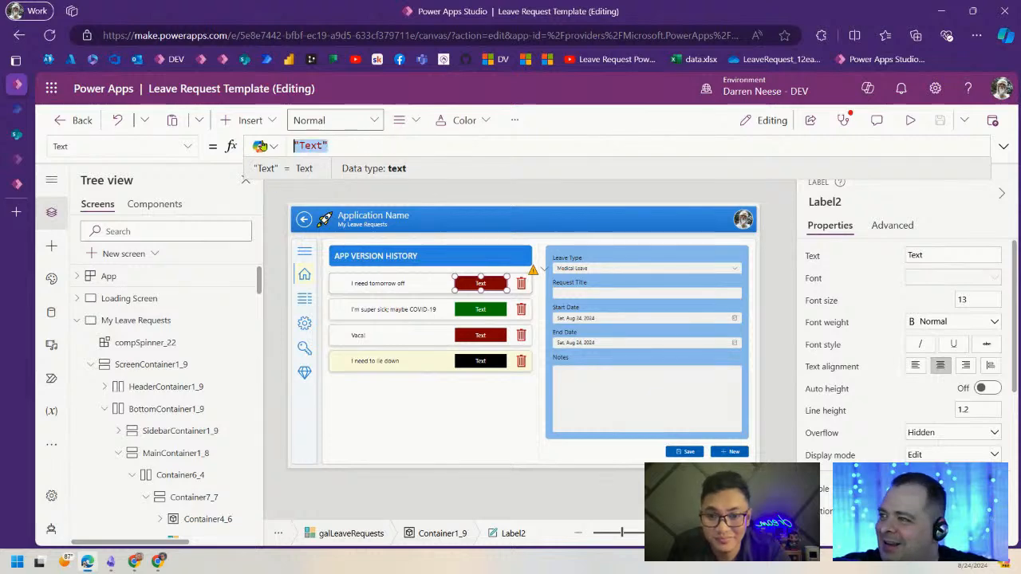
key(ctrl+v)
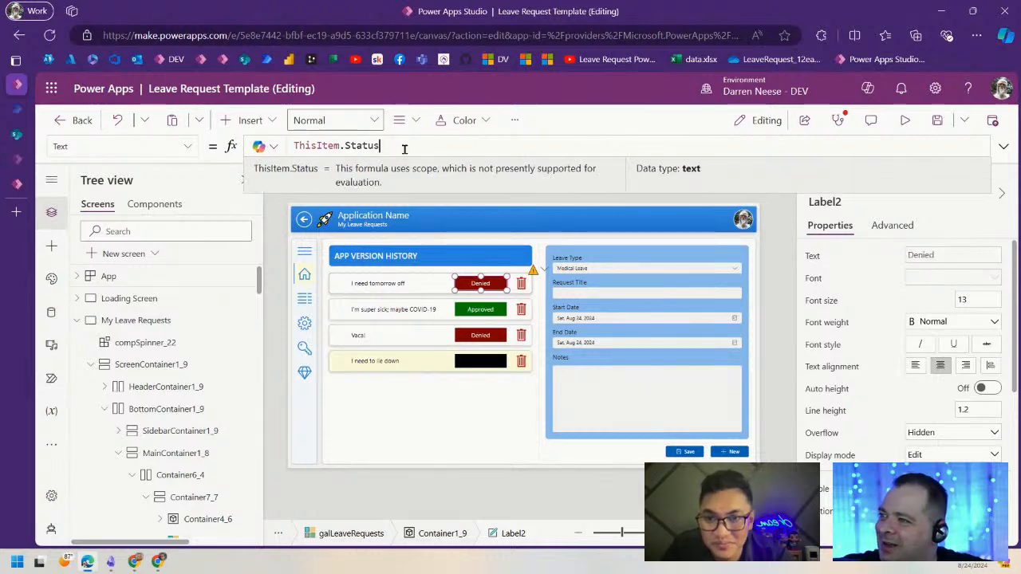
drag(426, 145, 260, 146)
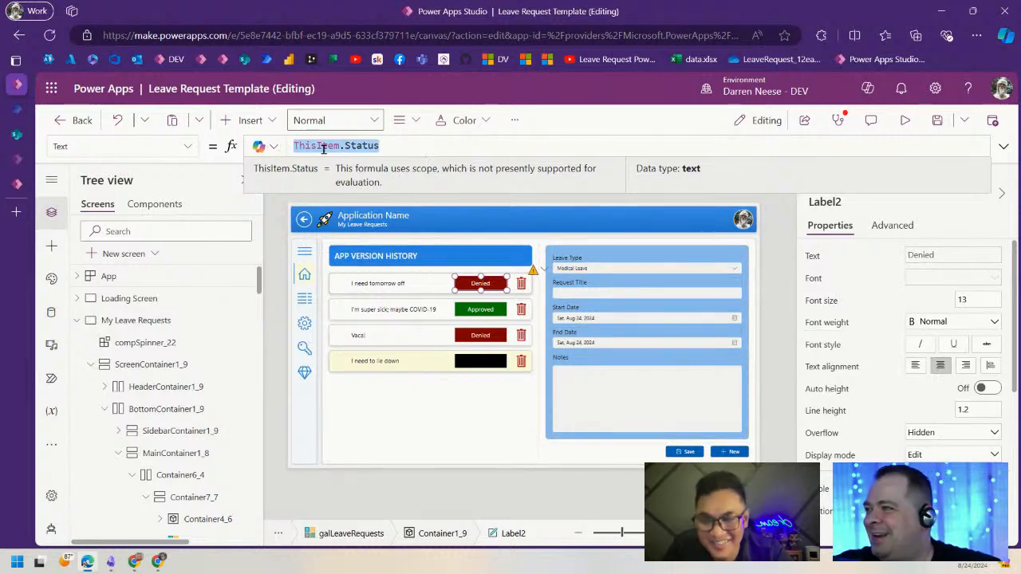
click(188, 146)
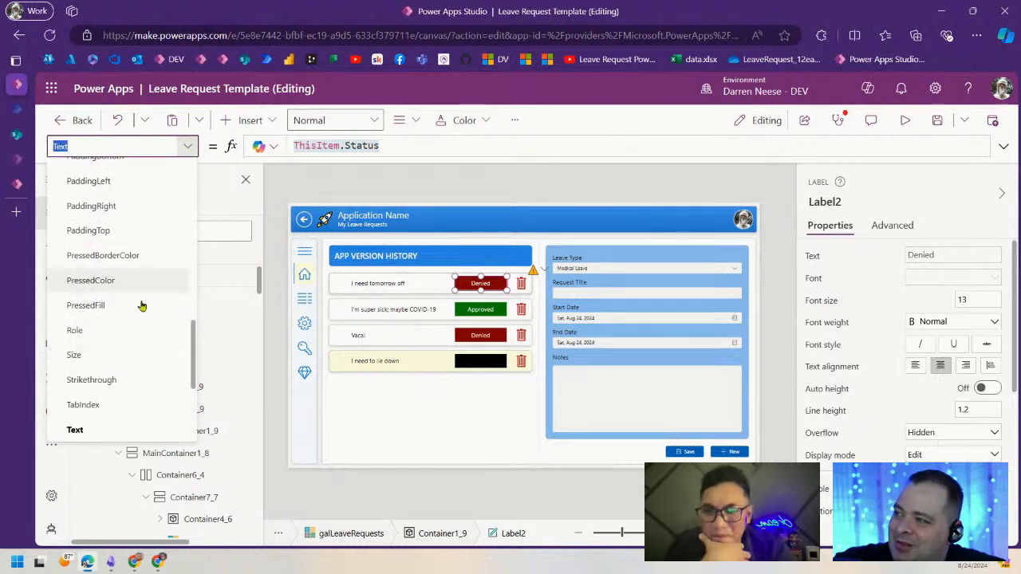
drag(415, 144, 293, 145)
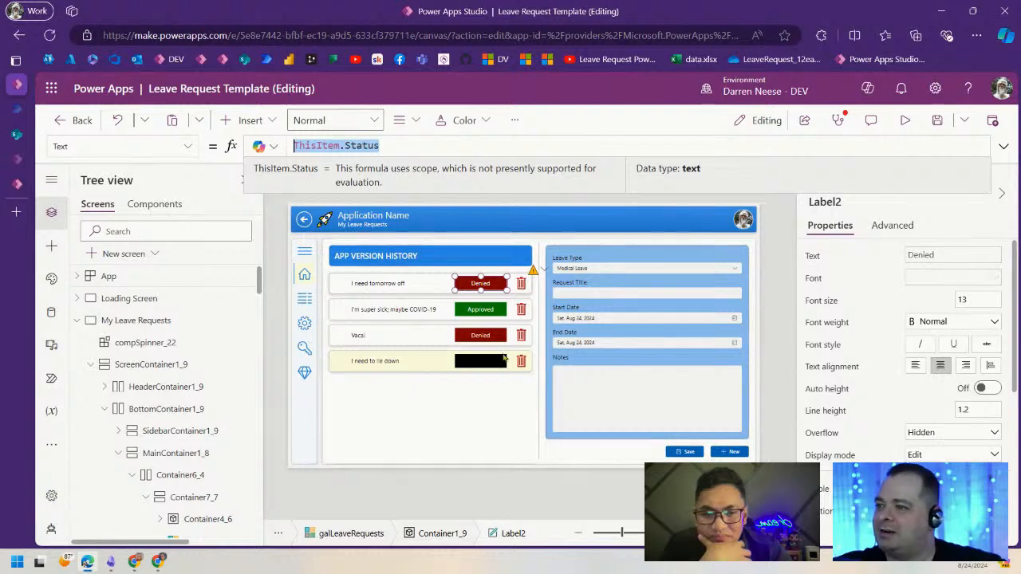
- Set the request title label's Text to ThisItem.Title & "-" & ThisItem.Status
click(379, 364)
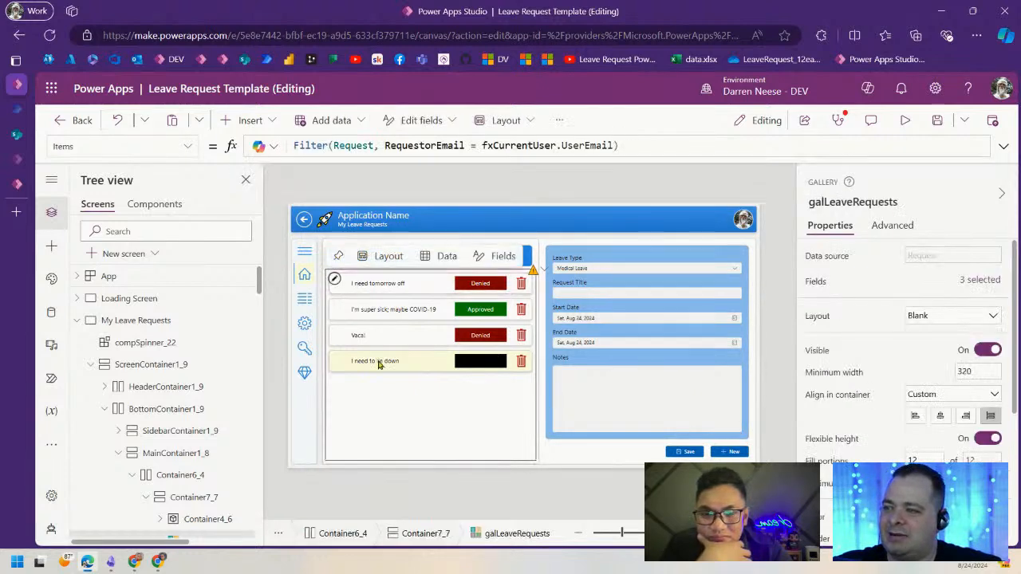
click(401, 282)
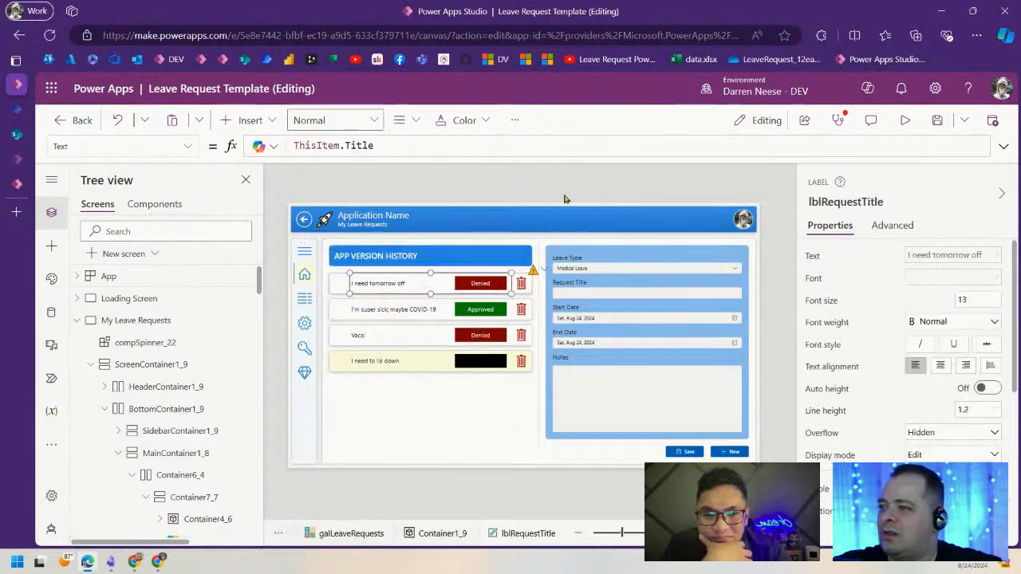
click(410, 145)
text(& )
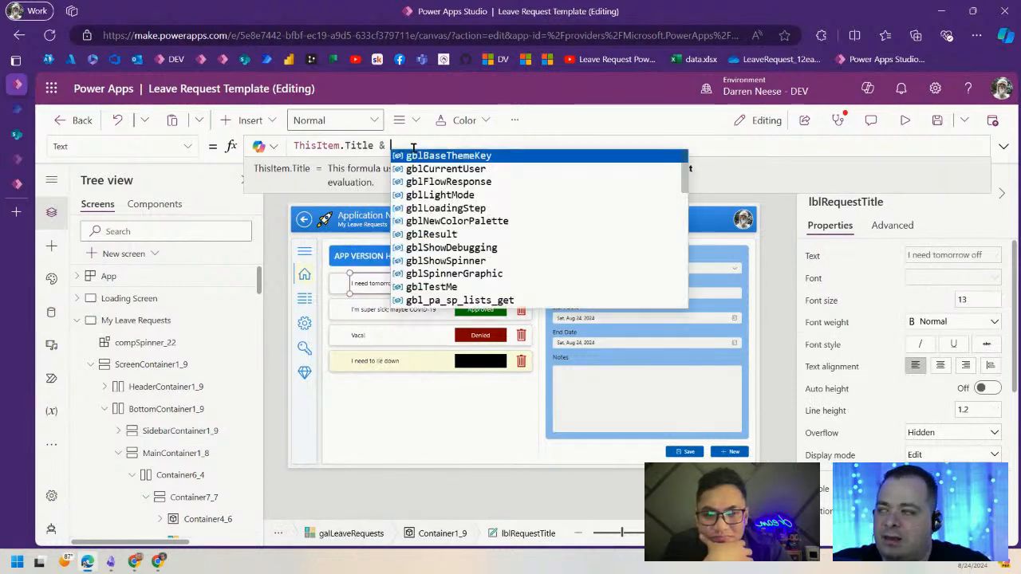
text("-" & ThisItem.Status)
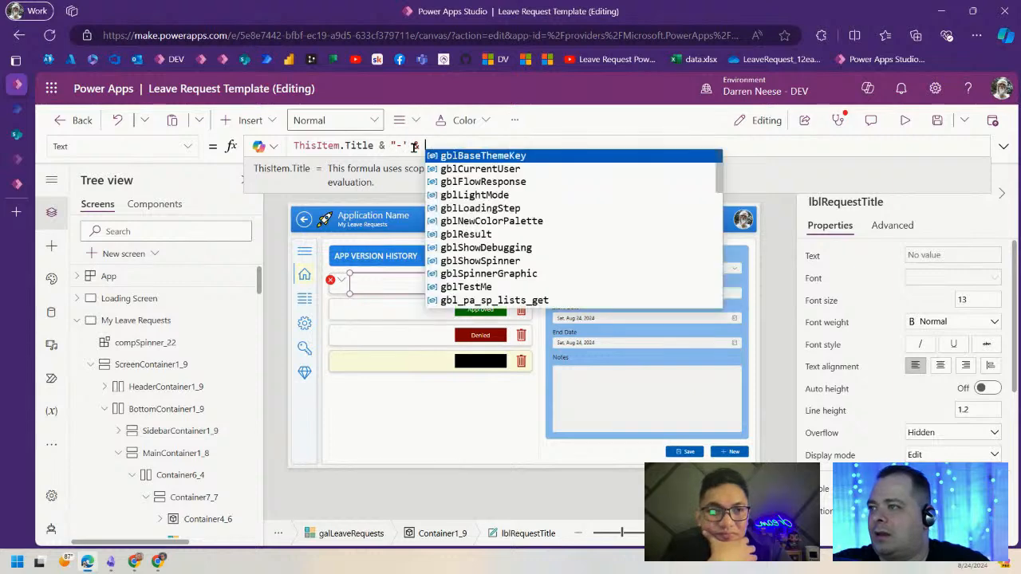
key(ctrl+Left)
key(ctrl+Left)
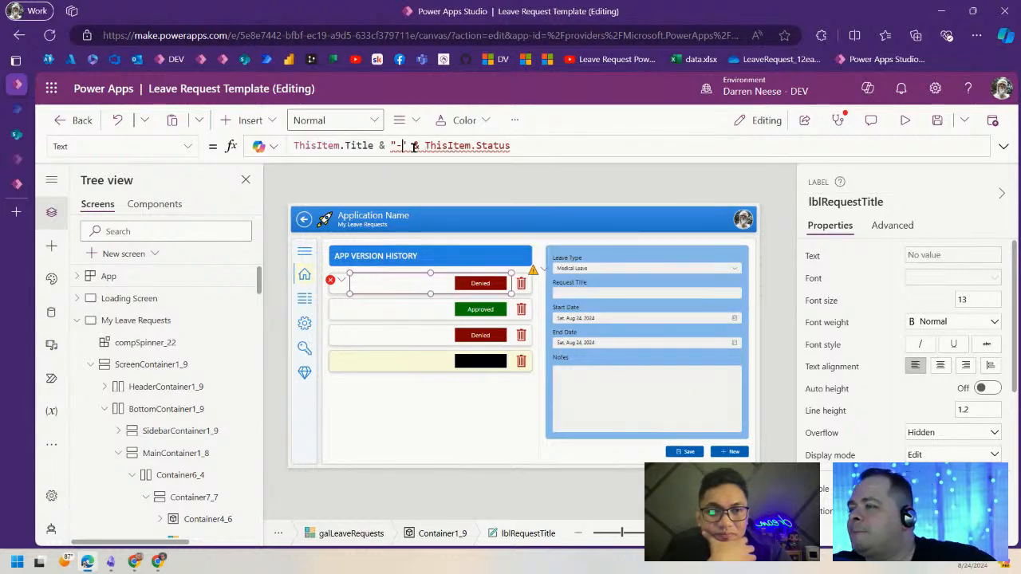
text(")
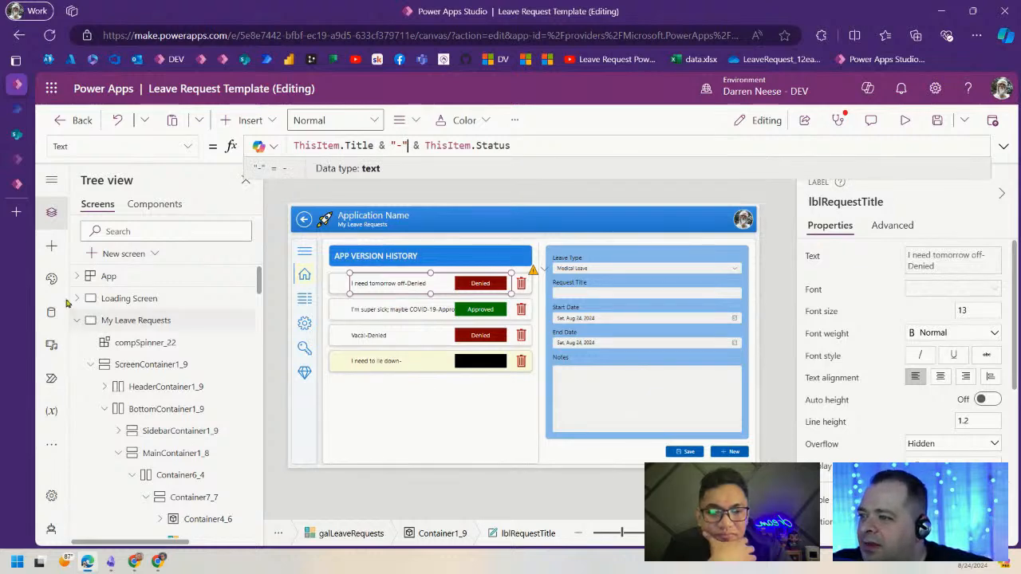
- Switch to the SharePoint Request list, refresh it and open it for editing in grid view
click(15, 135)
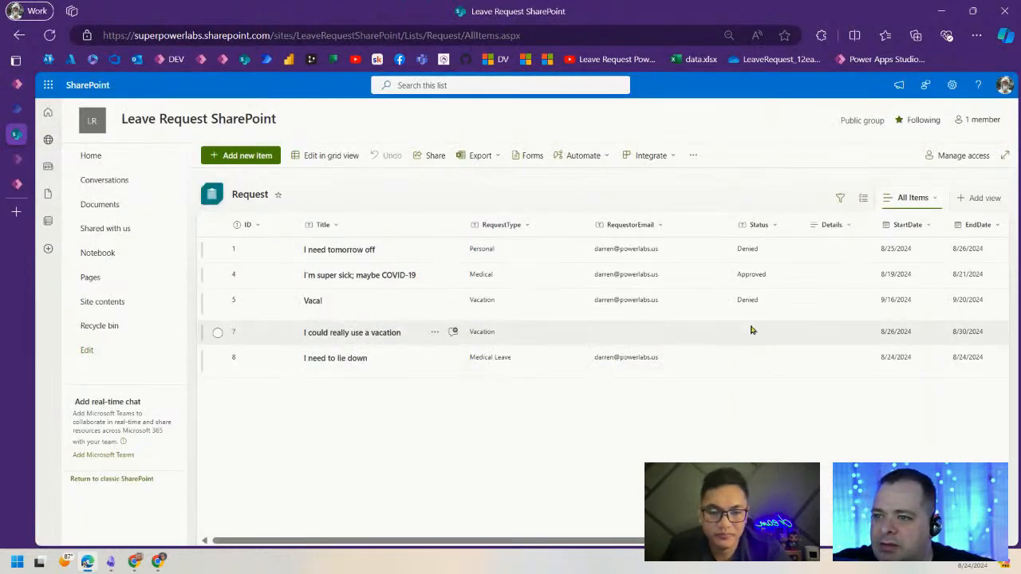
key(F5)
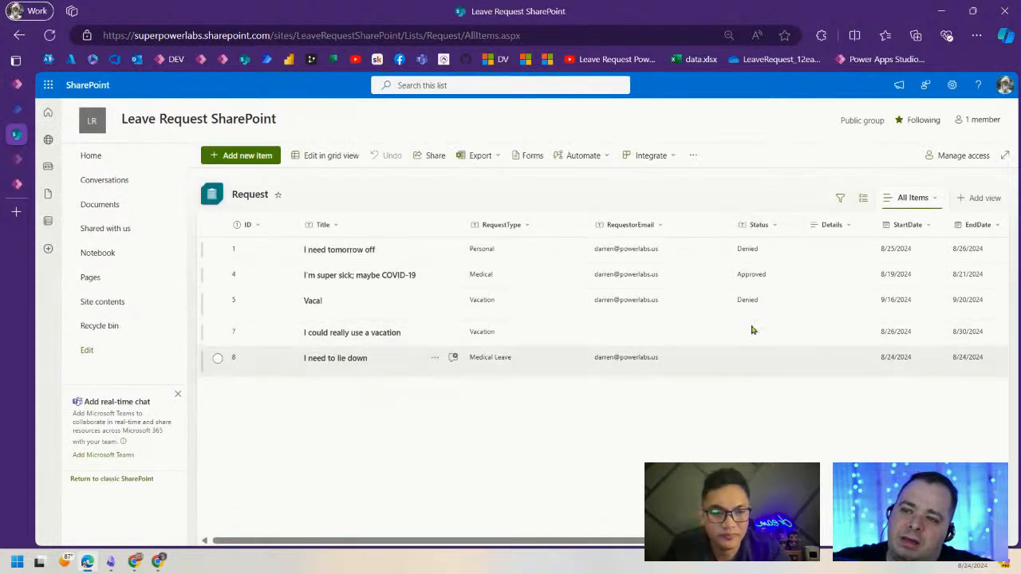
click(333, 157)
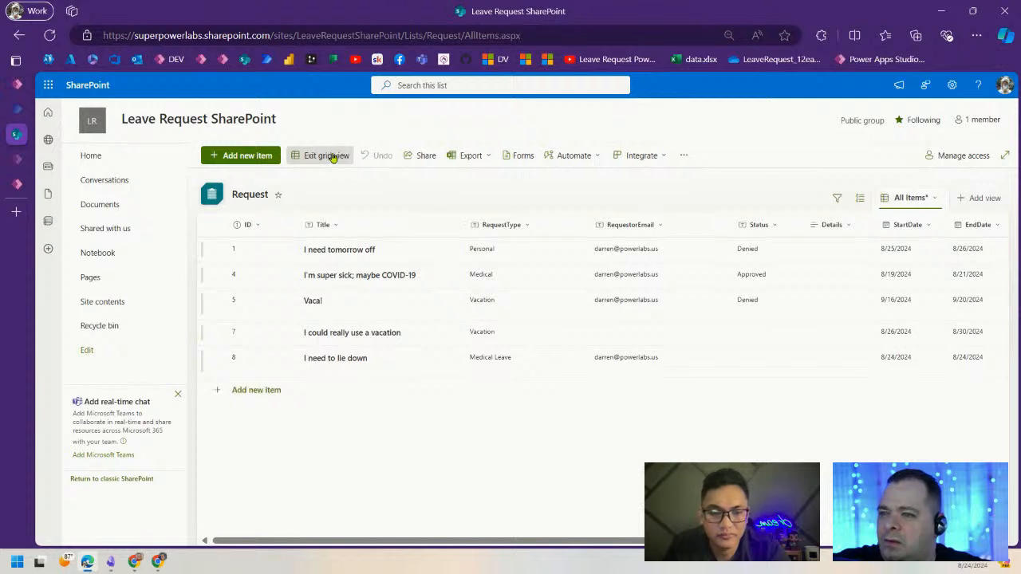
click(332, 157)
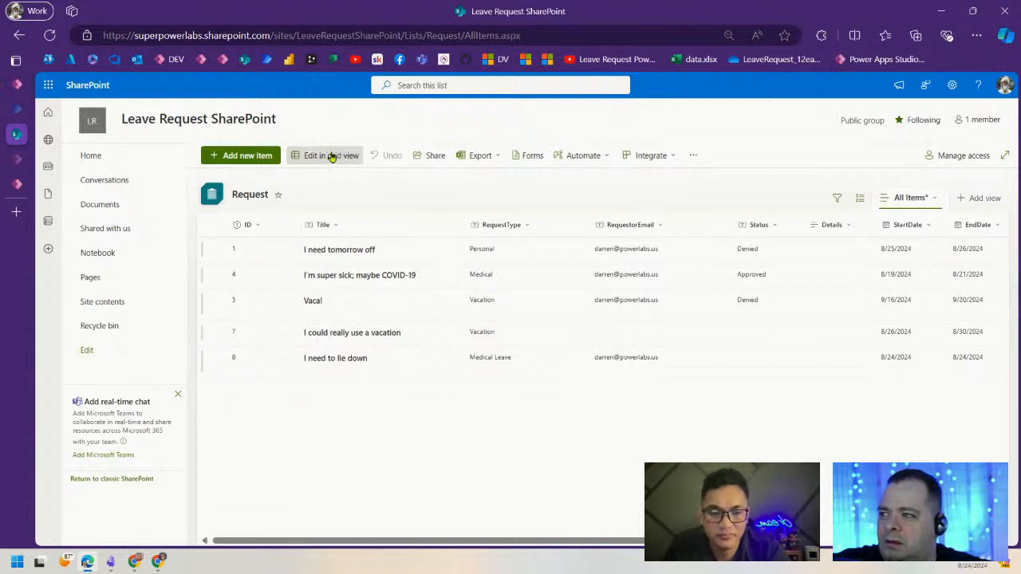
click(333, 158)
- Set Status to Pending for "I could really use a vacation" and "I need to lie down", and return to Power Apps Studio
click(782, 335)
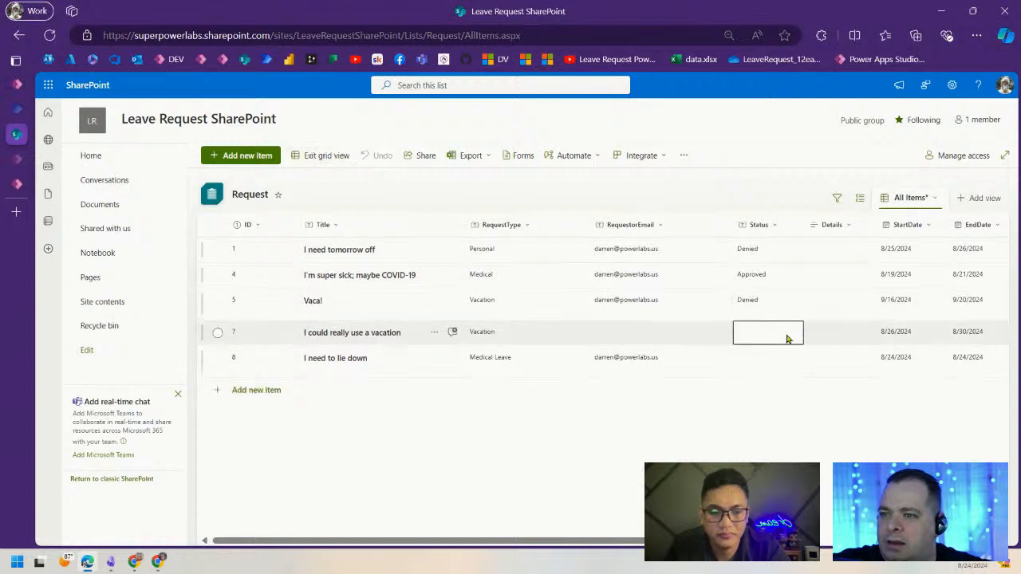
click(771, 332)
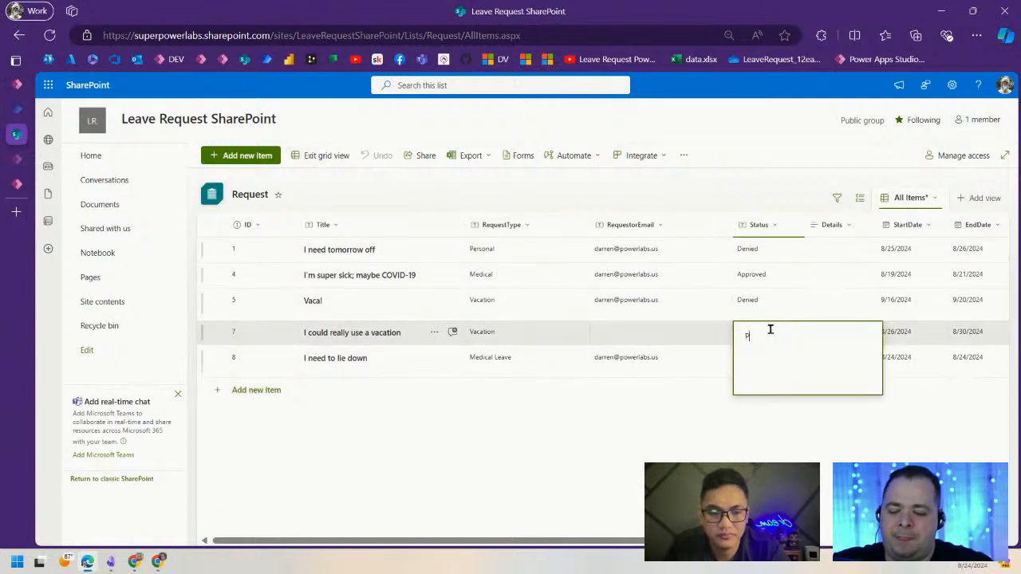
double_click(770, 331)
key(ctrl+c)
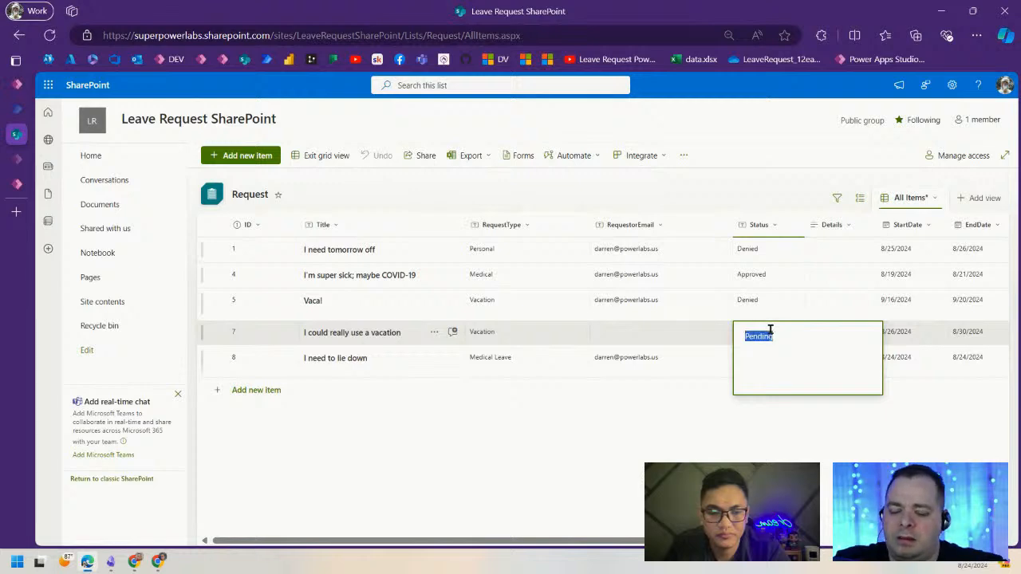
click(777, 349)
key(ctrl+v)
click(880, 384)
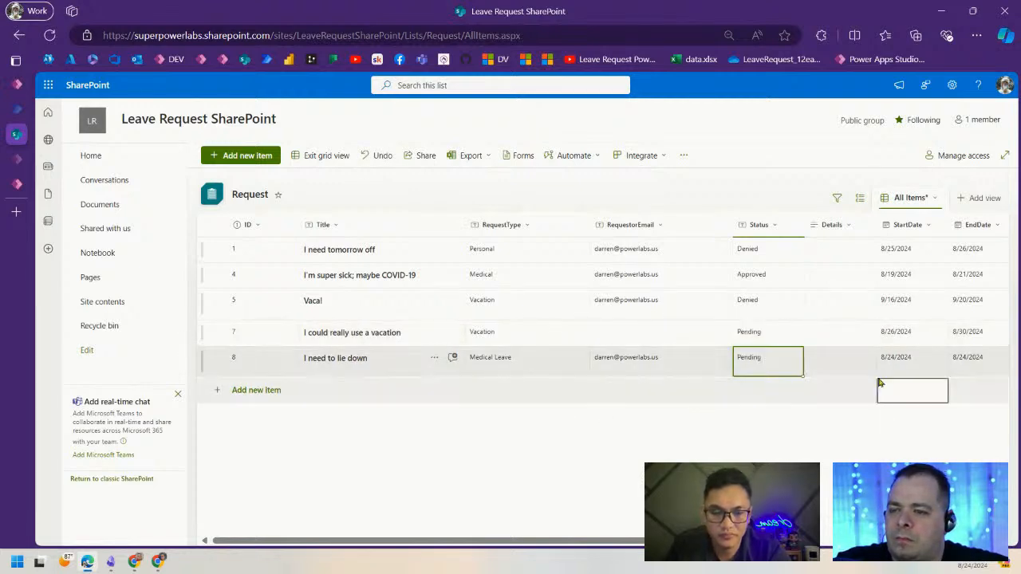
click(16, 84)
mouse_move(545, 282)
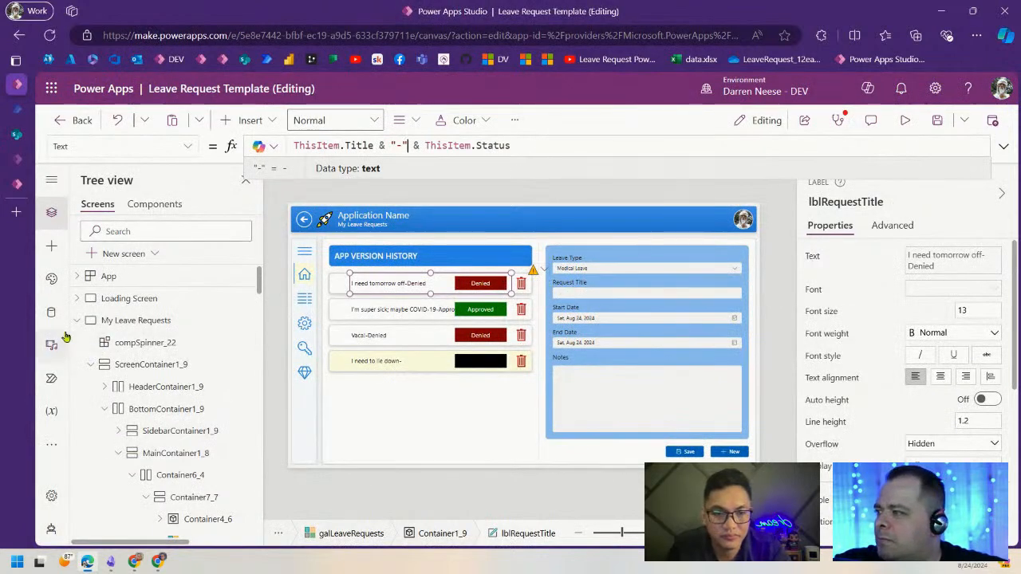
- Refresh the Request data source and select the status label in the leave requests gallery's first row
click(51, 312)
scroll(207, 461, down, 3)
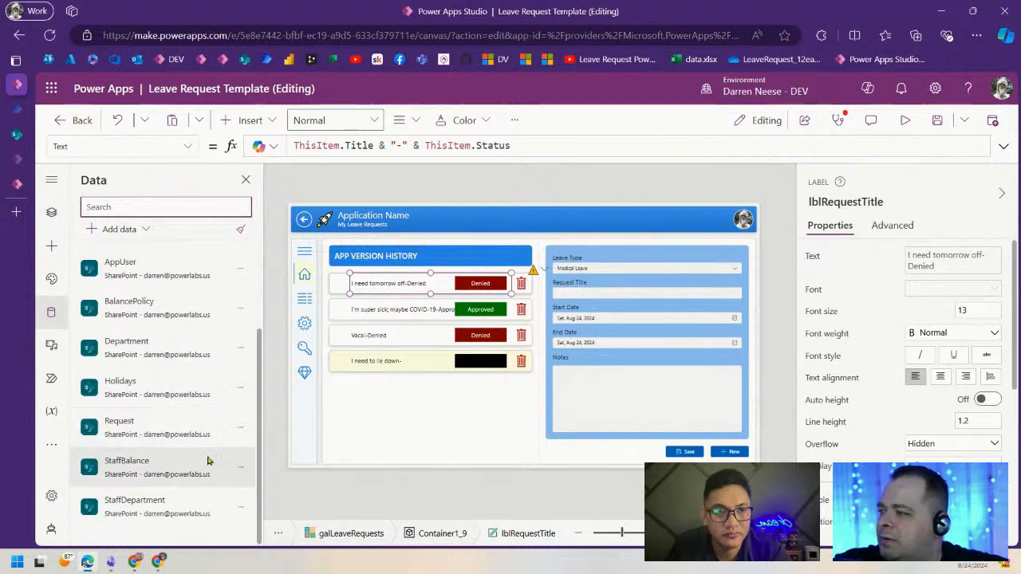
click(240, 427)
click(285, 478)
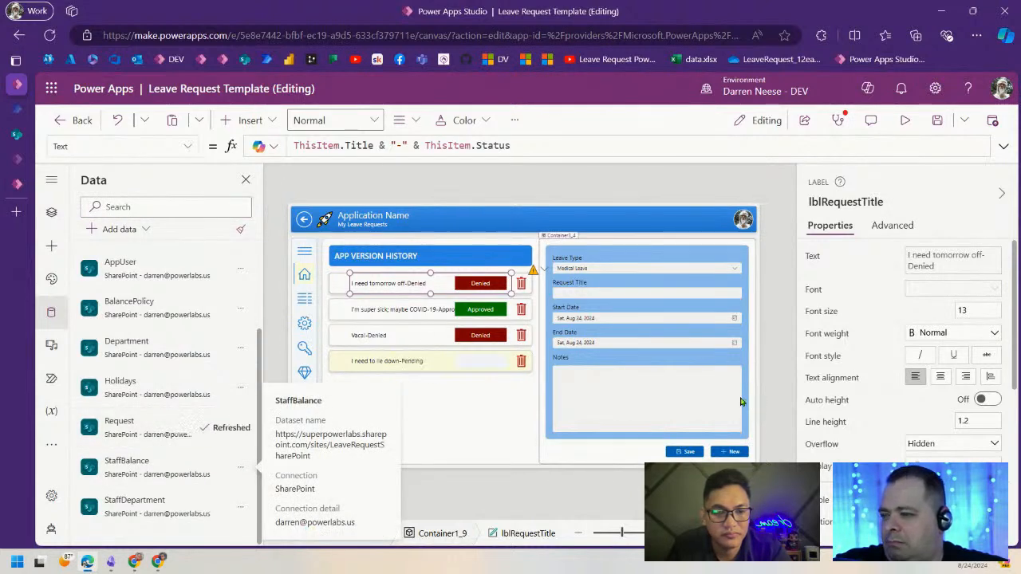
click(469, 365)
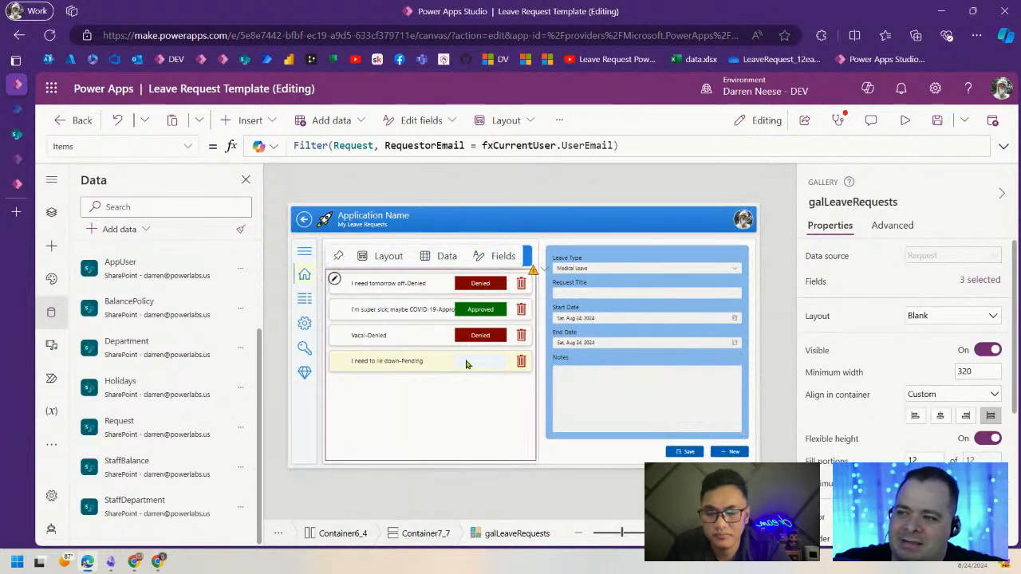
click(485, 285)
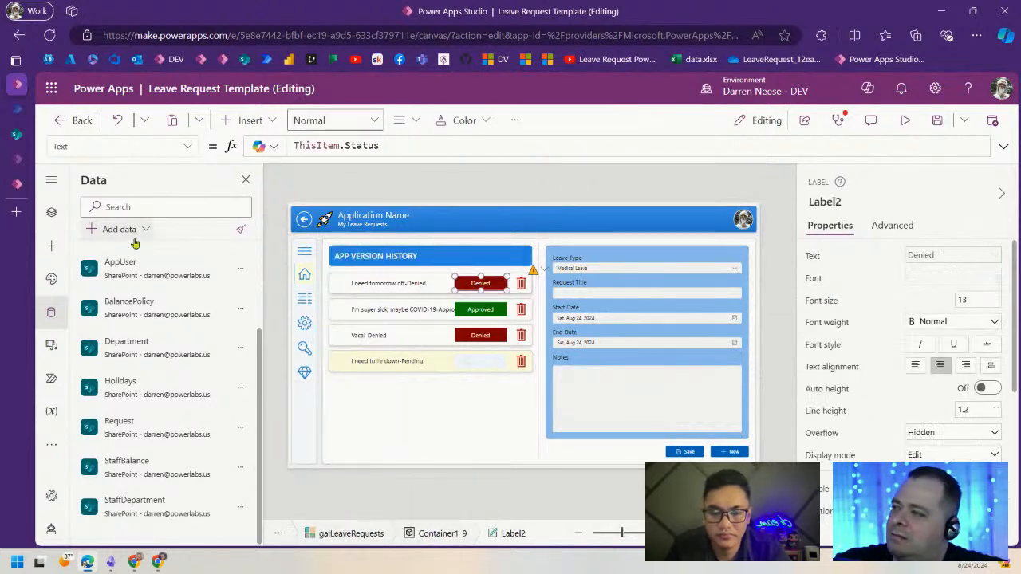
- Find "Pending" in the App's Formulas and set the Cancelled color in fxRequestStatuses to Color.DarkGray
click(51, 211)
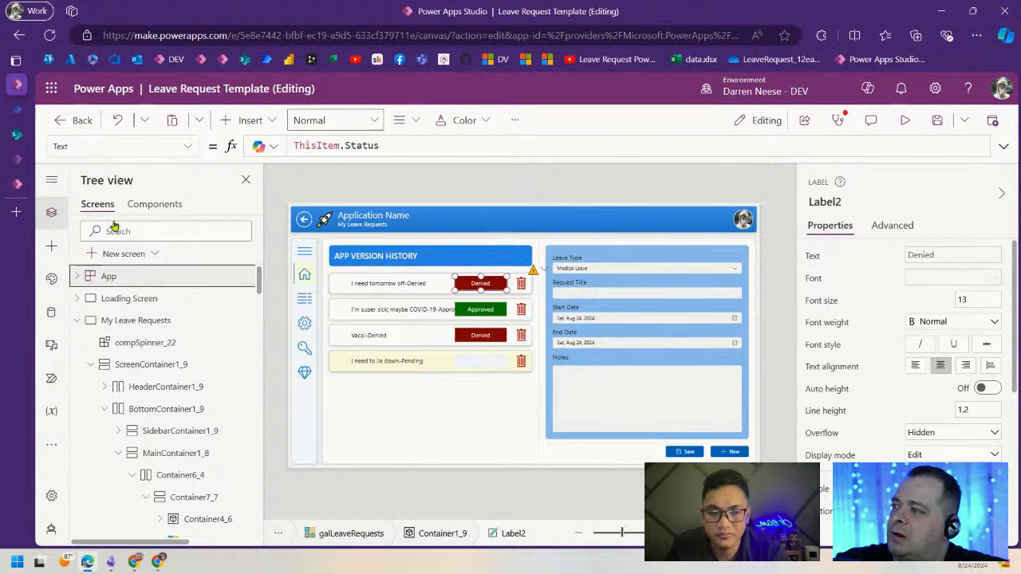
click(127, 275)
click(1004, 147)
click(595, 237)
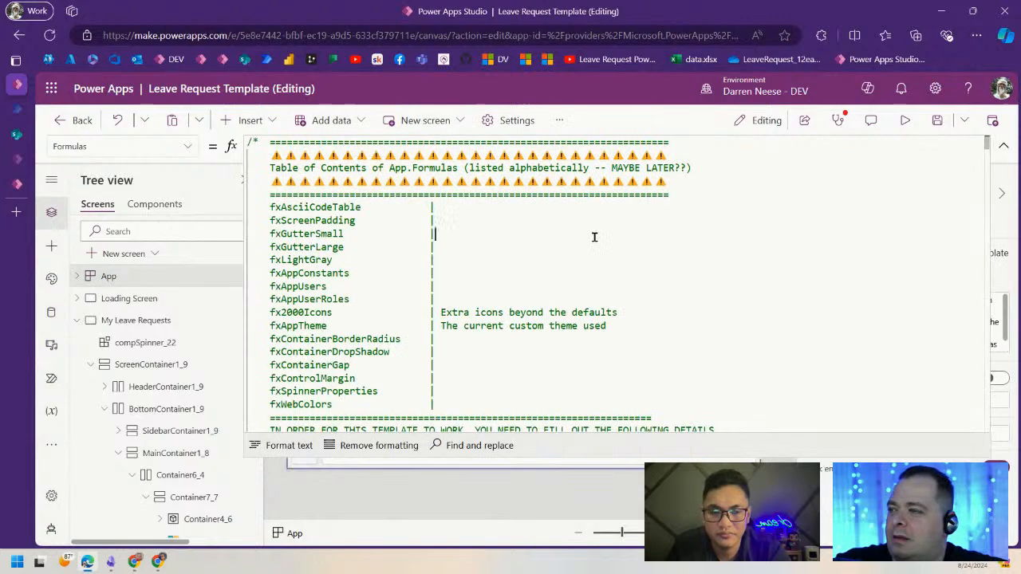
key(ctrl+f)
text(Pending)
scroll(578, 256, down, 2)
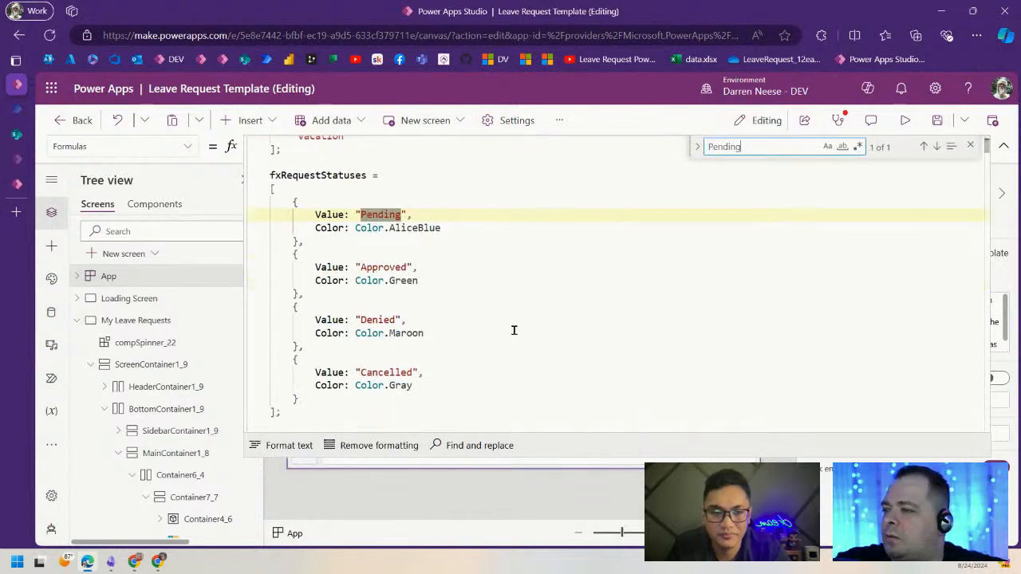
double_click(400, 386)
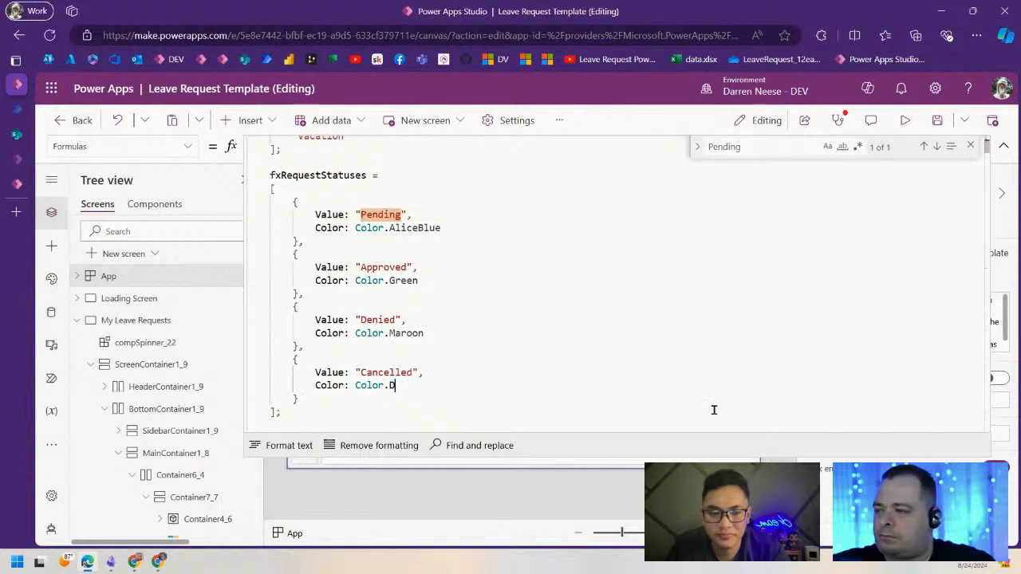
text(DarkGr)
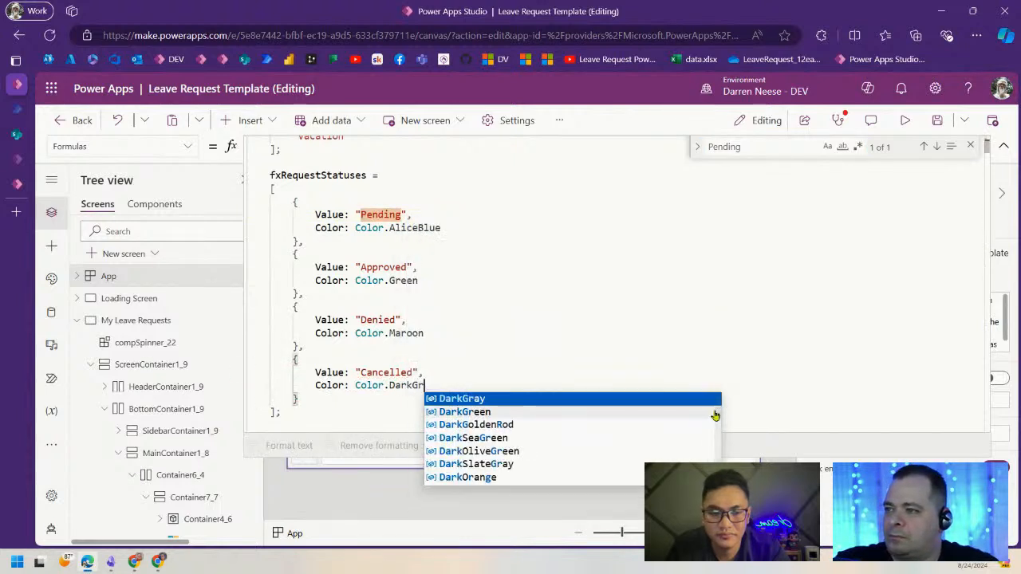
key(Tab)
click(553, 262)
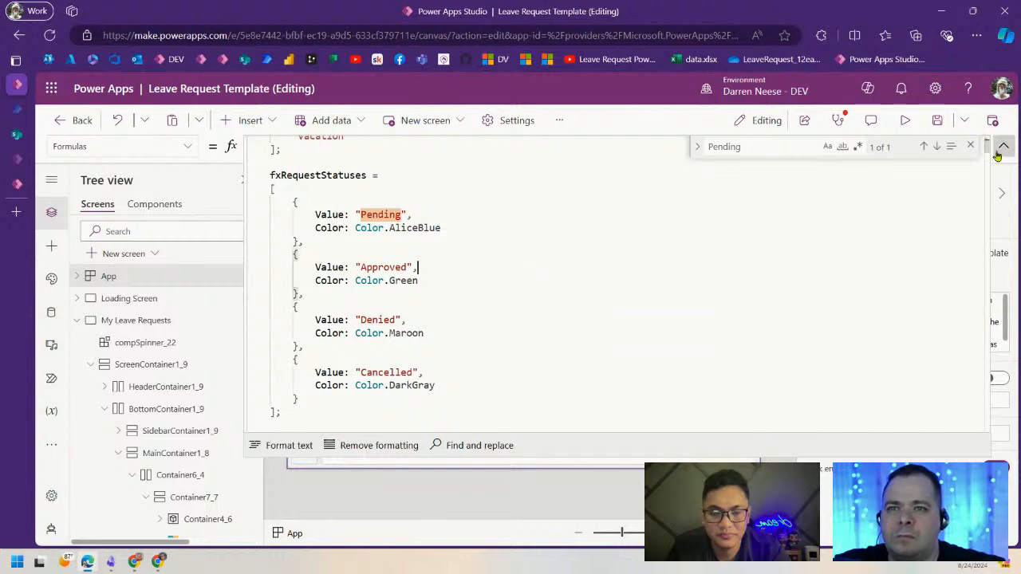
click(1002, 149)
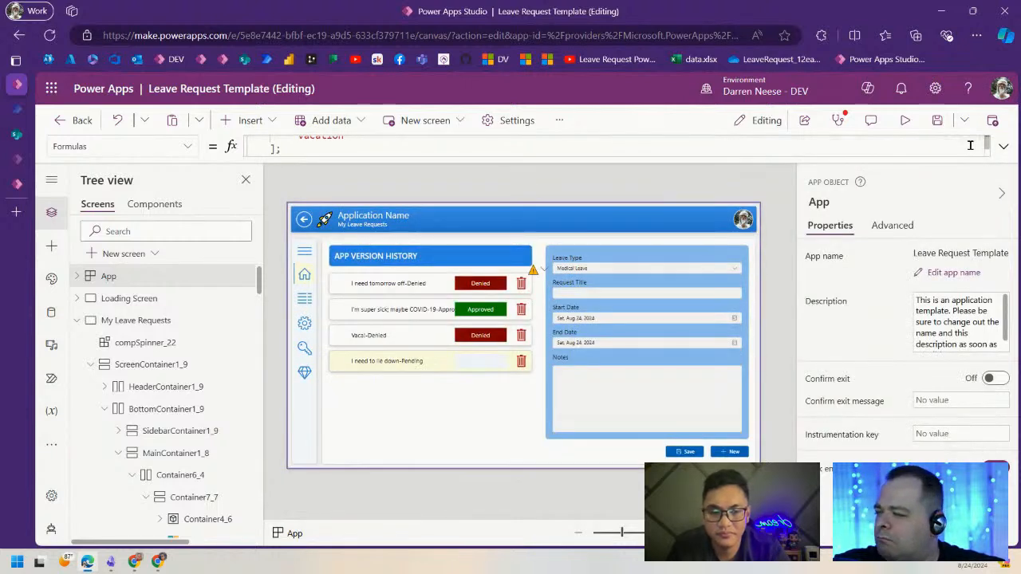
- Examine the status label's Fill formula, checking its fxRequestStatuses table, ThisItem.Status condition and Color result
click(495, 281)
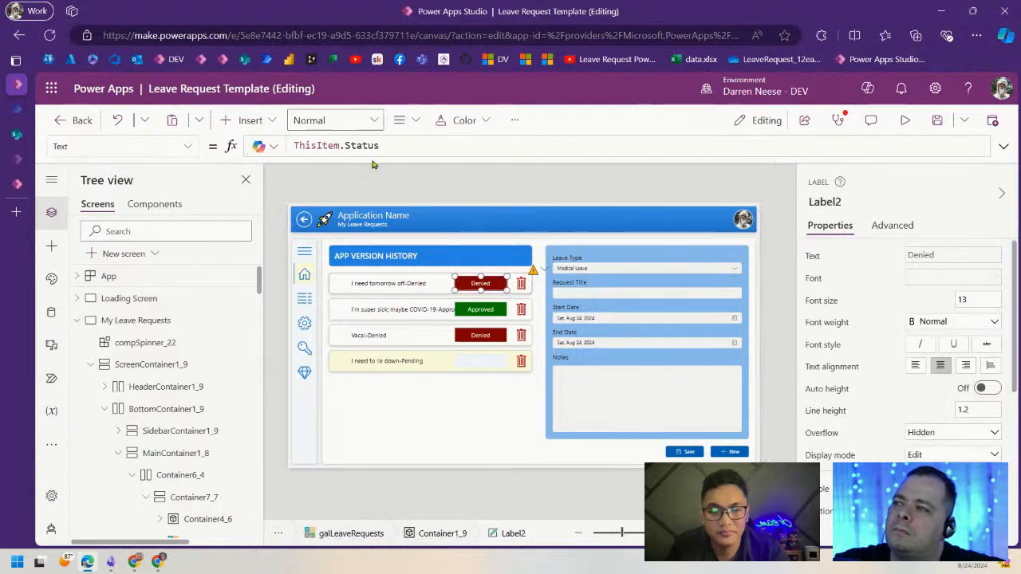
scroll(973, 397, down, 3)
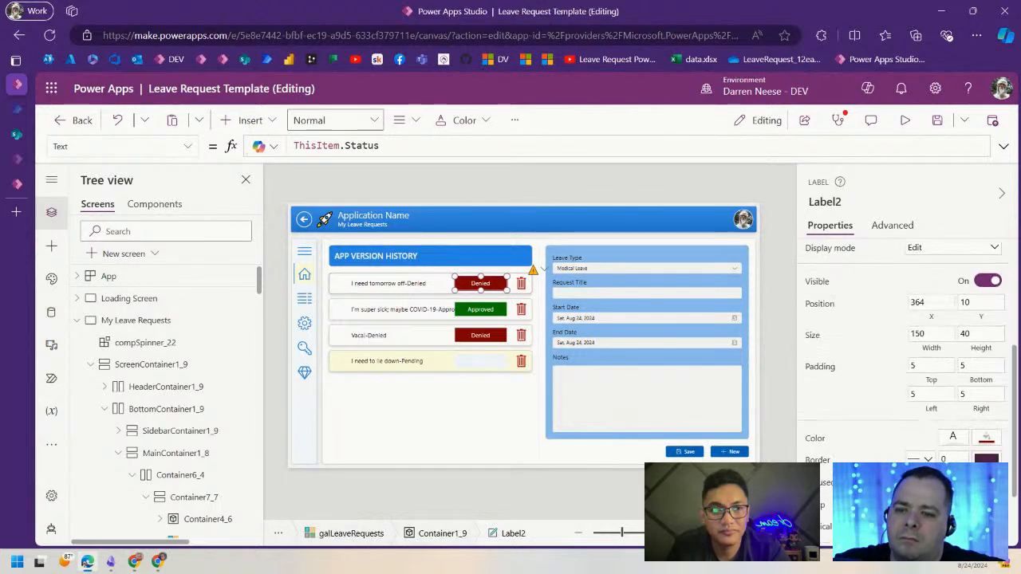
click(986, 438)
click(496, 146)
click(565, 145)
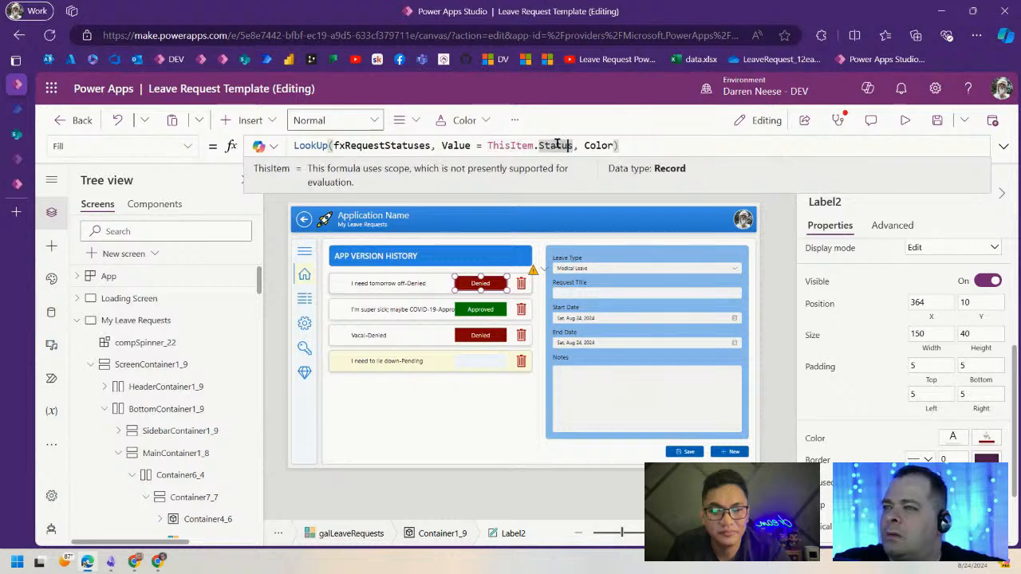
click(404, 146)
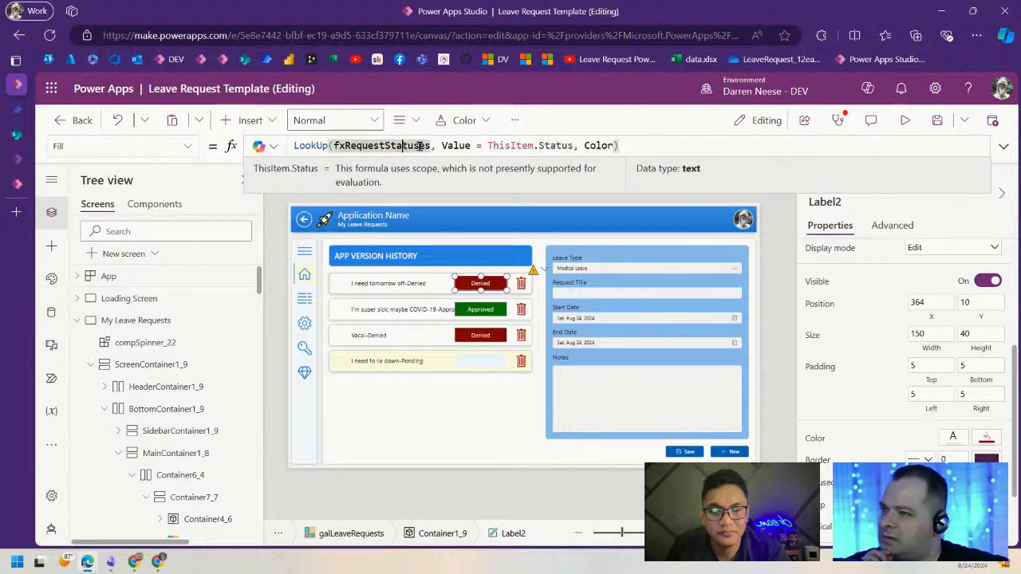
click(548, 145)
click(602, 145)
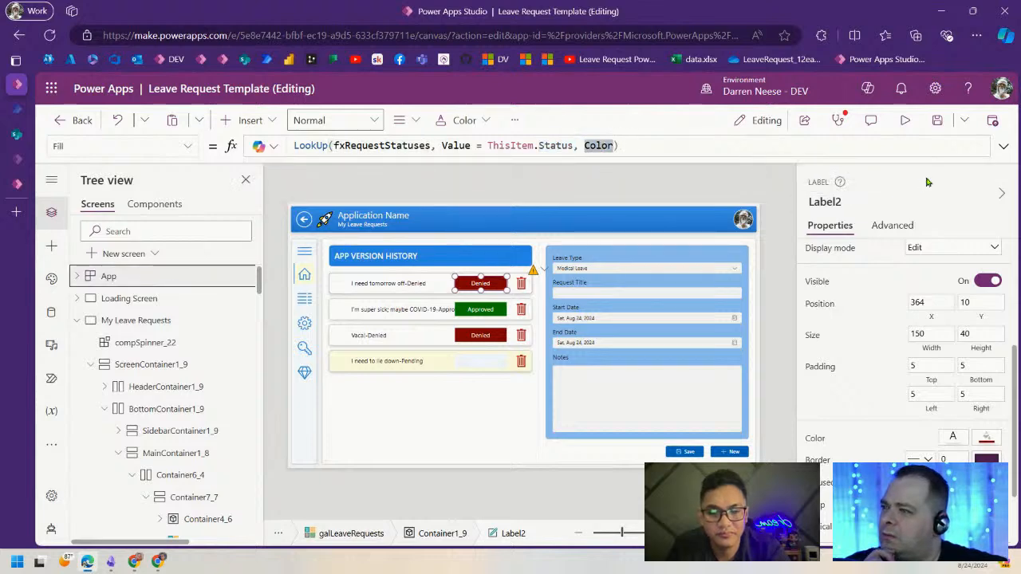
- Find "Pending" in the App's Formulas and set the Cancelled color in fxRequestStatuses to ColorValue("#444444")
click(1002, 145)
key(ctrl+f)
text(Pending)
scroll(481, 317, down, 3)
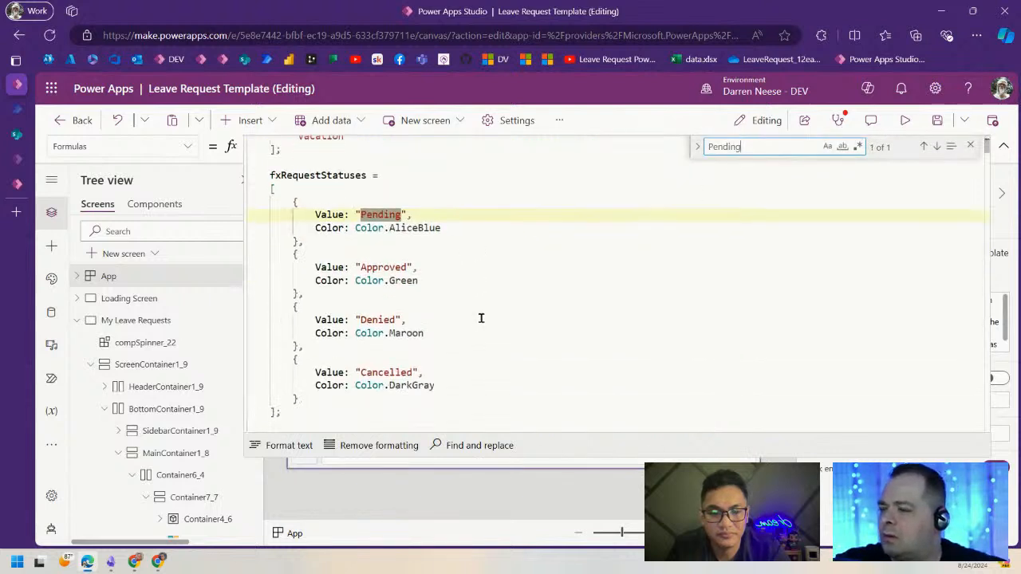
double_click(406, 351)
drag(476, 350, 354, 352)
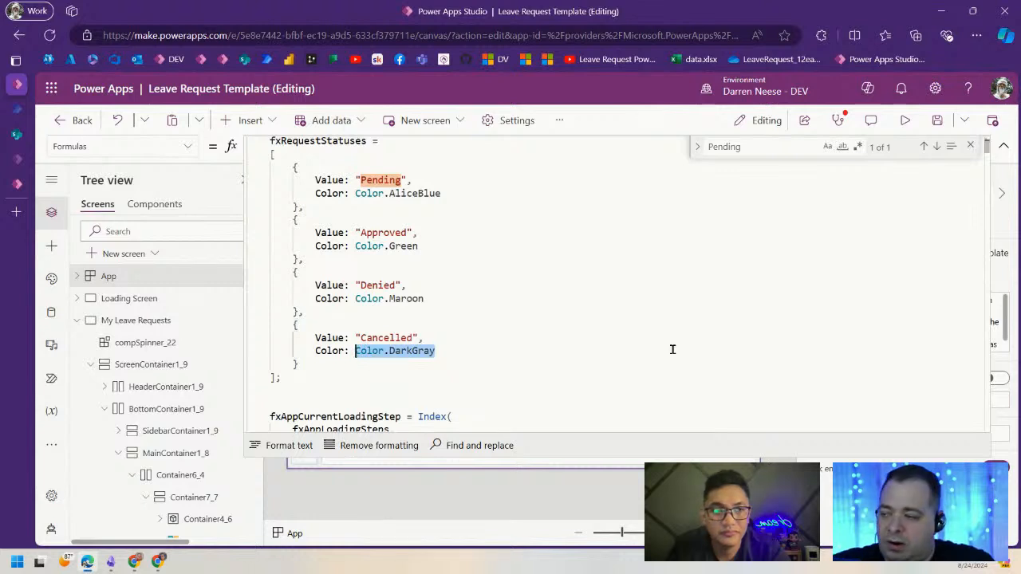
text(ColorV)
key(Tab)
text((")
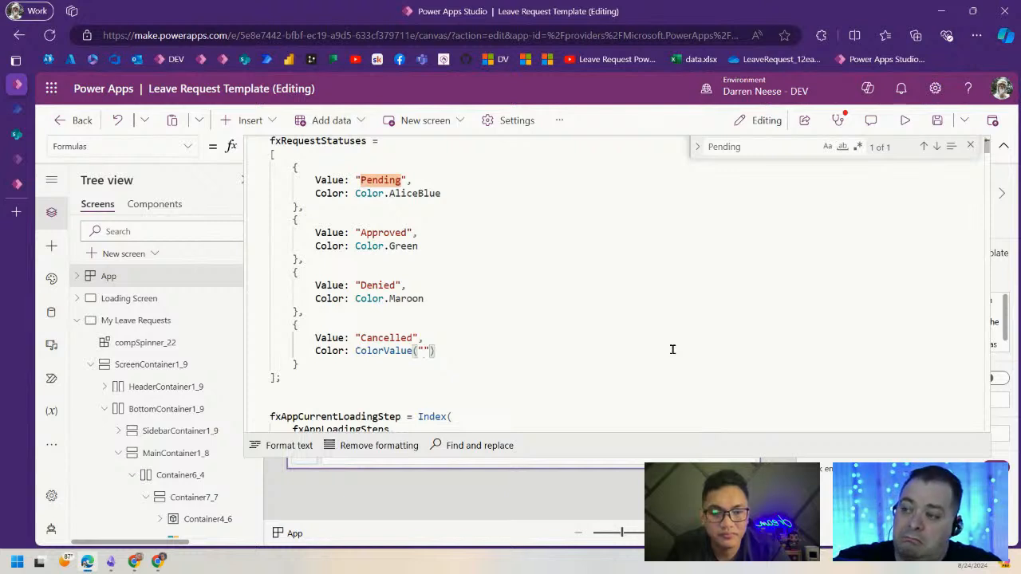
text(444444)
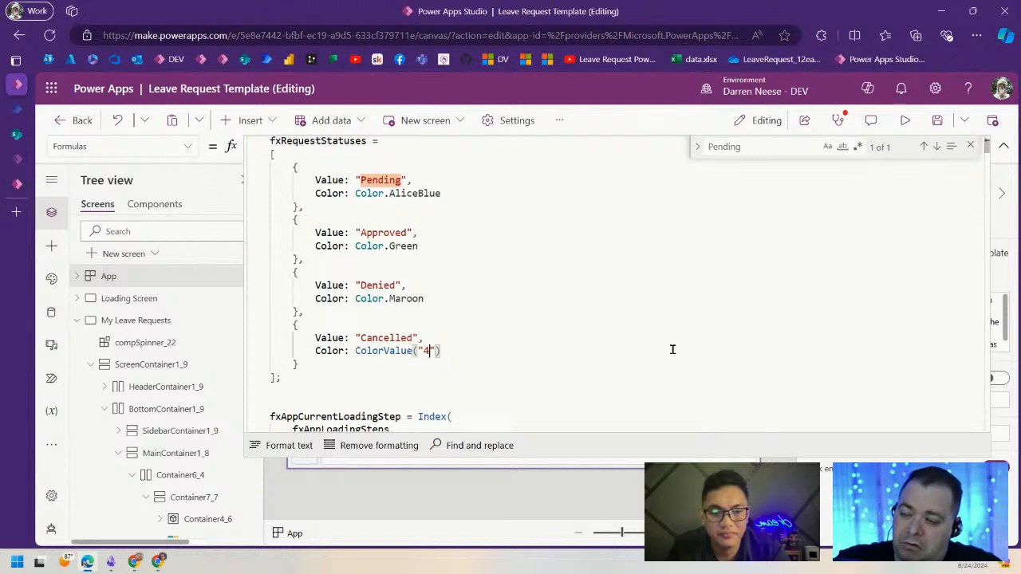
key(ctrl+Left)
text(#)
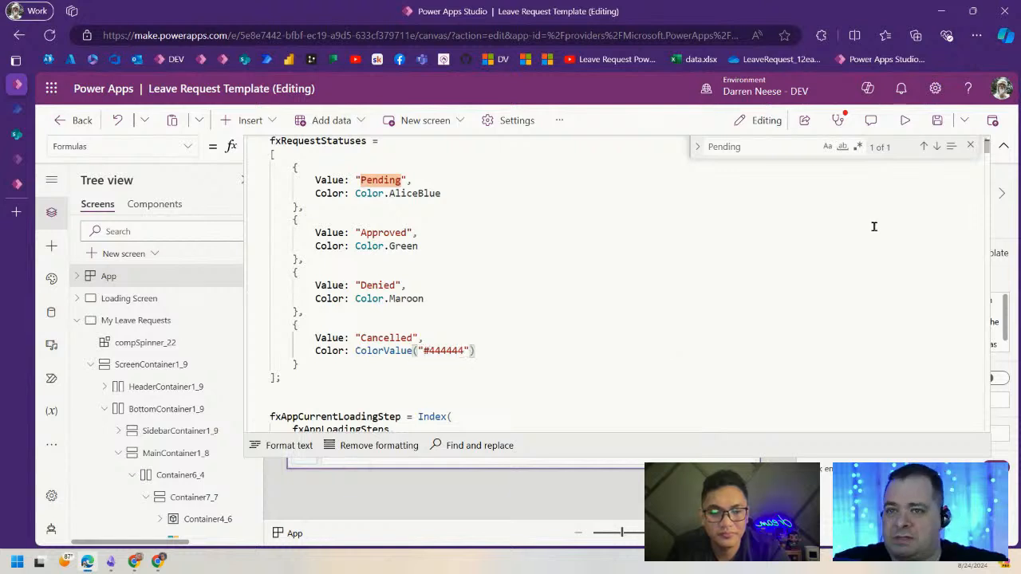
click(970, 146)
click(1003, 145)
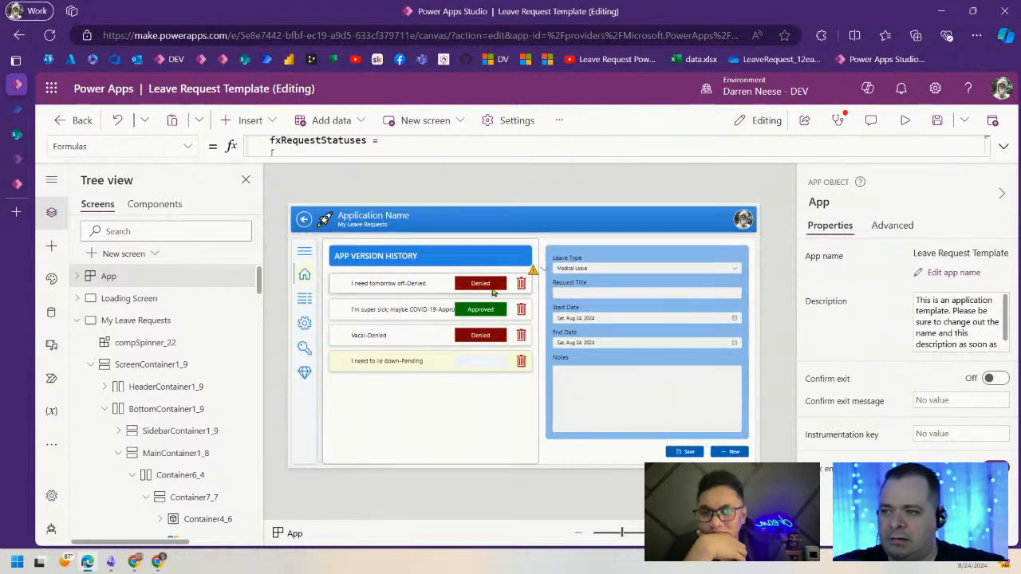
- Set the gallery status label's text color to black, RGBA(0, 0, 0, 1)
click(490, 282)
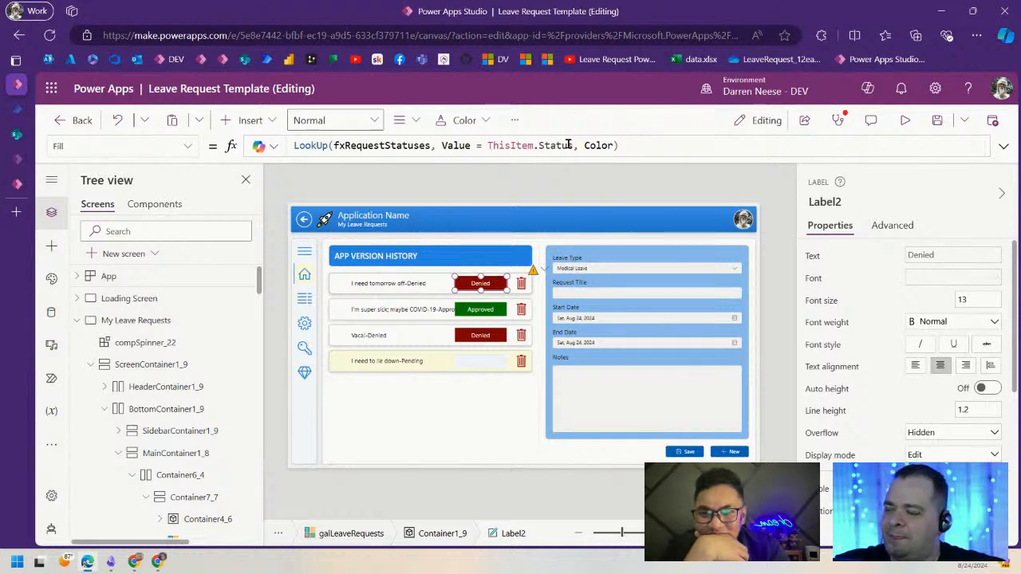
scroll(877, 410, down, 5)
click(958, 344)
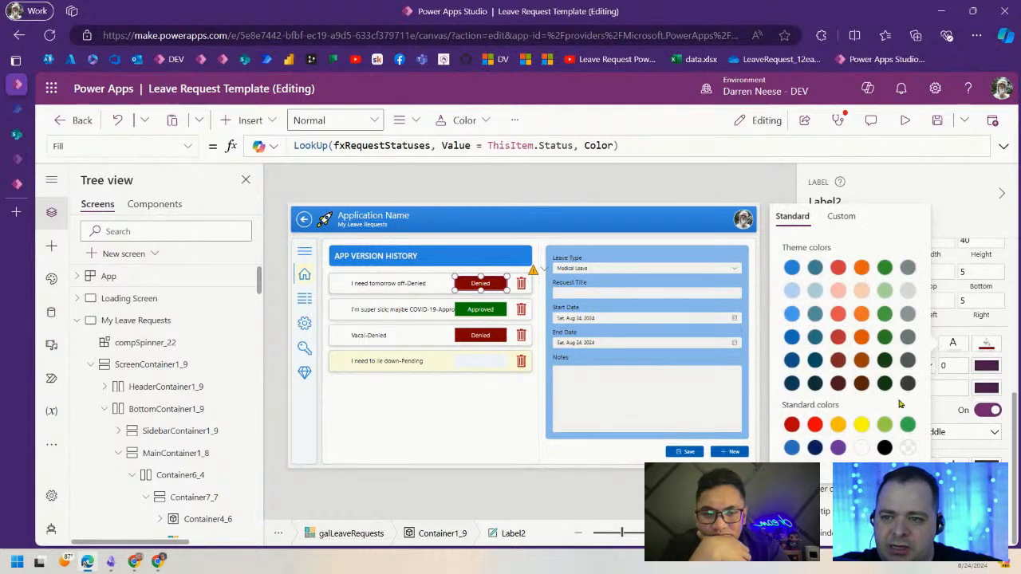
click(885, 448)
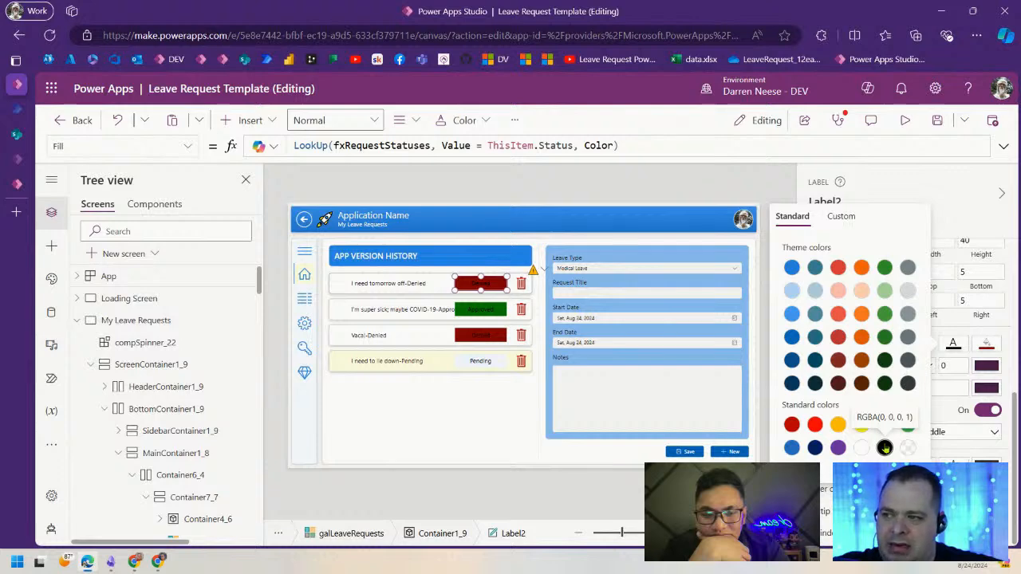
- Set the Pending color in the App's fxRequestStatuses formula to Color.PowderBlue
click(111, 276)
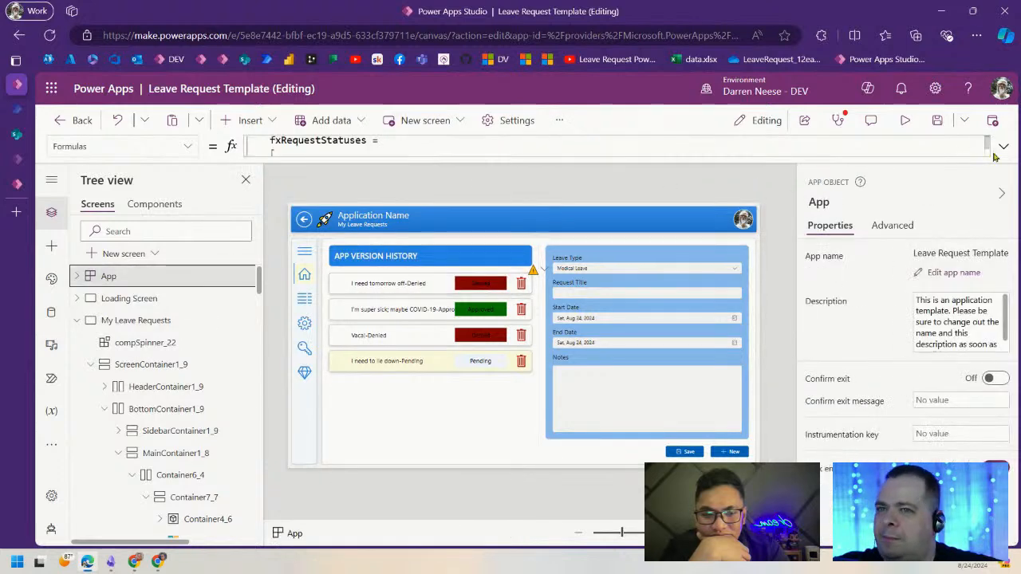
click(1003, 146)
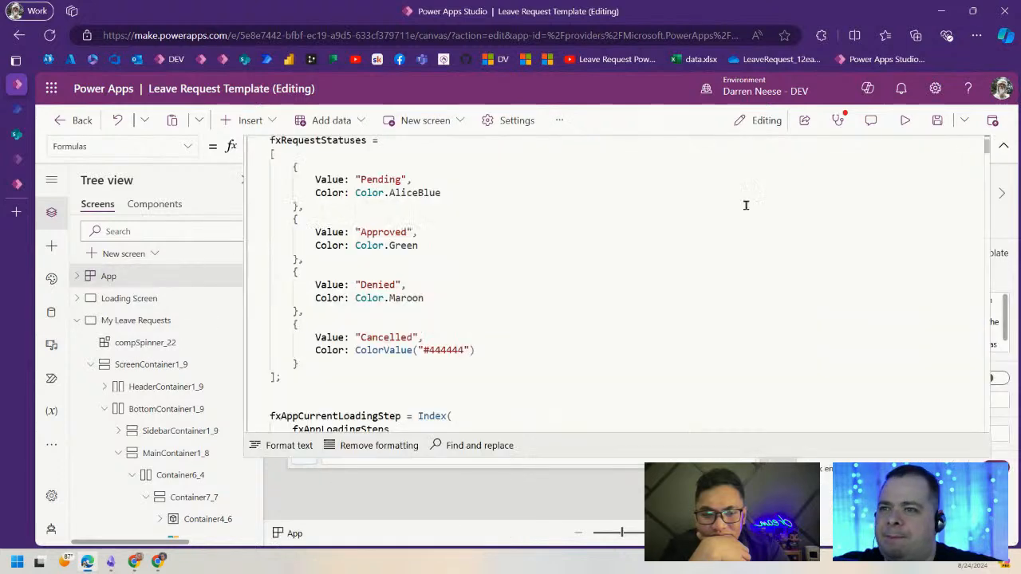
double_click(386, 337)
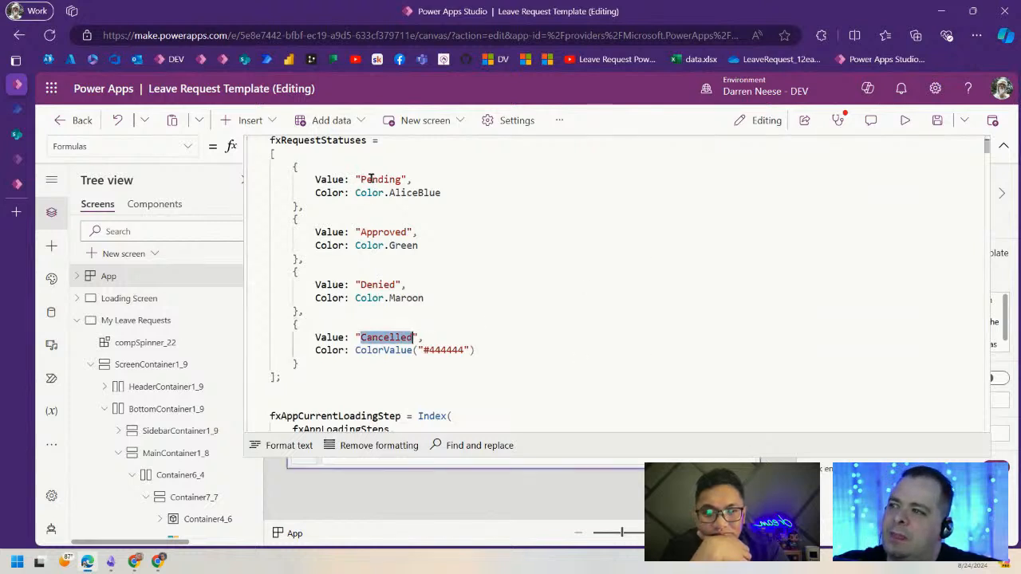
double_click(377, 179)
double_click(424, 193)
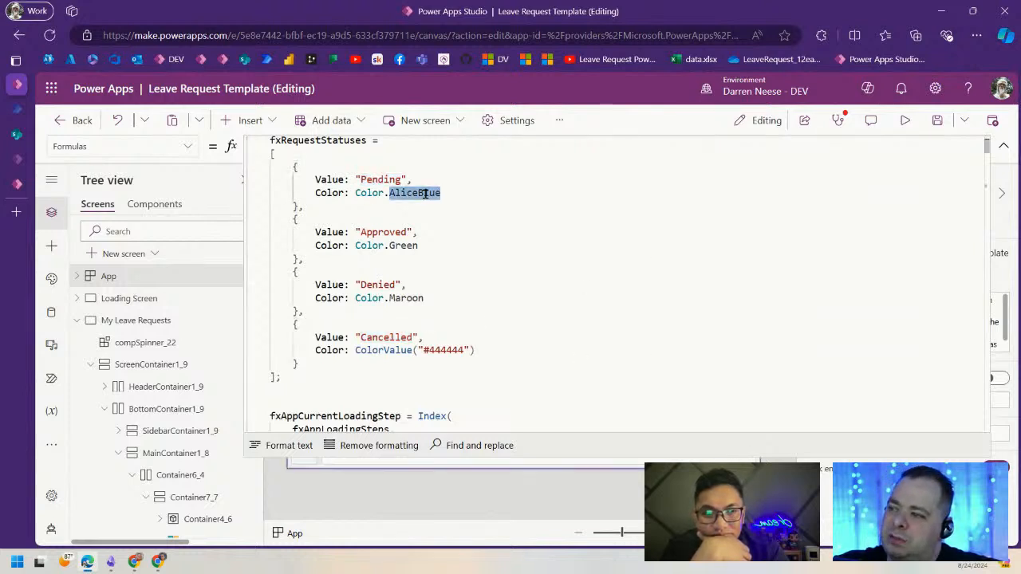
click(448, 185)
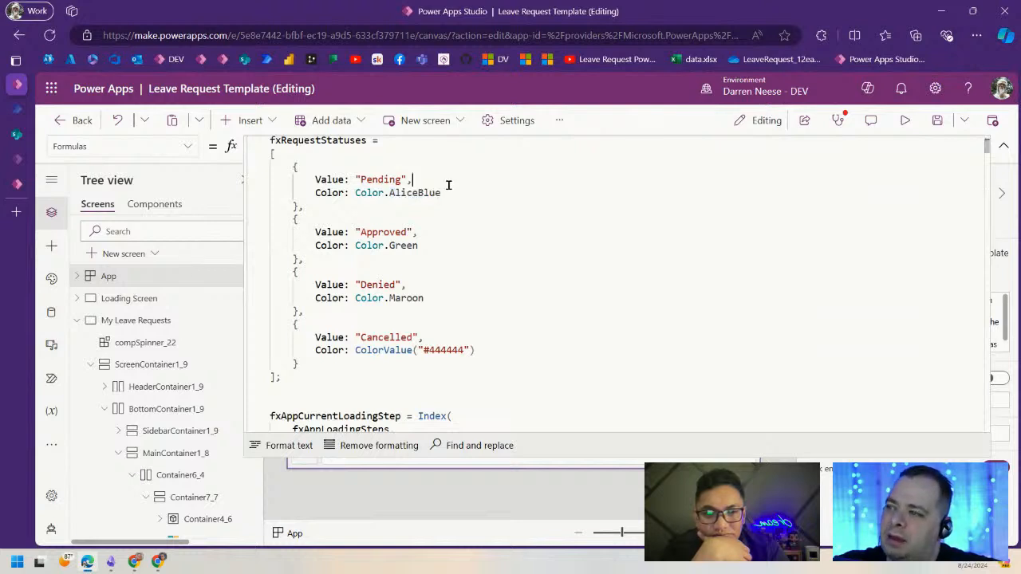
double_click(383, 180)
double_click(414, 193)
key(BackSpace)
key(BackSpace)
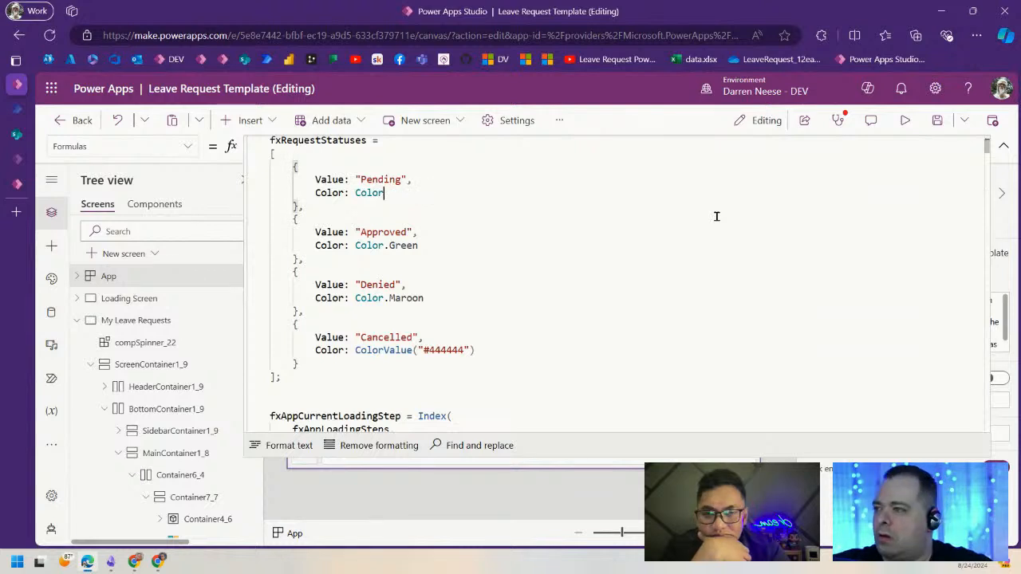
text(.PowderBlue)
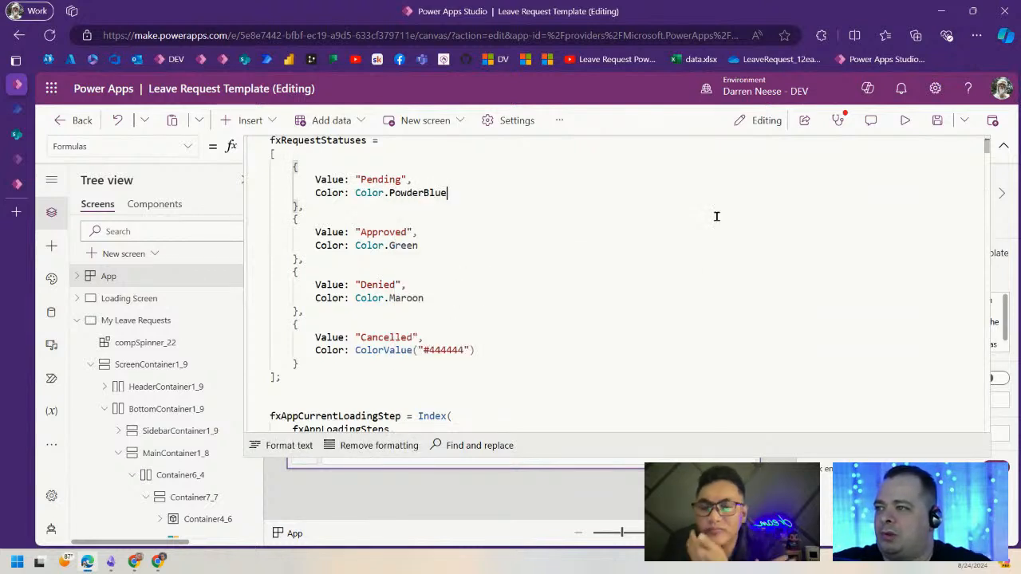
click(1002, 146)
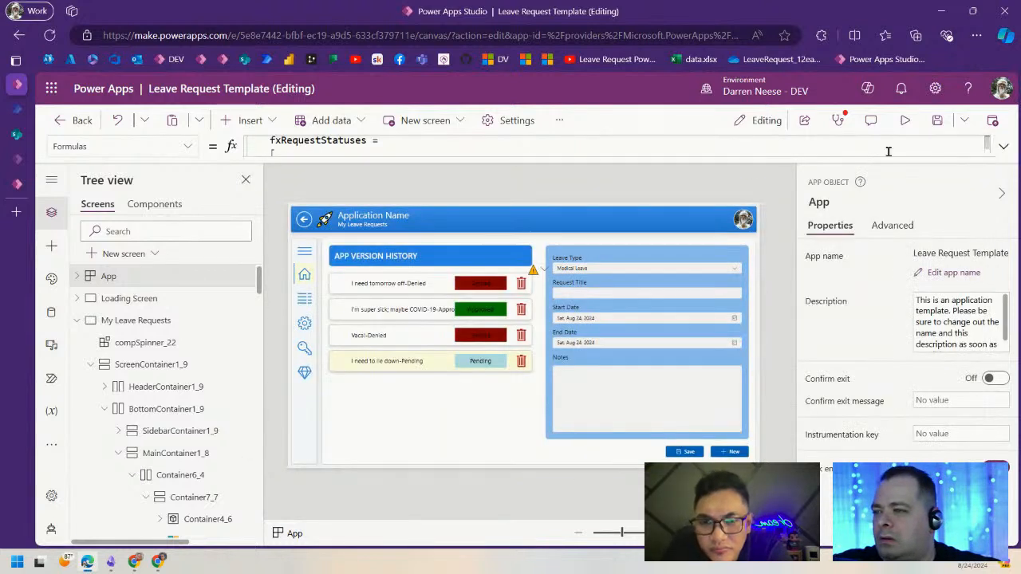
- Set the gallery status label's text color to white
click(490, 284)
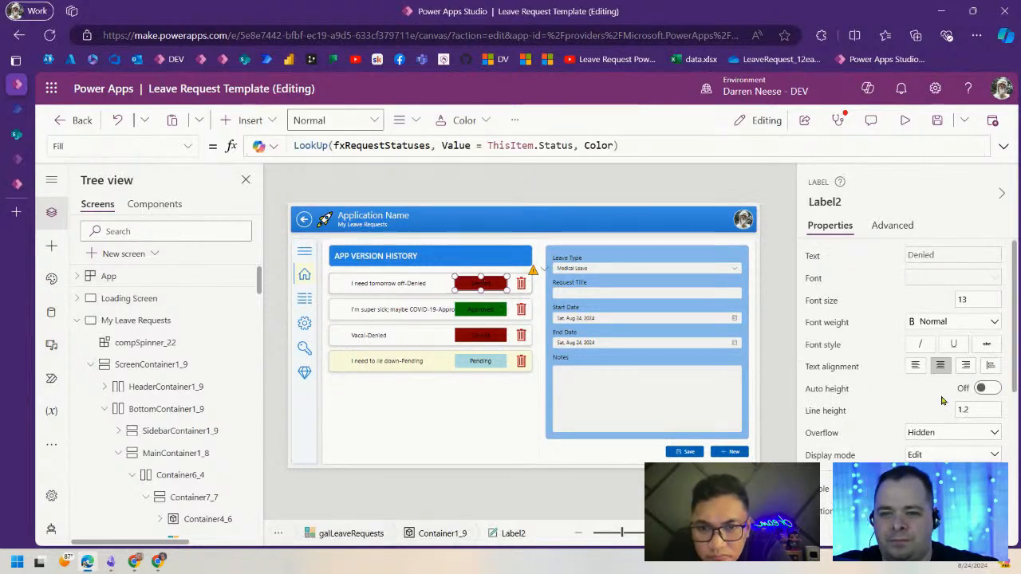
scroll(941, 400, down, 3)
click(953, 437)
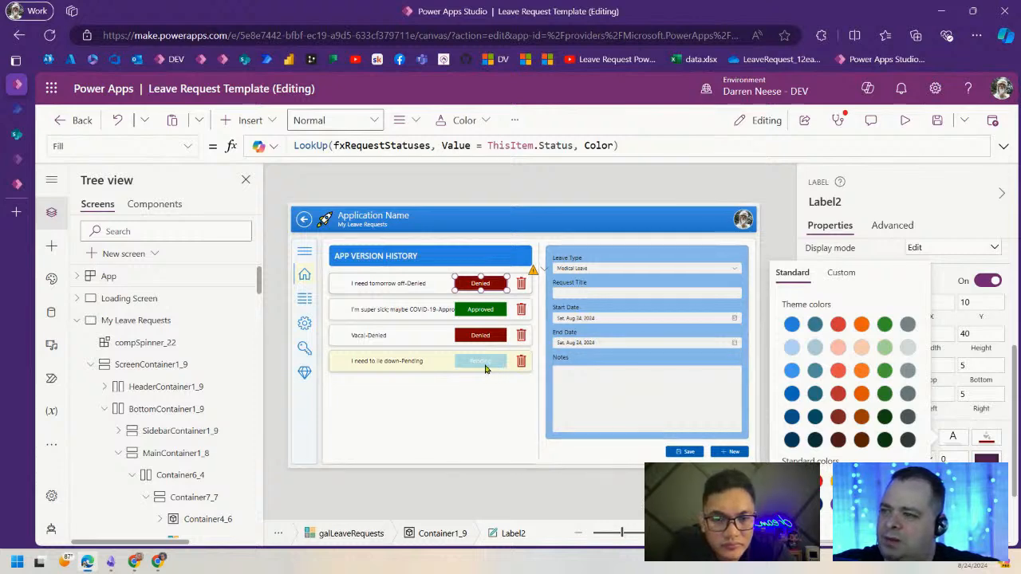
- Set the Pending color in the App's fxRequestStatuses formula to Color.BlueViolet
click(95, 276)
click(1004, 146)
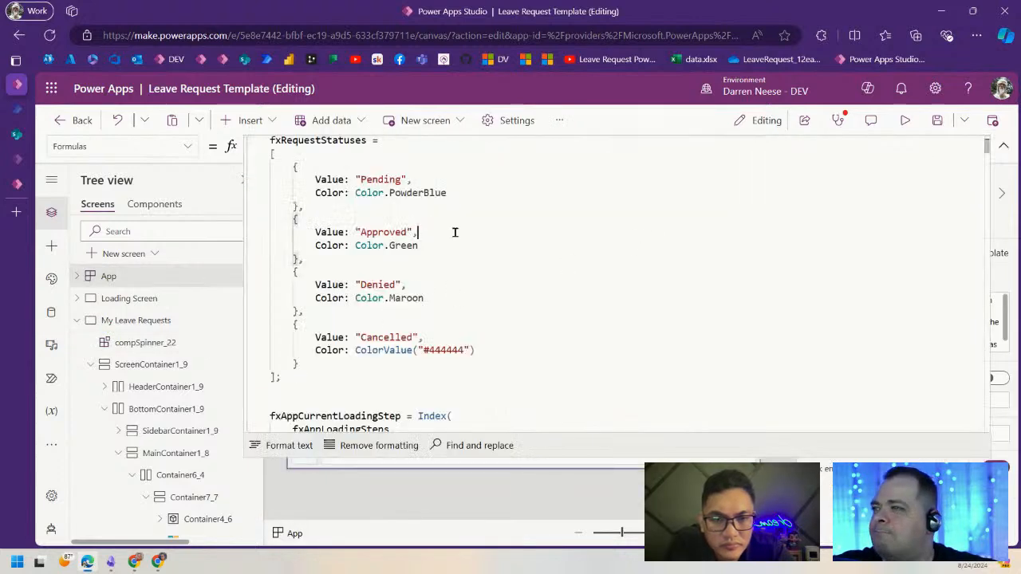
drag(458, 191, 385, 196)
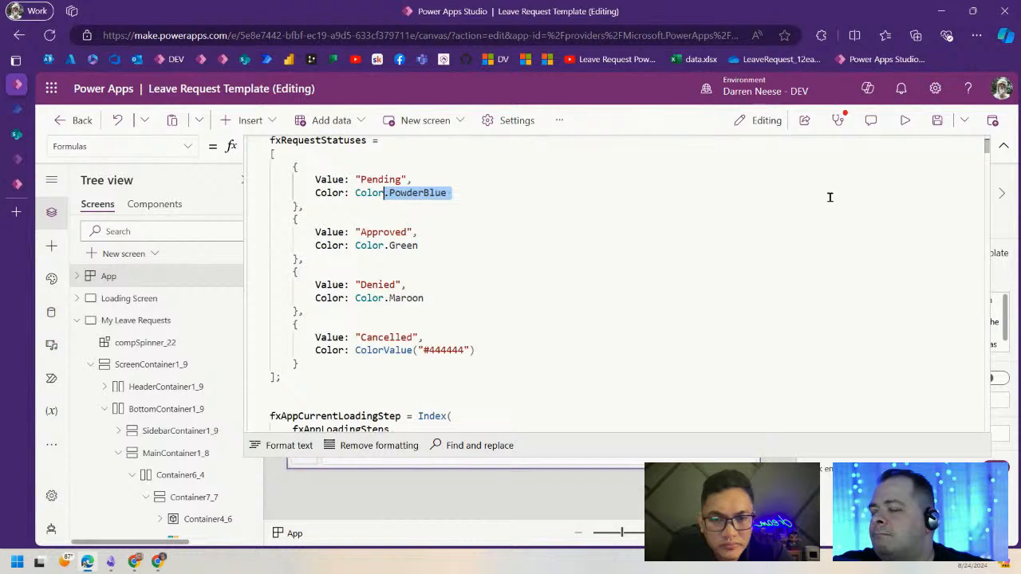
text(.Blue)
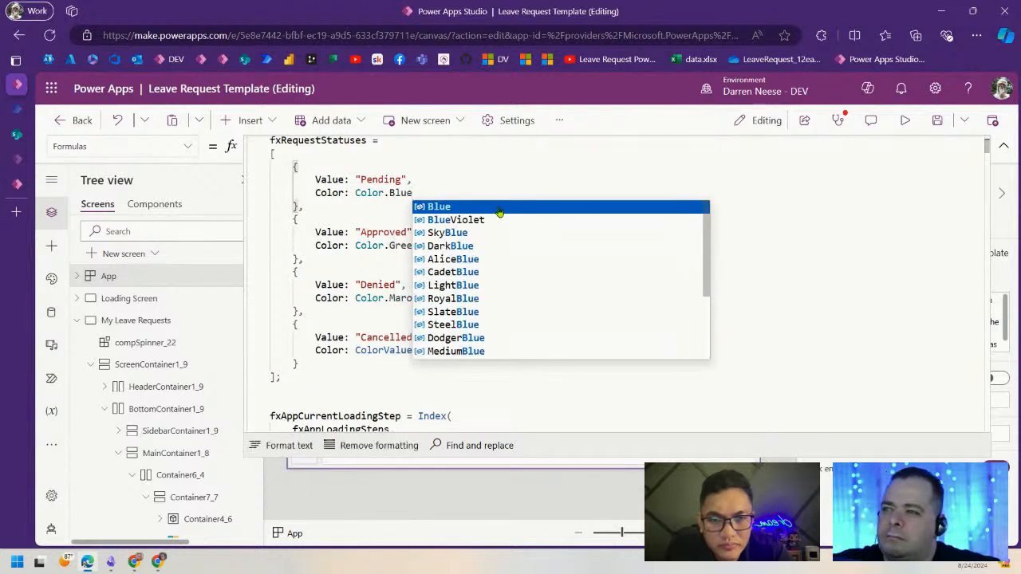
click(494, 217)
click(1004, 146)
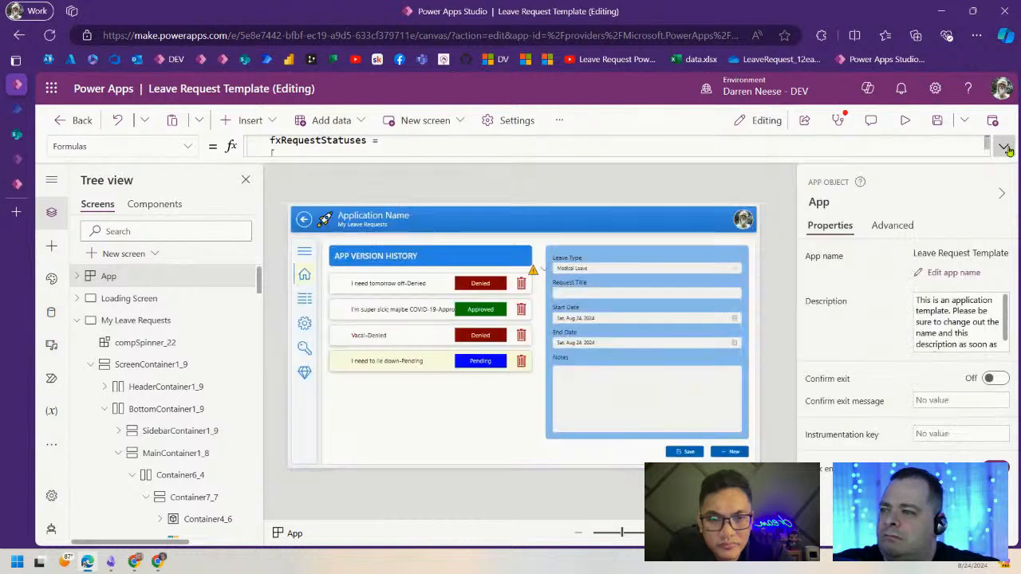
- Set the Pending color in the App's fxRequestStatuses formula to Color.Teal
click(1007, 148)
drag(446, 192, 386, 193)
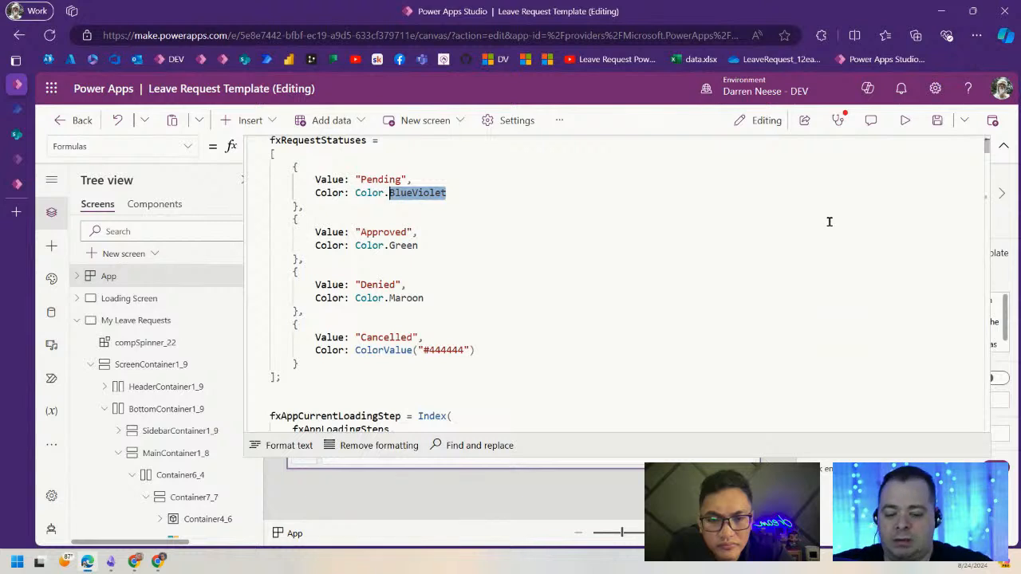
key(BackSpace)
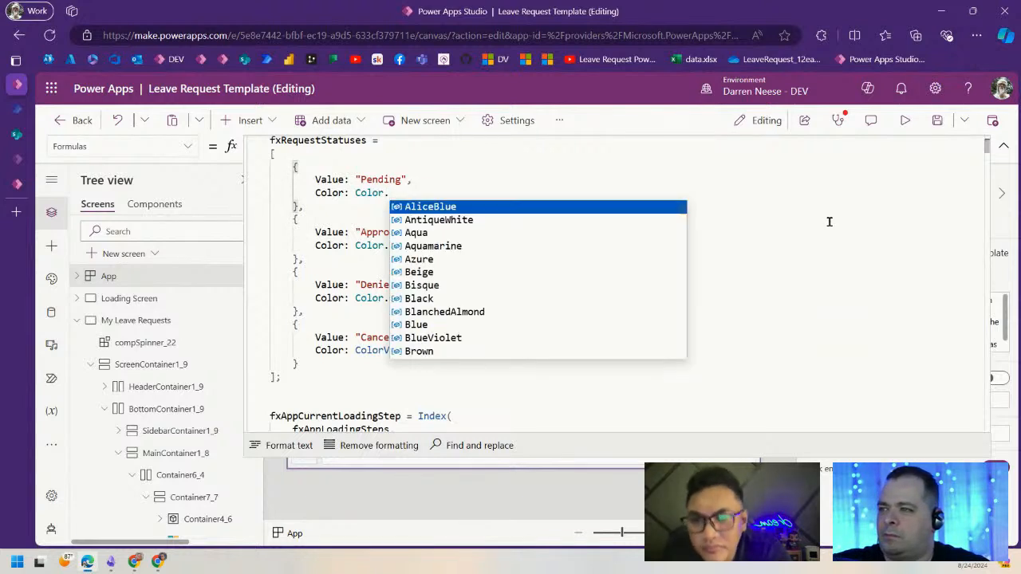
text(Teal)
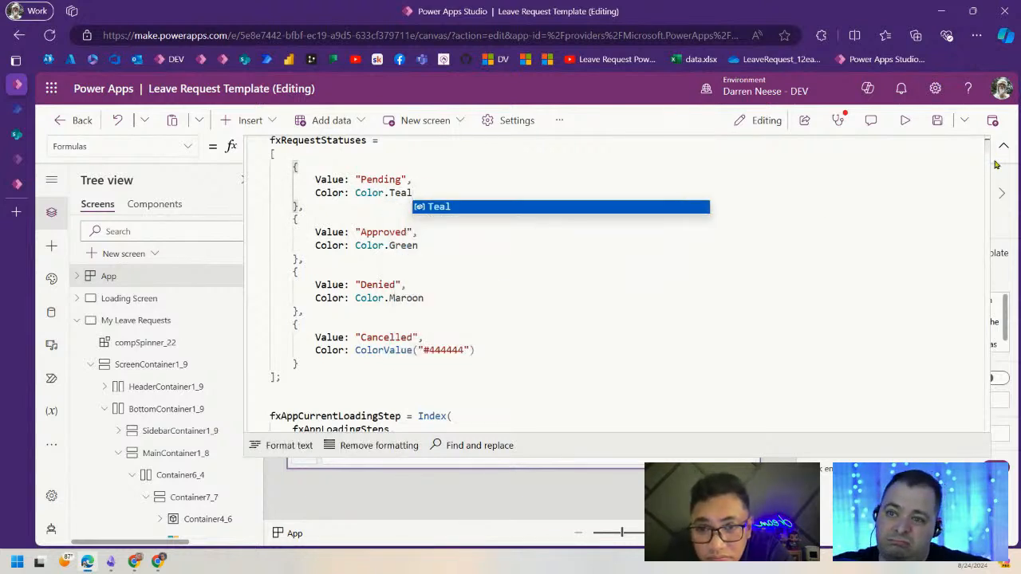
click(1003, 147)
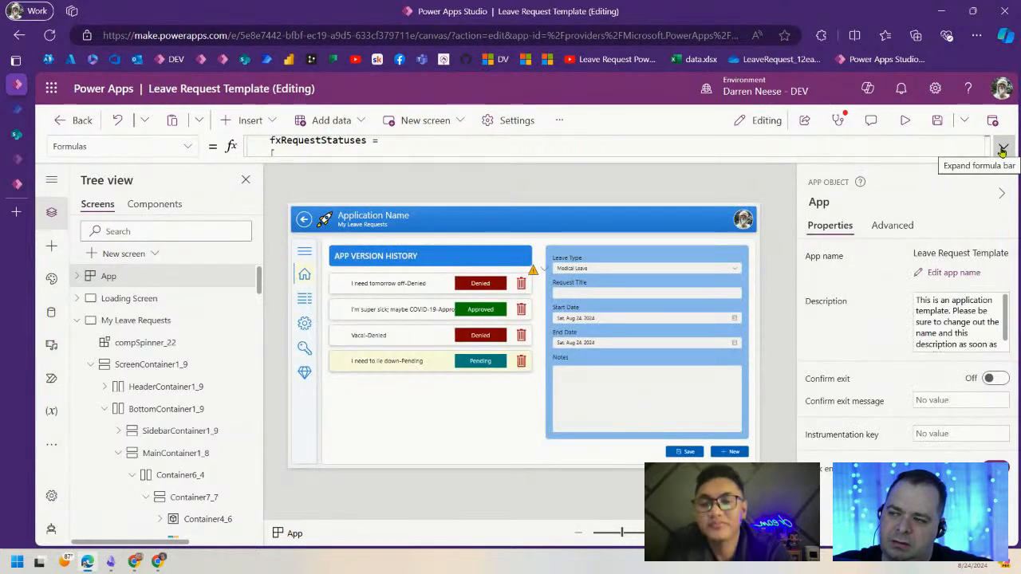
- Set the font size of the gallery's status label, Label2, to 10
click(480, 283)
scroll(929, 435, down, 2)
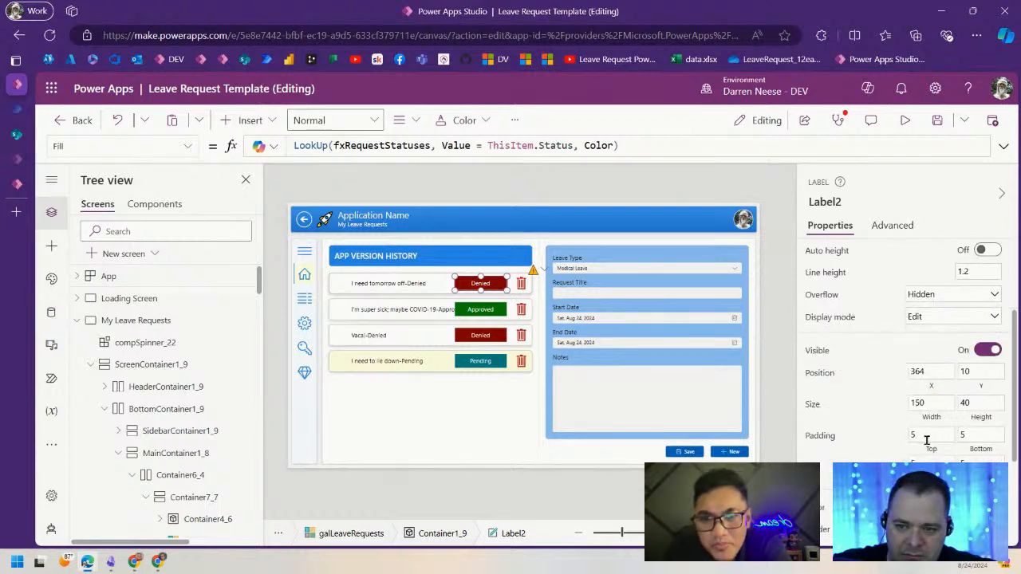
scroll(956, 375, up, 2)
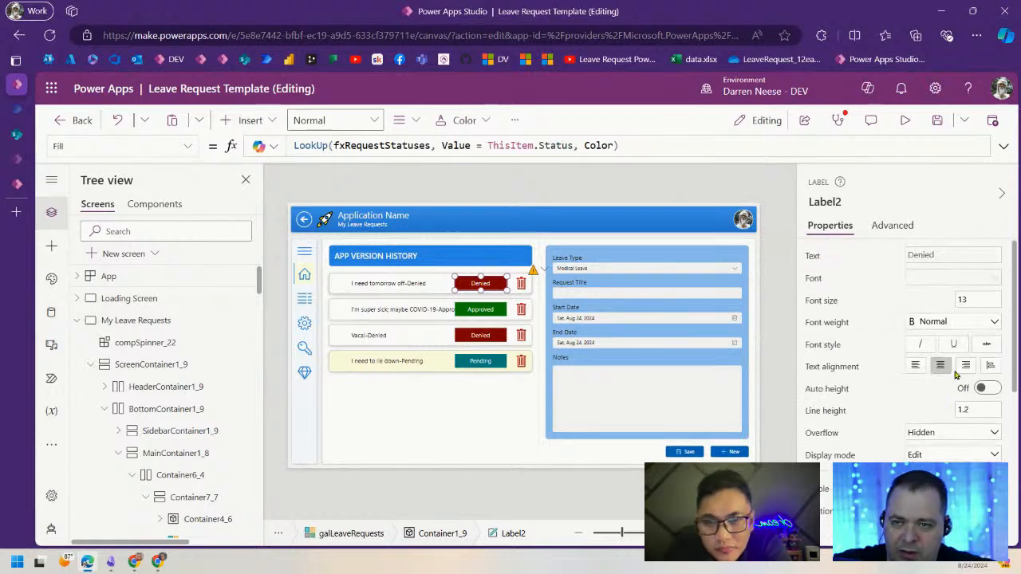
click(974, 295)
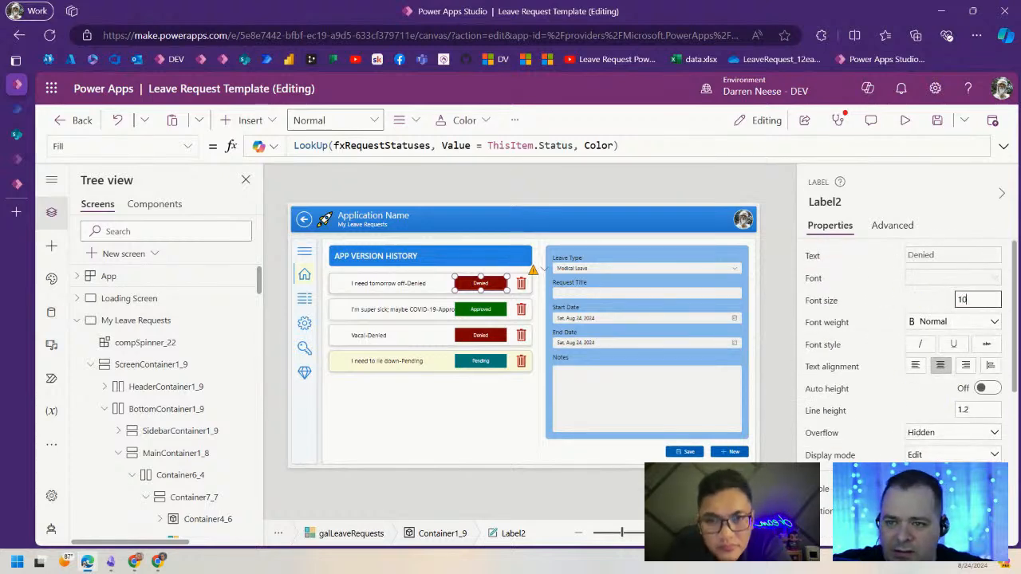
- Resize the gallery's status label to a width of 90 and a height of 30
scroll(943, 461, down, 3)
click(978, 403)
text(3)
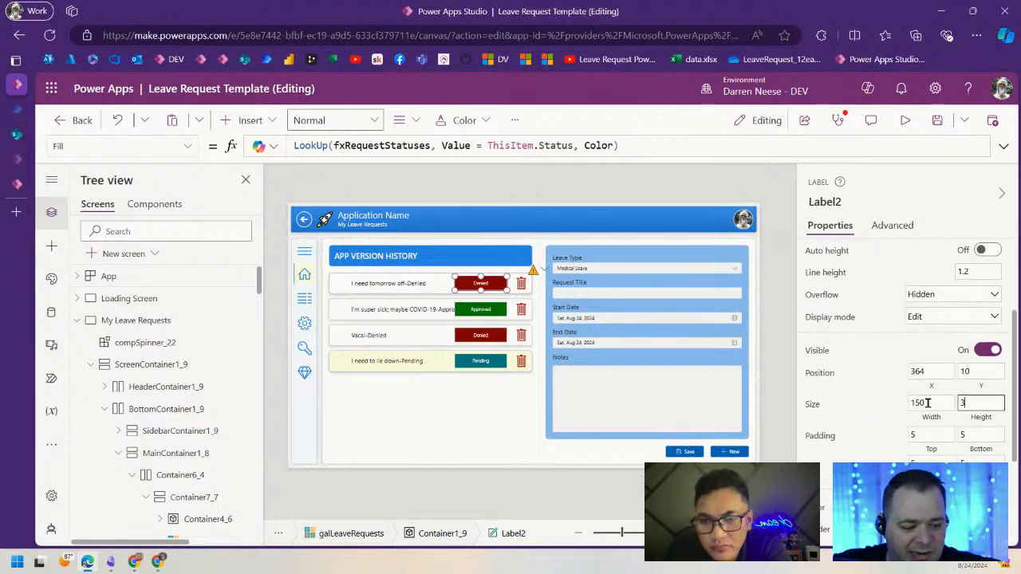
text(0)
click(941, 407)
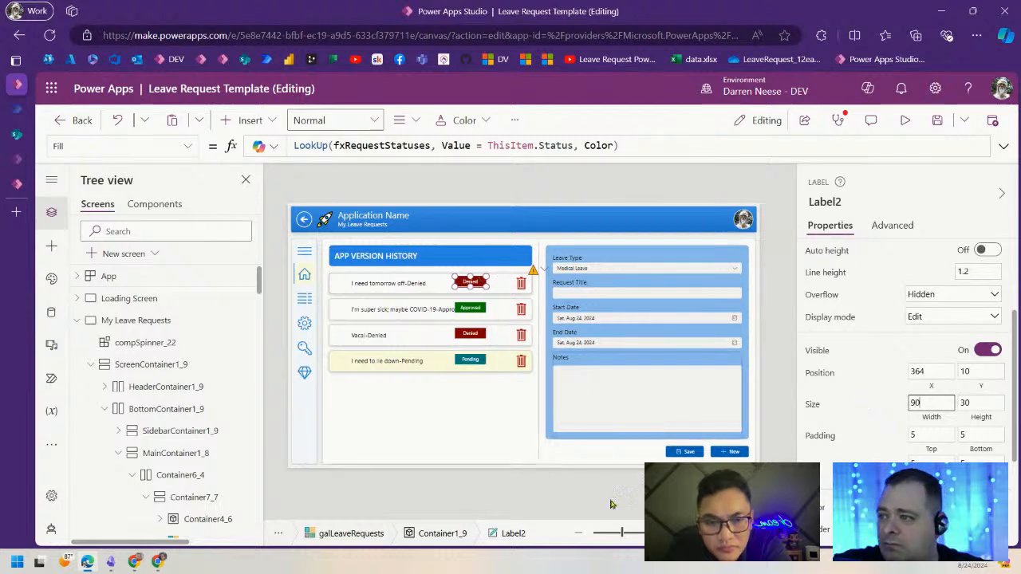
- Move the status label beside the trash icon, vertically centered in the row, at X 437 and Y 15
drag(622, 533, 683, 533)
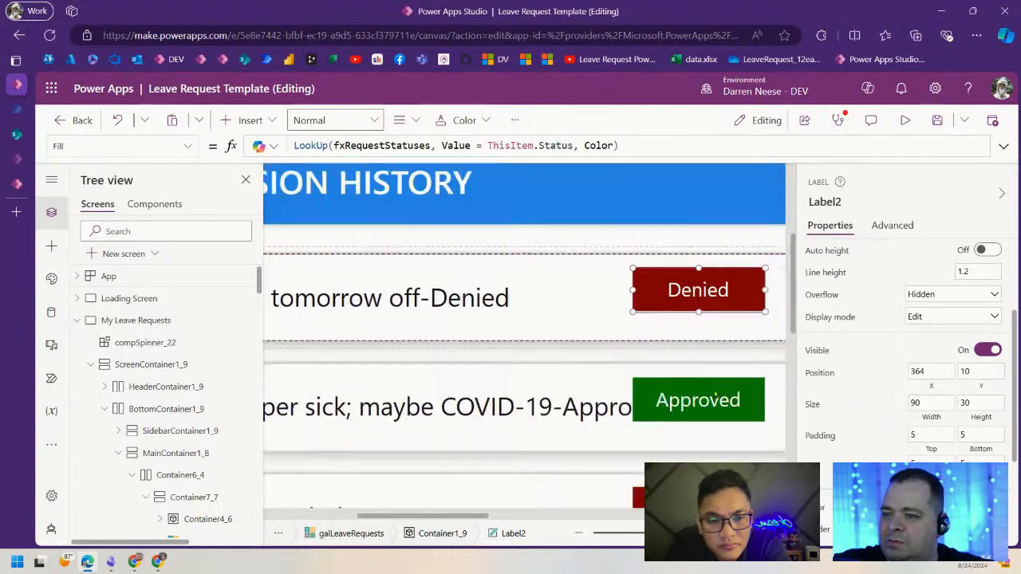
drag(453, 517, 526, 521)
drag(452, 288, 559, 293)
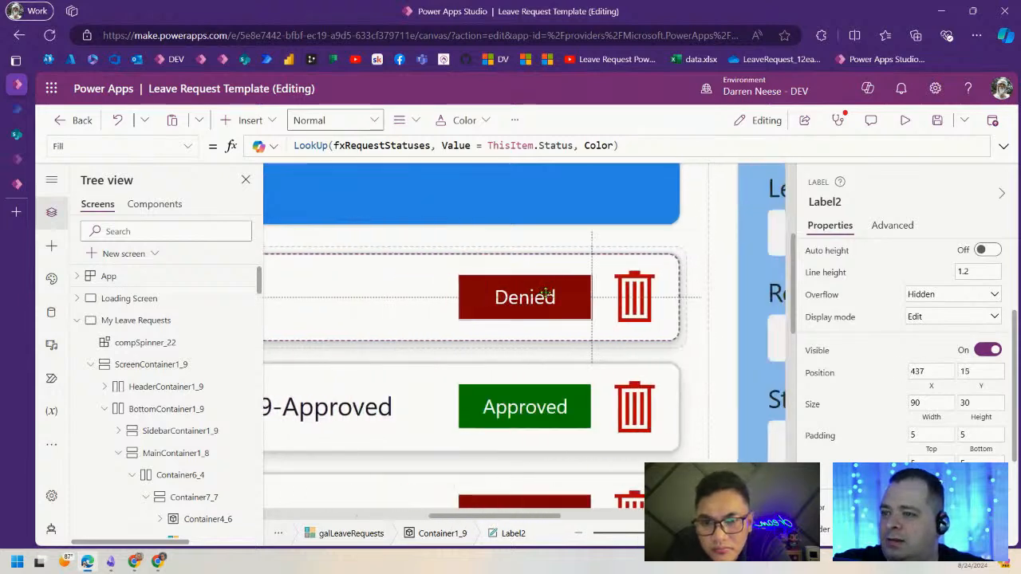
drag(629, 540, 622, 536)
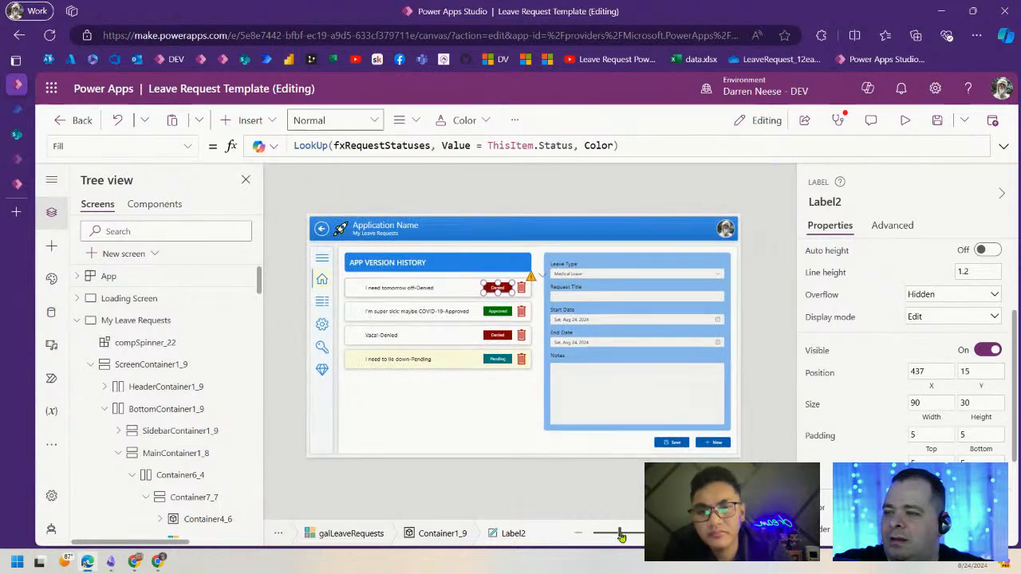
click(761, 333)
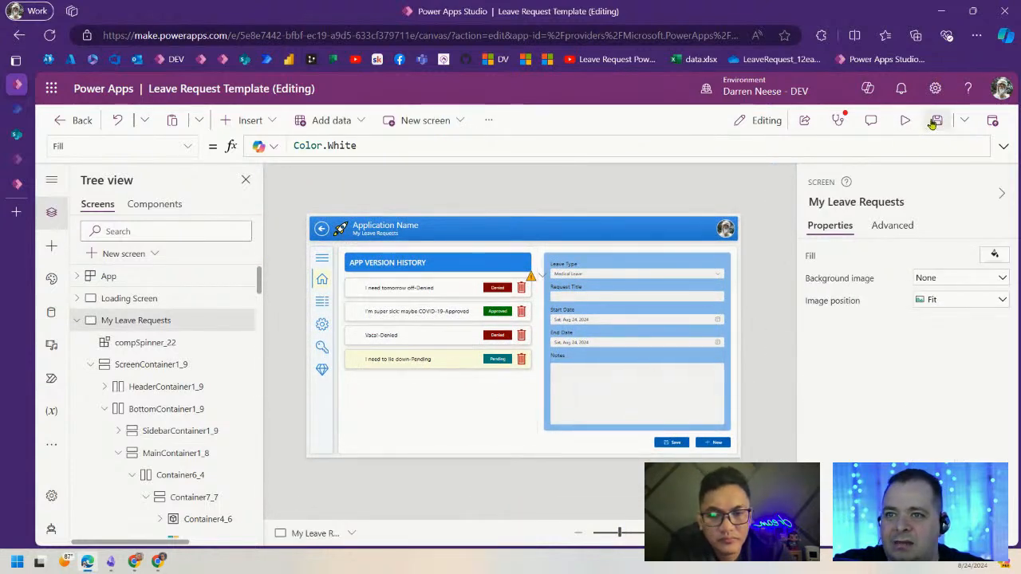
- Preview the app and select several leave requests to check the resized status labels, and return to editing
click(905, 119)
click(409, 283)
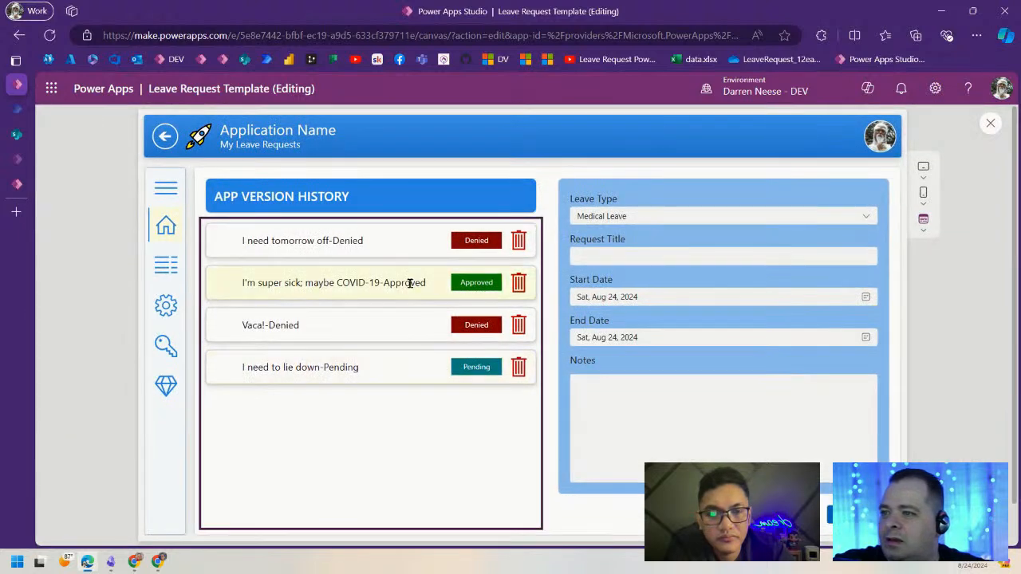
click(386, 337)
click(386, 377)
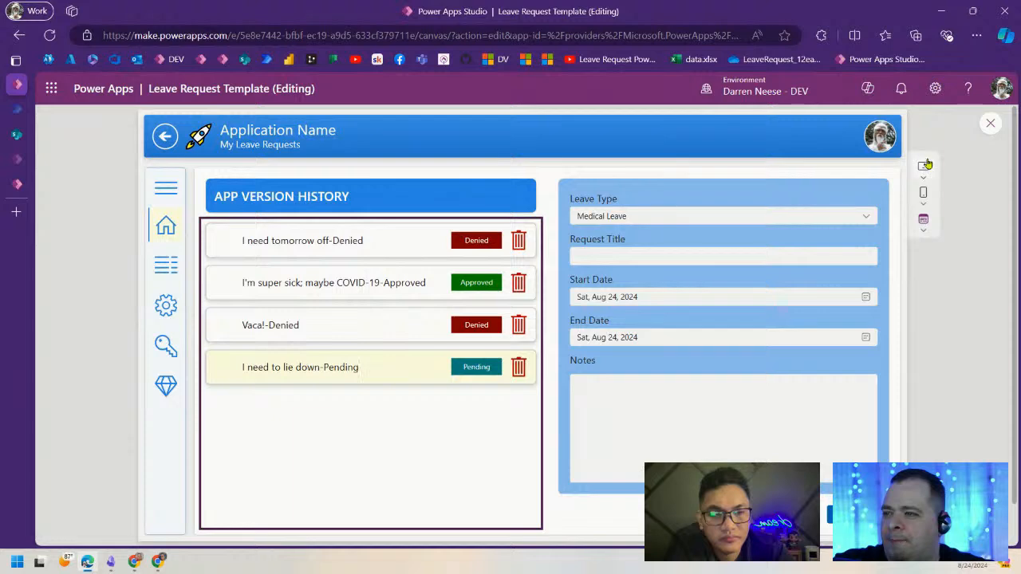
click(989, 125)
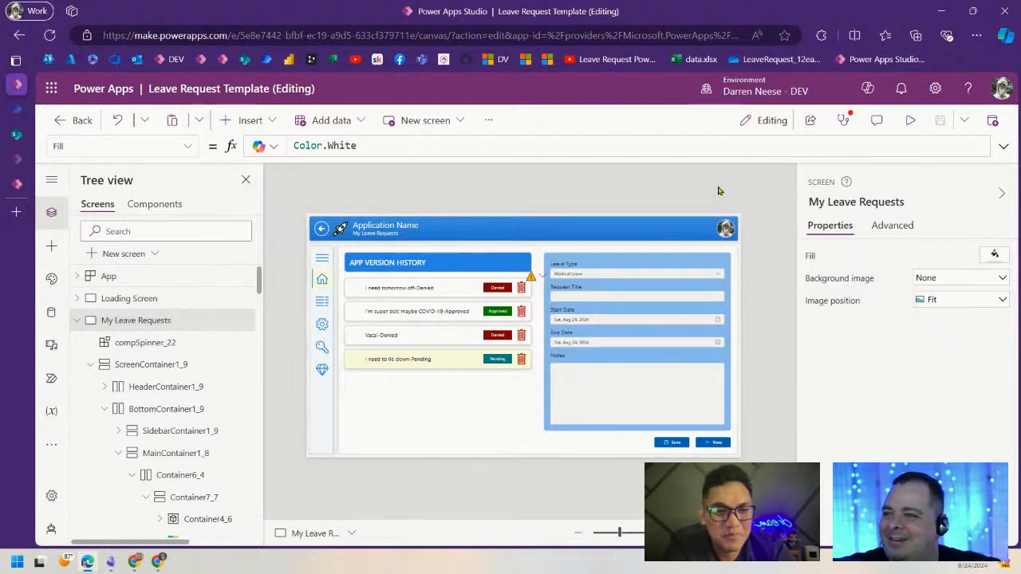
- Preview the app again, select leave requests to examine the outline around the gallery, and close the preview
click(910, 120)
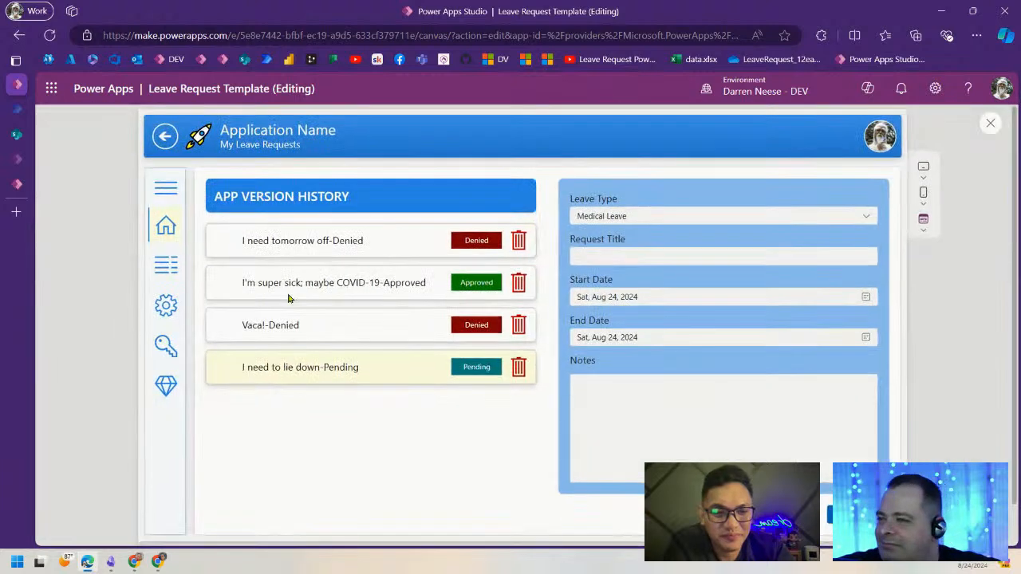
click(351, 242)
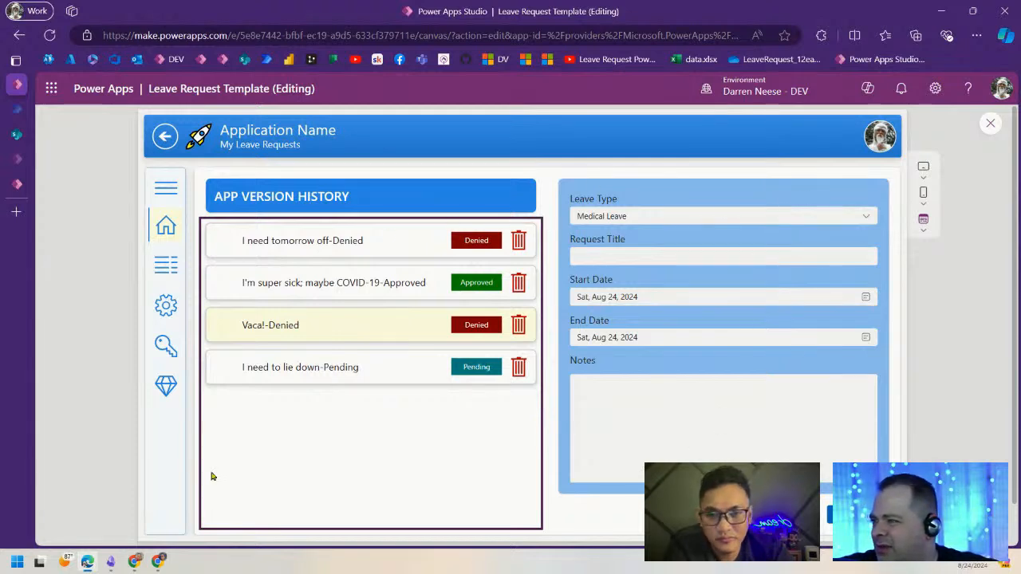
click(991, 123)
- Inspect the border settings of galLeaveRequests, Container7_7, Container4_6, Container1_9 and Rectangle1_17 for the source of the gallery's dark outline
click(402, 434)
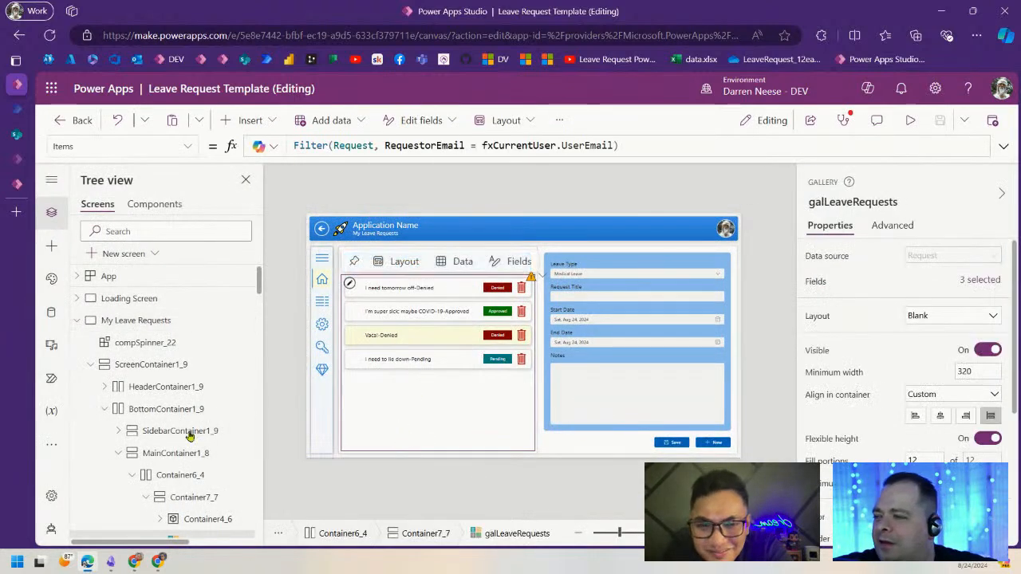
scroll(185, 413, down, 2)
click(202, 360)
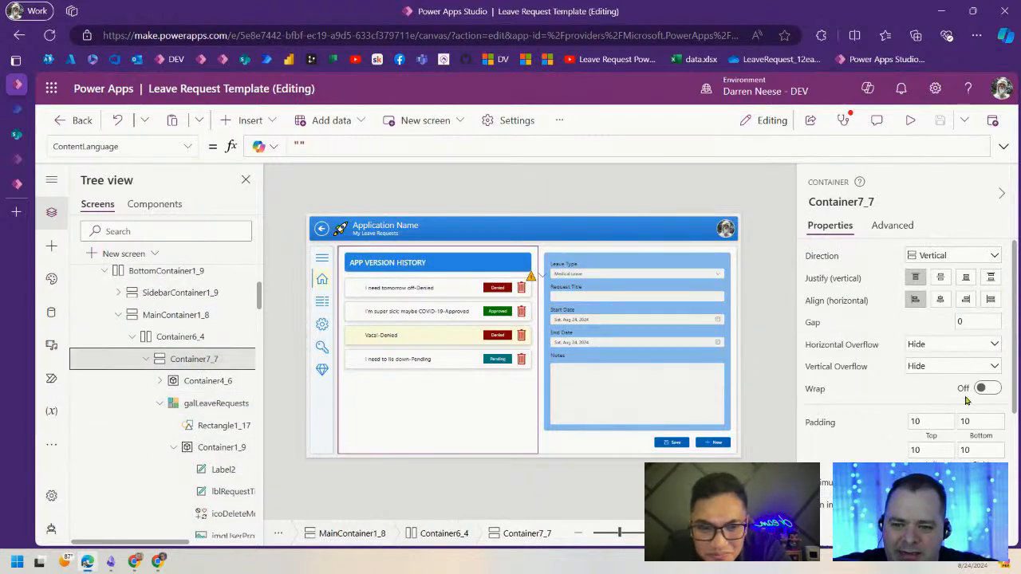
scroll(960, 403, down, 5)
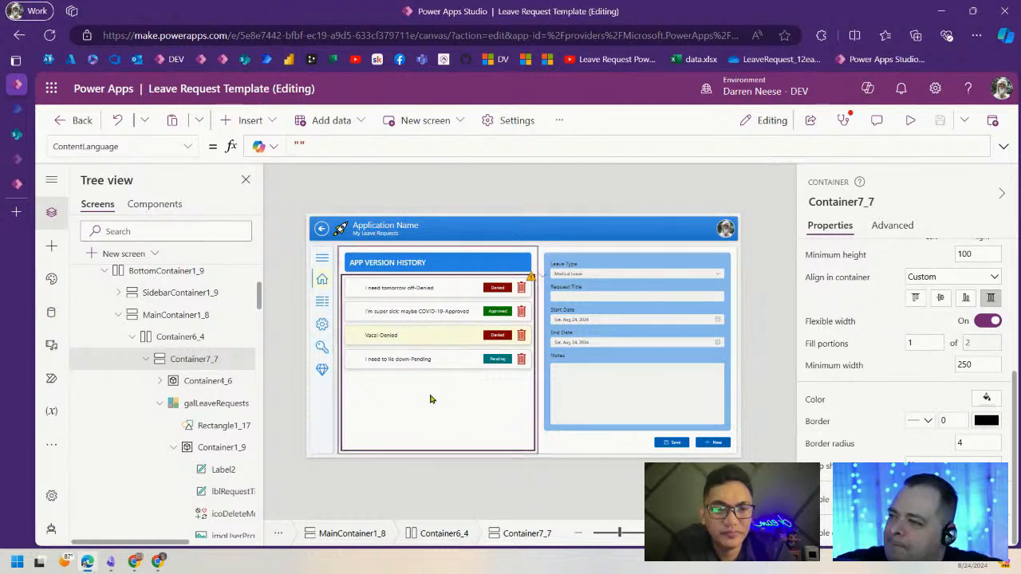
click(430, 399)
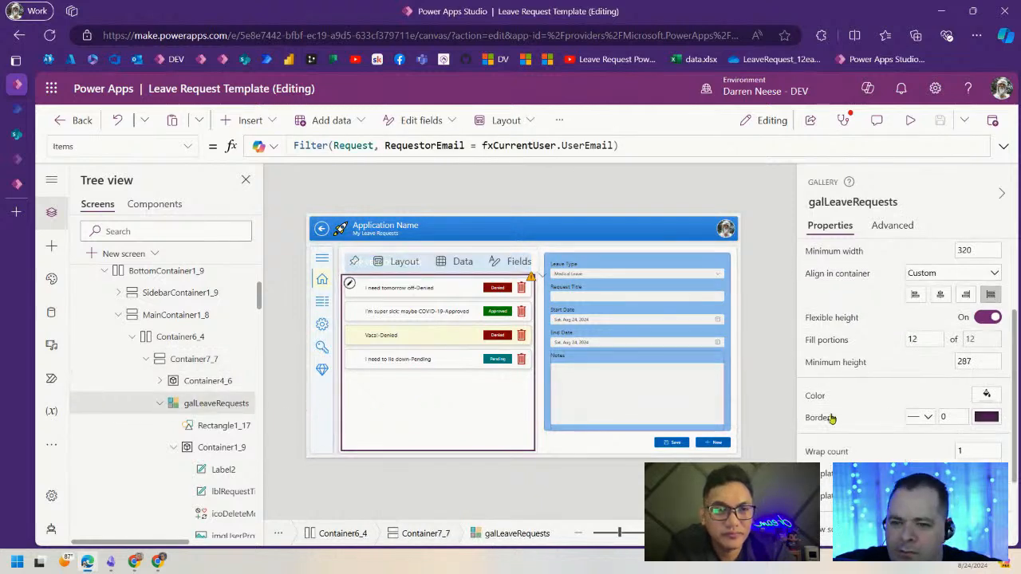
scroll(798, 416, down, 3)
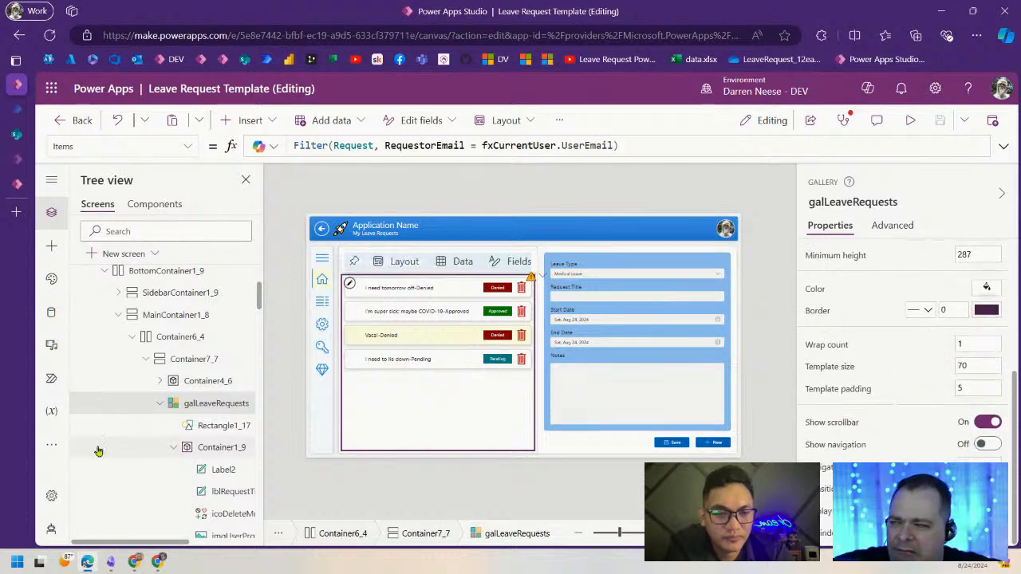
click(206, 383)
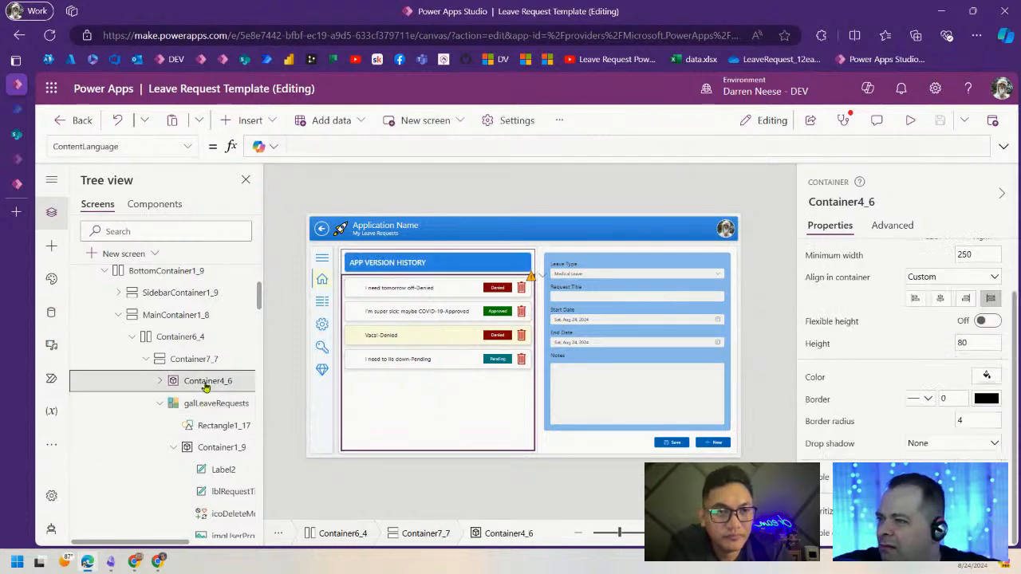
click(202, 404)
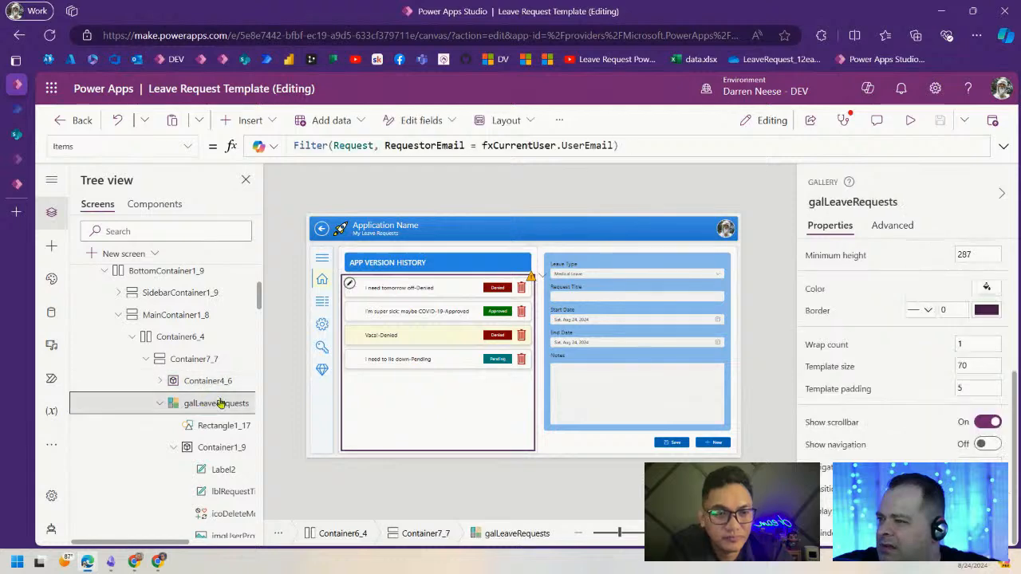
click(205, 449)
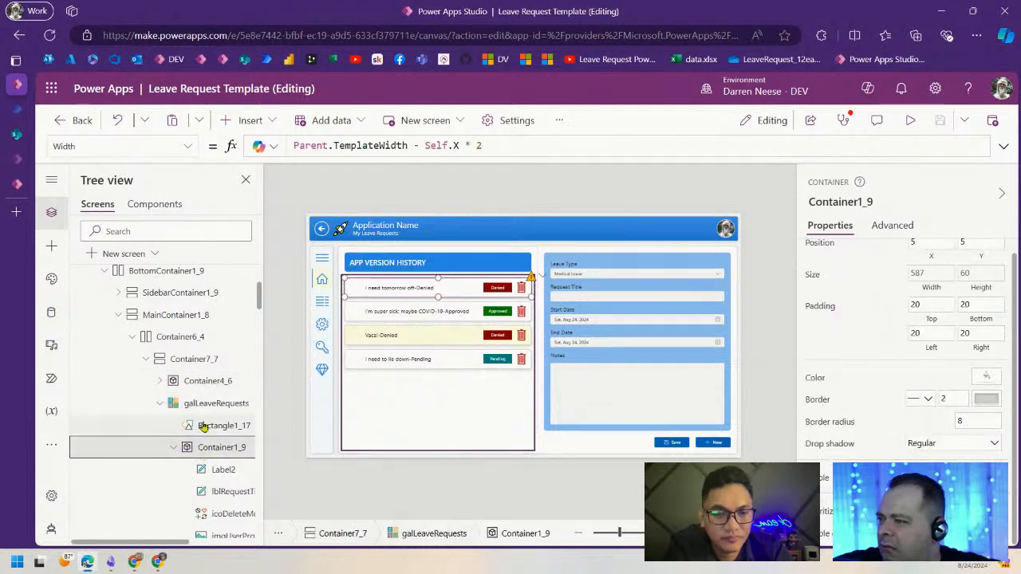
click(203, 426)
click(202, 404)
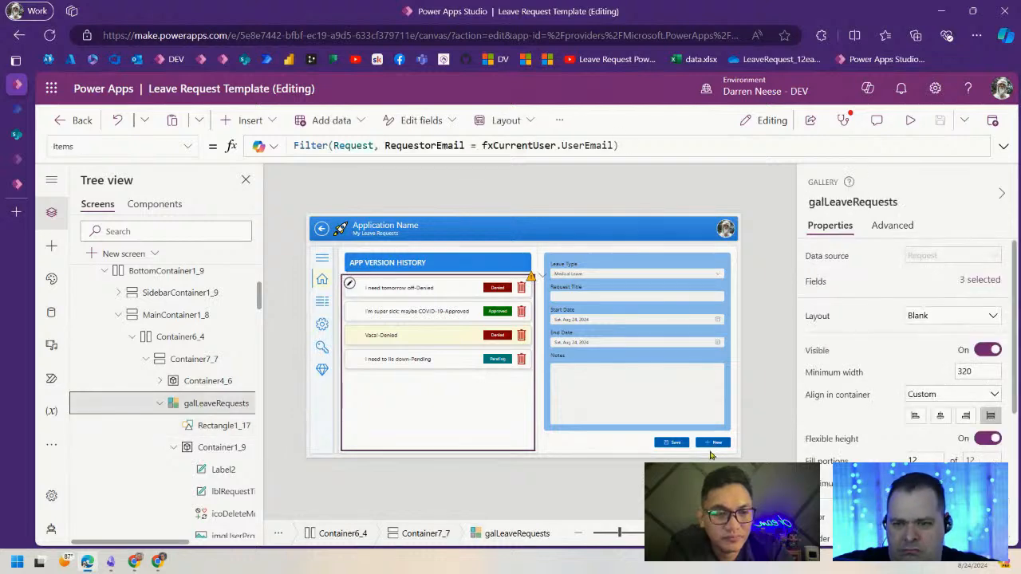
scroll(960, 319, down, 3)
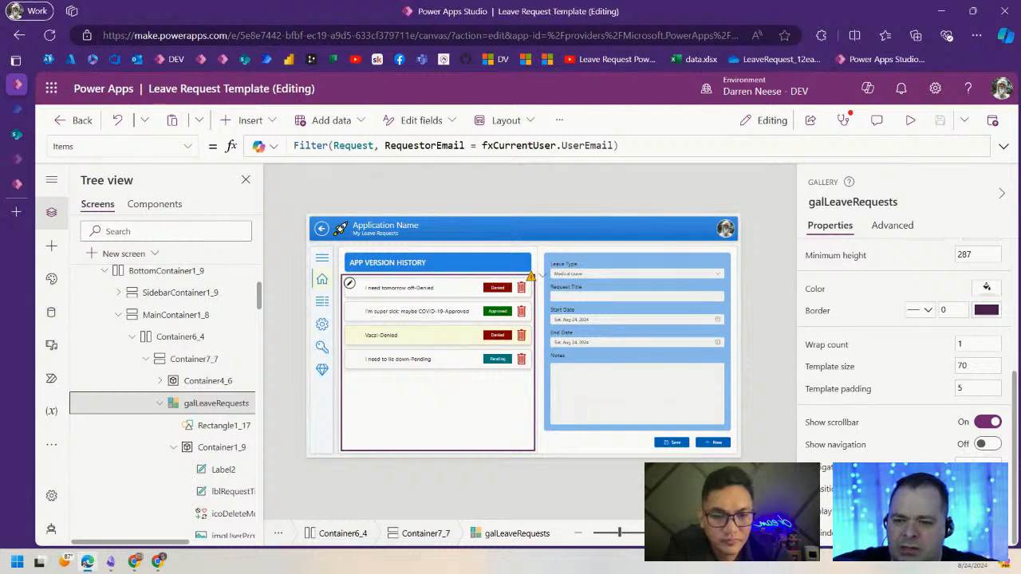
scroll(961, 358, up, 5)
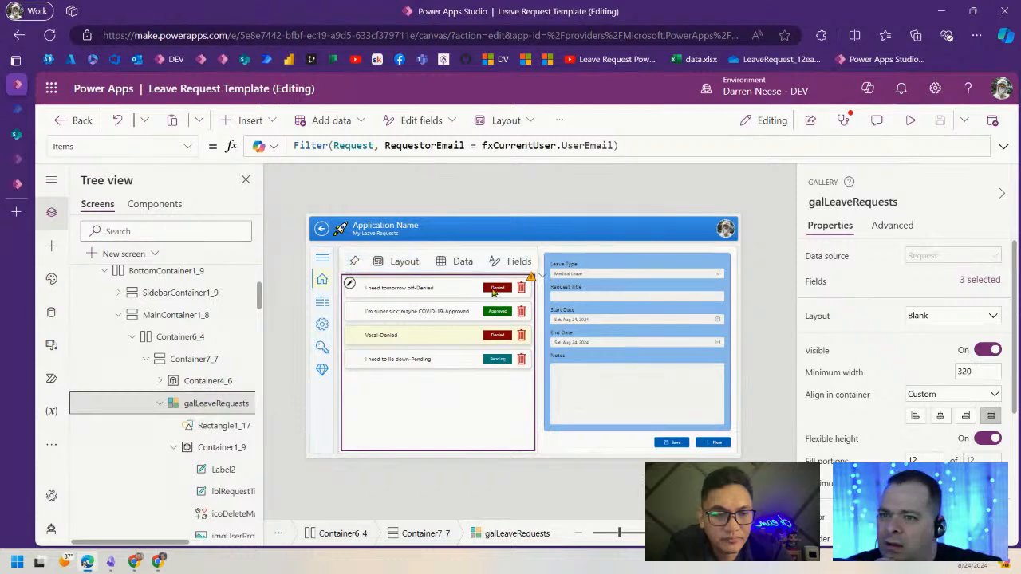
- Look through the property list of galLeaveRequests and check its BorderThickness formula
click(187, 146)
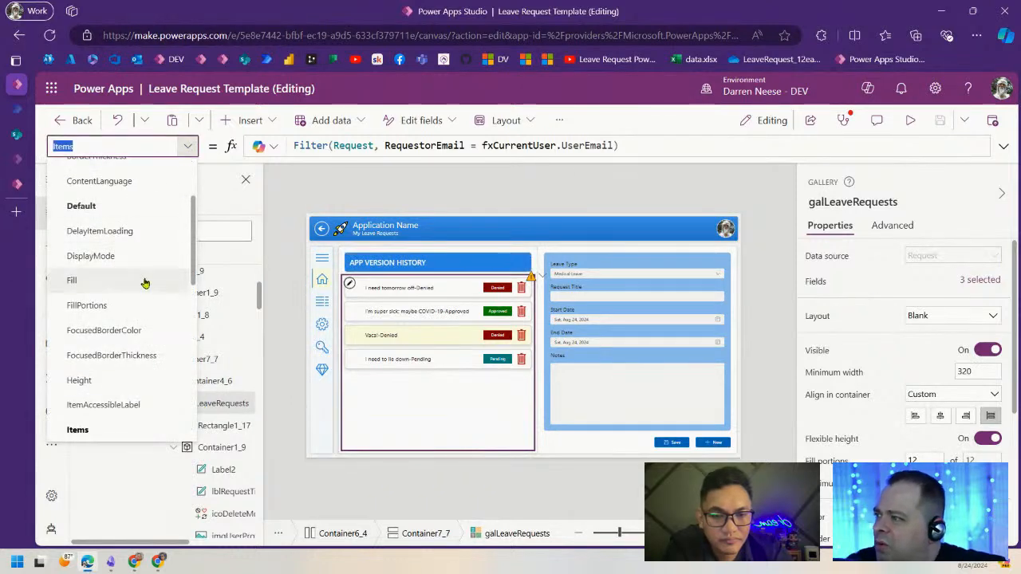
scroll(143, 278, up, 3)
scroll(140, 345, down, 10)
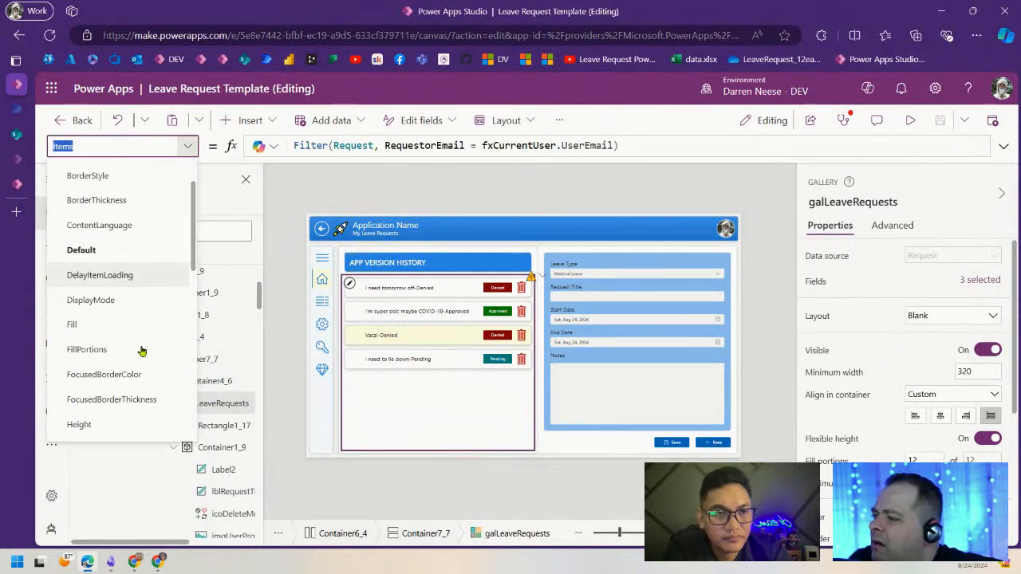
scroll(132, 296, up, 3)
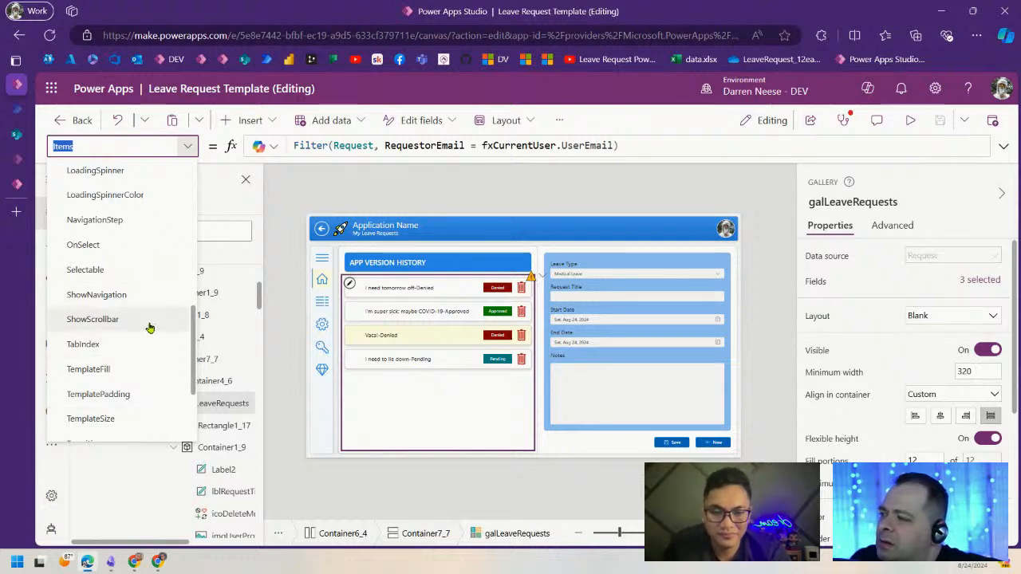
scroll(149, 328, down, 1)
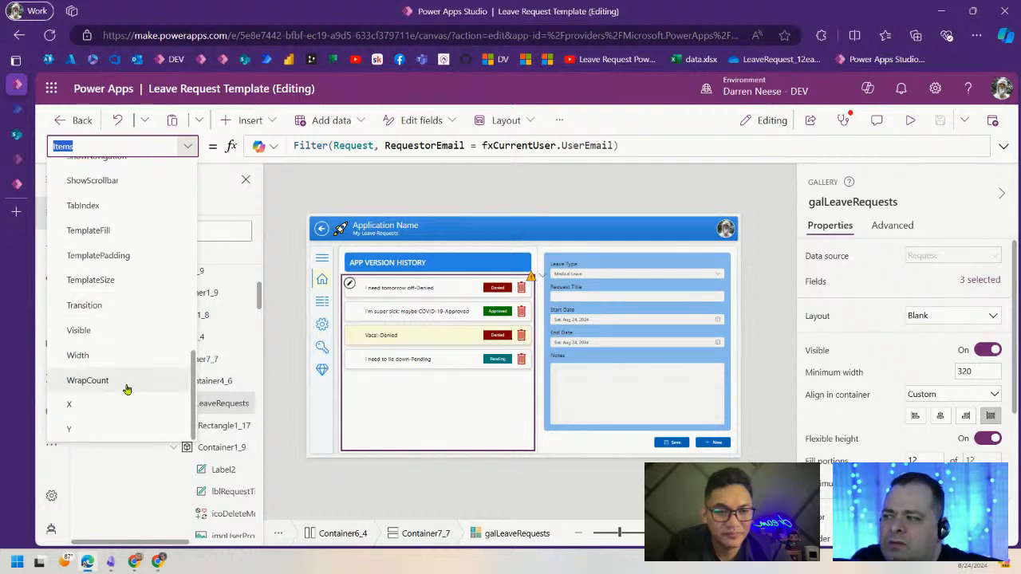
scroll(132, 363, up, 5)
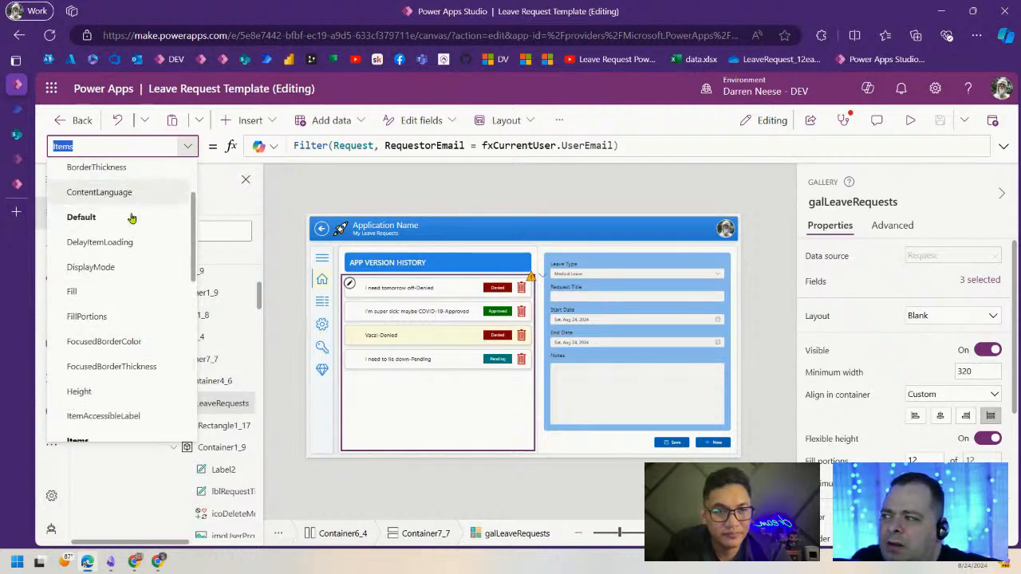
scroll(137, 279, up, 2)
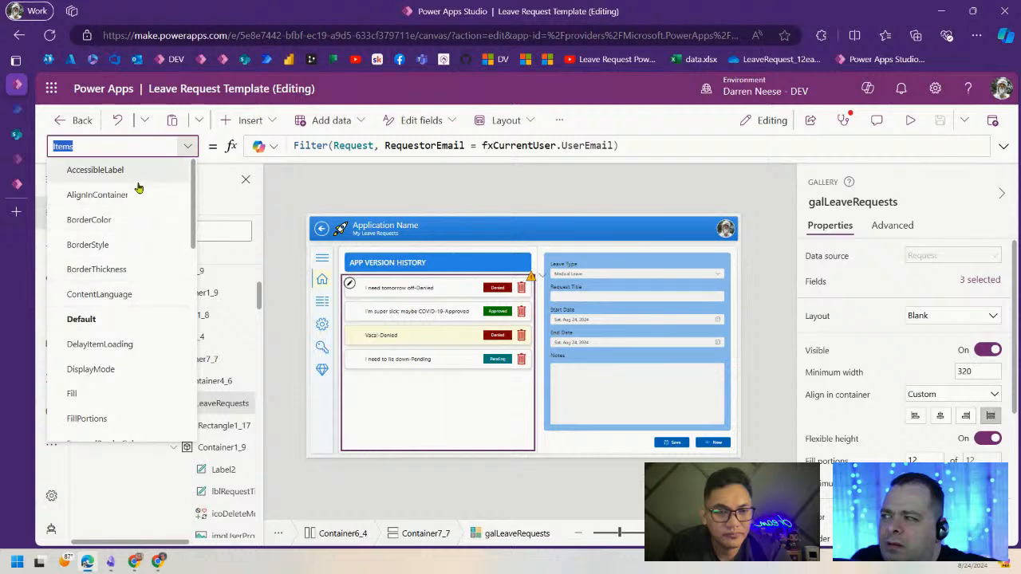
click(135, 269)
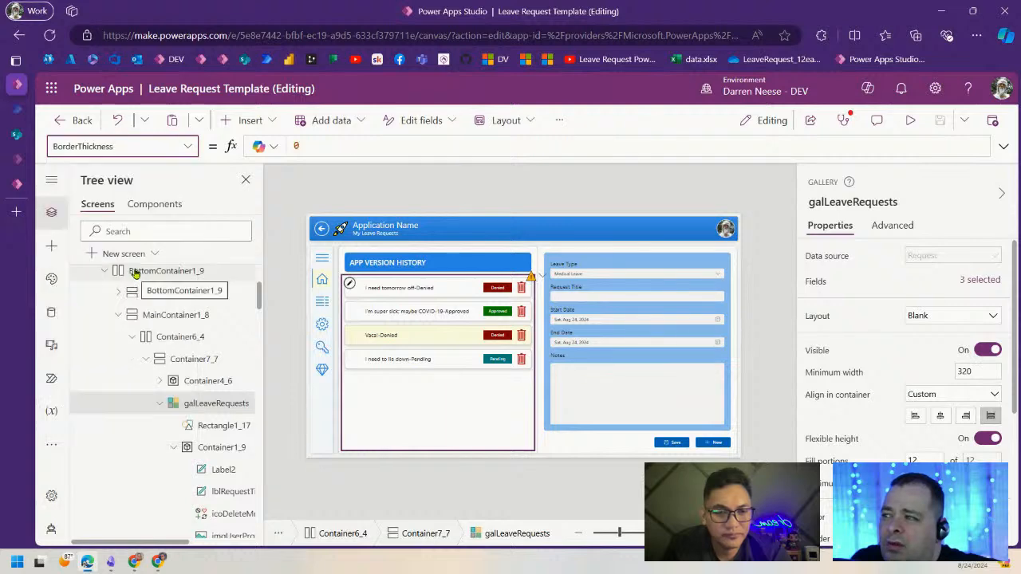
click(188, 148)
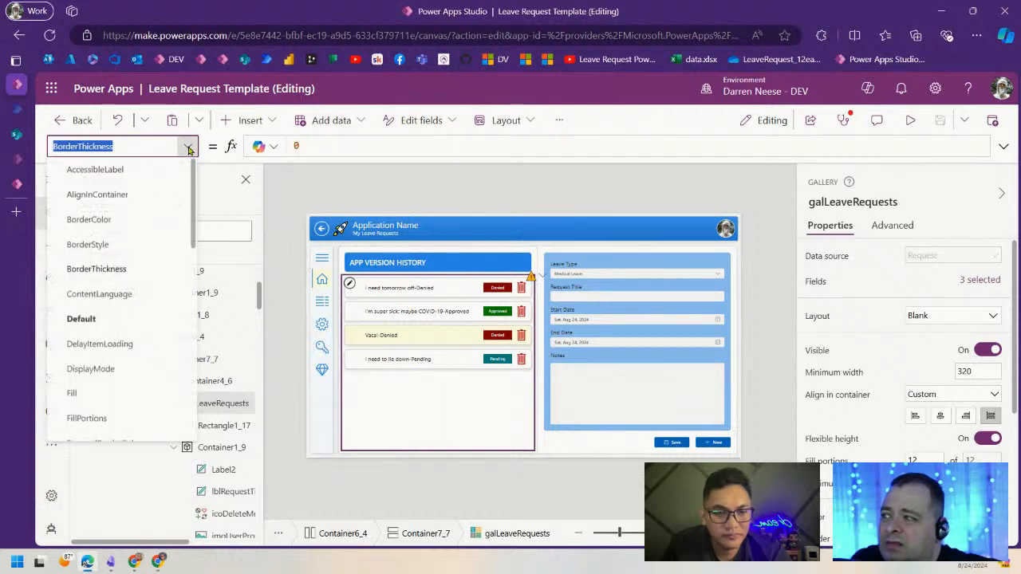
click(524, 196)
click(193, 147)
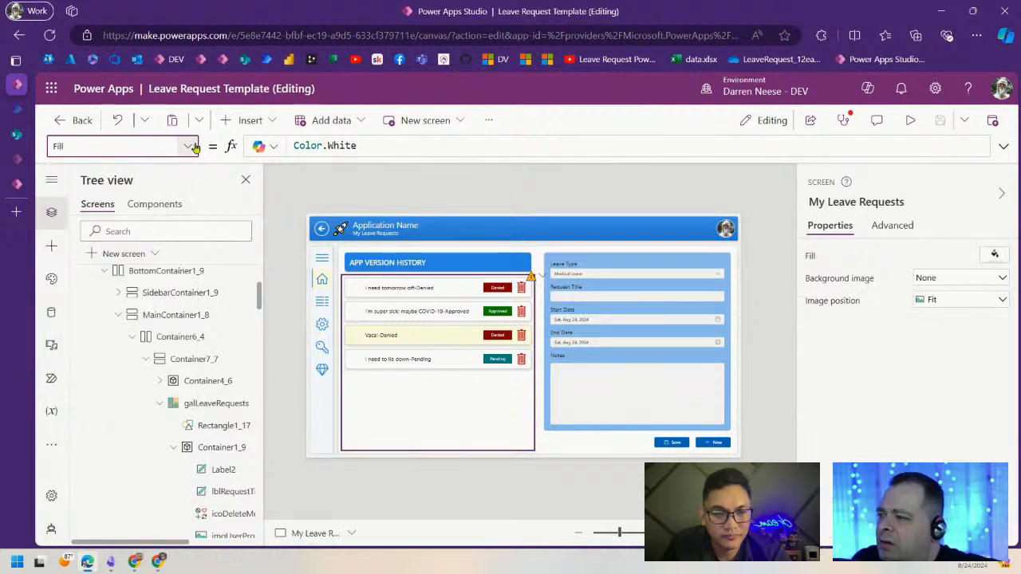
- Inspect Rectangle1_17, Container1_9, Container4_6 and Container7_7, including the fill and border settings of Container7_7
click(212, 404)
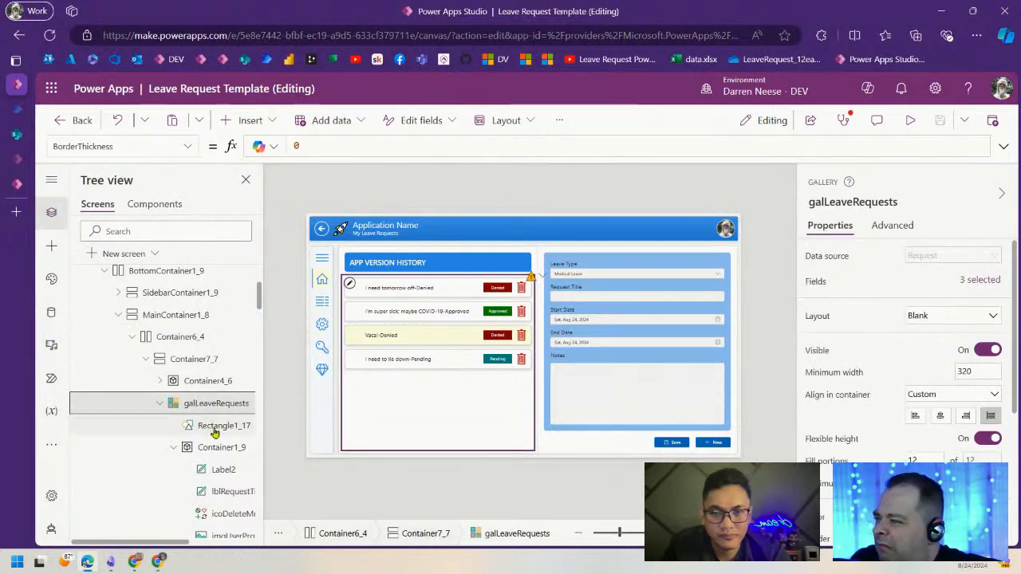
click(213, 428)
click(213, 449)
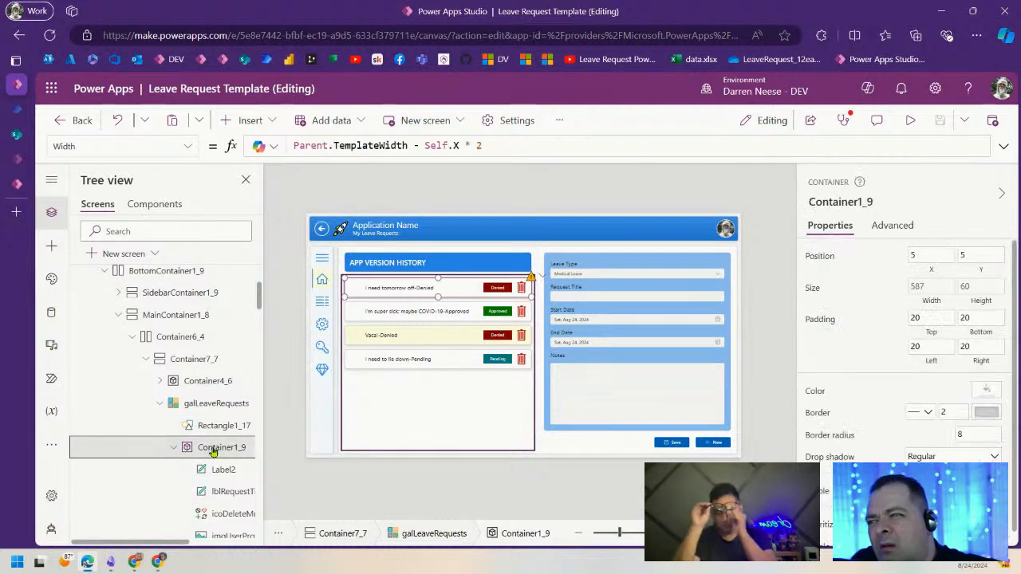
click(199, 403)
click(196, 386)
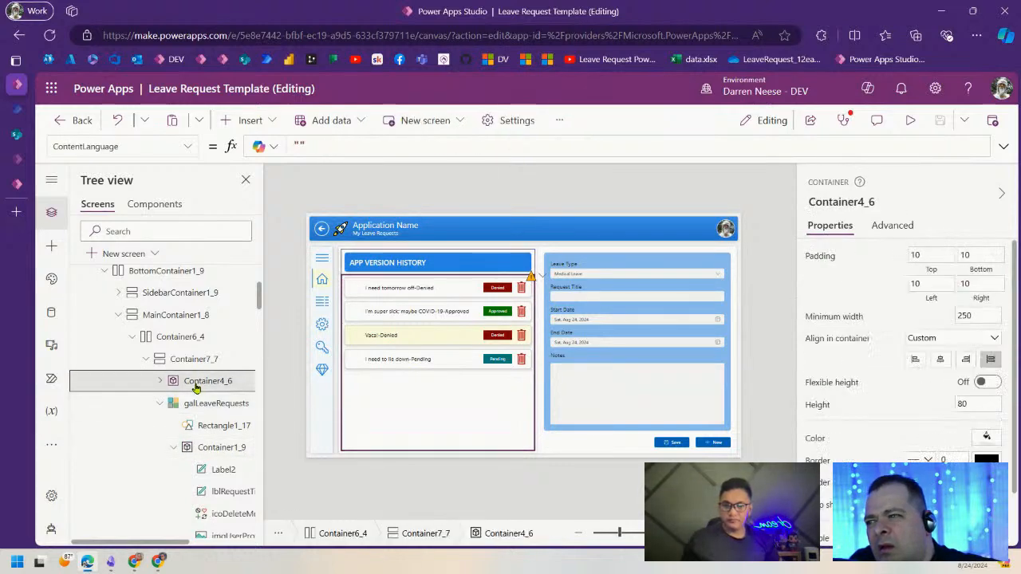
click(200, 361)
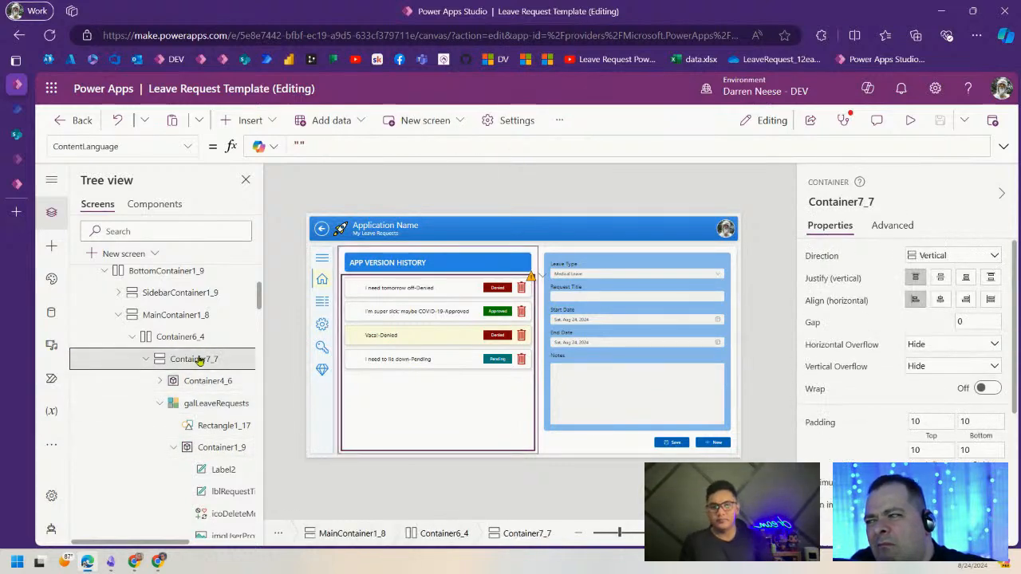
scroll(957, 383, down, 3)
click(986, 421)
click(924, 426)
click(811, 422)
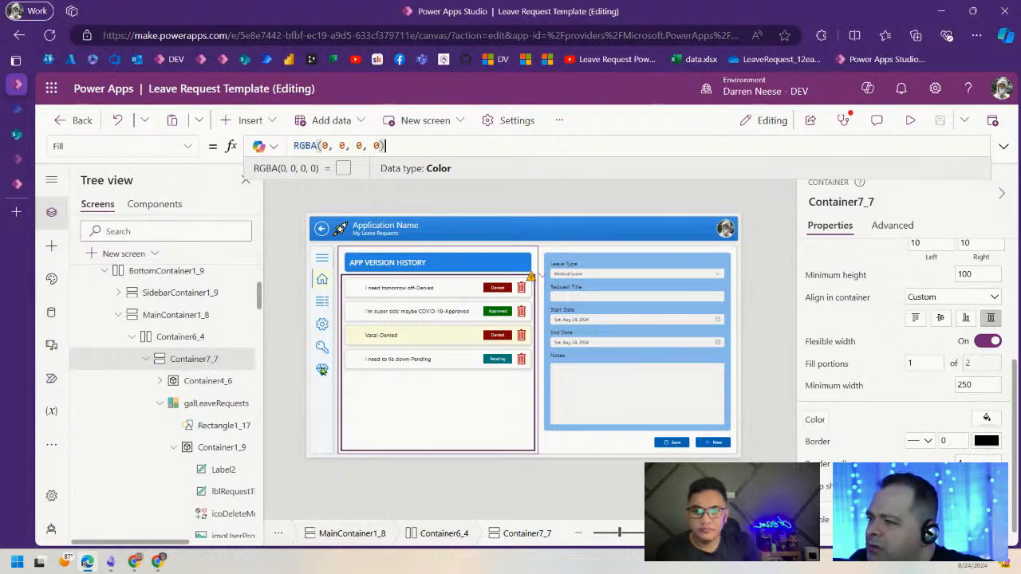
- Preview the TEMPLATE - List and Edit Screen to examine whether its gallery shows the same outline, and close the preview
scroll(88, 335, up, 3)
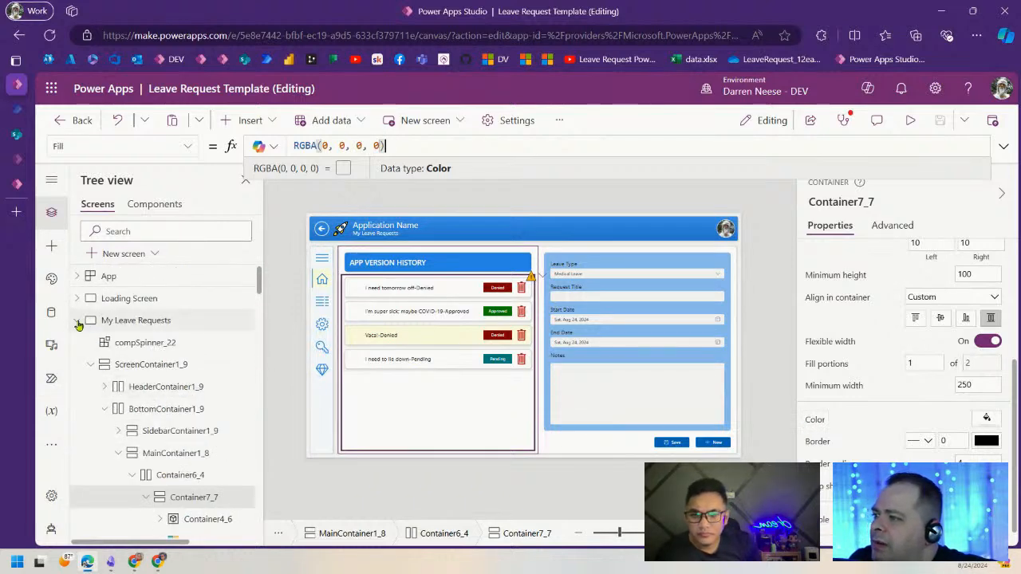
click(78, 320)
scroll(152, 399, down, 5)
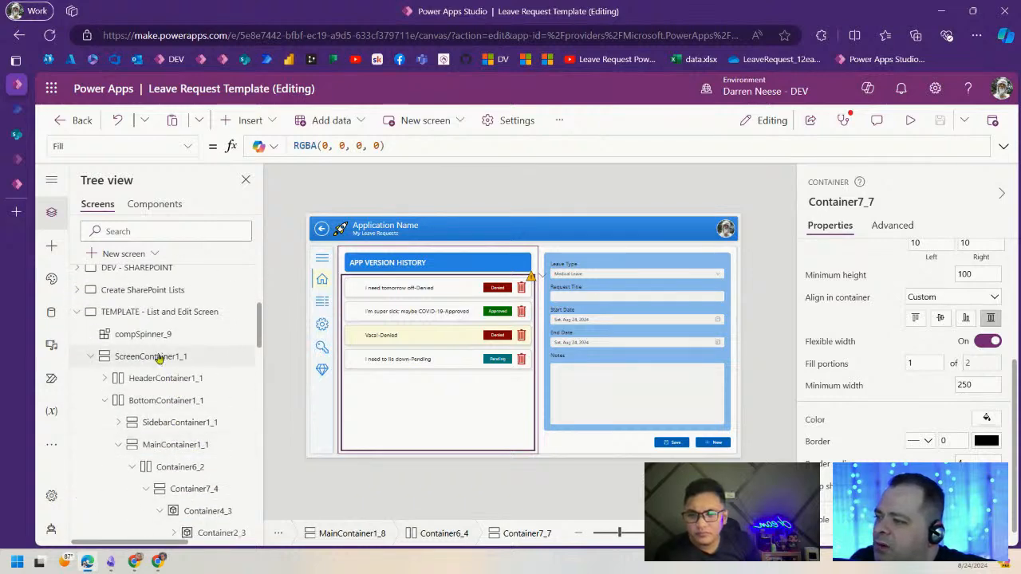
click(192, 312)
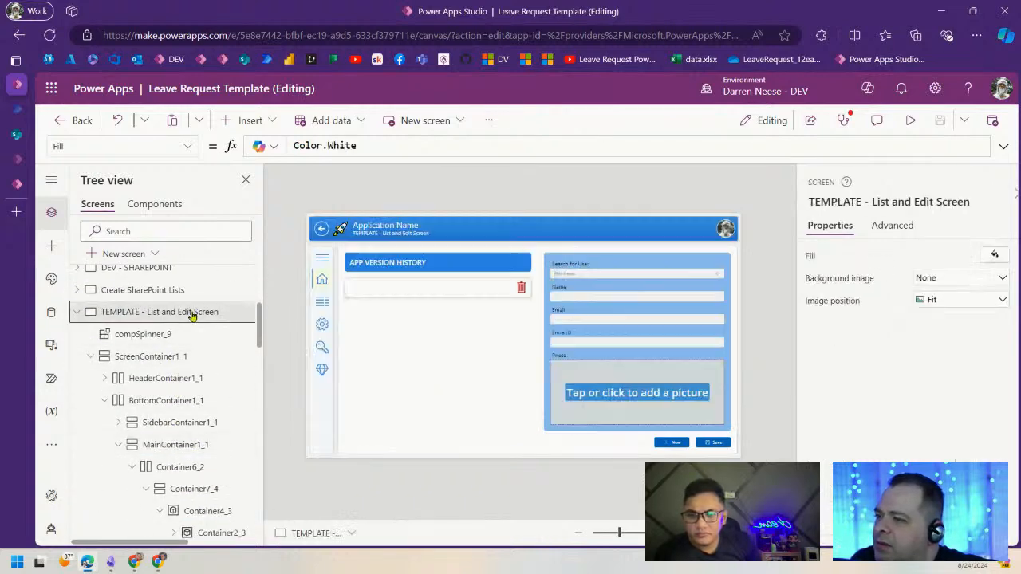
click(910, 120)
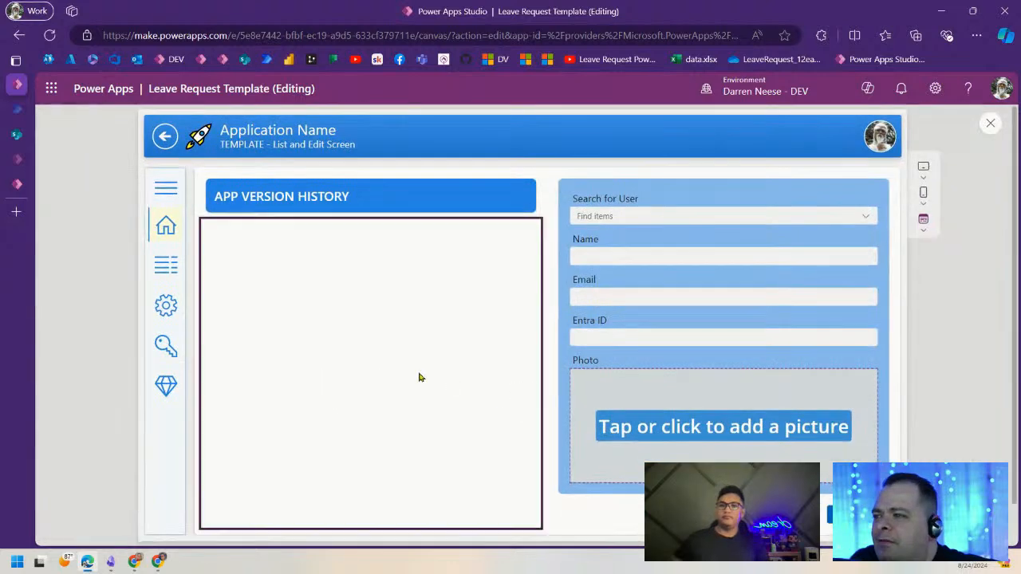
click(988, 128)
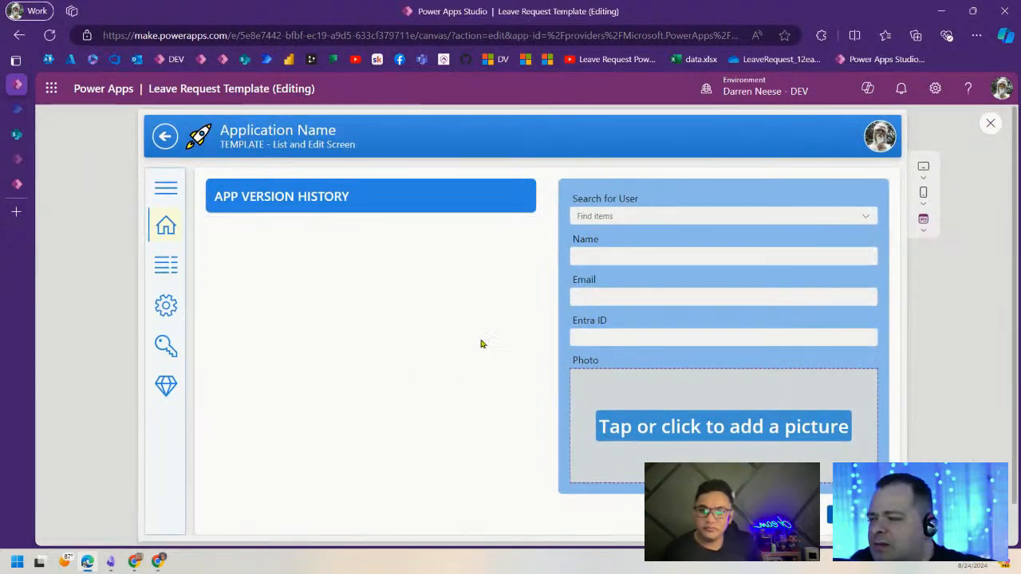
- Inspect the template's galDataListing_1 gallery with its parent and child containers, and examine the gallery's border settings
click(428, 394)
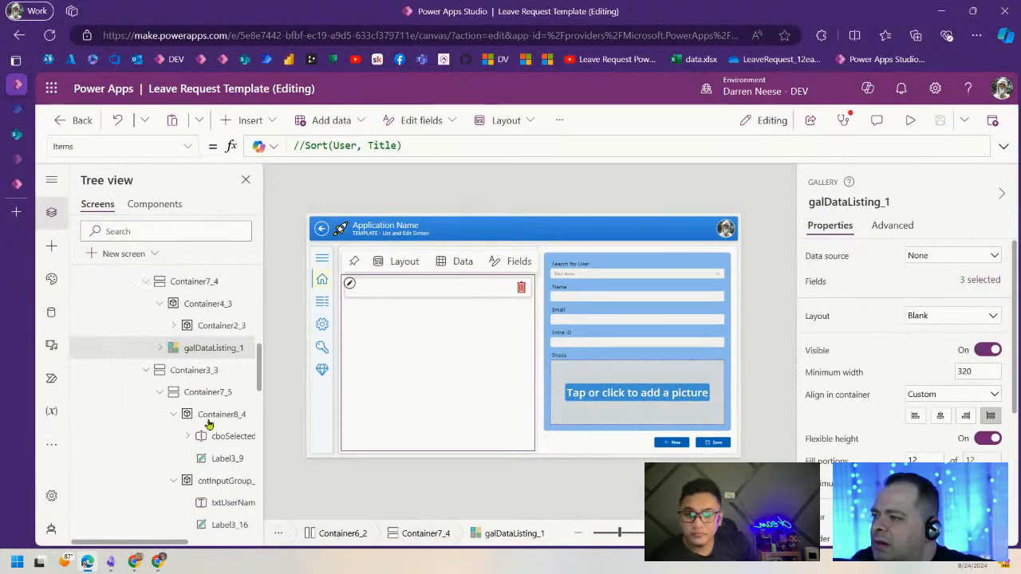
click(206, 328)
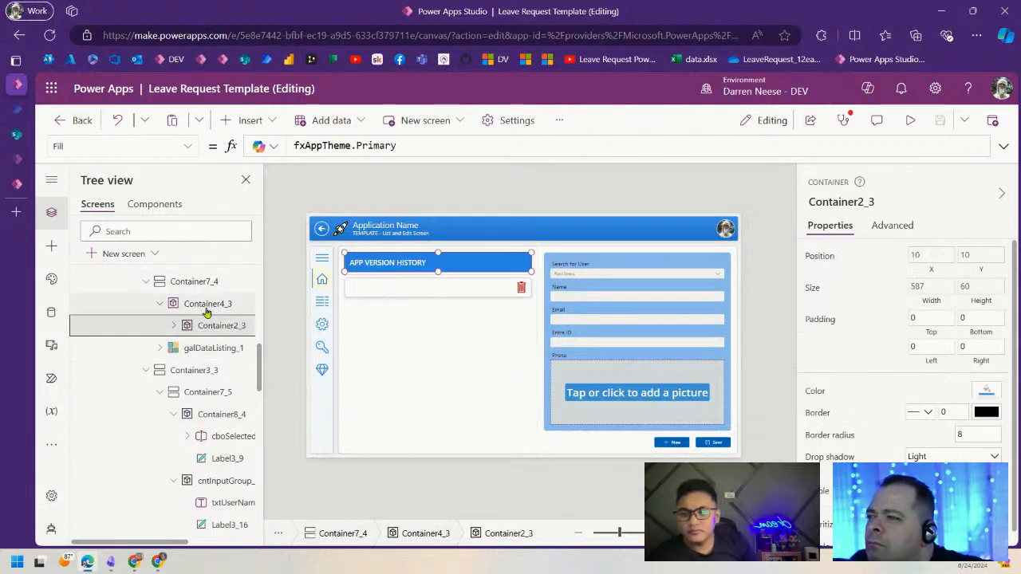
click(204, 305)
click(200, 285)
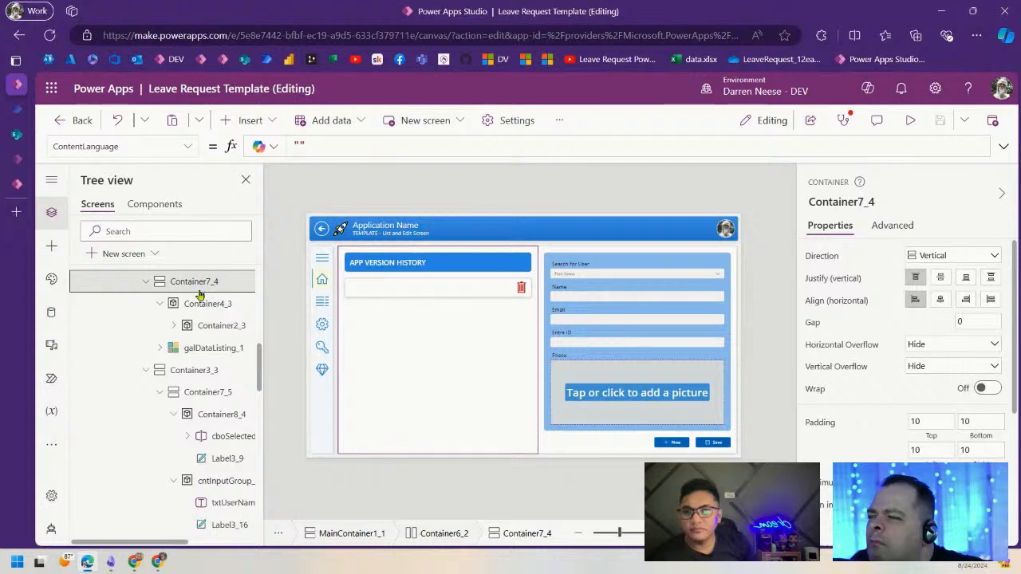
click(201, 351)
click(168, 348)
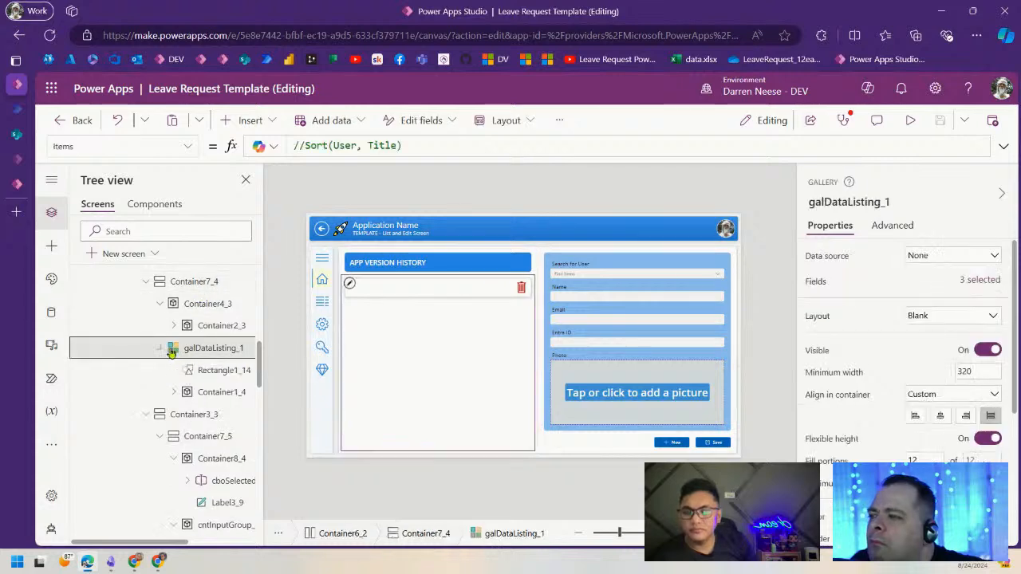
click(223, 370)
click(217, 391)
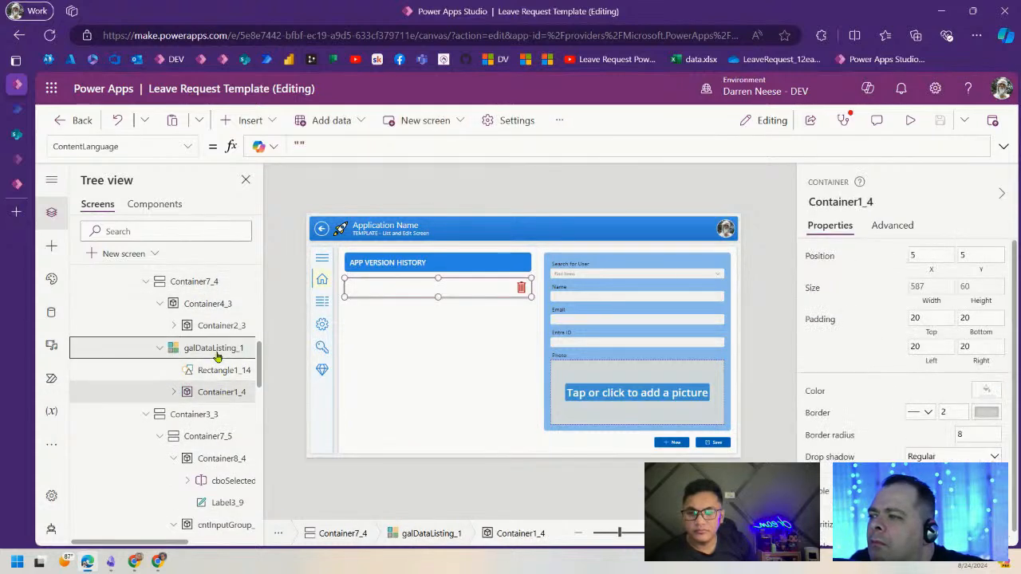
click(214, 349)
scroll(901, 335, down, 5)
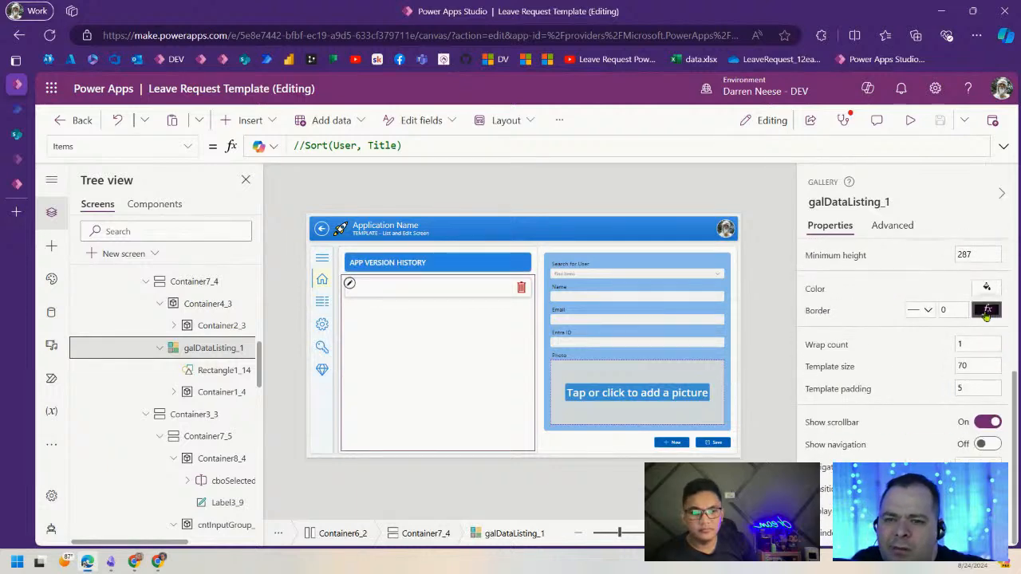
scroll(901, 335, up, 3)
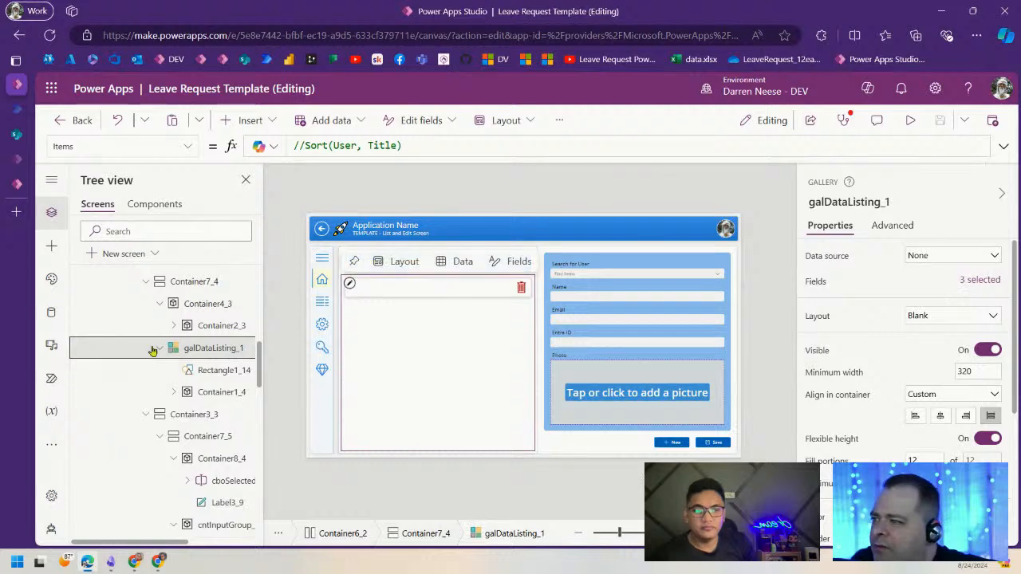
- Return to the My Leave Requests screen and recheck galLeaveRequests, the request title label and Container1_9 for the outline's source
scroll(151, 348, up, 10)
click(130, 320)
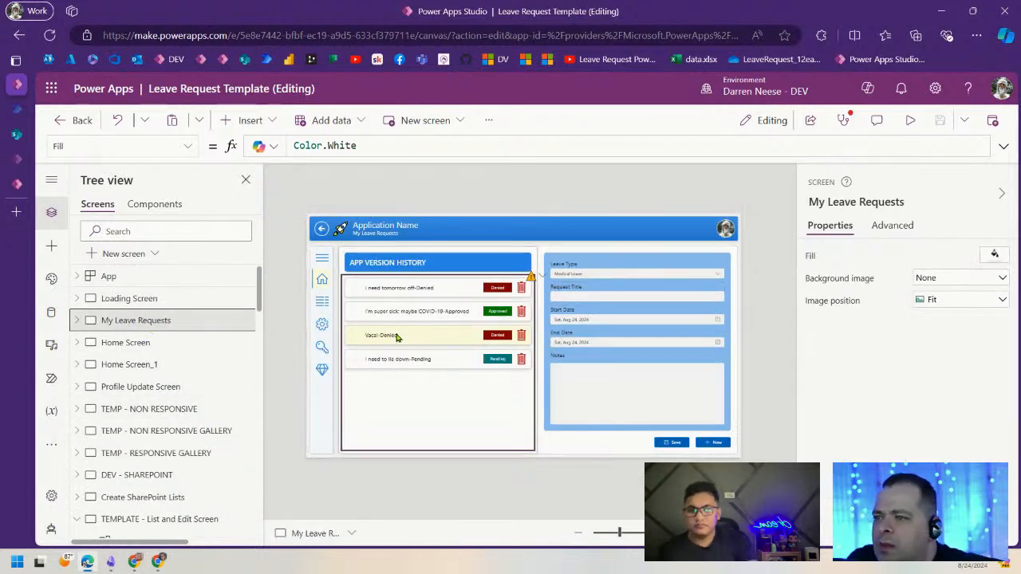
click(436, 422)
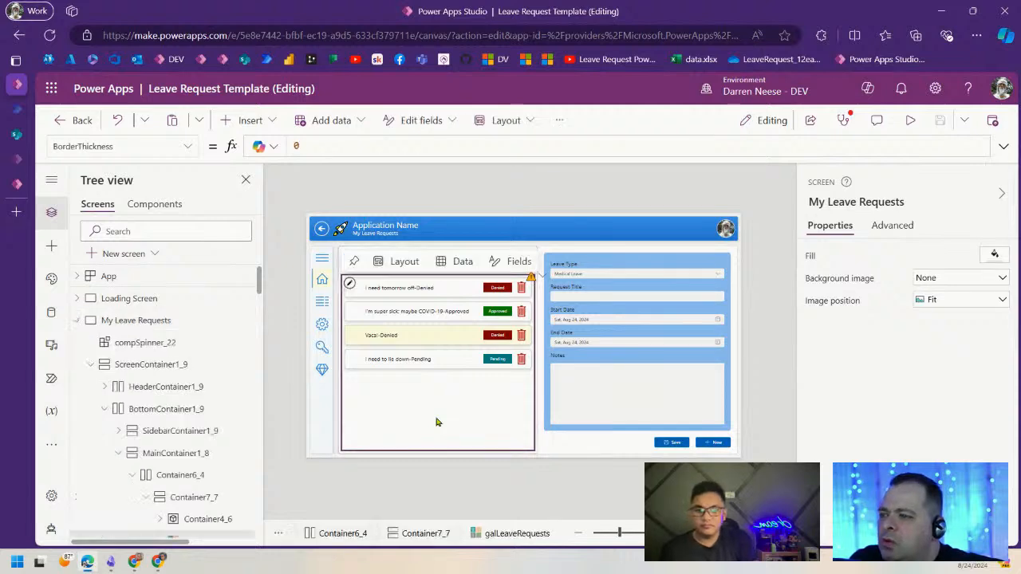
click(430, 291)
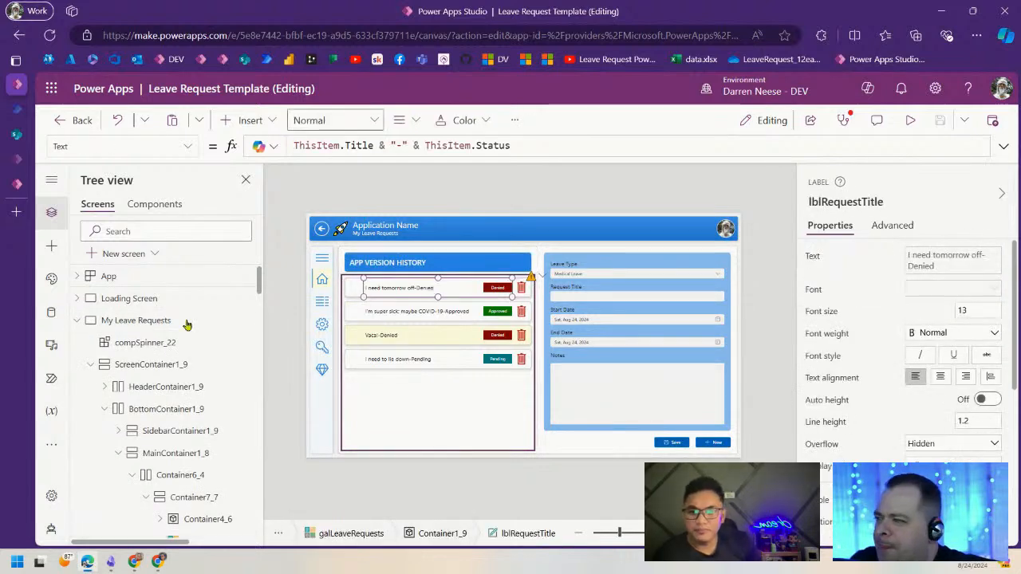
scroll(183, 423, down, 3)
click(227, 378)
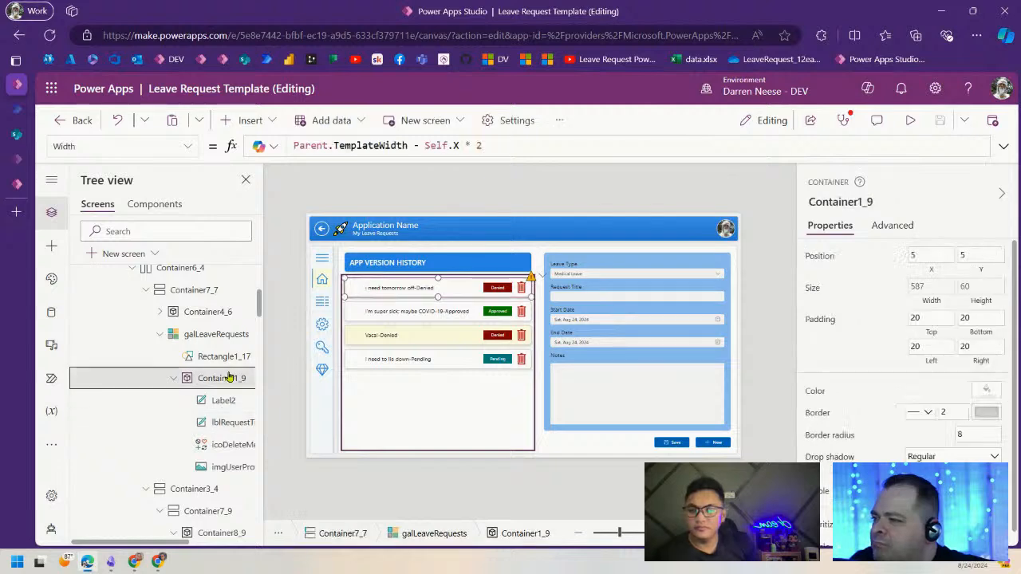
click(212, 337)
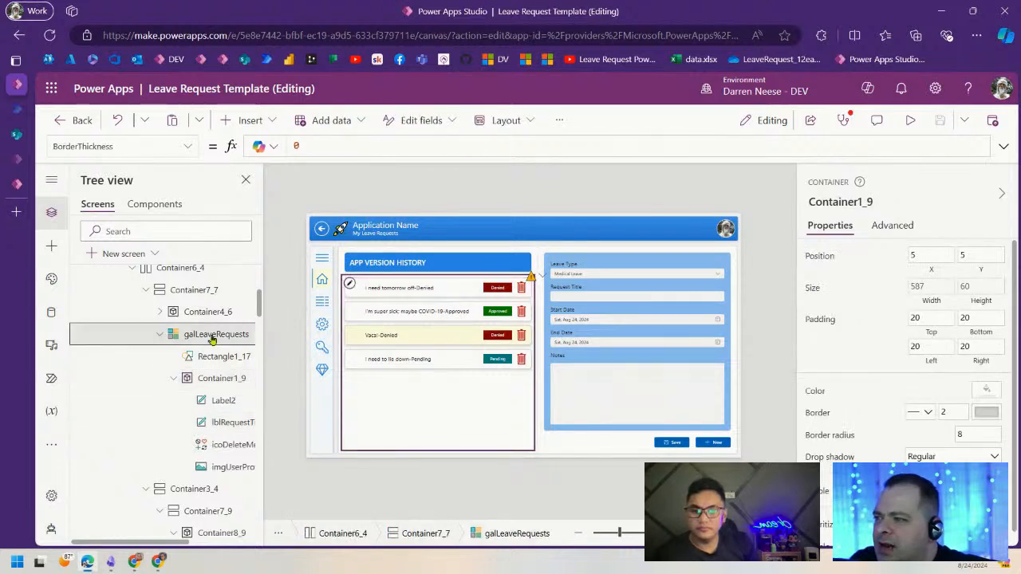
- Inspect the Rectangle1_17 and Container1_9 settings inside galLeaveRequests, including Container1_9's advanced border properties
click(216, 360)
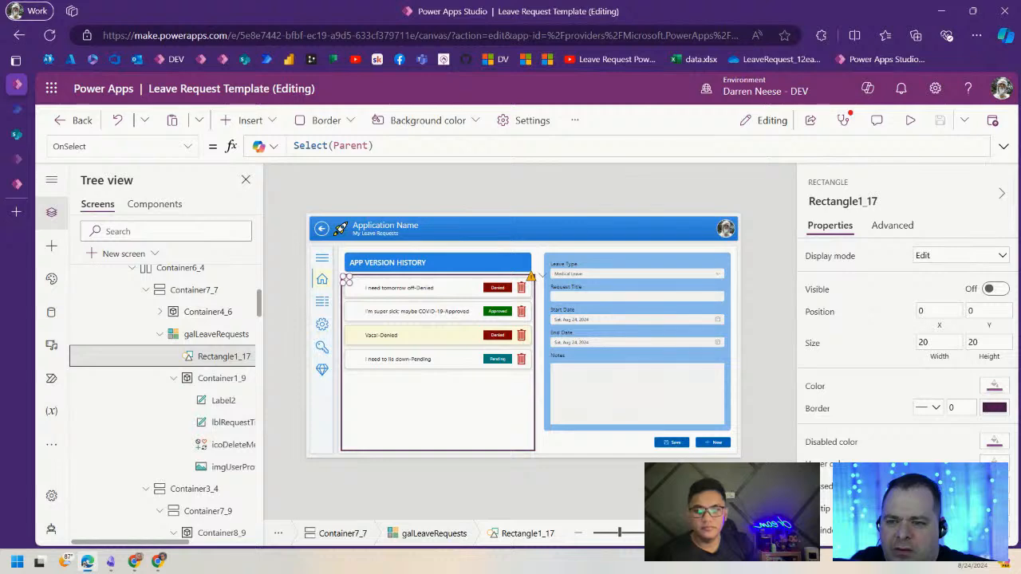
click(892, 225)
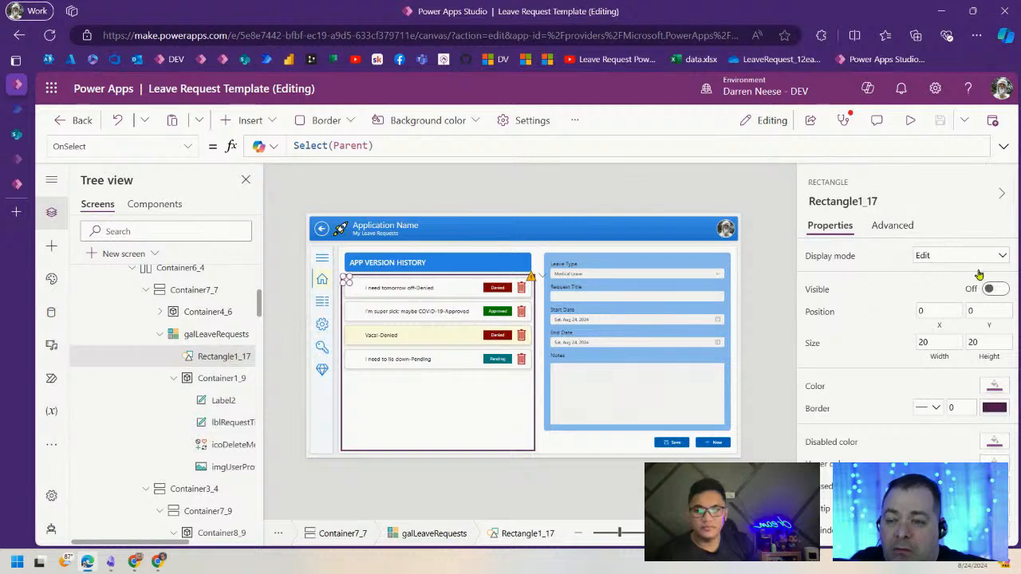
click(832, 225)
click(221, 378)
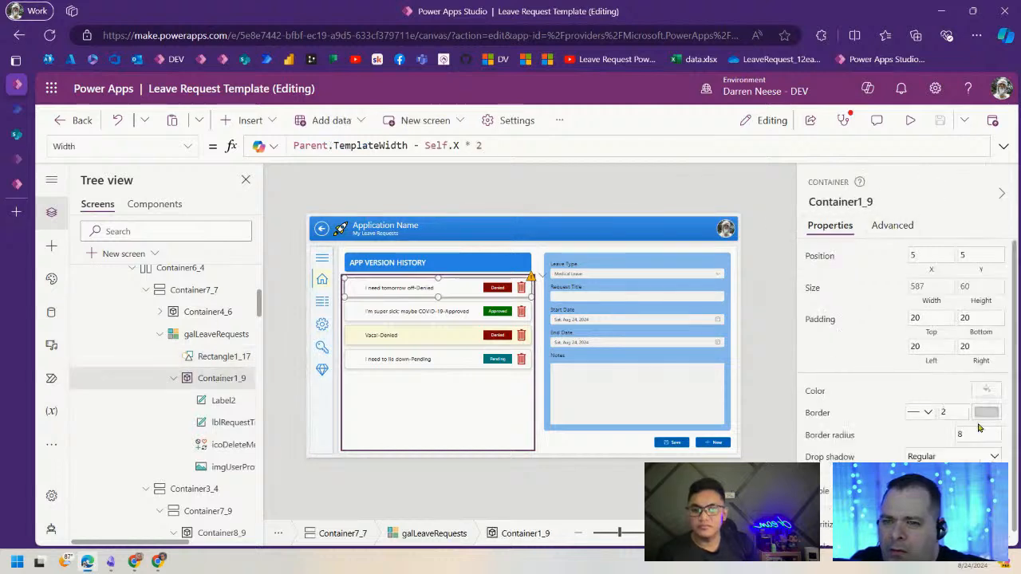
click(892, 225)
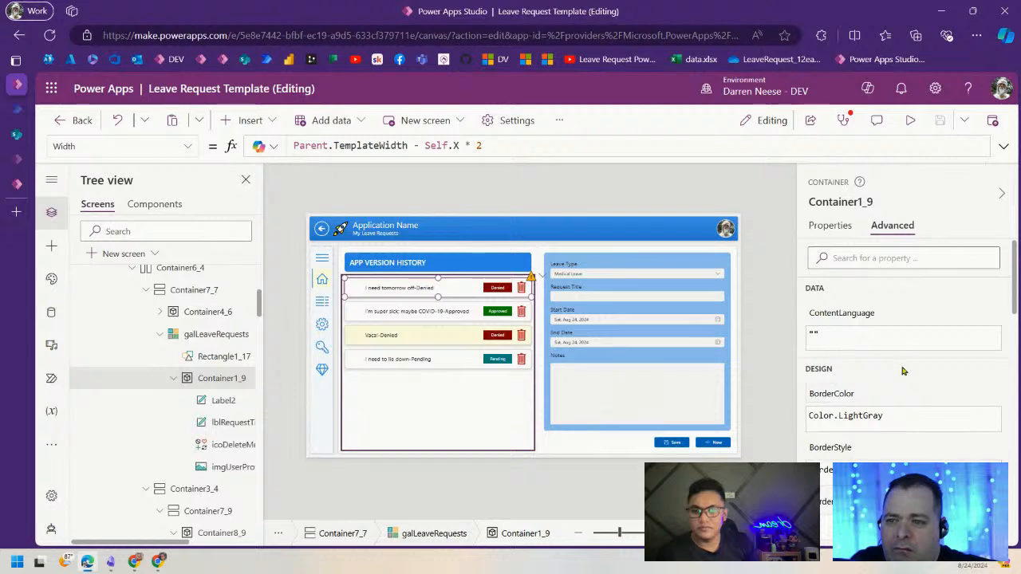
- Set the OnSelect formula of Label2, the request title label, the delete icon and the user image together to Select(Parent);
click(222, 402)
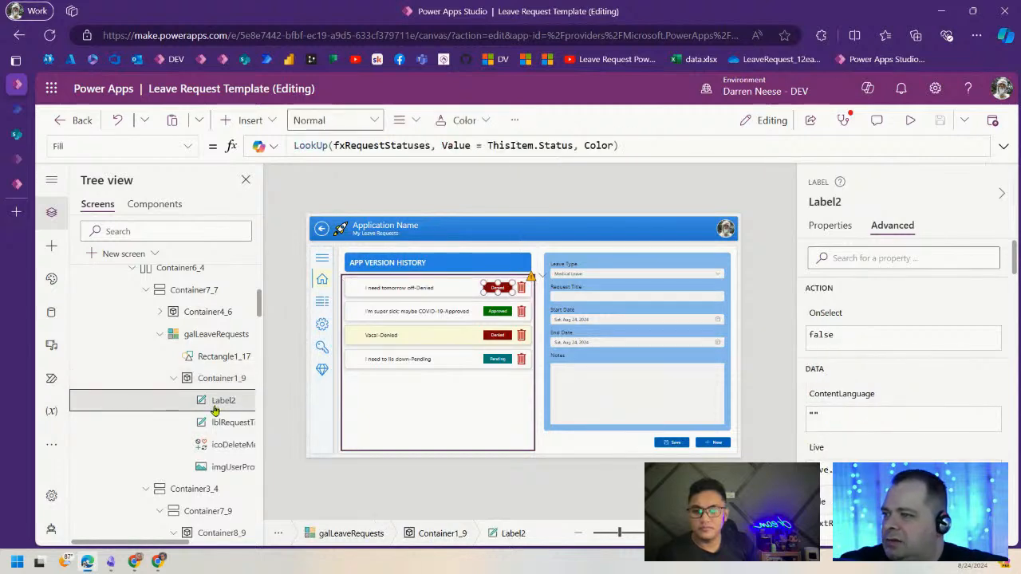
shift+click(227, 463)
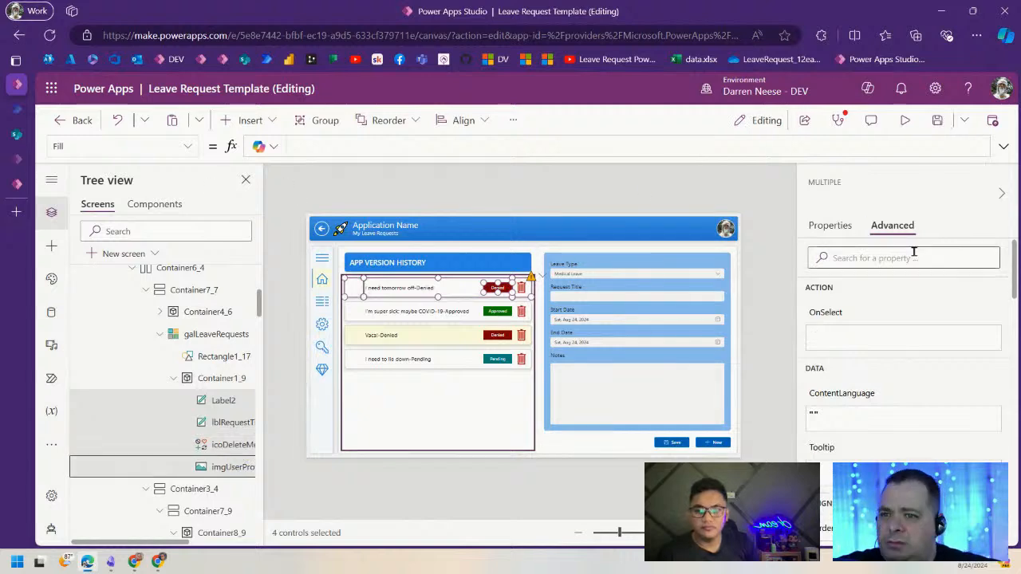
click(825, 316)
text(elect(P)
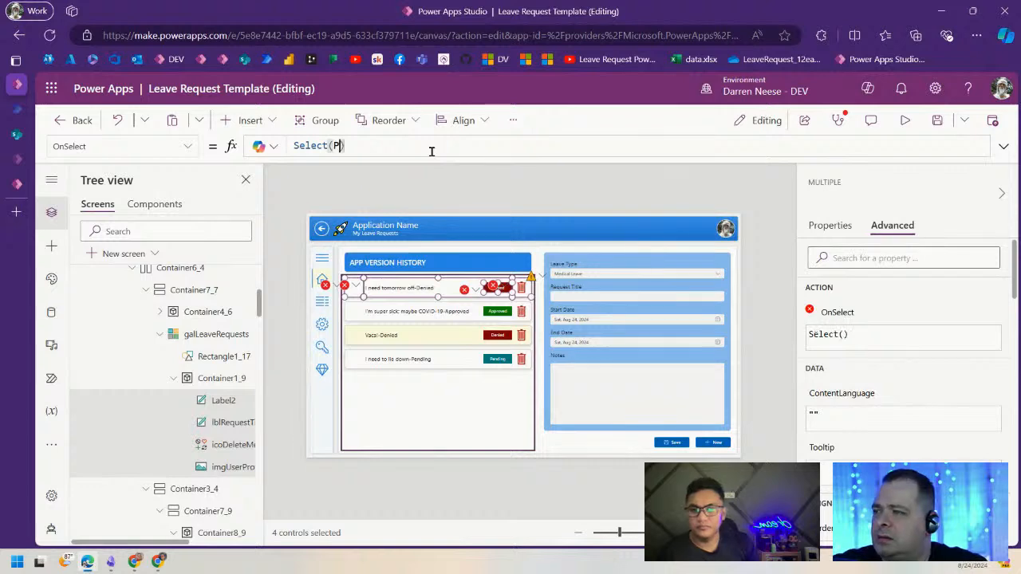
text(ar)
key(Down)
key(Down)
key(Tab)
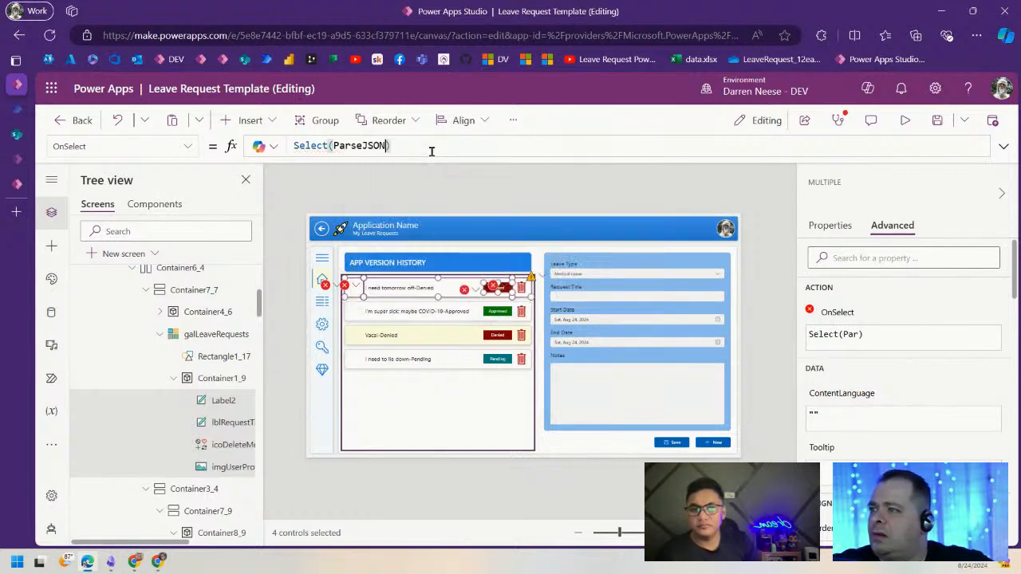
key(ctrl+shift+Left)
text(JPar)
key(BackSpace)
key(BackSpace)
text(Par)
key(Down)
key(Tab)
key(End)
text(;)
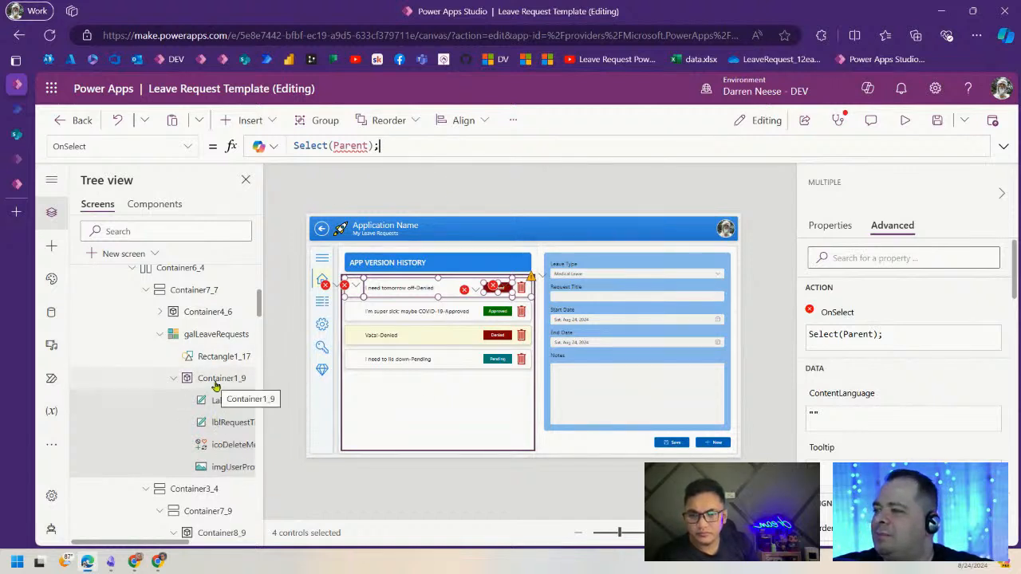
- Replace Parent with galLeaveRequests so the four controls' OnSelect formula reads Select(galLeaveRequests);
double_click(351, 145)
key(BackSpace)
text(gall)
click(465, 155)
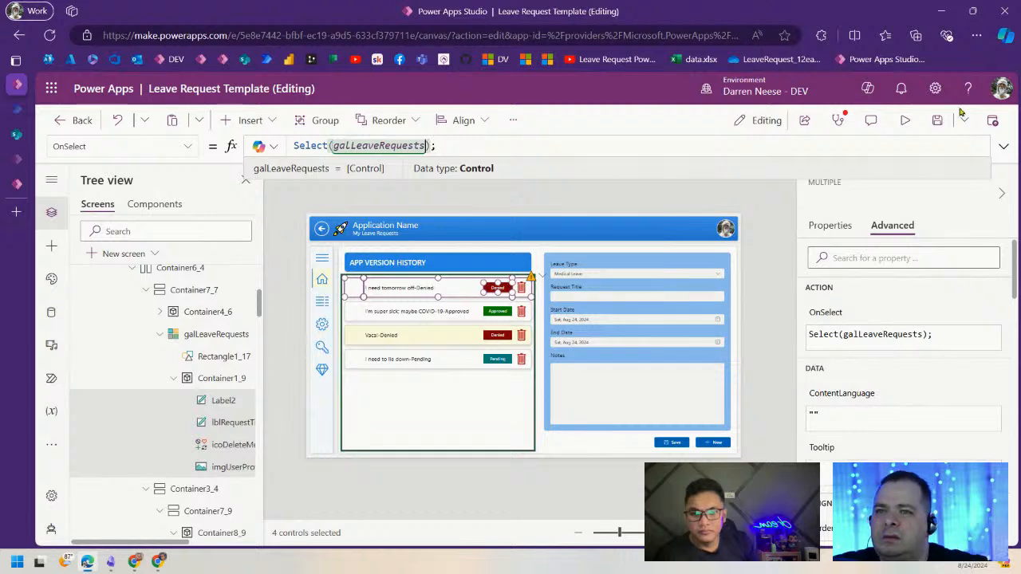
- Preview the My Leave Requests screen and select different leave requests to check the row highlighting, form values and gallery outline
click(905, 120)
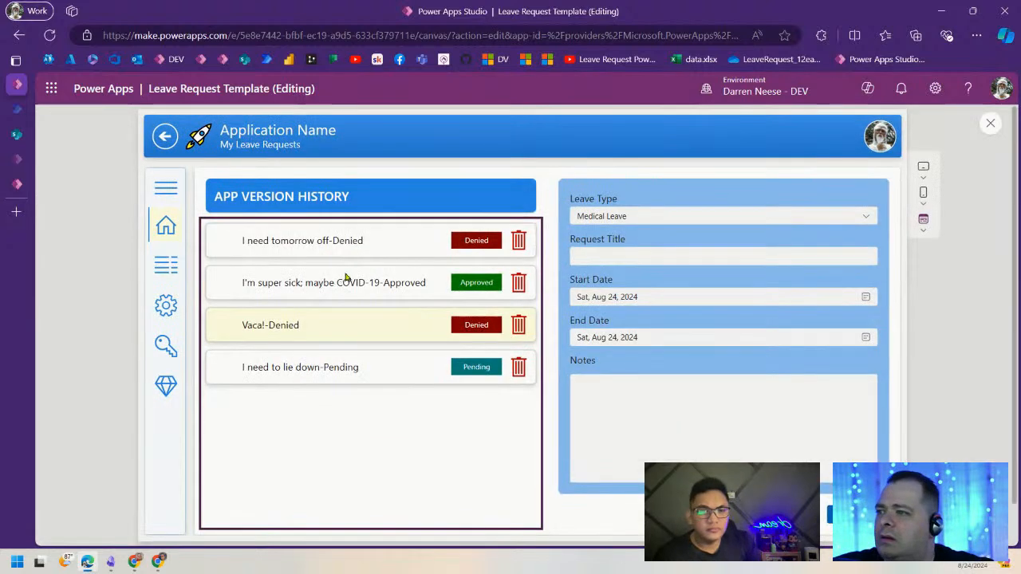
click(346, 277)
click(350, 243)
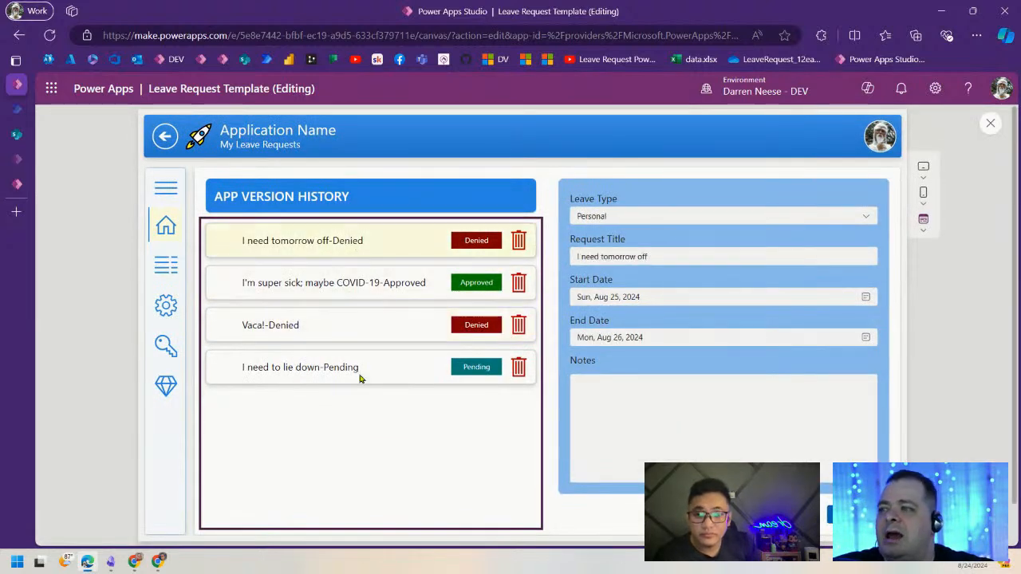
click(355, 366)
click(362, 323)
click(358, 294)
click(366, 250)
click(363, 315)
click(365, 370)
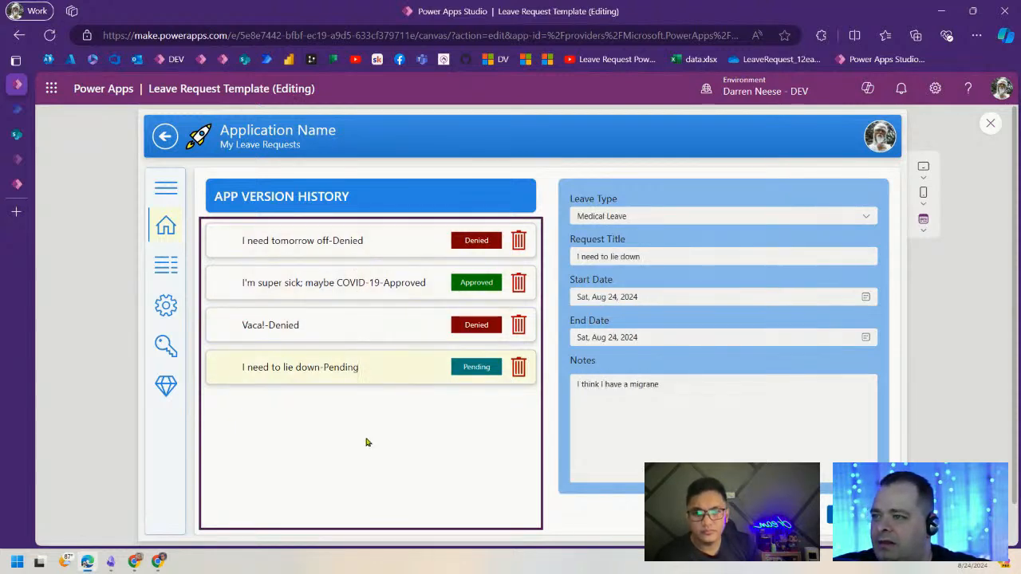
- Move the focus out of the gallery to test the outline, reselect each leave request, and close the preview
click(556, 448)
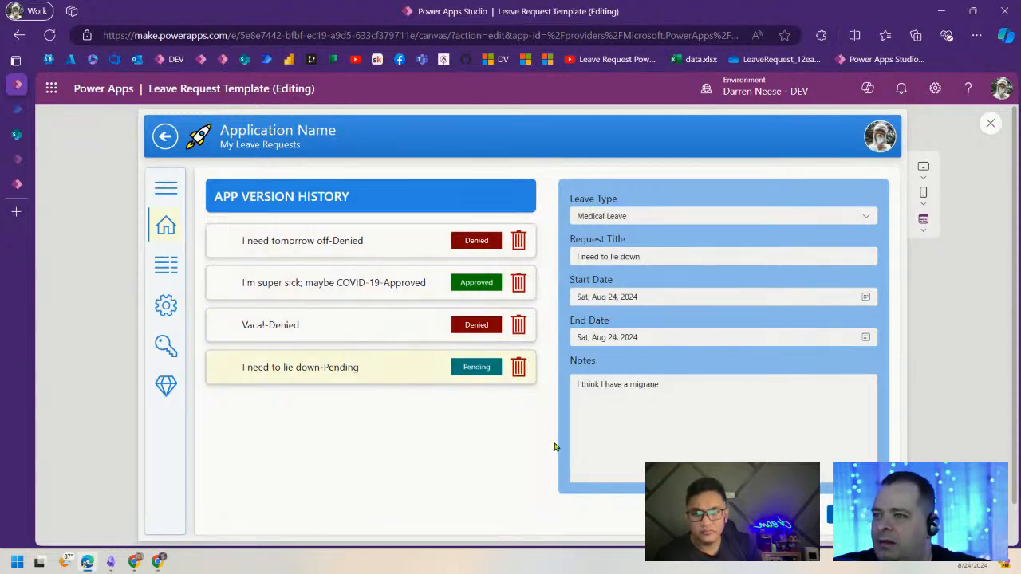
click(344, 292)
click(356, 240)
click(349, 327)
click(343, 368)
click(343, 330)
click(342, 284)
click(344, 241)
click(978, 295)
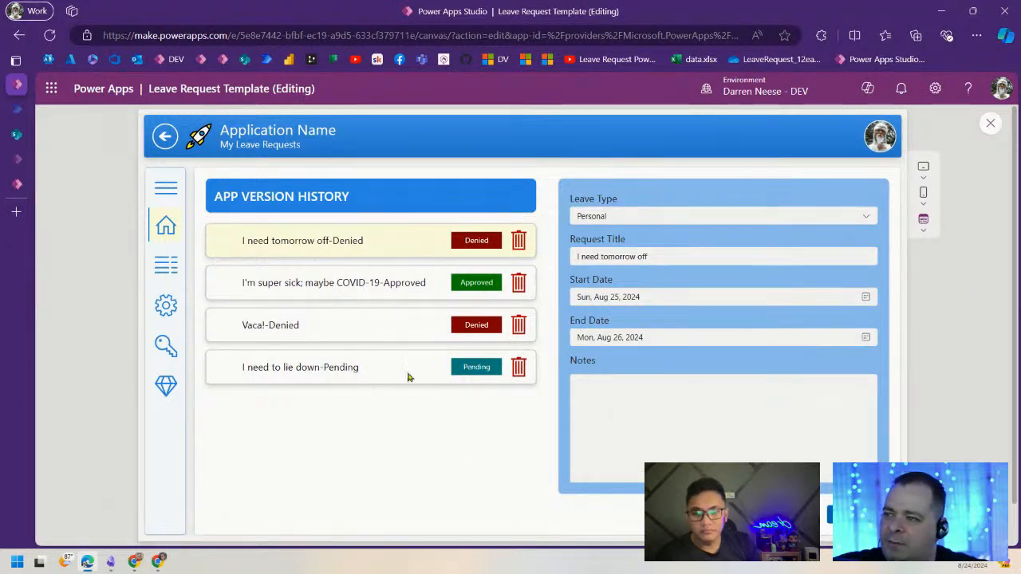
click(992, 122)
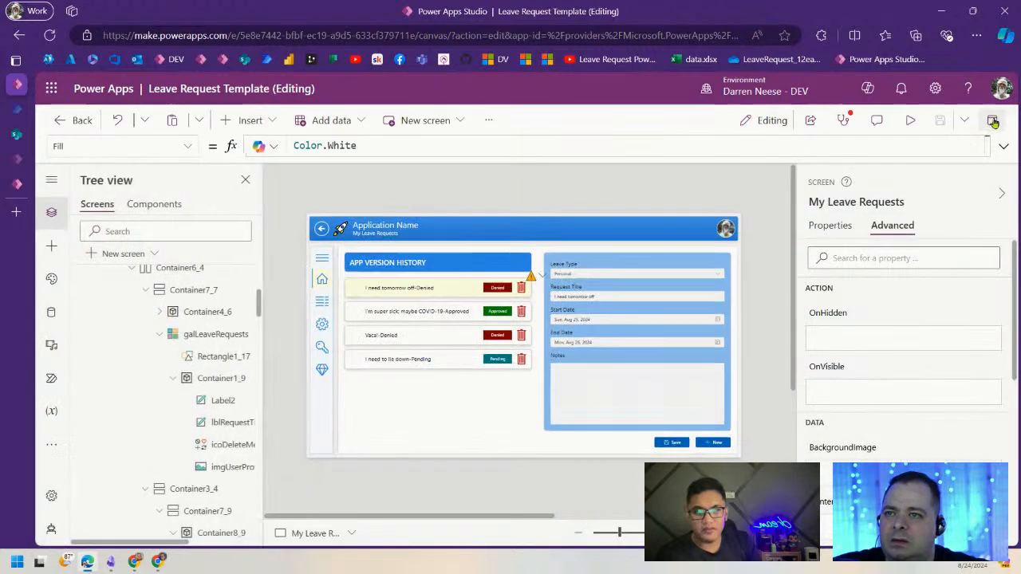
- Examine the Save button's OnSelect Patch formula and review the app's connected data sources
click(672, 444)
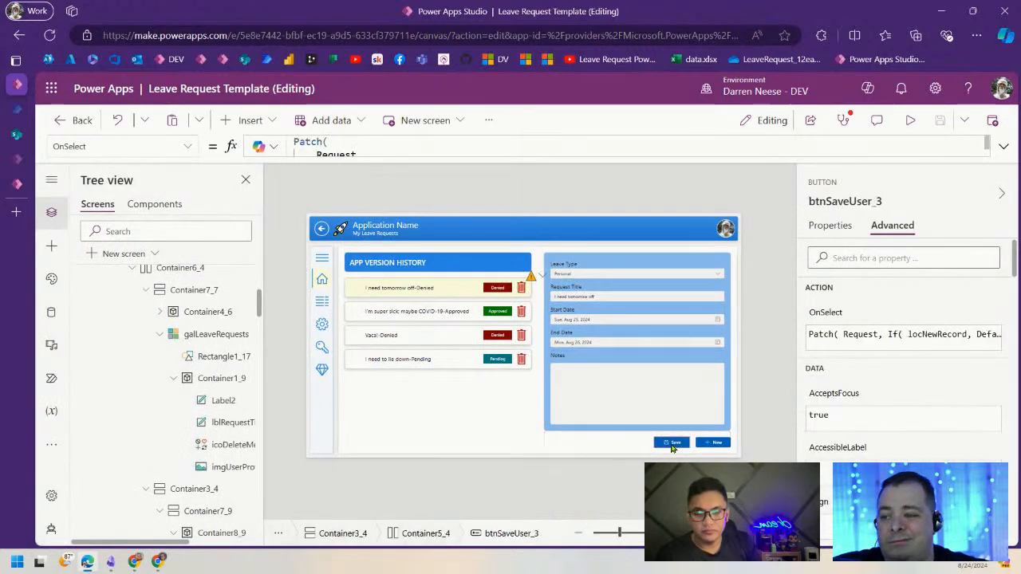
click(1003, 146)
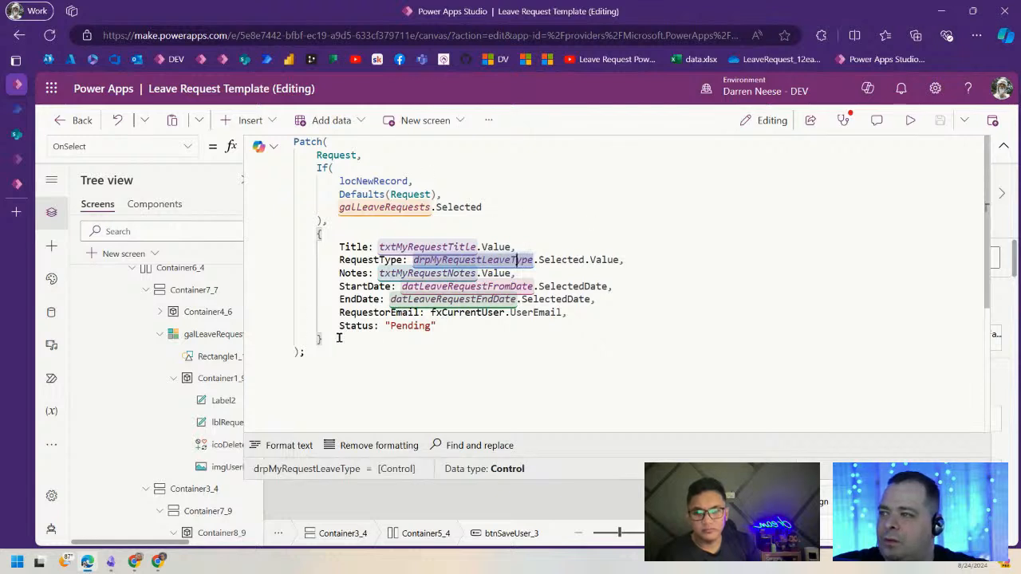
click(376, 341)
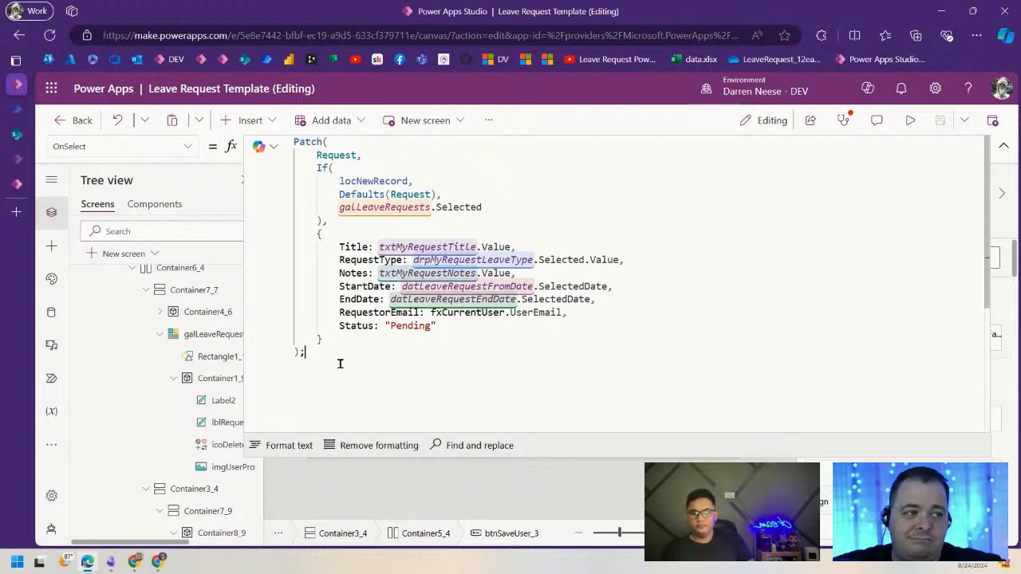
key(ctrl+a)
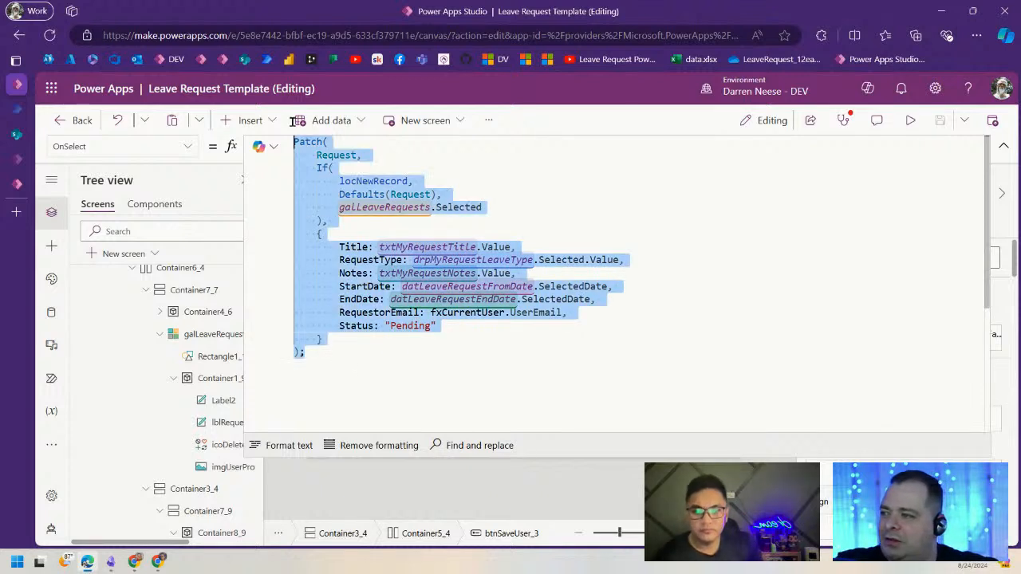
click(386, 392)
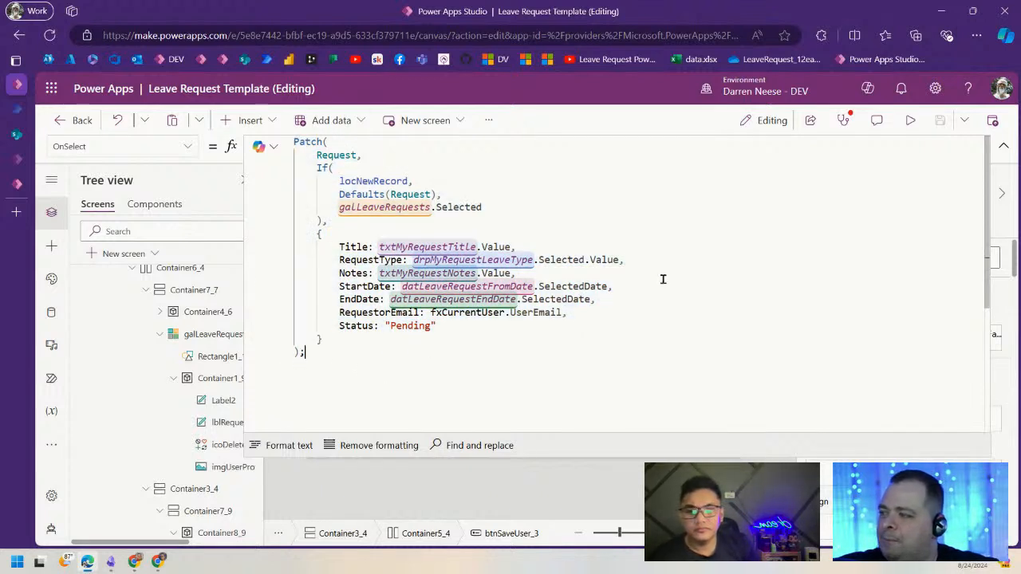
click(51, 312)
click(1003, 146)
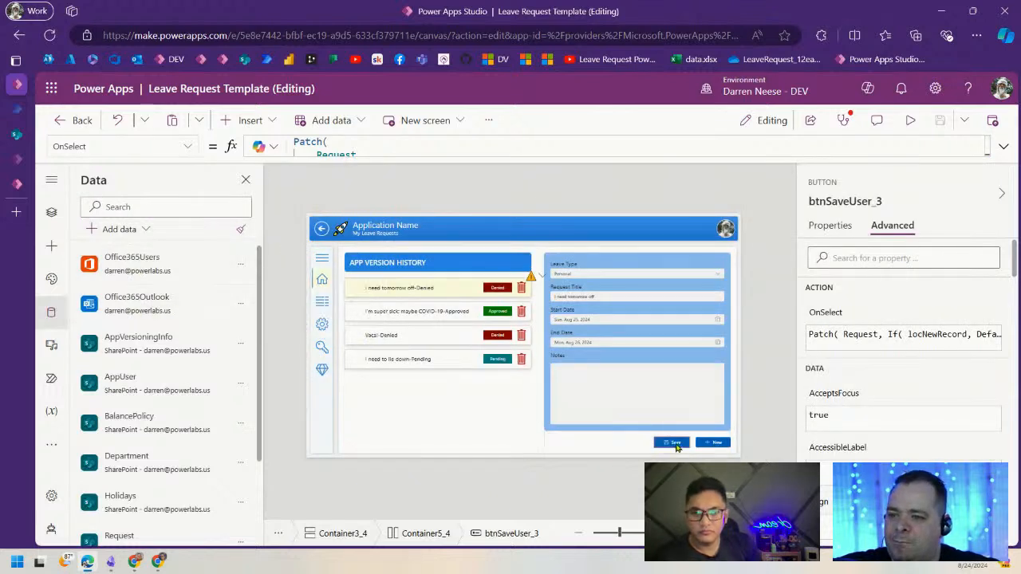
- Begin an Office365Outlook.SendEmailV2() call below the Patch in the Save button's OnSelect, with its arguments starting on a new line
click(1003, 146)
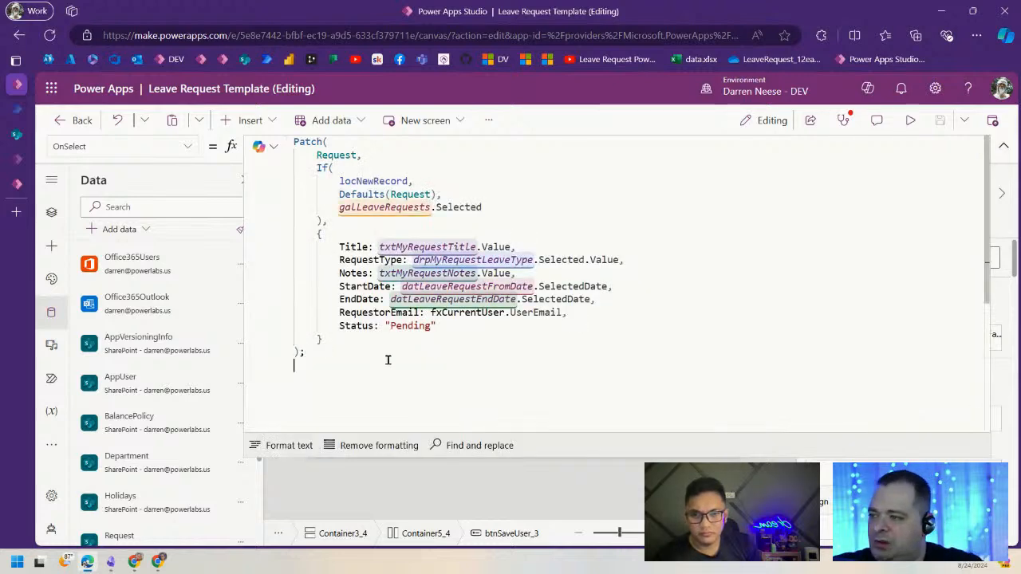
key(shift+Return)
text(Off)
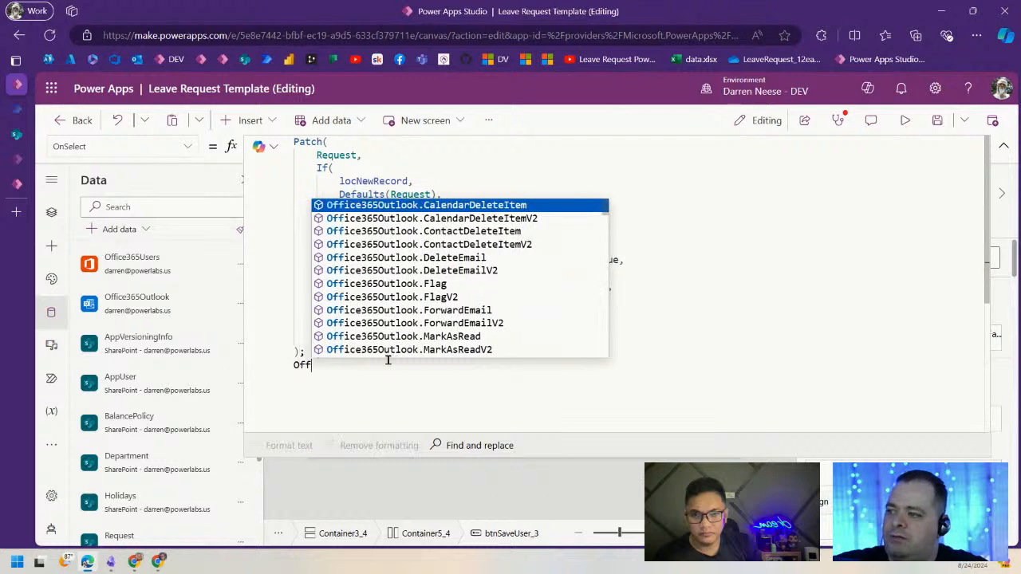
key(Tab)
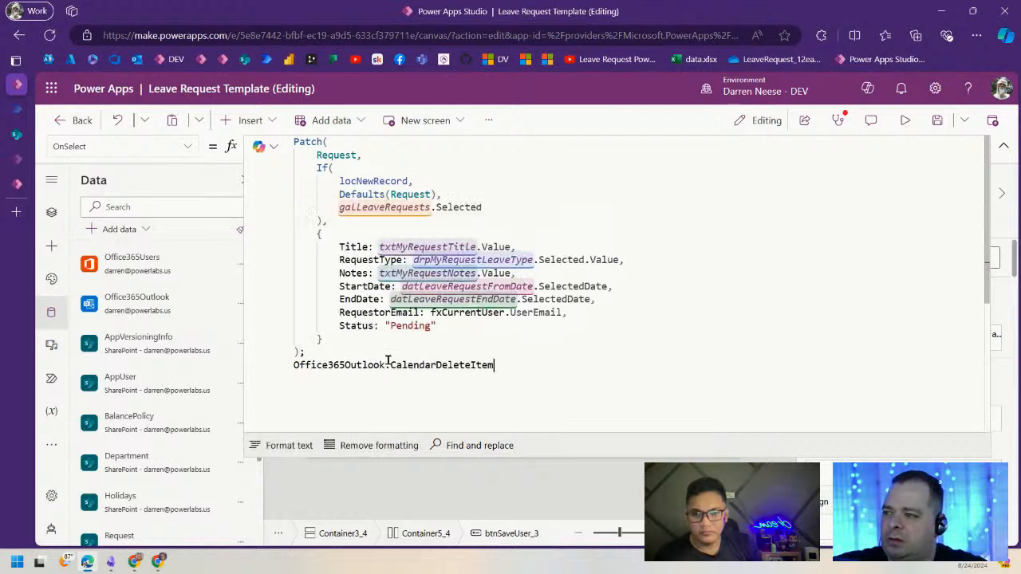
key(ctrl+shift+Left)
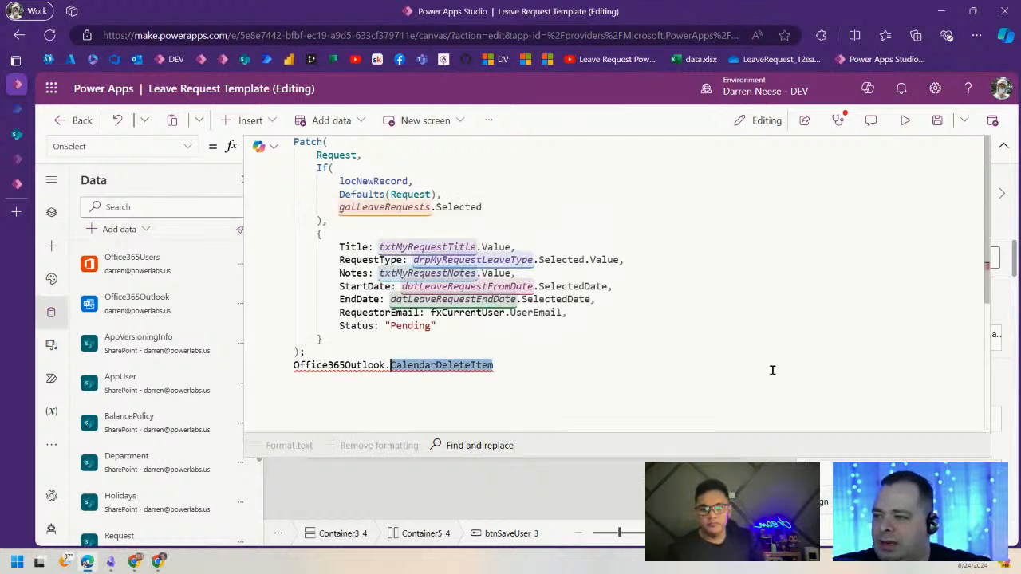
key(BackSpace)
text(sen)
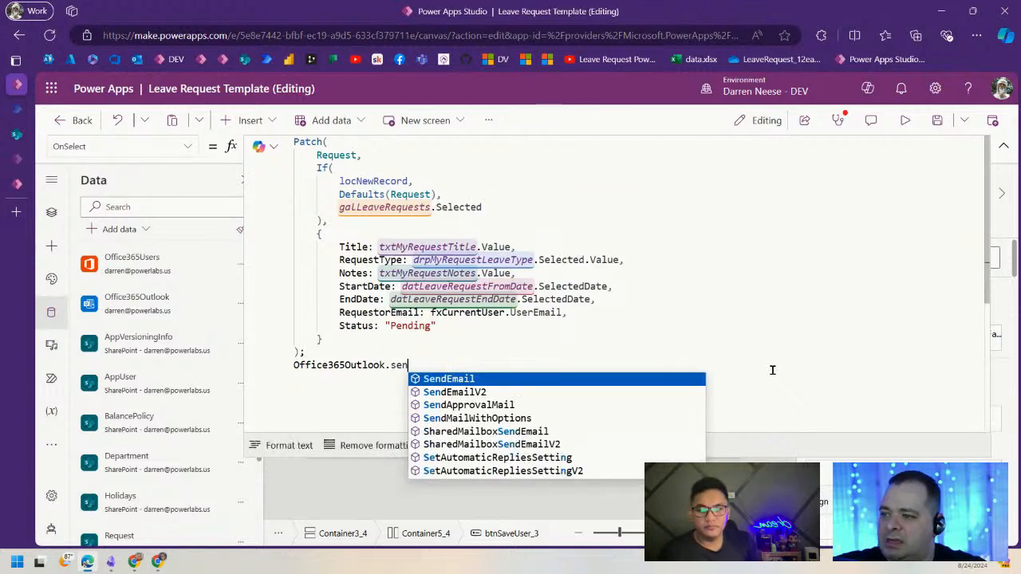
click(536, 392)
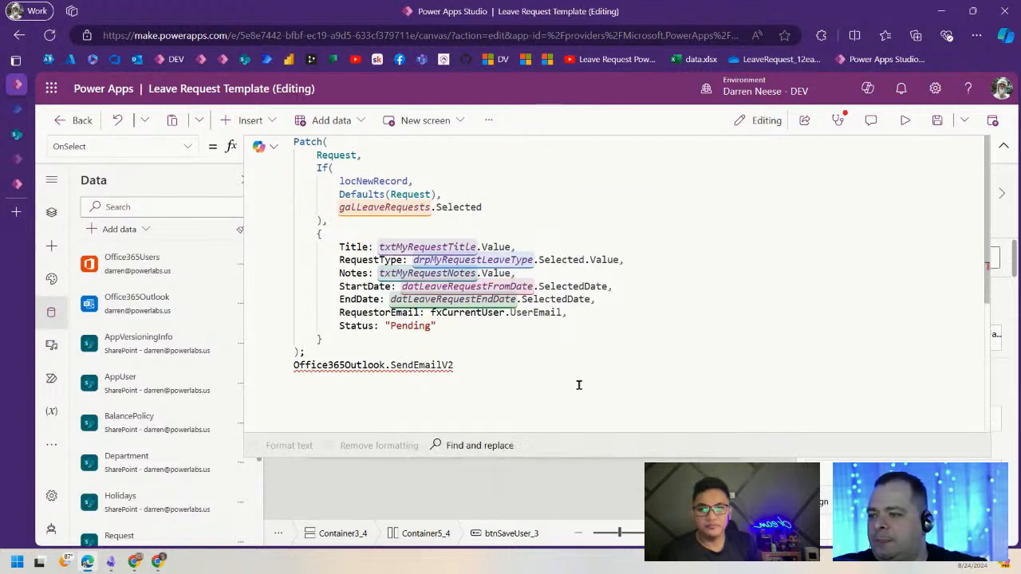
text(()
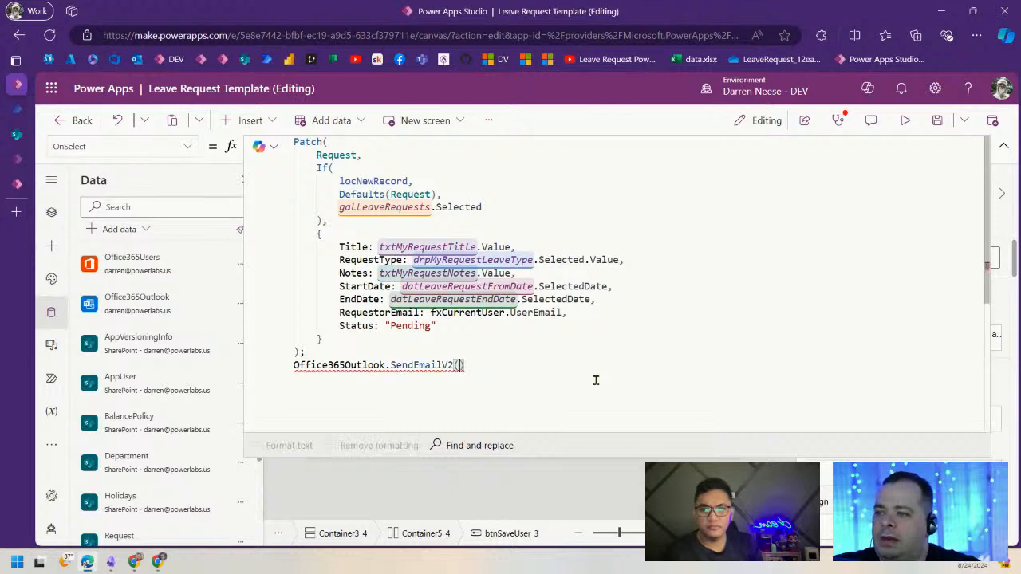
text(,)
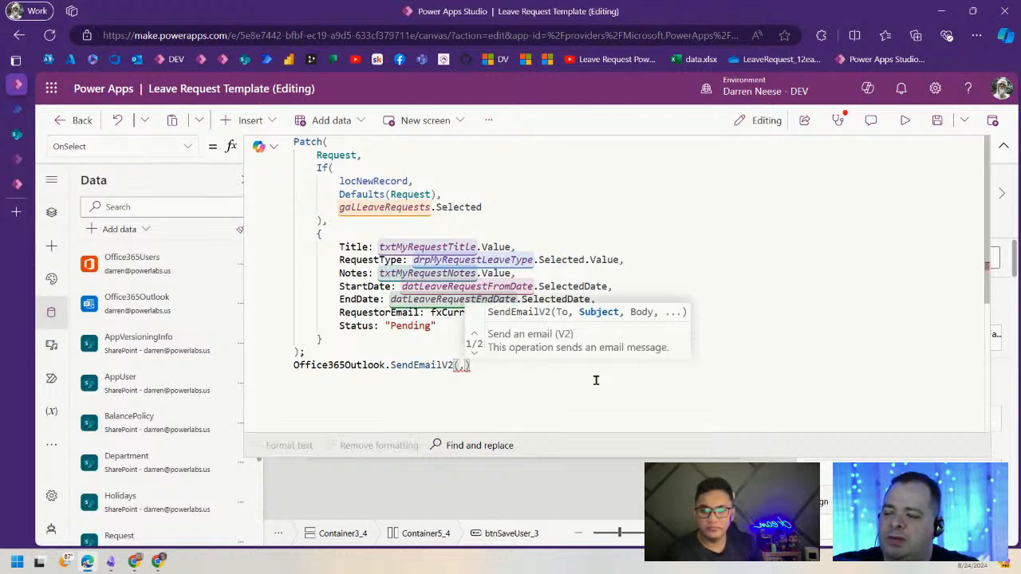
key(BackSpace)
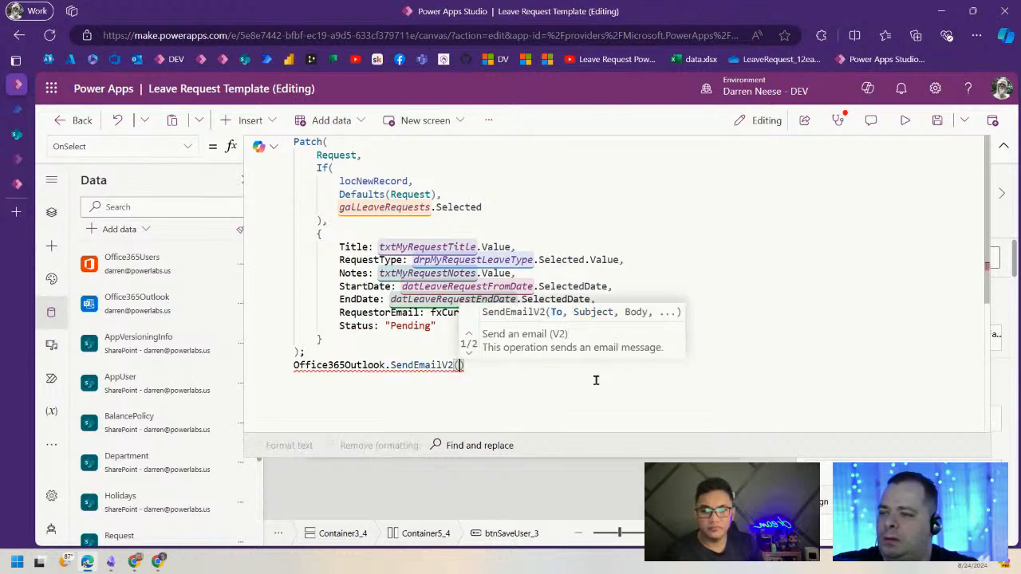
key(Return)
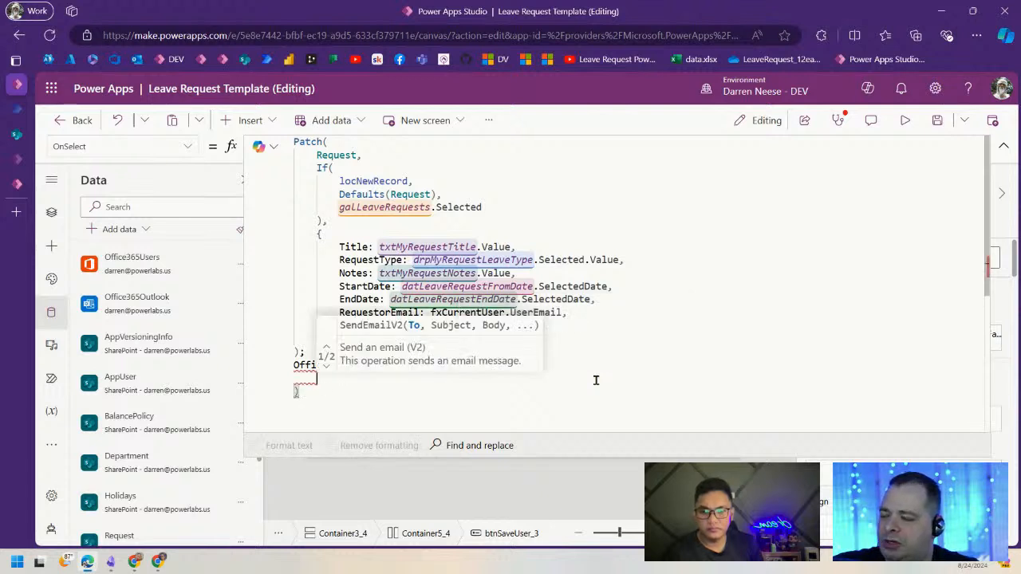
click(611, 276)
click(456, 383)
- Switch to the Leave Request SharePoint site and open the Staff list from the site contents
click(16, 134)
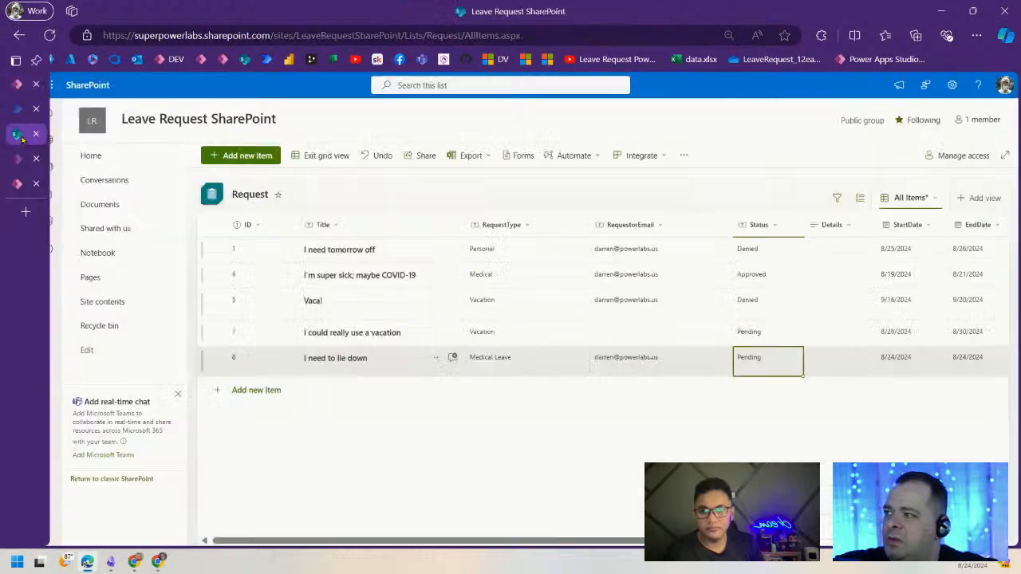
click(114, 303)
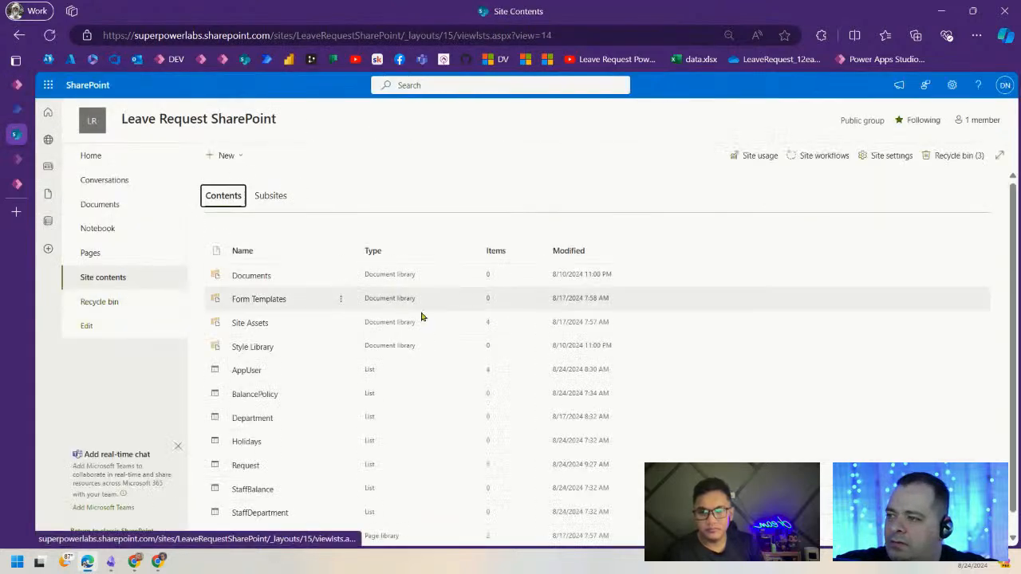
click(247, 372)
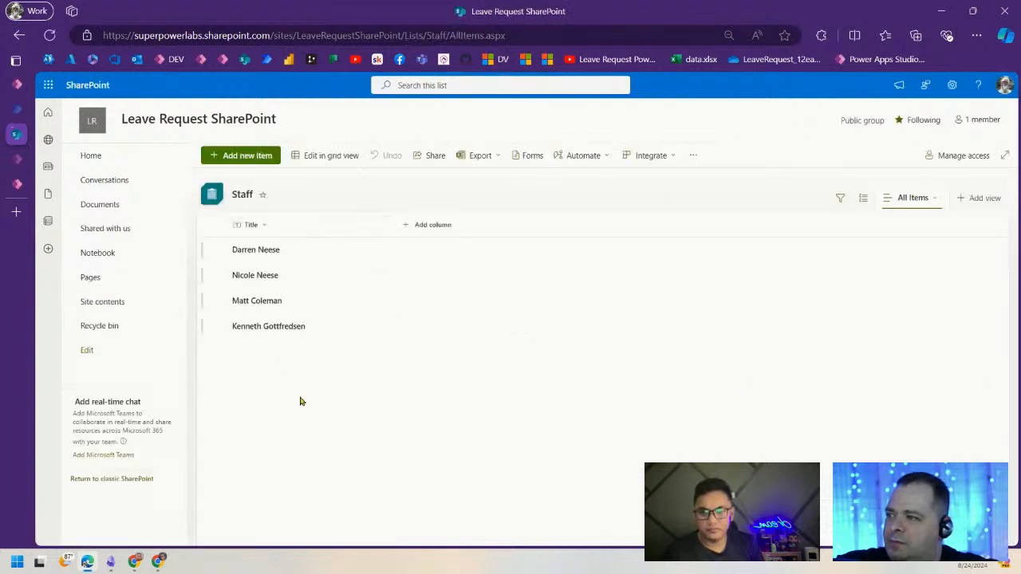
- Open the column visibility settings for the Staff list's All Items view and show DepartmentID, IsManager, StartDate, UserEmail and AlternateEmail
click(951, 84)
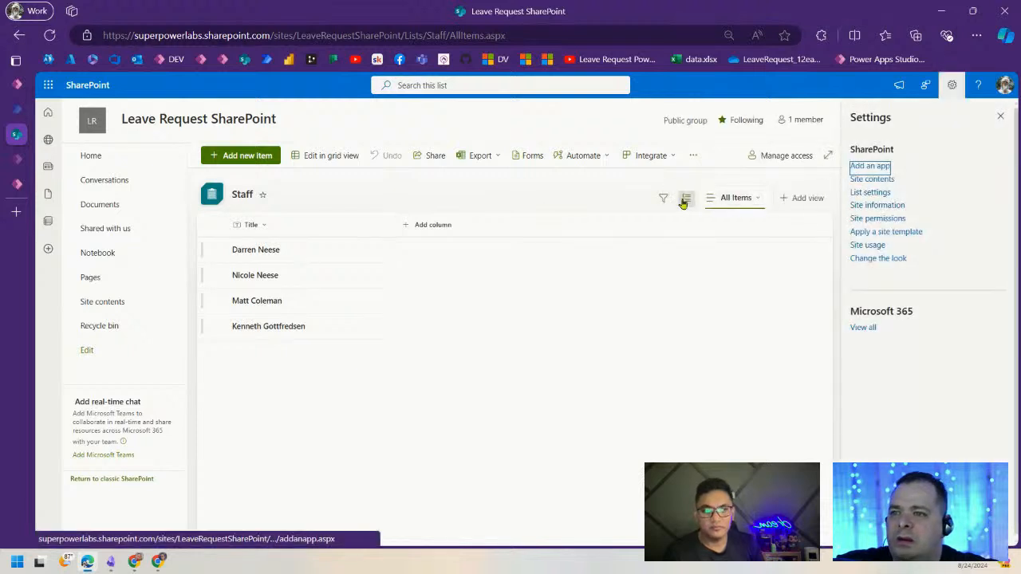
click(405, 226)
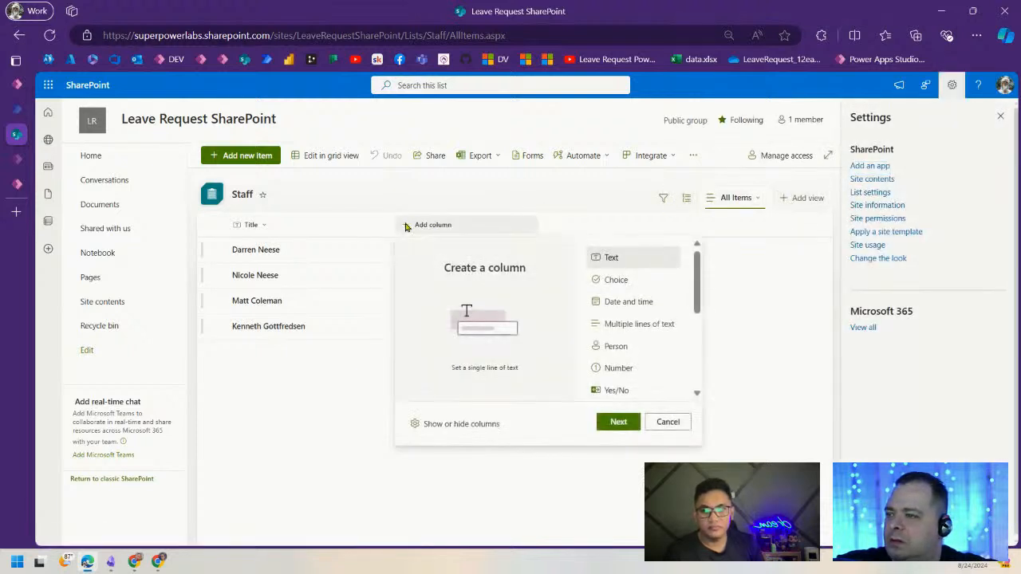
click(433, 426)
click(849, 195)
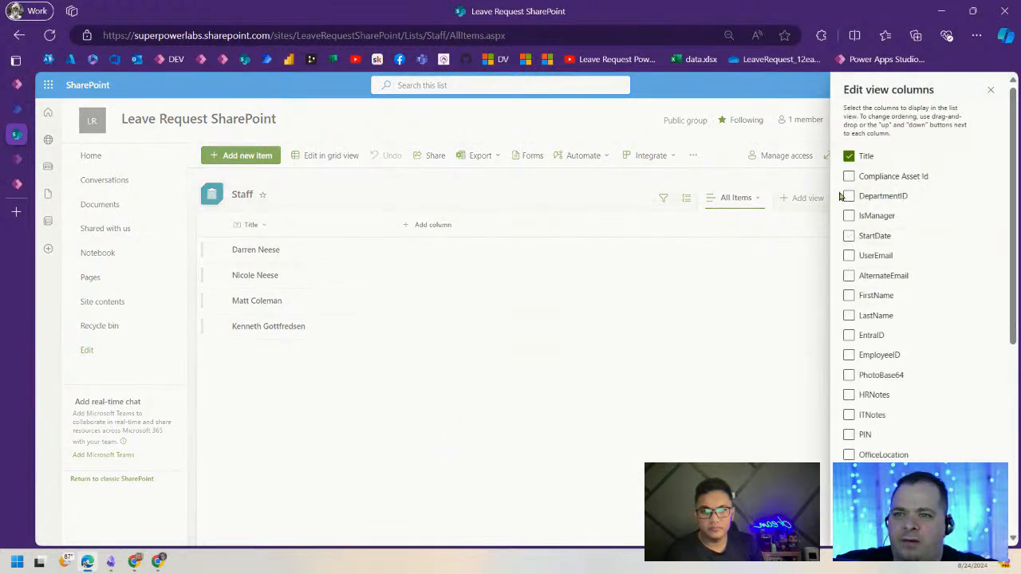
click(848, 216)
click(849, 235)
click(848, 255)
click(849, 275)
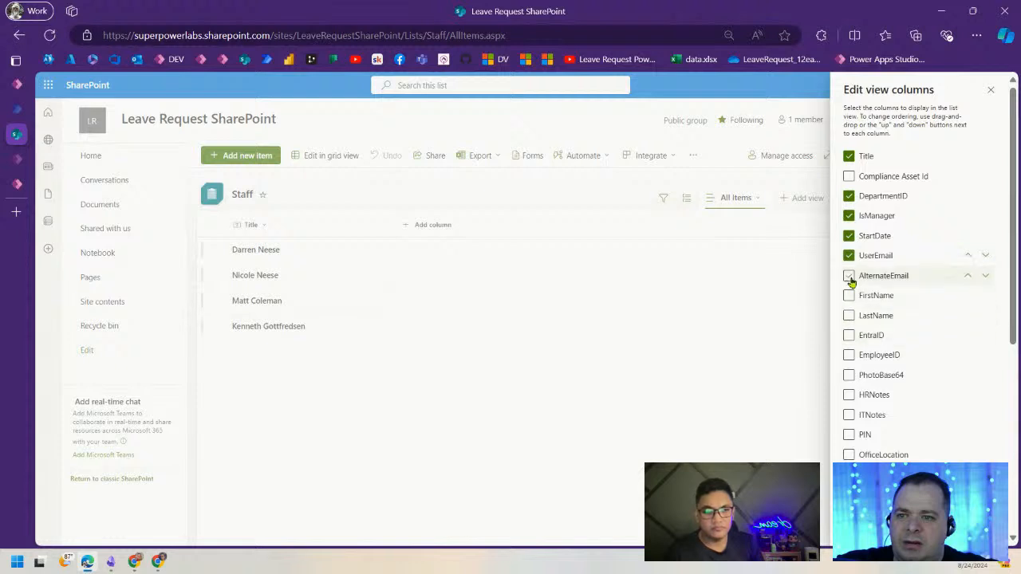
- Show the FirstName, LastName, EntraID, EmployeeID, PhotoBase64, HRNotes, ITNotes and PIN columns in the Staff view as well
click(849, 295)
click(849, 315)
click(849, 335)
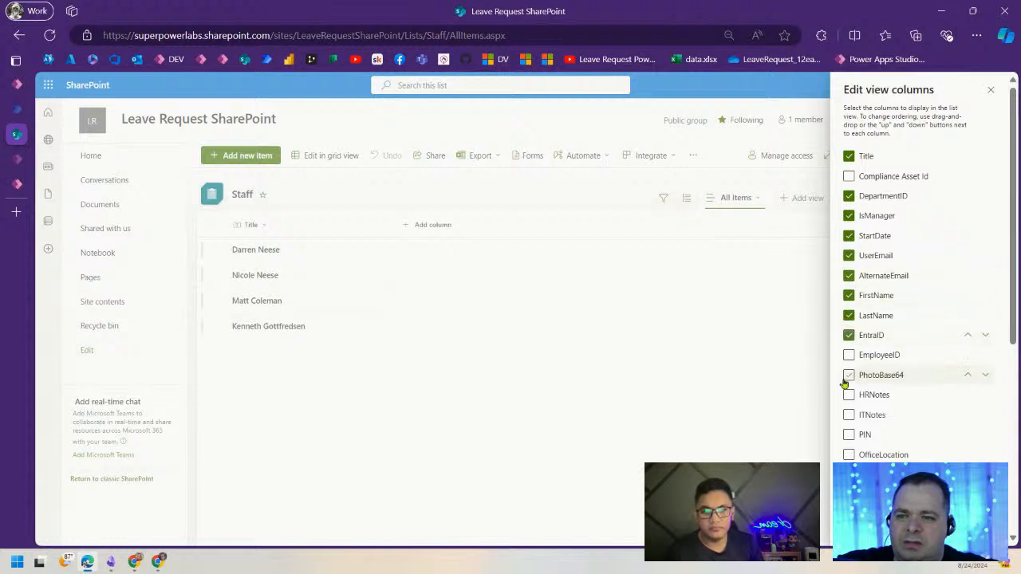
click(848, 354)
click(849, 375)
click(849, 395)
click(849, 415)
click(849, 435)
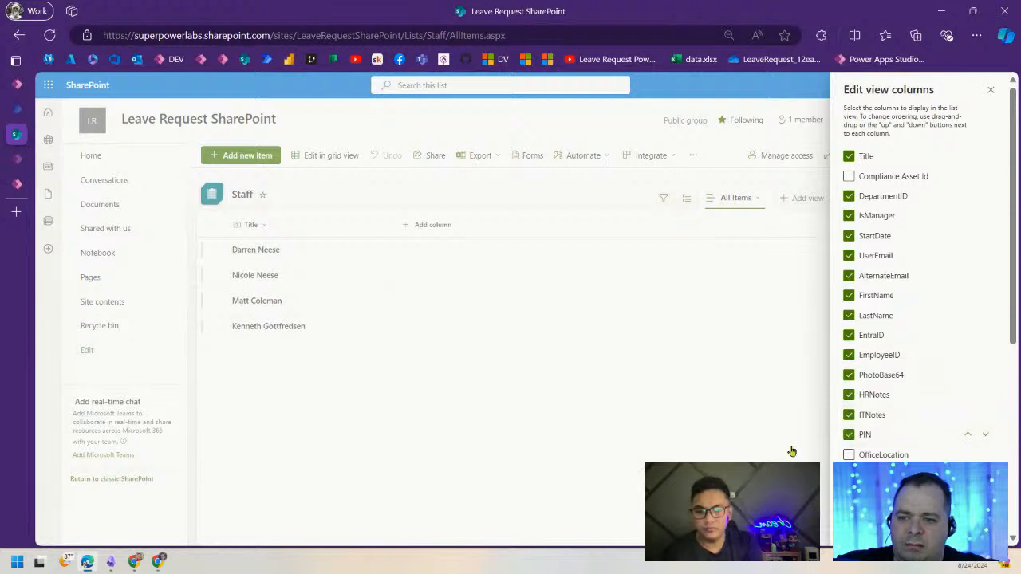
- Show the Department, JobTitle, PhotoBase64Length and ManagerEmail columns, and move ManagerEmail directly above FirstName
scroll(931, 449, down, 1)
scroll(931, 446, down, 2)
click(849, 335)
click(850, 356)
click(849, 376)
click(849, 396)
drag(904, 405, 906, 167)
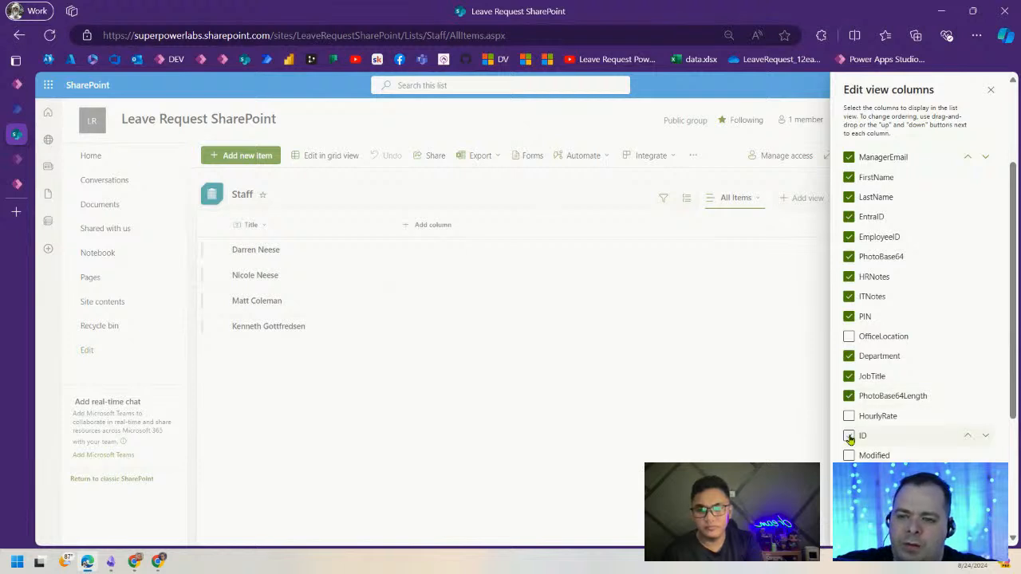
- Move the ID column to the start of the Staff view's column order and show HourlyRate
drag(881, 441, 893, 163)
scroll(930, 324, down, 5)
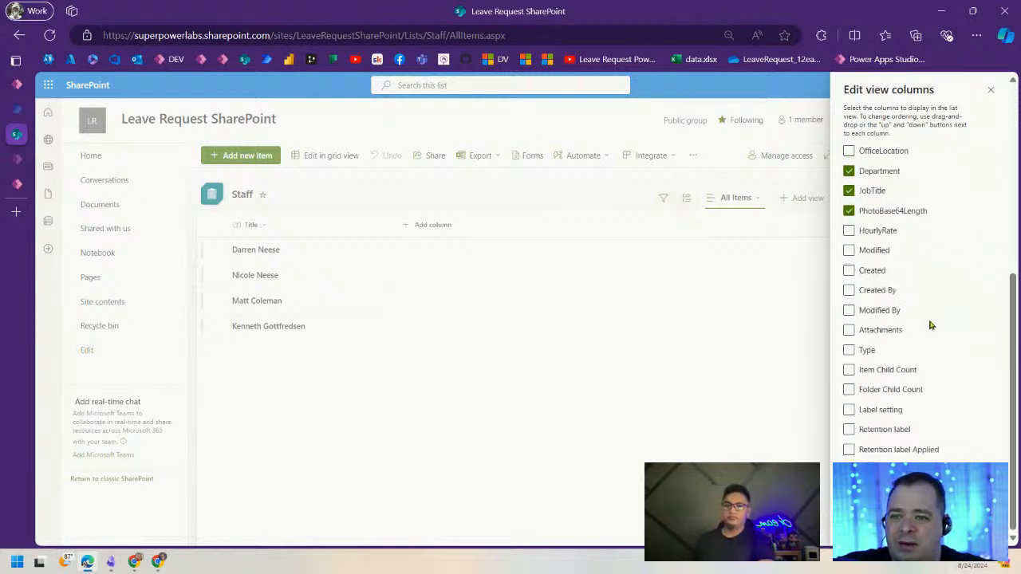
click(849, 231)
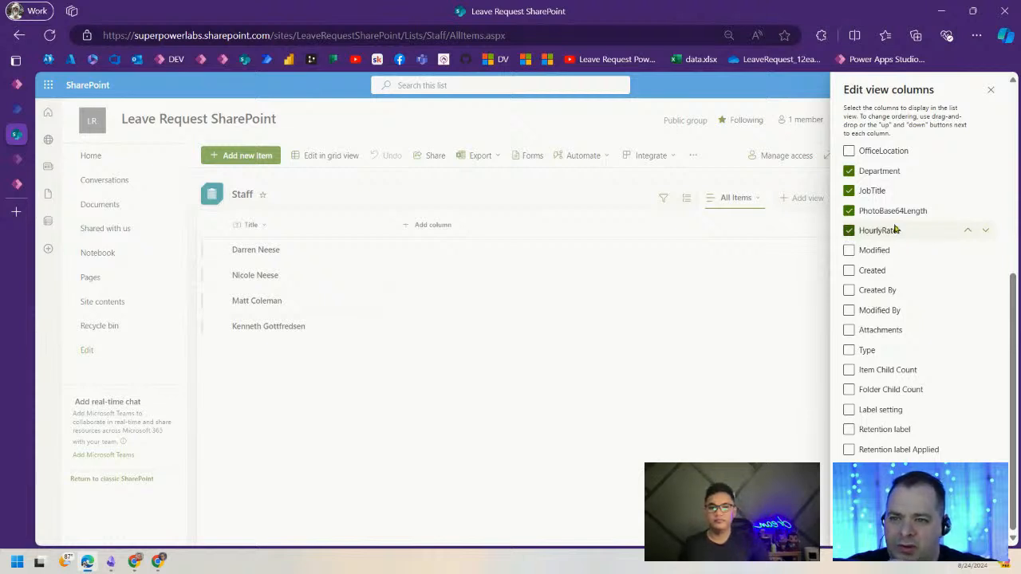
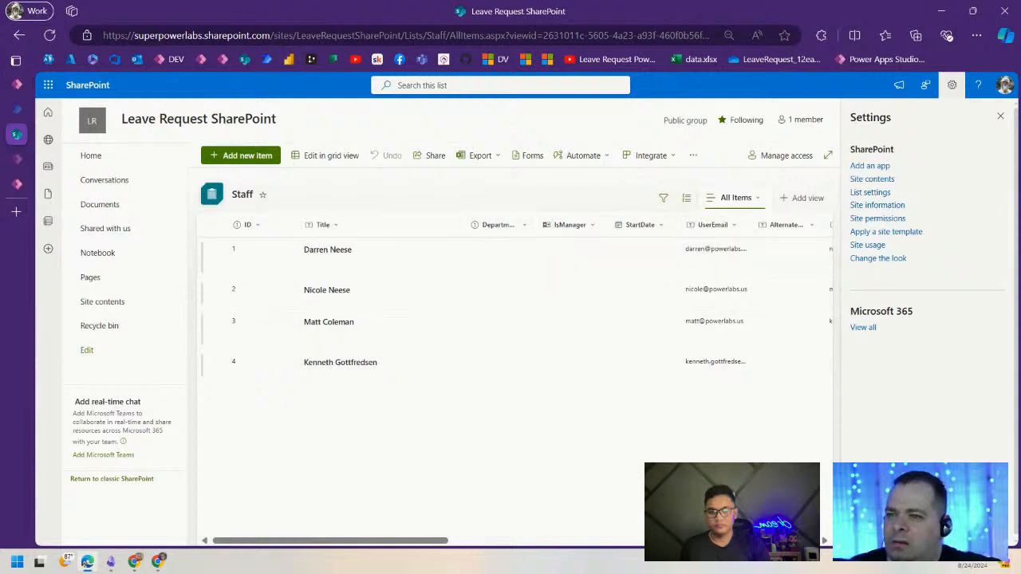
- Widen the Staff list's ManagerEmail column, highlight the first employee's manager email, and switch back to Power Apps Studio
drag(413, 543, 525, 546)
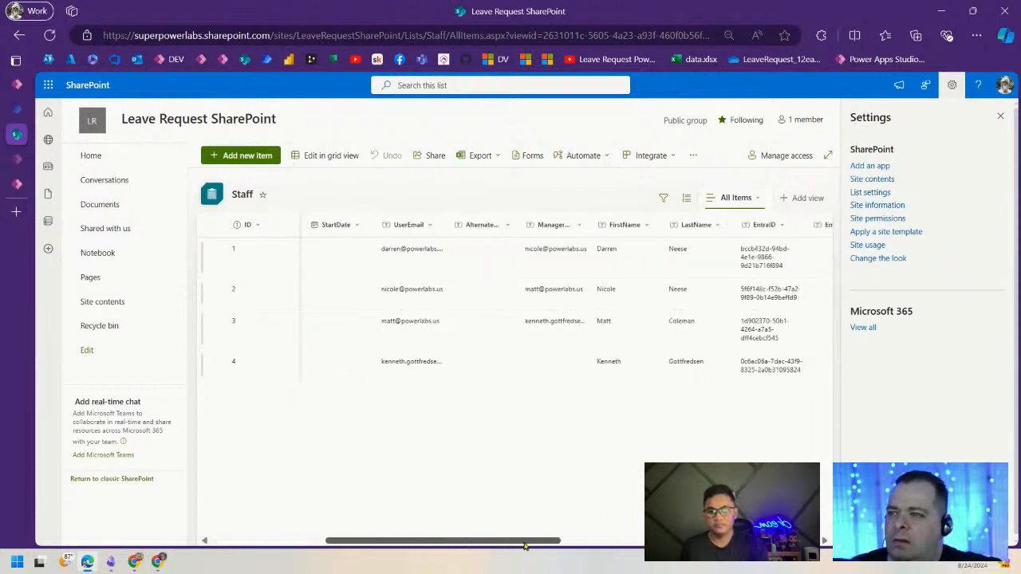
drag(591, 226, 676, 229)
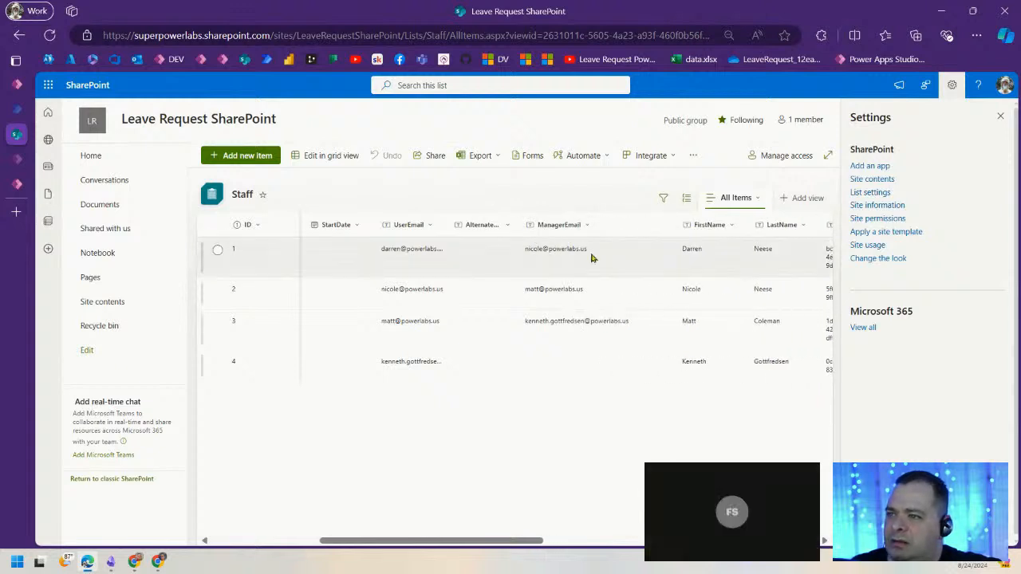
drag(587, 253, 525, 253)
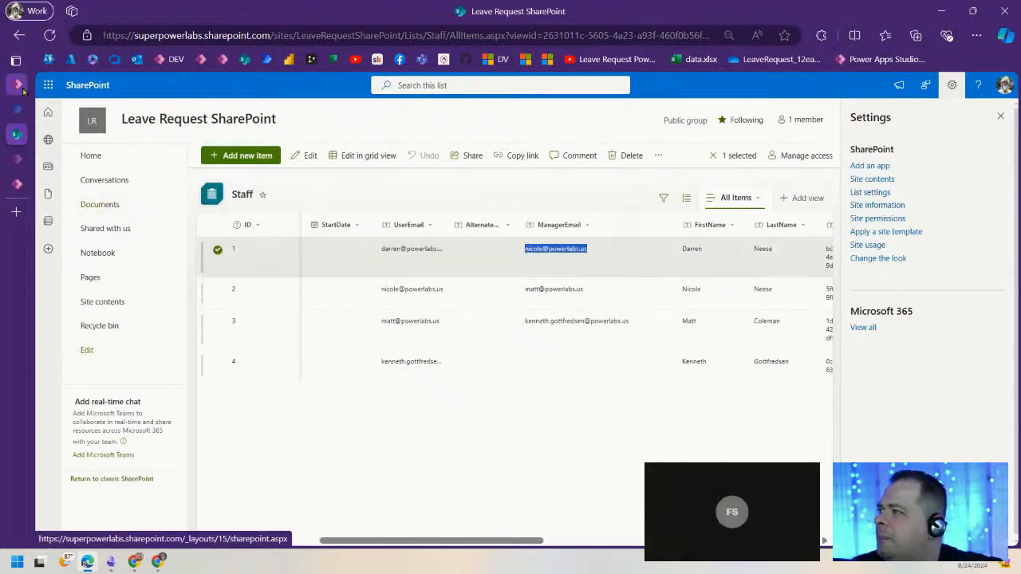
click(18, 85)
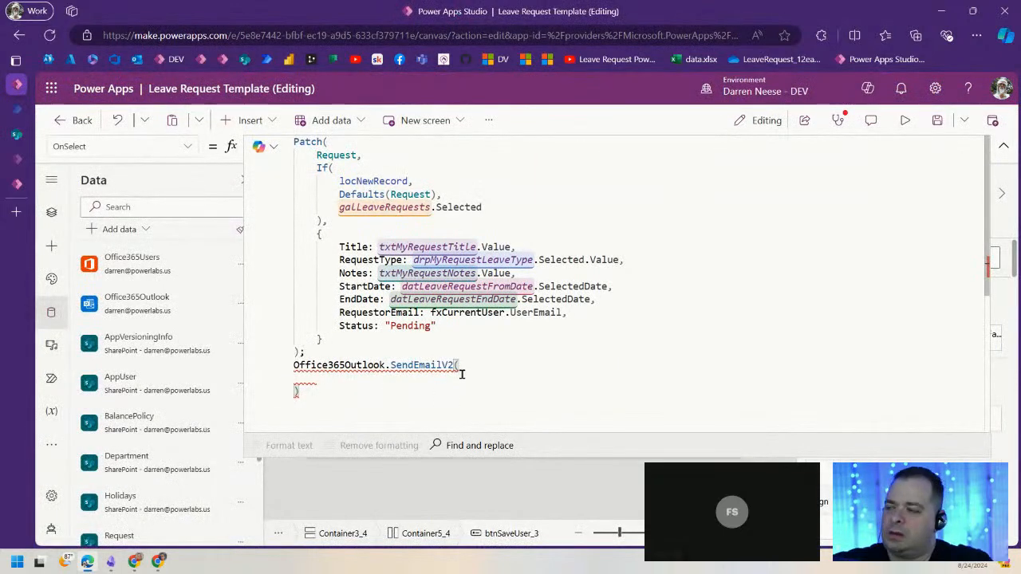
text(LookUp)
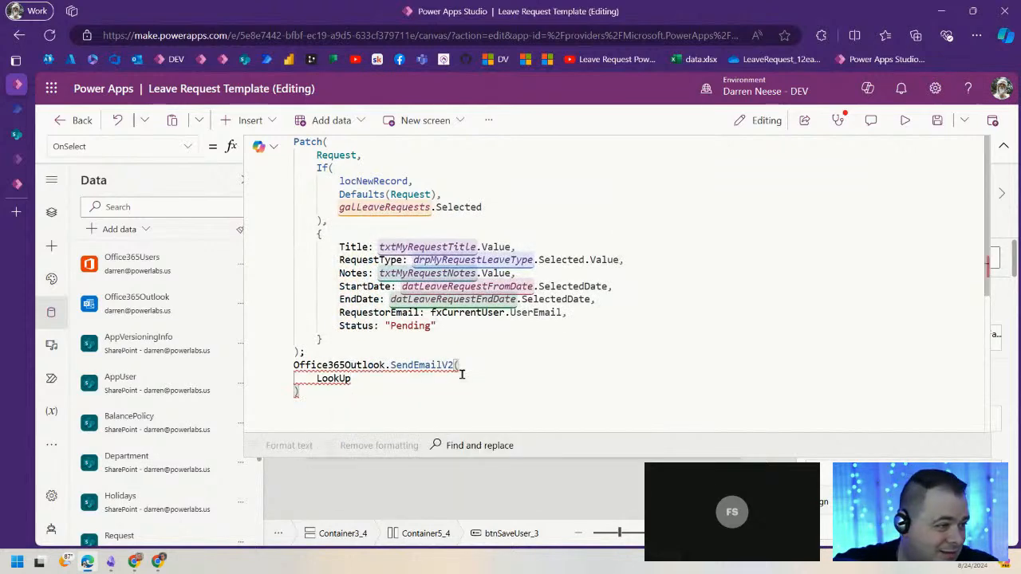
text((App)
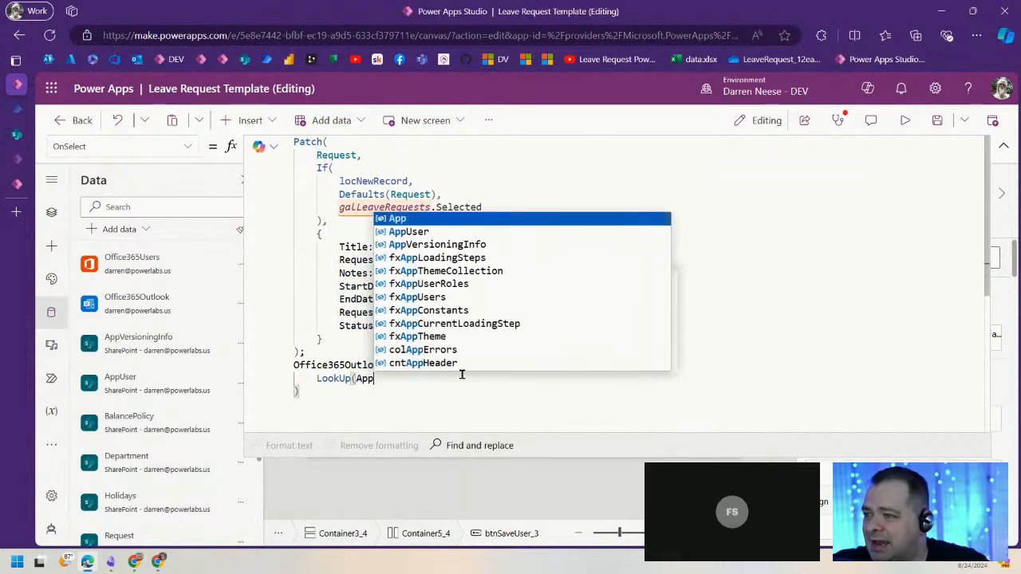
text(User)
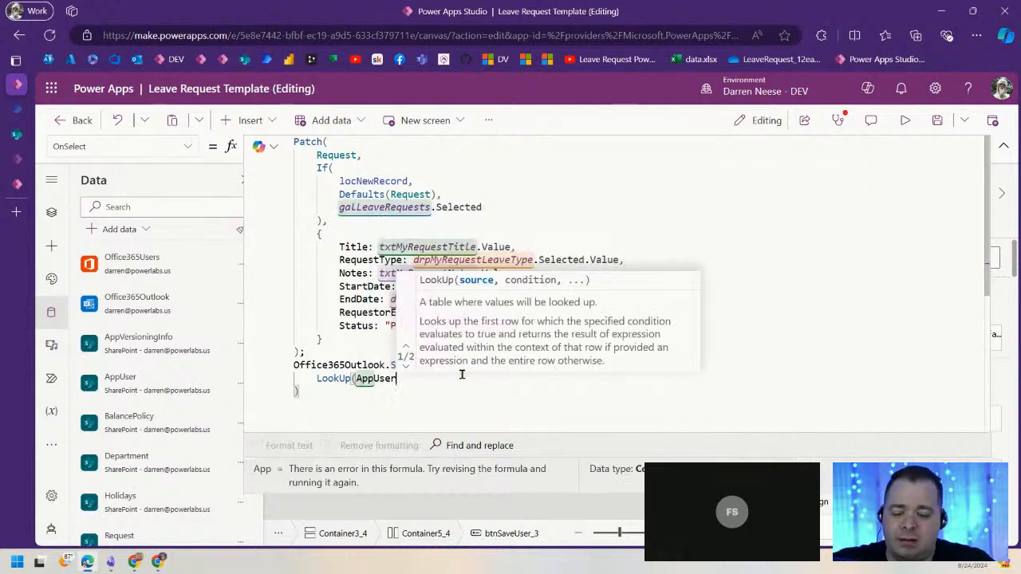
text(, )
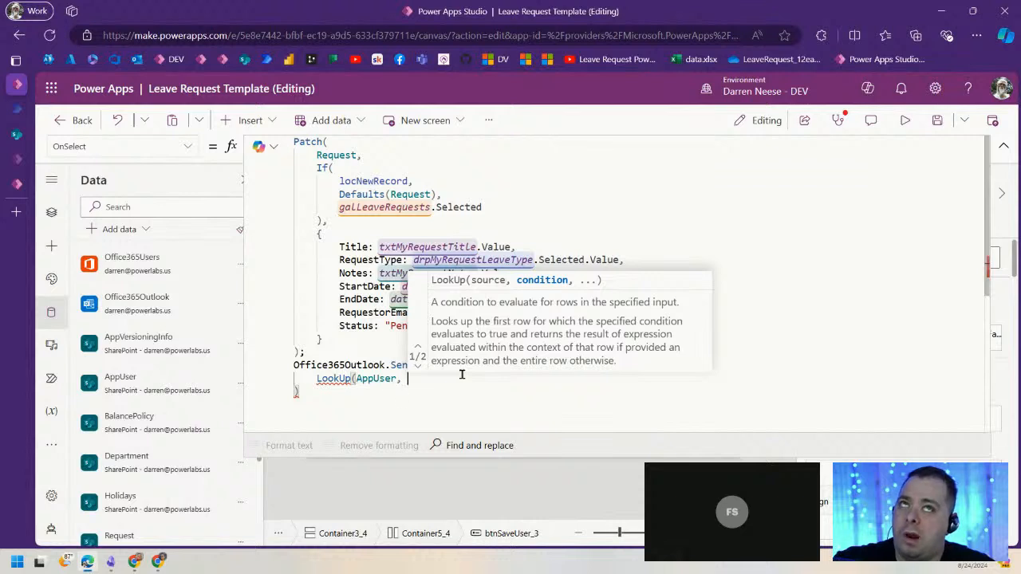
text(user)
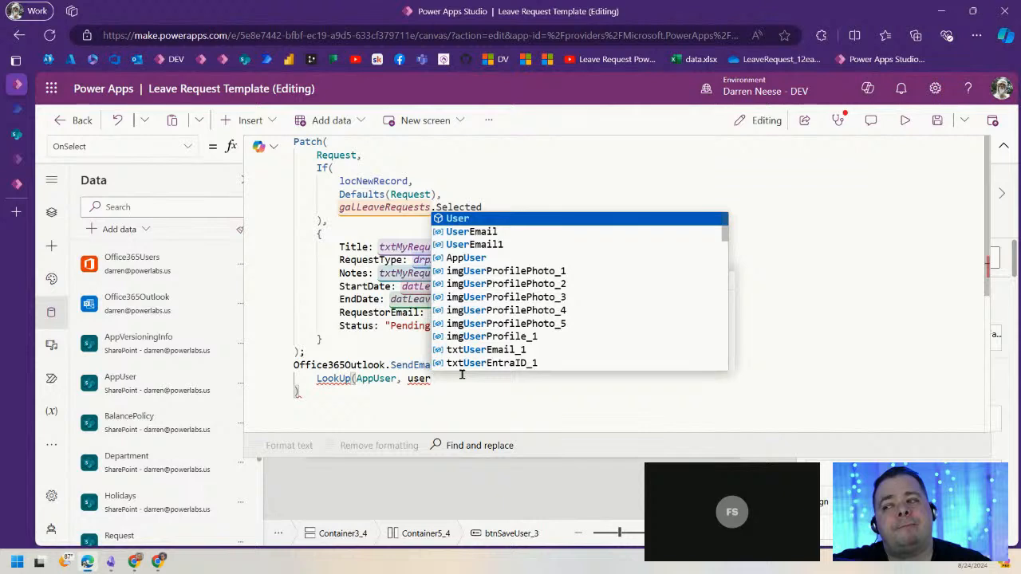
key(Escape)
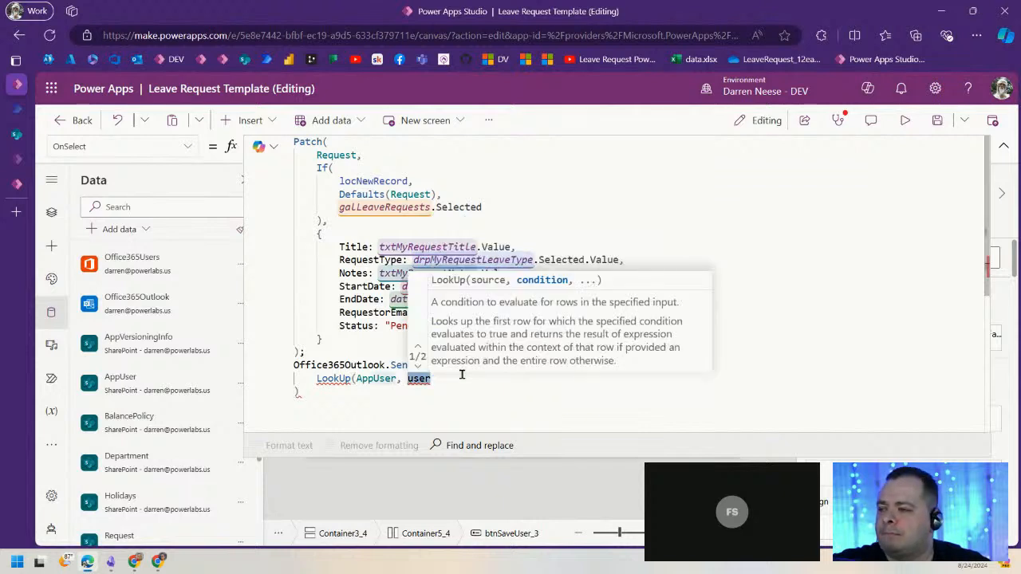
text(Man)
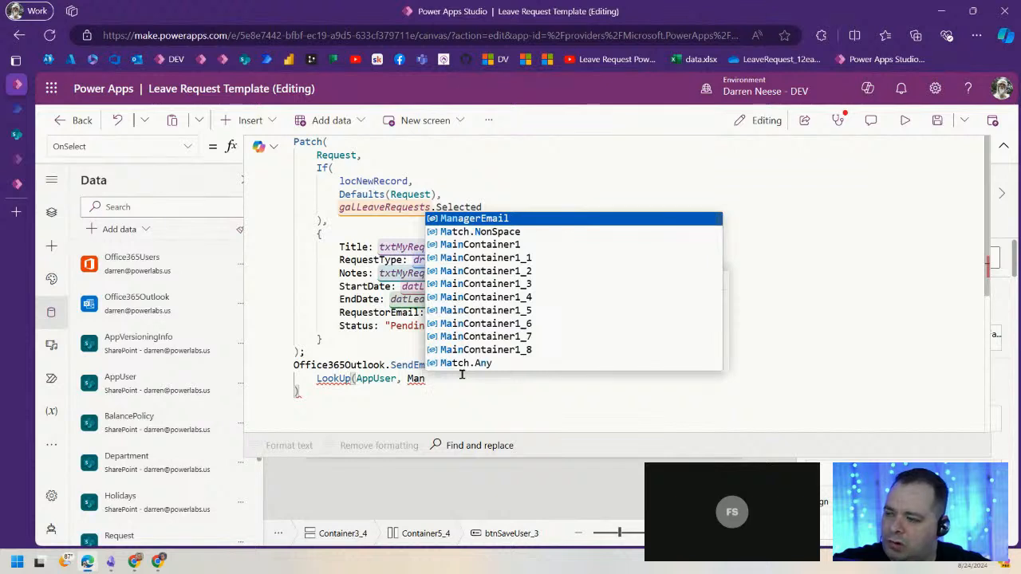
key(Escape)
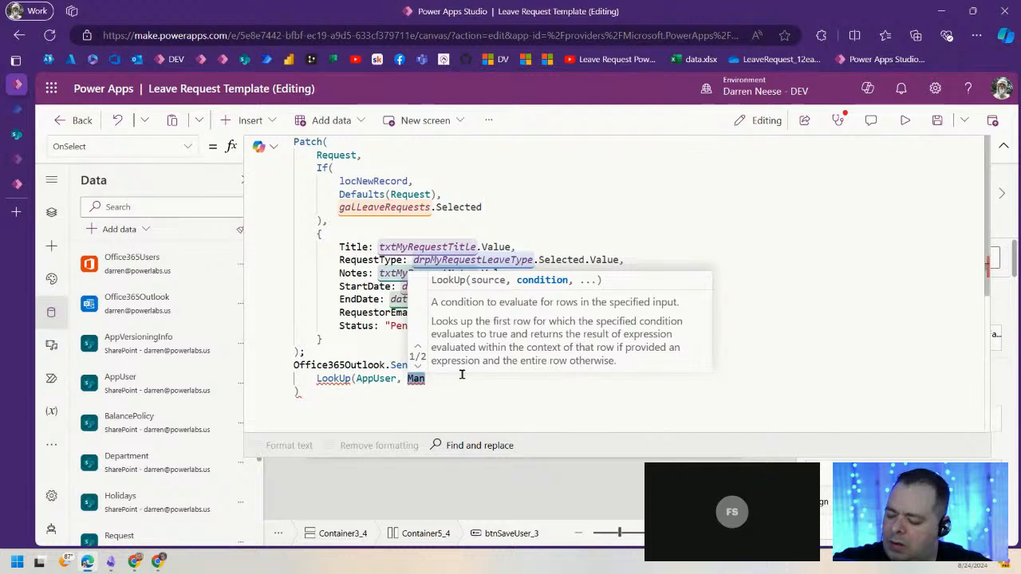
key(shift+Home)
- Enter fxCurrentUser.ManagerEmail as the To argument of the SendEmailV2 call, followed by a new line for the subject
text(fxCurrentUser.)
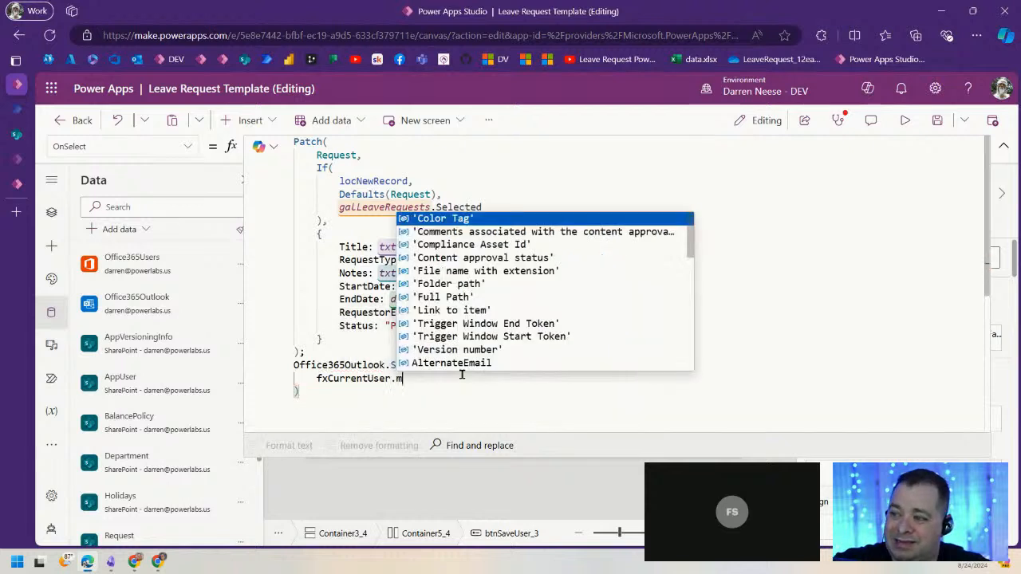
text(ManagerEmail)
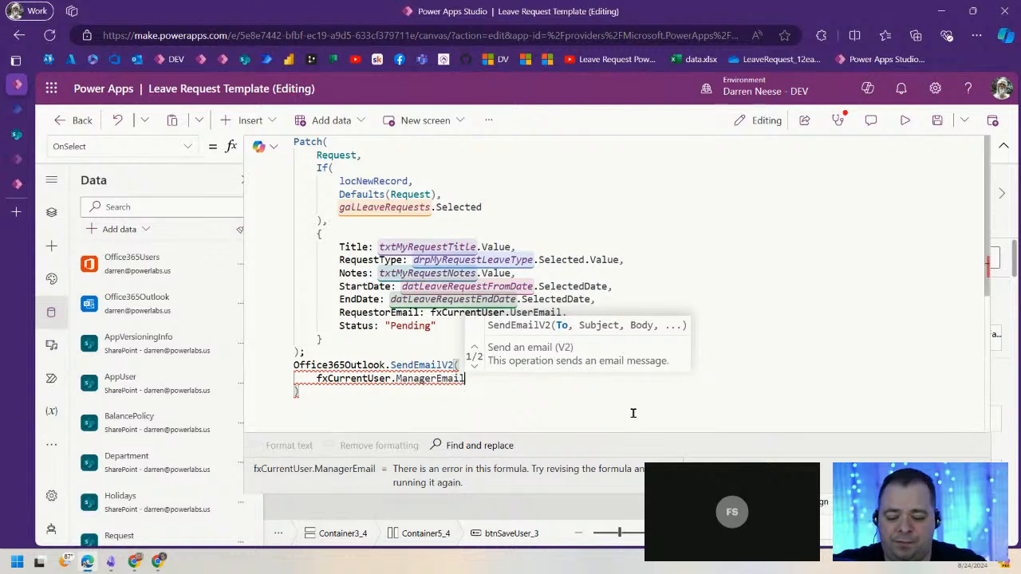
text(,)
key(Return)
- Enter "A Leave Request Has Been Initiated!" as the Subject argument of the SendEmailV2 call
text(")
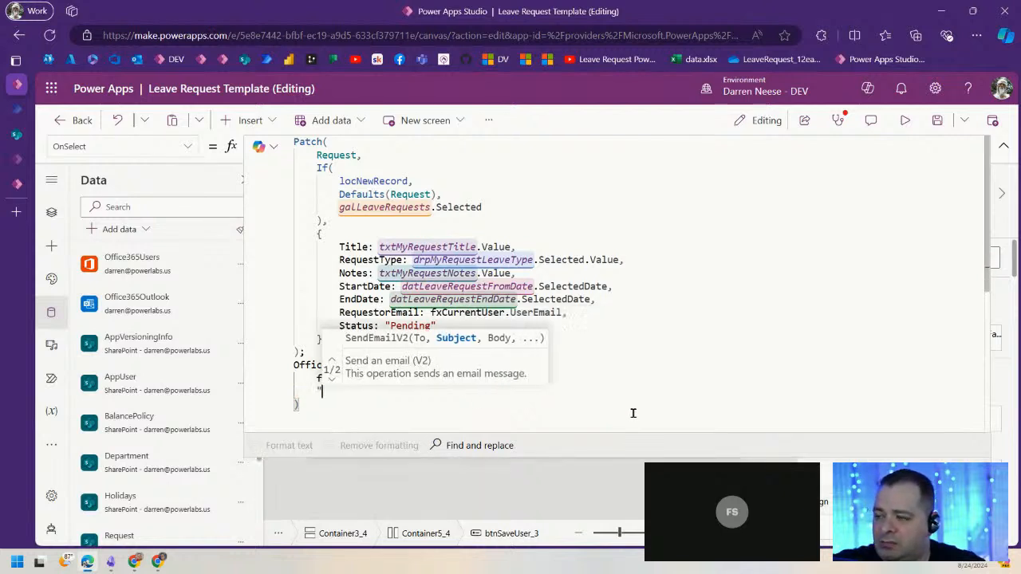
text(A )
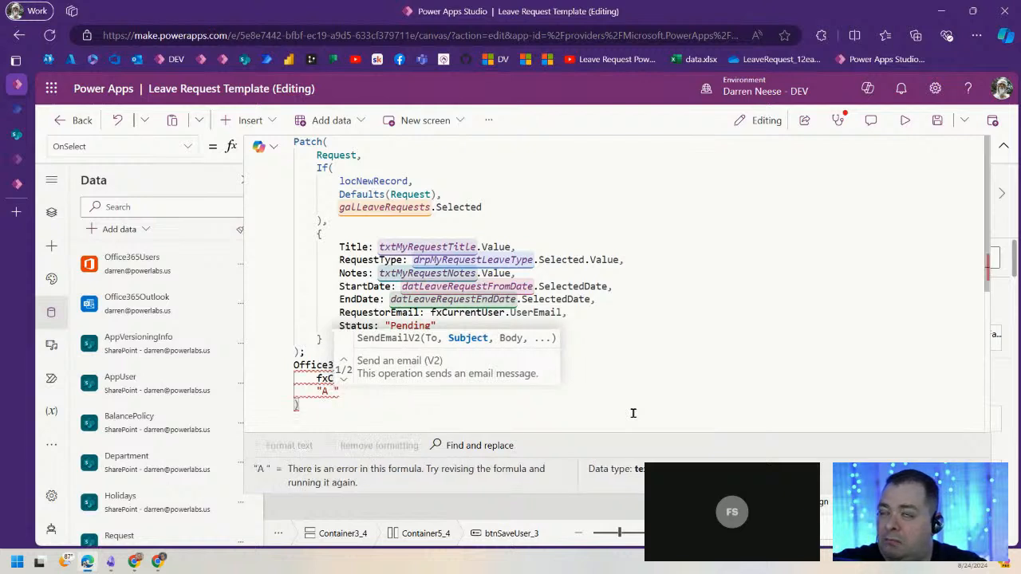
text(Leave Requ)
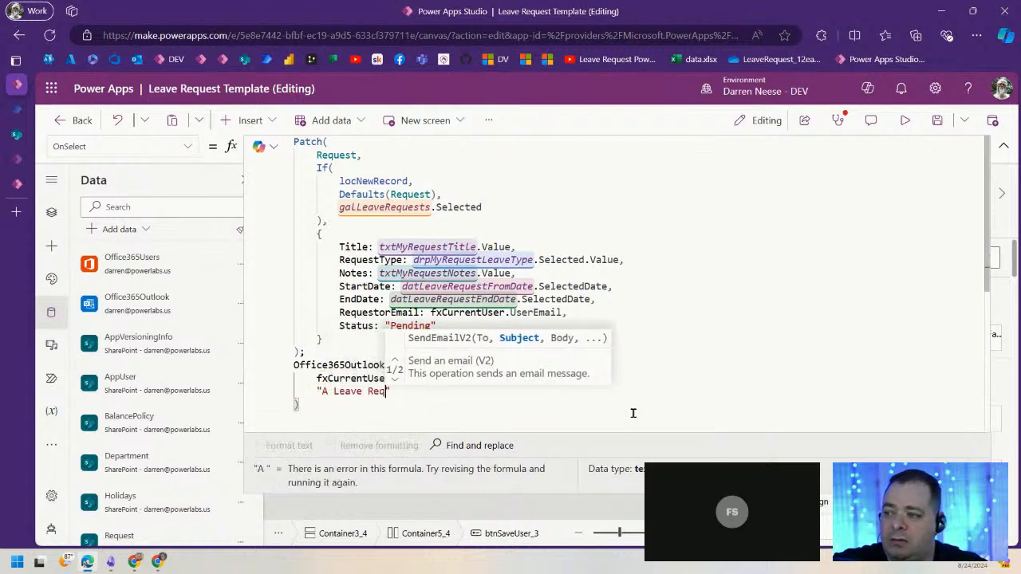
text(est Ha)
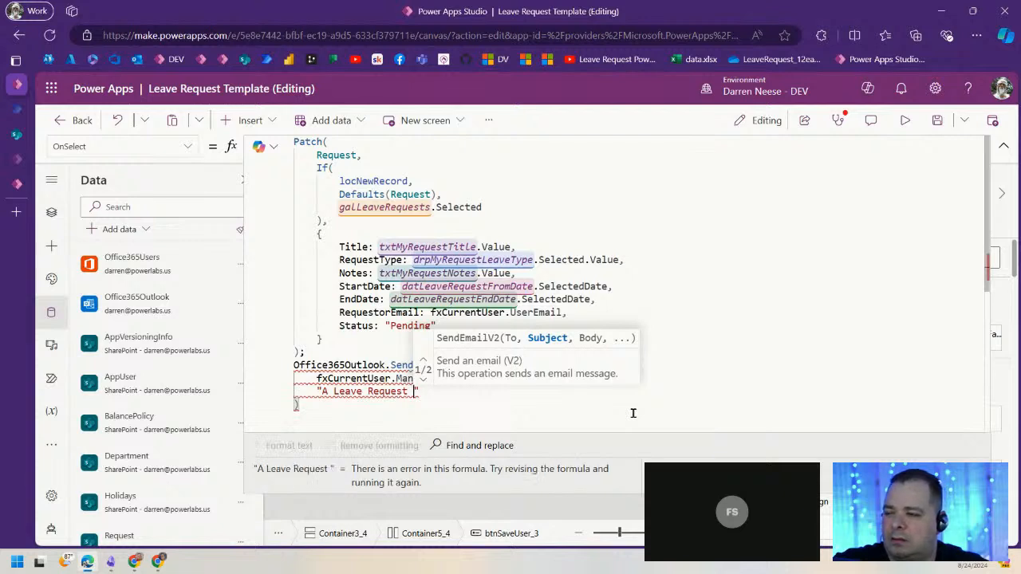
text(s Been I)
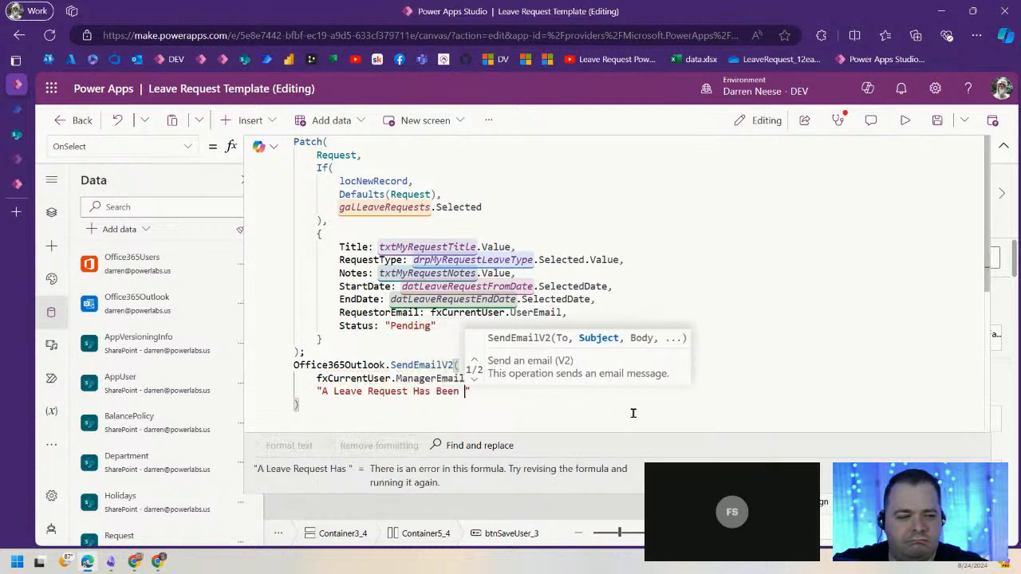
text(nitia)
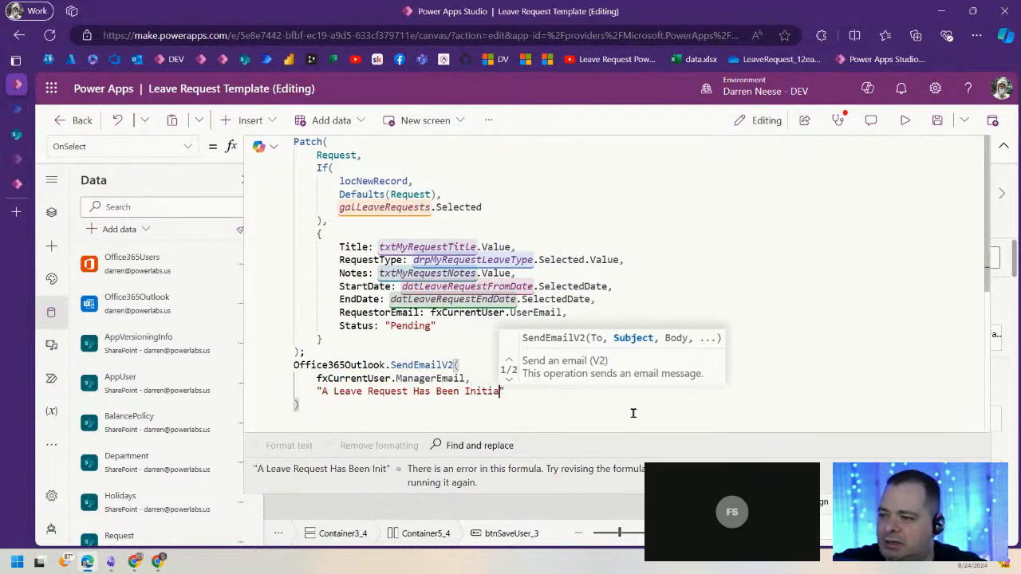
text(ted!",)
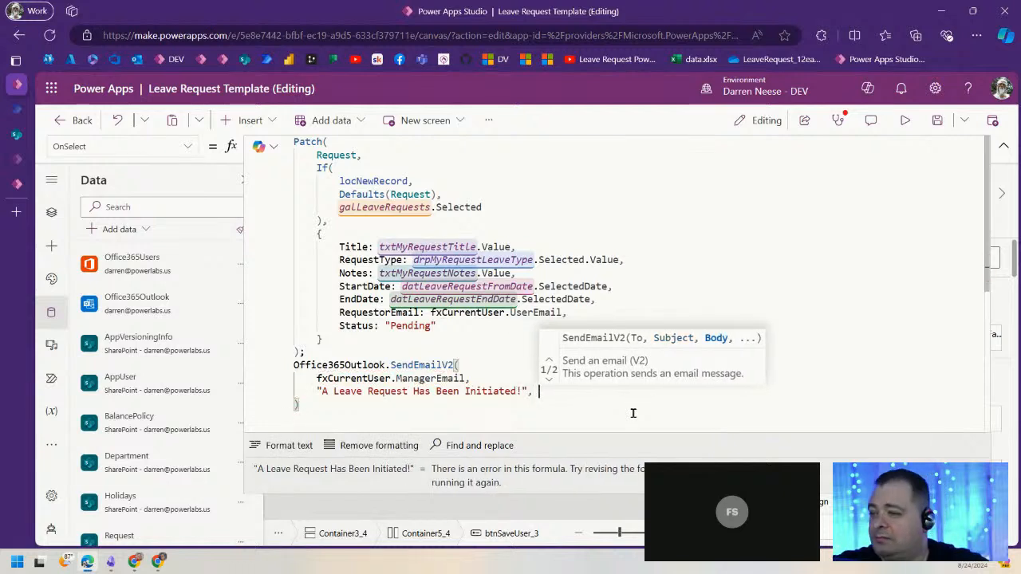
- Start the Body argument of the SendEmailV2 call on a new line with fxCurrentUser.Title
scroll(630, 411, down, 1)
key(Return)
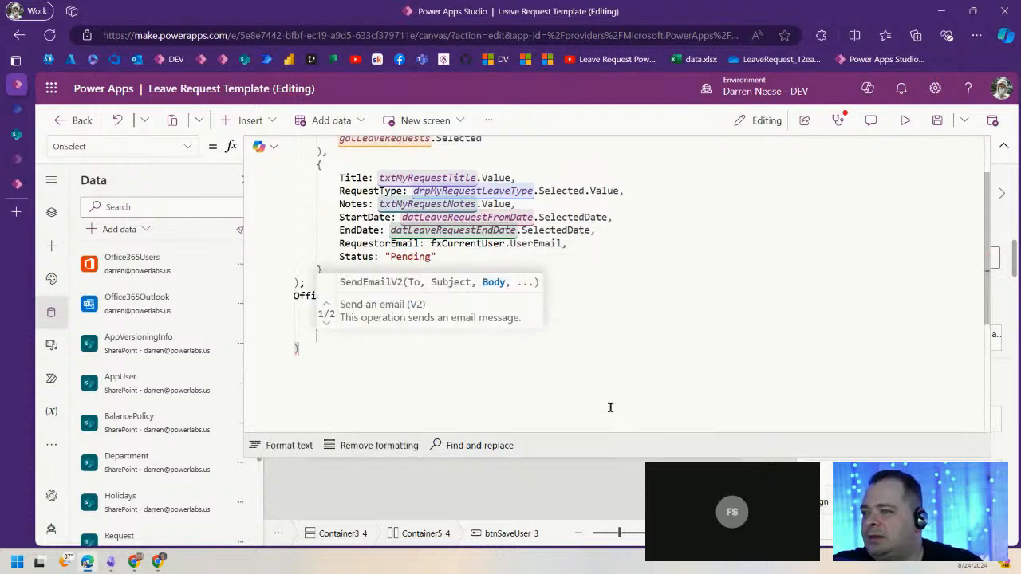
text("")
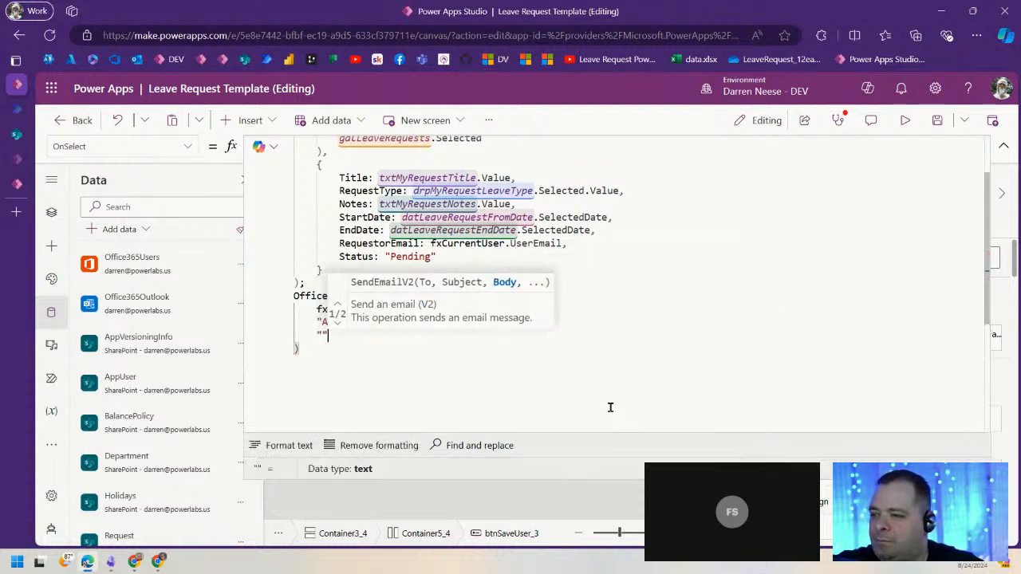
click(317, 380)
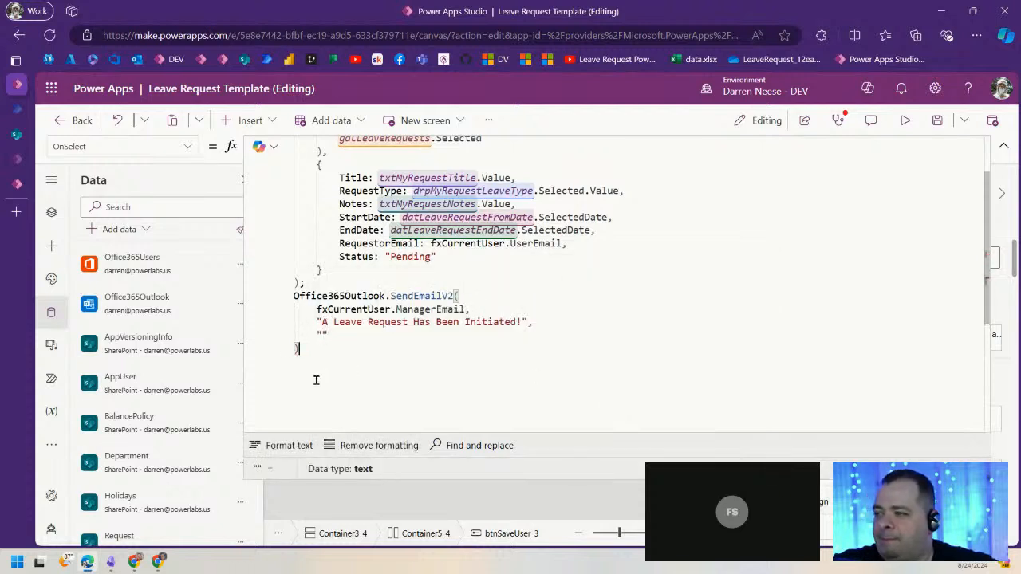
double_click(323, 335)
text(fxC)
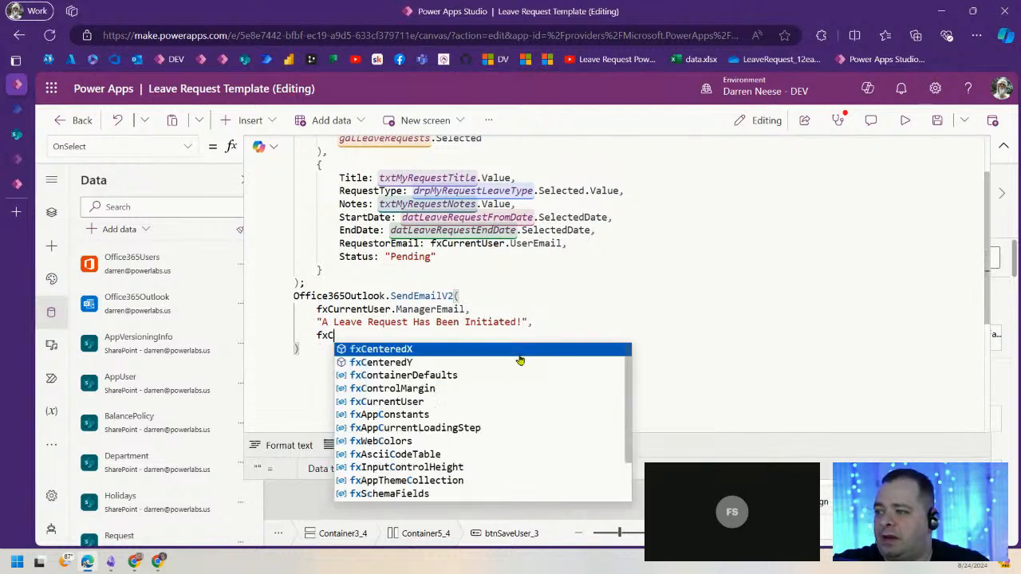
text(urrentUser)
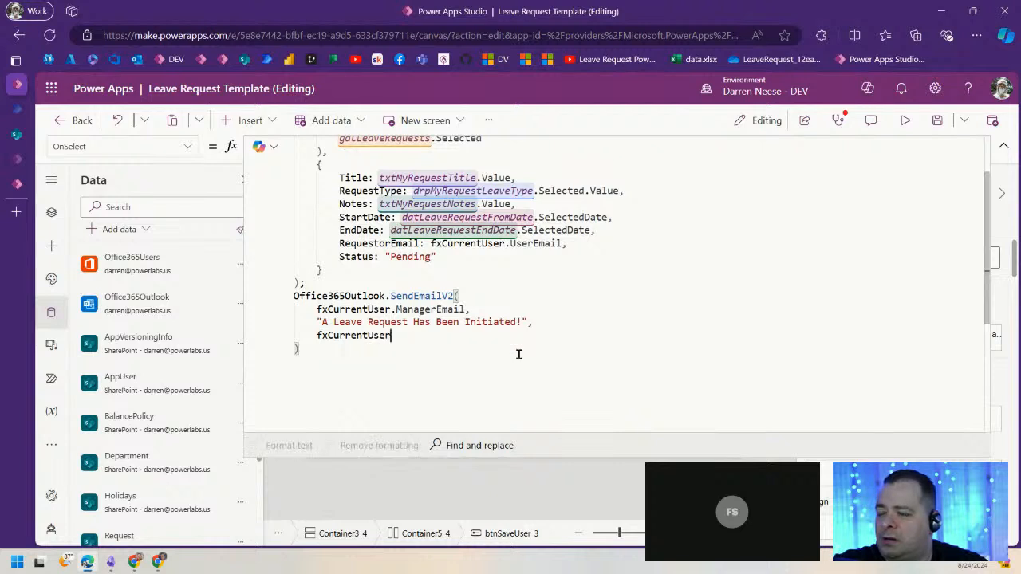
text(.Title)
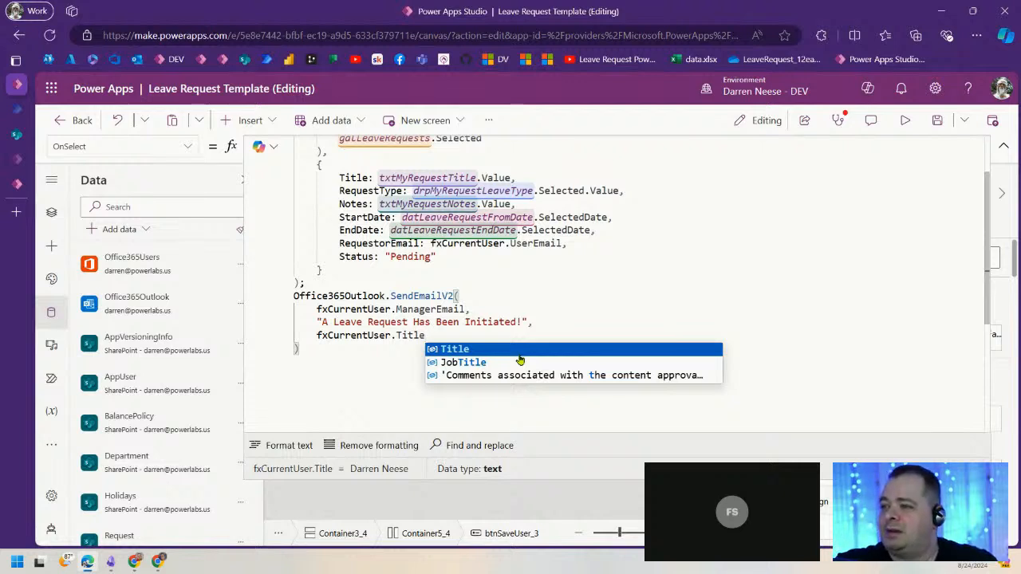
- Concatenate the text " has requested time off" to fxCurrentUser.Title in the email body
text(")
key(Left)
text(&)
key(Right)
text(has re)
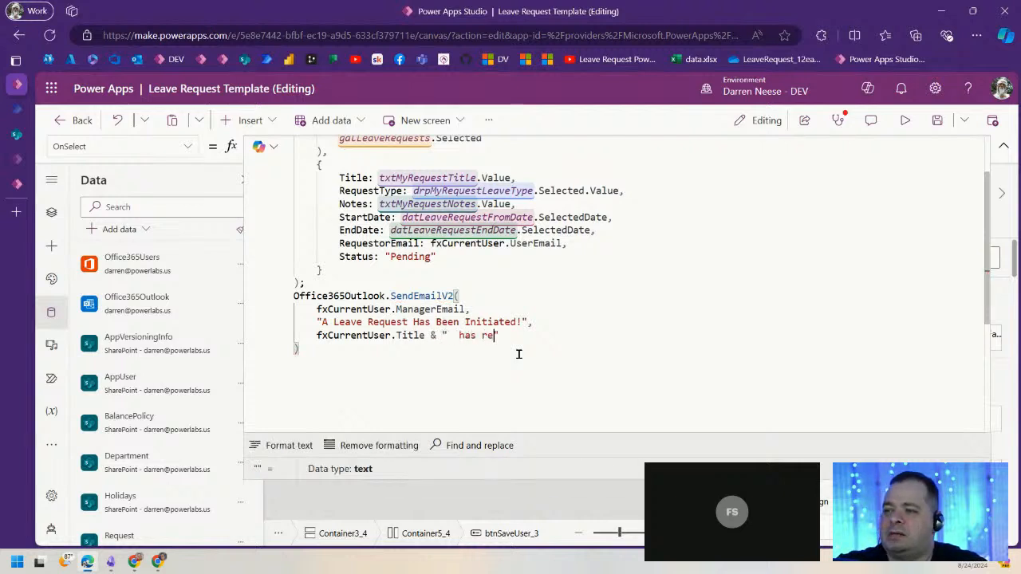
text(quested)
key(ctrl+Left)
key(ctrl+Left)
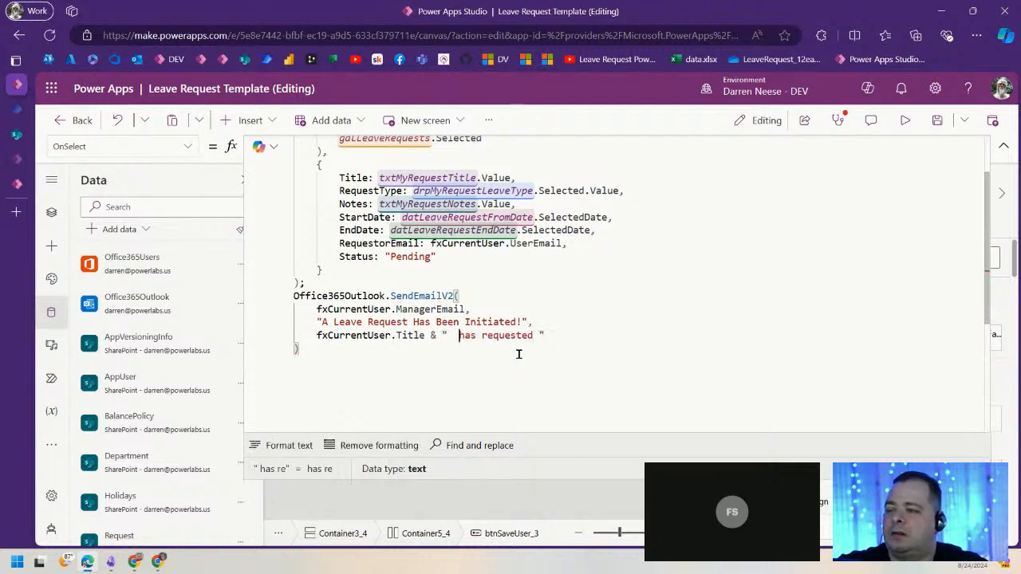
key(BackSpace)
key(Left)
text(time off)
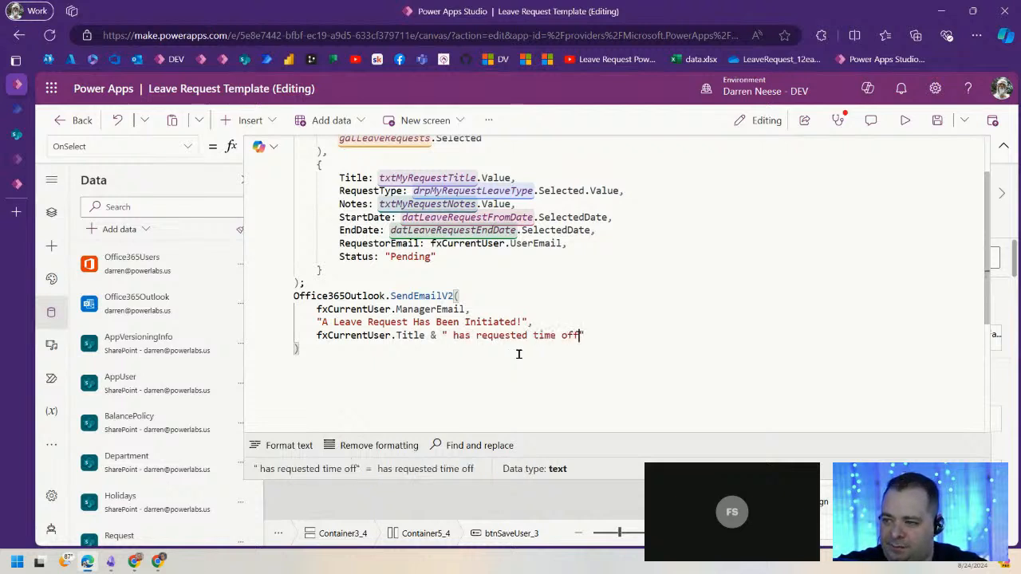
- Extend the body text with ". Please click below to approve/deny. "
text(. Please )
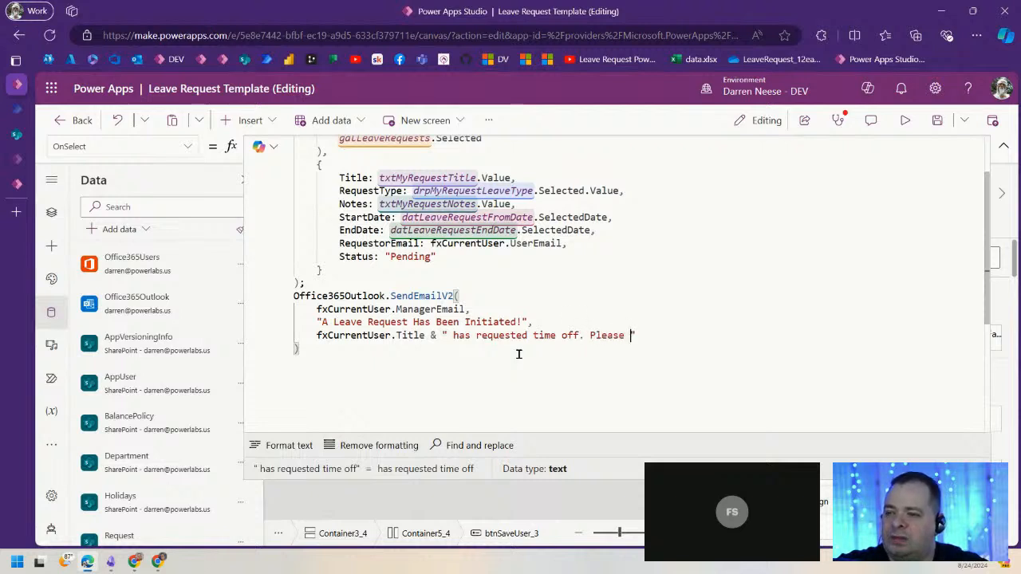
text(click below)
text( to )
text(approve)
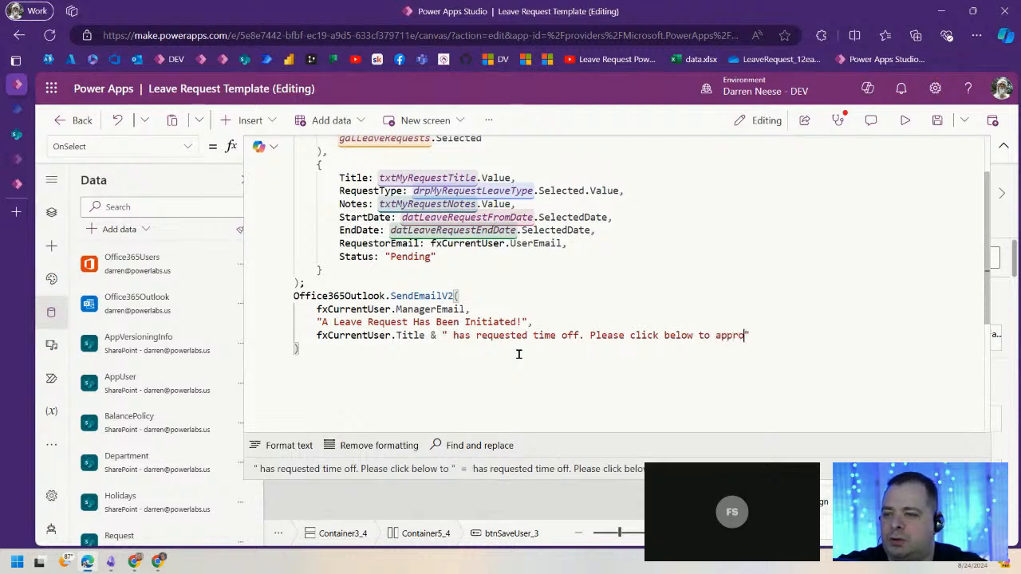
text(/deny)
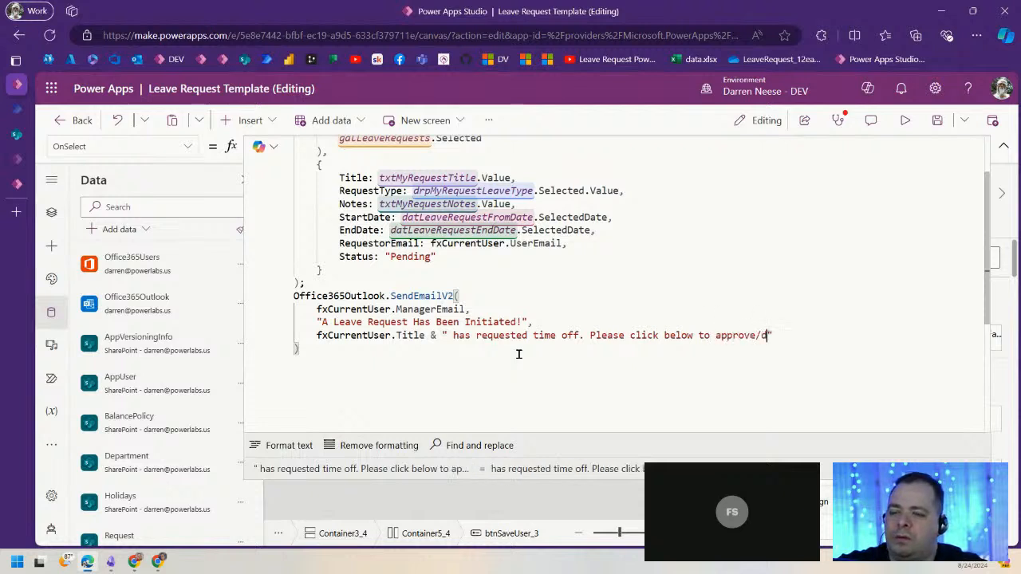
text(. ")
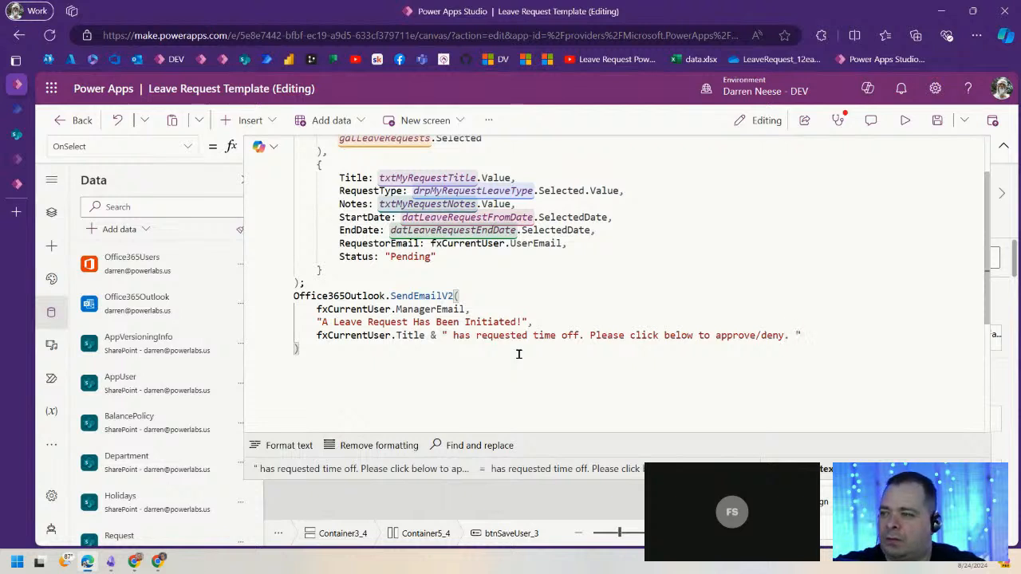
- Append fxAppConstants.AppURL to the email body with an & on a new line
key(shift+Return)
text(&)
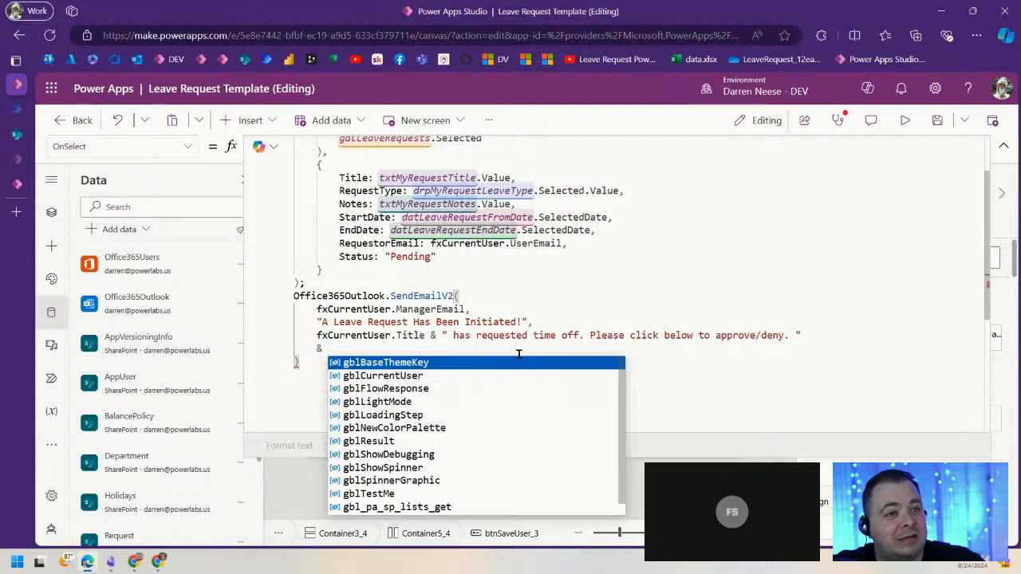
text(fx)
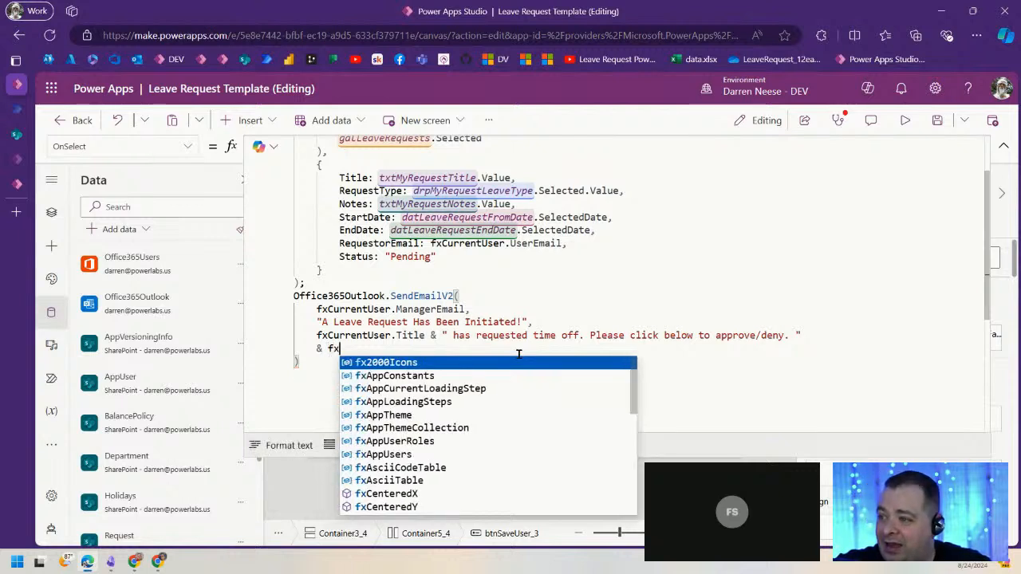
key(Down)
key(Tab)
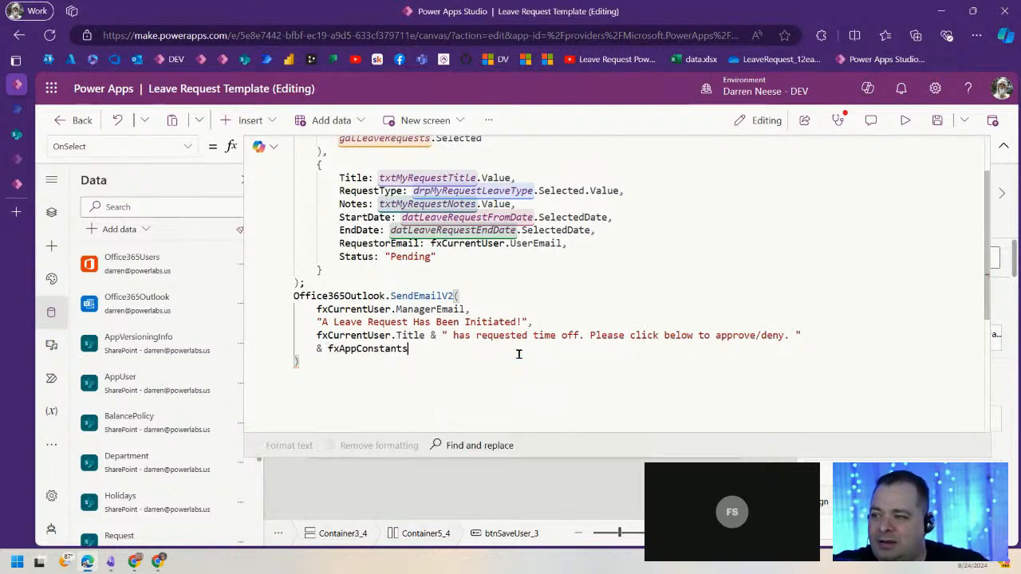
text(.)
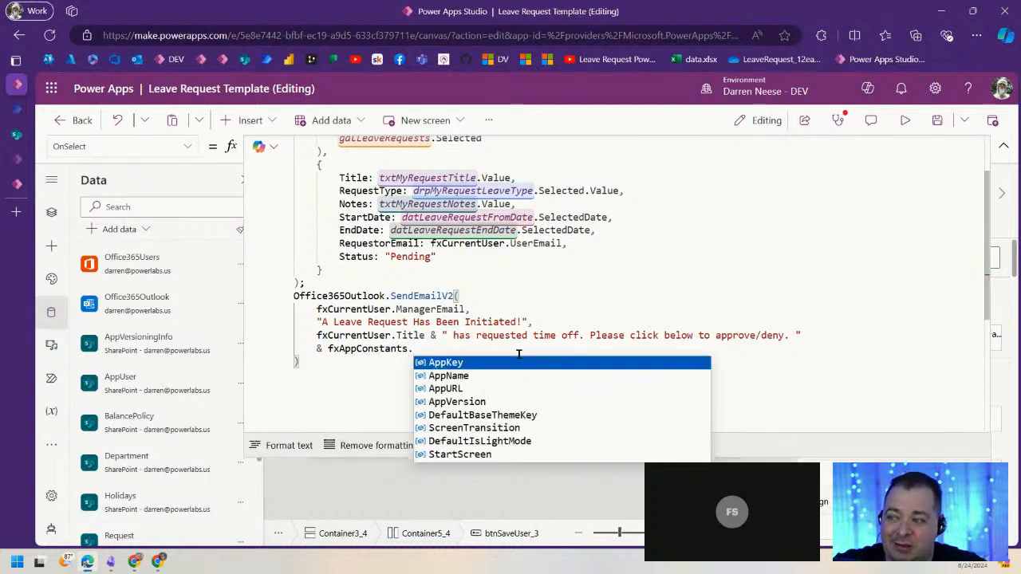
text(ur)
key(Tab)
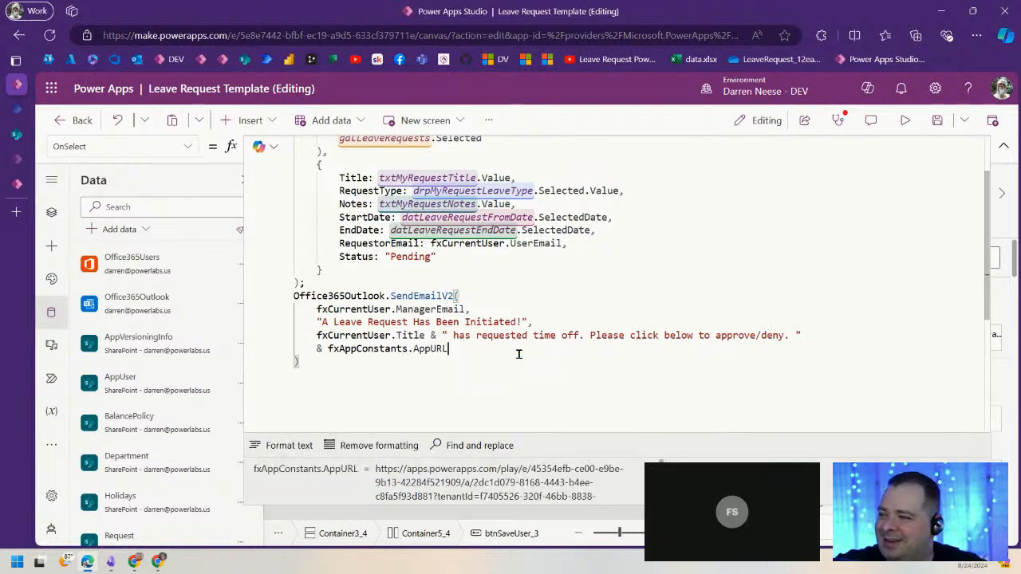
- Add an empty optional-parameters record in curly braces after the Body argument, with a blank line inside it
text(,)
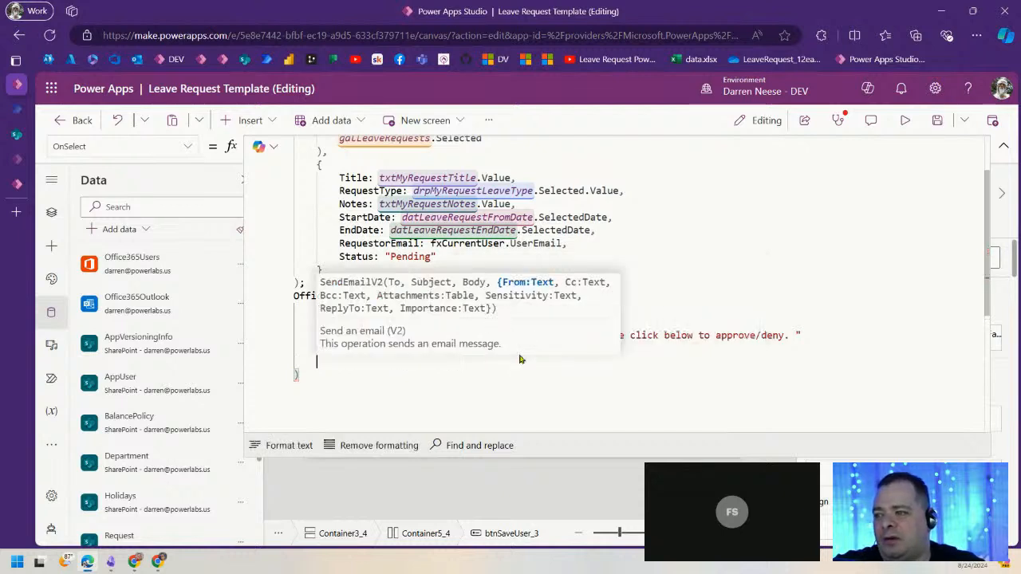
key(shift+Return)
text({)
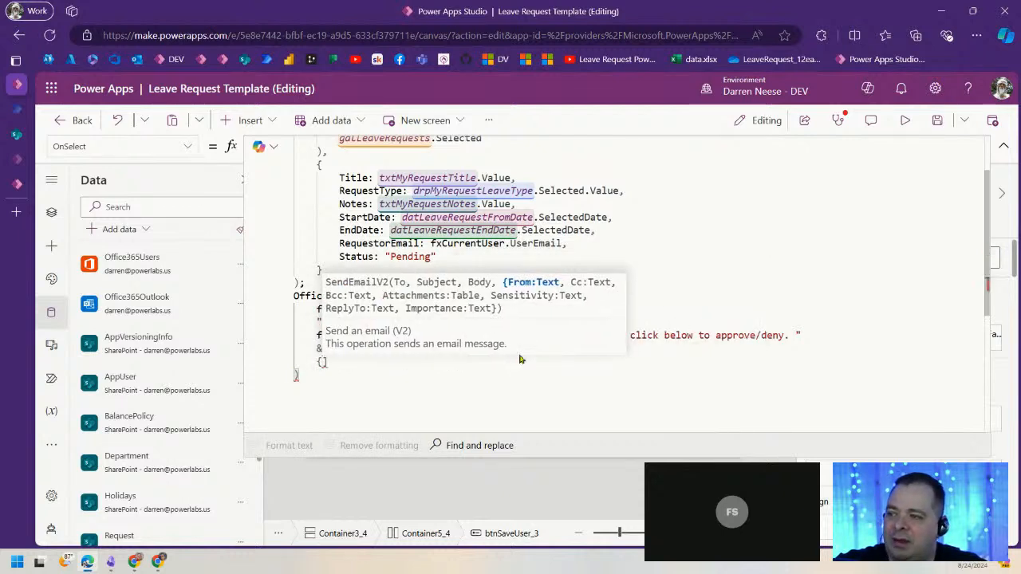
key(shift+Return)
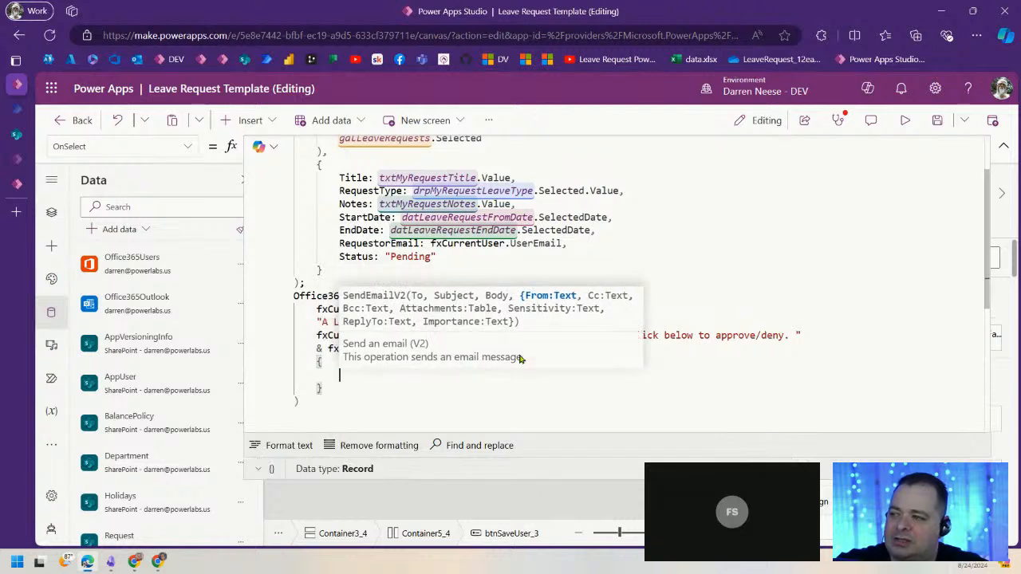
click(485, 242)
click(425, 370)
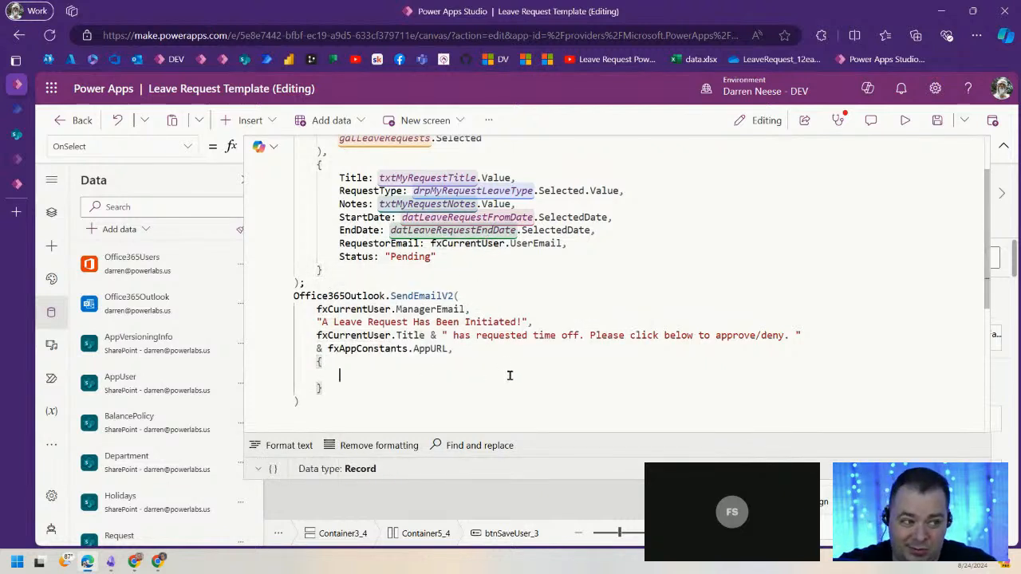
- Add an Importance field with the text value "H" to the SendEmailV2 options record
text(Im)
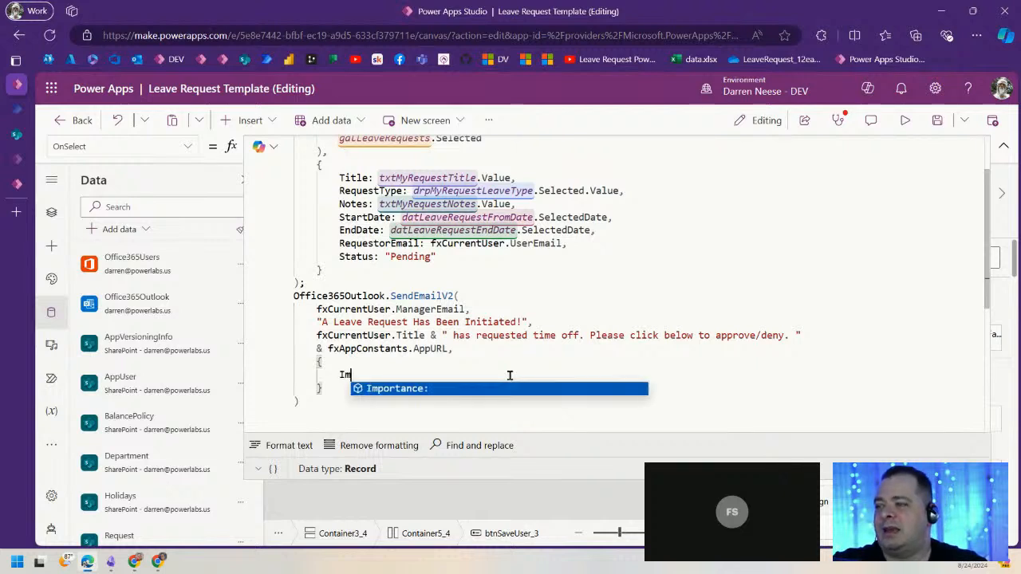
key(Tab)
text(")
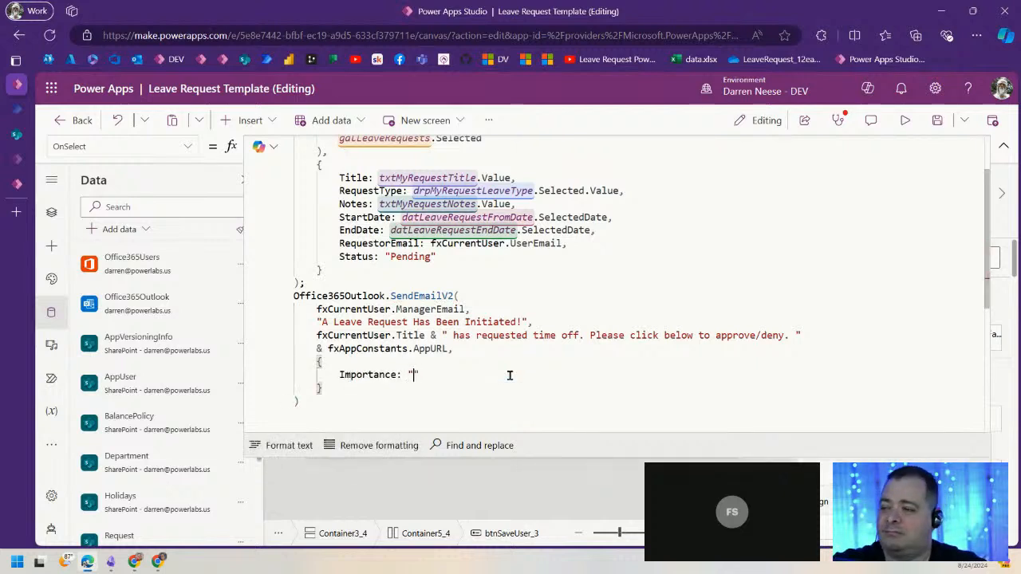
text(H)
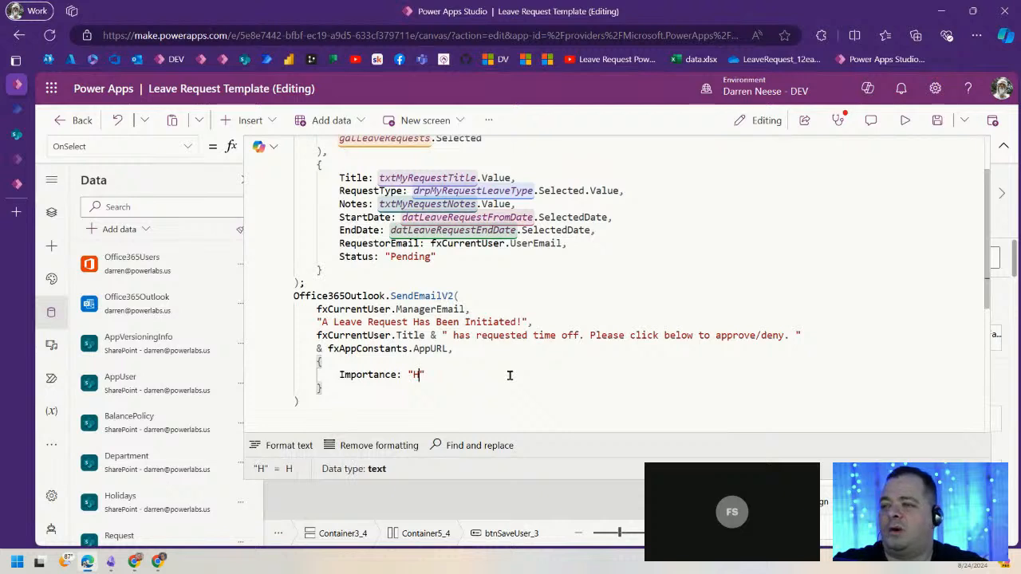
- Rename the Importance field in the options record to Priority and set its value to "High"
key(Home)
key(ctrl+shift+Right)
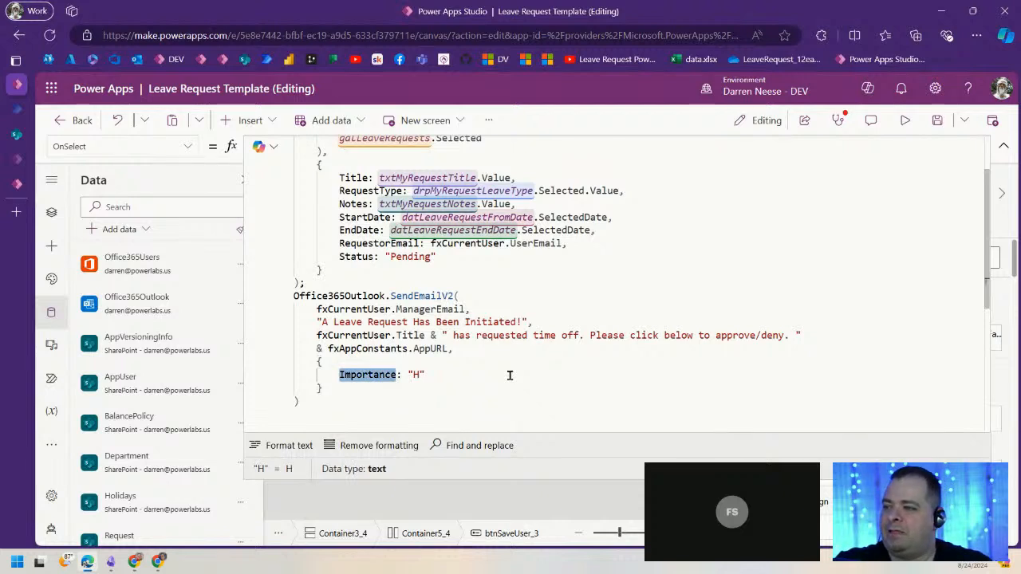
text(Priority)
key(End)
key(shift+Left)
key(shift+Left)
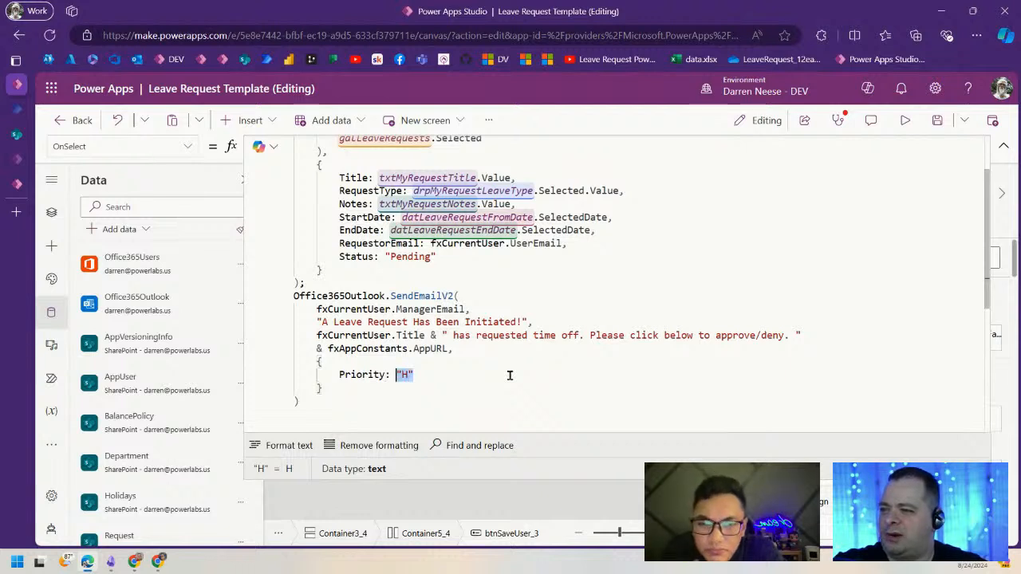
key(BackSpace)
text(High")
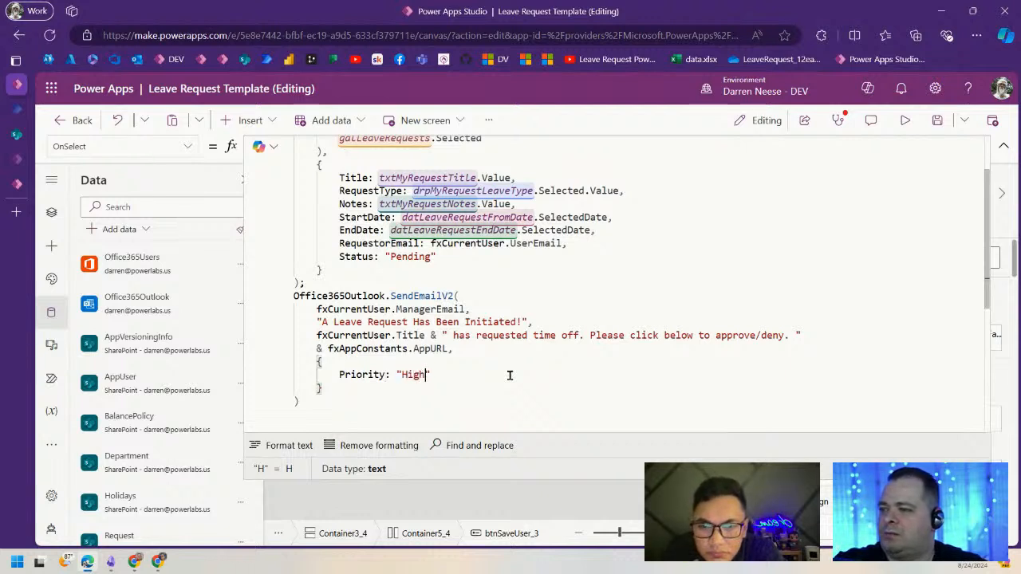
- Add a Cc field set to fxCurrentUser.UserEmail to the options record below Priority
text(,)
key(Return)
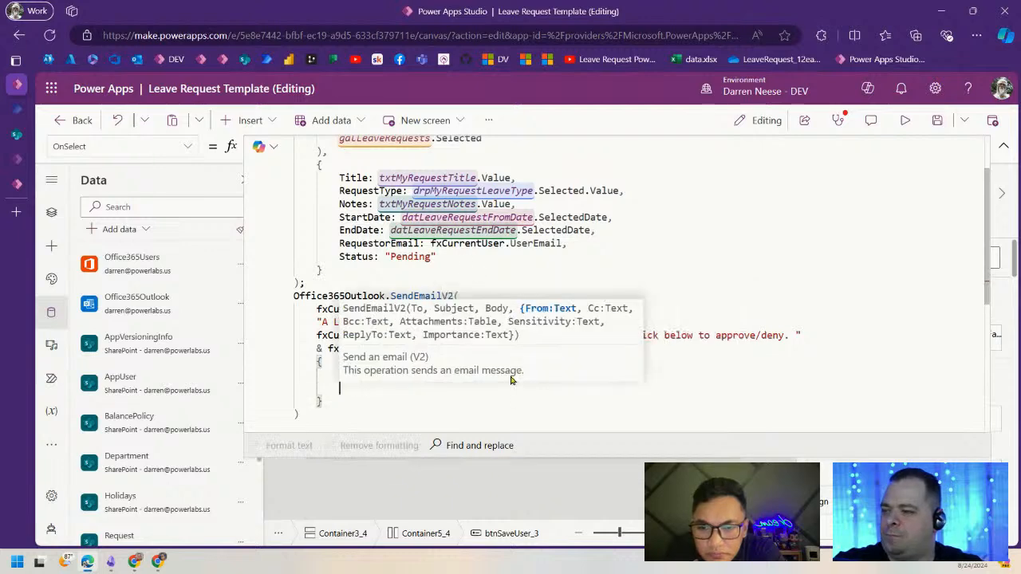
text(Cc: )
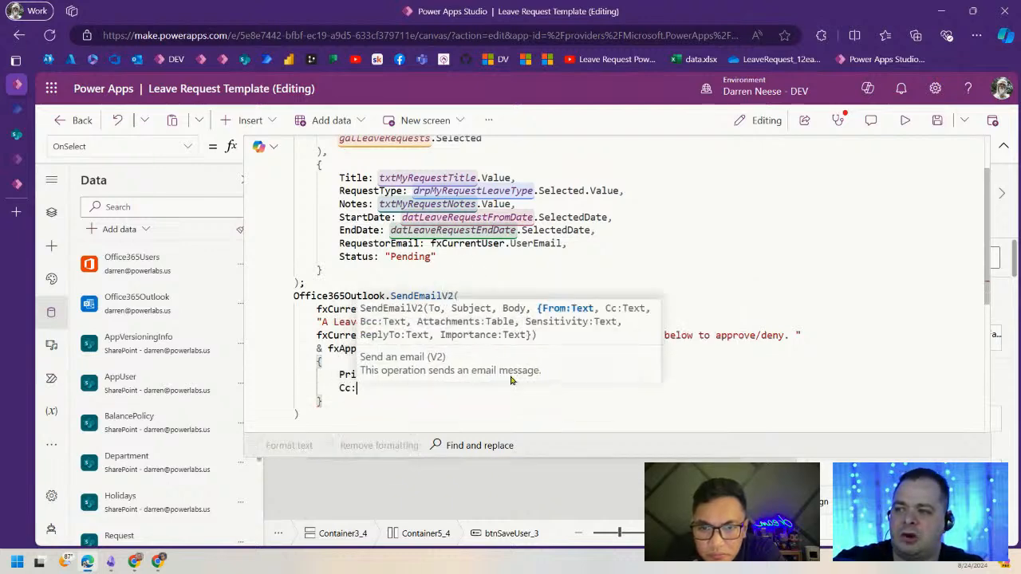
text(fxCu)
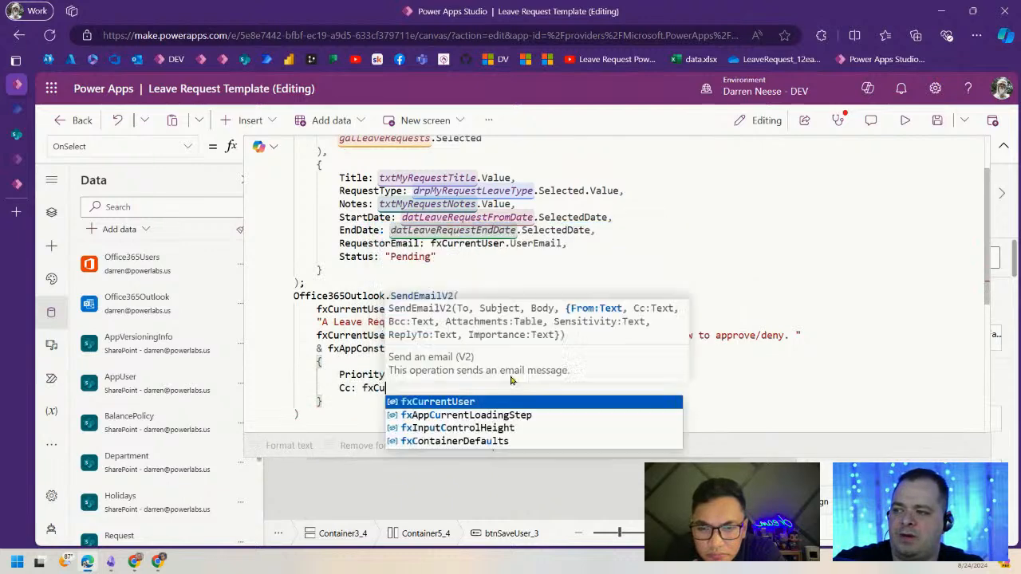
text(rrentUser.UserEmail)
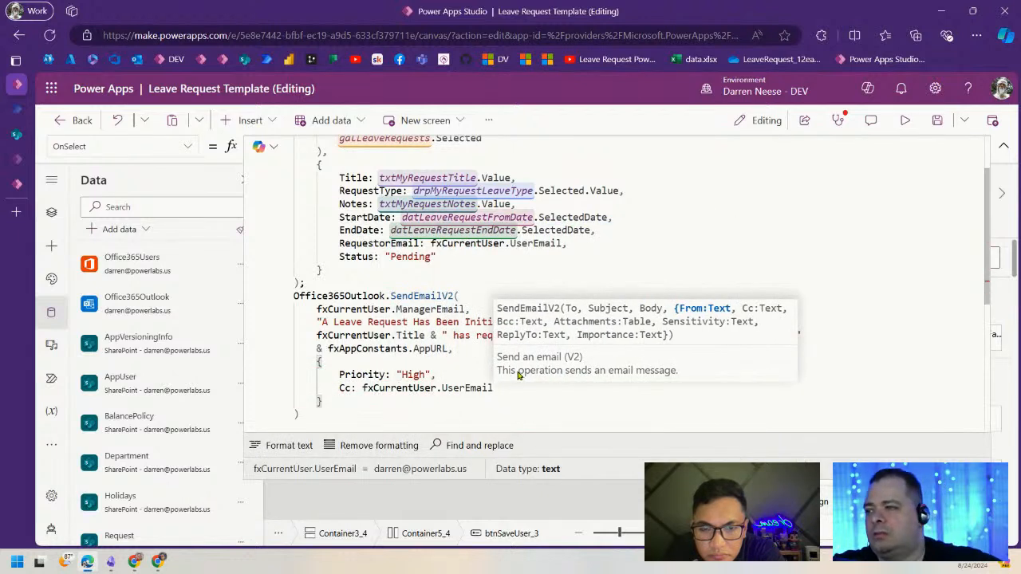
click(704, 361)
scroll(729, 375, down, 2)
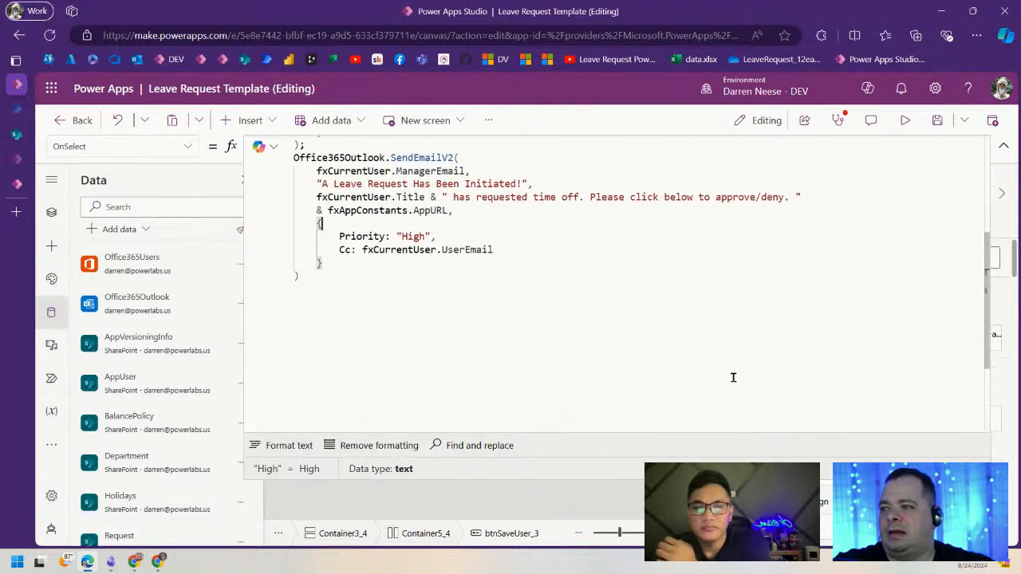
scroll(729, 376, up, 3)
- Preview the app and start a new Personal leave request titled "I need off for my wedding annaversary"
click(905, 119)
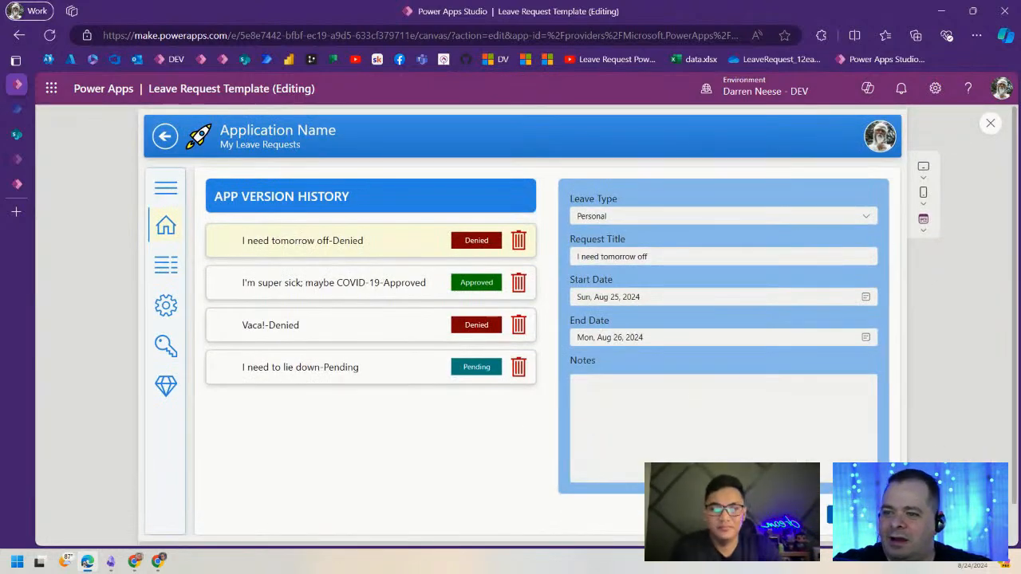
click(866, 217)
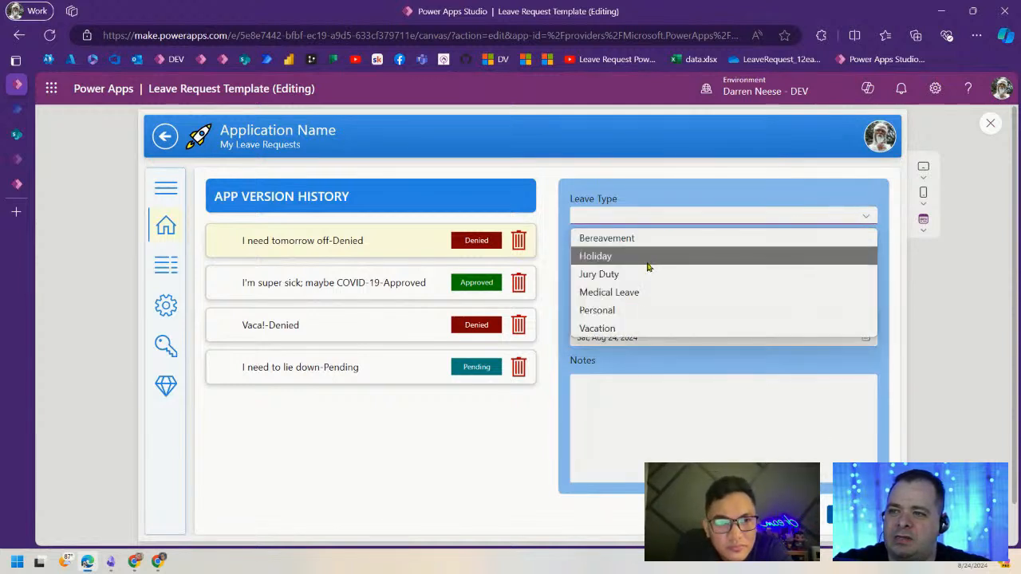
click(636, 311)
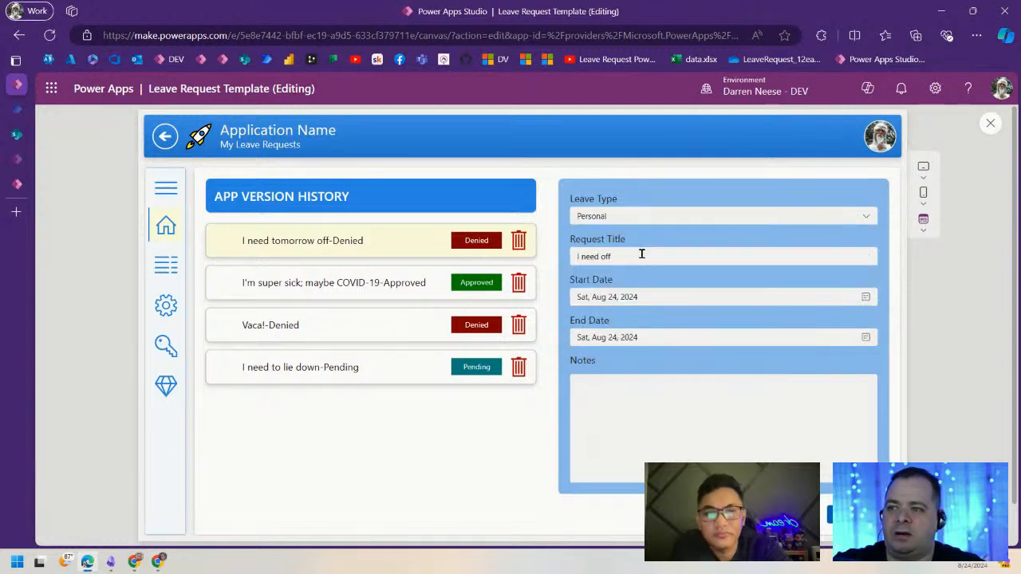
text(or m)
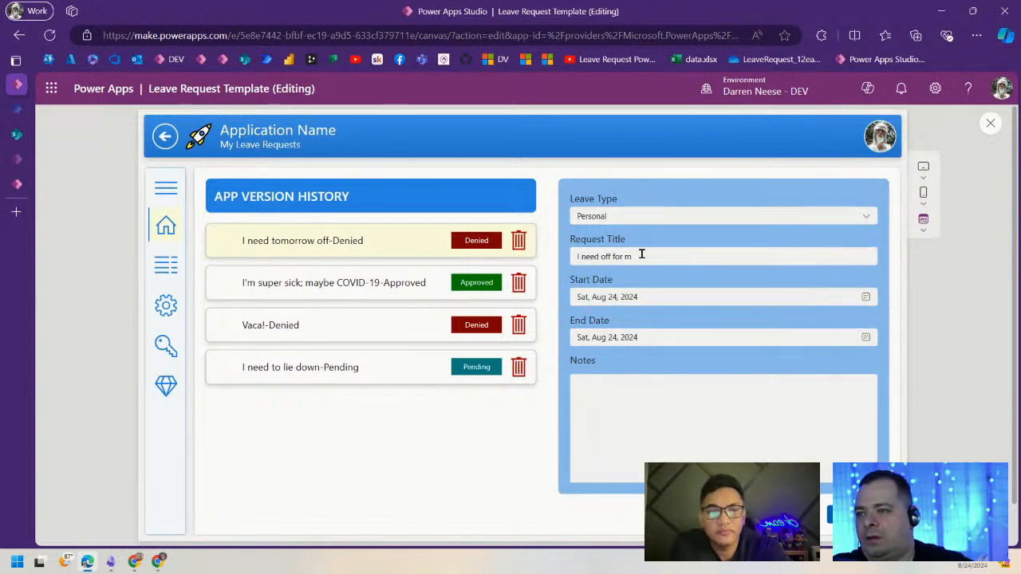
text(y wedding an)
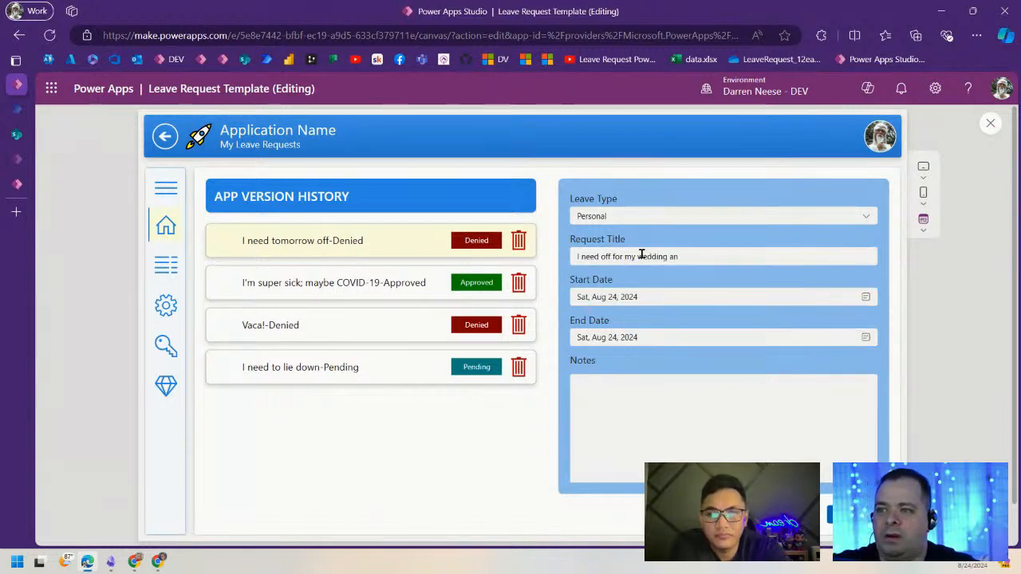
text(niversary)
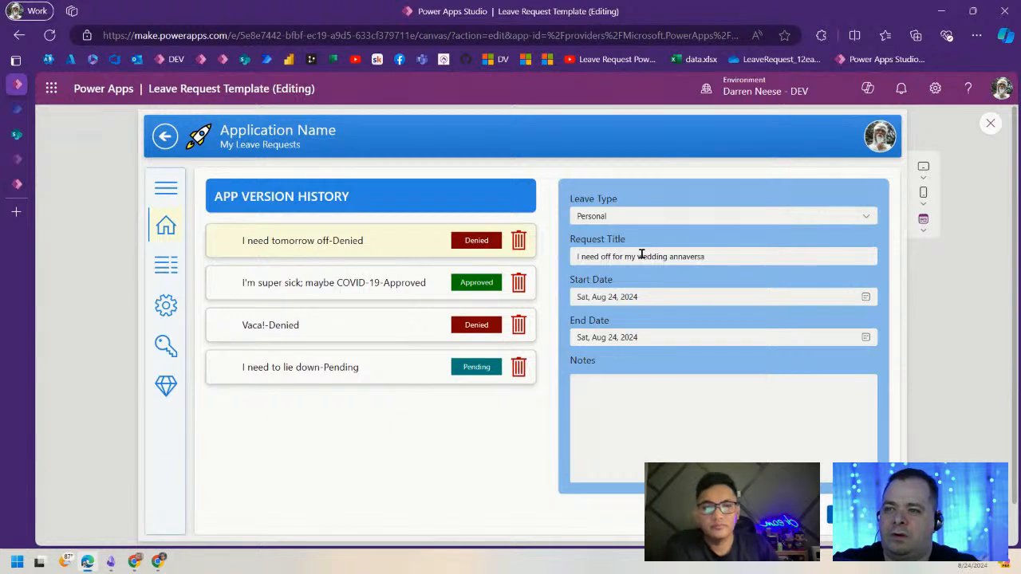
- Set the request's start and end dates to August 31, 2024, save it with the note "approve!", and select it in the request list
click(865, 296)
click(678, 418)
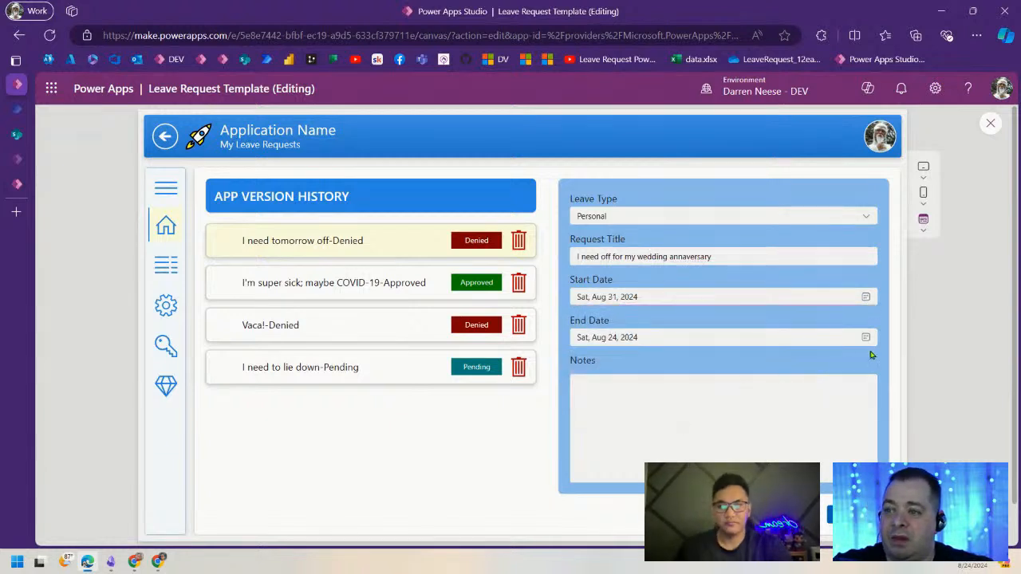
click(865, 337)
click(679, 457)
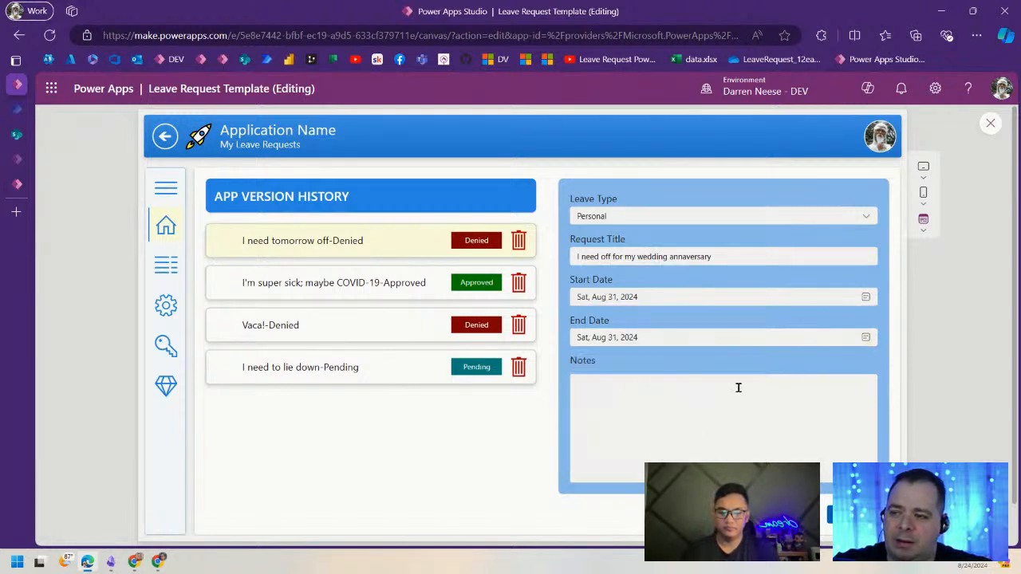
text(approve!)
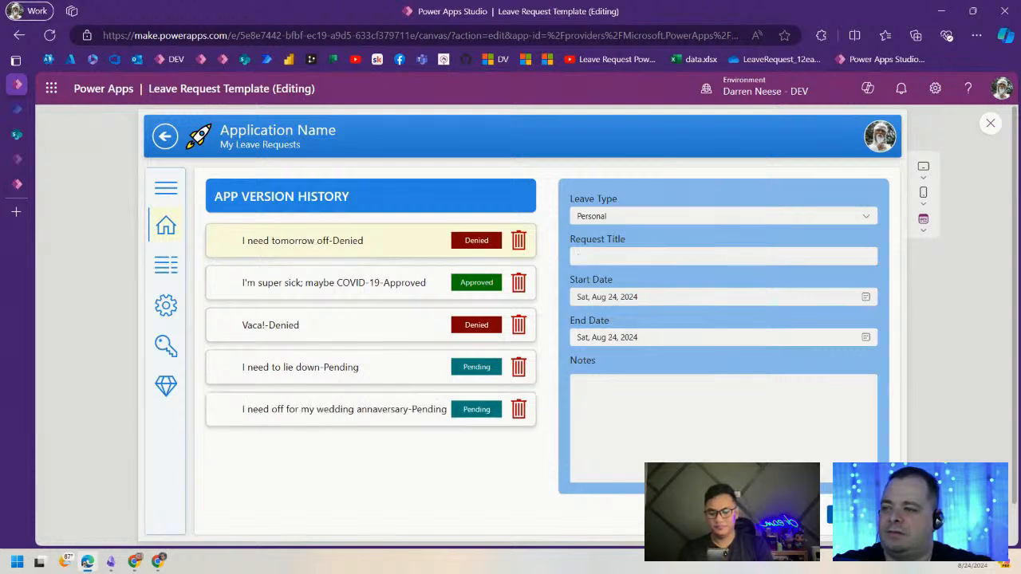
click(344, 410)
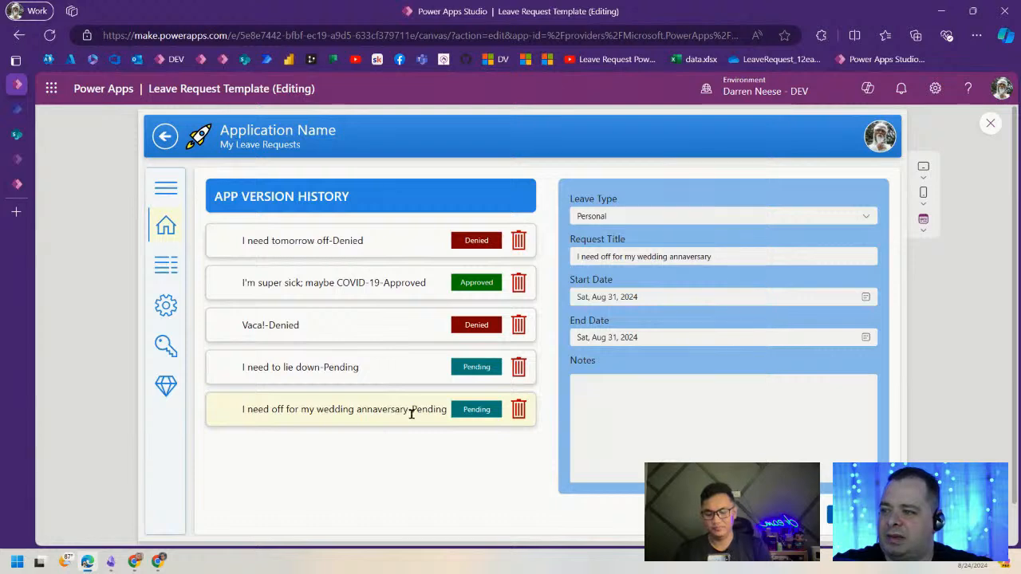
- Exit the preview and comment out the status part of lblRequestTitle's Text formula with //, leaving only ThisItem.Title active
click(989, 126)
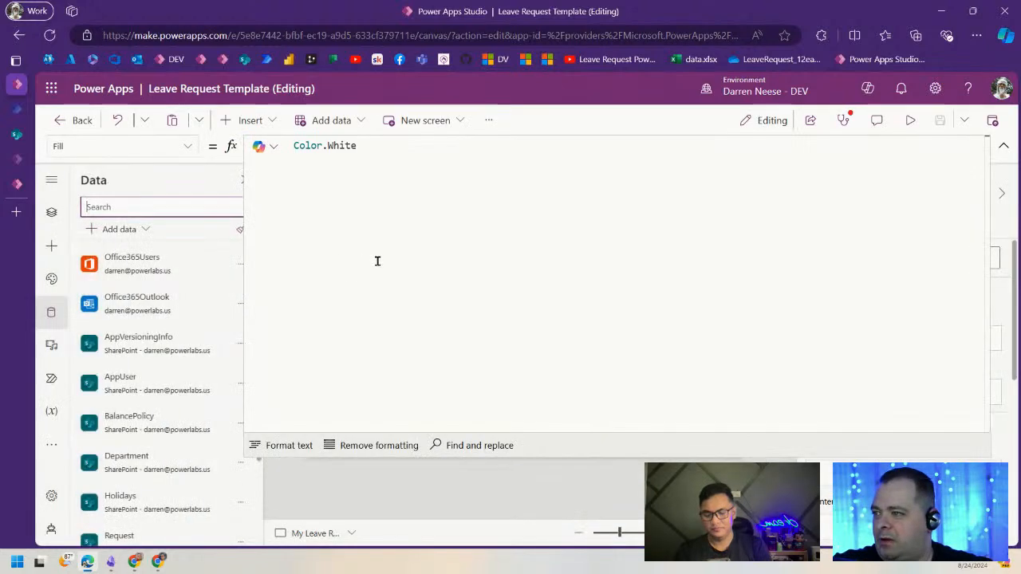
click(407, 287)
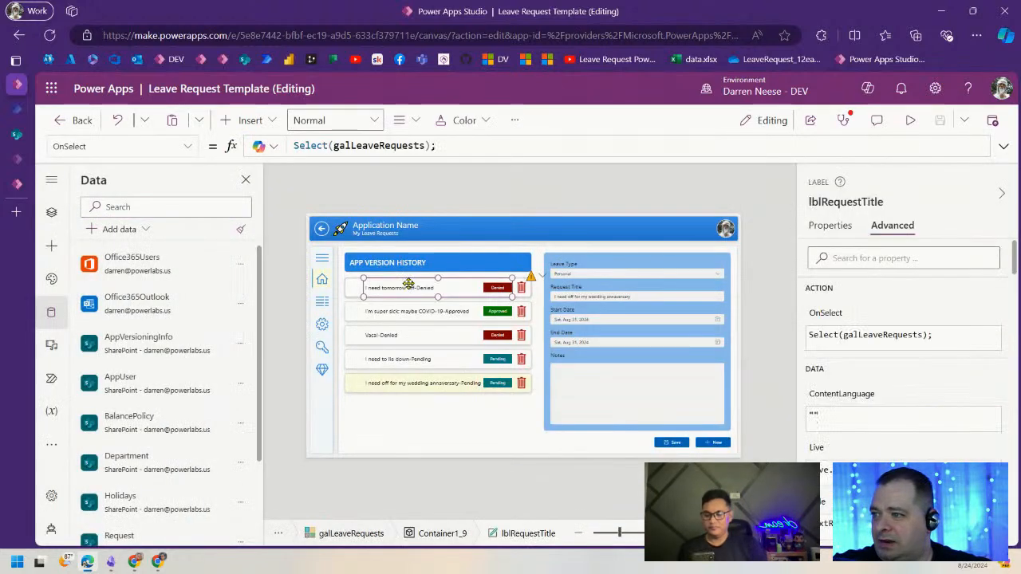
click(830, 225)
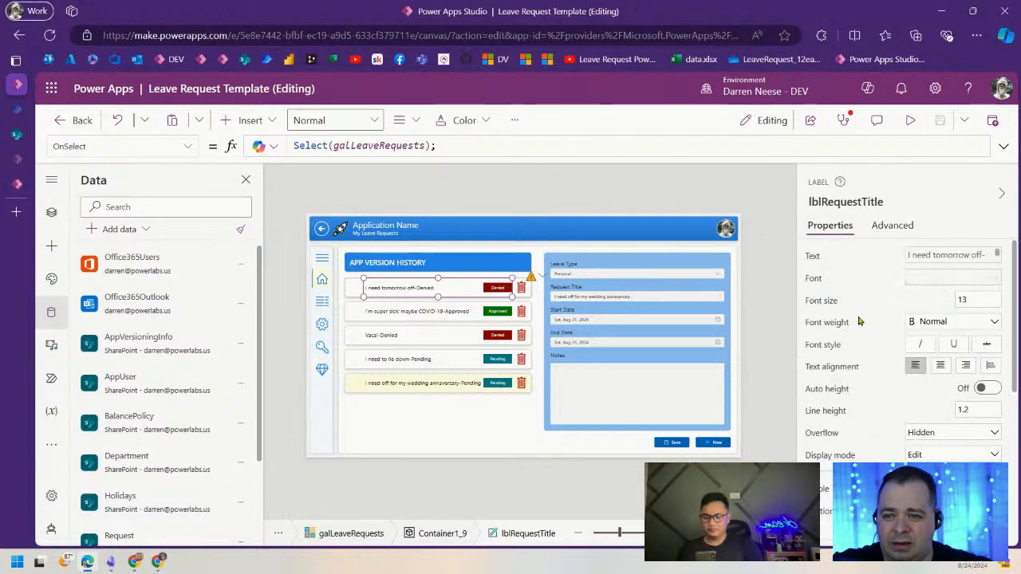
click(813, 256)
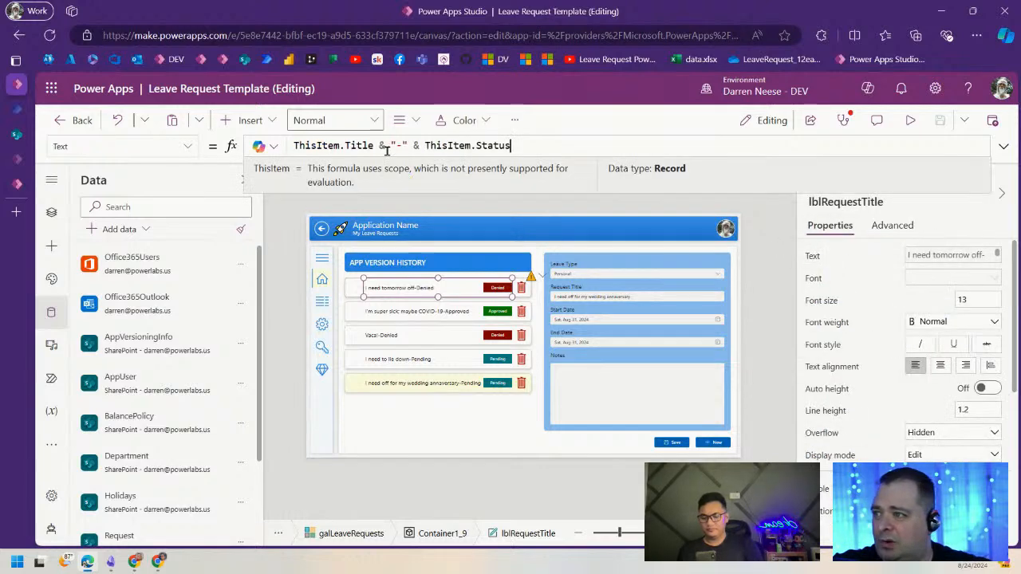
text(//)
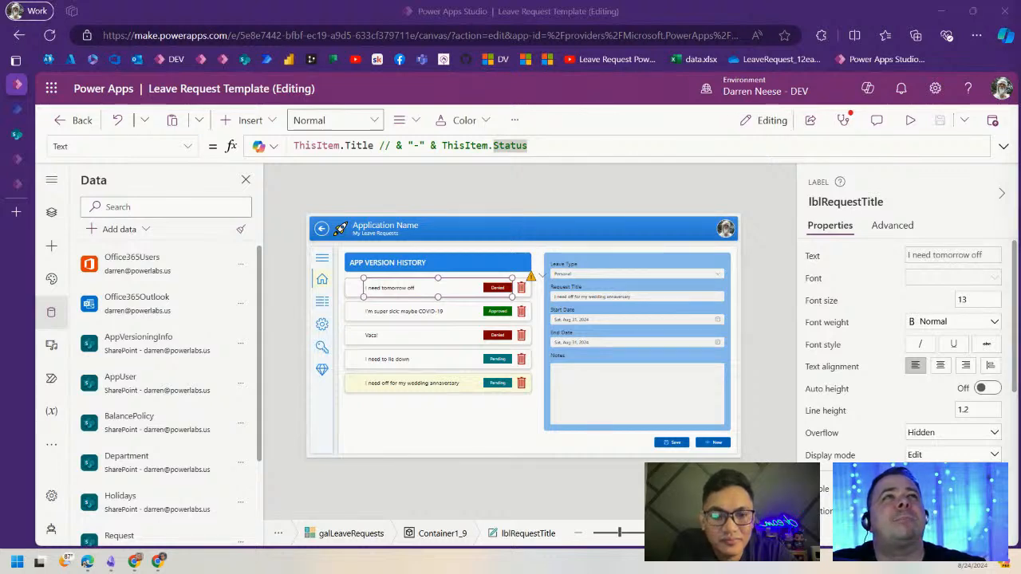
- Open Outlook on the web in a new browser tab and move it out of the main window
mouse_move(14, 214)
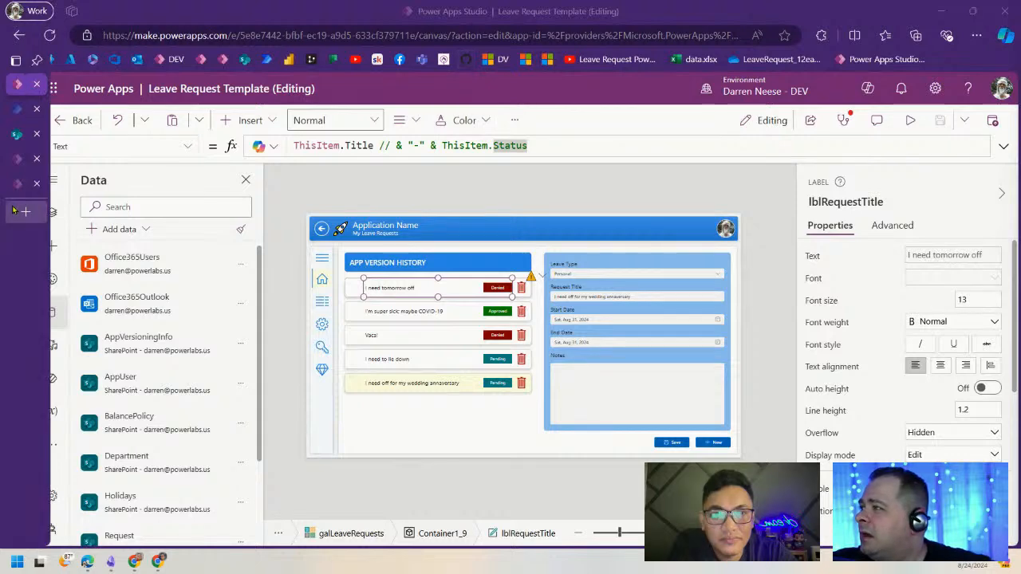
click(14, 214)
click(137, 61)
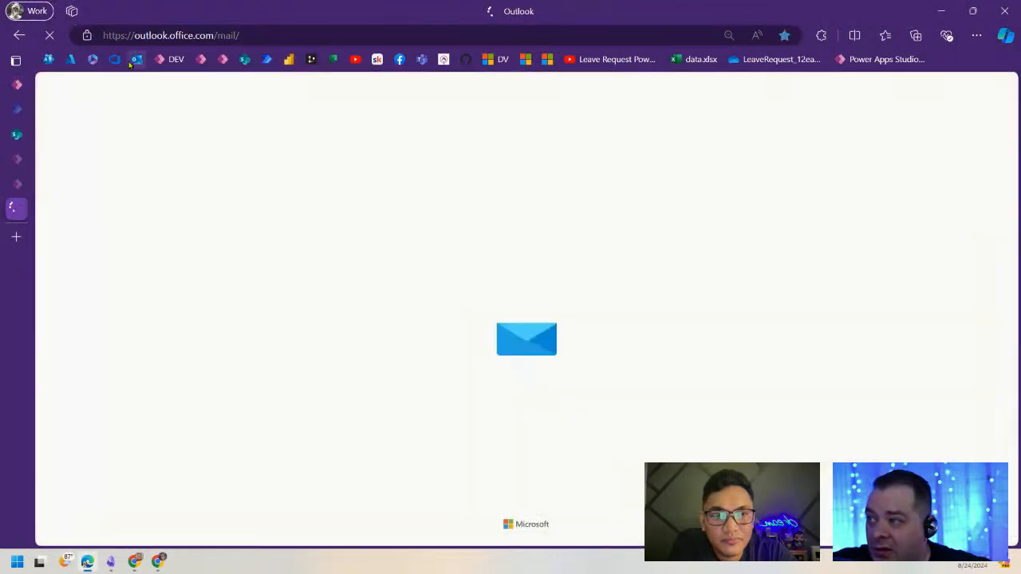
mouse_move(27, 237)
drag(24, 209, 107, 0)
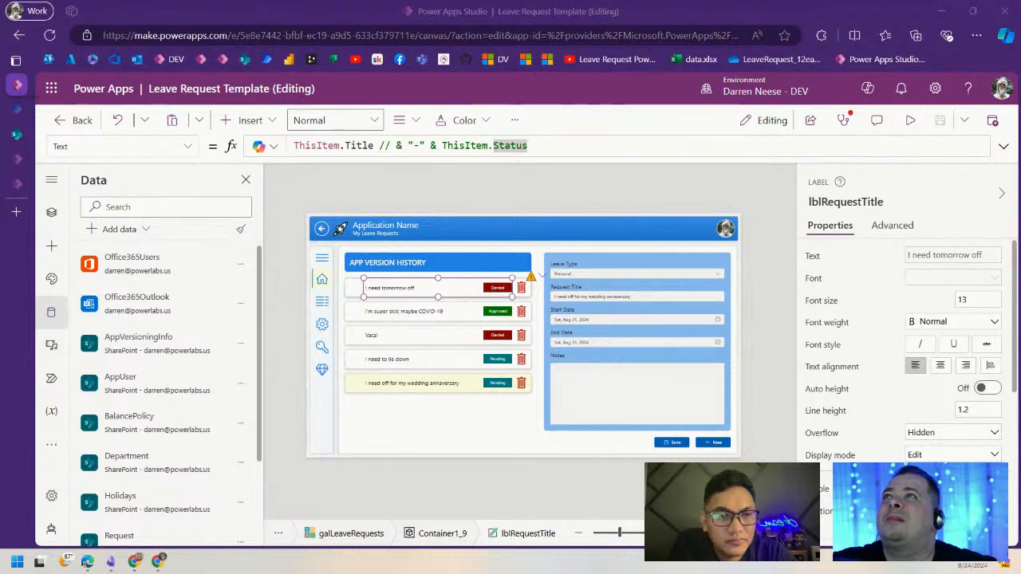
- Bring the undeliverable notice for "A Leave Request Has Been Initiated!" on screen, read it, and move it away
drag(585, 1, 580, 339)
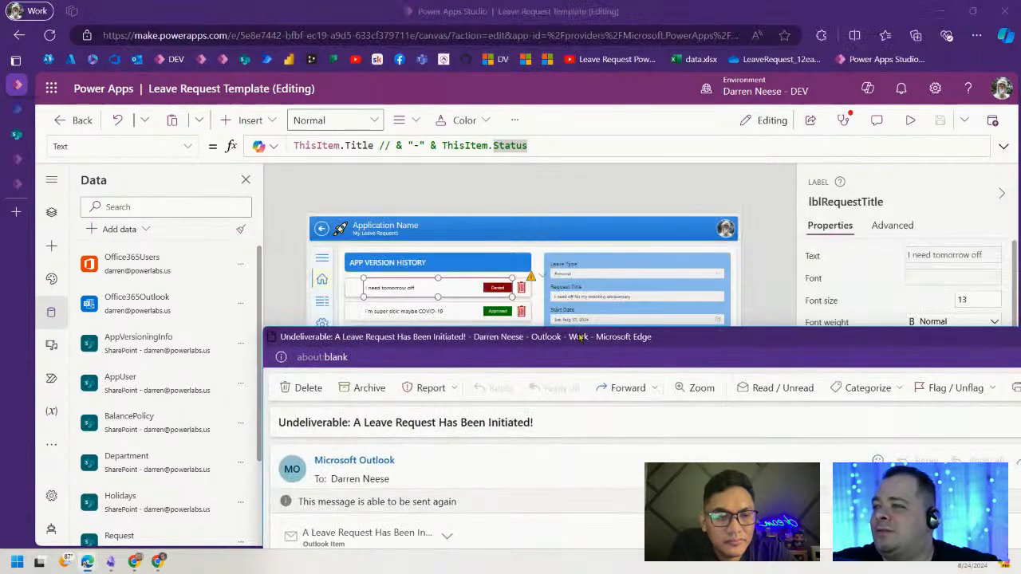
double_click(580, 338)
drag(305, 284, 27, 285)
drag(446, 11, 1013, 0)
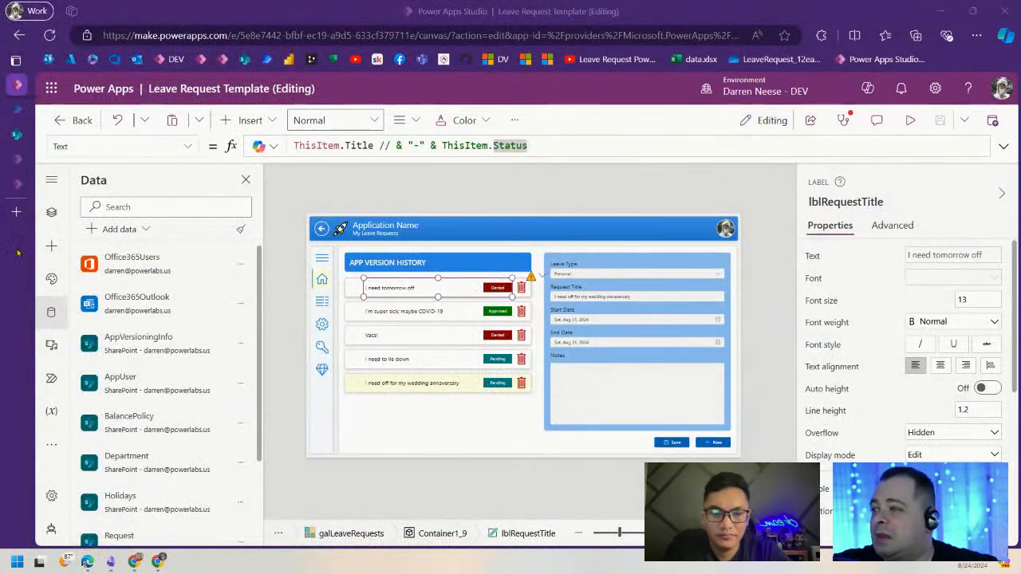
- In the SharePoint Staff list, replace the domain of the first row's ManagerEmail address in grid view and close the Settings pane
click(17, 135)
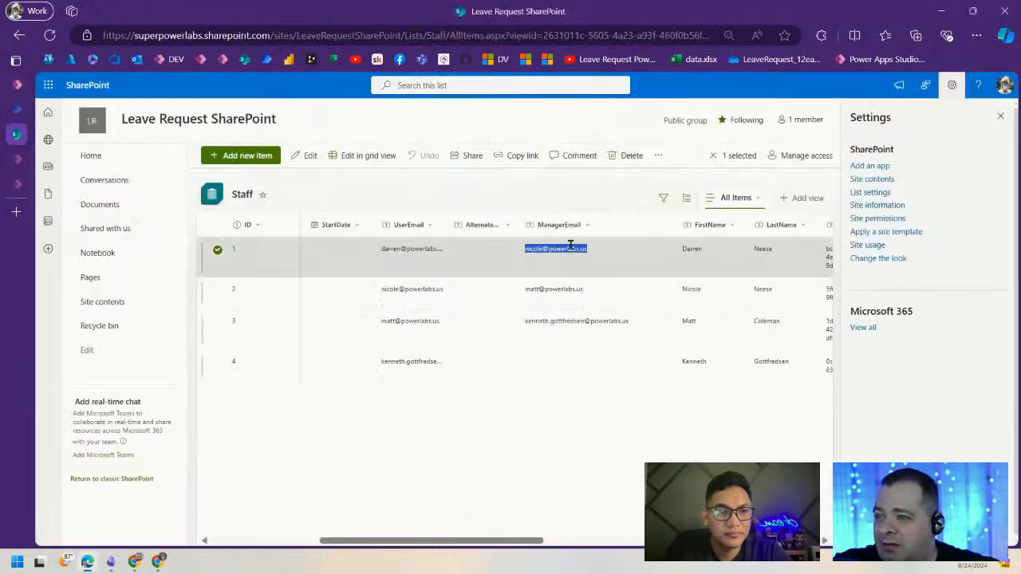
click(599, 257)
drag(551, 249, 625, 254)
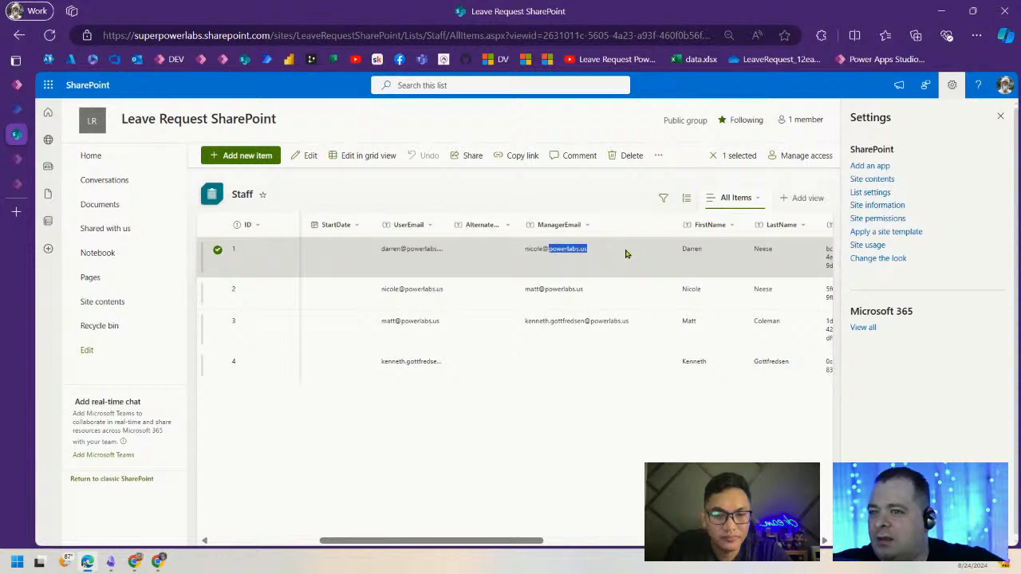
click(360, 156)
click(559, 252)
click(558, 253)
drag(564, 254, 646, 253)
text(p)
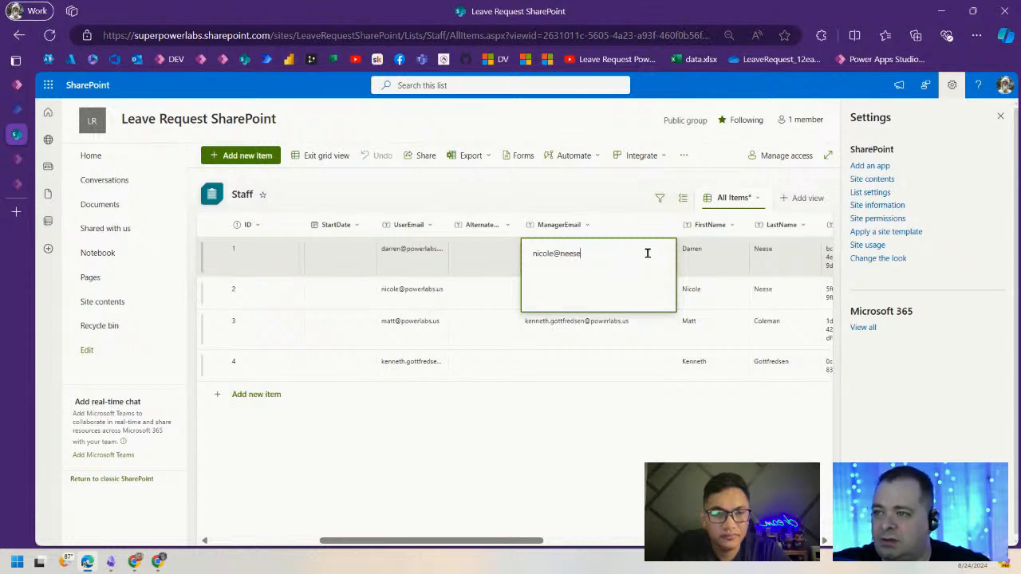
key(Return)
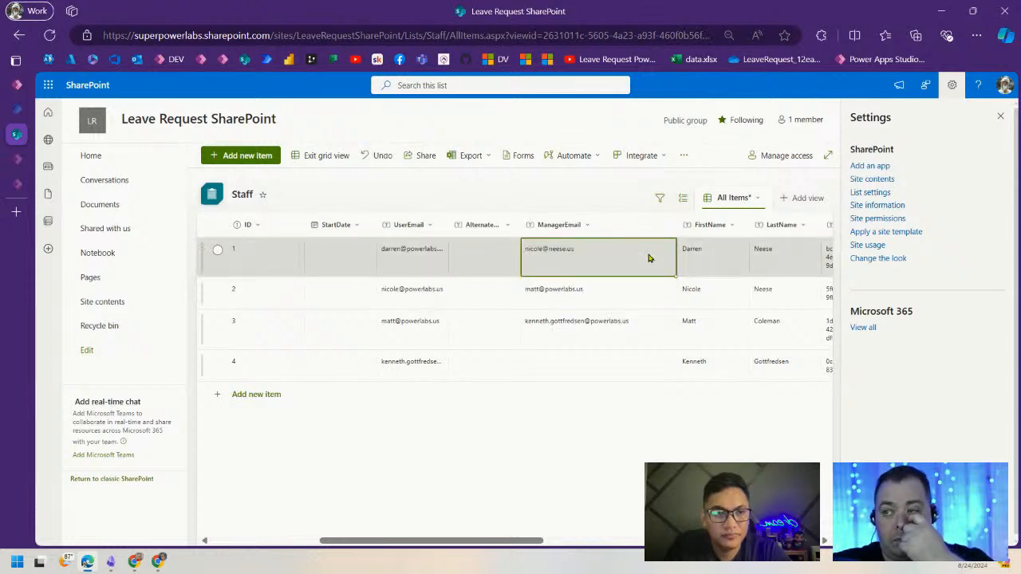
click(1000, 115)
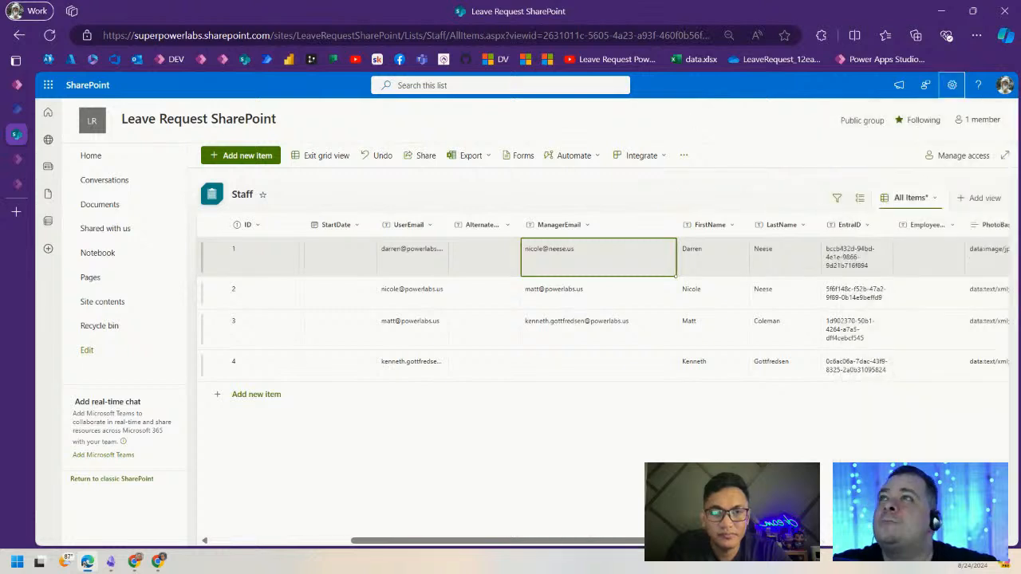
- Return to the leave request app in Power Apps Studio and preview it
click(85, 563)
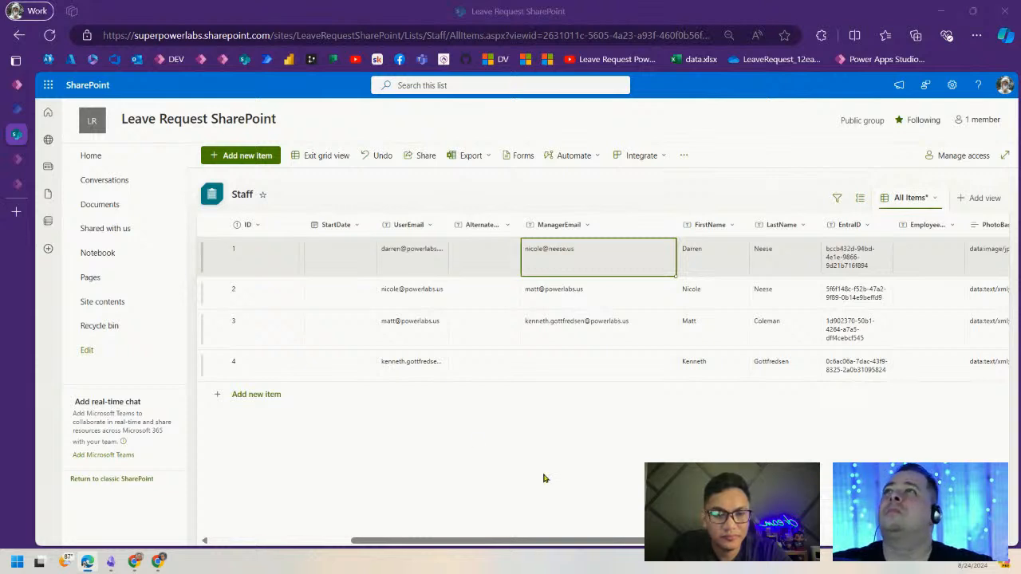
click(16, 84)
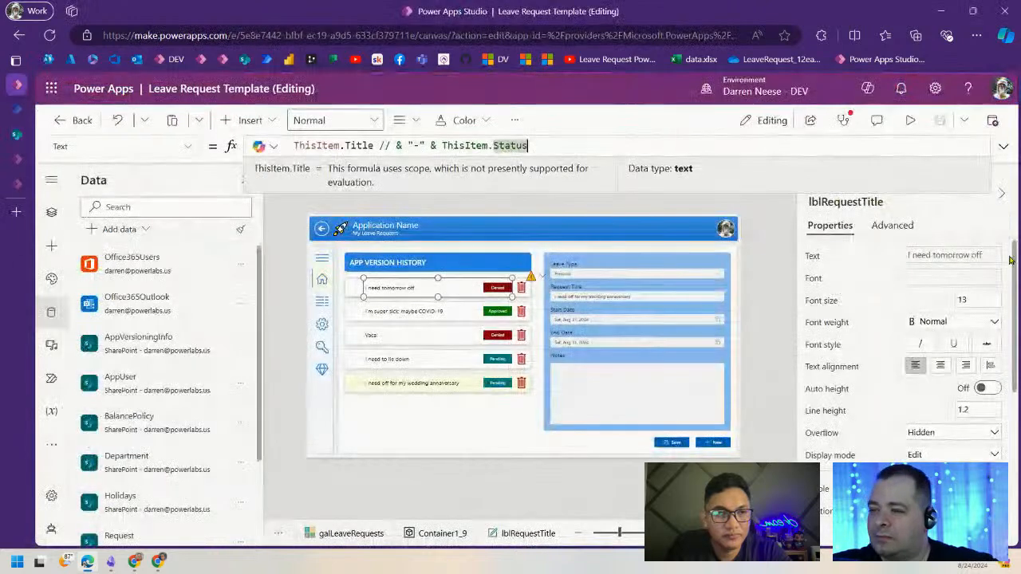
click(911, 121)
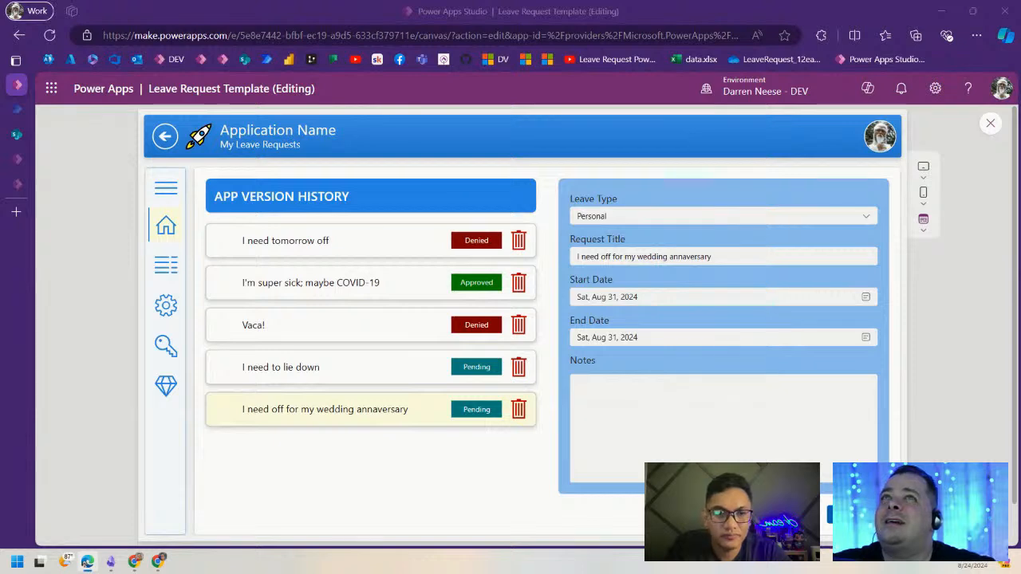
- Show the sent "A Leave Request Has Been Initiated!" email full screen and read its body text
drag(694, 1, 691, 338)
double_click(691, 338)
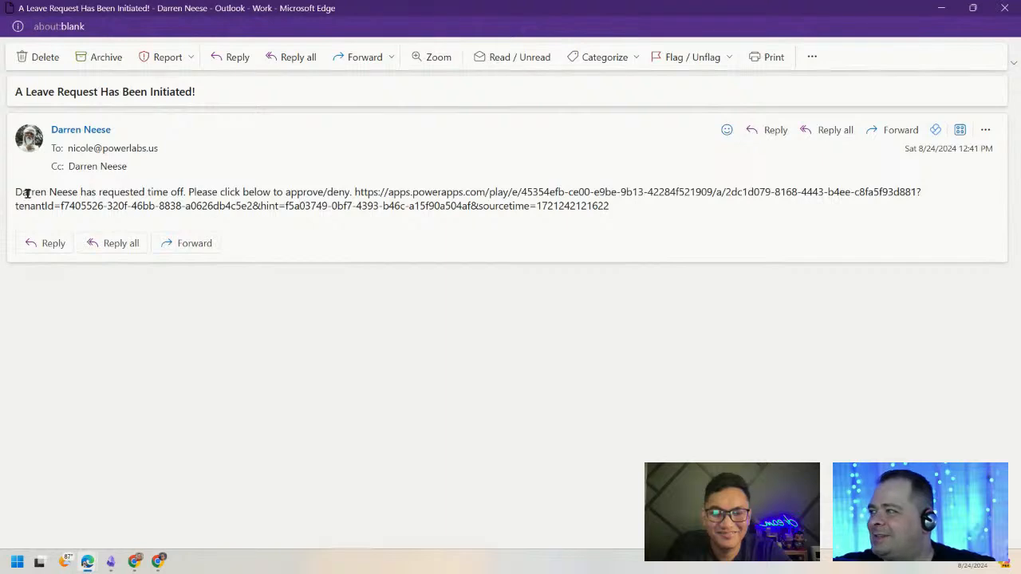
drag(15, 192, 188, 191)
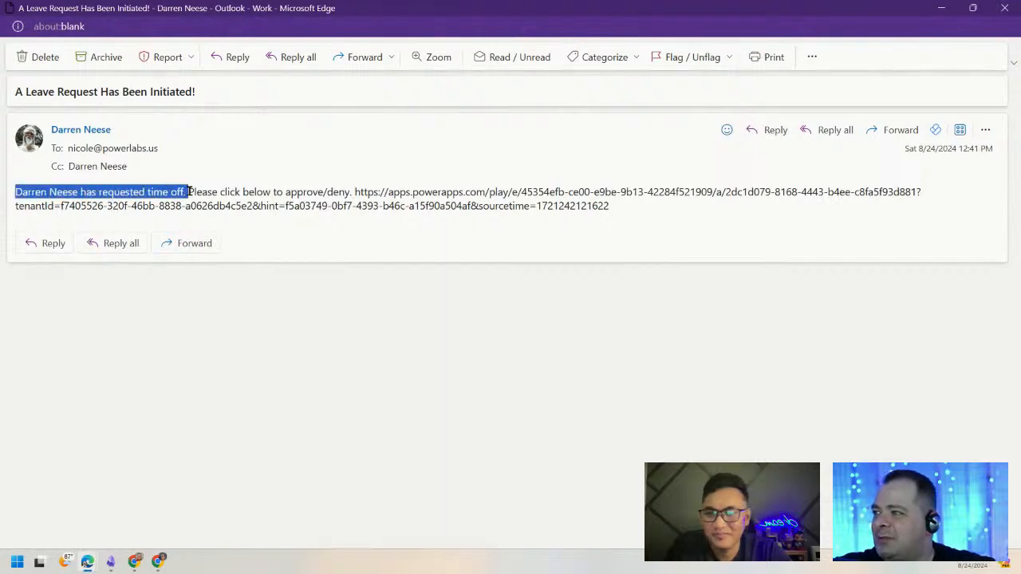
click(237, 192)
- Copy the app link at the end of the email body and move the email window away
drag(303, 193, 356, 192)
drag(611, 206, 352, 194)
key(ctrl+c)
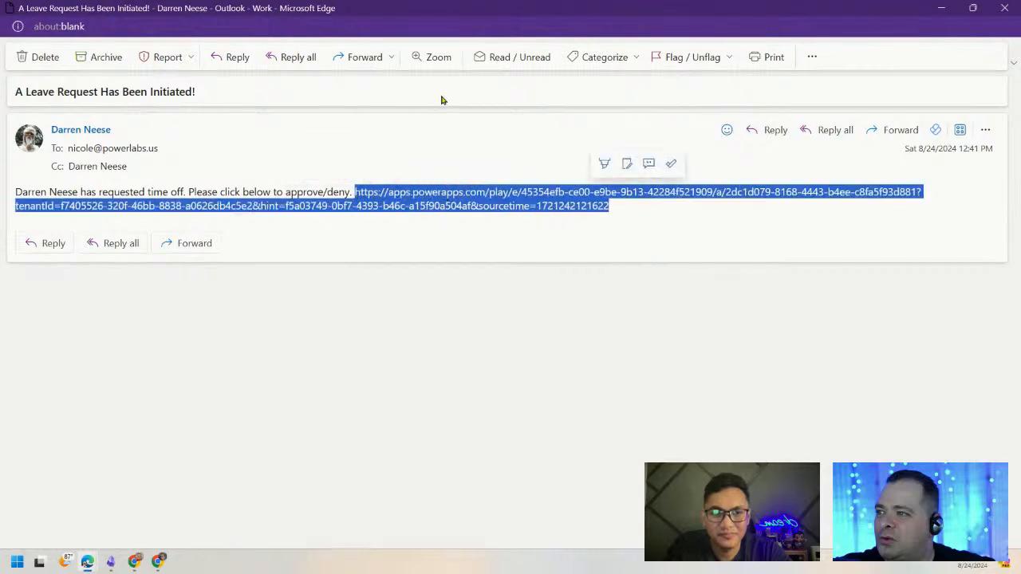
drag(397, 14, 1020, 191)
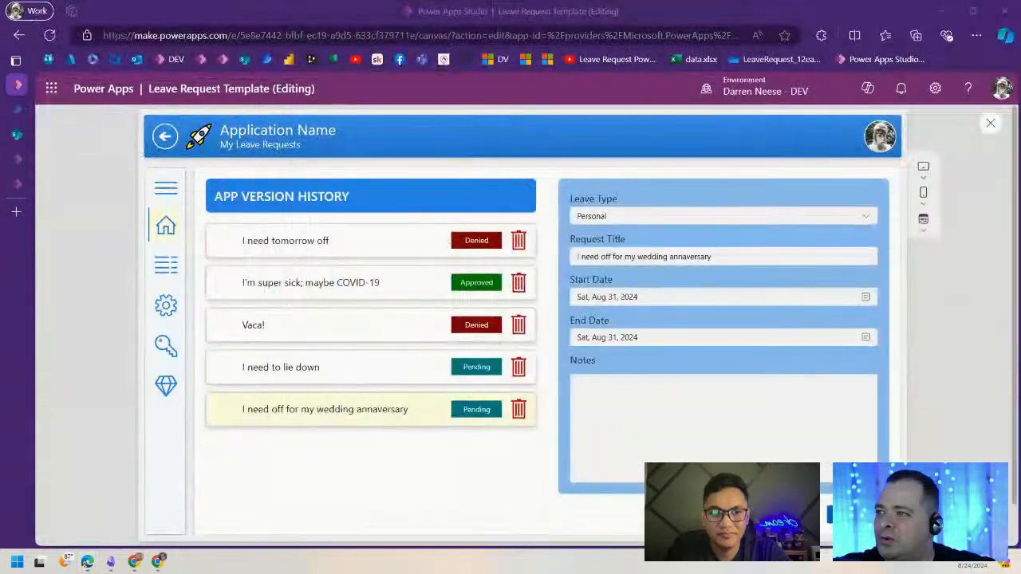
- Open the copied link in a new browser tab, check the launched app's title, and return to the leave request app preview
click(16, 212)
key(ctrl+v)
key(Return)
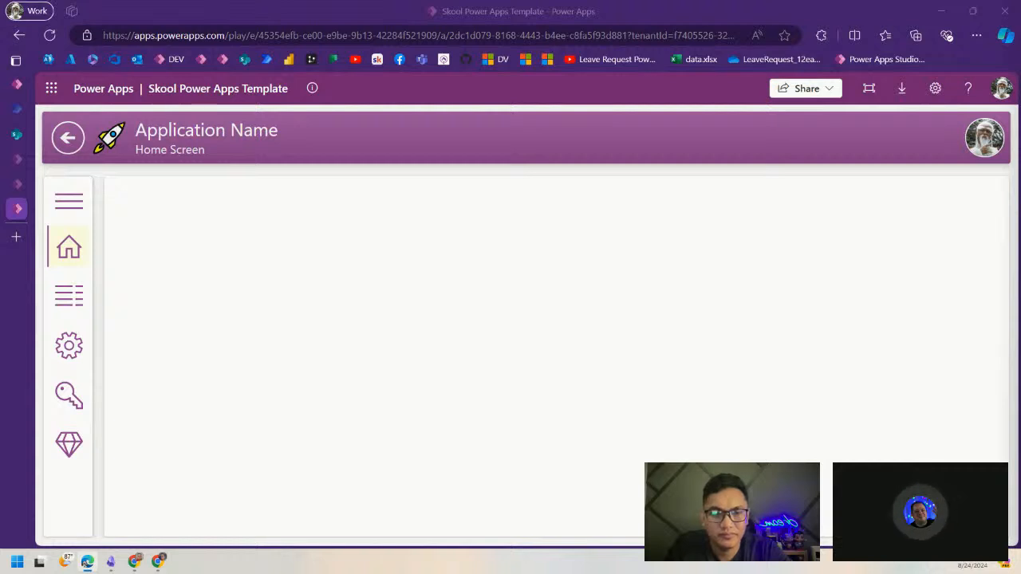
drag(143, 88, 289, 89)
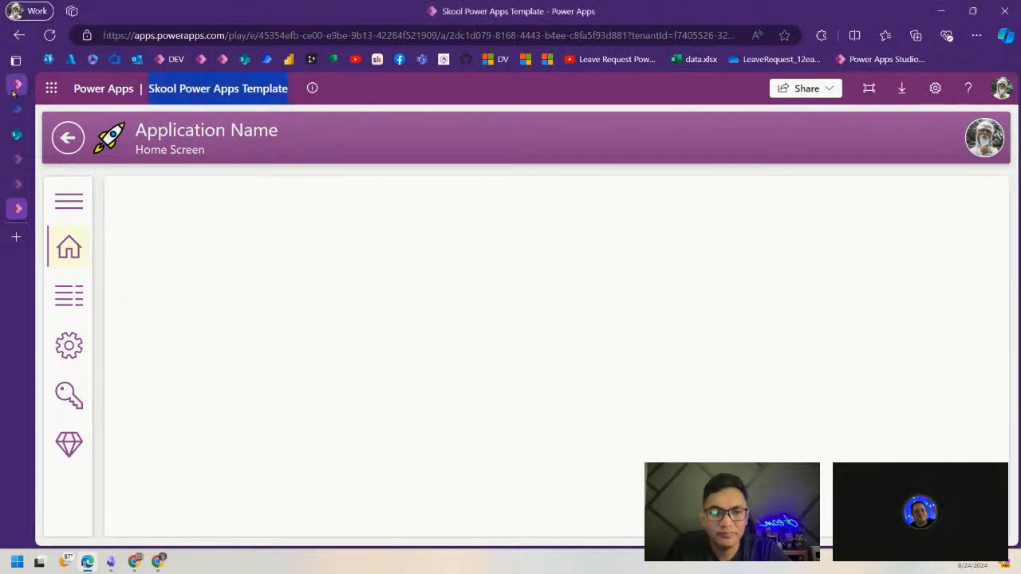
click(16, 86)
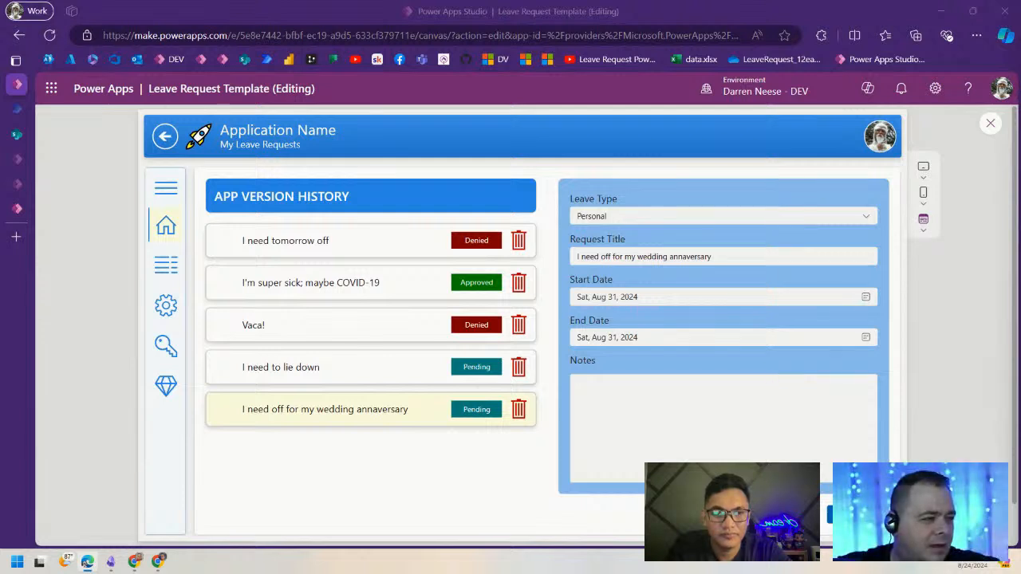
- Look through the saved leave requests in the preview and select "I'm super sick; maybe COVID-19"
click(354, 375)
click(354, 325)
click(367, 277)
click(380, 250)
click(383, 287)
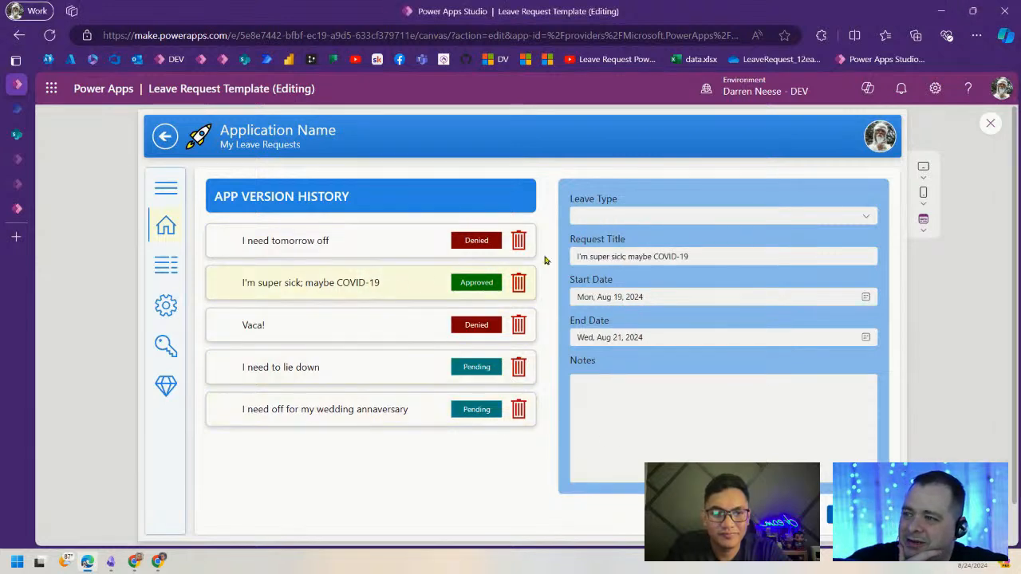
- Leave the preview and insert "<a href='" before fxAppConstants.AppURL in the SendEmailV2 body of the Save button's OnSelect formula
click(990, 123)
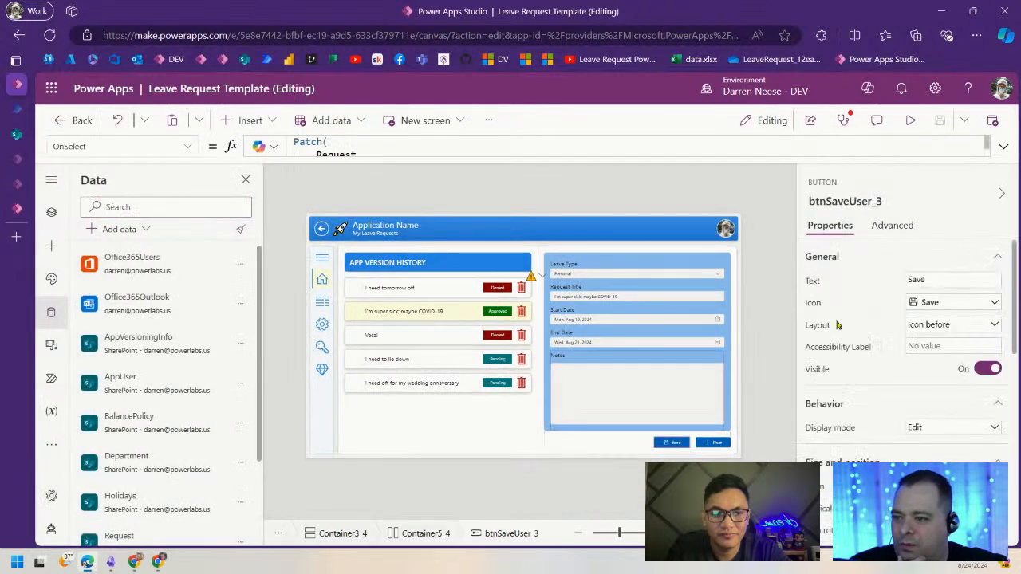
click(1003, 146)
scroll(702, 309, down, 2)
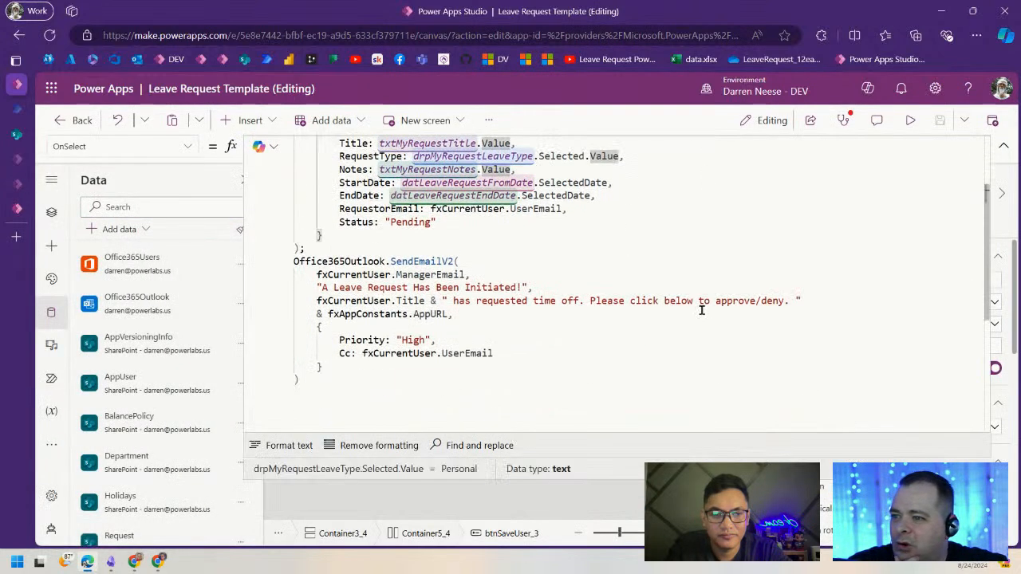
click(453, 314)
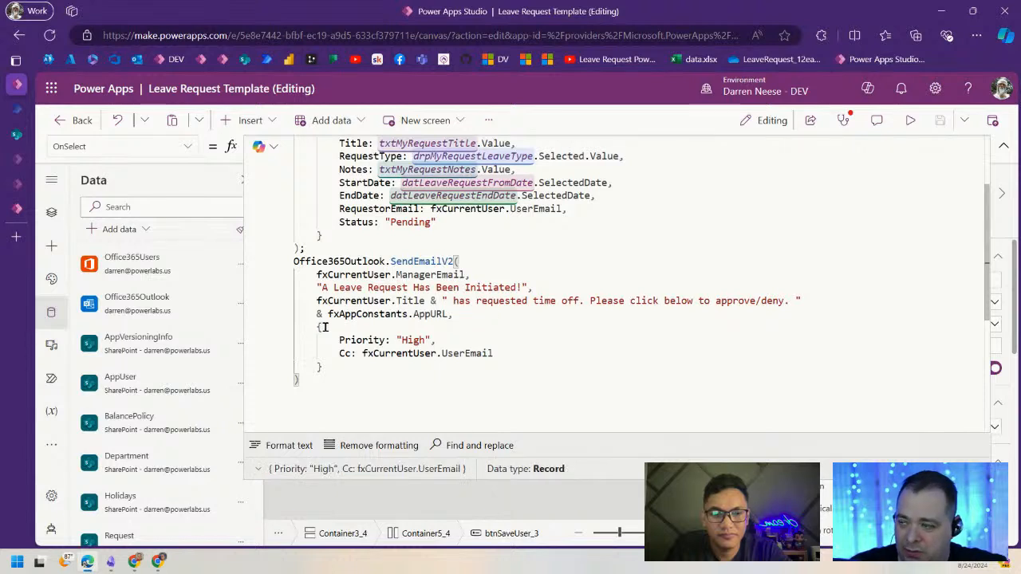
key(Home)
key(Right)
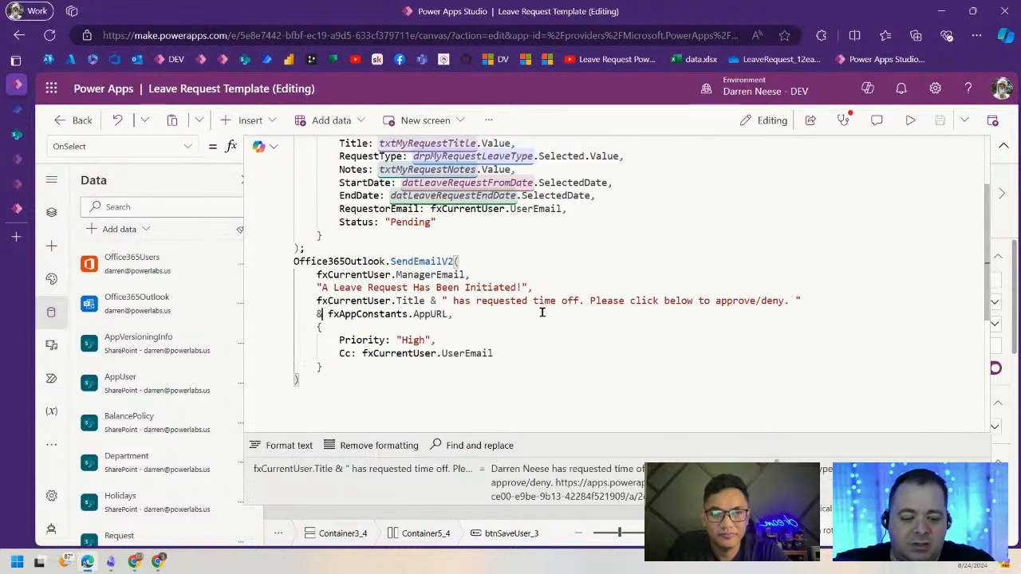
text("")
key(Left)
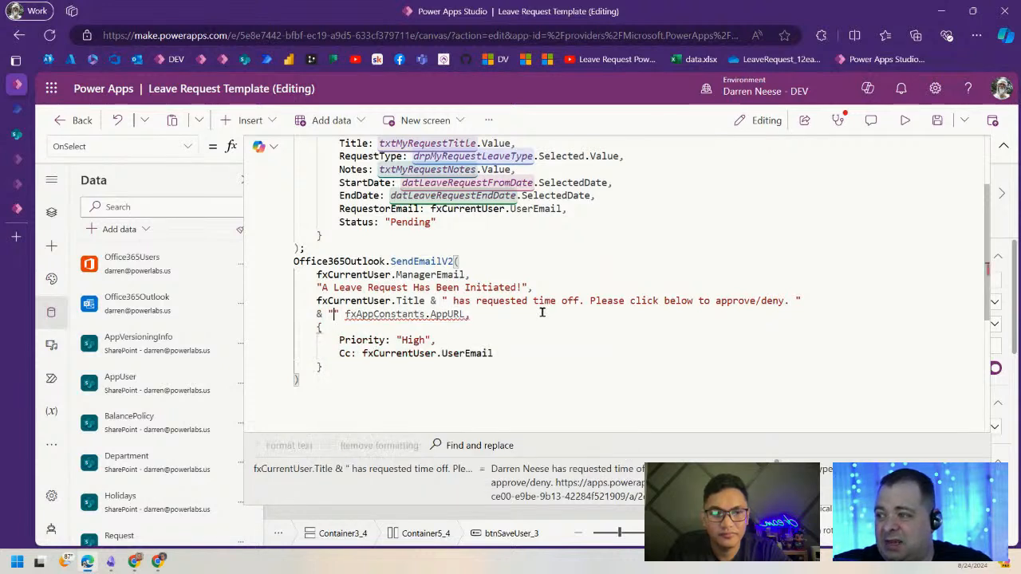
text(<a href=')
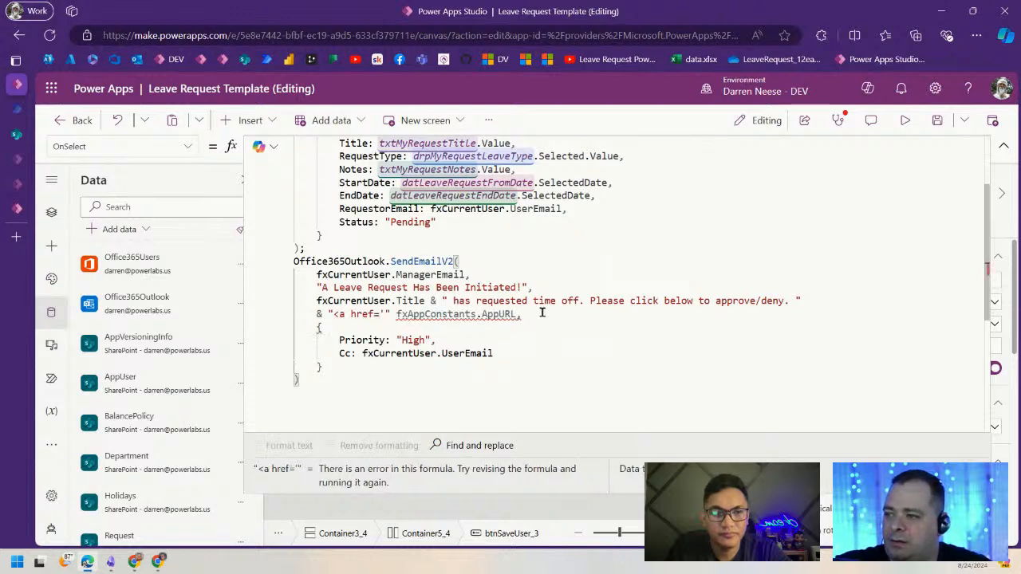
- Append & "'>Application Link</a>" after fxAppConstants.AppURL to close the anchor tag in the email body
text( & ")
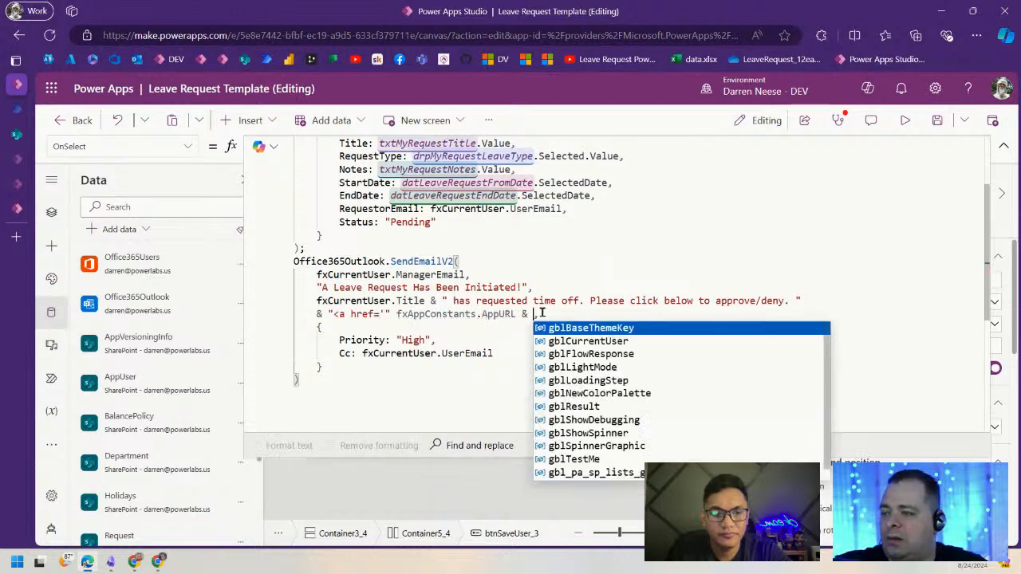
text('></a>",)
key(Left)
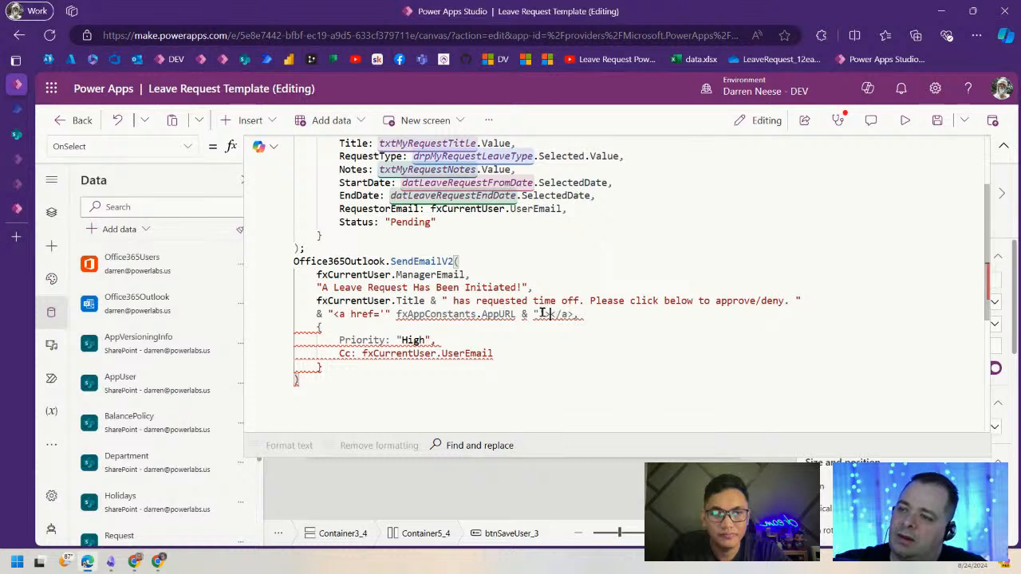
text(Application )
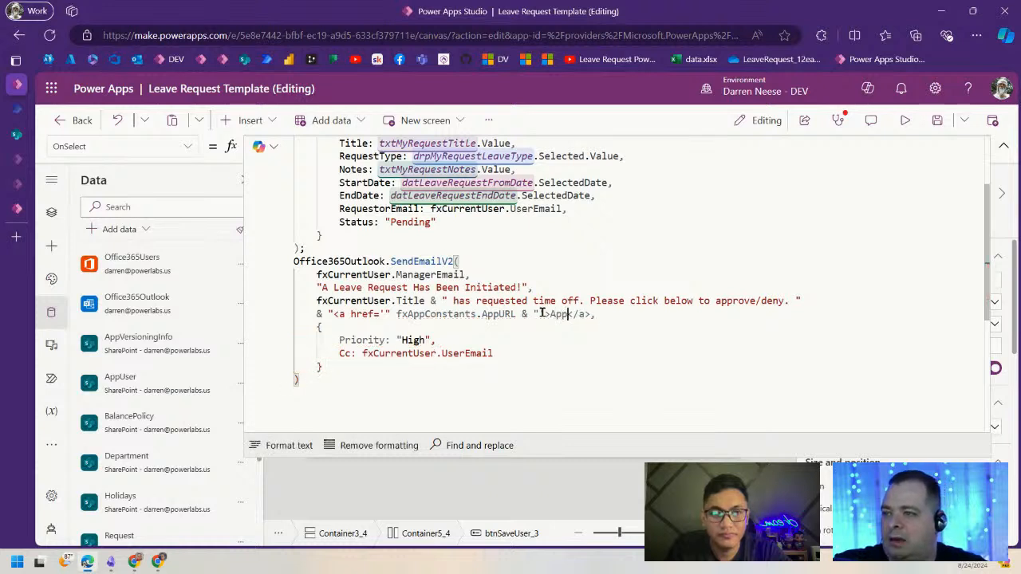
text(Link)
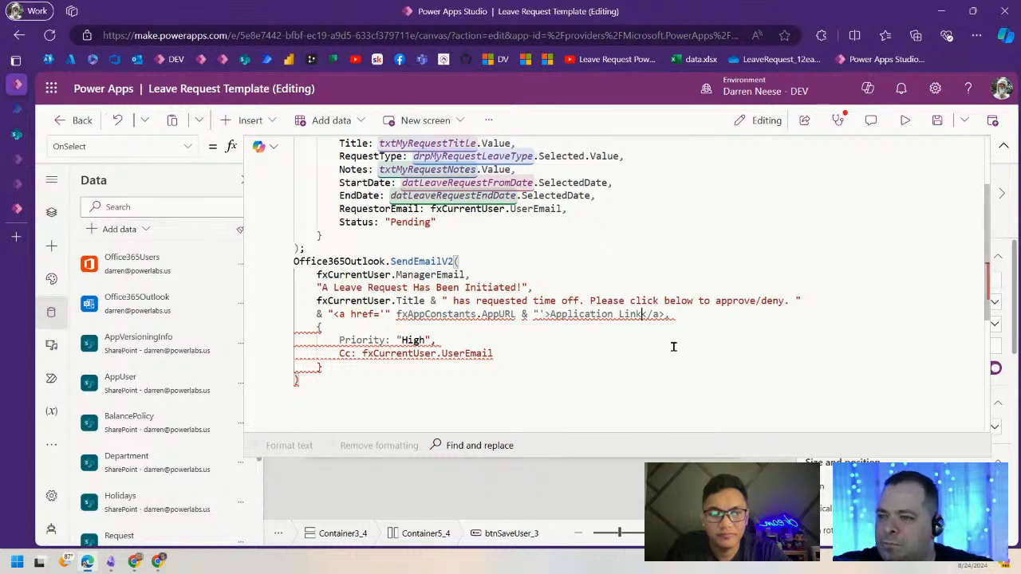
click(667, 315)
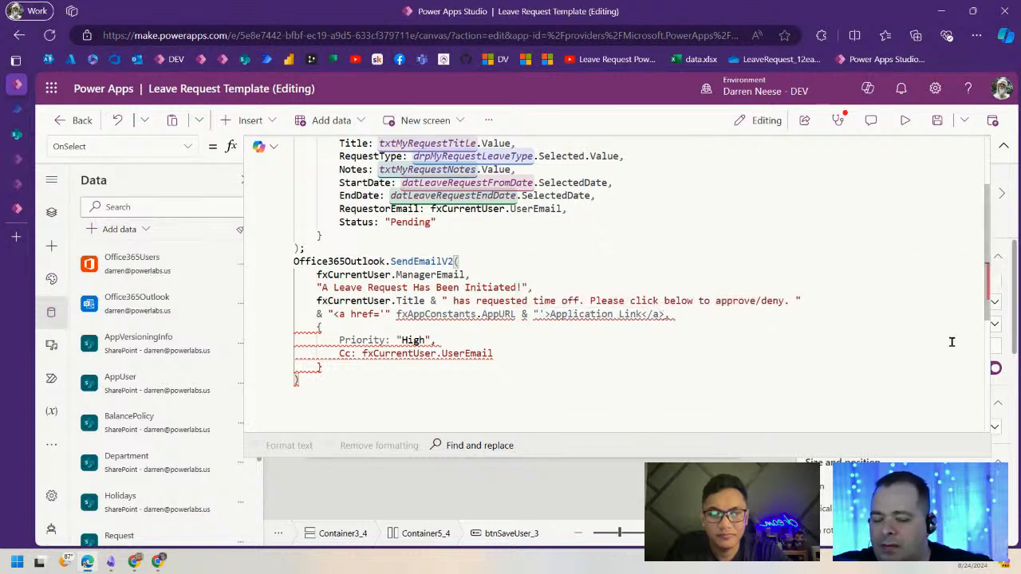
text(")
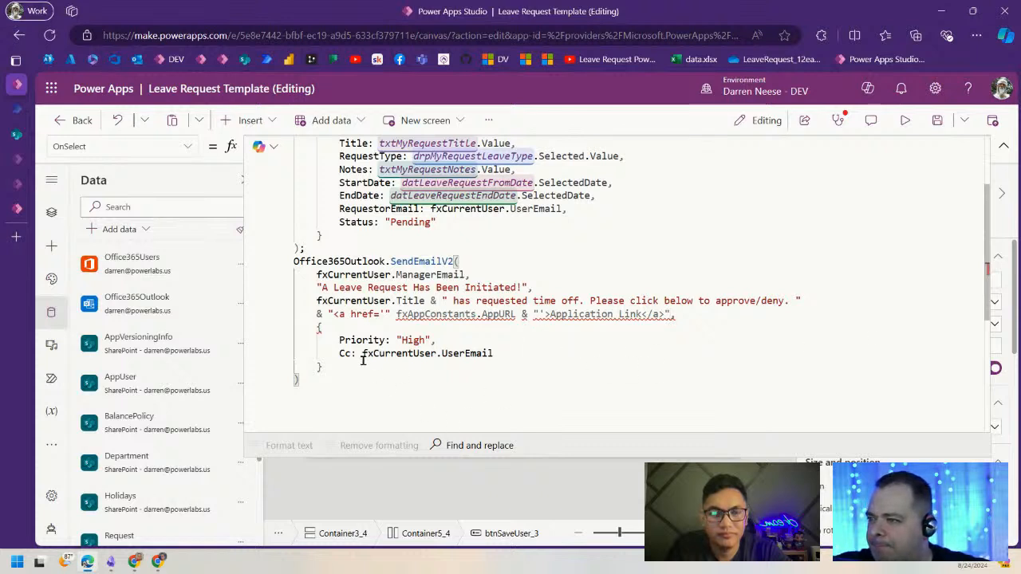
- Add the missing & between "<a href='" and fxAppConstants.AppURL, and review the completed link expression
click(758, 341)
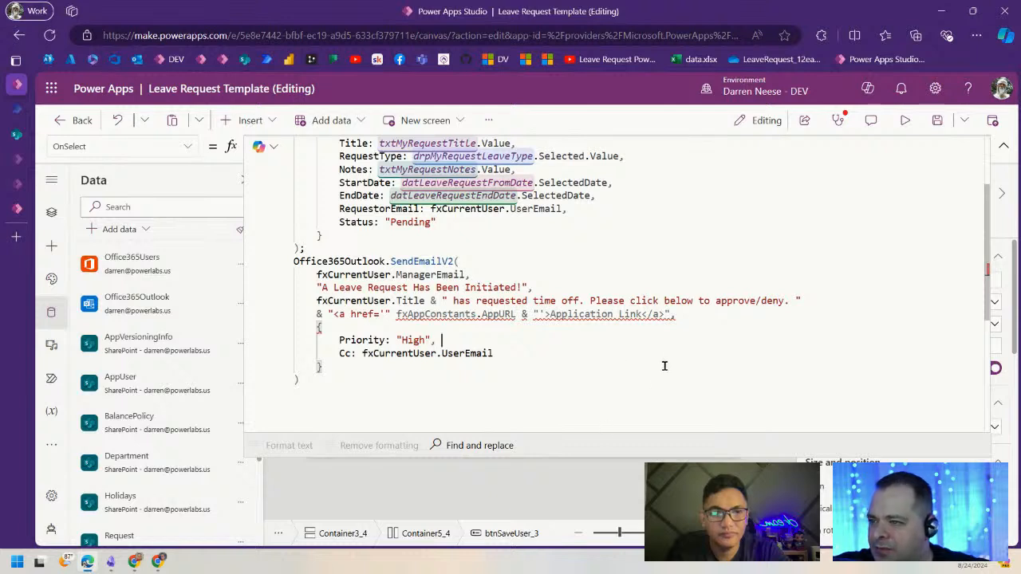
click(528, 314)
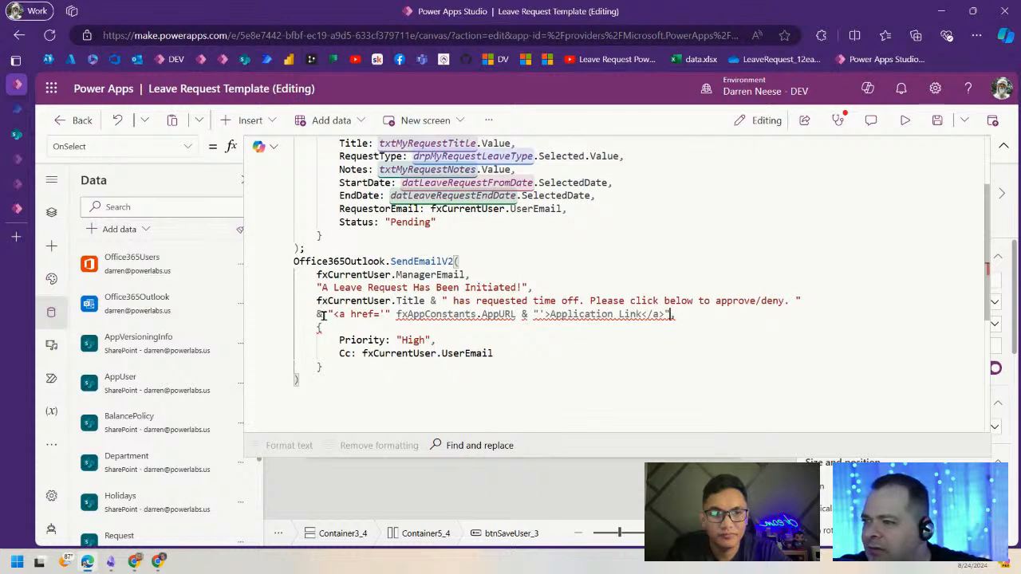
click(396, 314)
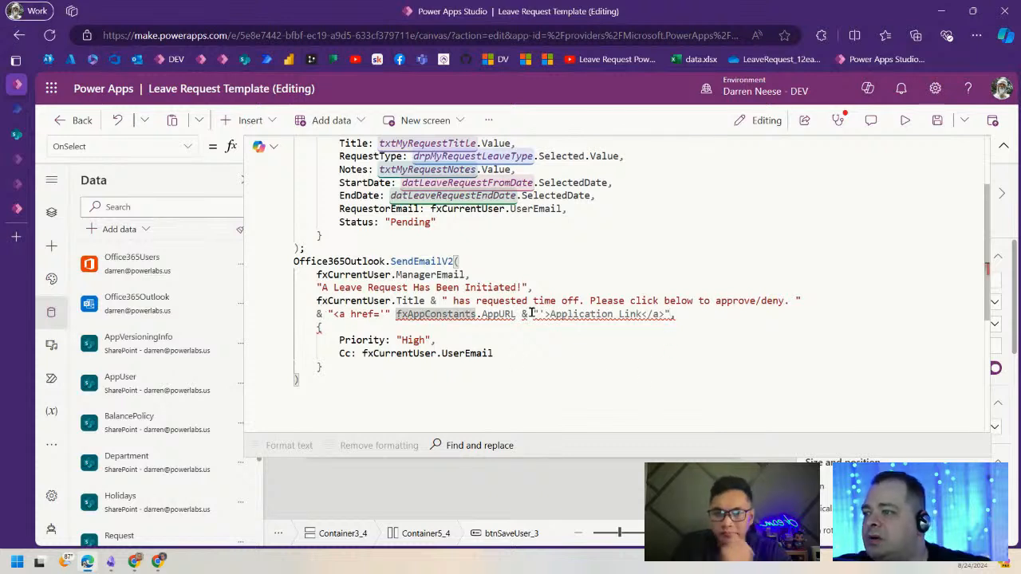
text(&)
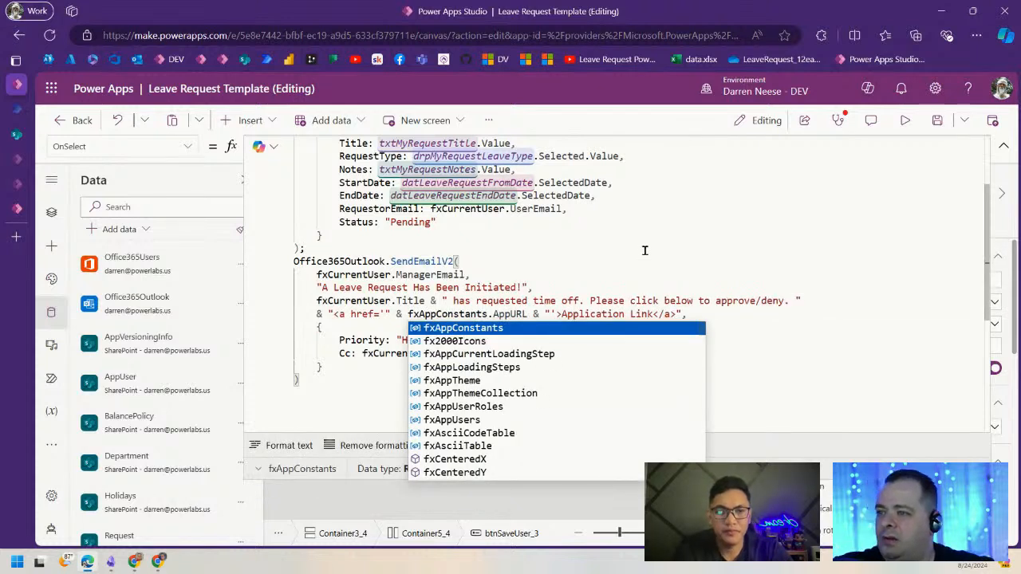
click(645, 251)
drag(709, 313, 291, 269)
click(722, 313)
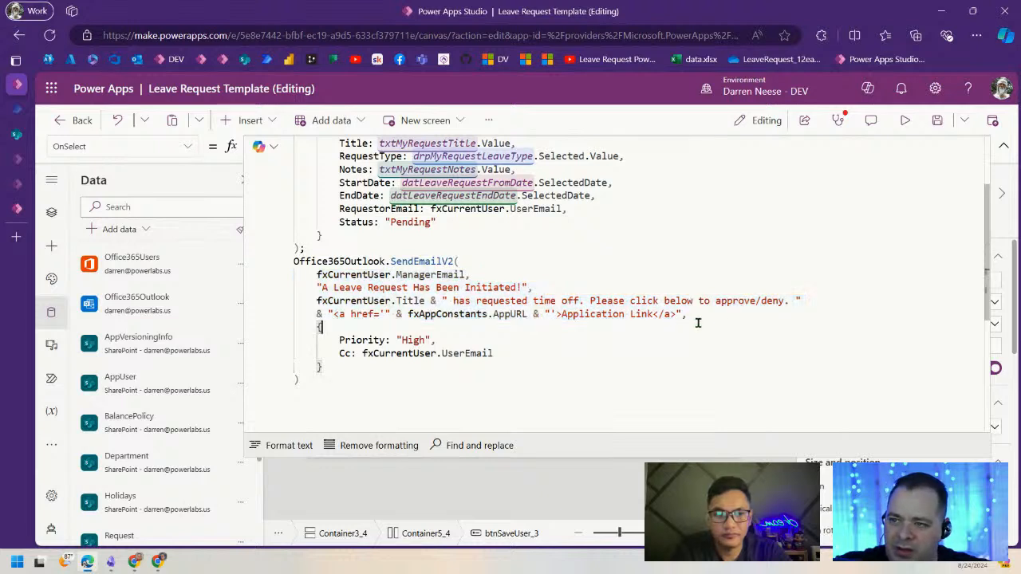
drag(326, 314, 679, 314)
click(619, 392)
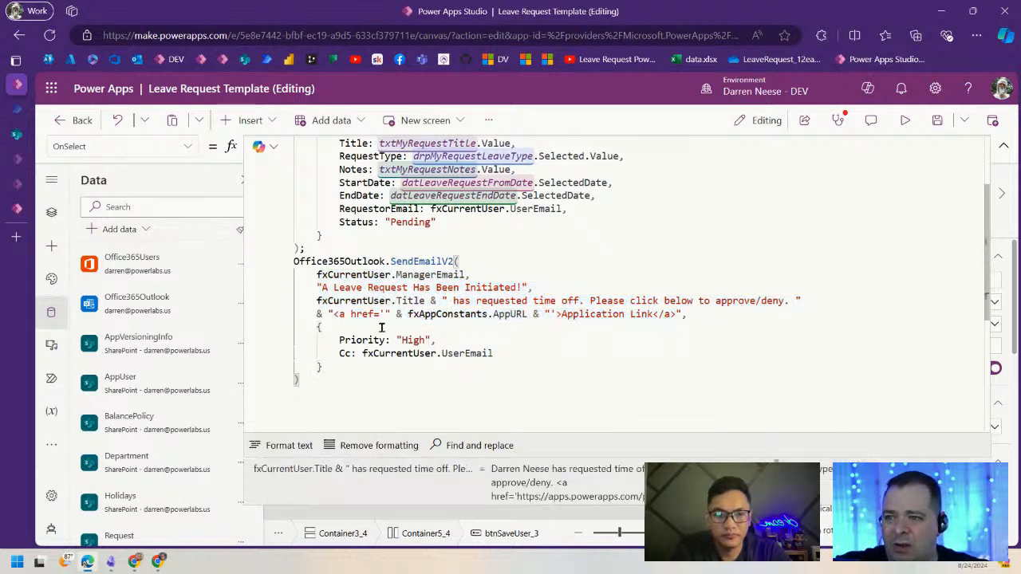
- Insert a <br /> tag before the application link's anchor tag in the email body and save the app
click(333, 314)
text(<br /)
text(>)
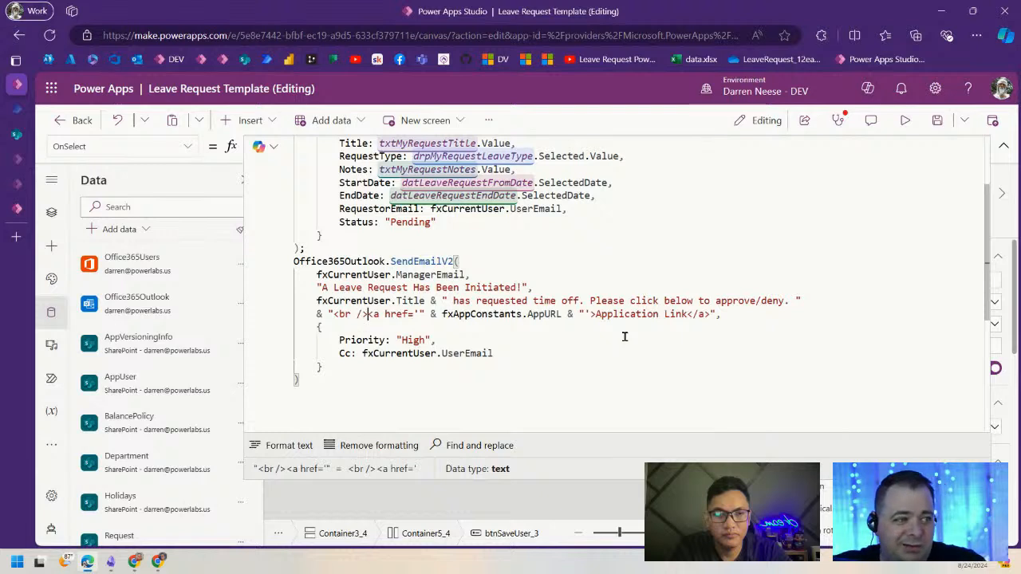
click(679, 223)
click(937, 122)
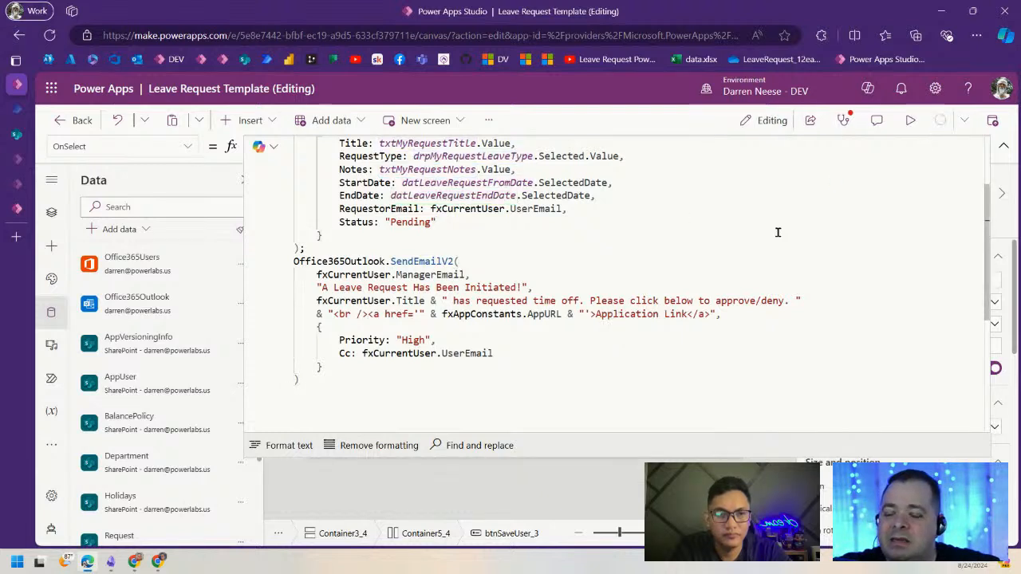
- Preview the app, enter "asdf" in the selected leave request's notes, and save the request to send the email
click(910, 121)
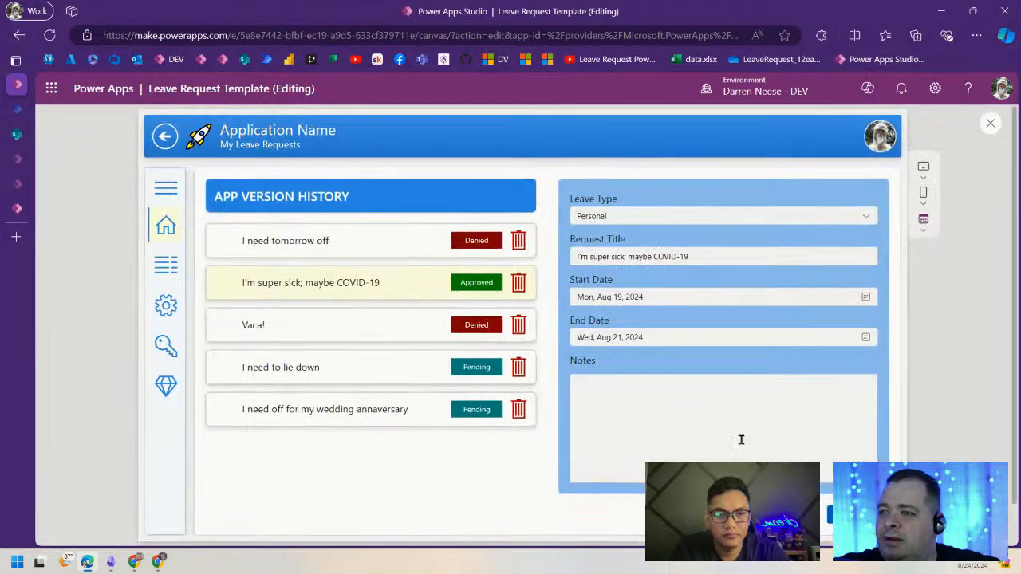
click(828, 467)
text(asdf)
click(850, 514)
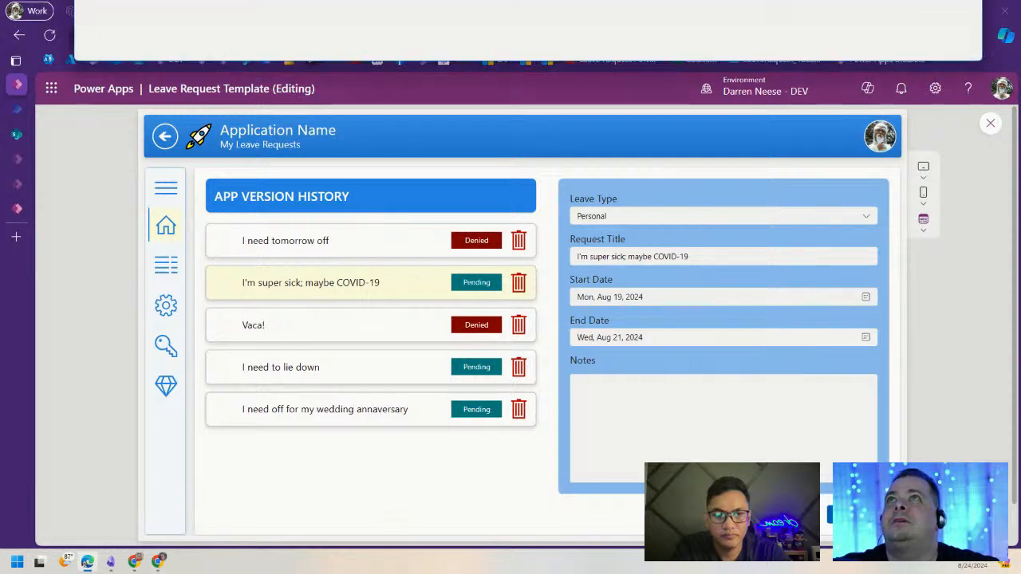
- Show the new "A Leave Request Has Been Initiated!" email full screen, check its Application Link, and return to the app editor
drag(638, 1, 643, 143)
double_click(643, 143)
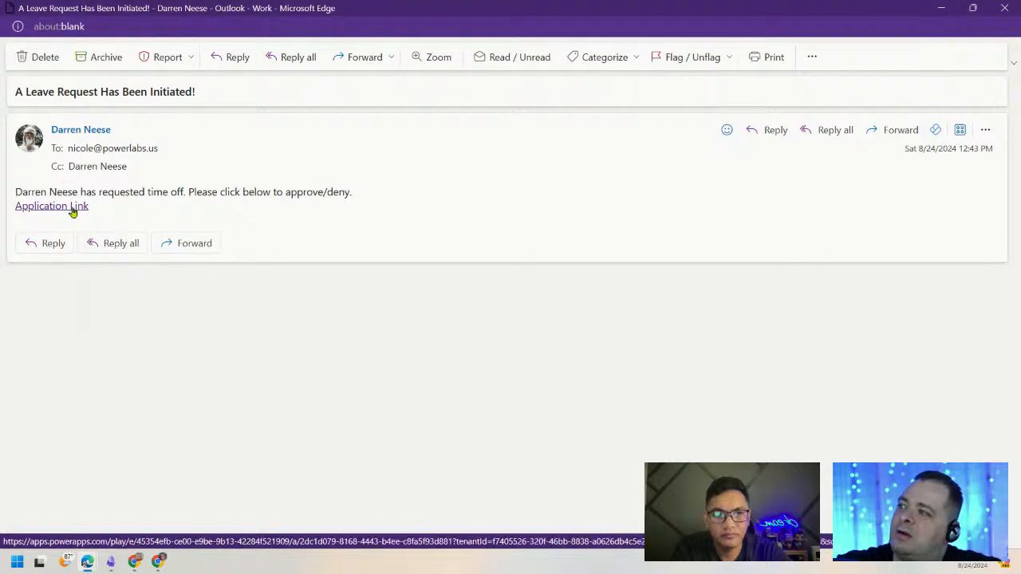
click(973, 10)
click(87, 563)
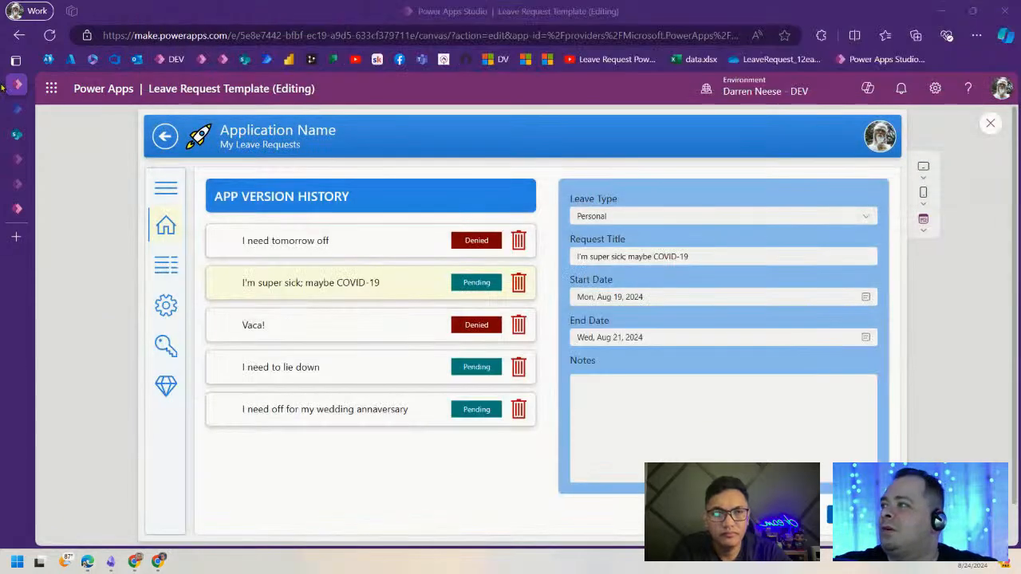
click(988, 123)
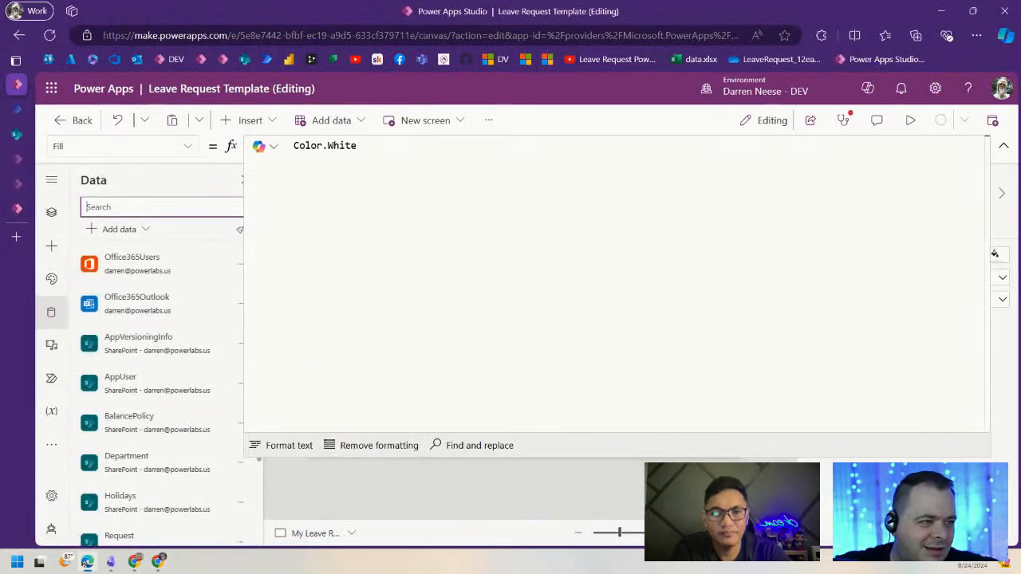